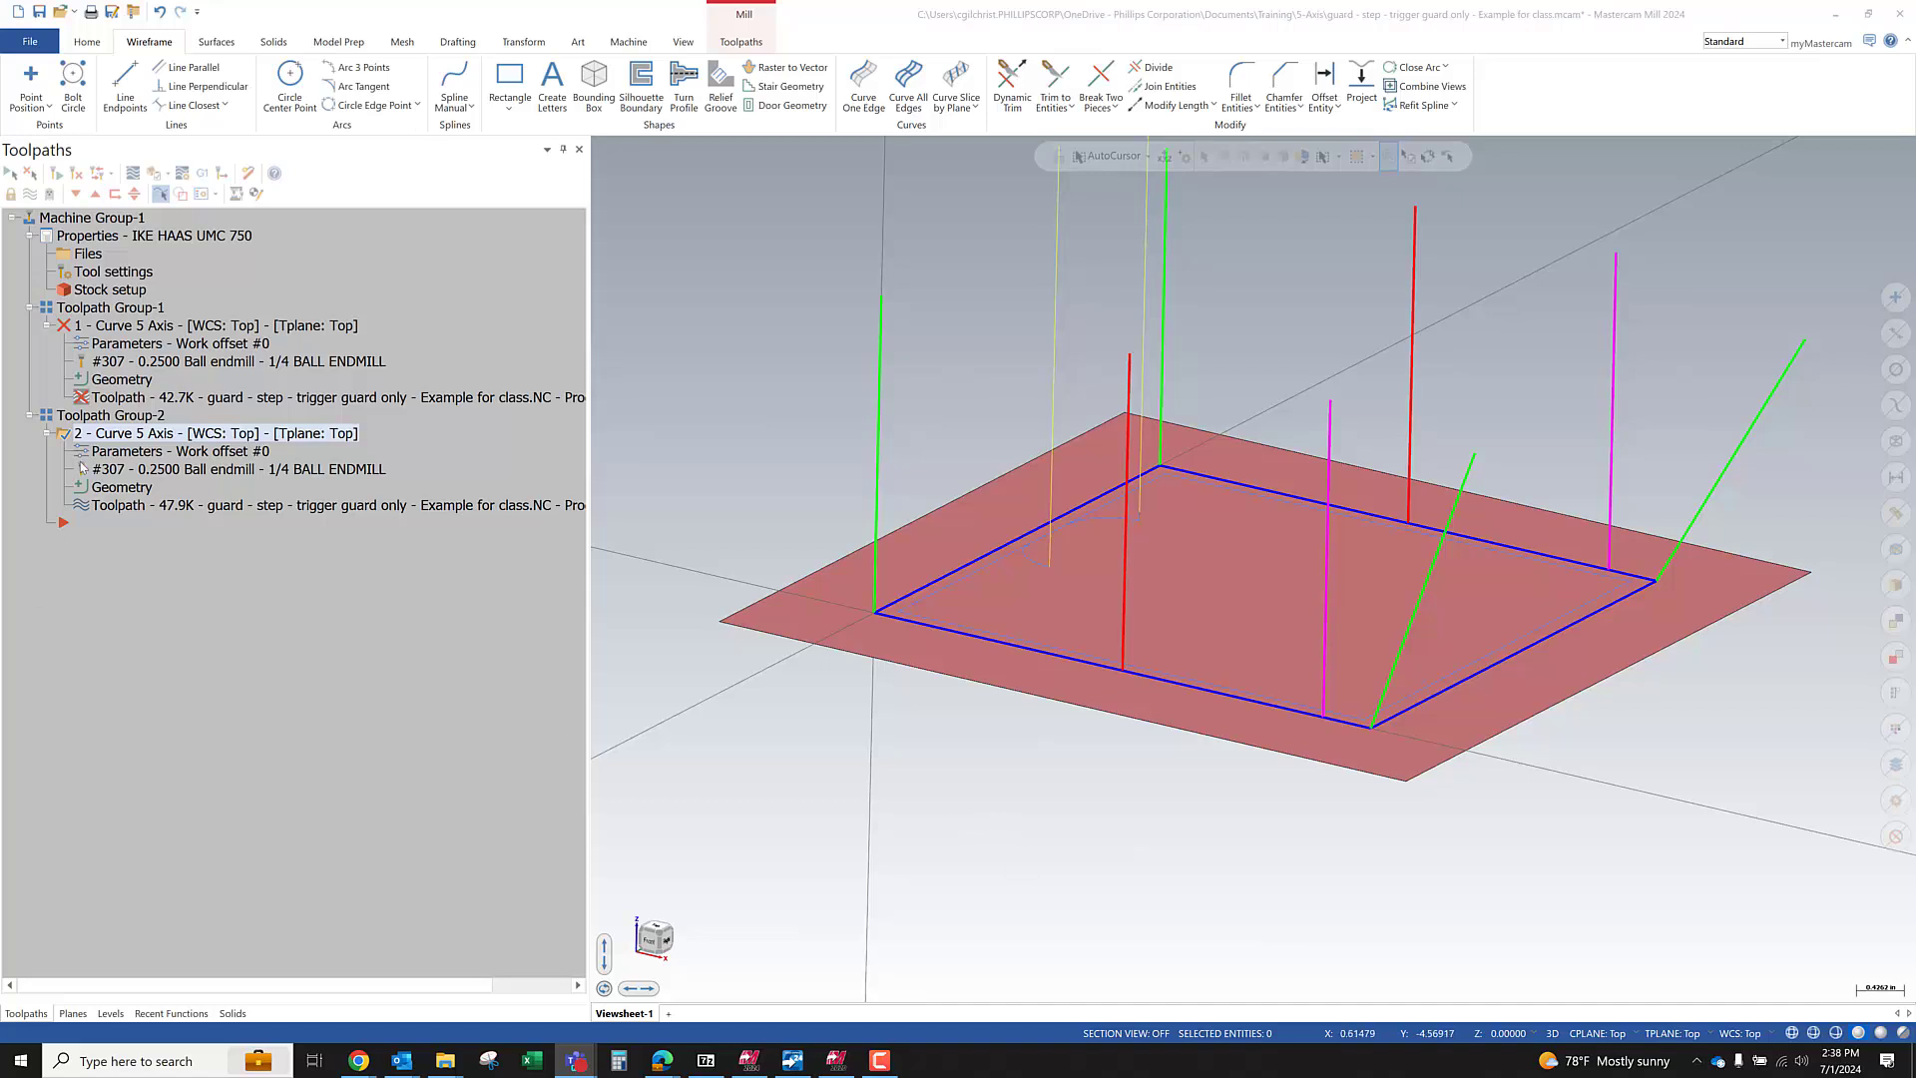
Backplot the second Curve 5 Axis operation, examine the tool motion and axis tilt around the rectangle, and close the backplot
{"action": "left_click", "coordinate": [143, 180]}
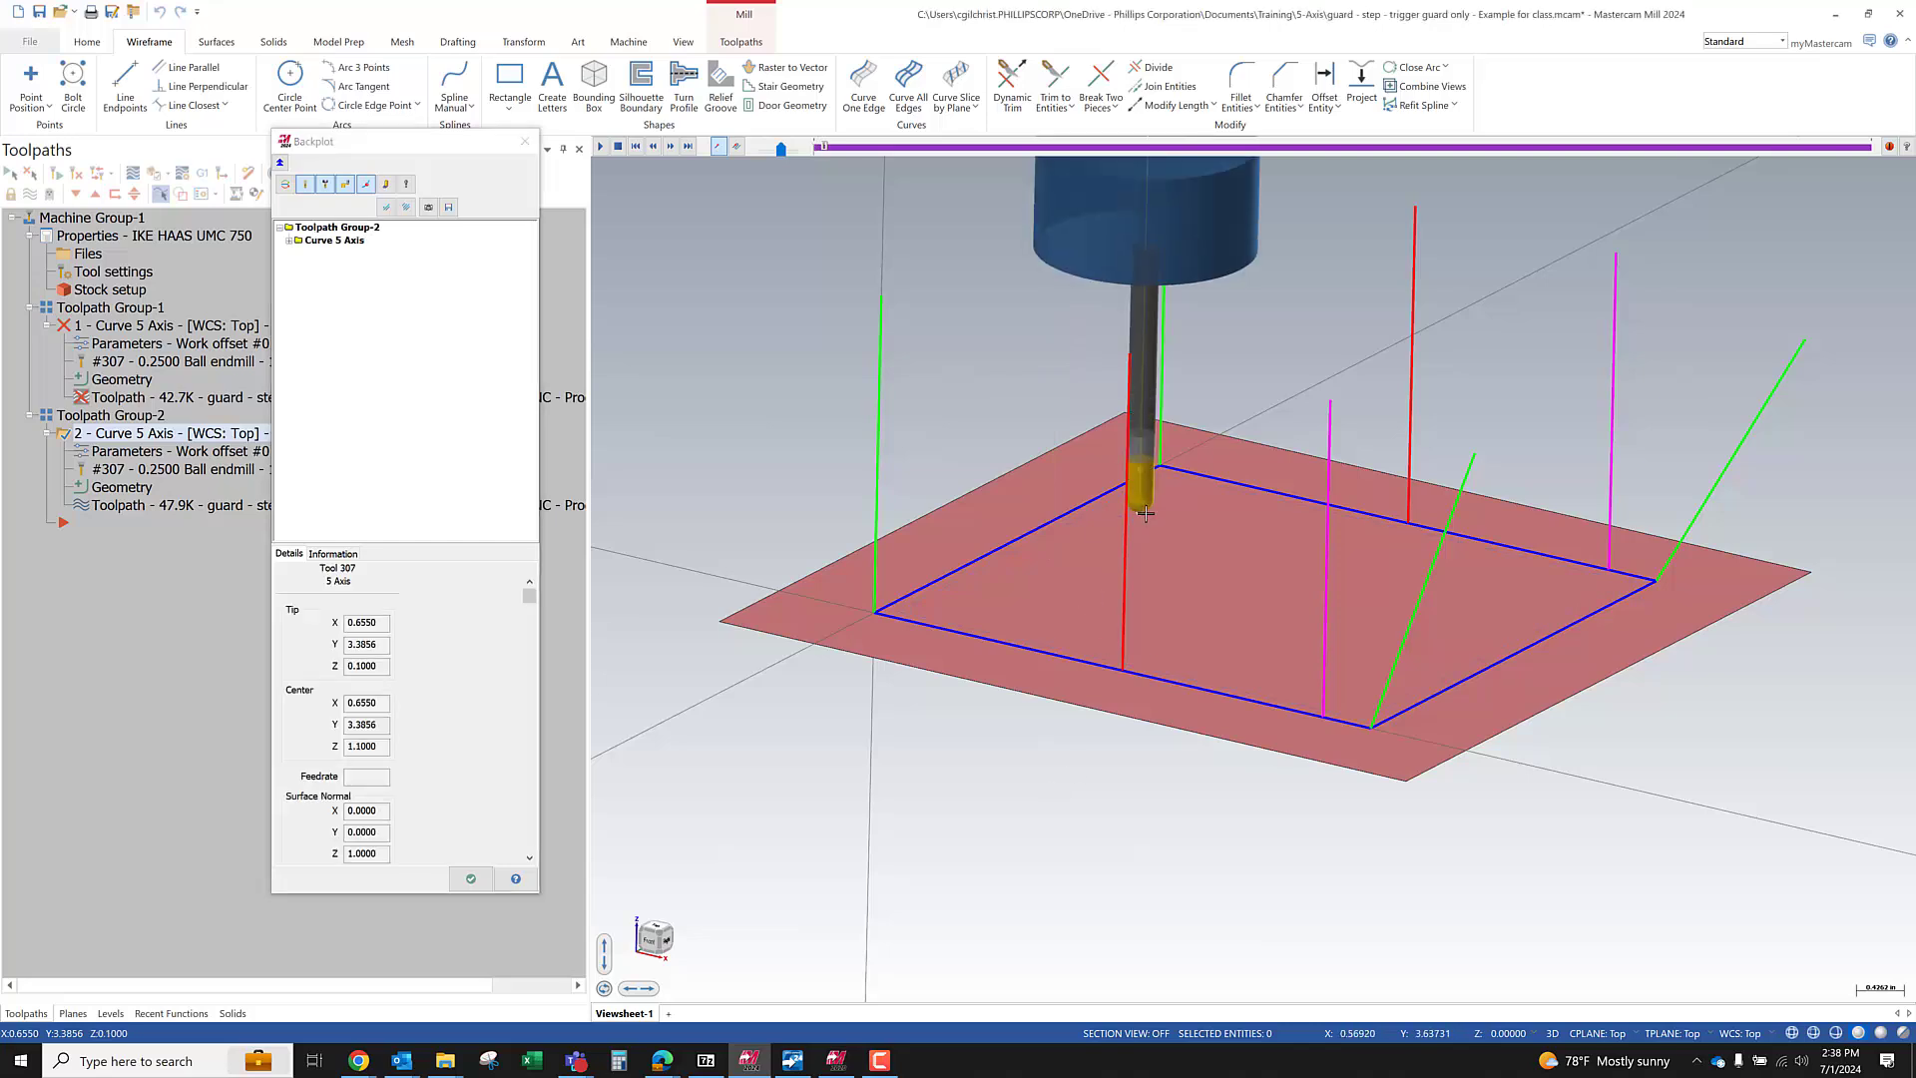
{"action": "scroll", "coordinate": [1127, 508], "scroll_direction": "up", "scroll_amount": 2}
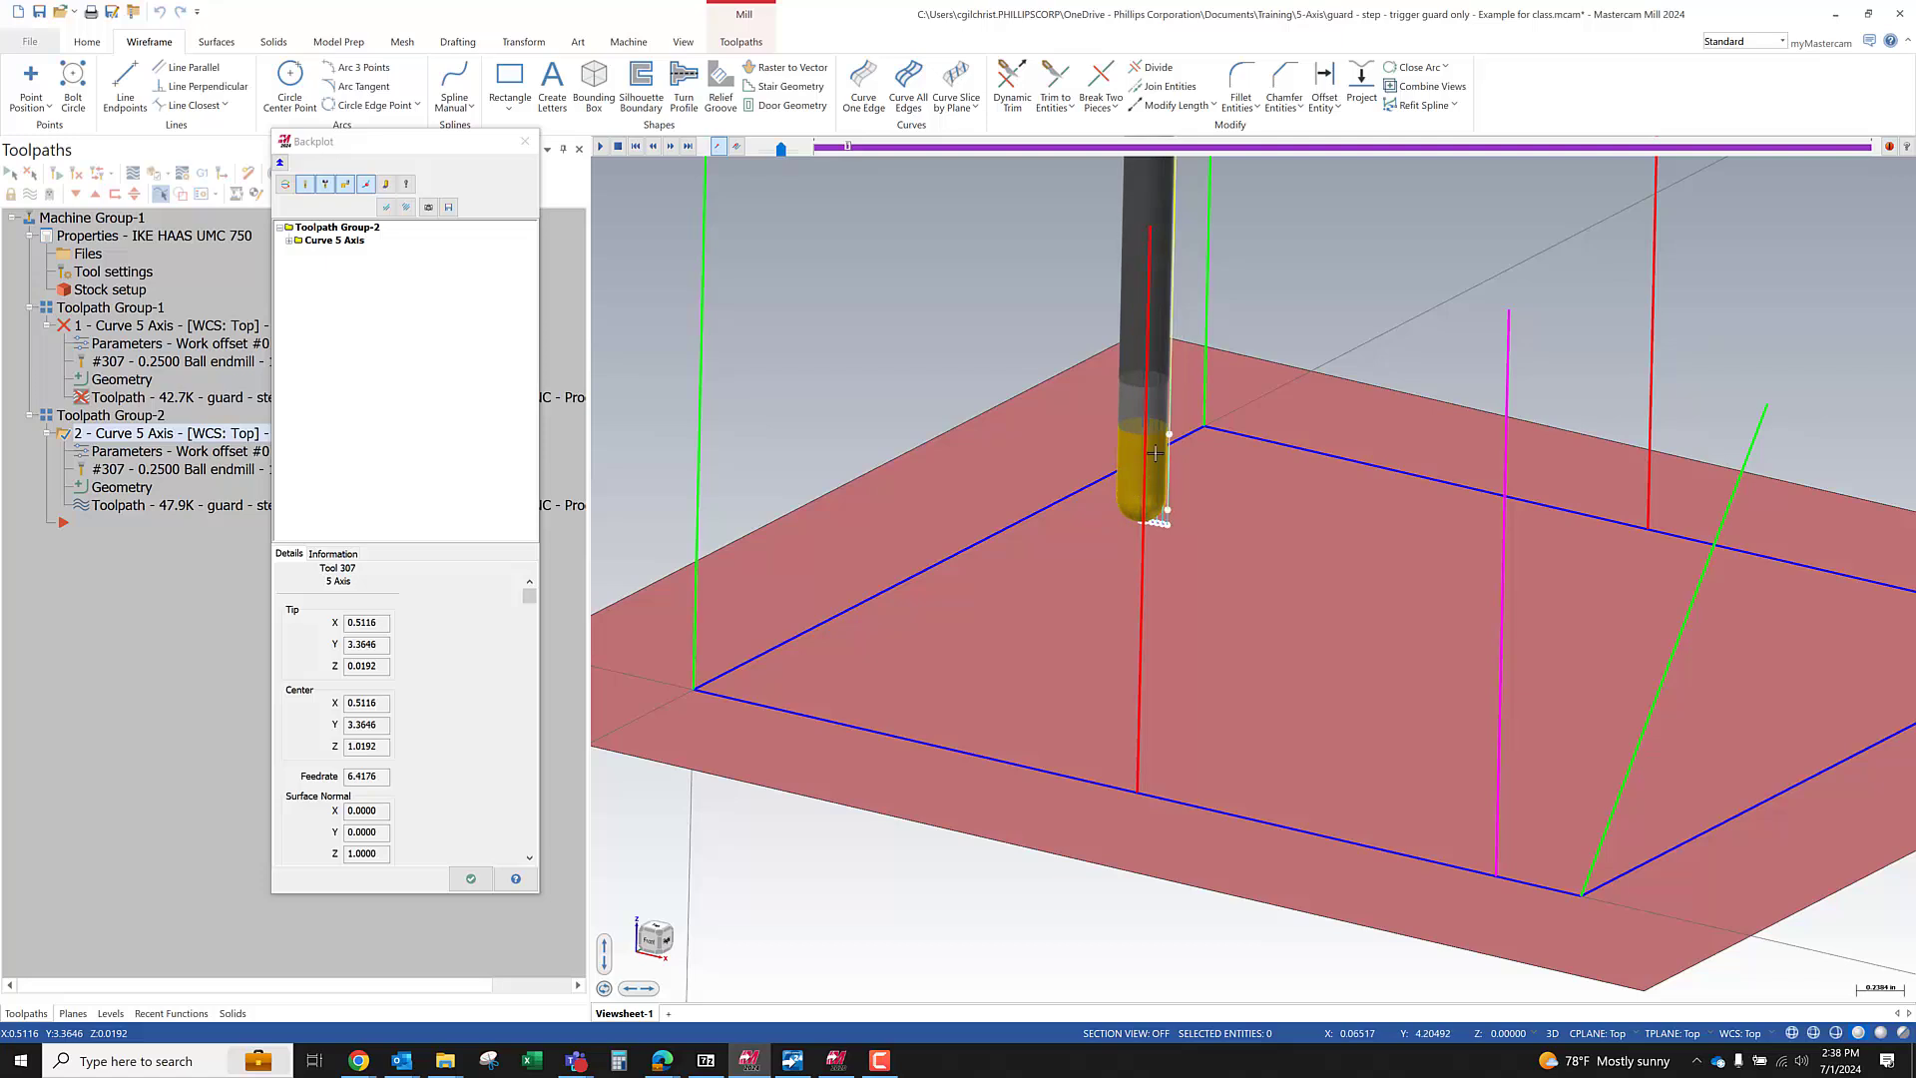
{"action": "scroll", "coordinate": [1203, 434], "scroll_direction": "down", "scroll_amount": 2}
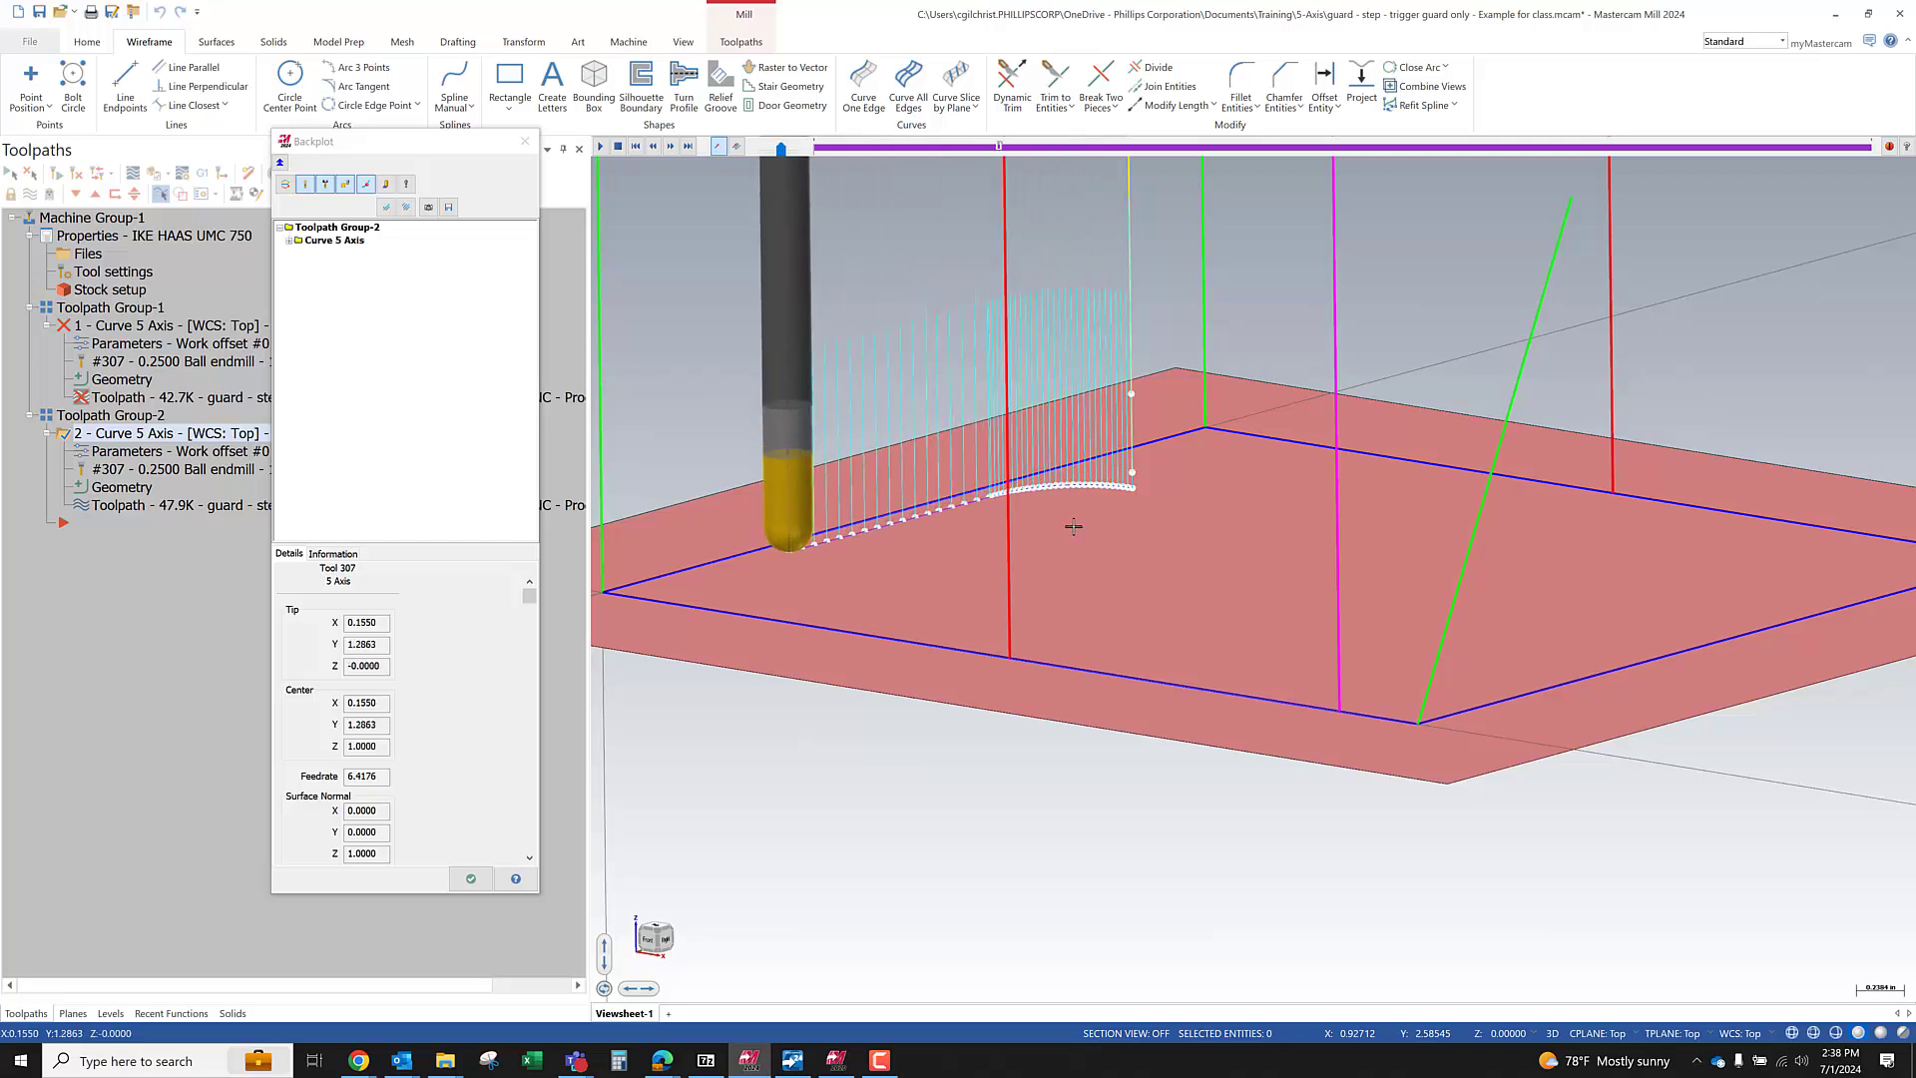
{"action": "scroll", "coordinate": [1010, 469], "scroll_direction": "down", "scroll_amount": 1}
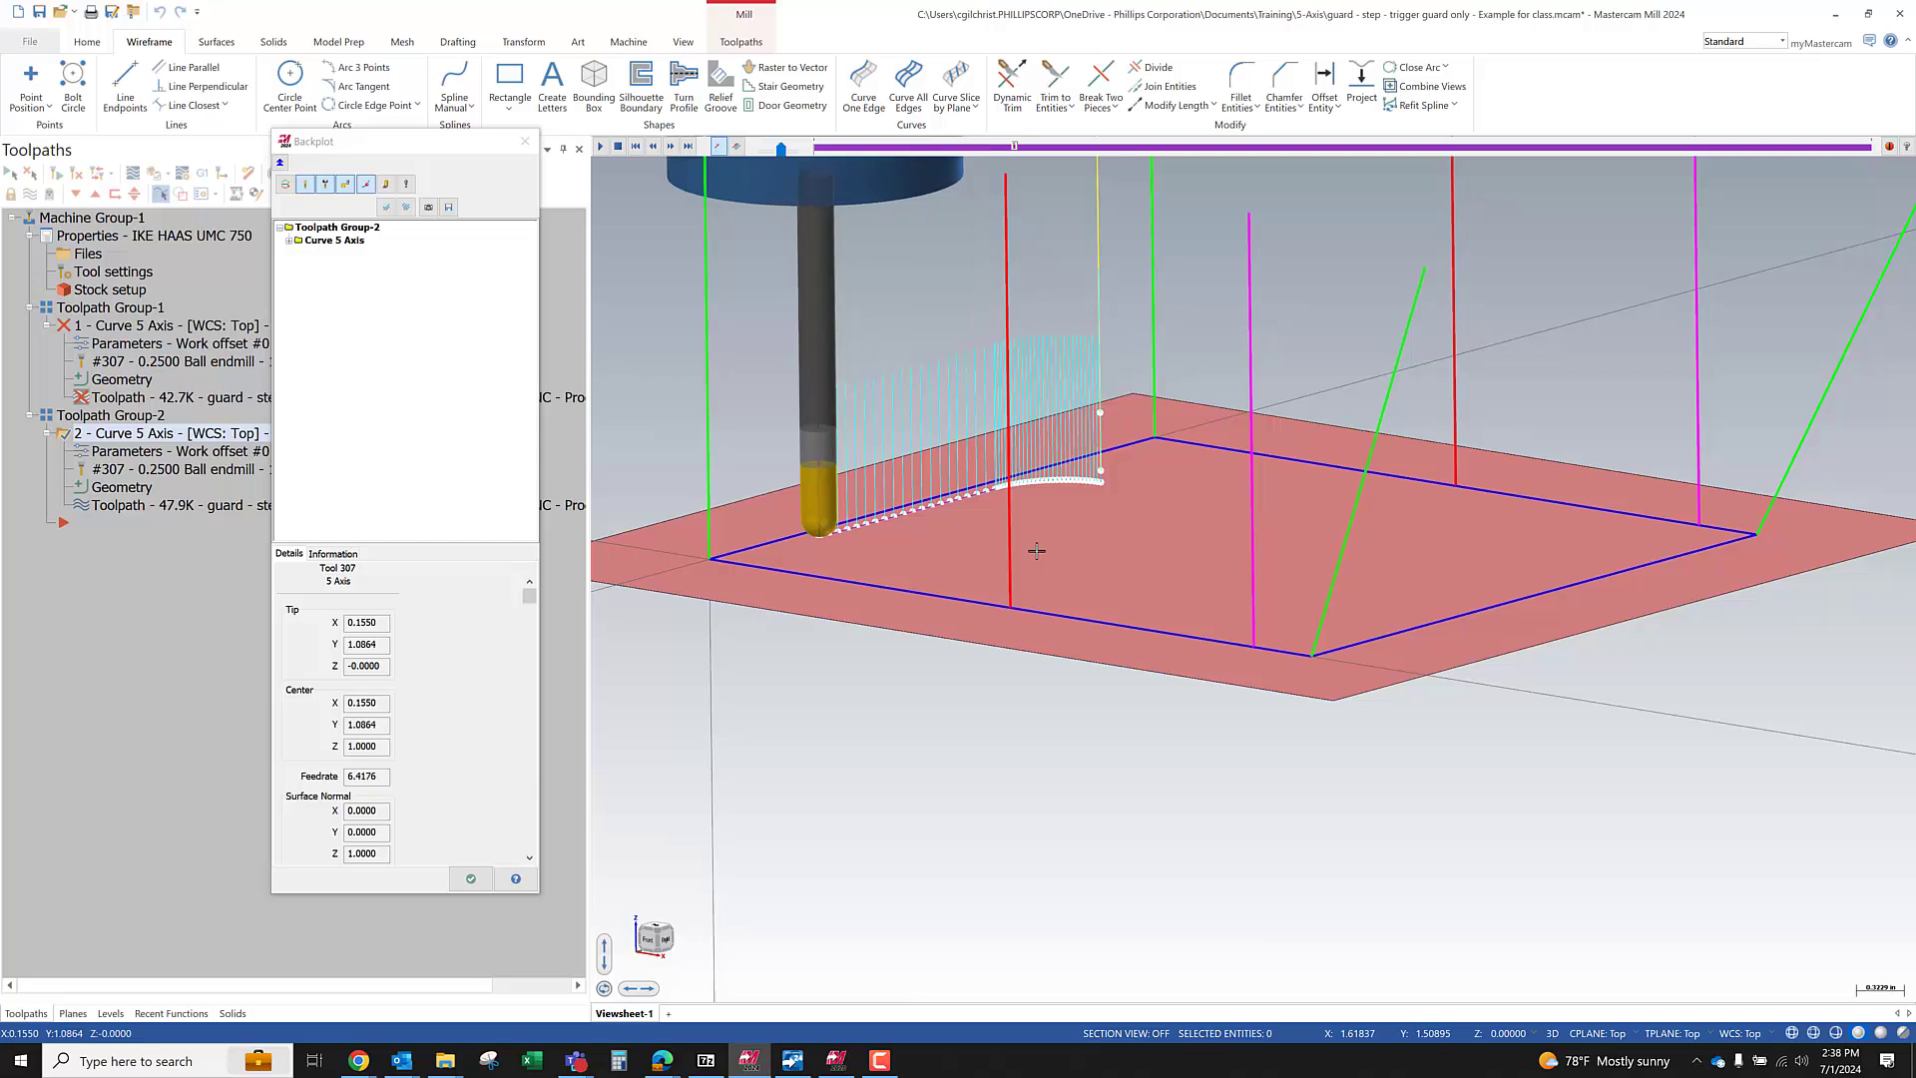
{"action": "middle_click_drag", "start_coordinate": [749, 509], "coordinate": [830, 509]}
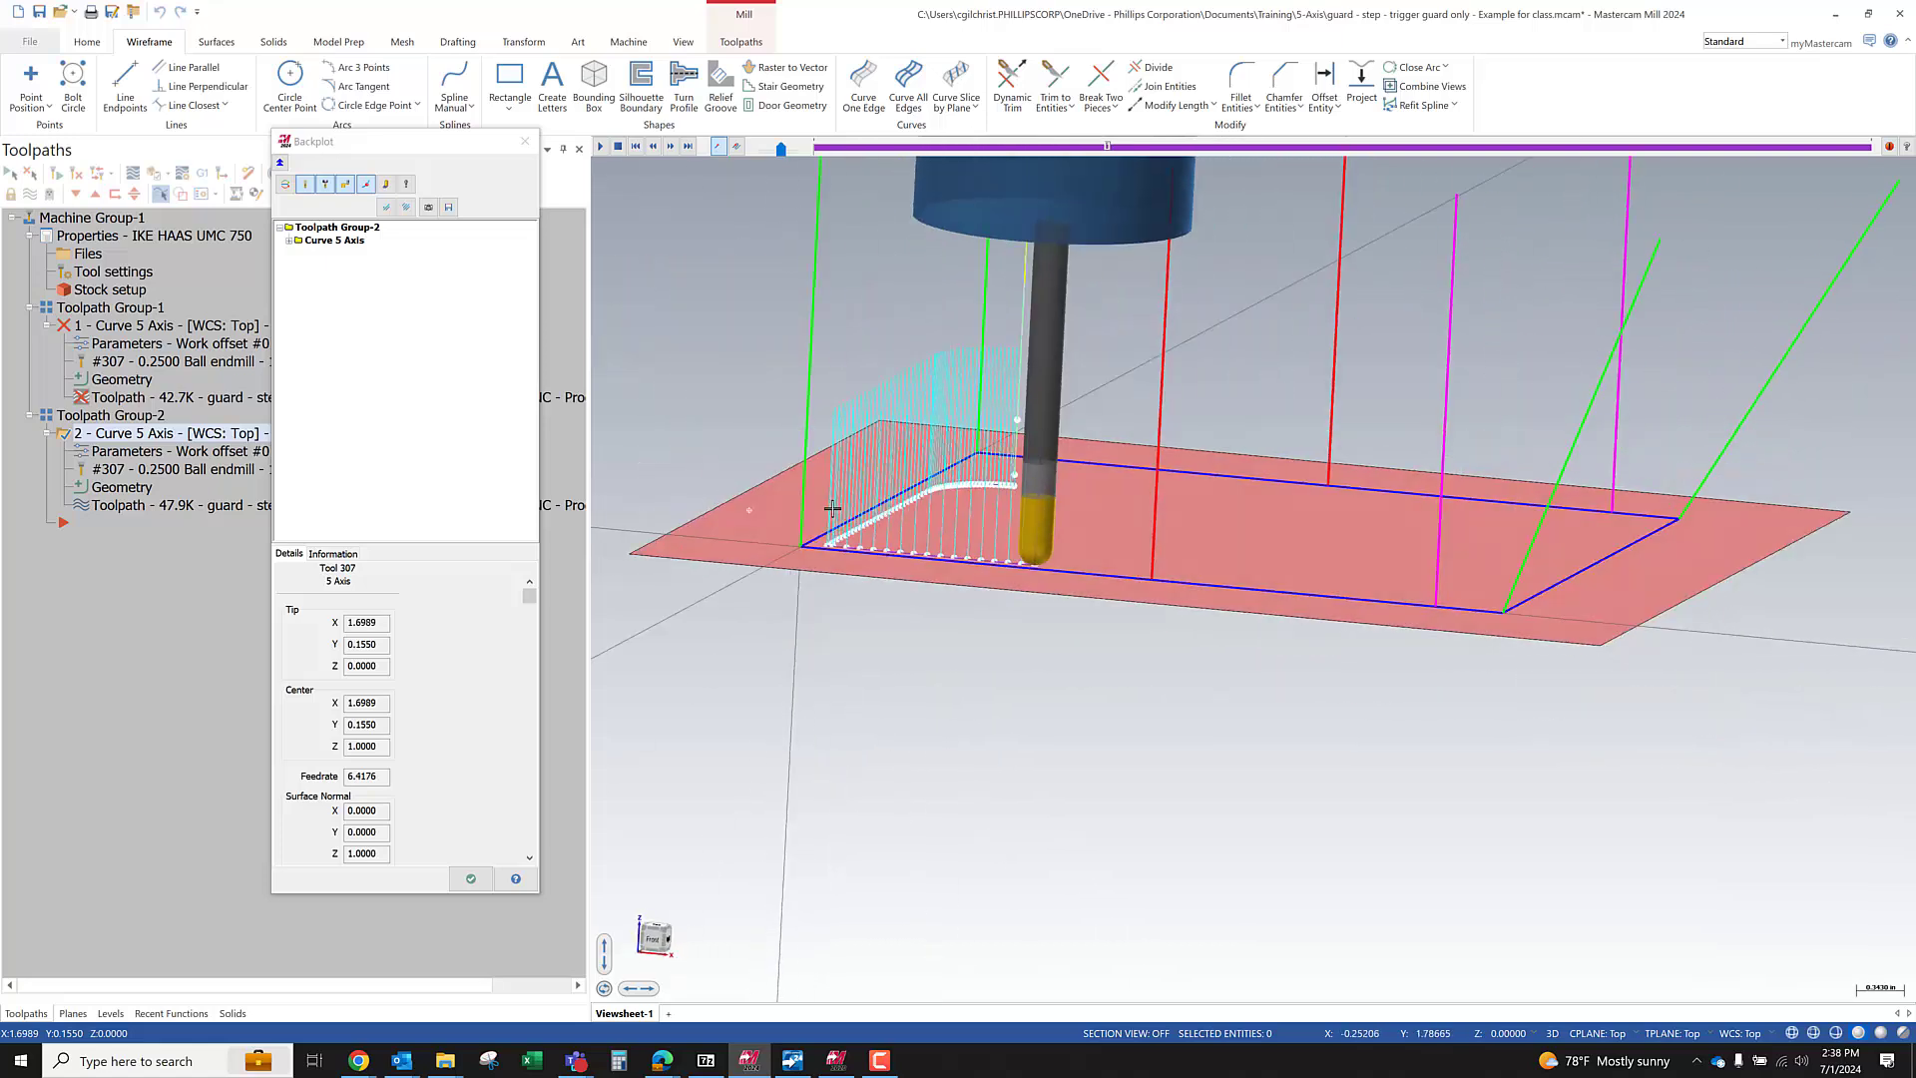
{"action": "scroll", "coordinate": [1110, 846], "scroll_direction": "up", "scroll_amount": 2}
{"action": "scroll", "coordinate": [988, 727], "scroll_direction": "down", "scroll_amount": 3}
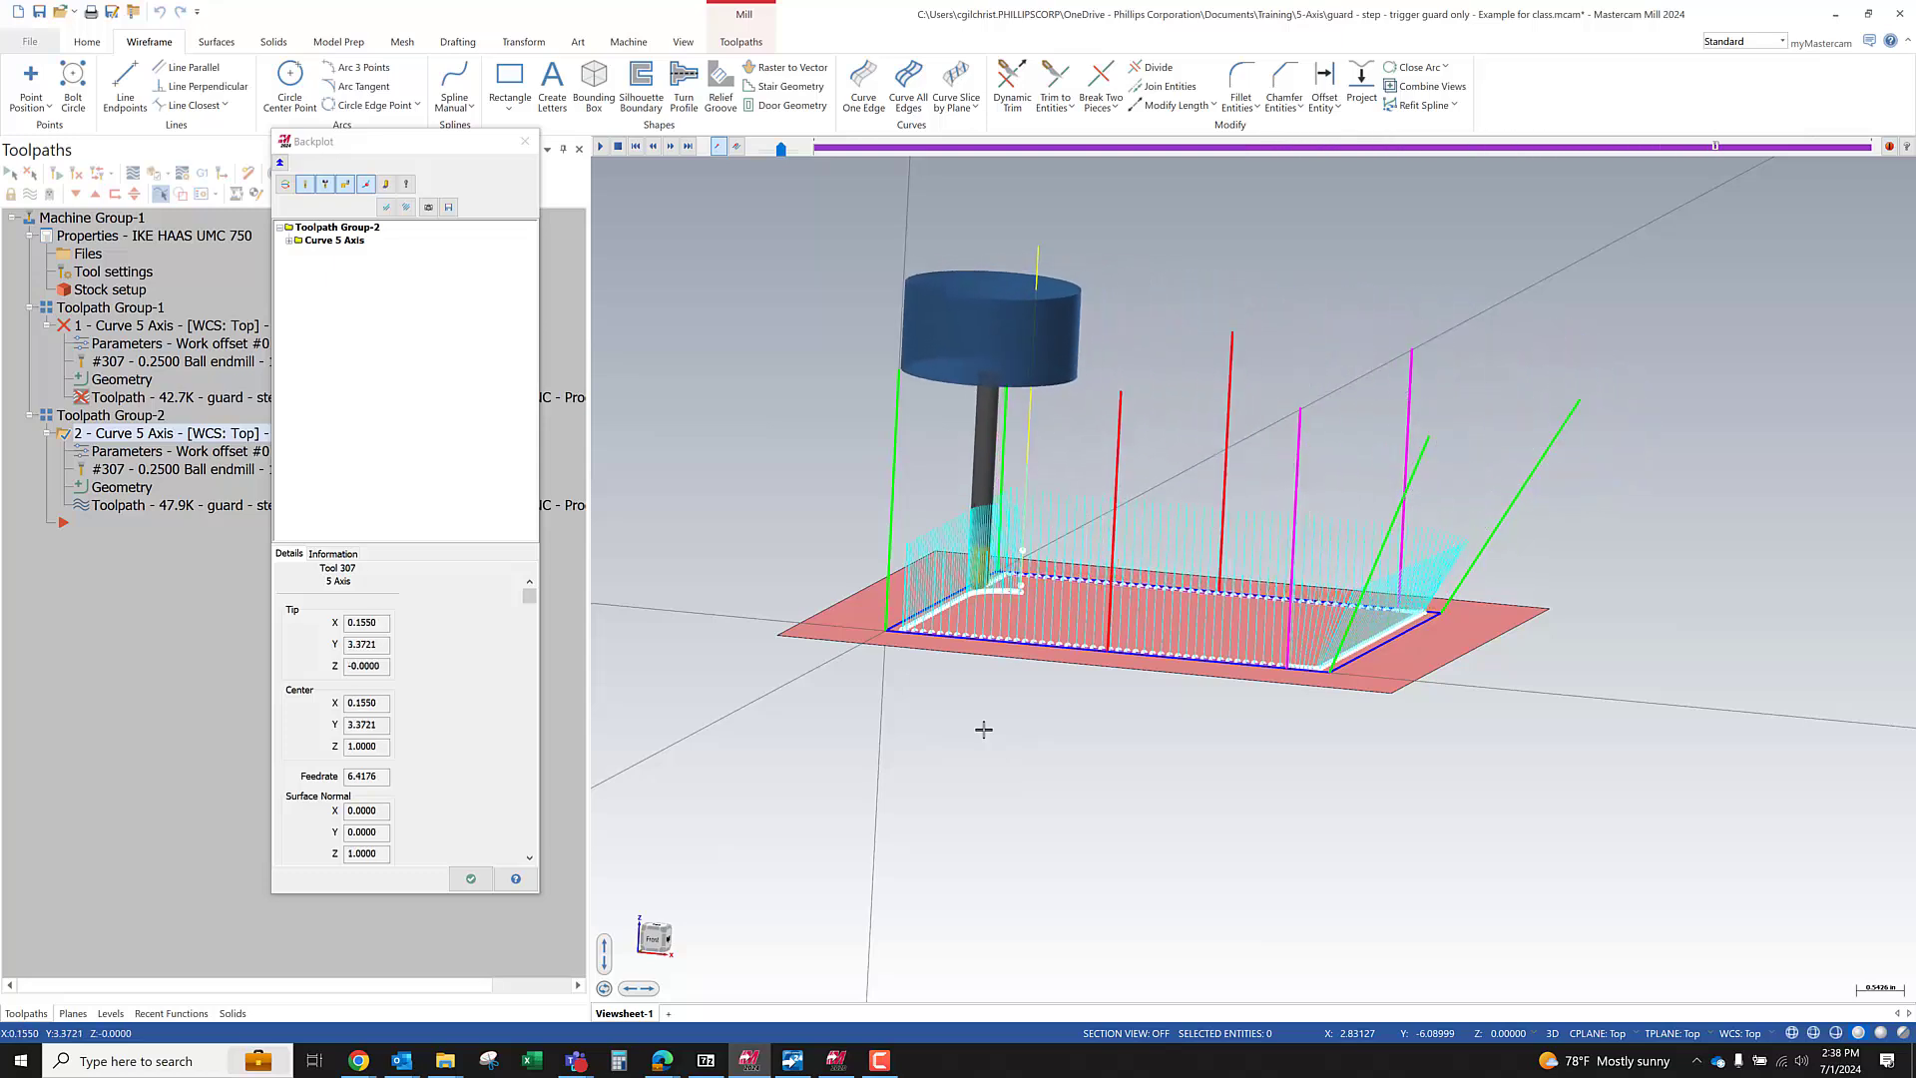
{"action": "scroll", "coordinate": [1035, 715], "scroll_direction": "down", "scroll_amount": 2}
{"action": "middle_click_drag", "start_coordinate": [1035, 716], "coordinate": [1057, 769]}
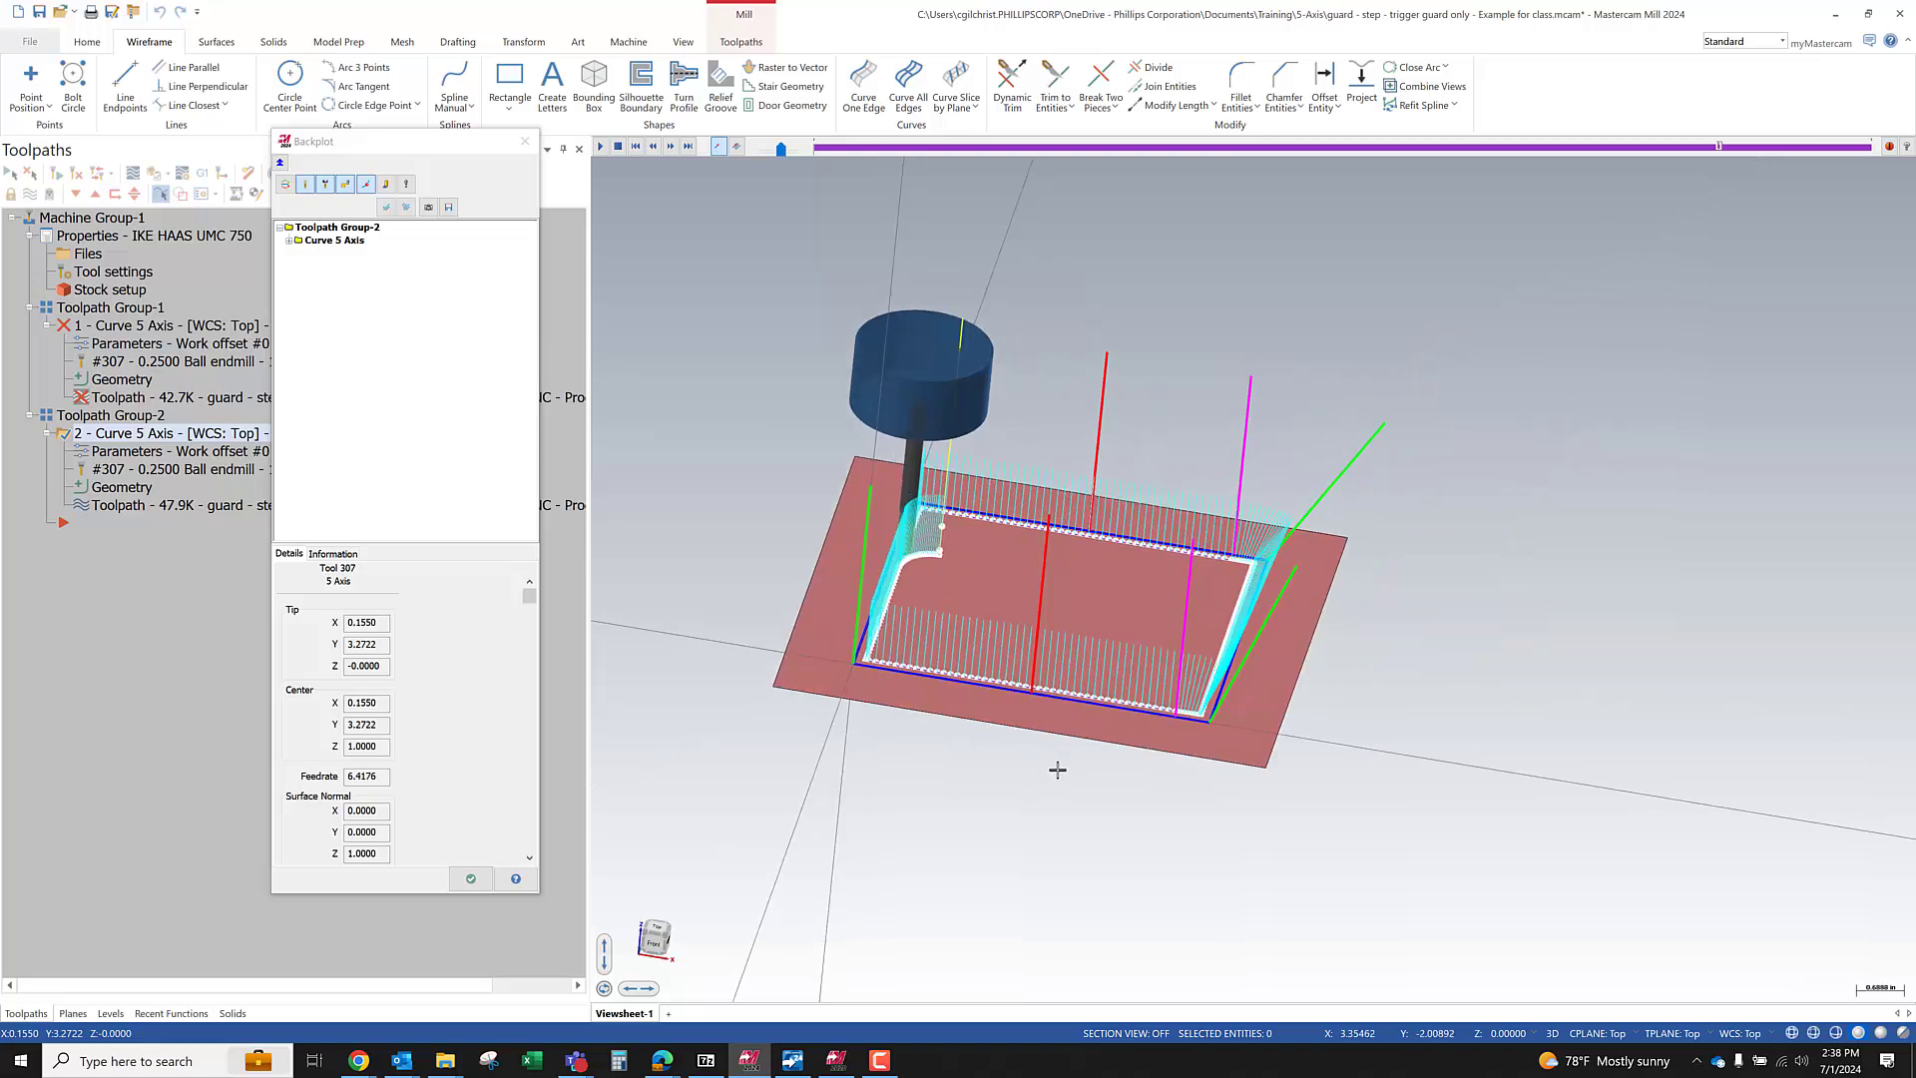
{"action": "left_click", "coordinate": [470, 879]}
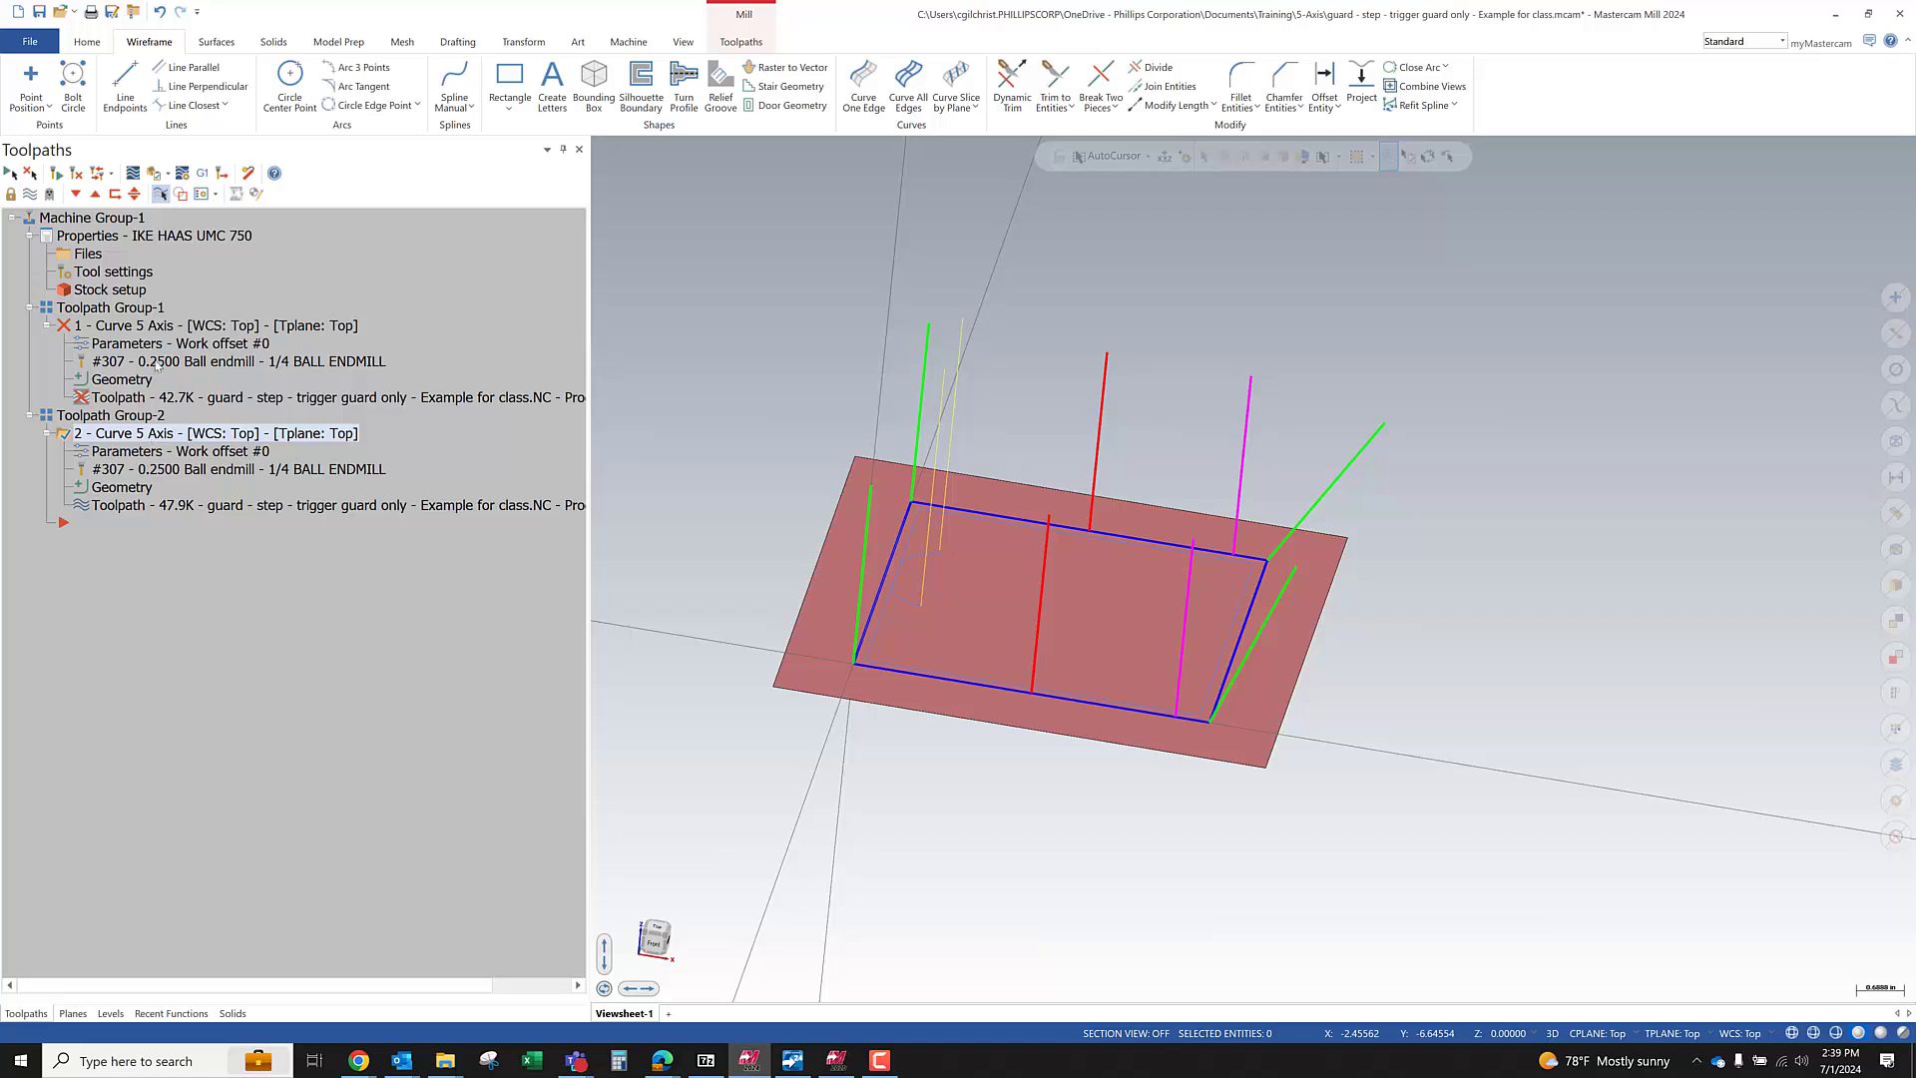
Post only the second Curve 5 Axis operation as an overwritten .NC file and switch to Code Expert
{"action": "left_click", "coordinate": [199, 176]}
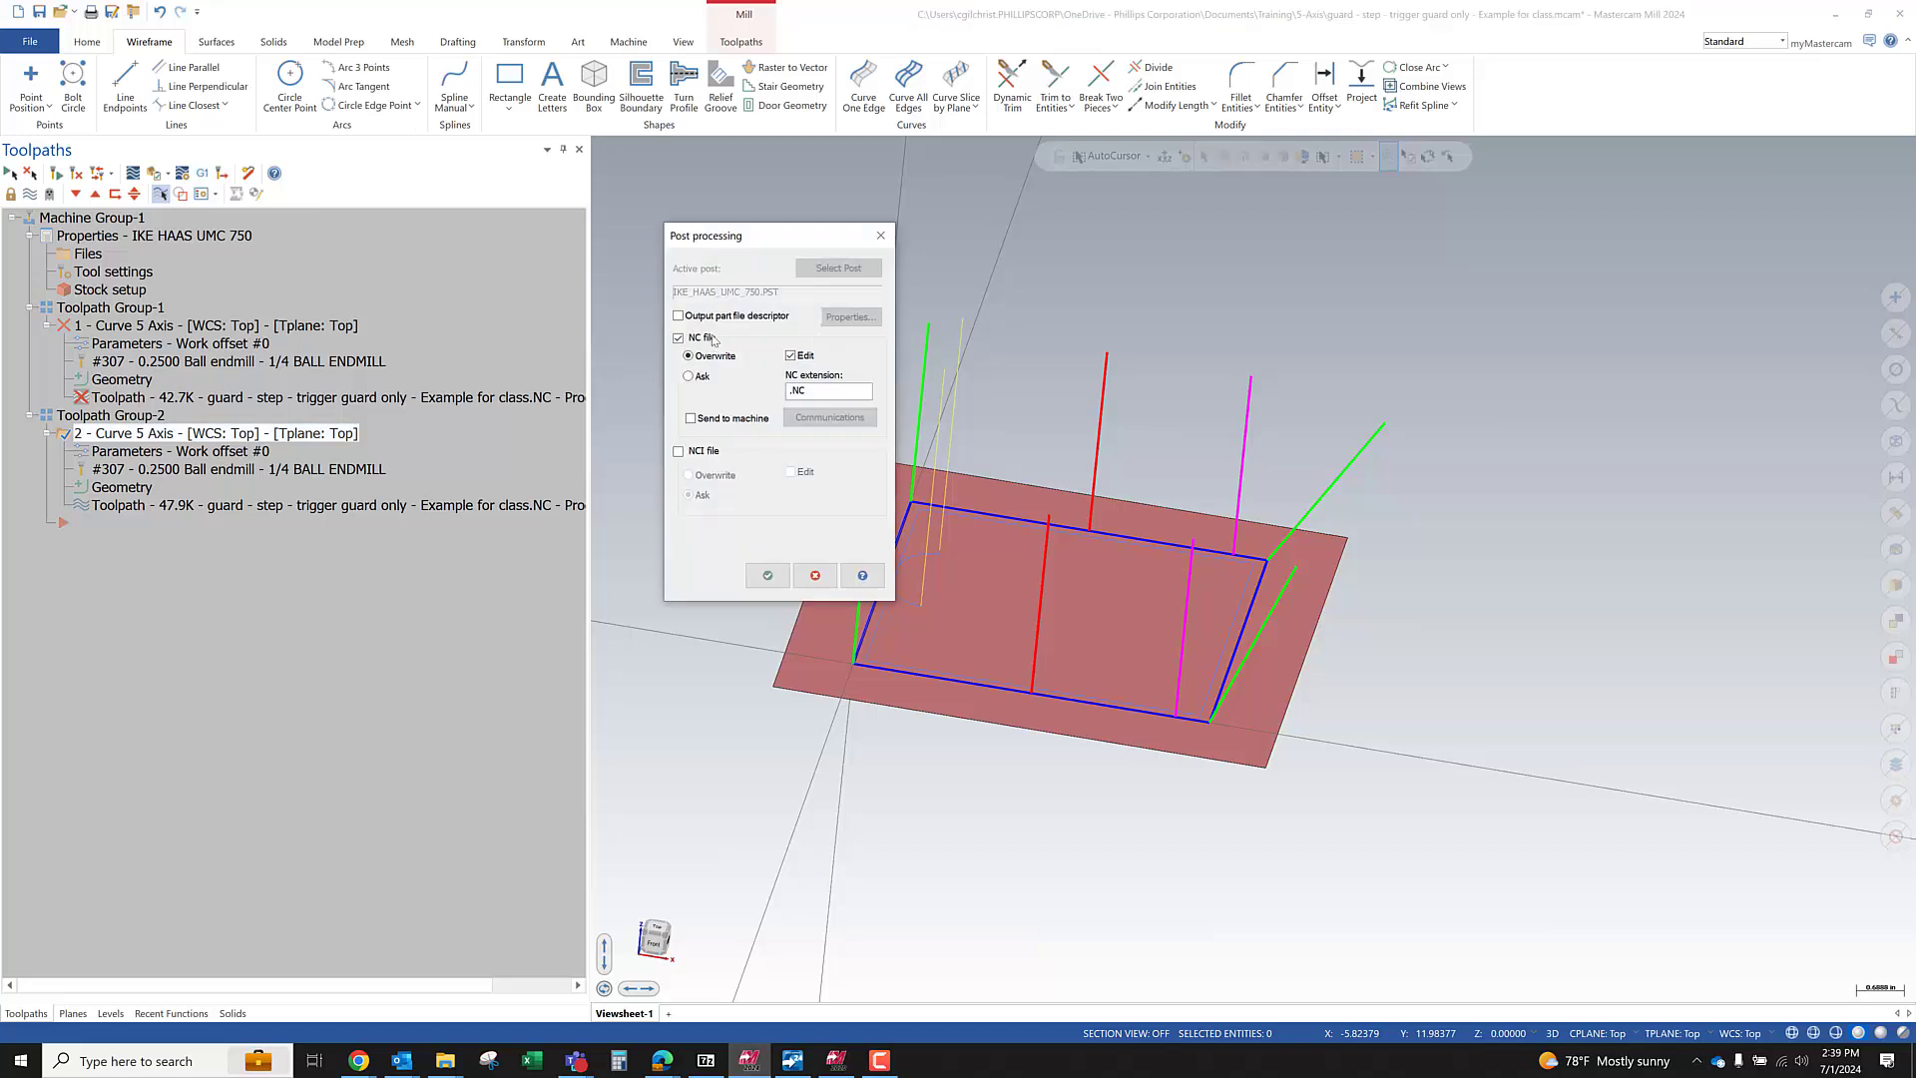
{"action": "left_click", "coordinate": [768, 575]}
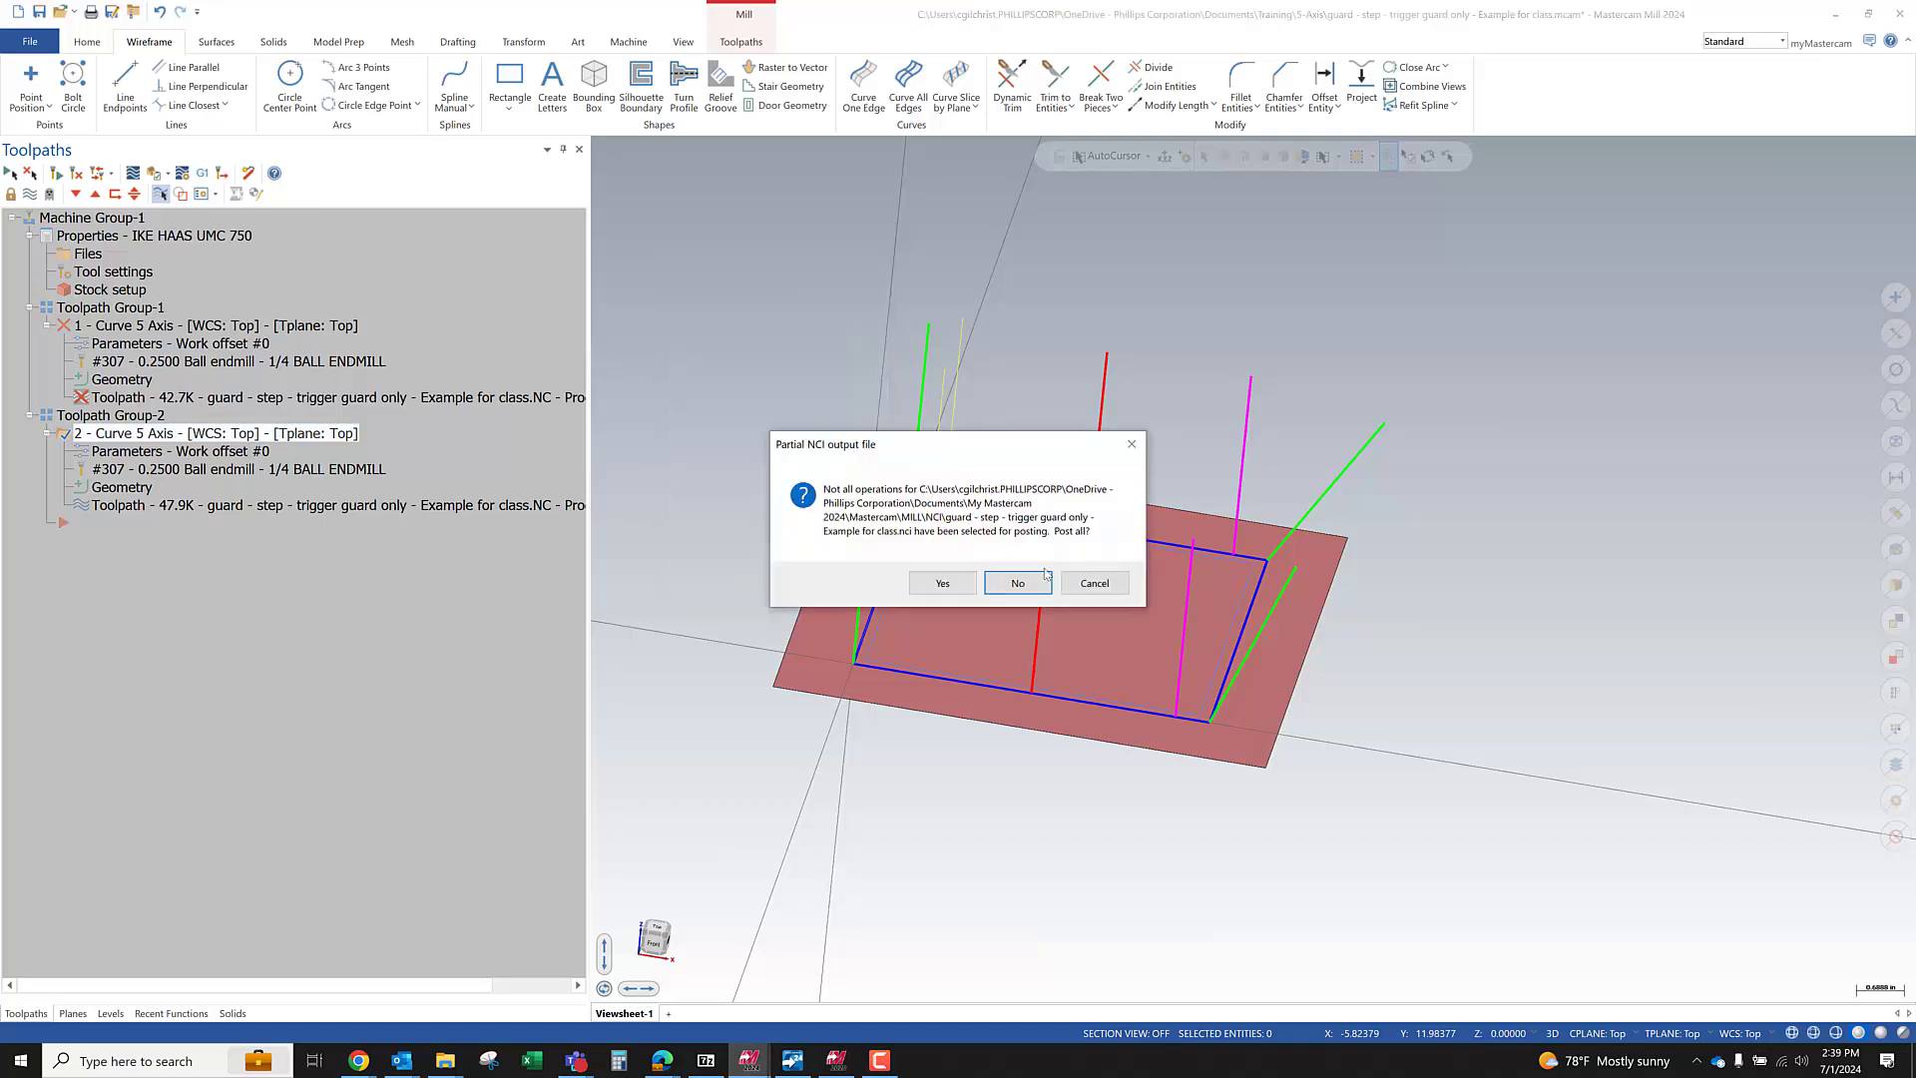
{"action": "left_click", "coordinate": [1001, 586]}
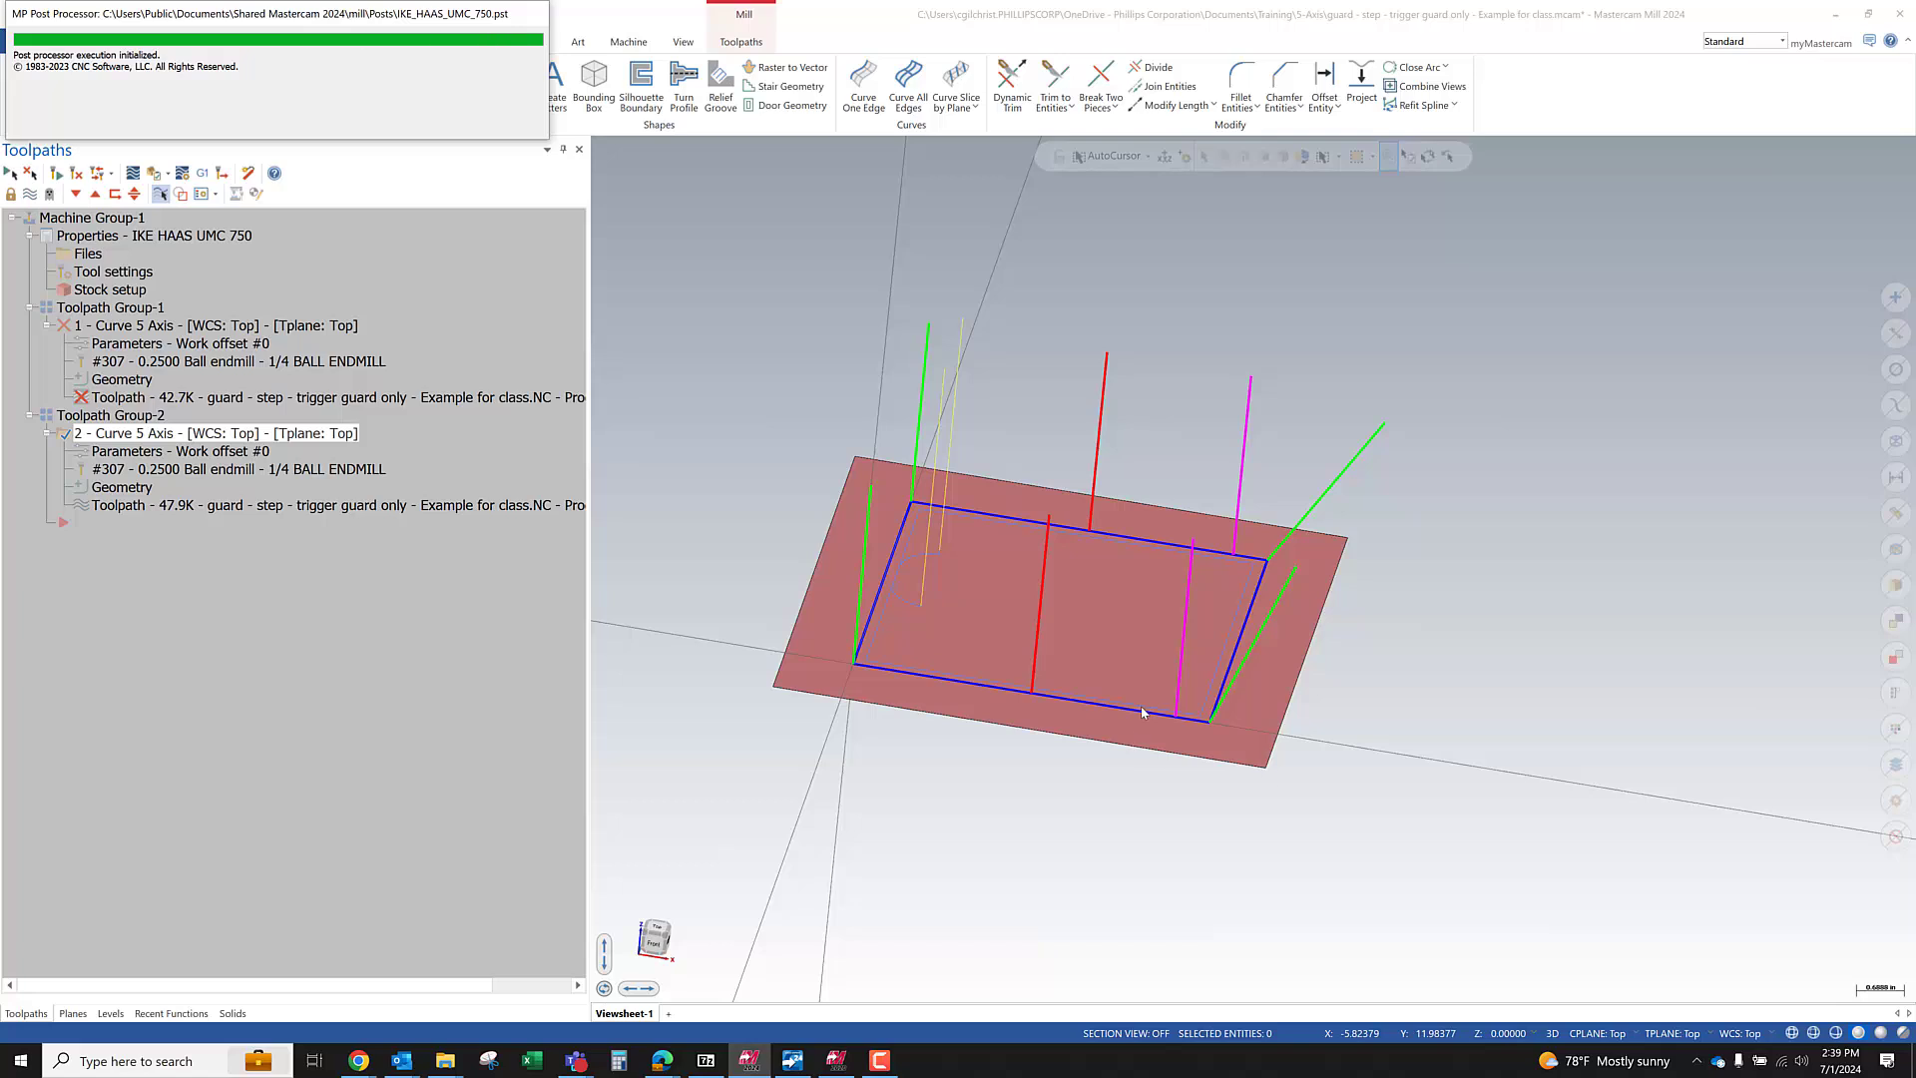
{"action": "left_click", "coordinate": [787, 1060]}
Narrow the Code Expert window and move it beside the toolpath tree
{"action": "scroll", "coordinate": [870, 655], "scroll_direction": "down", "scroll_amount": 1}
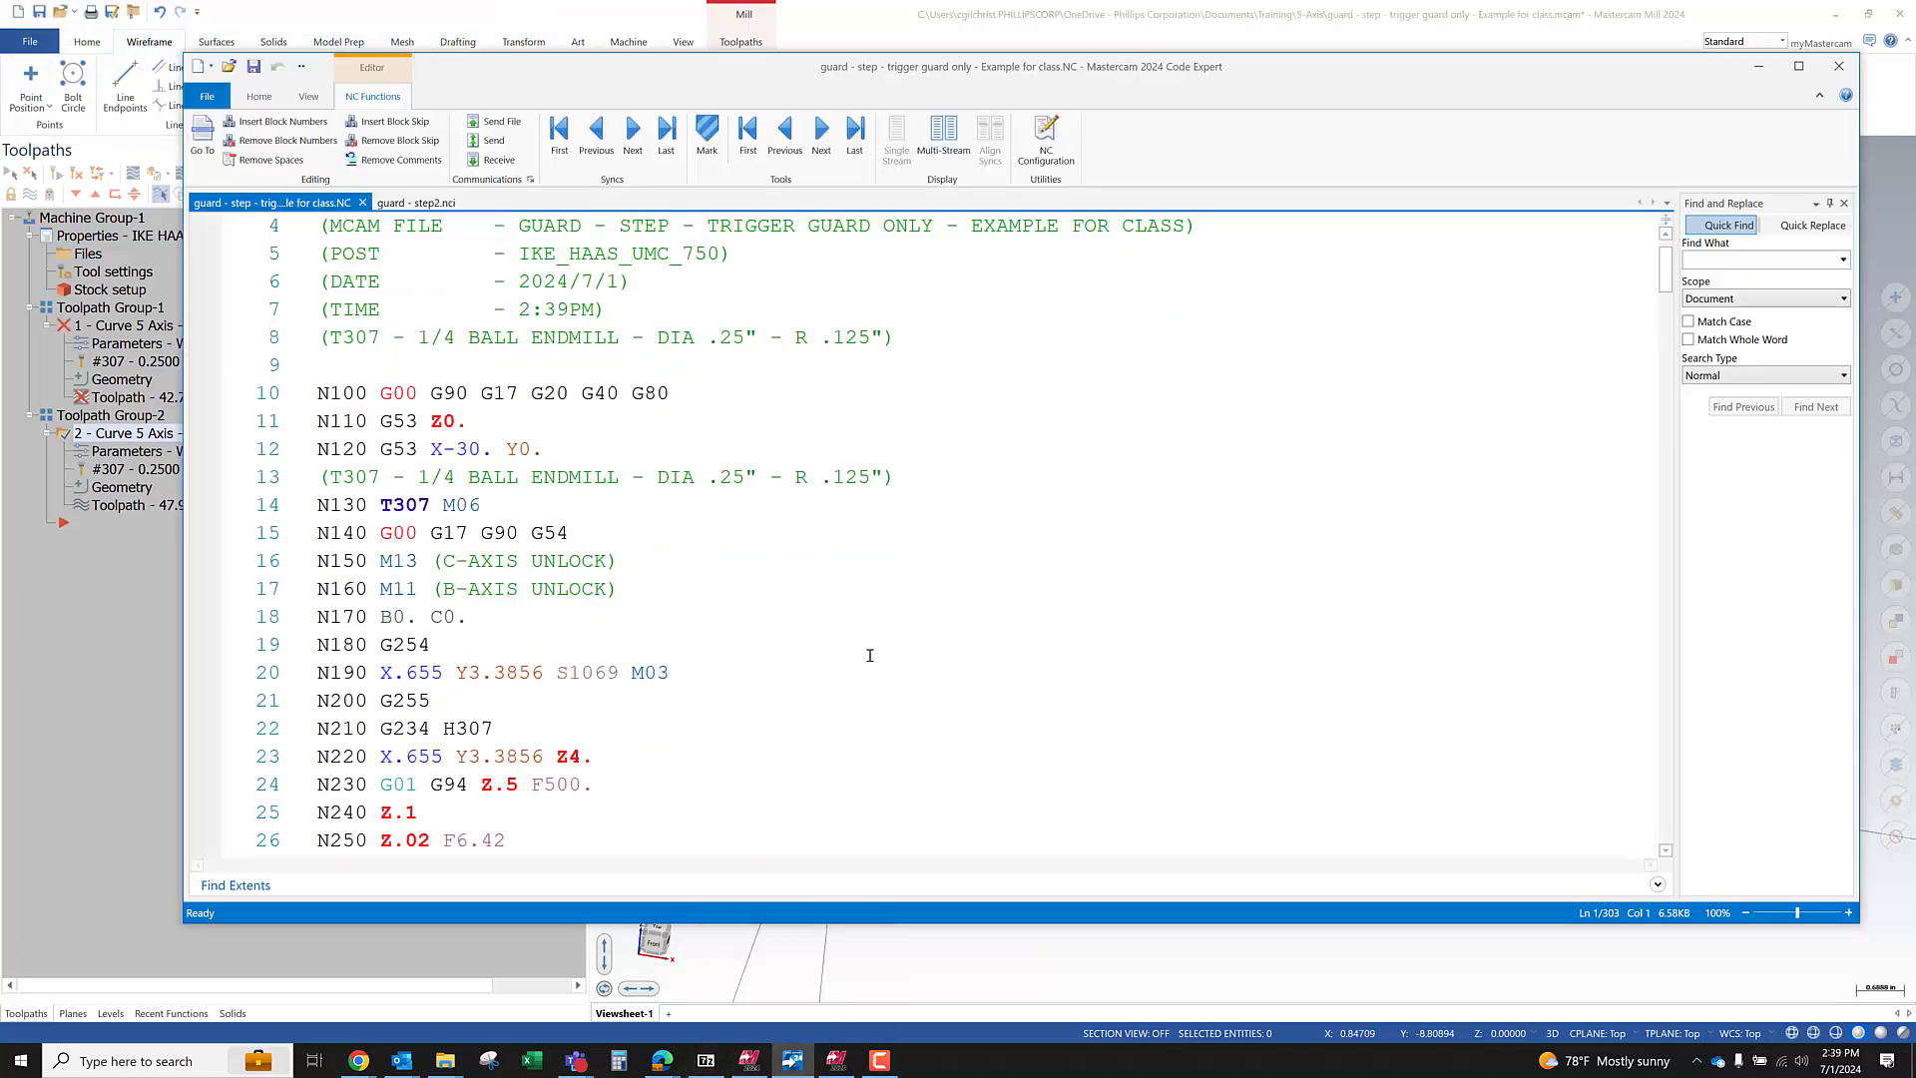
{"action": "scroll", "coordinate": [838, 632], "scroll_direction": "down", "scroll_amount": 3}
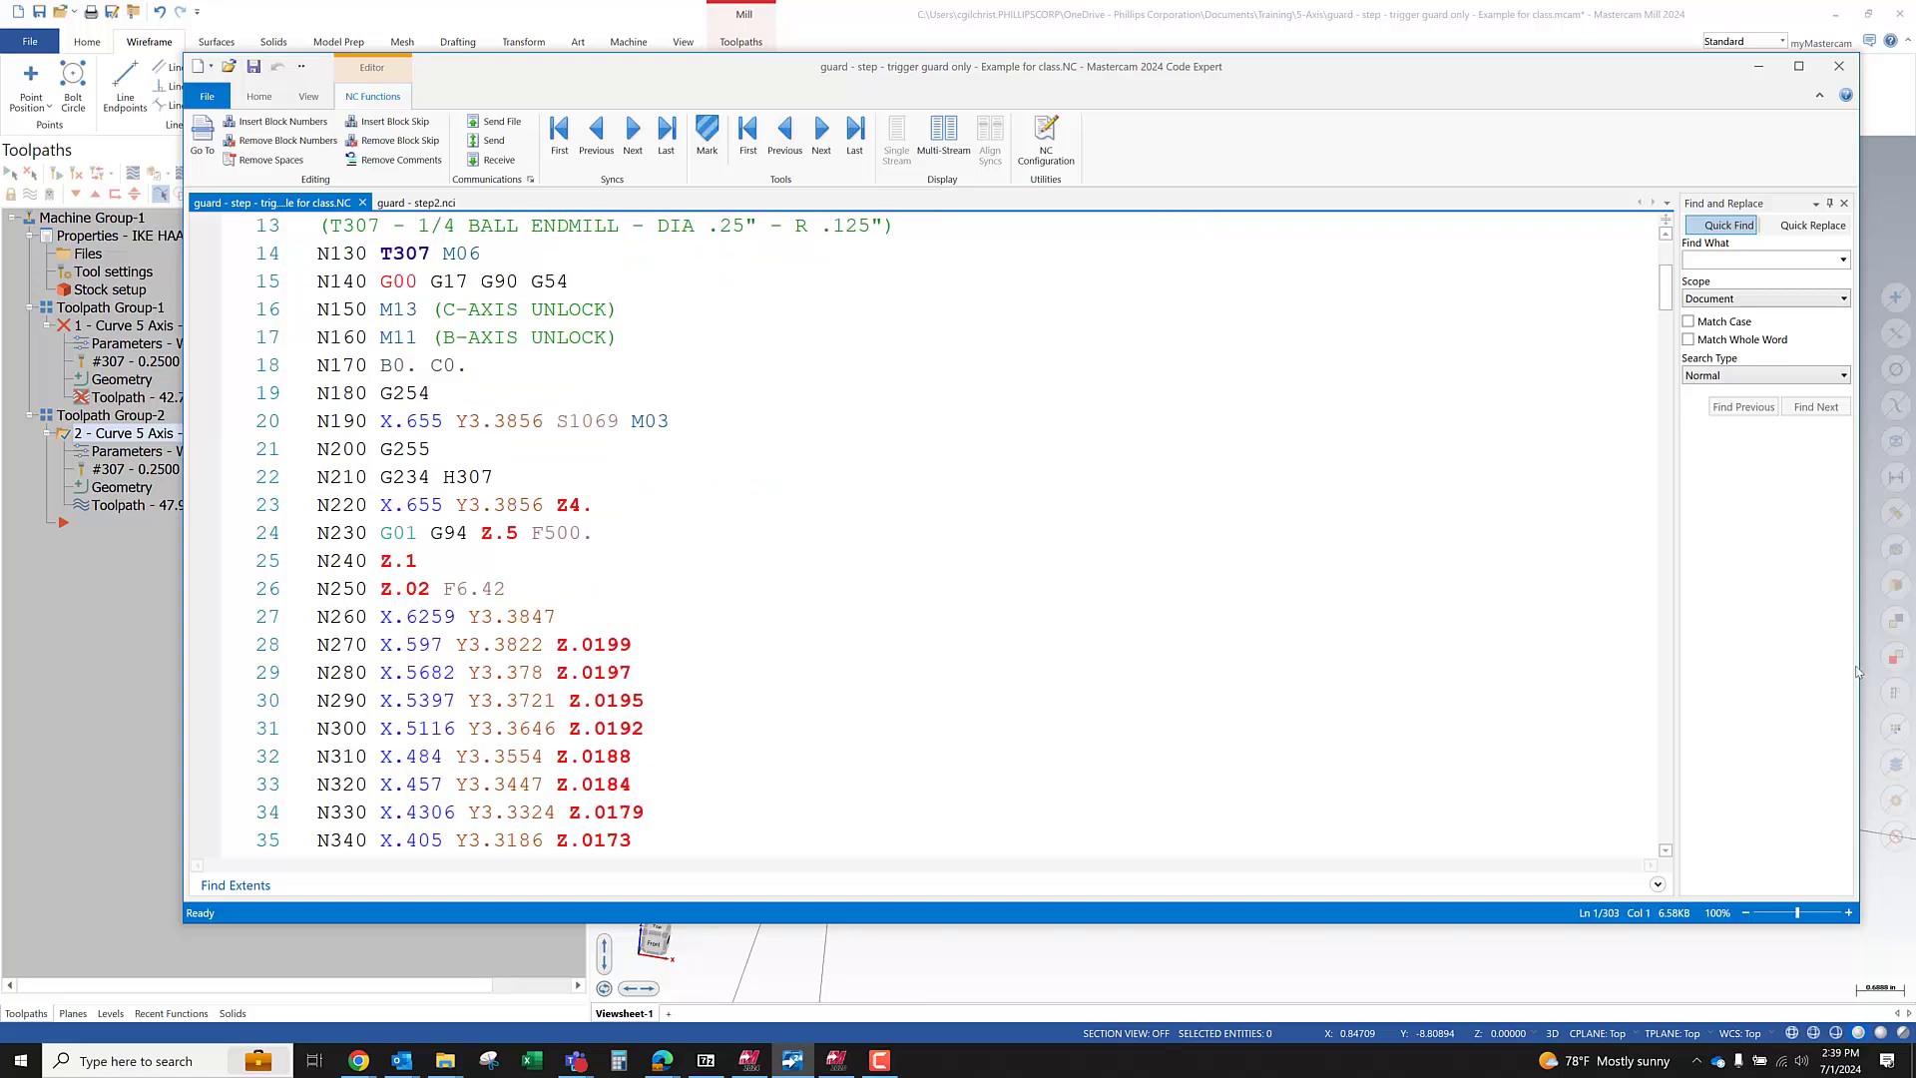
{"action": "left_click_drag", "start_coordinate": [1858, 668], "coordinate": [1442, 671]}
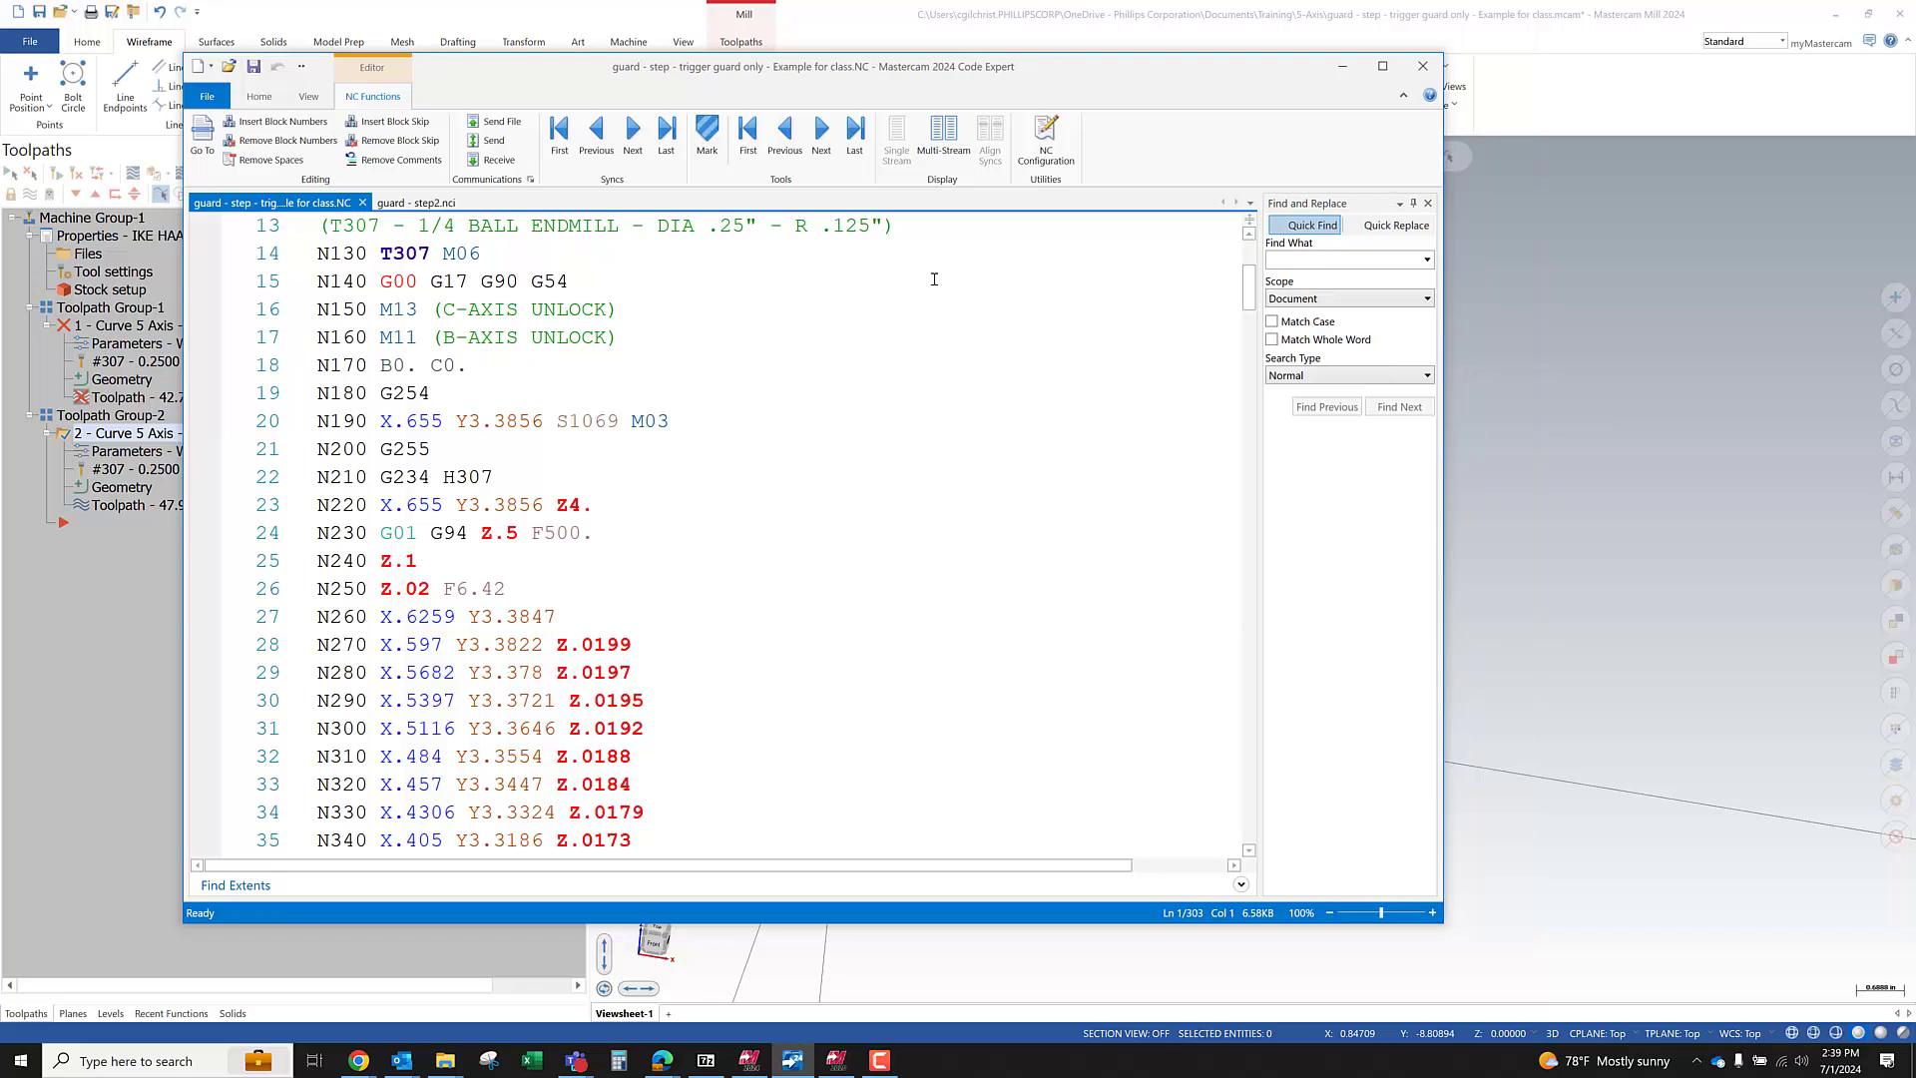
{"action": "left_click_drag", "start_coordinate": [849, 74], "coordinate": [1221, 61]}
Examine the point and vector coordinates in the guard - step2.nci file, focusing on lines 113 and 114
{"action": "left_click", "coordinate": [779, 187]}
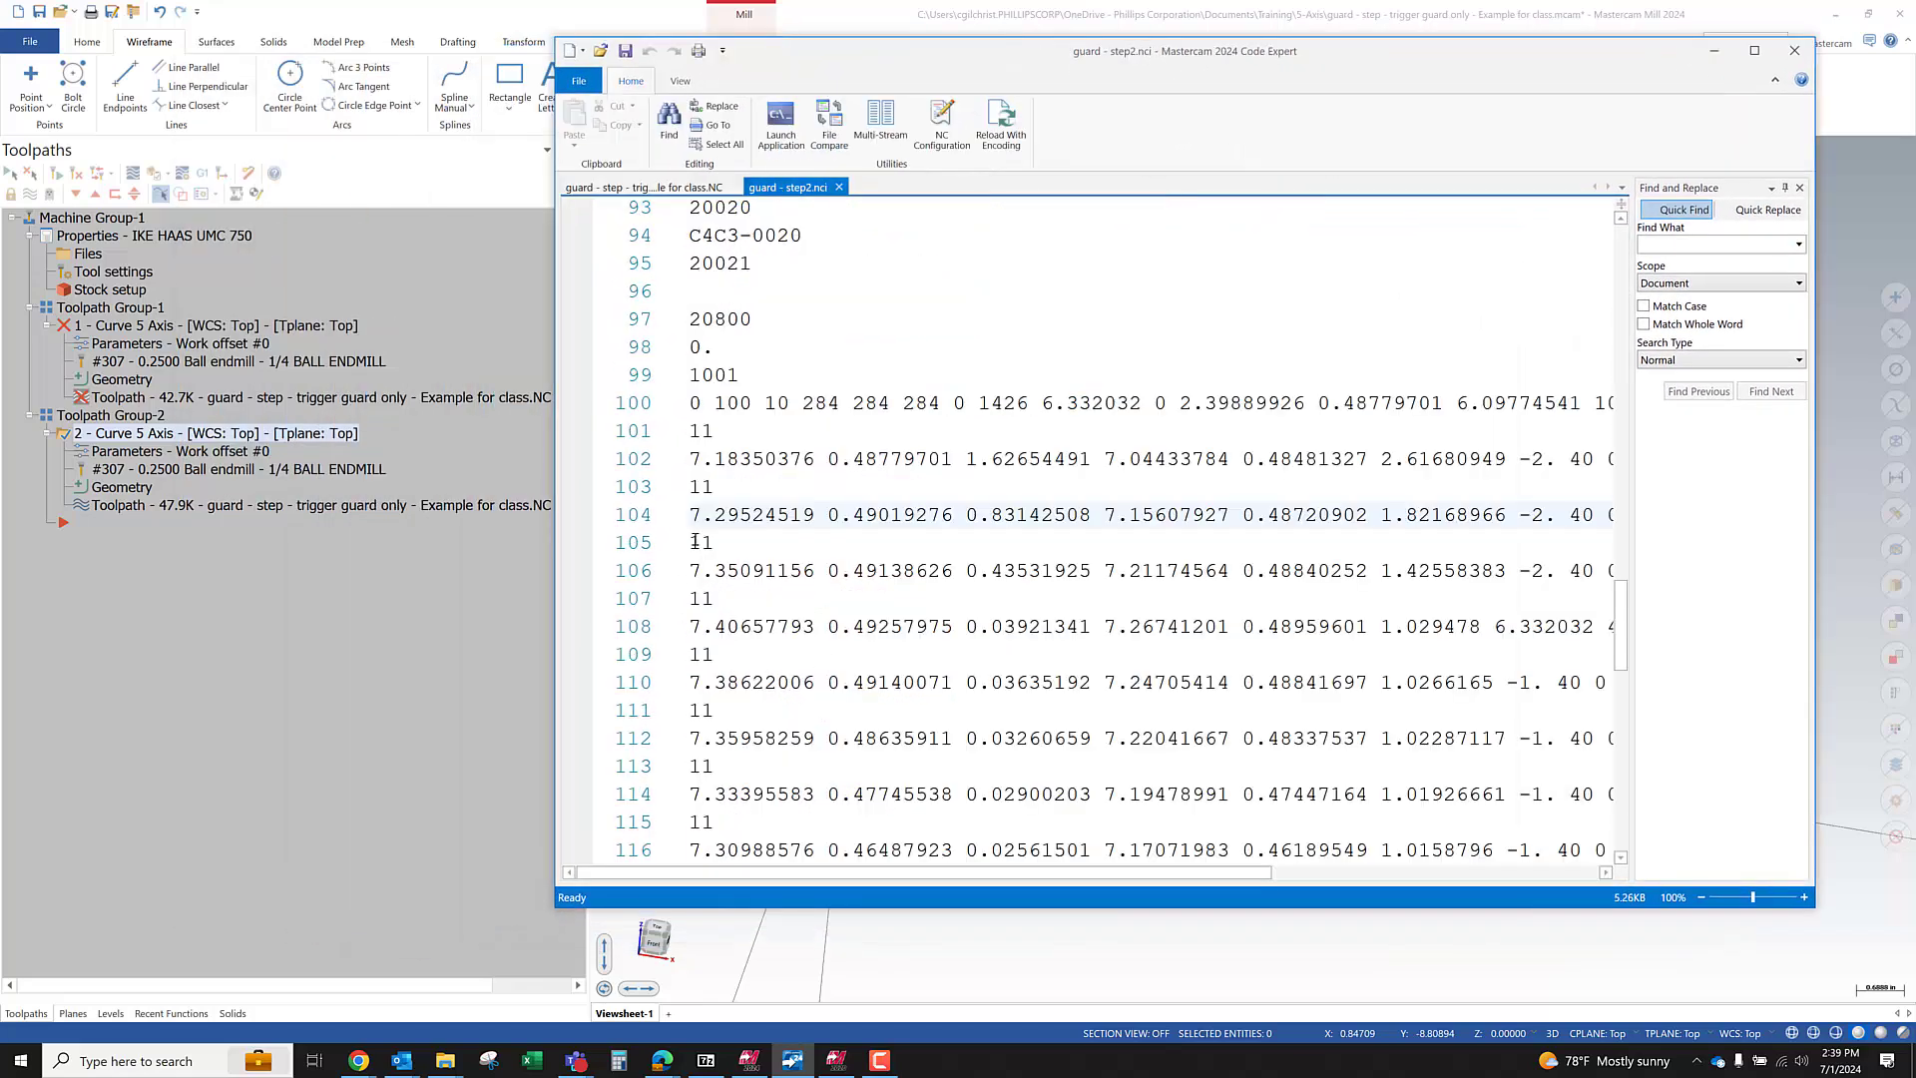
{"action": "scroll", "coordinate": [719, 491], "scroll_direction": "down", "scroll_amount": 15}
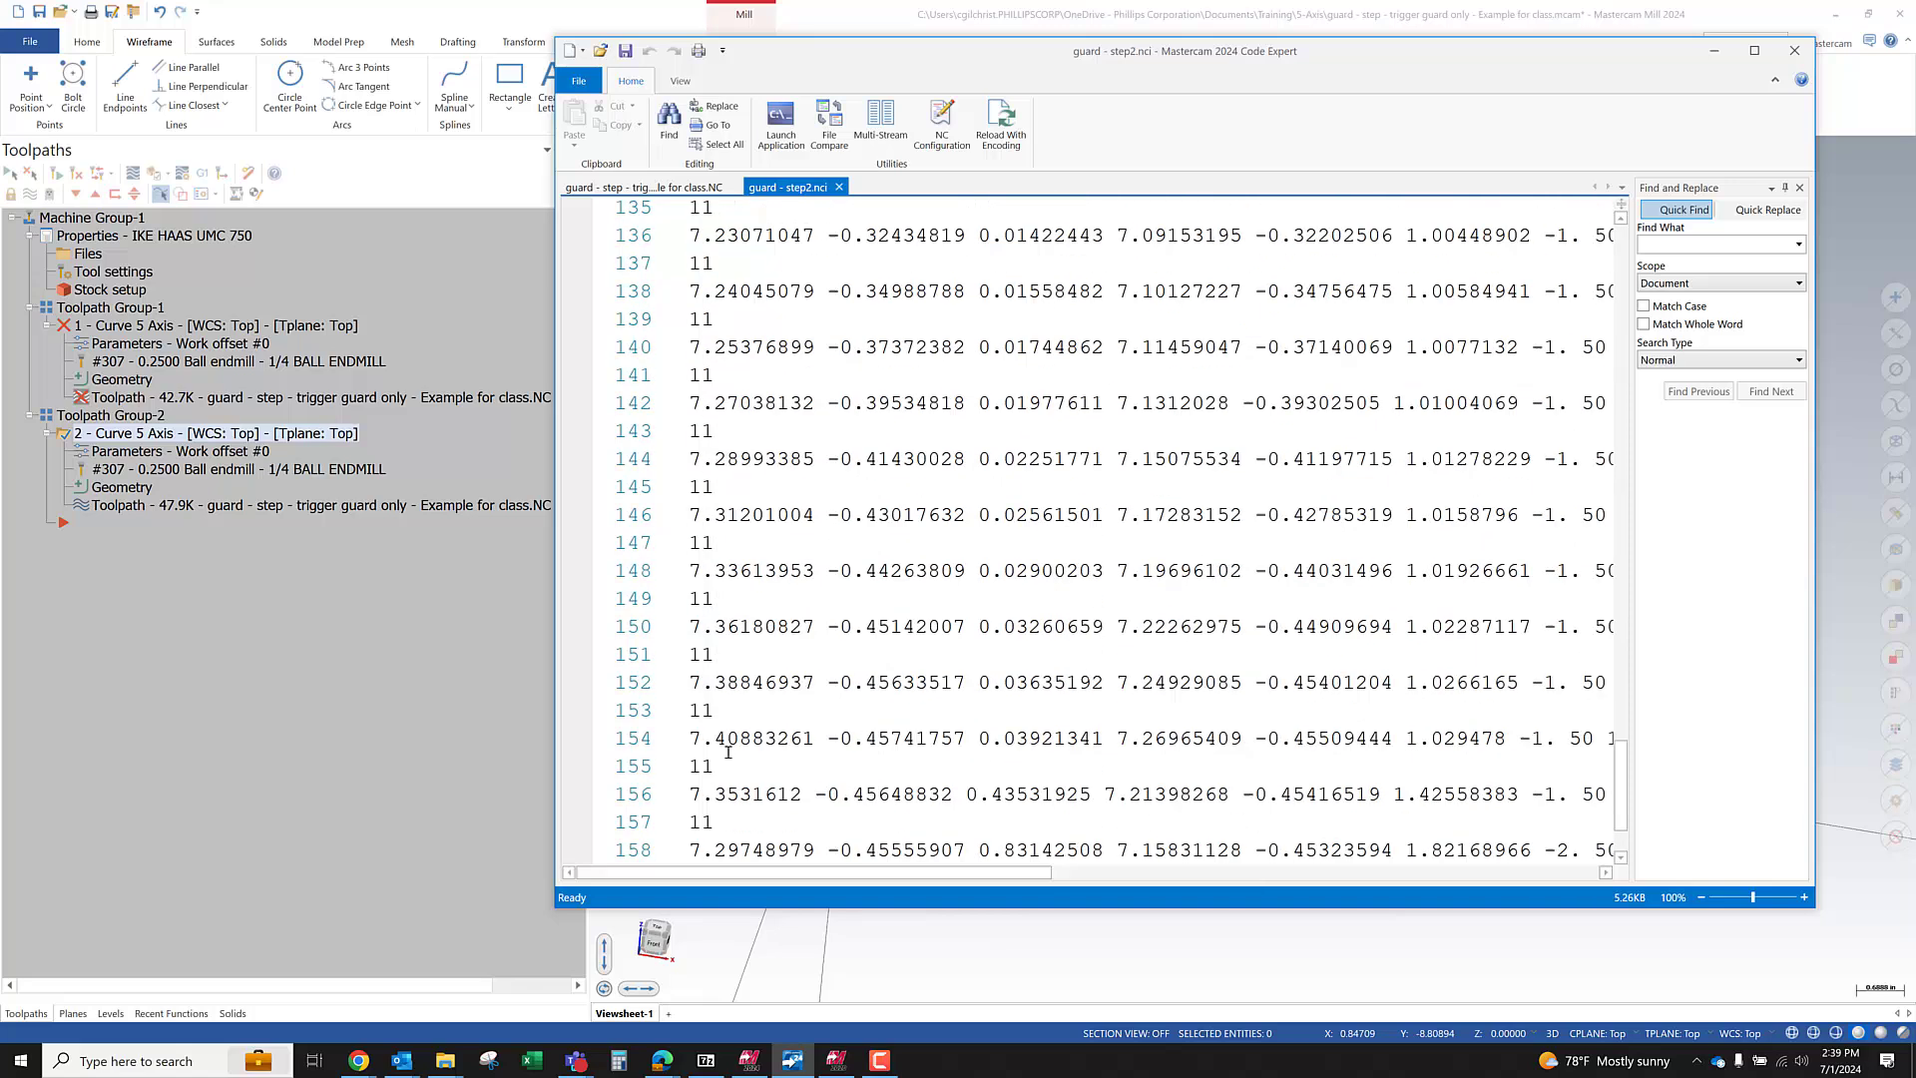
{"action": "scroll", "coordinate": [799, 708], "scroll_direction": "up", "scroll_amount": 13}
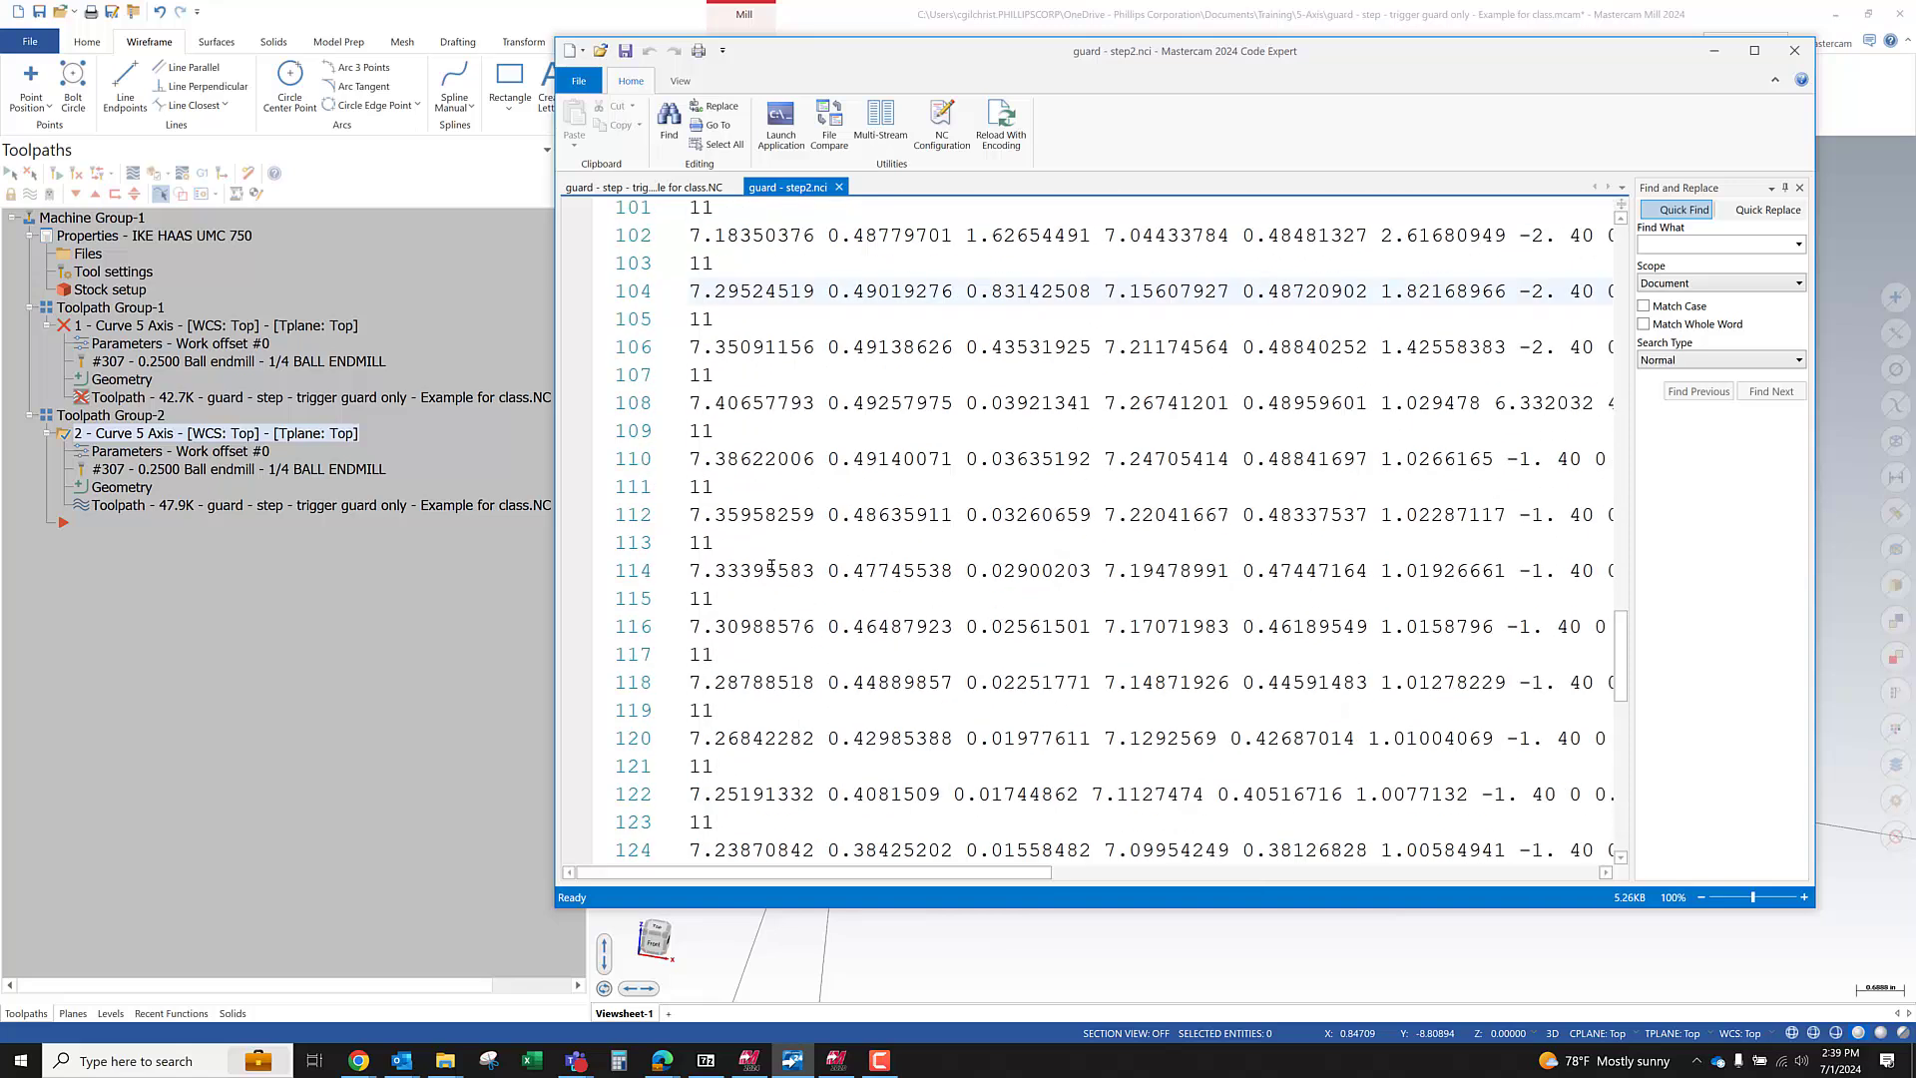
{"action": "left_click_drag", "start_coordinate": [700, 544], "coordinate": [1607, 565]}
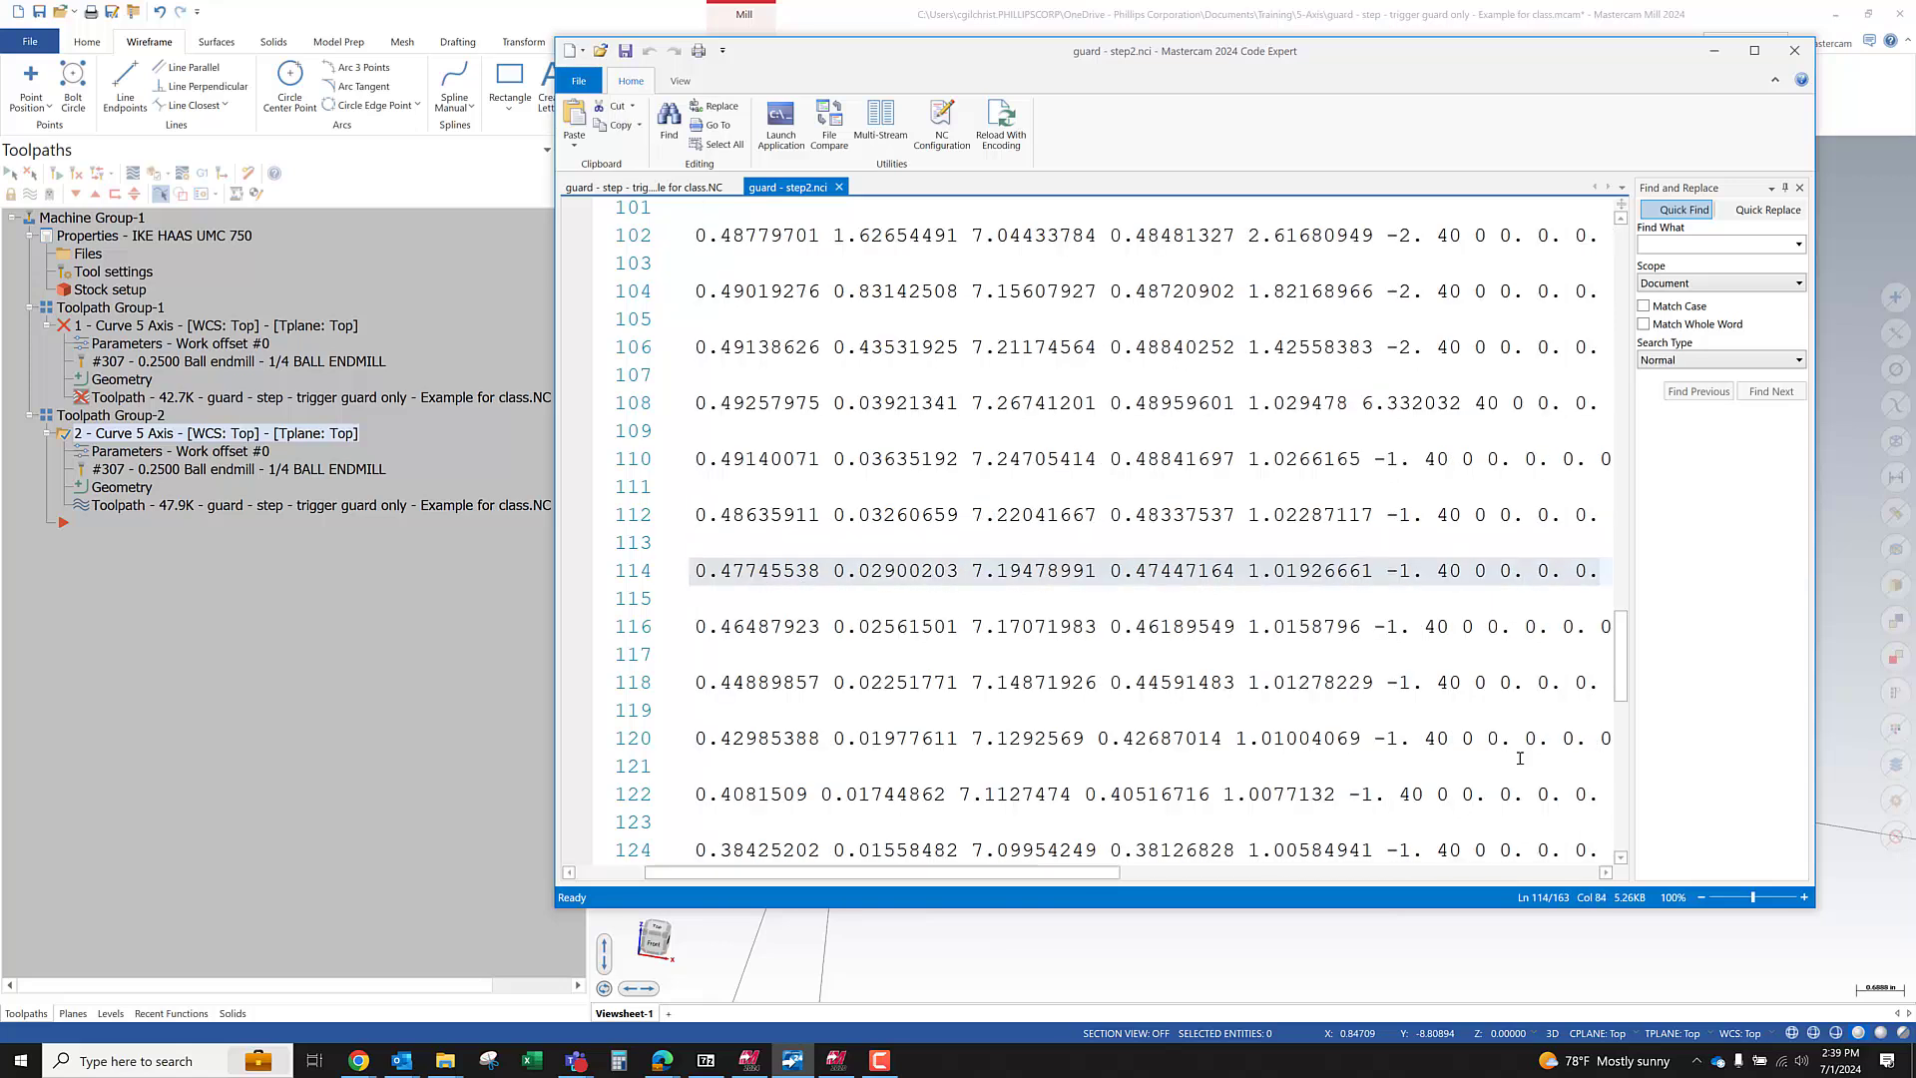
{"action": "left_click_drag", "start_coordinate": [1121, 875], "coordinate": [1054, 875]}
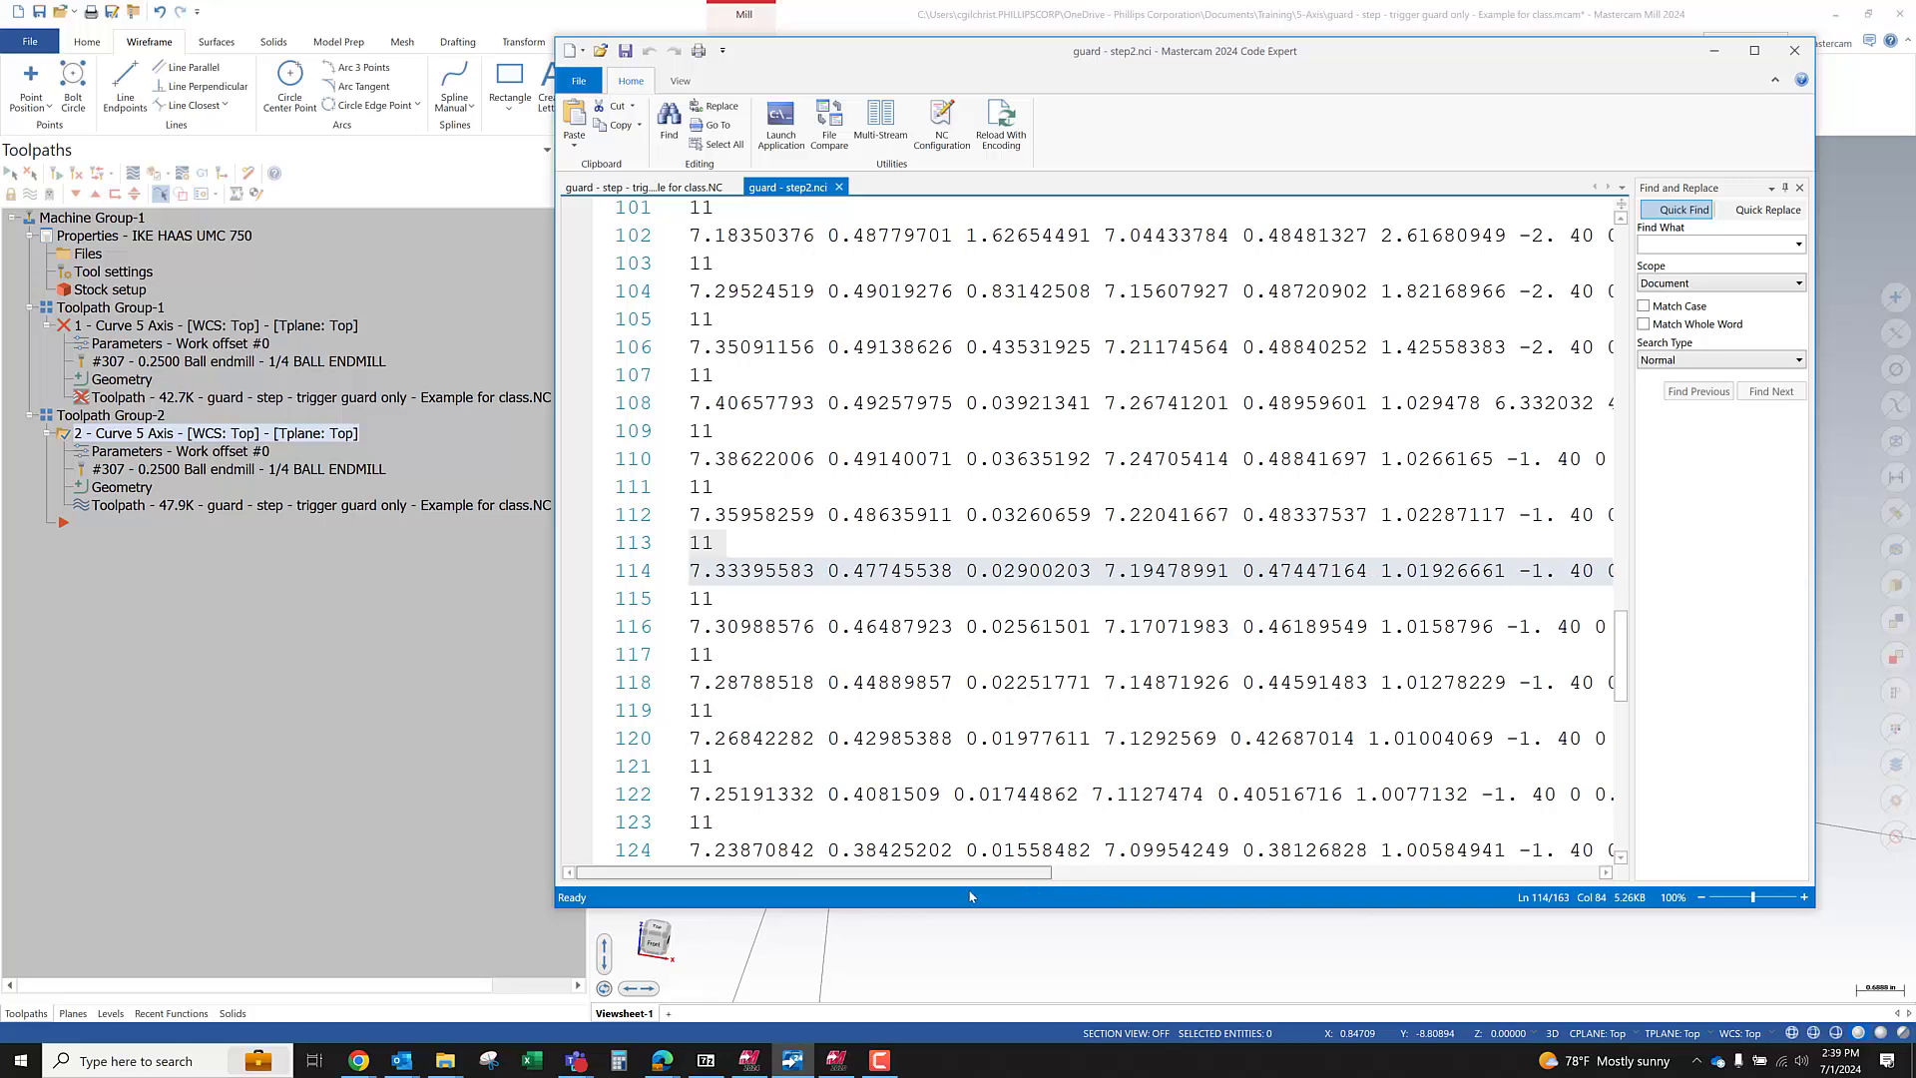
{"action": "left_click", "coordinate": [1119, 570]}
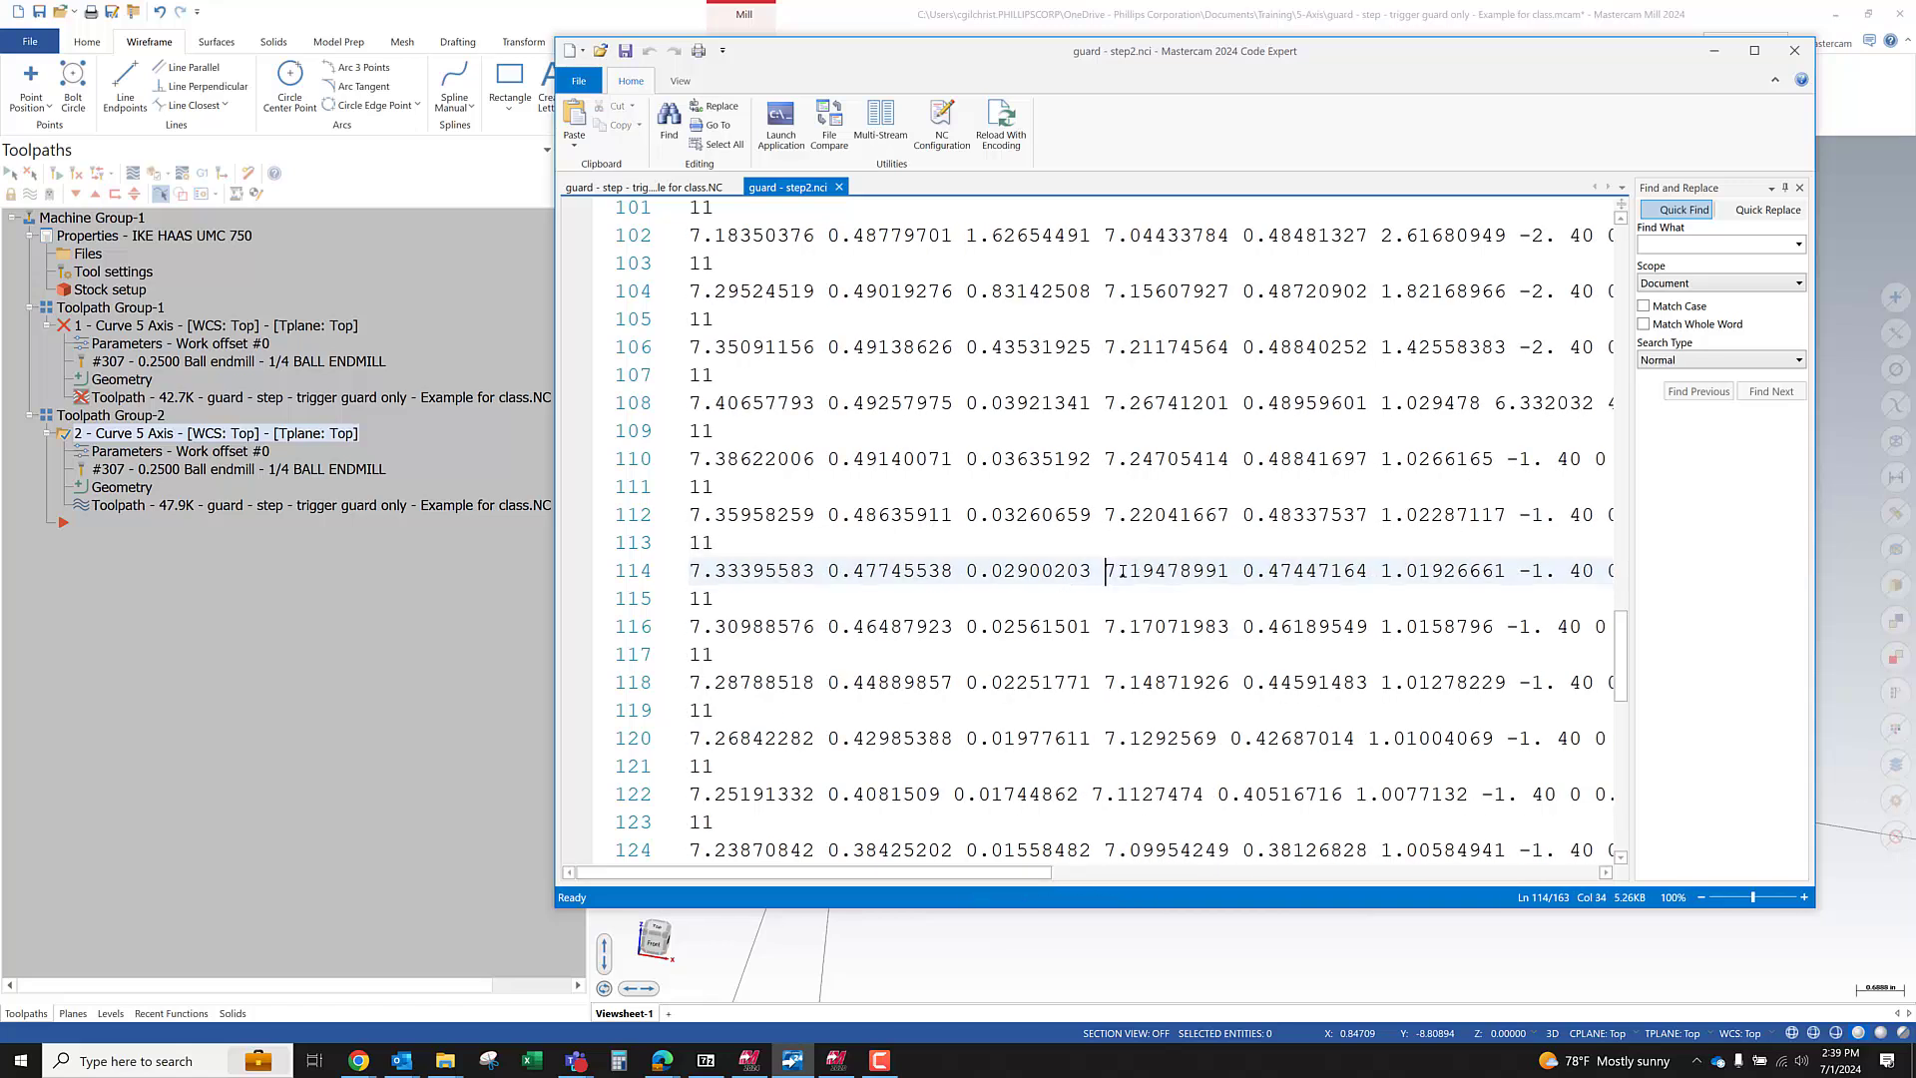
Review the posted NC program from its lead-in through the straight X and Y moves to the blocks with B-axis rotation
{"action": "left_click", "coordinate": [649, 188]}
{"action": "scroll", "coordinate": [990, 657], "scroll_direction": "down", "scroll_amount": 7}
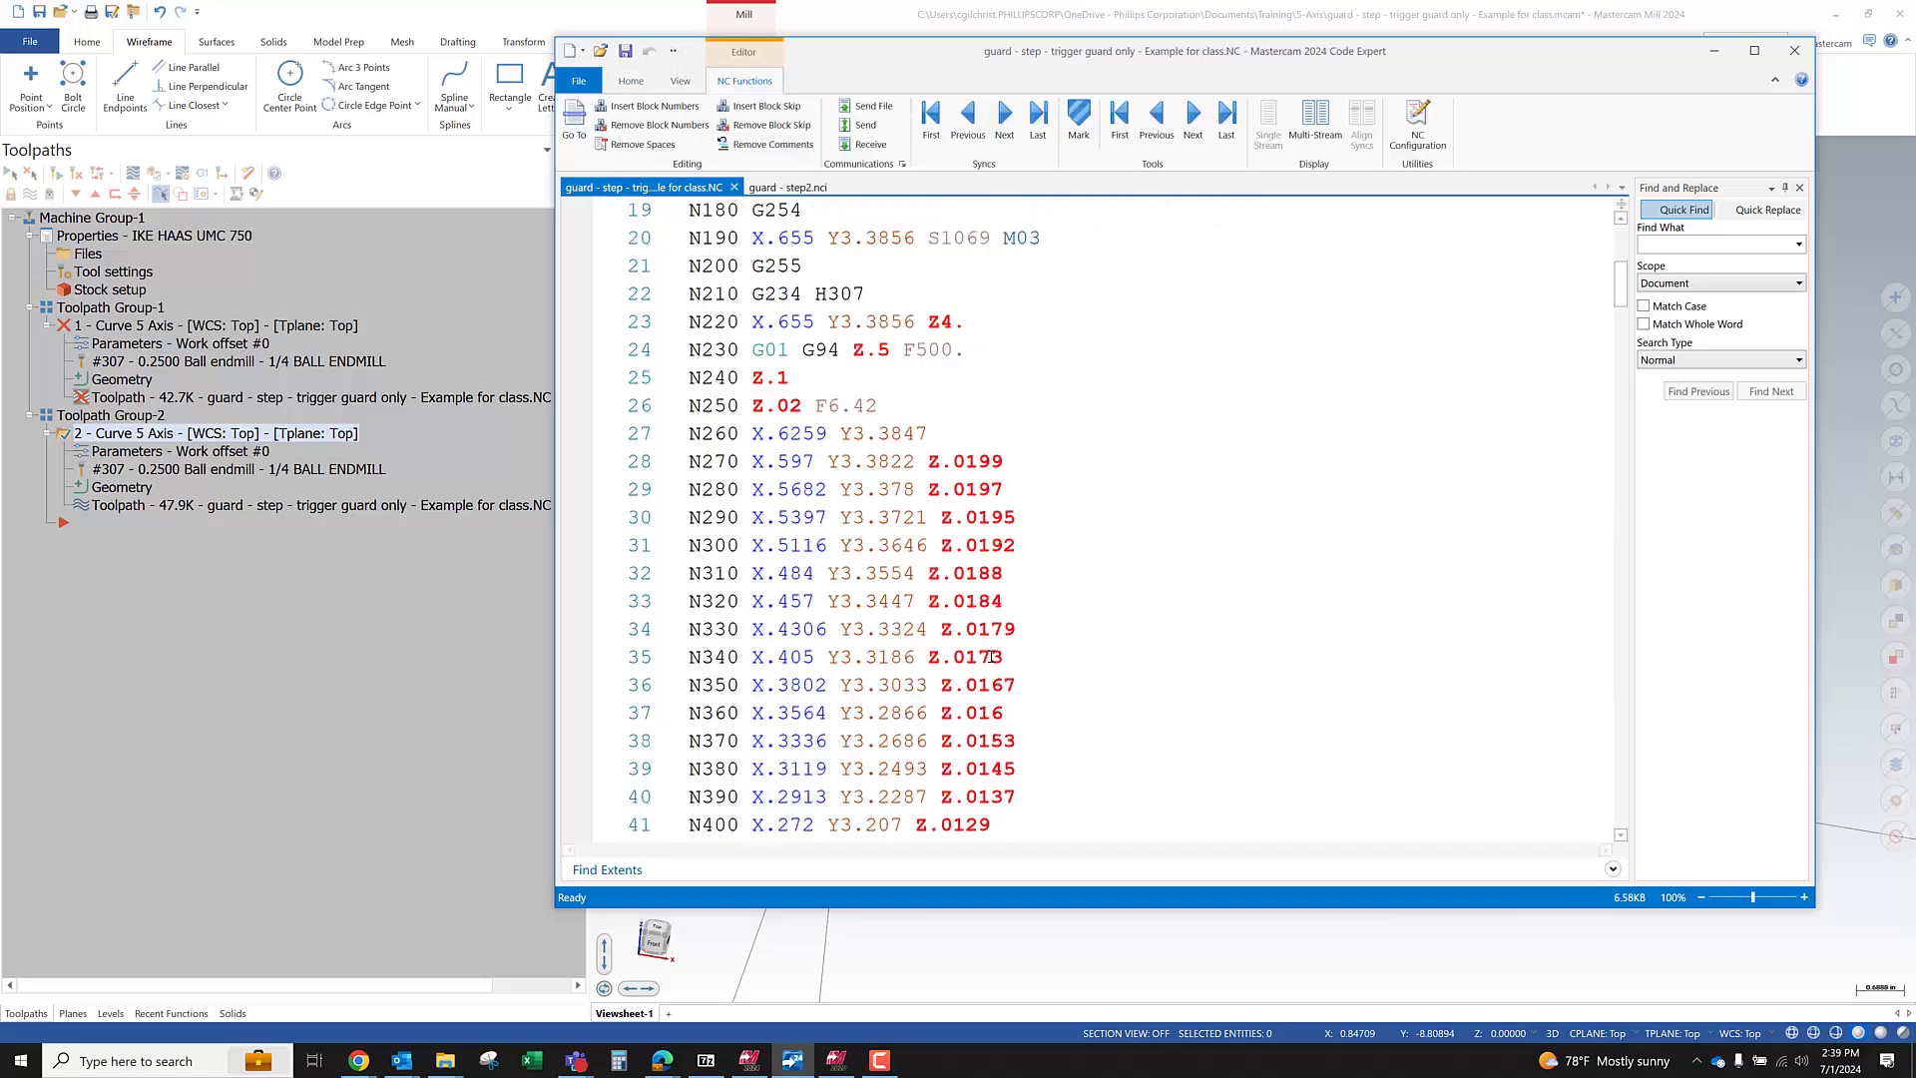
{"action": "scroll", "coordinate": [941, 713], "scroll_direction": "down", "scroll_amount": 4}
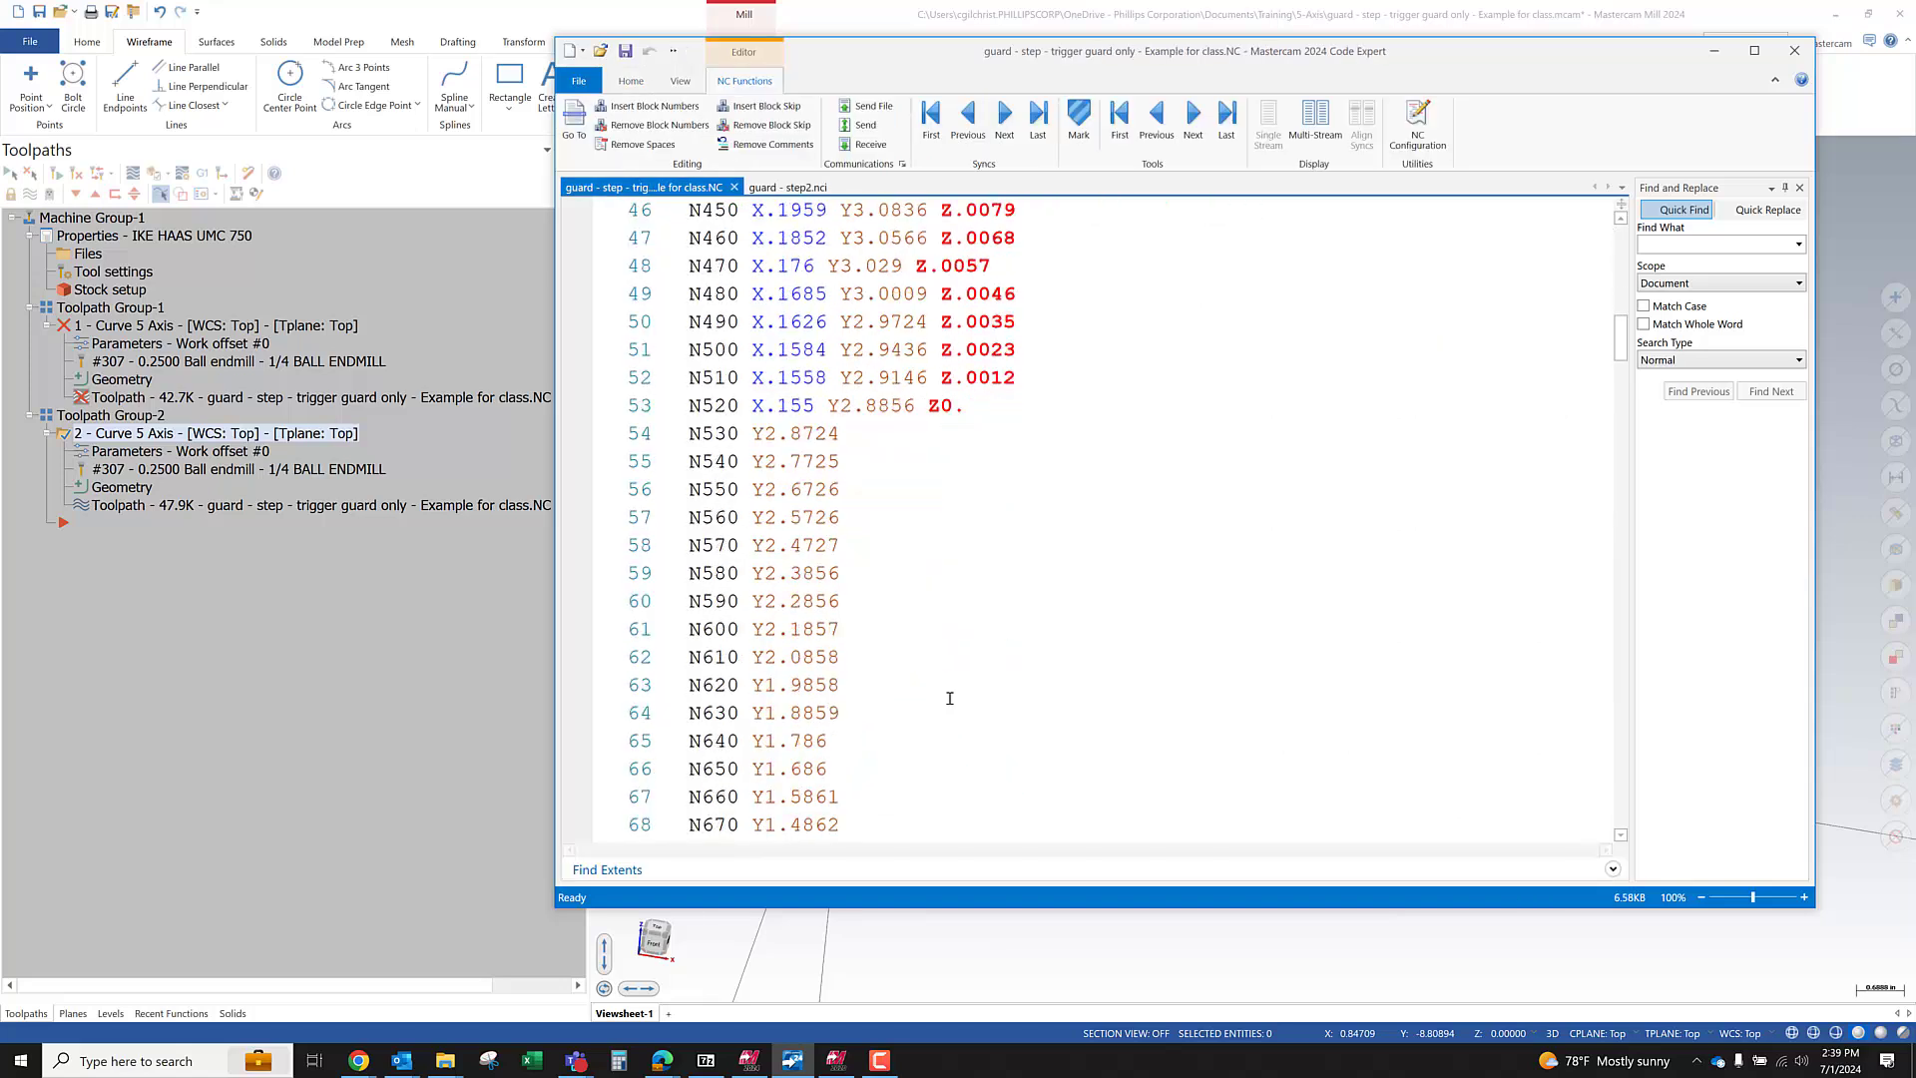
{"action": "scroll", "coordinate": [949, 697], "scroll_direction": "down", "scroll_amount": 16}
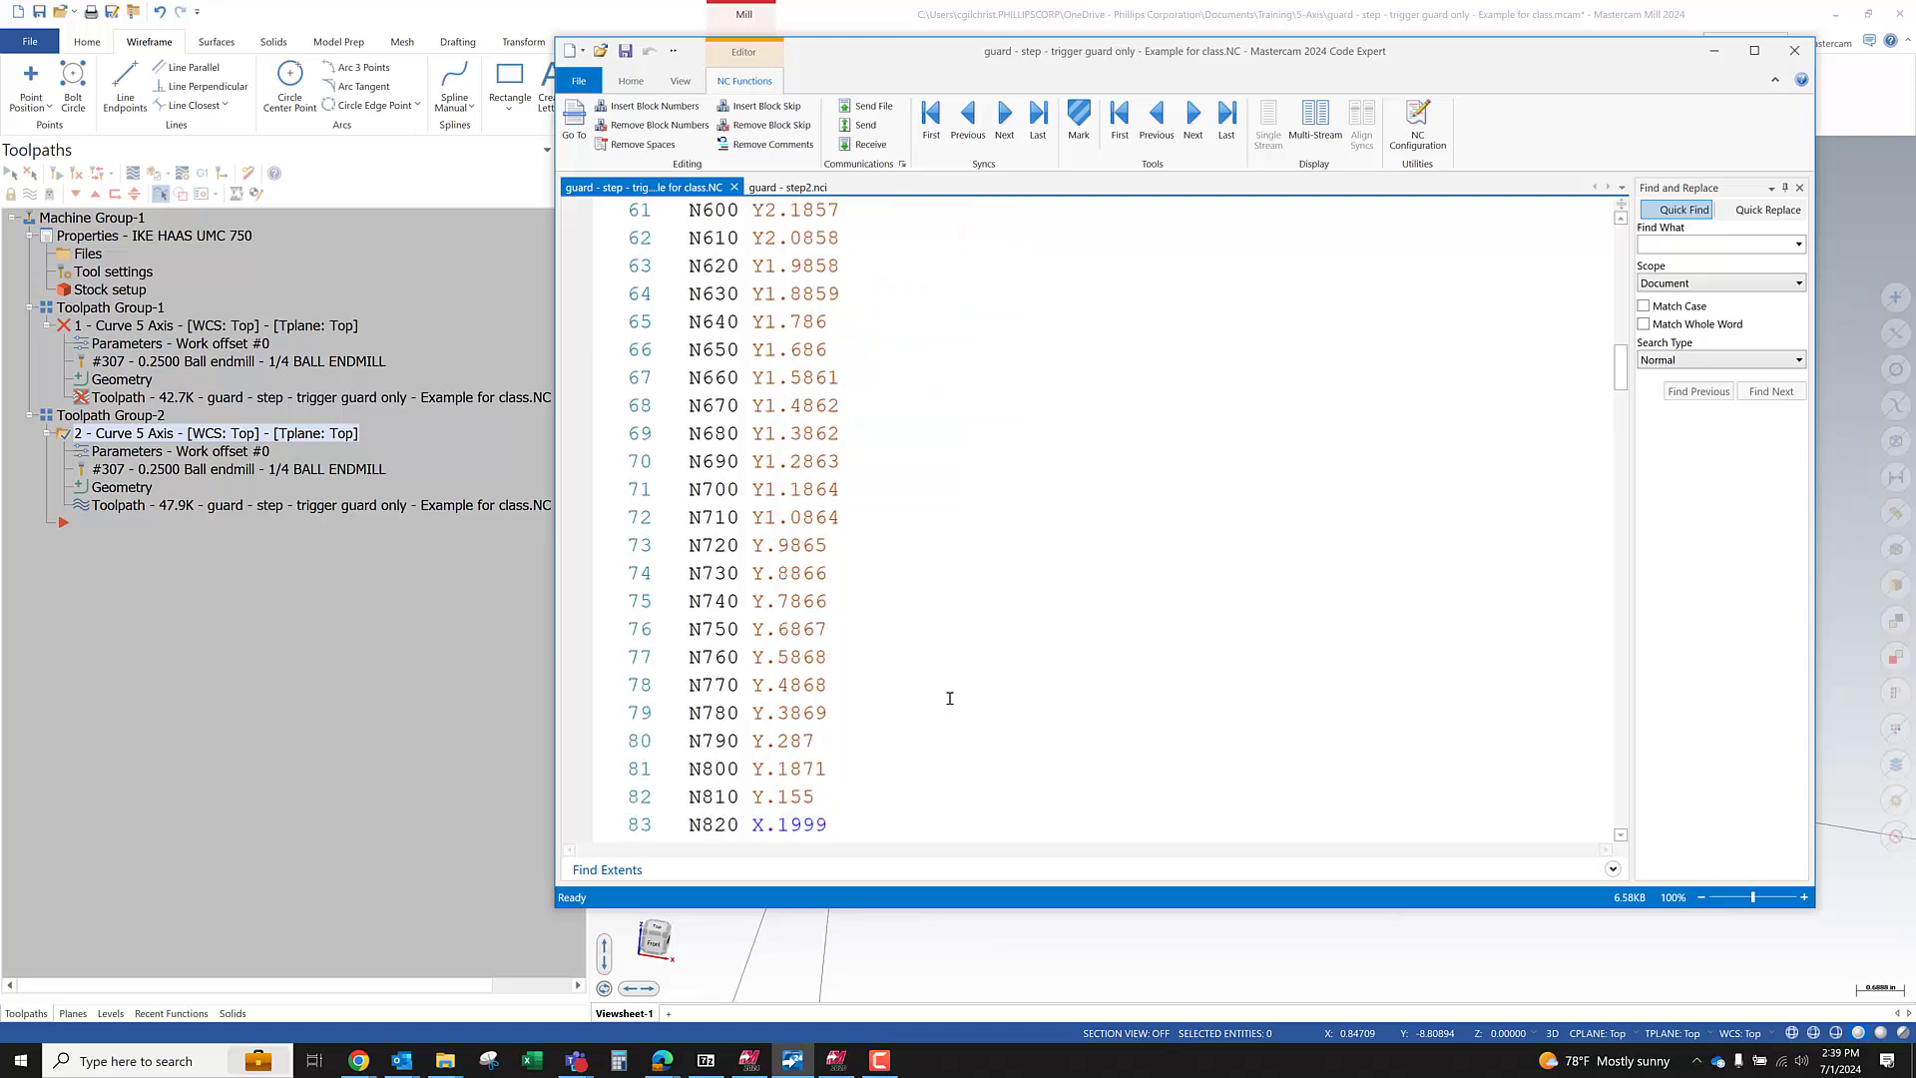
{"action": "scroll", "coordinate": [953, 702], "scroll_direction": "down", "scroll_amount": 8}
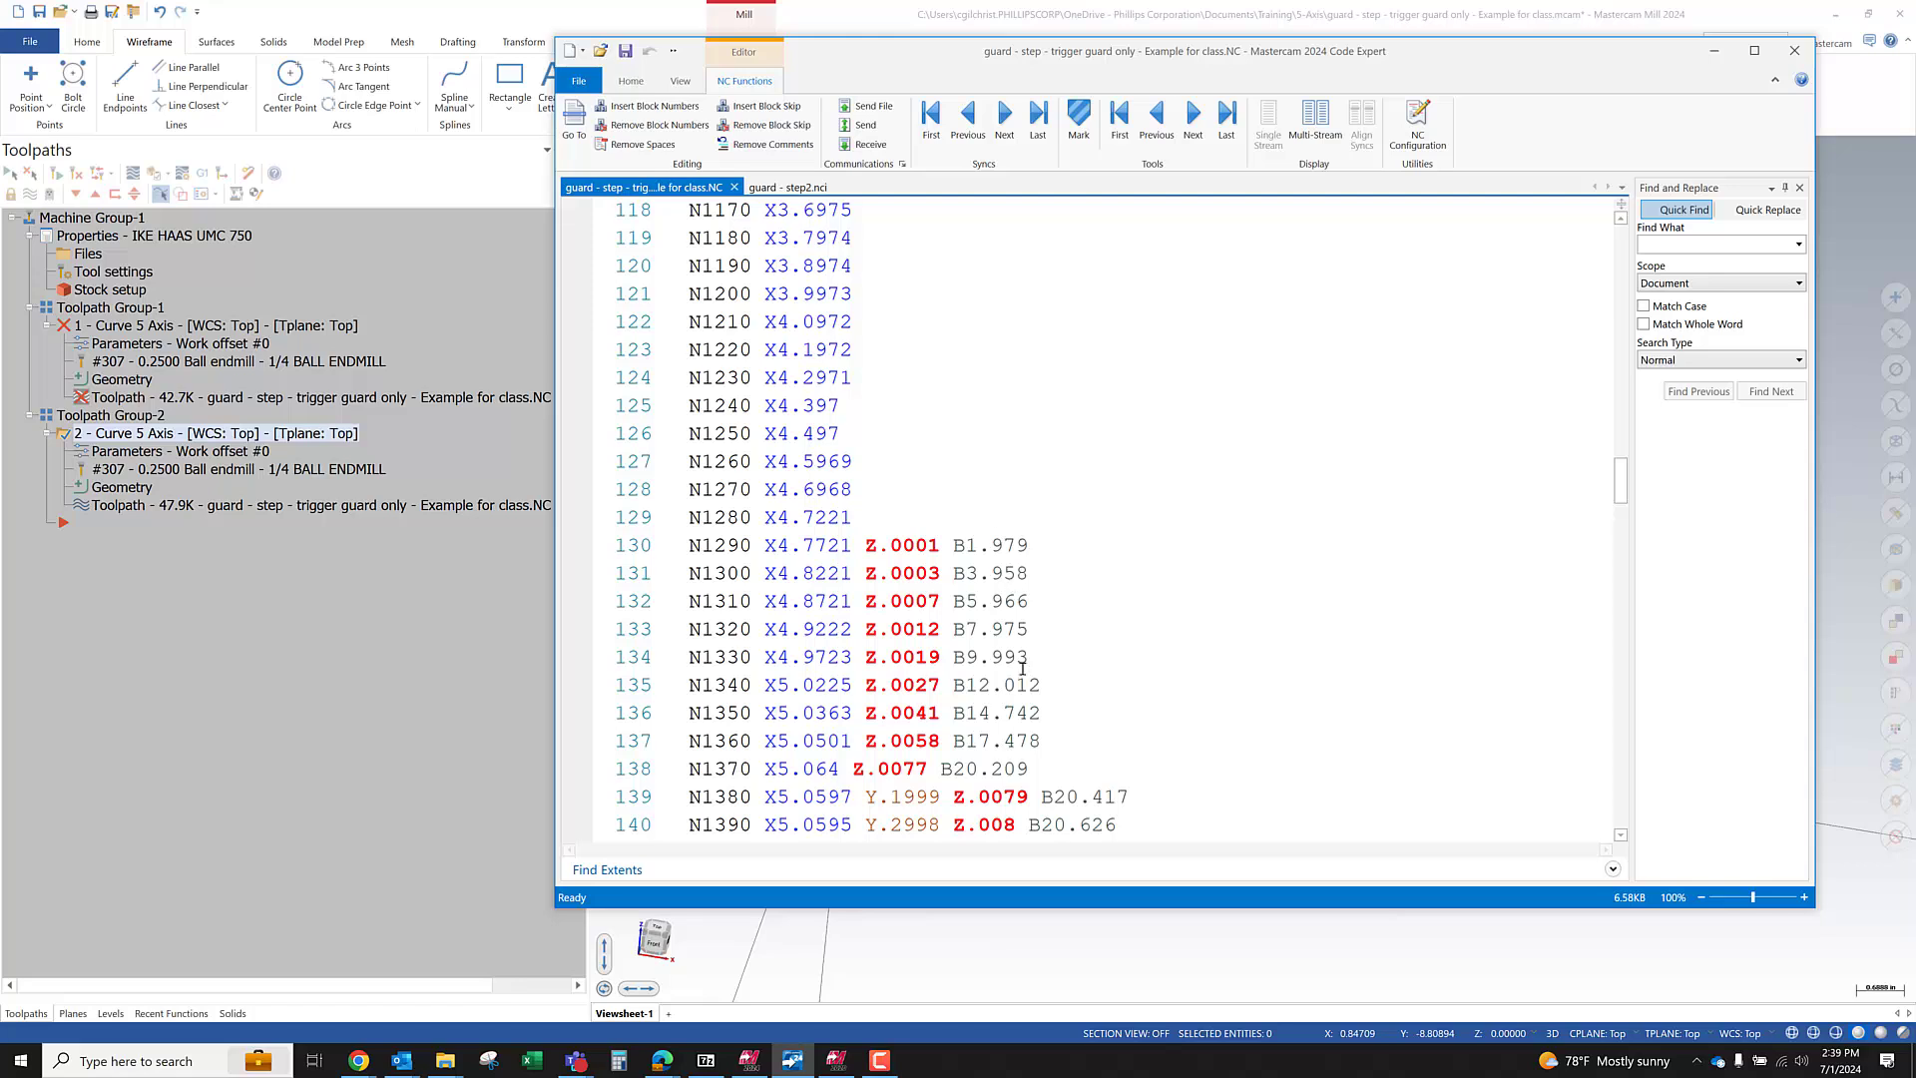
{"action": "scroll", "coordinate": [1037, 643], "scroll_direction": "down", "scroll_amount": 19}
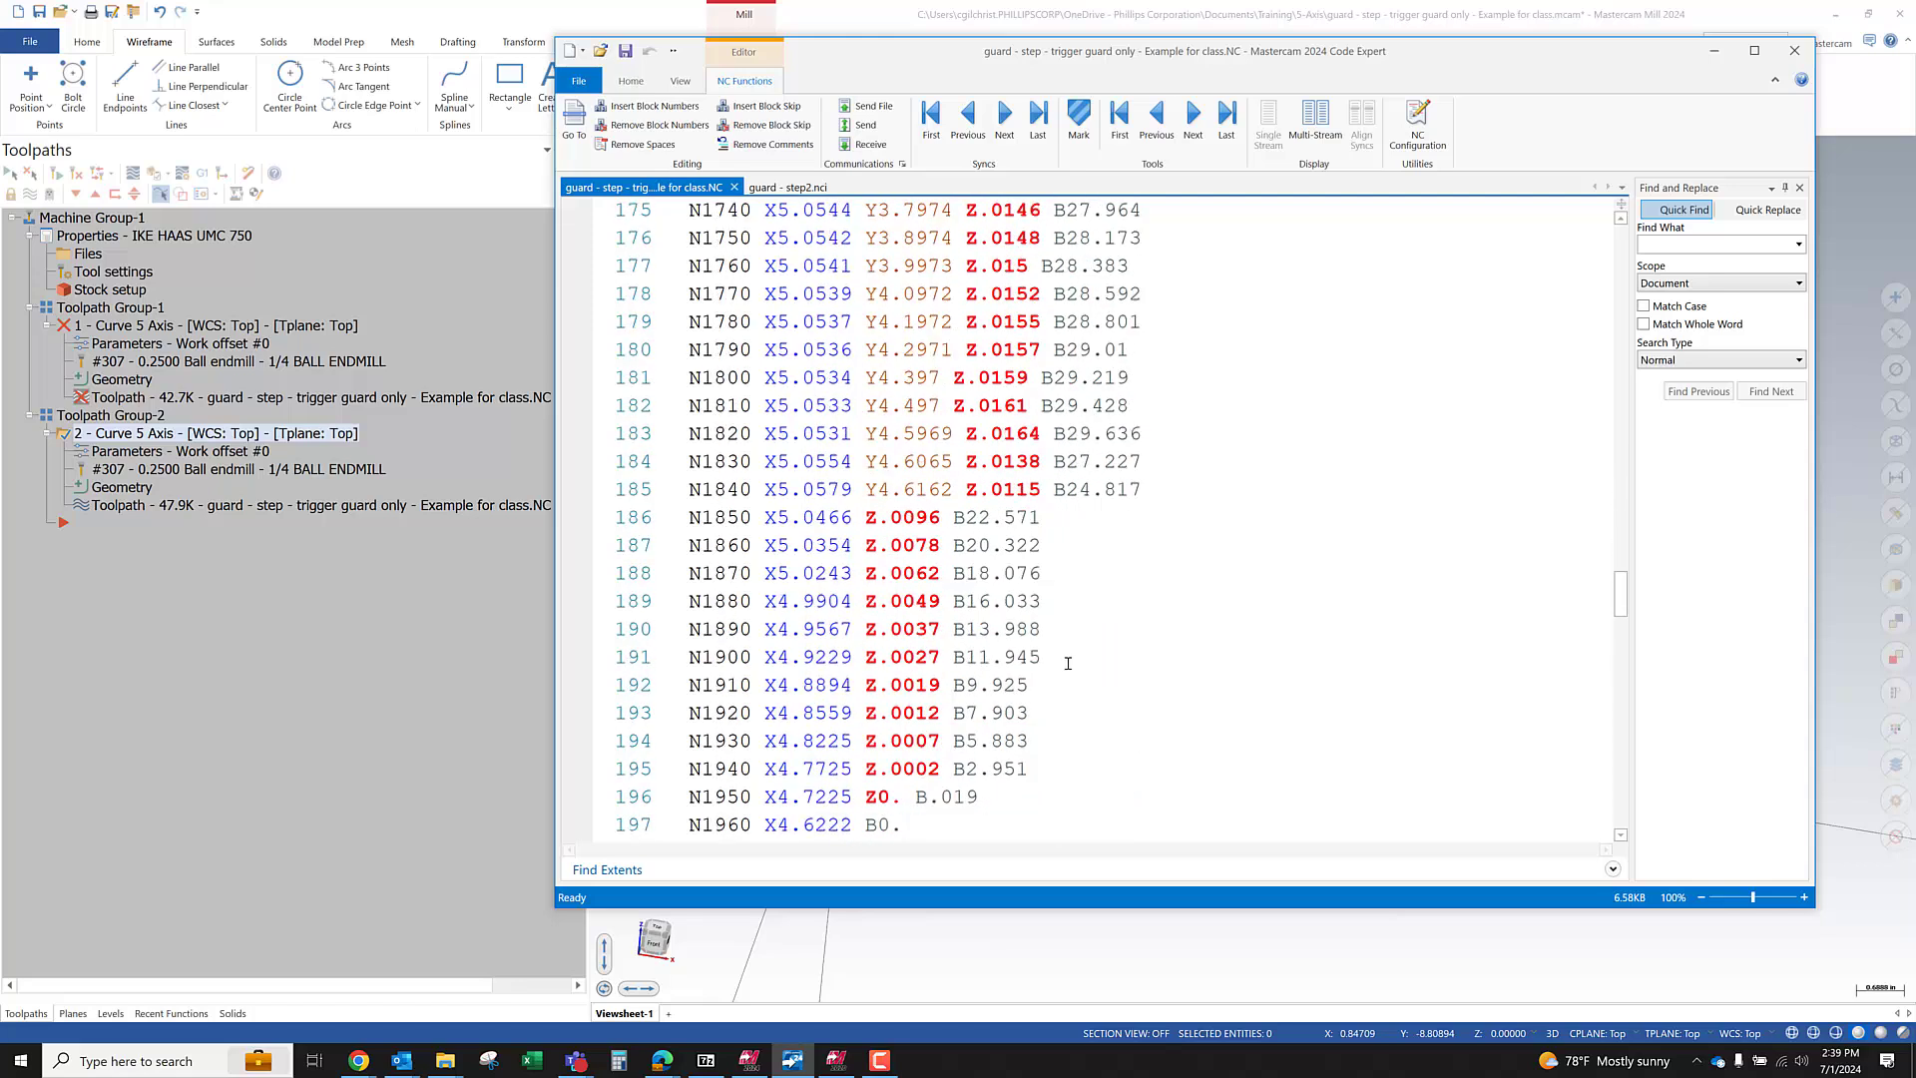
Examine how the B-axis angles change block by block along the tilted edge of the rectangle in the NC program
{"action": "scroll", "coordinate": [1067, 662], "scroll_direction": "down", "scroll_amount": 2}
{"action": "scroll", "coordinate": [1067, 663], "scroll_direction": "down", "scroll_amount": 3}
{"action": "scroll", "coordinate": [1067, 662], "scroll_direction": "up", "scroll_amount": 11}
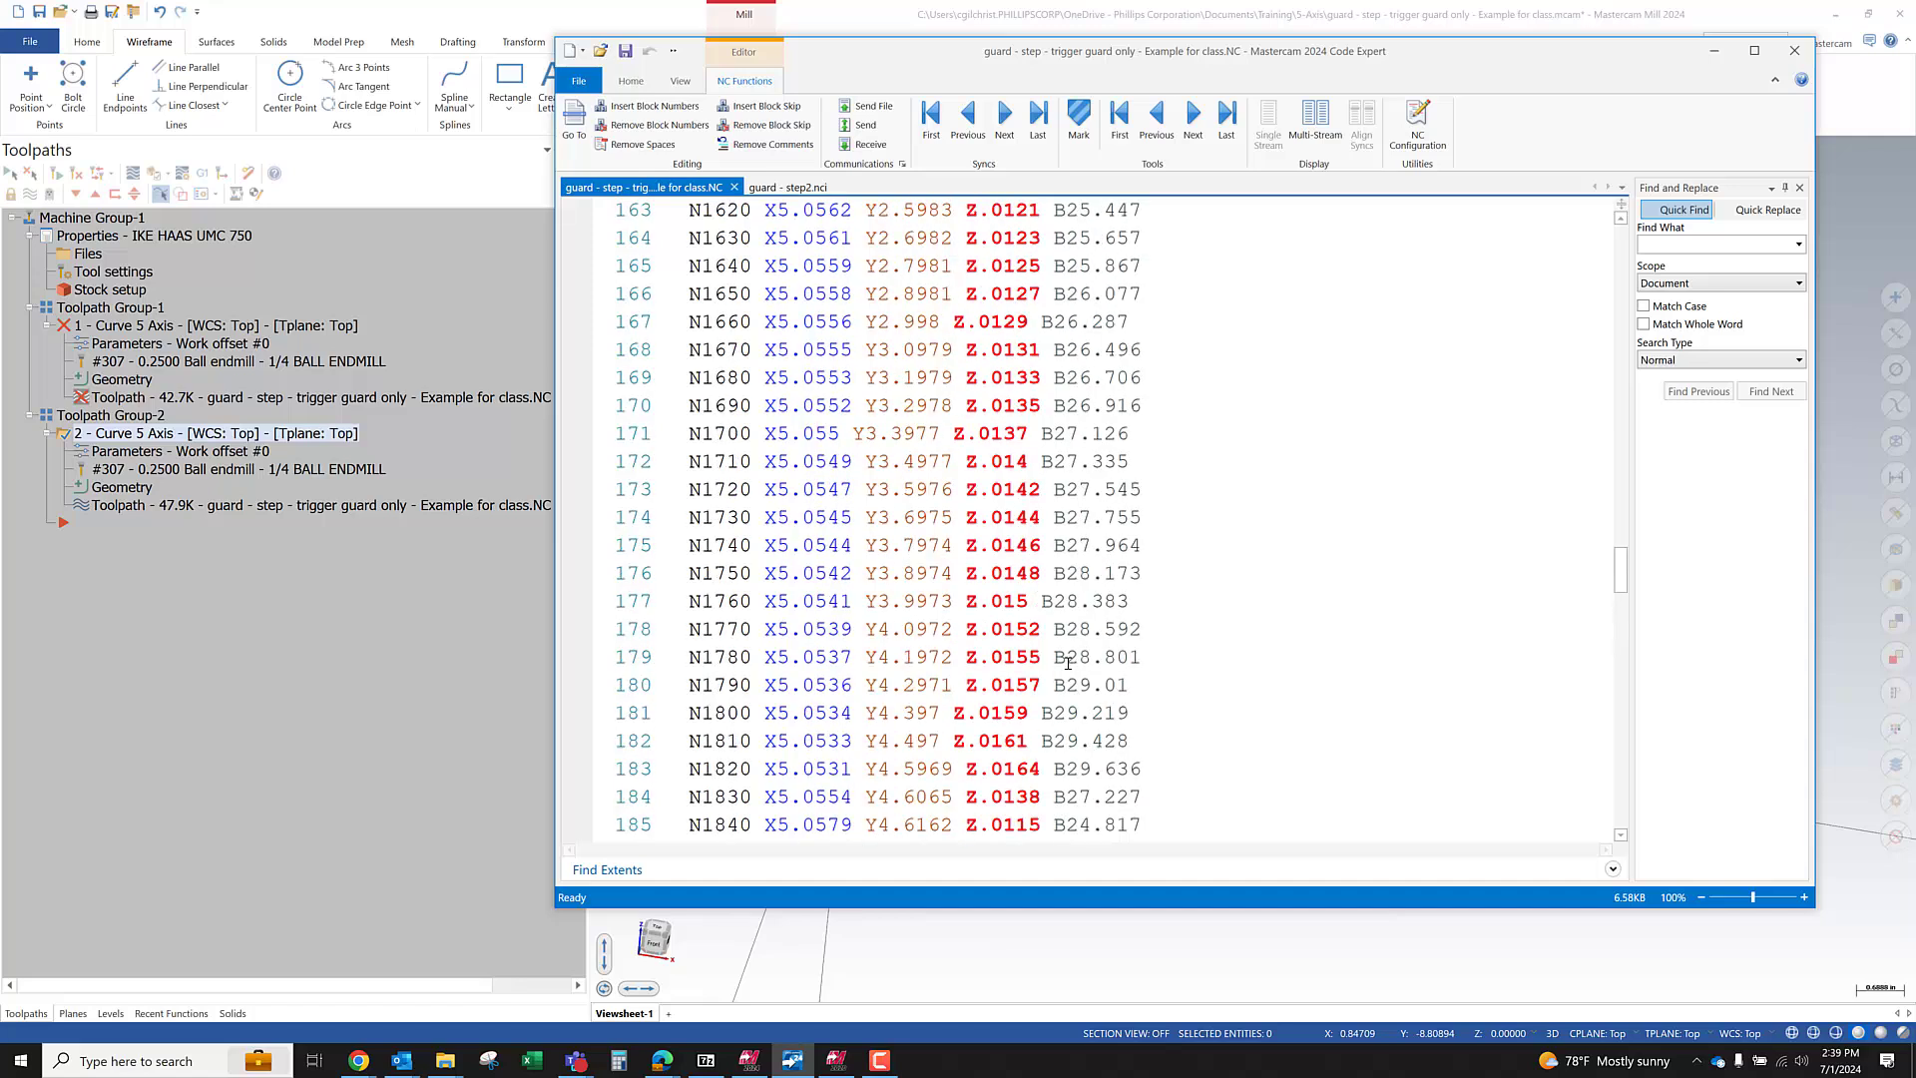
{"action": "scroll", "coordinate": [1066, 662], "scroll_direction": "down", "scroll_amount": 1}
{"action": "scroll", "coordinate": [1066, 663], "scroll_direction": "up", "scroll_amount": 8}
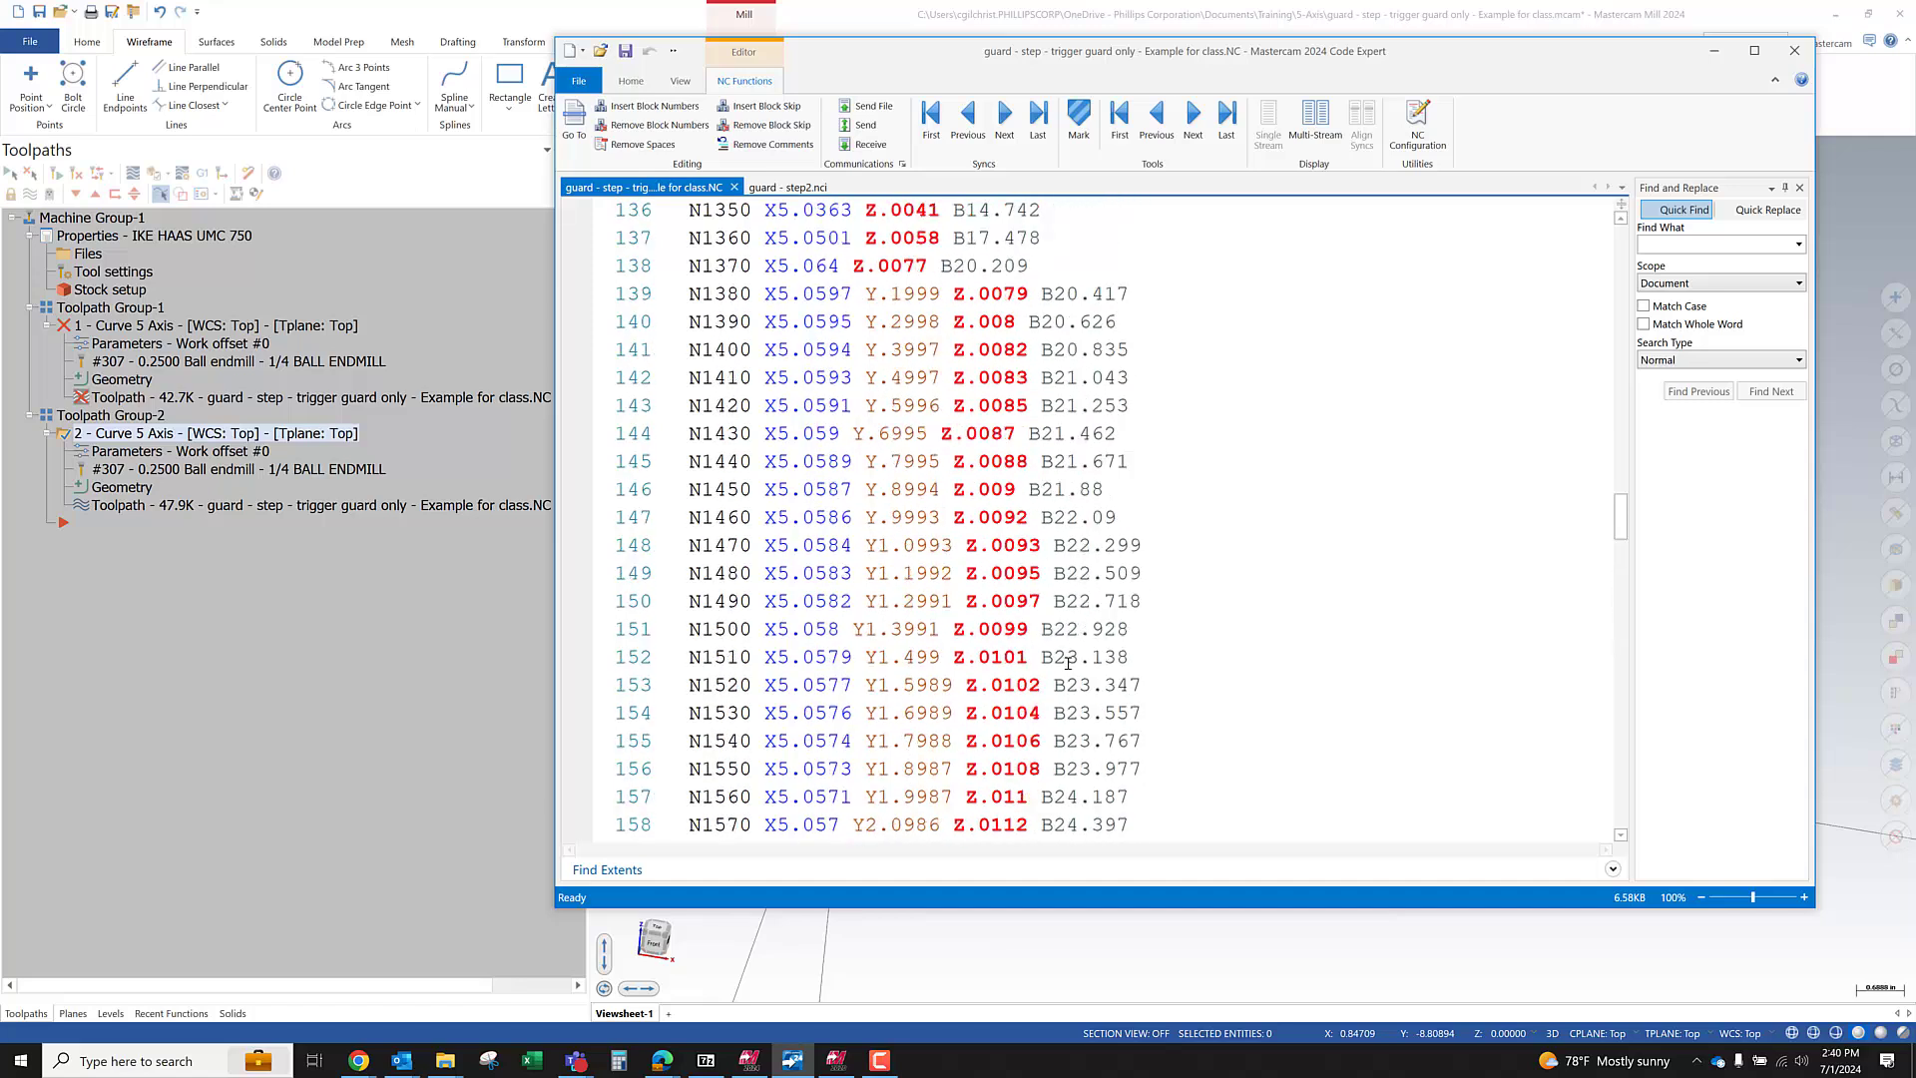
{"action": "scroll", "coordinate": [1124, 544], "scroll_direction": "down", "scroll_amount": 2}
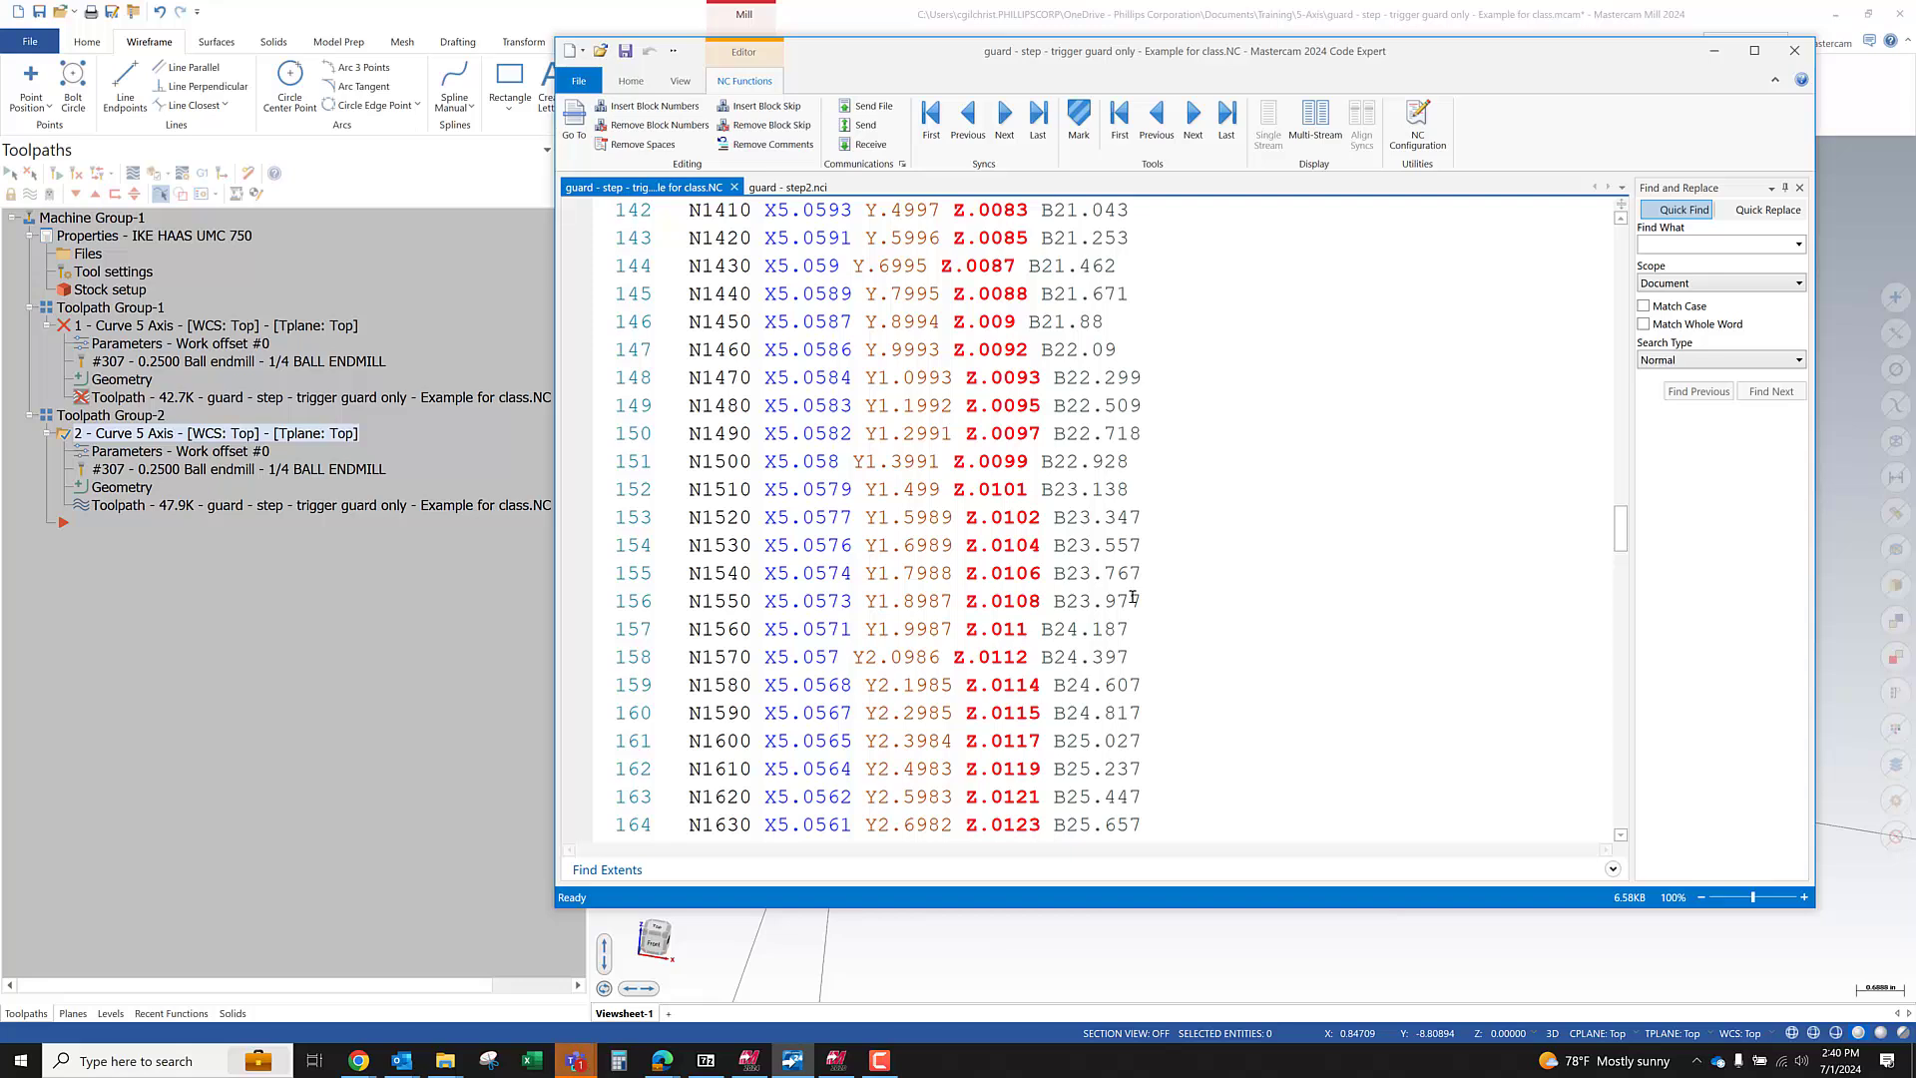
{"action": "scroll", "coordinate": [1127, 569], "scroll_direction": "down", "scroll_amount": 3}
{"action": "scroll", "coordinate": [1132, 597], "scroll_direction": "down", "scroll_amount": 6}
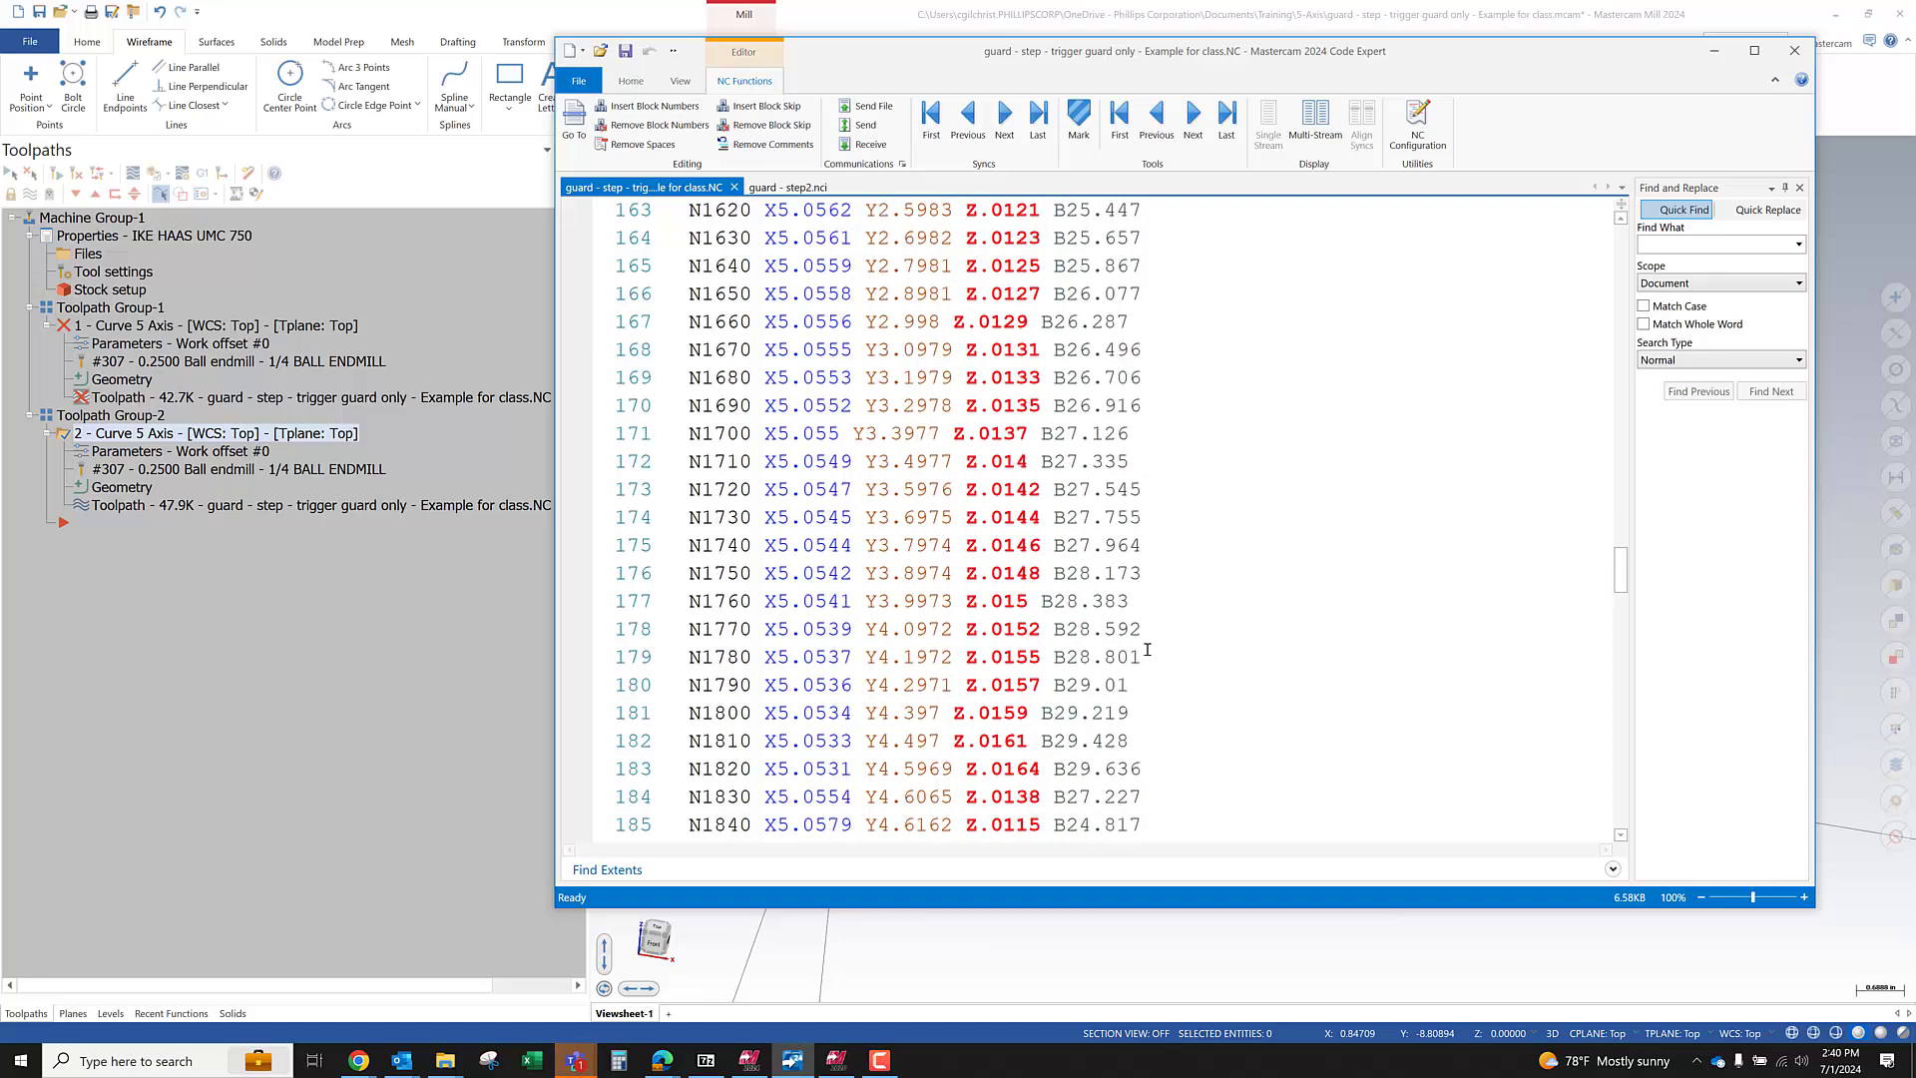
{"action": "scroll", "coordinate": [1148, 644], "scroll_direction": "up", "scroll_amount": 1}
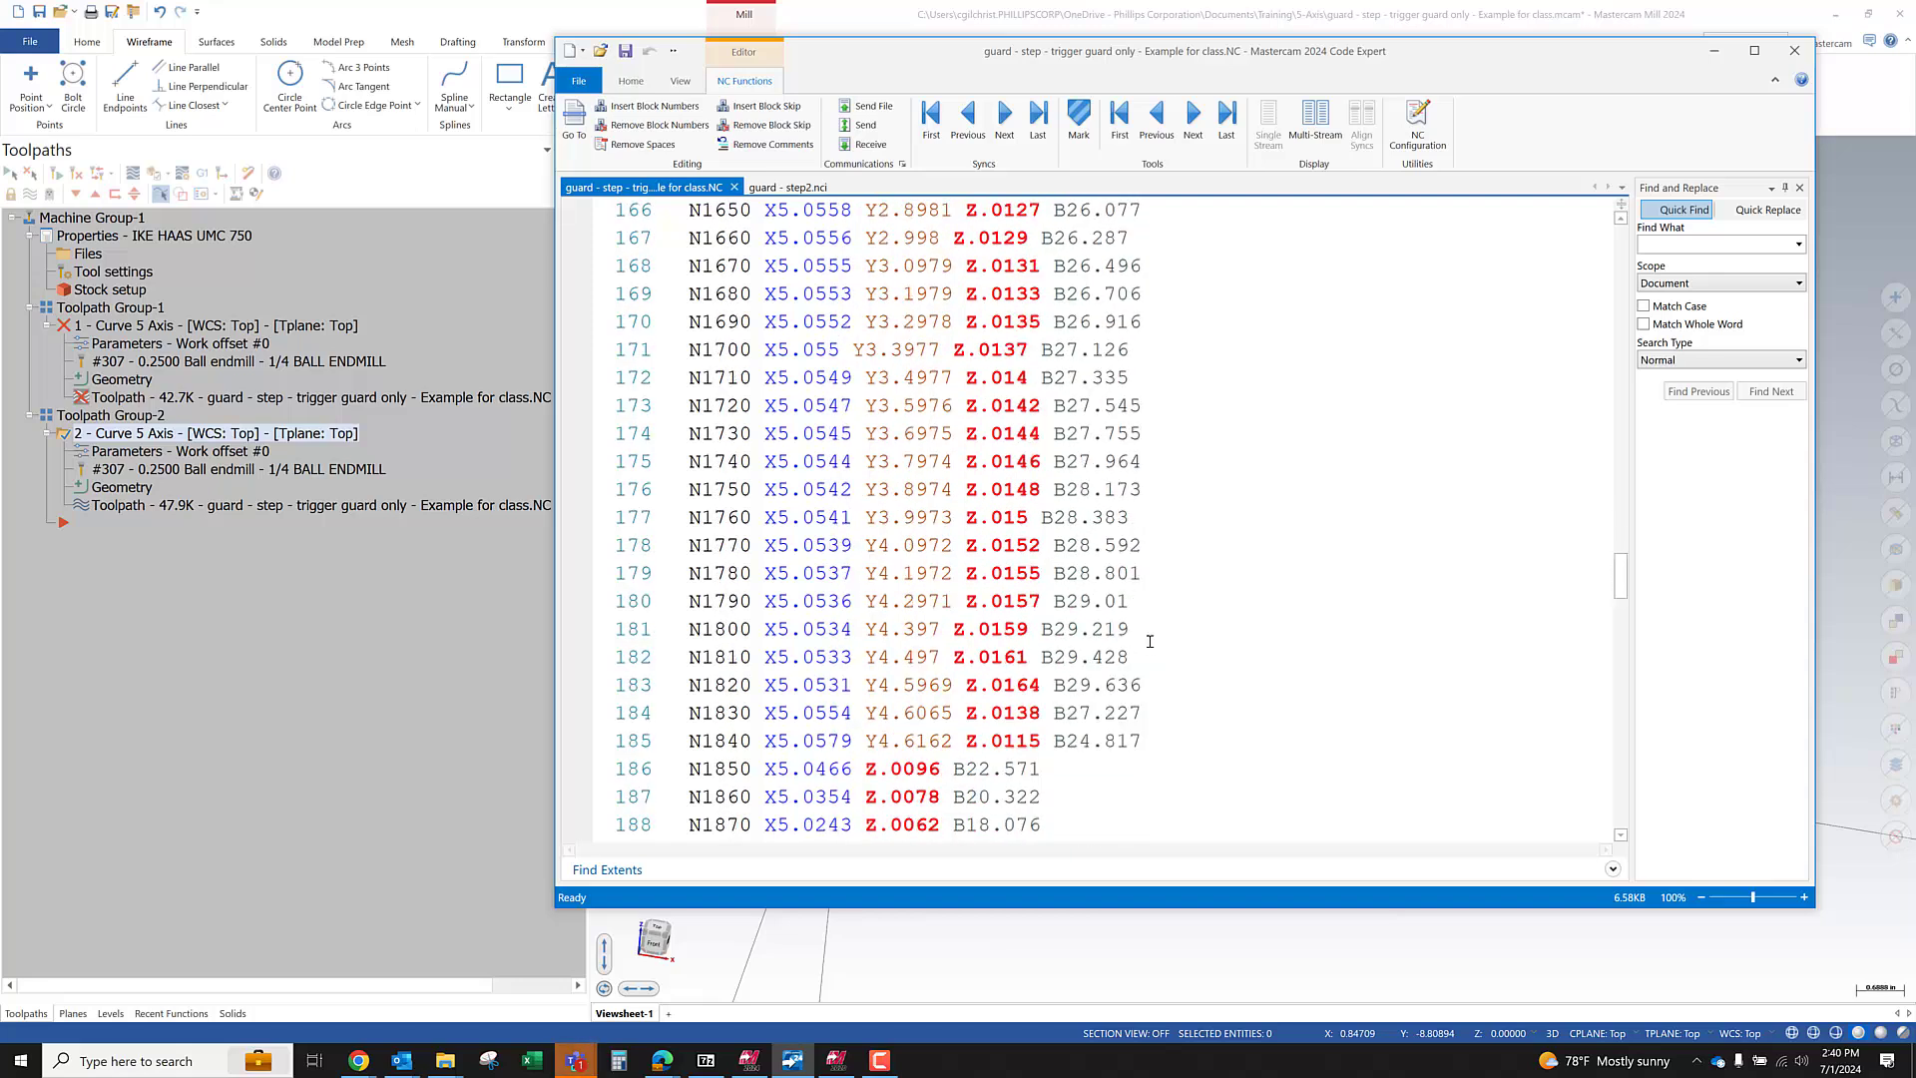
{"action": "scroll", "coordinate": [1154, 654], "scroll_direction": "down", "scroll_amount": 8}
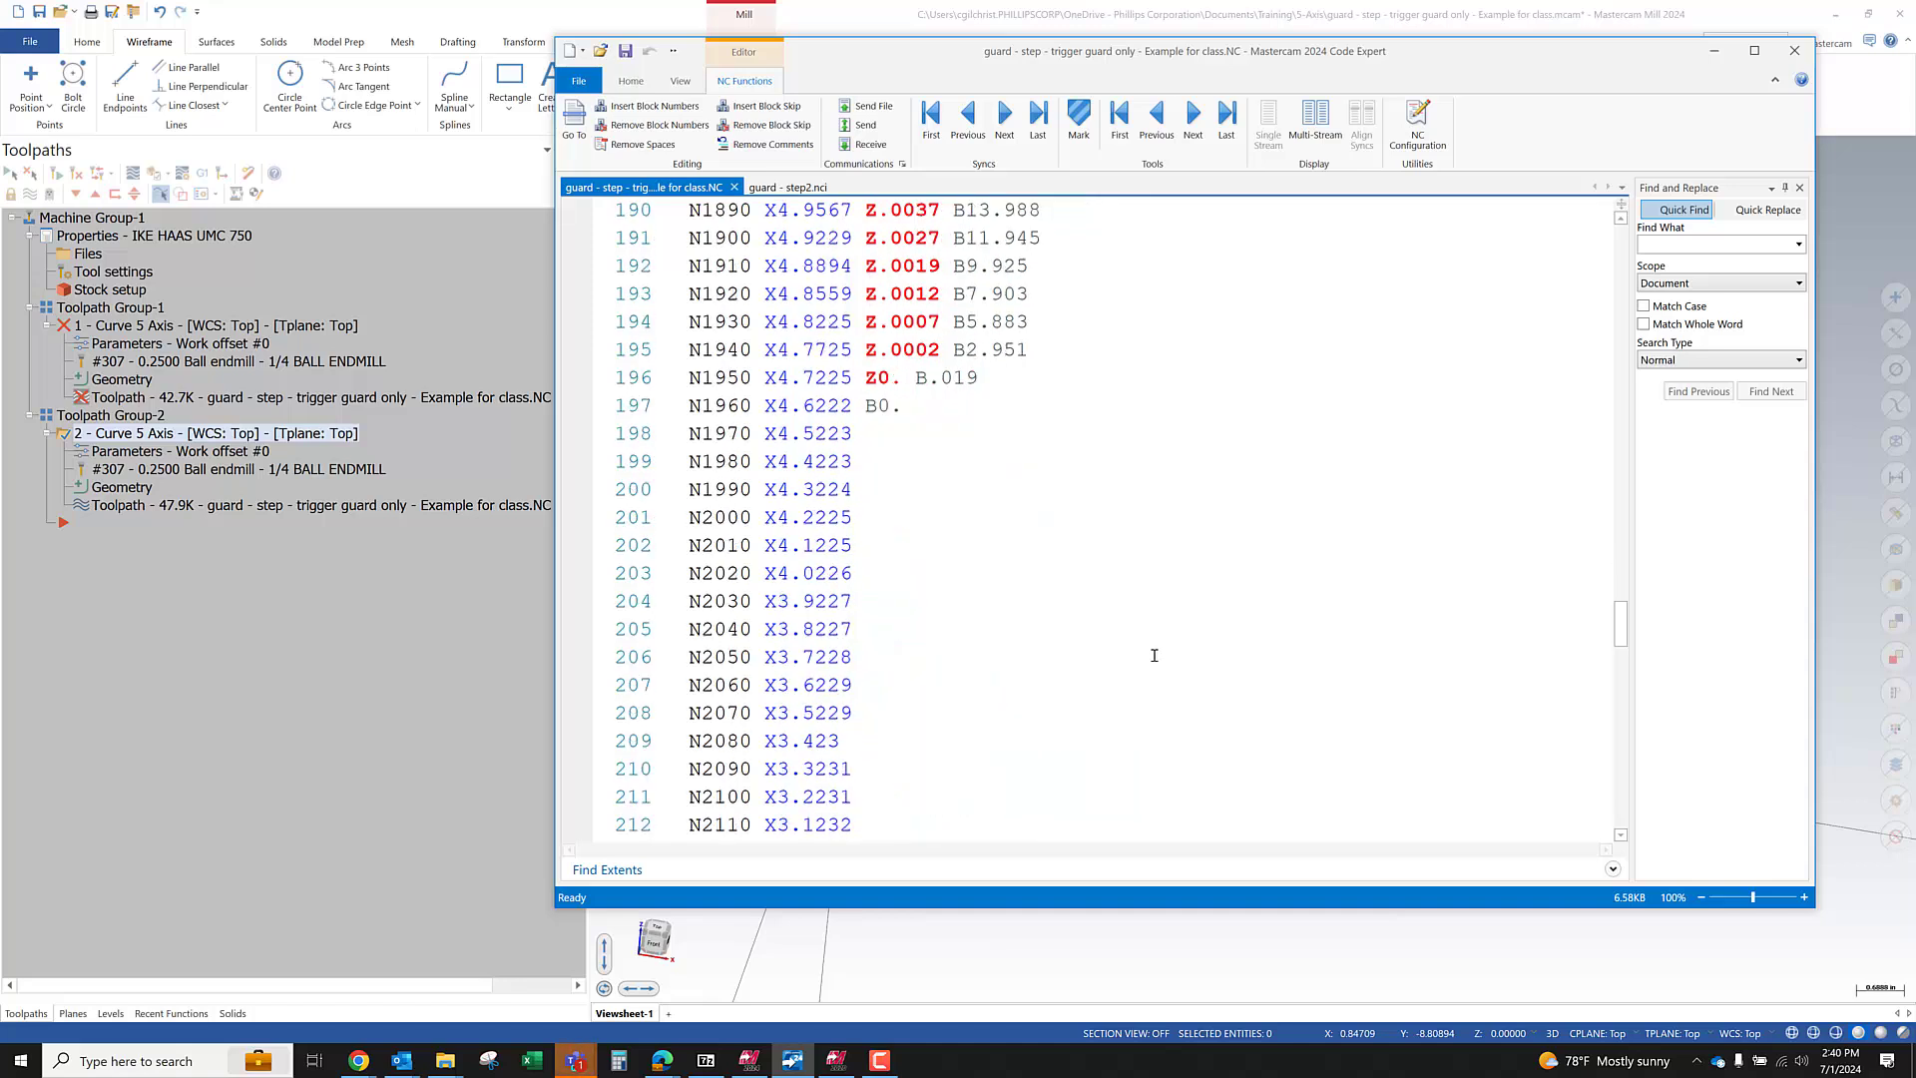
Check the final moves and closing blocks of the NC program and close the code editor
{"action": "scroll", "coordinate": [1155, 659], "scroll_direction": "down", "scroll_amount": 20}
{"action": "scroll", "coordinate": [1155, 659], "scroll_direction": "down", "scroll_amount": 7}
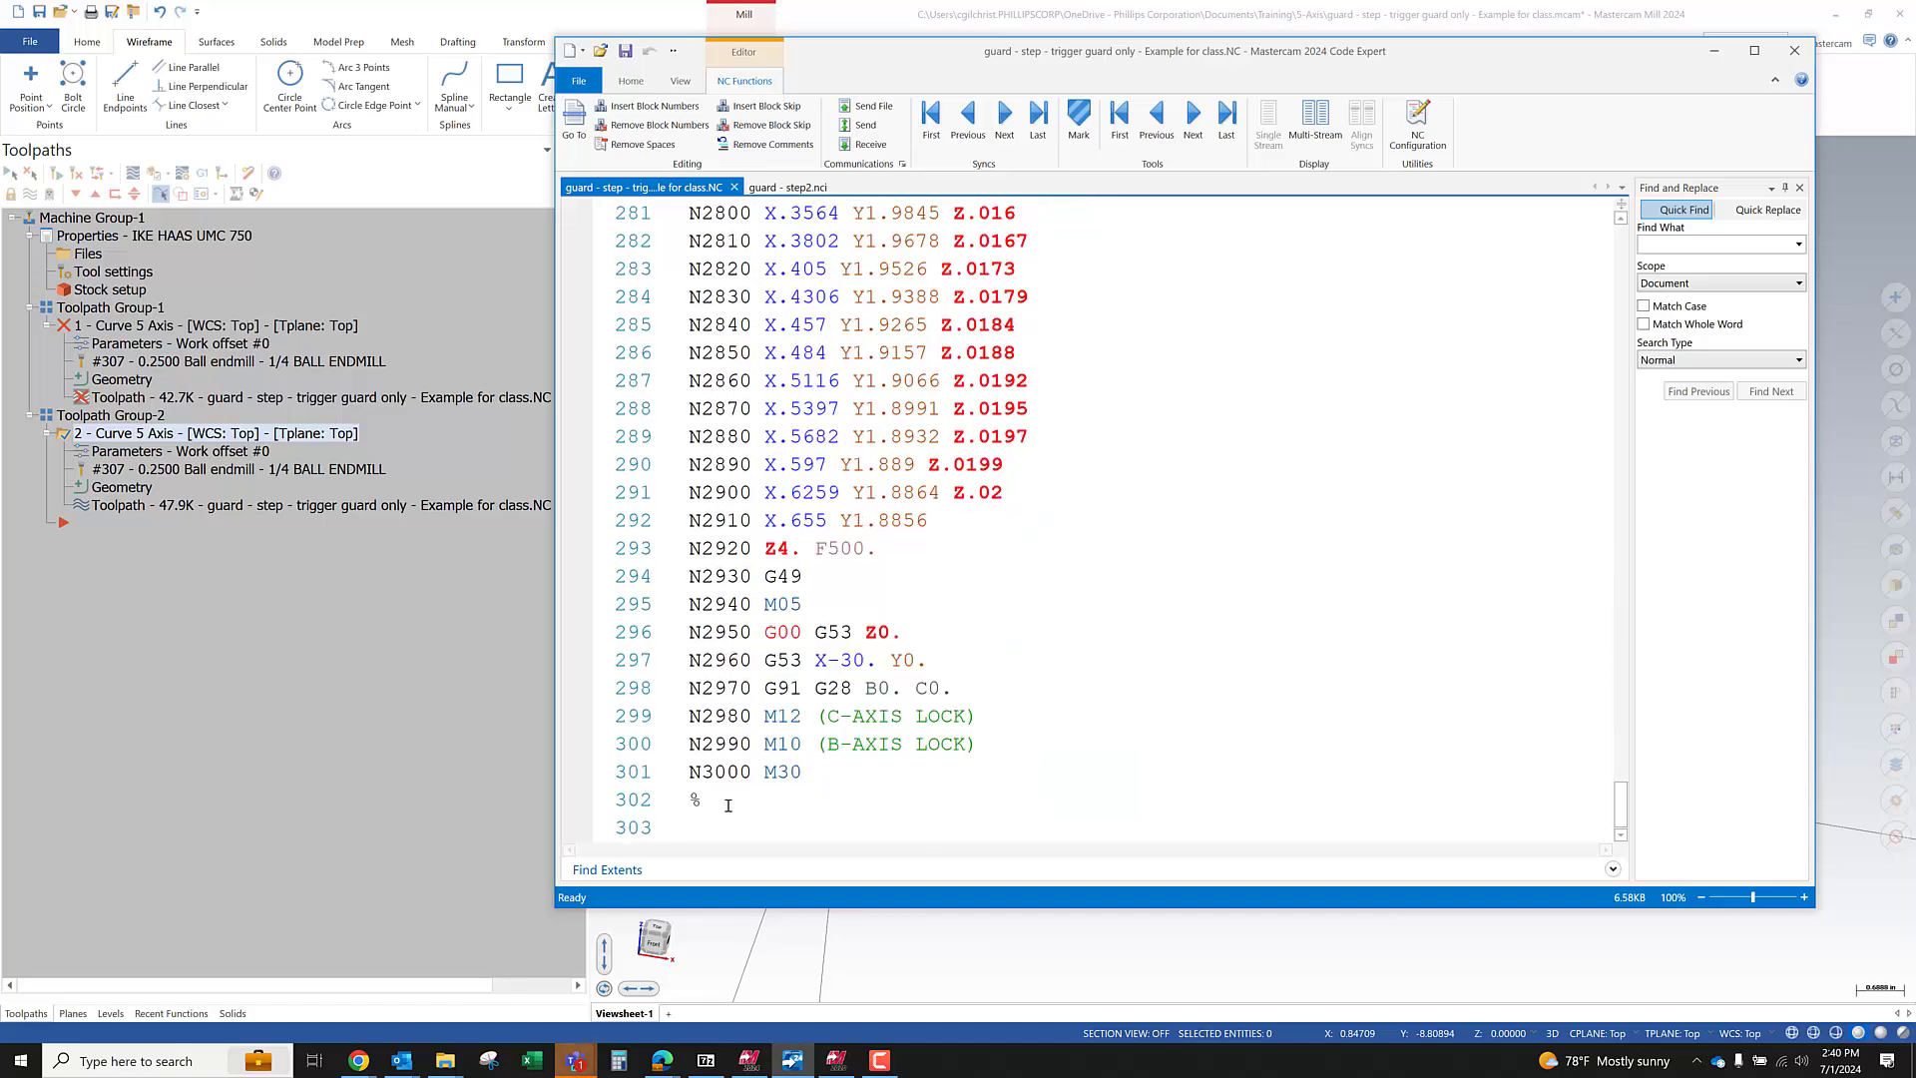
{"action": "mouse_move", "coordinate": [579, 1066]}
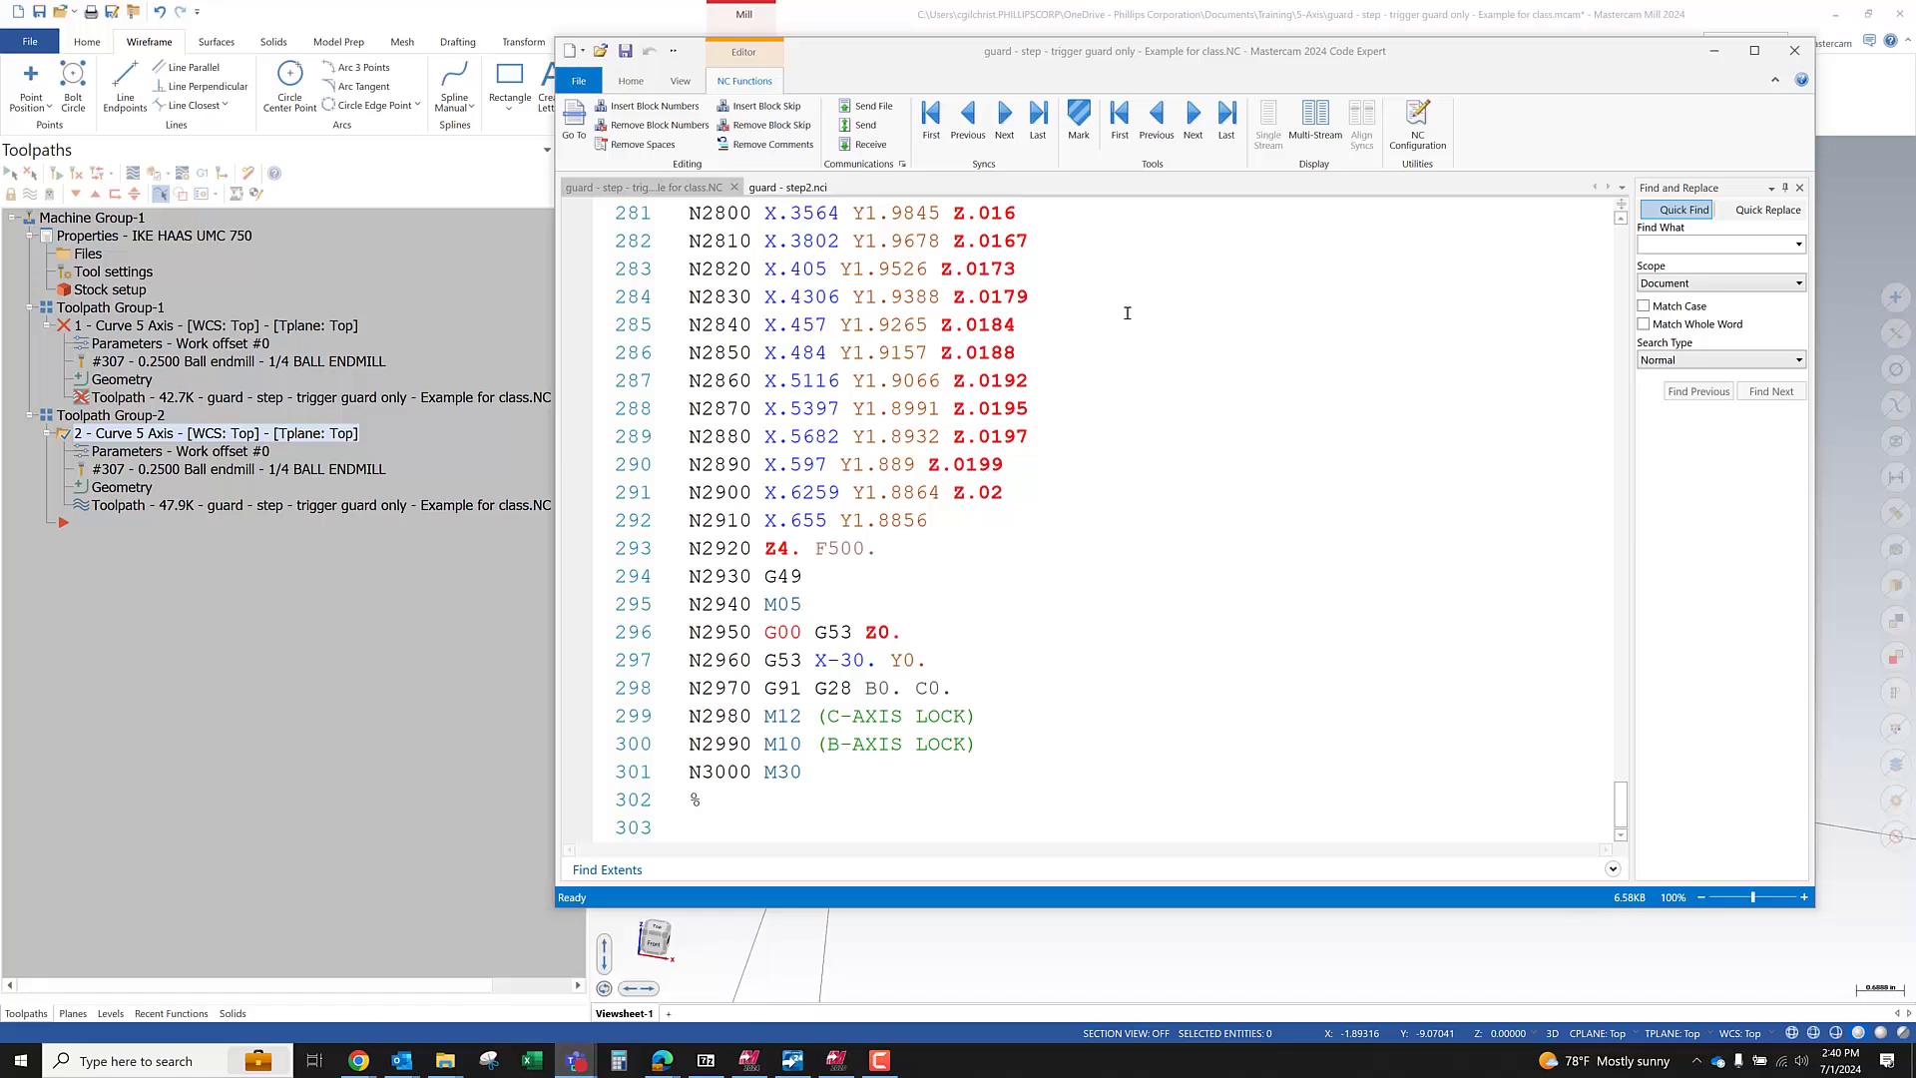
{"action": "left_click", "coordinate": [1360, 493]}
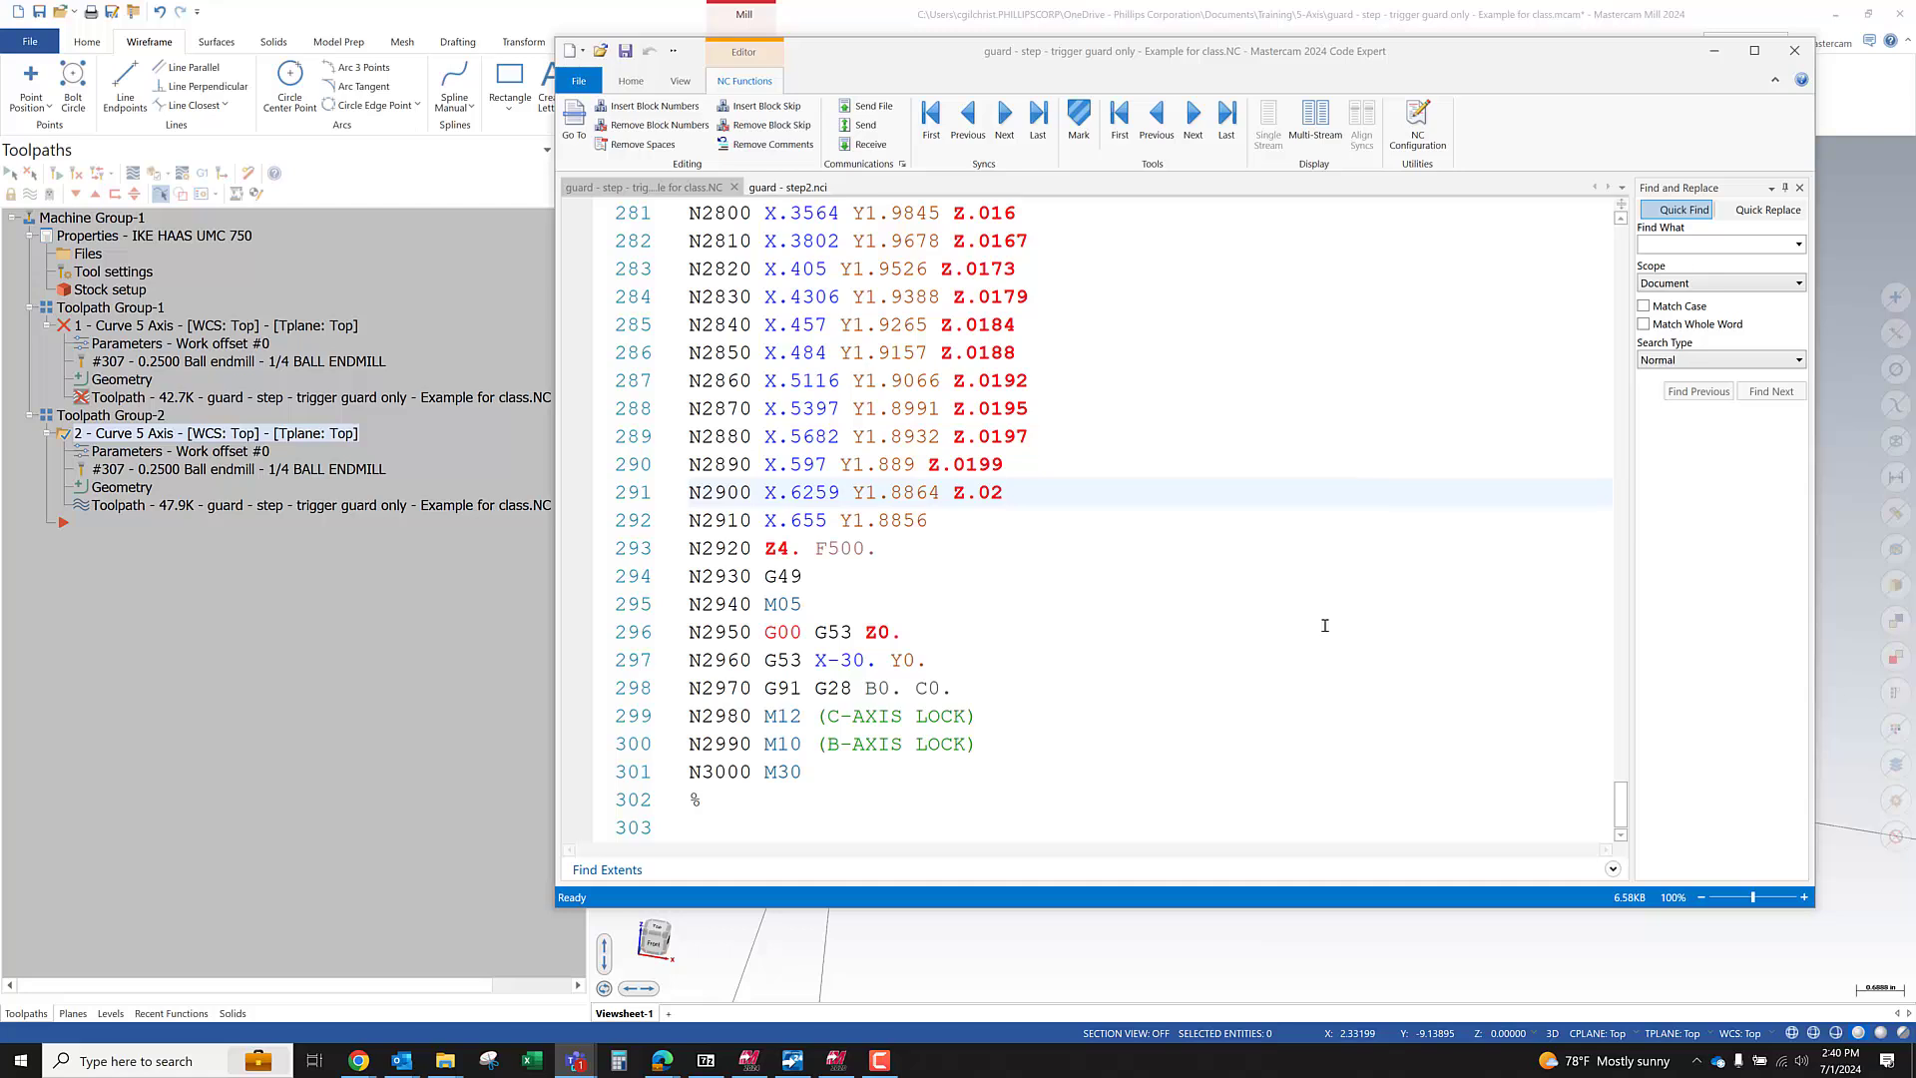
{"action": "left_click", "coordinate": [1793, 52]}
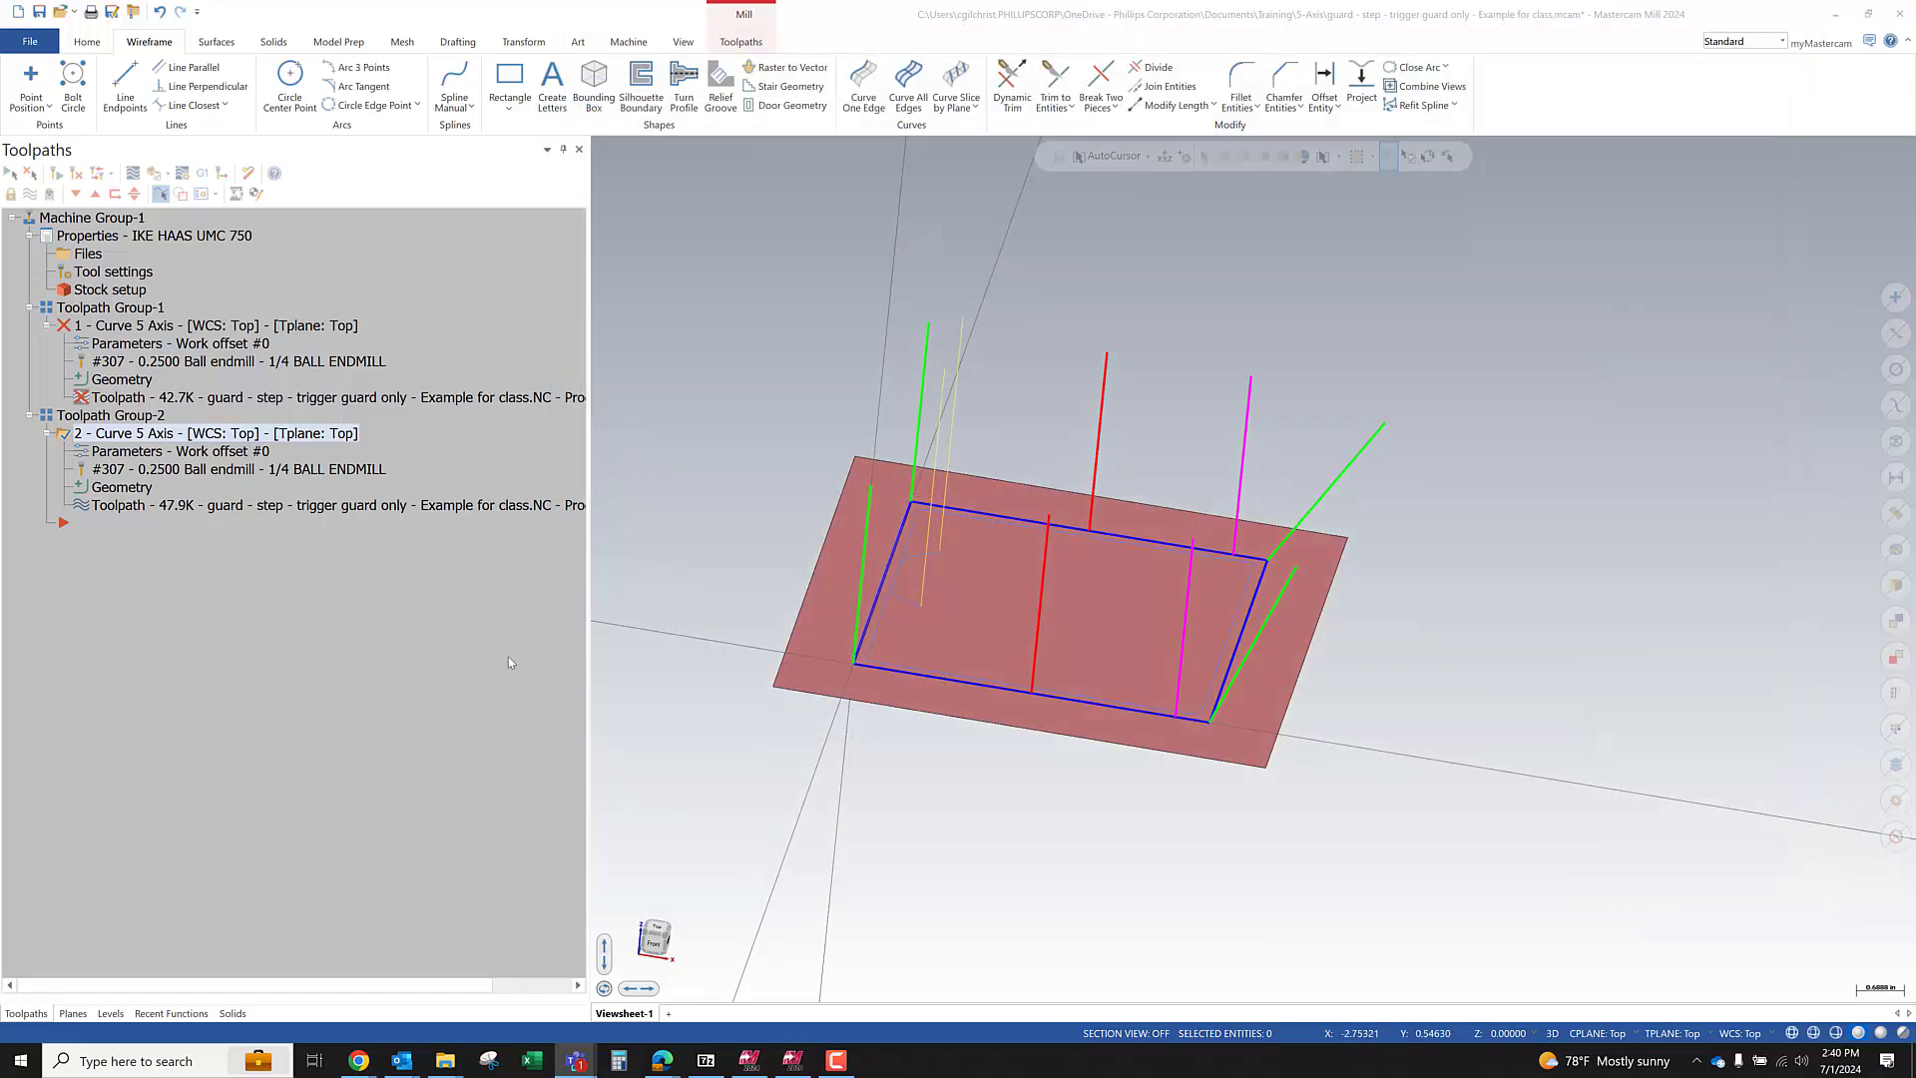
Post the second Curve 5 Axis operation with both the NC file and the NCI file output and opened for editing
{"action": "middle_click_drag", "start_coordinate": [1243, 578], "coordinate": [1241, 589]}
{"action": "scroll", "coordinate": [1368, 440], "scroll_direction": "down", "scroll_amount": 3}
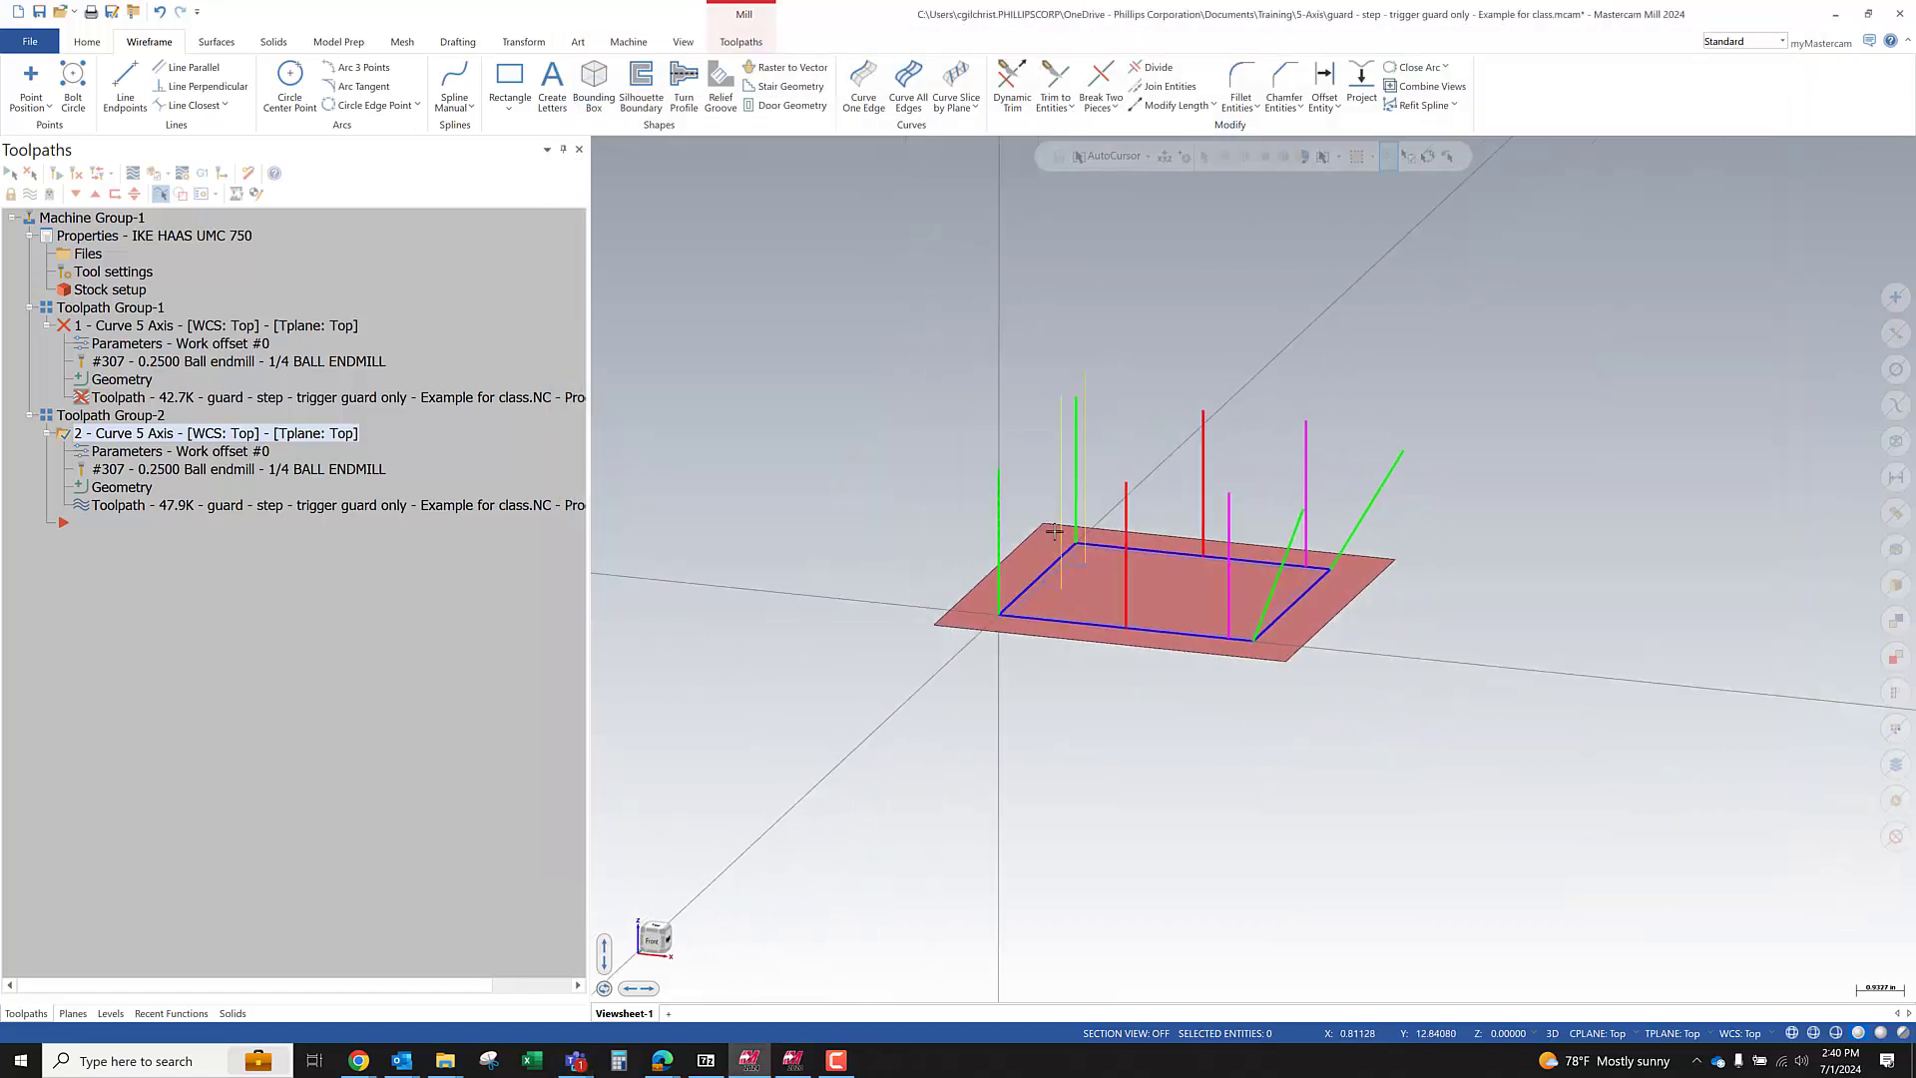
{"action": "scroll", "coordinate": [1180, 636], "scroll_direction": "up", "scroll_amount": 3}
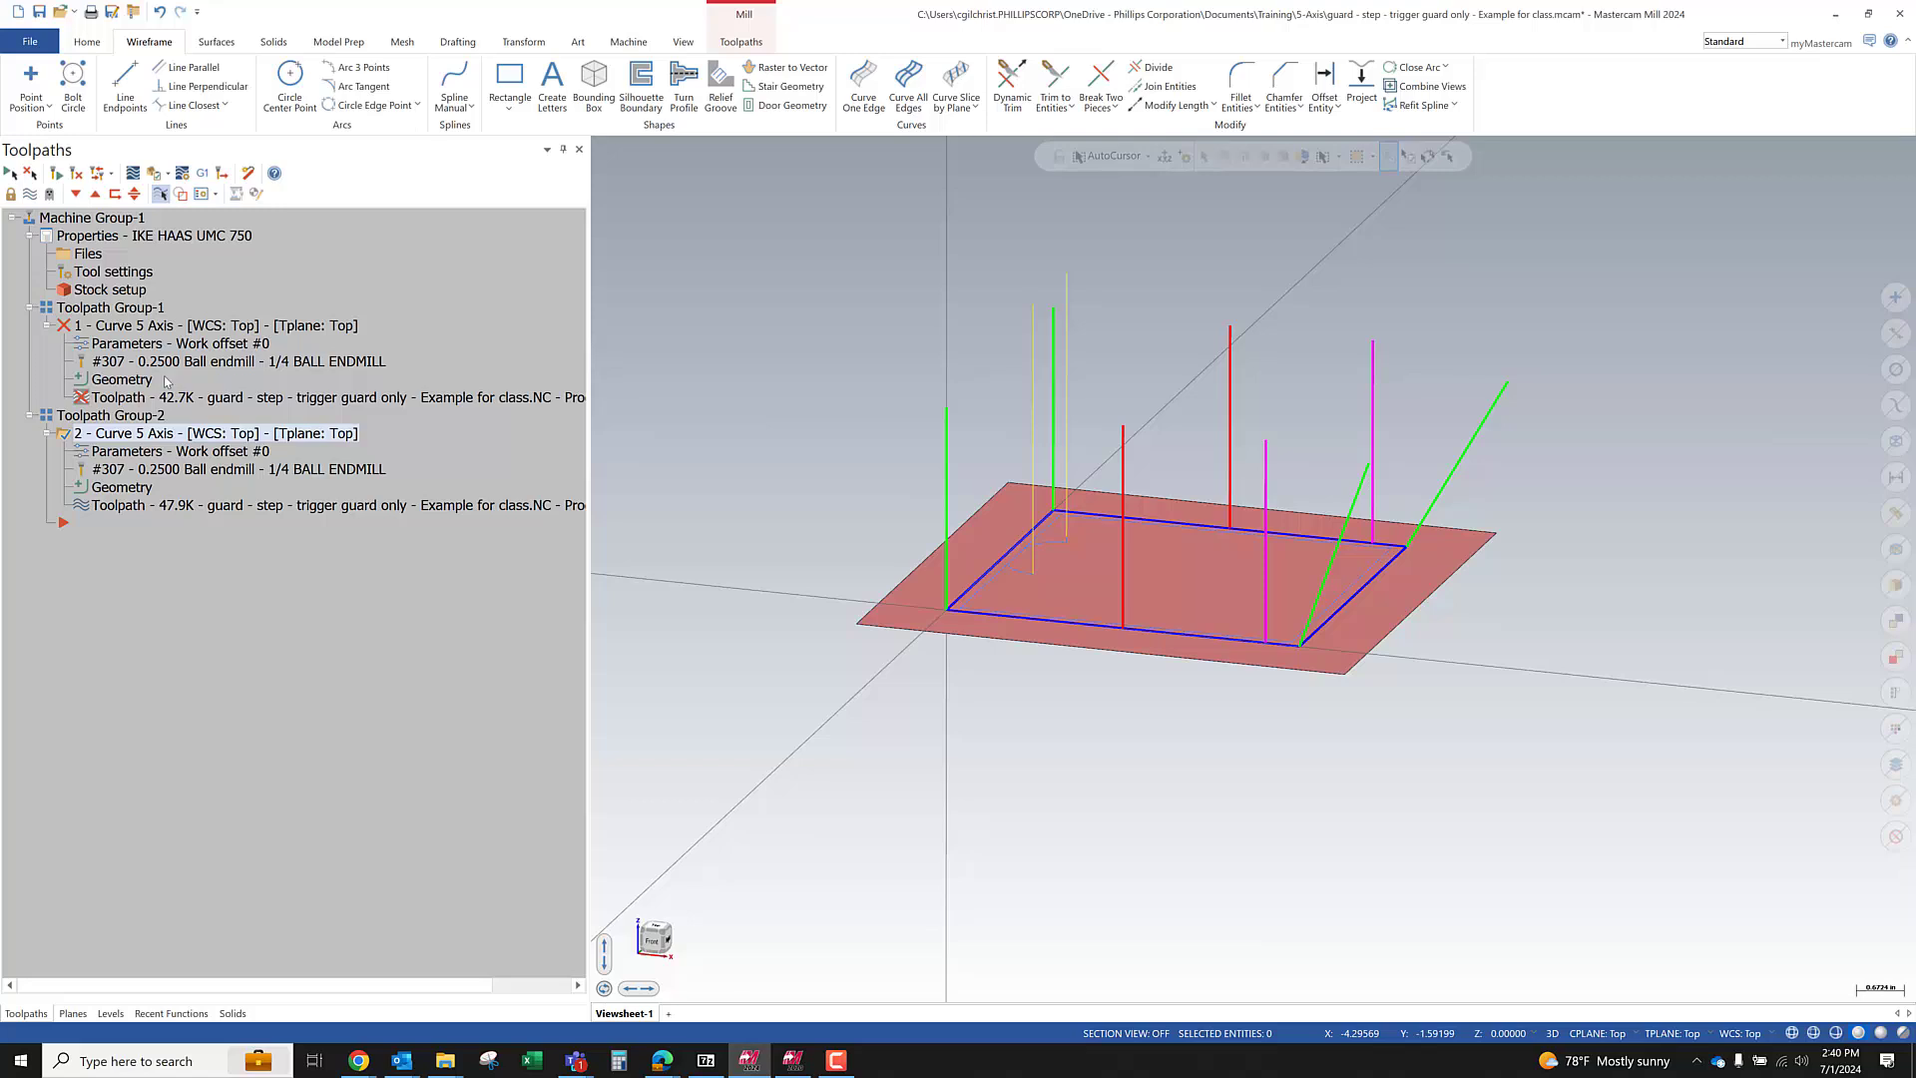
{"action": "left_click", "coordinate": [200, 176]}
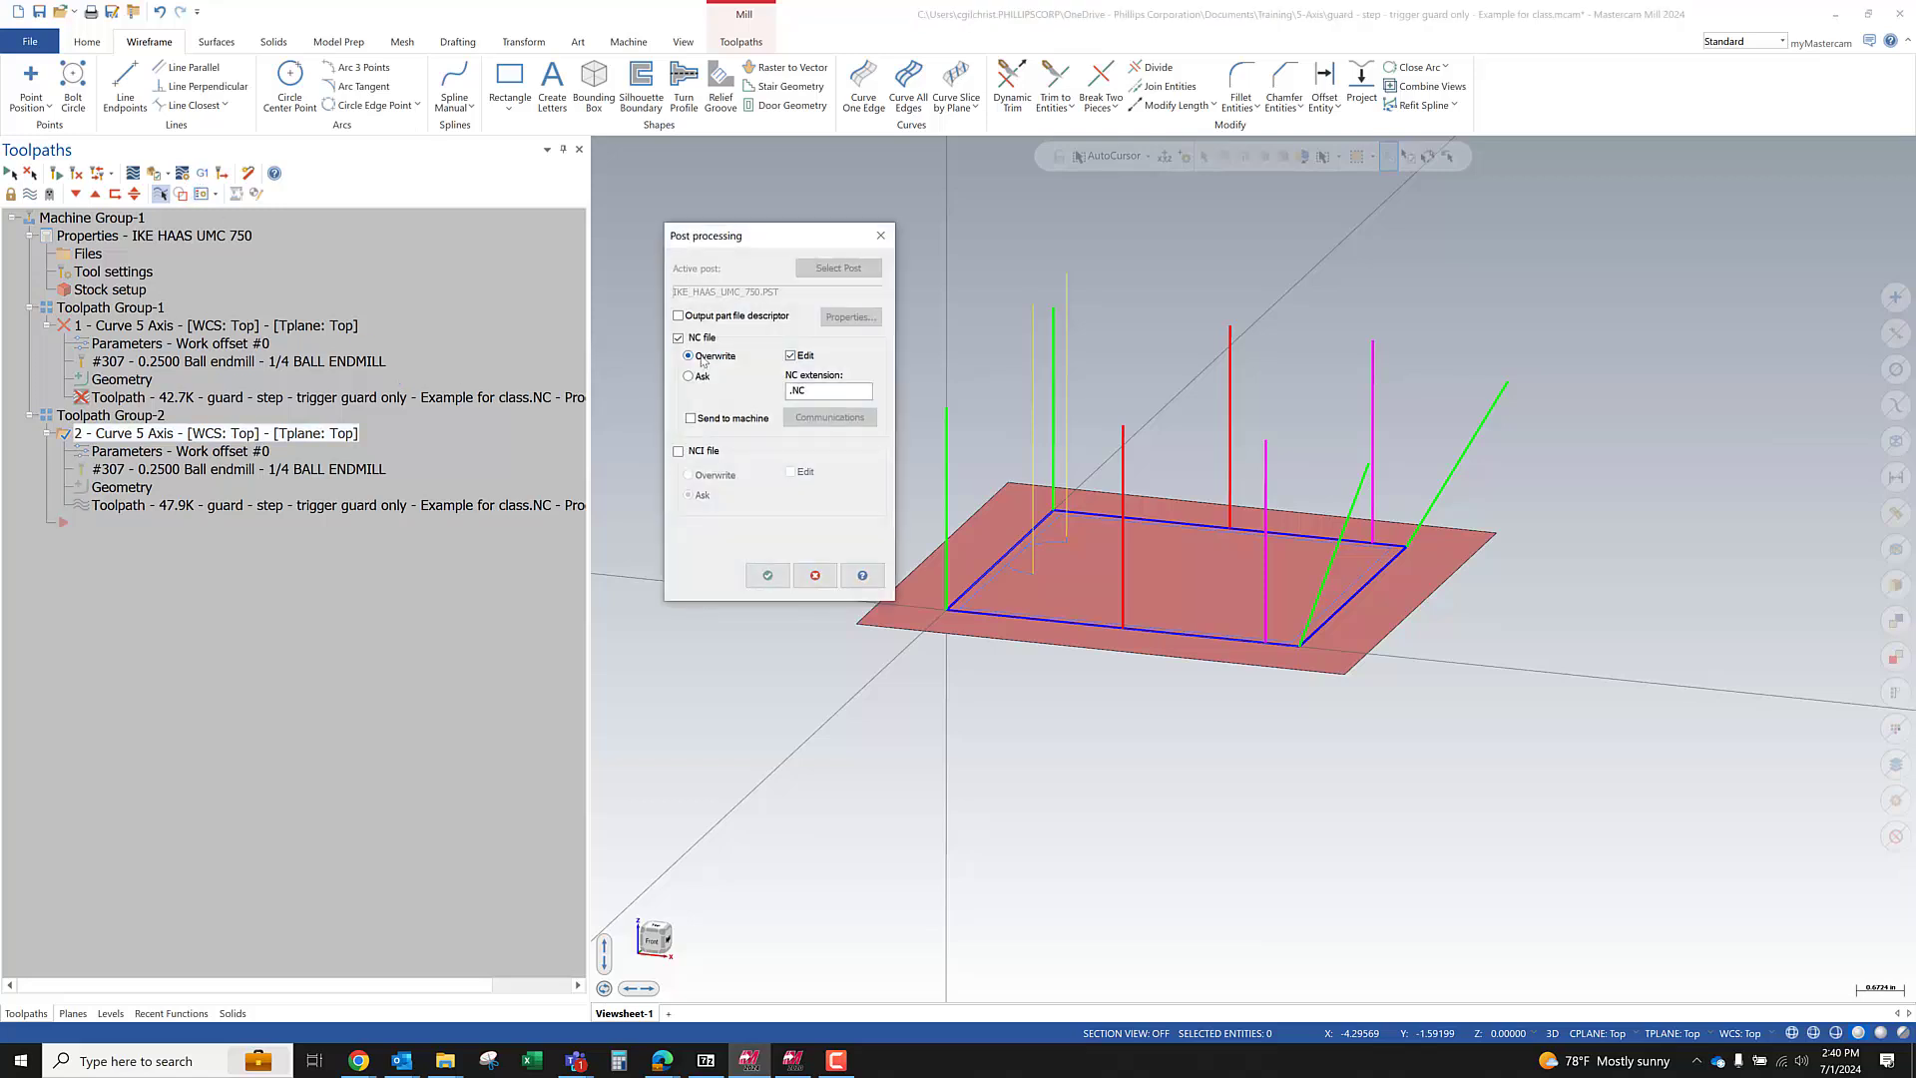
{"action": "left_click", "coordinate": [678, 454]}
{"action": "left_click", "coordinate": [790, 472]}
{"action": "left_click", "coordinate": [767, 576]}
{"action": "left_click", "coordinate": [1008, 589]}
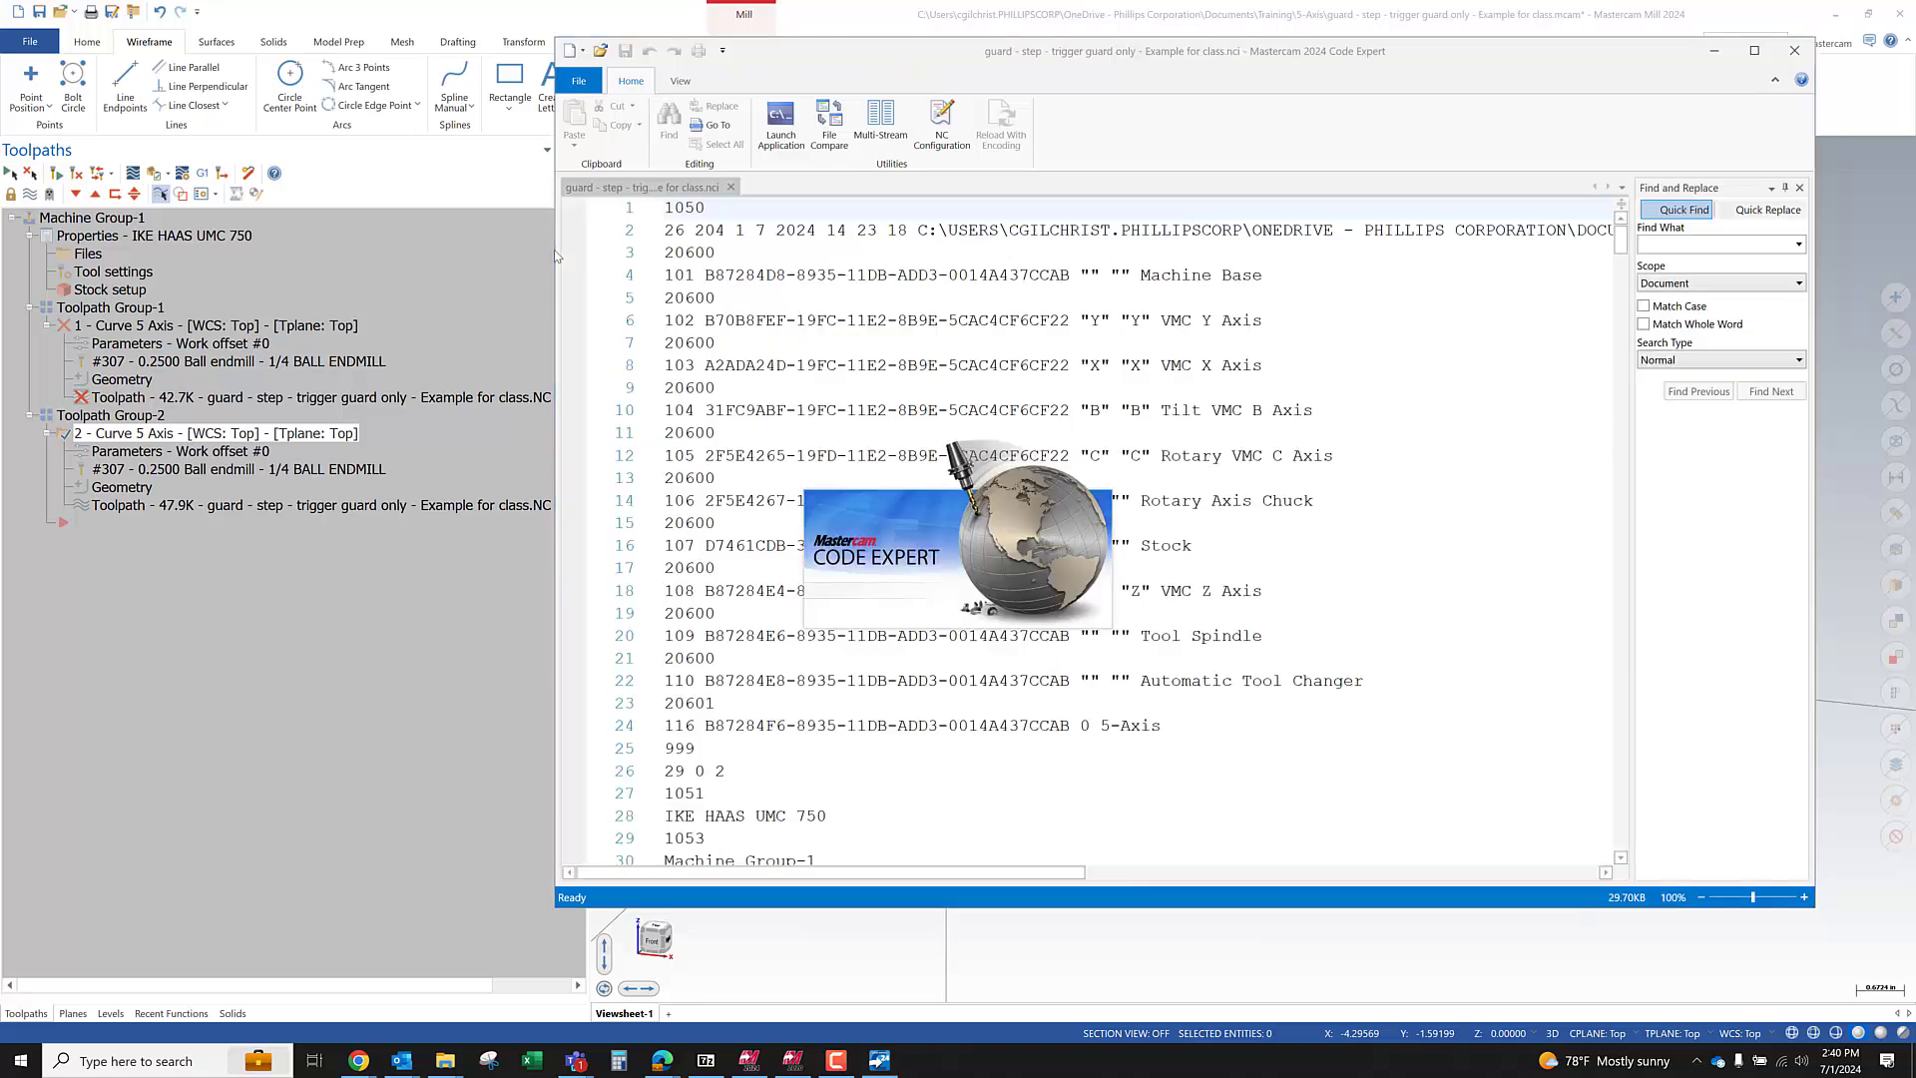
Widen and reposition the code editor window showing the NCI file, and close that file
{"action": "left_click_drag", "start_coordinate": [554, 256], "coordinate": [170, 224]}
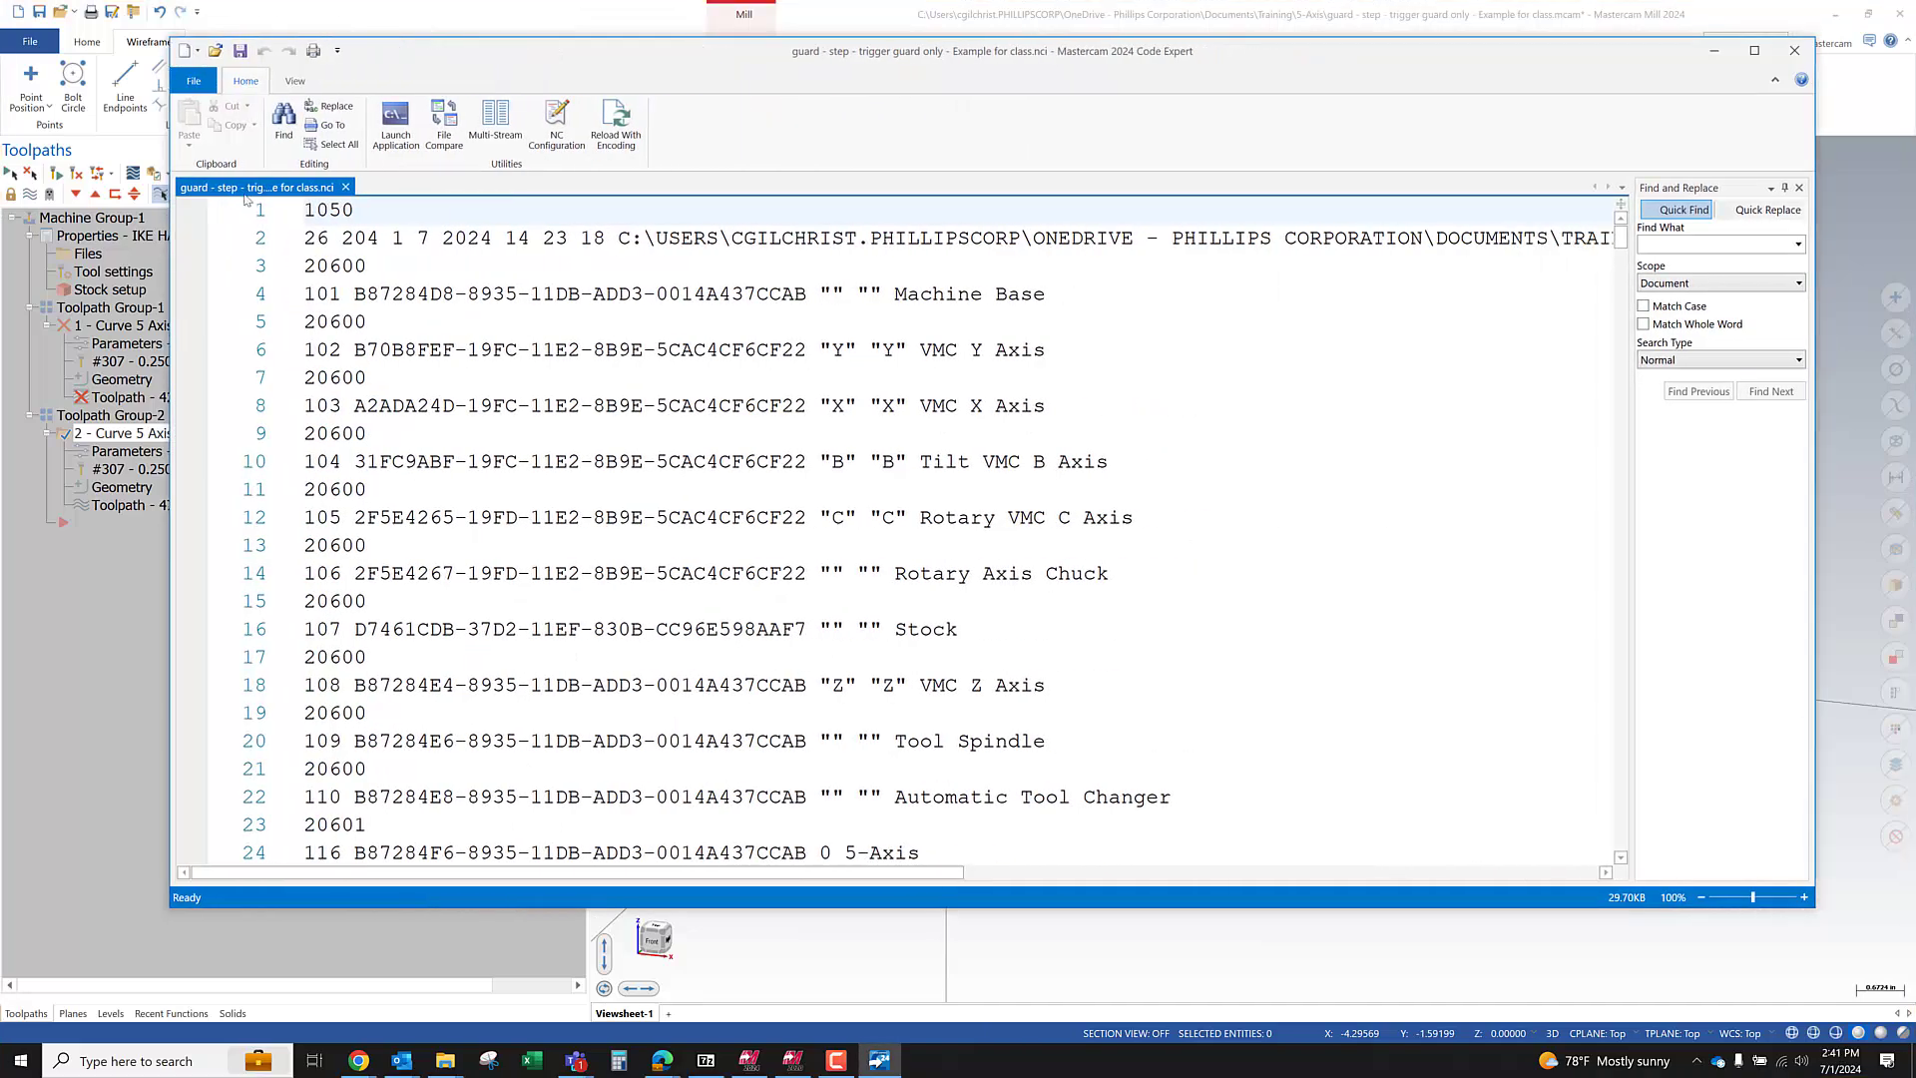
{"action": "left_click", "coordinate": [287, 82]}
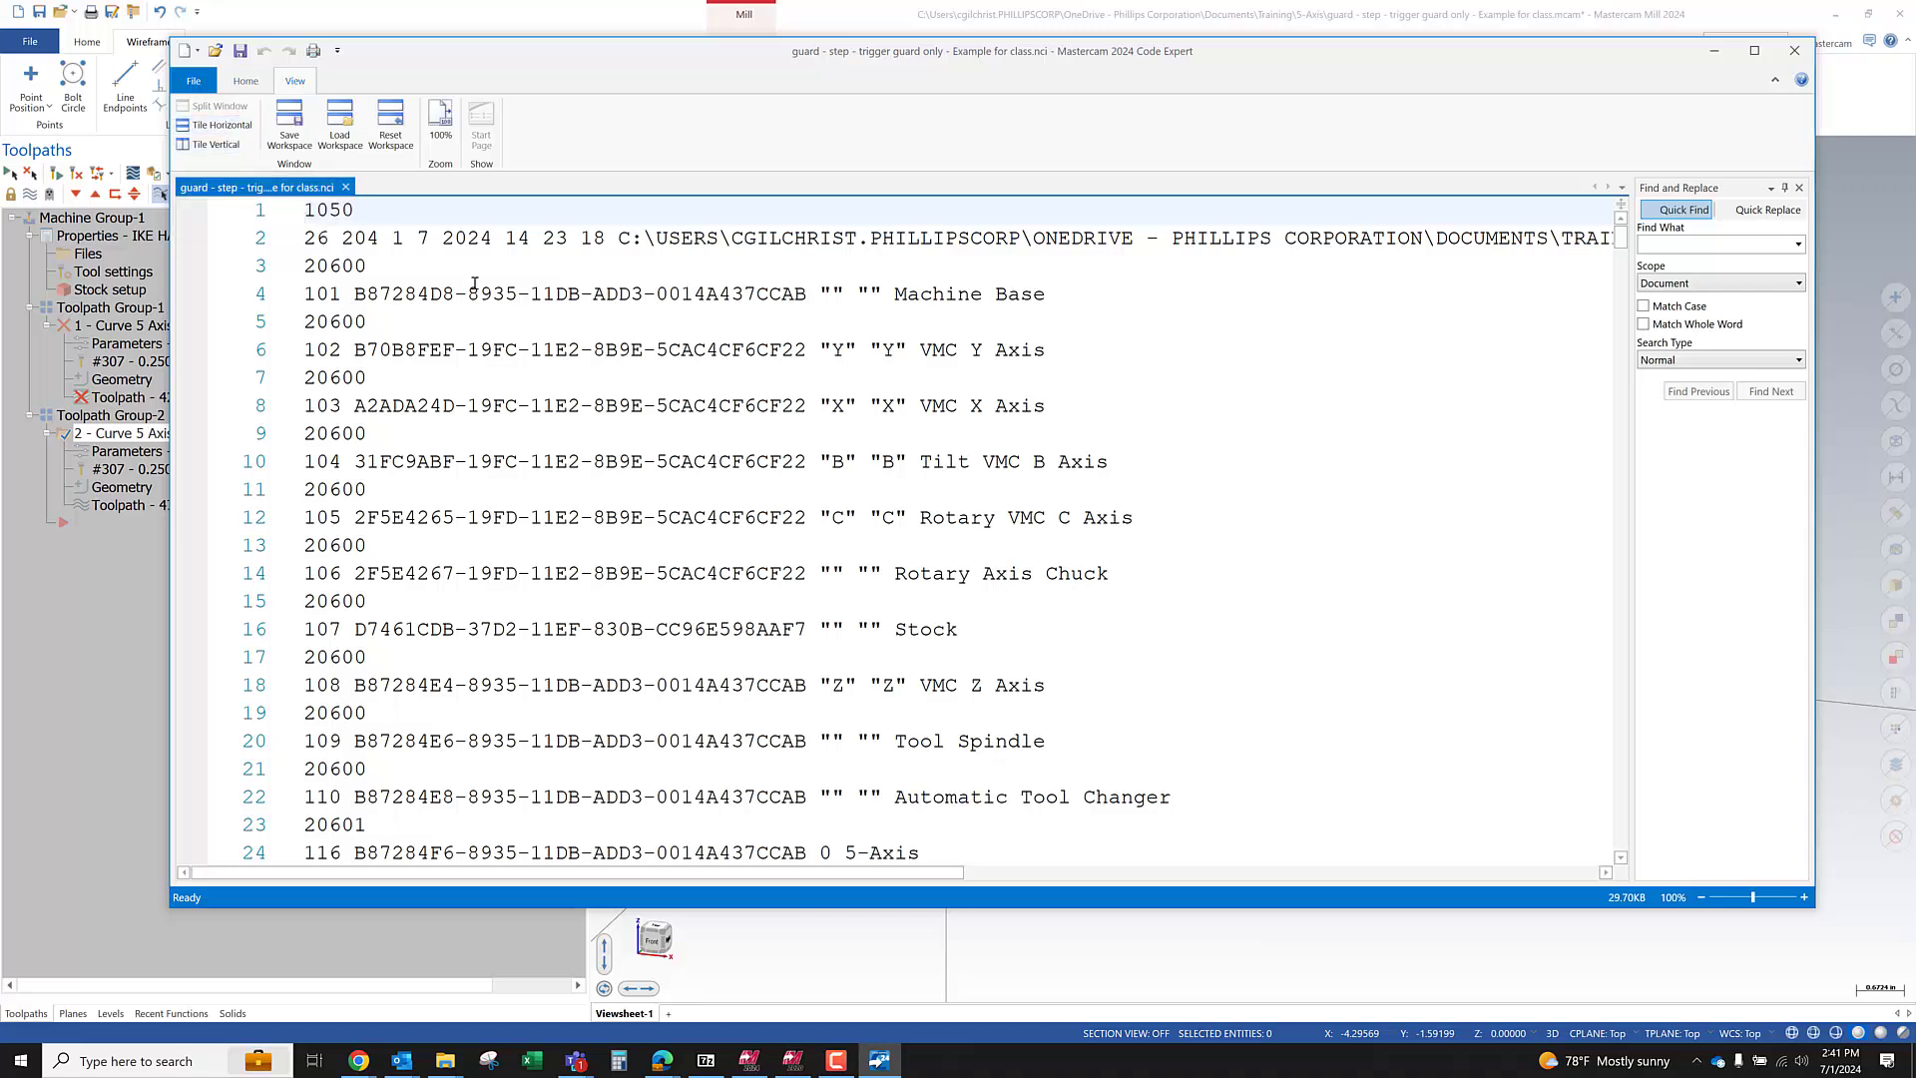
{"action": "left_click_drag", "start_coordinate": [613, 69], "coordinate": [587, 122]}
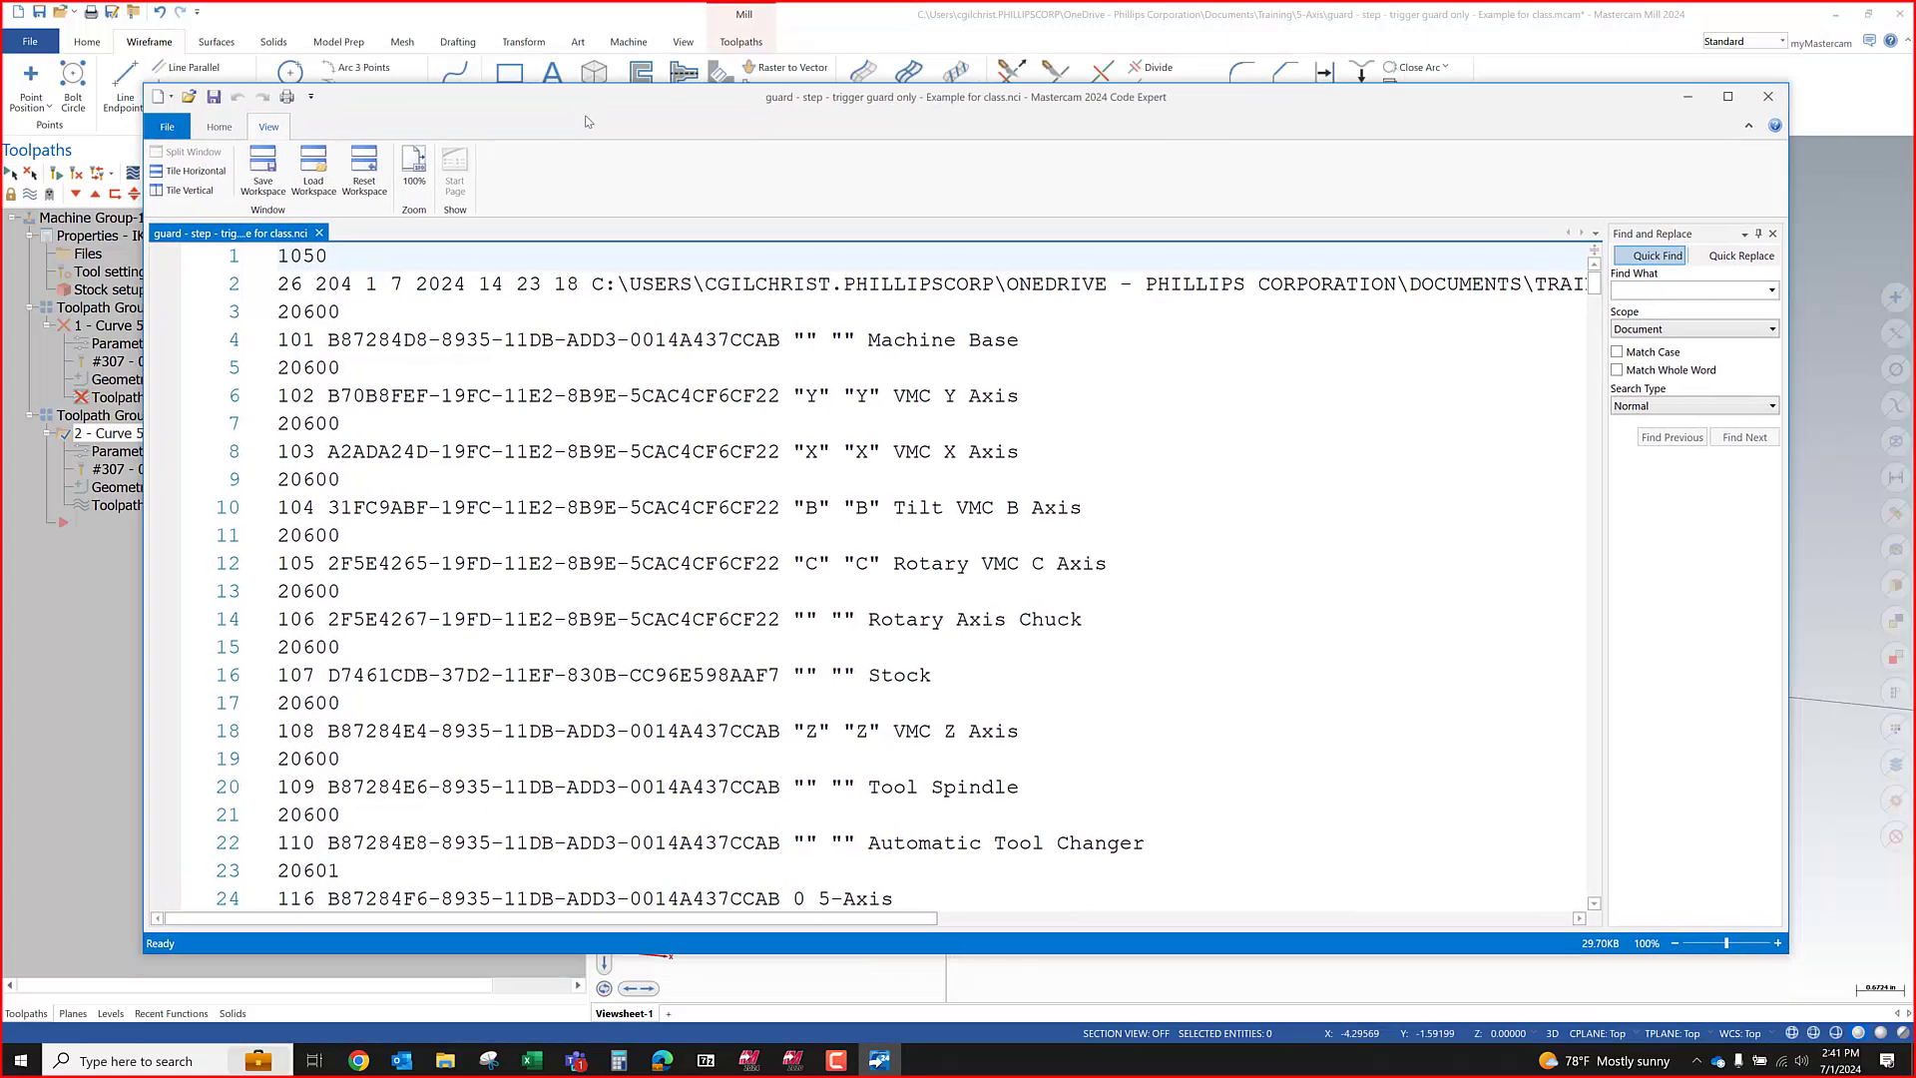
{"action": "left_click", "coordinate": [1766, 98]}
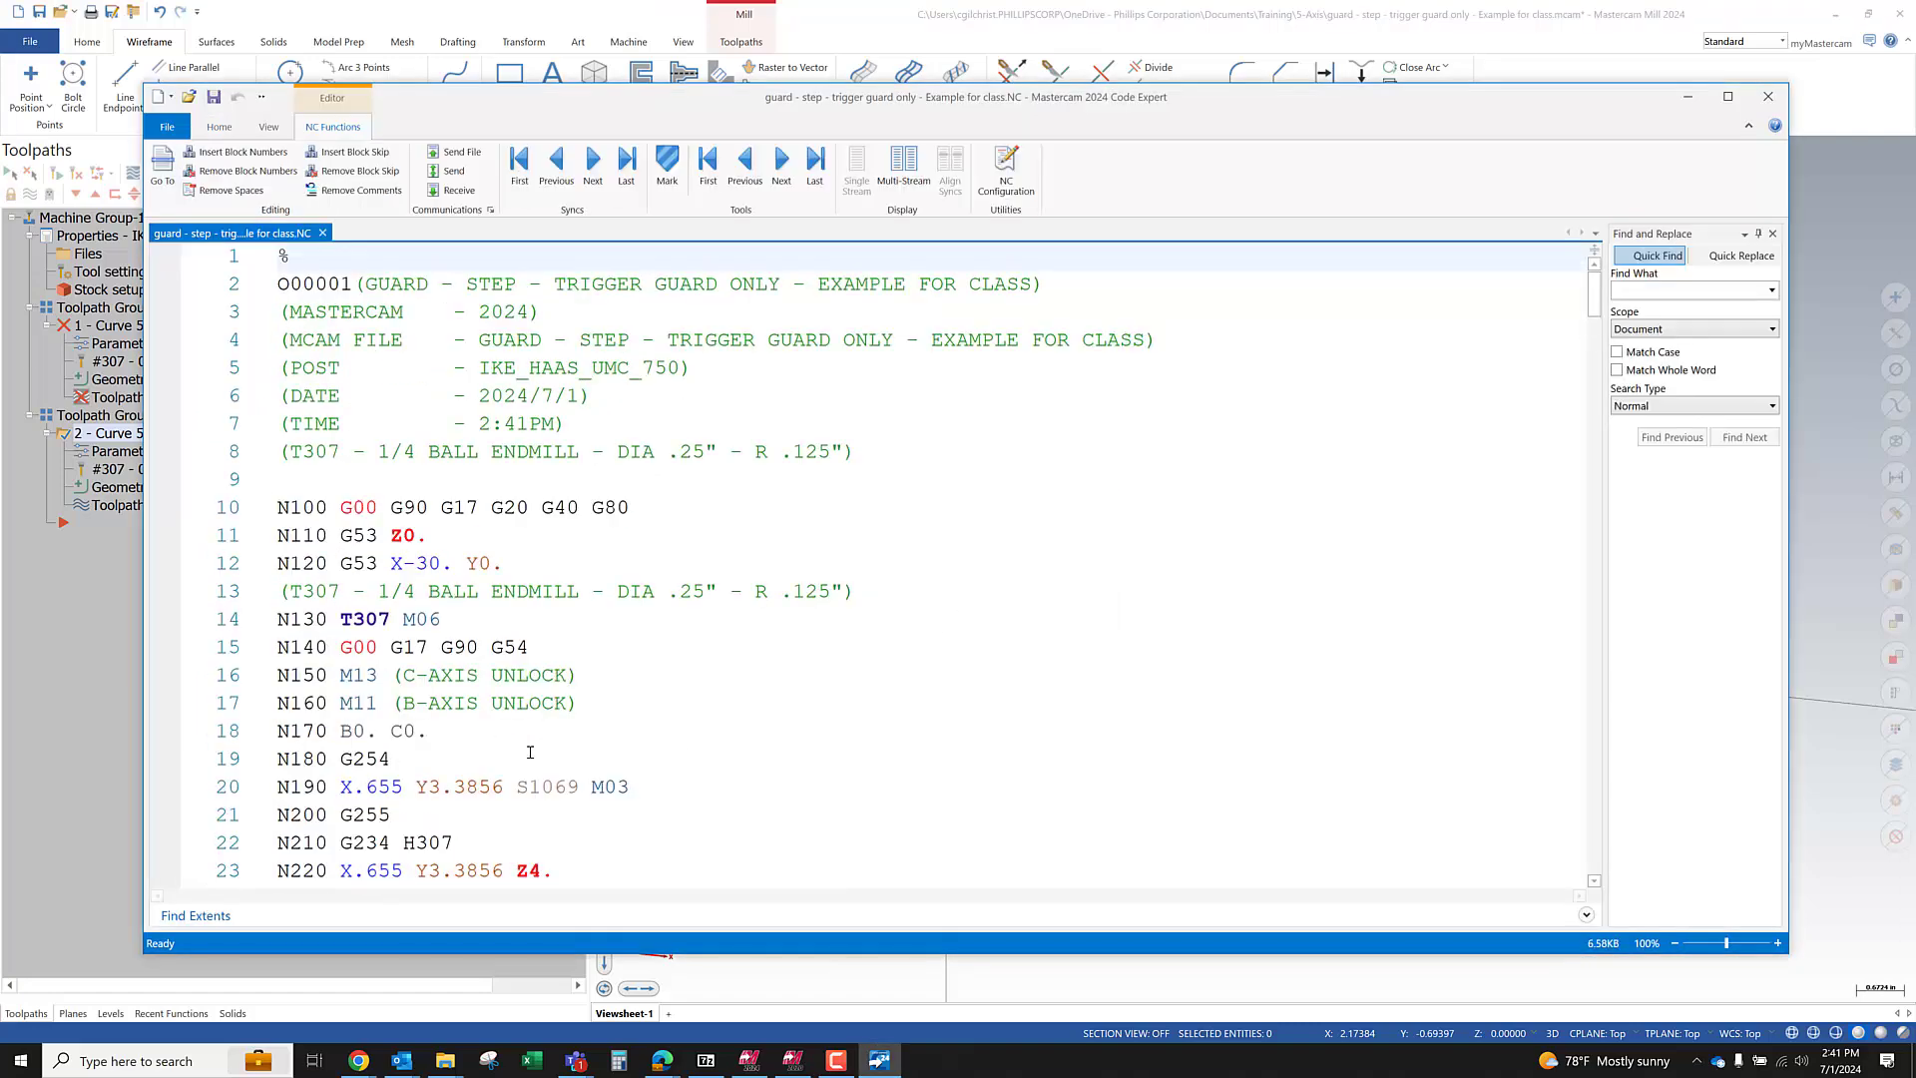
Switch back to Mastercam and post the second Curve 5 Axis operation again with only the NCI file output
{"action": "left_click", "coordinate": [796, 1063]}
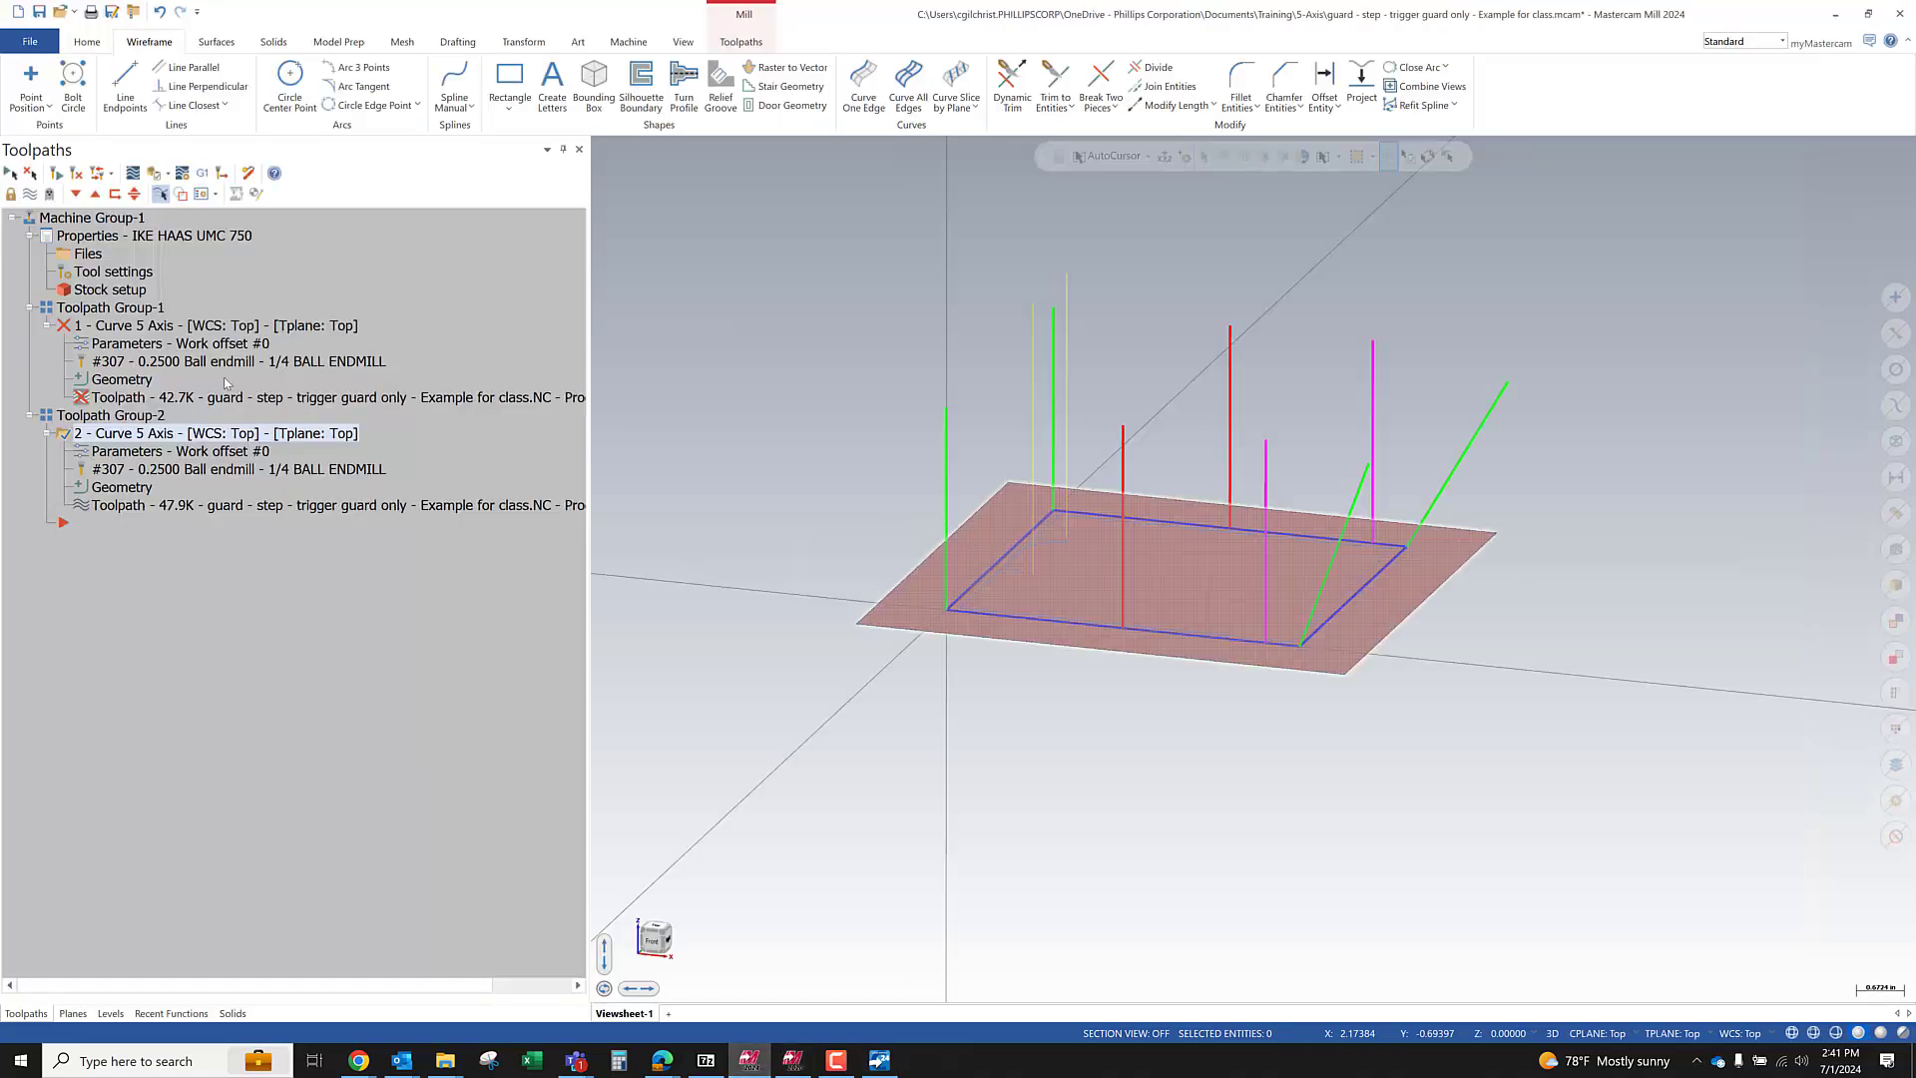
{"action": "left_click", "coordinate": [203, 173]}
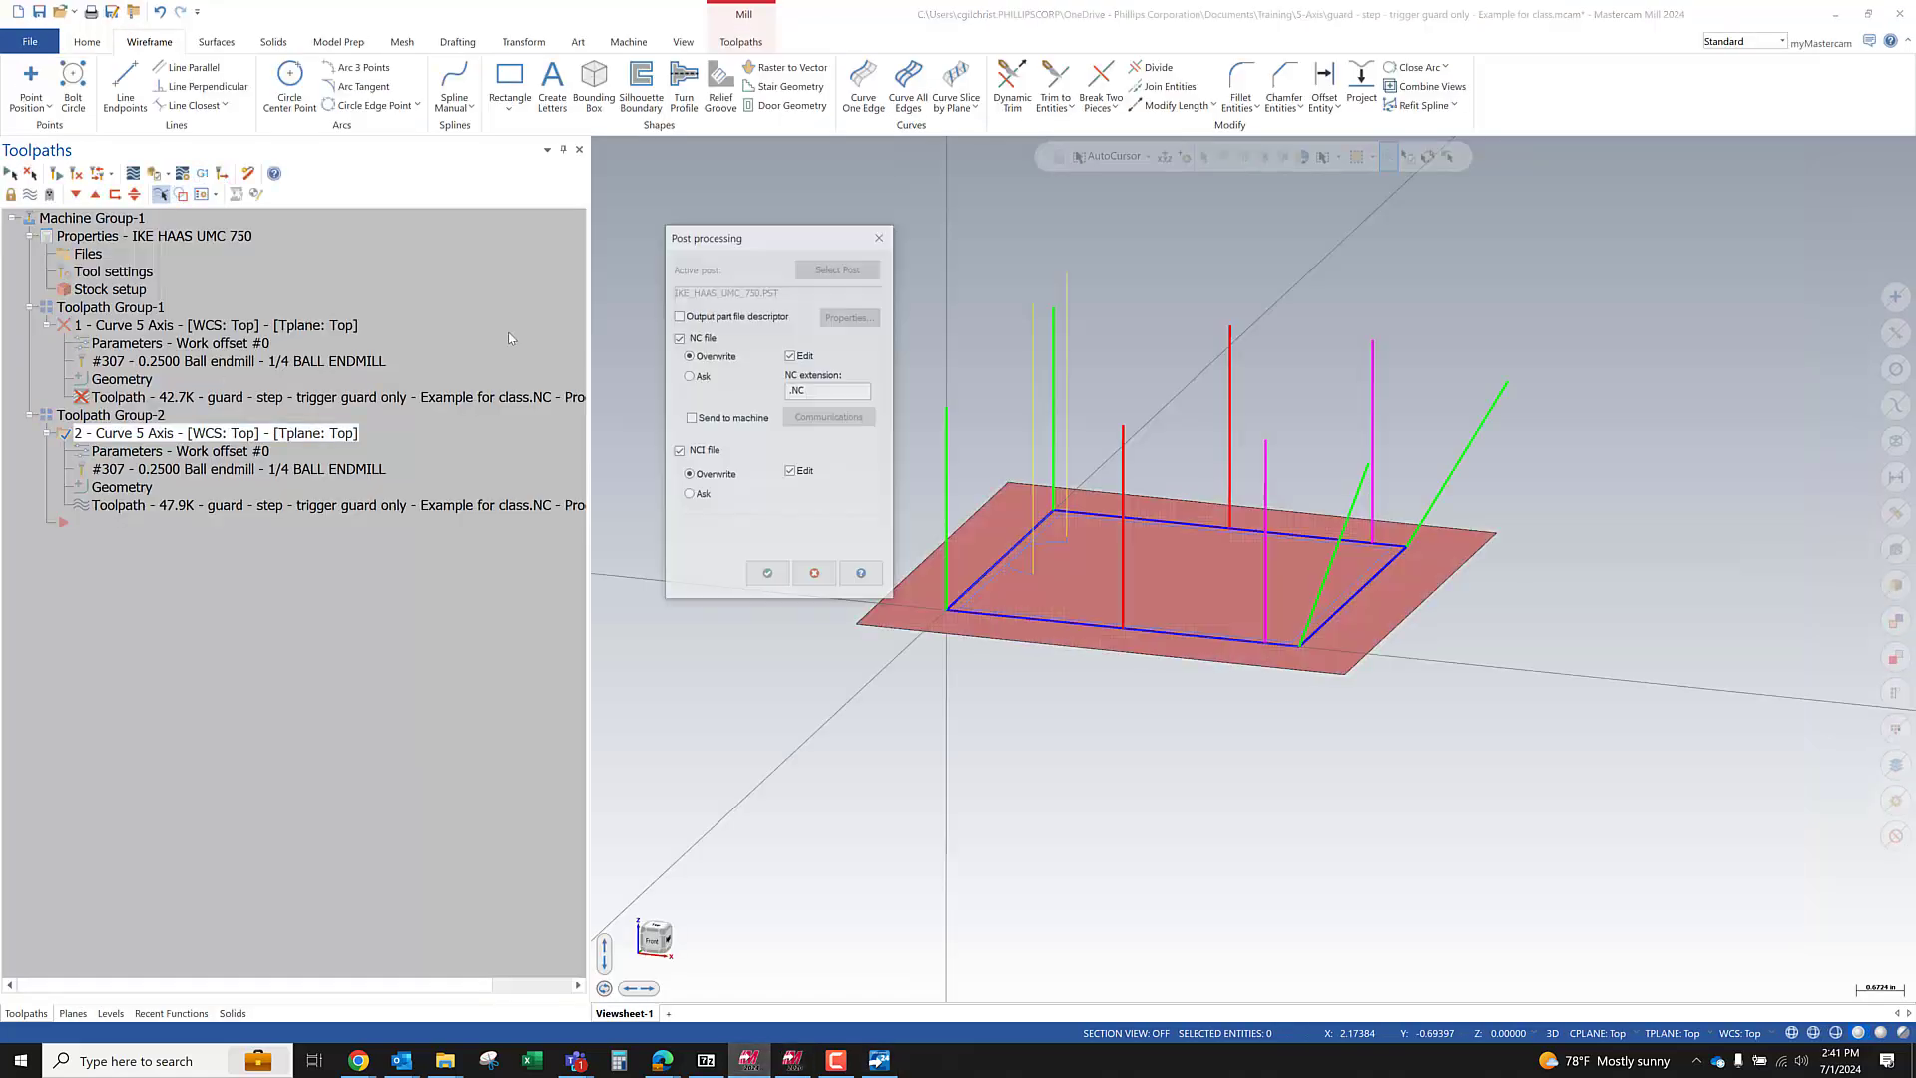
{"action": "left_click", "coordinate": [680, 338]}
{"action": "left_click", "coordinate": [767, 575]}
{"action": "left_click", "coordinate": [1018, 582]}
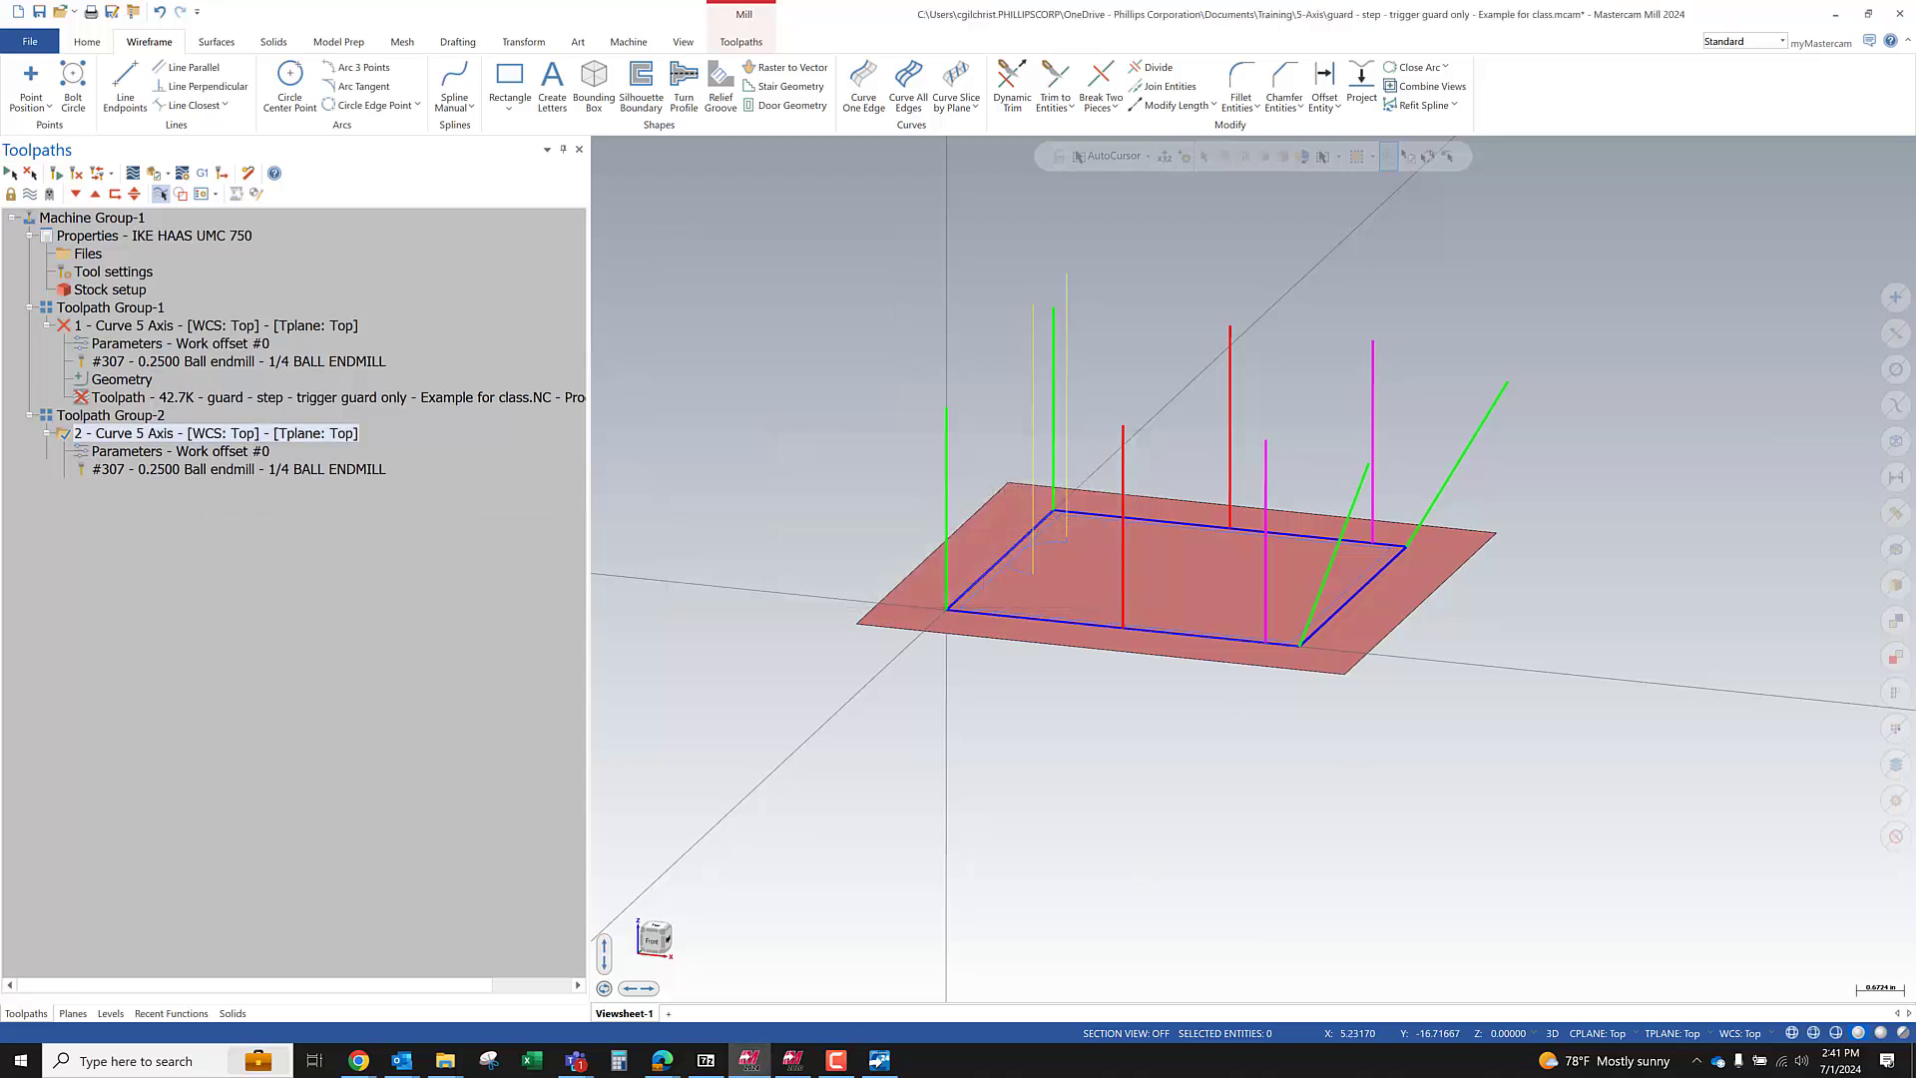
Switch to Code Expert, tile the NCI and NC files vertically, and move and enlarge the editor window
{"action": "left_click", "coordinate": [891, 1065]}
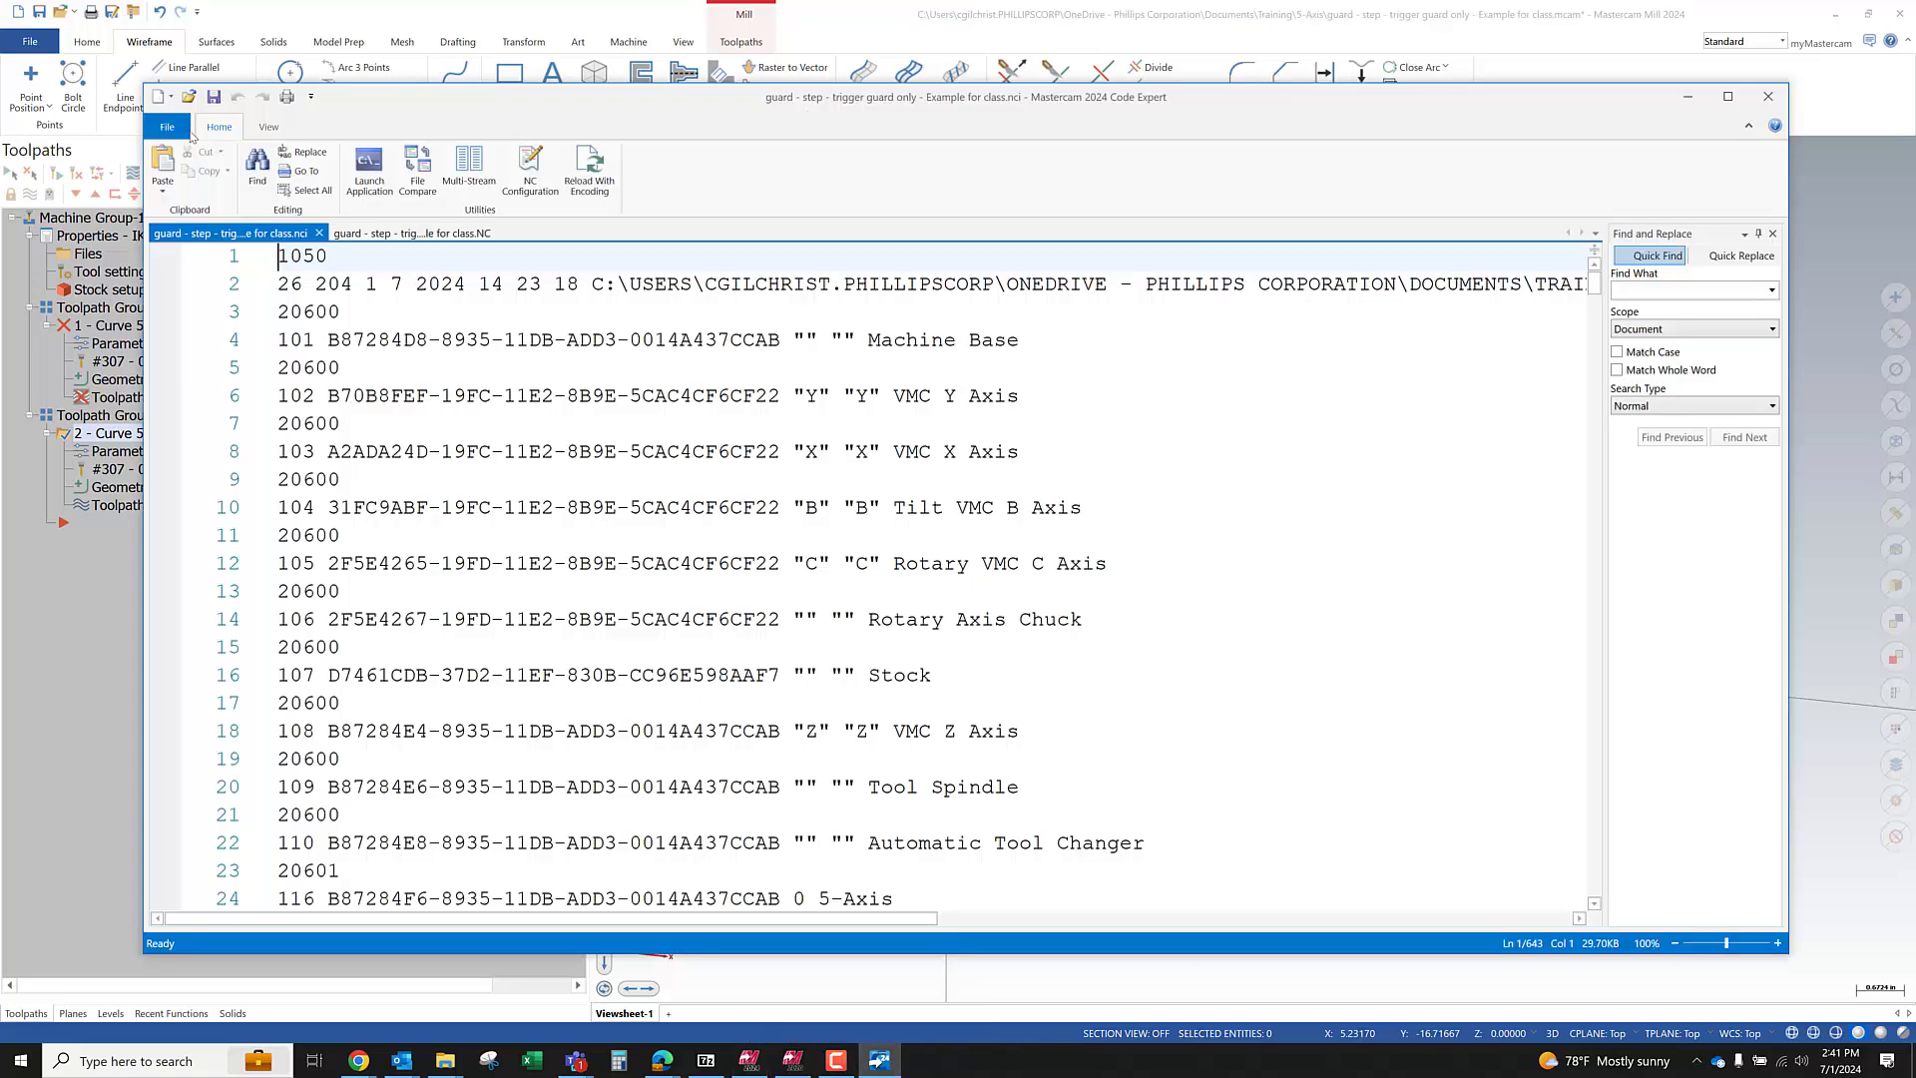
{"action": "left_click", "coordinate": [268, 127]}
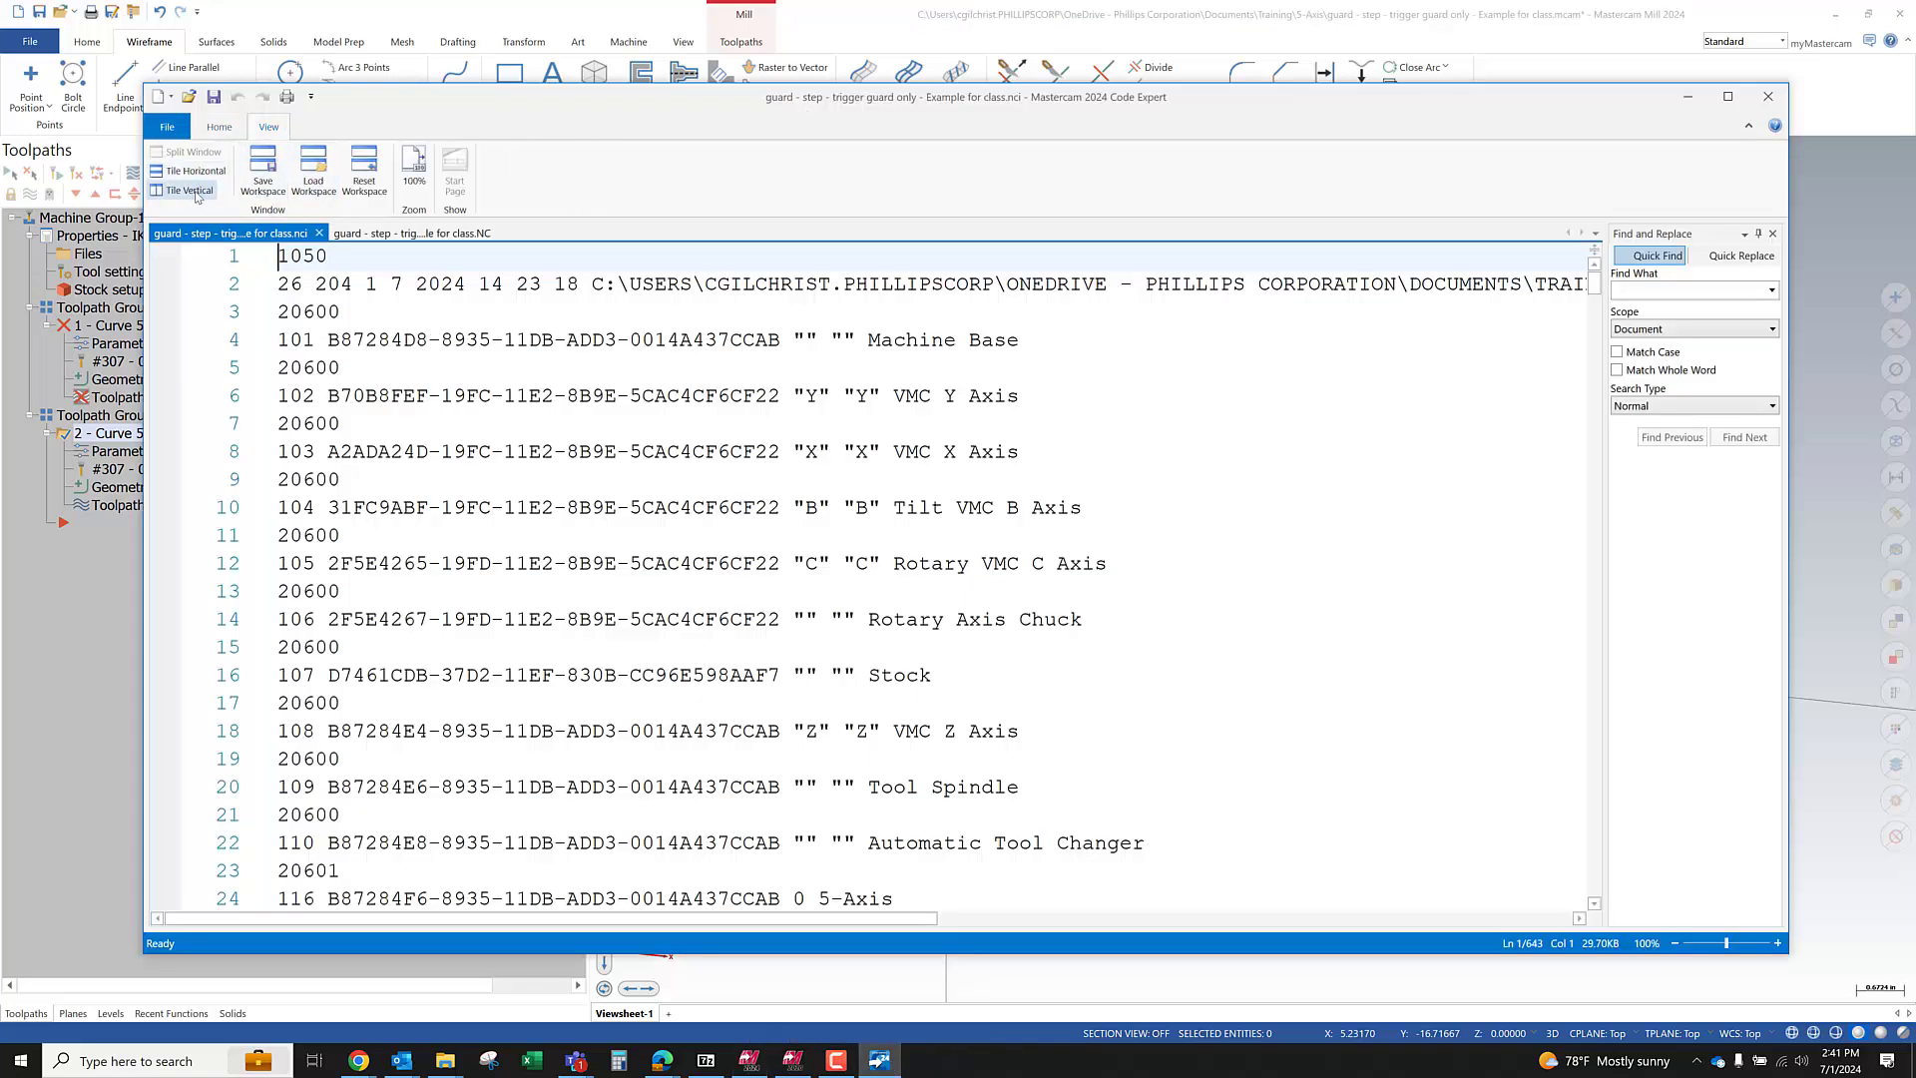
{"action": "left_click", "coordinate": [189, 191]}
{"action": "left_click_drag", "start_coordinate": [722, 96], "coordinate": [610, 25]}
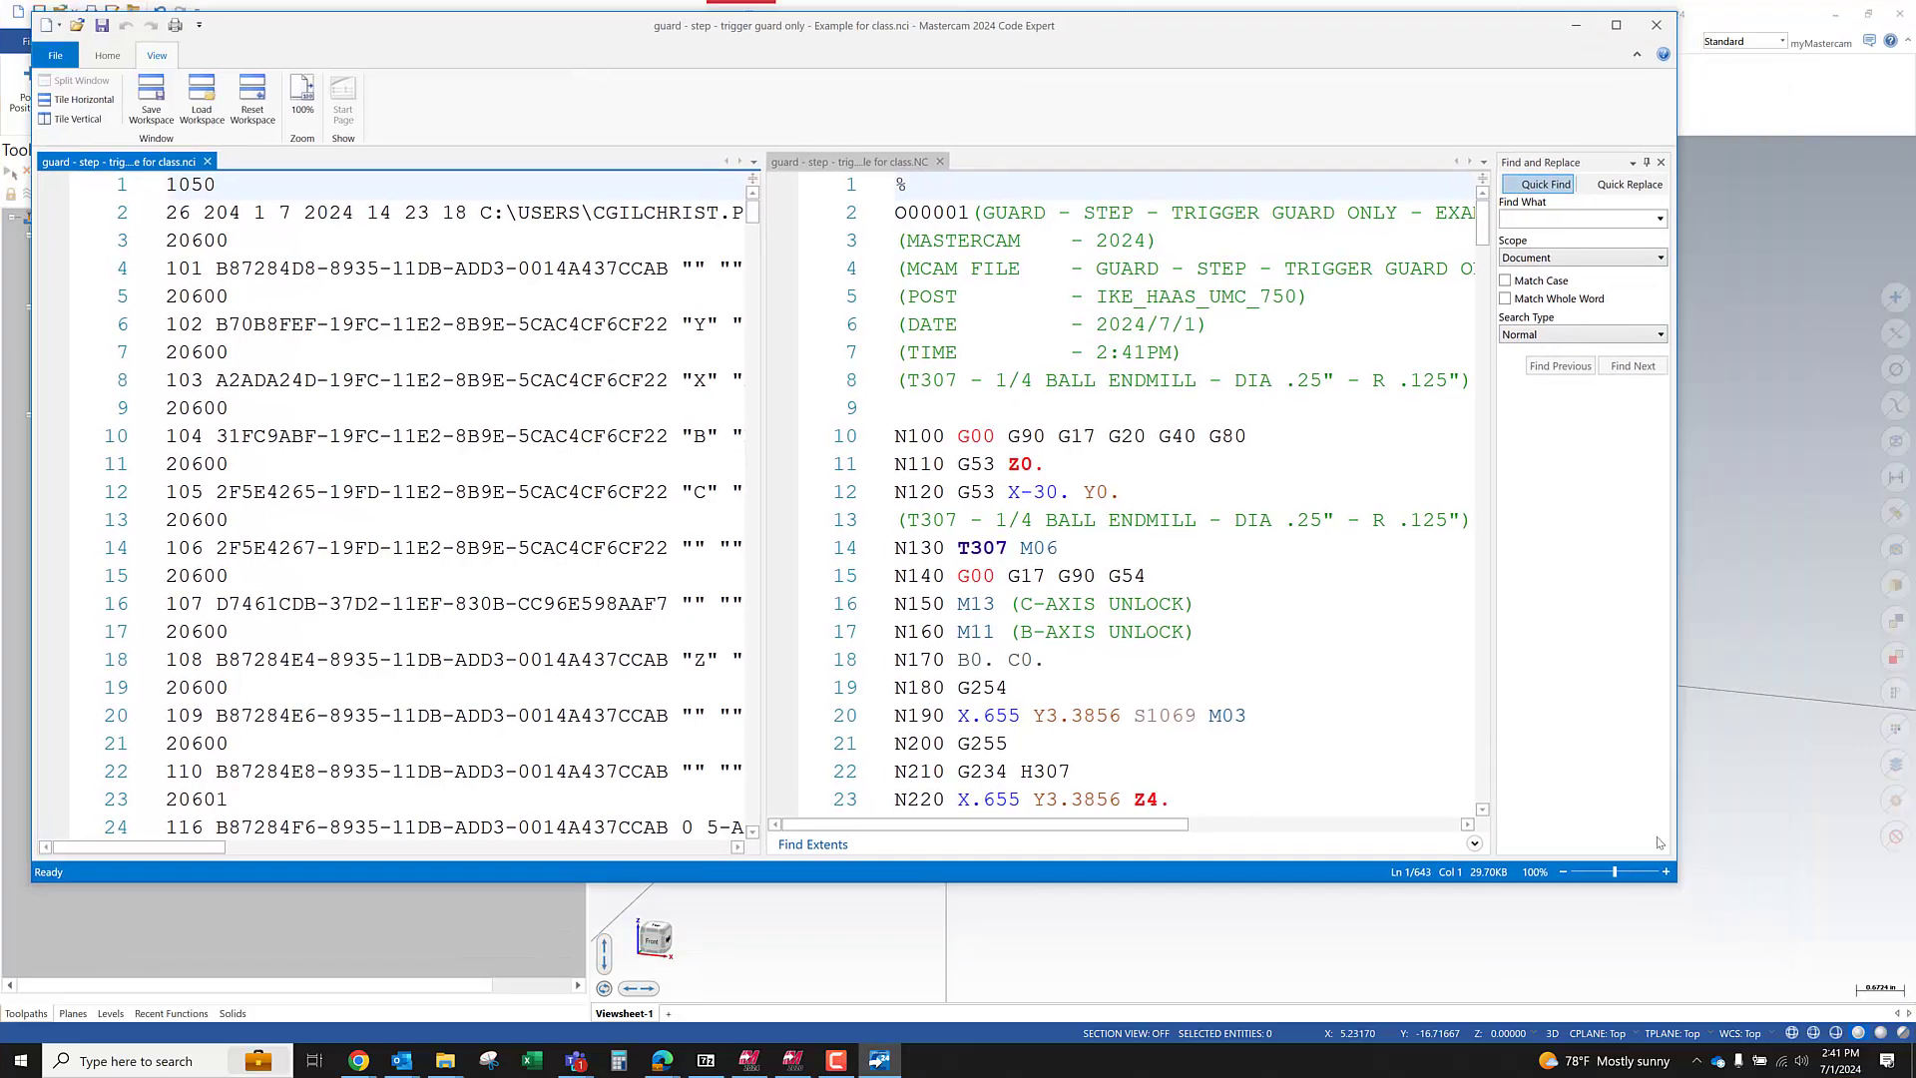
{"action": "left_click_drag", "start_coordinate": [1671, 887], "coordinate": [1864, 916]}
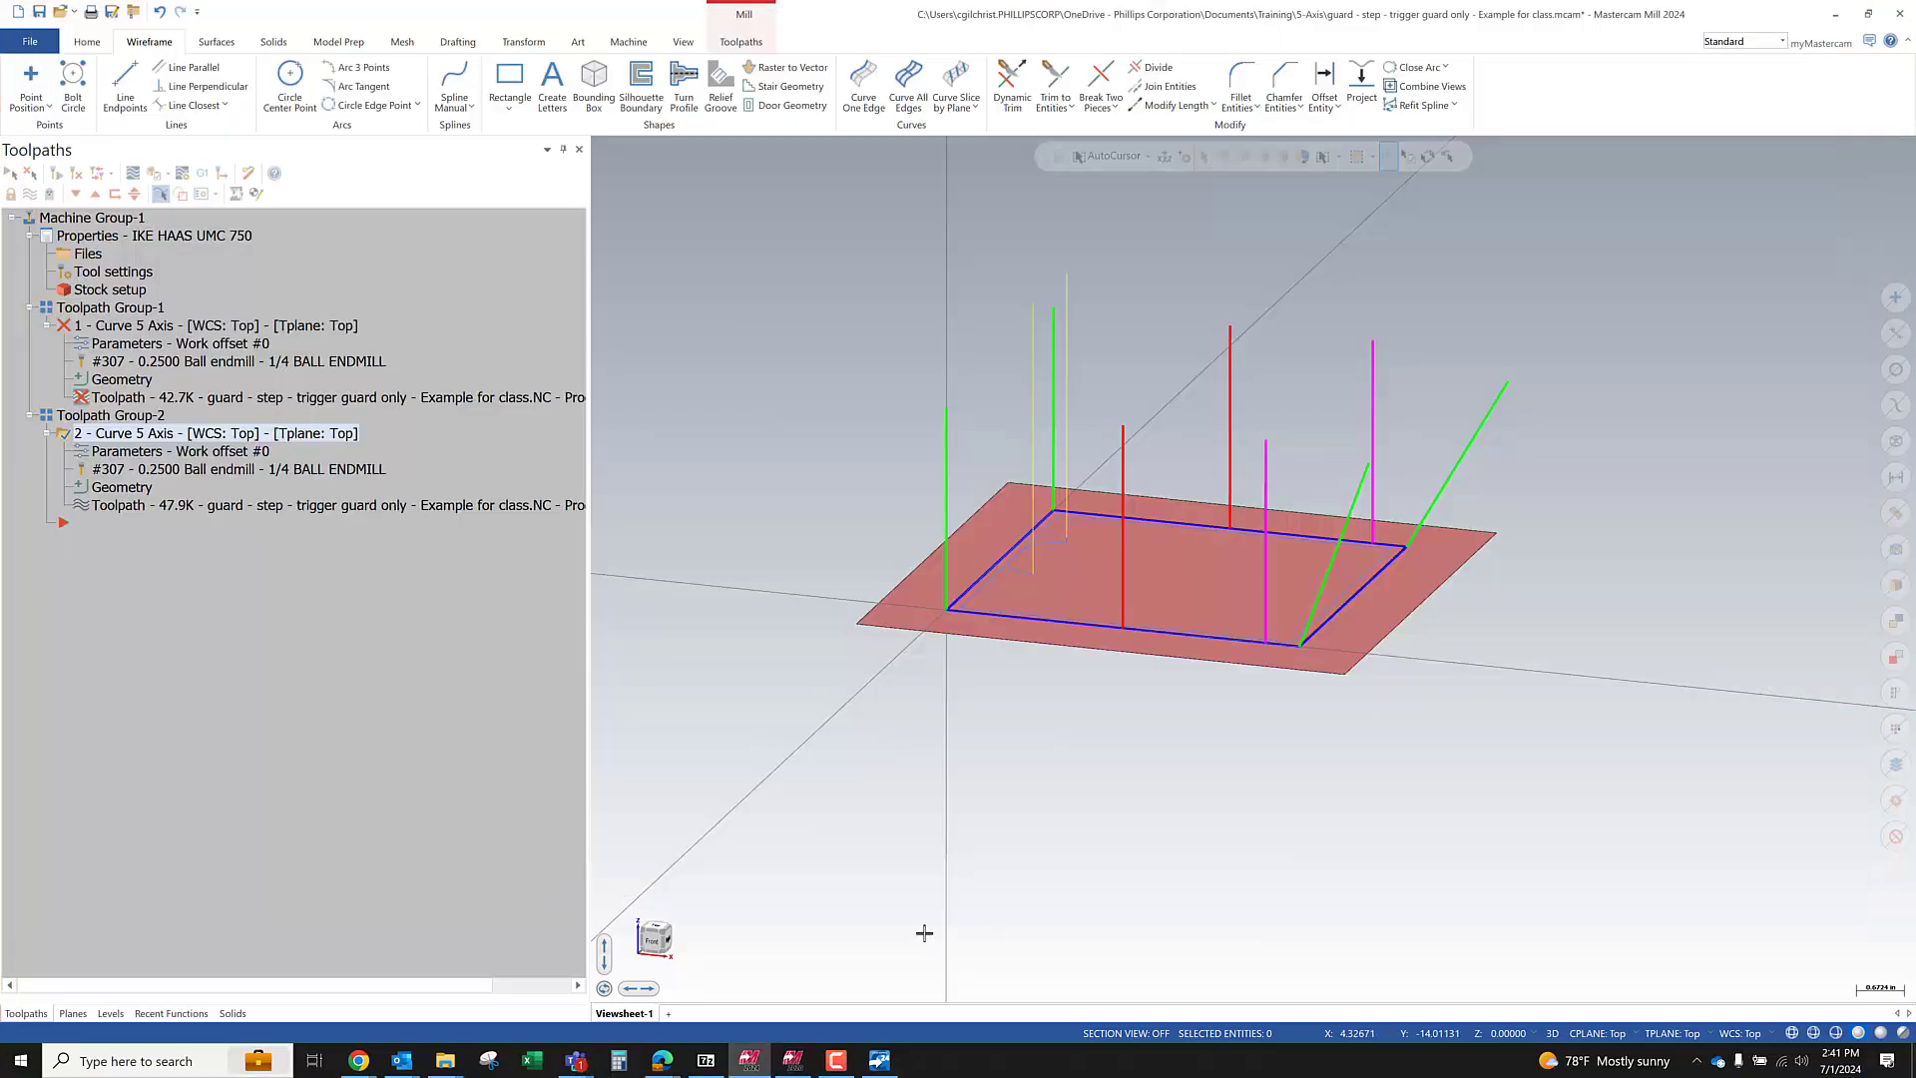
Review the NC file and NCI file output options in Mastercam's post processing settings against the two tiled files in Code Expert
{"action": "left_click", "coordinate": [987, 942]}
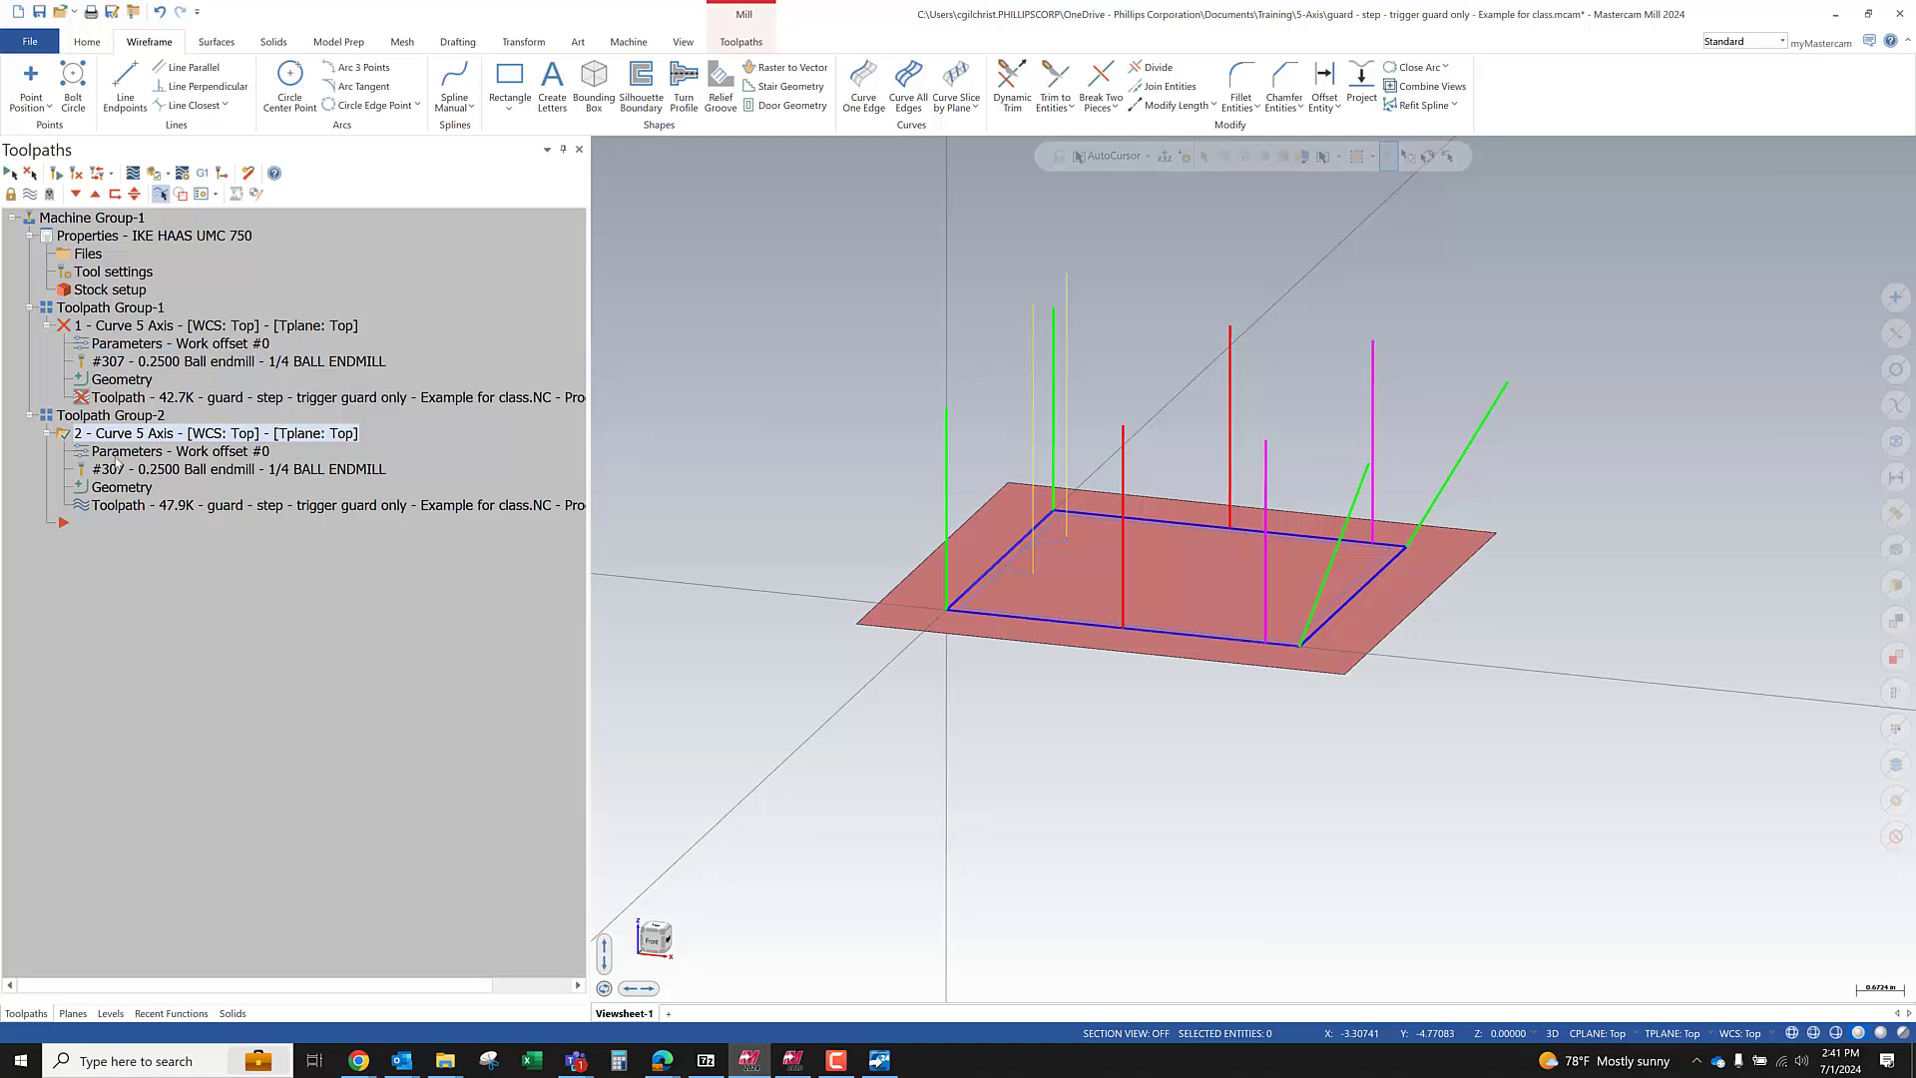
{"action": "left_click", "coordinate": [203, 173]}
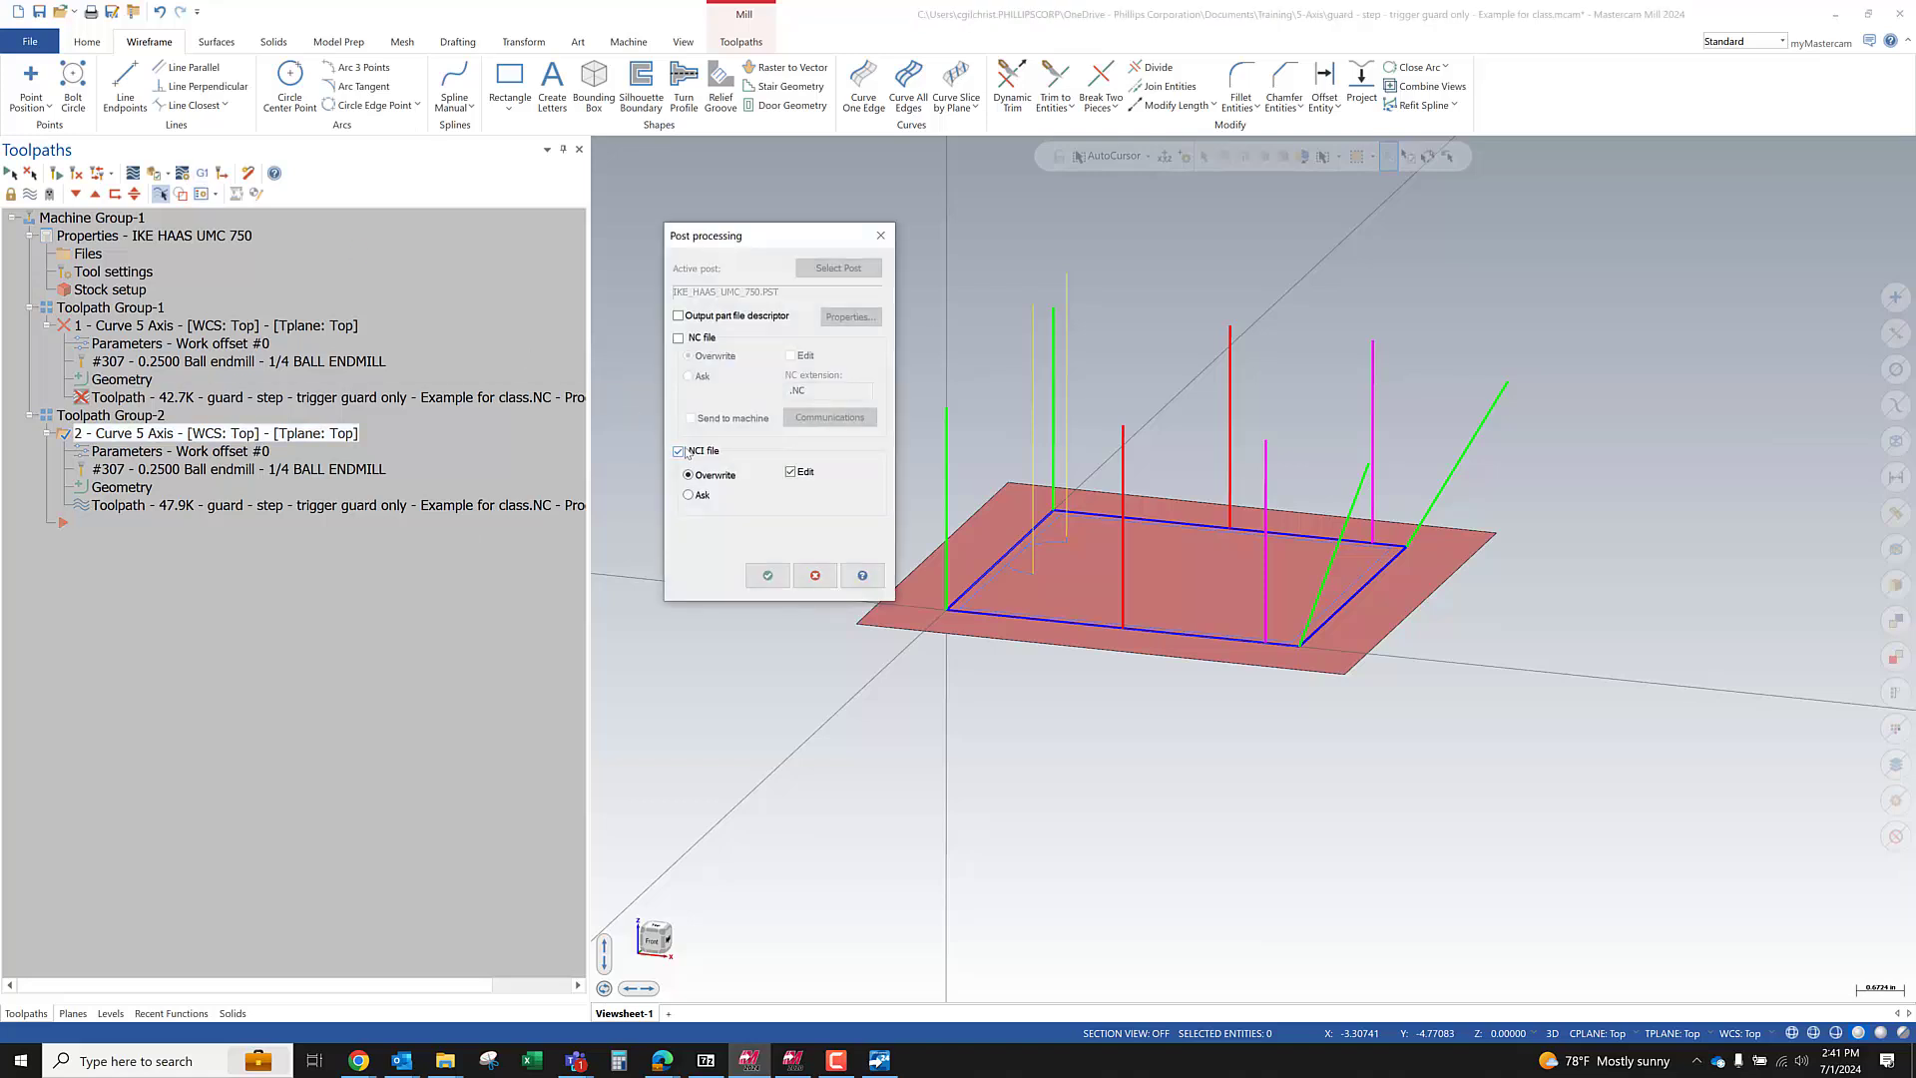
{"action": "left_click", "coordinate": [678, 339]}
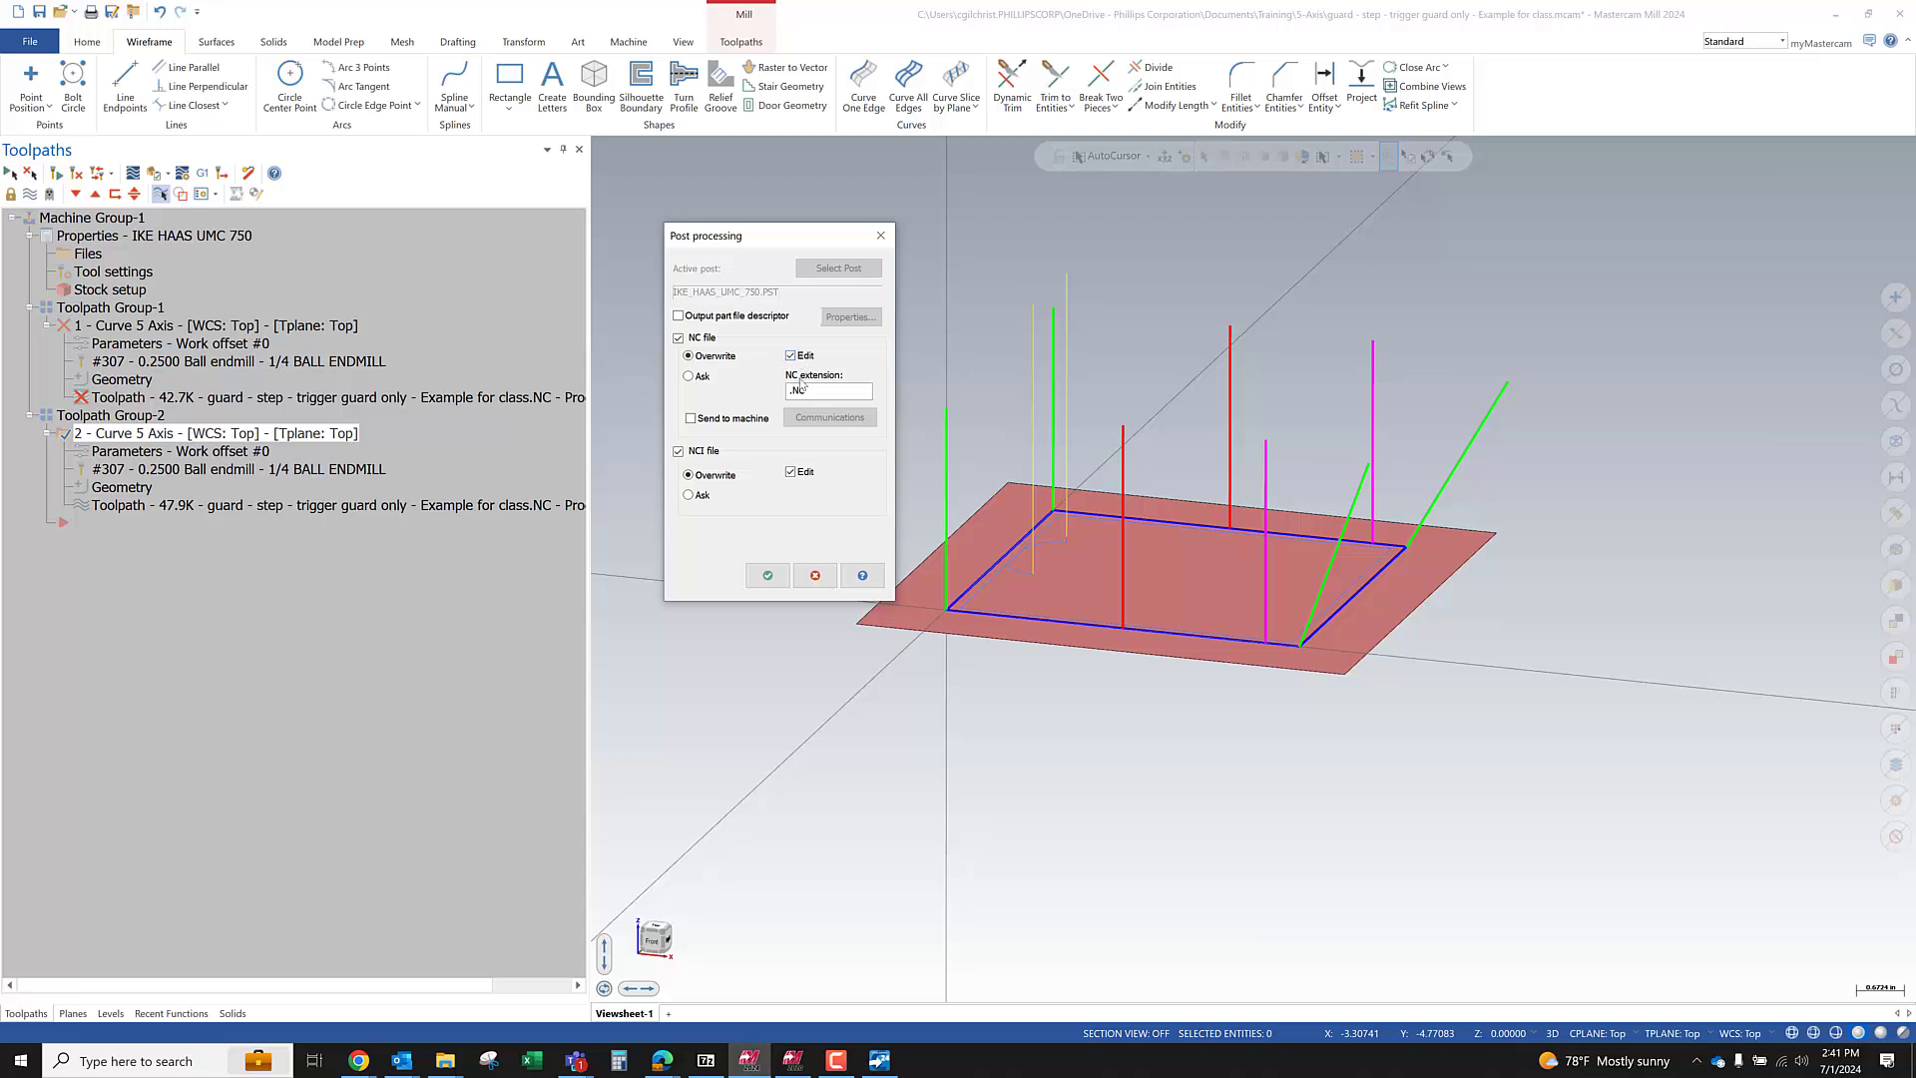
{"action": "left_click", "coordinate": [878, 1063]}
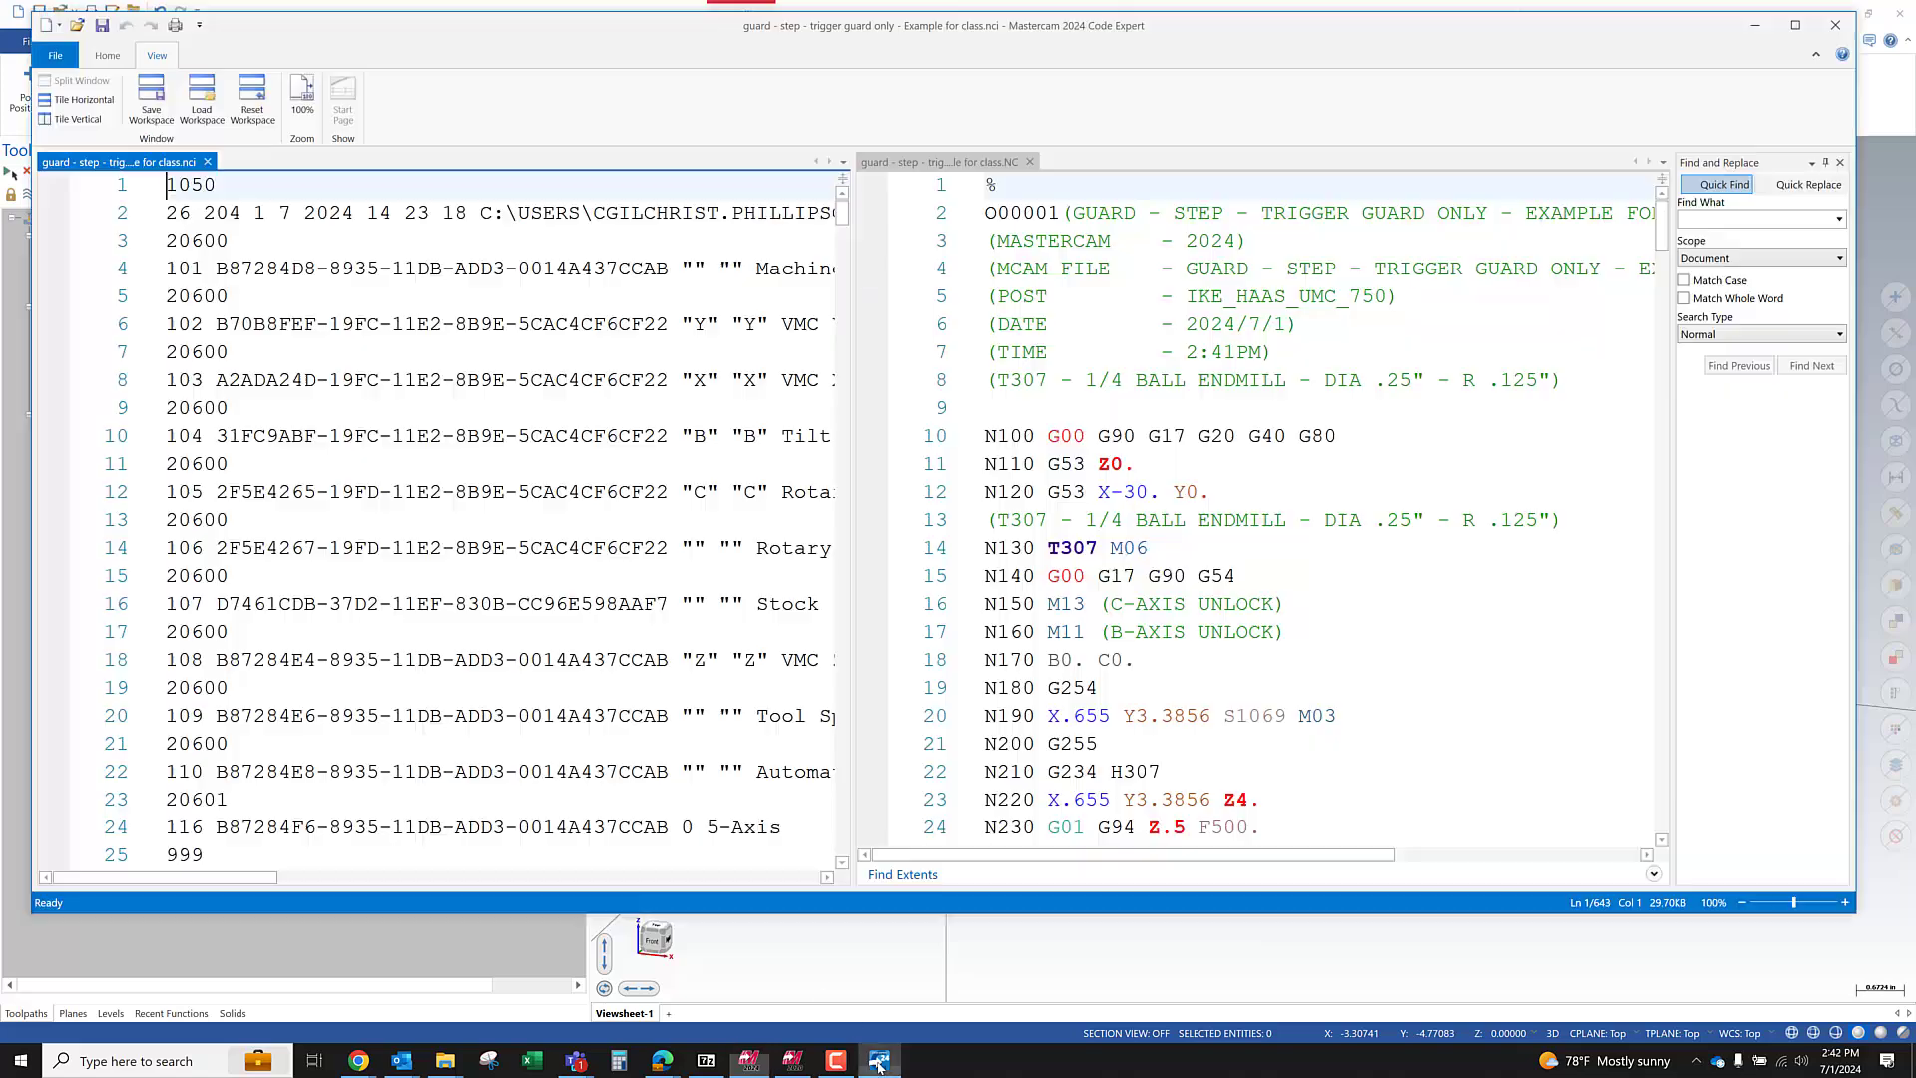
{"action": "left_click", "coordinate": [1017, 973]}
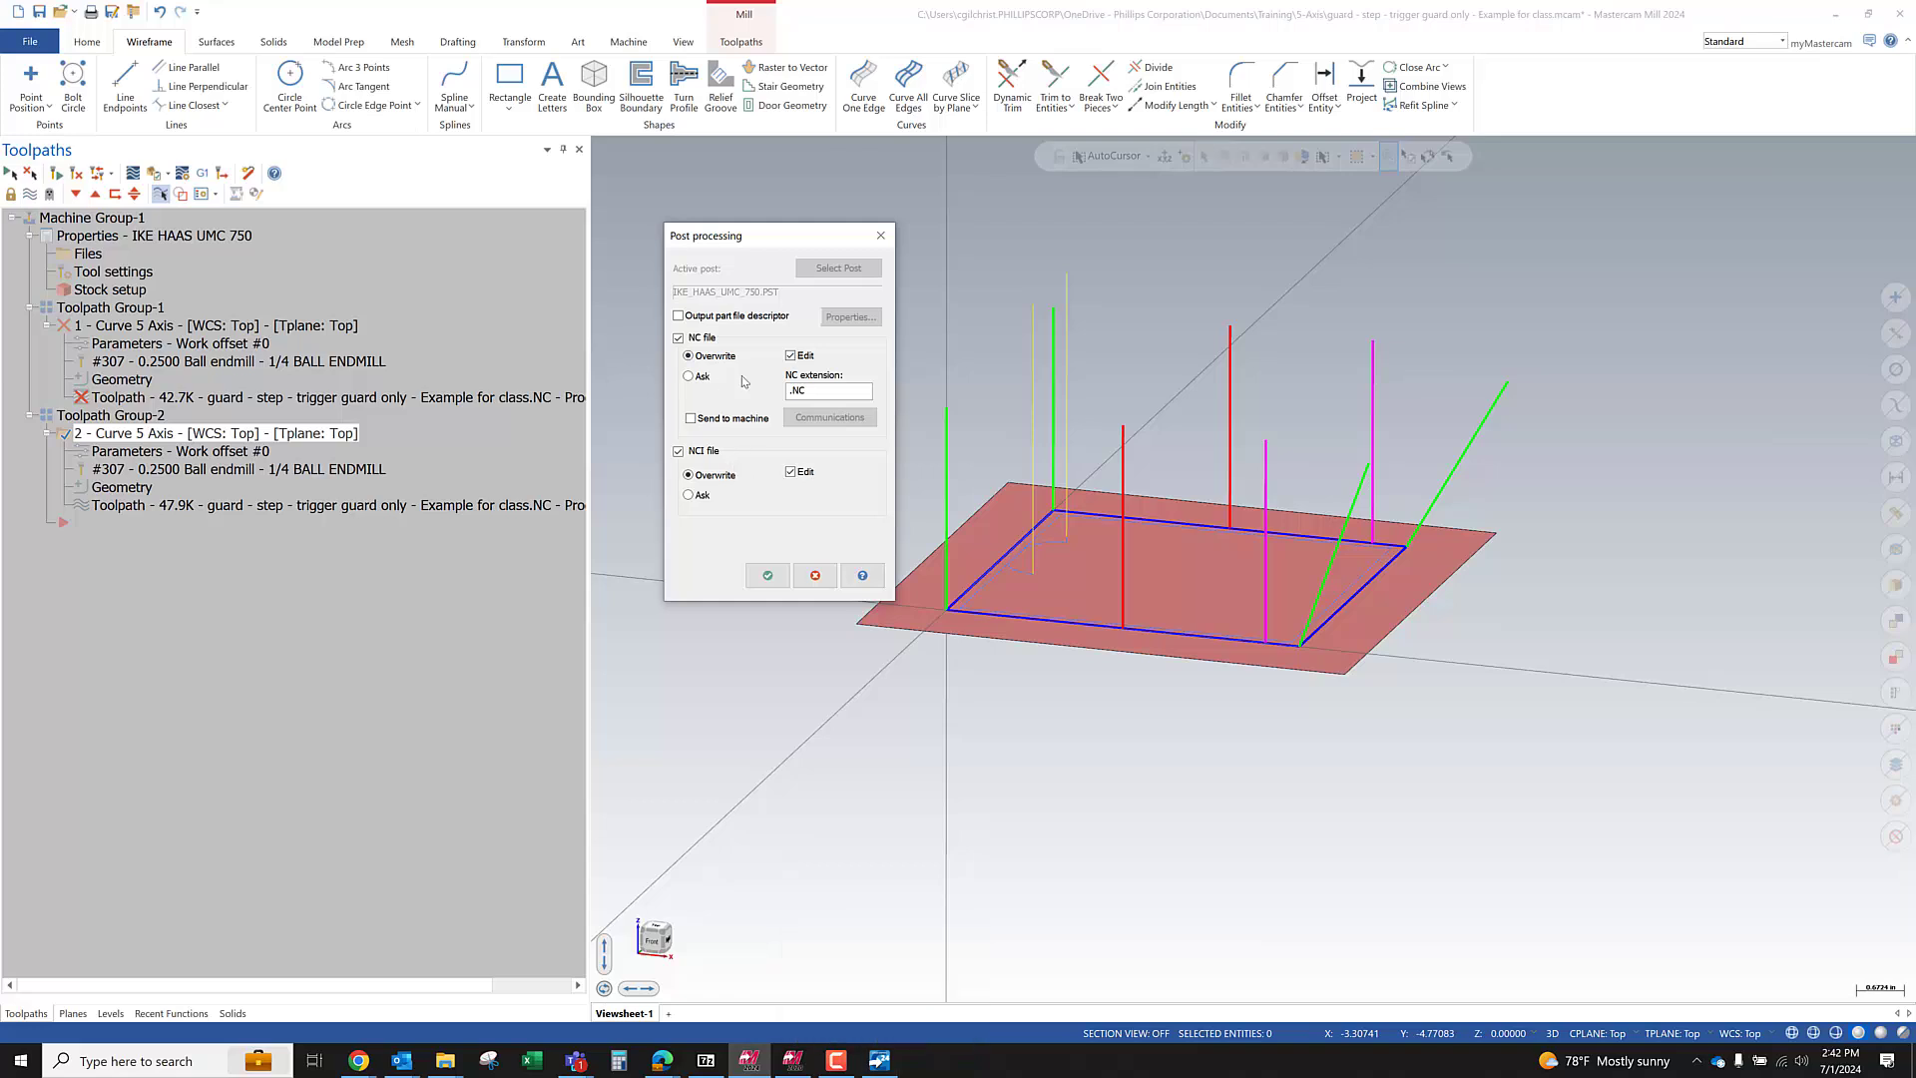
{"action": "left_click", "coordinate": [678, 339]}
{"action": "left_click", "coordinate": [678, 339]}
{"action": "left_click", "coordinate": [767, 574]}
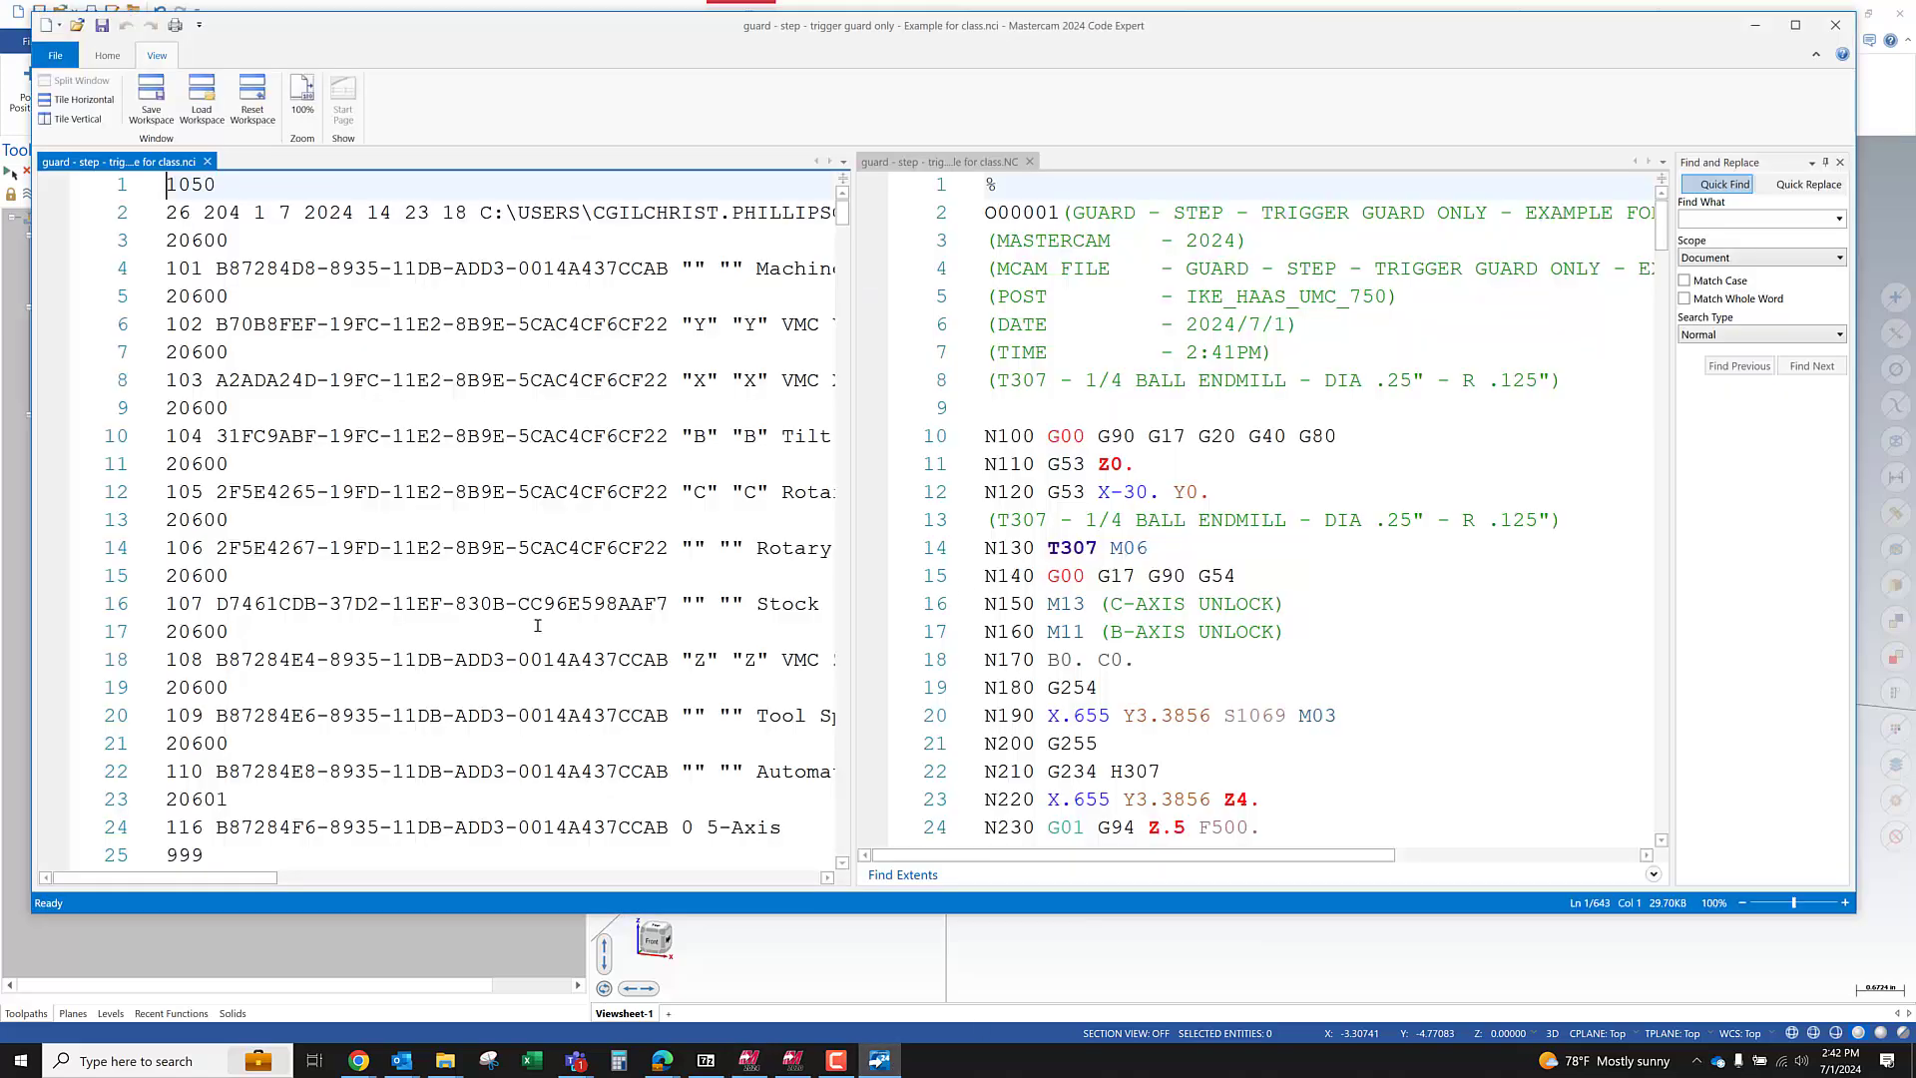
Compare the X.655 Y3.3856 position in NC block N190 with the point coordinates on line 100 of the NCI file
{"action": "scroll", "coordinate": [527, 579], "scroll_direction": "down", "scroll_amount": 9}
{"action": "scroll", "coordinate": [538, 625], "scroll_direction": "down", "scroll_amount": 19}
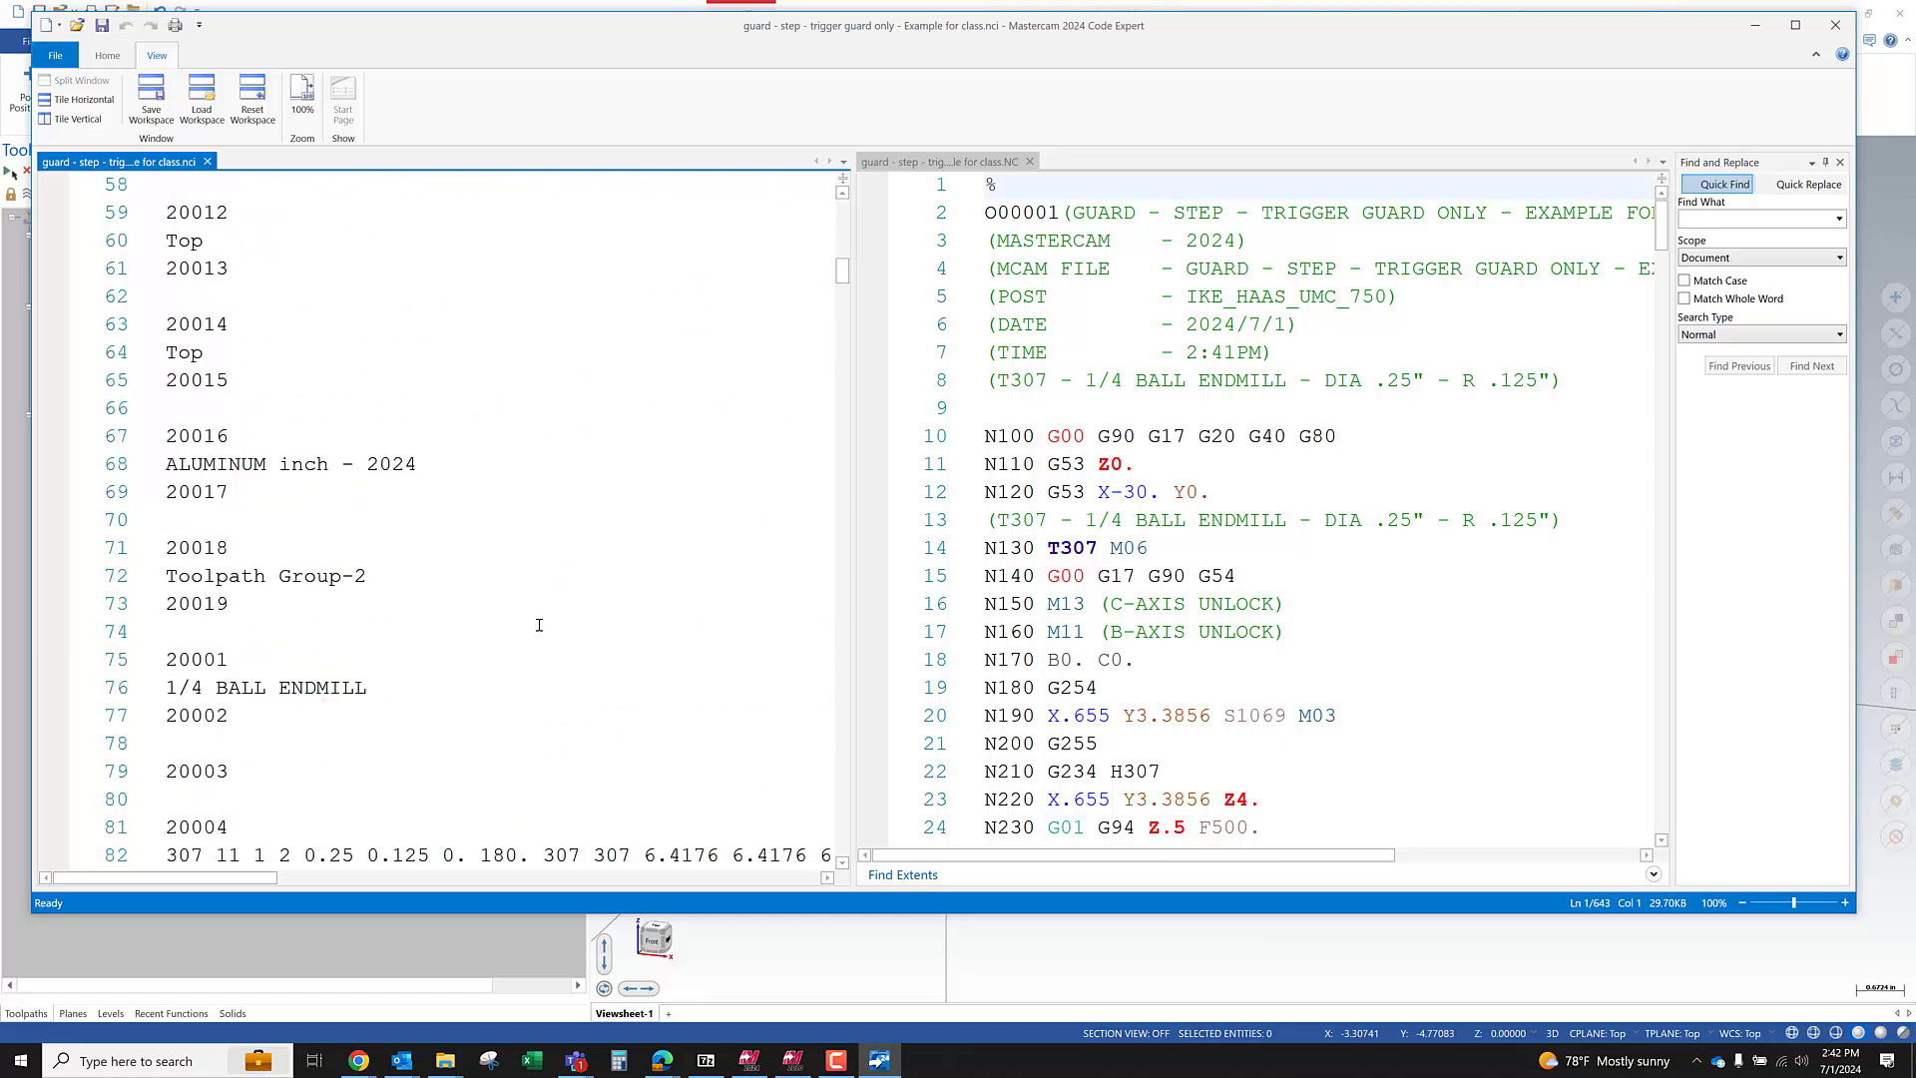
{"action": "scroll", "coordinate": [538, 624], "scroll_direction": "down", "scroll_amount": 1}
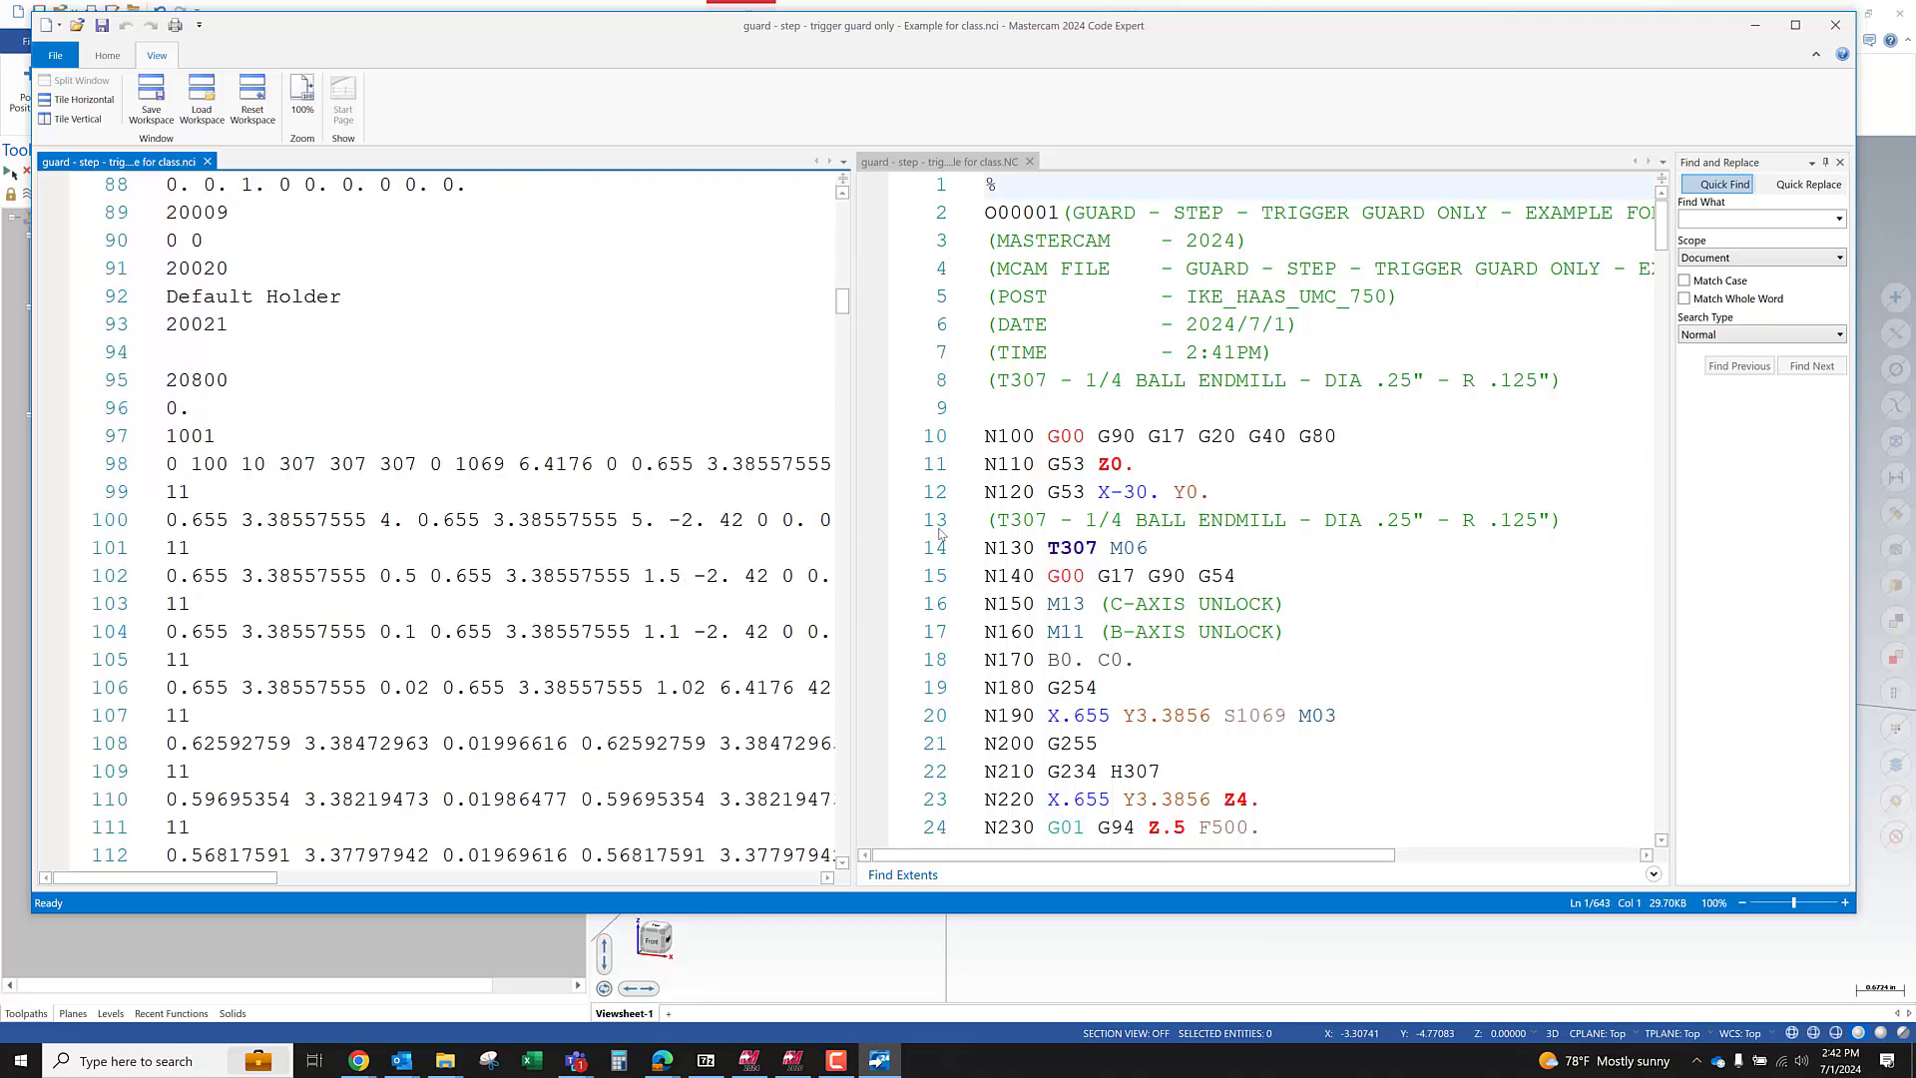
{"action": "scroll", "coordinate": [938, 527], "scroll_direction": "down", "scroll_amount": 3}
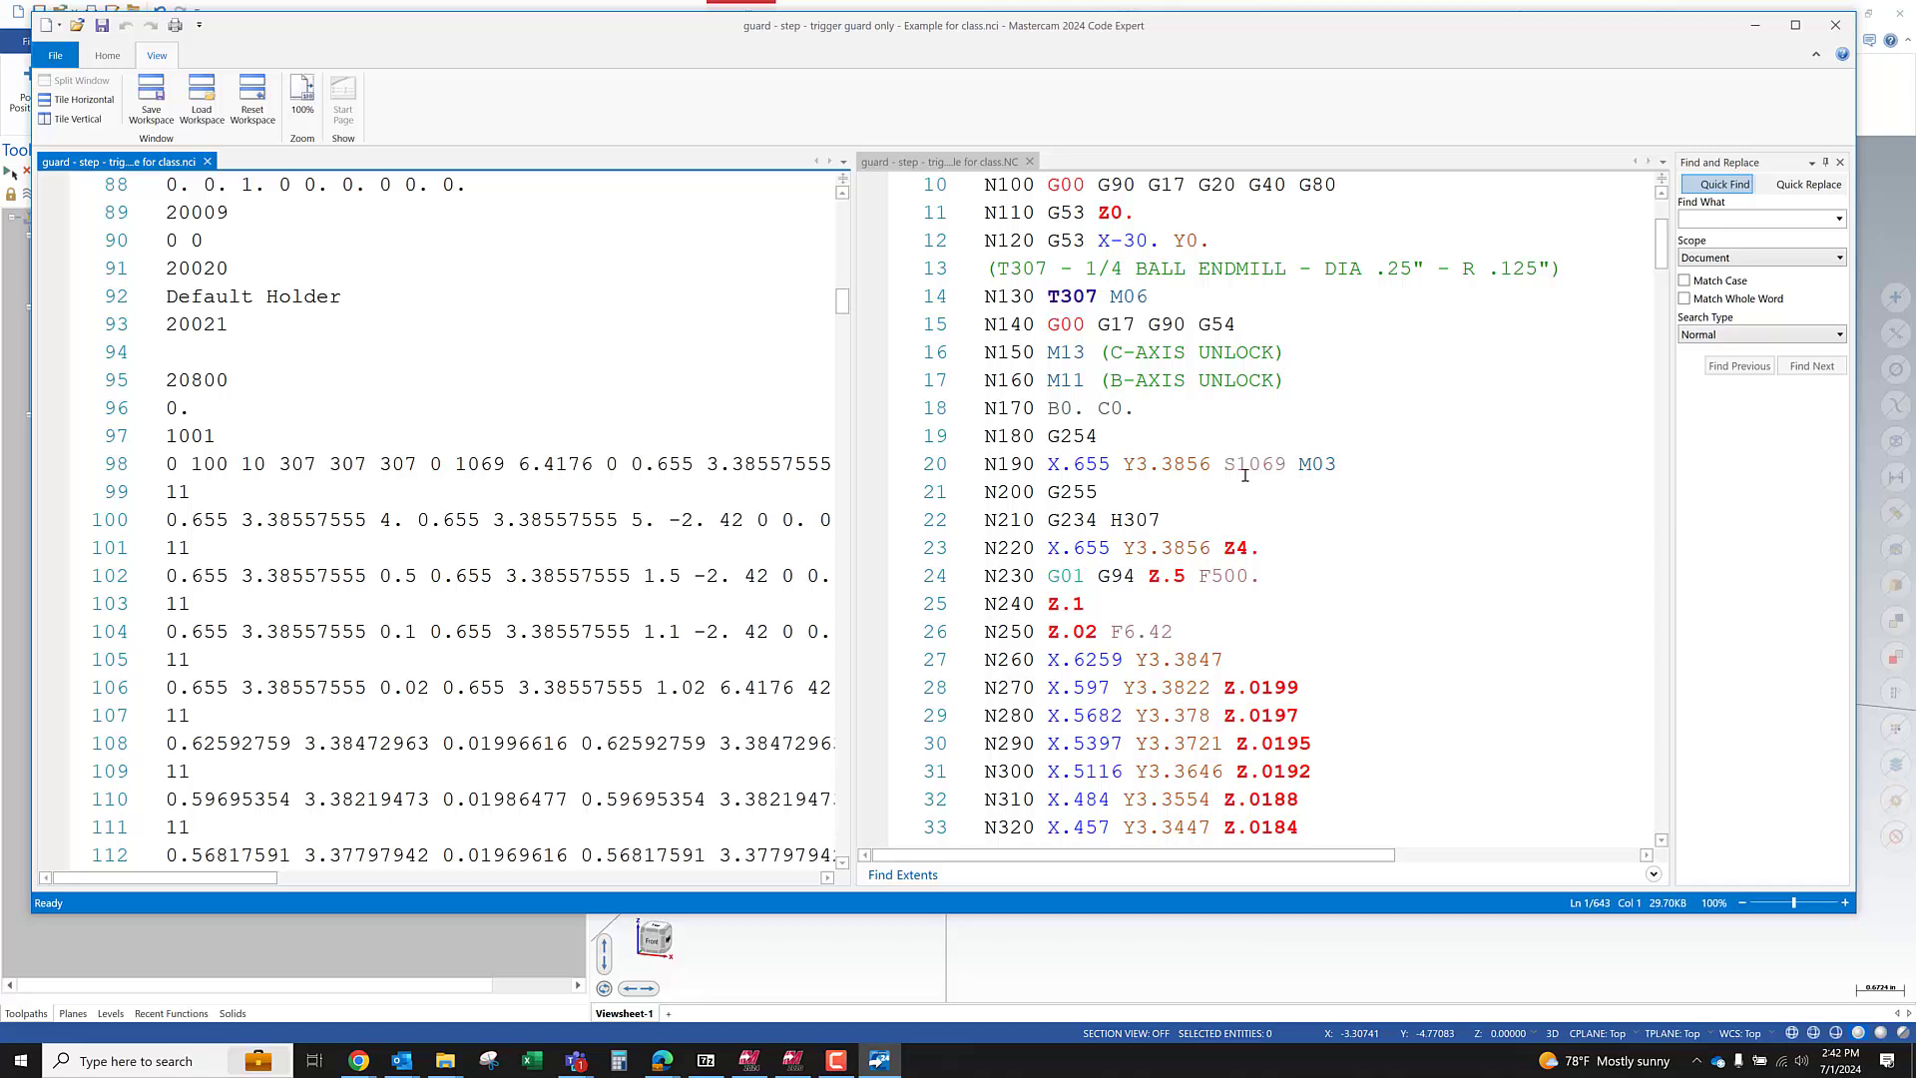
{"action": "left_click_drag", "start_coordinate": [1212, 464], "coordinate": [1048, 464]}
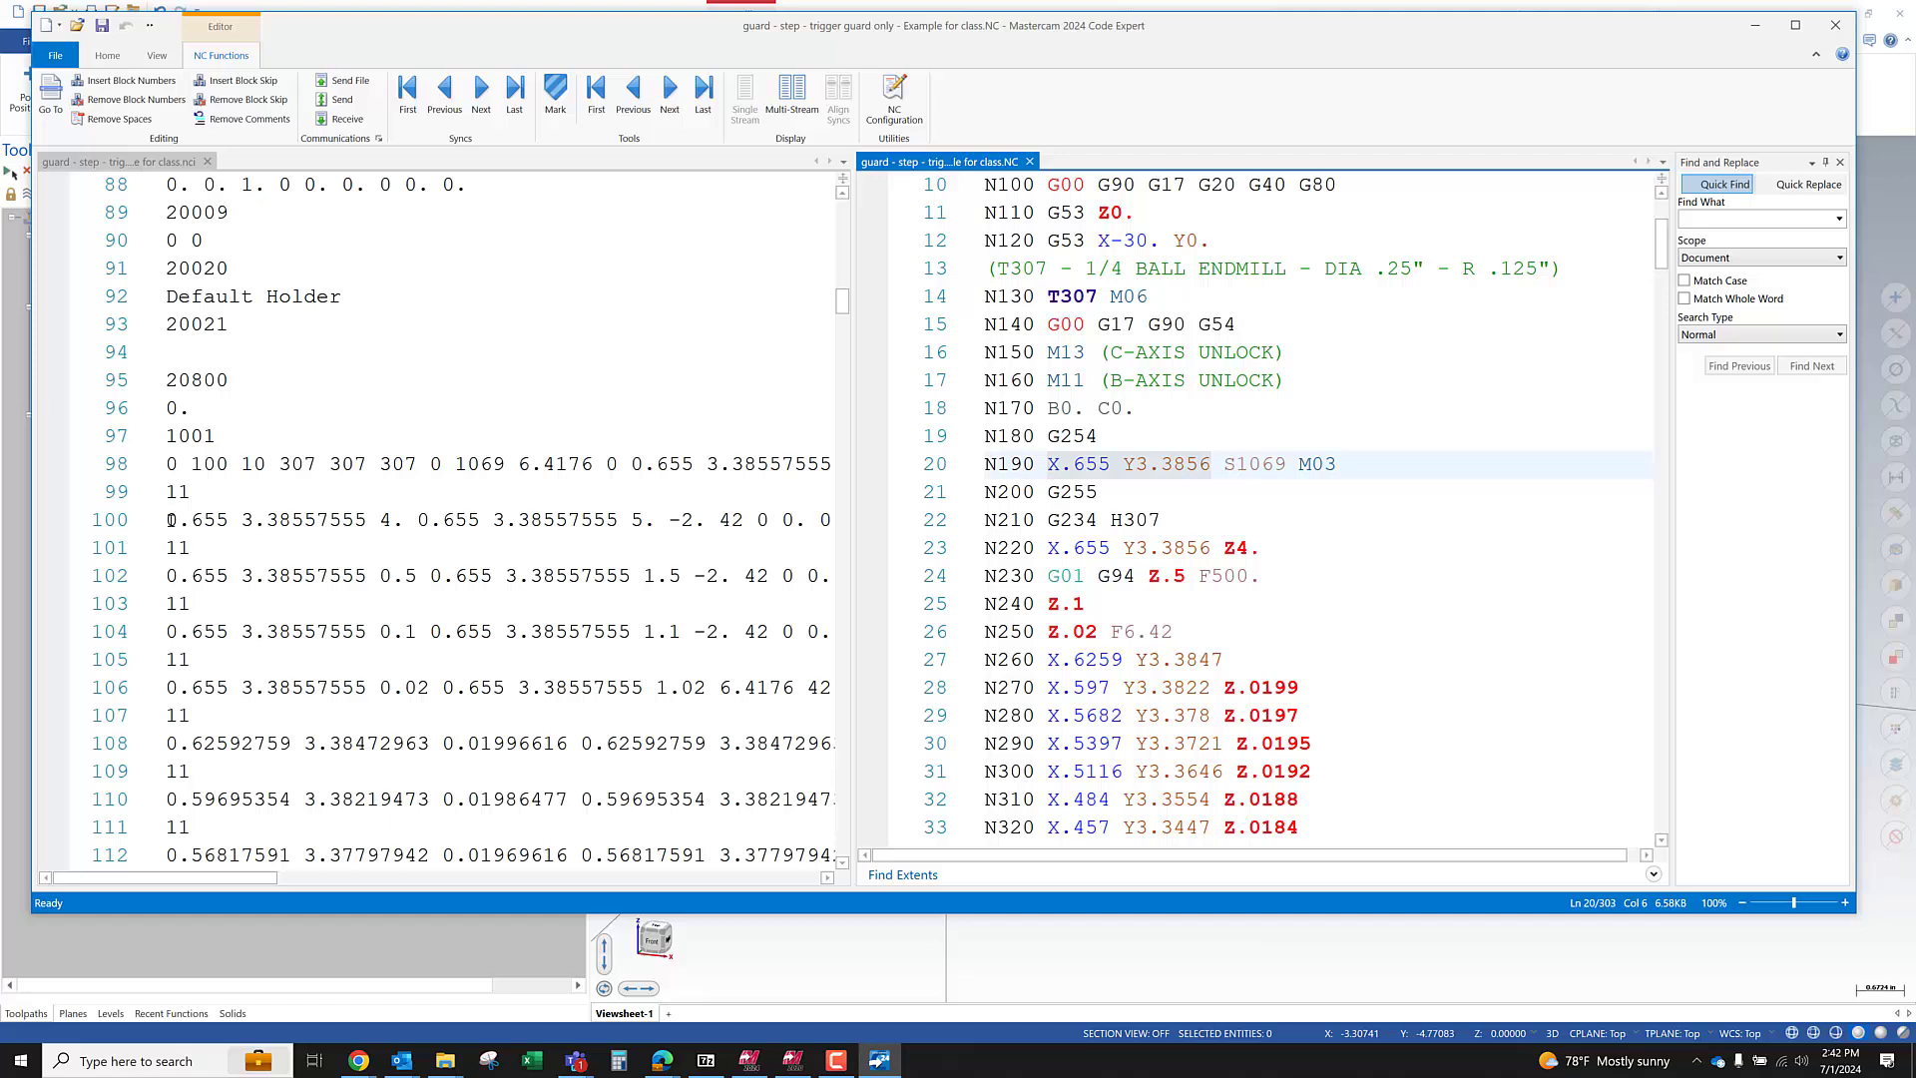
{"action": "left_click_drag", "start_coordinate": [170, 520], "coordinate": [367, 520]}
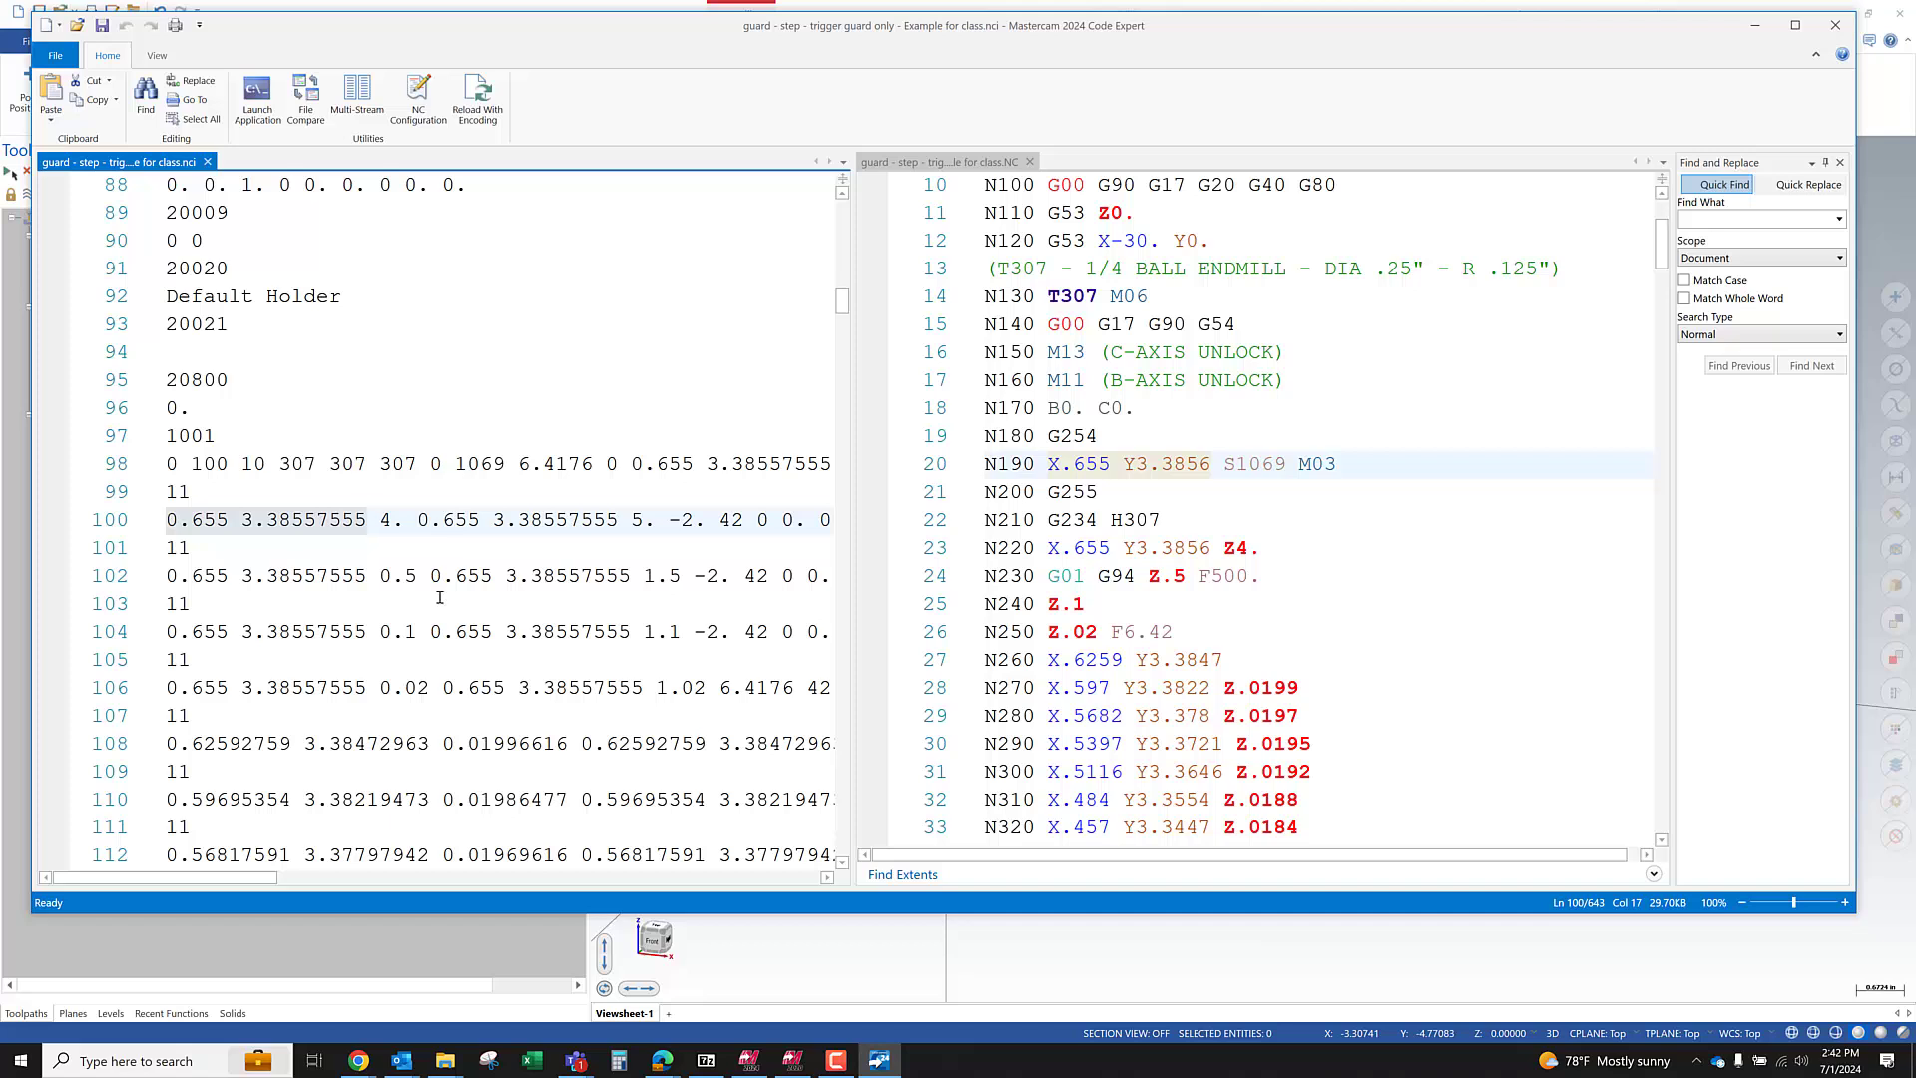
Match the start point coordinates on line 98 of the NCI file to block N190 in the NC program
{"action": "left_click", "coordinate": [655, 464]}
{"action": "left_click_drag", "start_coordinate": [259, 882], "coordinate": [342, 882]}
{"action": "key", "text": "Left"}
{"action": "key", "text": "Left"}
{"action": "key", "text": "Left"}
{"action": "left_click_drag", "start_coordinate": [392, 464], "coordinate": [591, 465]}
{"action": "left_click", "coordinate": [1098, 464]}
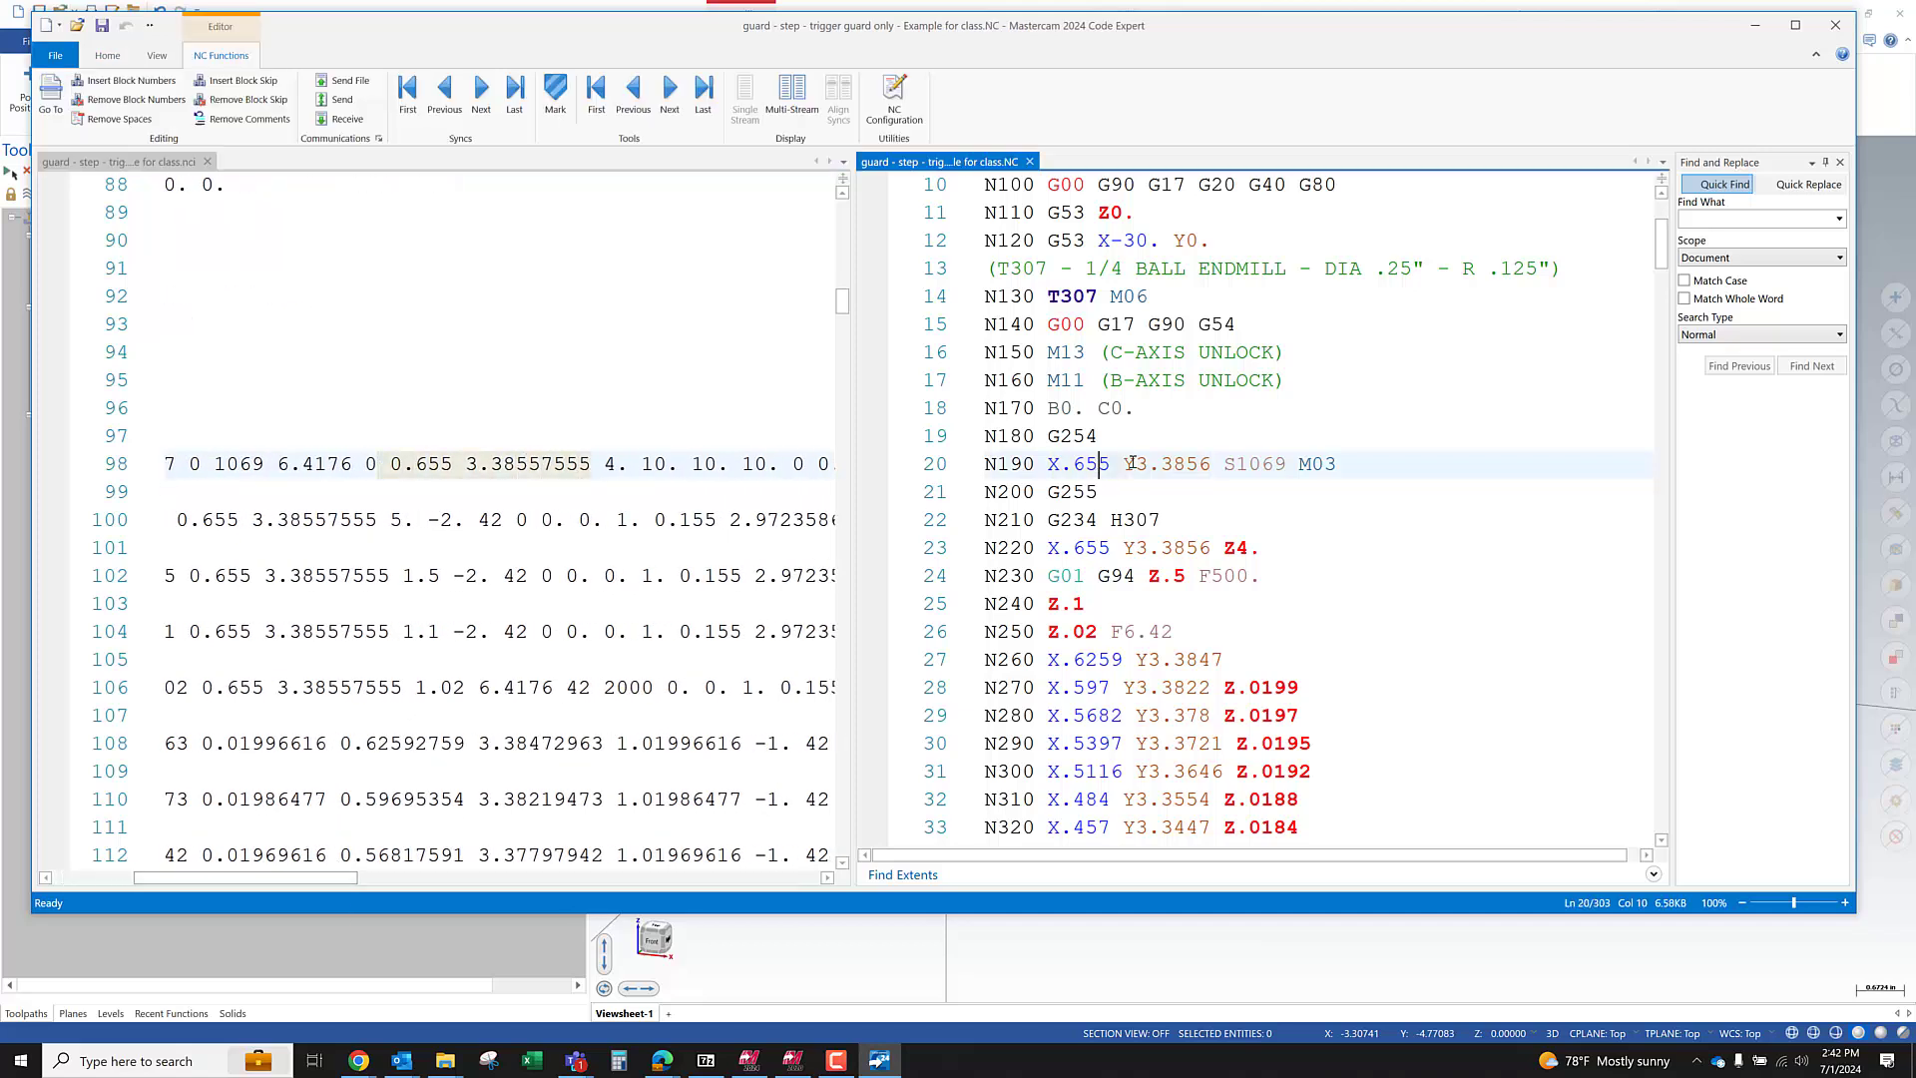
{"action": "left_click_drag", "start_coordinate": [1221, 464], "coordinate": [955, 464]}
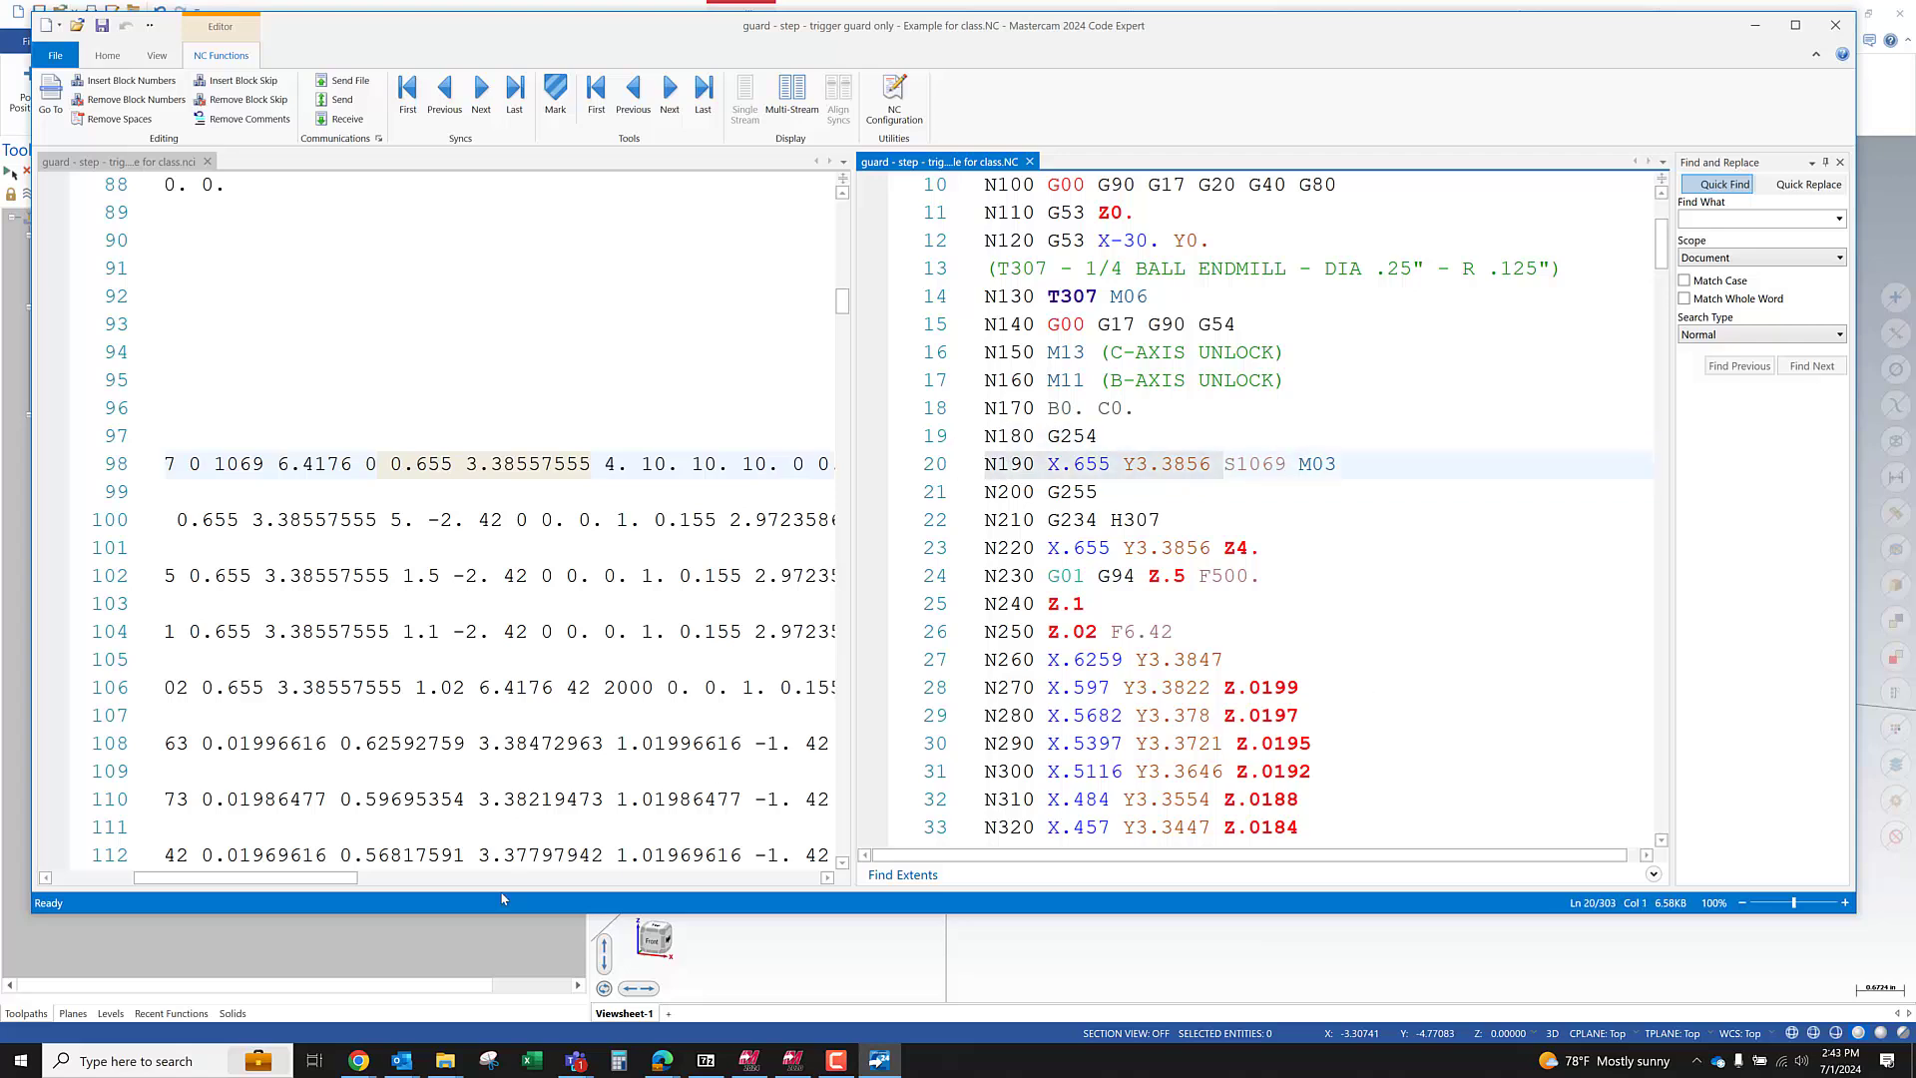
Find the first NC block with B-axis rotation, N1290, and highlight its X coordinate
{"action": "left_click_drag", "start_coordinate": [312, 881], "coordinate": [246, 881]}
{"action": "scroll", "coordinate": [1122, 704], "scroll_direction": "down", "scroll_amount": 13}
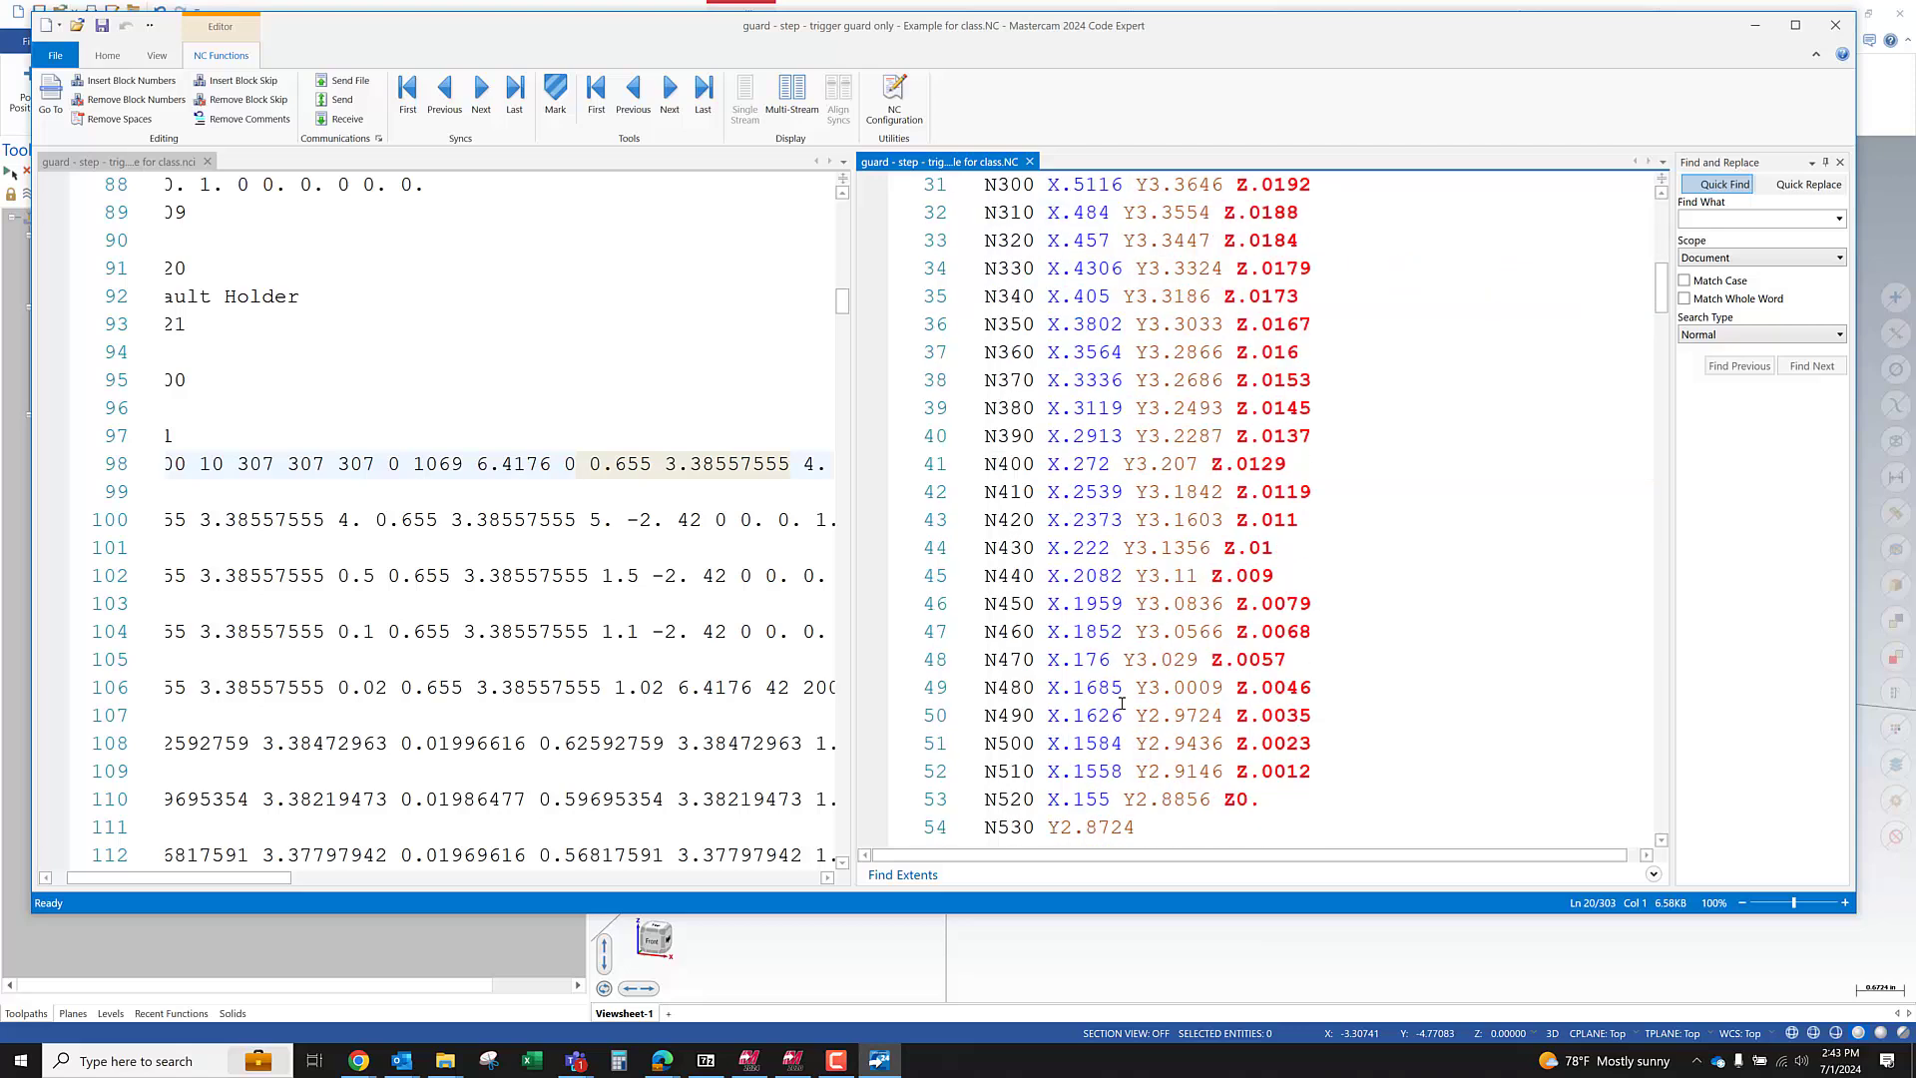
{"action": "scroll", "coordinate": [1121, 703], "scroll_direction": "down", "scroll_amount": 20}
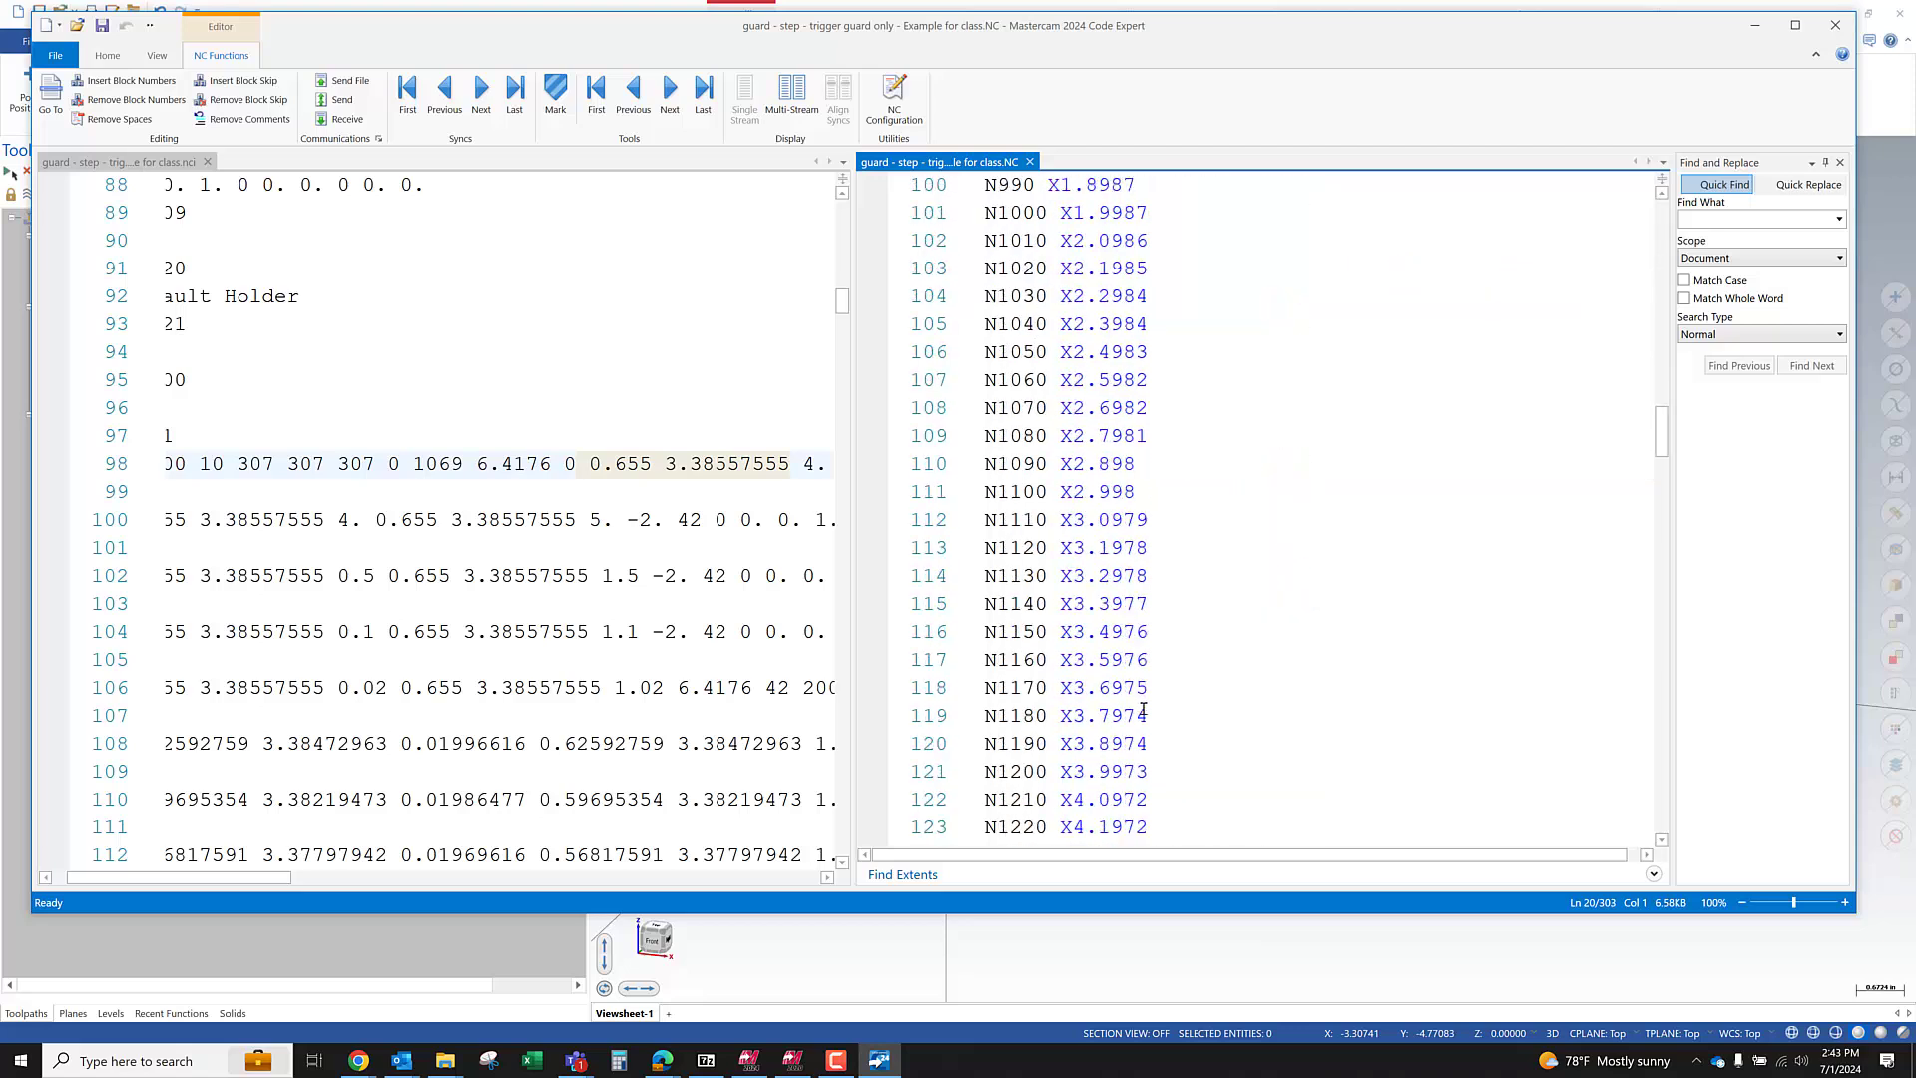
{"action": "scroll", "coordinate": [1145, 709], "scroll_direction": "up", "scroll_amount": 4}
{"action": "scroll", "coordinate": [1162, 480], "scroll_direction": "up", "scroll_amount": 4}
{"action": "left_click_drag", "start_coordinate": [1343, 599], "coordinate": [969, 600]}
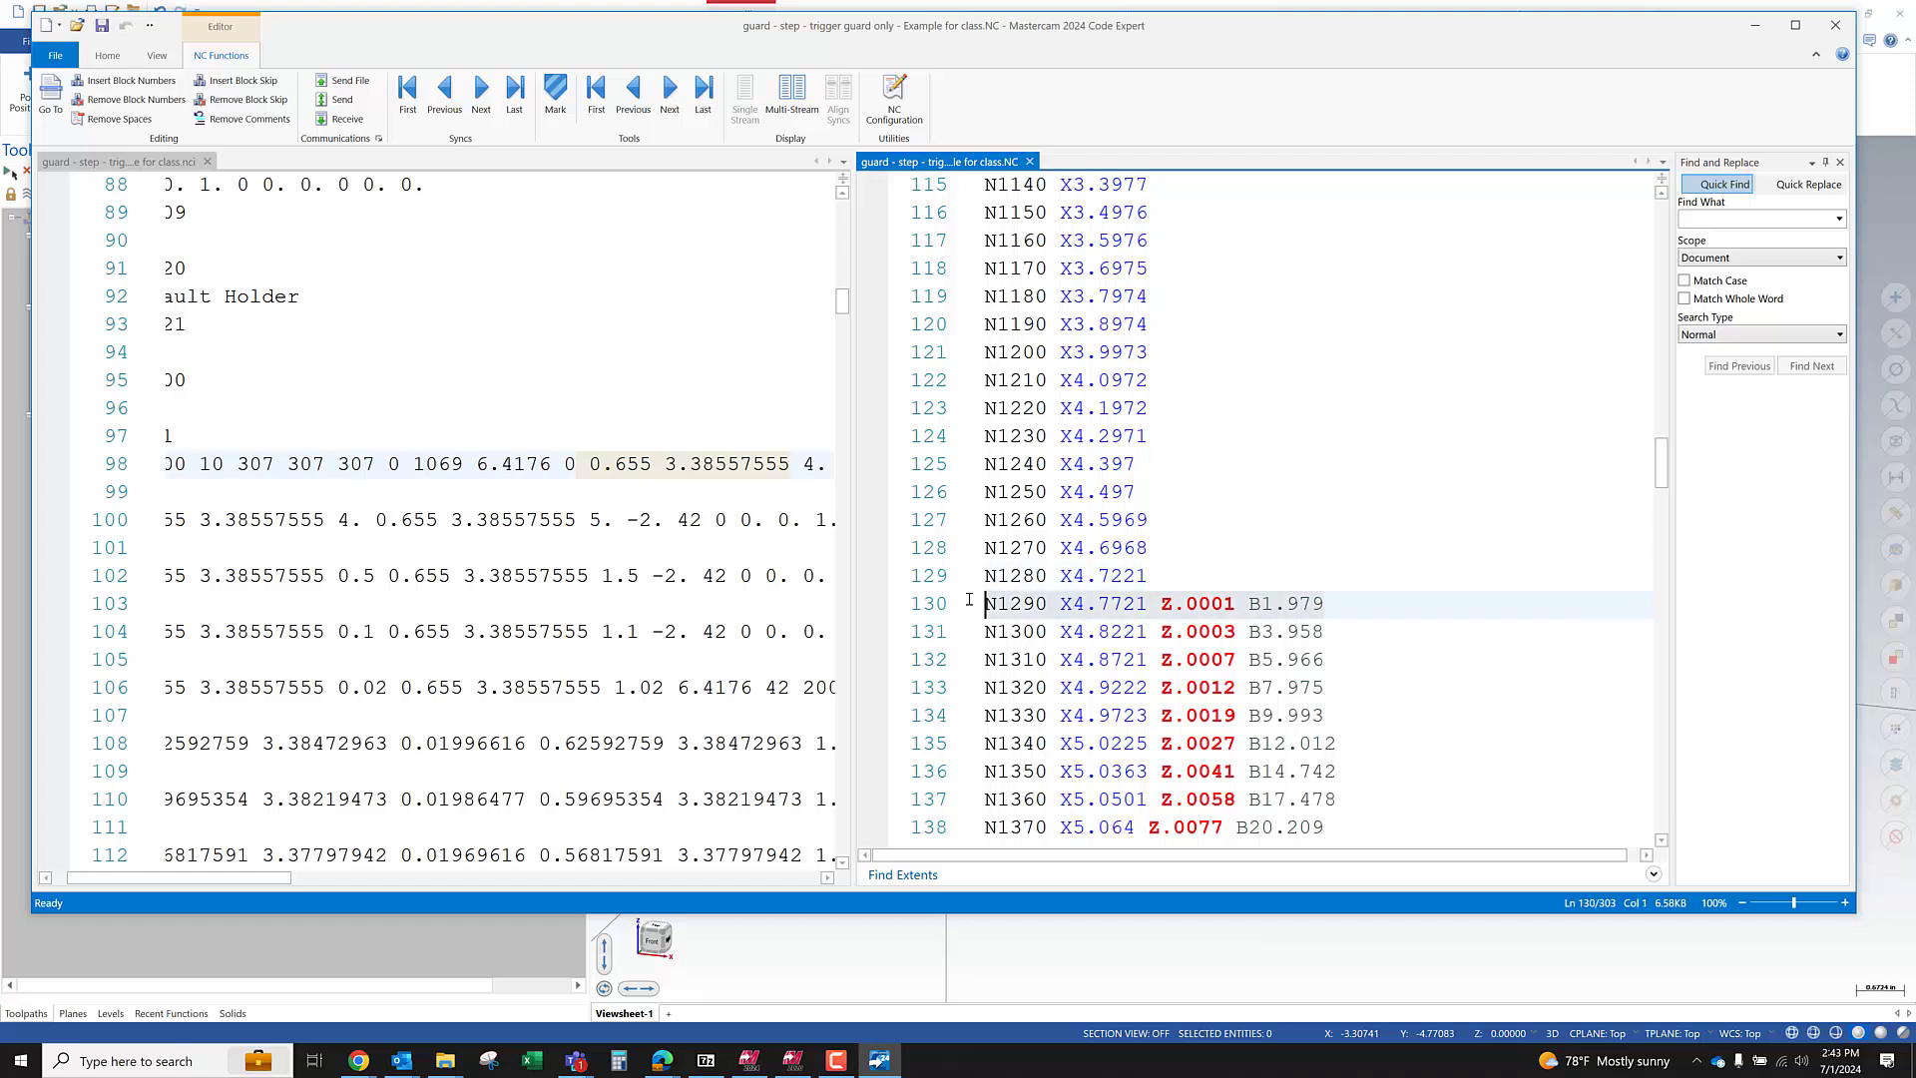
{"action": "left_click", "coordinate": [1124, 604]}
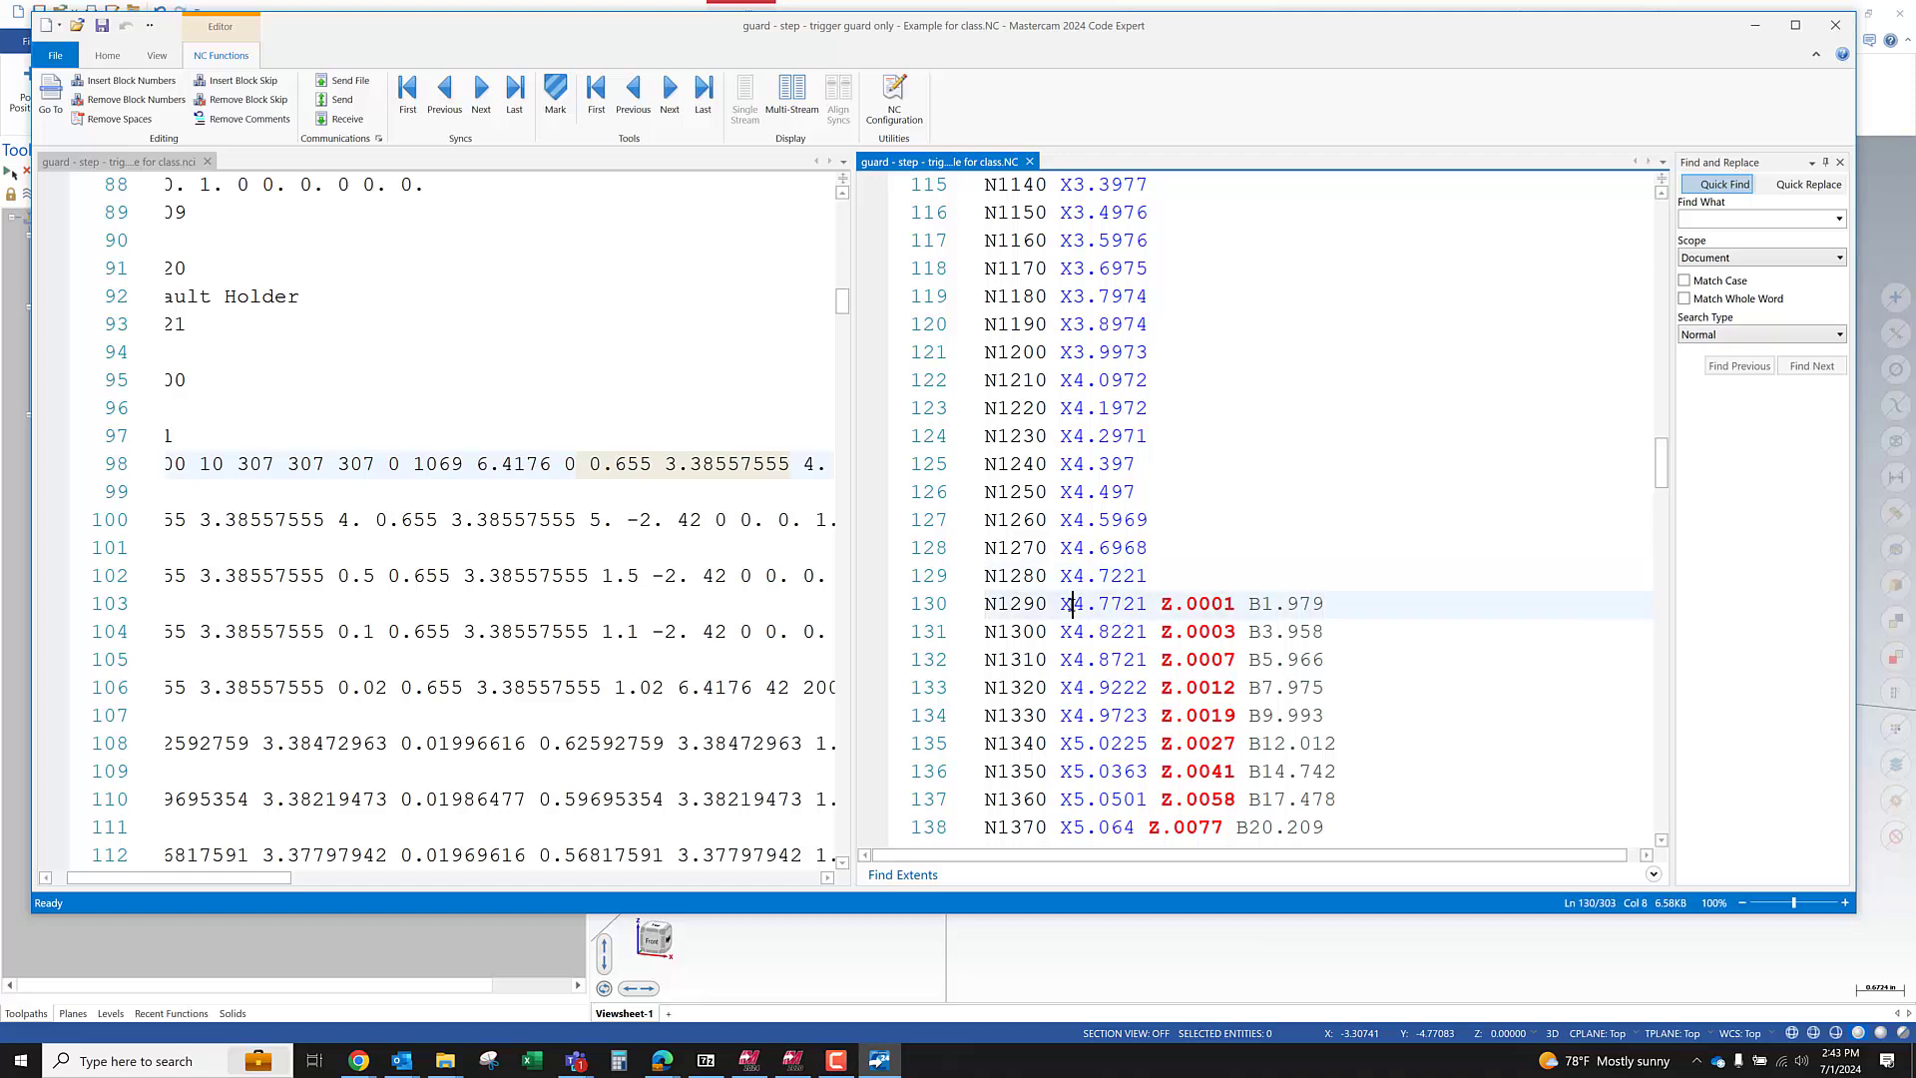
{"action": "left_click_drag", "start_coordinate": [1062, 604], "coordinate": [1124, 603]}
Search the NCI file for 4.7721 to locate the point matching NC block N1290
{"action": "left_click", "coordinate": [366, 567]}
{"action": "left_click", "coordinate": [278, 520]}
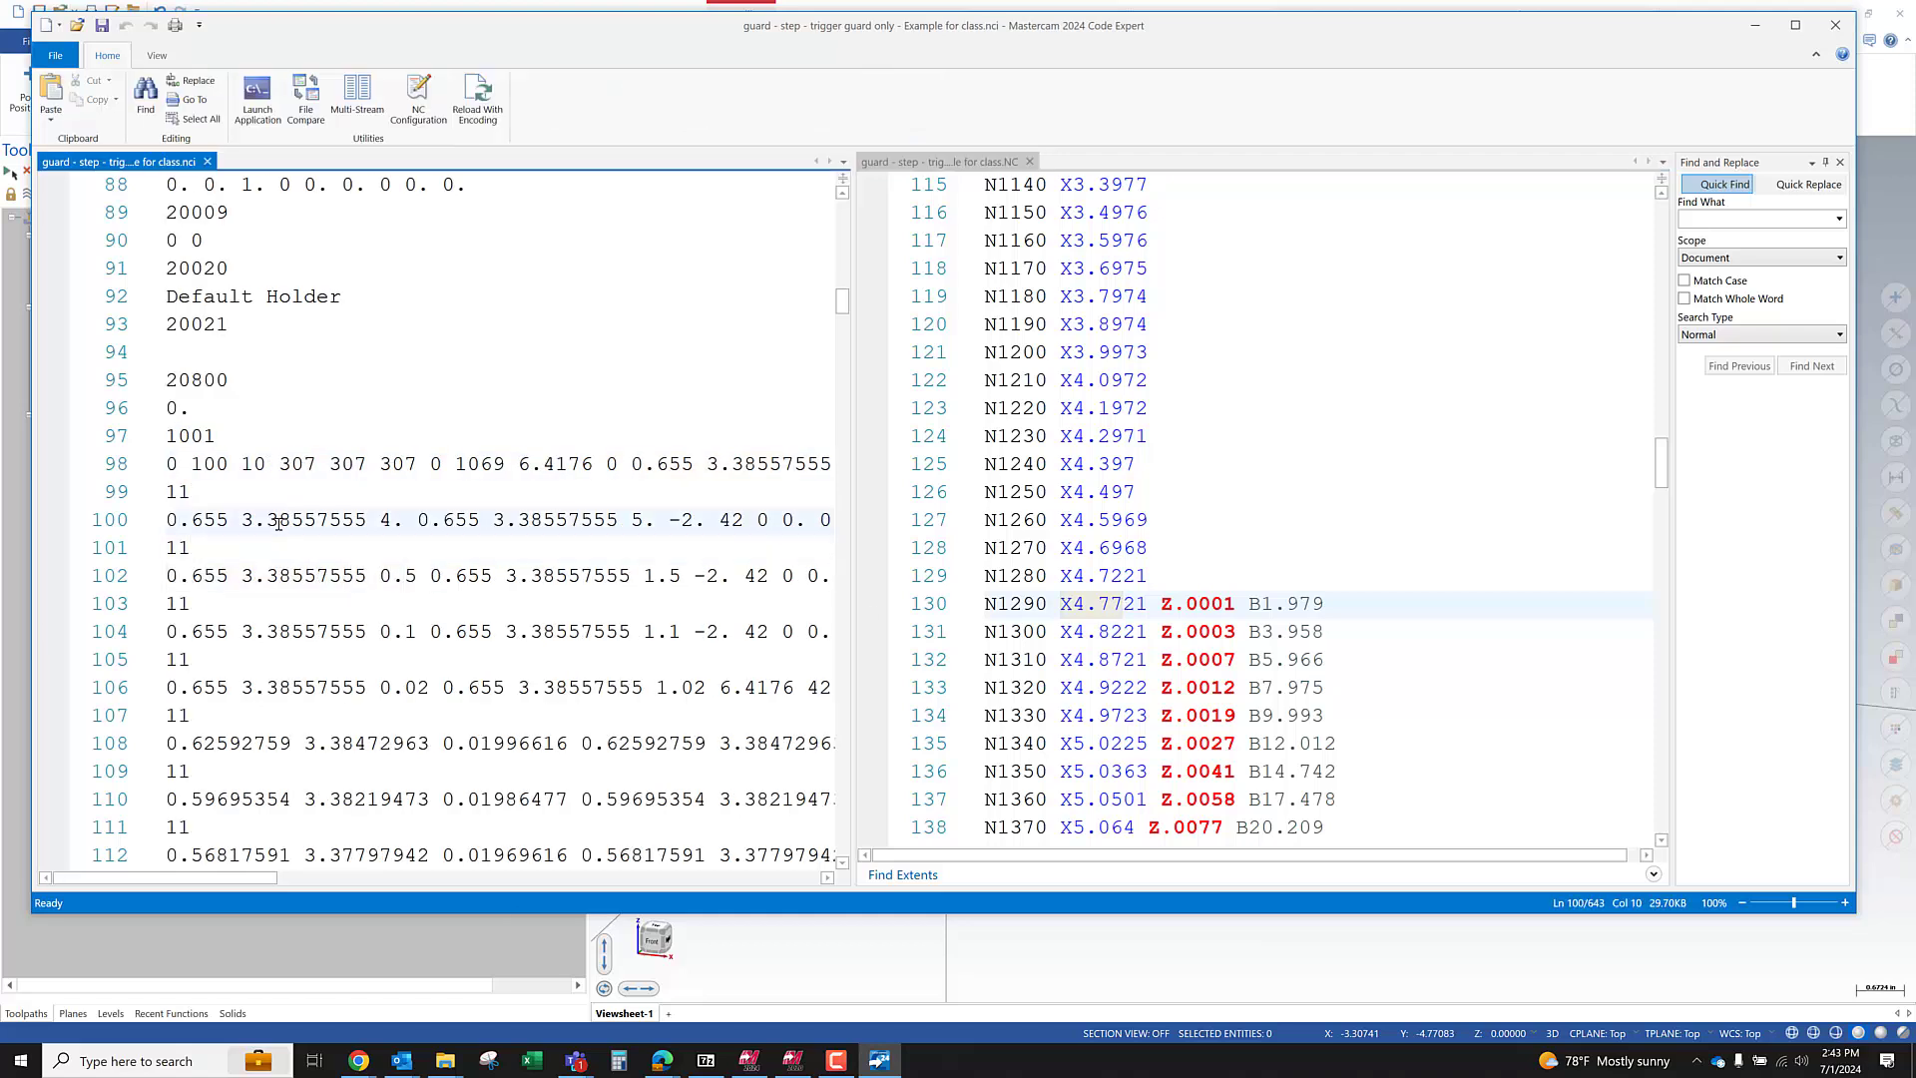
{"action": "key", "text": "ctrl+f"}
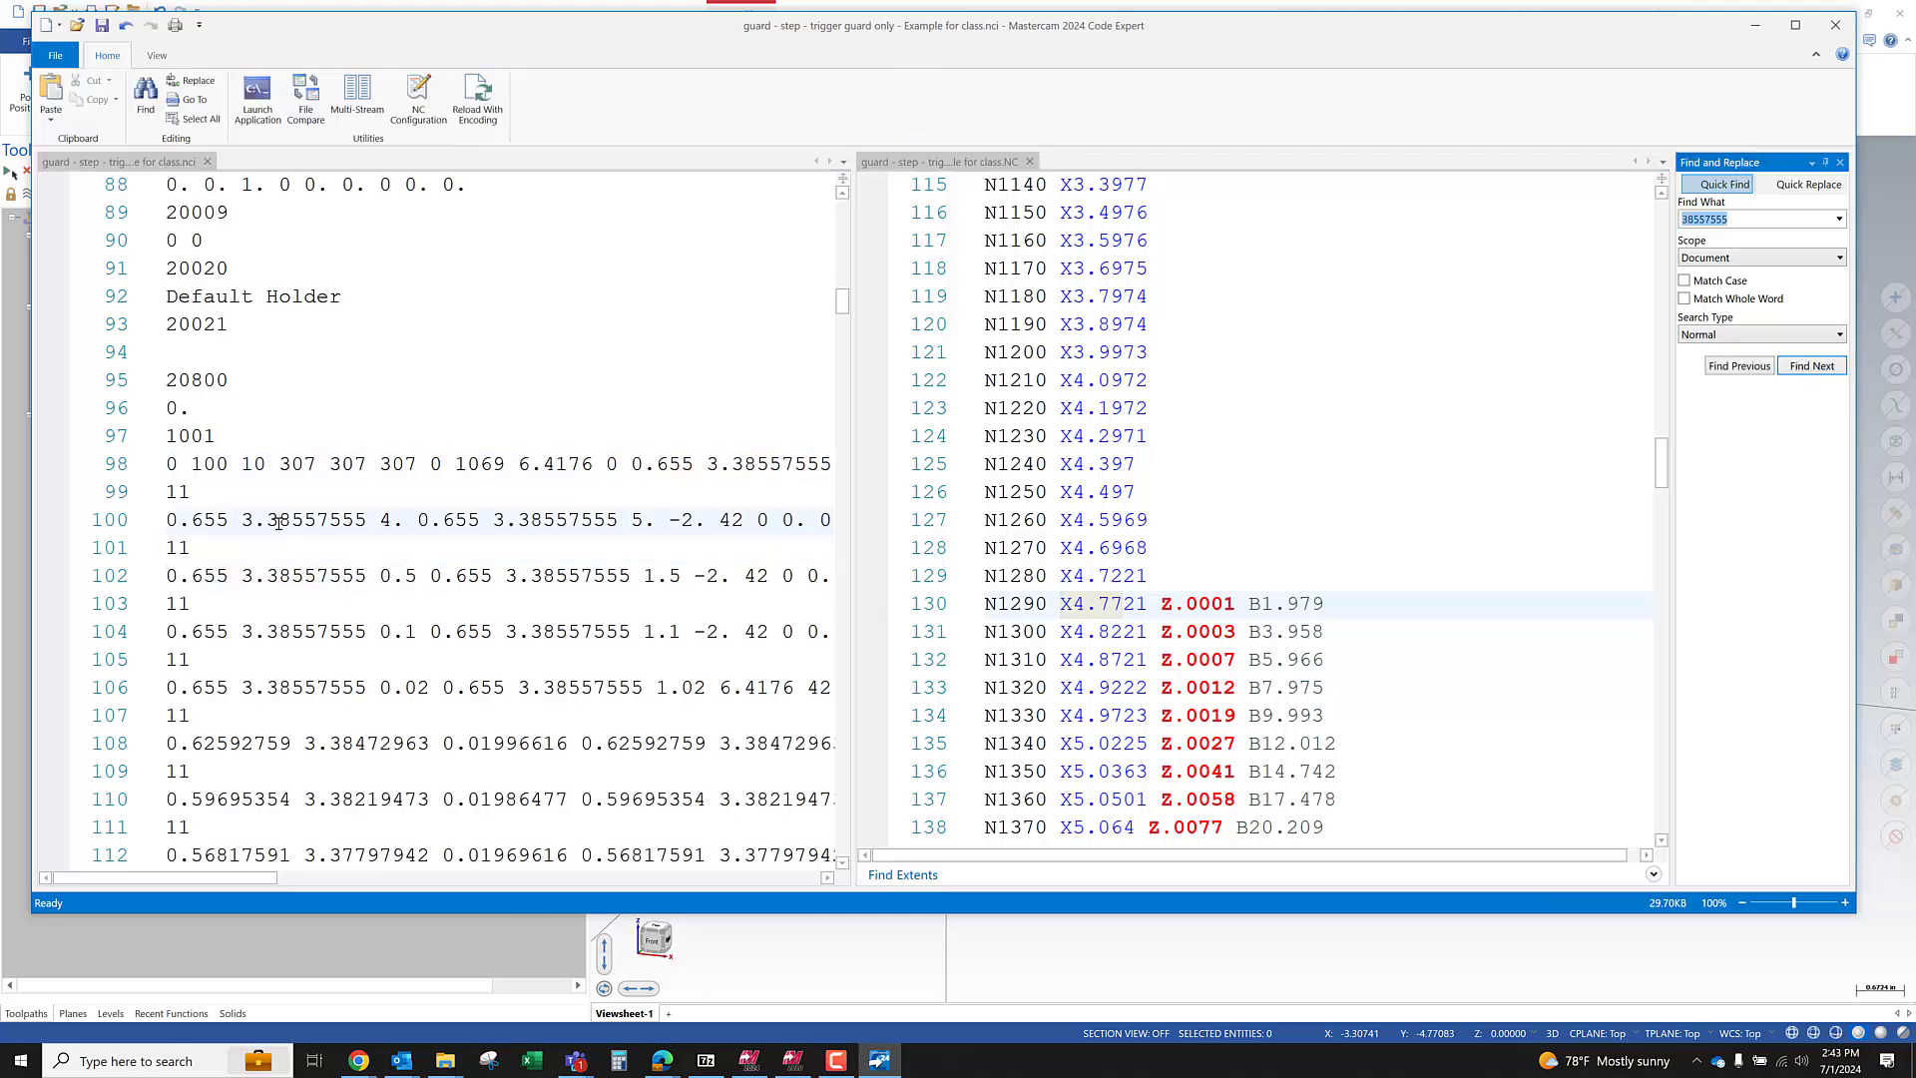
{"action": "type", "text": "4.7721"}
{"action": "key", "text": "Return"}
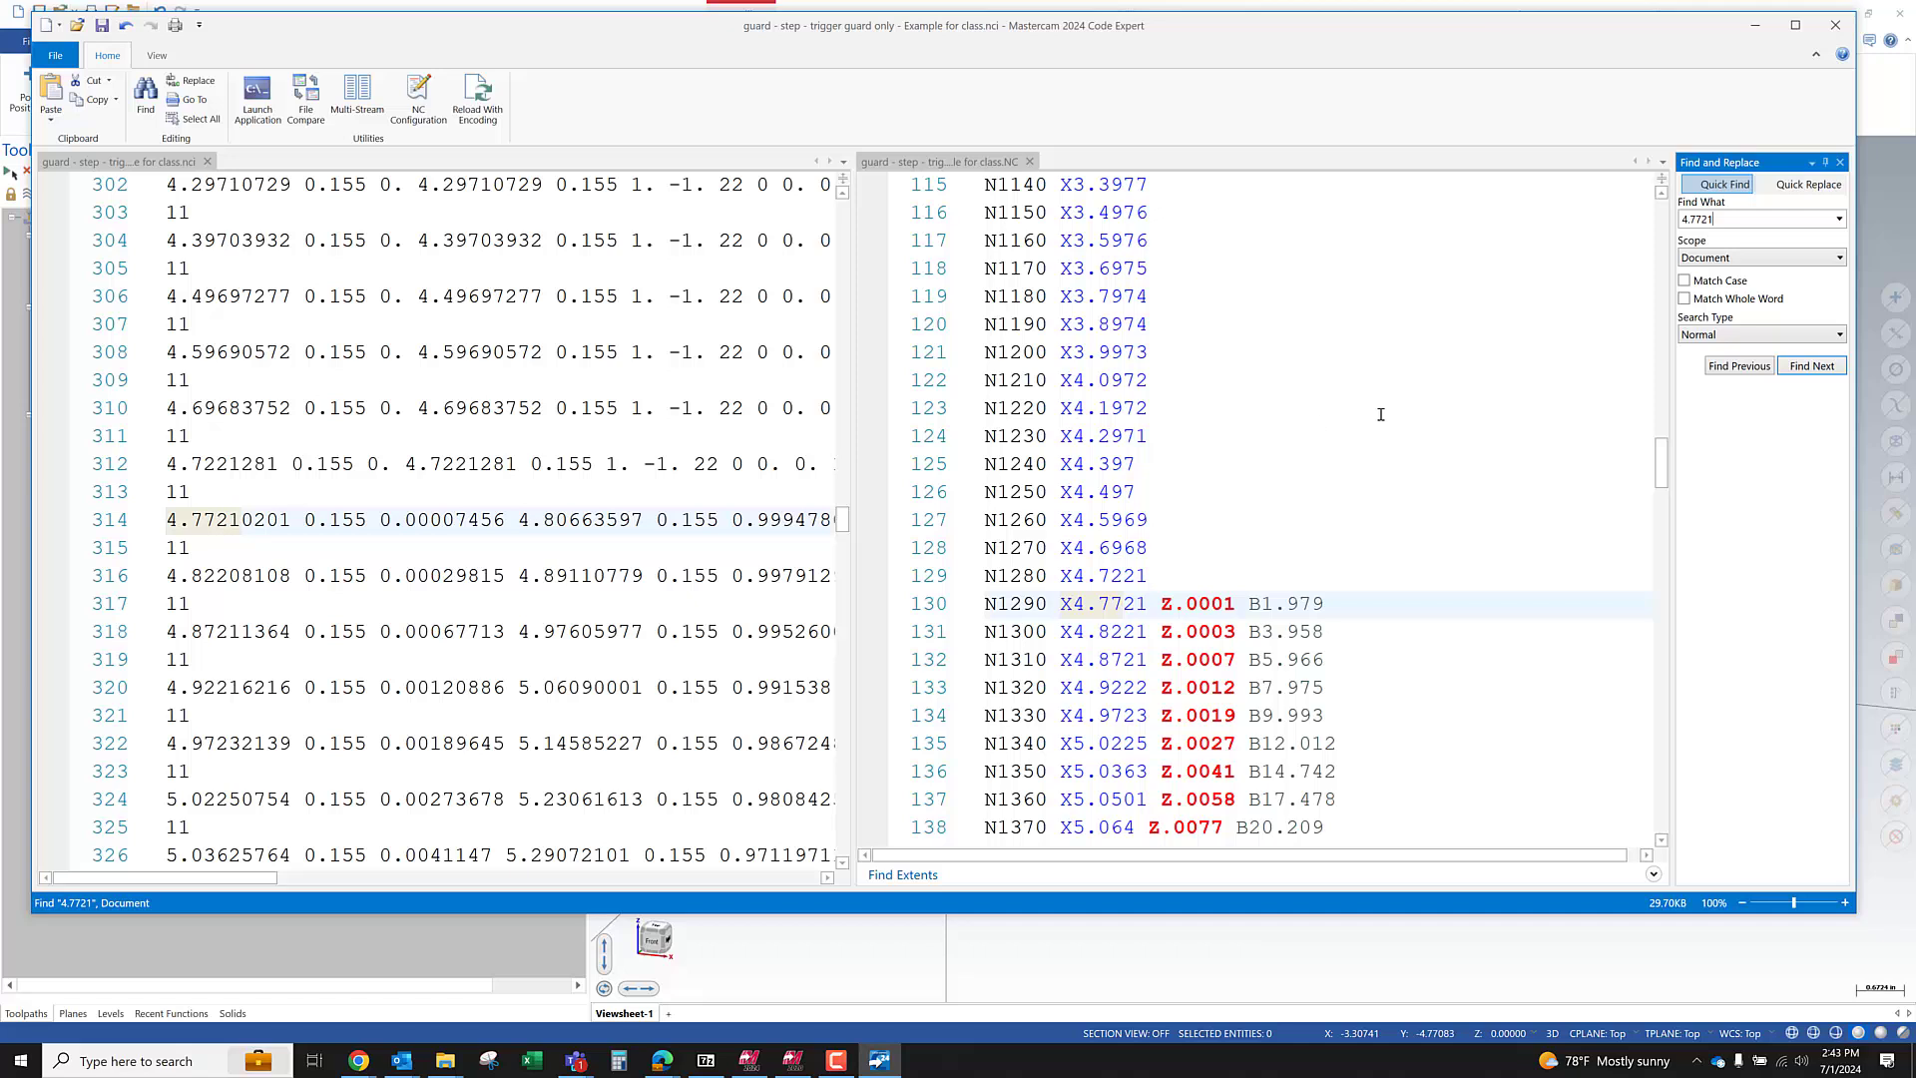
Tile the NCI and NC file windows horizontally so the full NCI lines can be read
{"action": "left_click", "coordinate": [616, 520]}
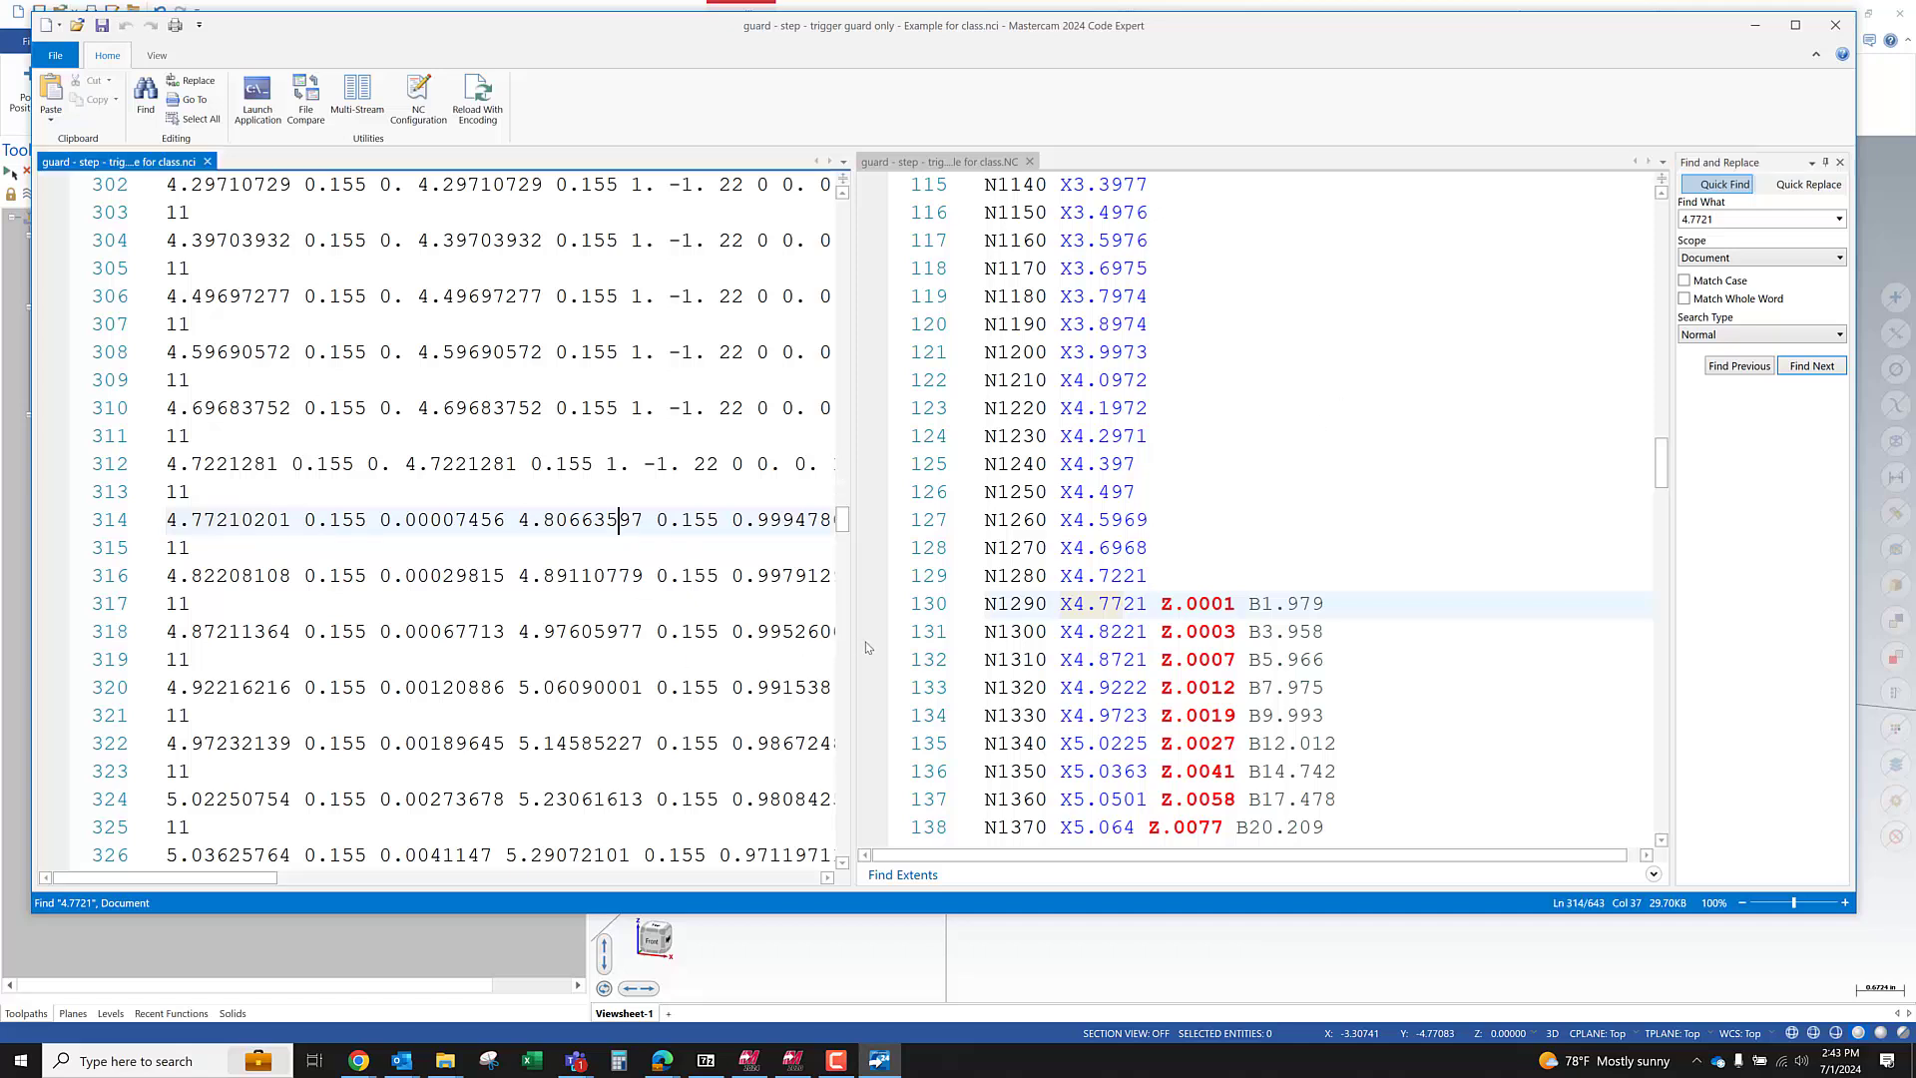
{"action": "mouse_move", "coordinate": [854, 639]}
{"action": "left_mouse_down"}
{"action": "mouse_move", "coordinate": [888, 639]}
{"action": "mouse_move", "coordinate": [824, 639]}
{"action": "left_mouse_up"}
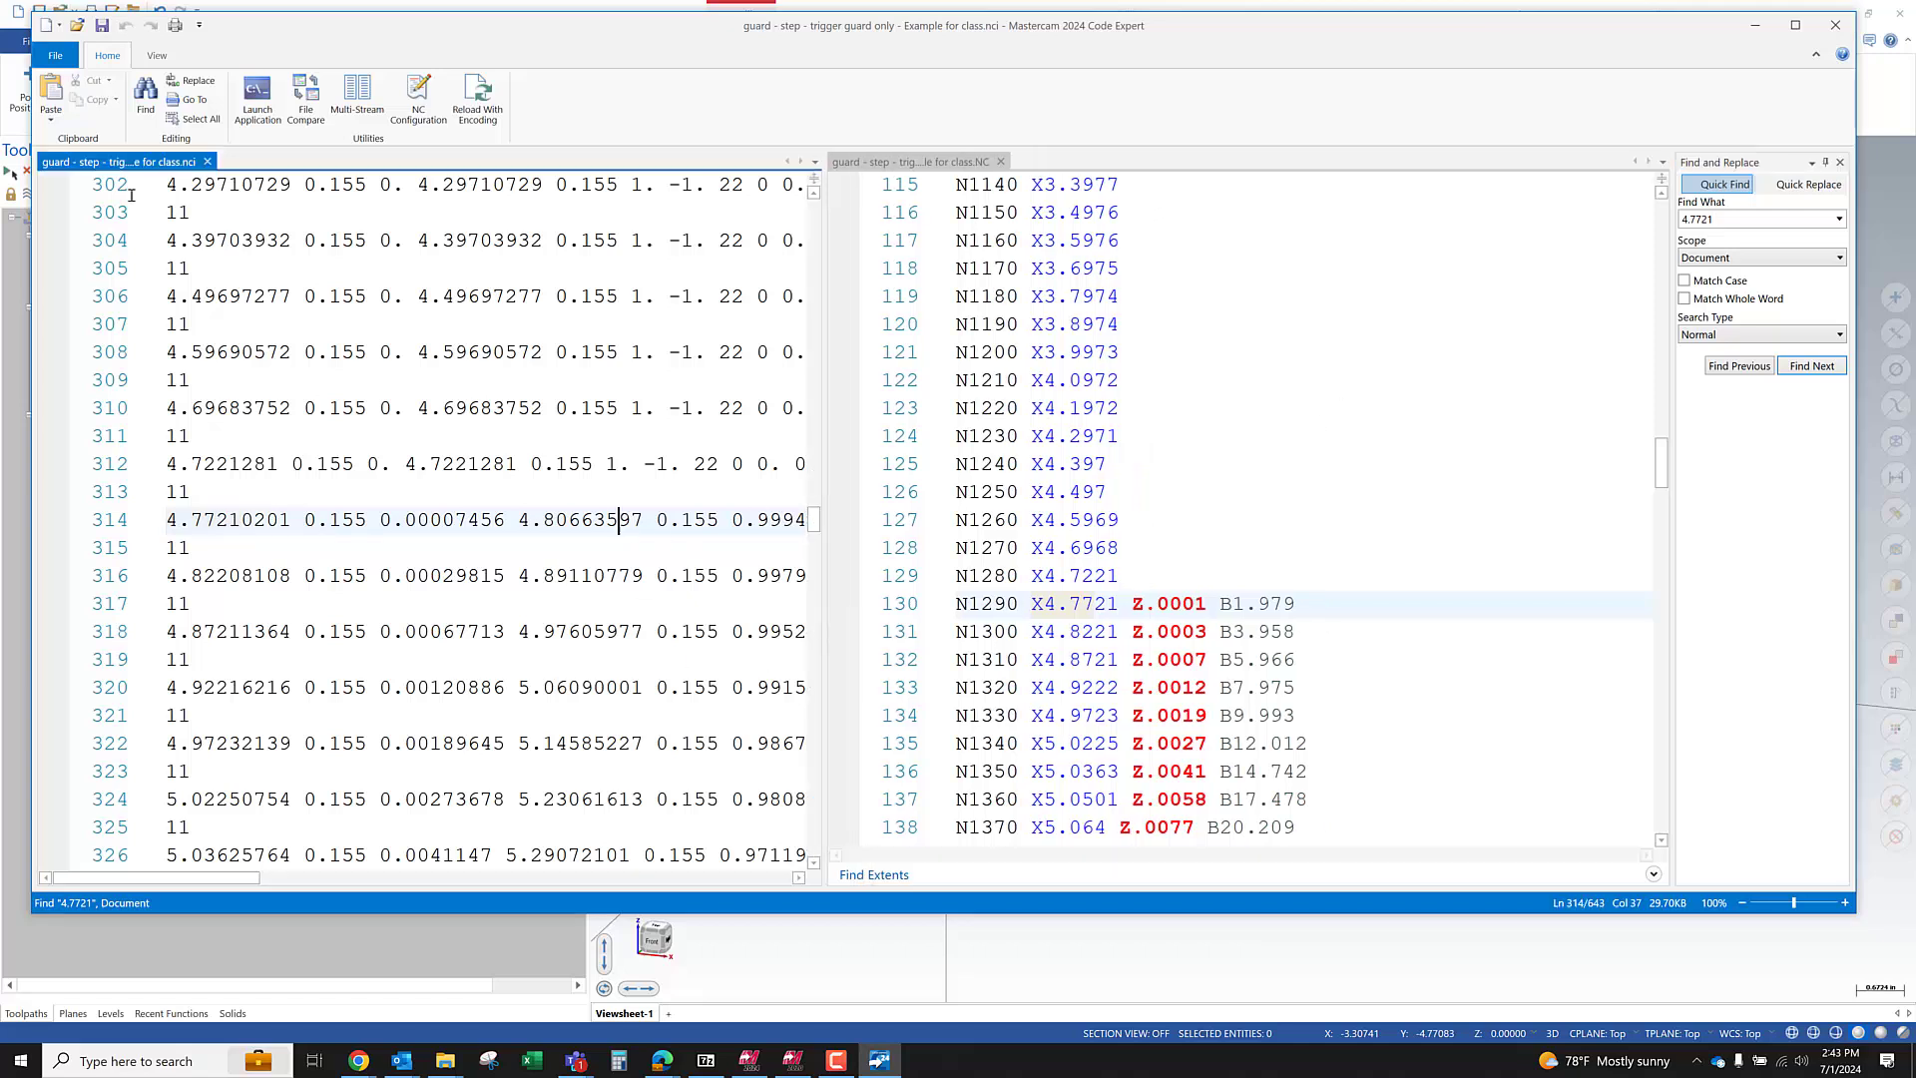
{"action": "left_click", "coordinate": [159, 58]}
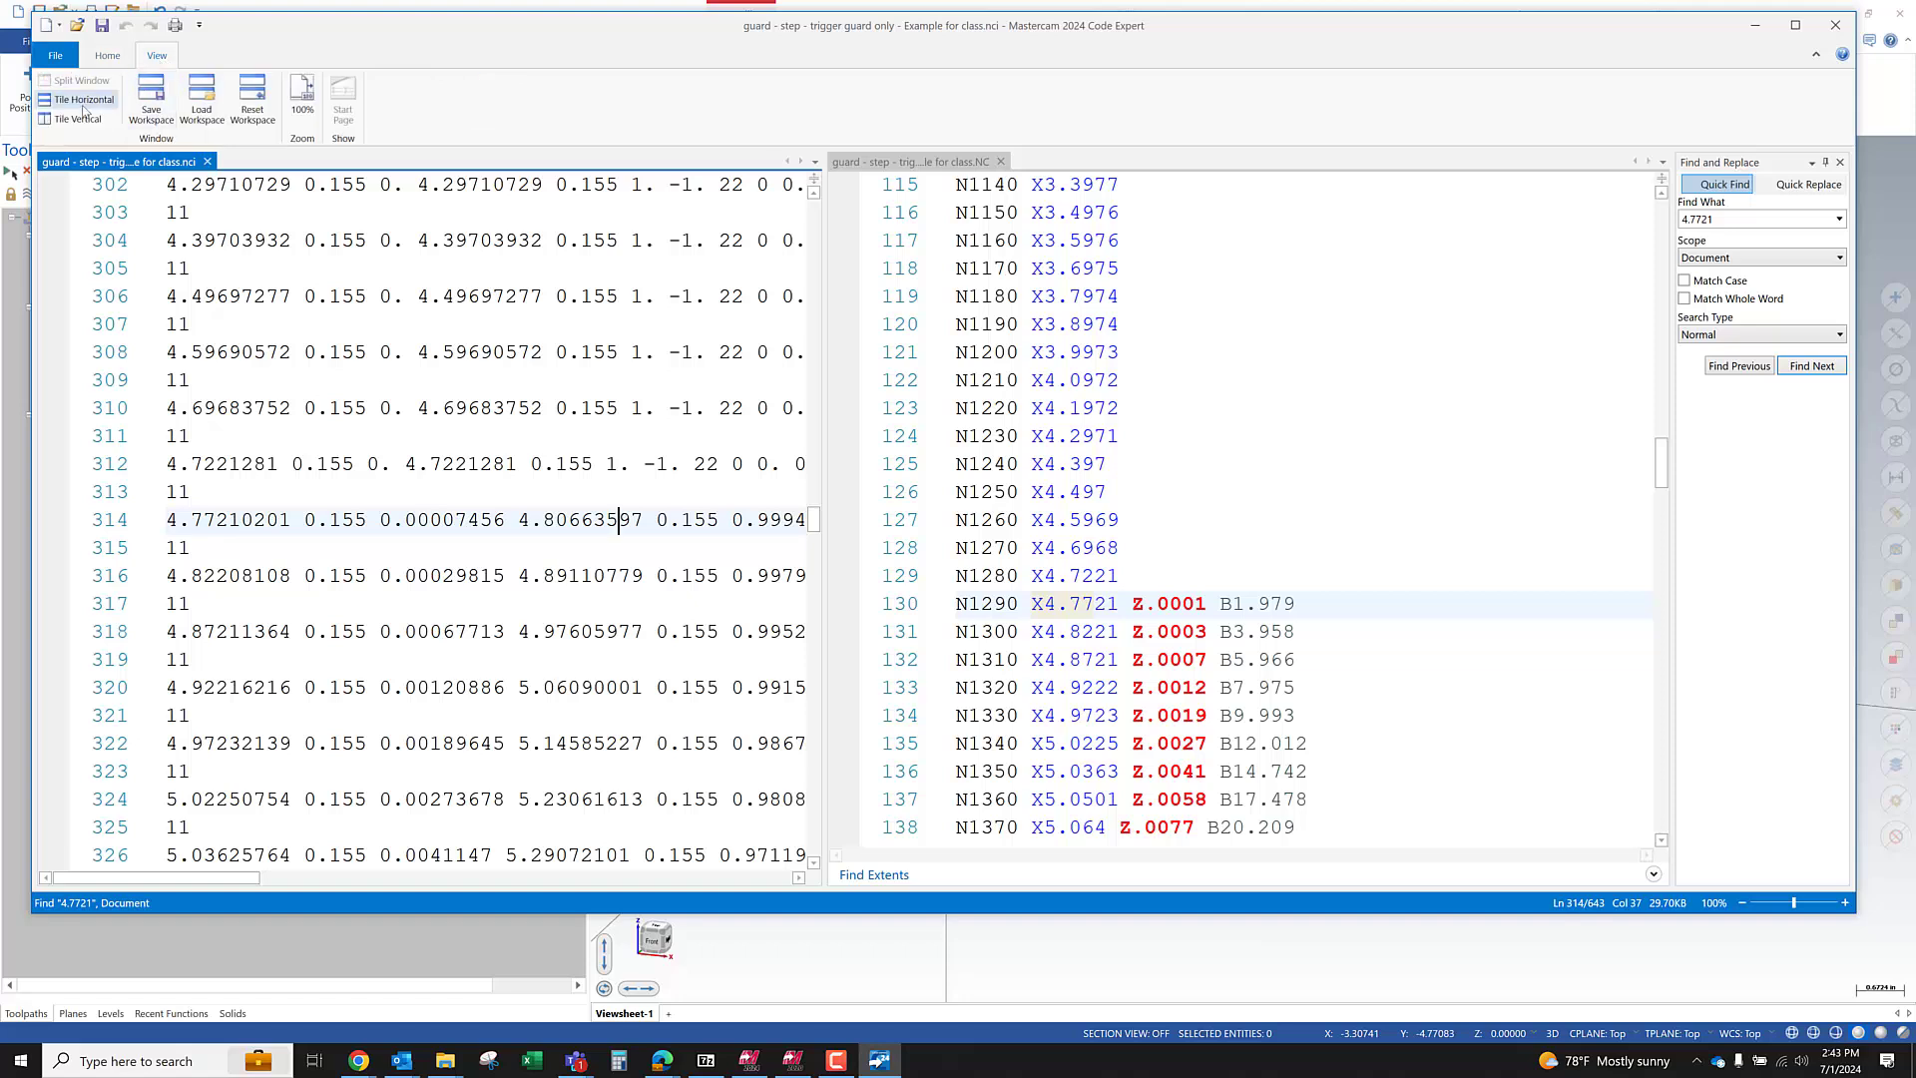
{"action": "left_click", "coordinate": [84, 101]}
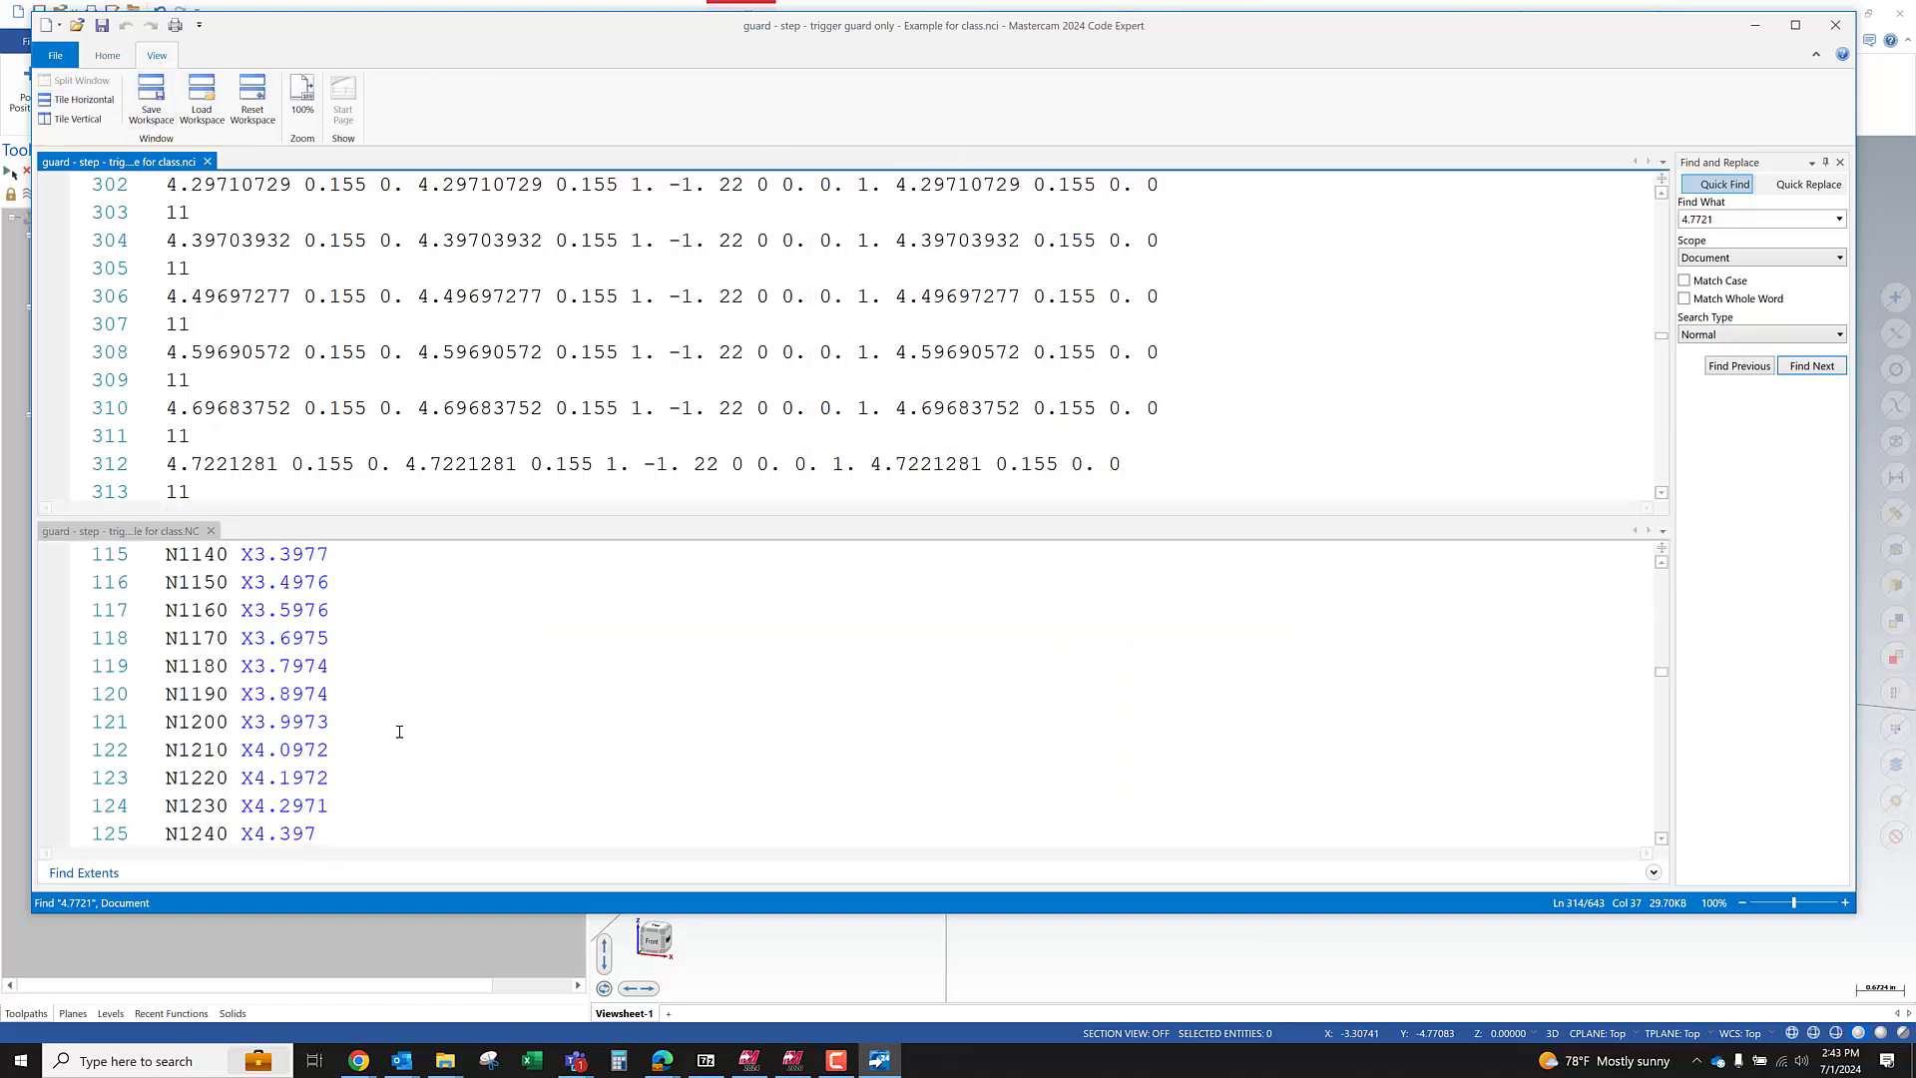
Highlight NC block N1290, and highlight lines 310 to 312 of the NCI file for comparison
{"action": "scroll", "coordinate": [399, 731], "scroll_direction": "down", "scroll_amount": 5}
{"action": "scroll", "coordinate": [399, 731], "scroll_direction": "up", "scroll_amount": 1}
{"action": "left_click_drag", "start_coordinate": [501, 626], "coordinate": [150, 641]}
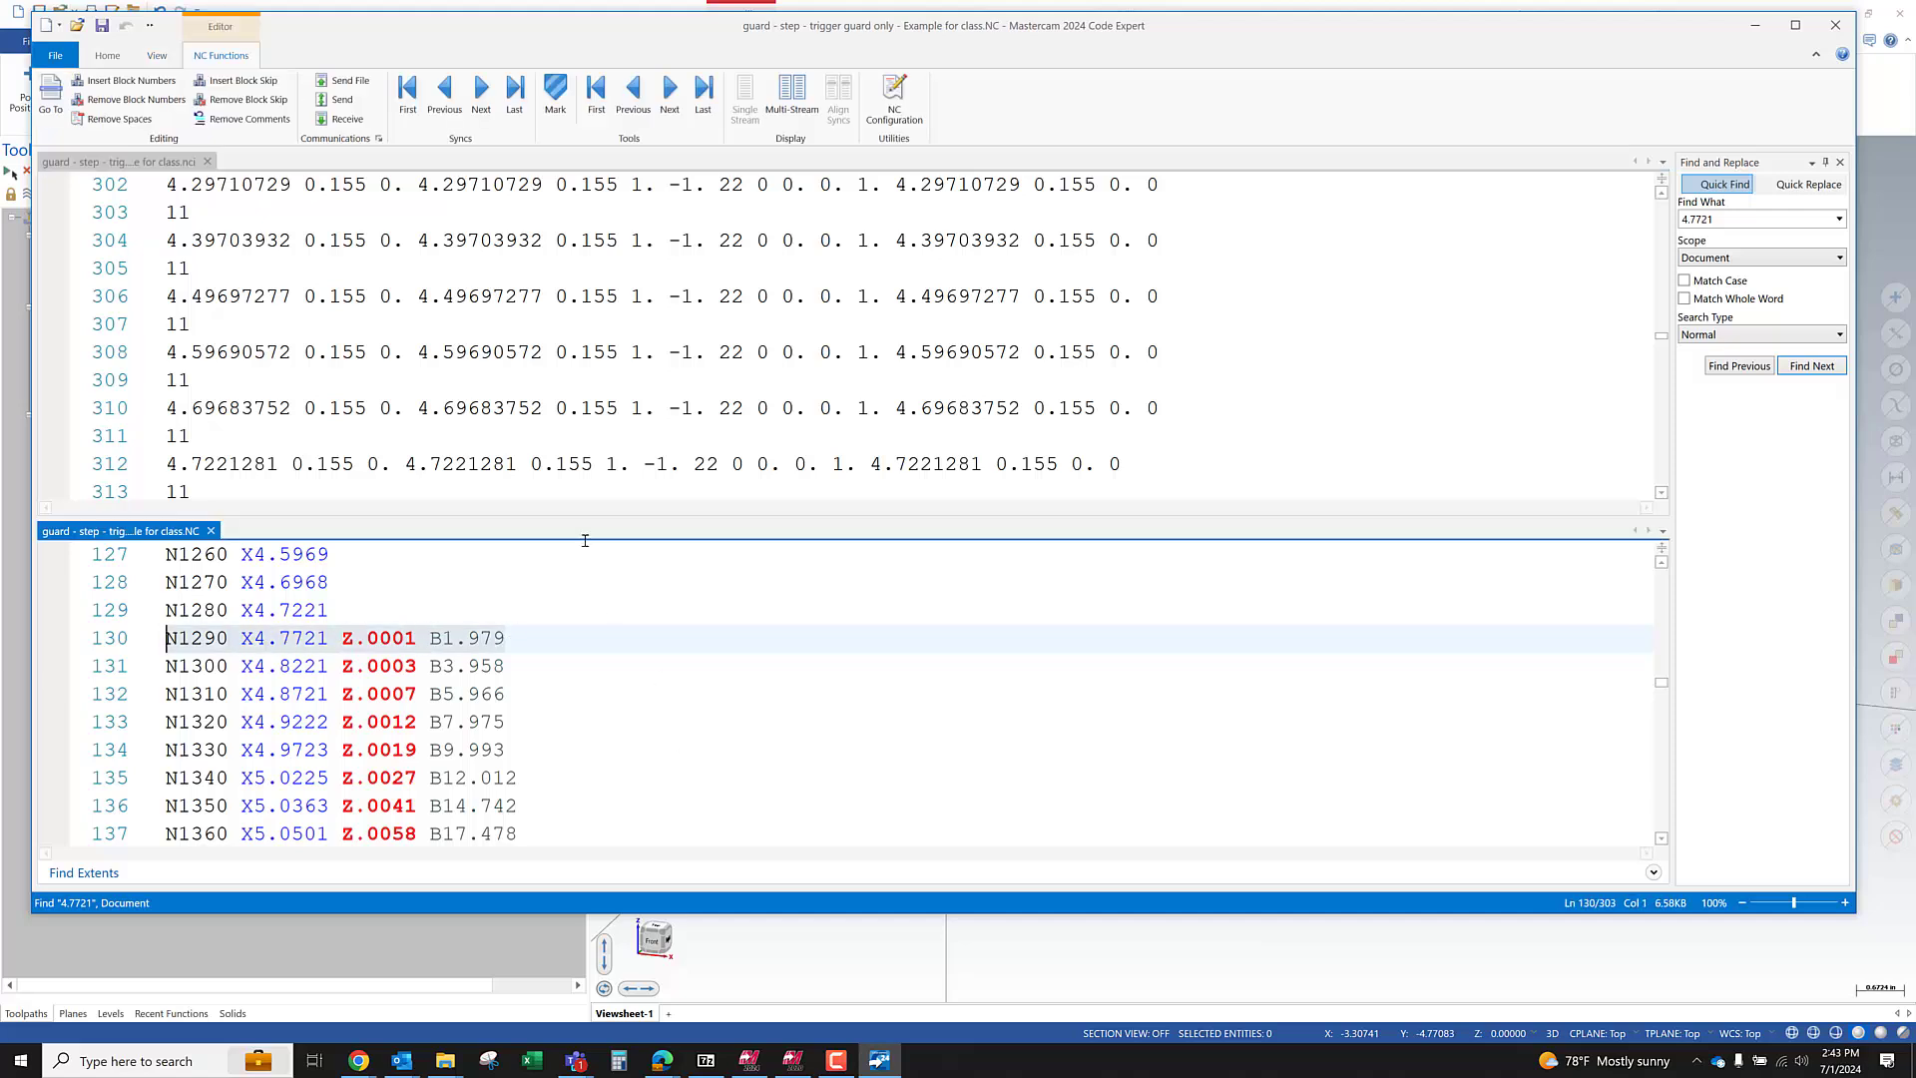
{"action": "left_click", "coordinate": [250, 463]}
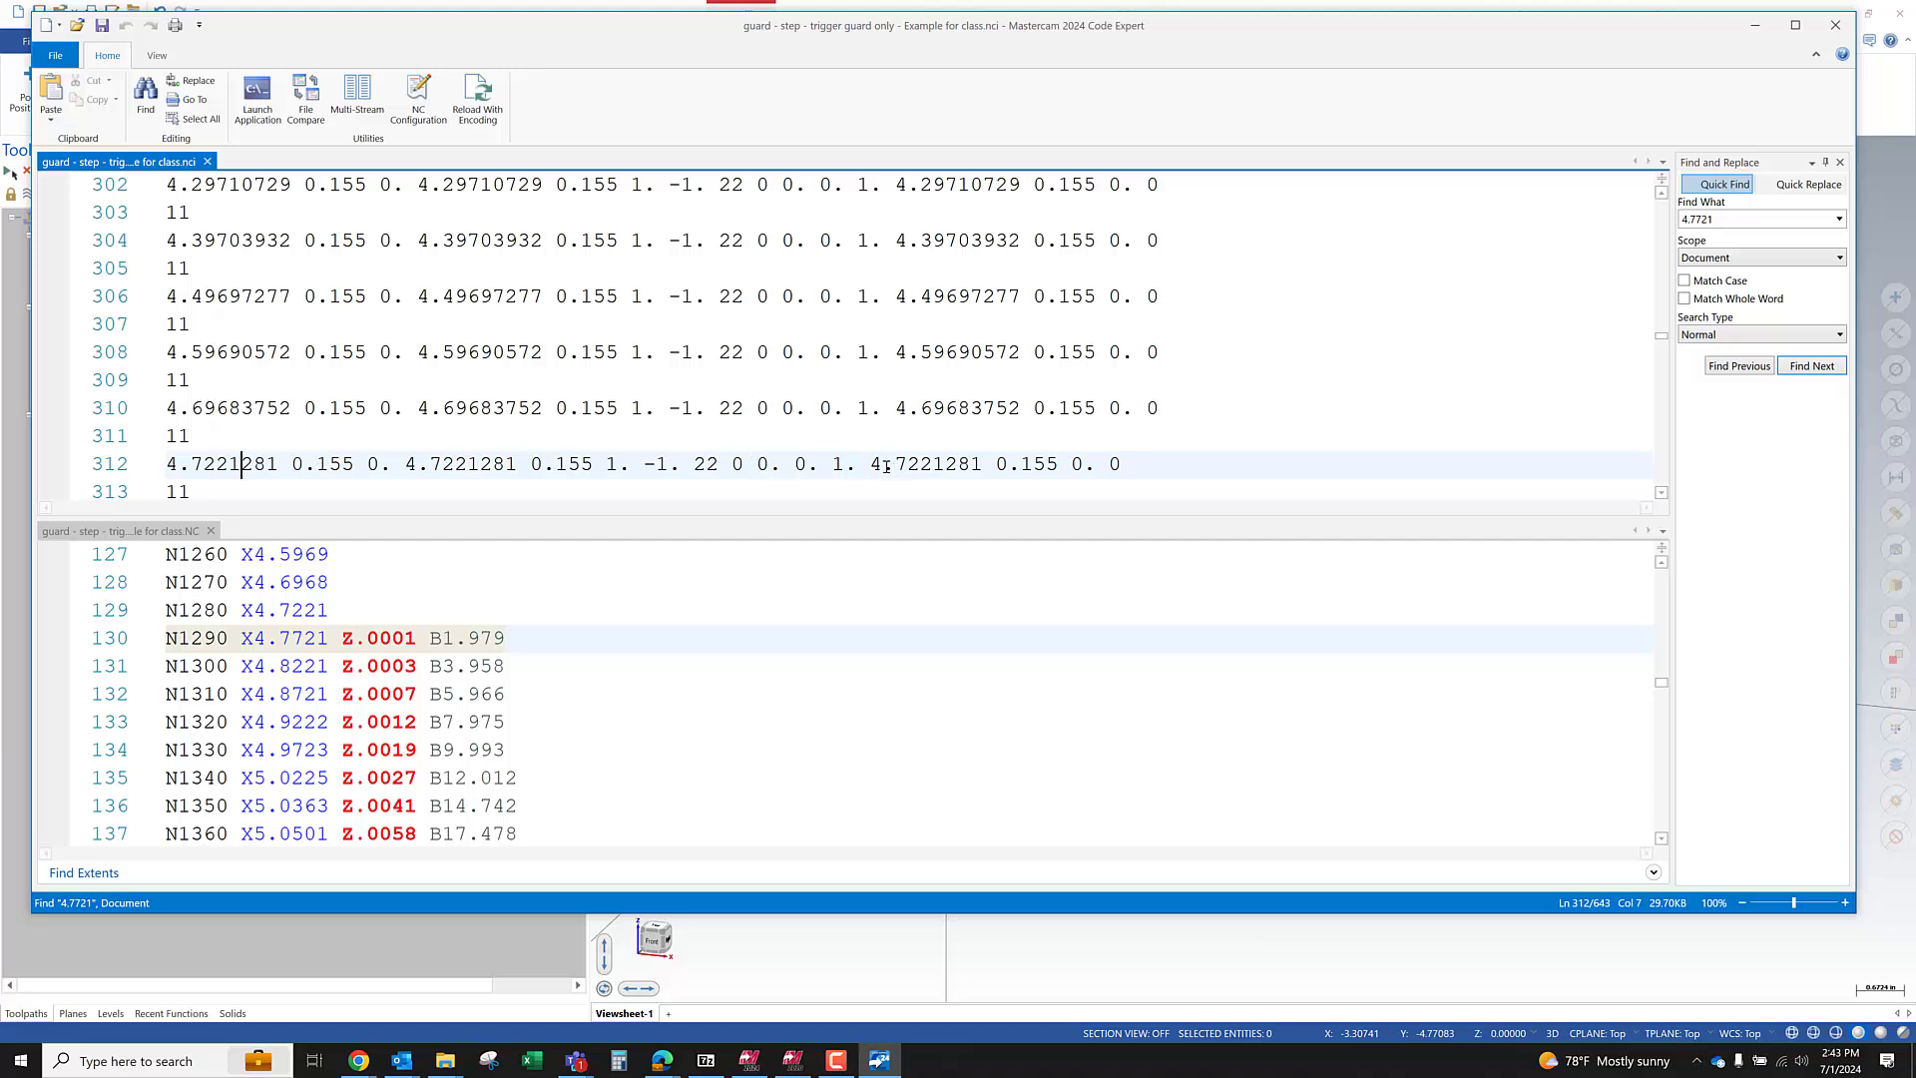
{"action": "left_click_drag", "start_coordinate": [1167, 464], "coordinate": [118, 409]}
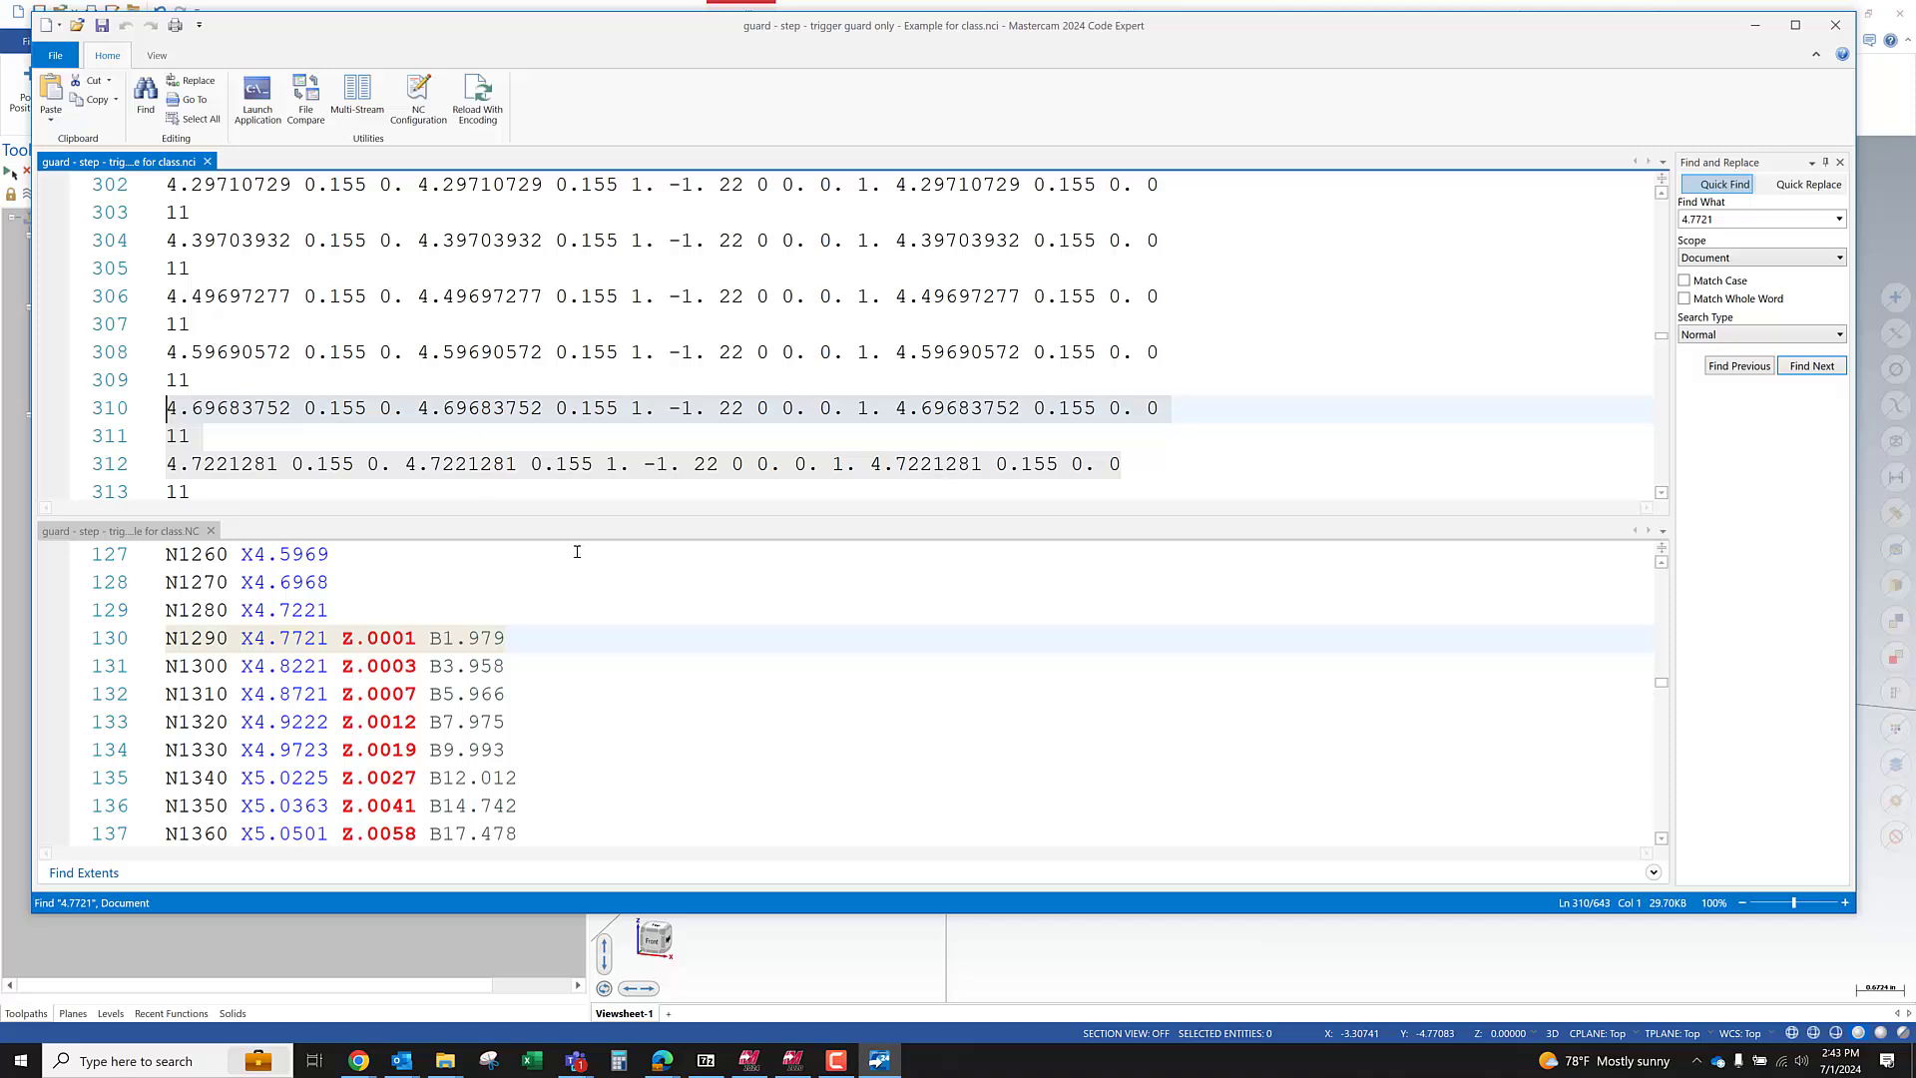
Highlight the B-axis value in NC block N1300 and examine the B rotations in the blocks that follow
{"action": "scroll", "coordinate": [535, 671], "scroll_direction": "down", "scroll_amount": 1}
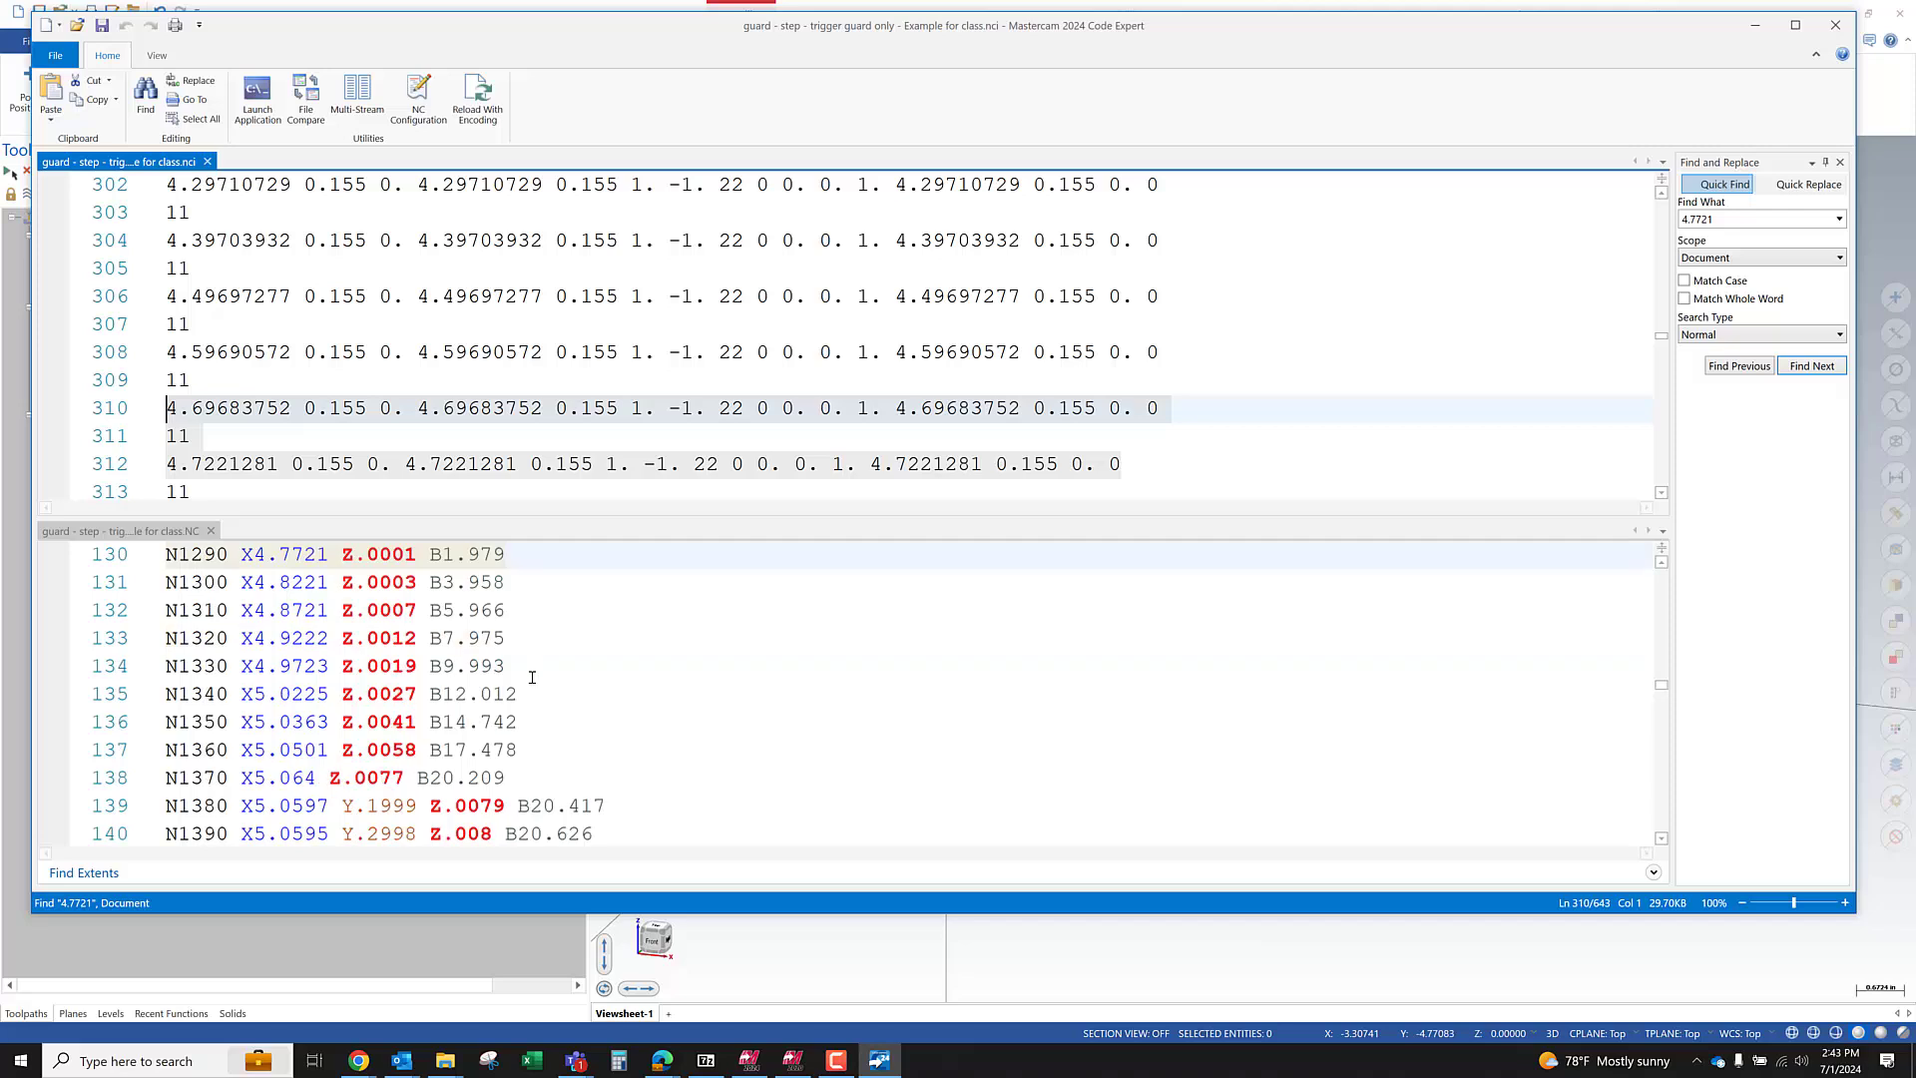
{"action": "scroll", "coordinate": [491, 617], "scroll_direction": "up", "scroll_amount": 2}
{"action": "left_click", "coordinate": [506, 731]}
{"action": "left_click_drag", "start_coordinate": [503, 725], "coordinate": [430, 748]}
{"action": "left_click", "coordinate": [503, 747]}
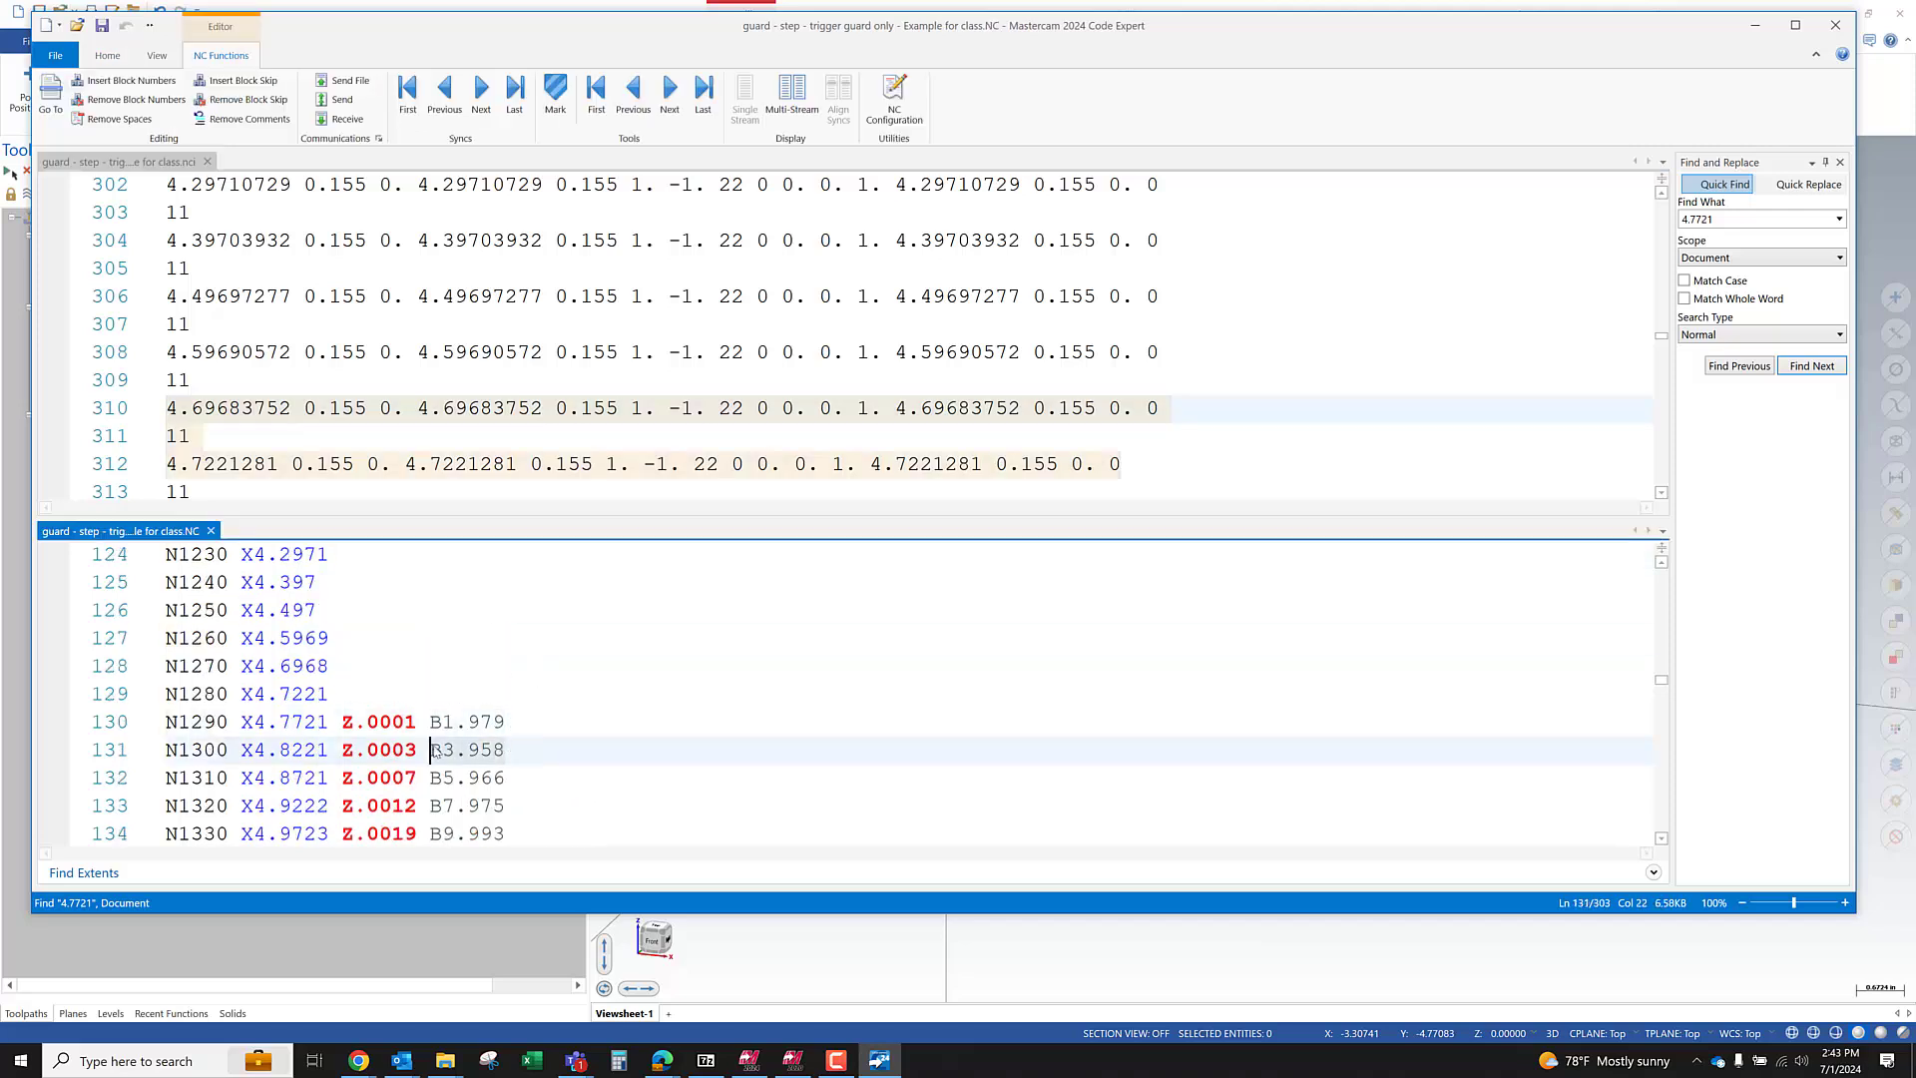
{"action": "scroll", "coordinate": [535, 728], "scroll_direction": "down", "scroll_amount": 2}
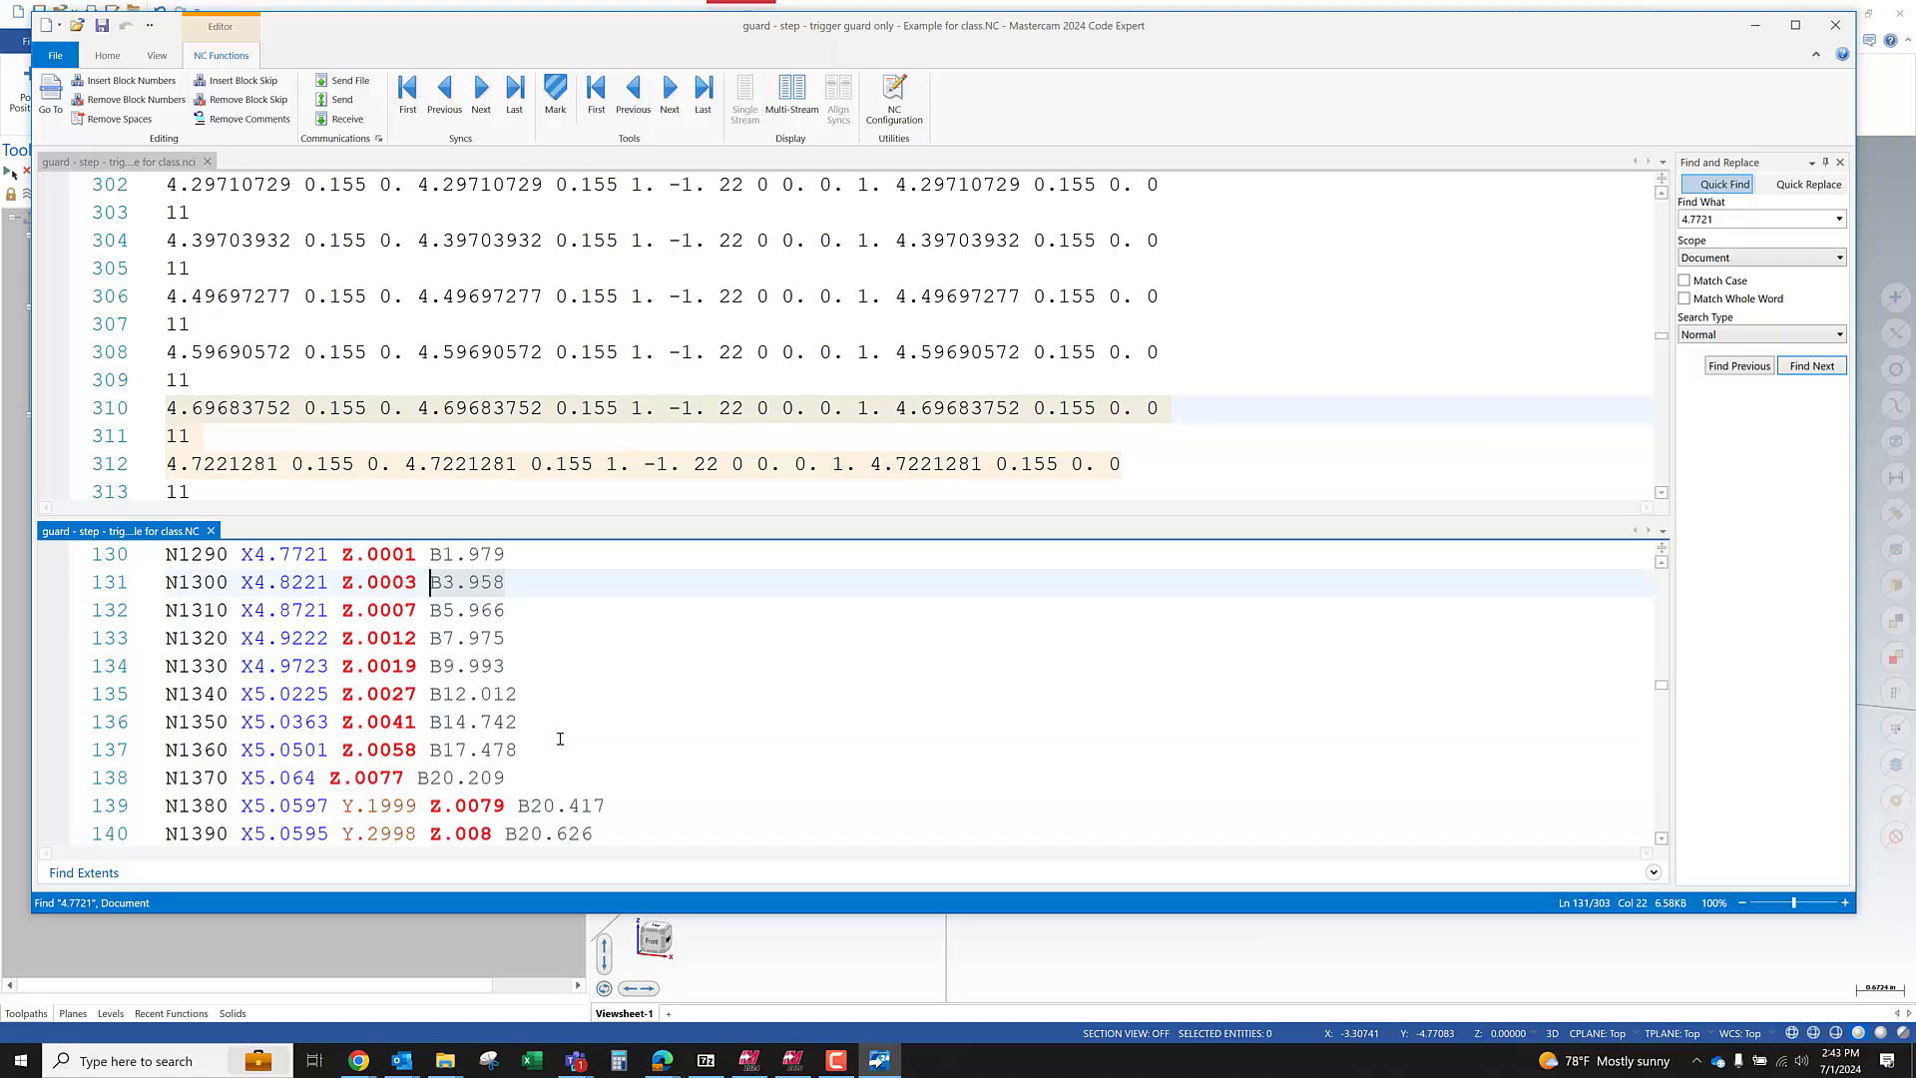
{"action": "scroll", "coordinate": [695, 703], "scroll_direction": "down", "scroll_amount": 2}
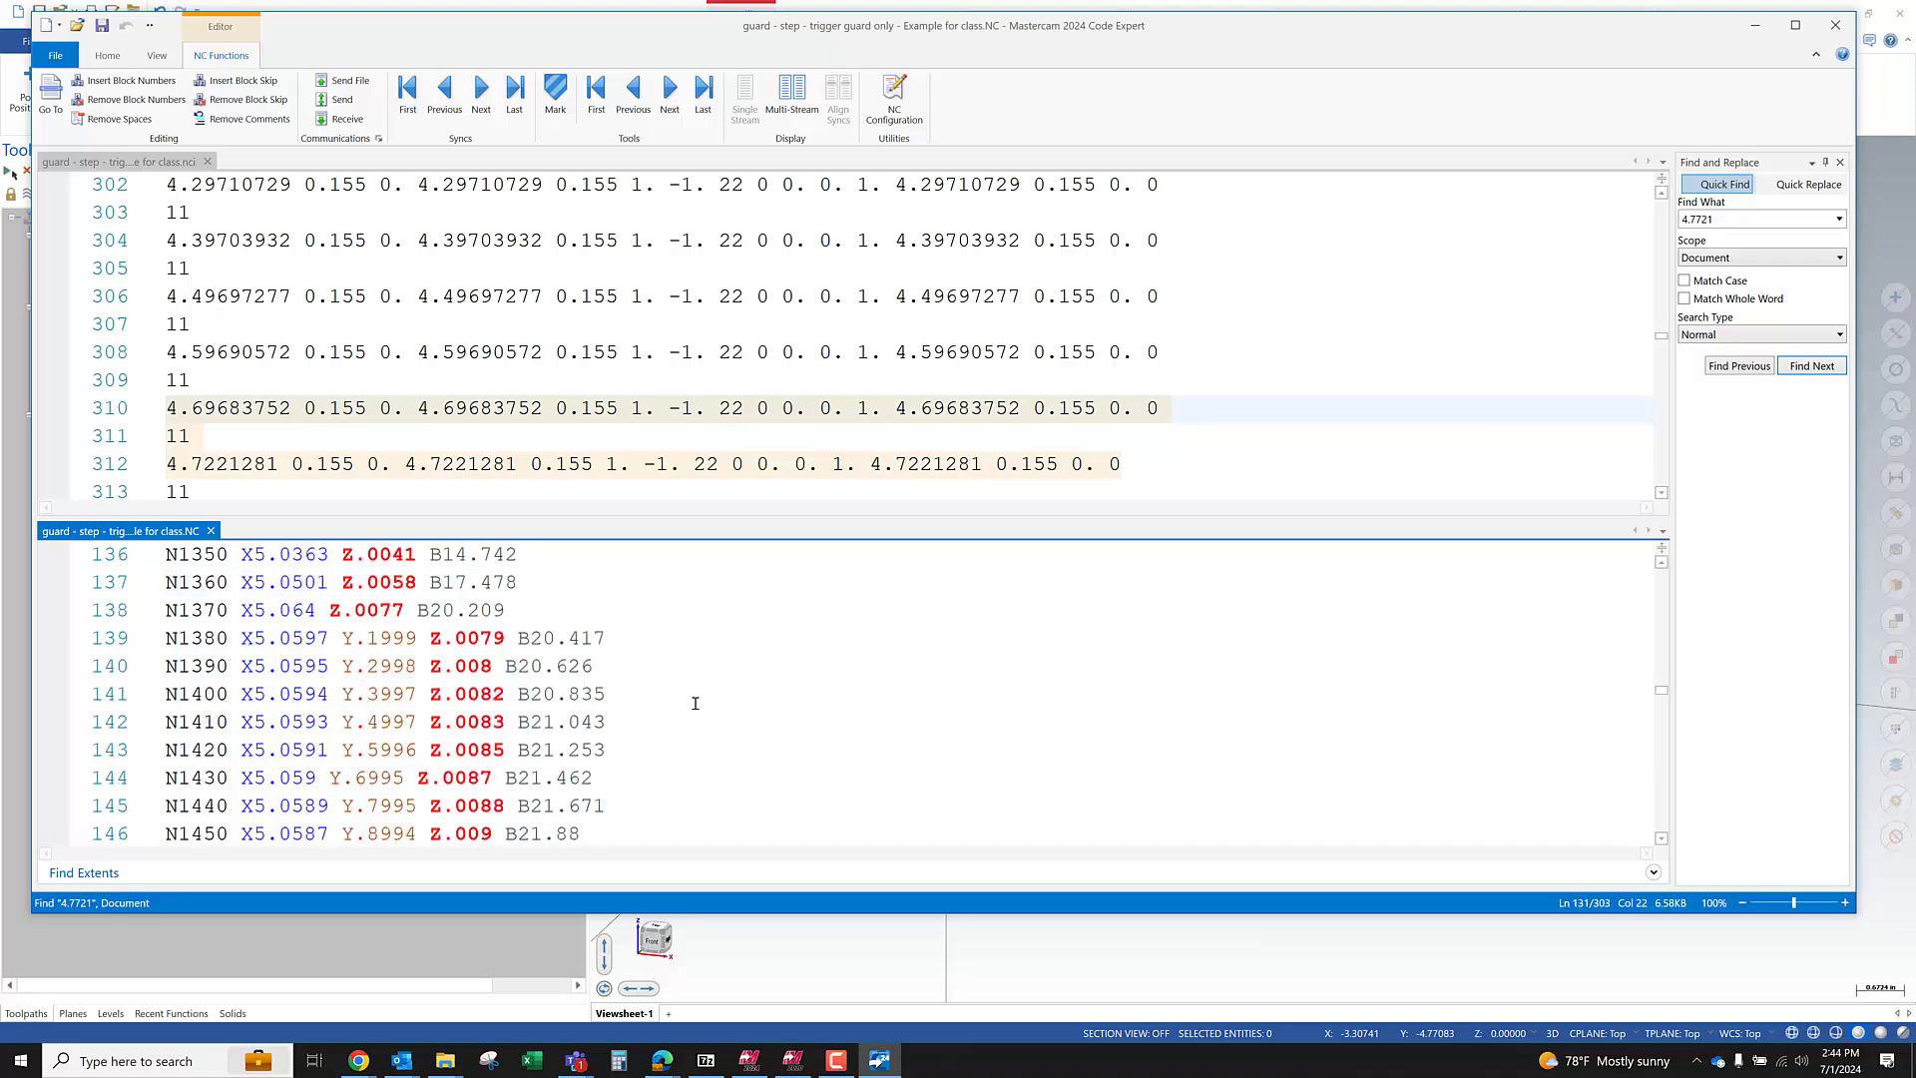
Return to the start of the NC program, check the G254 block N180, and highlight block N210 with G234 H307
{"action": "scroll", "coordinate": [695, 704], "scroll_direction": "up", "scroll_amount": 9}
{"action": "left_click", "coordinate": [490, 699]}
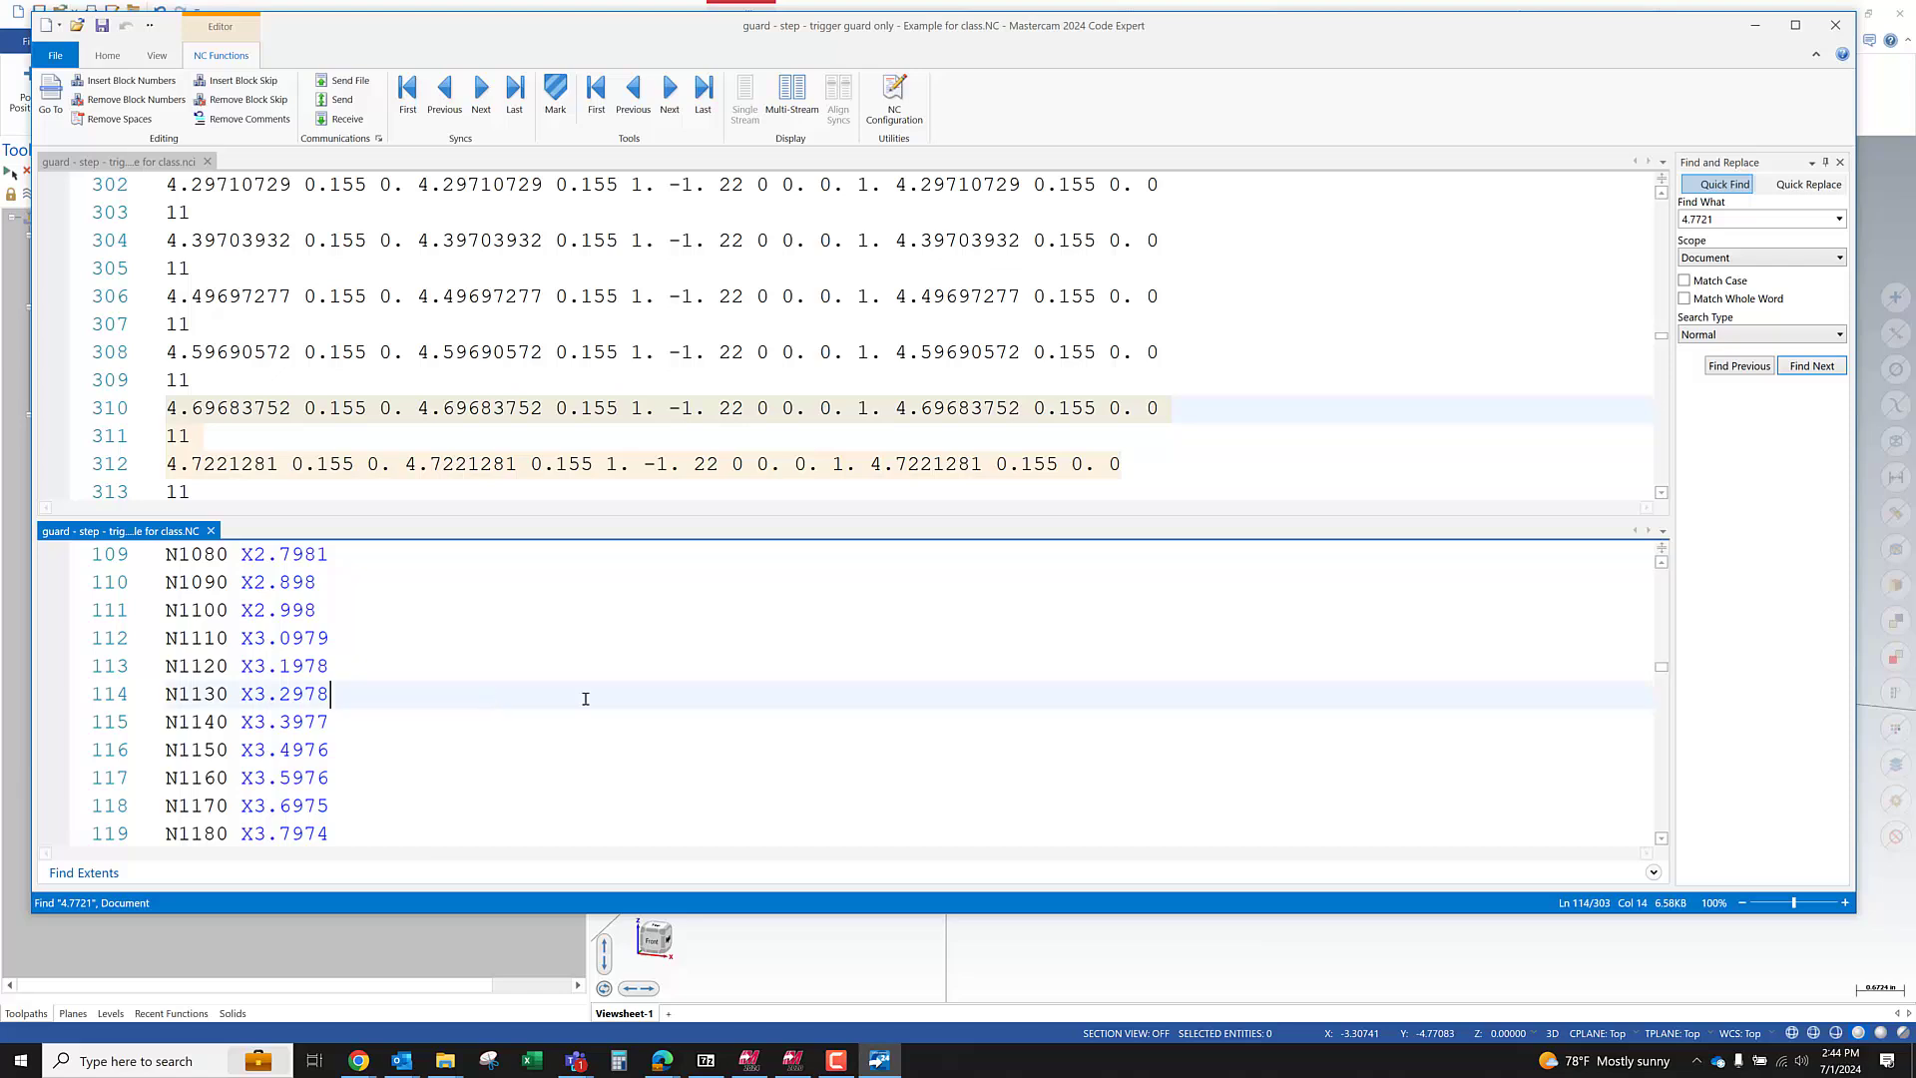
{"action": "scroll", "coordinate": [475, 663], "scroll_direction": "up", "scroll_amount": 20}
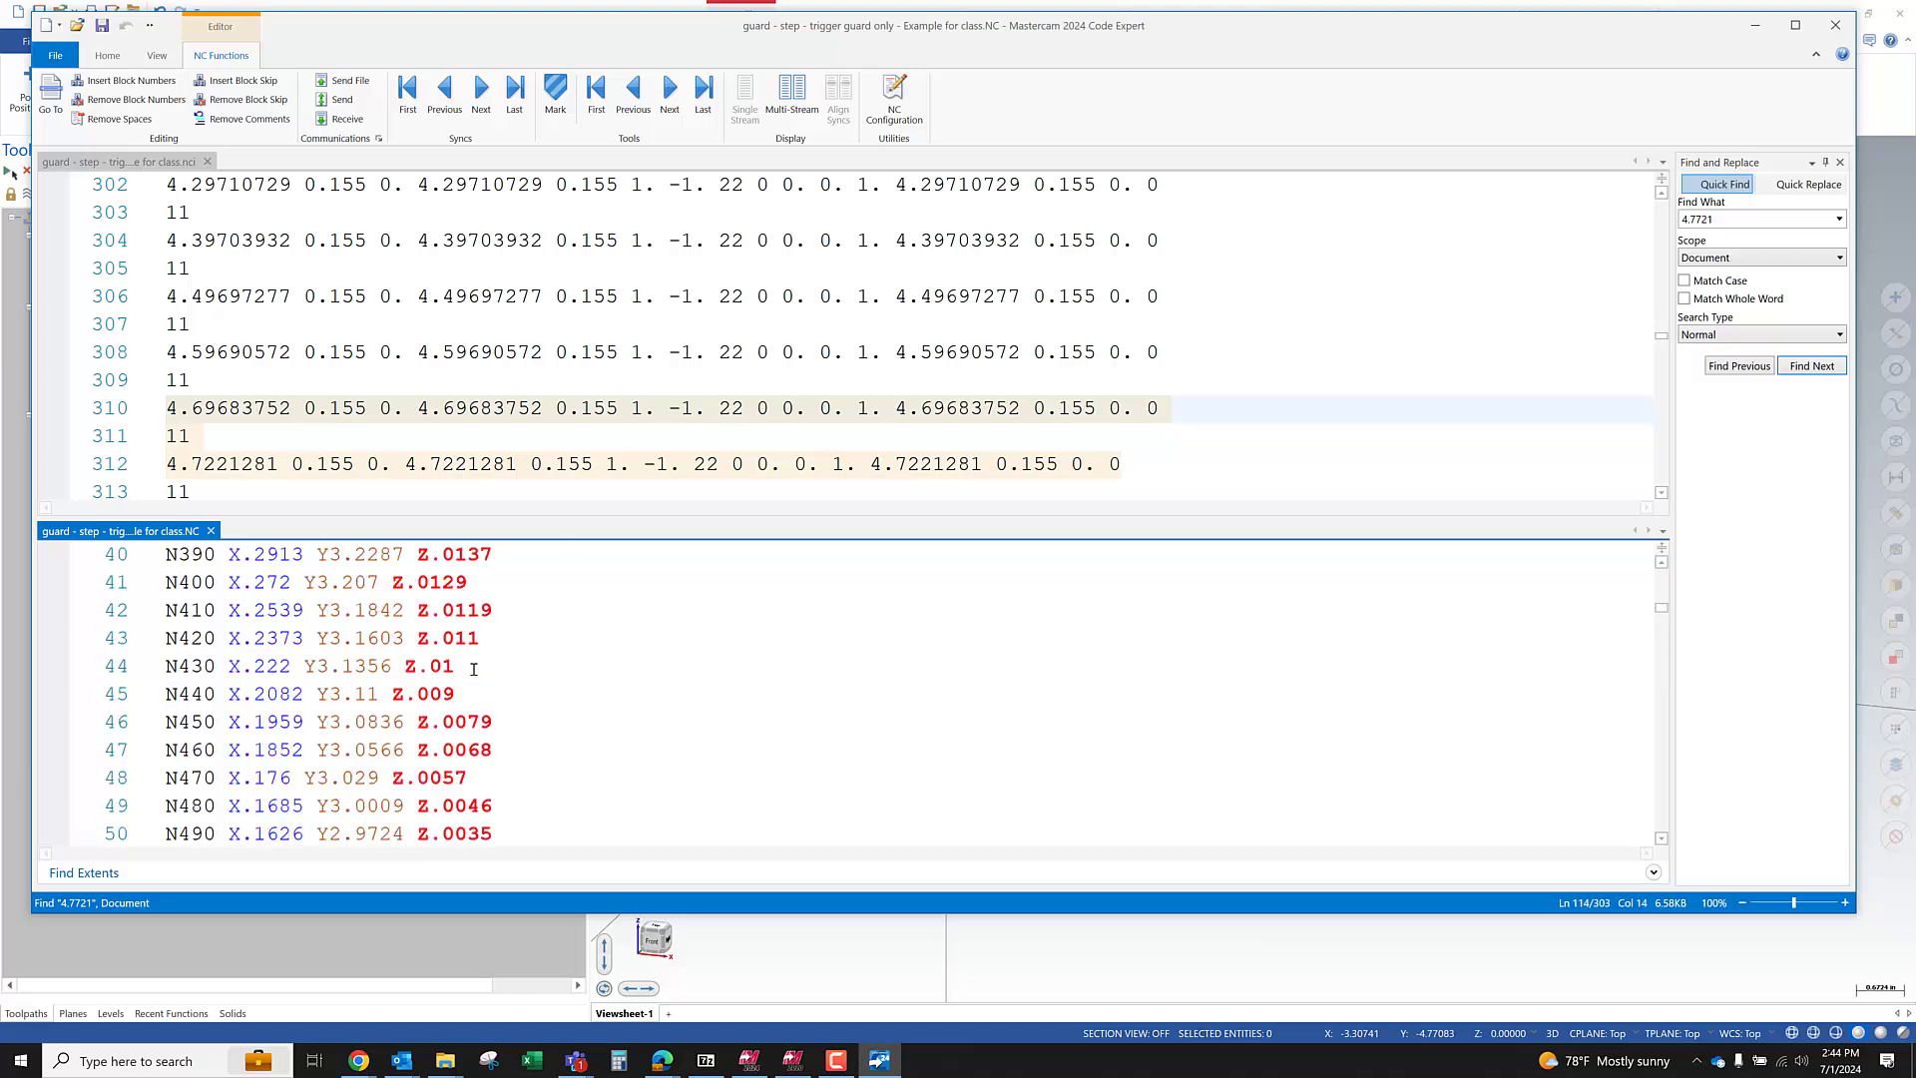
{"action": "scroll", "coordinate": [433, 667], "scroll_direction": "up", "scroll_amount": 6}
{"action": "scroll", "coordinate": [312, 667], "scroll_direction": "down", "scroll_amount": 5}
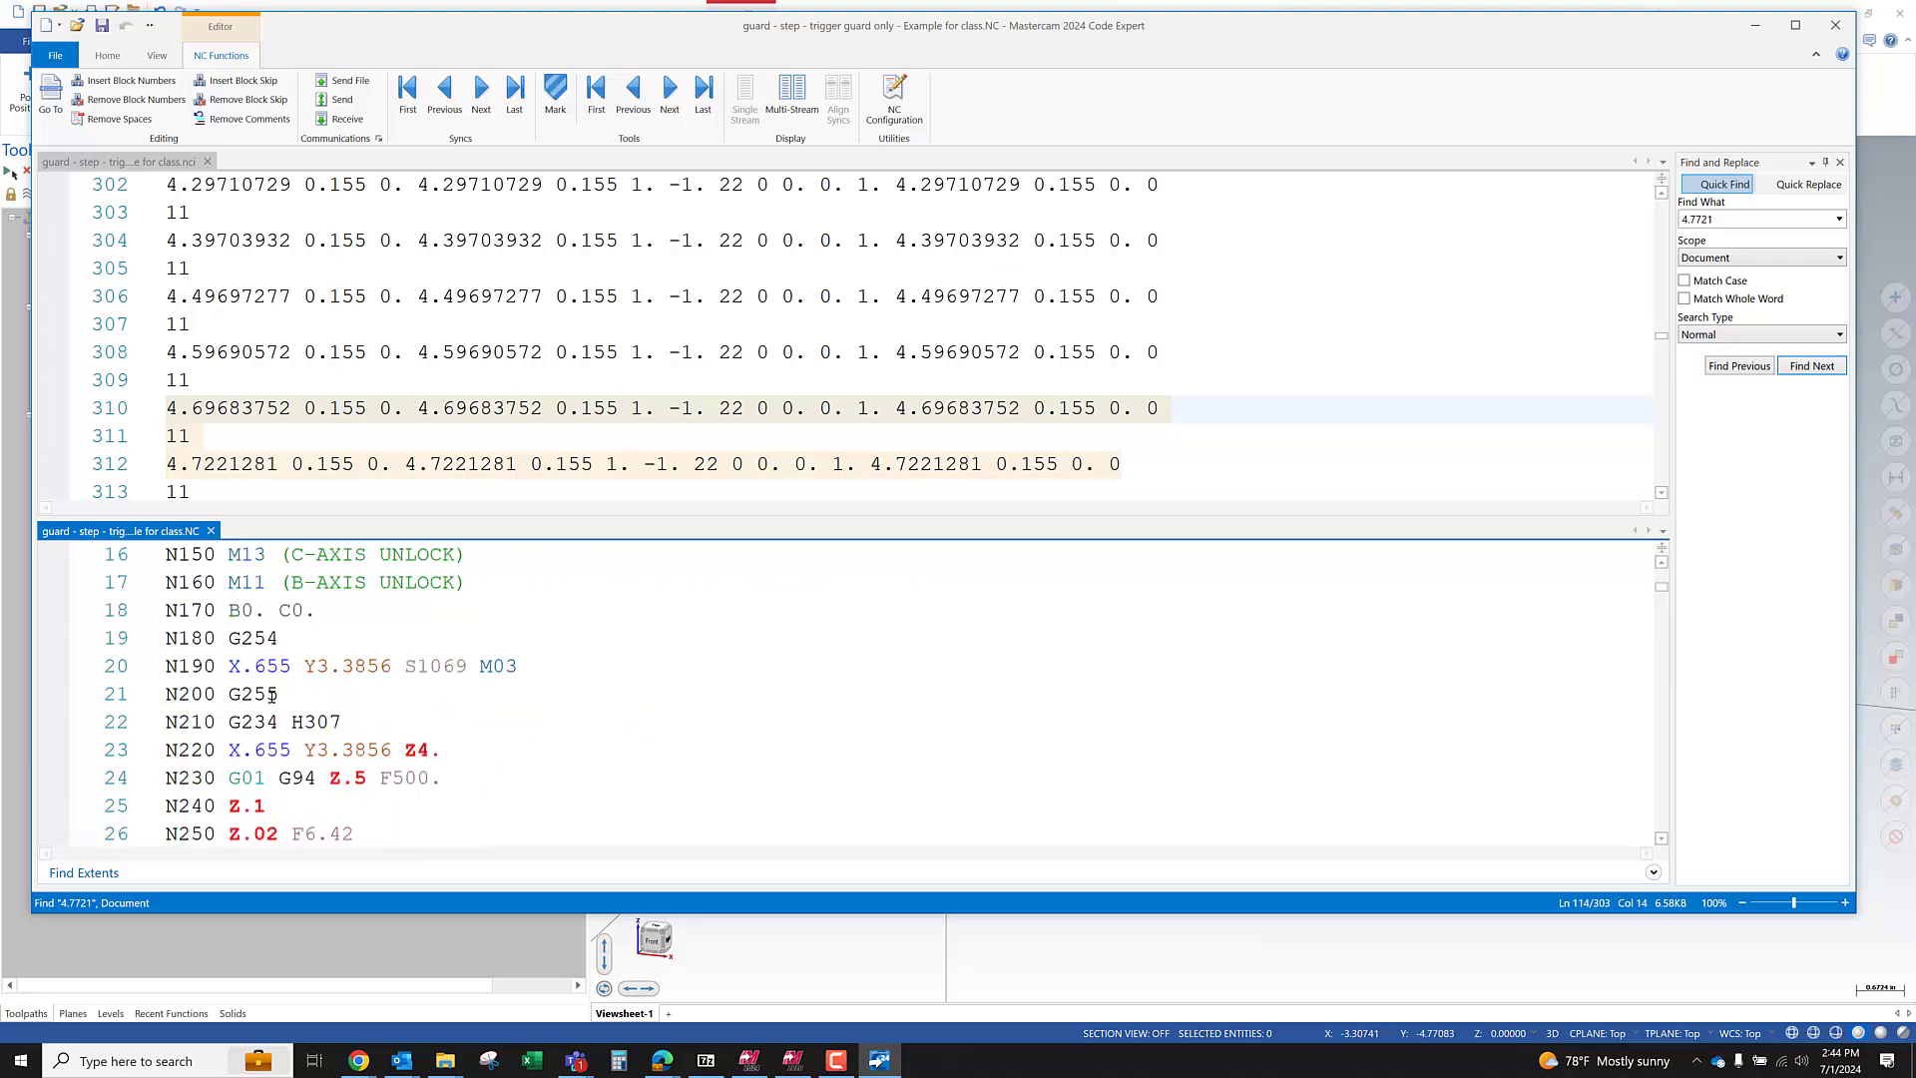
{"action": "left_click", "coordinate": [285, 653]}
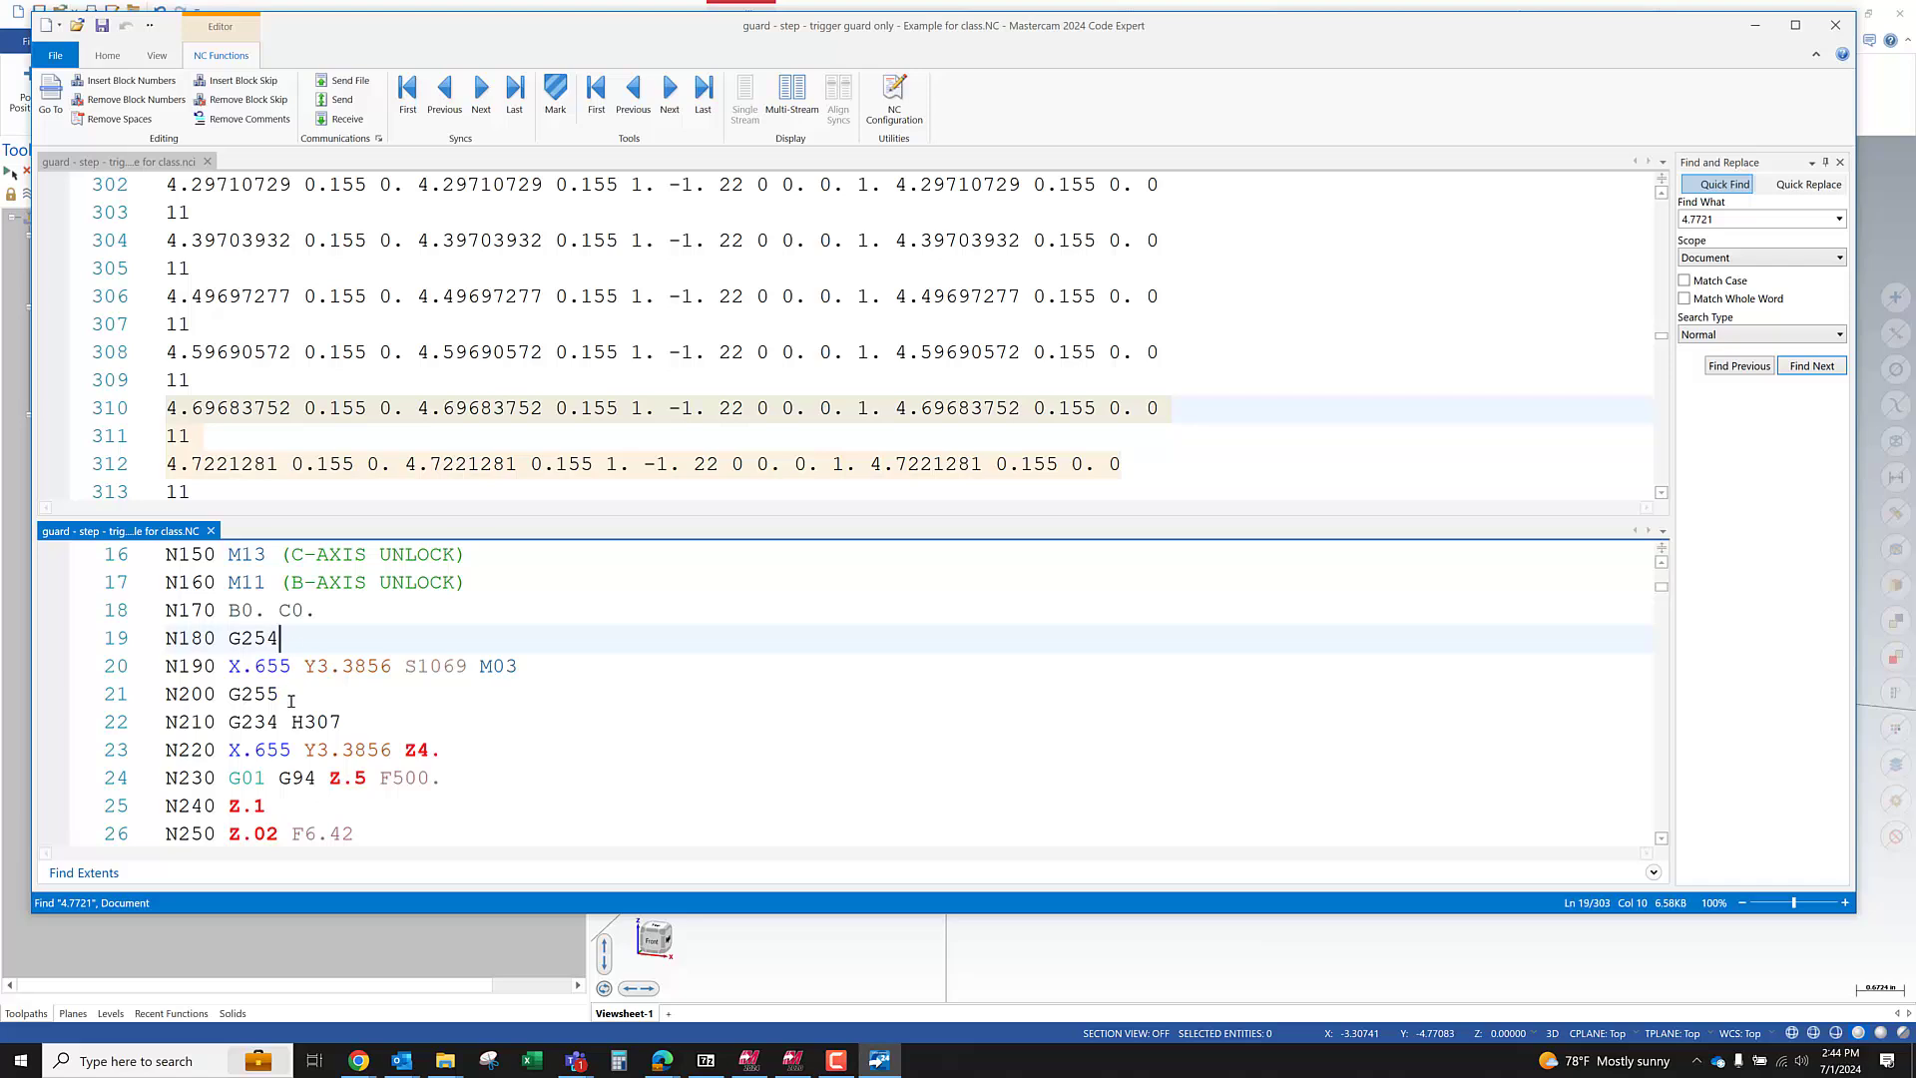
{"action": "left_click", "coordinate": [351, 722]}
{"action": "left_click", "coordinate": [139, 721]}
{"action": "scroll", "coordinate": [429, 745], "scroll_direction": "down", "scroll_amount": 1}
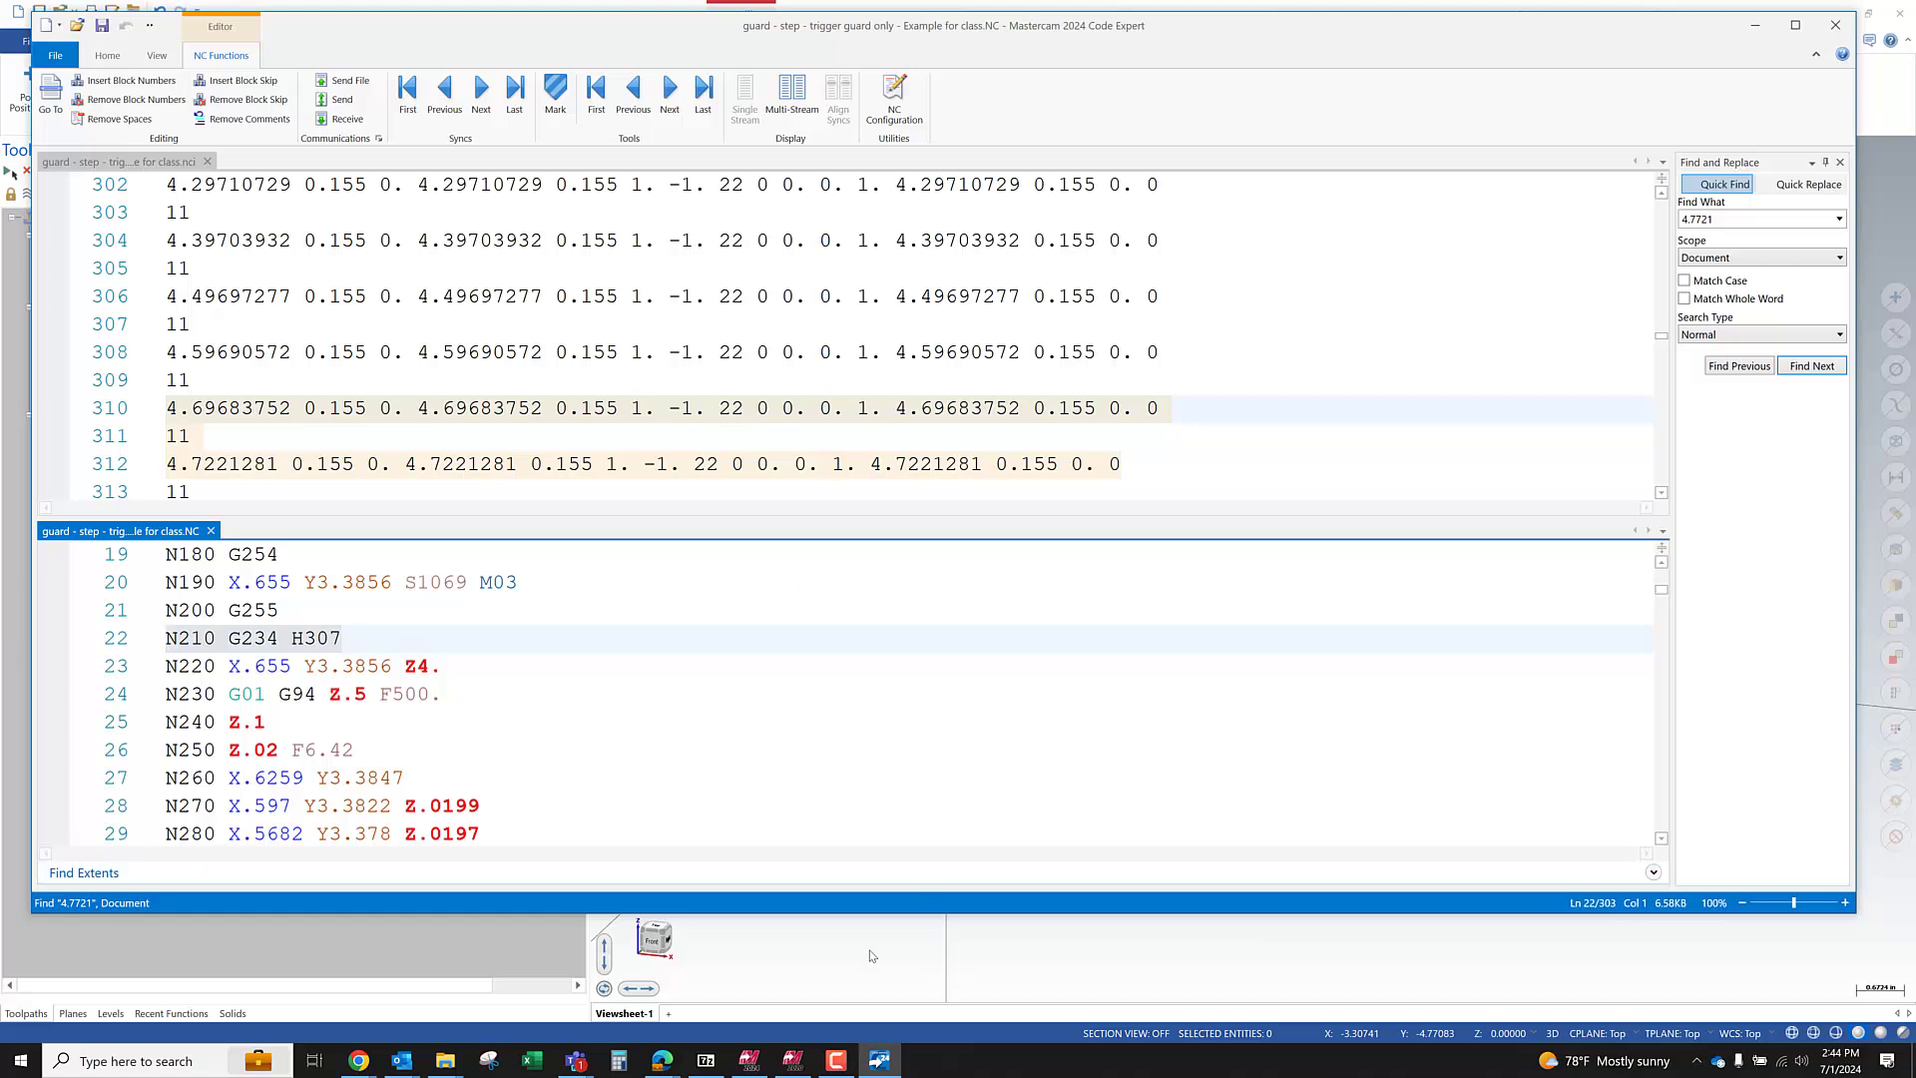
Switch to Mastercam Mill and cancel the post processing
{"action": "left_click", "coordinate": [787, 972]}
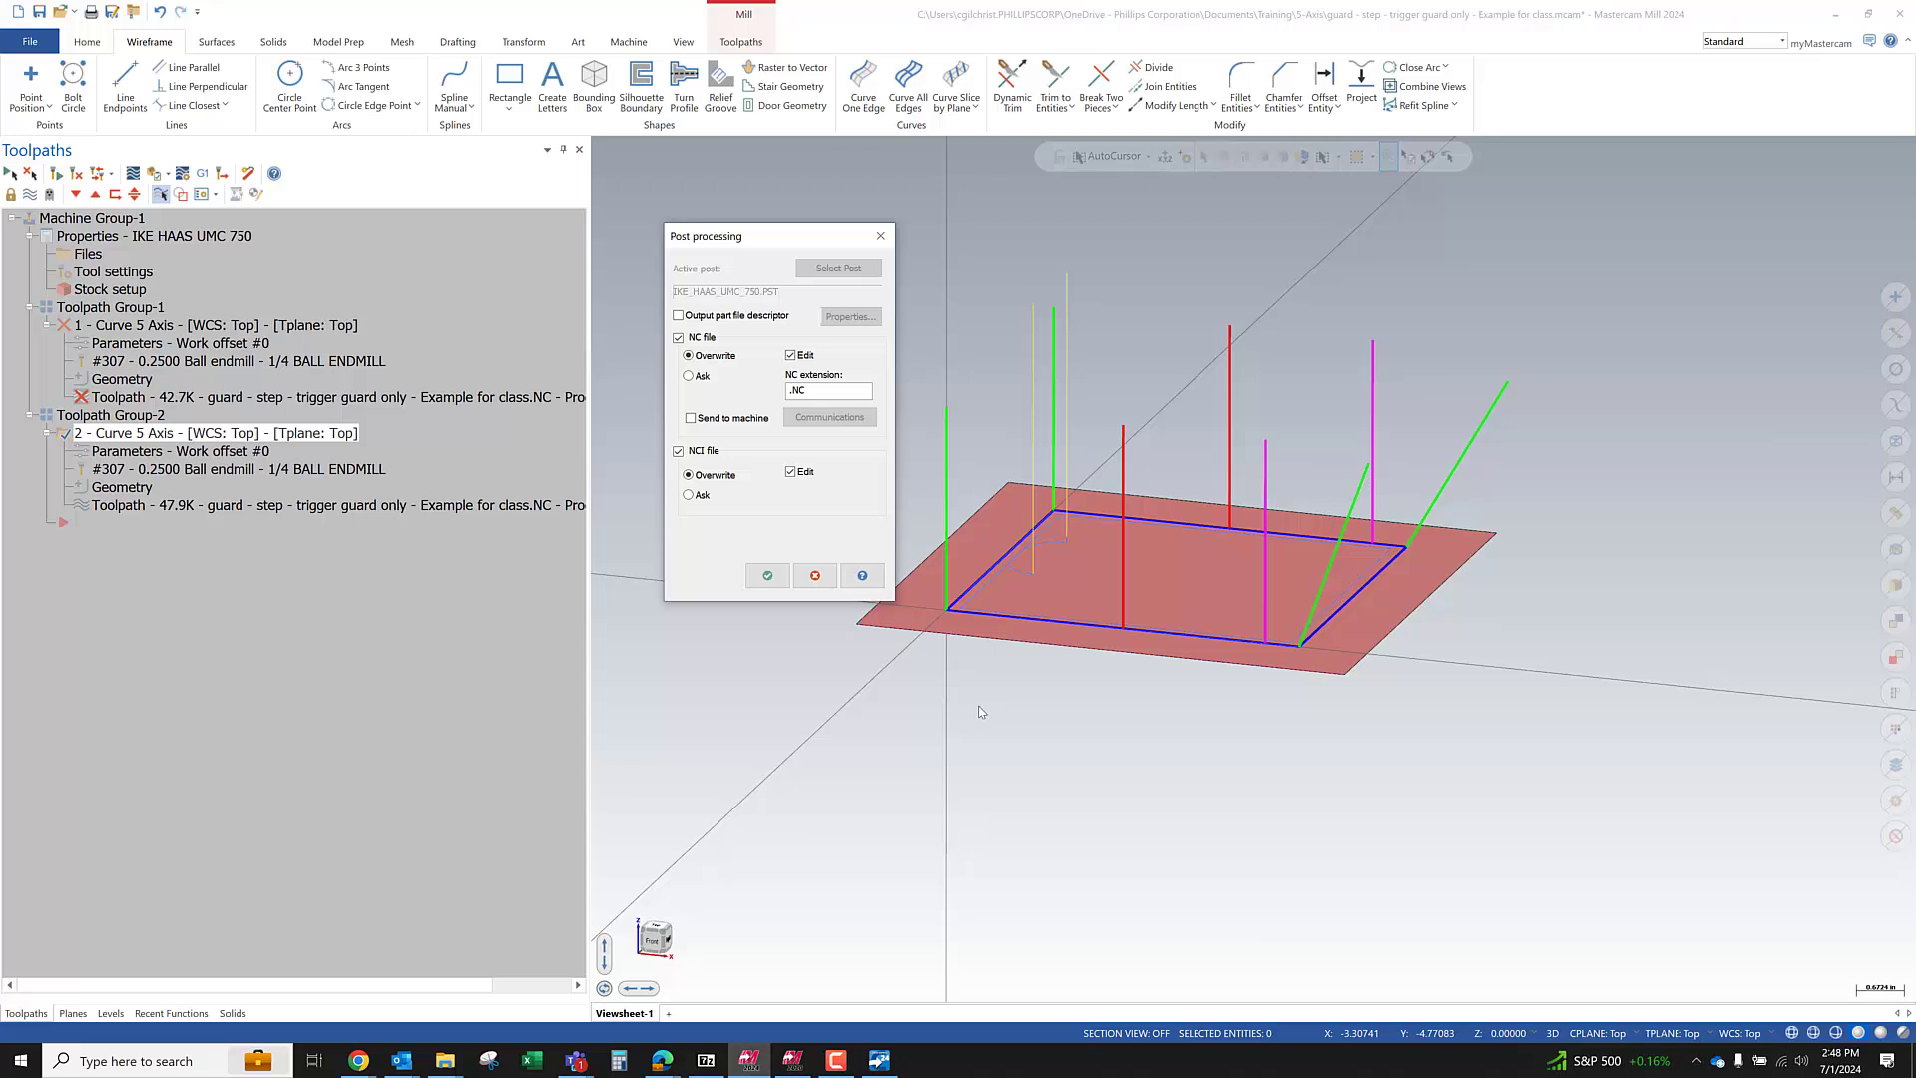
{"action": "left_click", "coordinate": [816, 576]}
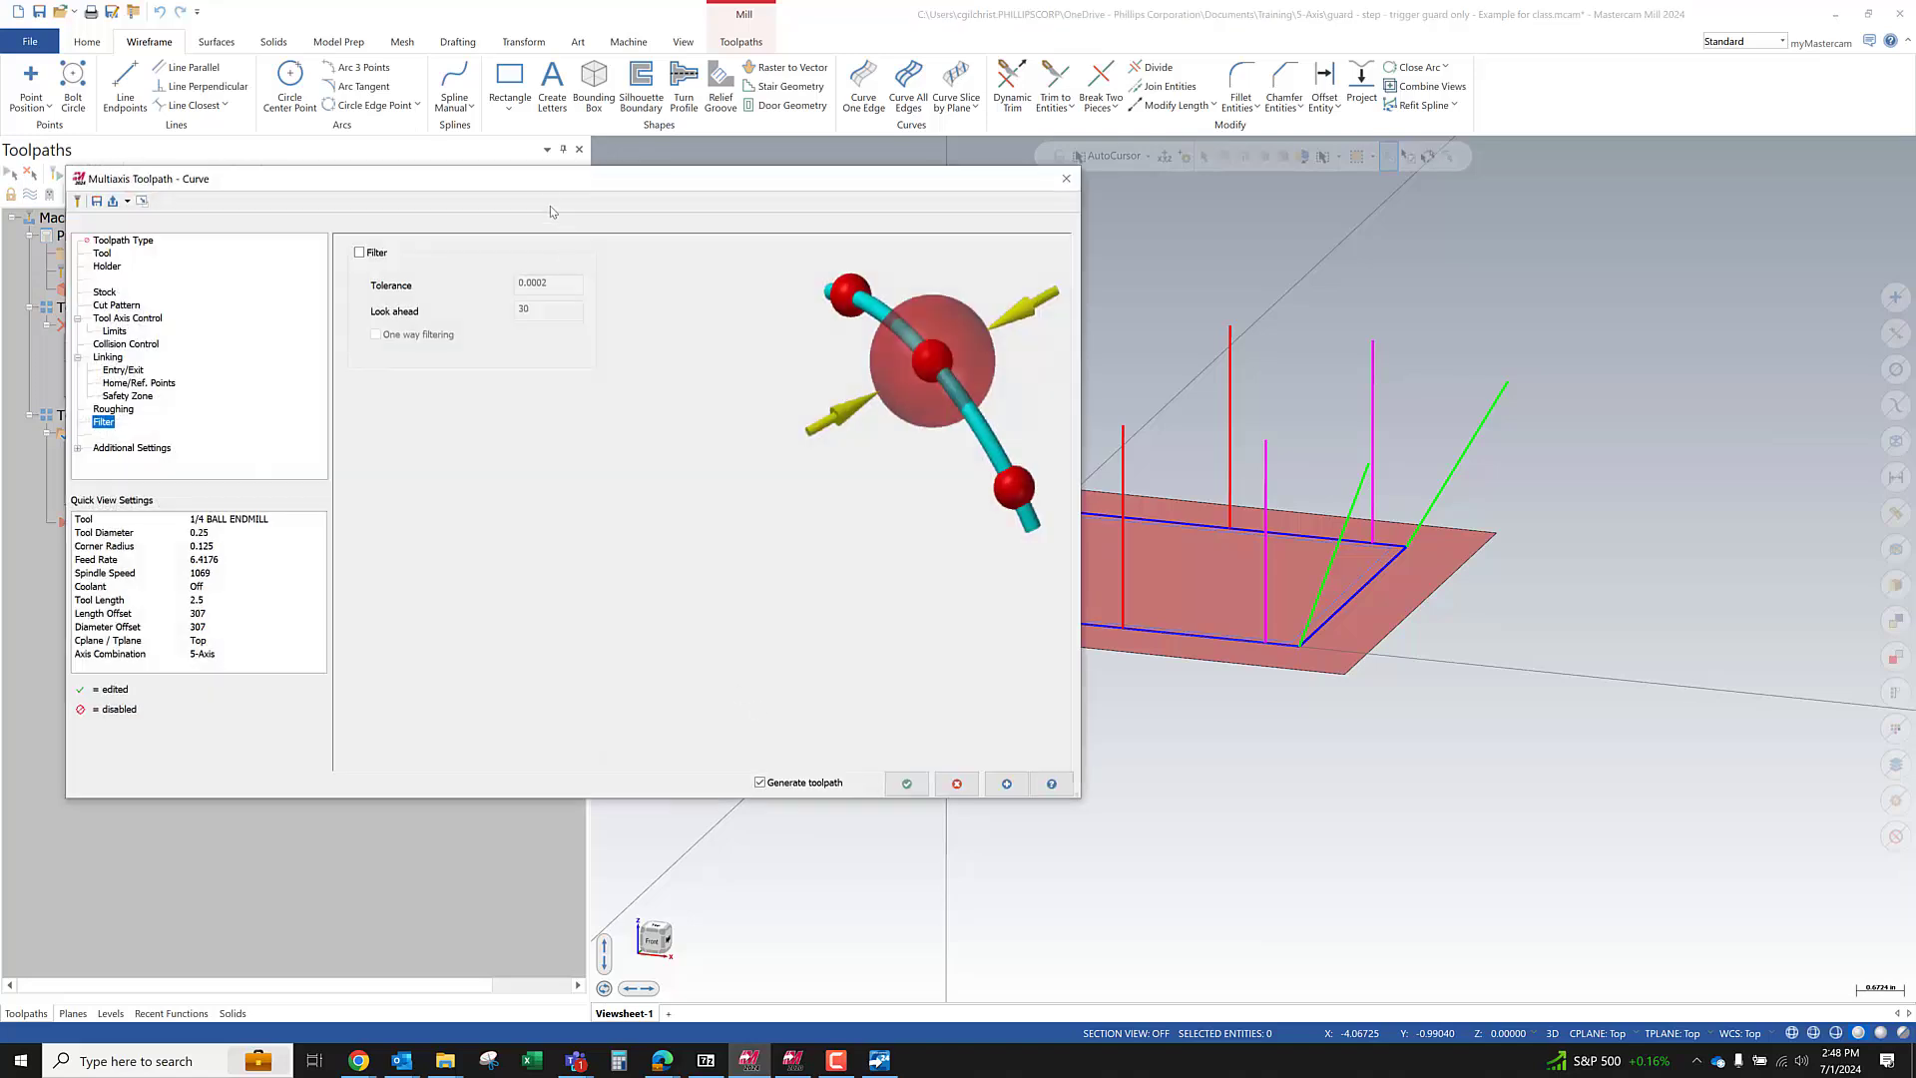
Set the radial offset to 0.125 in the Curve toolpath's cut pattern
{"action": "left_click_drag", "start_coordinate": [544, 183], "coordinate": [664, 213]}
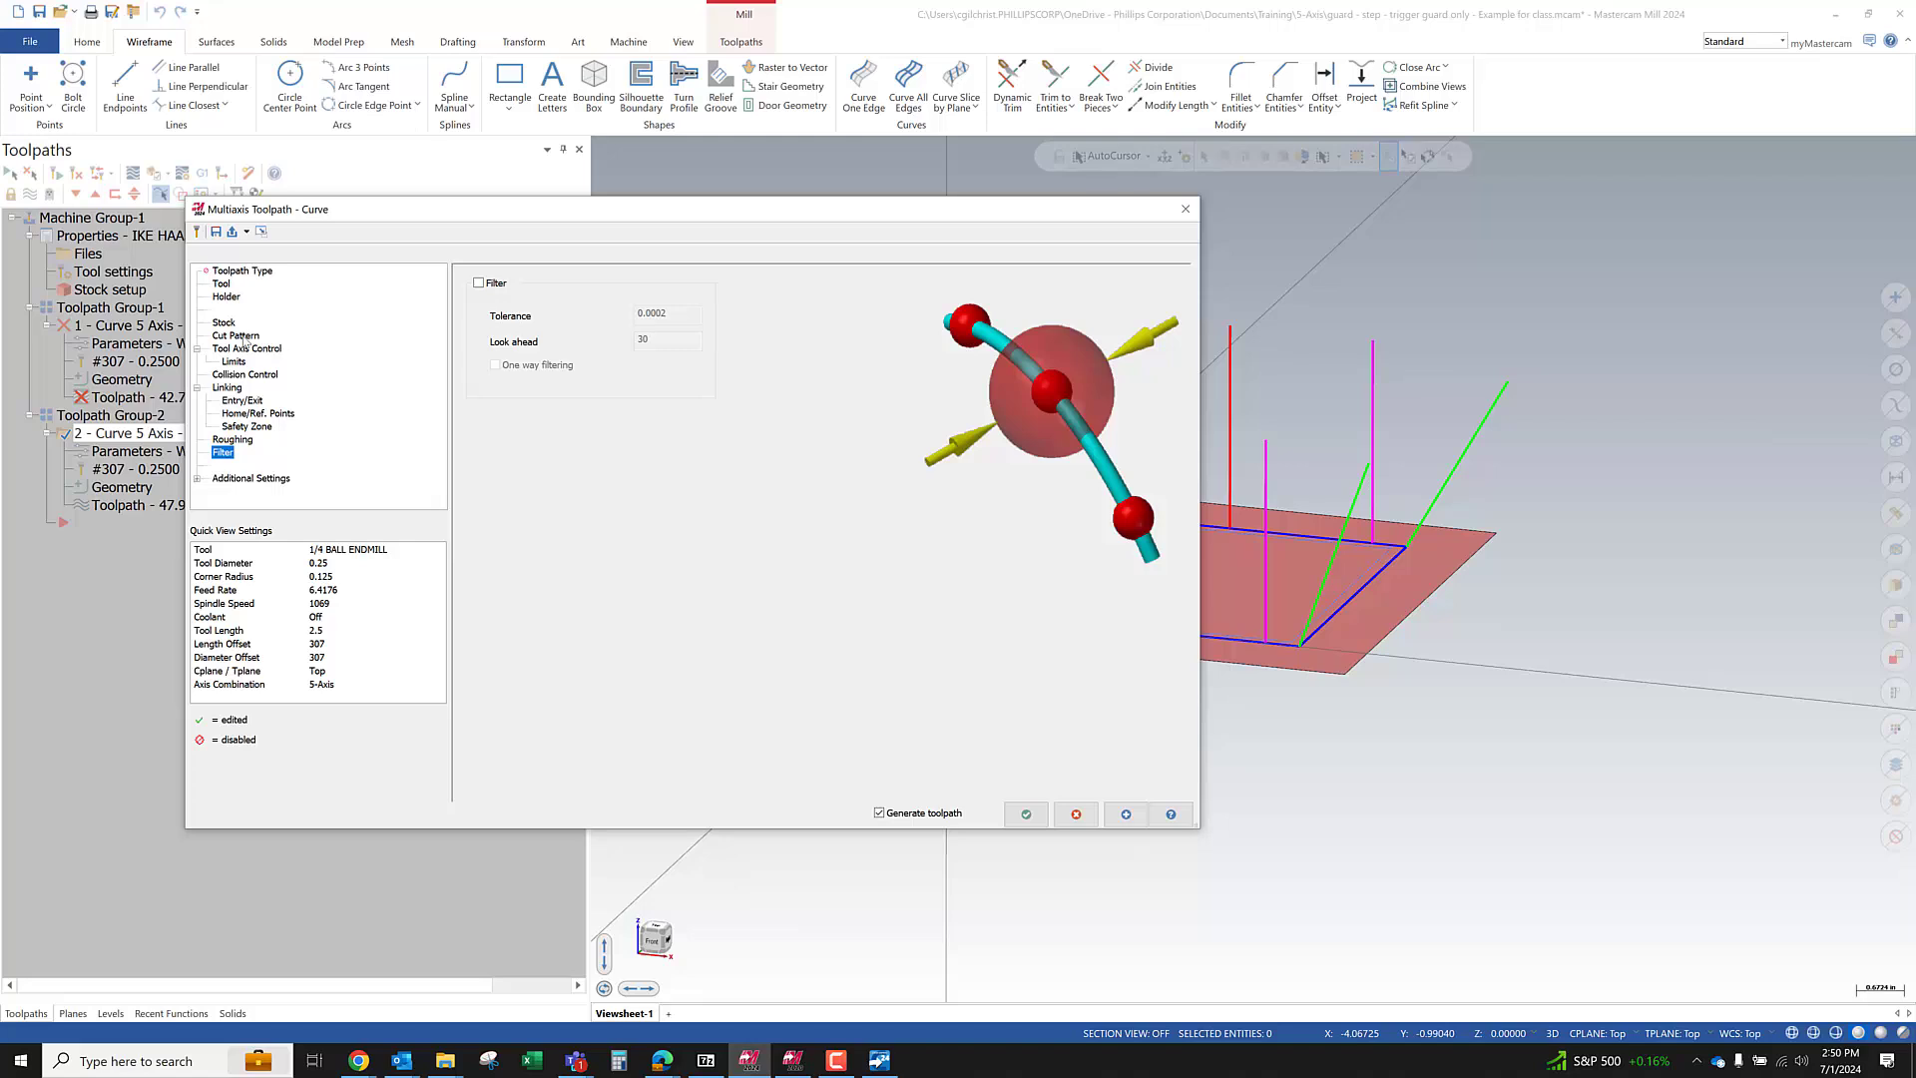
{"action": "left_click", "coordinate": [240, 337]}
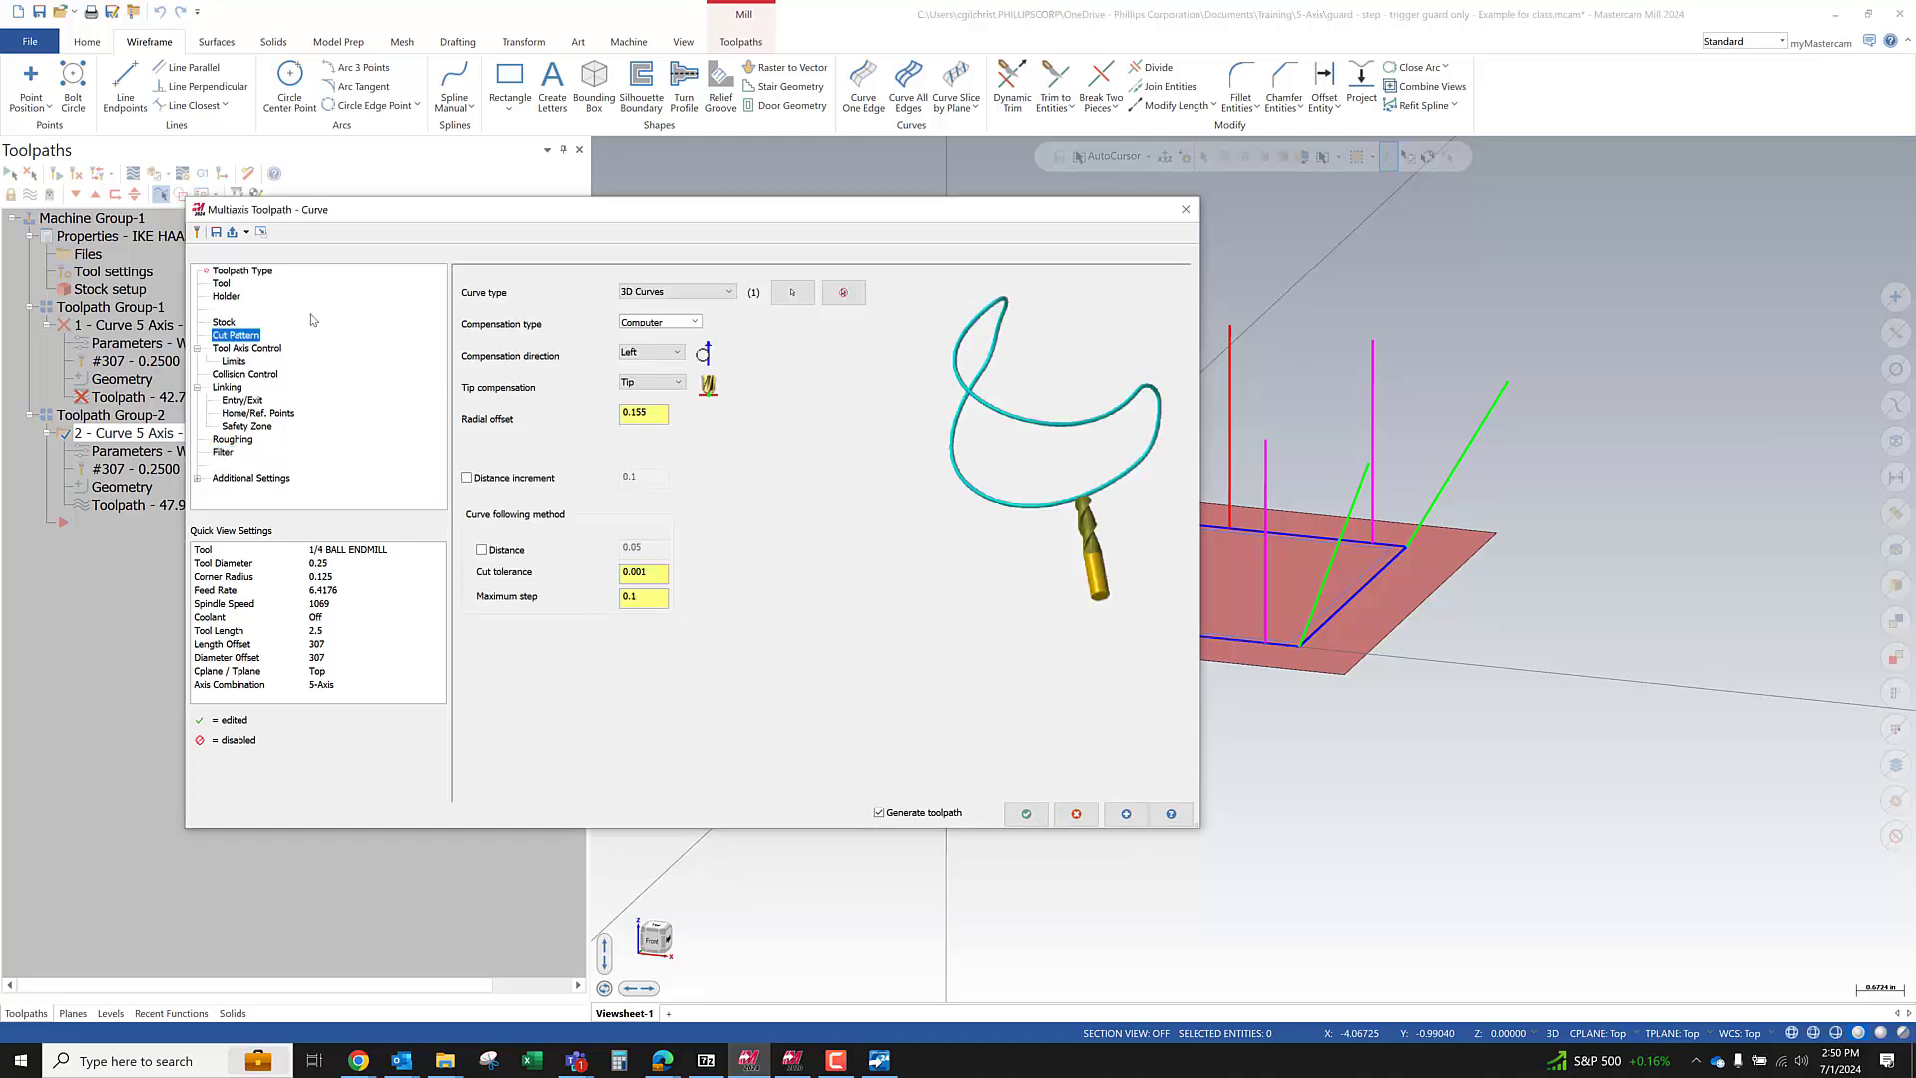
{"action": "double_click", "coordinate": [644, 413]}
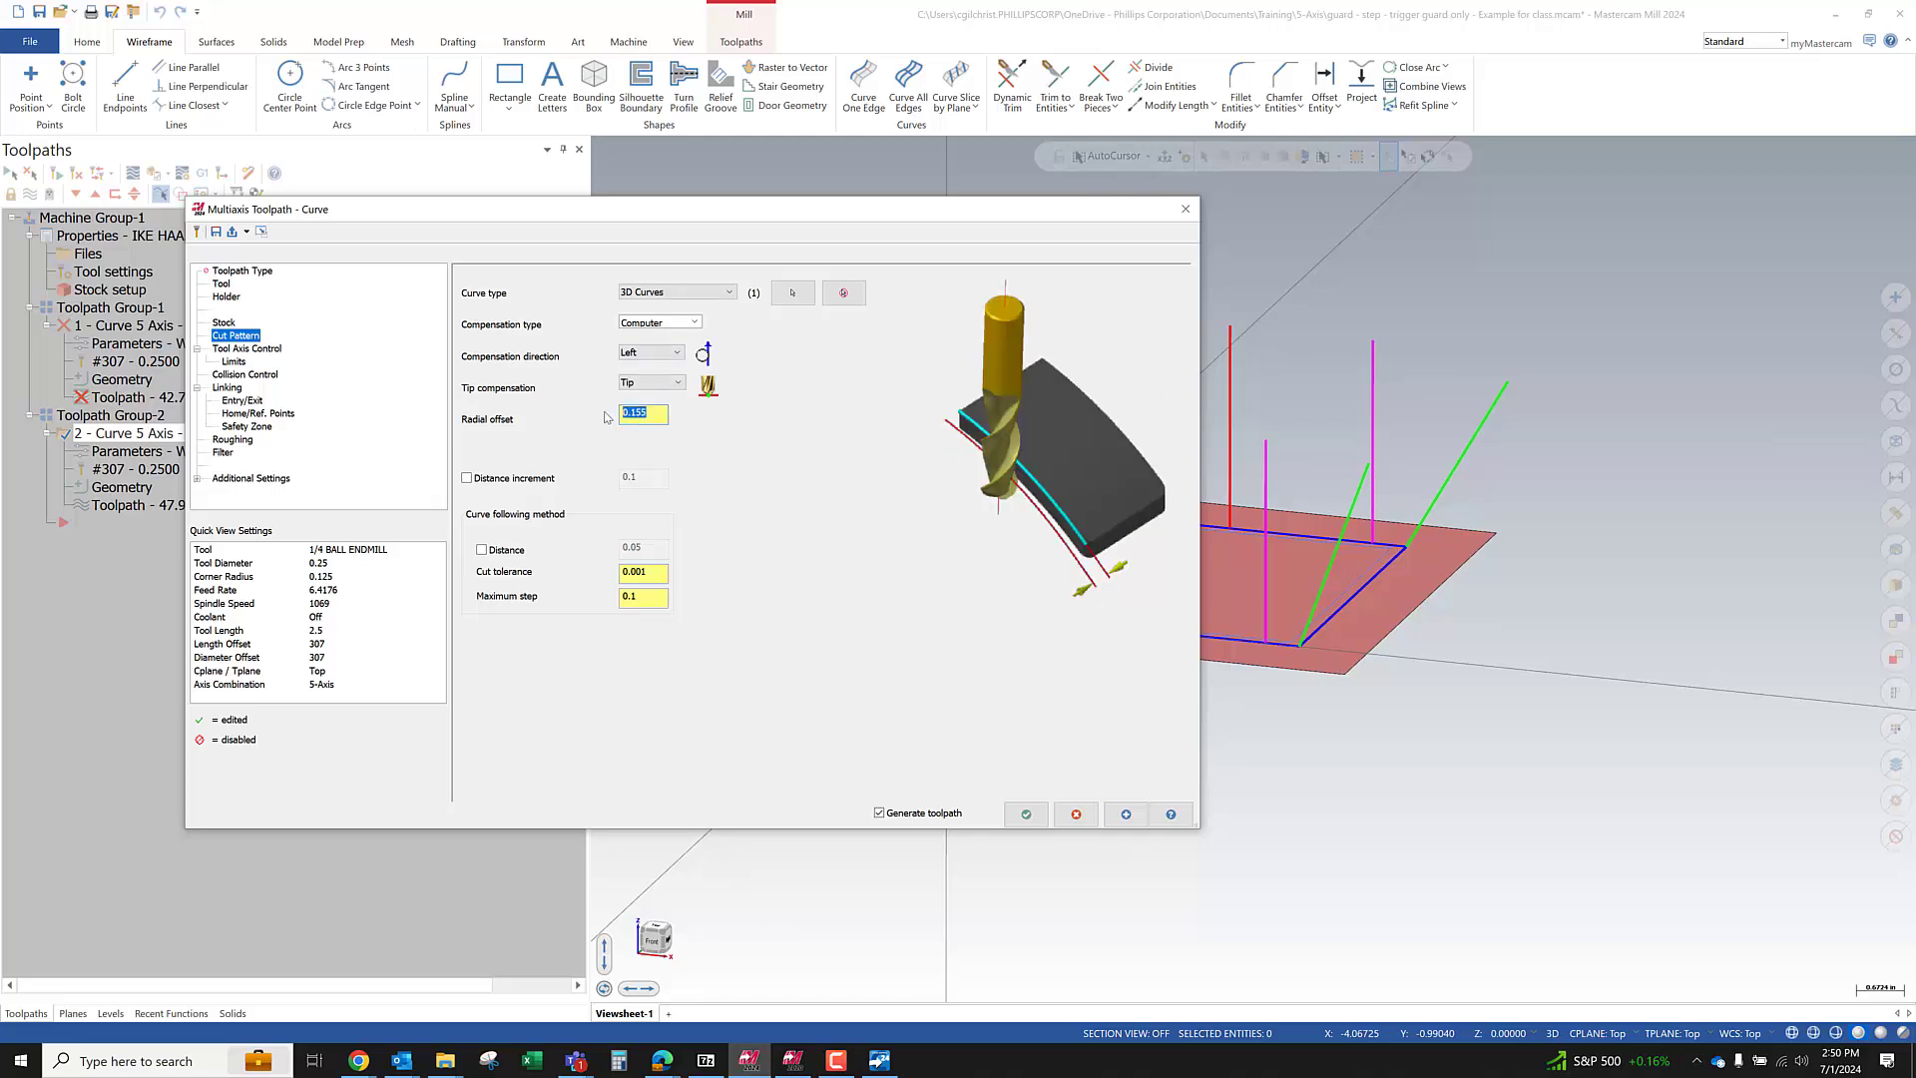
{"action": "type", "text": "0.125"}
{"action": "key", "text": "Return"}
Inspect the cut pattern's 3D curve chain on the model and keep the existing chain selection
{"action": "left_click_drag", "start_coordinate": [836, 210], "coordinate": [646, 166]}
{"action": "left_click", "coordinate": [606, 244]}
{"action": "scroll", "coordinate": [1188, 564], "scroll_direction": "up", "scroll_amount": 2}
{"action": "mouse_move", "coordinate": [1189, 564]}
{"action": "middle_mouse_down"}
{"action": "mouse_move", "coordinate": [1026, 518]}
{"action": "mouse_move", "coordinate": [863, 590]}
{"action": "middle_mouse_up"}
{"action": "scroll", "coordinate": [863, 589], "scroll_direction": "down", "scroll_amount": 3}
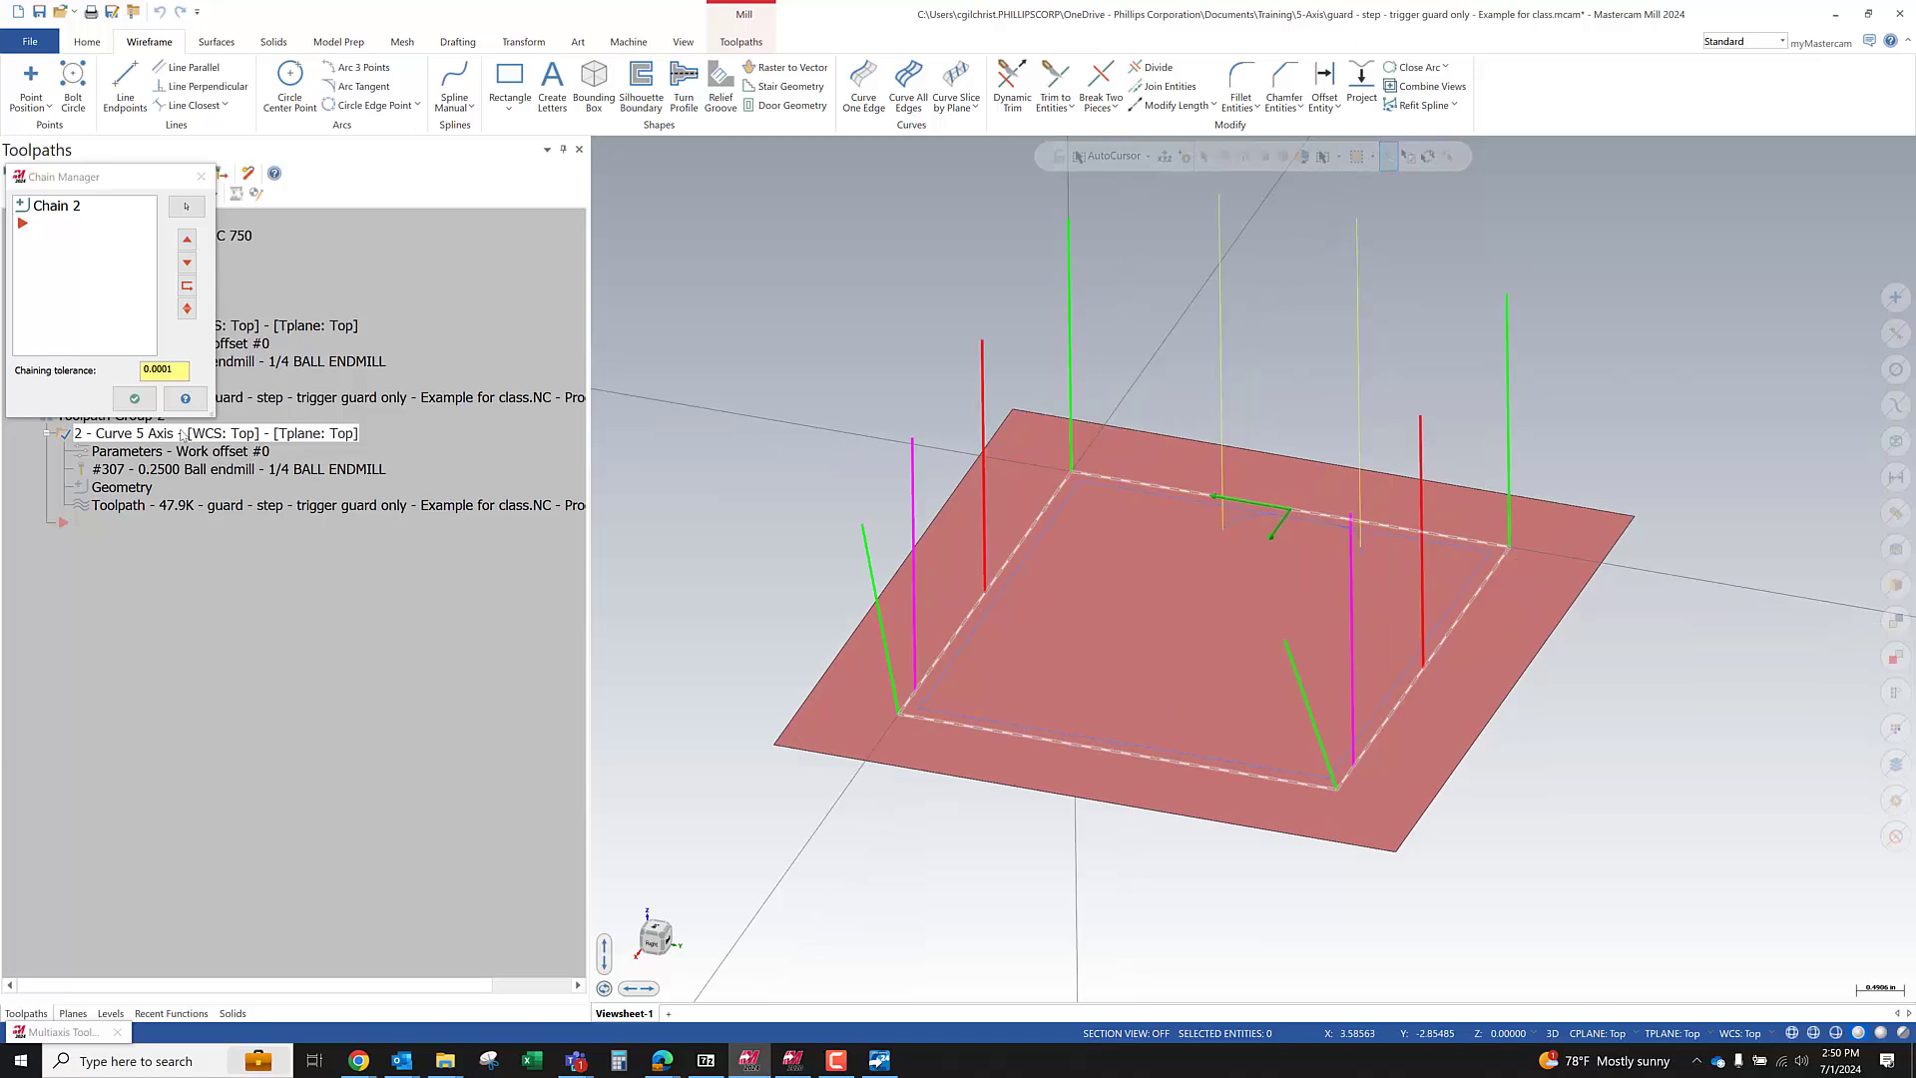
{"action": "left_click", "coordinate": [134, 398]}
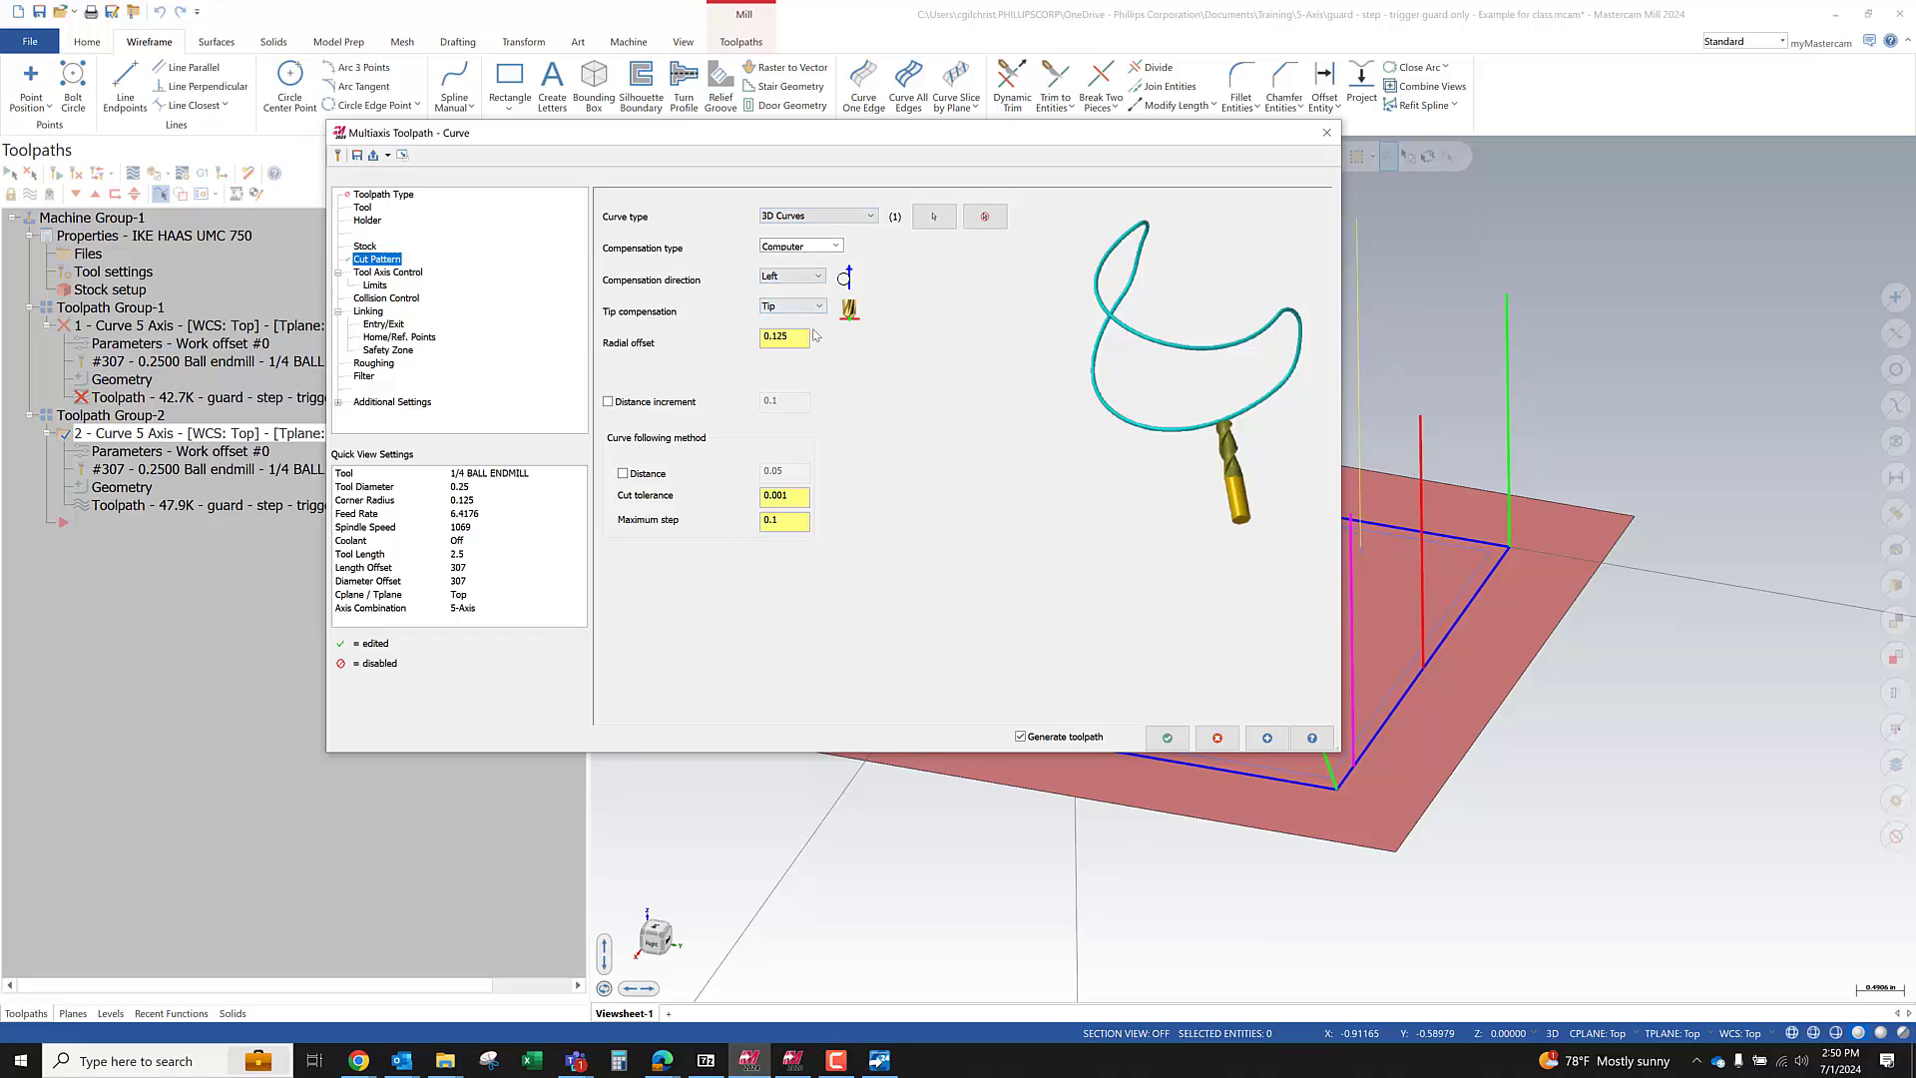
Review the cut pattern's compensation type options, keep Computer, and check the radial offset value
{"action": "left_click", "coordinate": [836, 248]}
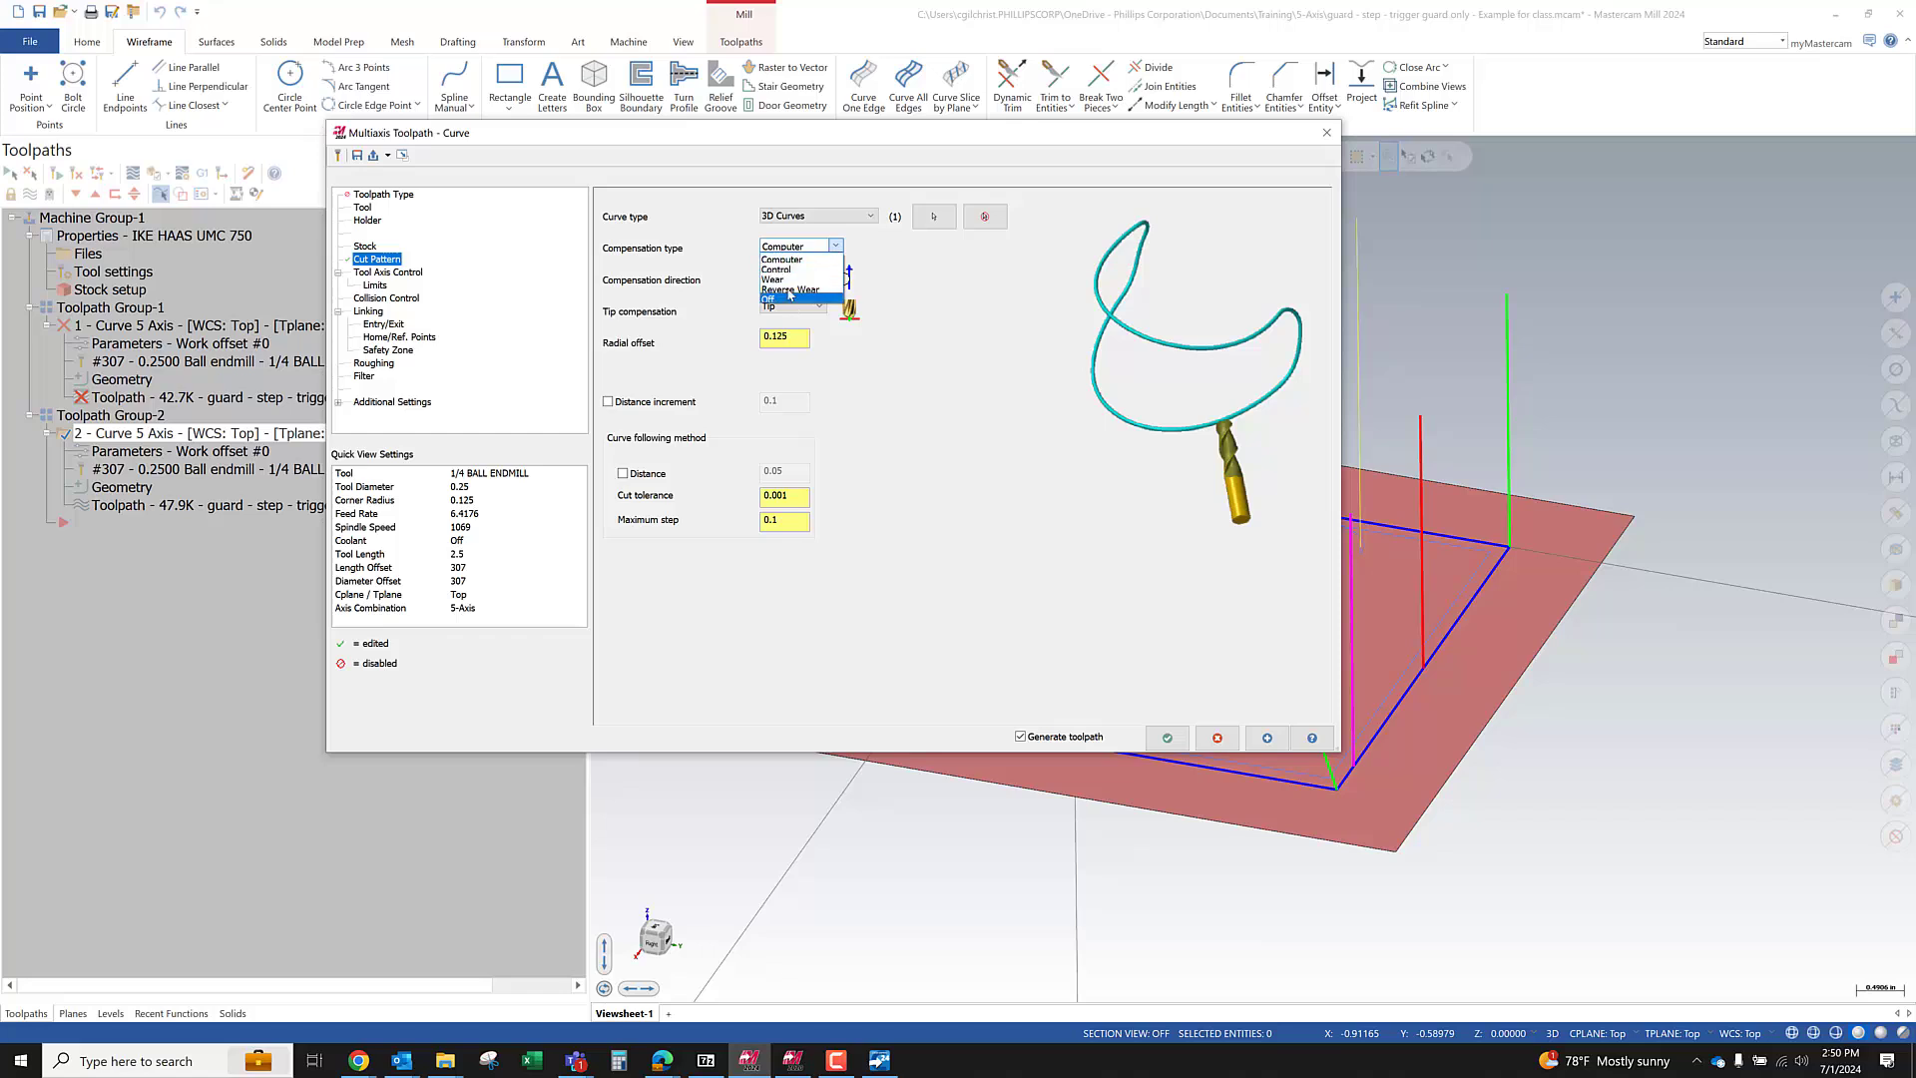
{"action": "left_click", "coordinate": [909, 272]}
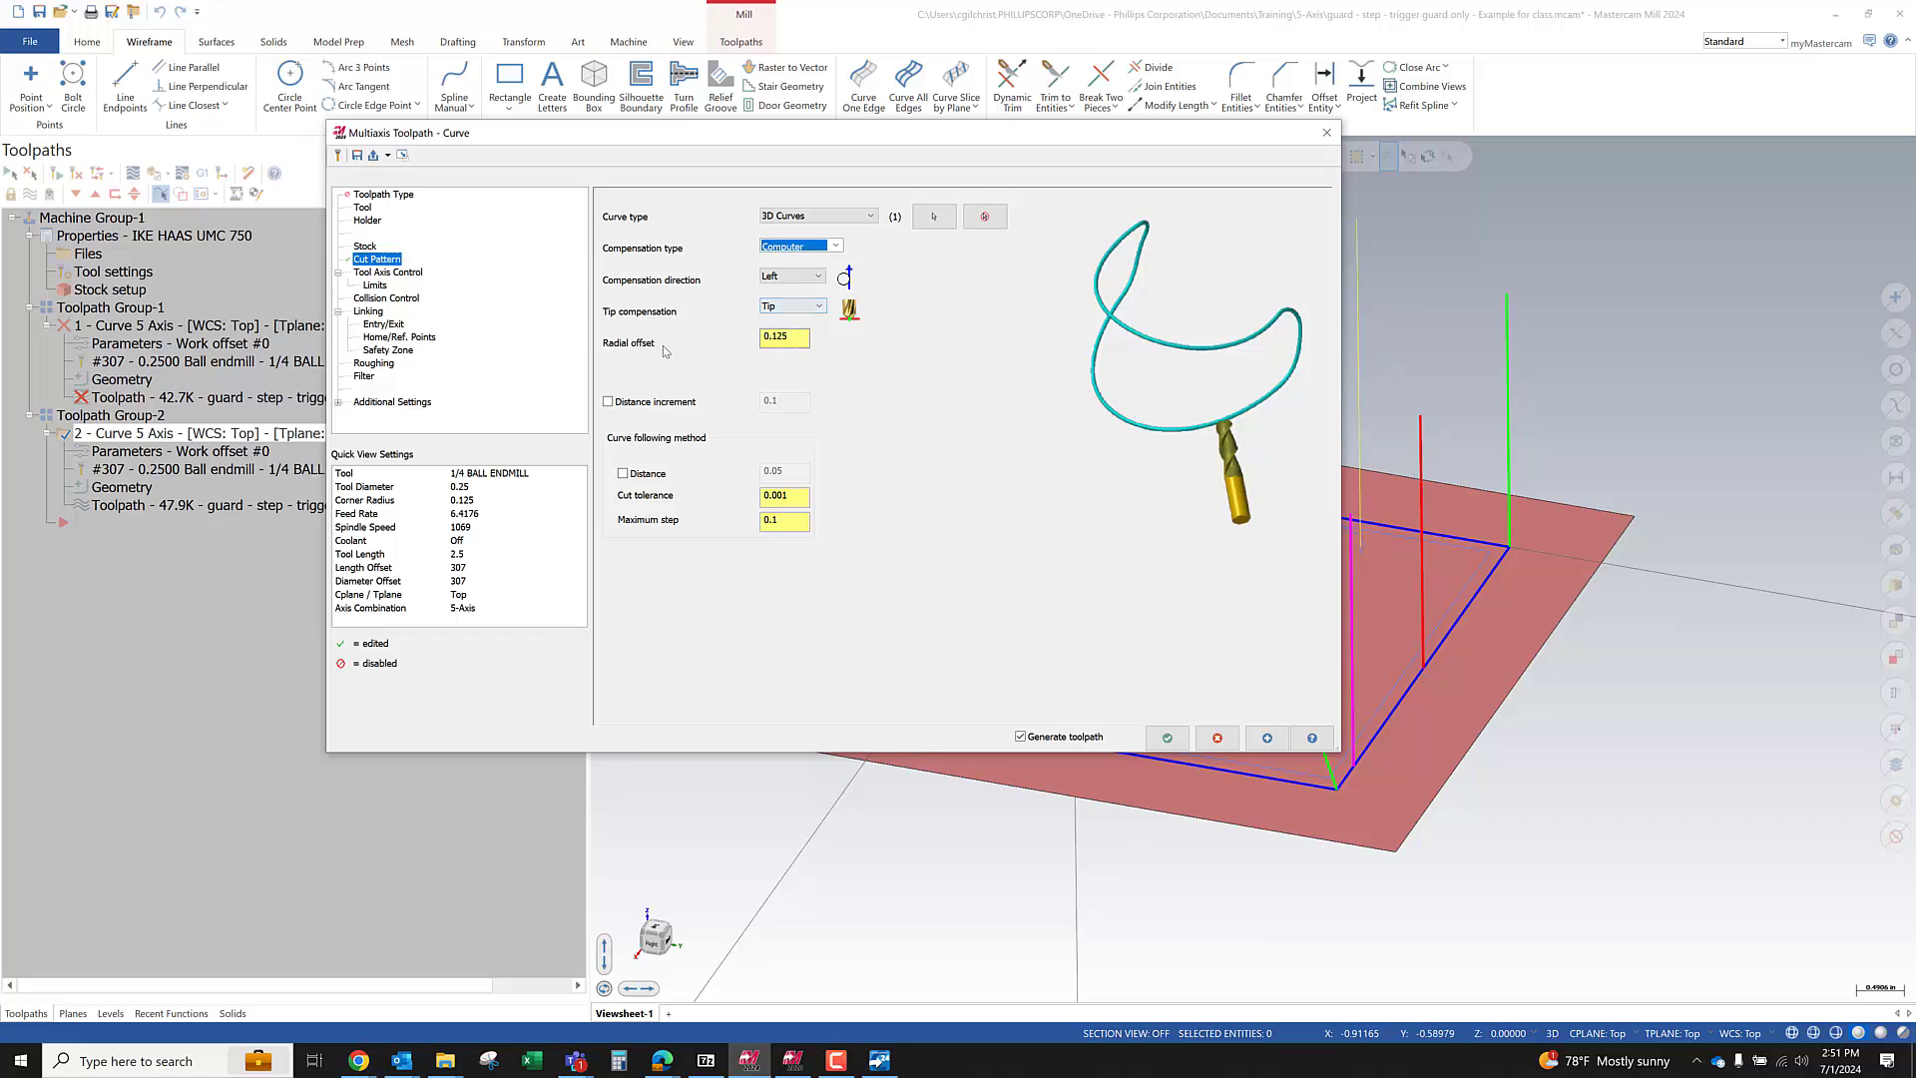
{"action": "left_click", "coordinate": [796, 337]}
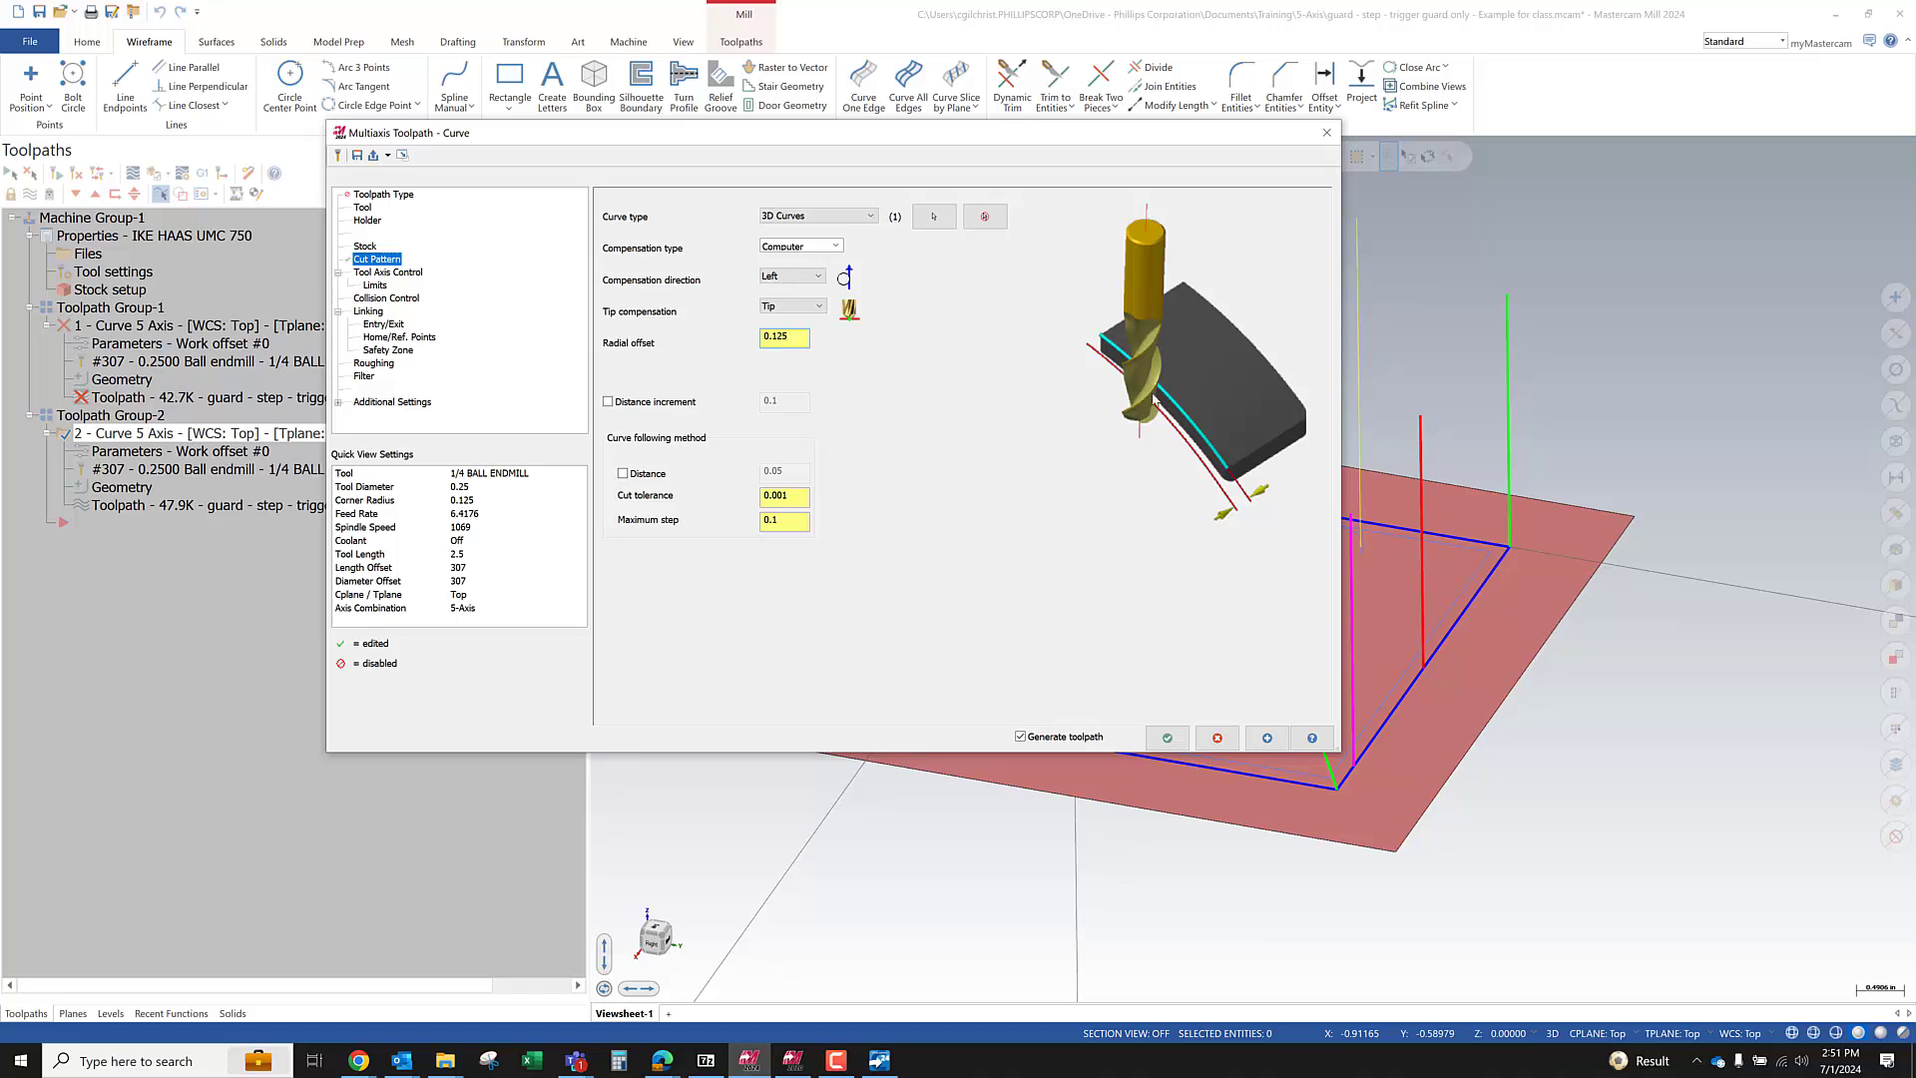
{"action": "left_click_drag", "start_coordinate": [804, 337], "coordinate": [730, 339]}
Review the tool axis control options, keep Lines, and accept the Curve toolpath parameters
{"action": "left_click", "coordinate": [373, 271]}
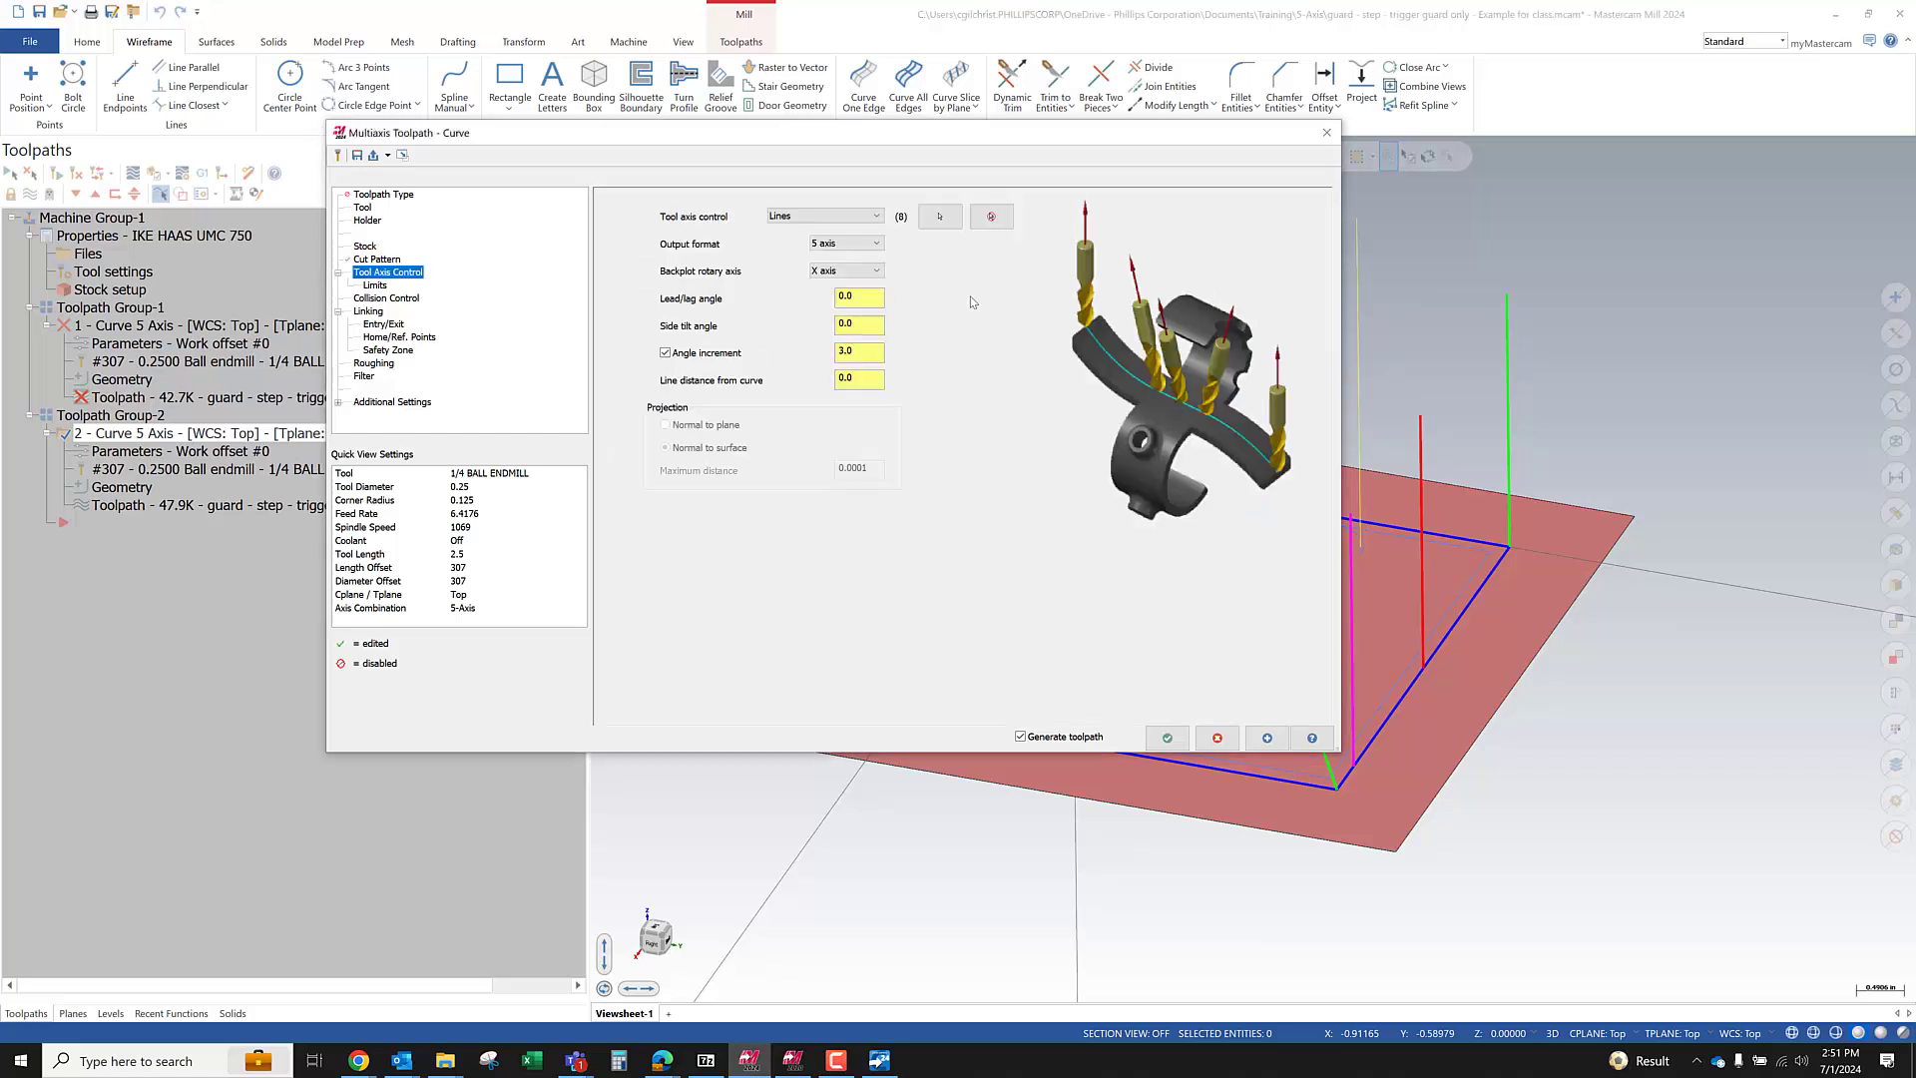
{"action": "left_click", "coordinate": [878, 216]}
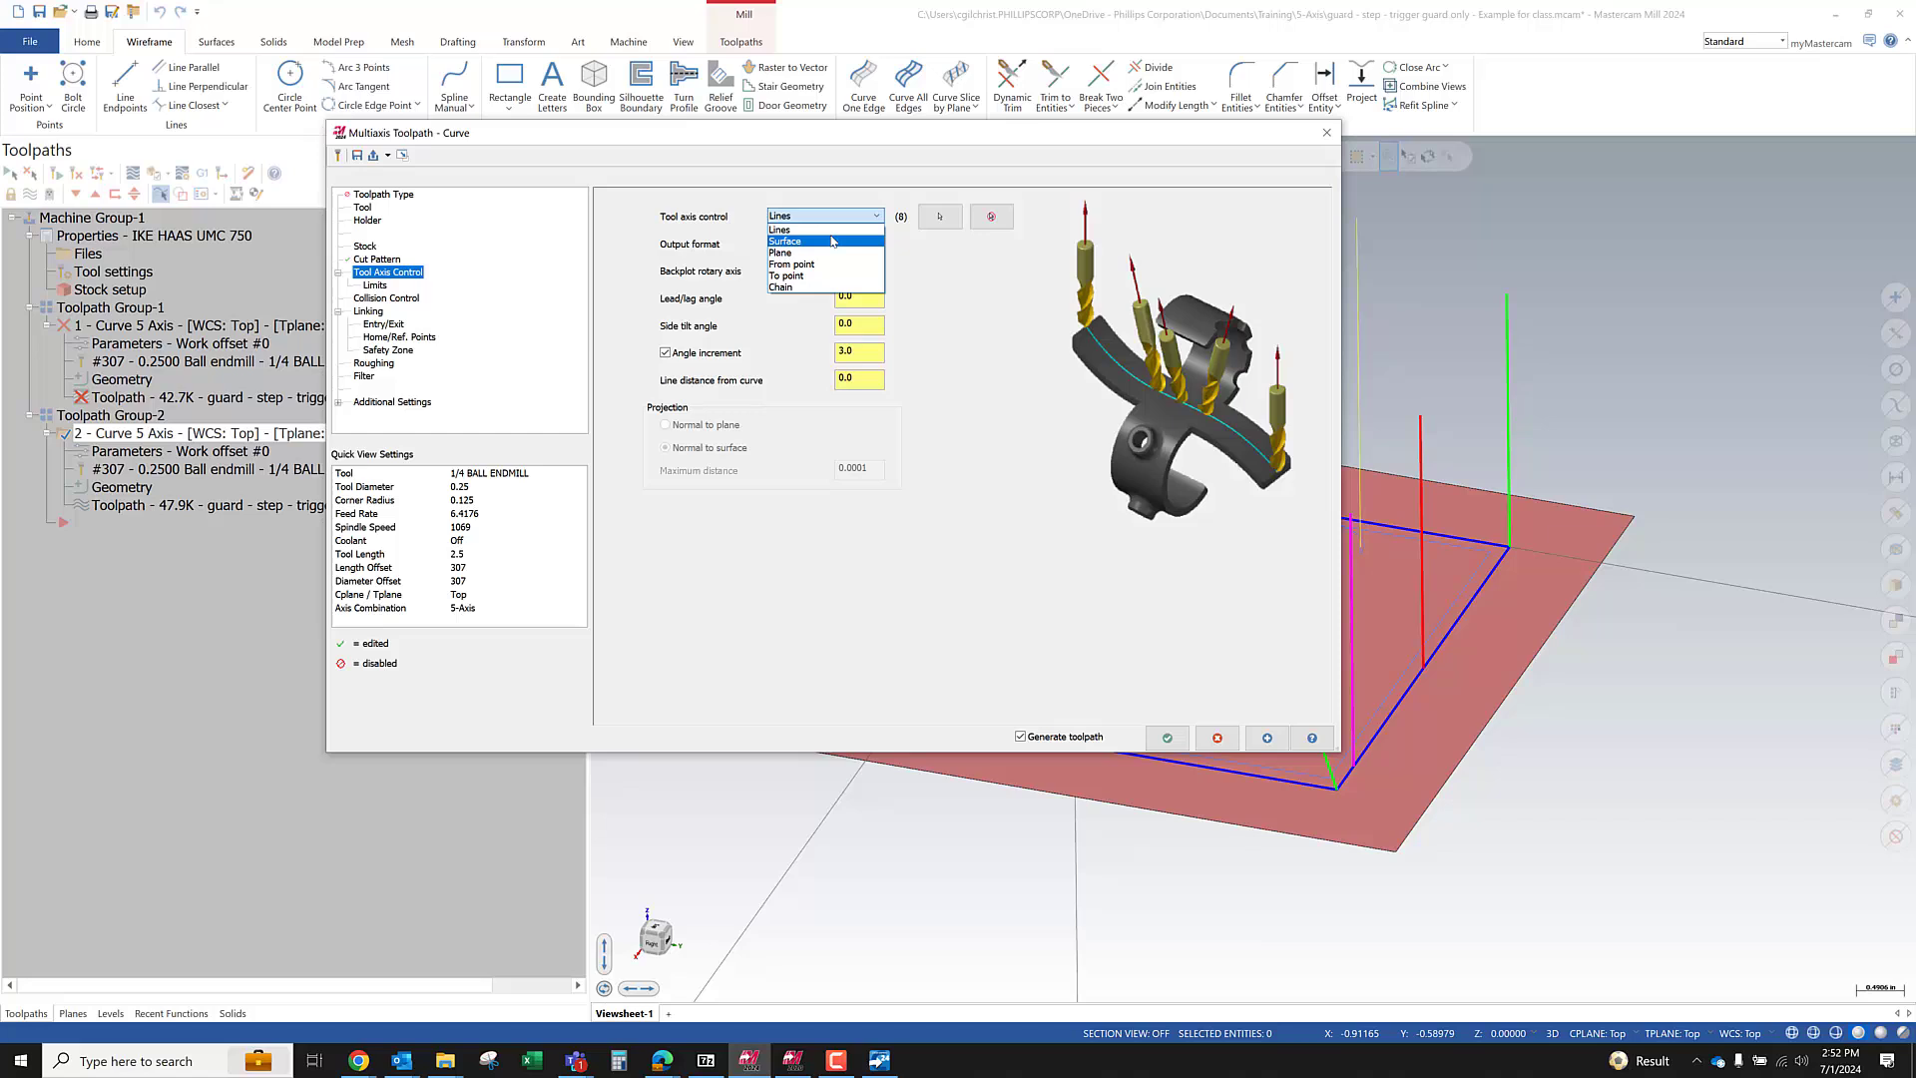
{"action": "left_click", "coordinate": [798, 230]}
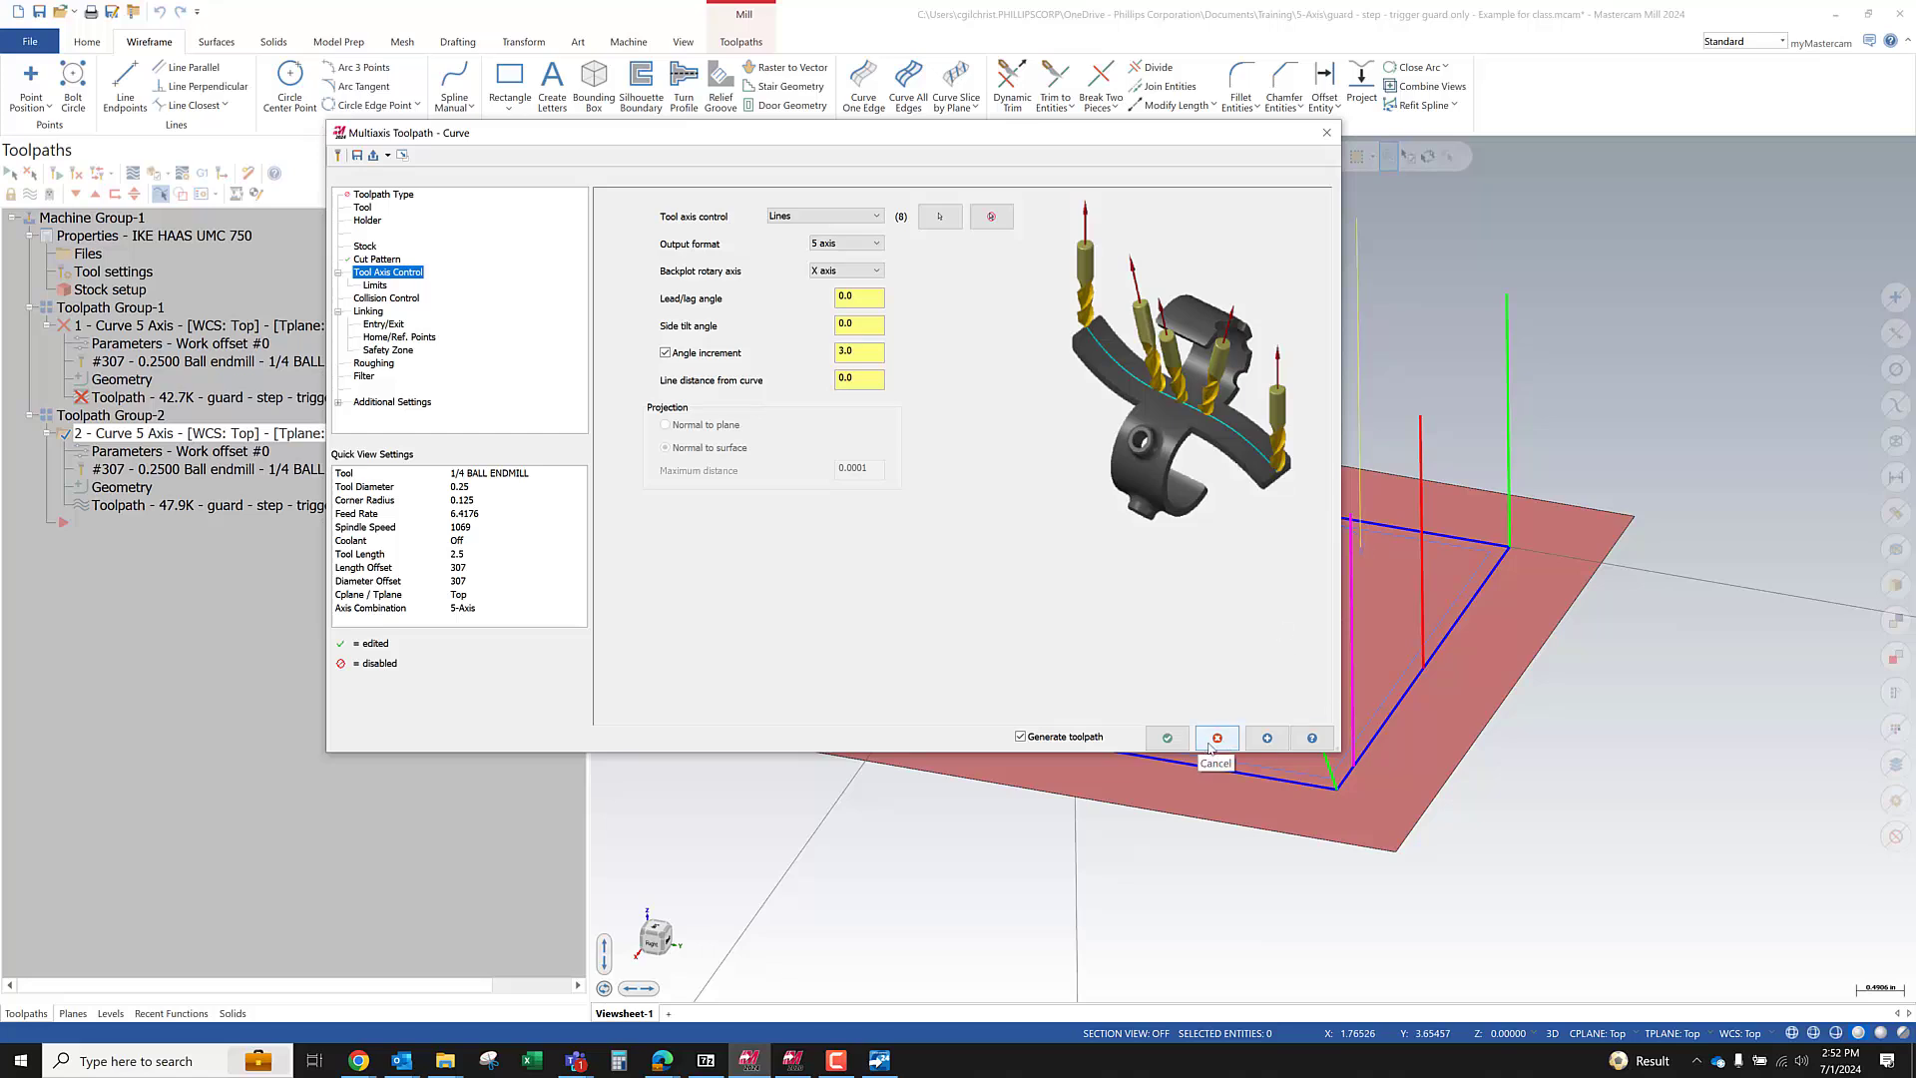
{"action": "left_click", "coordinate": [1169, 746]}
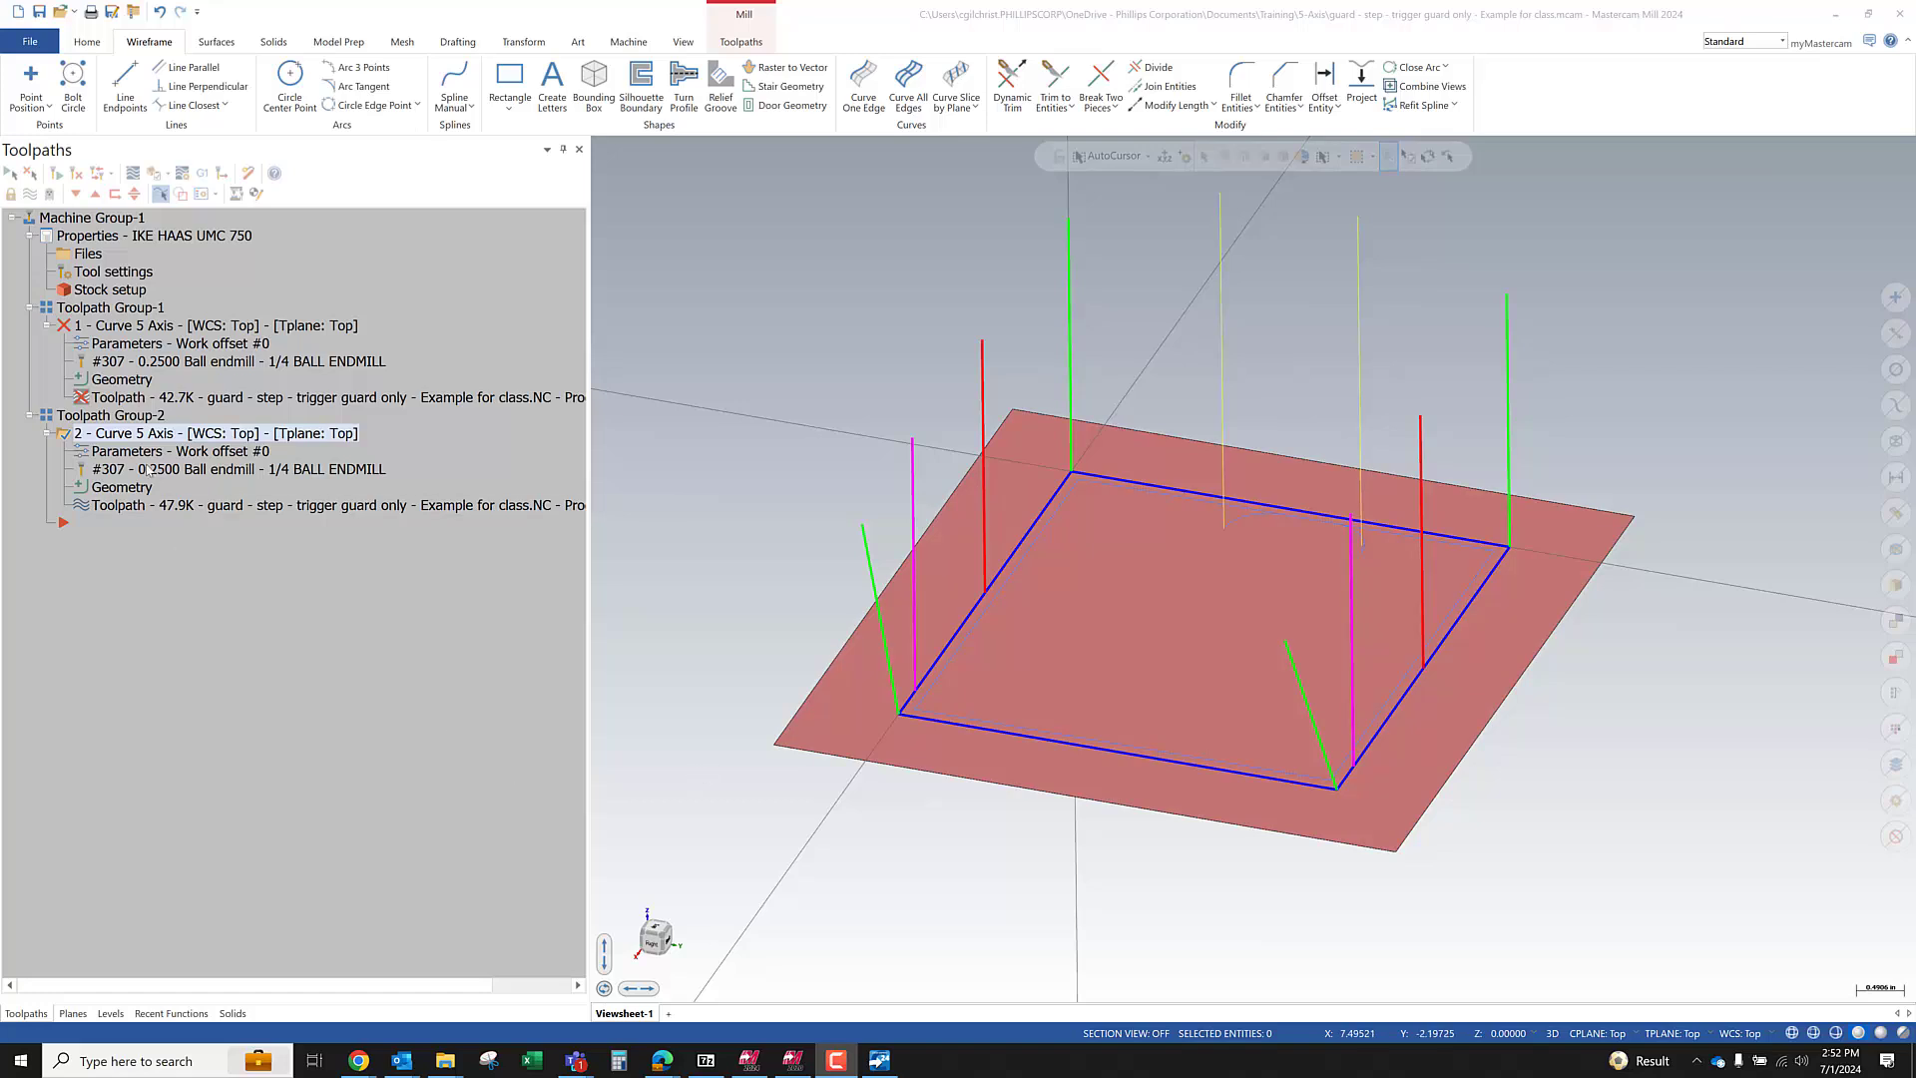
Reopen the second Curve 5 Axis operation's parameters, look over the tool axis control types, and cancel without changes
{"action": "left_click", "coordinate": [110, 456]}
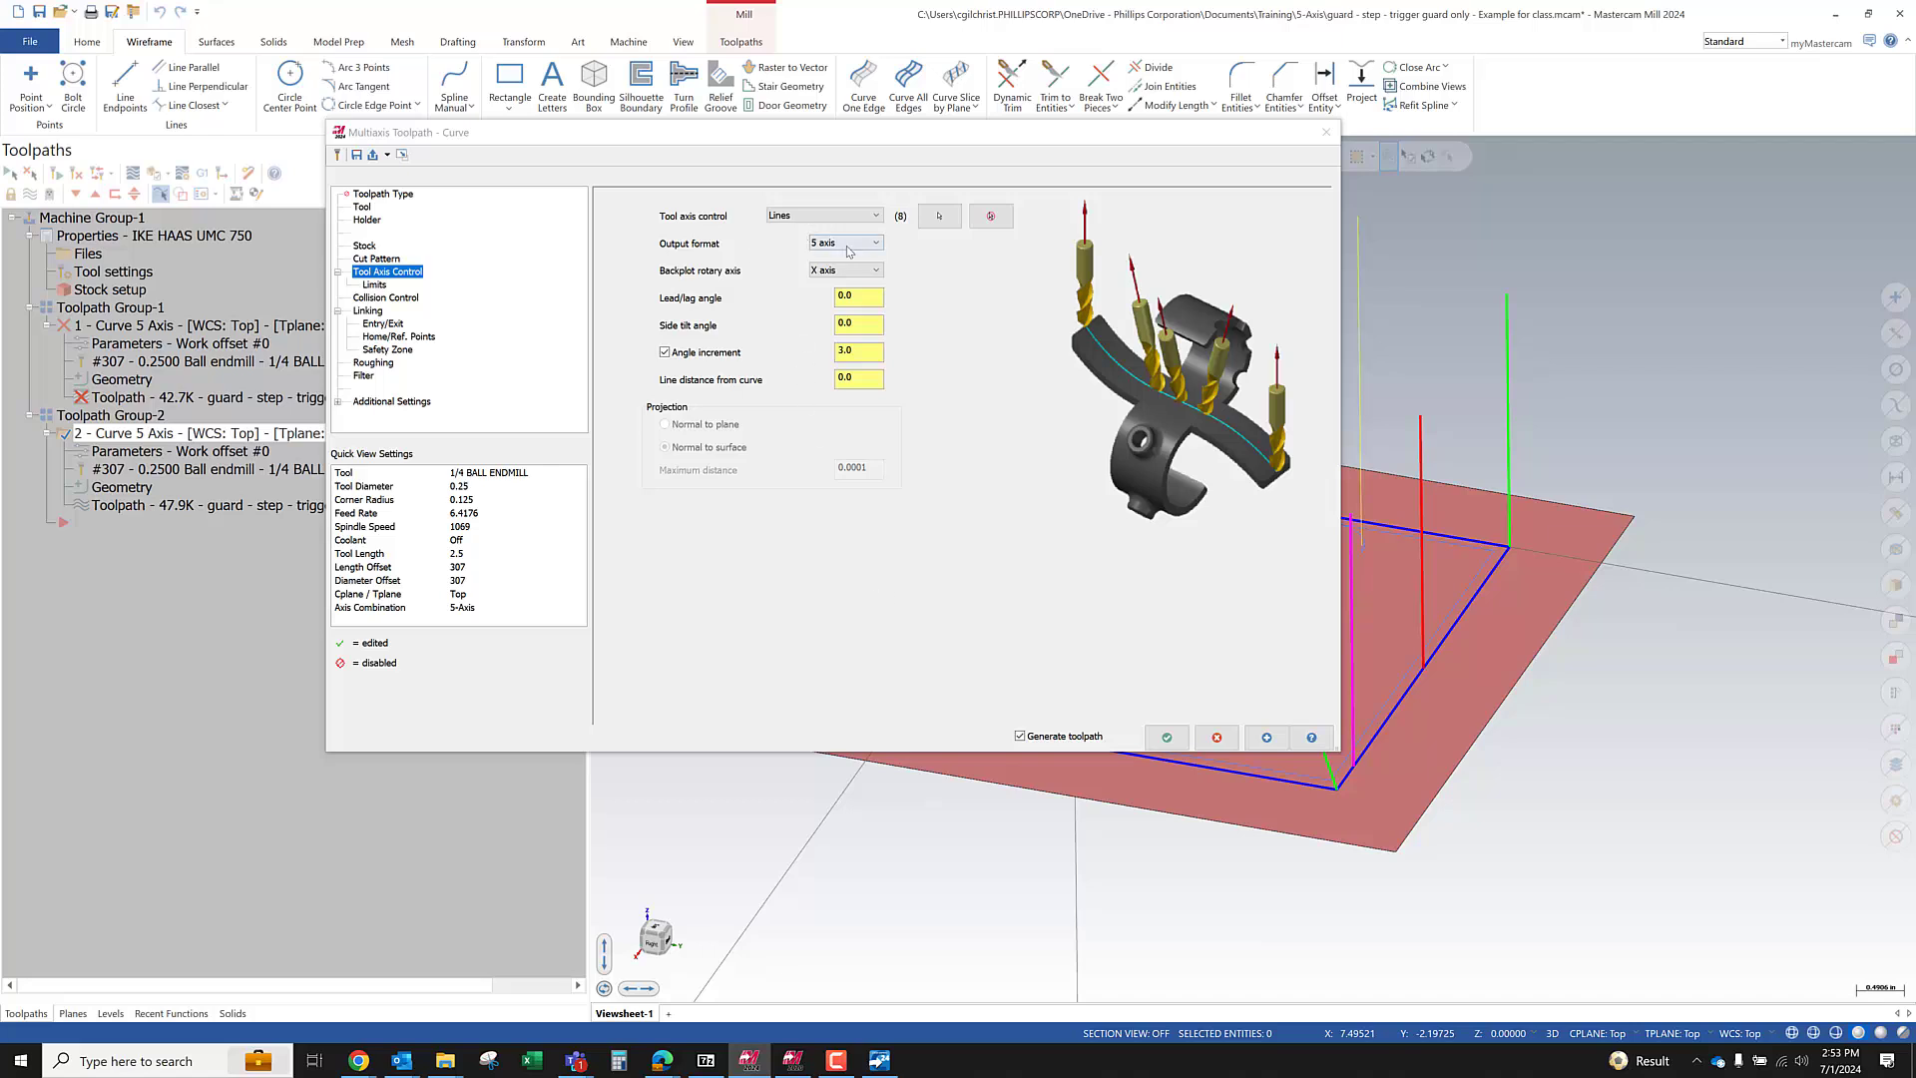
{"action": "left_click", "coordinate": [843, 221]}
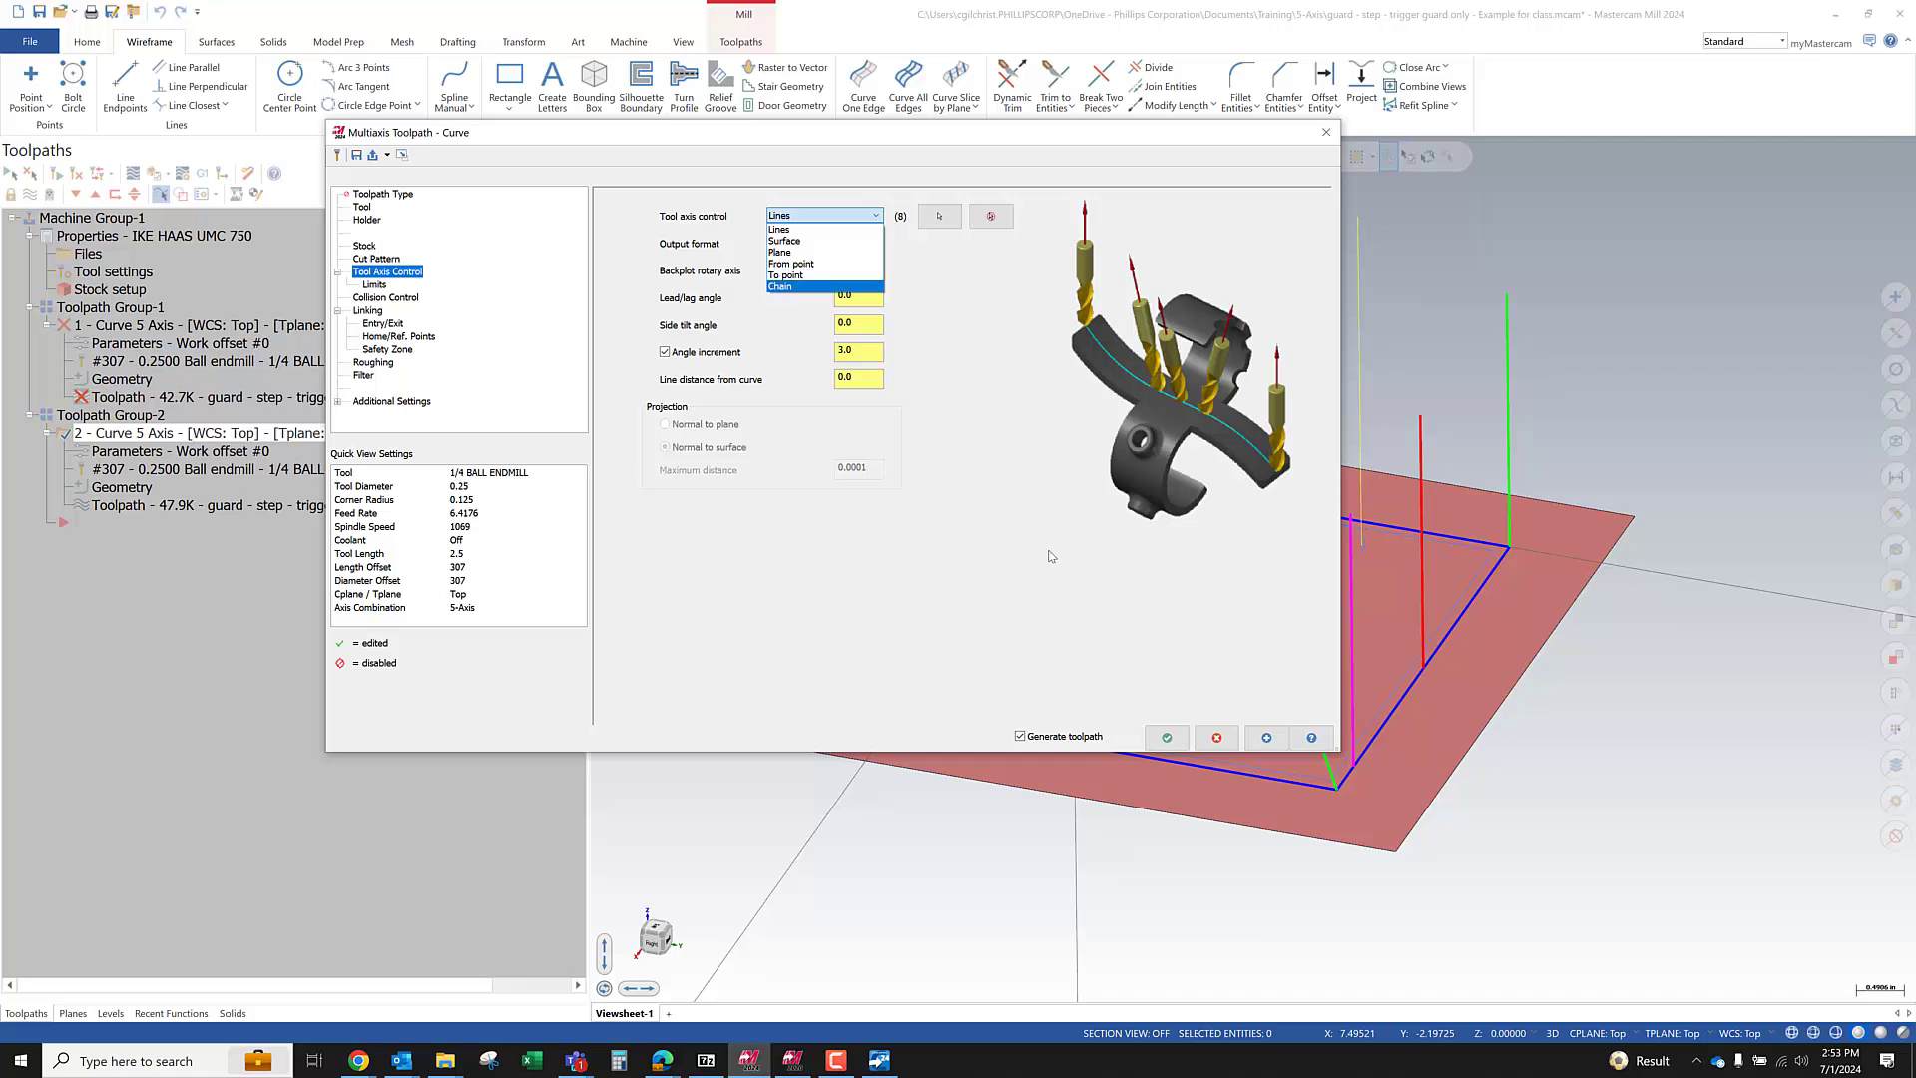
{"action": "left_click", "coordinate": [1219, 738]}
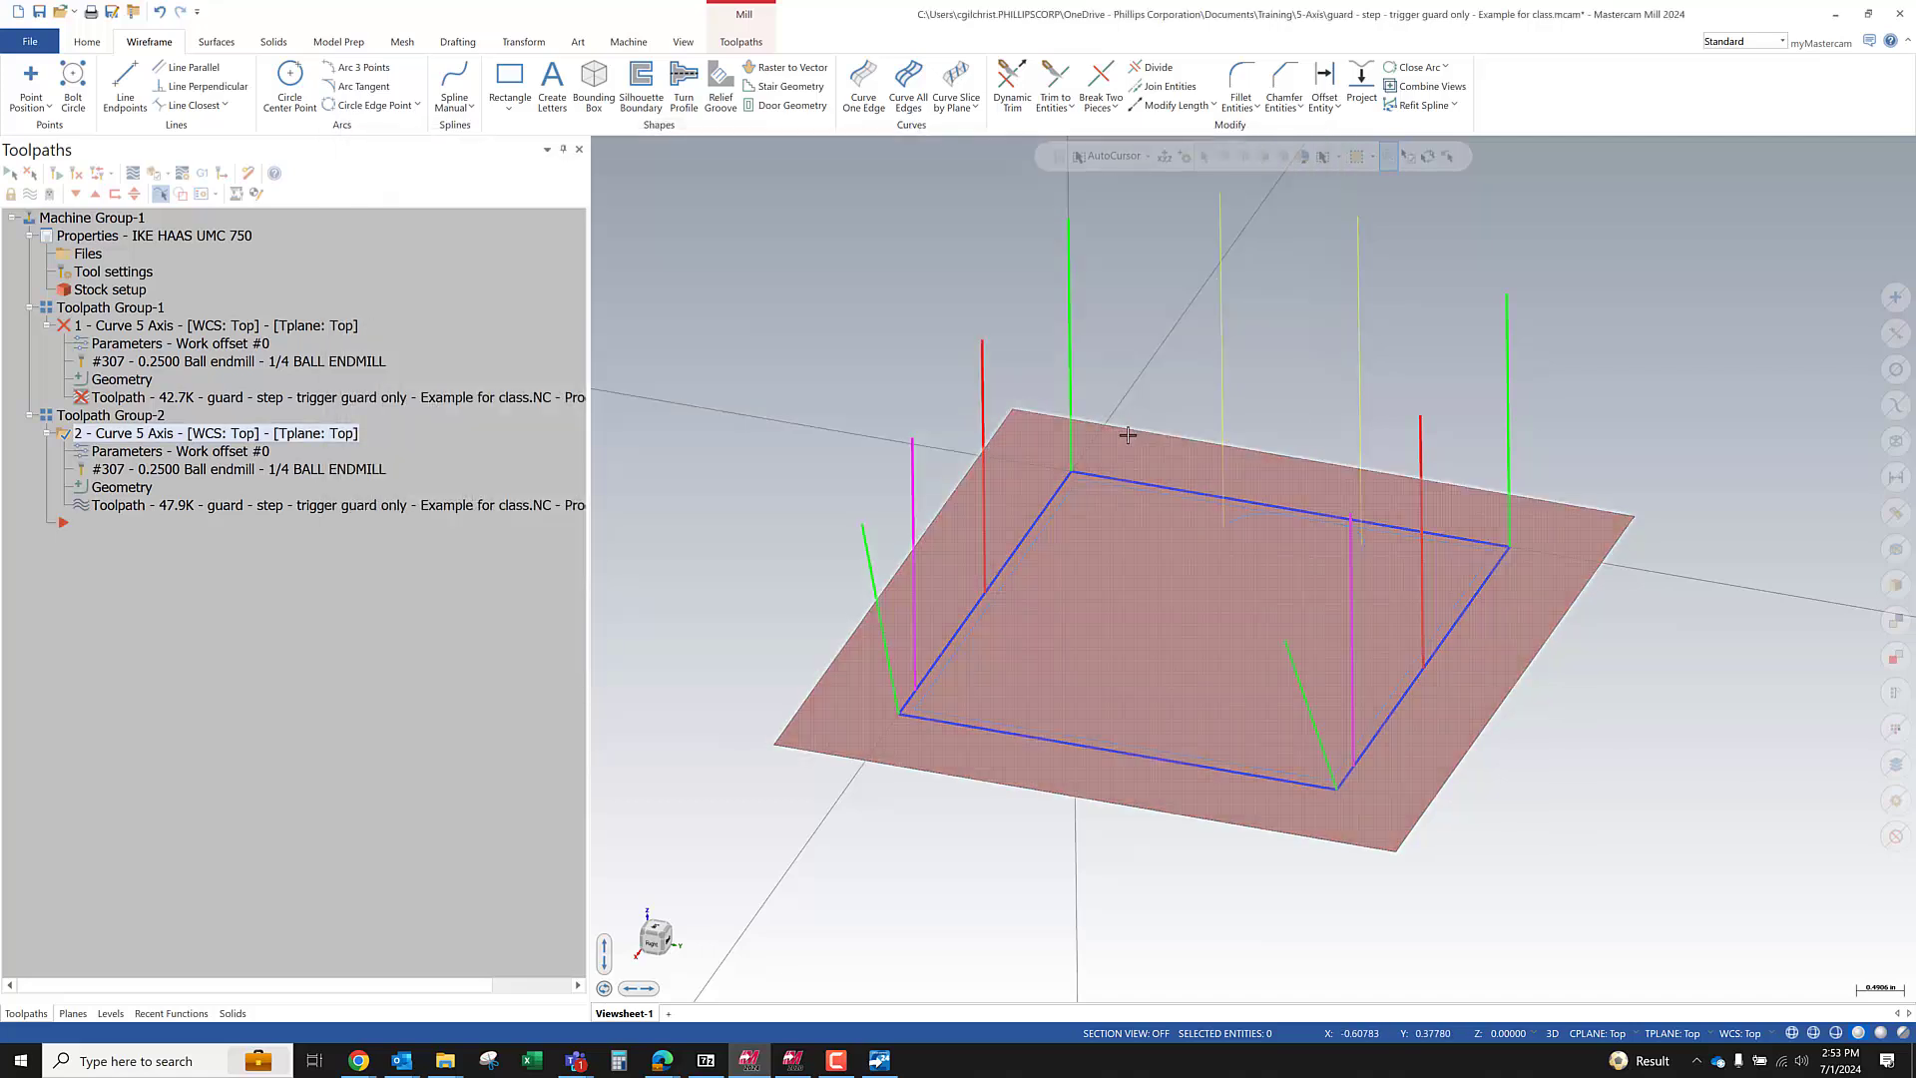
Switch to the Front view, set the construction Z depth to 3, and change the construction mode to 2D
{"action": "right_click", "coordinate": [1129, 435]}
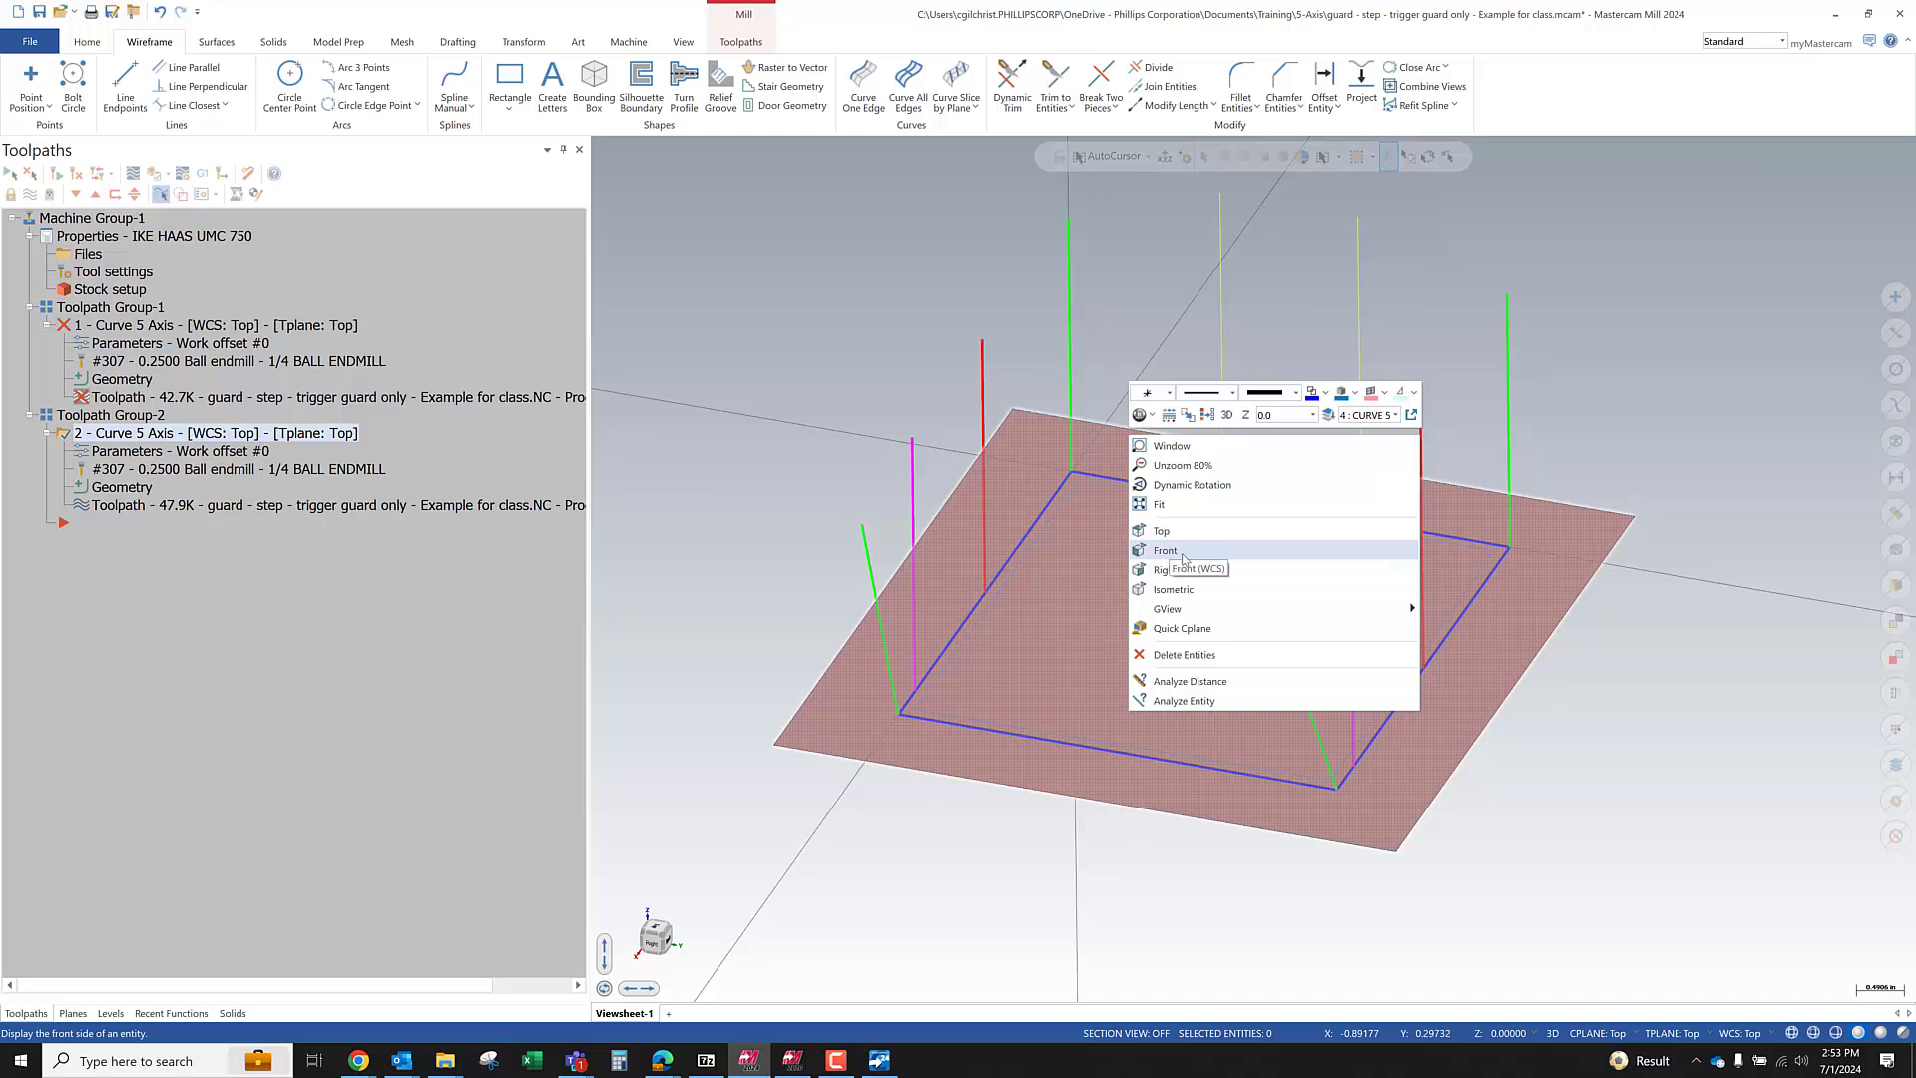
{"action": "left_click", "coordinate": [1184, 551]}
{"action": "right_click", "coordinate": [872, 514]}
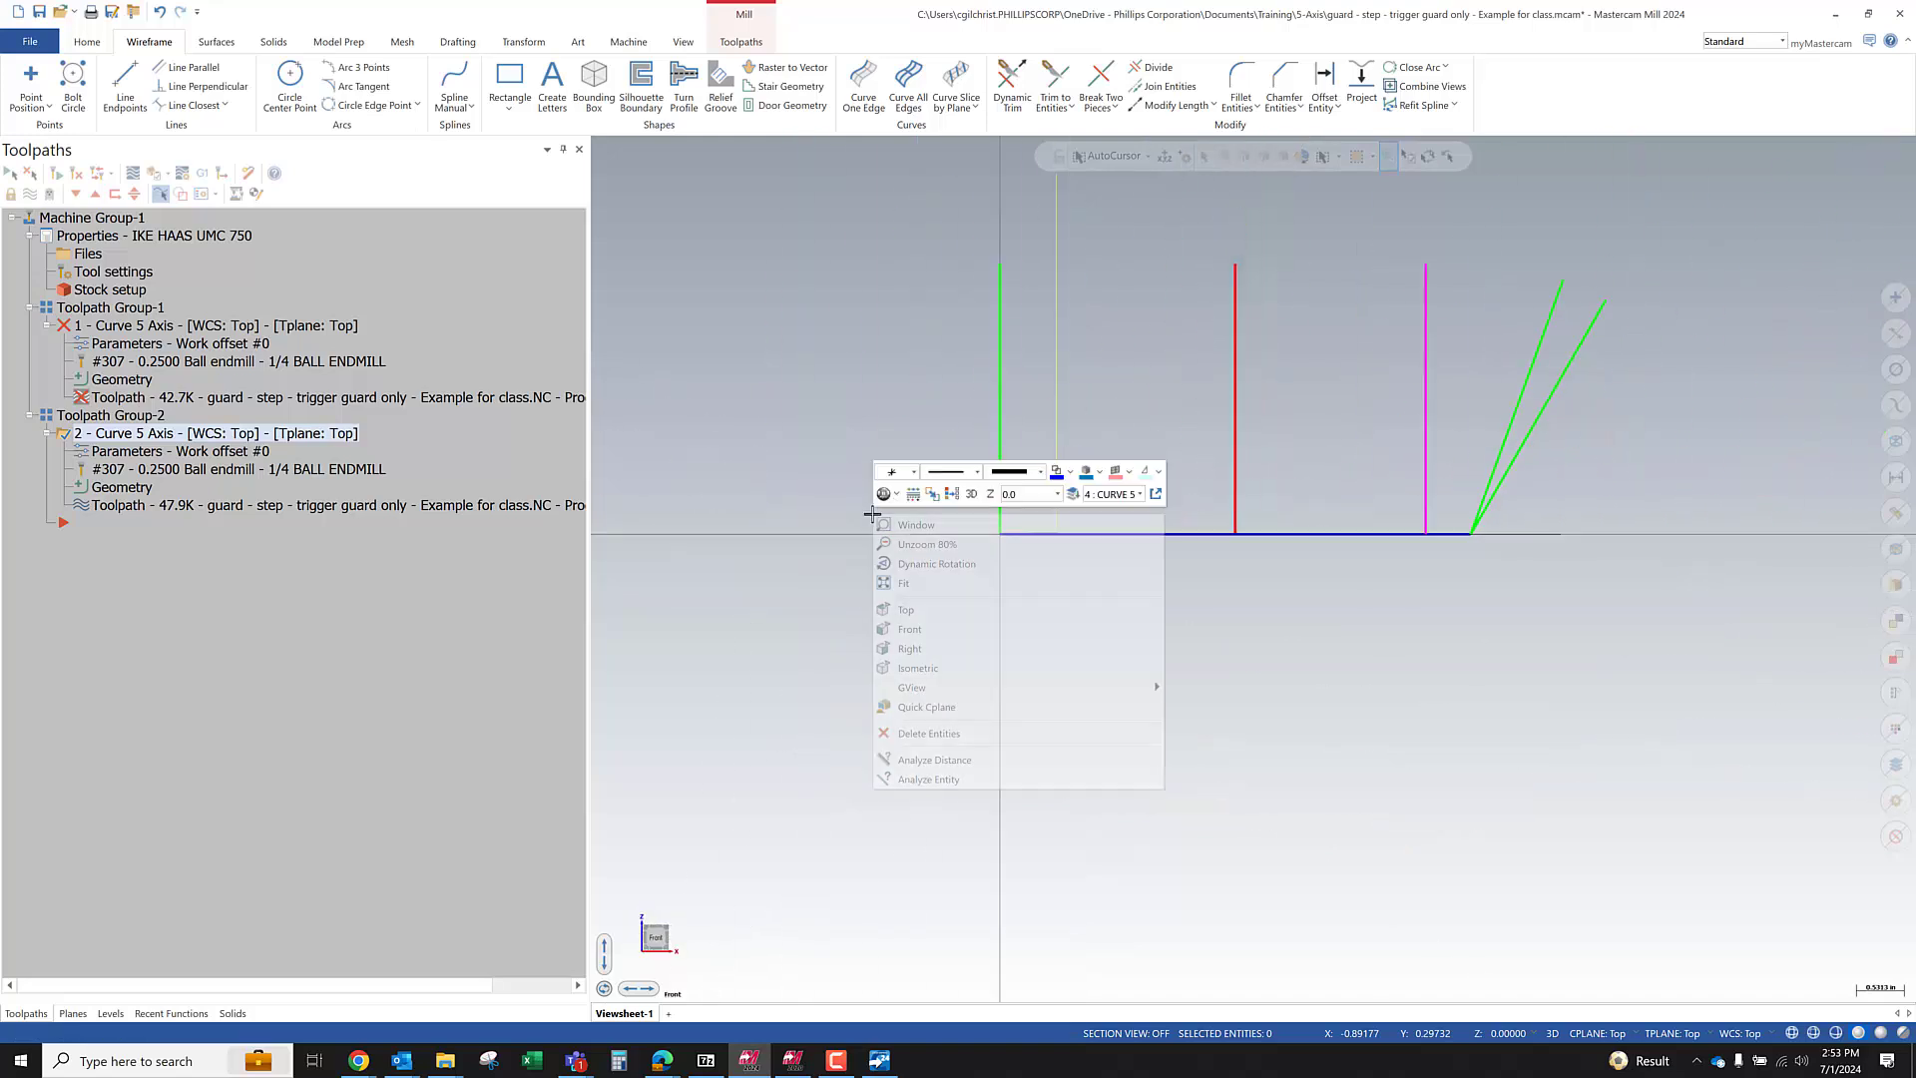
{"action": "left_click", "coordinate": [1015, 497]}
{"action": "type", "text": "3"}
{"action": "key", "text": "Return"}
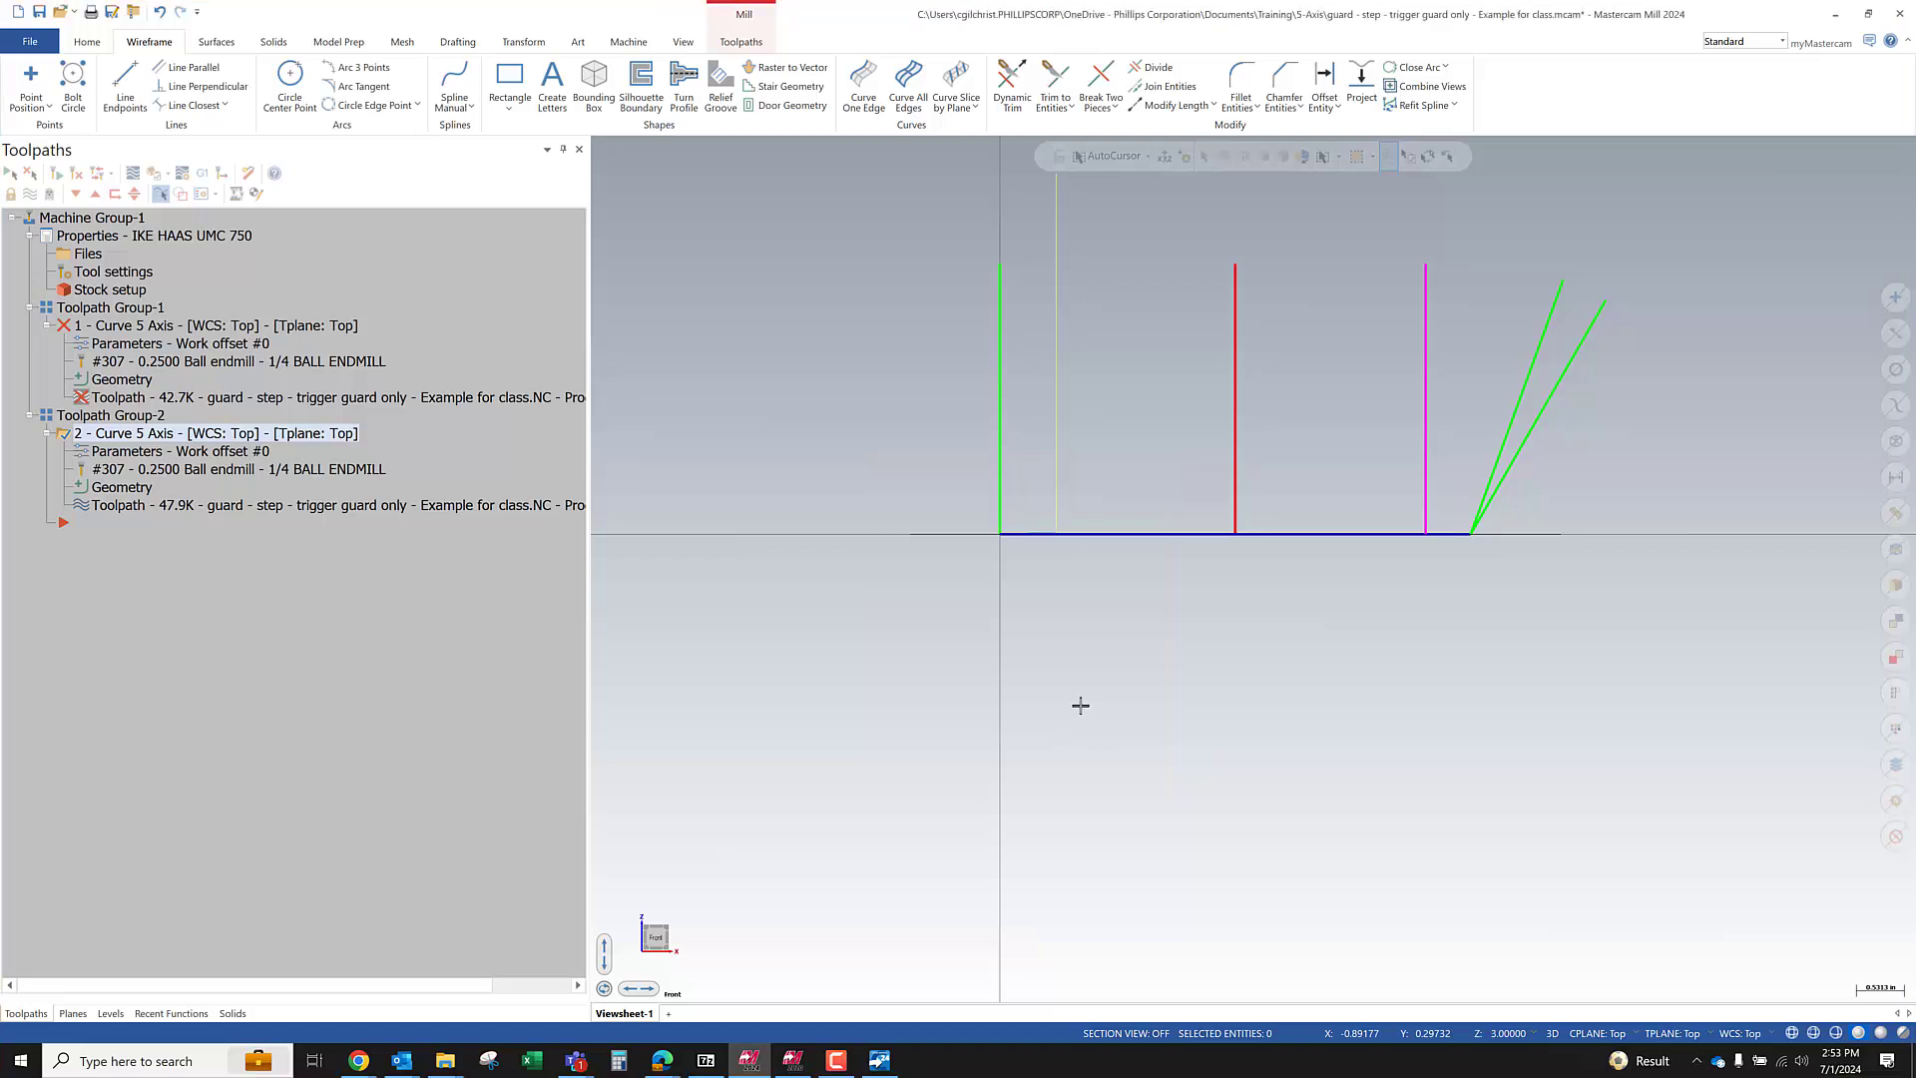
{"action": "right_click", "coordinate": [868, 445]}
{"action": "left_click", "coordinate": [966, 430]}
Try to draw a three-point arc just below the part while the Top construction plane is active
{"action": "left_click", "coordinate": [357, 67]}
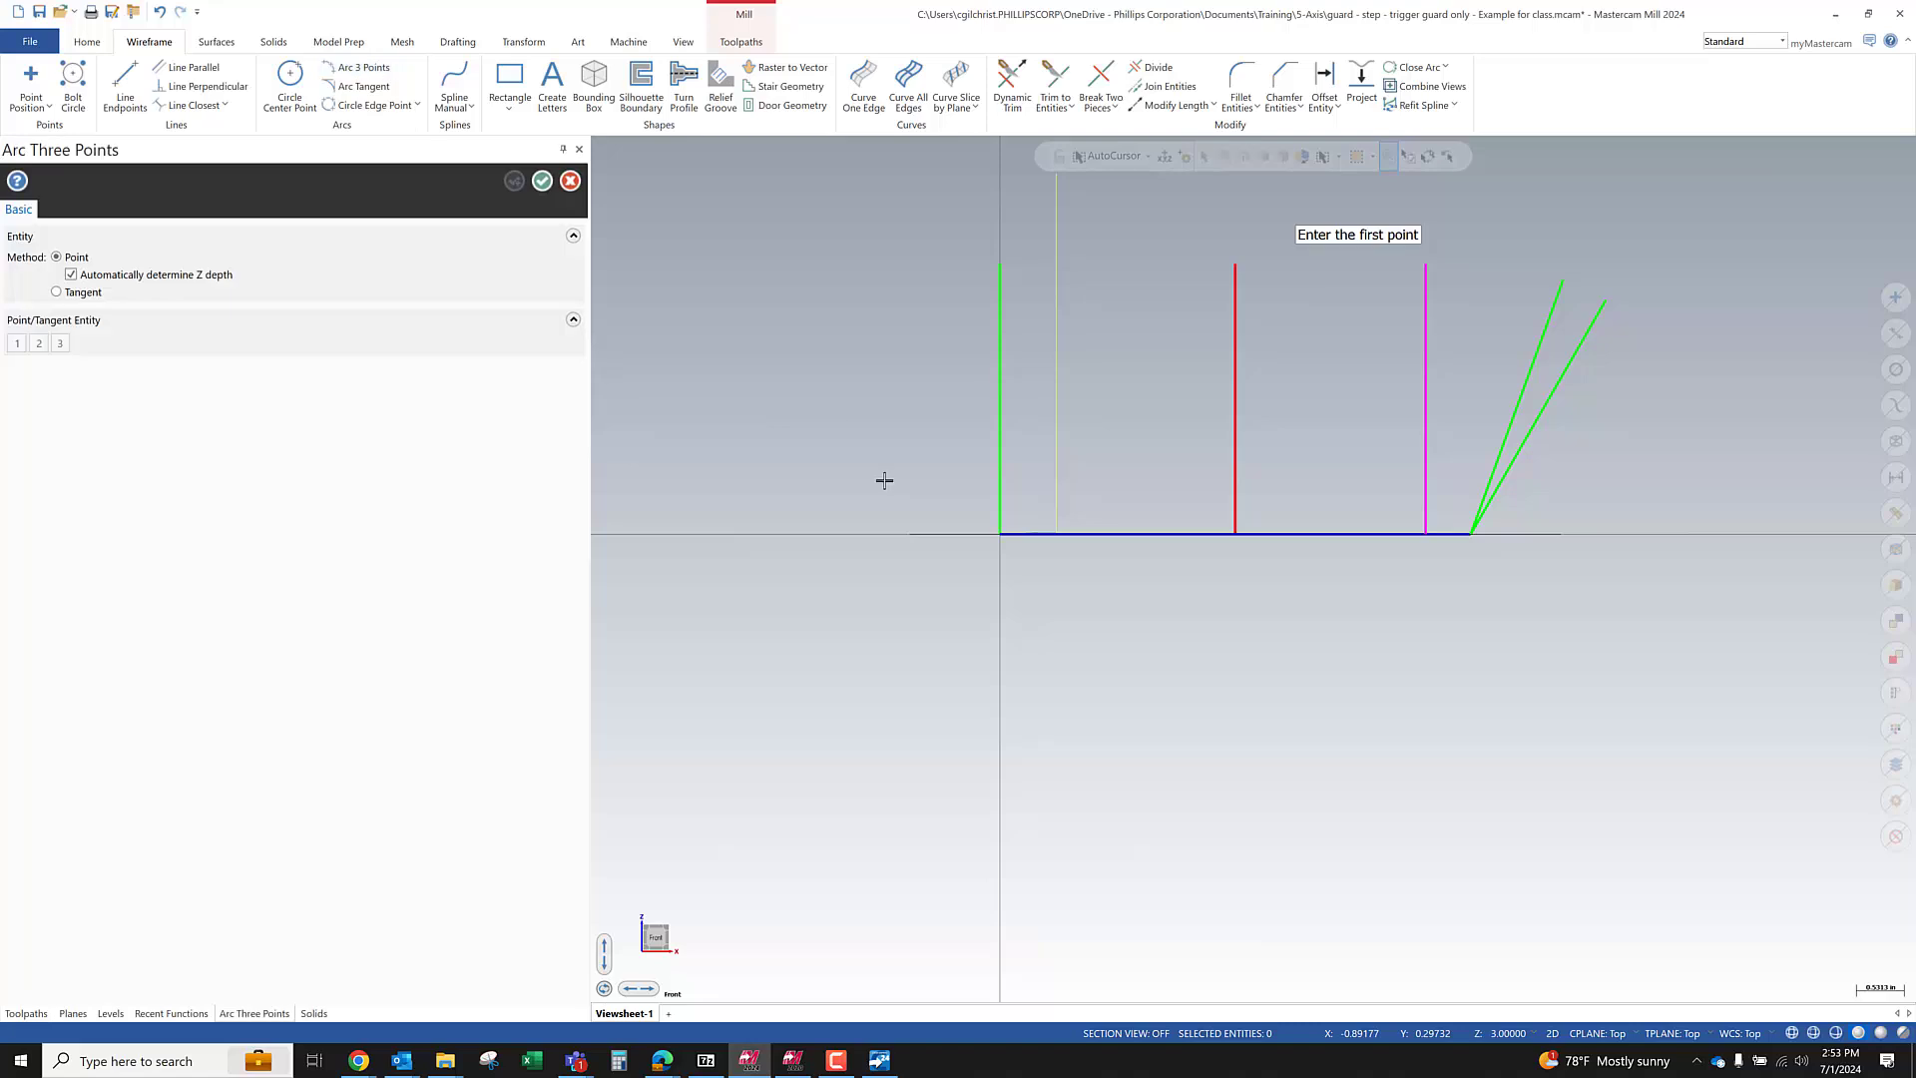
{"action": "left_click", "coordinate": [988, 586]}
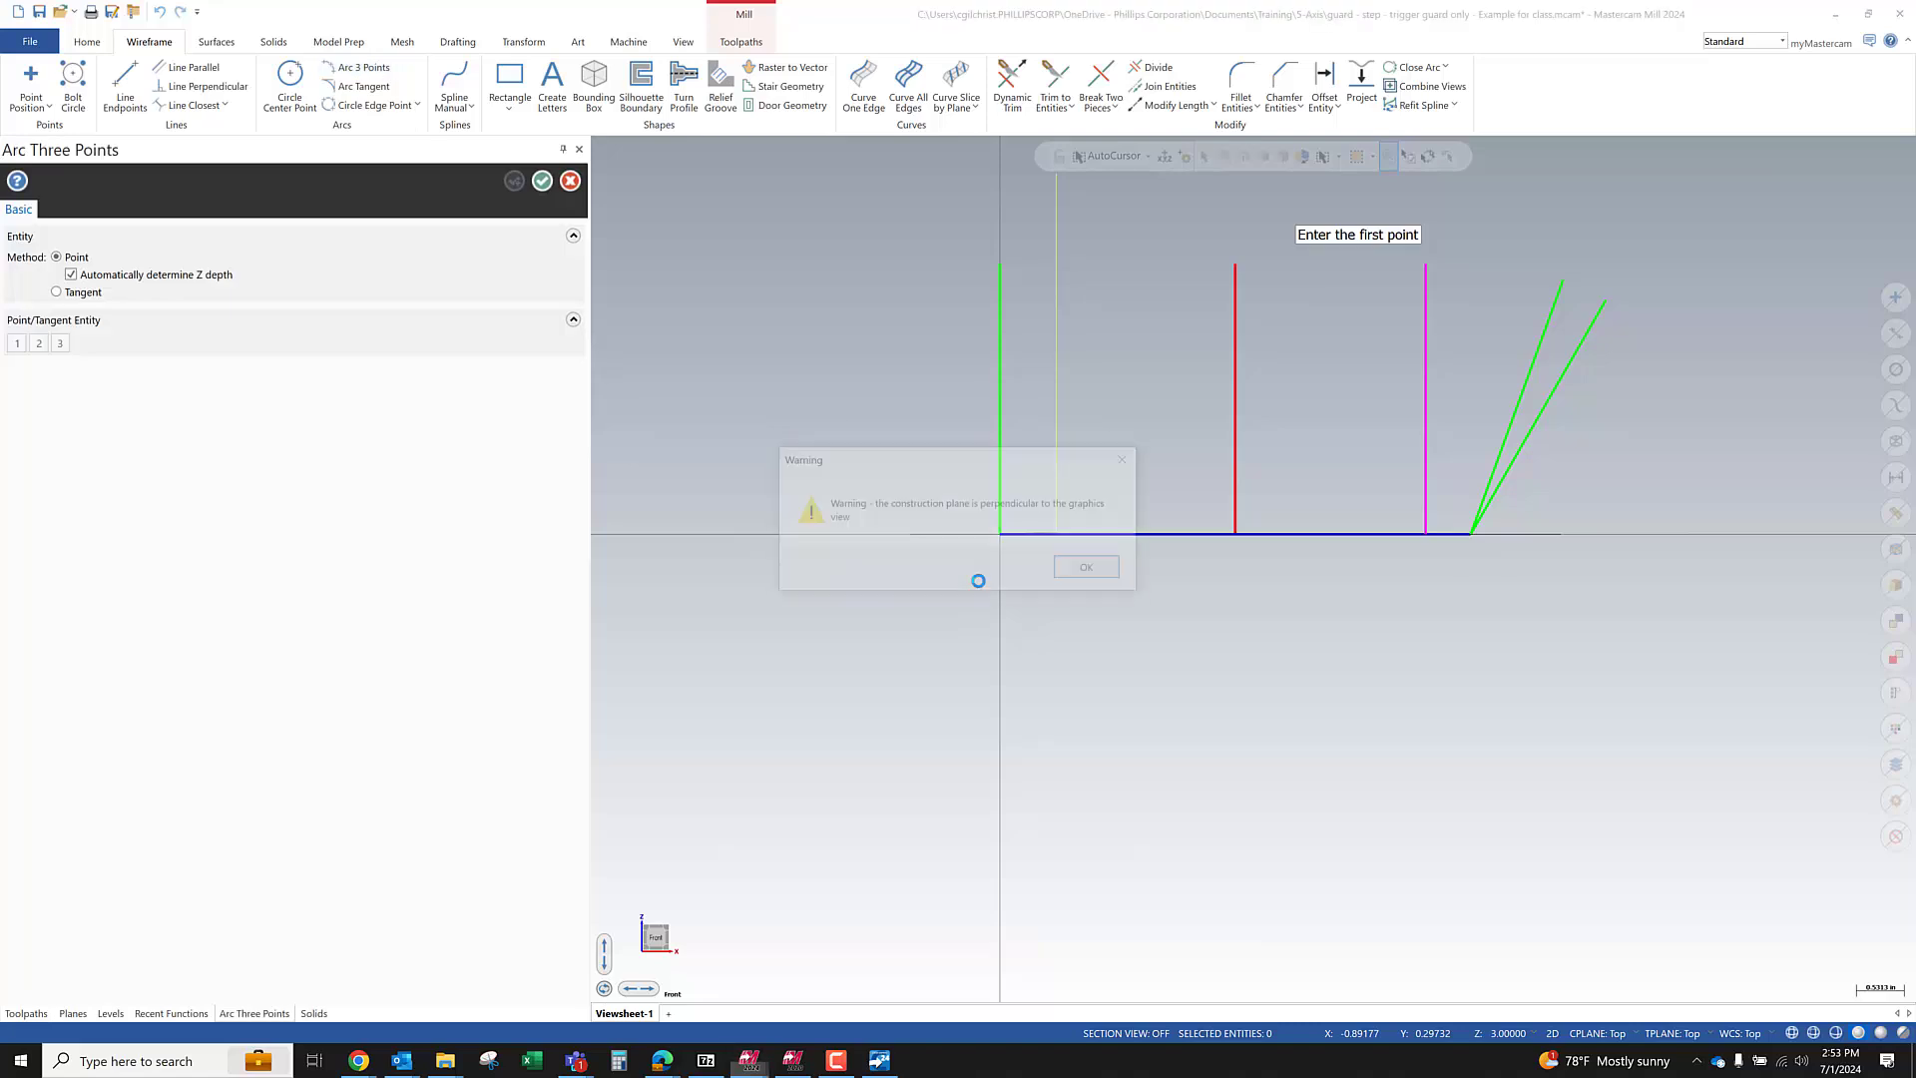
{"action": "left_click", "coordinate": [1089, 569]}
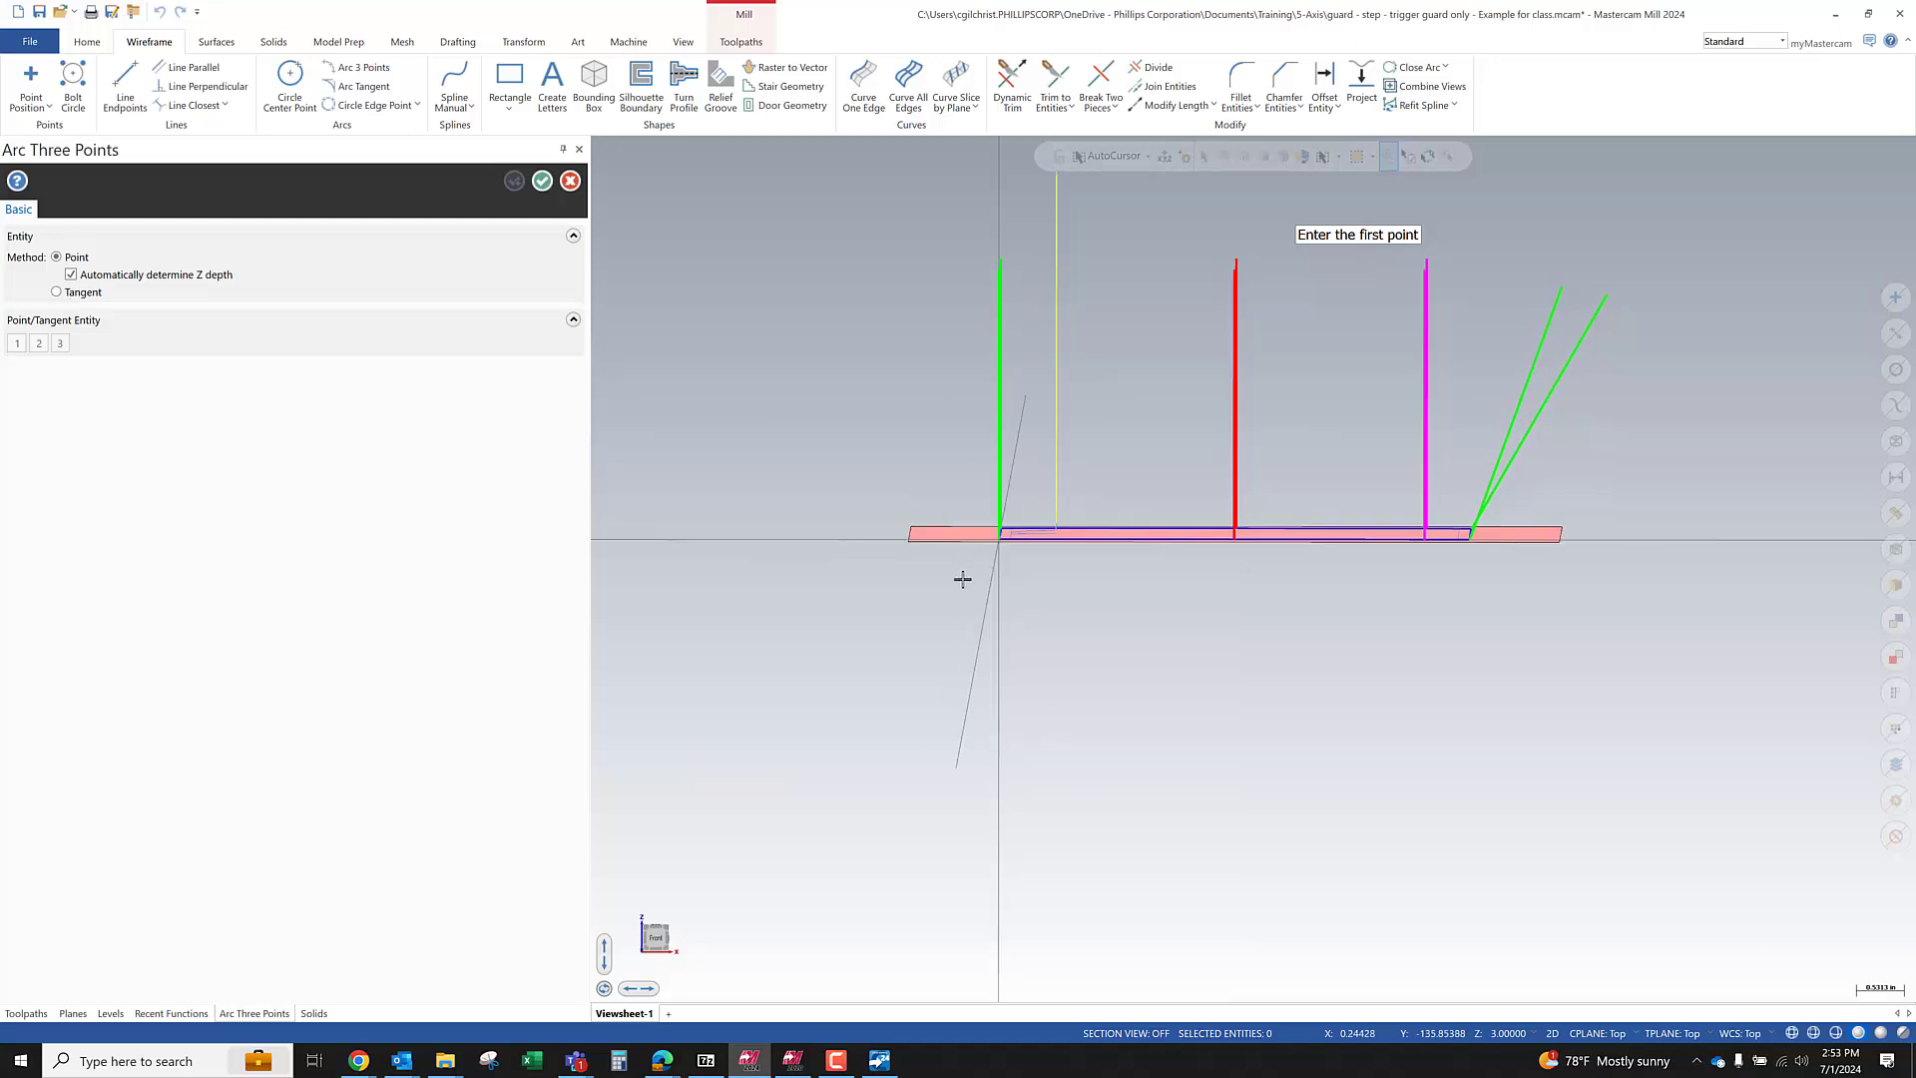
{"action": "left_click", "coordinate": [951, 596]}
{"action": "left_click", "coordinate": [1218, 553]}
{"action": "left_click", "coordinate": [1481, 593]}
{"action": "middle_click_drag", "start_coordinate": [1311, 596], "coordinate": [1308, 602]}
{"action": "scroll", "coordinate": [1038, 530], "scroll_direction": "down", "scroll_amount": 7}
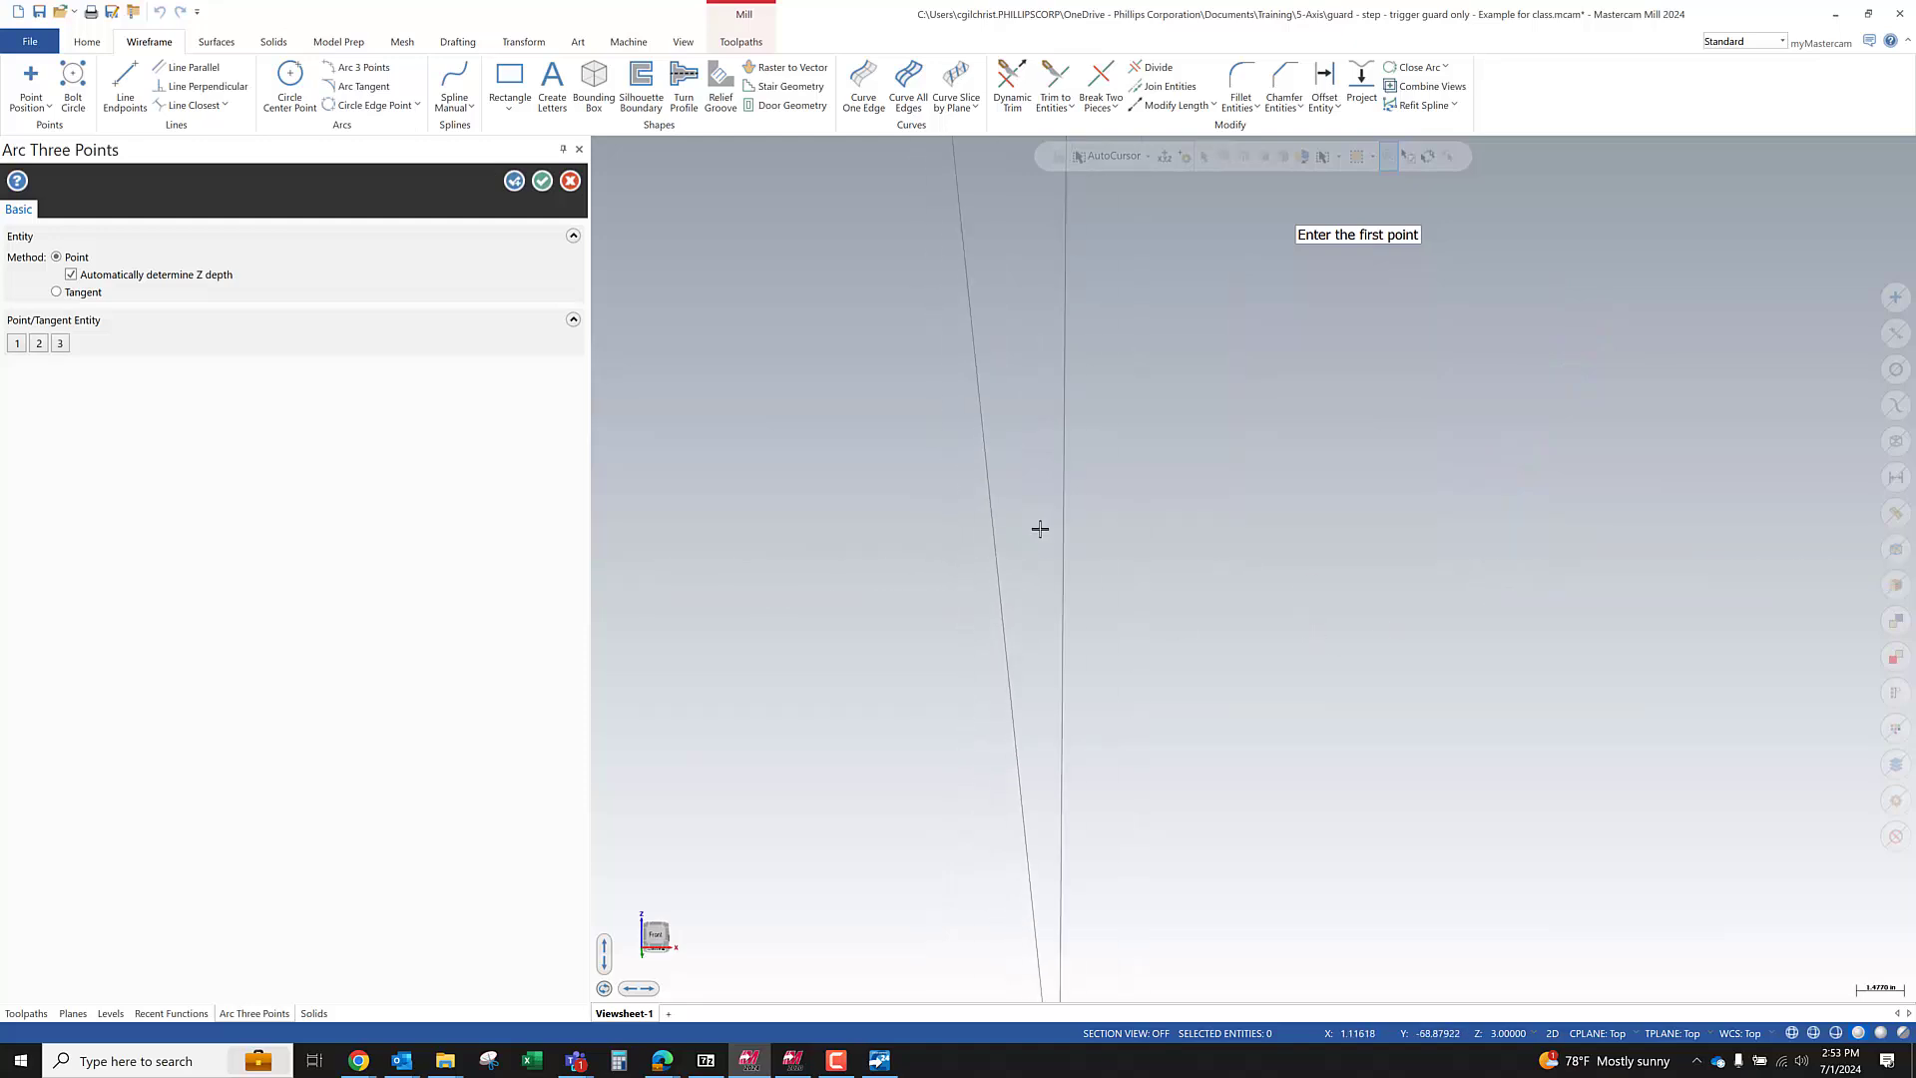
End the arc command and delete the misplaced arc
{"action": "key", "text": "Escape"}
{"action": "left_click", "coordinate": [997, 396]}
{"action": "key", "text": "Delete"}
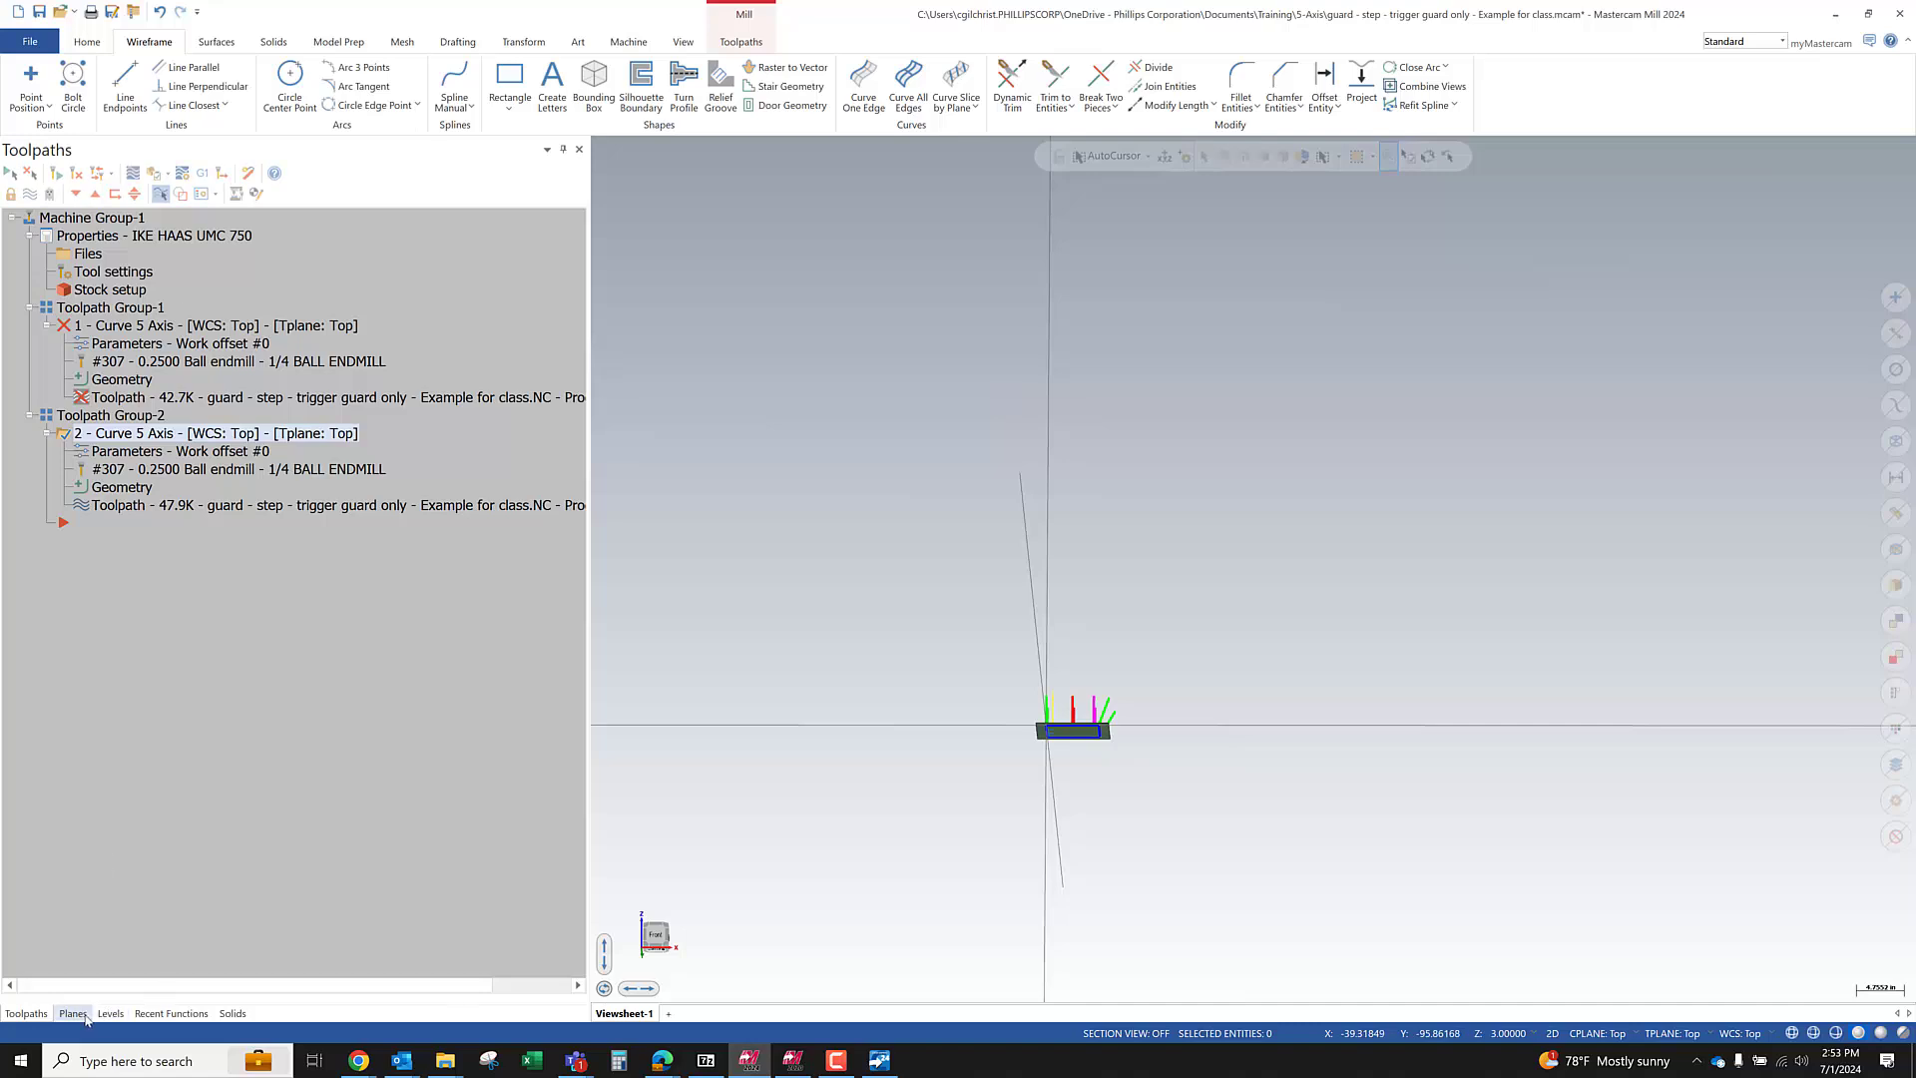
Show the Planes manager, look over its follow rules and display options, and turn on contrast rows
{"action": "left_click", "coordinate": [72, 1012]}
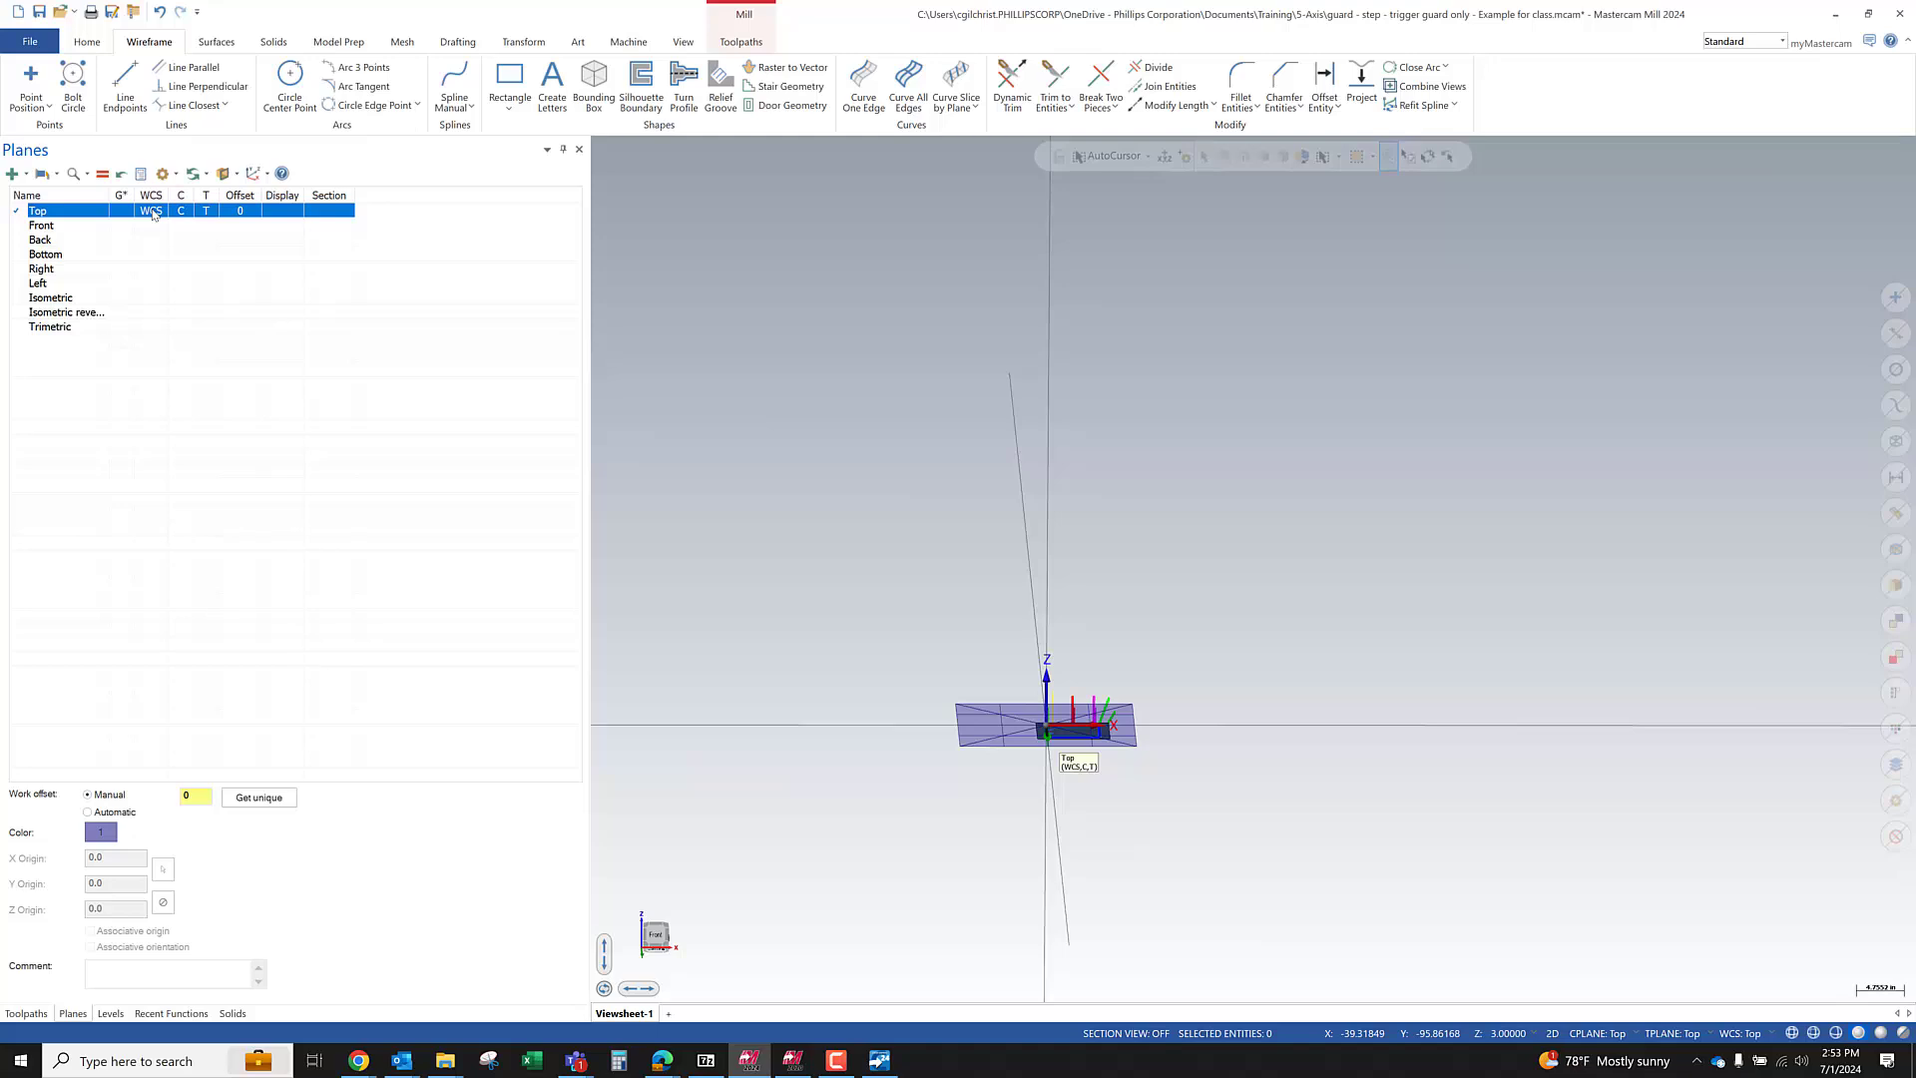
{"action": "left_click", "coordinate": [208, 175]}
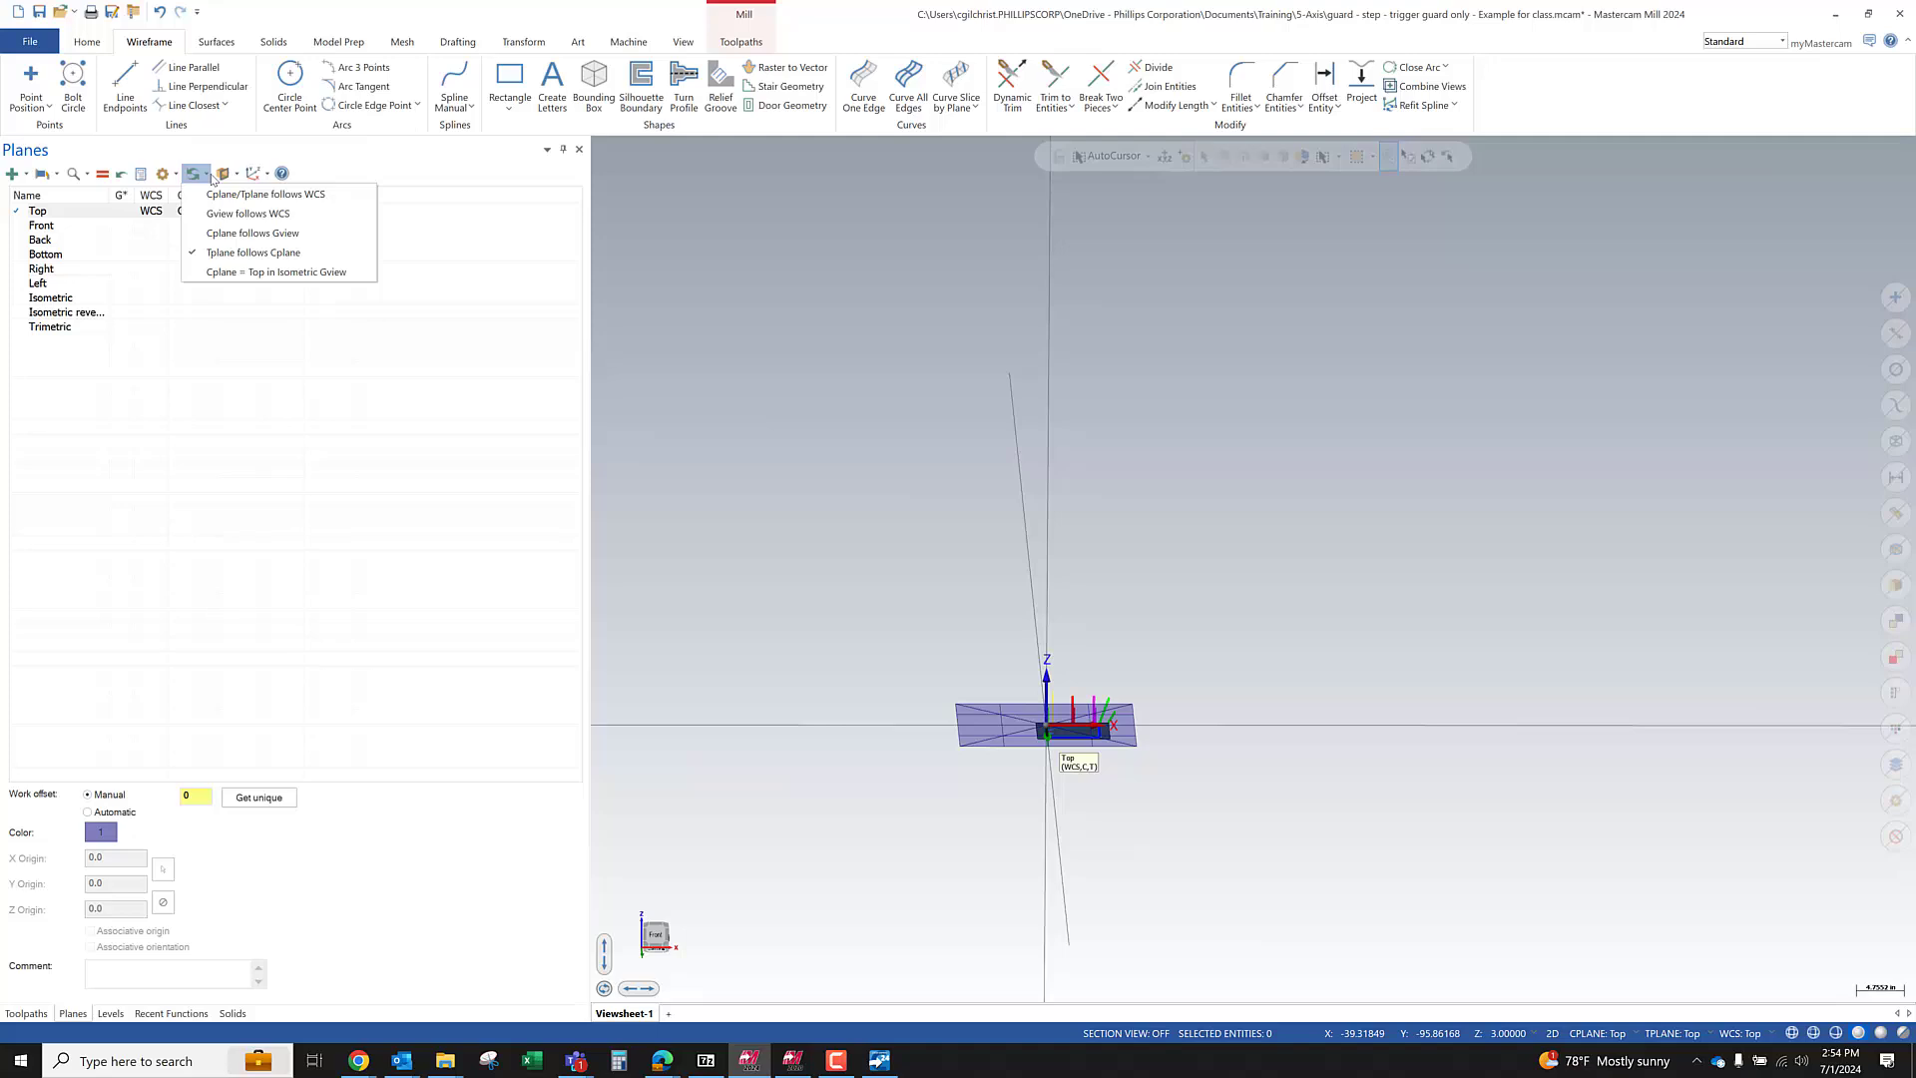
{"action": "left_click", "coordinate": [176, 175]}
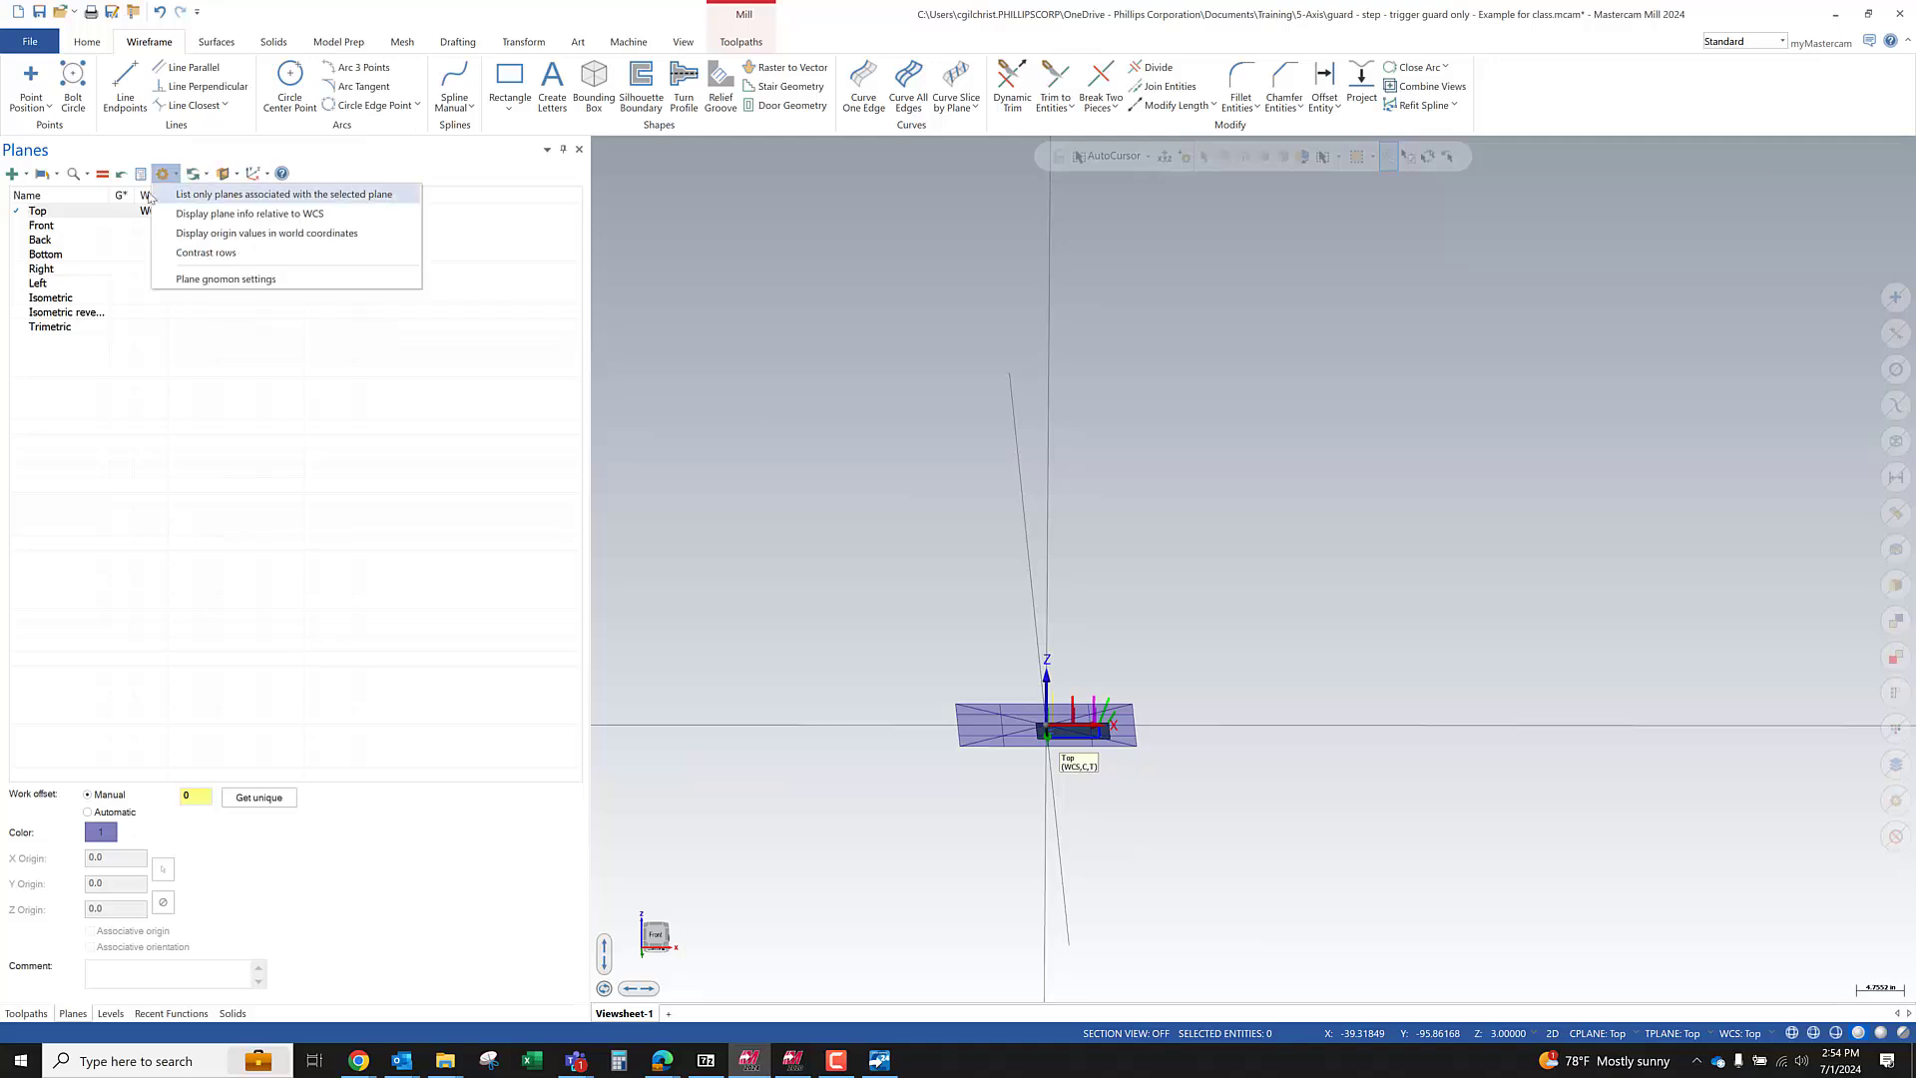
{"action": "left_click", "coordinate": [183, 333]}
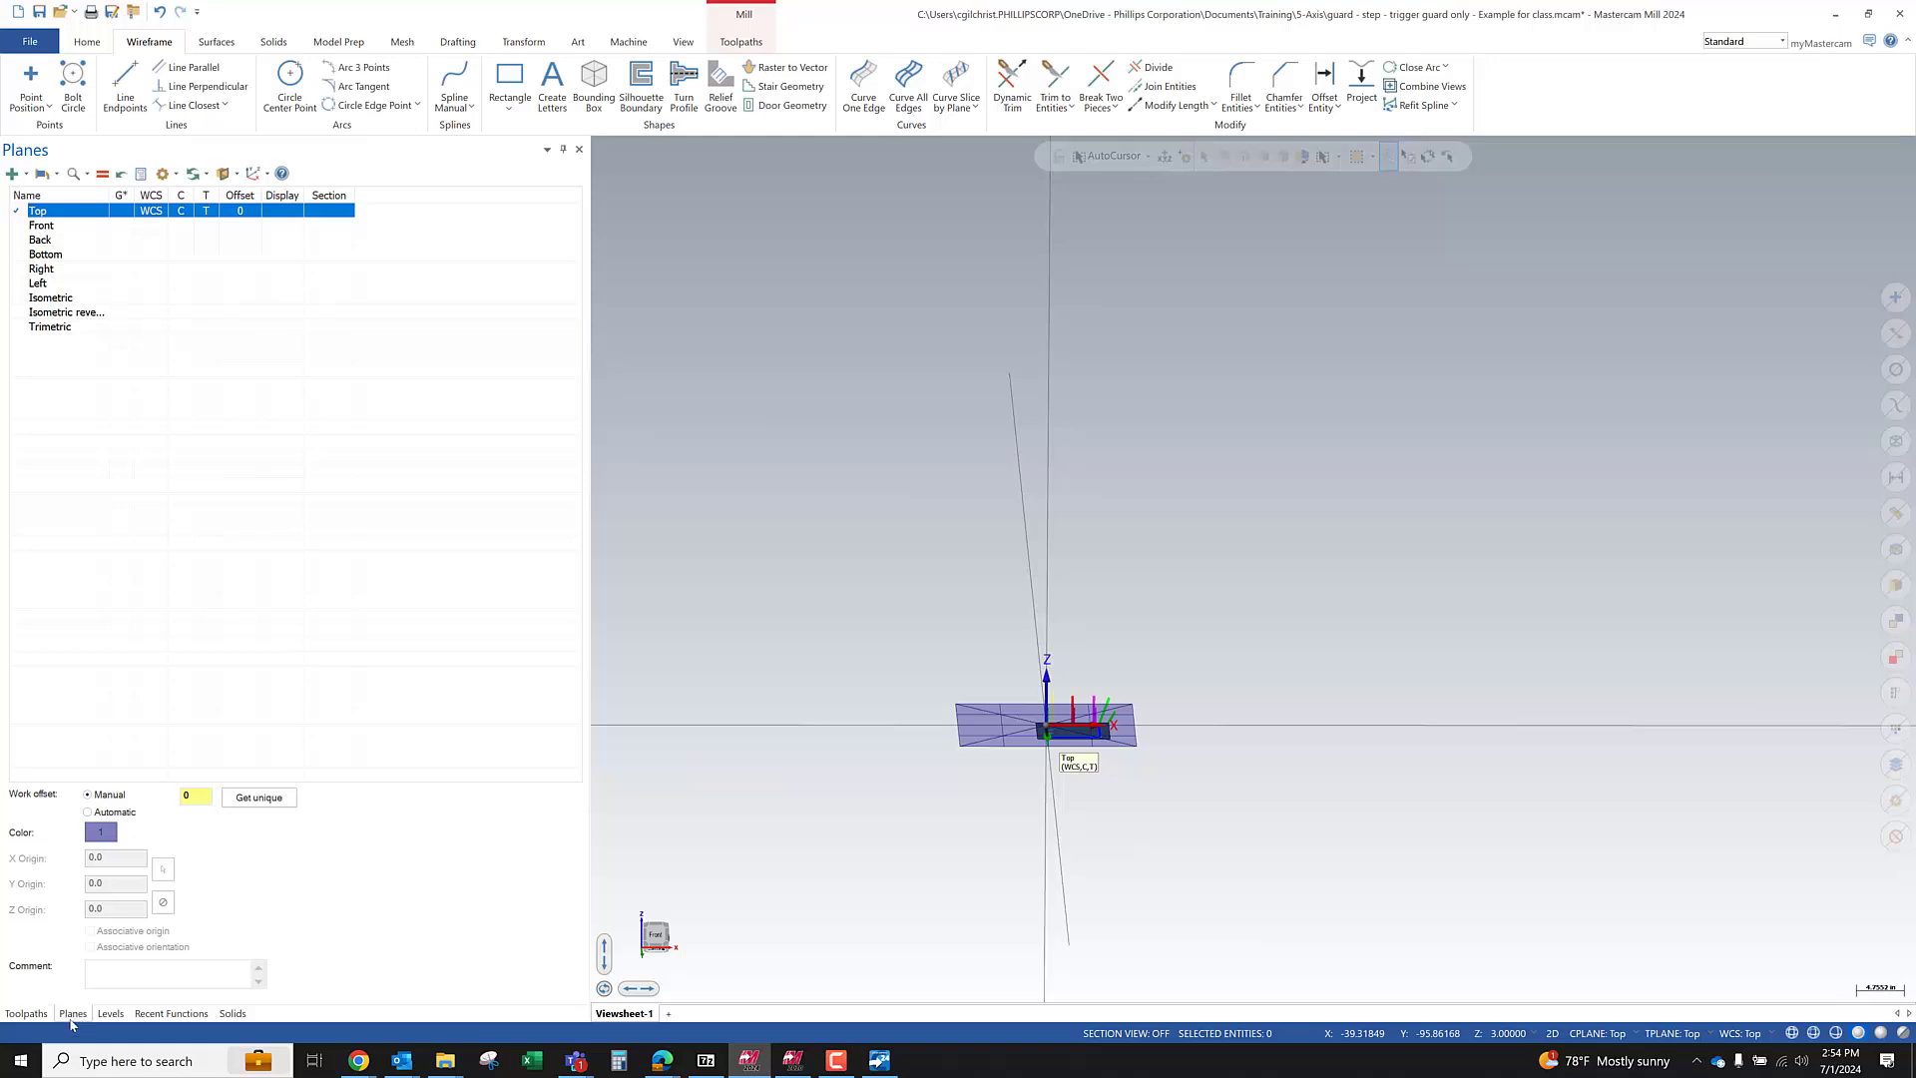
{"action": "left_click", "coordinate": [178, 176]}
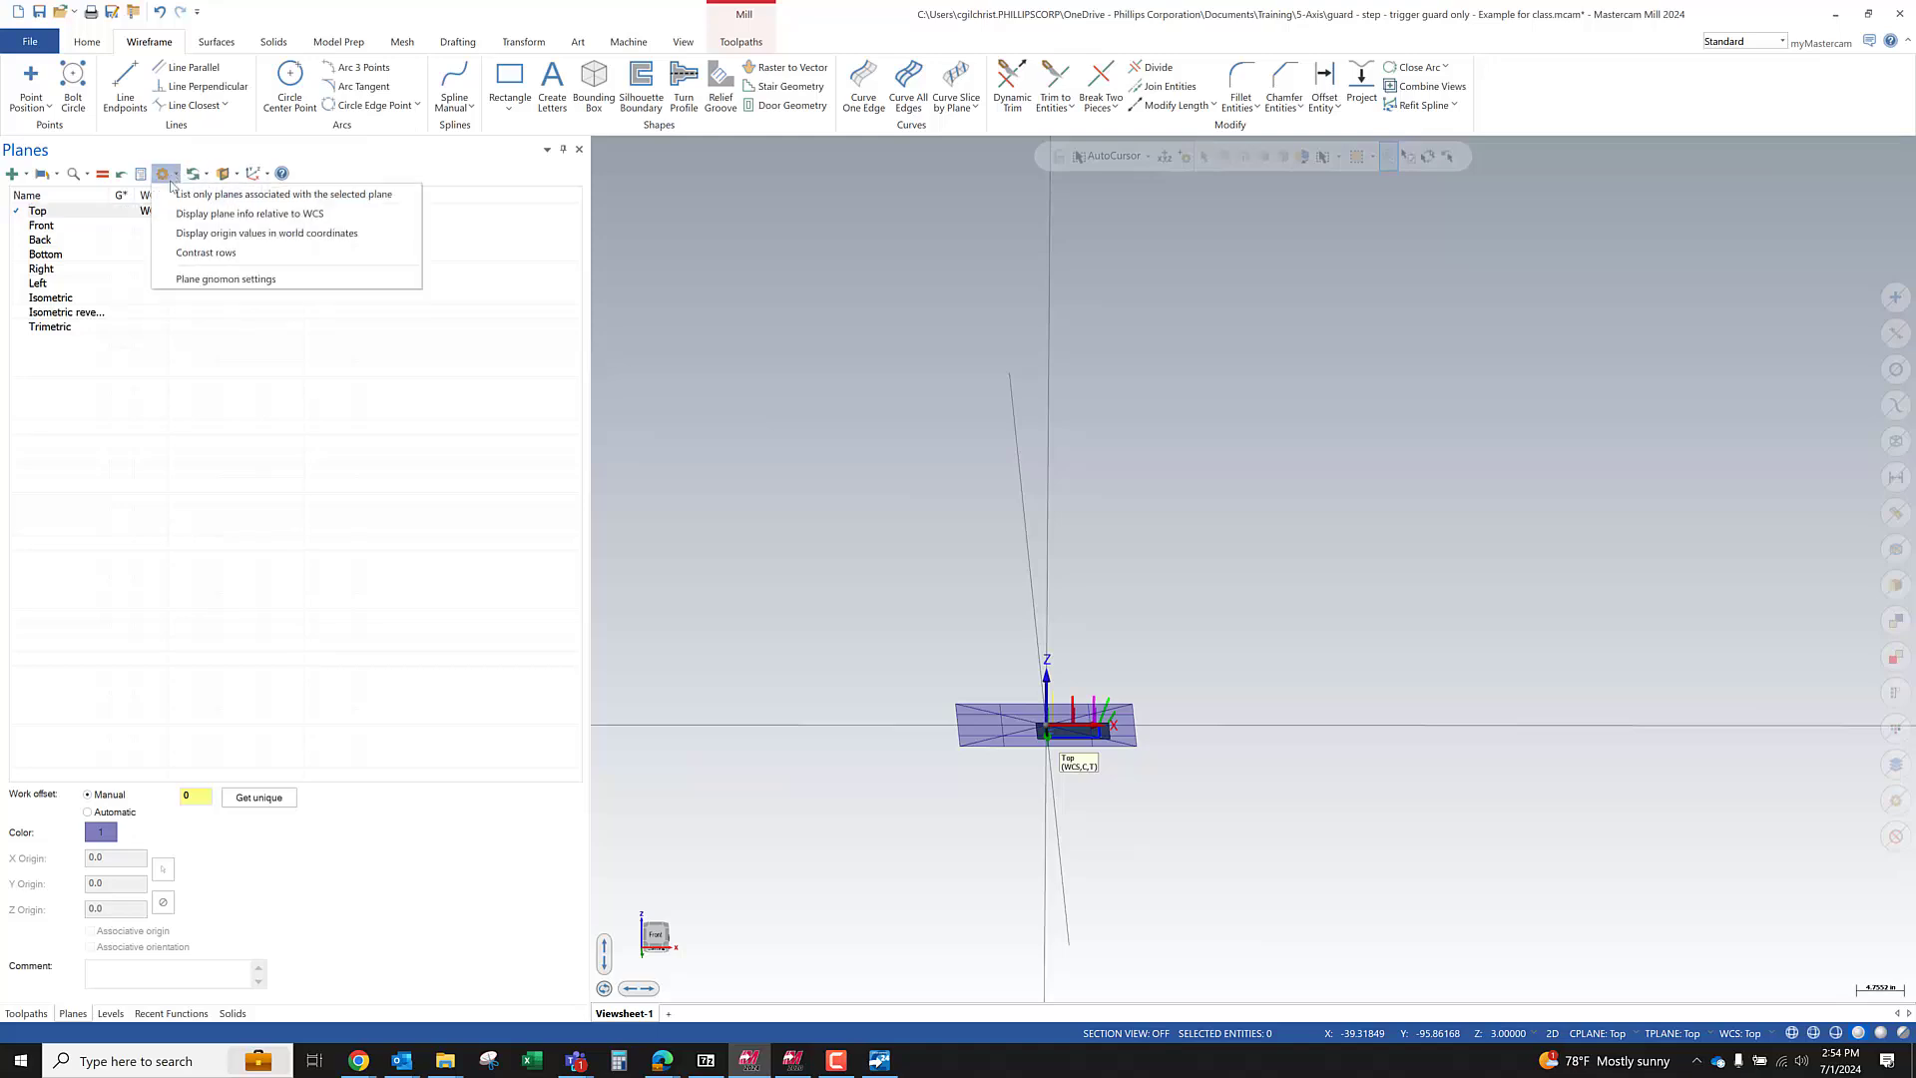
{"action": "left_click", "coordinate": [183, 257]}
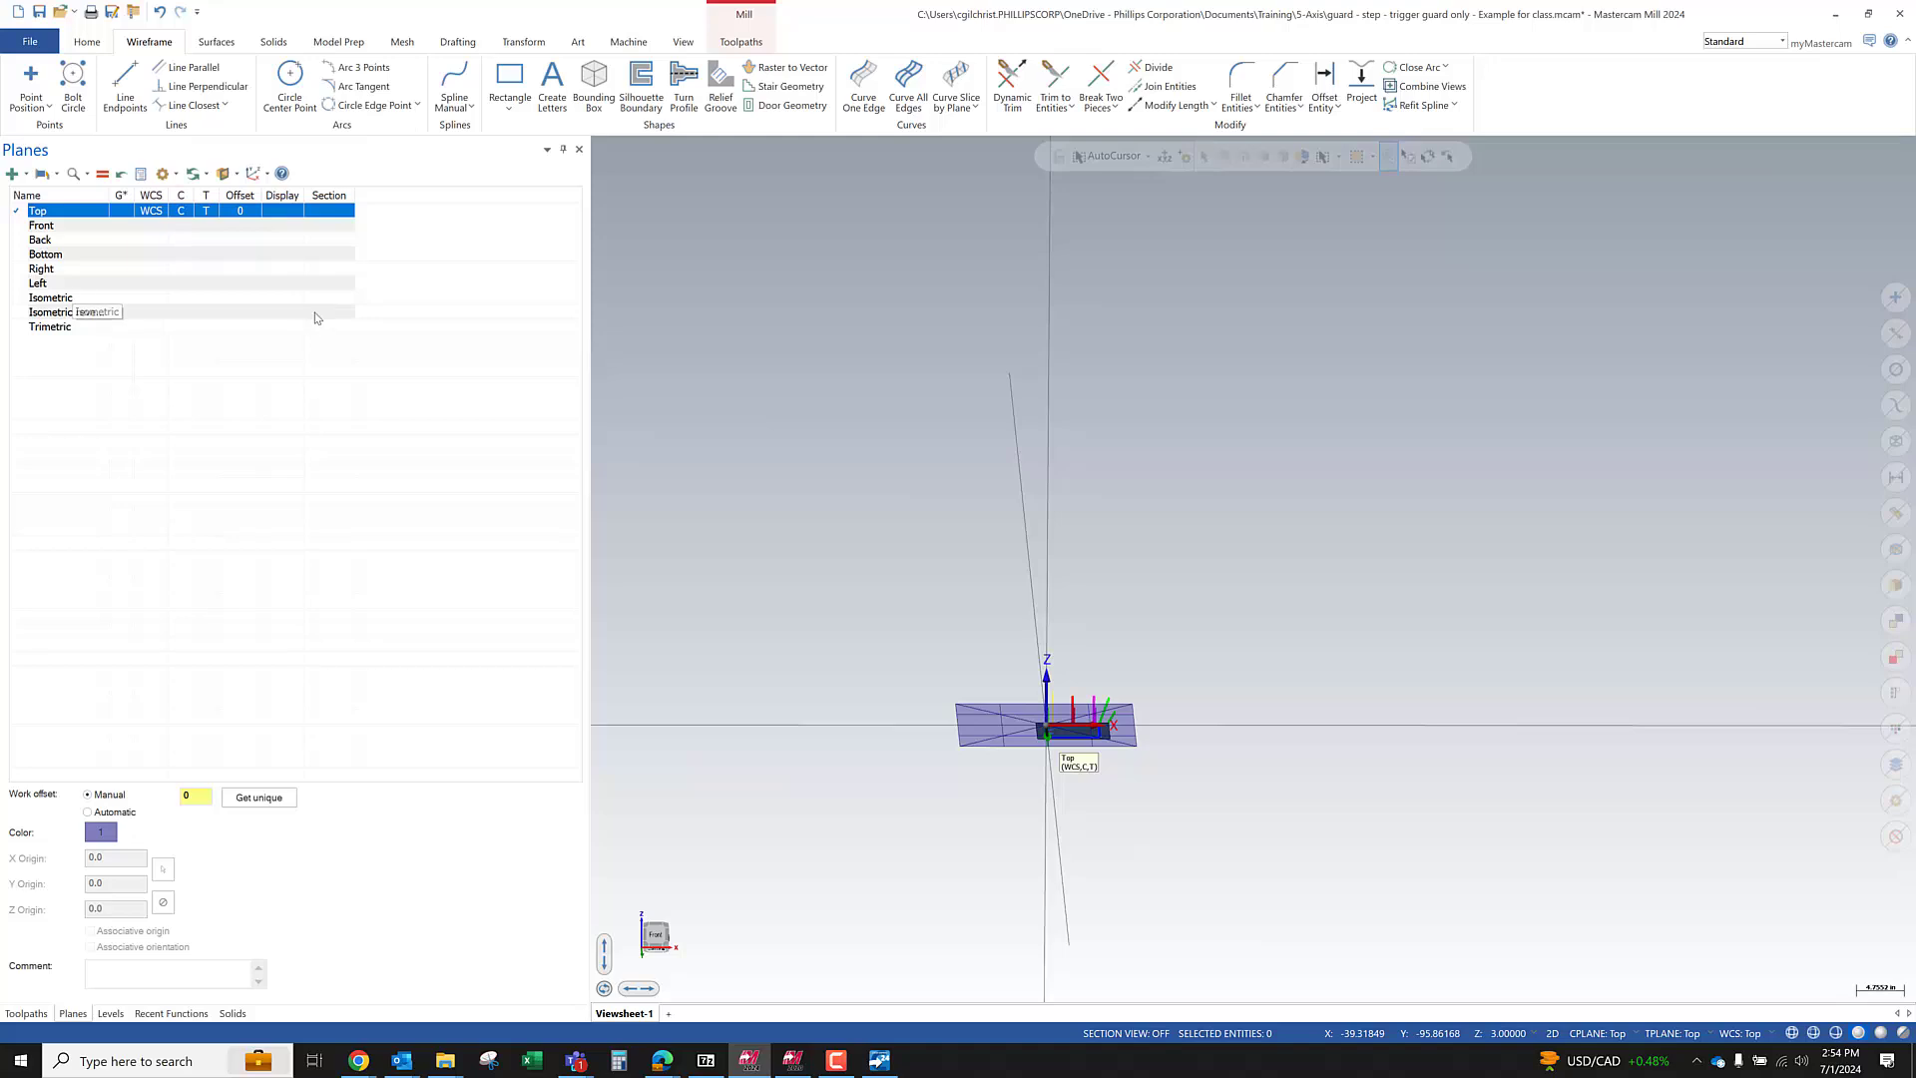
Turn on the Cplane follows Gview rule for the planes and check that it is enabled
{"action": "left_click", "coordinate": [179, 180]}
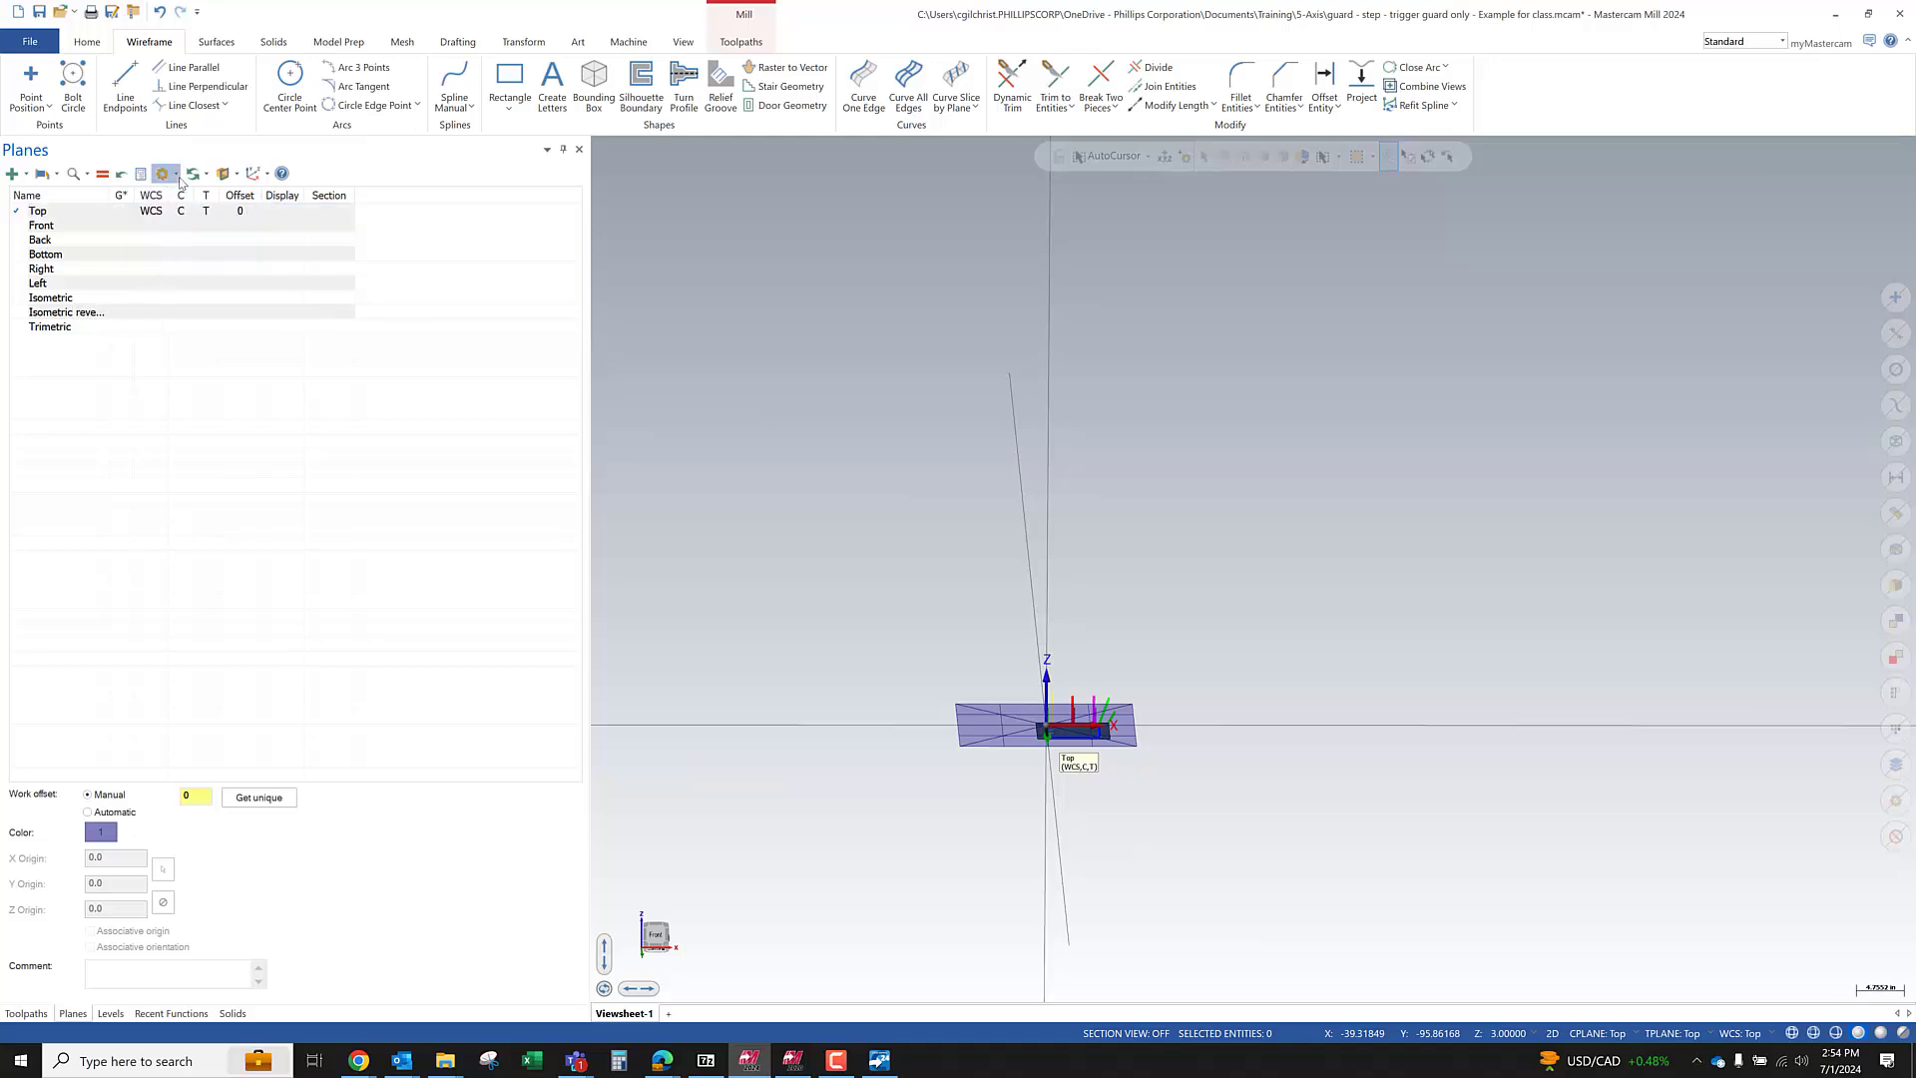
{"action": "left_click", "coordinate": [180, 177]}
{"action": "left_click", "coordinate": [206, 175]}
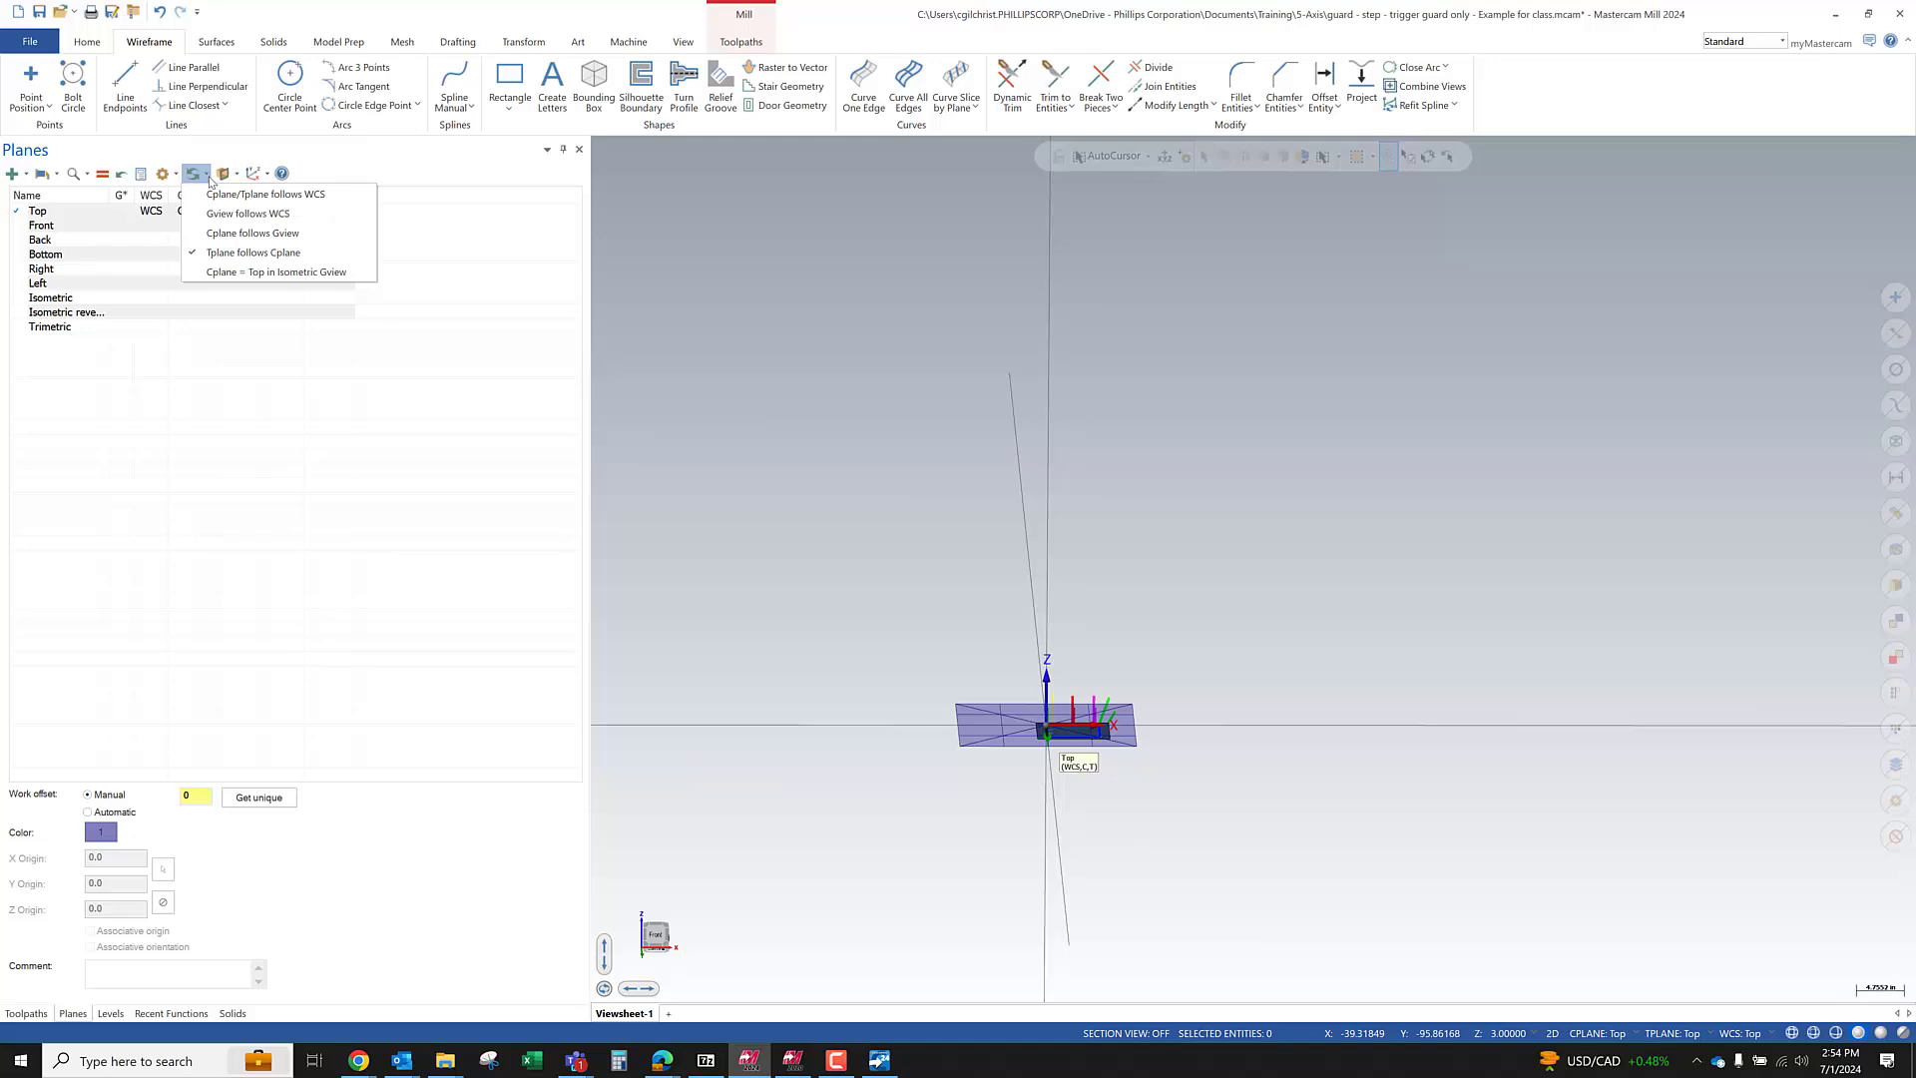
{"action": "left_click", "coordinate": [200, 153]}
{"action": "left_click", "coordinate": [199, 174]}
{"action": "left_click", "coordinate": [202, 174]}
{"action": "left_click", "coordinate": [199, 177]}
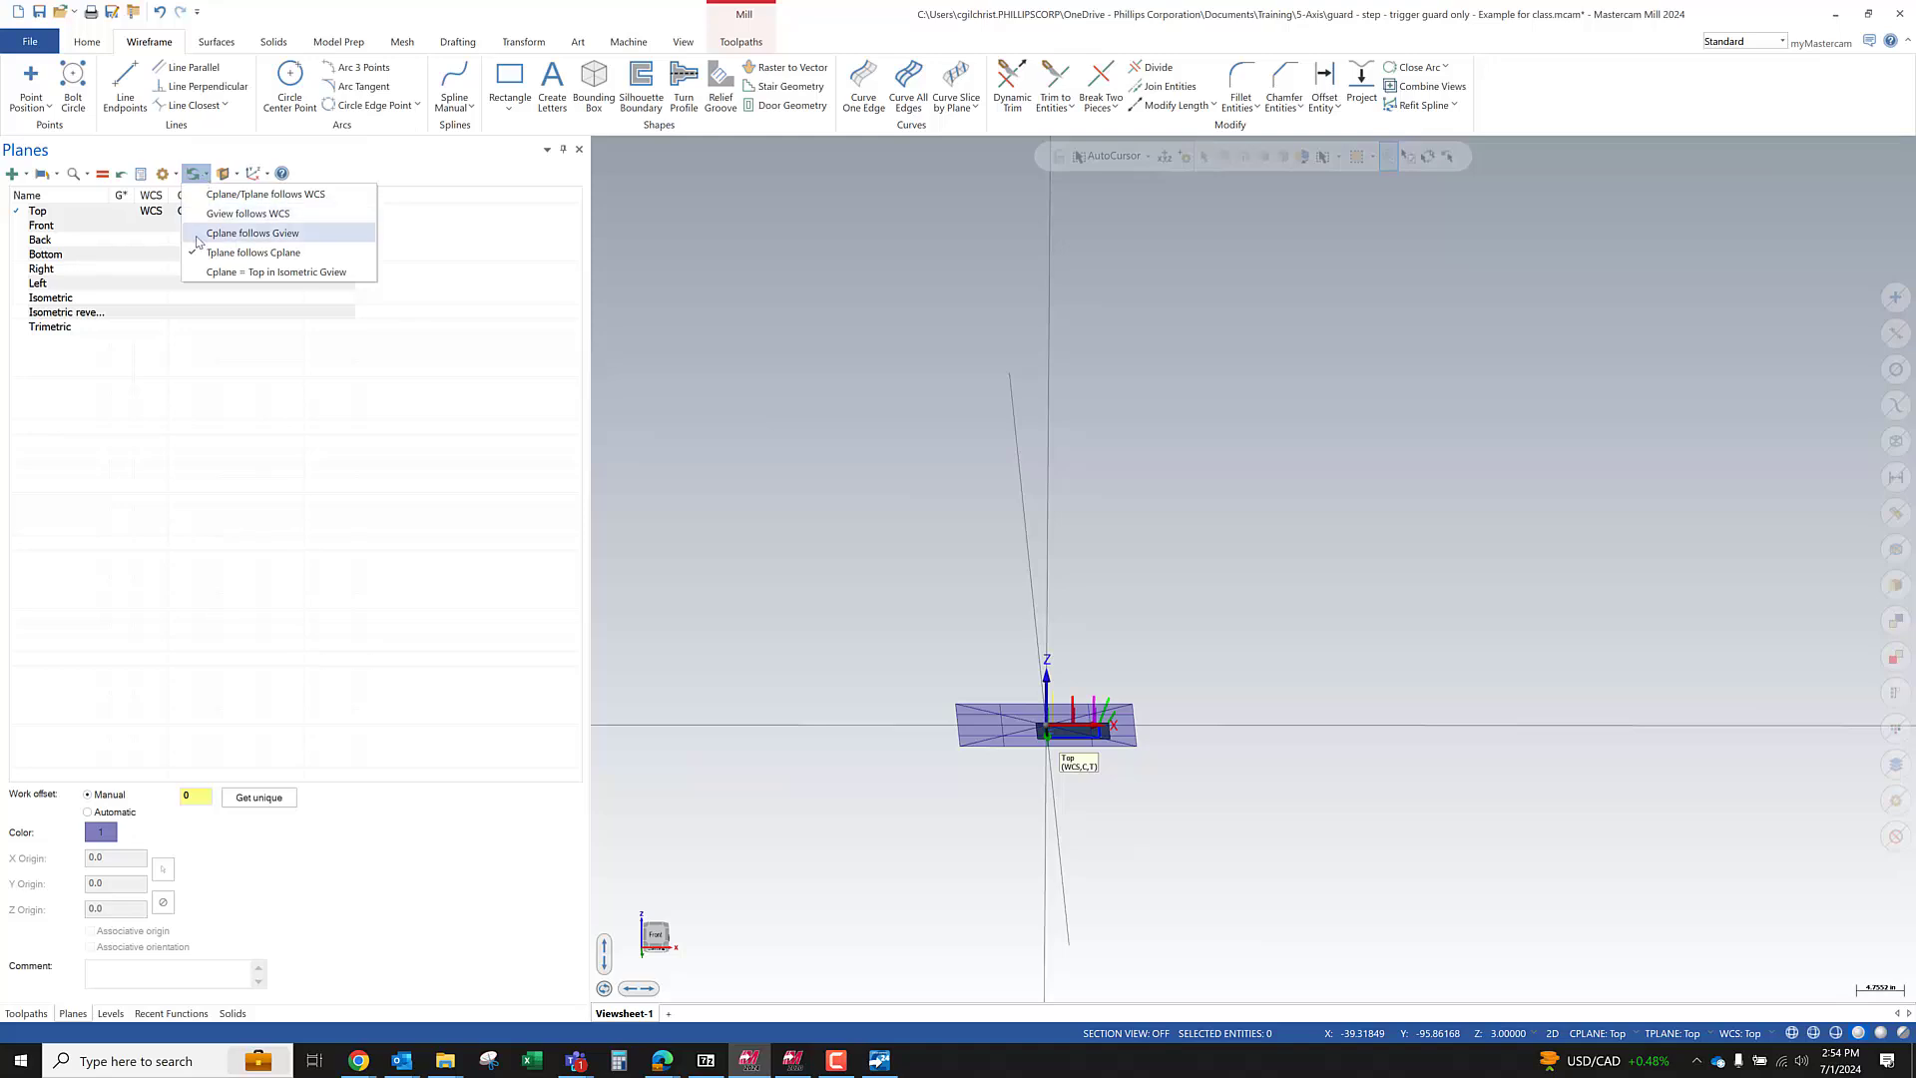
{"action": "left_click", "coordinate": [245, 232]}
{"action": "left_click", "coordinate": [199, 175]}
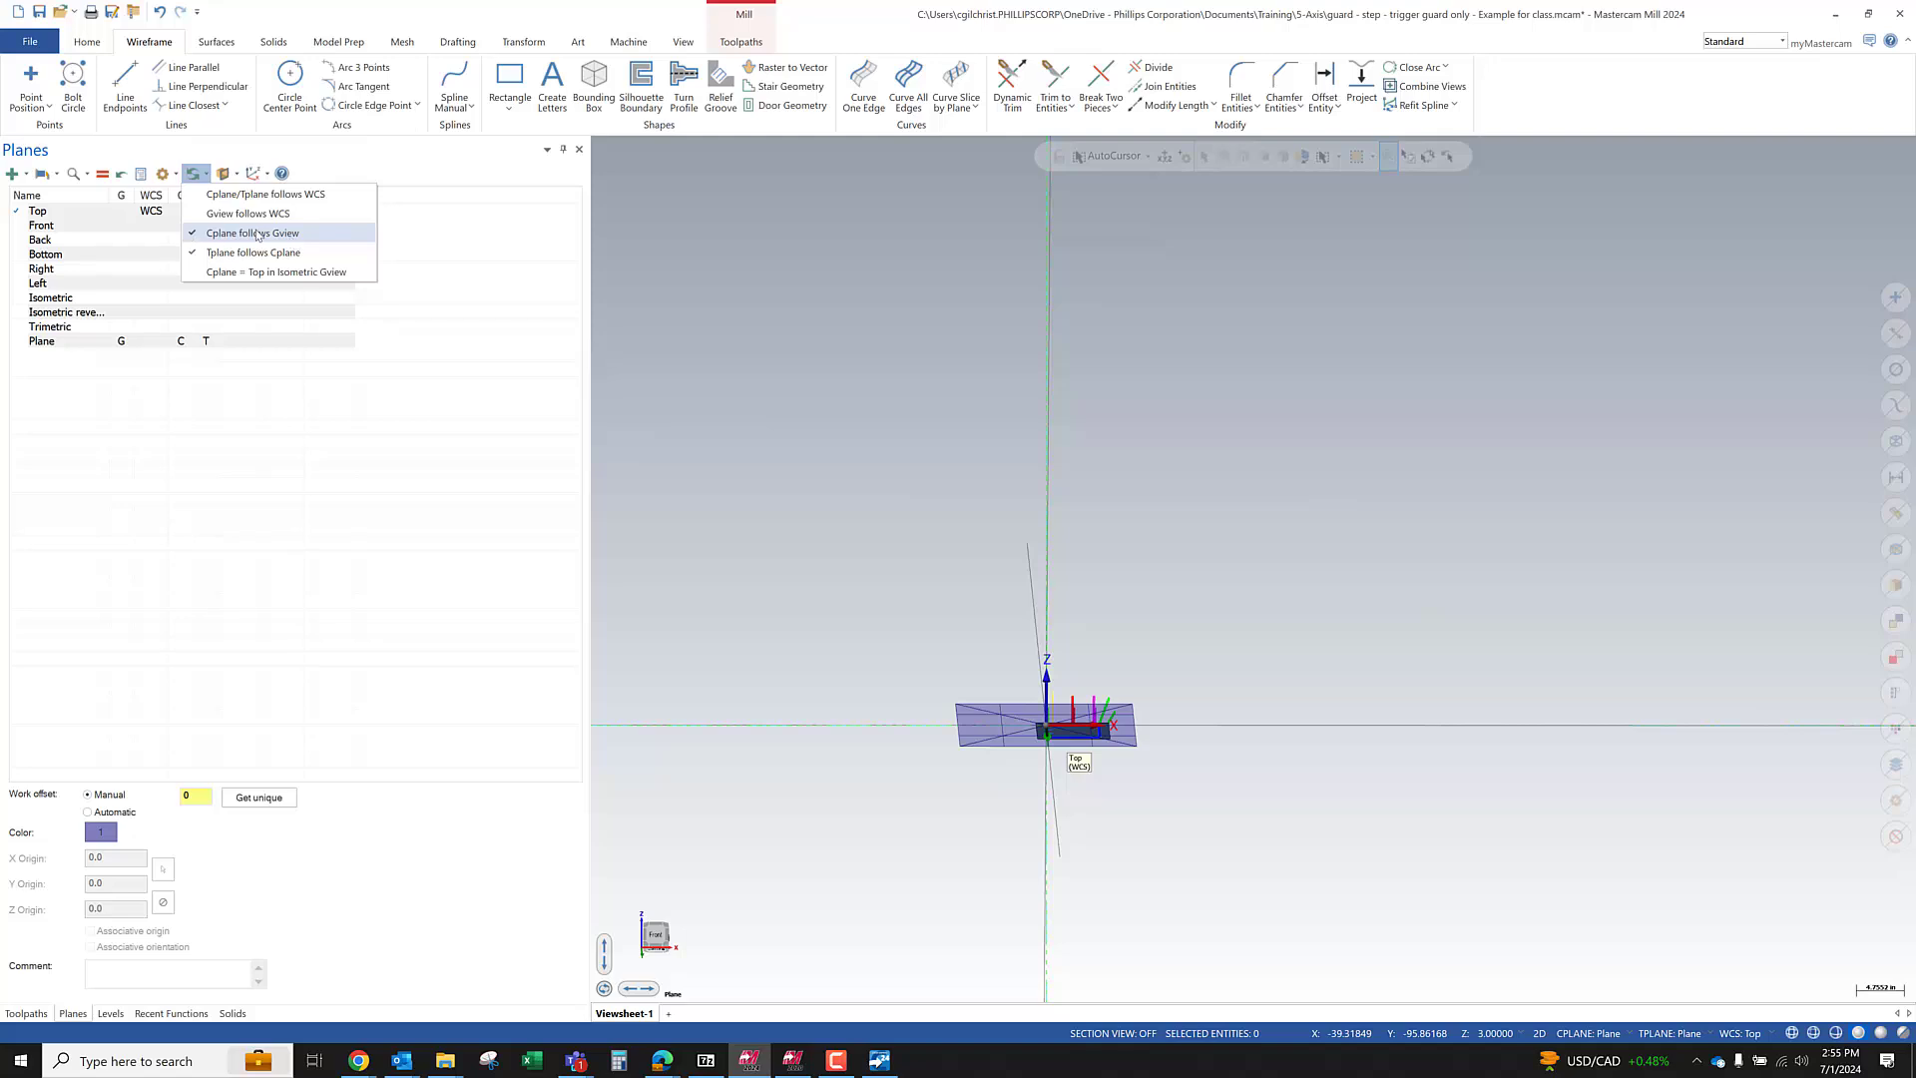
{"action": "left_click", "coordinate": [689, 294]}
Cycle through the Front, Right, Isometric and Top views and return to Isometric, checking how the construction plane follows each view
{"action": "right_click", "coordinate": [876, 353]}
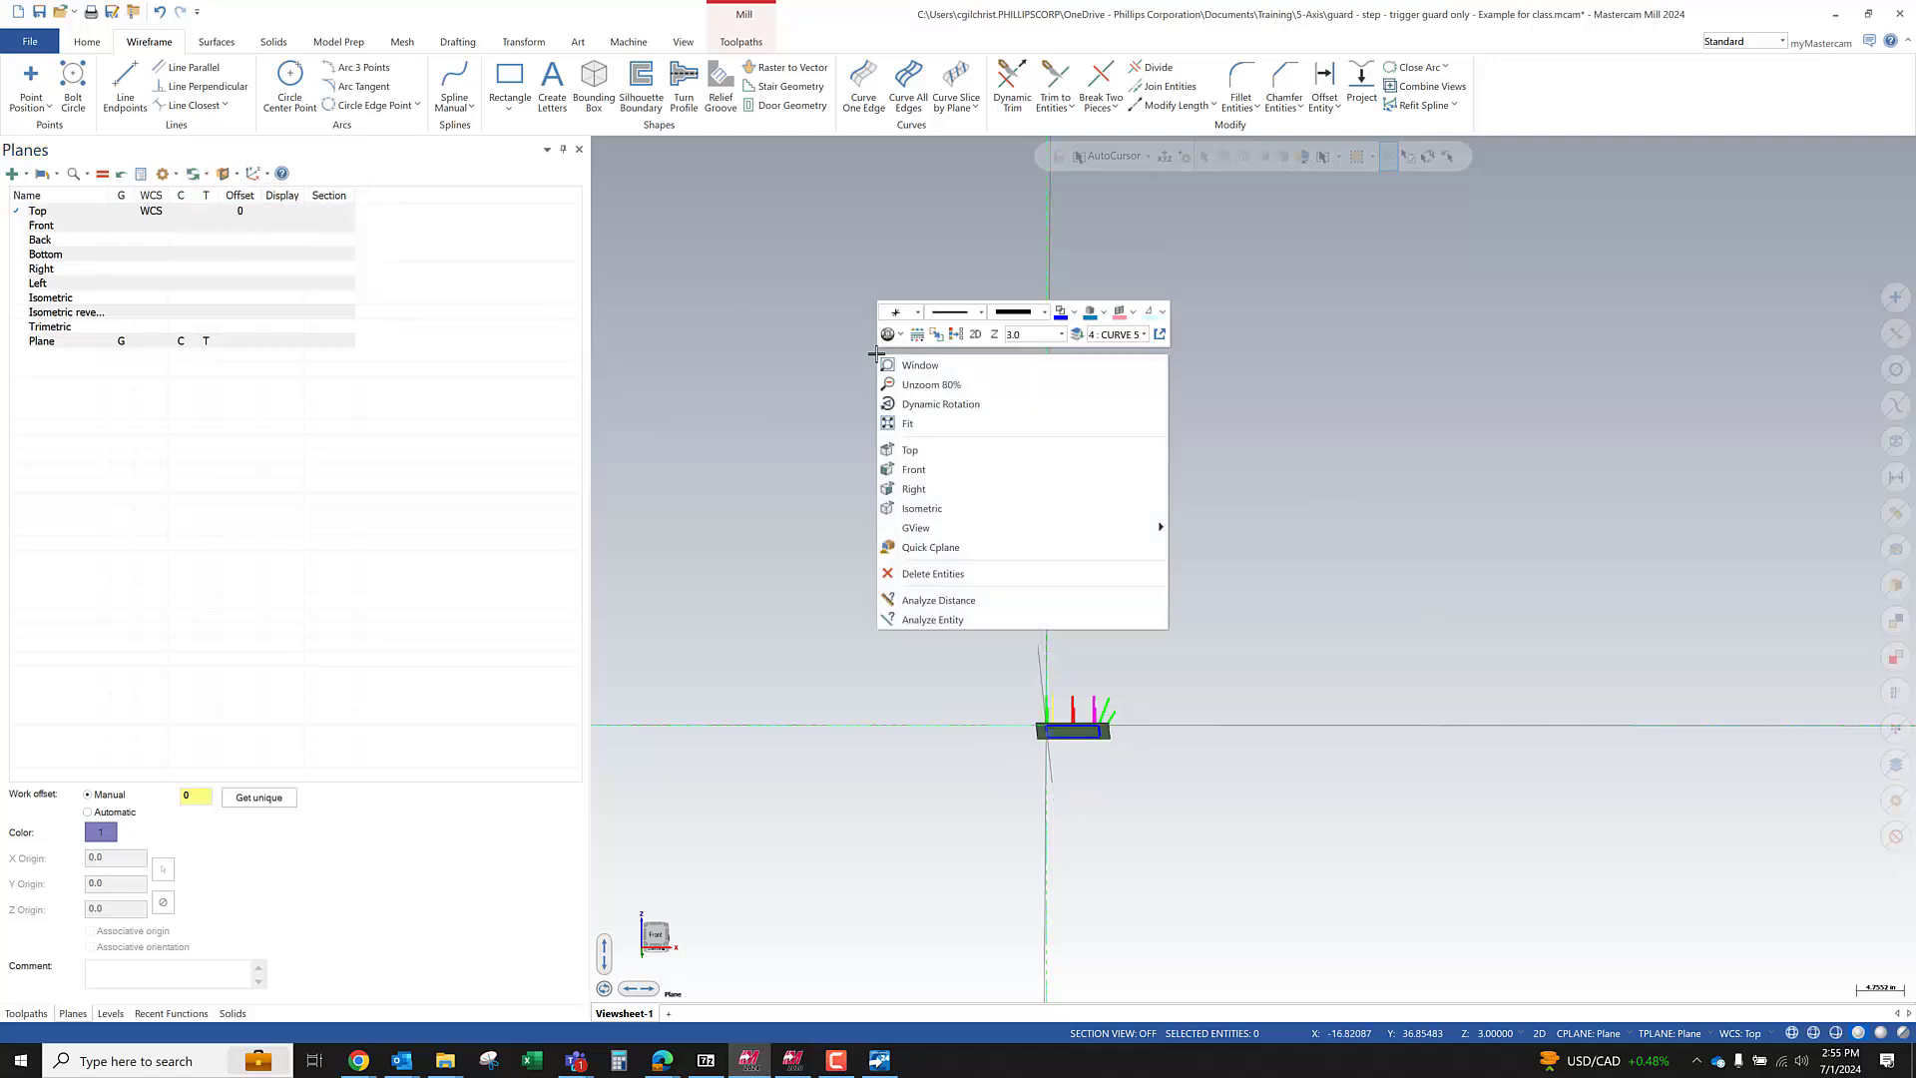
{"action": "left_click", "coordinate": [930, 473]}
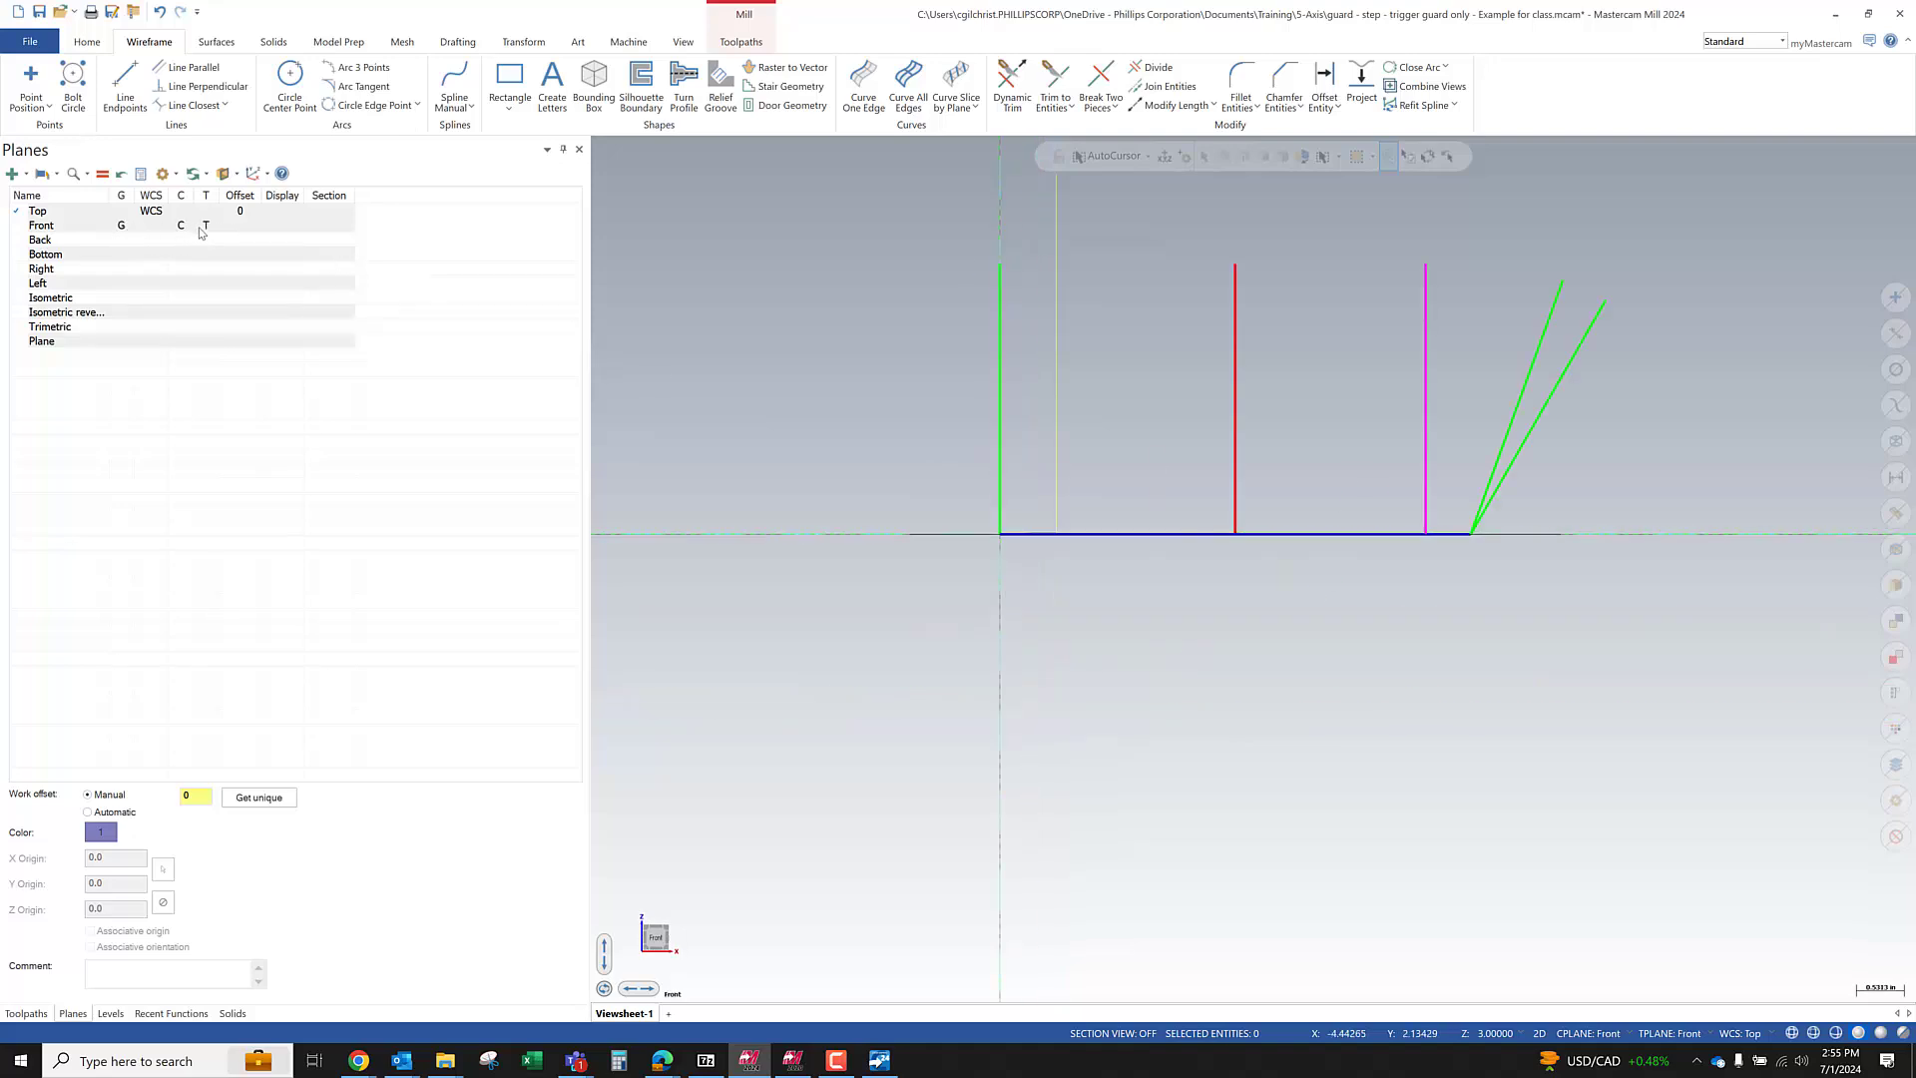
{"action": "right_click", "coordinate": [787, 370]}
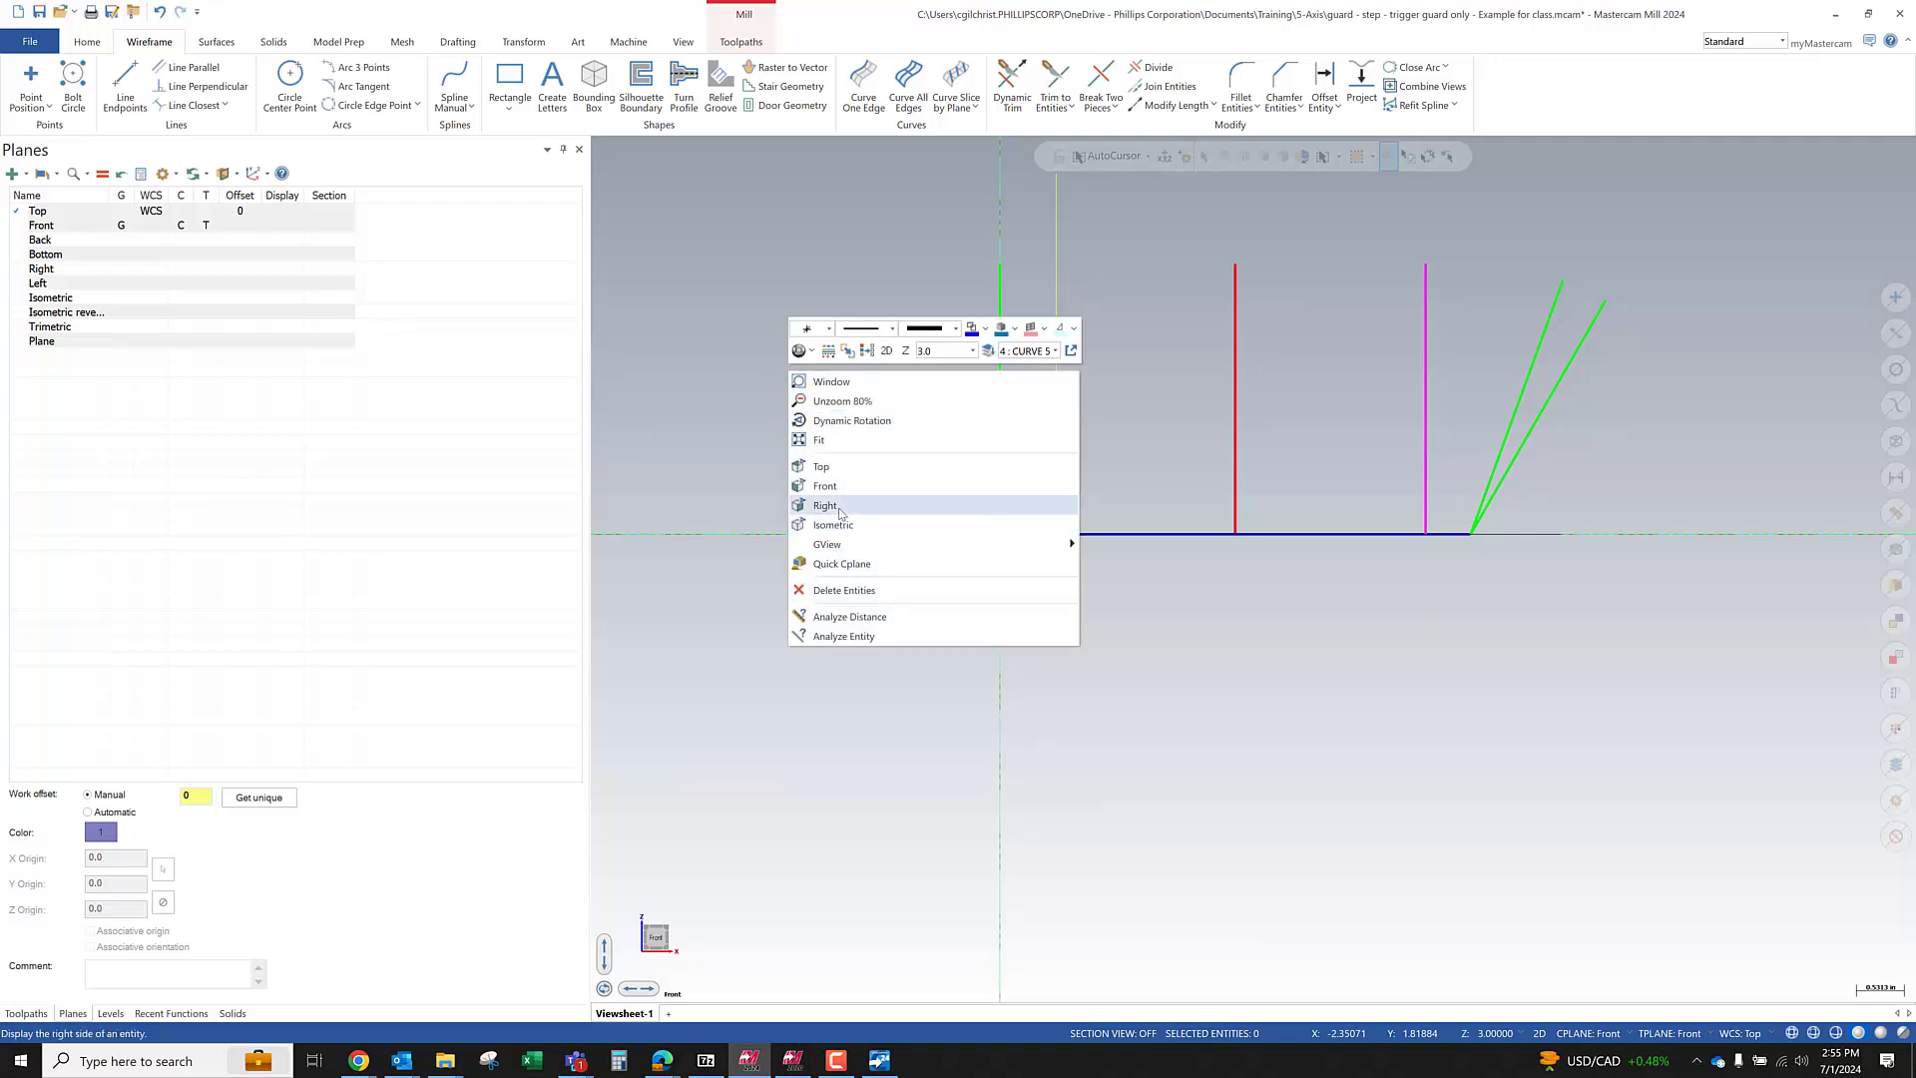
{"action": "left_click", "coordinate": [839, 507]}
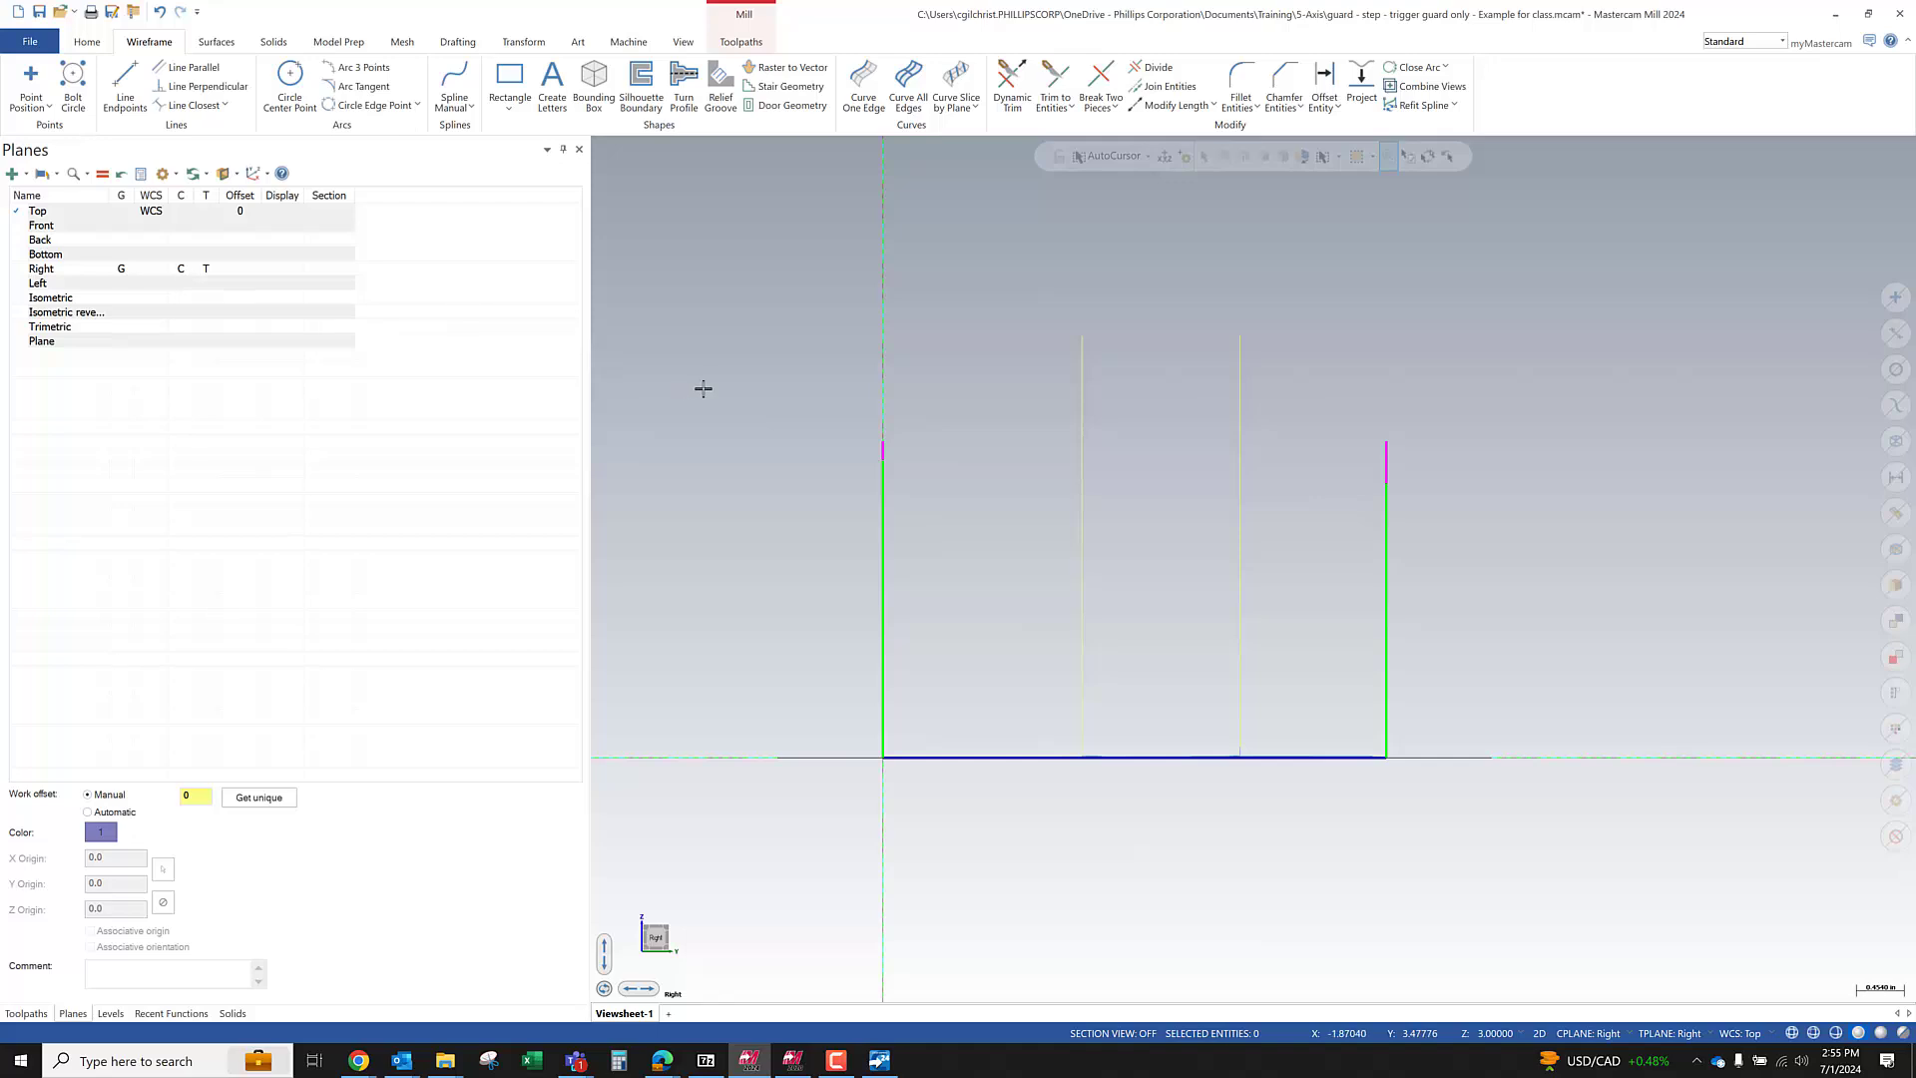
{"action": "right_click", "coordinate": [758, 365]}
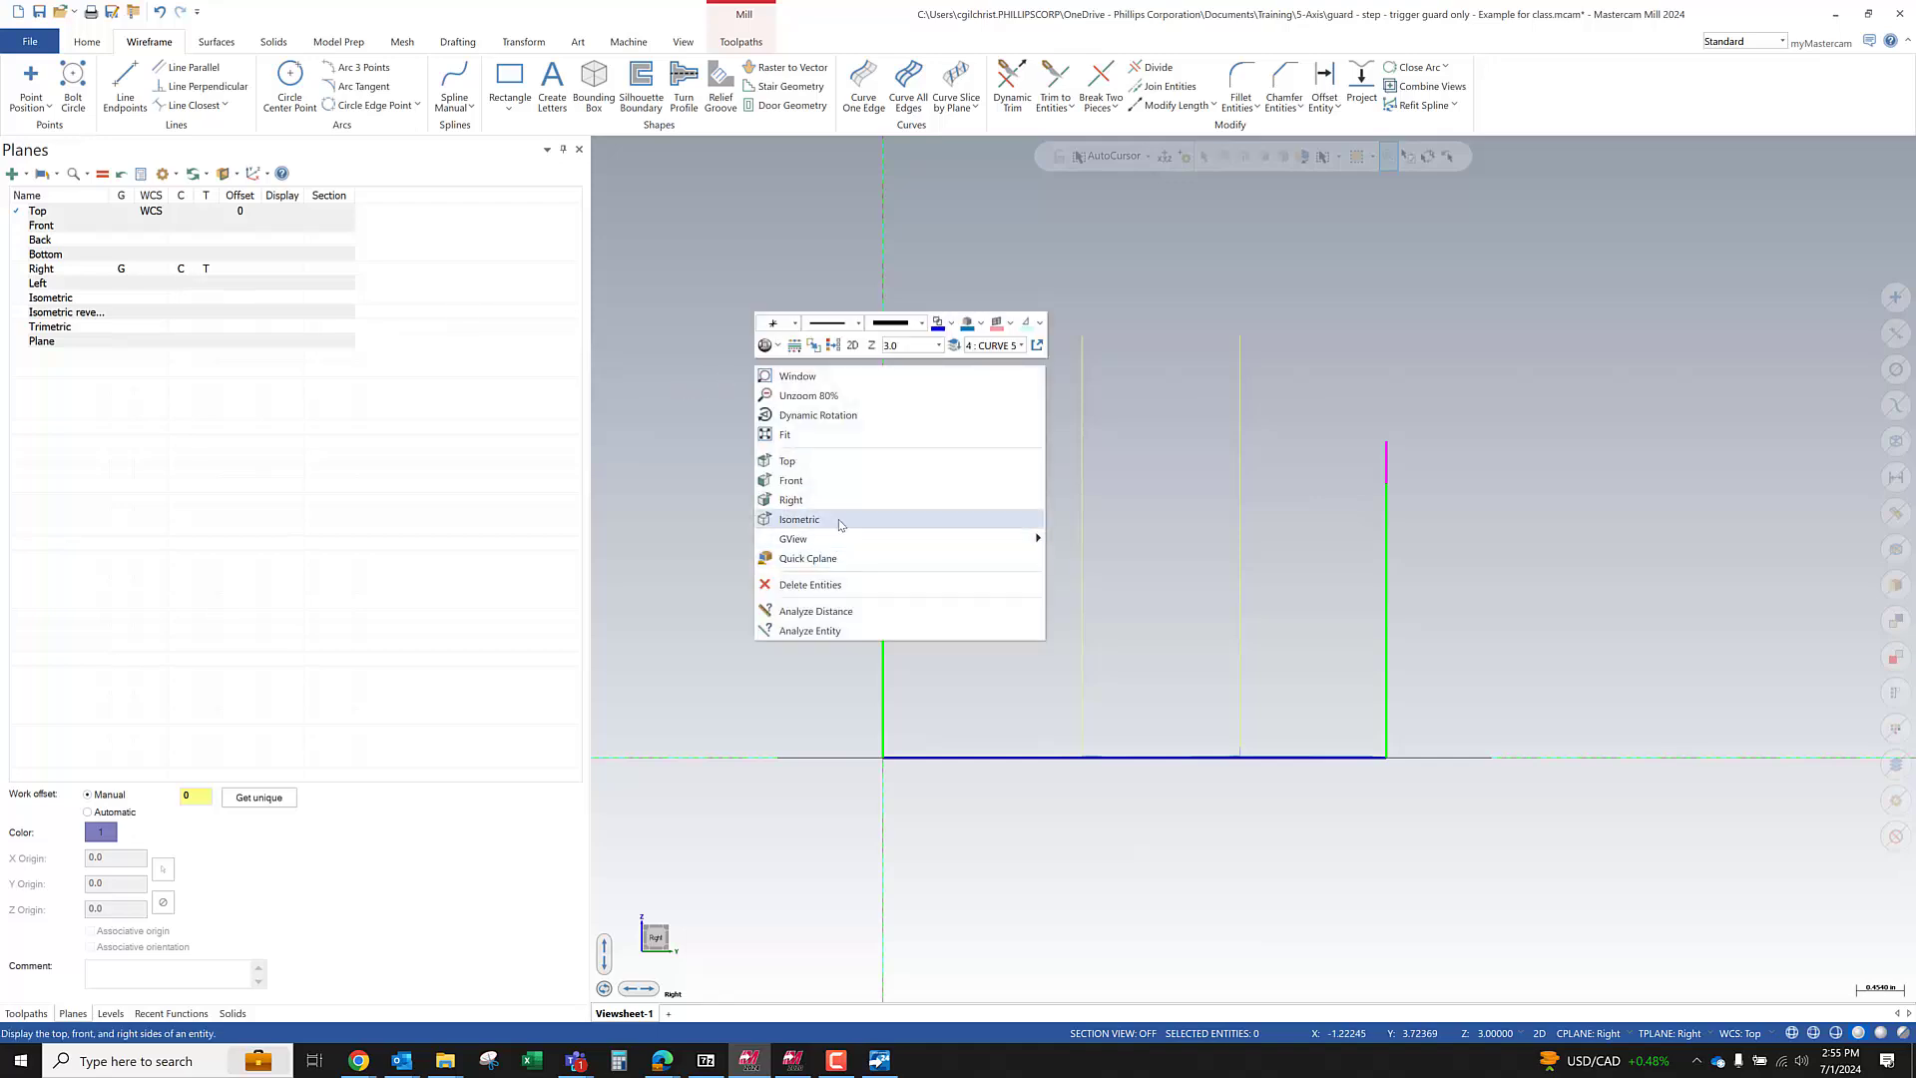
{"action": "left_click", "coordinate": [839, 520]}
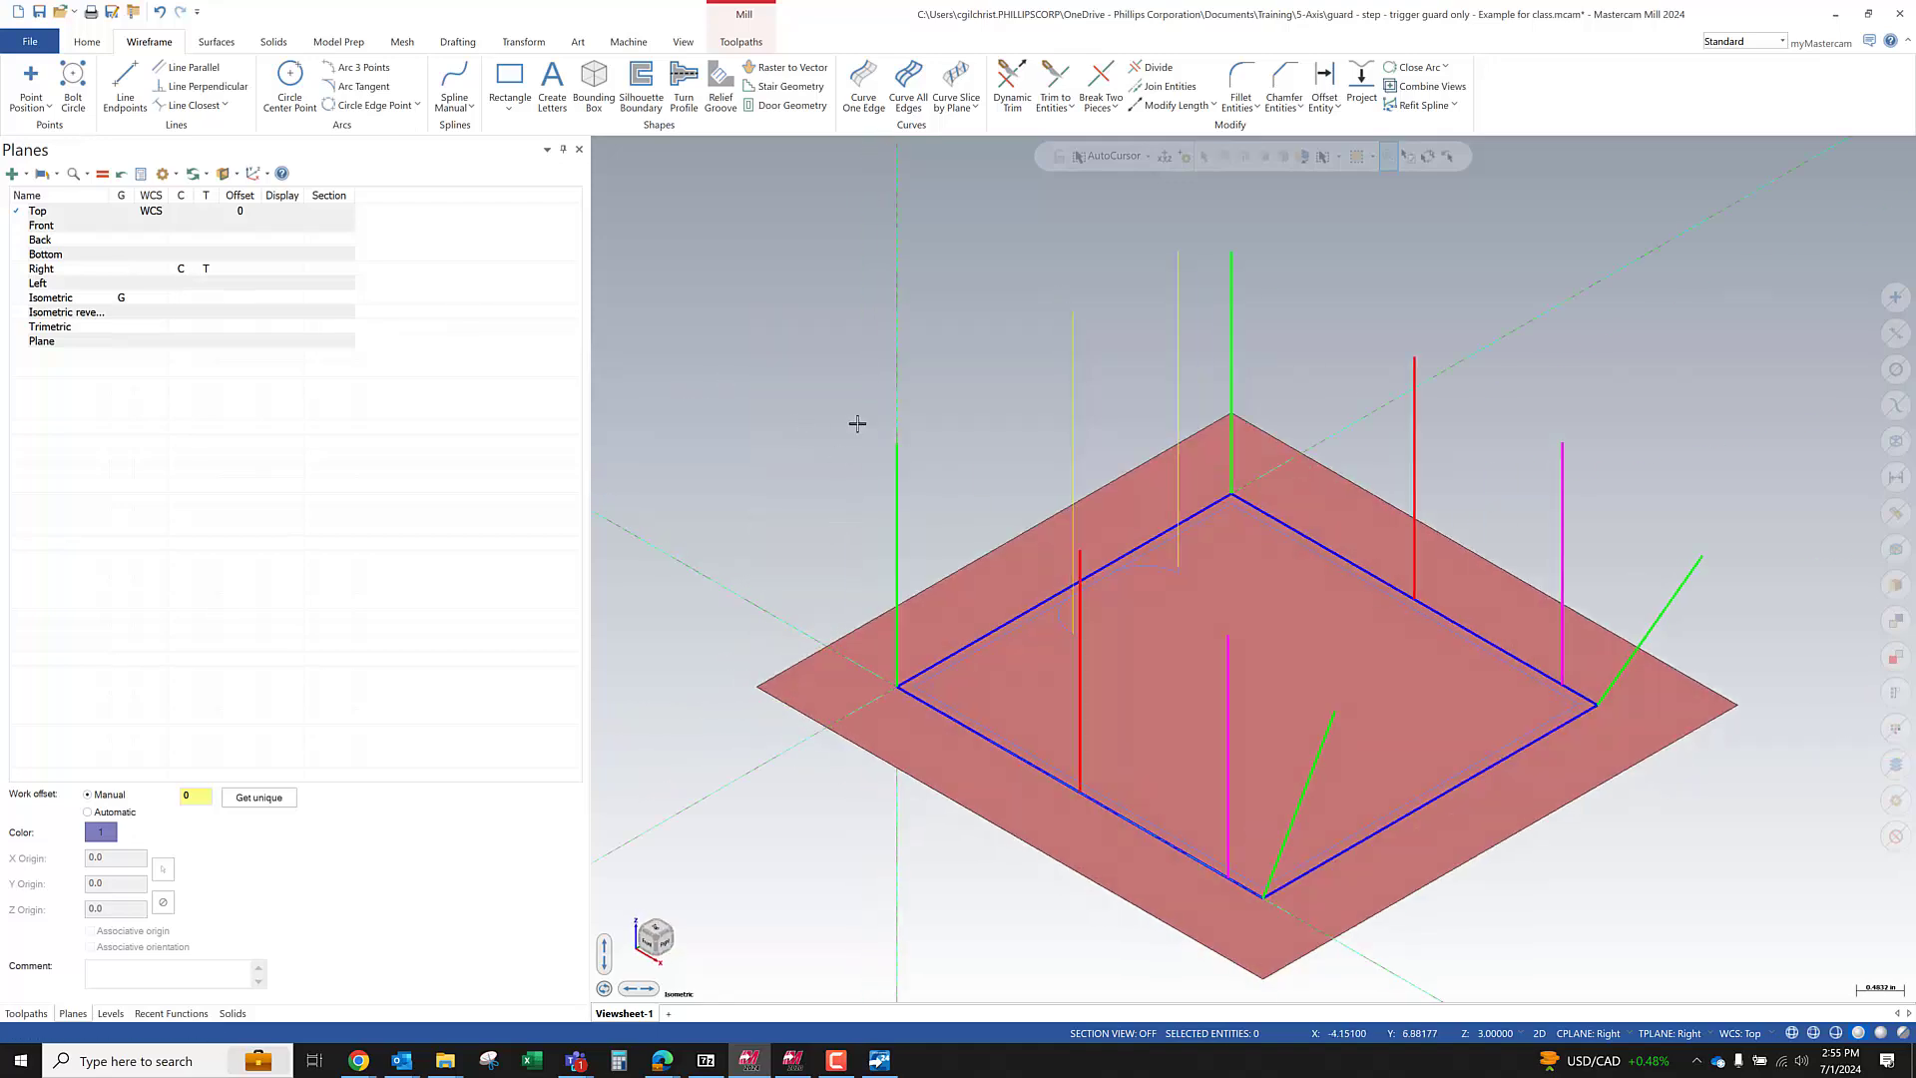
{"action": "scroll", "coordinate": [857, 423], "scroll_direction": "down", "scroll_amount": 2}
{"action": "right_click", "coordinate": [882, 358]}
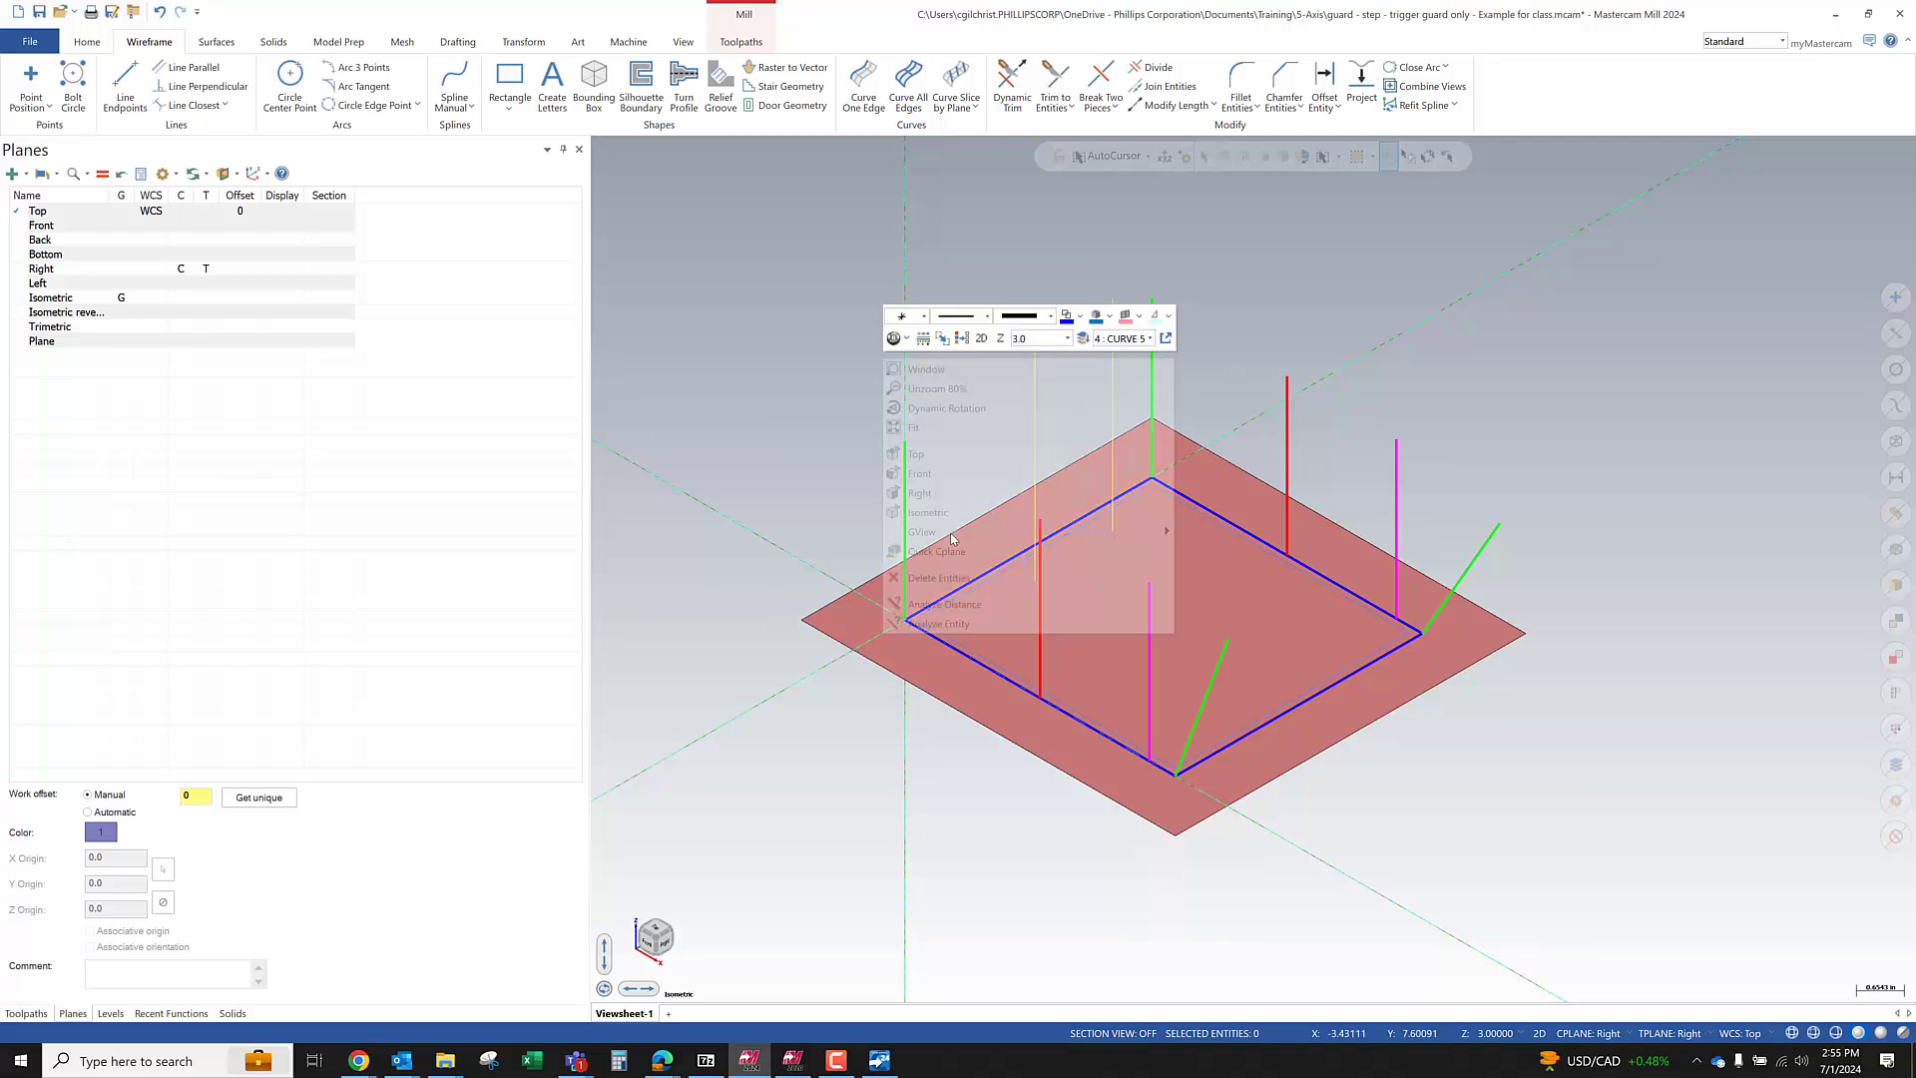
{"action": "left_click", "coordinate": [928, 464]}
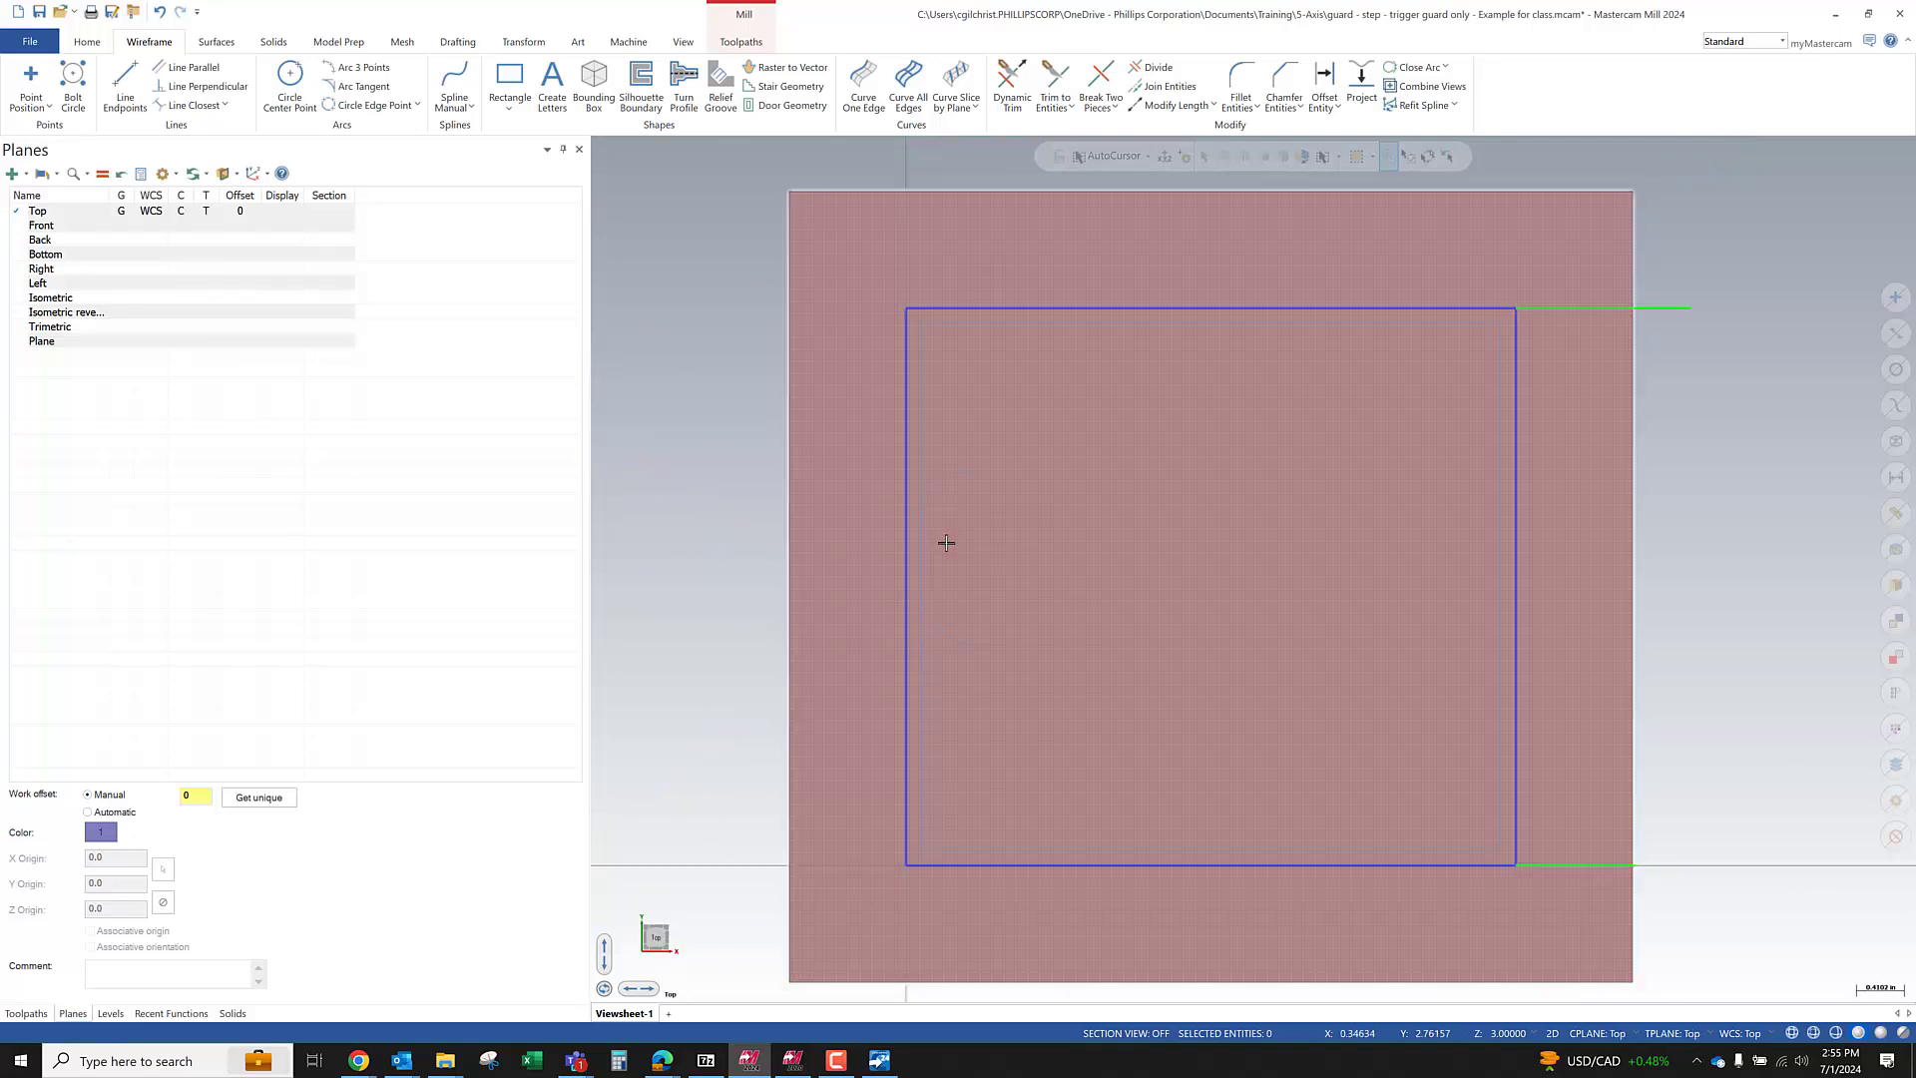
{"action": "right_click", "coordinate": [1013, 468]}
{"action": "left_click", "coordinate": [1082, 624]}
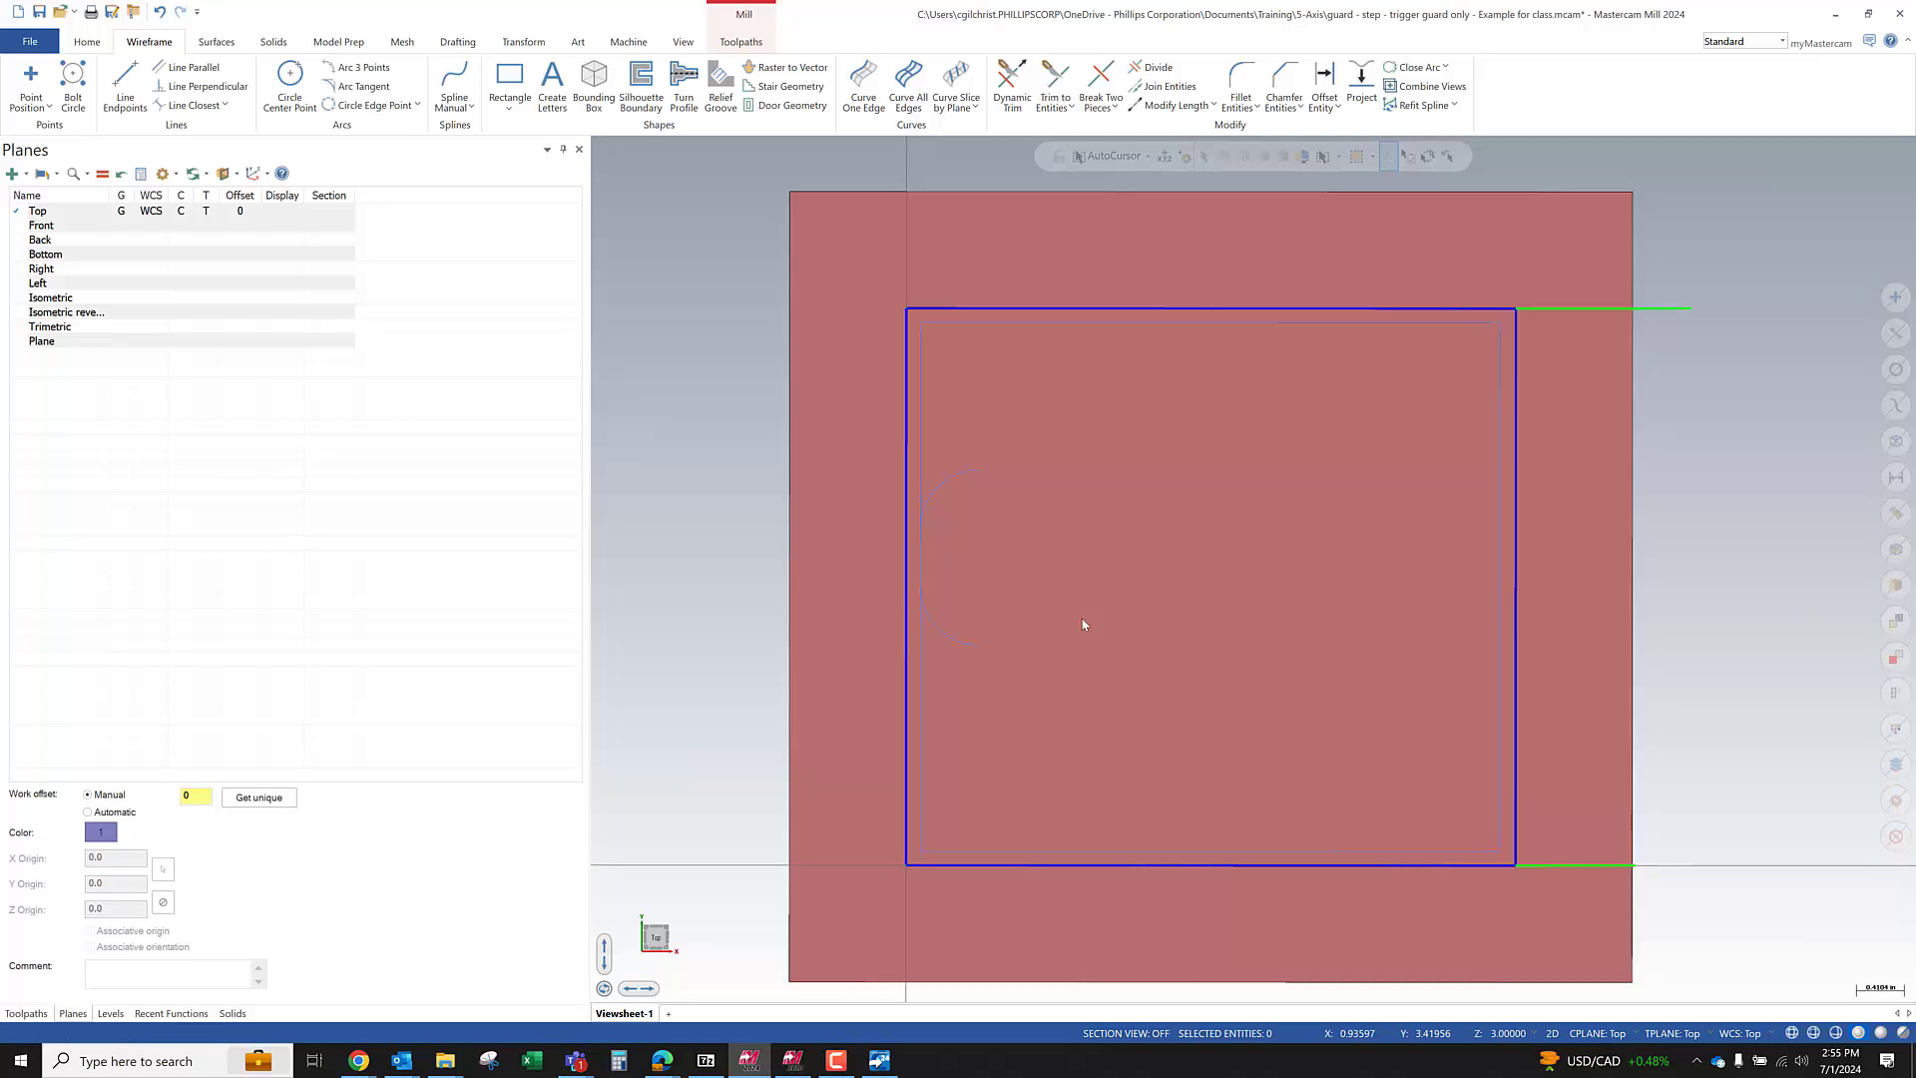
Turn off the Cplane follows Gview rule
{"action": "left_click", "coordinate": [206, 173]}
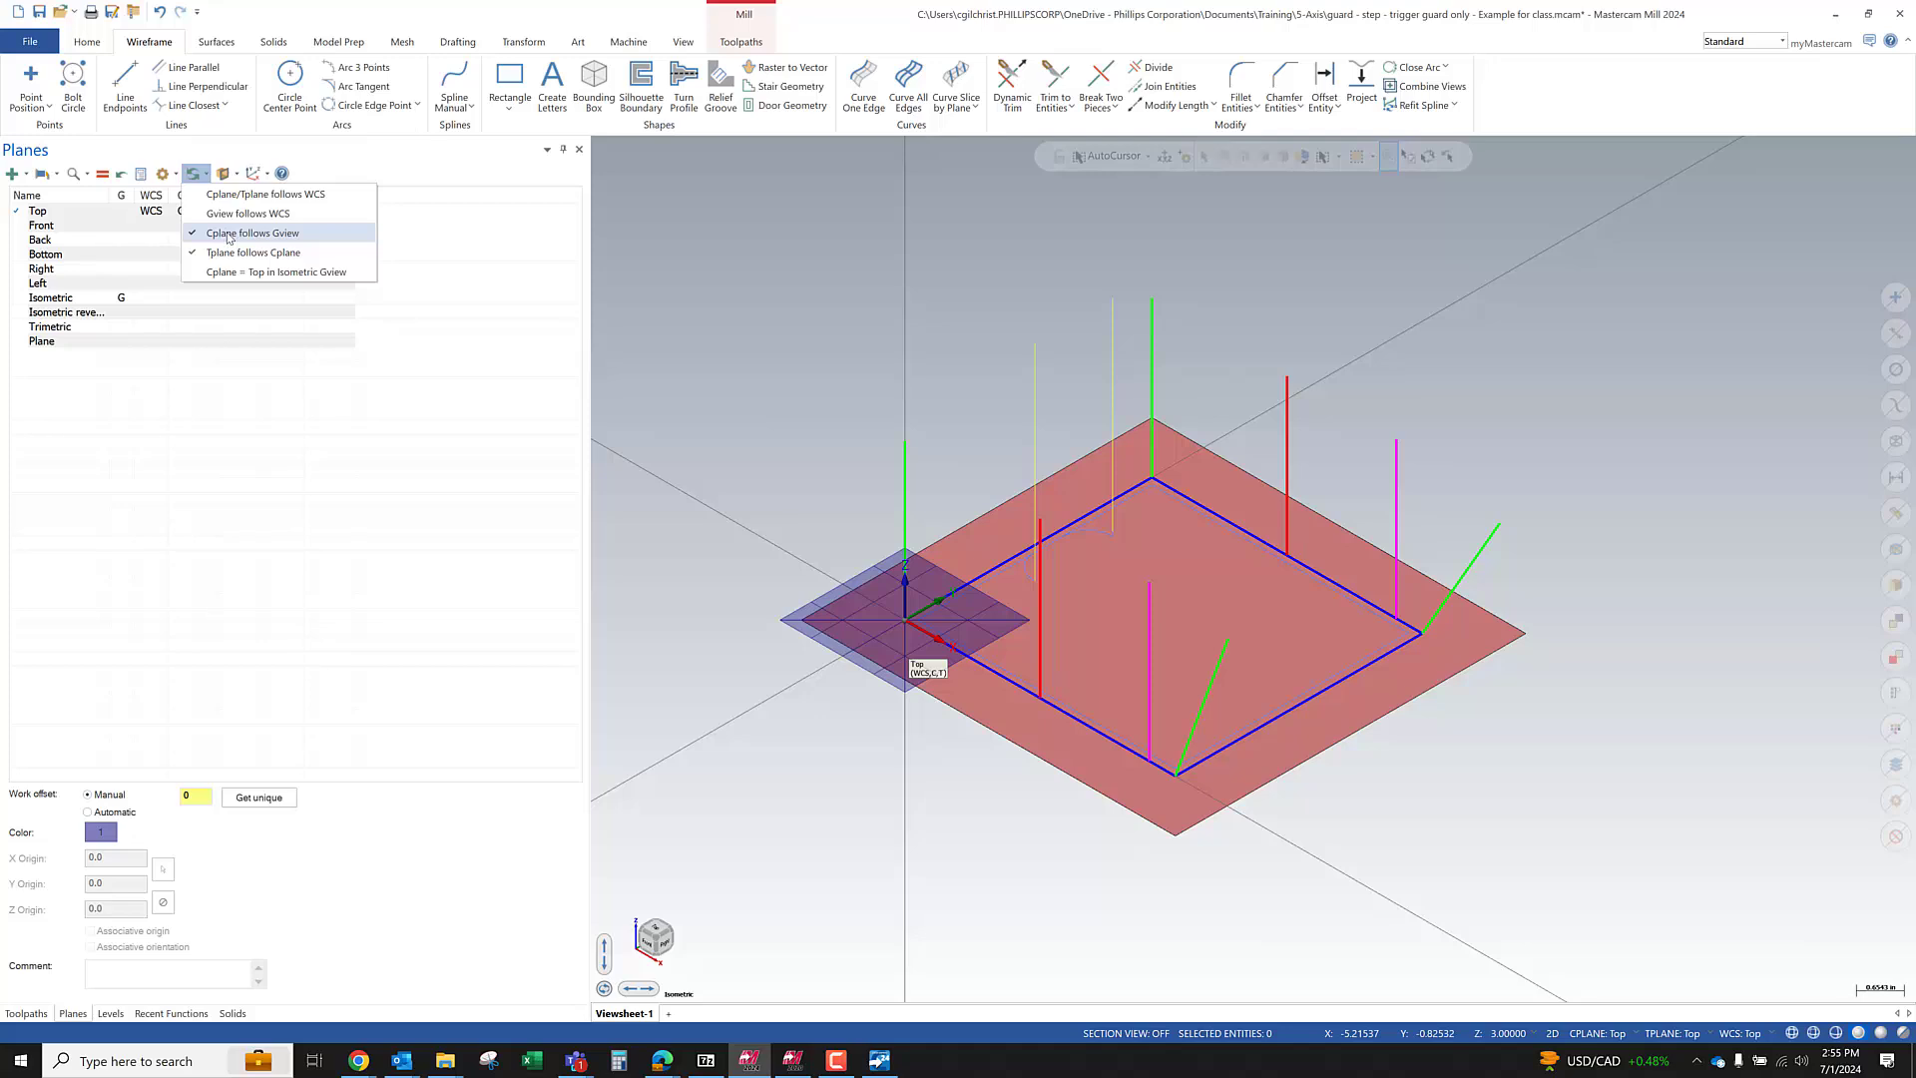
{"action": "left_click", "coordinate": [229, 236]}
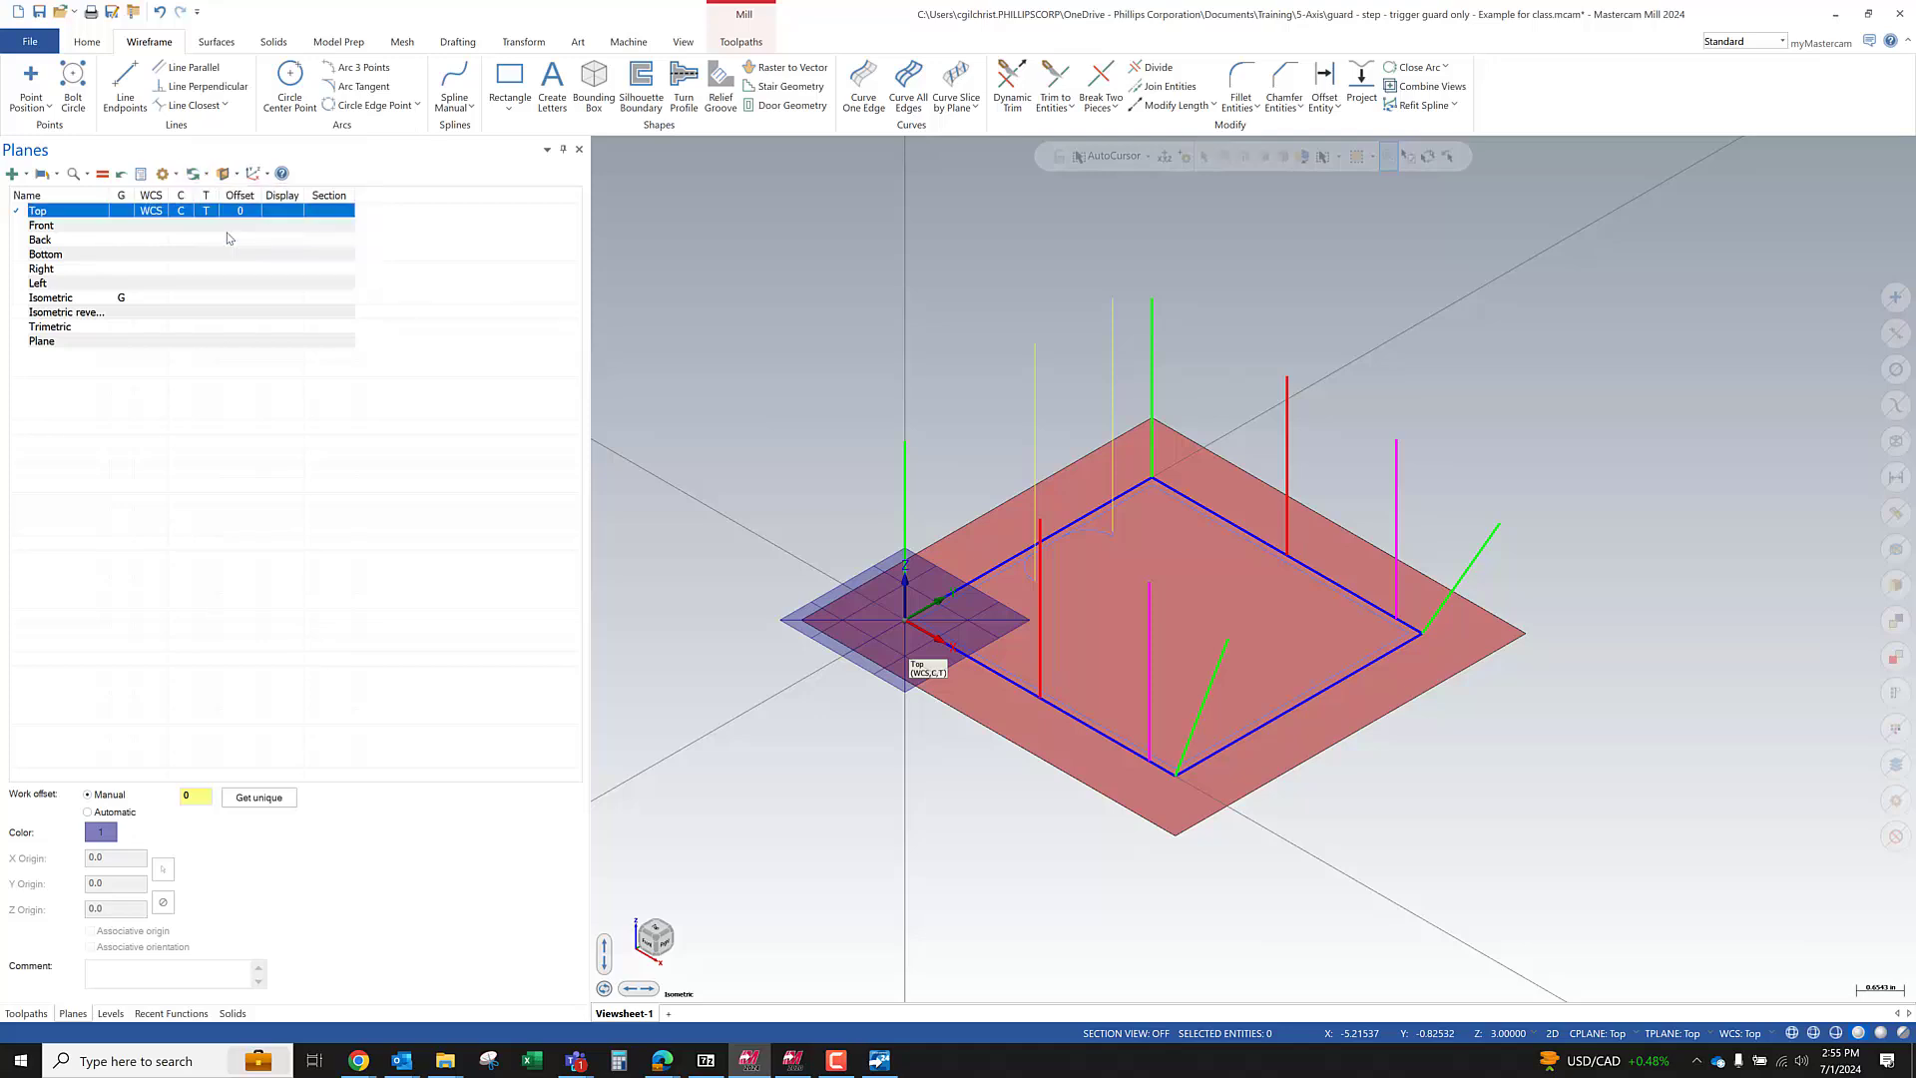
{"action": "left_click", "coordinate": [205, 173]}
{"action": "left_click", "coordinate": [790, 351]}
Make Front the construction and tool plane, and orient the graphics view to Front
{"action": "left_click", "coordinate": [180, 228]}
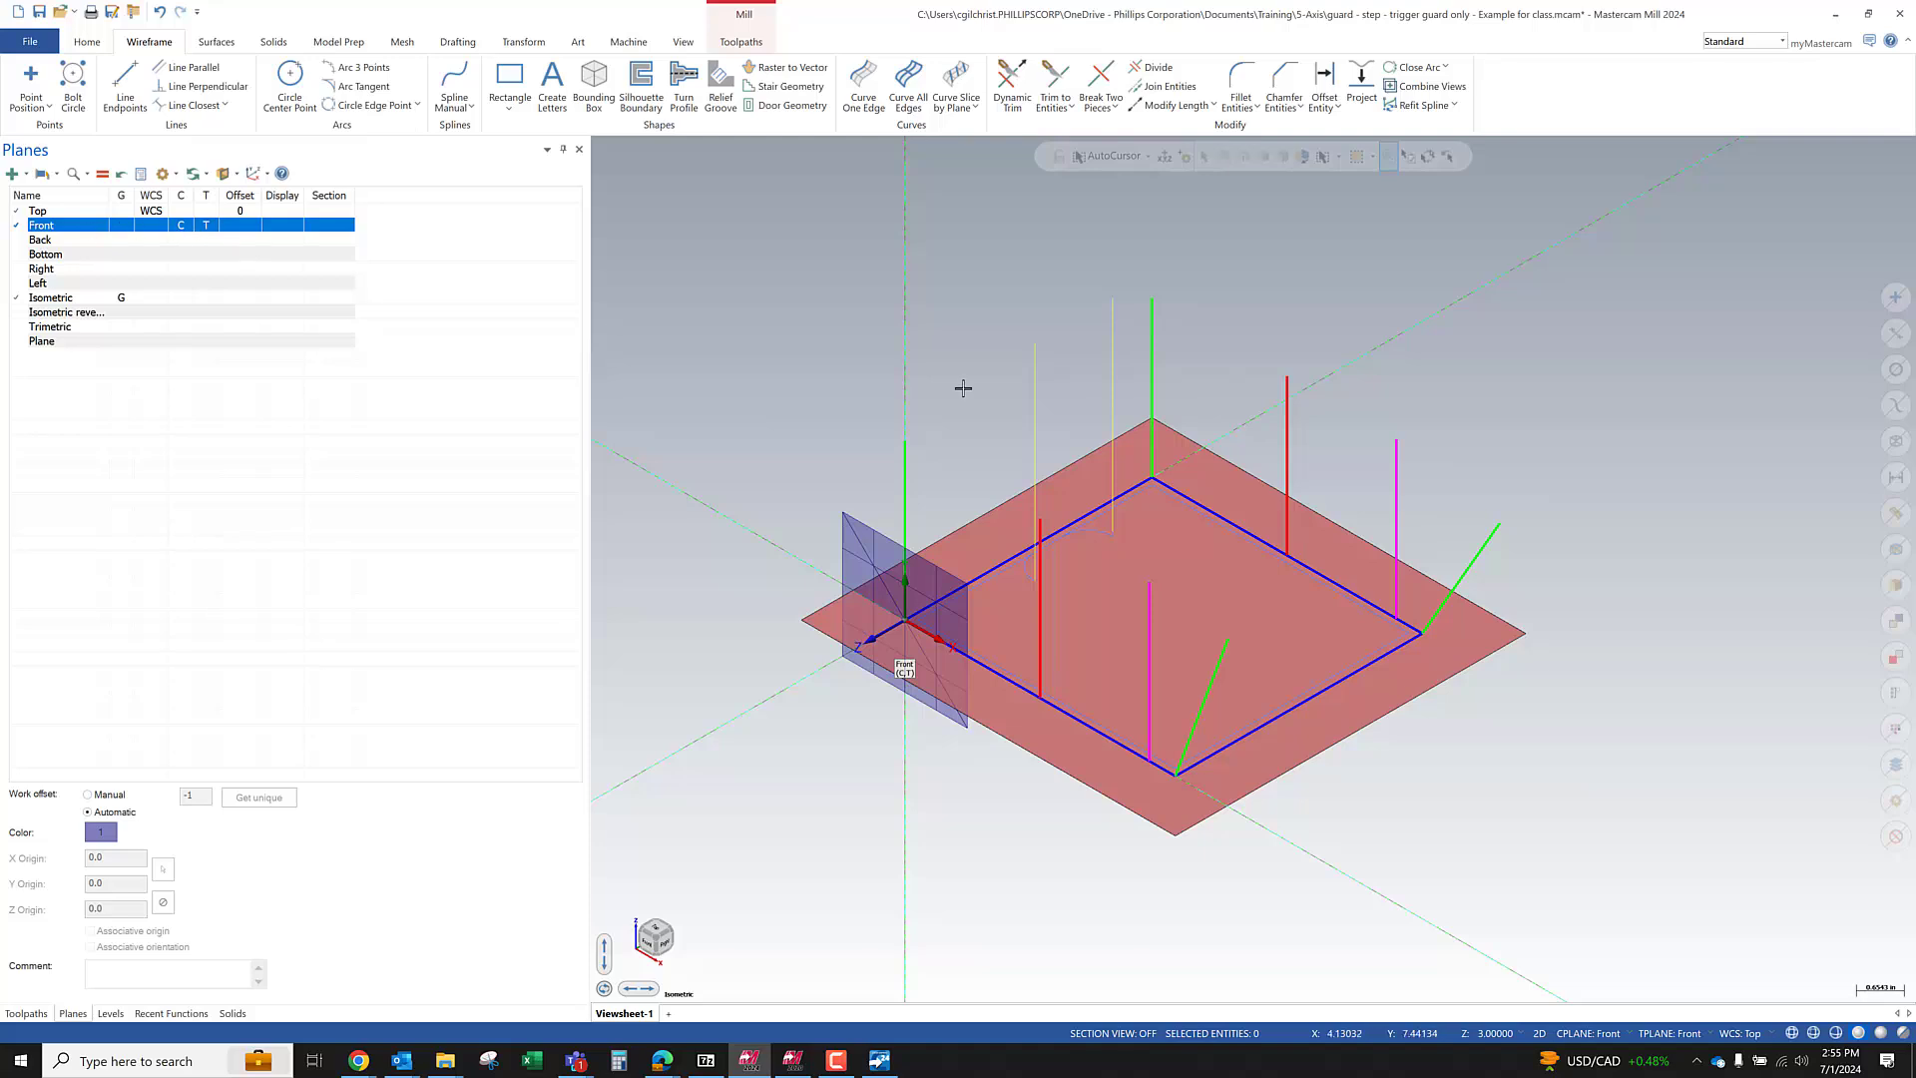
{"action": "scroll", "coordinate": [963, 388], "scroll_direction": "up", "scroll_amount": 1}
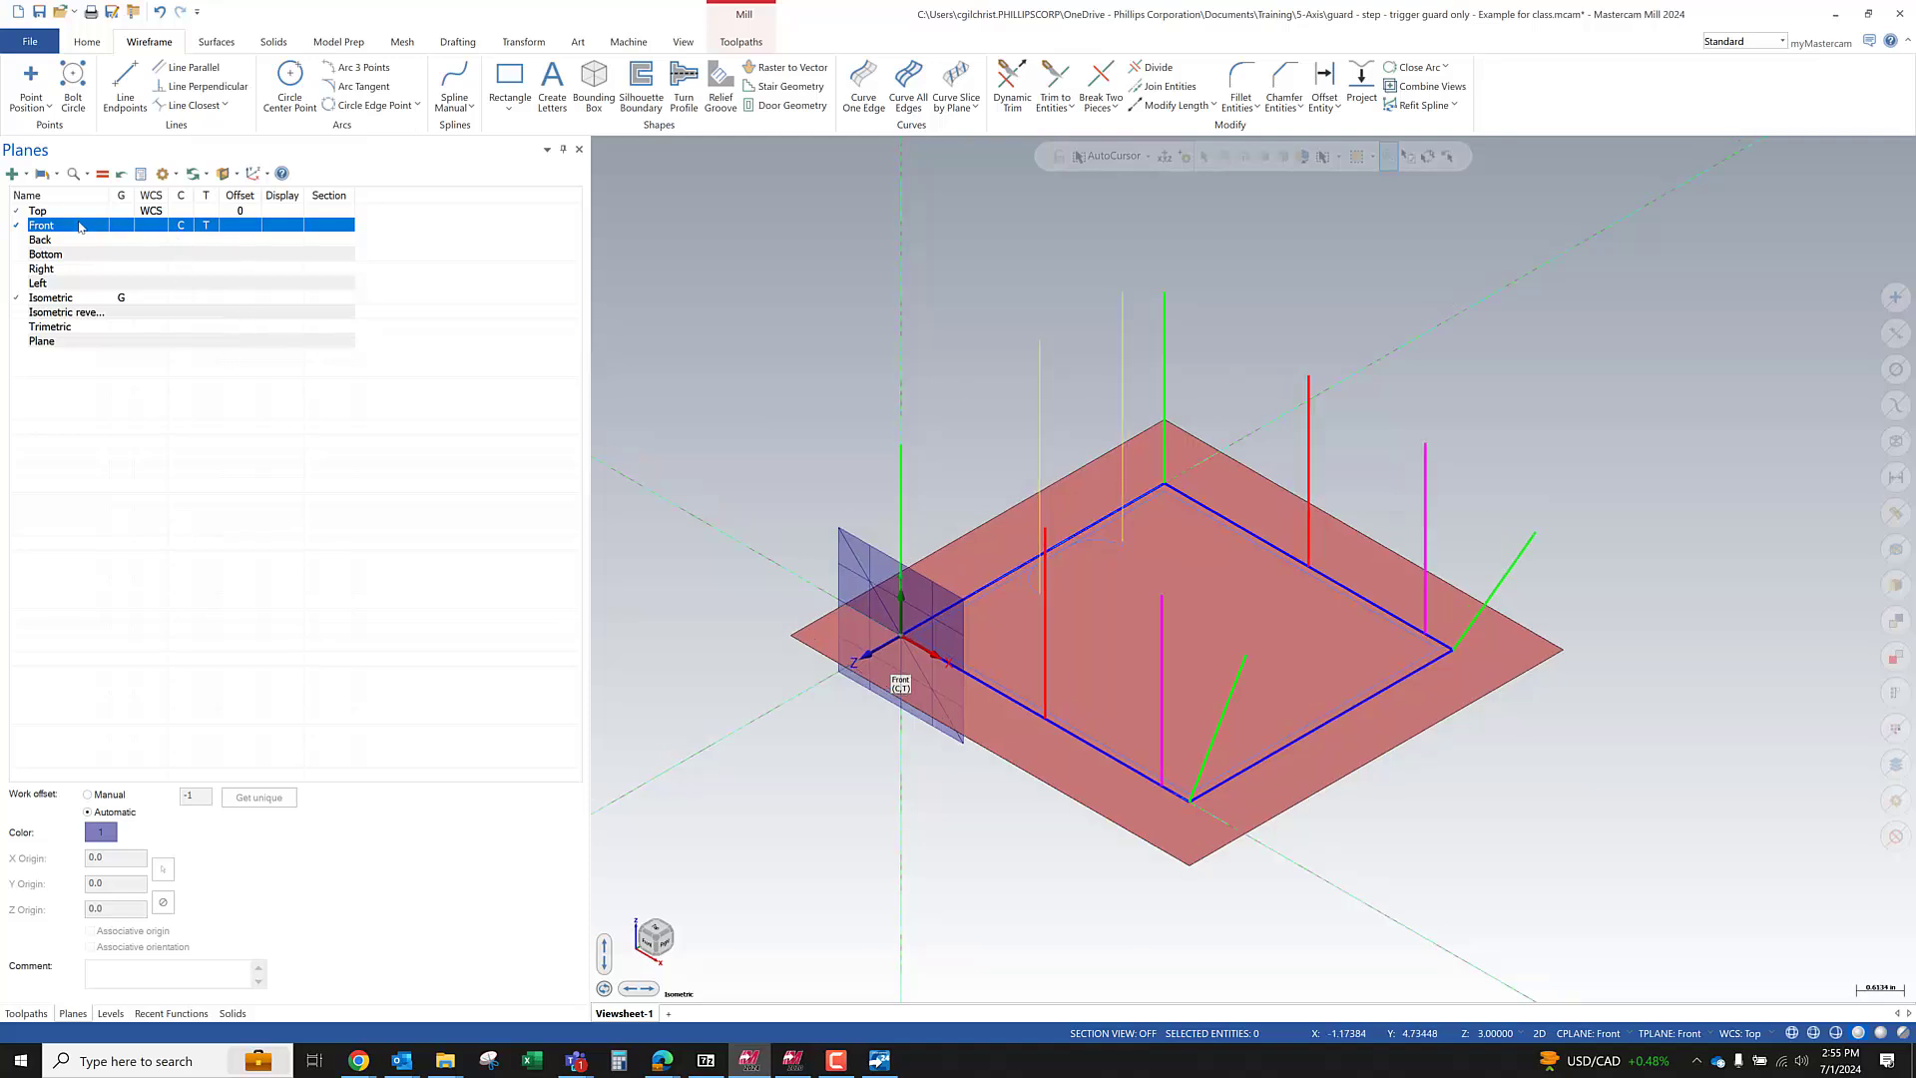
{"action": "scroll", "coordinate": [1097, 539], "scroll_direction": "down", "scroll_amount": 2}
{"action": "right_click", "coordinate": [983, 496]}
{"action": "left_click", "coordinate": [992, 478]}
{"action": "left_click", "coordinate": [896, 407]}
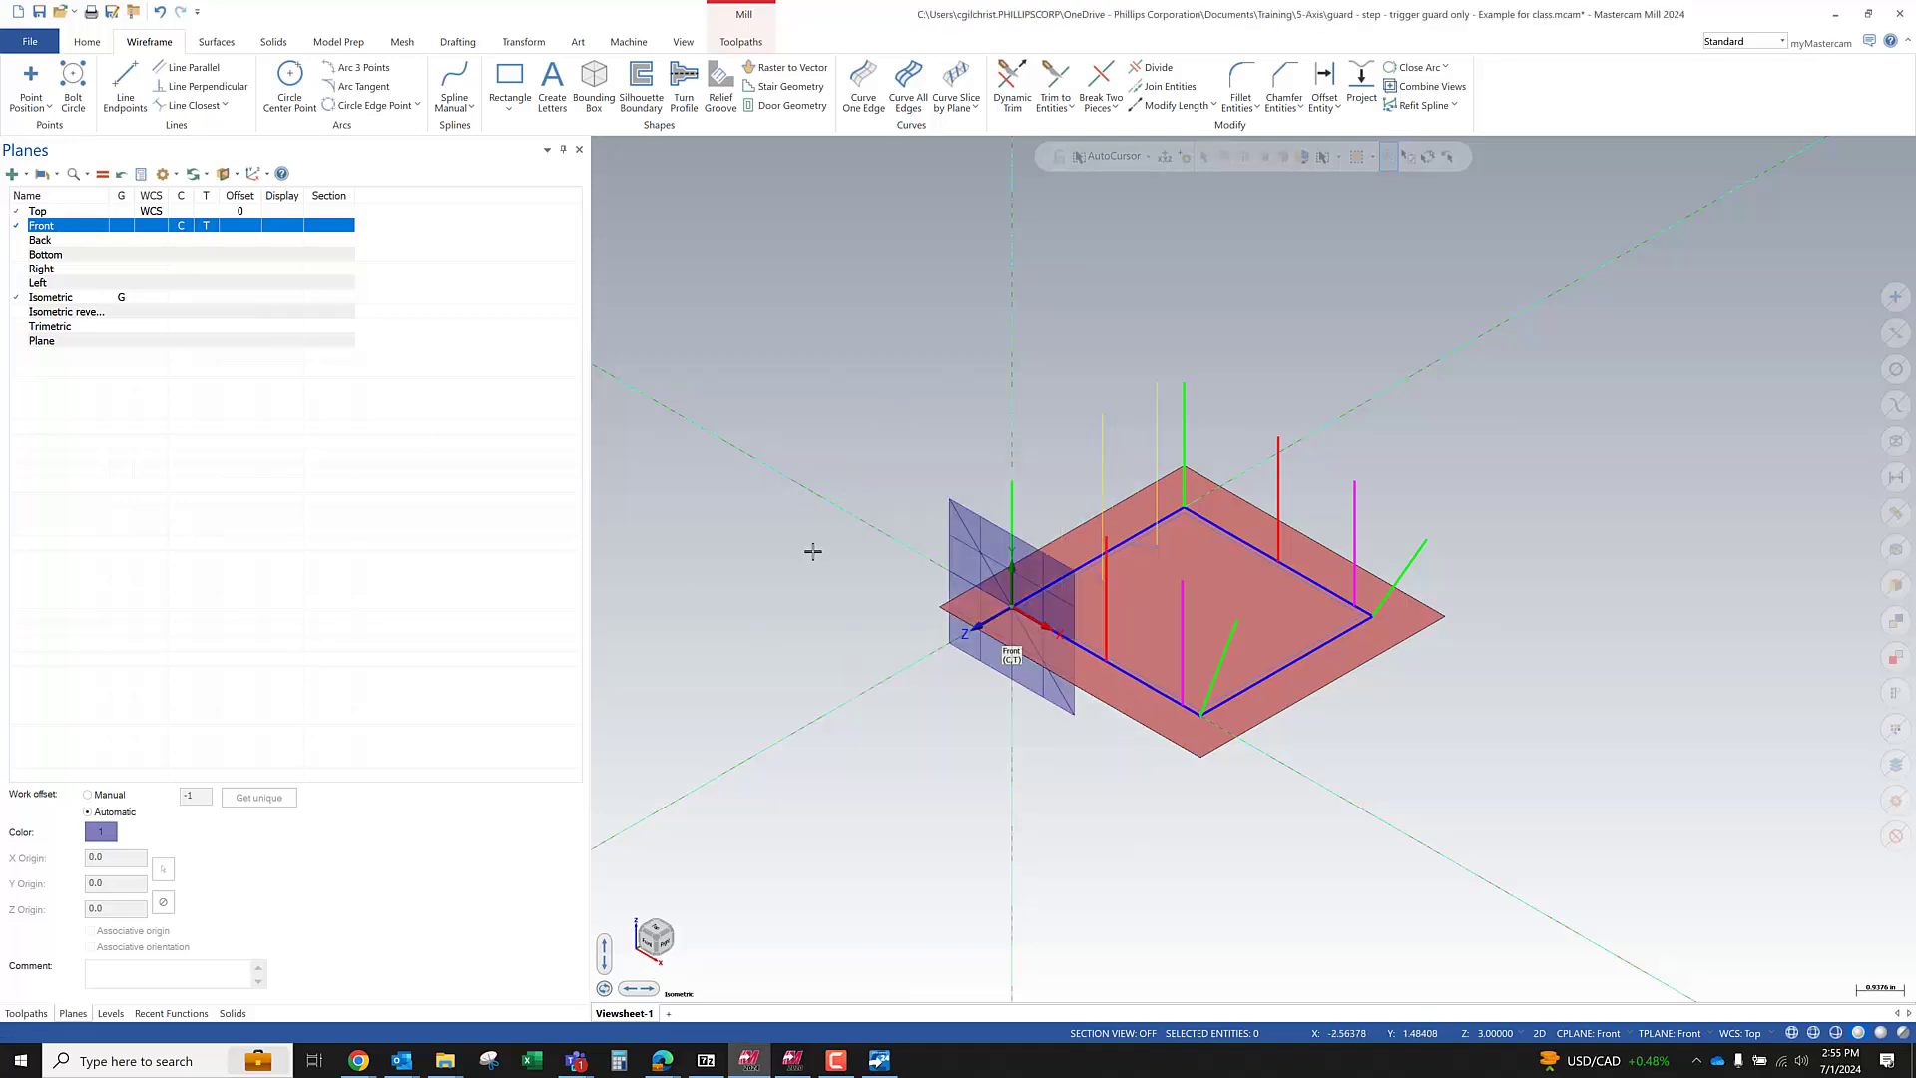
{"action": "right_click", "coordinate": [956, 576]}
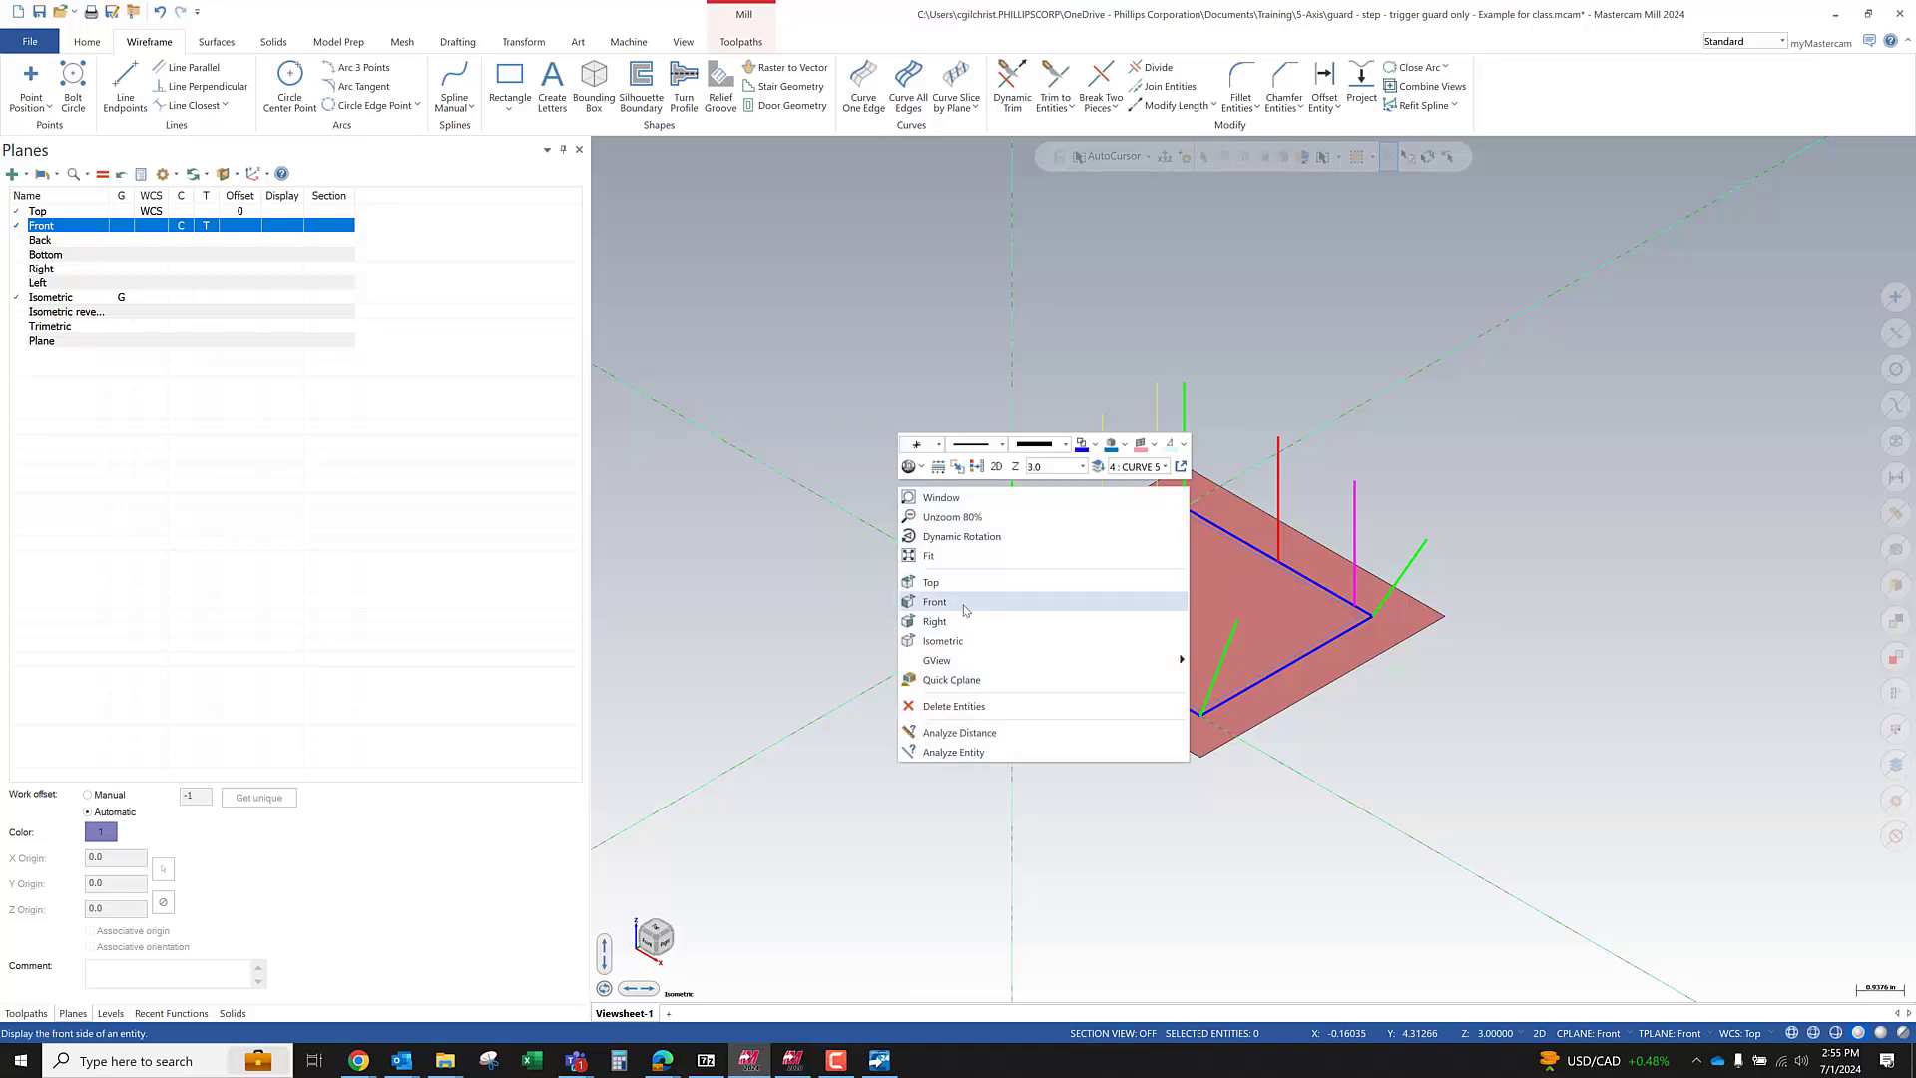
{"action": "left_click", "coordinate": [960, 604]}
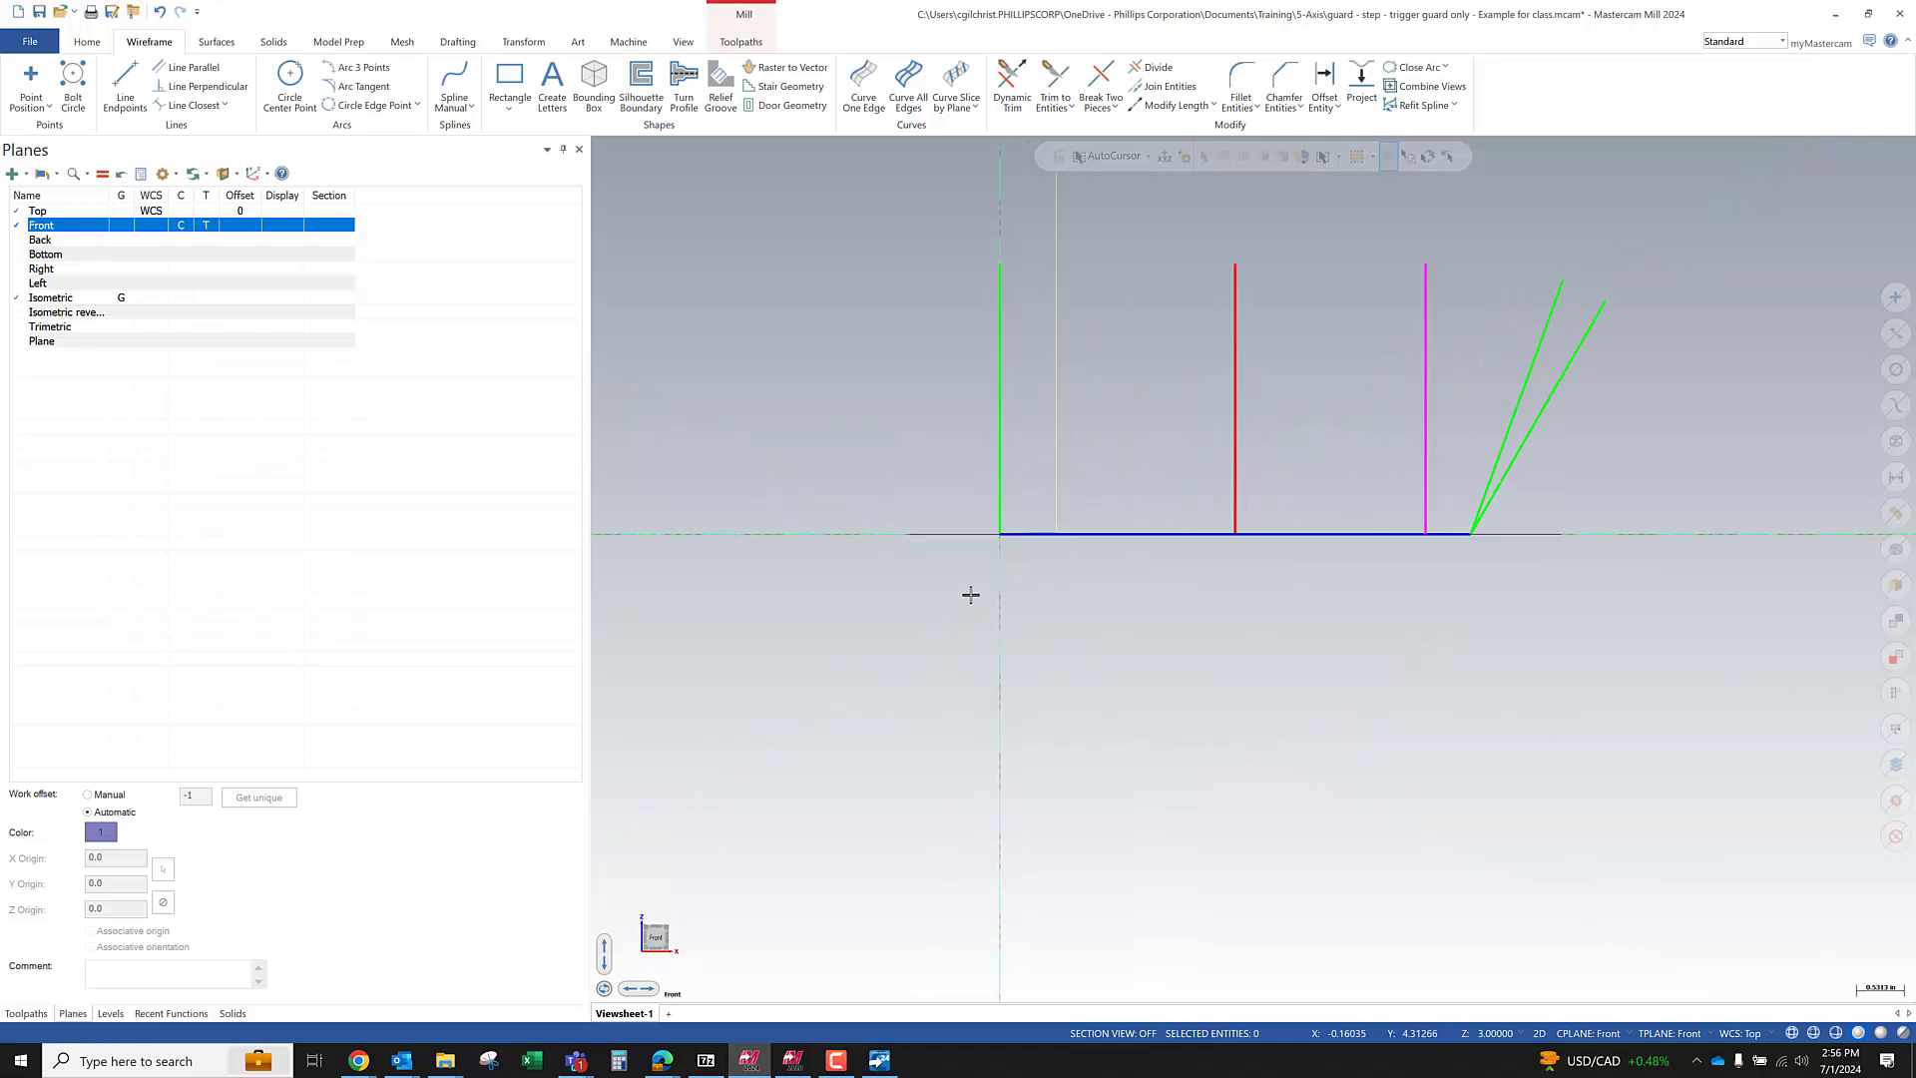
Draw a shallow upward-bowed three-point arc just below the blue line, extending slightly past both of its ends
{"action": "left_click", "coordinate": [359, 67]}
{"action": "left_click", "coordinate": [974, 570]}
{"action": "left_click", "coordinate": [1219, 545]}
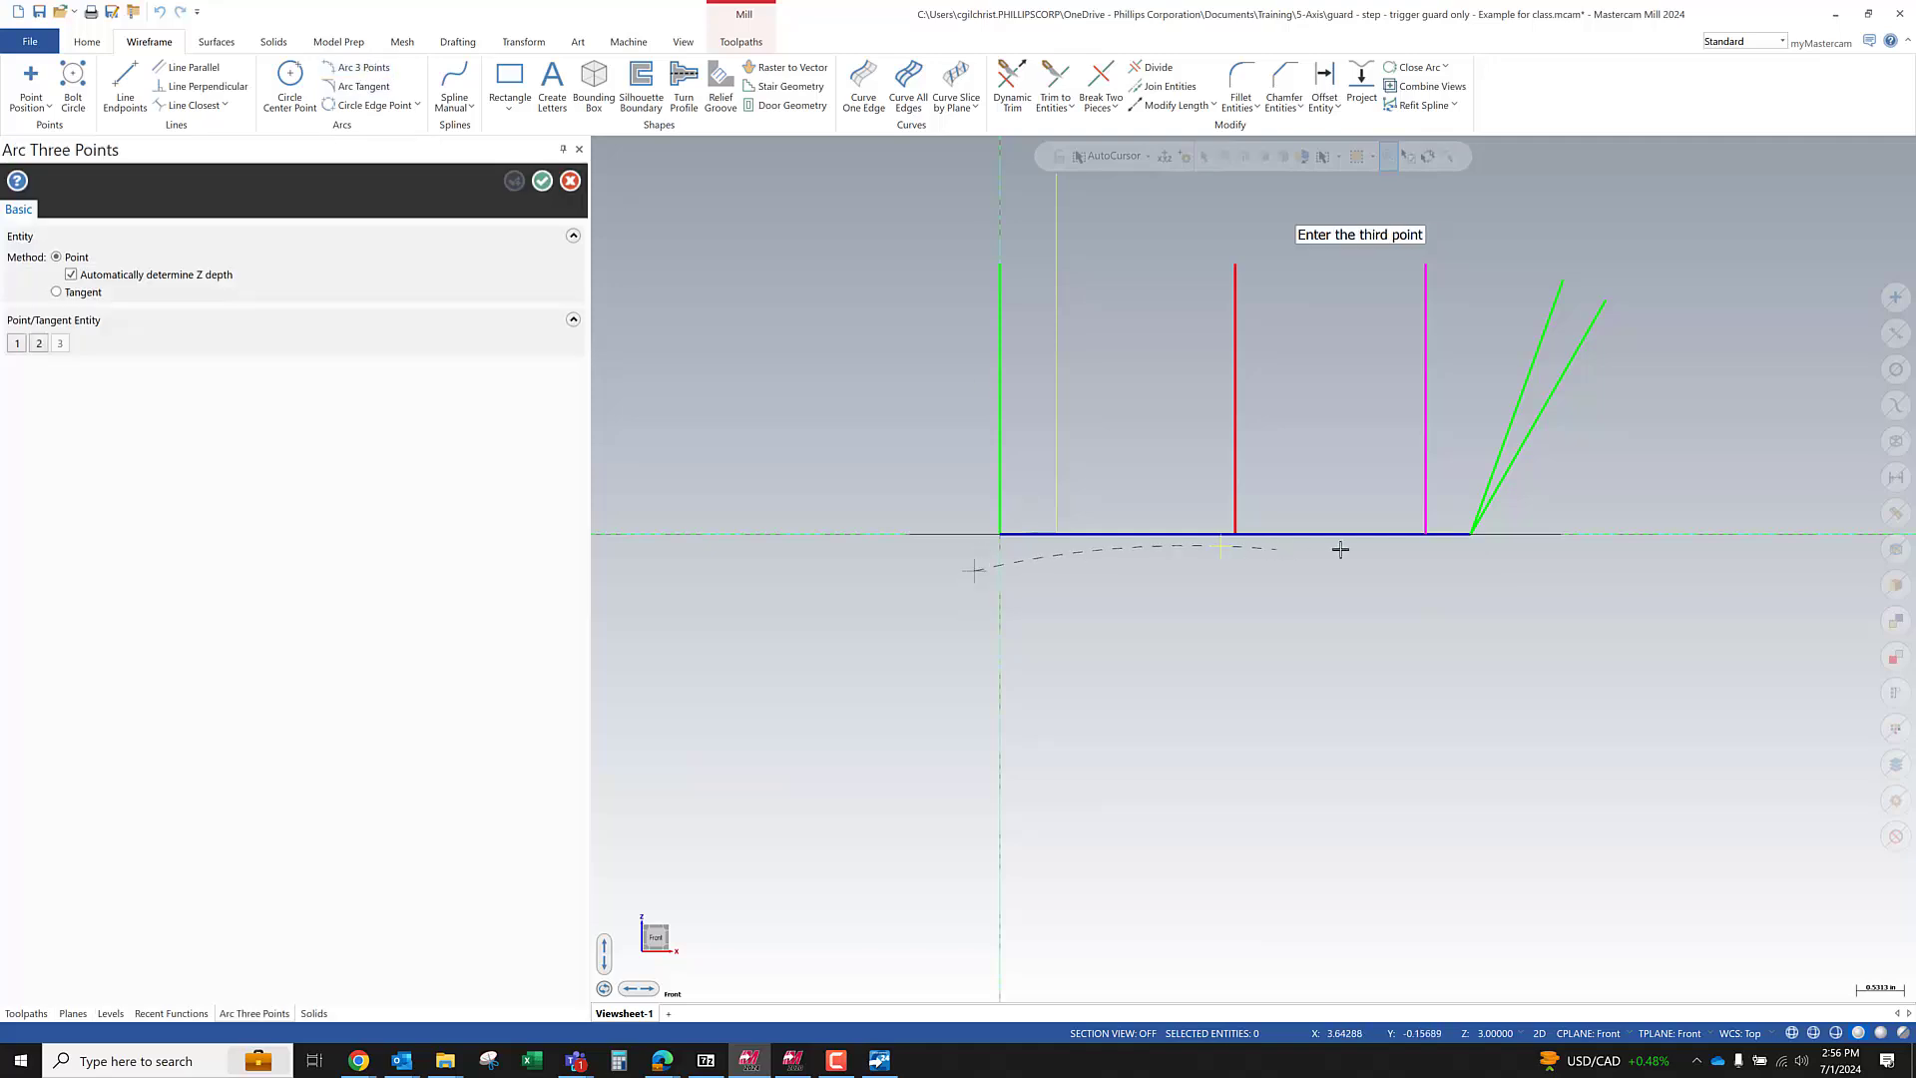
{"action": "left_click", "coordinate": [1483, 565]}
{"action": "left_click", "coordinate": [542, 182]}
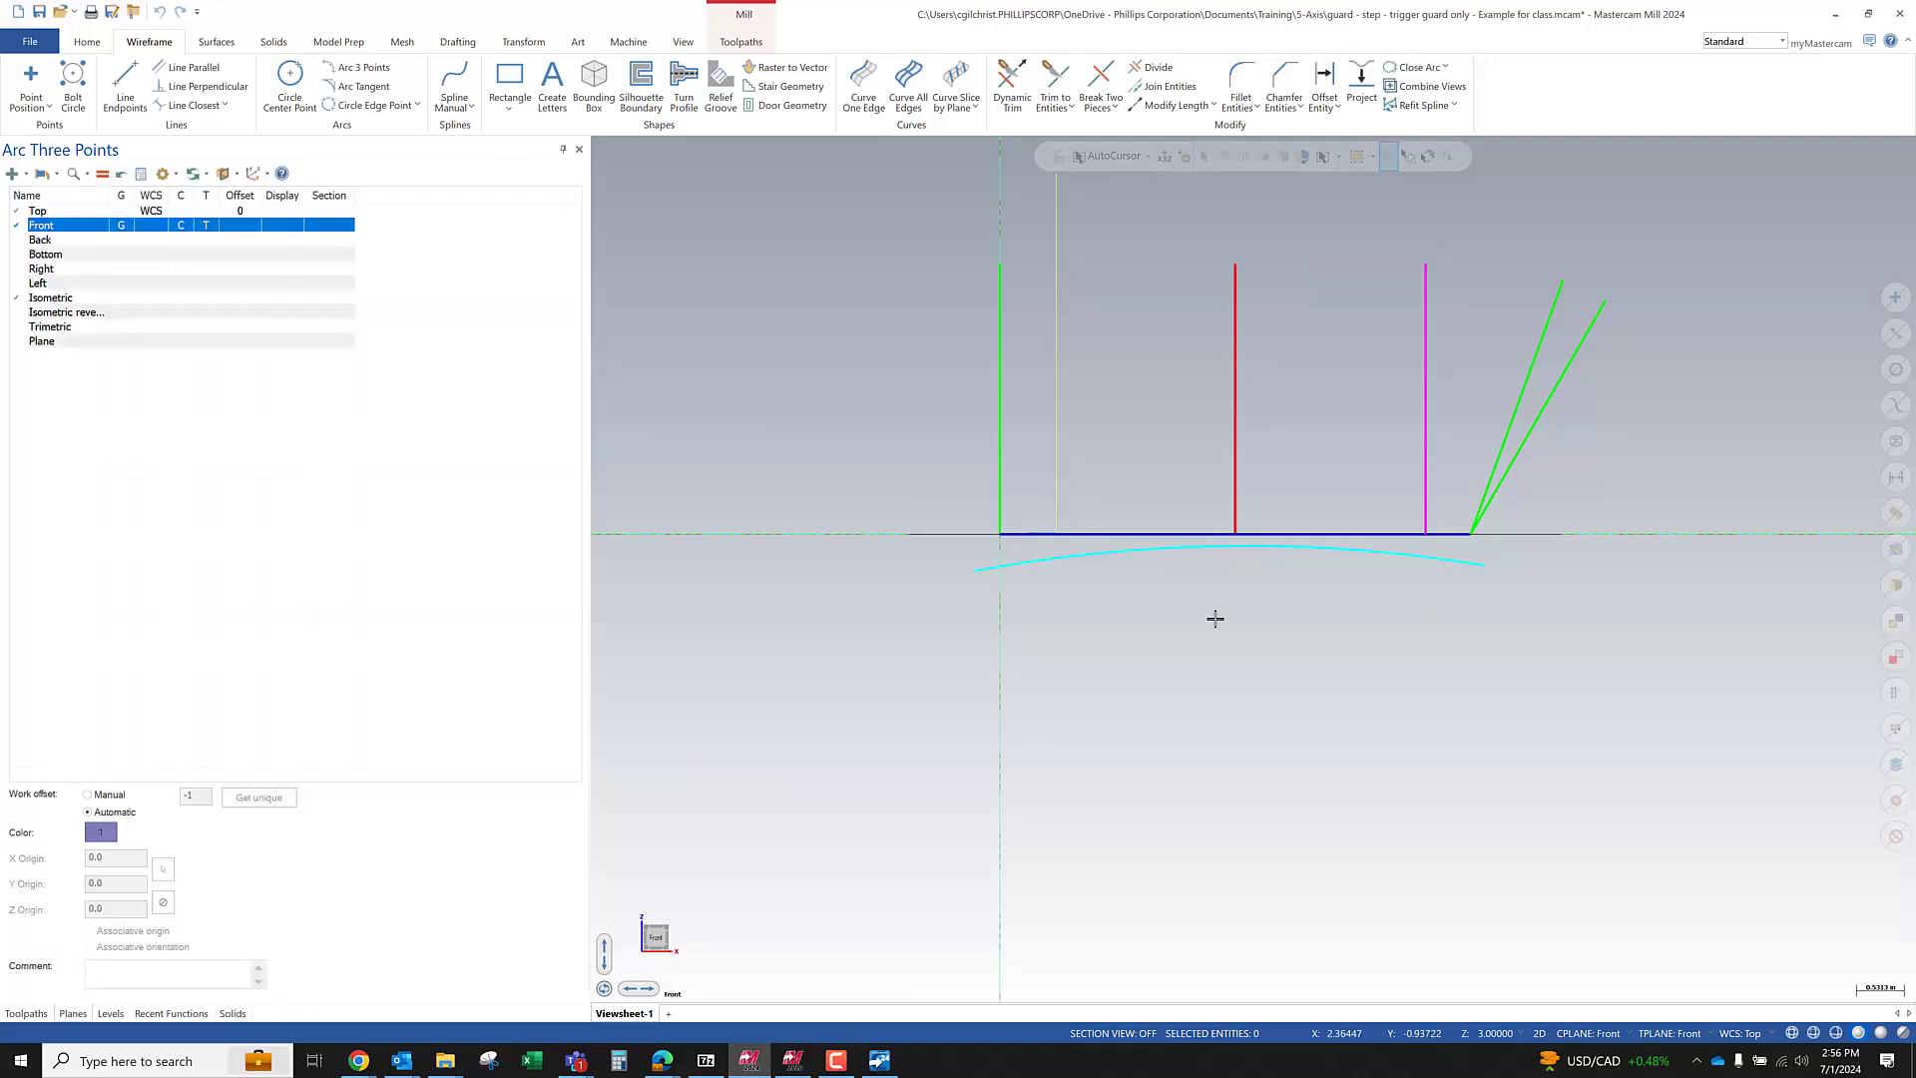
Project a copy of the arc to a depth of -6.0
{"action": "key", "text": "alt+7"}
{"action": "left_click", "coordinate": [1137, 641]}
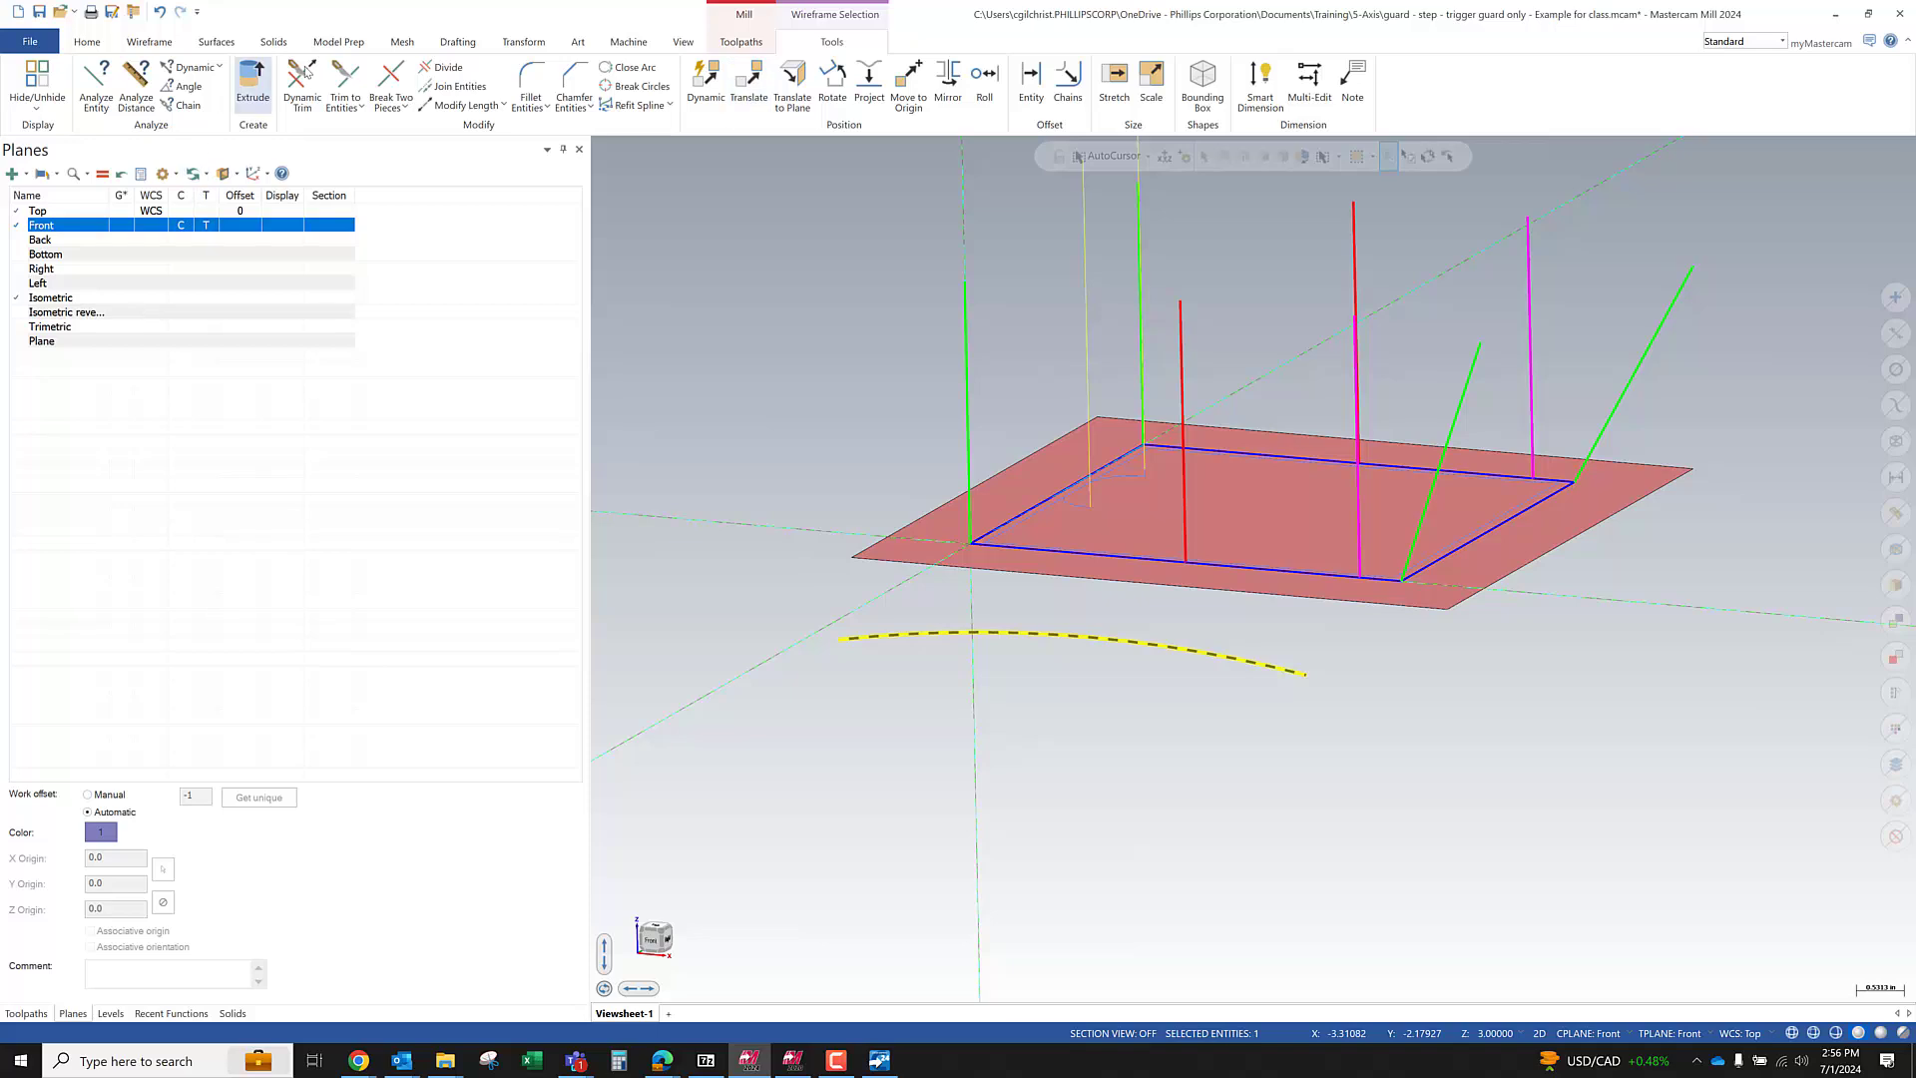
{"action": "left_click", "coordinate": [869, 84]}
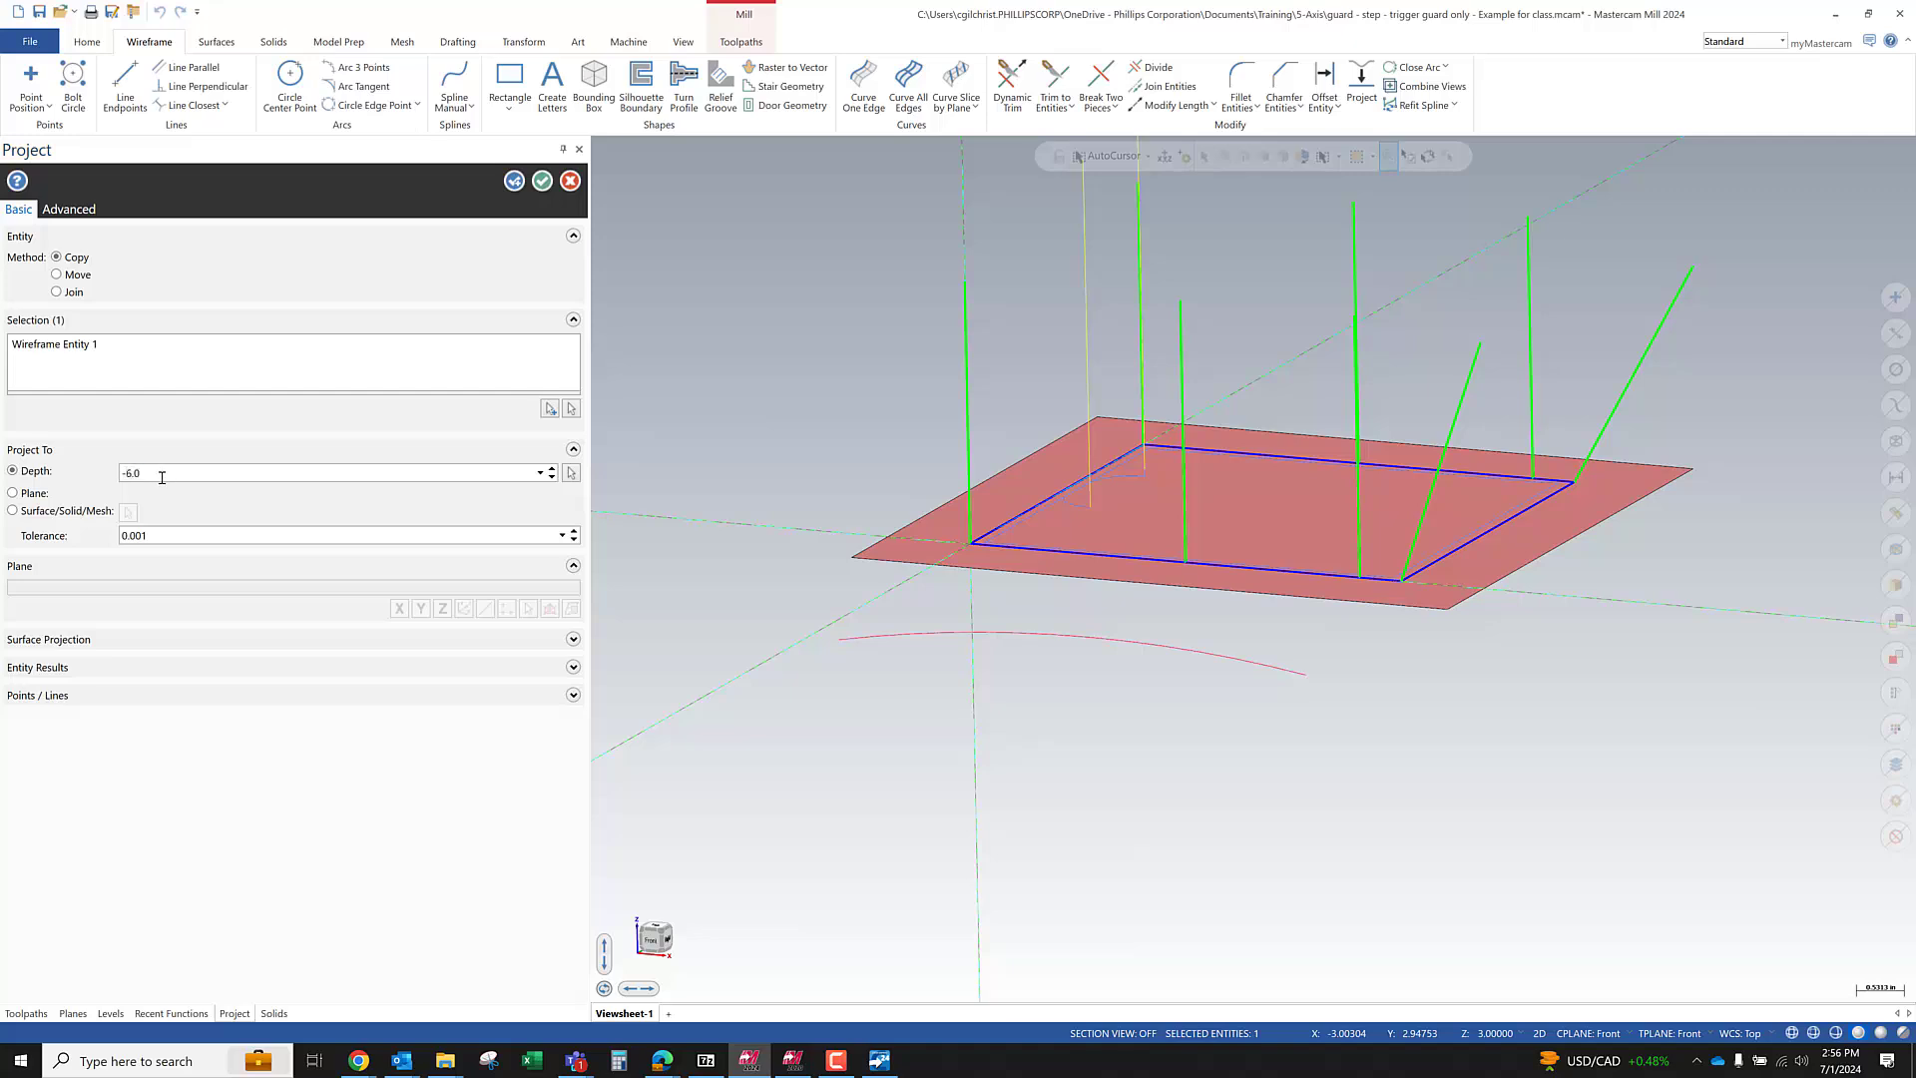
{"action": "middle_click_drag", "start_coordinate": [881, 731], "coordinate": [761, 620]}
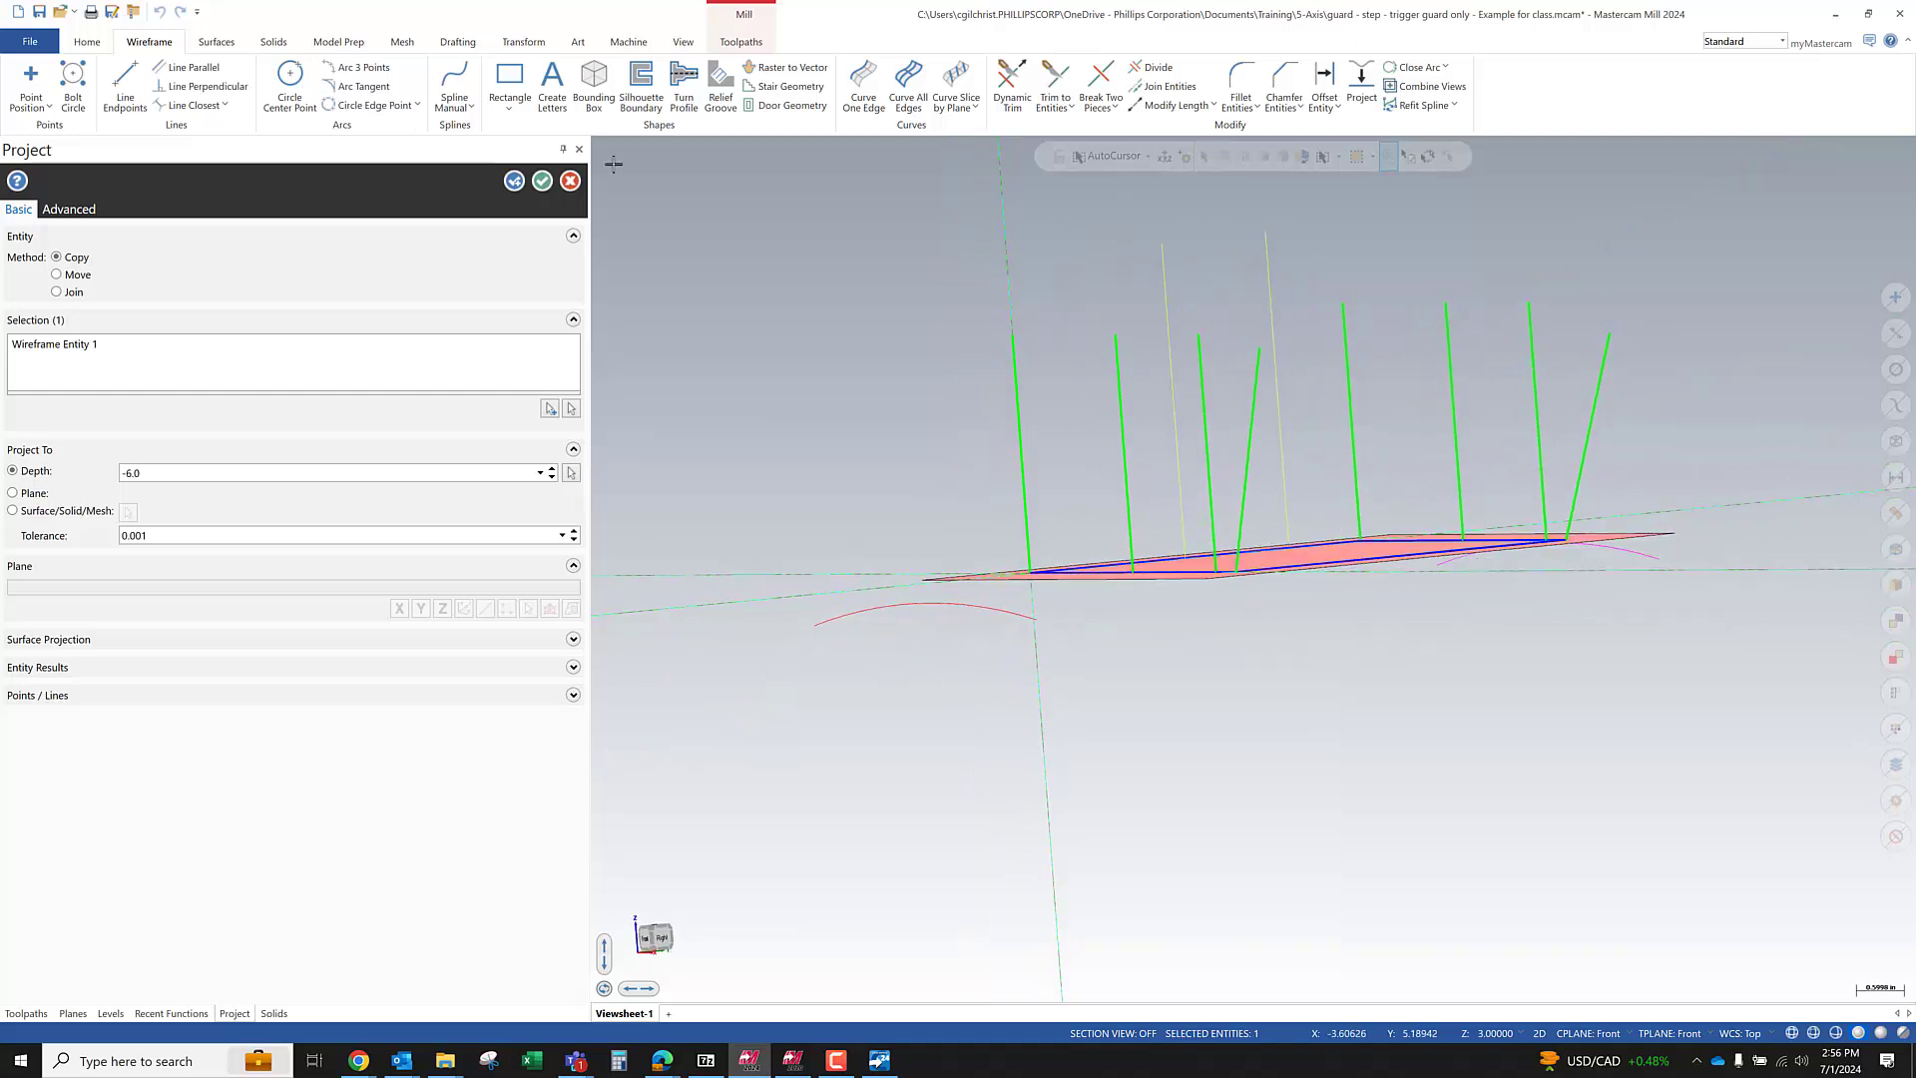
{"action": "key", "text": "Return"}
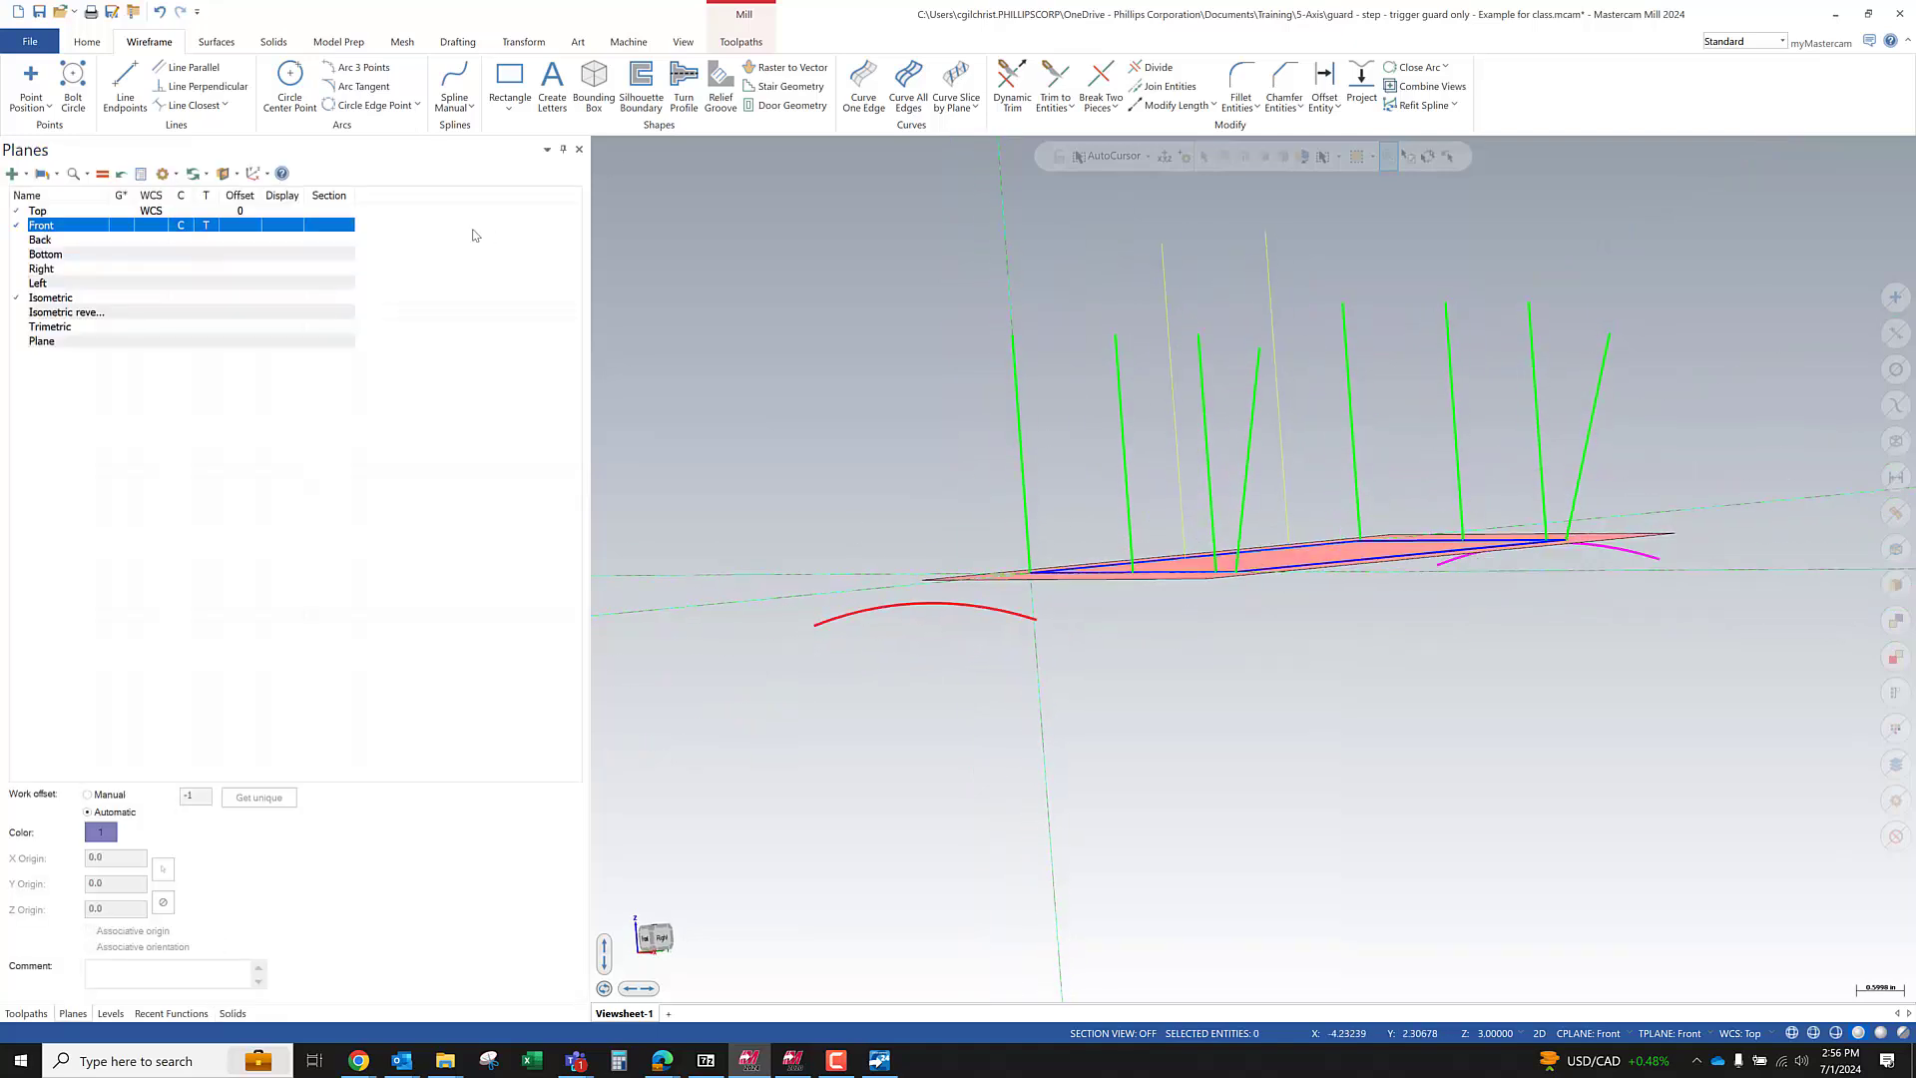
Create a lofted surface between the original arc and its projected copy
{"action": "left_click", "coordinate": [228, 45]}
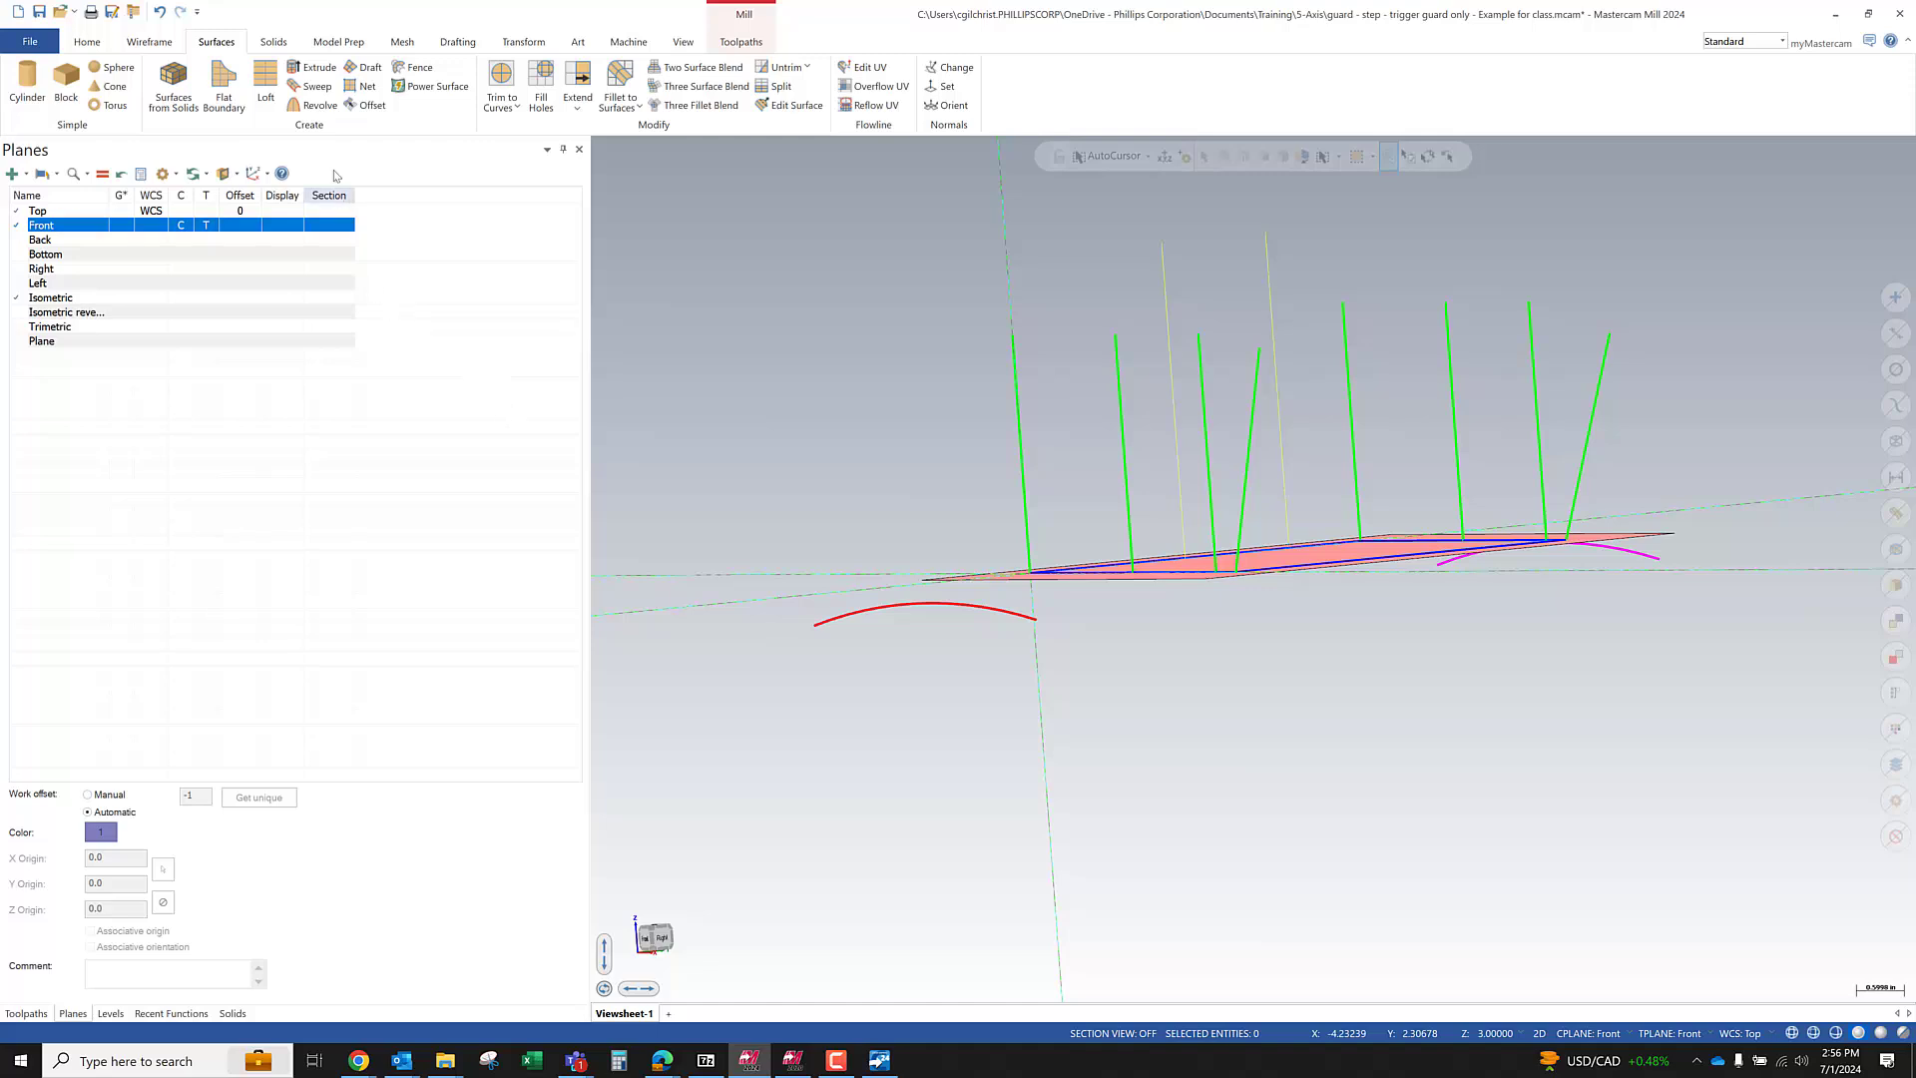
{"action": "left_click", "coordinate": [265, 84]}
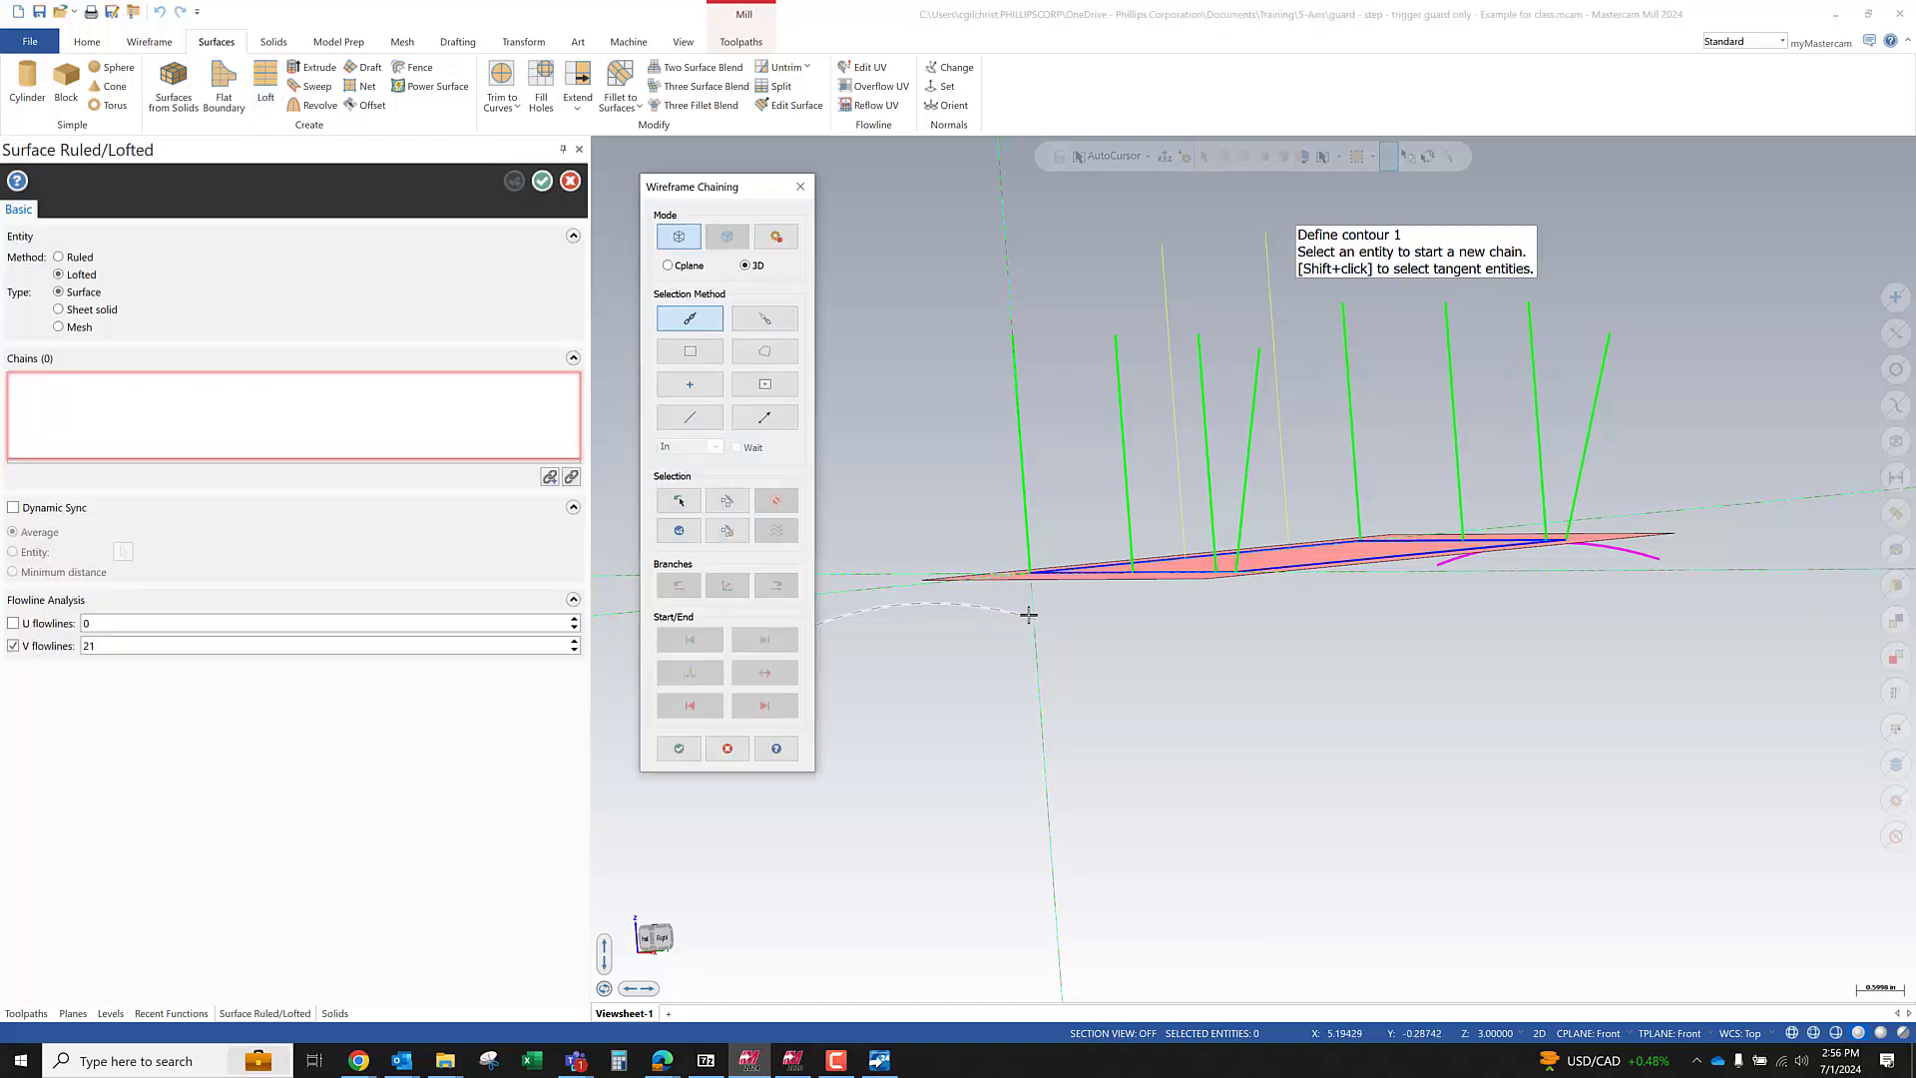
{"action": "left_click", "coordinate": [1027, 615]}
{"action": "left_click", "coordinate": [1650, 560]}
{"action": "left_click", "coordinate": [679, 748]}
{"action": "key", "text": "alt+7"}
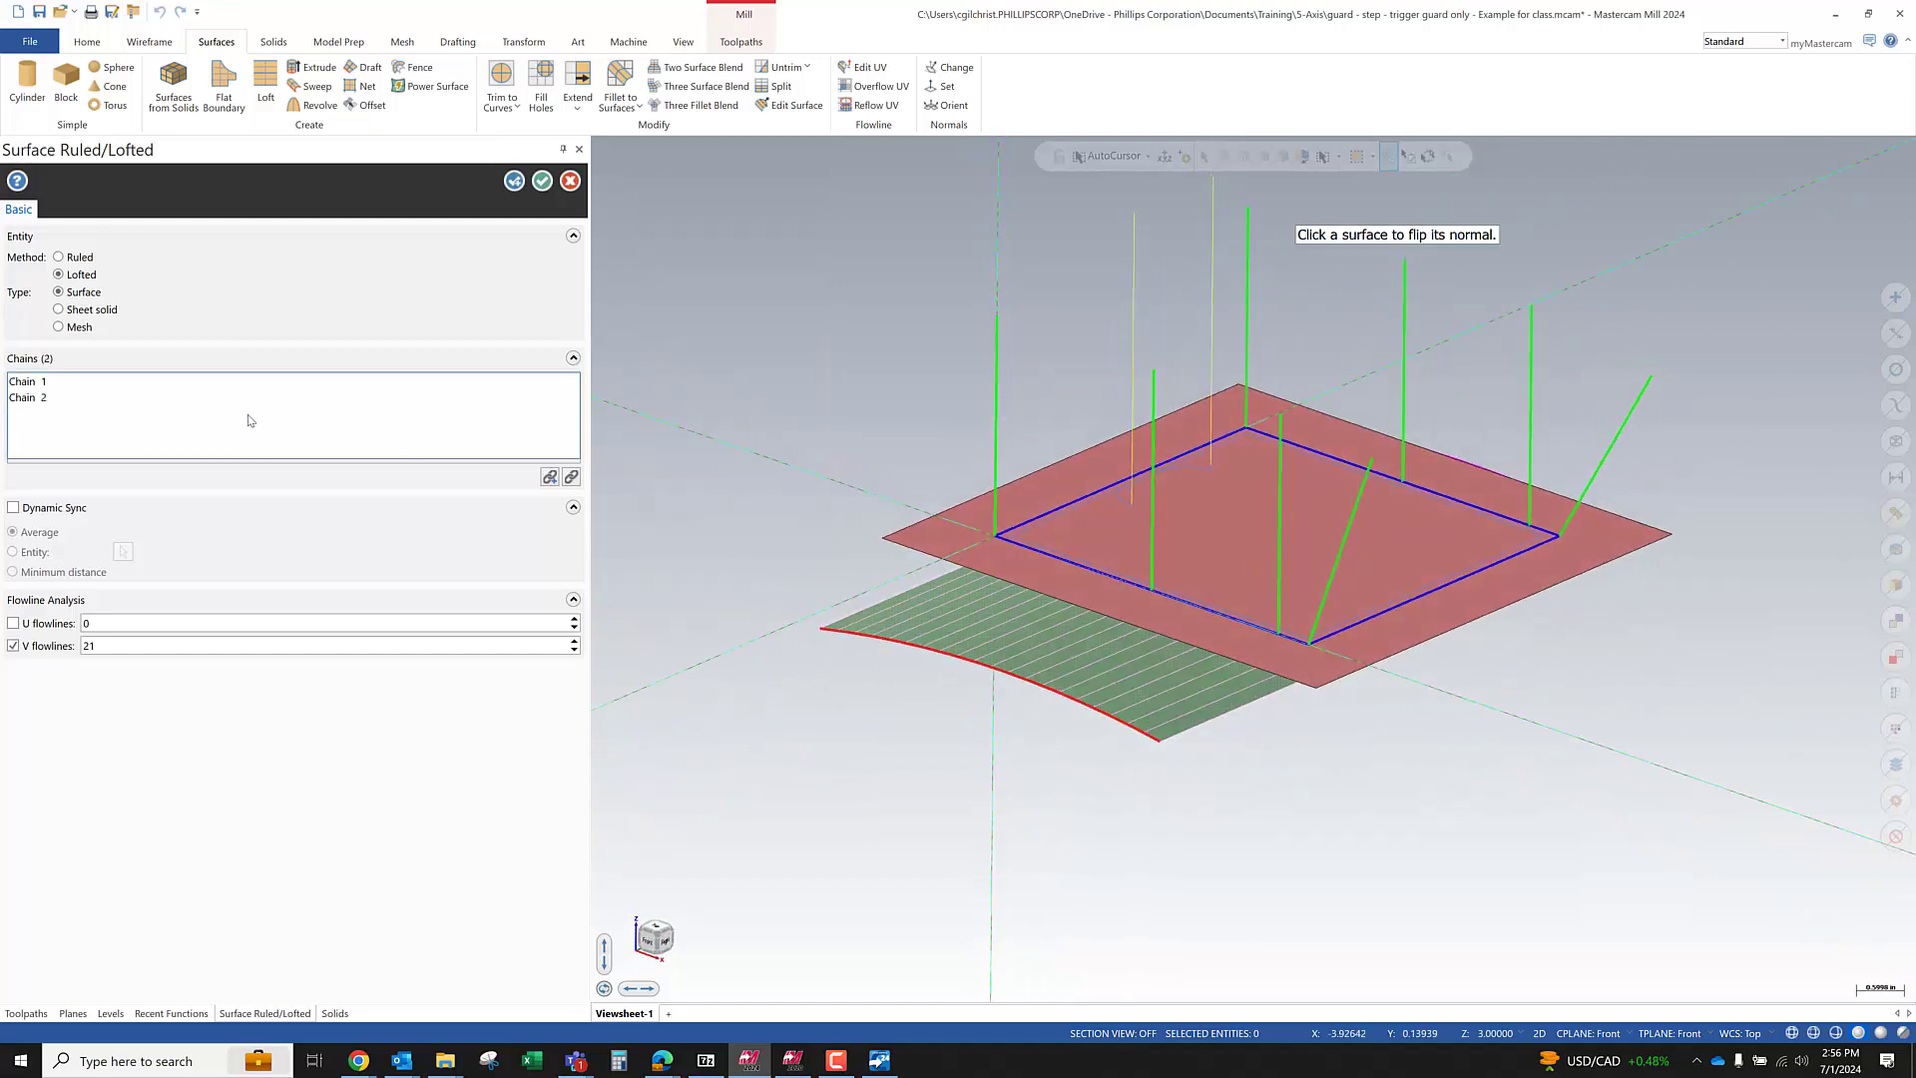
{"action": "left_click", "coordinate": [542, 181]}
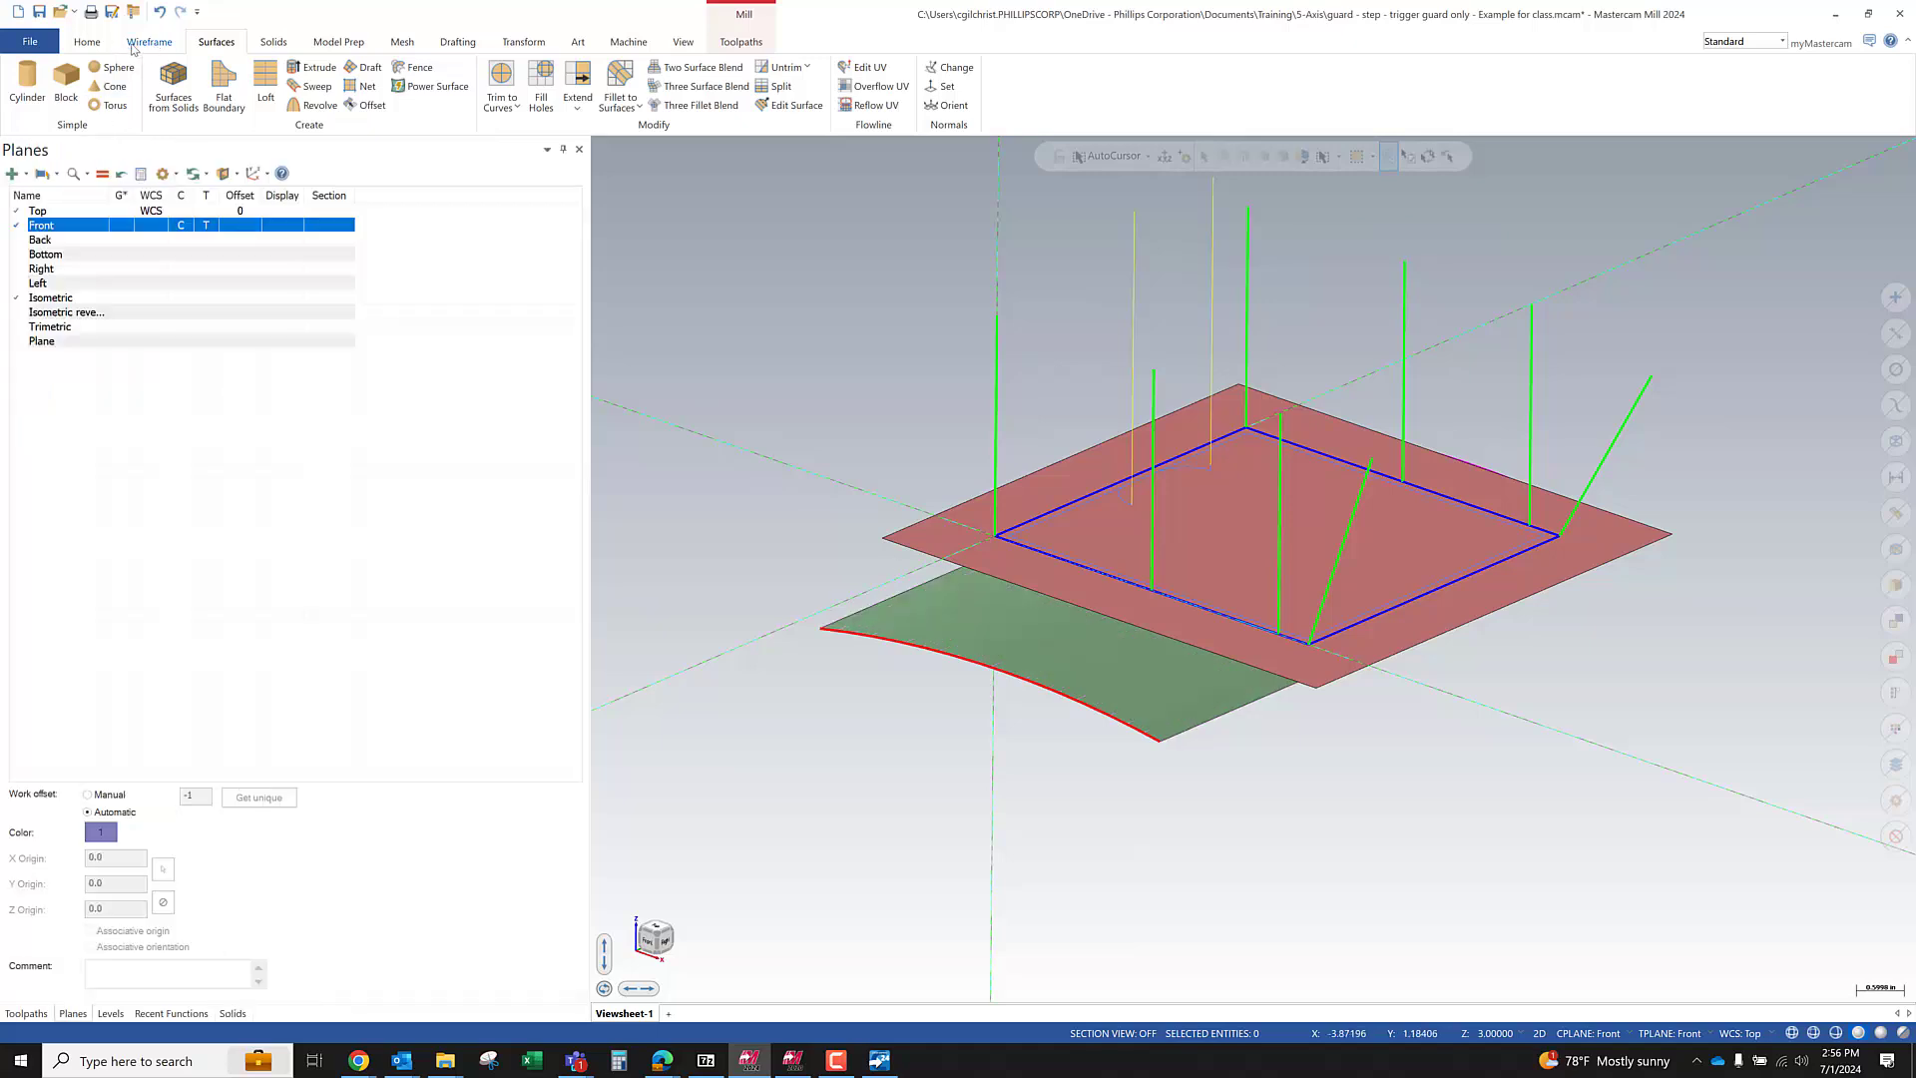
Flip the normal of the new lofted surface
{"action": "left_click", "coordinate": [948, 68]}
{"action": "left_click", "coordinate": [979, 632]}
{"action": "mouse_move", "coordinate": [971, 779]}
{"action": "middle_mouse_down"}
{"action": "mouse_move", "coordinate": [949, 722]}
{"action": "mouse_move", "coordinate": [984, 774]}
{"action": "middle_mouse_up"}
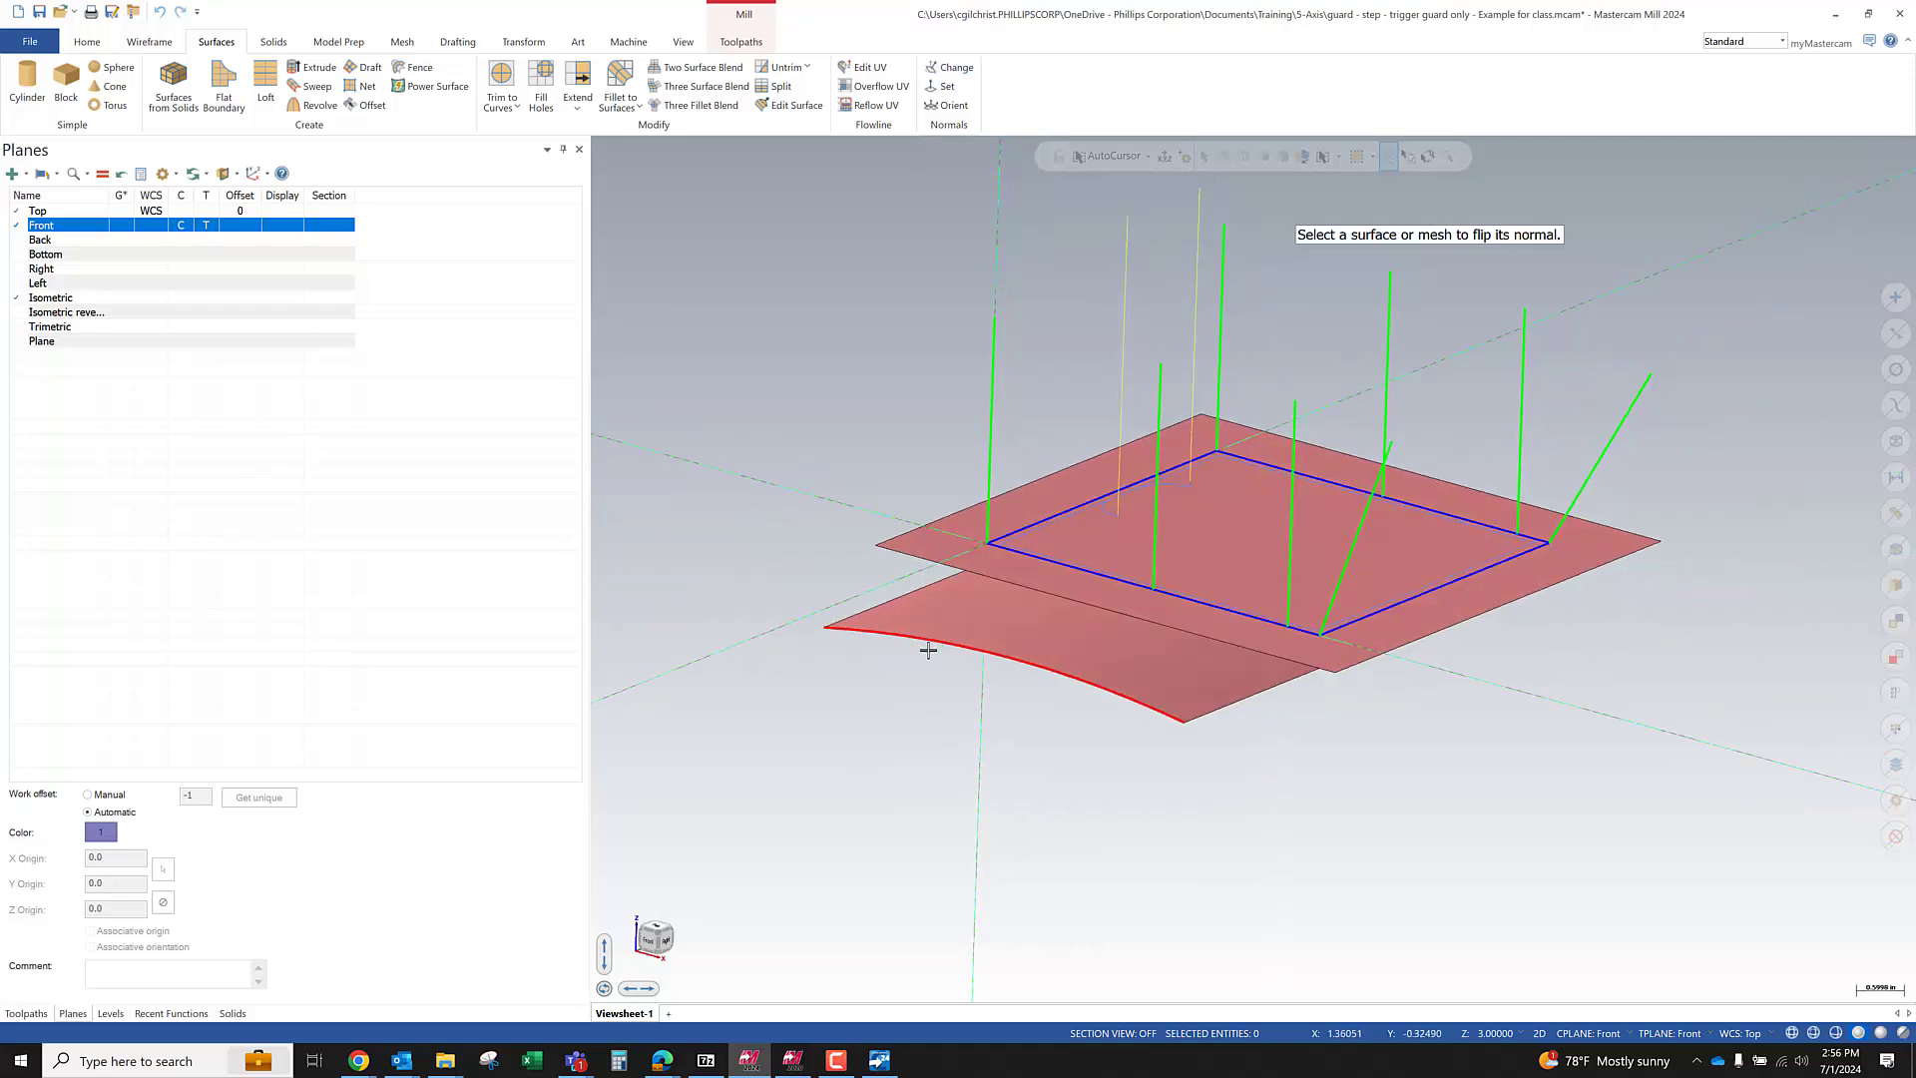
{"action": "scroll", "coordinate": [928, 650], "scroll_direction": "up", "scroll_amount": 4}
{"action": "key", "text": "Escape"}
Change the lofted surface's color to dark green
{"action": "left_click", "coordinate": [958, 574]}
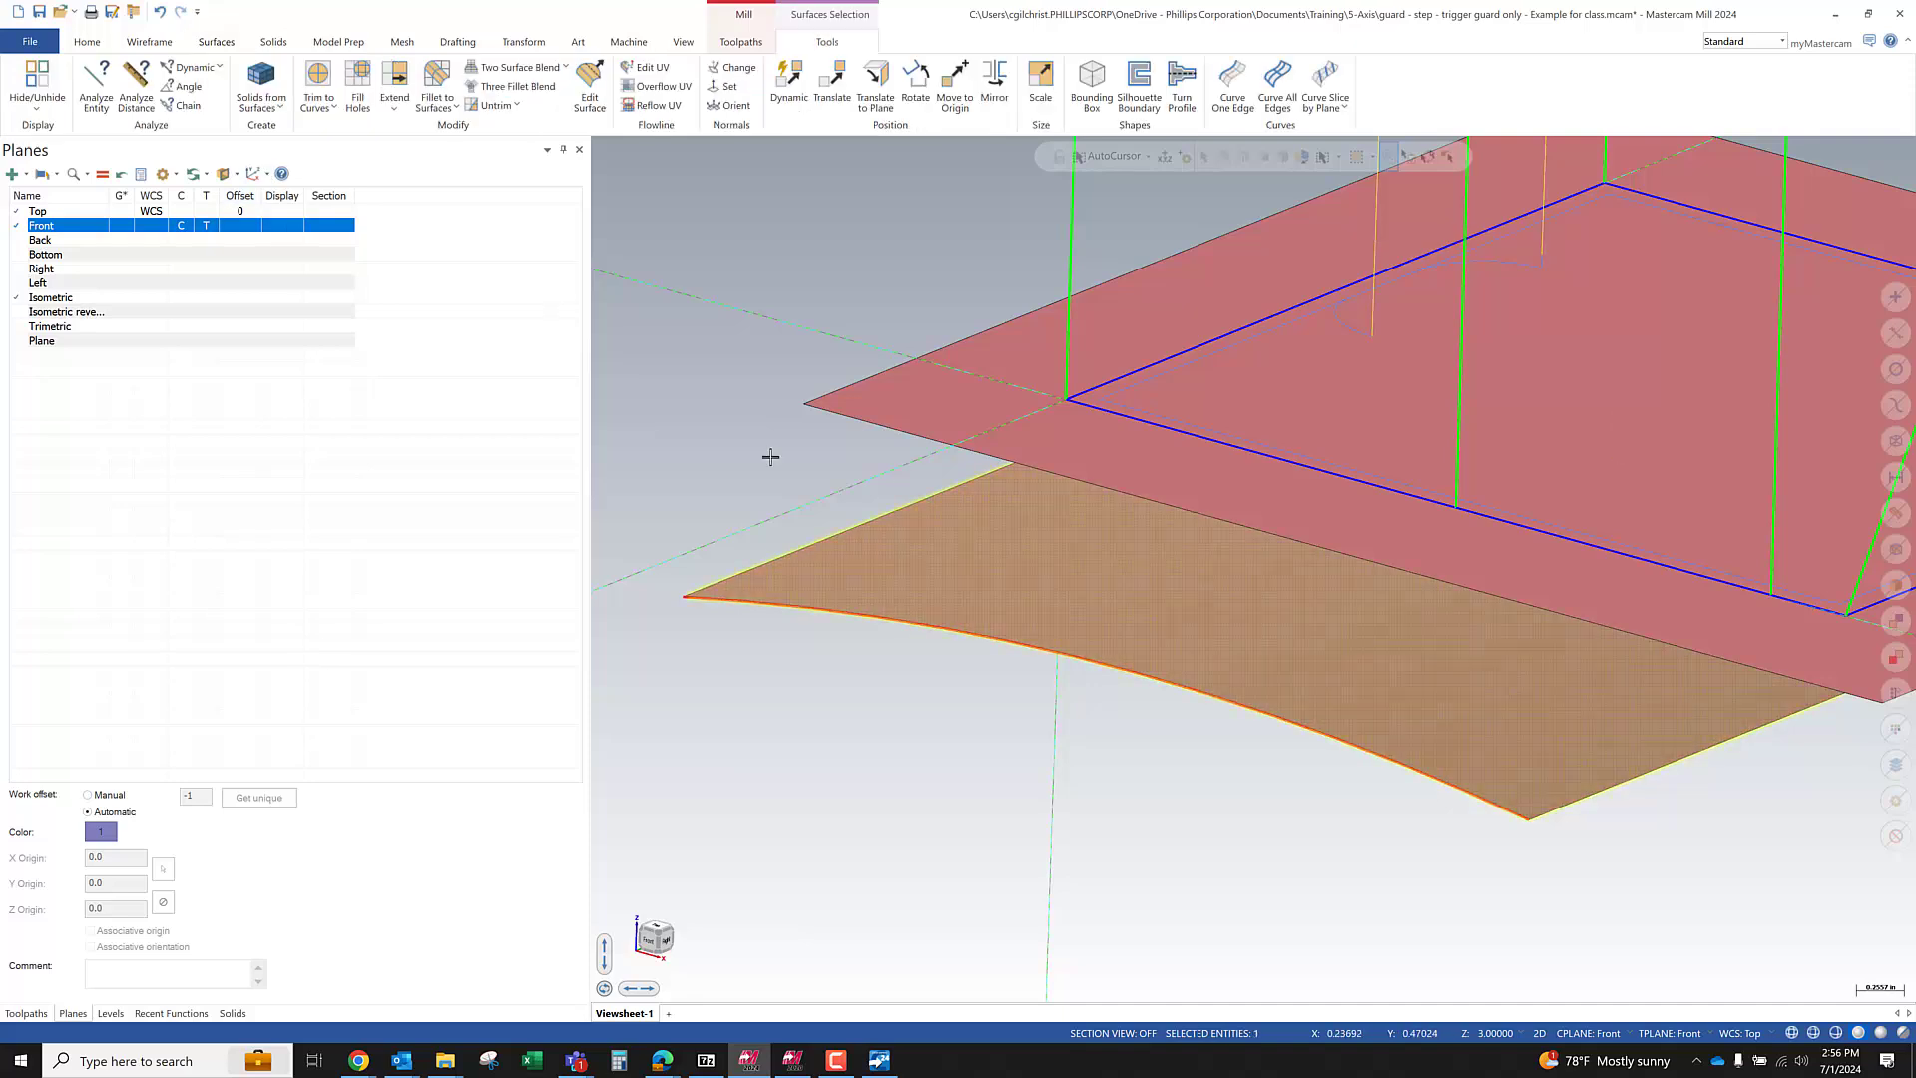
{"action": "right_click", "coordinate": [770, 458]}
{"action": "left_click", "coordinate": [1002, 405]}
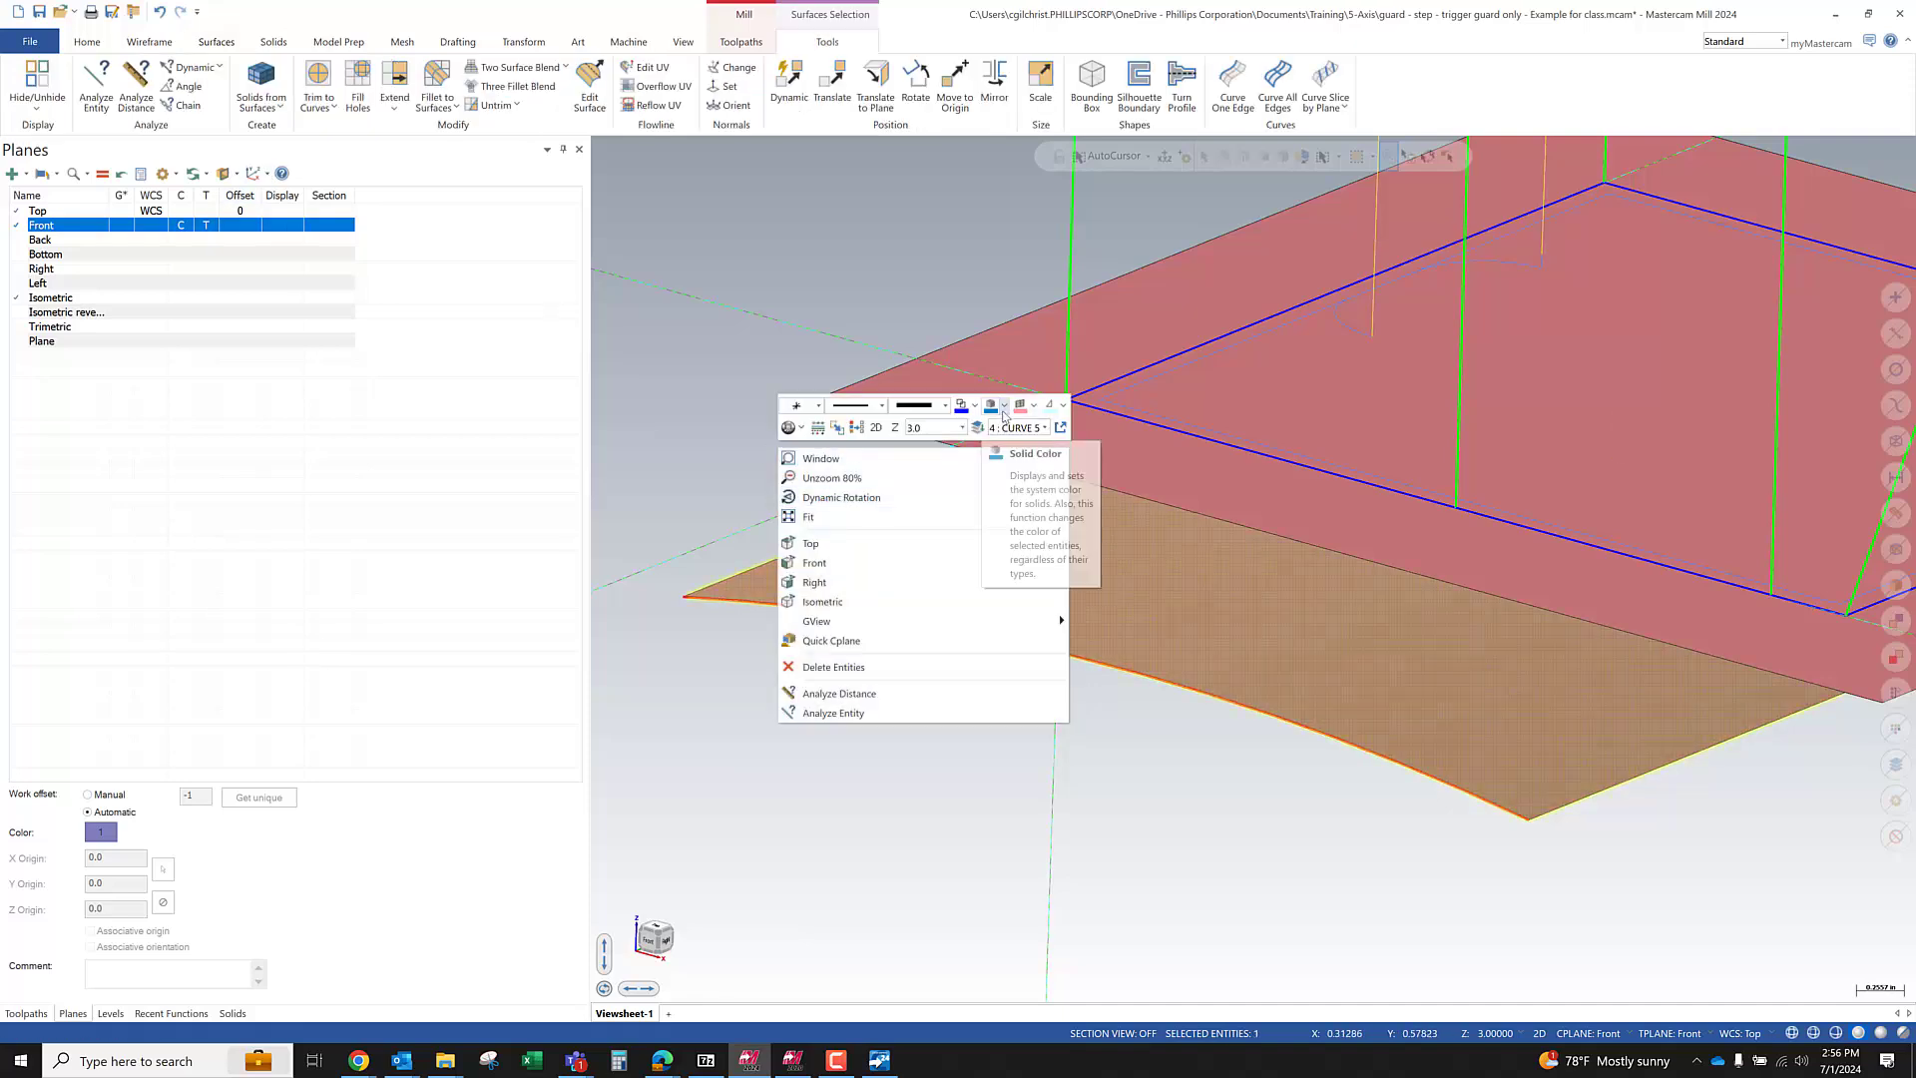
{"action": "left_click", "coordinate": [1068, 560]}
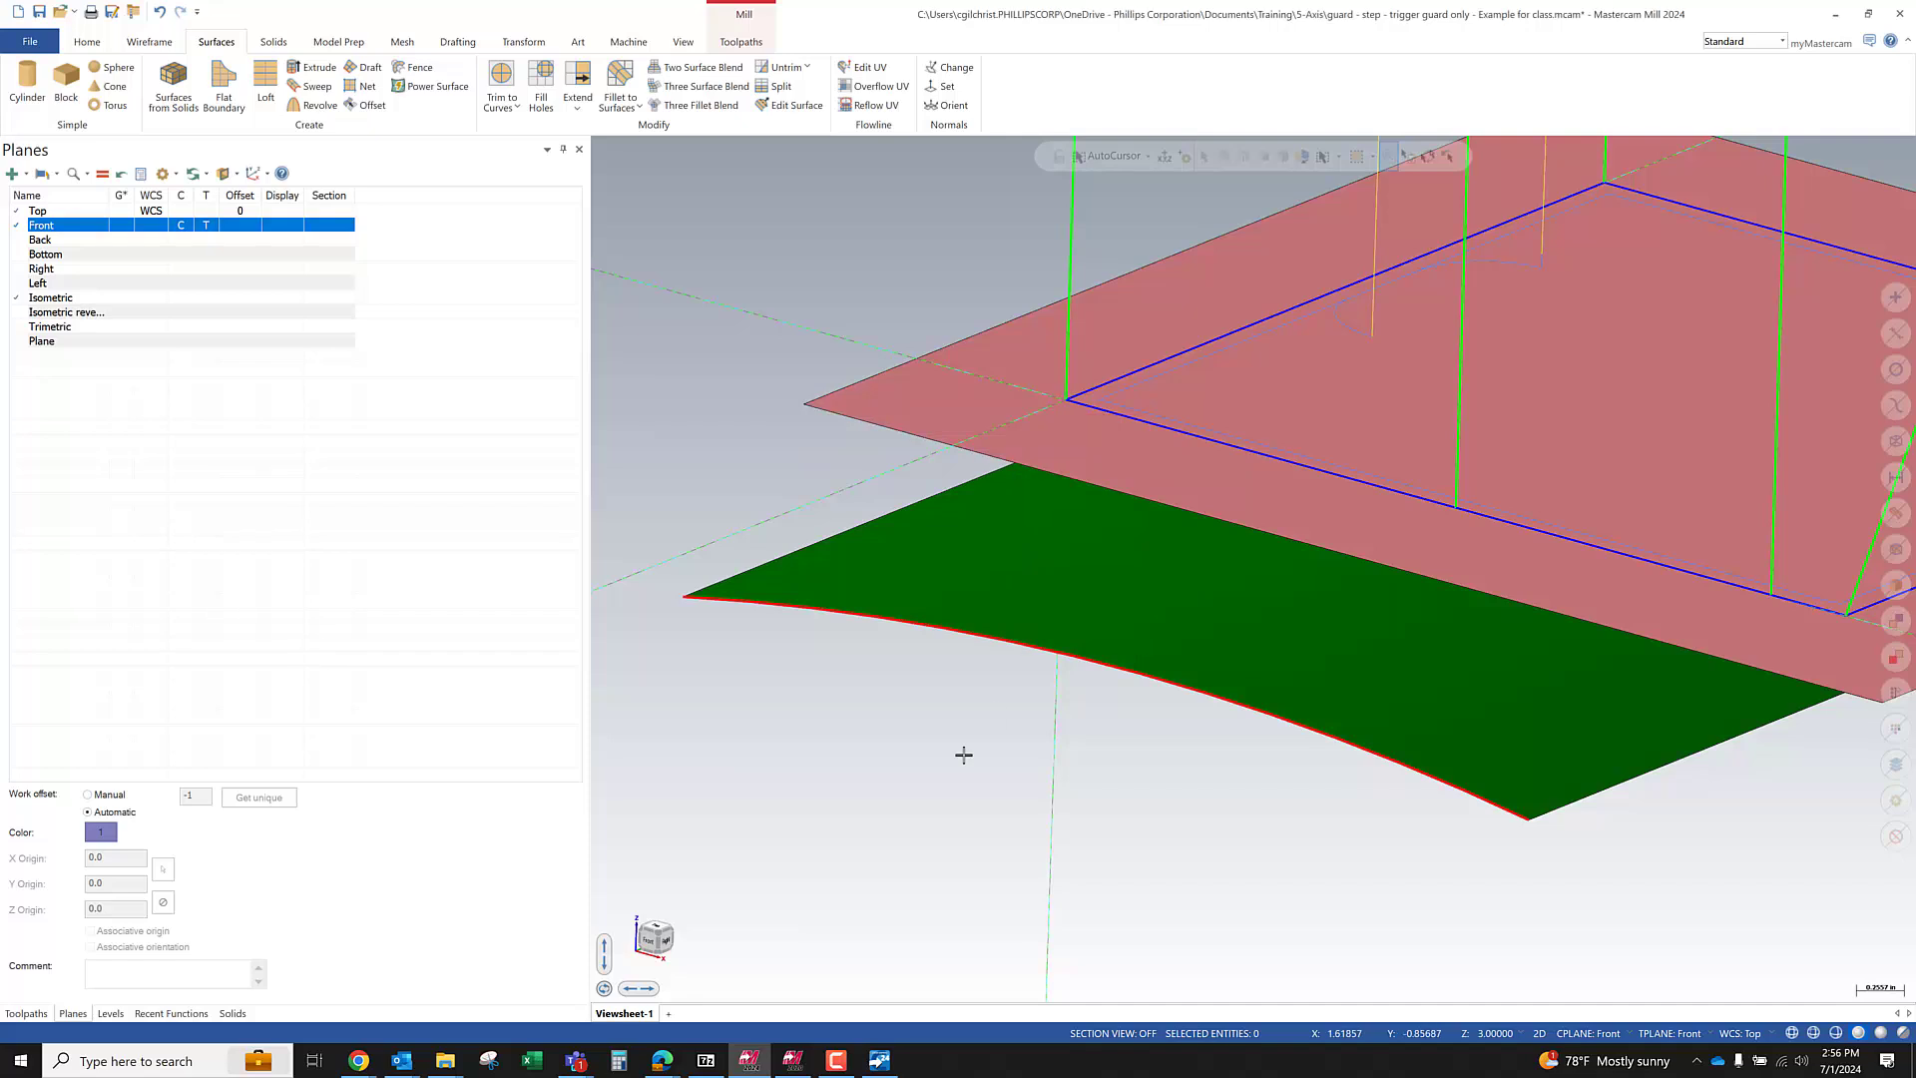
Inspect the undersides of both surfaces and turn off the Backside display
{"action": "middle_click_drag", "start_coordinate": [1197, 910], "coordinate": [1097, 521]}
{"action": "scroll", "coordinate": [885, 564], "scroll_direction": "down", "scroll_amount": 3}
{"action": "middle_click_drag", "start_coordinate": [1292, 551], "coordinate": [1228, 553]}
{"action": "scroll", "coordinate": [1228, 554], "scroll_direction": "up", "scroll_amount": 1}
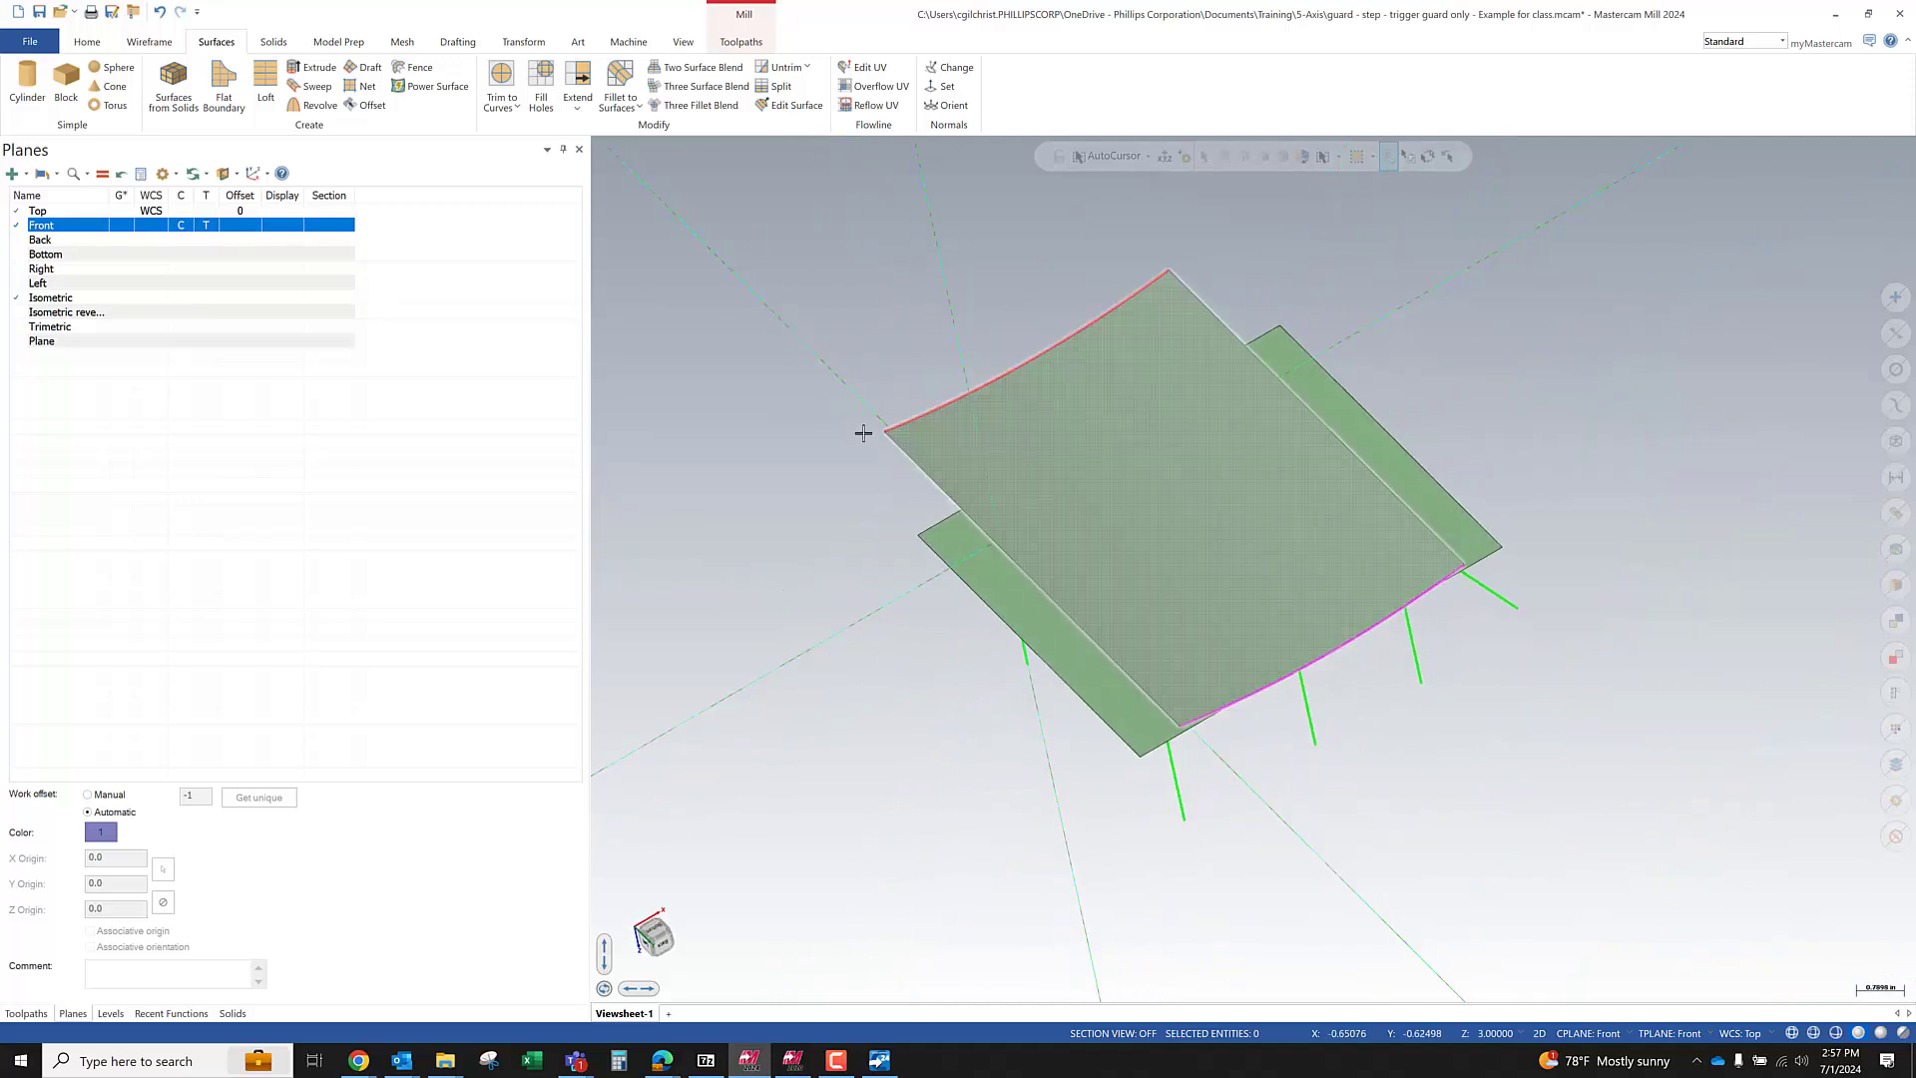
{"action": "left_click", "coordinate": [683, 44]}
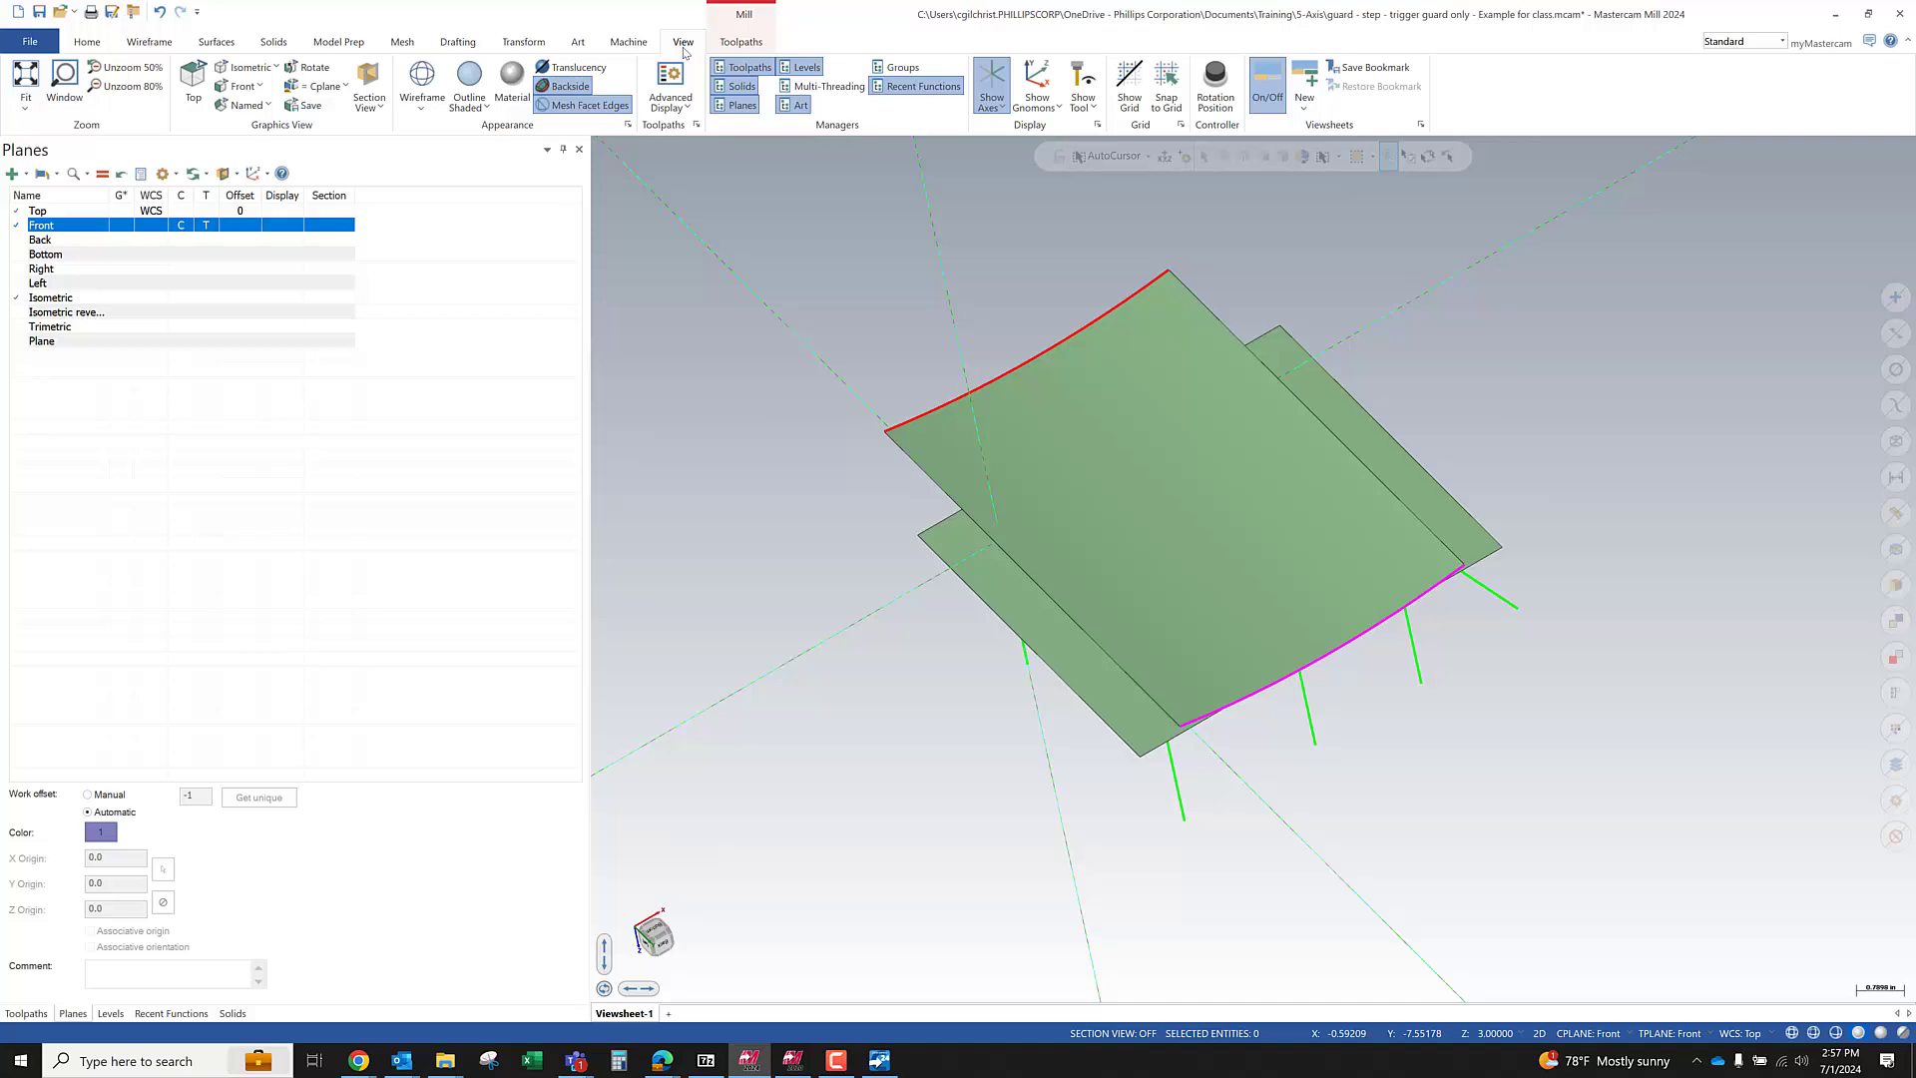
{"action": "left_click", "coordinate": [568, 87]}
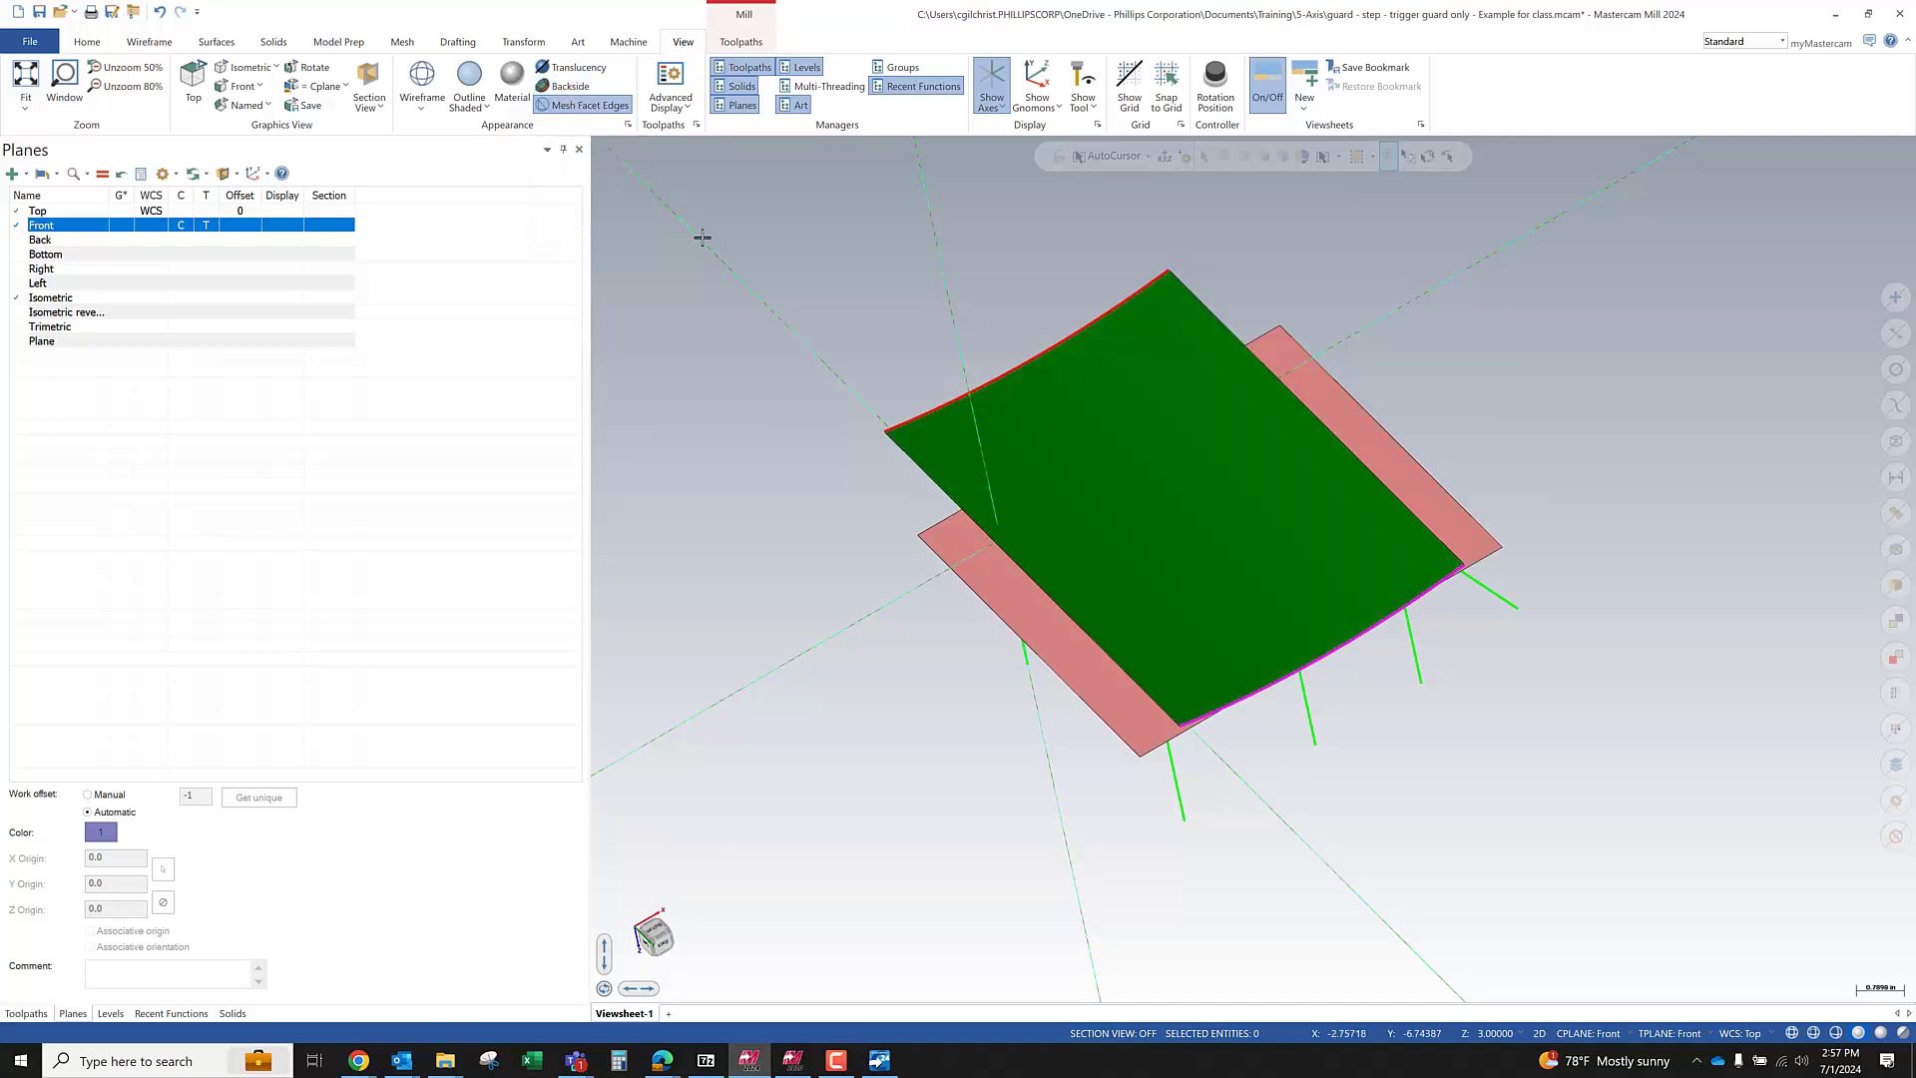
Change the lofted surface's color to blue
{"action": "middle_click_drag", "start_coordinate": [750, 251], "coordinate": [761, 616]}
{"action": "left_click", "coordinate": [997, 535]}
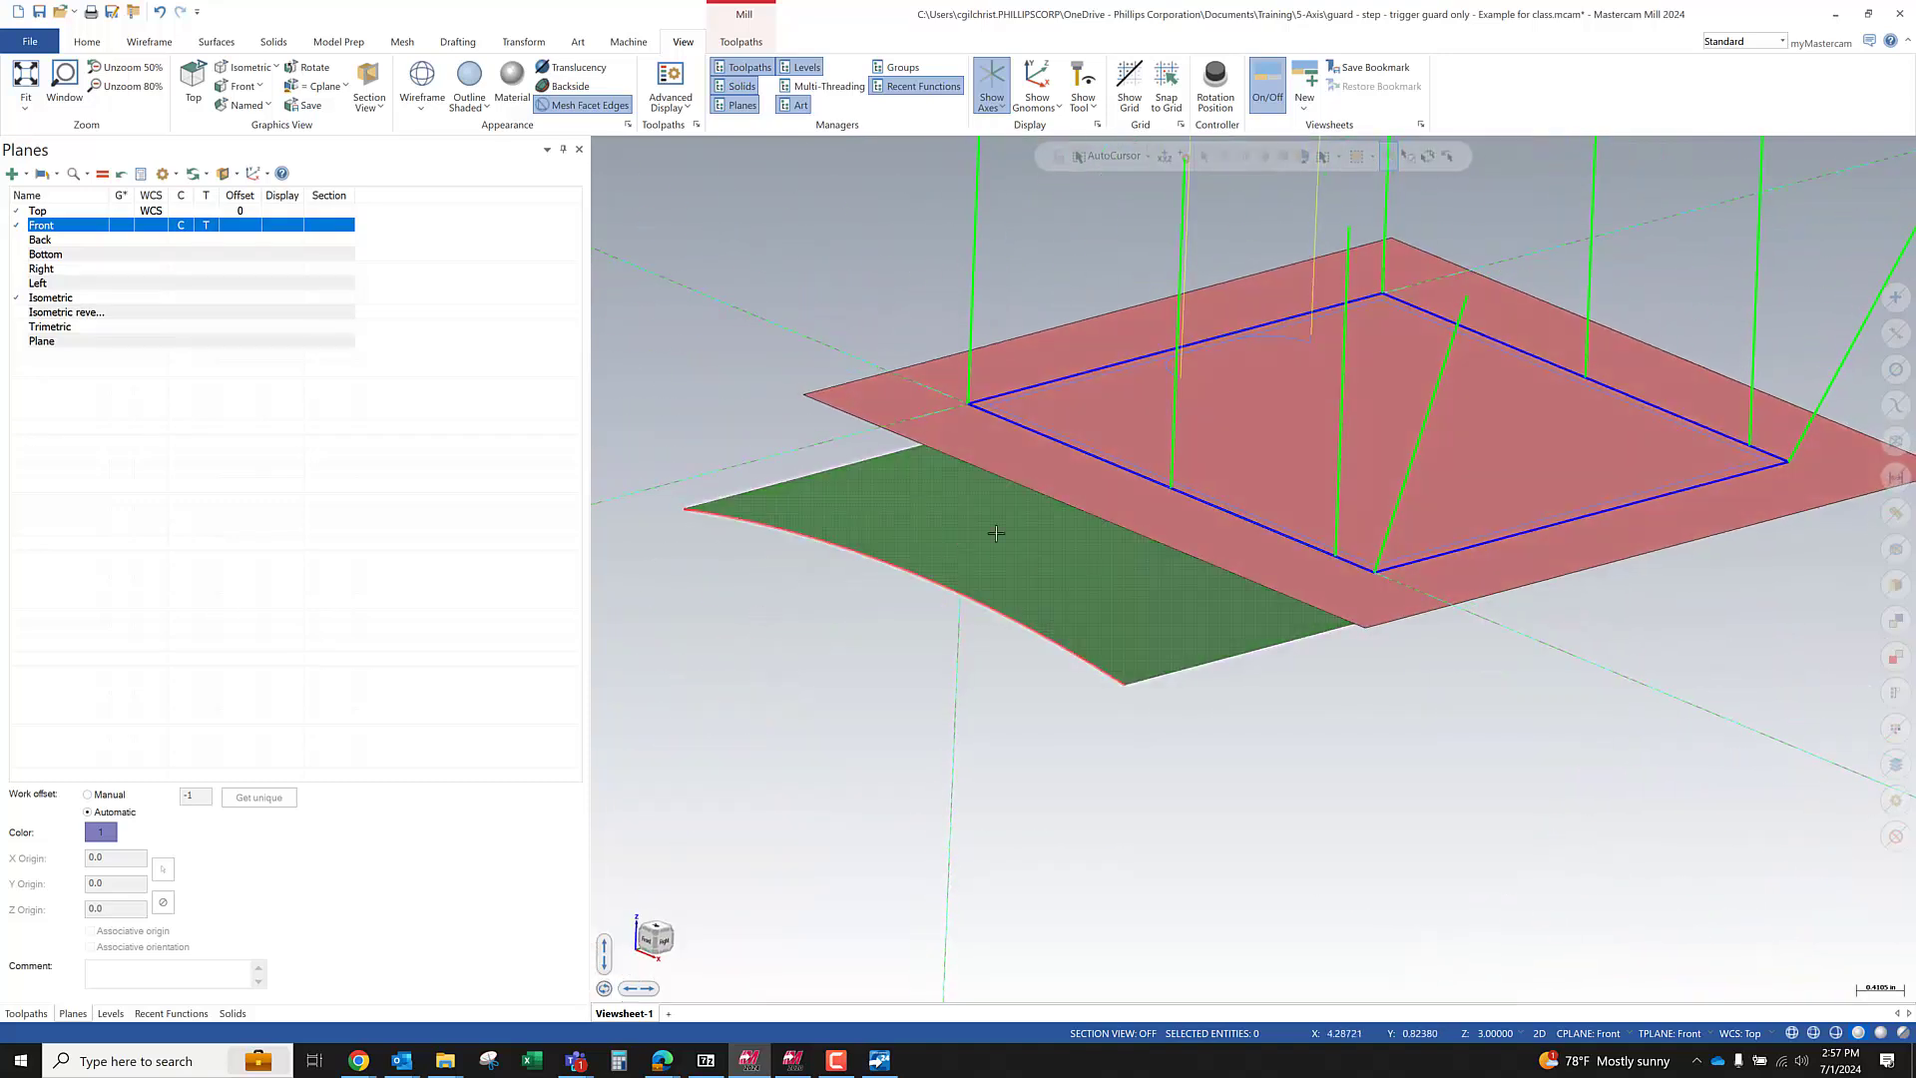
{"action": "right_click", "coordinate": [717, 361]}
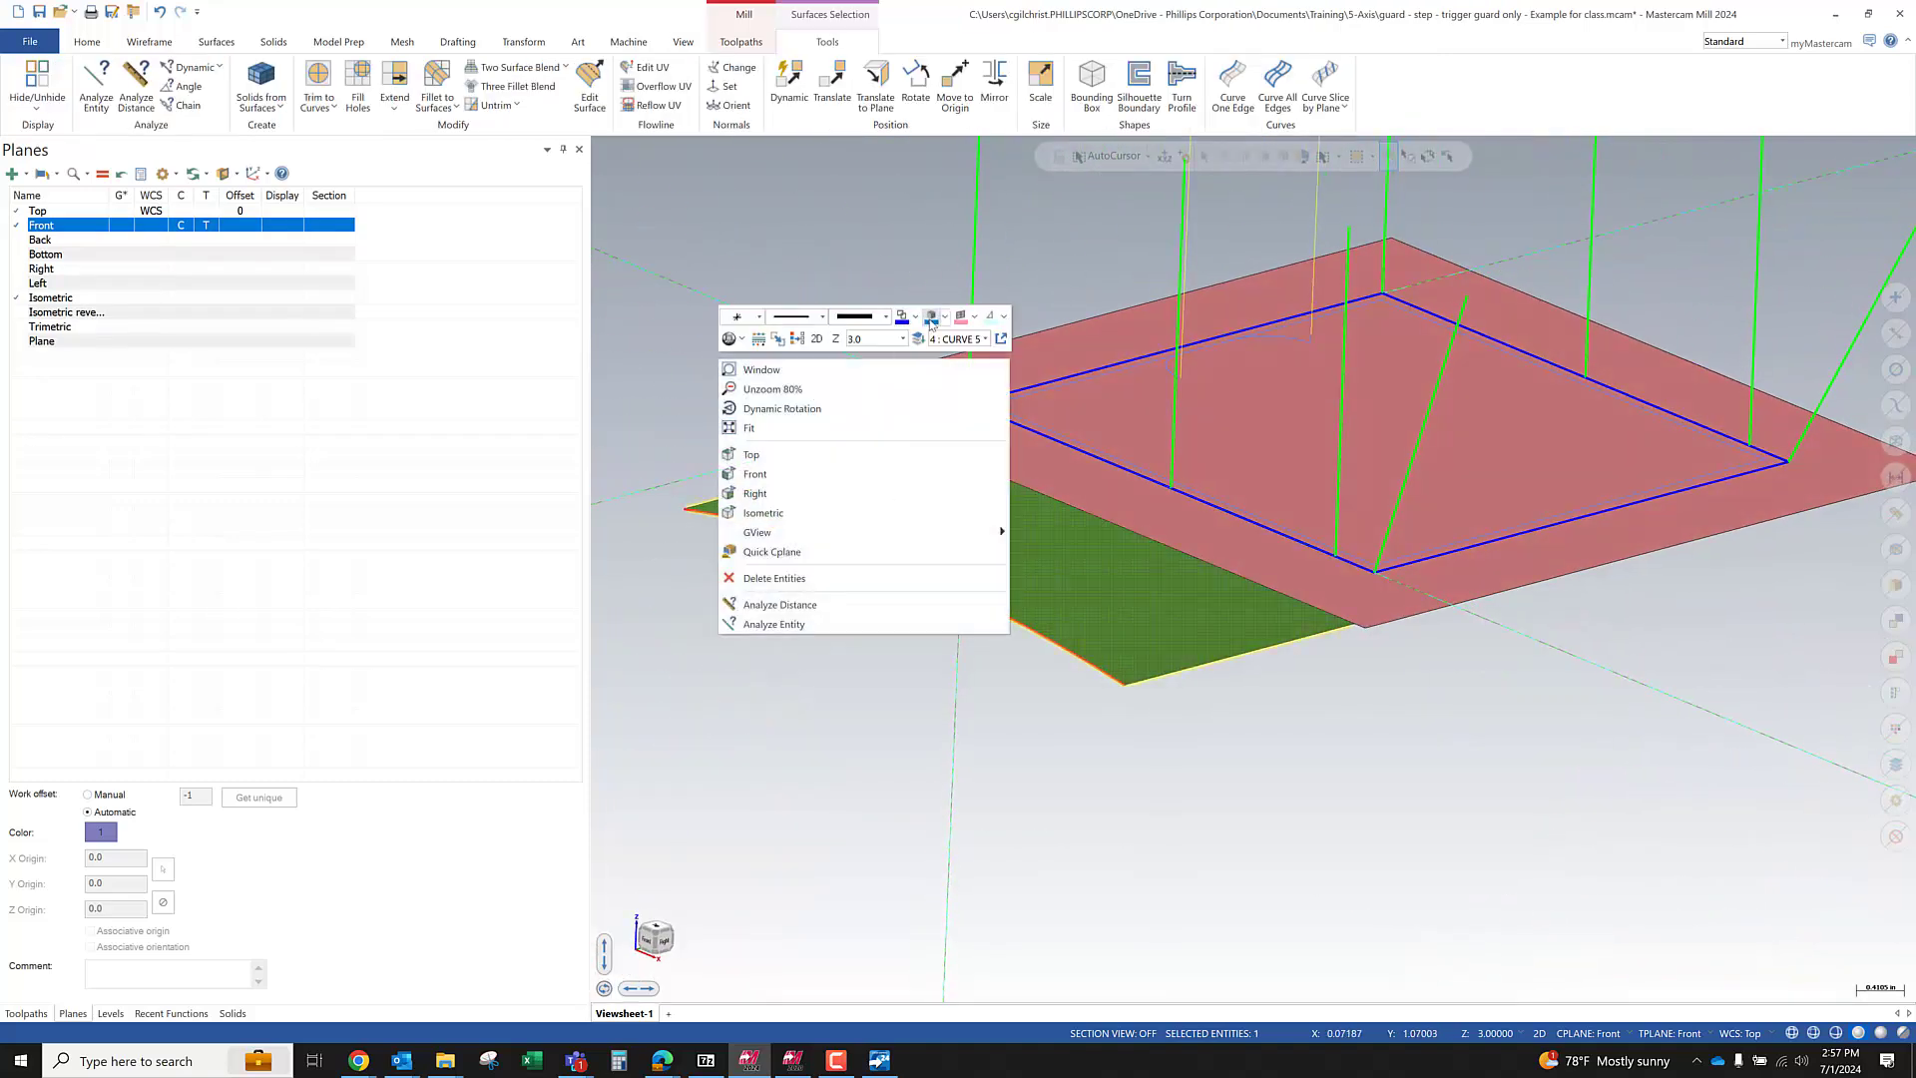
{"action": "left_click", "coordinate": [931, 318]}
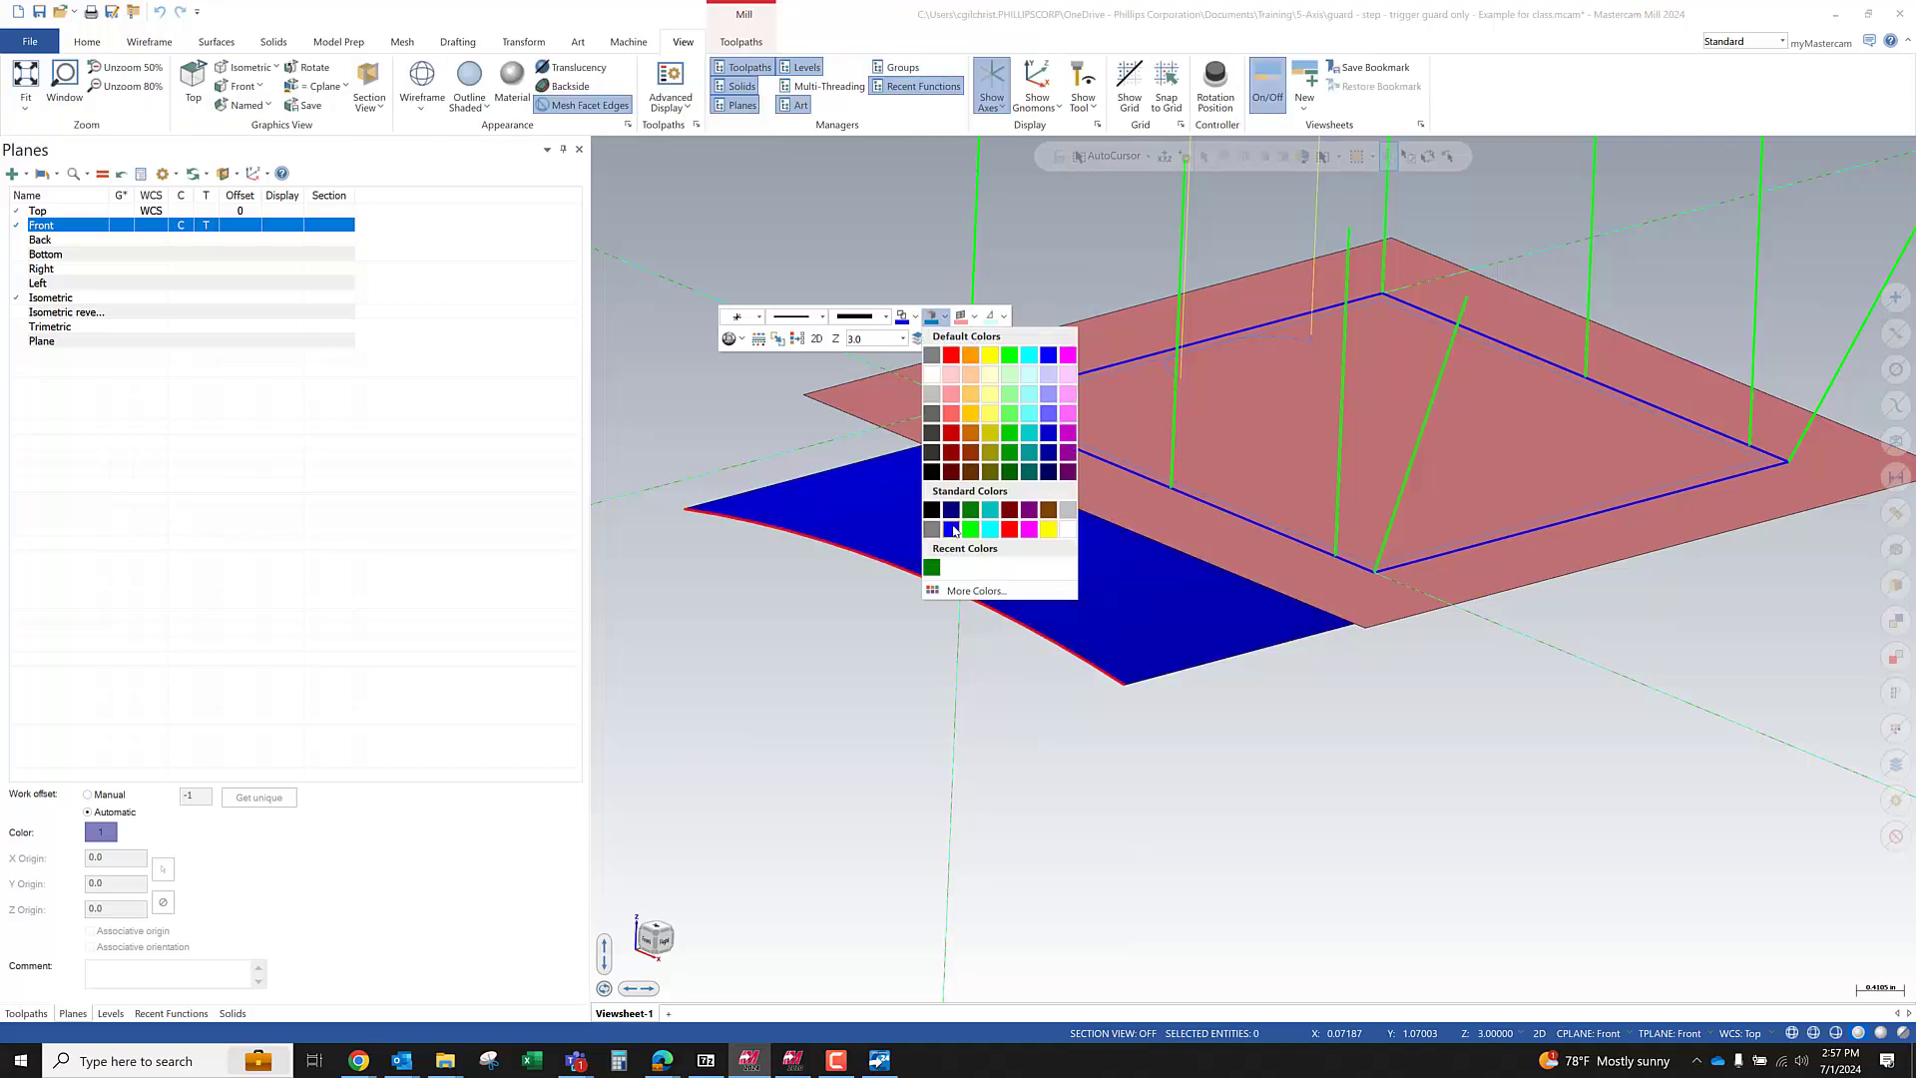
{"action": "left_click", "coordinate": [951, 532]}
Toggle the surface shading off and back on
{"action": "middle_click_drag", "start_coordinate": [941, 649], "coordinate": [1102, 734]}
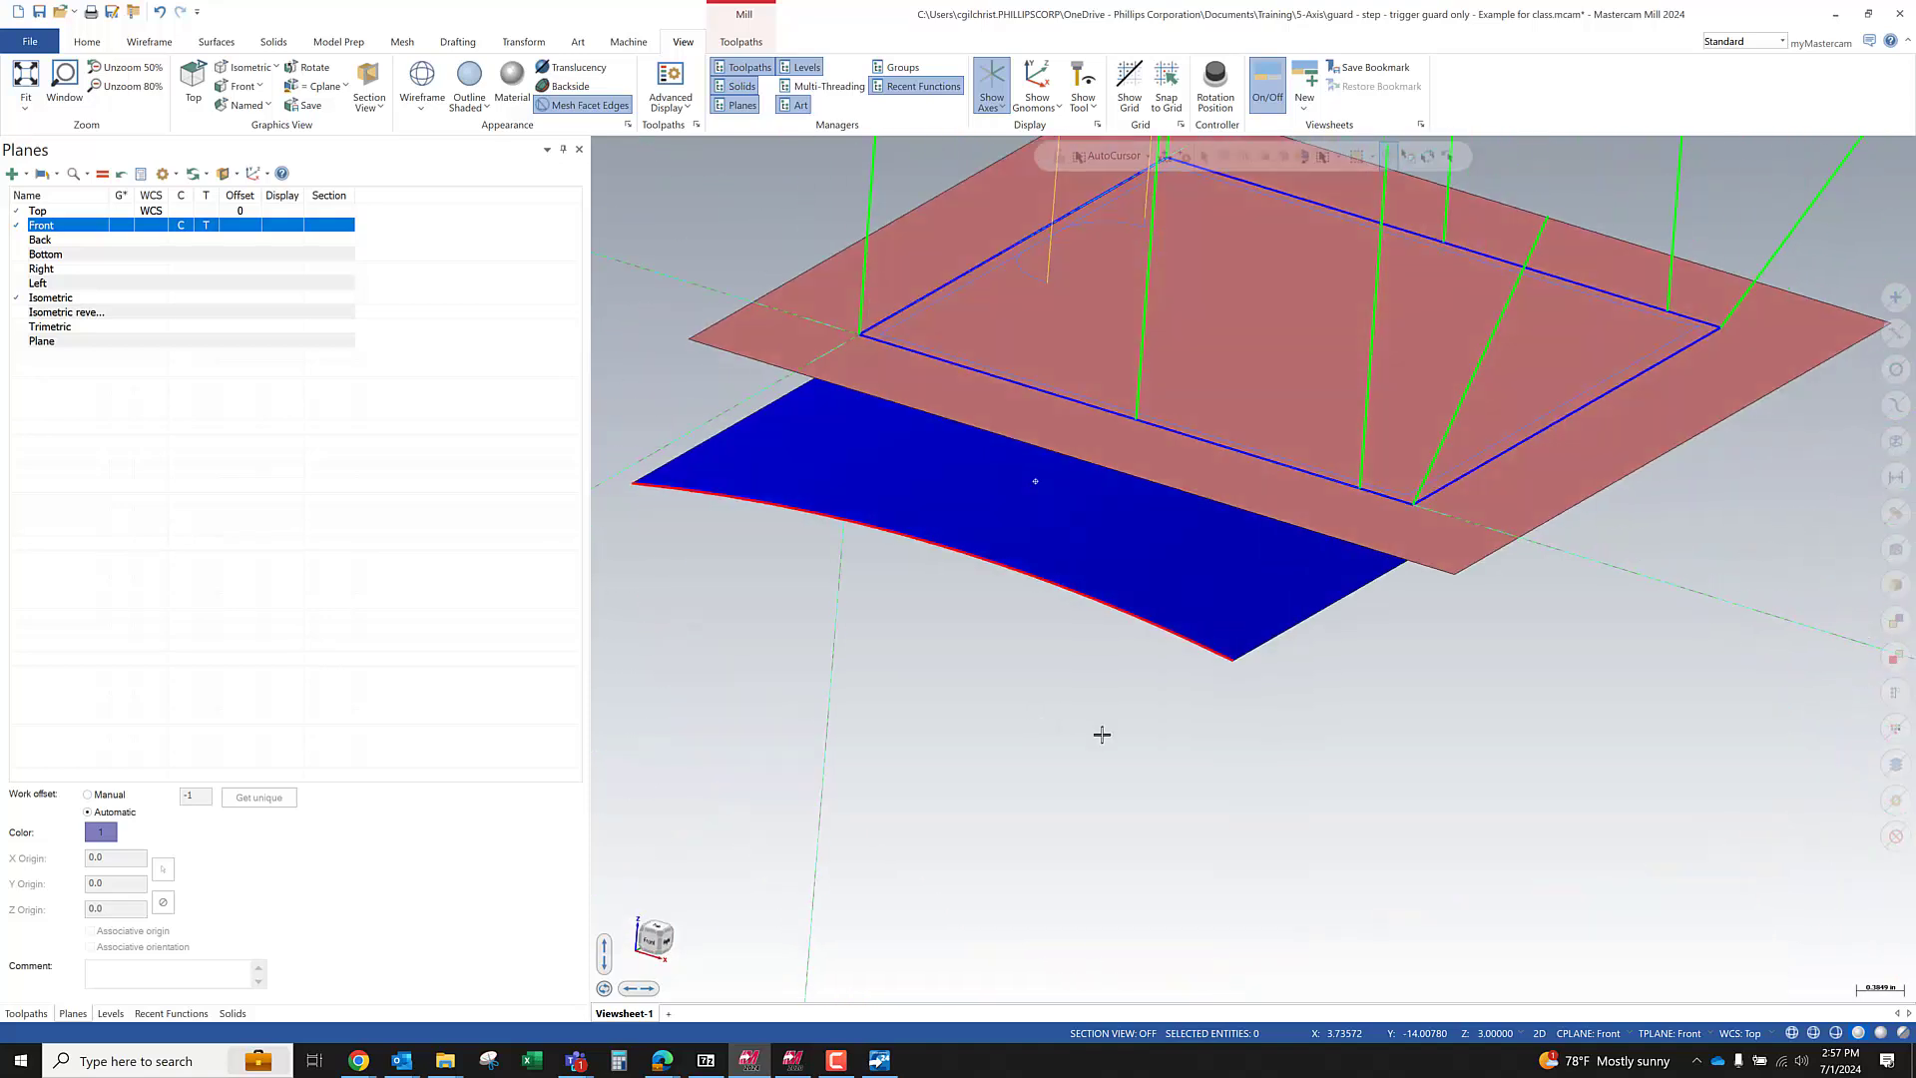
{"action": "scroll", "coordinate": [1142, 851], "scroll_direction": "down", "scroll_amount": 2}
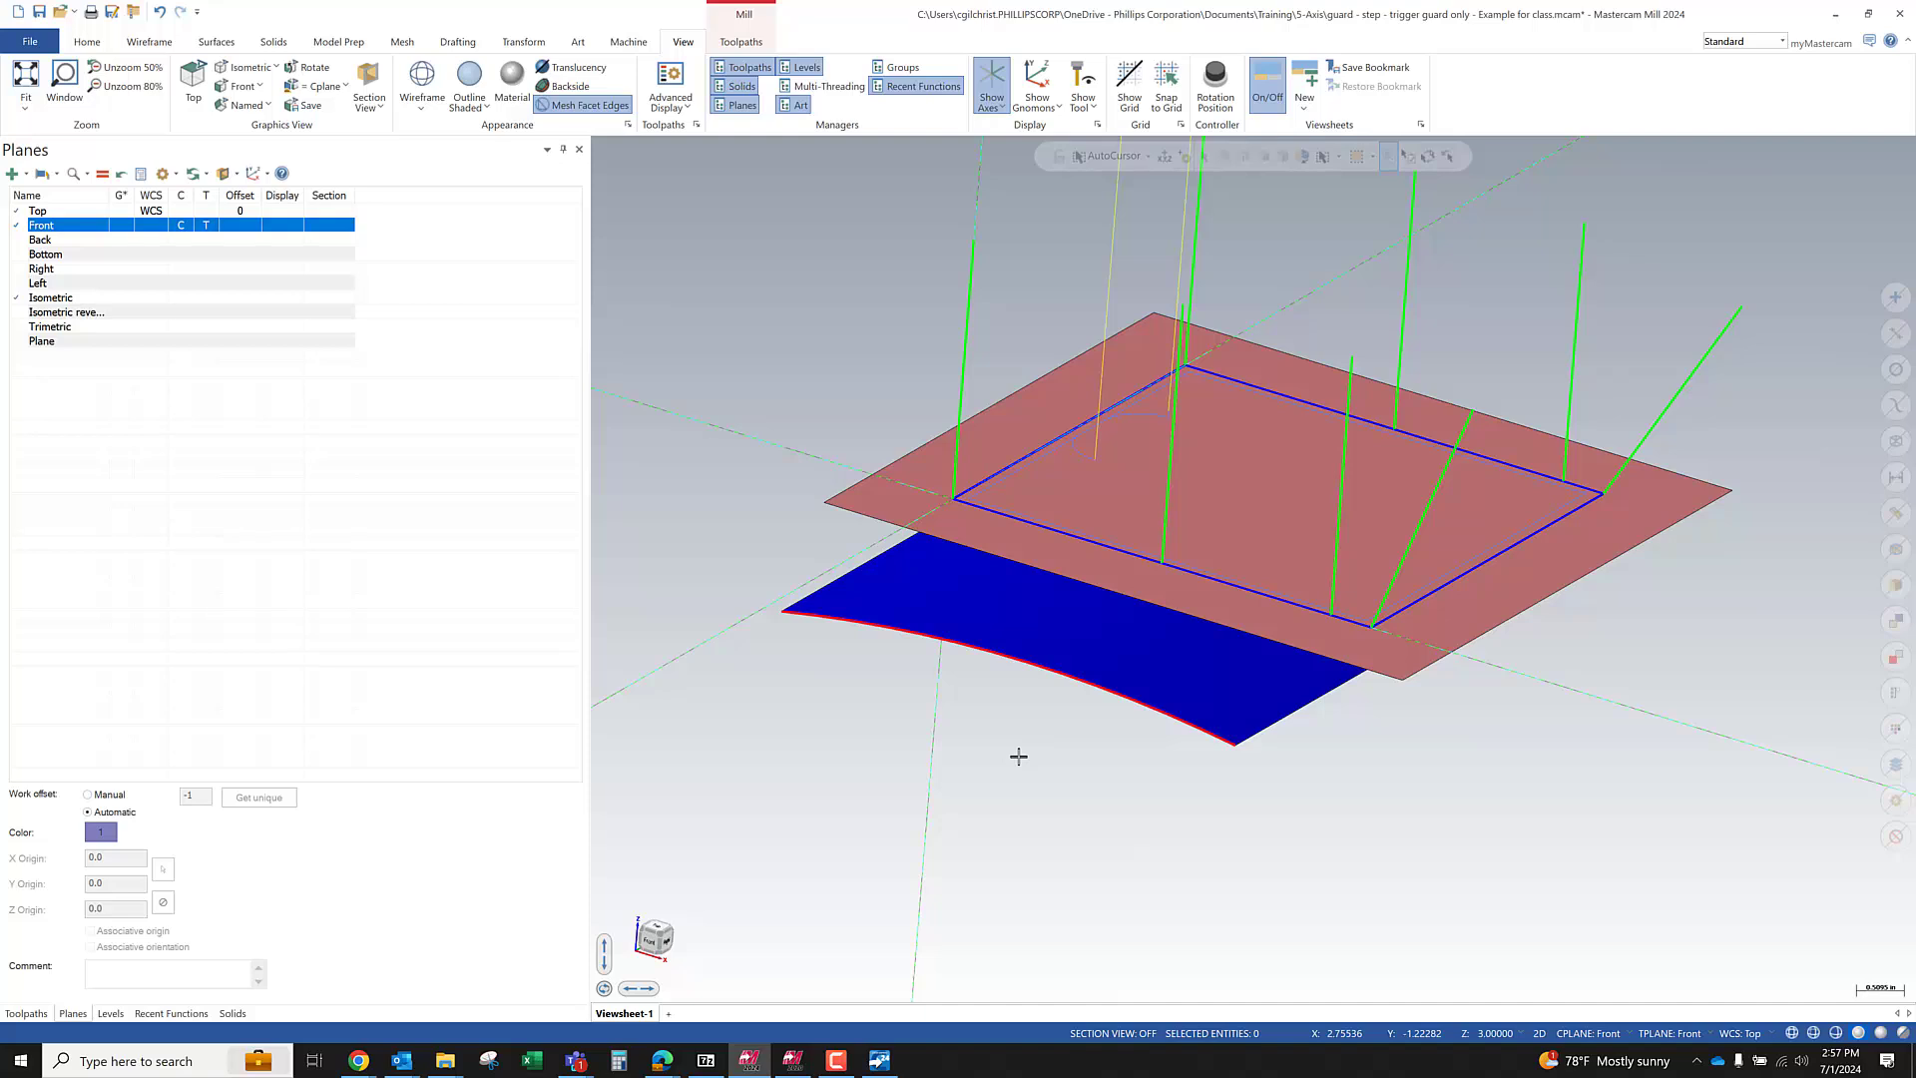
{"action": "key", "text": "alt+s"}
{"action": "mouse_move", "coordinate": [1000, 757]}
{"action": "middle_mouse_down"}
{"action": "mouse_move", "coordinate": [997, 641]}
{"action": "mouse_move", "coordinate": [996, 765]}
{"action": "middle_mouse_up"}
{"action": "key", "text": "alt+s"}
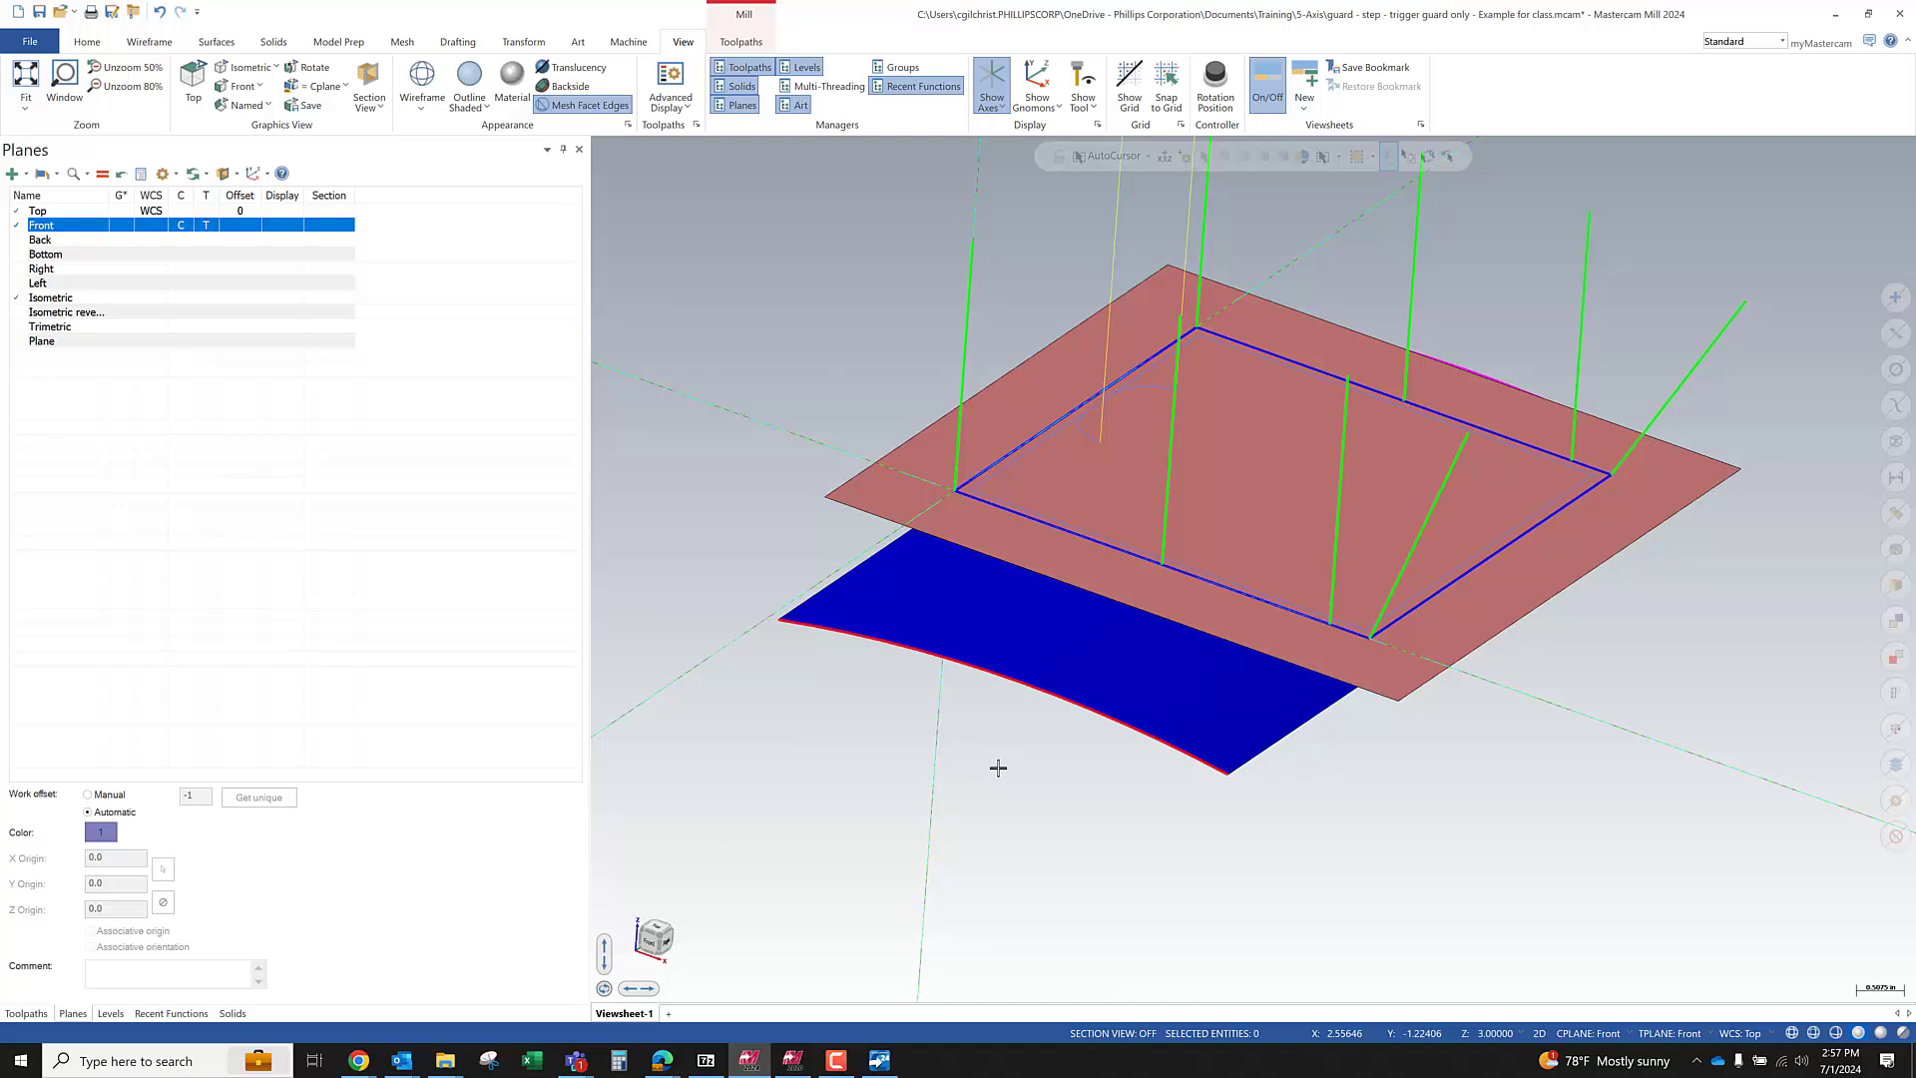
Turn the Backside display on and check both sides of the flat and curved surfaces
{"action": "left_click", "coordinate": [570, 90]}
{"action": "middle_click_drag", "start_coordinate": [991, 761], "coordinate": [1124, 557]}
{"action": "middle_click_drag", "start_coordinate": [1402, 485], "coordinate": [884, 471]}
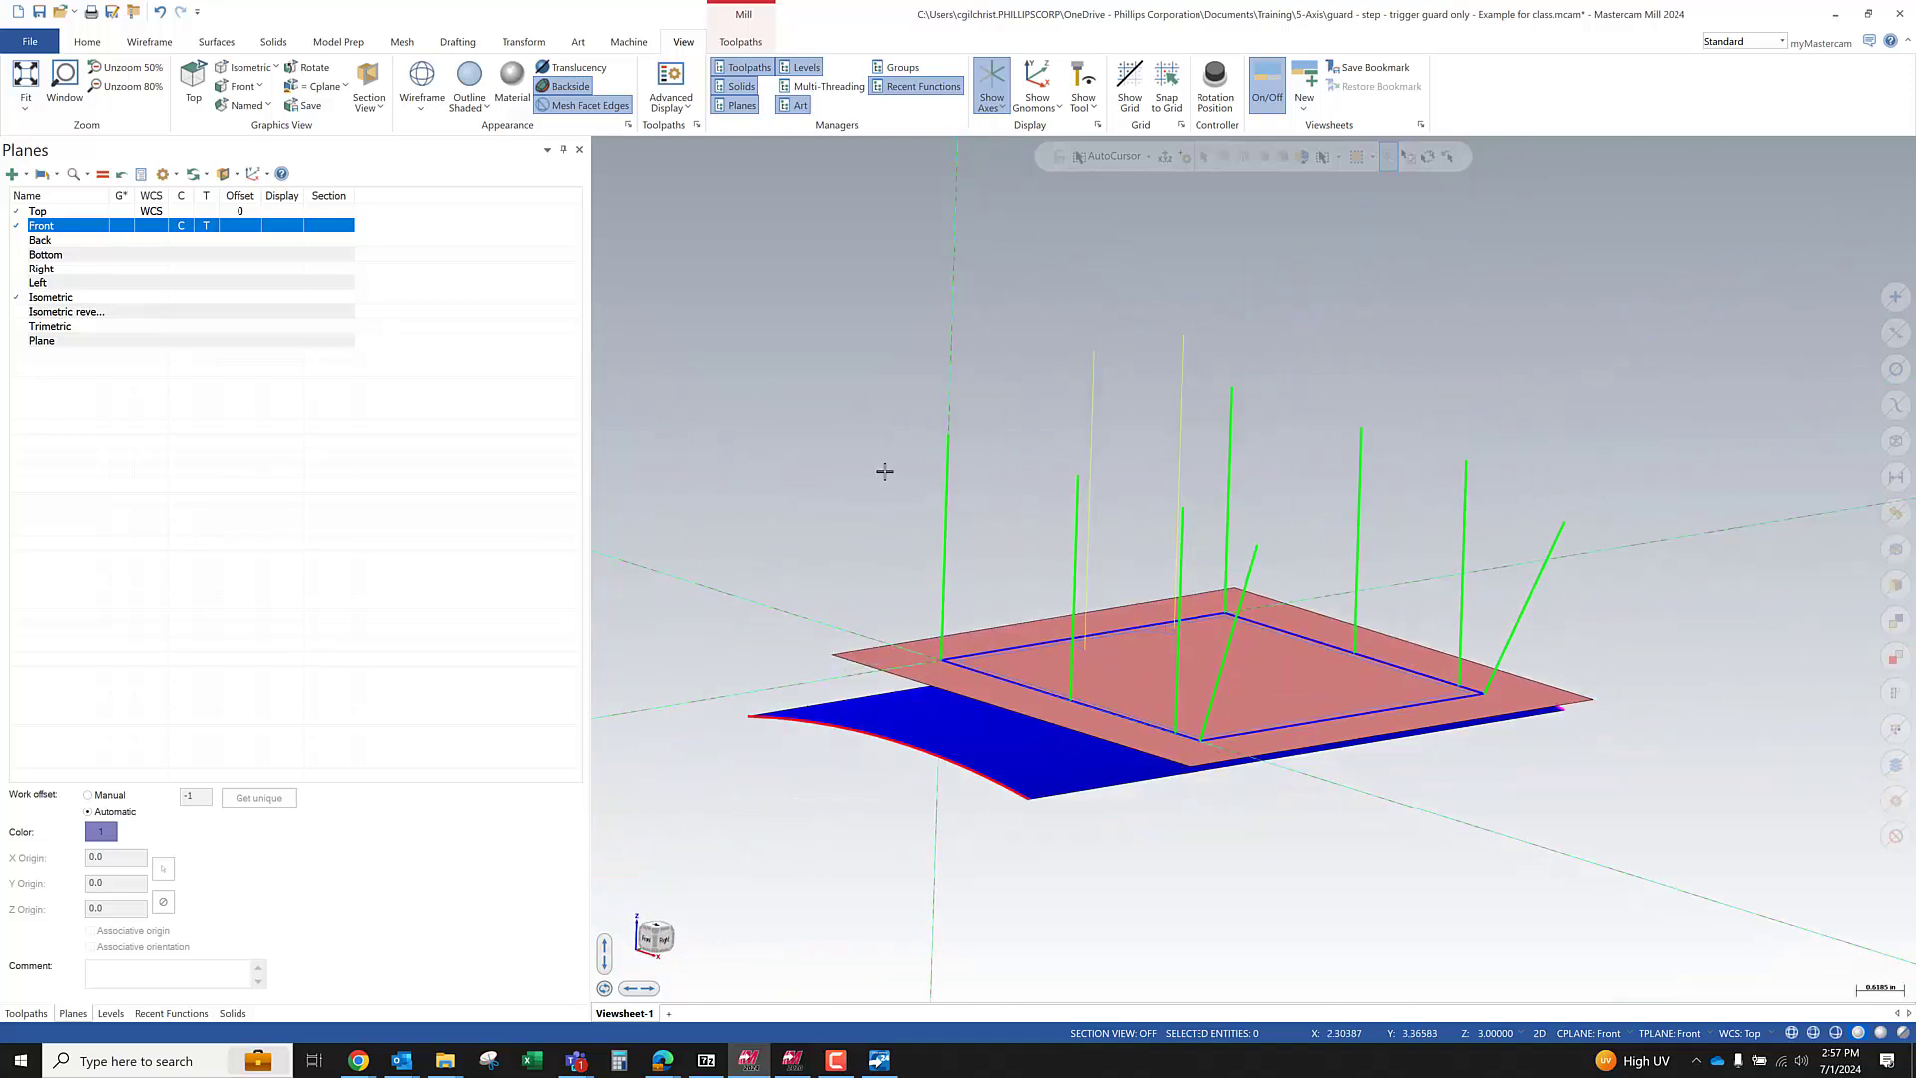
Examine the blue lofted surface and its edge arcs up close and from different angles
{"action": "scroll", "coordinate": [907, 568], "scroll_direction": "up", "scroll_amount": 4}
{"action": "middle_click_drag", "start_coordinate": [1156, 809], "coordinate": [1097, 849]}
{"action": "scroll", "coordinate": [1097, 849], "scroll_direction": "down", "scroll_amount": 5}
{"action": "scroll", "coordinate": [1017, 696], "scroll_direction": "up", "scroll_amount": 2}
{"action": "scroll", "coordinate": [795, 709], "scroll_direction": "down", "scroll_amount": 3}
{"action": "scroll", "coordinate": [1058, 568], "scroll_direction": "up", "scroll_amount": 2}
{"action": "middle_click_drag", "start_coordinate": [889, 735], "coordinate": [891, 724]}
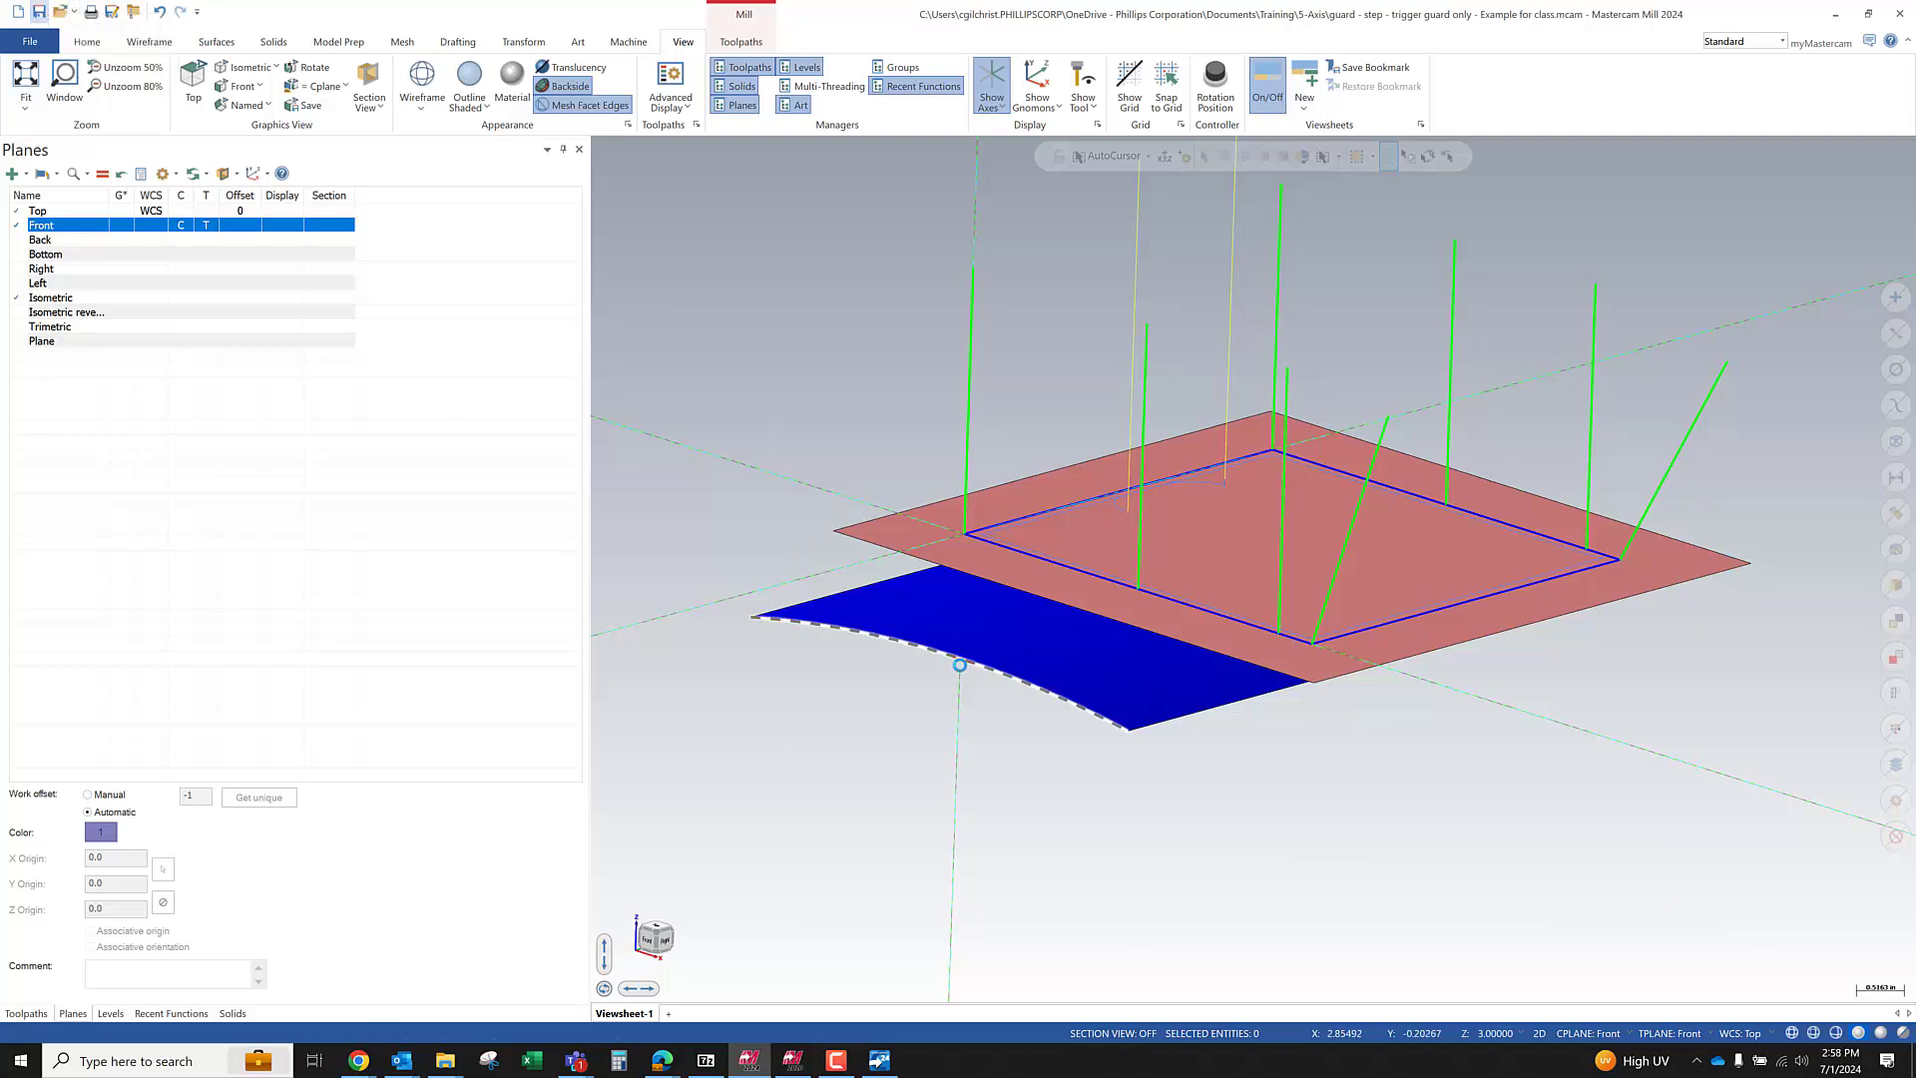
{"action": "middle_click_drag", "start_coordinate": [992, 774], "coordinate": [970, 740]}
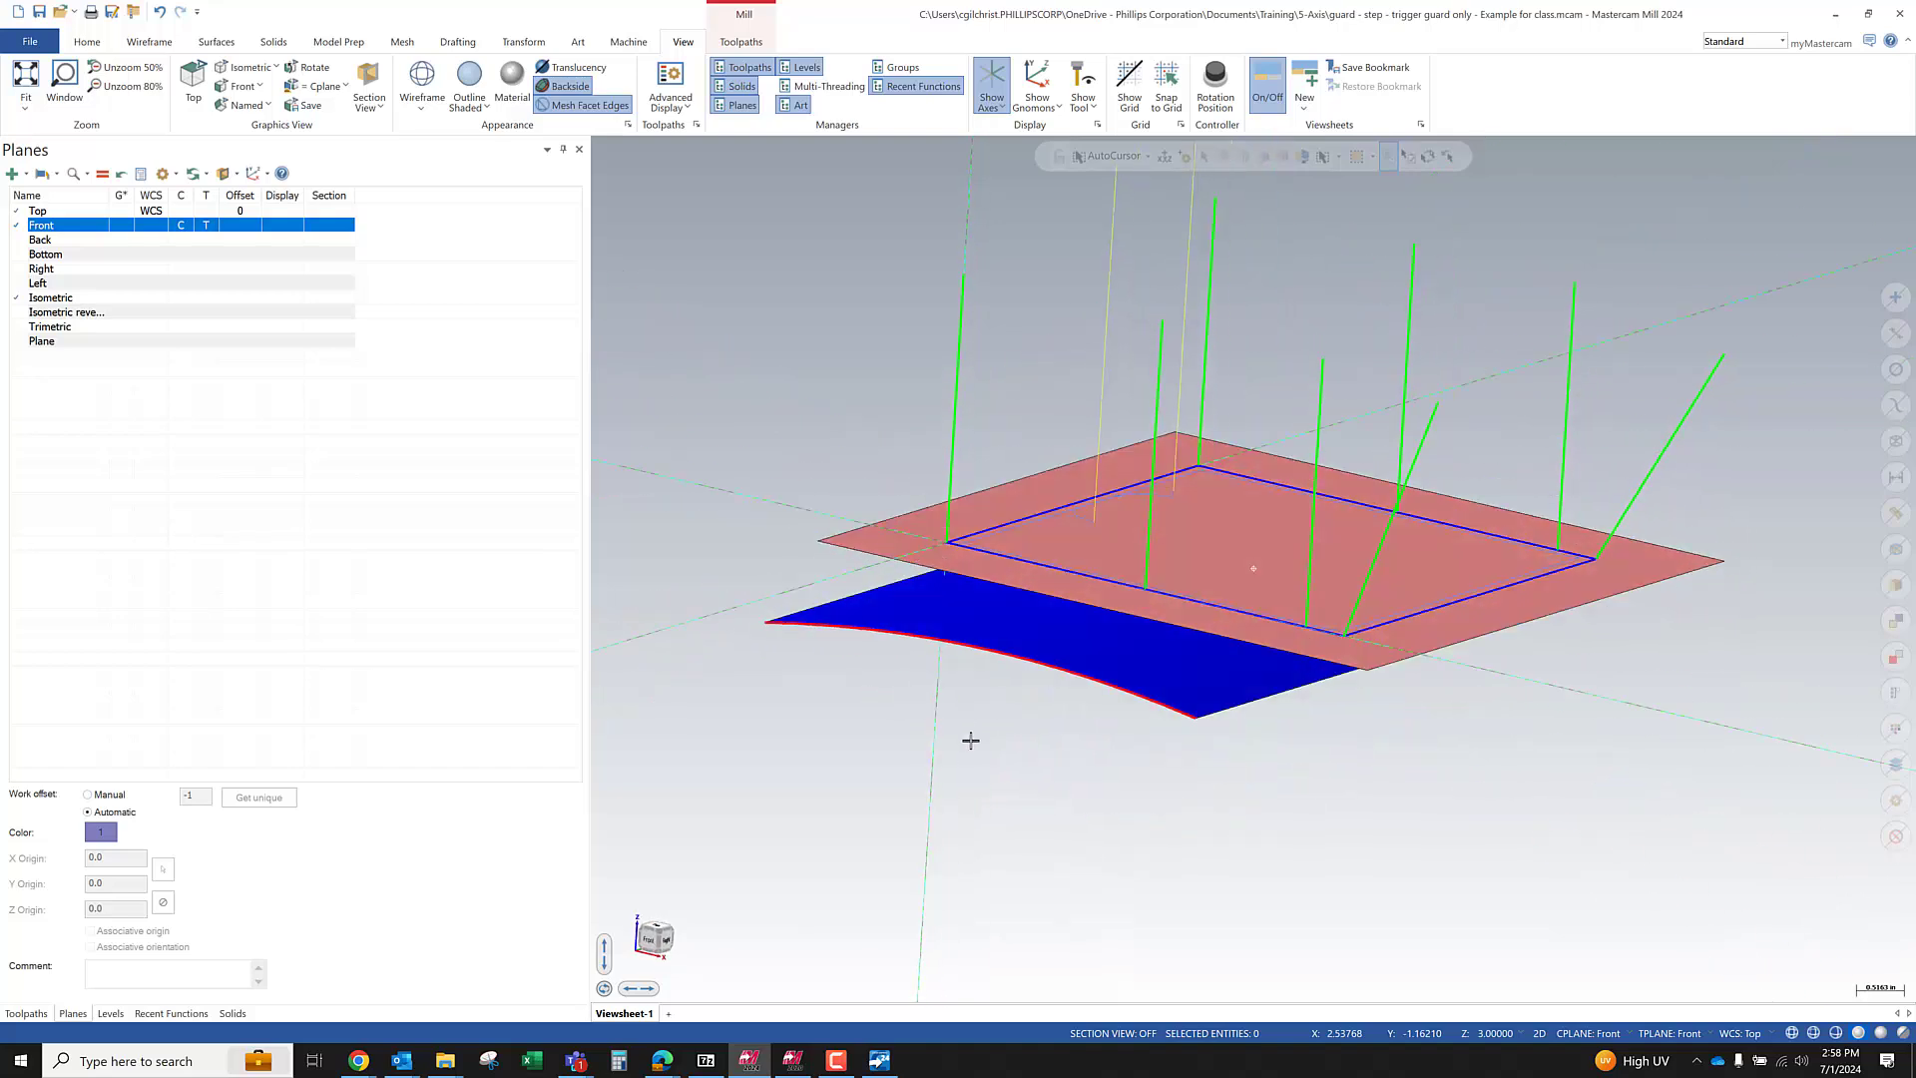
Select the blue lofted surface and make the hemisphere level visible
{"action": "left_click", "coordinate": [1007, 623]}
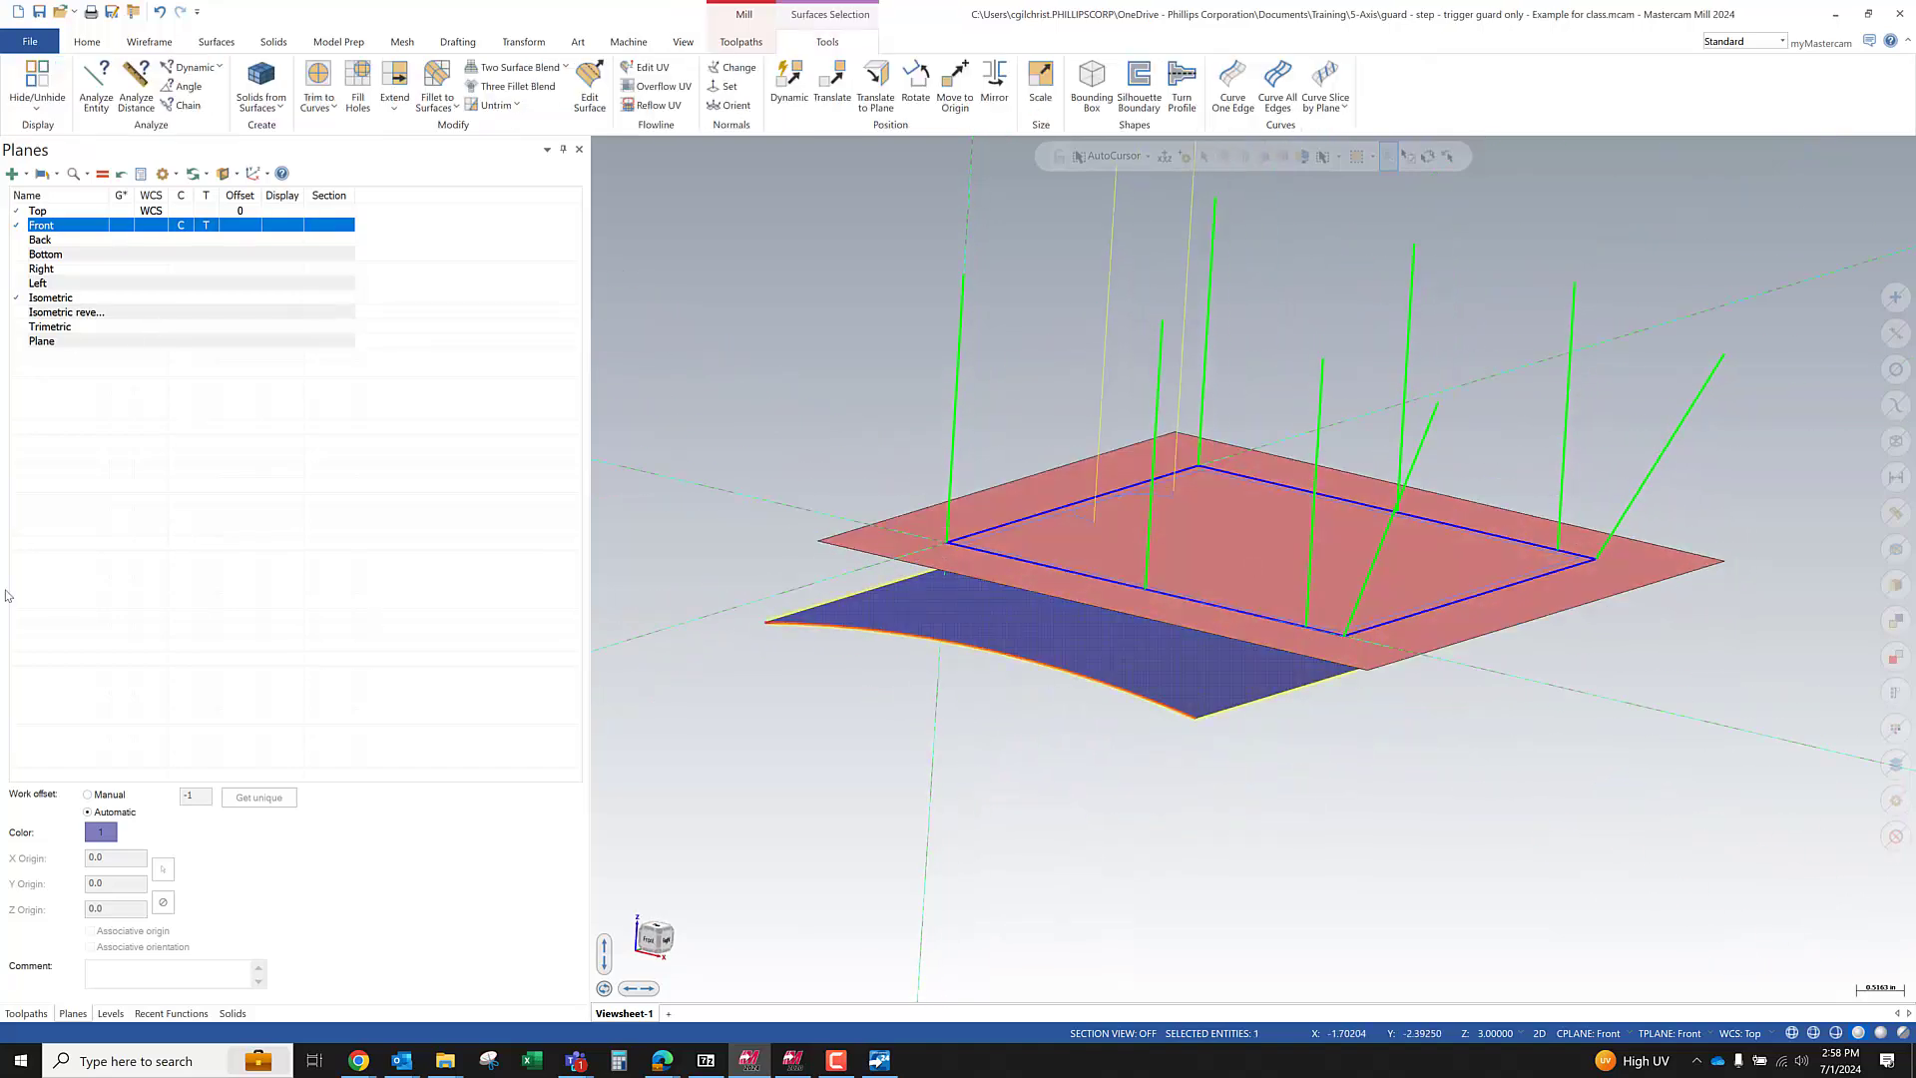
{"action": "left_click", "coordinate": [110, 1014]}
{"action": "left_click", "coordinate": [80, 268]}
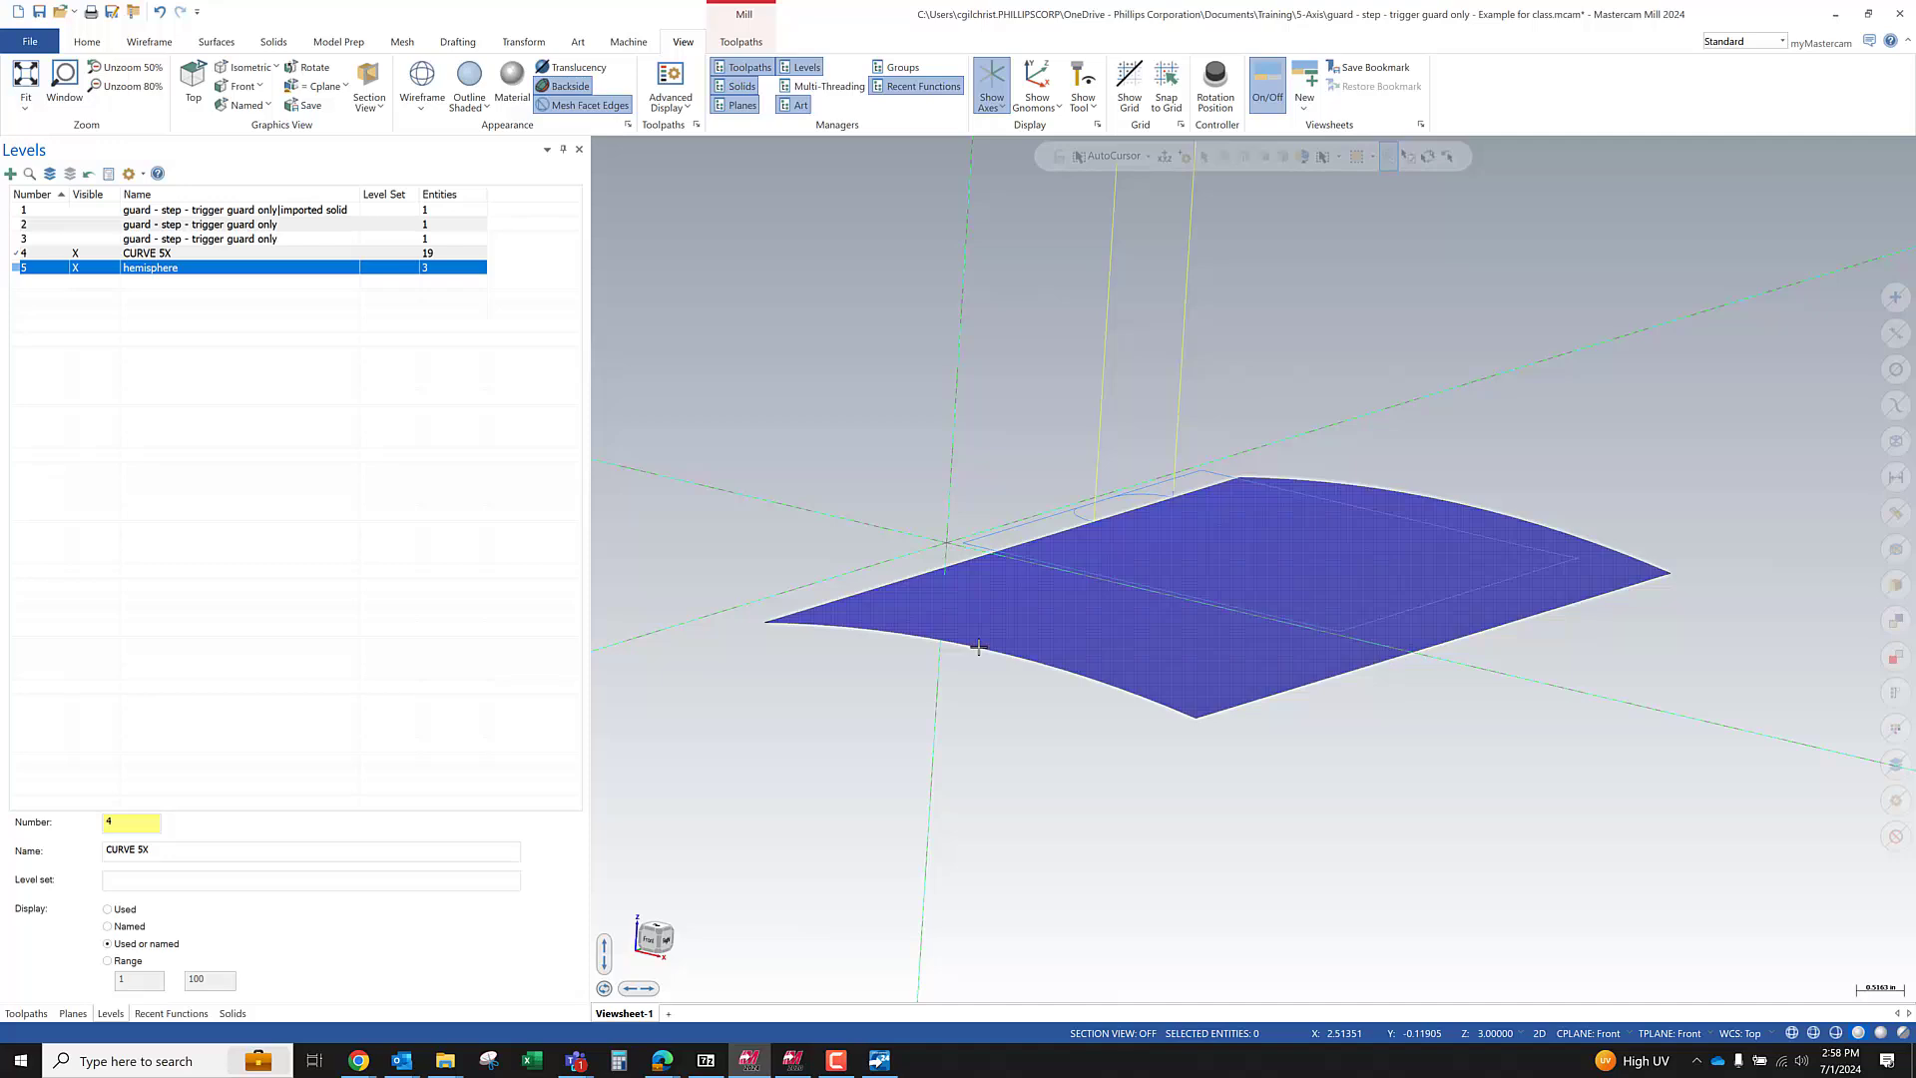
Add the hemisphere surface to the selection, compare it with the blue surface, and clear the selection
{"action": "left_click", "coordinate": [936, 608]}
{"action": "left_click", "coordinate": [937, 608]}
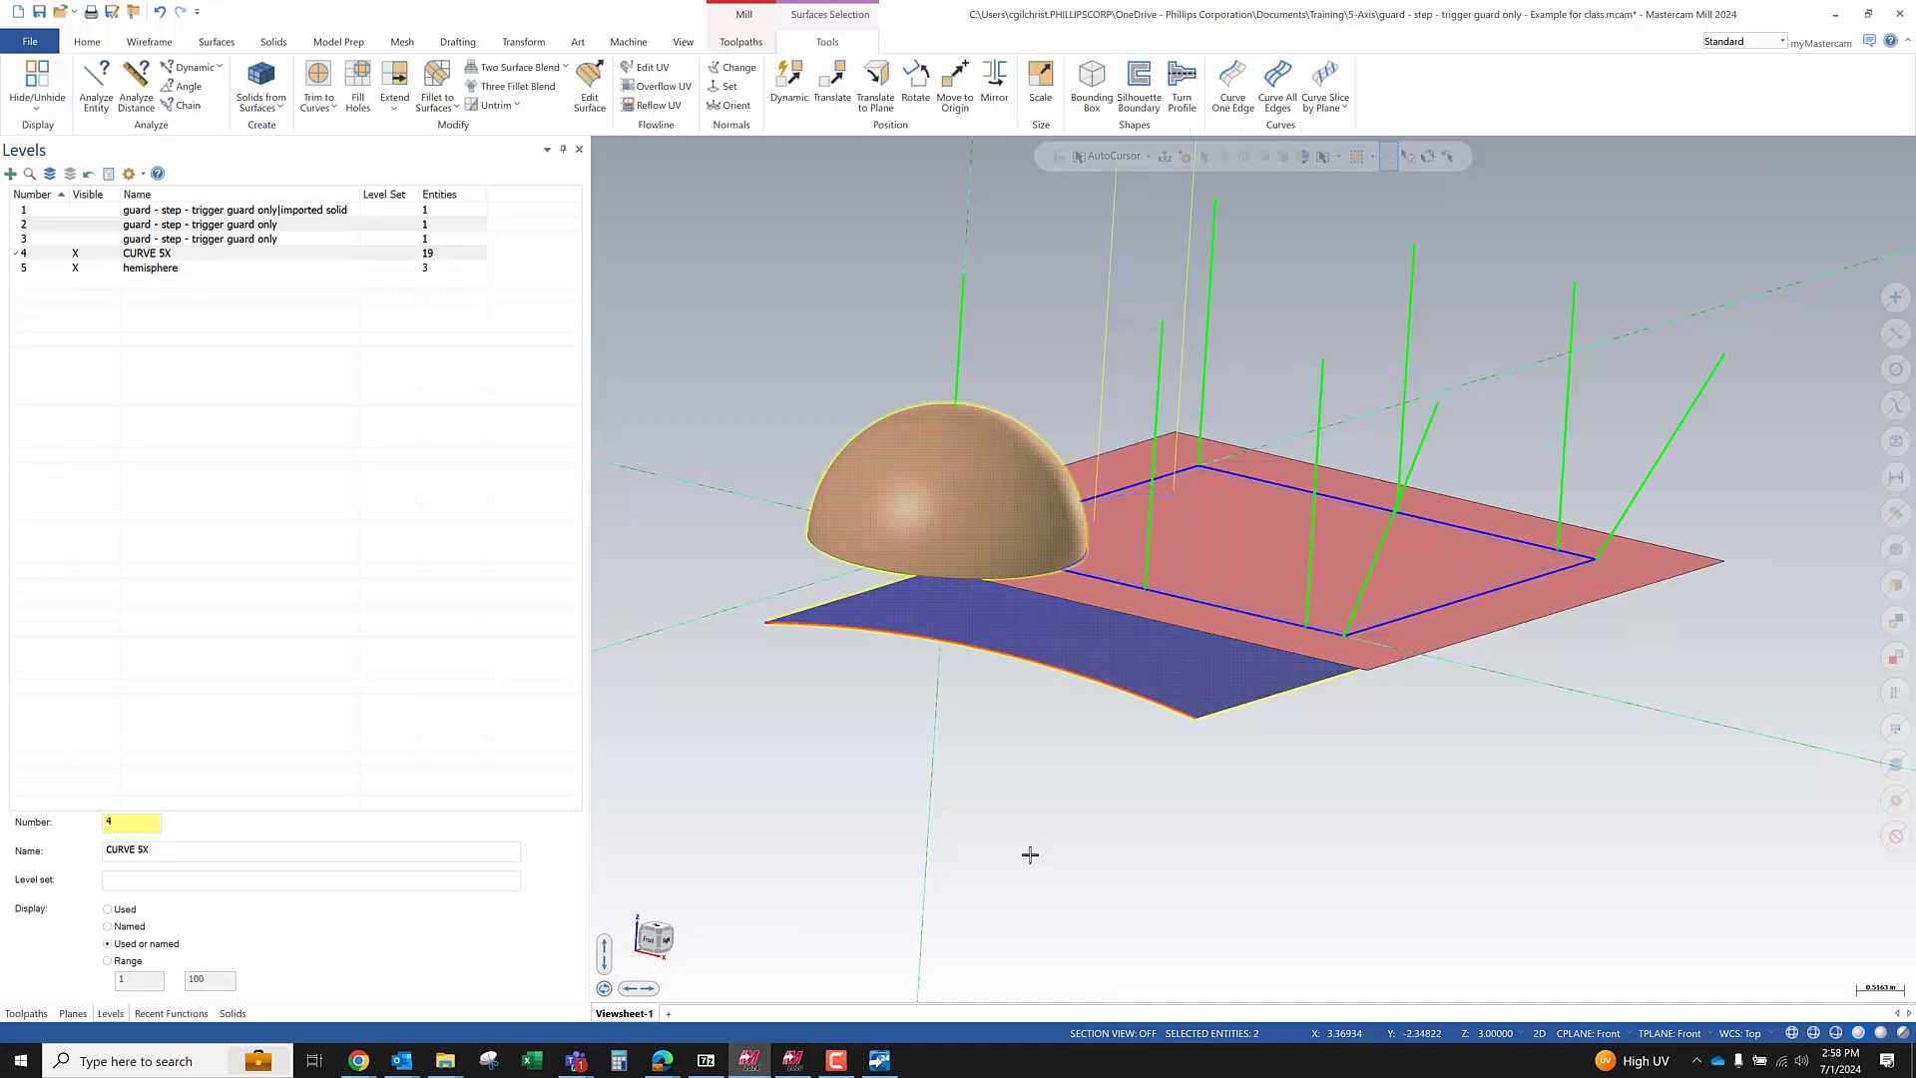
{"action": "middle_click_drag", "start_coordinate": [1308, 757], "coordinate": [1383, 794]}
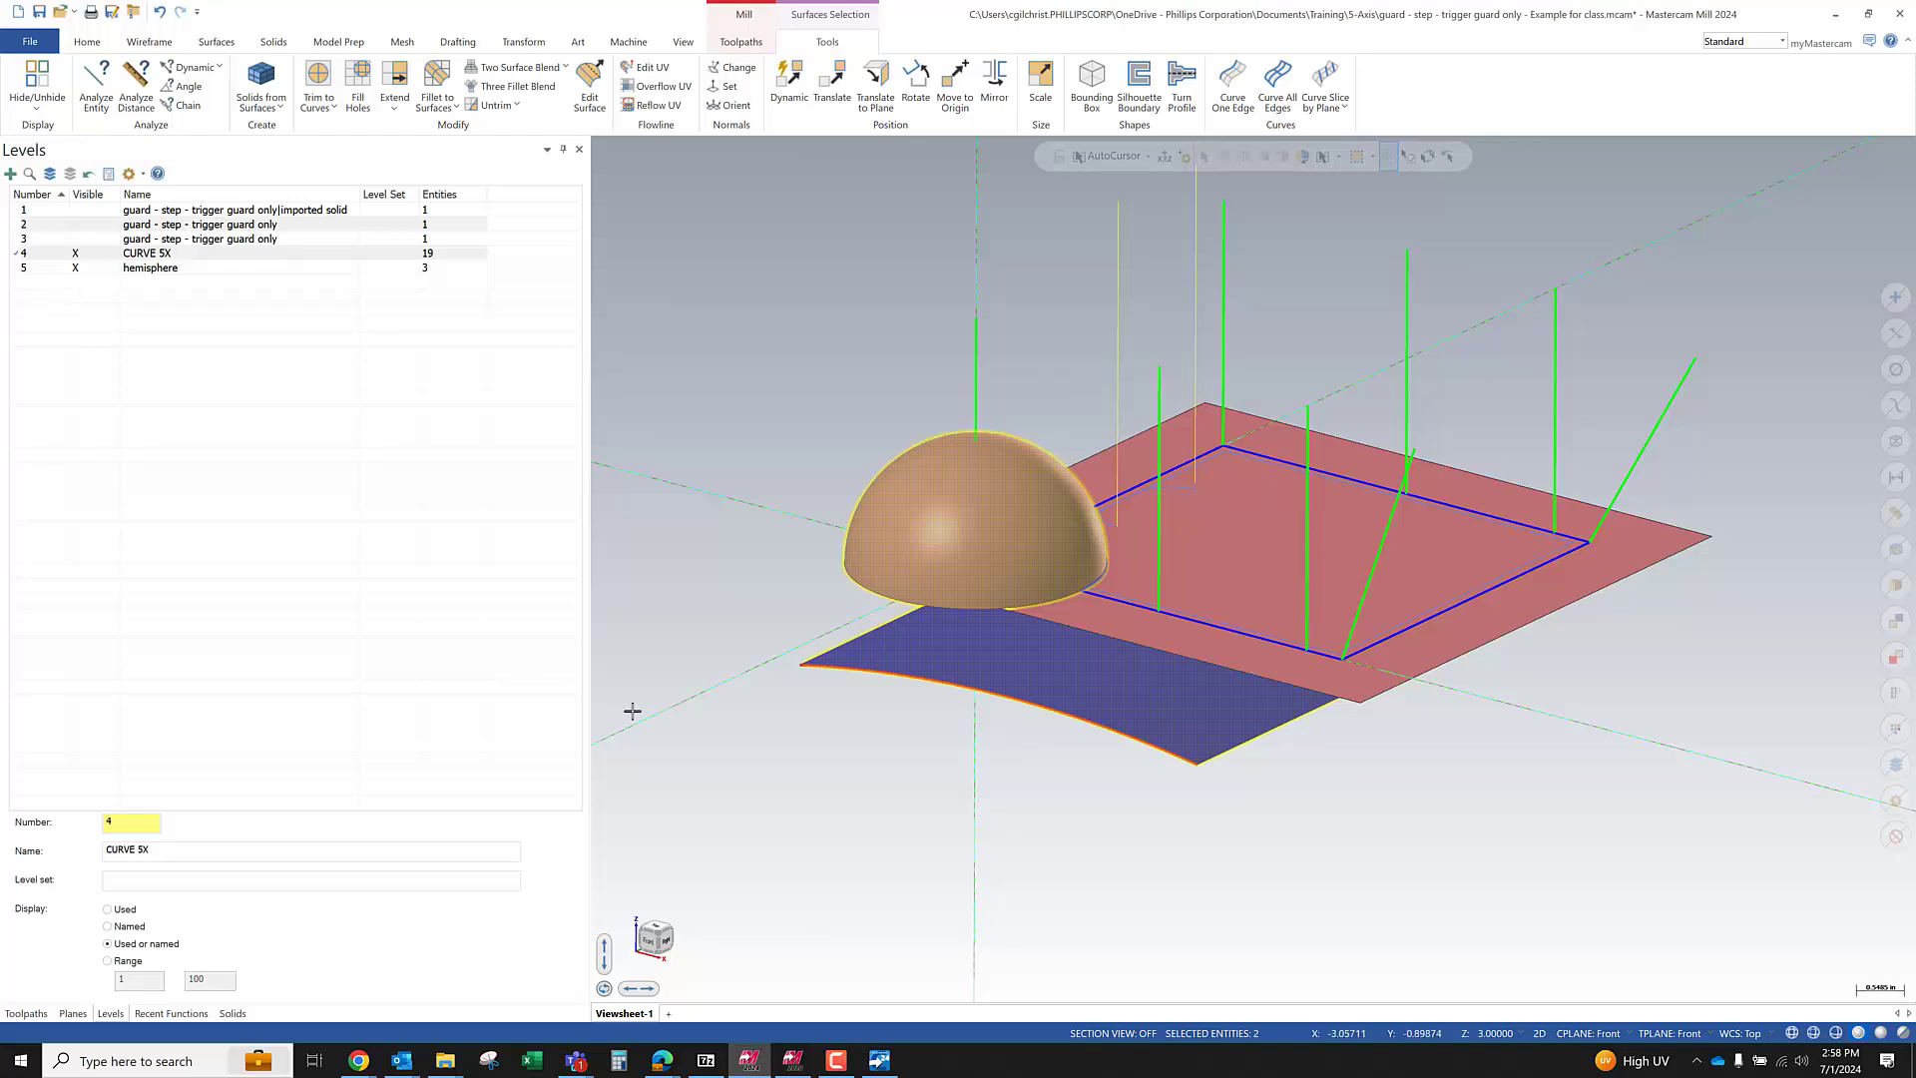
{"action": "middle_click_drag", "start_coordinate": [1040, 773], "coordinate": [1035, 749]}
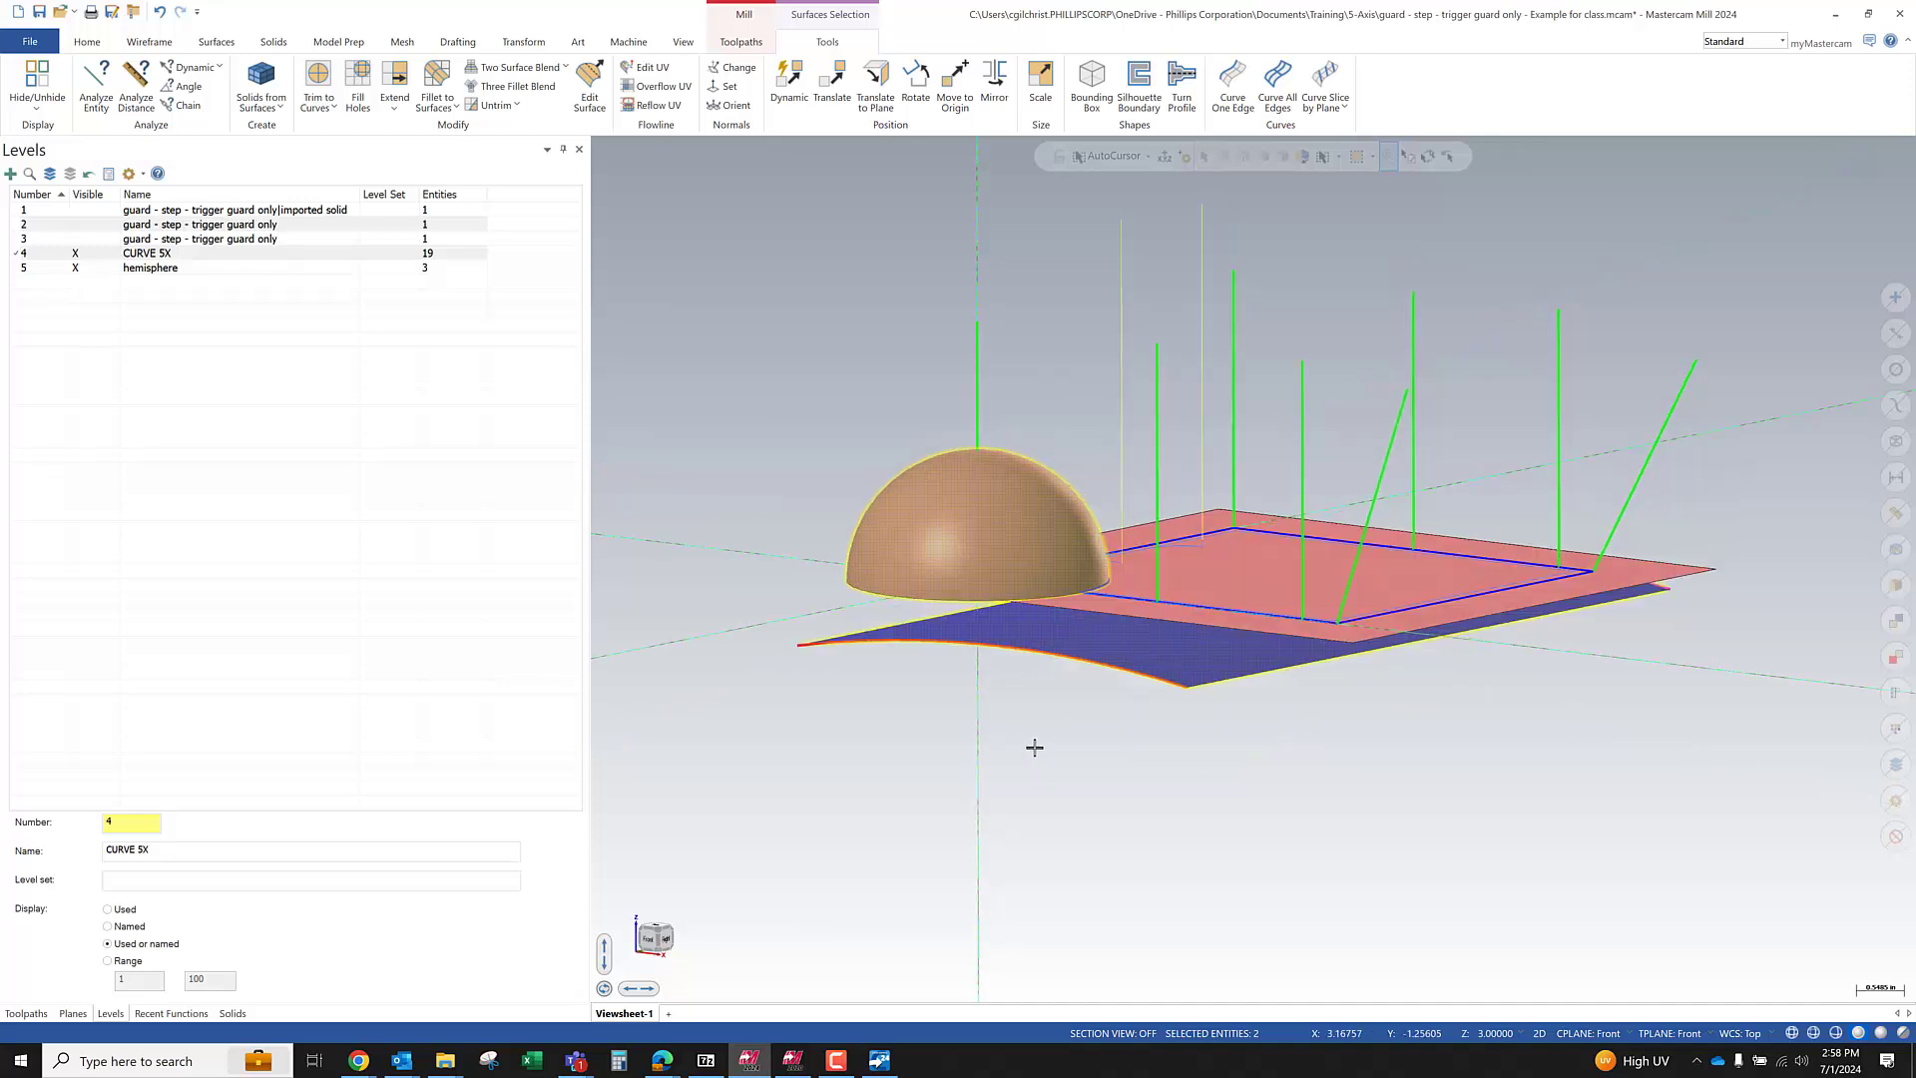
{"action": "key", "text": "Escape"}
{"action": "middle_click_drag", "start_coordinate": [1259, 743], "coordinate": [1218, 729]}
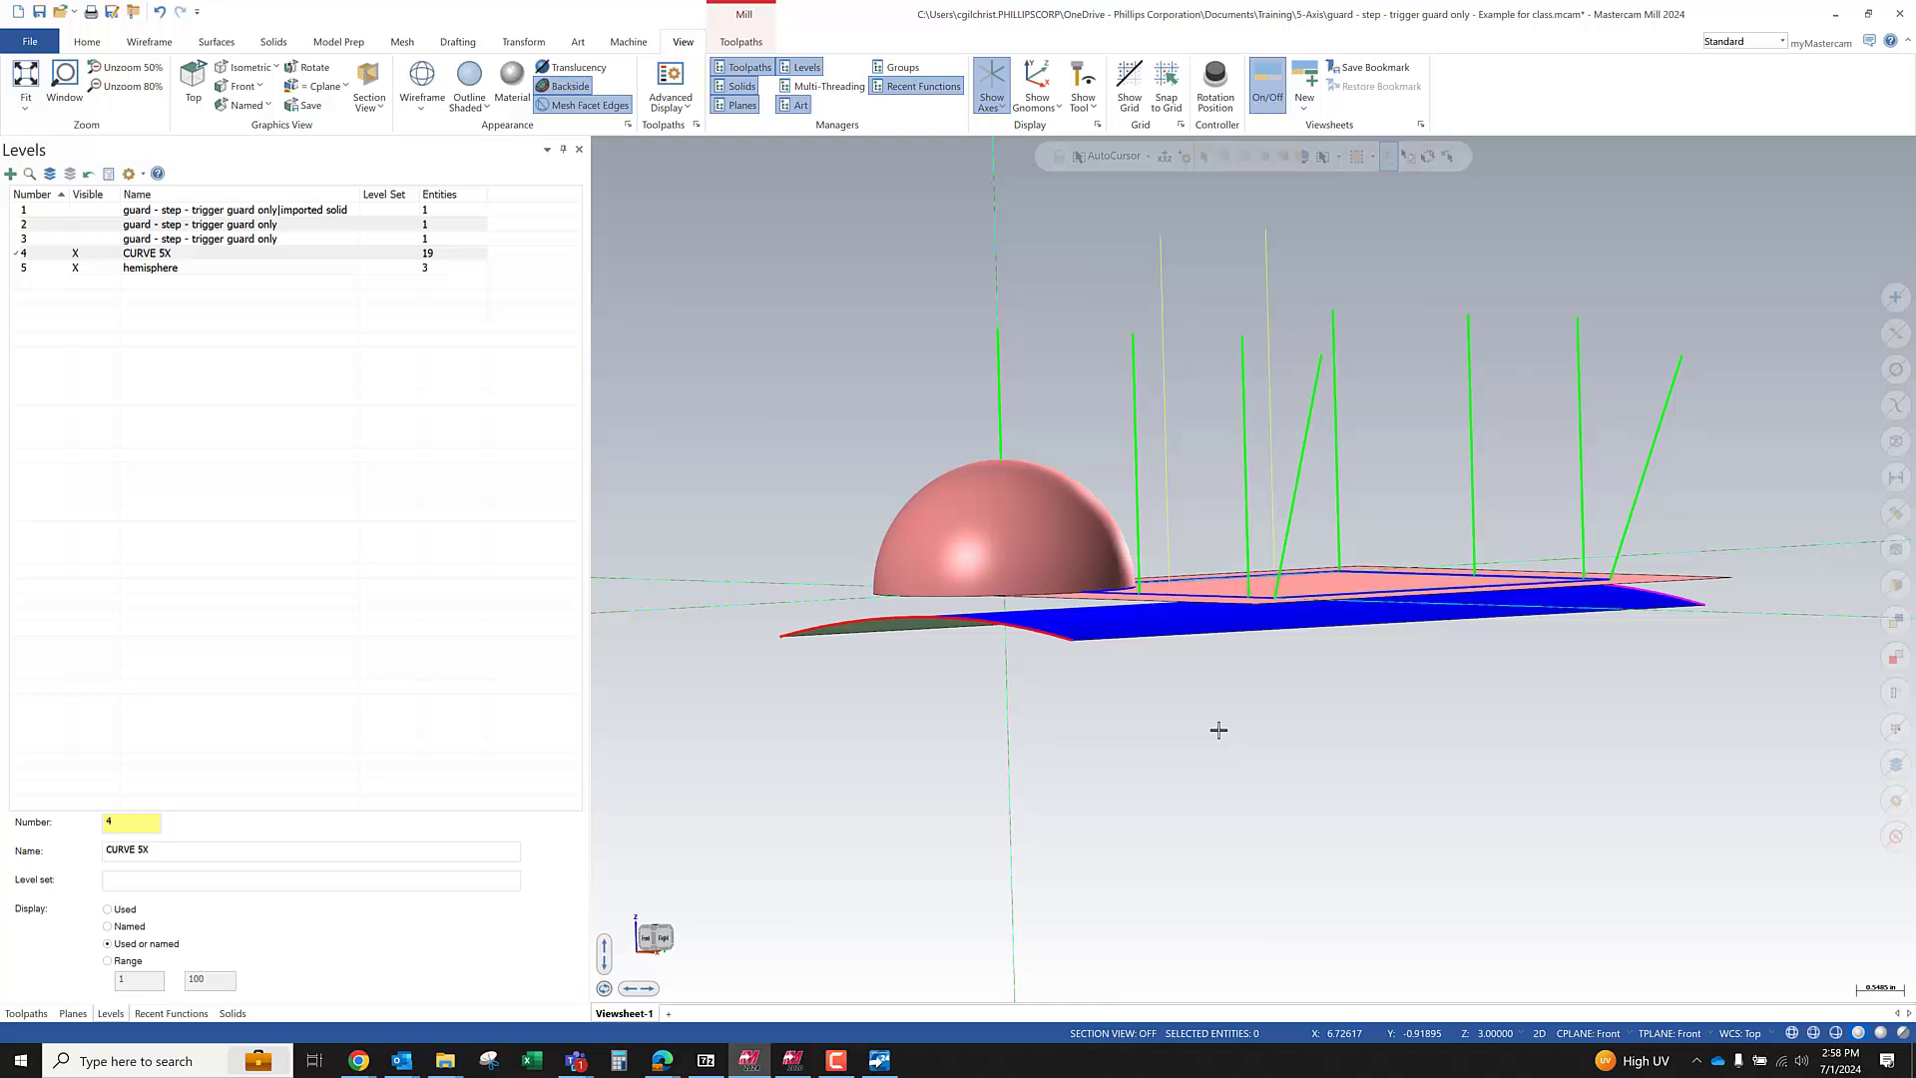
Select the blue lofted surface and the hemisphere, and view both from different angles
{"action": "left_click", "coordinate": [1190, 621]}
{"action": "middle_click_drag", "start_coordinate": [1189, 621], "coordinate": [1169, 687]}
{"action": "left_click", "coordinate": [954, 518]}
{"action": "scroll", "coordinate": [859, 449], "scroll_direction": "down", "scroll_amount": 2}
{"action": "middle_click_drag", "start_coordinate": [1270, 540], "coordinate": [1326, 470]}
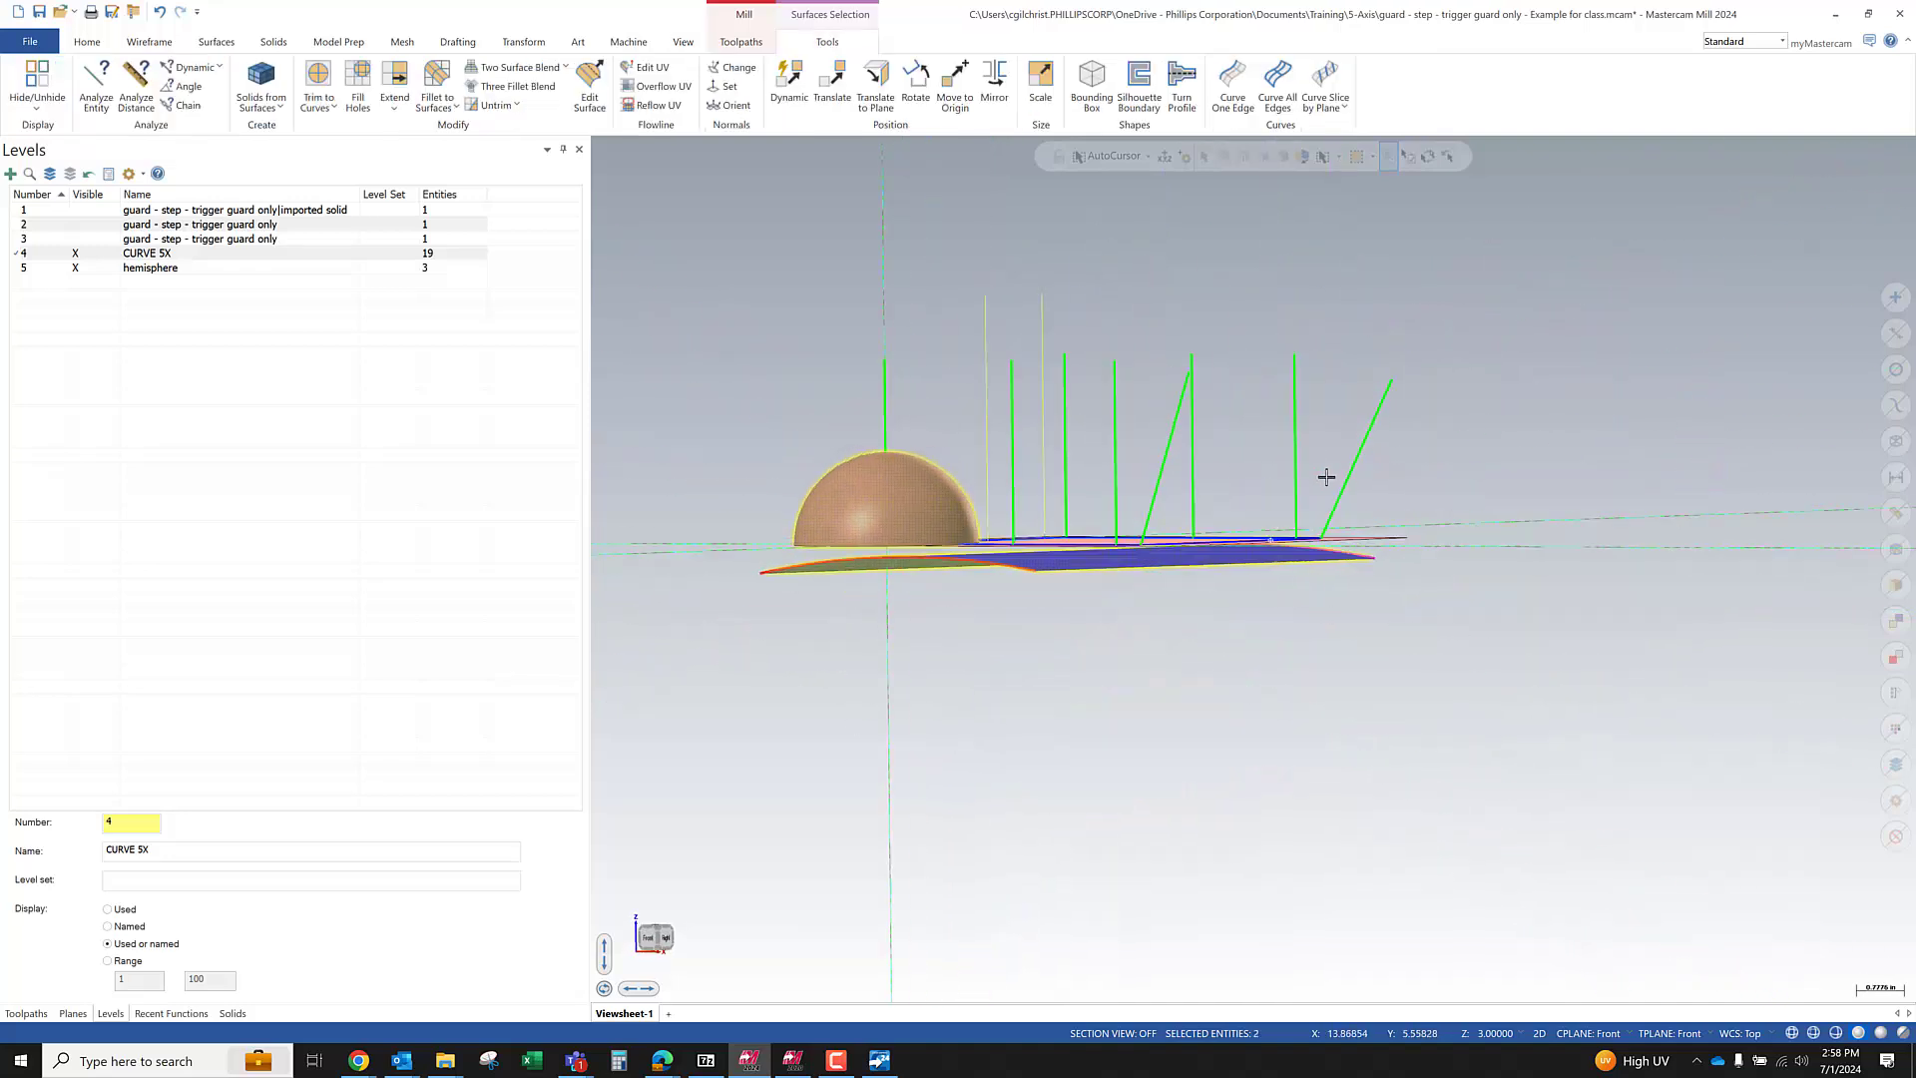
{"action": "middle_click_drag", "start_coordinate": [1360, 569], "coordinate": [1346, 670]}
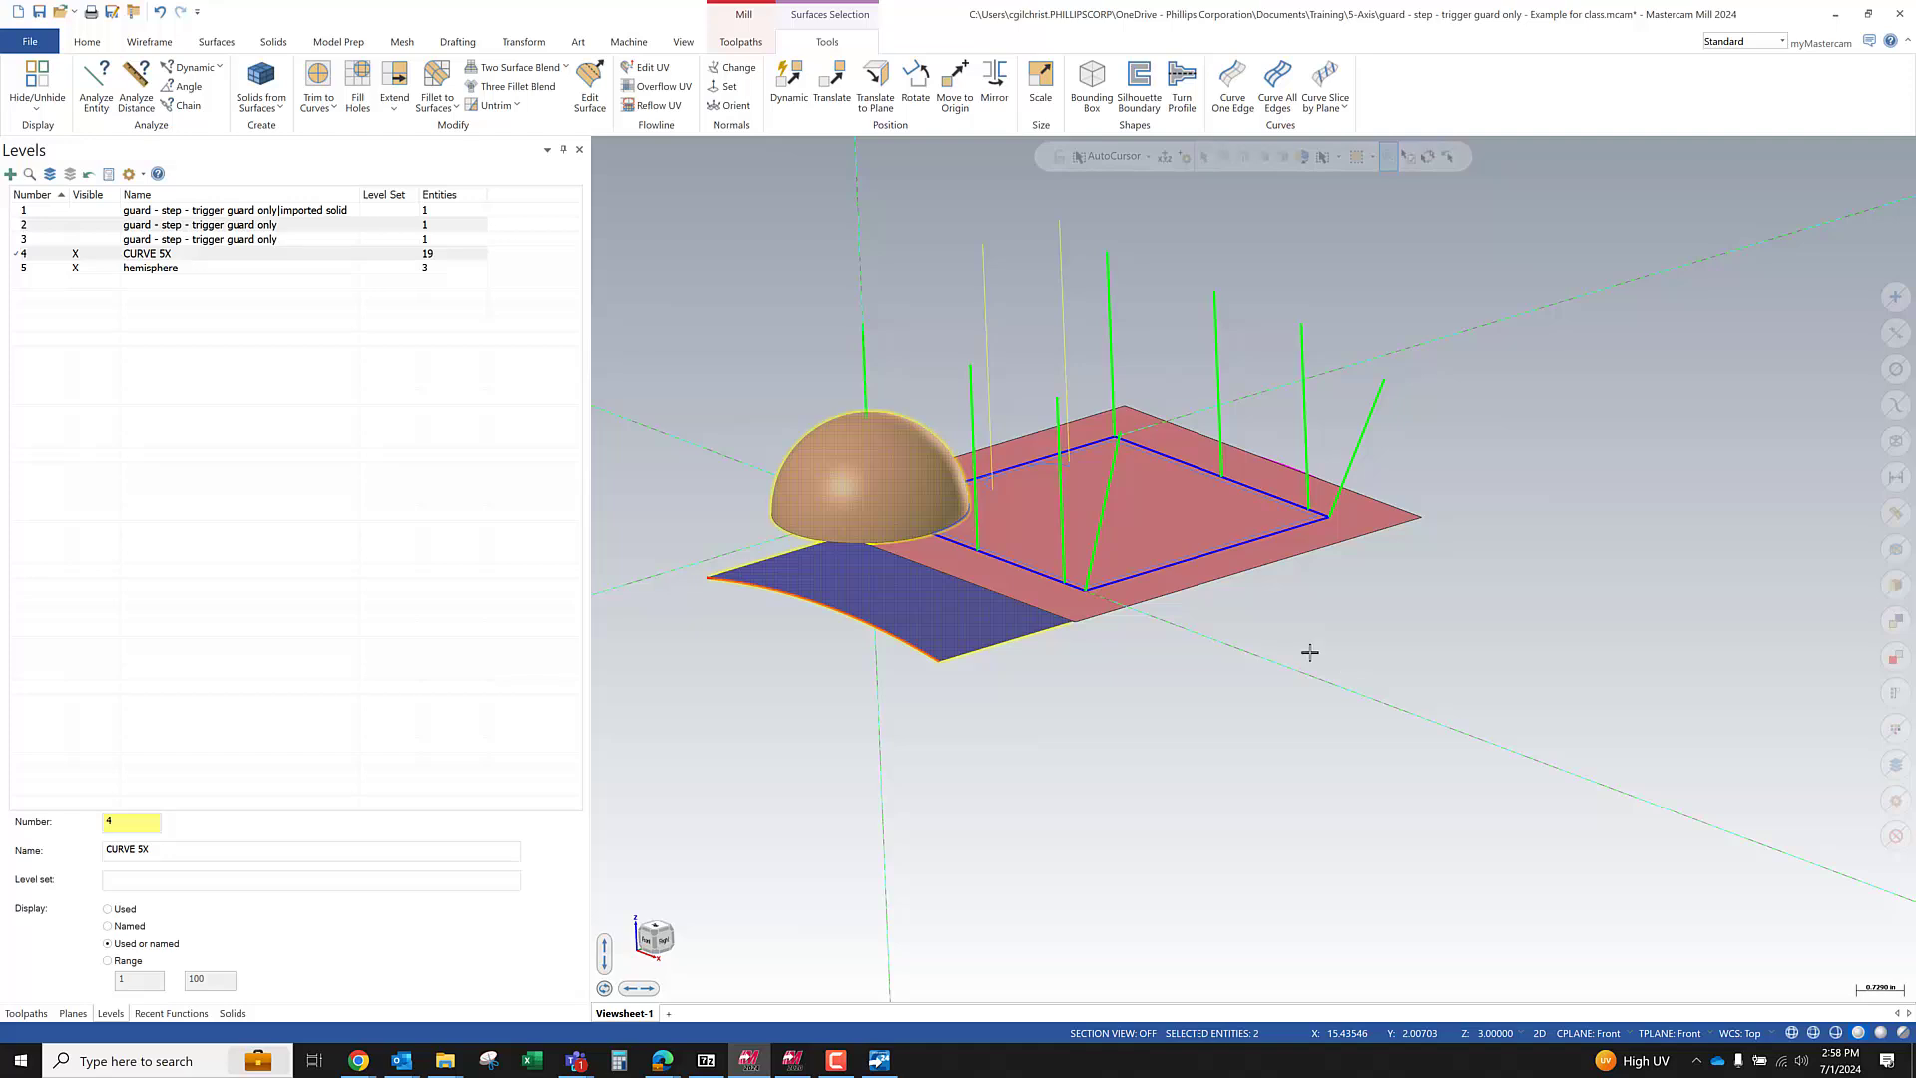
Isolate the selected lofted surface and hemisphere, and bring all the hidden geometry back into view
{"action": "left_click", "coordinate": [90, 44]}
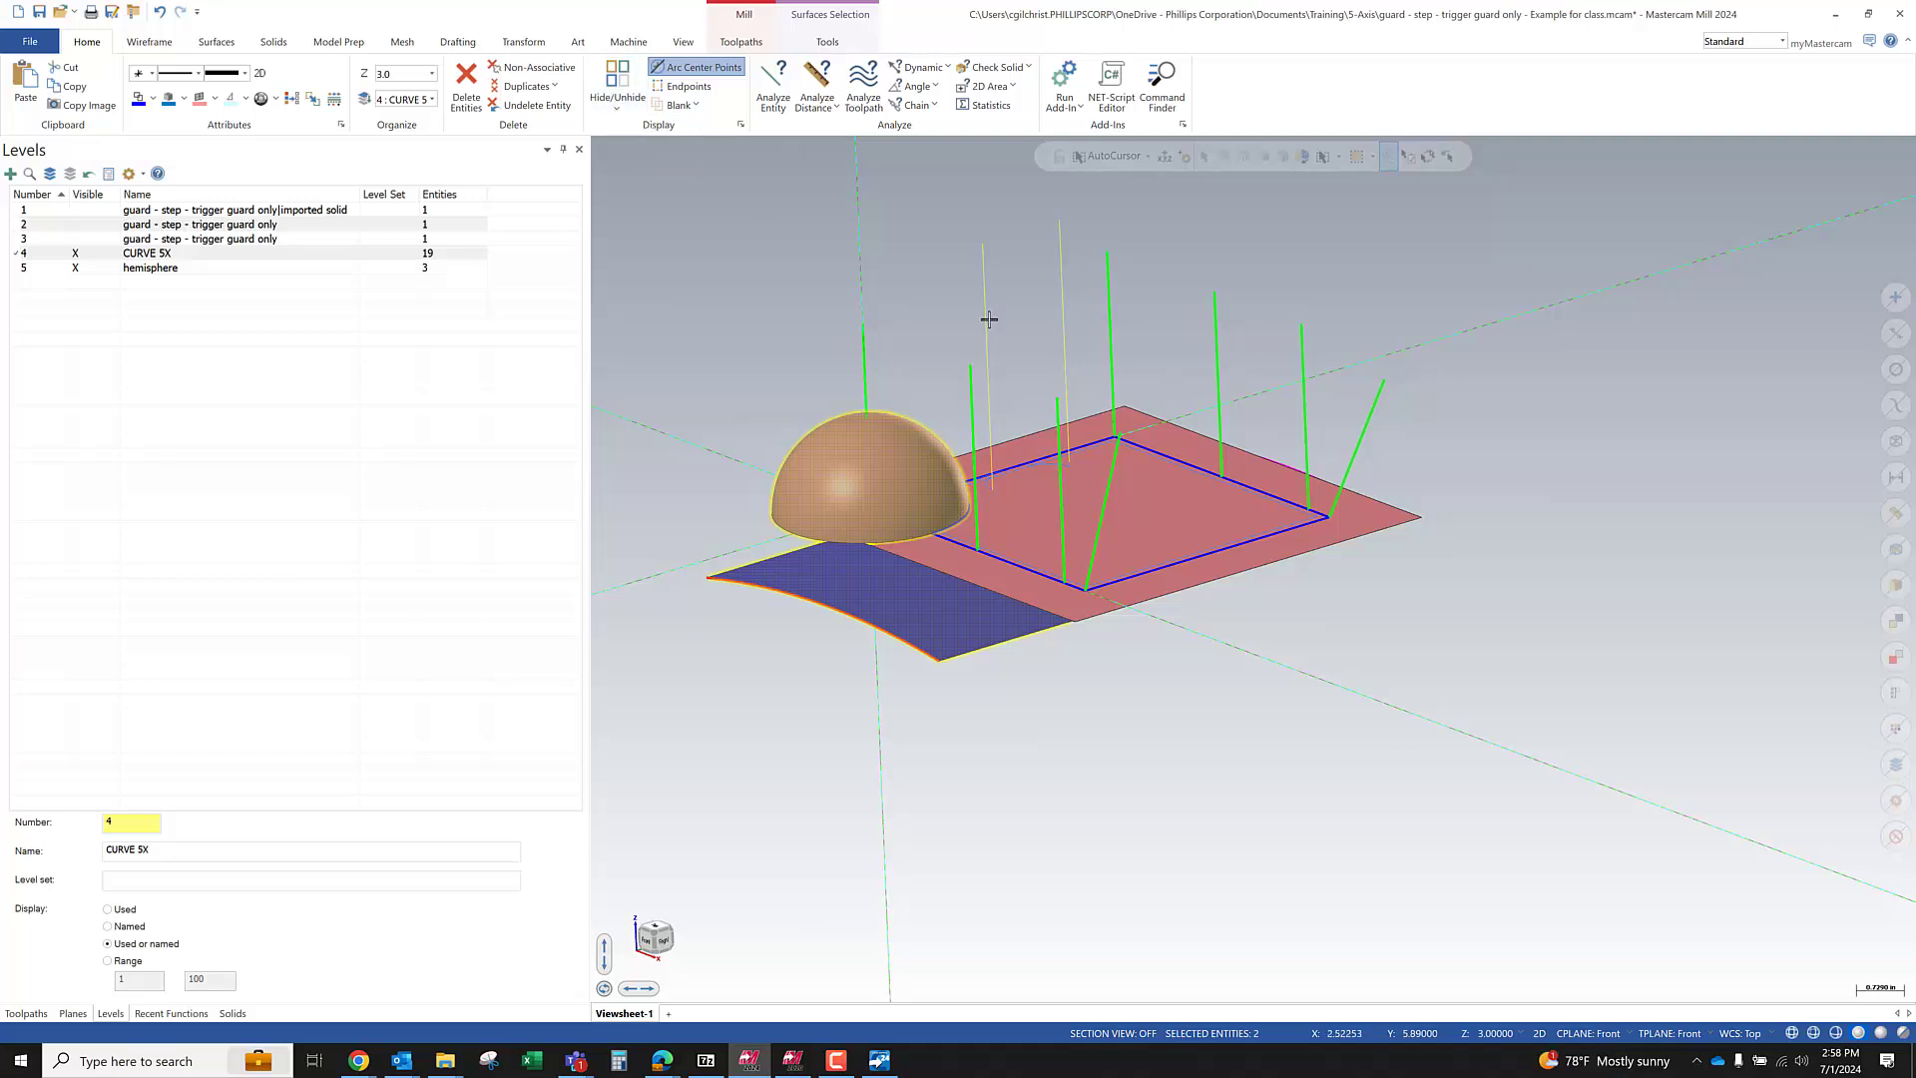
{"action": "scroll", "coordinate": [1417, 757], "scroll_direction": "down", "scroll_amount": 3}
{"action": "scroll", "coordinate": [856, 664], "scroll_direction": "up", "scroll_amount": 2}
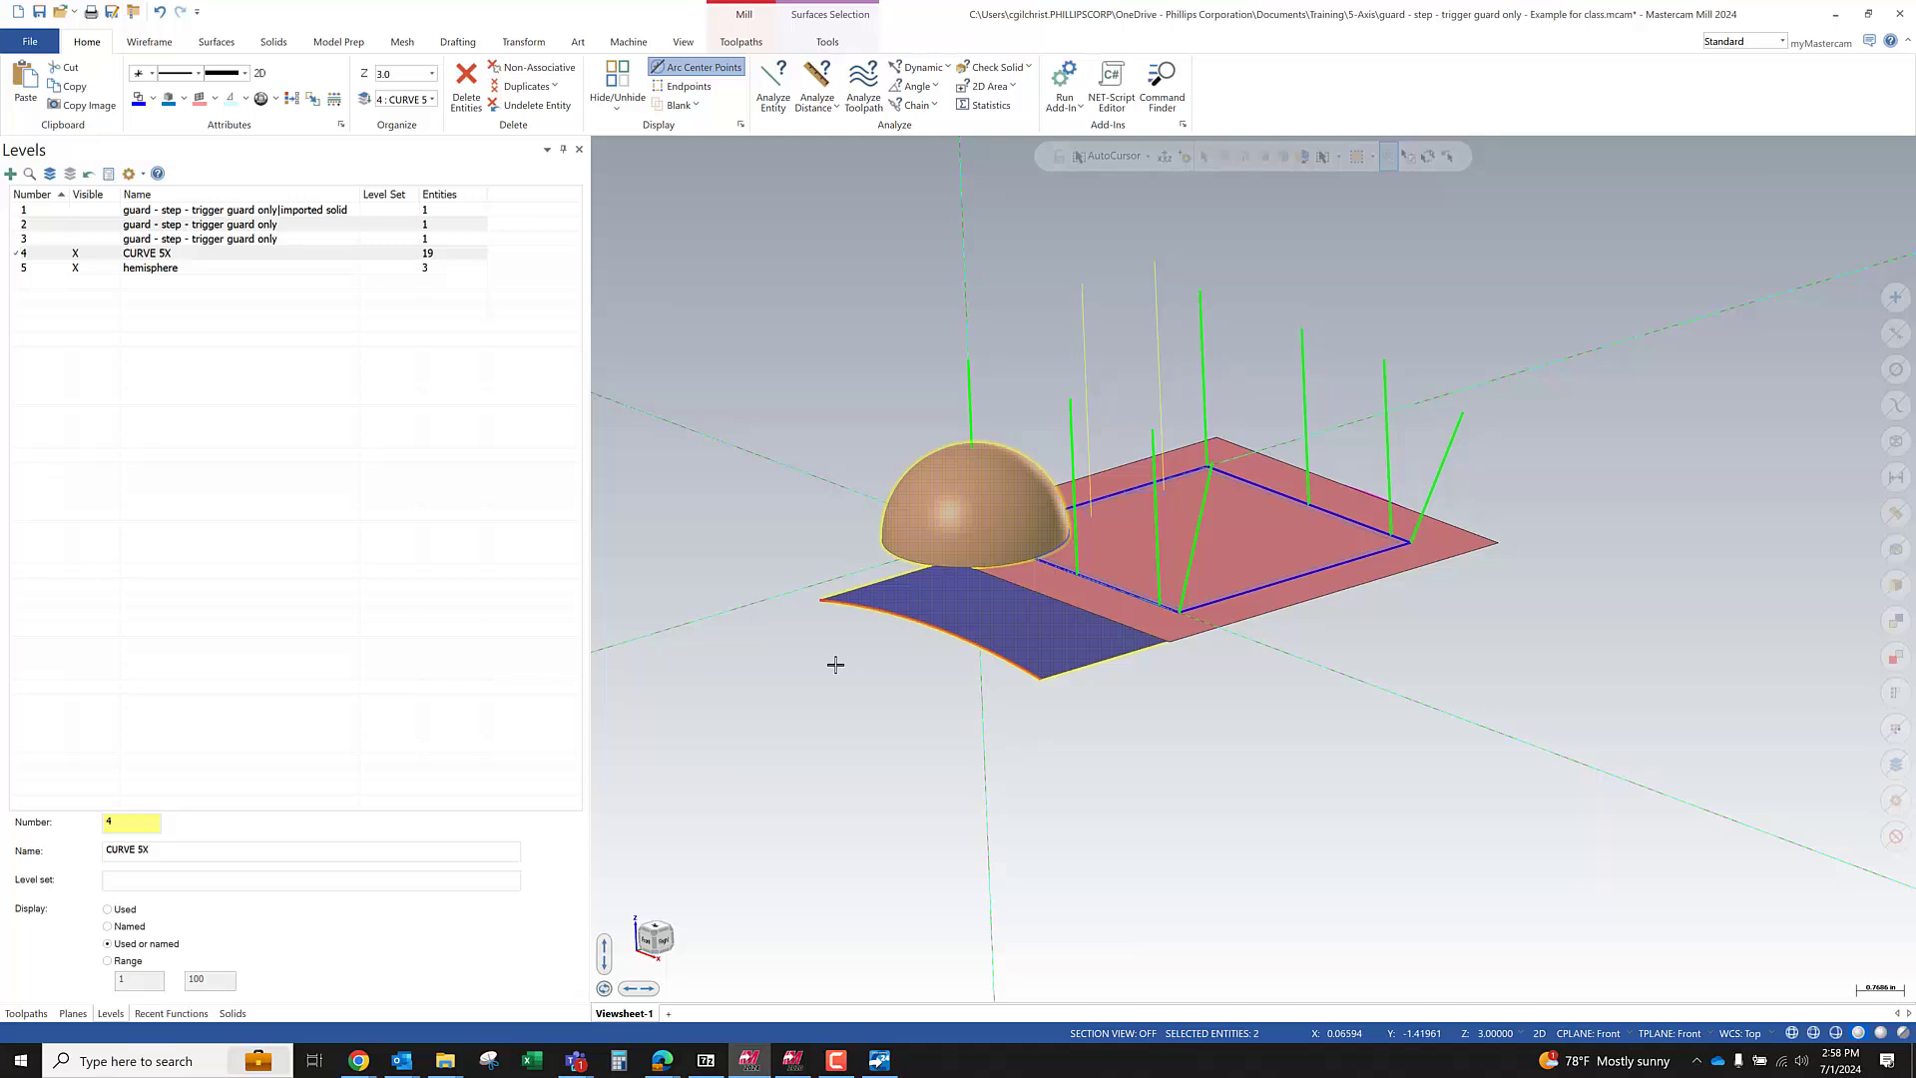
{"action": "left_click", "coordinate": [835, 665]}
{"action": "middle_click_drag", "start_coordinate": [835, 664], "coordinate": [1056, 619]}
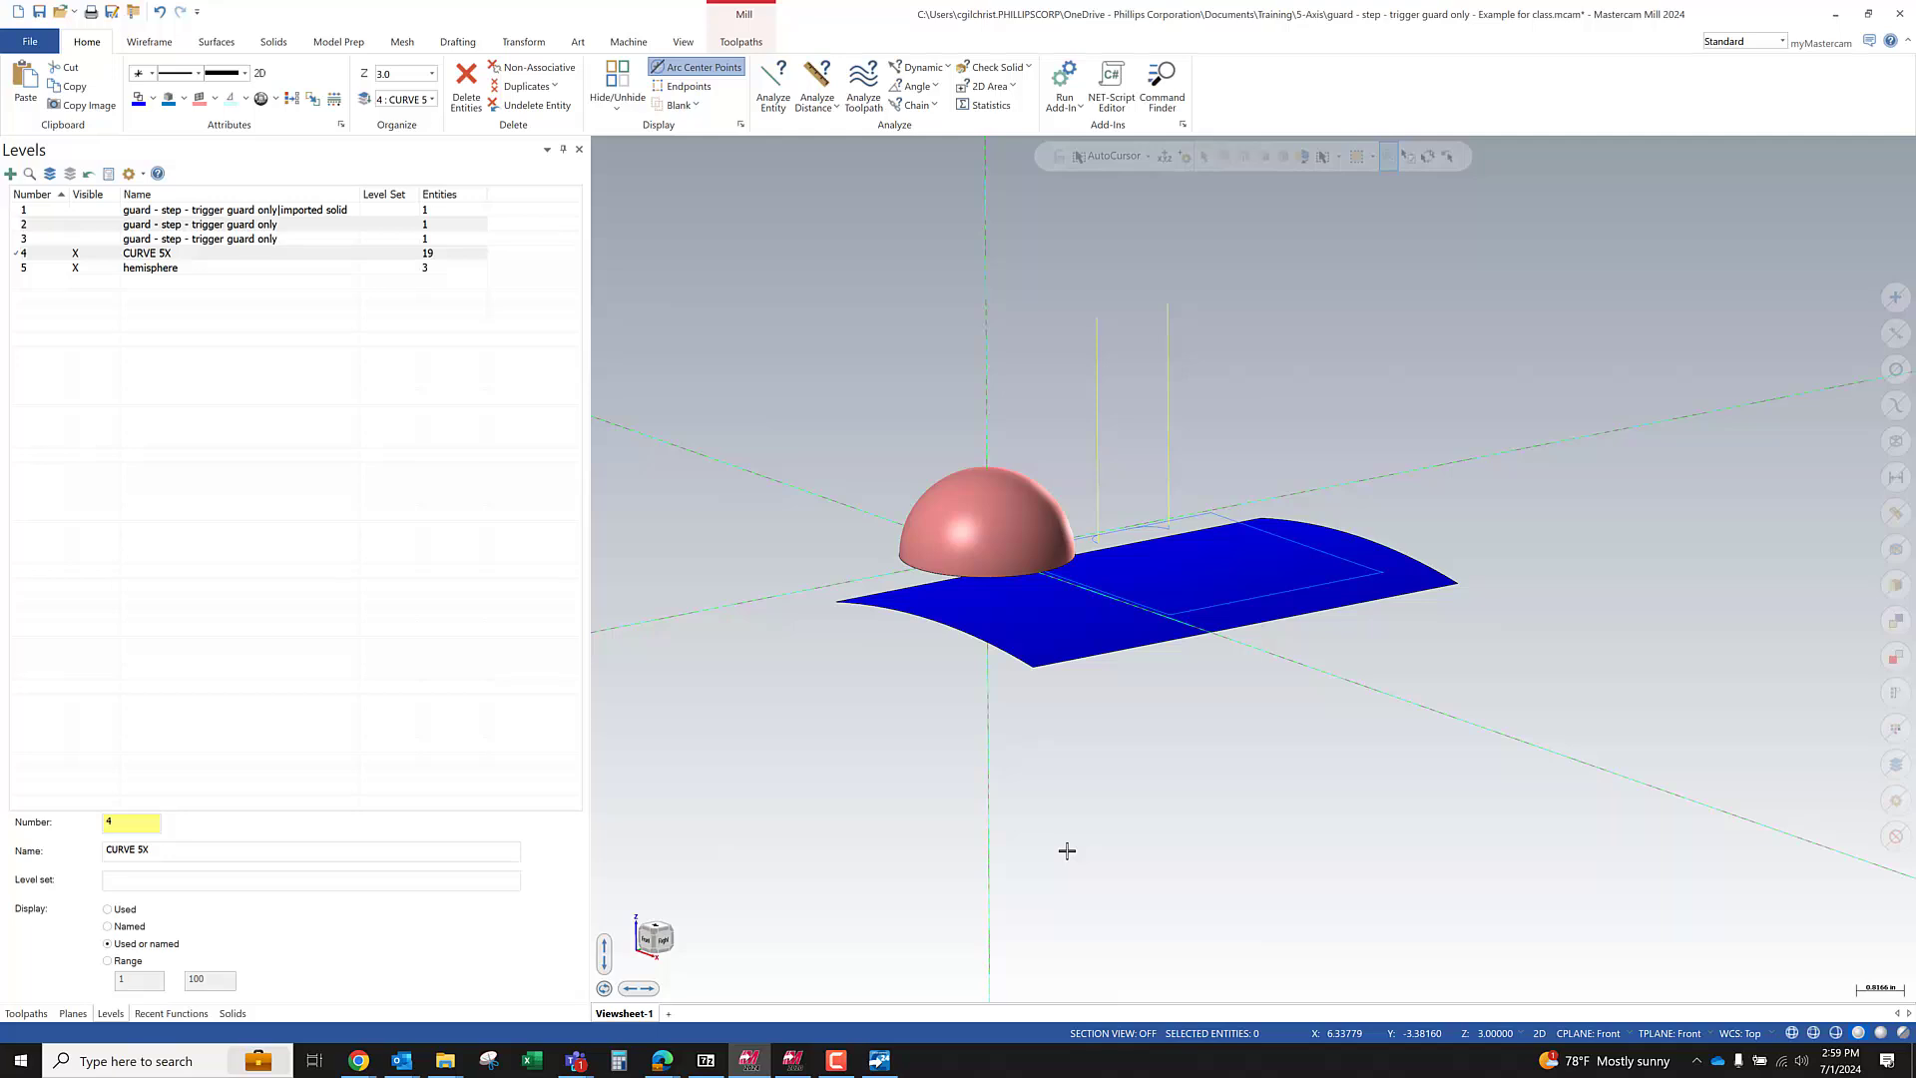
{"action": "key", "text": "alt+e"}
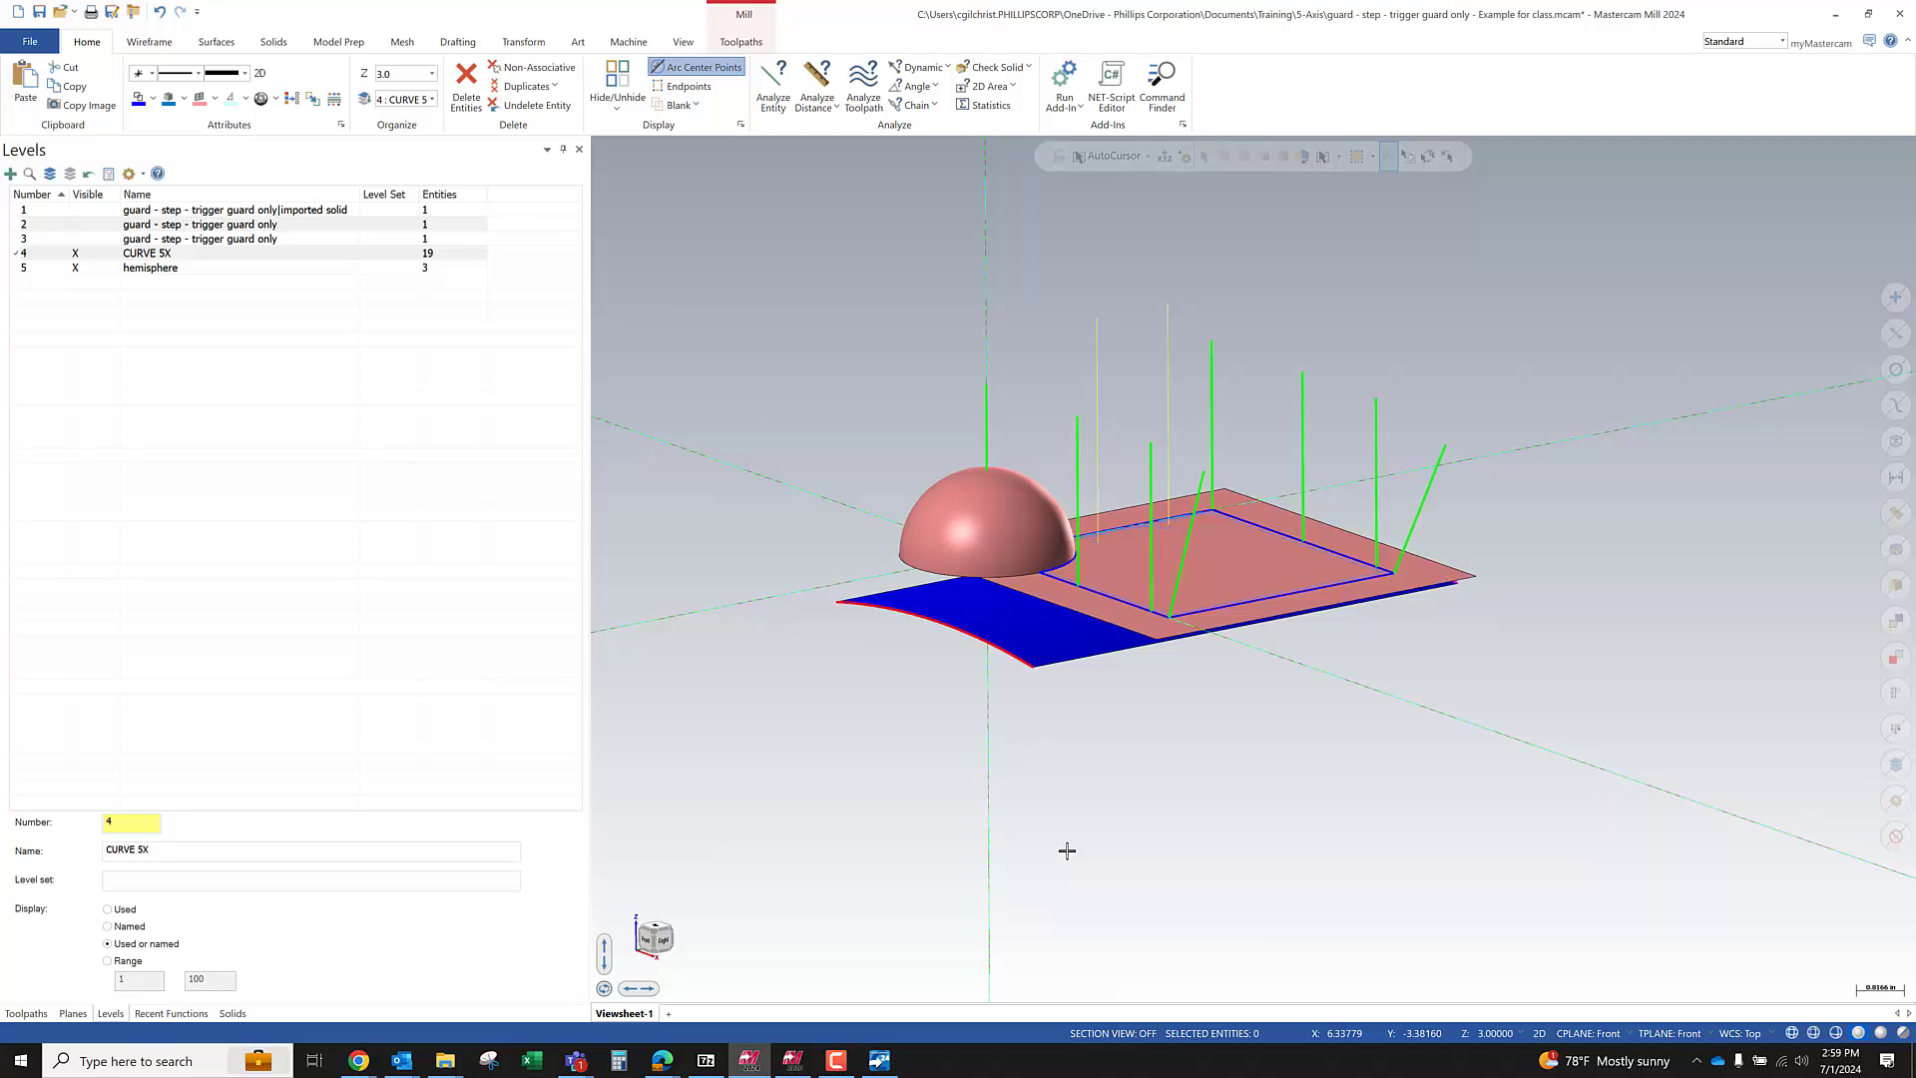
Reselect the blue lofted surface and hemisphere, isolate them for a closer view, and unhide the remaining geometry
{"action": "left_click", "coordinate": [998, 629]}
{"action": "left_click", "coordinate": [997, 549]}
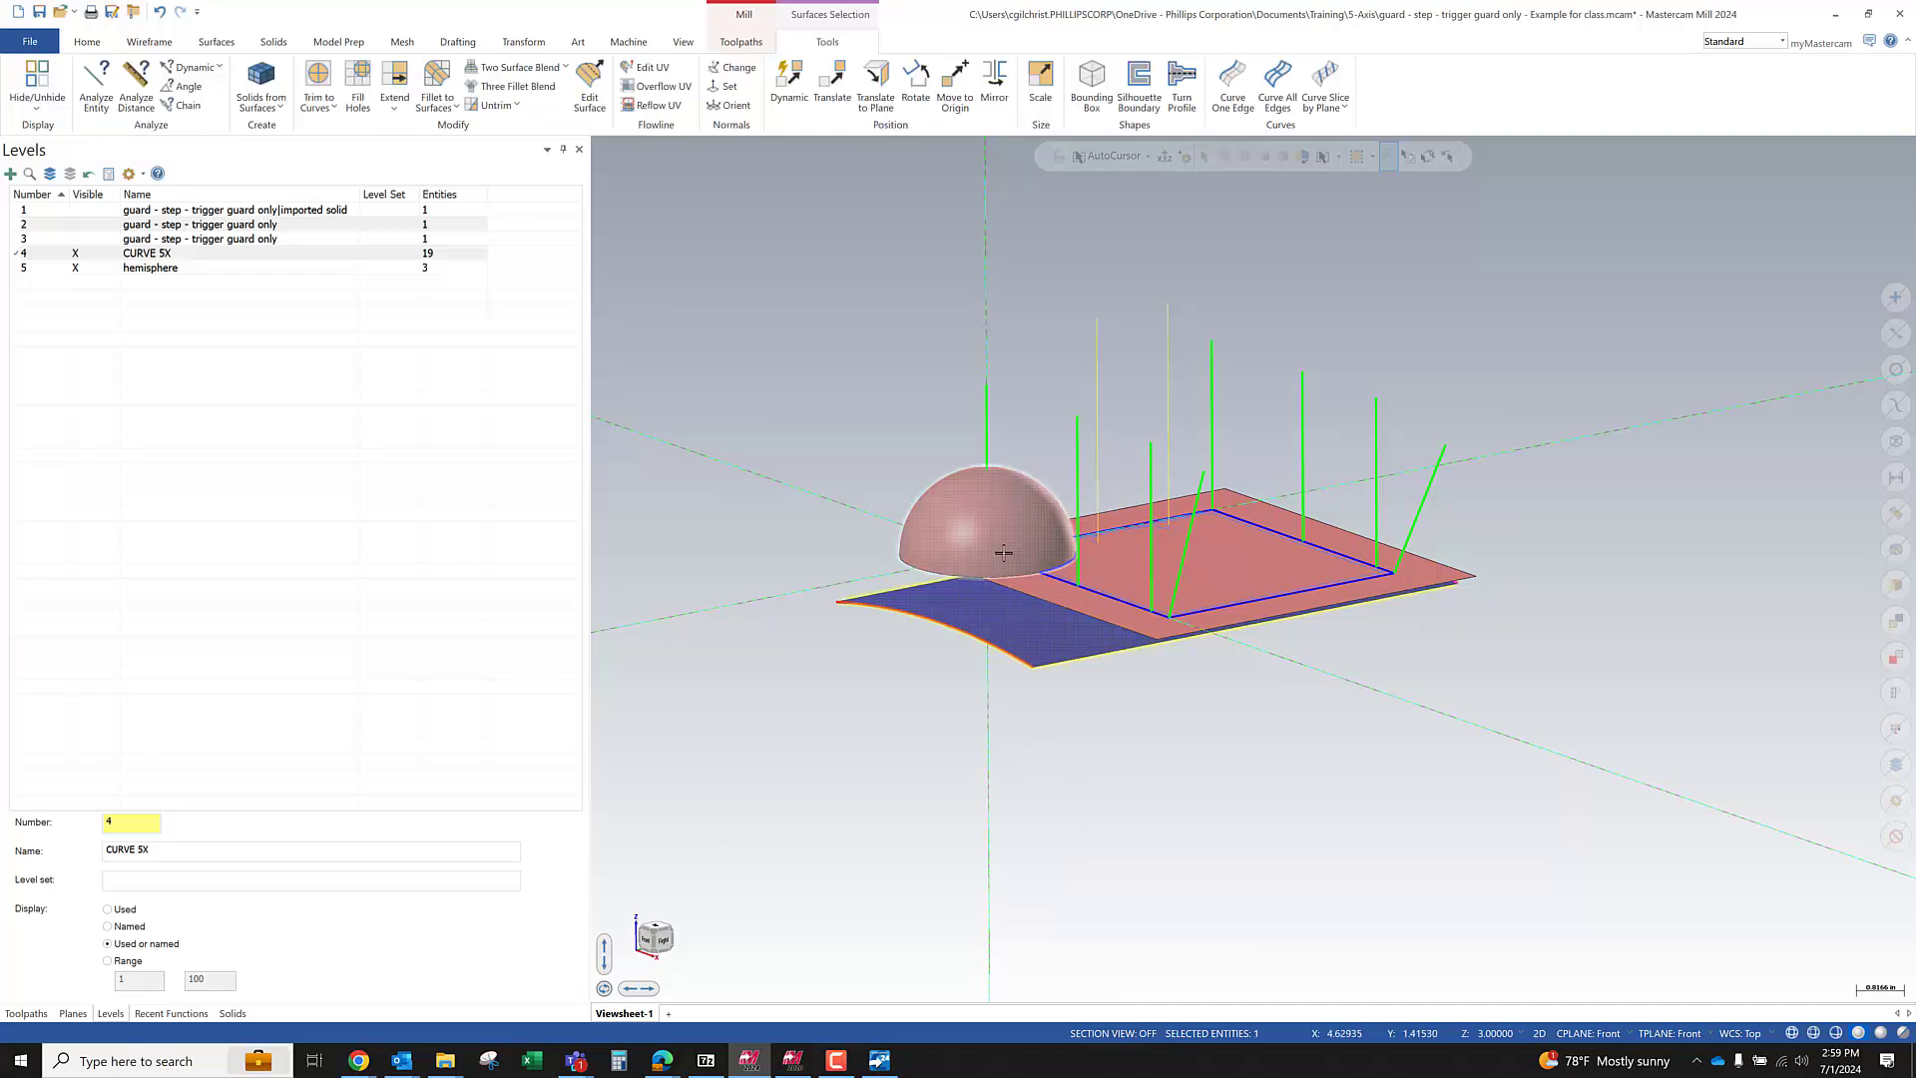
{"action": "key", "text": "alt+e"}
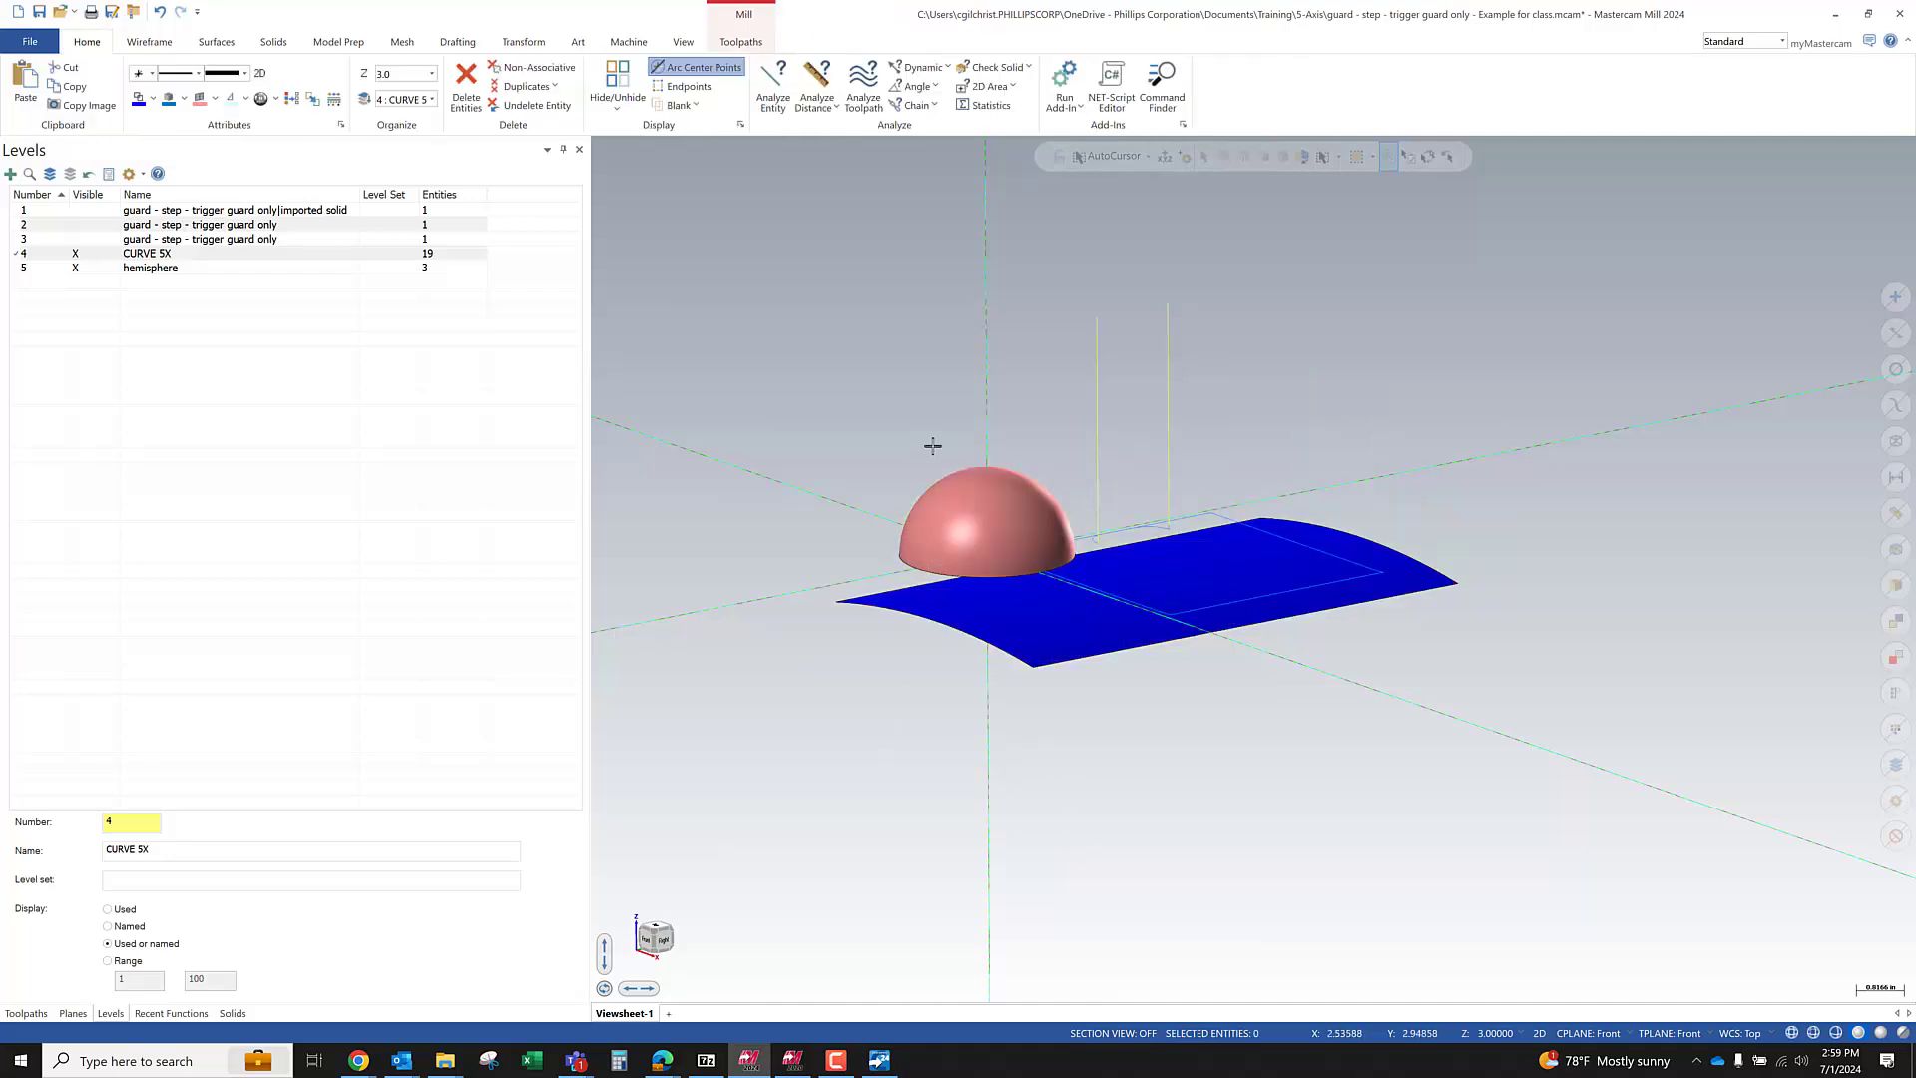
{"action": "scroll", "coordinate": [997, 599], "scroll_direction": "up", "scroll_amount": 5}
{"action": "scroll", "coordinate": [993, 693], "scroll_direction": "down", "scroll_amount": 2}
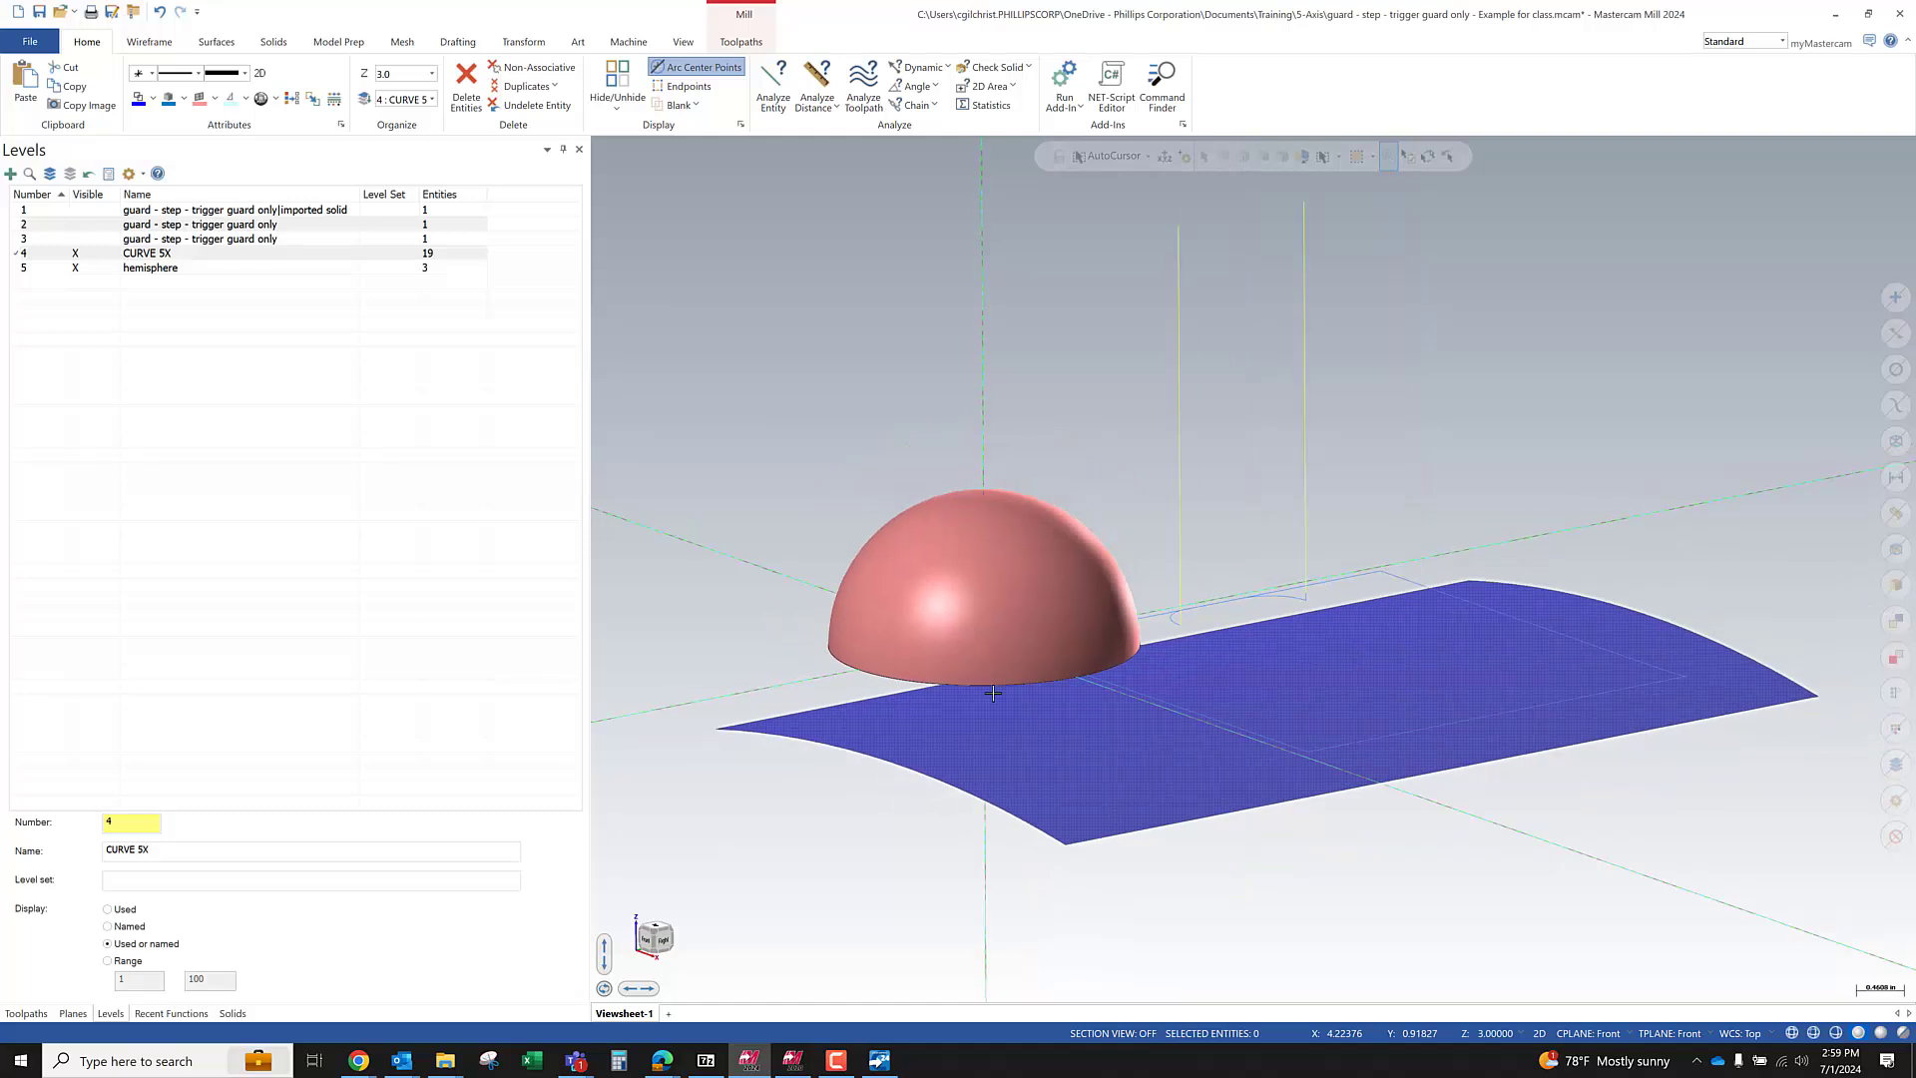
{"action": "key", "text": "alt+e"}
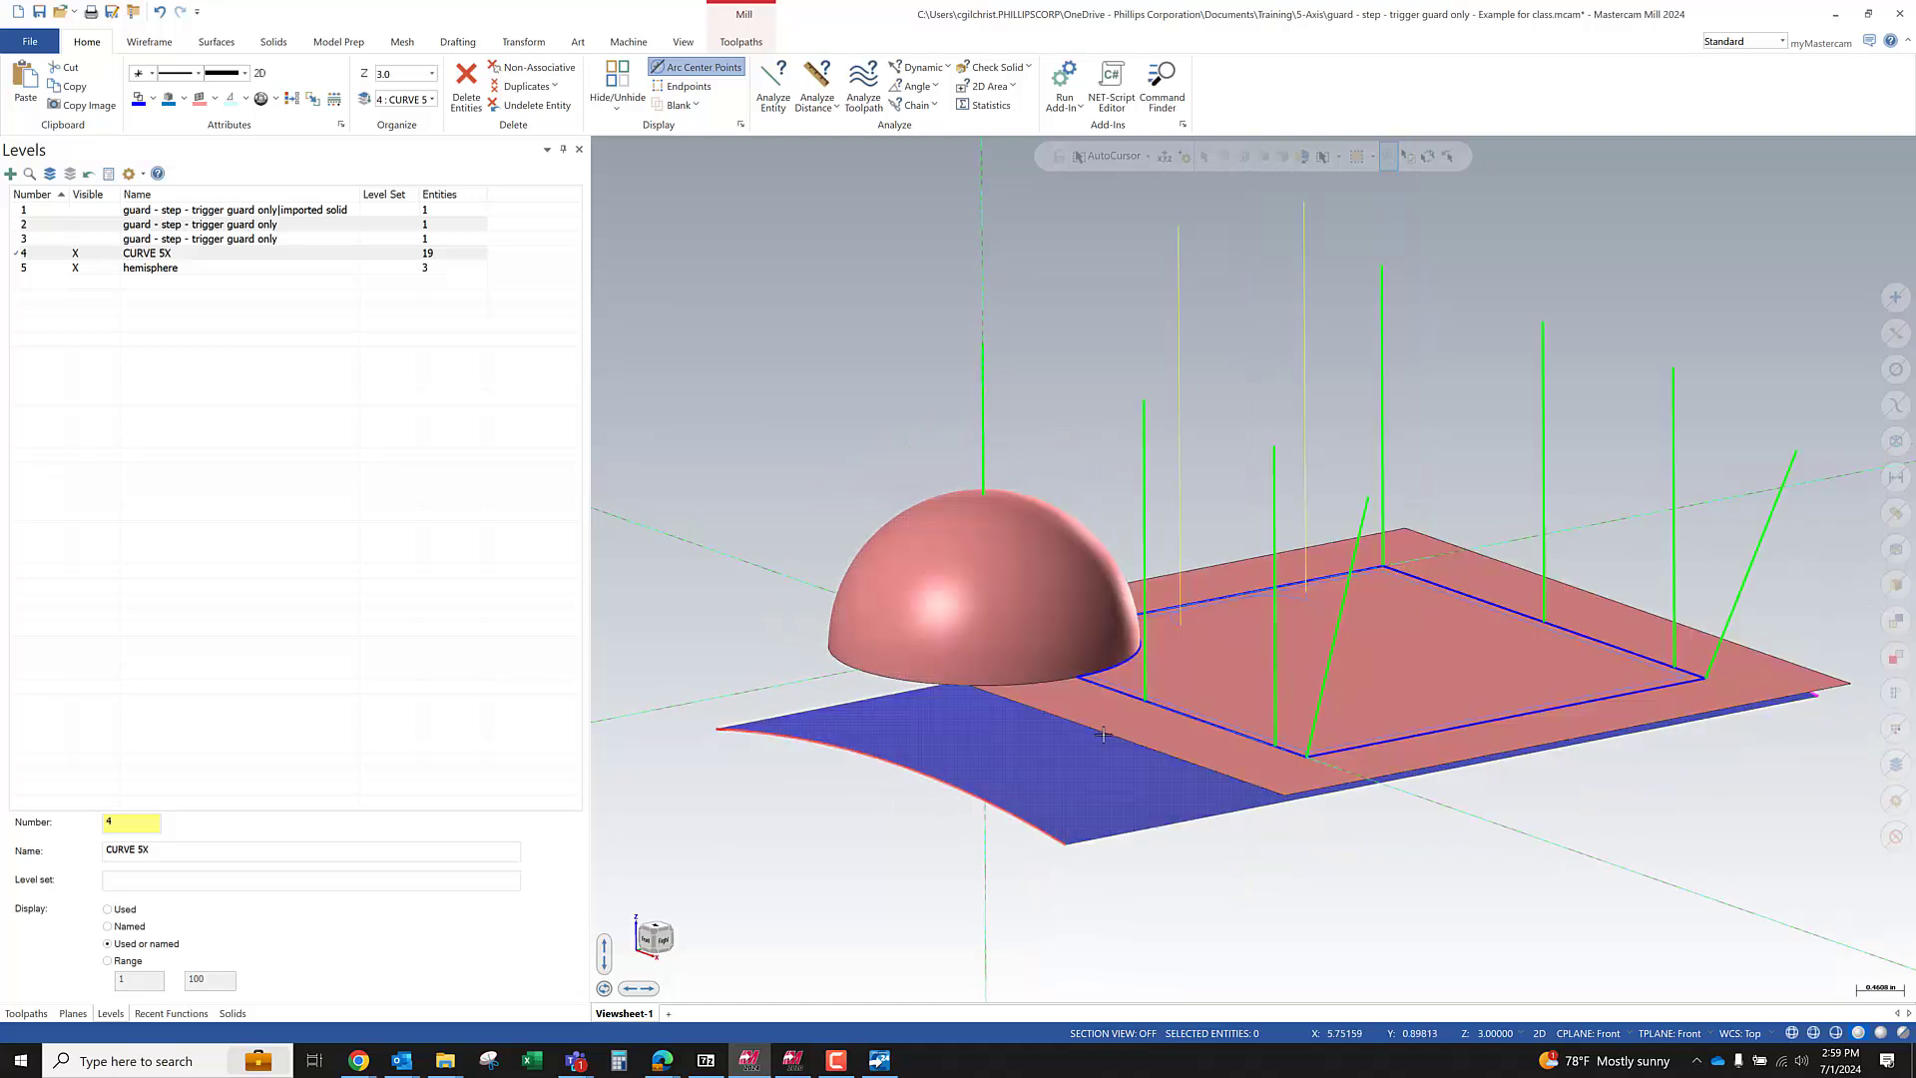
Display only the hemisphere and the blue lofted surface, hiding all other geometry except the toolpath
{"action": "left_click", "coordinate": [1033, 607]}
{"action": "left_click", "coordinate": [1030, 765]}
{"action": "key", "text": "alt+e"}
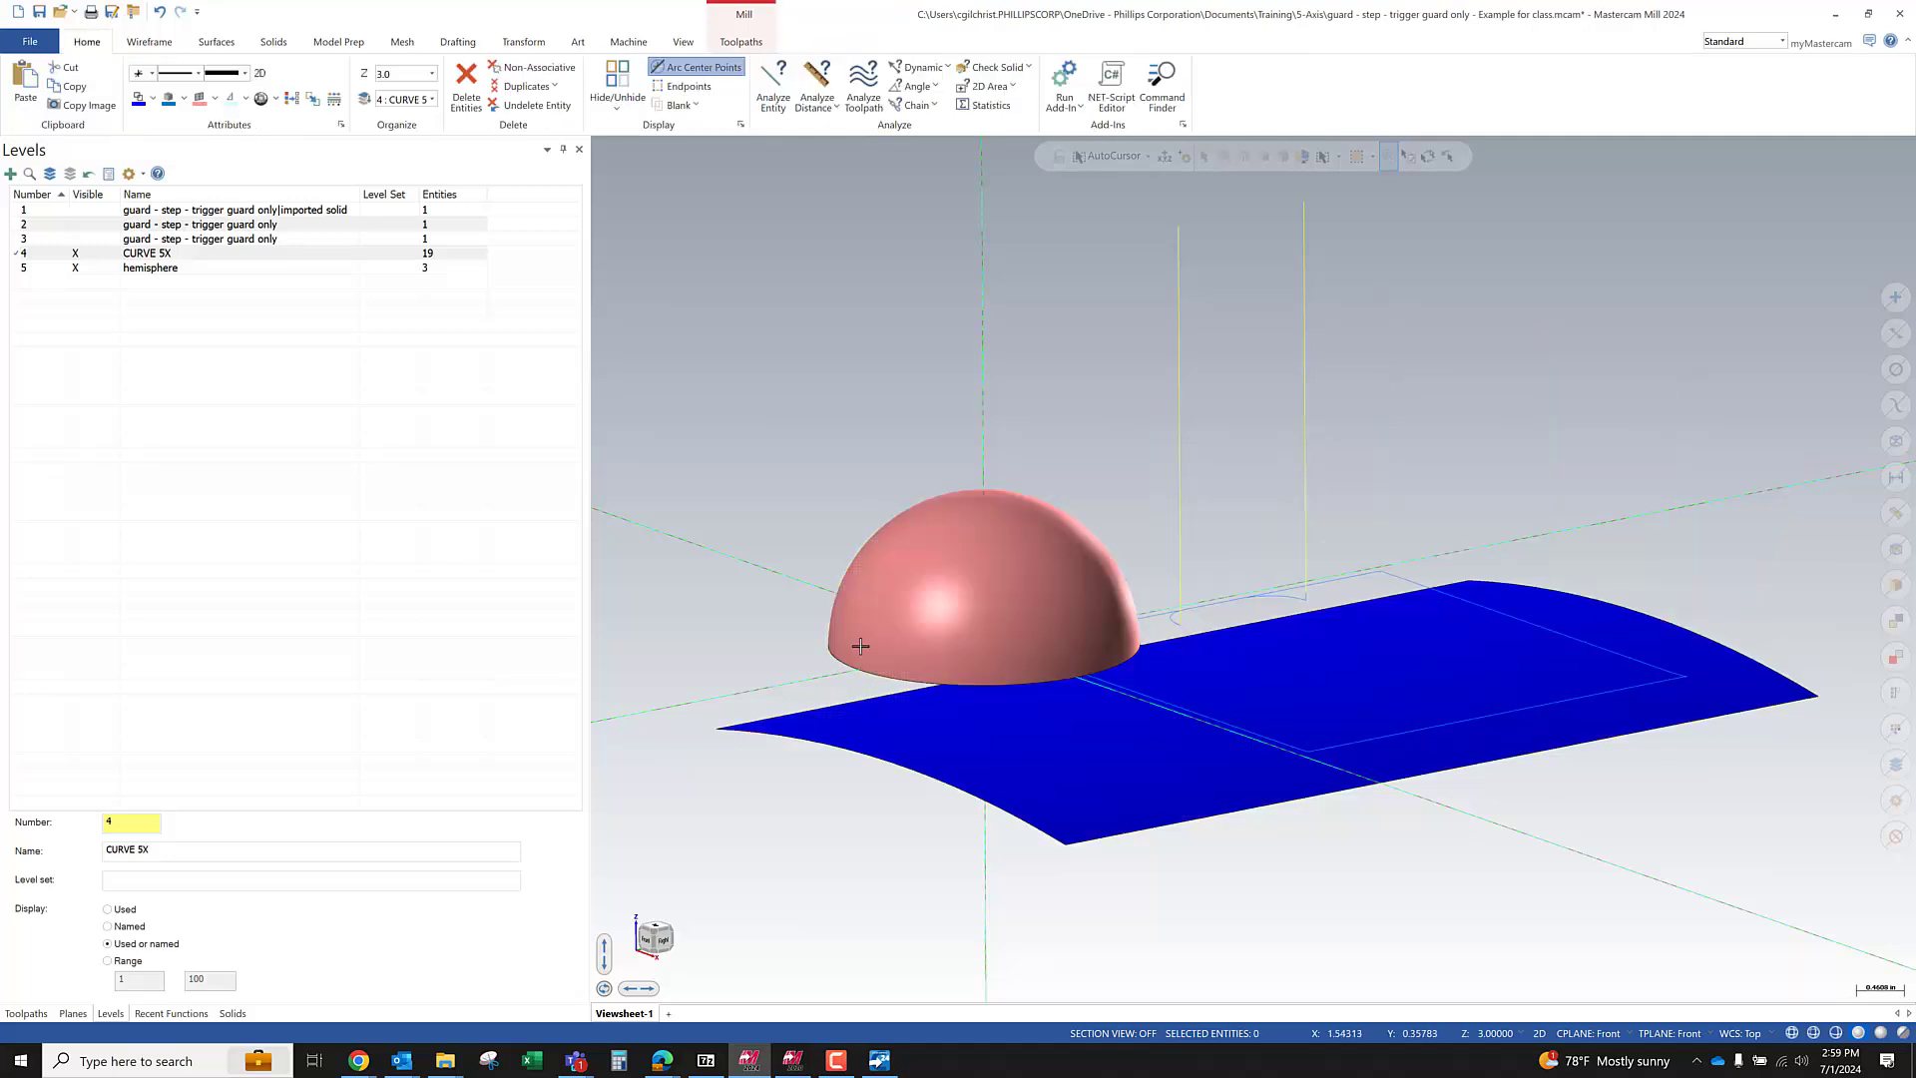
Switch the isolated surfaces from shaded to wireframe display and inspect their surface display curves
{"action": "middle_click_drag", "start_coordinate": [859, 643], "coordinate": [882, 678]}
{"action": "scroll", "coordinate": [827, 617], "scroll_direction": "down", "scroll_amount": 2}
{"action": "key", "text": "alt+s"}
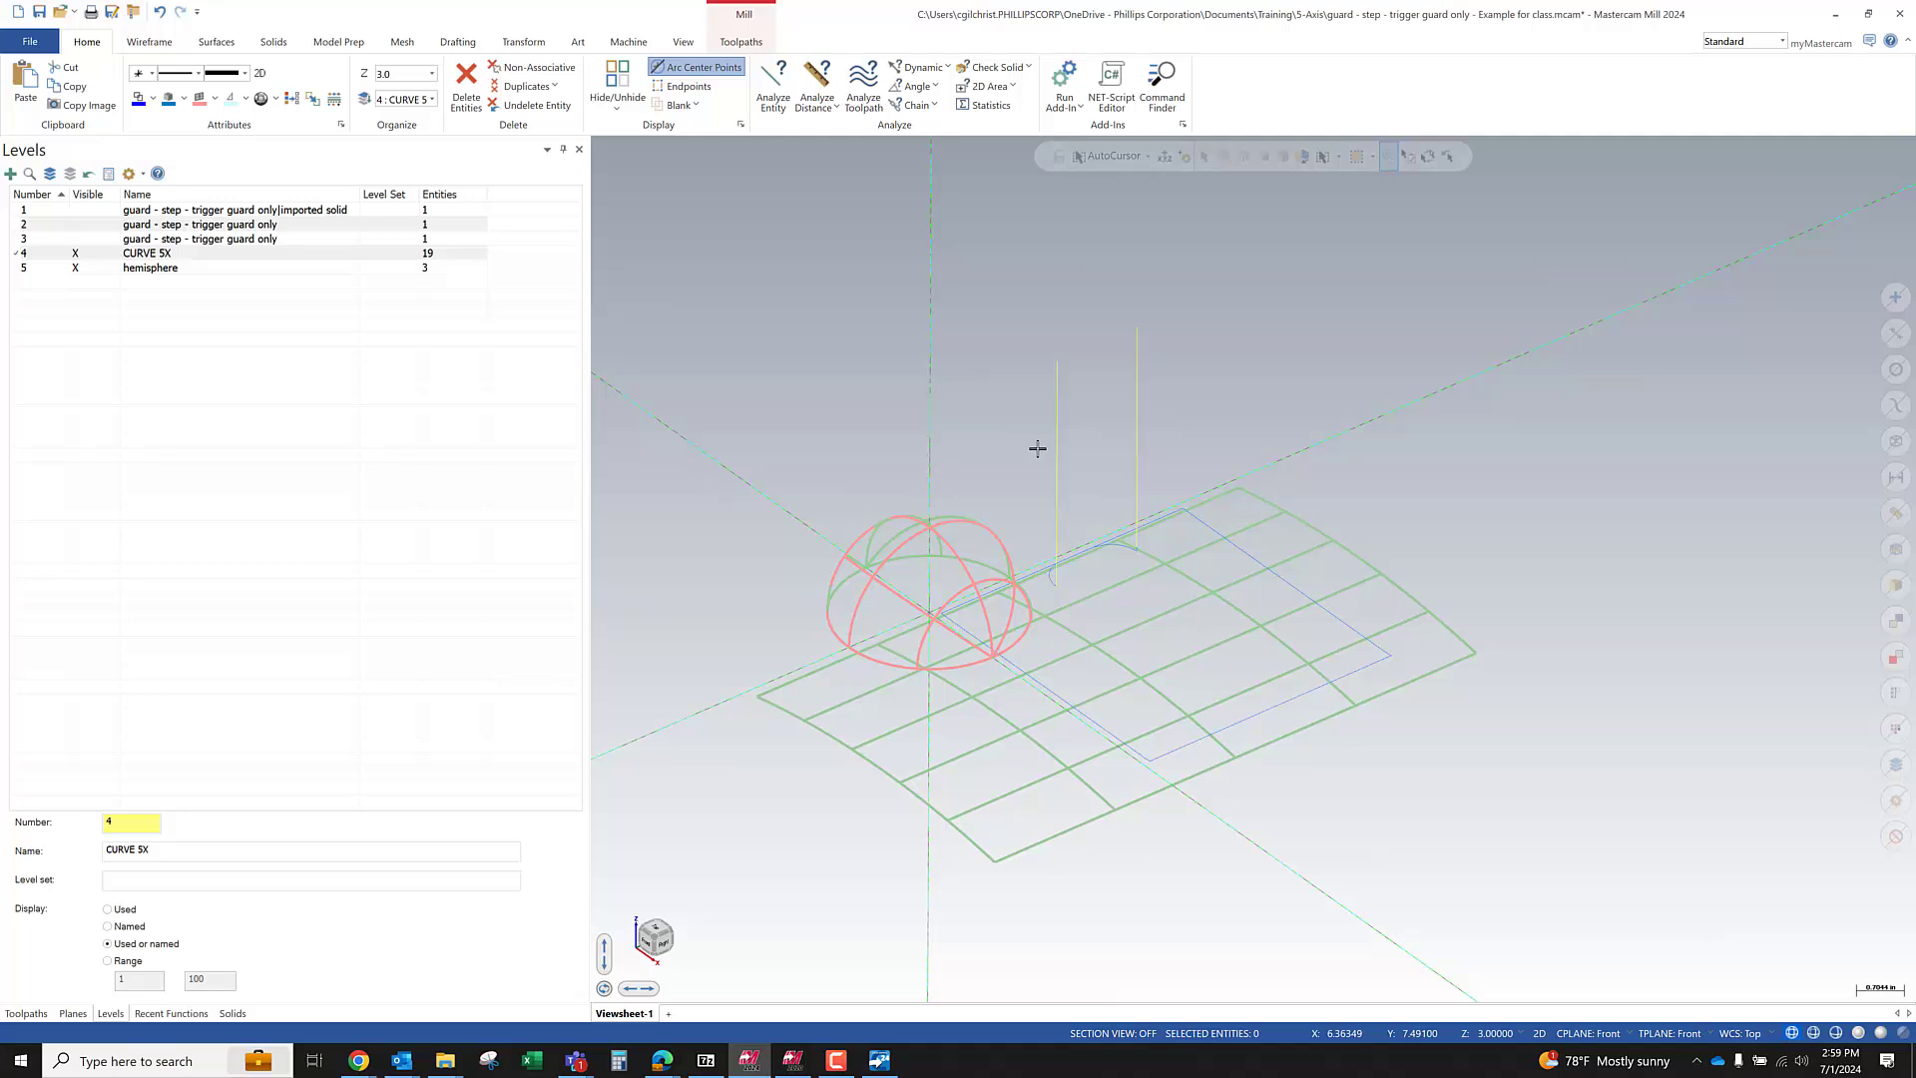
{"action": "middle_click_drag", "start_coordinate": [1403, 697], "coordinate": [1337, 663]}
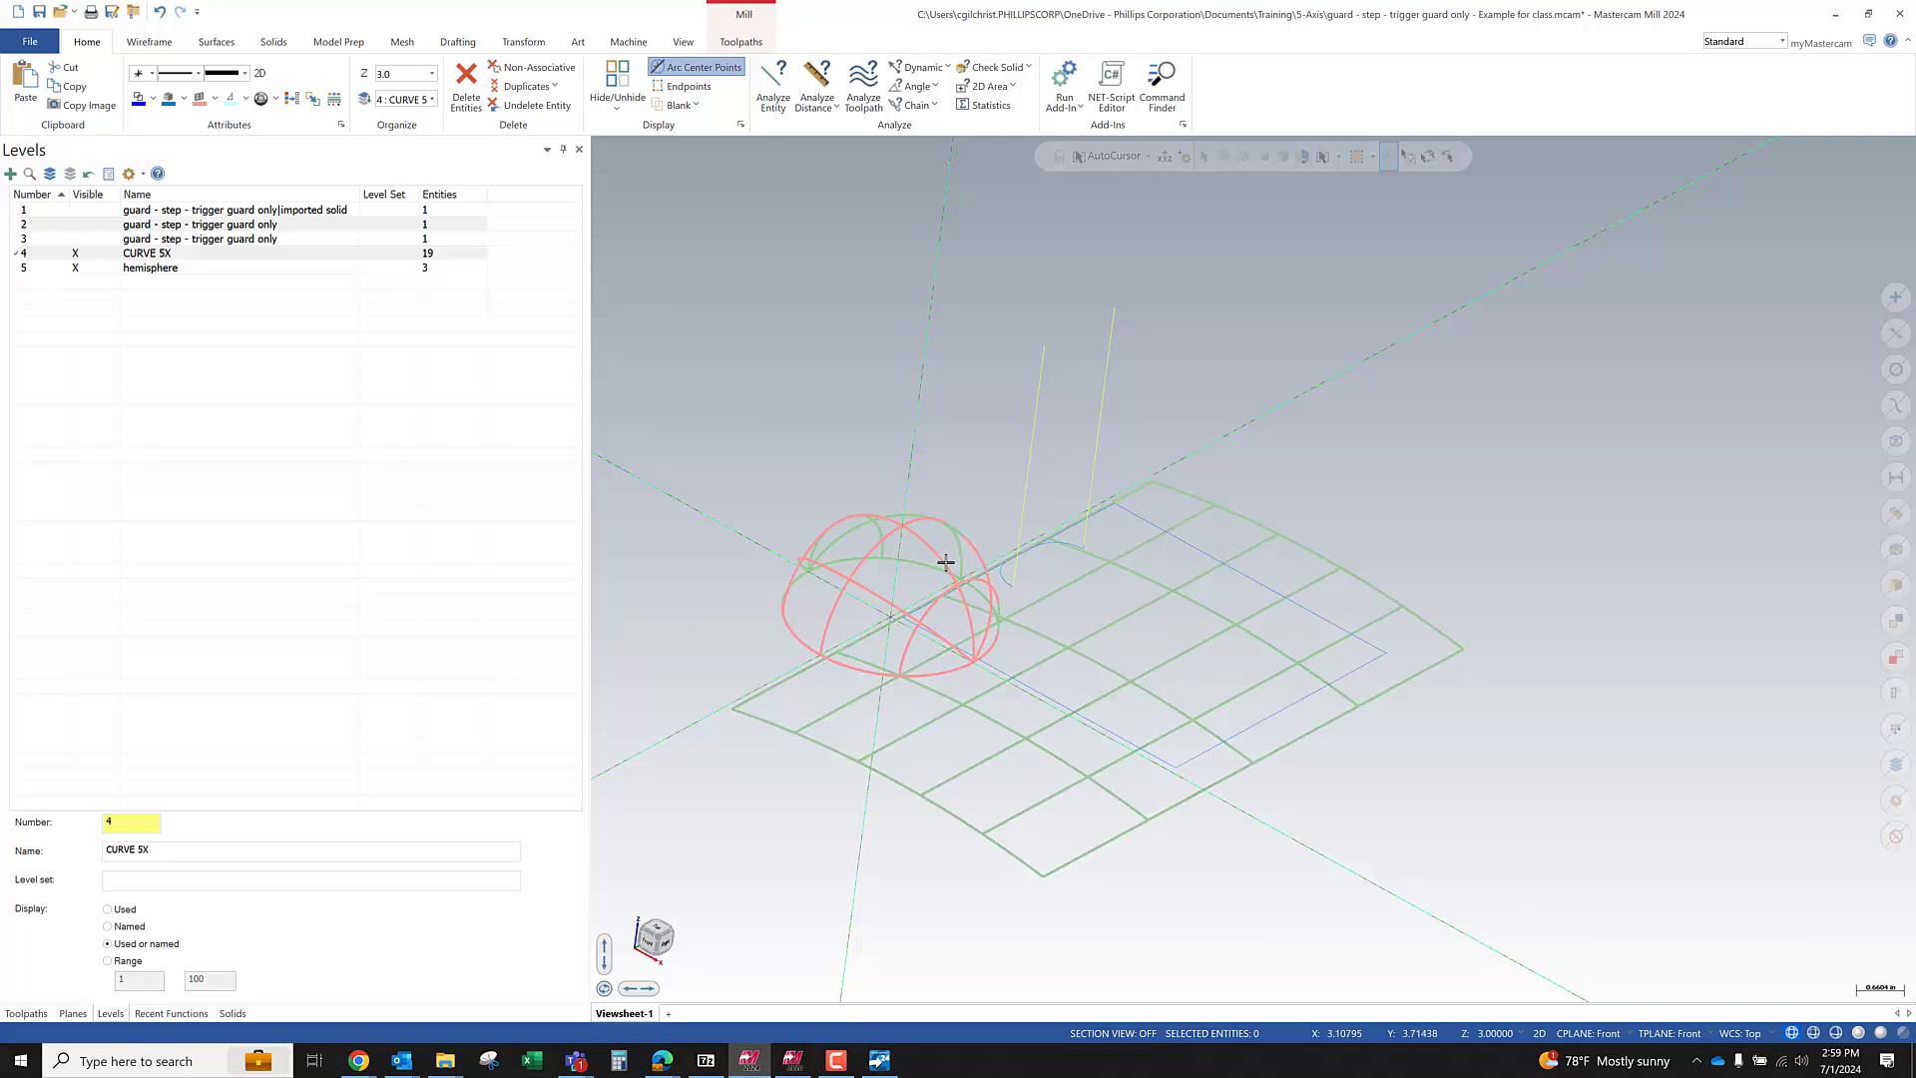
{"action": "middle_click_drag", "start_coordinate": [1119, 715], "coordinate": [1313, 846]}
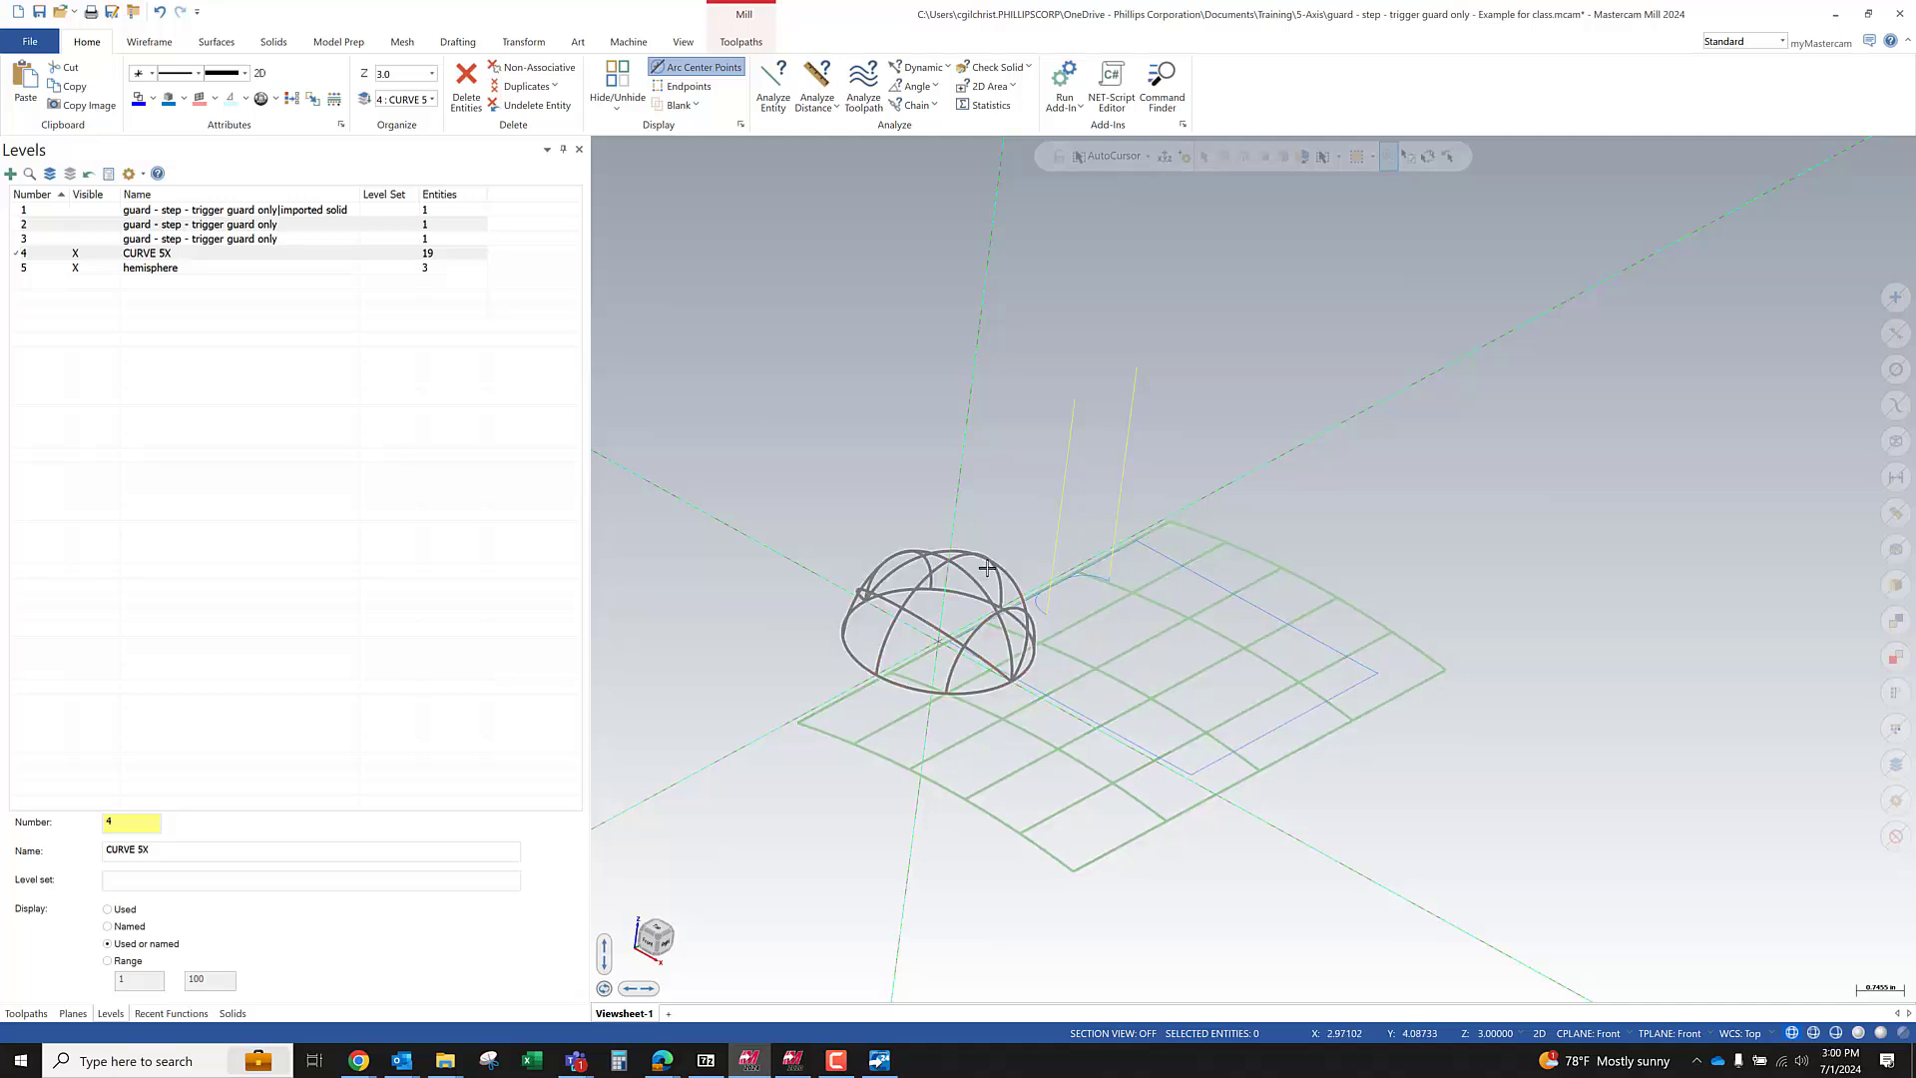
Apply a thinner line width to the hemisphere and the lofted surface
{"action": "left_click", "coordinate": [936, 556]}
{"action": "left_click", "coordinate": [1198, 623]}
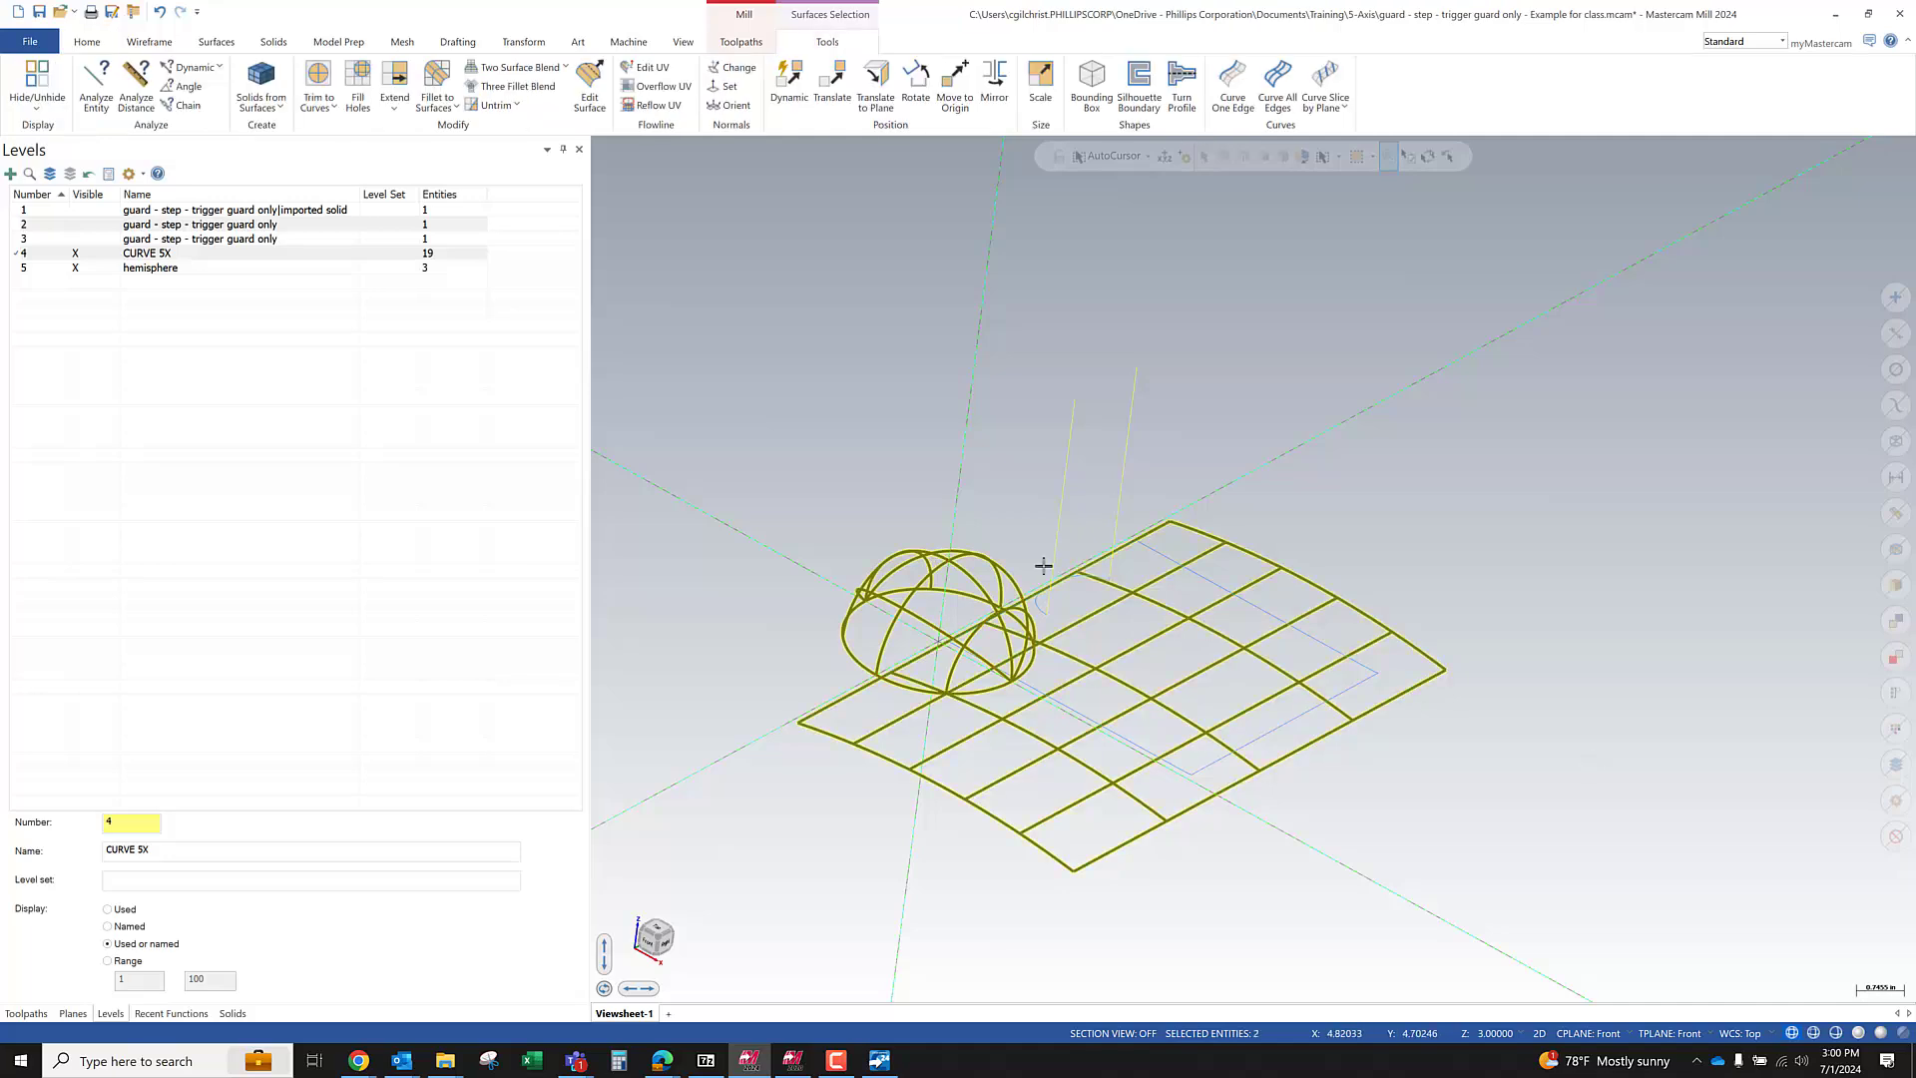
{"action": "right_click", "coordinate": [1005, 573]}
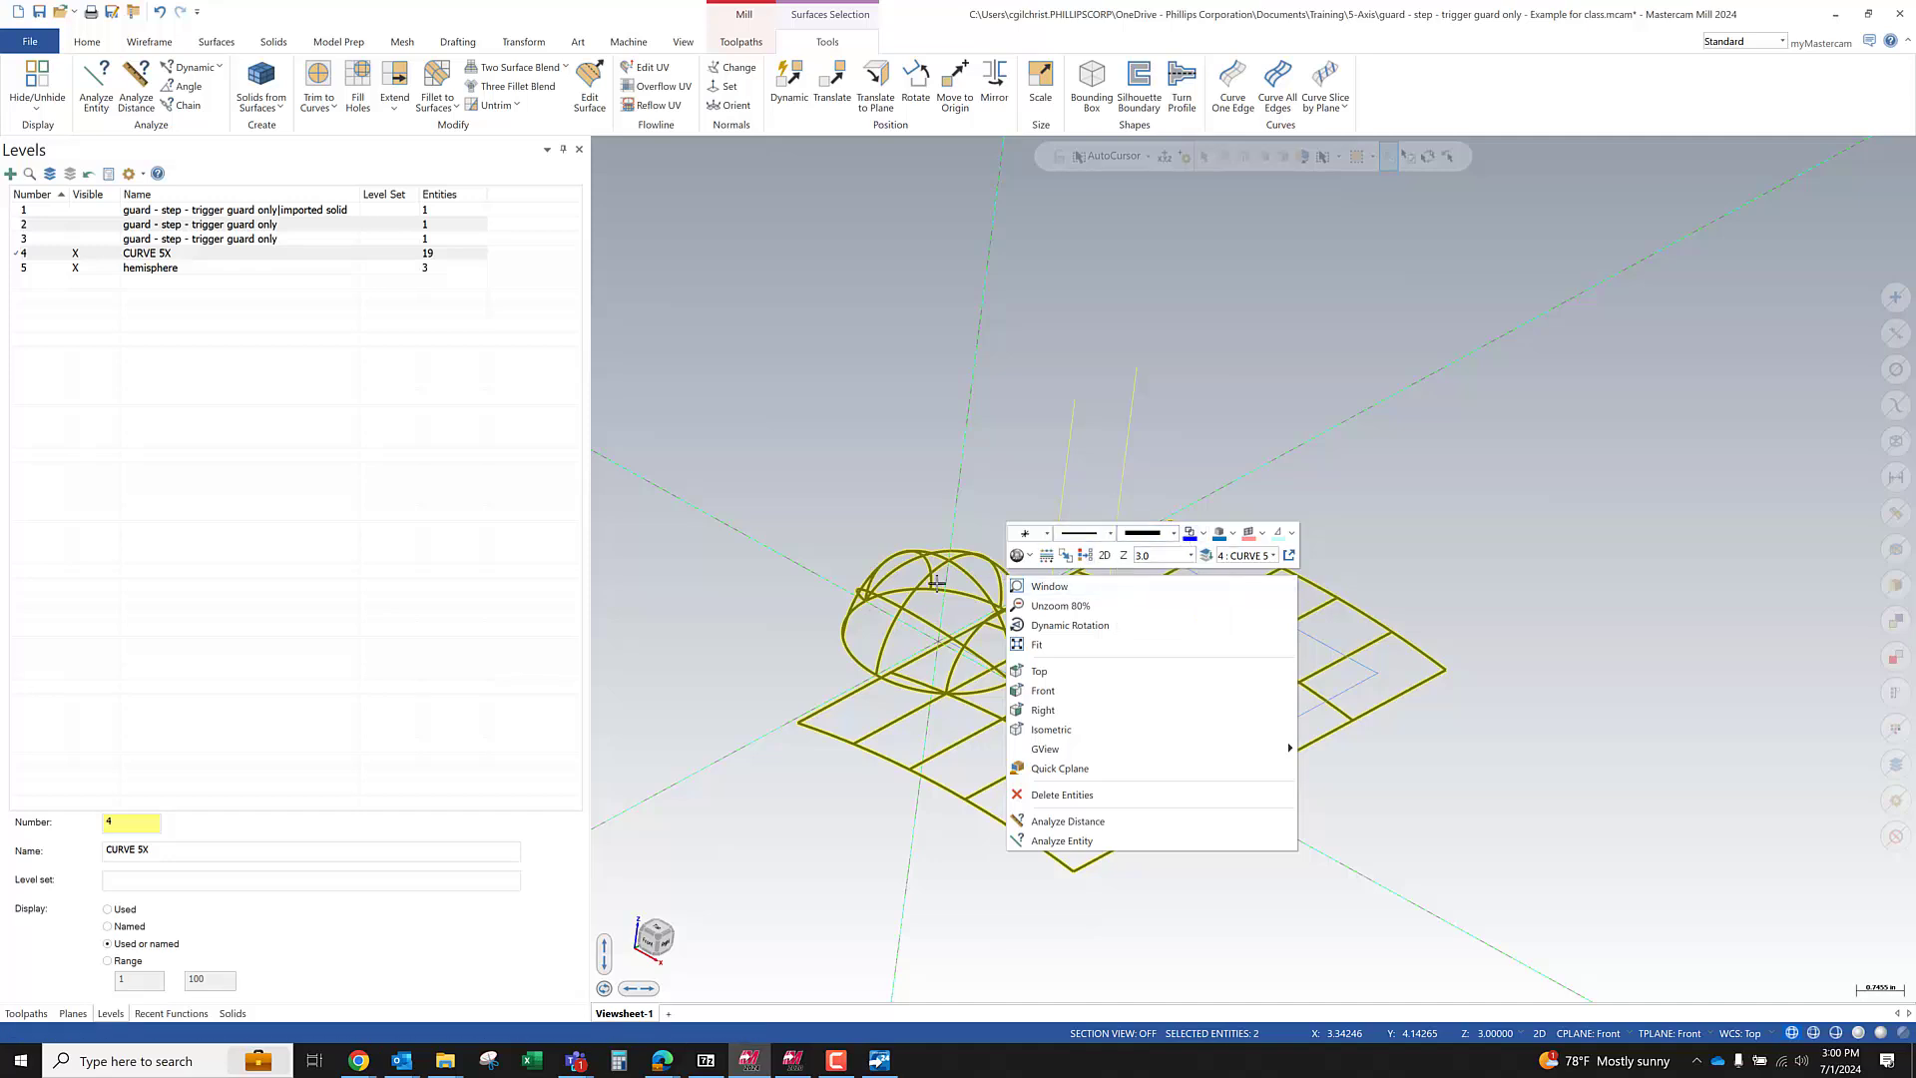
{"action": "left_click", "coordinate": [1147, 534]}
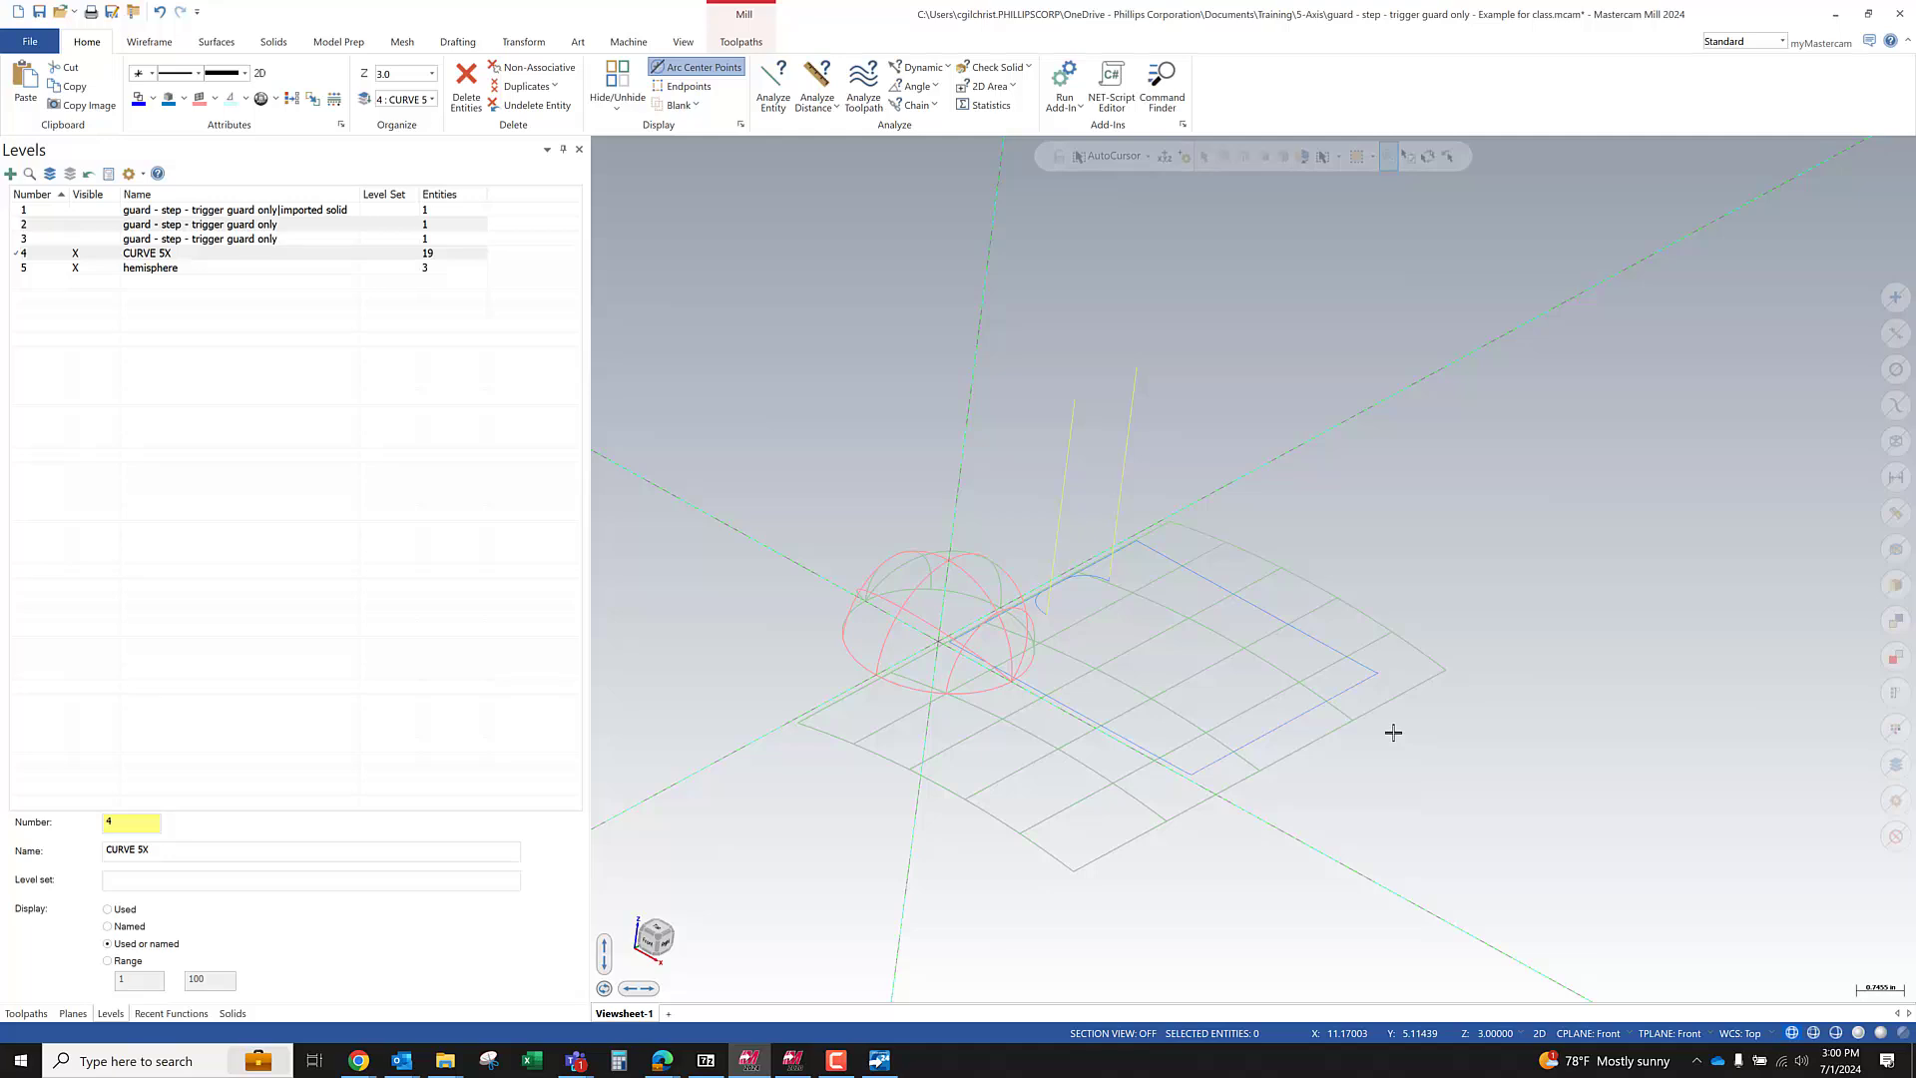
Open the attributes of the hemisphere and lofted surface together, and enable Surface Density with a value of 1
{"action": "left_click", "coordinate": [897, 630]}
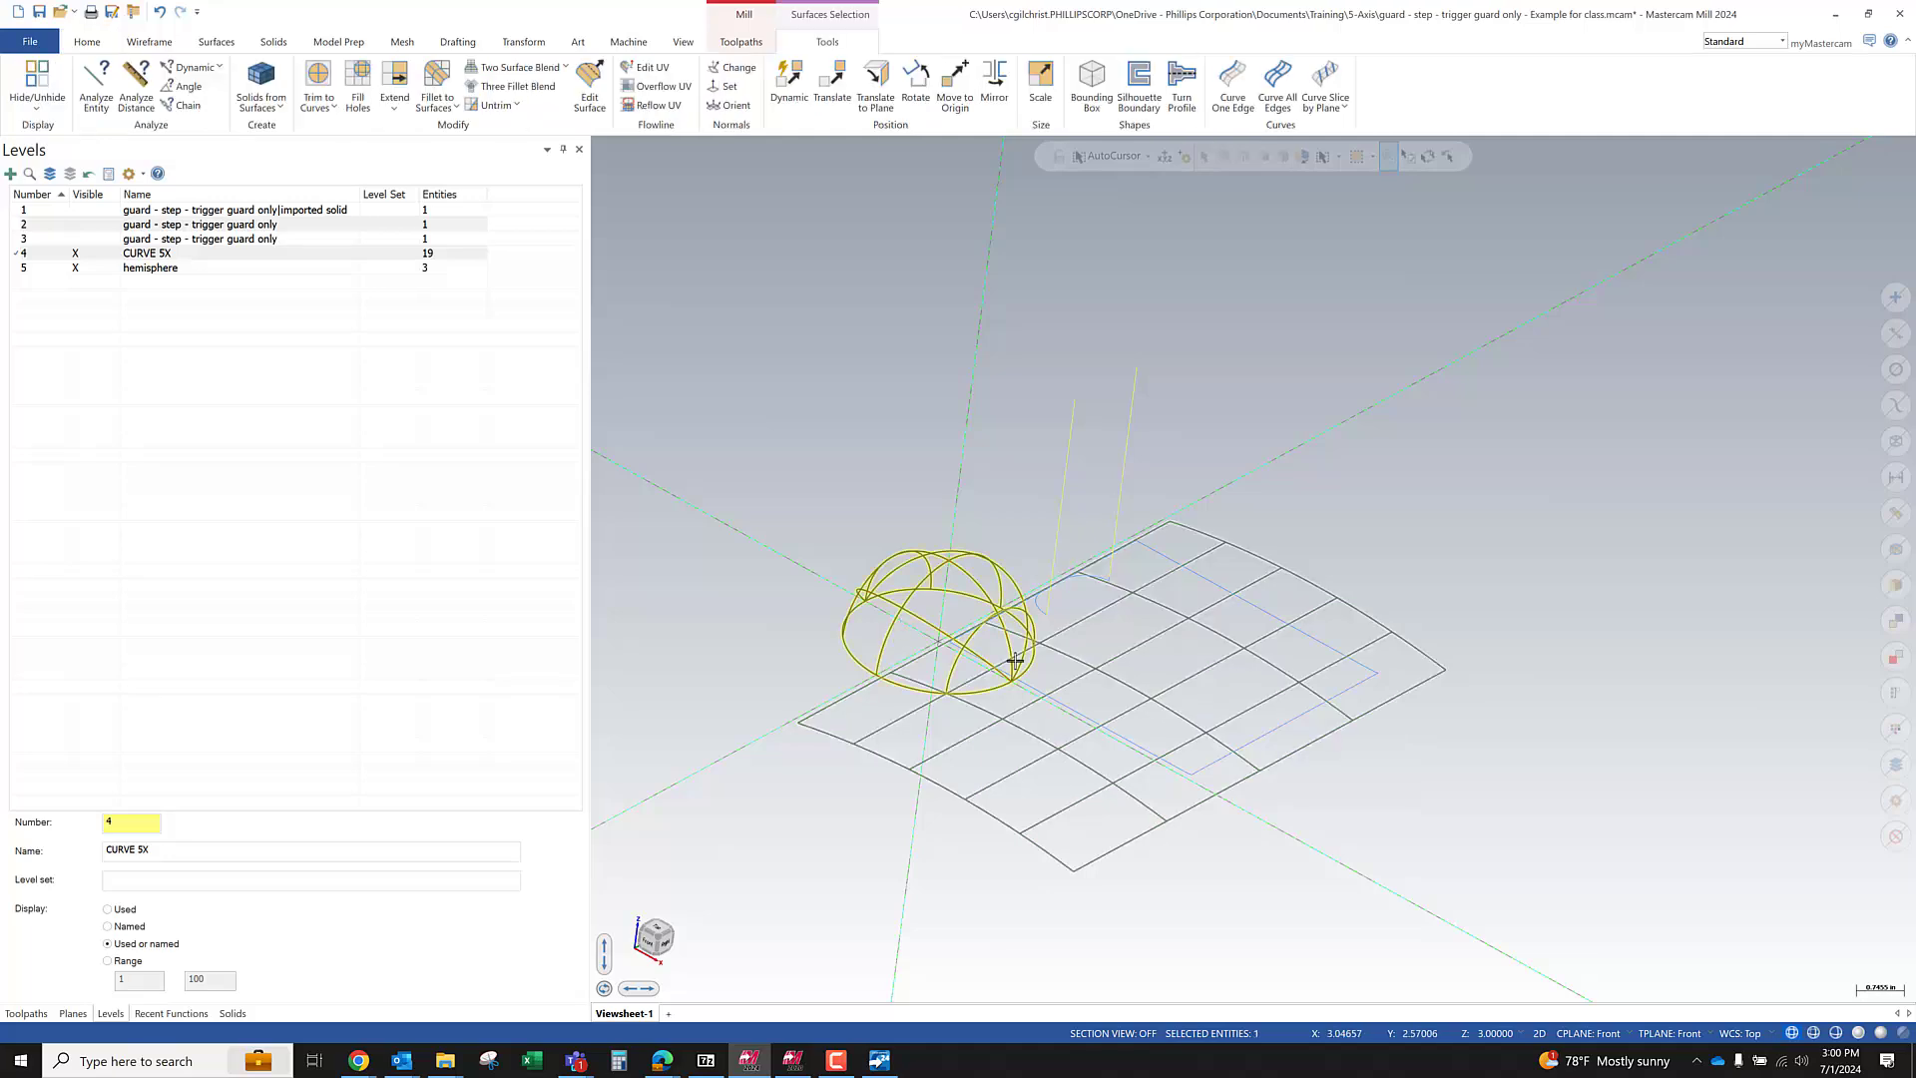
{"action": "left_click", "coordinate": [1170, 629]}
{"action": "right_click", "coordinate": [1198, 398]}
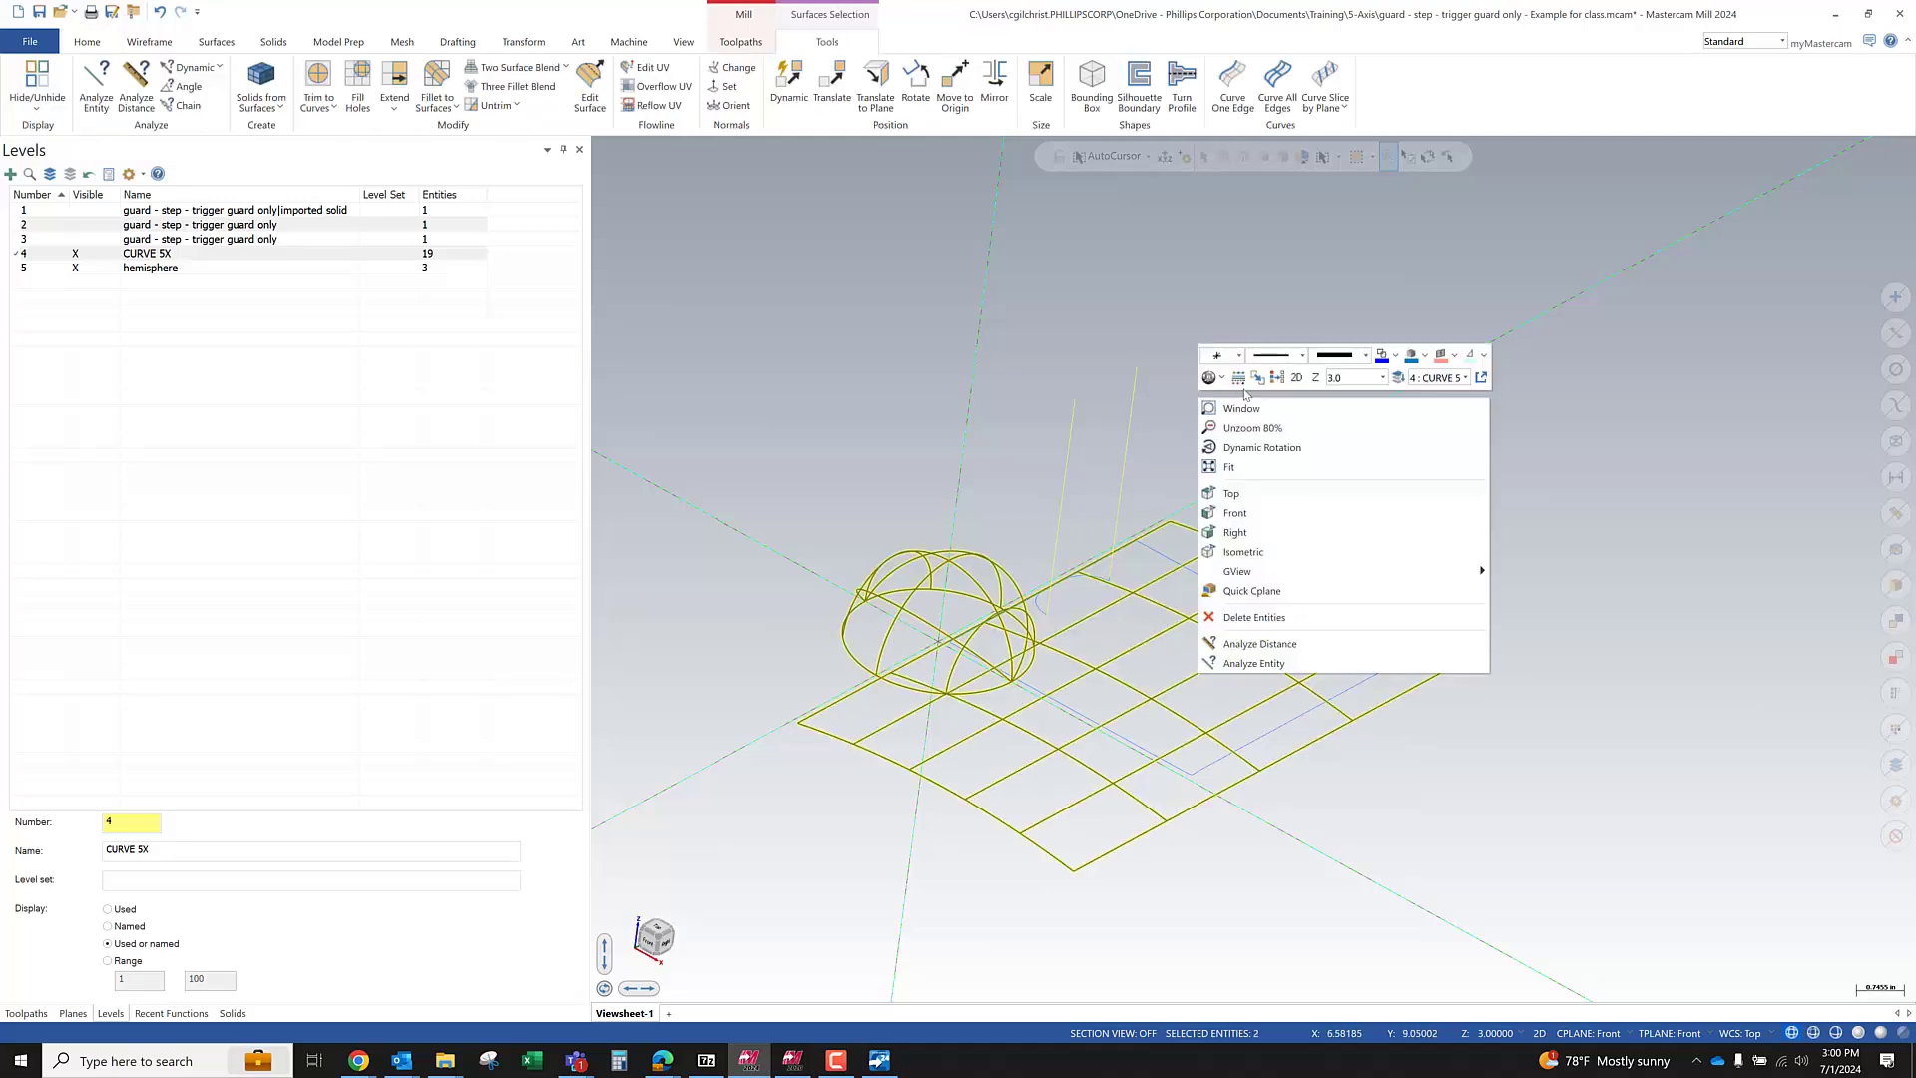
{"action": "left_click", "coordinate": [1238, 378]}
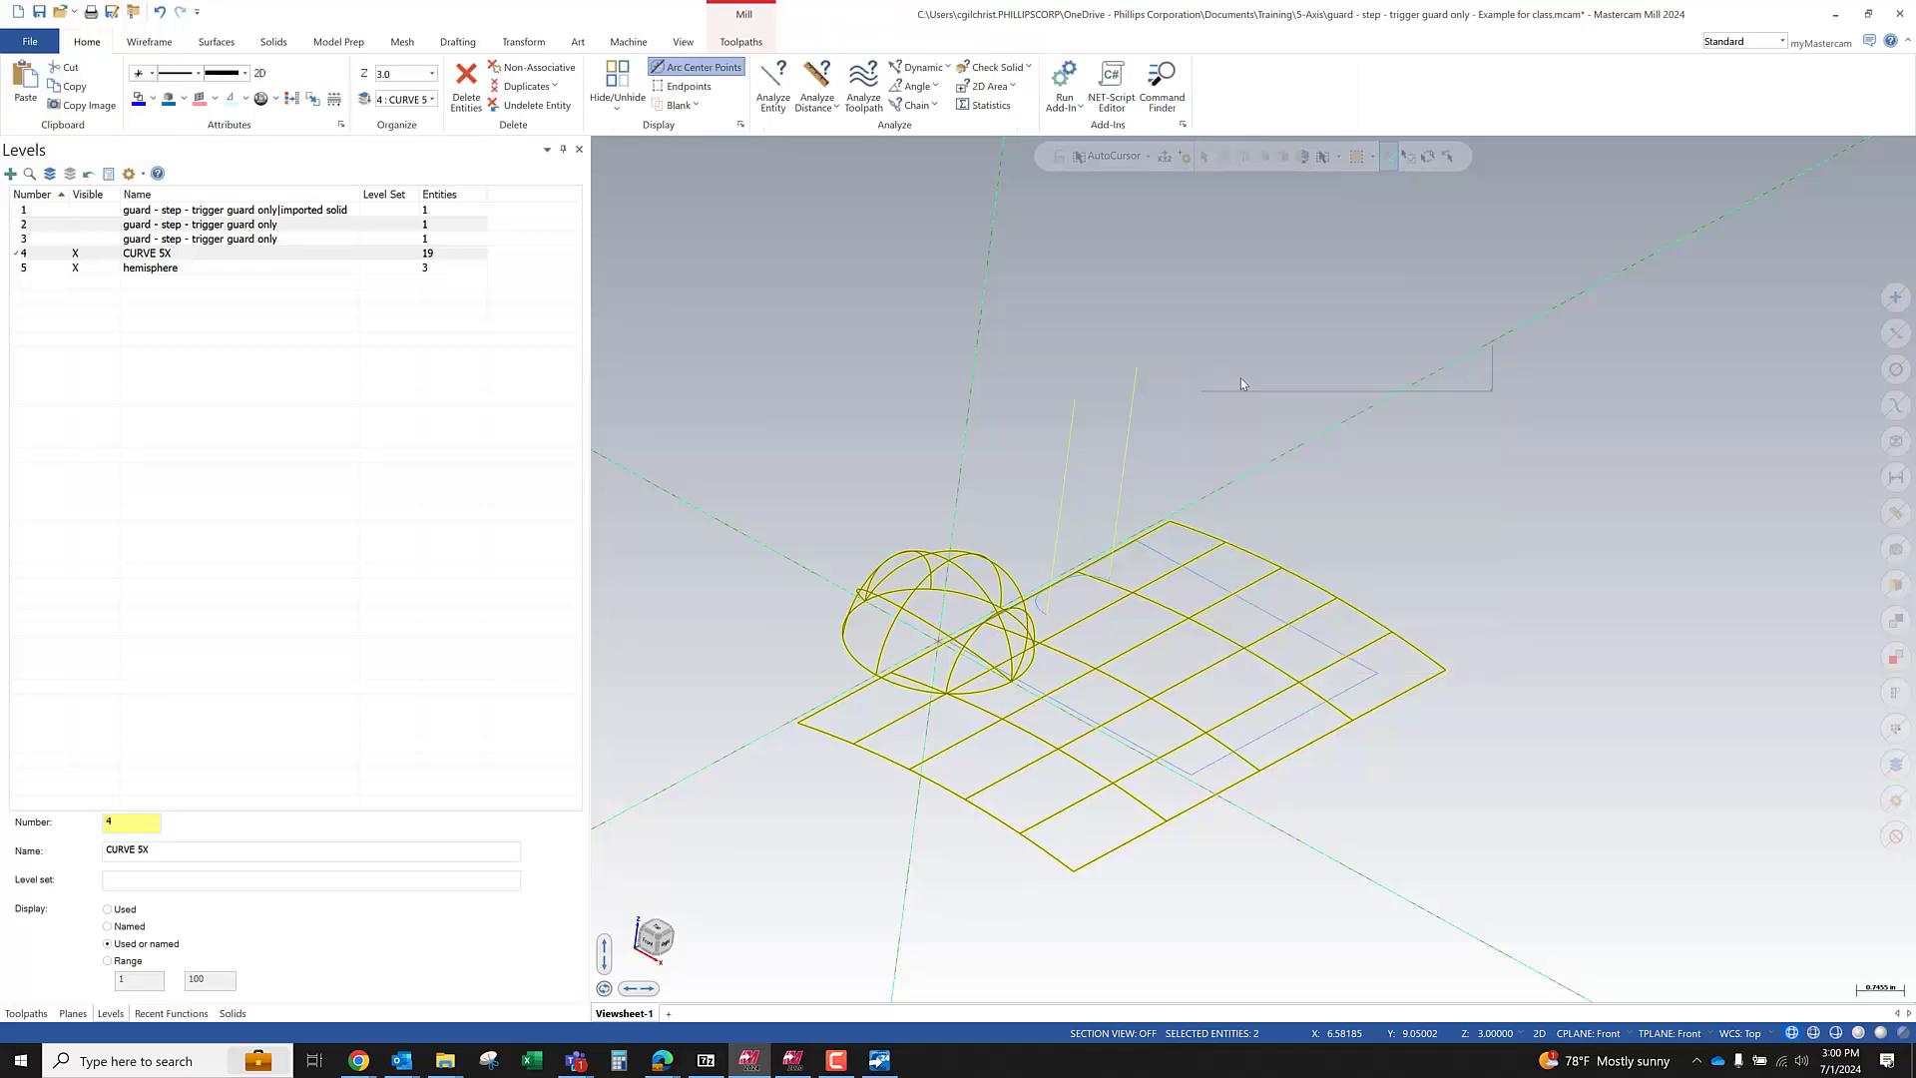
{"action": "left_click_drag", "start_coordinate": [100, 190], "coordinate": [1572, 320]}
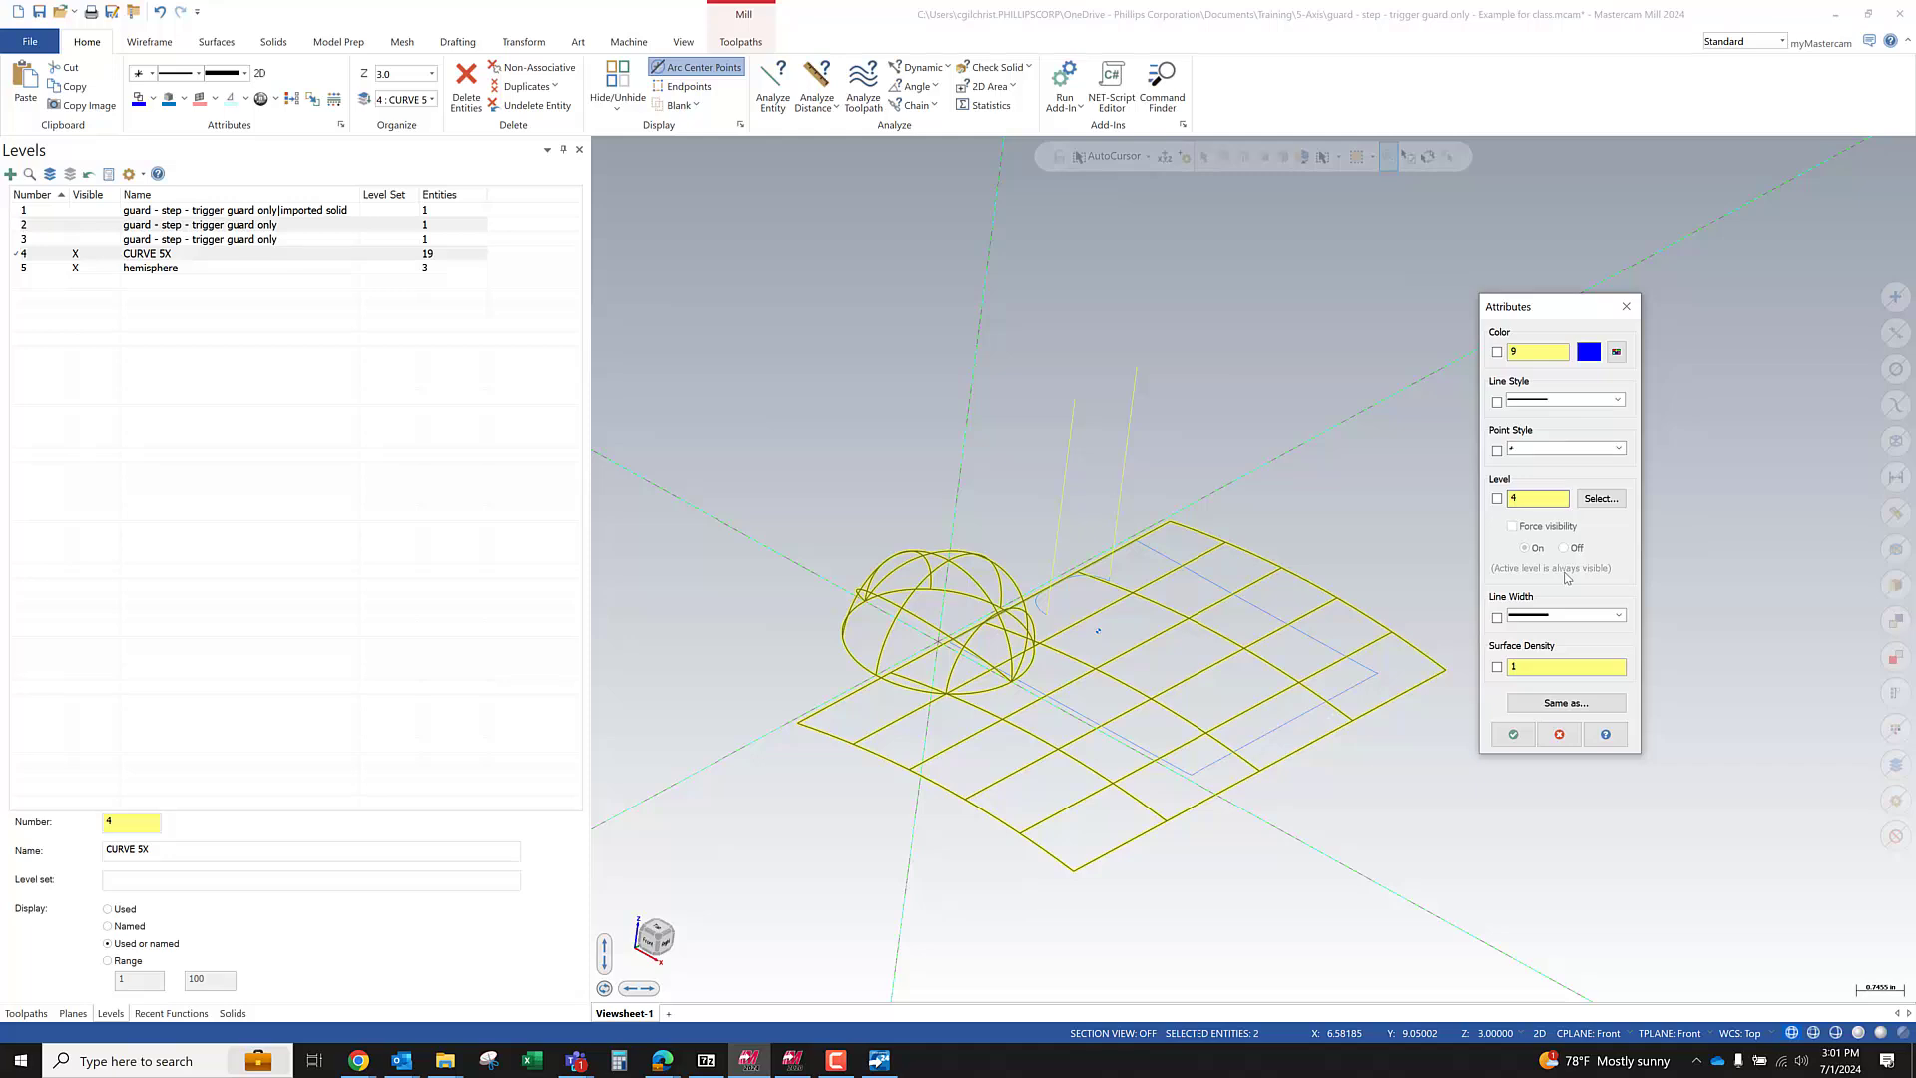
{"action": "left_click", "coordinate": [1496, 667]}
{"action": "double_click", "coordinate": [1544, 668]}
{"action": "type", "text": "1"}
Read the help page for the Attributes dialog box, including its Parameters and surface density entries, and close it
{"action": "left_click", "coordinate": [1594, 735]}
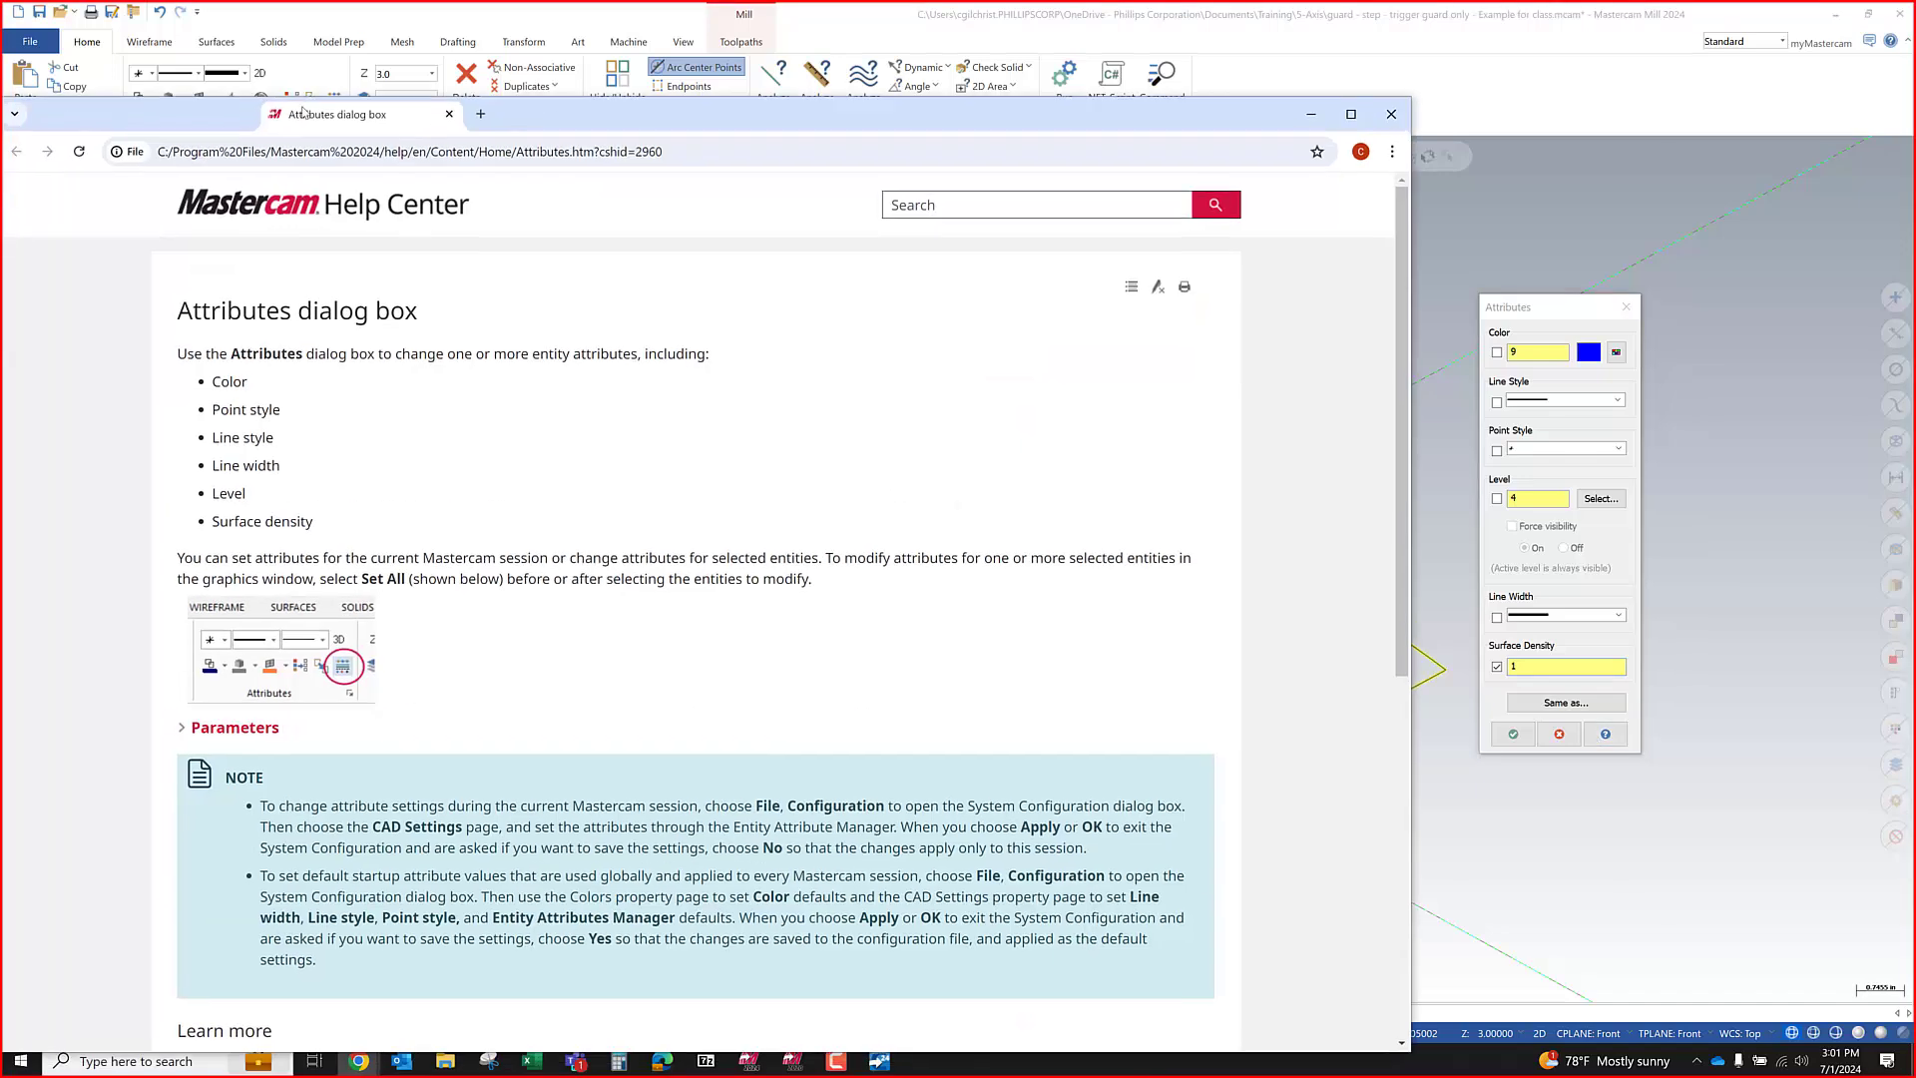
{"action": "scroll", "coordinate": [479, 579], "scroll_direction": "down", "scroll_amount": 5}
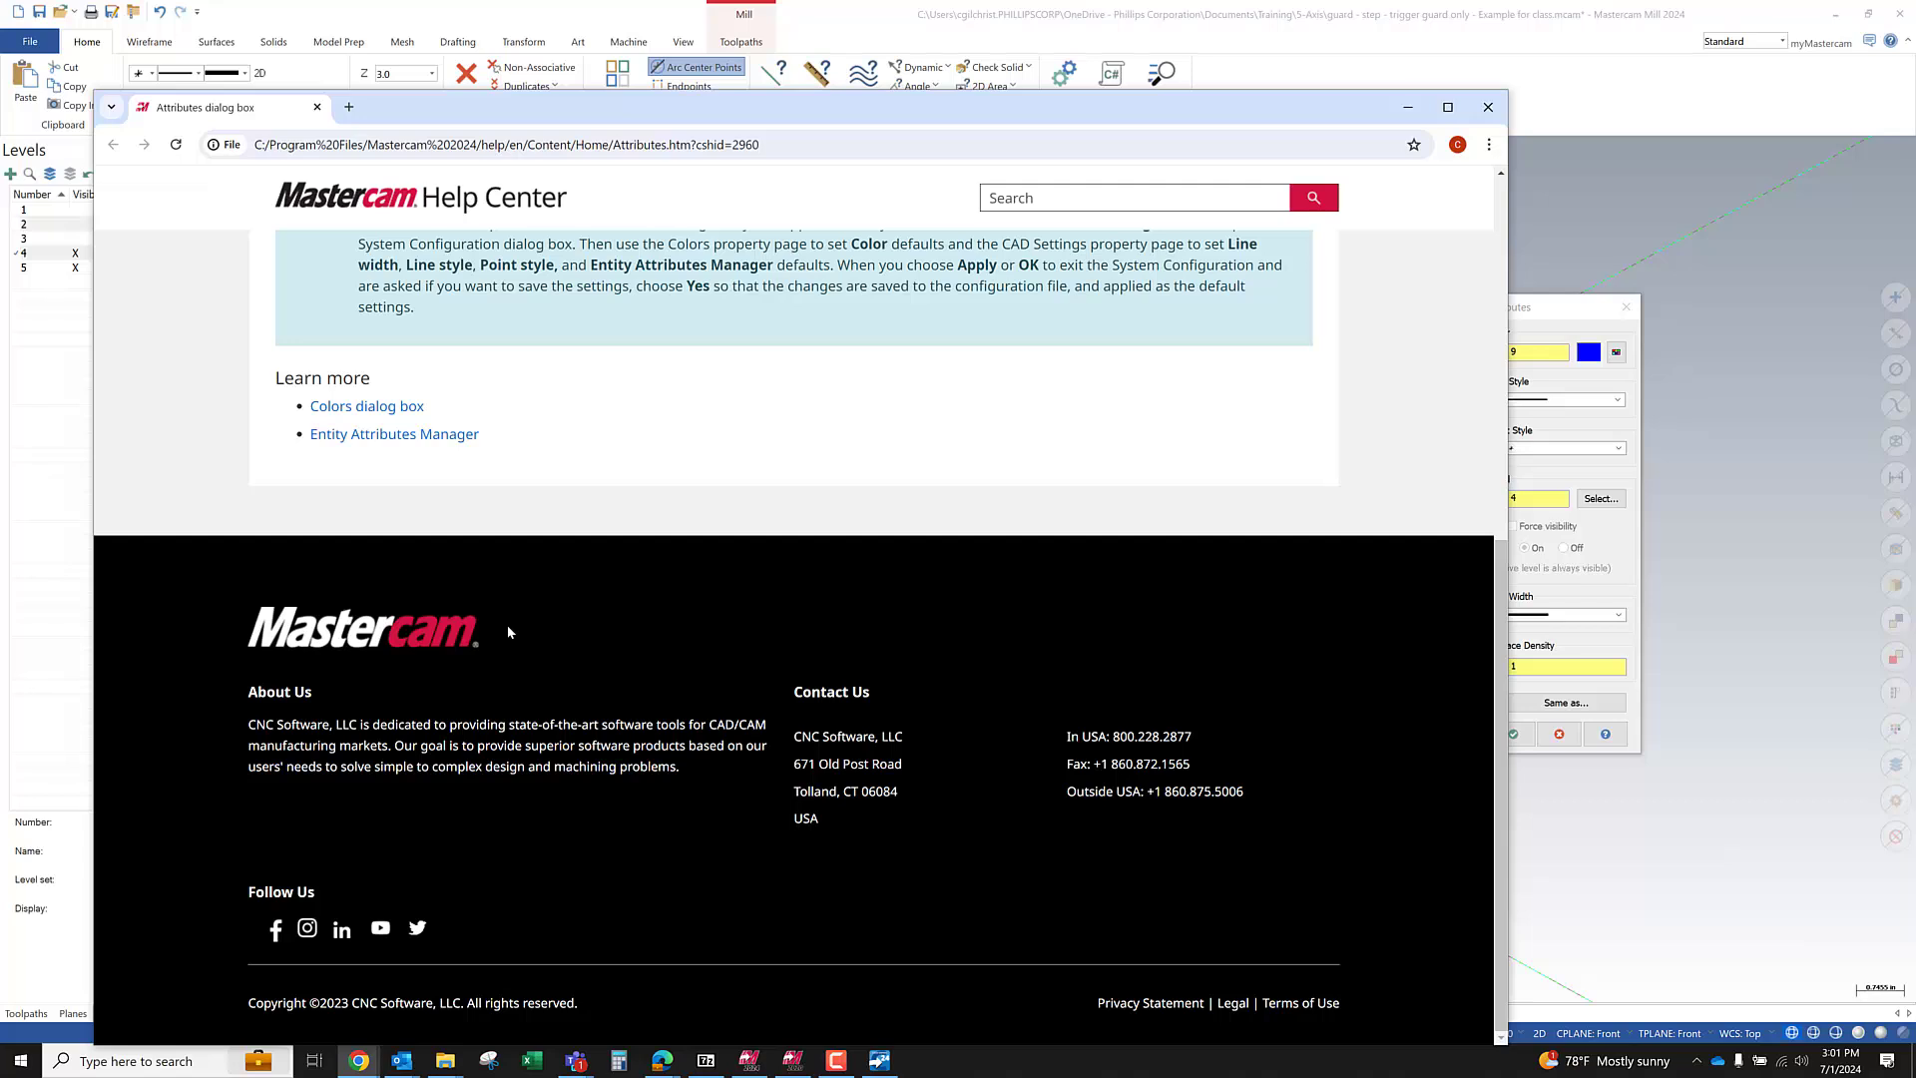
{"action": "scroll", "coordinate": [506, 624], "scroll_direction": "up", "scroll_amount": 2}
{"action": "scroll", "coordinate": [532, 650], "scroll_direction": "up", "scroll_amount": 3}
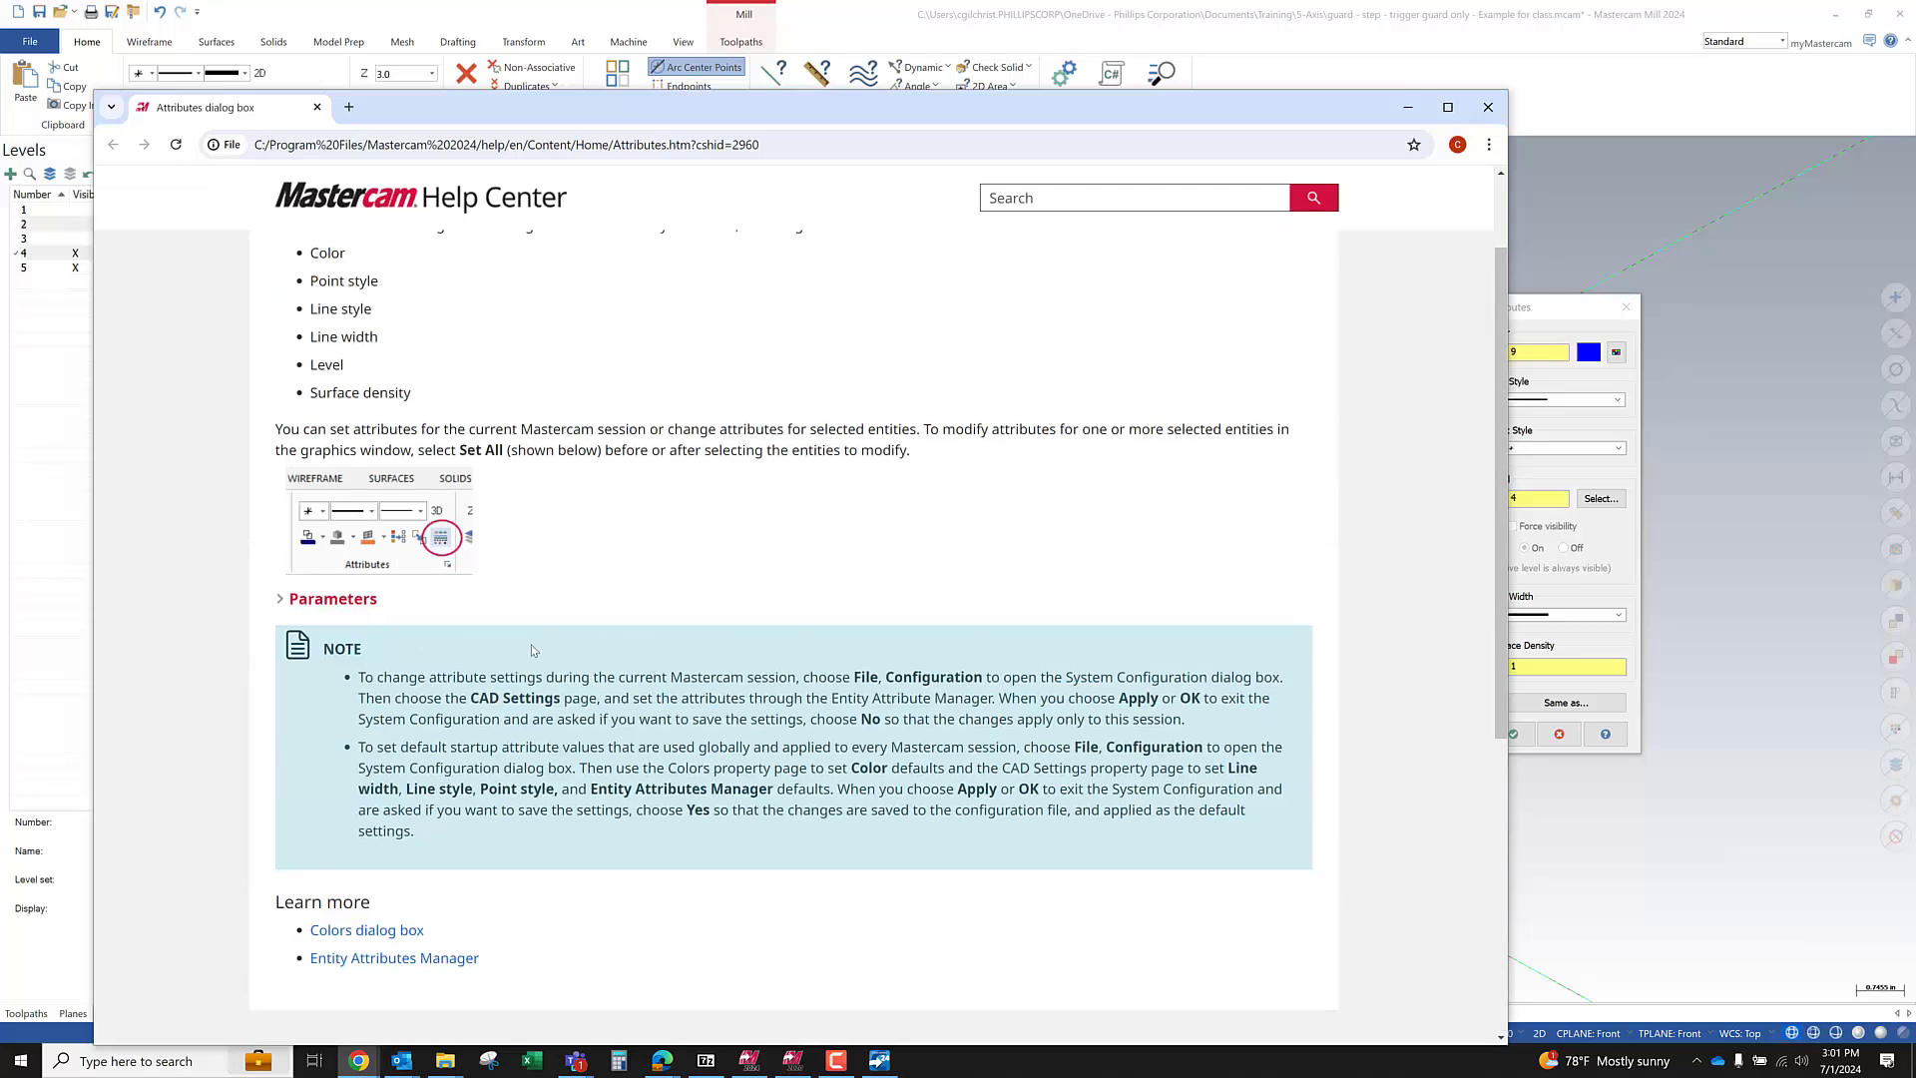
{"action": "left_click", "coordinate": [321, 600]}
{"action": "scroll", "coordinate": [367, 723], "scroll_direction": "down", "scroll_amount": 4}
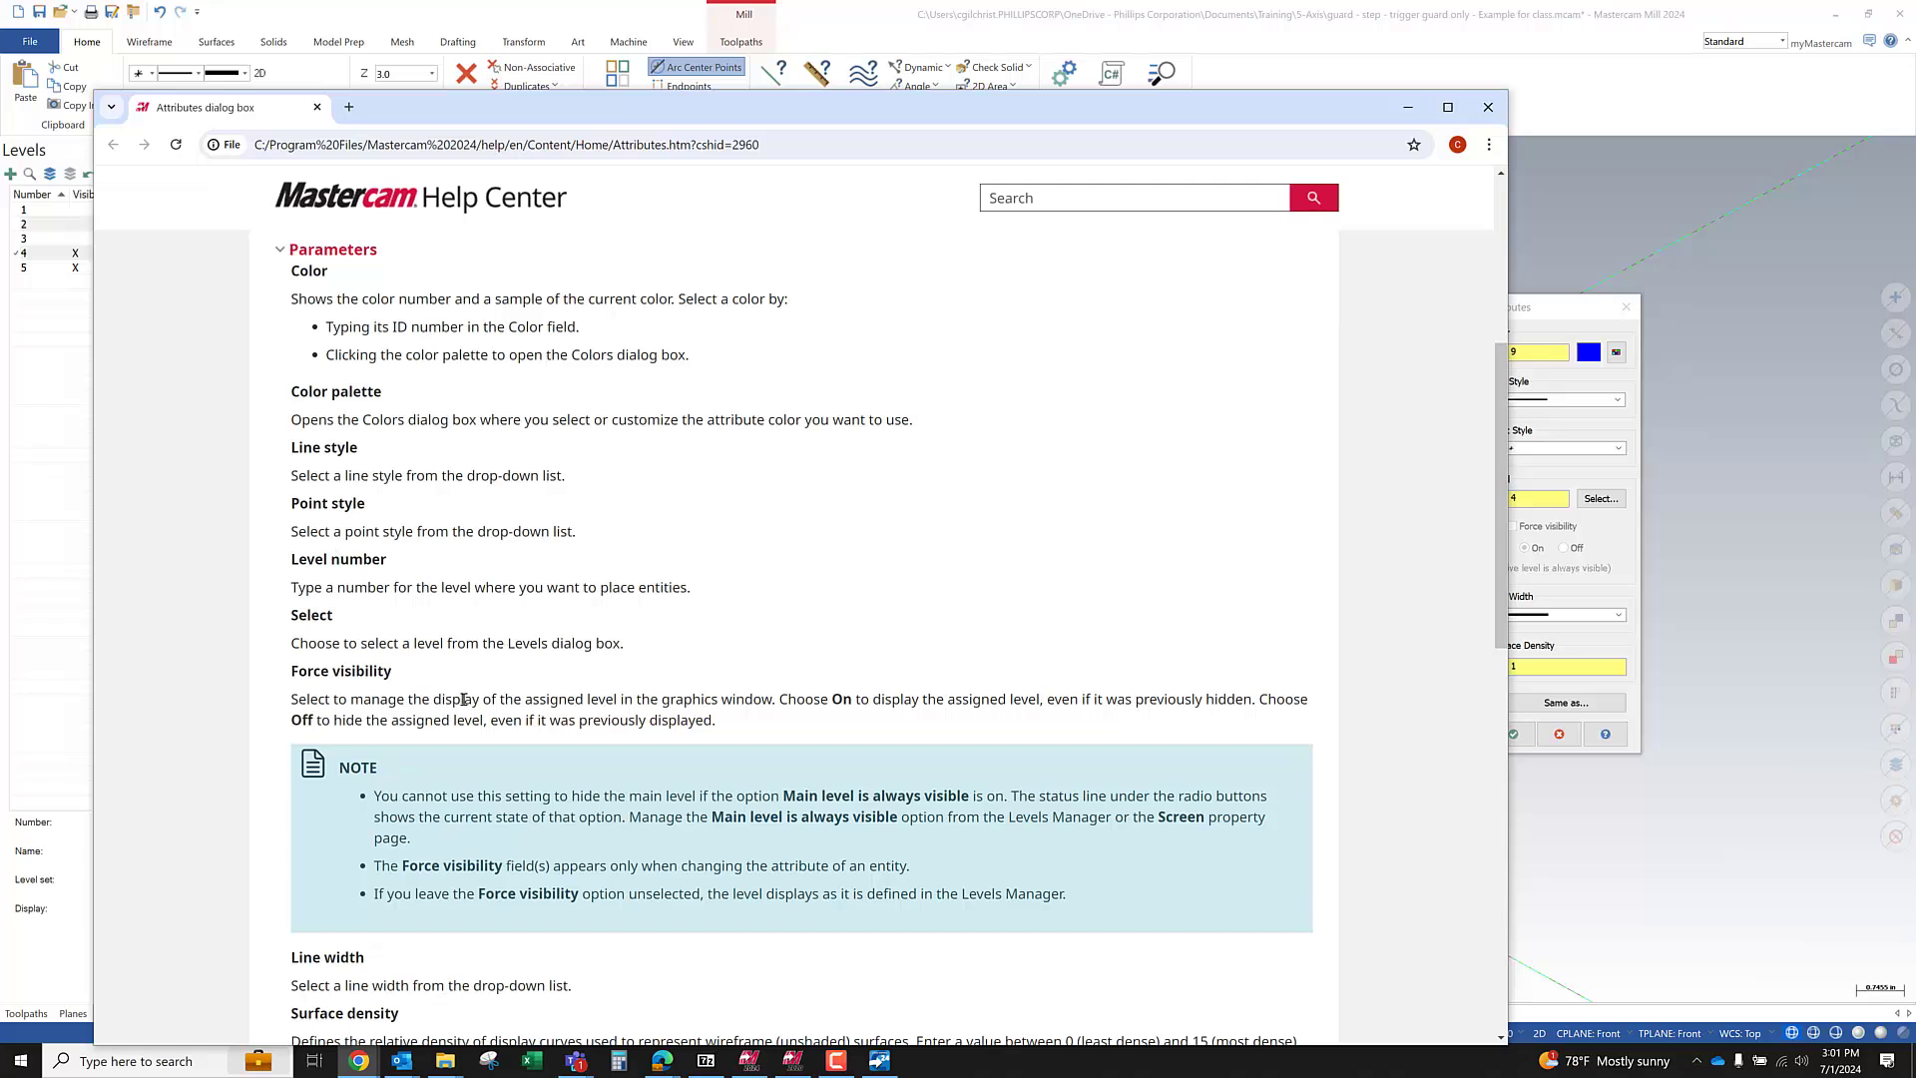
{"action": "scroll", "coordinate": [463, 699], "scroll_direction": "up", "scroll_amount": 3}
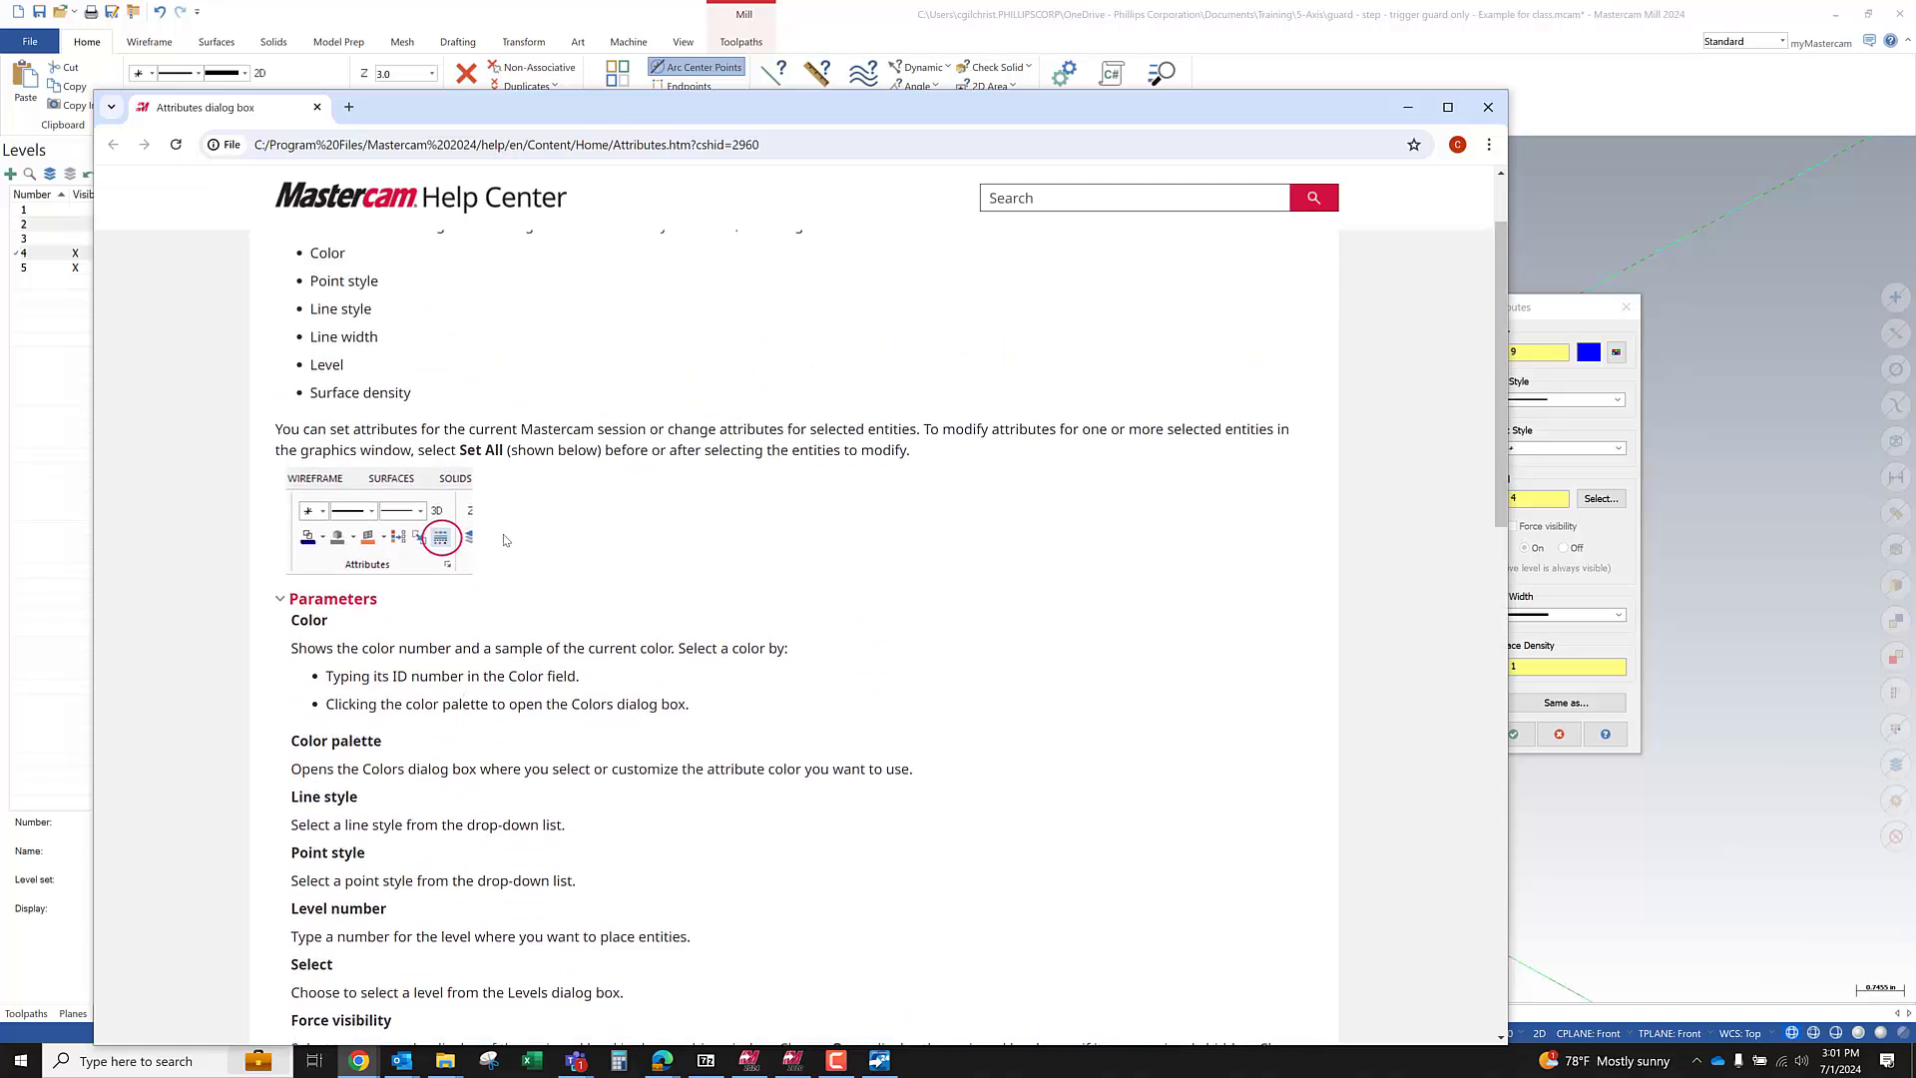
{"action": "scroll", "coordinate": [469, 541], "scroll_direction": "up", "scroll_amount": 1}
{"action": "left_click_drag", "start_coordinate": [431, 524], "coordinate": [287, 511]}
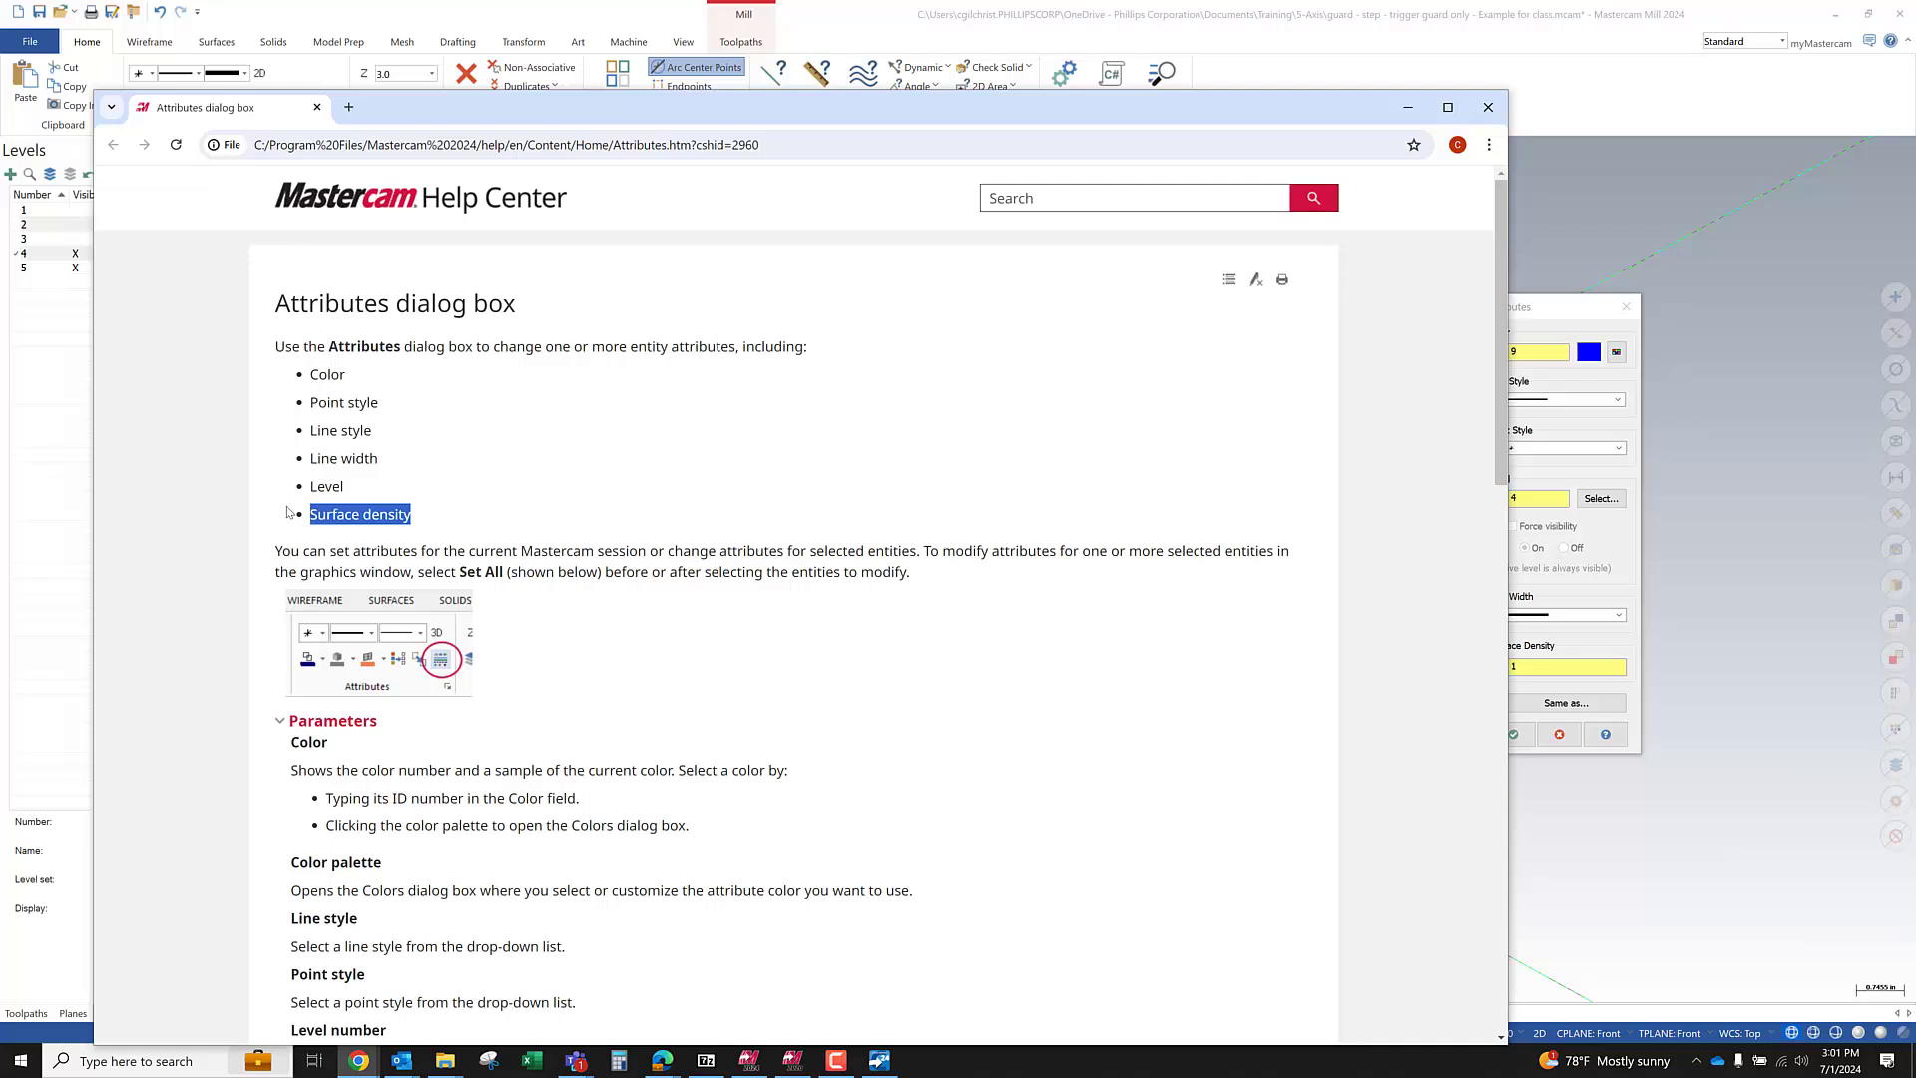
{"action": "left_click", "coordinate": [1486, 112]}
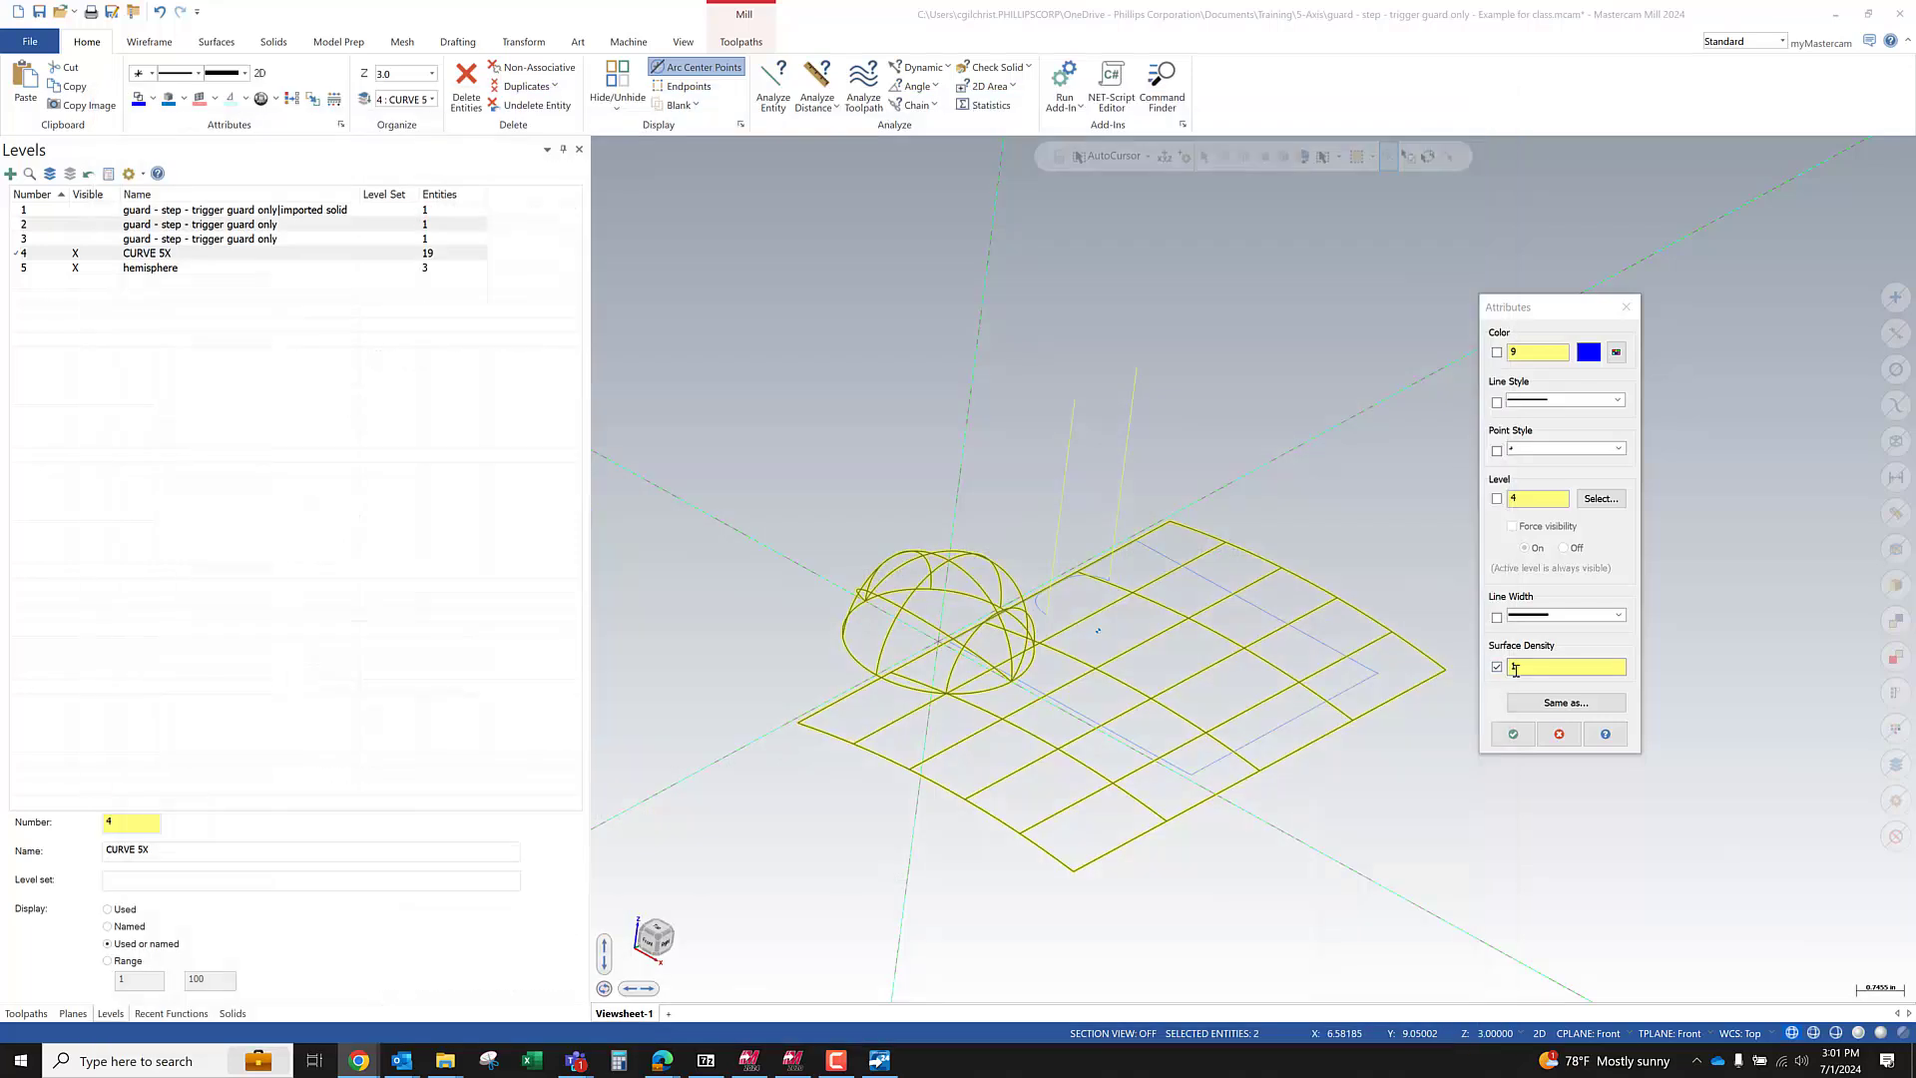
Try to set the surface density of the hemisphere and lofted surface to 15
{"action": "left_click", "coordinate": [1515, 670]}
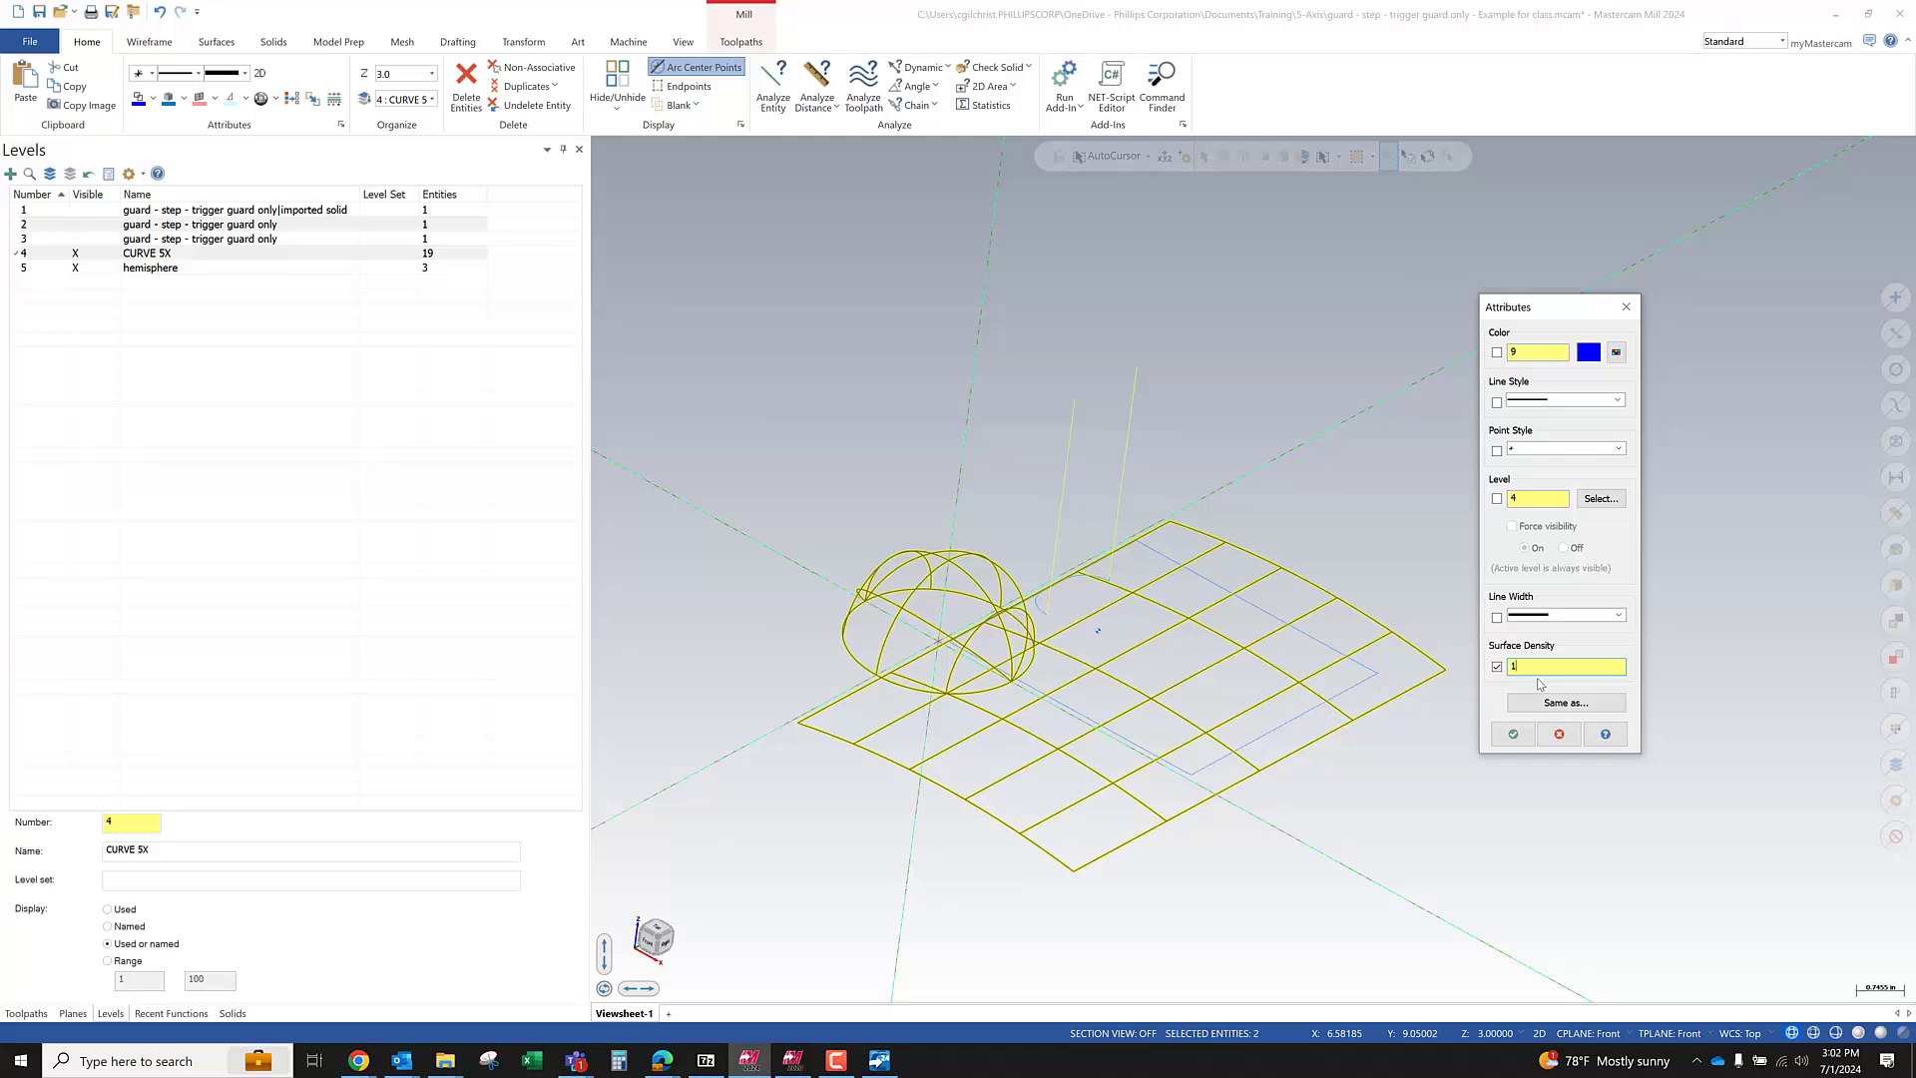
{"action": "type", "text": "5"}
{"action": "left_click", "coordinate": [1513, 736]}
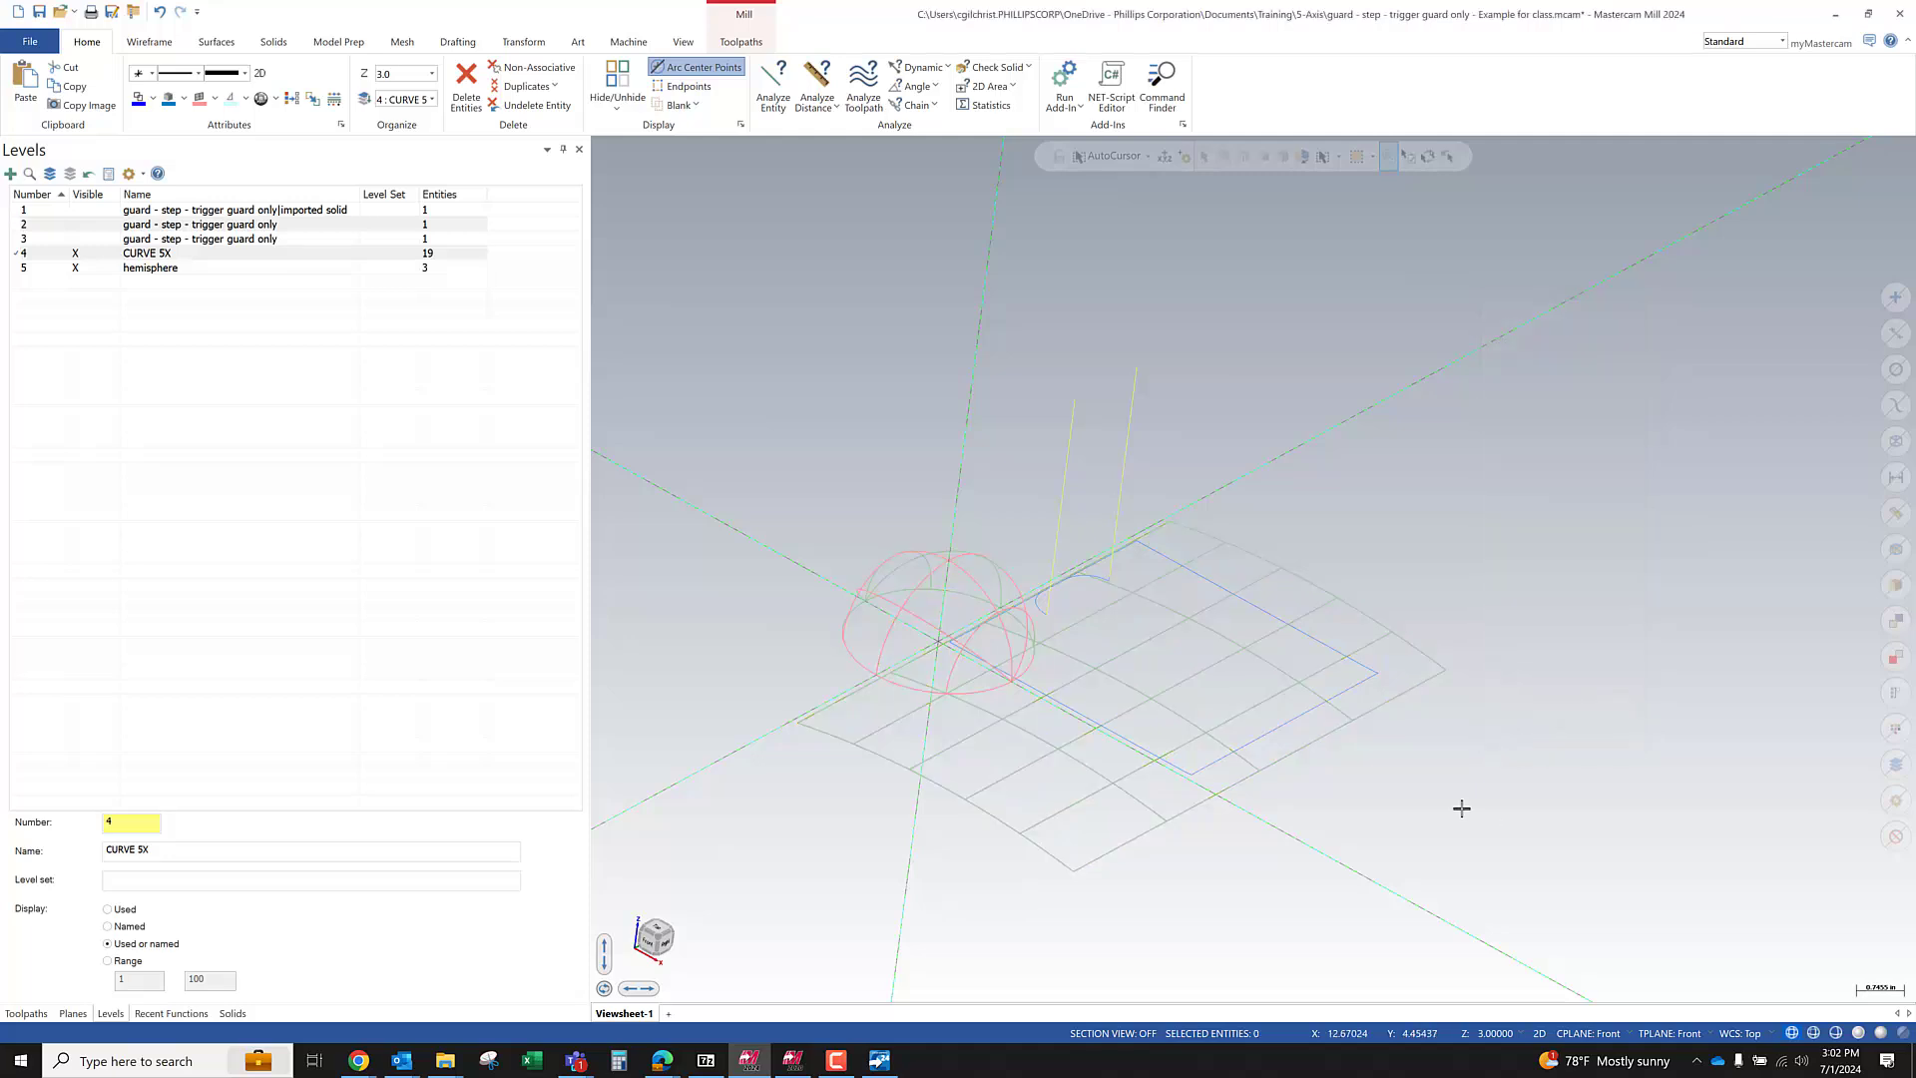
Set the surface density of the lofted surface alone to 15 and return the model to shaded display
{"action": "left_click", "coordinate": [1103, 671]}
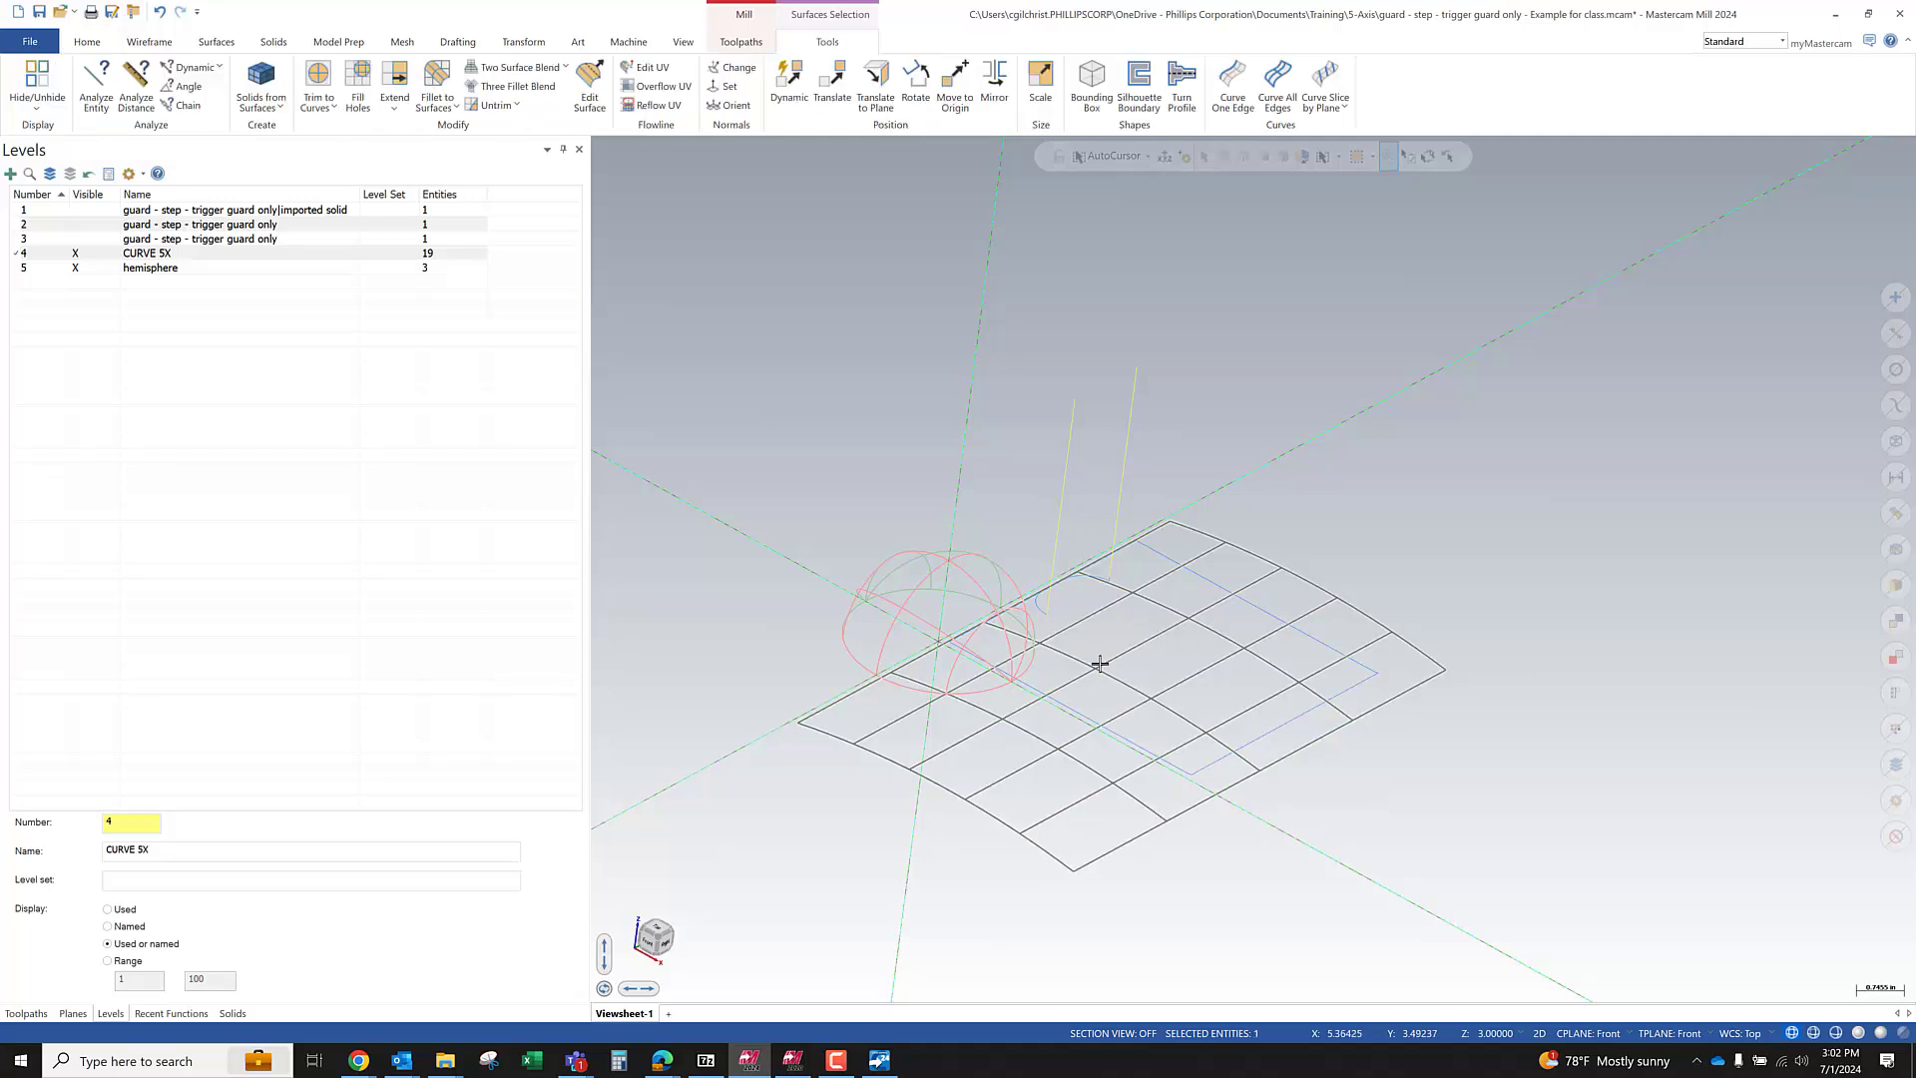
{"action": "right_click", "coordinate": [1527, 488]}
{"action": "left_click", "coordinate": [1566, 470]}
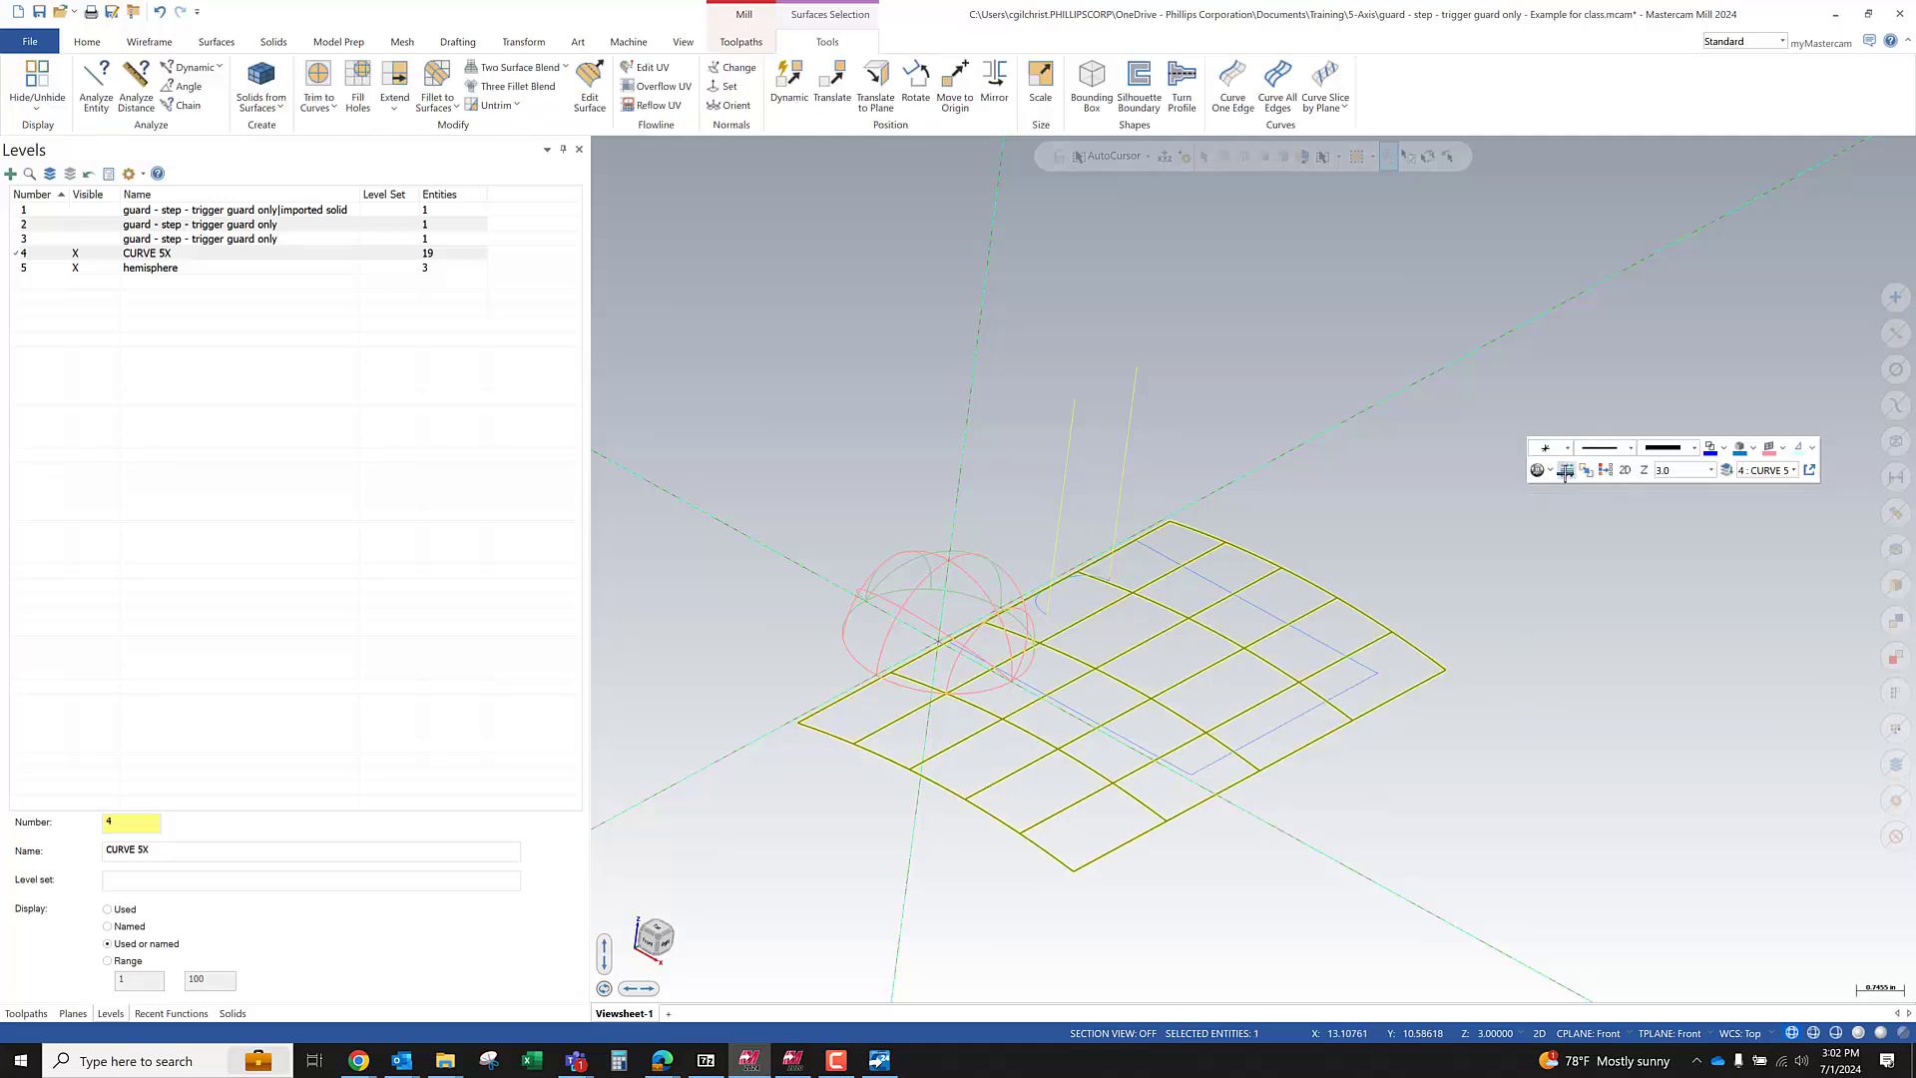
{"action": "left_click", "coordinate": [1538, 666]}
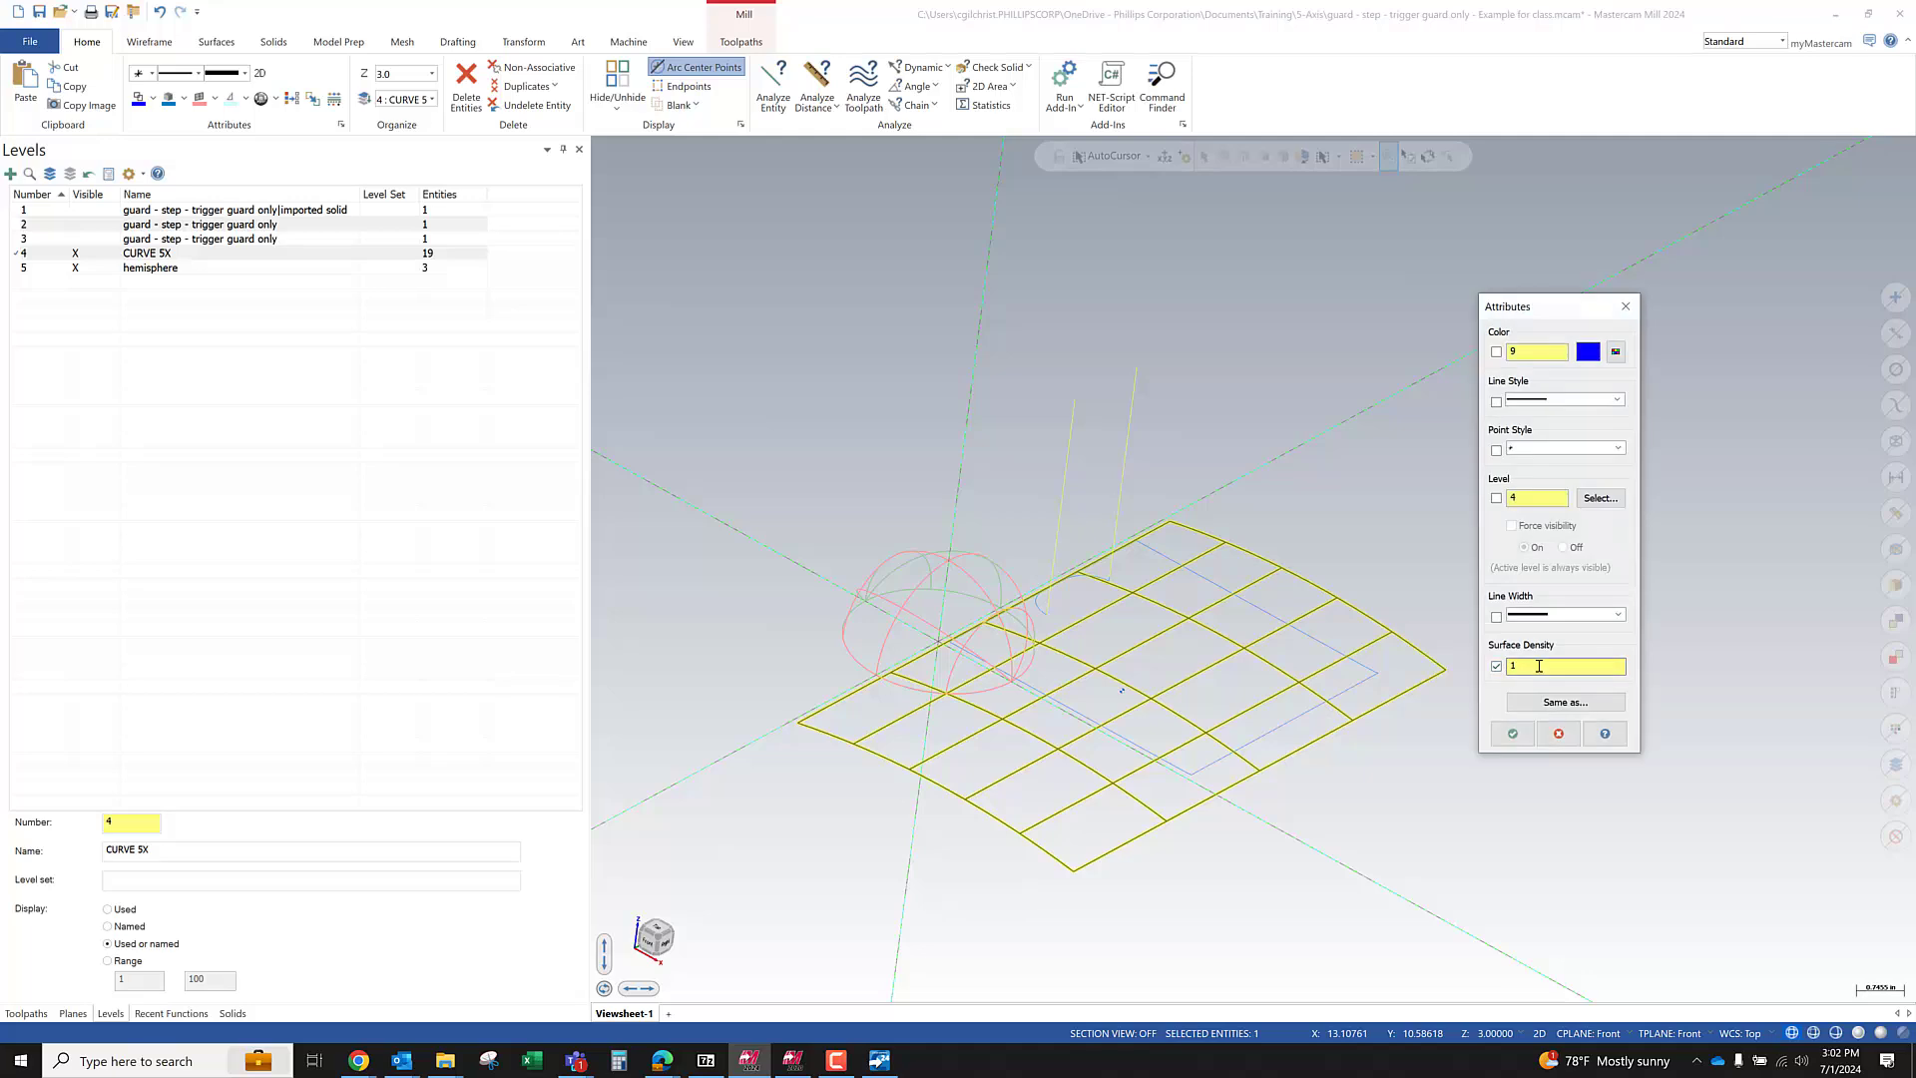
{"action": "type", "text": "5"}
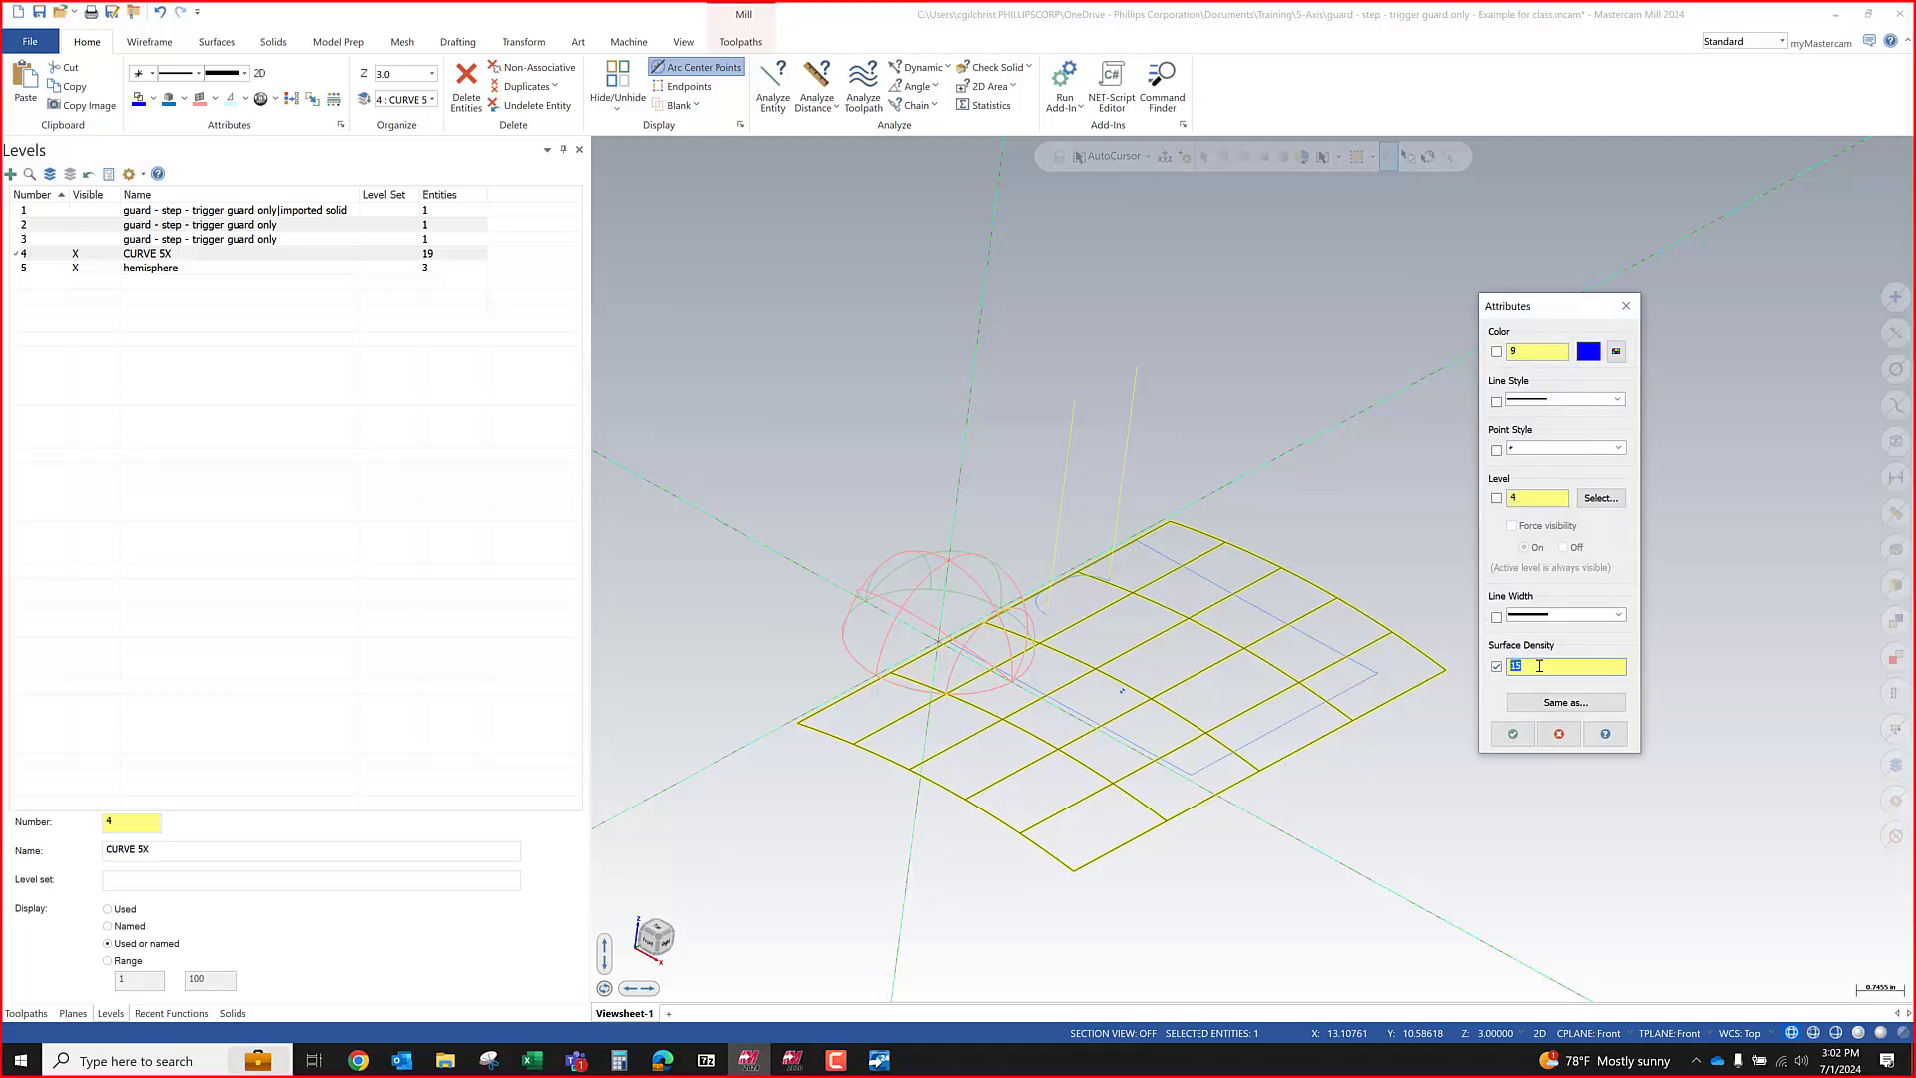
{"action": "left_click", "coordinate": [1512, 735]}
{"action": "key", "text": "alt+s"}
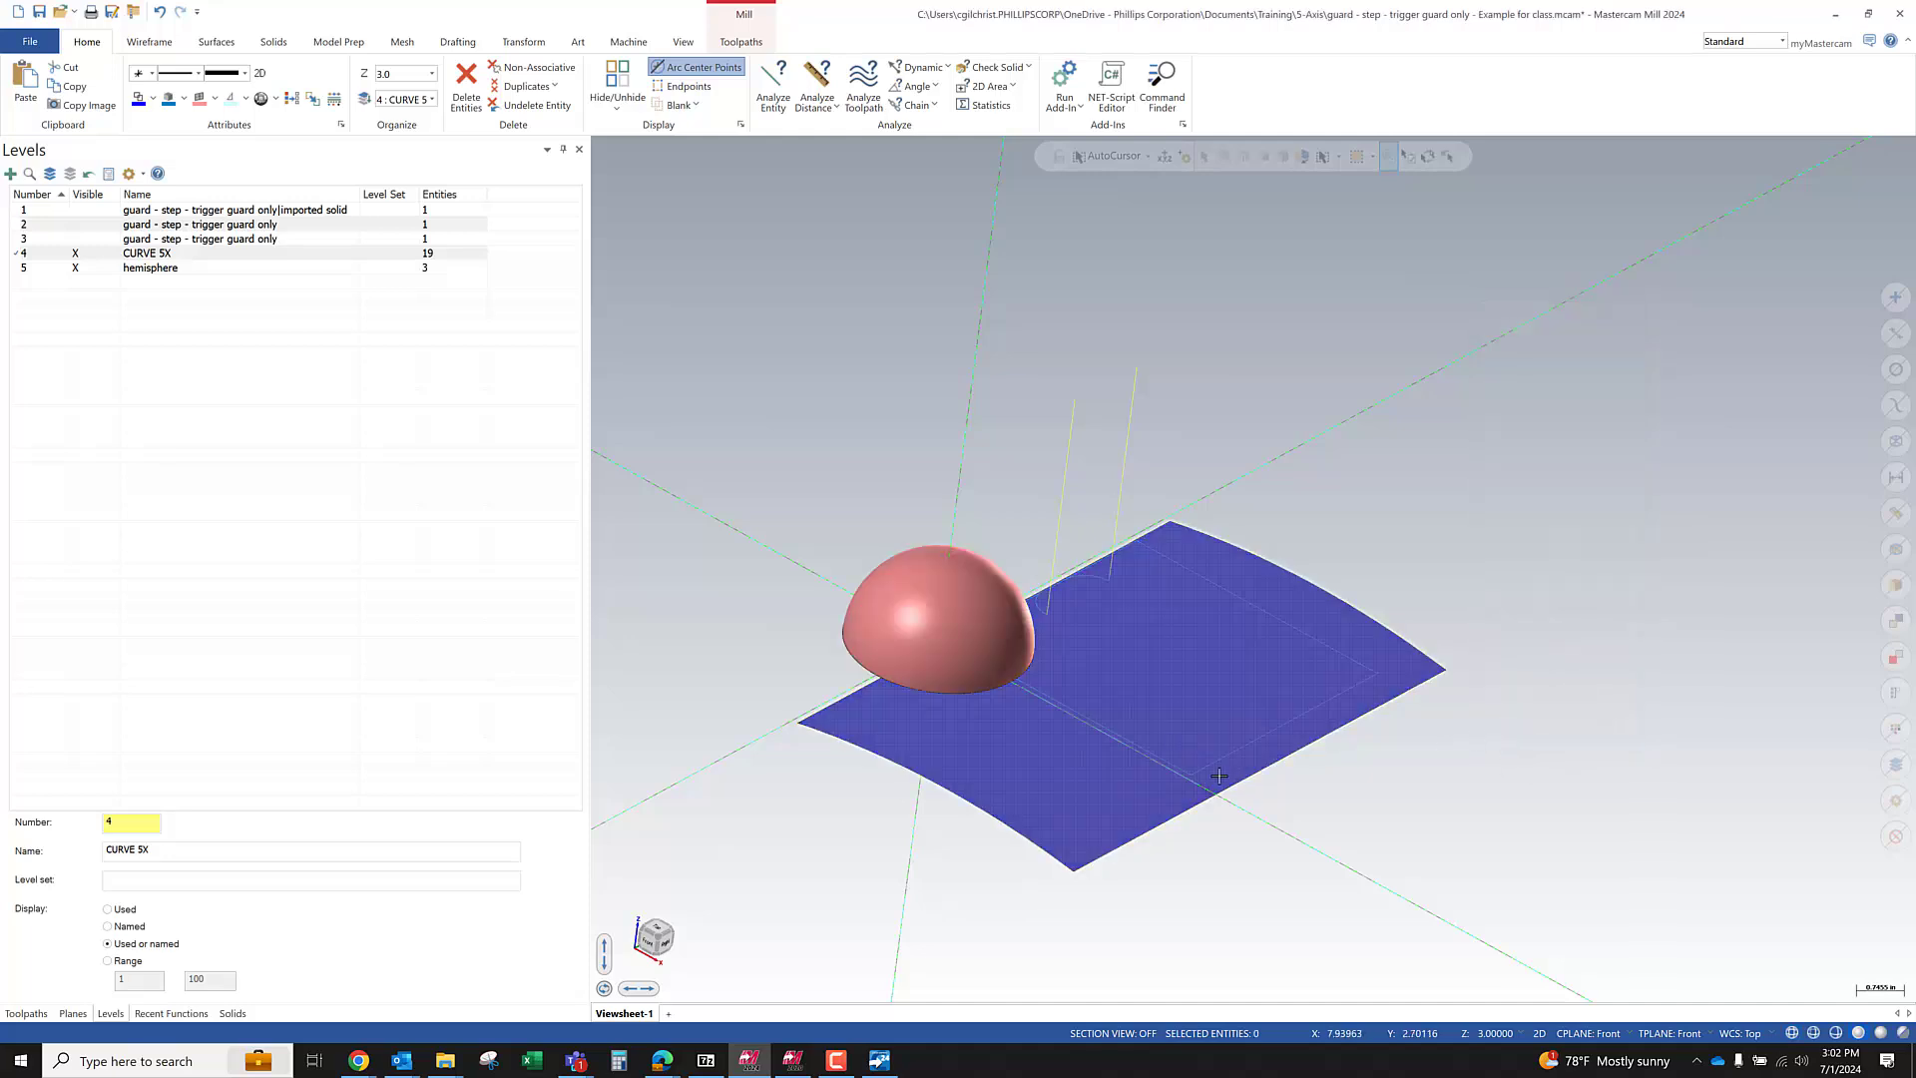
{"action": "left_click", "coordinate": [1192, 699]}
{"action": "right_click", "coordinate": [1299, 479]}
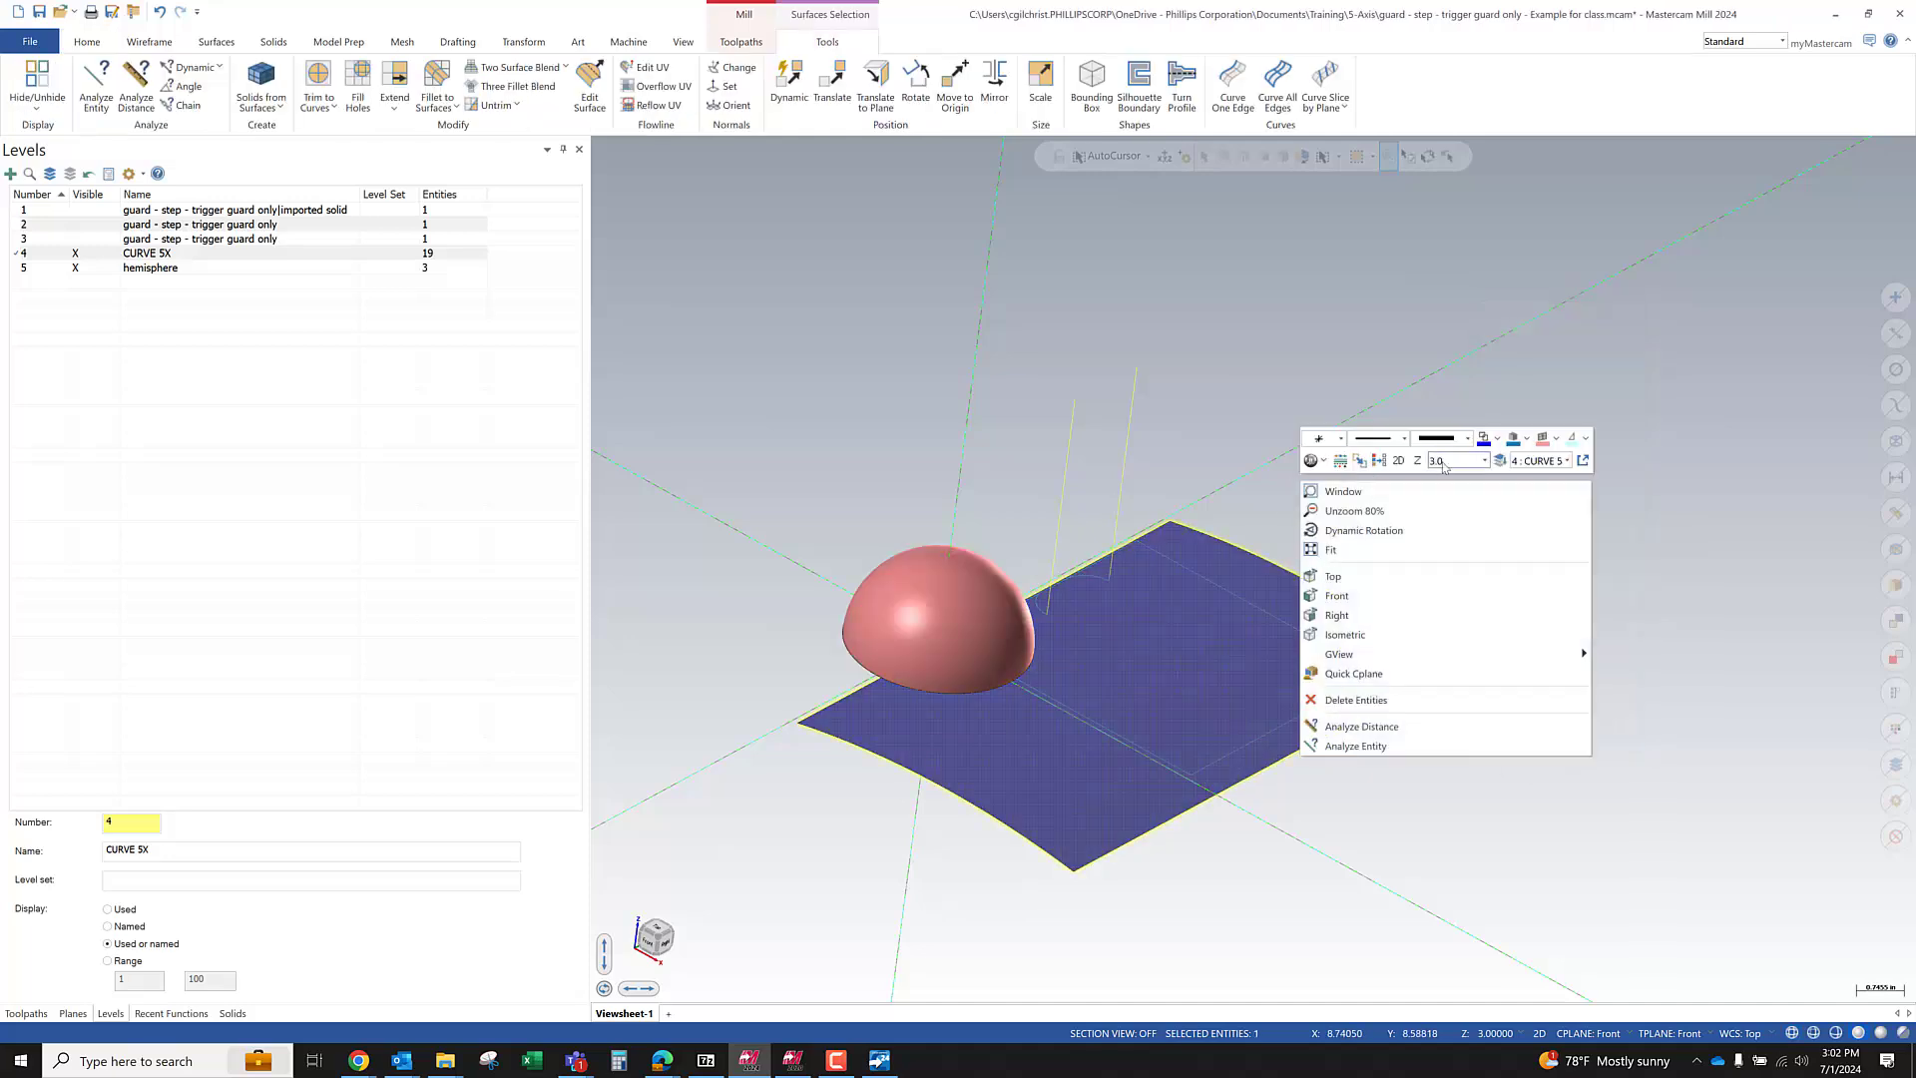
{"action": "left_click", "coordinate": [1500, 463]}
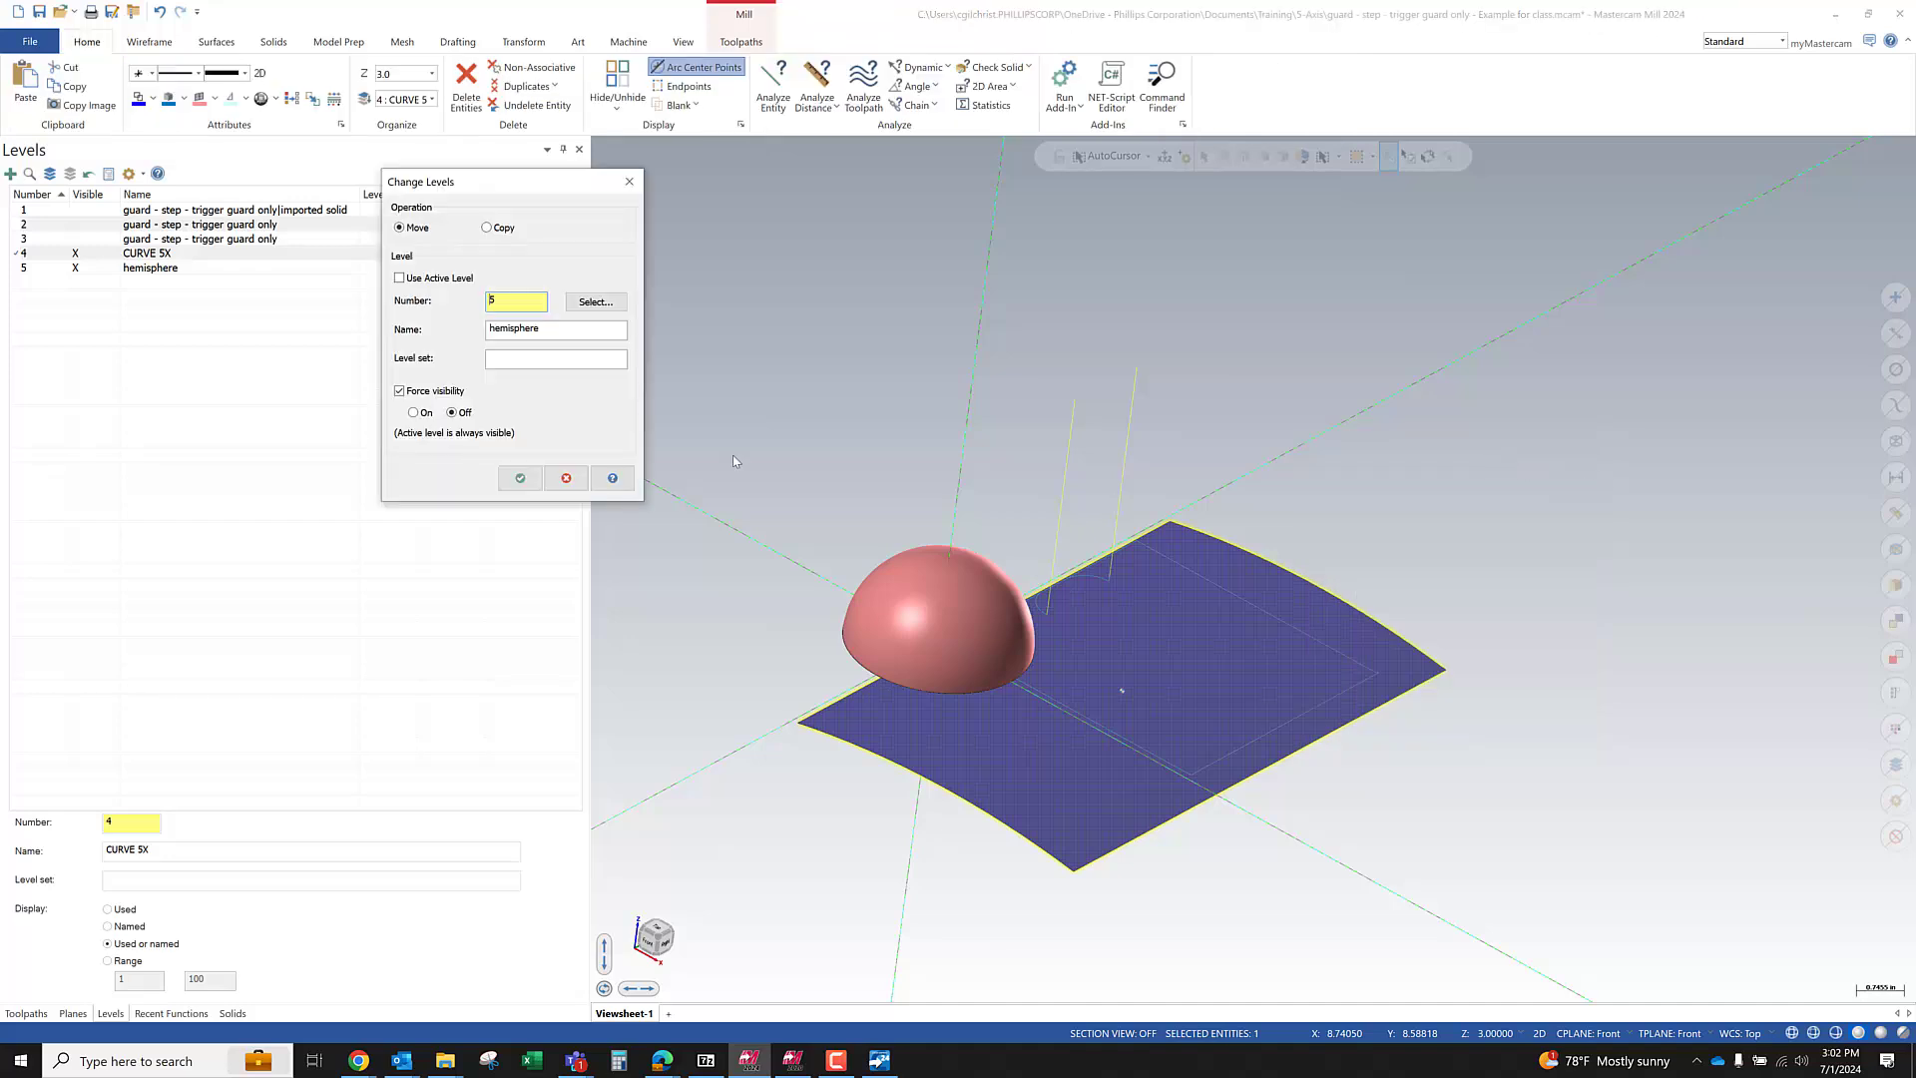
{"action": "left_click", "coordinate": [568, 489]}
Try to change the Surface Density setting in the lofted surface's attributes and cancel the dialog
{"action": "right_click", "coordinate": [1122, 659]}
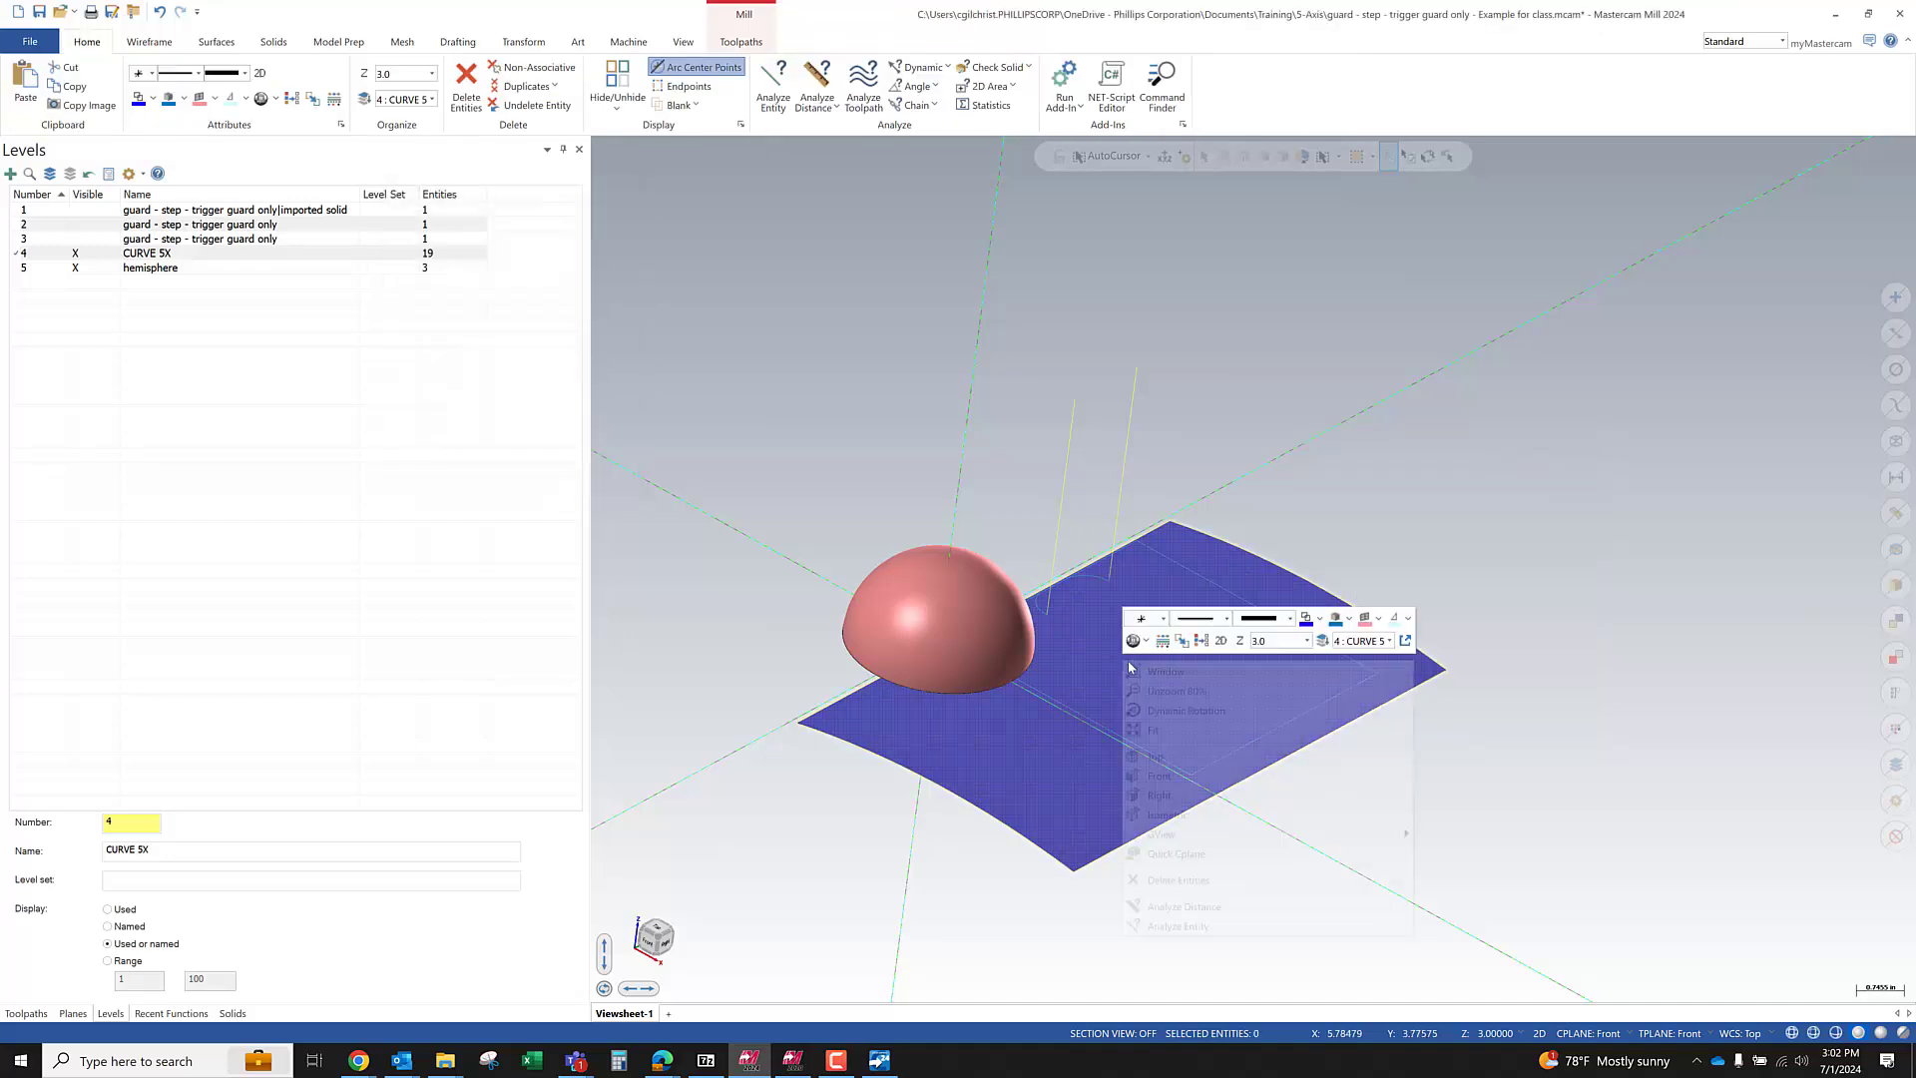
{"action": "left_click", "coordinate": [1162, 641]}
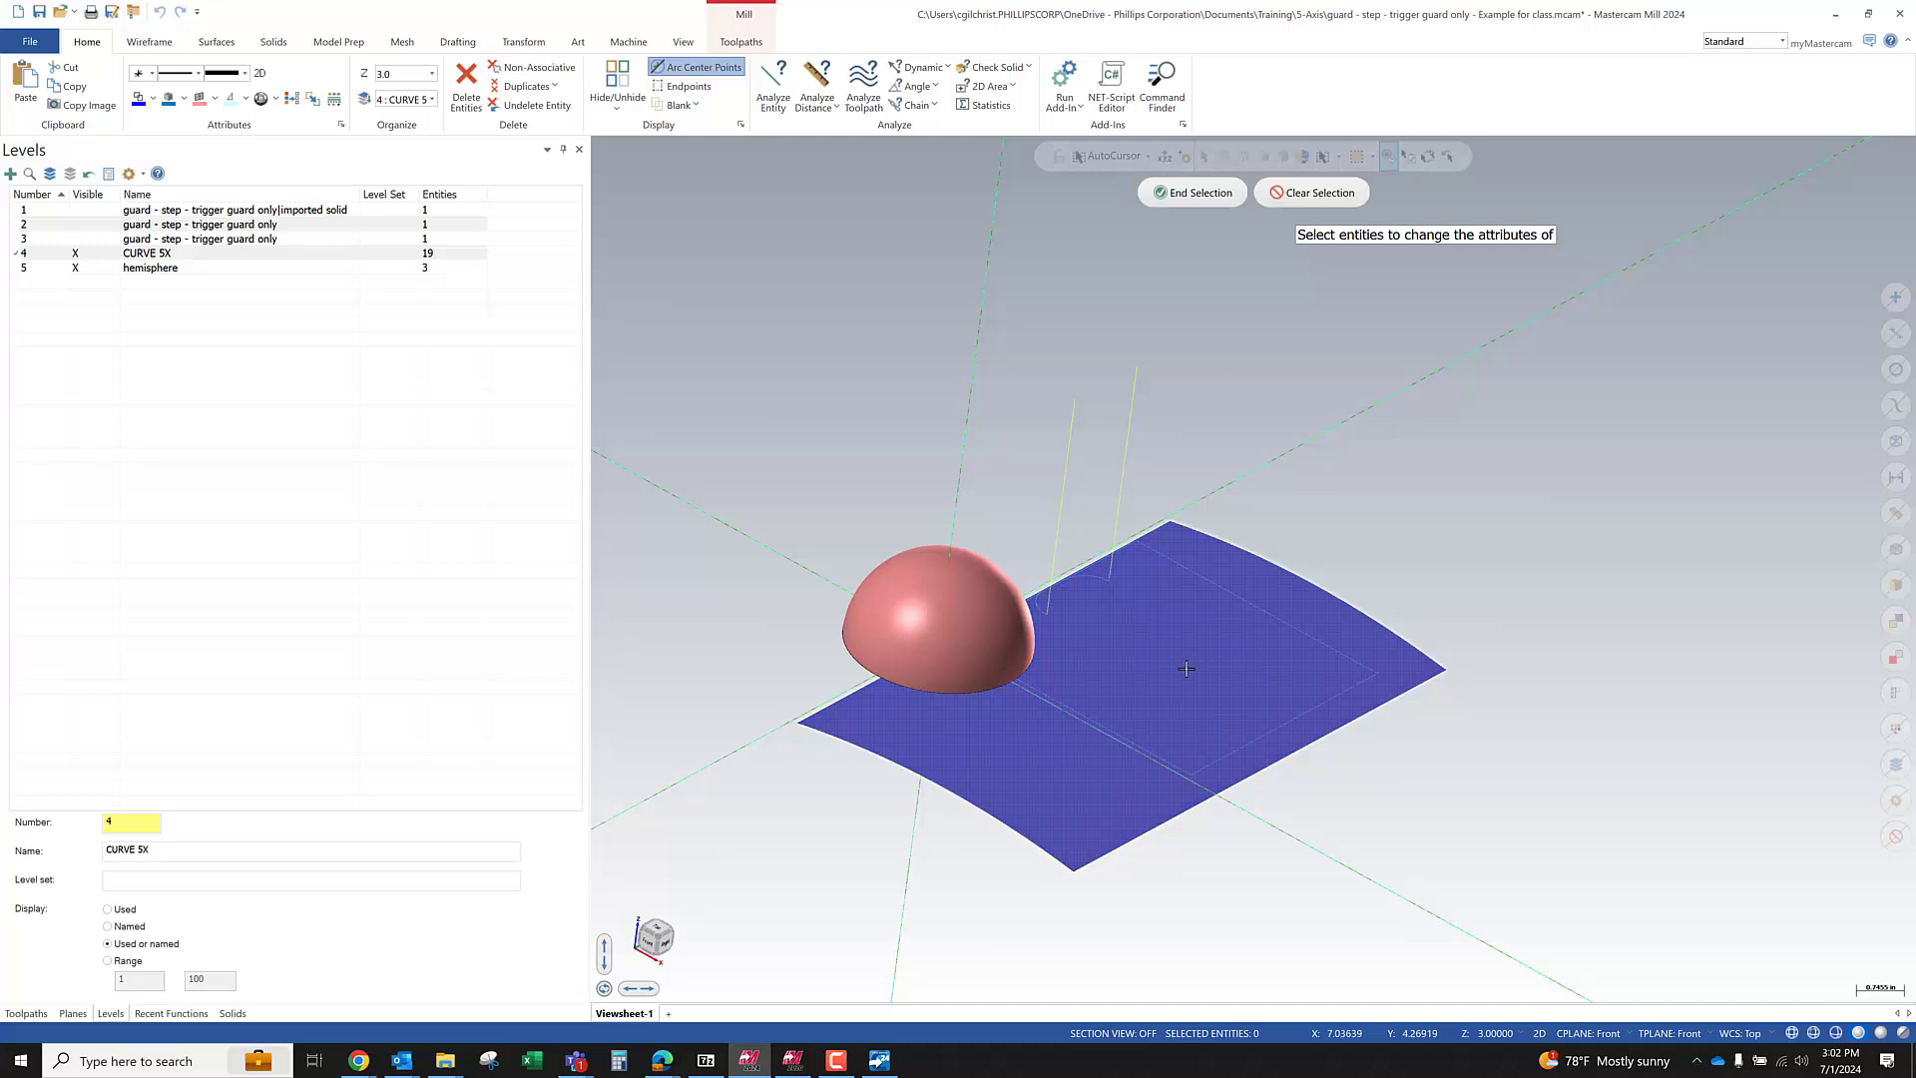
{"action": "right_click", "coordinate": [1322, 475]}
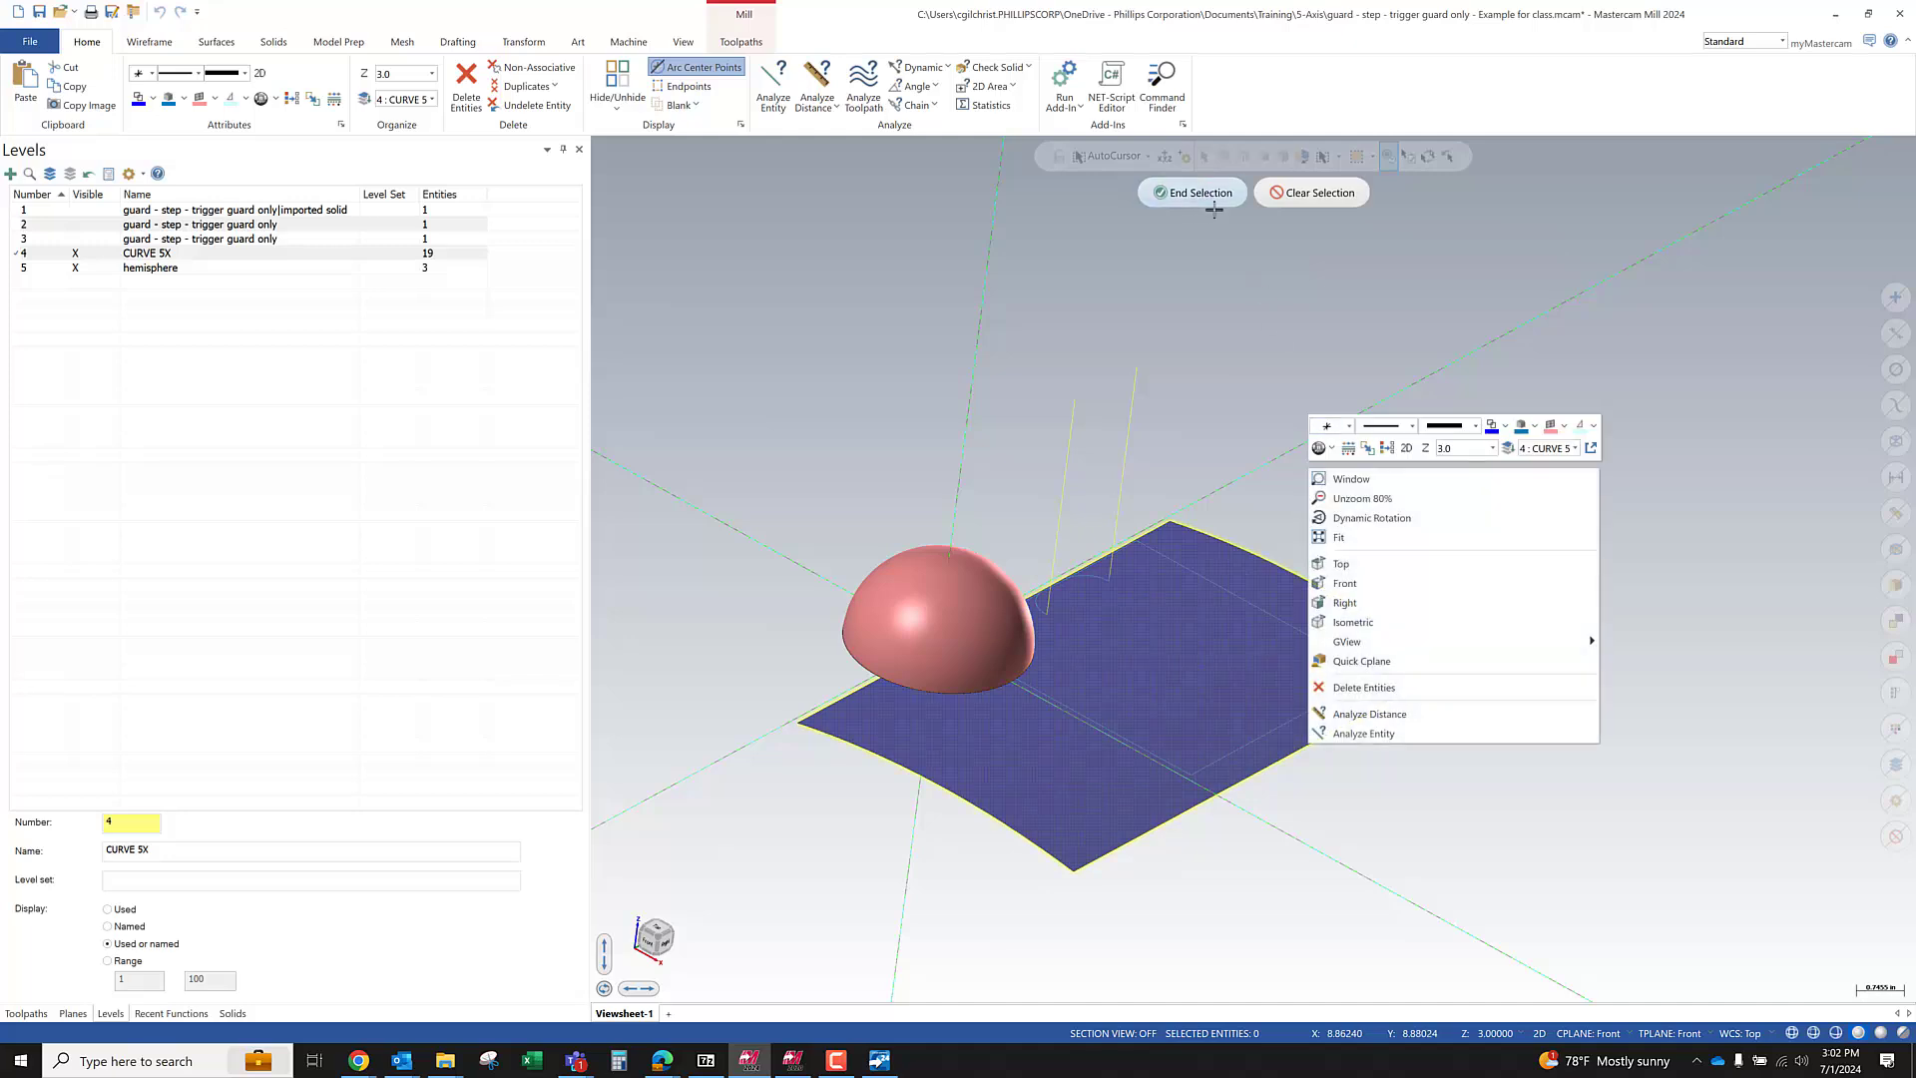
{"action": "left_click", "coordinate": [1530, 661]}
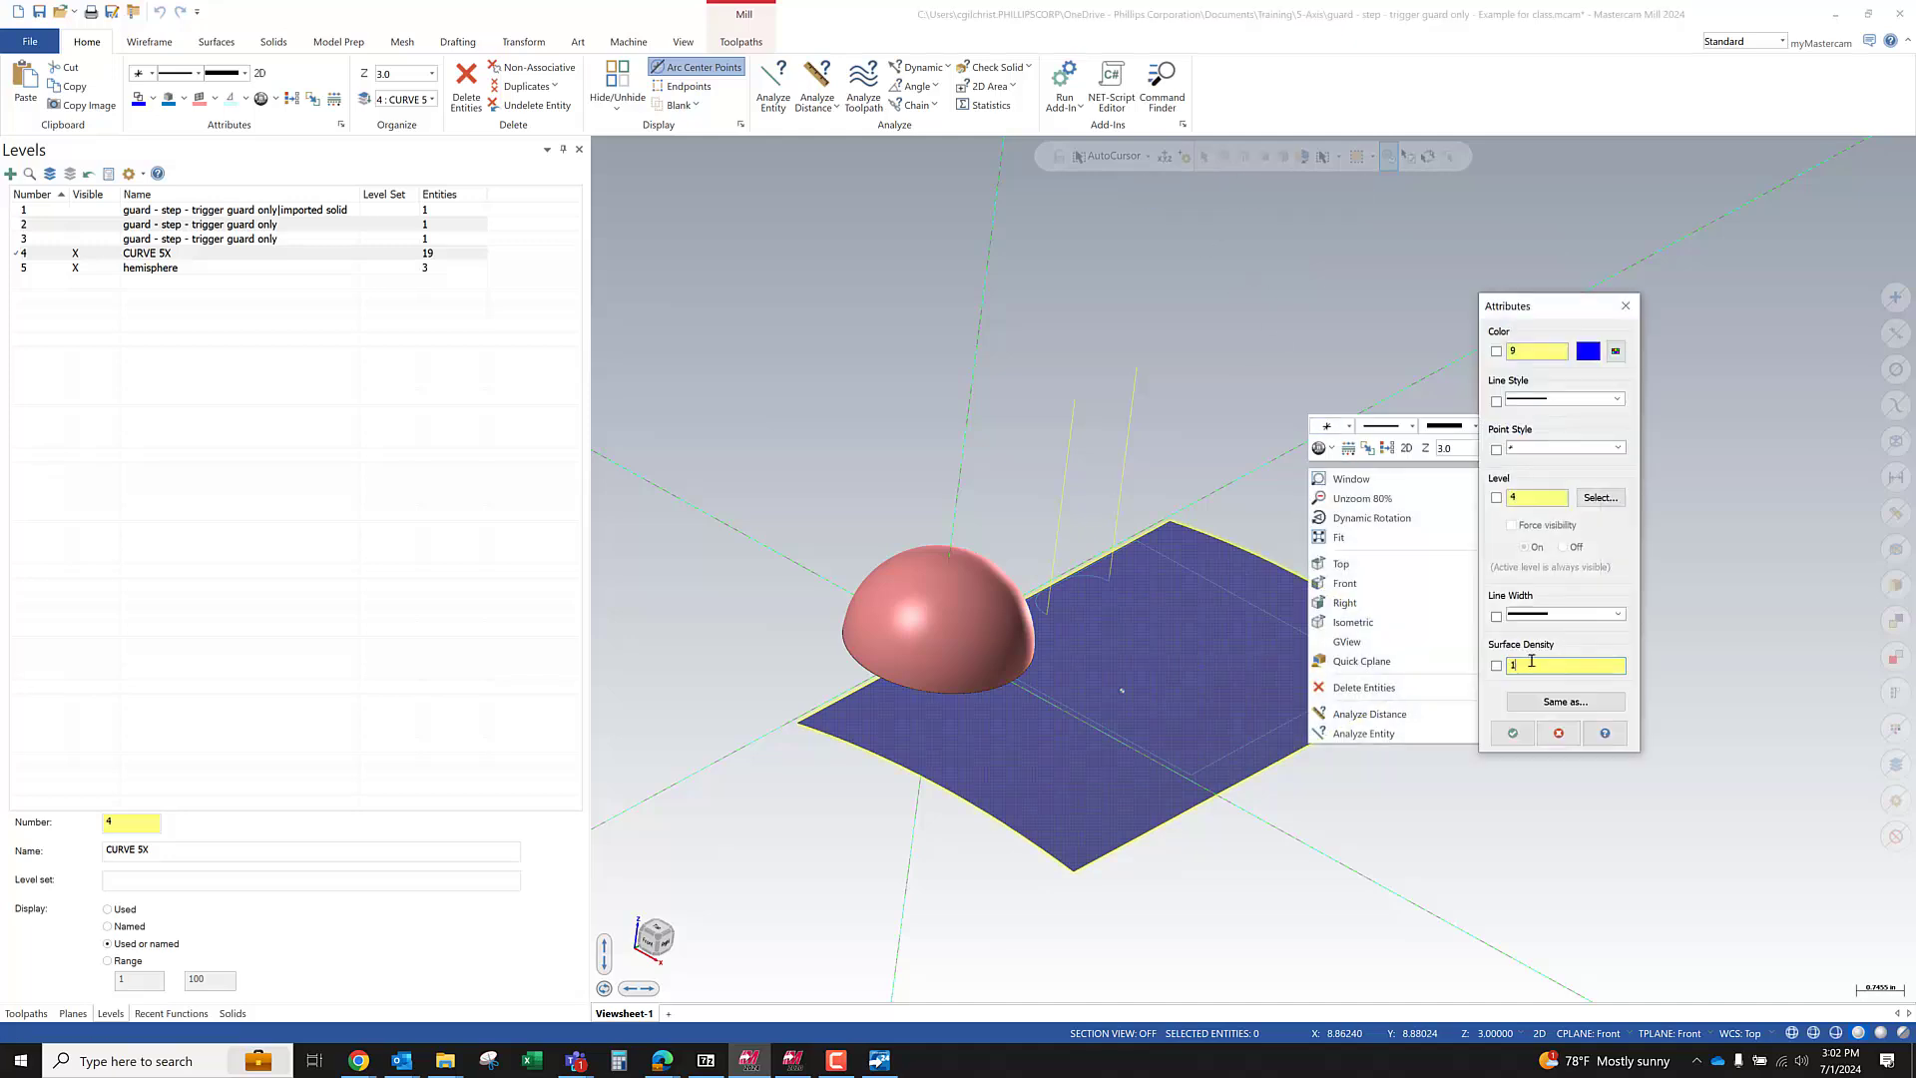
{"action": "left_click", "coordinate": [1497, 666]}
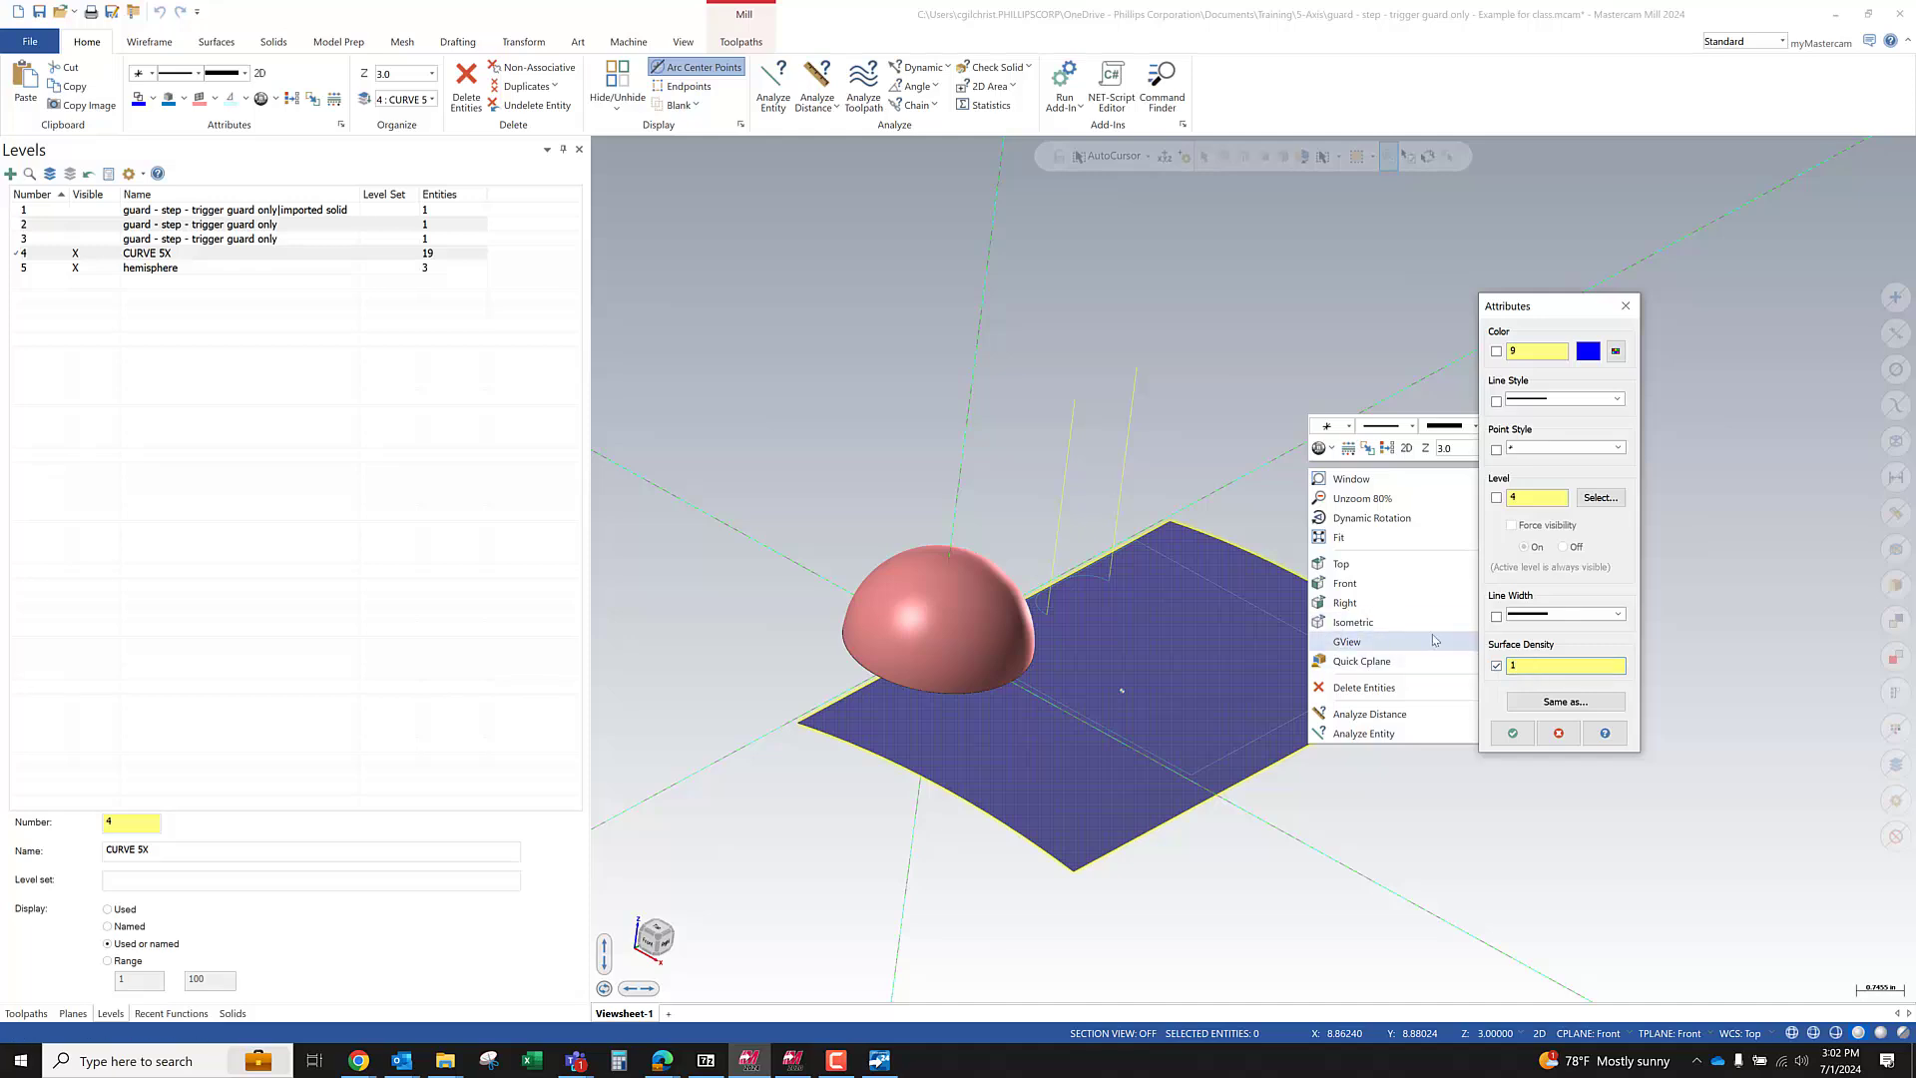
{"action": "mouse_move", "coordinate": [1433, 642]}
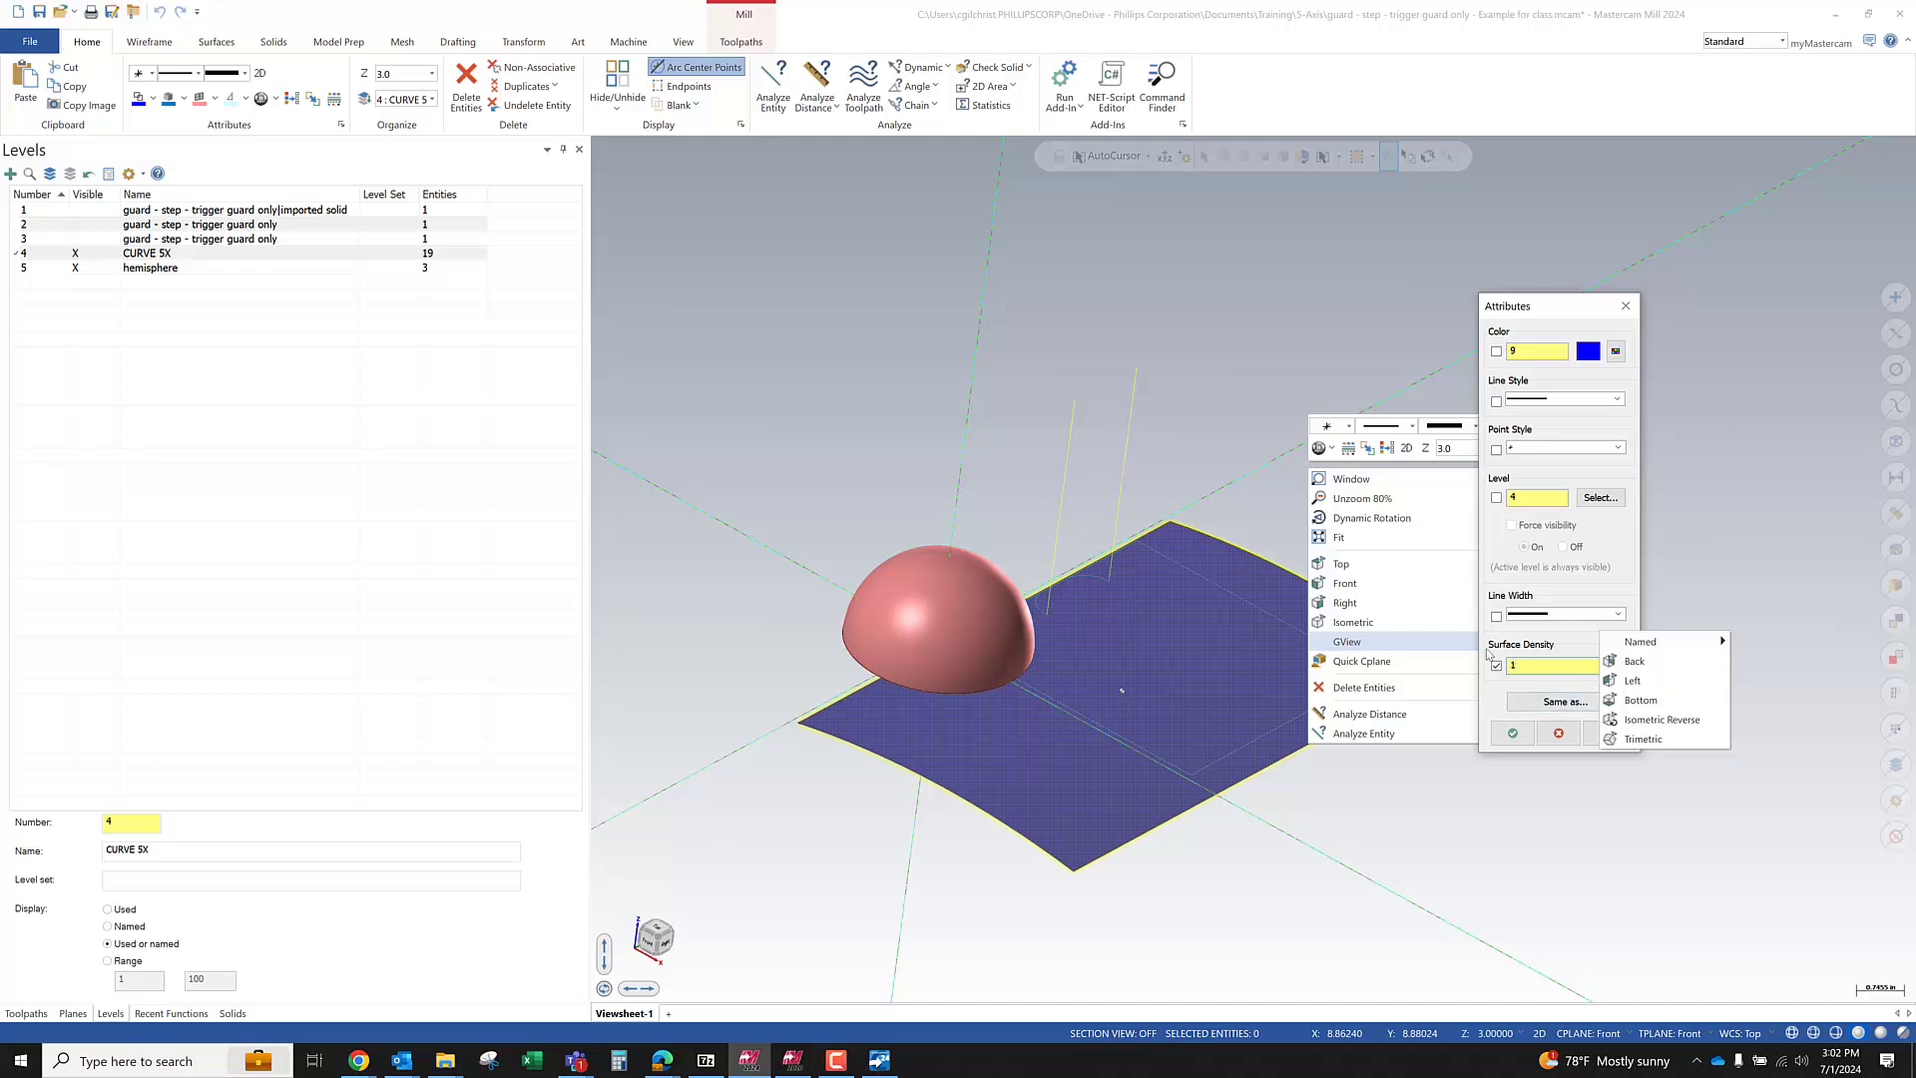
{"action": "left_click", "coordinate": [1500, 668]}
{"action": "double_click", "coordinate": [1510, 666]}
{"action": "left_click", "coordinate": [1572, 615]}
{"action": "left_click", "coordinate": [1574, 662]}
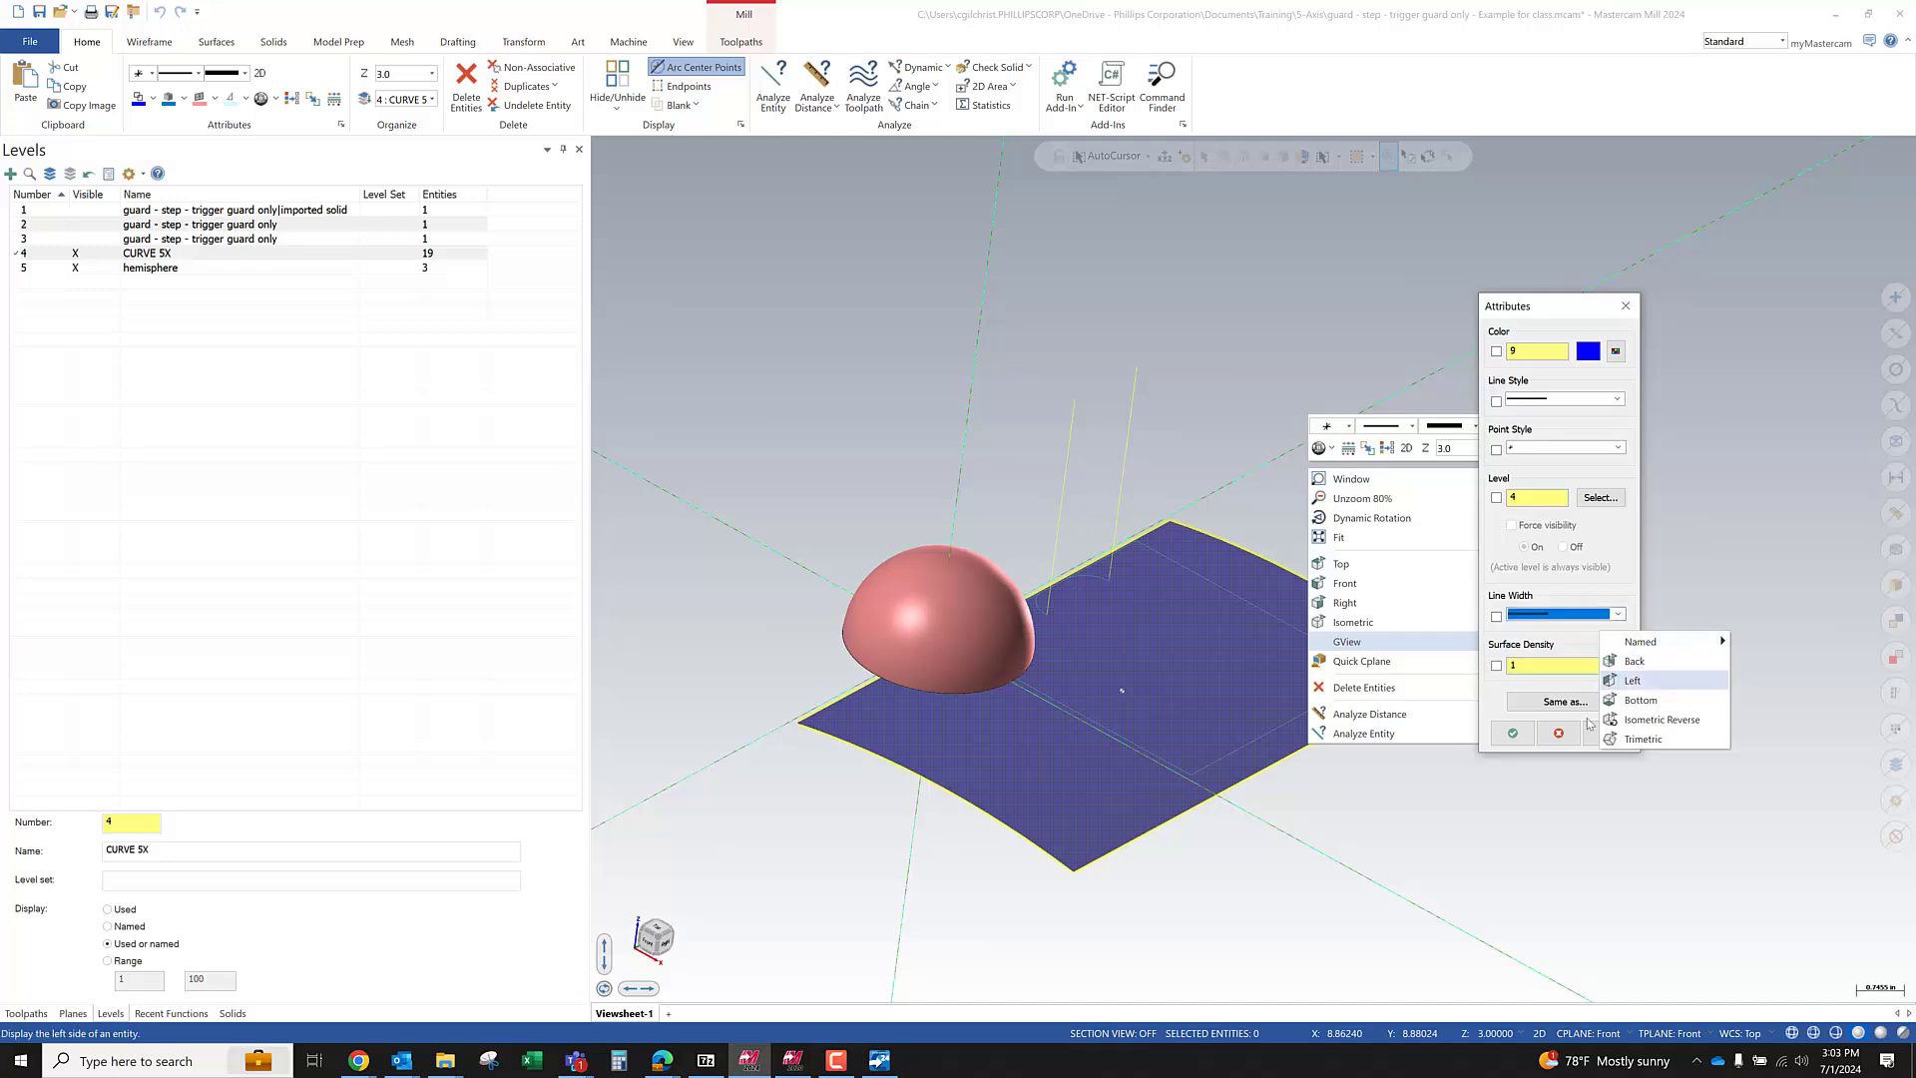
{"action": "left_click", "coordinate": [1559, 732]}
{"action": "left_click", "coordinate": [1642, 569]}
{"action": "right_click", "coordinate": [1428, 556]}
Open the lofted surface's attributes, enable Surface Density and set it to 14
{"action": "left_click", "coordinate": [1295, 644]}
{"action": "right_click", "coordinate": [1403, 459]}
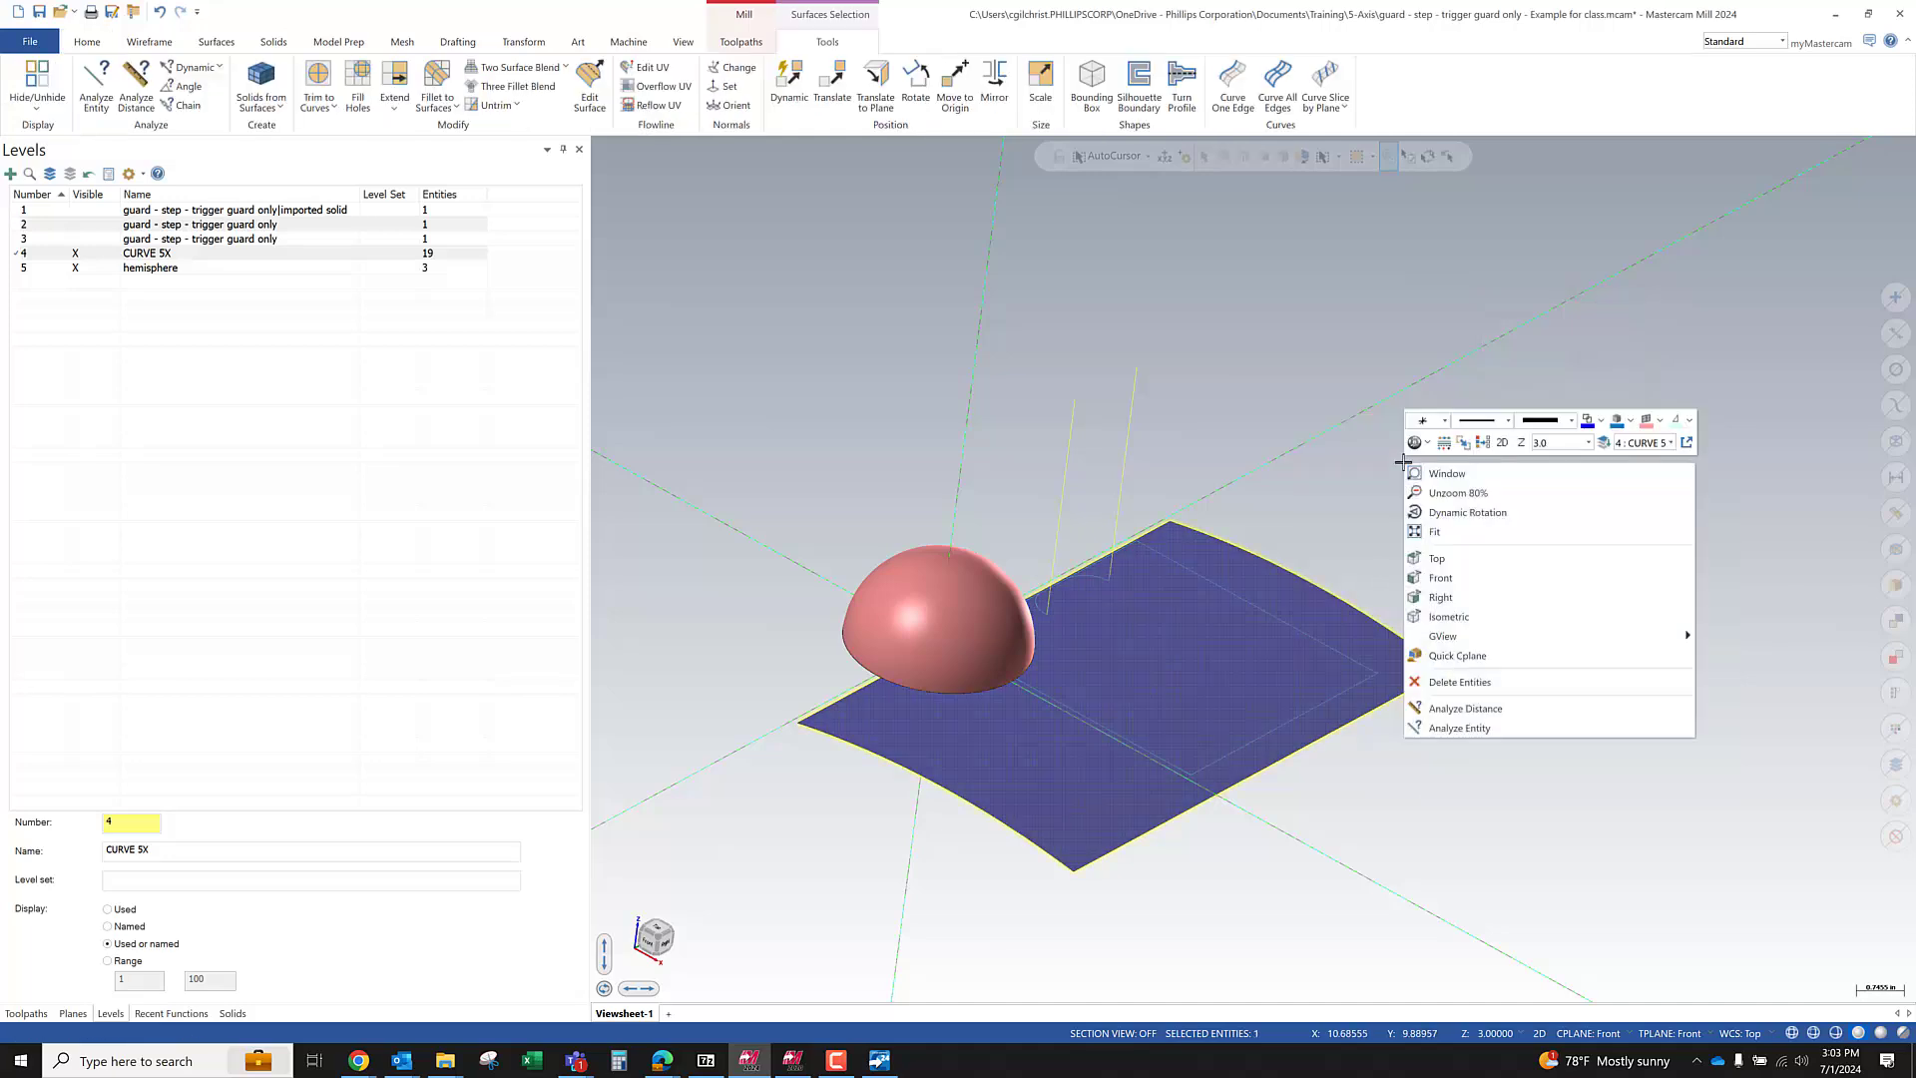
{"action": "left_click", "coordinate": [1462, 443]}
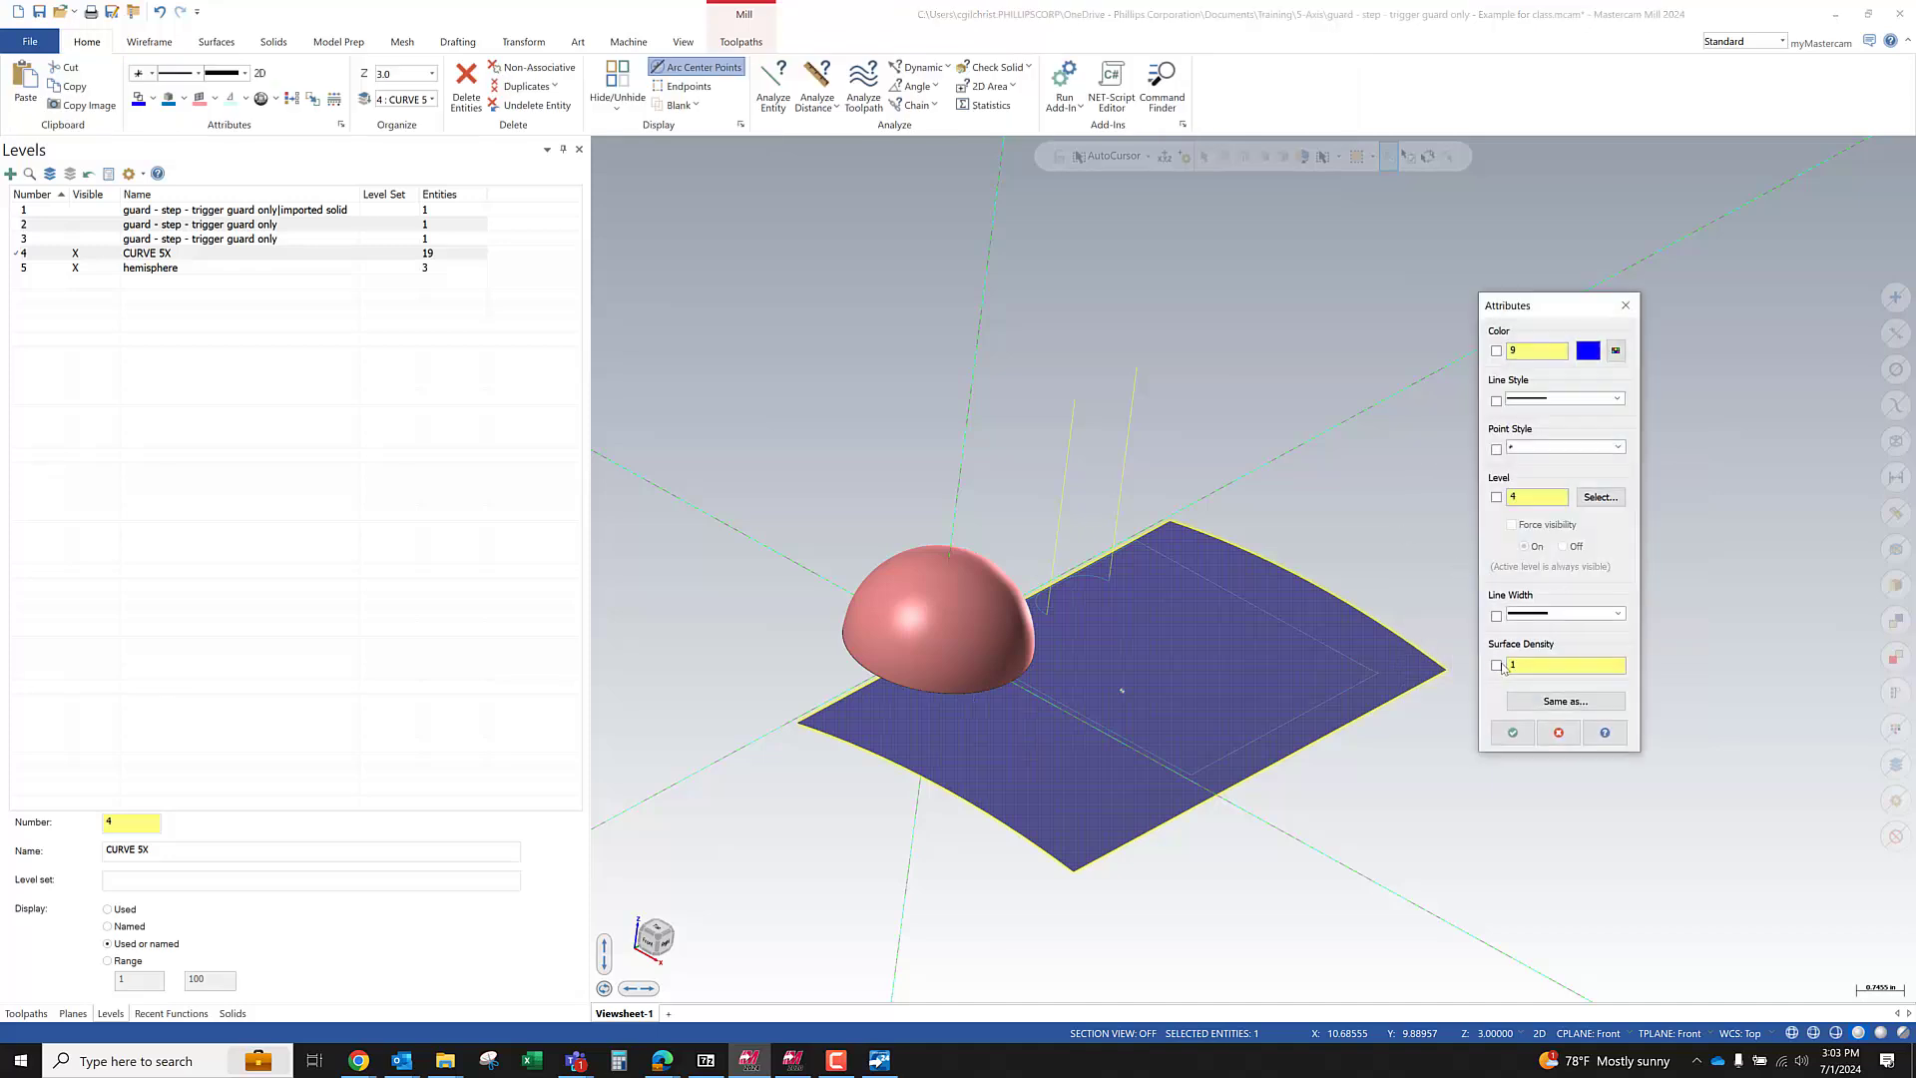
{"action": "left_click", "coordinate": [1497, 667]}
{"action": "type", "text": "3"}
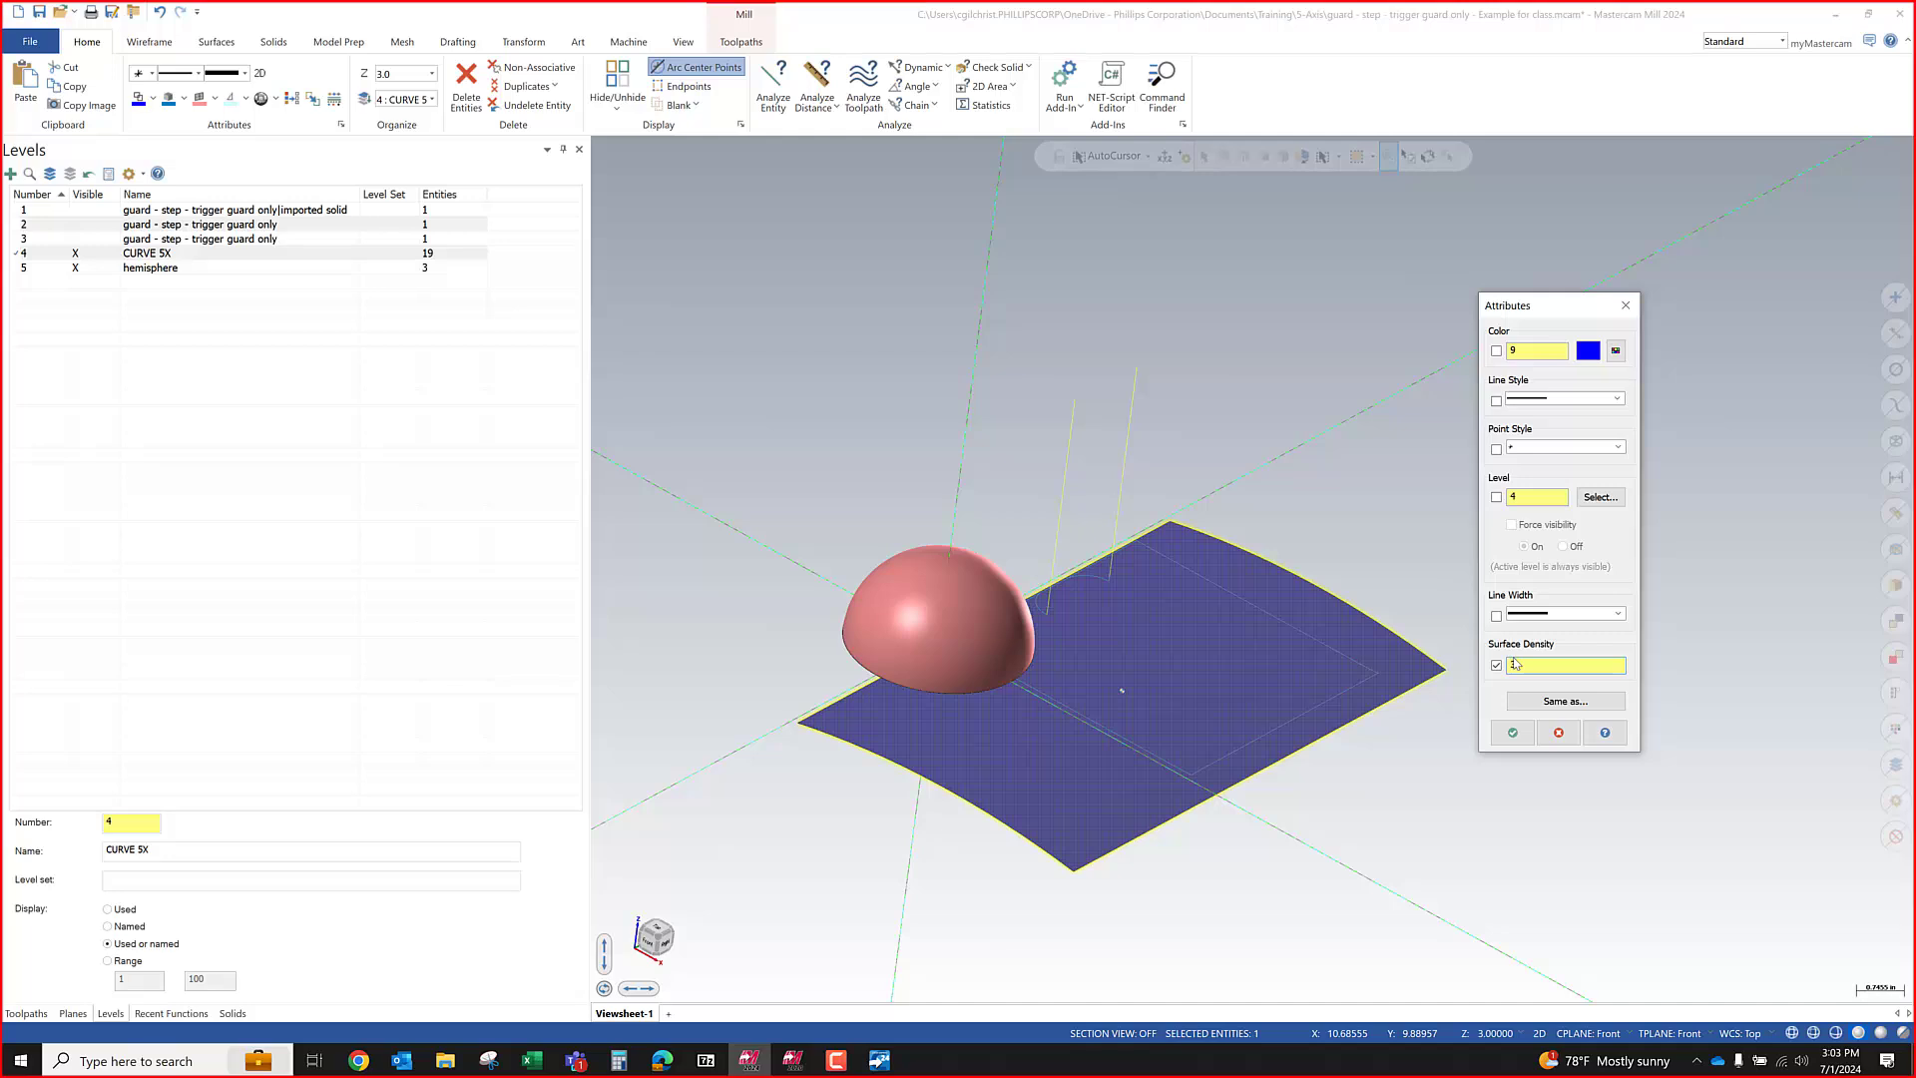
{"action": "type", "text": "3"}
{"action": "left_click", "coordinate": [1642, 758]}
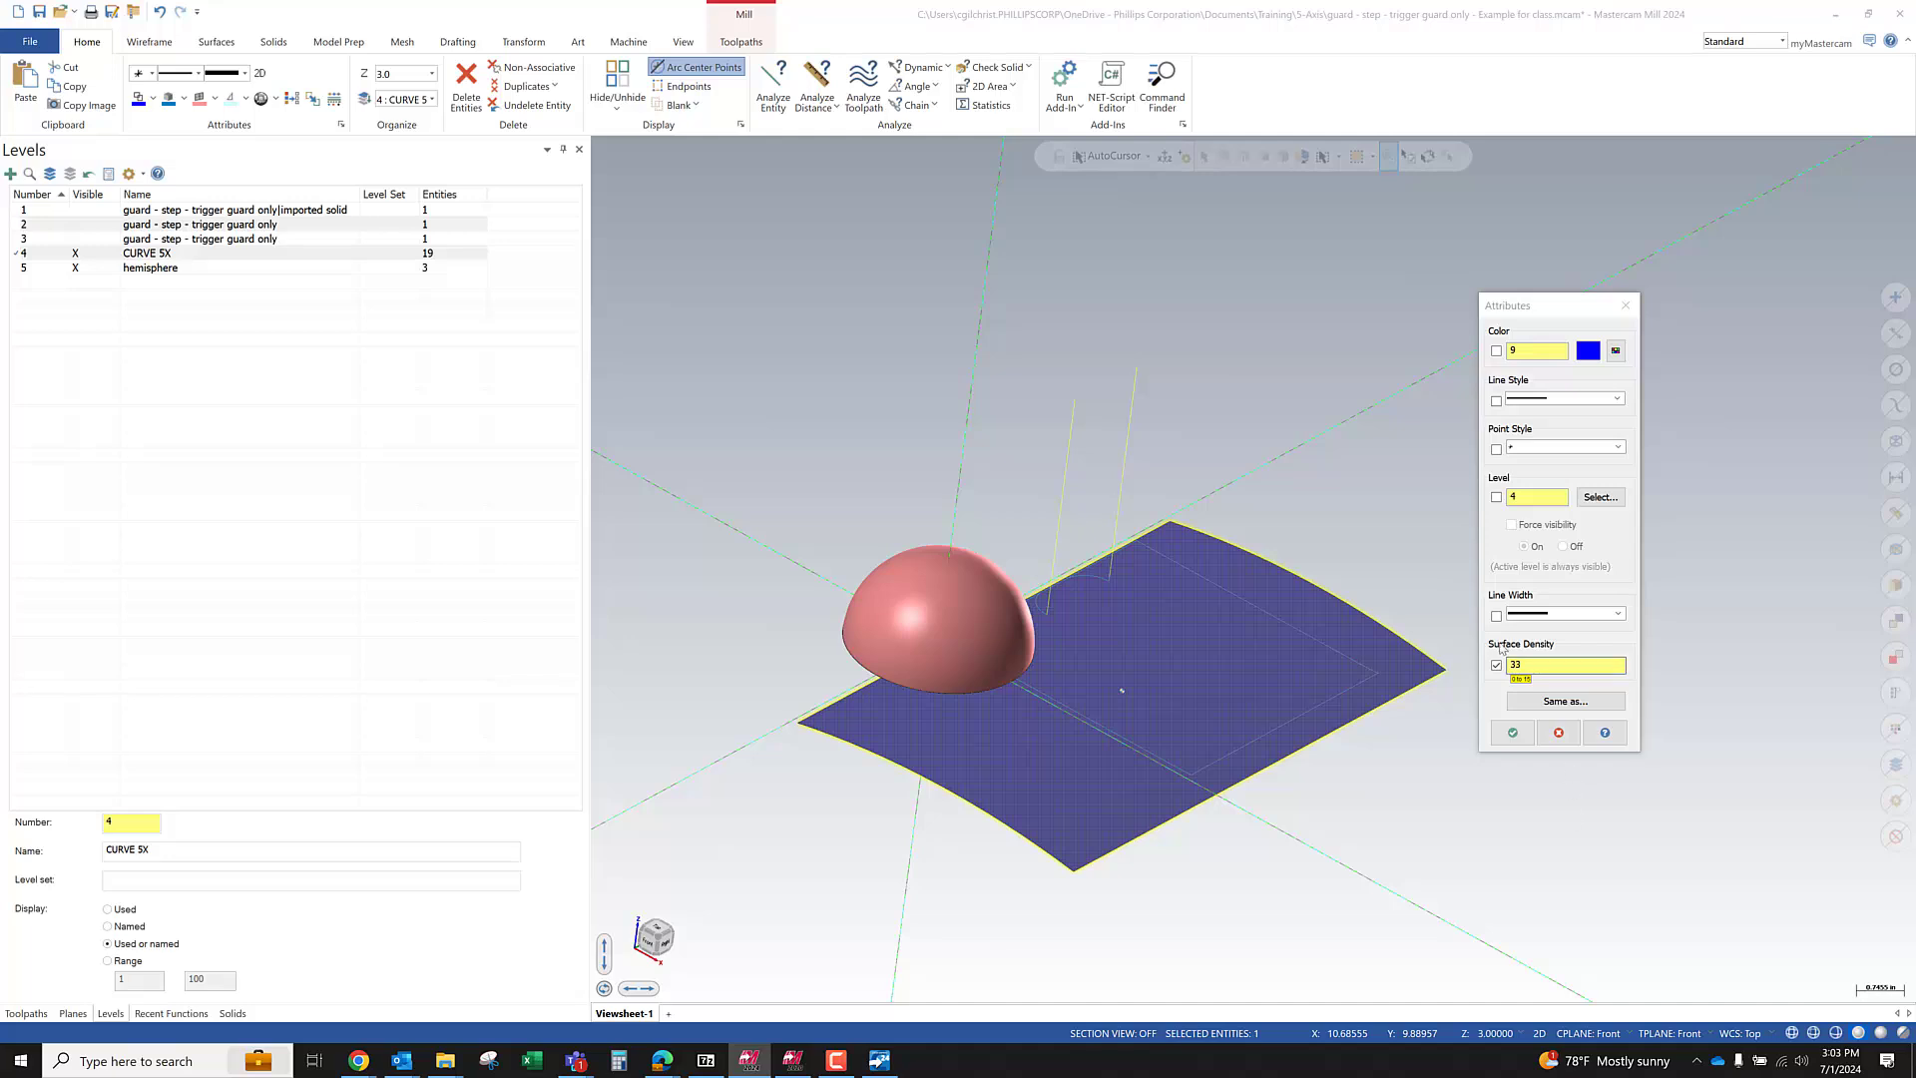
{"action": "left_click", "coordinate": [1520, 668]}
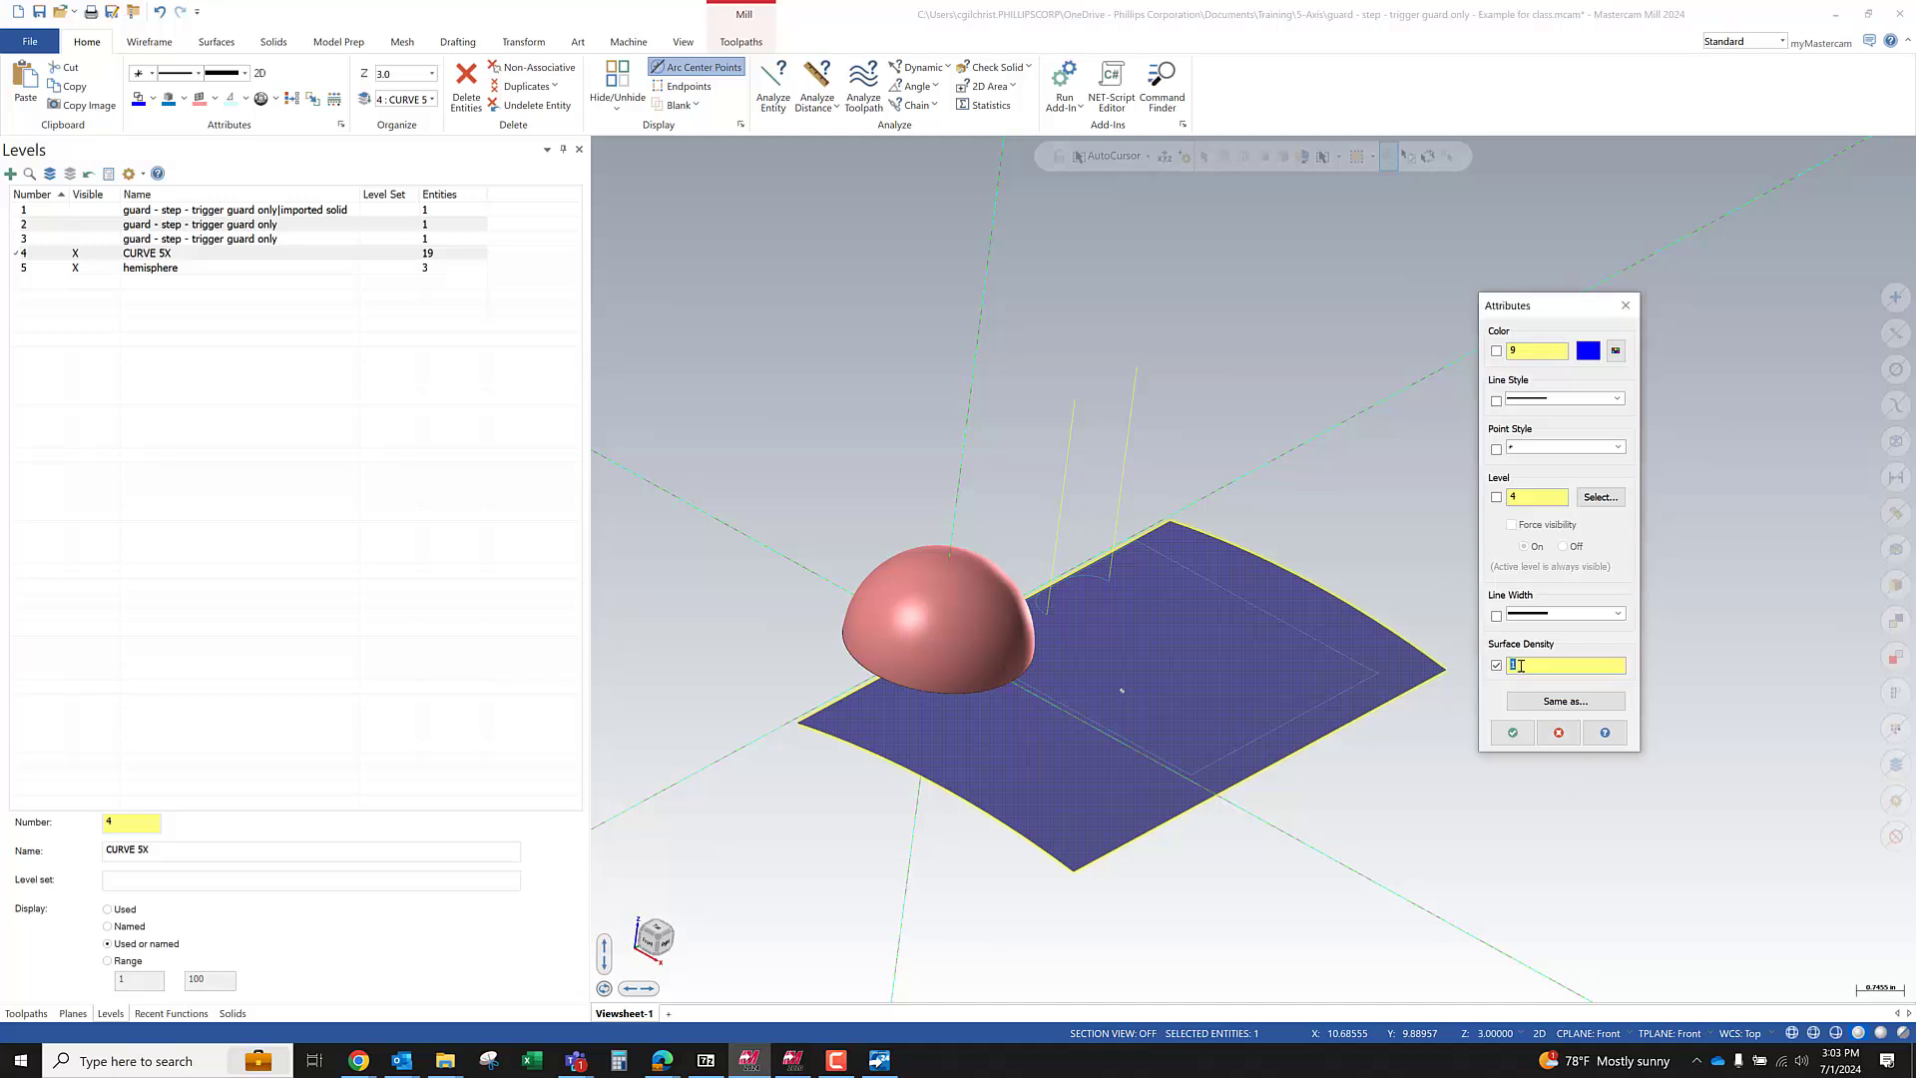
{"action": "left_click", "coordinate": [1521, 665]}
Set the lofted surface's color to orange 136, apply the attributes, and turn off shading to display the model in wireframe
{"action": "left_click", "coordinate": [1615, 351]}
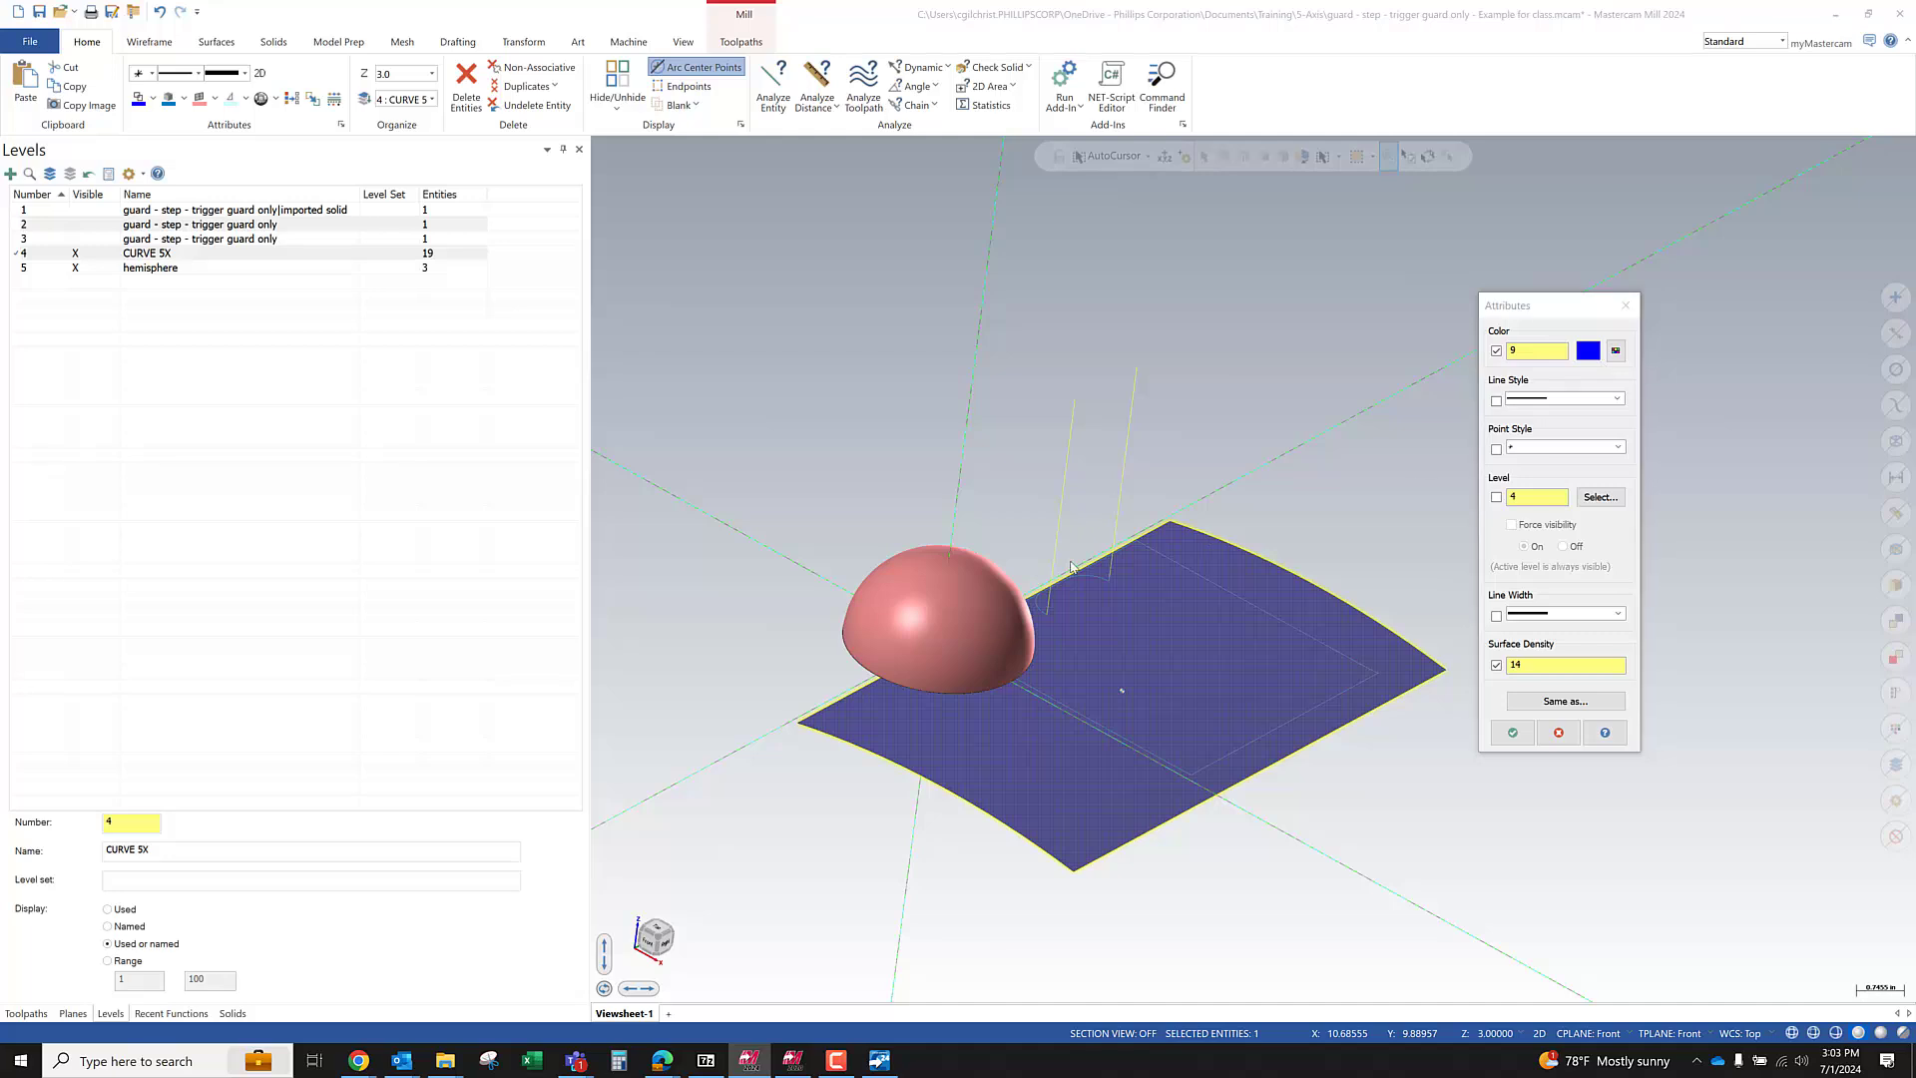
{"action": "left_click", "coordinate": [190, 398]}
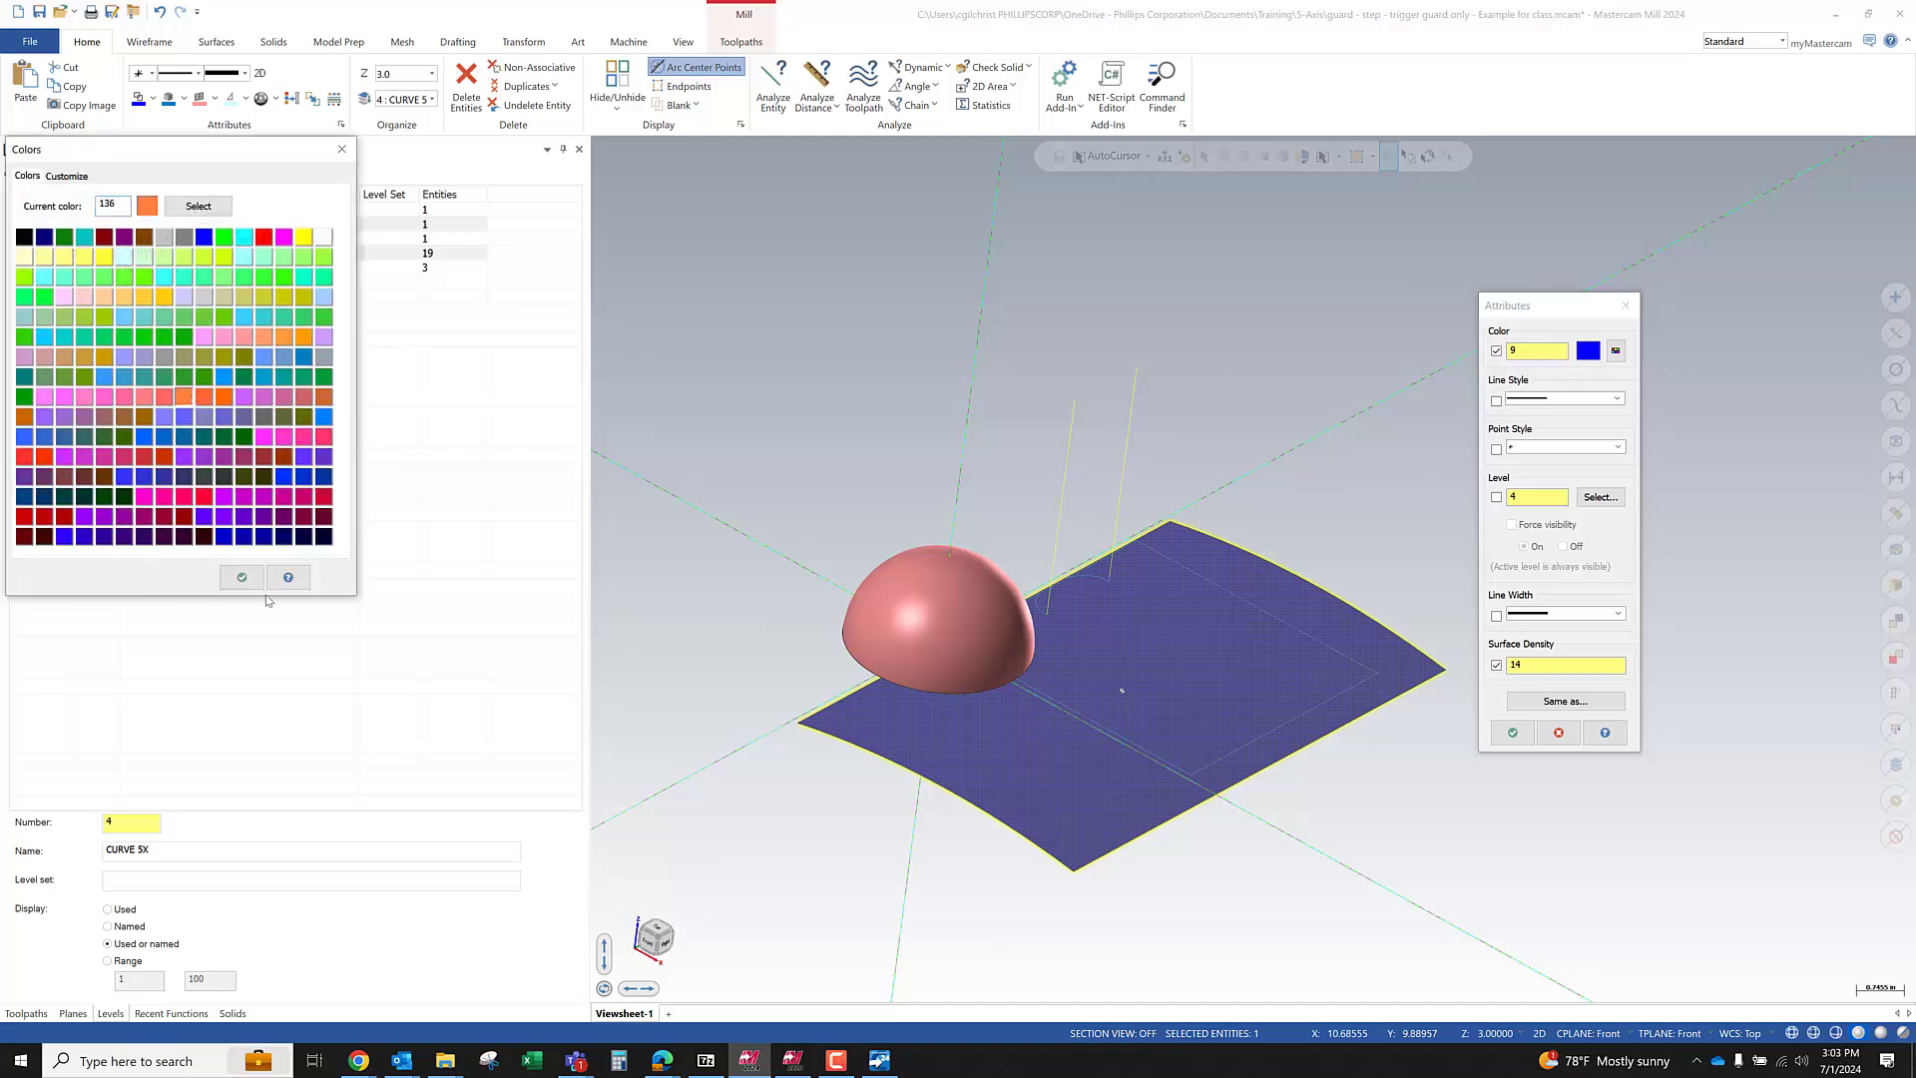
{"action": "left_click", "coordinate": [242, 577]}
{"action": "left_click", "coordinate": [1508, 737]}
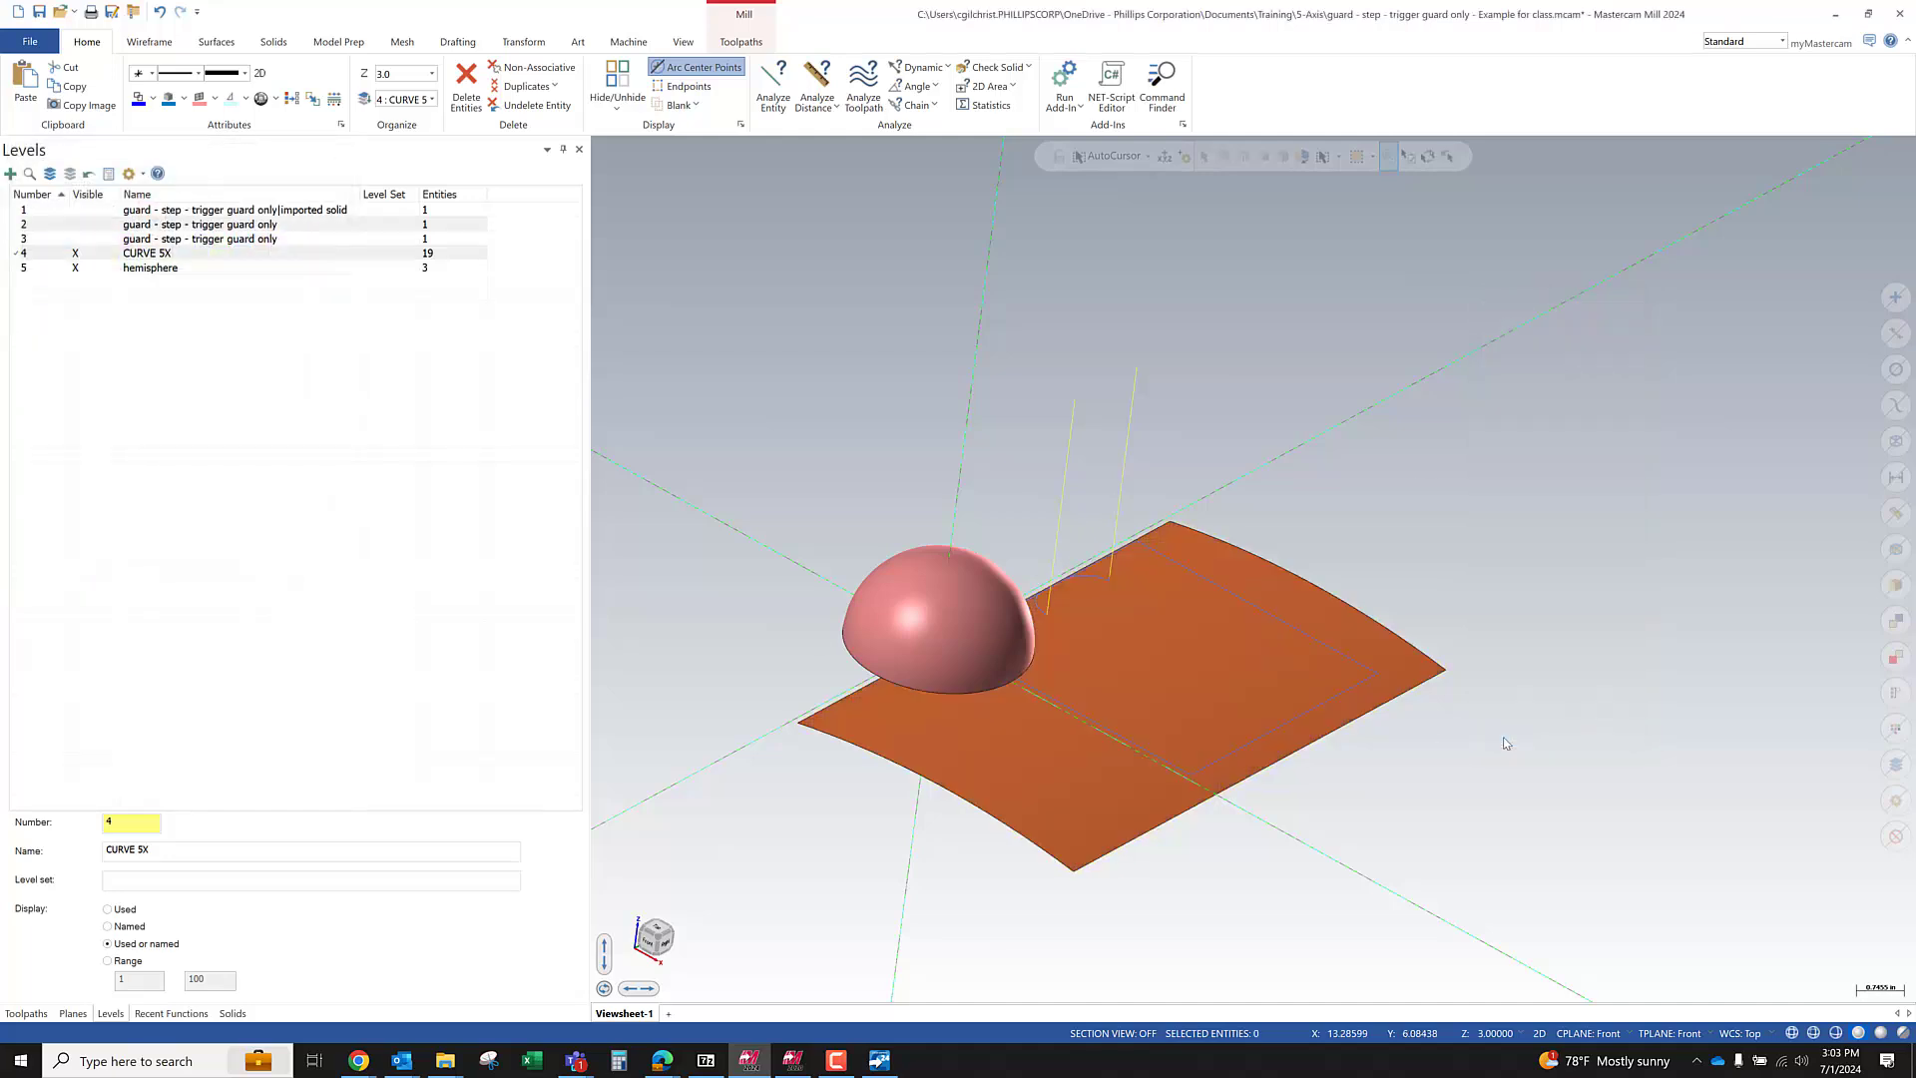
{"action": "key", "text": "alt+s"}
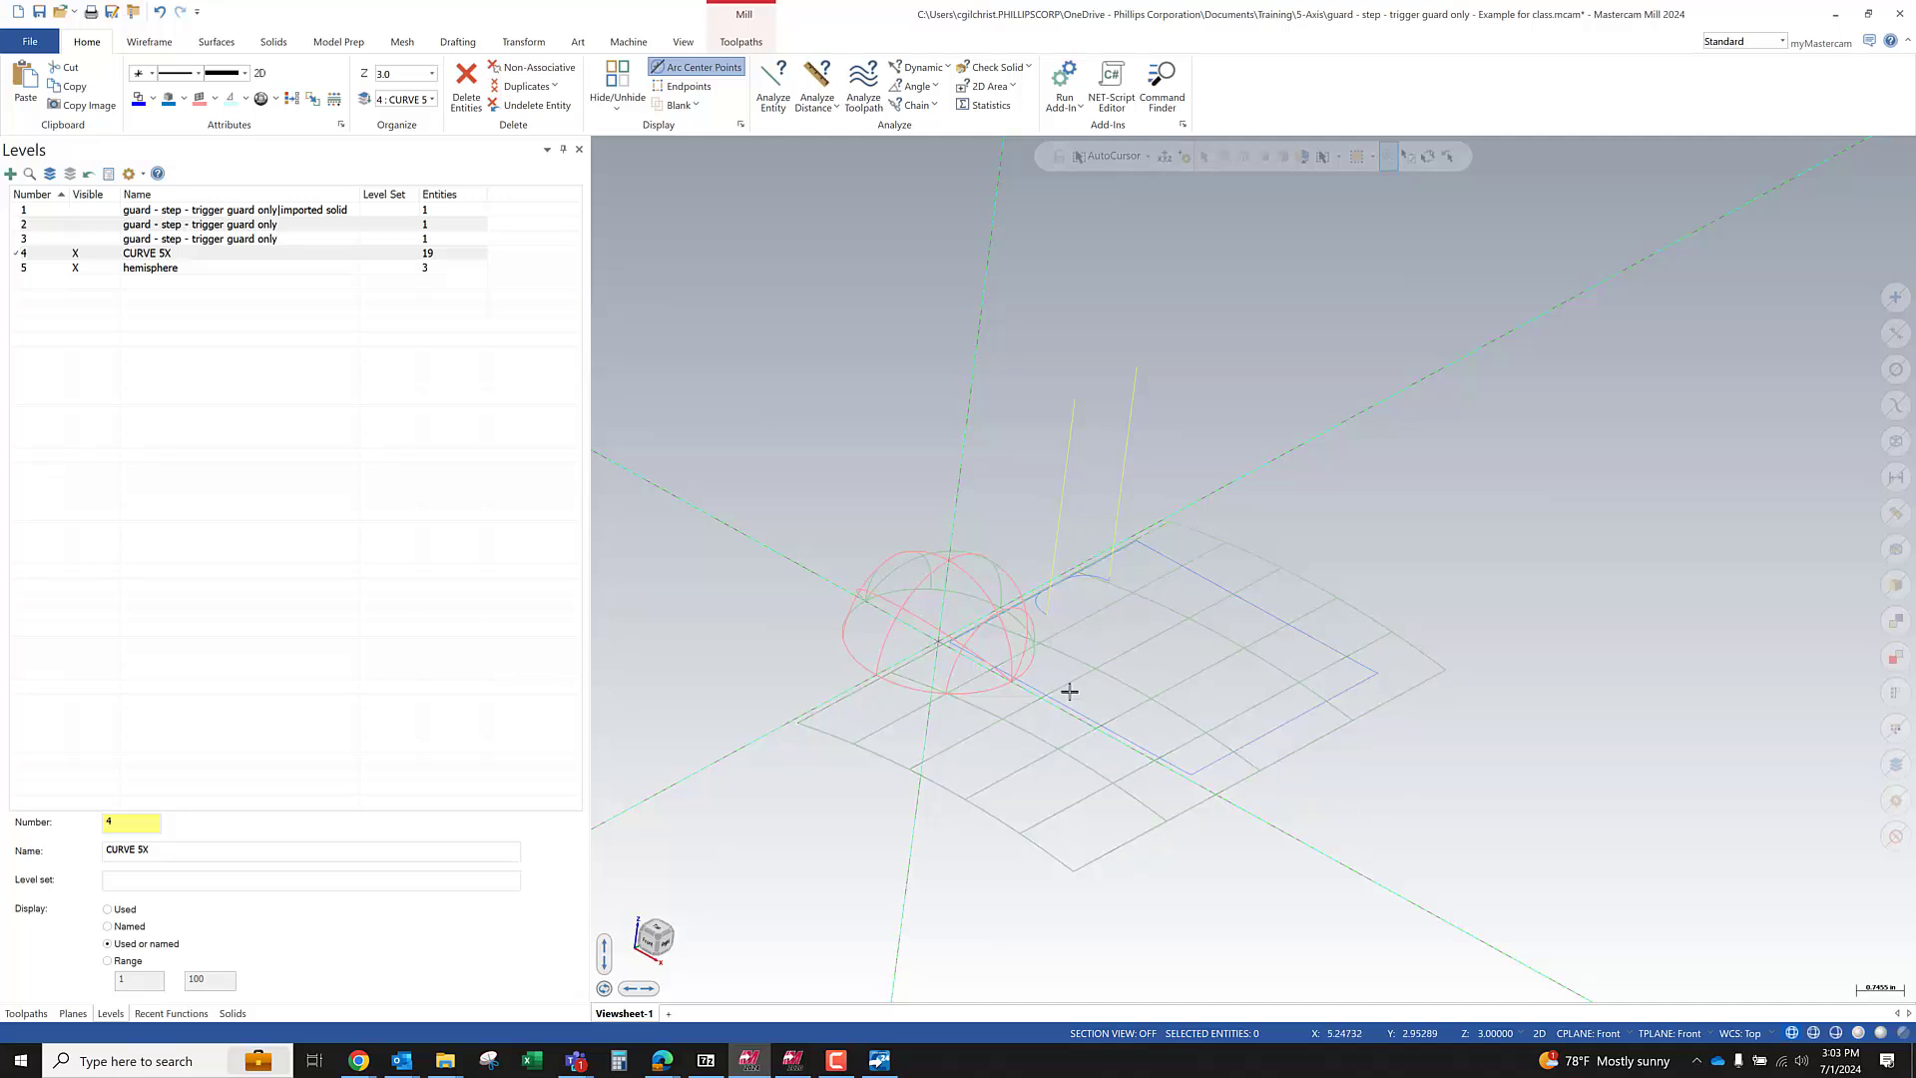
Switch to the Mastercam 2020 session and display its flat rectangular surface in wireframe
{"action": "left_click", "coordinate": [936, 556]}
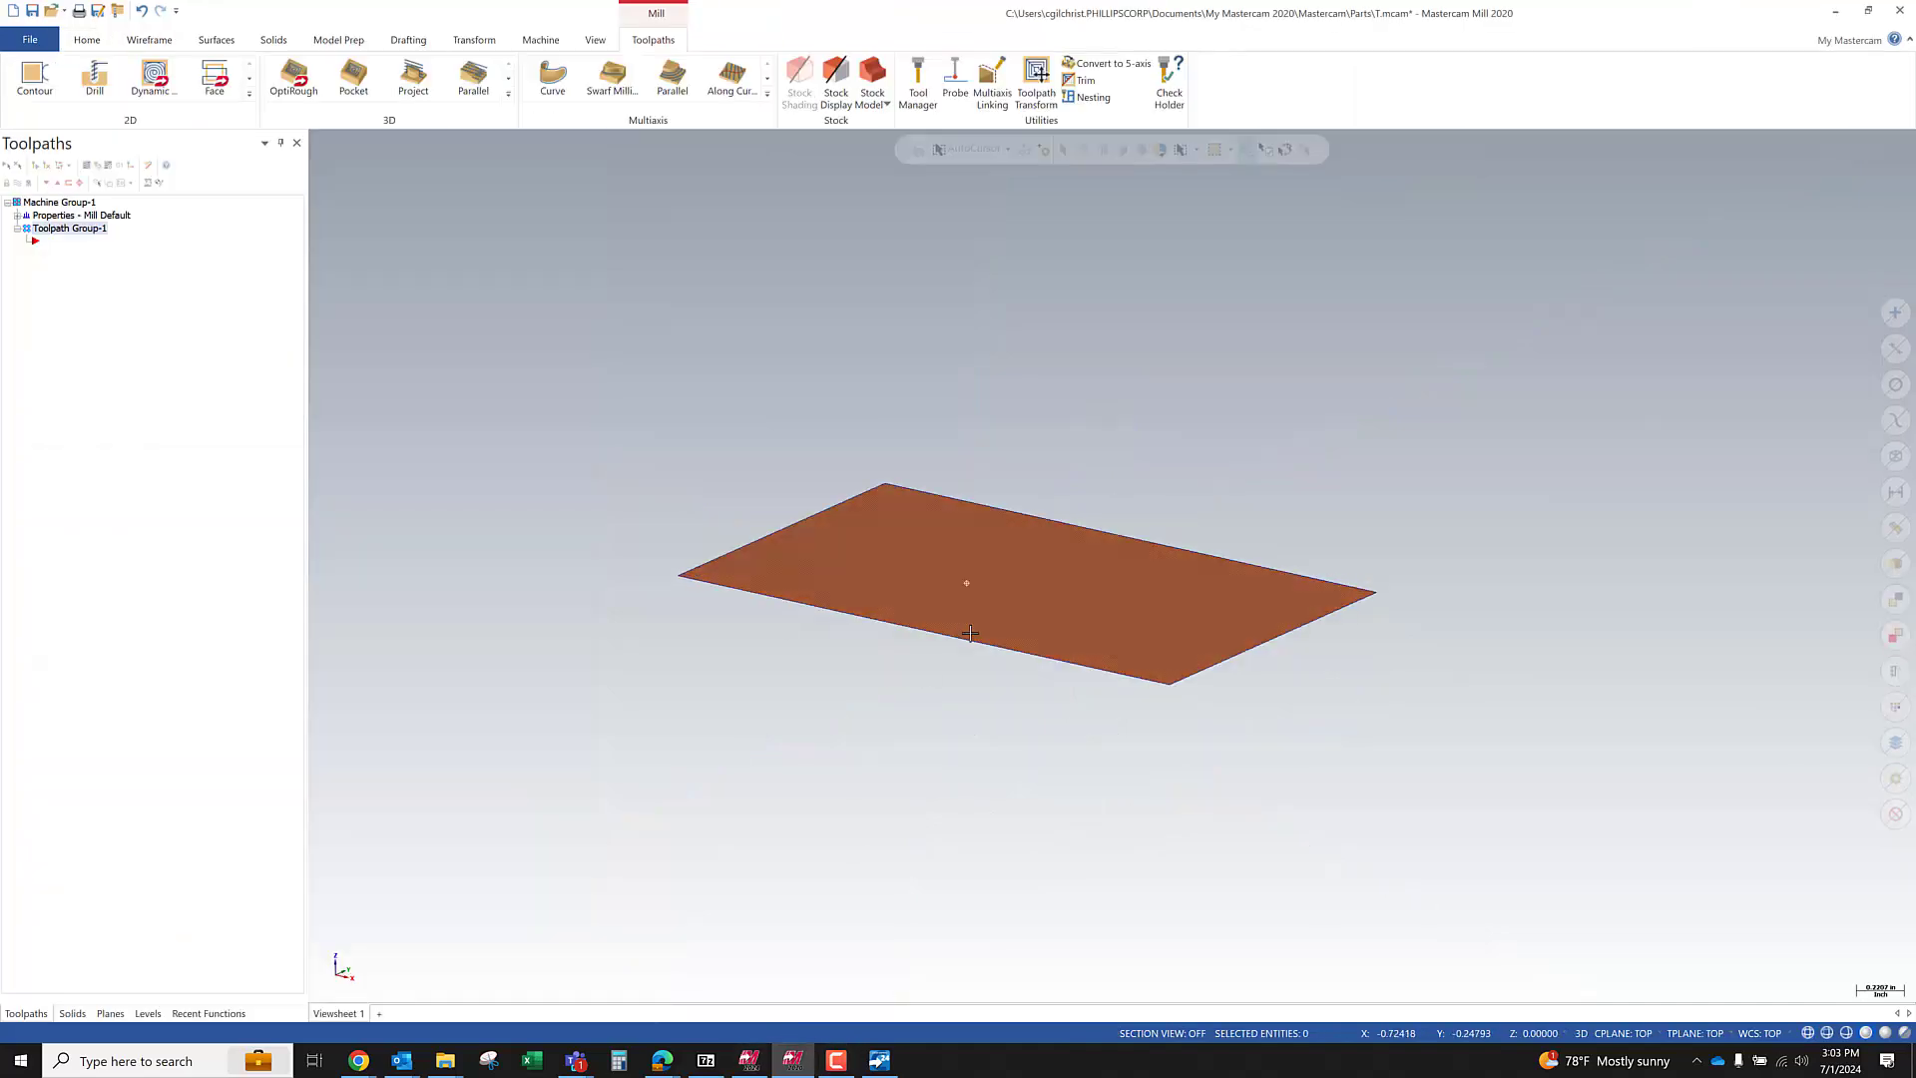
{"action": "left_click", "coordinate": [1022, 597]}
{"action": "key", "text": "alt"}
{"action": "key", "text": "s"}
{"action": "left_click", "coordinate": [1373, 530]}
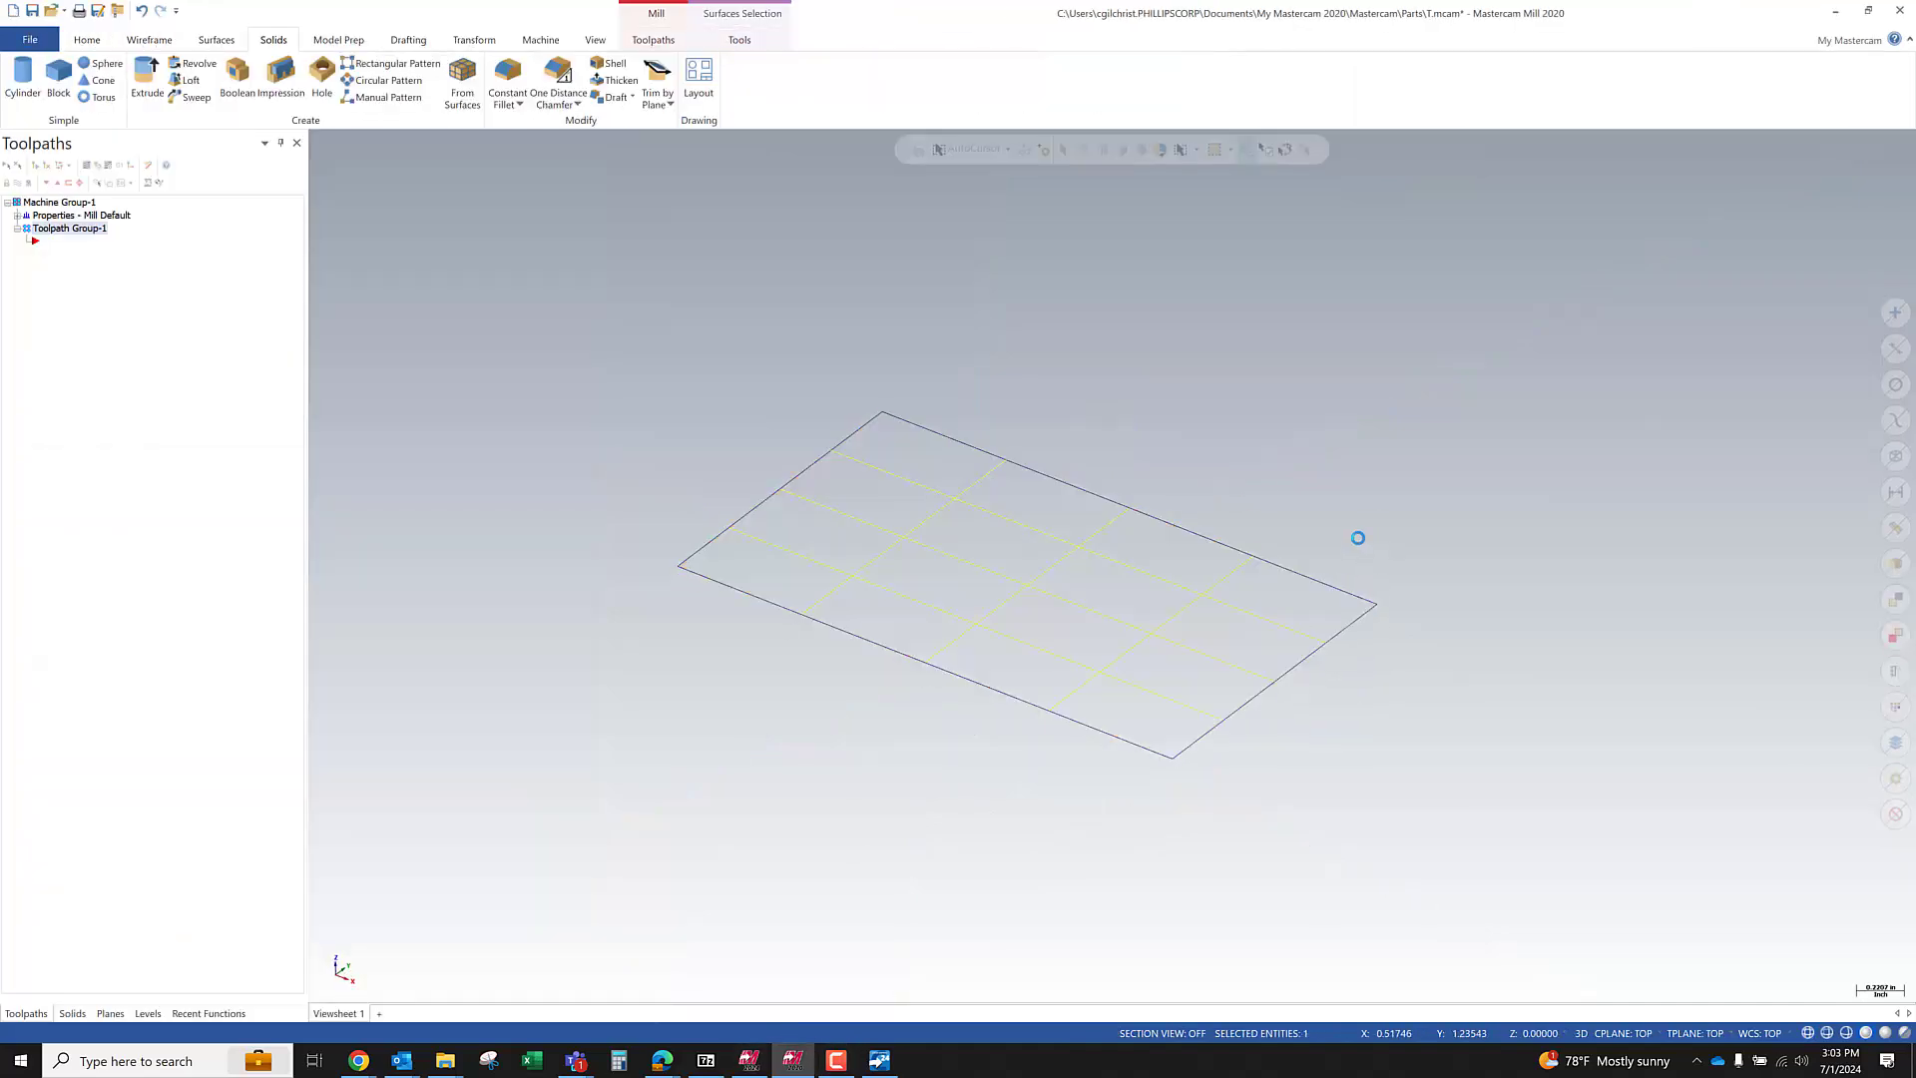
{"action": "middle_click_drag", "start_coordinate": [1326, 812], "coordinate": [1330, 787]}
{"action": "left_click", "coordinate": [1136, 633]}
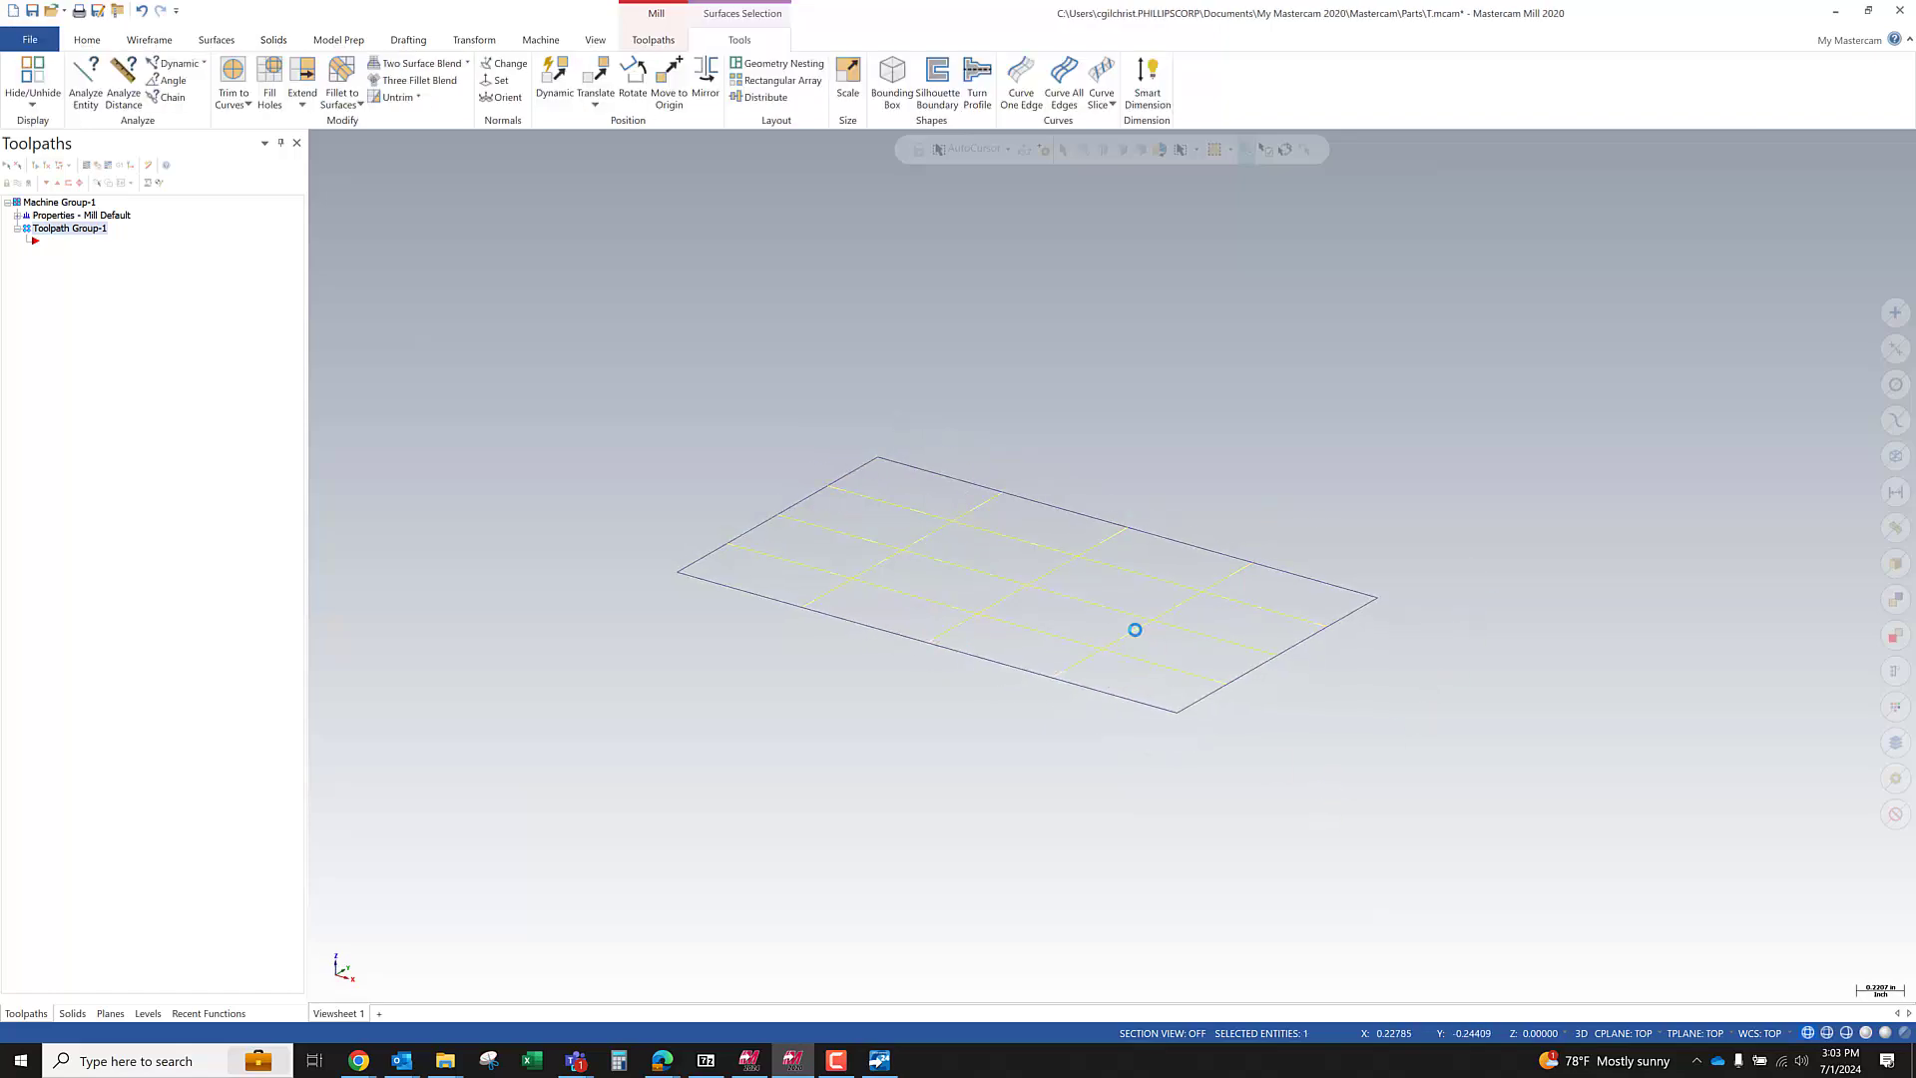
{"action": "right_click", "coordinate": [1118, 411]}
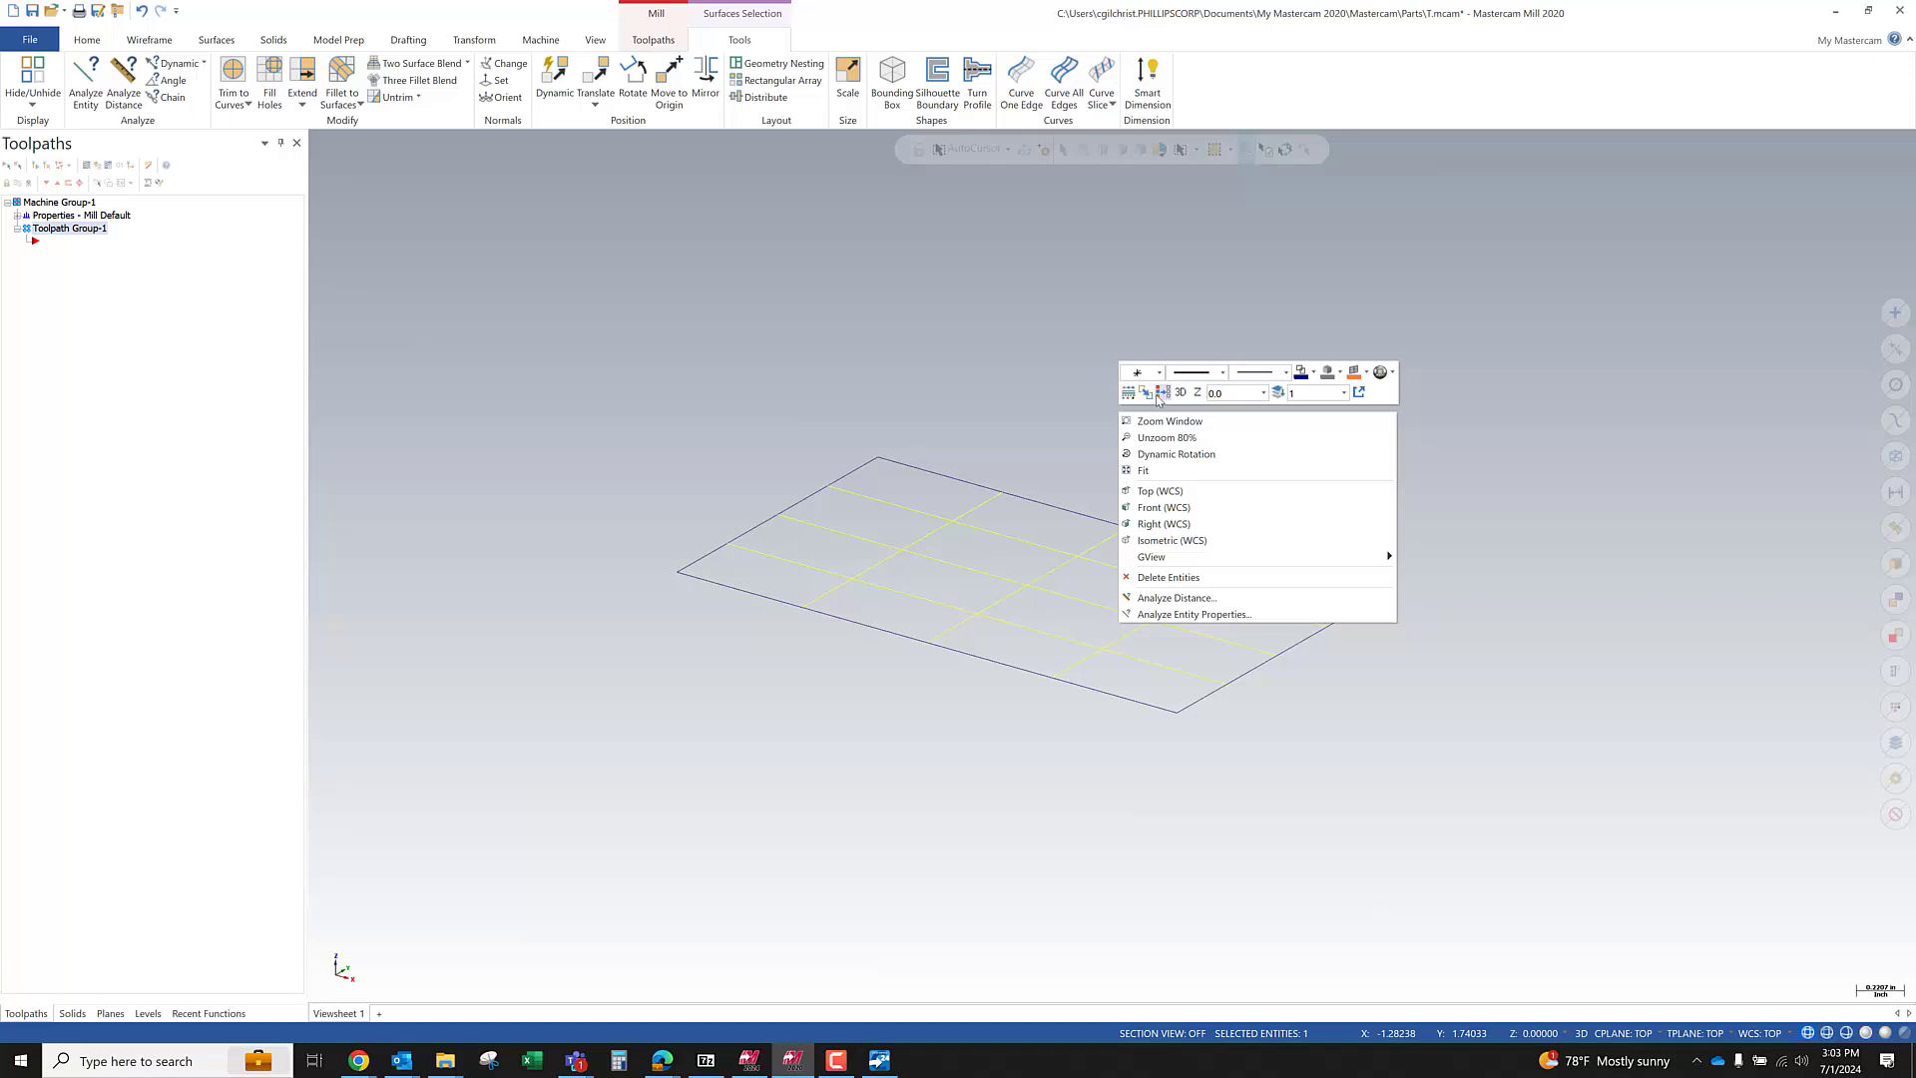
{"action": "left_click", "coordinate": [1161, 393]}
{"action": "left_click", "coordinate": [1061, 557]}
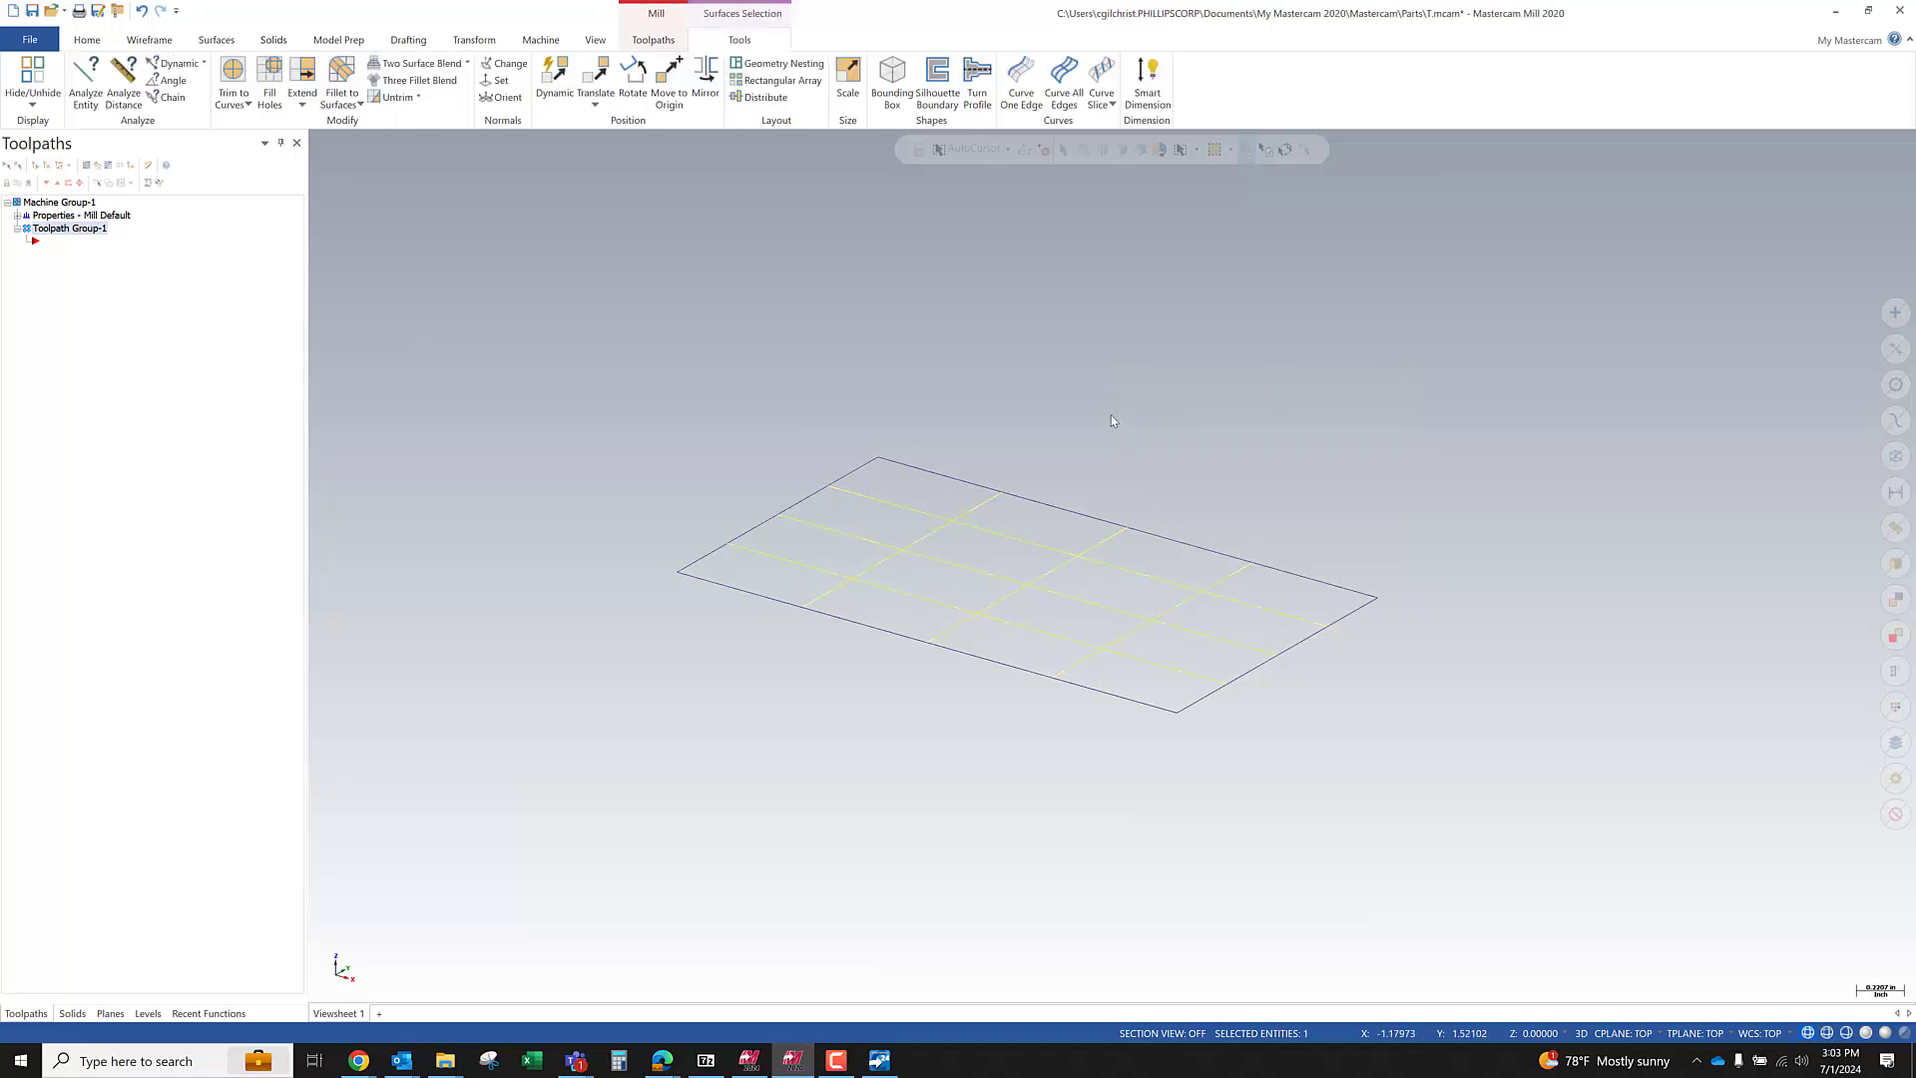
{"action": "right_click", "coordinate": [1111, 415]}
{"action": "left_click", "coordinate": [1155, 395]}
{"action": "right_click", "coordinate": [1081, 545]}
{"action": "left_click", "coordinate": [1040, 601]}
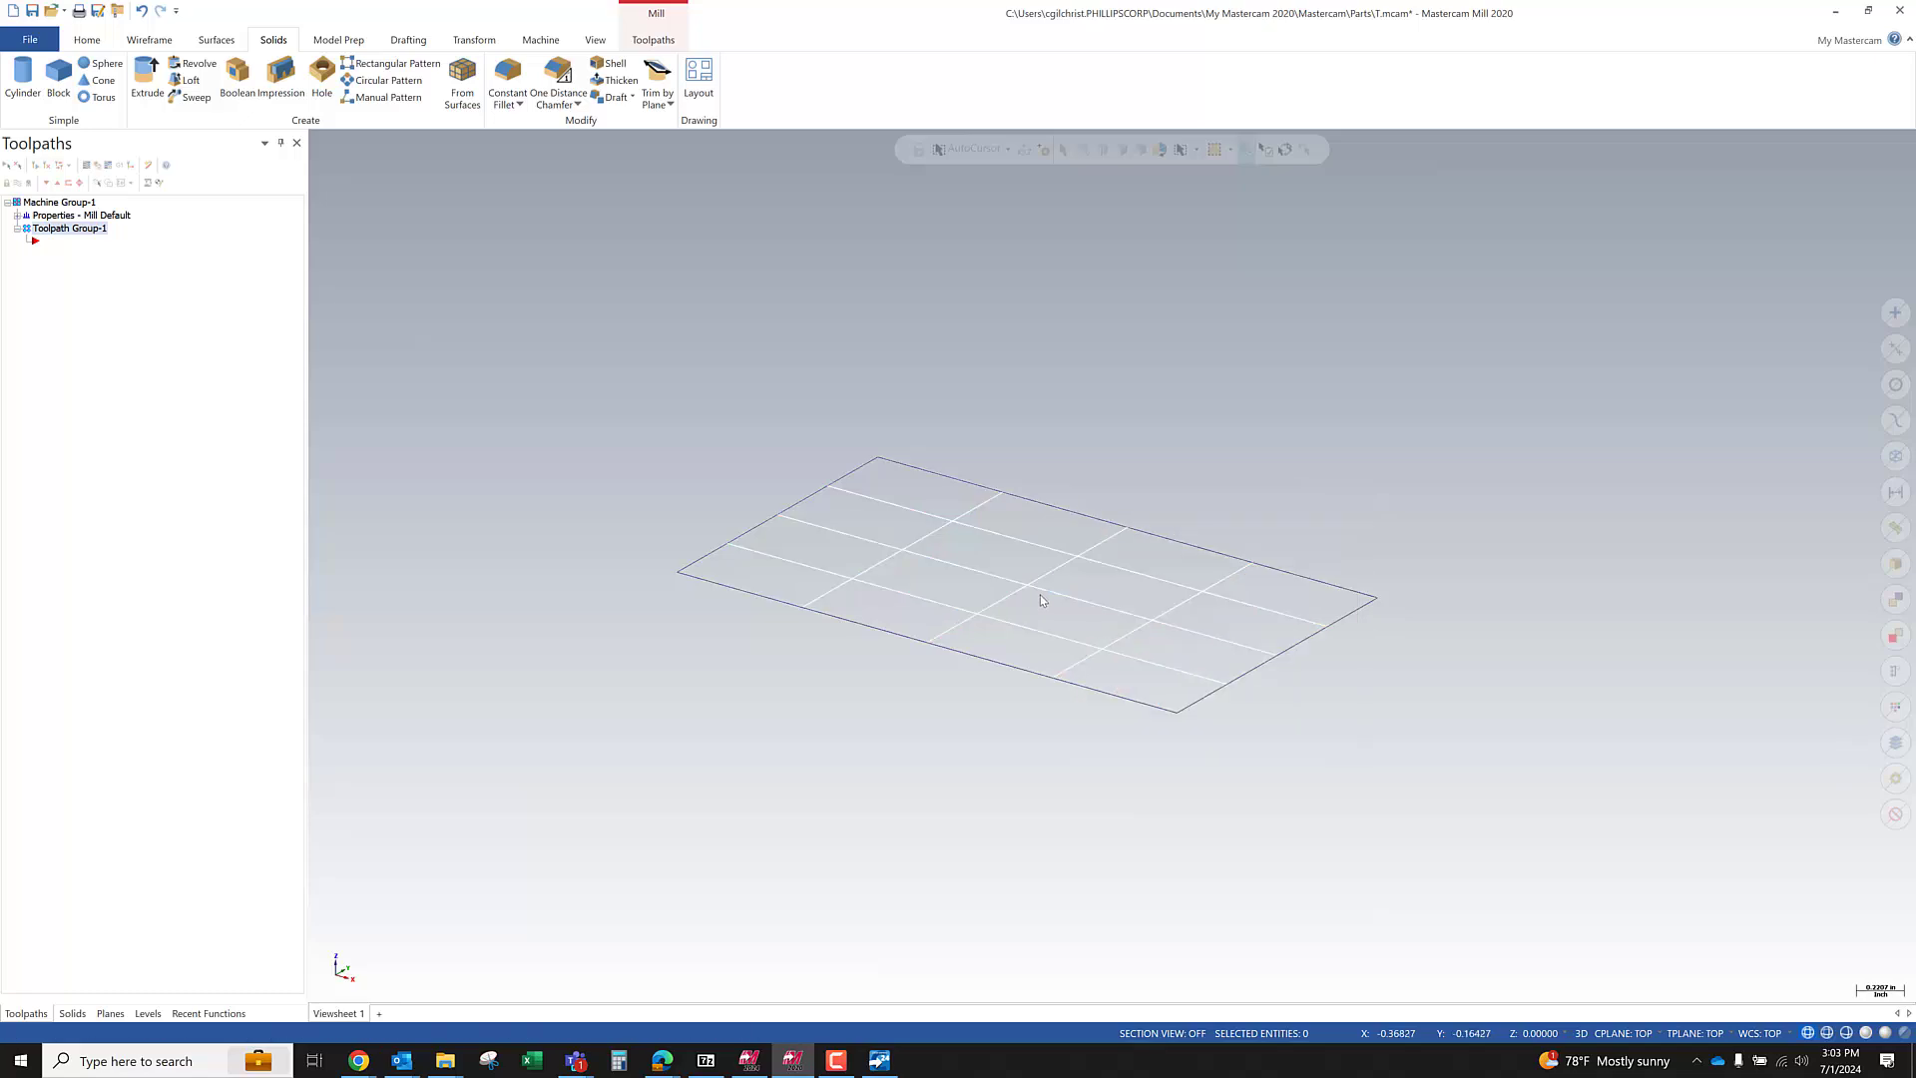
Open the flat rectangular surface's attributes, enable Surface Density and apply a higher value
{"action": "left_click", "coordinate": [1039, 599]}
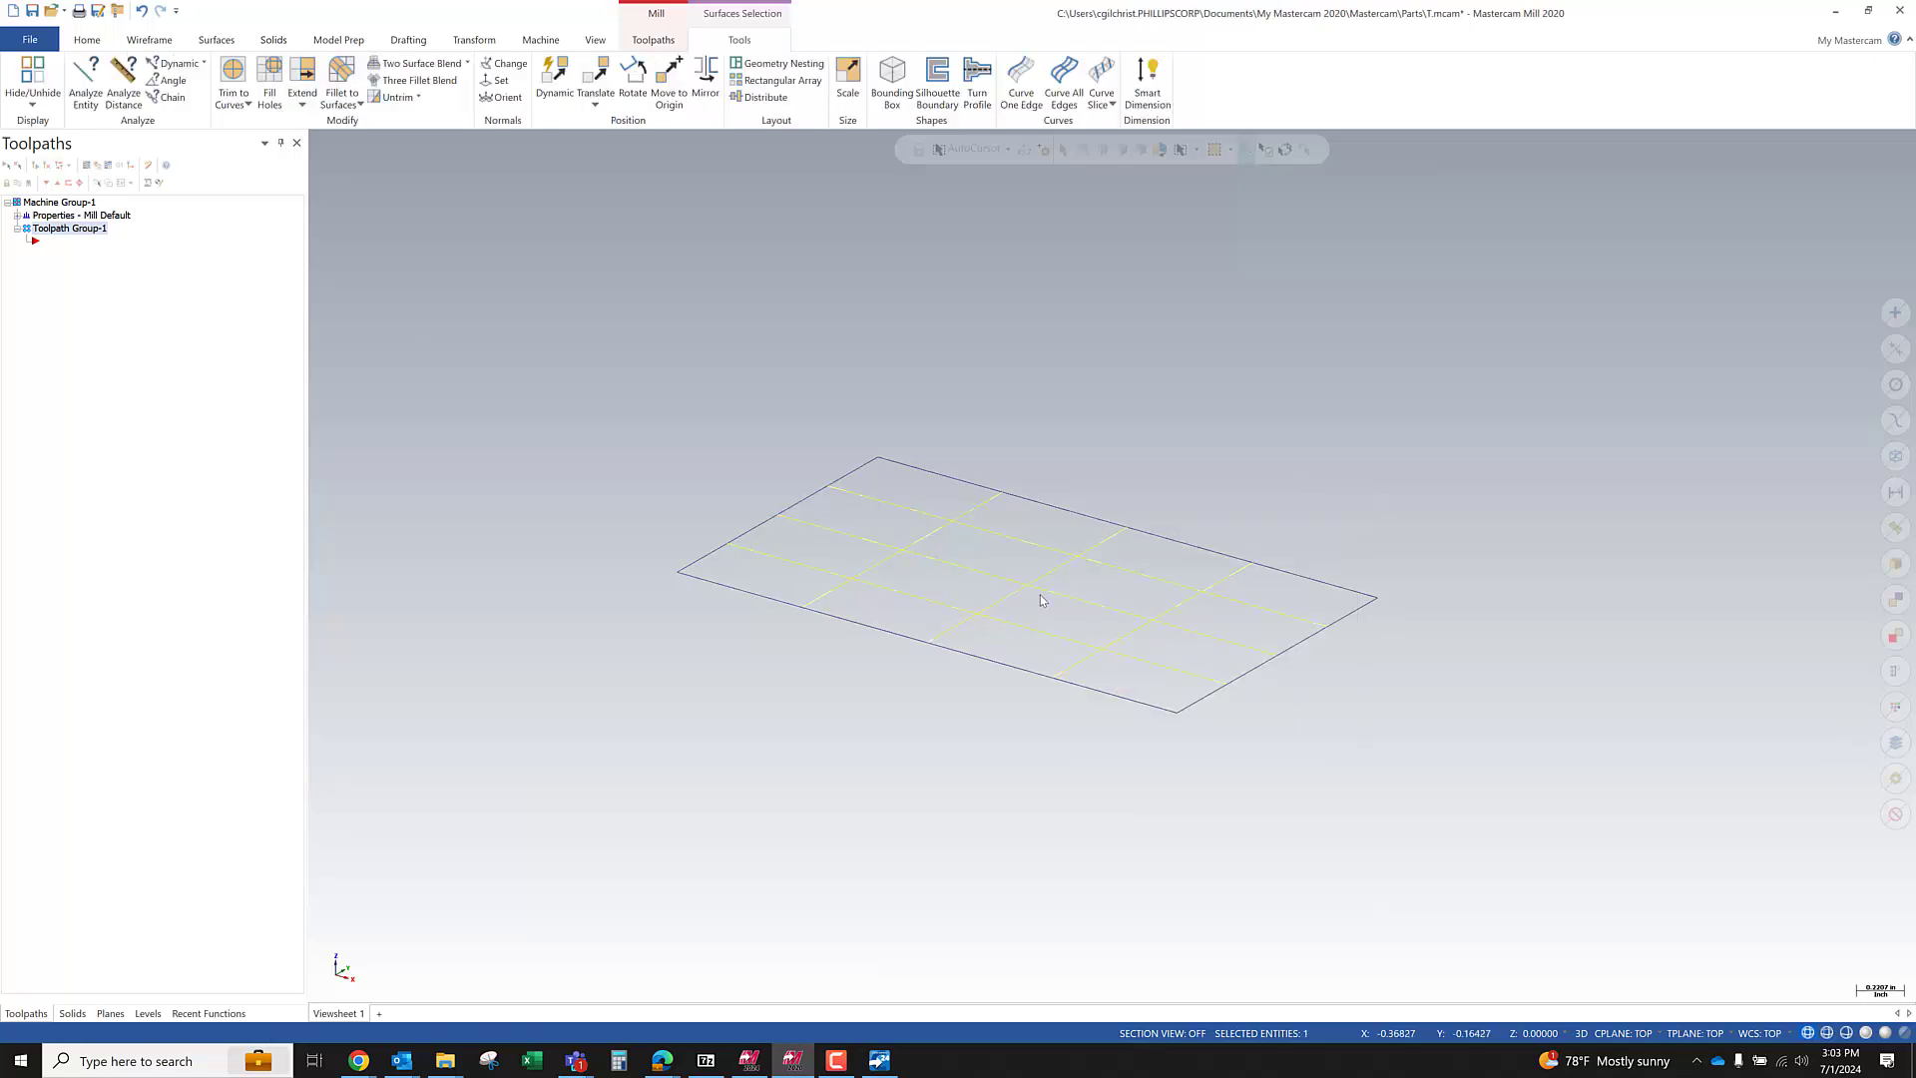
{"action": "right_click", "coordinate": [1147, 389]}
{"action": "left_click", "coordinate": [1154, 368]}
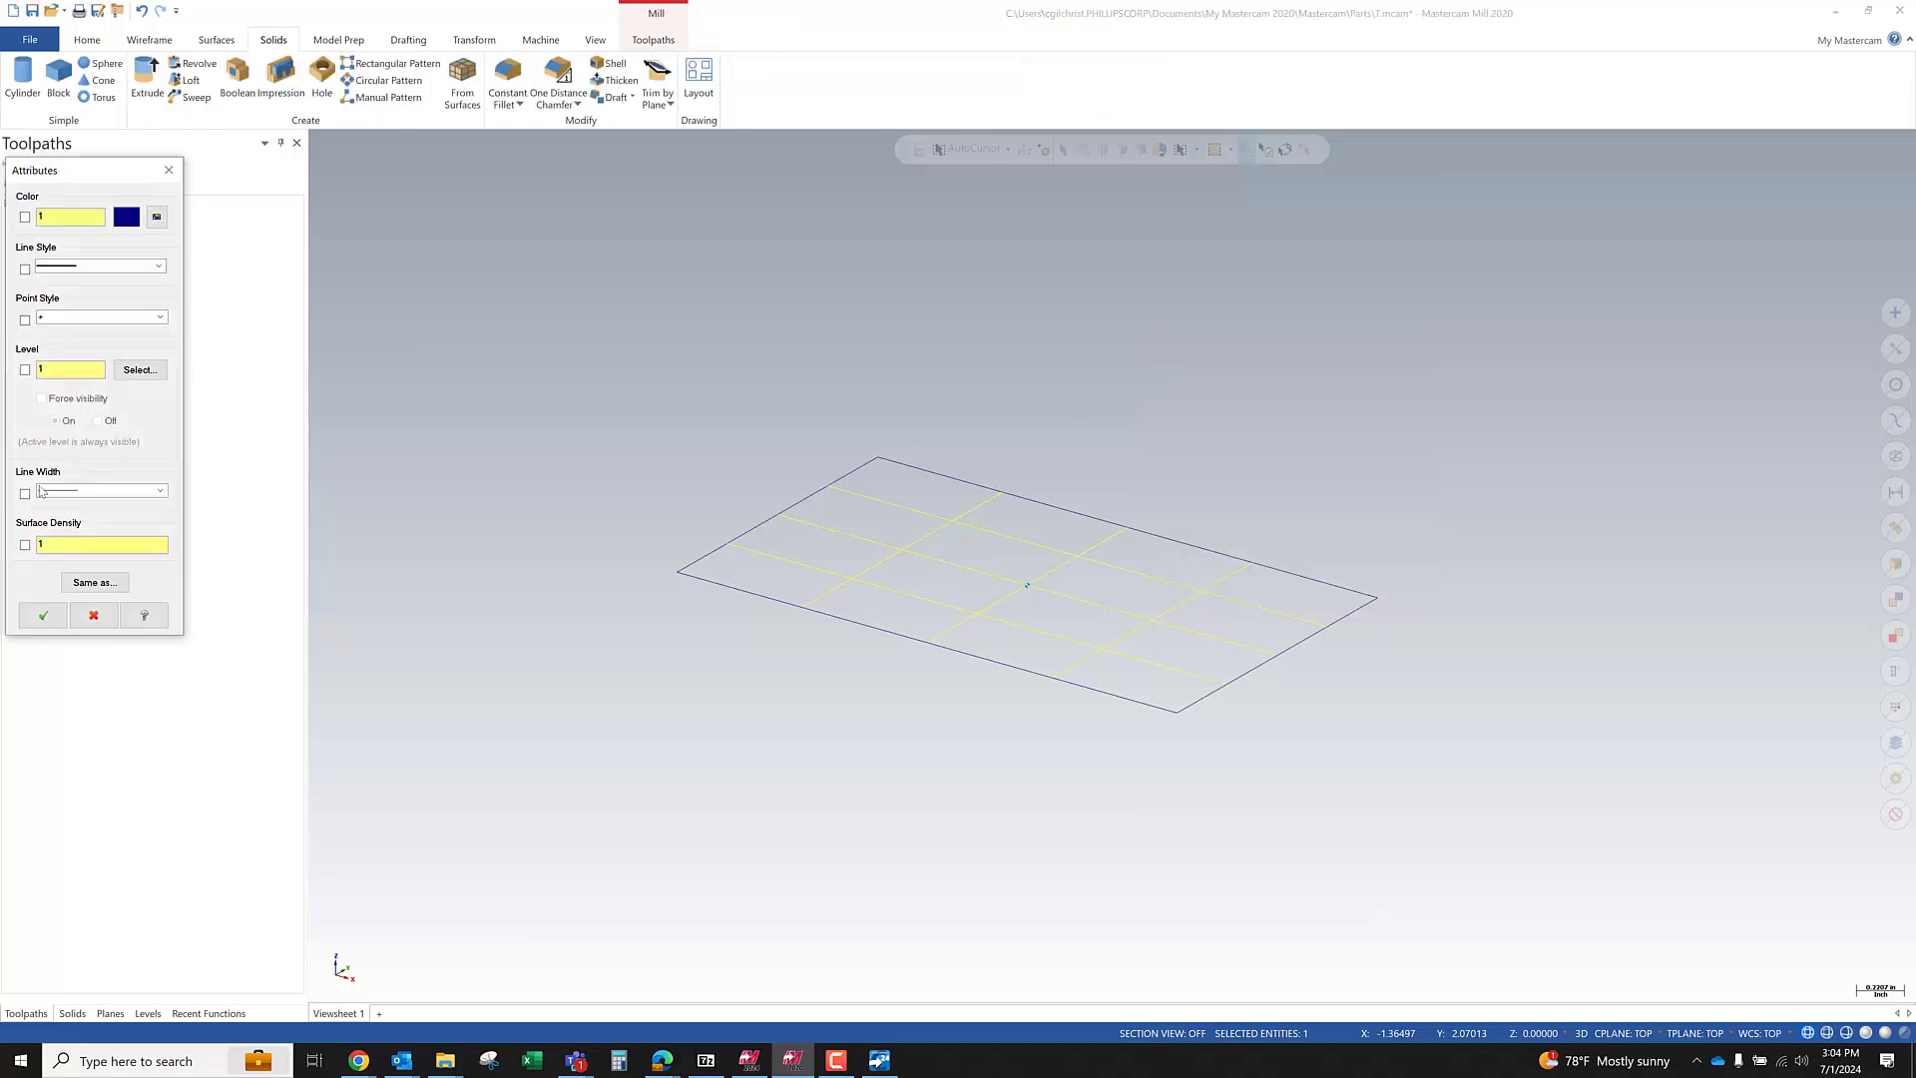
{"action": "left_click", "coordinate": [26, 546]}
{"action": "type", "text": "0"}
{"action": "left_click", "coordinate": [44, 616]}
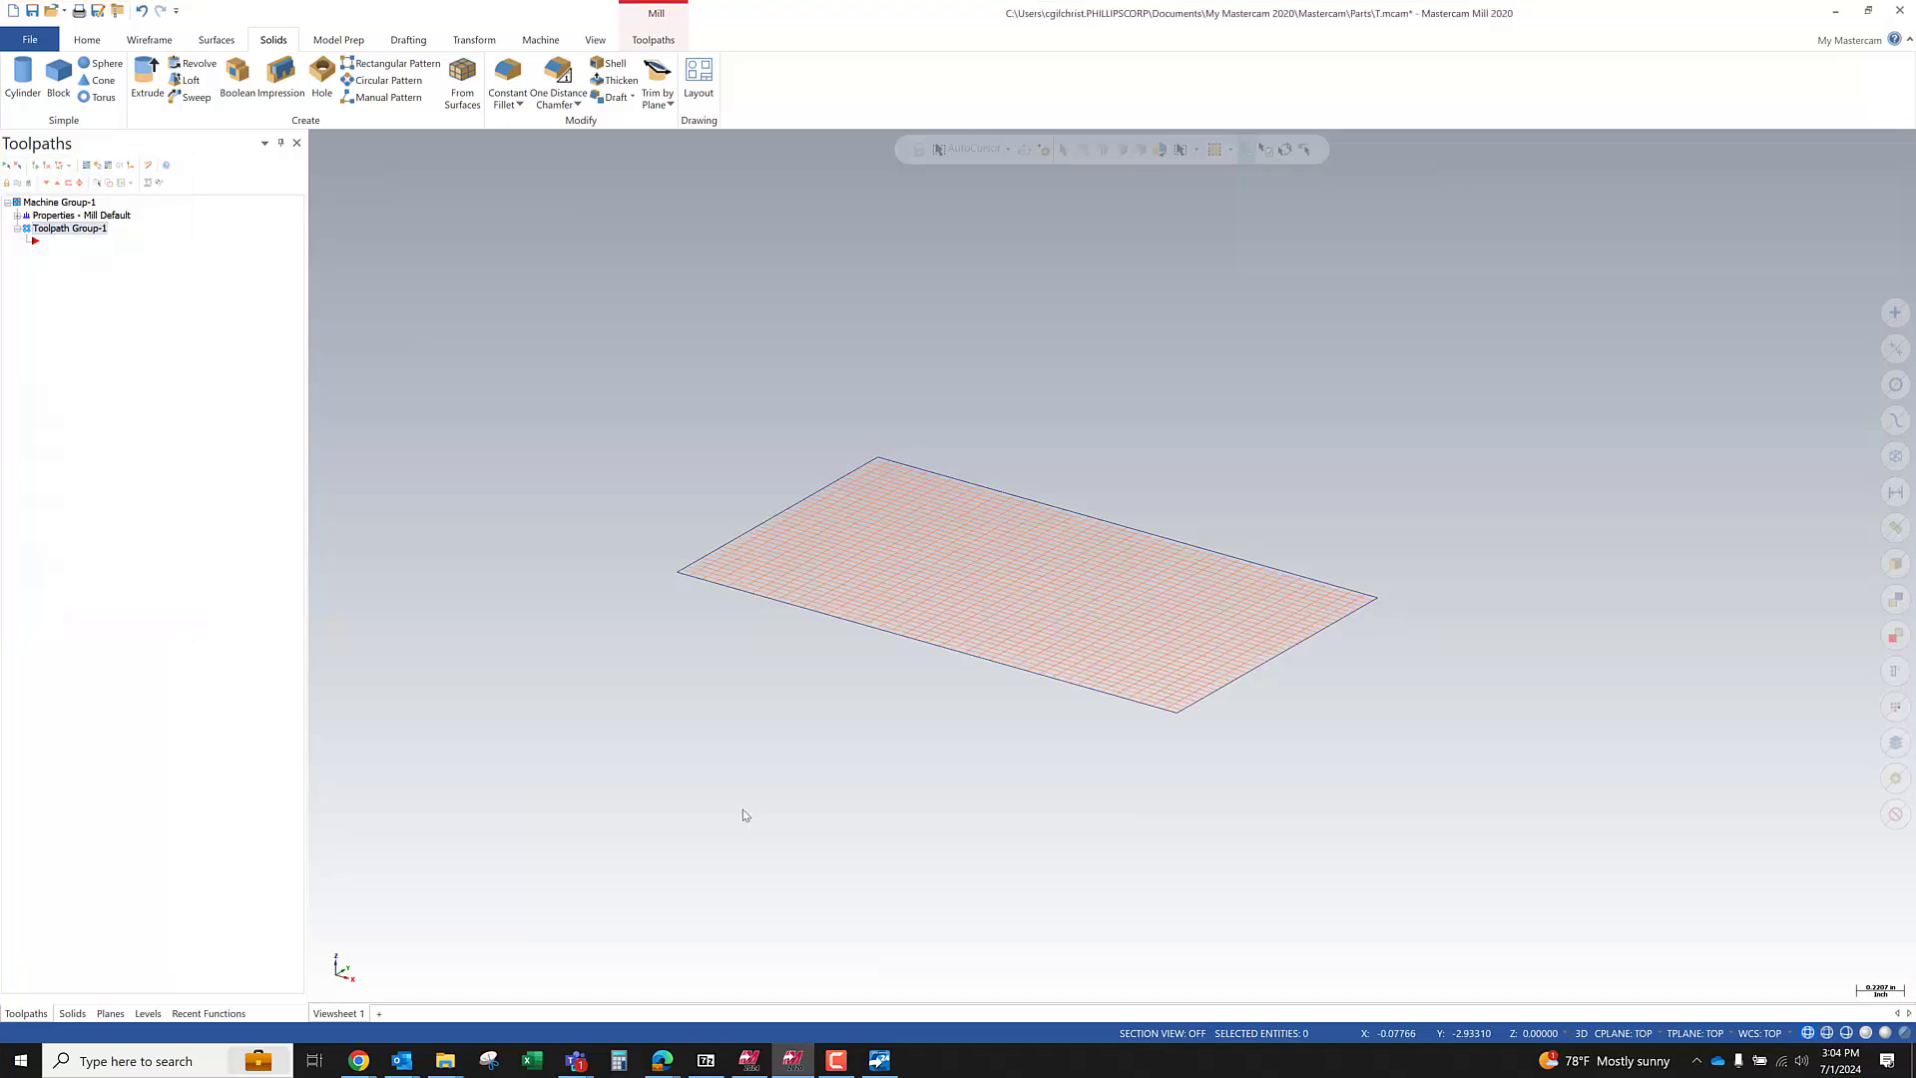
Set the flat rectangular surface's surface density to 15 and apply it
{"action": "left_click", "coordinate": [860, 620]}
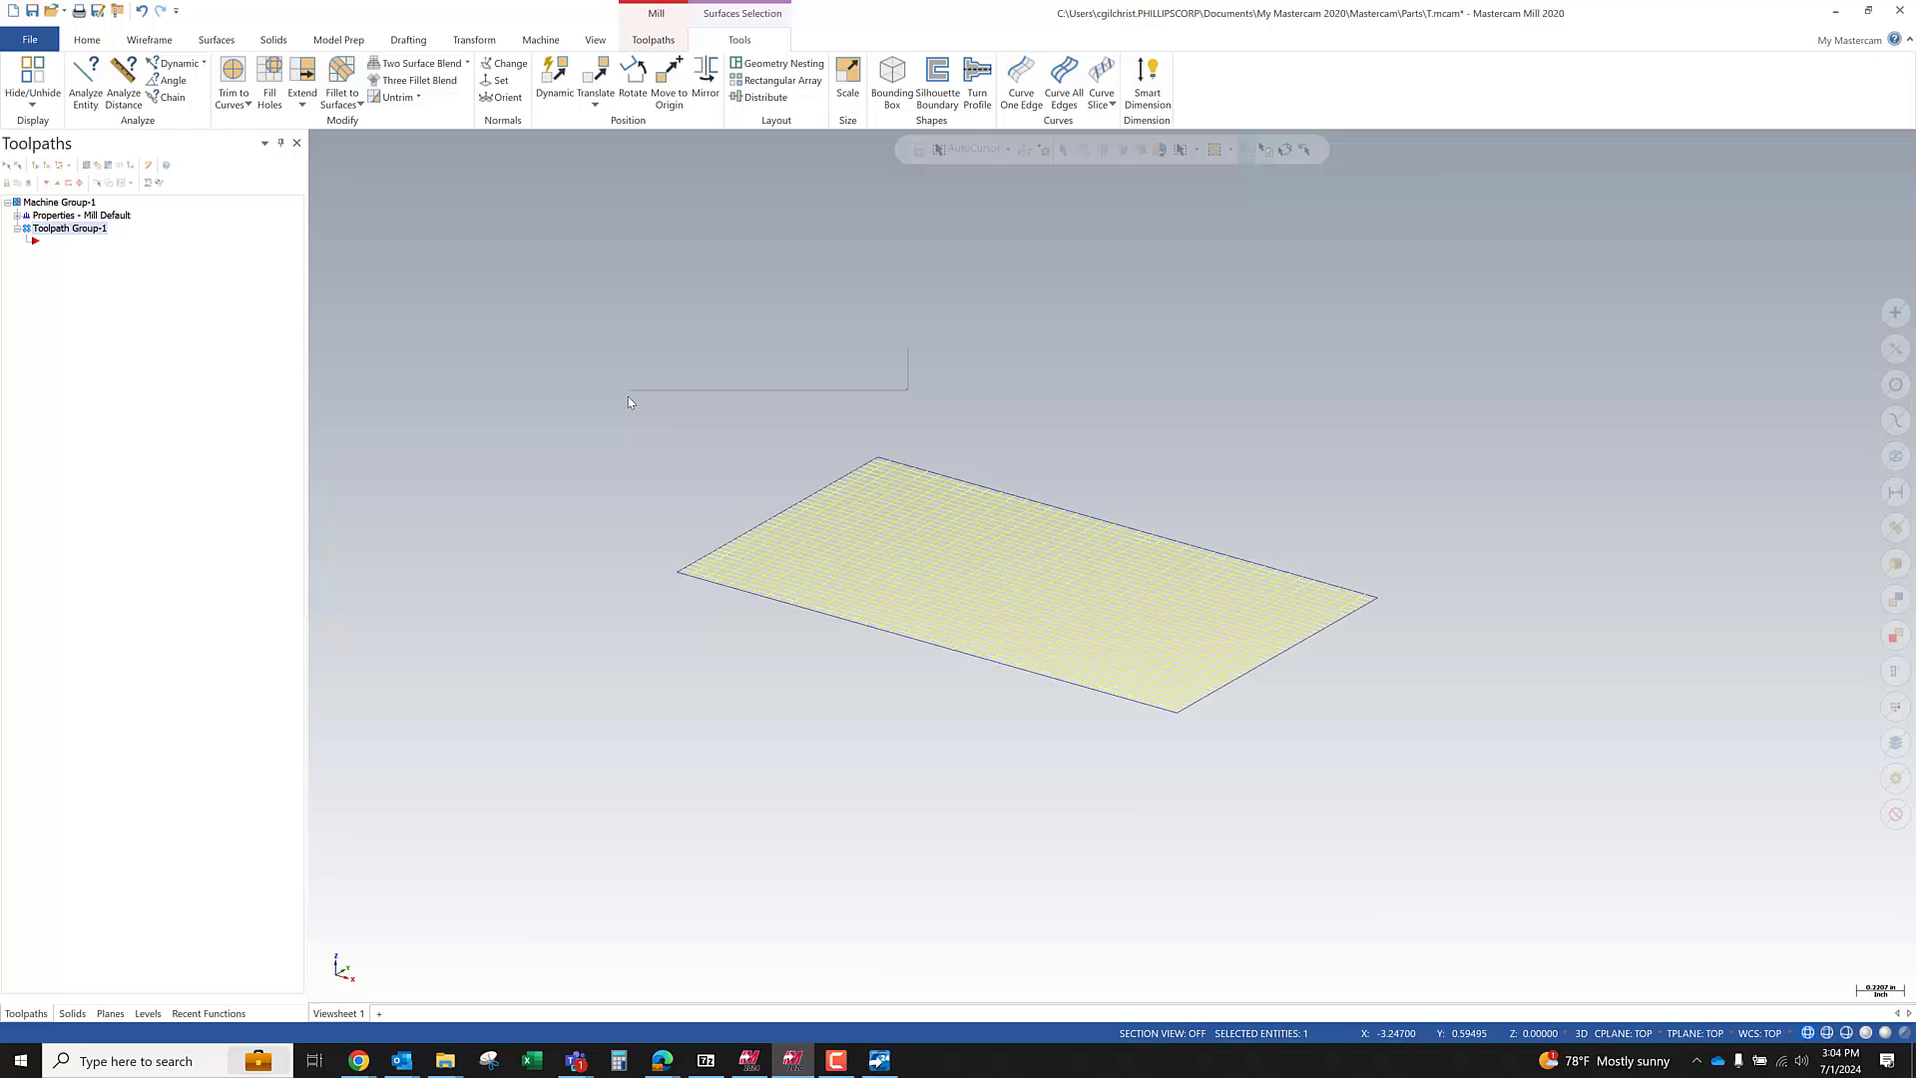
{"action": "right_click", "coordinate": [627, 397]}
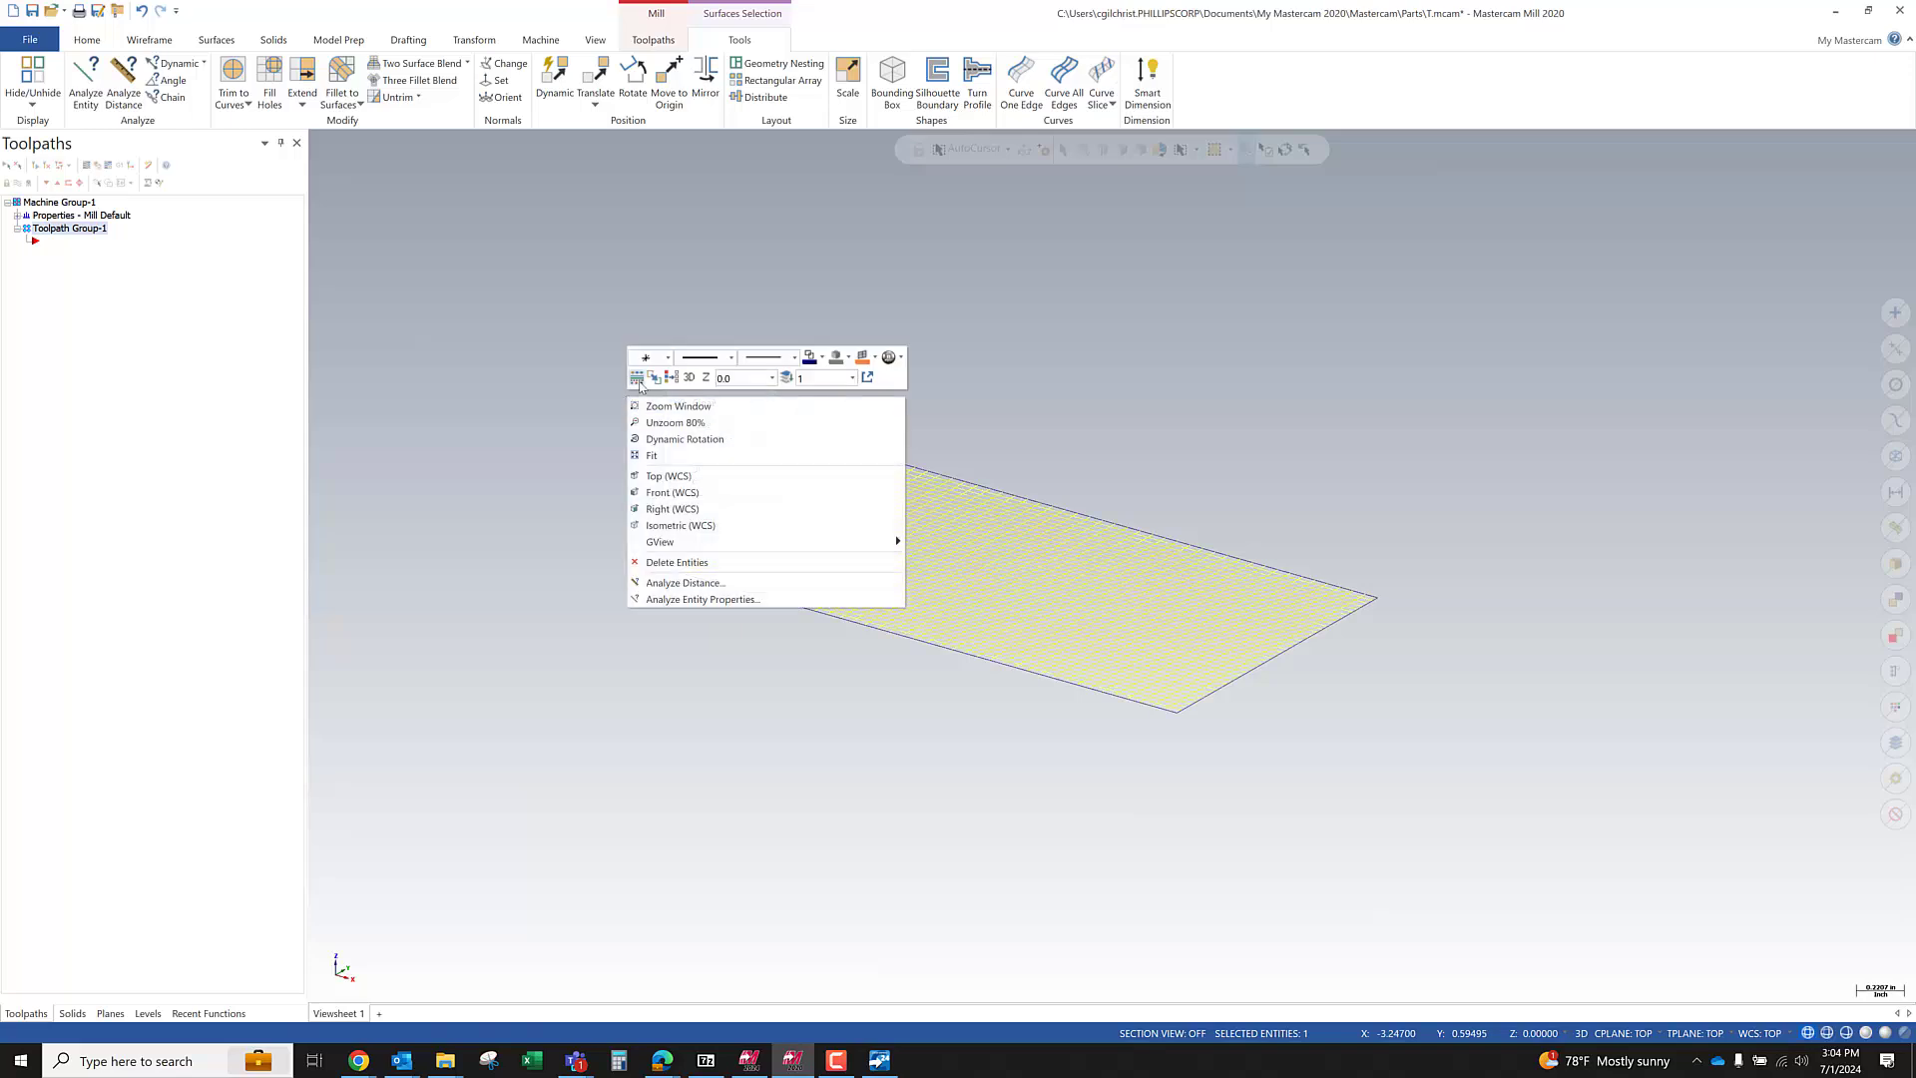
{"action": "left_click", "coordinate": [636, 377]}
{"action": "left_click", "coordinate": [59, 544]}
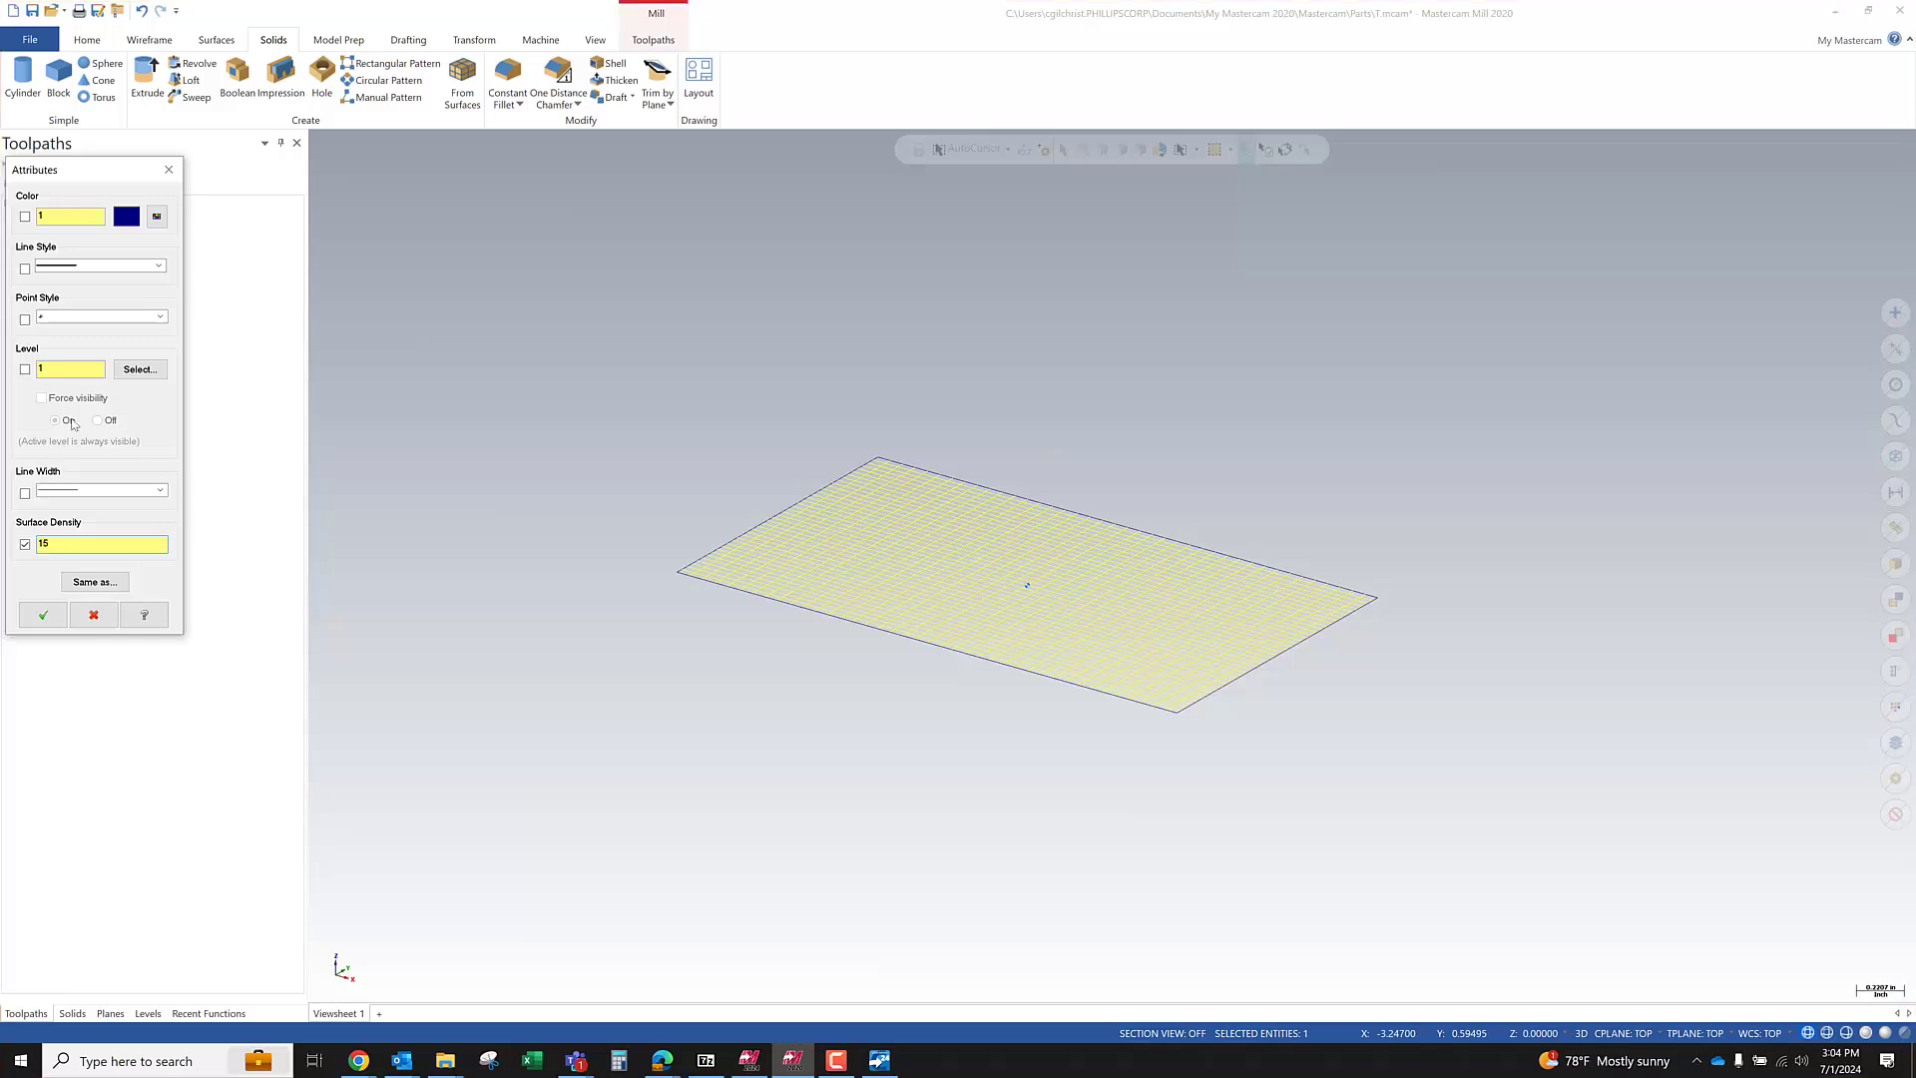
{"action": "type", "text": "5"}
{"action": "left_click", "coordinate": [42, 615]}
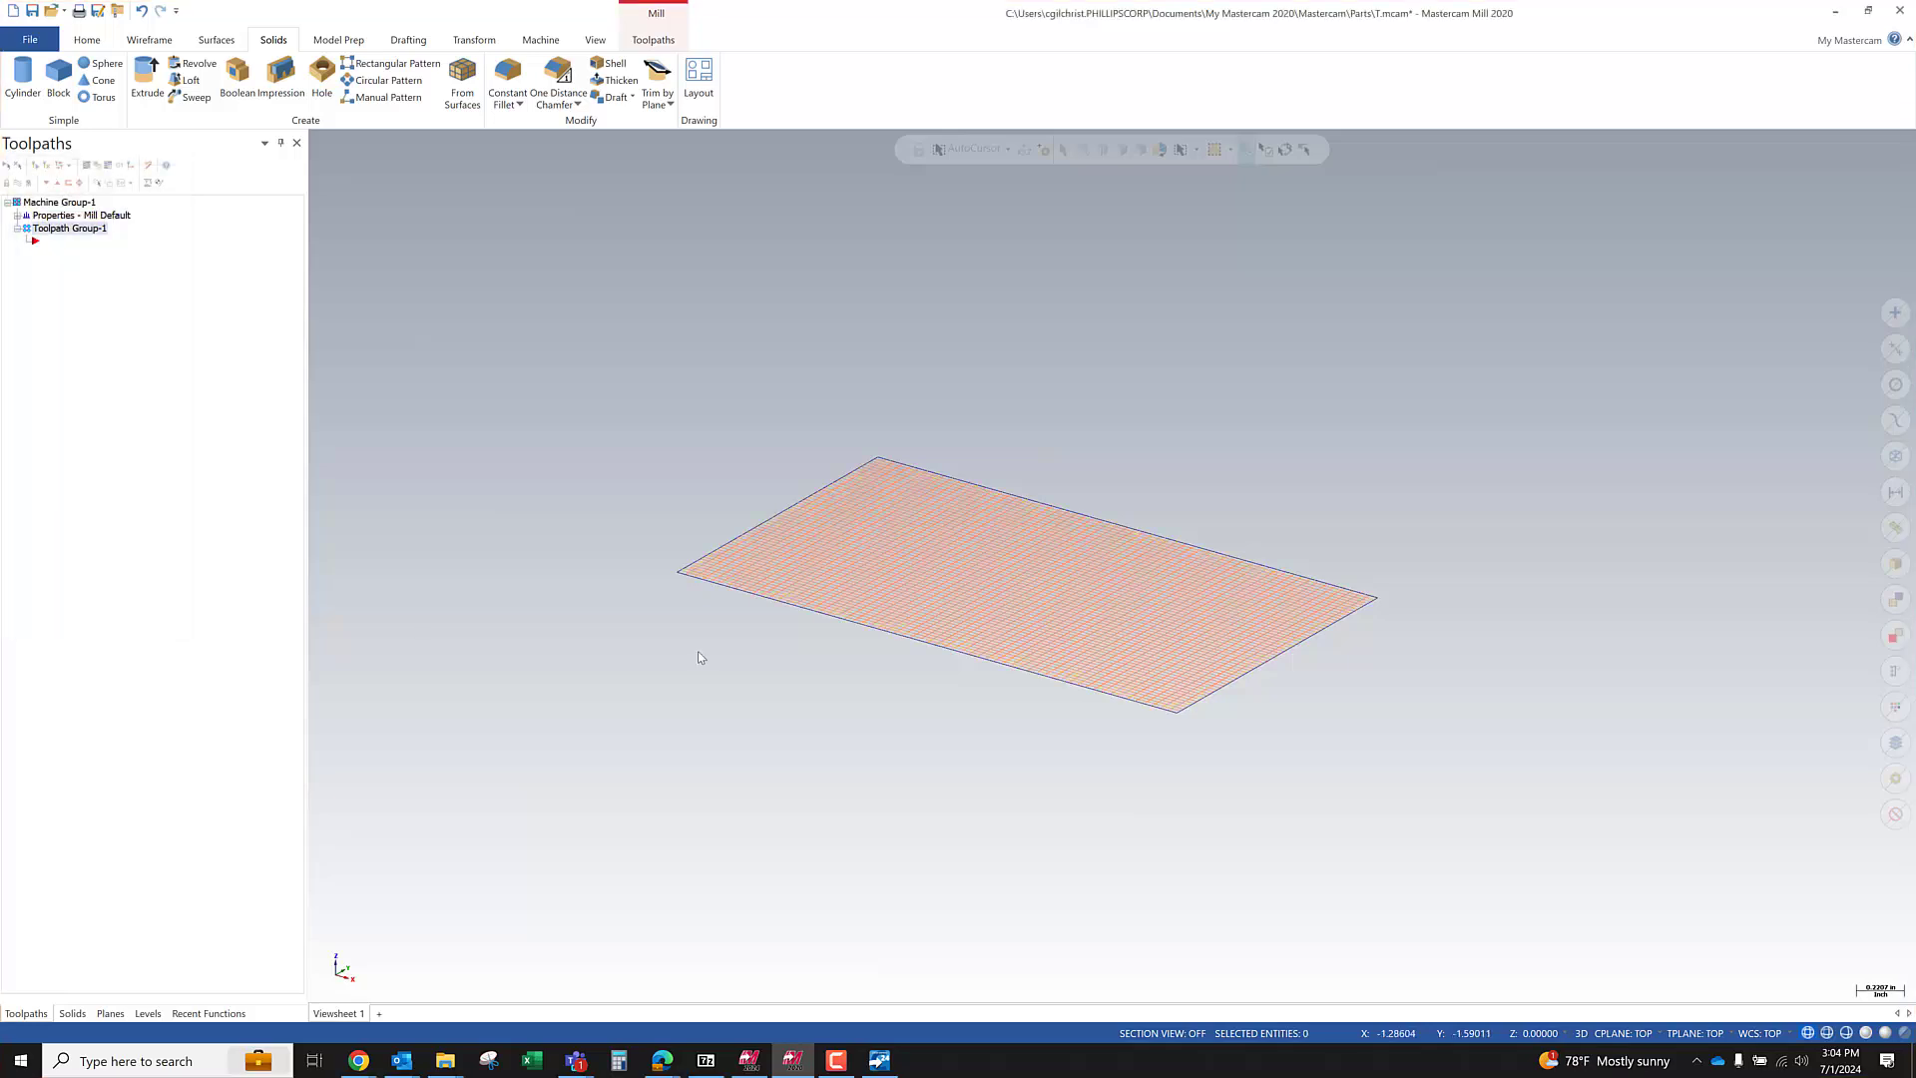
Set the flat rectangular surface's surface density to 0 and apply it
{"action": "scroll", "coordinate": [726, 554], "scroll_direction": "up", "scroll_amount": 5}
{"action": "left_click", "coordinate": [728, 578]}
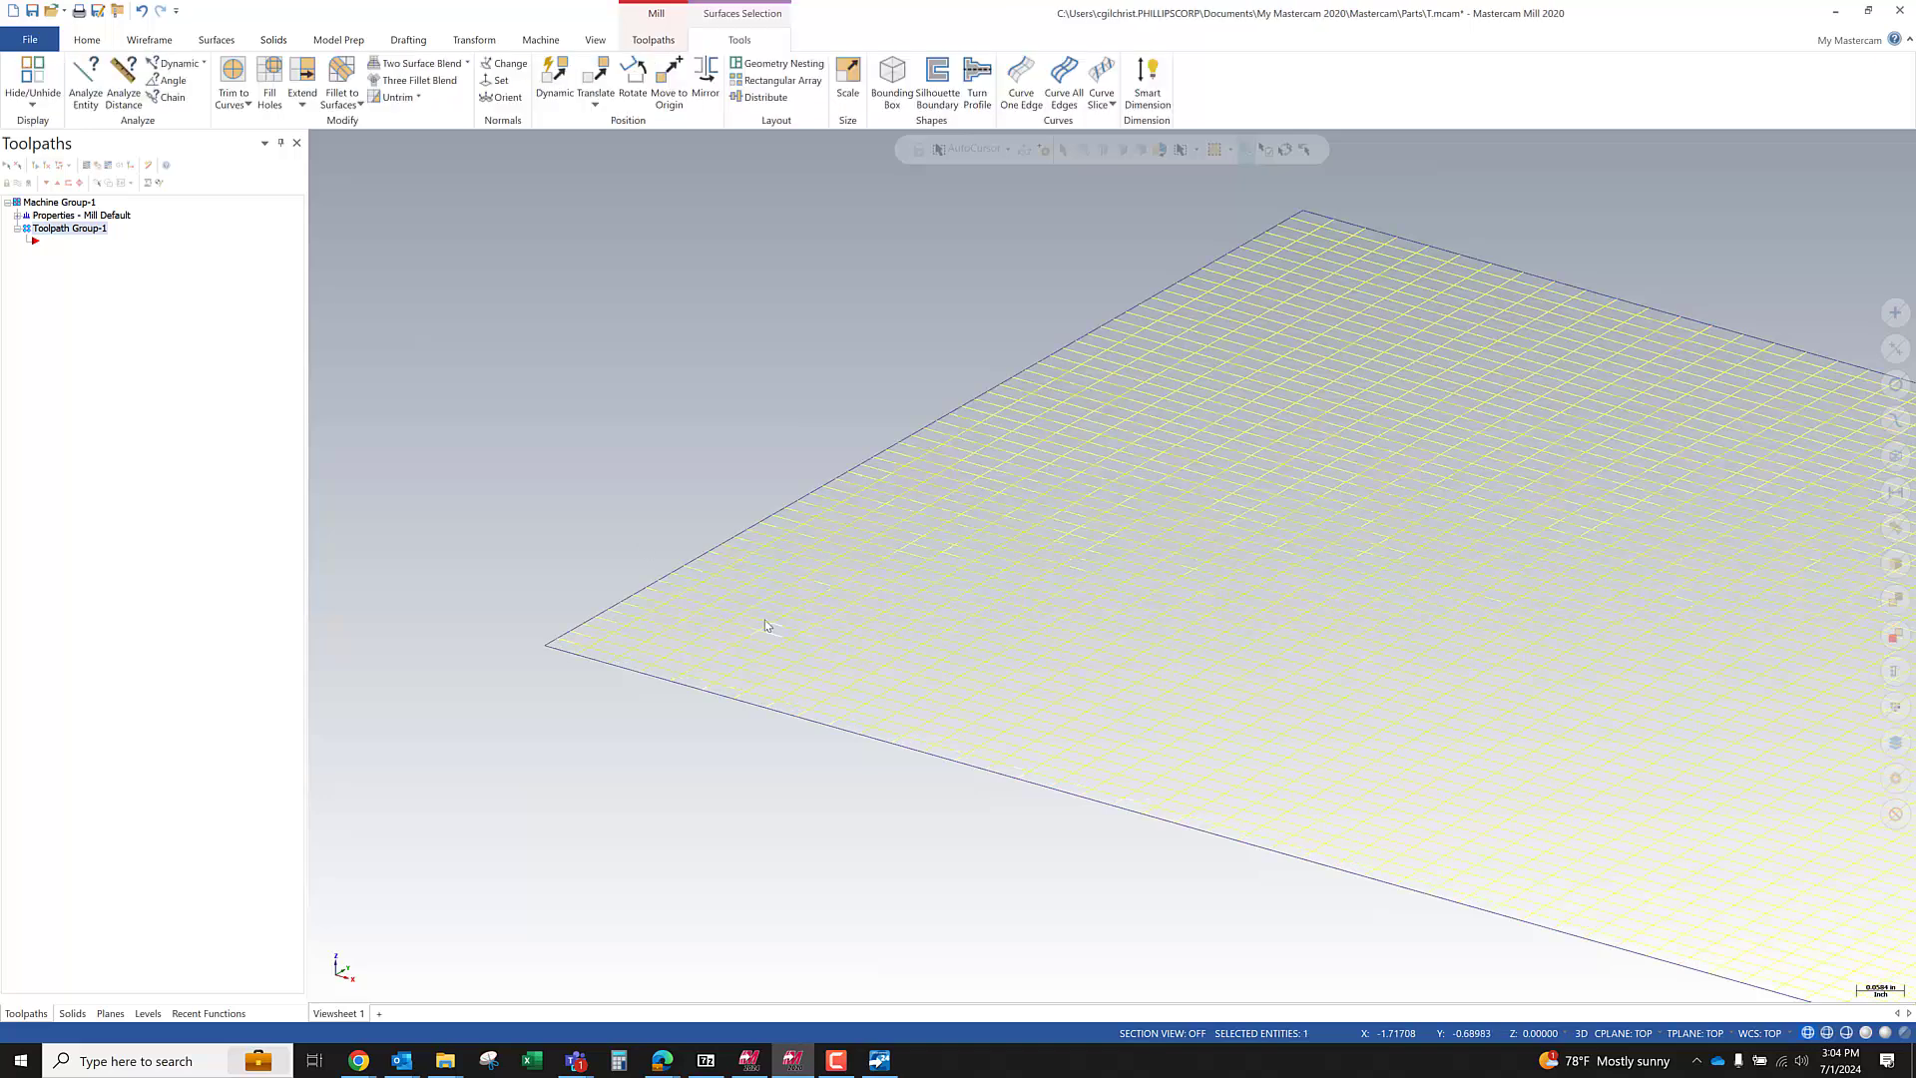
{"action": "right_click", "coordinate": [608, 423]}
{"action": "left_click", "coordinate": [616, 402]}
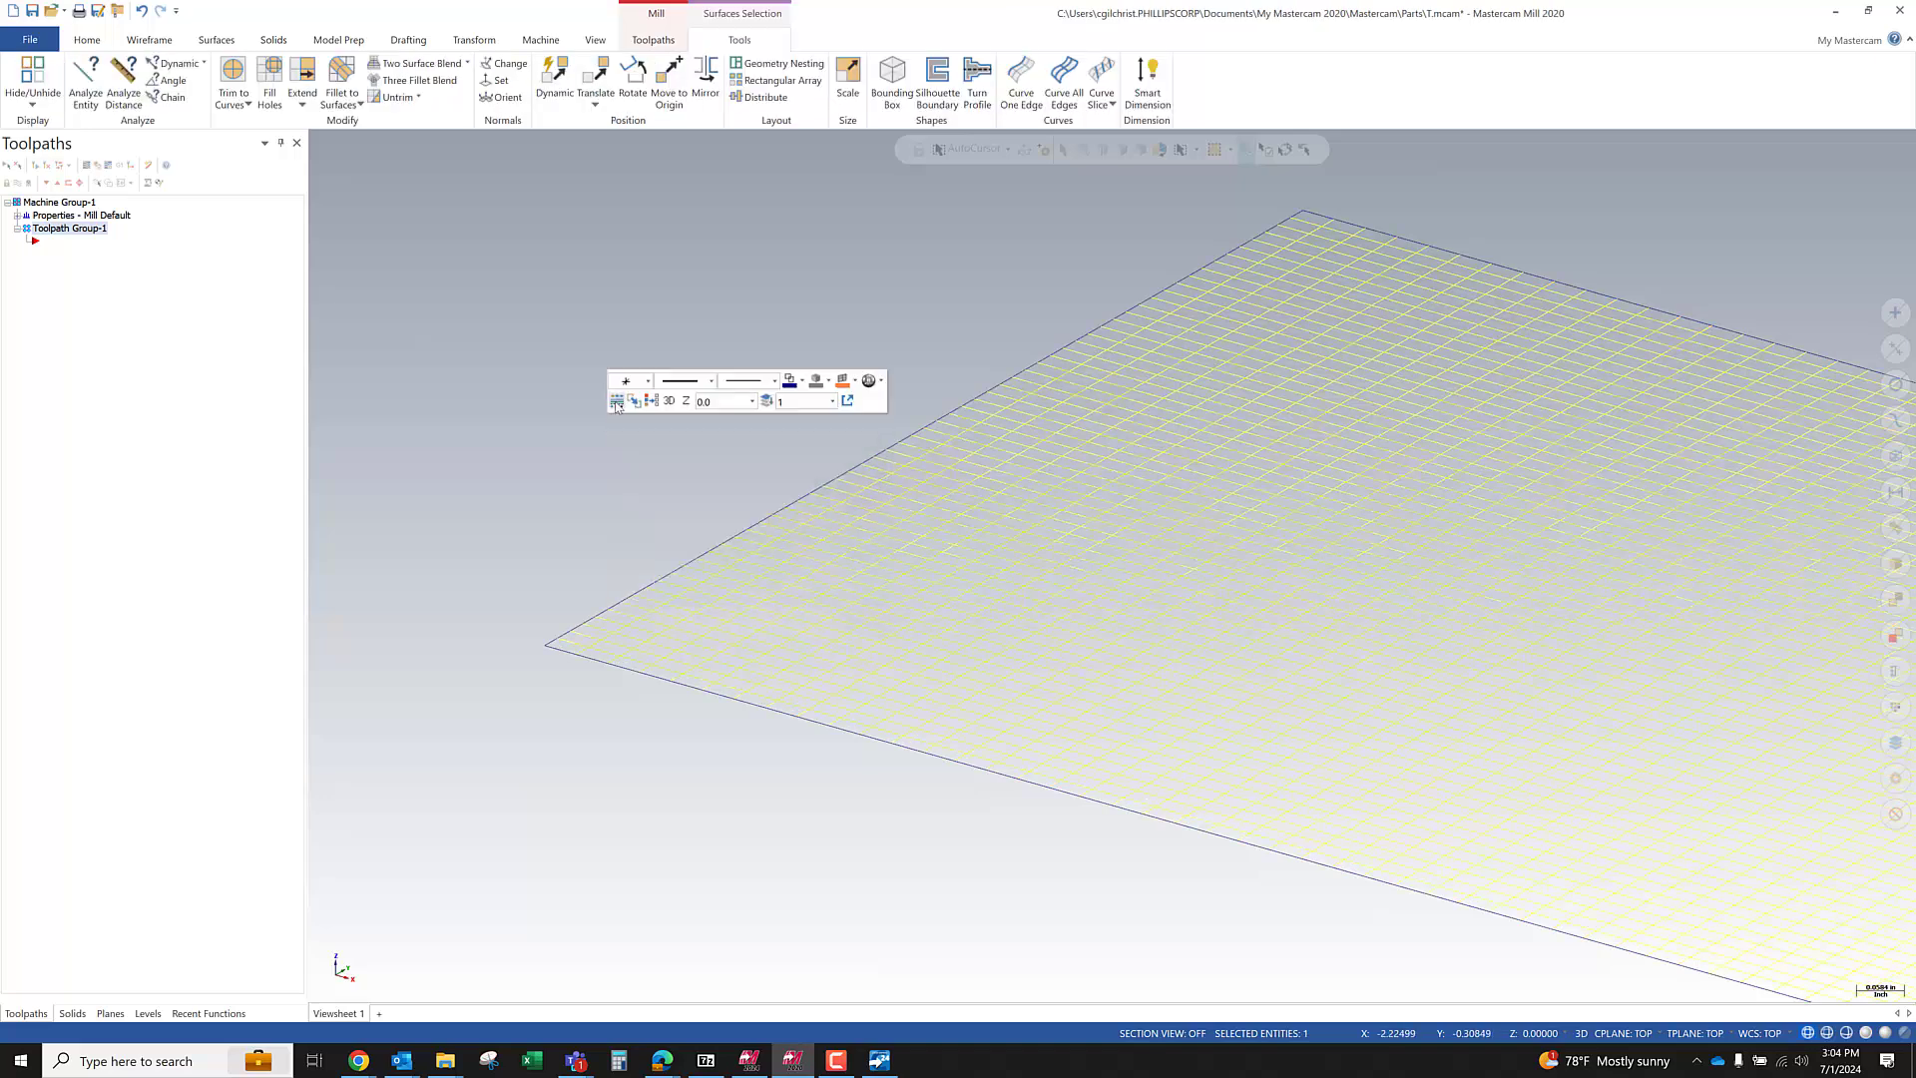
{"action": "left_click", "coordinate": [25, 543]}
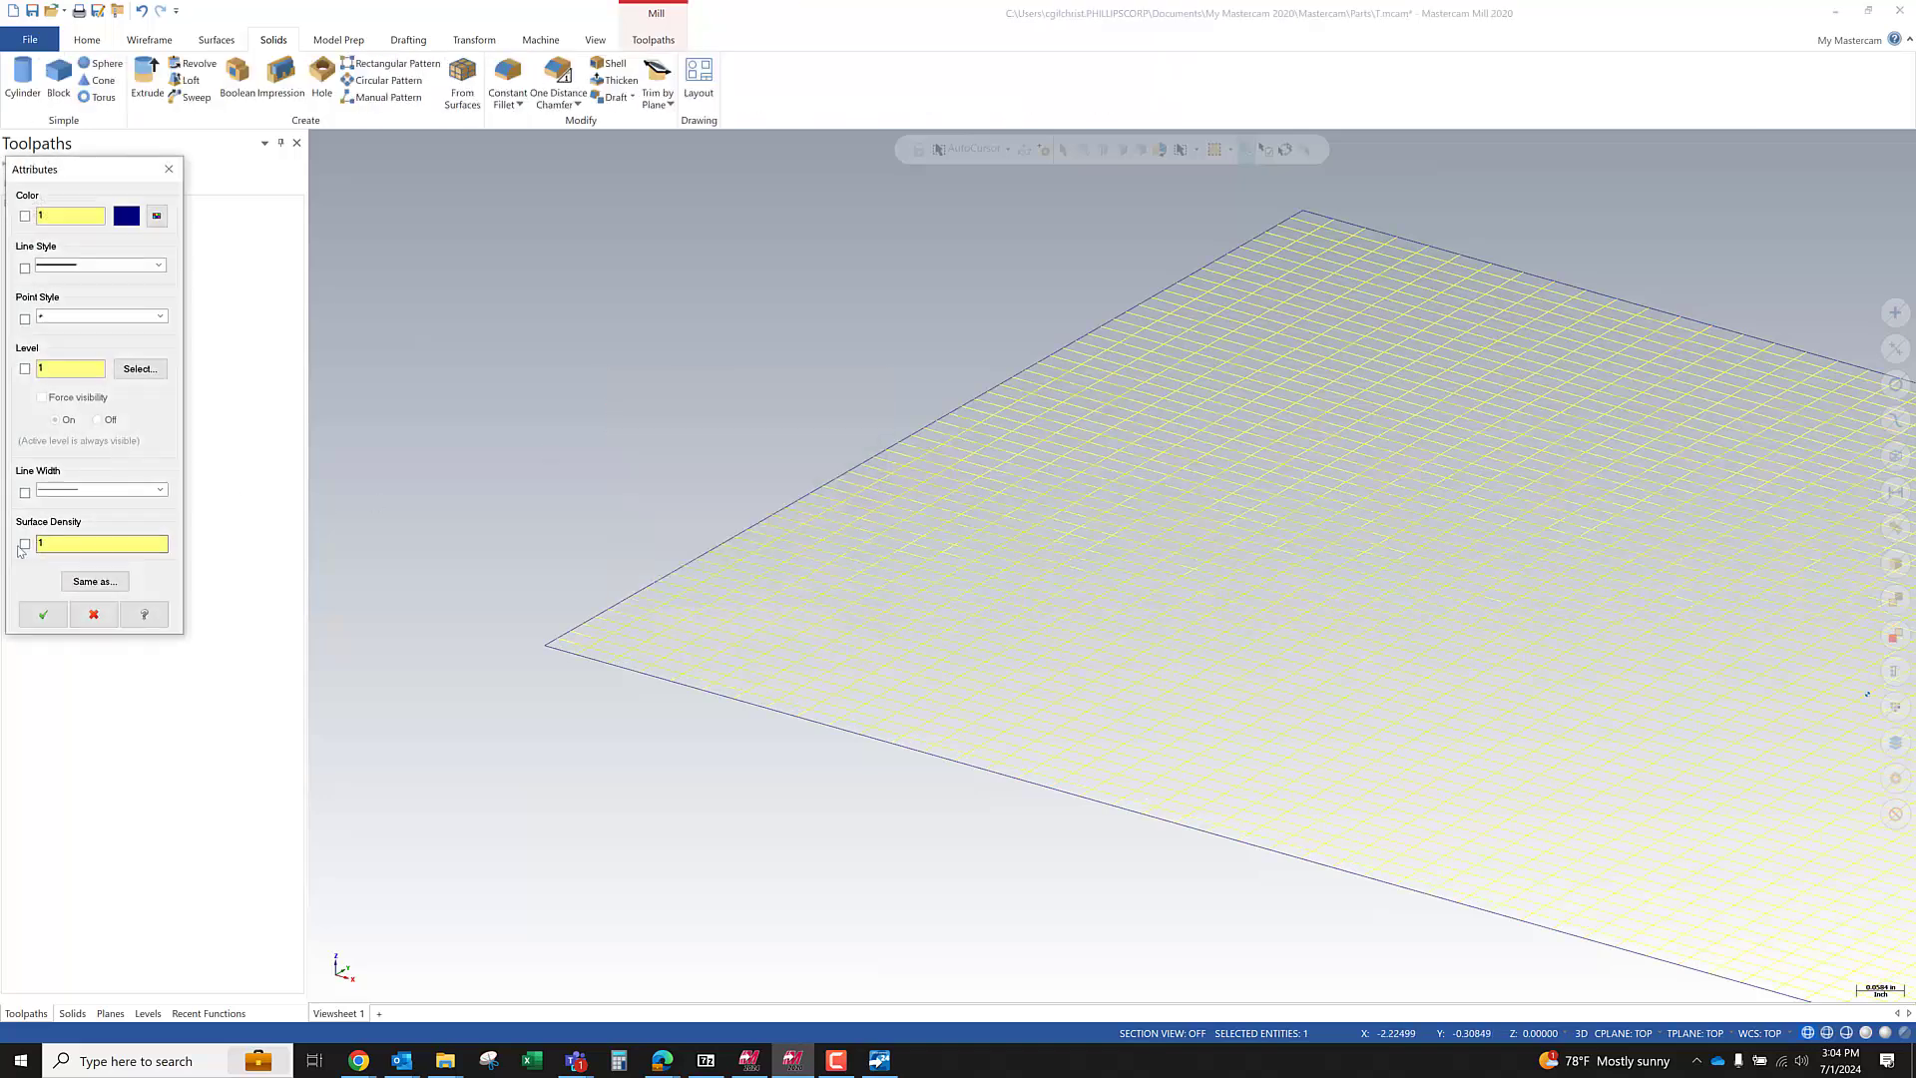
{"action": "type", "text": "0"}
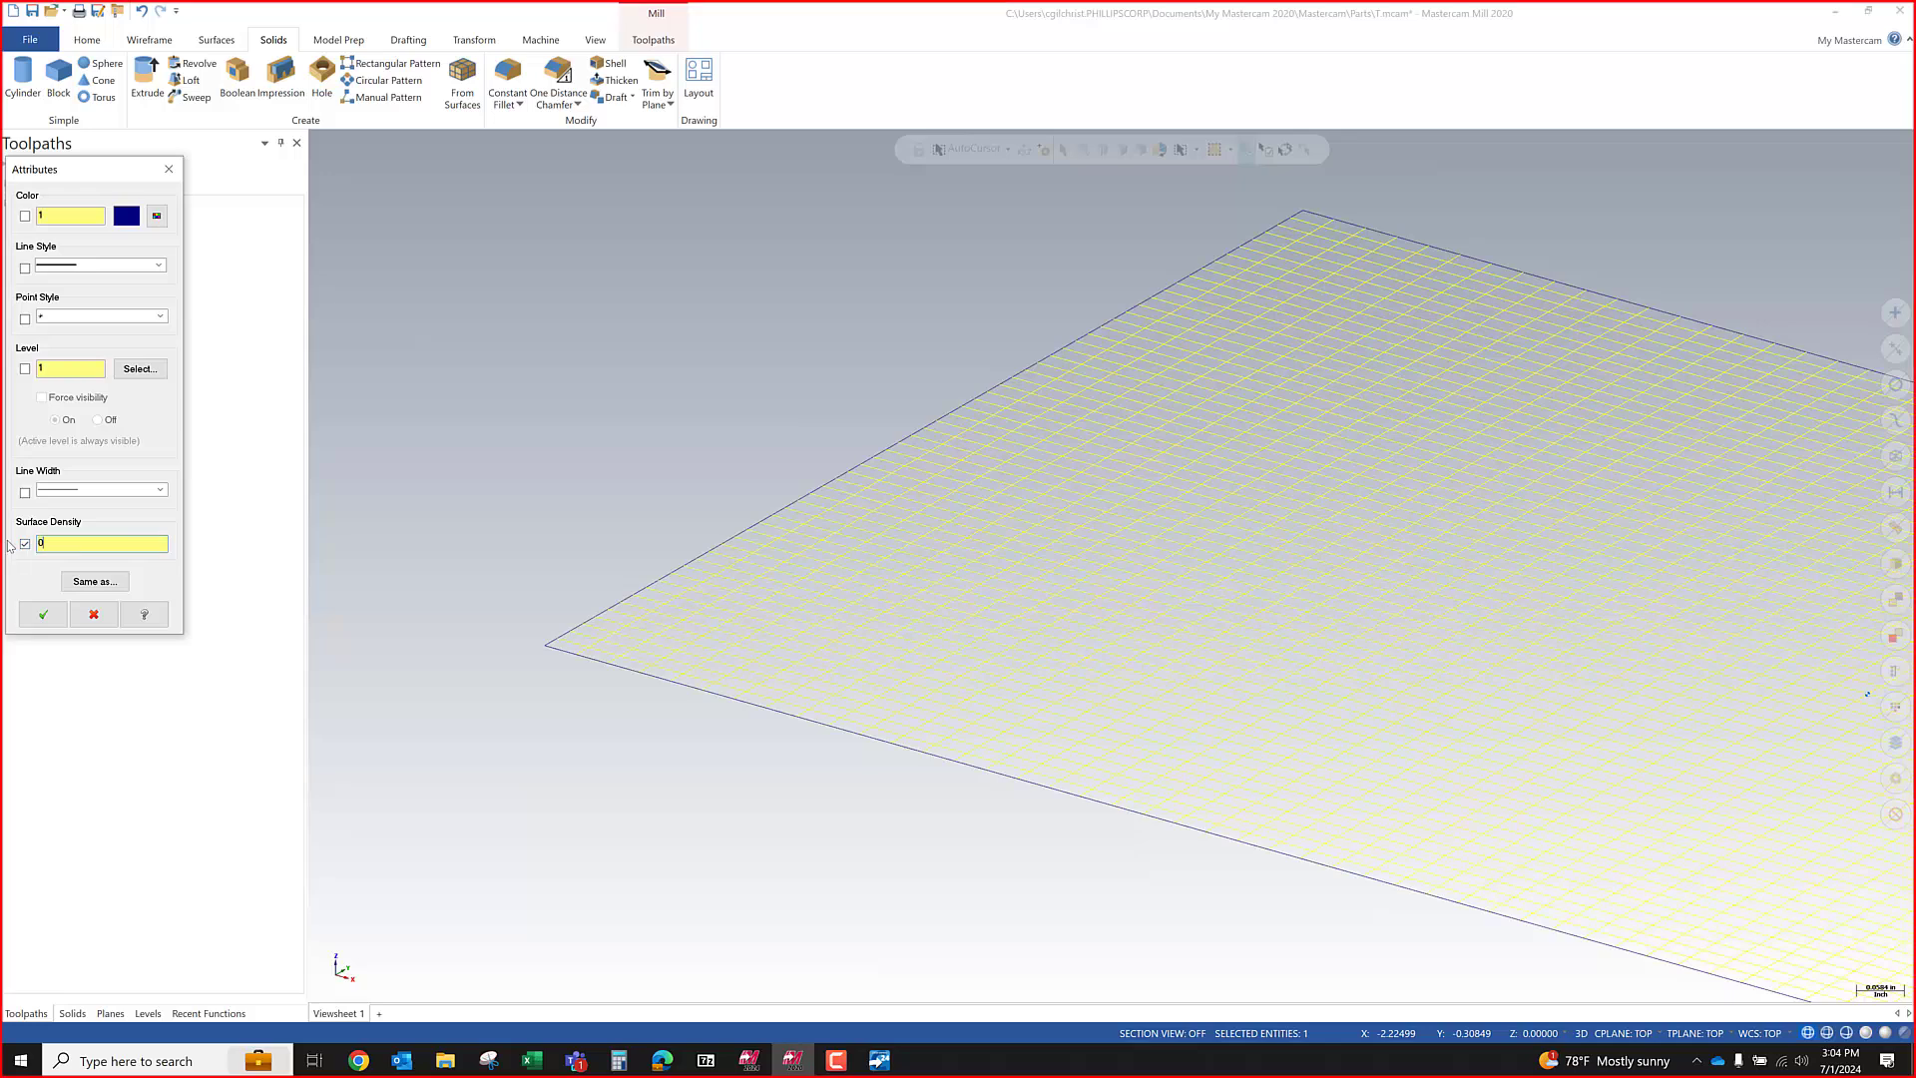
{"action": "left_click", "coordinate": [43, 614]}
{"action": "scroll", "coordinate": [626, 655], "scroll_direction": "down", "scroll_amount": 3}
{"action": "scroll", "coordinate": [626, 656], "scroll_direction": "down", "scroll_amount": 2}
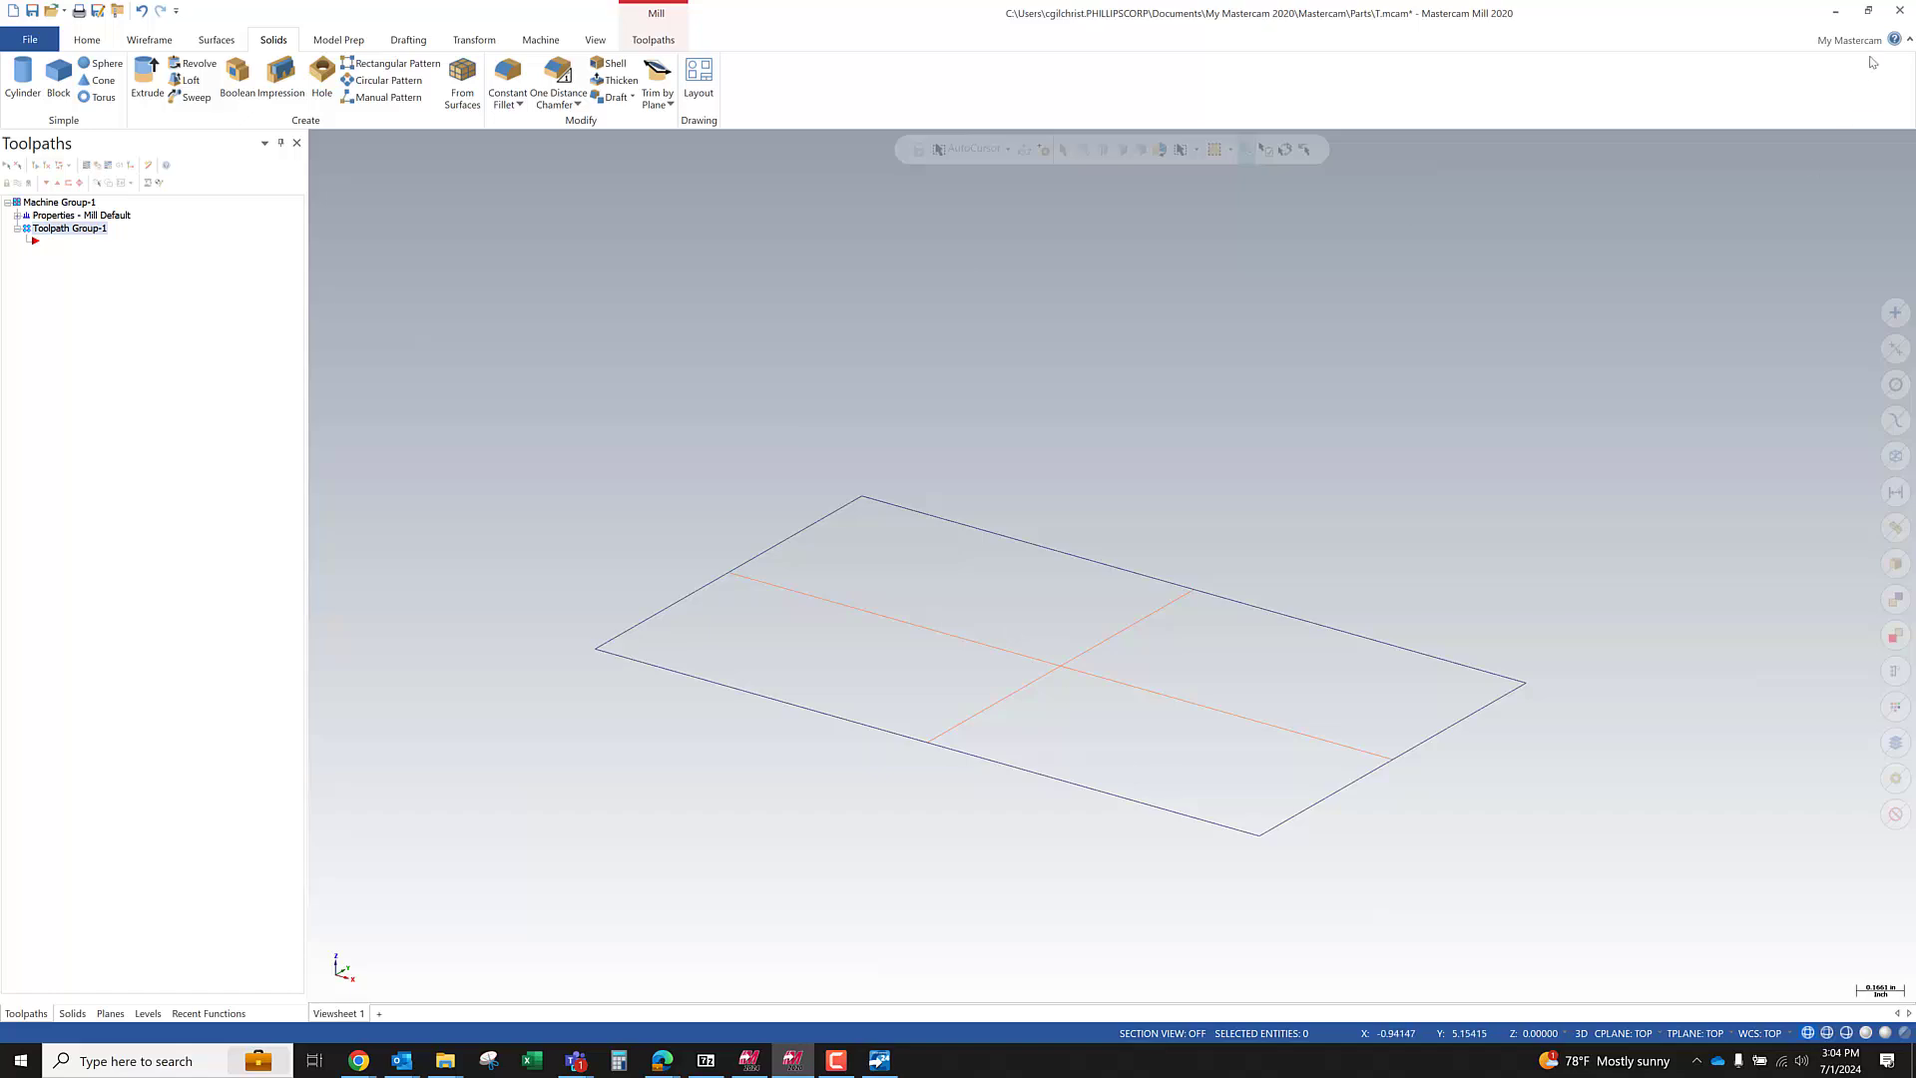
Switch to the Mastercam 2024 session and inspect the wireframe density of the hemisphere and lofted surface
{"action": "left_click", "coordinate": [748, 1060]}
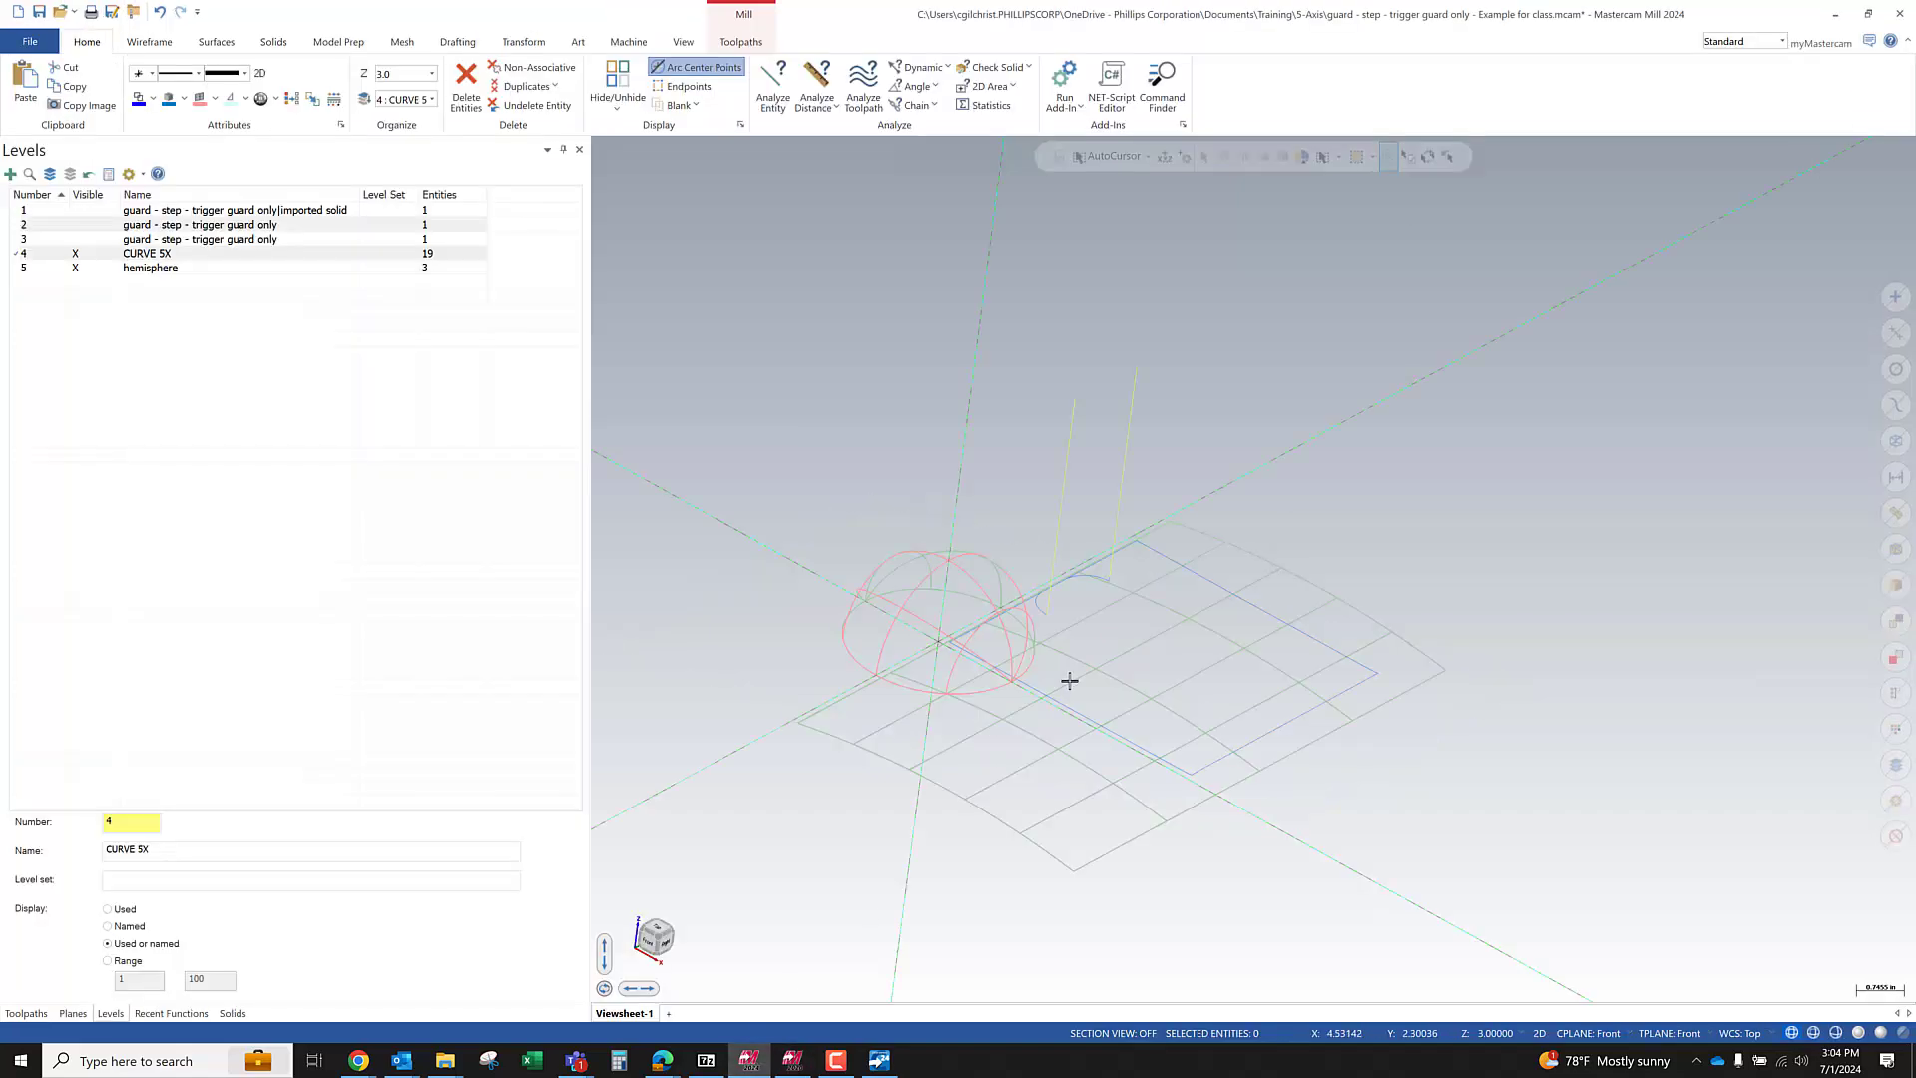
{"action": "scroll", "coordinate": [1092, 689], "scroll_direction": "up", "scroll_amount": 5}
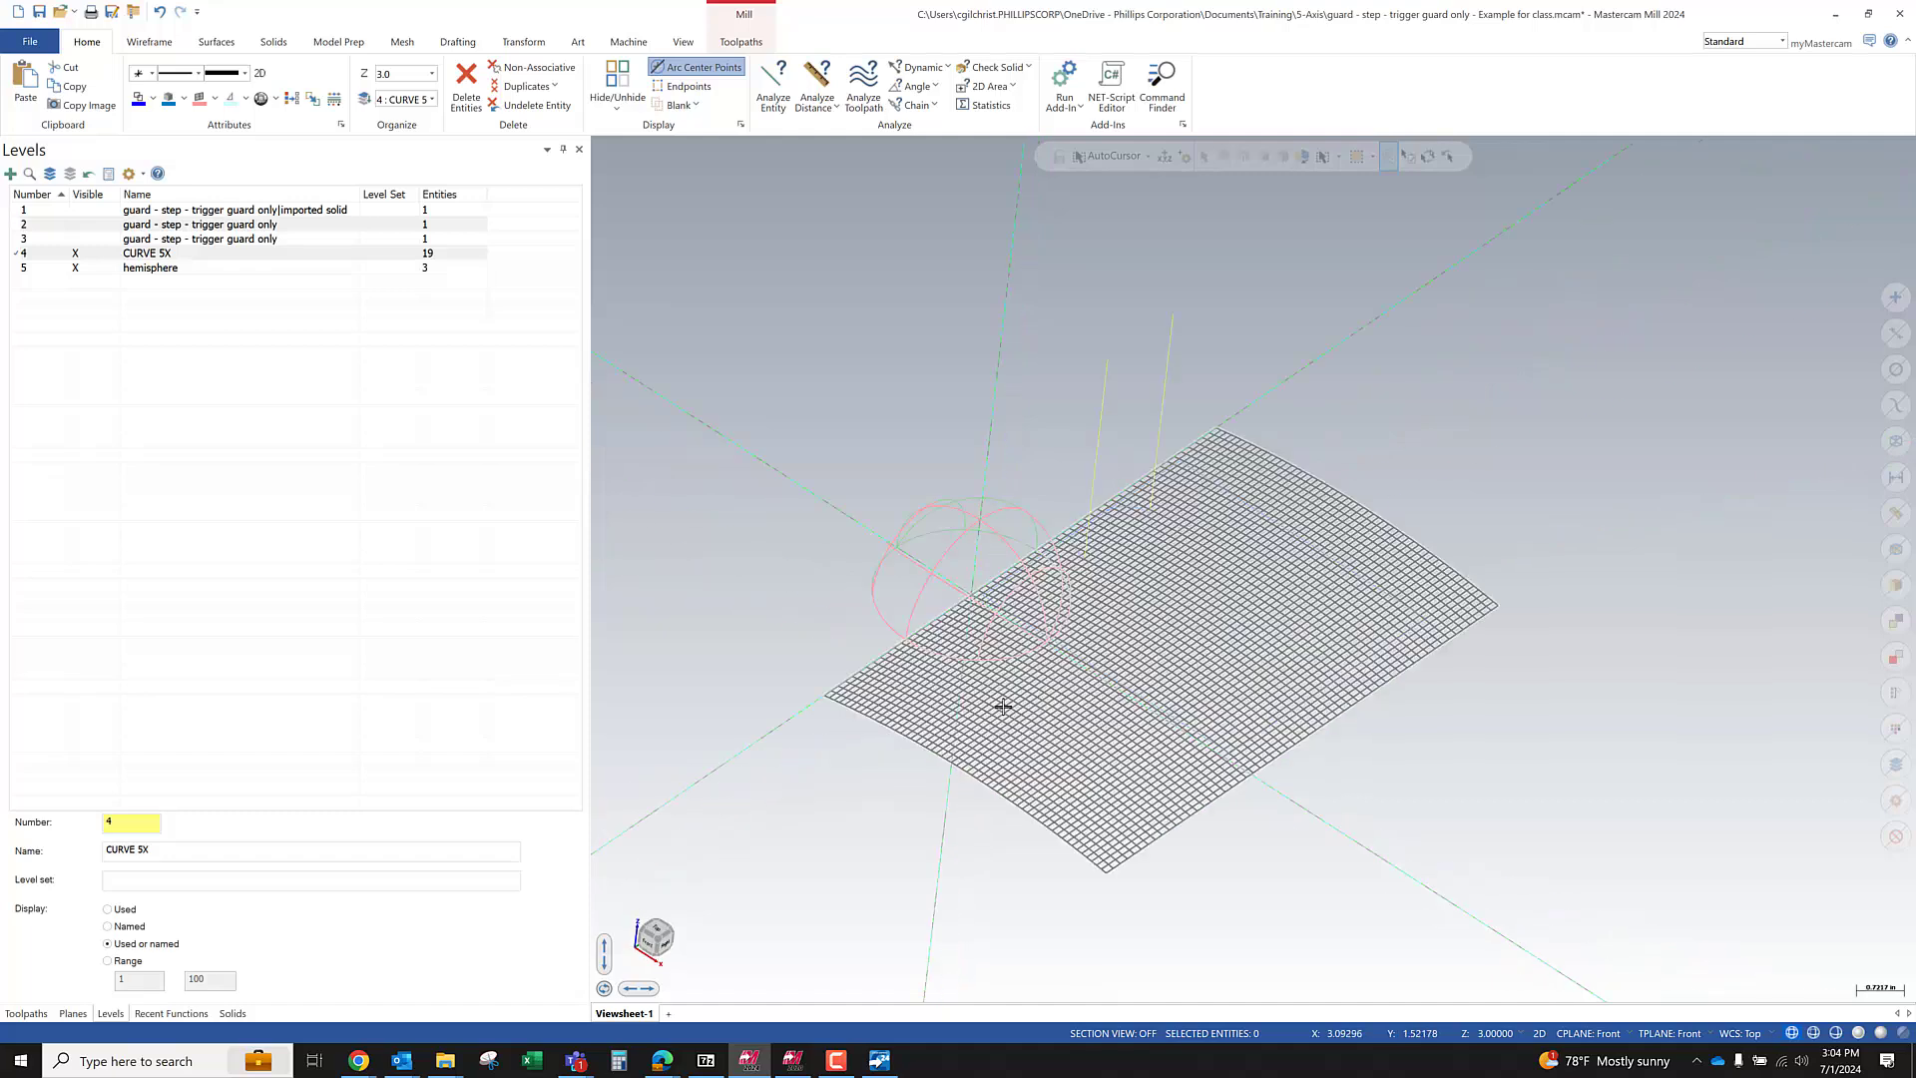
{"action": "scroll", "coordinate": [1093, 681], "scroll_direction": "up", "scroll_amount": 5}
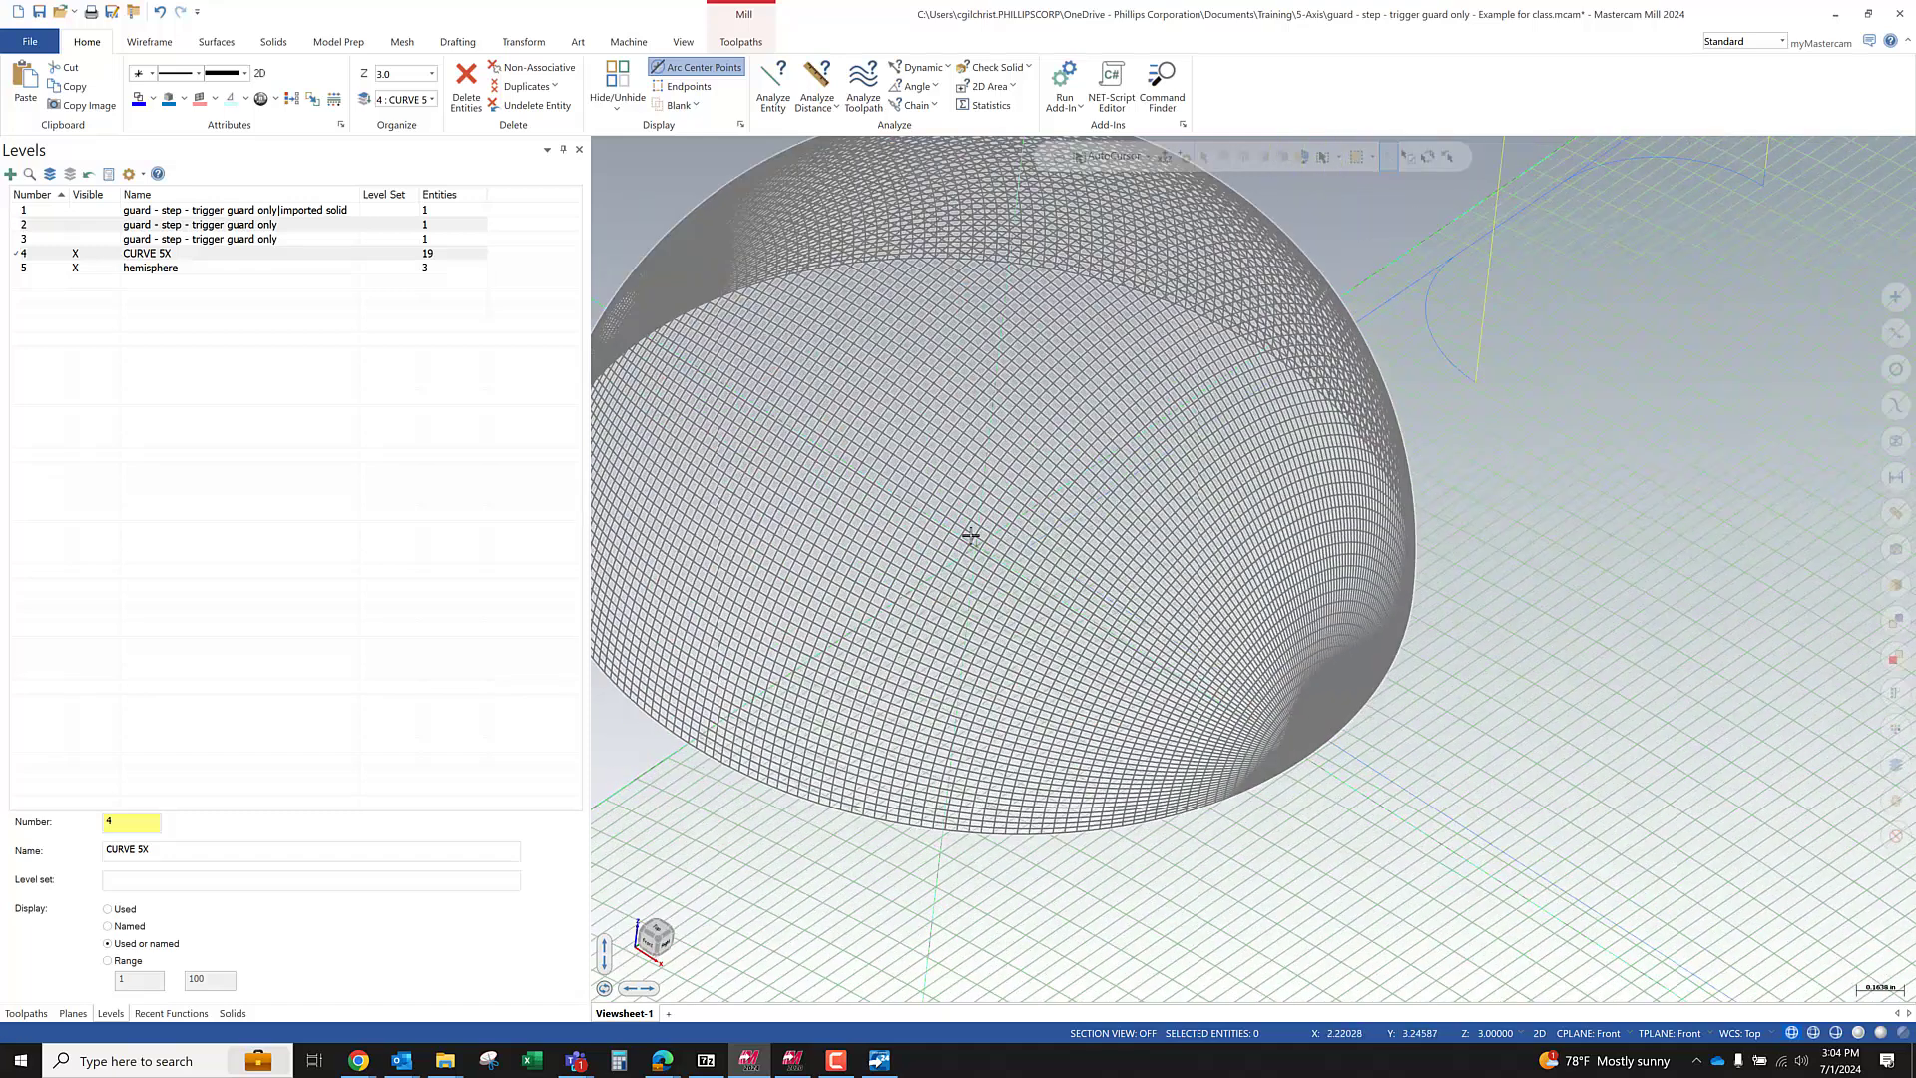
{"action": "scroll", "coordinate": [974, 539], "scroll_direction": "down", "scroll_amount": 8}
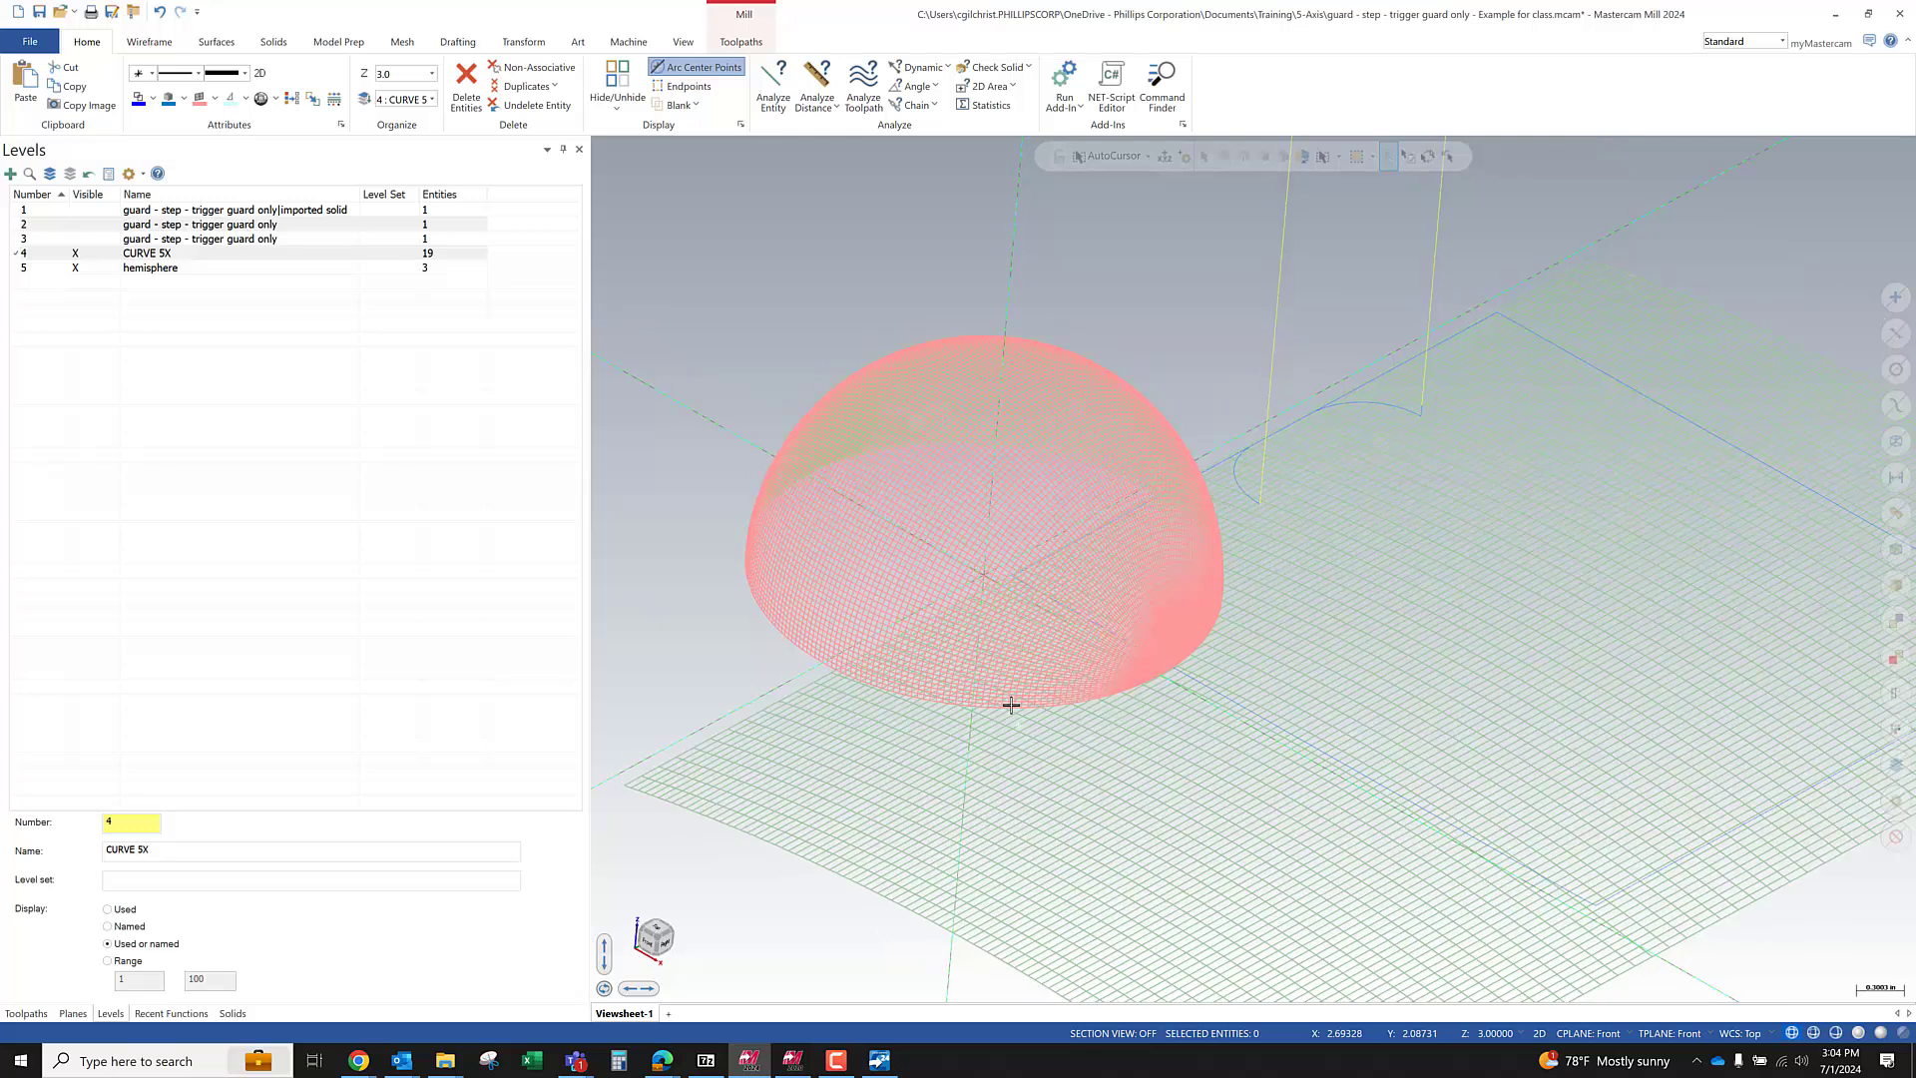
{"action": "scroll", "coordinate": [809, 668], "scroll_direction": "down", "scroll_amount": 3}
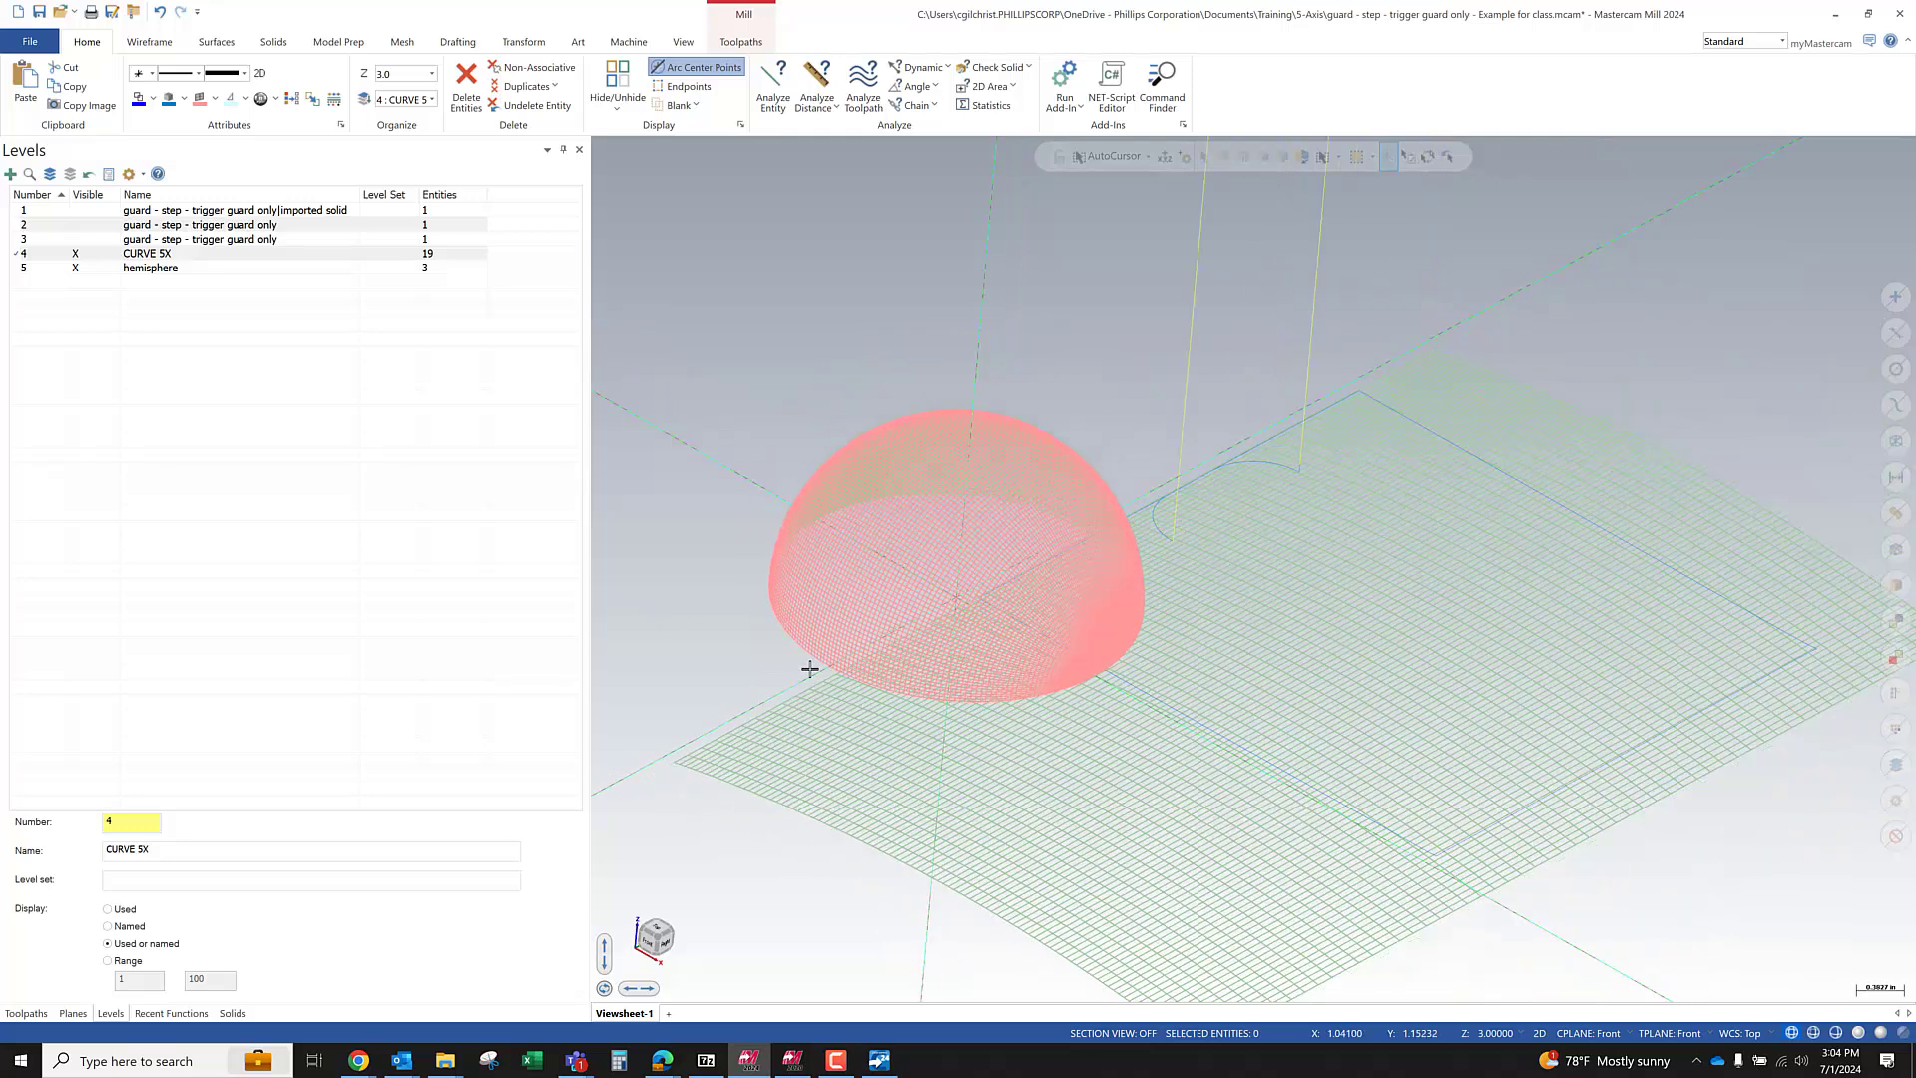
{"action": "scroll", "coordinate": [810, 669], "scroll_direction": "up", "scroll_amount": 1}
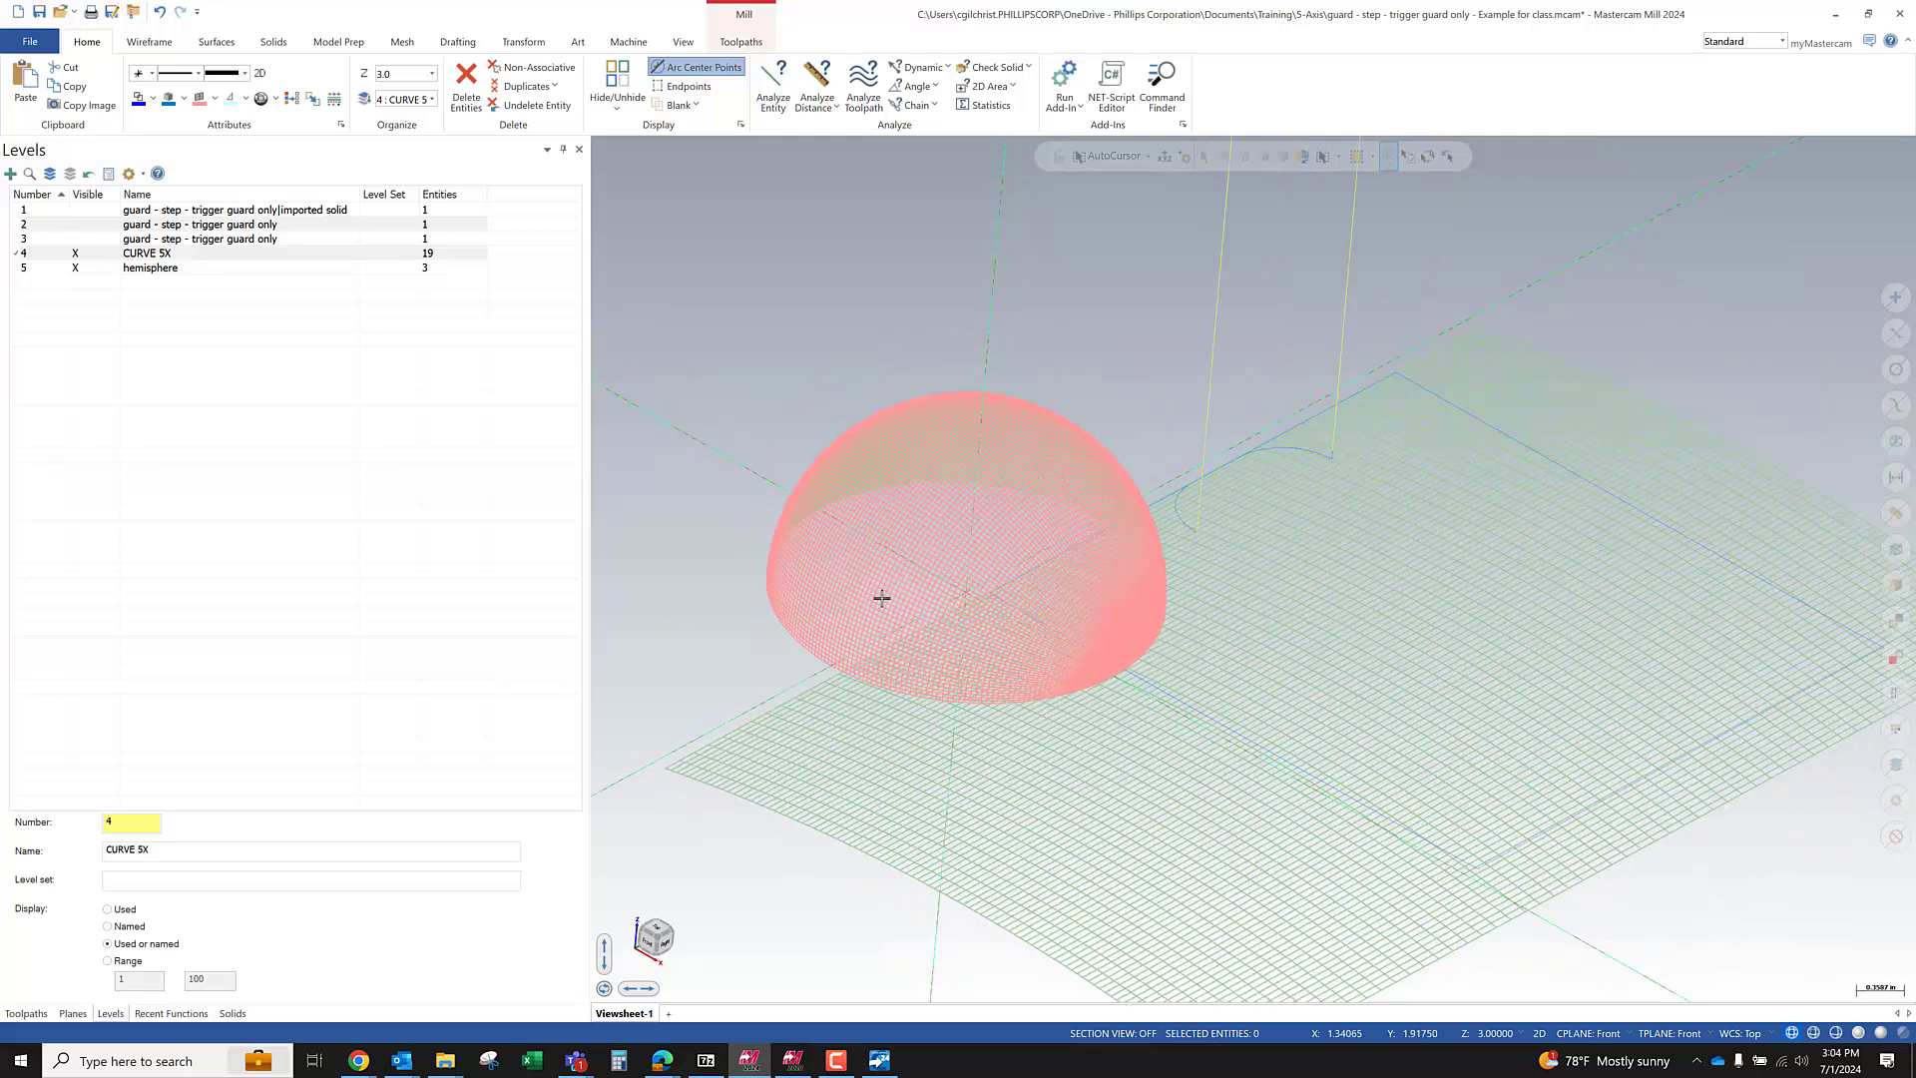
Set the surface density of both the hemisphere and the lofted surface to 10
{"action": "left_click", "coordinate": [942, 599]}
{"action": "left_click", "coordinate": [934, 769]}
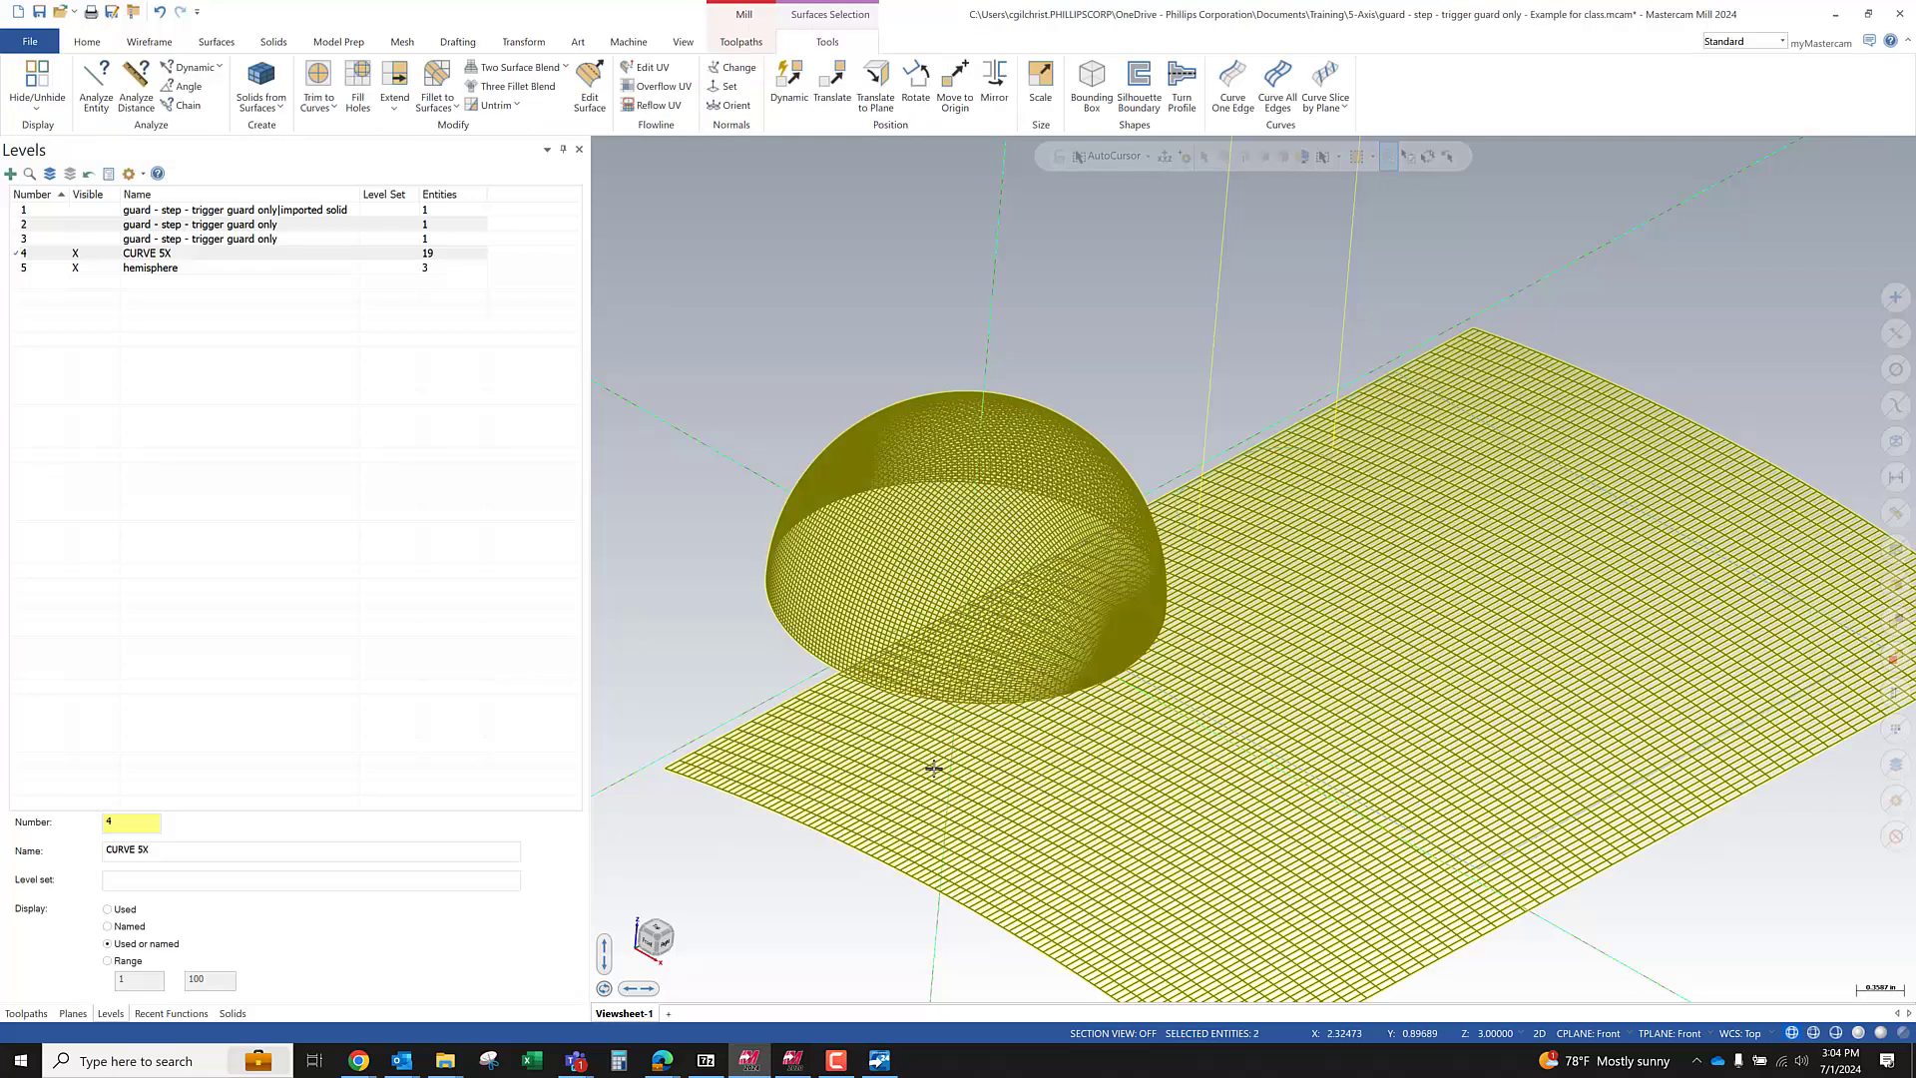
{"action": "right_click", "coordinate": [1192, 308]}
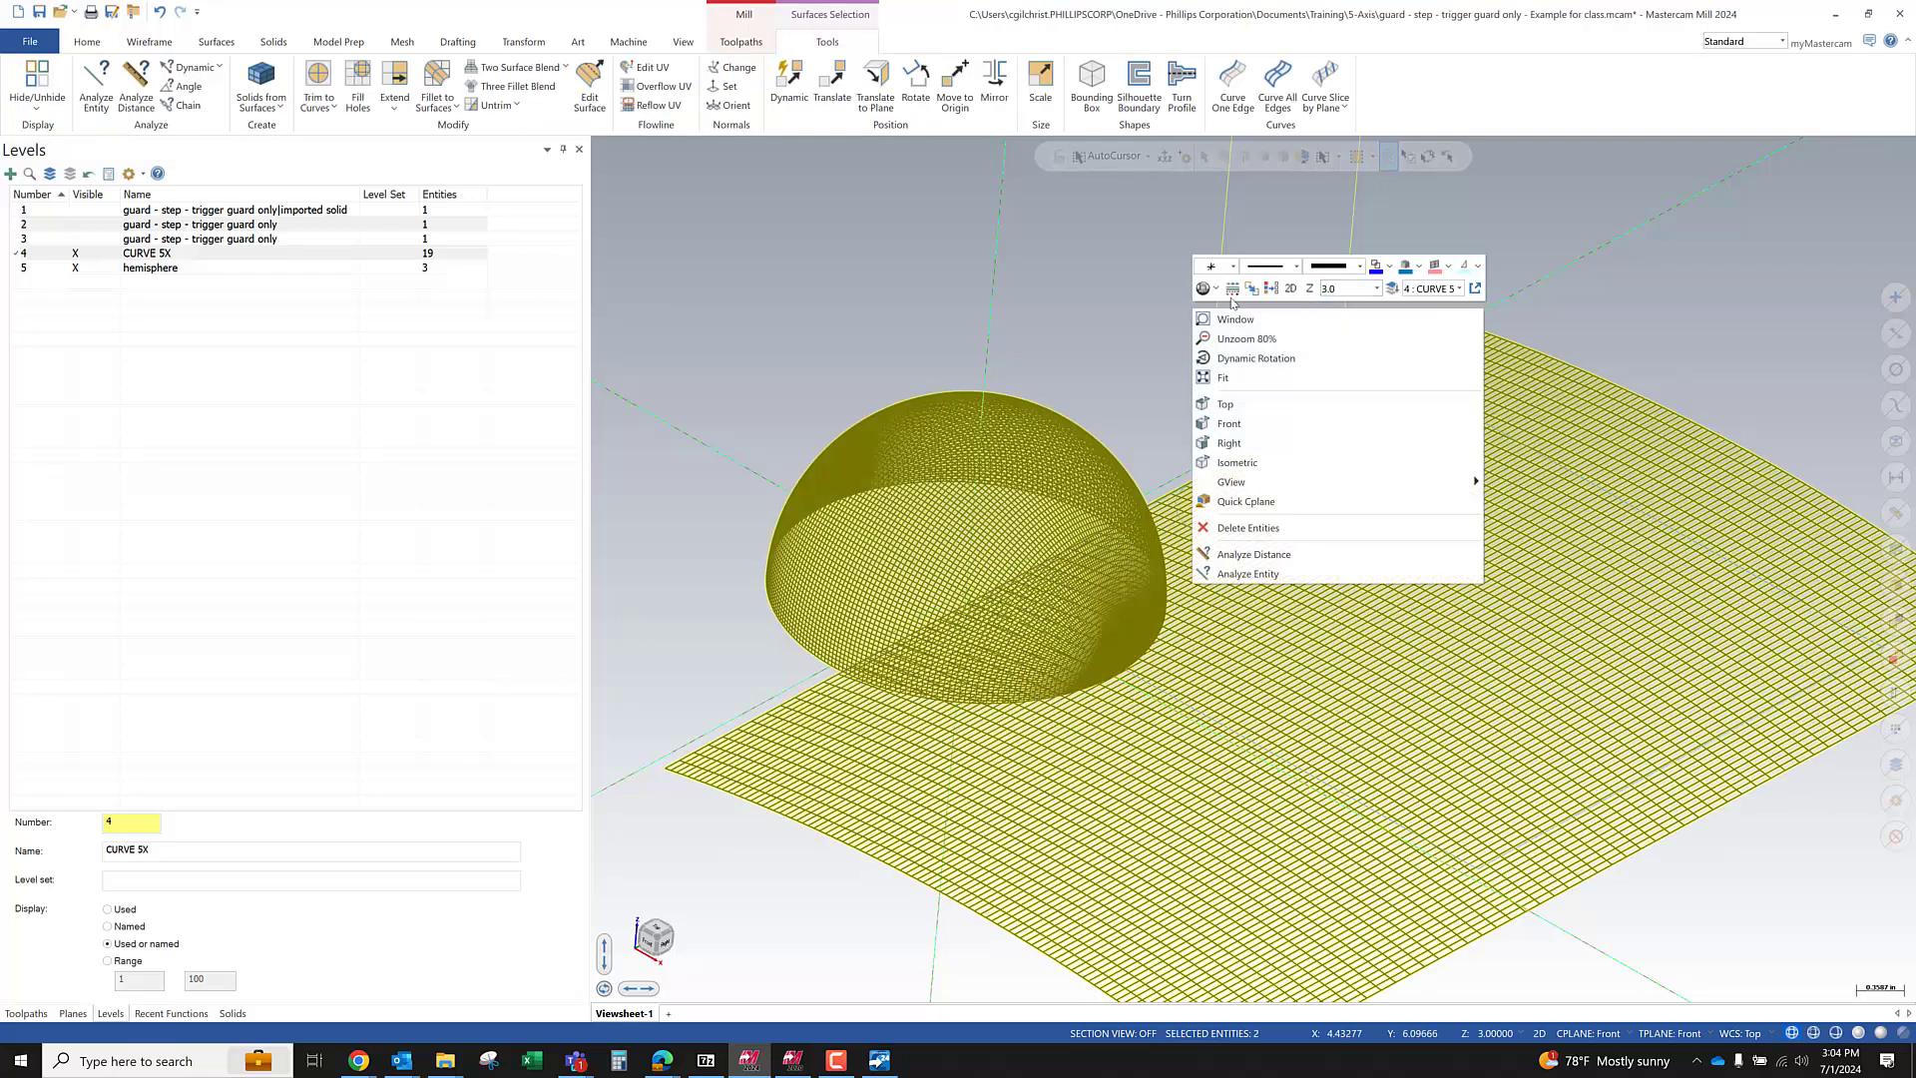
{"action": "left_click", "coordinate": [1232, 290]}
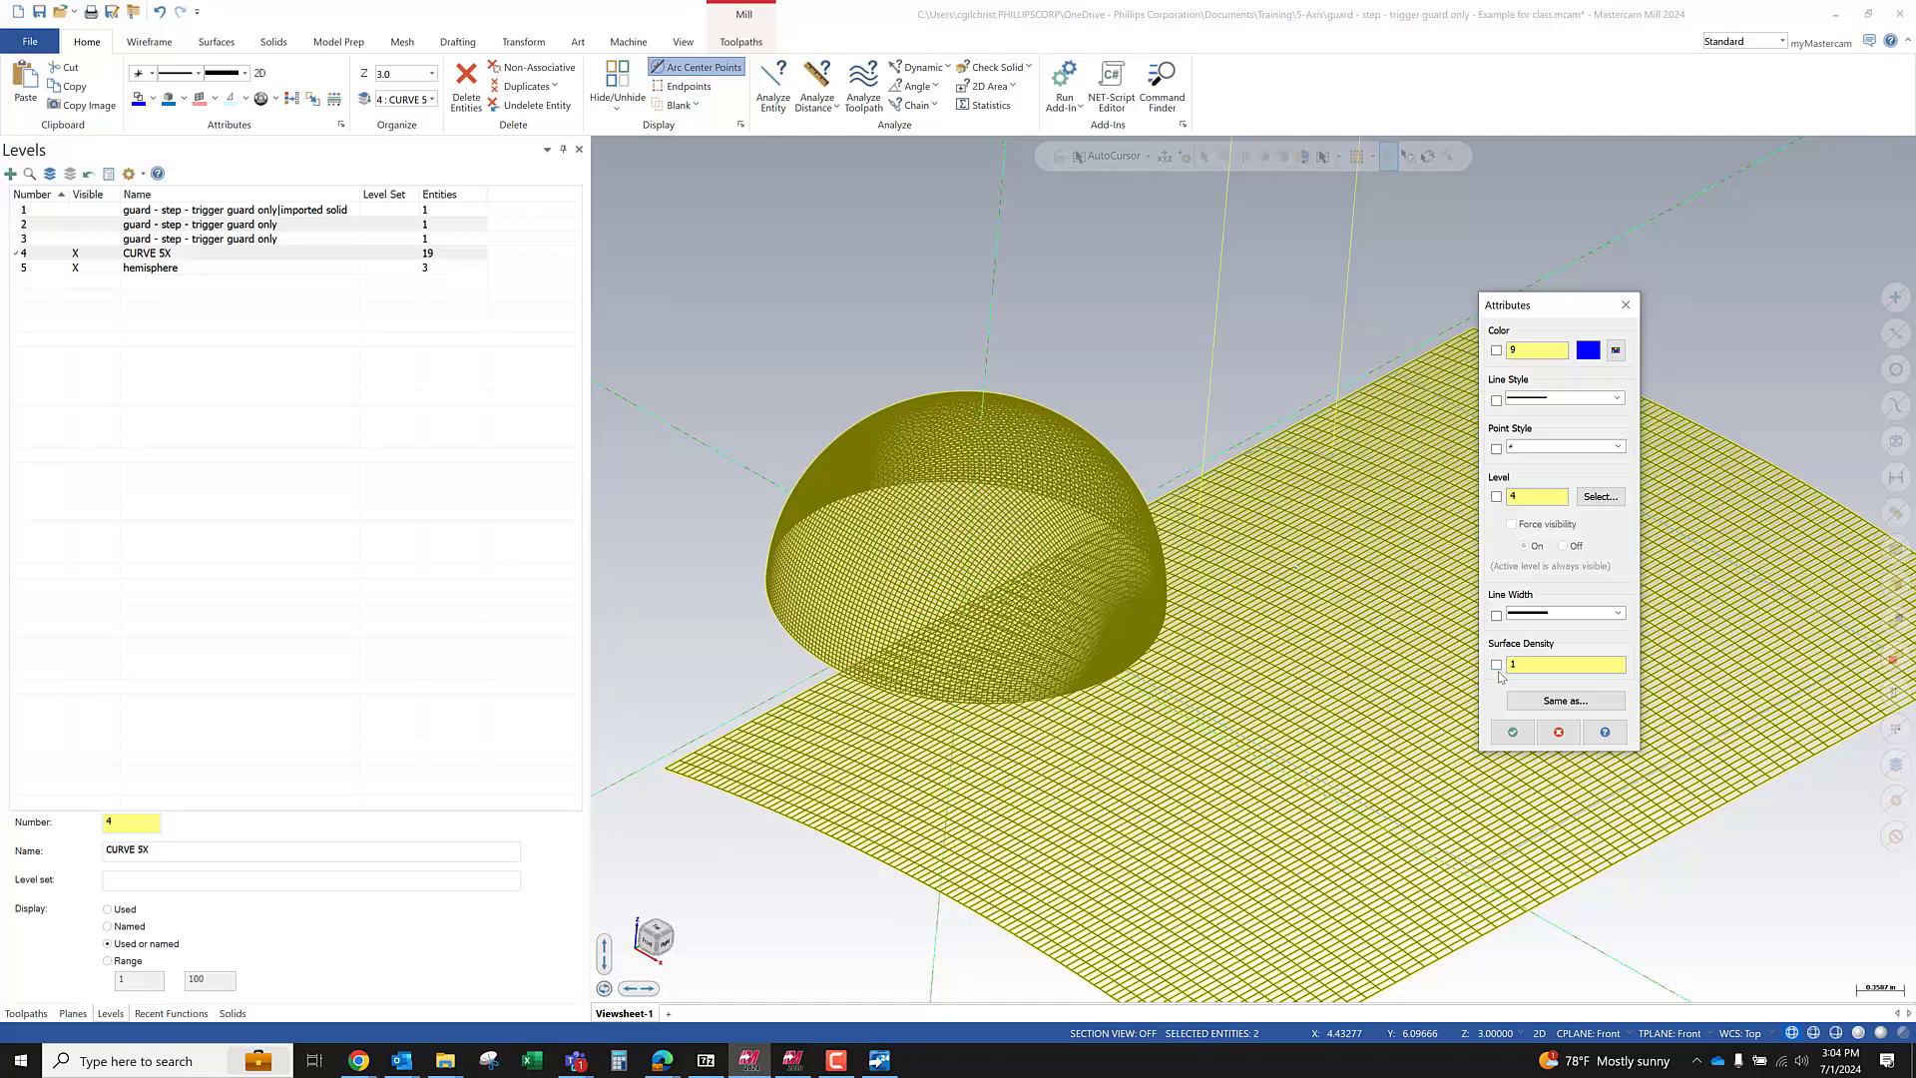
{"action": "type", "text": "0"}
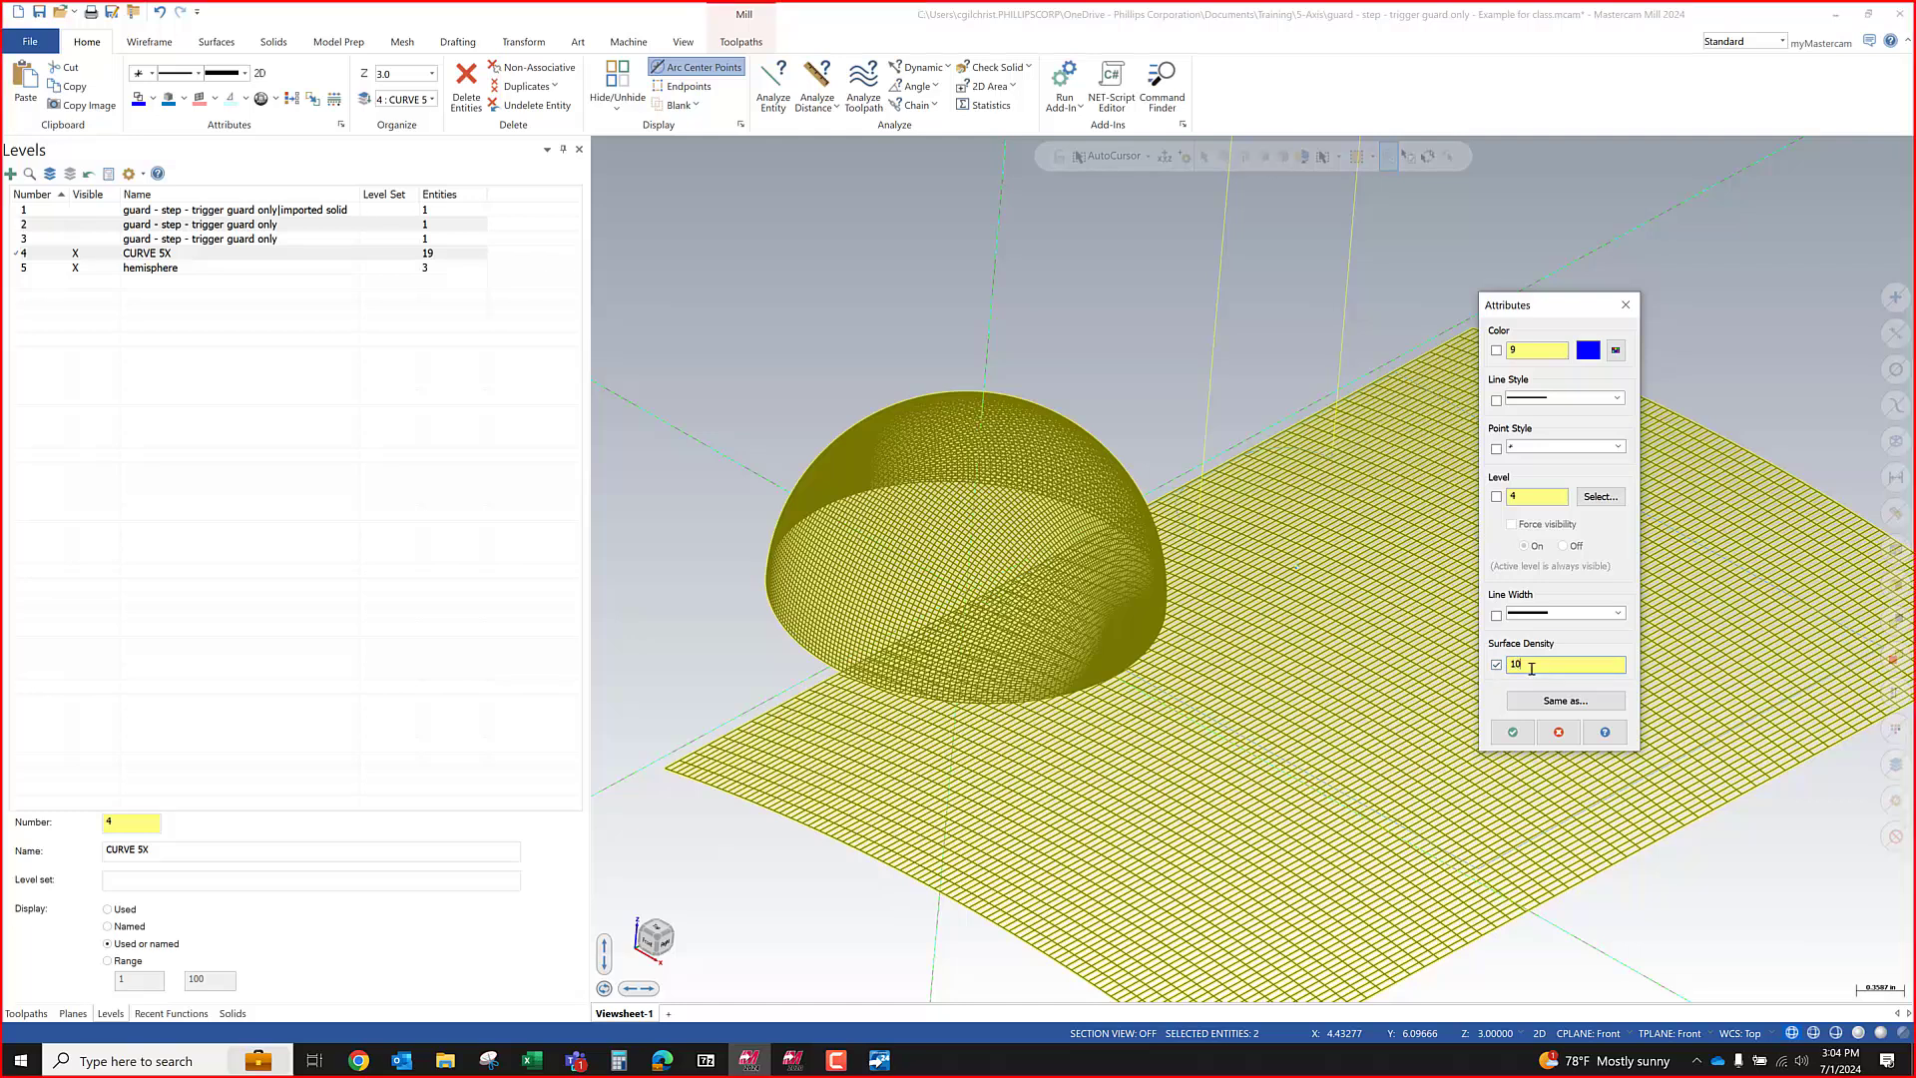
{"action": "left_click", "coordinate": [1524, 738]}
{"action": "scroll", "coordinate": [1378, 731], "scroll_direction": "down", "scroll_amount": 4}
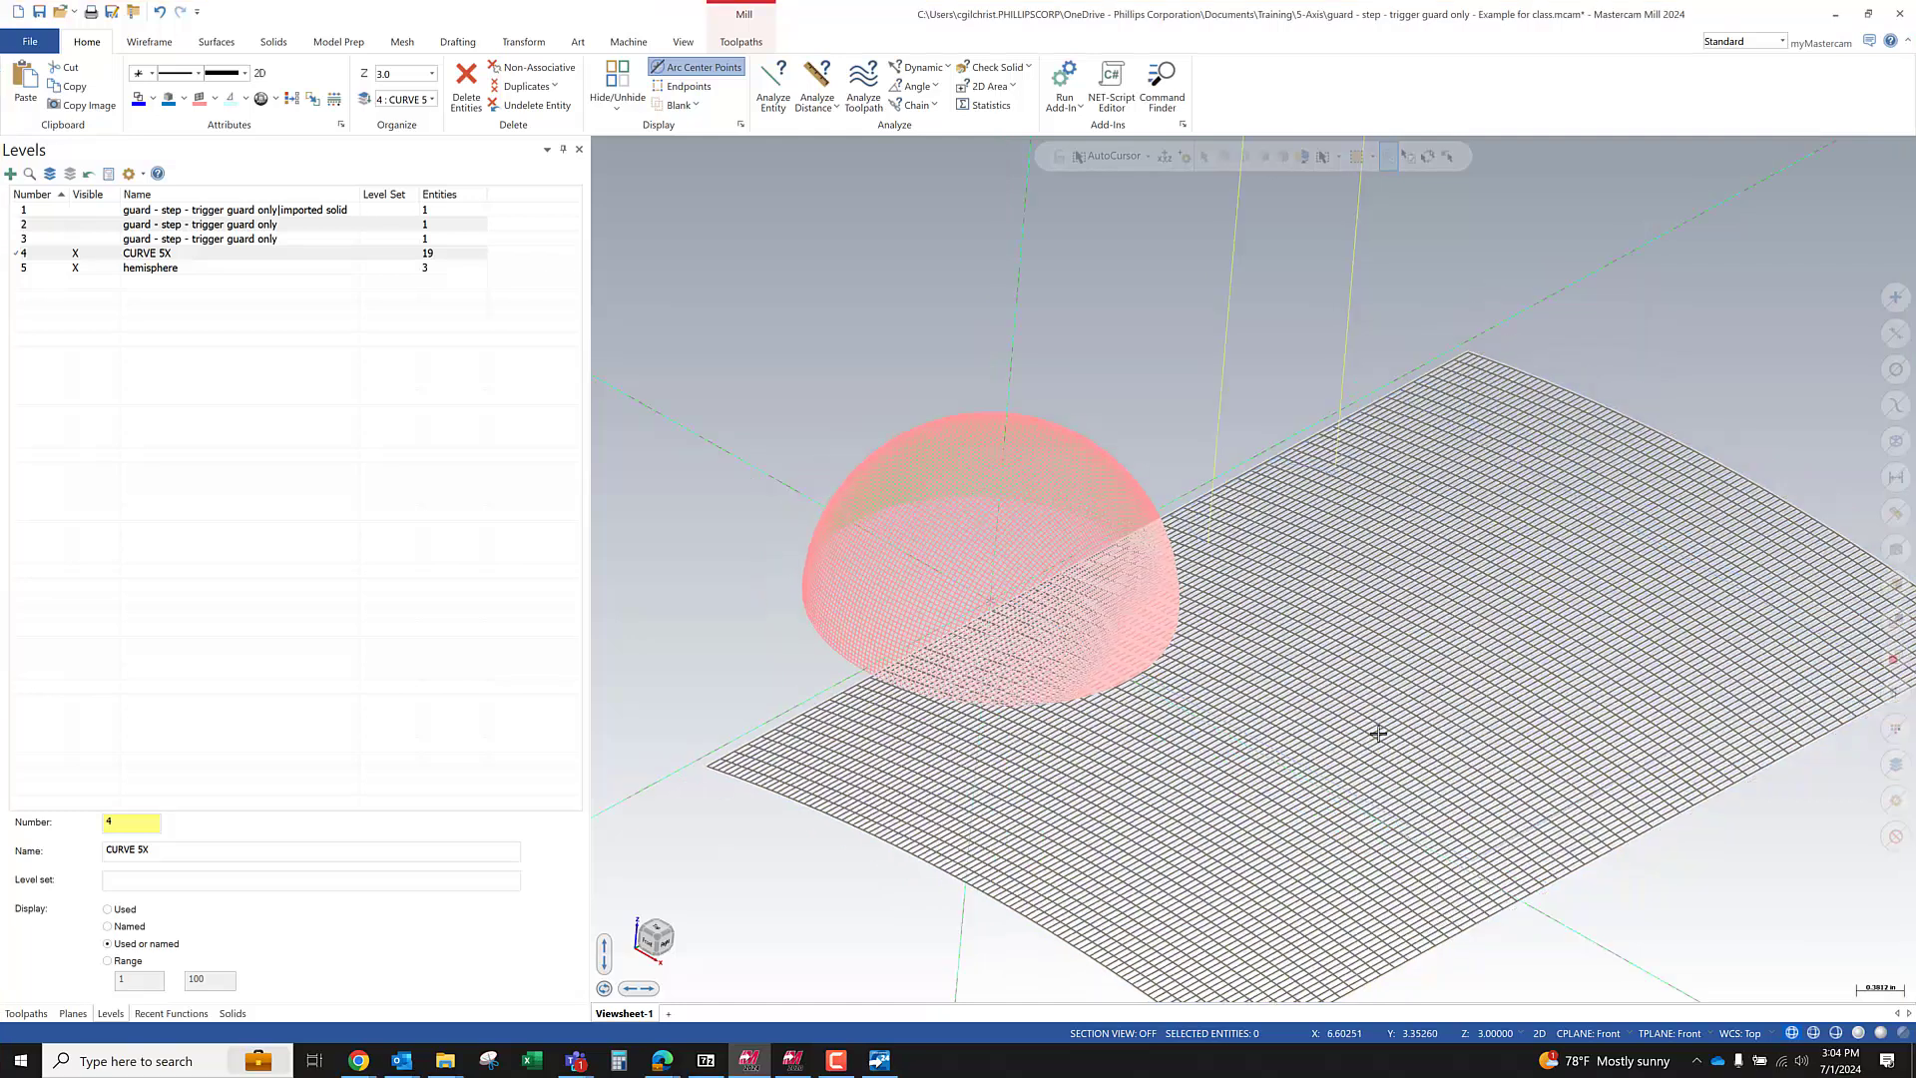
Lower the surface density of the hemisphere and lofted surface in their attributes and compare the wireframe display
{"action": "scroll", "coordinate": [1378, 732], "scroll_direction": "up", "scroll_amount": 4}
{"action": "left_click", "coordinate": [958, 471]}
{"action": "left_click", "coordinate": [1321, 612]}
{"action": "right_click", "coordinate": [1108, 370]}
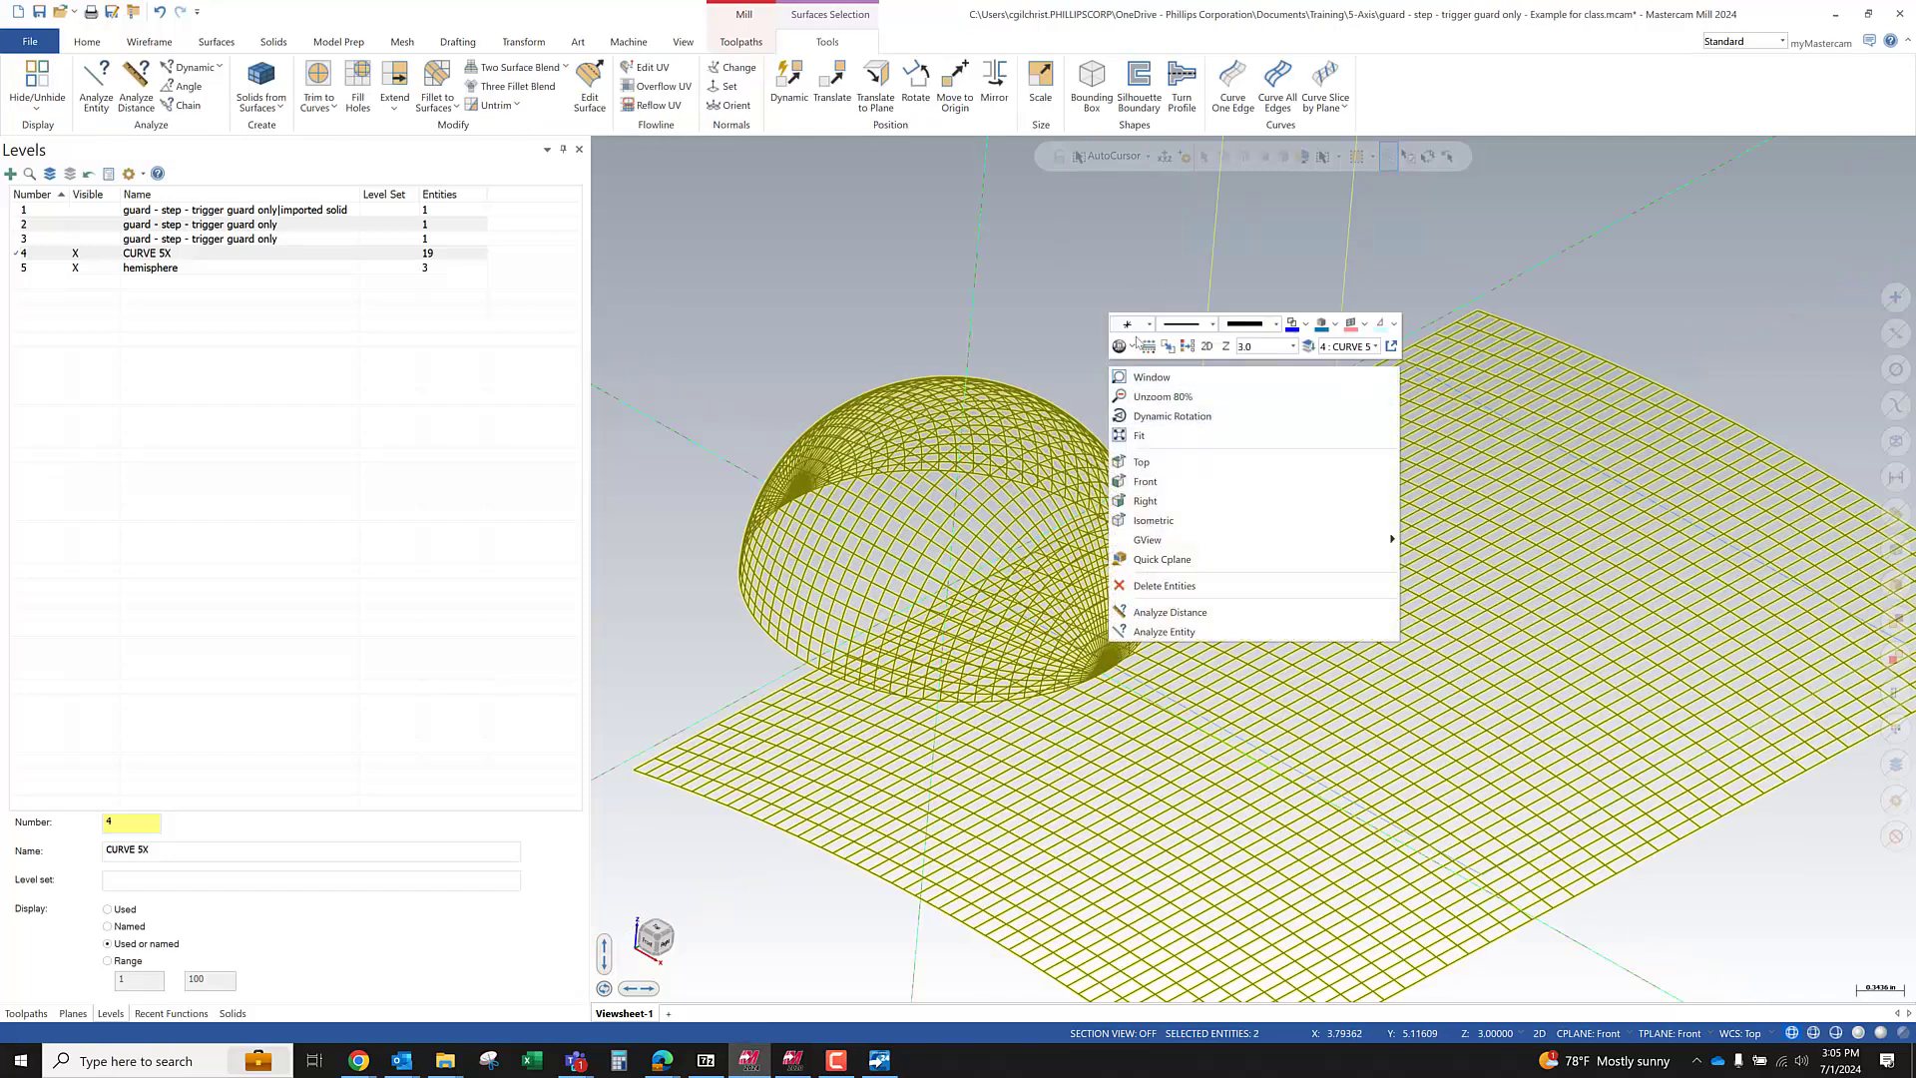
{"action": "left_click", "coordinate": [1146, 346]}
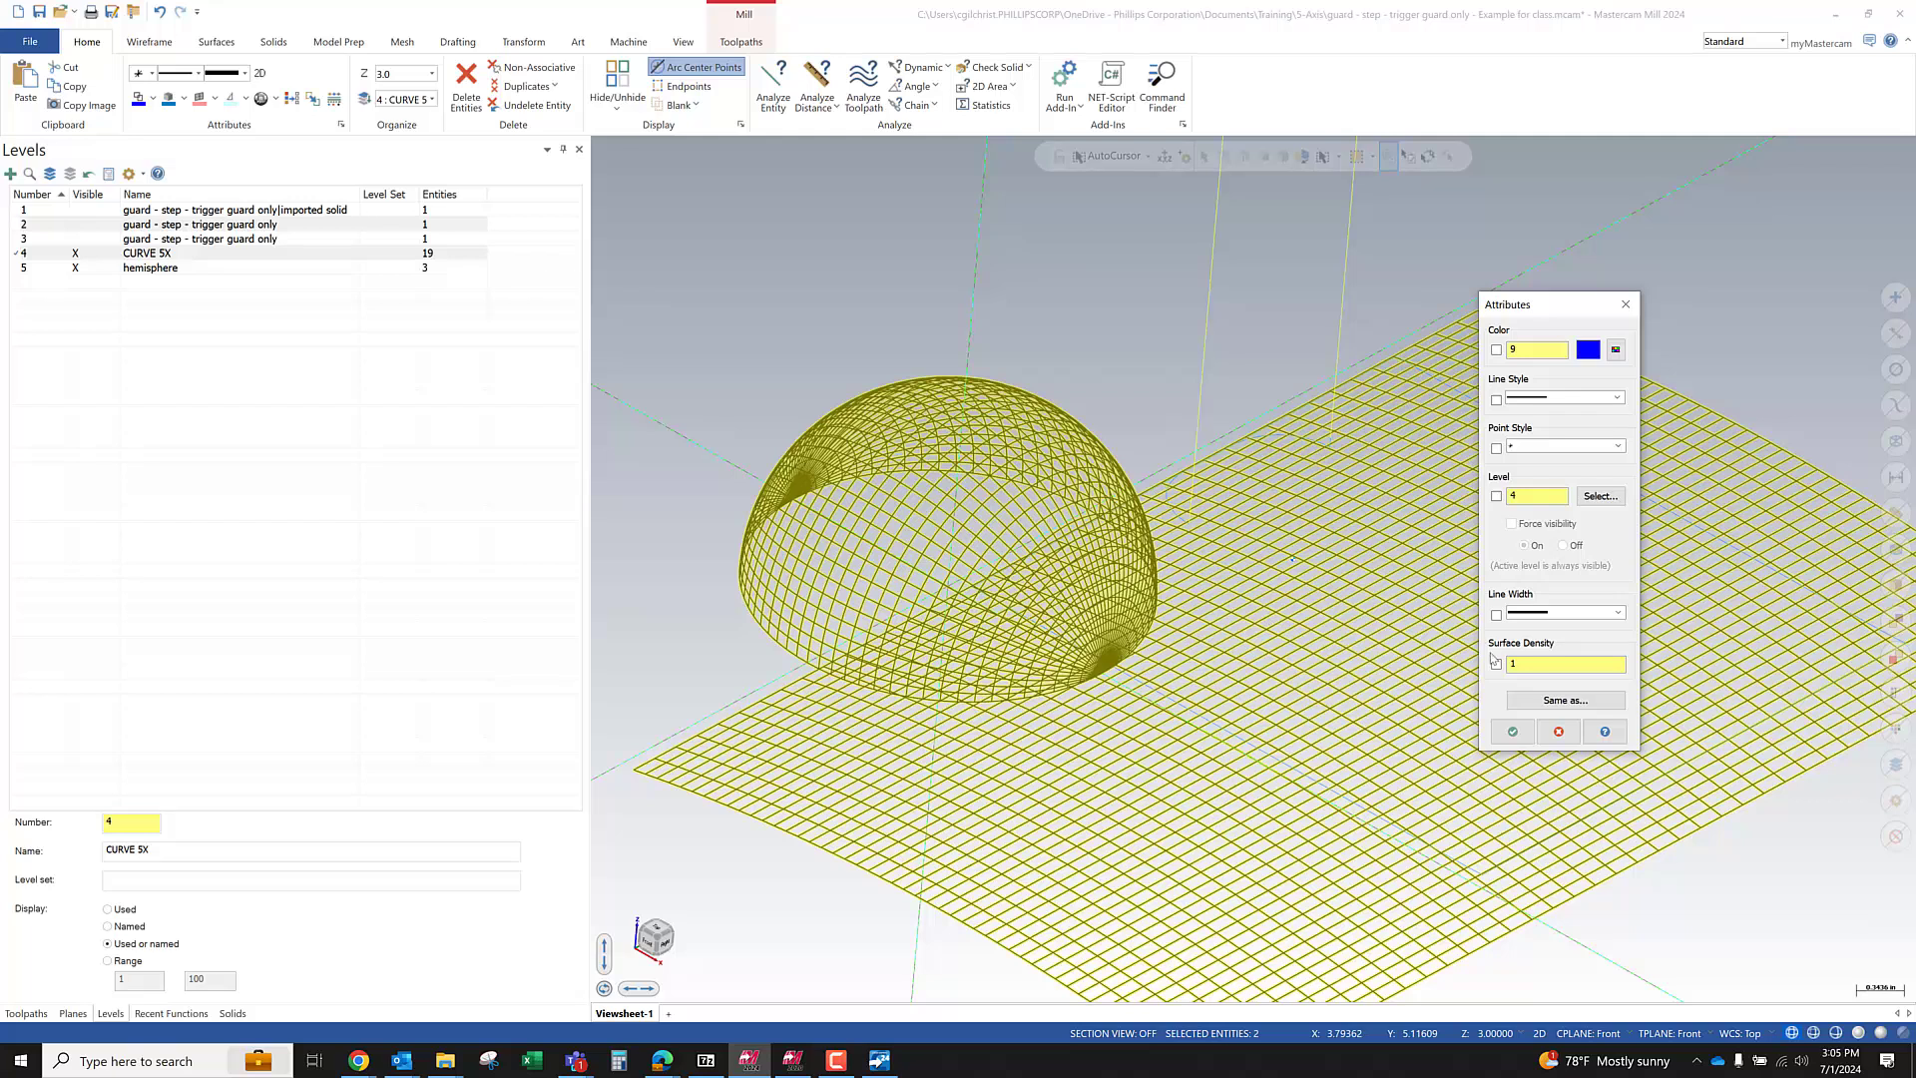
{"action": "left_click", "coordinate": [1505, 737]}
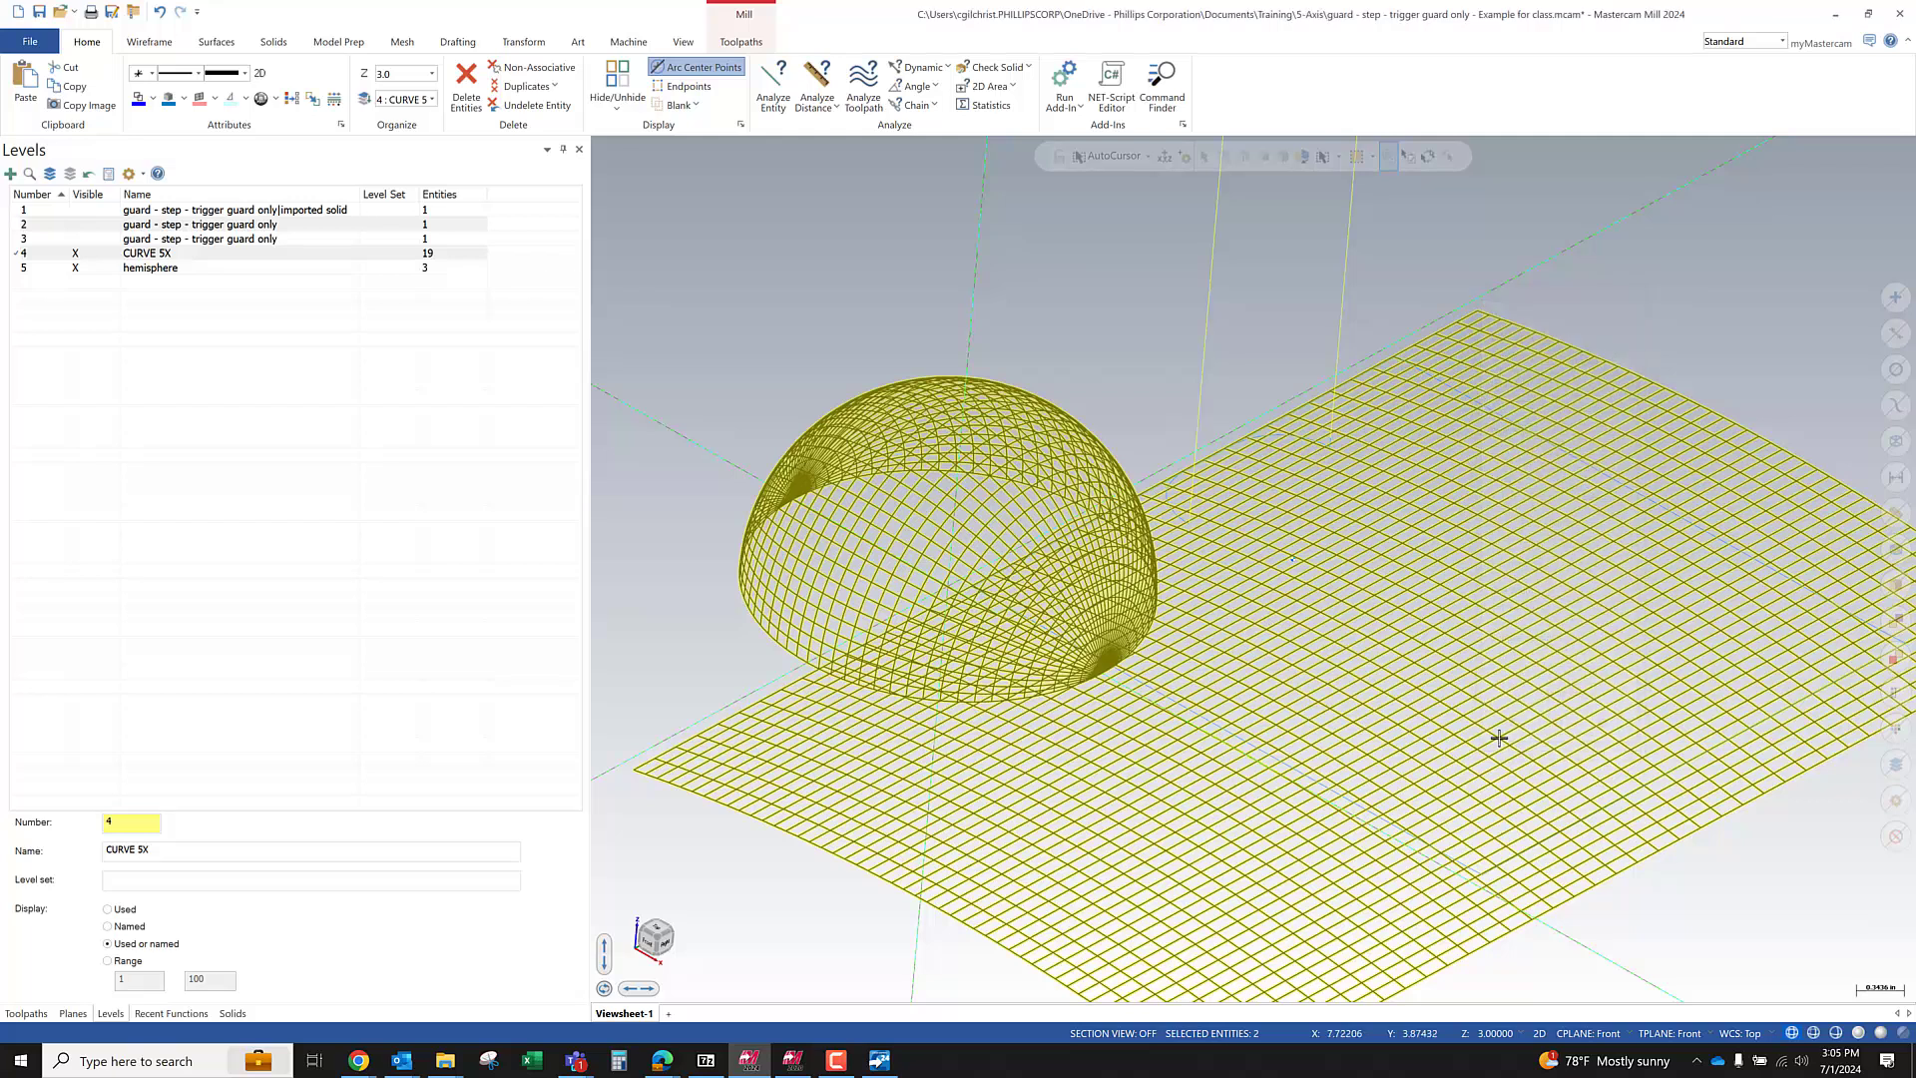
{"action": "scroll", "coordinate": [1276, 739], "scroll_direction": "up", "scroll_amount": 2}
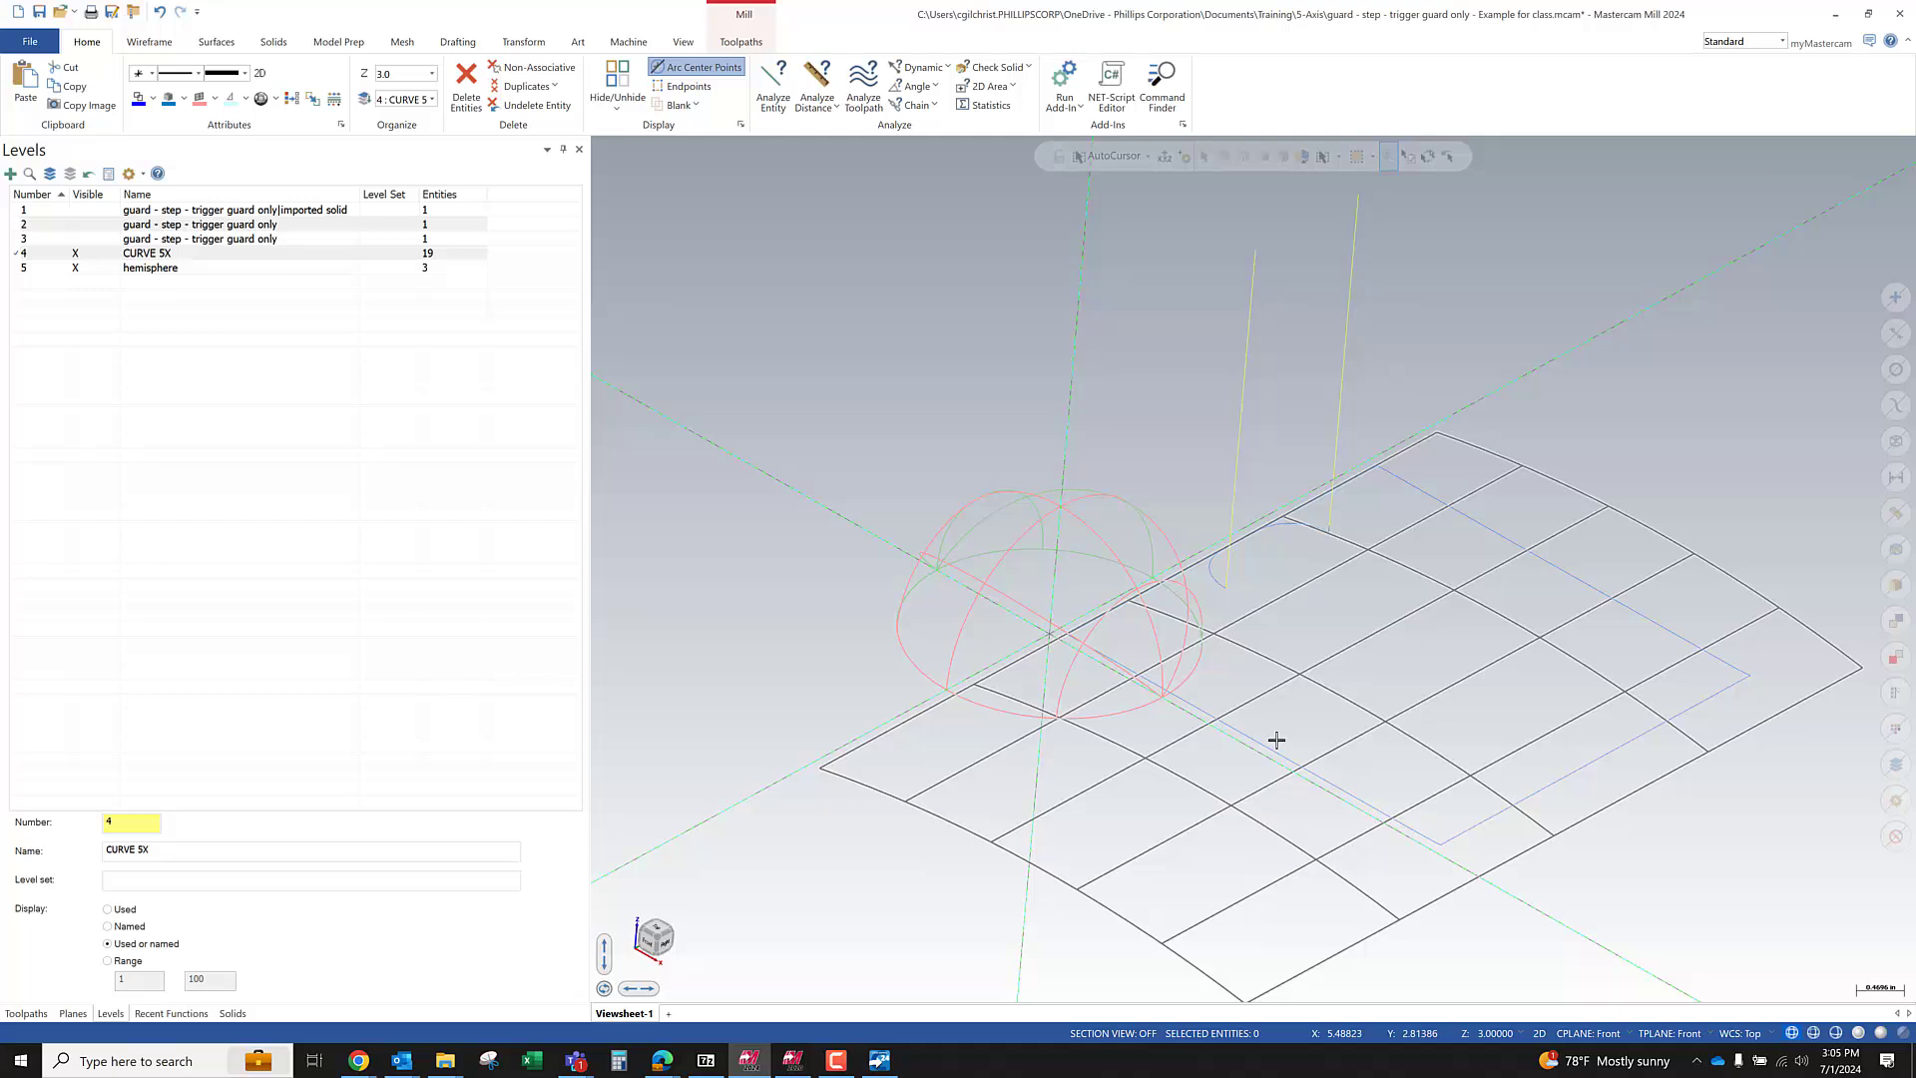
{"action": "scroll", "coordinate": [902, 573], "scroll_direction": "down", "scroll_amount": 2}
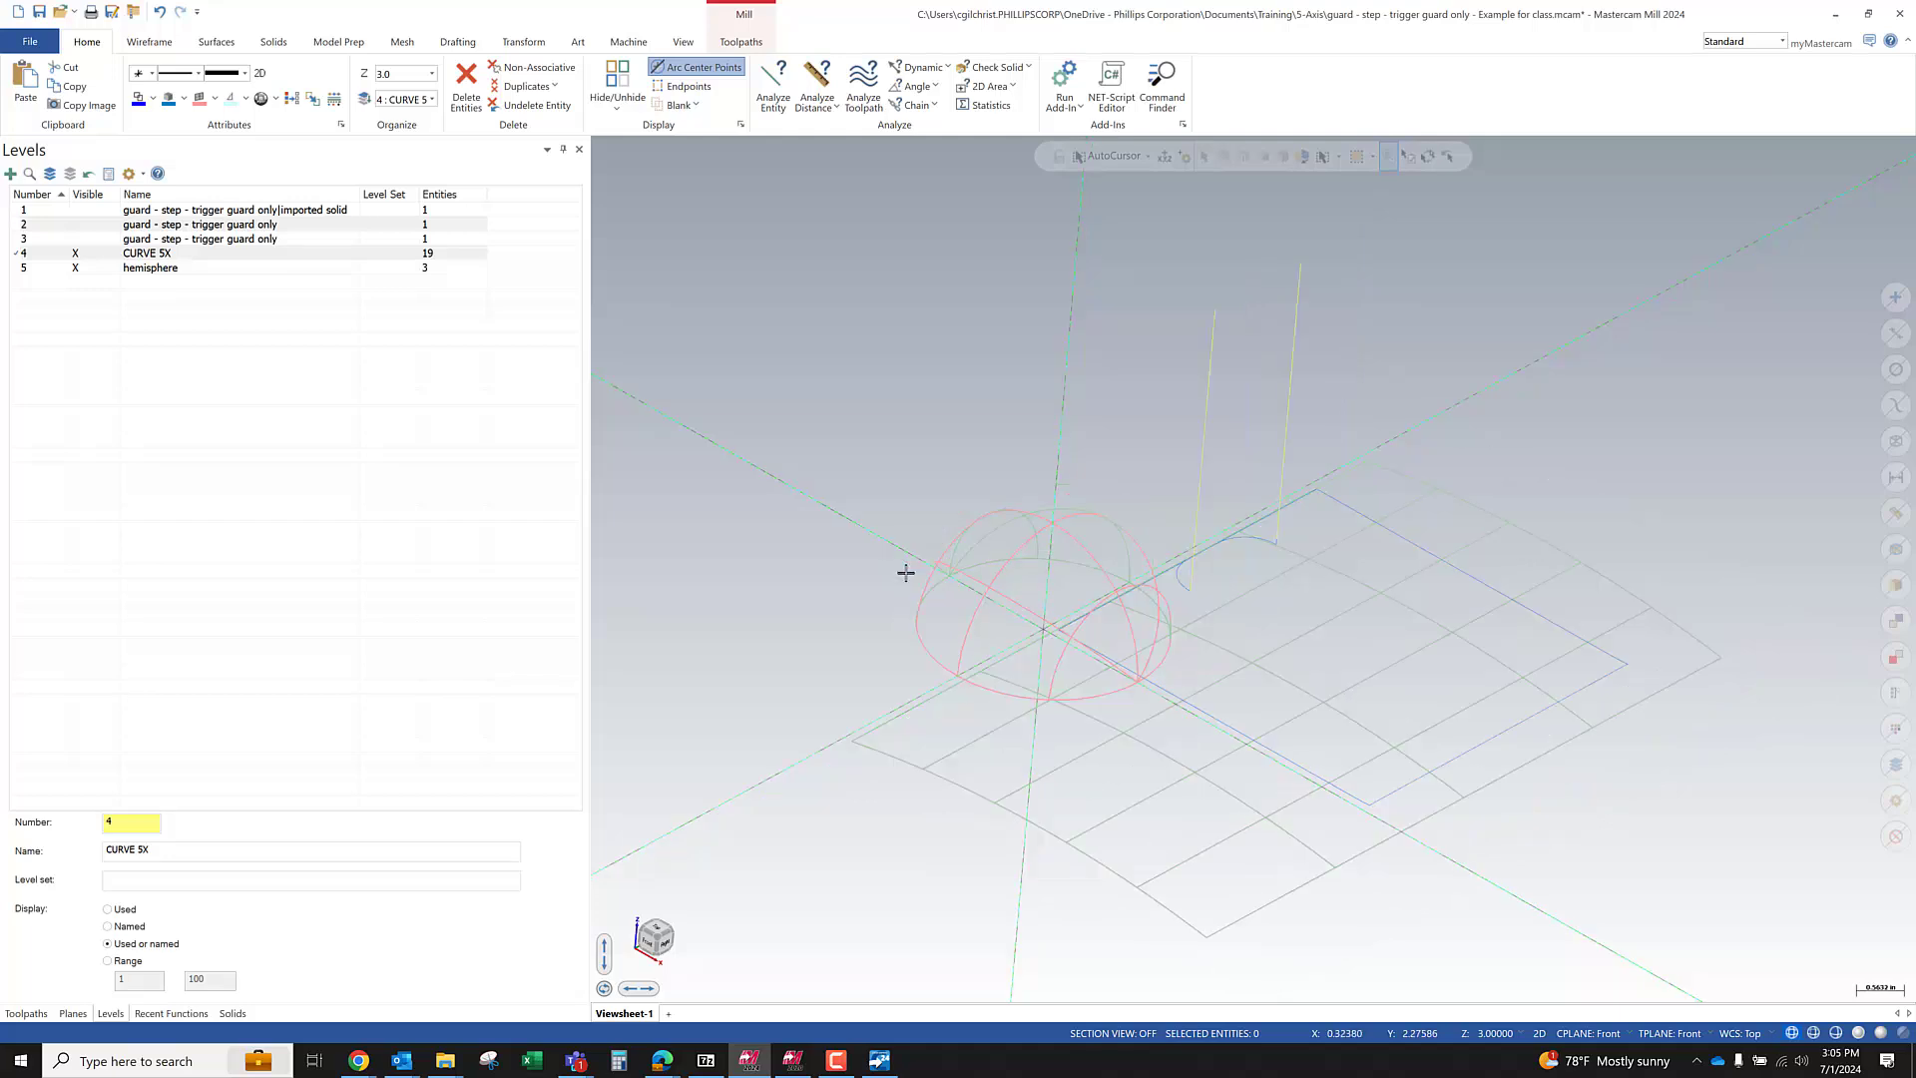
Raise the surface density of the hemisphere and lofted surface to 14 and apply it
{"action": "scroll", "coordinate": [1073, 718], "scroll_direction": "up", "scroll_amount": 3}
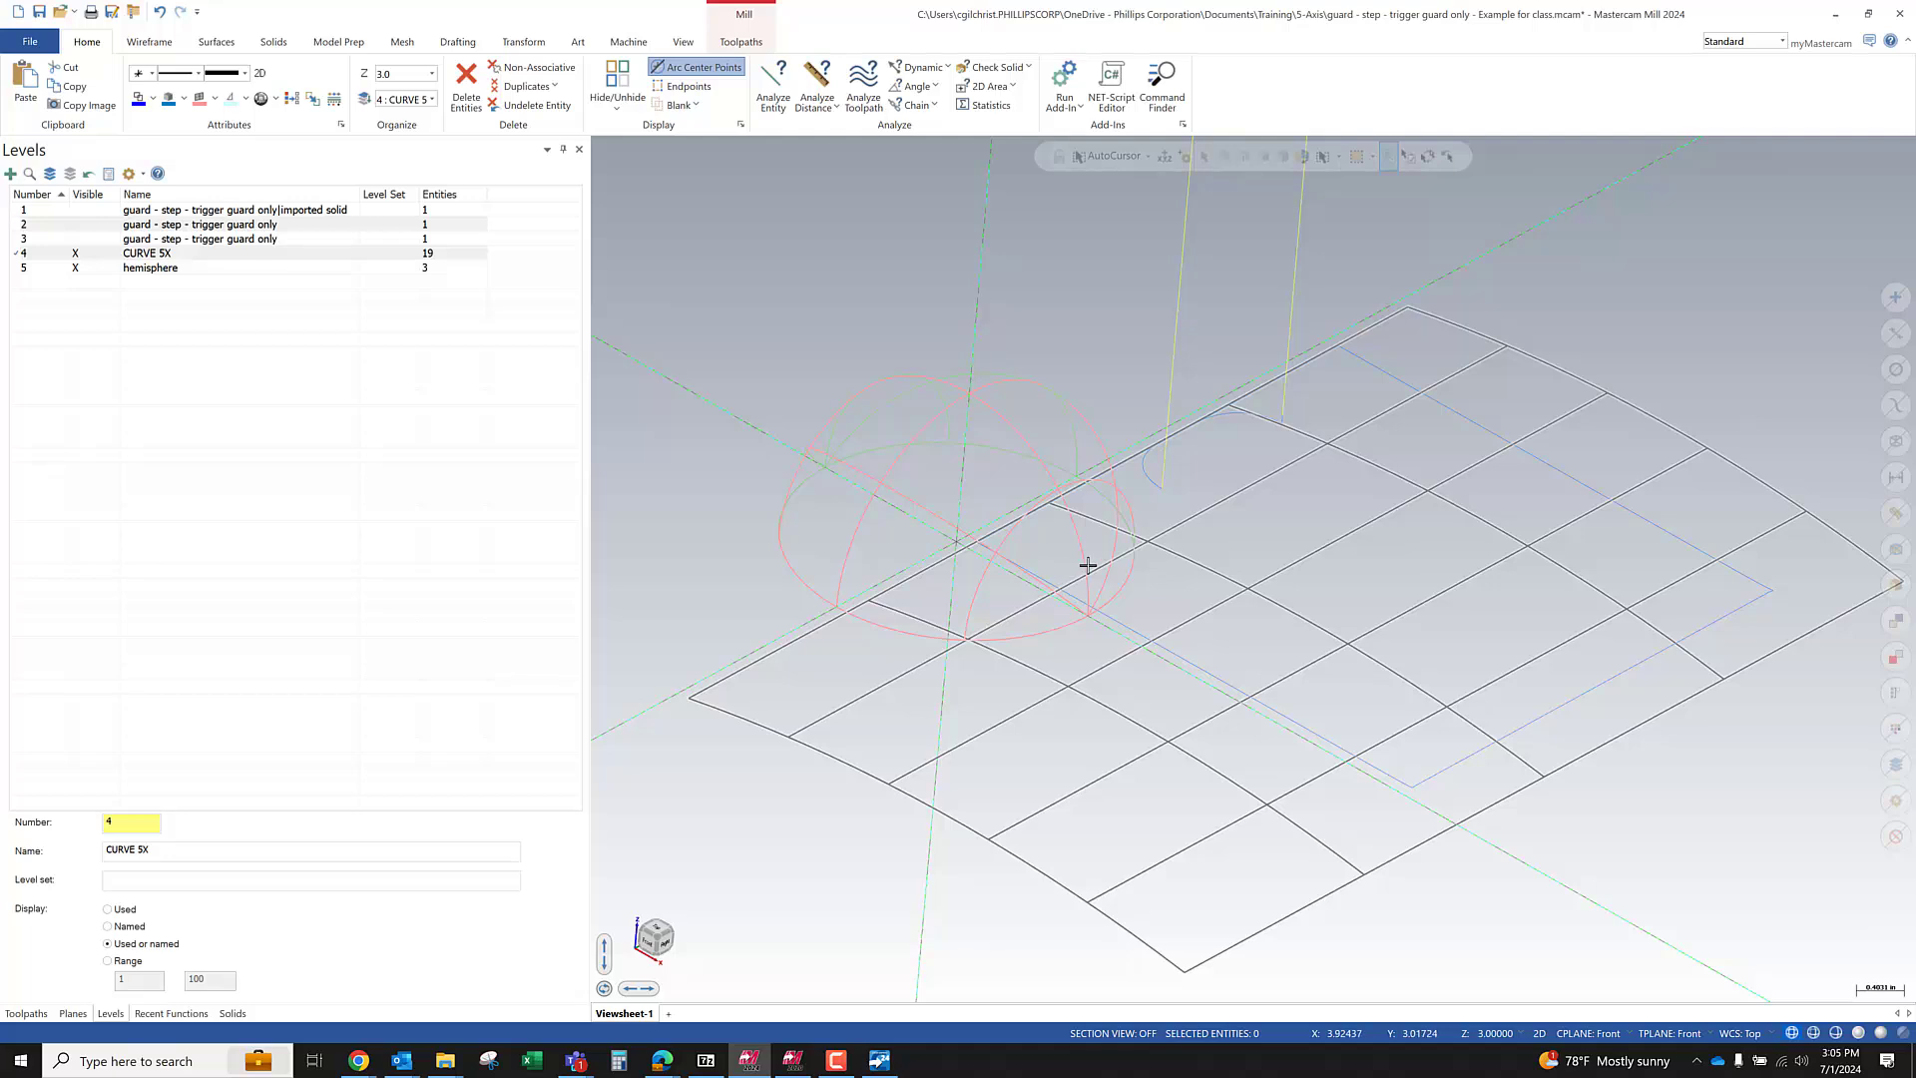
{"action": "left_click", "coordinate": [1088, 565]}
{"action": "left_click", "coordinate": [1015, 382]}
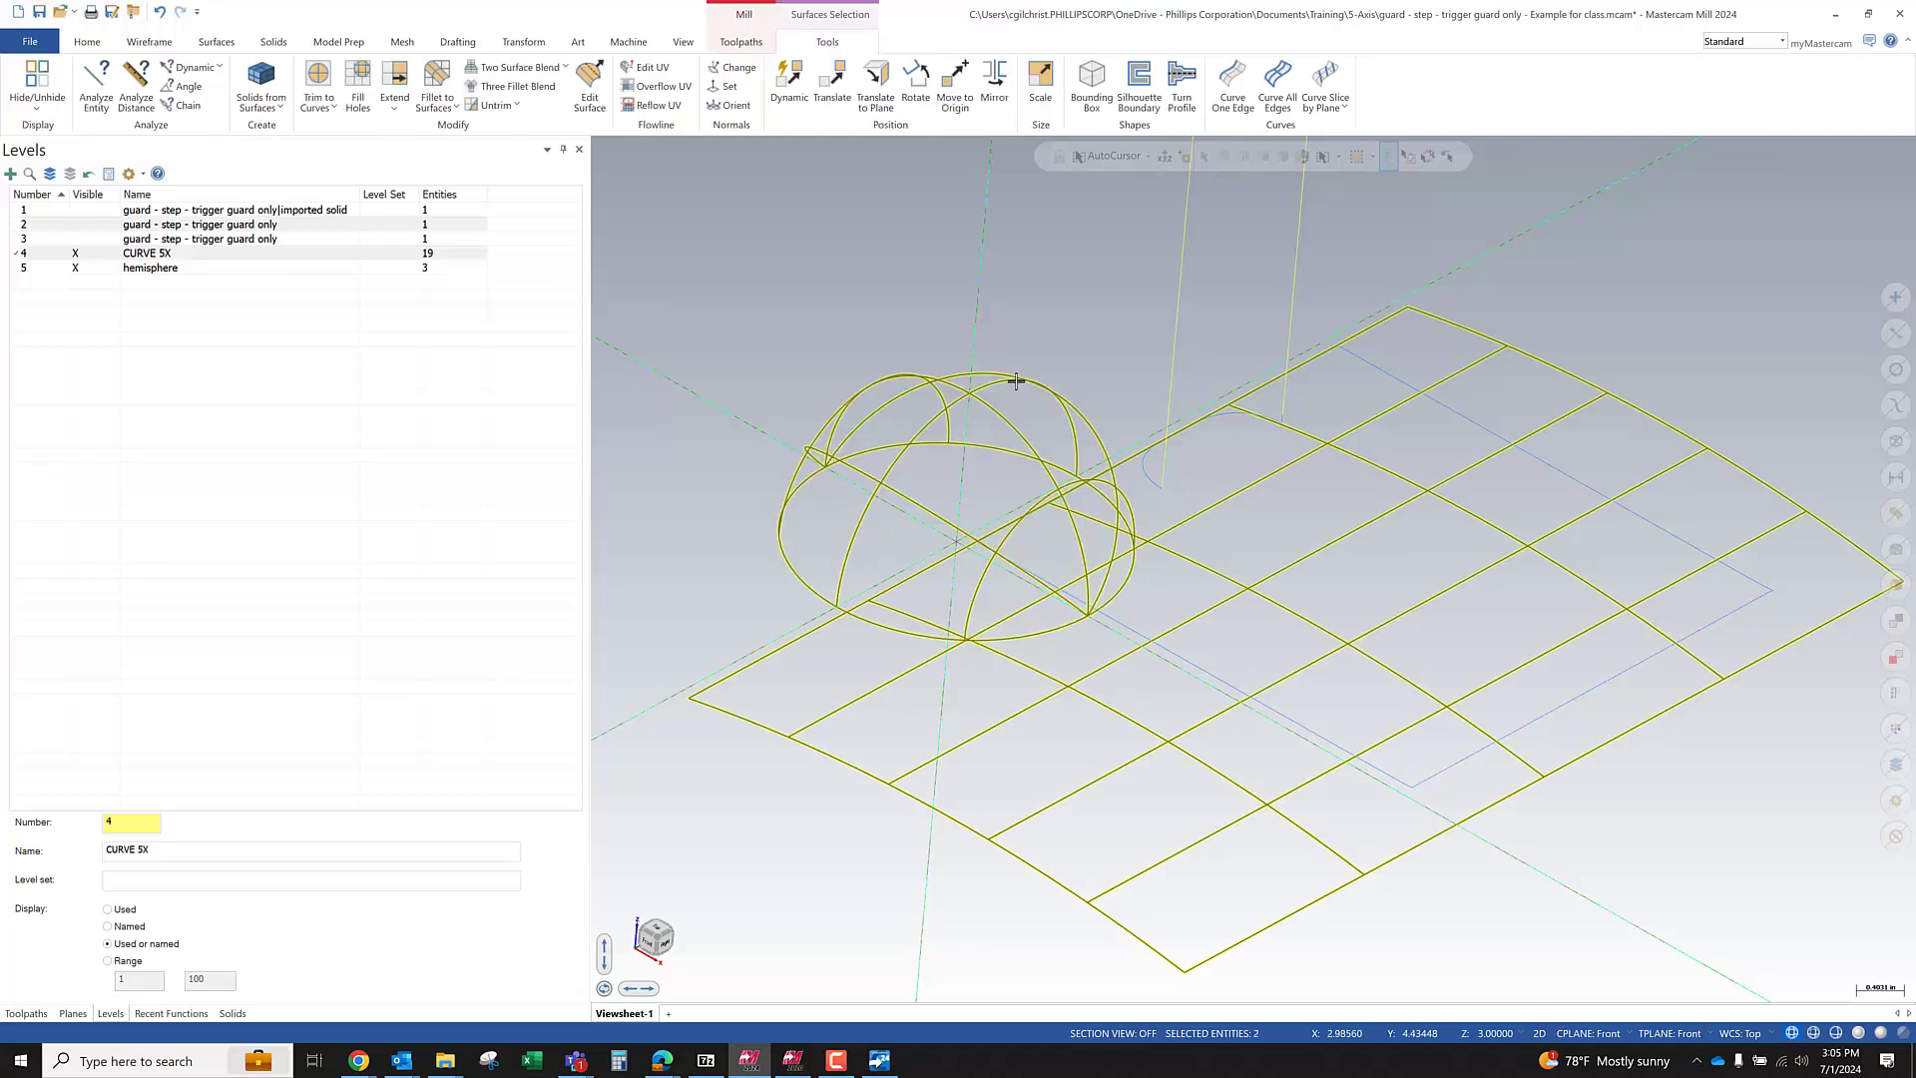
{"action": "right_click", "coordinate": [807, 306]}
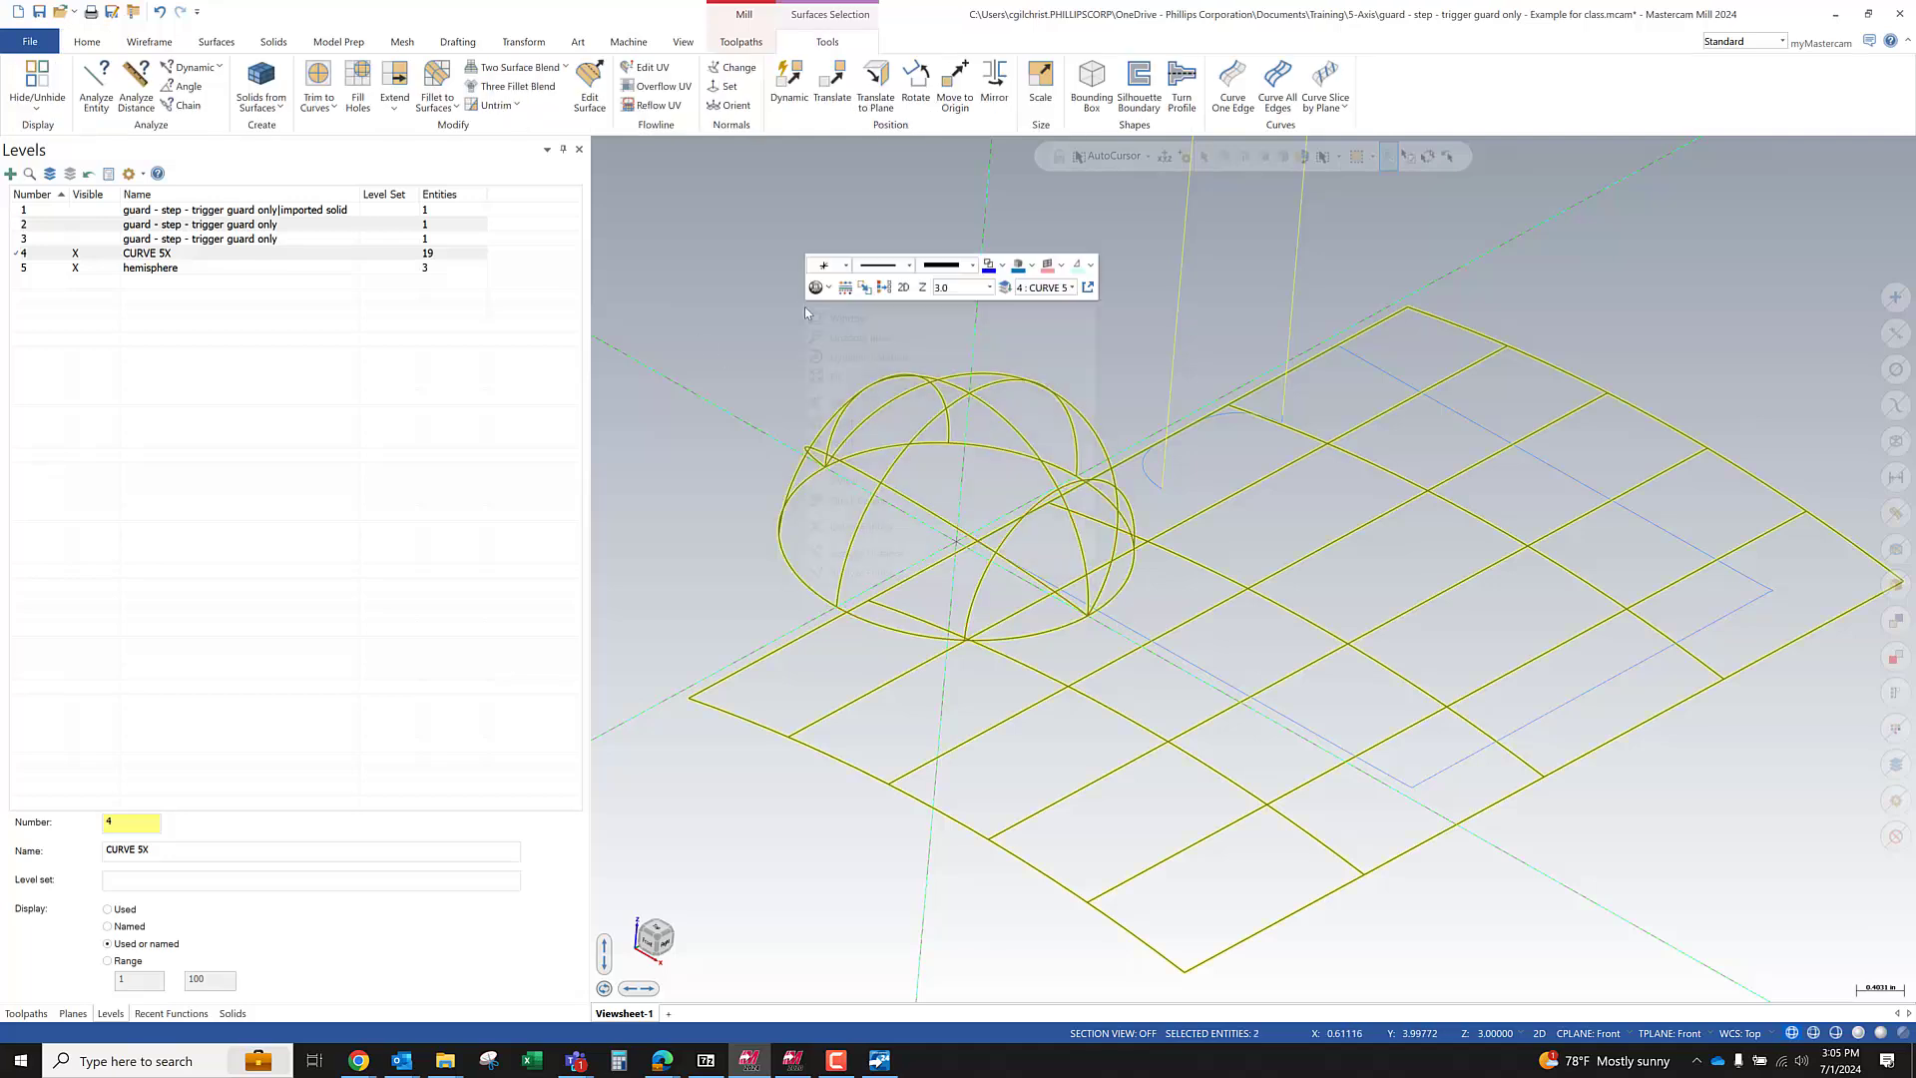
{"action": "left_click", "coordinate": [865, 288]}
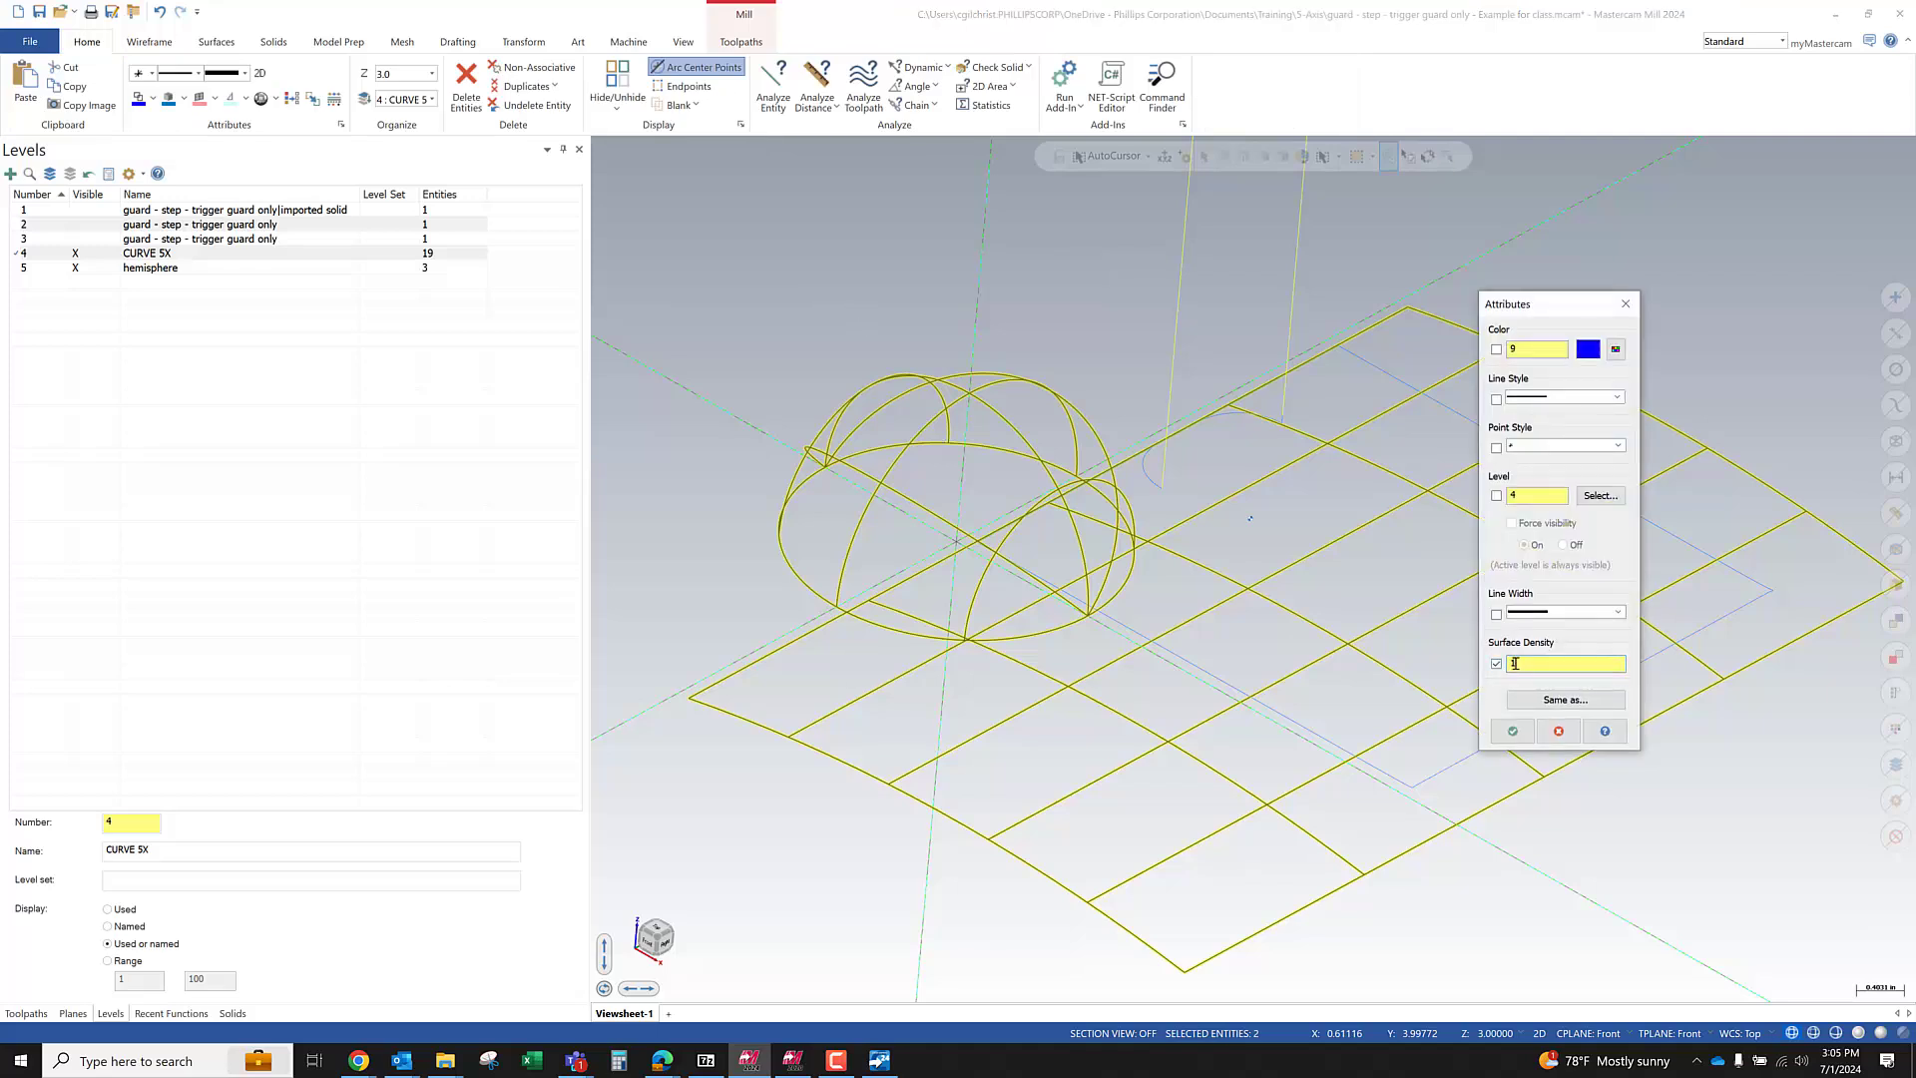
{"action": "type", "text": "14"}
{"action": "left_click", "coordinate": [1513, 736]}
{"action": "scroll", "coordinate": [1301, 775], "scroll_direction": "down", "scroll_amount": 6}
{"action": "scroll", "coordinate": [1234, 725], "scroll_direction": "up", "scroll_amount": 5}
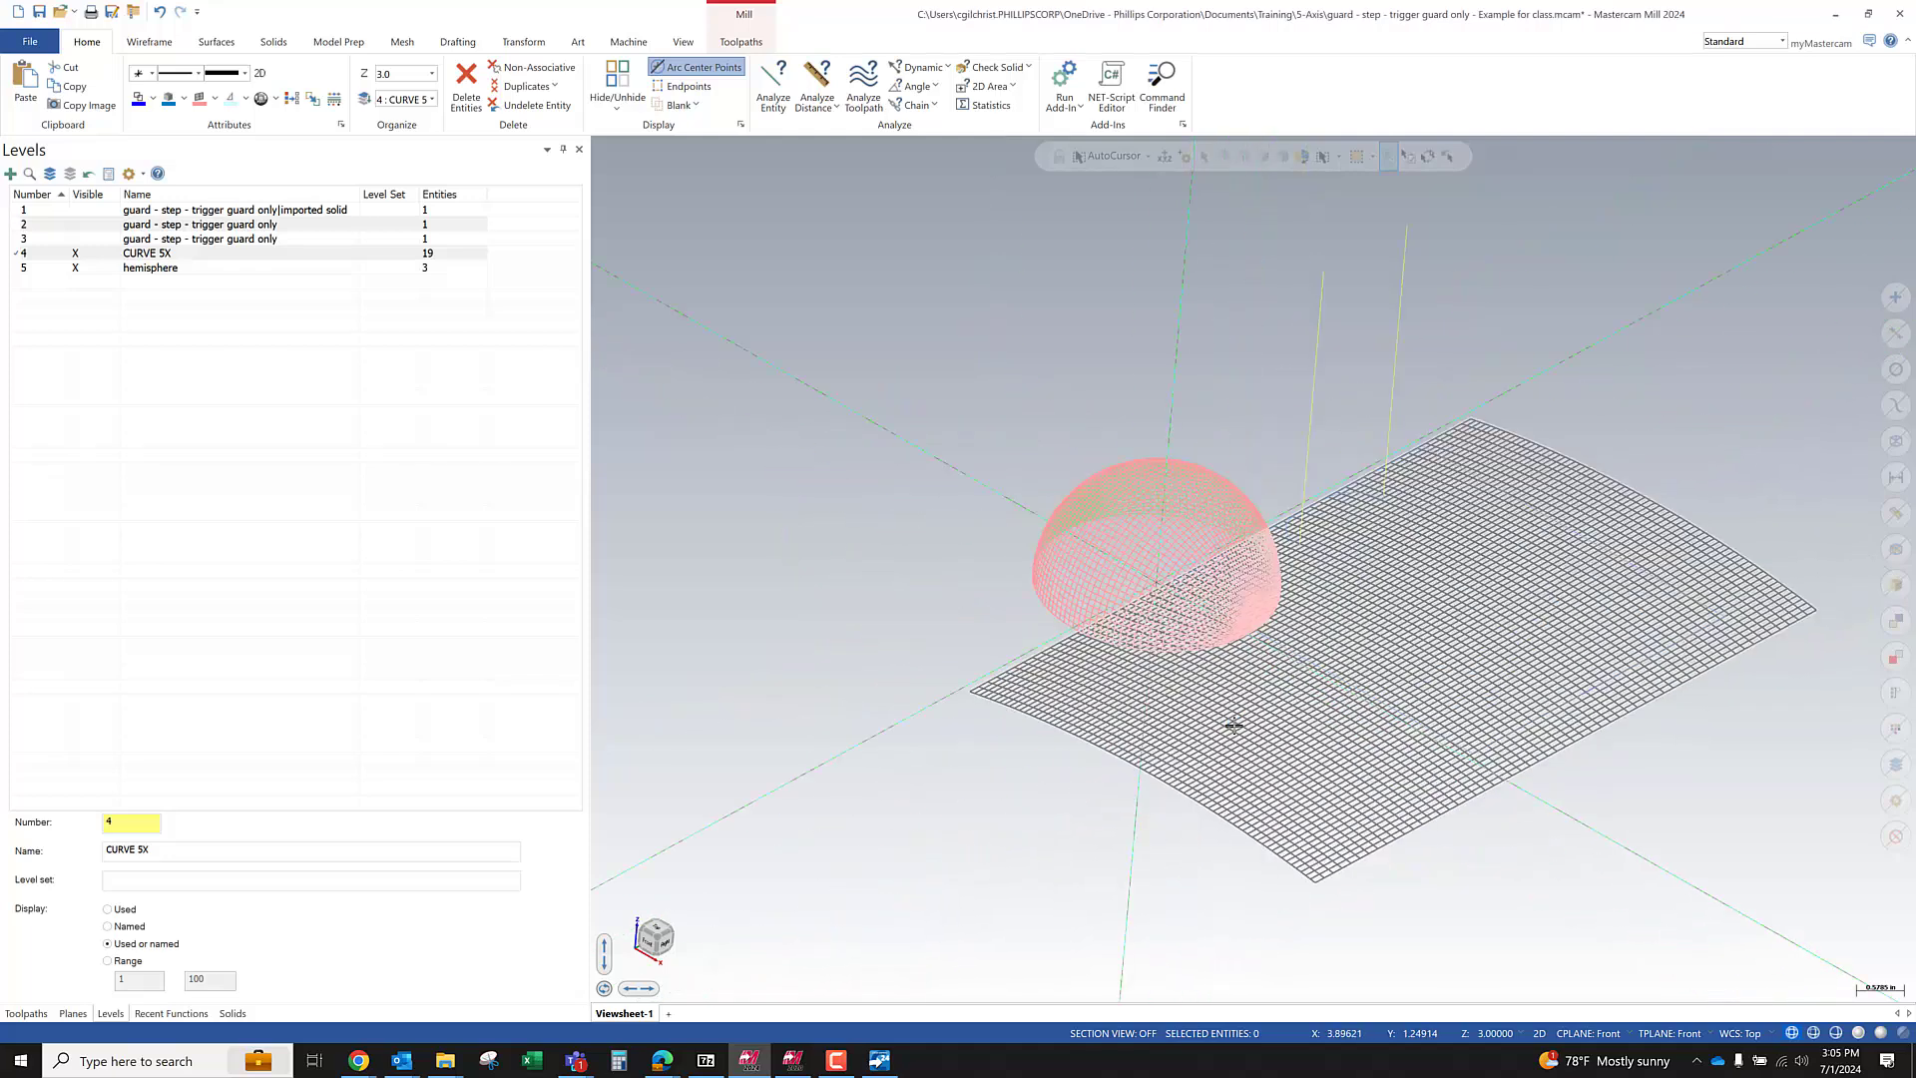
{"action": "scroll", "coordinate": [1233, 725], "scroll_direction": "up", "scroll_amount": 4}
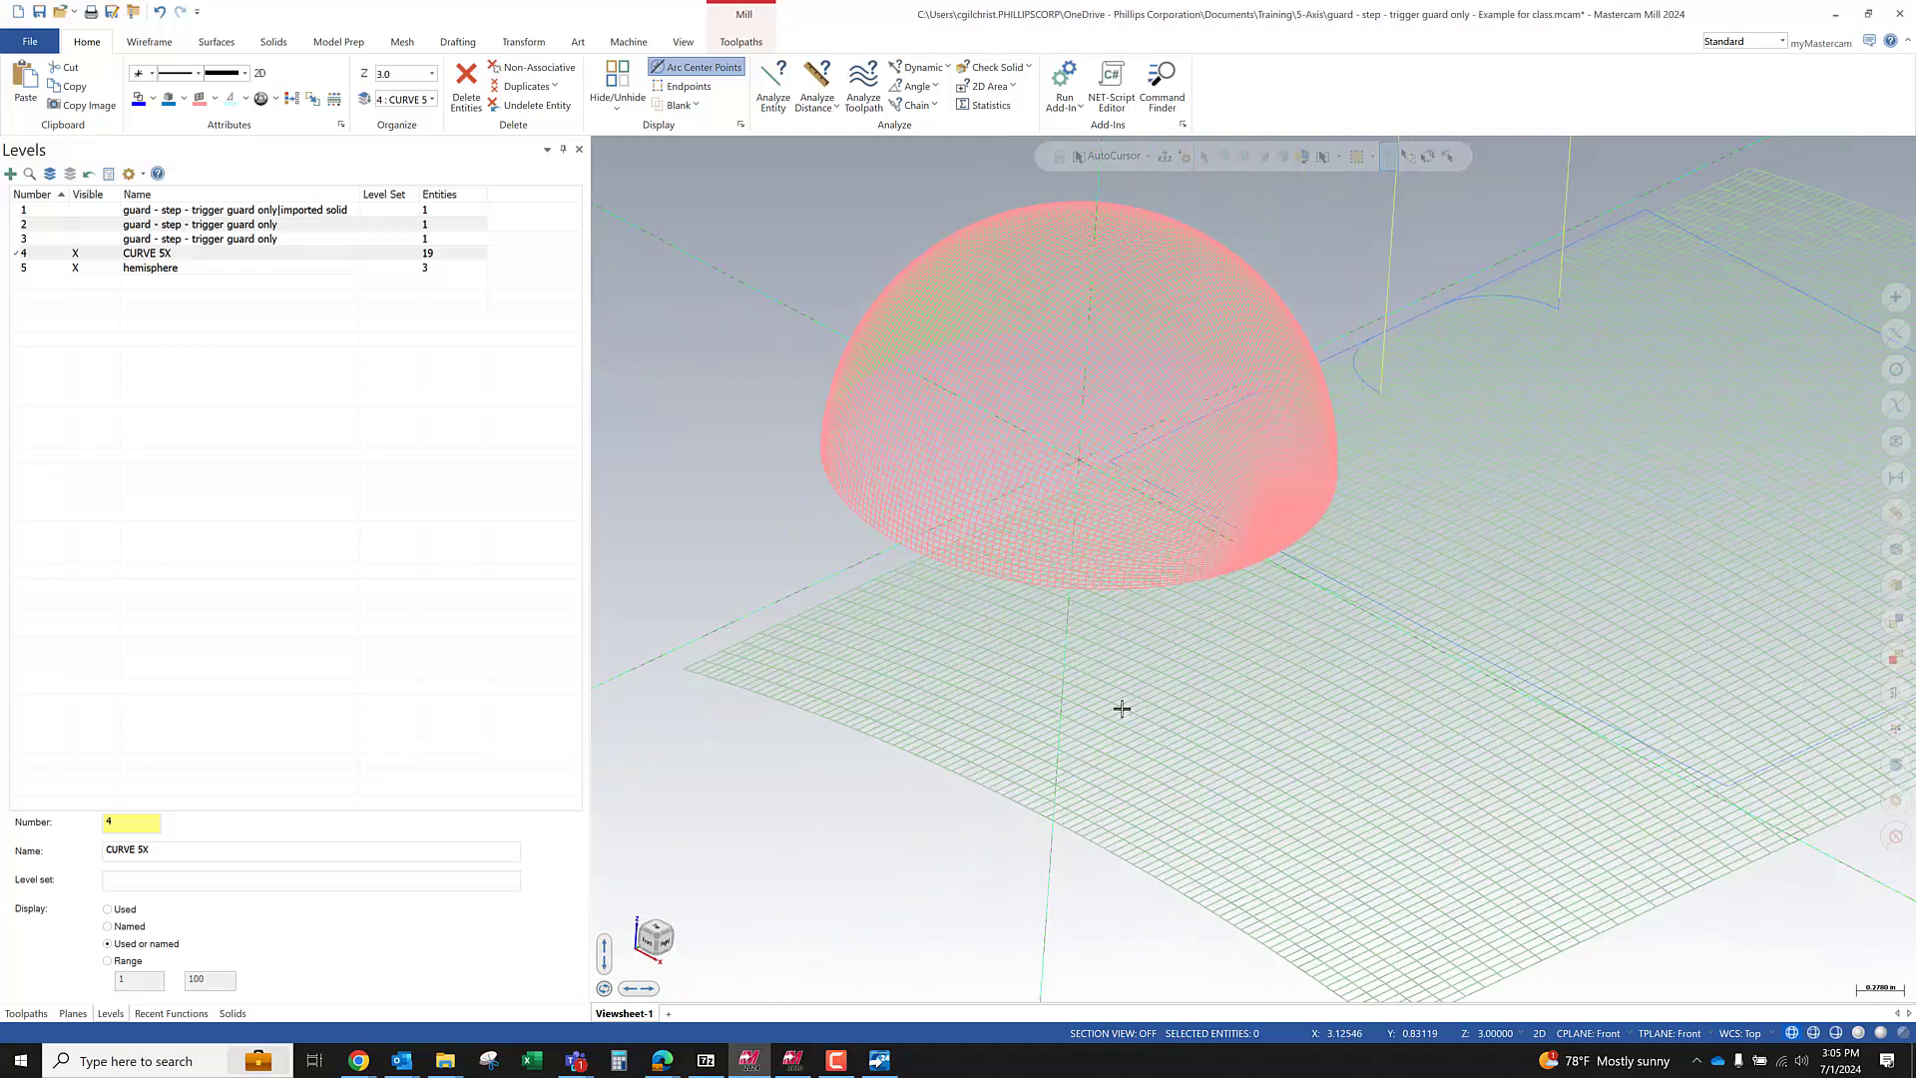
Toggle shading on and back off to compare the shaded and wireframe display of both surfaces
{"action": "key", "text": "alt+s"}
{"action": "key", "text": "alt+s"}
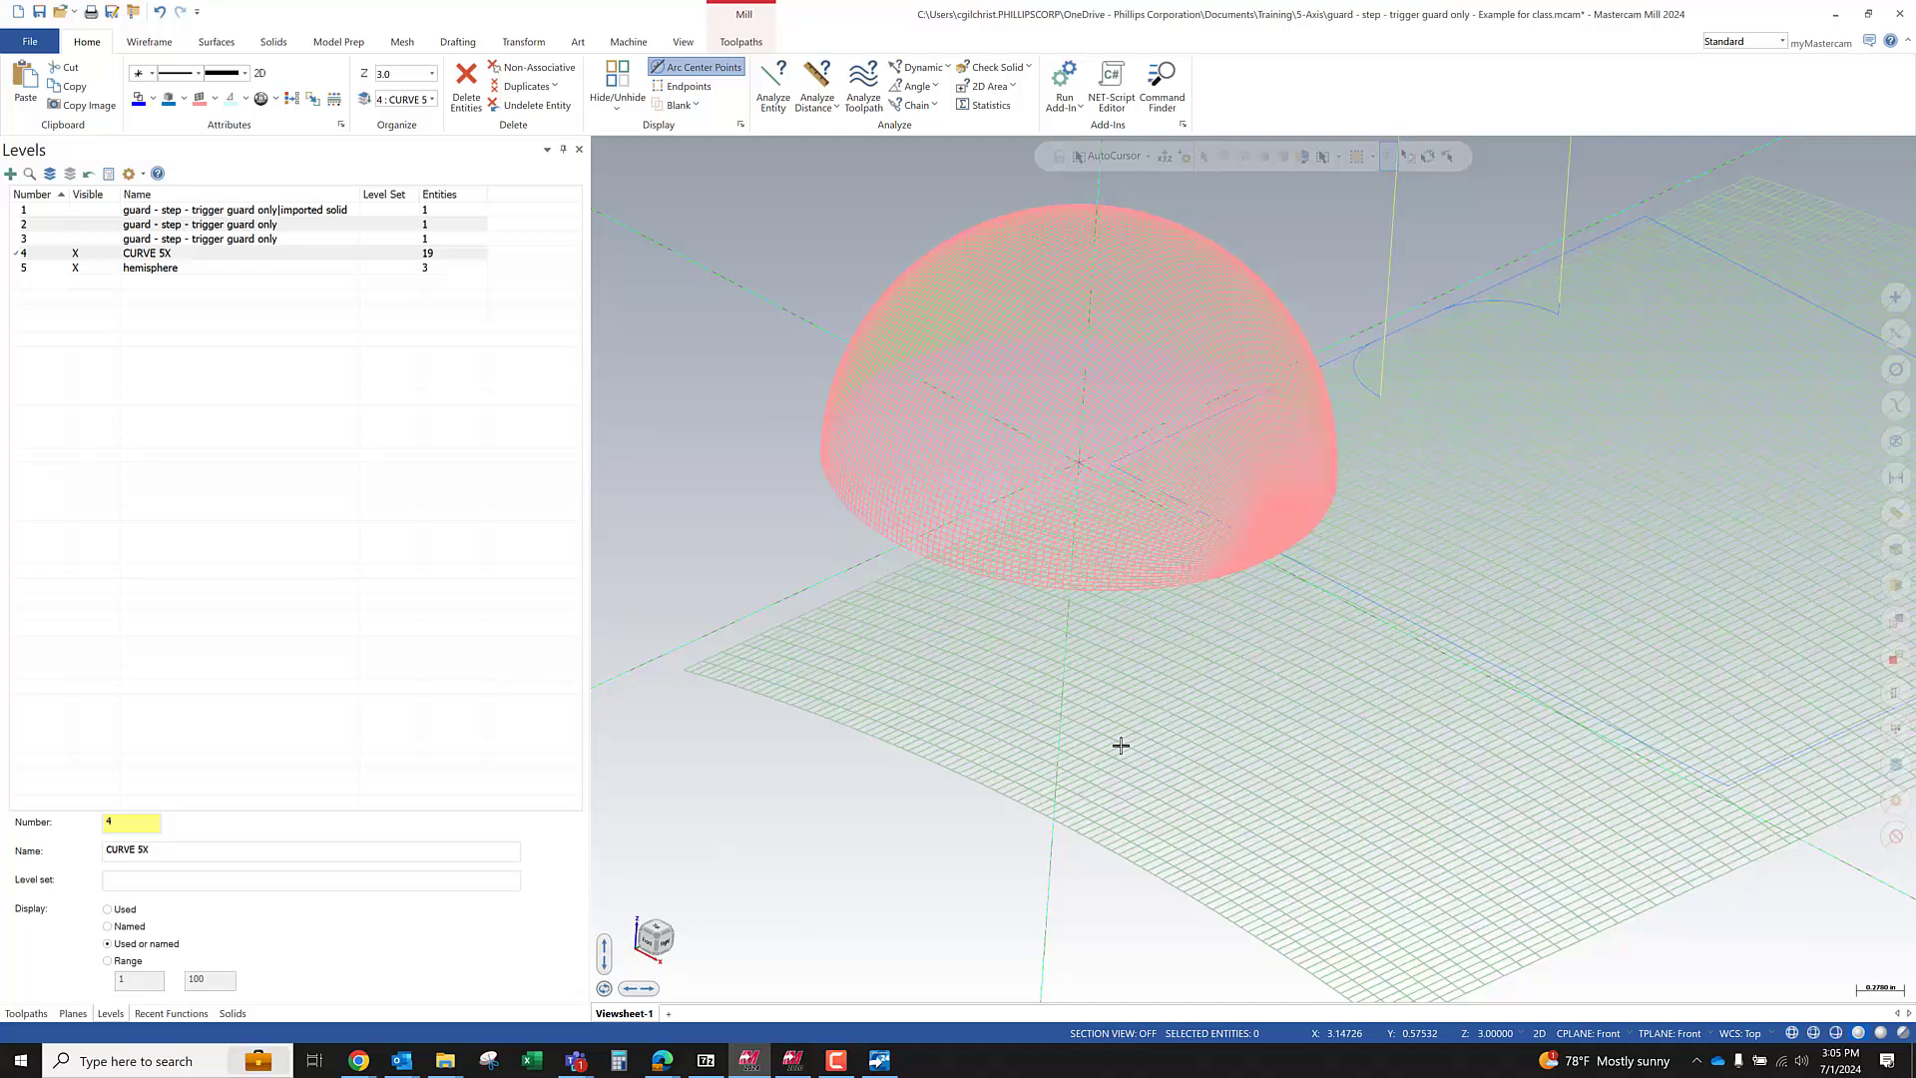
{"action": "mouse_move", "coordinate": [1065, 769]}
{"action": "middle_mouse_down"}
{"action": "mouse_move", "coordinate": [1078, 735]}
{"action": "mouse_move", "coordinate": [898, 689]}
{"action": "mouse_move", "coordinate": [647, 563]}
{"action": "middle_mouse_up"}
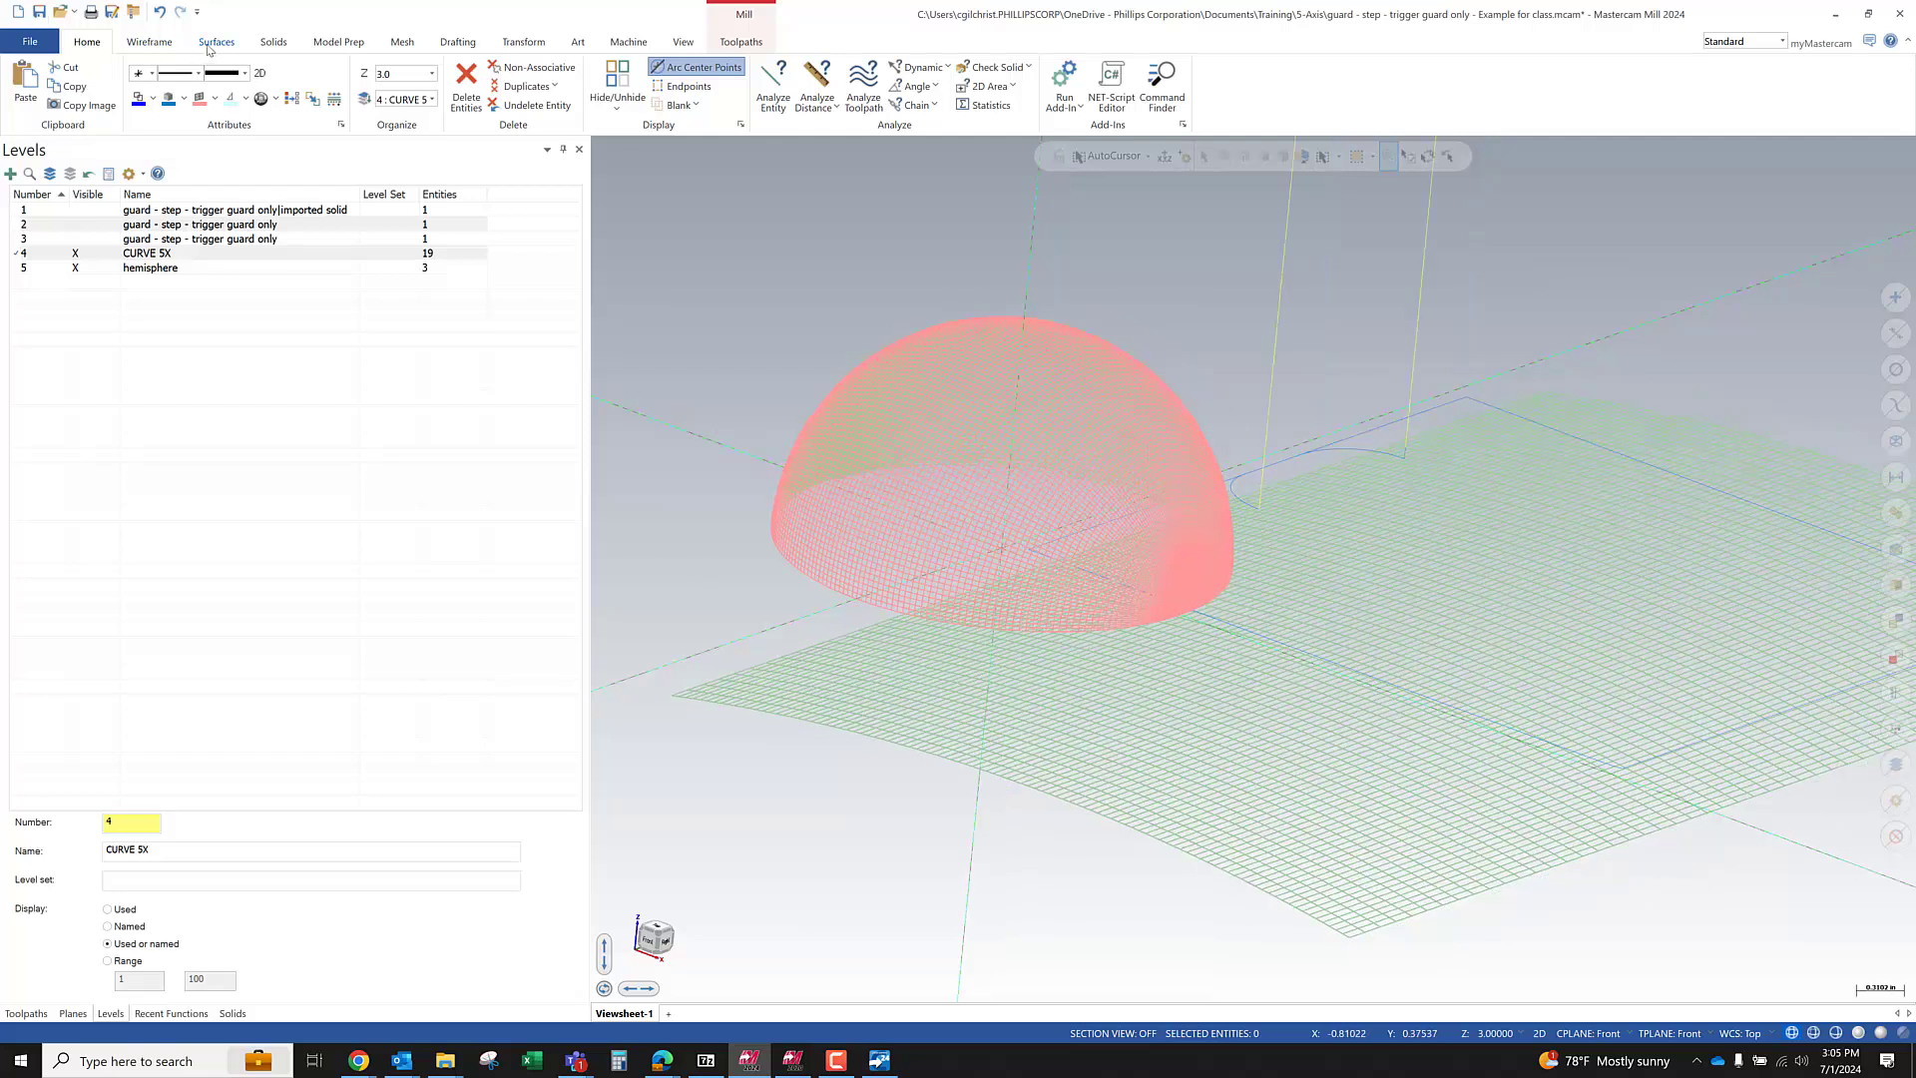
{"action": "left_click", "coordinate": [212, 42]}
{"action": "left_click", "coordinate": [948, 88]}
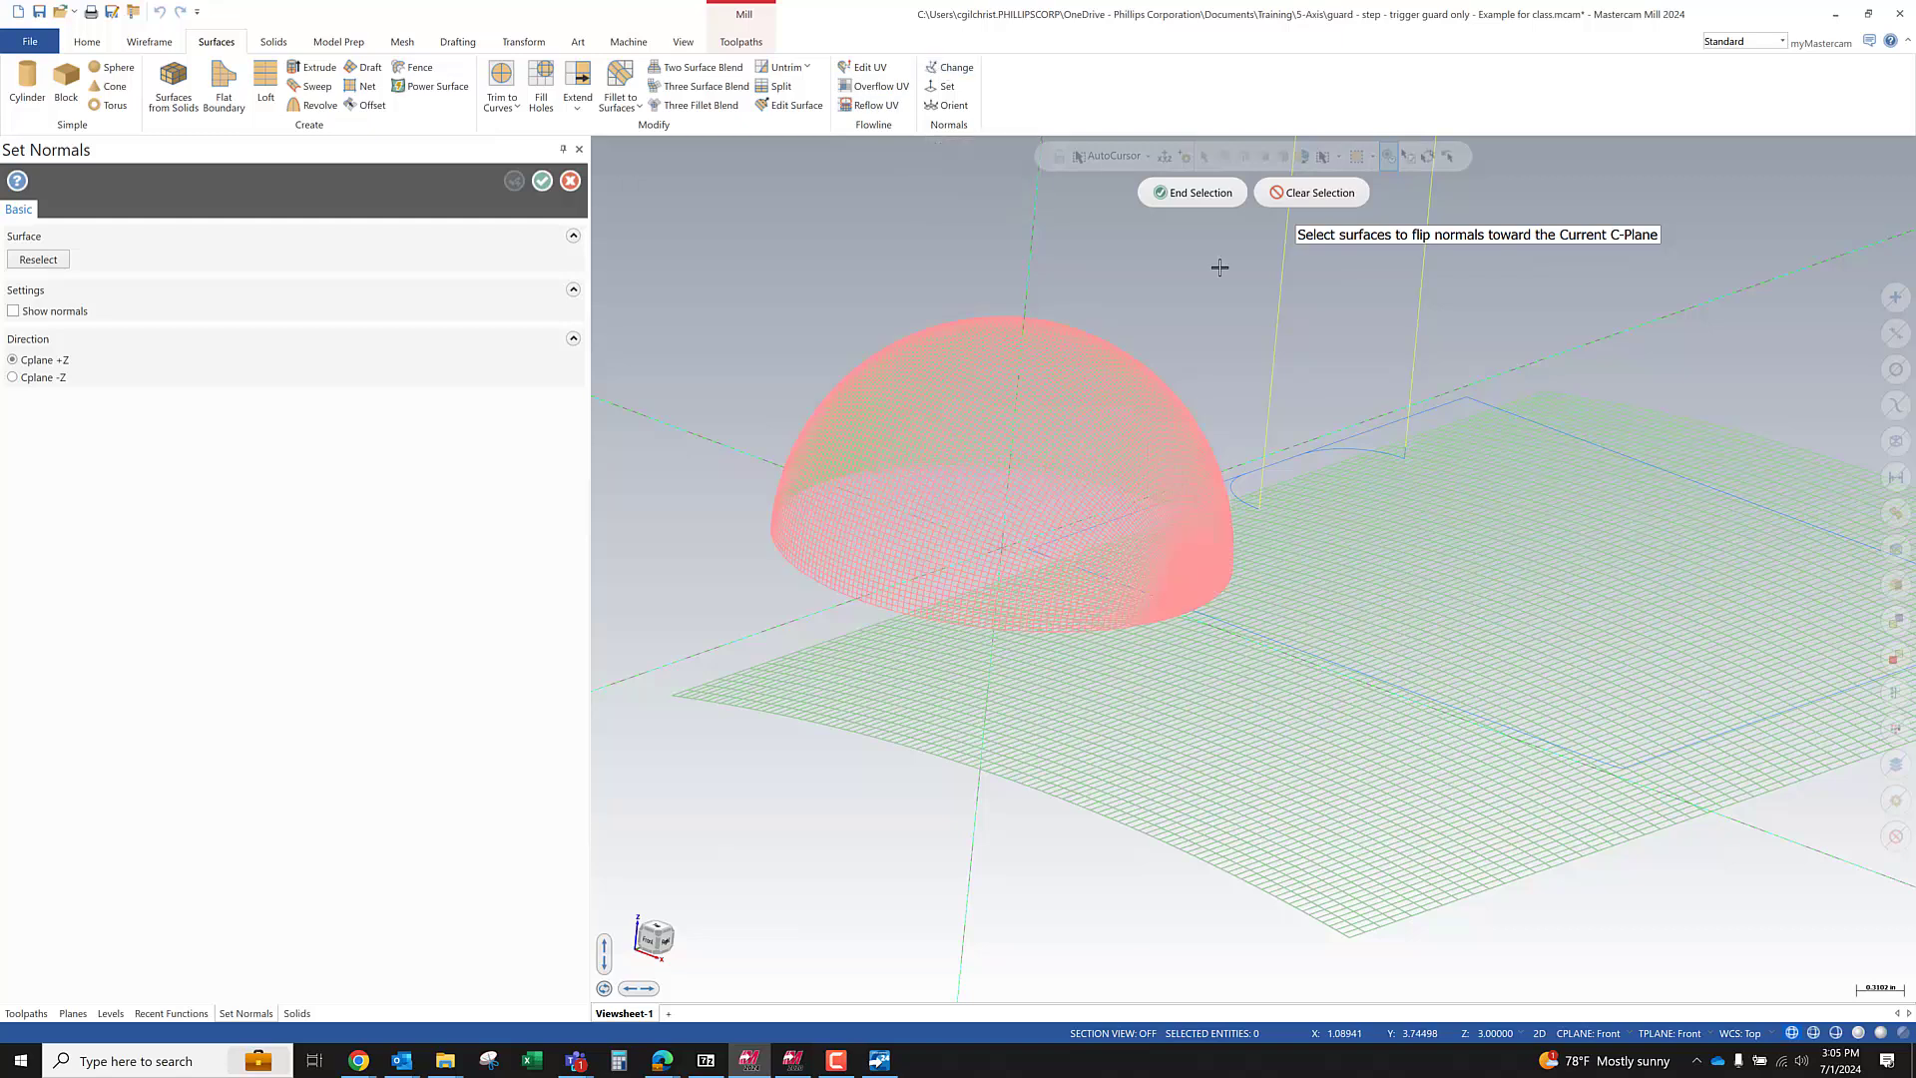
{"action": "key", "text": "Escape"}
Preview the lofted surface's normal direction with Change Normals, exit the command, and display the model shaded
{"action": "left_click", "coordinate": [964, 76]}
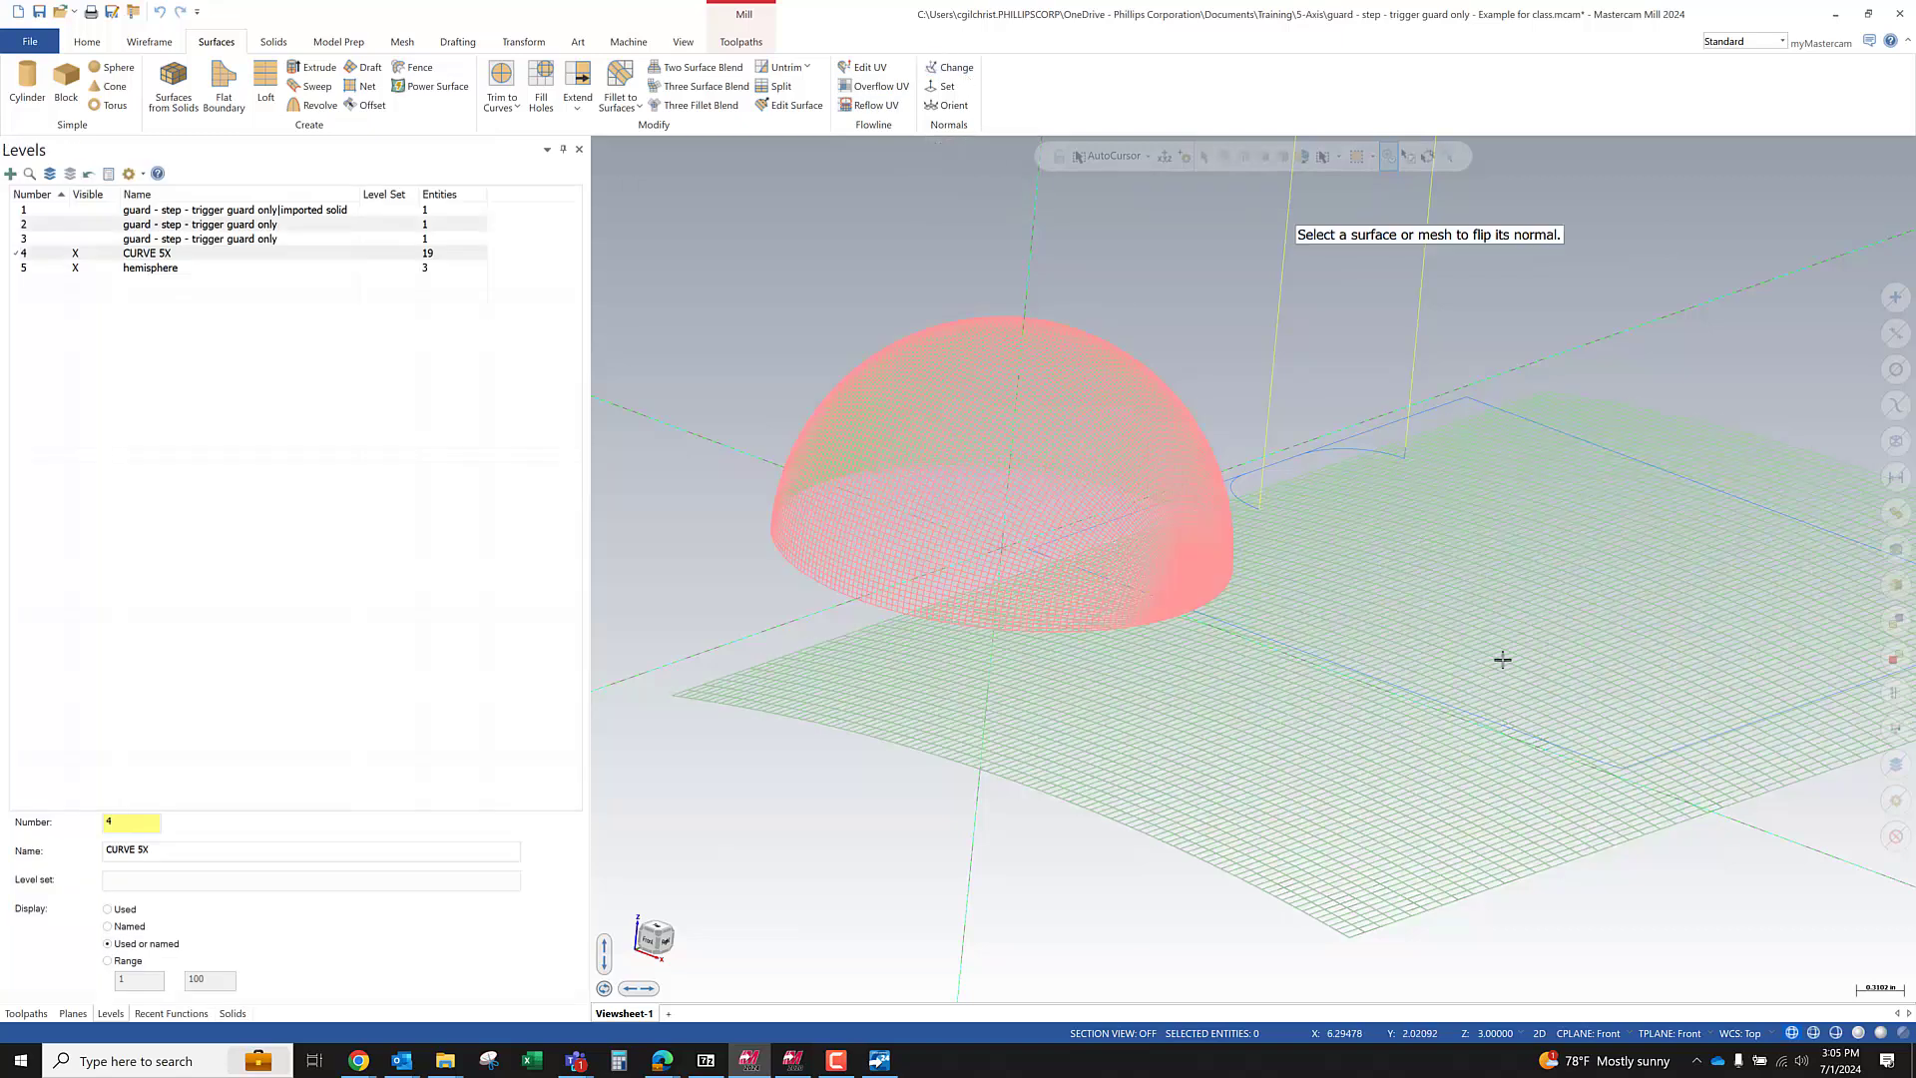
{"action": "scroll", "coordinate": [1410, 669], "scroll_direction": "down", "scroll_amount": 4}
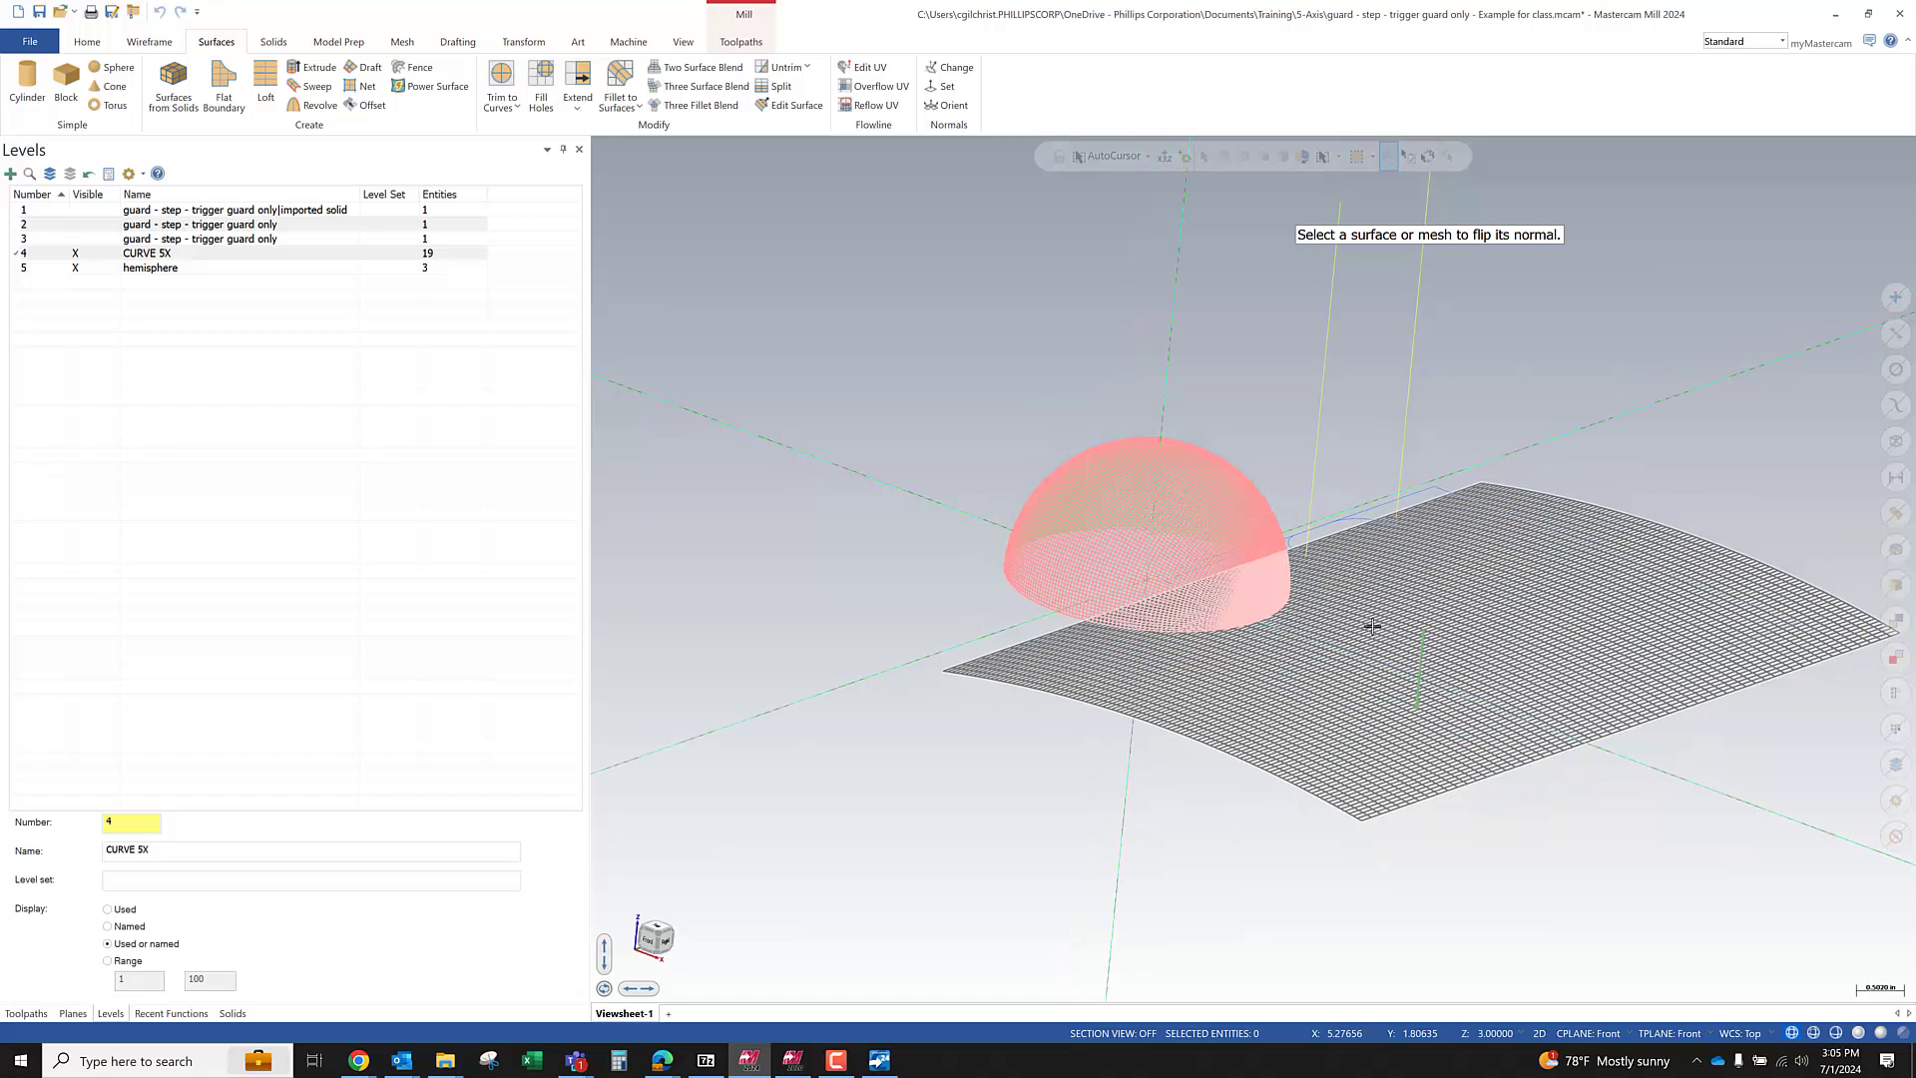
{"action": "scroll", "coordinate": [1207, 462], "scroll_direction": "up", "scroll_amount": 4}
{"action": "mouse_move", "coordinate": [1207, 462]}
{"action": "middle_mouse_down"}
{"action": "mouse_move", "coordinate": [1177, 436]}
{"action": "mouse_move", "coordinate": [1211, 465]}
{"action": "middle_mouse_up"}
{"action": "key", "text": "Escape"}
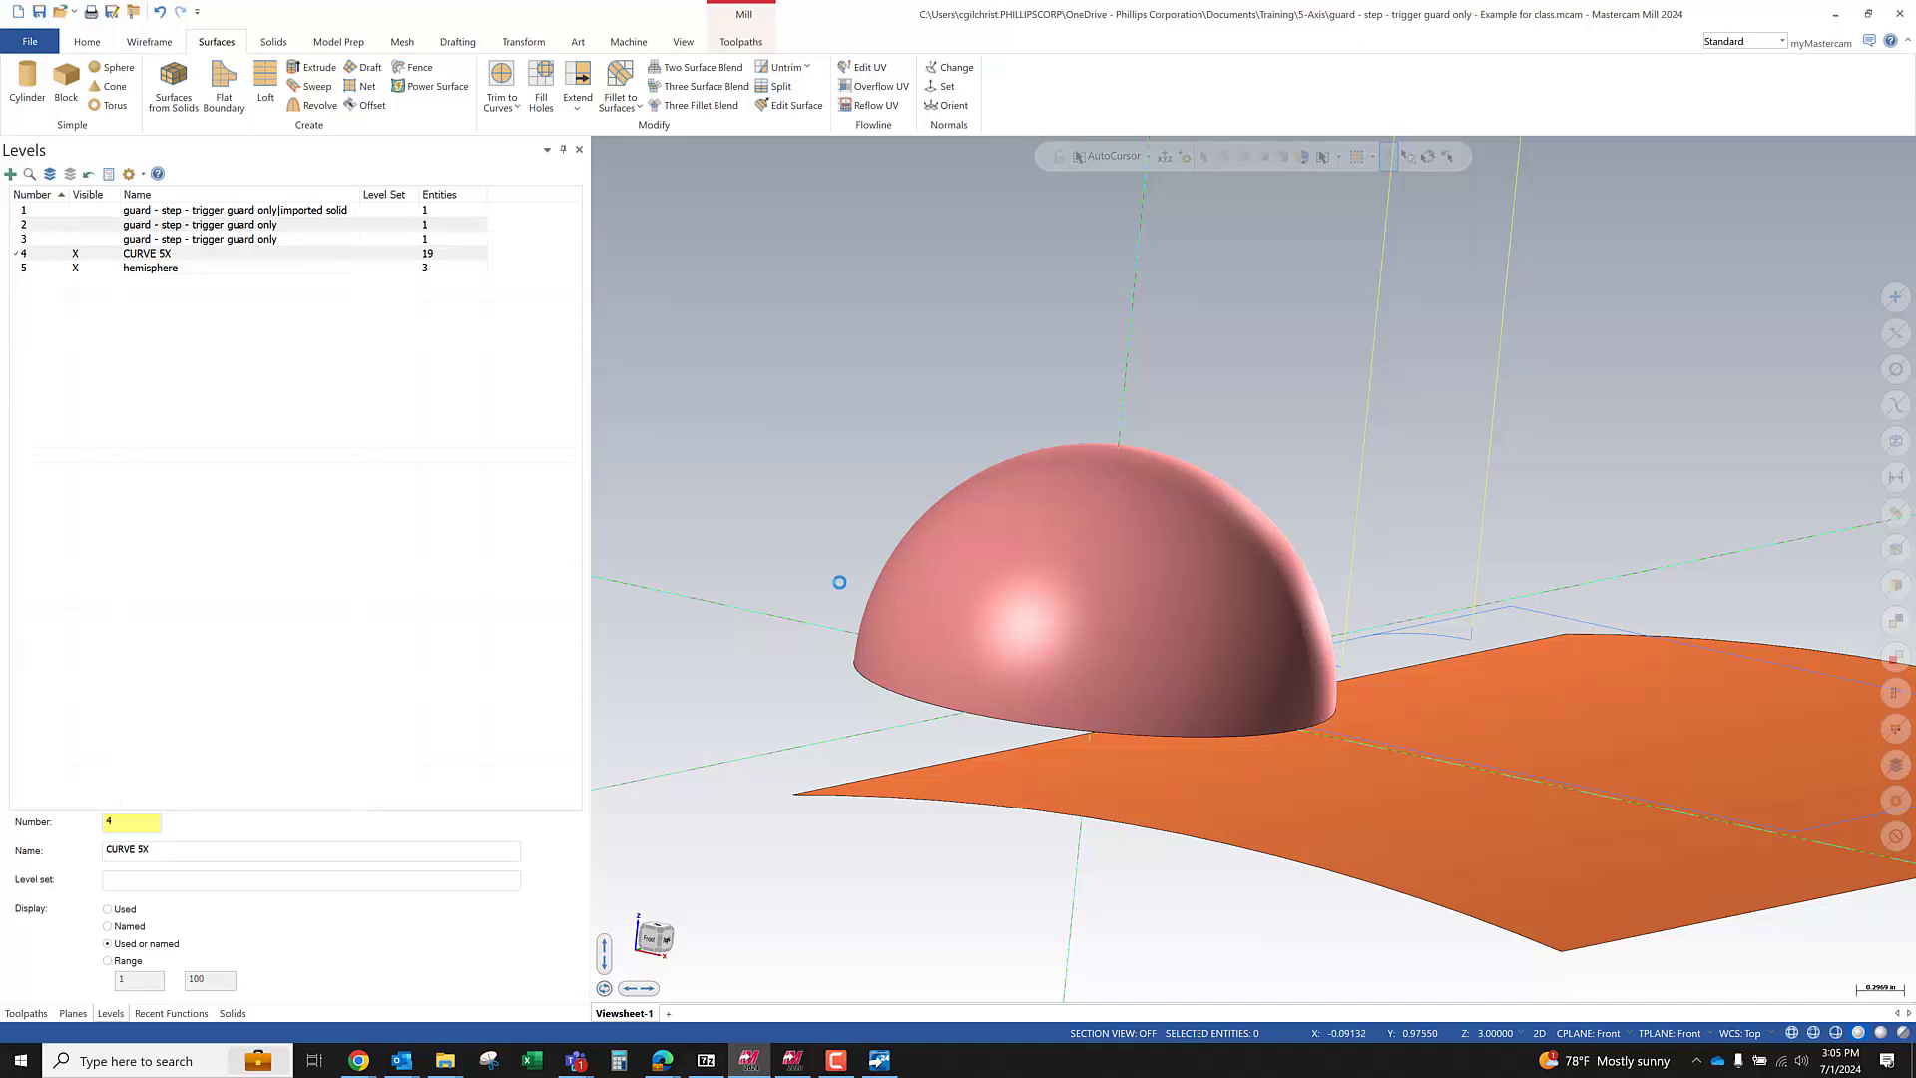
Check the lofted surface's normal direction with Change Normals and exit the command
{"action": "scroll", "coordinate": [855, 578], "scroll_direction": "down", "scroll_amount": 4}
{"action": "mouse_move", "coordinate": [973, 696]}
{"action": "middle_mouse_down"}
{"action": "mouse_move", "coordinate": [878, 654]}
{"action": "mouse_move", "coordinate": [902, 664]}
{"action": "mouse_move", "coordinate": [911, 709]}
{"action": "mouse_move", "coordinate": [893, 653]}
{"action": "mouse_move", "coordinate": [919, 616]}
{"action": "mouse_move", "coordinate": [903, 707]}
{"action": "mouse_move", "coordinate": [911, 650]}
{"action": "mouse_move", "coordinate": [755, 705]}
{"action": "mouse_move", "coordinate": [739, 745]}
{"action": "mouse_move", "coordinate": [1017, 691]}
{"action": "mouse_move", "coordinate": [976, 690]}
{"action": "mouse_move", "coordinate": [1052, 707]}
{"action": "middle_mouse_up"}
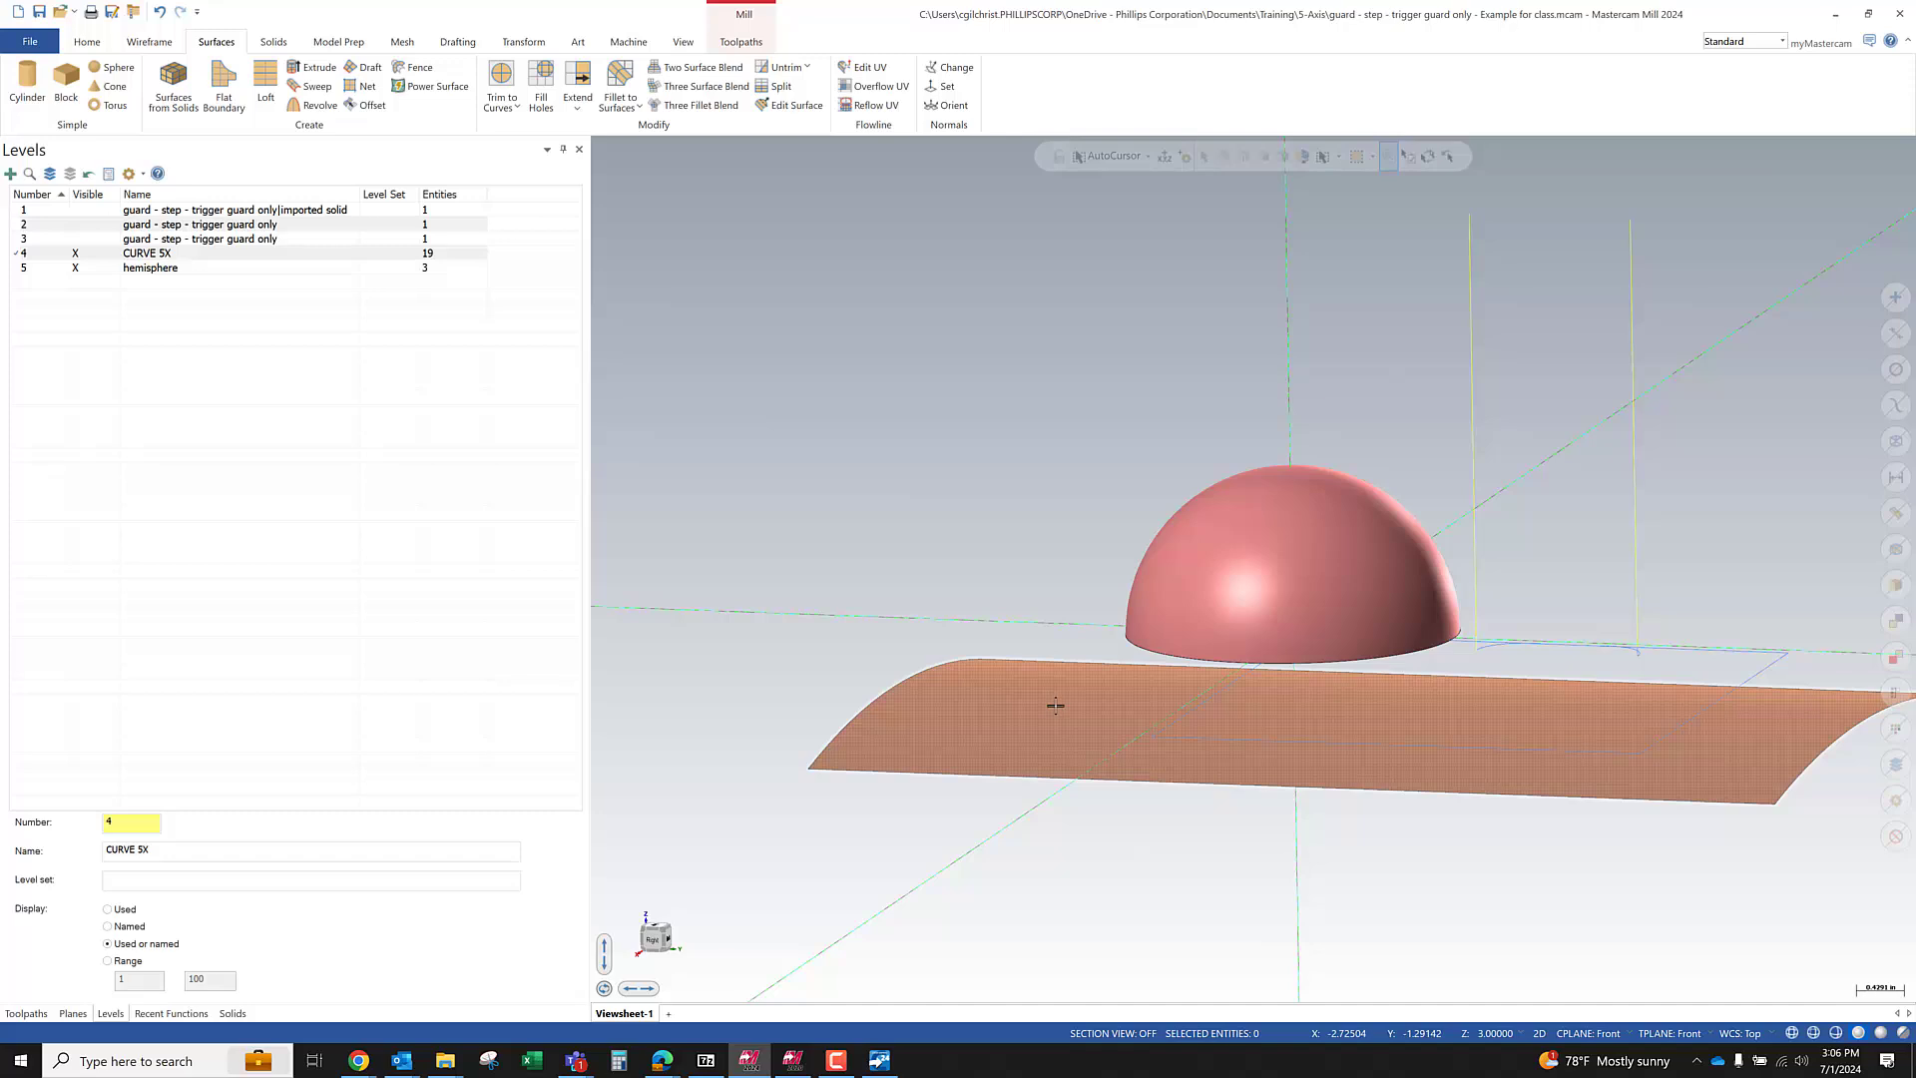
{"action": "left_click", "coordinate": [934, 70]}
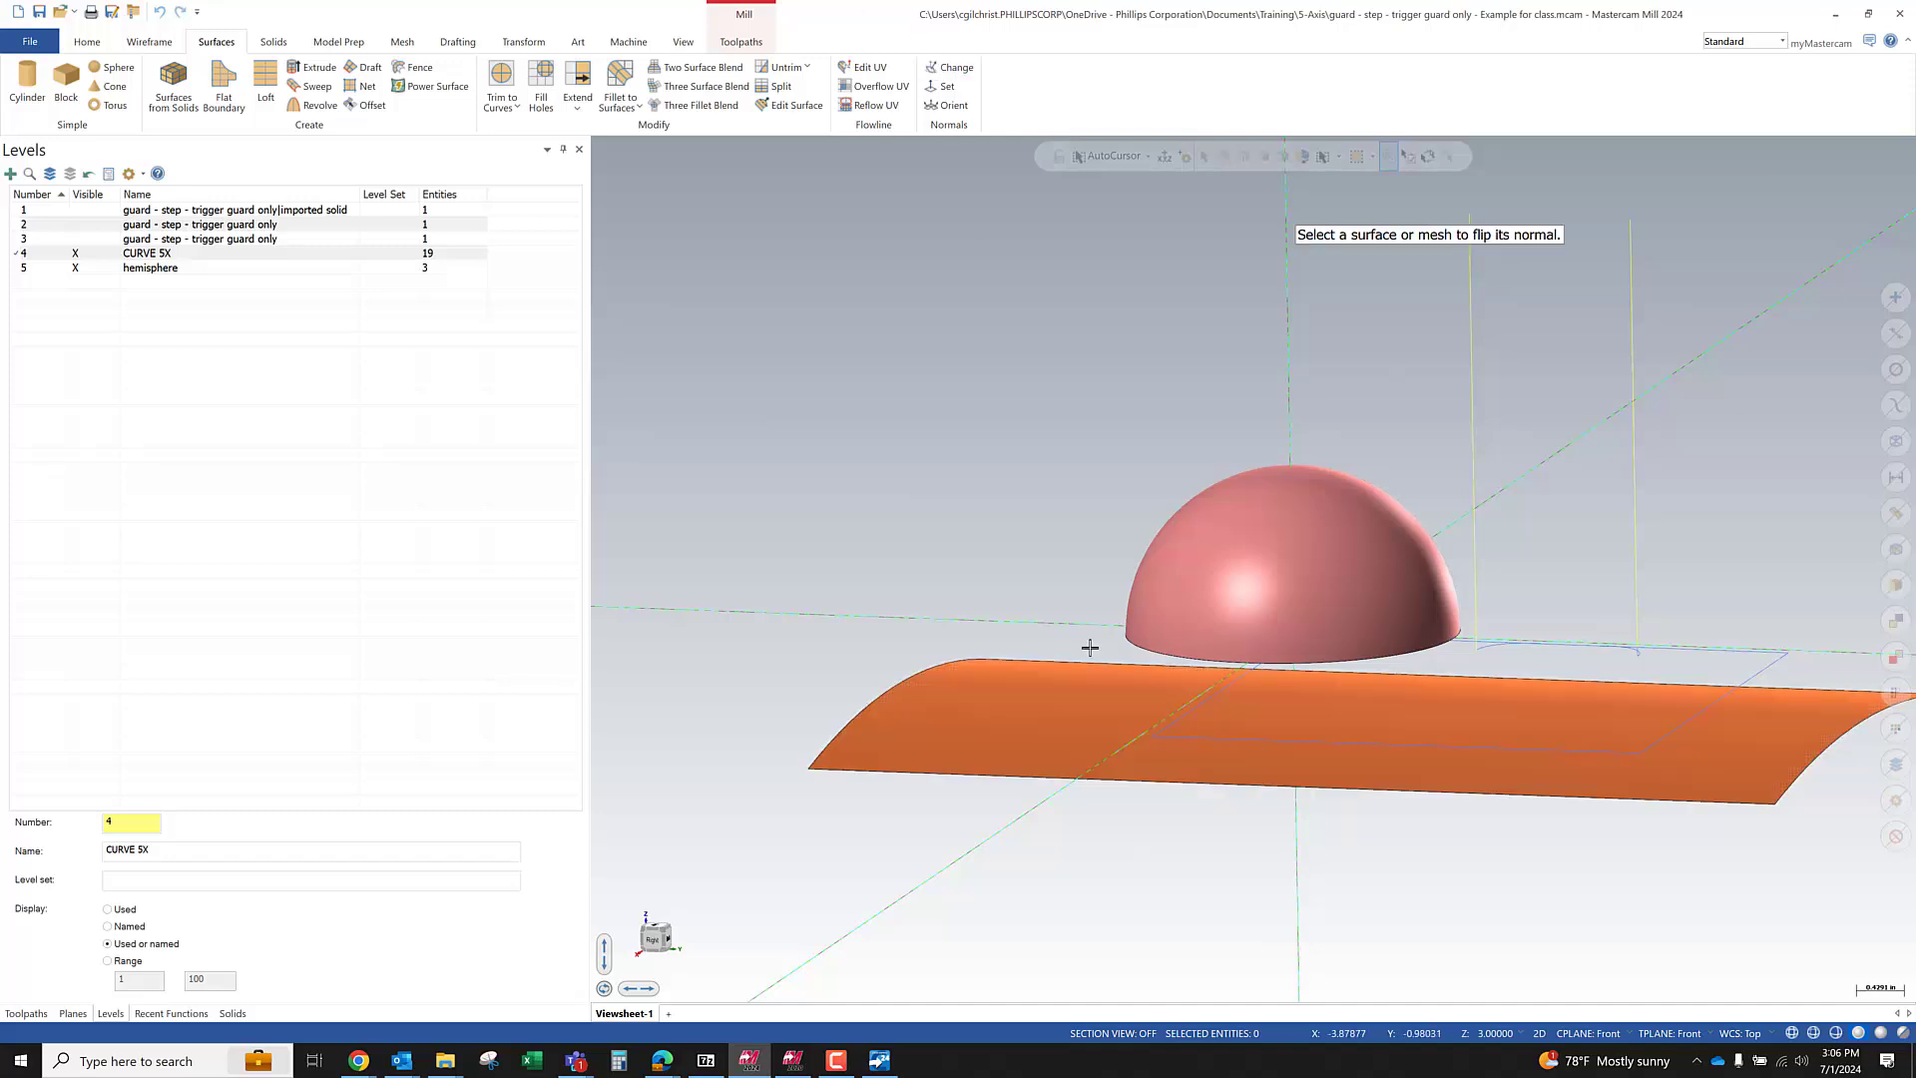
{"action": "left_click", "coordinate": [1048, 678]}
{"action": "key", "text": "Escape"}
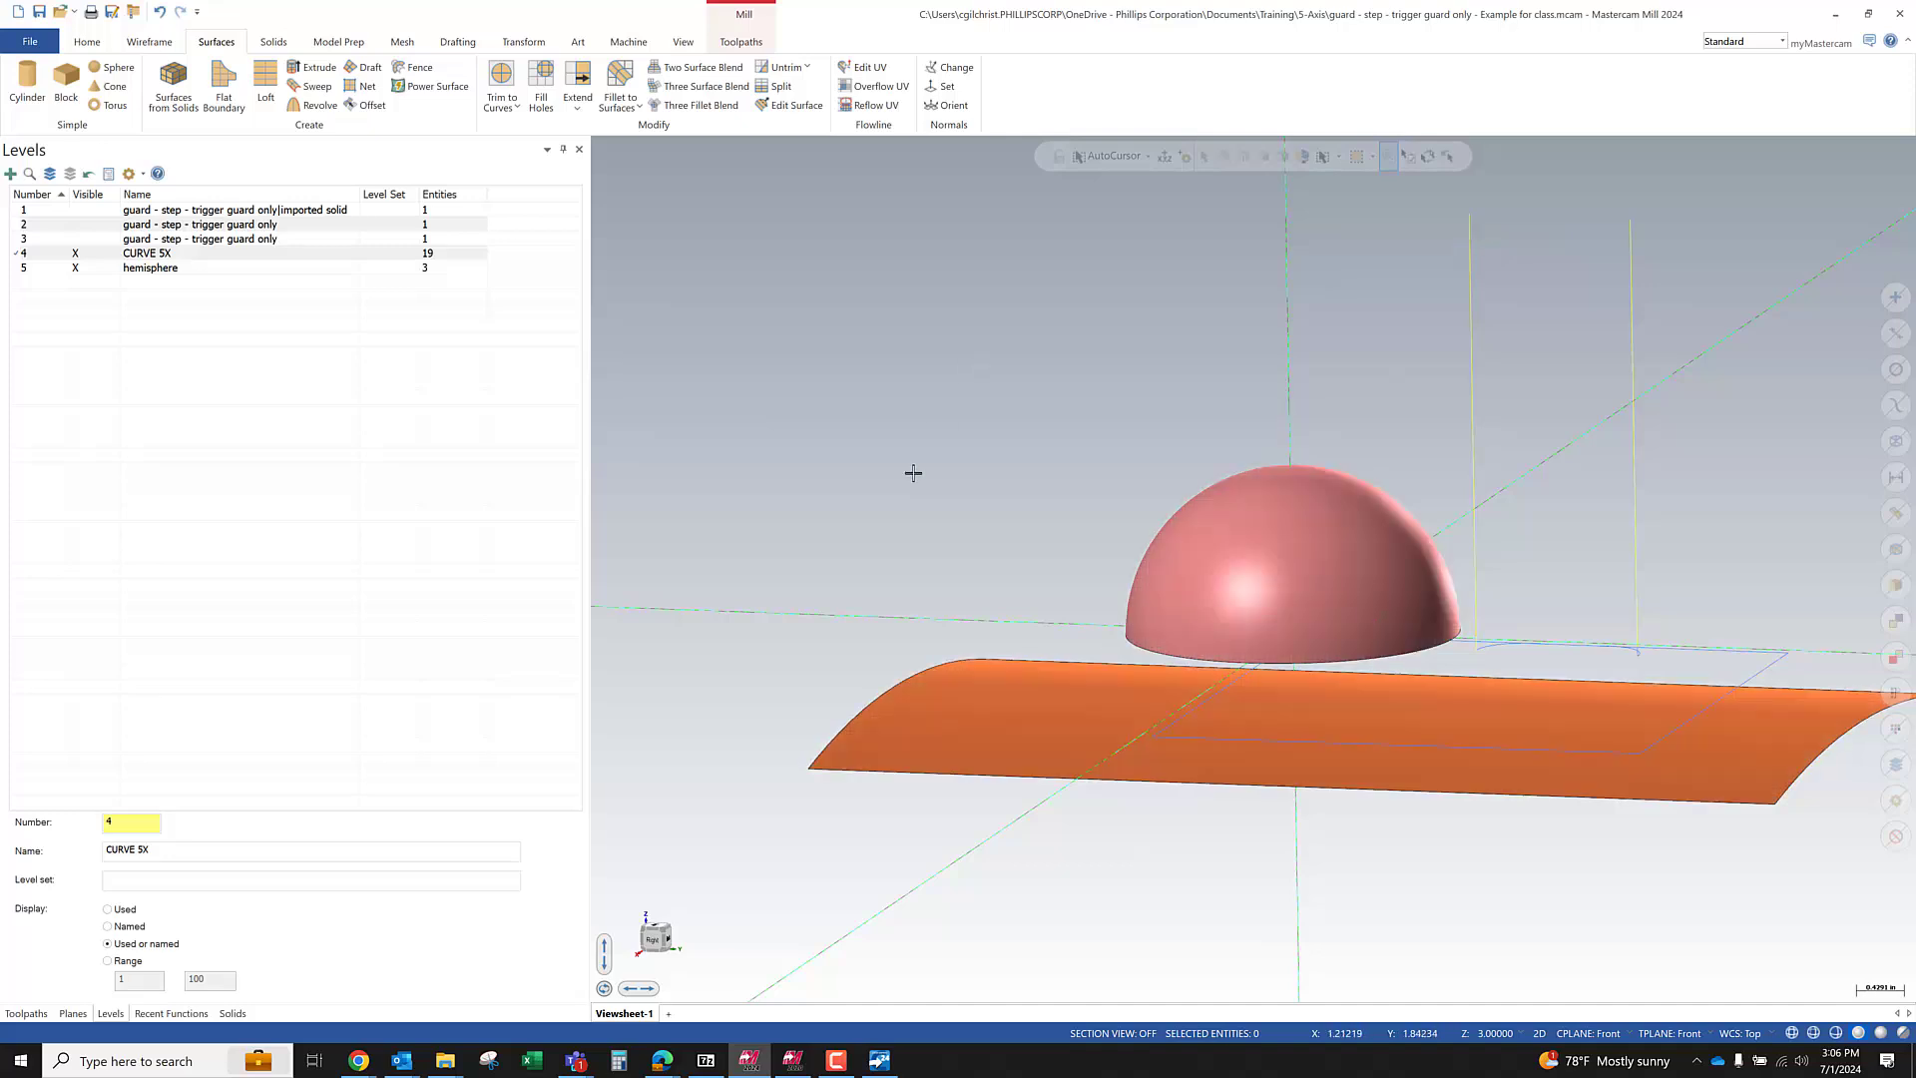
Examine the hemisphere and lofted surface from above and below in shaded and wireframe display, comparing the colours of their front and back sides
{"action": "scroll", "coordinate": [913, 473], "scroll_direction": "up", "scroll_amount": 1}
{"action": "middle_click_drag", "start_coordinate": [1035, 554], "coordinate": [1042, 655]}
{"action": "mouse_move", "coordinate": [719, 649]}
{"action": "middle_mouse_down"}
{"action": "mouse_move", "coordinate": [749, 701]}
{"action": "mouse_move", "coordinate": [757, 680]}
{"action": "mouse_move", "coordinate": [751, 756]}
{"action": "mouse_move", "coordinate": [758, 698]}
{"action": "mouse_move", "coordinate": [774, 739]}
{"action": "middle_mouse_up"}
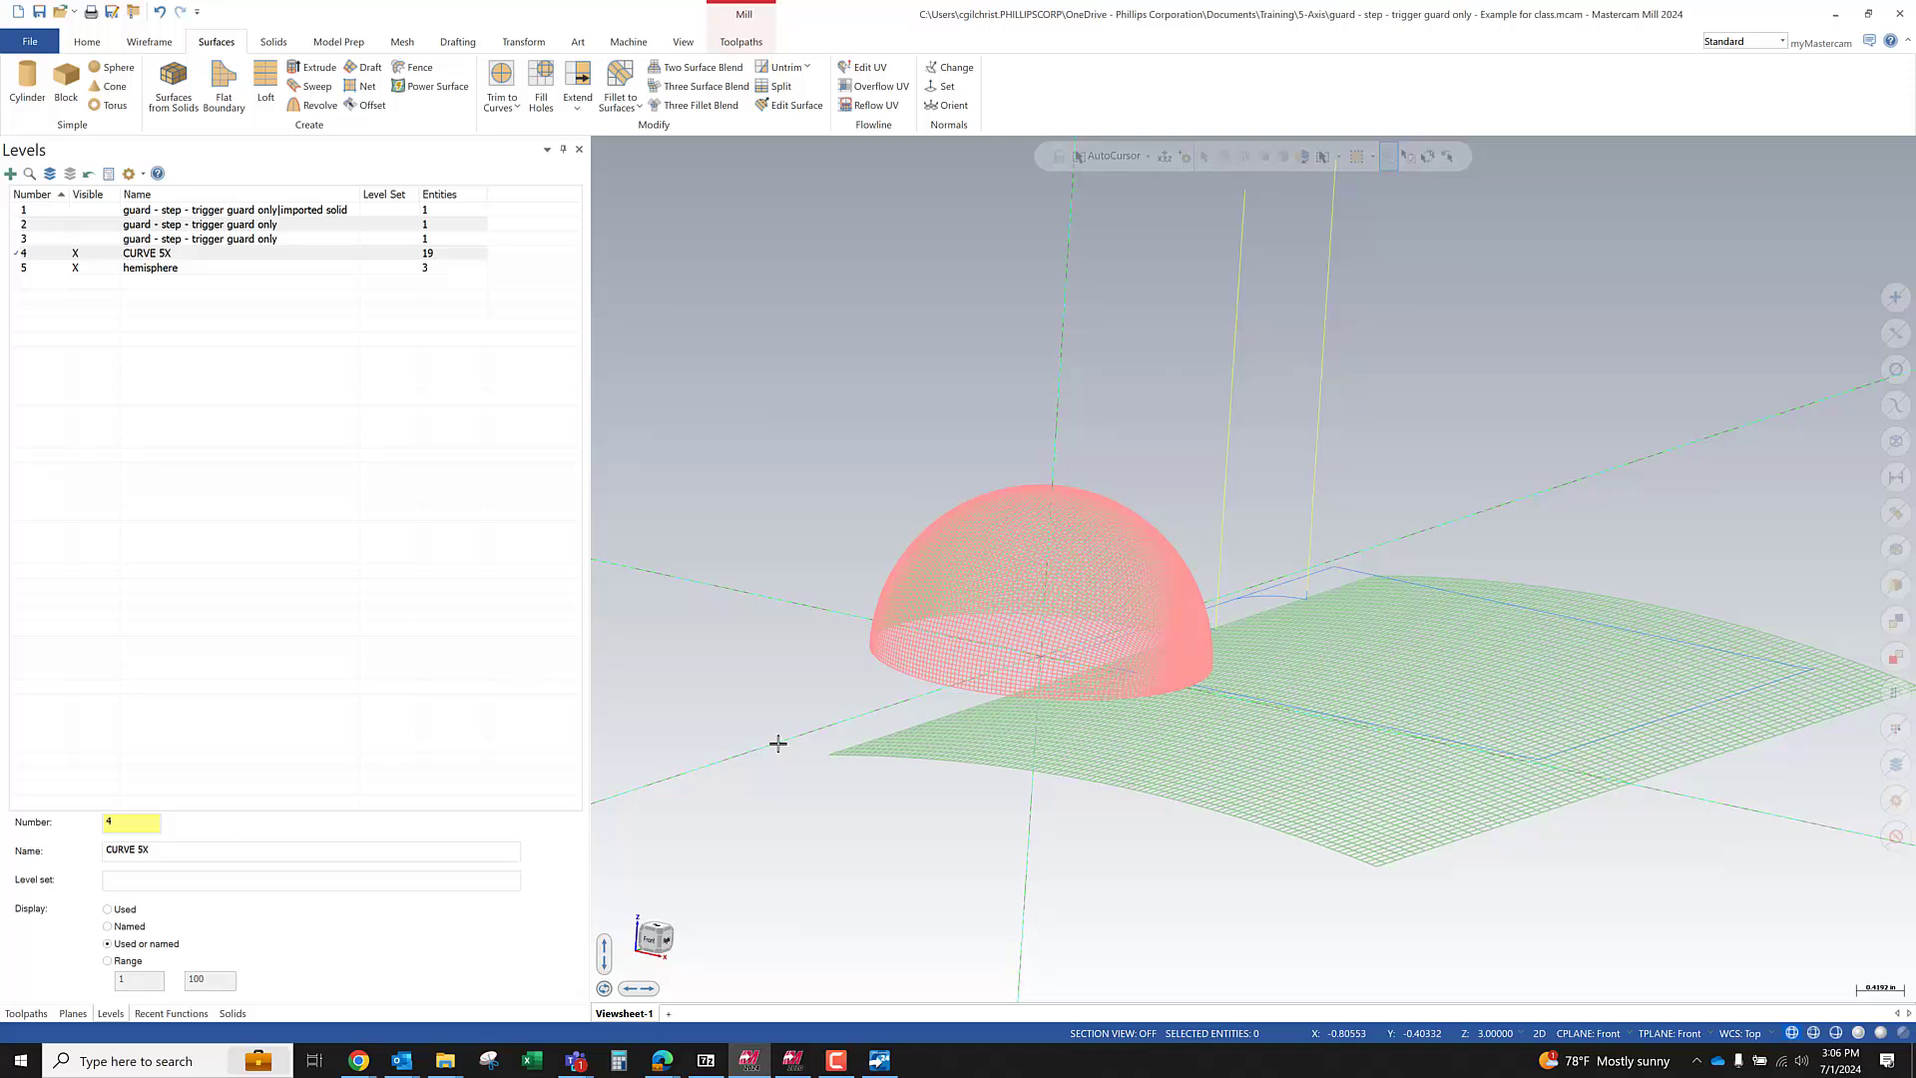
{"action": "mouse_move", "coordinate": [778, 743]}
{"action": "middle_mouse_down"}
{"action": "mouse_move", "coordinate": [787, 672]}
{"action": "mouse_move", "coordinate": [779, 757]}
{"action": "middle_mouse_up"}
{"action": "middle_click_drag", "start_coordinate": [921, 825], "coordinate": [851, 735]}
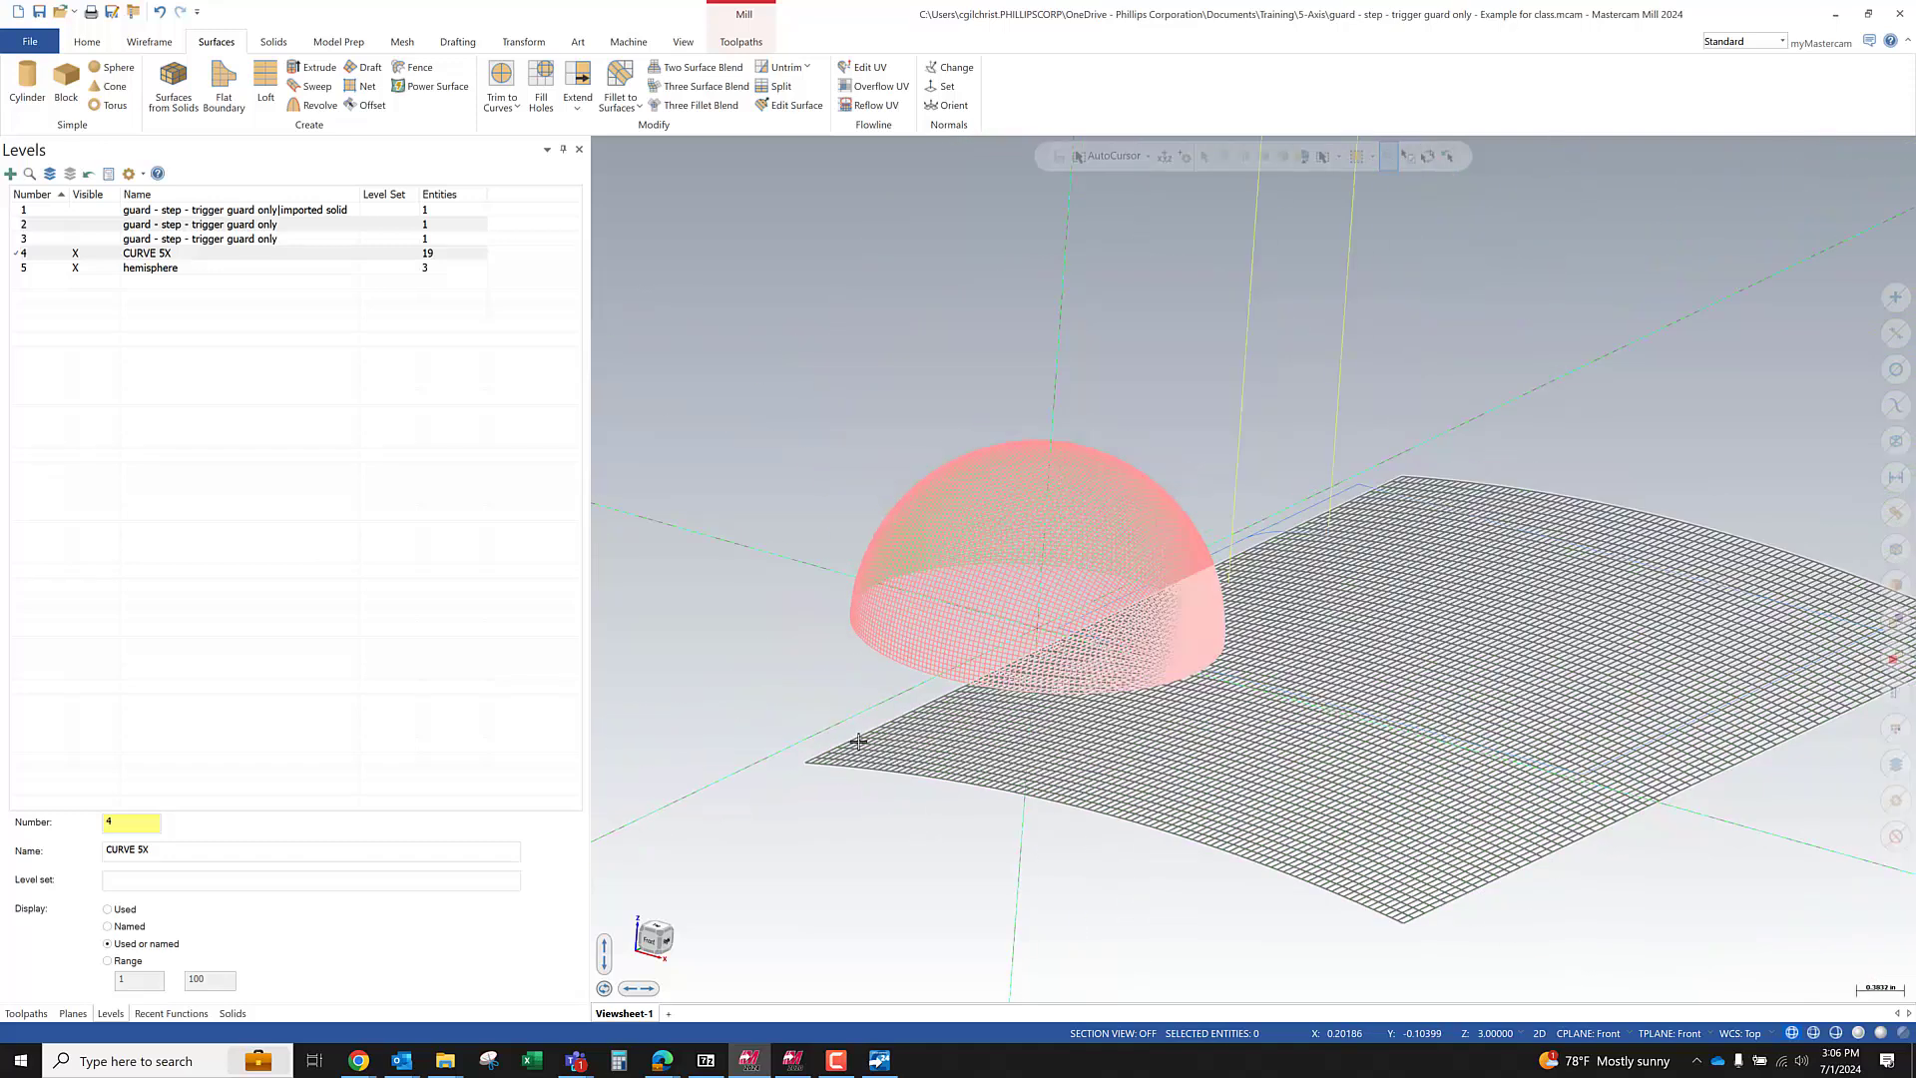
{"action": "left_click", "coordinate": [84, 40]}
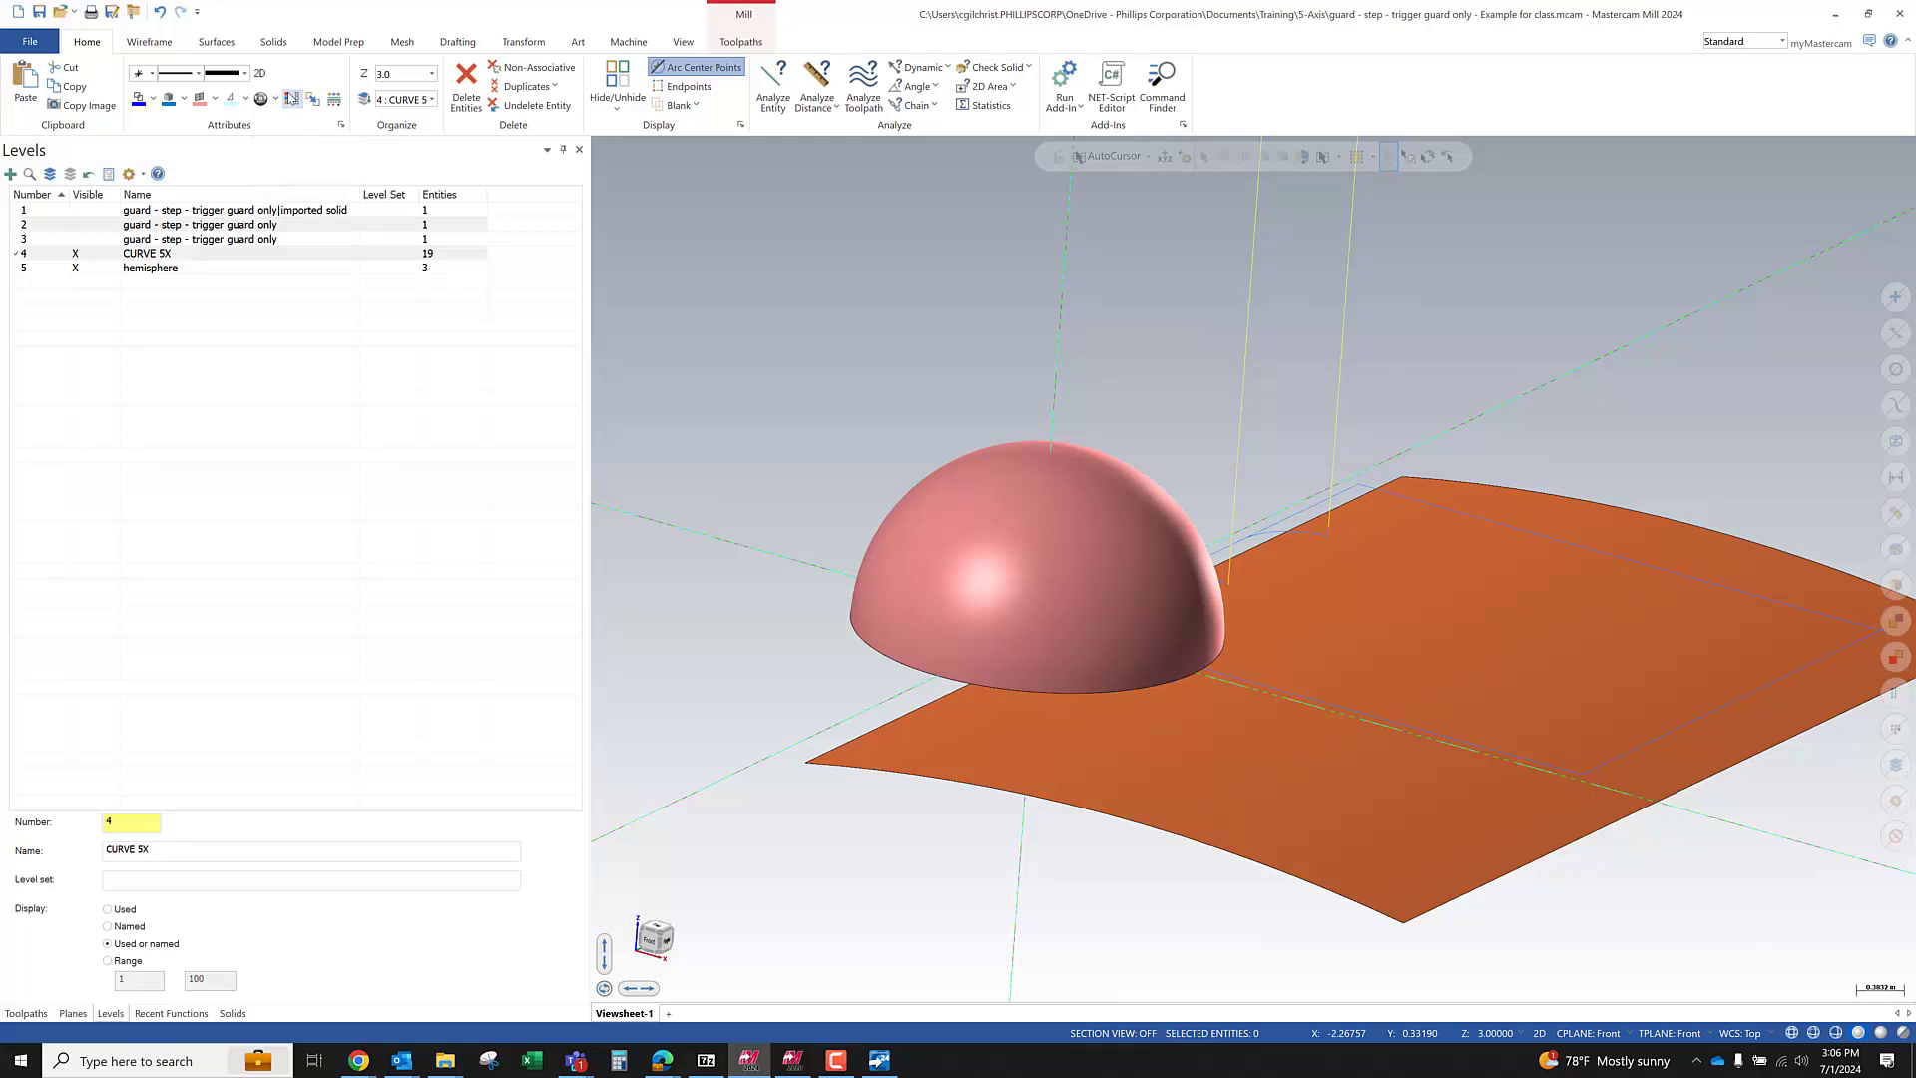
{"action": "scroll", "coordinate": [770, 572], "scroll_direction": "down", "scroll_amount": 2}
{"action": "scroll", "coordinate": [679, 646], "scroll_direction": "up", "scroll_amount": 5}
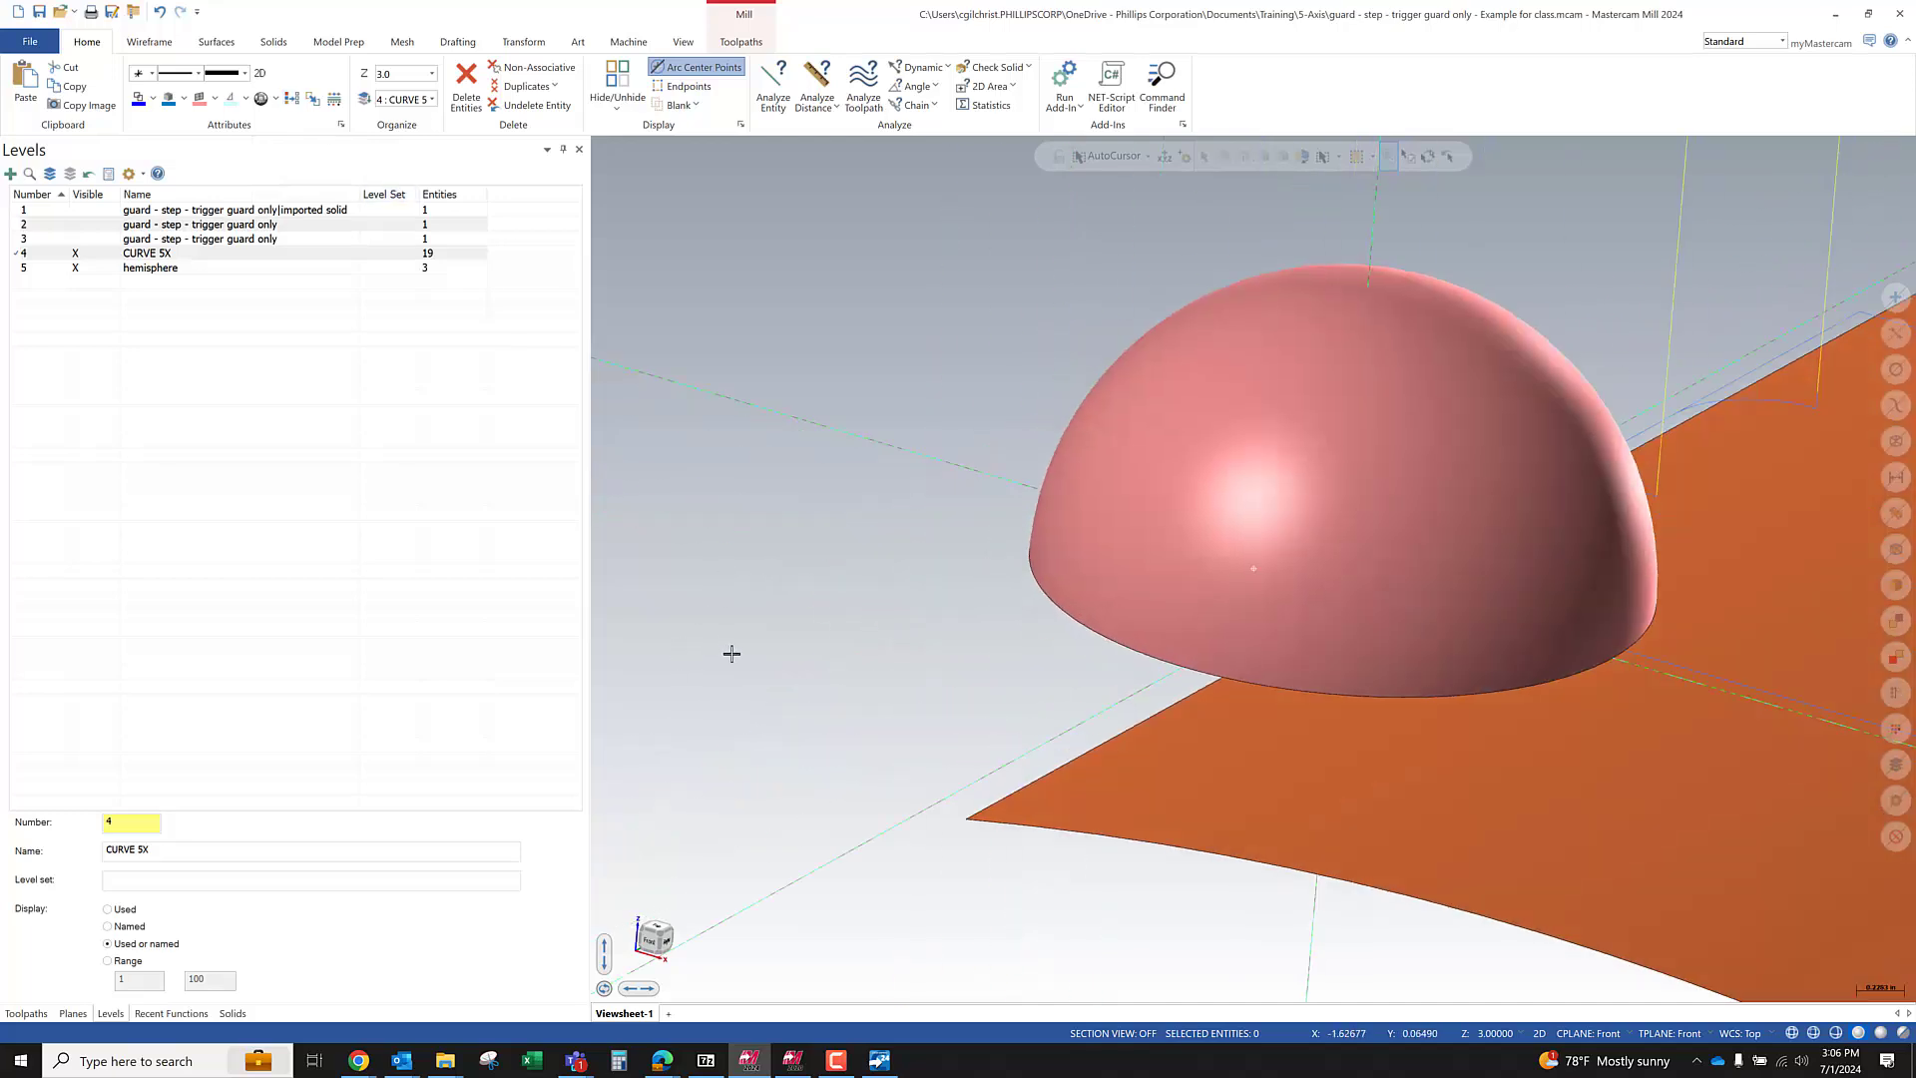
{"action": "middle_click_drag", "start_coordinate": [732, 655], "coordinate": [748, 515]}
{"action": "scroll", "coordinate": [748, 515], "scroll_direction": "down", "scroll_amount": 6}
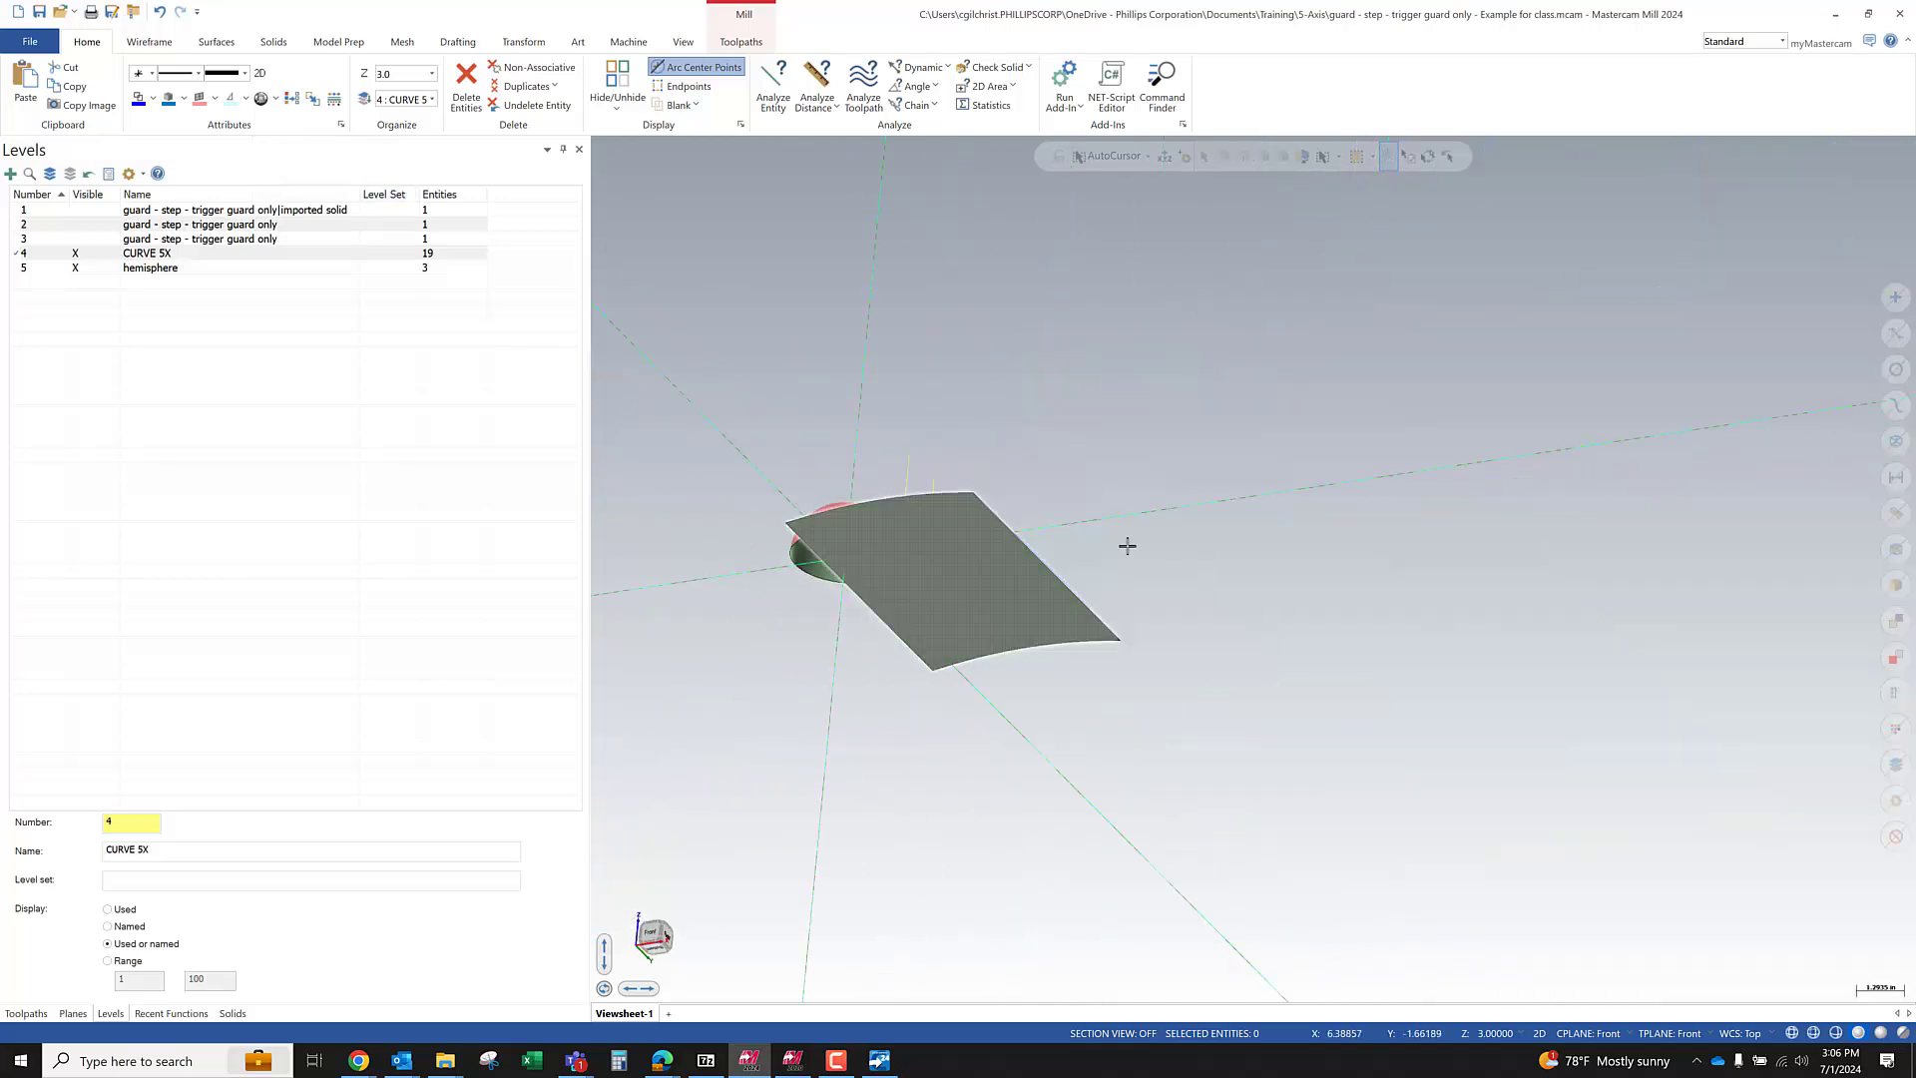
{"action": "scroll", "coordinate": [911, 492], "scroll_direction": "up", "scroll_amount": 5}
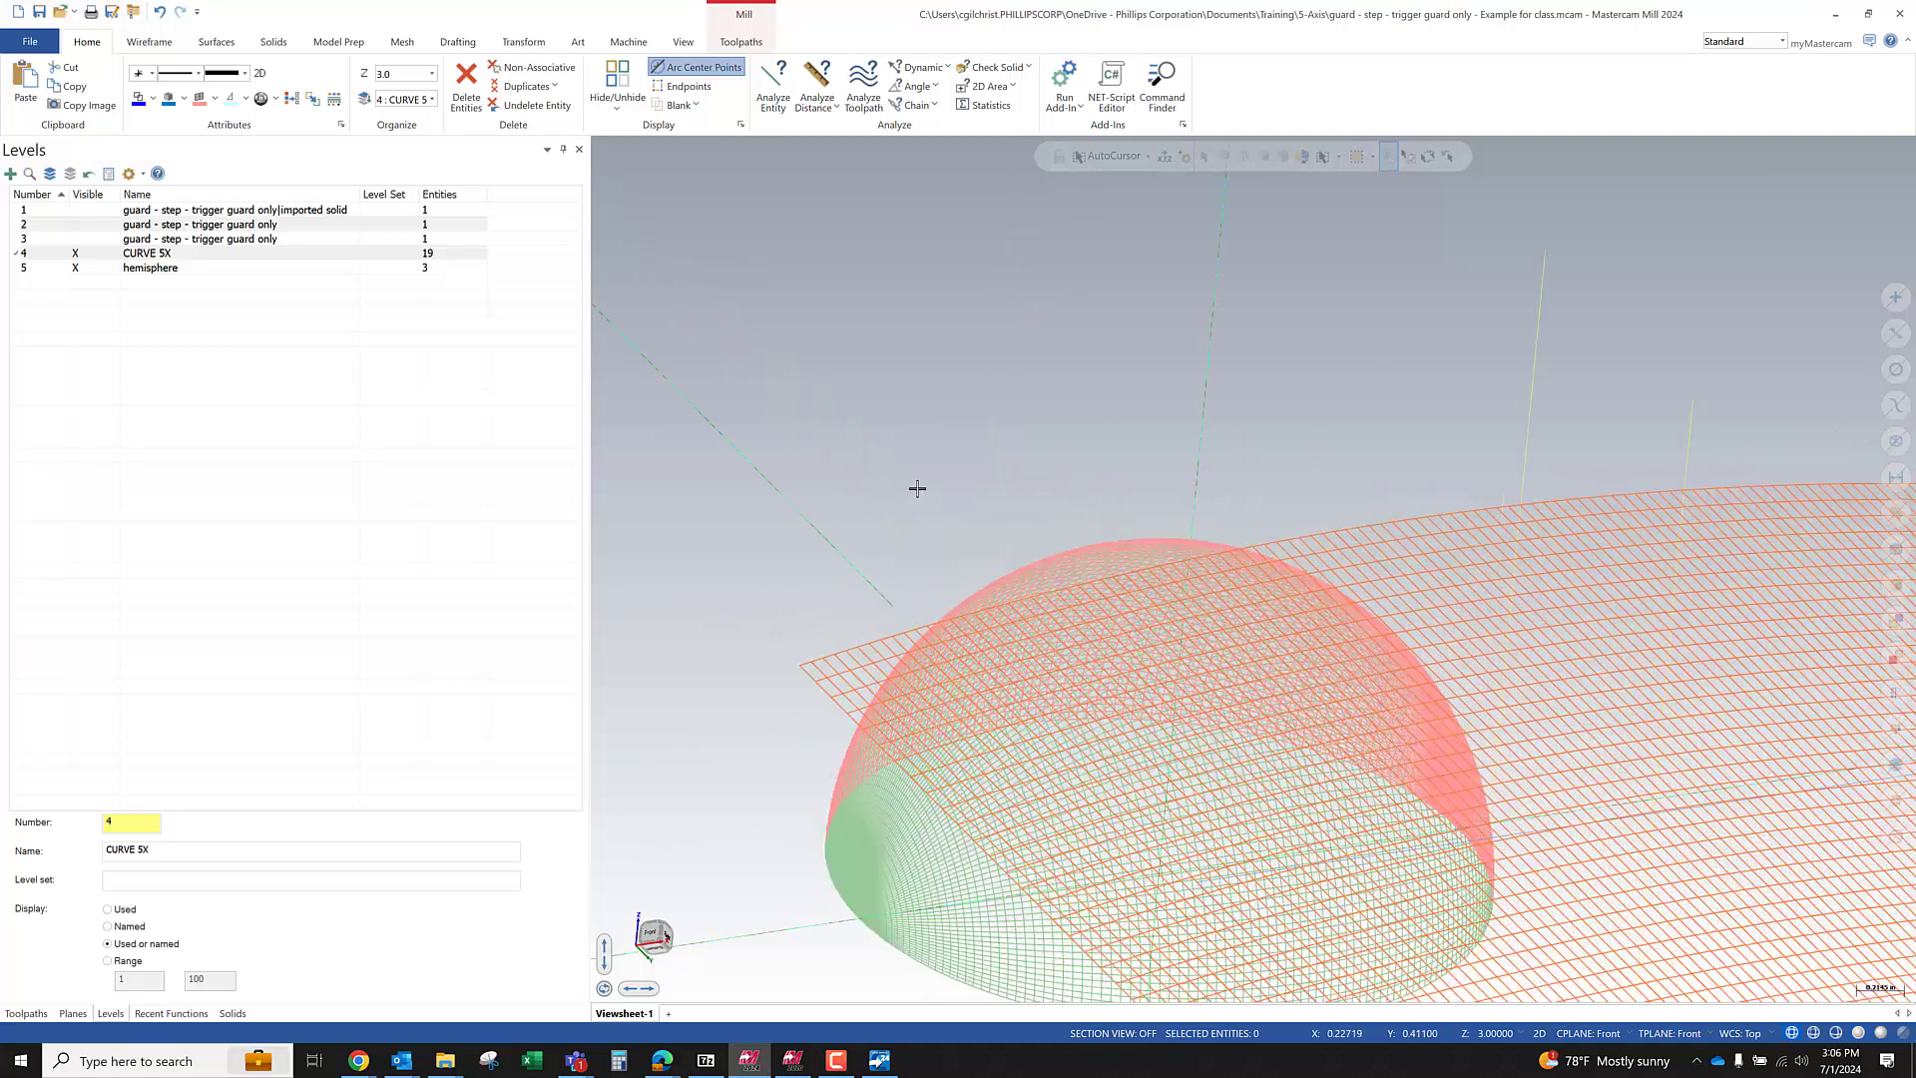
{"action": "scroll", "coordinate": [1119, 435], "scroll_direction": "down", "scroll_amount": 3}
{"action": "middle_click_drag", "start_coordinate": [1031, 462], "coordinate": [1056, 603]}
{"action": "scroll", "coordinate": [1047, 619], "scroll_direction": "up", "scroll_amount": 6}
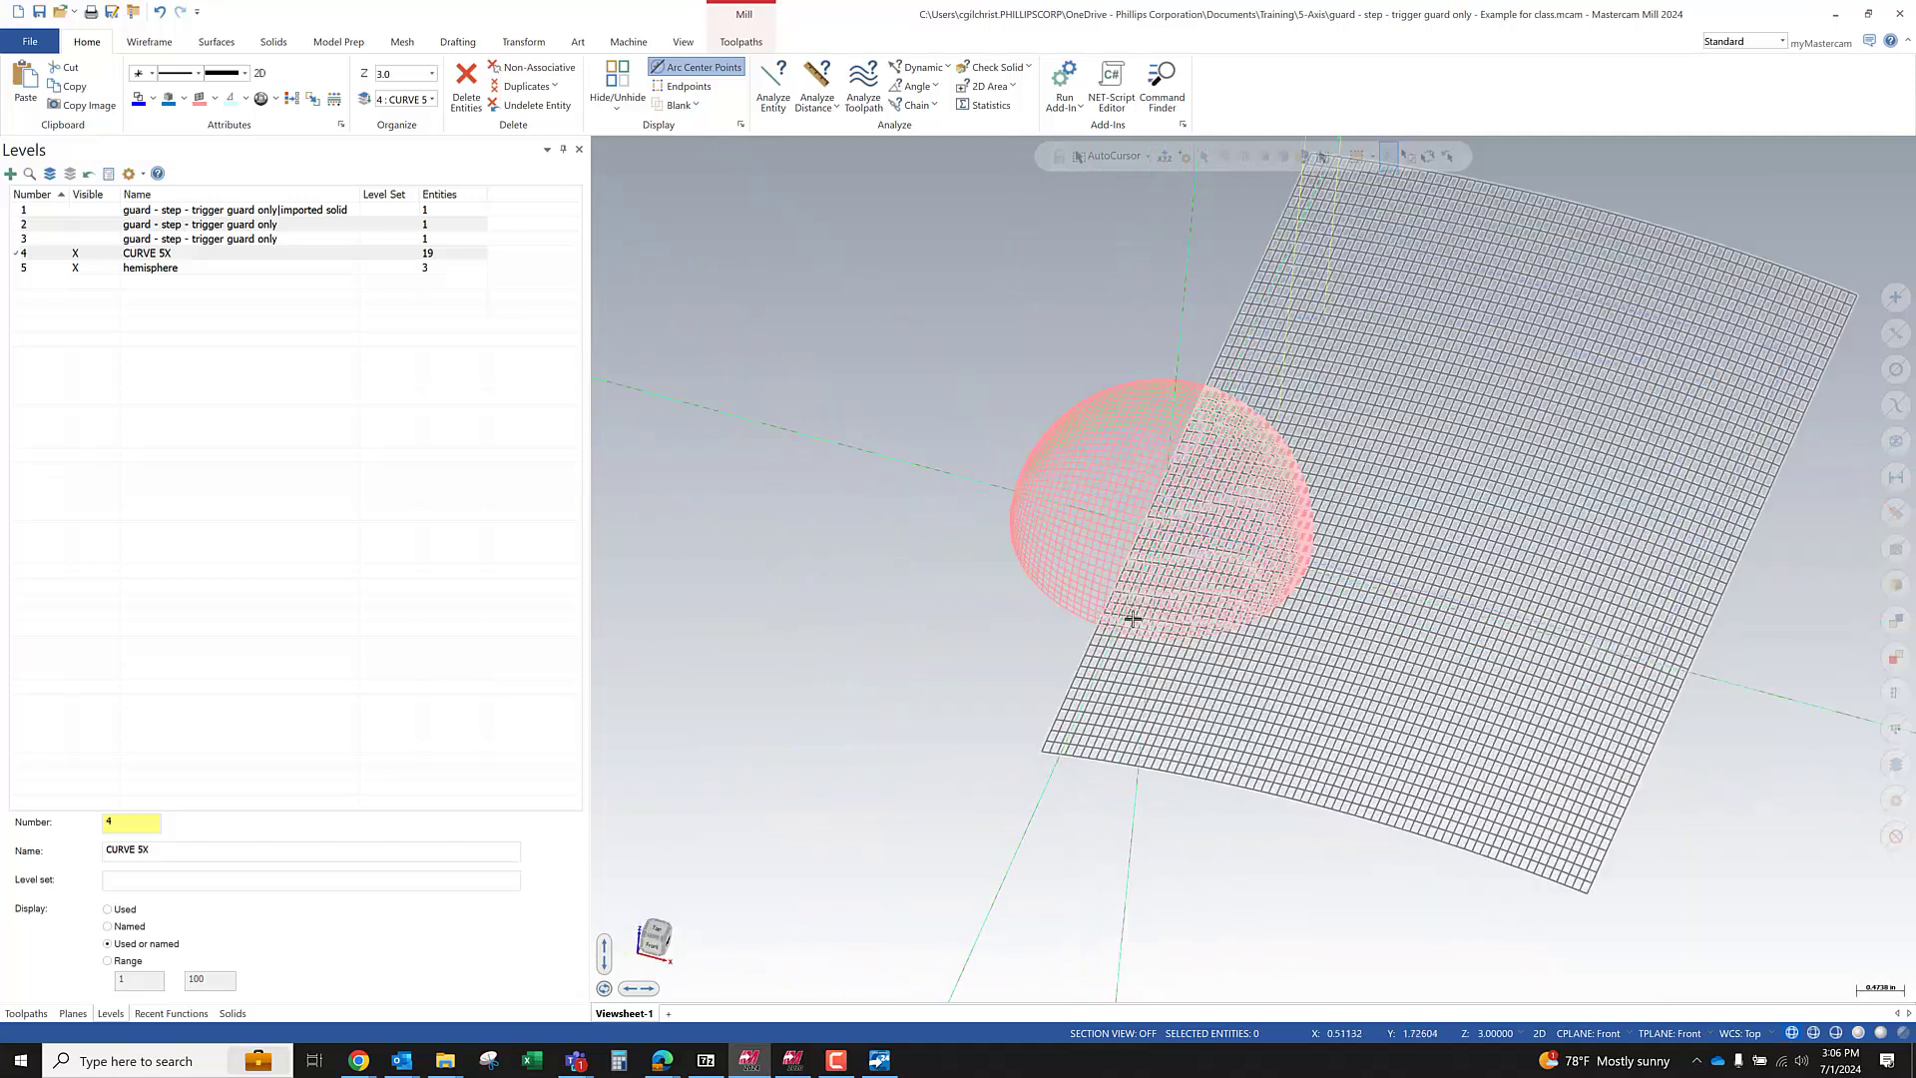
{"action": "scroll", "coordinate": [998, 639], "scroll_direction": "down", "scroll_amount": 6}
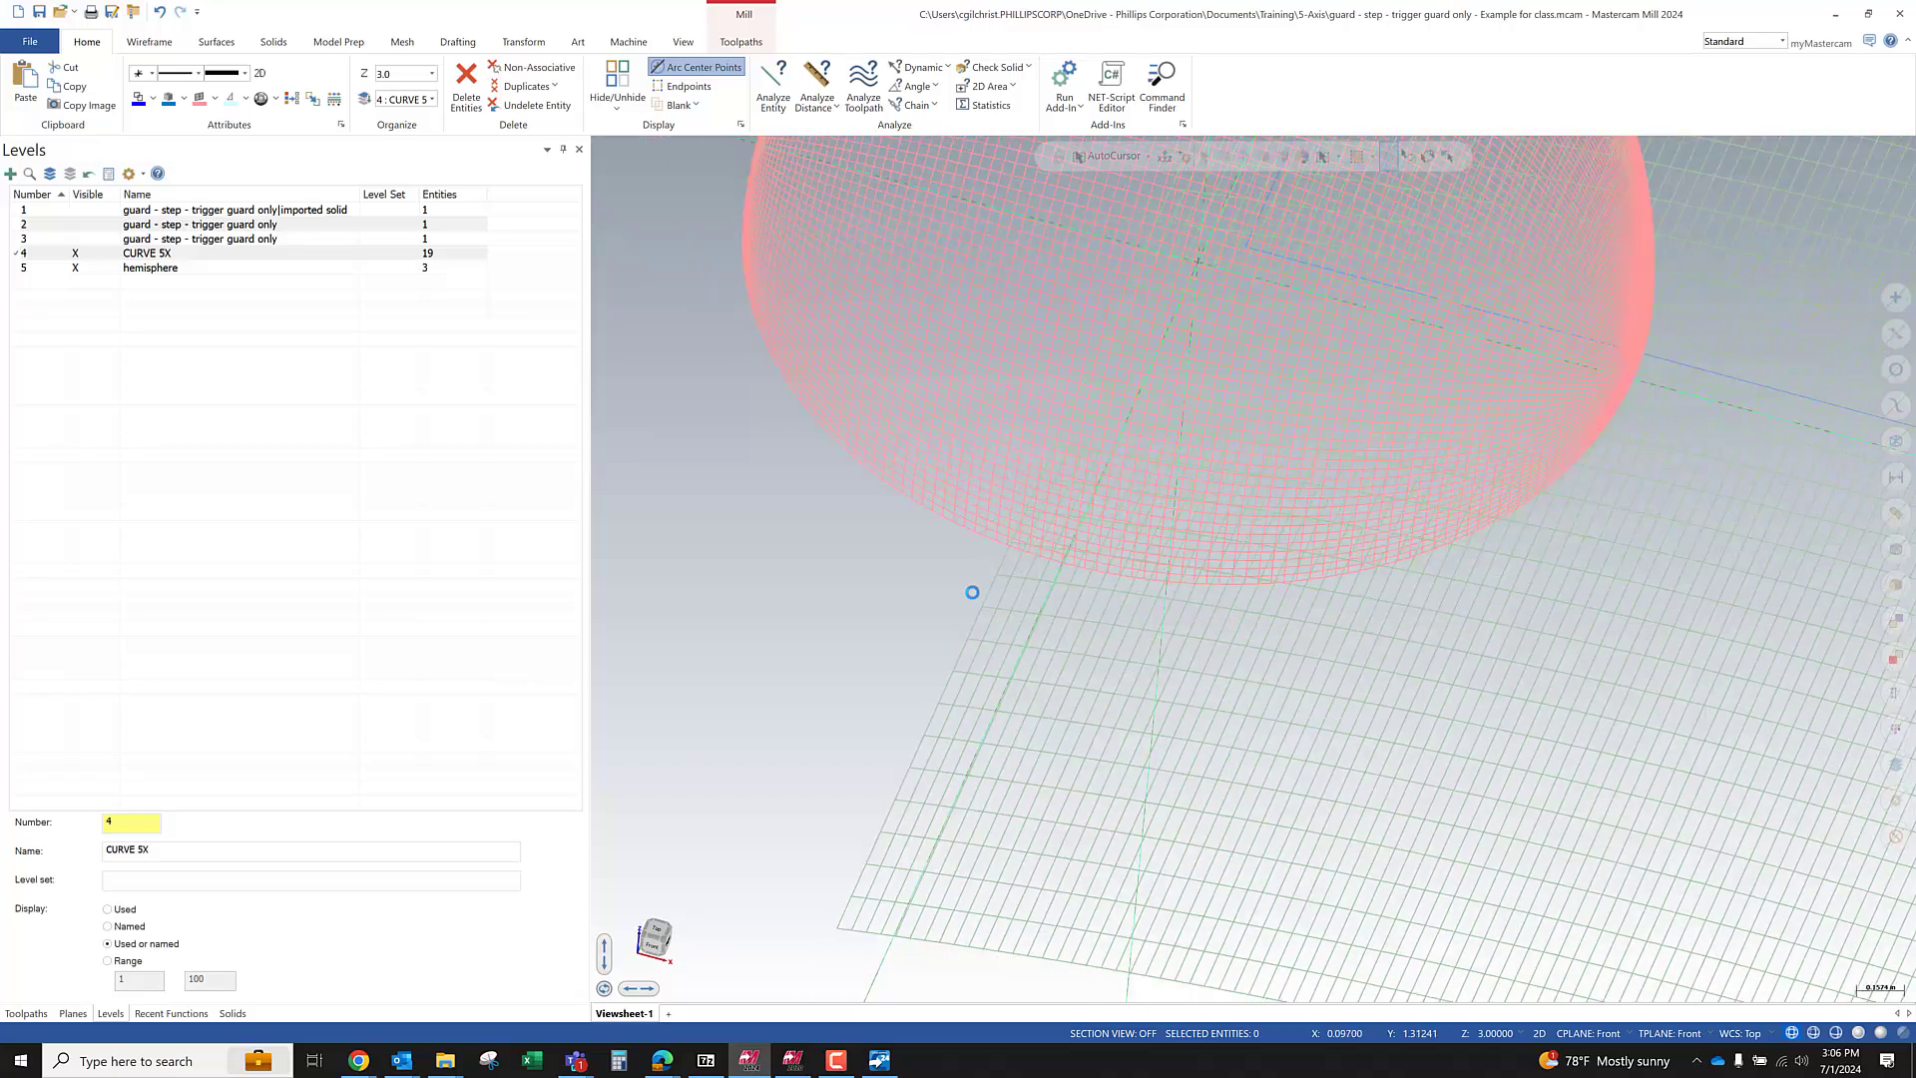
{"action": "middle_click_drag", "start_coordinate": [1008, 584], "coordinate": [979, 529]}
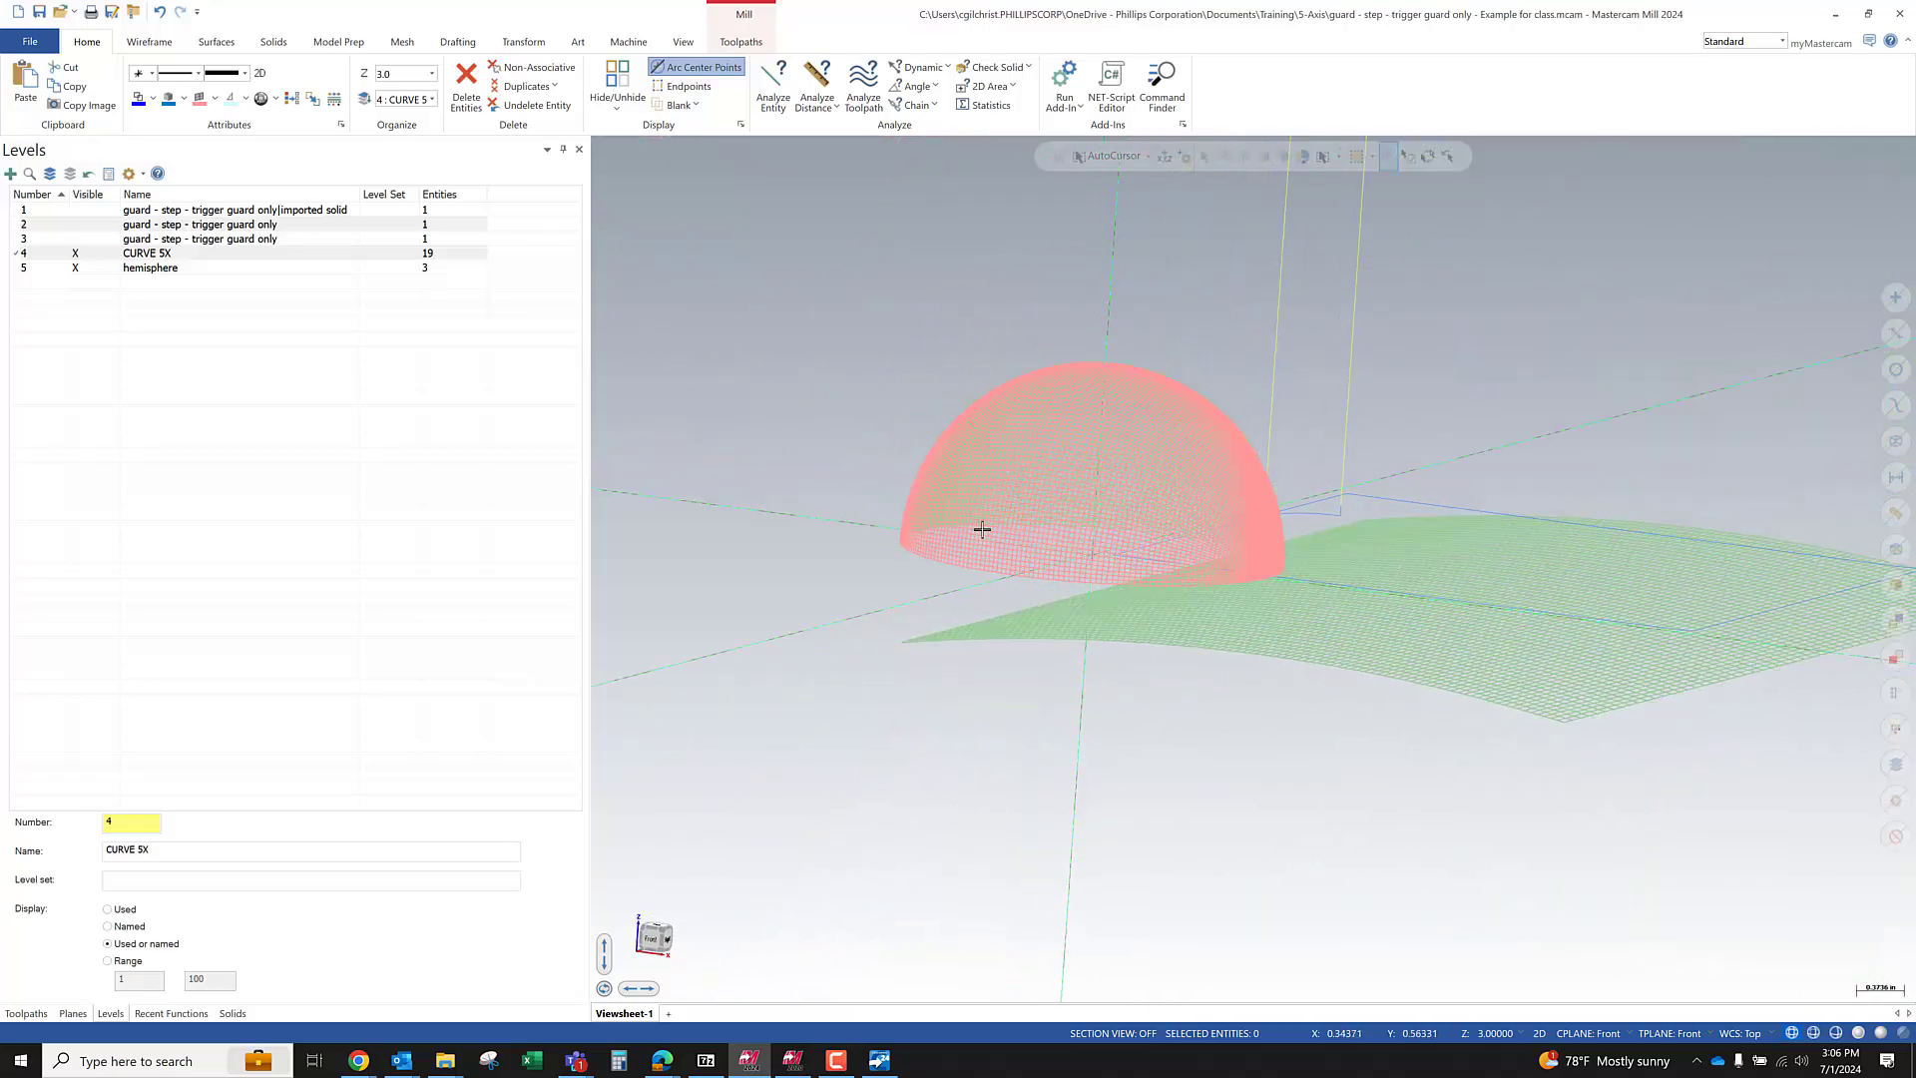
{"action": "scroll", "coordinate": [1022, 578], "scroll_direction": "up", "scroll_amount": 5}
{"action": "scroll", "coordinate": [997, 560], "scroll_direction": "down", "scroll_amount": 4}
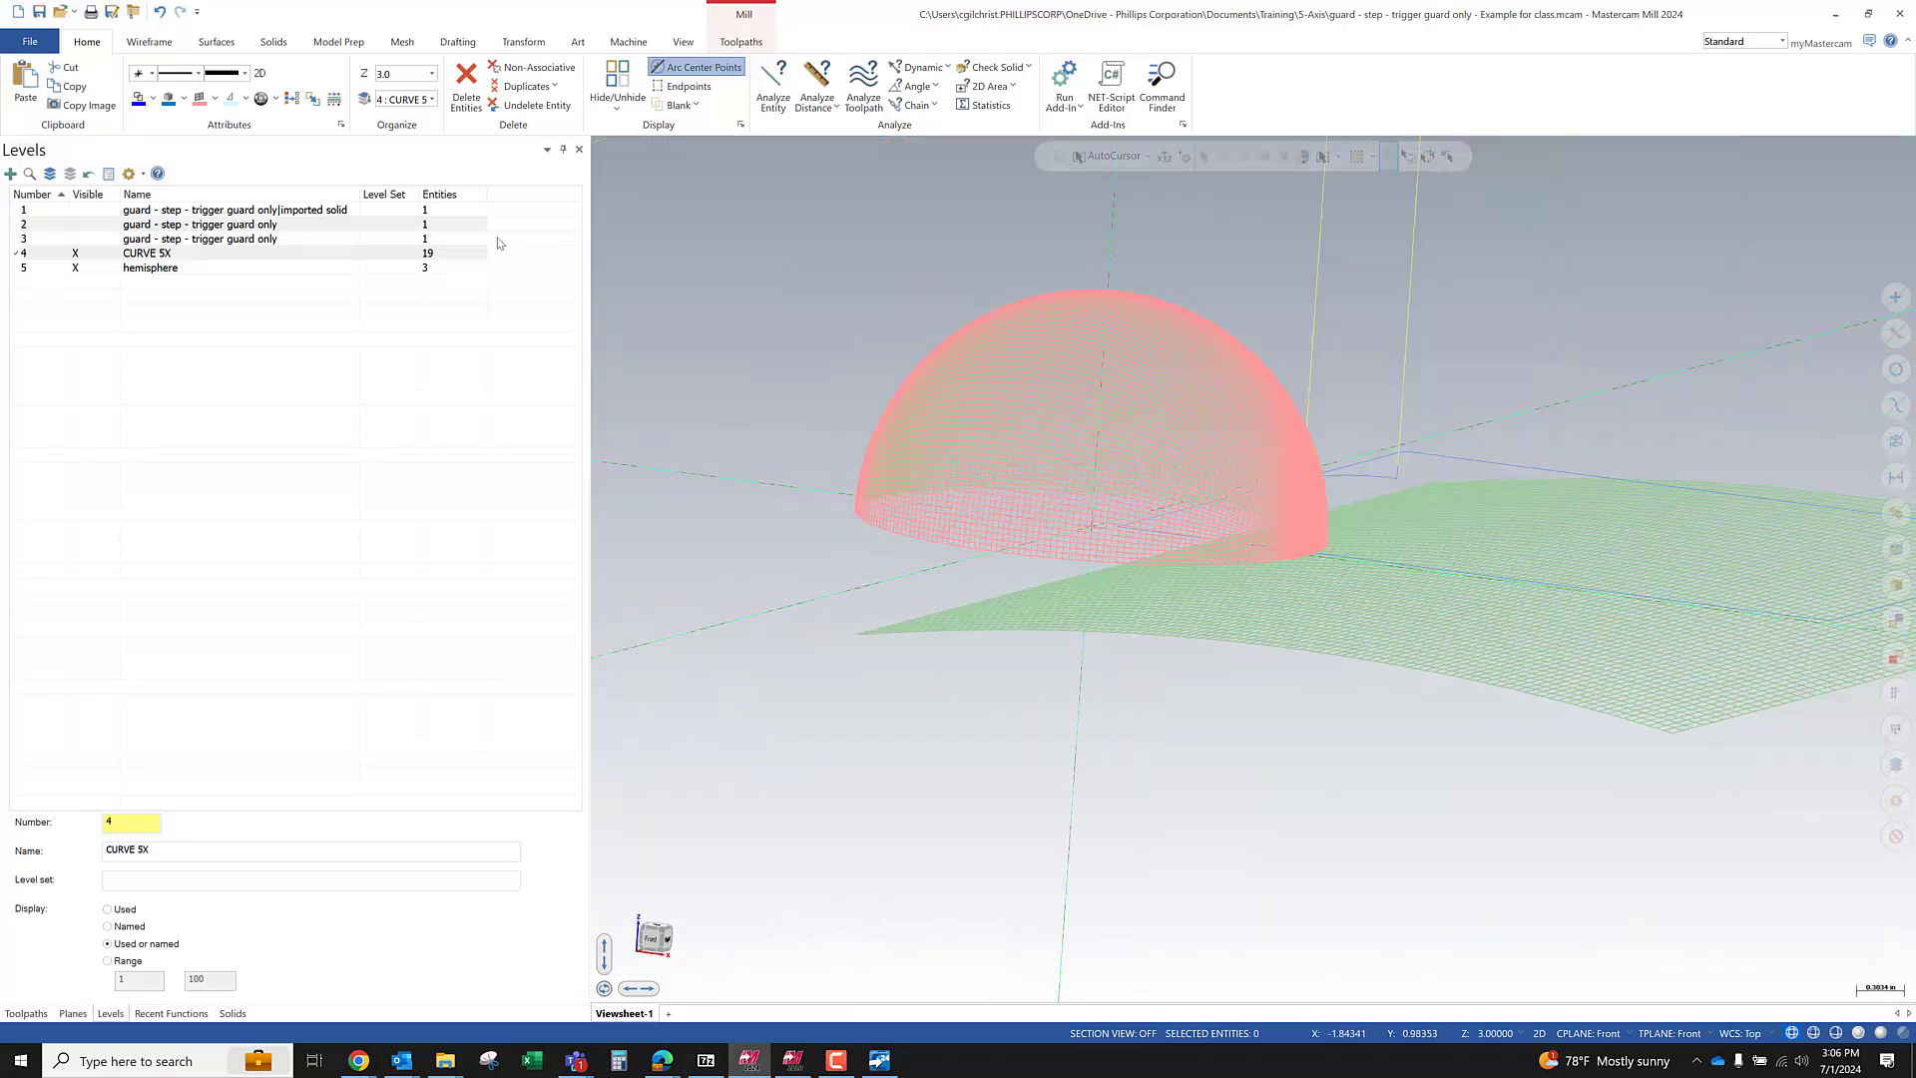
Review the Set Normals options while inspecting both wireframe surfaces from above and below, and cancel the command
{"action": "left_click", "coordinate": [214, 43]}
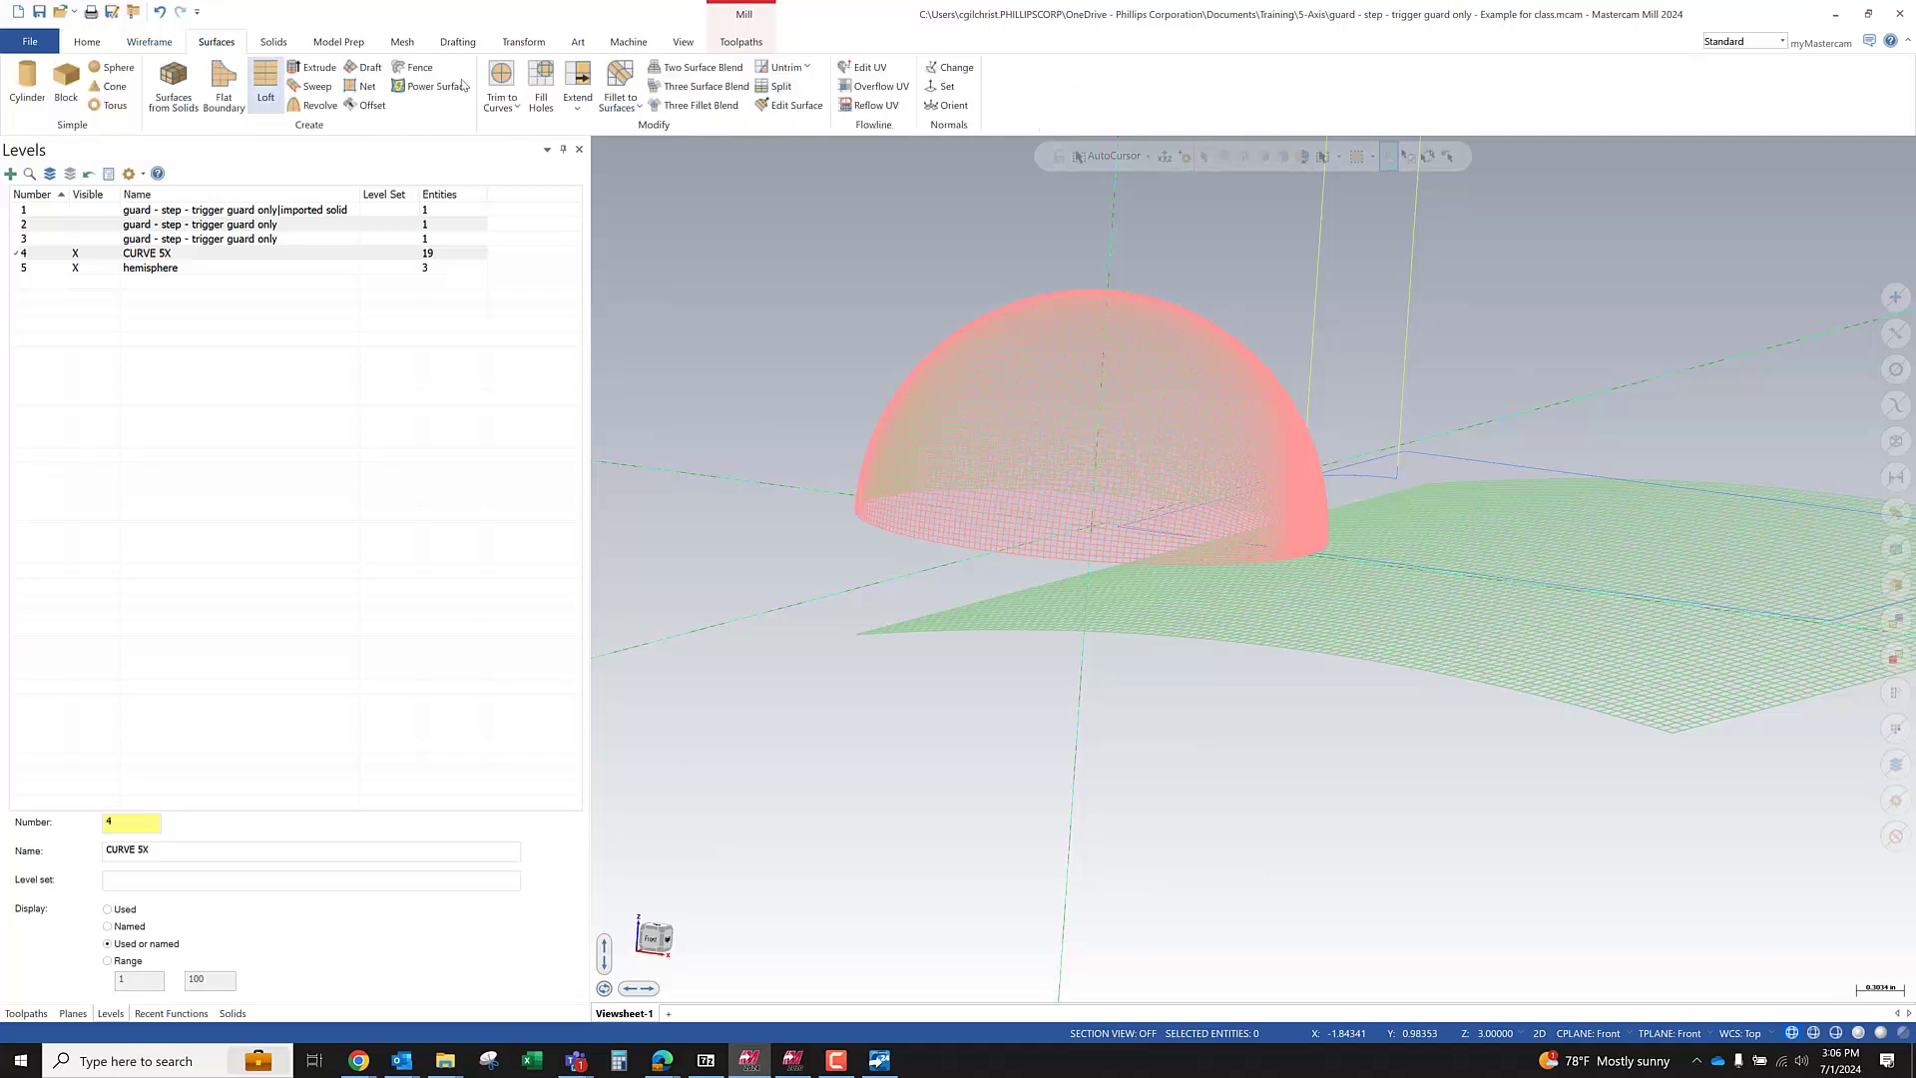
{"action": "left_click", "coordinate": [947, 87]}
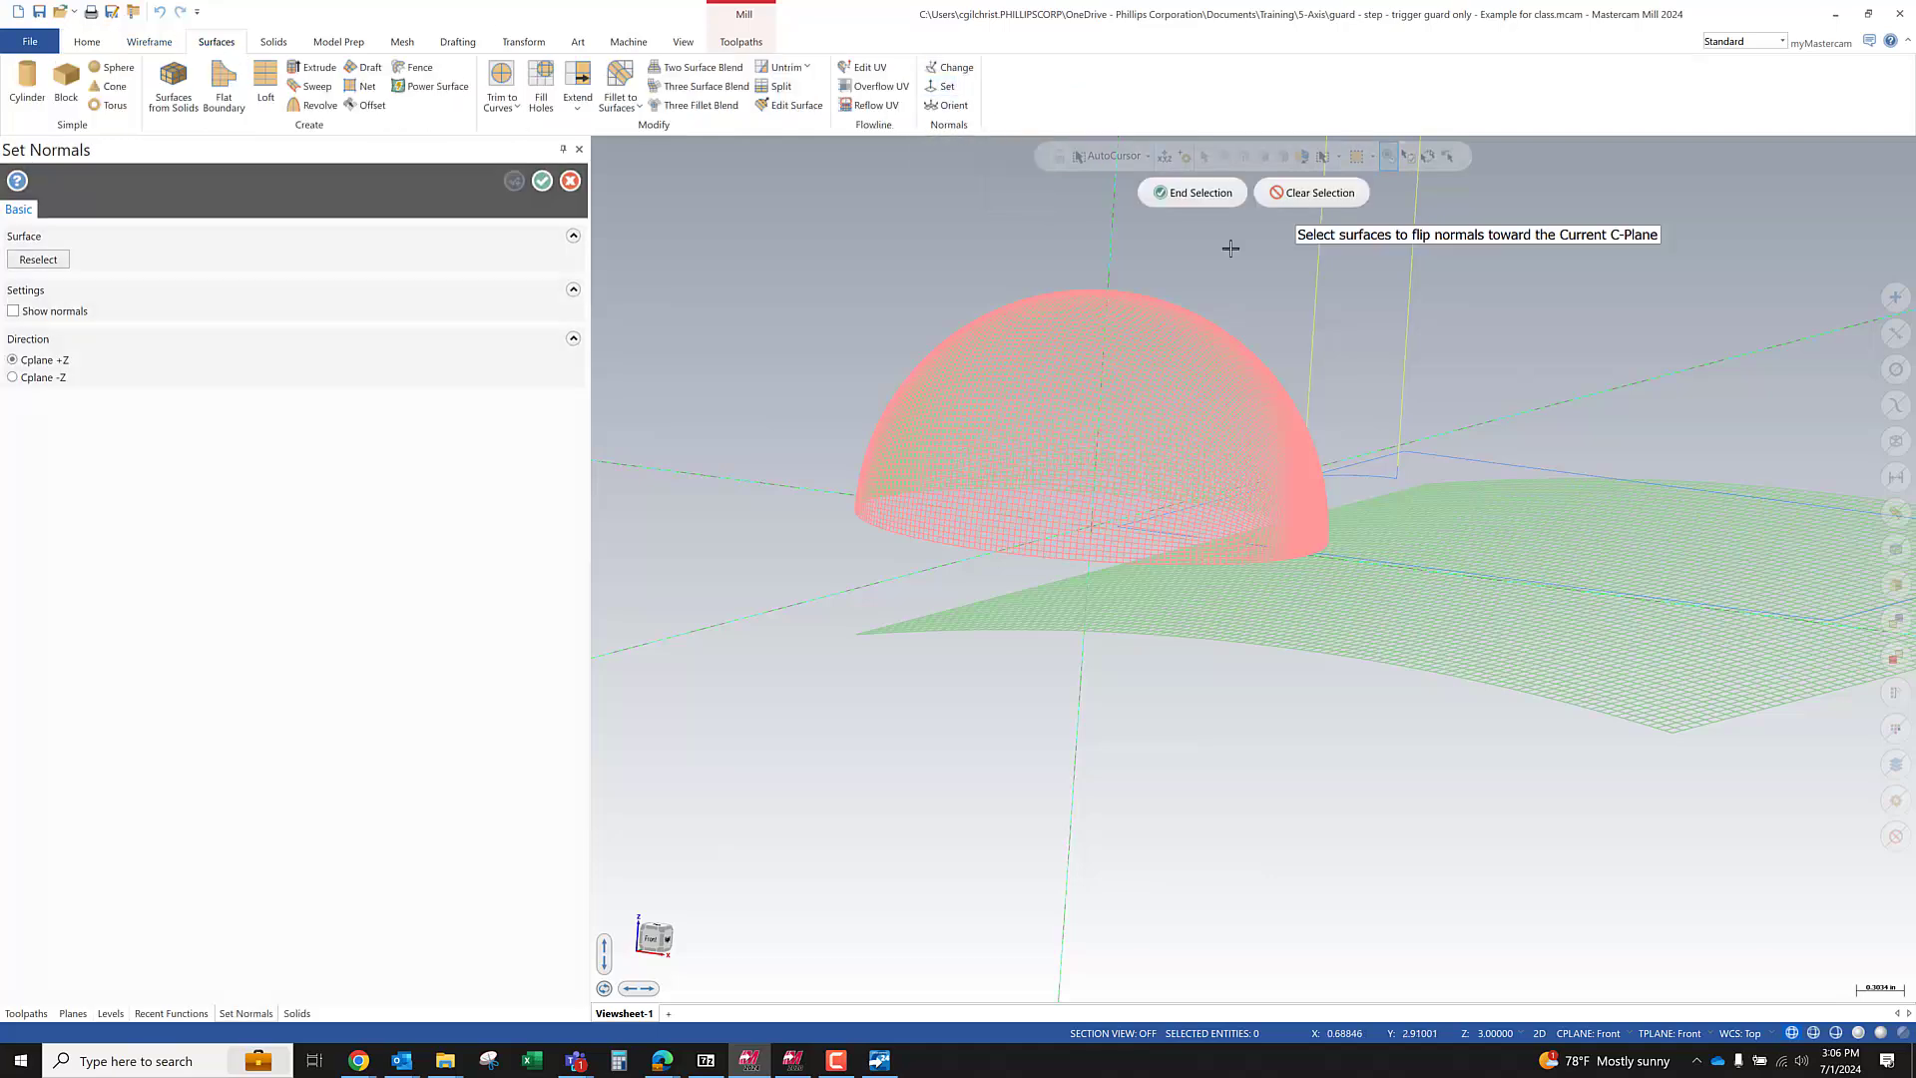
{"action": "scroll", "coordinate": [1497, 531], "scroll_direction": "down", "scroll_amount": 3}
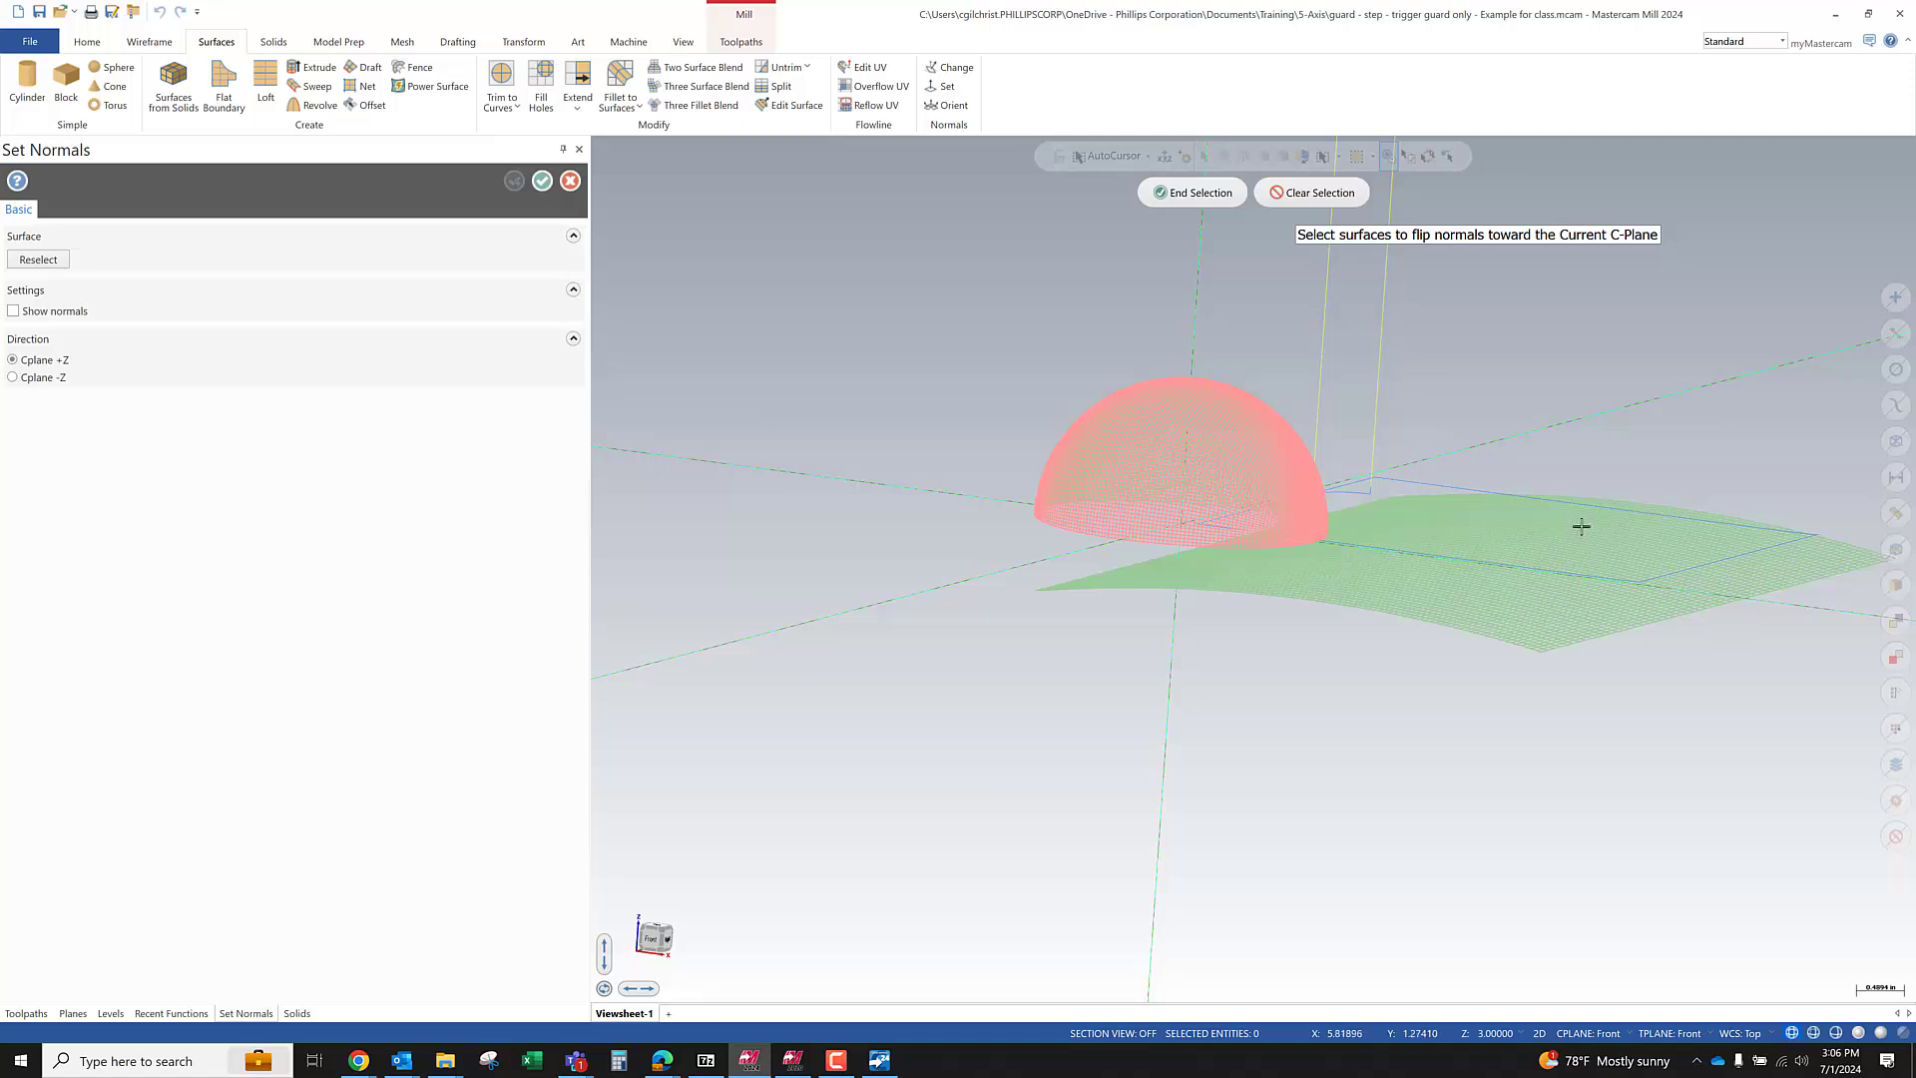
{"action": "middle_click_drag", "start_coordinate": [1487, 555], "coordinate": [1499, 526]}
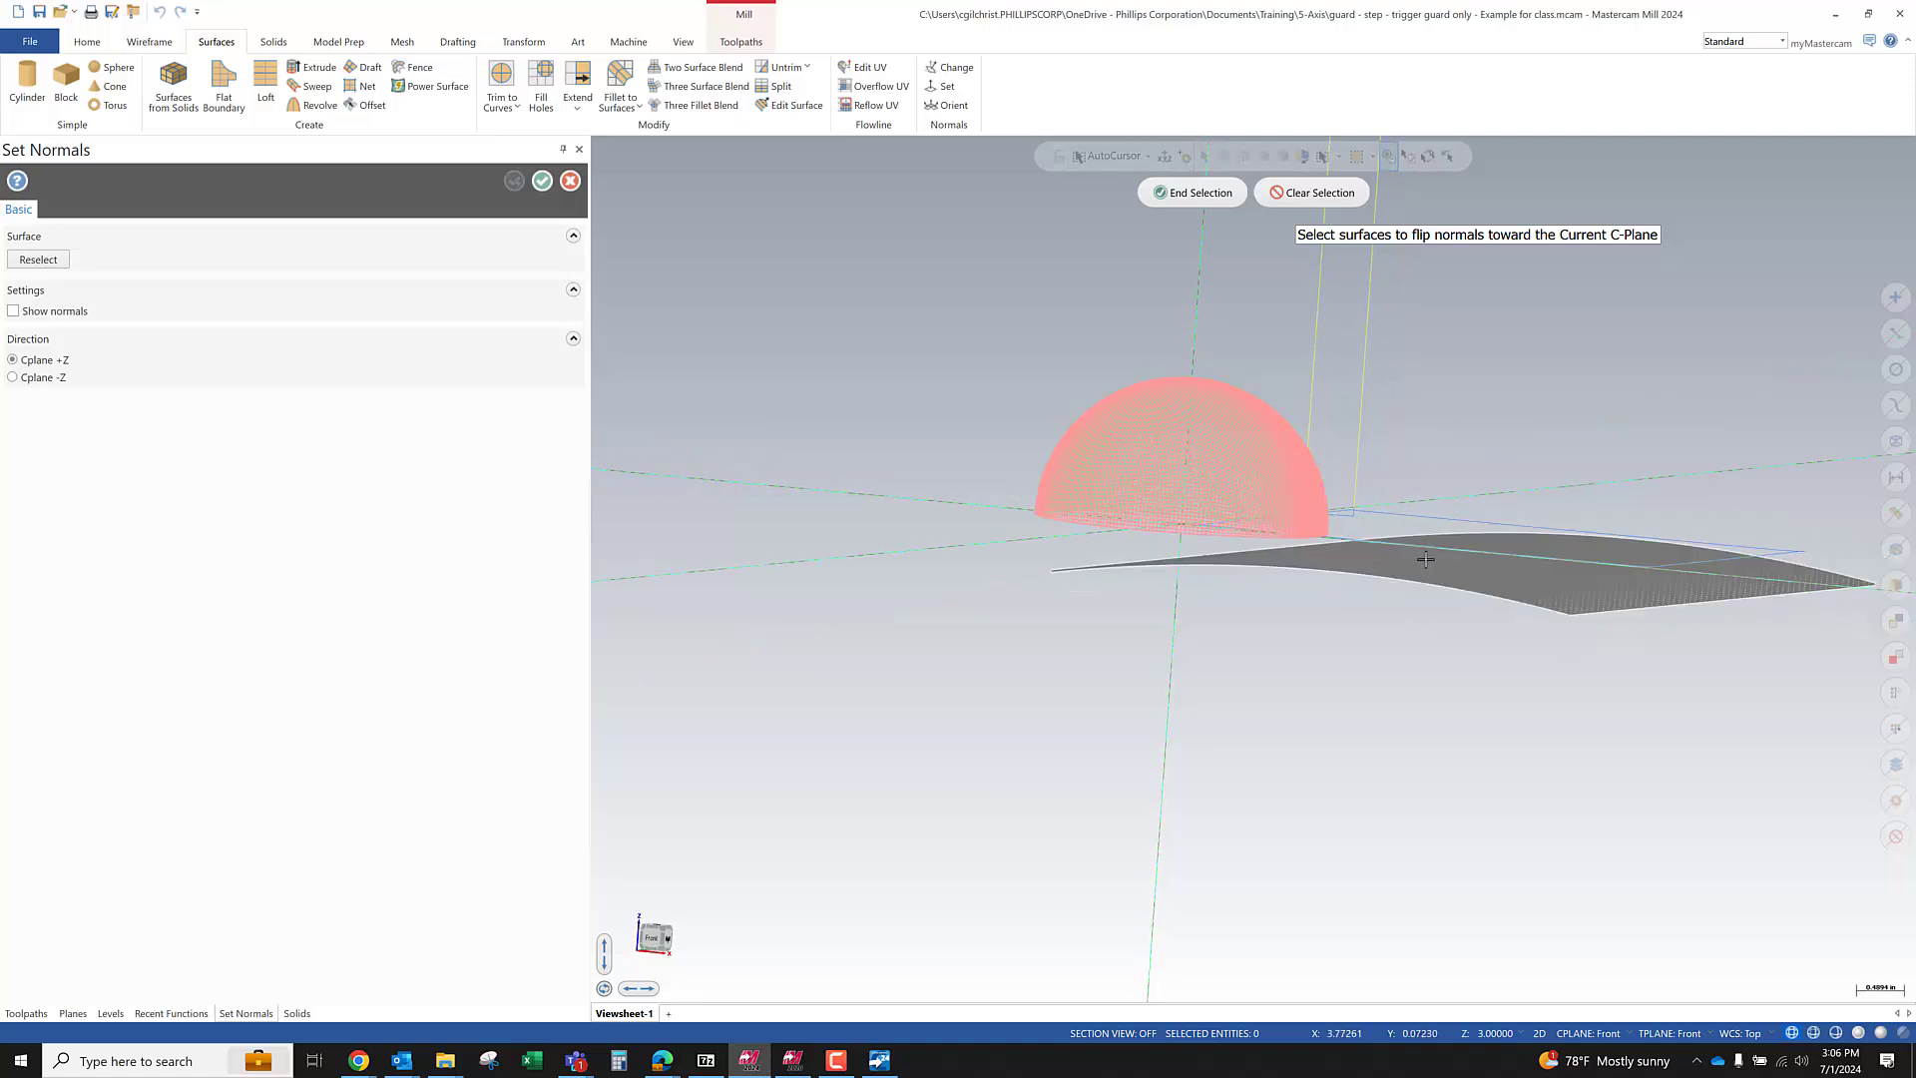
{"action": "middle_click_drag", "start_coordinate": [1369, 646], "coordinate": [1397, 600]}
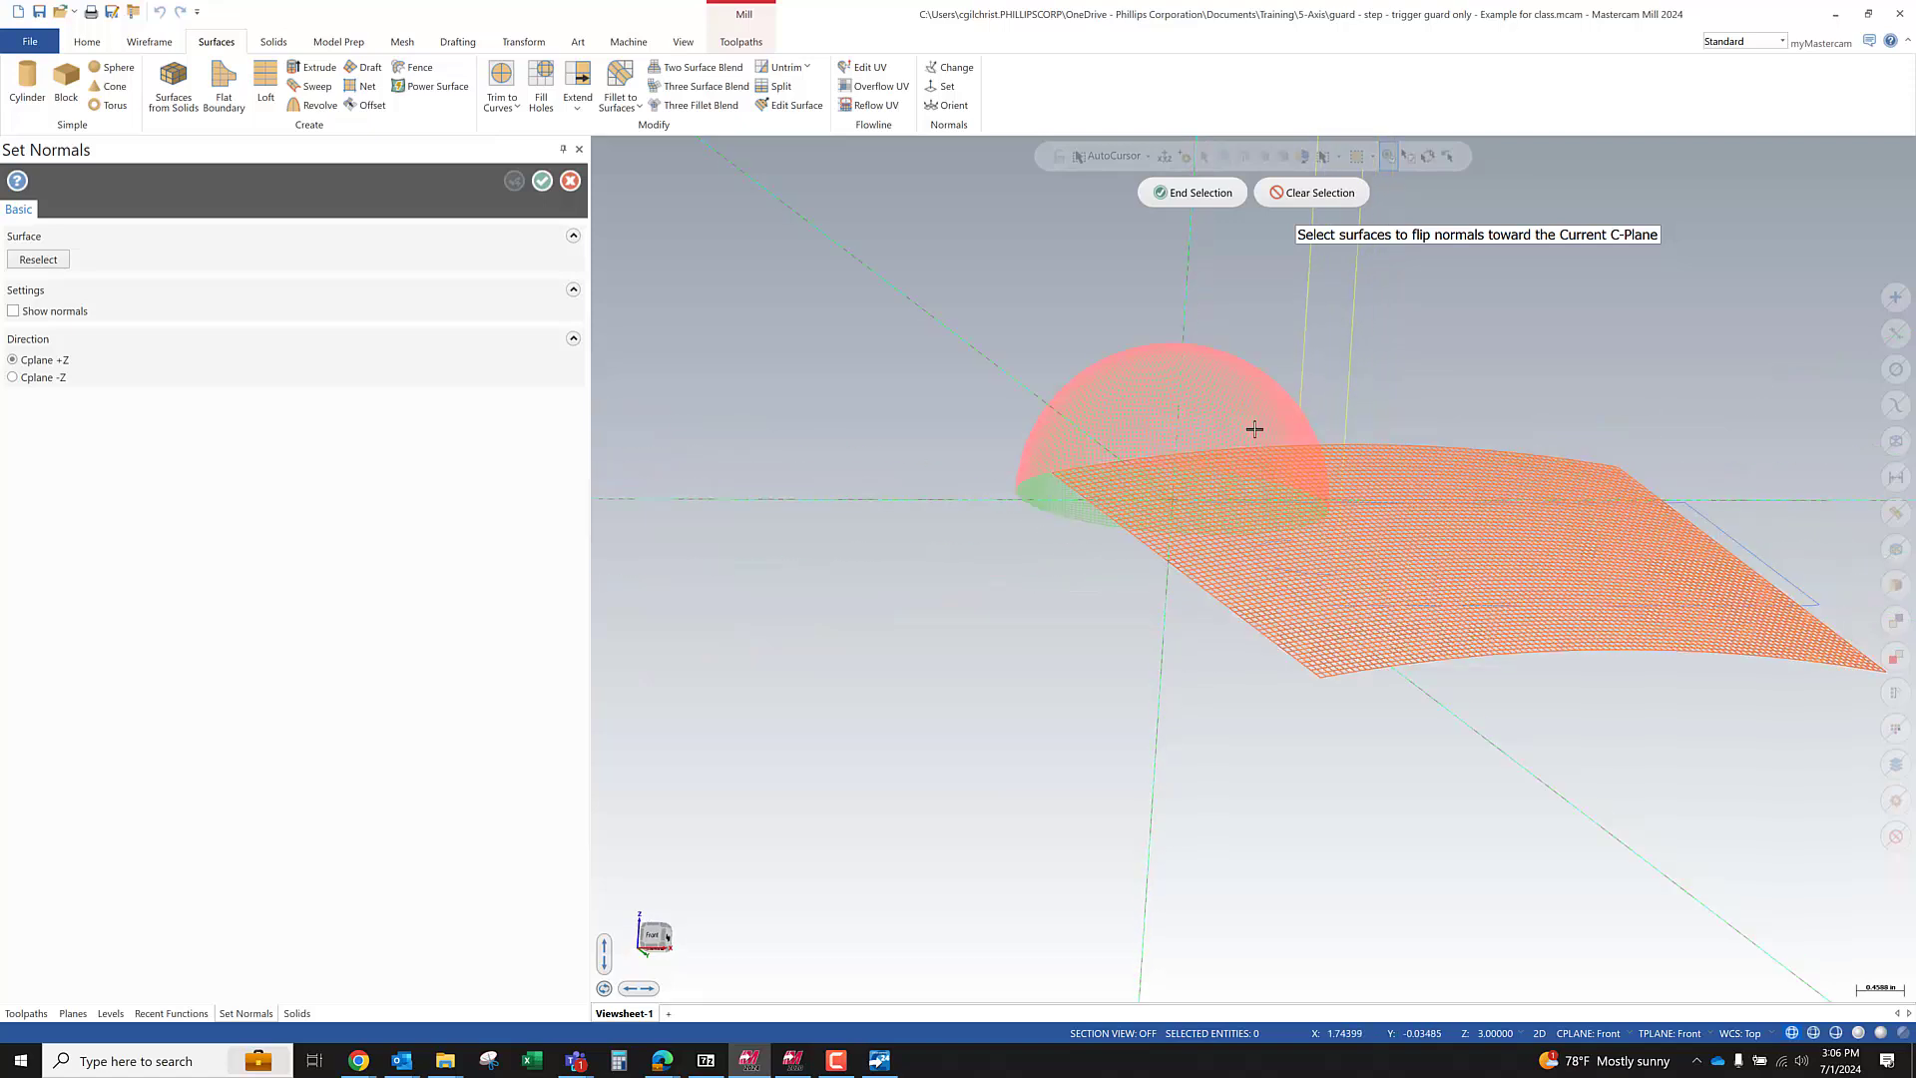
{"action": "middle_click_drag", "start_coordinate": [1216, 402], "coordinate": [1424, 553]}
{"action": "key", "text": "Escape"}
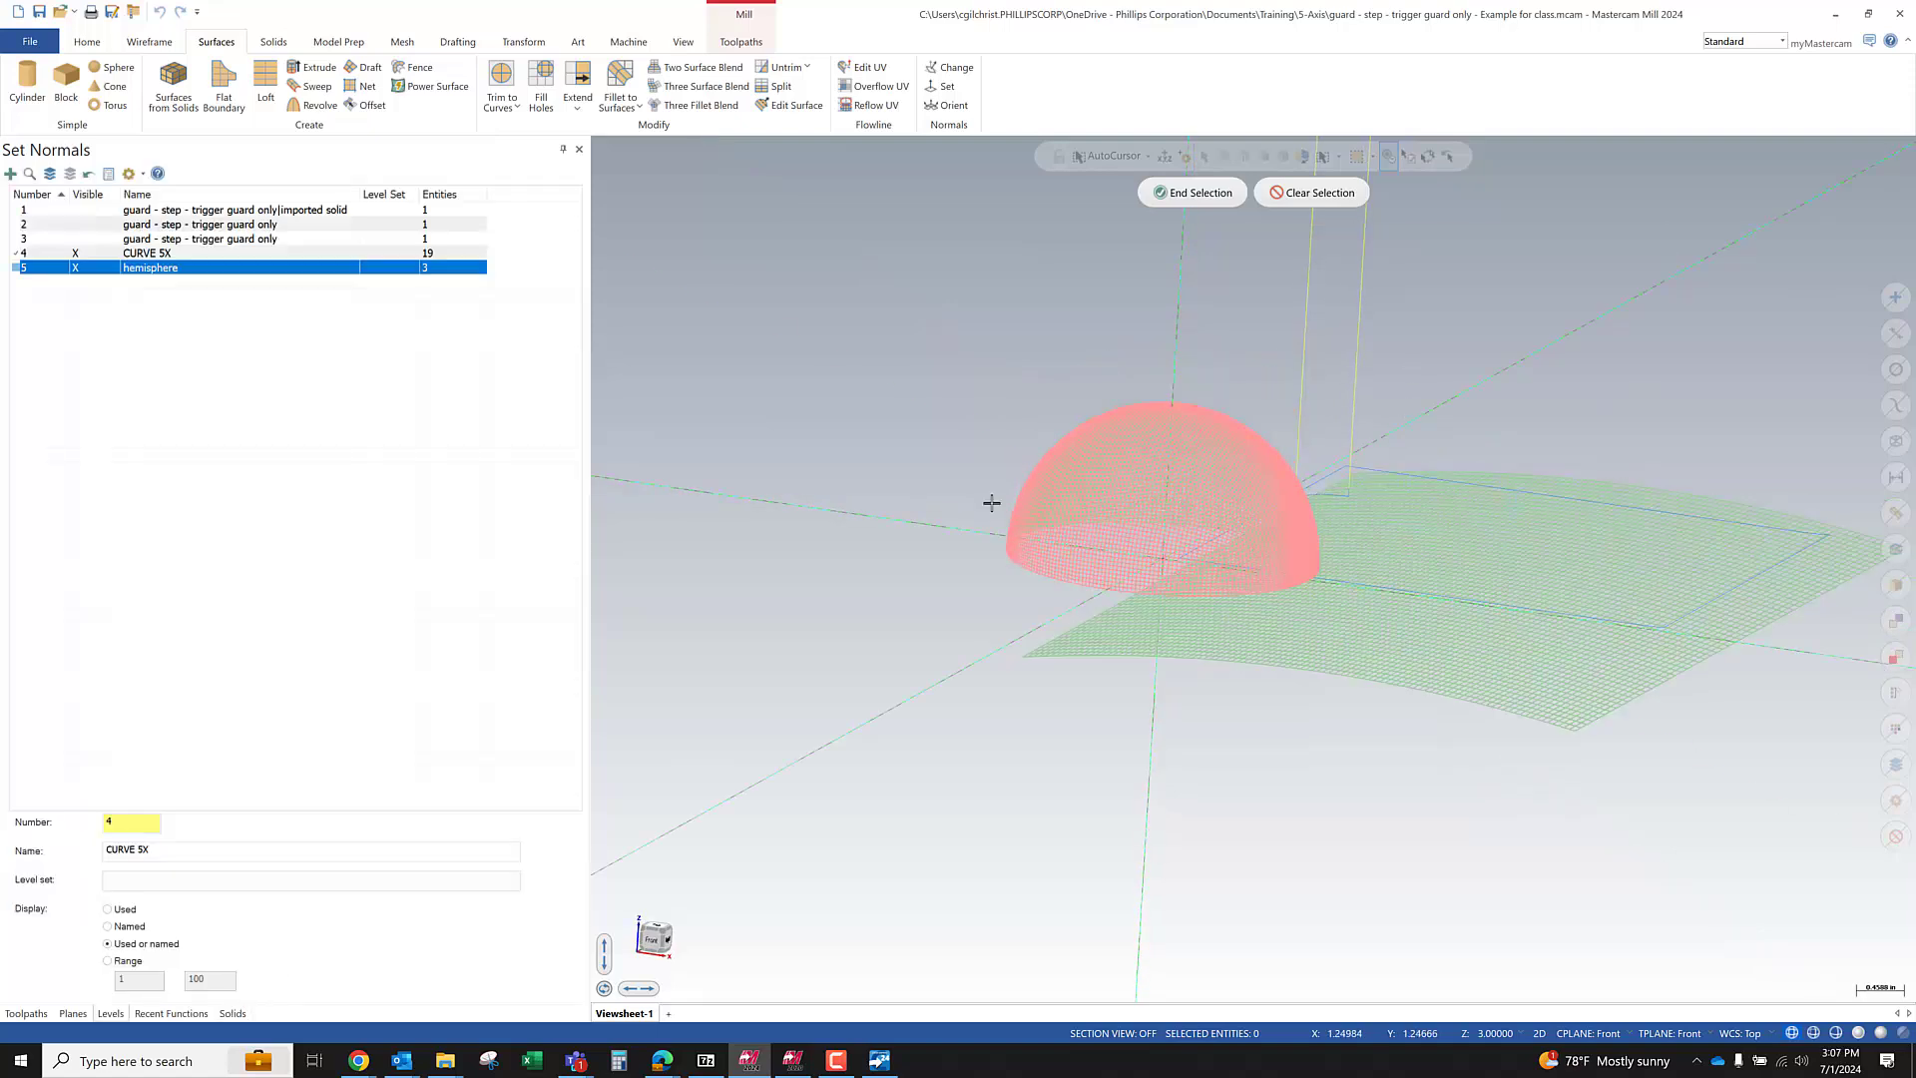
Display the surfaces shaded, reopen Set Normals to inspect the lofted surface's two sides, and cancel the command
{"action": "scroll", "coordinate": [988, 564], "scroll_direction": "down", "scroll_amount": 3}
{"action": "scroll", "coordinate": [988, 565], "scroll_direction": "up", "scroll_amount": 2}
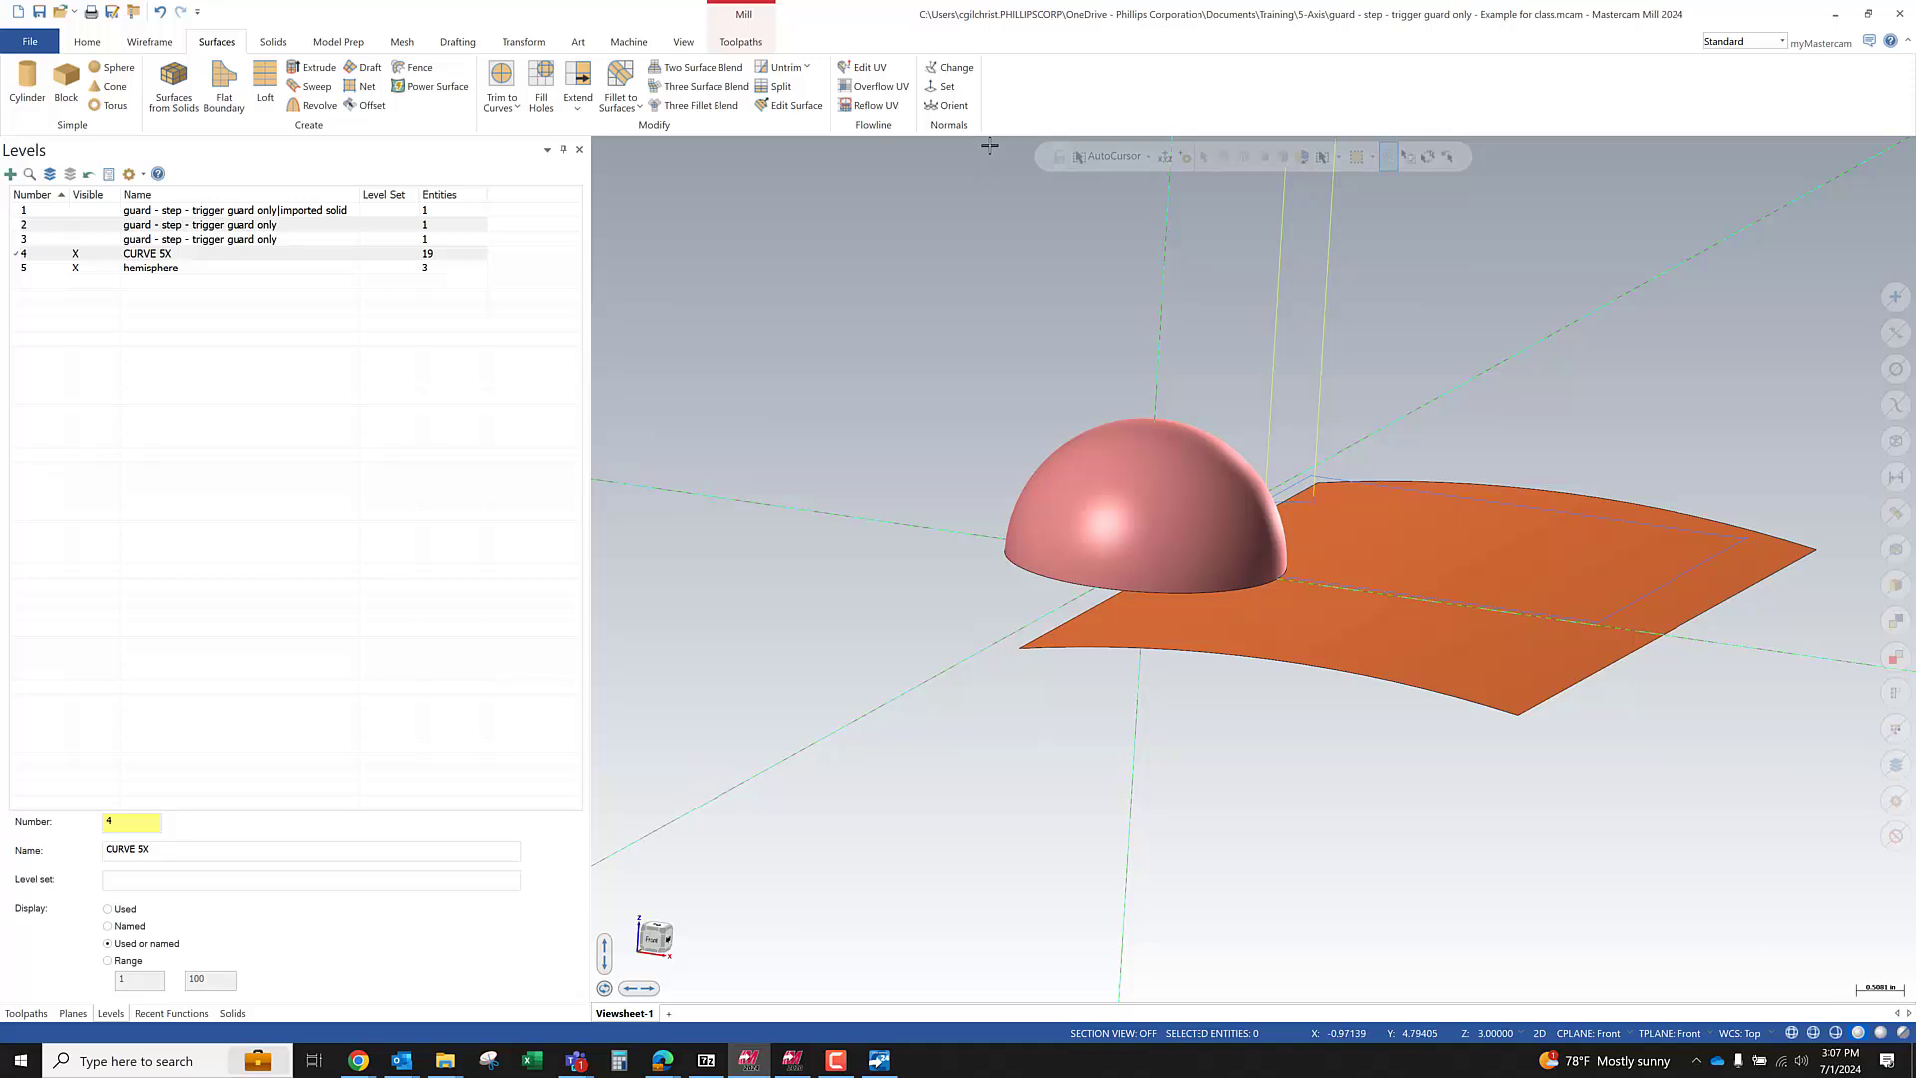
{"action": "left_click", "coordinate": [946, 86]}
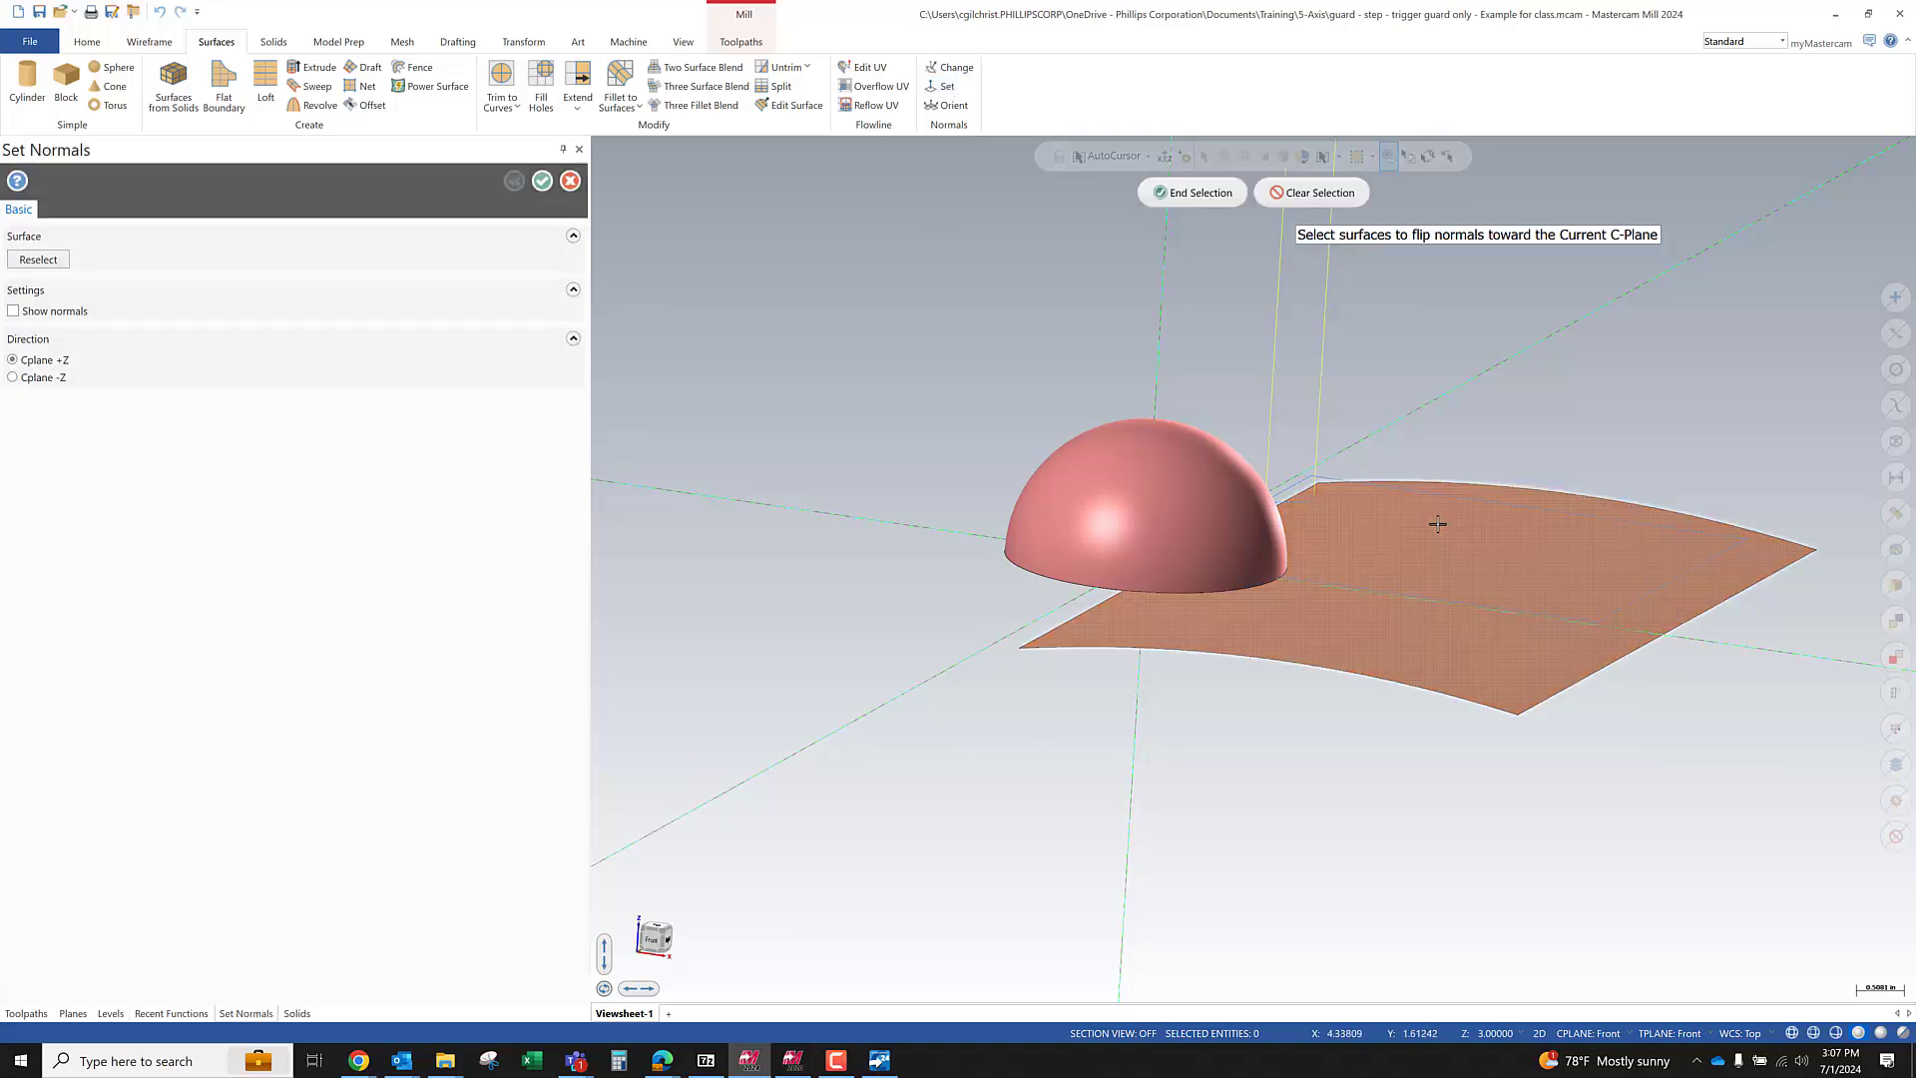
{"action": "mouse_move", "coordinate": [1402, 562]}
{"action": "middle_mouse_down"}
{"action": "mouse_move", "coordinate": [1411, 518]}
{"action": "mouse_move", "coordinate": [1398, 555]}
{"action": "middle_mouse_up"}
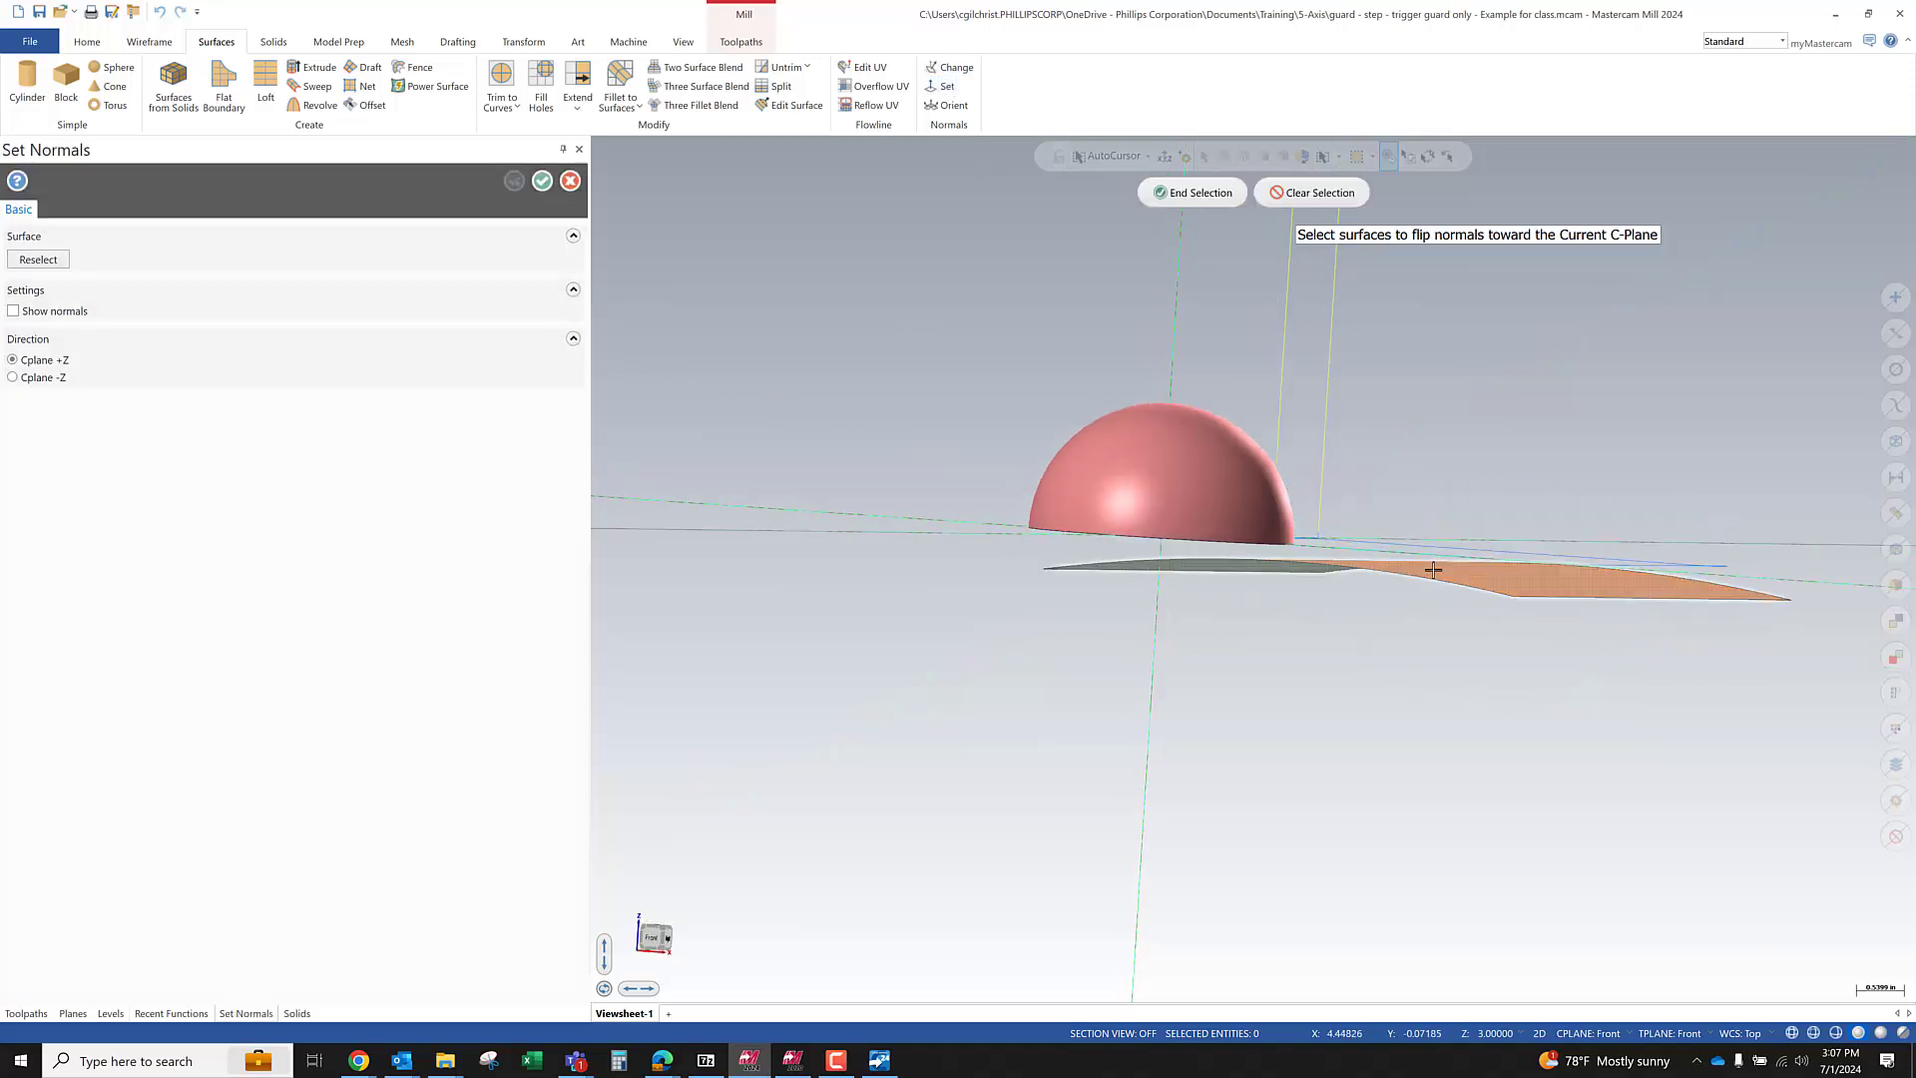
{"action": "scroll", "coordinate": [1261, 594], "scroll_direction": "down", "scroll_amount": 3}
{"action": "scroll", "coordinate": [1492, 554], "scroll_direction": "up", "scroll_amount": 5}
{"action": "key", "text": "Escape"}
{"action": "middle_click_drag", "start_coordinate": [1552, 504], "coordinate": [1462, 559]}
{"action": "scroll", "coordinate": [1764, 645], "scroll_direction": "down", "scroll_amount": 2}
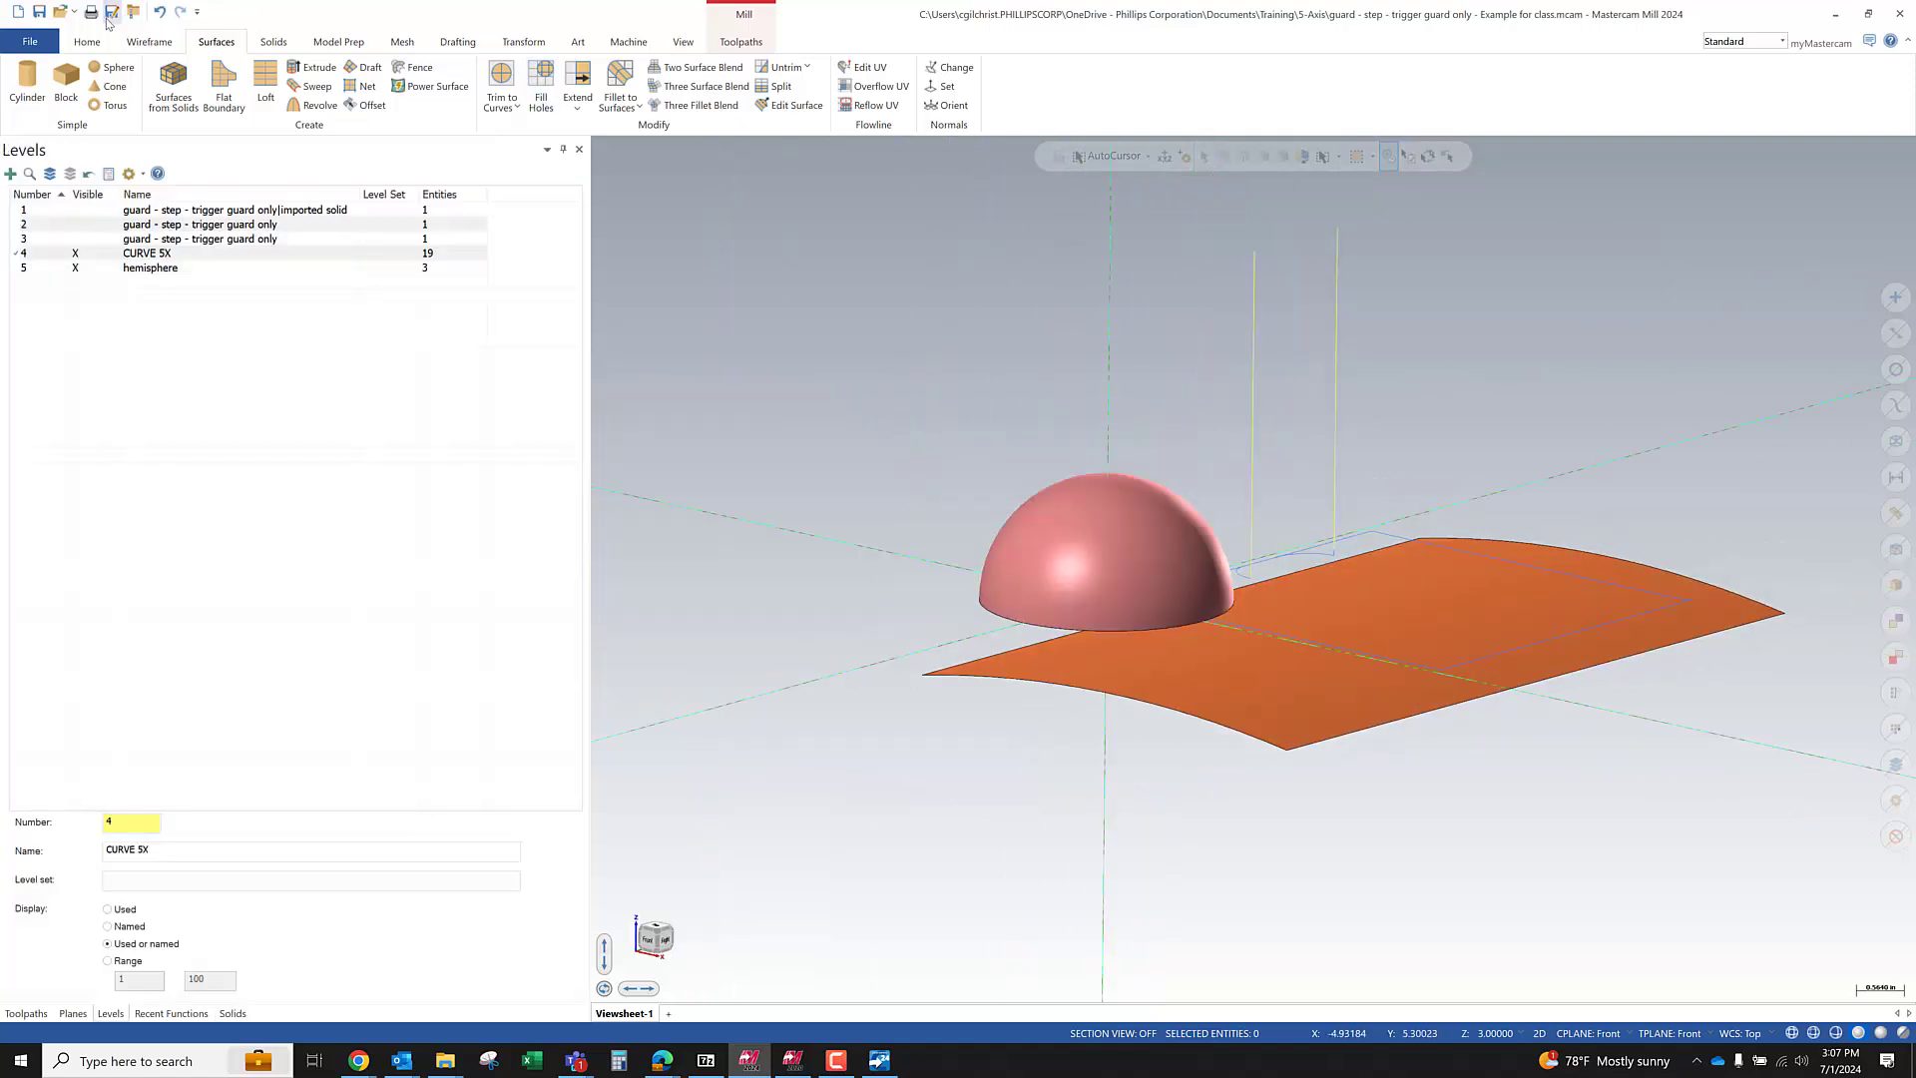
Save the part file and turn off the visibility of the hemisphere level
{"action": "left_click", "coordinate": [38, 13]}
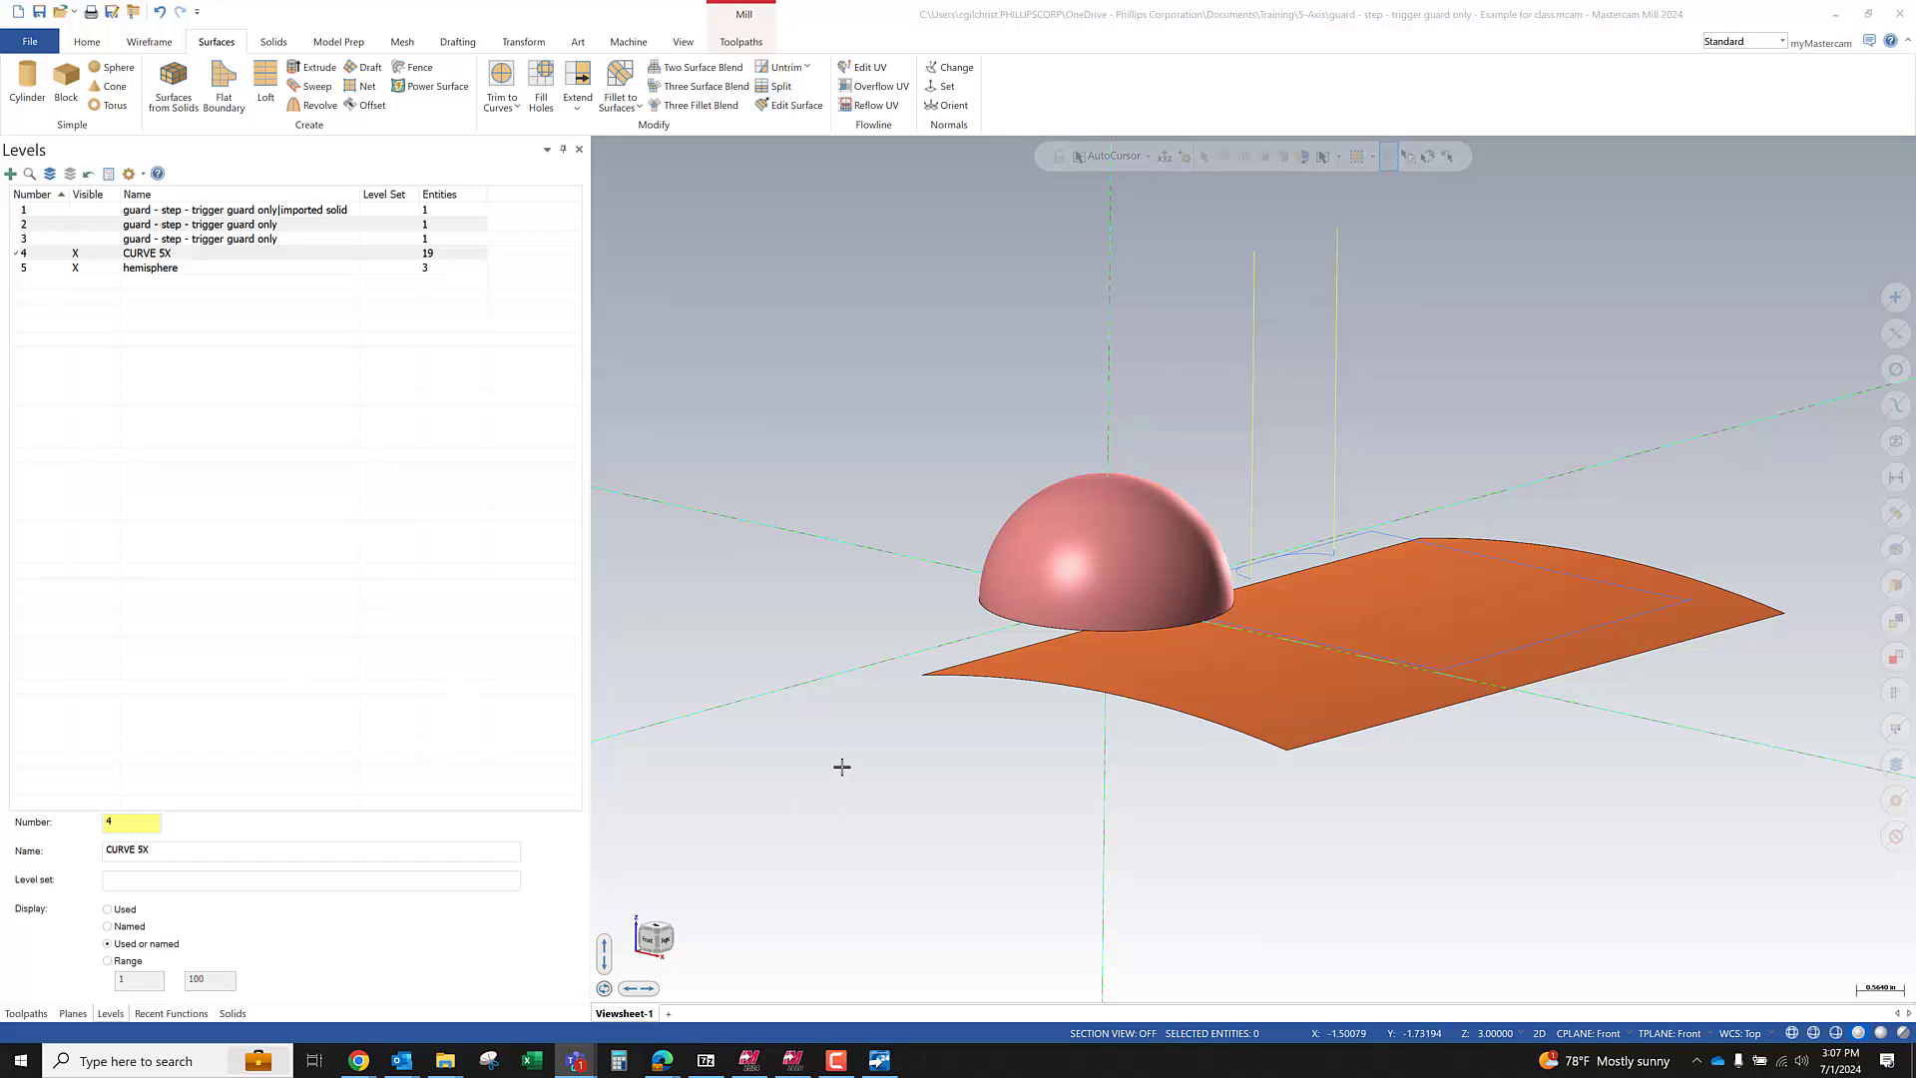
{"action": "middle_click_drag", "start_coordinate": [928, 808], "coordinate": [1004, 574]}
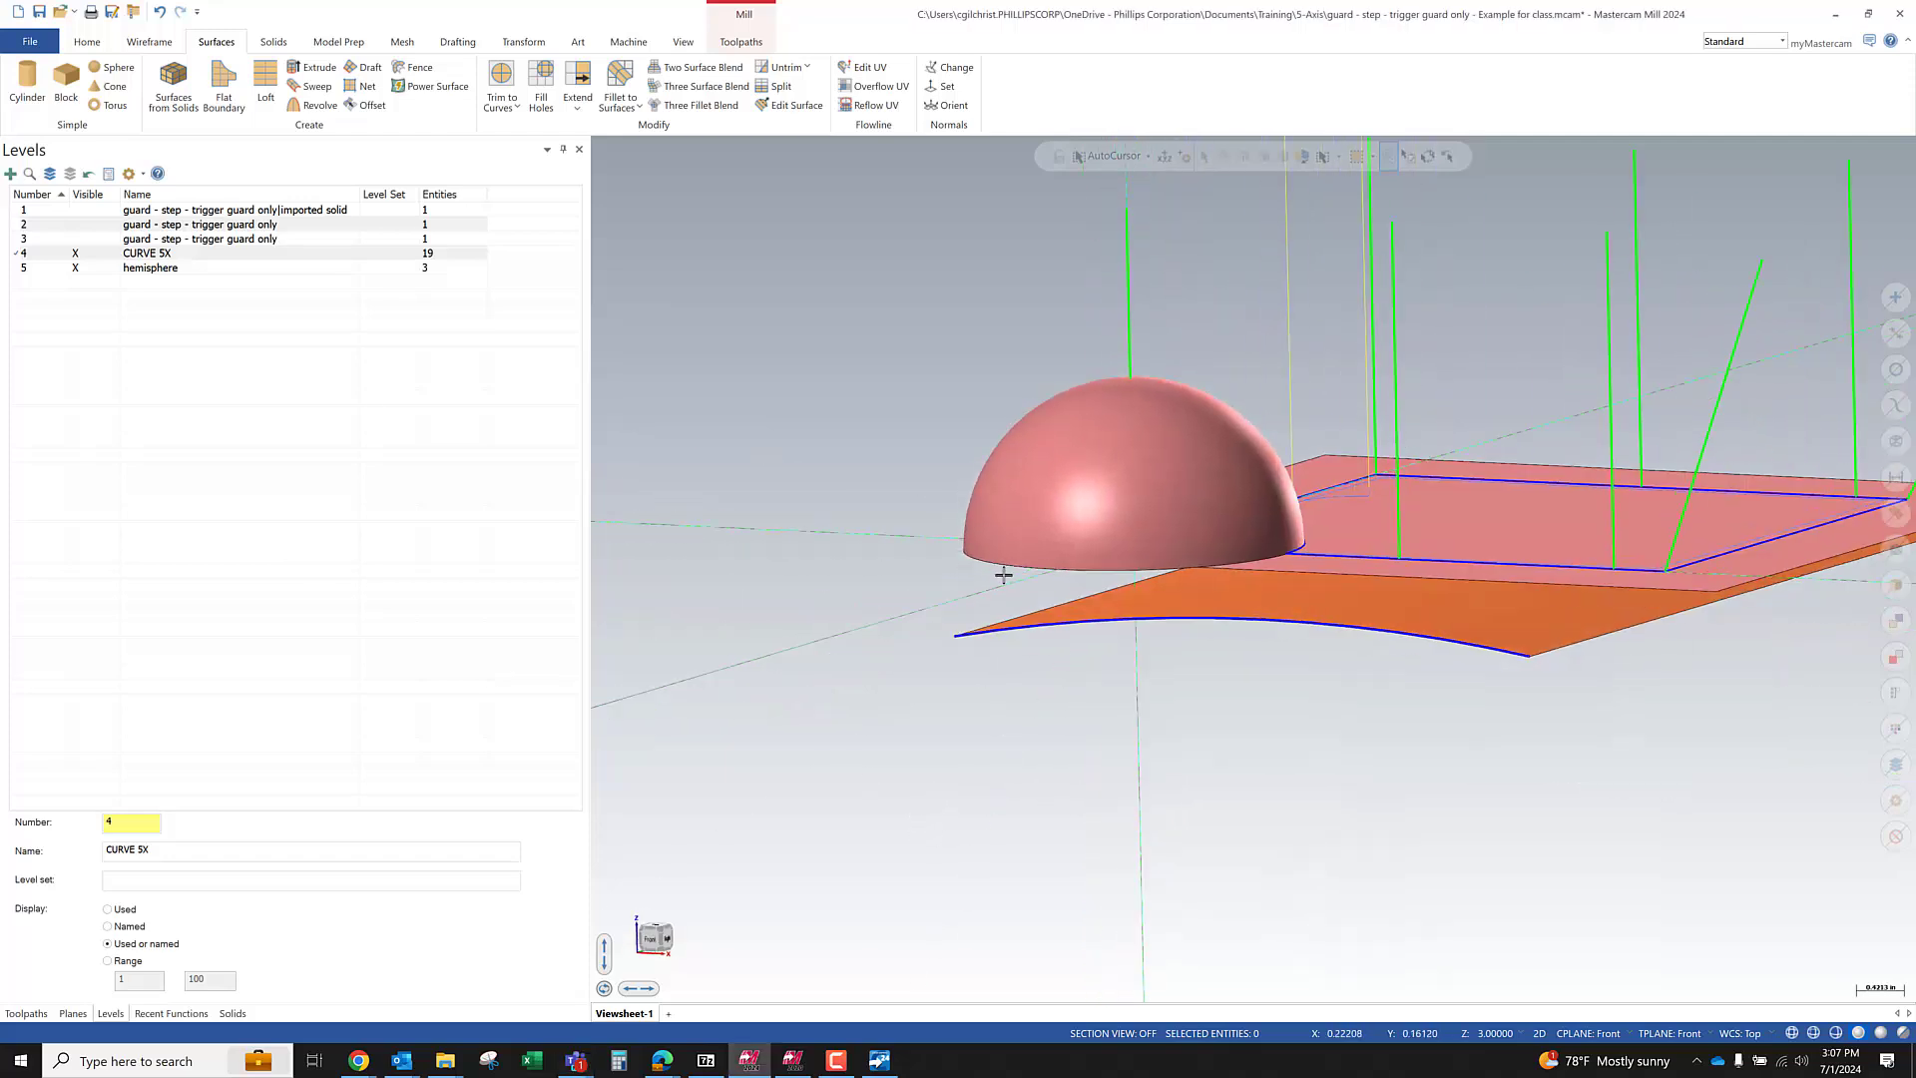
{"action": "left_click", "coordinate": [76, 268]}
{"action": "middle_click_drag", "start_coordinate": [589, 505], "coordinate": [1229, 705]}
Backplot the second Curve 5 Axis toolpath in Toolpath Group-2 and close the backplot
{"action": "left_click", "coordinate": [27, 1013]}
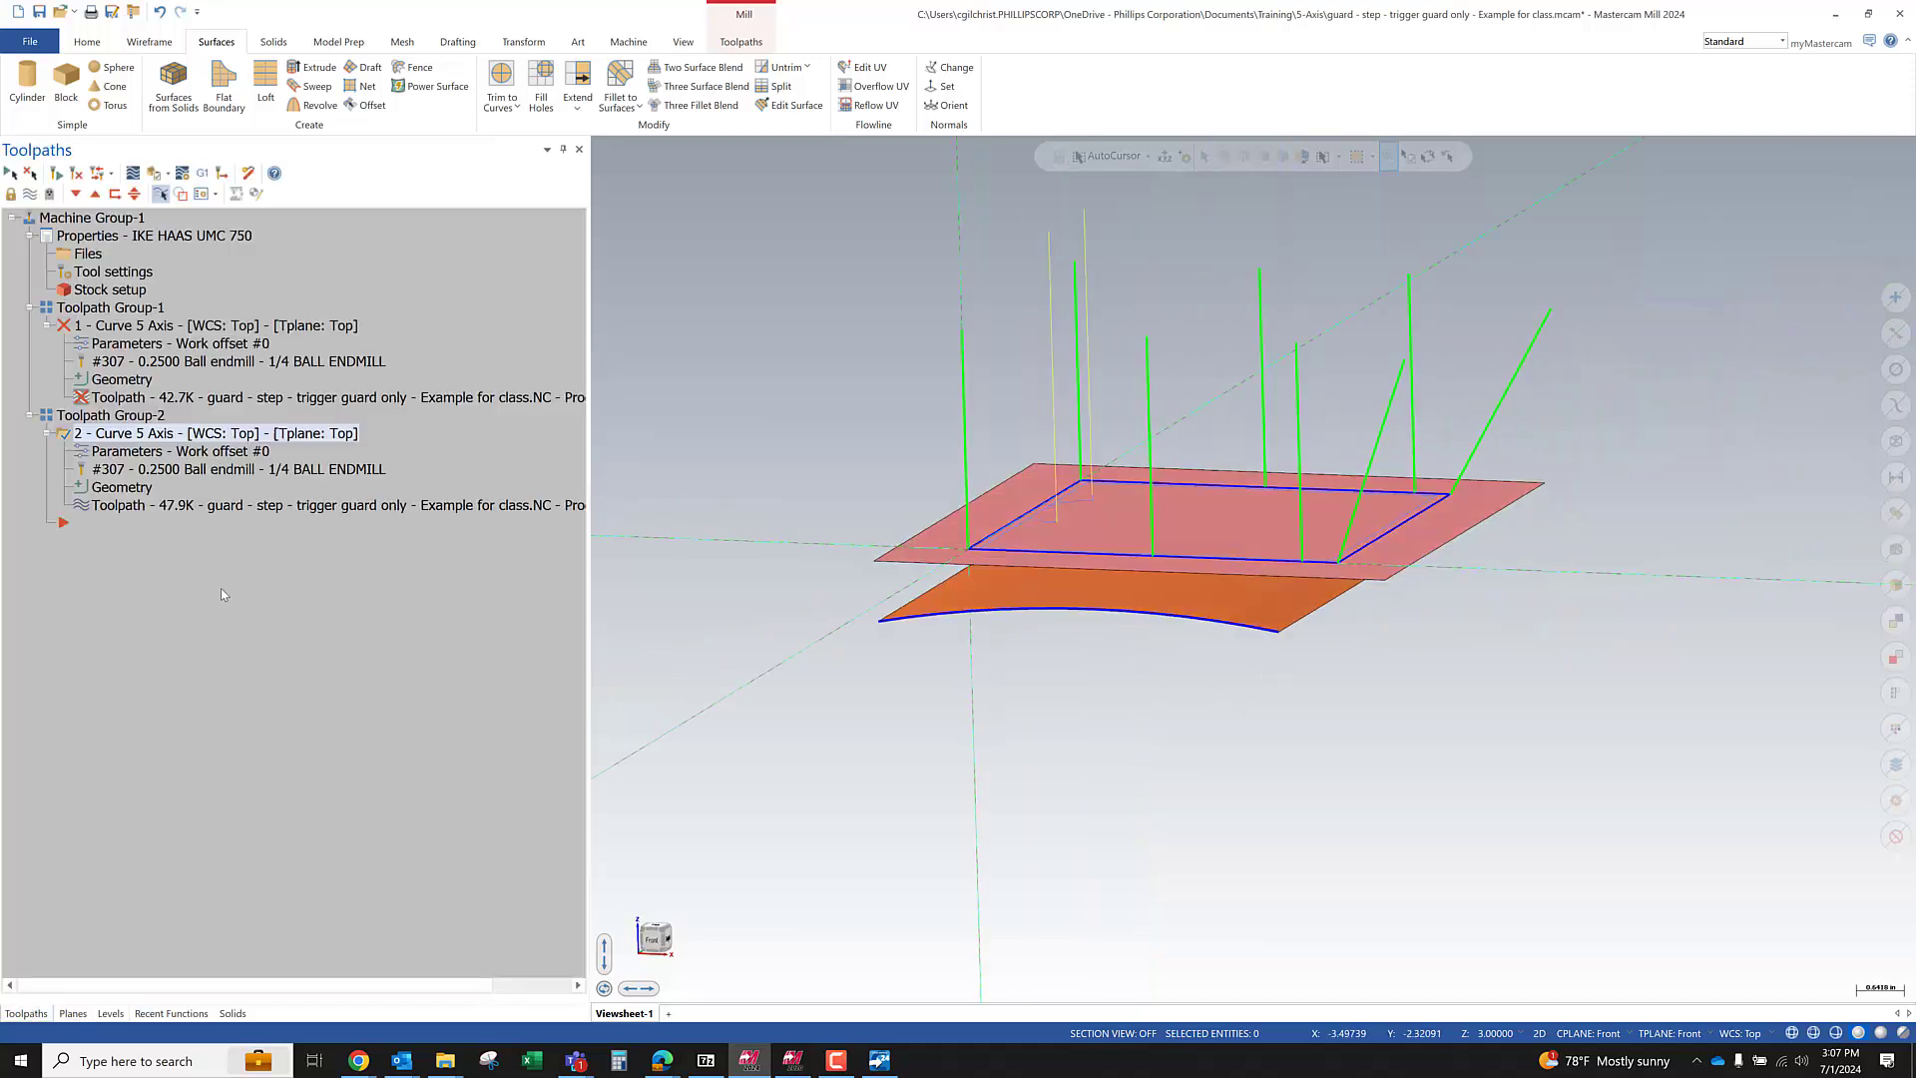
{"action": "key", "text": "alt+t"}
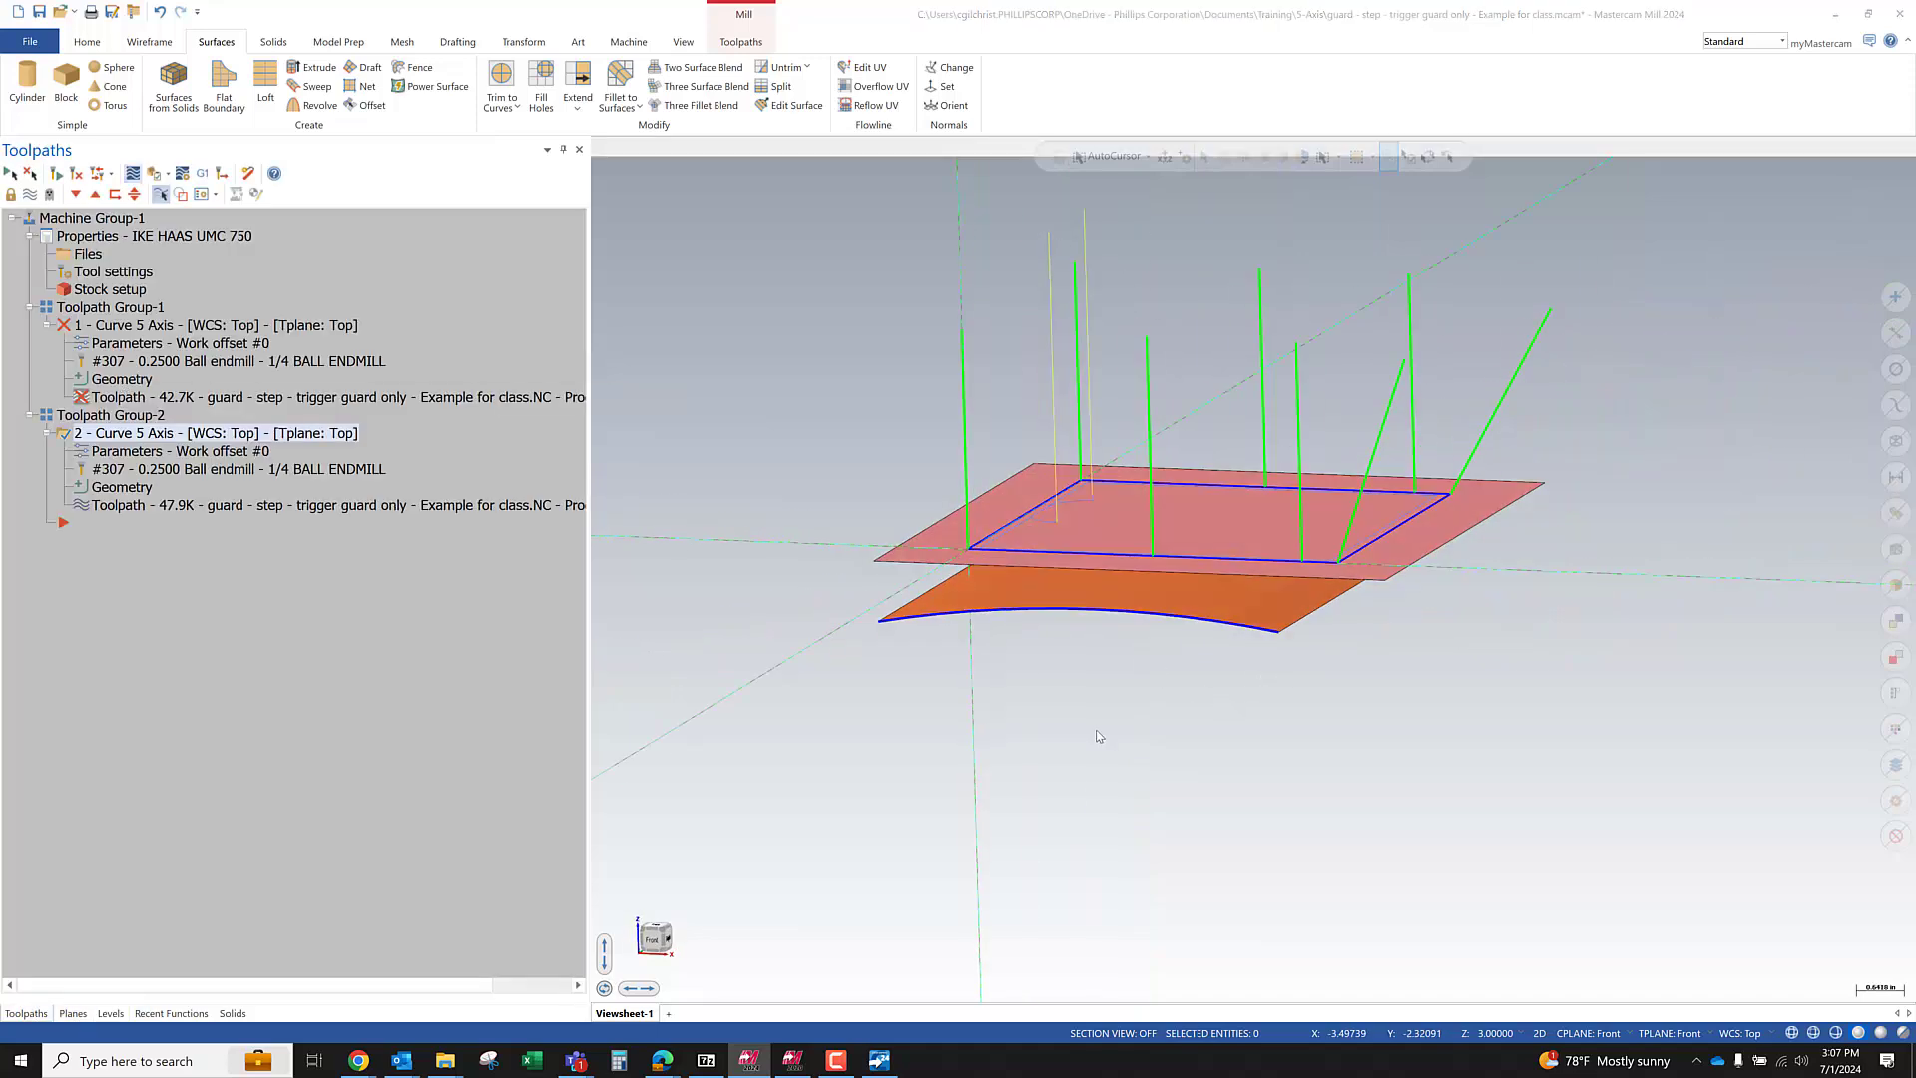
{"action": "key", "text": "r"}
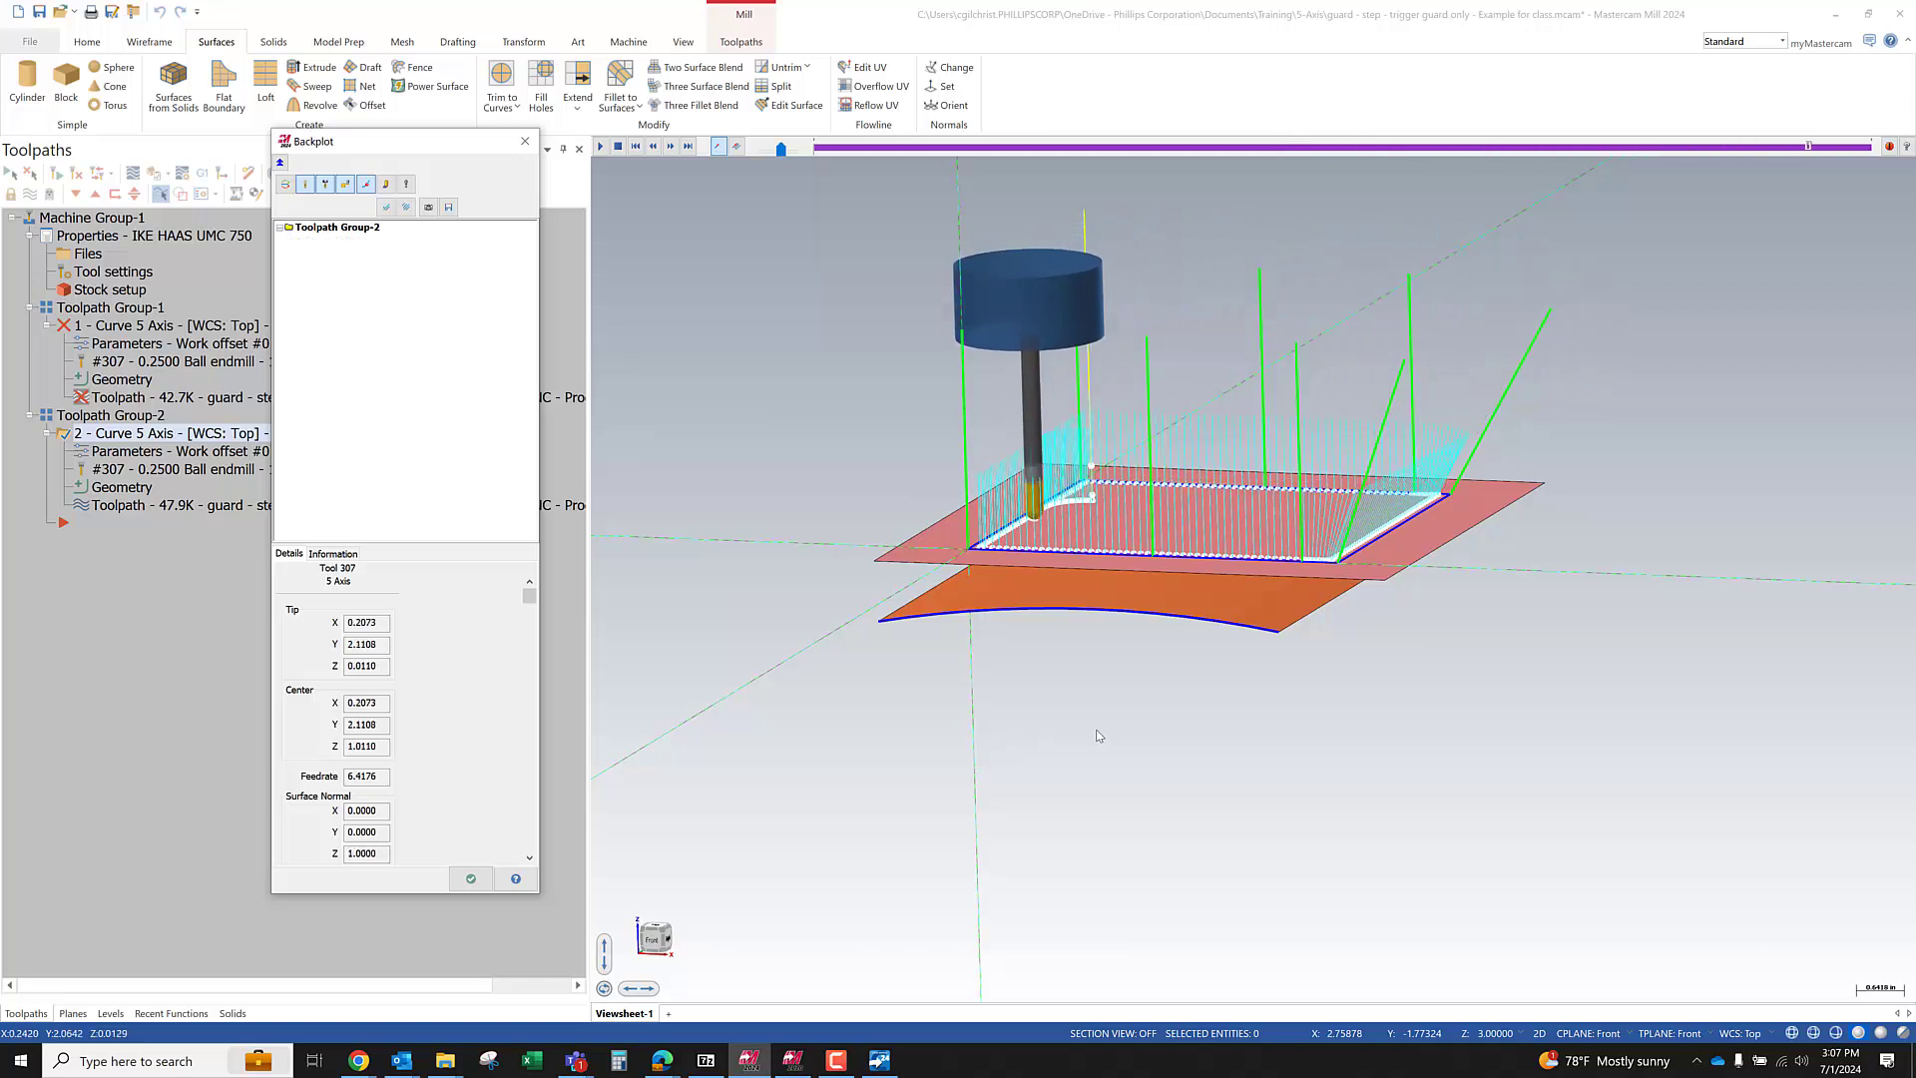
{"action": "key", "text": "Escape"}
Extend the lofted surface beyond both of its ends by a distance of 1.0 with the non-linear style
{"action": "middle_click_drag", "start_coordinate": [973, 566], "coordinate": [1038, 589]}
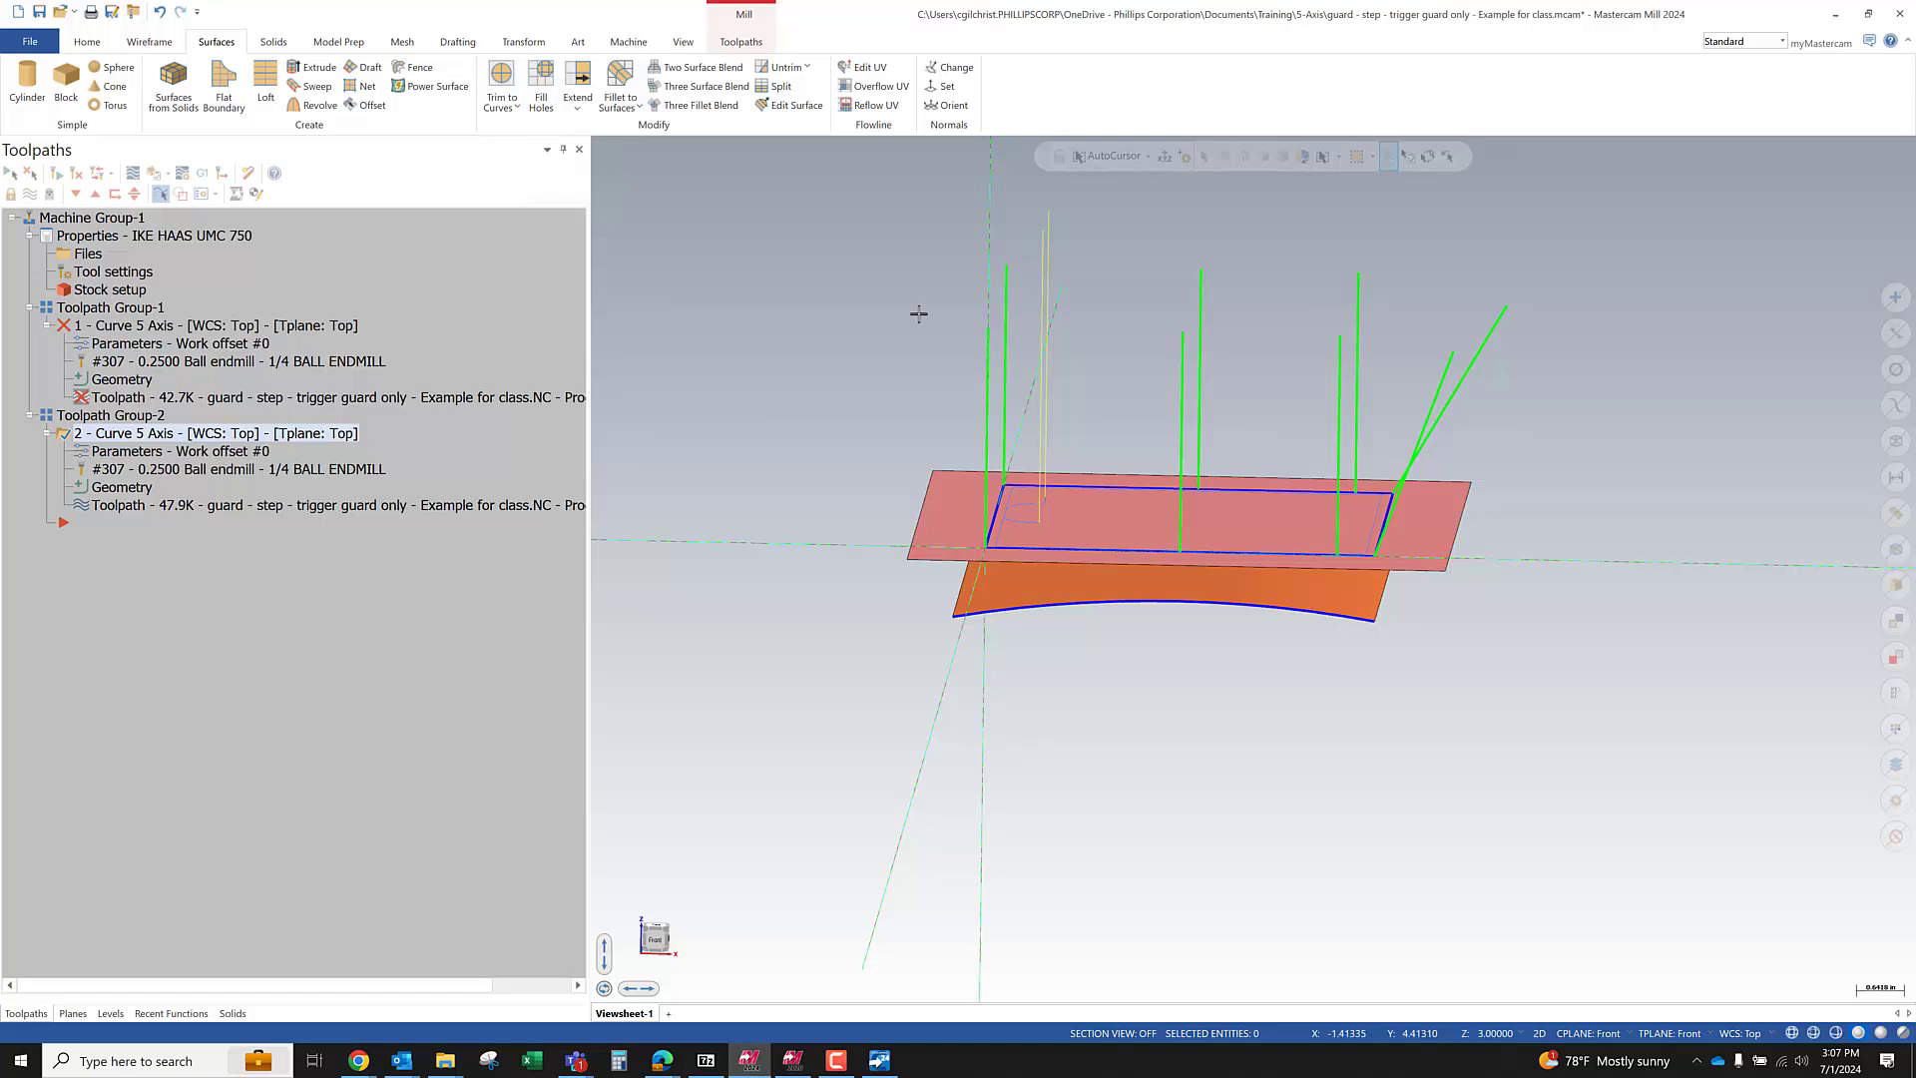
{"action": "left_click", "coordinate": [577, 78]}
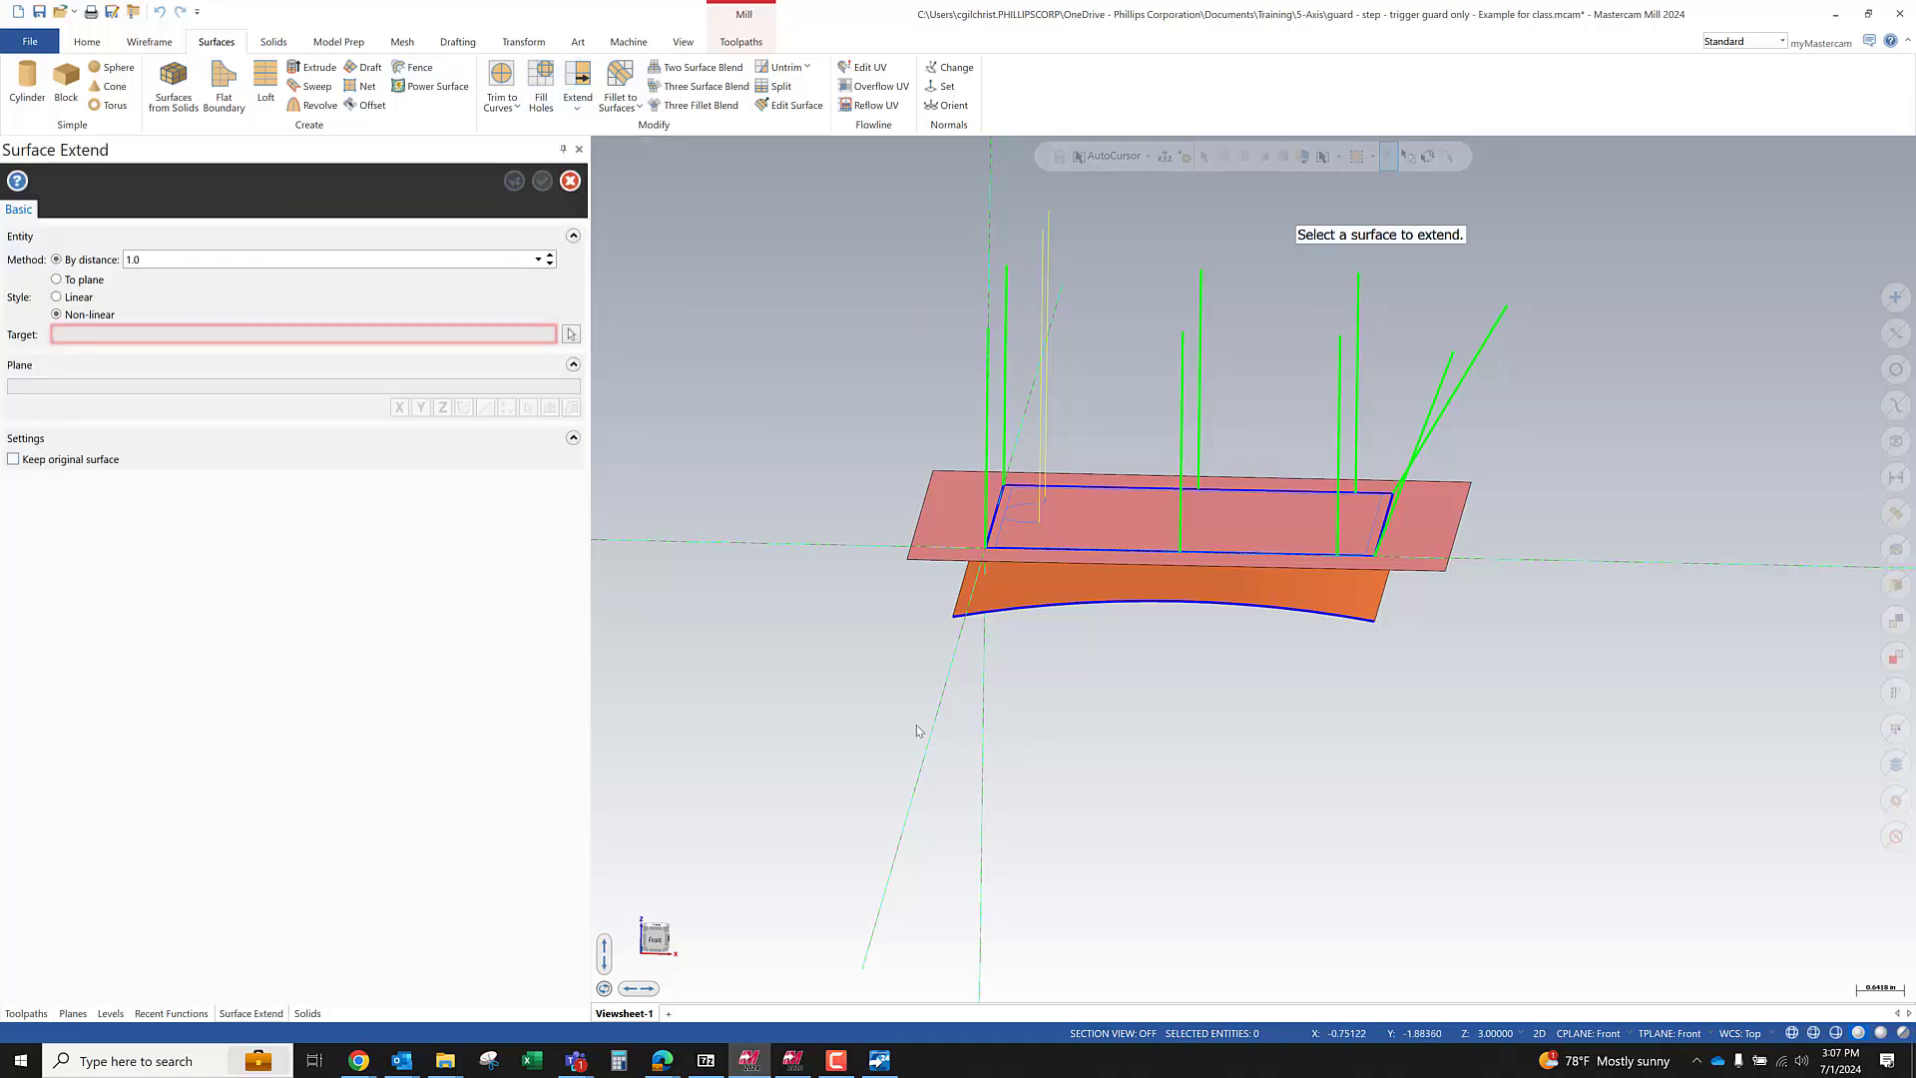
{"action": "left_click", "coordinate": [970, 609]}
{"action": "left_click", "coordinate": [919, 598]}
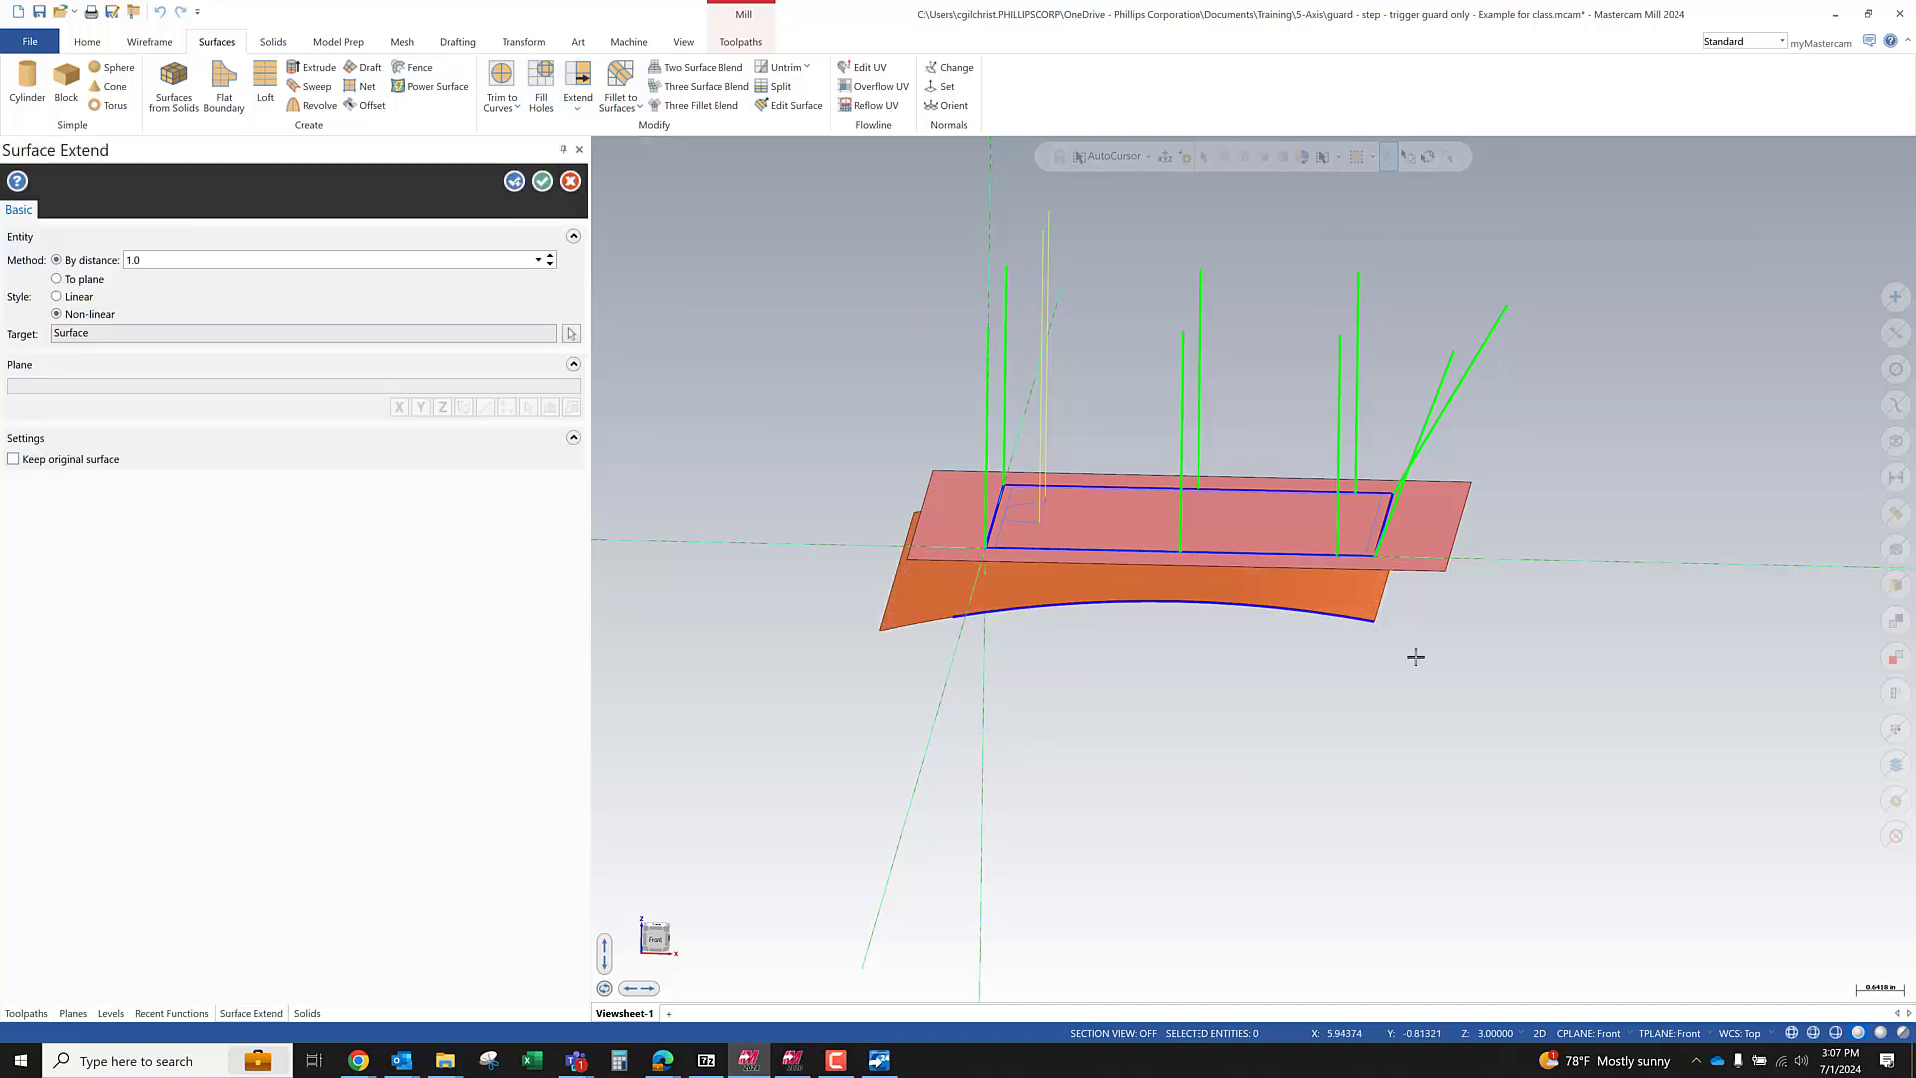
{"action": "mouse_move", "coordinate": [1493, 641]}
{"action": "middle_mouse_down"}
{"action": "mouse_move", "coordinate": [1527, 740]}
{"action": "mouse_move", "coordinate": [1518, 898]}
{"action": "mouse_move", "coordinate": [1514, 787]}
{"action": "mouse_move", "coordinate": [1467, 667]}
{"action": "middle_mouse_up"}
{"action": "key", "text": "Return"}
{"action": "middle_click_drag", "start_coordinate": [1193, 628], "coordinate": [998, 559]}
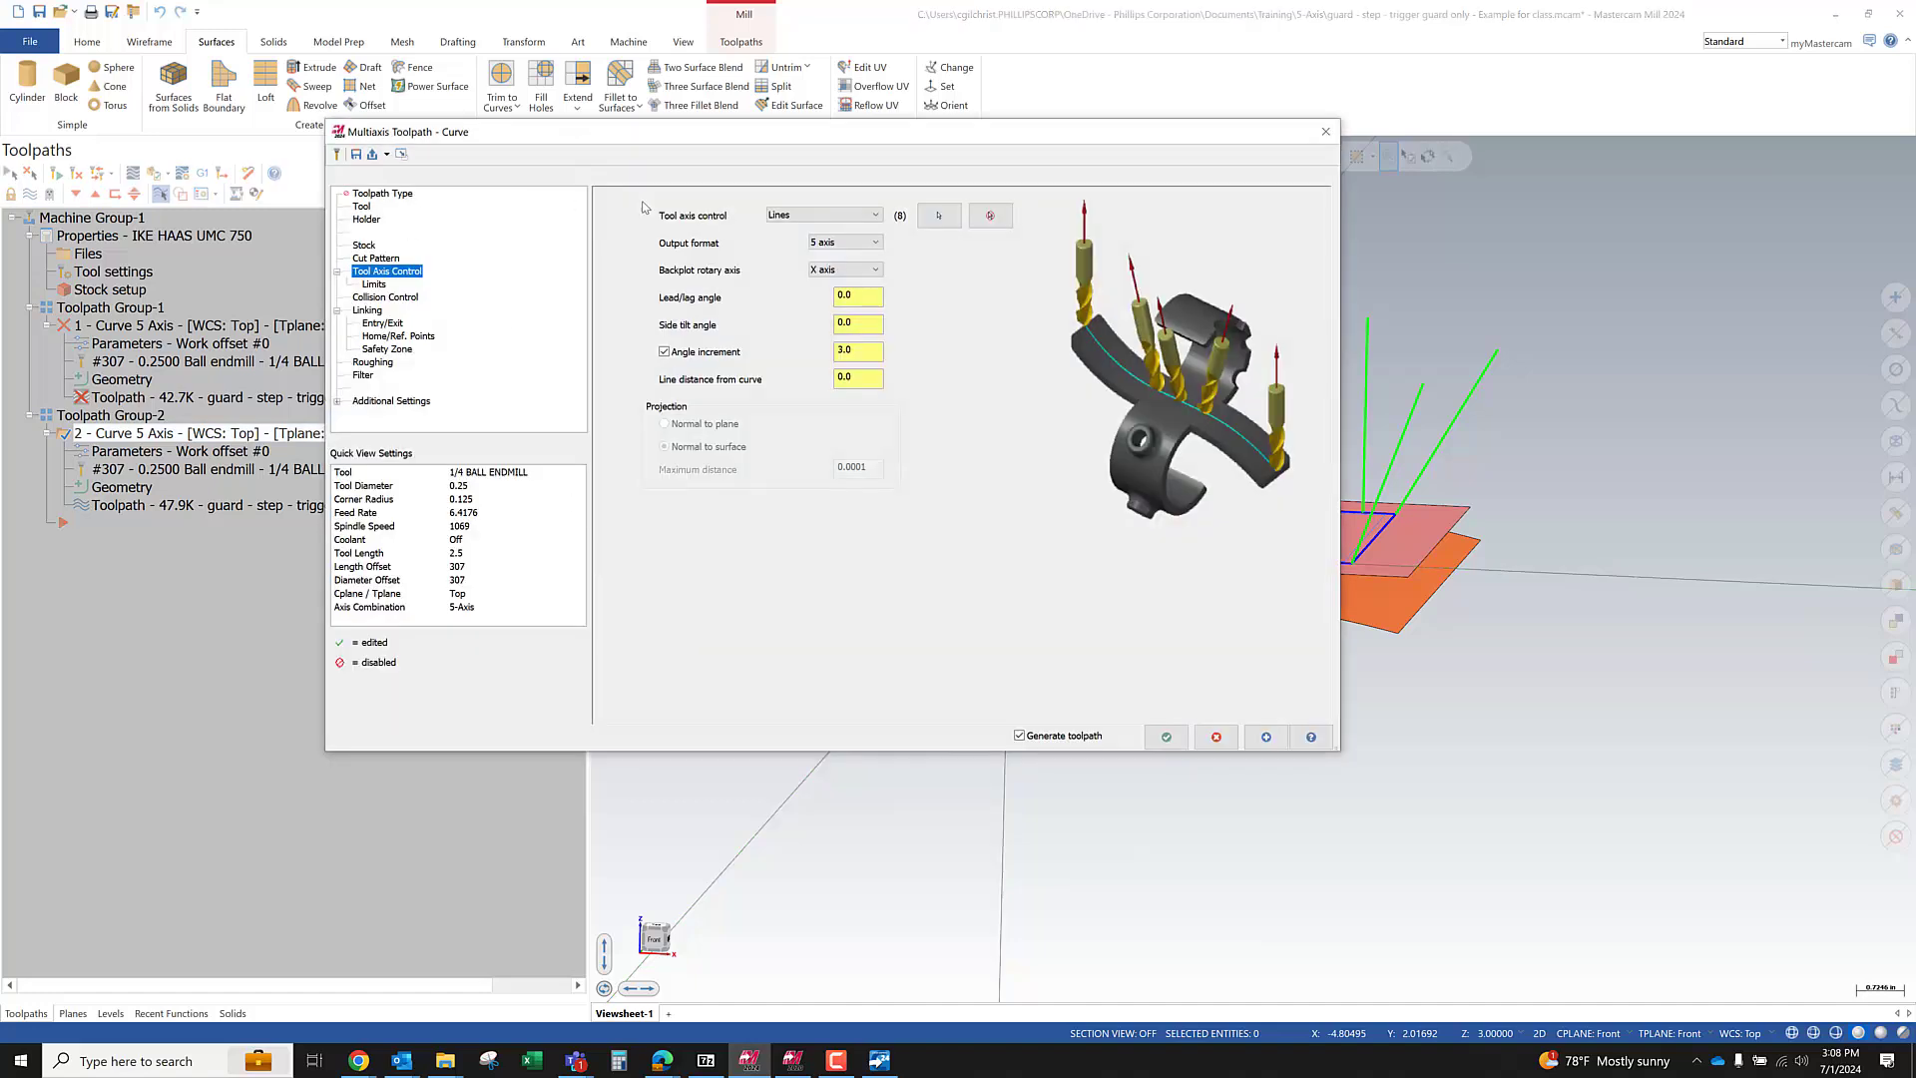
Switch the tool axis control to Surface and select the extended lofted surface as the control surface
{"action": "left_click", "coordinate": [780, 215]}
{"action": "left_click", "coordinate": [784, 241]}
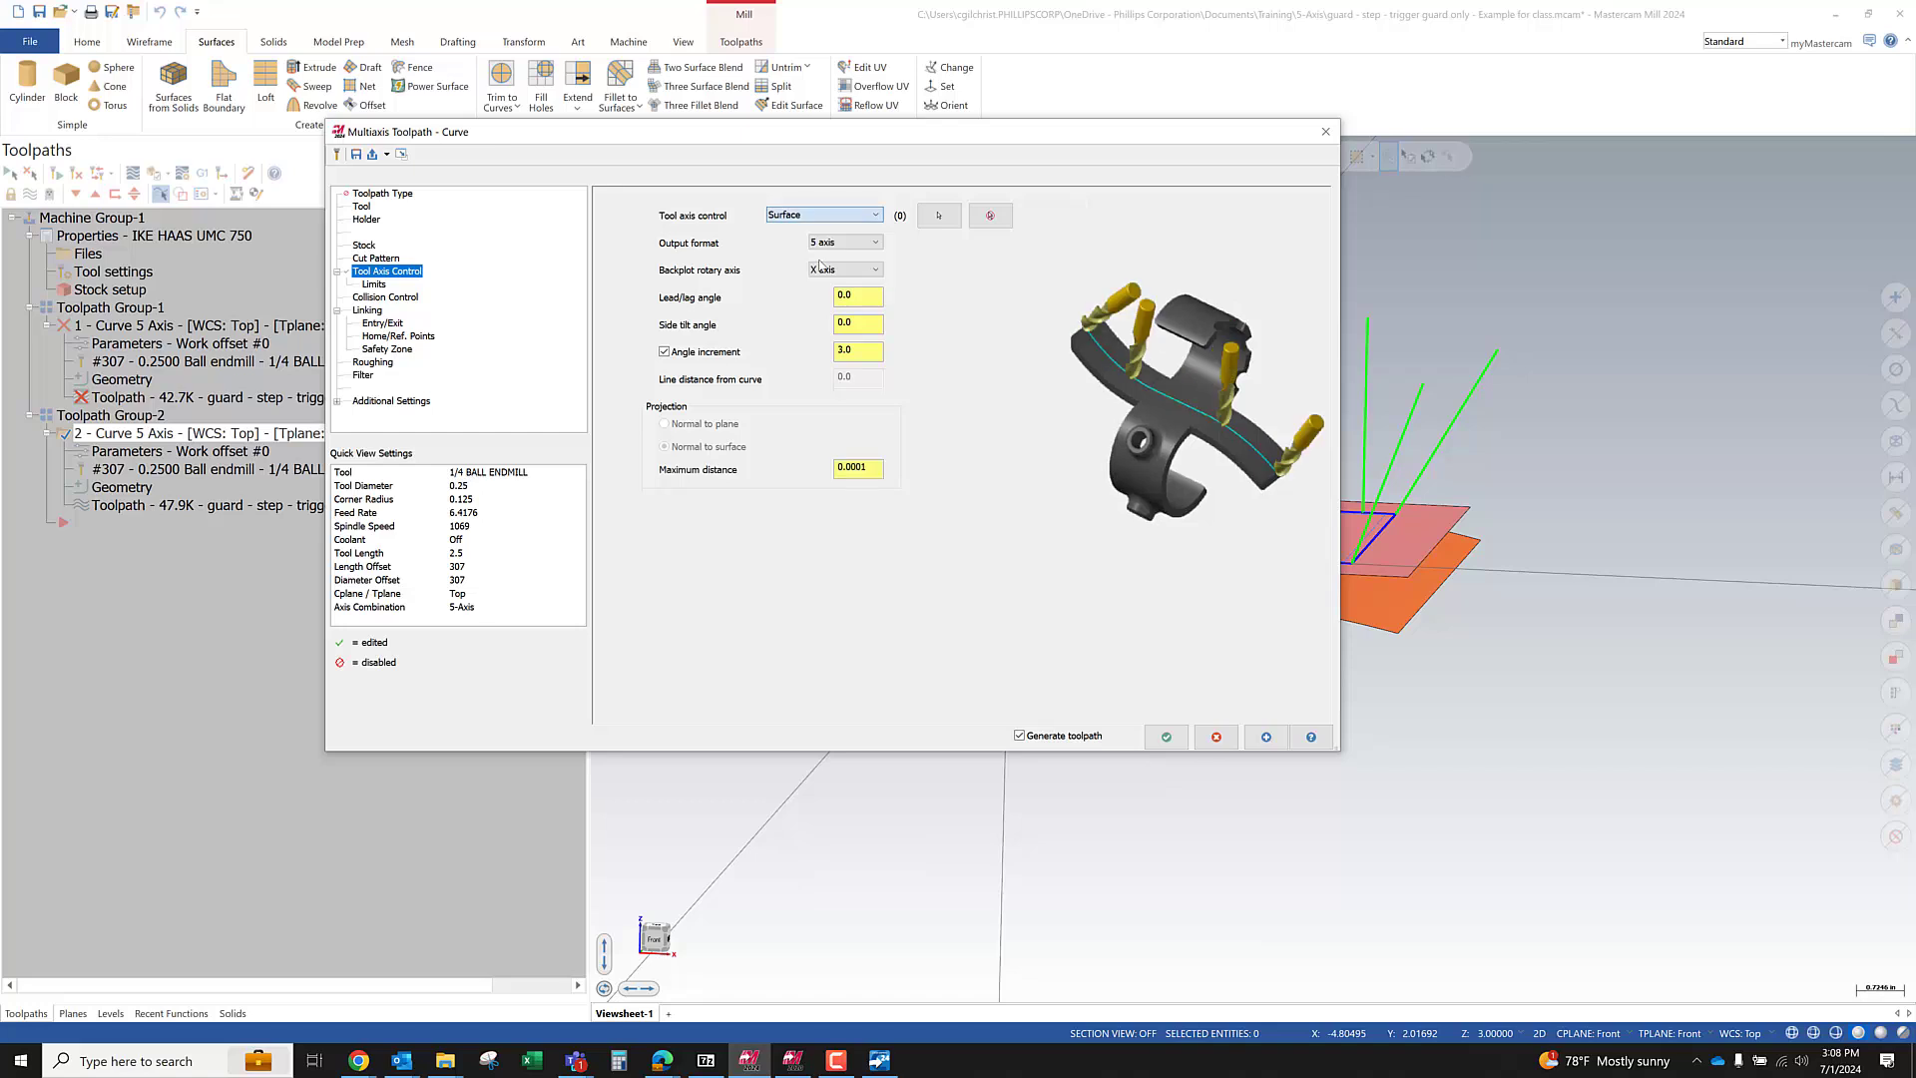
{"action": "left_click", "coordinate": [938, 215]}
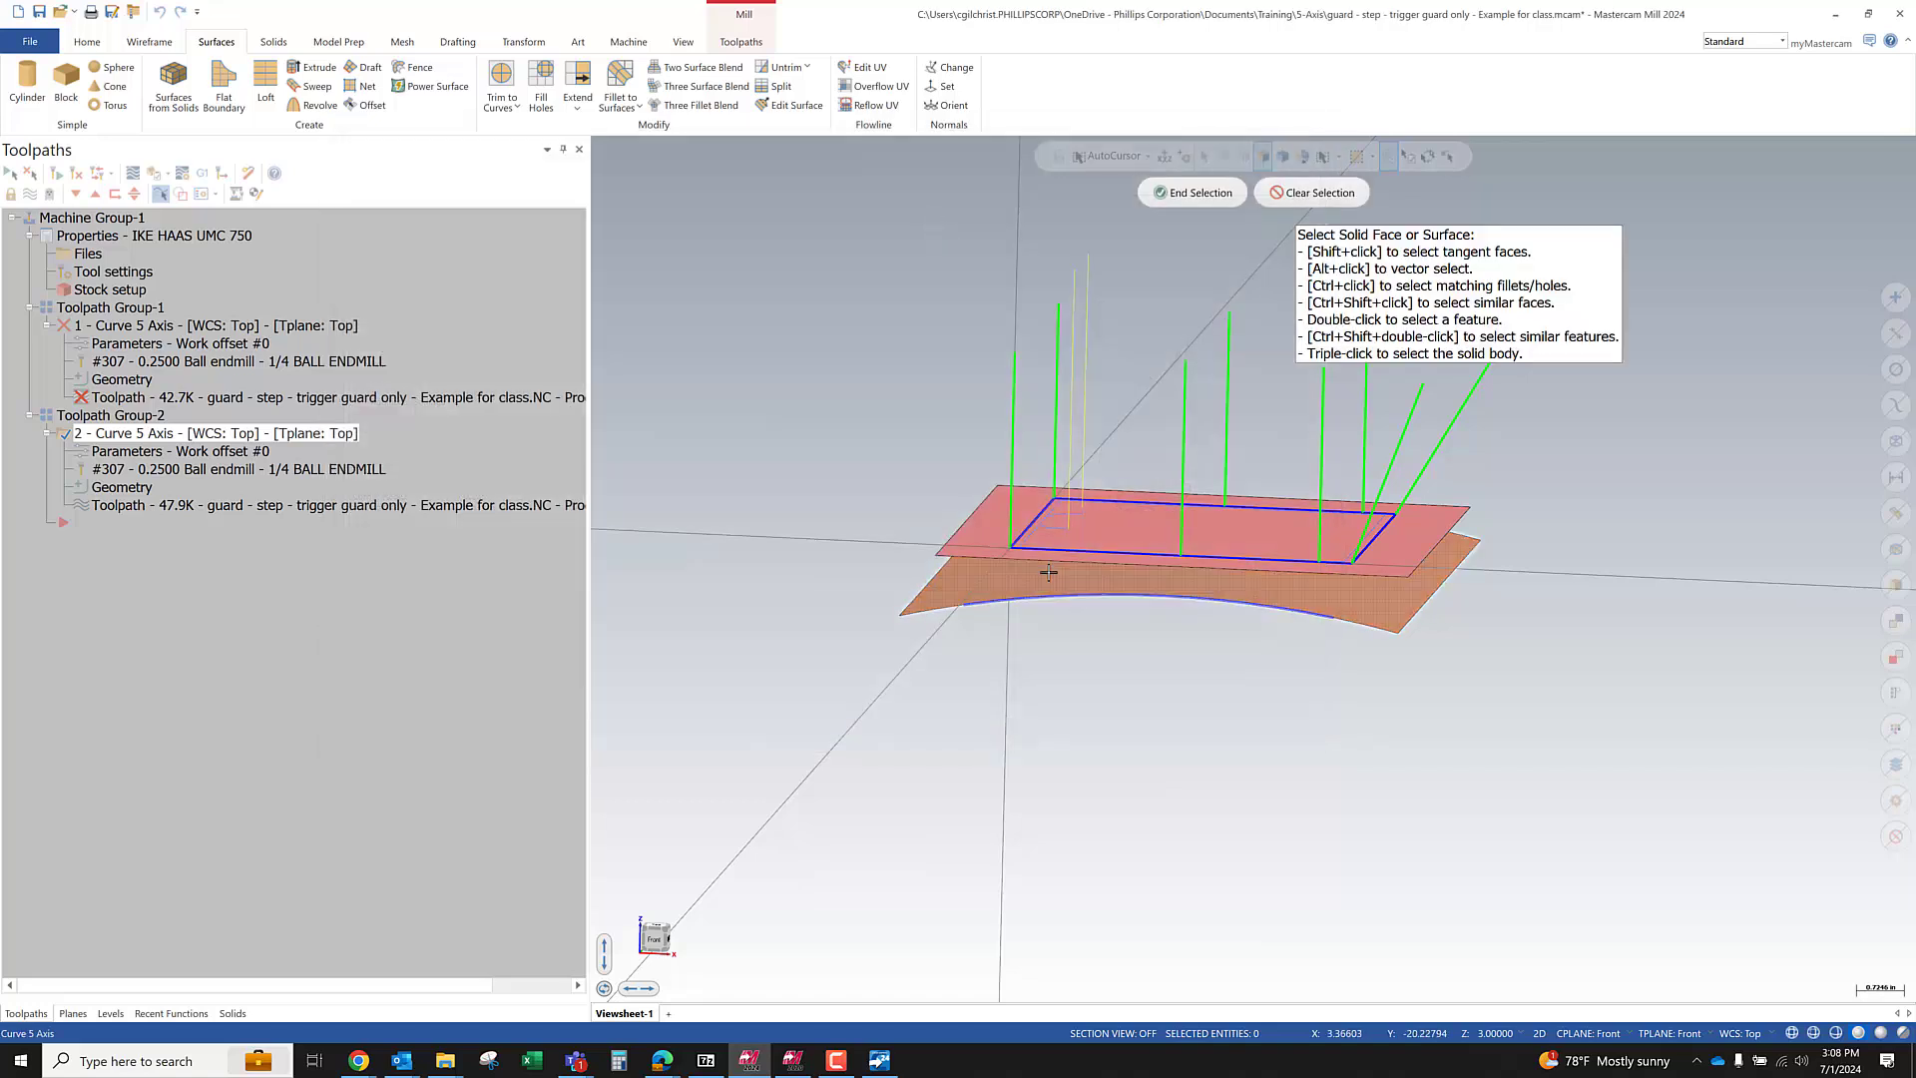
{"action": "mouse_move", "coordinate": [1149, 808]}
{"action": "middle_mouse_down"}
{"action": "mouse_move", "coordinate": [1150, 779]}
{"action": "mouse_move", "coordinate": [1168, 794]}
{"action": "middle_mouse_up"}
{"action": "scroll", "coordinate": [1239, 608], "scroll_direction": "up", "scroll_amount": 3}
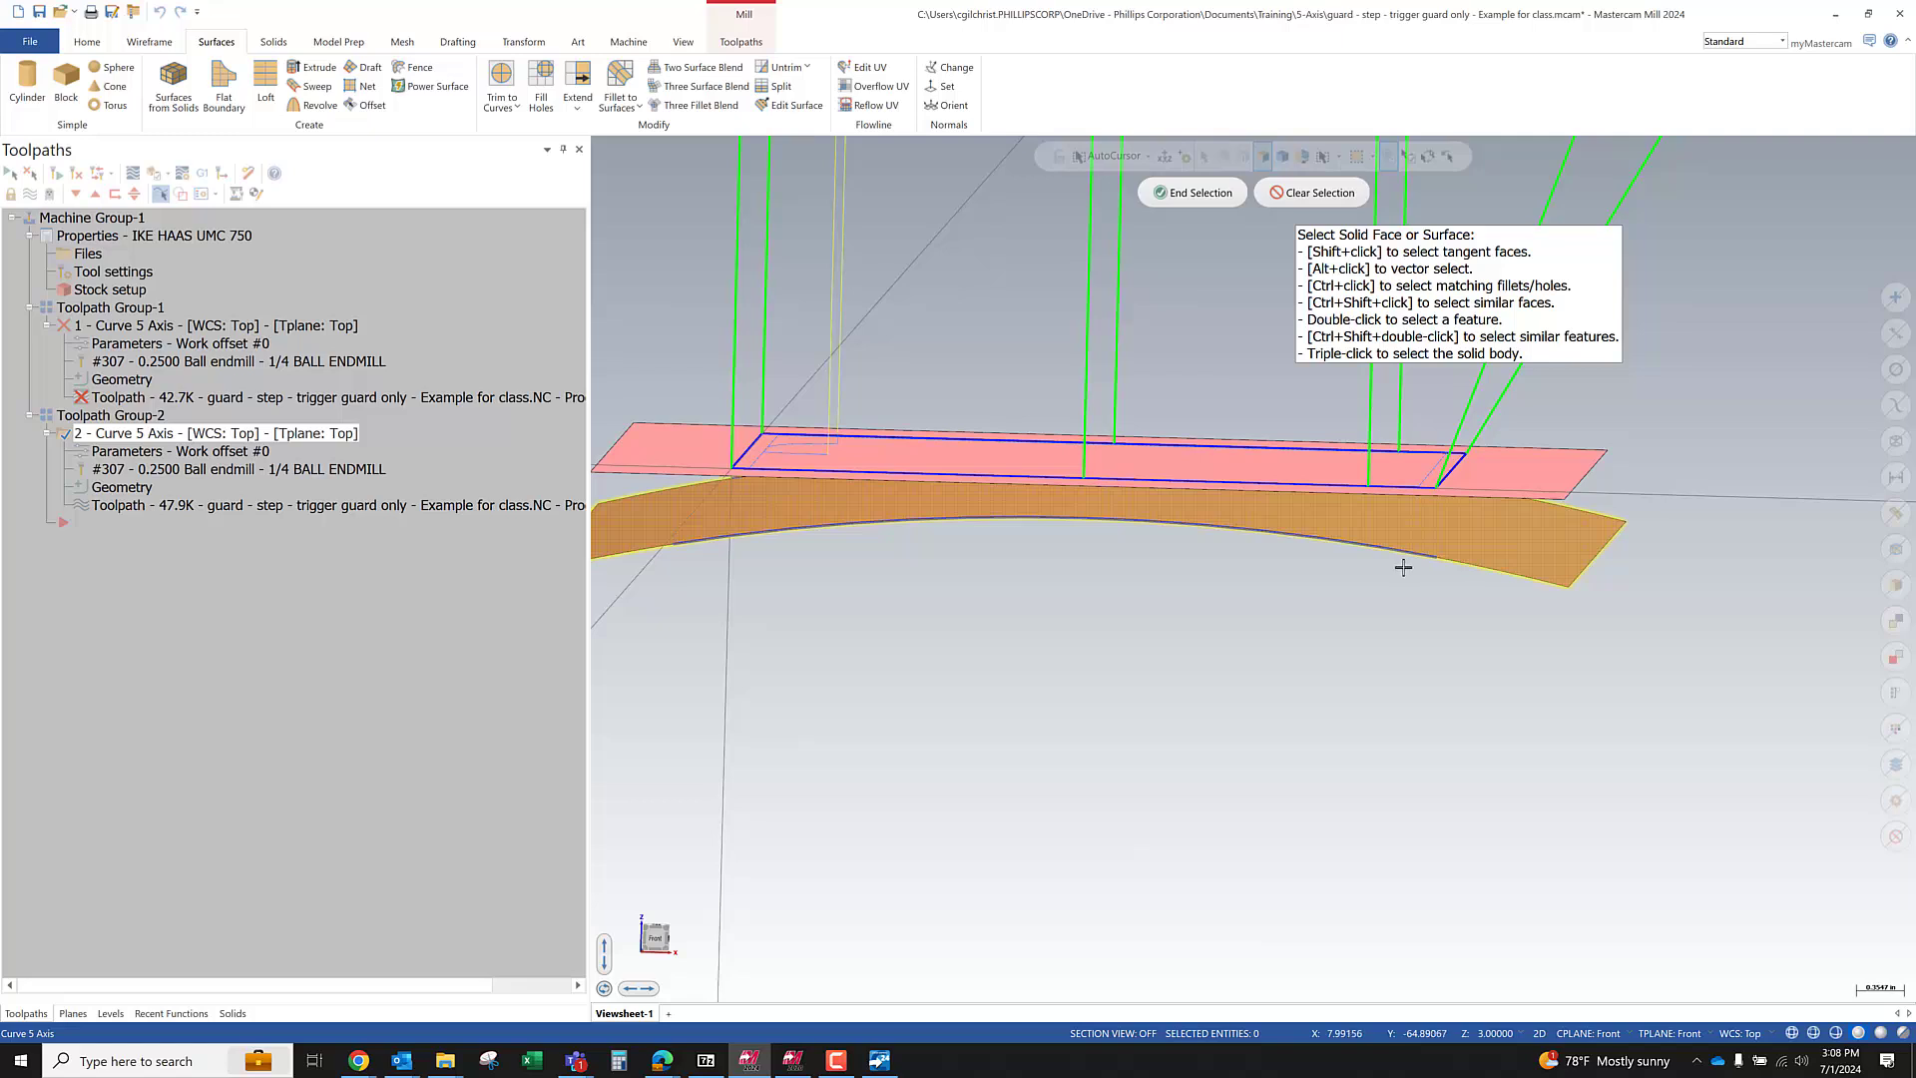
{"action": "middle_click_drag", "start_coordinate": [1247, 482], "coordinate": [1247, 468]}
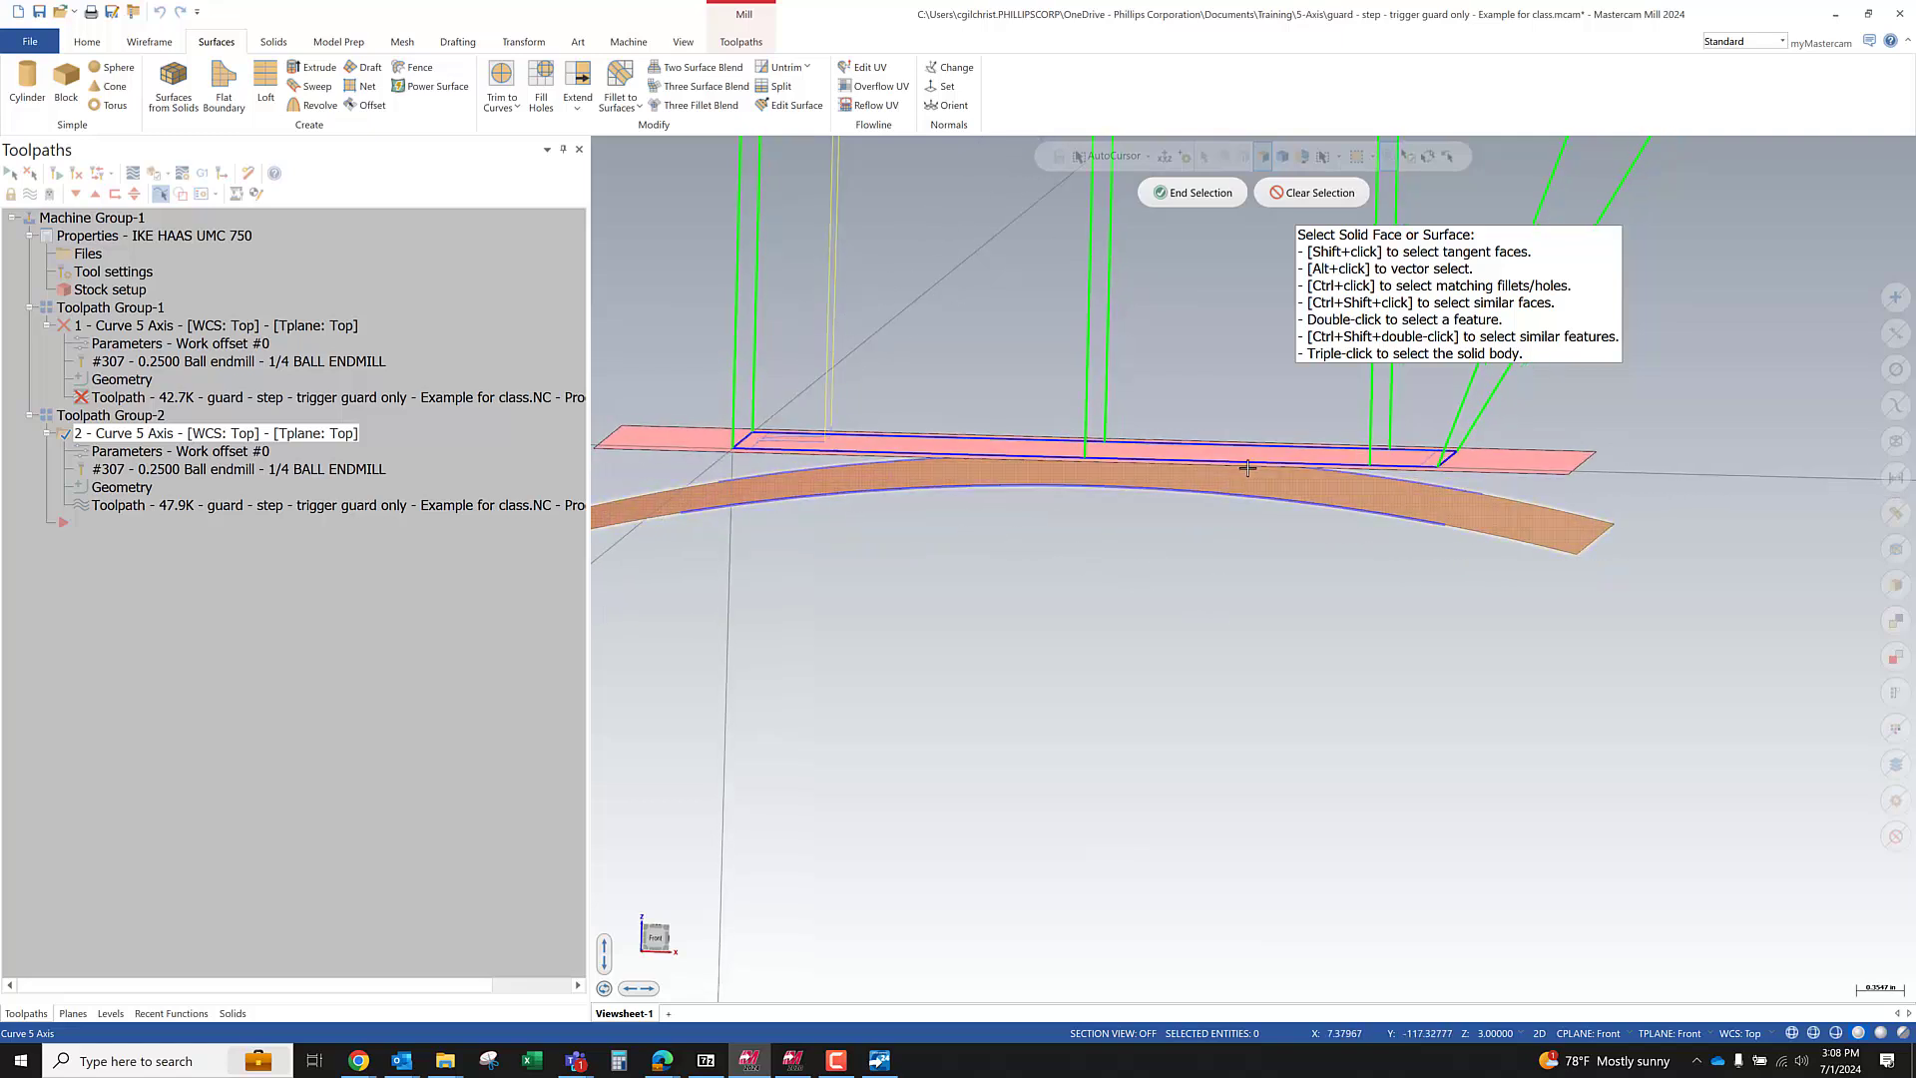
{"action": "scroll", "coordinate": [1229, 681], "scroll_direction": "down", "scroll_amount": 2}
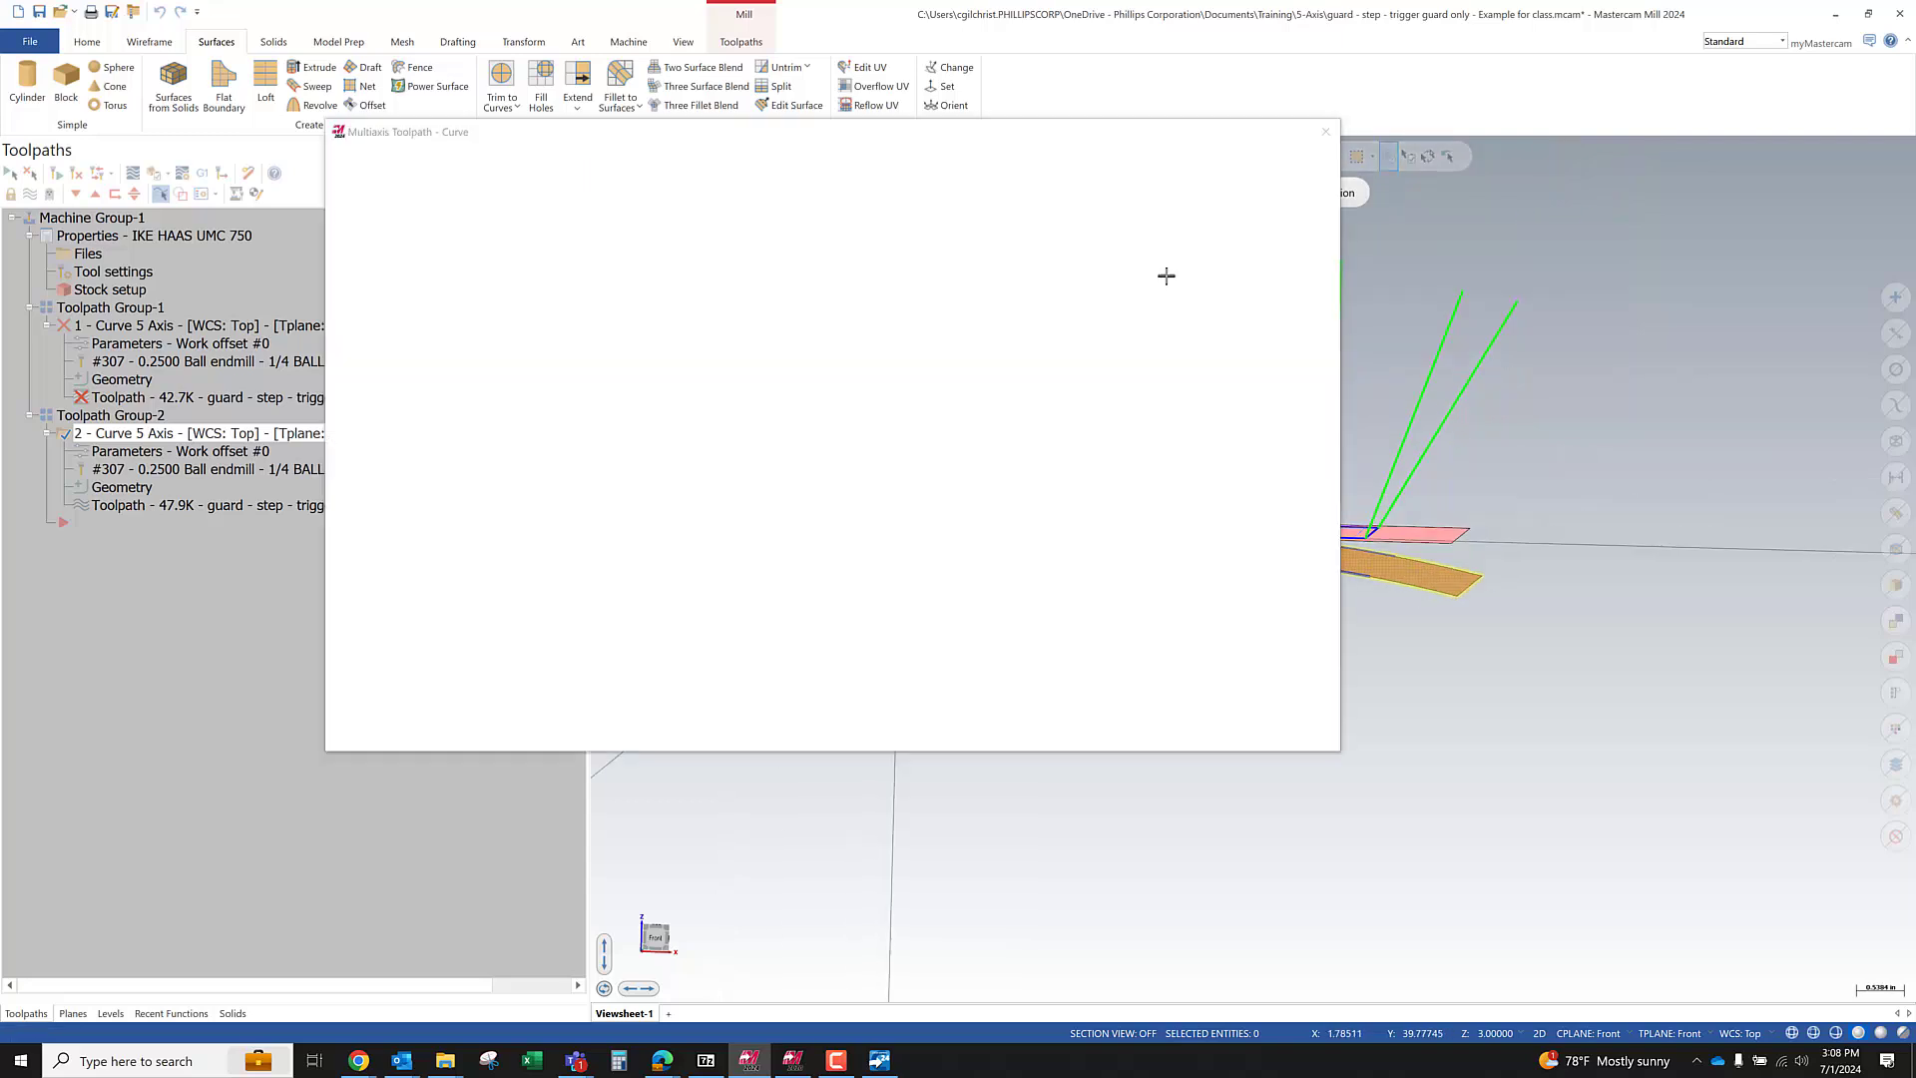
{"action": "left_click", "coordinate": [1193, 193]}
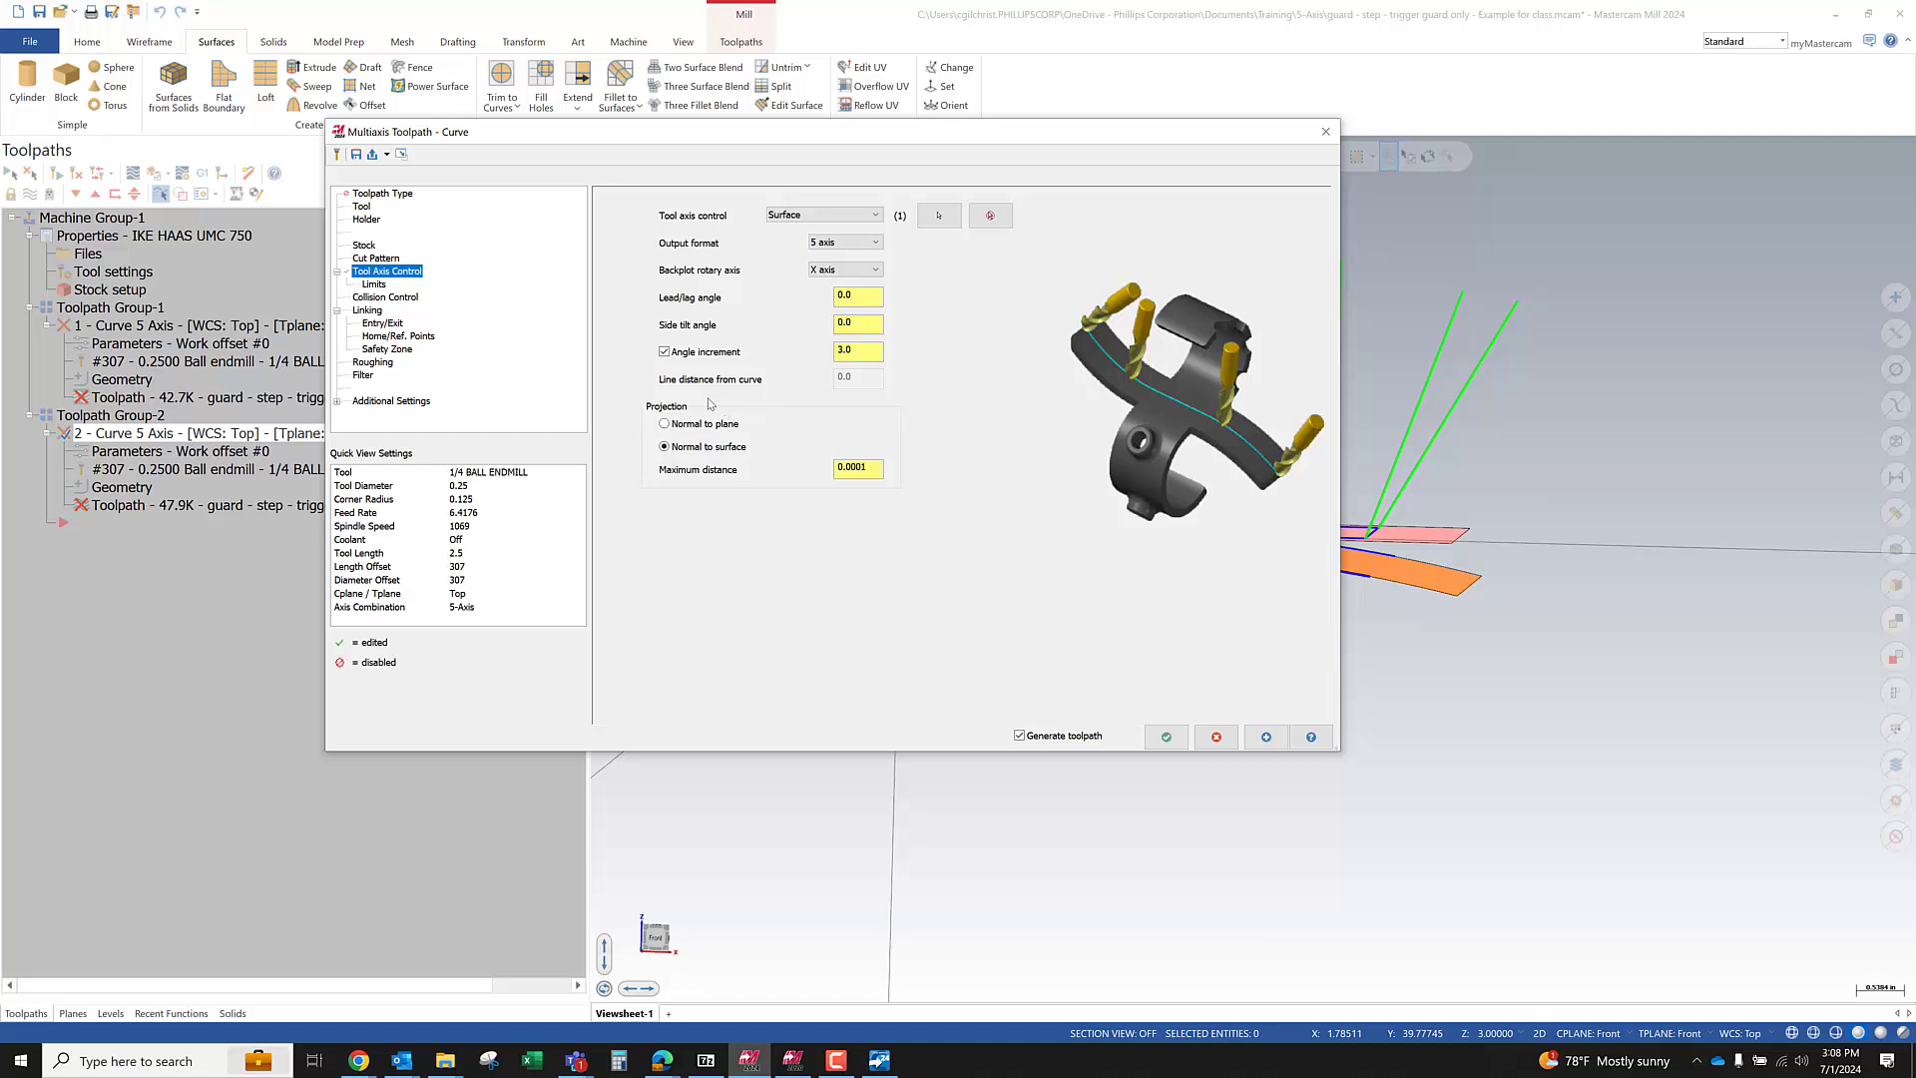
Change the tool axis control to Lines and back to Surface to compare their projection options
{"action": "left_click", "coordinate": [810, 216]}
{"action": "left_click", "coordinate": [808, 232]}
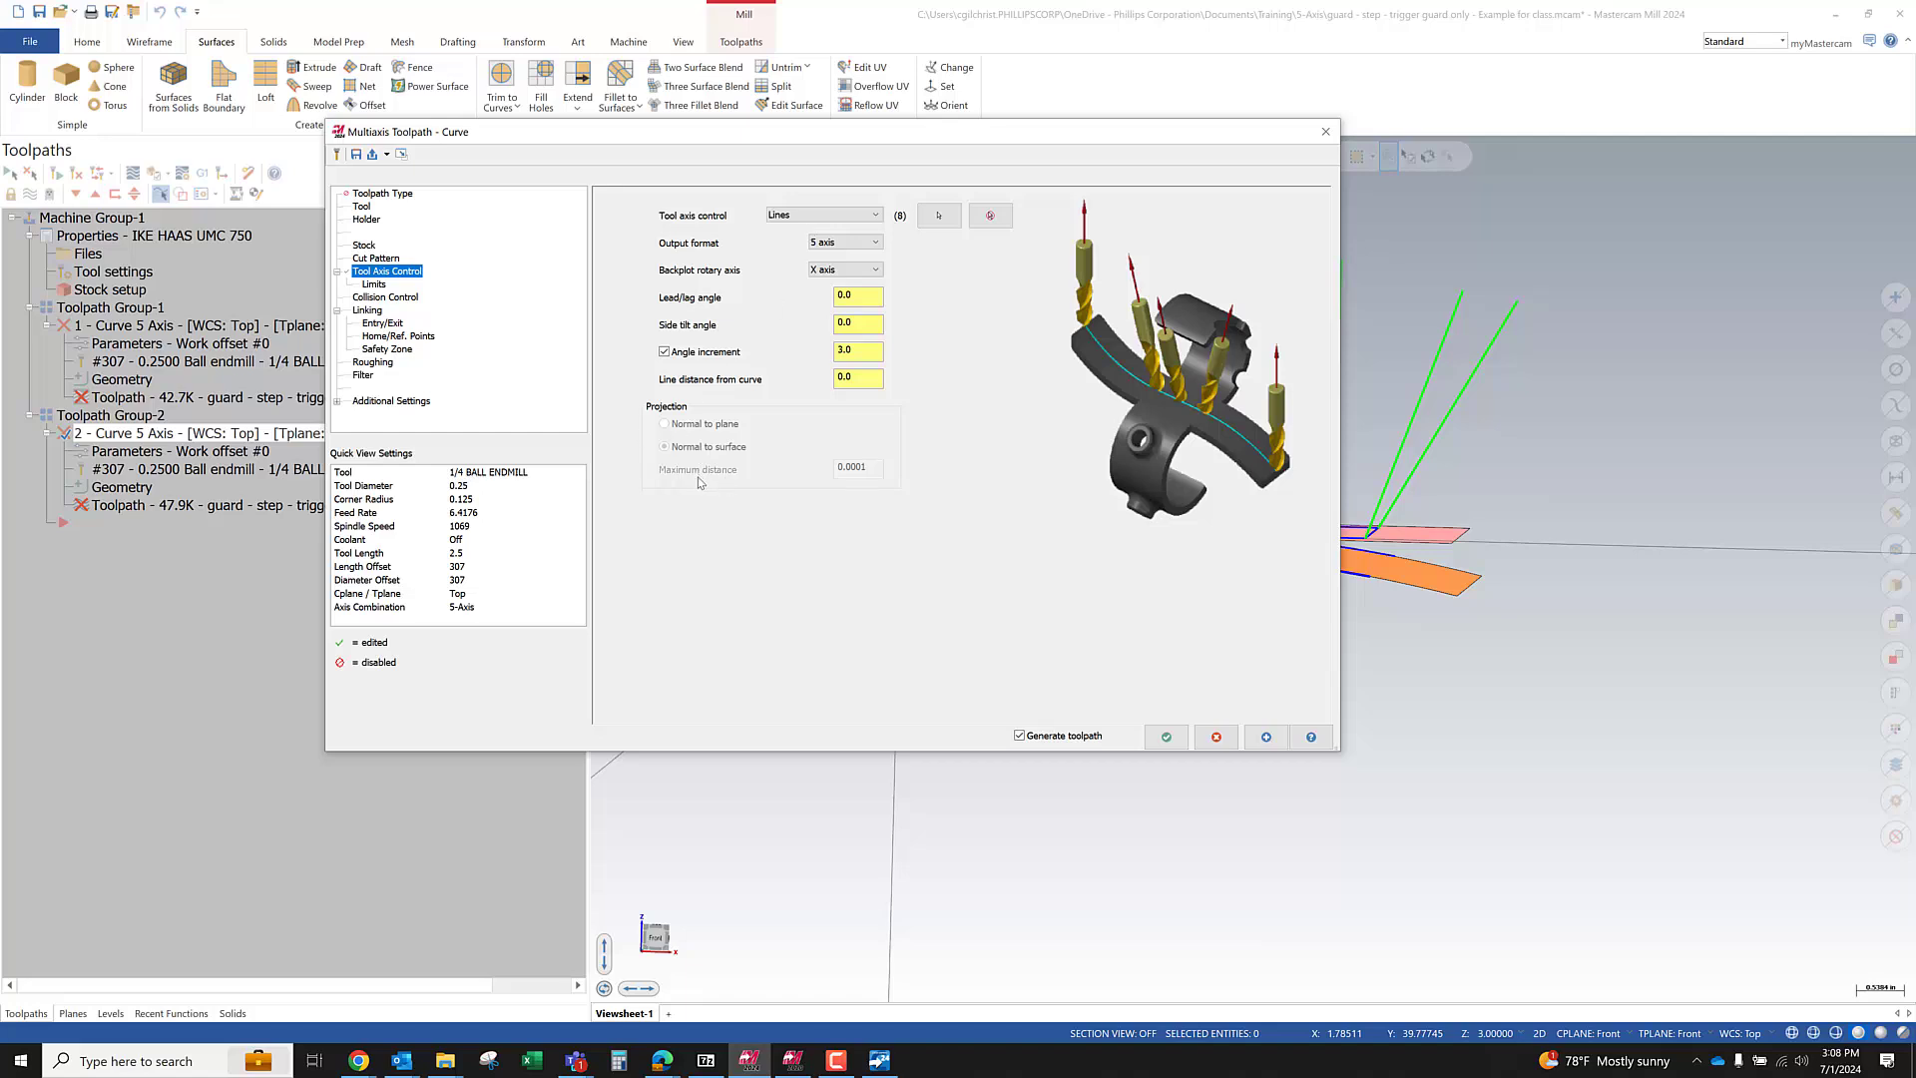
{"action": "left_click", "coordinate": [820, 214]}
{"action": "left_click", "coordinate": [796, 240]}
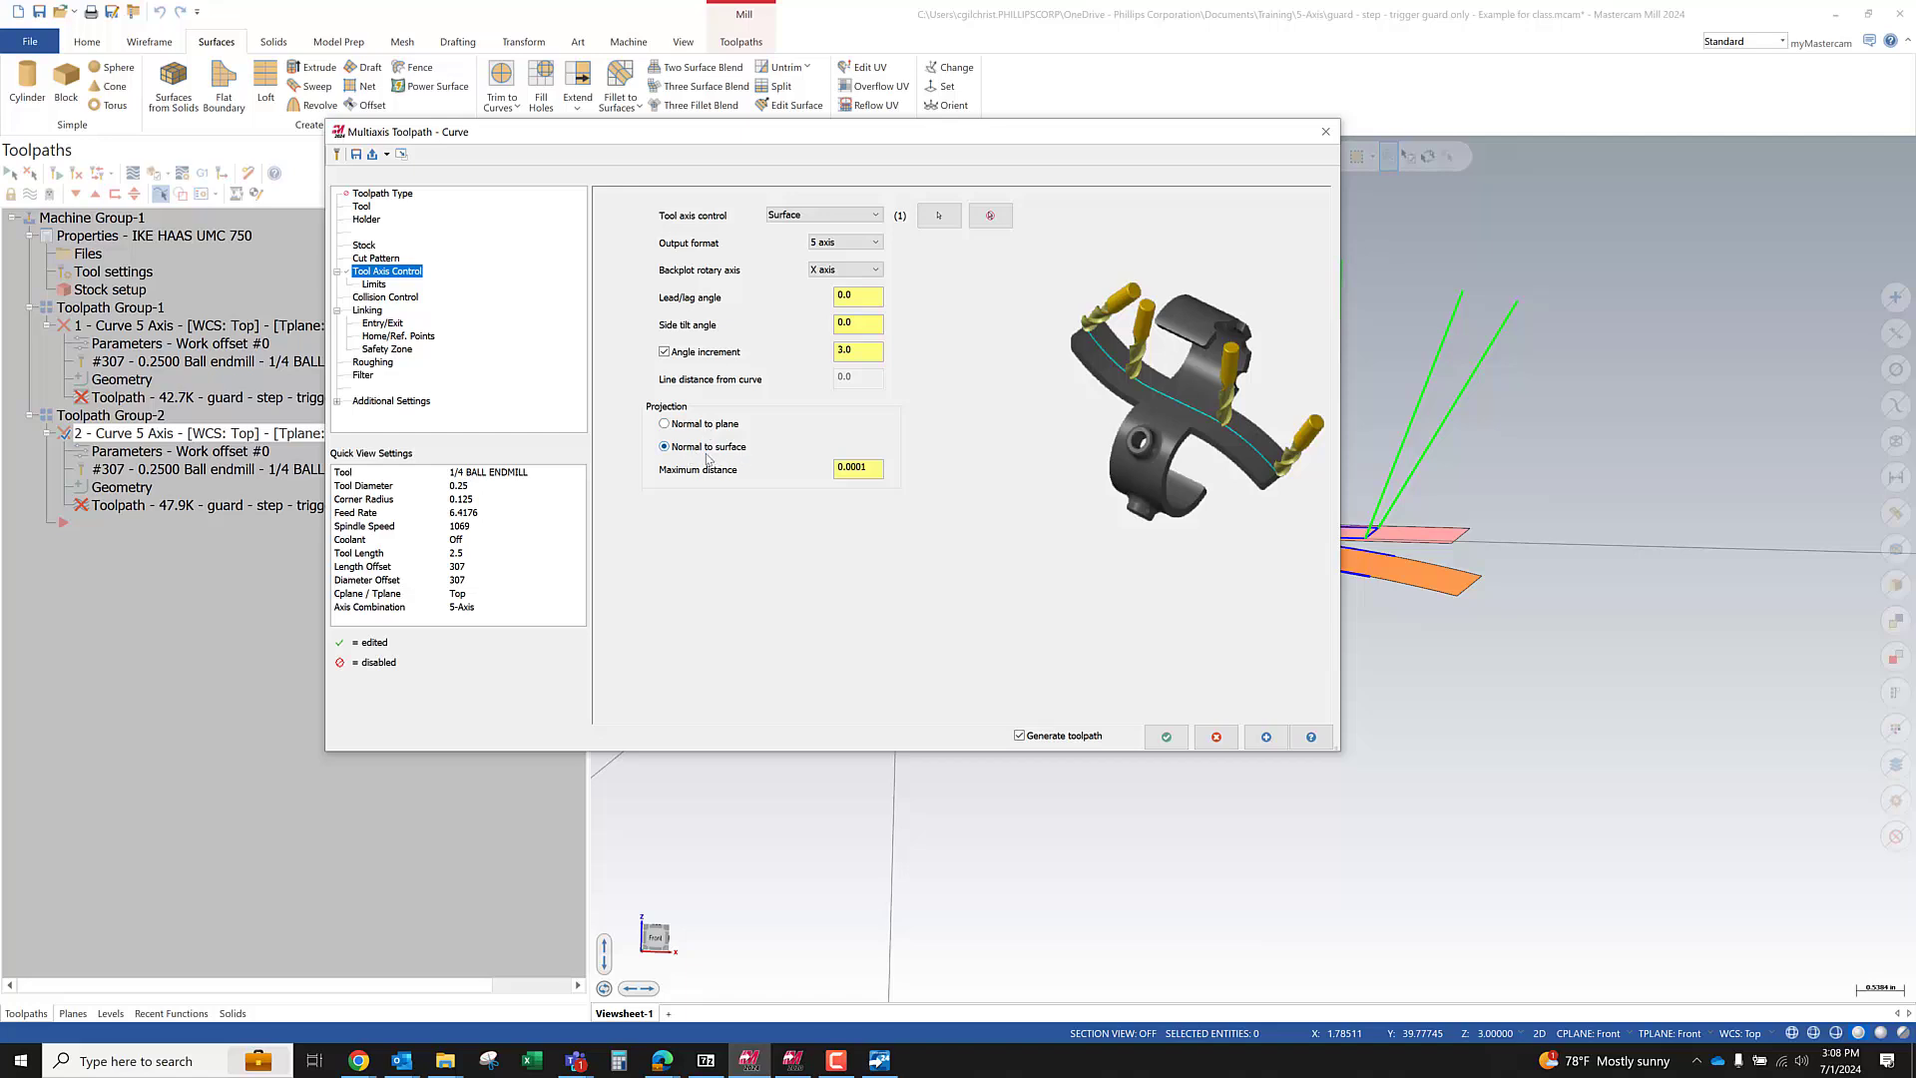
Set the maximum projection distance to 2, accept the parameters and regenerate the second Curve 5 Axis toolpath
{"action": "left_click", "coordinate": [860, 468]}
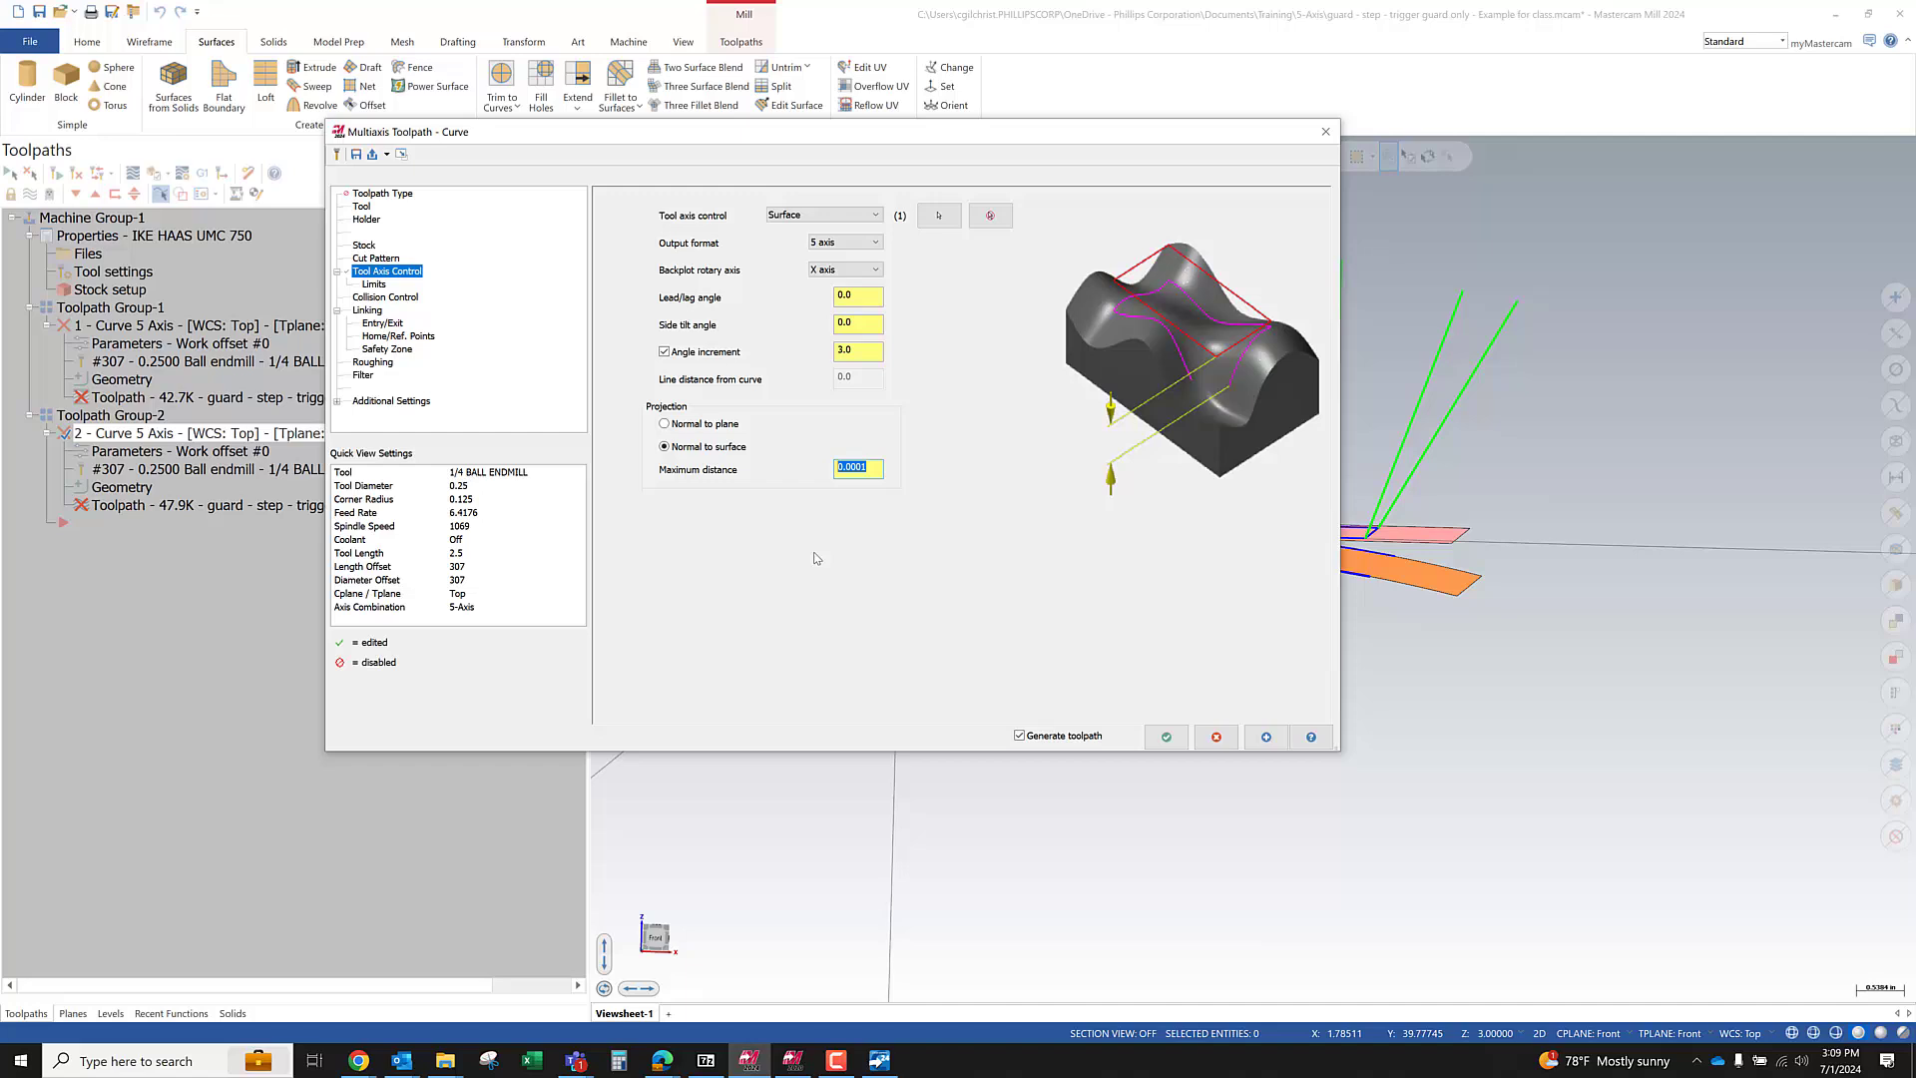
{"action": "type", "text": "2"}
{"action": "left_click", "coordinate": [1165, 737]}
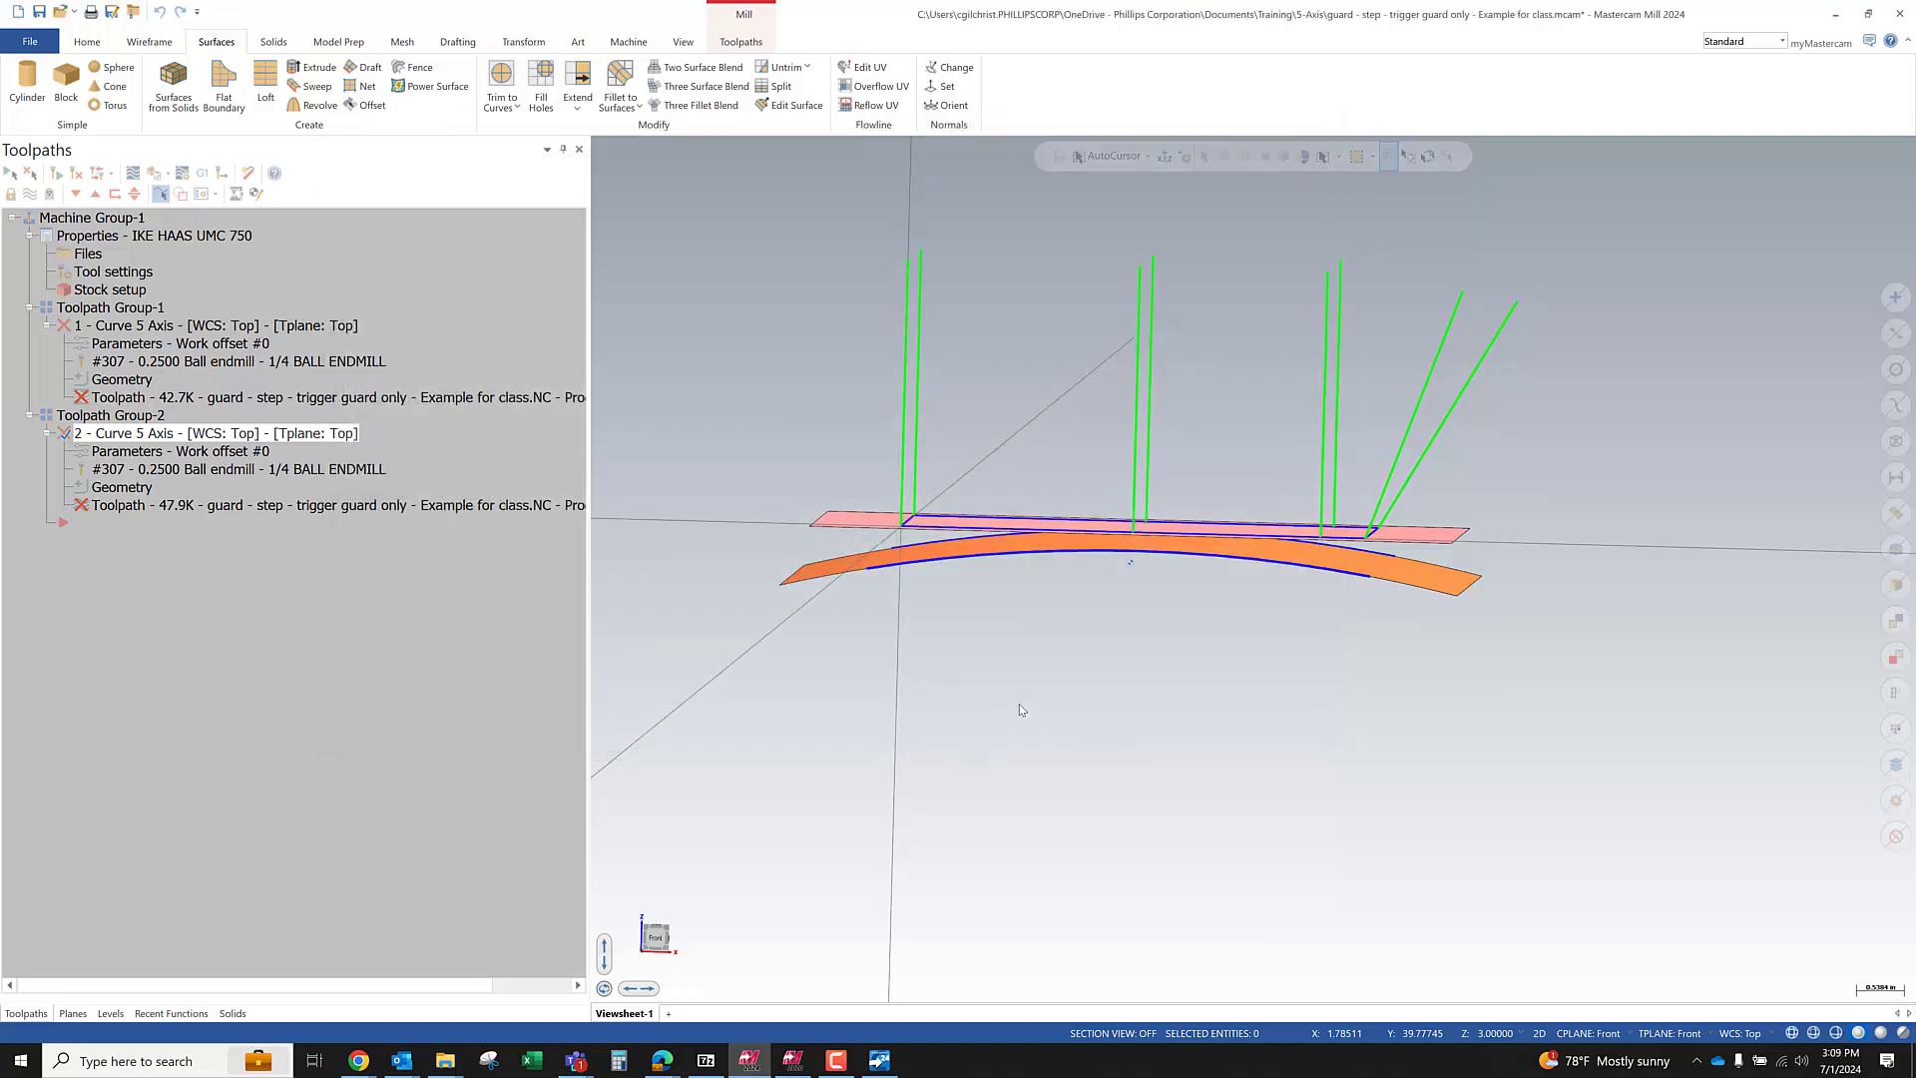
{"action": "left_click", "coordinate": [116, 195]}
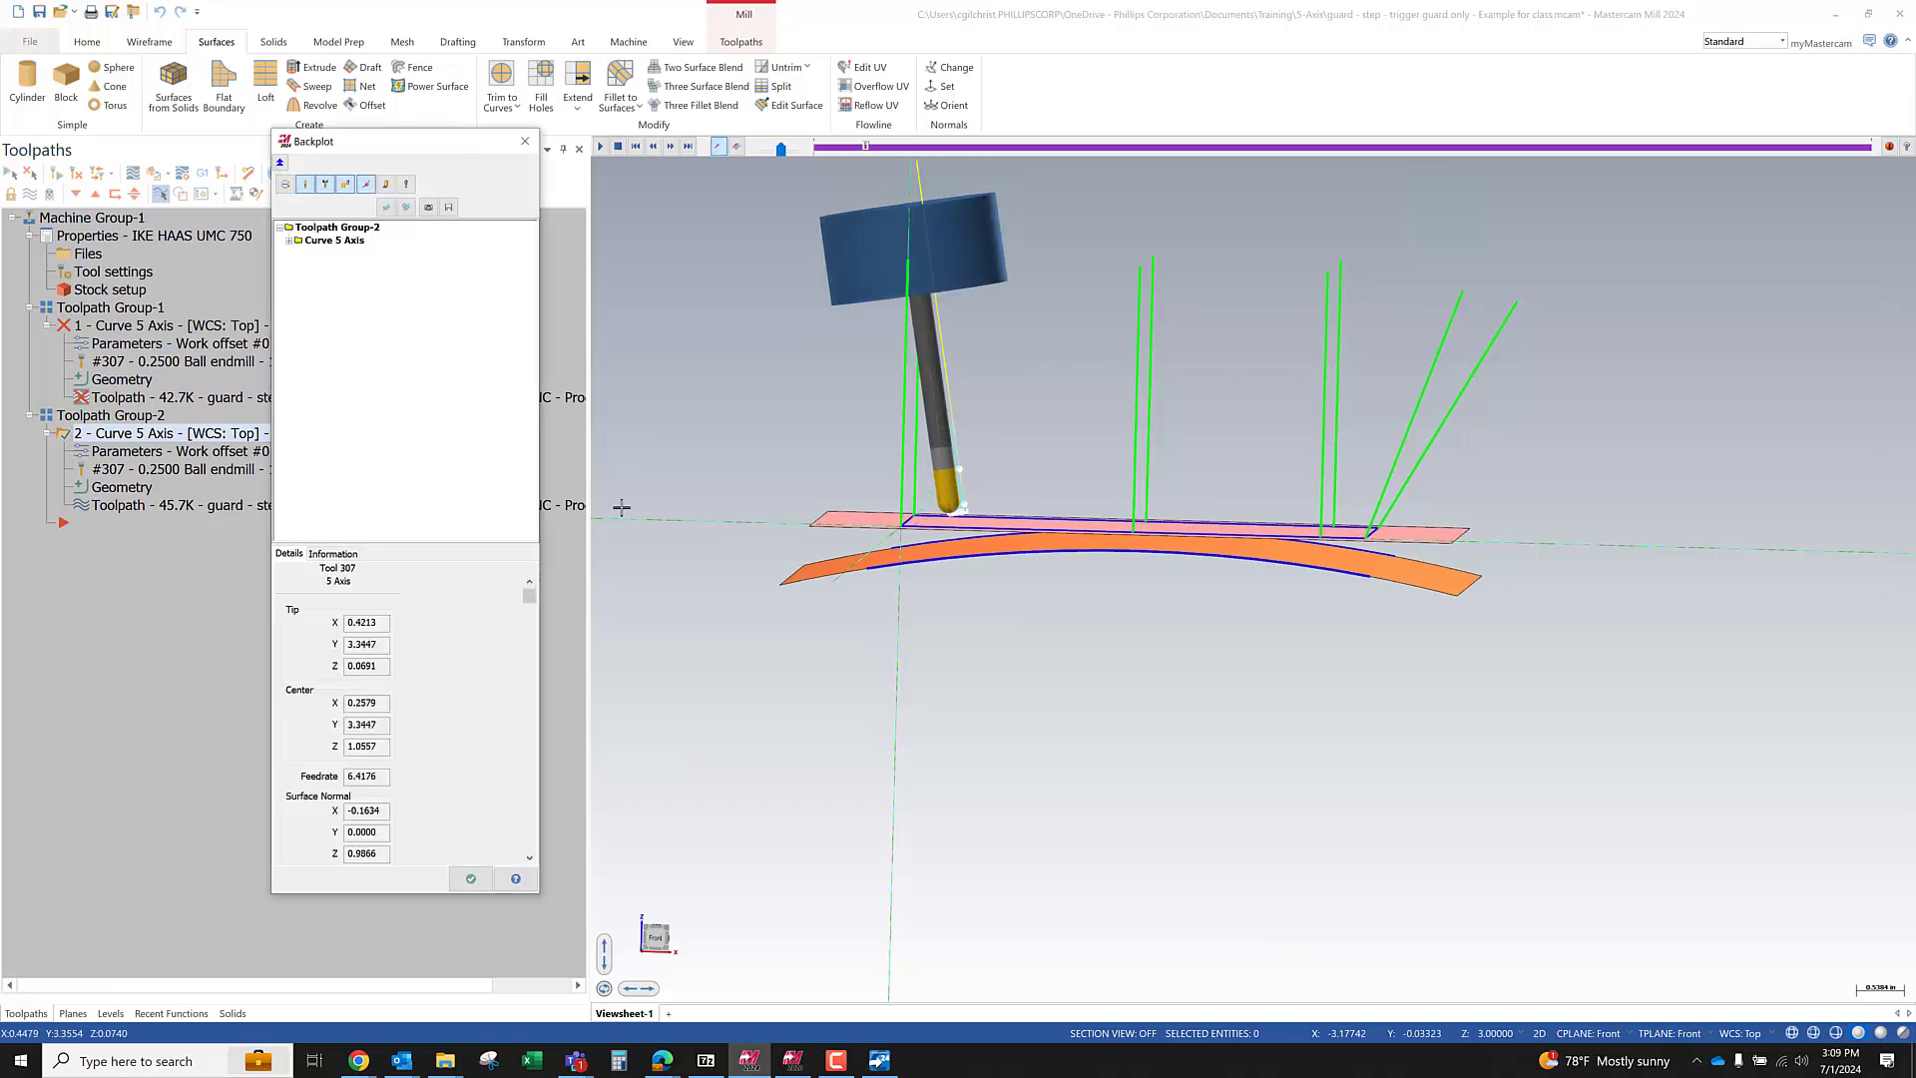
Play the backplot of the Toolpath Group-2 curve, examine the tool tilt from the front and at angles, and close the backplot
{"action": "scroll", "coordinate": [898, 514], "scroll_direction": "up", "scroll_amount": 3}
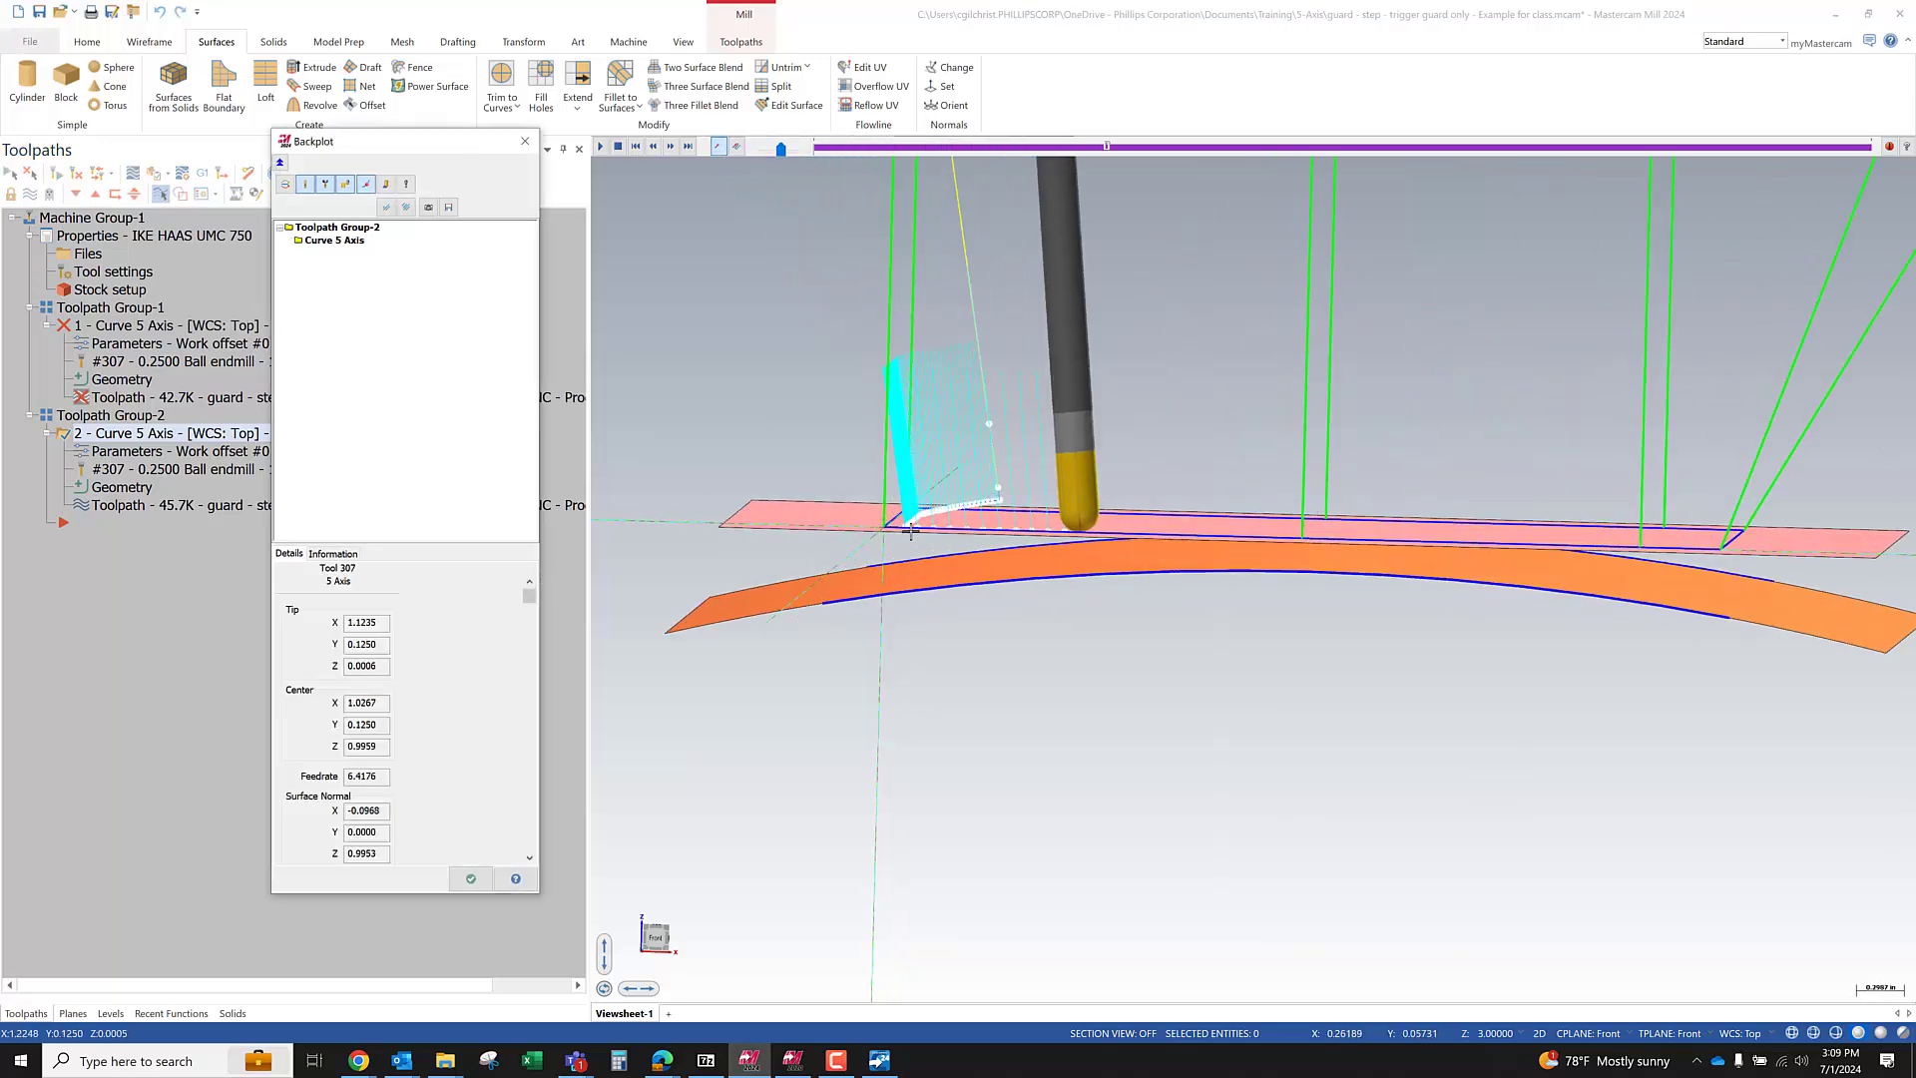
{"action": "scroll", "coordinate": [910, 531], "scroll_direction": "down", "scroll_amount": 2}
{"action": "middle_click_drag", "start_coordinate": [972, 524], "coordinate": [986, 570]}
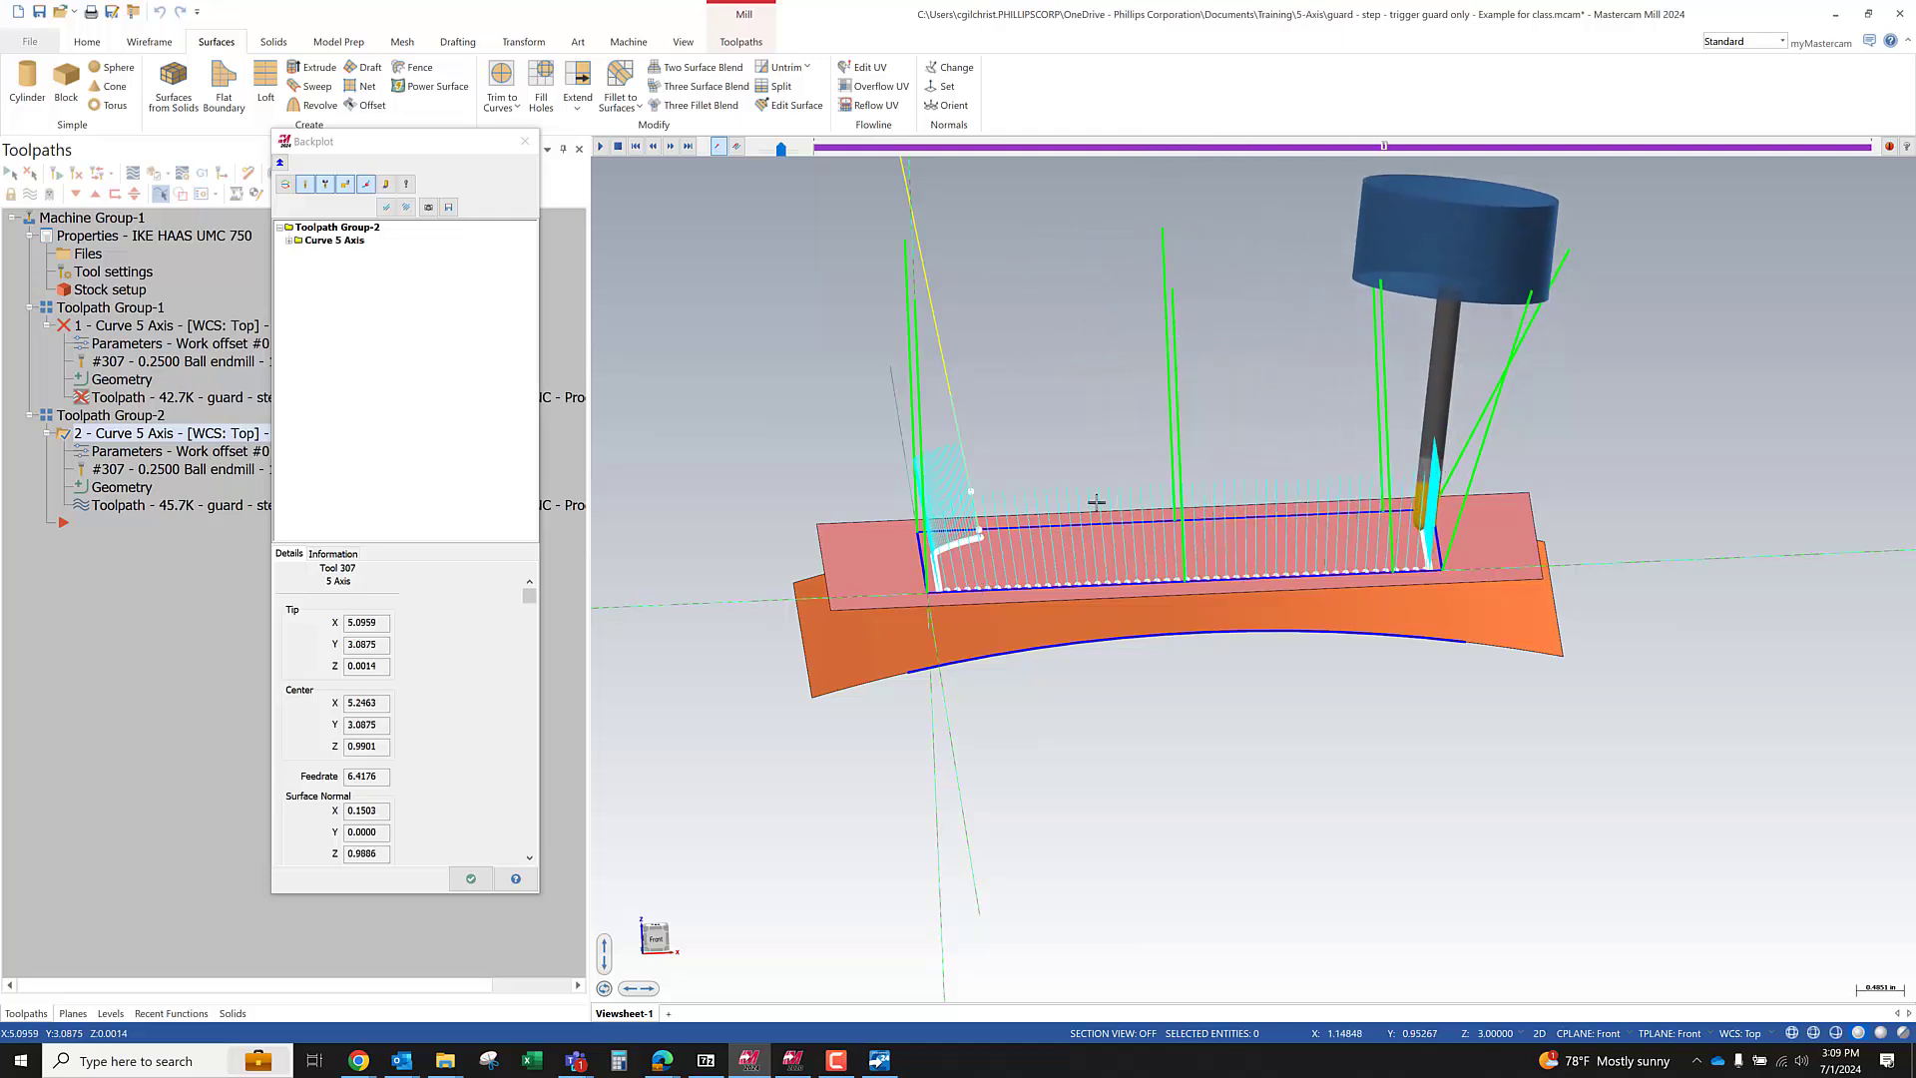
{"action": "right_click", "coordinate": [1137, 405]}
{"action": "left_click", "coordinate": [1173, 519]}
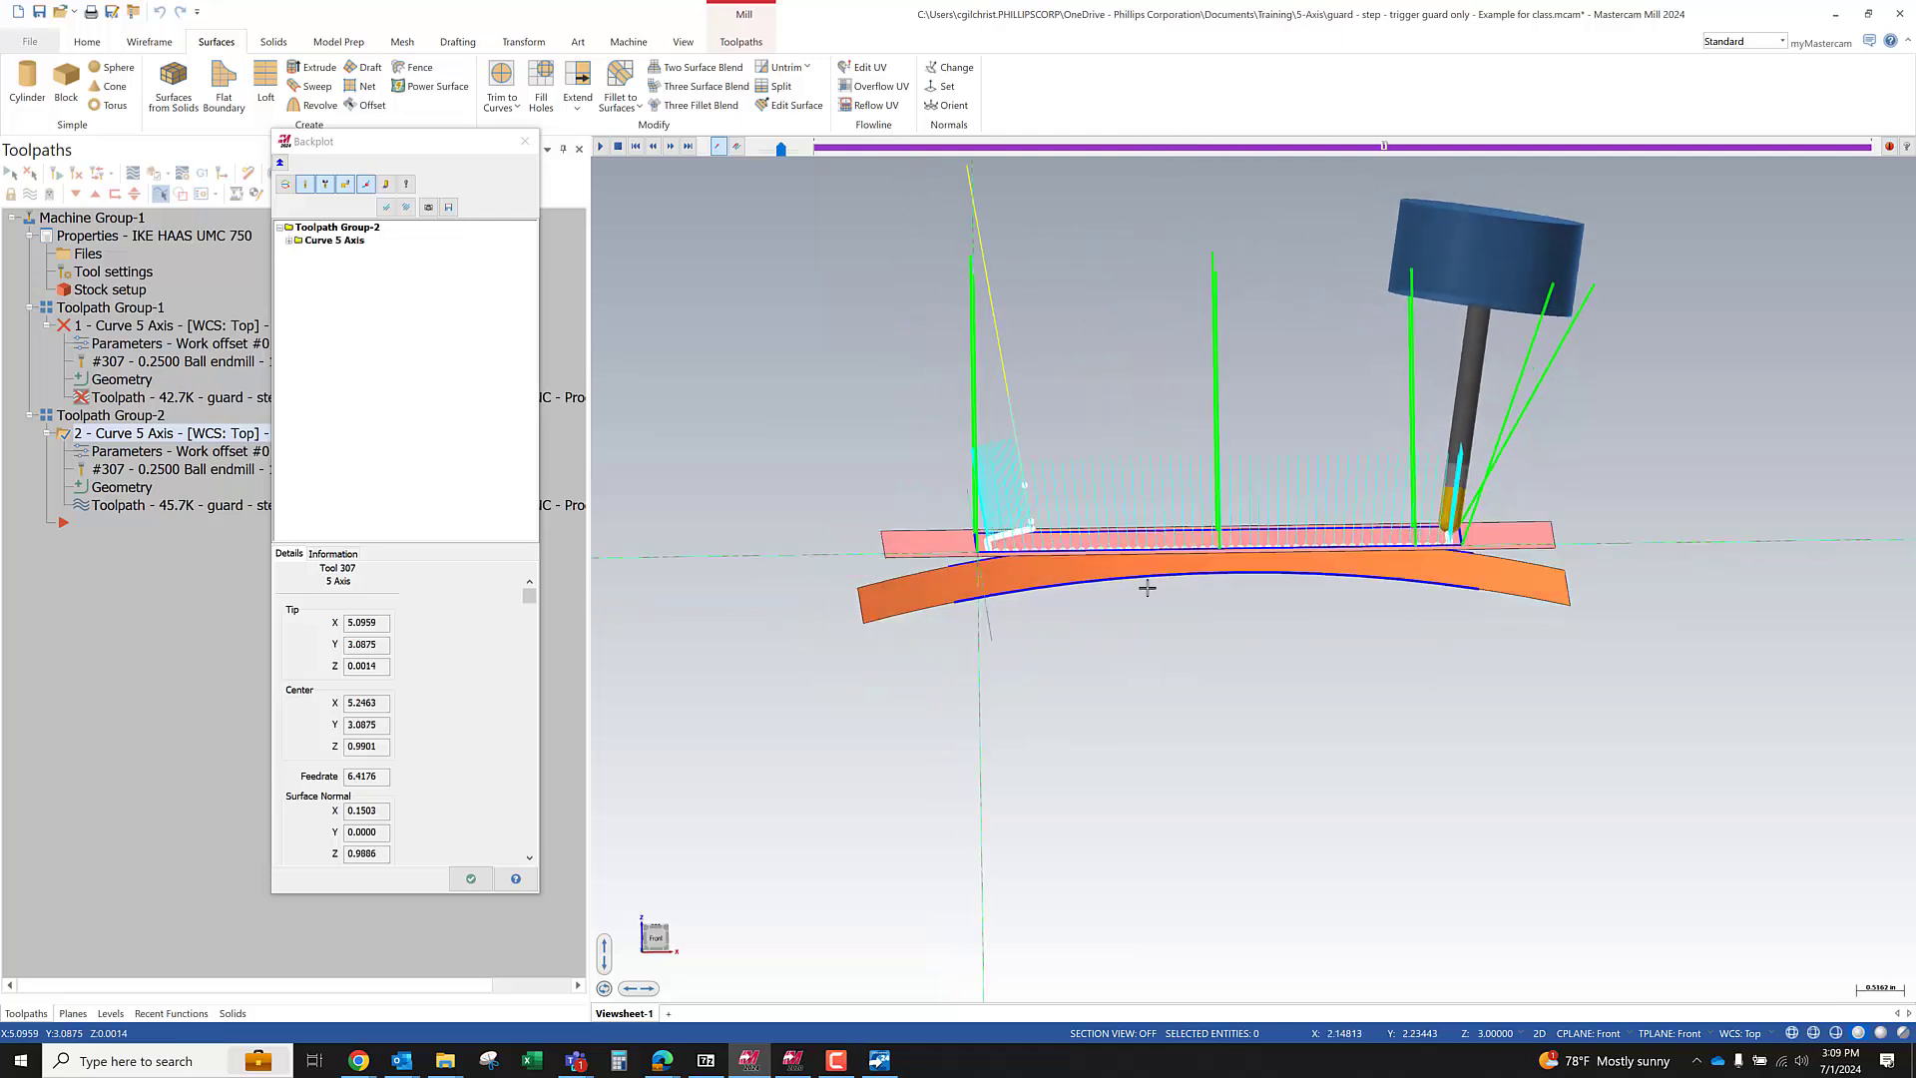
{"action": "scroll", "coordinate": [961, 523], "scroll_direction": "up", "scroll_amount": 3}
{"action": "scroll", "coordinate": [961, 523], "scroll_direction": "down", "scroll_amount": 3}
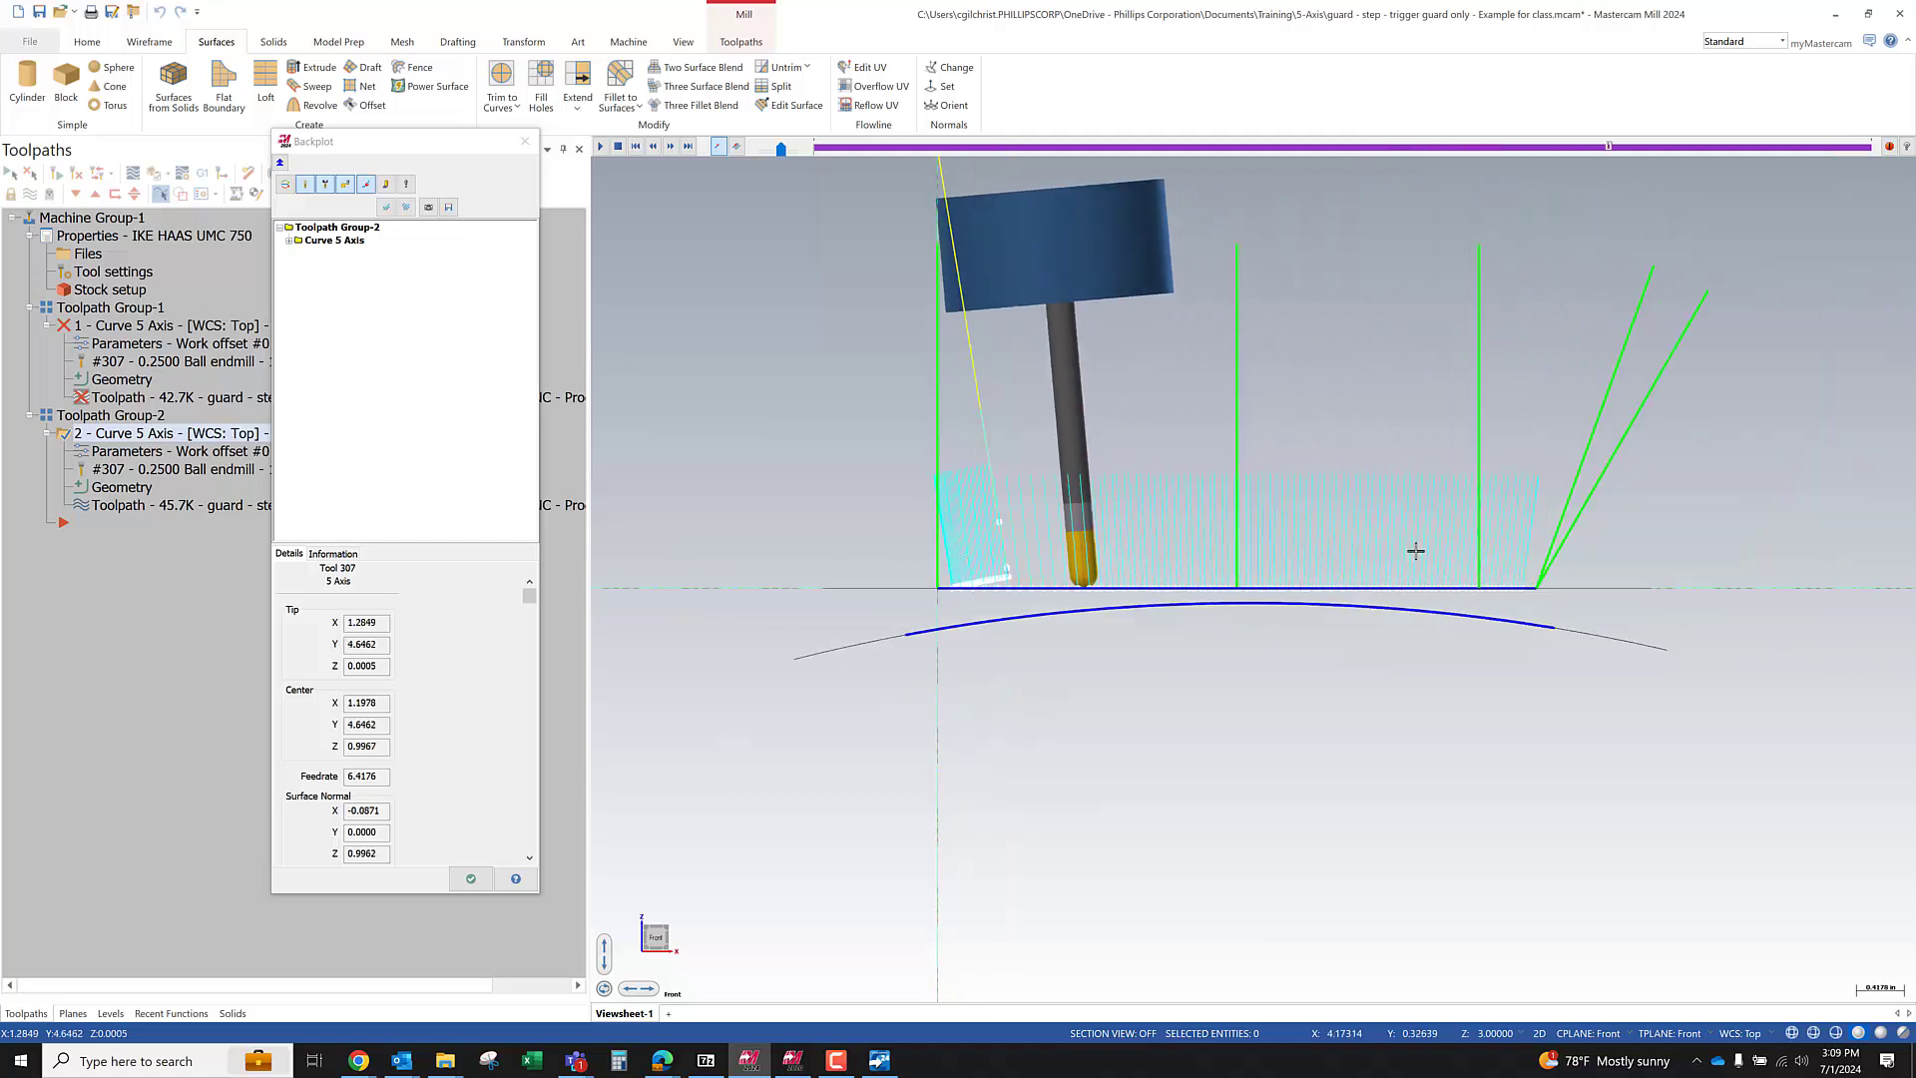
{"action": "middle_click_drag", "start_coordinate": [795, 685], "coordinate": [1125, 692]}
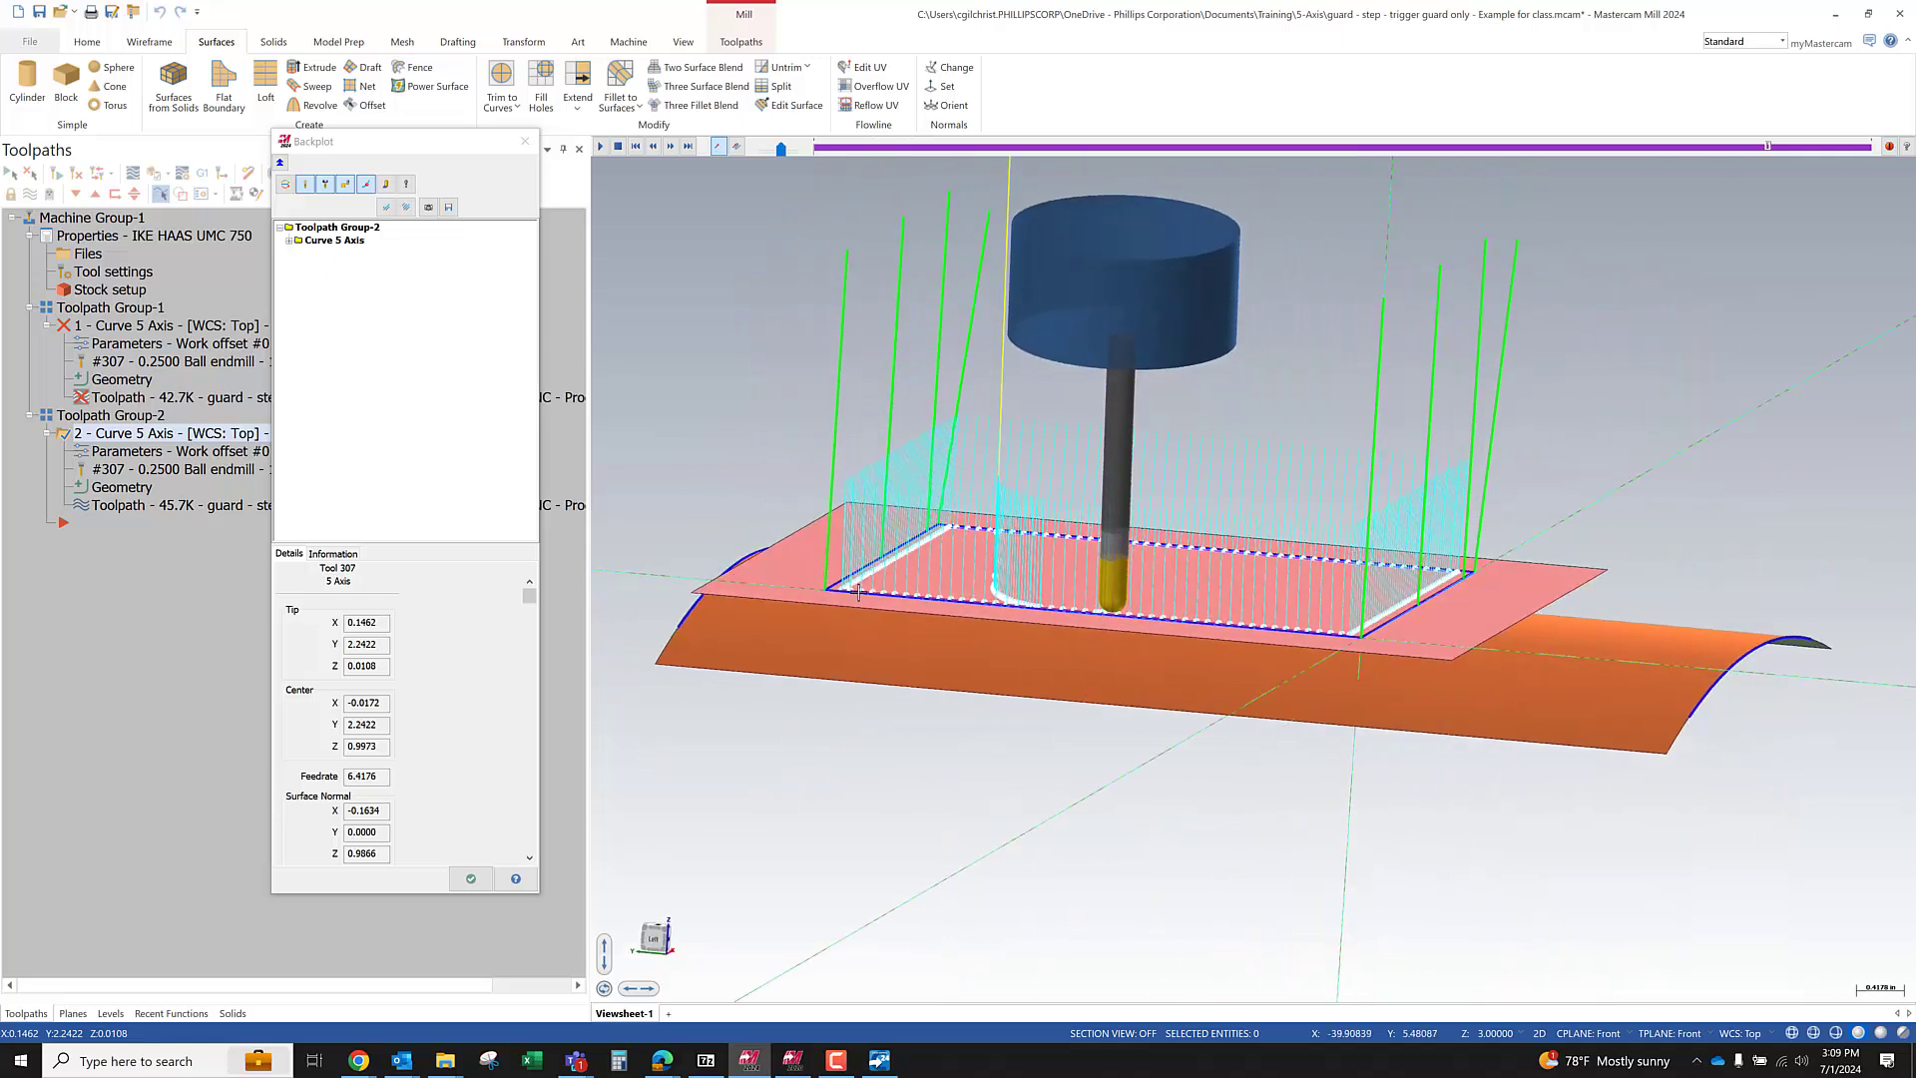
{"action": "middle_click_drag", "start_coordinate": [1065, 526], "coordinate": [948, 555]}
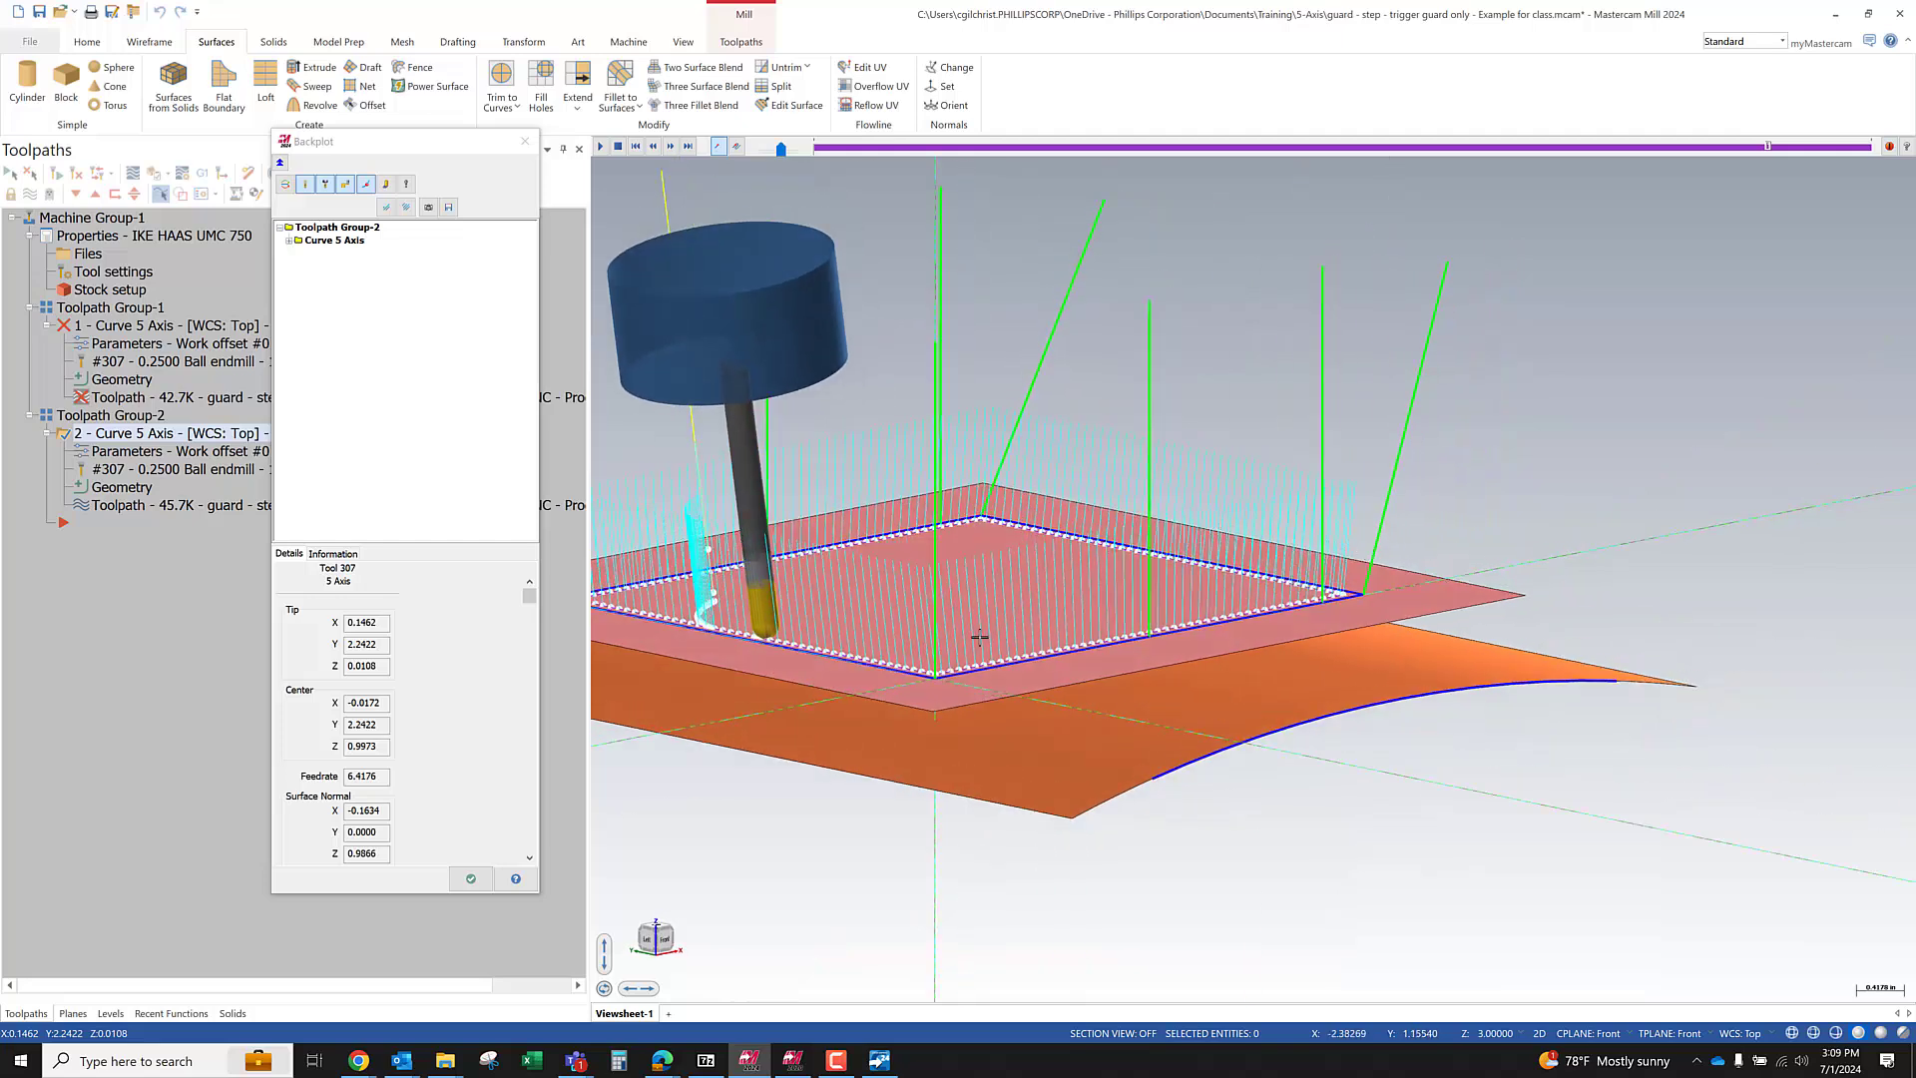
{"action": "scroll", "coordinate": [1207, 498], "scroll_direction": "down", "scroll_amount": 3}
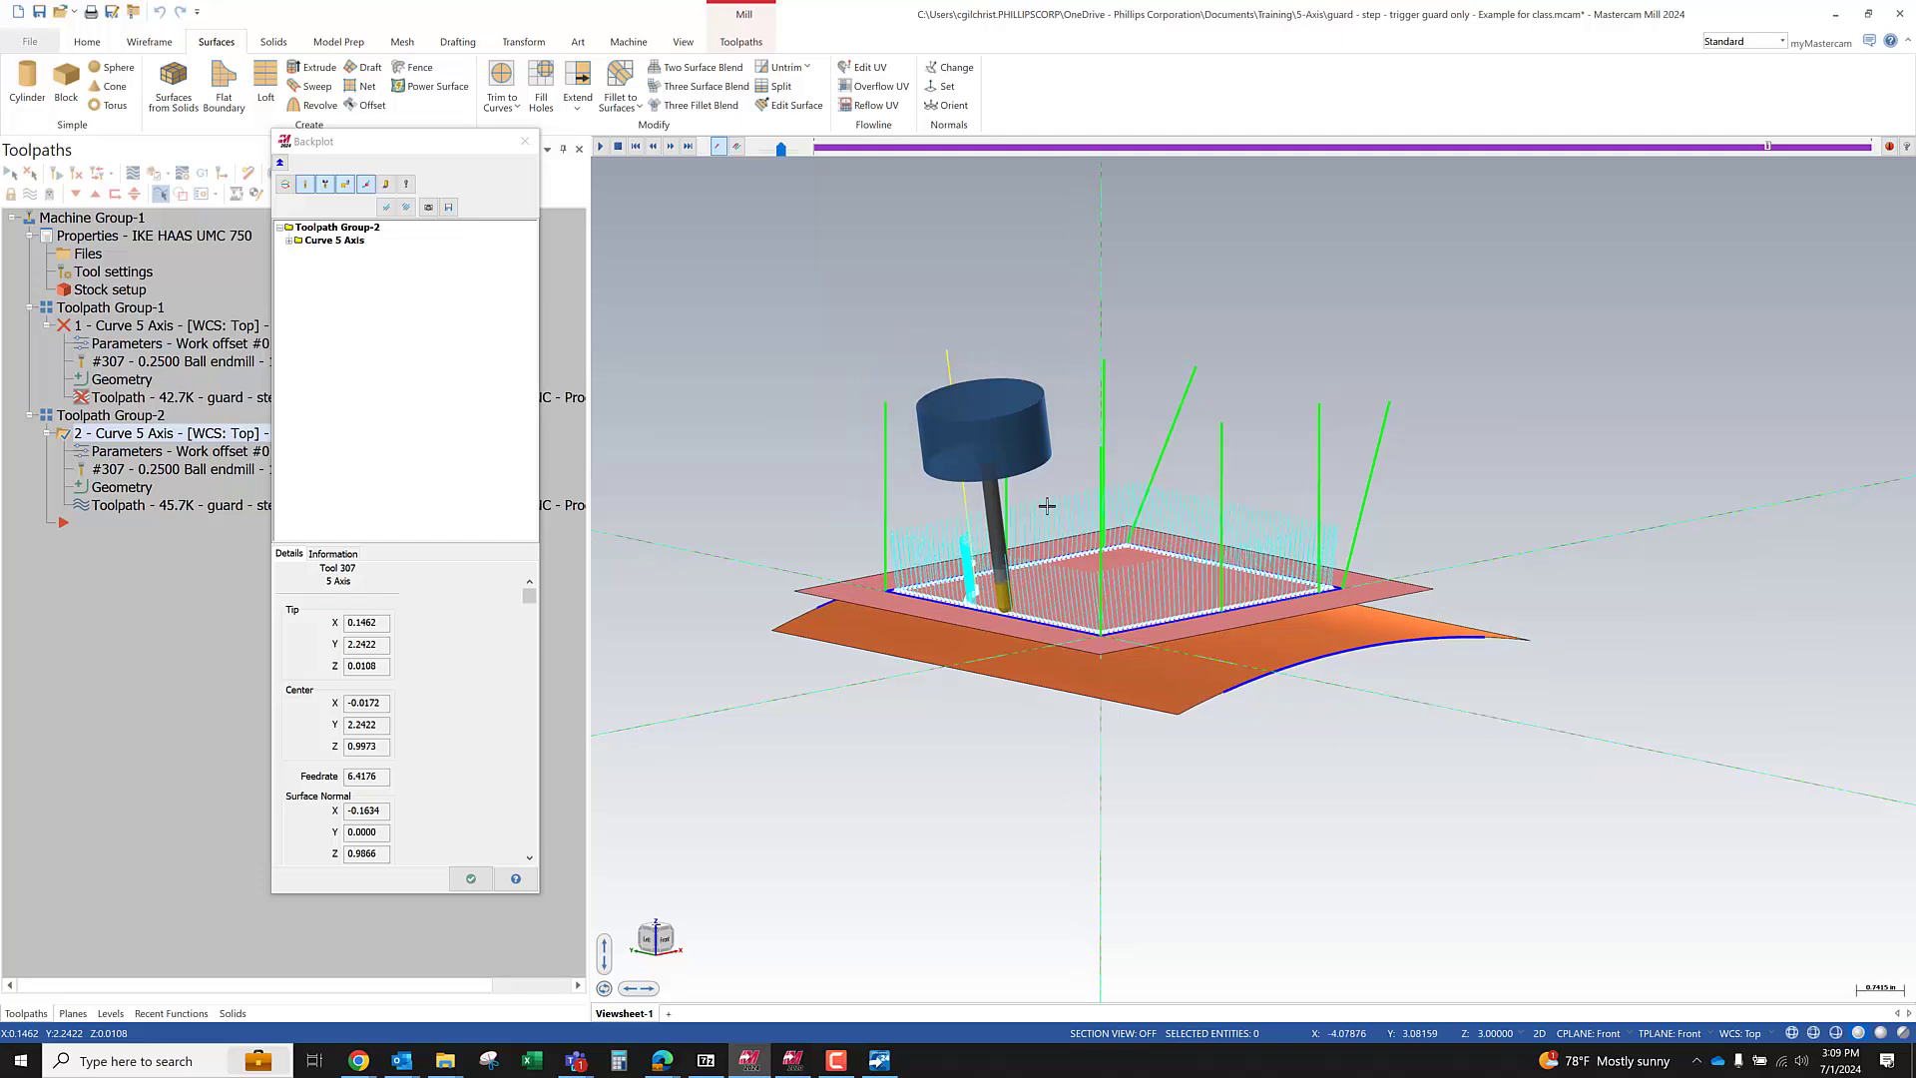
{"action": "middle_click_drag", "start_coordinate": [1320, 651], "coordinate": [1120, 613]}
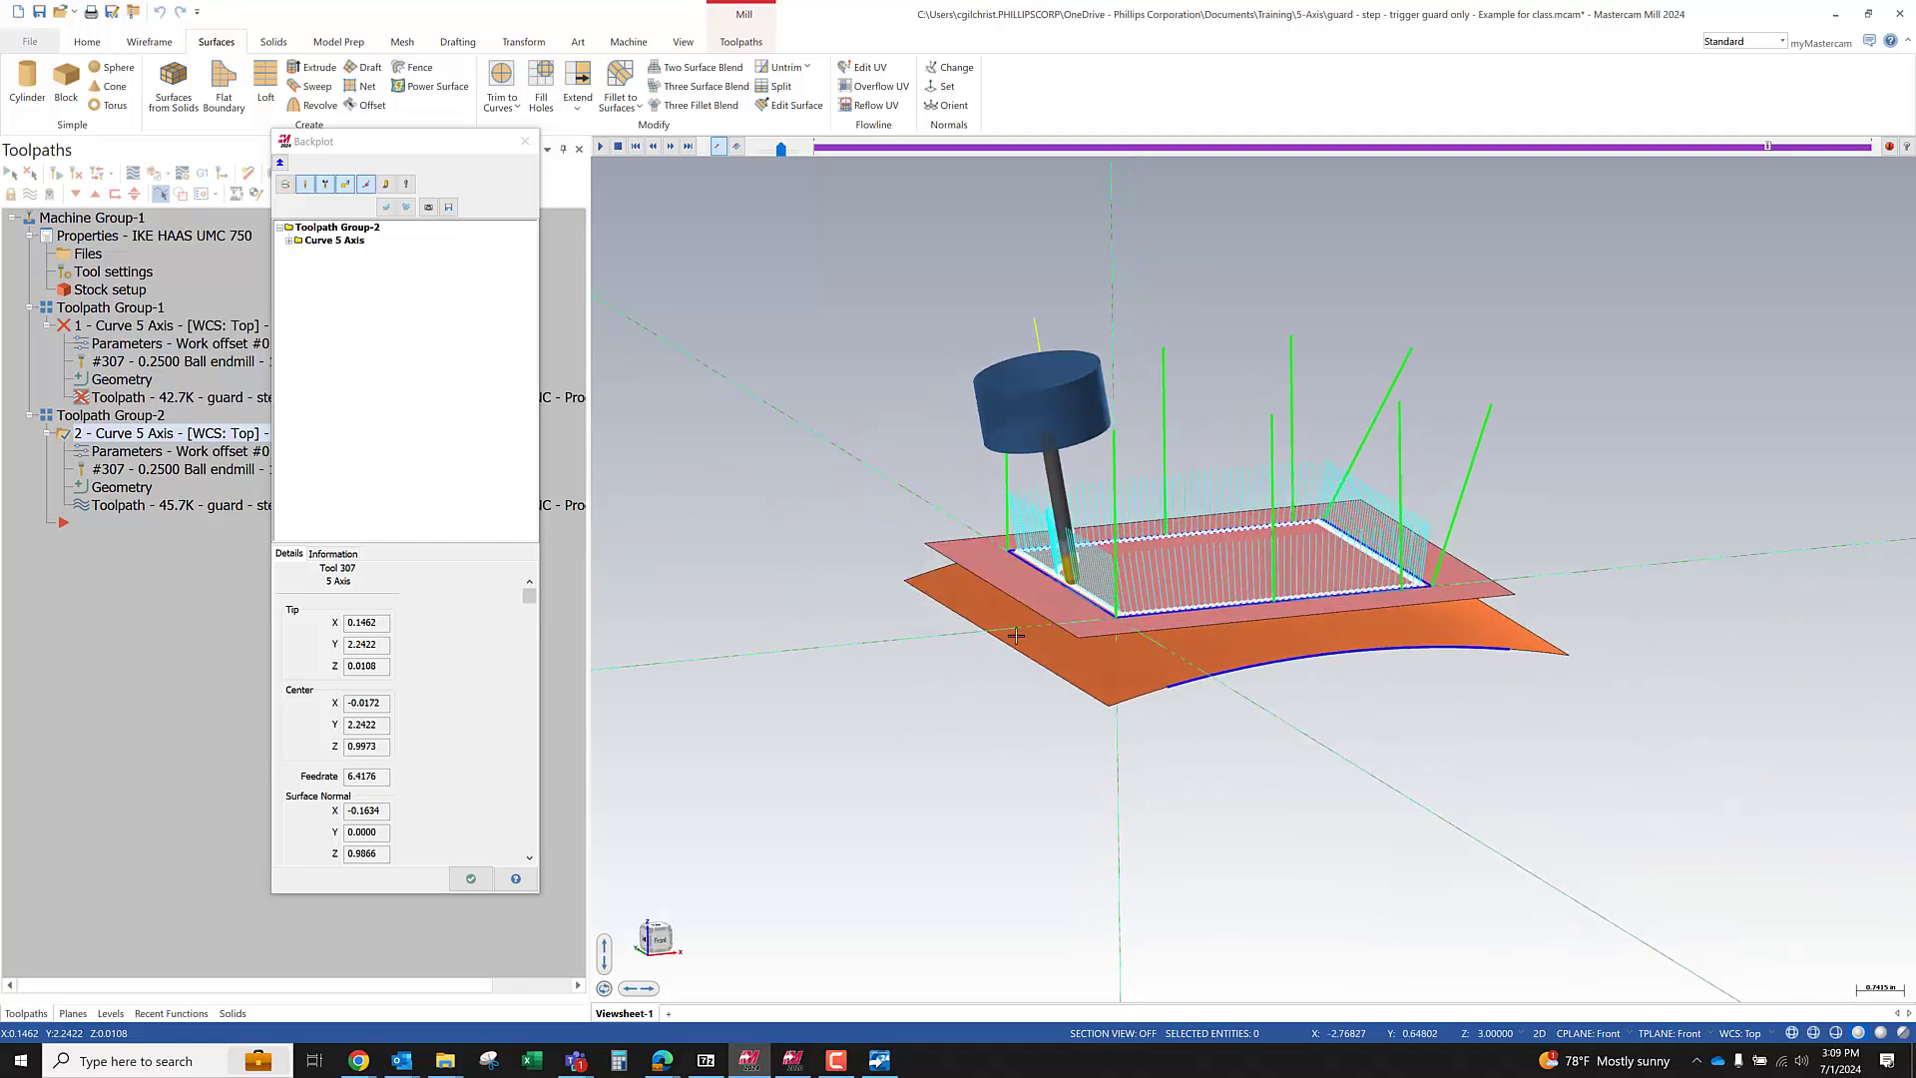
{"action": "key", "text": "Escape"}
Rotate the extended lofted surface in the top view, entering an angle of 2
{"action": "left_click", "coordinate": [1128, 660]}
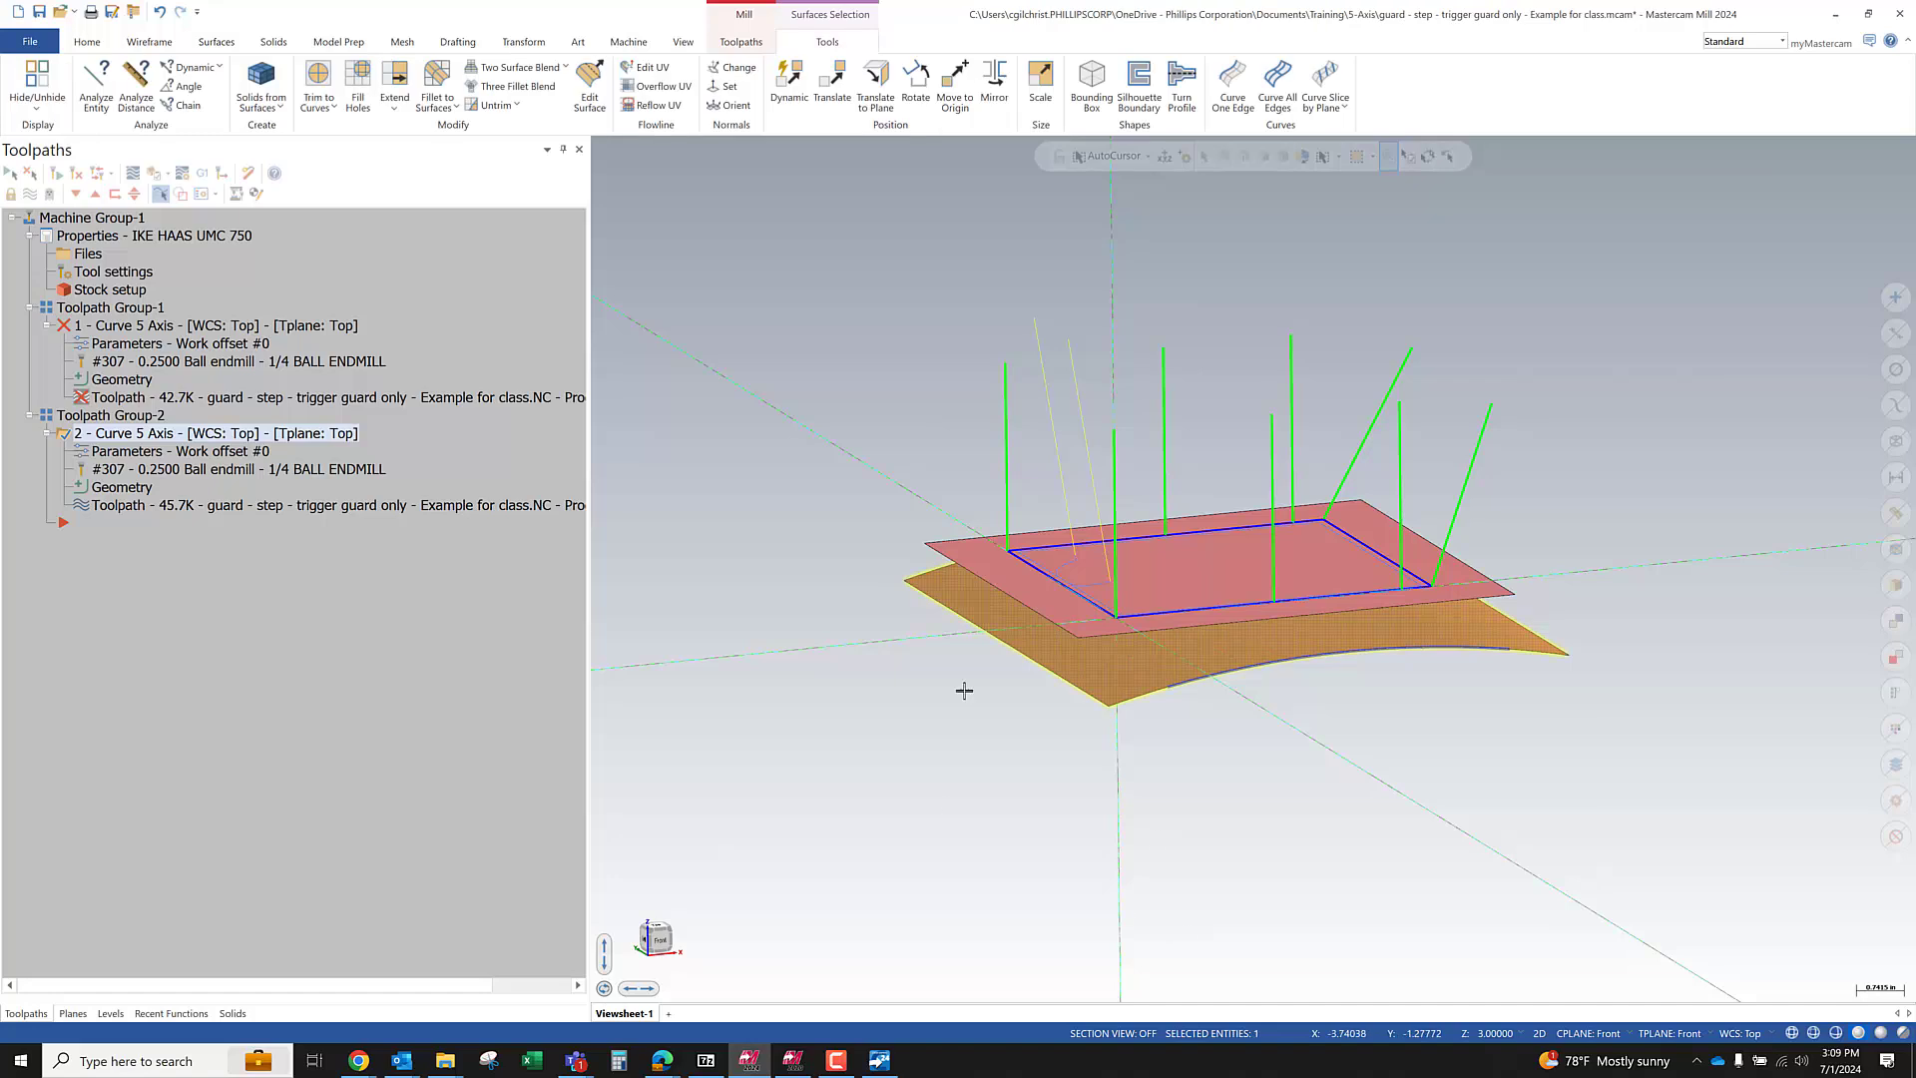
{"action": "scroll", "coordinate": [864, 710], "scroll_direction": "down", "scroll_amount": 2}
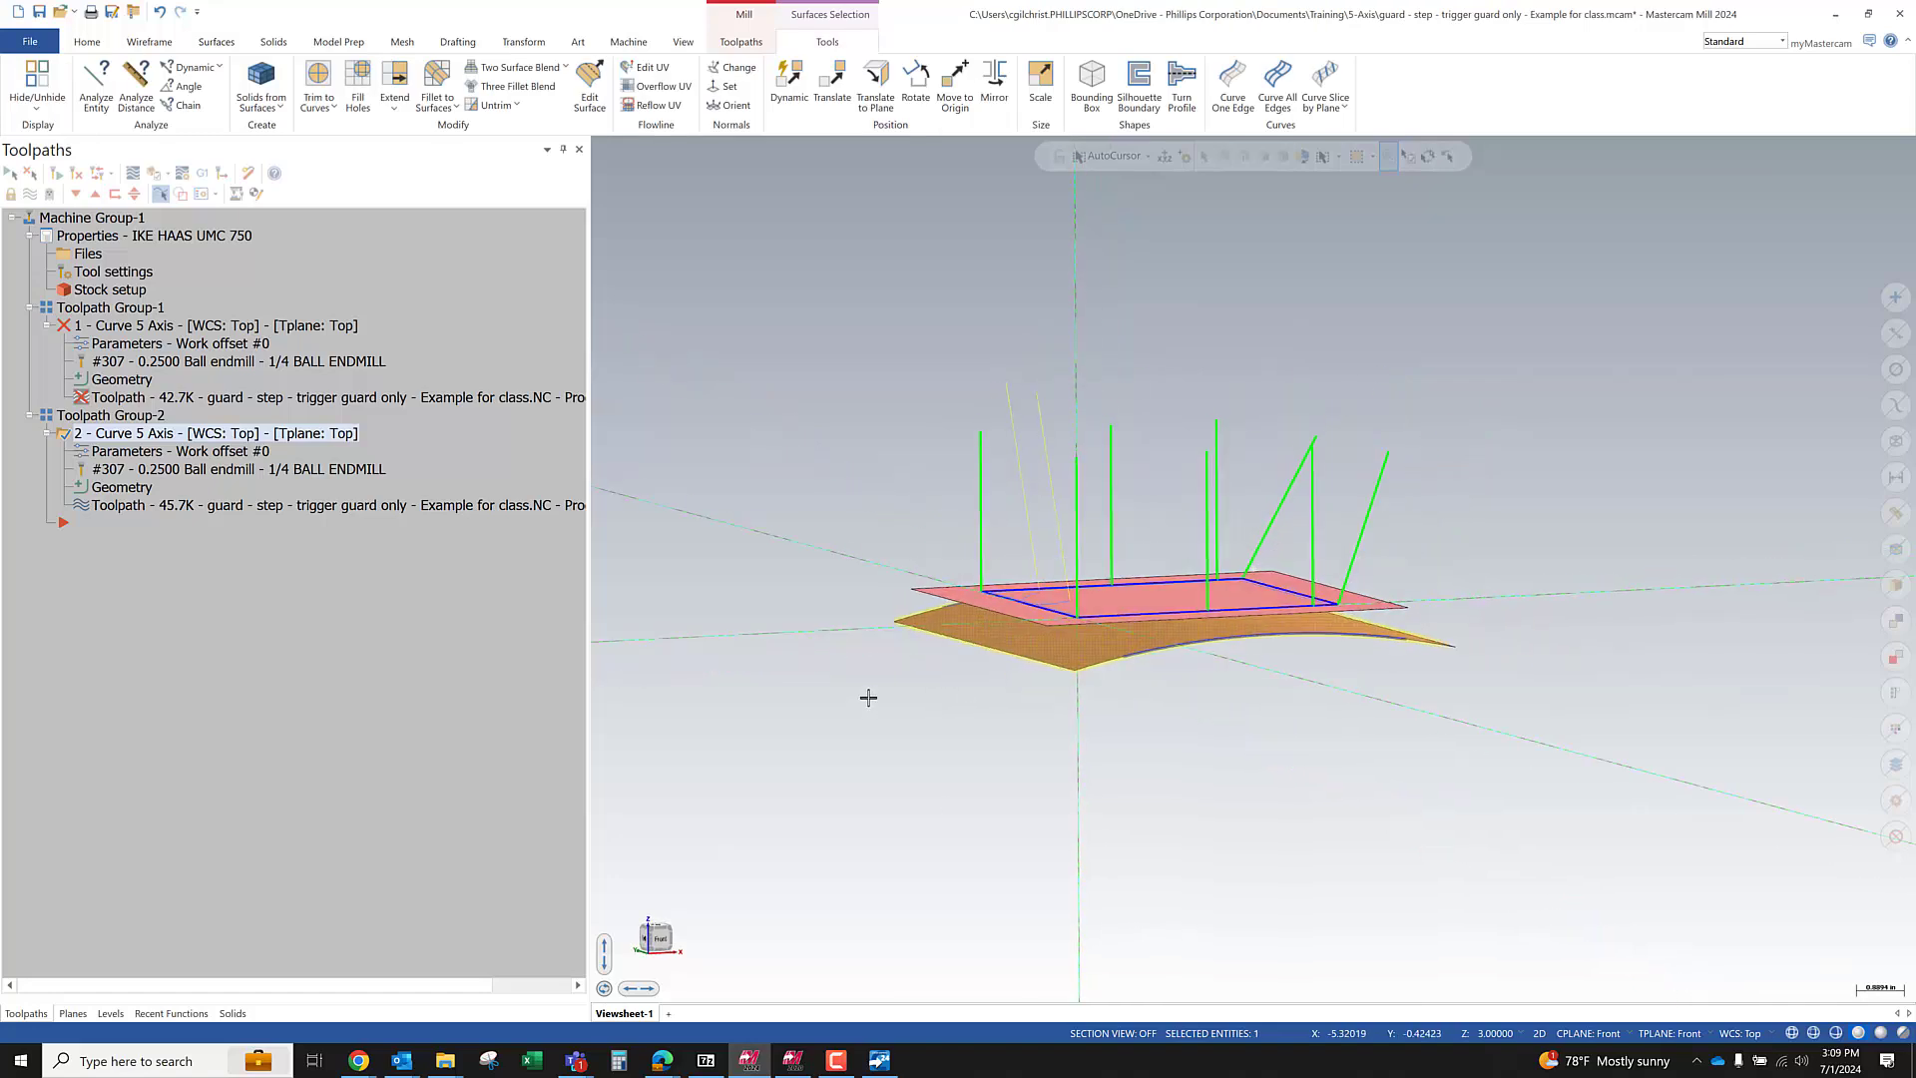
{"action": "right_click", "coordinate": [885, 569]}
{"action": "left_click", "coordinate": [899, 606]}
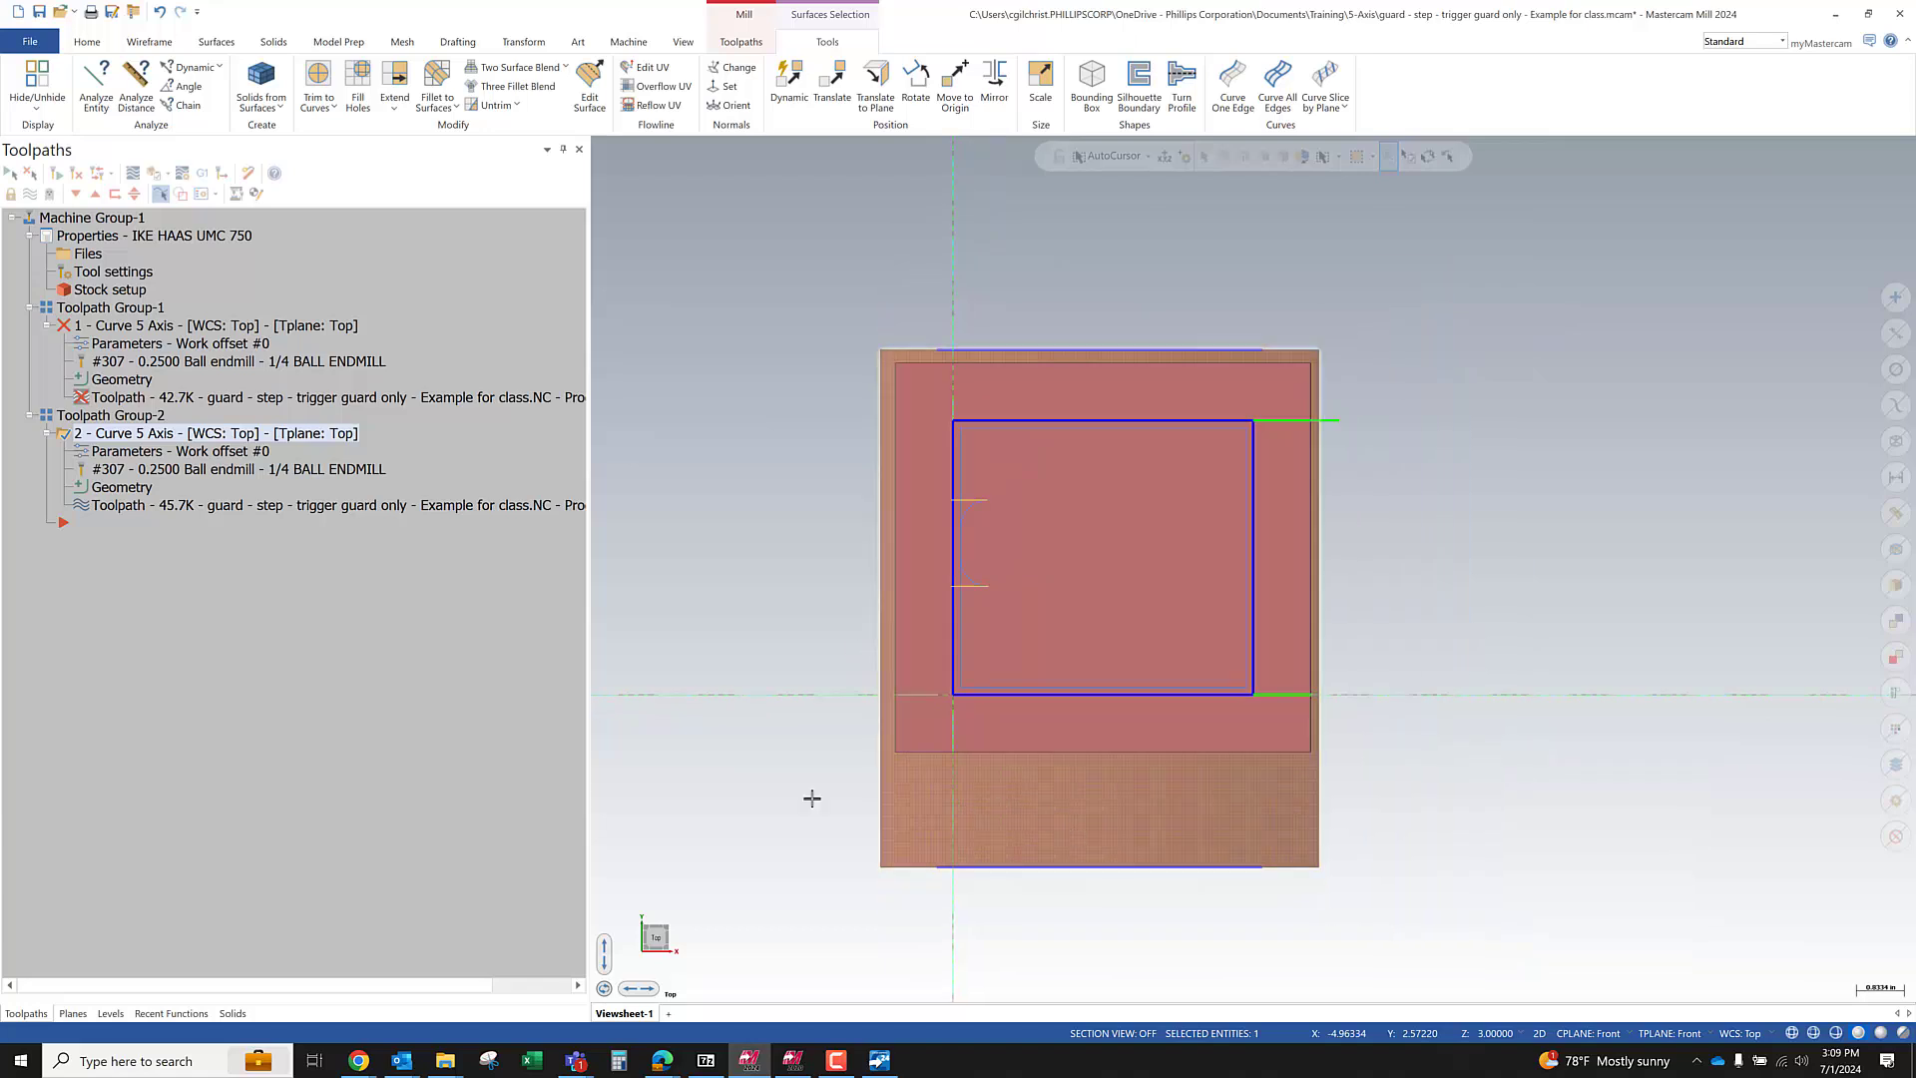
{"action": "left_click", "coordinate": [918, 100]}
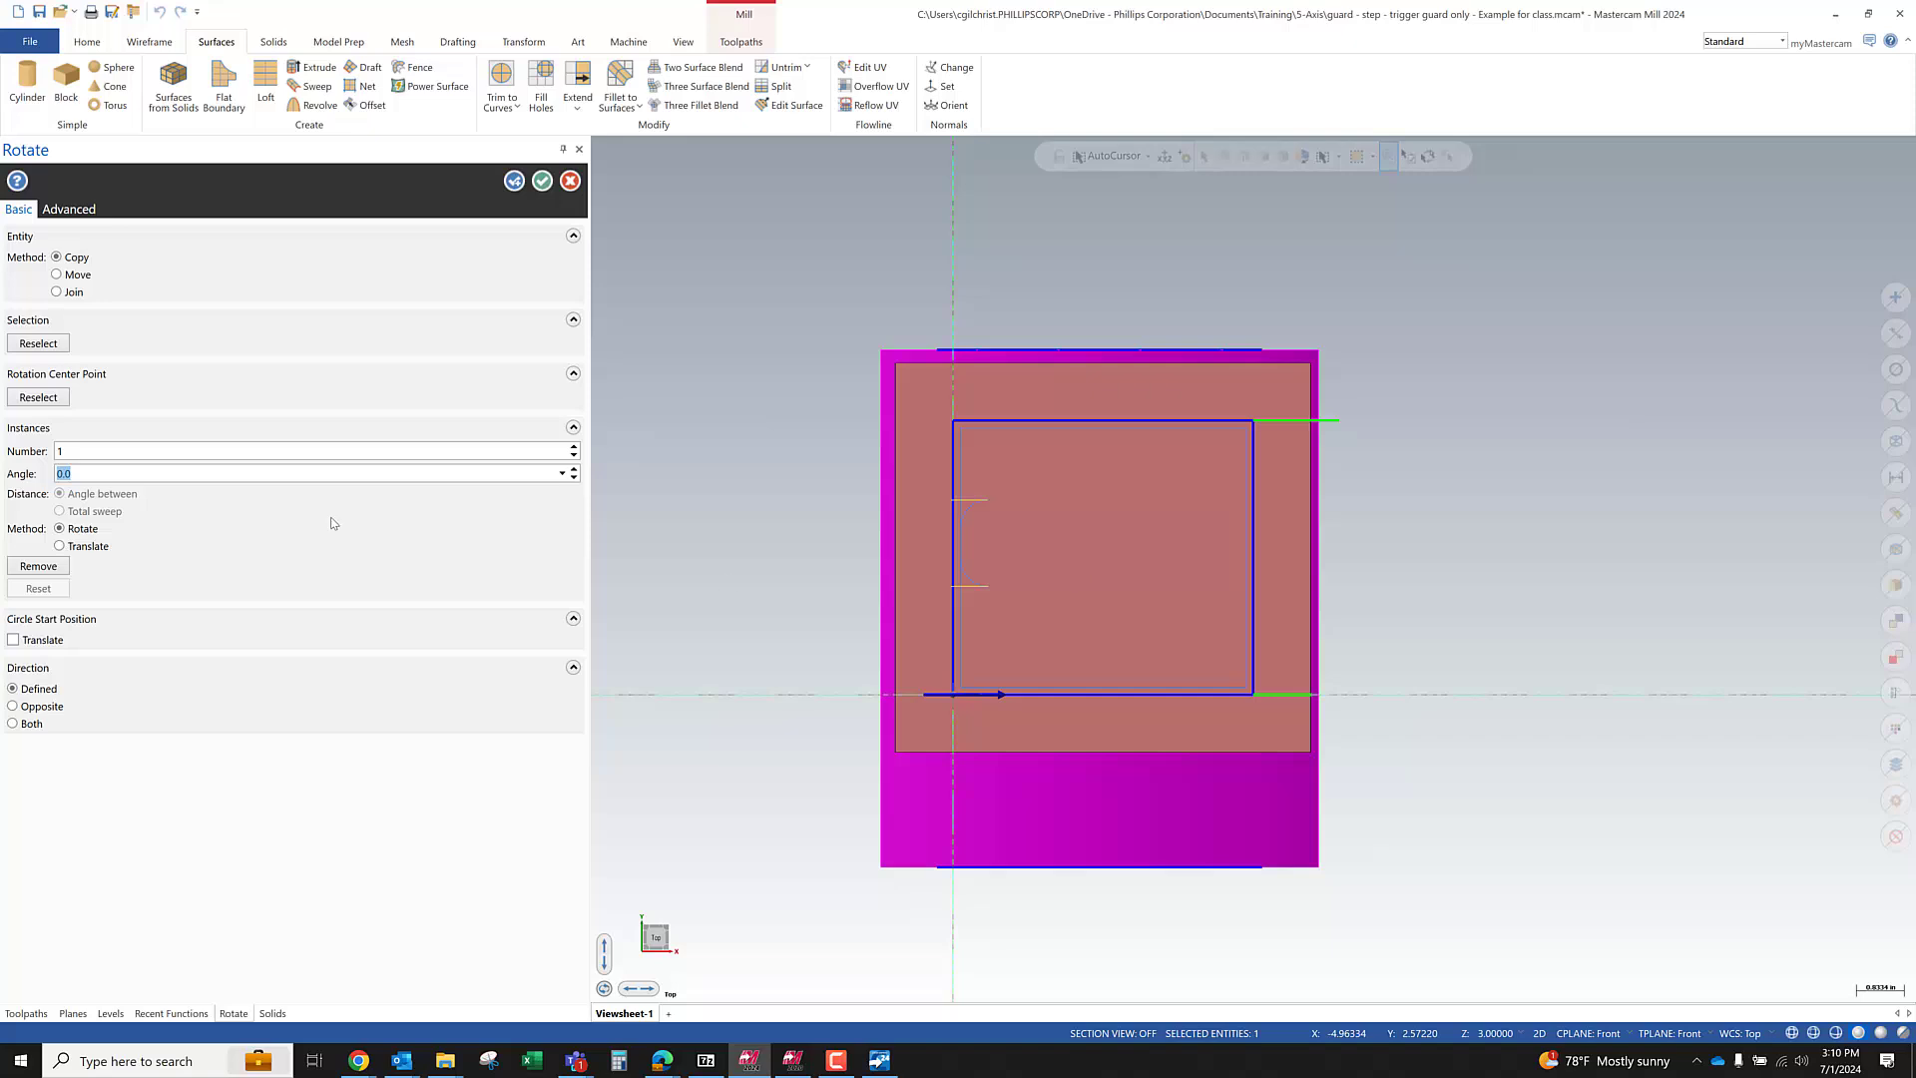
{"action": "type", "text": "2"}
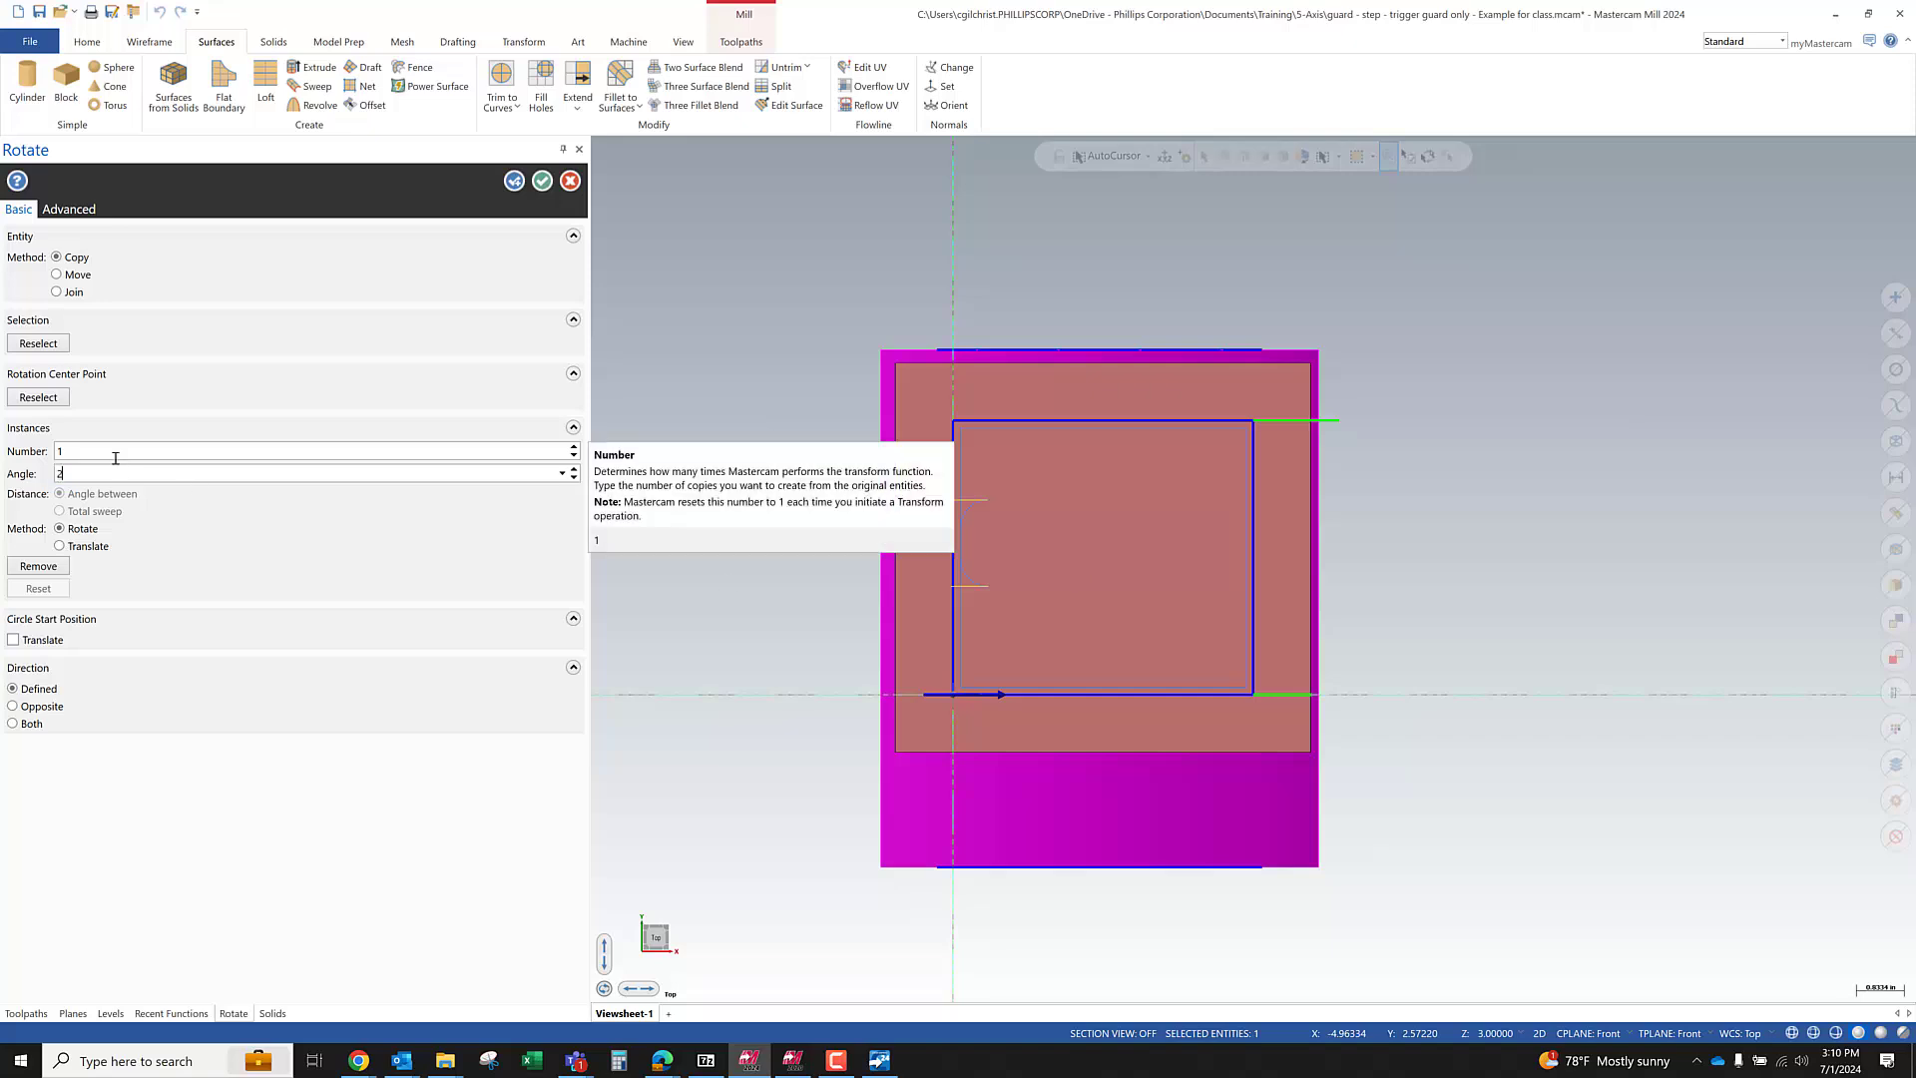
{"action": "type", "text": "2"}
{"action": "key", "text": "Tab"}
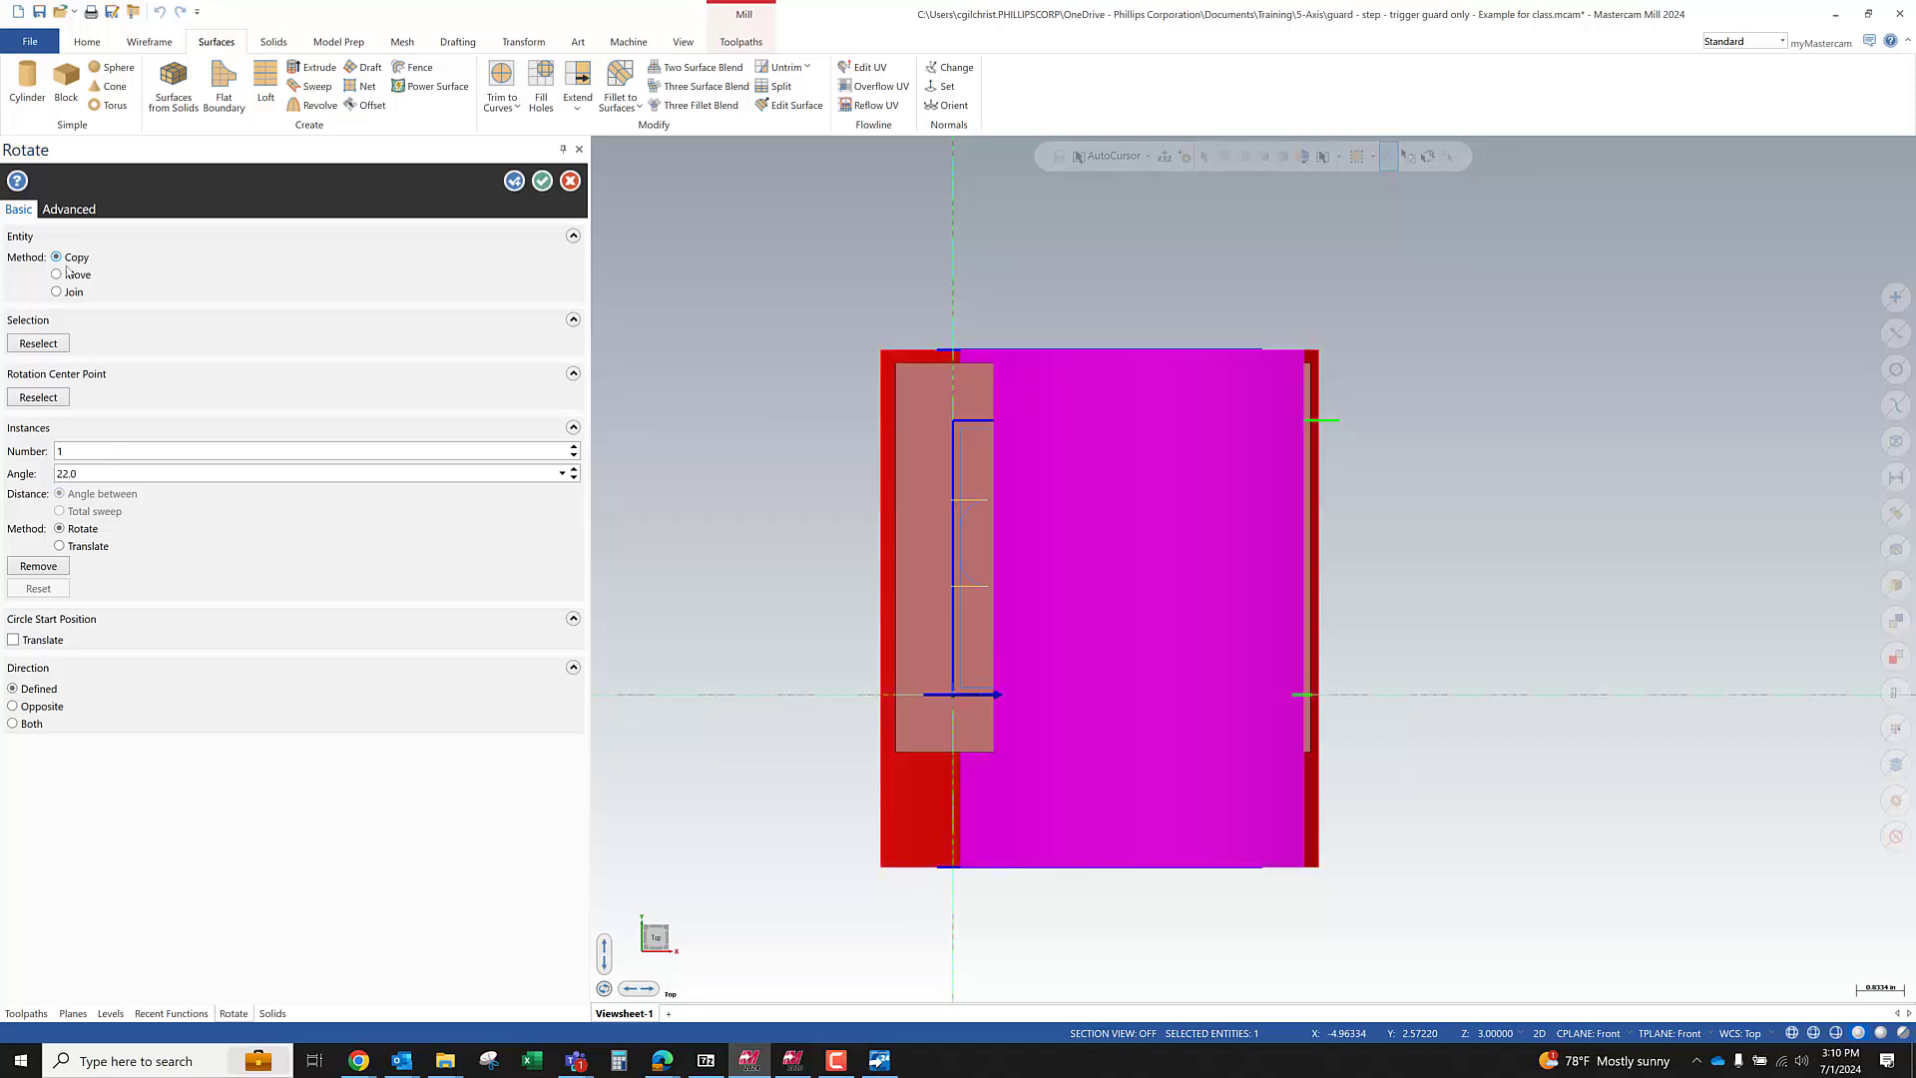
{"action": "key", "text": "Escape"}
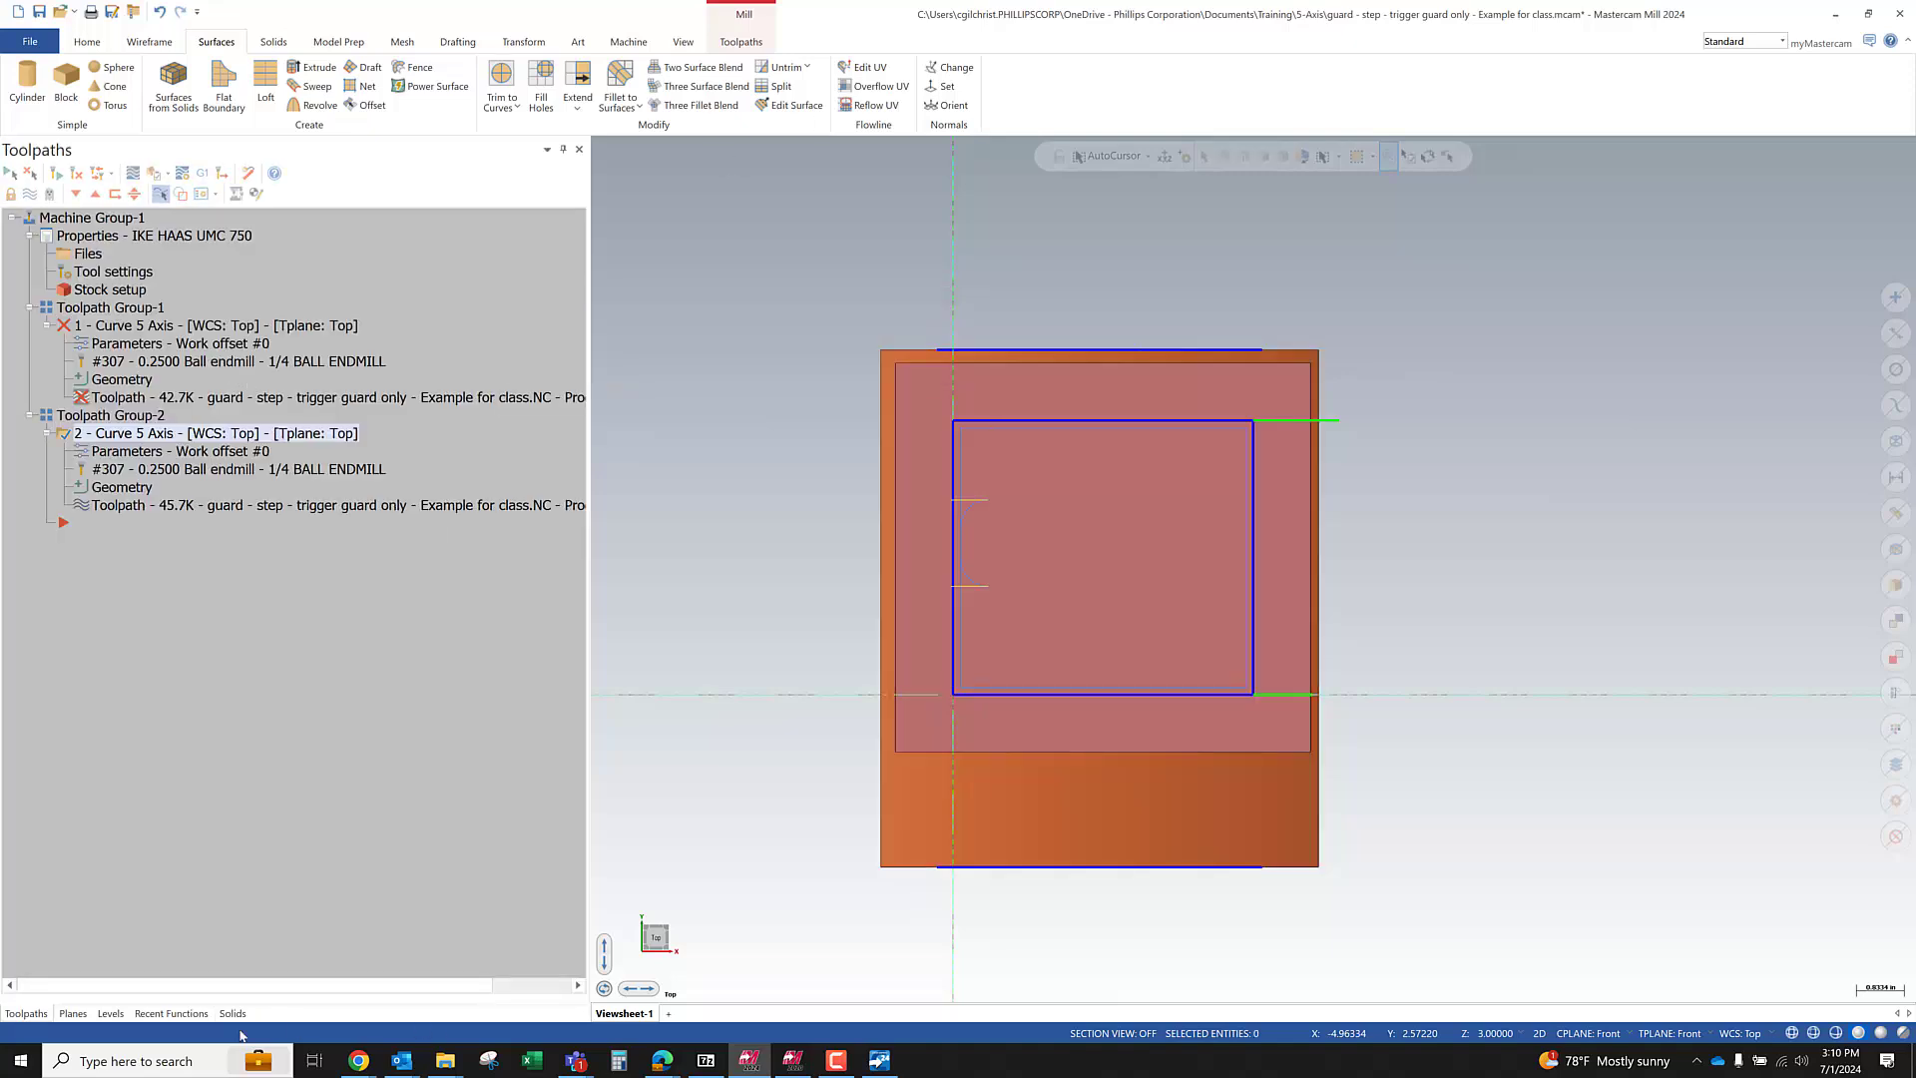
Set the Top plane as the WCS, construction plane and tool plane
{"action": "left_click", "coordinate": [73, 1013]}
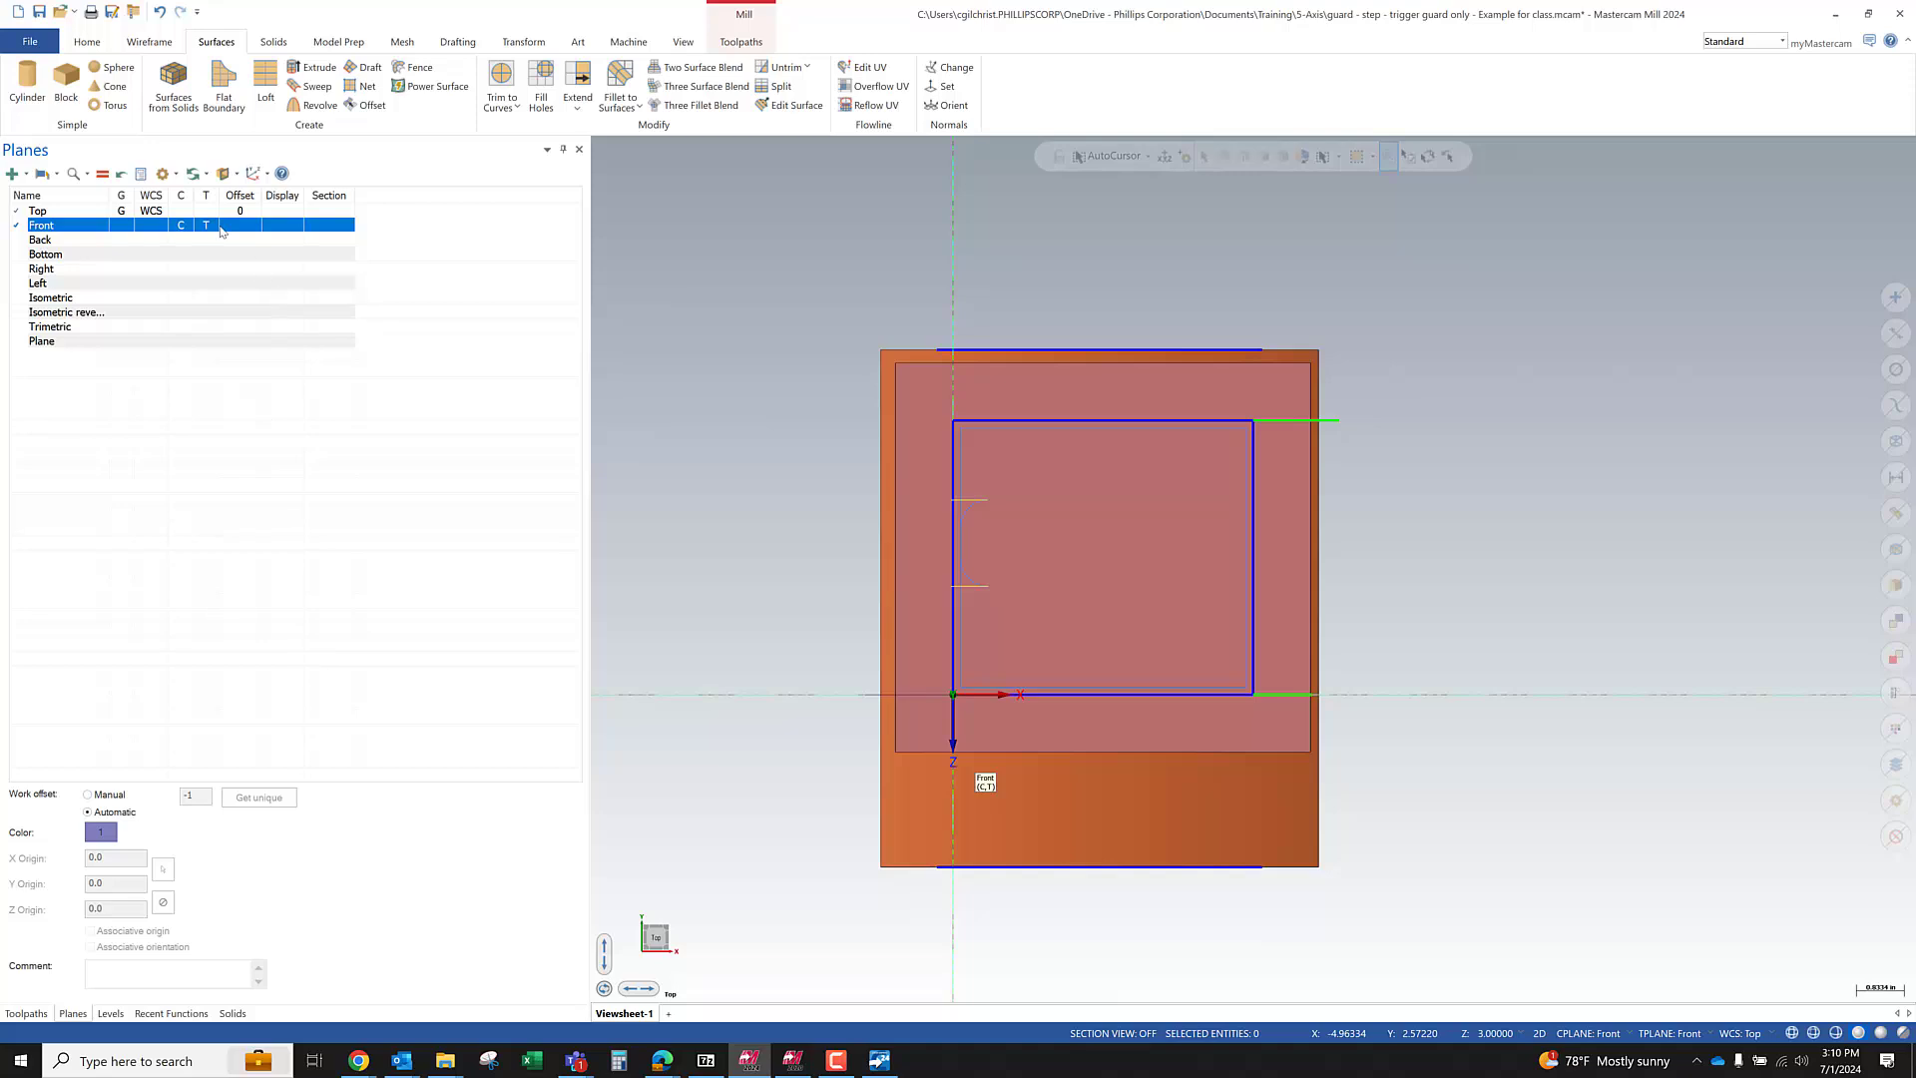
{"action": "left_click", "coordinate": [159, 211]}
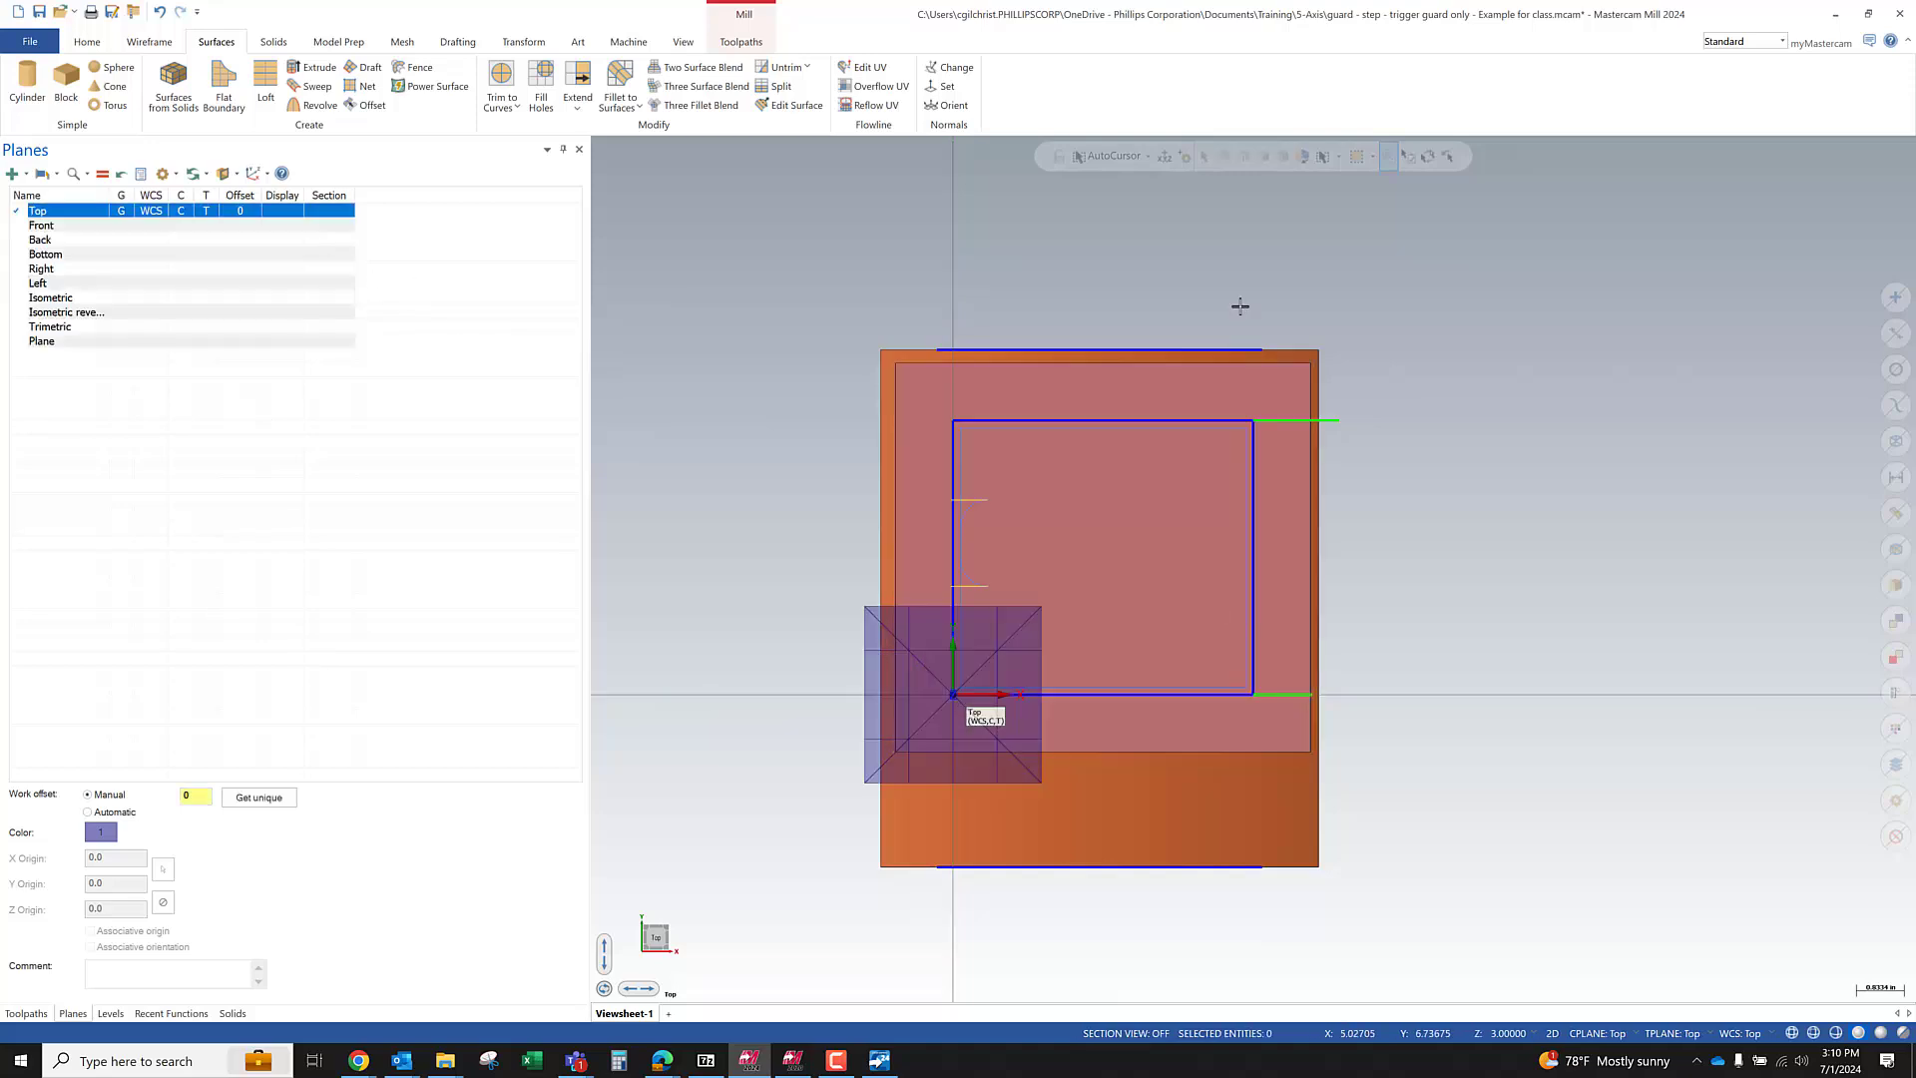
Rotate the large lower surface 22 degrees about the origin, moving the original instead of copying it
{"action": "left_click", "coordinate": [1305, 860]}
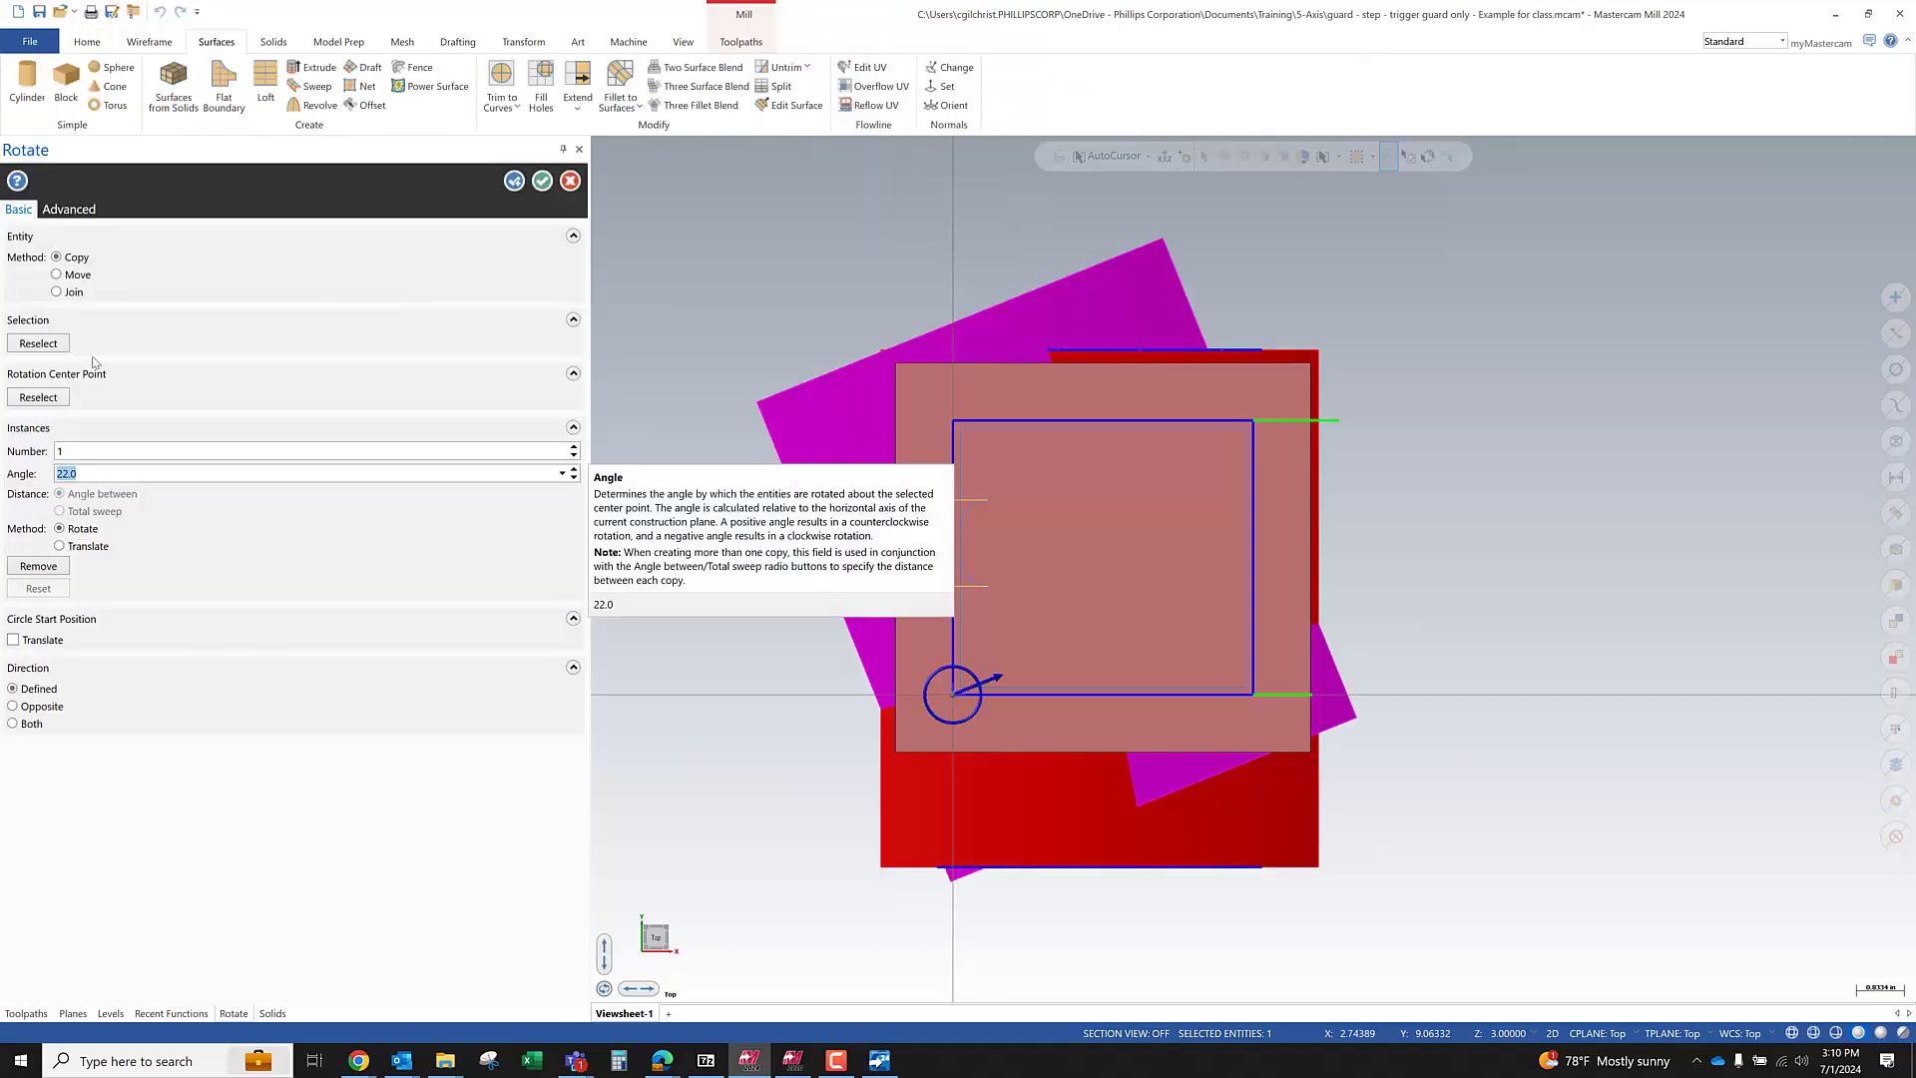
{"action": "left_click", "coordinate": [78, 277]}
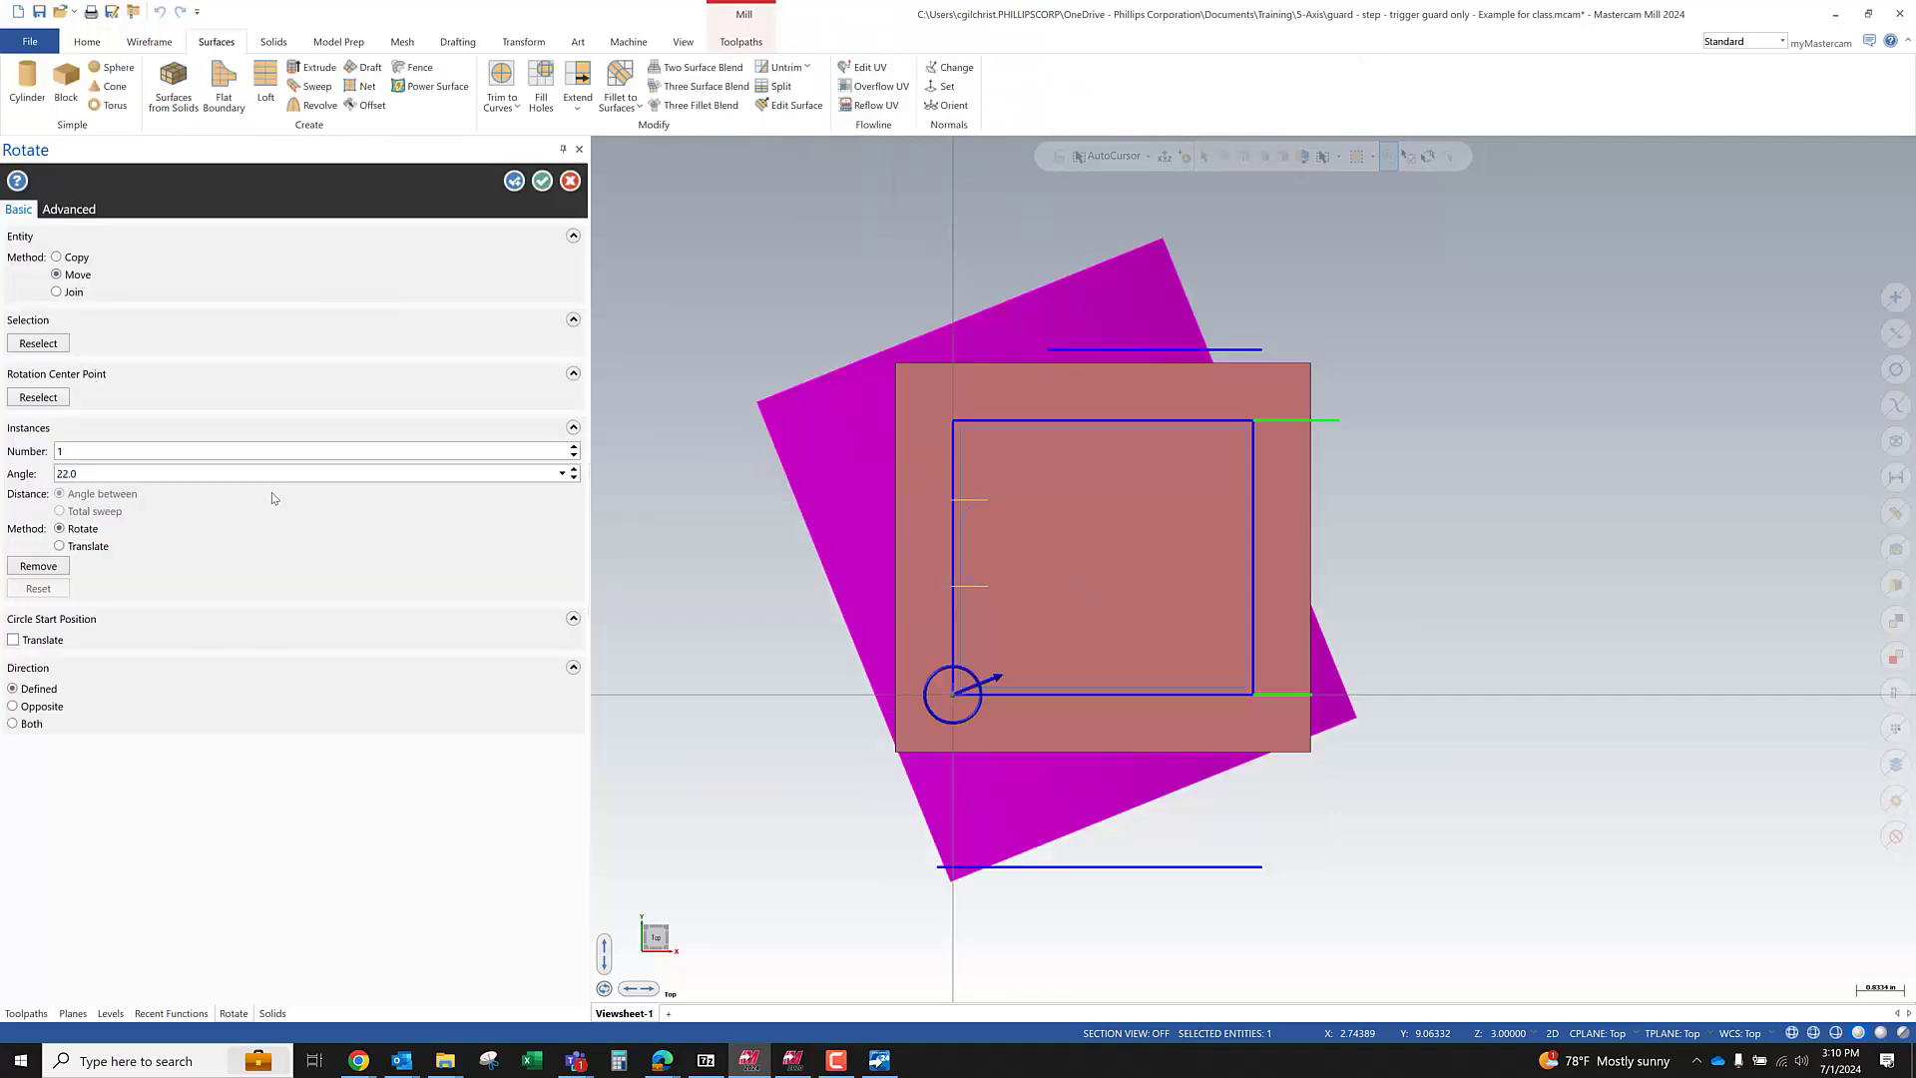
{"action": "left_click", "coordinate": [541, 183]}
Regenerate the second Curve 5 Axis toolpath and backplot it, examining the tool's tilt from the front and right views
{"action": "left_click", "coordinate": [26, 1013]}
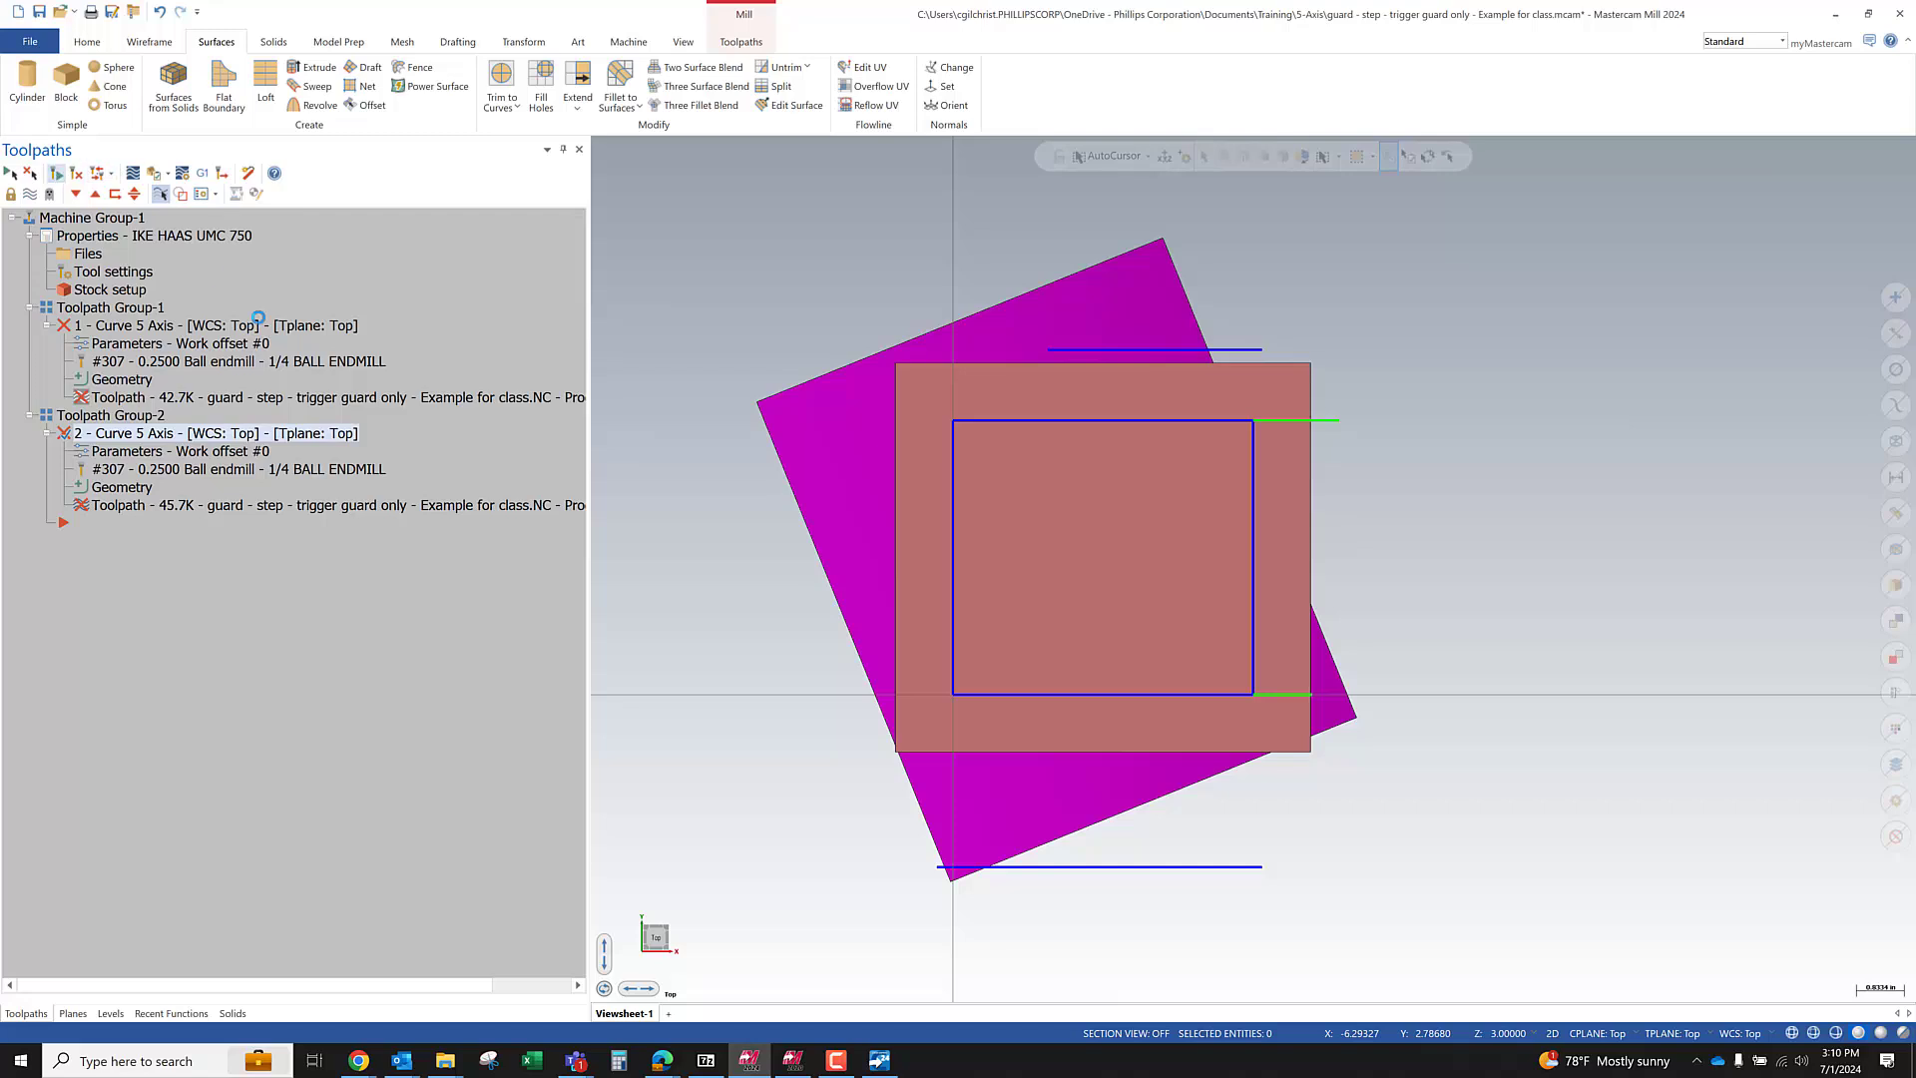
{"action": "middle_click_drag", "start_coordinate": [1044, 629], "coordinate": [1039, 462]}
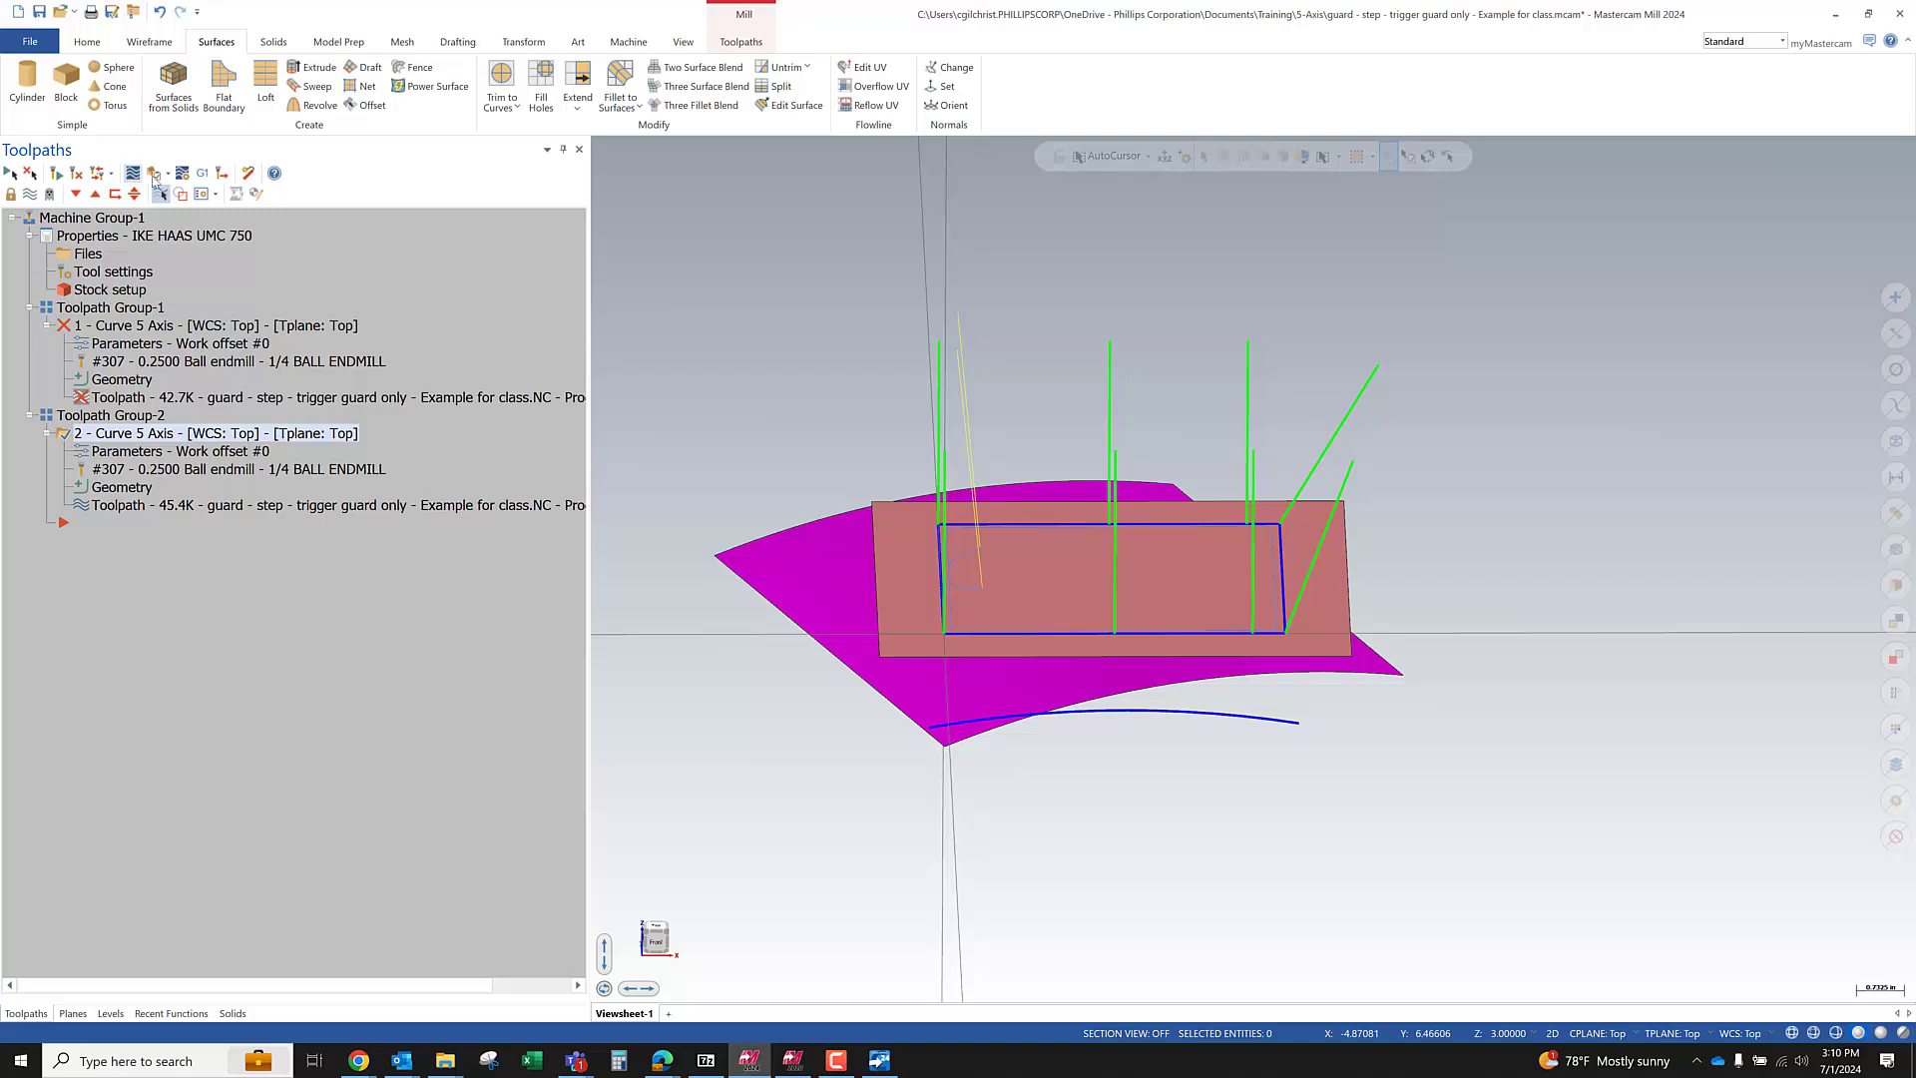
{"action": "left_click", "coordinate": [152, 174]}
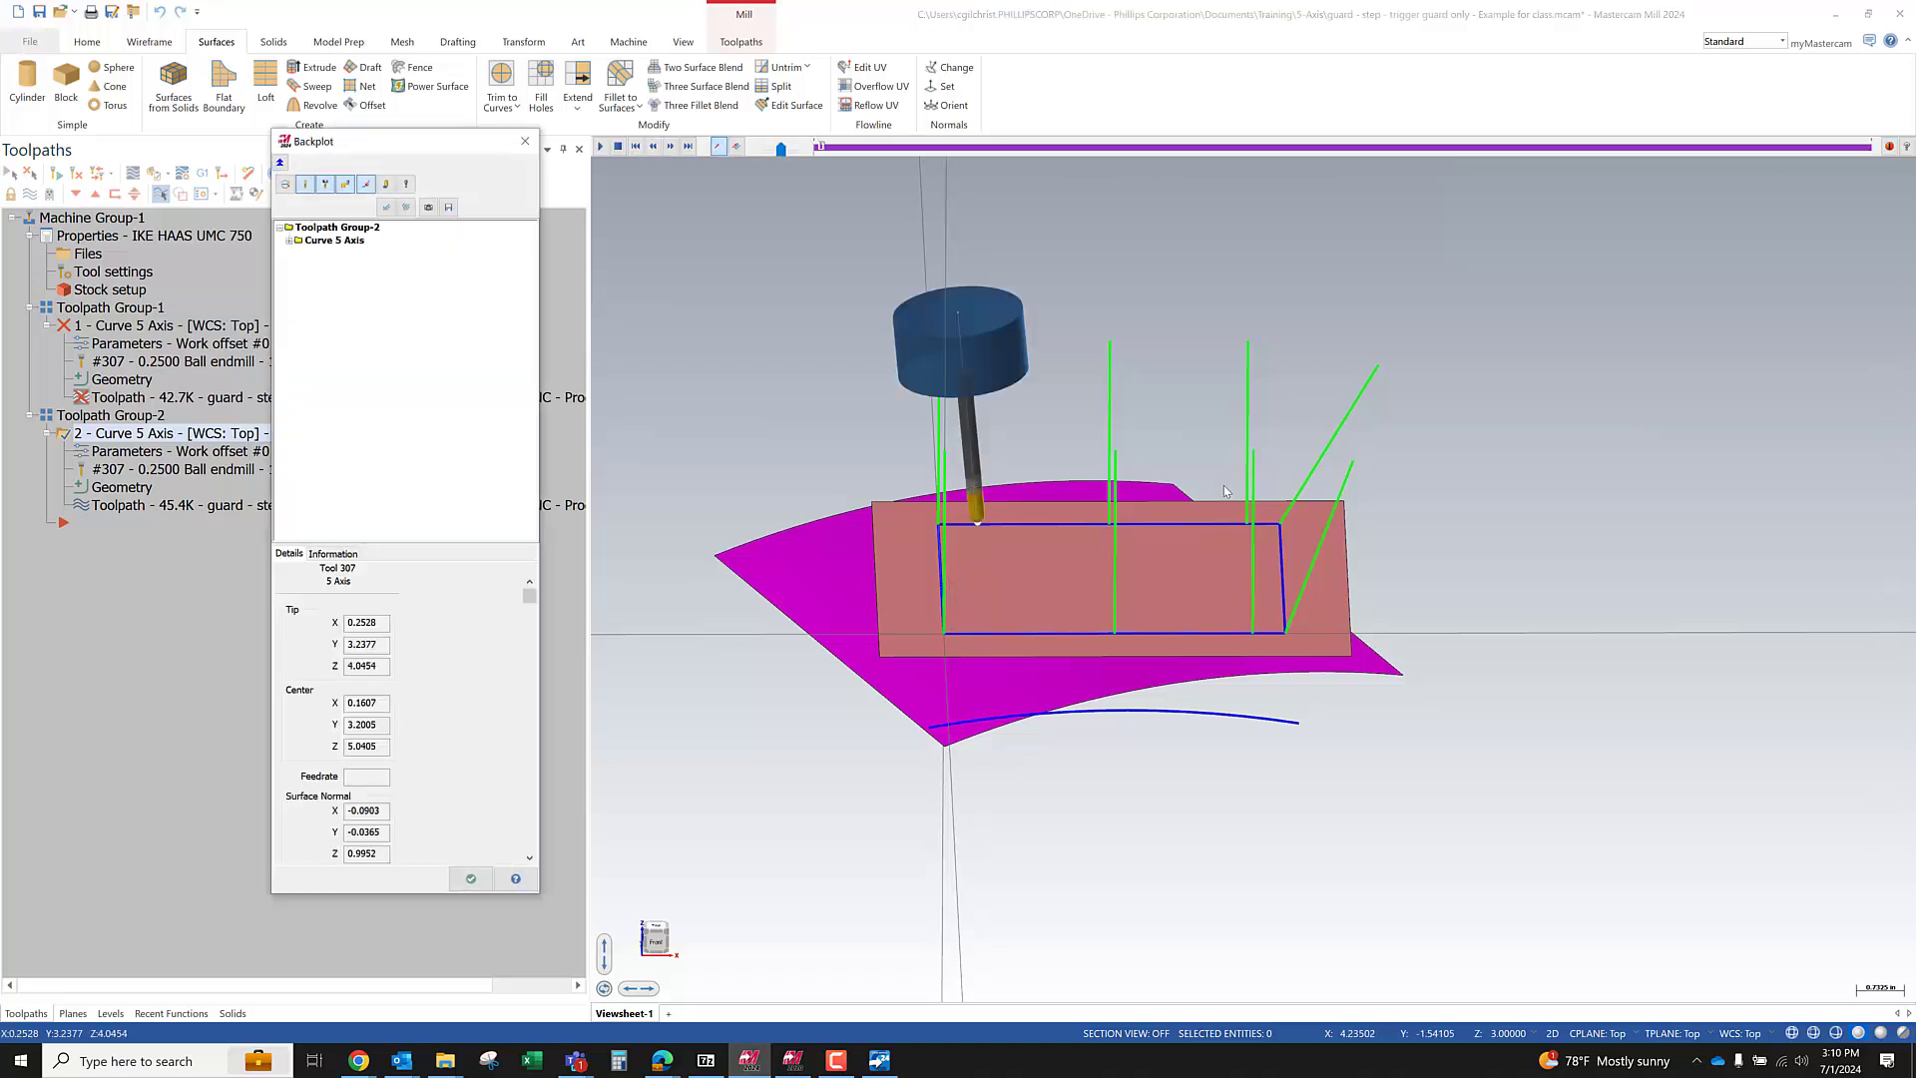
{"action": "middle_click_drag", "start_coordinate": [1012, 486], "coordinate": [964, 584]}
{"action": "scroll", "coordinate": [1187, 629], "scroll_direction": "up", "scroll_amount": 3}
{"action": "right_click", "coordinate": [964, 585]}
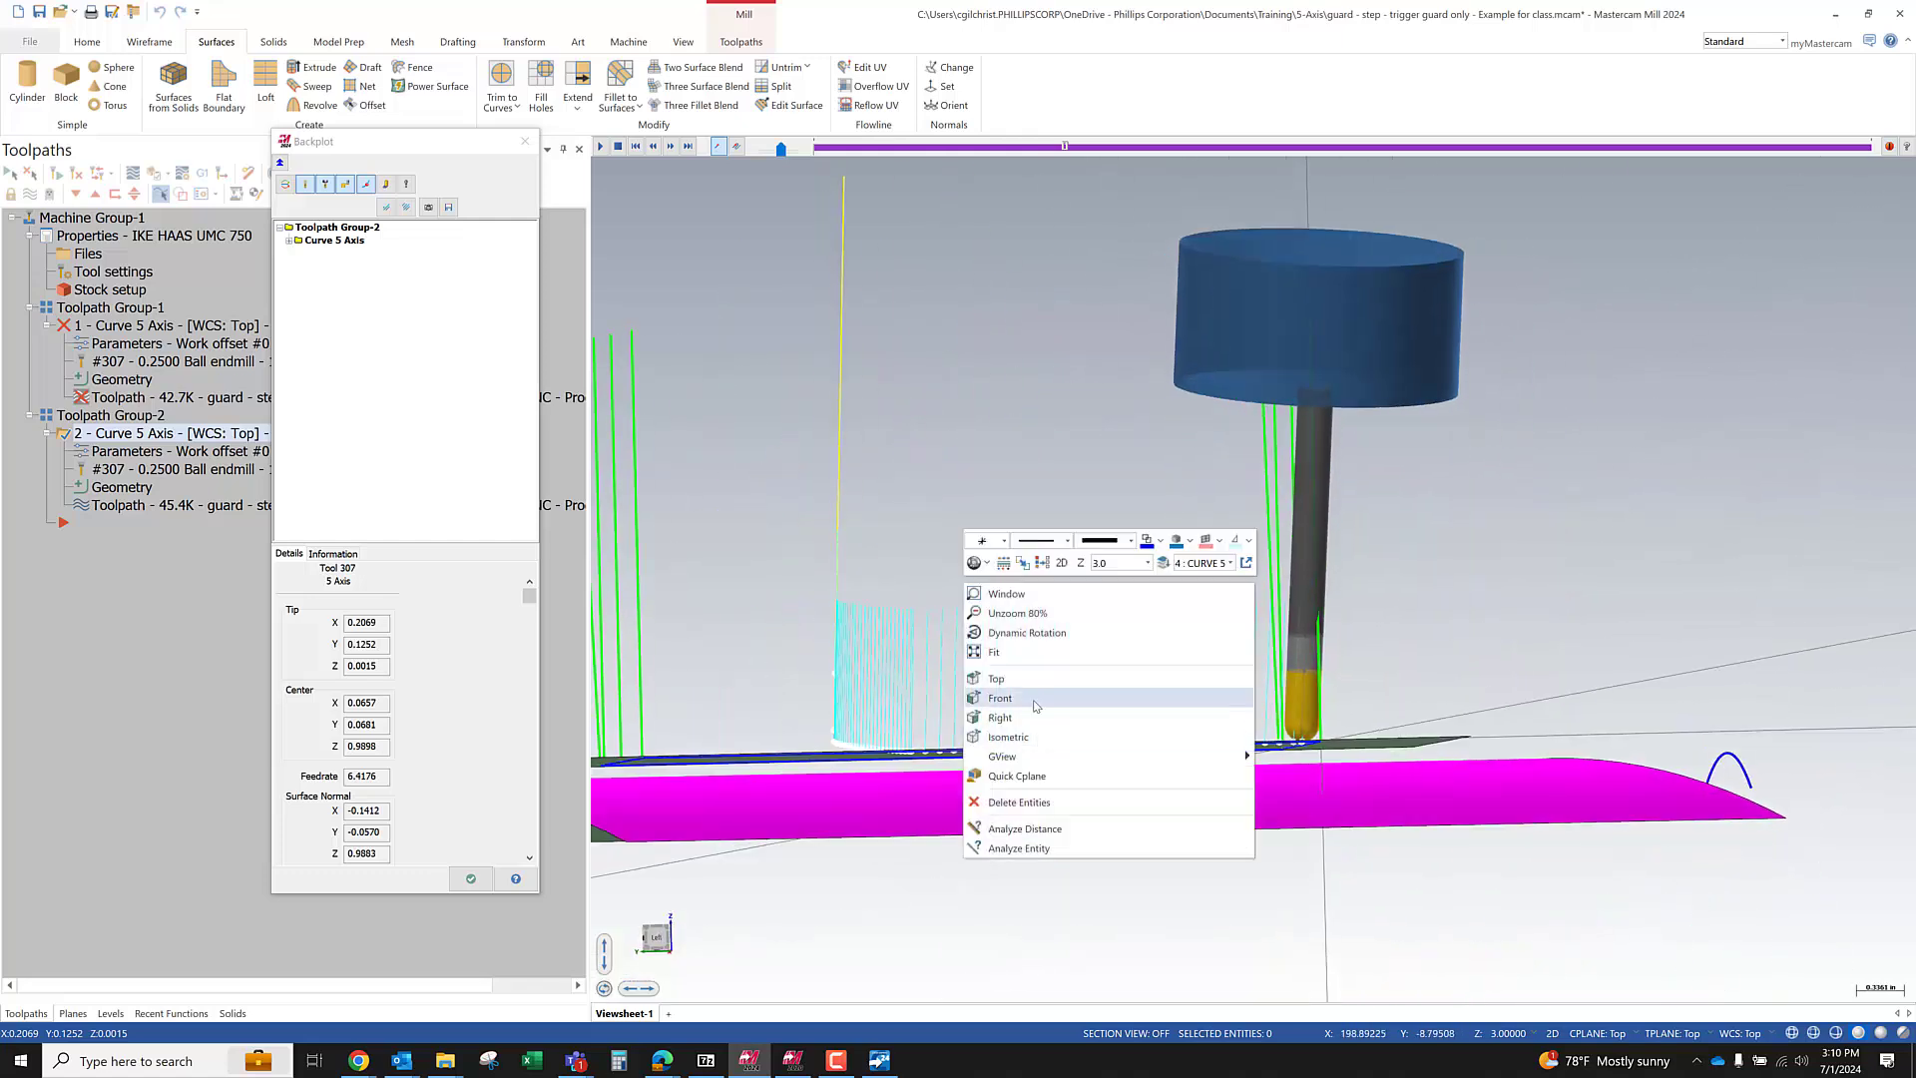
{"action": "left_click", "coordinate": [1000, 698]}
{"action": "right_click", "coordinate": [864, 468]}
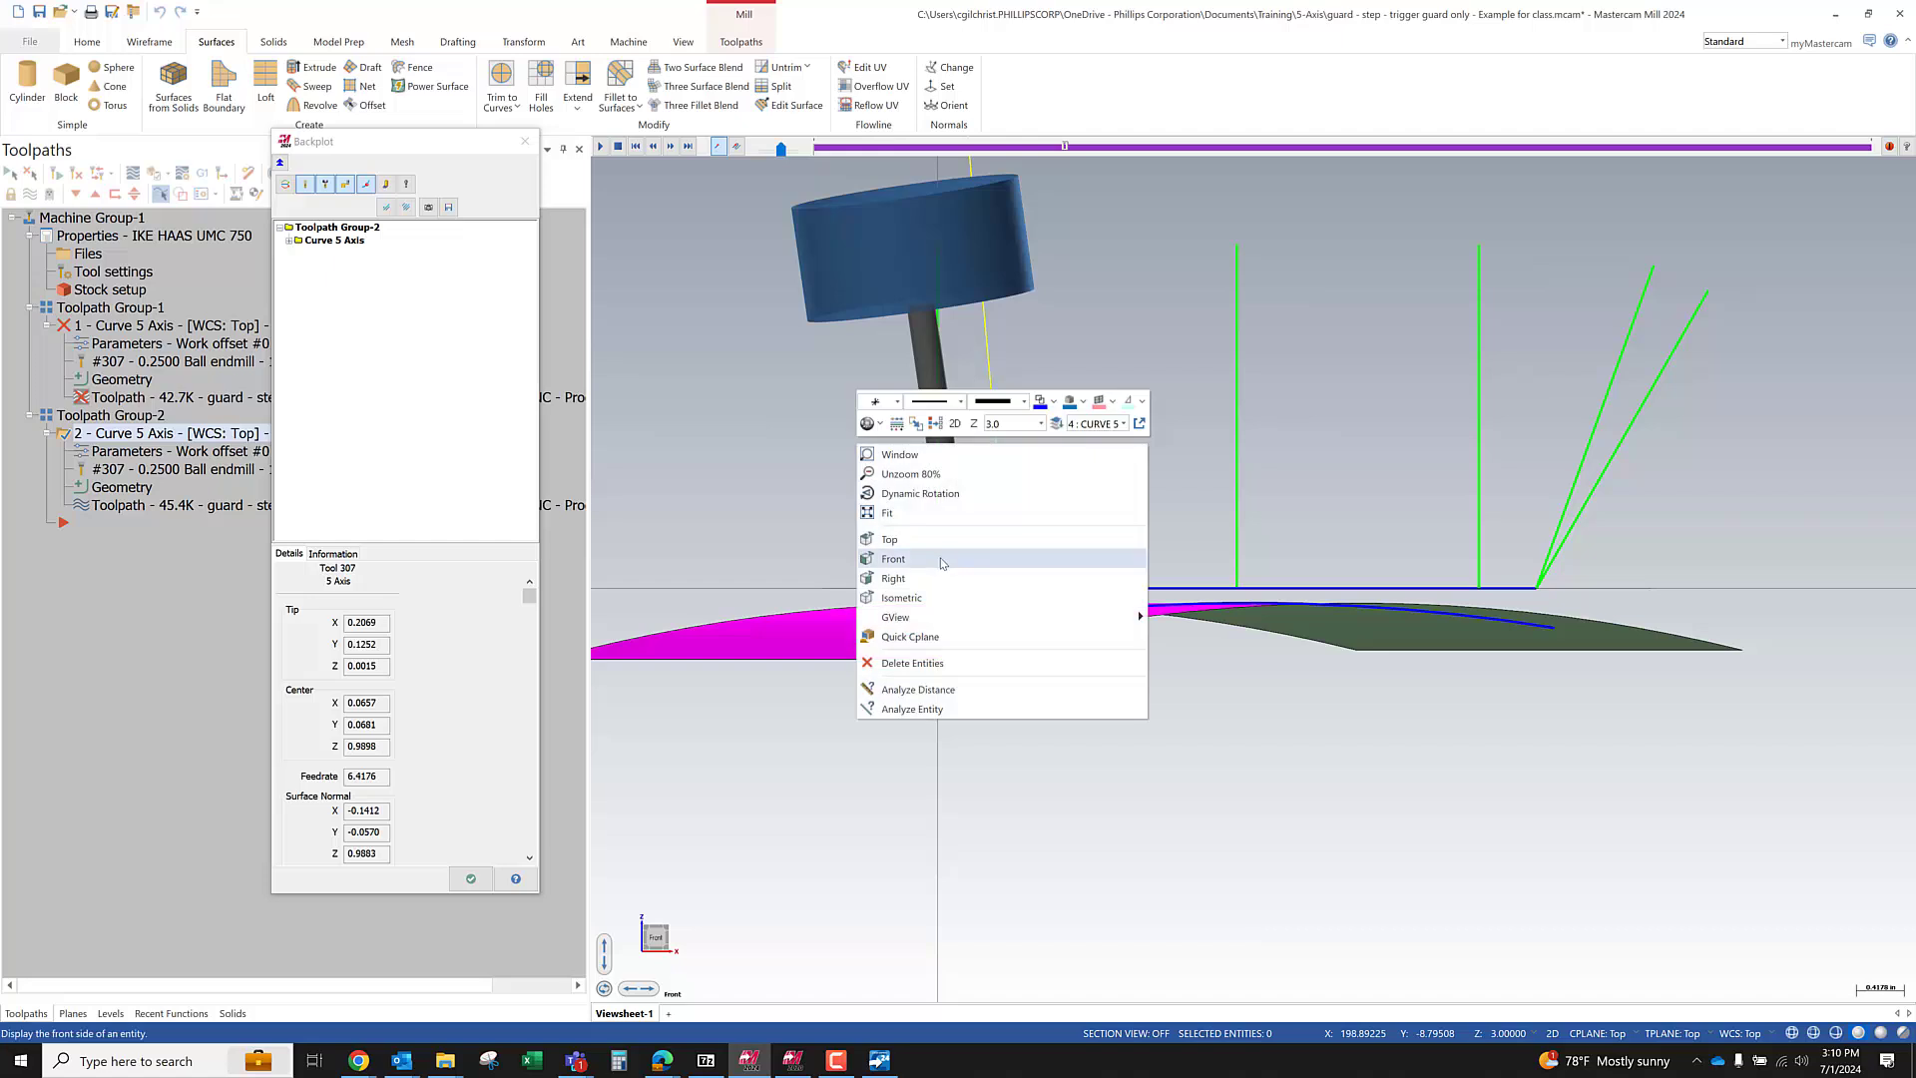
{"action": "left_click", "coordinate": [923, 572]}
{"action": "scroll", "coordinate": [910, 748], "scroll_direction": "up", "scroll_amount": 2}
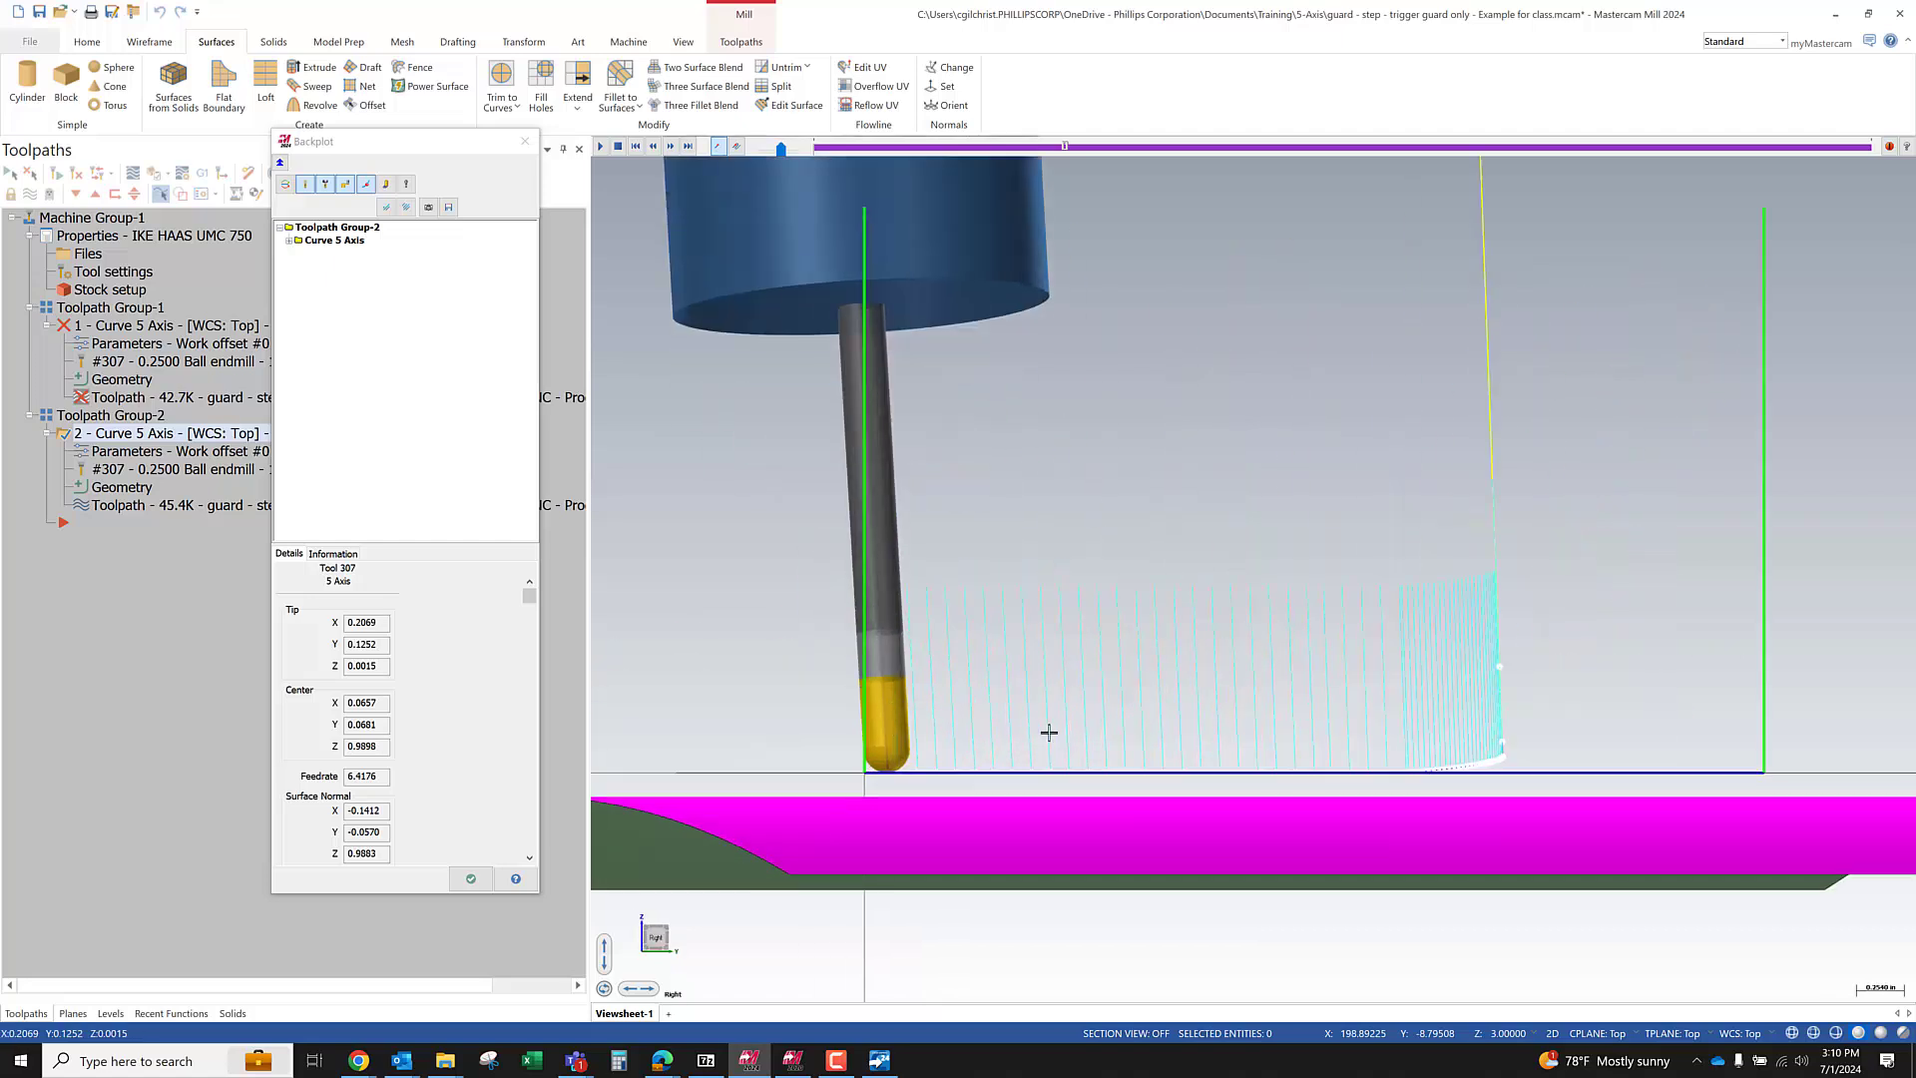
{"action": "scroll", "coordinate": [1052, 692], "scroll_direction": "up", "scroll_amount": 3}
{"action": "scroll", "coordinate": [1057, 650], "scroll_direction": "down", "scroll_amount": 1}
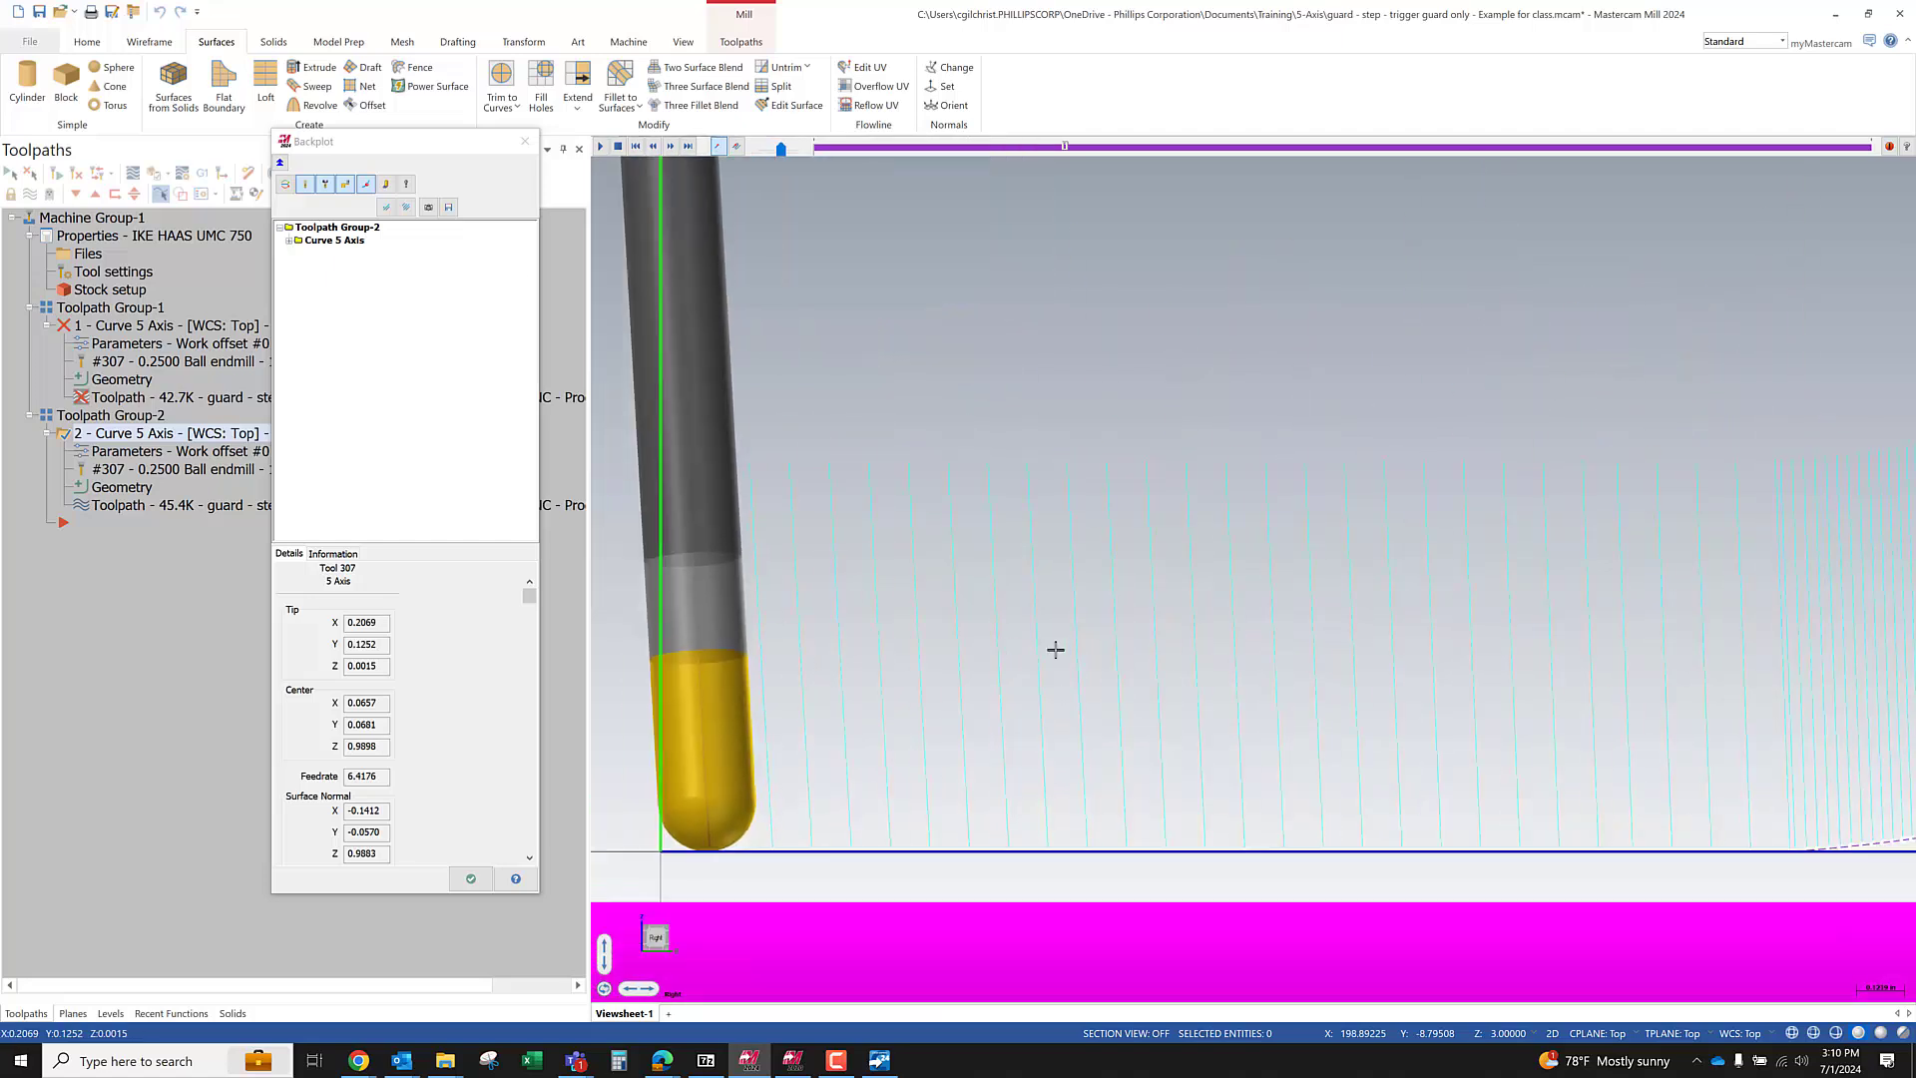
{"action": "left_click", "coordinate": [525, 141]}
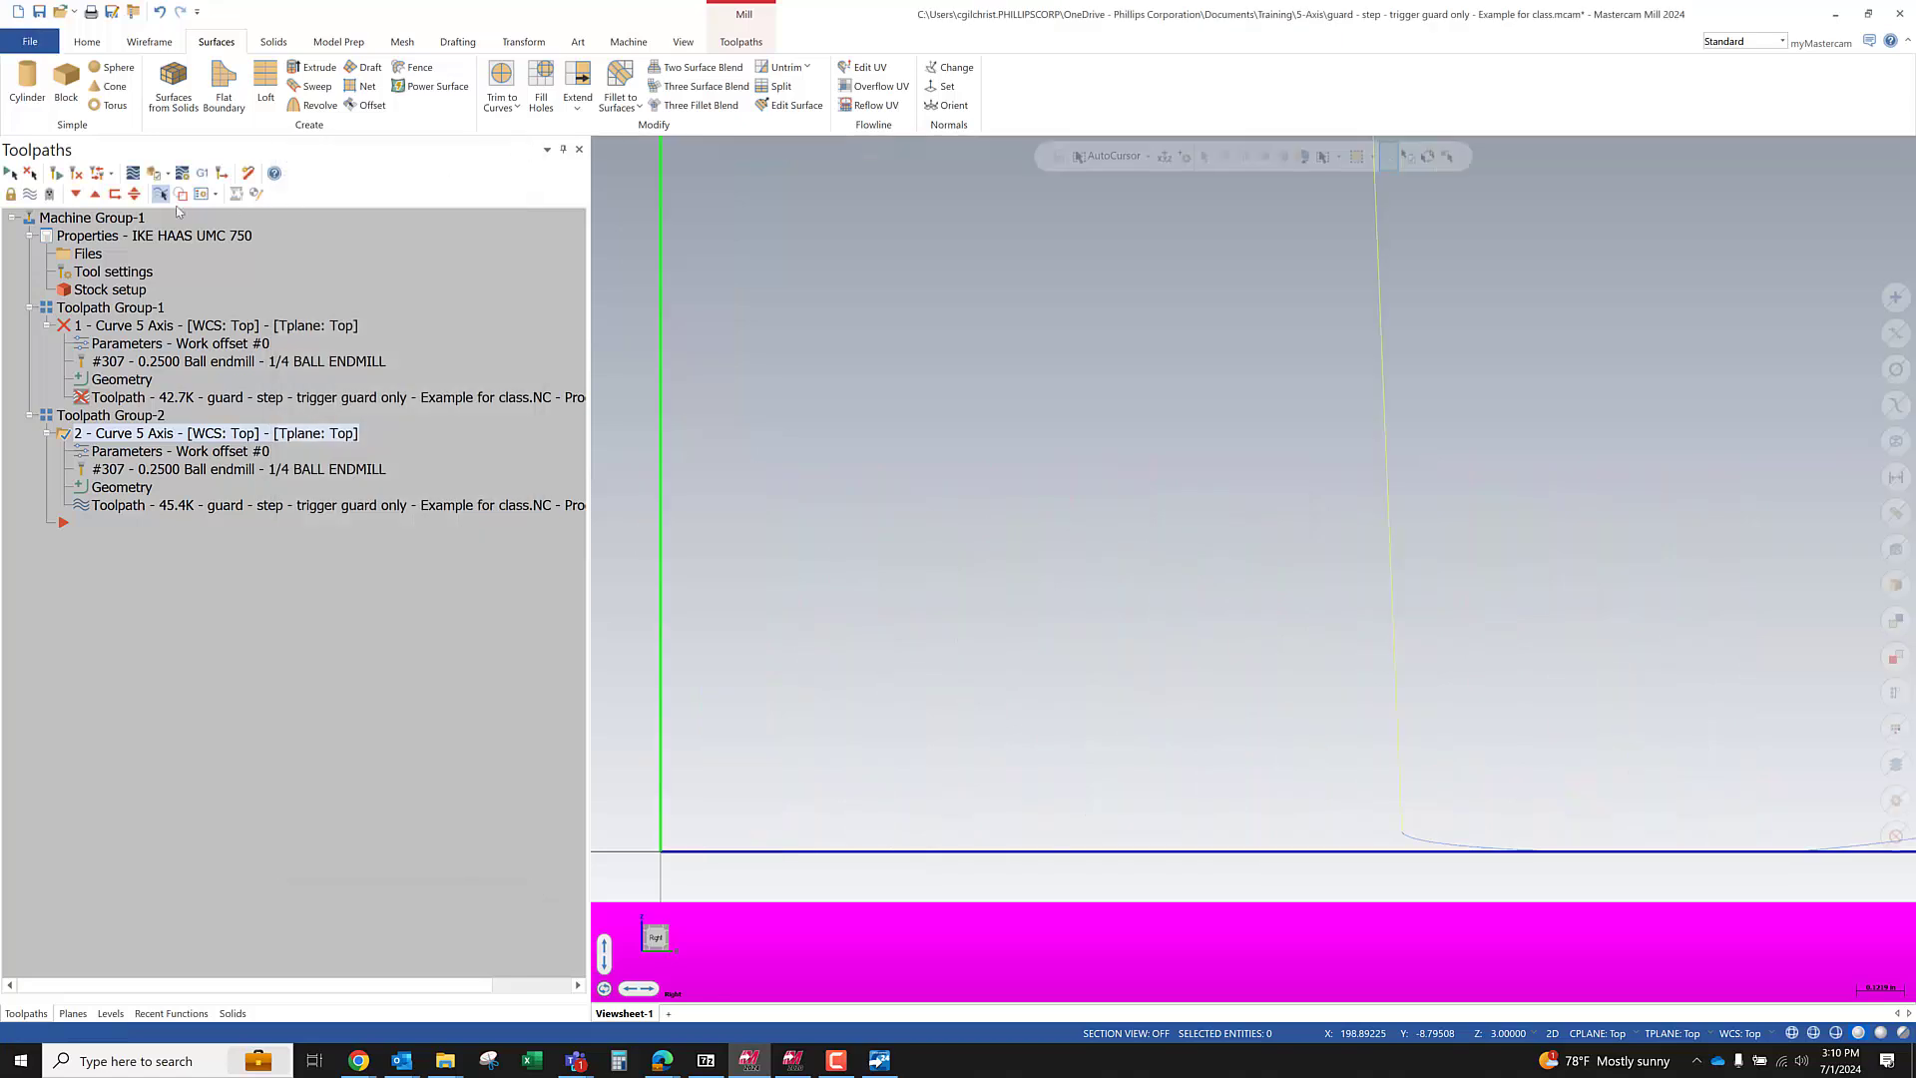
Turn on the advanced toolpath display and backplot the second Curve 5 Axis toolpath, examining the tool axis from the front and in 3D
{"action": "left_click", "coordinate": [201, 194]}
{"action": "scroll", "coordinate": [1097, 568], "scroll_direction": "down", "scroll_amount": 2}
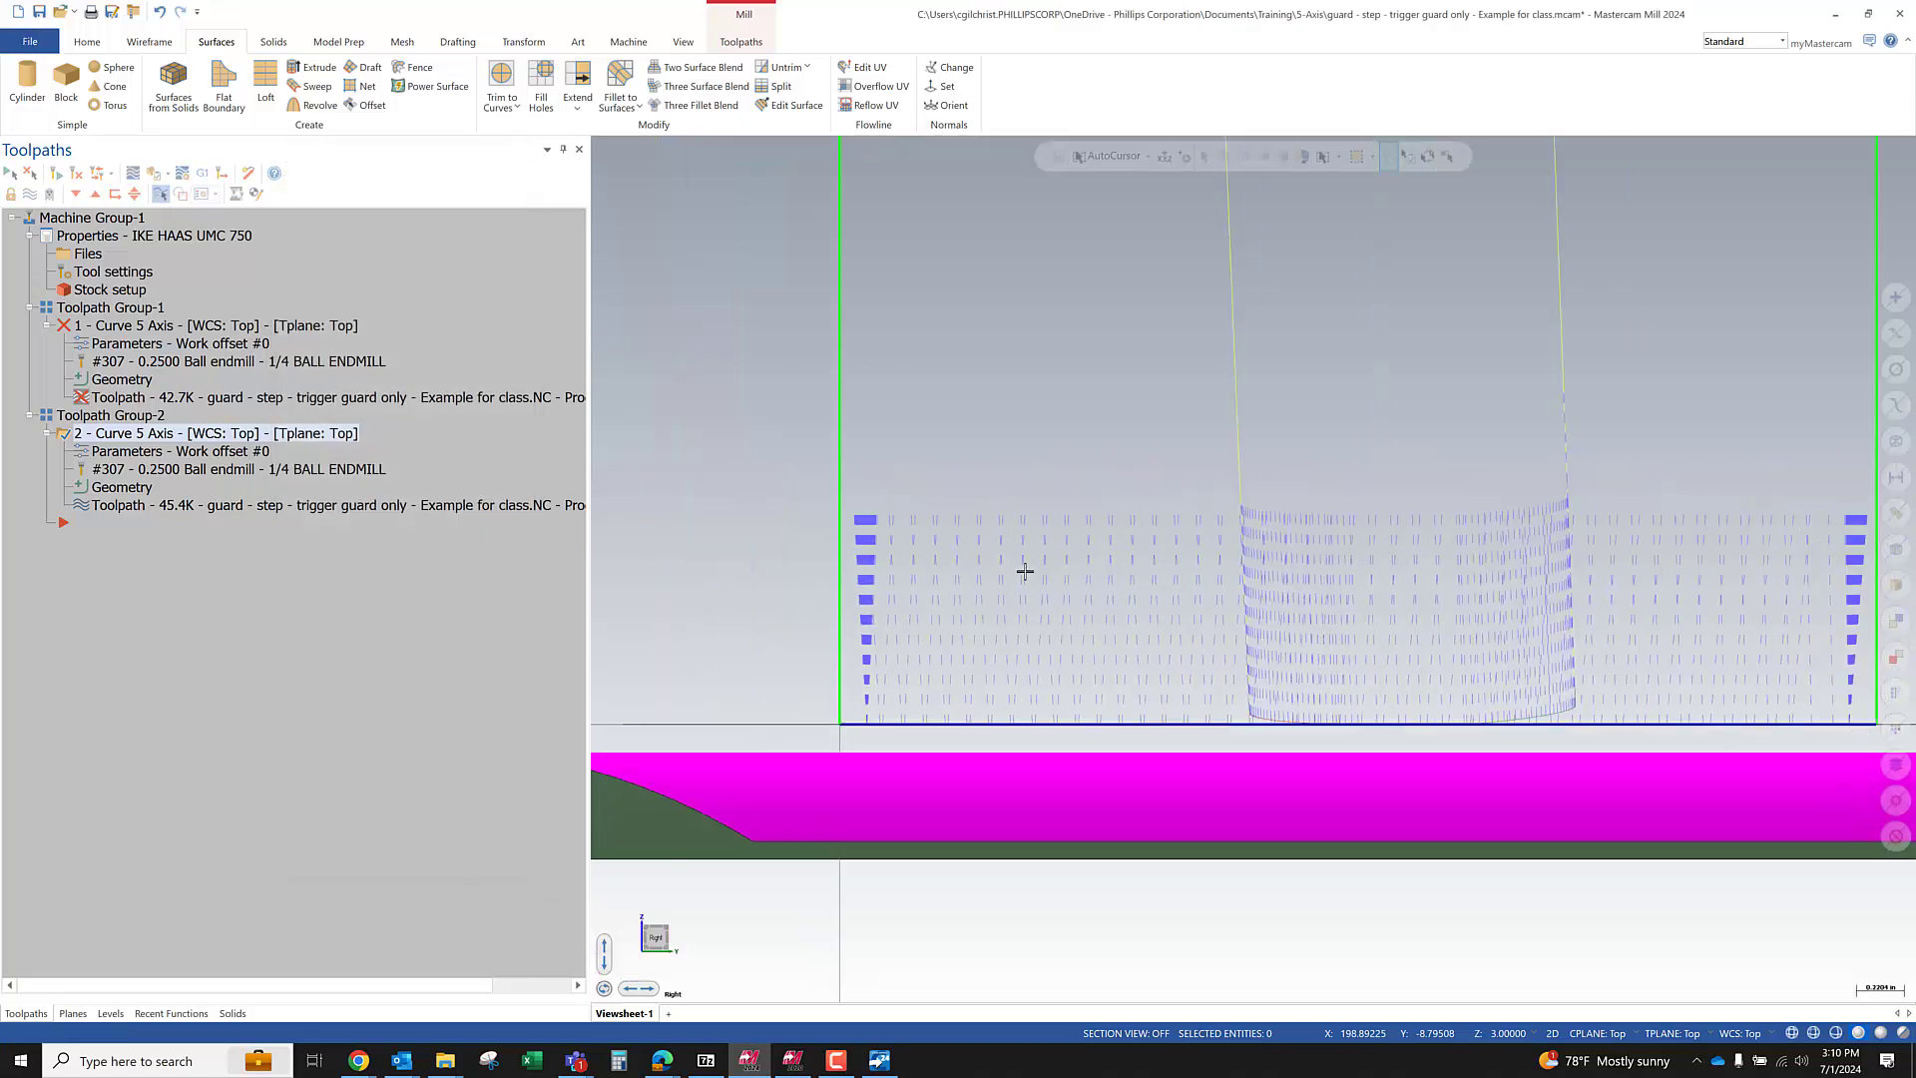
{"action": "left_click", "coordinate": [133, 174]}
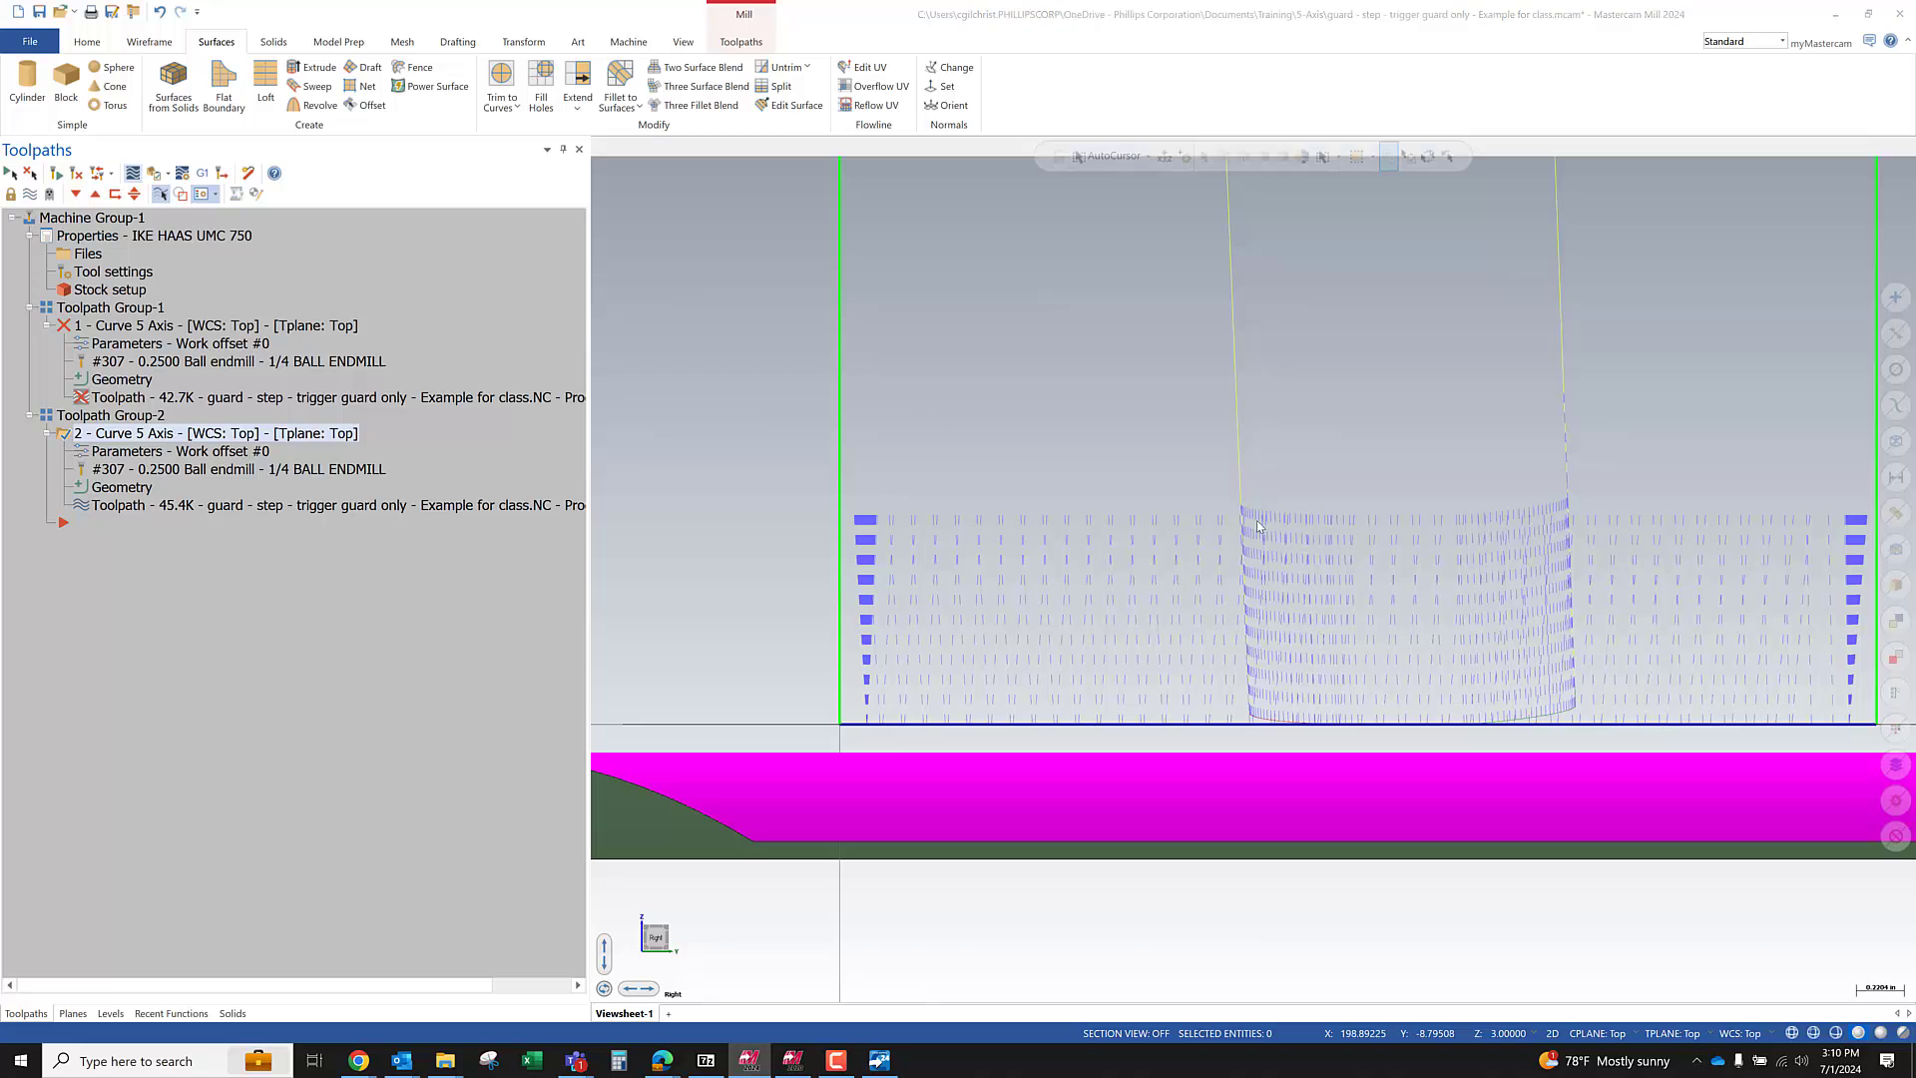
{"action": "key", "text": "r"}
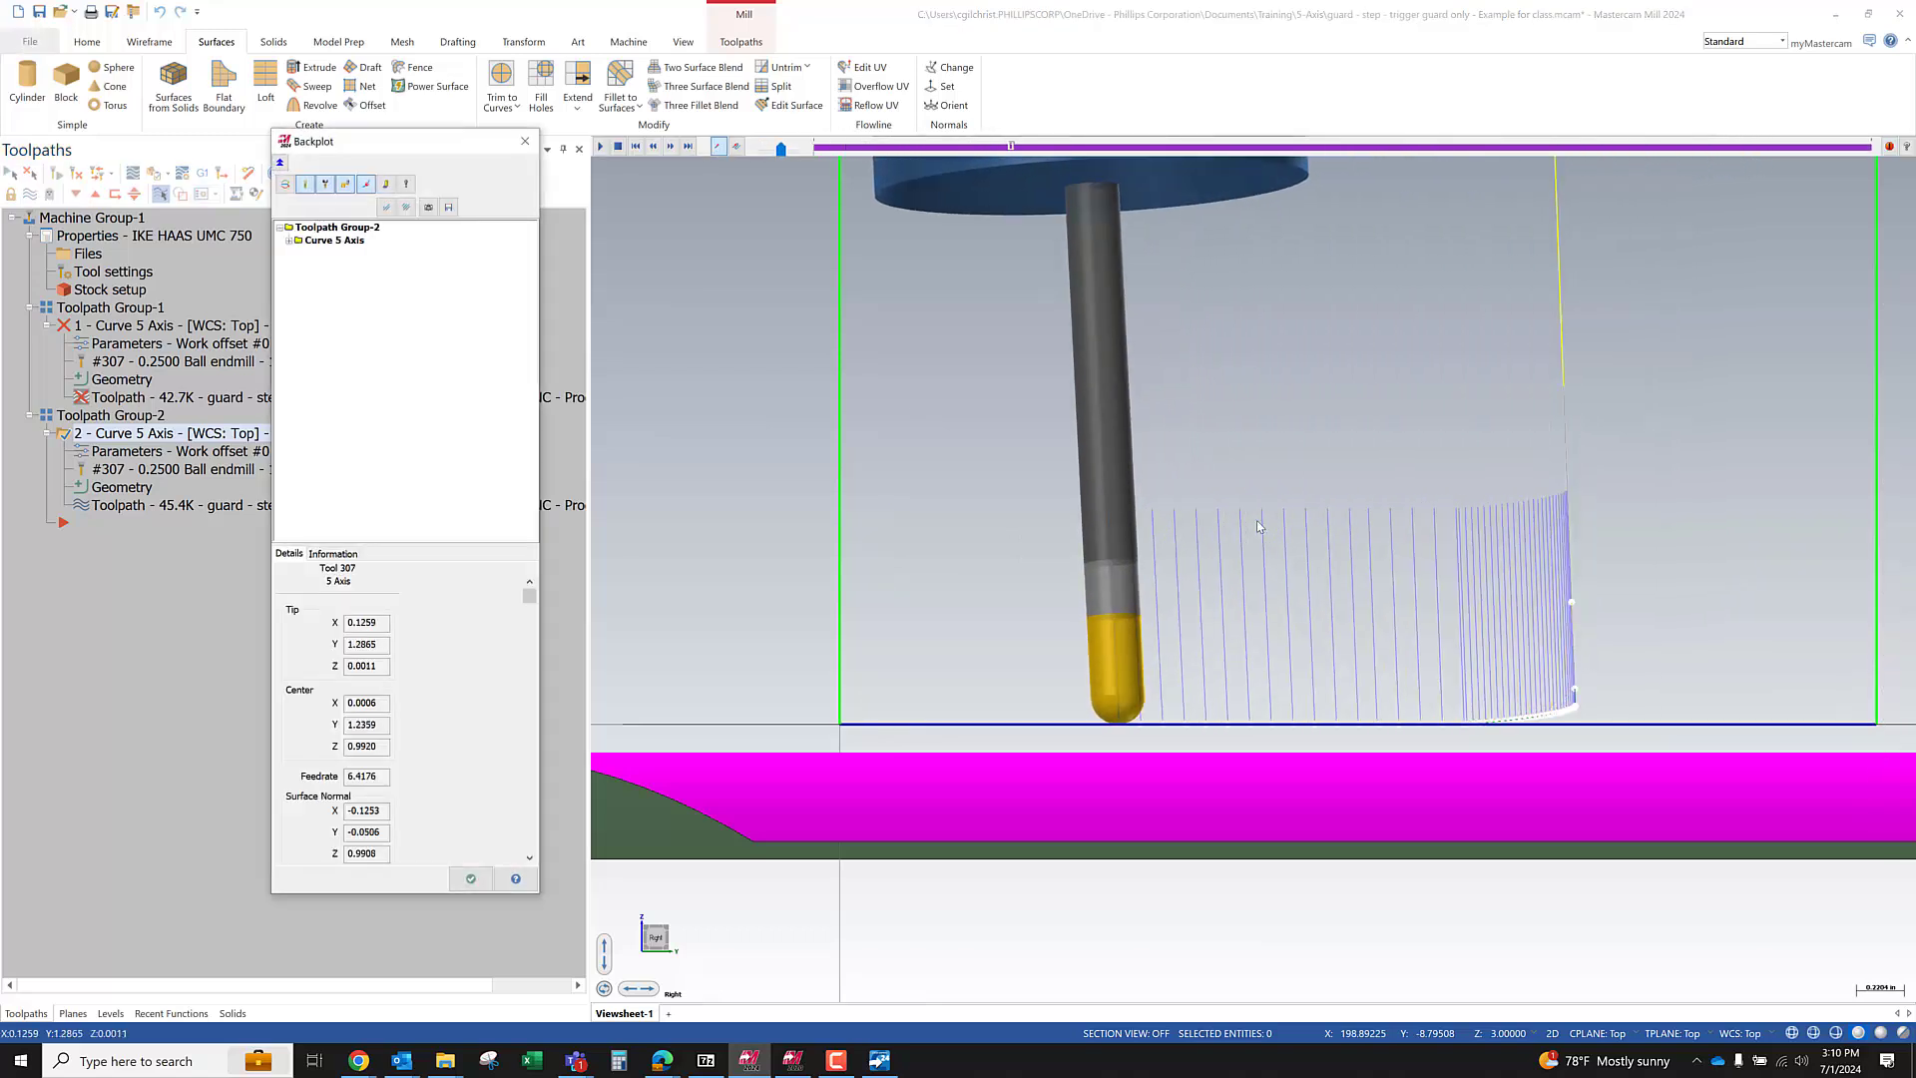
{"action": "right_click", "coordinate": [996, 398]}
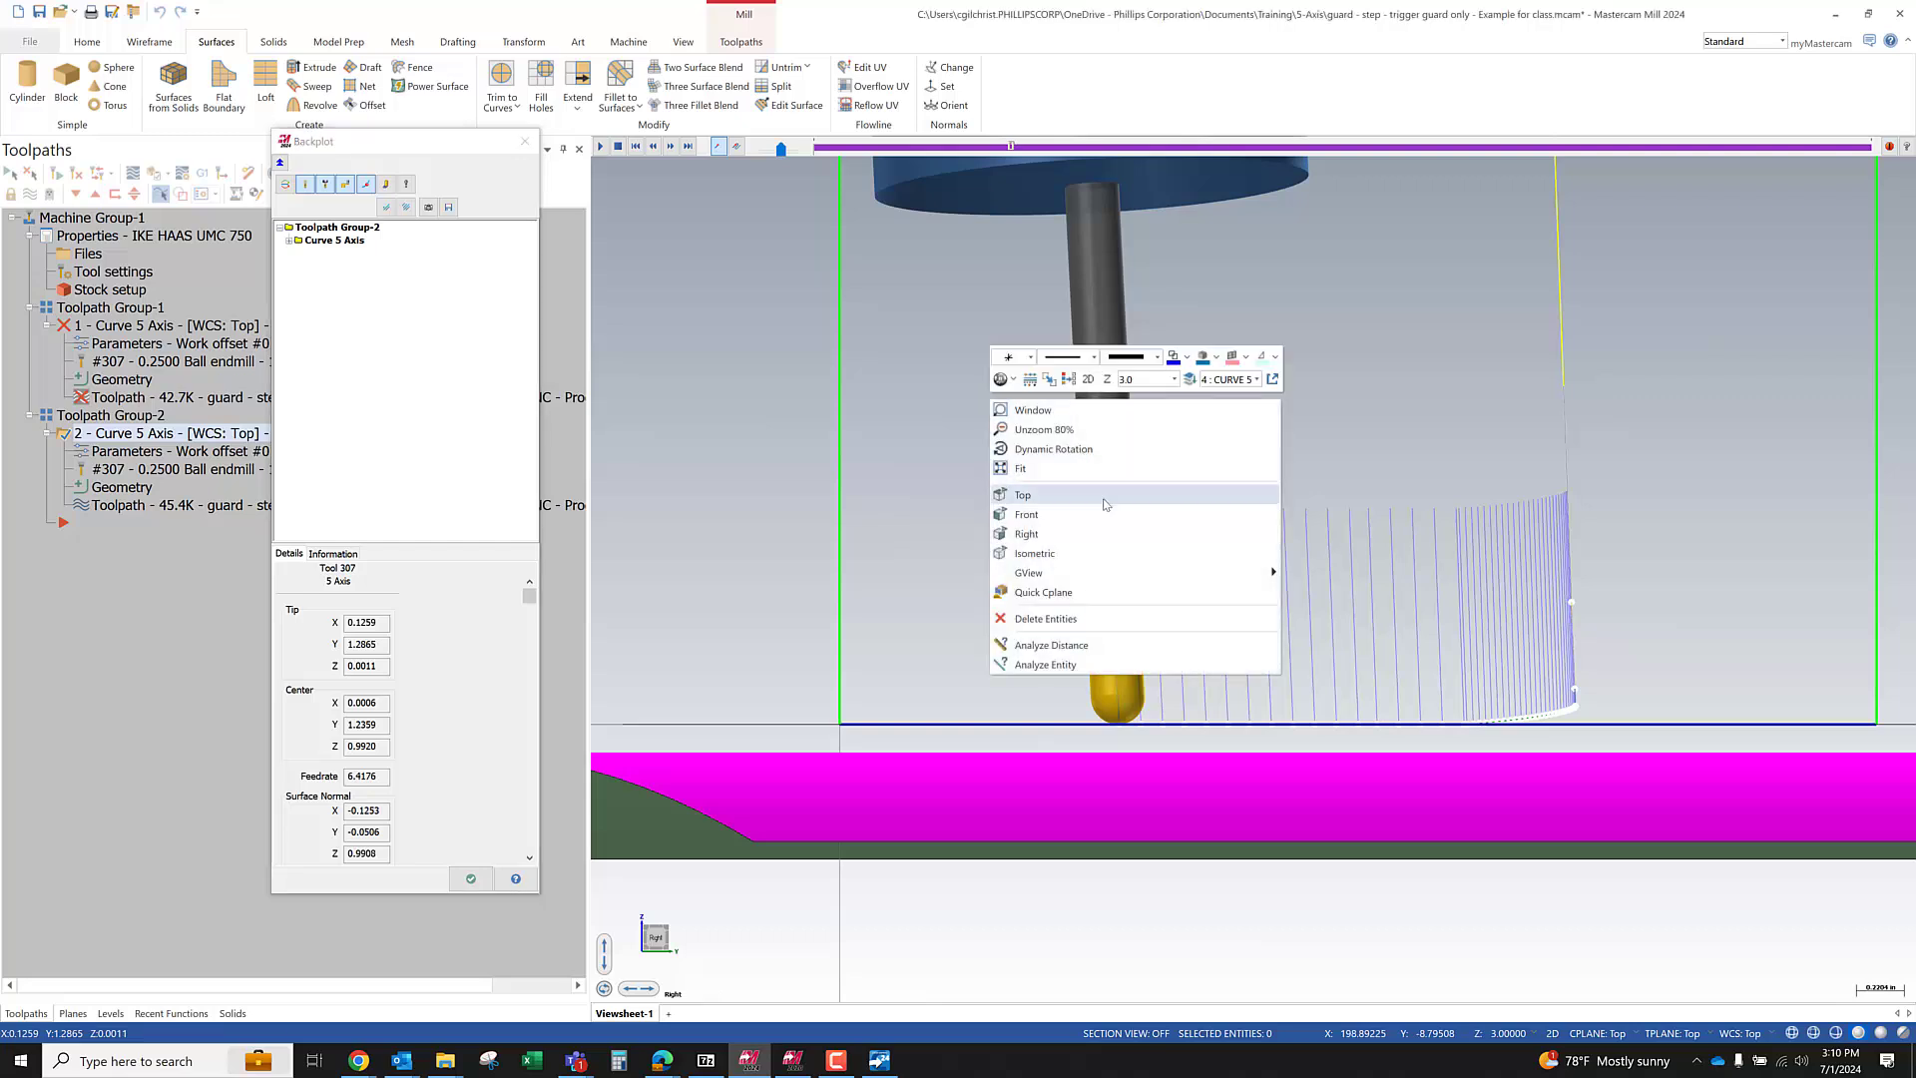
{"action": "left_click", "coordinate": [1084, 523]}
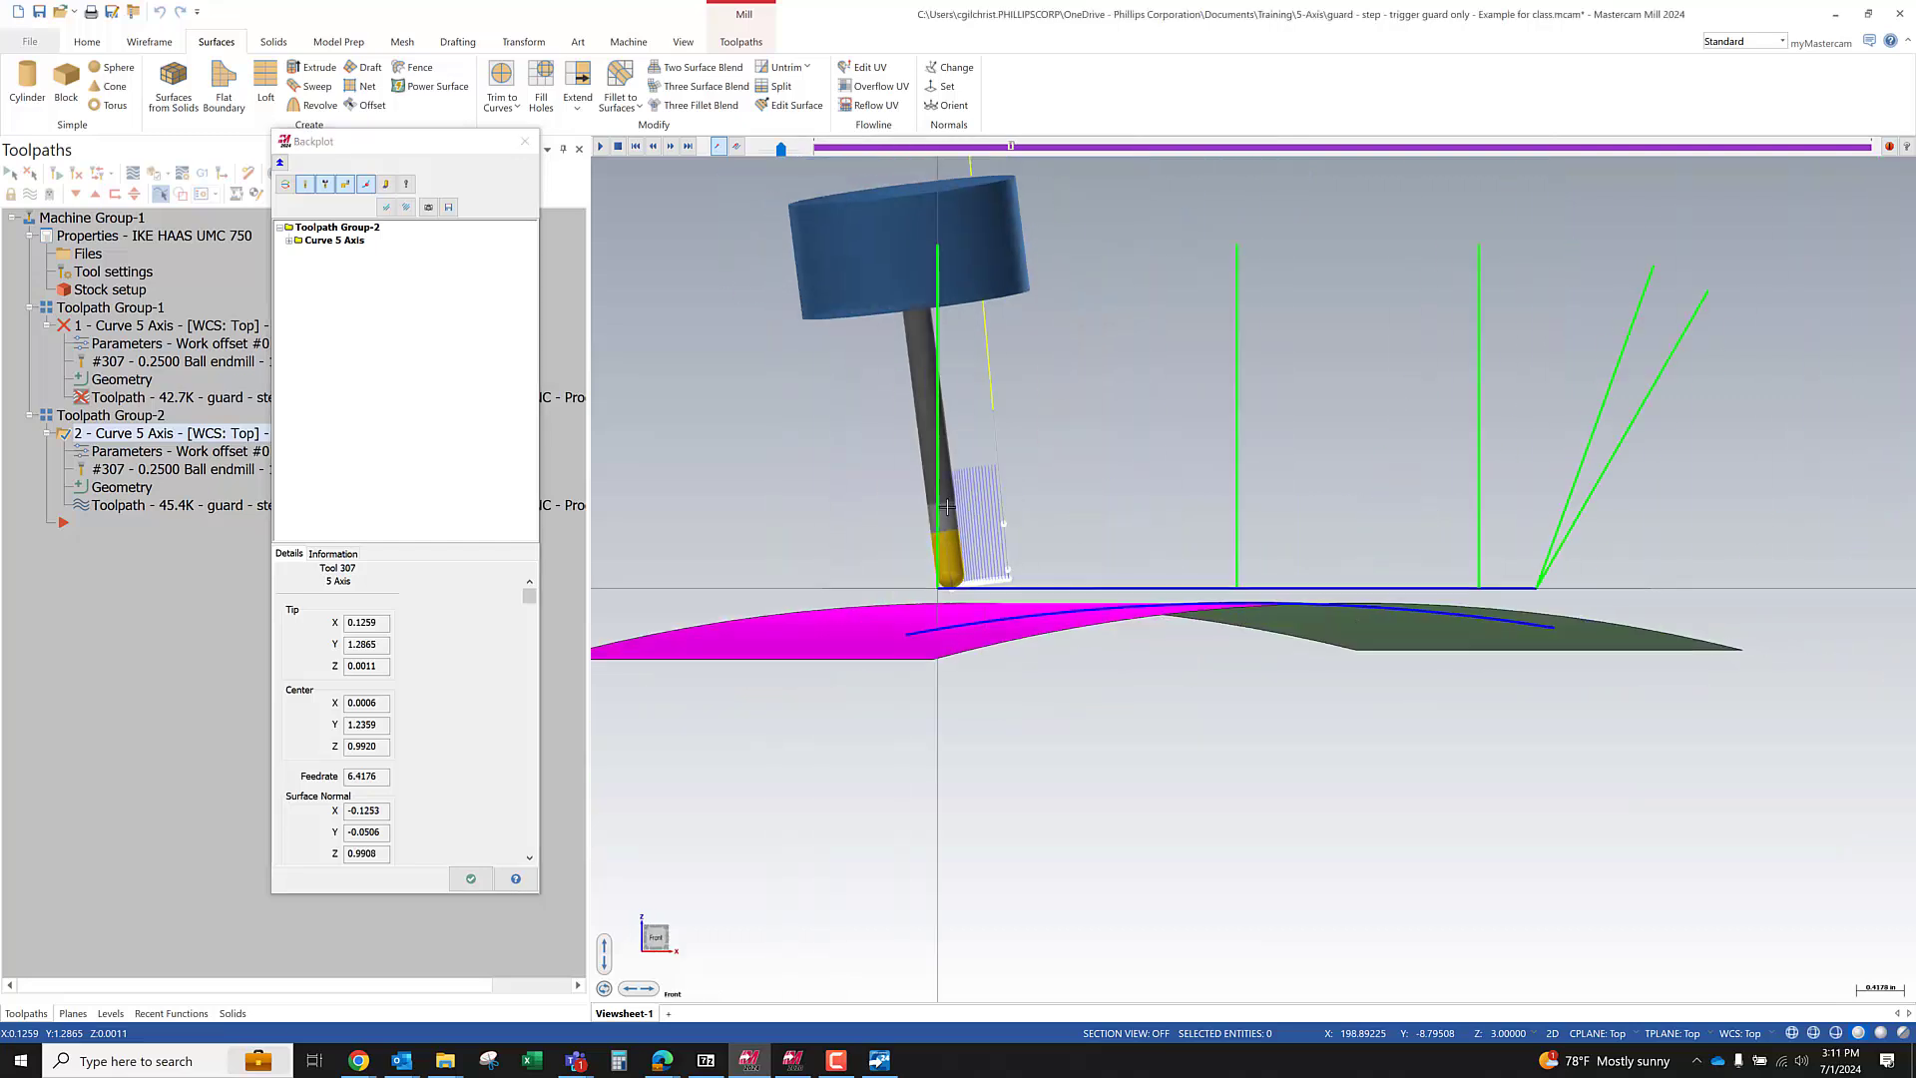
{"action": "scroll", "coordinate": [925, 536], "scroll_direction": "up", "scroll_amount": 3}
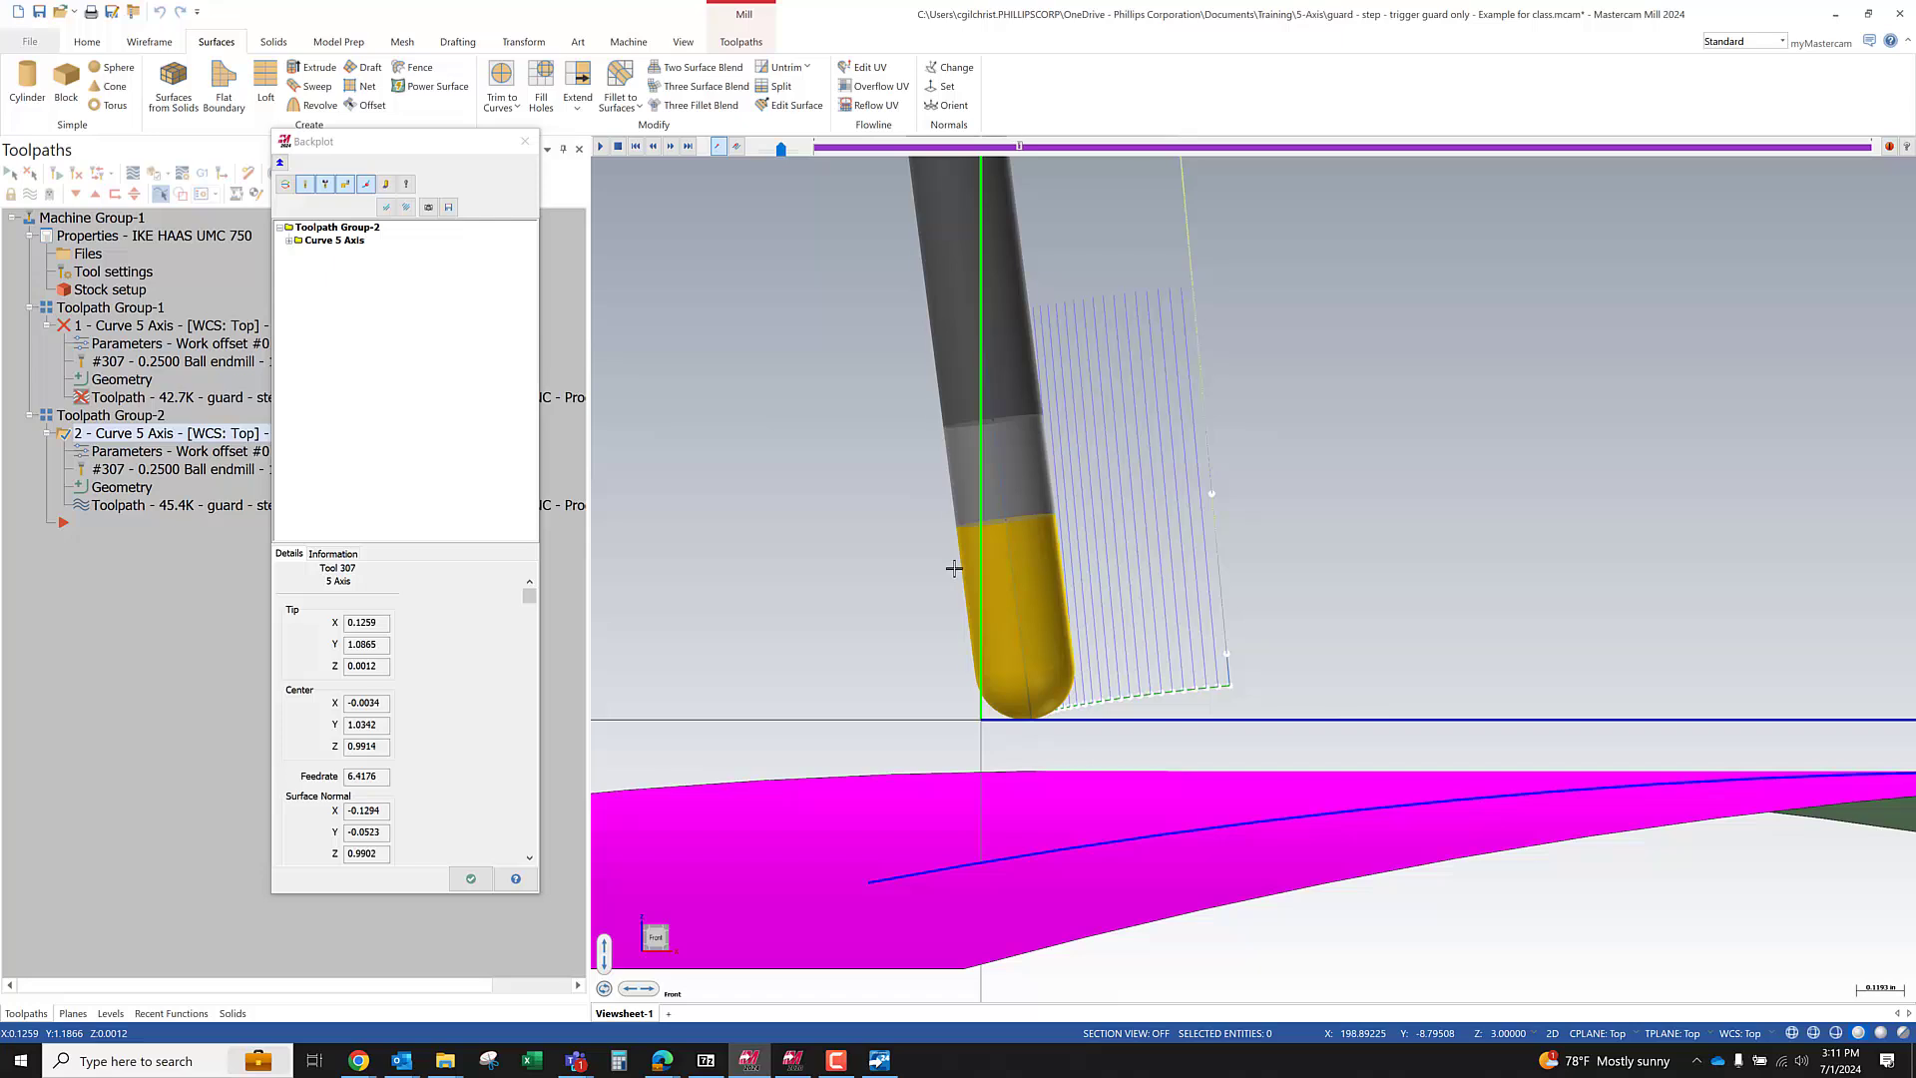
{"action": "scroll", "coordinate": [943, 571], "scroll_direction": "down", "scroll_amount": 6}
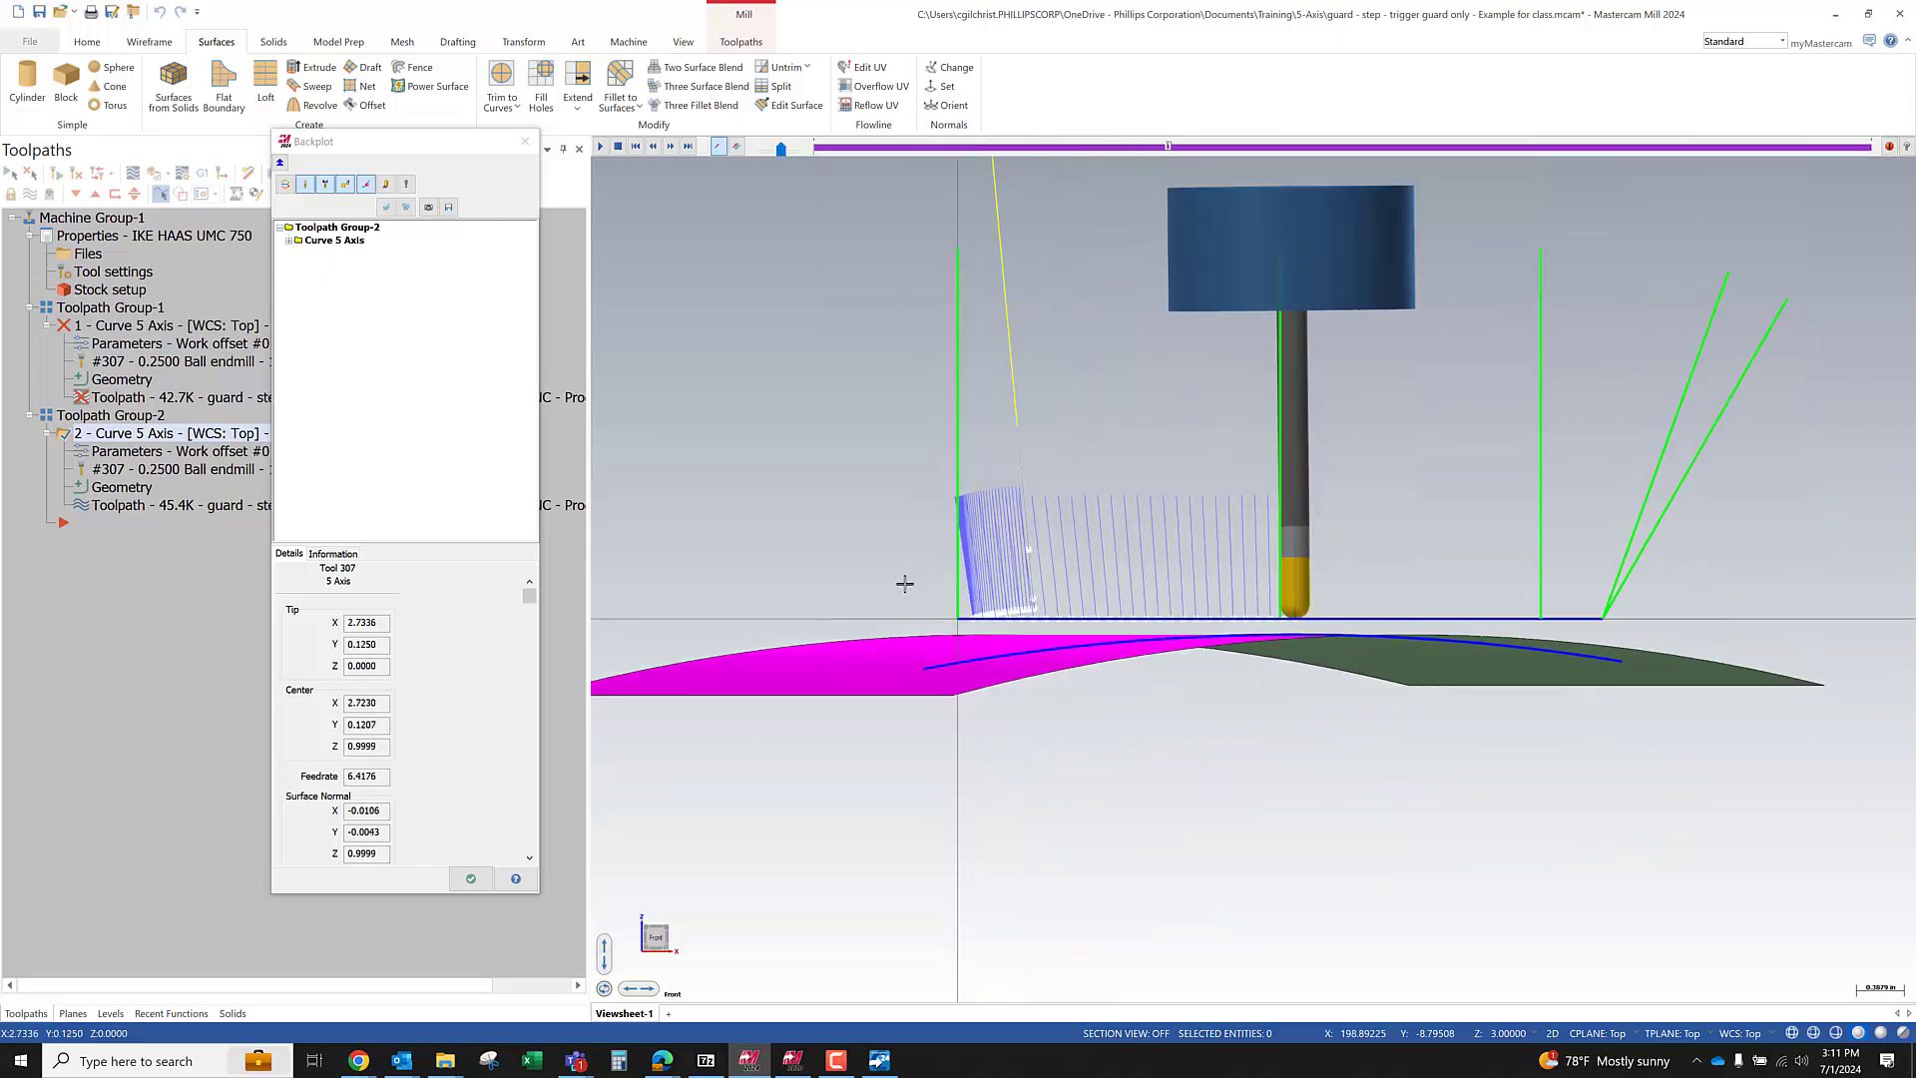
{"action": "middle_click_drag", "start_coordinate": [1103, 542], "coordinate": [1195, 598]}
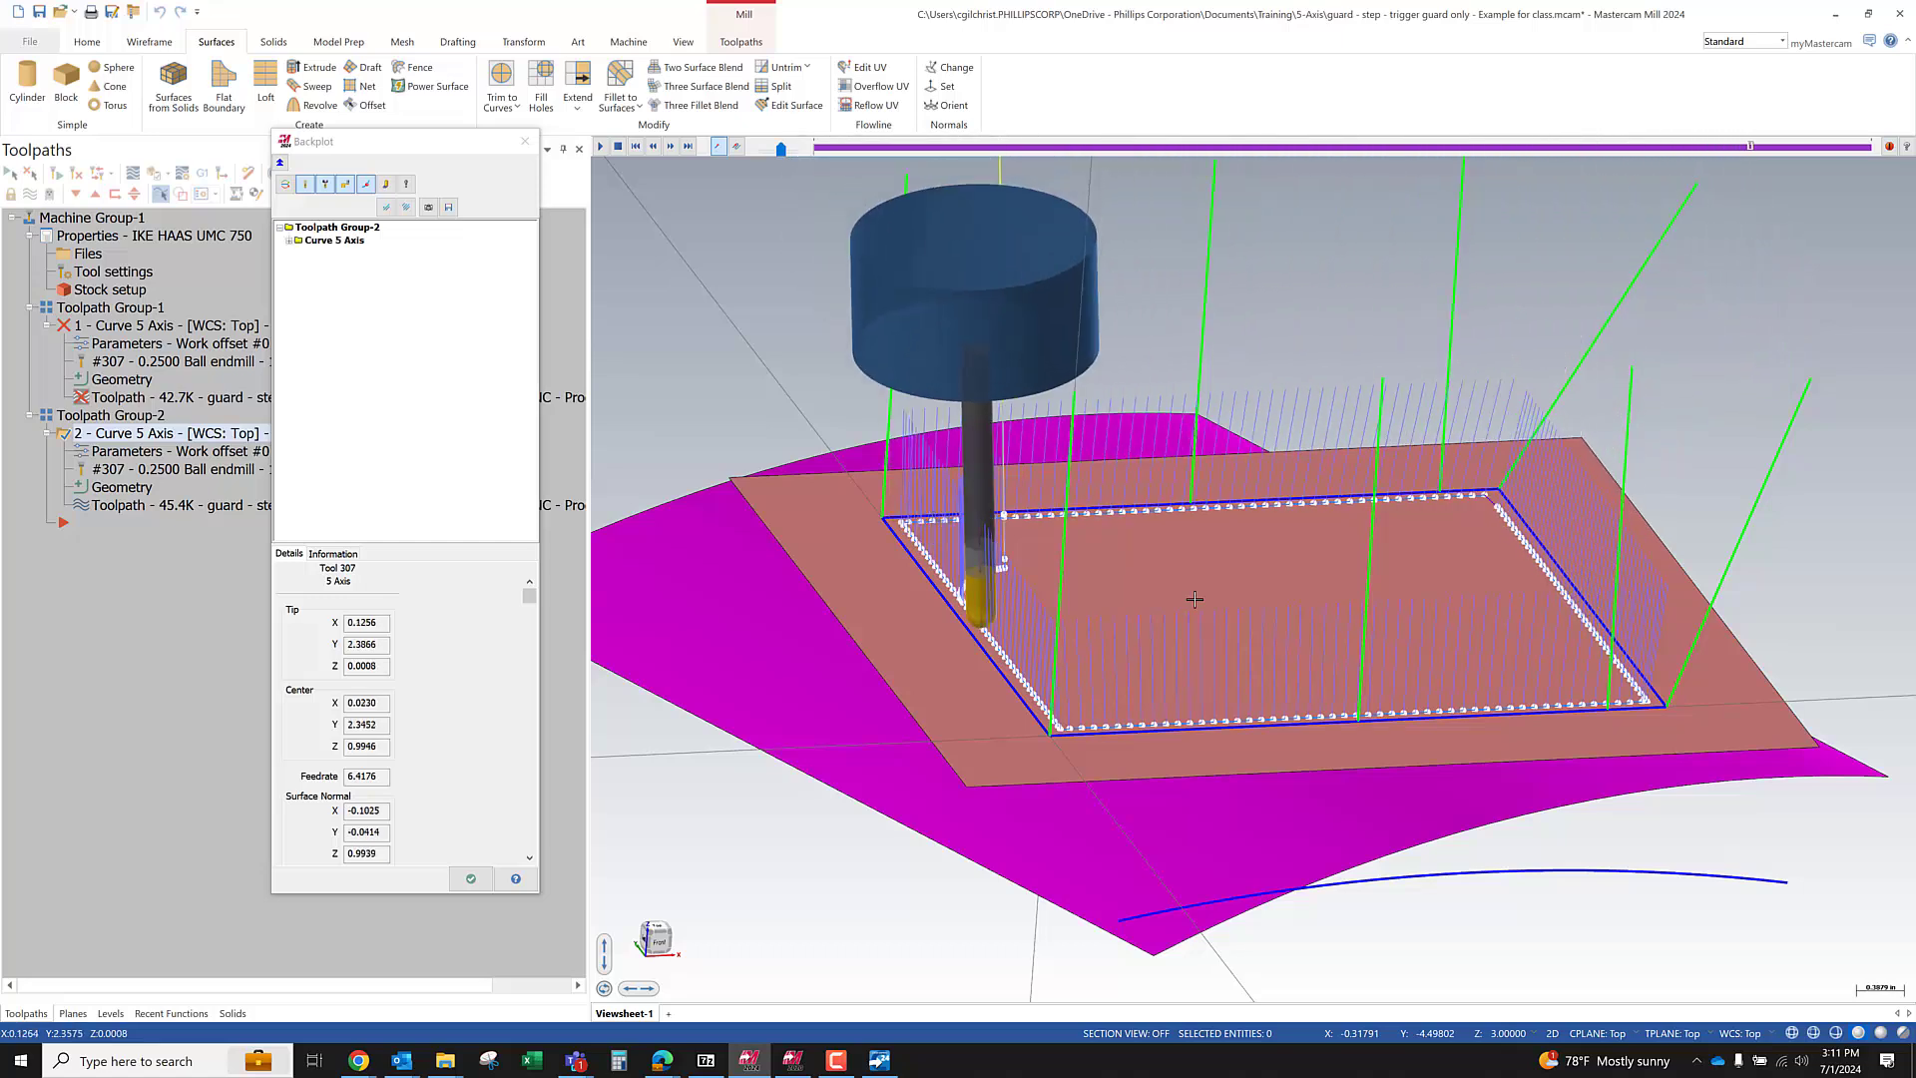
{"action": "left_click", "coordinate": [471, 878]}
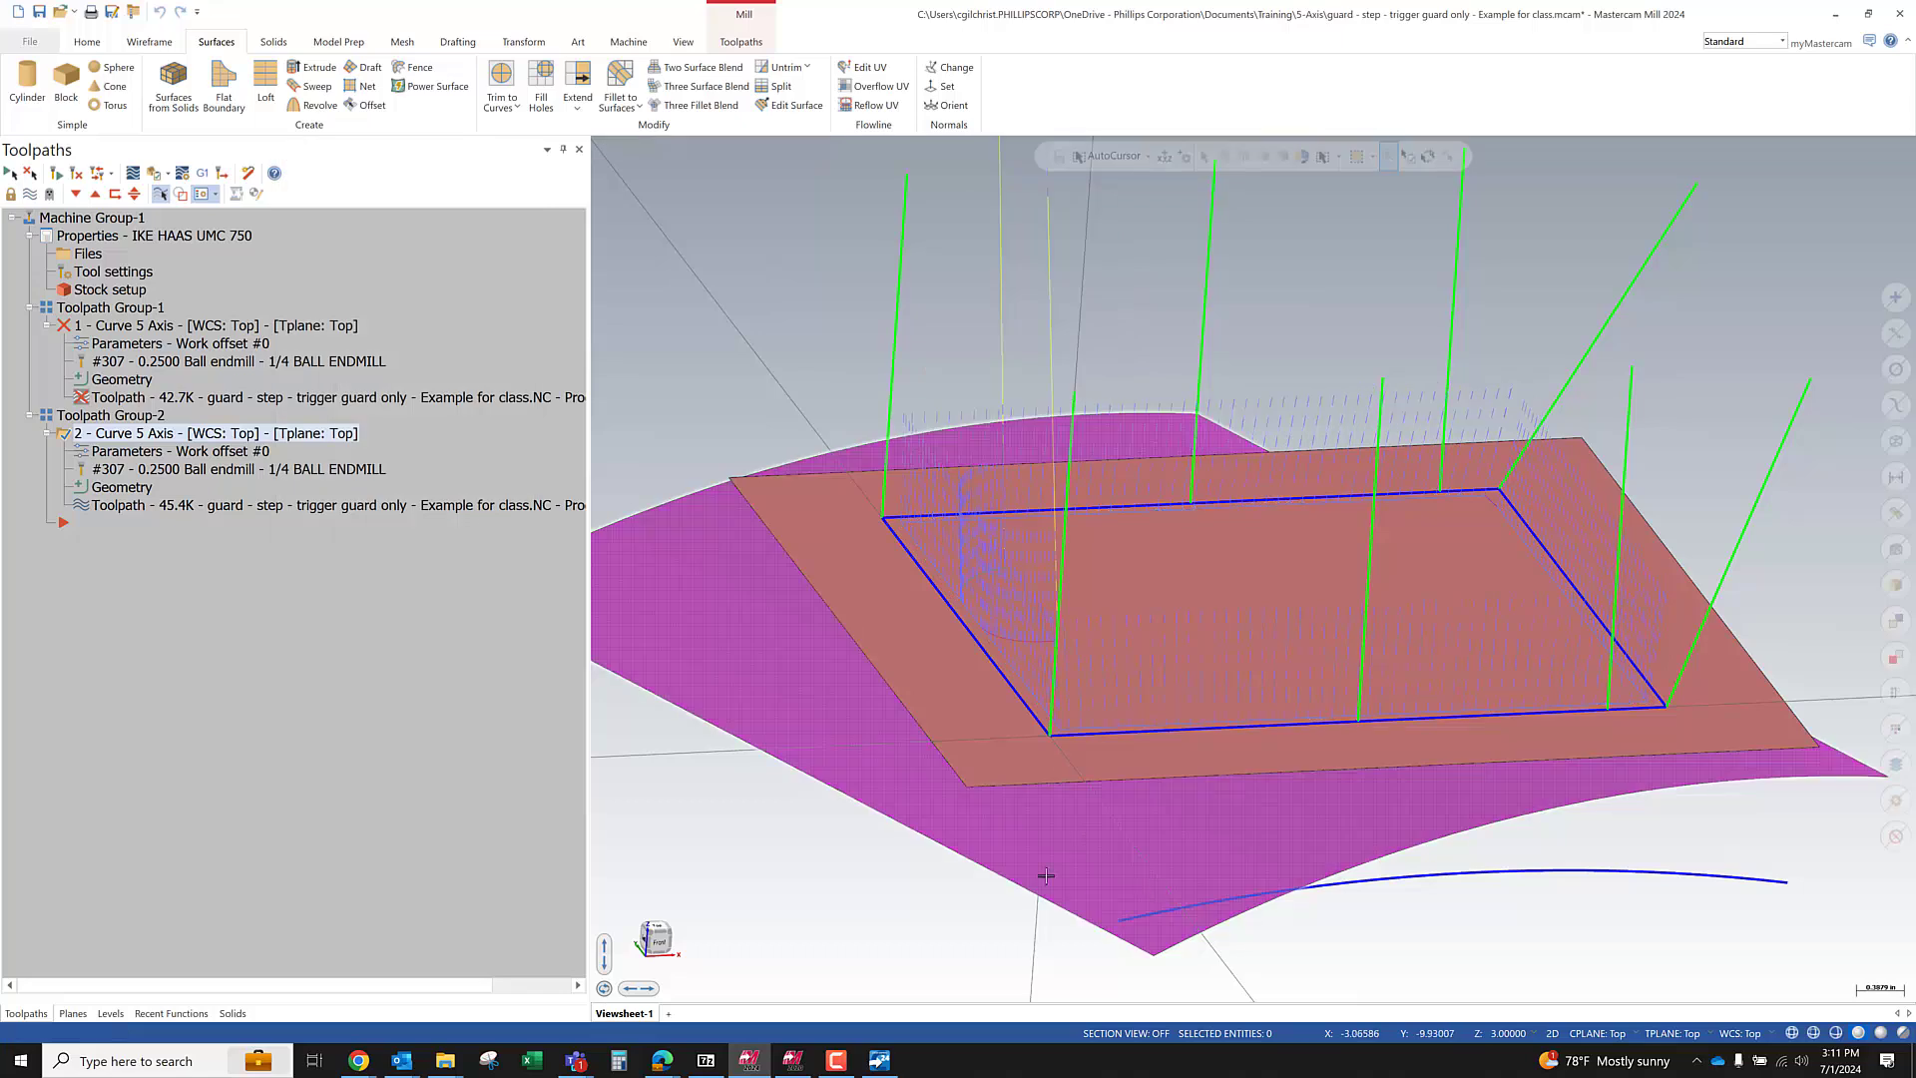
Undo the rotation of the large lower surface
{"action": "middle_click_drag", "start_coordinate": [1412, 886], "coordinate": [958, 678]}
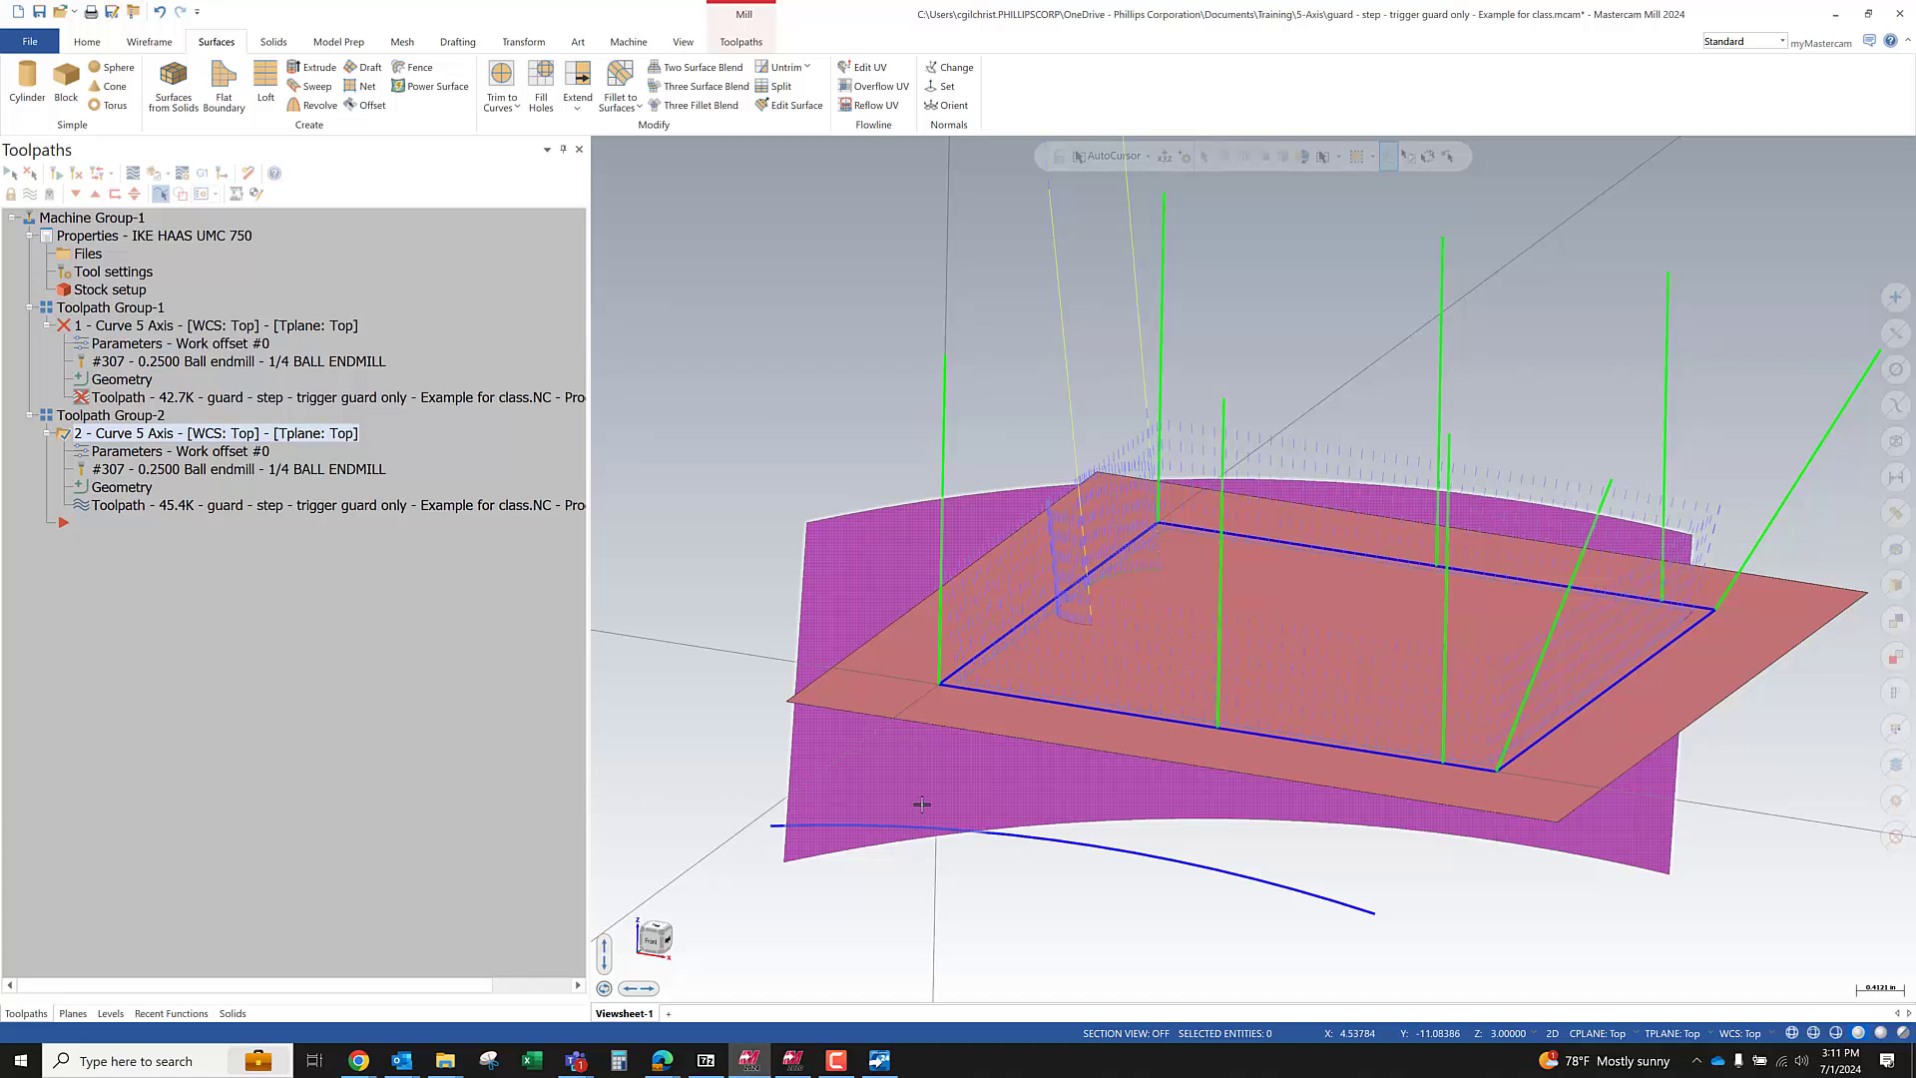
{"action": "mouse_move", "coordinate": [776, 573]}
{"action": "middle_mouse_down"}
{"action": "mouse_move", "coordinate": [978, 698]}
{"action": "mouse_move", "coordinate": [1179, 774]}
{"action": "mouse_move", "coordinate": [1421, 650]}
{"action": "mouse_move", "coordinate": [1387, 638]}
{"action": "middle_mouse_up"}
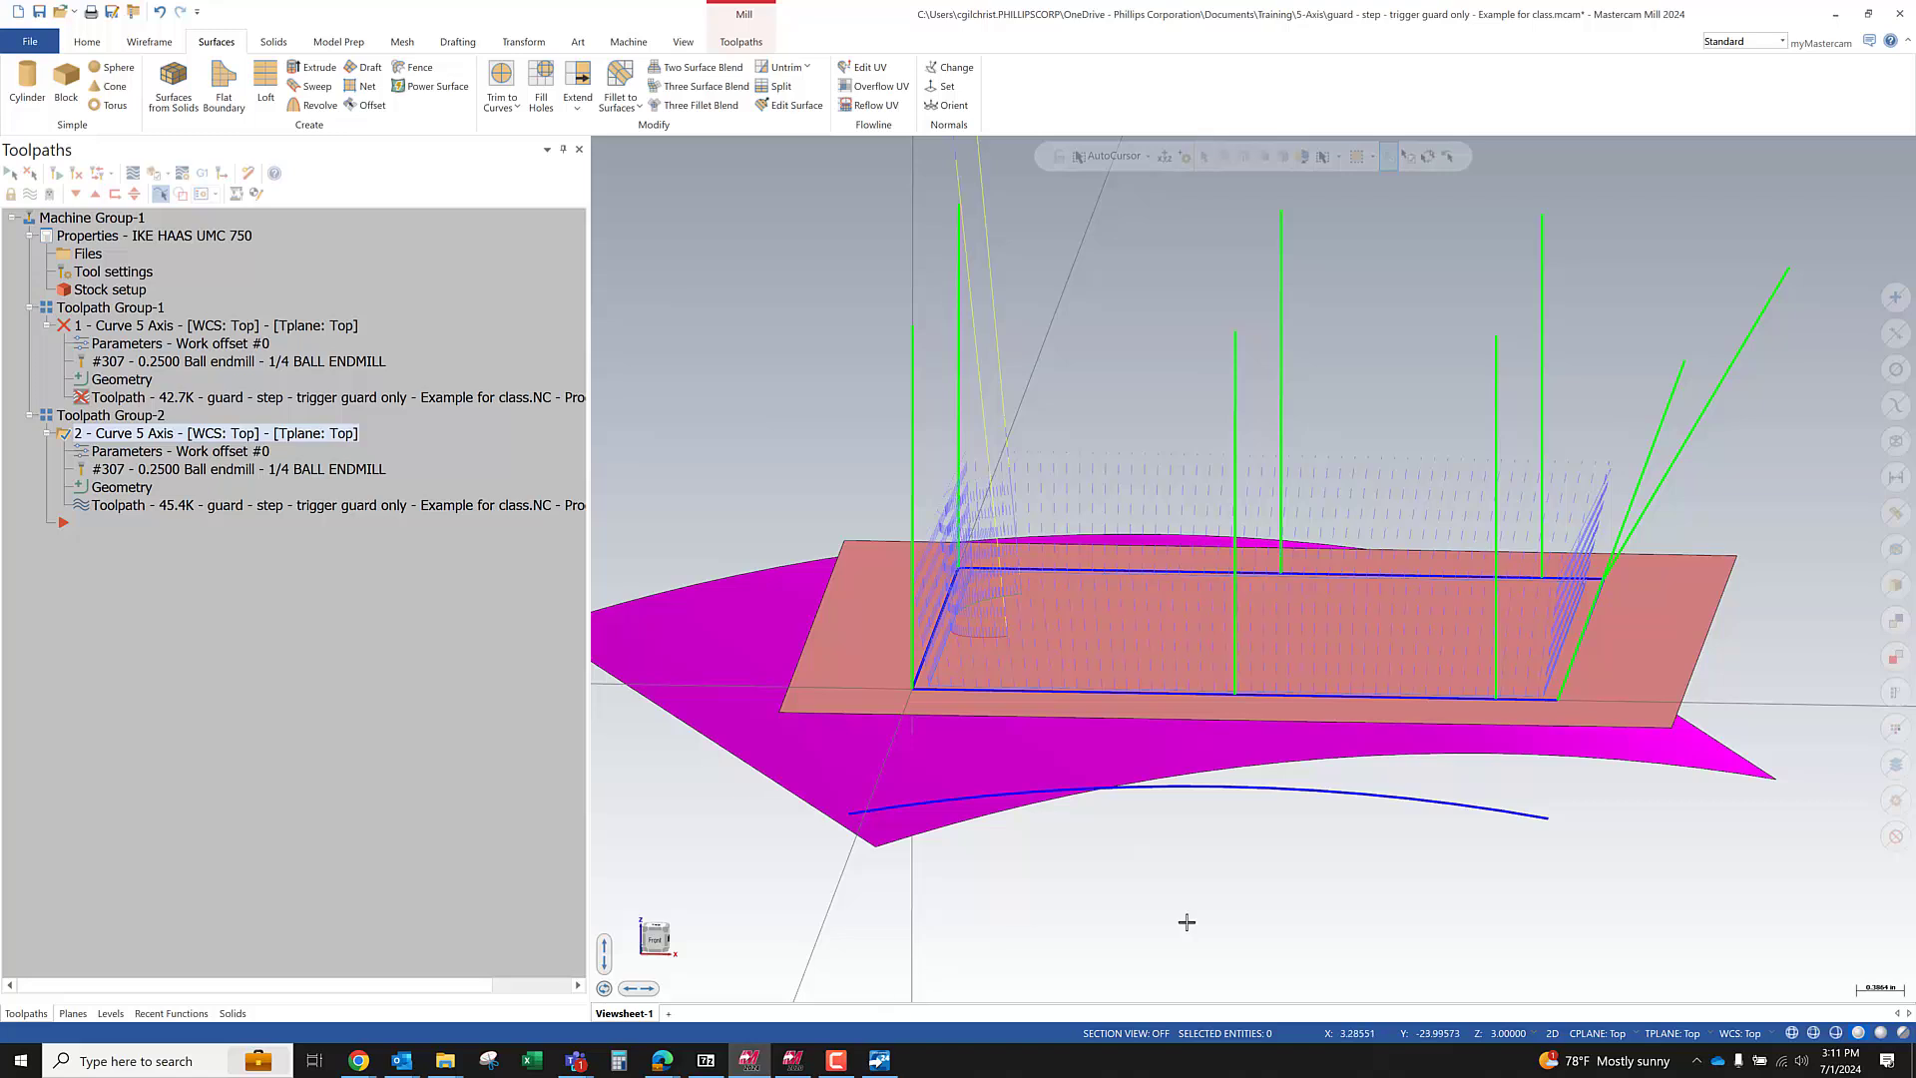
{"action": "left_click", "coordinate": [157, 12]}
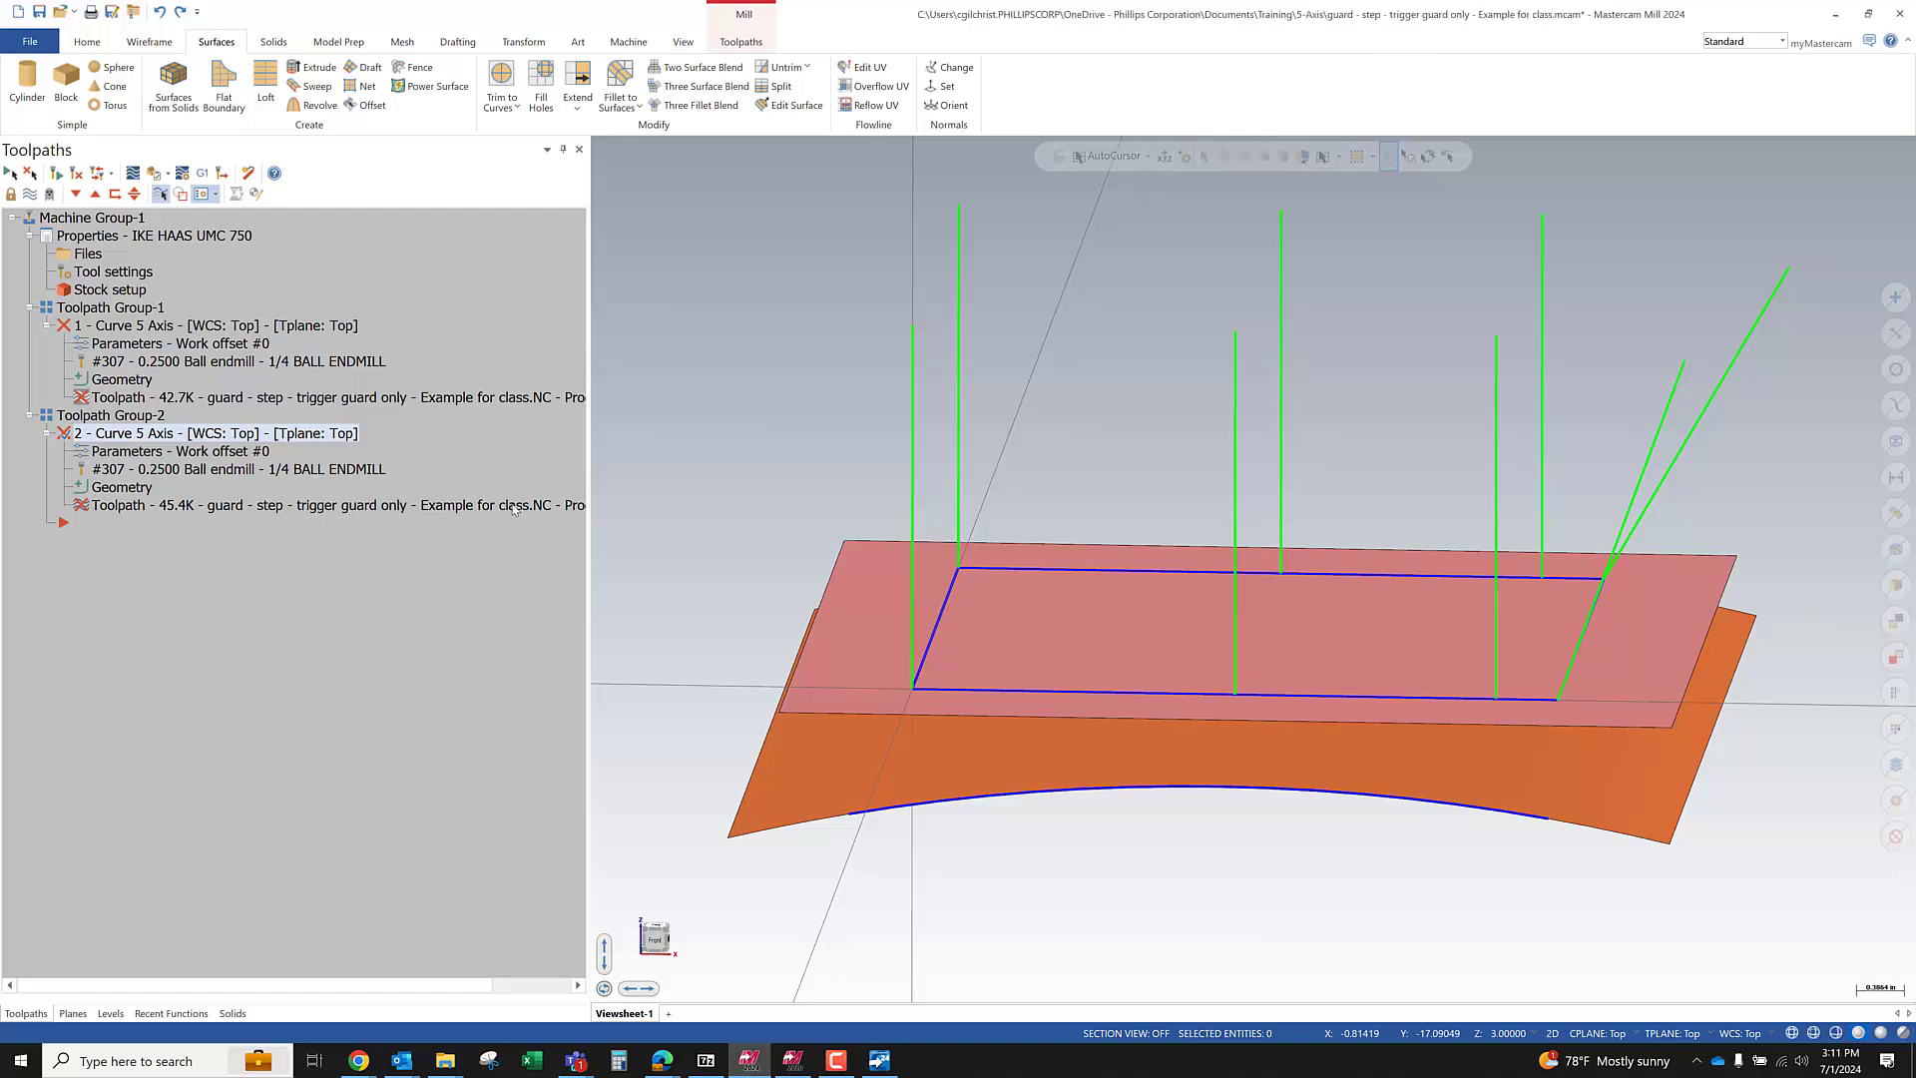
{"action": "left_click", "coordinate": [179, 451]}
{"action": "left_click", "coordinate": [847, 213]}
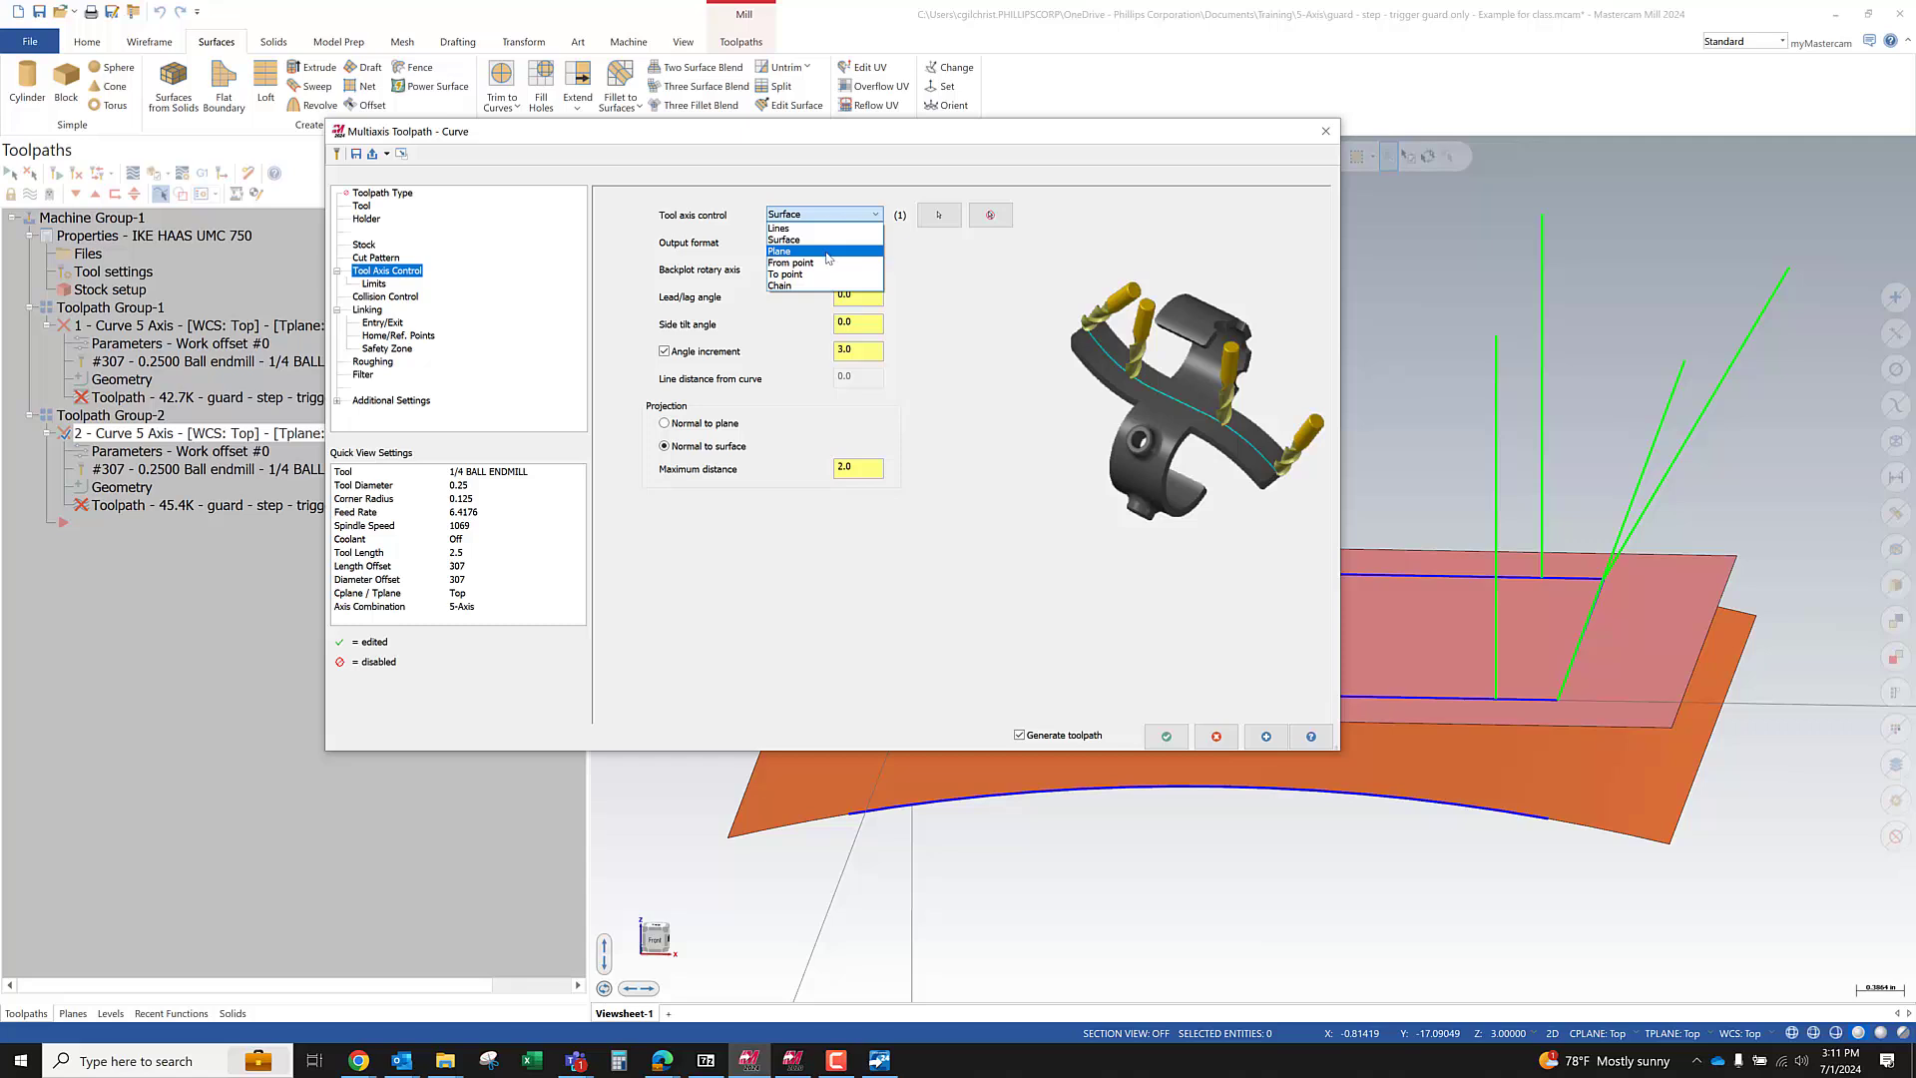
{"action": "left_click", "coordinate": [827, 251]}
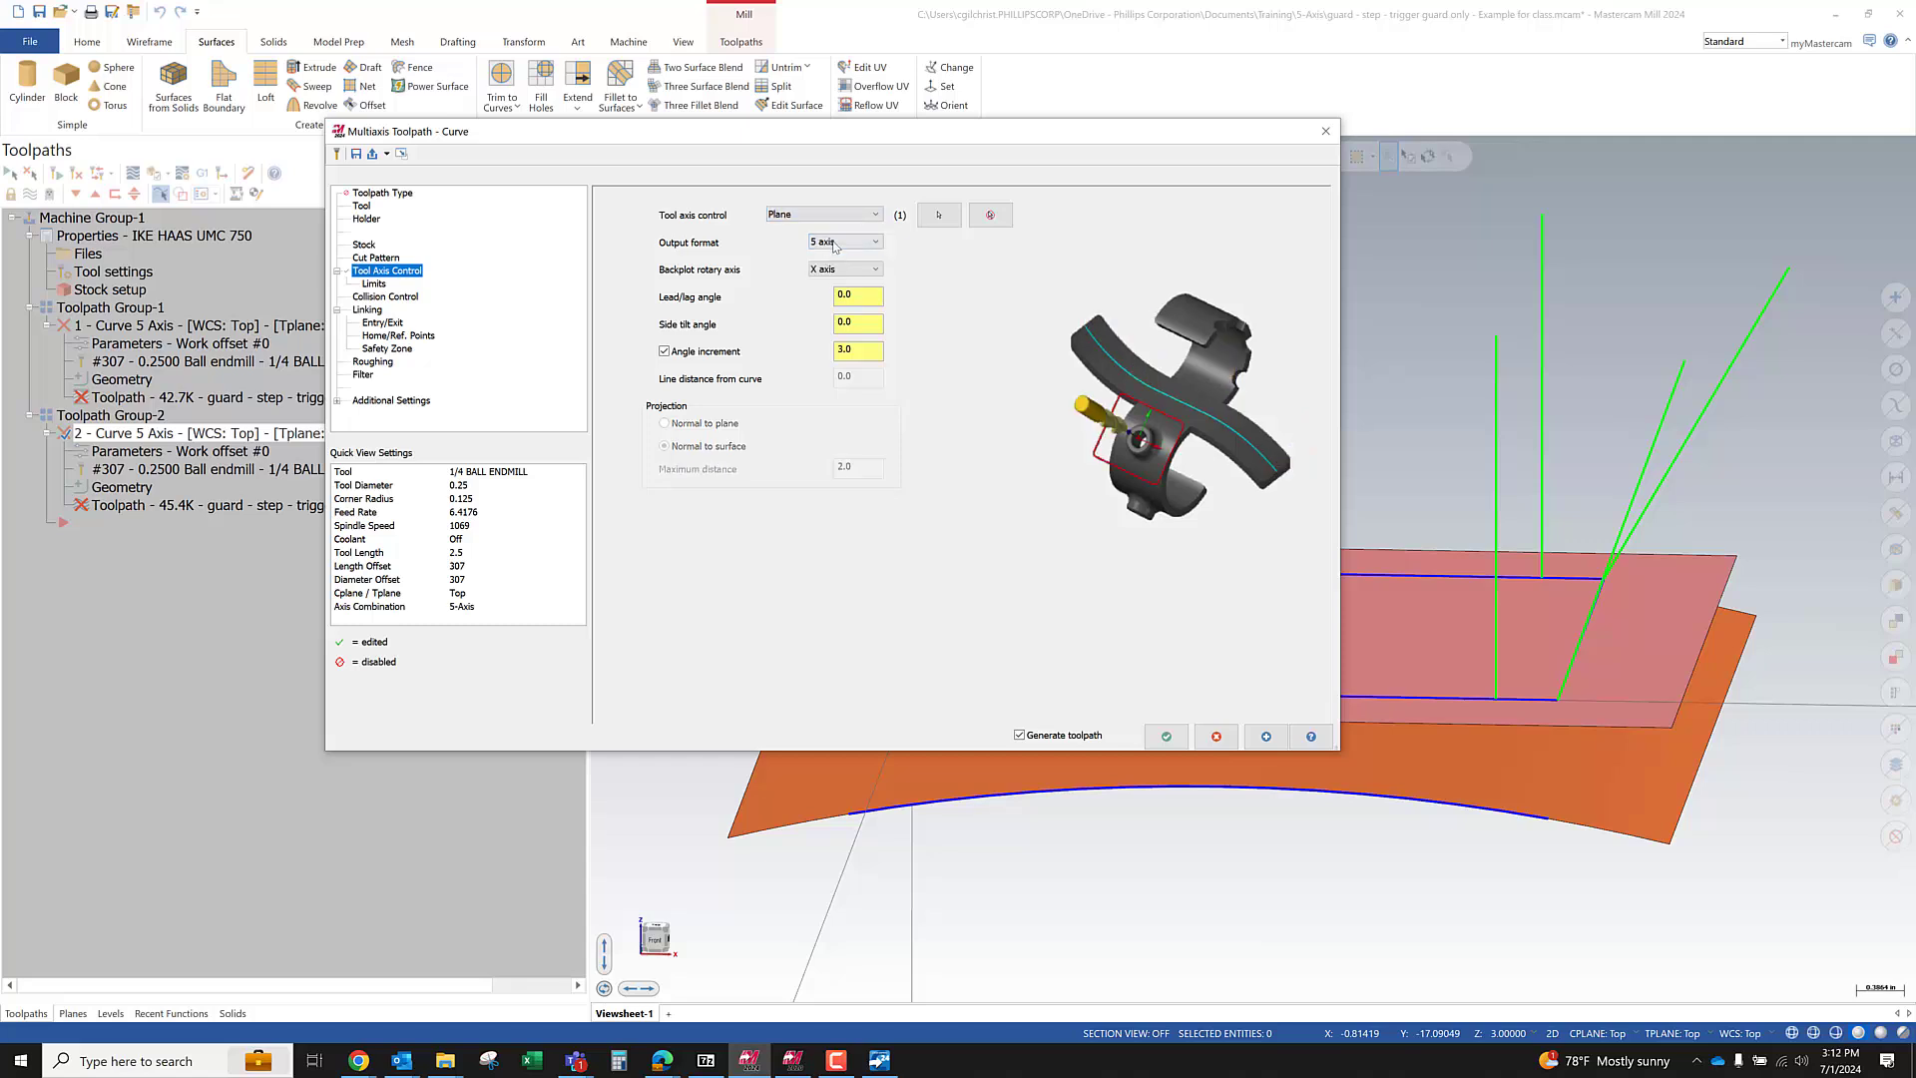
{"action": "left_click", "coordinate": [938, 214]}
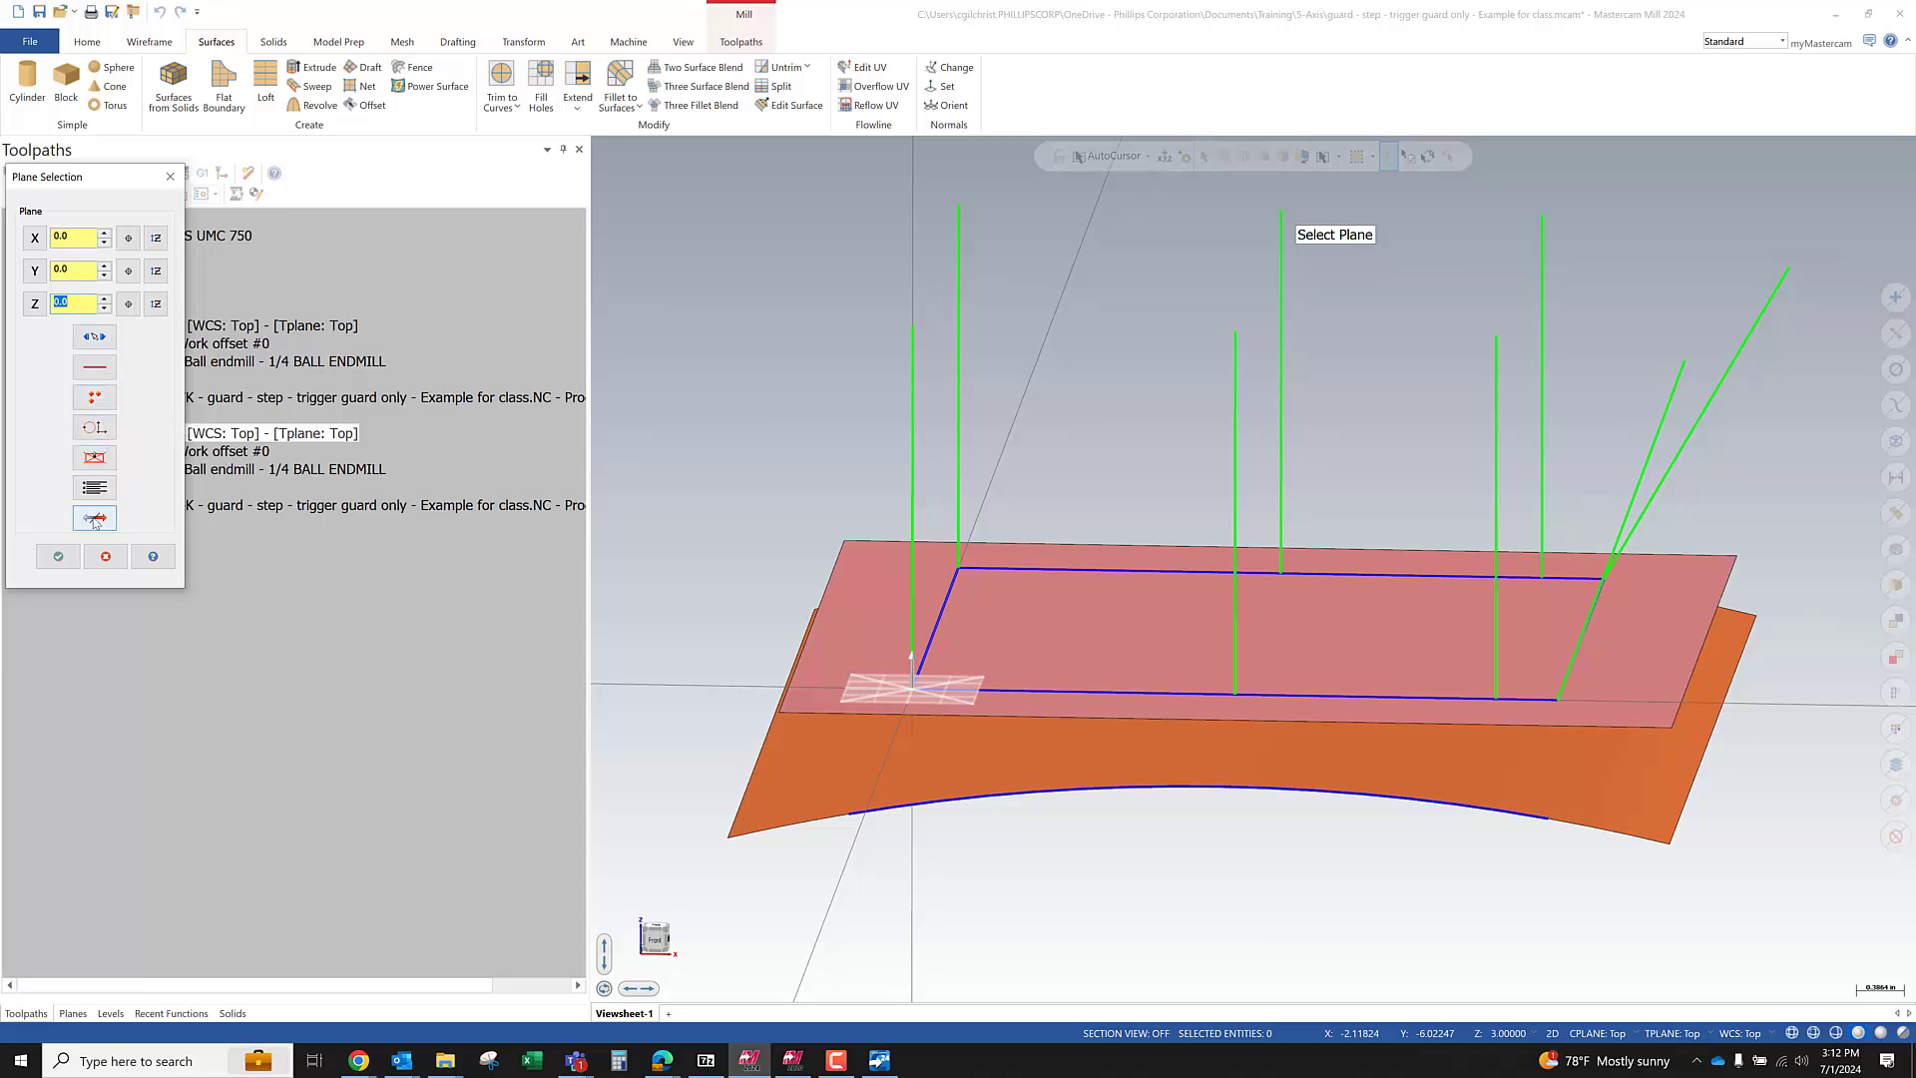
{"action": "left_click", "coordinate": [170, 176]}
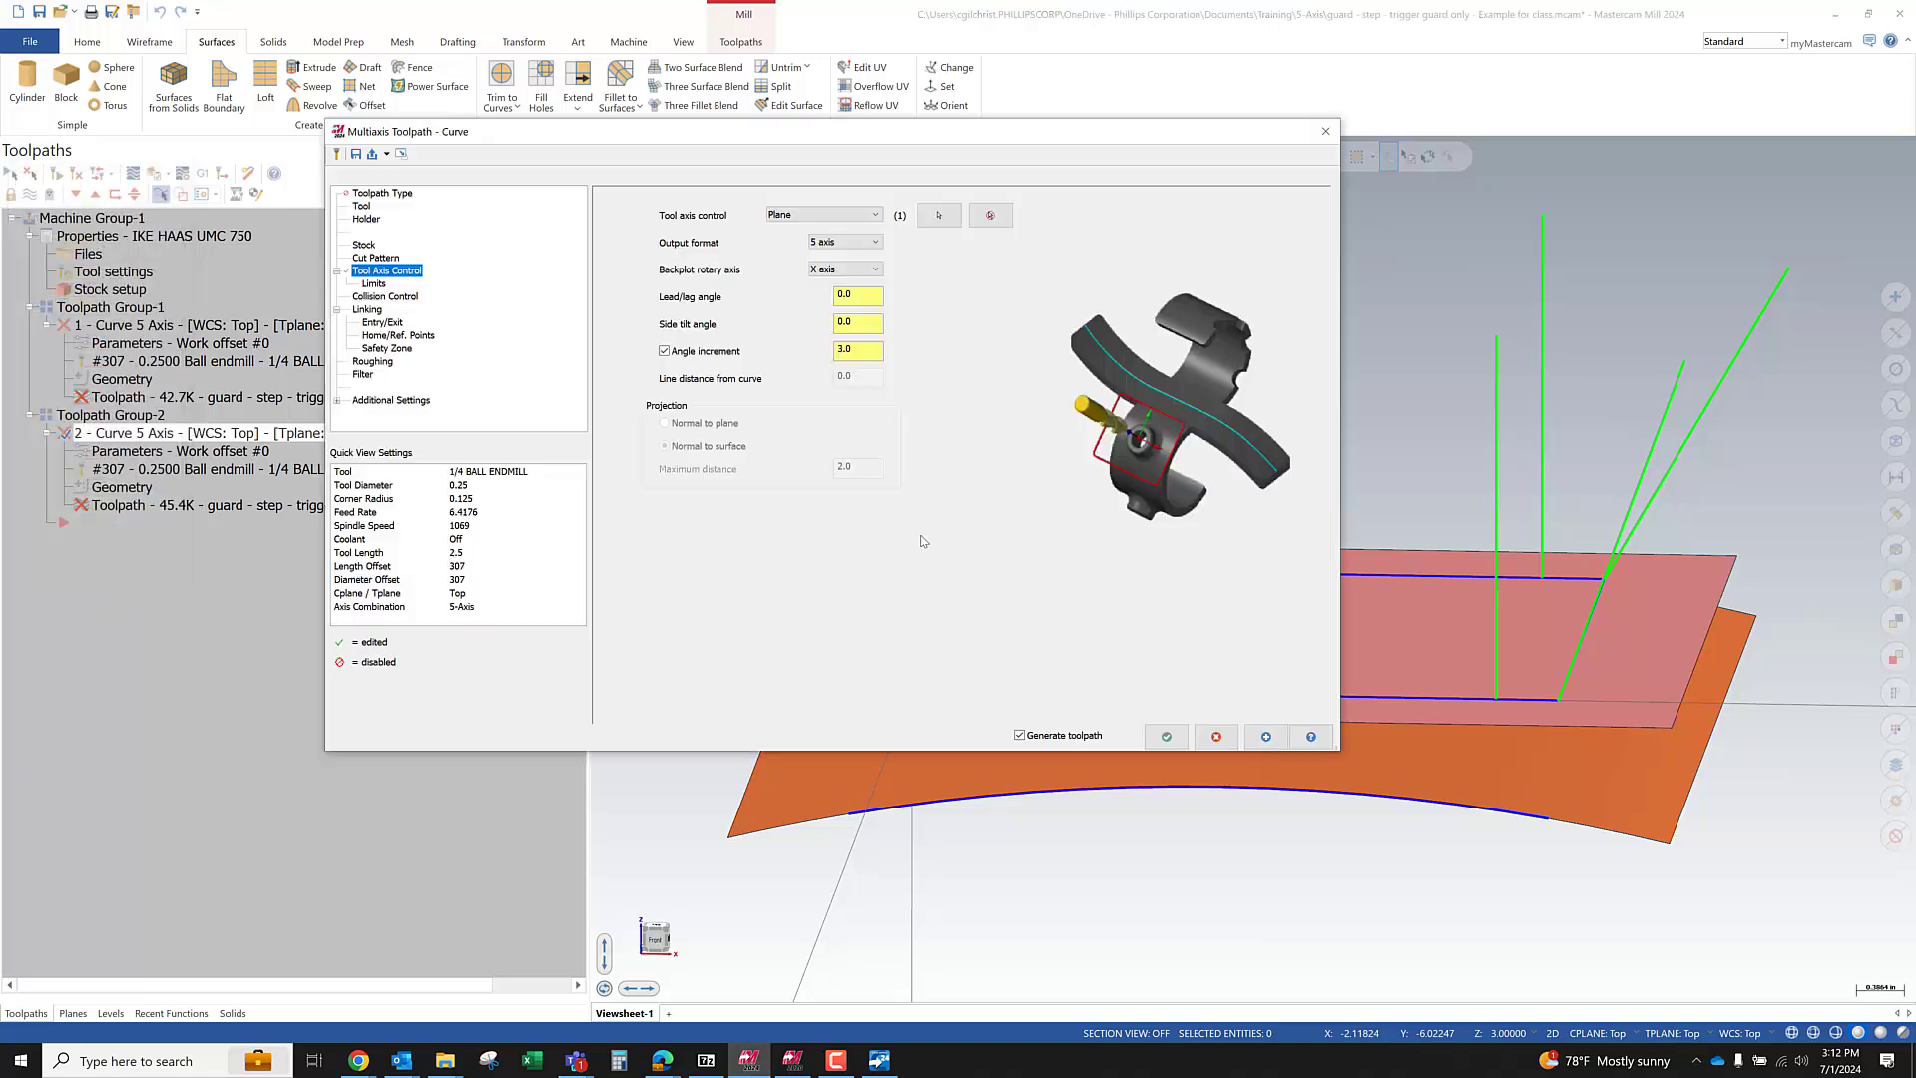
{"action": "left_click", "coordinate": [1213, 736]}
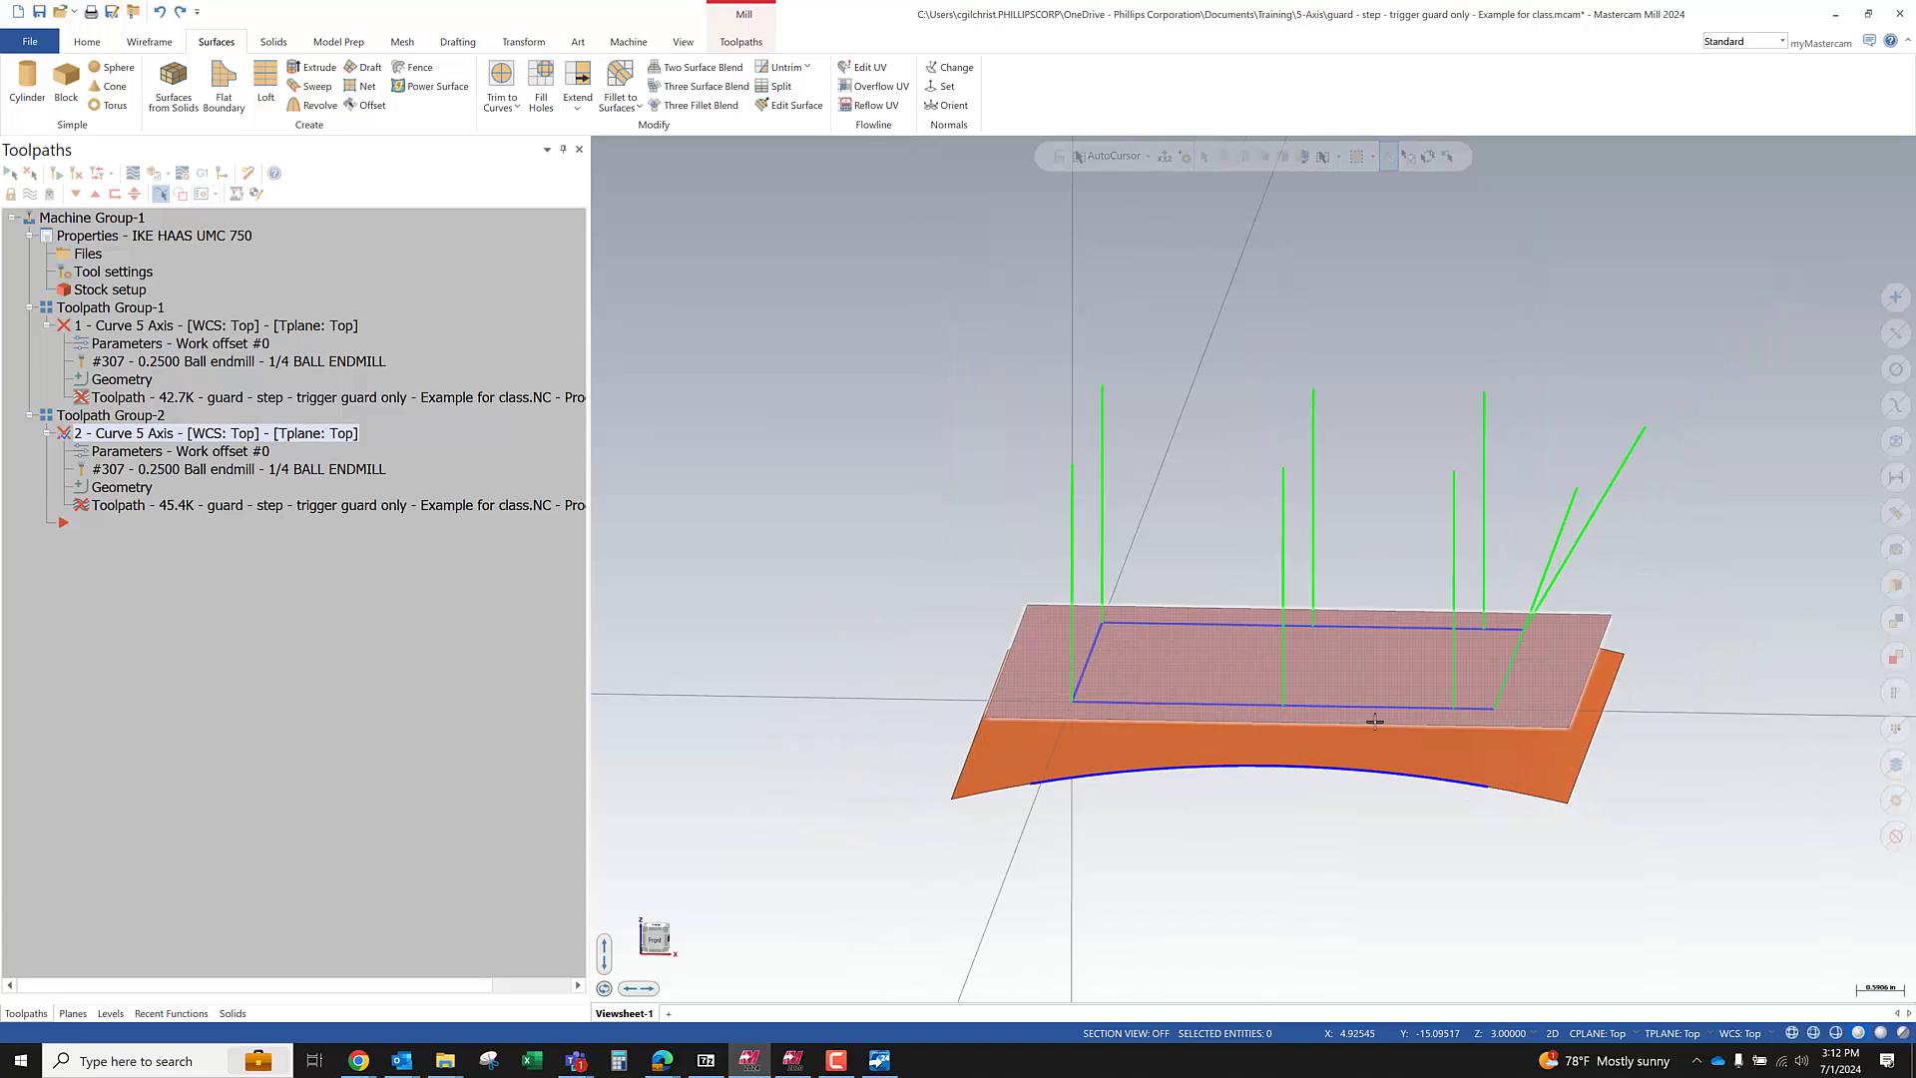
Start a dynamic plane, switch the construction mode to 3D, and place the gnomon at the origin
{"action": "middle_click_drag", "start_coordinate": [1387, 672], "coordinate": [1436, 676]}
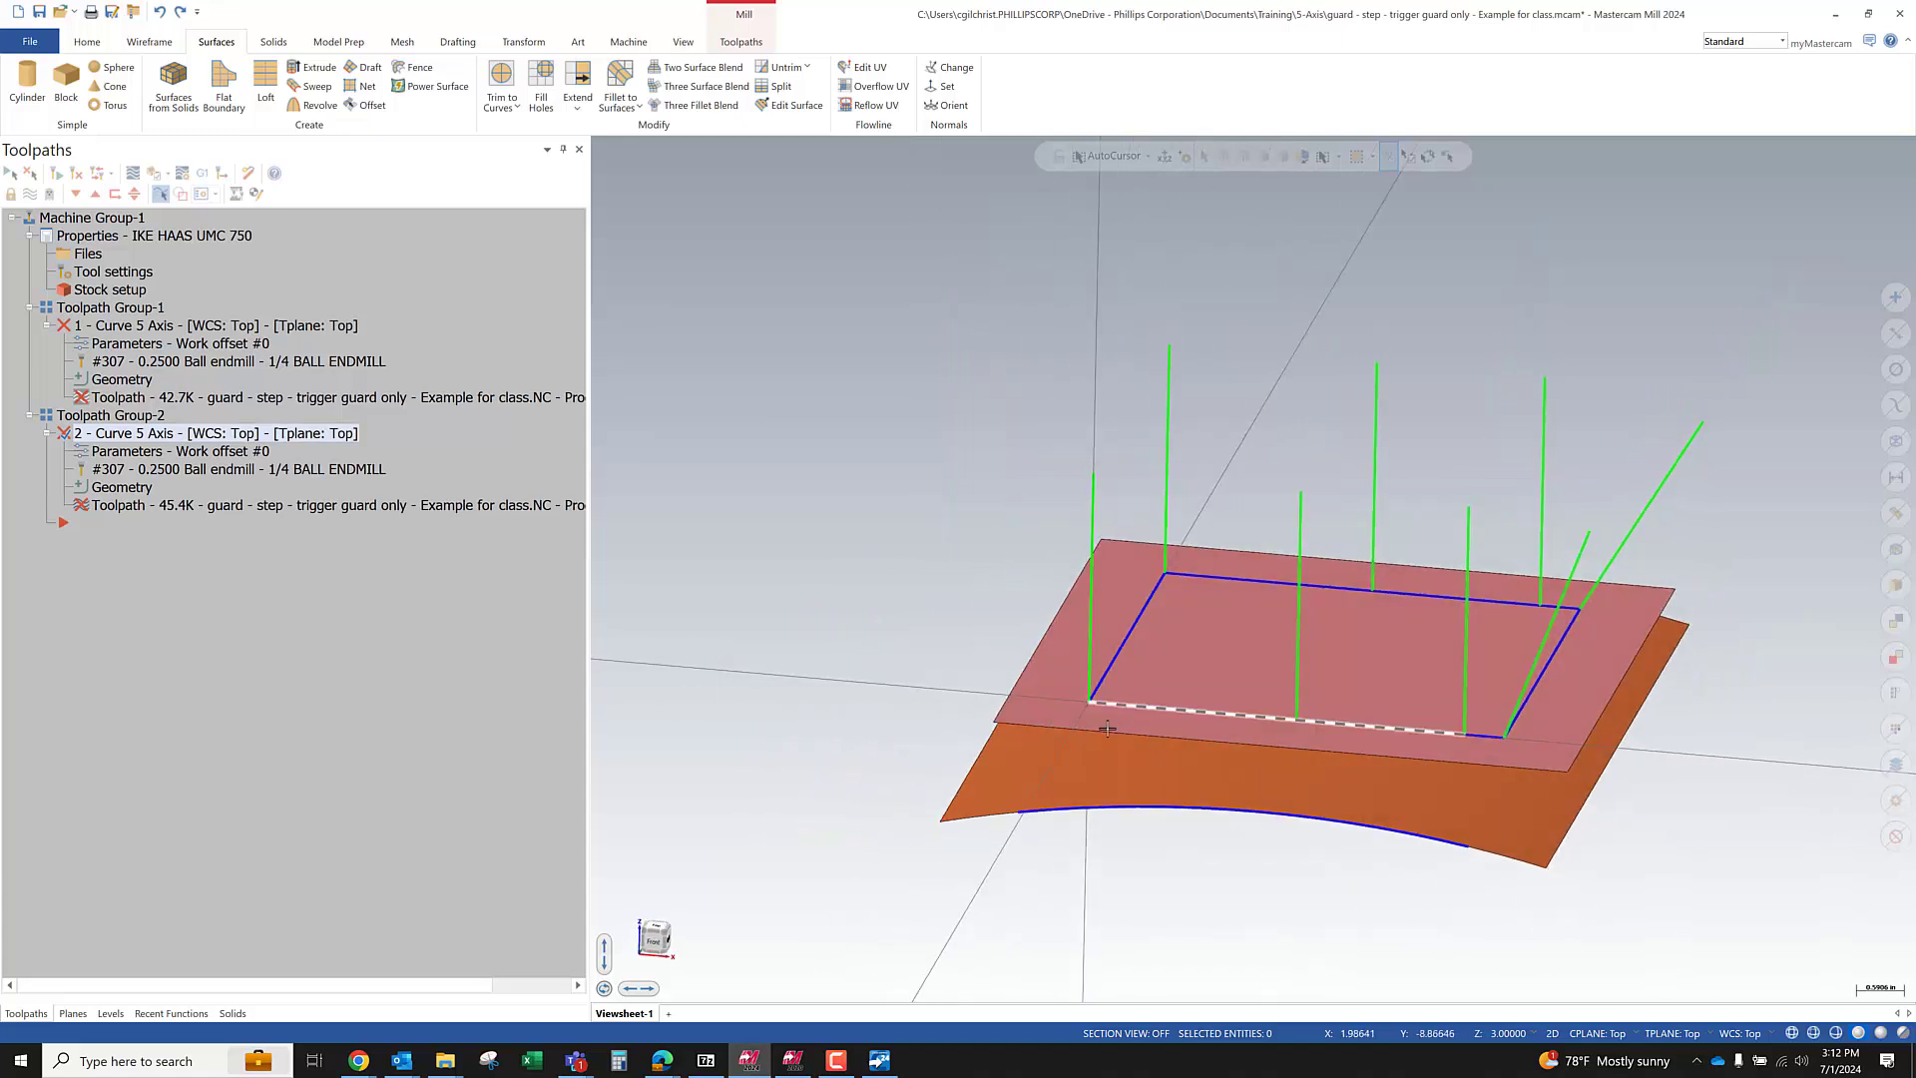
{"action": "left_click", "coordinate": [73, 1013]}
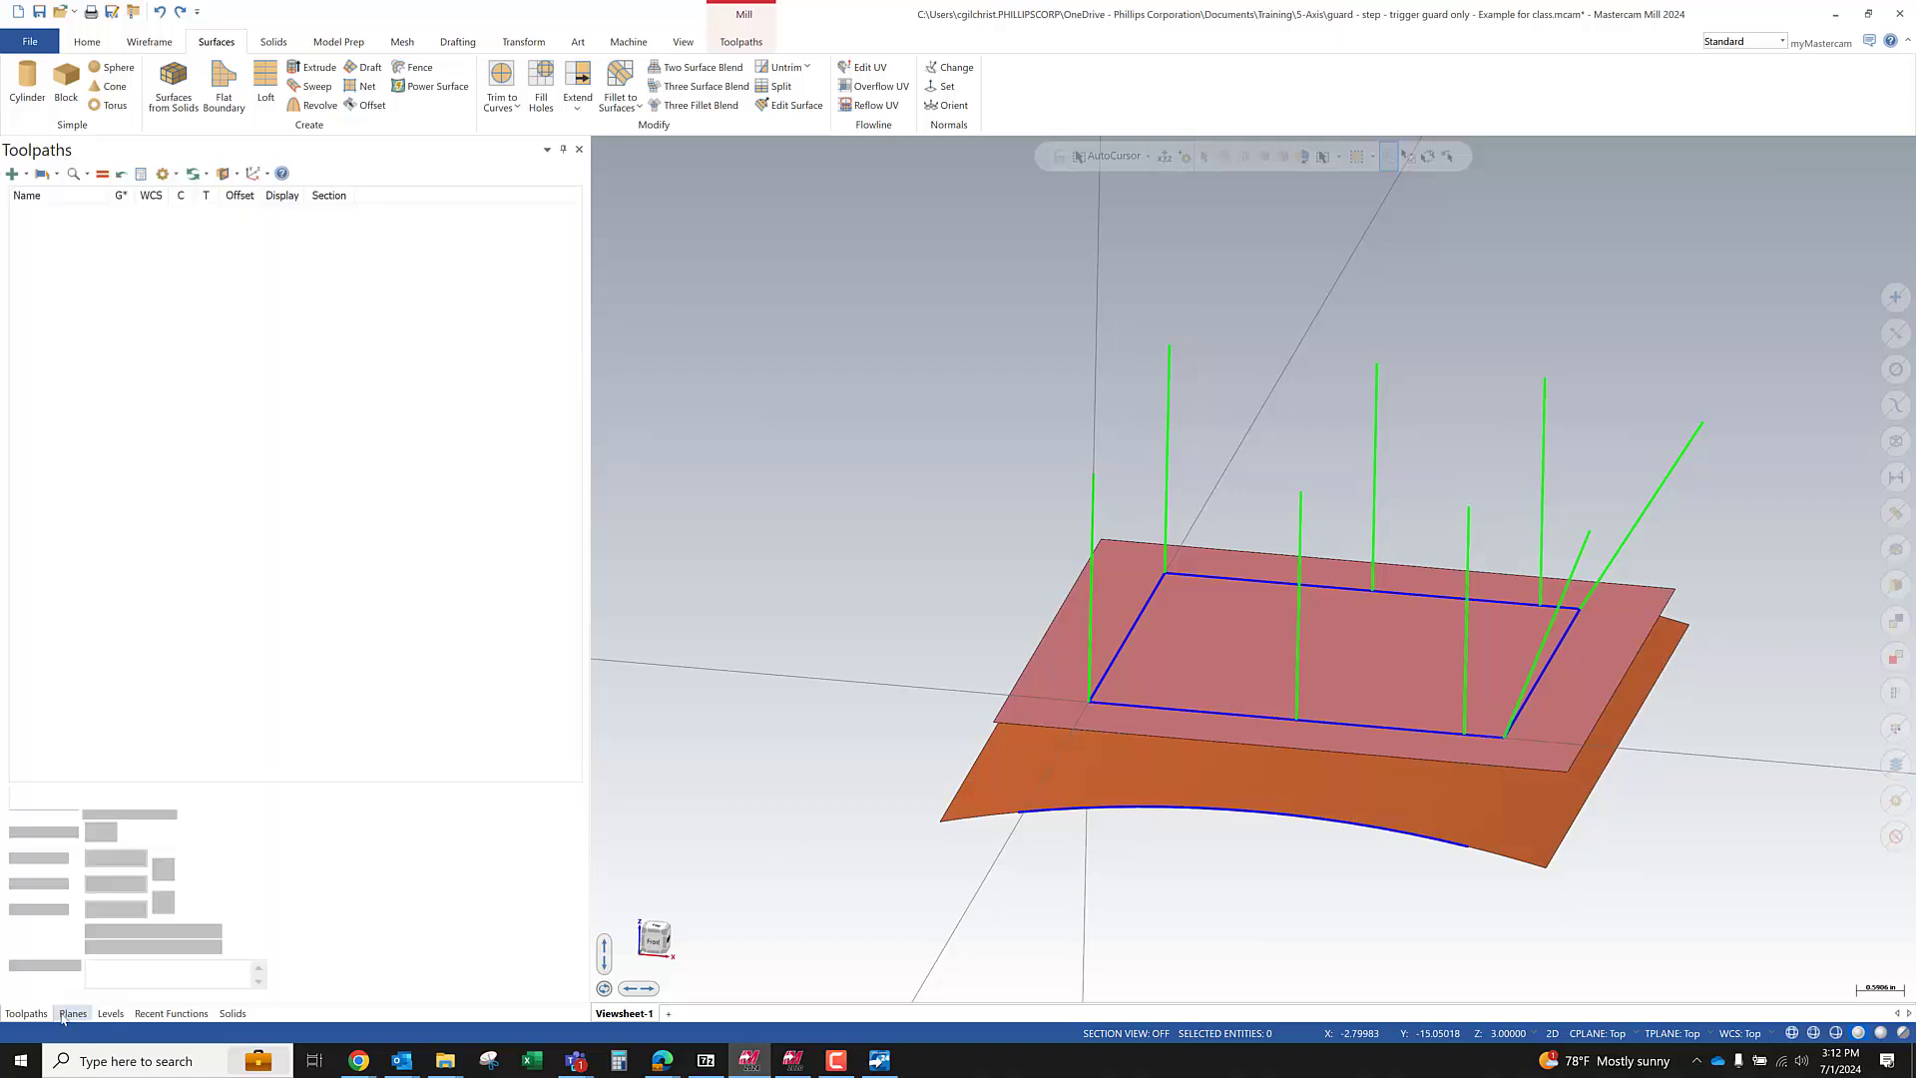
{"action": "left_click", "coordinate": [26, 175]}
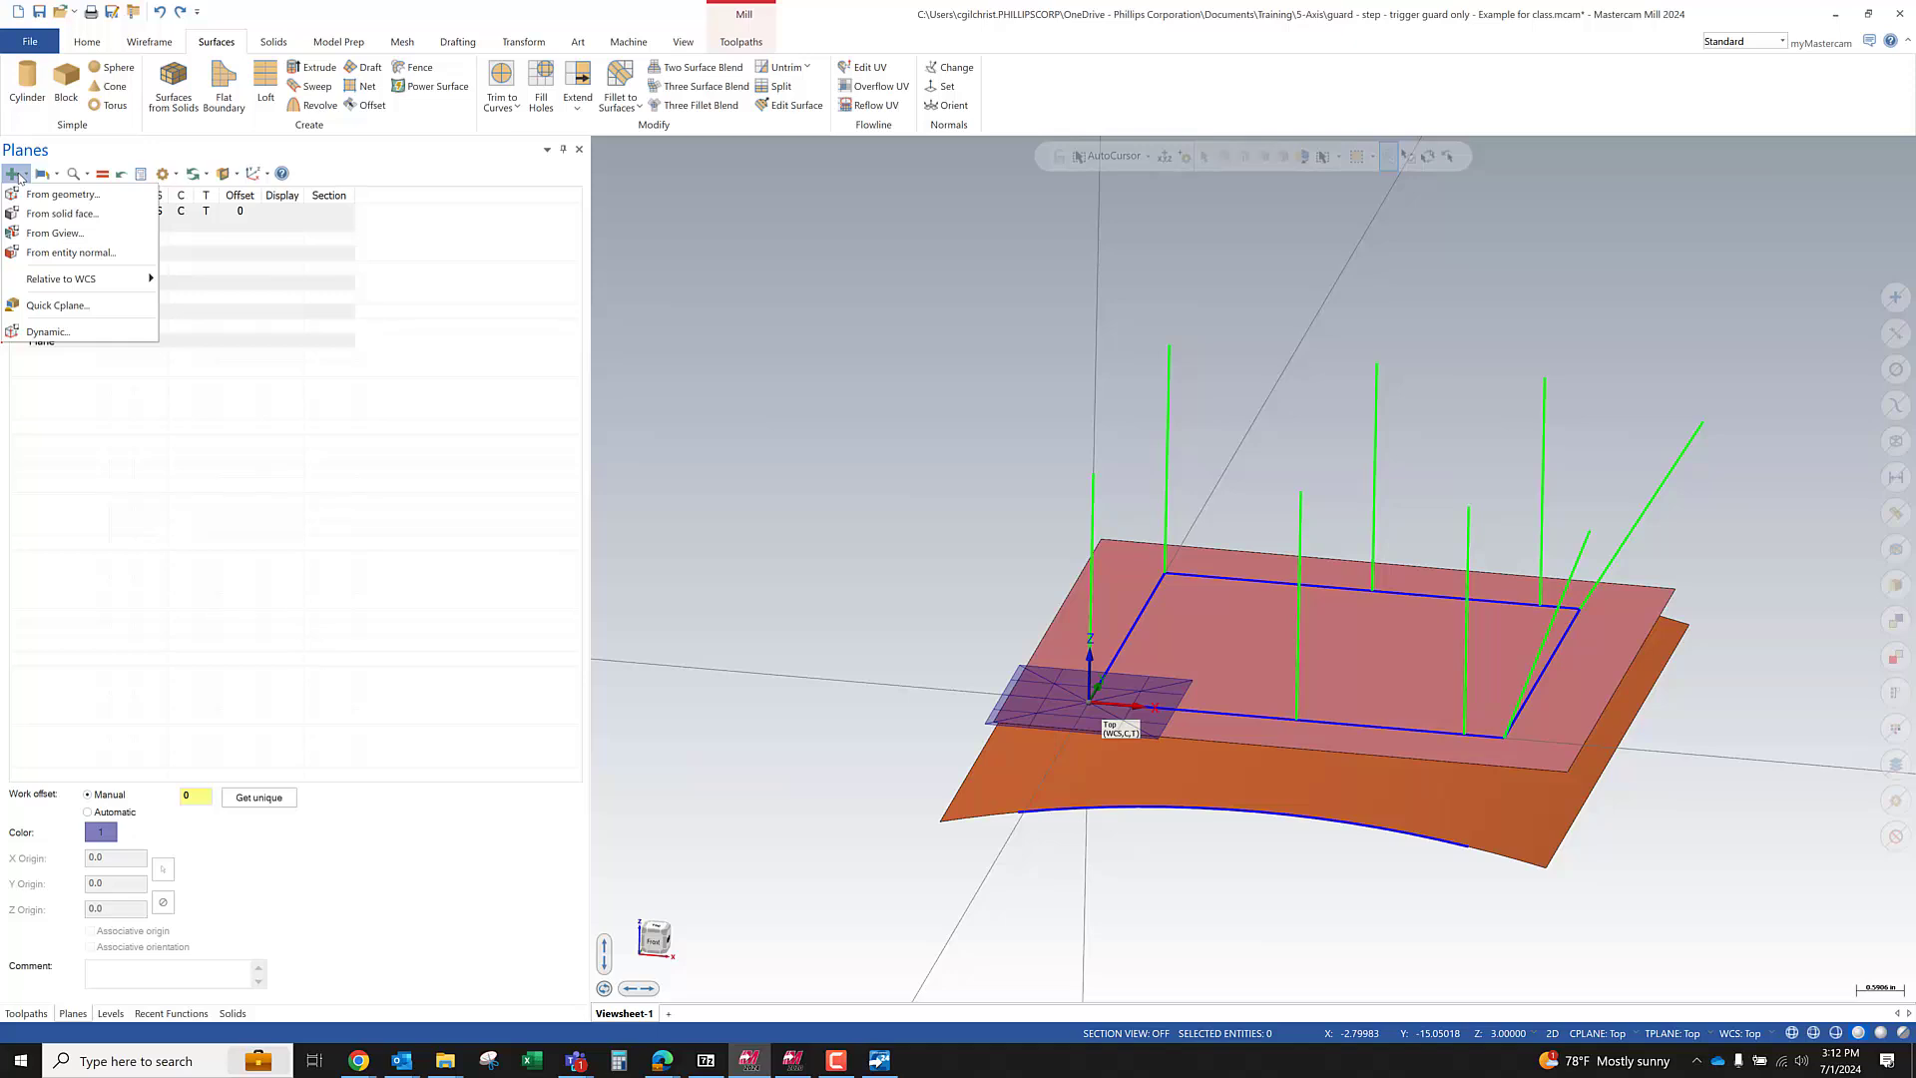
{"action": "left_click", "coordinate": [47, 331]}
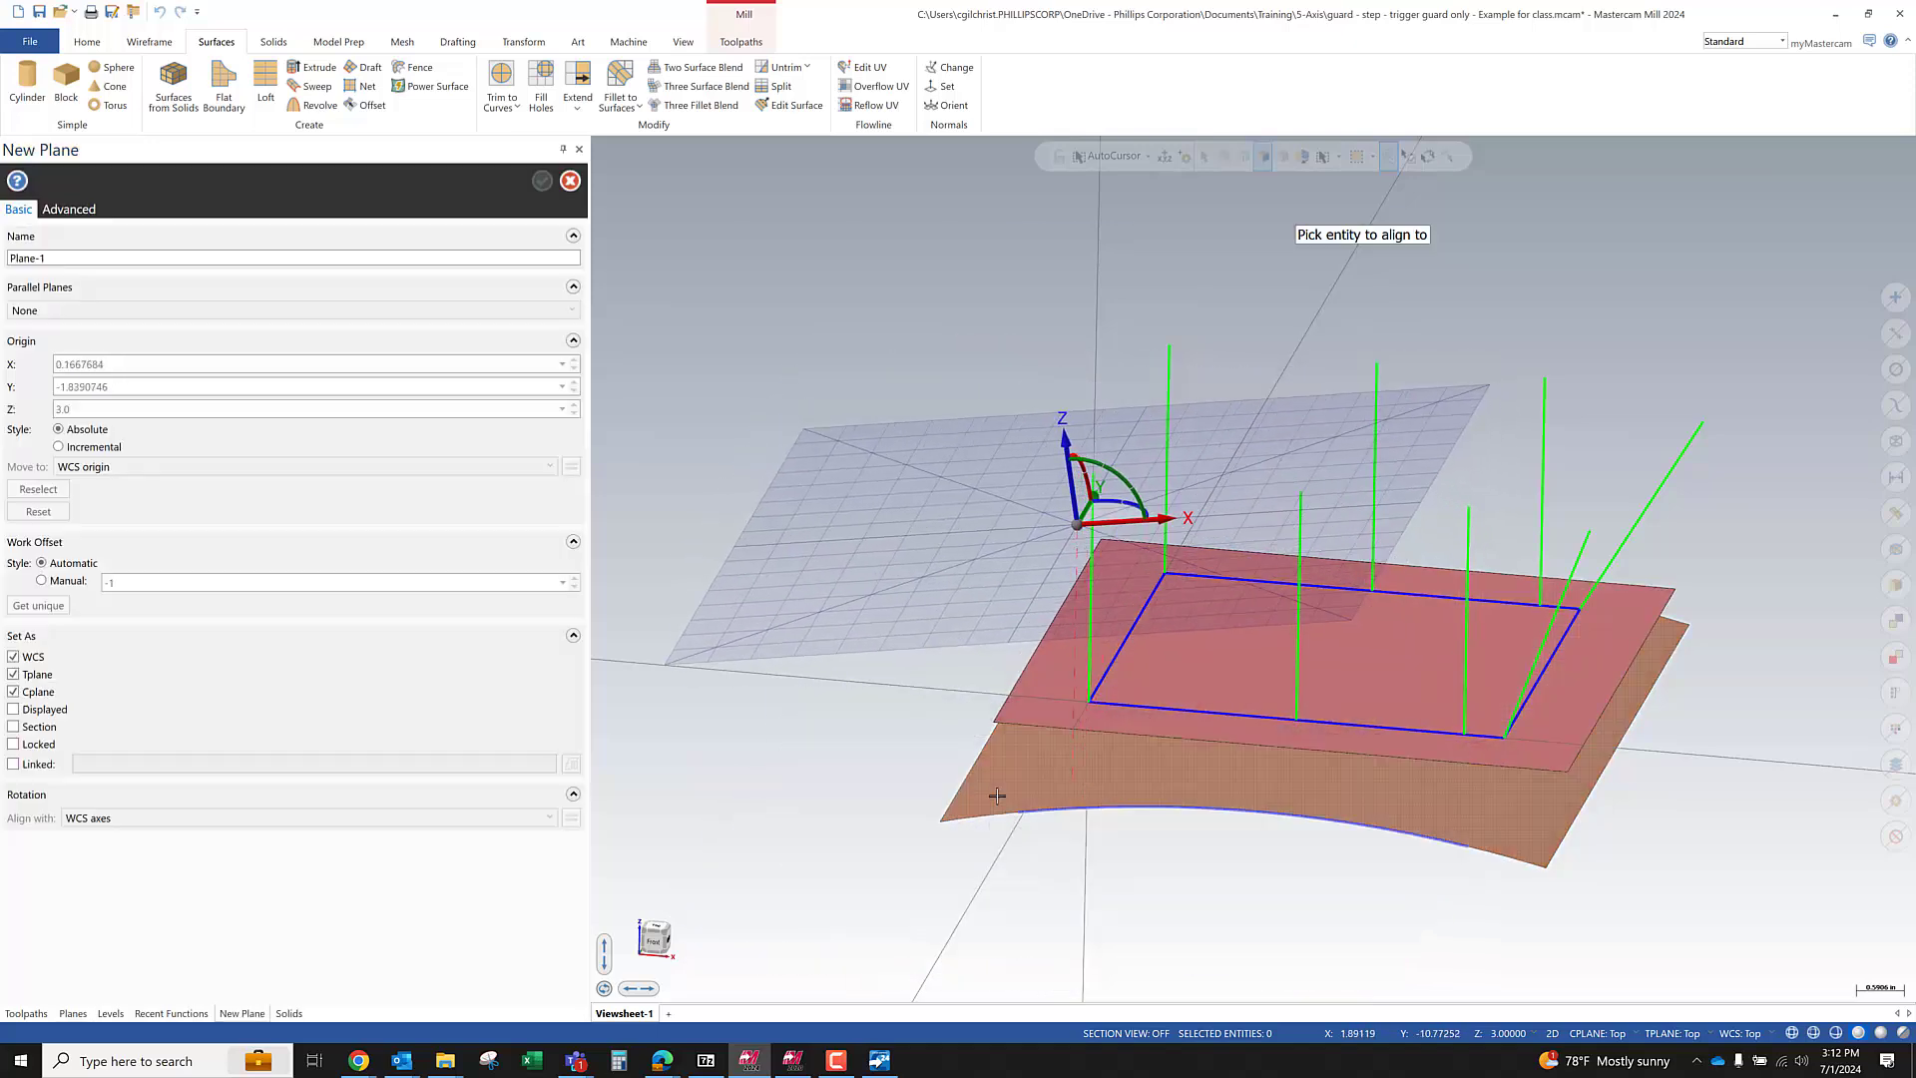
{"action": "right_click", "coordinate": [963, 614]}
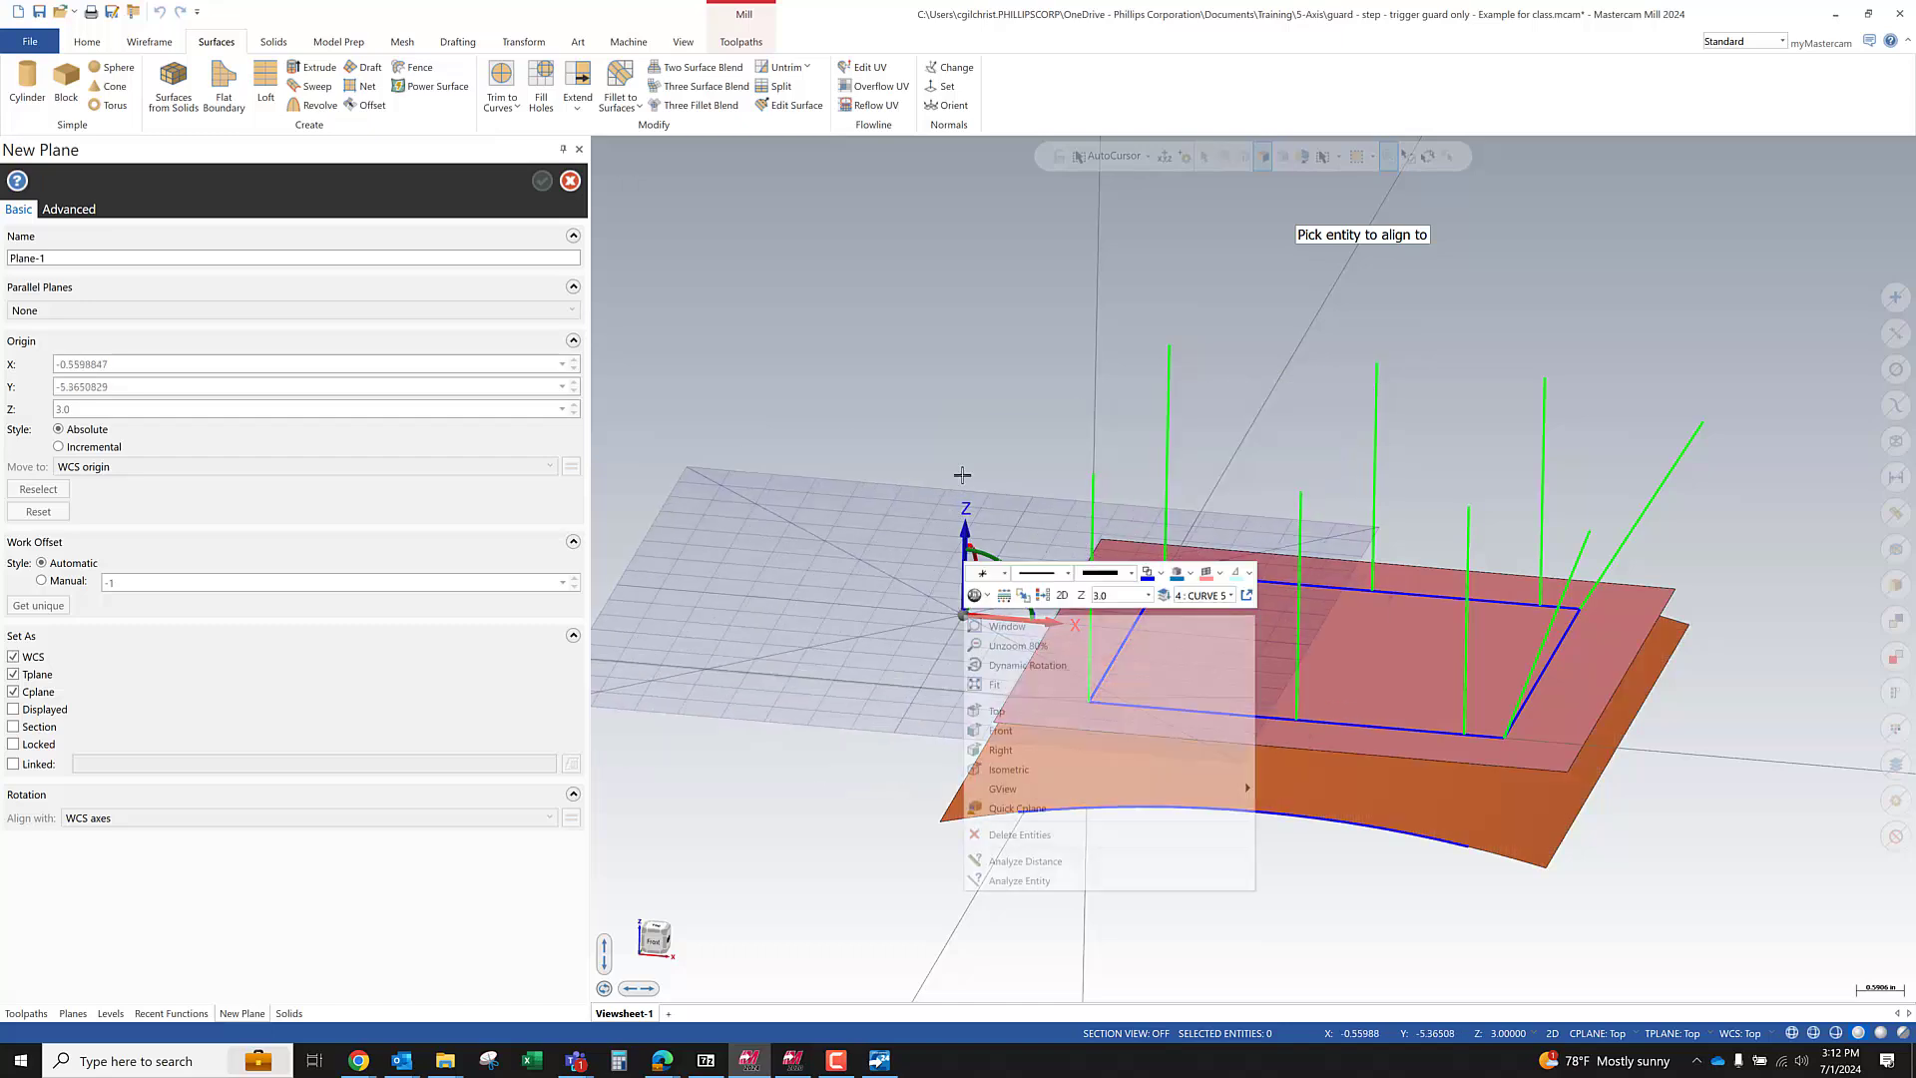
{"action": "left_click", "coordinate": [1060, 595]}
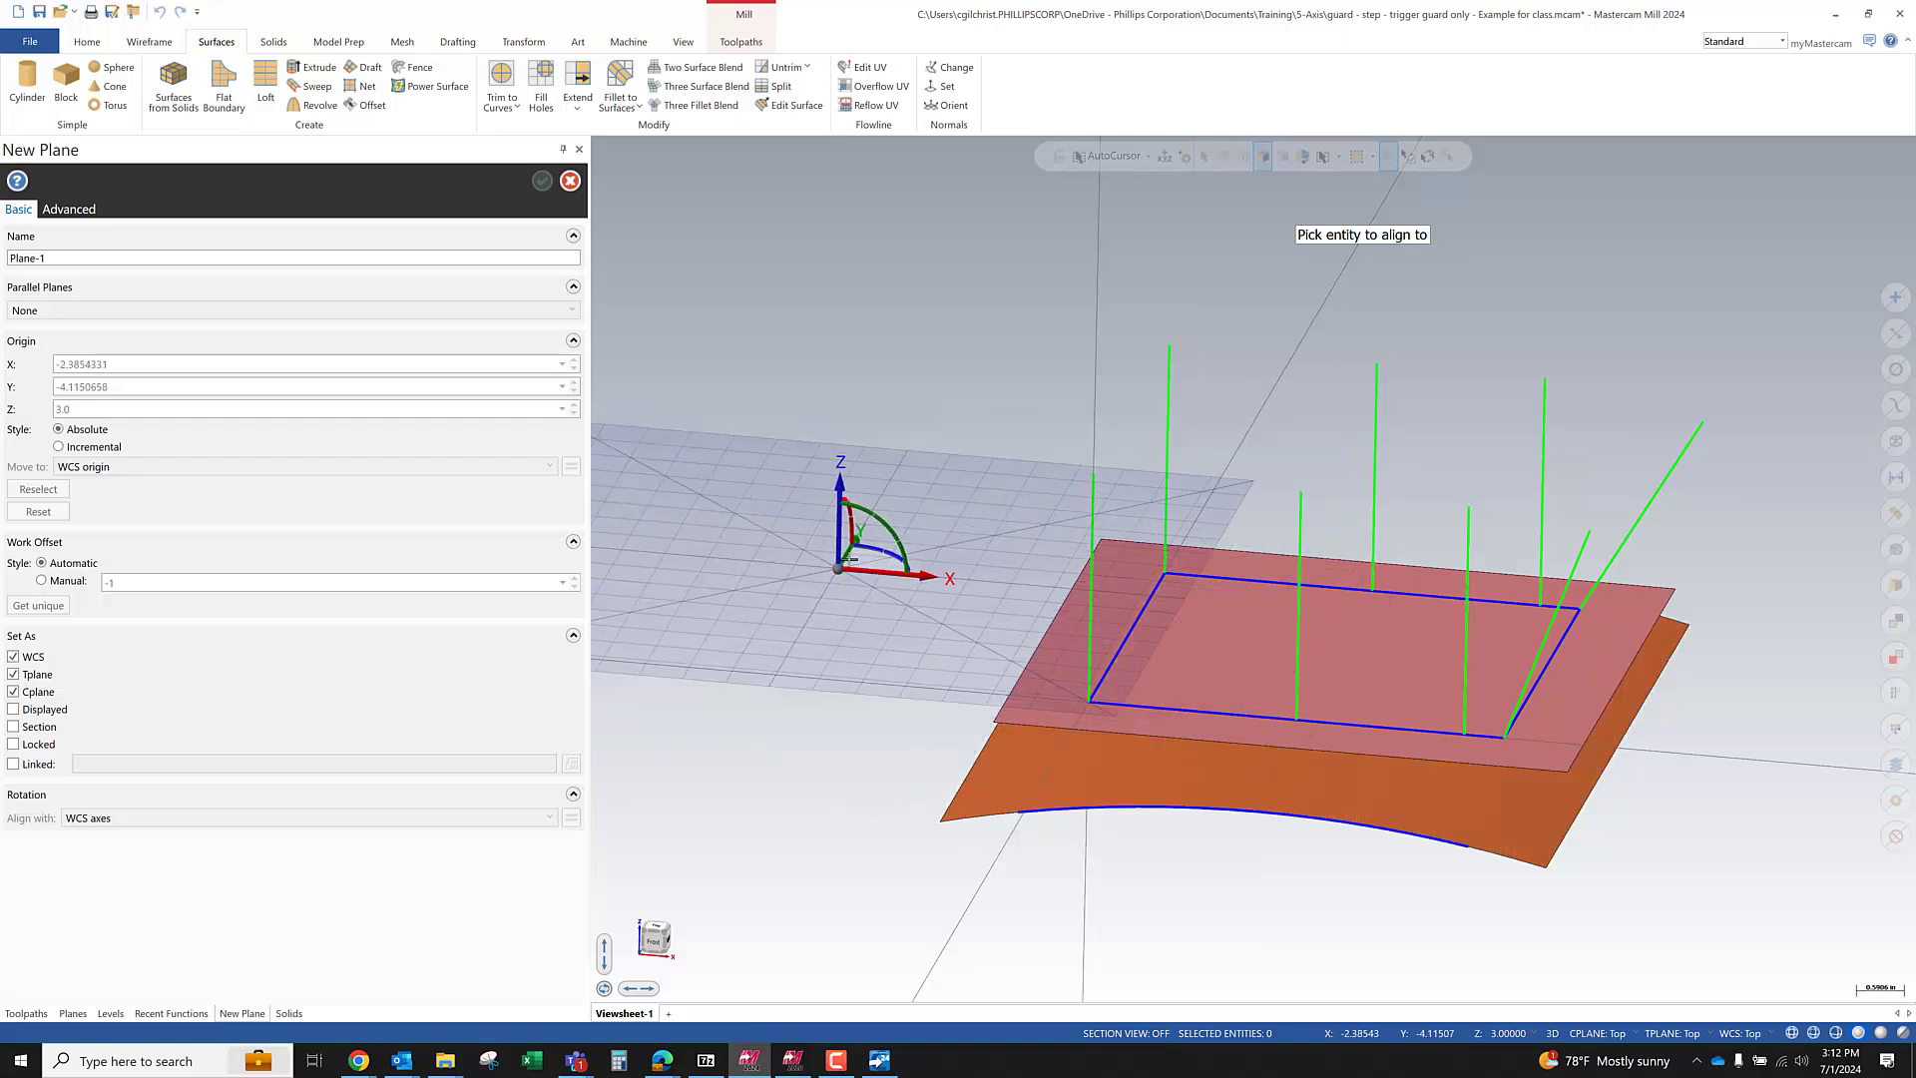
{"action": "scroll", "coordinate": [921, 586], "scroll_direction": "up", "scroll_amount": 1}
{"action": "scroll", "coordinate": [1013, 544], "scroll_direction": "down", "scroll_amount": 2}
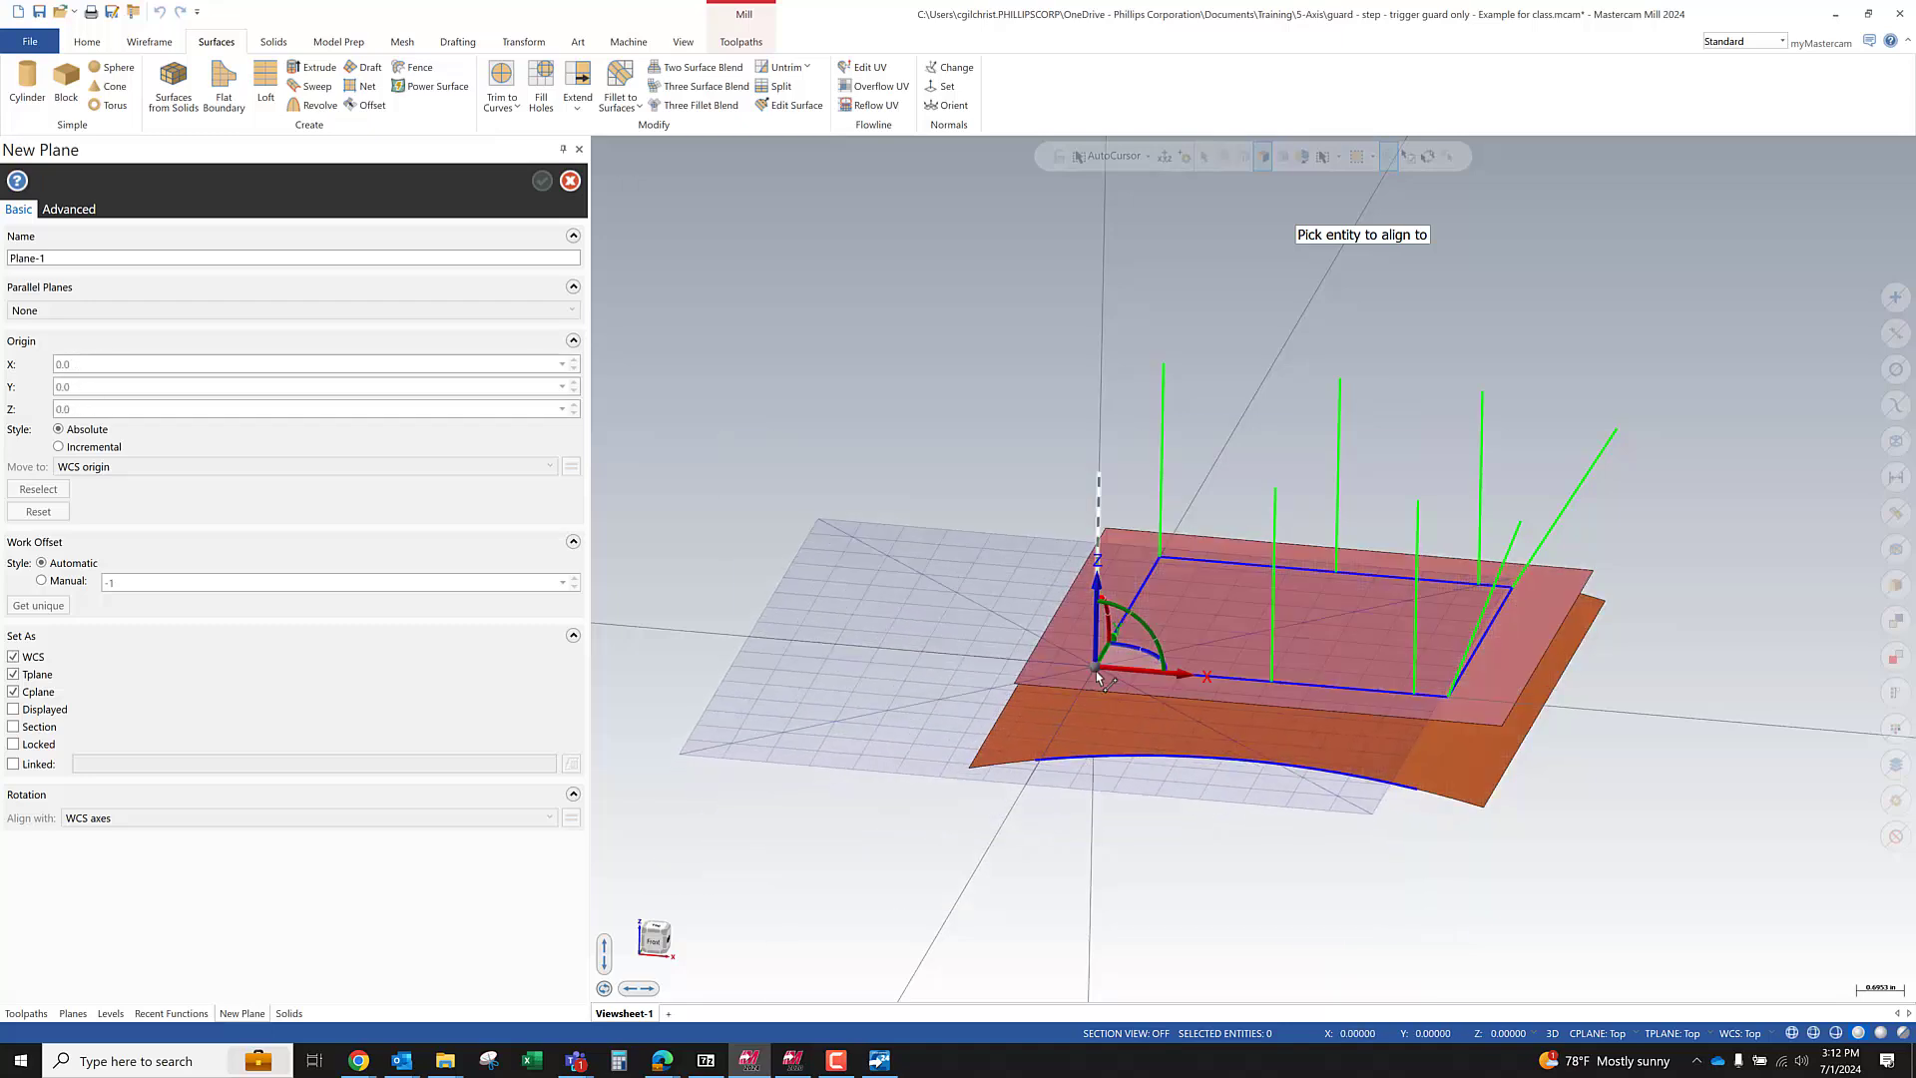
{"action": "left_click", "coordinate": [1095, 668]}
{"action": "middle_click_drag", "start_coordinate": [973, 698], "coordinate": [1188, 594]}
{"action": "scroll", "coordinate": [1188, 594], "scroll_direction": "up", "scroll_amount": 2}
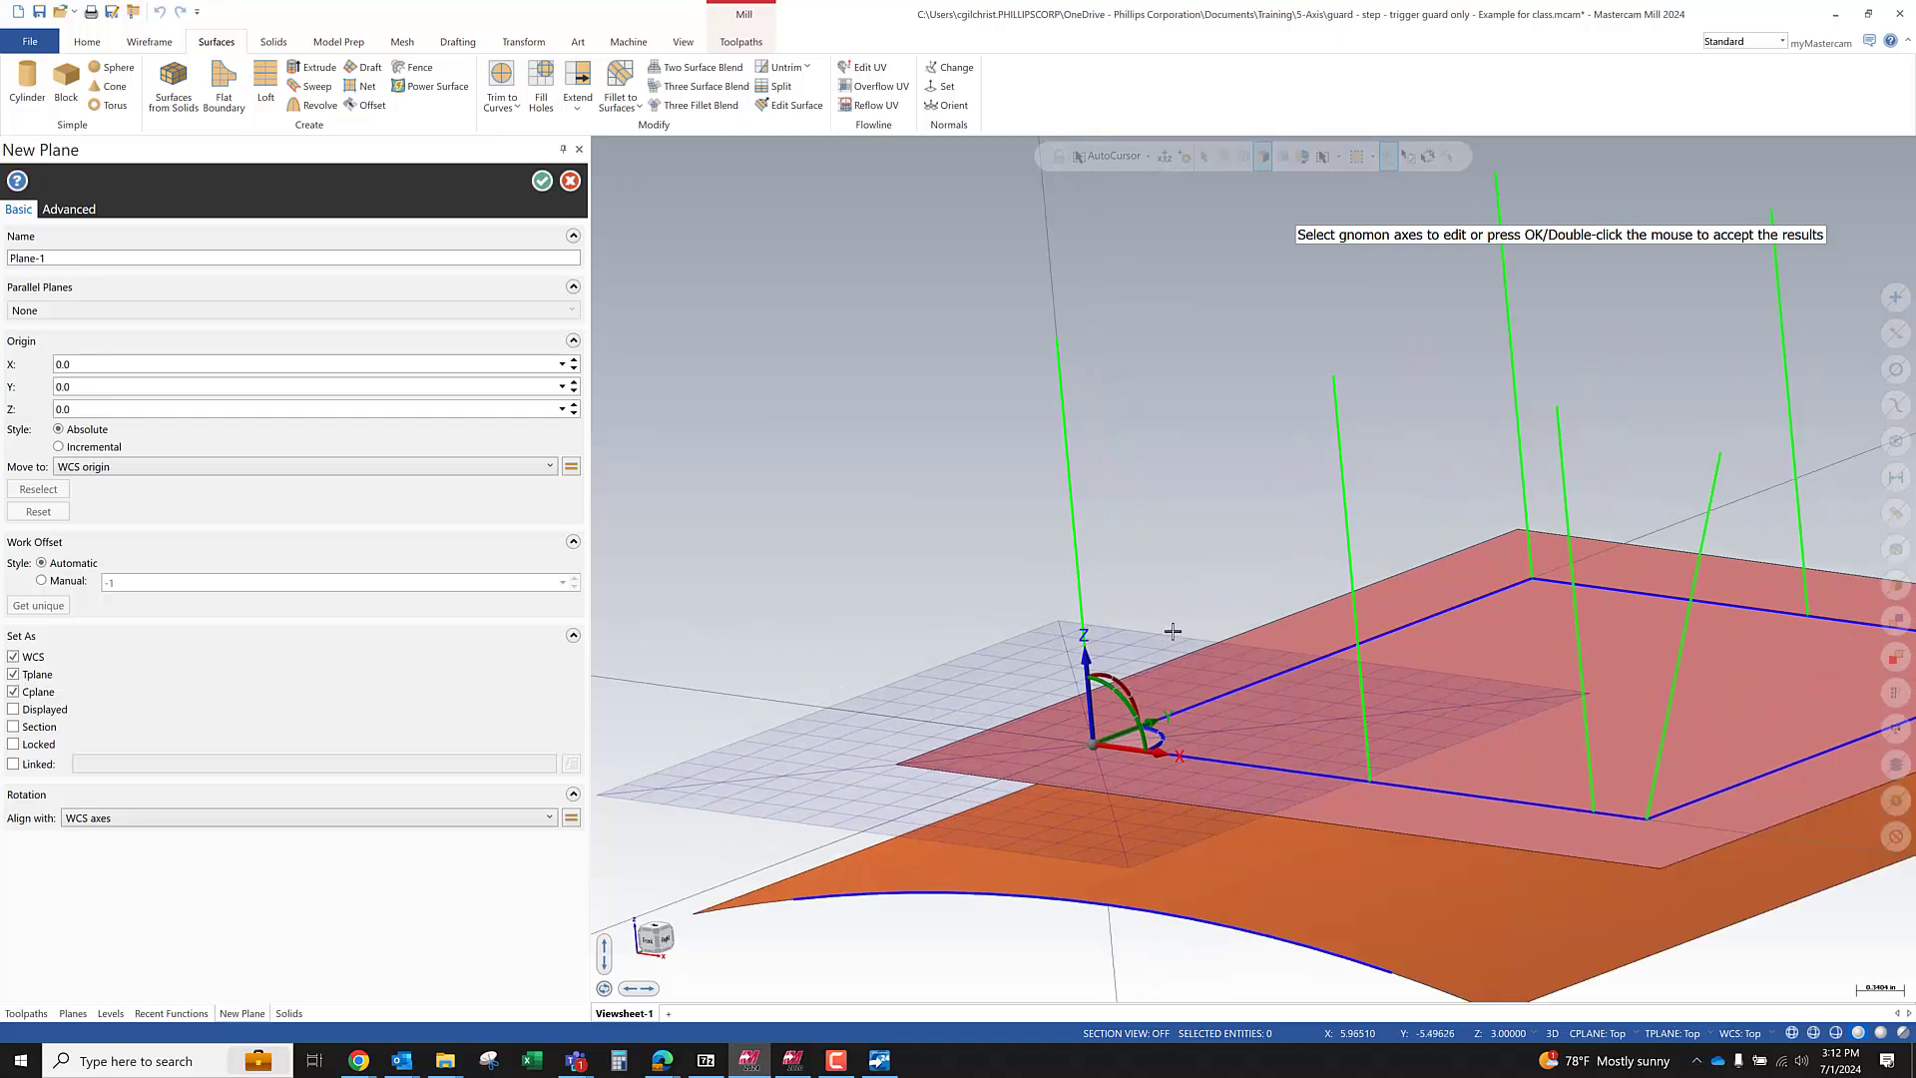
Rotate the new dynamic plane 30 degrees about its X axis
{"action": "left_click", "coordinate": [1155, 717]}
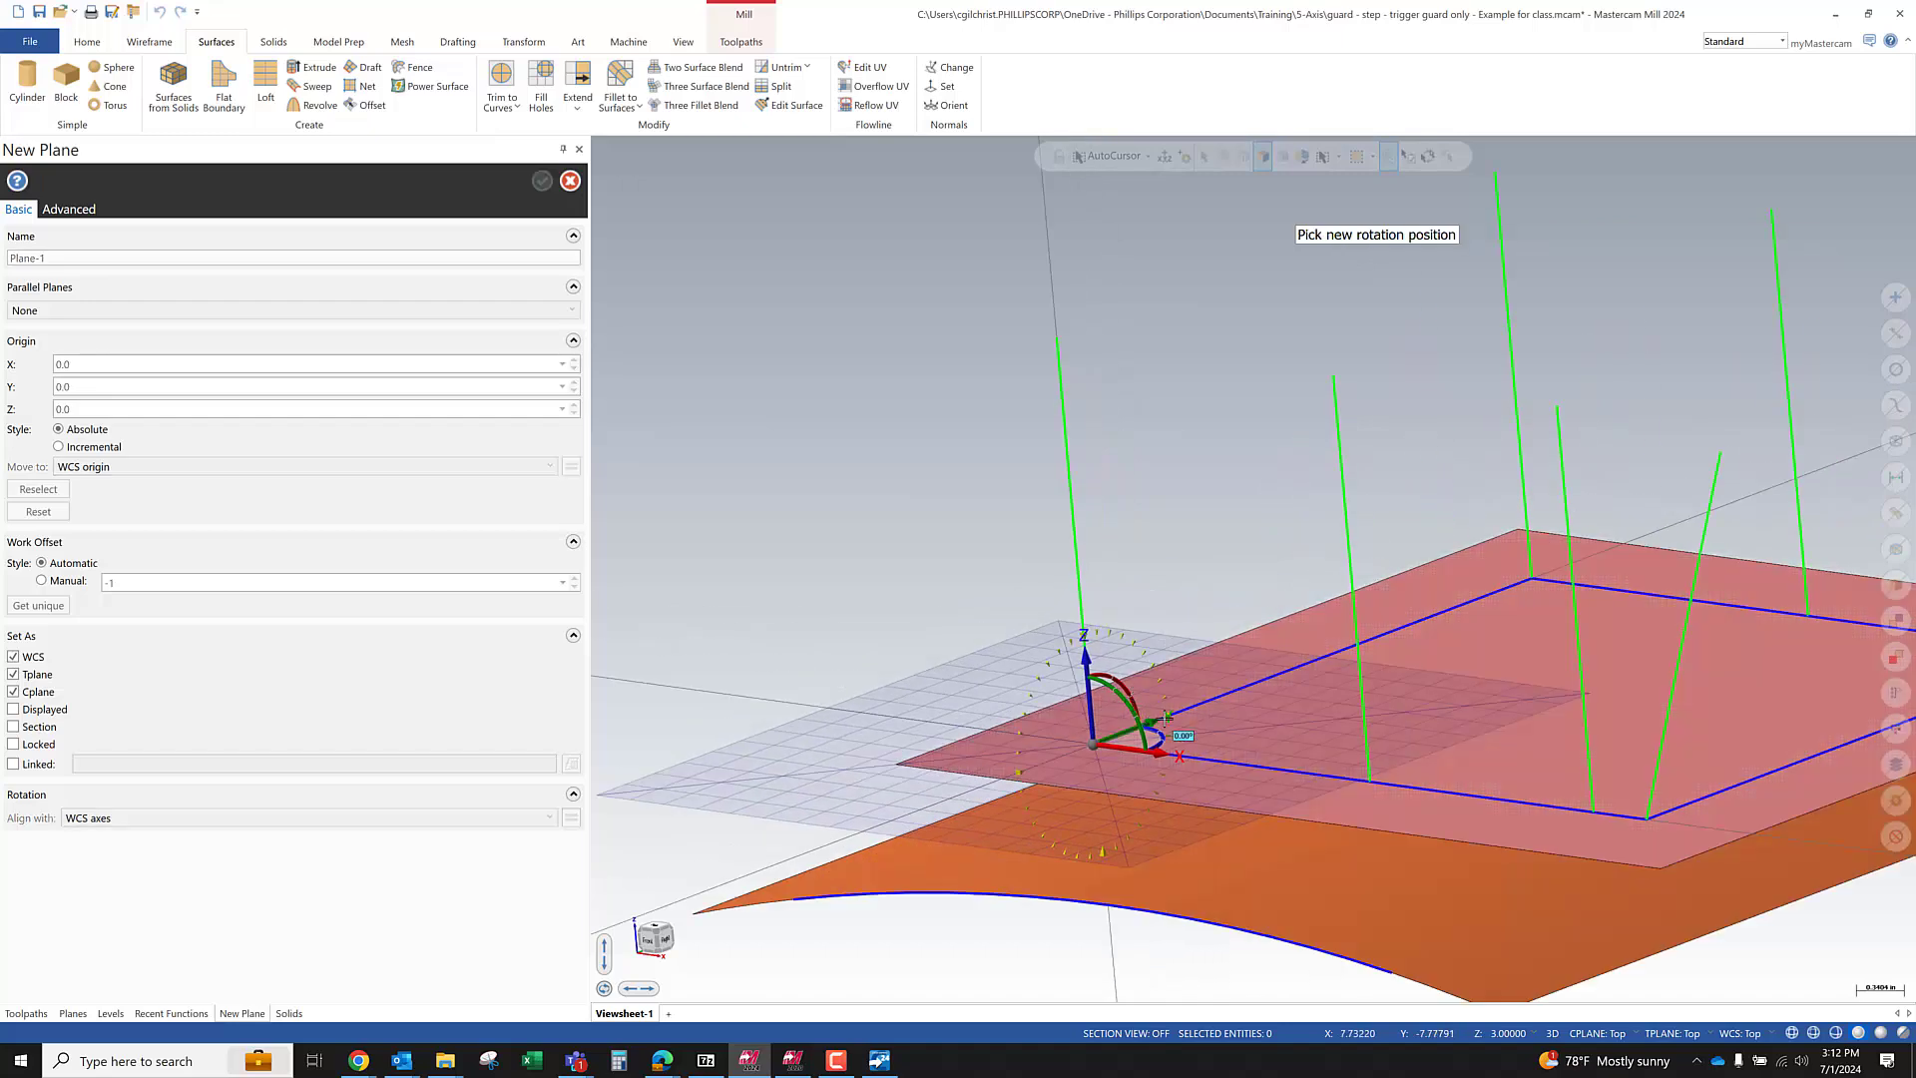
{"action": "left_click", "coordinate": [1227, 680]}
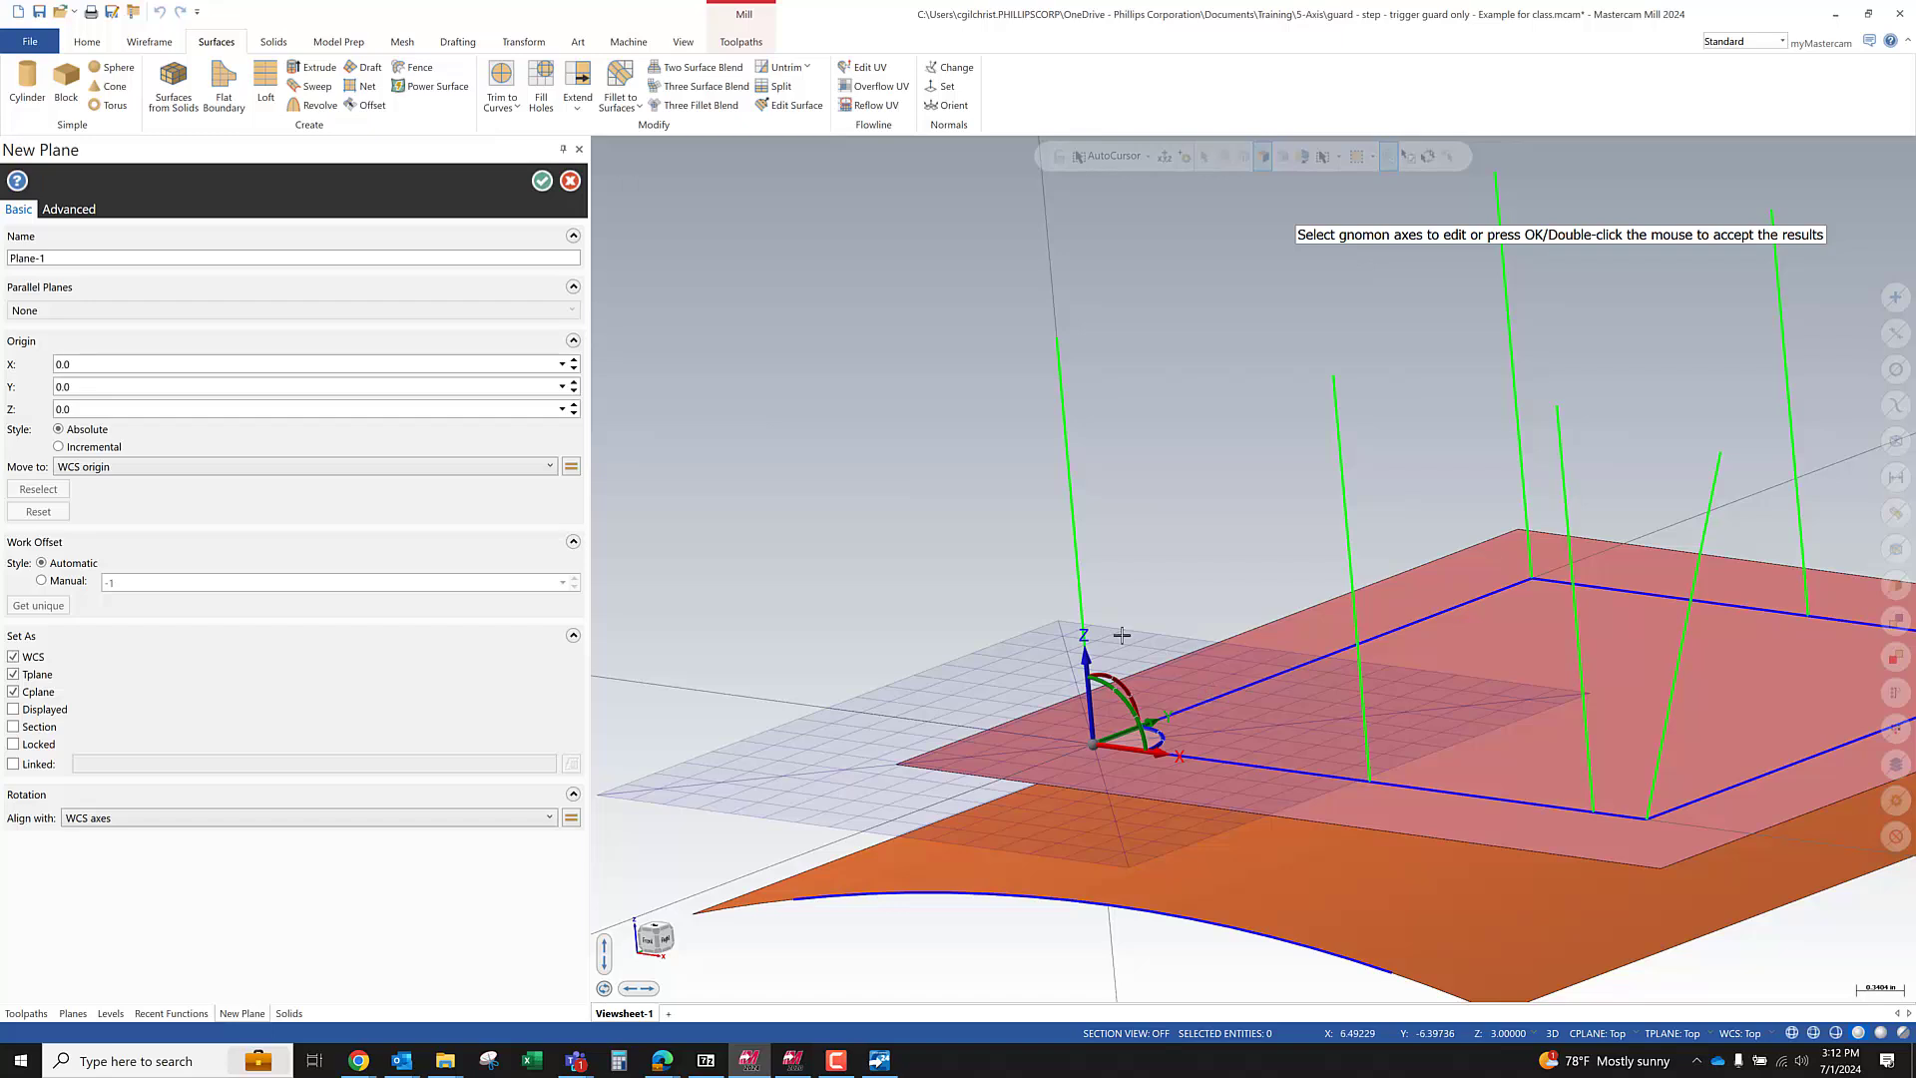
{"action": "scroll", "coordinate": [1121, 635], "scroll_direction": "up", "scroll_amount": 1}
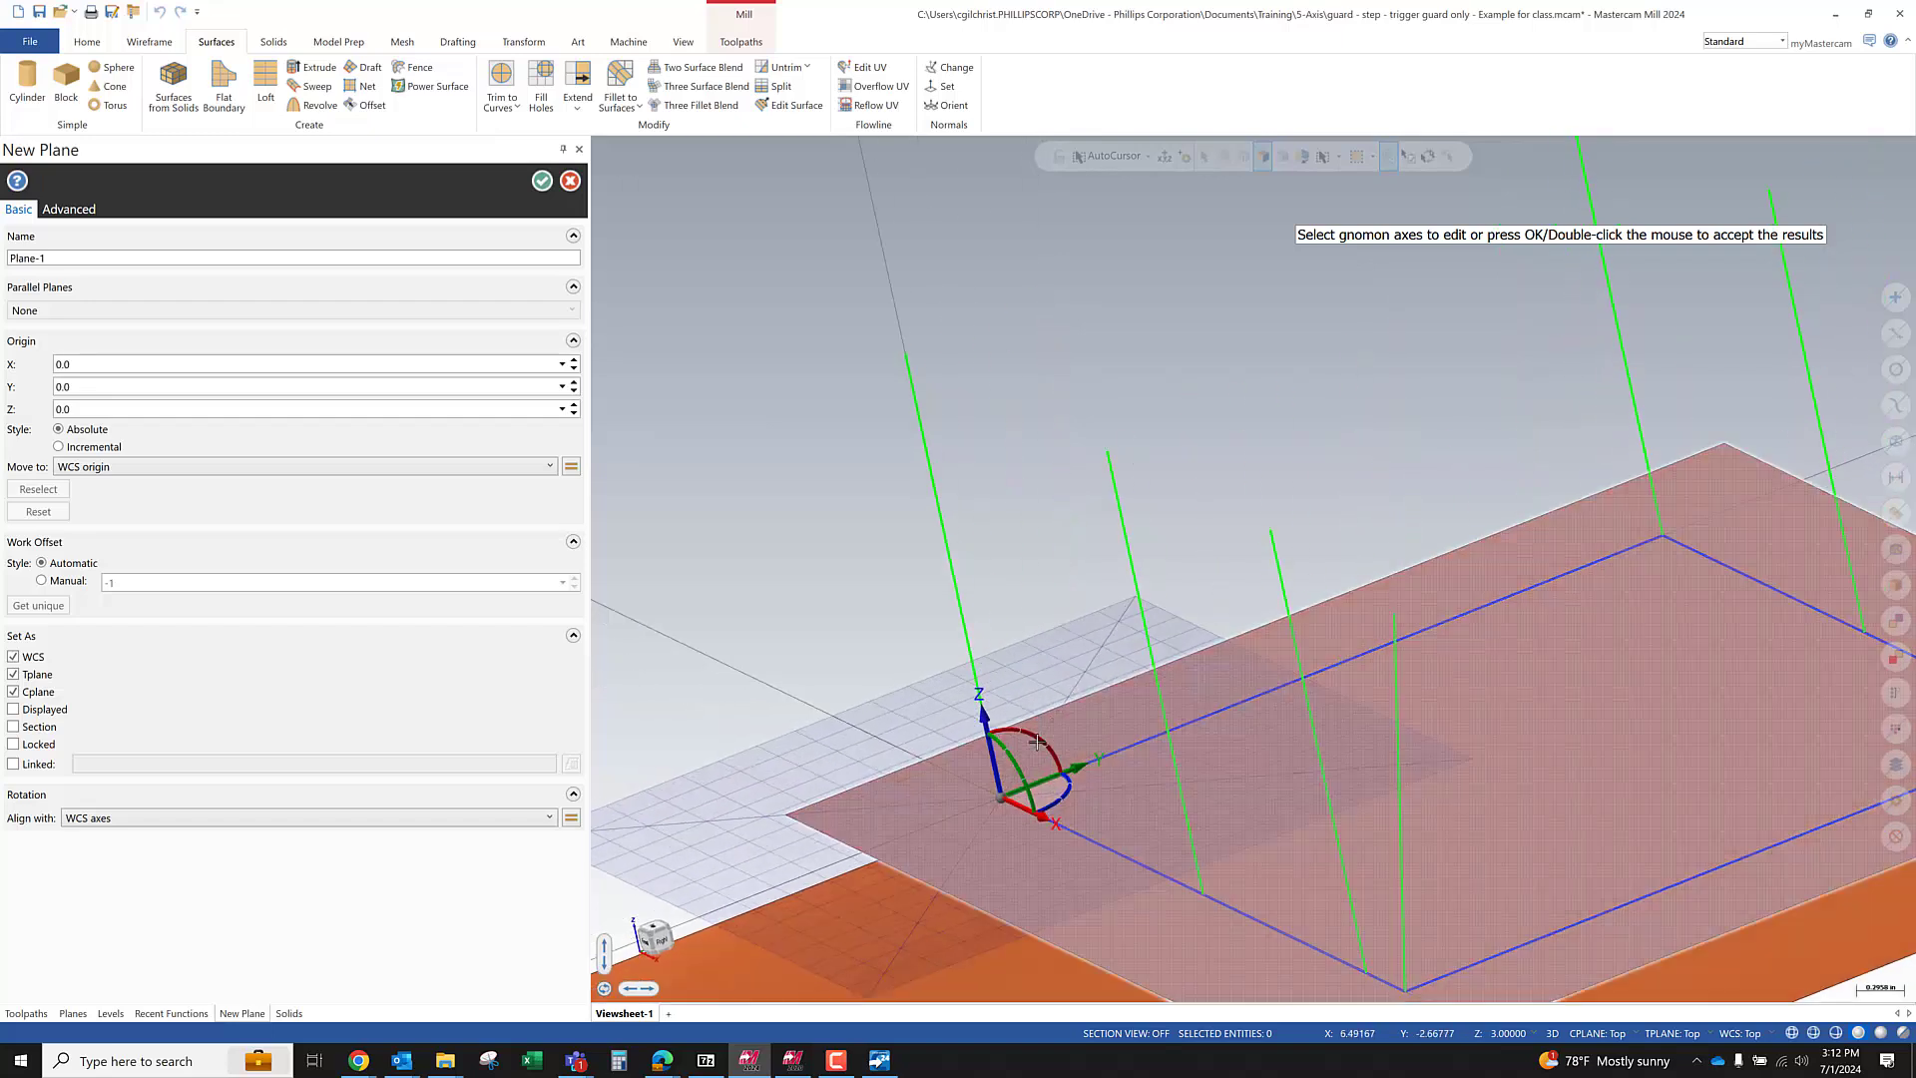
{"action": "left_click", "coordinate": [1037, 742]}
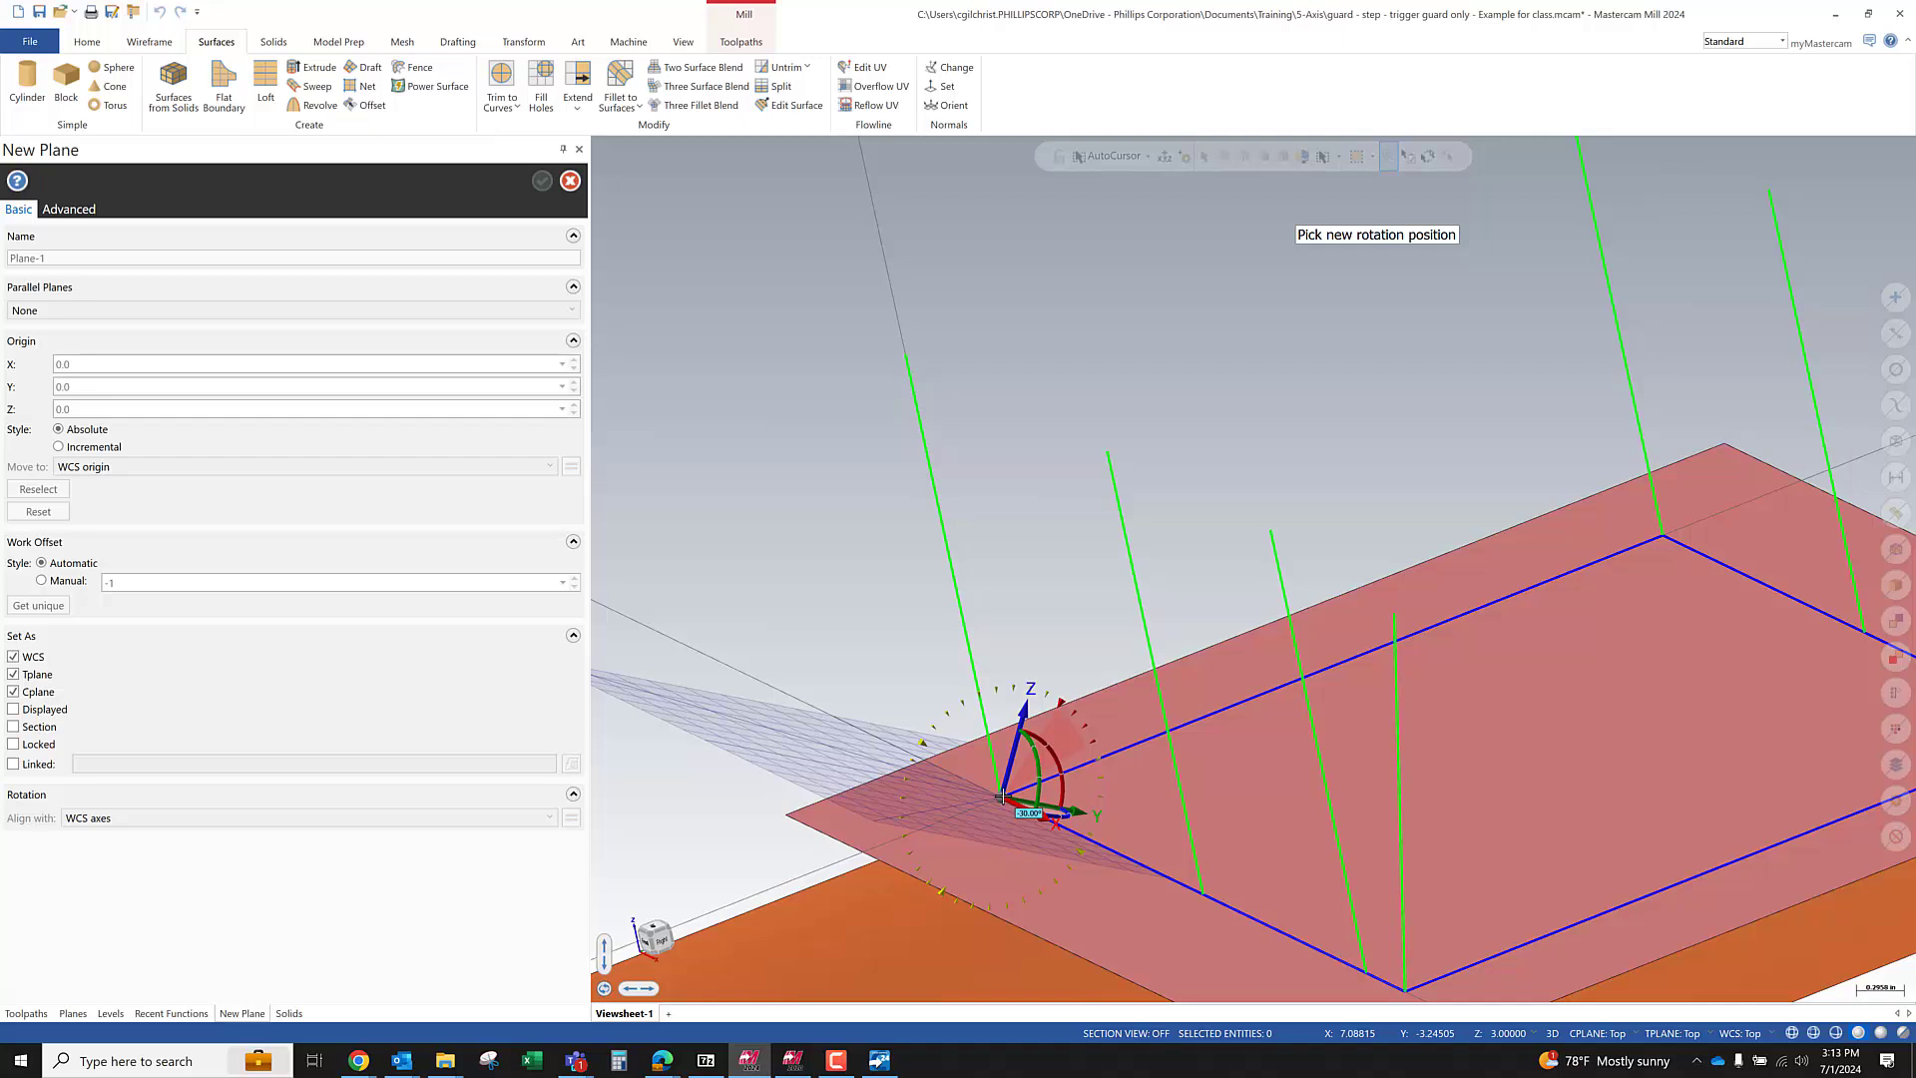
{"action": "right_click", "coordinate": [1002, 795]}
{"action": "left_click", "coordinate": [860, 582]}
{"action": "key", "text": "Escape"}
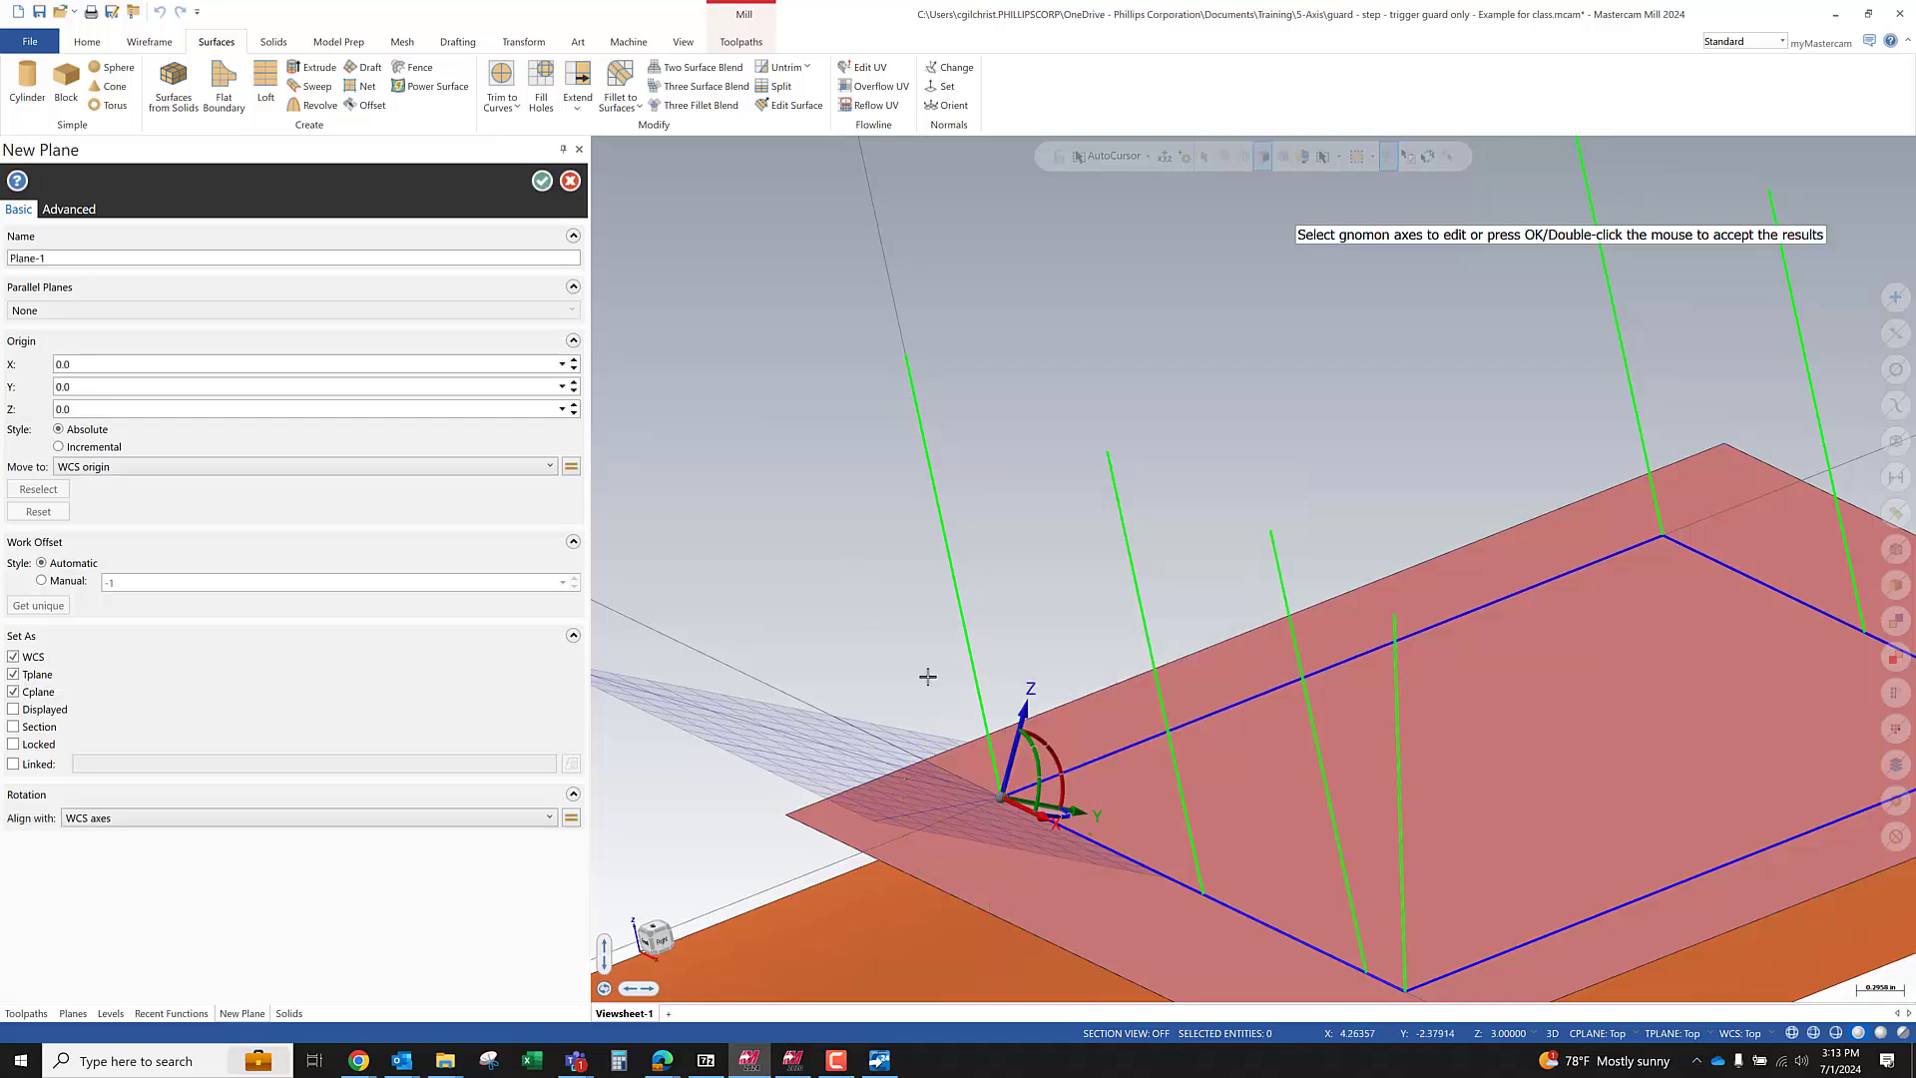
Open the gnomon settings for the dynamic plane
{"action": "left_click", "coordinate": [70, 209]}
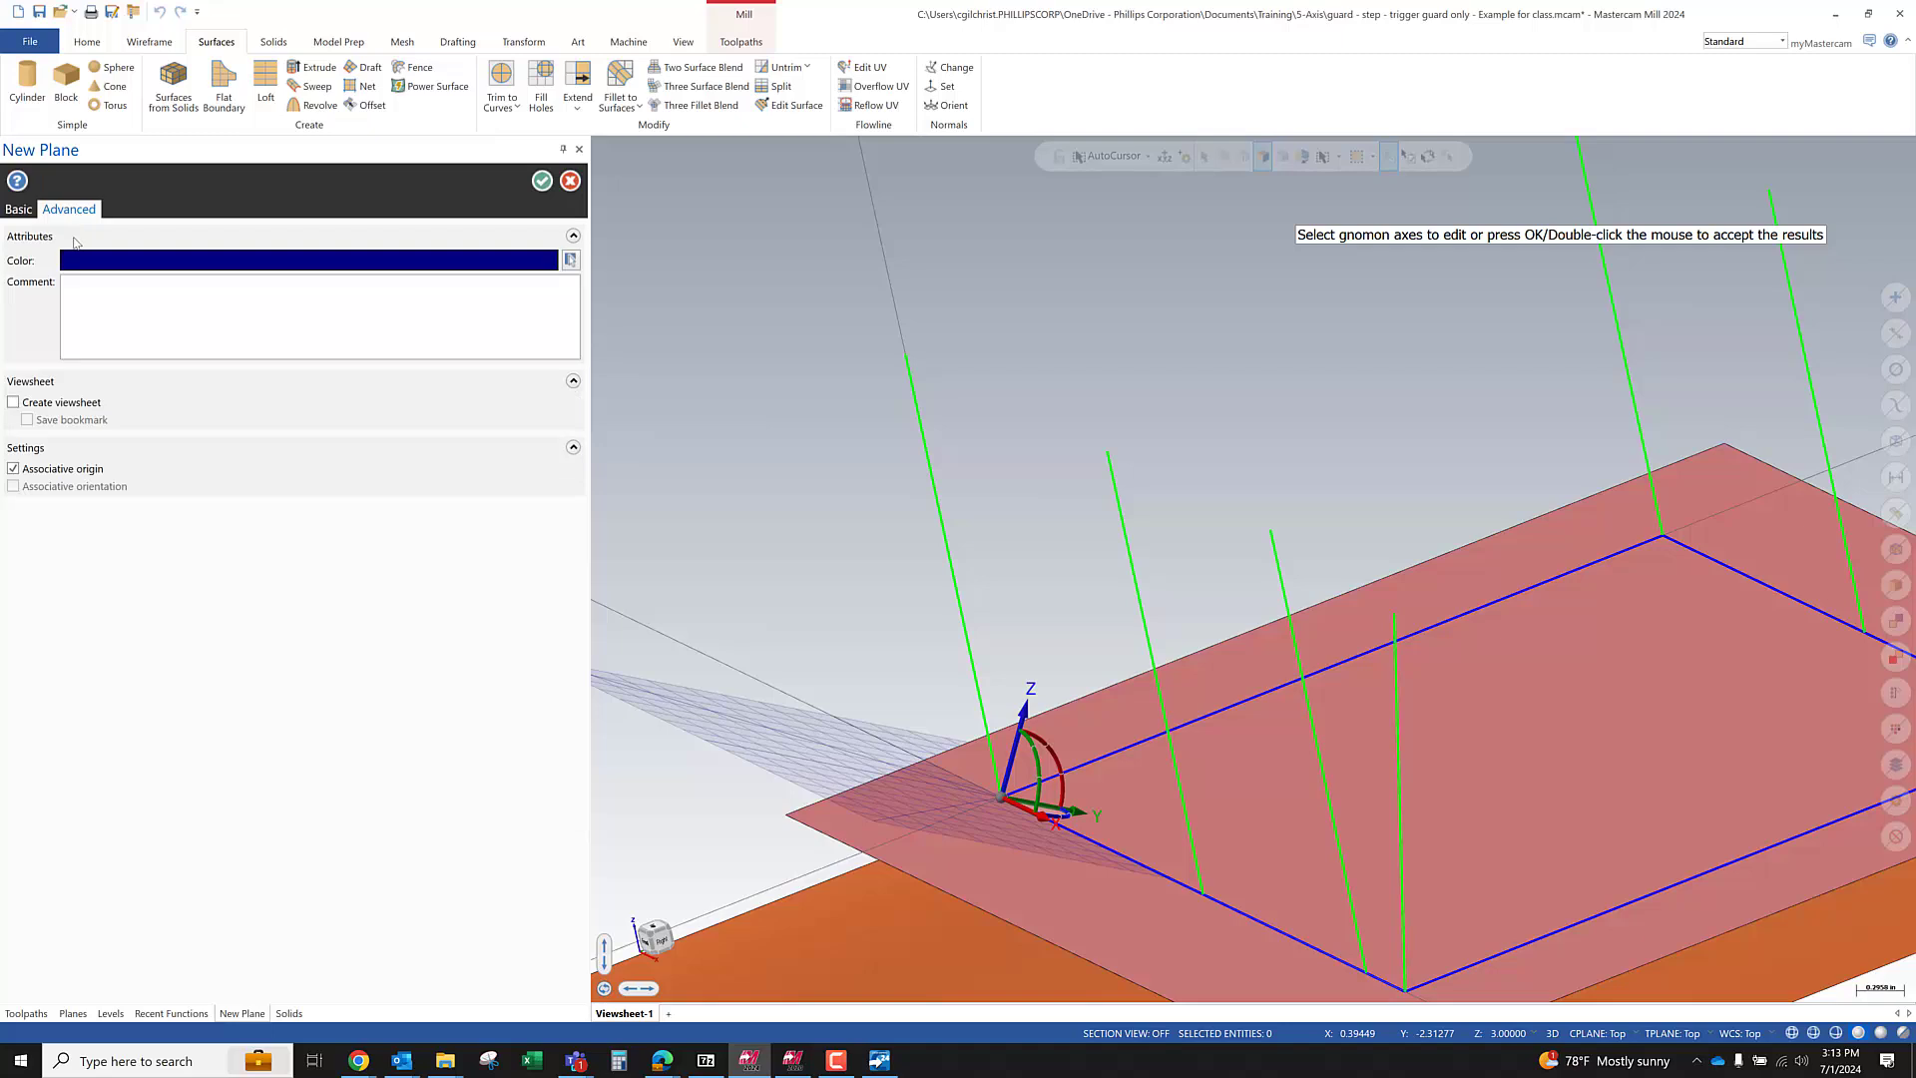
{"action": "left_click", "coordinate": [18, 208]}
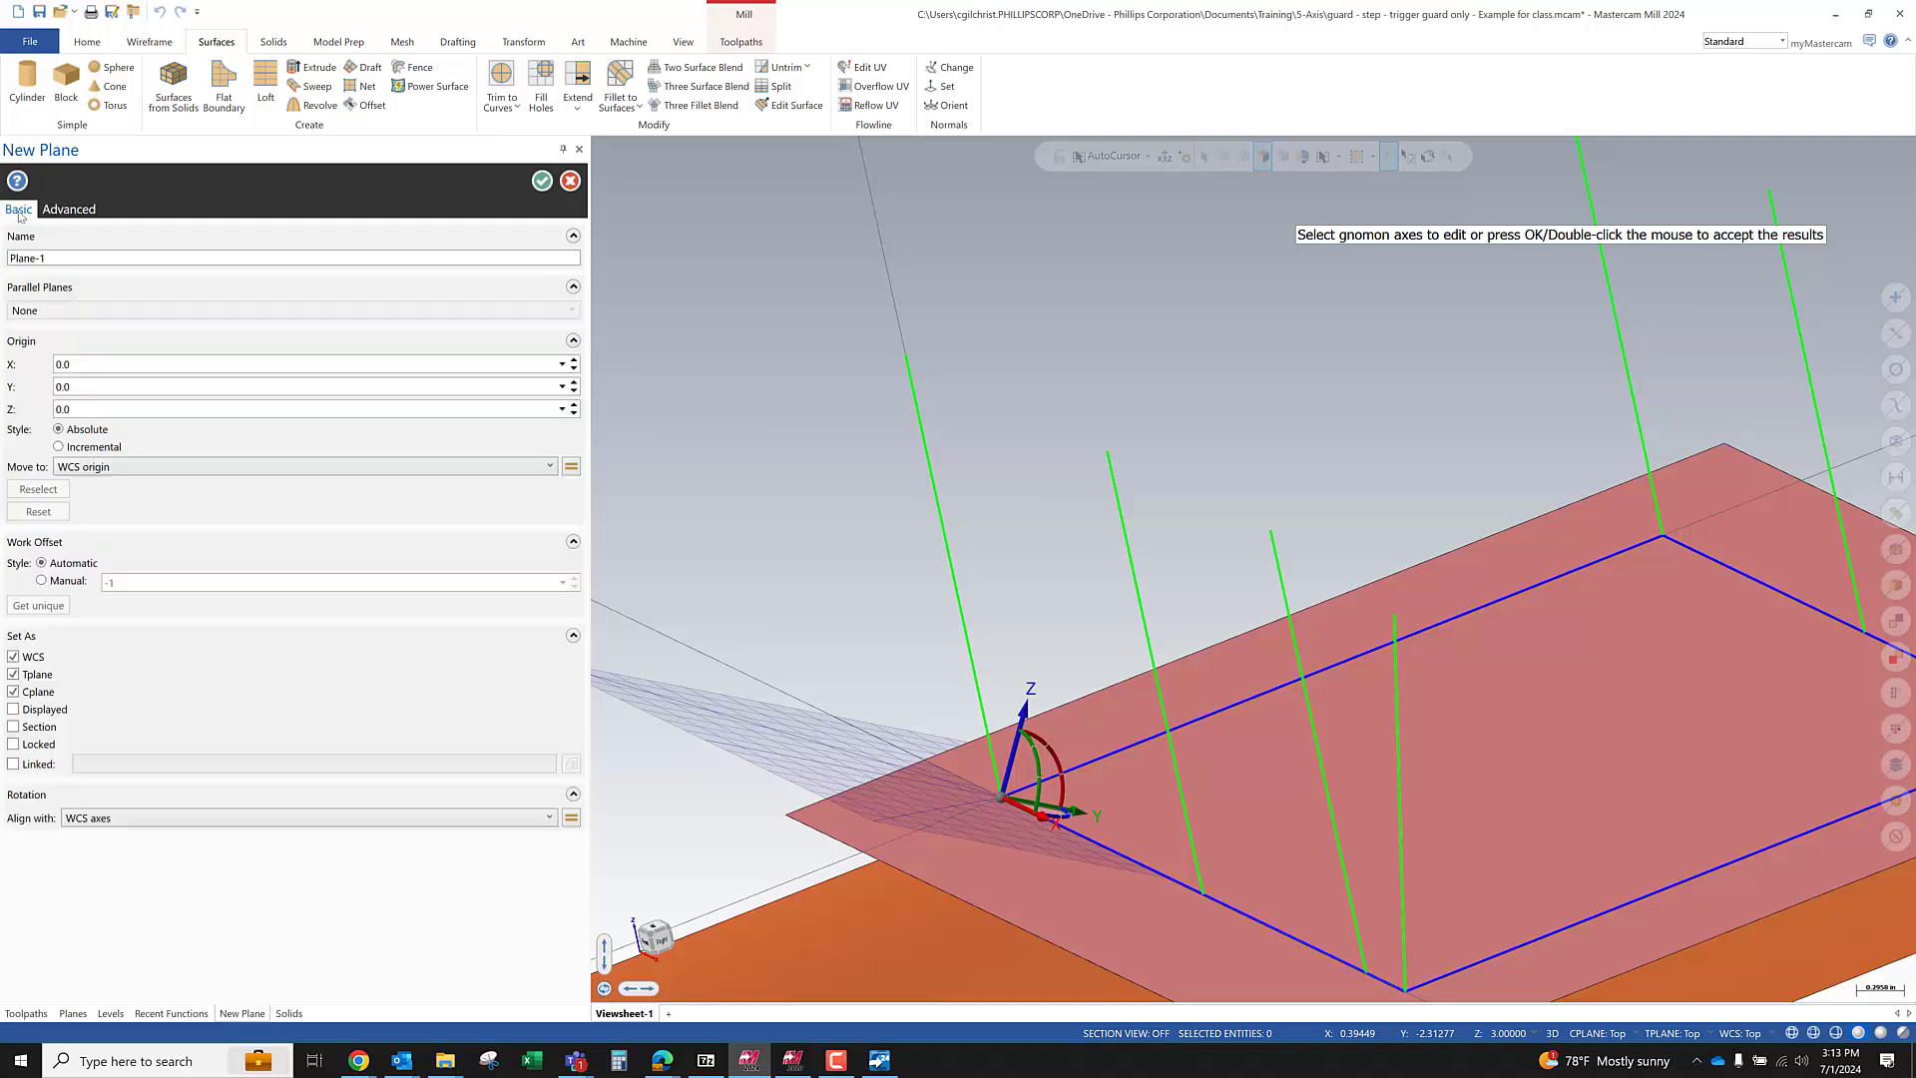
{"action": "right_click", "coordinate": [1000, 797]}
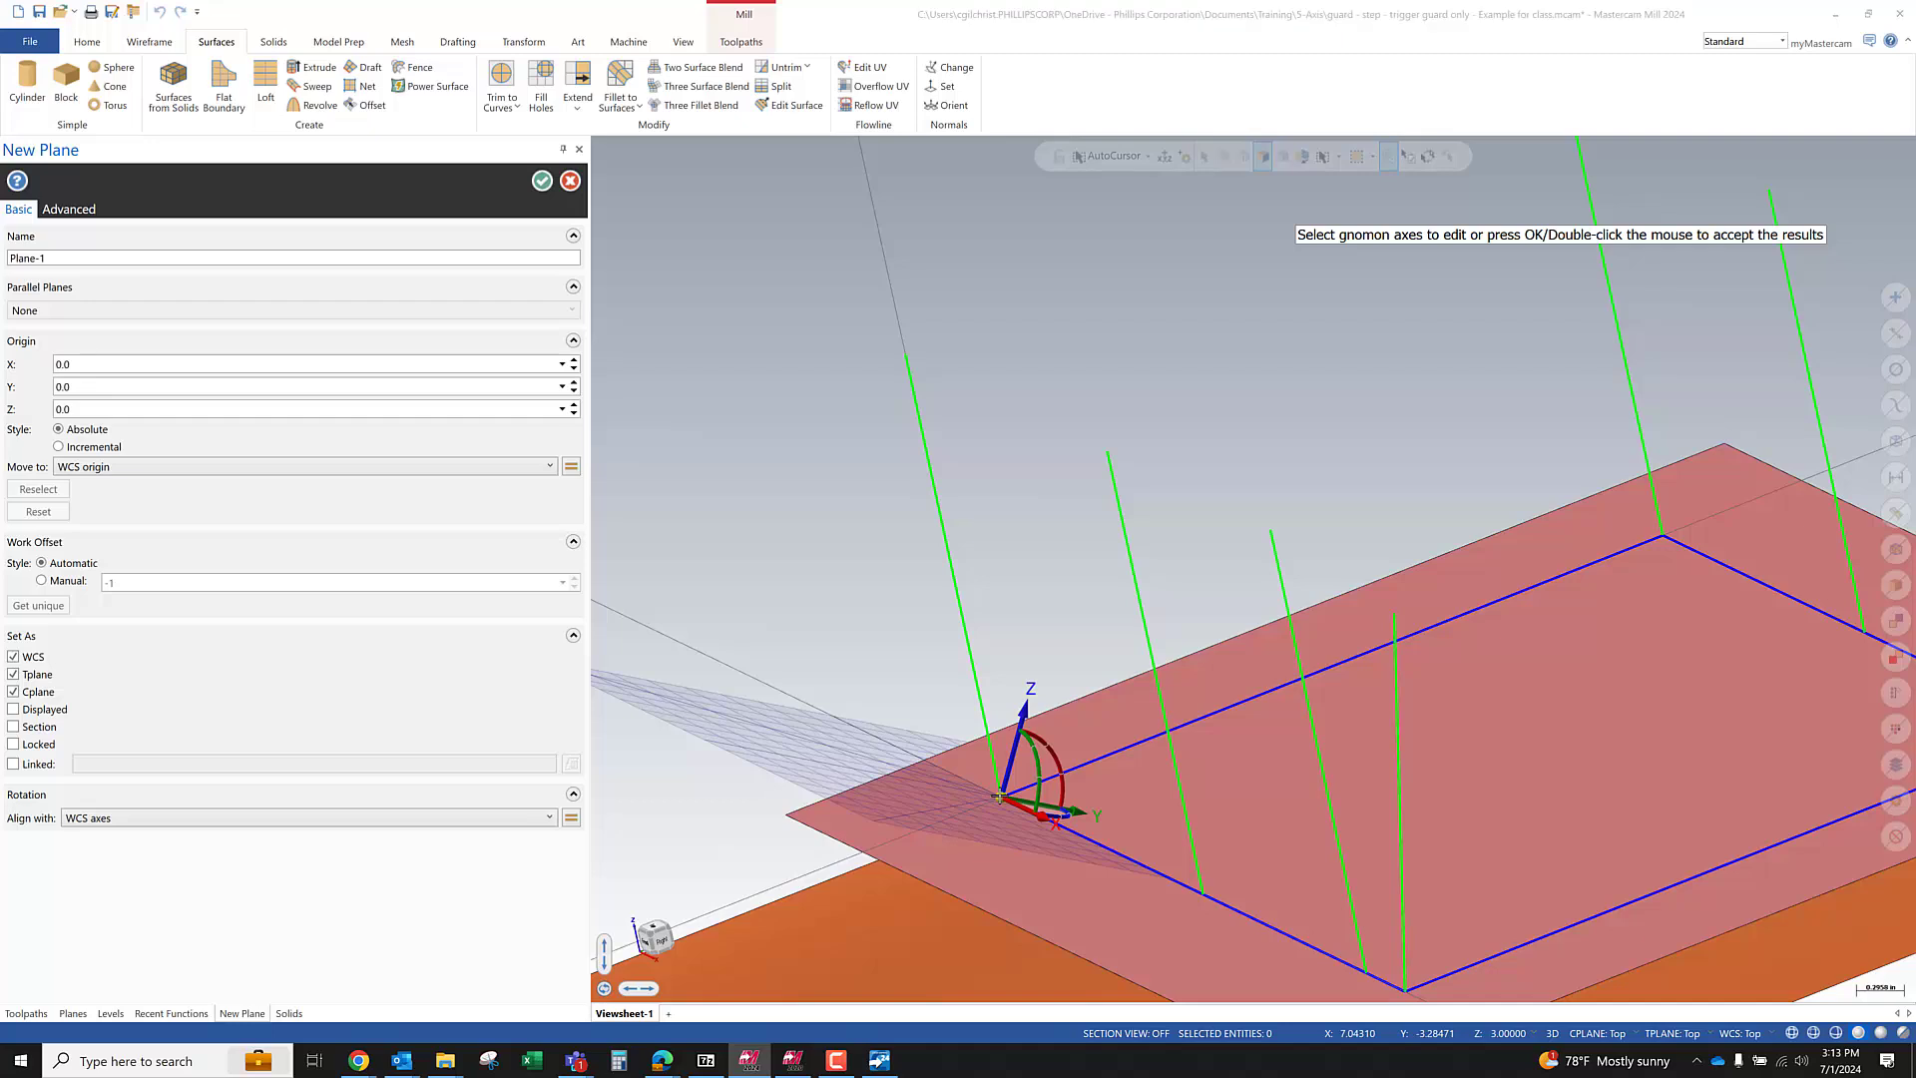
{"action": "left_click", "coordinate": [983, 611]}
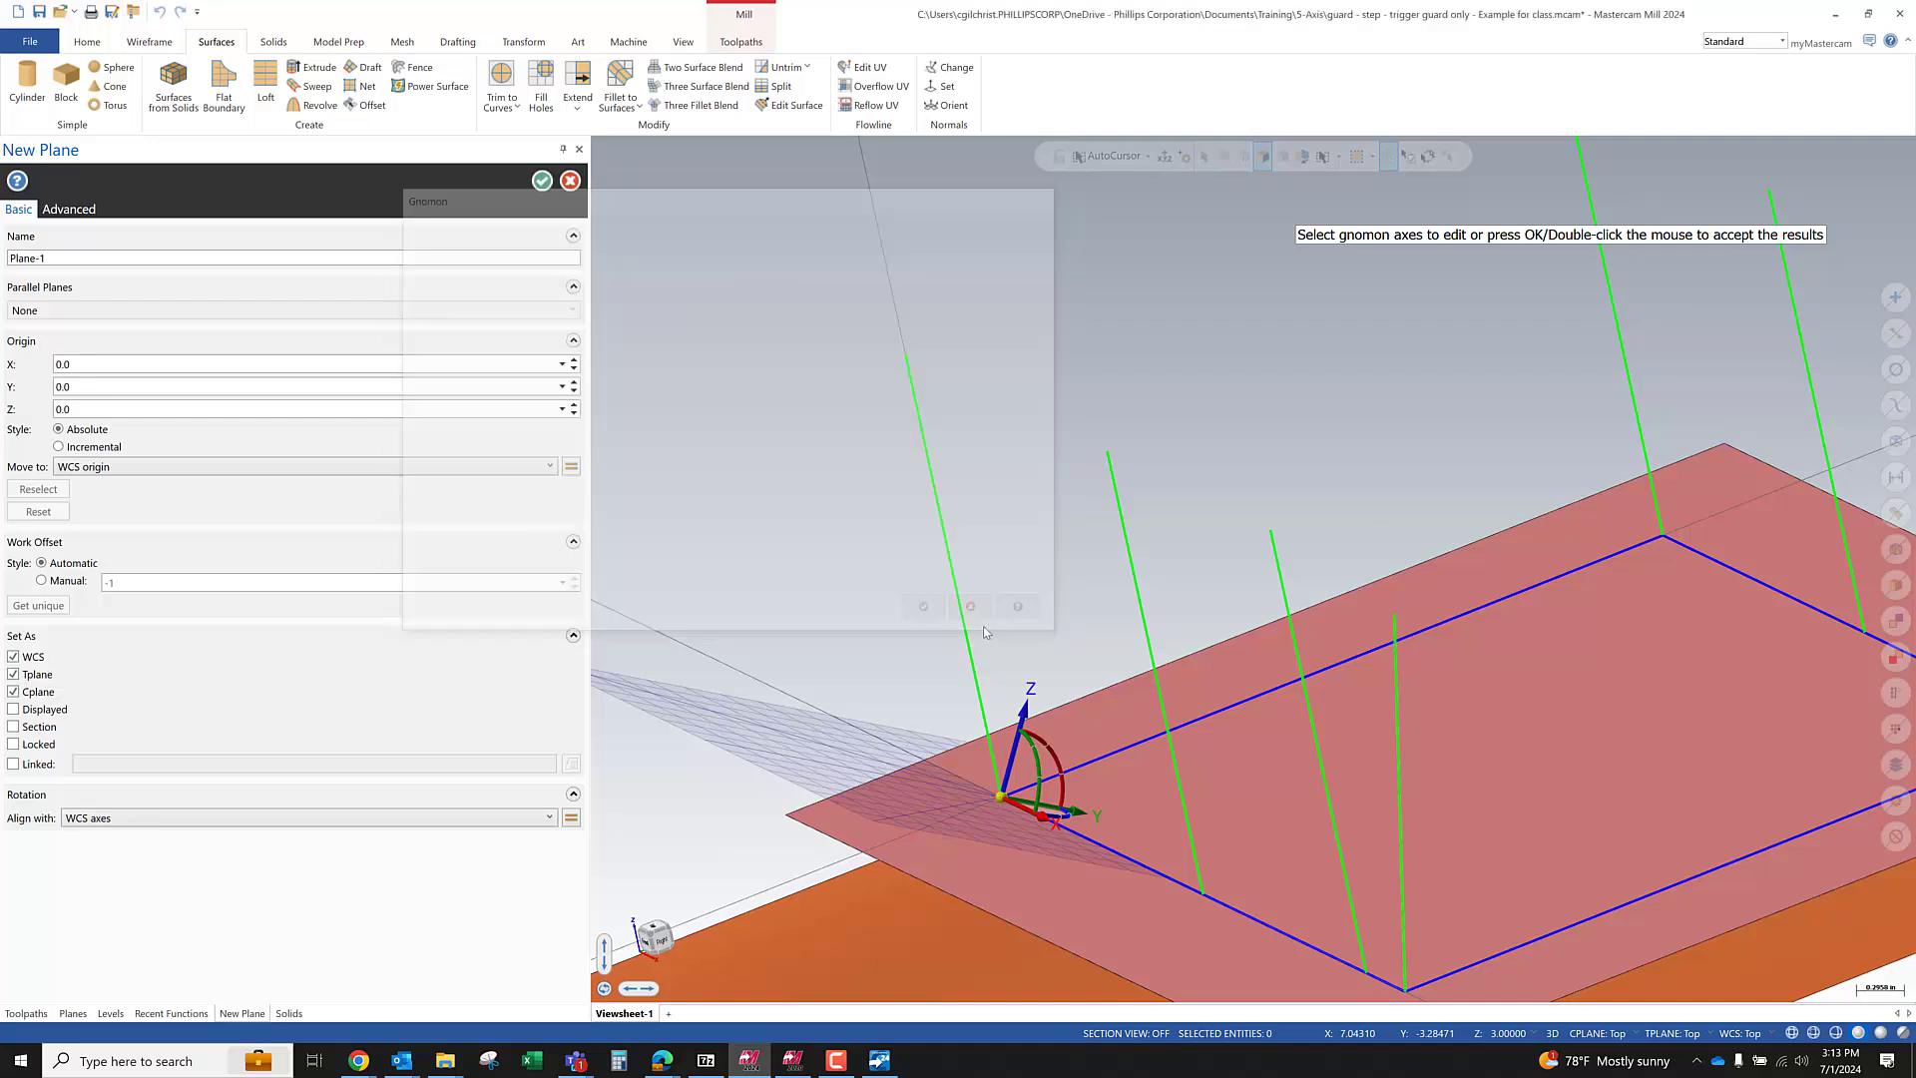
{"action": "right_click", "coordinate": [1031, 737]}
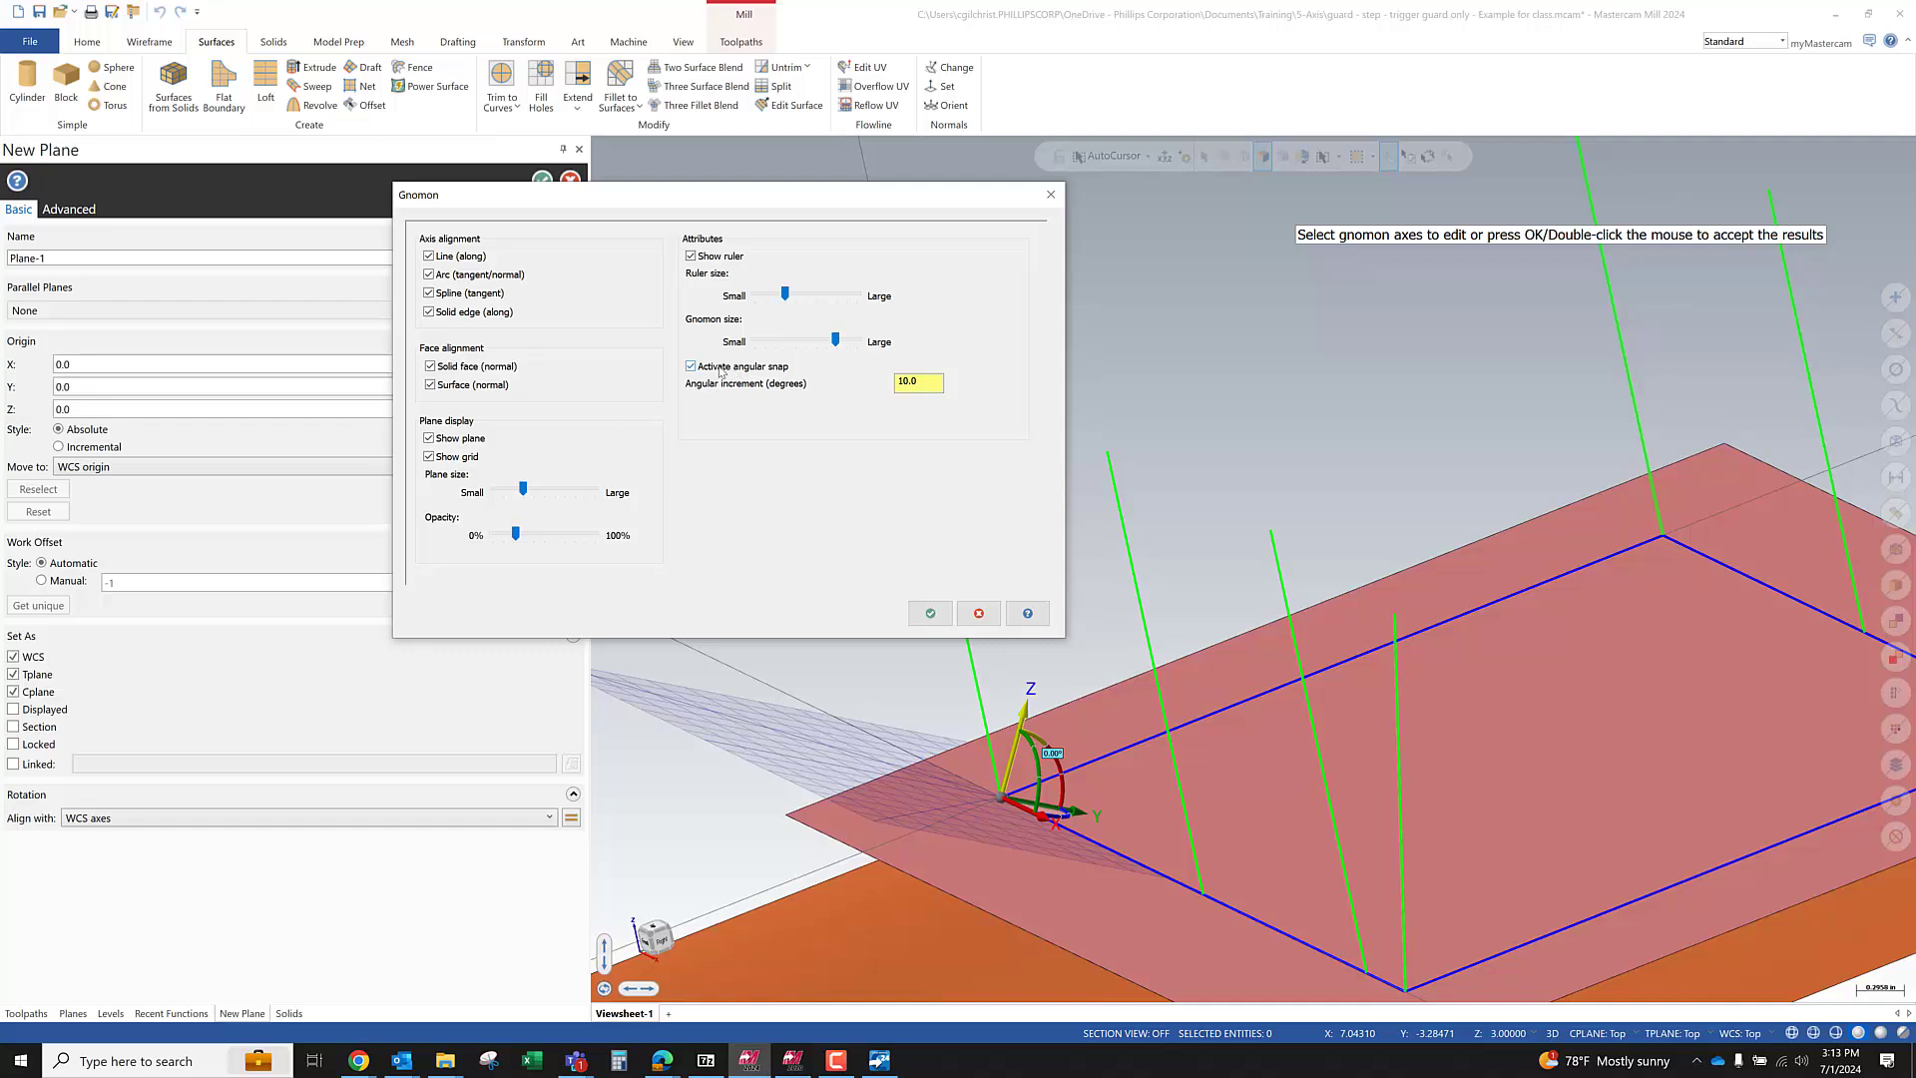
Reduce the displayed plane size, raise its opacity, and enlarge the ruler and gnomon, keeping a 10-degree angular snap increment
{"action": "double_click", "coordinate": [910, 382]}
{"action": "type", "text": "5.0"}
{"action": "key", "text": "ctrl+z"}
{"action": "mouse_move", "coordinate": [835, 340]}
{"action": "left_mouse_down"}
{"action": "mouse_move", "coordinate": [764, 347]}
{"action": "mouse_move", "coordinate": [809, 345]}
{"action": "left_mouse_up"}
{"action": "left_click_drag", "start_coordinate": [521, 491], "coordinate": [559, 539]}
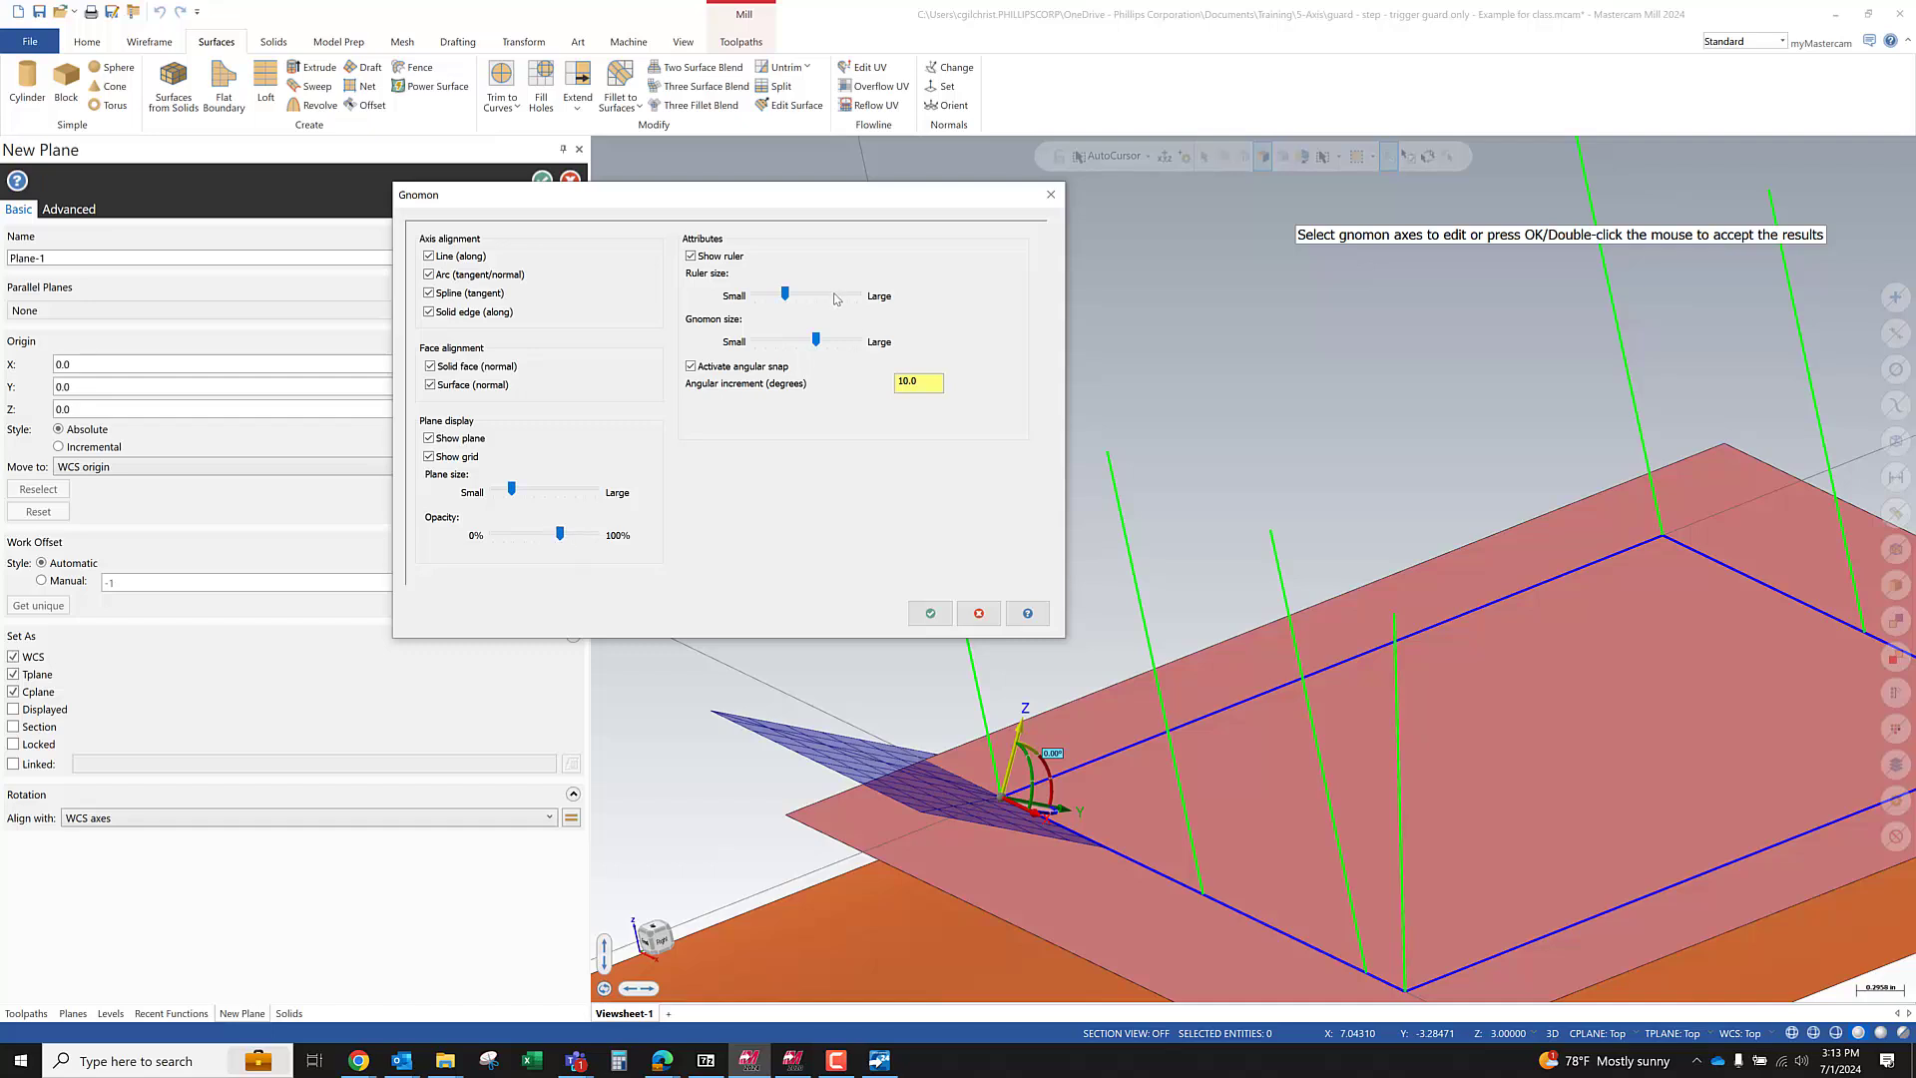
{"action": "left_click_drag", "start_coordinate": [786, 295], "coordinate": [847, 343]}
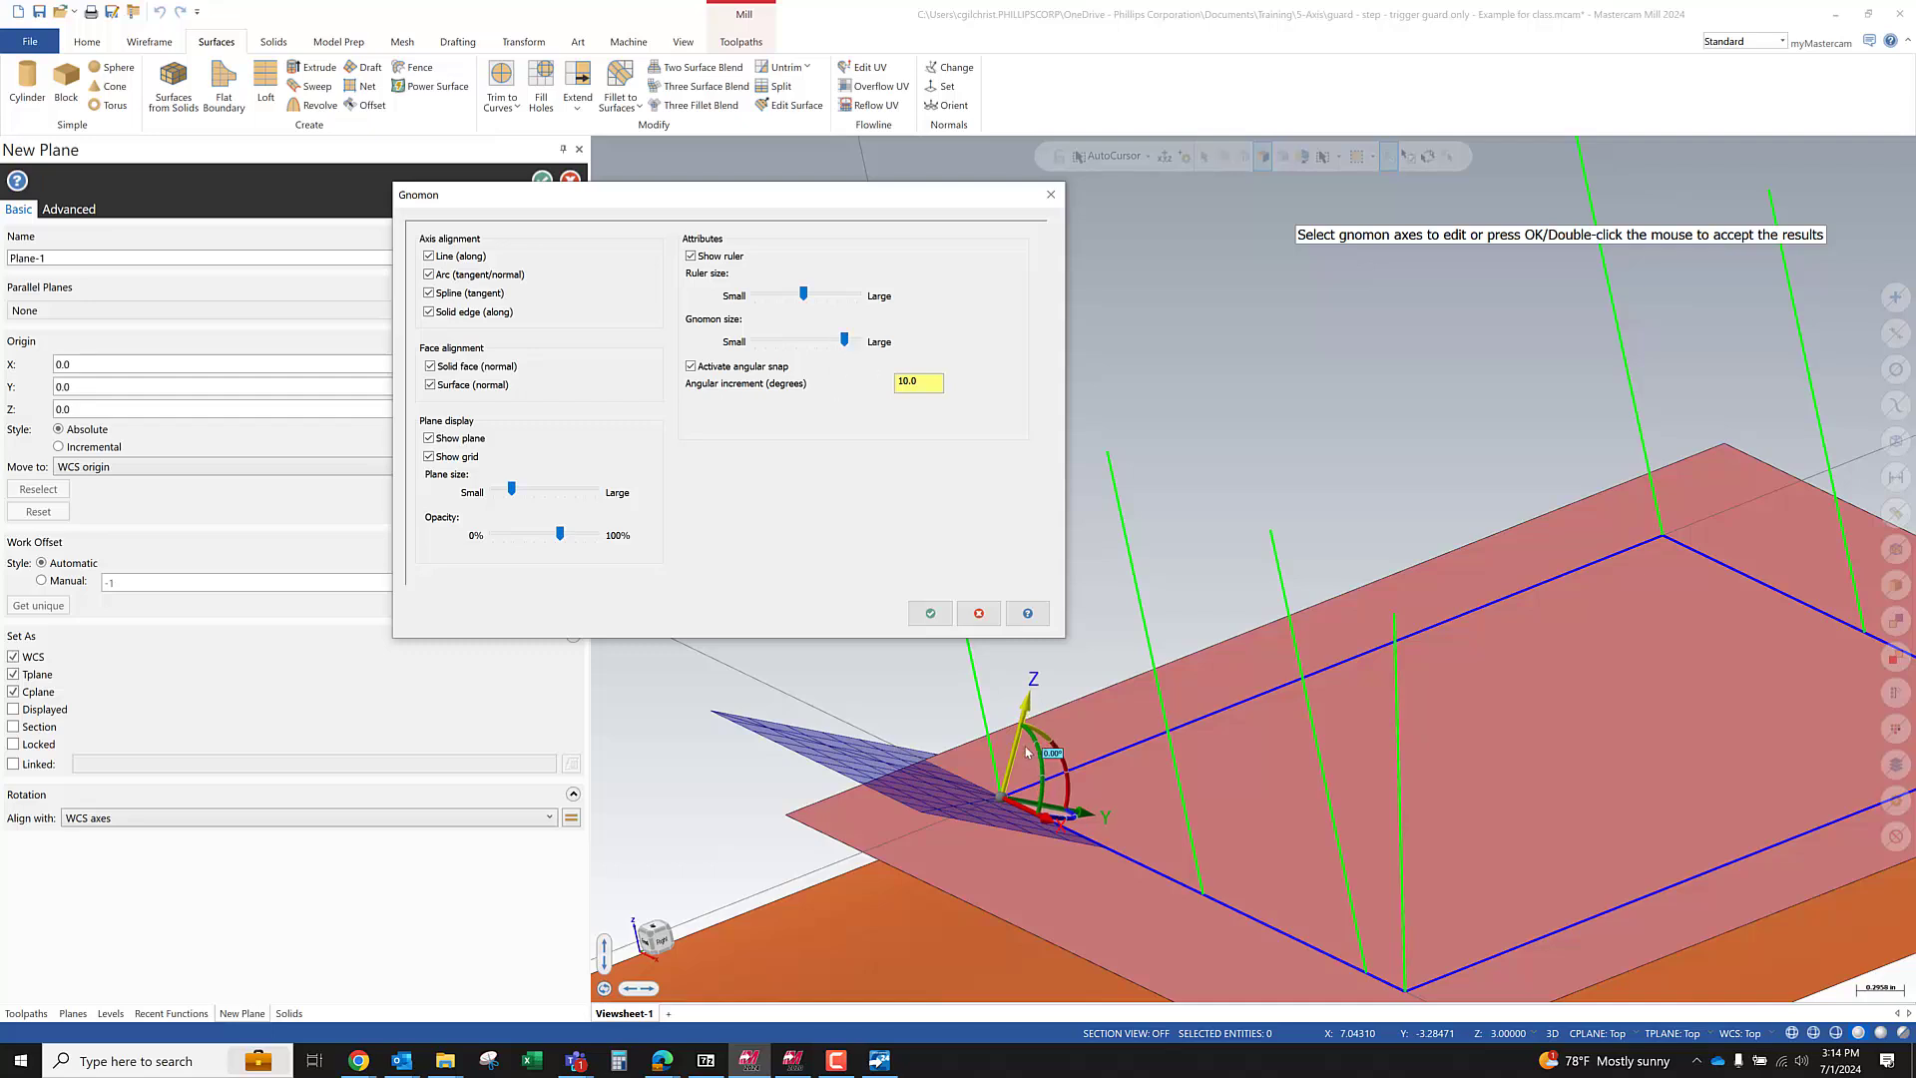
{"action": "left_click", "coordinate": [930, 612]}
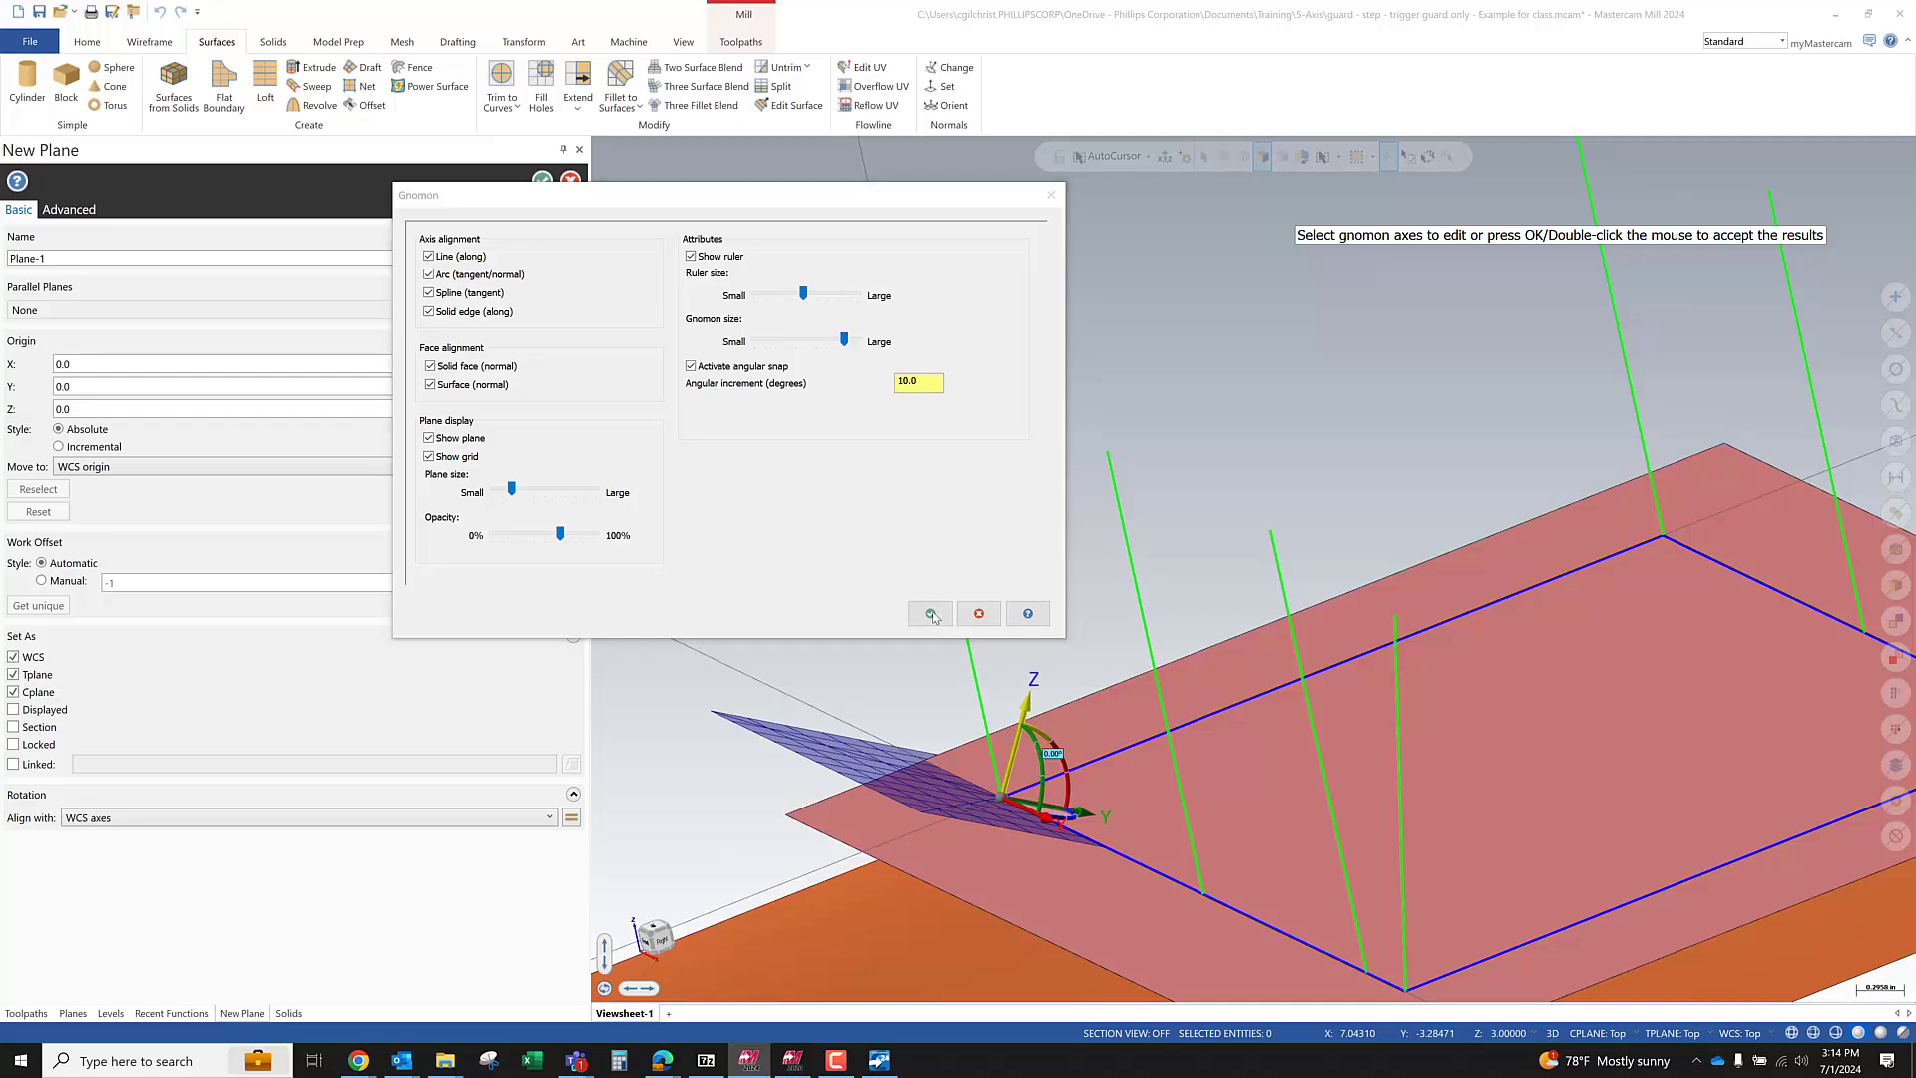
{"action": "left_click", "coordinate": [790, 496]}
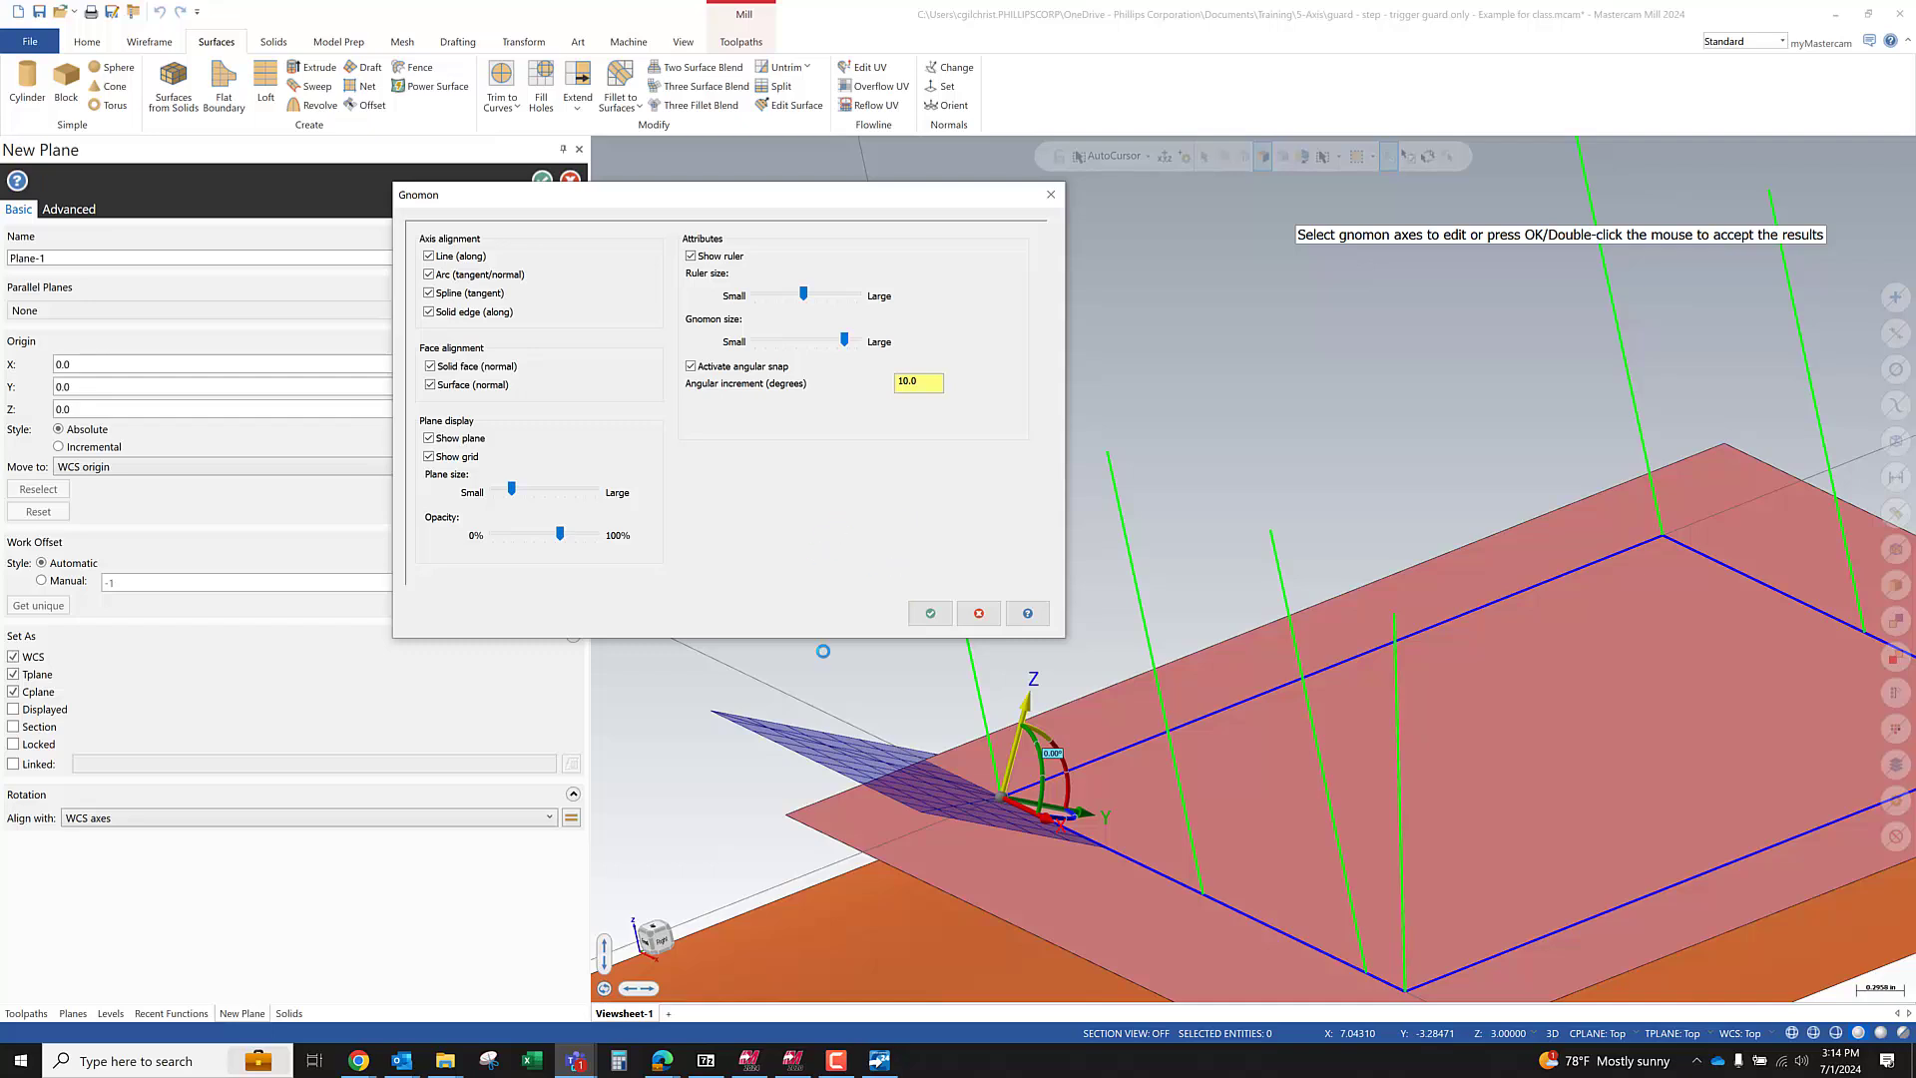
Discard the new dynamic plane and save the part file
{"action": "mouse_move", "coordinate": [587, 1074]}
{"action": "key", "text": "Escape"}
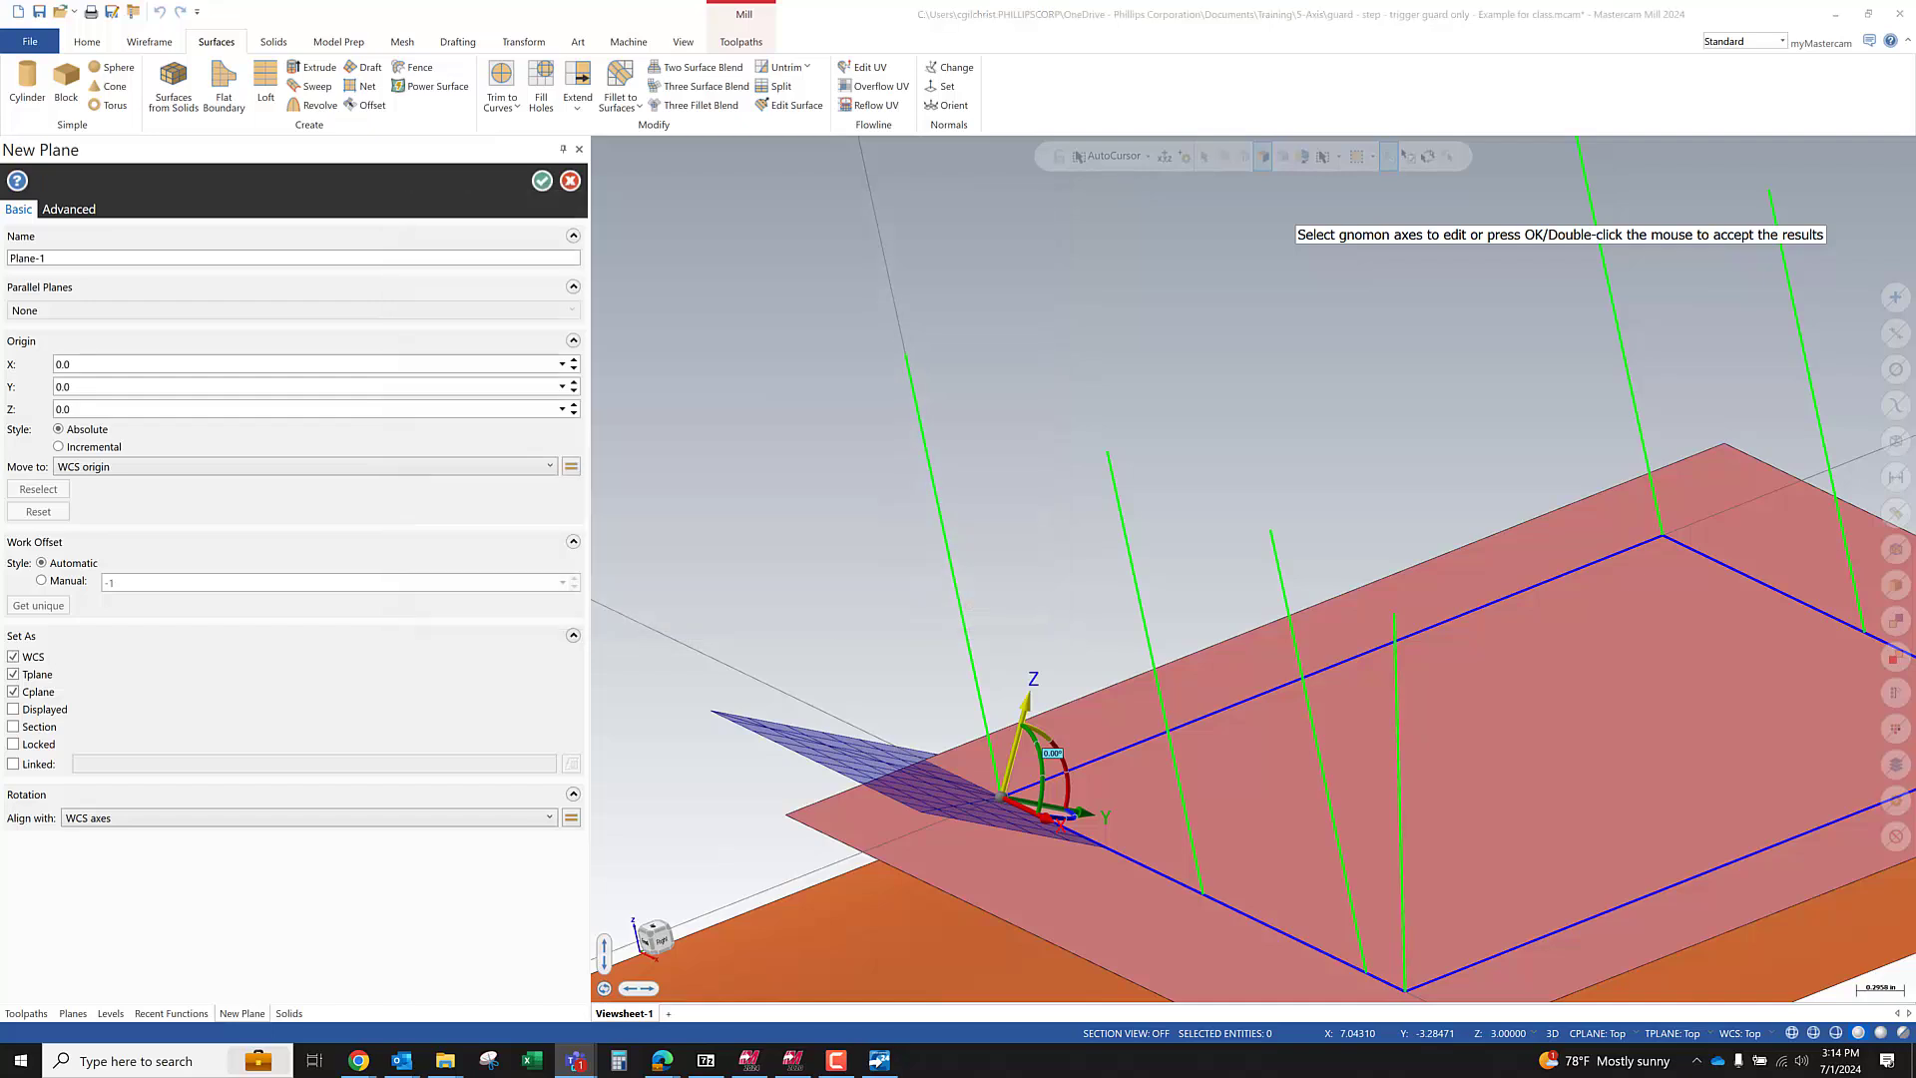
{"action": "scroll", "coordinate": [874, 629], "scroll_direction": "down", "scroll_amount": 1}
{"action": "scroll", "coordinate": [884, 626], "scroll_direction": "up", "scroll_amount": 1}
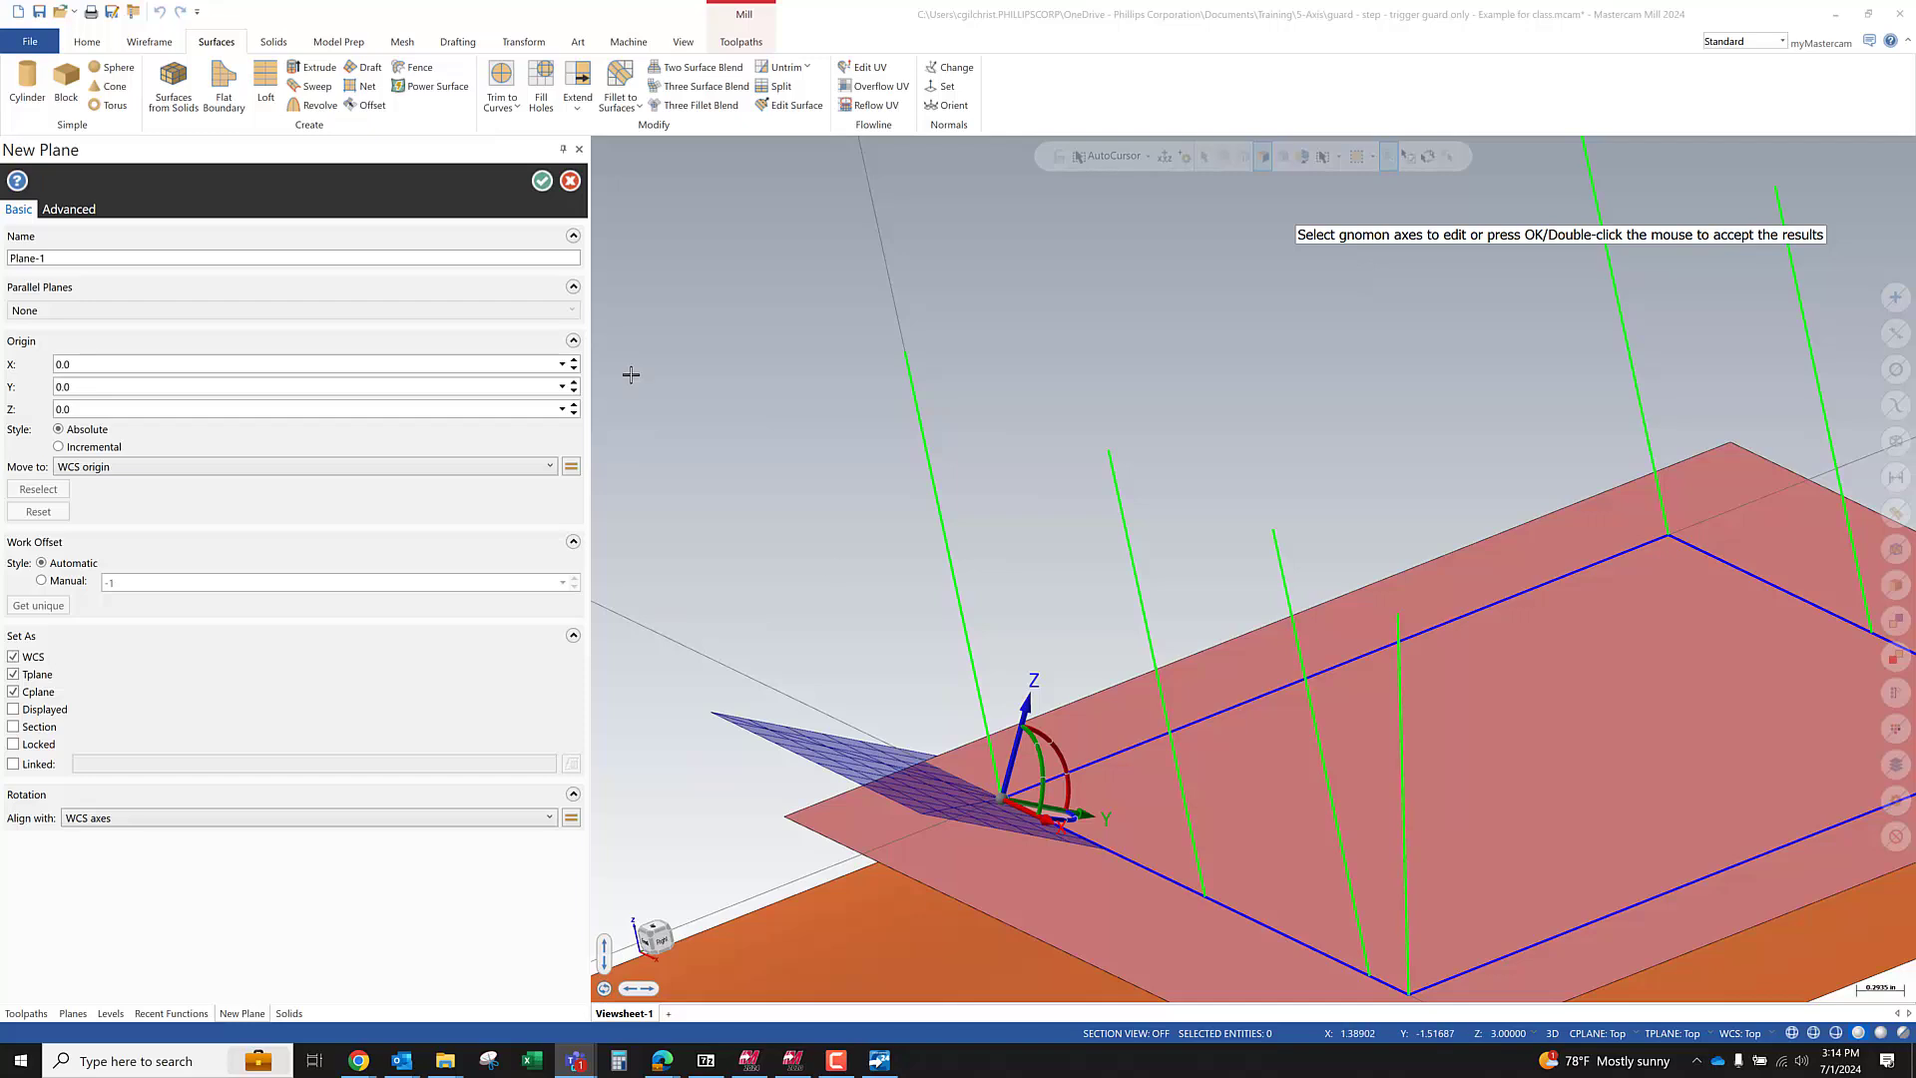
{"action": "left_click", "coordinate": [569, 183]}
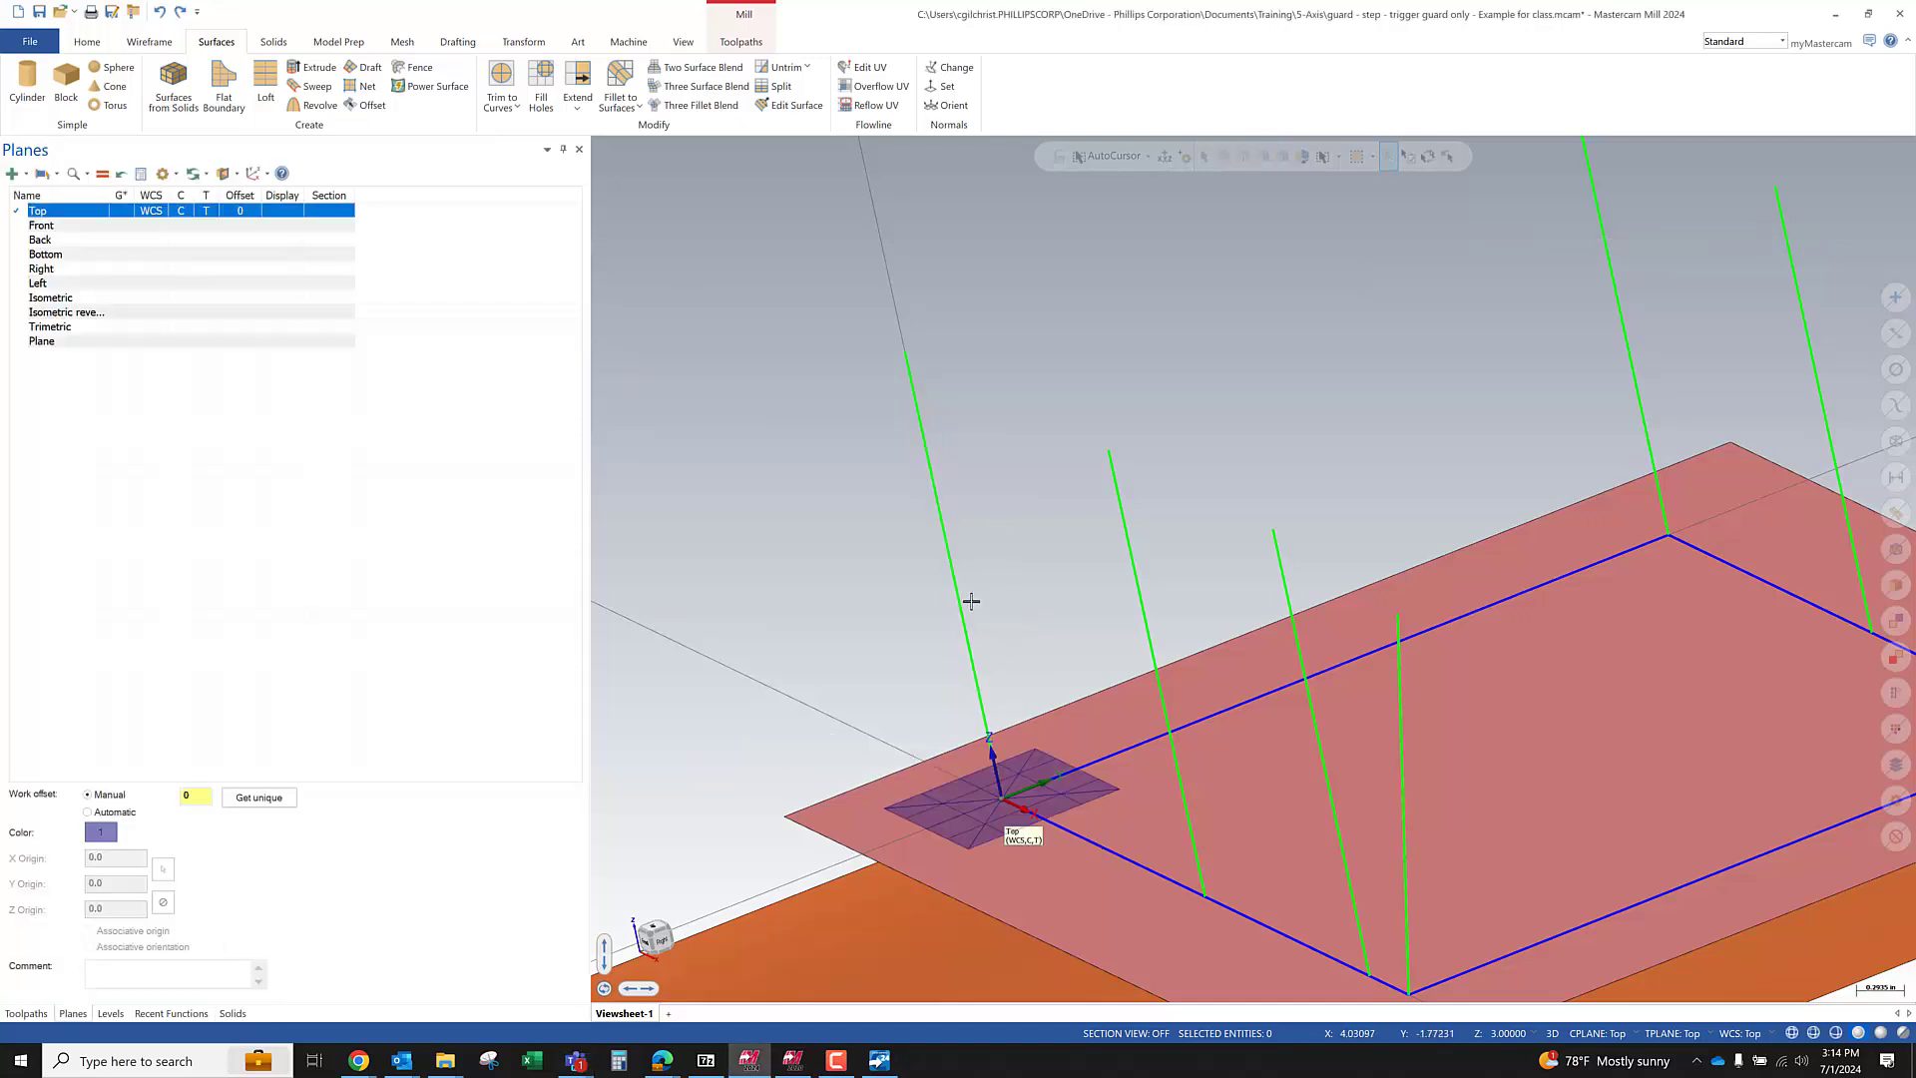
{"action": "left_click", "coordinate": [42, 16]}
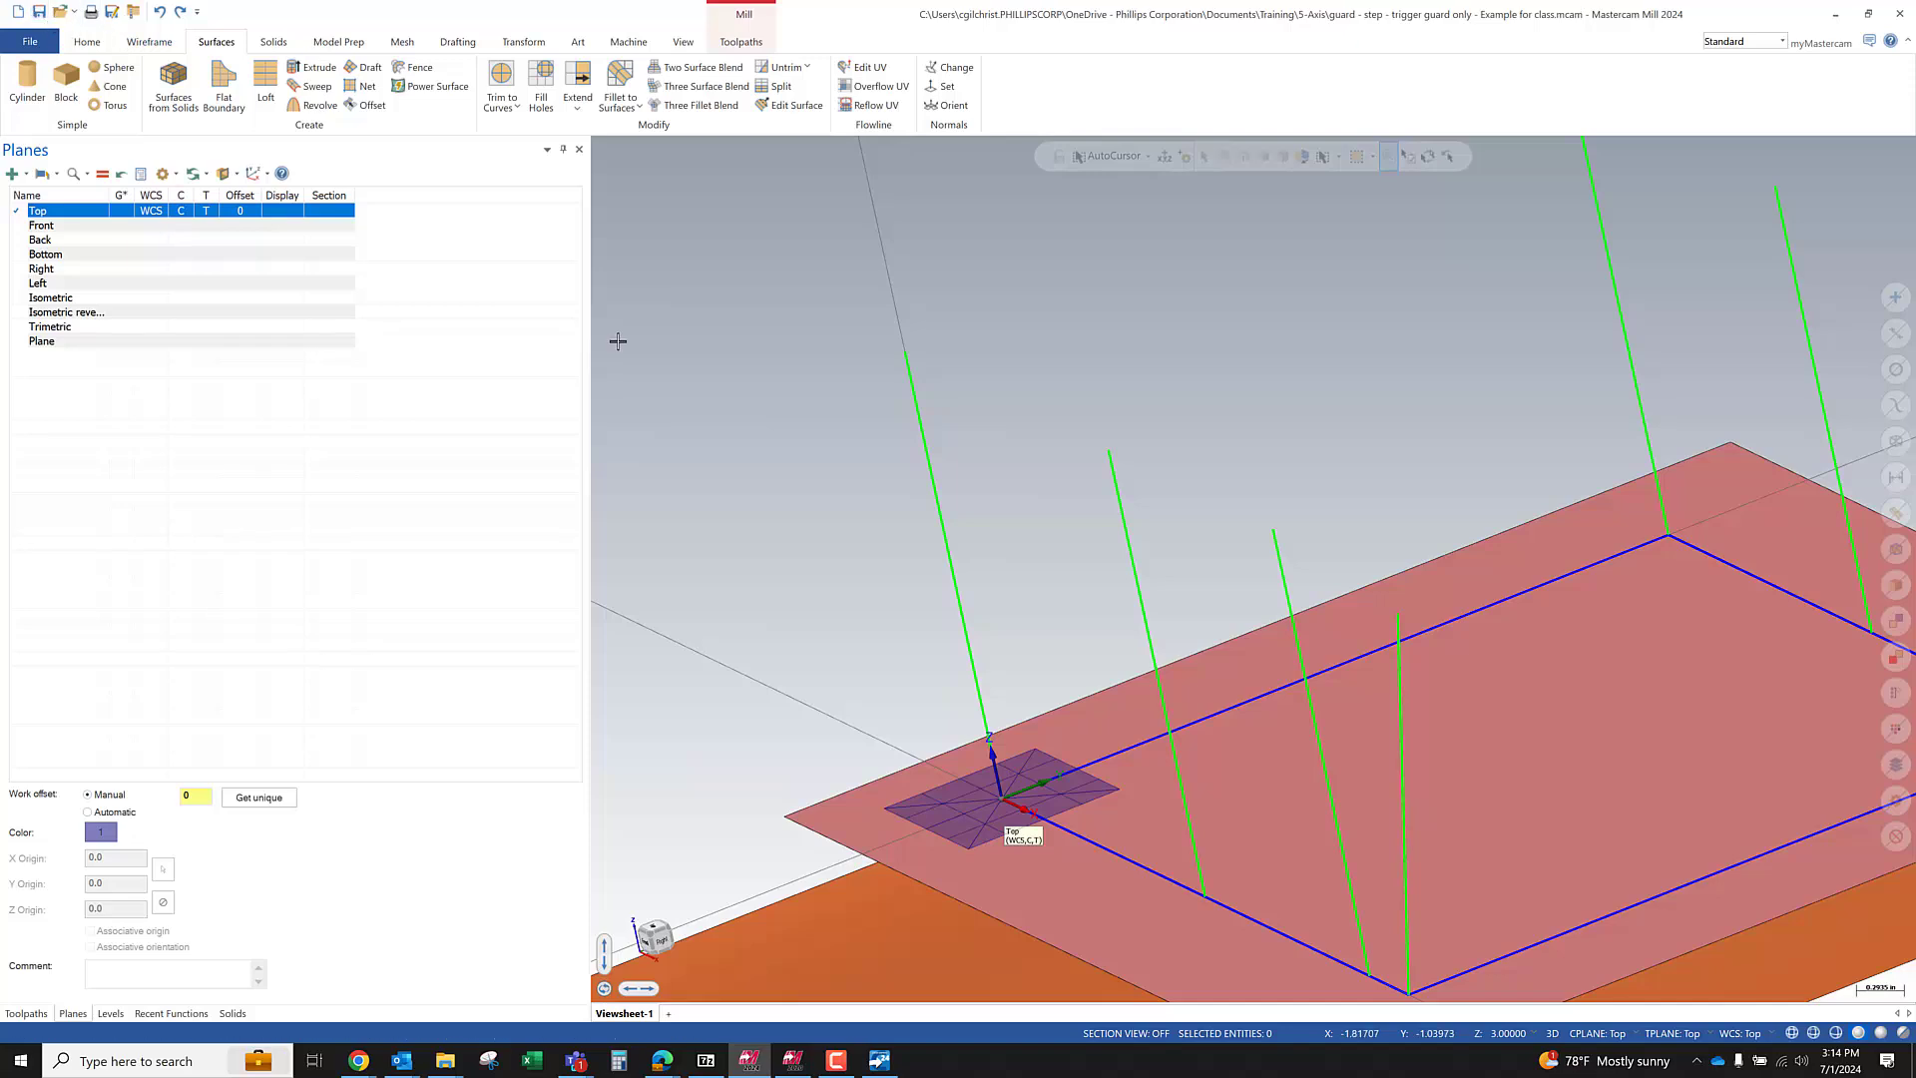
Move the eight green vector lines to level 6, named "vector lines for Curve", with visibility forced off
{"action": "scroll", "coordinate": [946, 547], "scroll_direction": "down", "scroll_amount": 2}
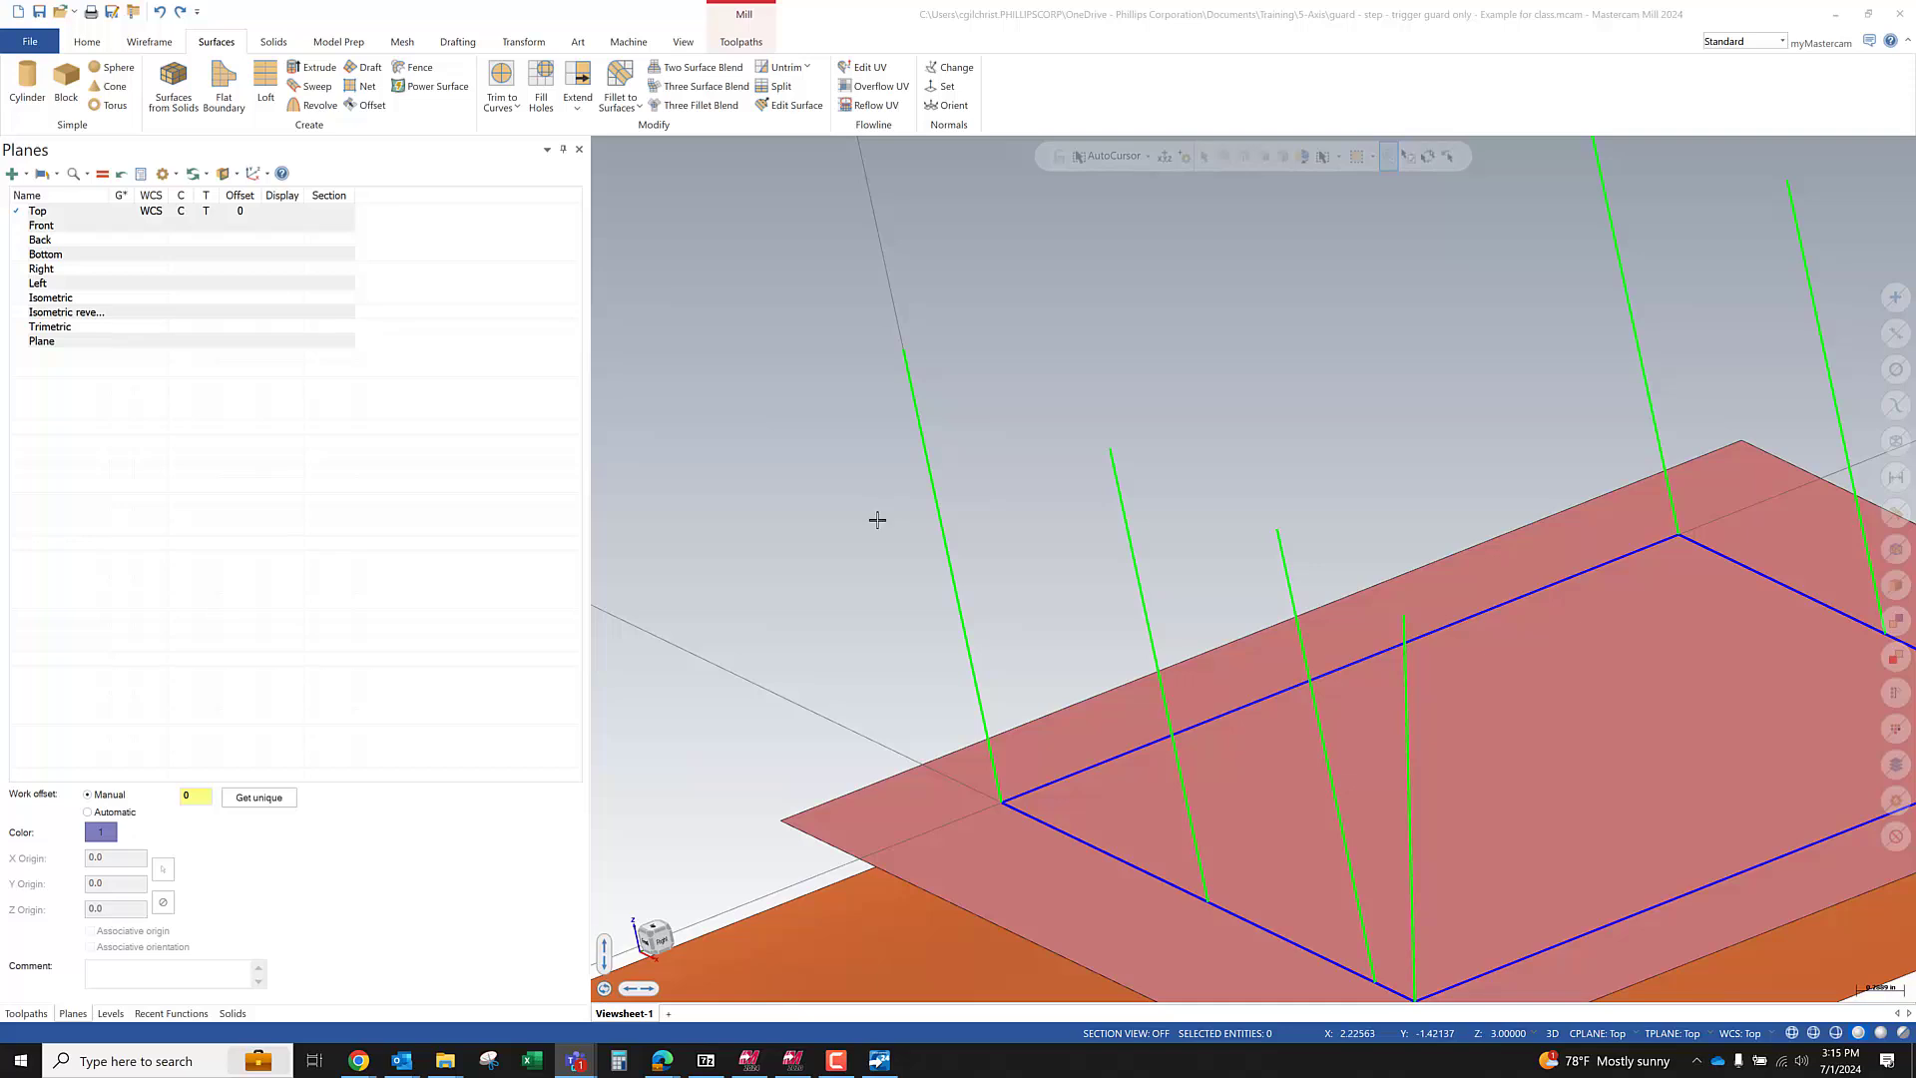
{"action": "scroll", "coordinate": [868, 539], "scroll_direction": "down", "scroll_amount": 2}
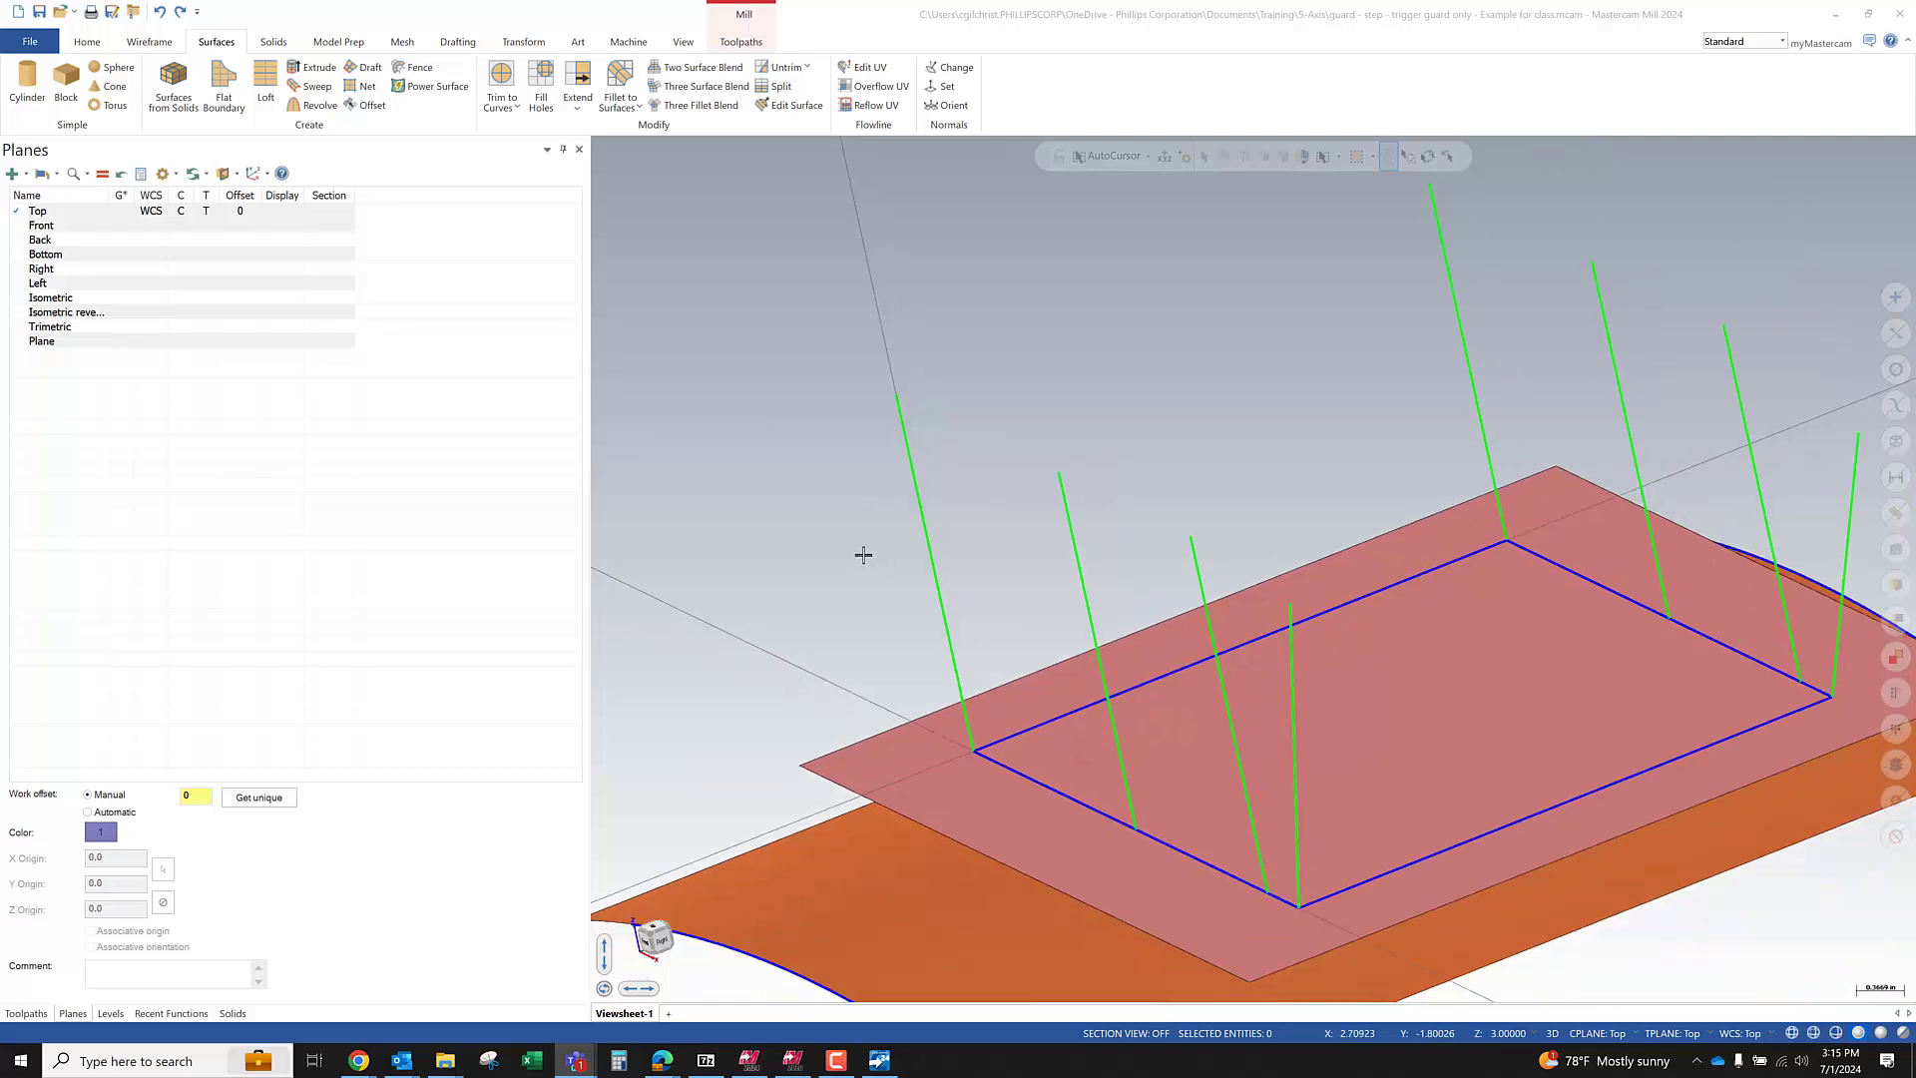
{"action": "middle_click_drag", "start_coordinate": [1044, 483], "coordinate": [1098, 452]}
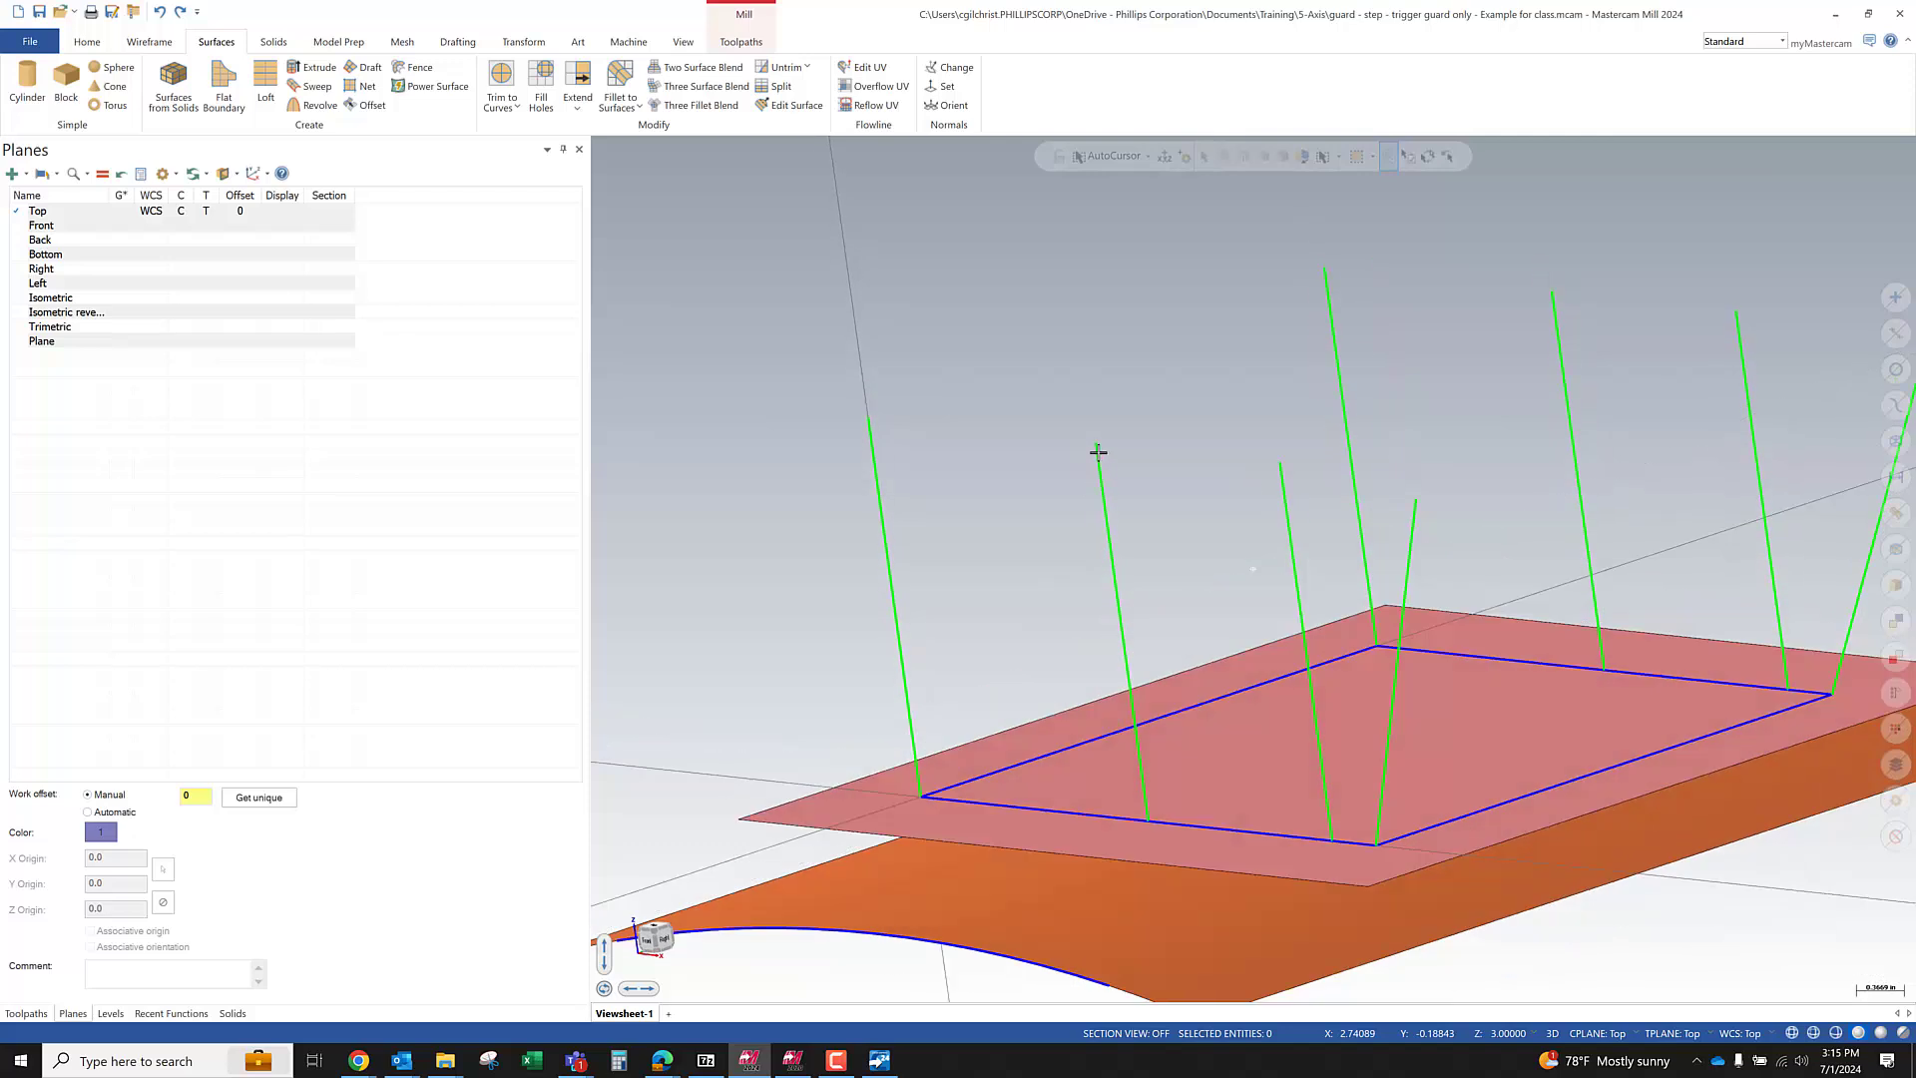
{"action": "scroll", "coordinate": [898, 614], "scroll_direction": "down", "scroll_amount": 2}
{"action": "left_click", "coordinate": [898, 625]}
{"action": "left_click", "coordinate": [1049, 614]}
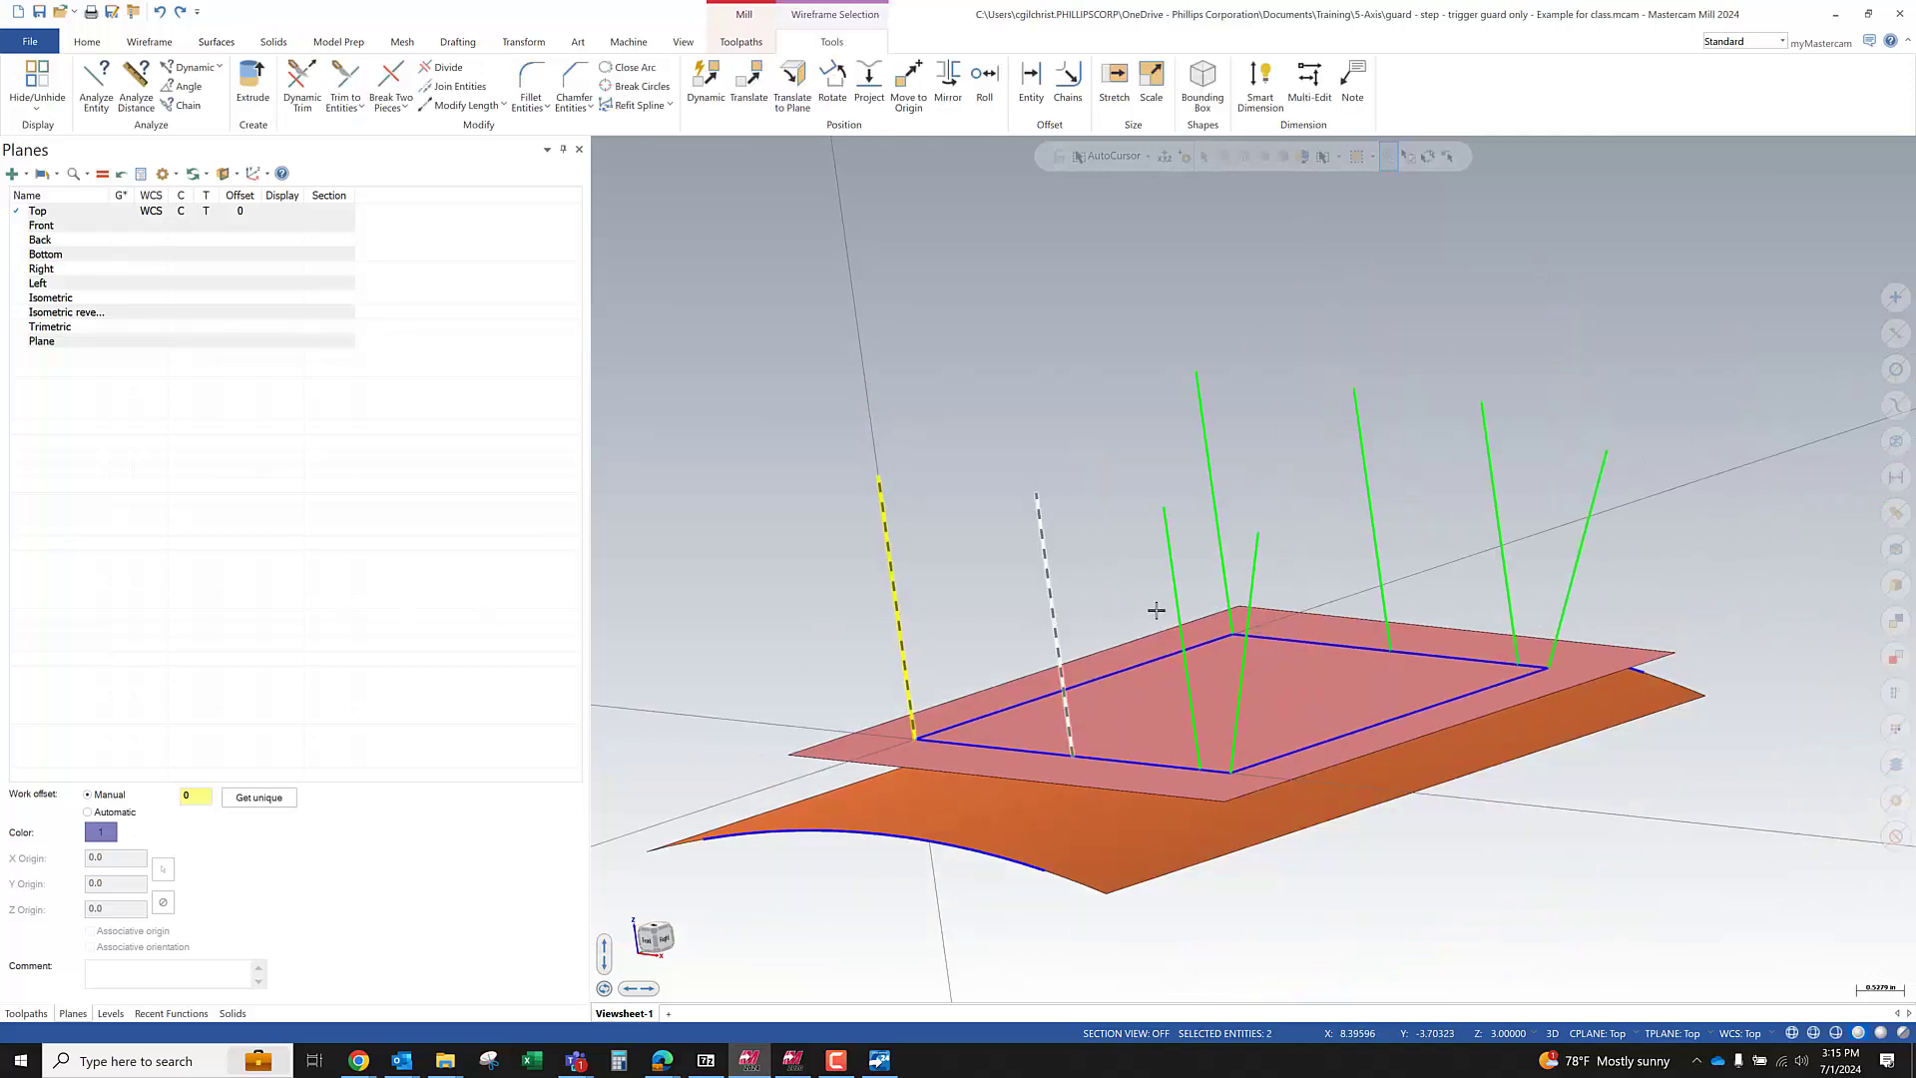
{"action": "left_click", "coordinate": [1175, 600]}
{"action": "left_click", "coordinate": [1254, 570]}
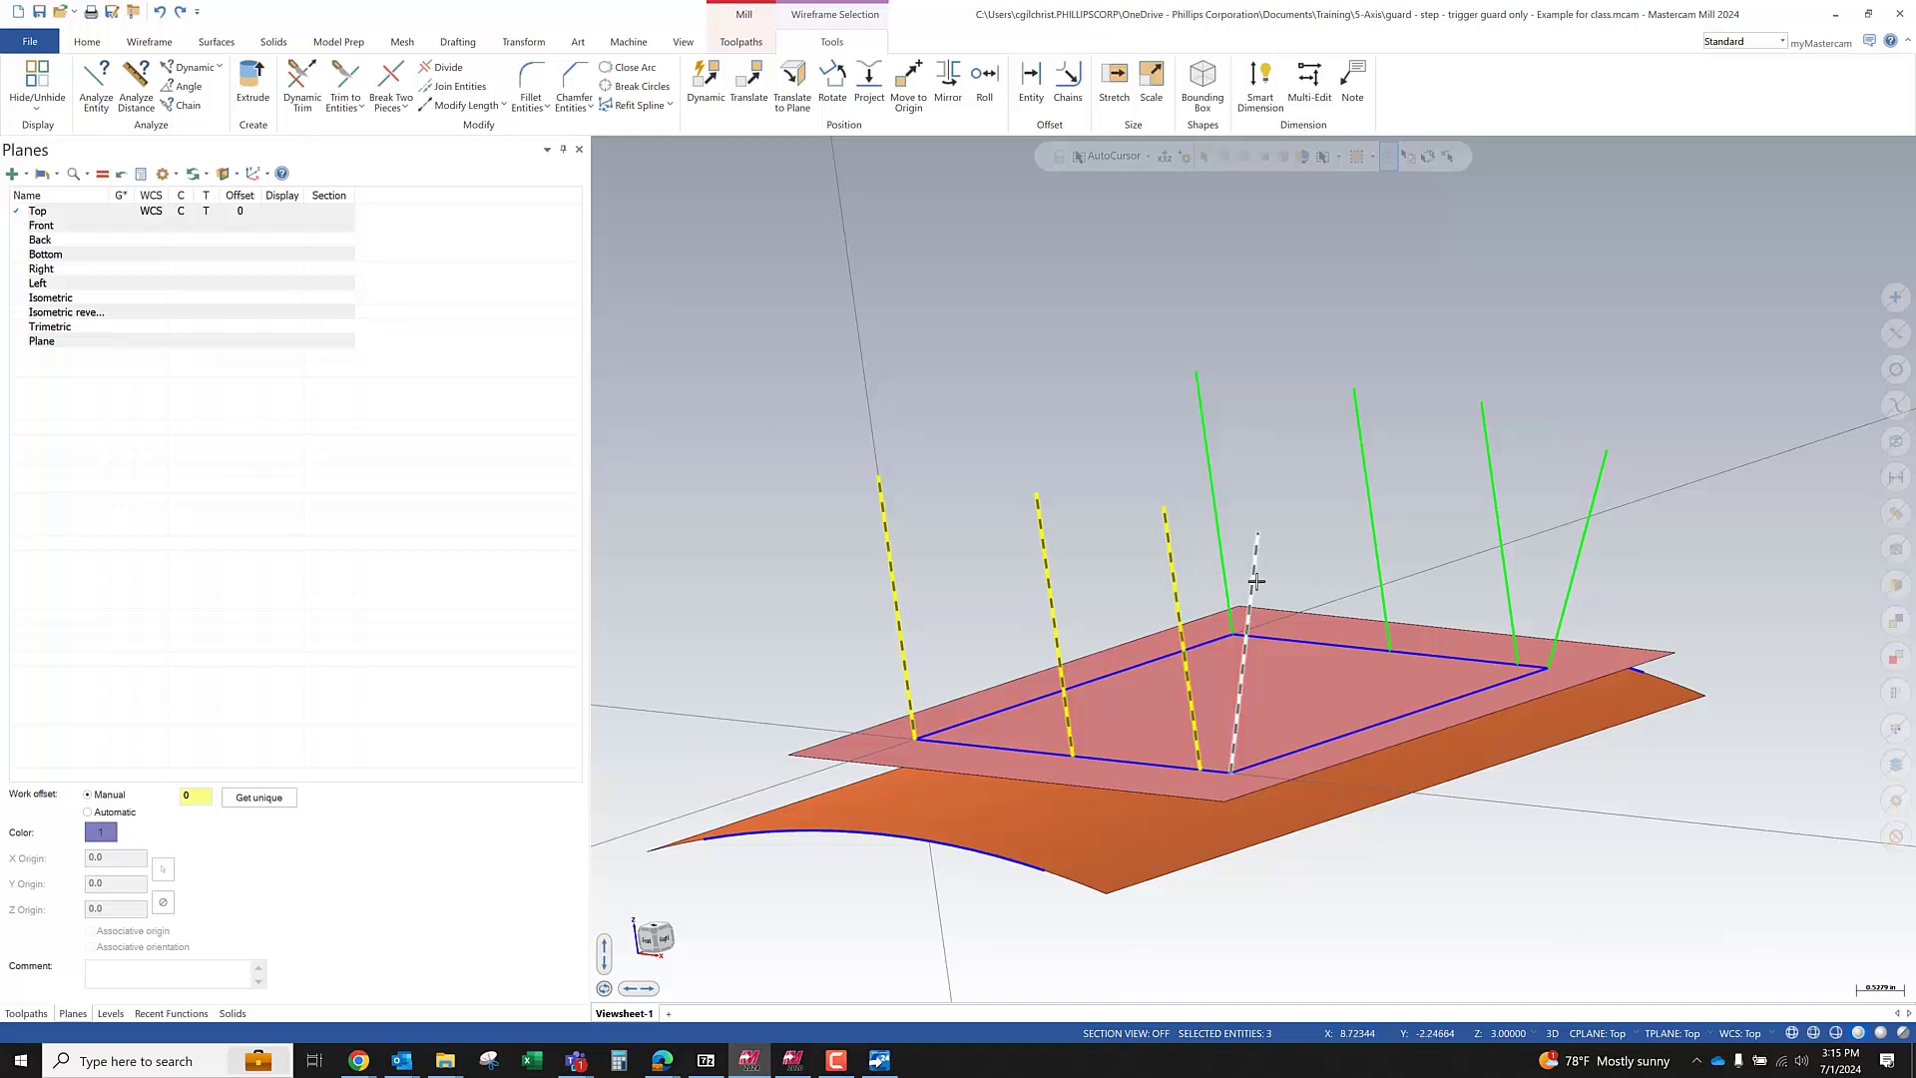
{"action": "left_click", "coordinate": [1214, 488]}
{"action": "left_click", "coordinate": [1370, 505]}
{"action": "left_click", "coordinate": [1492, 479]}
{"action": "left_click", "coordinate": [1589, 541]}
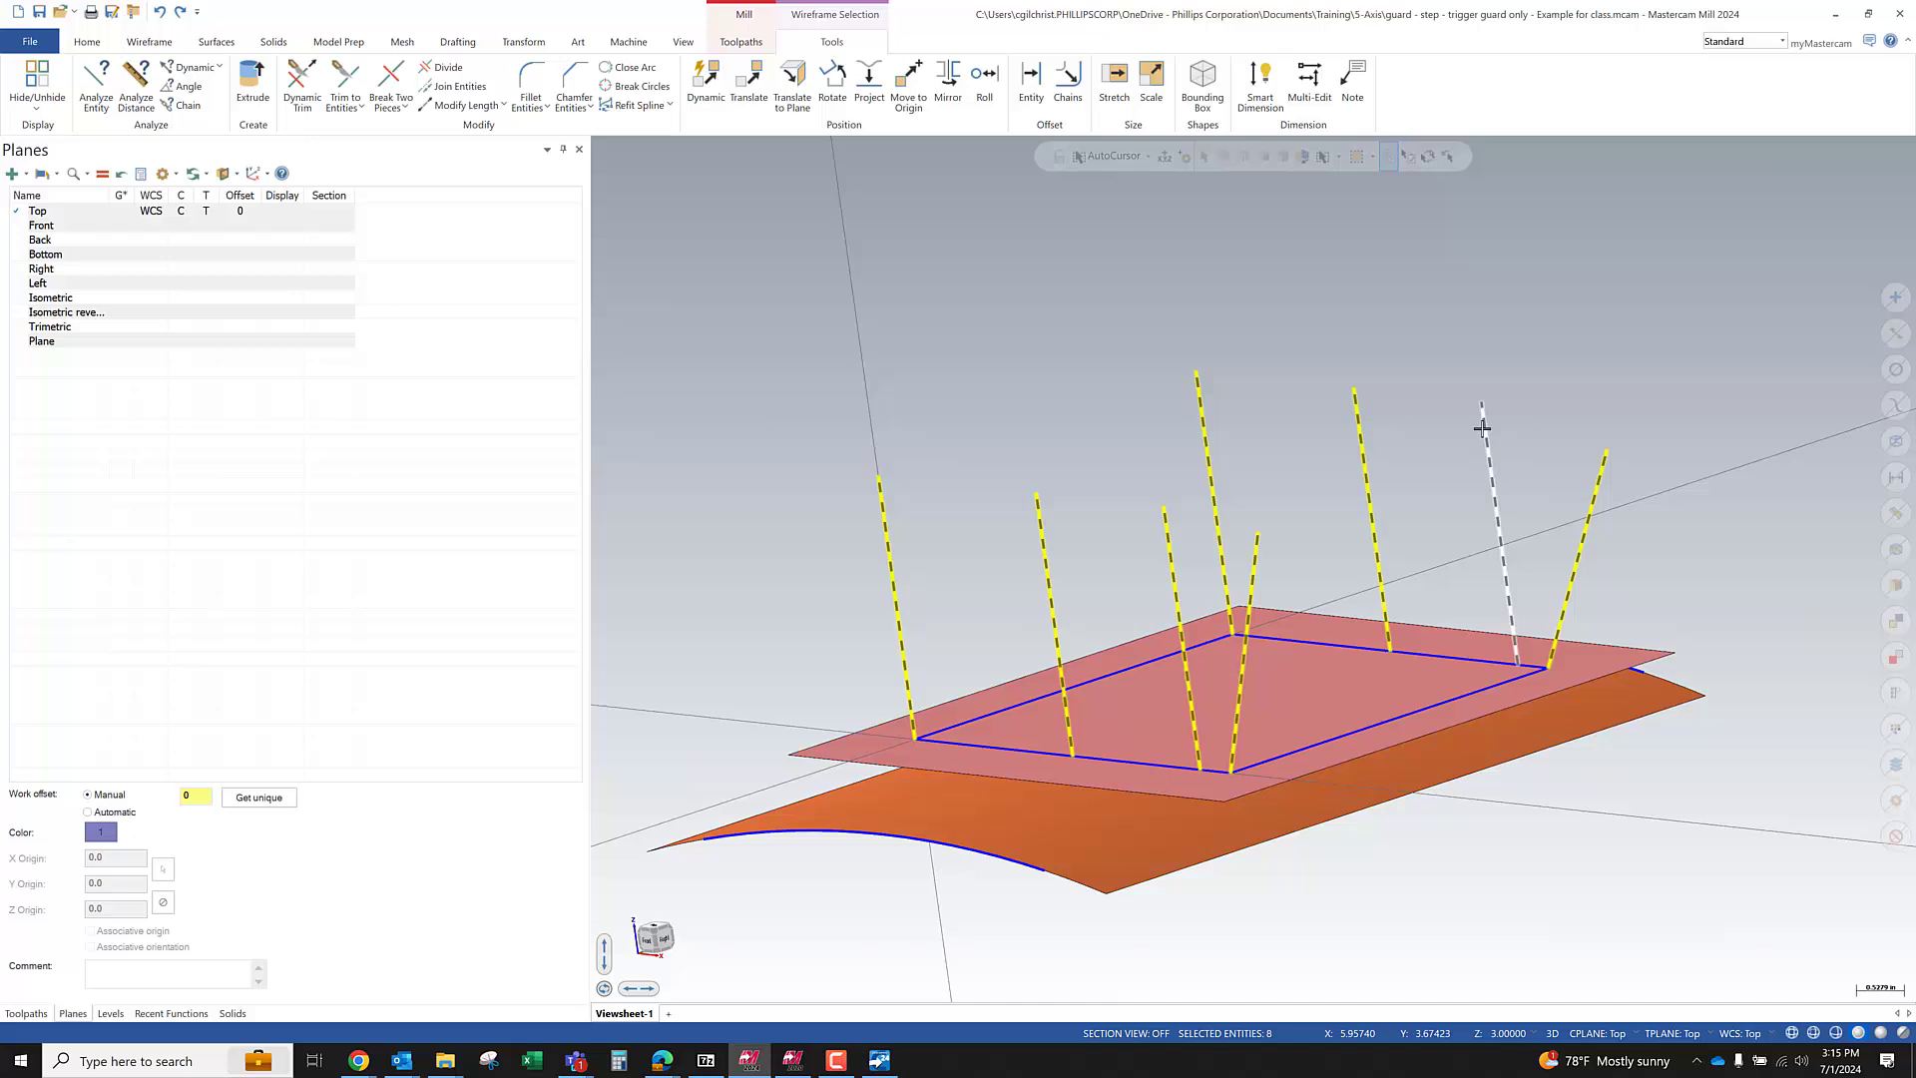
{"action": "right_click", "coordinate": [1559, 384]}
{"action": "left_click", "coordinate": [1757, 362]}
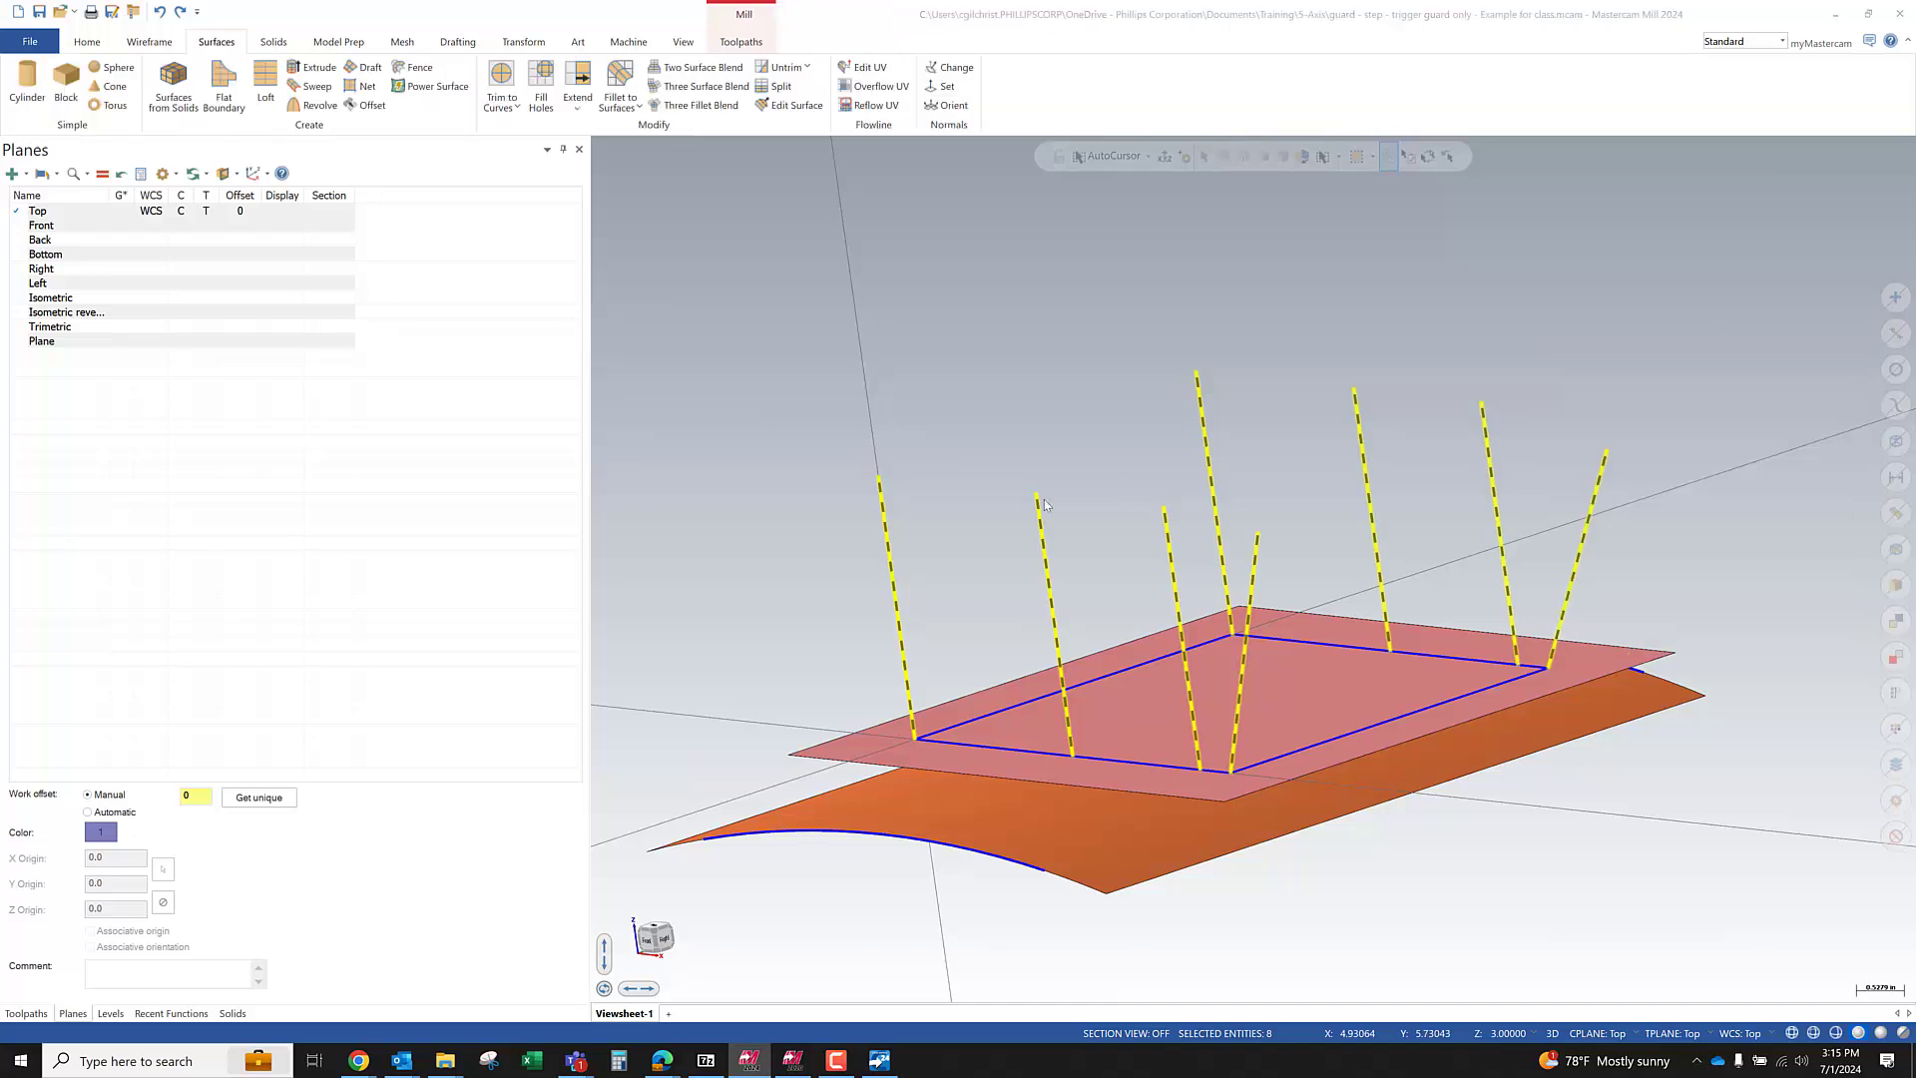
{"action": "type", "text": "6"}
{"action": "key", "text": "Tab"}
{"action": "type", "text": "v"}
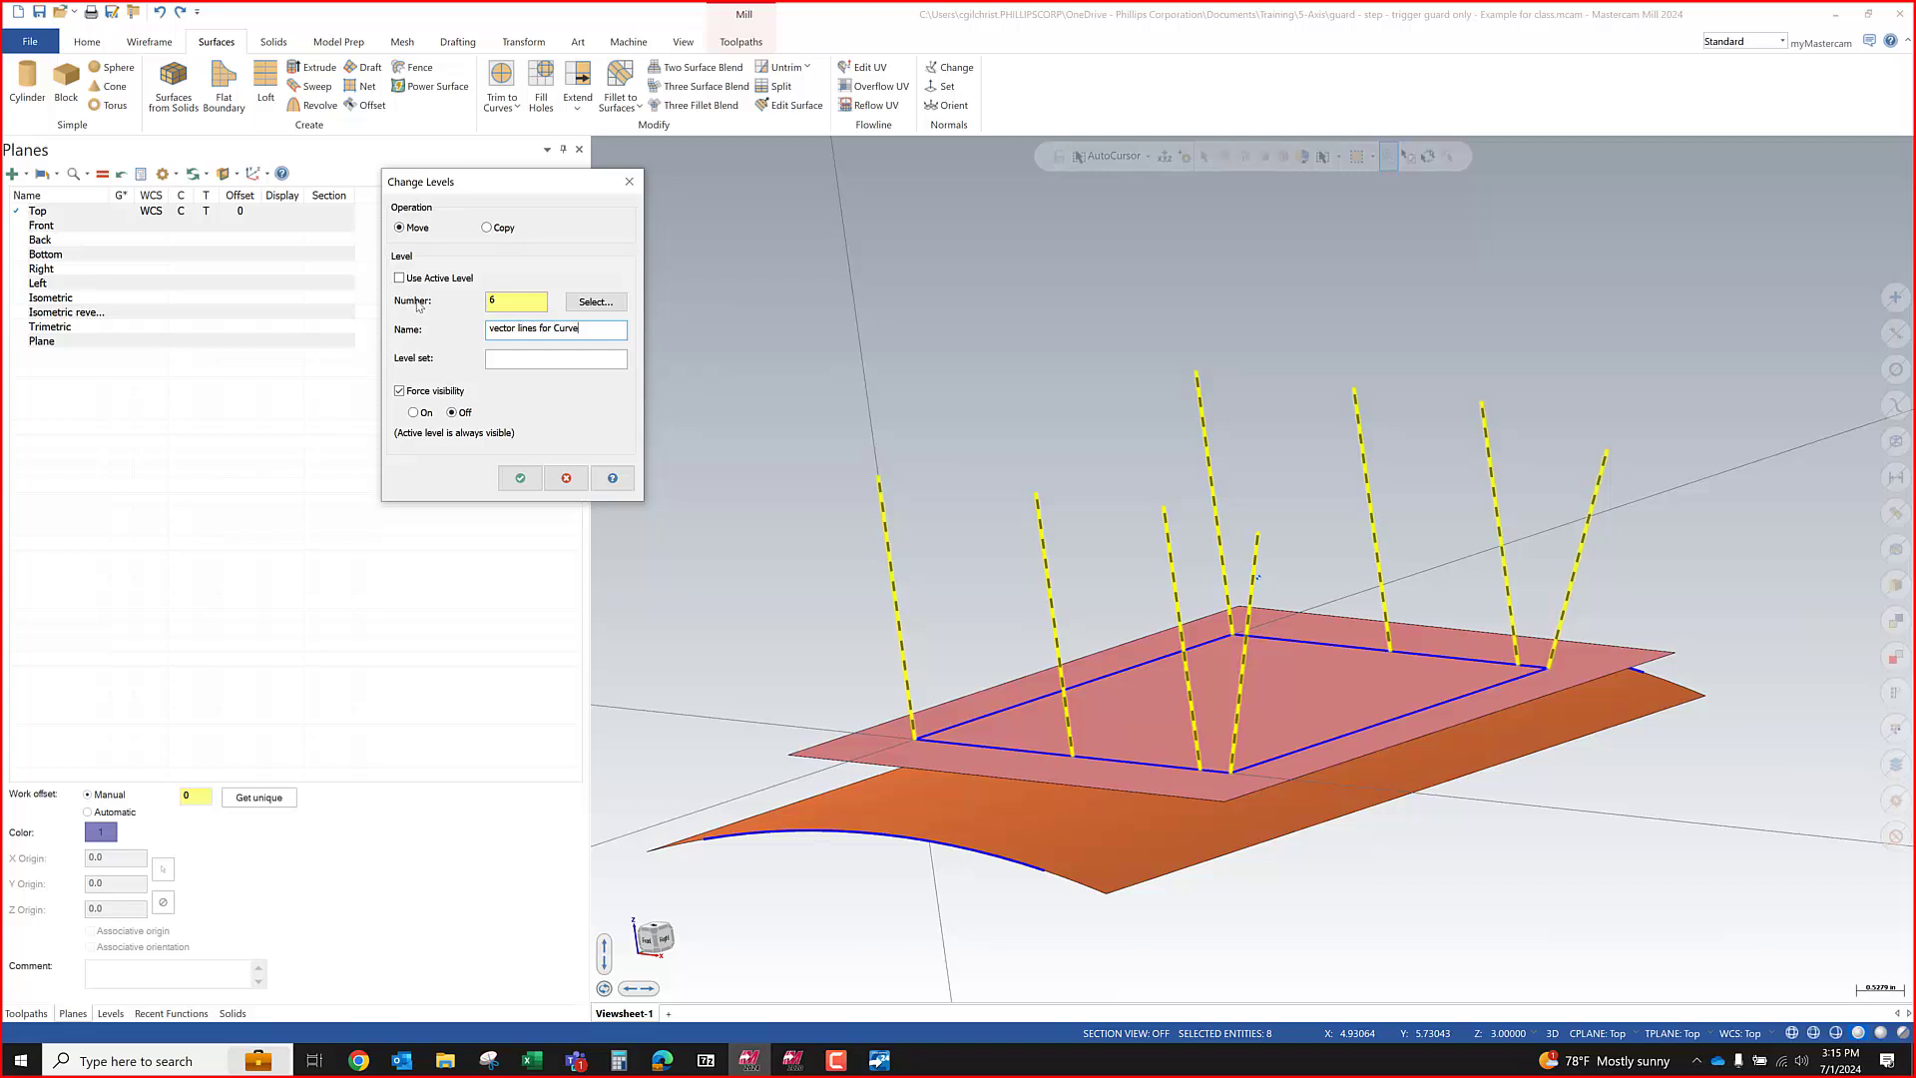
{"action": "left_click", "coordinate": [519, 478]}
{"action": "middle_click_drag", "start_coordinate": [1253, 569], "coordinate": [1185, 496]}
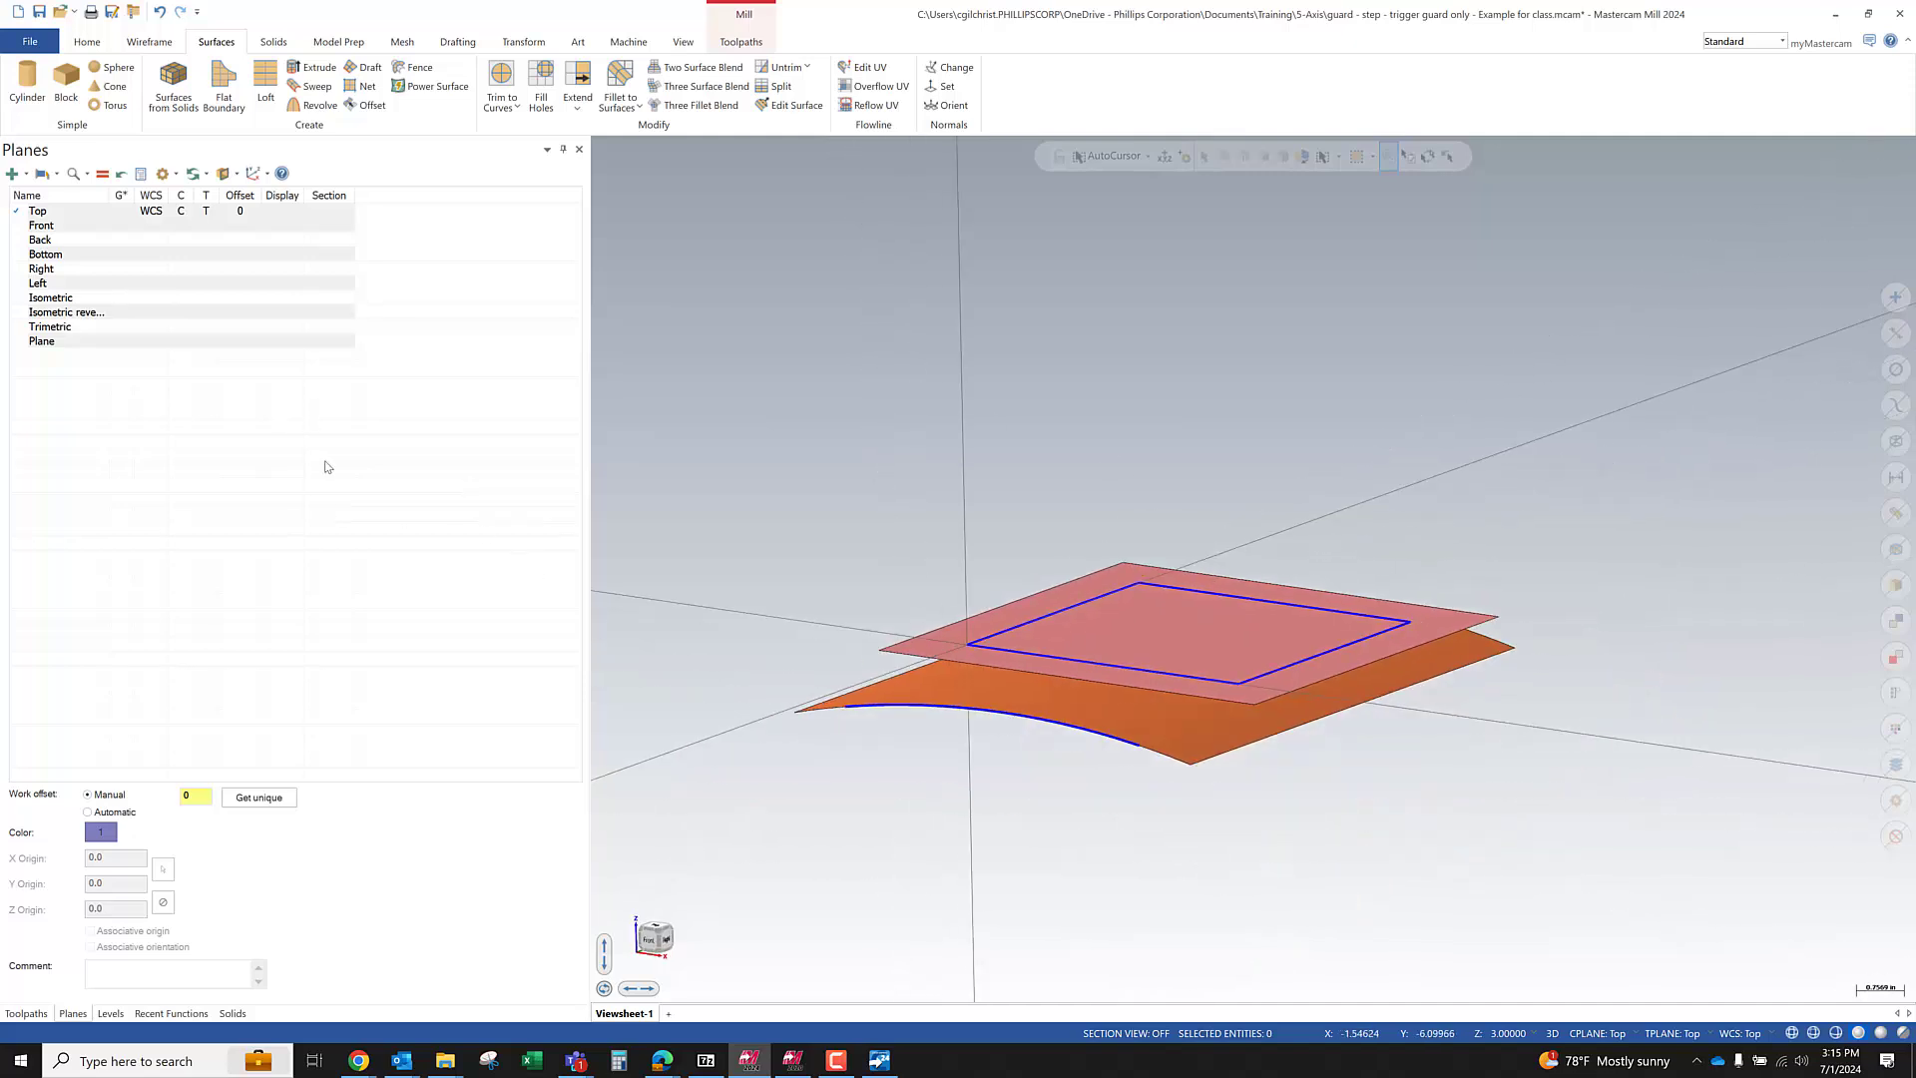
Start a new dynamic plane at the WCS origin and rotate it 3.5 degrees about its X axis
{"action": "left_click", "coordinate": [13, 174]}
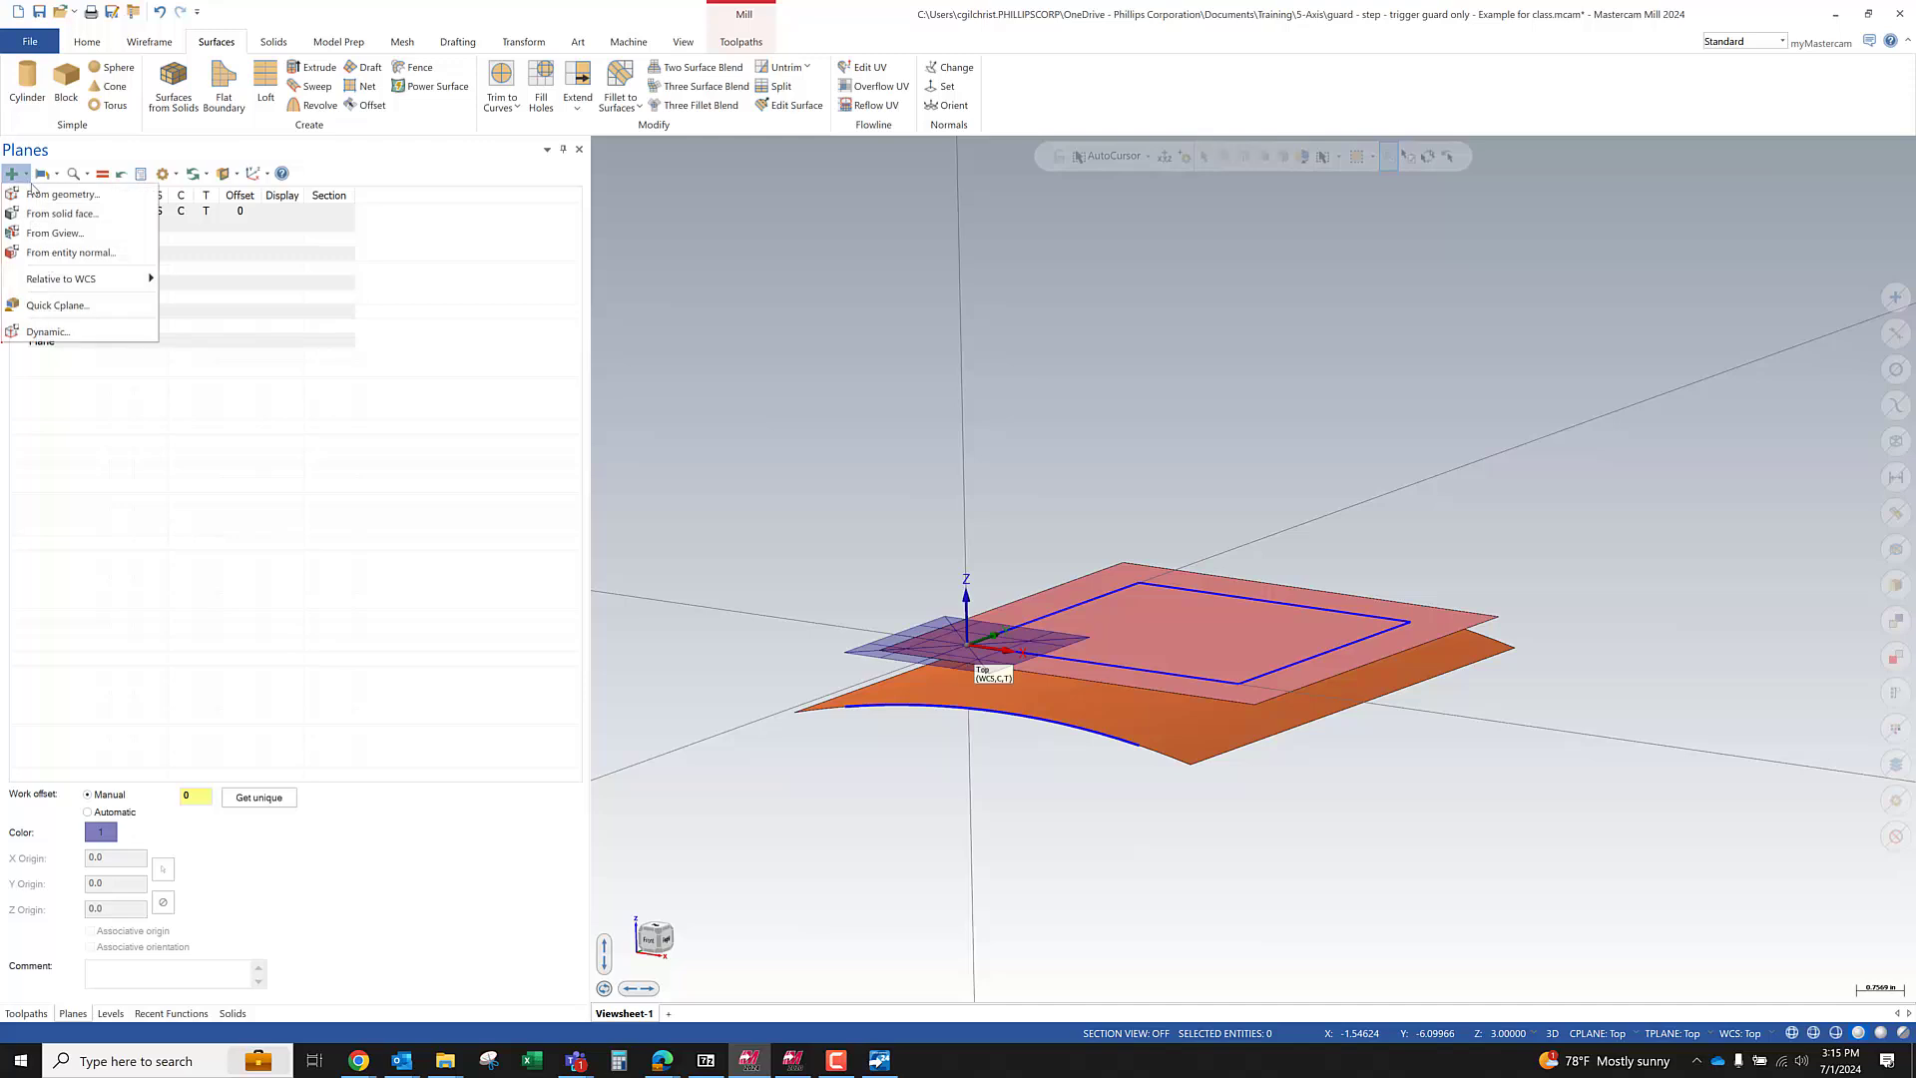
{"action": "left_click", "coordinate": [39, 332]}
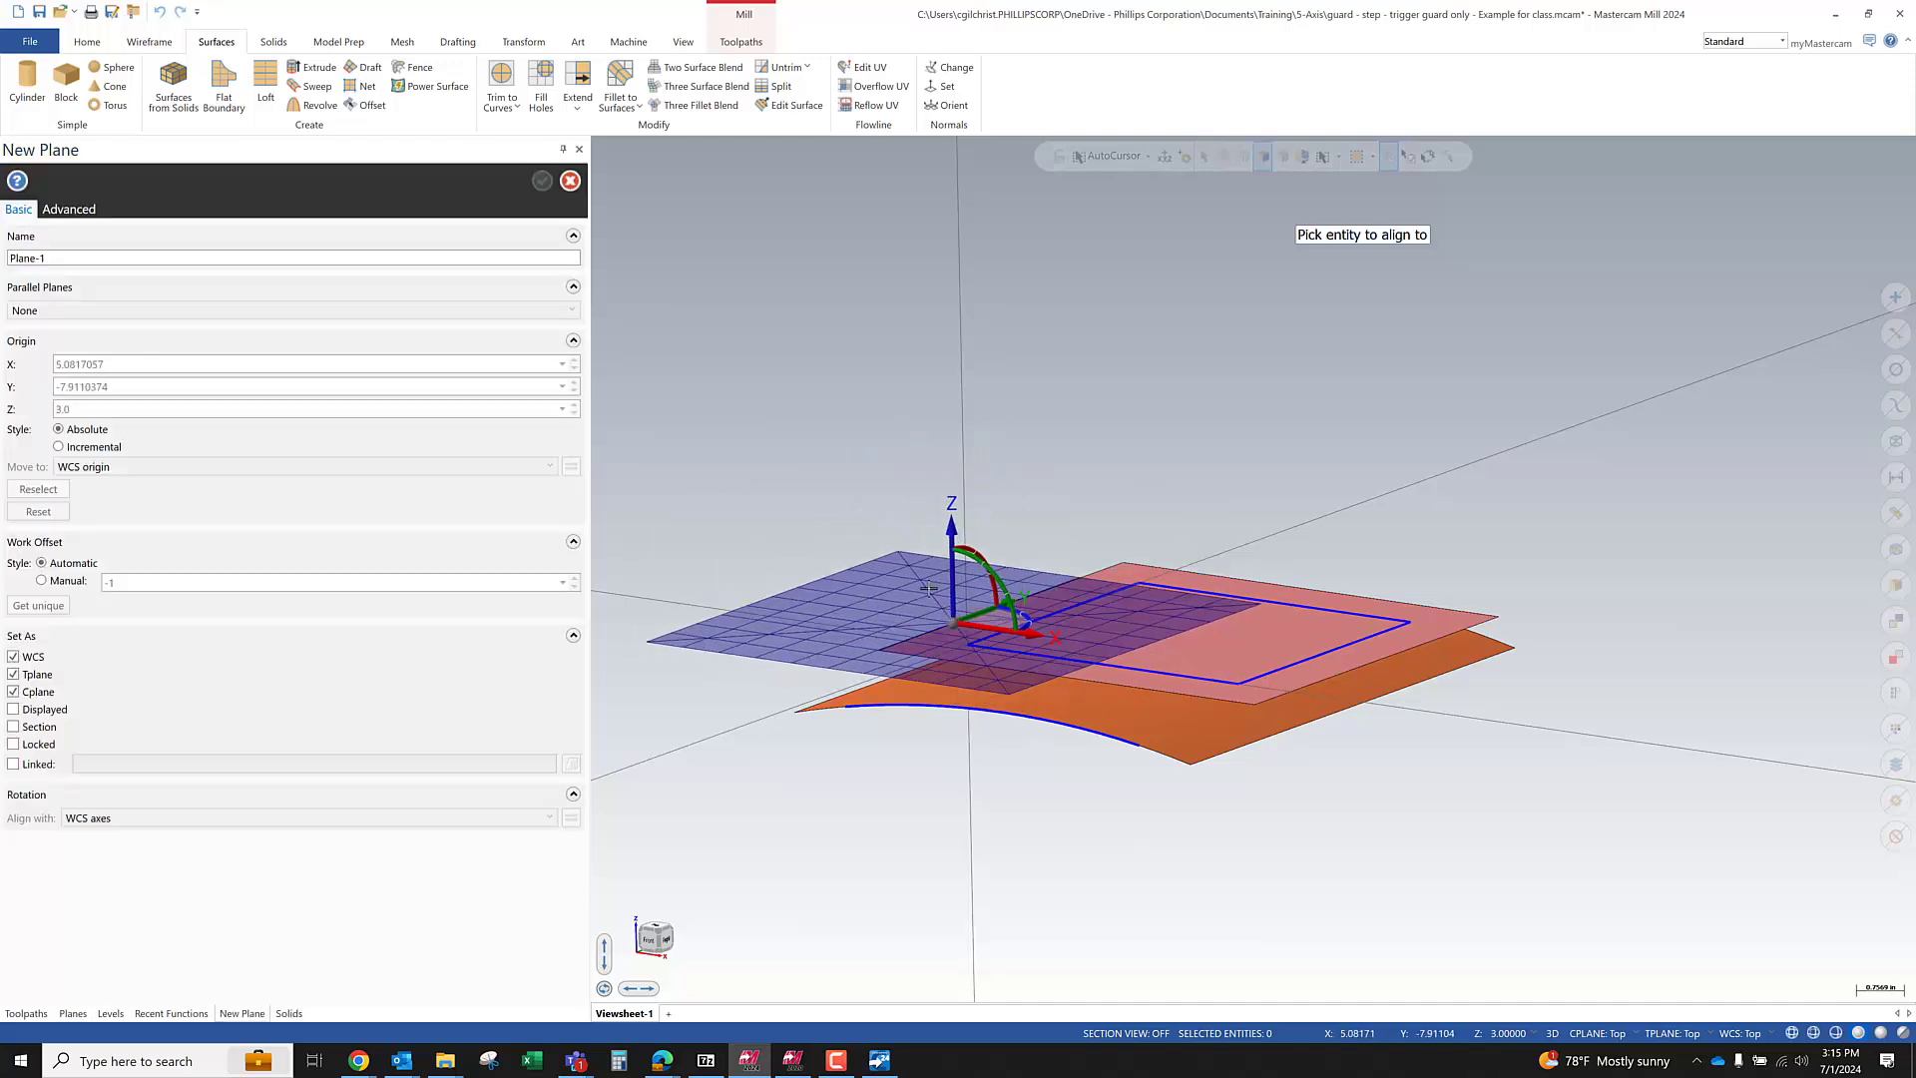
{"action": "left_click", "coordinate": [966, 643]}
{"action": "middle_click_drag", "start_coordinate": [1189, 487], "coordinate": [1091, 492]}
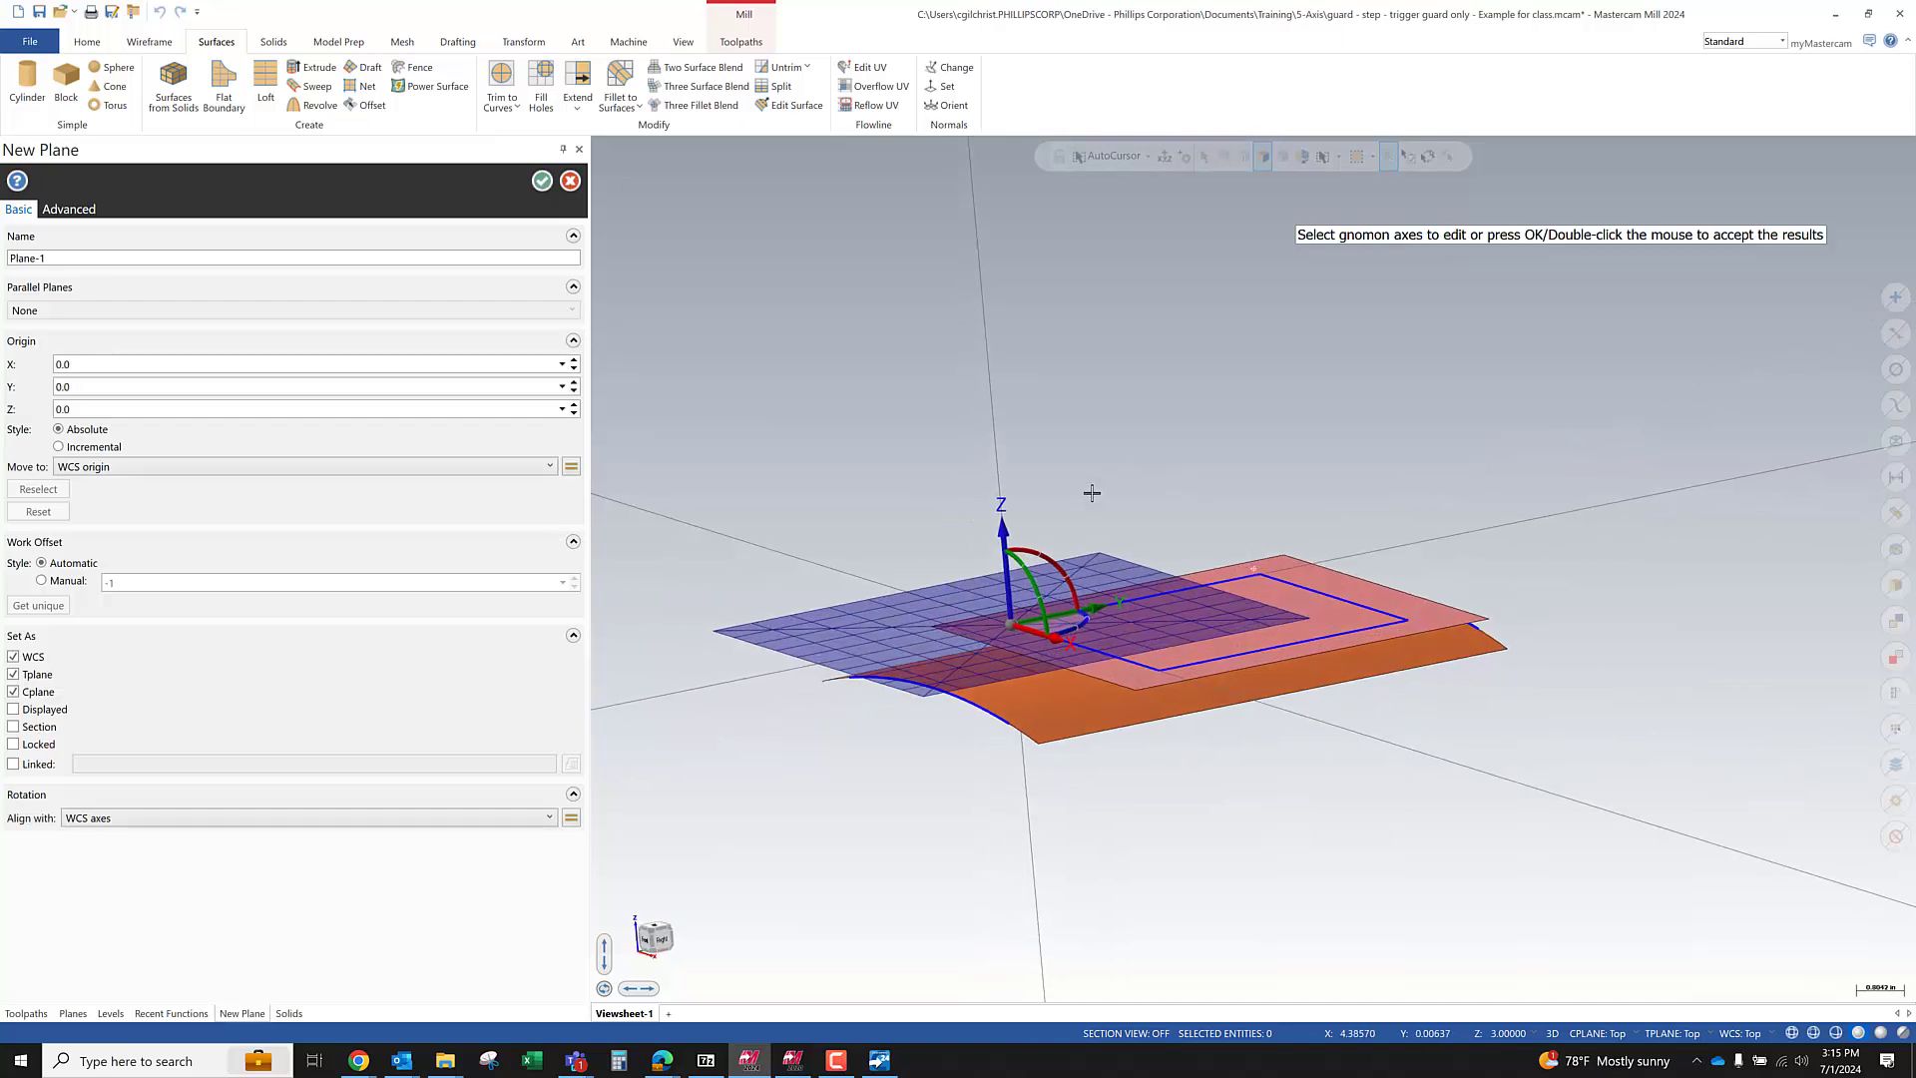
{"action": "left_click", "coordinate": [1057, 565]}
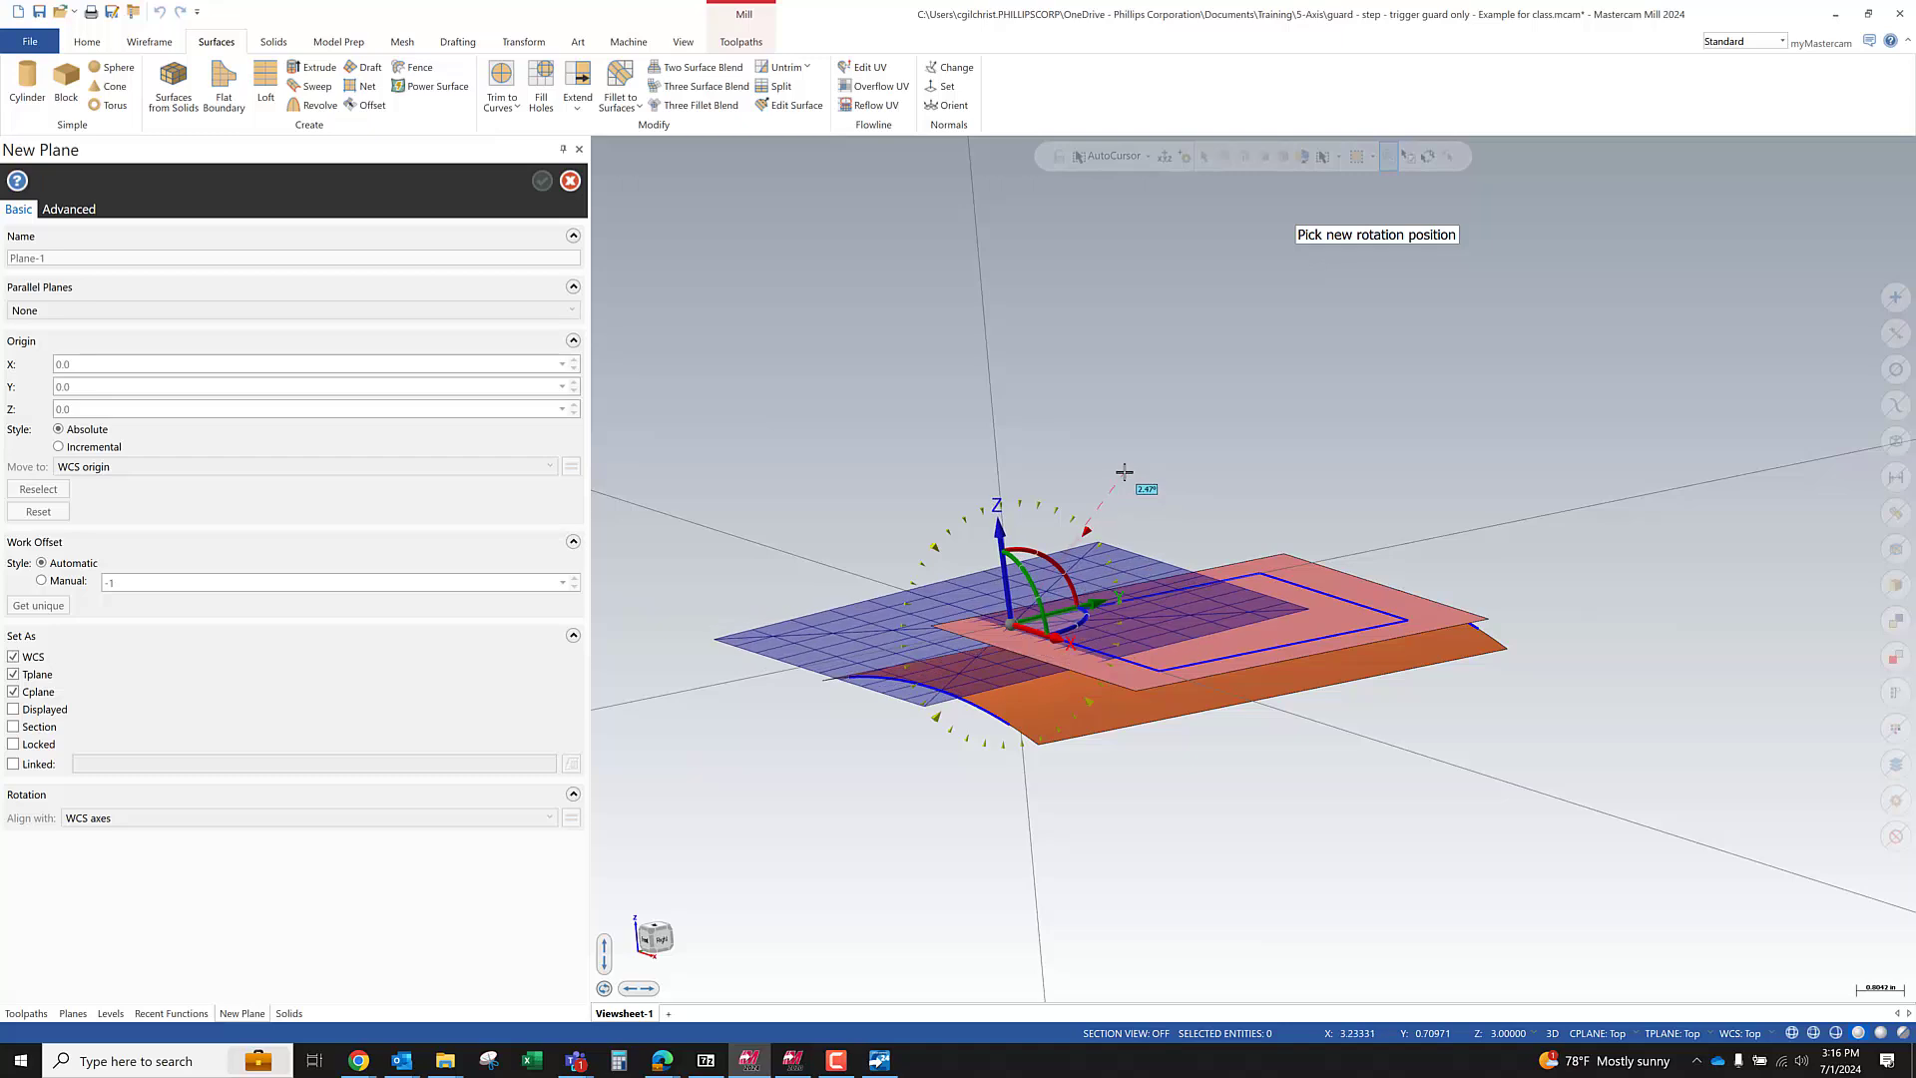
{"action": "type", "text": "3.5"}
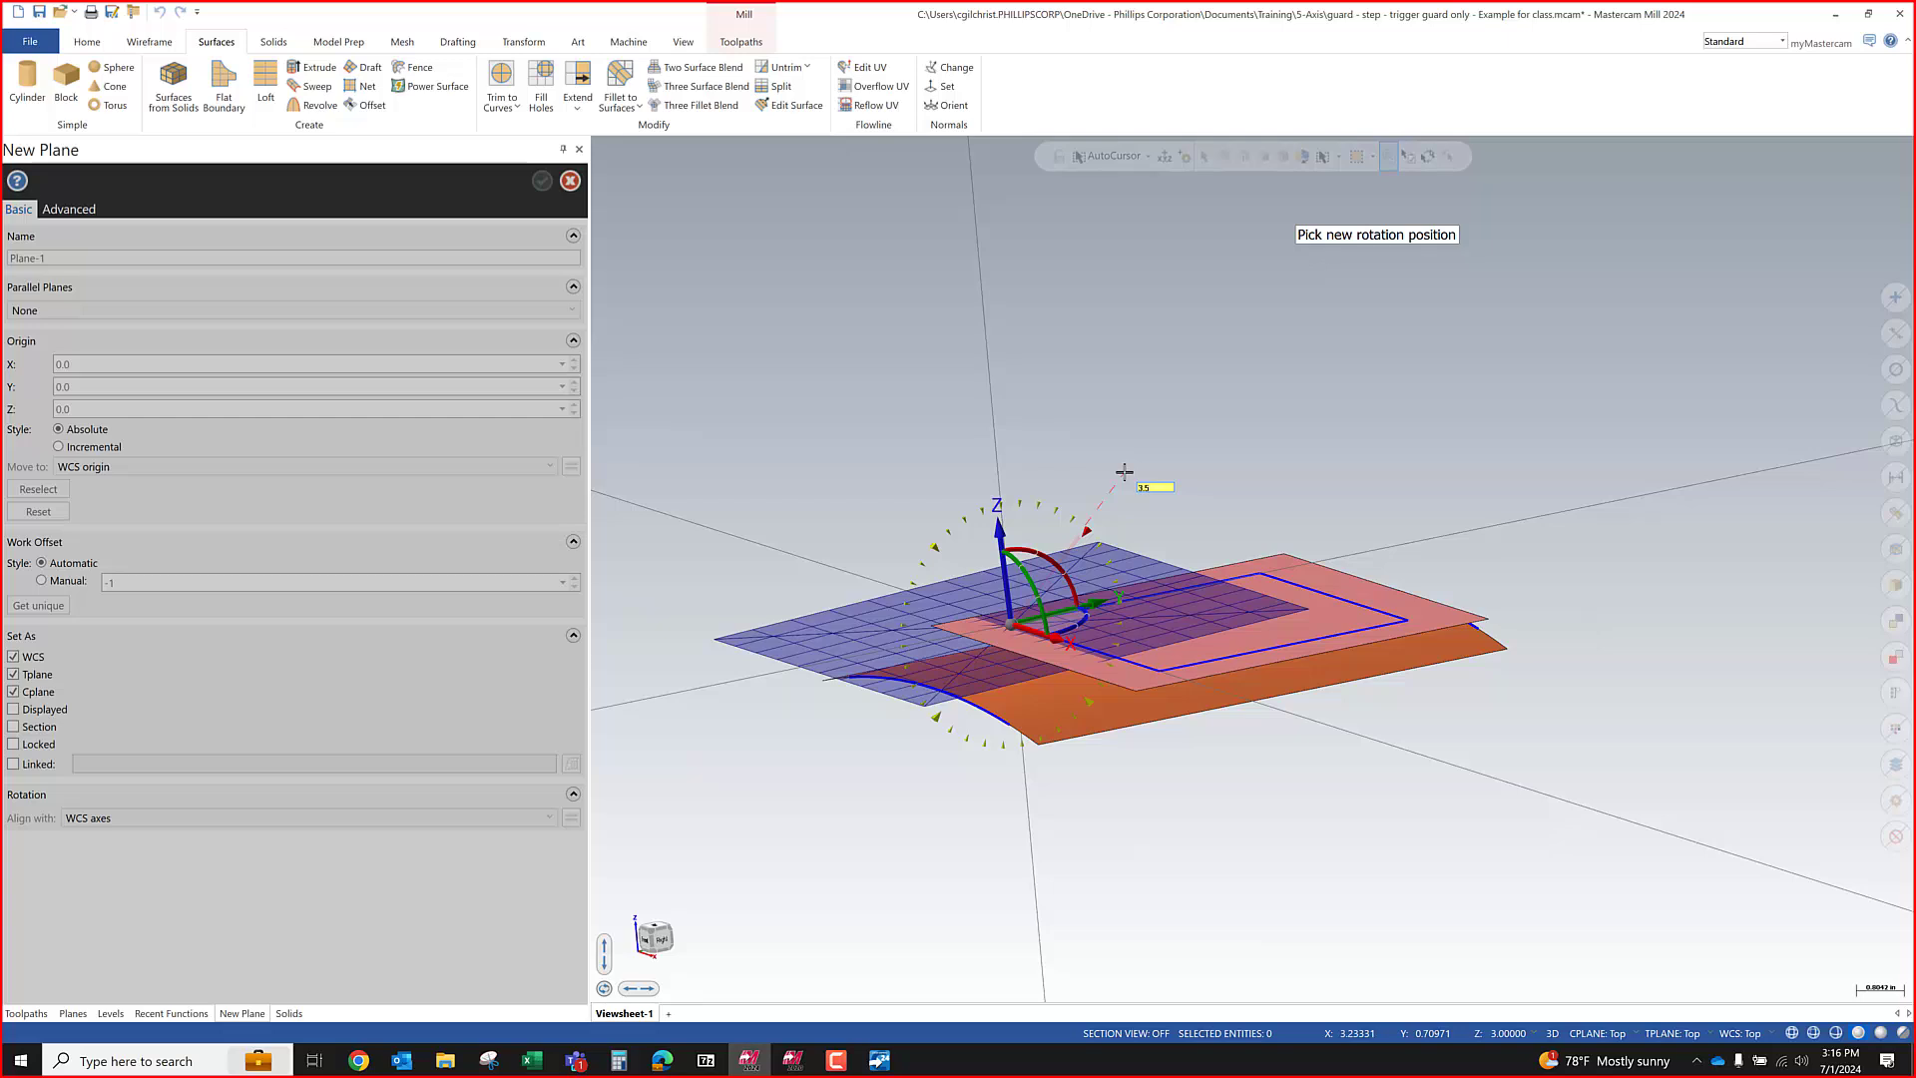
{"action": "key", "text": "Return"}
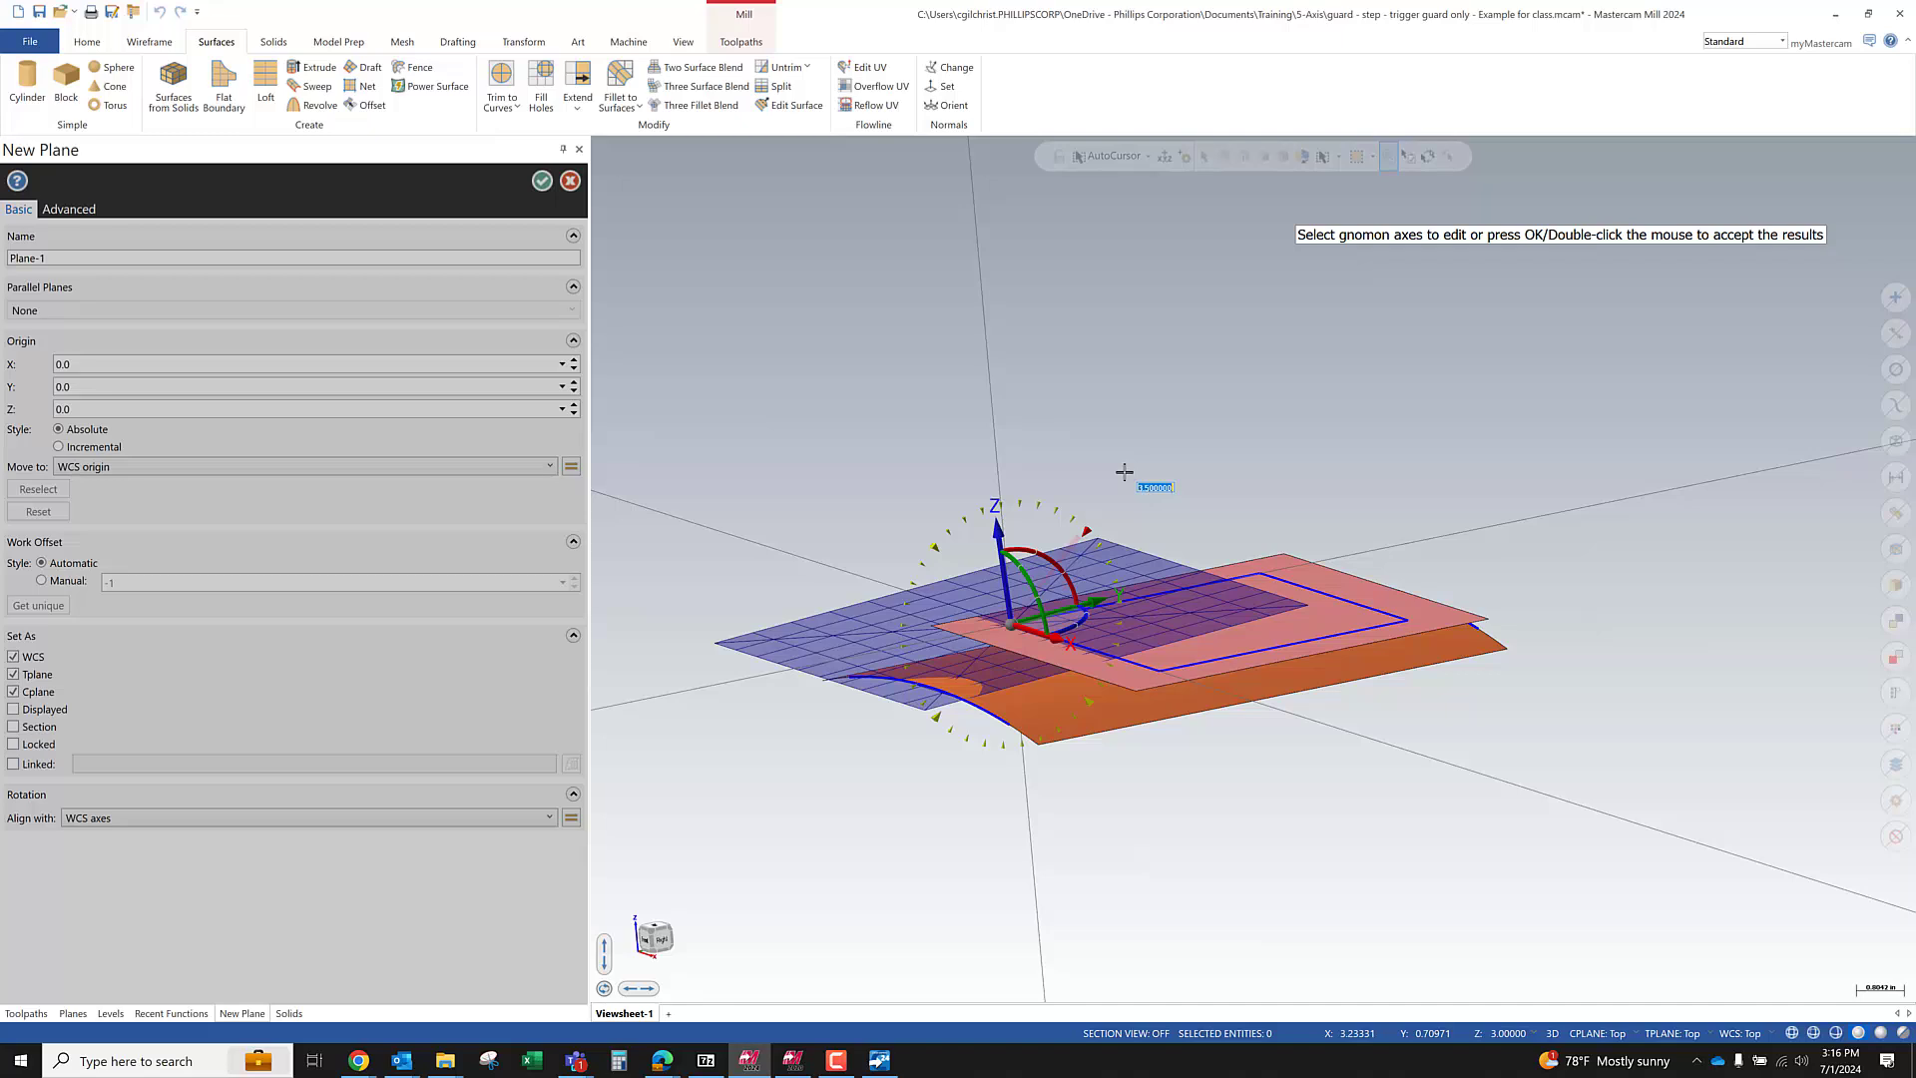
{"action": "left_click", "coordinate": [1125, 472]}
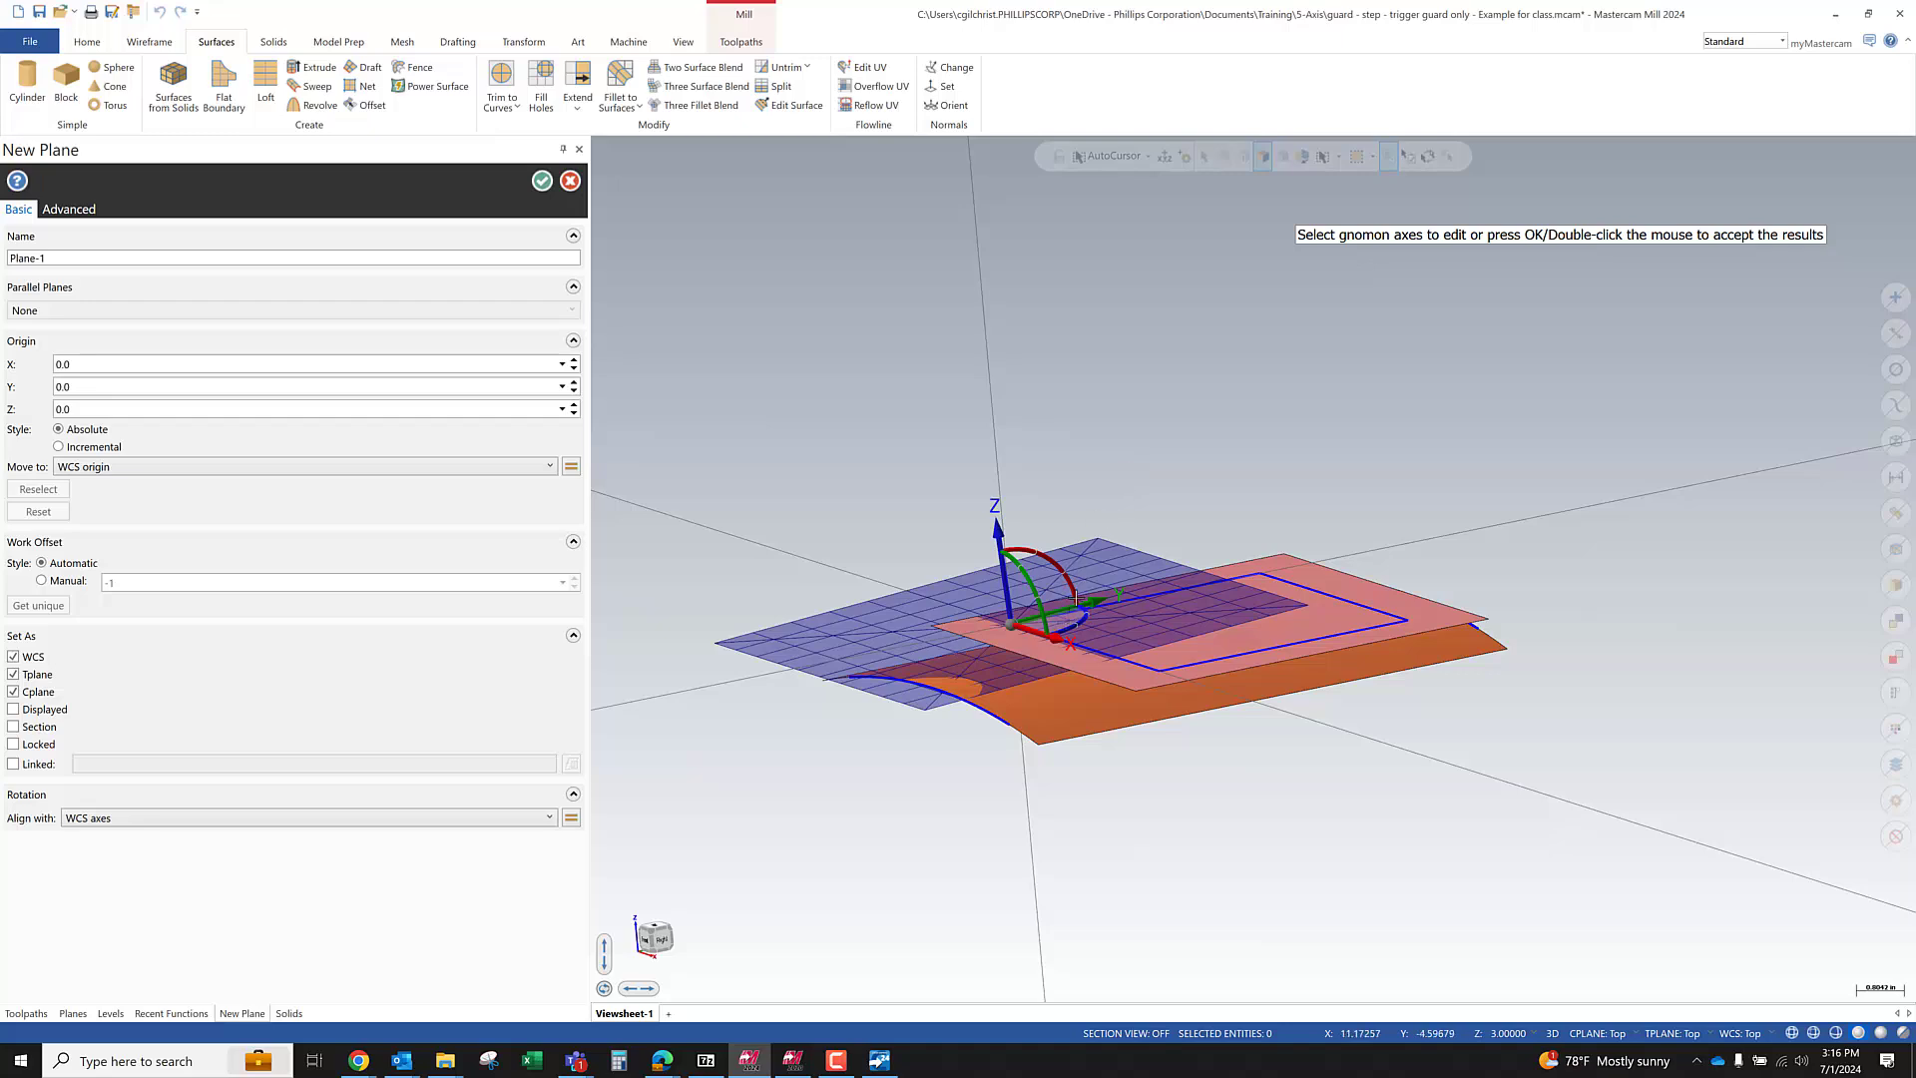
Rotate the new plane 12.24 degrees about its Y axis
{"action": "left_click", "coordinate": [1027, 580]}
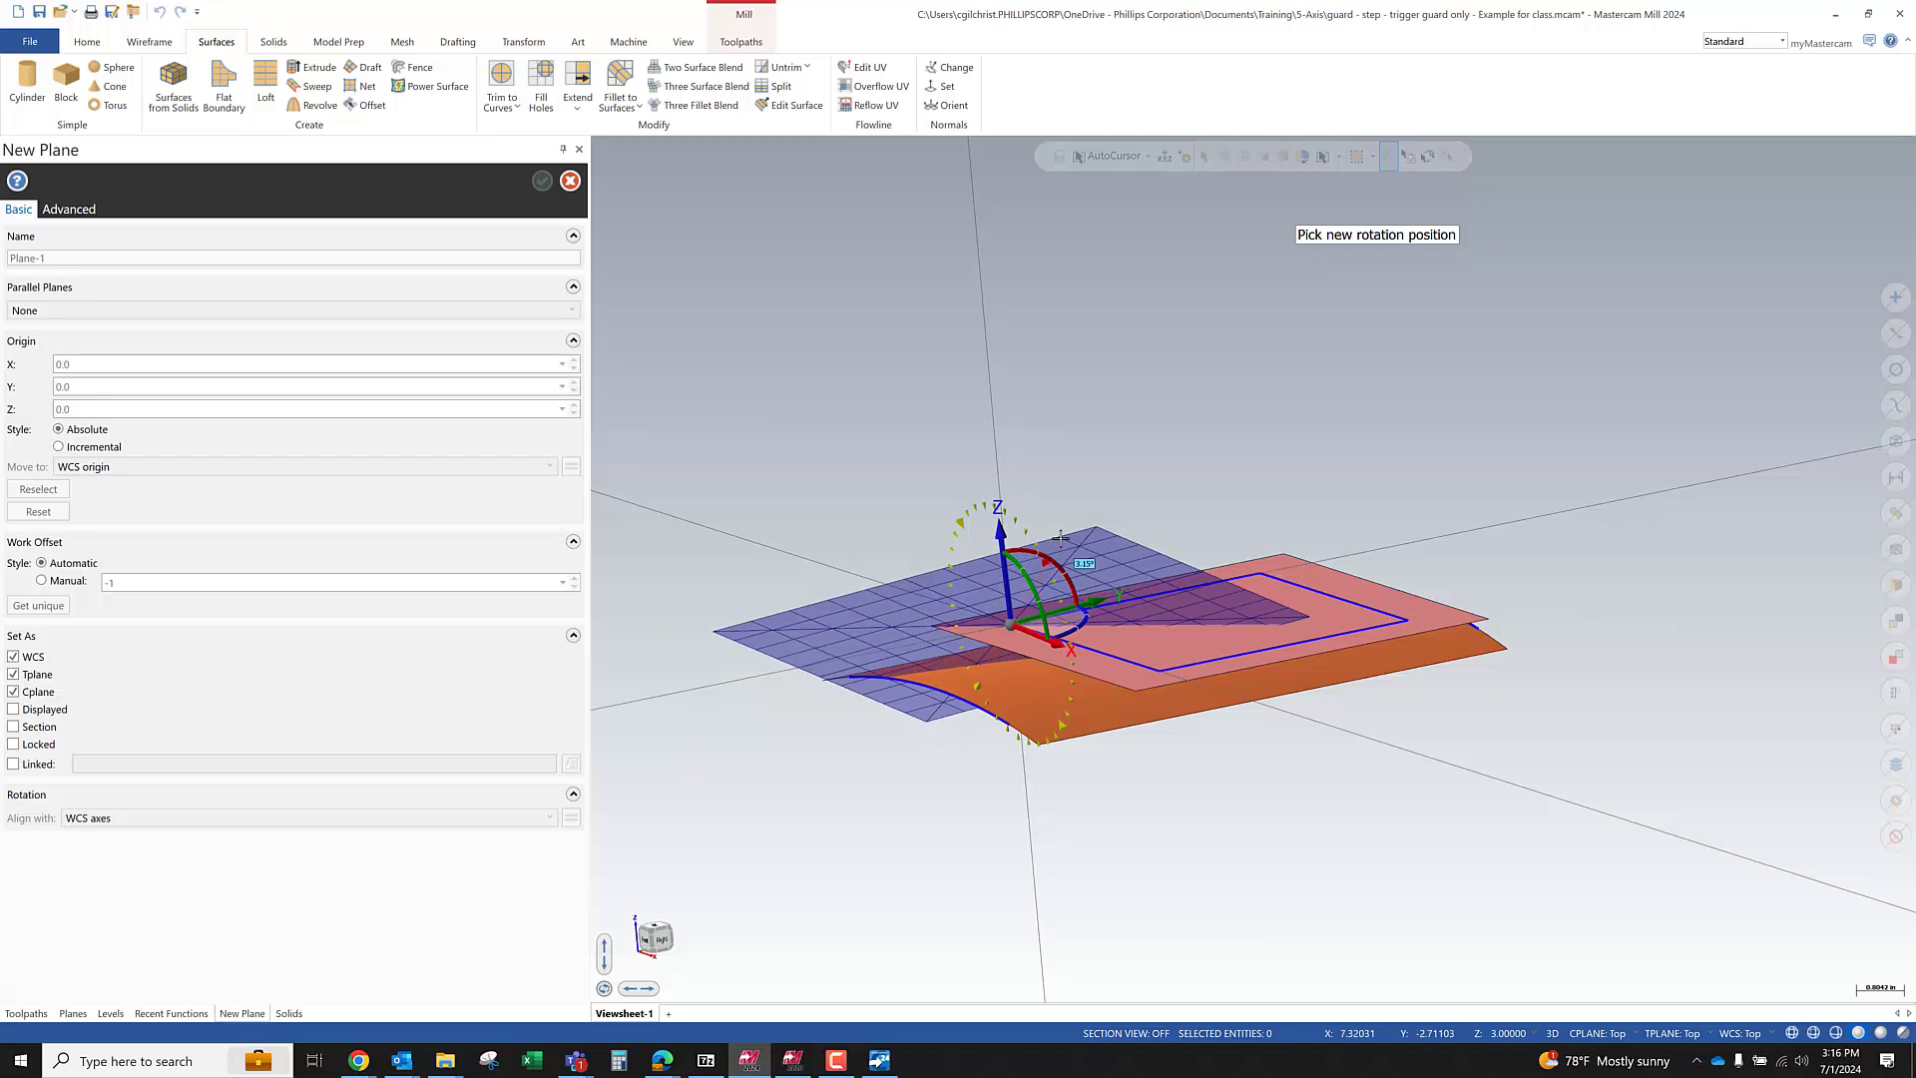
{"action": "type", "text": "12"}
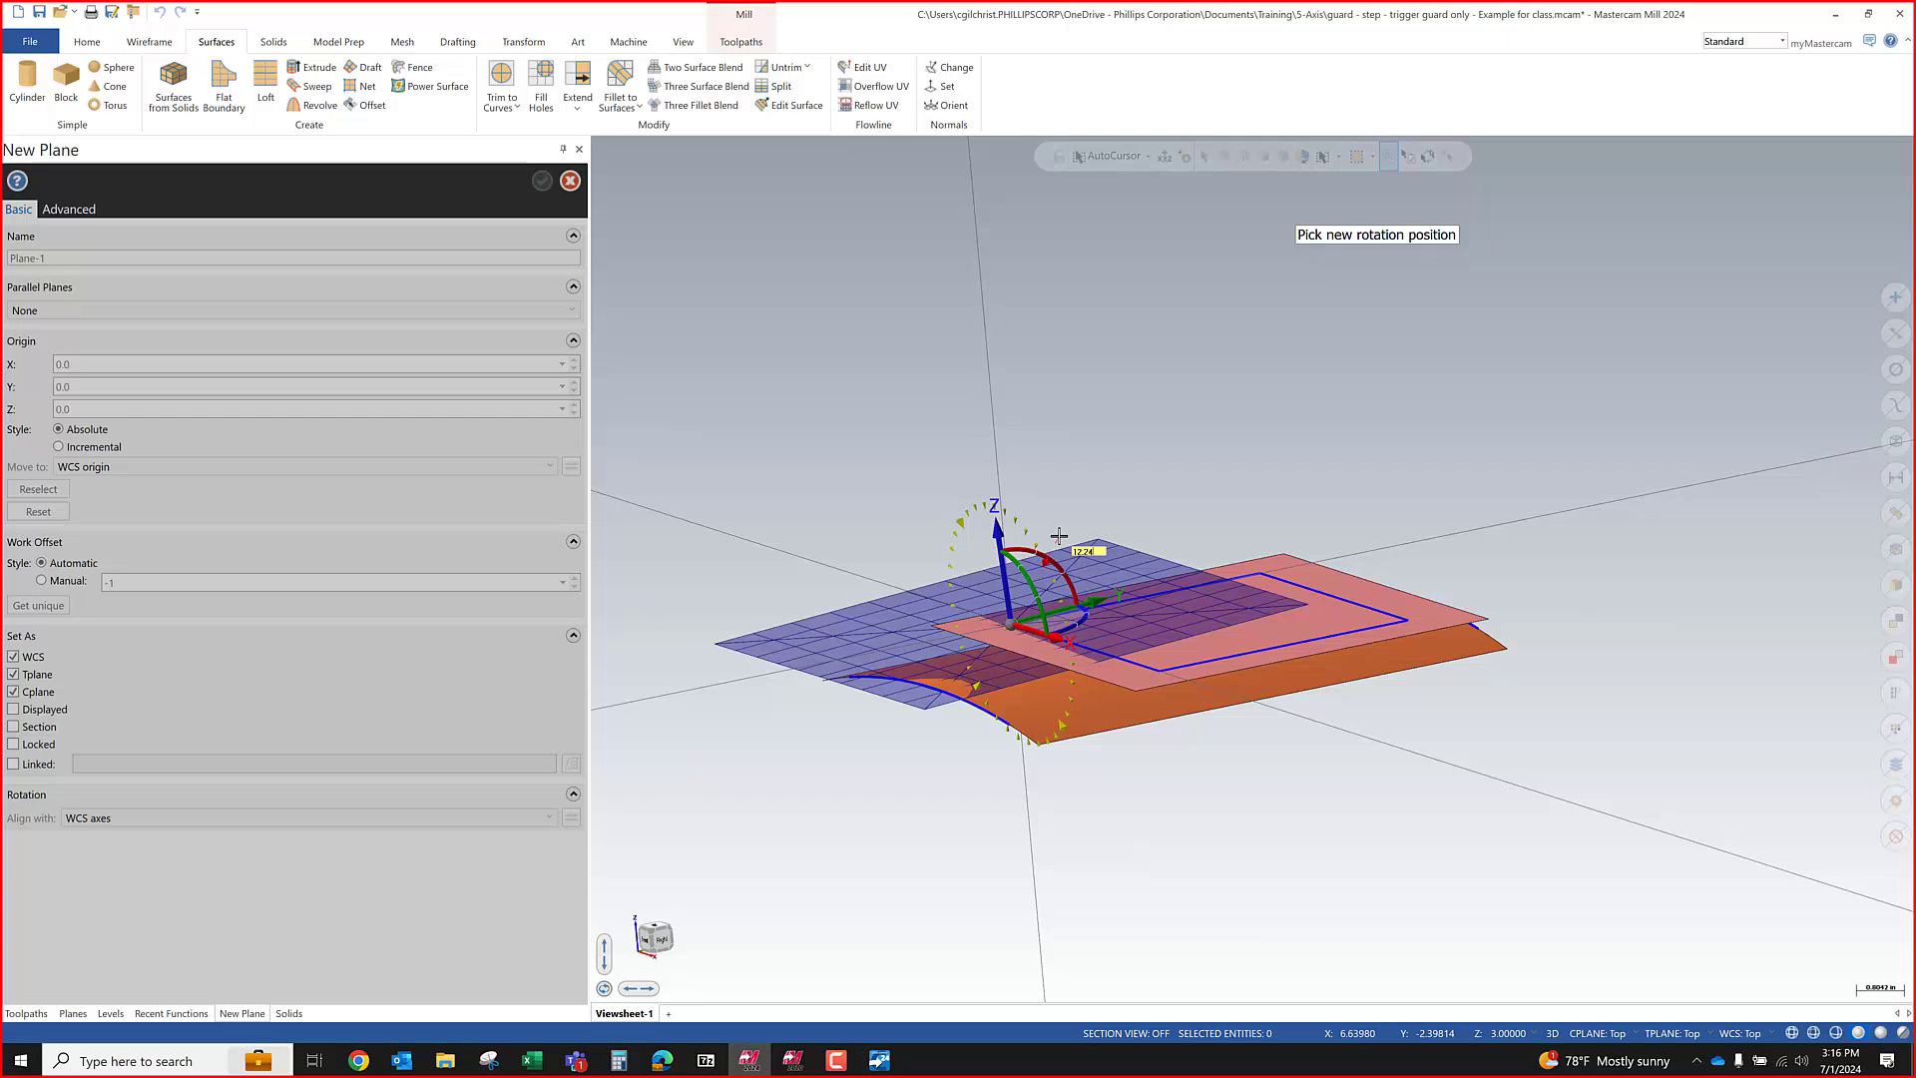
{"action": "type", "text": ".24"}
{"action": "key", "text": "Return"}
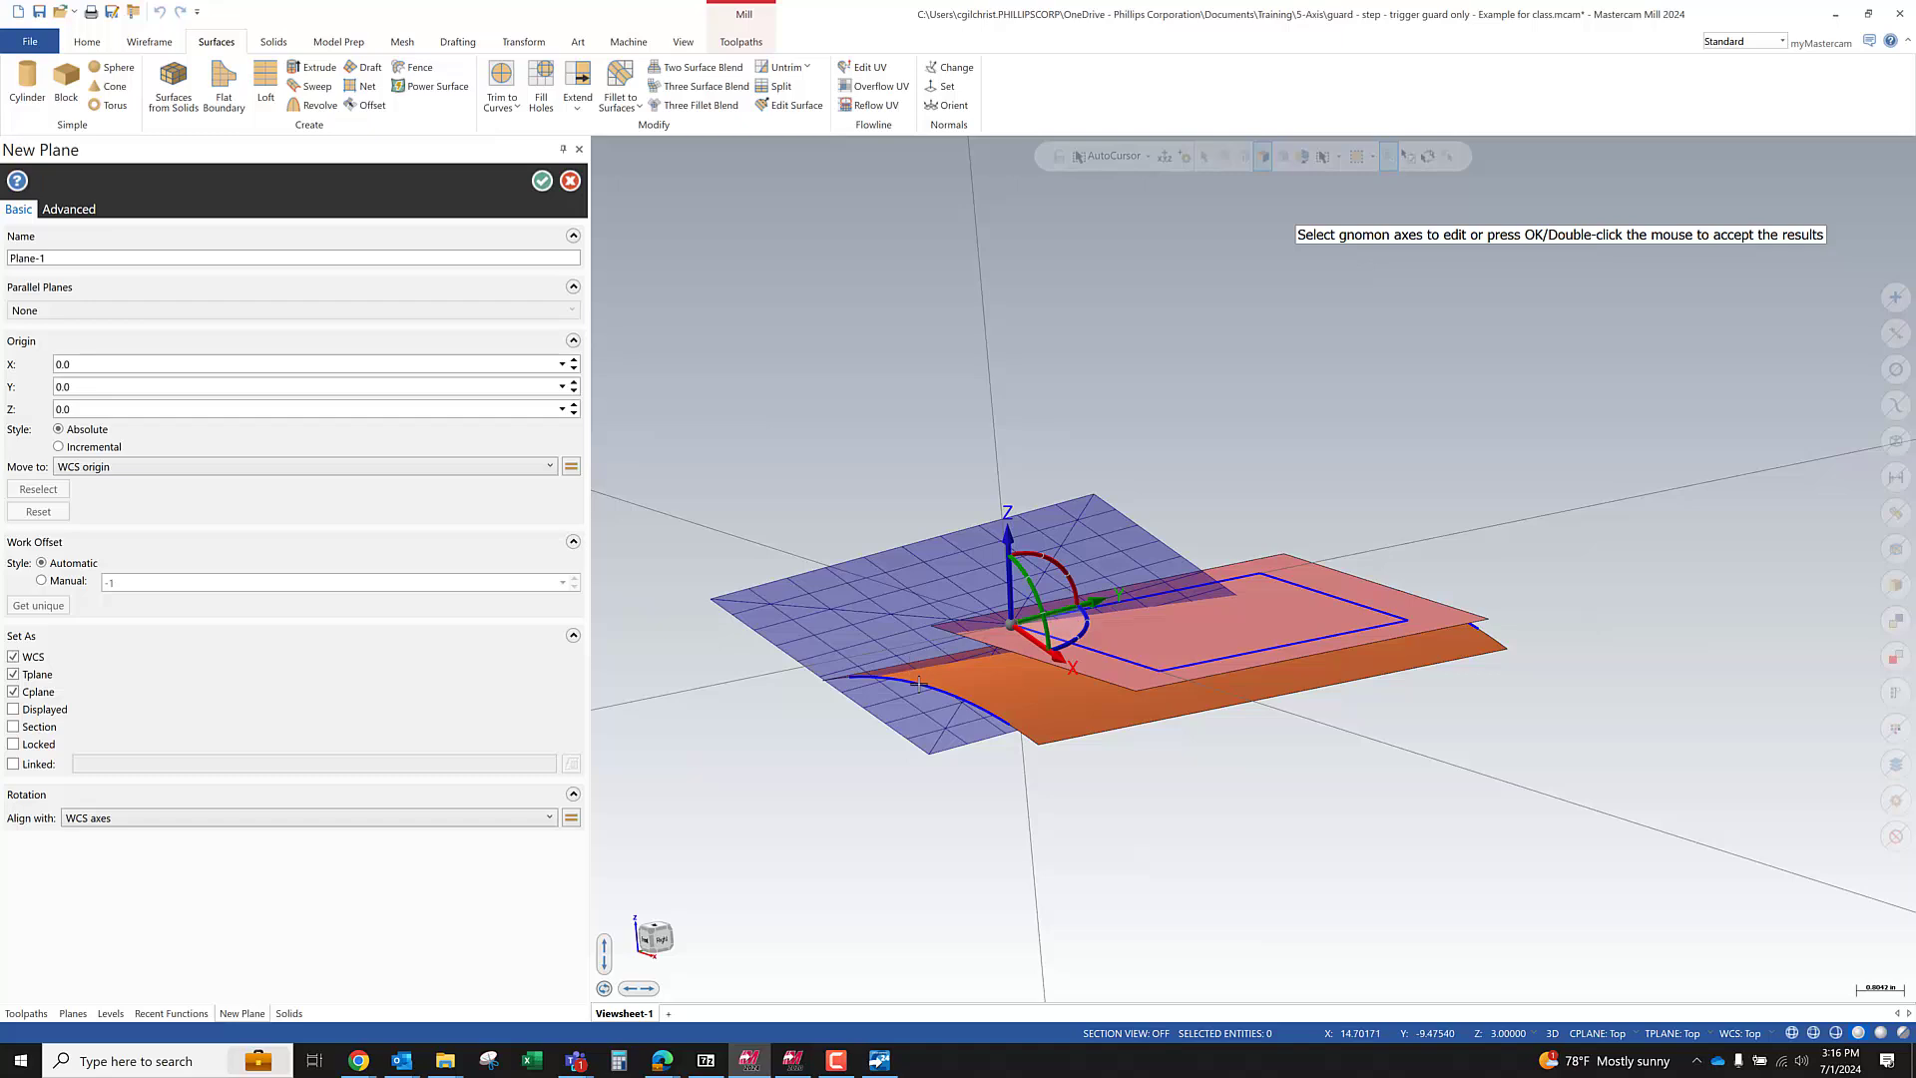
Name the new plane "ngled plane 1" and create it
{"action": "left_click", "coordinate": [20, 255]}
{"action": "type", "text": "P"}
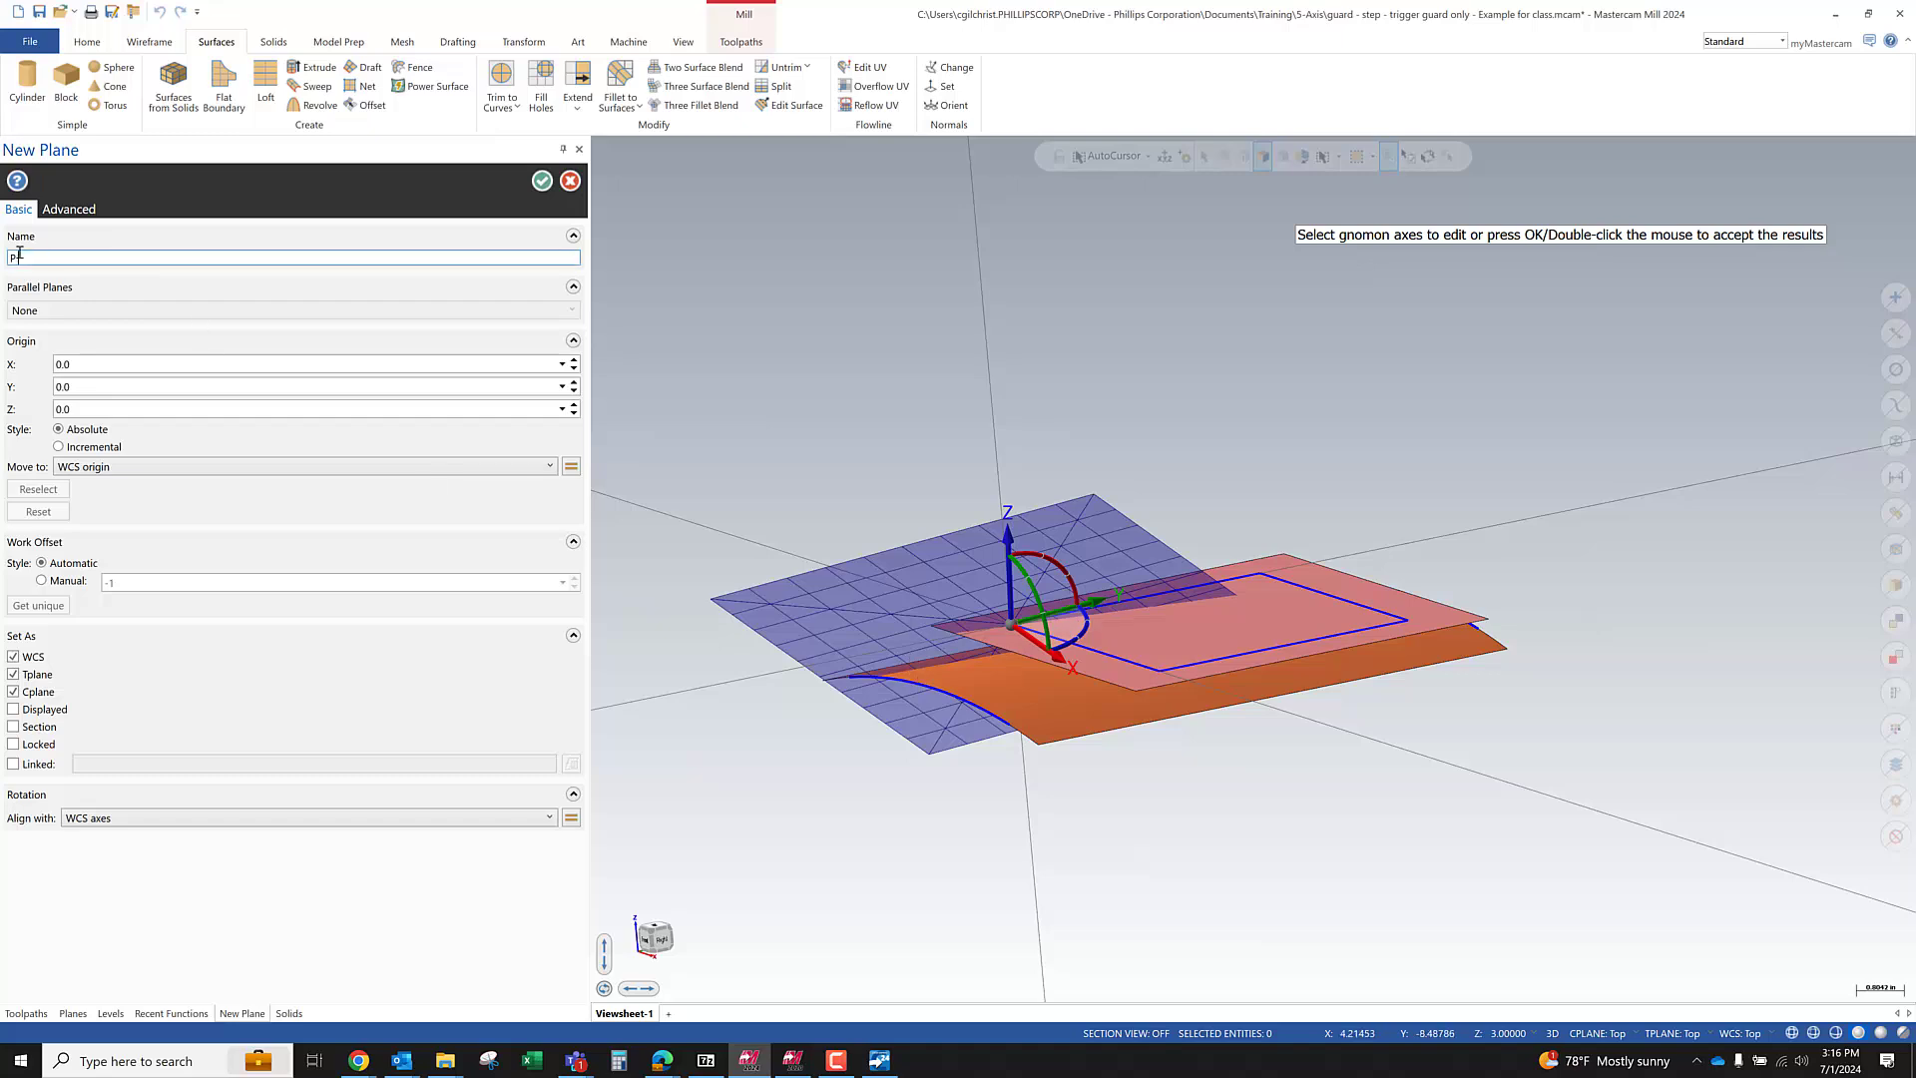
{"action": "key", "text": "BackSpace"}
{"action": "key", "text": "BackSpace"}
{"action": "key", "text": "BackSpace"}
{"action": "key", "text": "Num_Lock"}
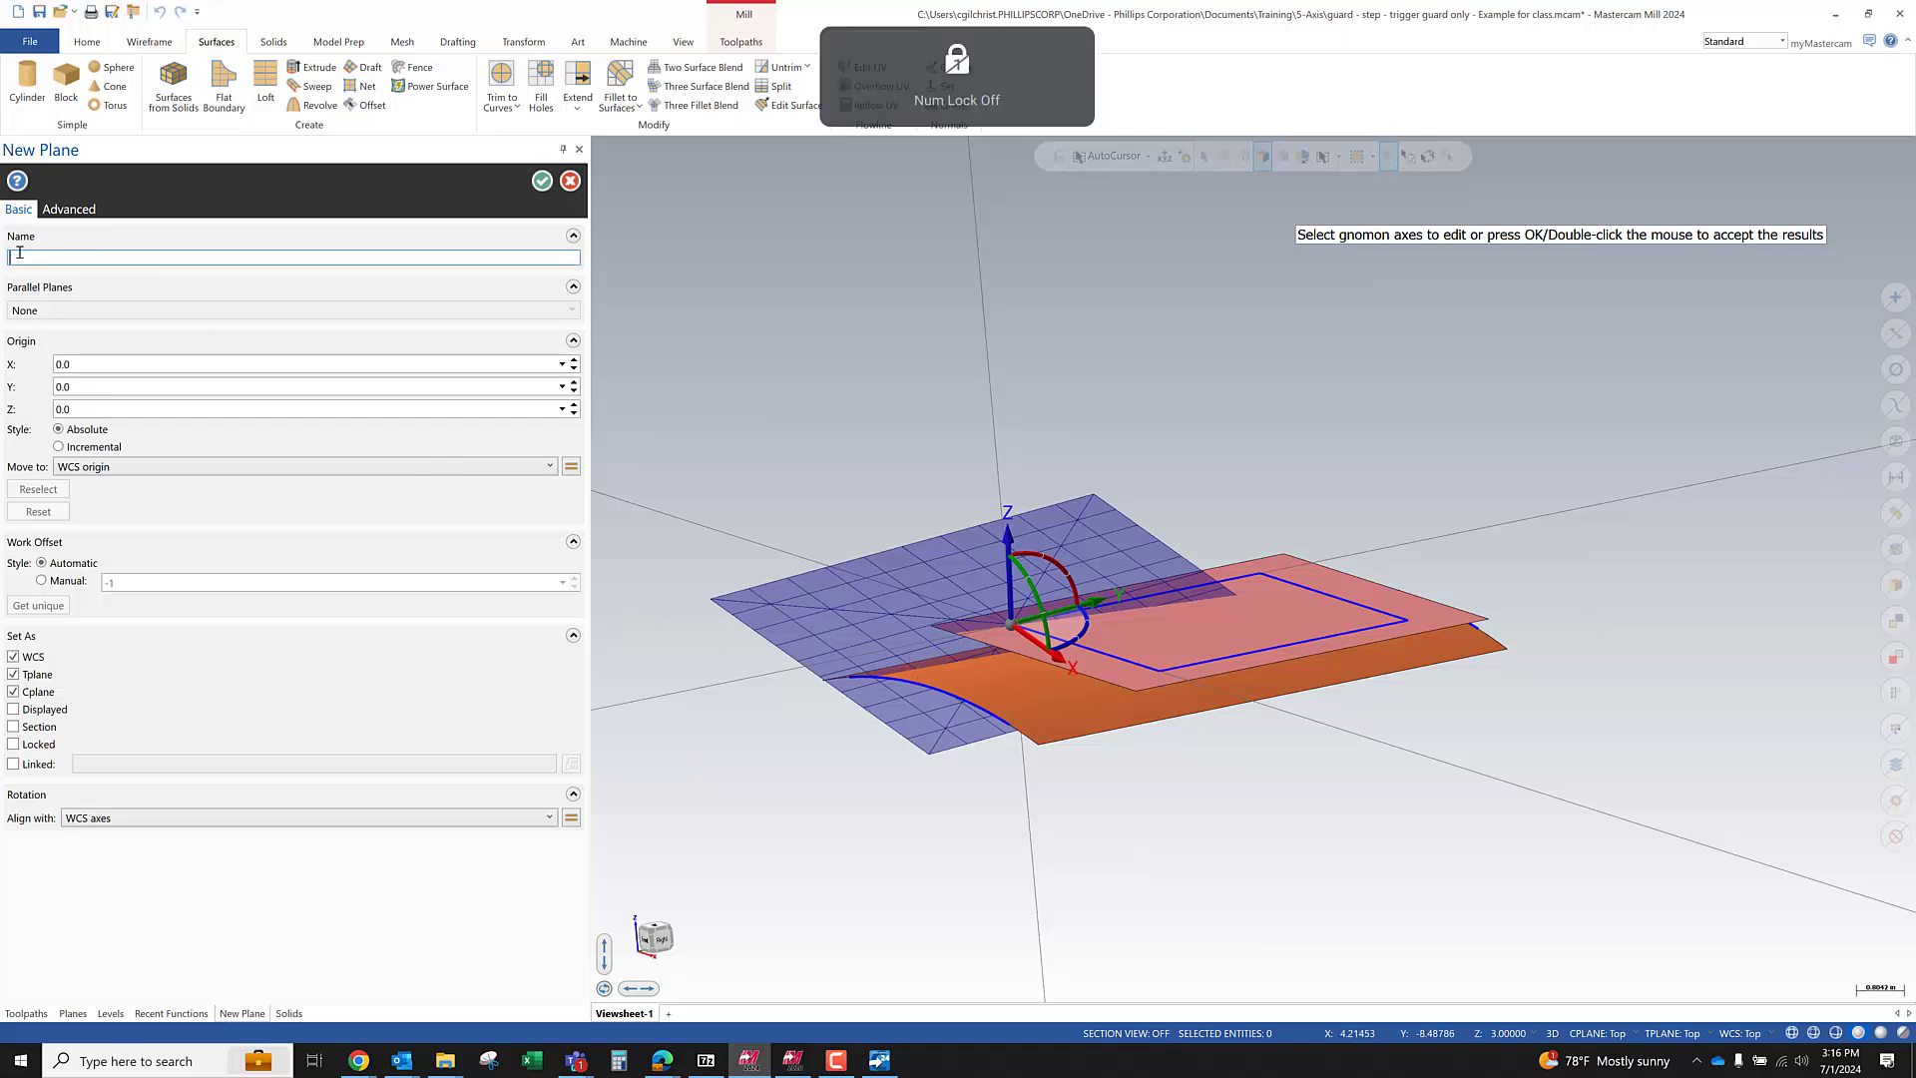
{"action": "type", "text": "angled plane 1"}
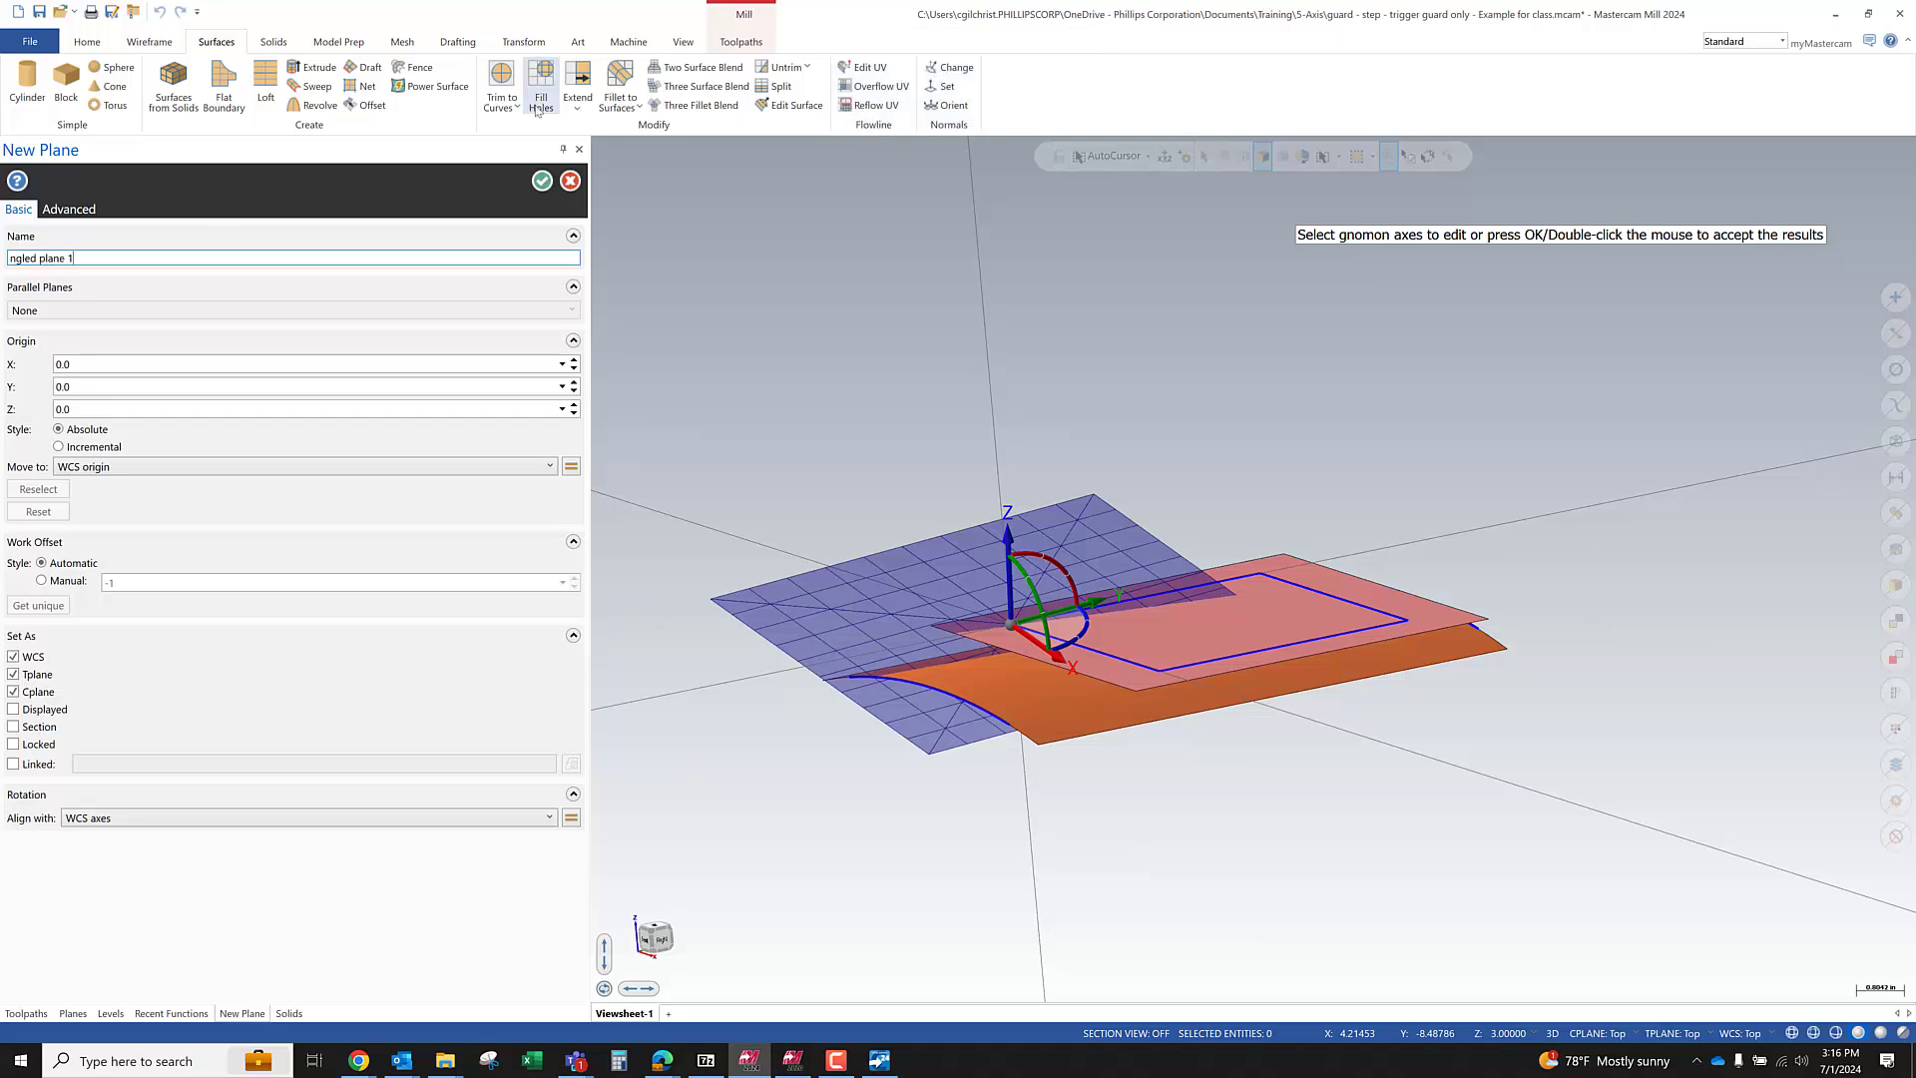
{"action": "left_click", "coordinate": [541, 180]}
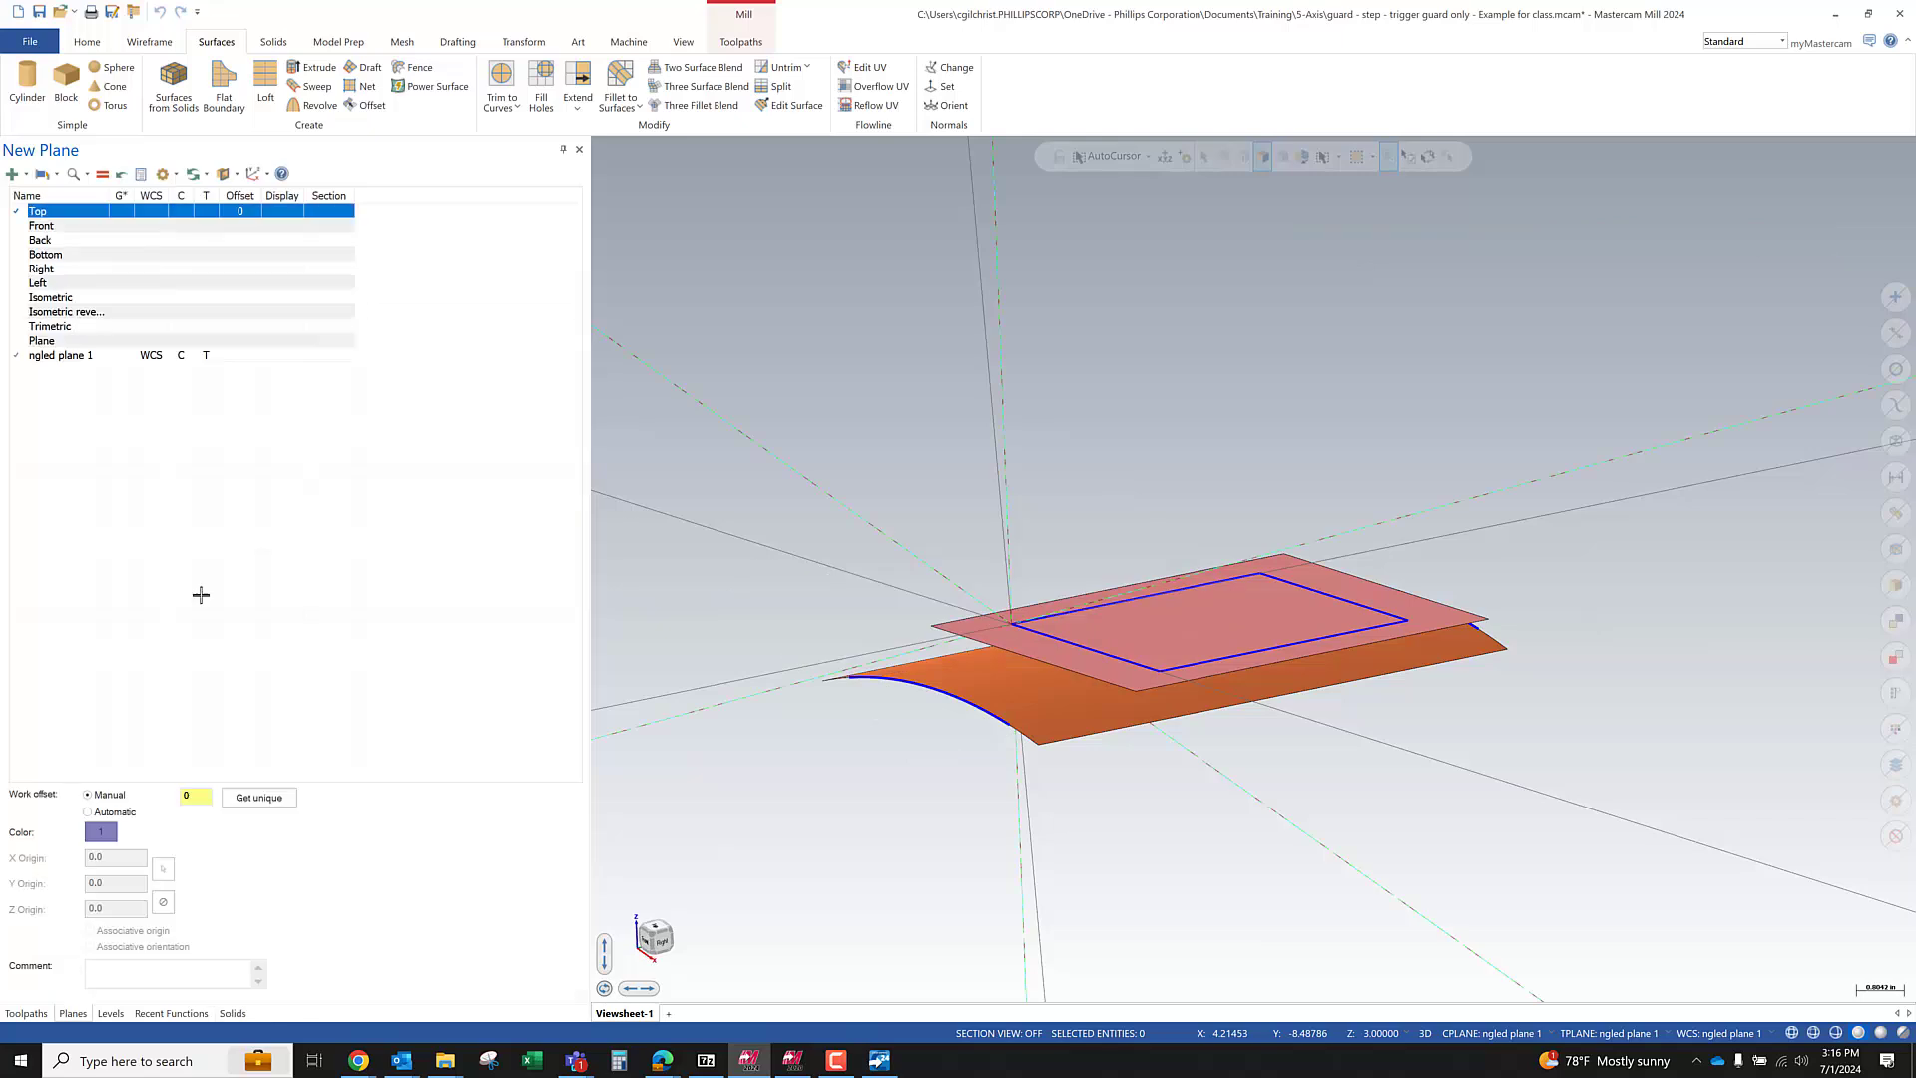
Set the WCS back to the Top plane, keeping the angled plane as construction and tool plane
{"action": "left_click", "coordinate": [59, 216]}
{"action": "left_click", "coordinate": [149, 212]}
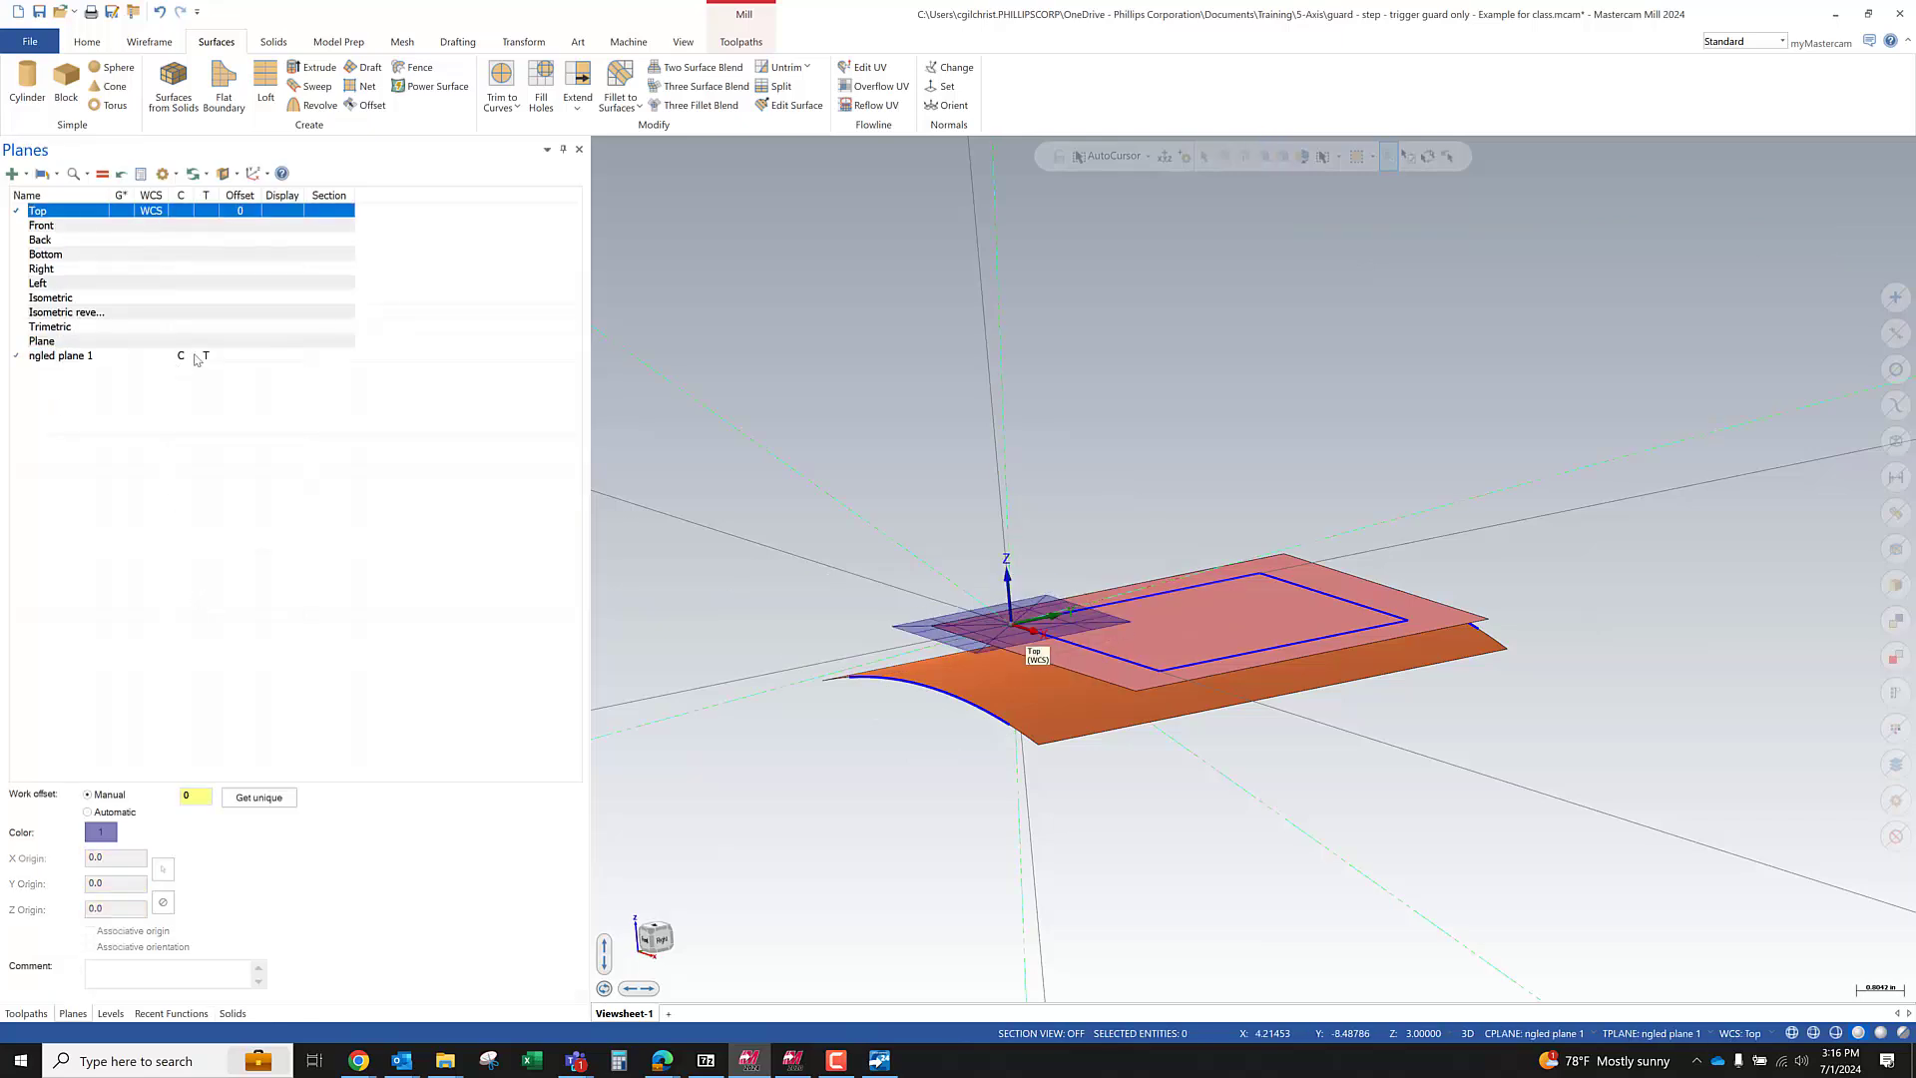
{"action": "middle_click_drag", "start_coordinate": [1170, 581], "coordinate": [1247, 608]}
Set the second Curve 5 Axis operation's tool axis control to Plane, using the named plane "ngled plane 1"
{"action": "left_click", "coordinate": [27, 1012]}
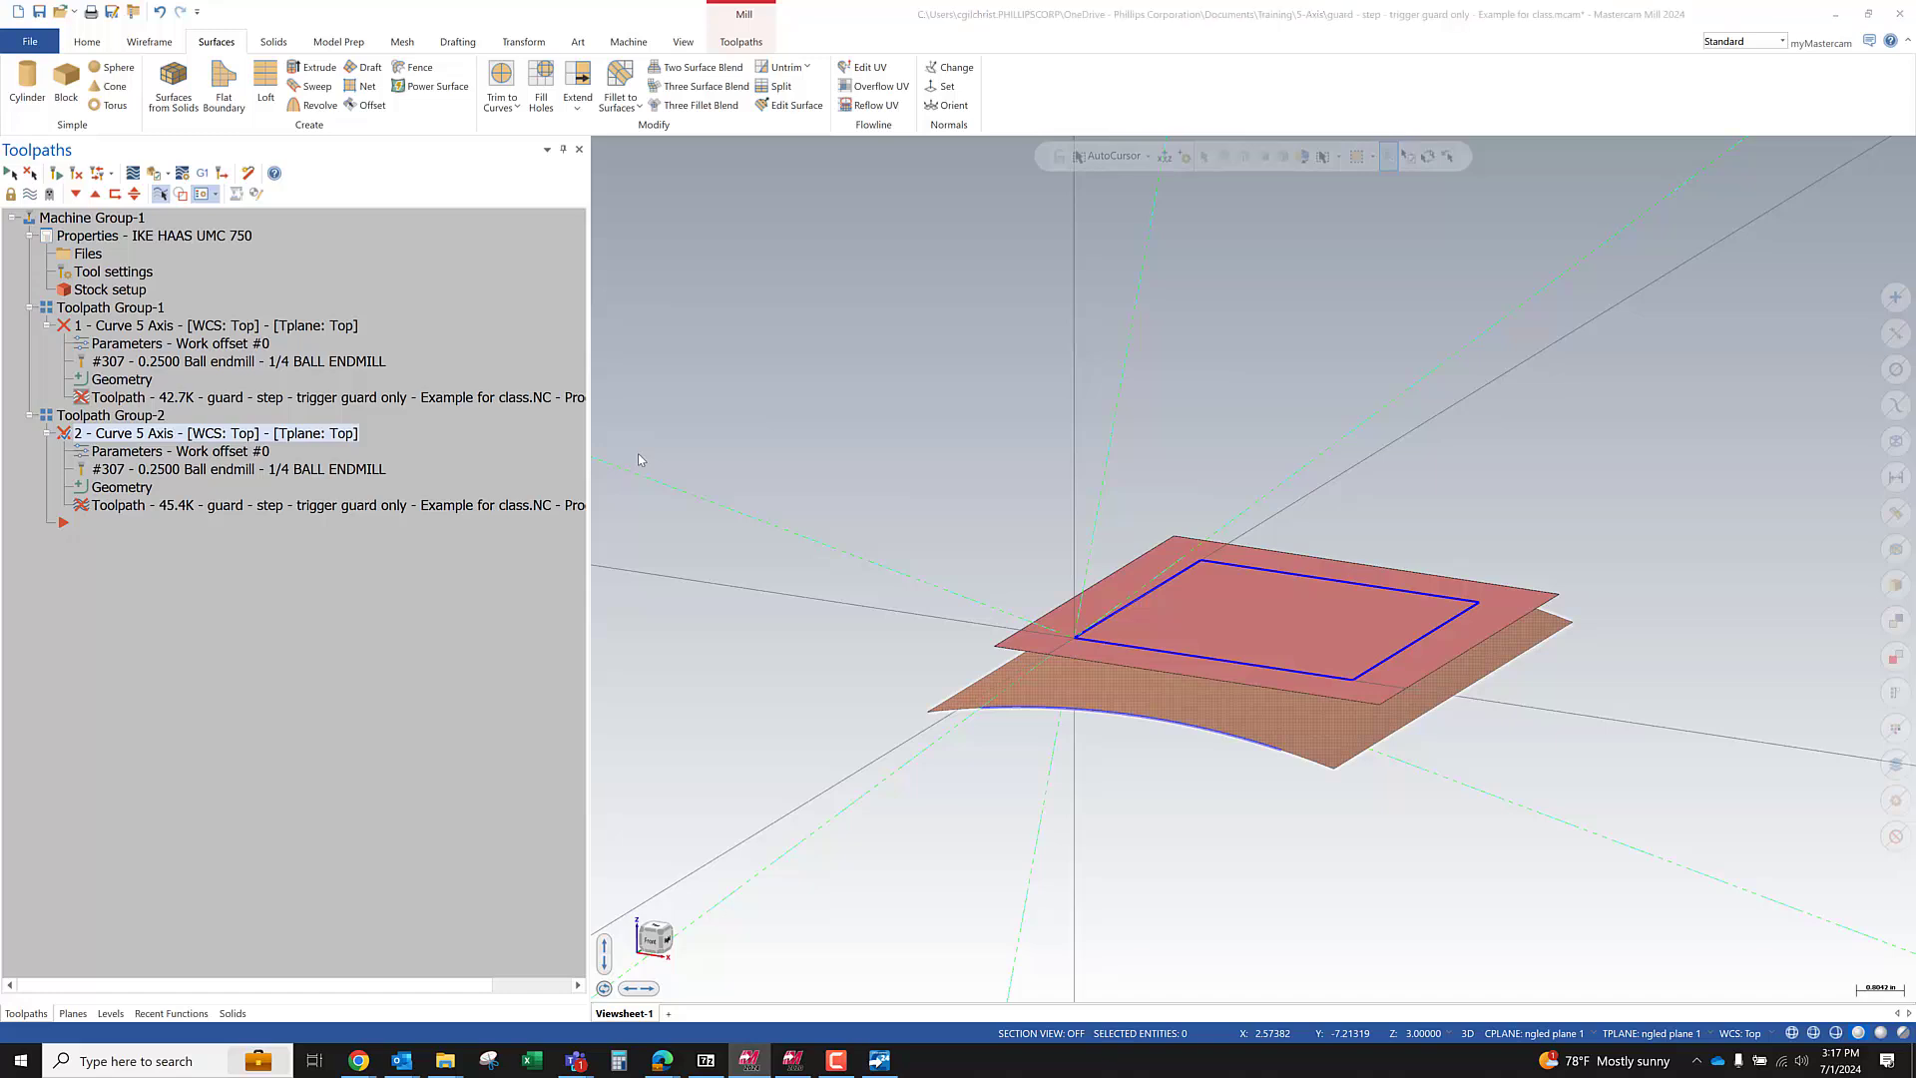
{"action": "left_click", "coordinate": [180, 451]}
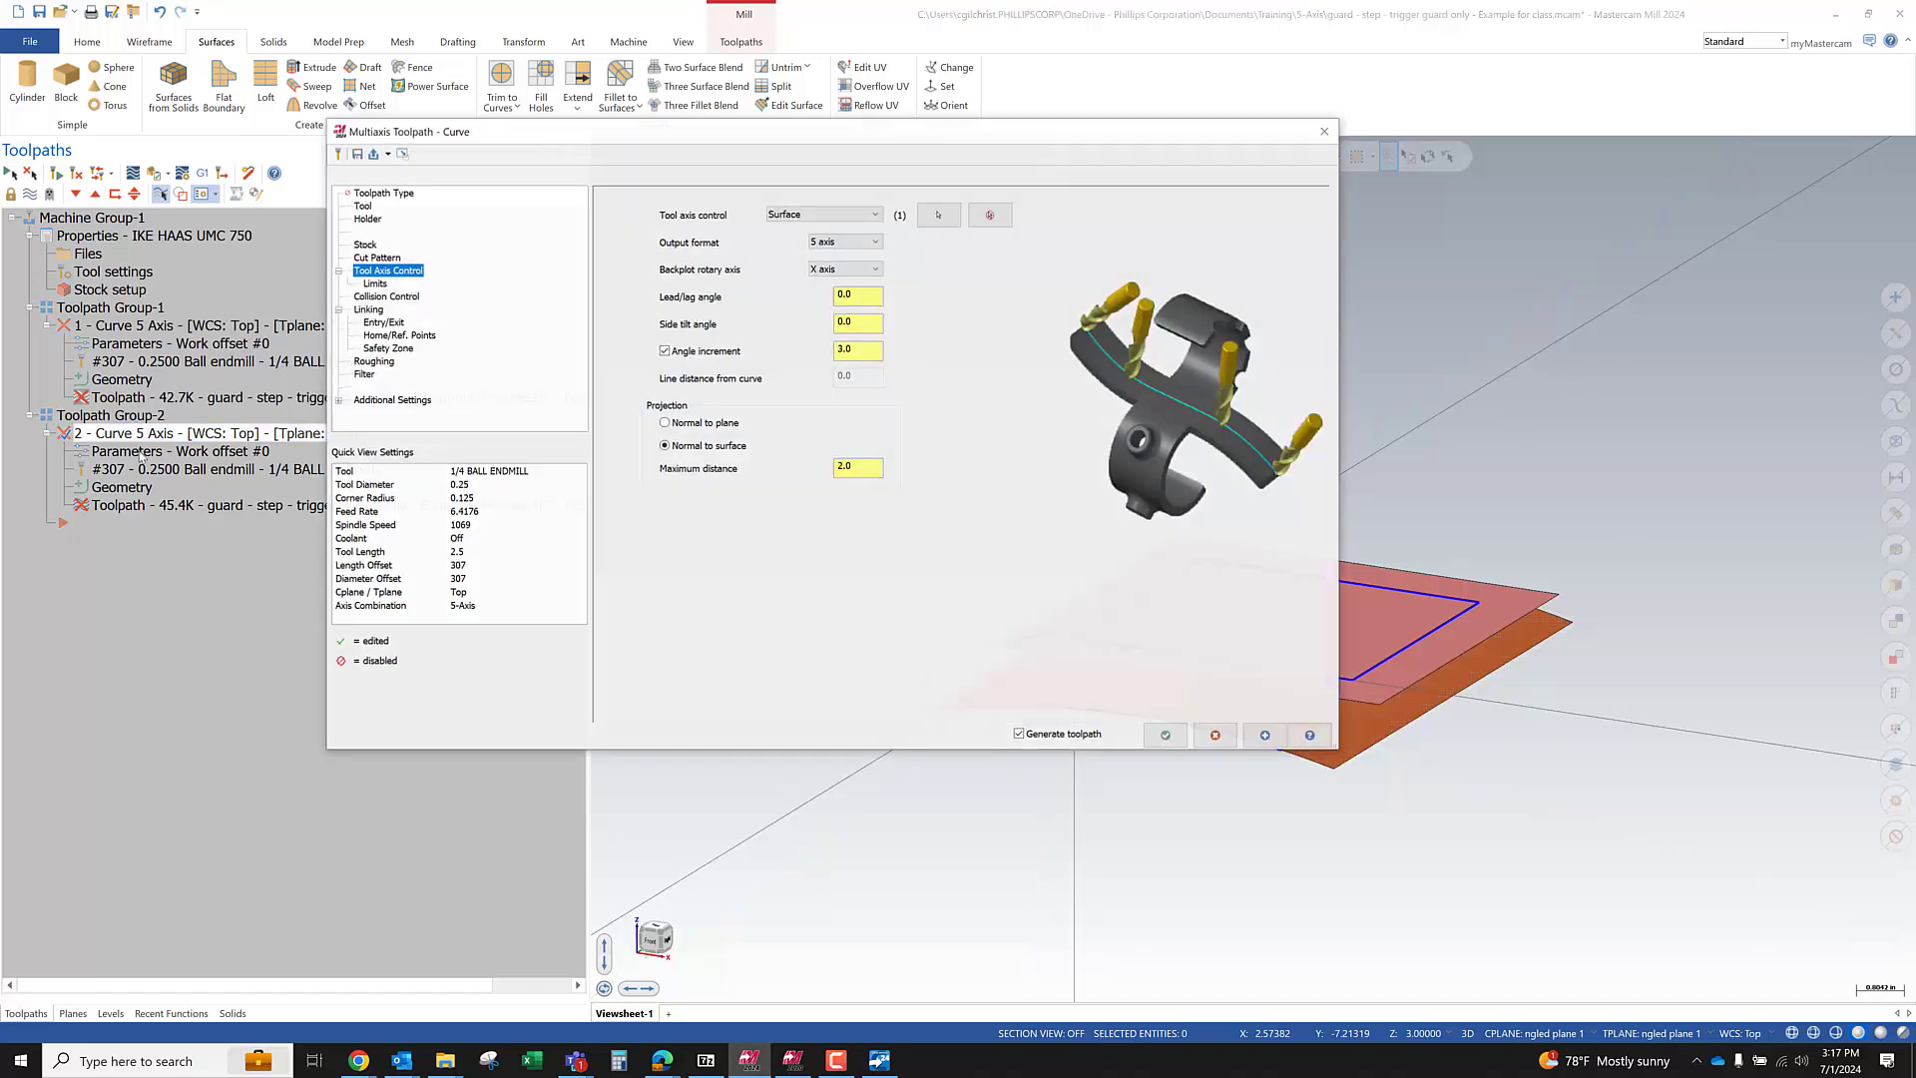
{"action": "left_click", "coordinate": [823, 214]}
{"action": "left_click", "coordinate": [798, 251]}
{"action": "left_click", "coordinate": [938, 213]}
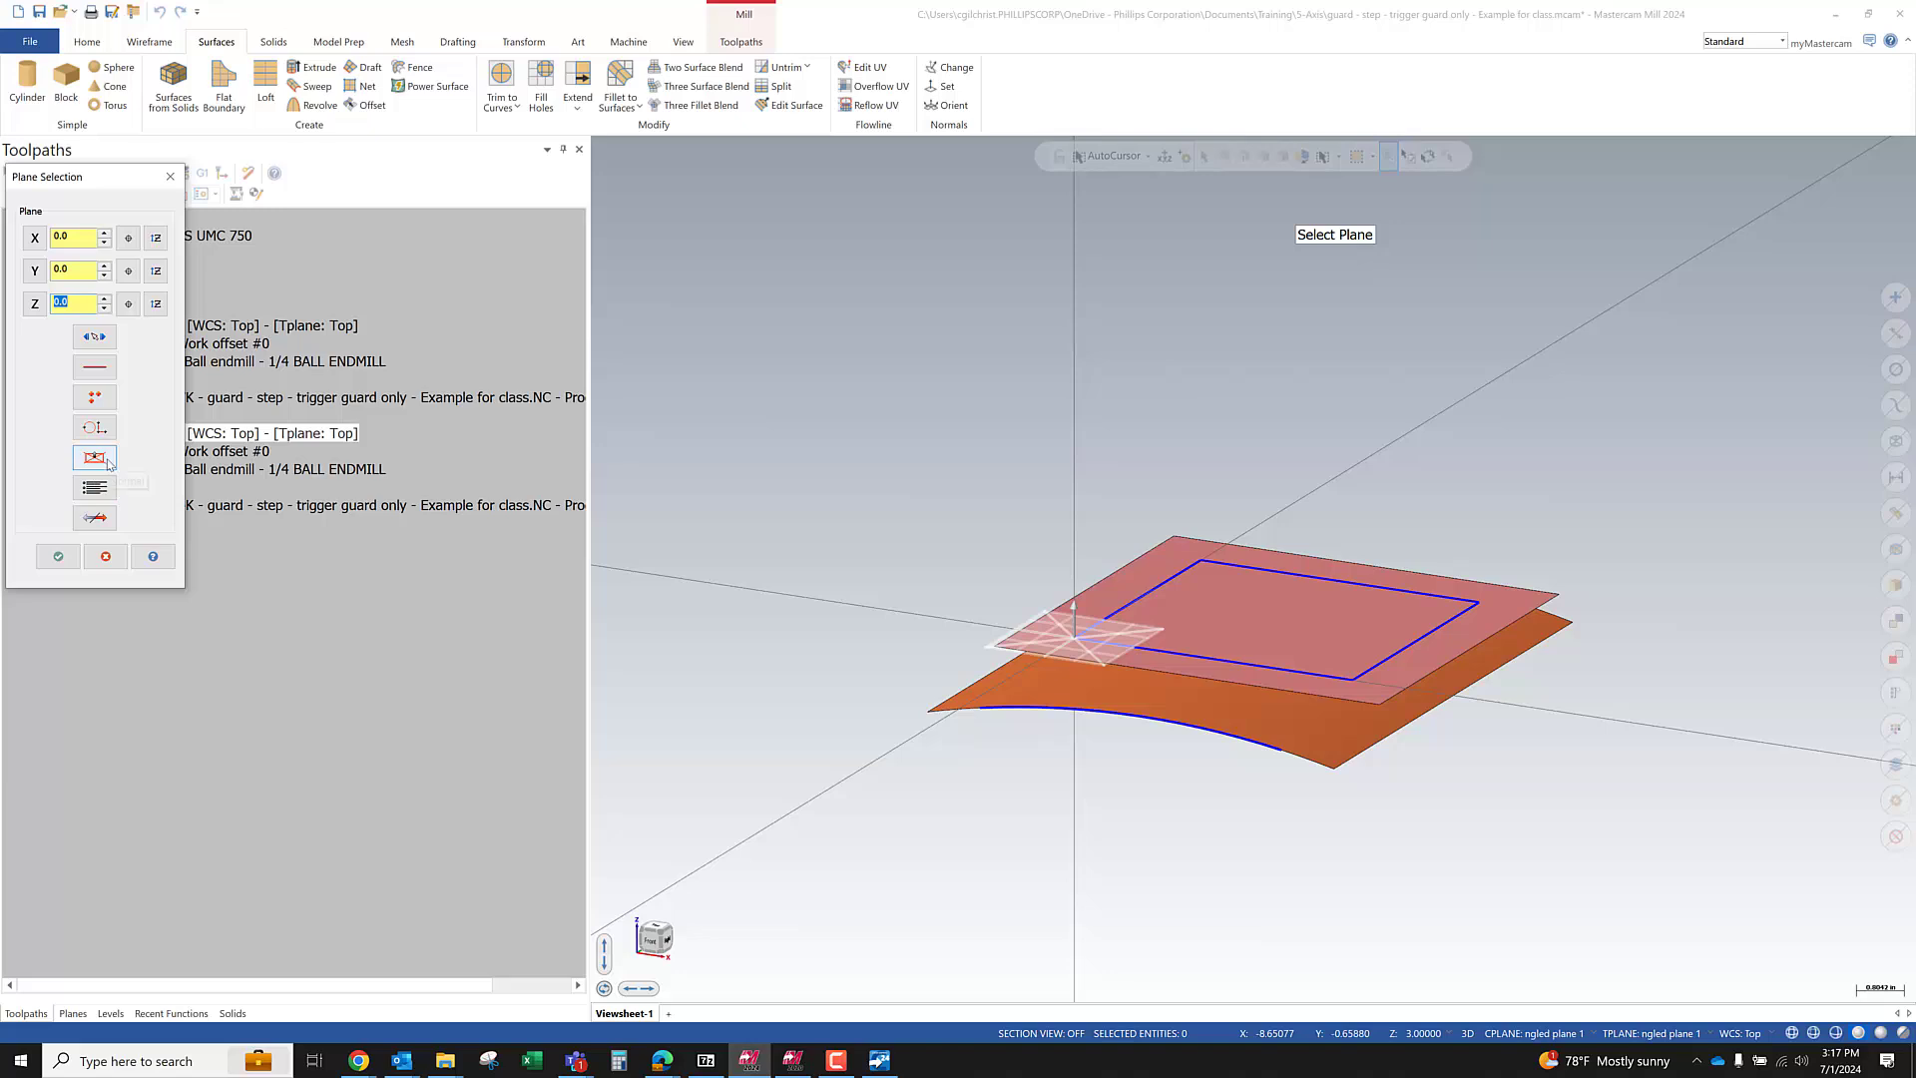
{"action": "left_click", "coordinate": [99, 490]}
{"action": "scroll", "coordinate": [175, 341], "scroll_direction": "down", "scroll_amount": 2}
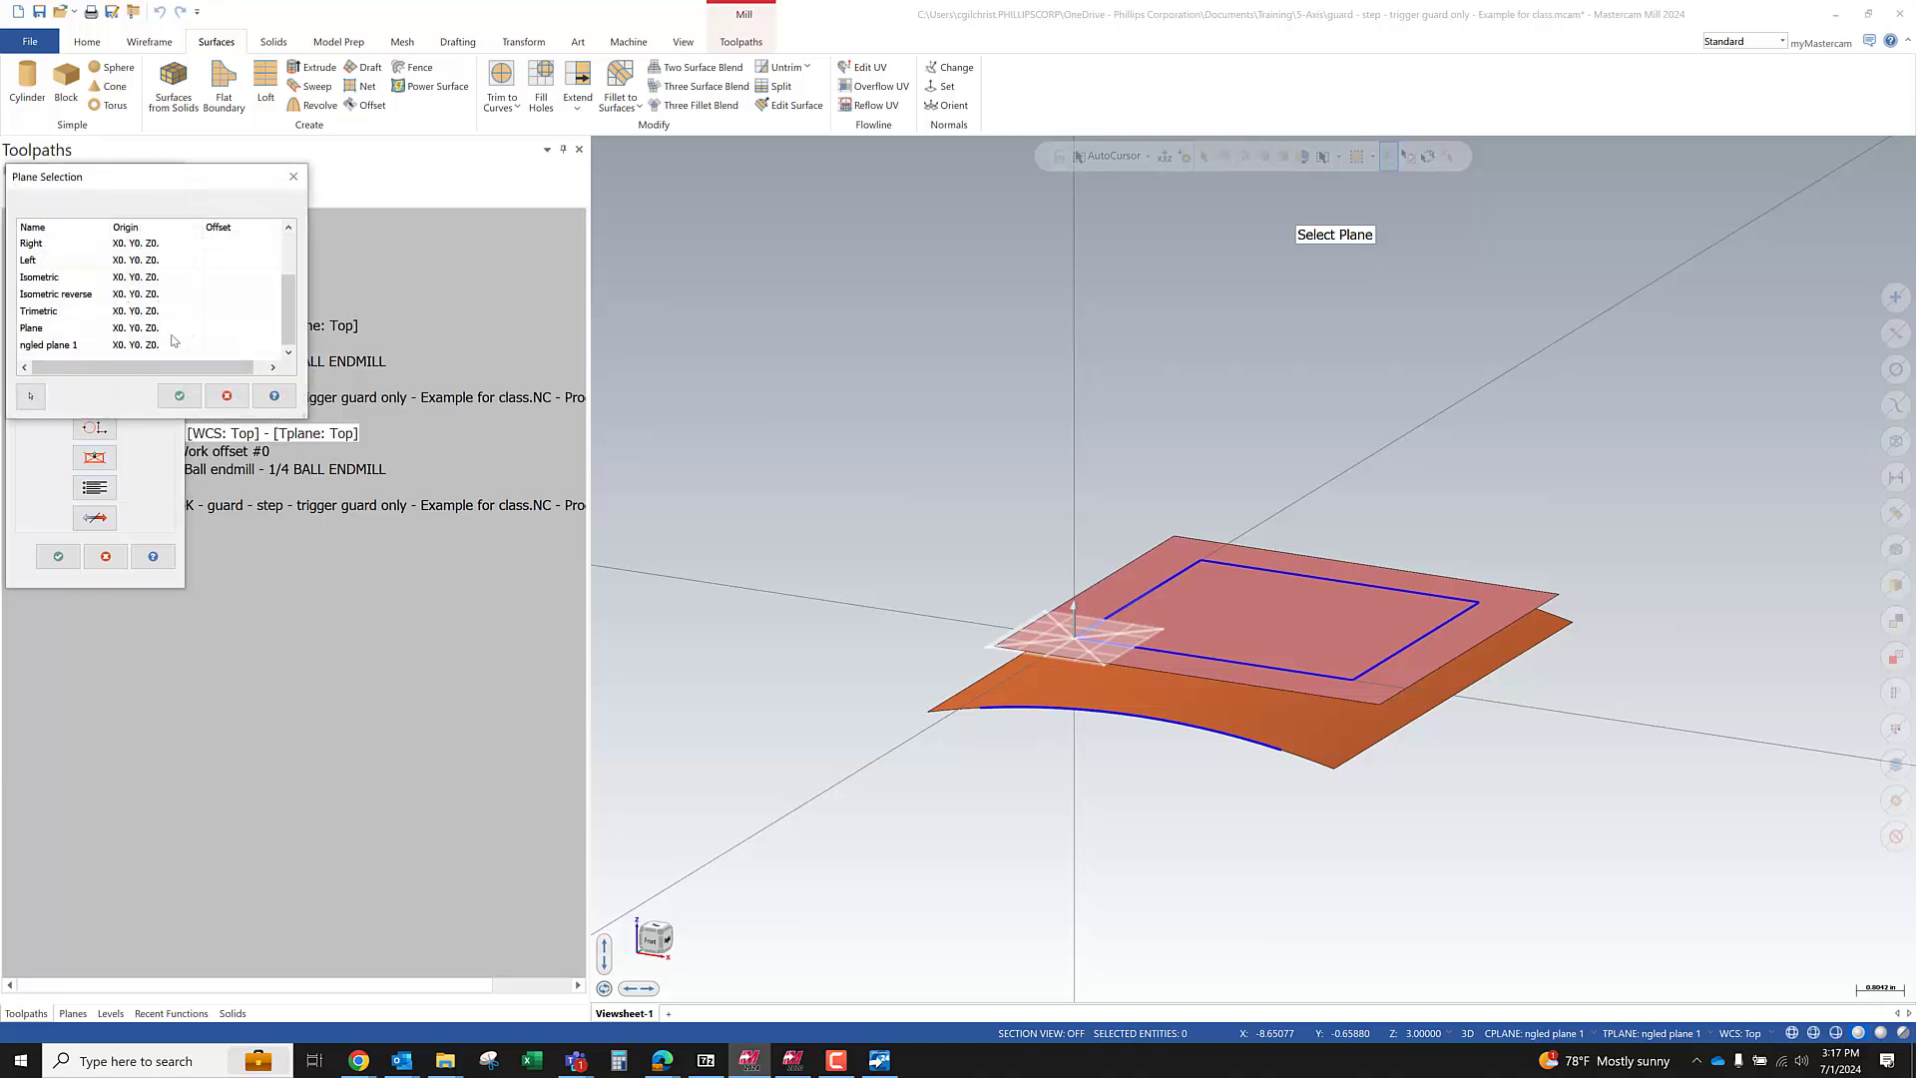
{"action": "left_click", "coordinate": [60, 346]}
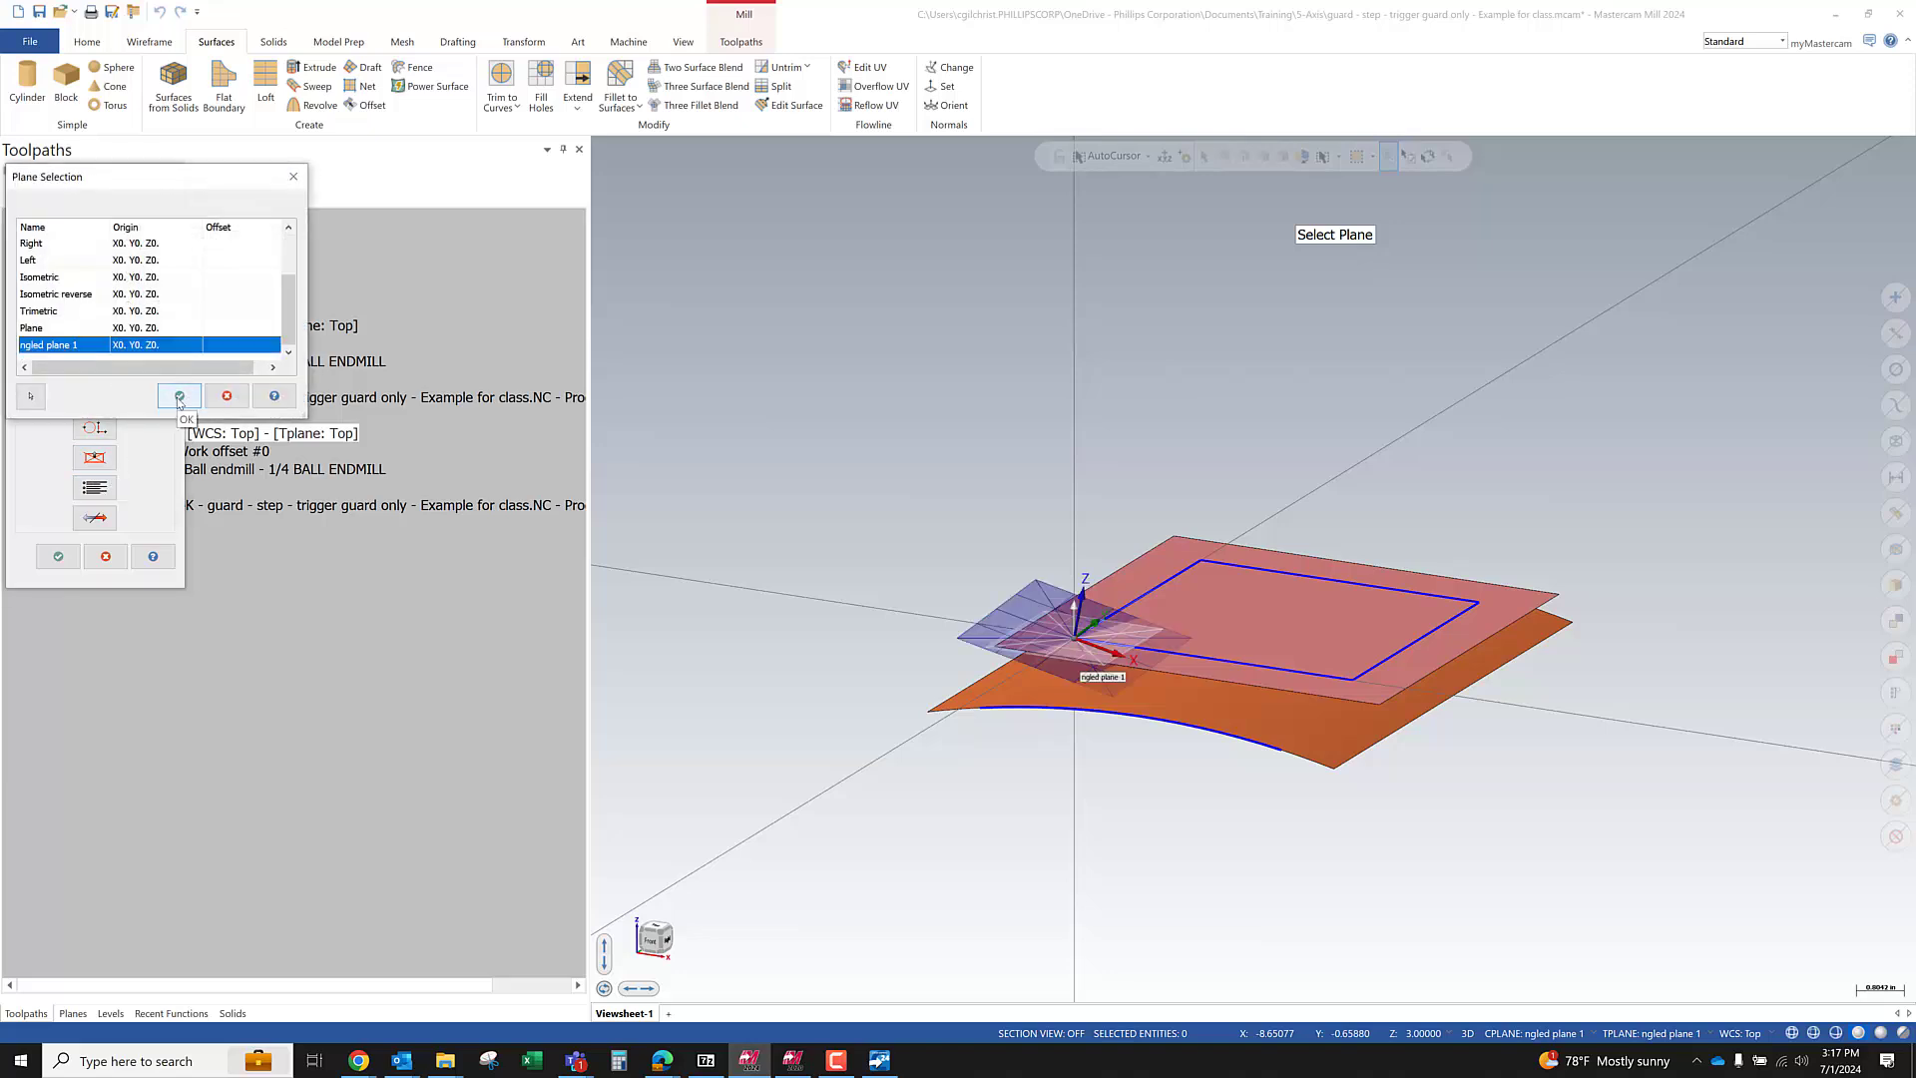
{"action": "left_click", "coordinate": [180, 396]}
{"action": "left_click", "coordinate": [58, 556]}
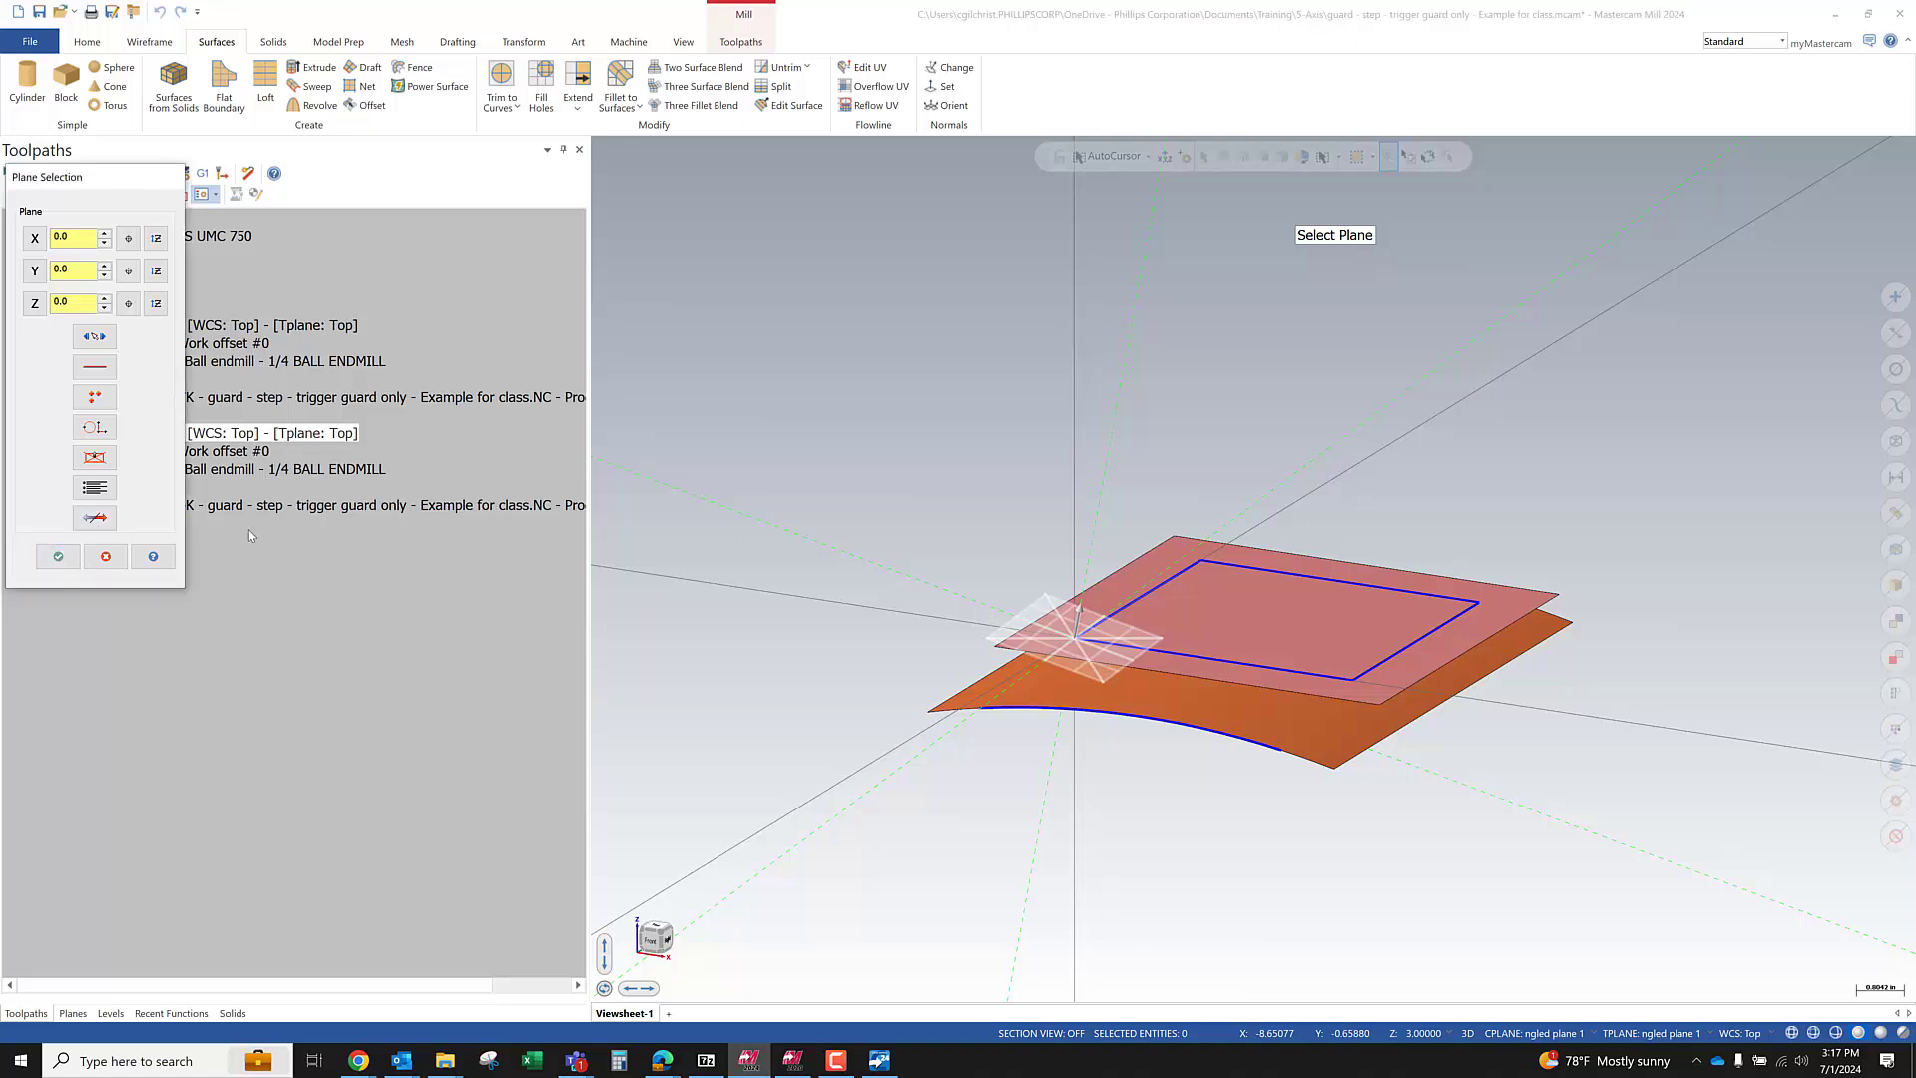
{"action": "left_click", "coordinate": [1168, 737]}
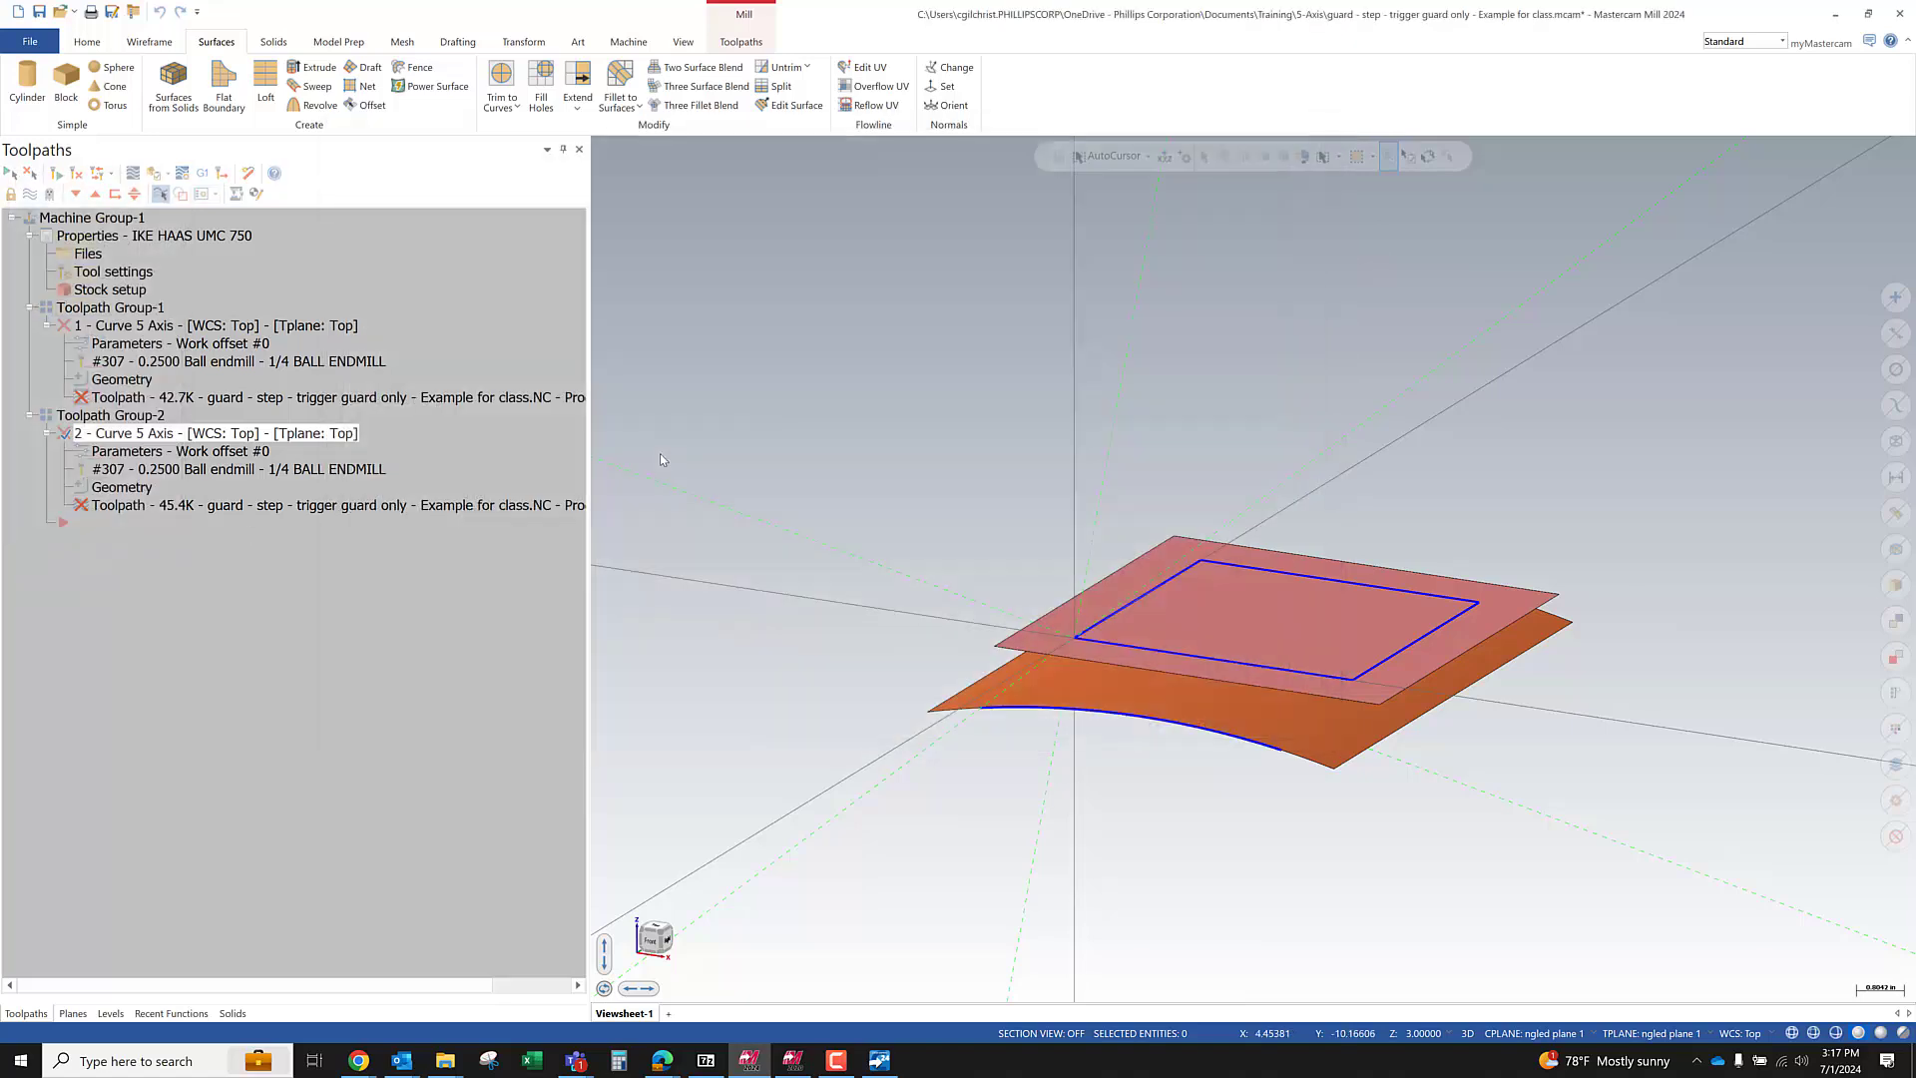
Regenerate the second Curve 5 Axis toolpath and backplot it to check the tool's tilt along the rectangle
{"action": "left_click", "coordinate": [150, 174]}
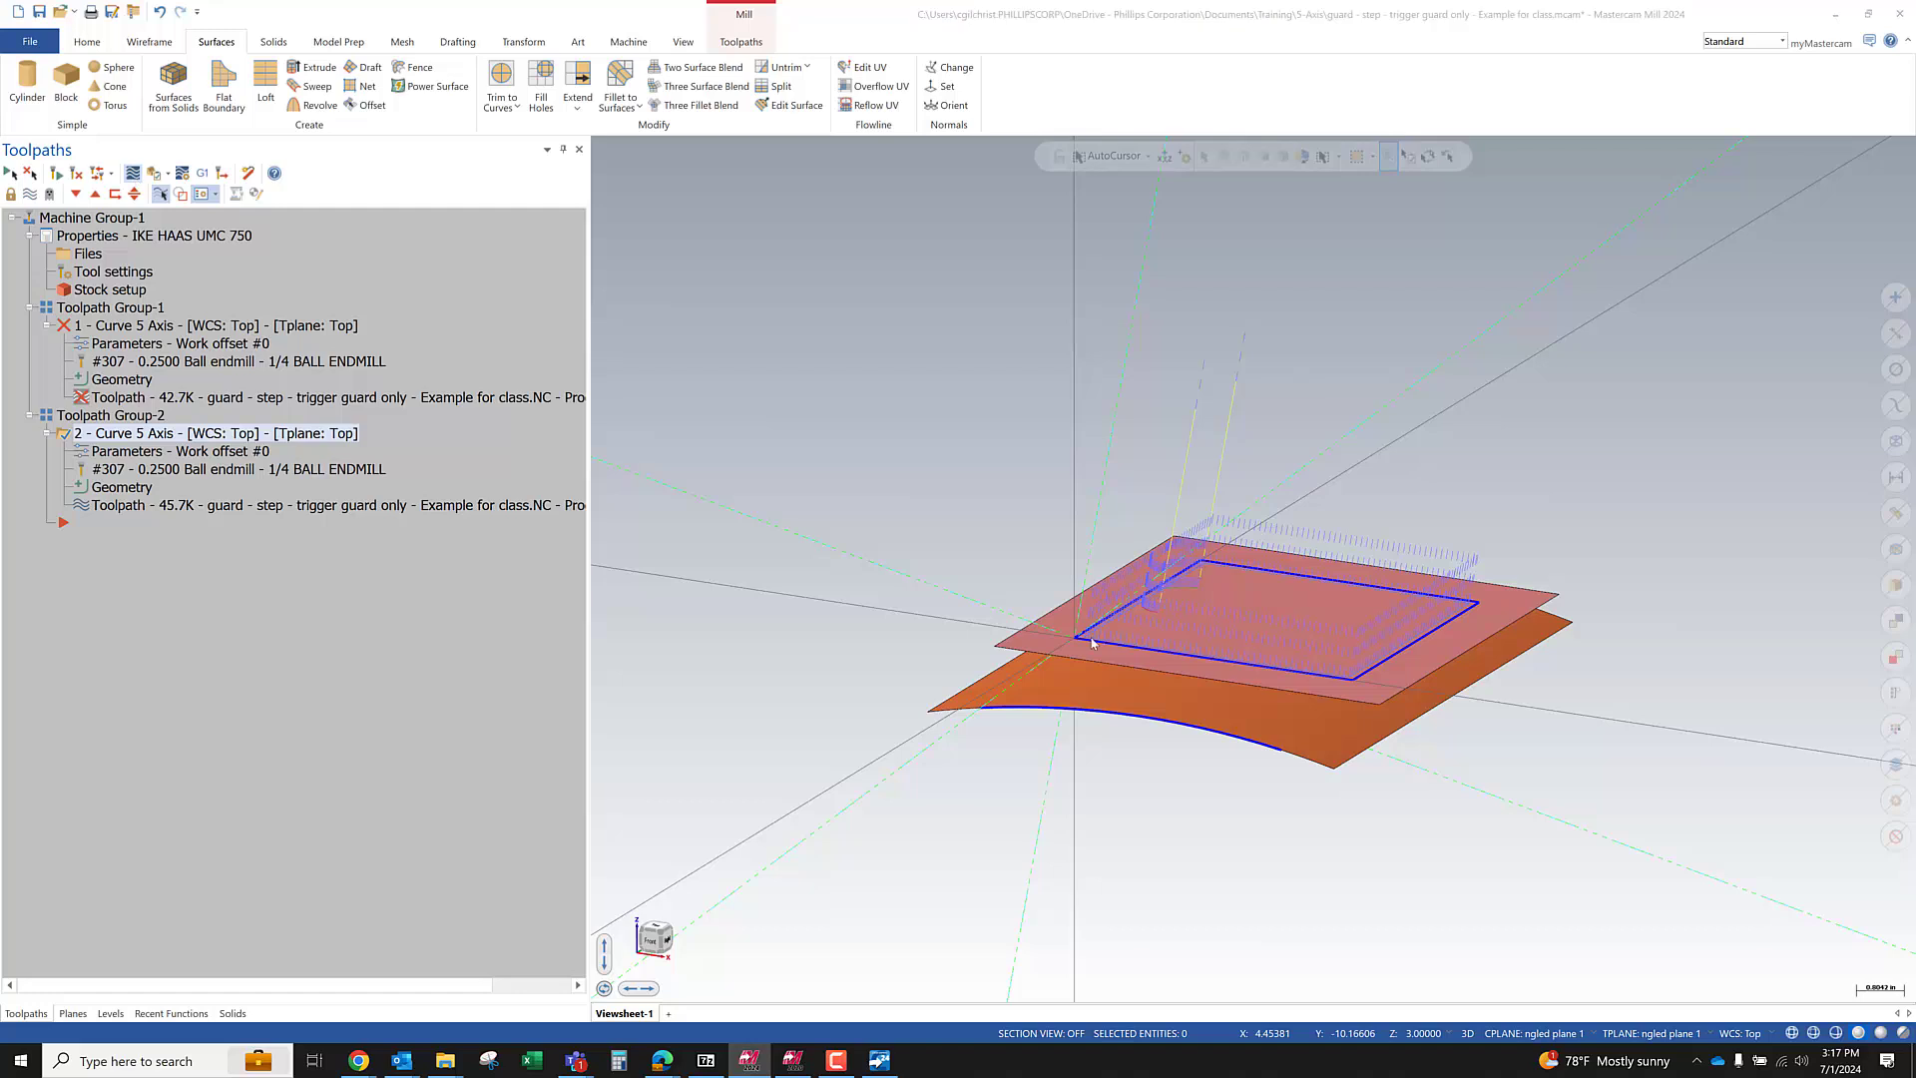
{"action": "scroll", "coordinate": [1132, 619], "scroll_direction": "up", "scroll_amount": 5}
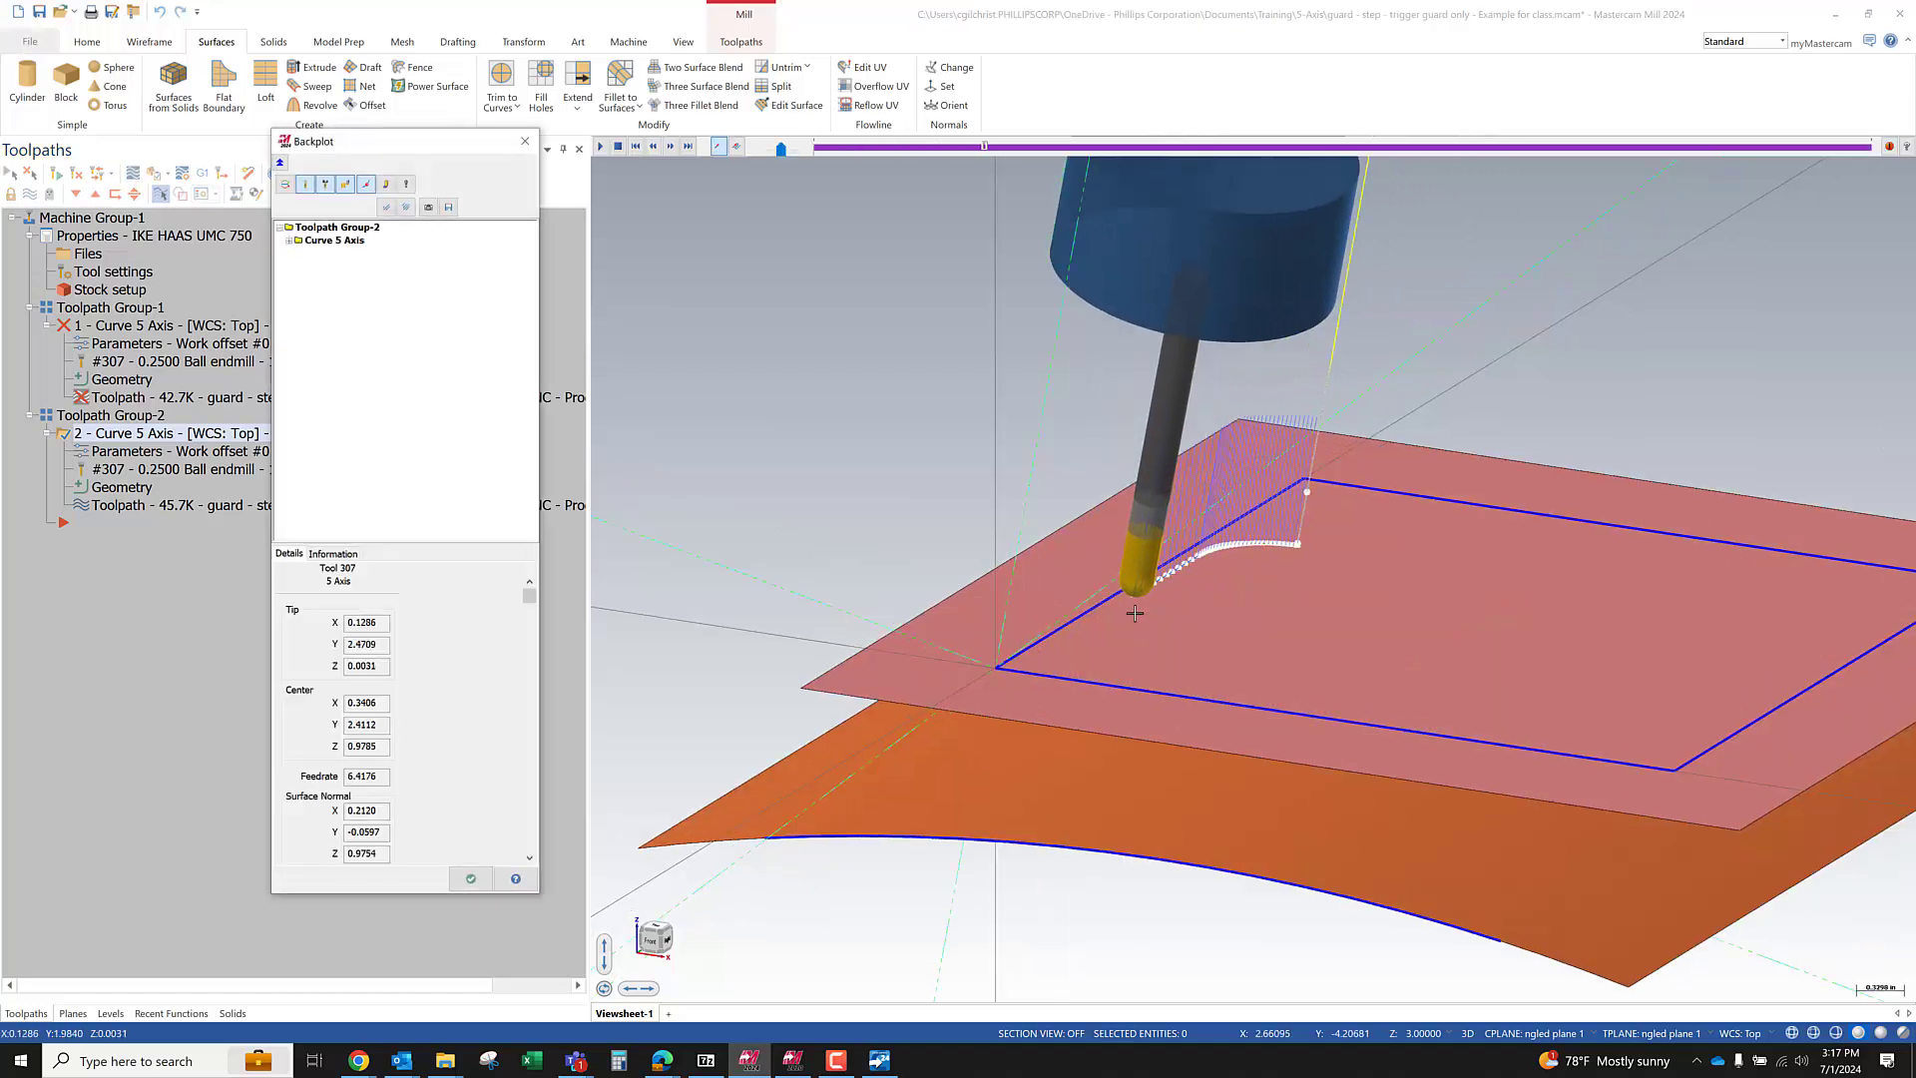
{"action": "scroll", "coordinate": [813, 559], "scroll_direction": "down", "scroll_amount": 3}
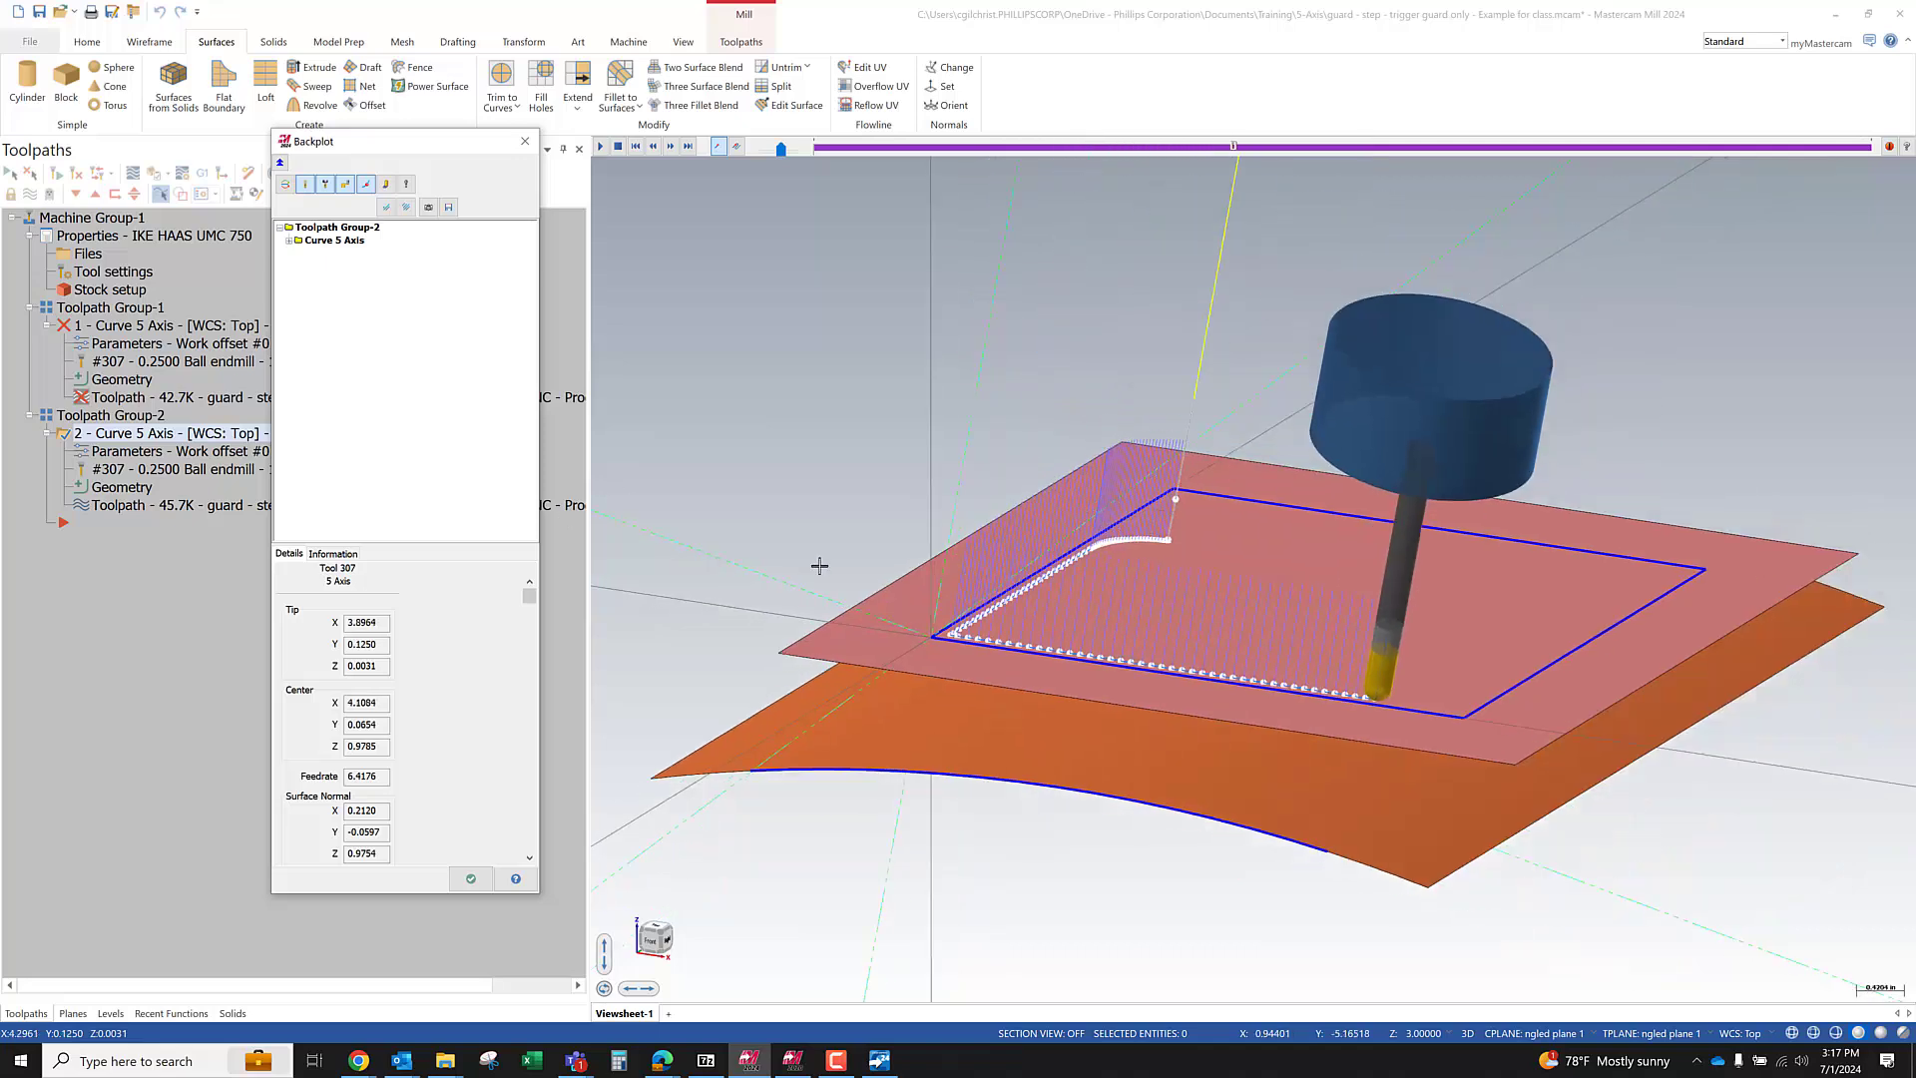
{"action": "mouse_move", "coordinate": [1026, 555]}
{"action": "middle_mouse_down"}
{"action": "mouse_move", "coordinate": [1354, 619]}
{"action": "mouse_move", "coordinate": [1006, 564]}
{"action": "middle_mouse_up"}
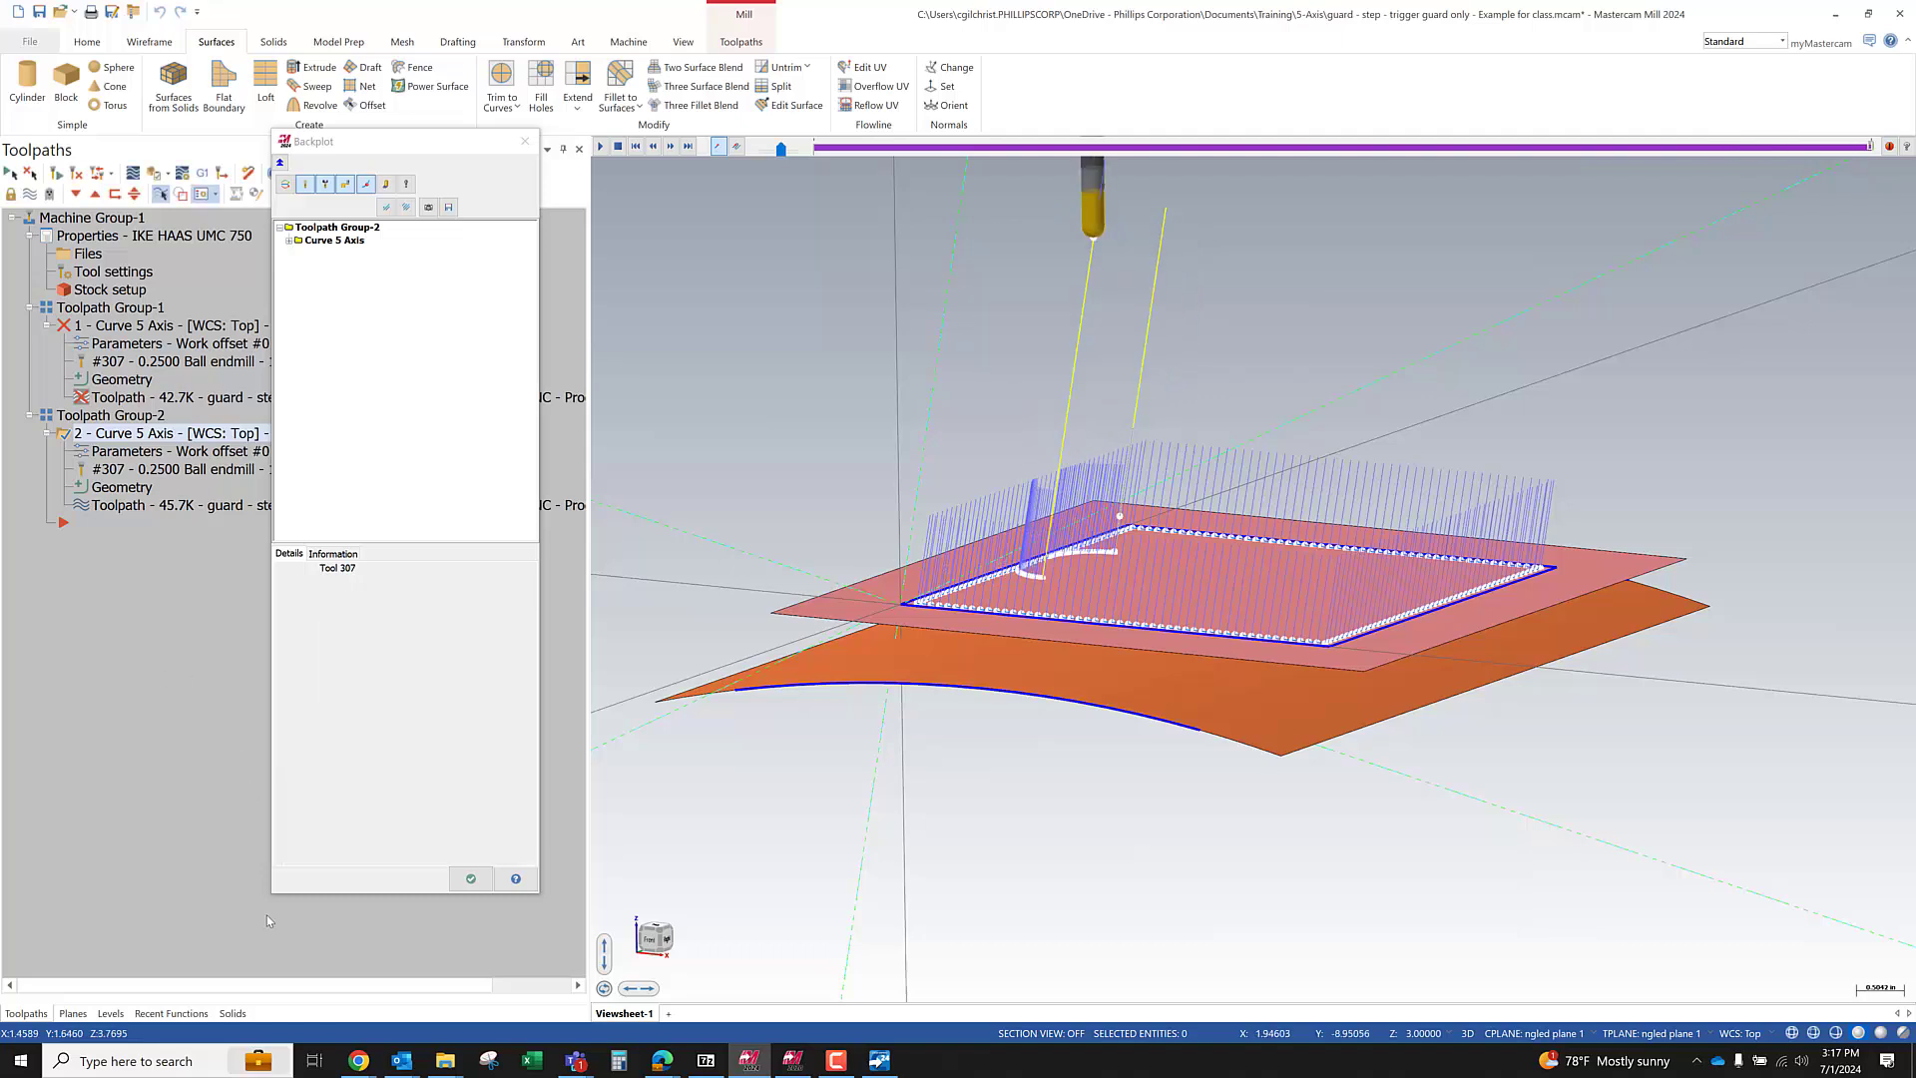
{"action": "left_click", "coordinate": [470, 880]}
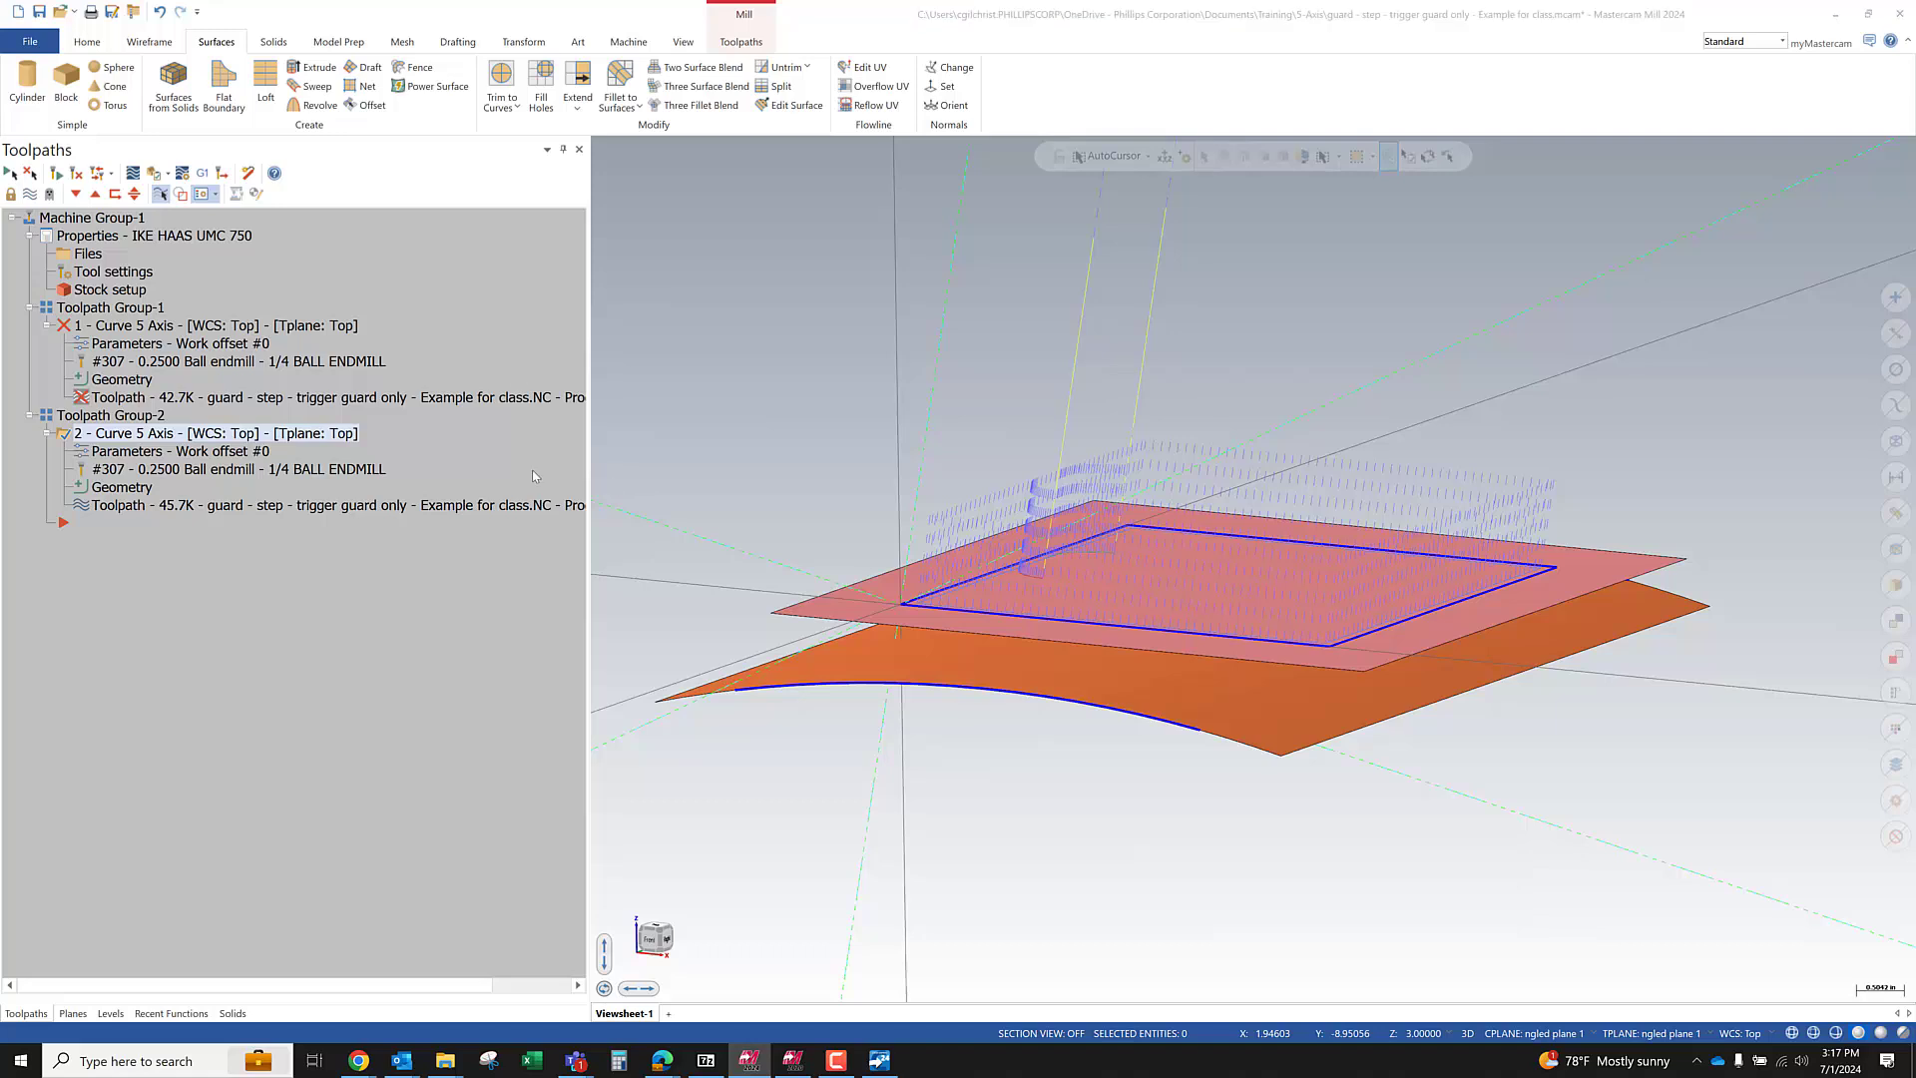
Enable the toolpath filter in the second Curve 5 Axis operation's parameters and accept the change
{"action": "left_click", "coordinate": [514, 352]}
{"action": "left_click", "coordinate": [363, 374]}
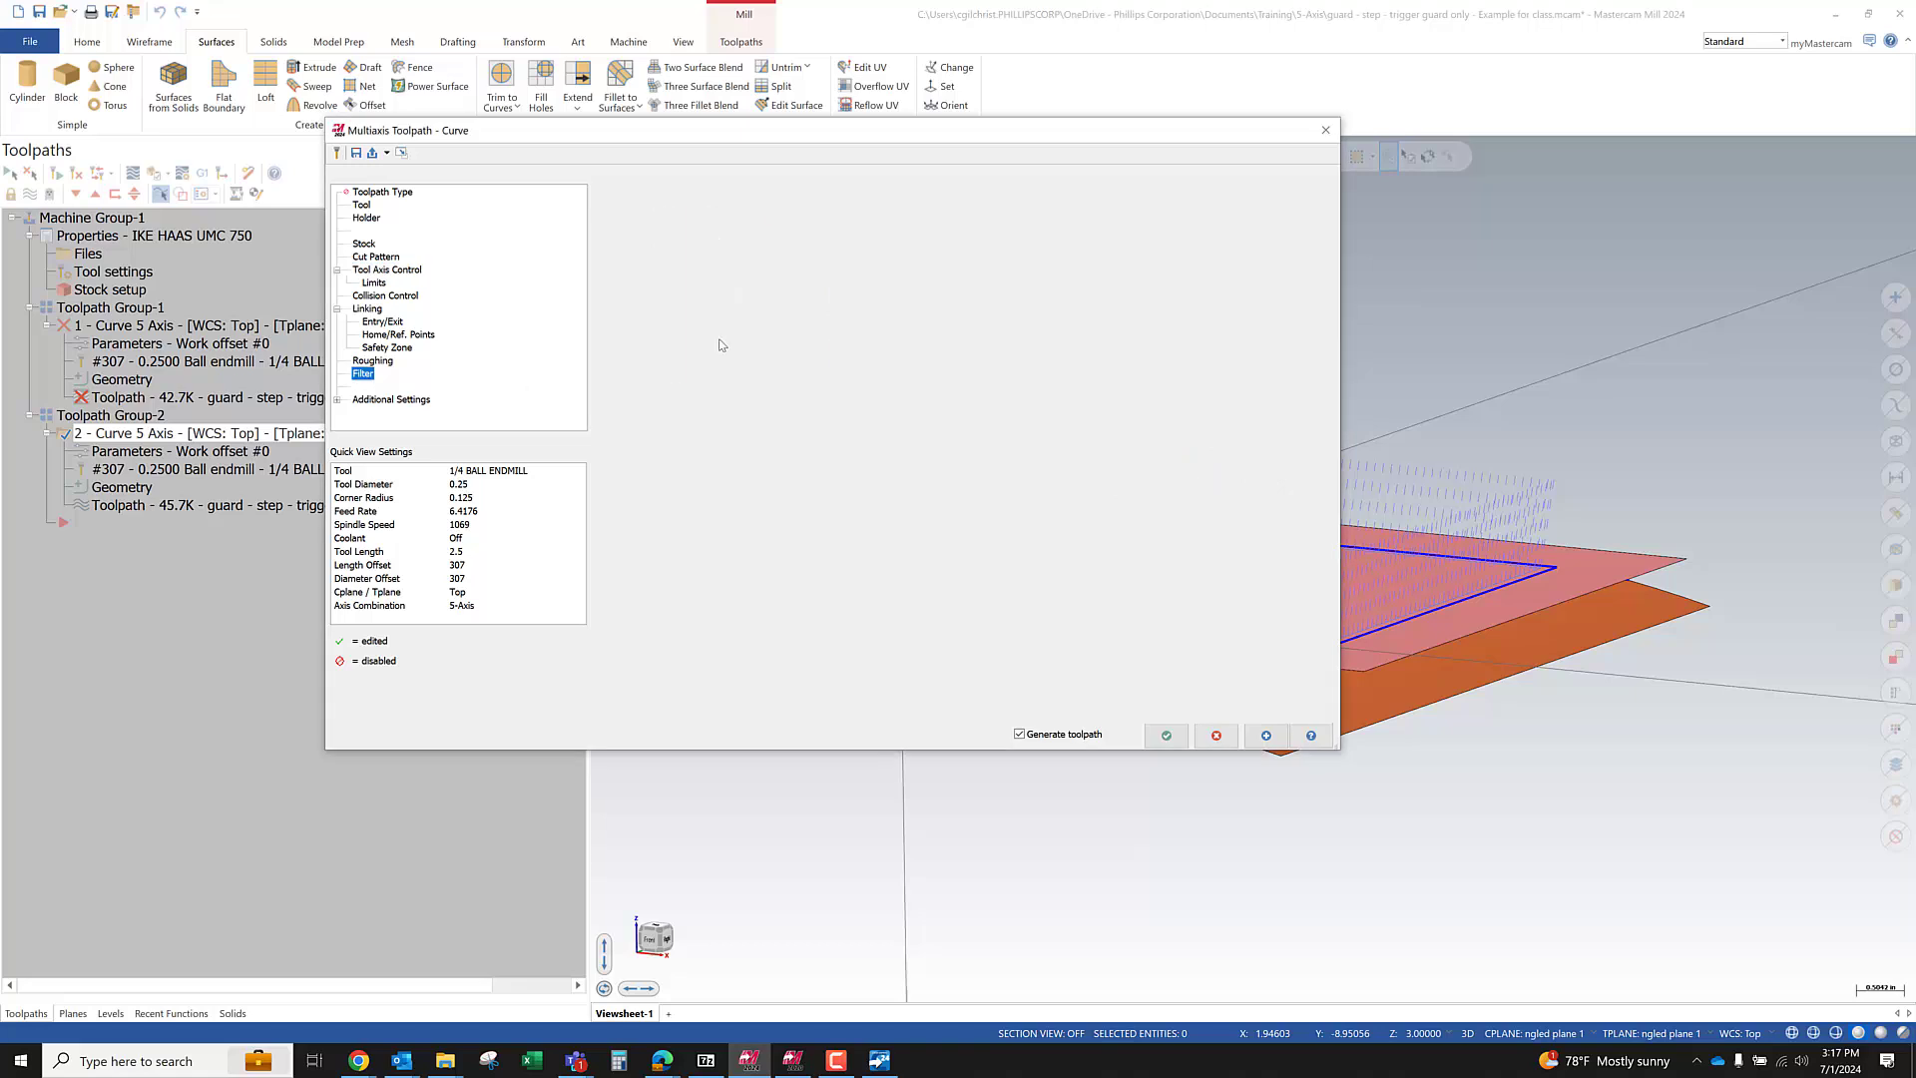
{"action": "left_click", "coordinate": [618, 205]}
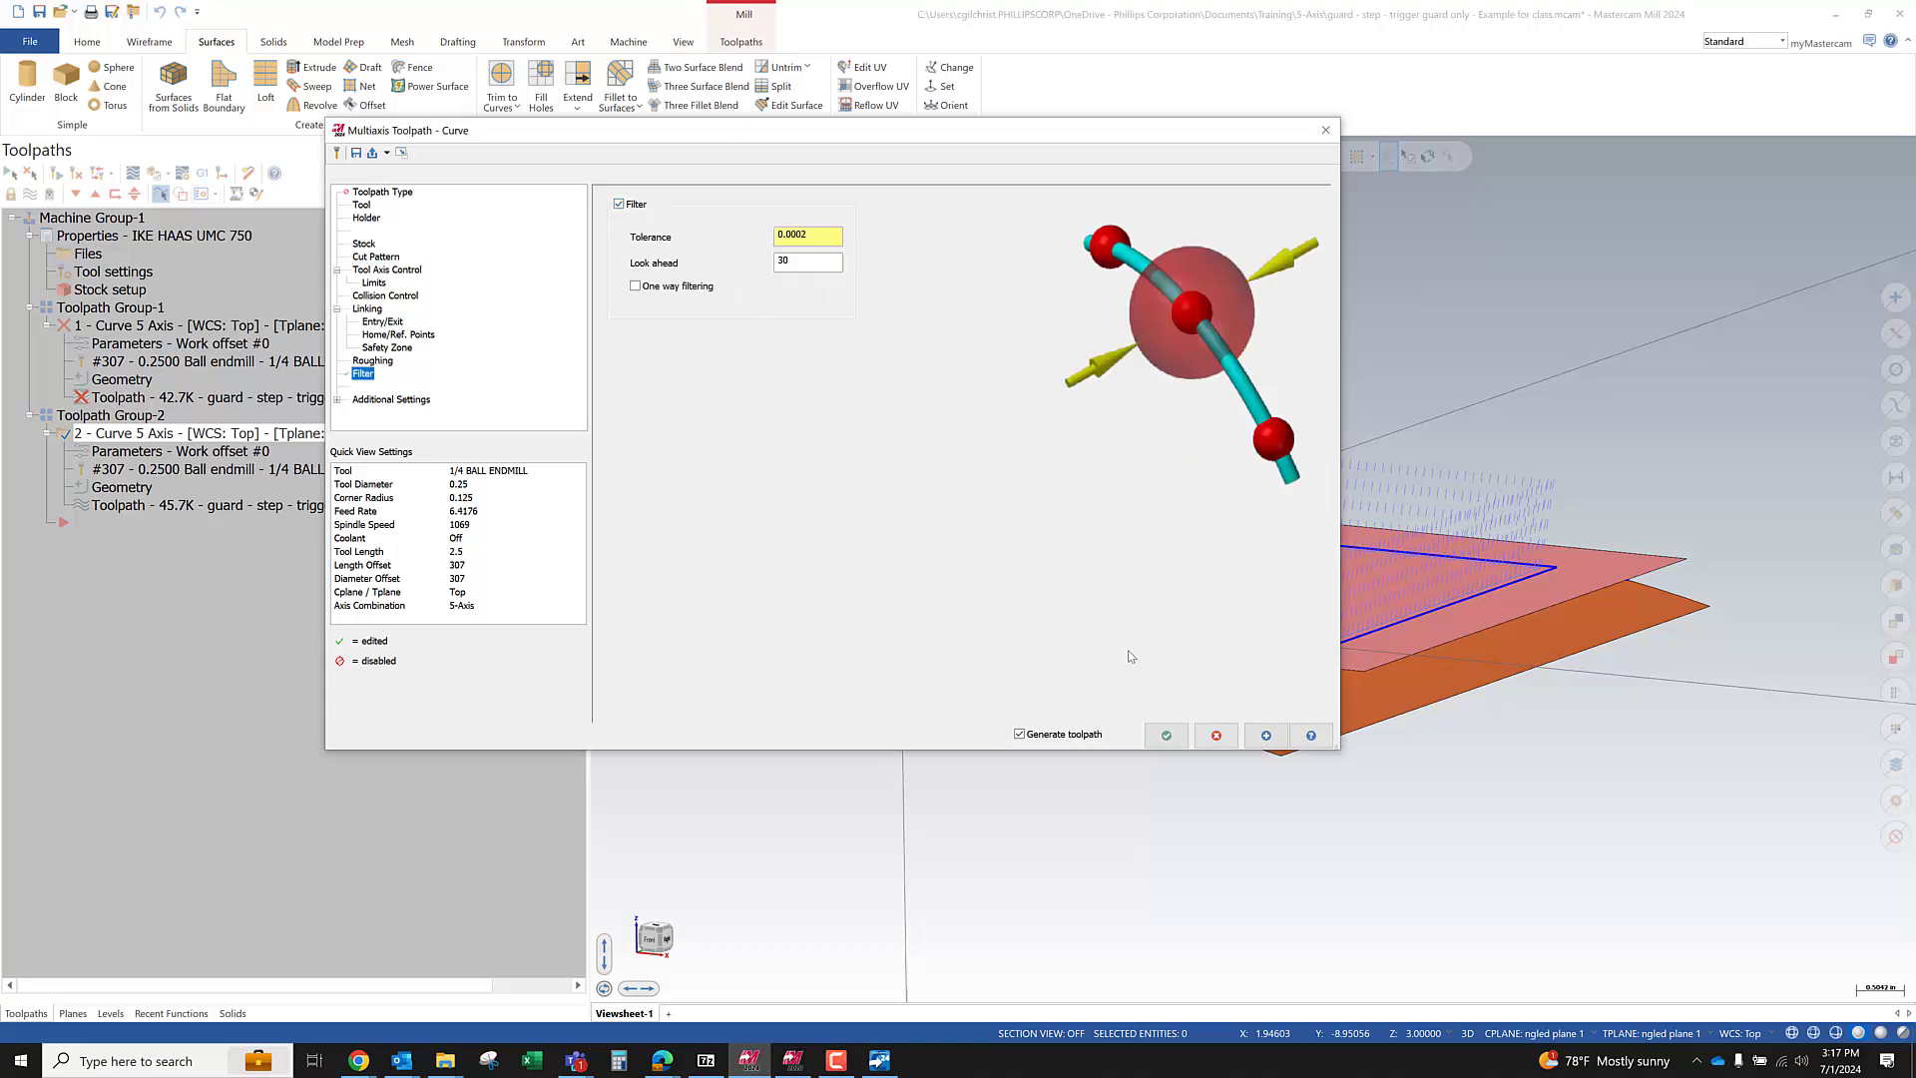
{"action": "left_click", "coordinate": [1165, 734]}
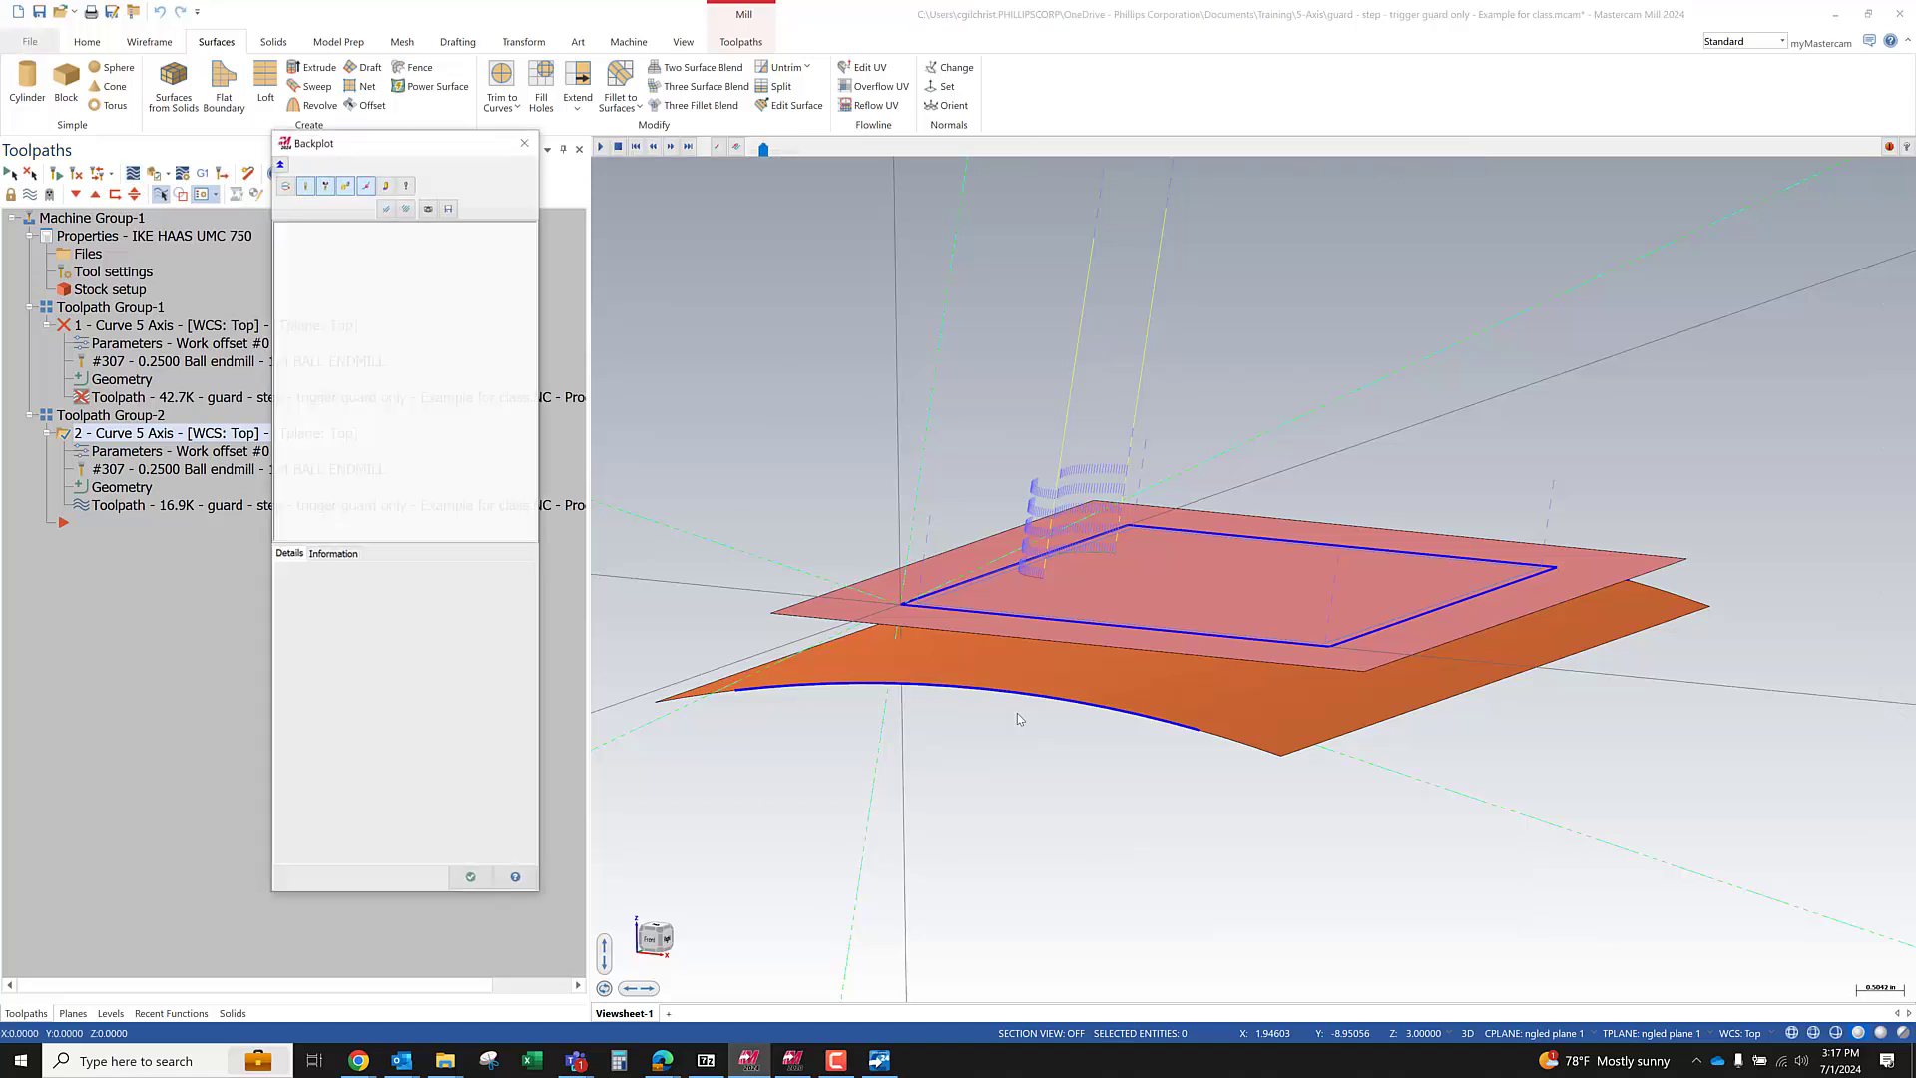
Backplot the filtered Curve 5 Axis toolpath and examine the tool vectors around the rectangle
{"action": "key", "text": "r"}
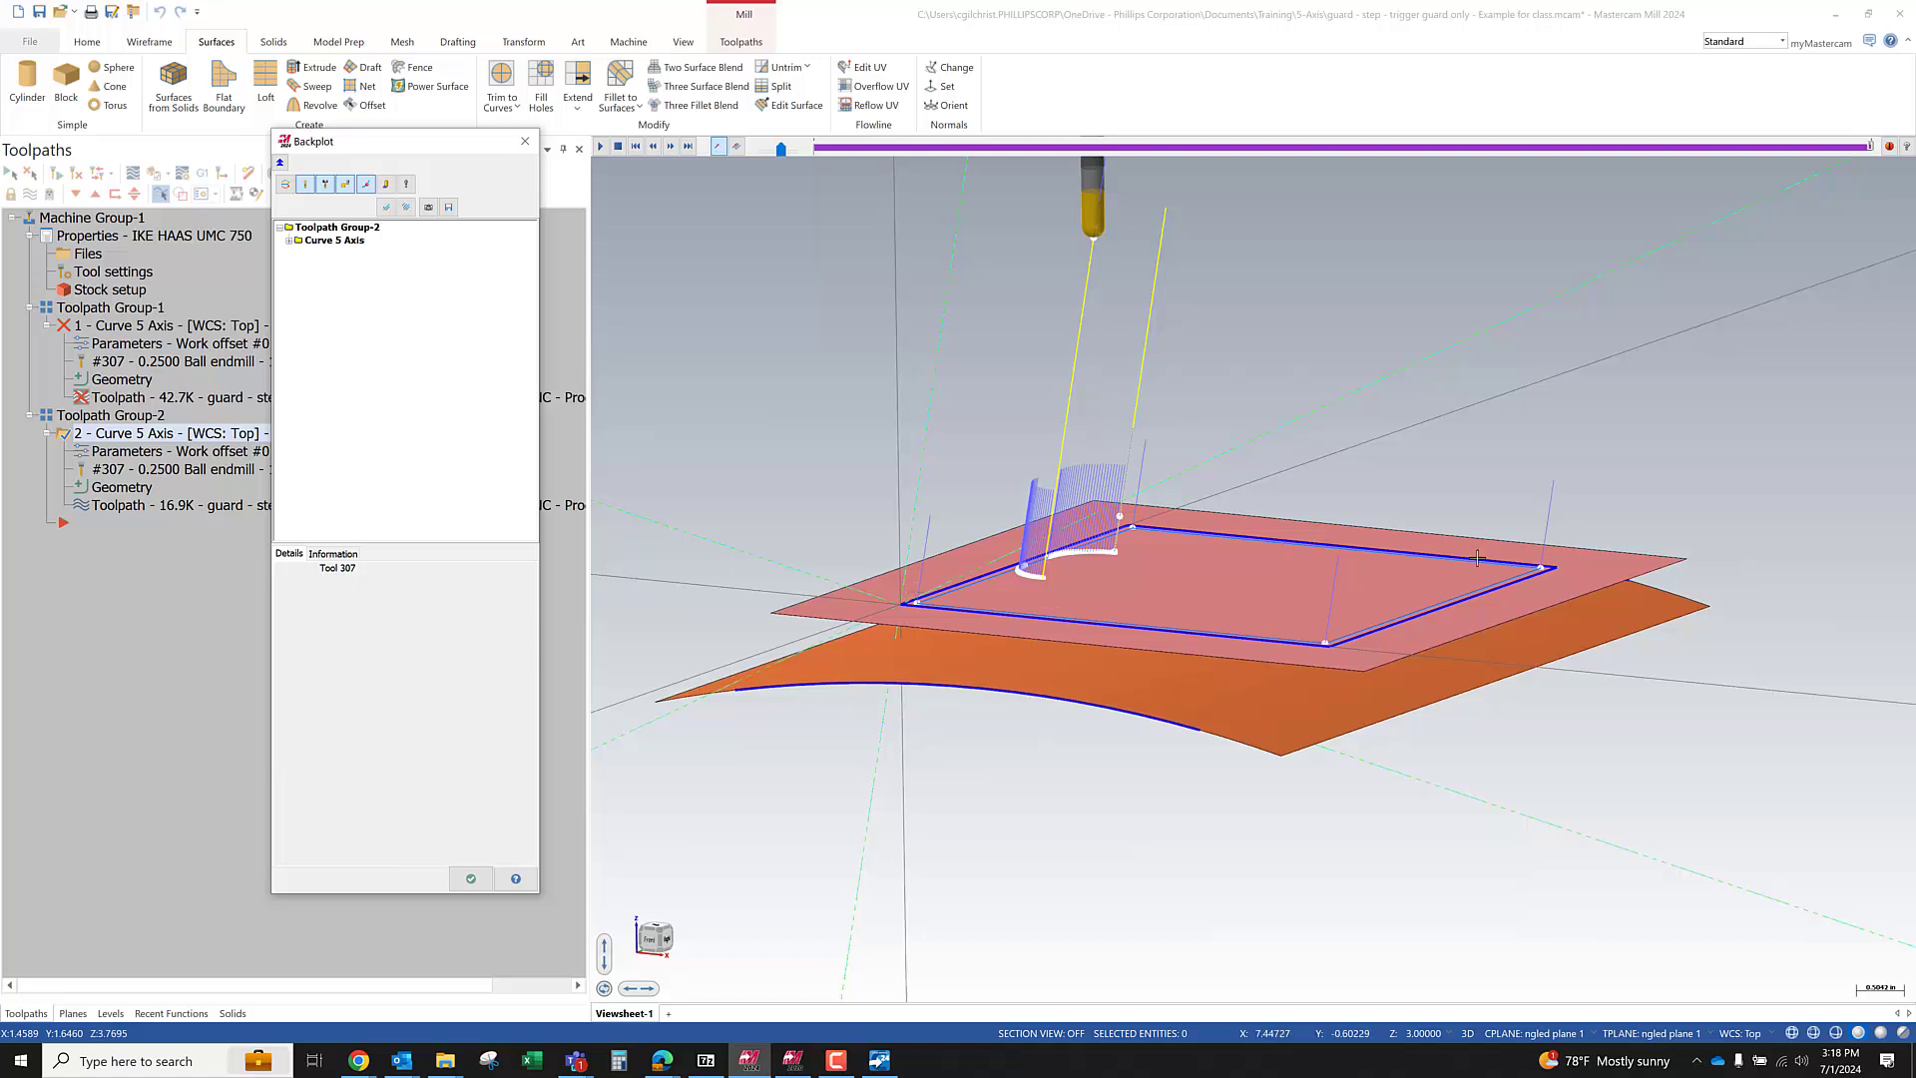
{"action": "mouse_move", "coordinate": [1133, 540]}
{"action": "middle_mouse_down"}
{"action": "mouse_move", "coordinate": [1108, 662]}
{"action": "mouse_move", "coordinate": [1123, 544]}
{"action": "middle_mouse_up"}
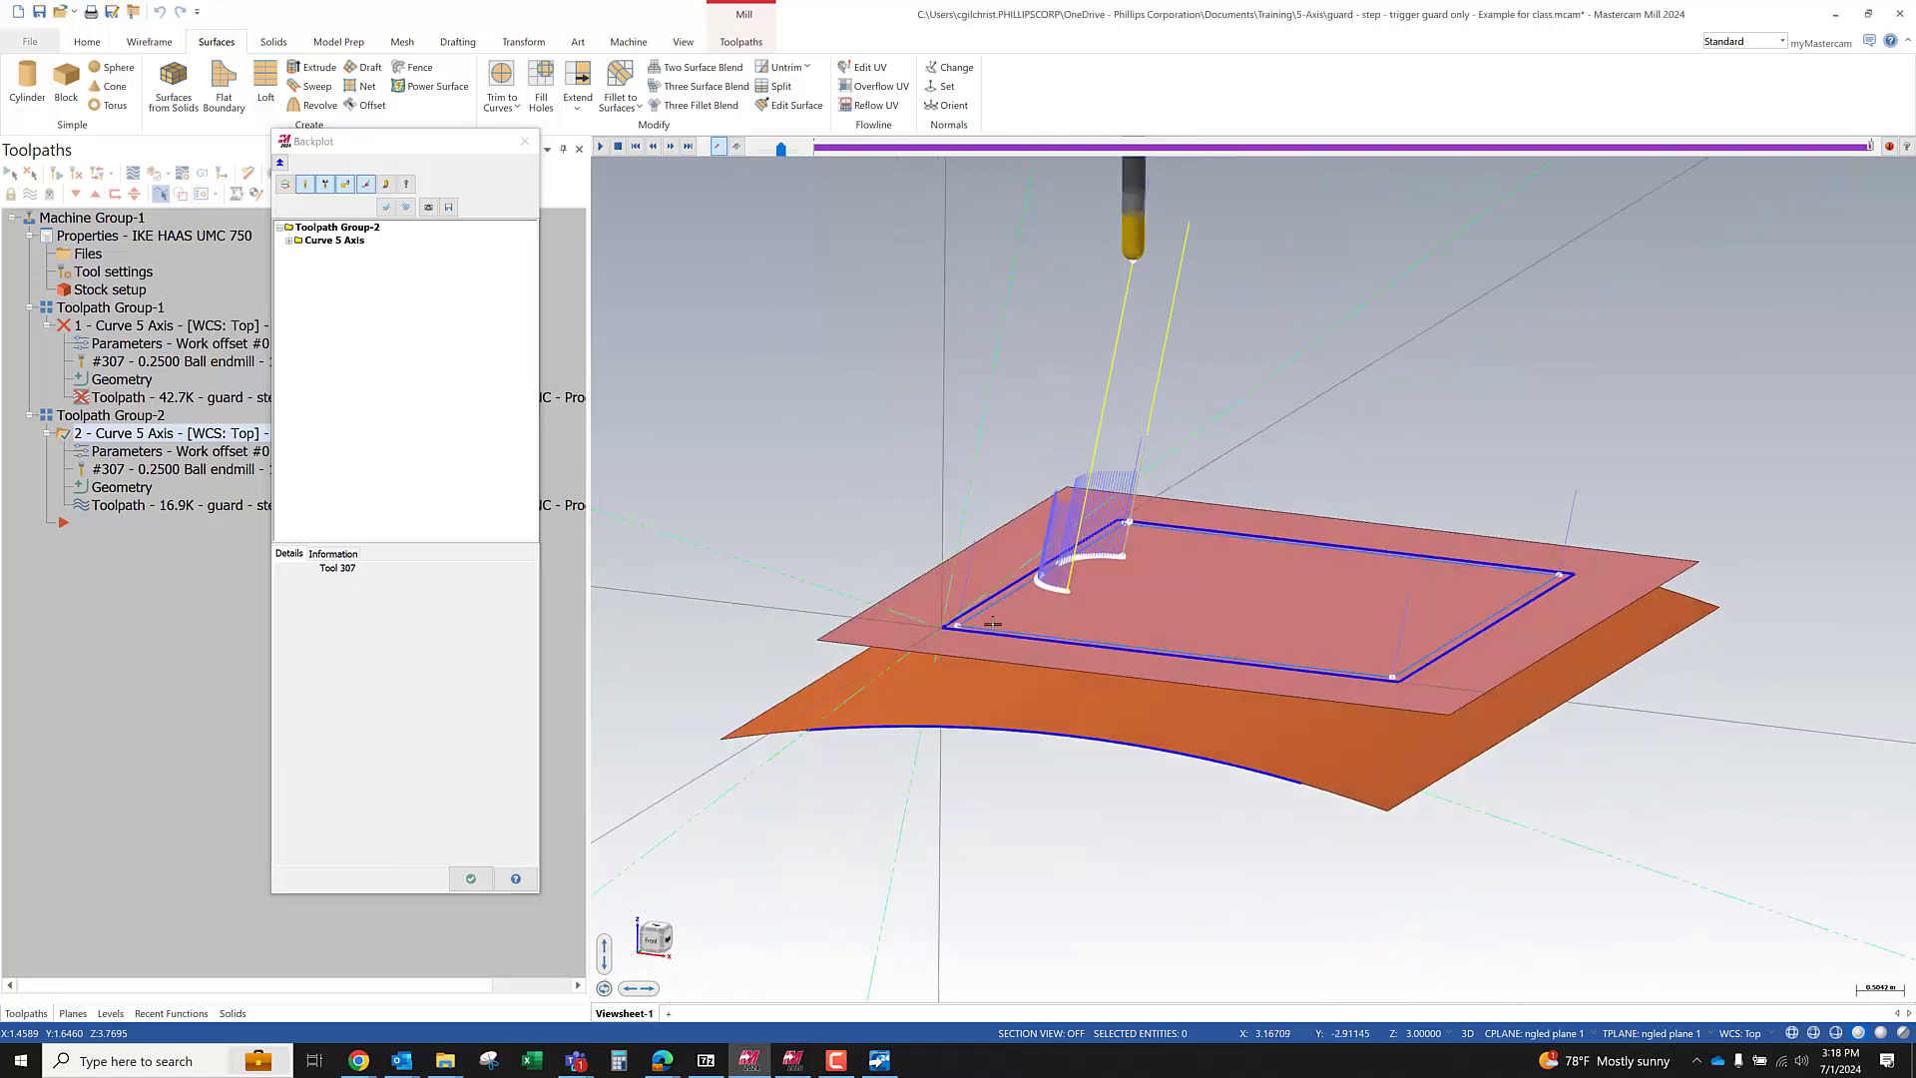
{"action": "left_click", "coordinate": [471, 878]}
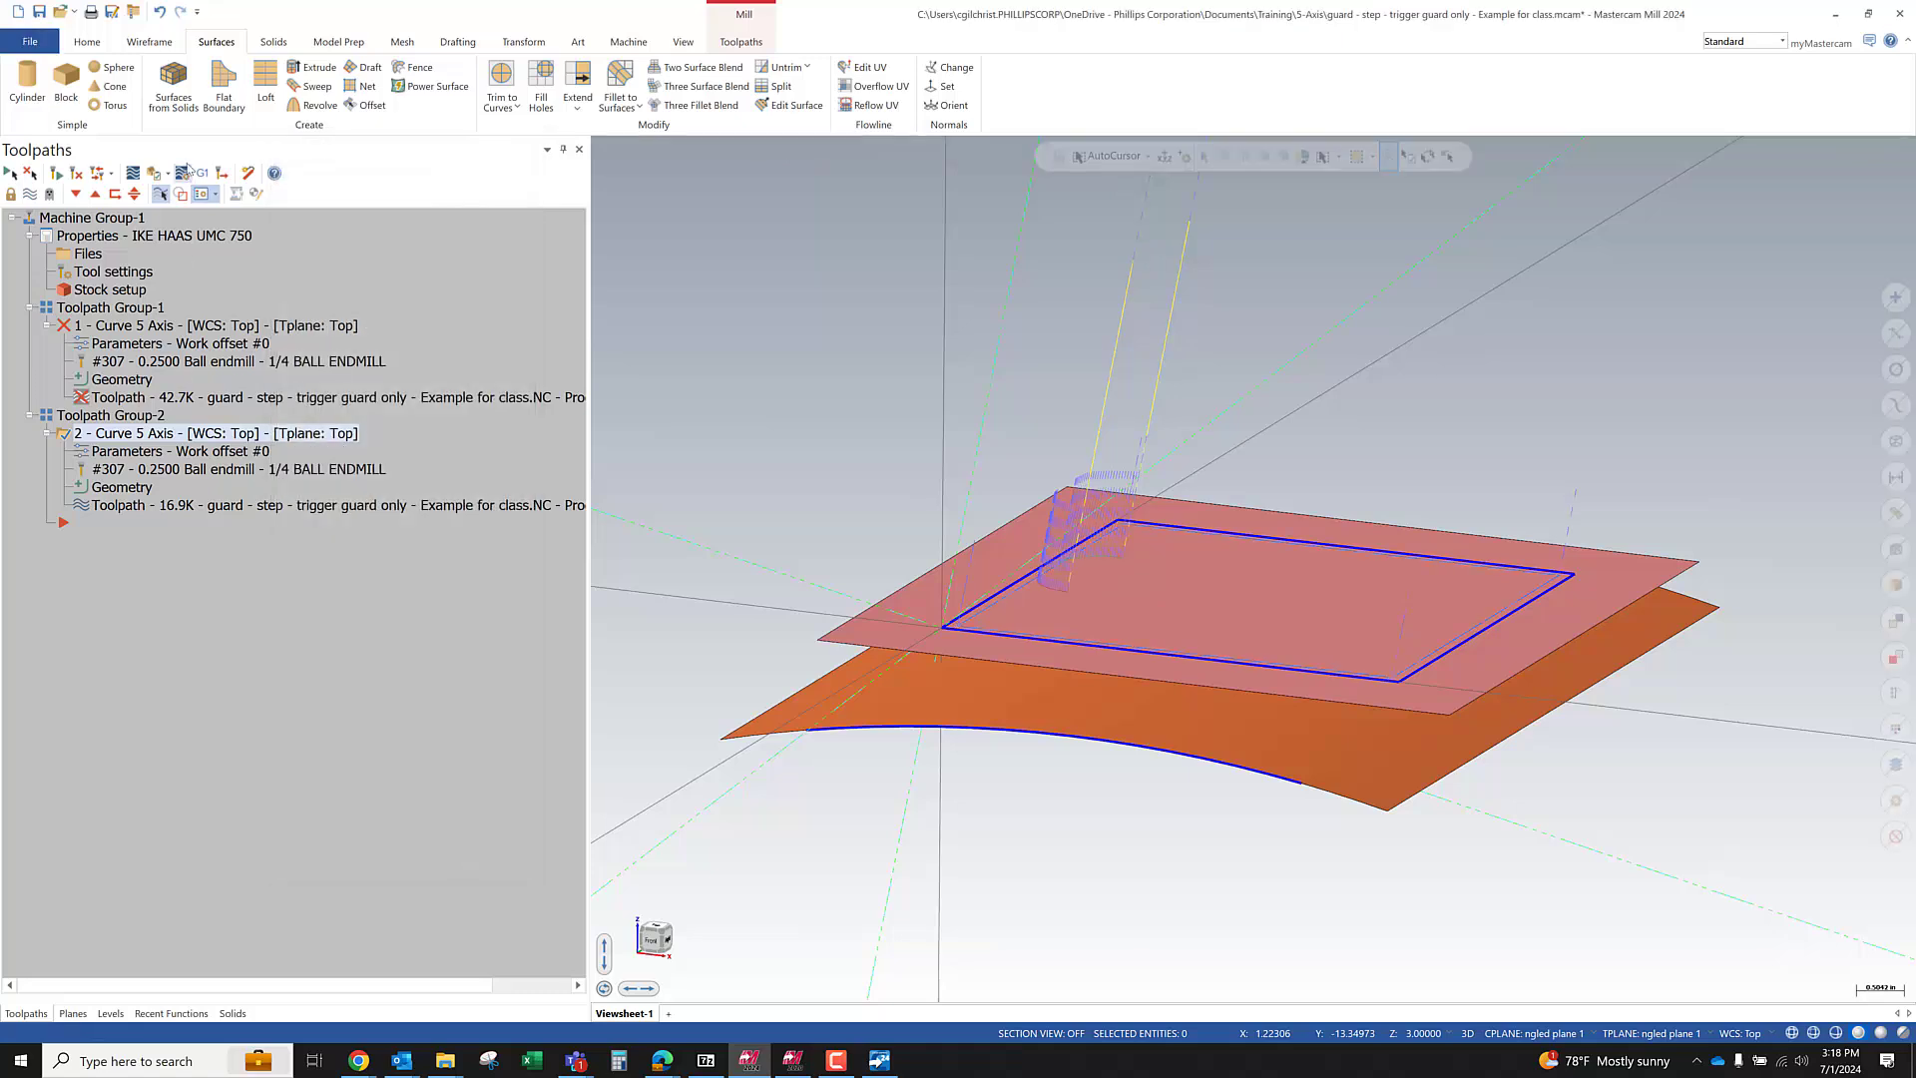
Post the second Curve 5 Axis operation with NC file output enabled, reloading the existing NC file in Code Expert
{"action": "left_click", "coordinate": [196, 173]}
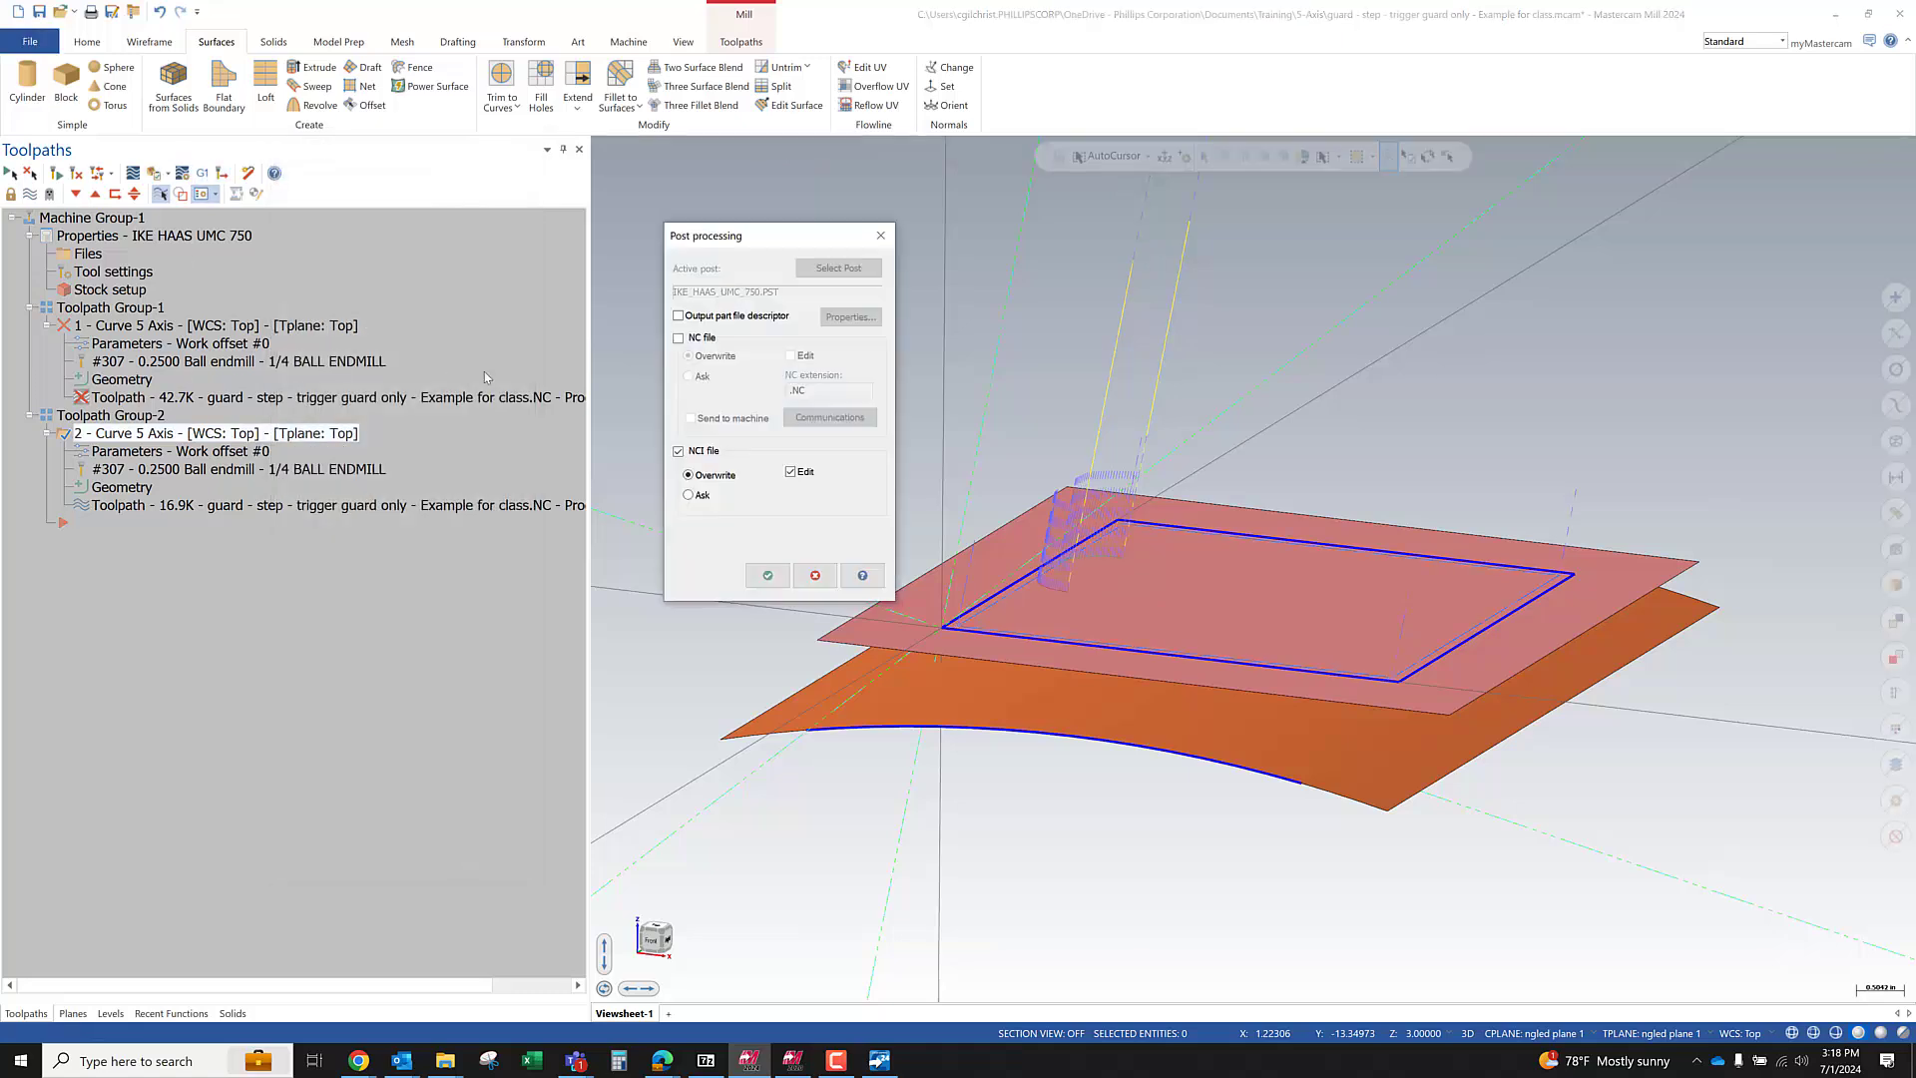
{"action": "left_click", "coordinate": [678, 451]}
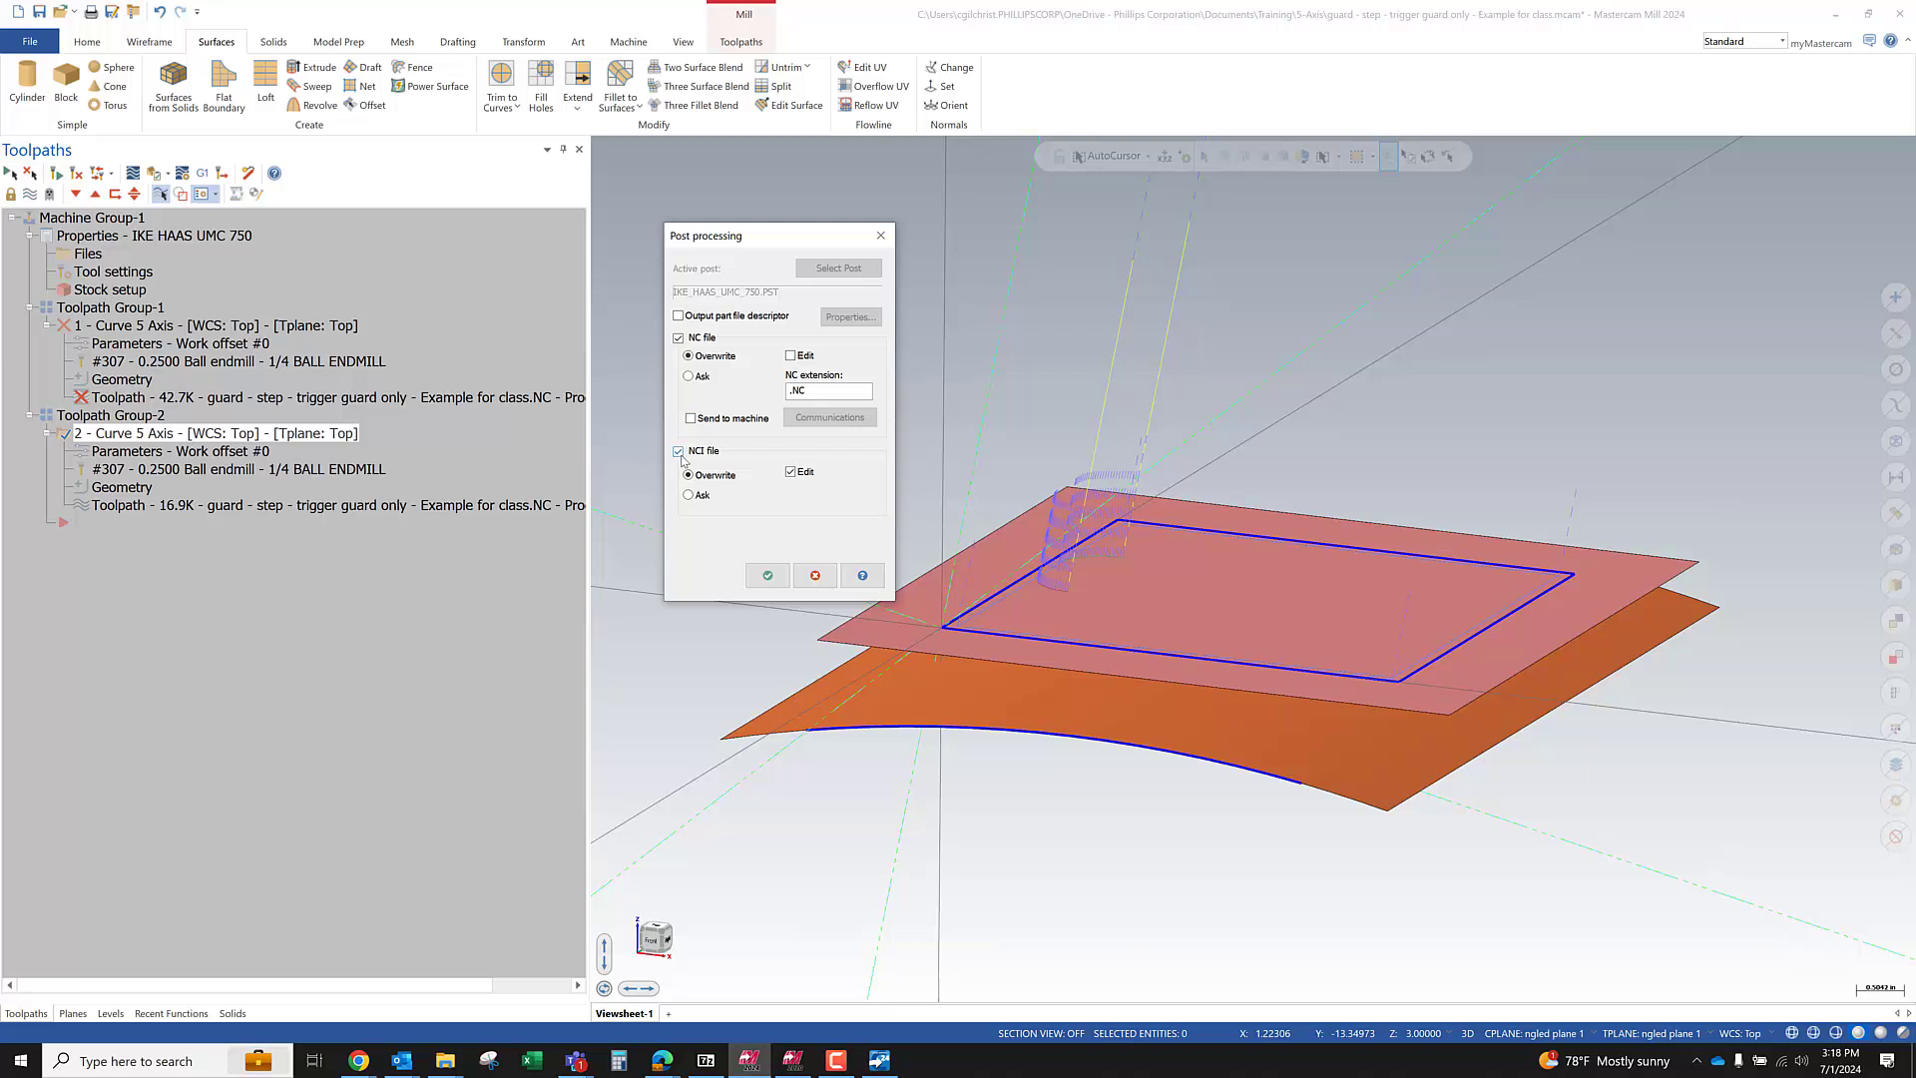
{"action": "left_click", "coordinate": [767, 575]}
{"action": "left_click", "coordinate": [1017, 589]}
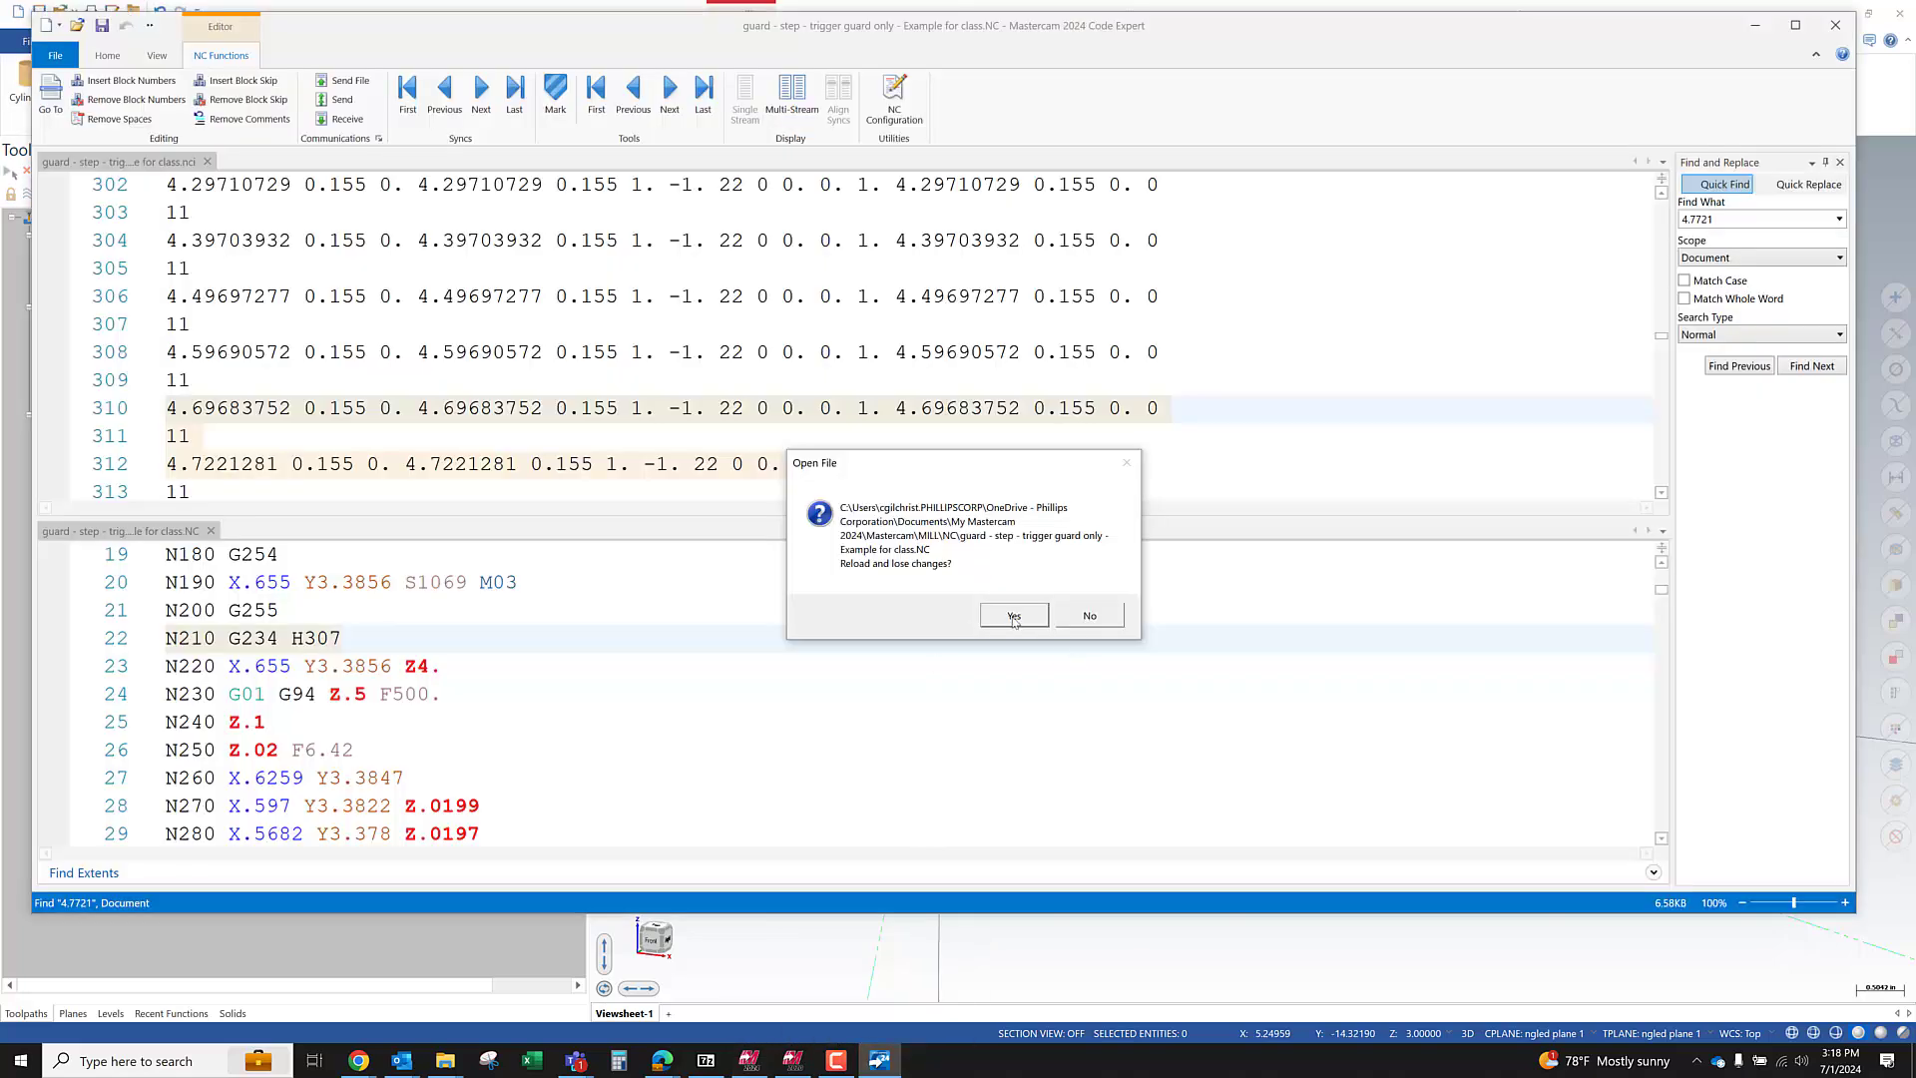
{"action": "left_click", "coordinate": [1014, 616]}
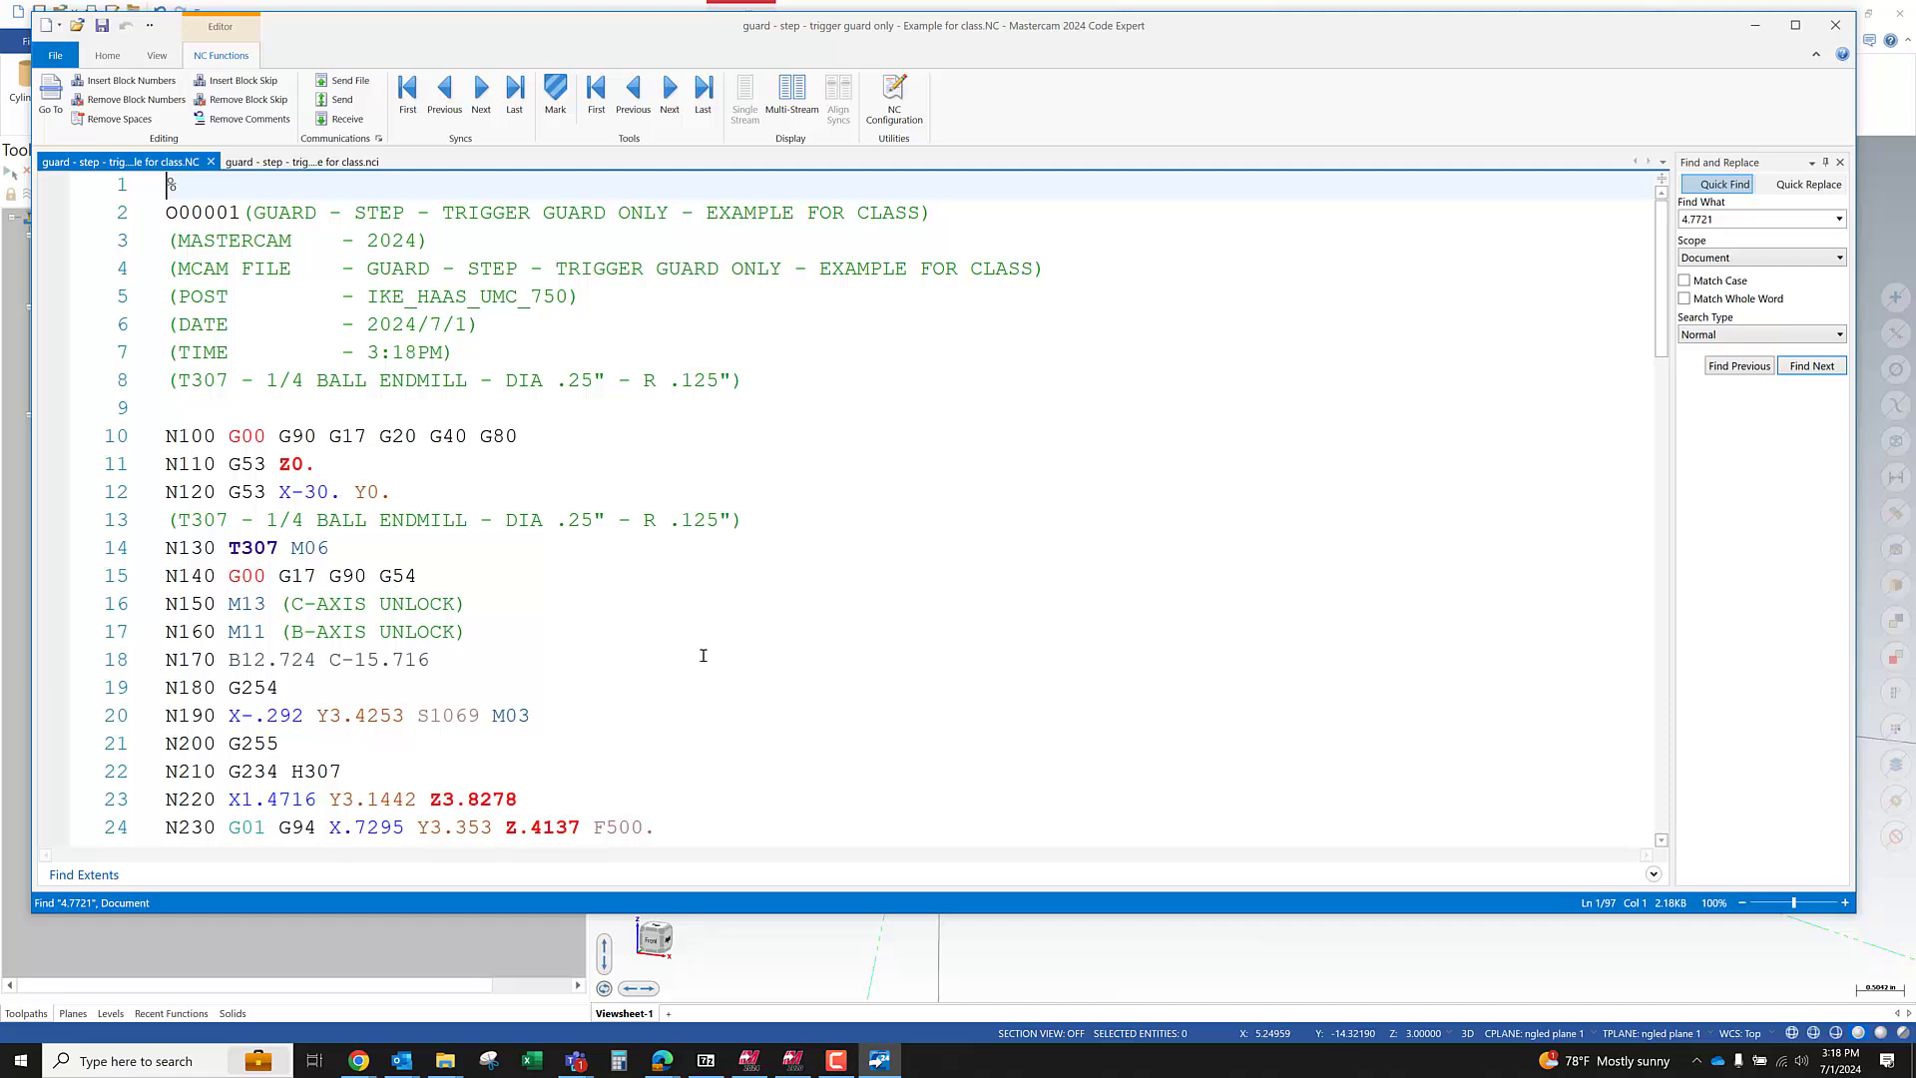
Read through the posted NC program from header to end, checking the rotary positioning and the X, Y and Z moves
{"action": "scroll", "coordinate": [703, 656], "scroll_direction": "down", "scroll_amount": 7}
{"action": "scroll", "coordinate": [704, 655], "scroll_direction": "down", "scroll_amount": 13}
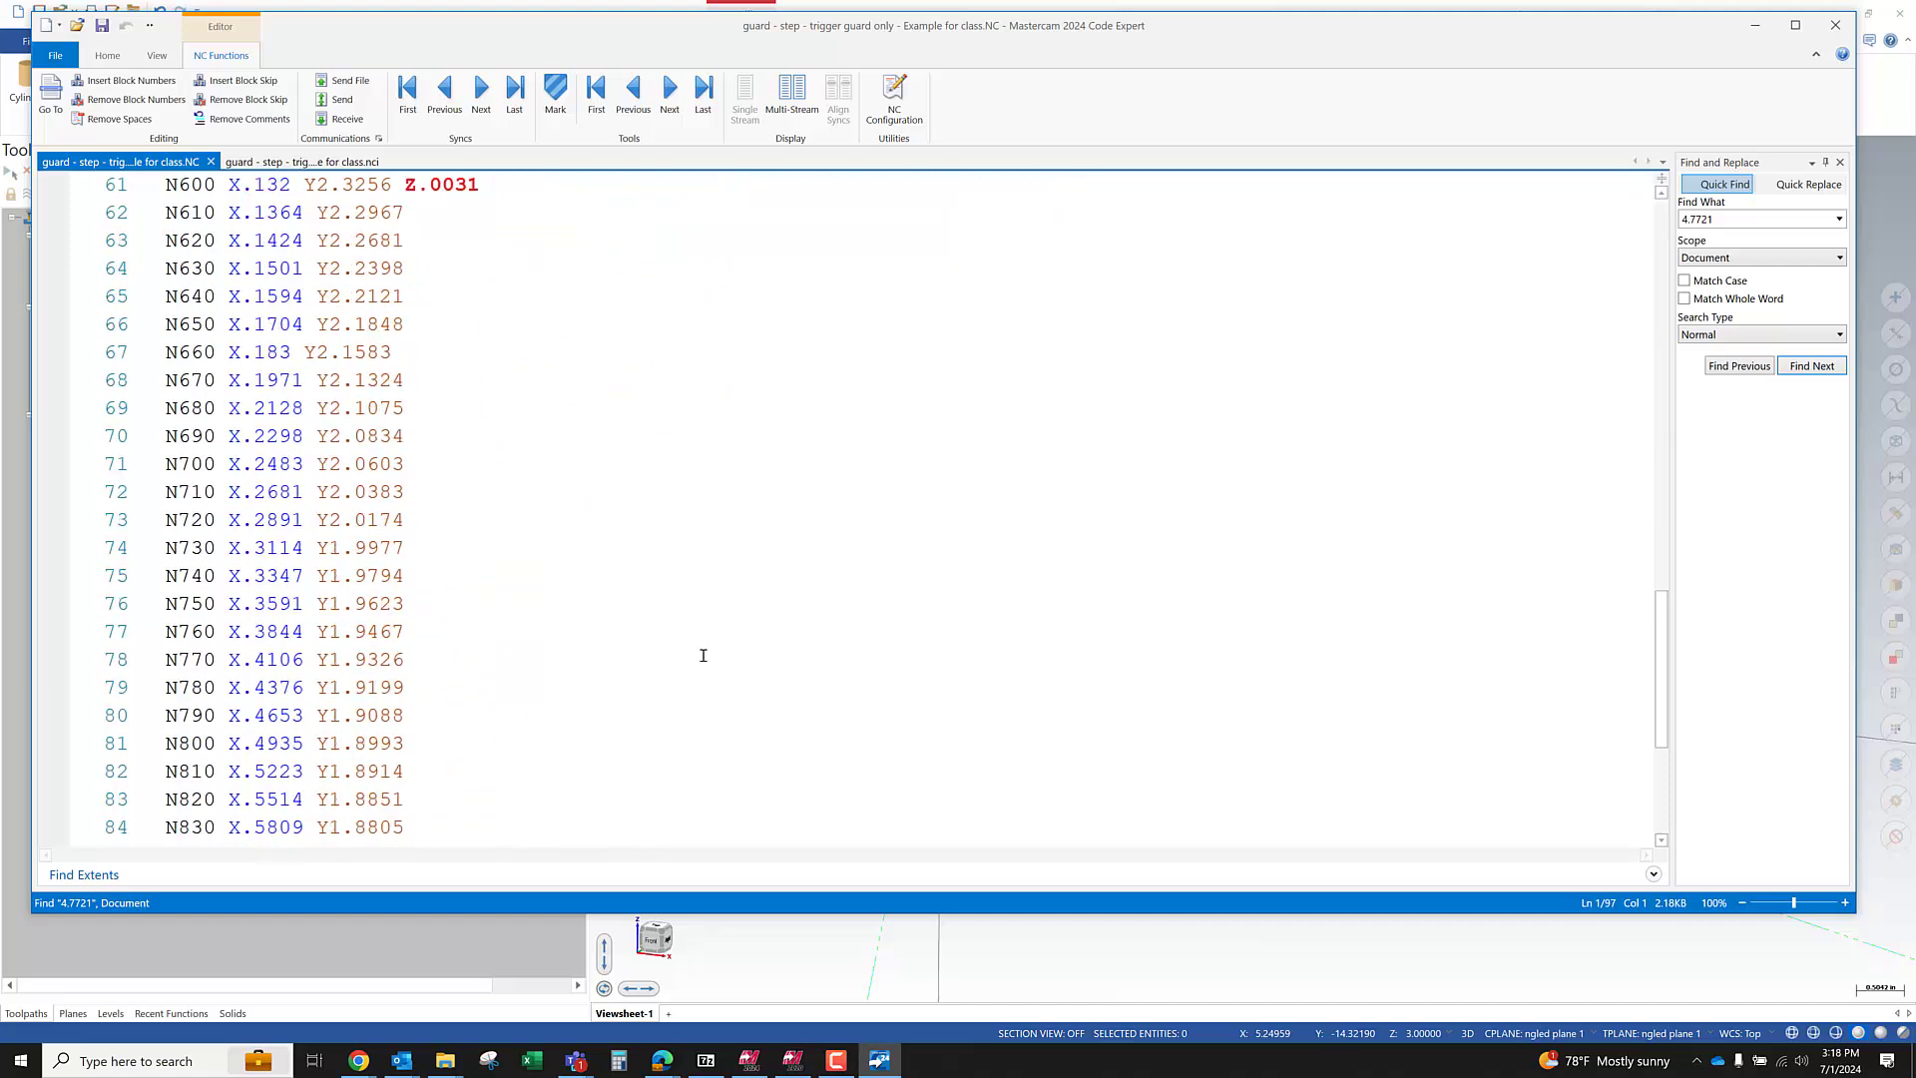
{"action": "scroll", "coordinate": [703, 655], "scroll_direction": "down", "scroll_amount": 5}
{"action": "scroll", "coordinate": [781, 693], "scroll_direction": "up", "scroll_amount": 9}
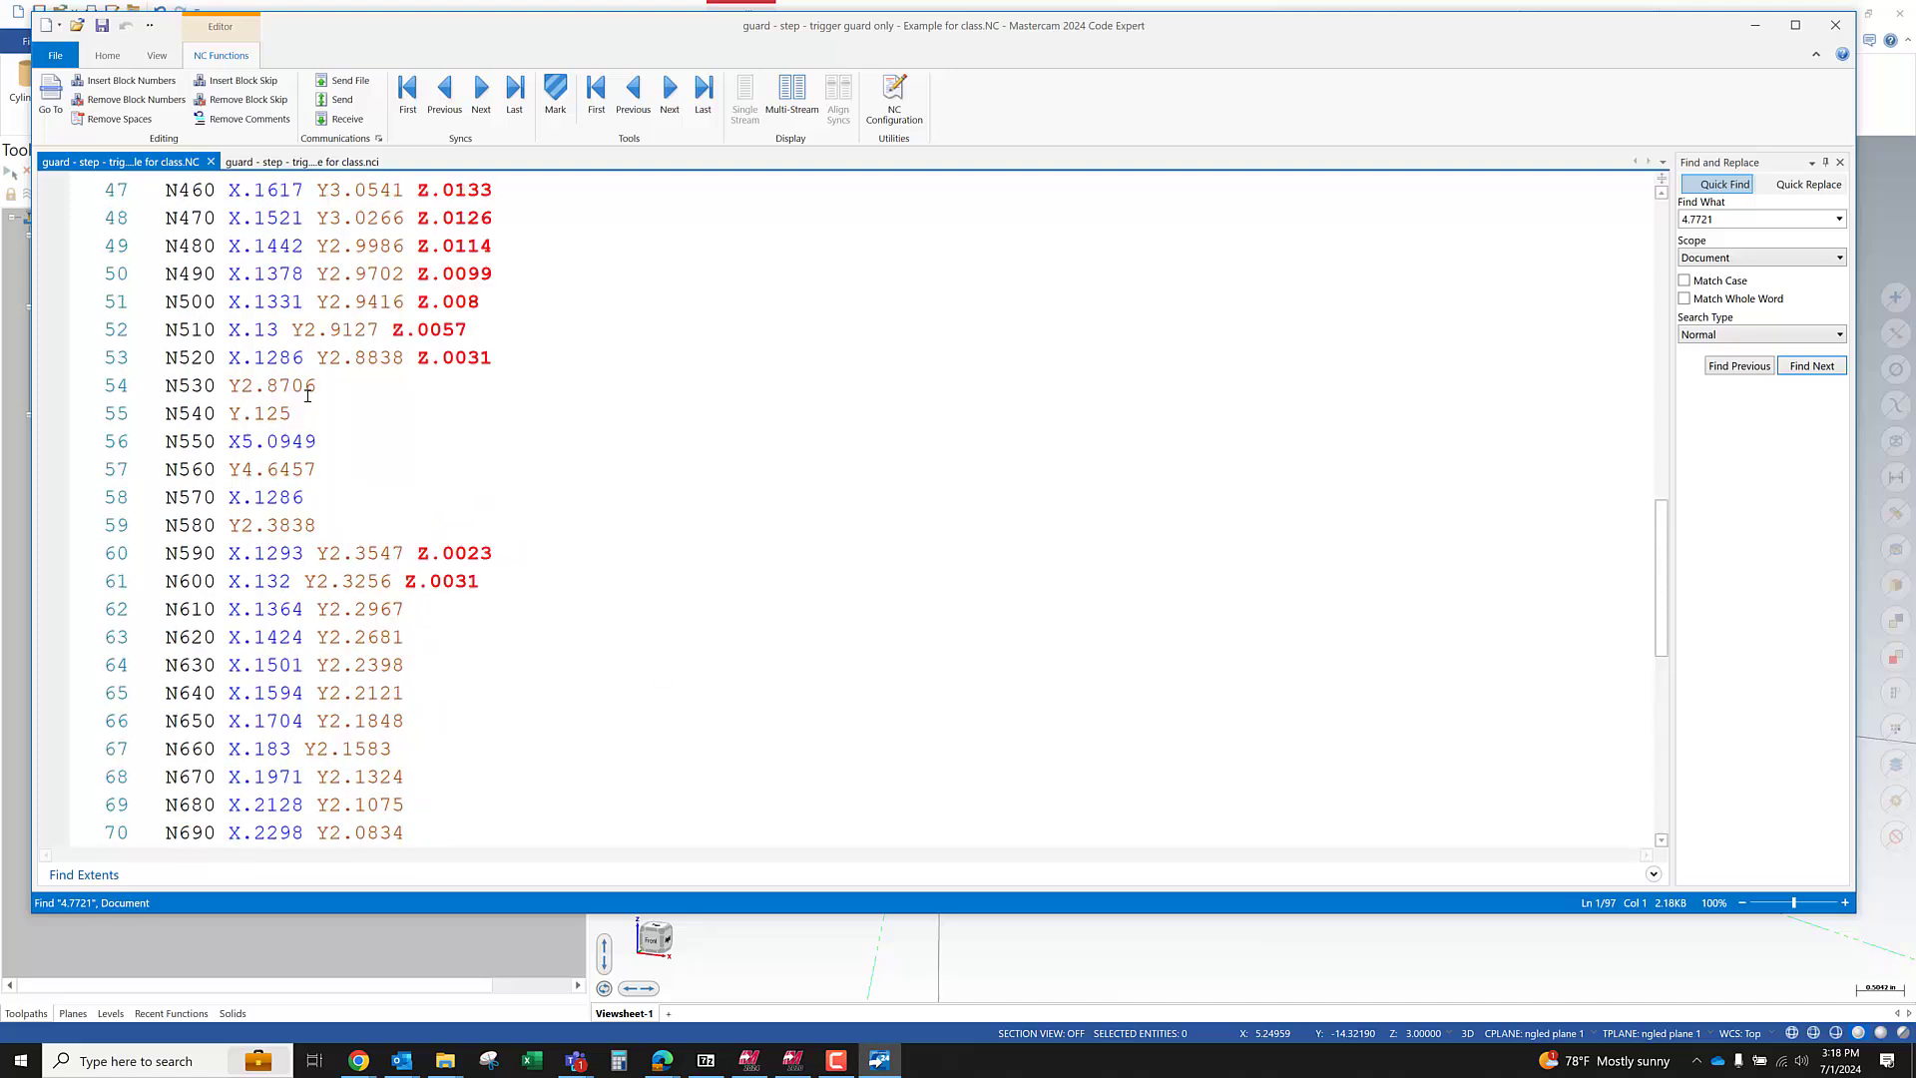
{"action": "scroll", "coordinate": [307, 395], "scroll_direction": "up", "scroll_amount": 4}
{"action": "scroll", "coordinate": [473, 697], "scroll_direction": "down", "scroll_amount": 3}
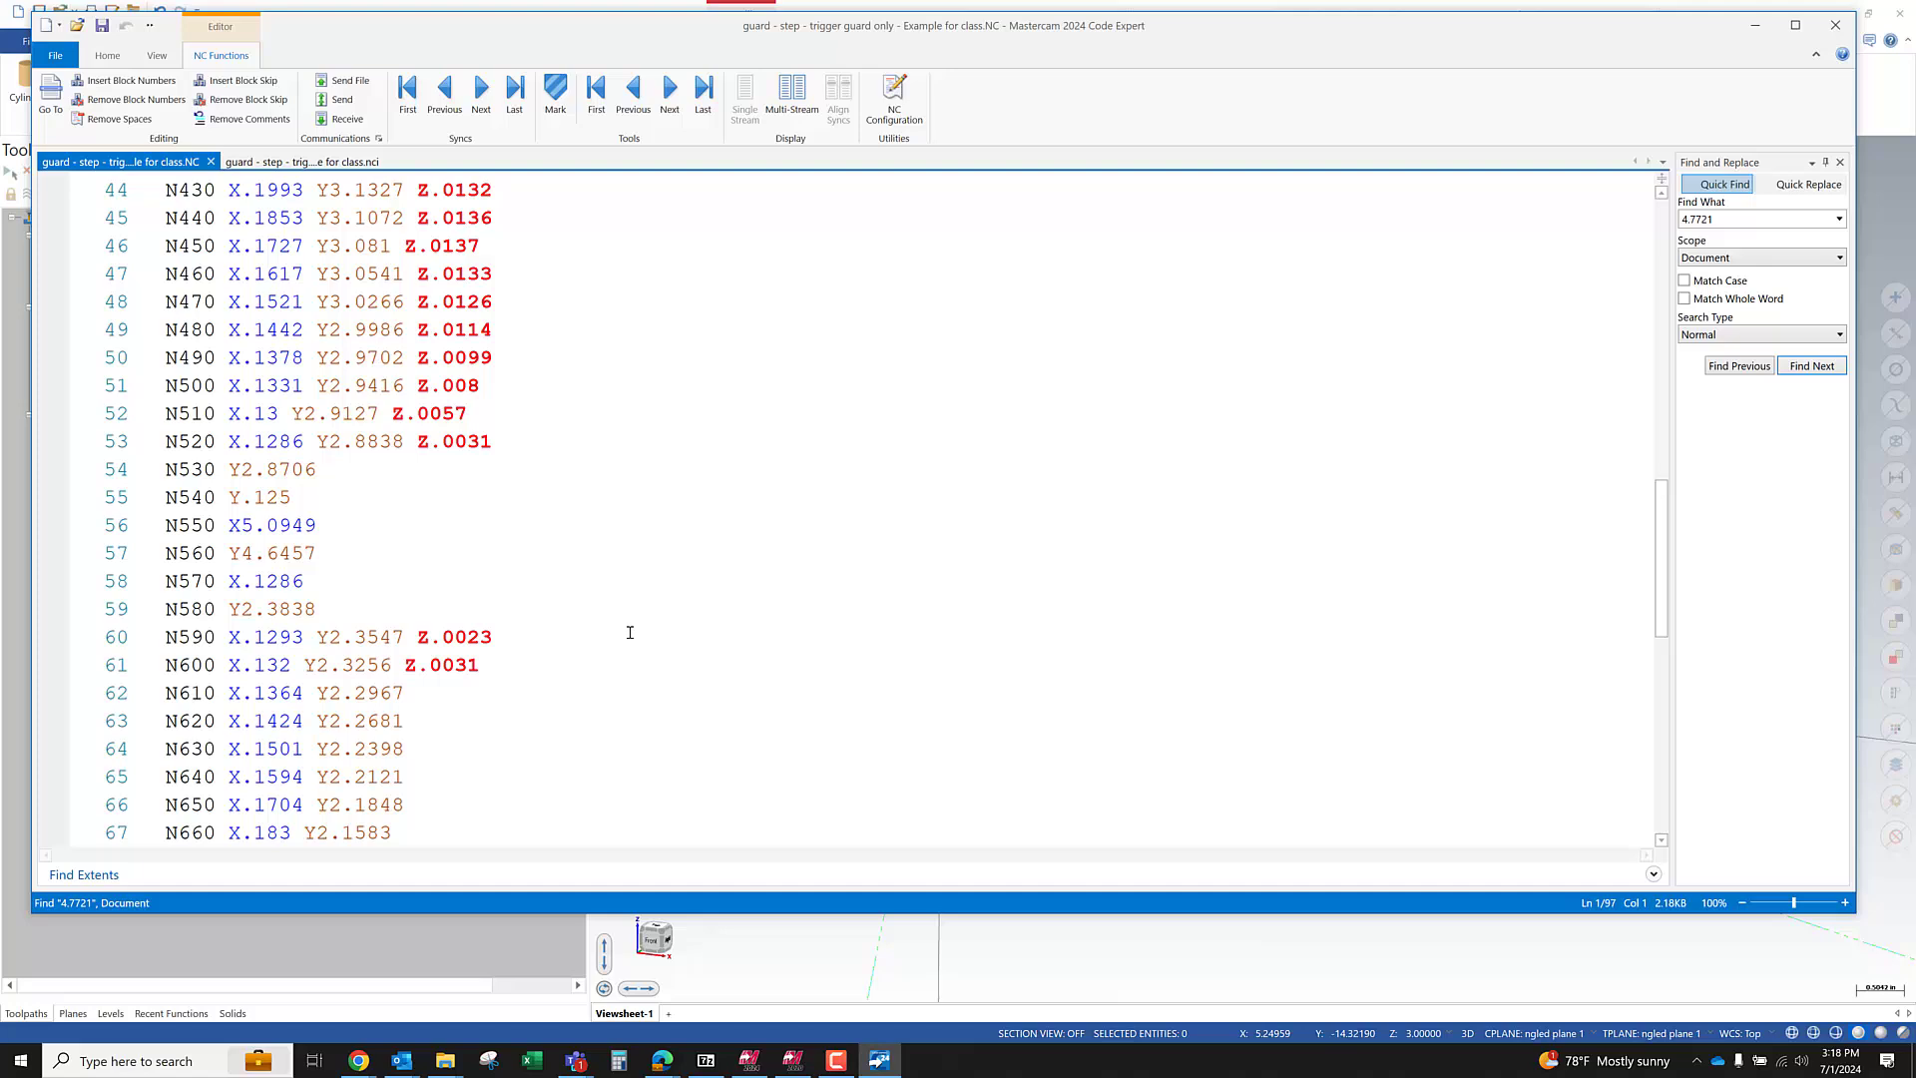
{"action": "scroll", "coordinate": [629, 633], "scroll_direction": "up", "scroll_amount": 11}
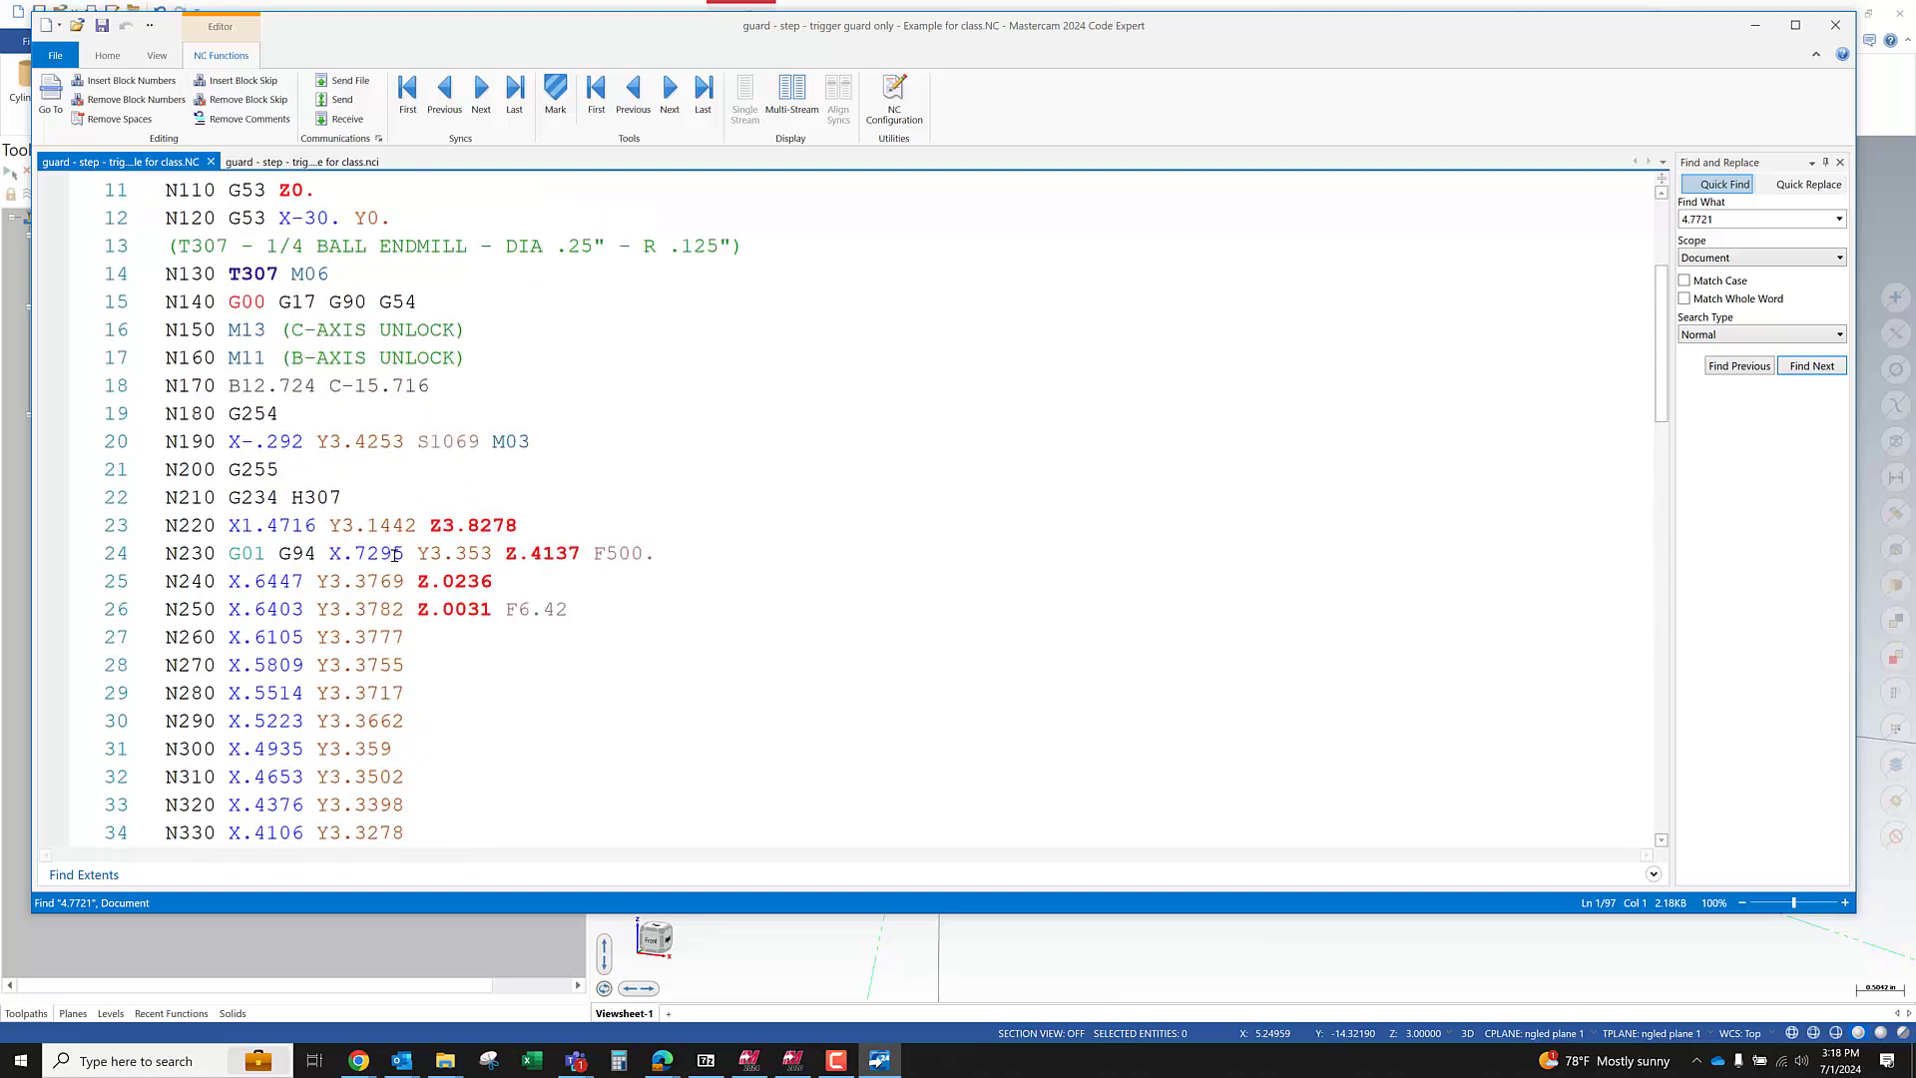
{"action": "scroll", "coordinate": [394, 555], "scroll_direction": "down", "scroll_amount": 2}
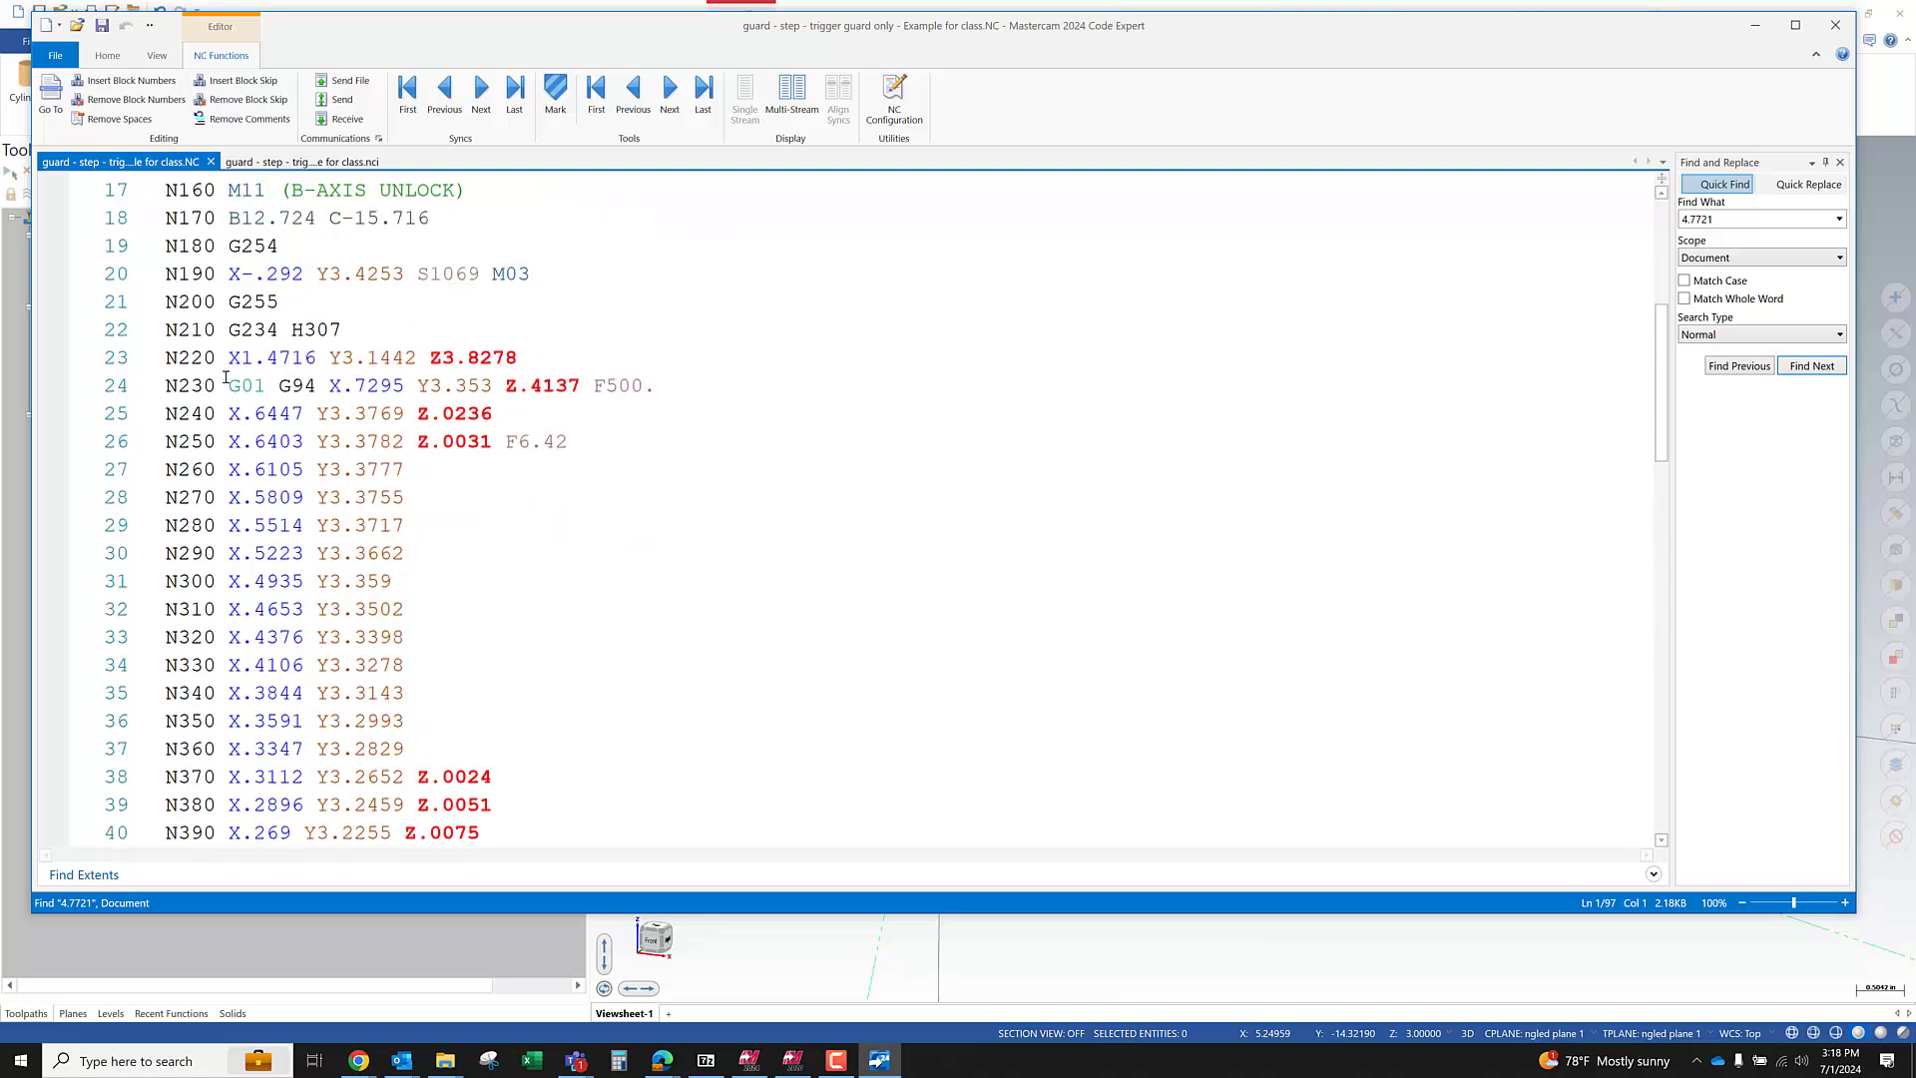
Examine the lead-in, rectangle and lead-out blocks in the NC code by highlighting each group, and return to Mastercam
{"action": "left_click_drag", "start_coordinate": [228, 380], "coordinate": [529, 779]}
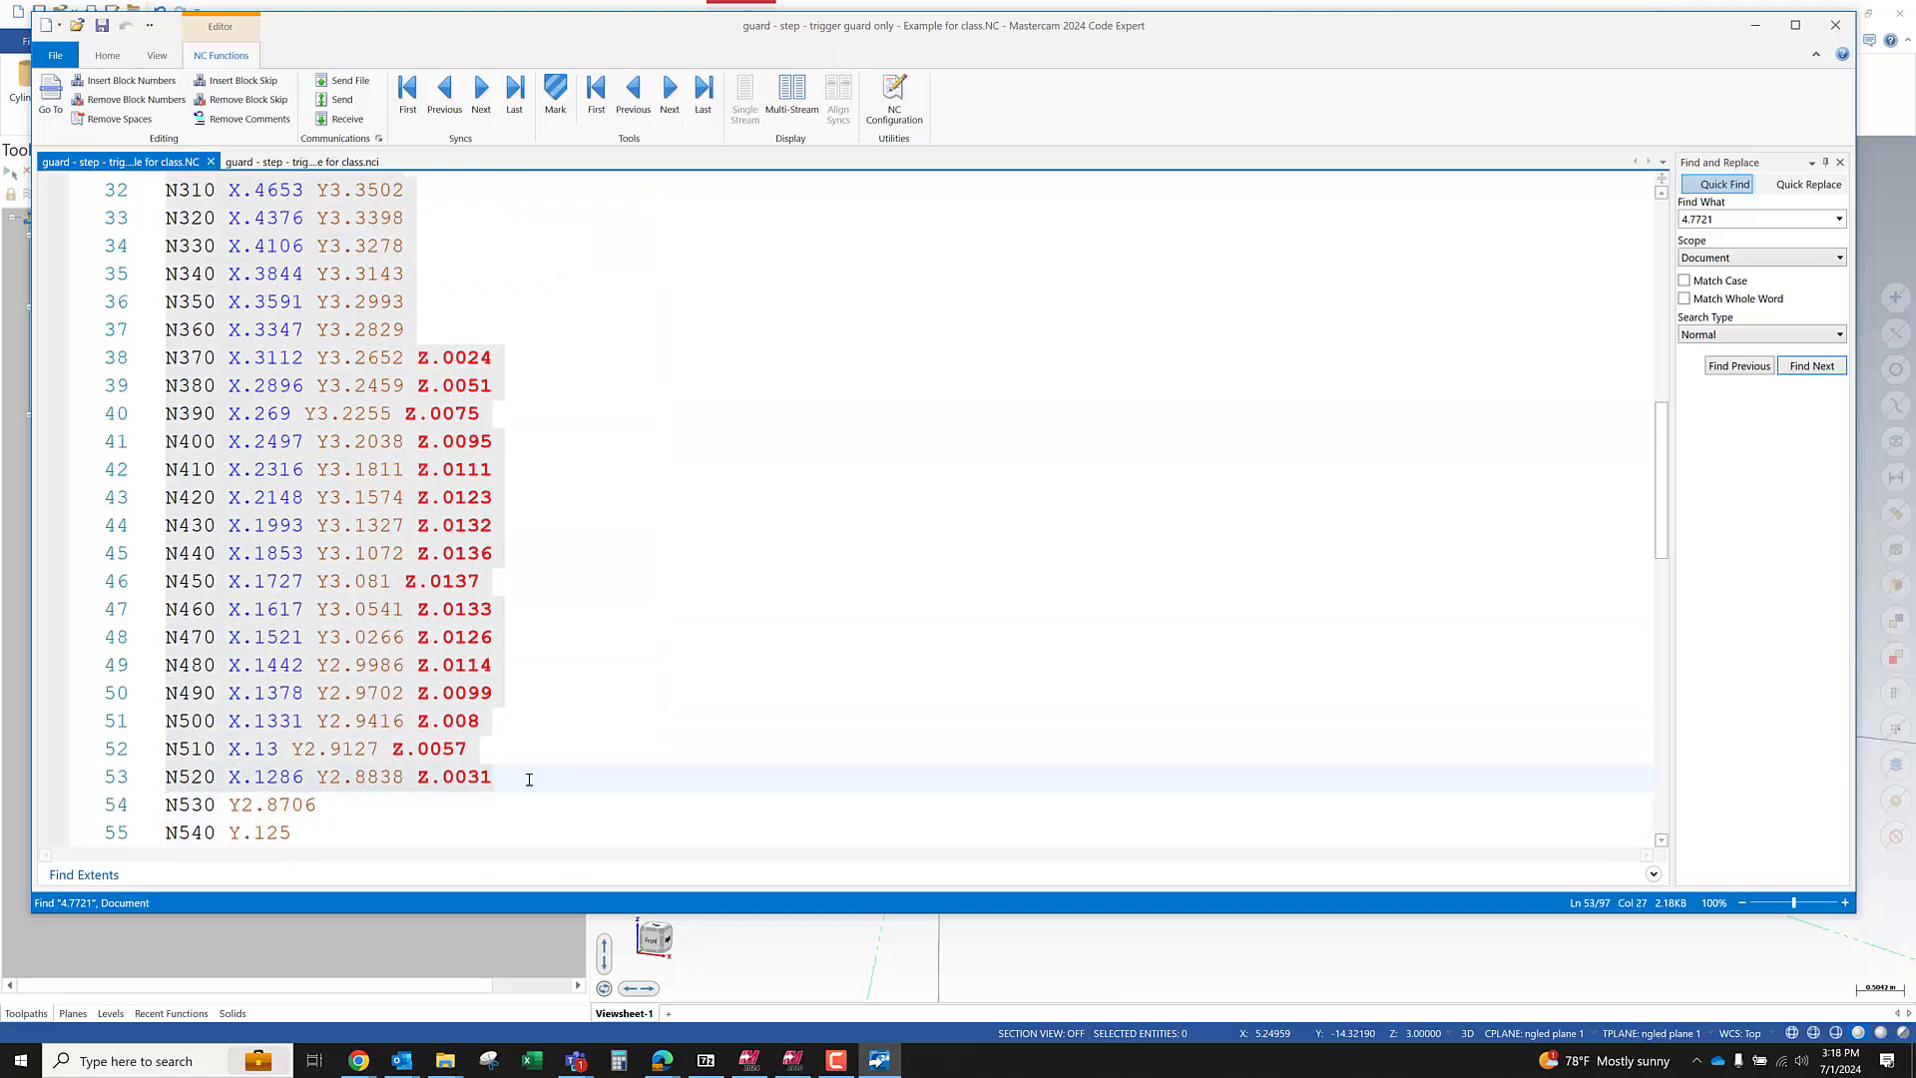
{"action": "scroll", "coordinate": [558, 771], "scroll_direction": "down", "scroll_amount": 3}
{"action": "left_click_drag", "start_coordinate": [334, 683], "coordinate": [197, 555]}
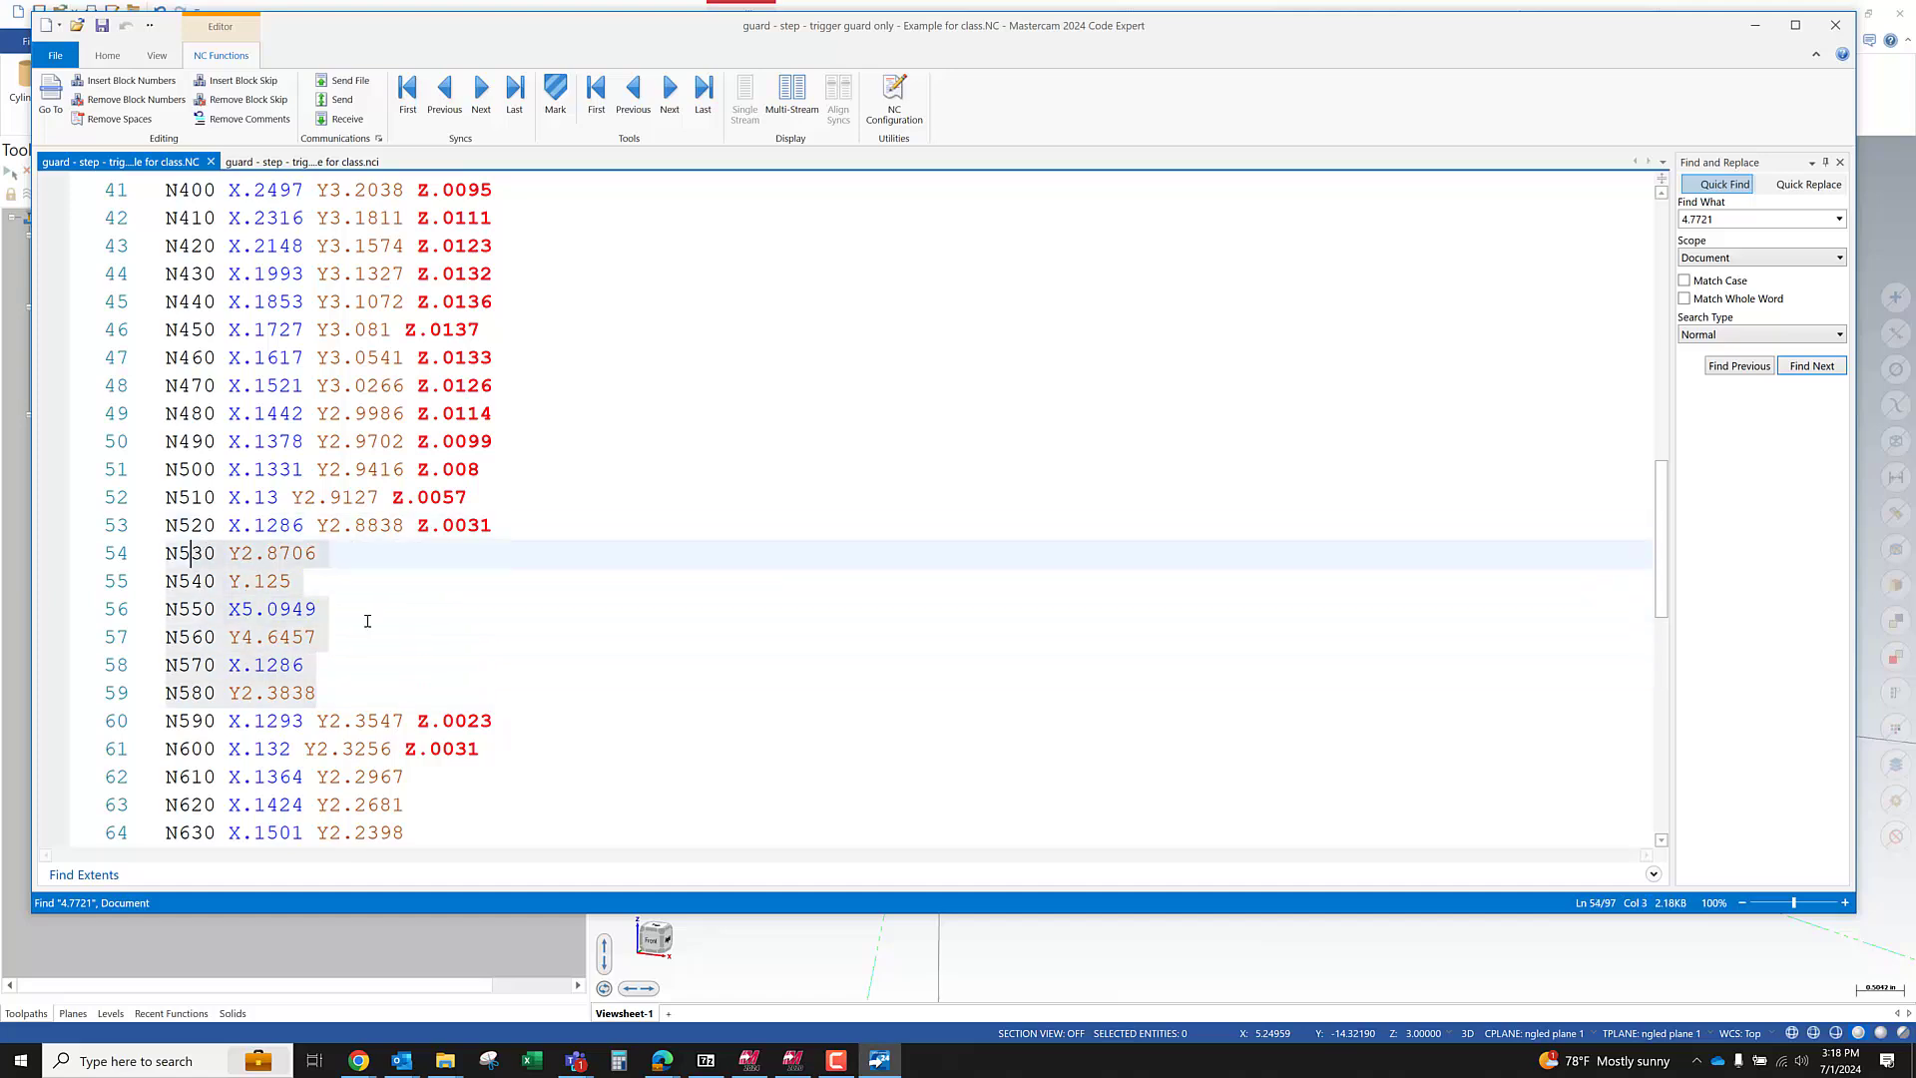
{"action": "scroll", "coordinate": [492, 739], "scroll_direction": "up", "scroll_amount": 1}
{"action": "scroll", "coordinate": [499, 768], "scroll_direction": "down", "scroll_amount": 11}
{"action": "left_click_drag", "start_coordinate": [407, 609], "coordinate": [195, 275]}
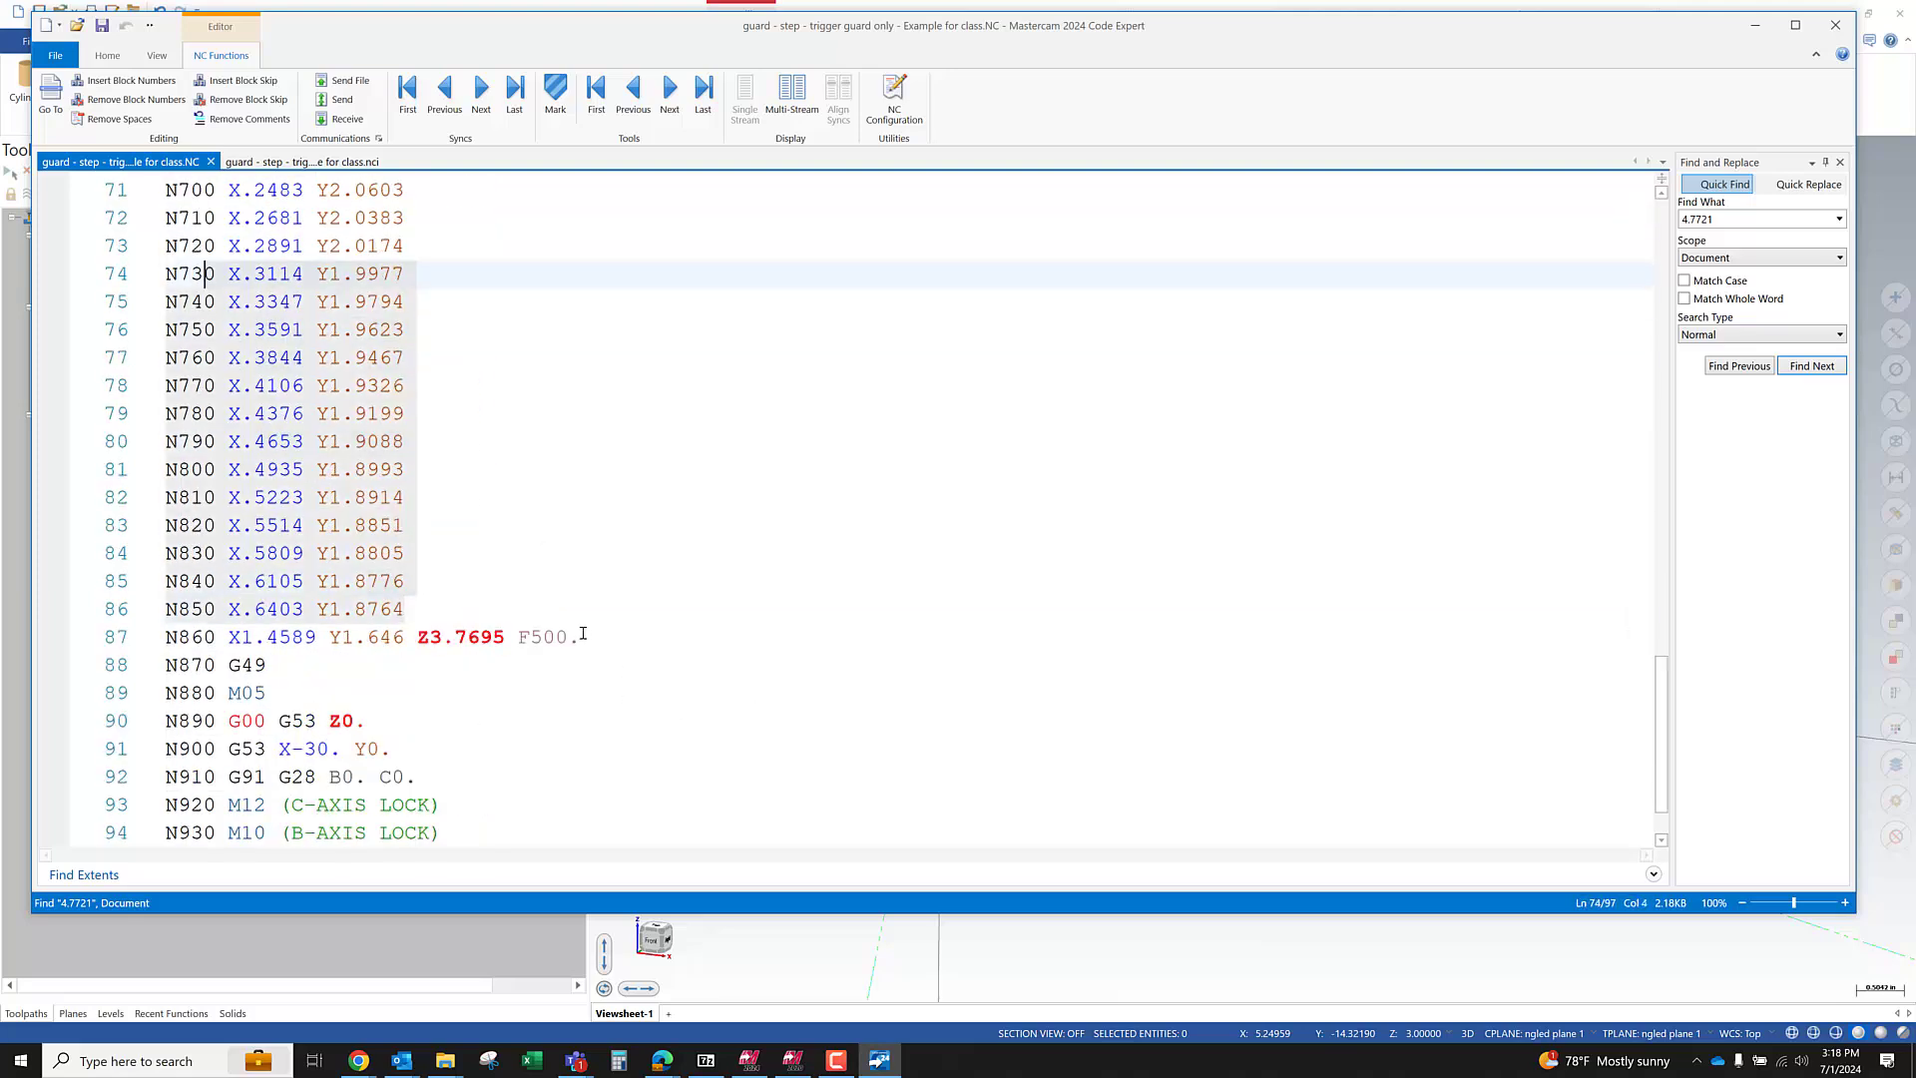
{"action": "left_click_drag", "start_coordinate": [583, 636], "coordinate": [167, 580]}
{"action": "scroll", "coordinate": [683, 691], "scroll_direction": "down", "scroll_amount": 1}
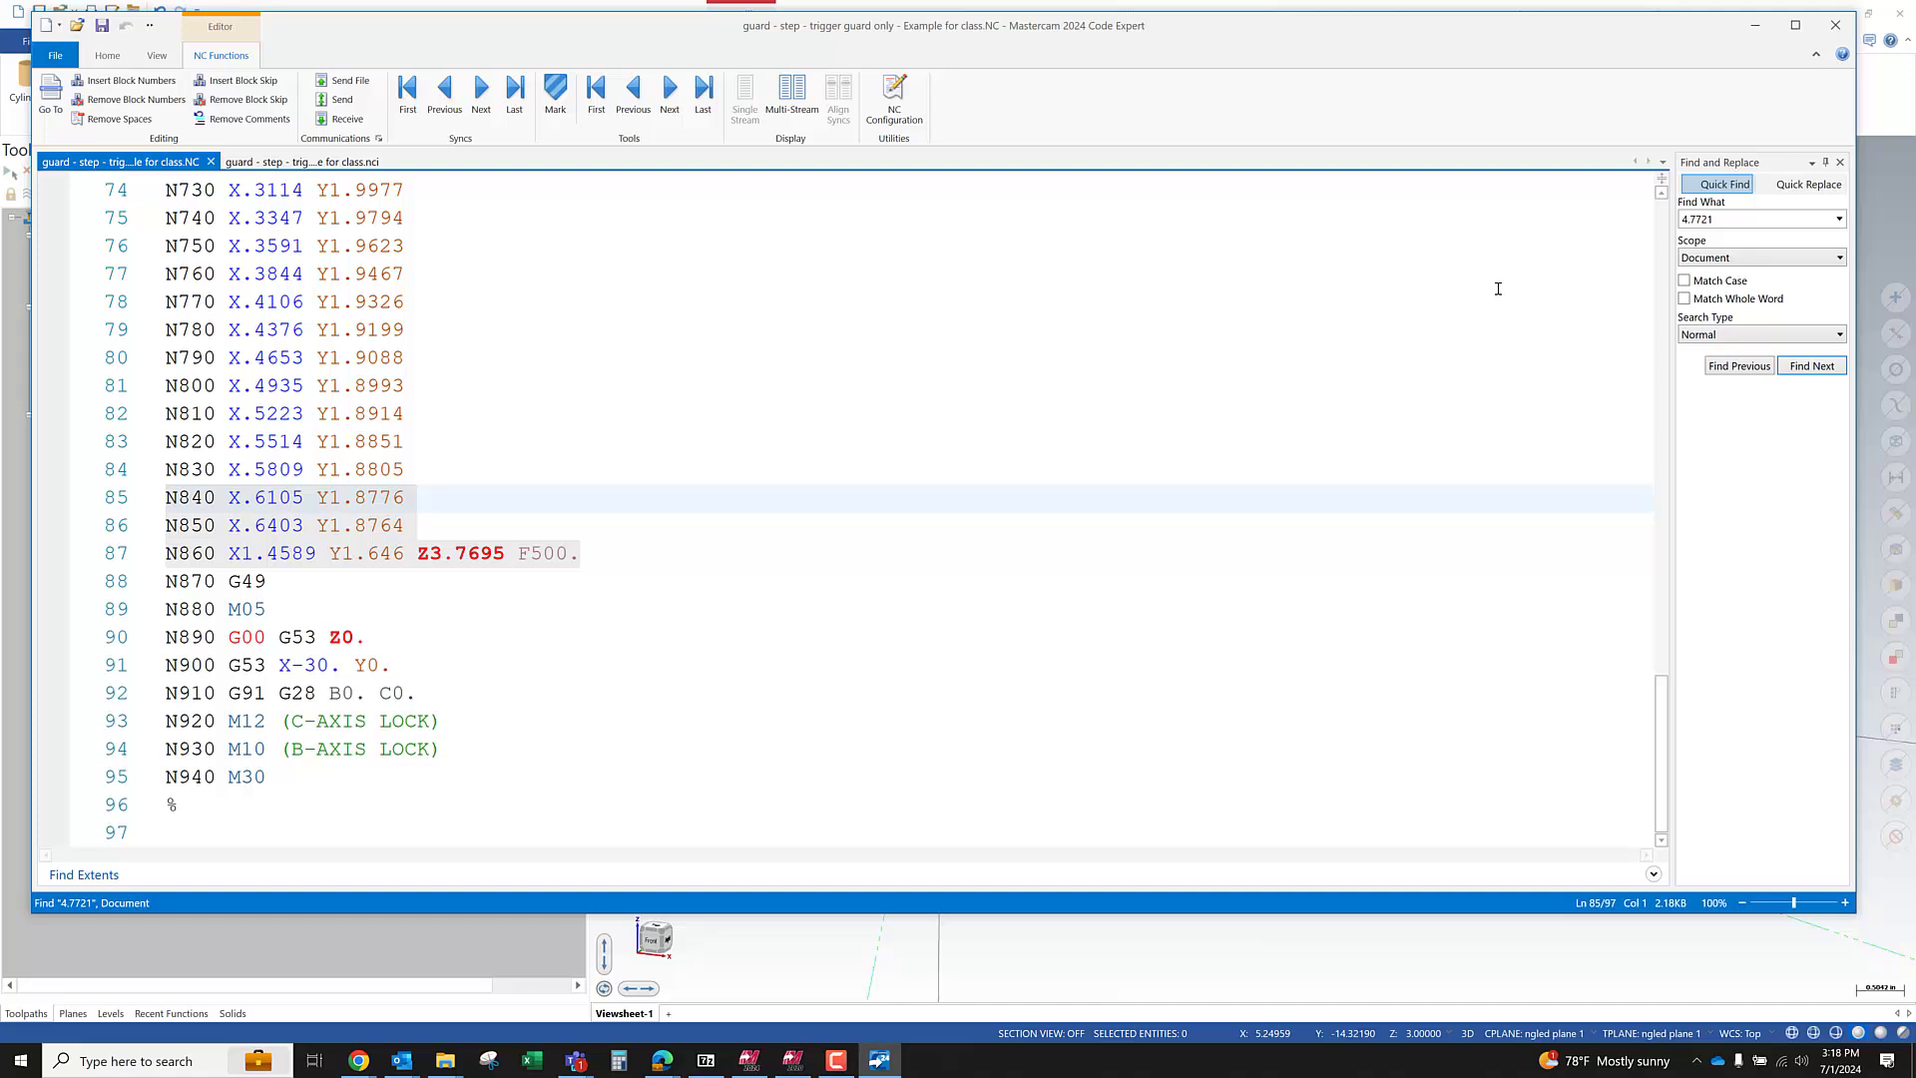
{"action": "left_click", "coordinate": [1755, 24]}
Set the second Curve 5 Axis operation's tool axis control to From point
{"action": "middle_click_drag", "start_coordinate": [1112, 557], "coordinate": [1045, 577]}
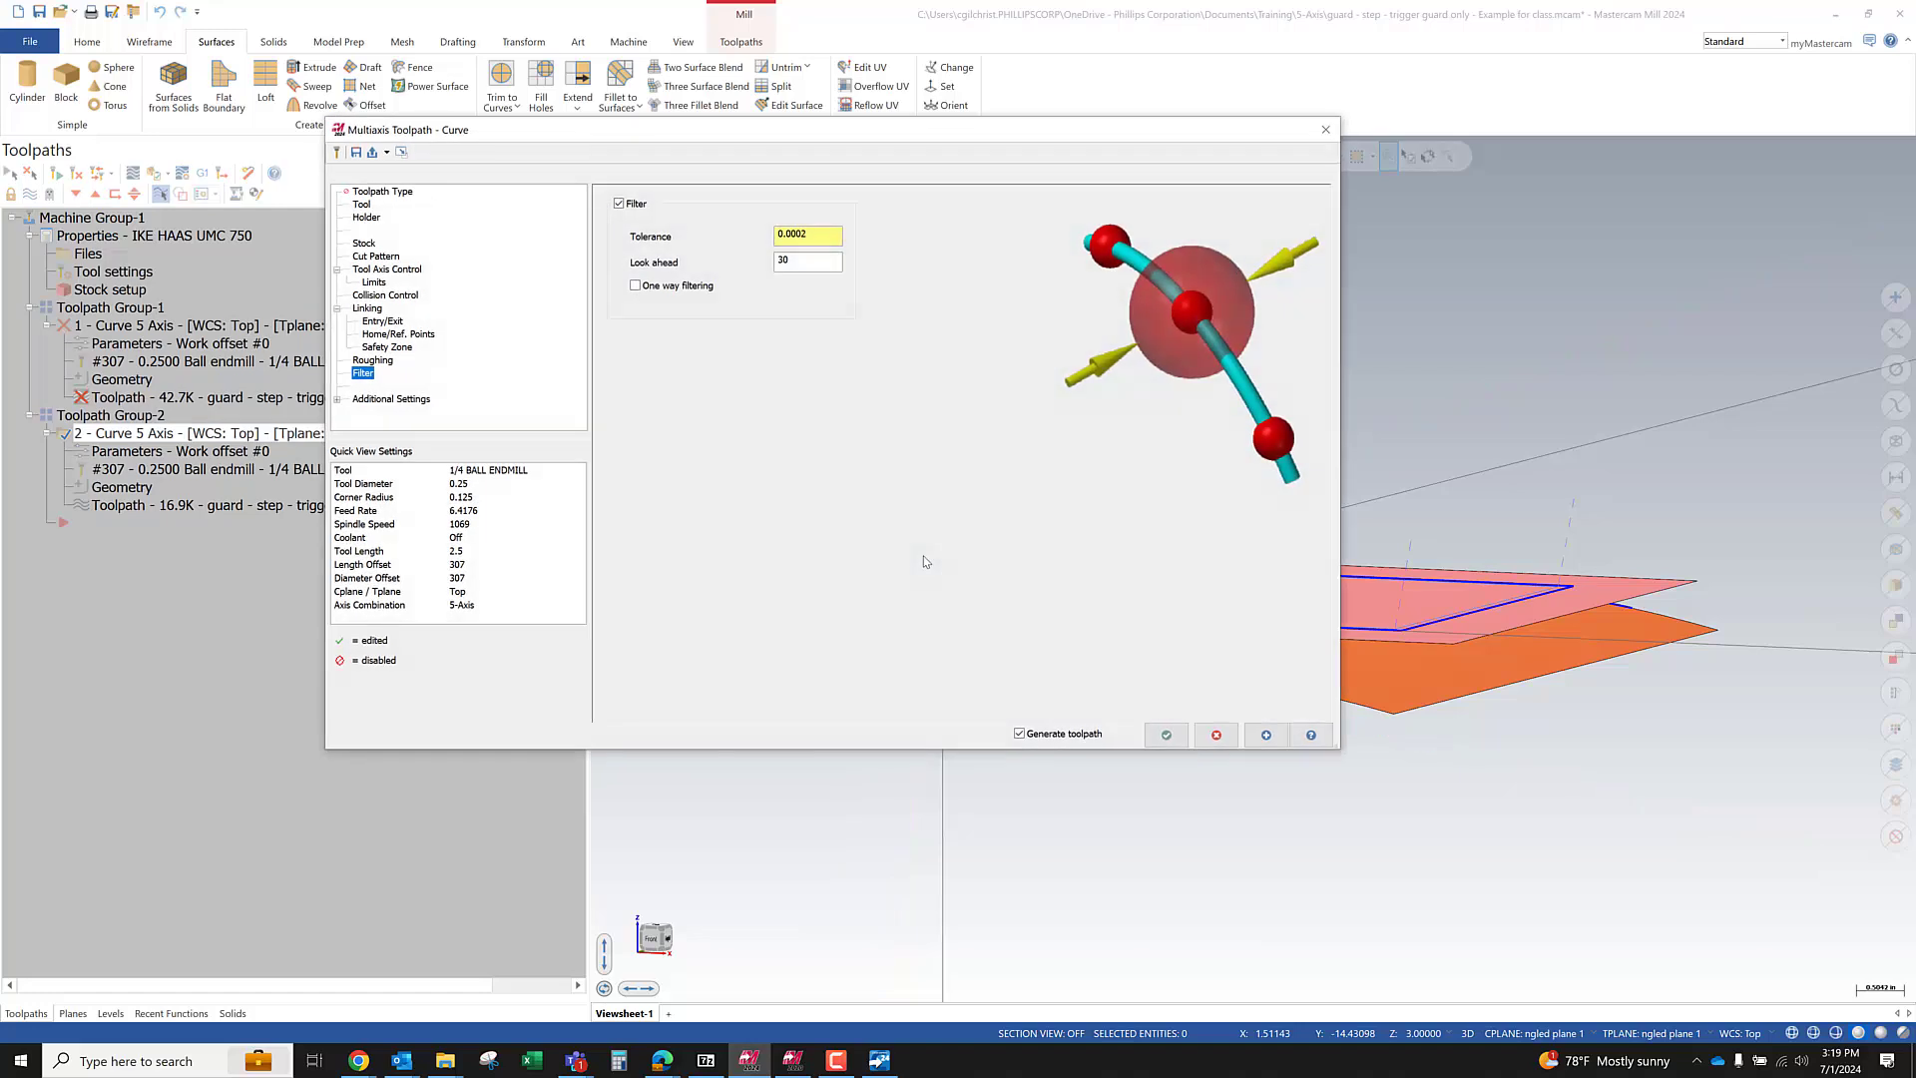
{"action": "left_click", "coordinate": [384, 269]}
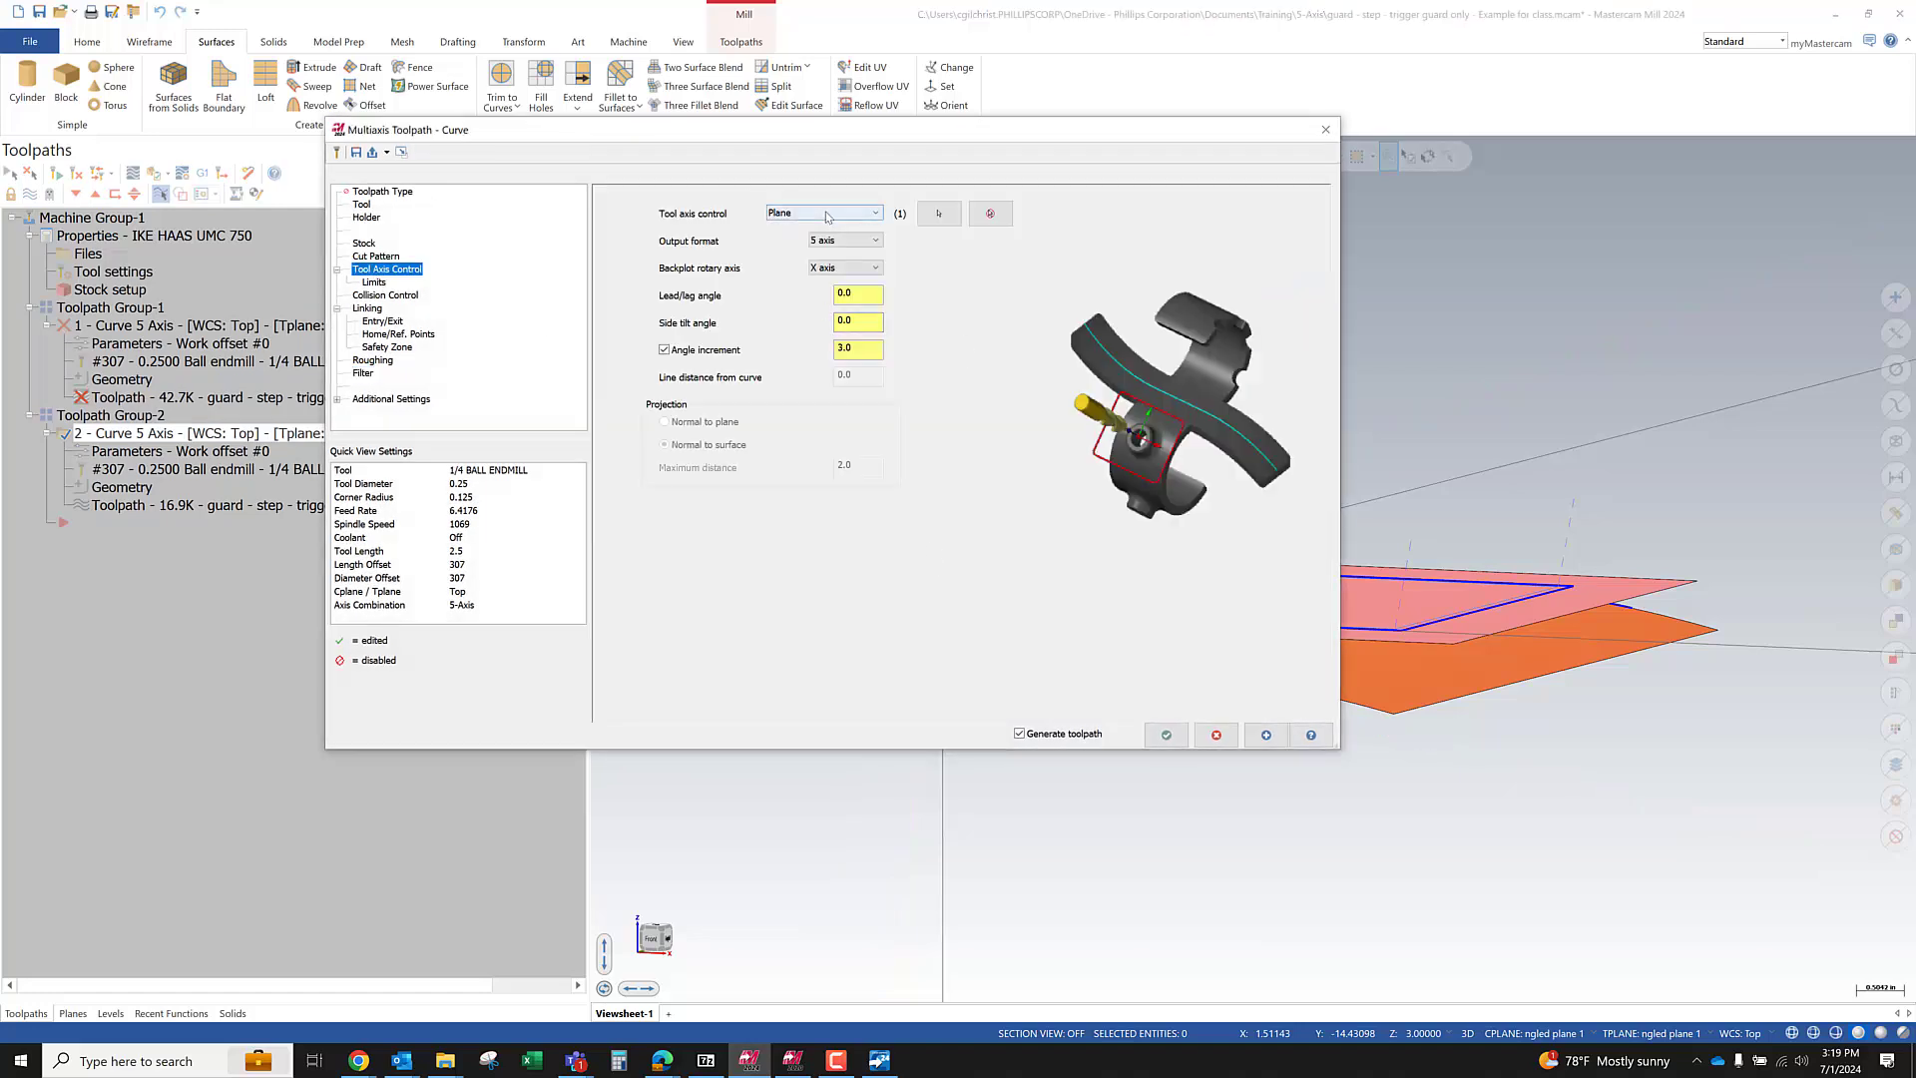
{"action": "left_click", "coordinate": [826, 213]}
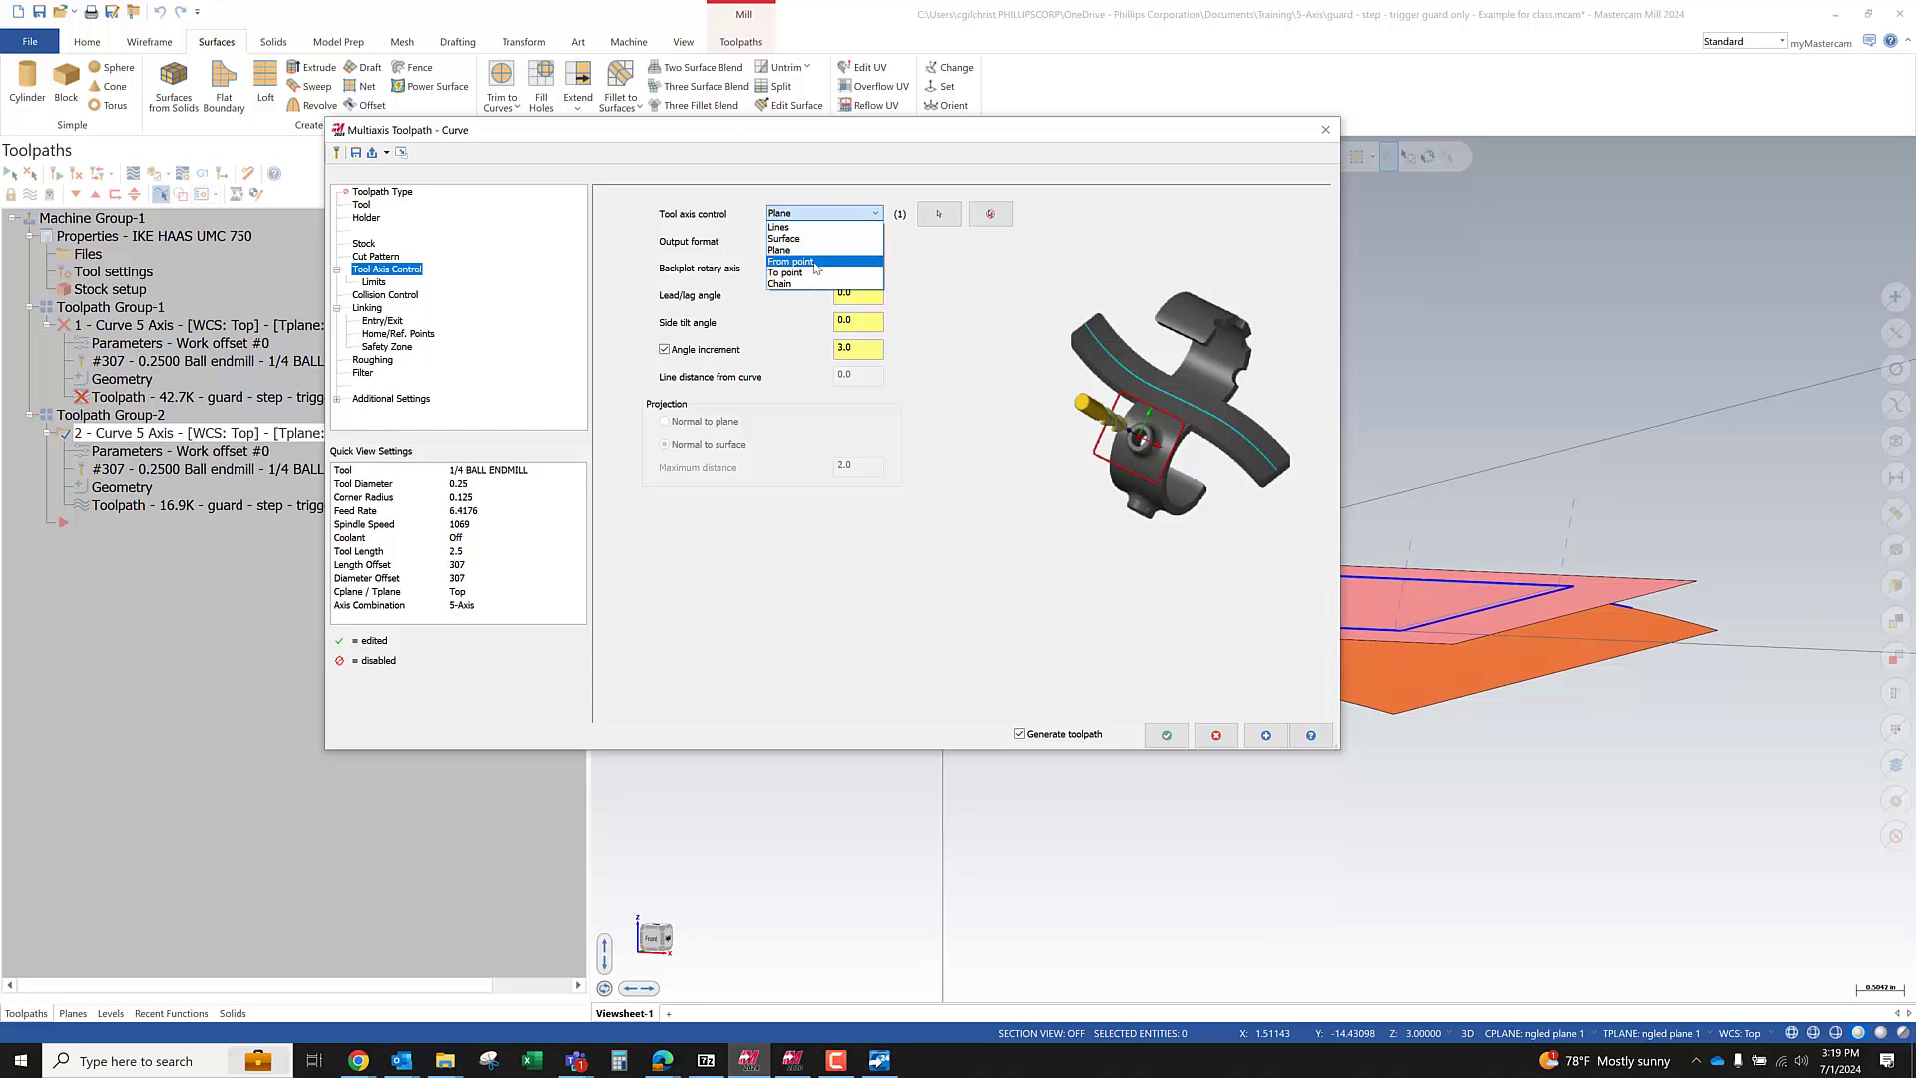
{"action": "left_click", "coordinate": [817, 261]}
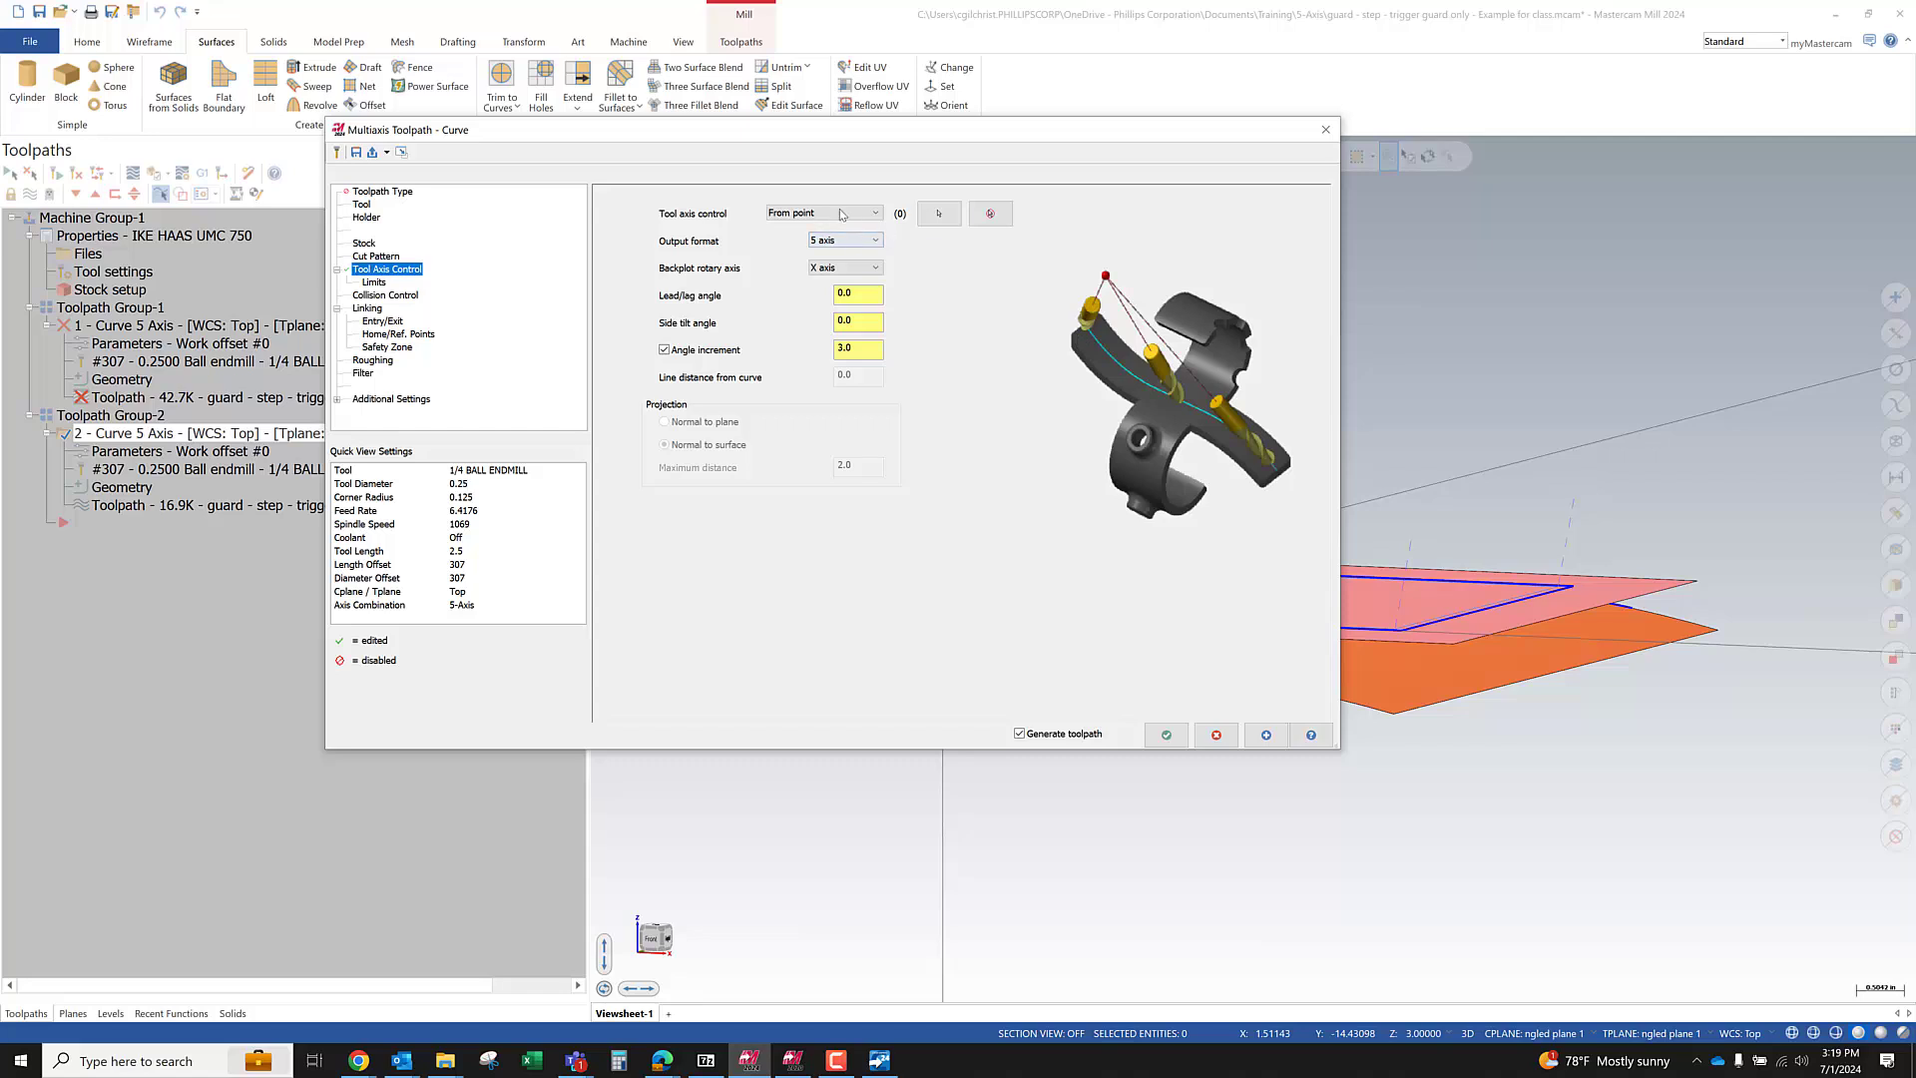
Place the tool axis From point above the rectangle's far corner by entering coordinates beginning with X 5, Y 5
{"action": "left_click", "coordinate": [938, 212]}
{"action": "middle_click_drag", "start_coordinate": [1248, 700], "coordinate": [1197, 683]}
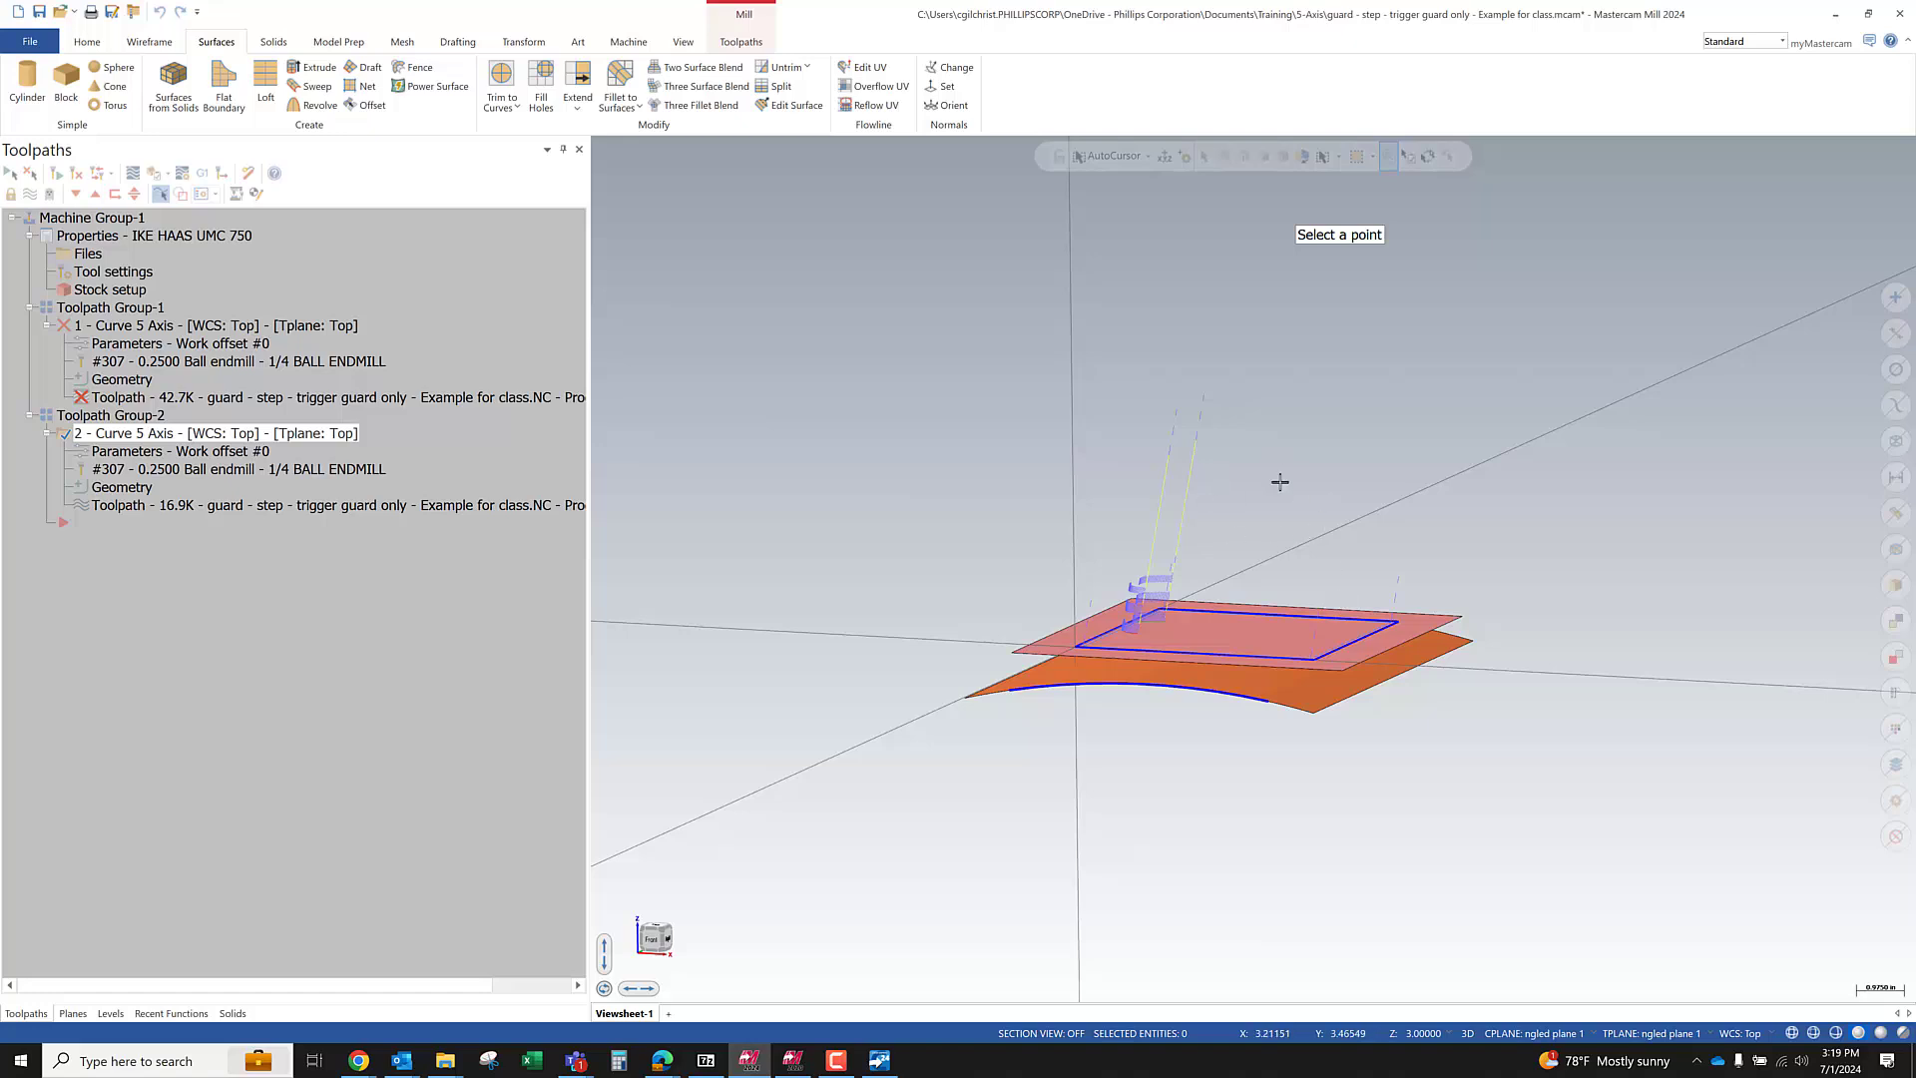
{"action": "scroll", "coordinate": [1330, 632], "scroll_direction": "up", "scroll_amount": 2}
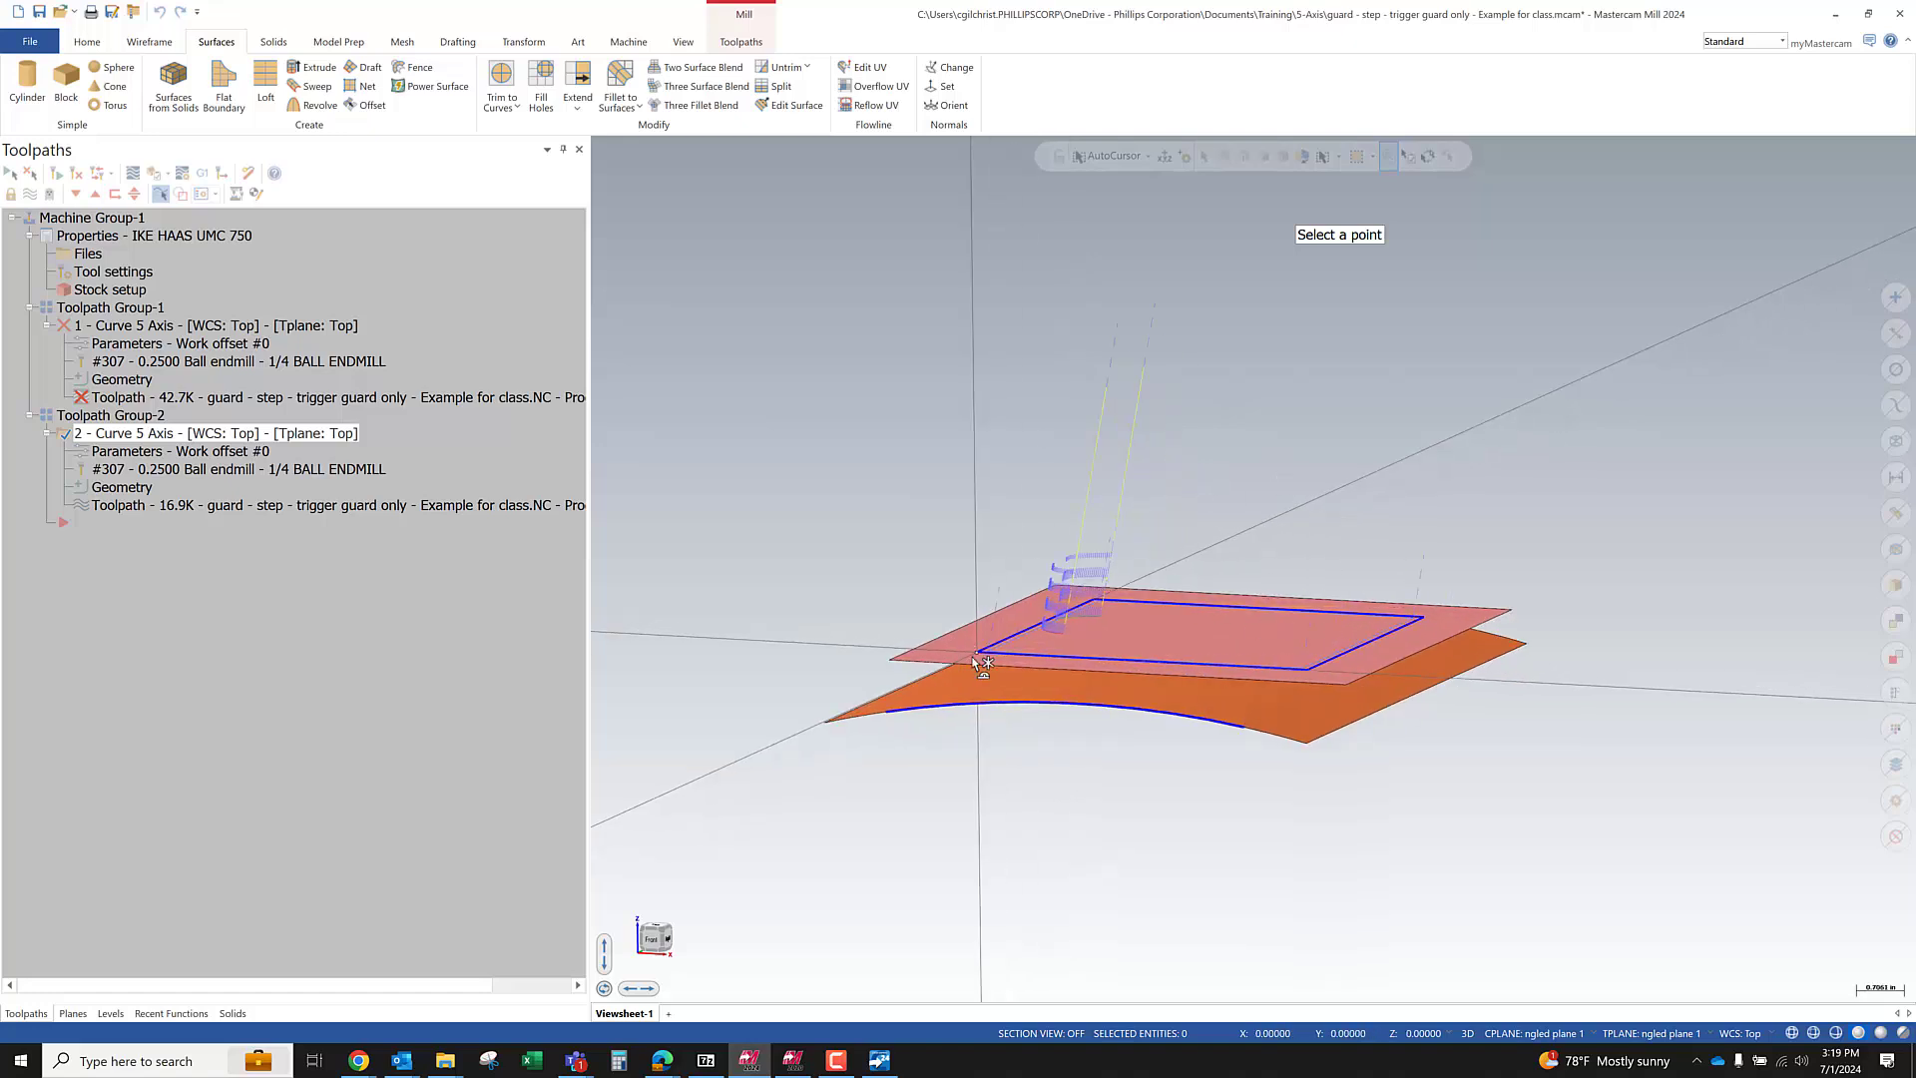
{"action": "scroll", "coordinate": [1510, 564], "scroll_direction": "down", "scroll_amount": 5}
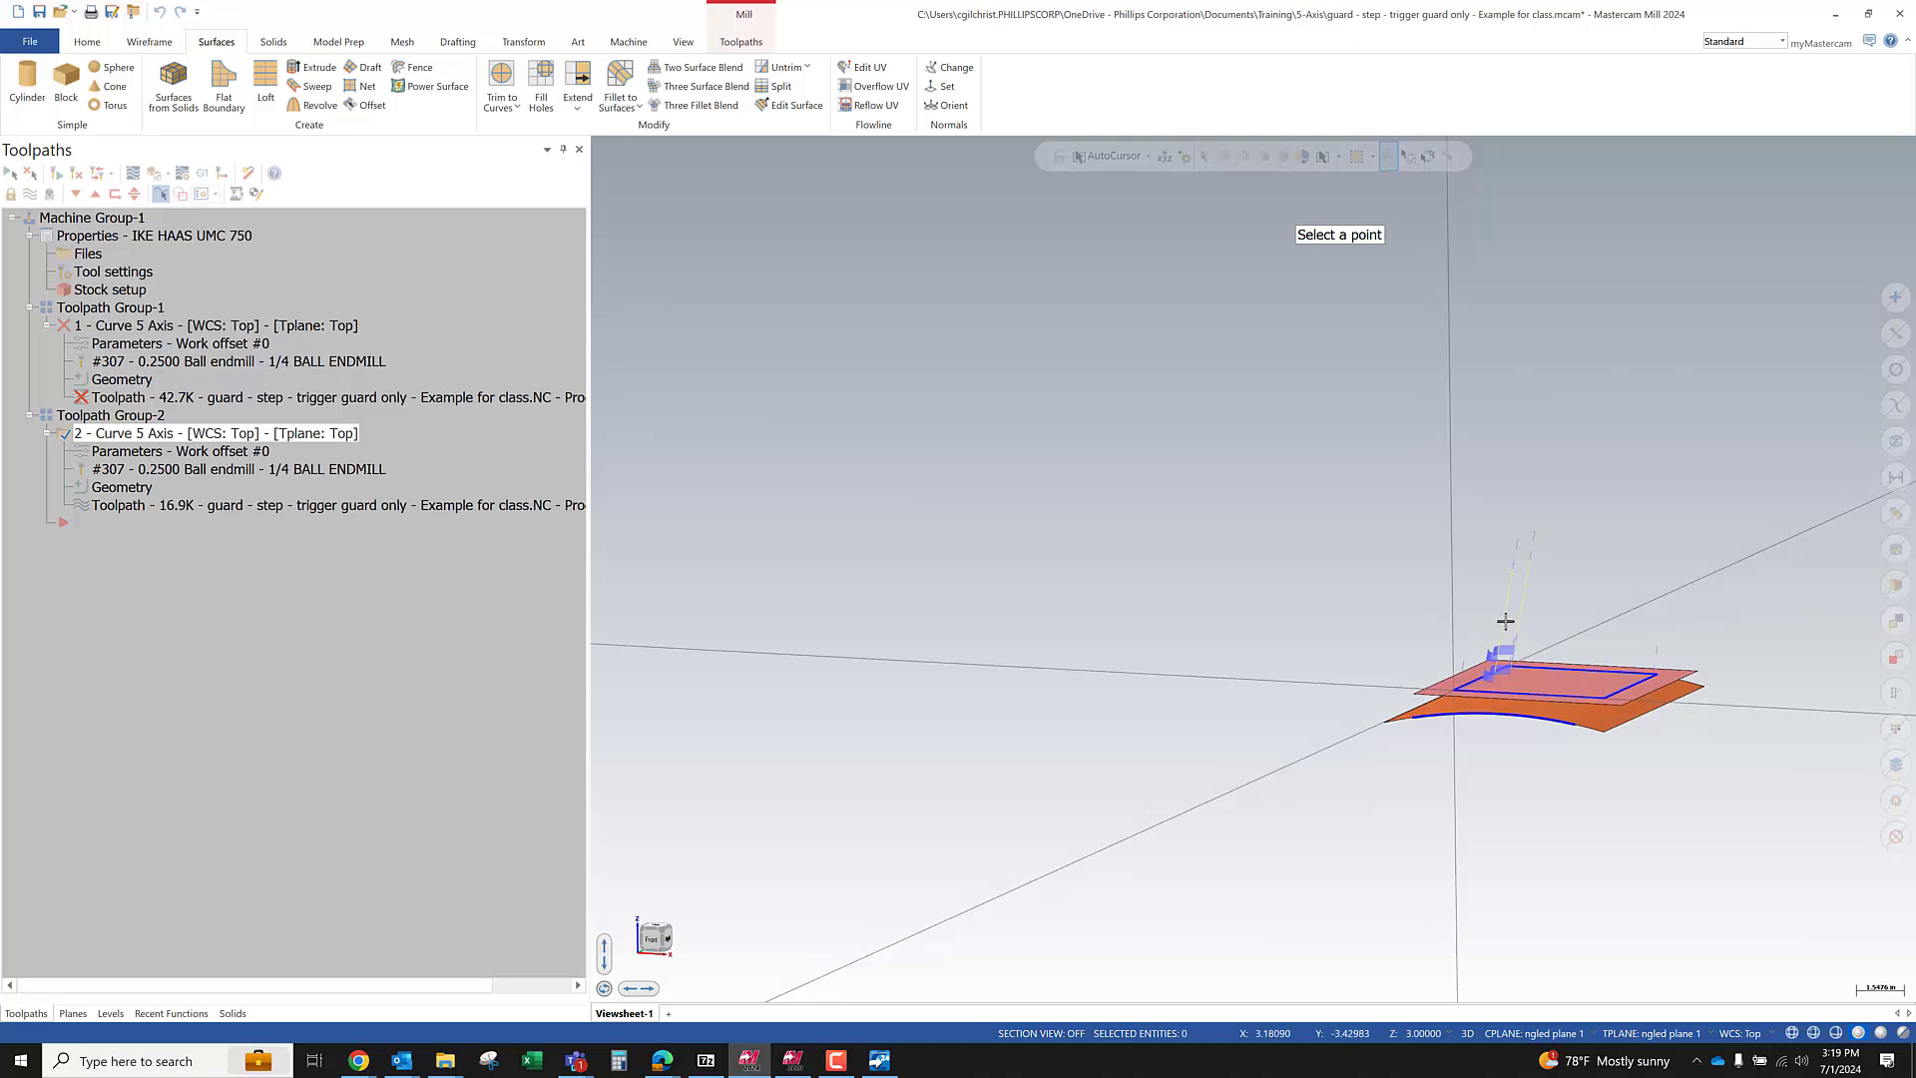
{"action": "scroll", "coordinate": [1488, 619], "scroll_direction": "up", "scroll_amount": 5}
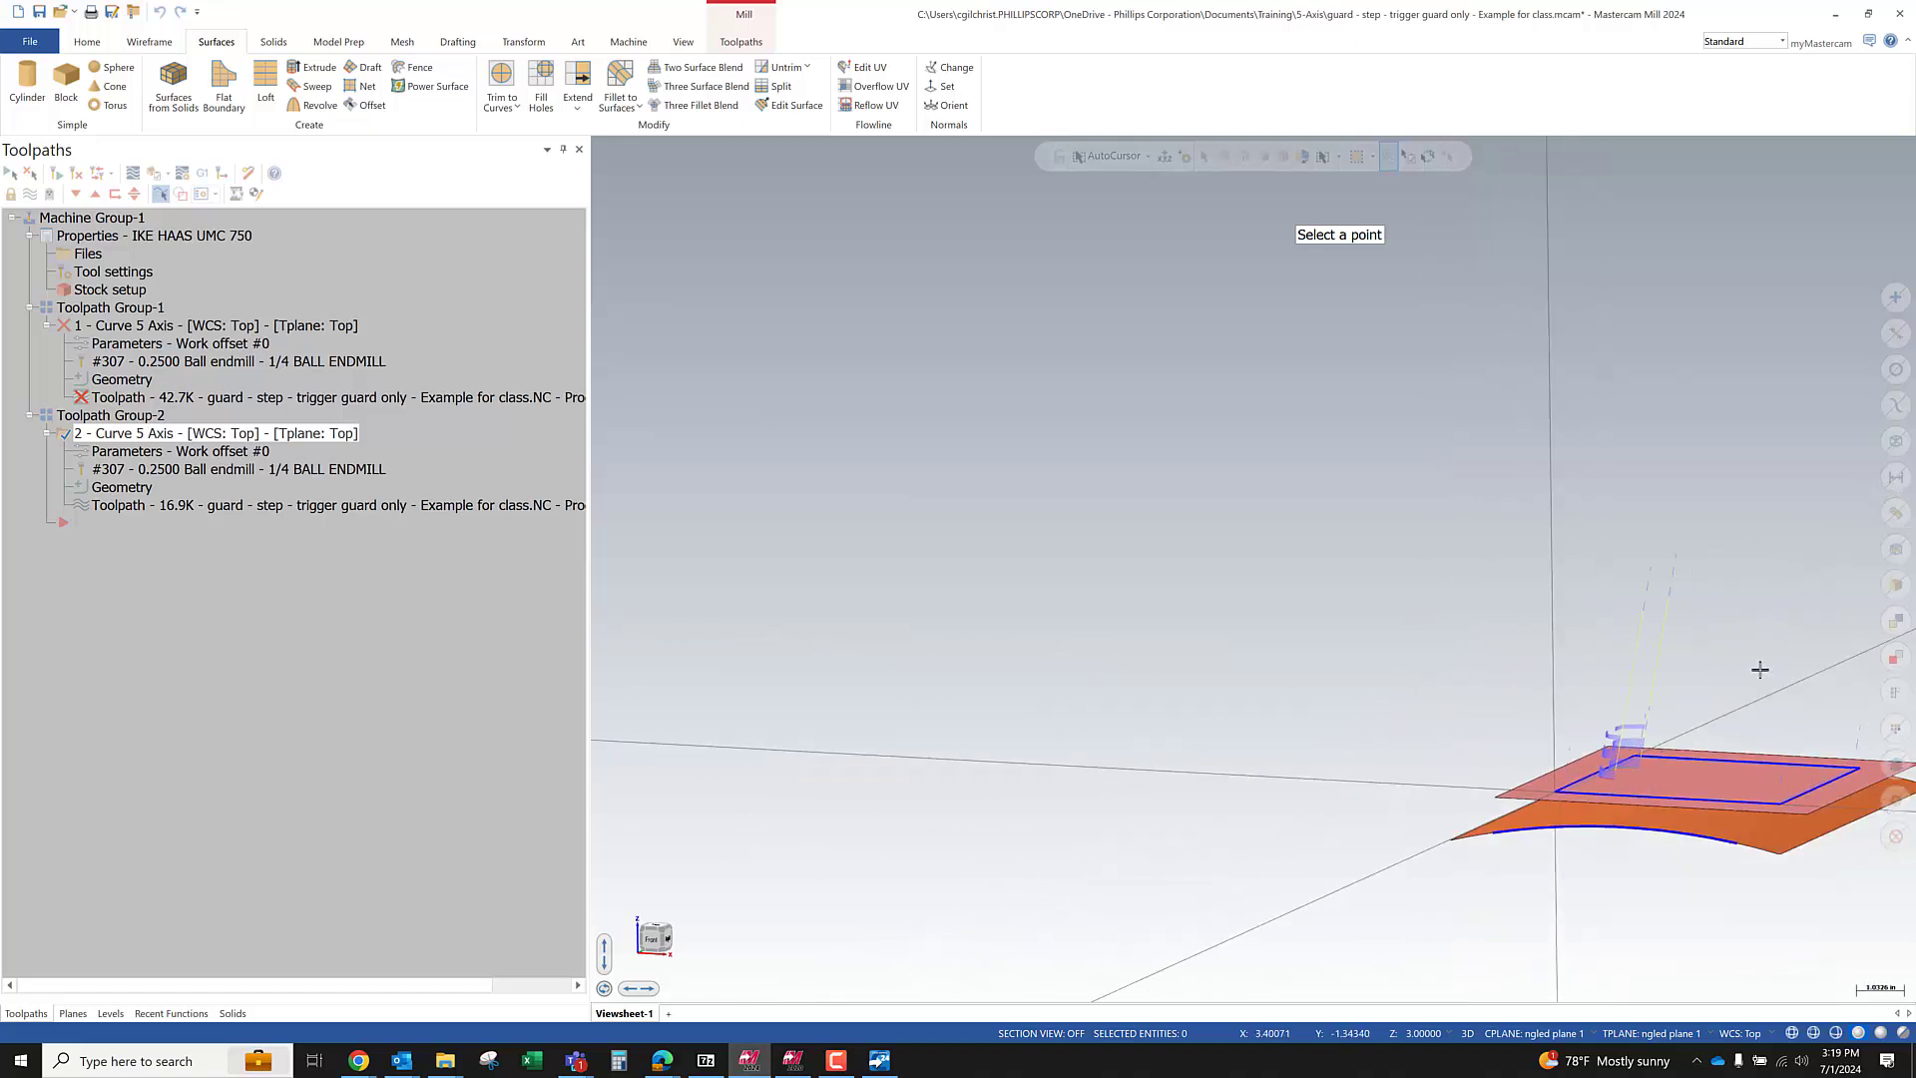
{"action": "scroll", "coordinate": [1147, 499], "scroll_direction": "down", "scroll_amount": 5}
{"action": "scroll", "coordinate": [1198, 619], "scroll_direction": "up", "scroll_amount": 4}
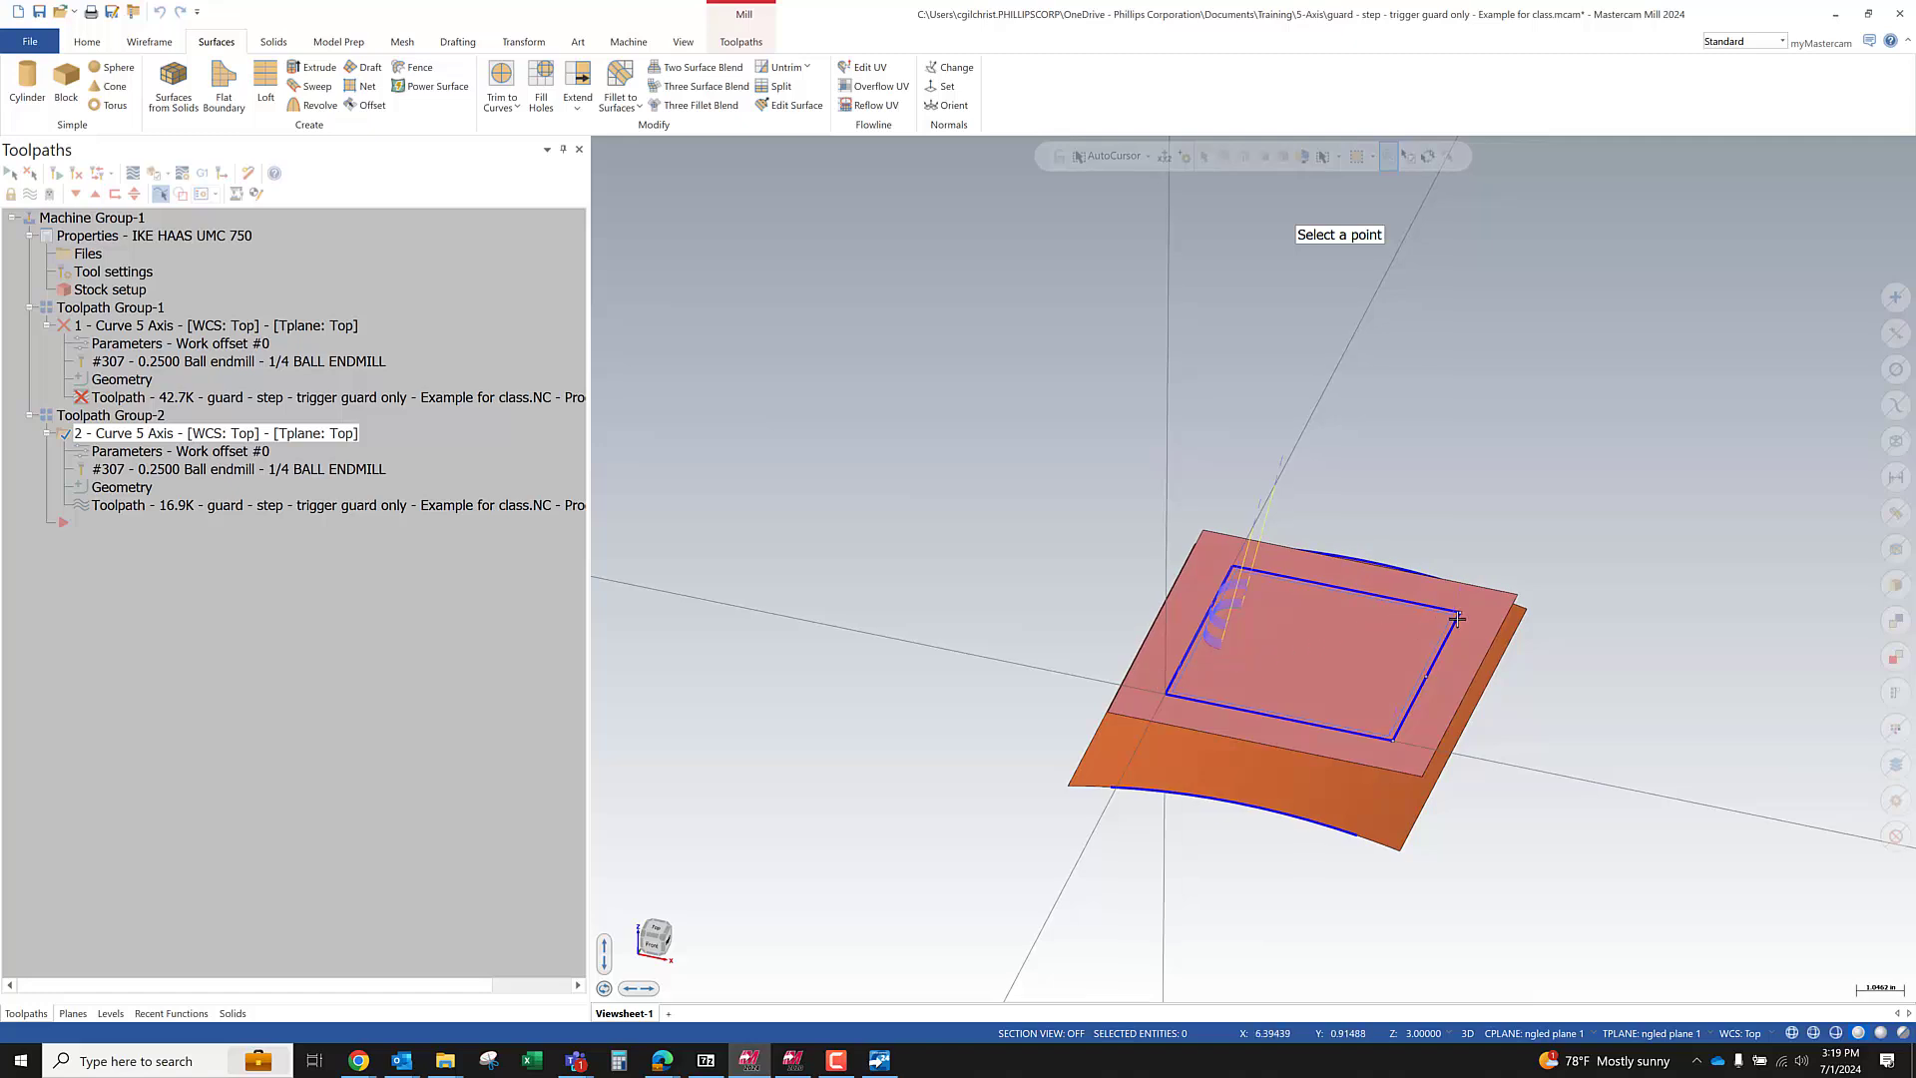
{"action": "scroll", "coordinate": [1315, 611], "scroll_direction": "up", "scroll_amount": 3}
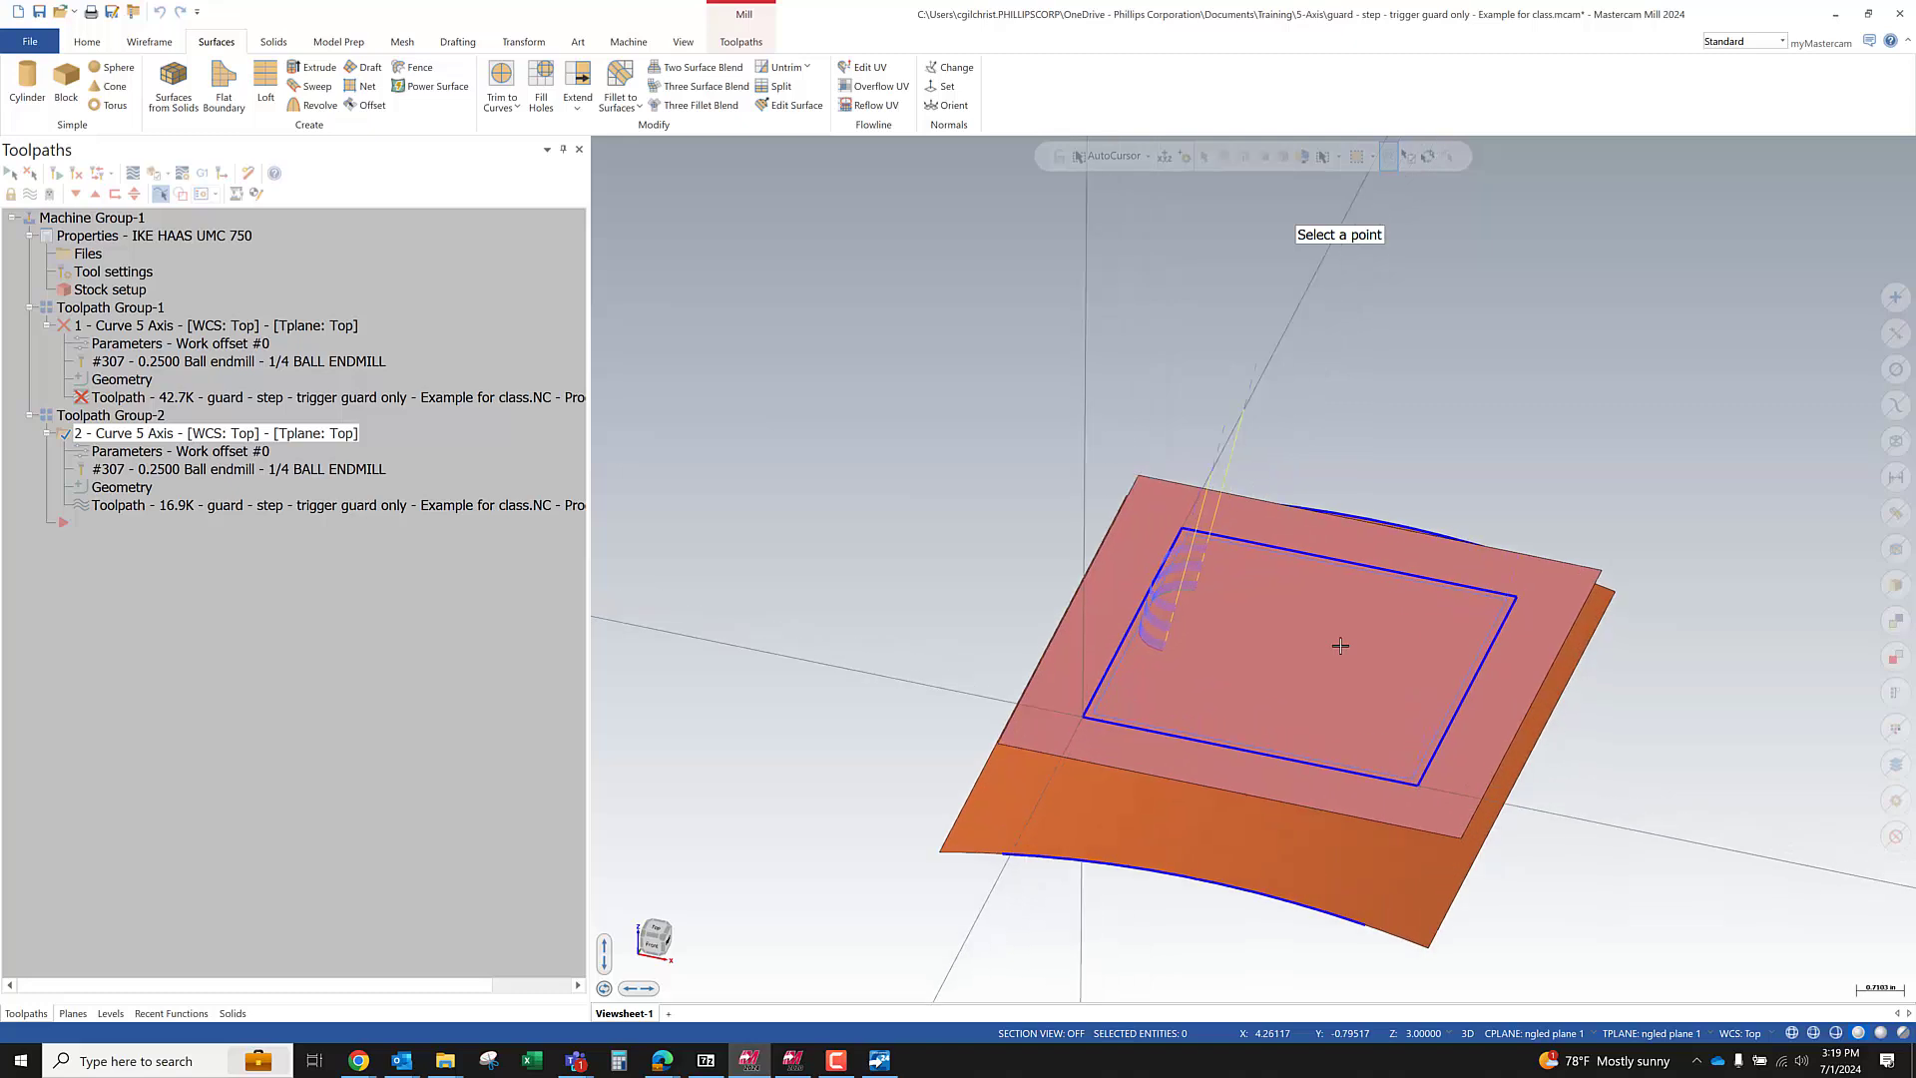
{"action": "mouse_move", "coordinate": [1189, 614]}
{"action": "middle_mouse_down"}
{"action": "mouse_move", "coordinate": [1185, 715]}
{"action": "mouse_move", "coordinate": [1183, 606]}
{"action": "middle_mouse_up"}
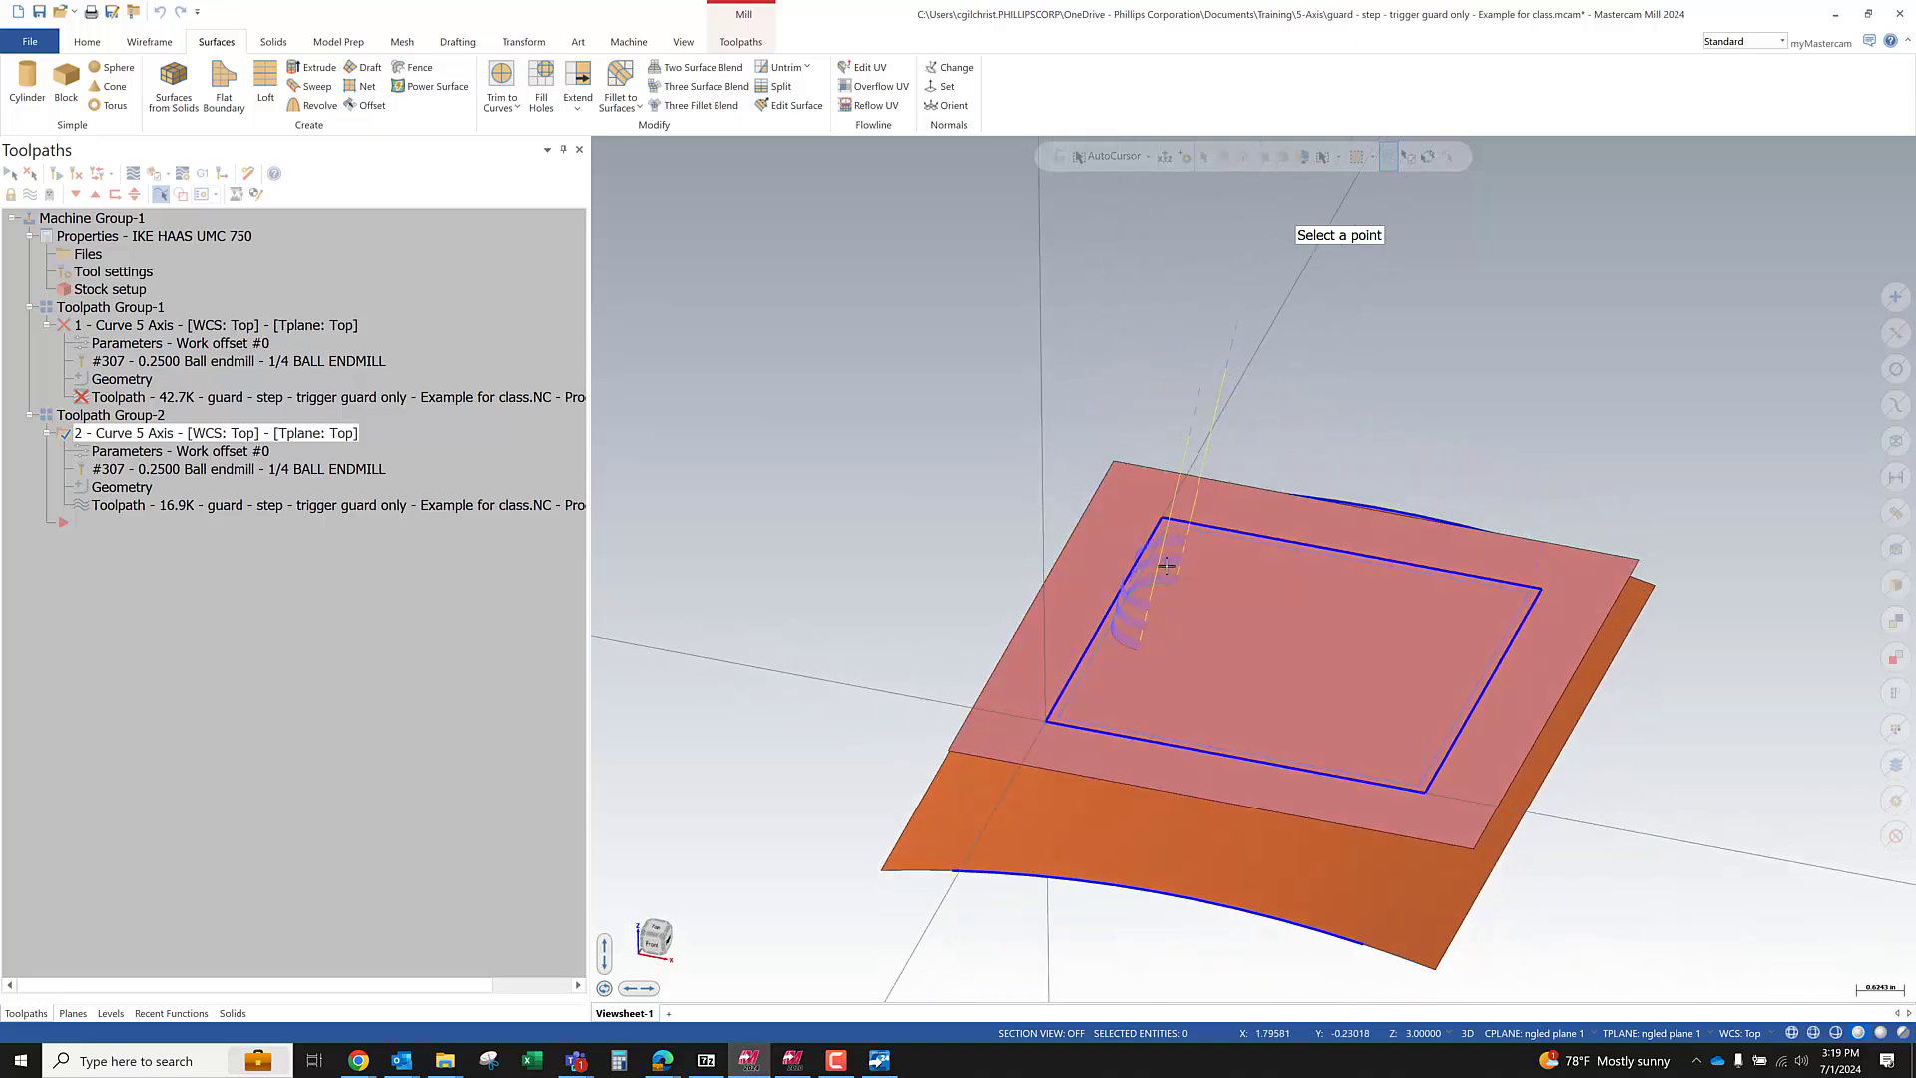
{"action": "middle_click_drag", "start_coordinate": [1255, 666], "coordinate": [1238, 599]}
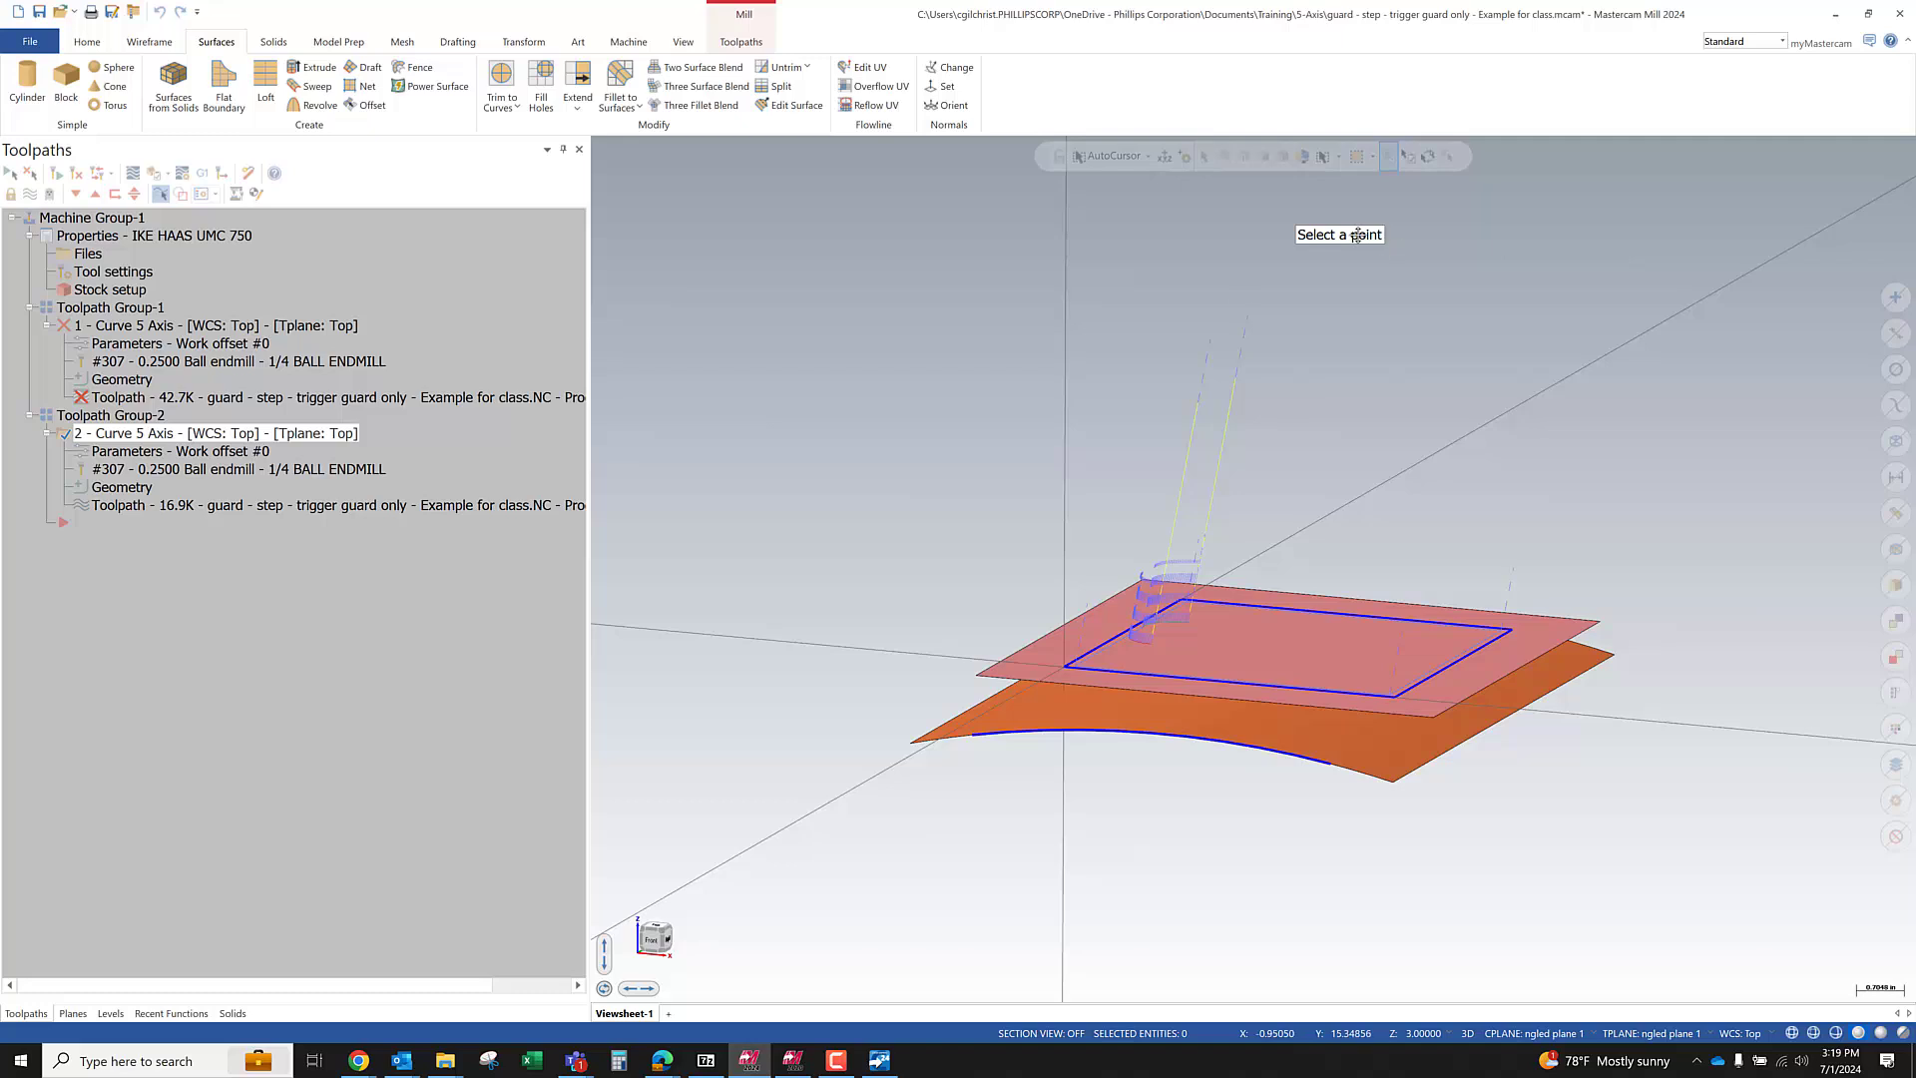
{"action": "key", "text": "space"}
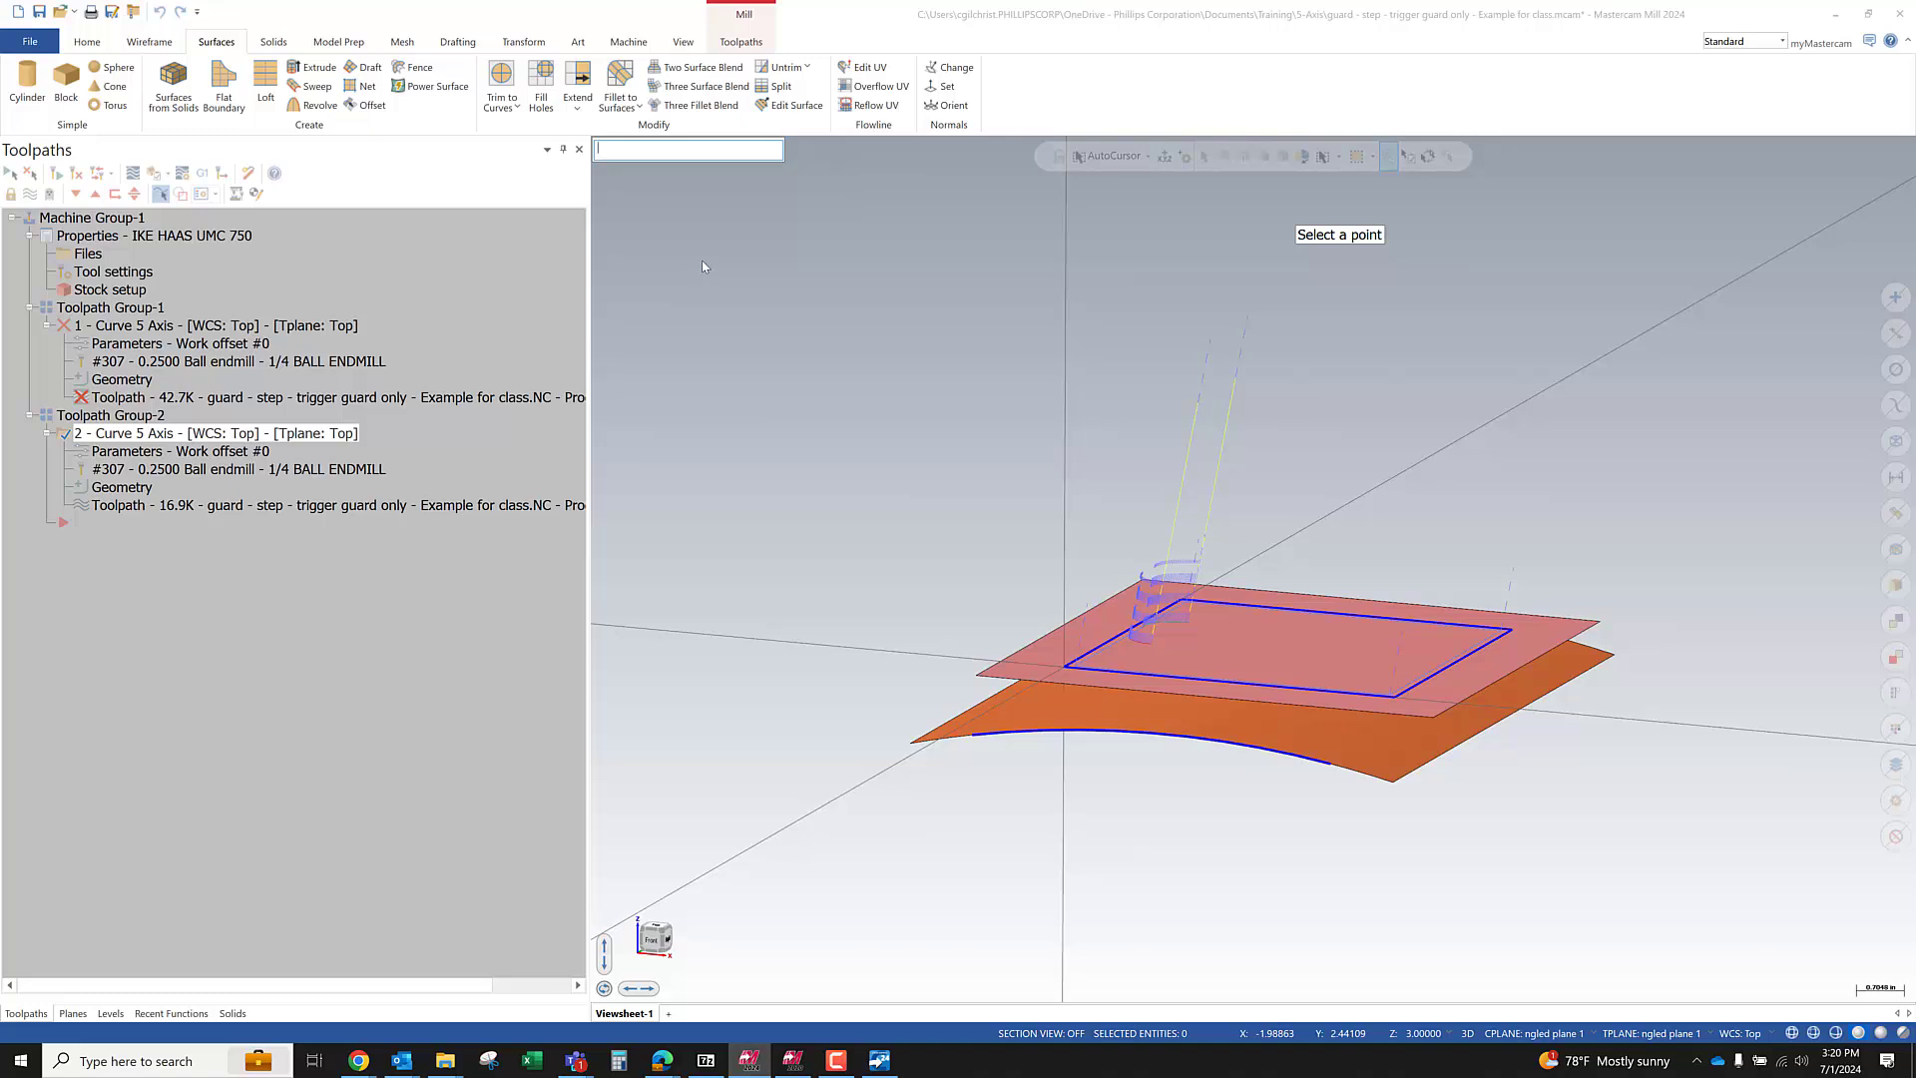
{"action": "type", "text": "5,5."}
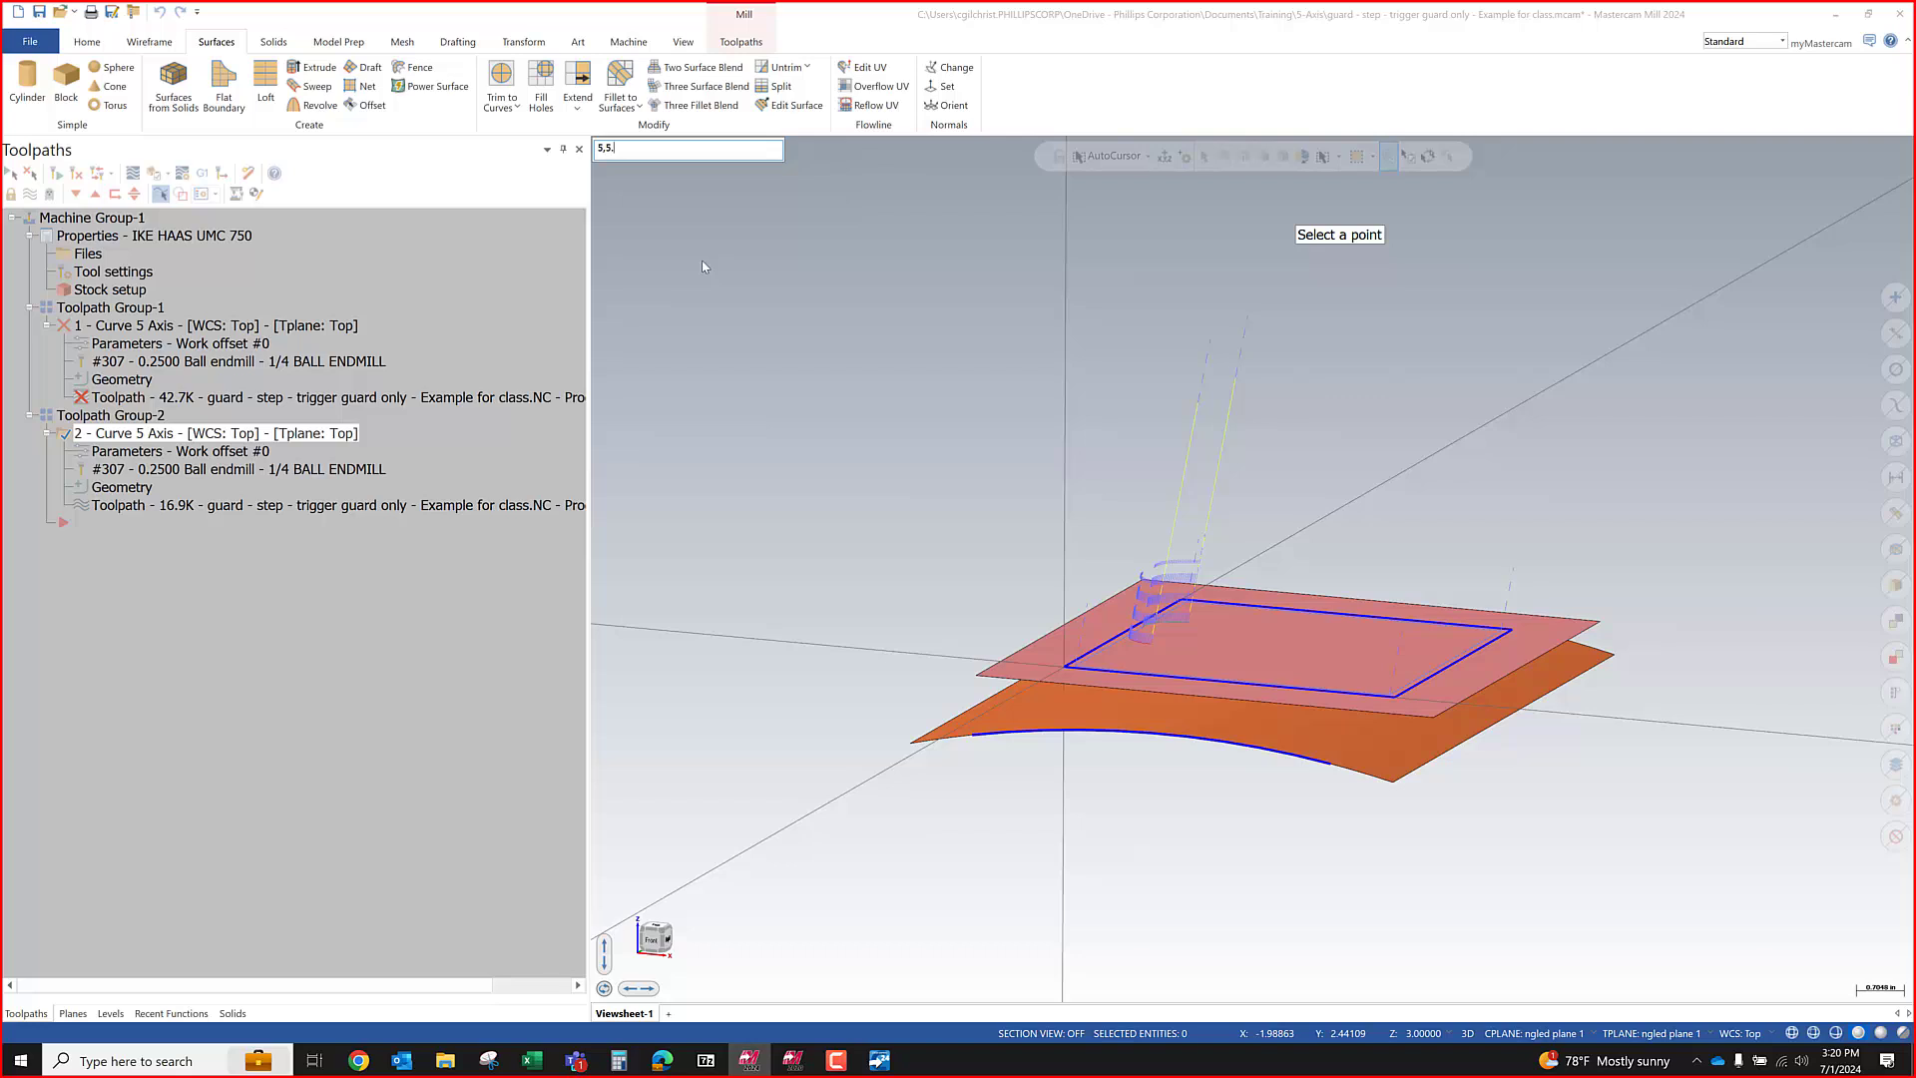
{"action": "type", "text": ",5,10"}
{"action": "key", "text": "Return"}
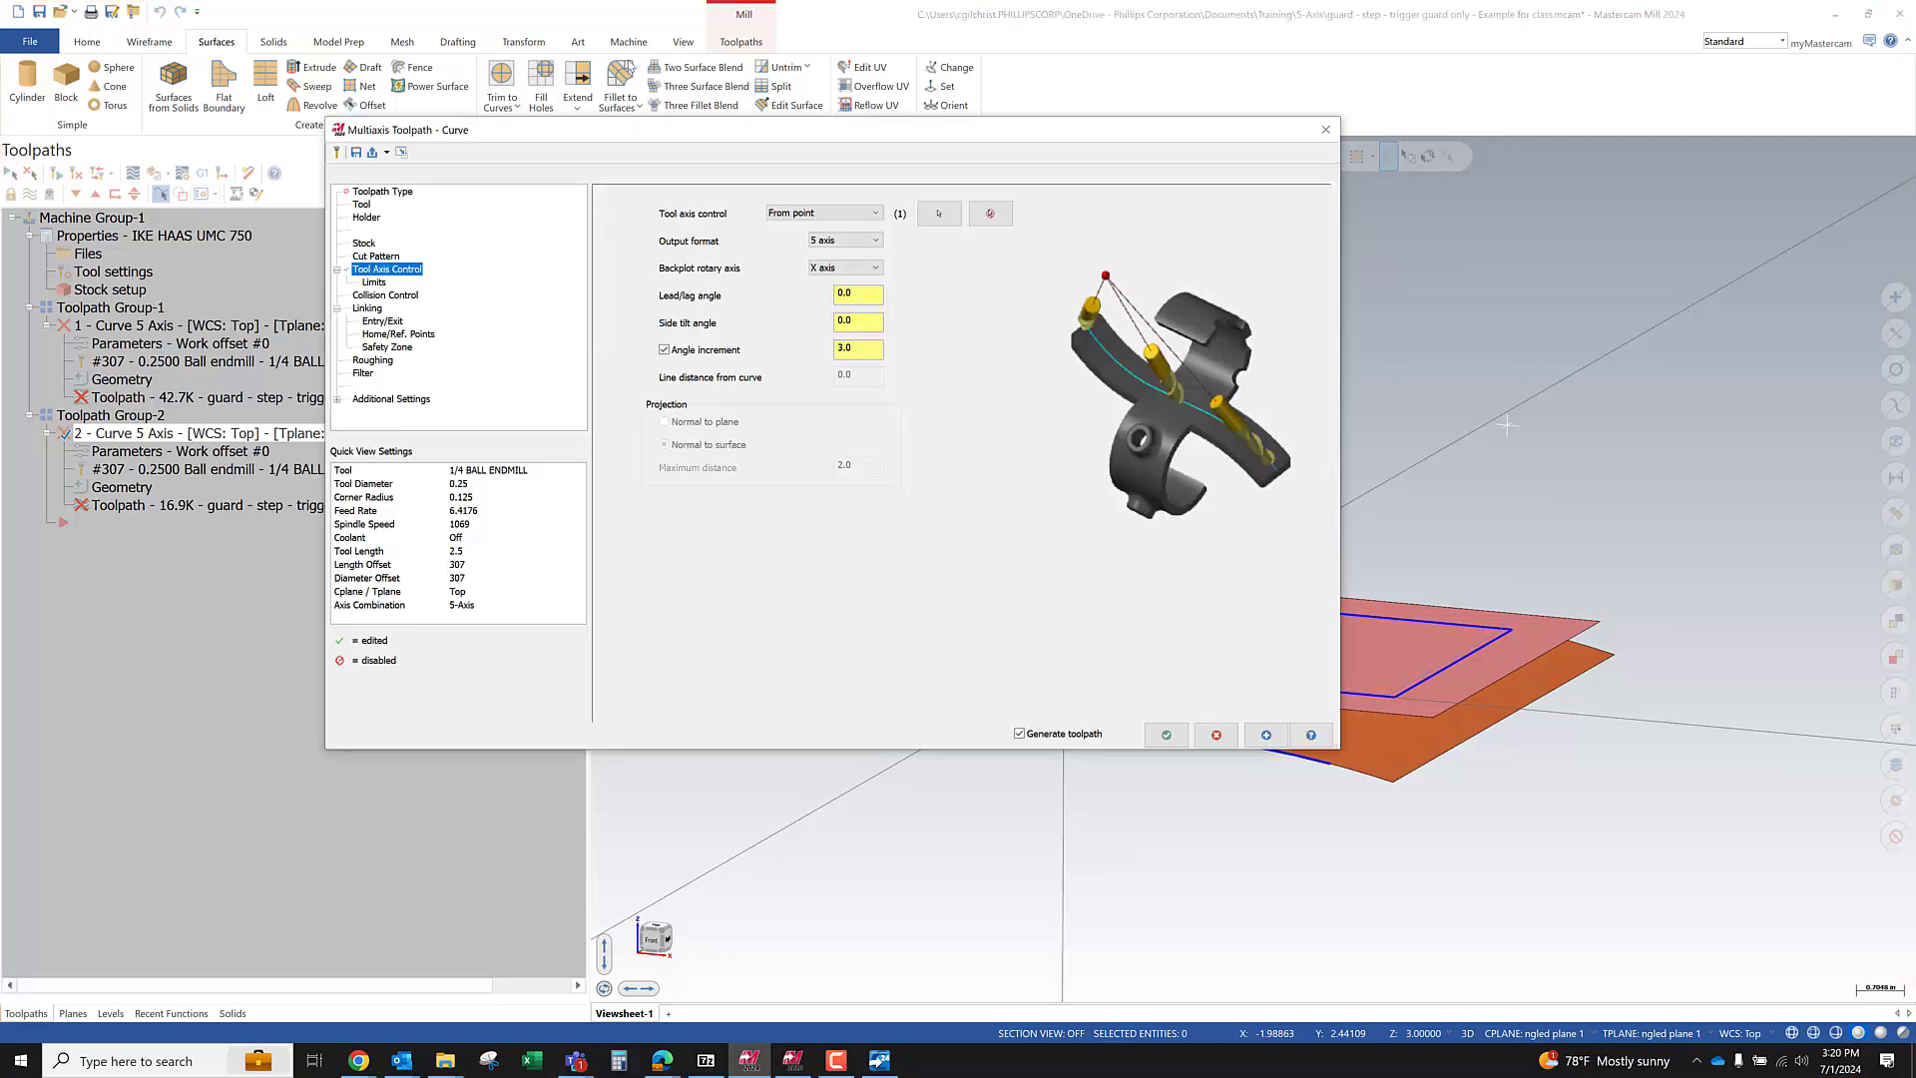
Inspect the placed From point relative to the rectangle and clear it from the tool axis control
{"action": "left_click_drag", "start_coordinate": [1052, 141], "coordinate": [699, 183]}
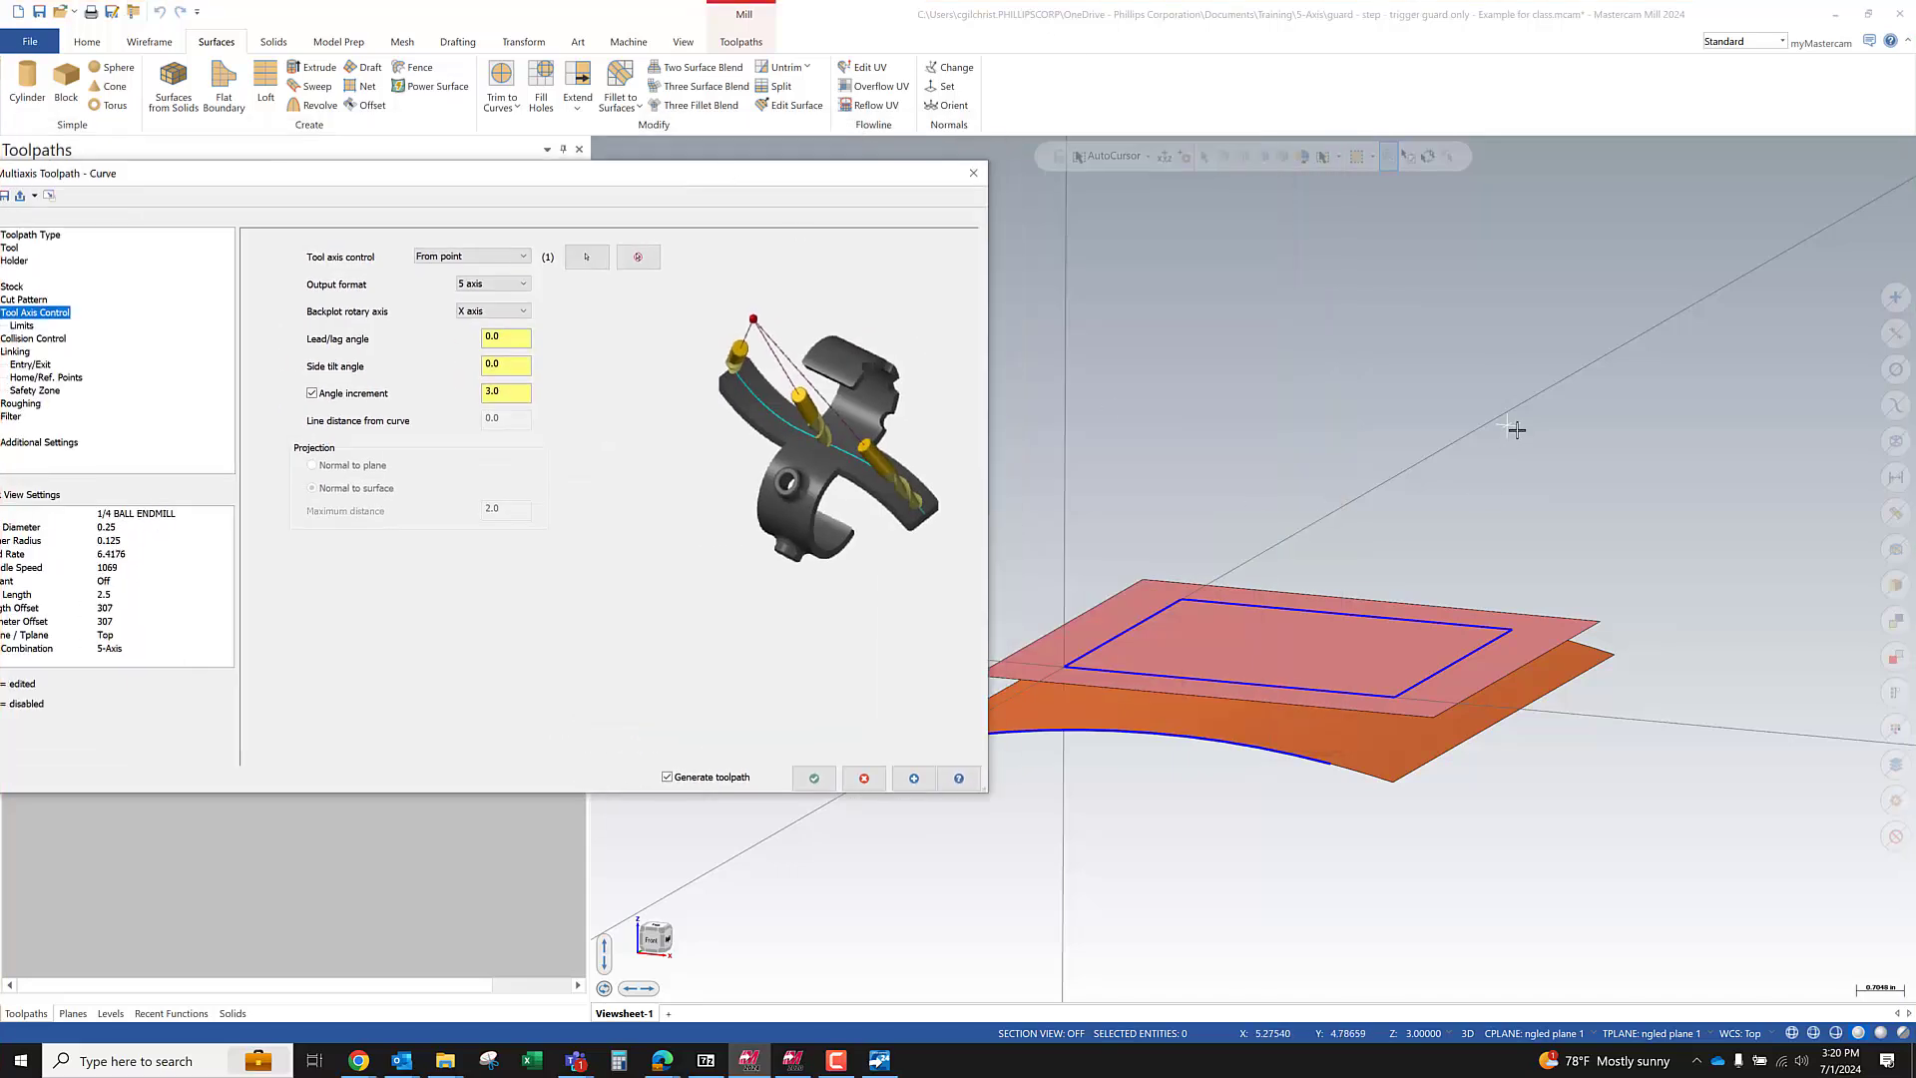
{"action": "middle_click_drag", "start_coordinate": [1340, 539], "coordinate": [1377, 523]}
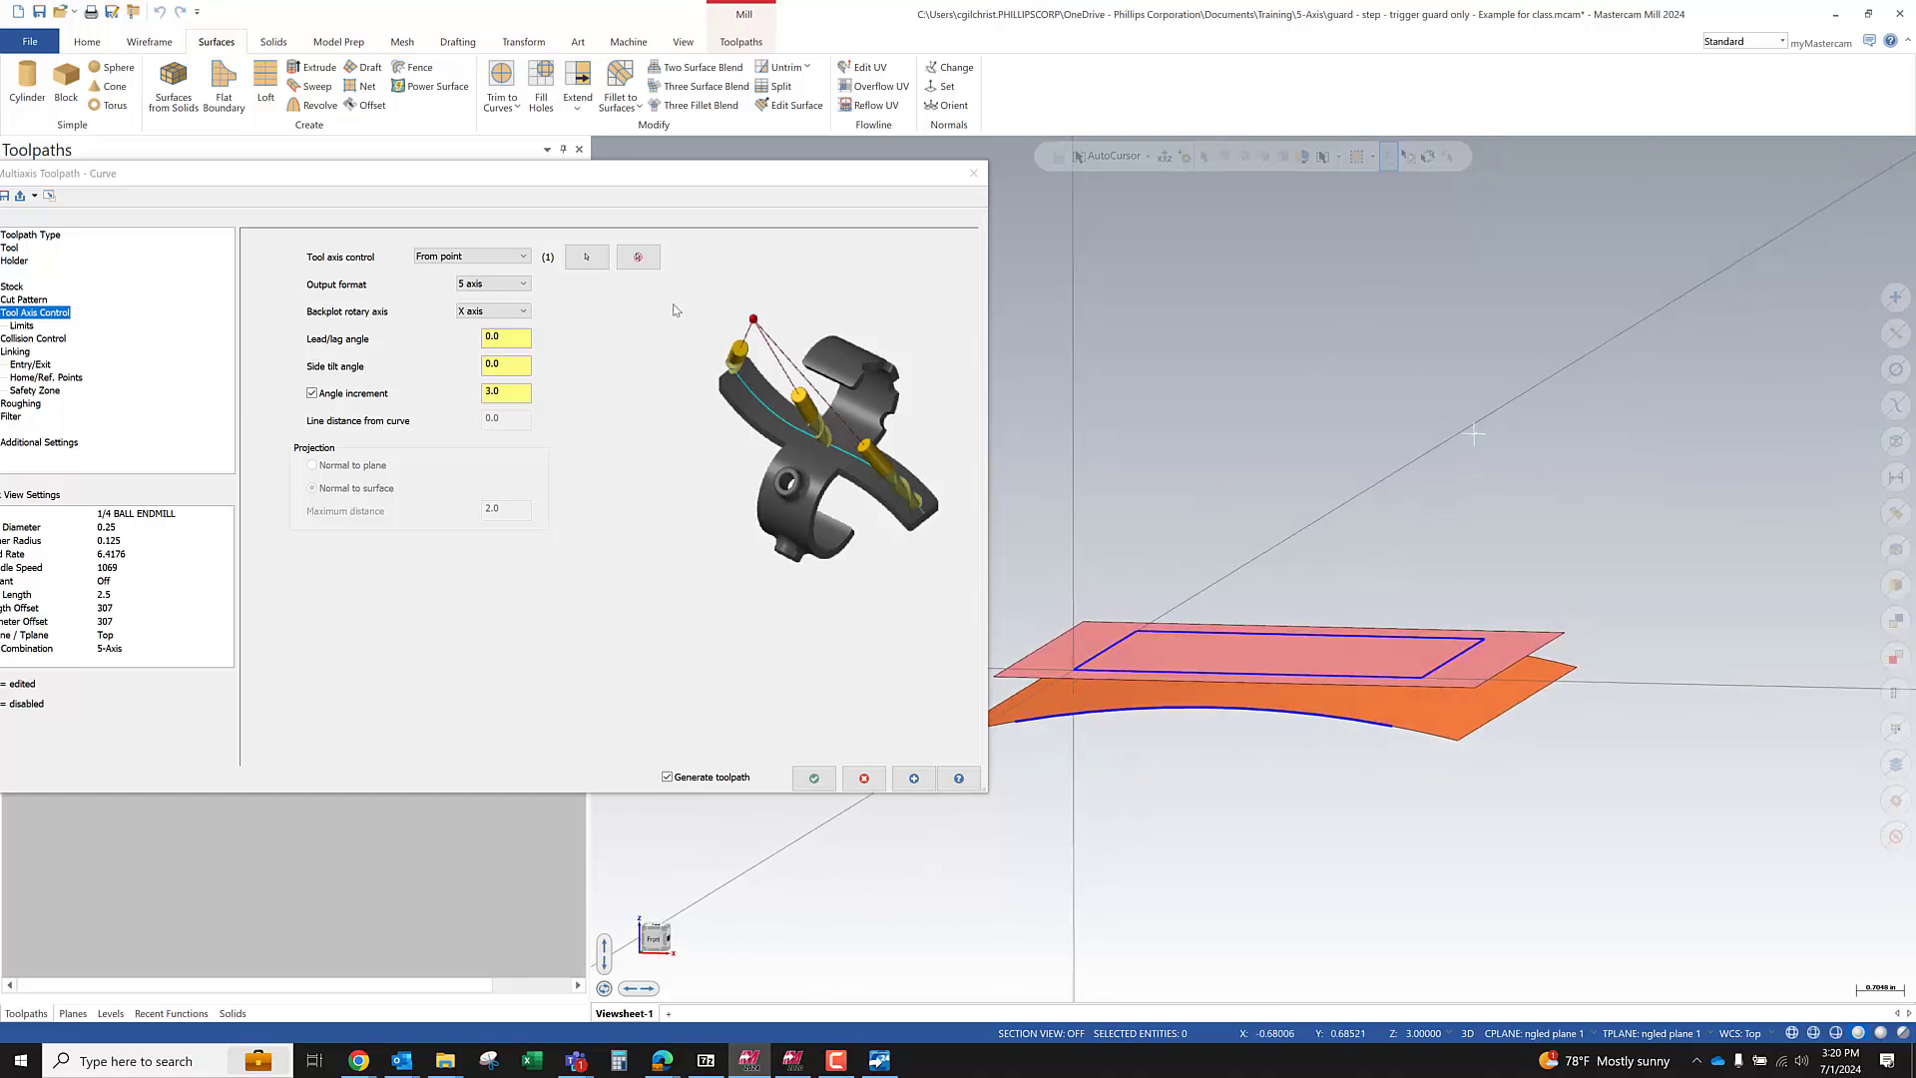
{"action": "left_click", "coordinate": [640, 260]}
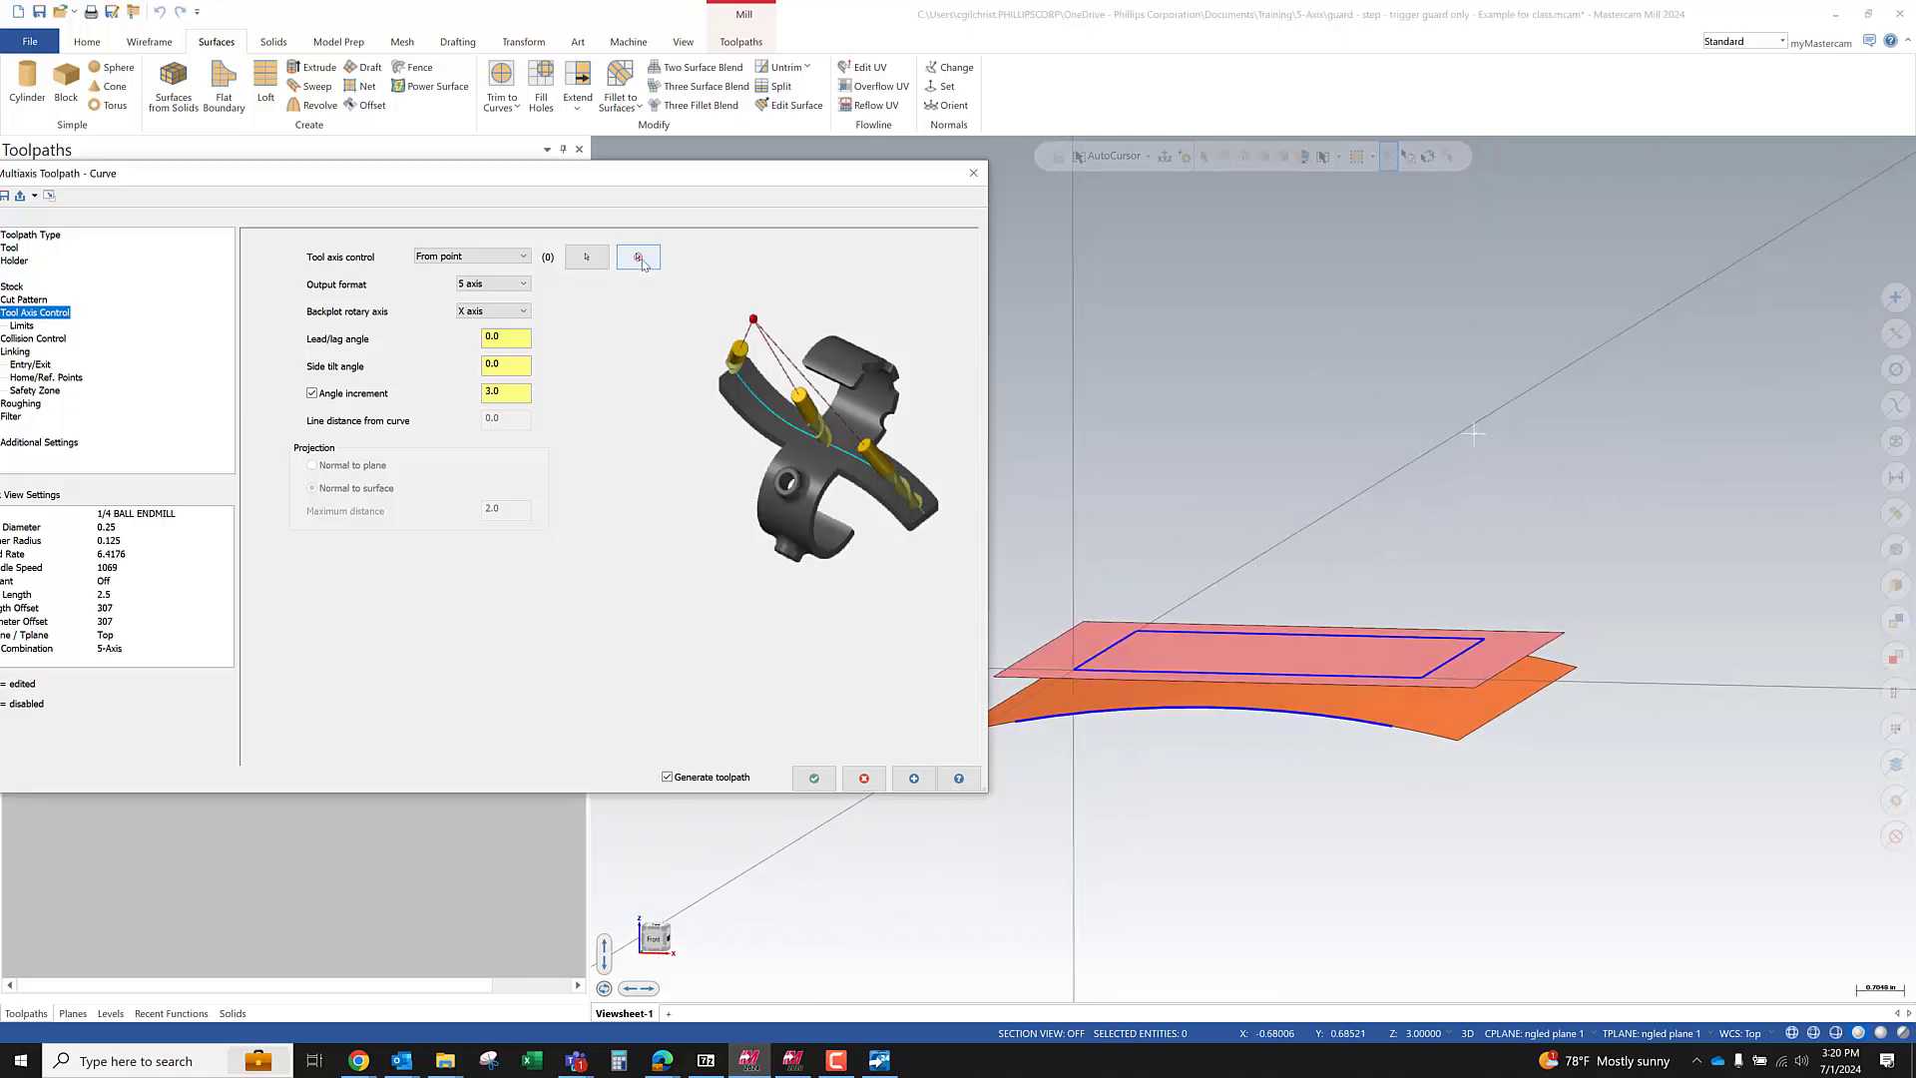
Place the tool axis From point above the middle of the rectangle at X 2.5, Y 2.5, Z 10
{"action": "left_click", "coordinate": [588, 258]}
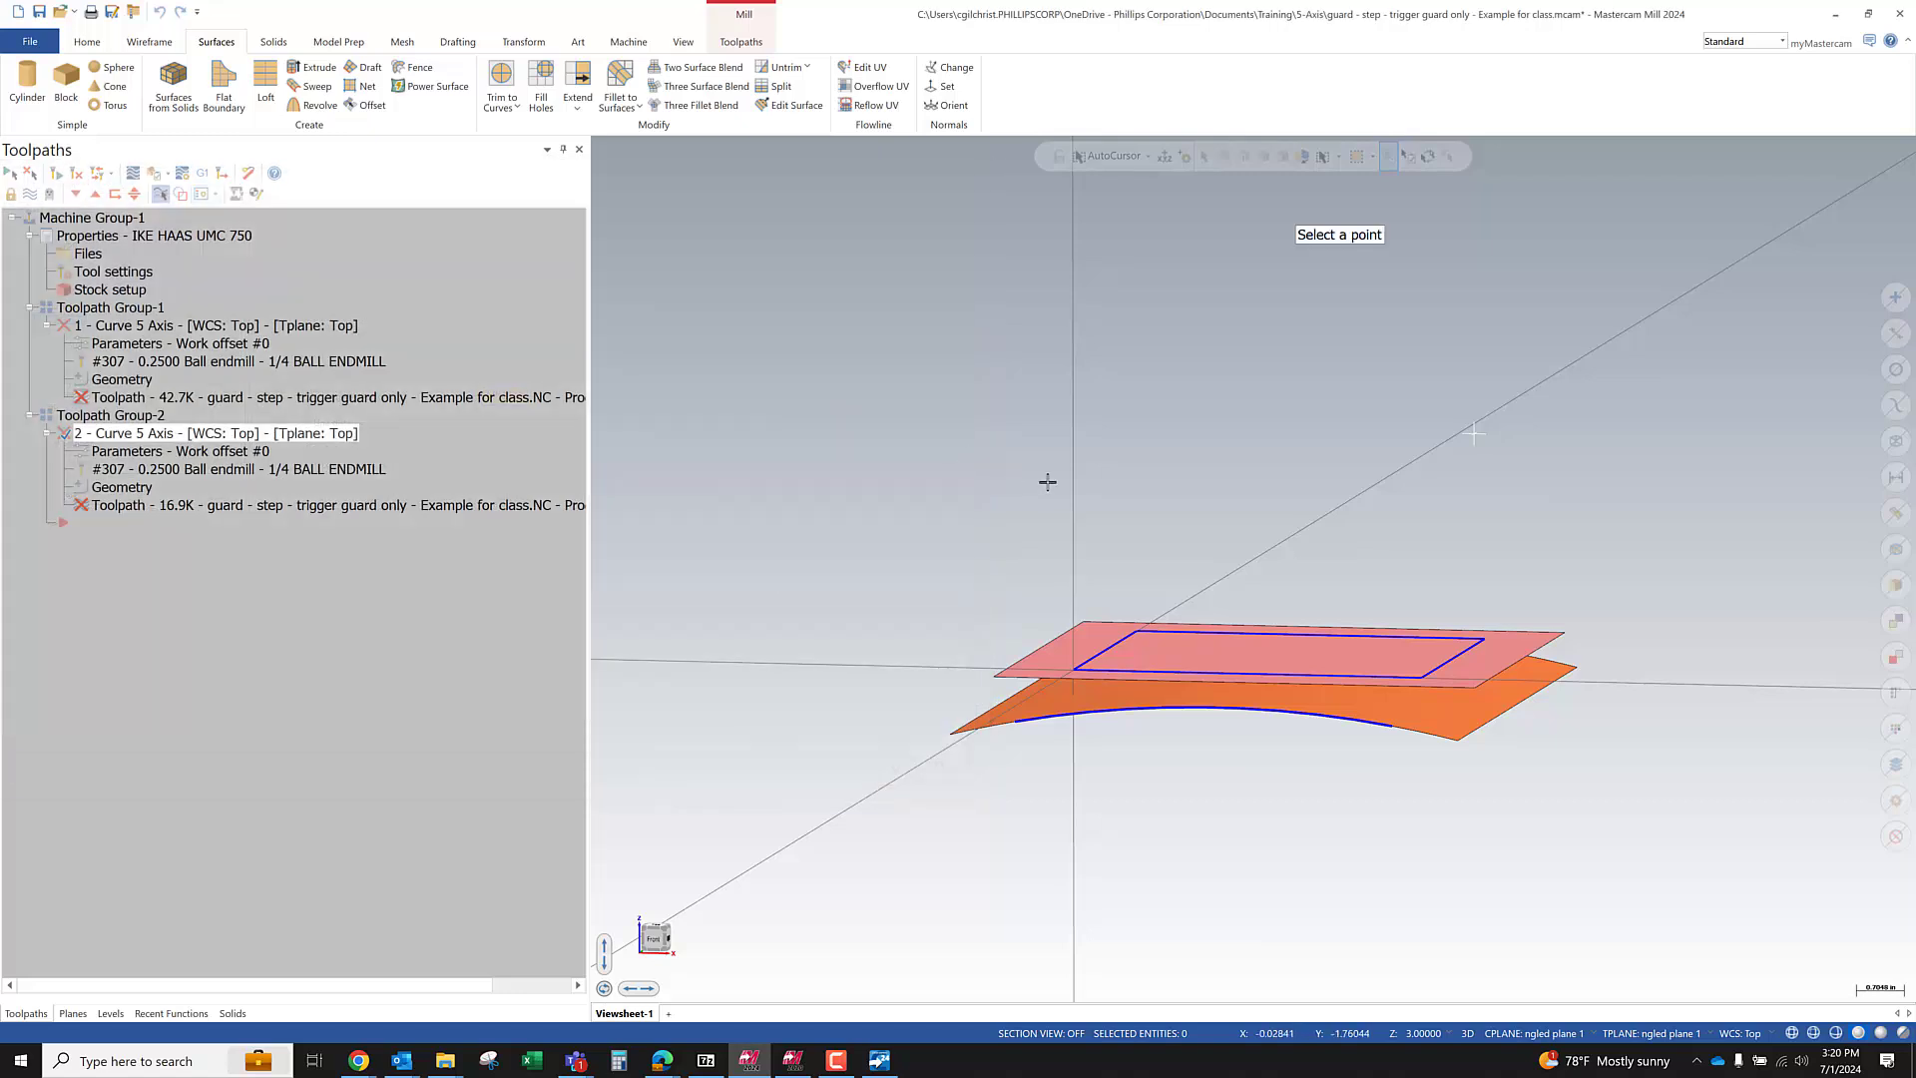
{"action": "key", "text": "space"}
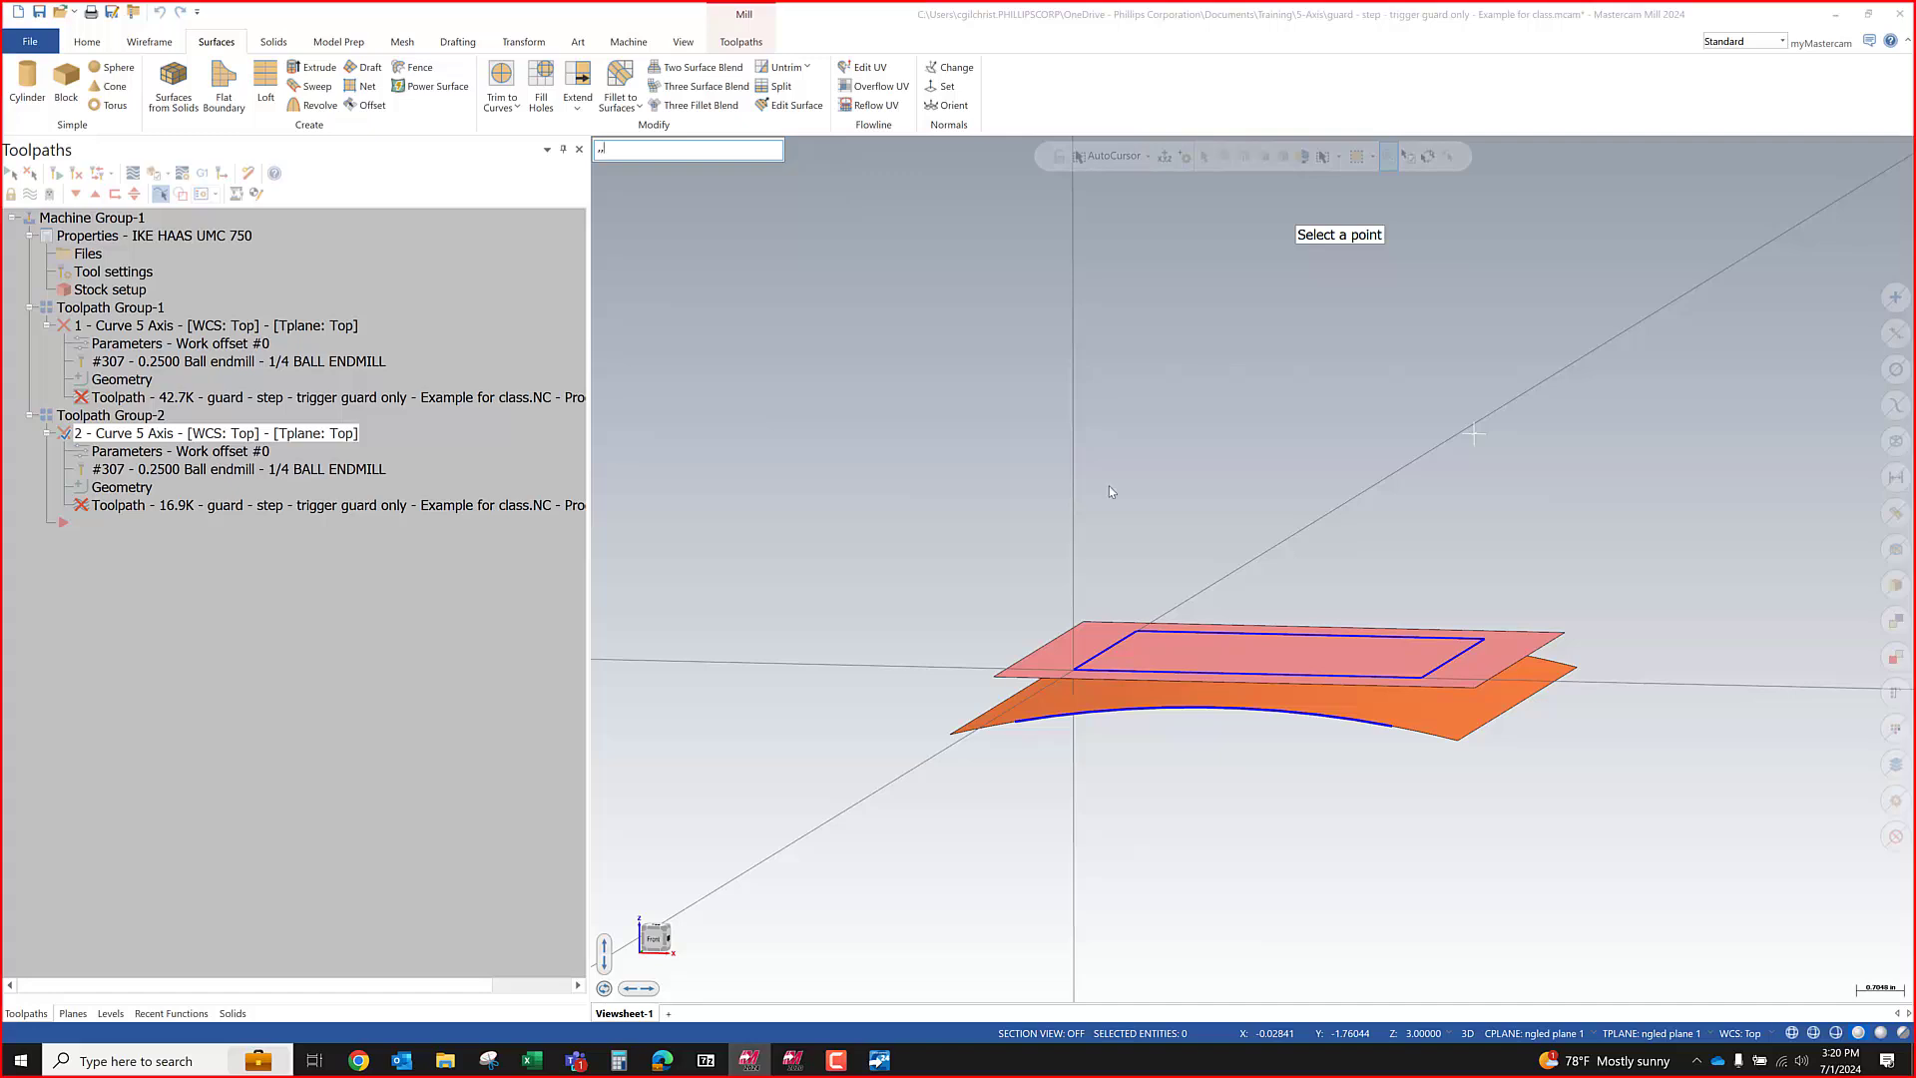
{"action": "key", "text": "Escape"}
{"action": "middle_click_drag", "start_coordinate": [1274, 530], "coordinate": [1198, 611]}
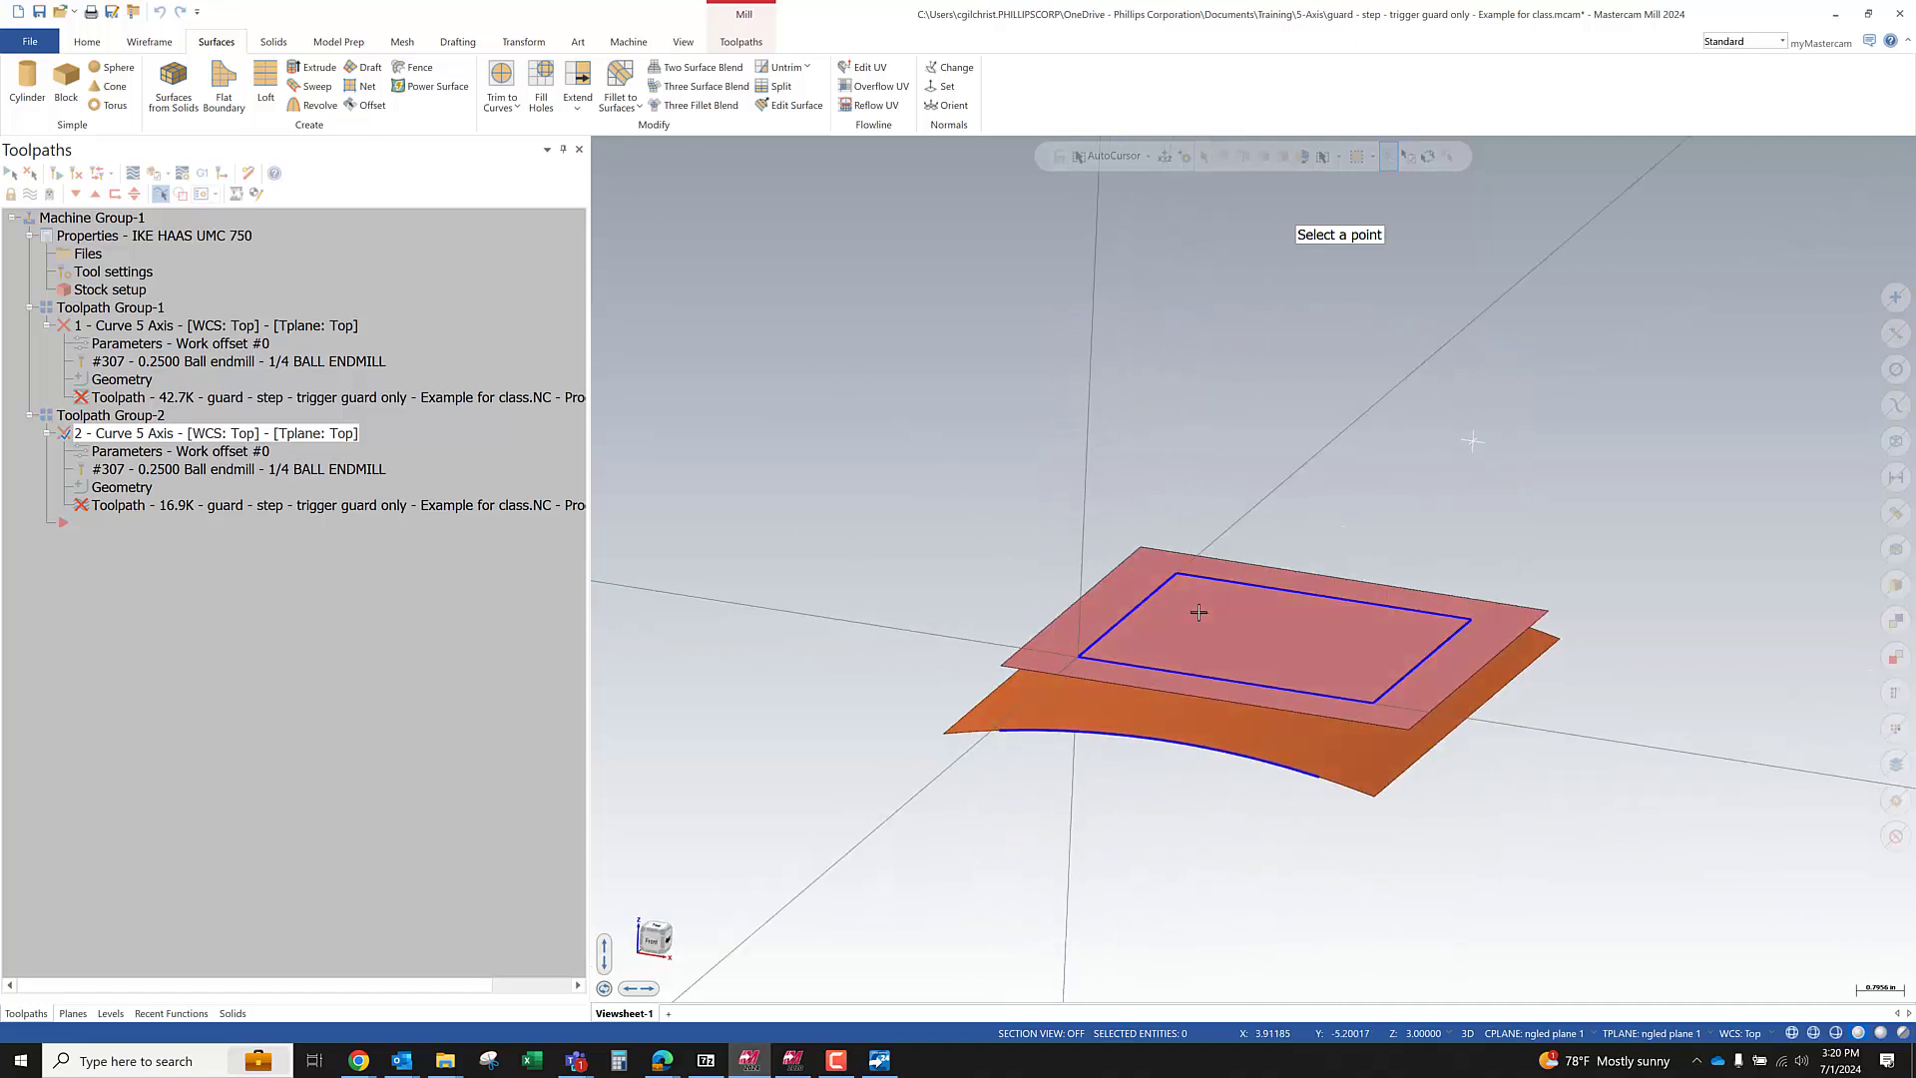
{"action": "scroll", "coordinate": [1048, 733], "scroll_direction": "down", "scroll_amount": 2}
{"action": "scroll", "coordinate": [1108, 682], "scroll_direction": "up", "scroll_amount": 3}
{"action": "key", "text": "space"}
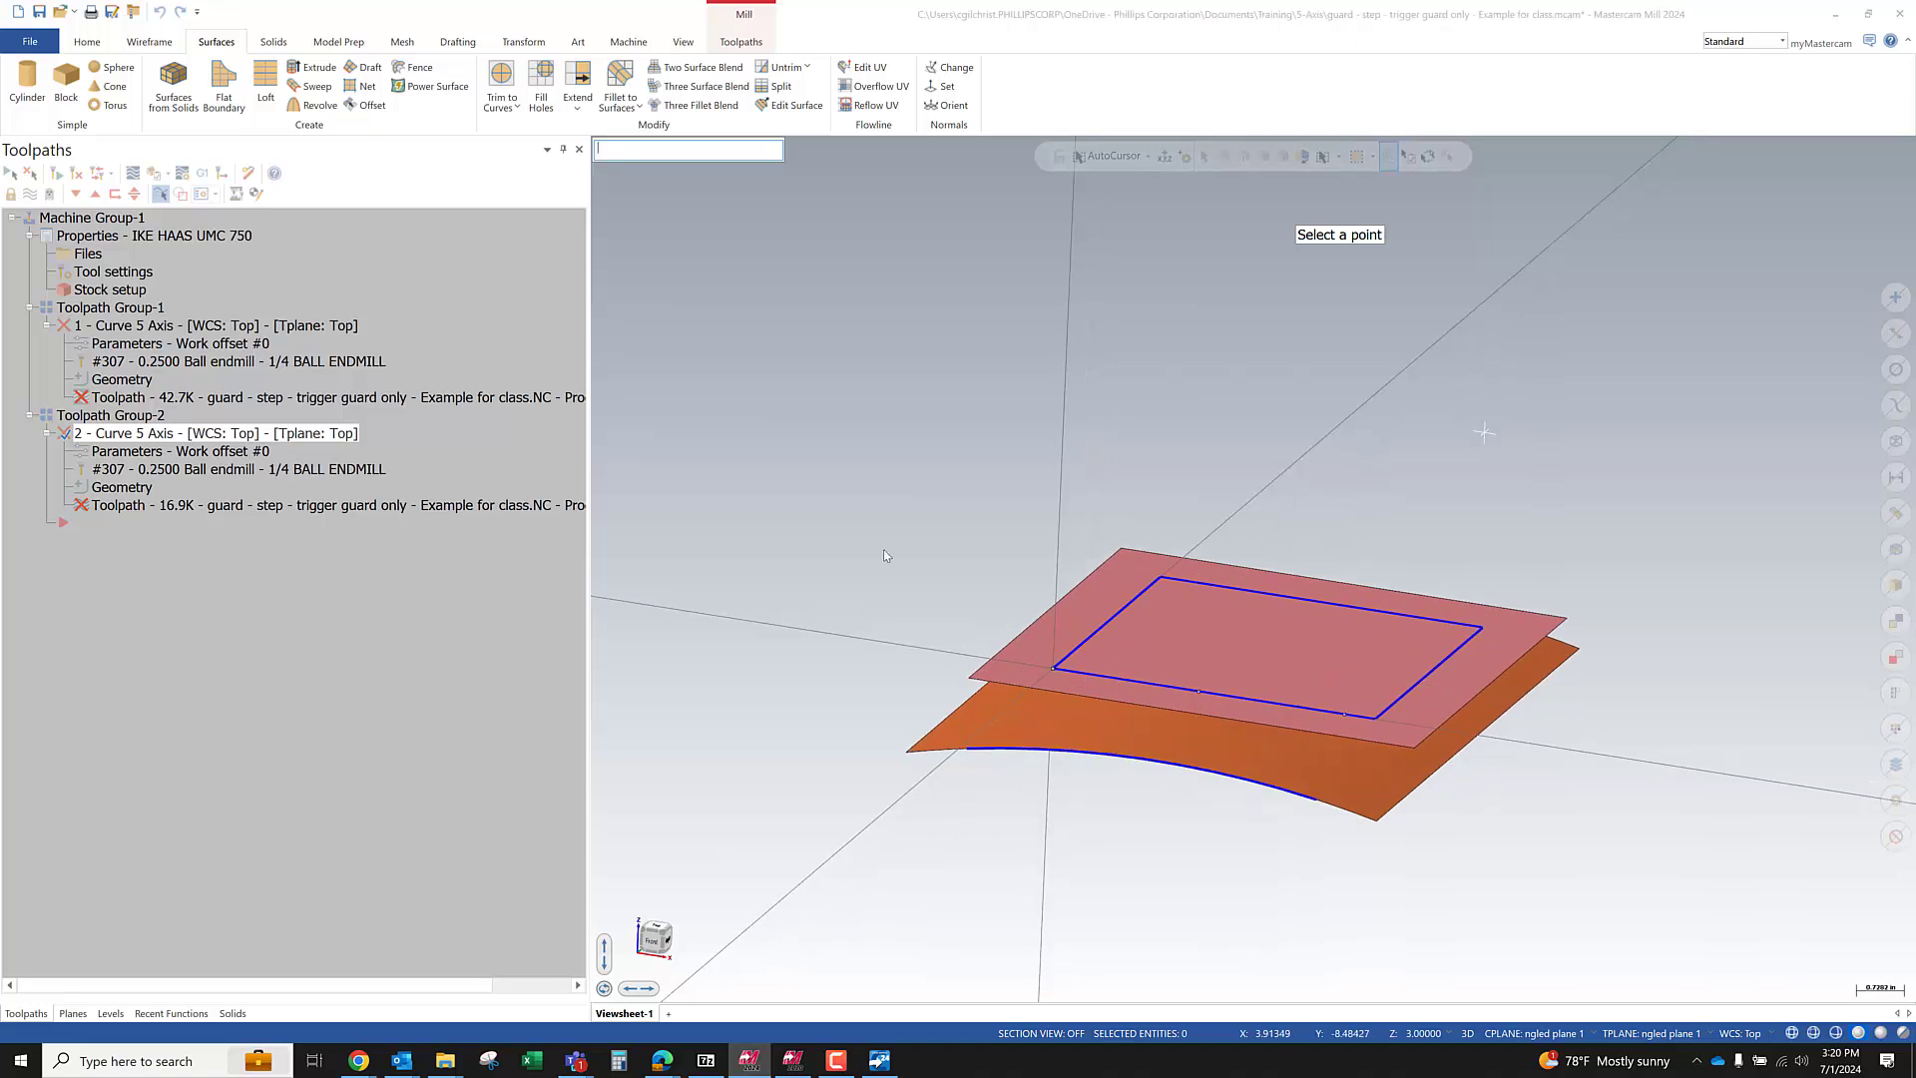
{"action": "key", "text": "Num_Lock"}
{"action": "type", "text": "2.5,2.5,"}
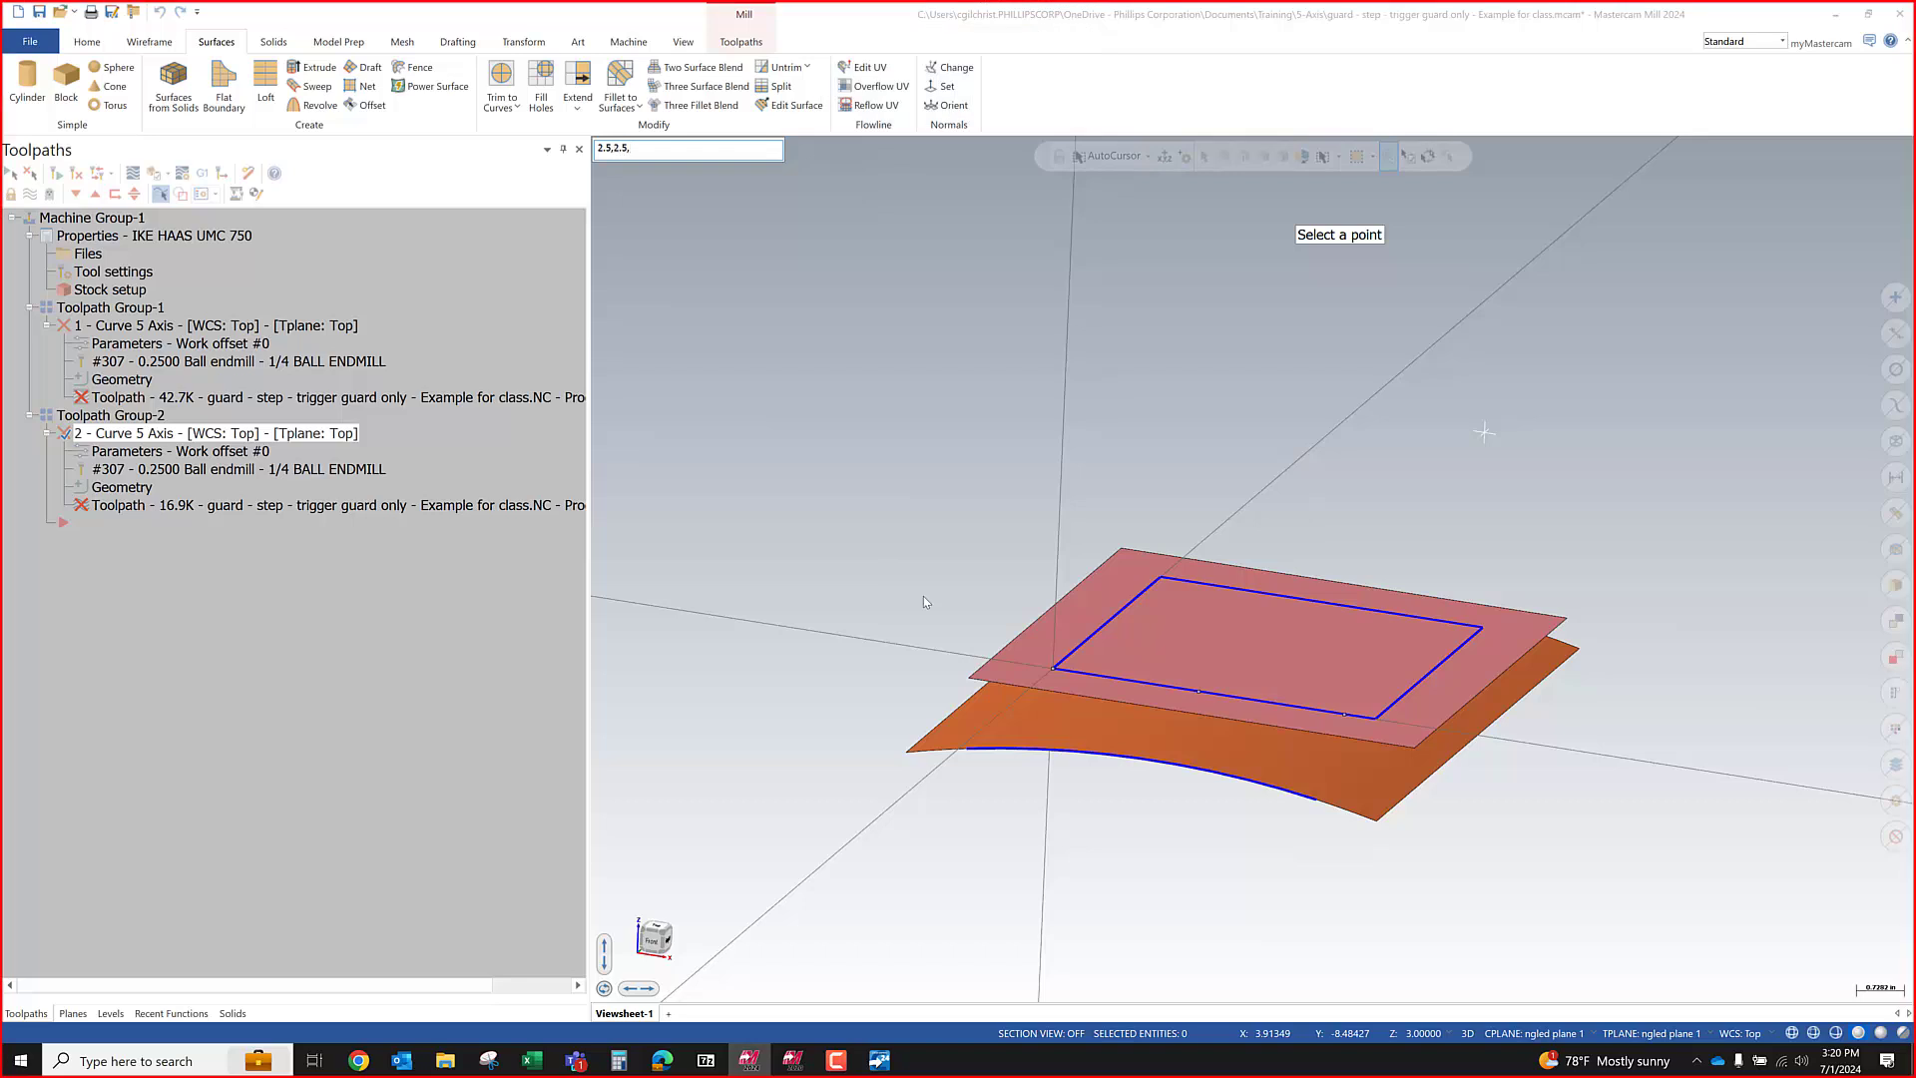
{"action": "type", "text": "10"}
{"action": "key", "text": "Return"}
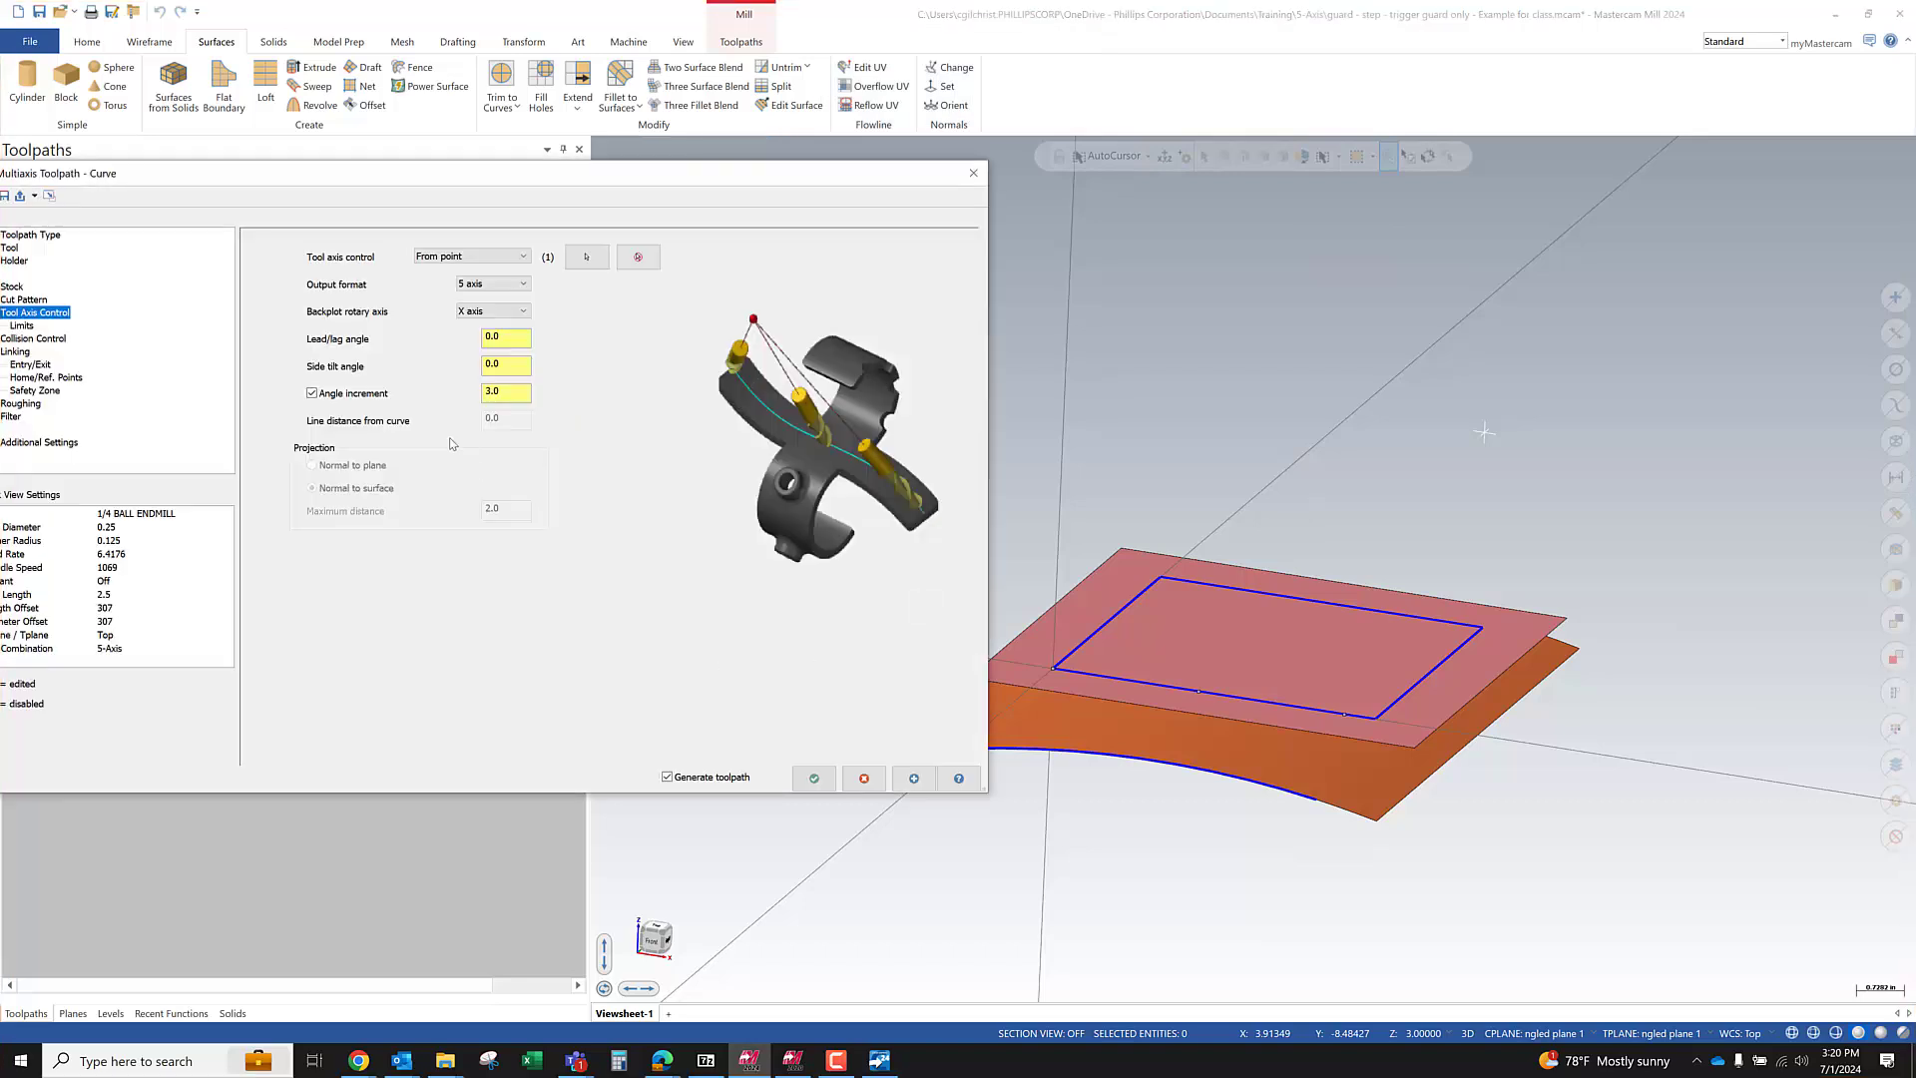
Inspect the placed point relative to the rectangle and close the operation's parameters without keeping the tool axis changes
{"action": "left_click", "coordinate": [585, 256]}
{"action": "scroll", "coordinate": [1255, 557], "scroll_direction": "down", "scroll_amount": 2}
{"action": "middle_click_drag", "start_coordinate": [1255, 556], "coordinate": [1117, 545]}
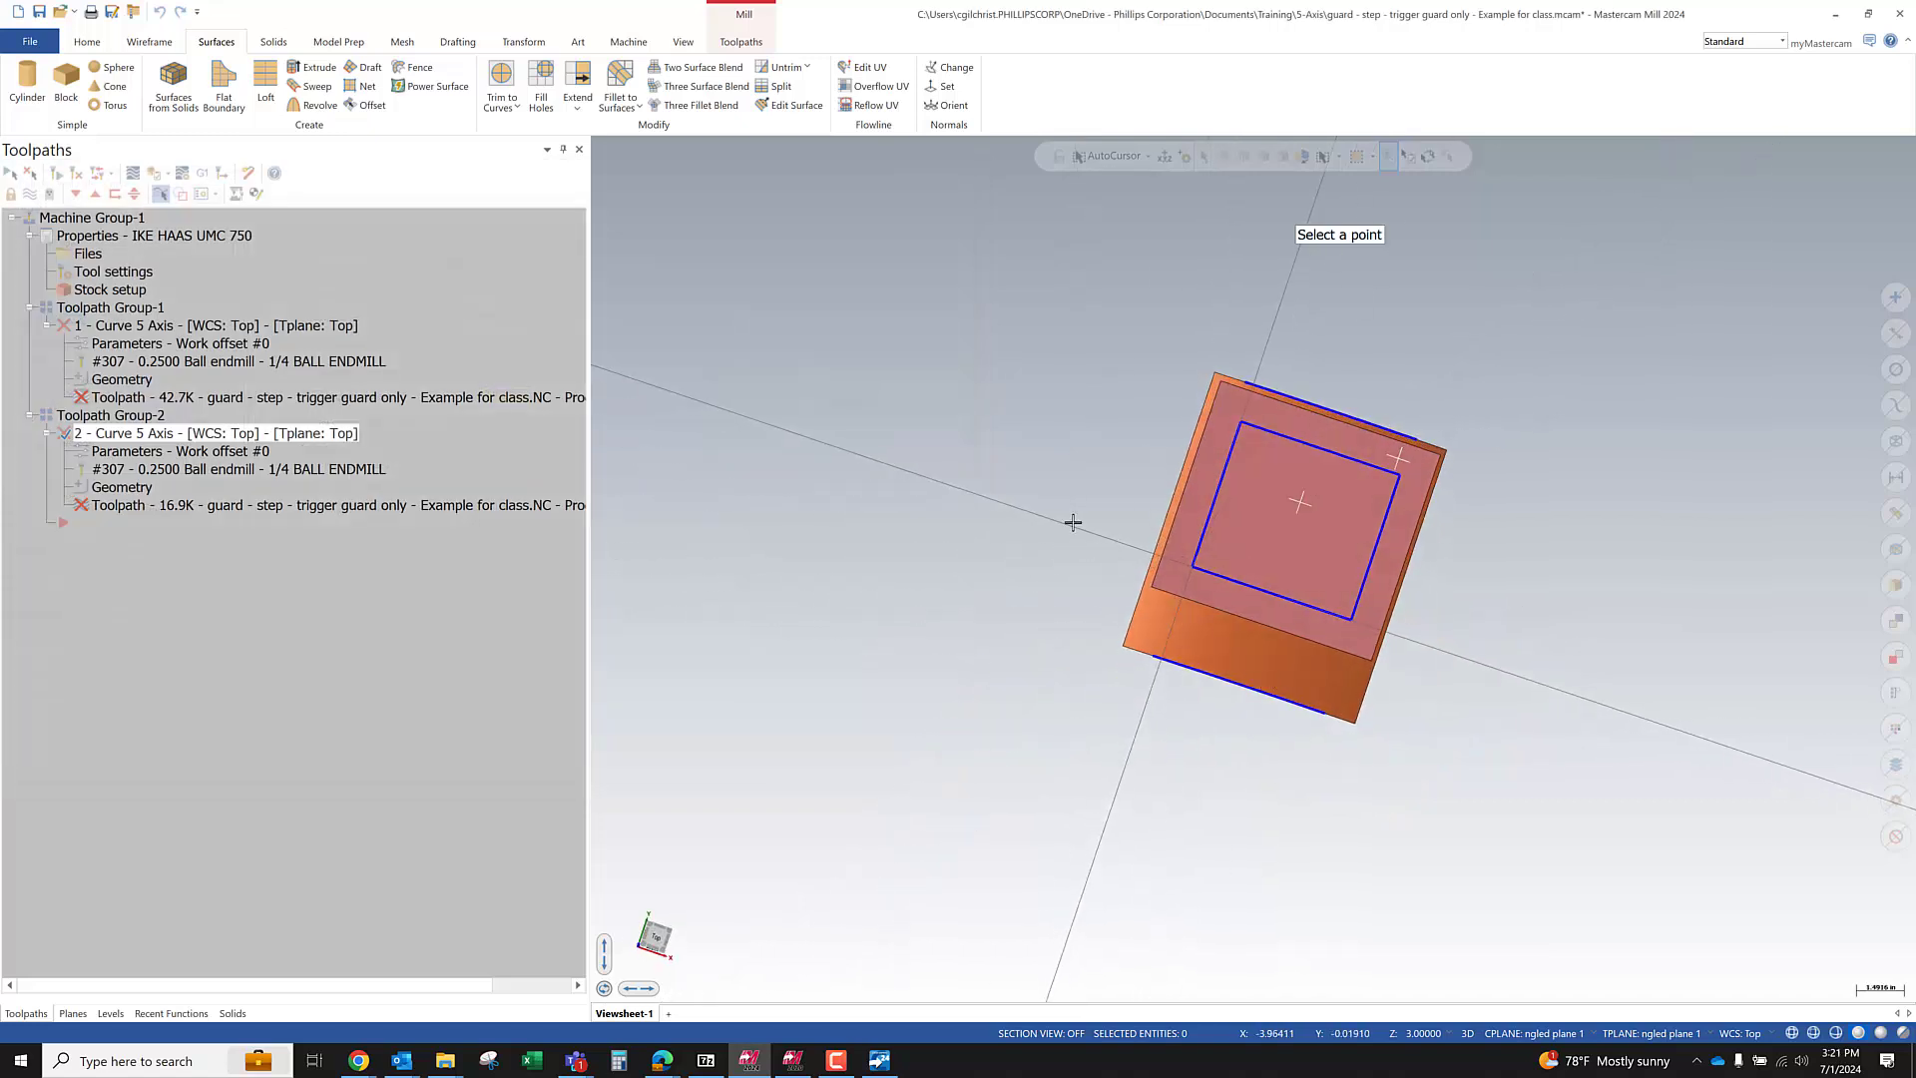
{"action": "key", "text": "Escape"}
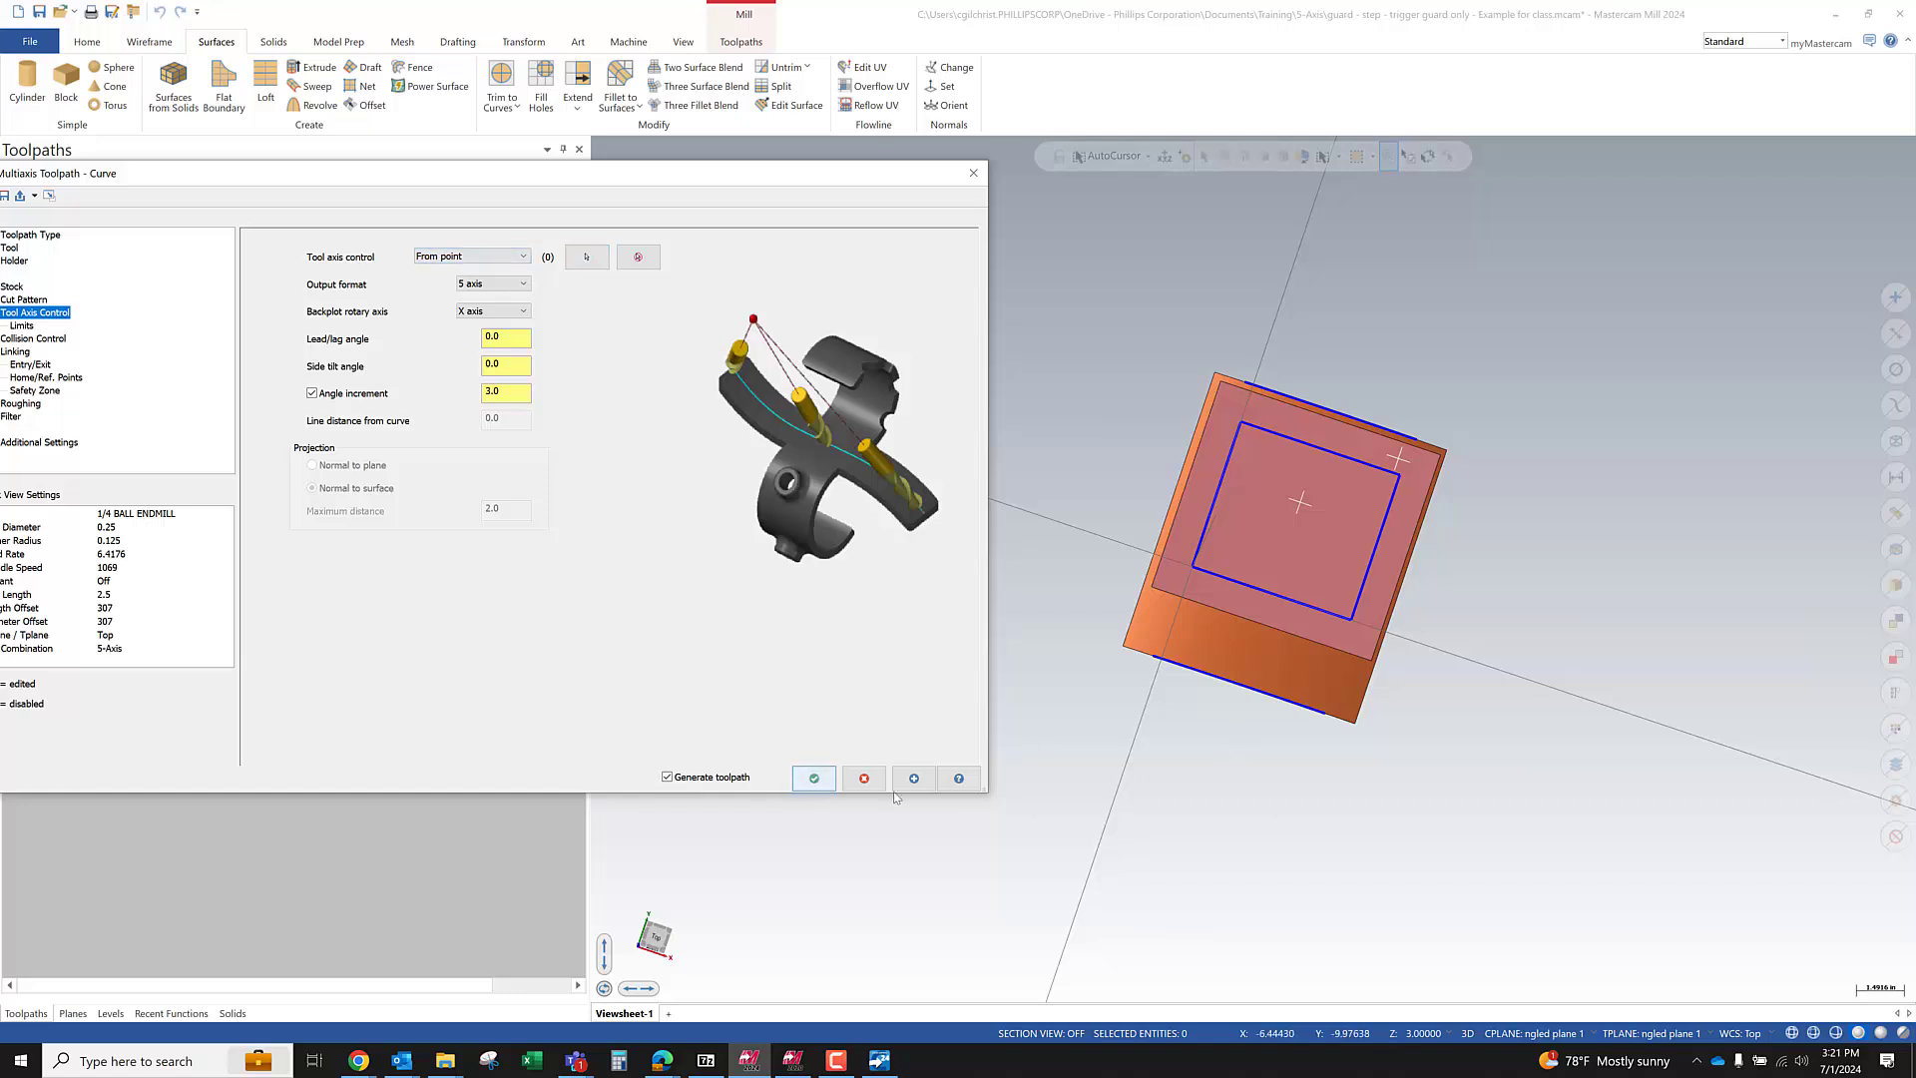
{"action": "left_click_drag", "start_coordinate": [783, 176], "coordinate": [1116, 158]}
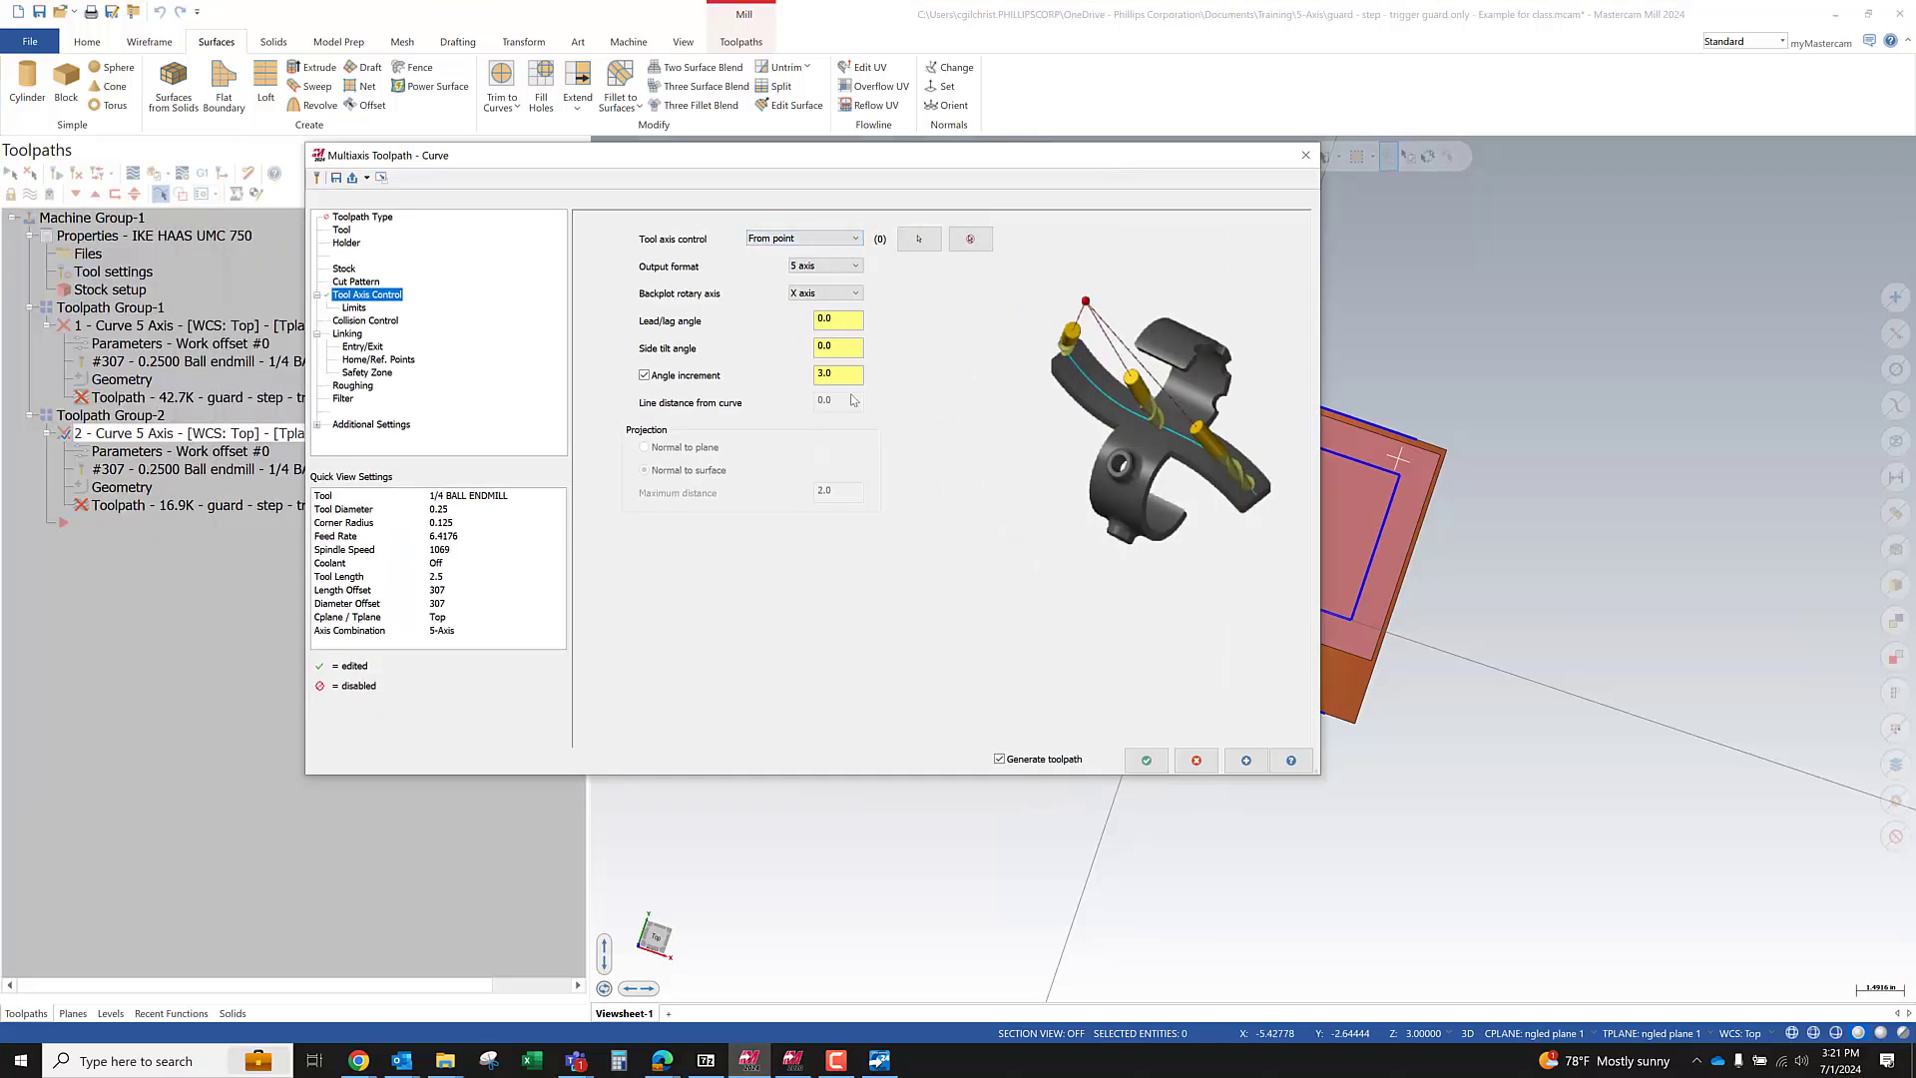
{"action": "left_click", "coordinate": [1195, 760]}
{"action": "middle_click_drag", "start_coordinate": [1167, 778], "coordinate": [1243, 610]}
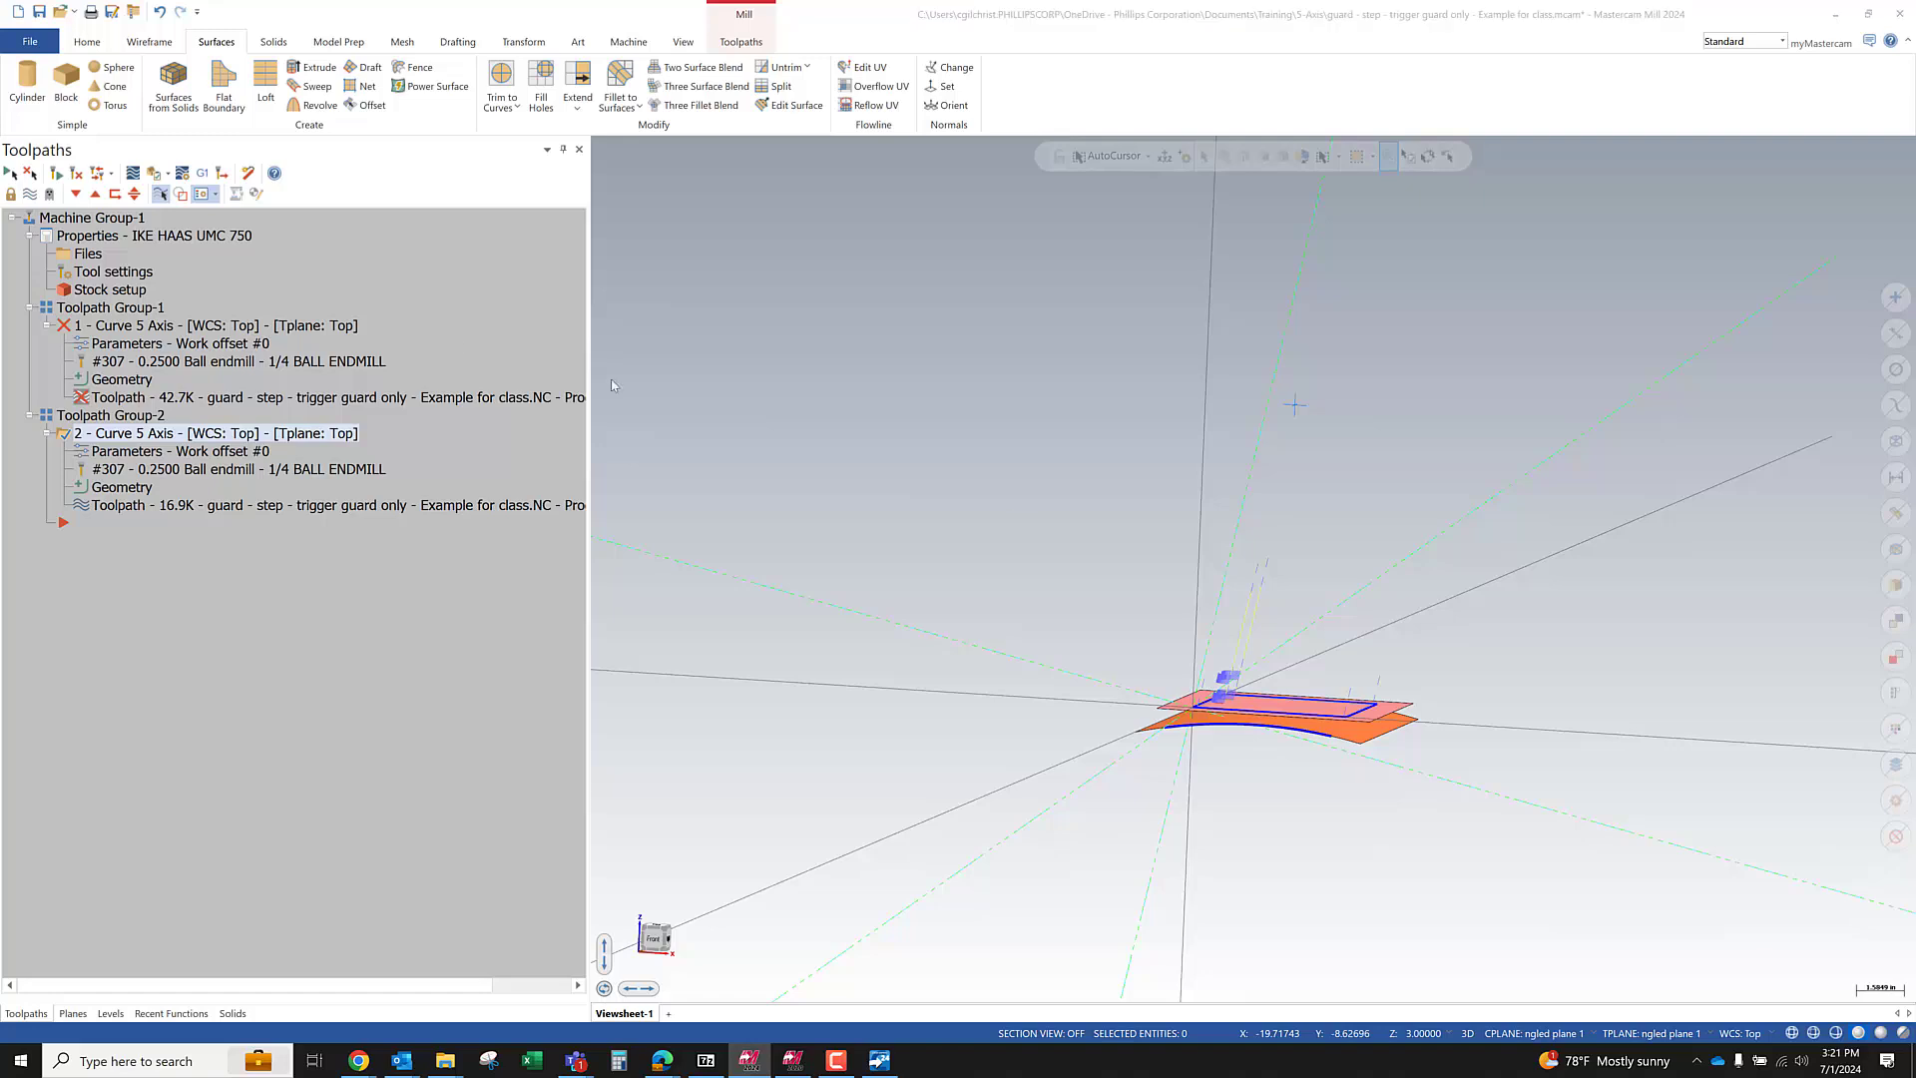
{"action": "left_click", "coordinate": [150, 451]}
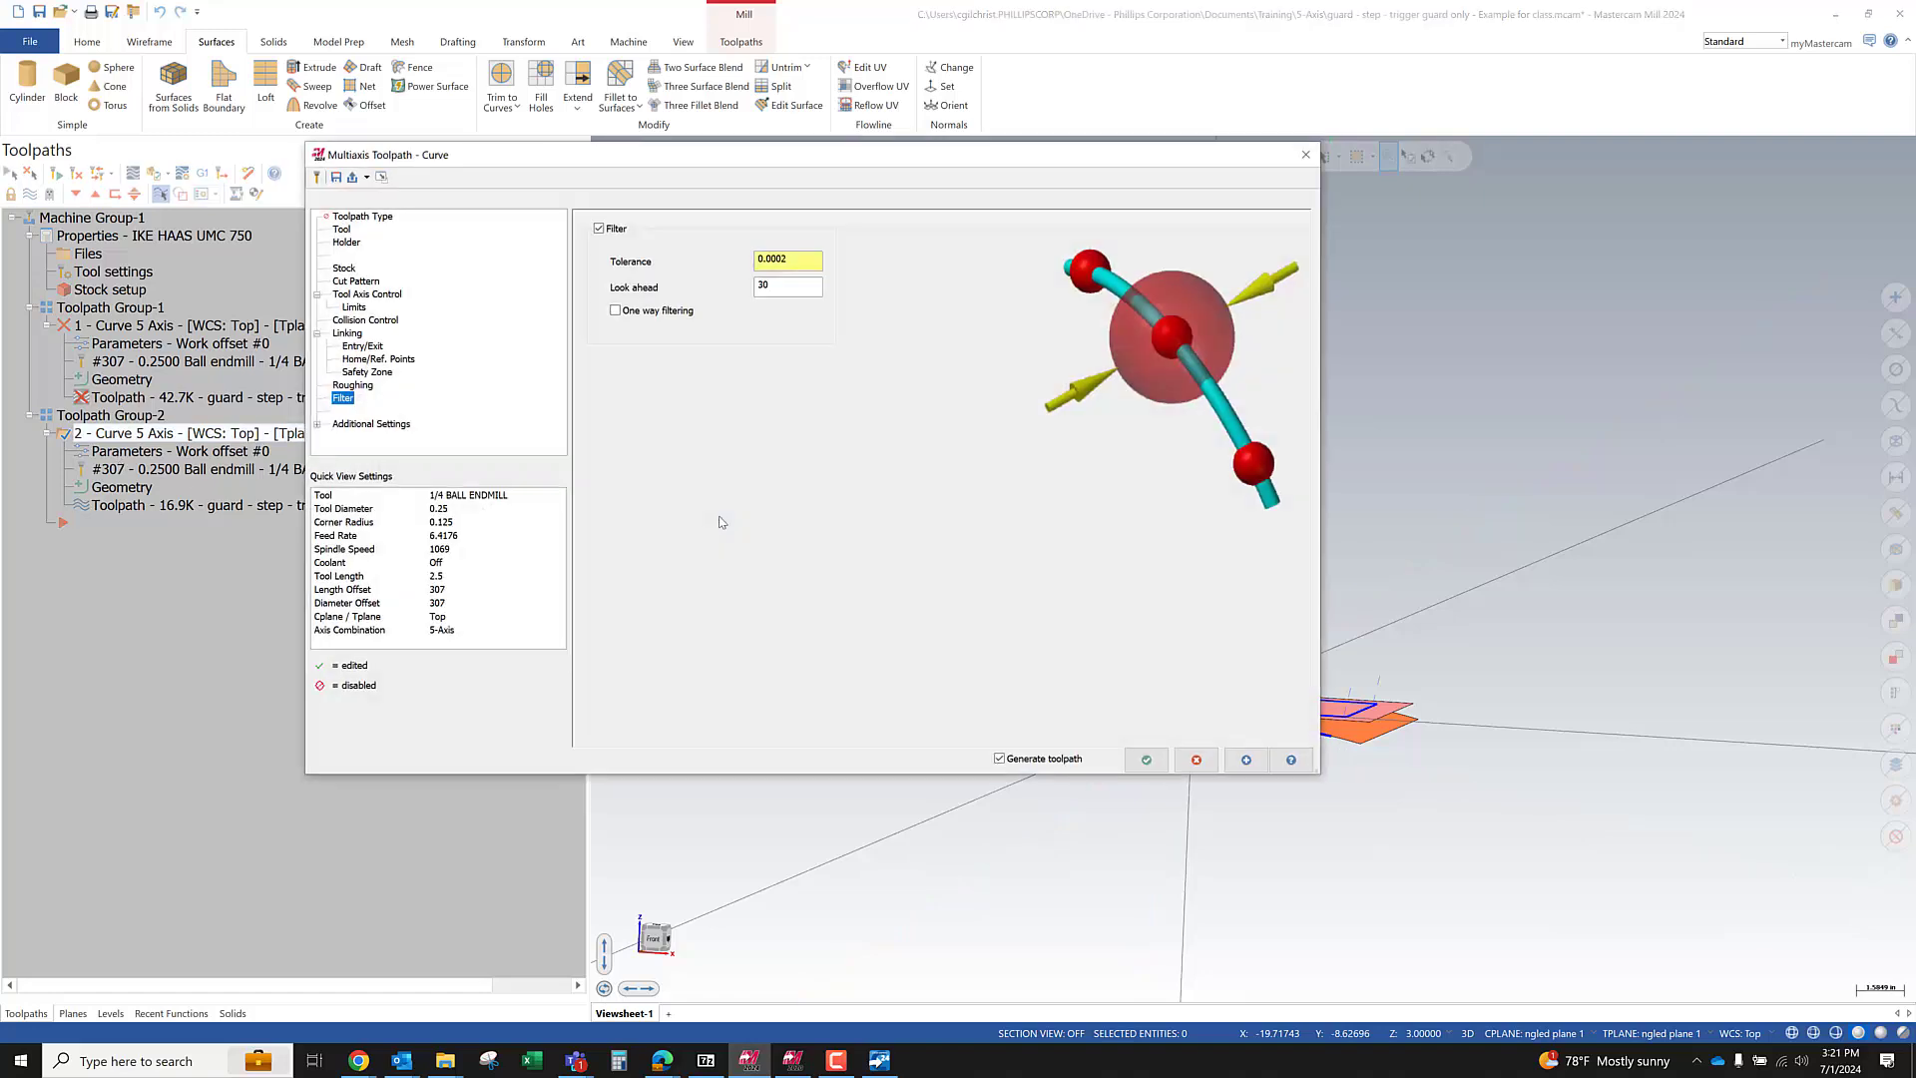
{"action": "left_click", "coordinate": [1195, 759]}
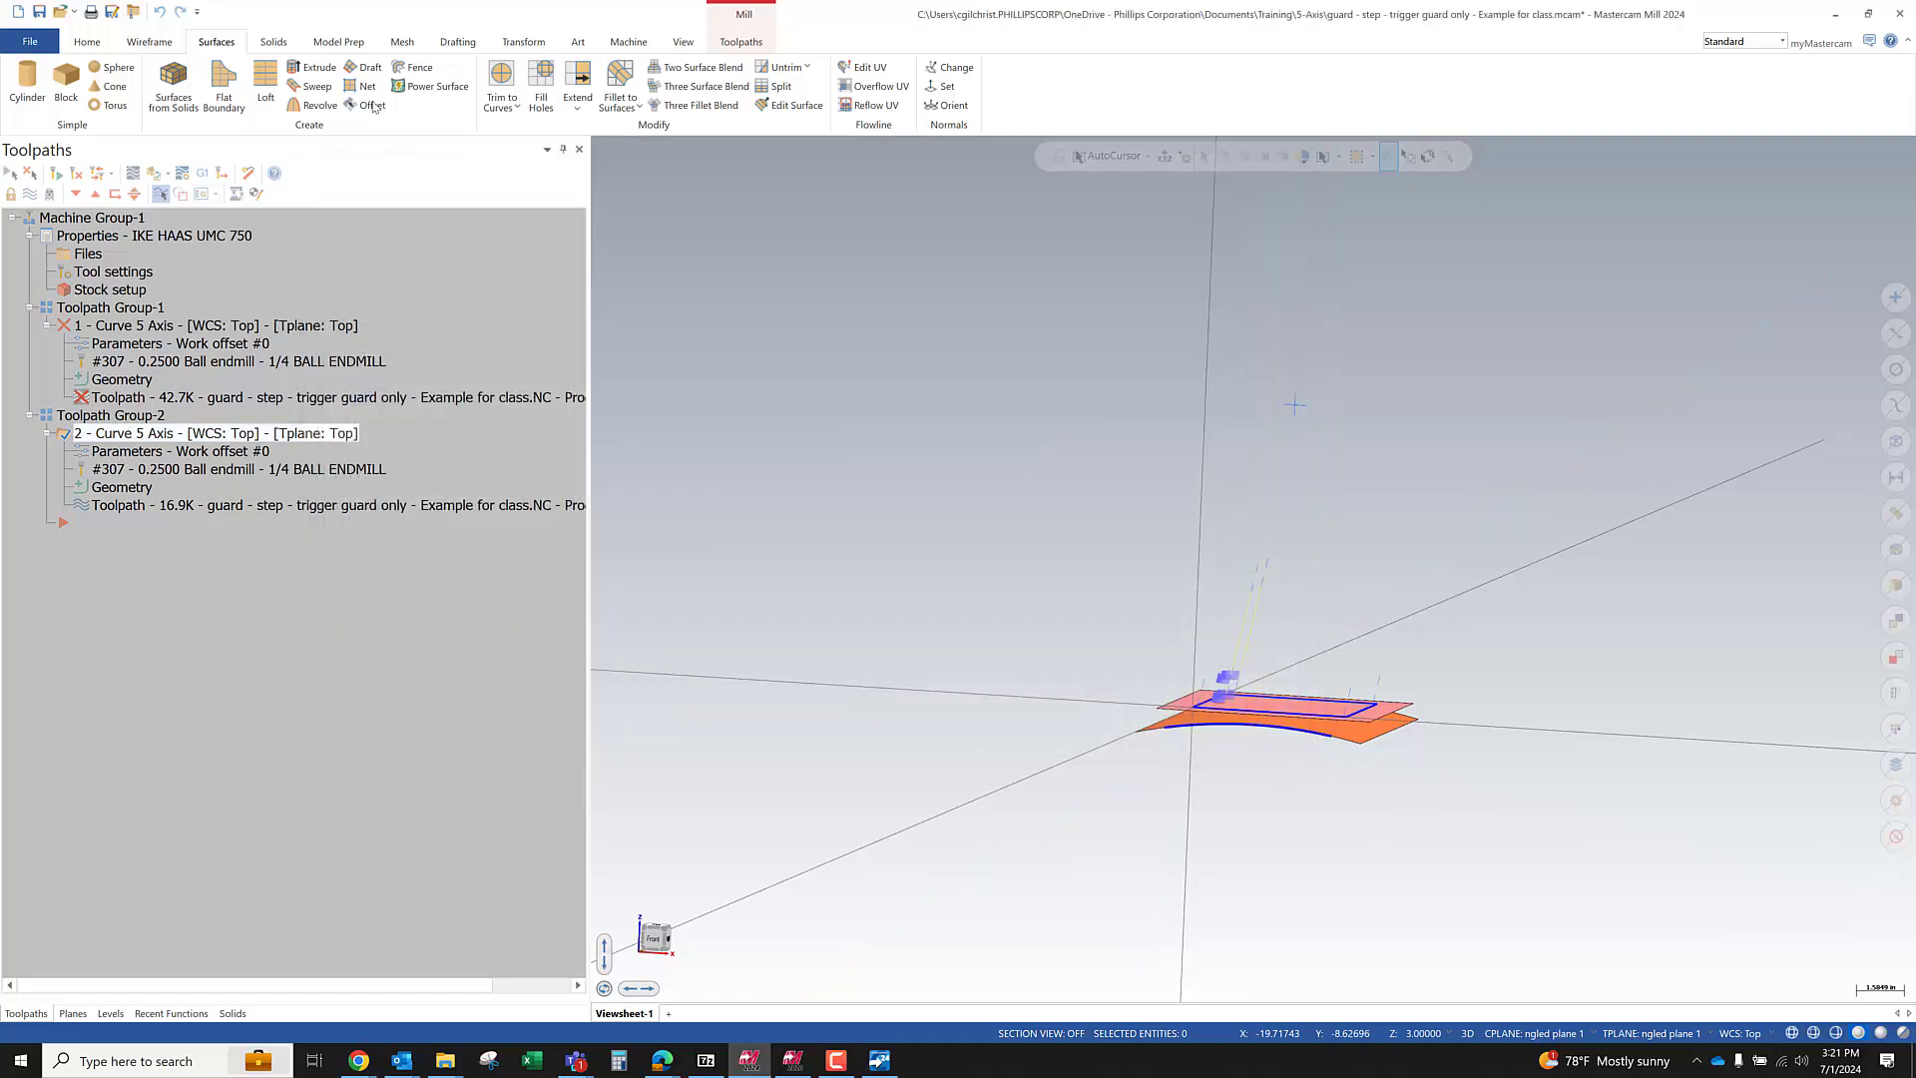
Save the part and run Repair File, declining duplicate entity deletion and combining parallel arcs to share the same view
{"action": "left_click", "coordinate": [39, 13]}
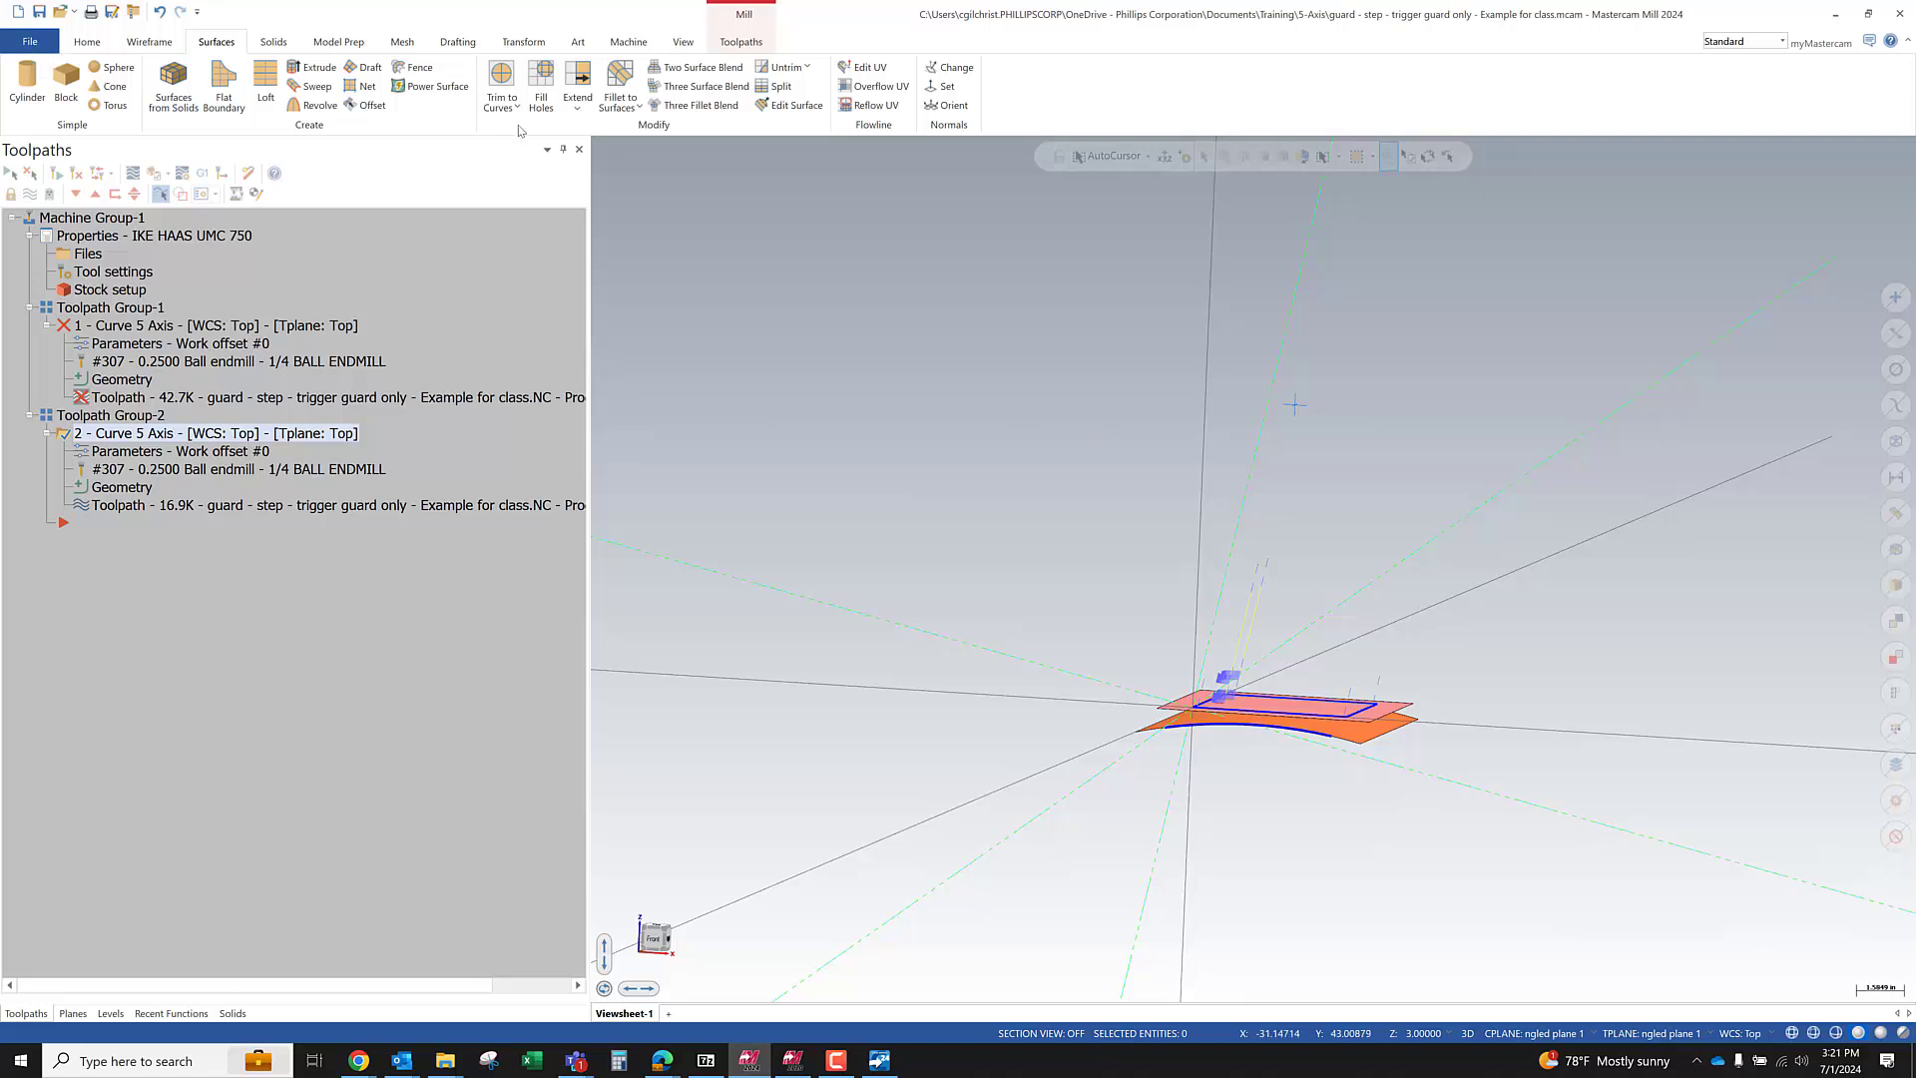
{"action": "left_click", "coordinate": [26, 46]}
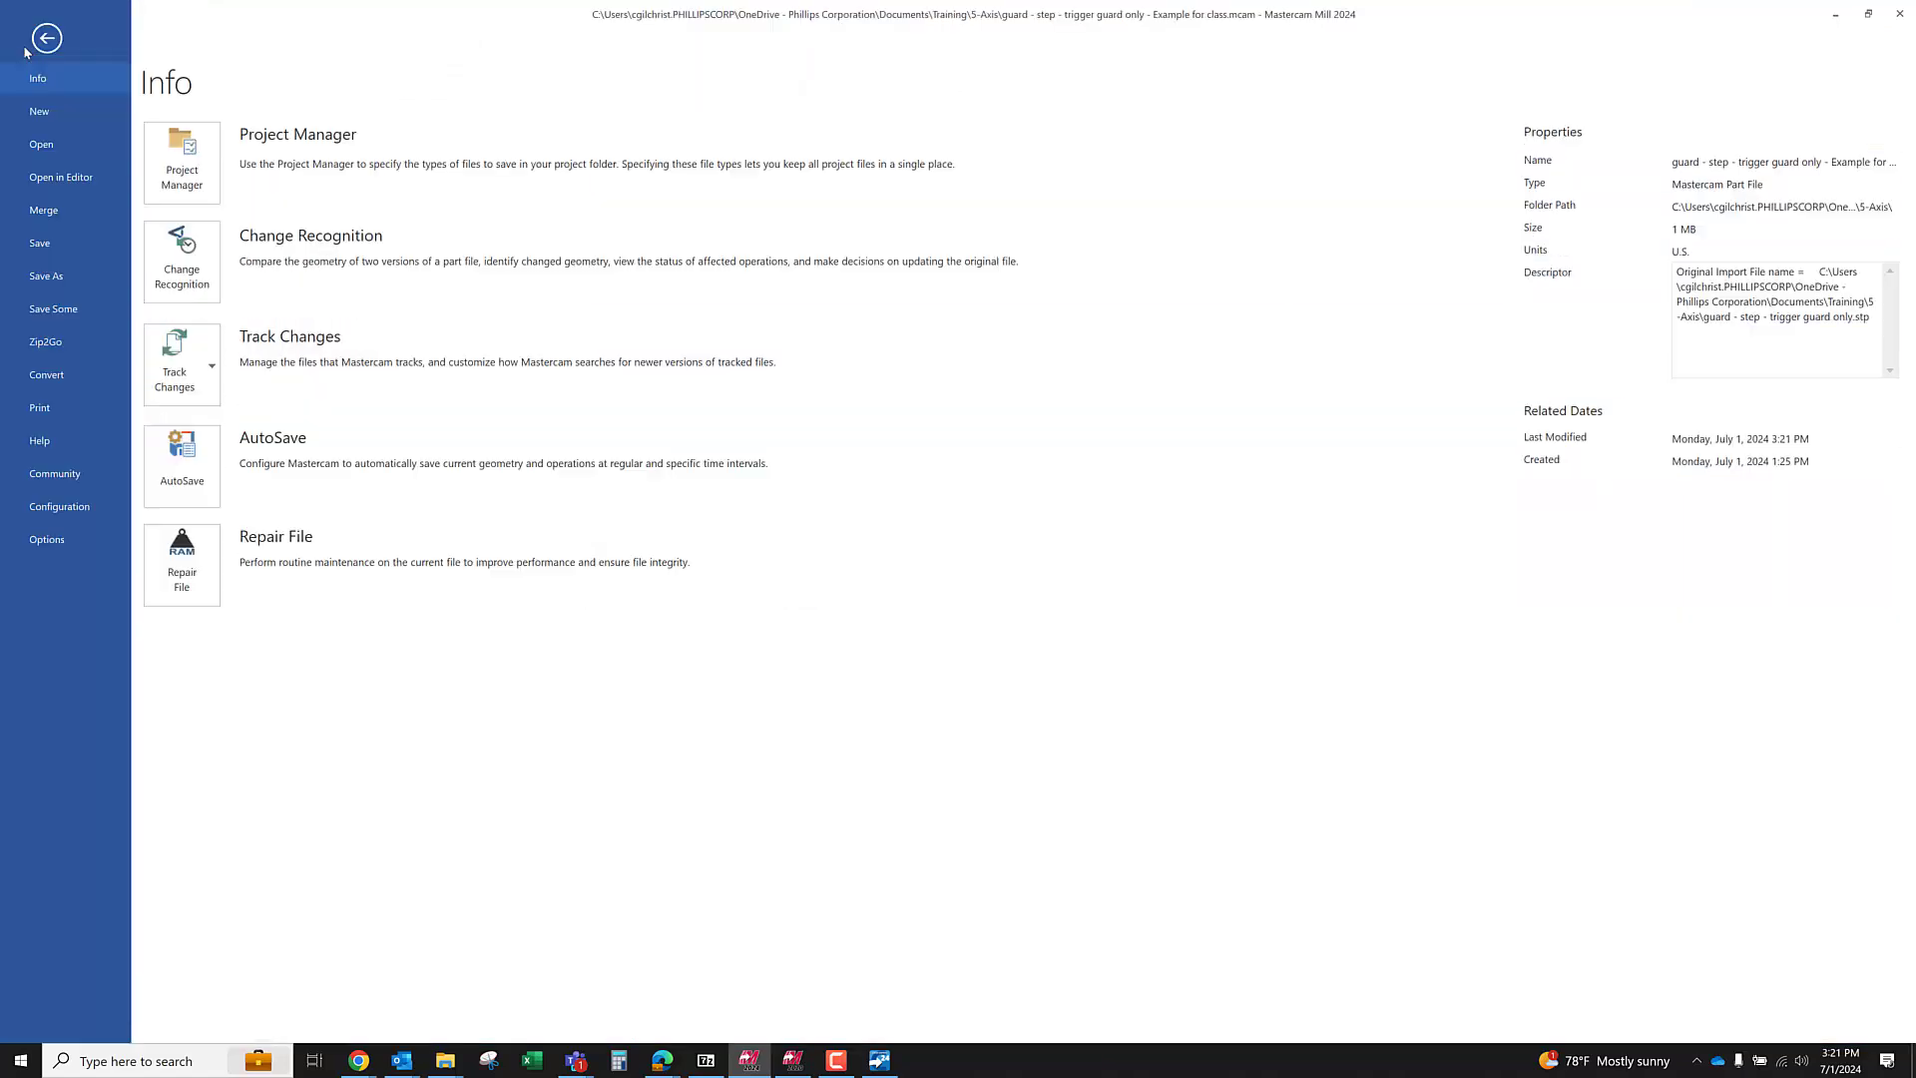
{"action": "left_click", "coordinate": [210, 597]}
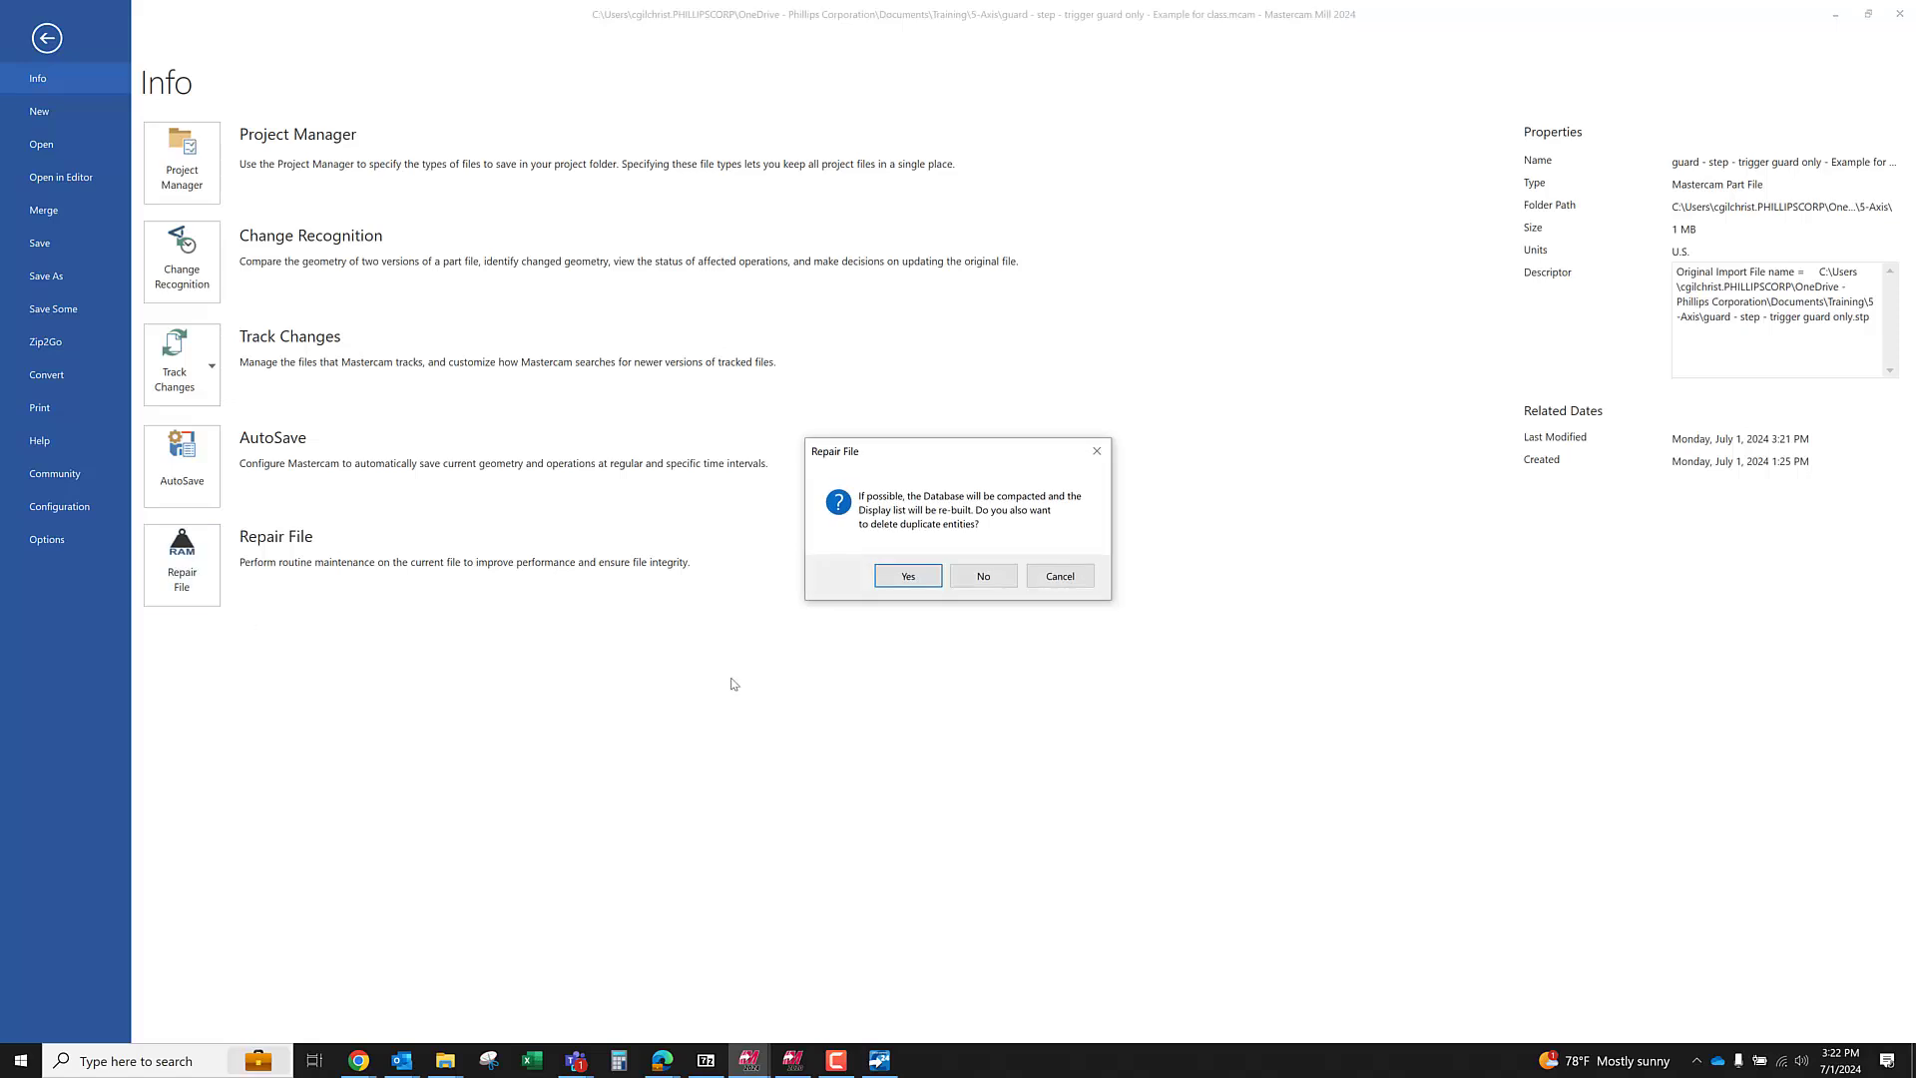
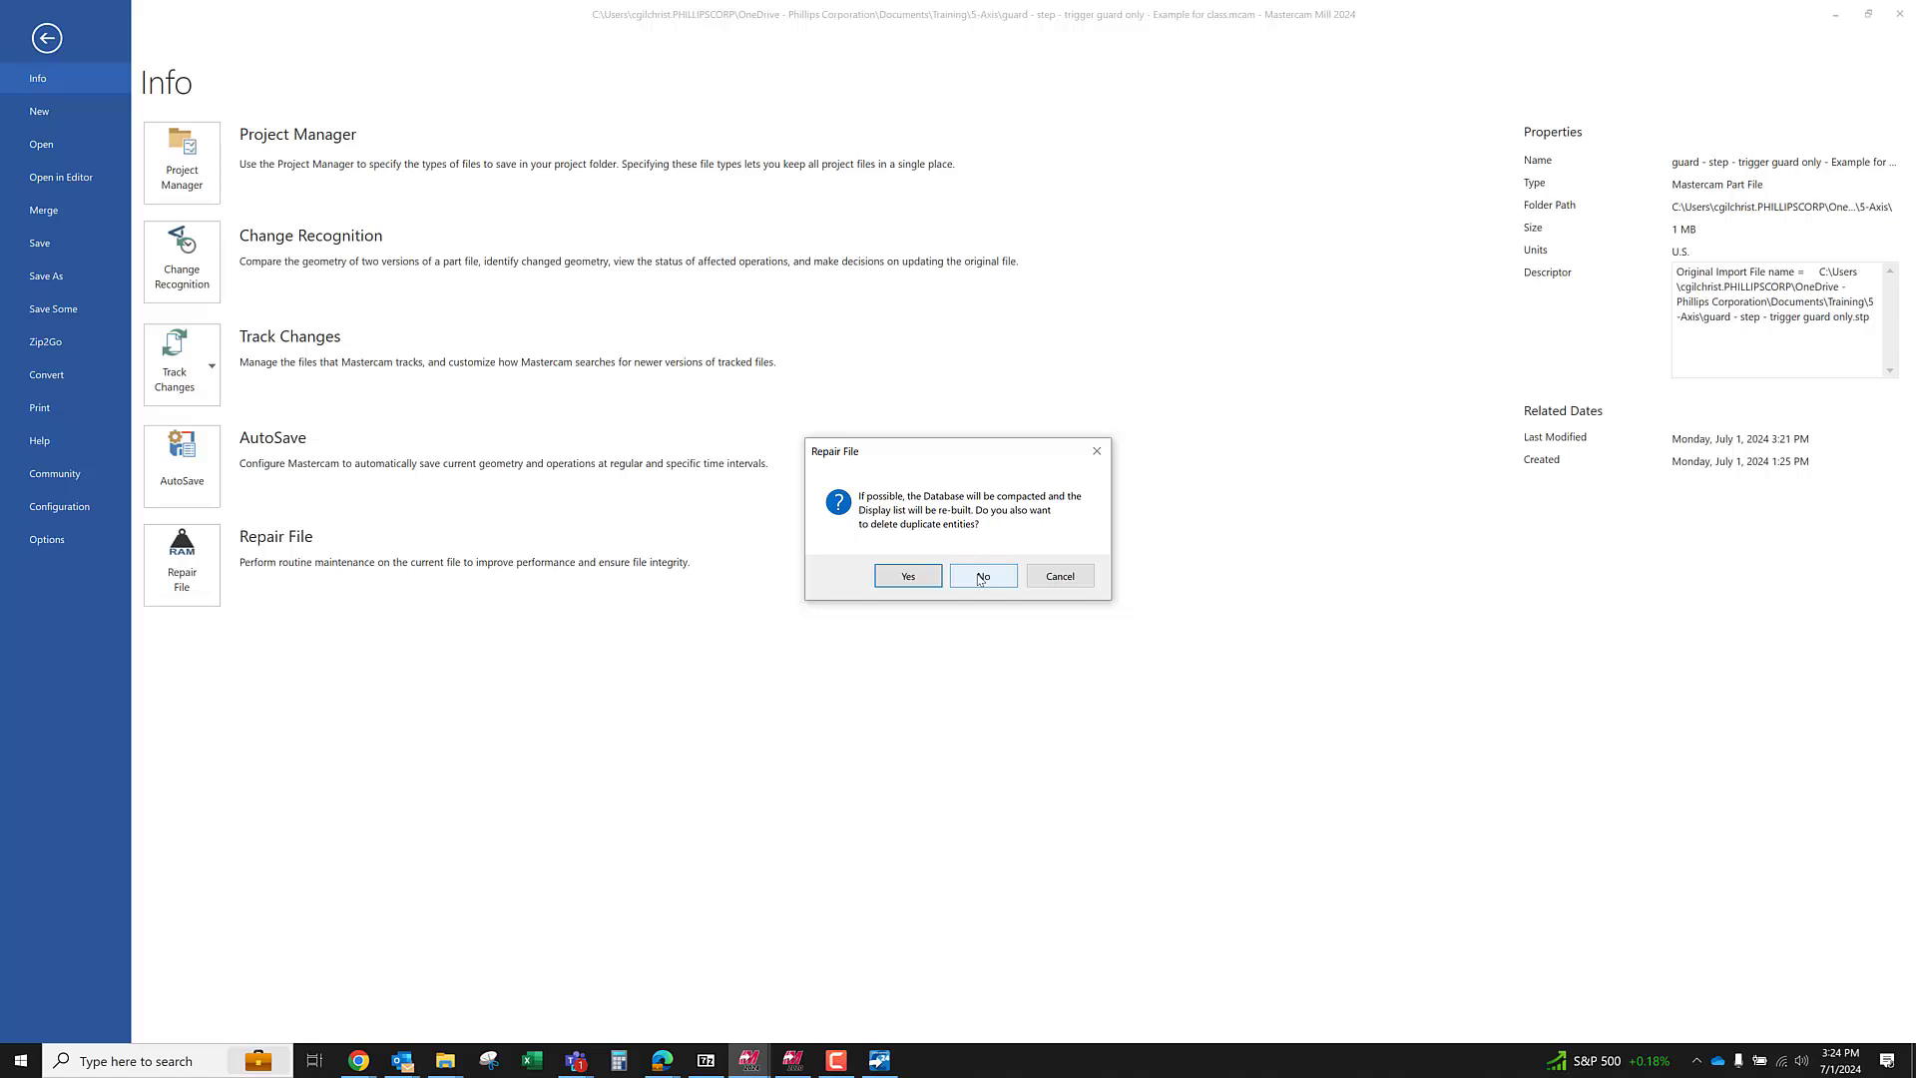
{"action": "left_click", "coordinate": [981, 577]}
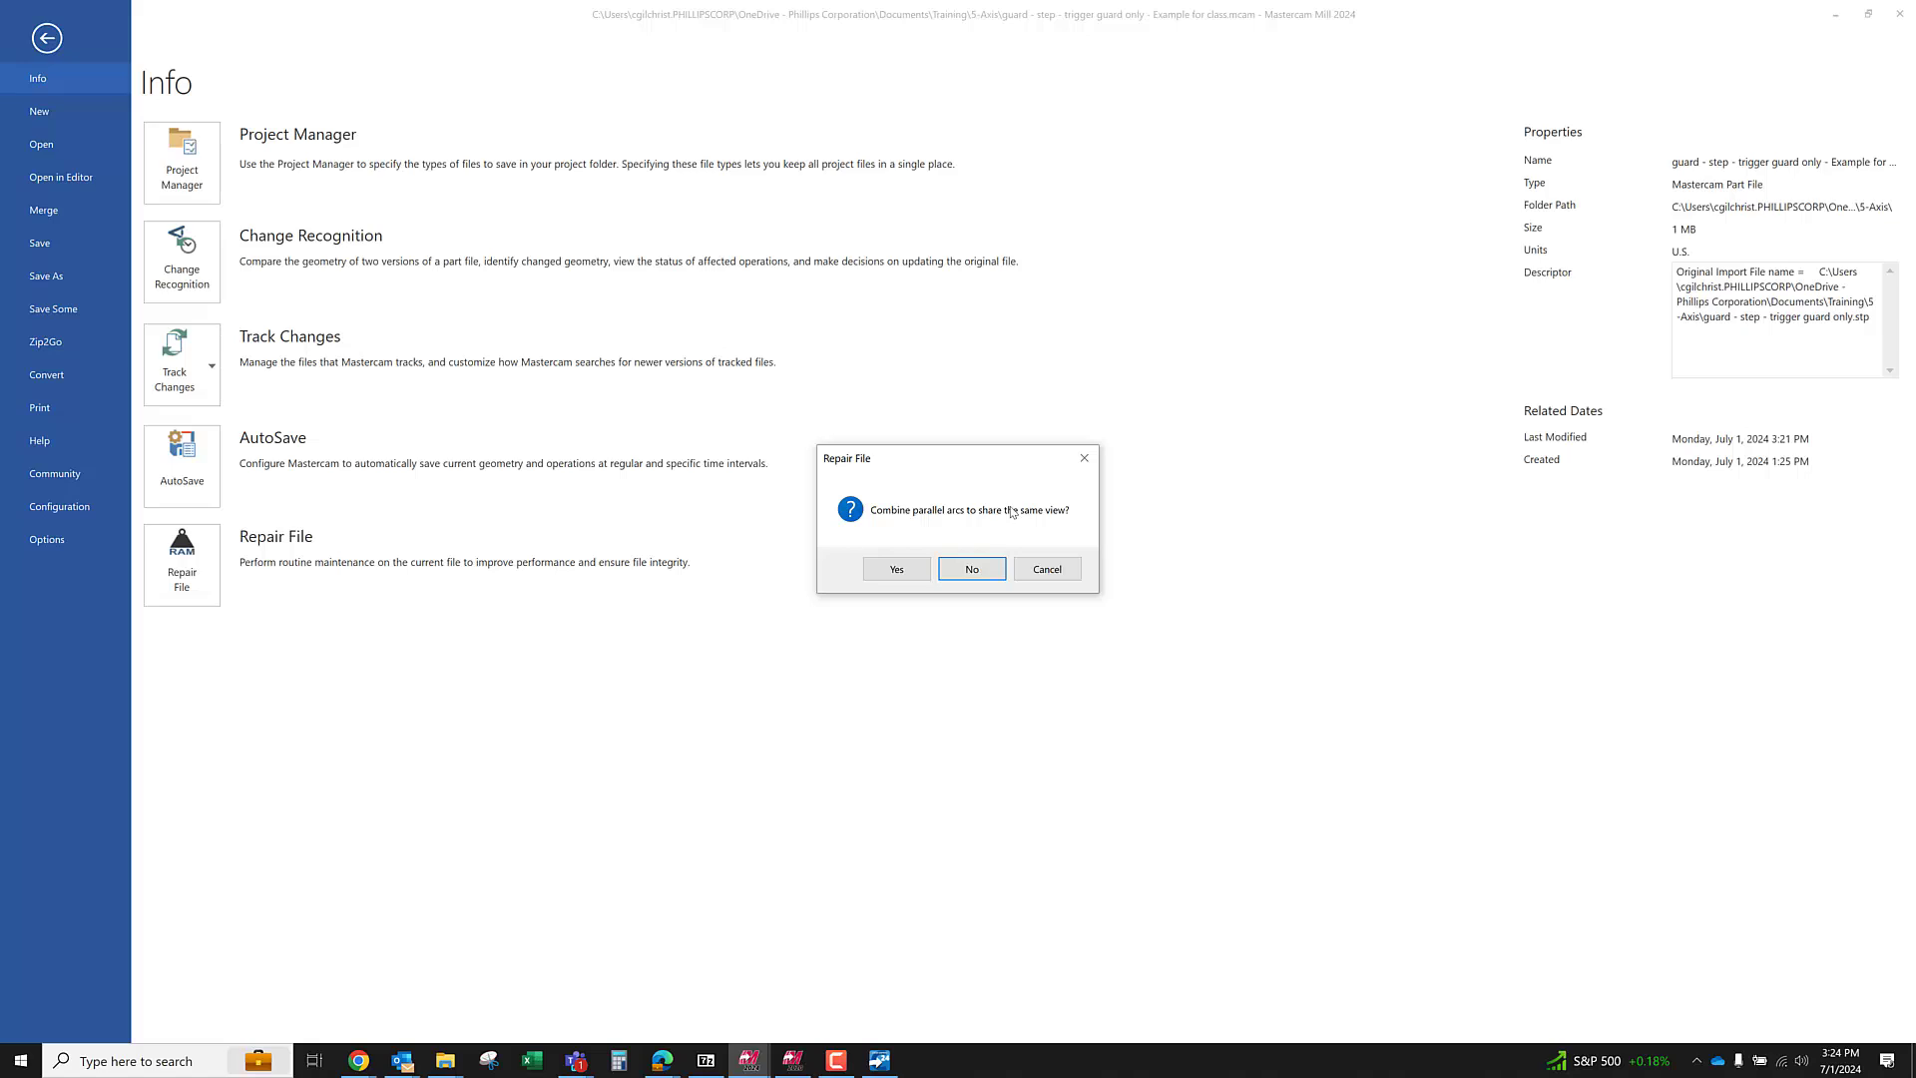
{"action": "left_click", "coordinate": [897, 568]}
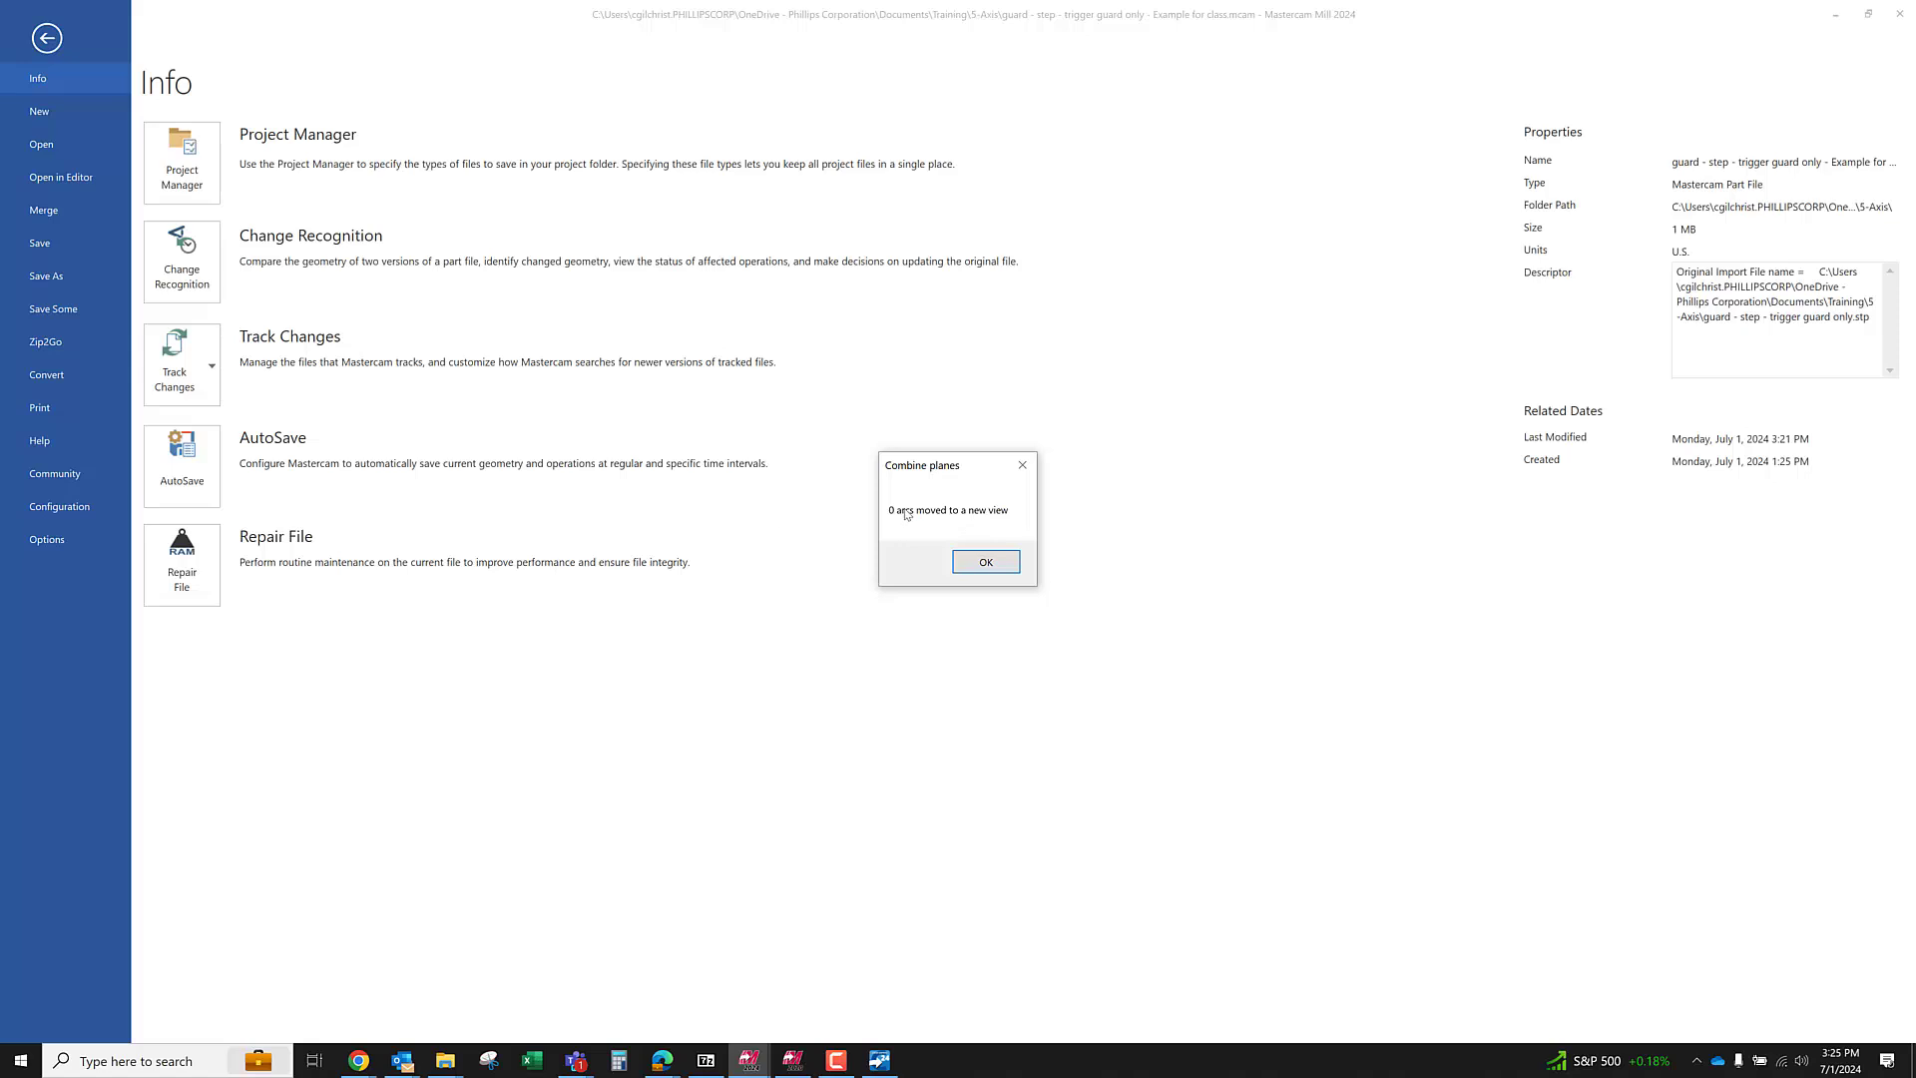
{"action": "left_click", "coordinate": [984, 564]}
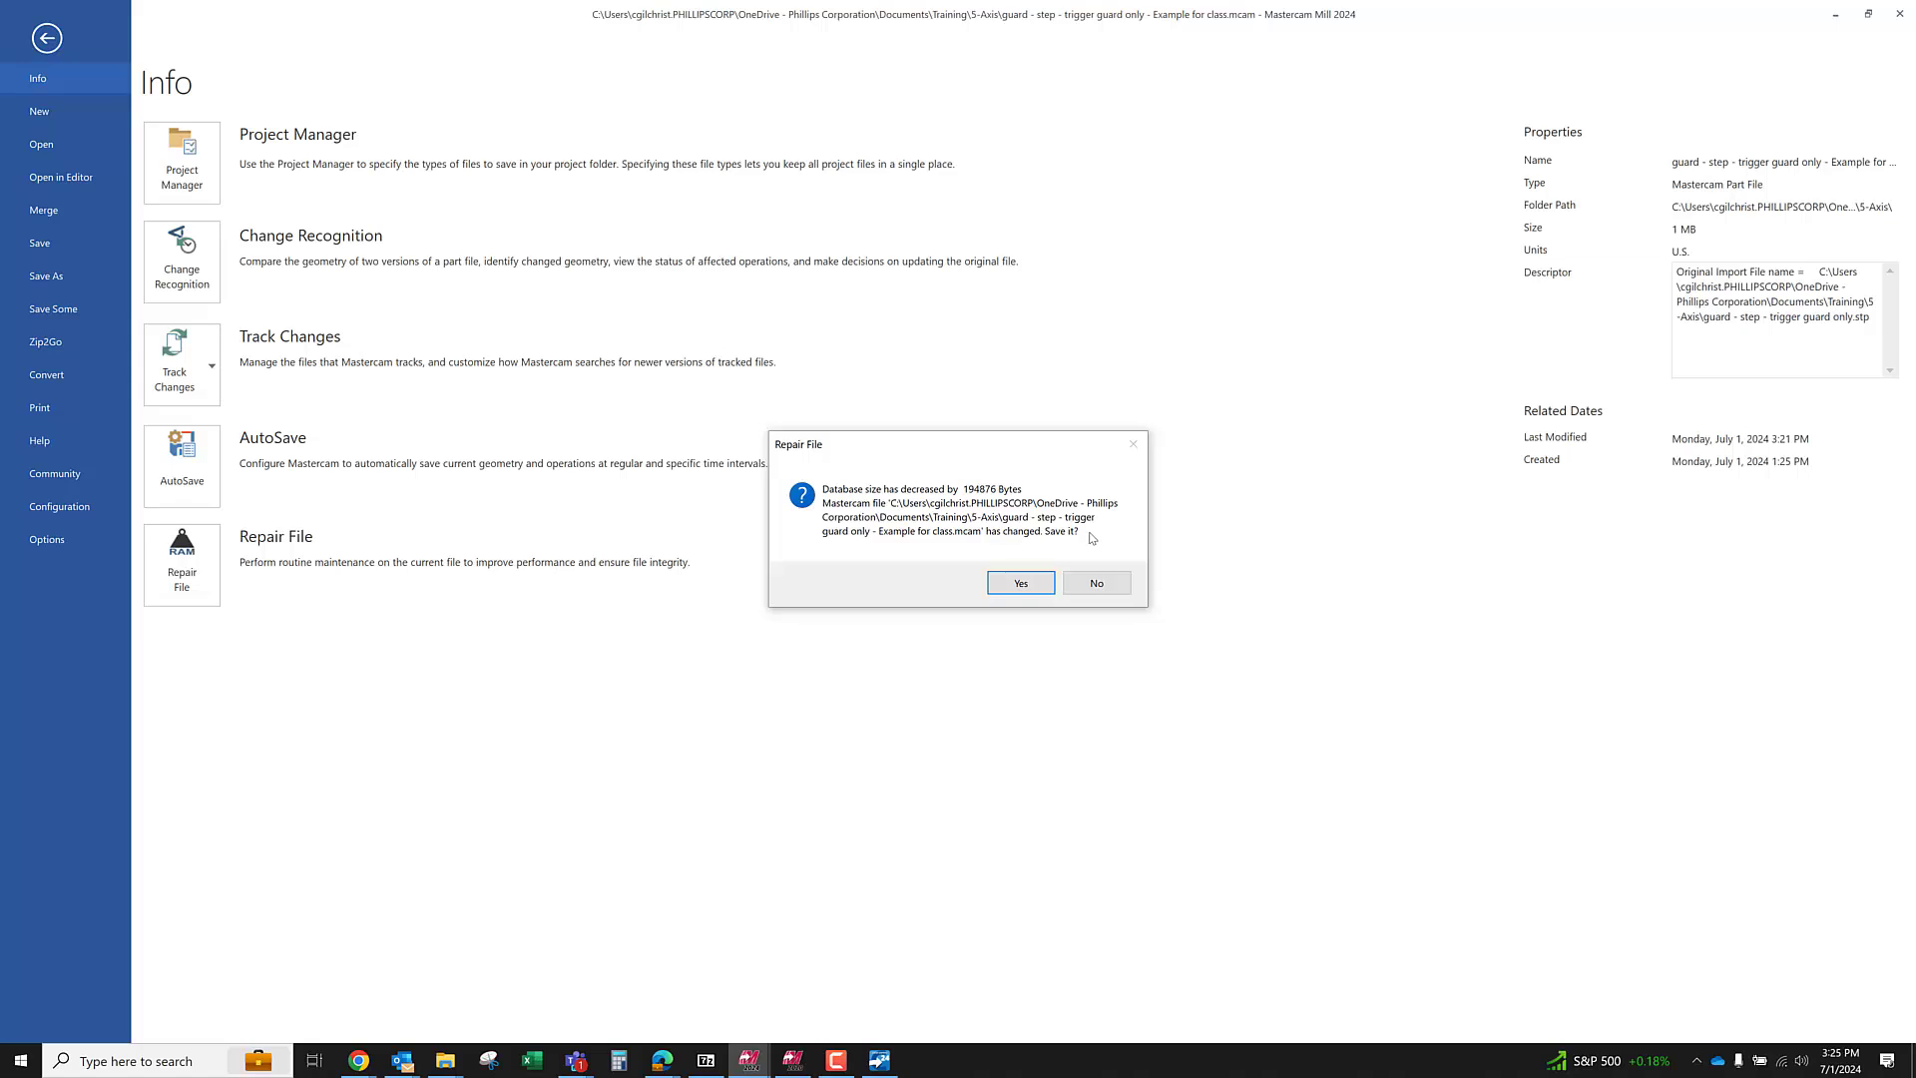
Save the repaired part over guard - step - trigger guard only - Example for class.mcam
{"action": "left_click", "coordinate": [1019, 582]}
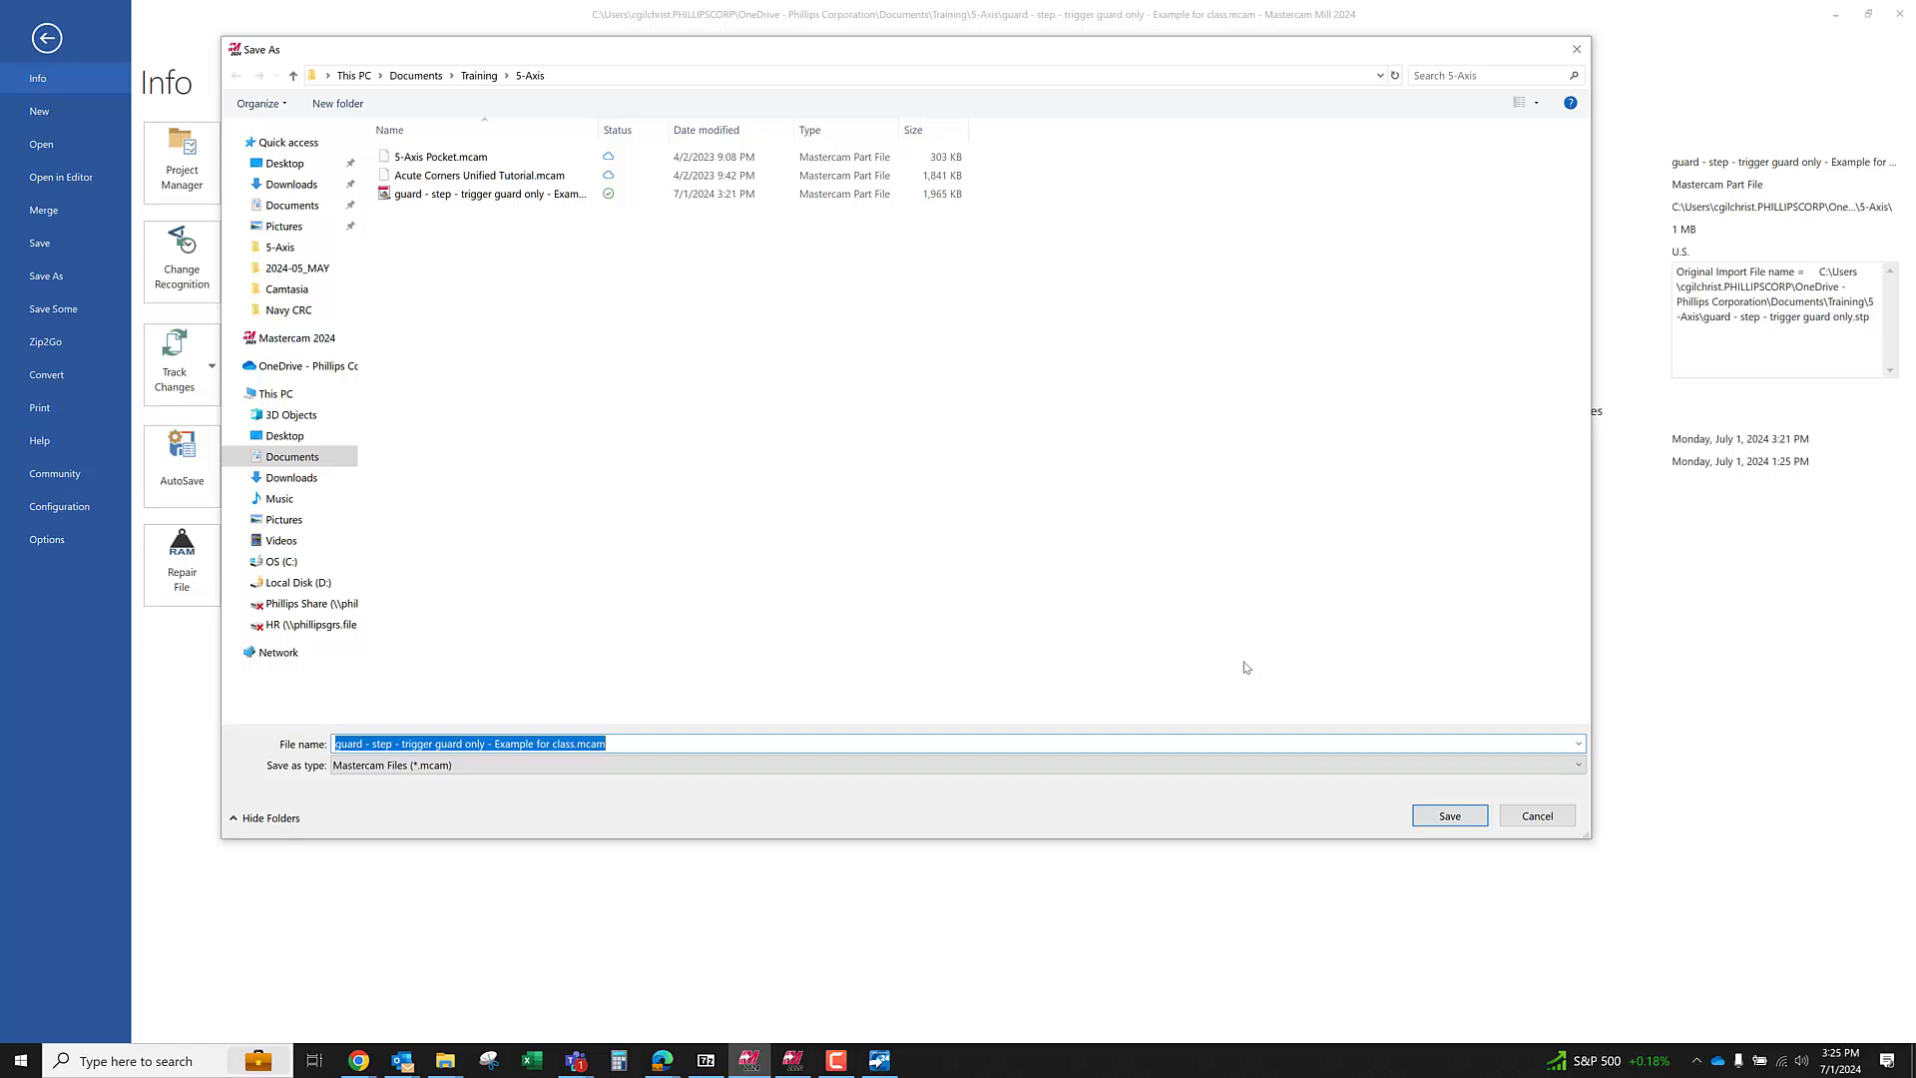
{"action": "left_click", "coordinate": [1450, 816]}
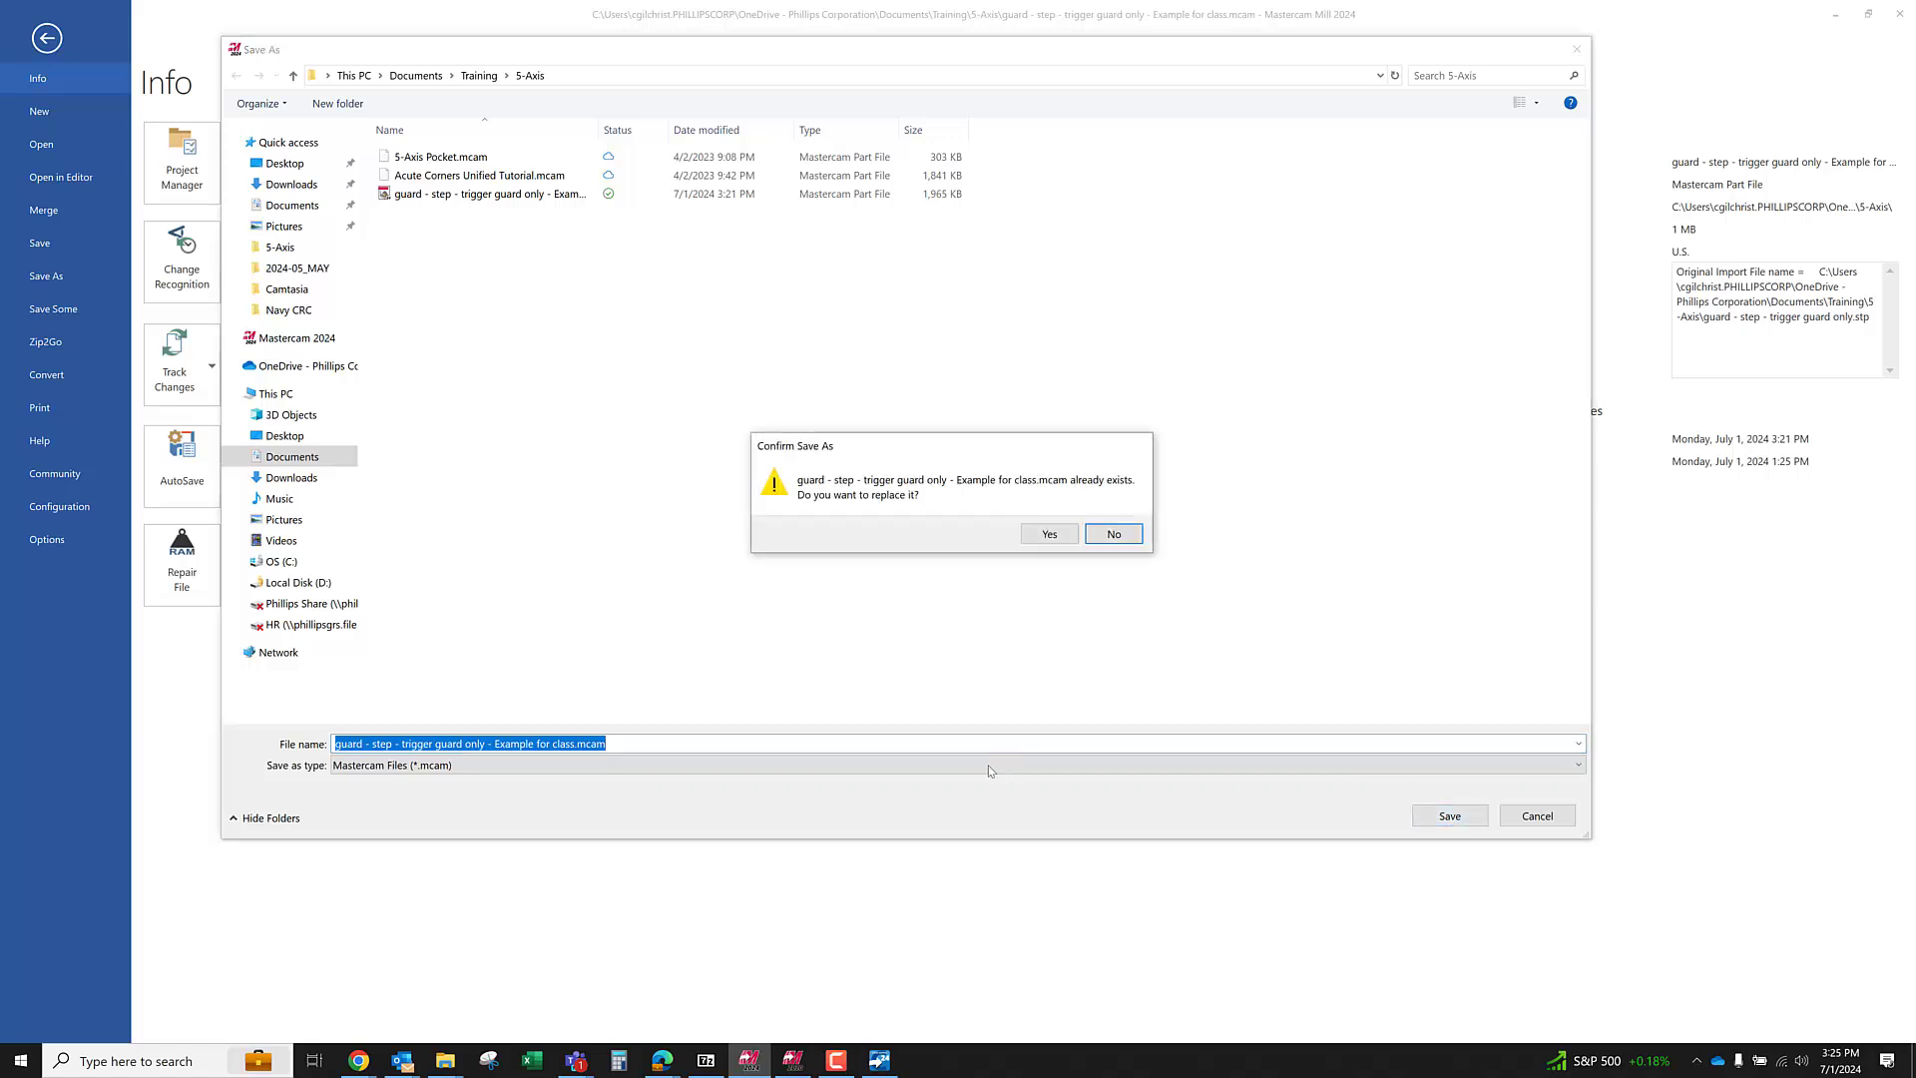
{"action": "left_click", "coordinate": [1063, 541]}
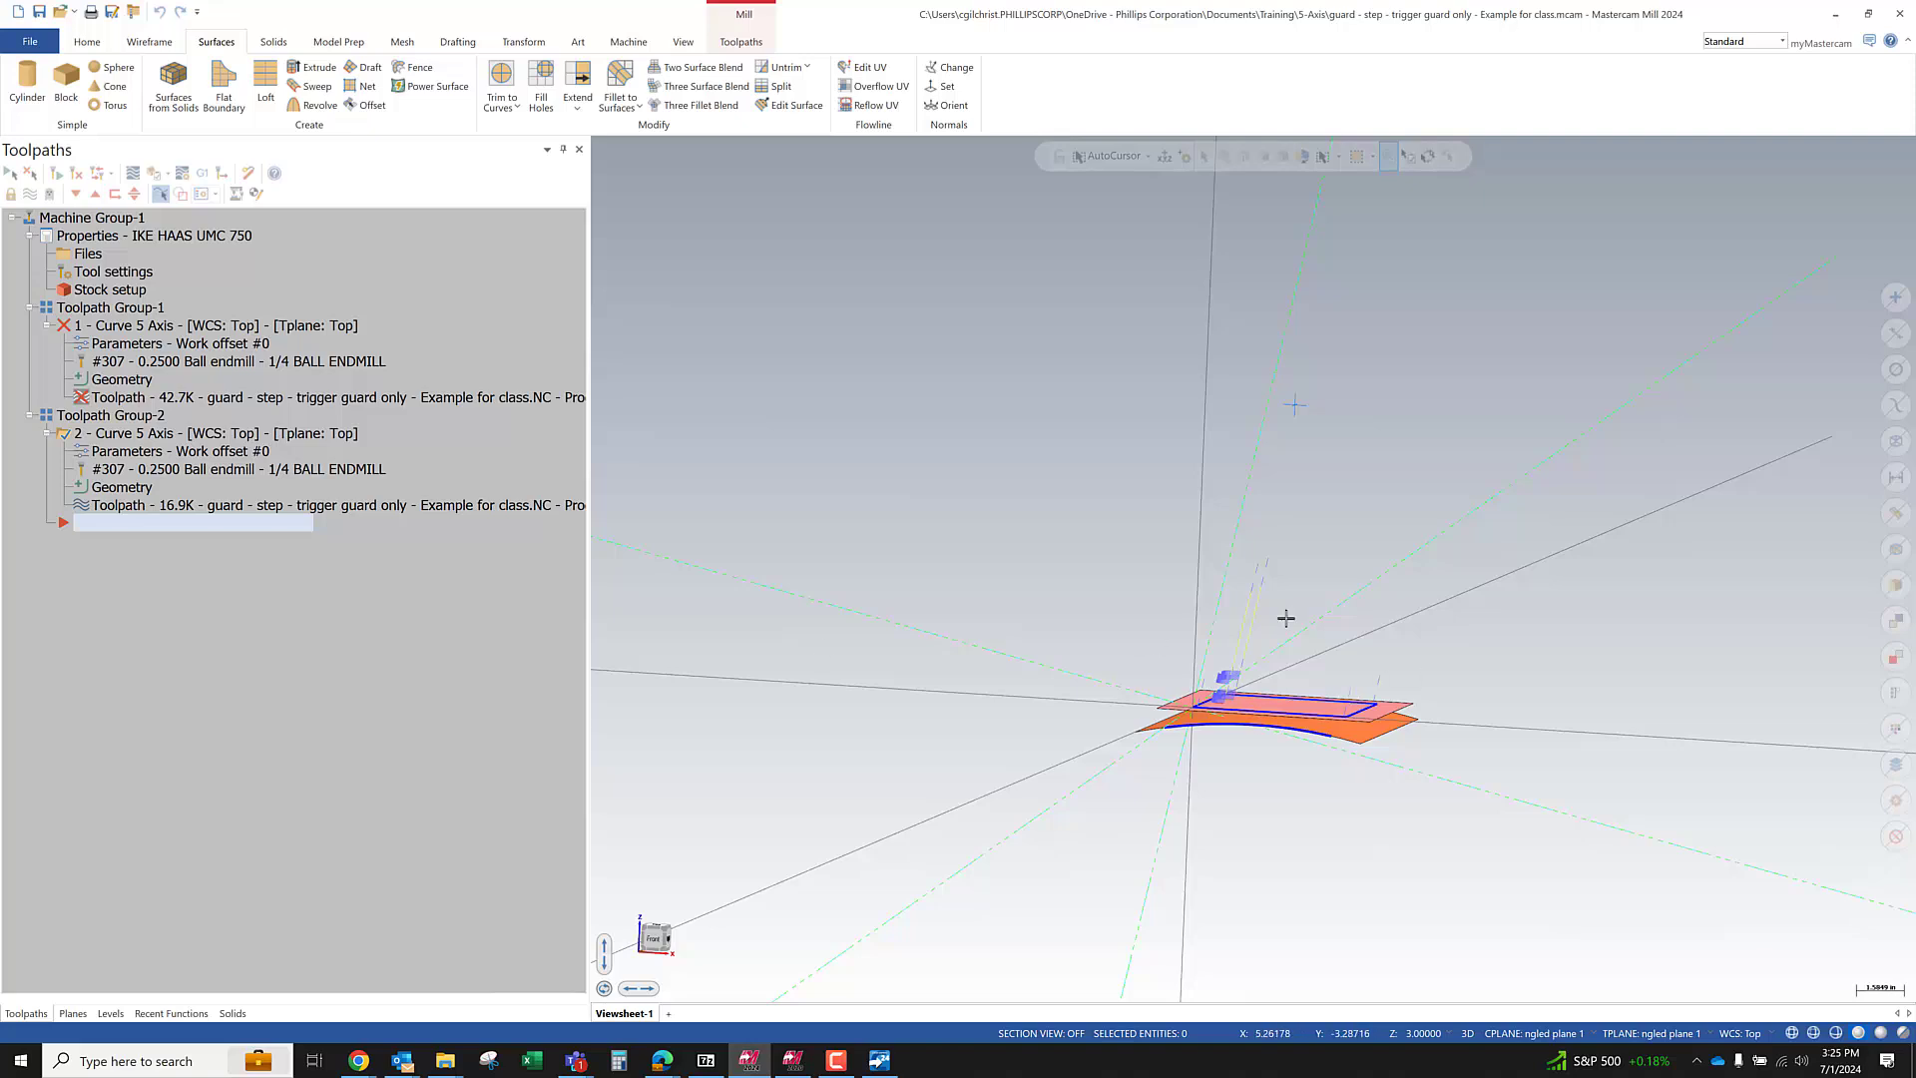
Review the surfaces and rectangle at an angle and save the part under its existing name
{"action": "scroll", "coordinate": [1074, 522], "scroll_direction": "down", "scroll_amount": 2}
{"action": "mouse_move", "coordinate": [1303, 575]}
{"action": "middle_mouse_down"}
{"action": "mouse_move", "coordinate": [1287, 761]}
{"action": "mouse_move", "coordinate": [1296, 578]}
{"action": "mouse_move", "coordinate": [1296, 598]}
{"action": "mouse_move", "coordinate": [1329, 598]}
{"action": "middle_mouse_up"}
{"action": "scroll", "coordinate": [1329, 599], "scroll_direction": "up", "scroll_amount": 1}
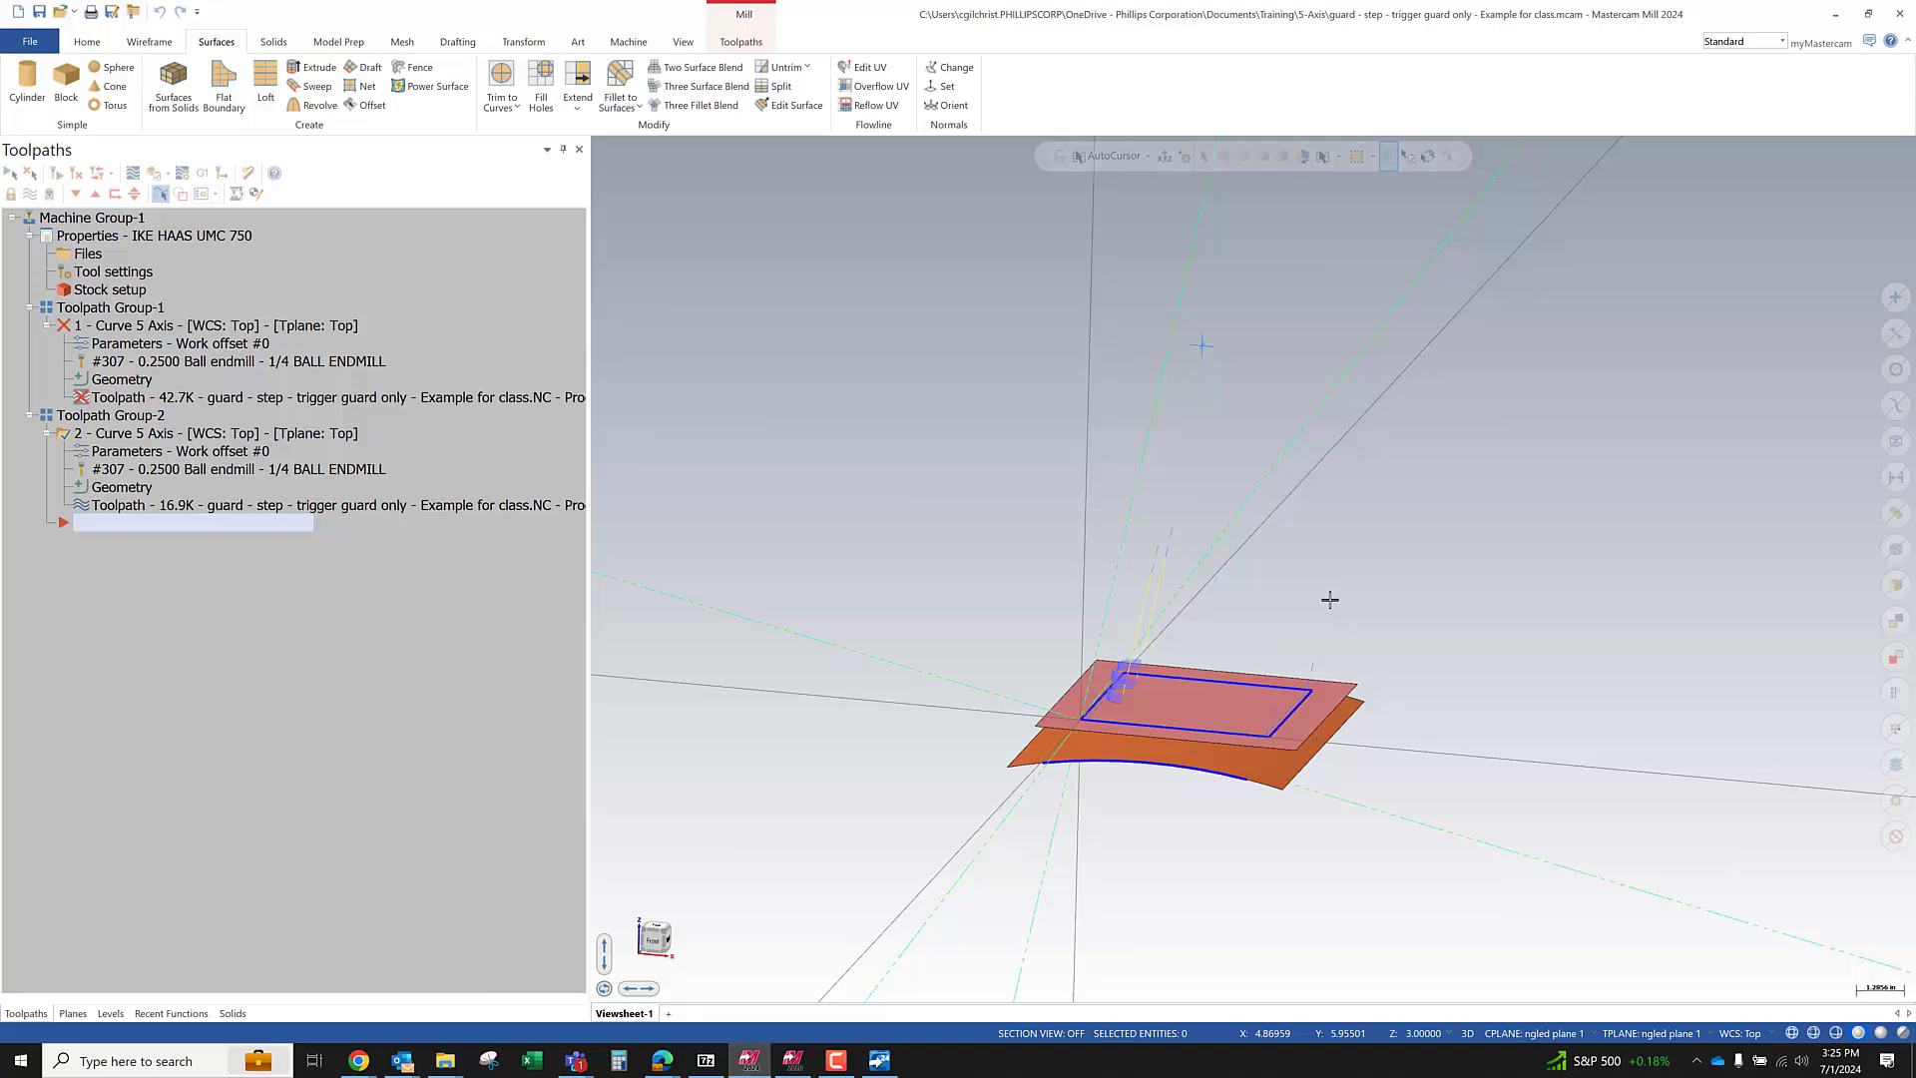
{"action": "left_click", "coordinate": [39, 20]}
Set the second Curve 5 Axis operation's tool axis control to From point, using the existing point above the rectangle, and accept the parameters
{"action": "left_click", "coordinate": [120, 454]}
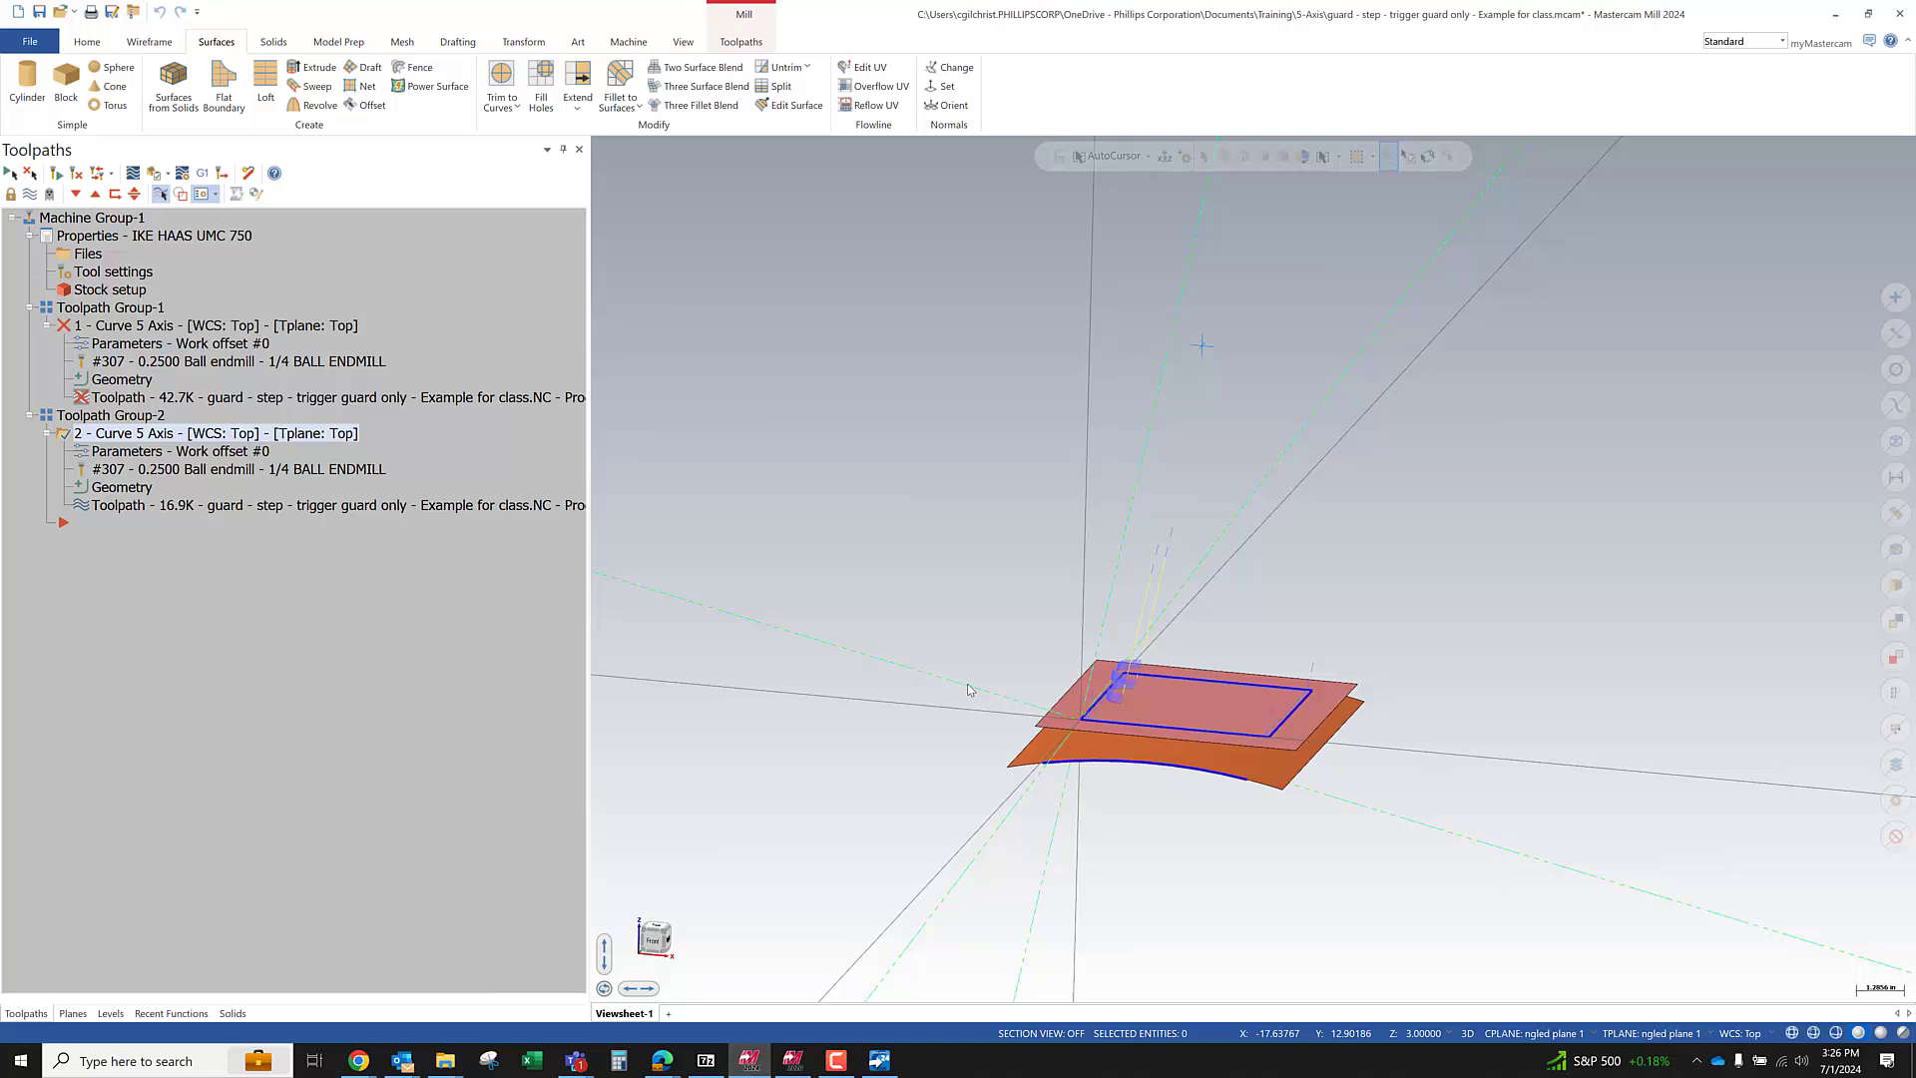
{"action": "left_click", "coordinate": [141, 455]}
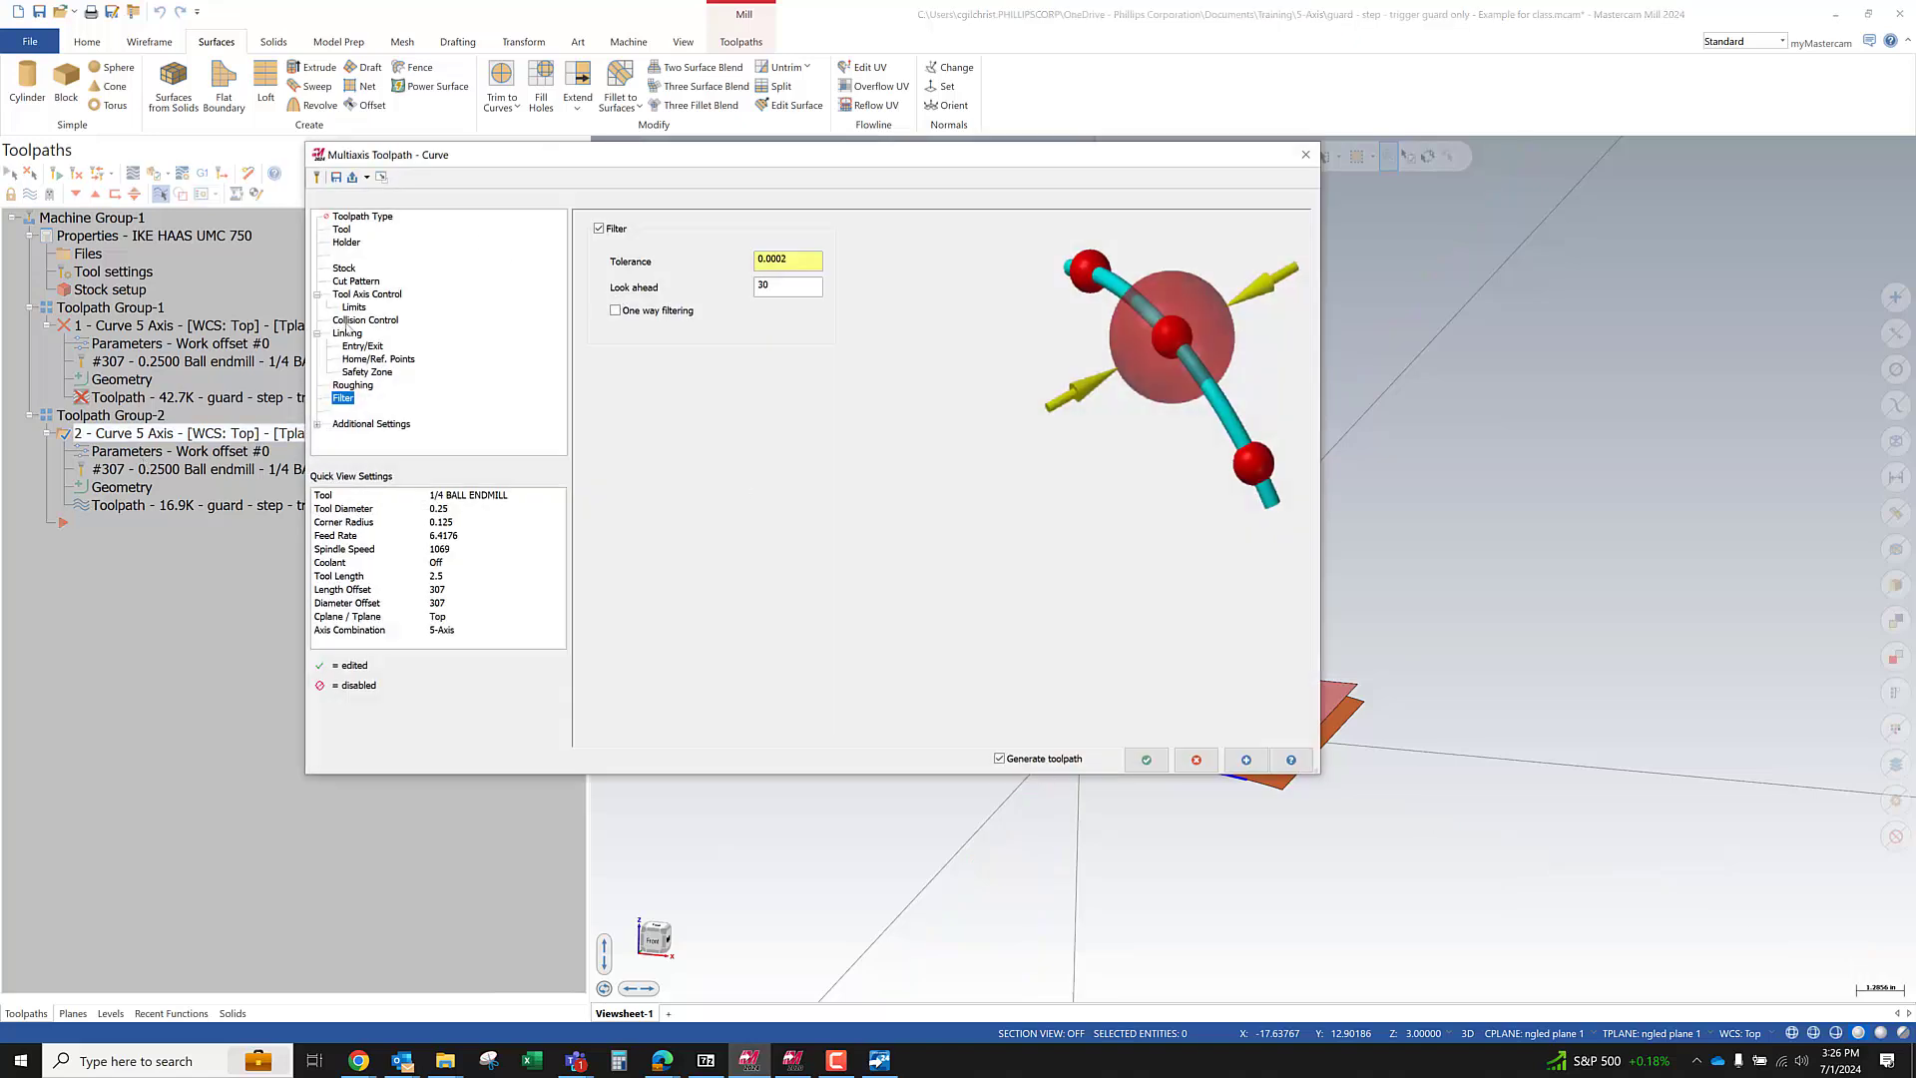
{"action": "left_click", "coordinate": [387, 295]}
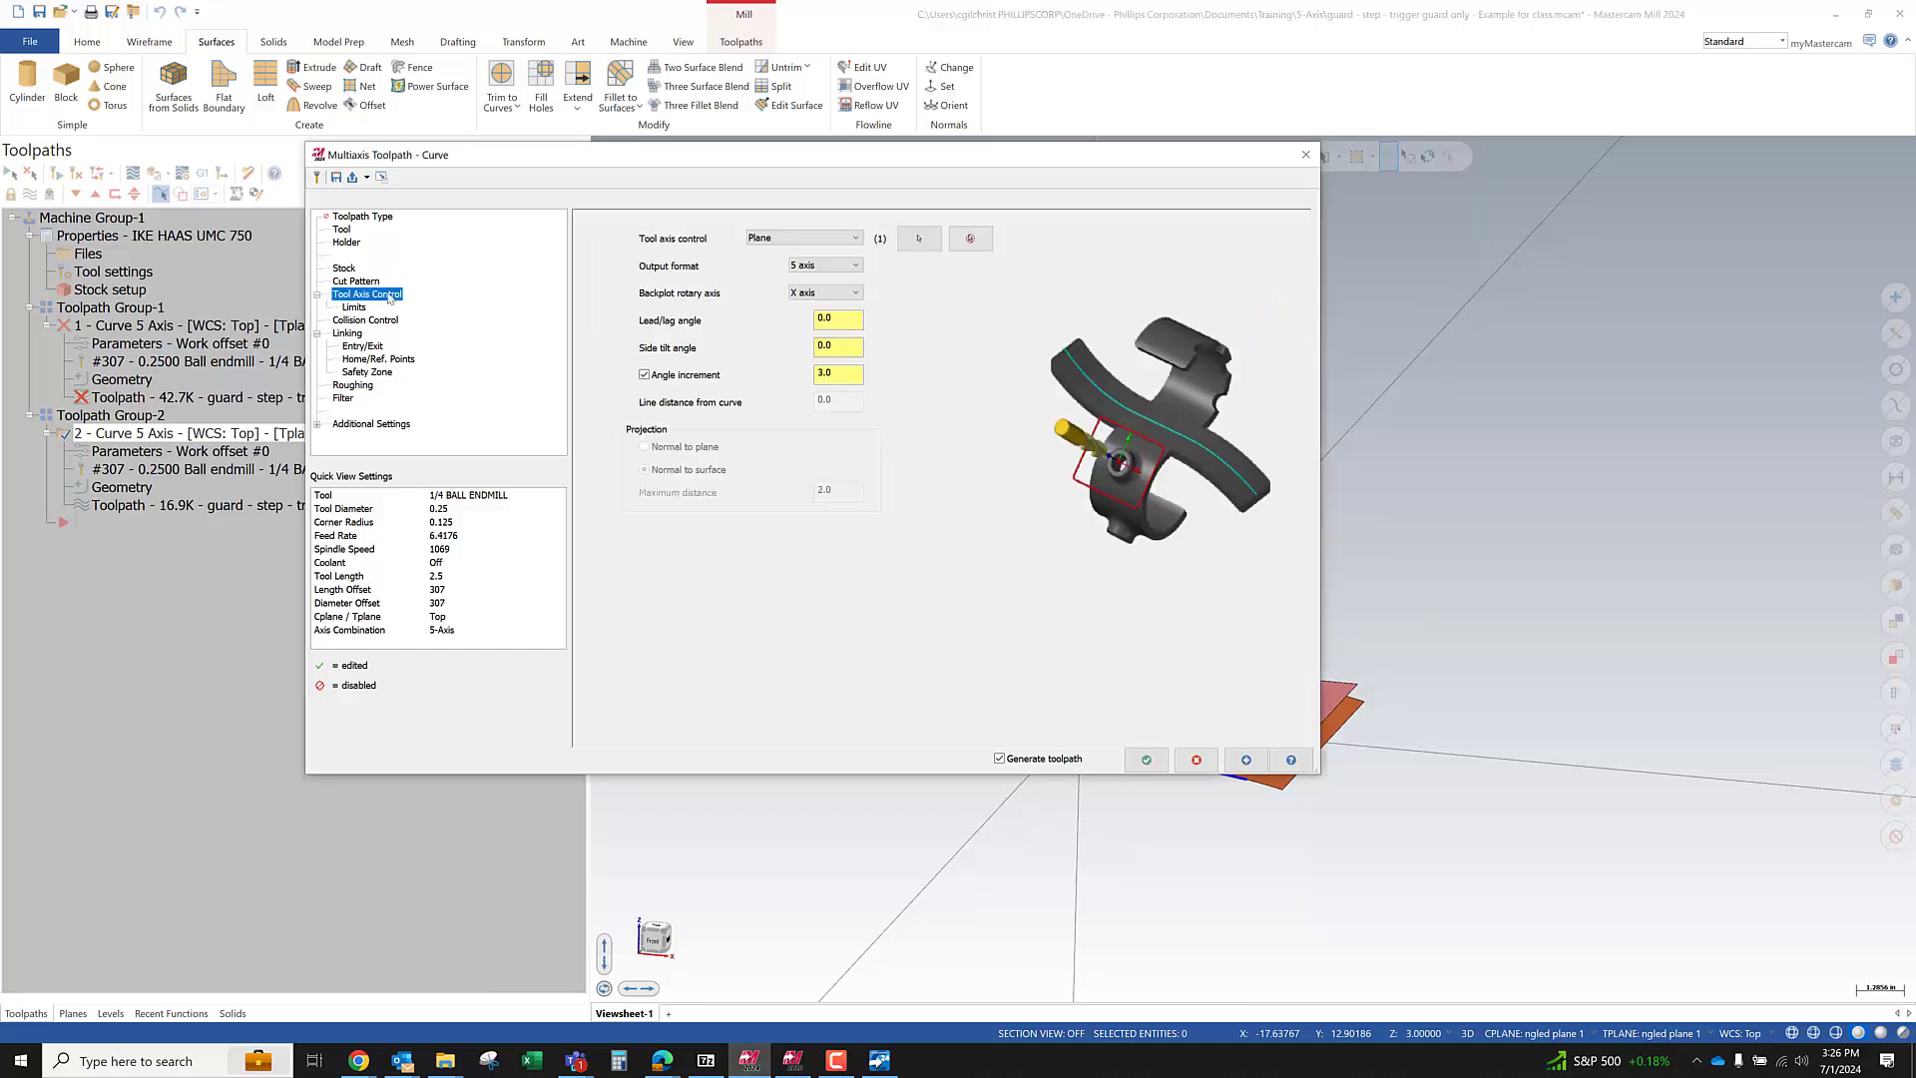
{"action": "left_click", "coordinate": [820, 242]}
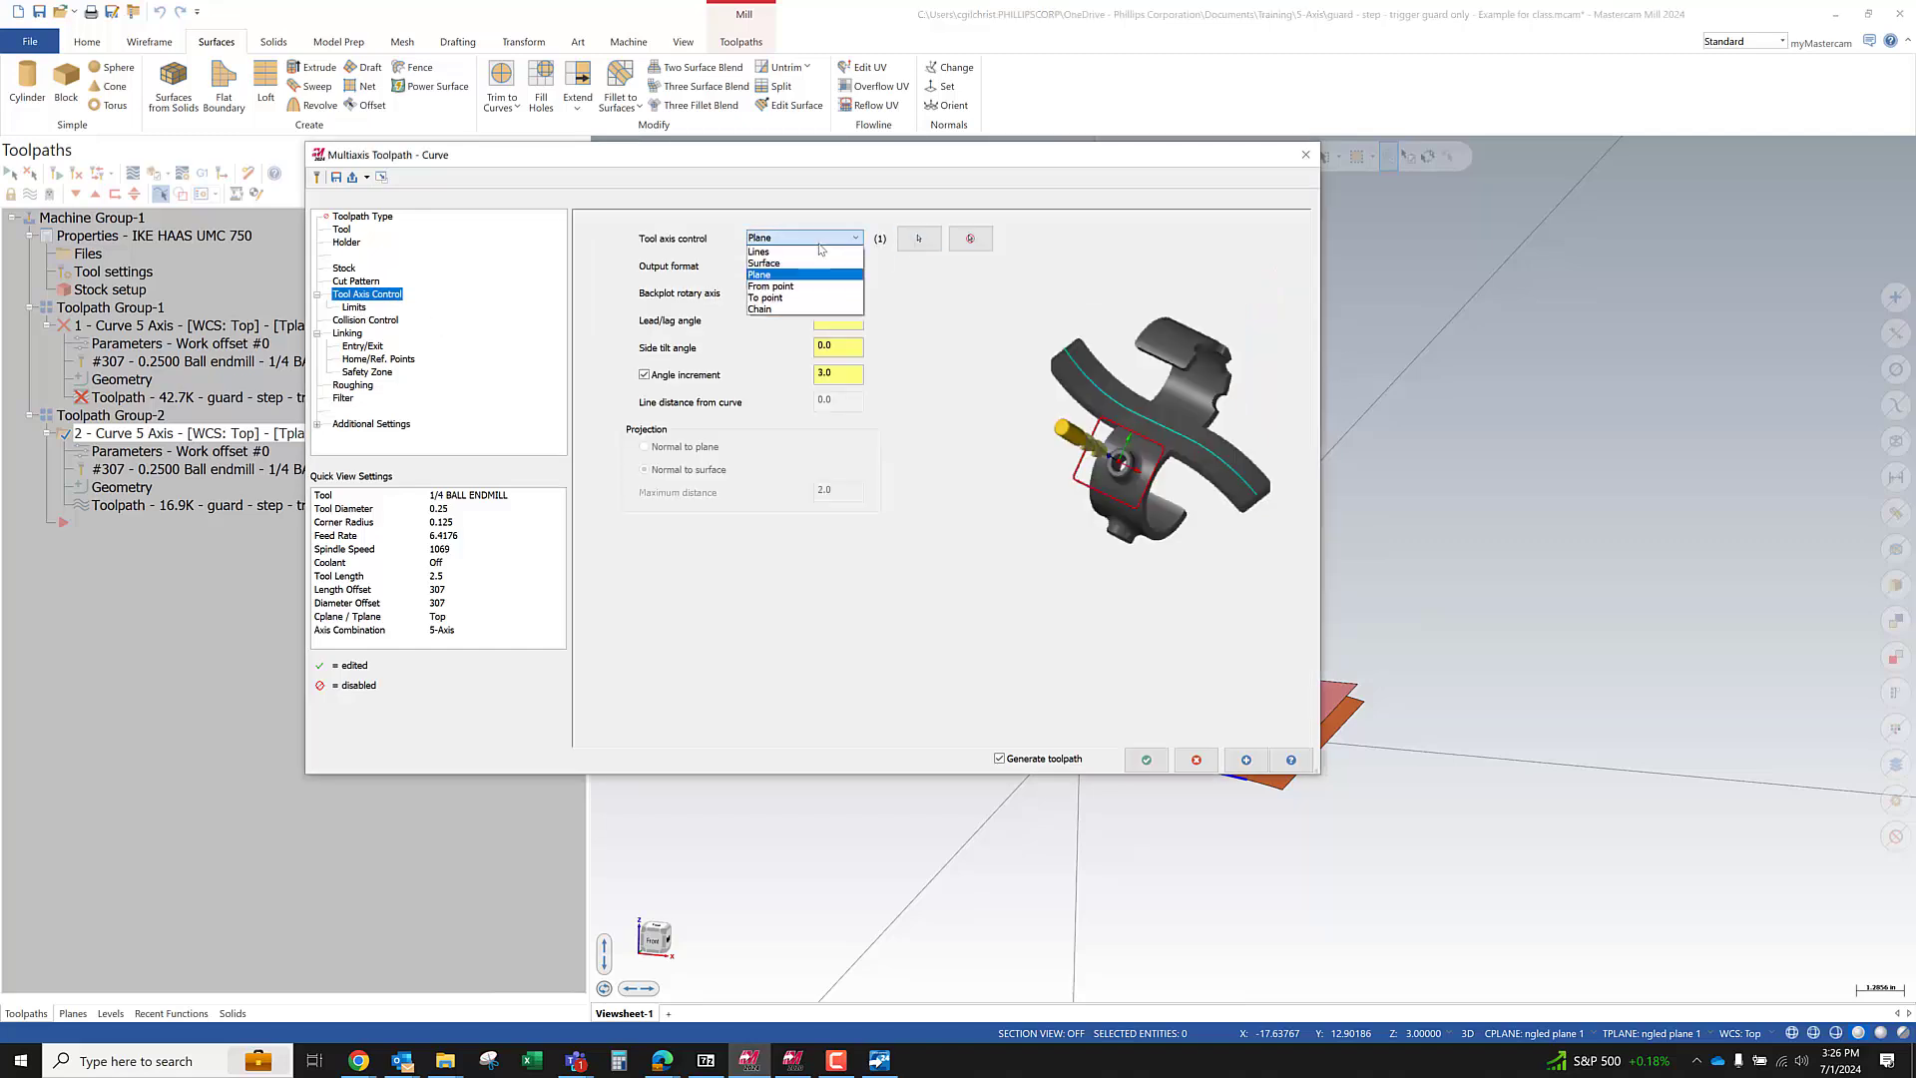
{"action": "left_click", "coordinate": [1044, 238]}
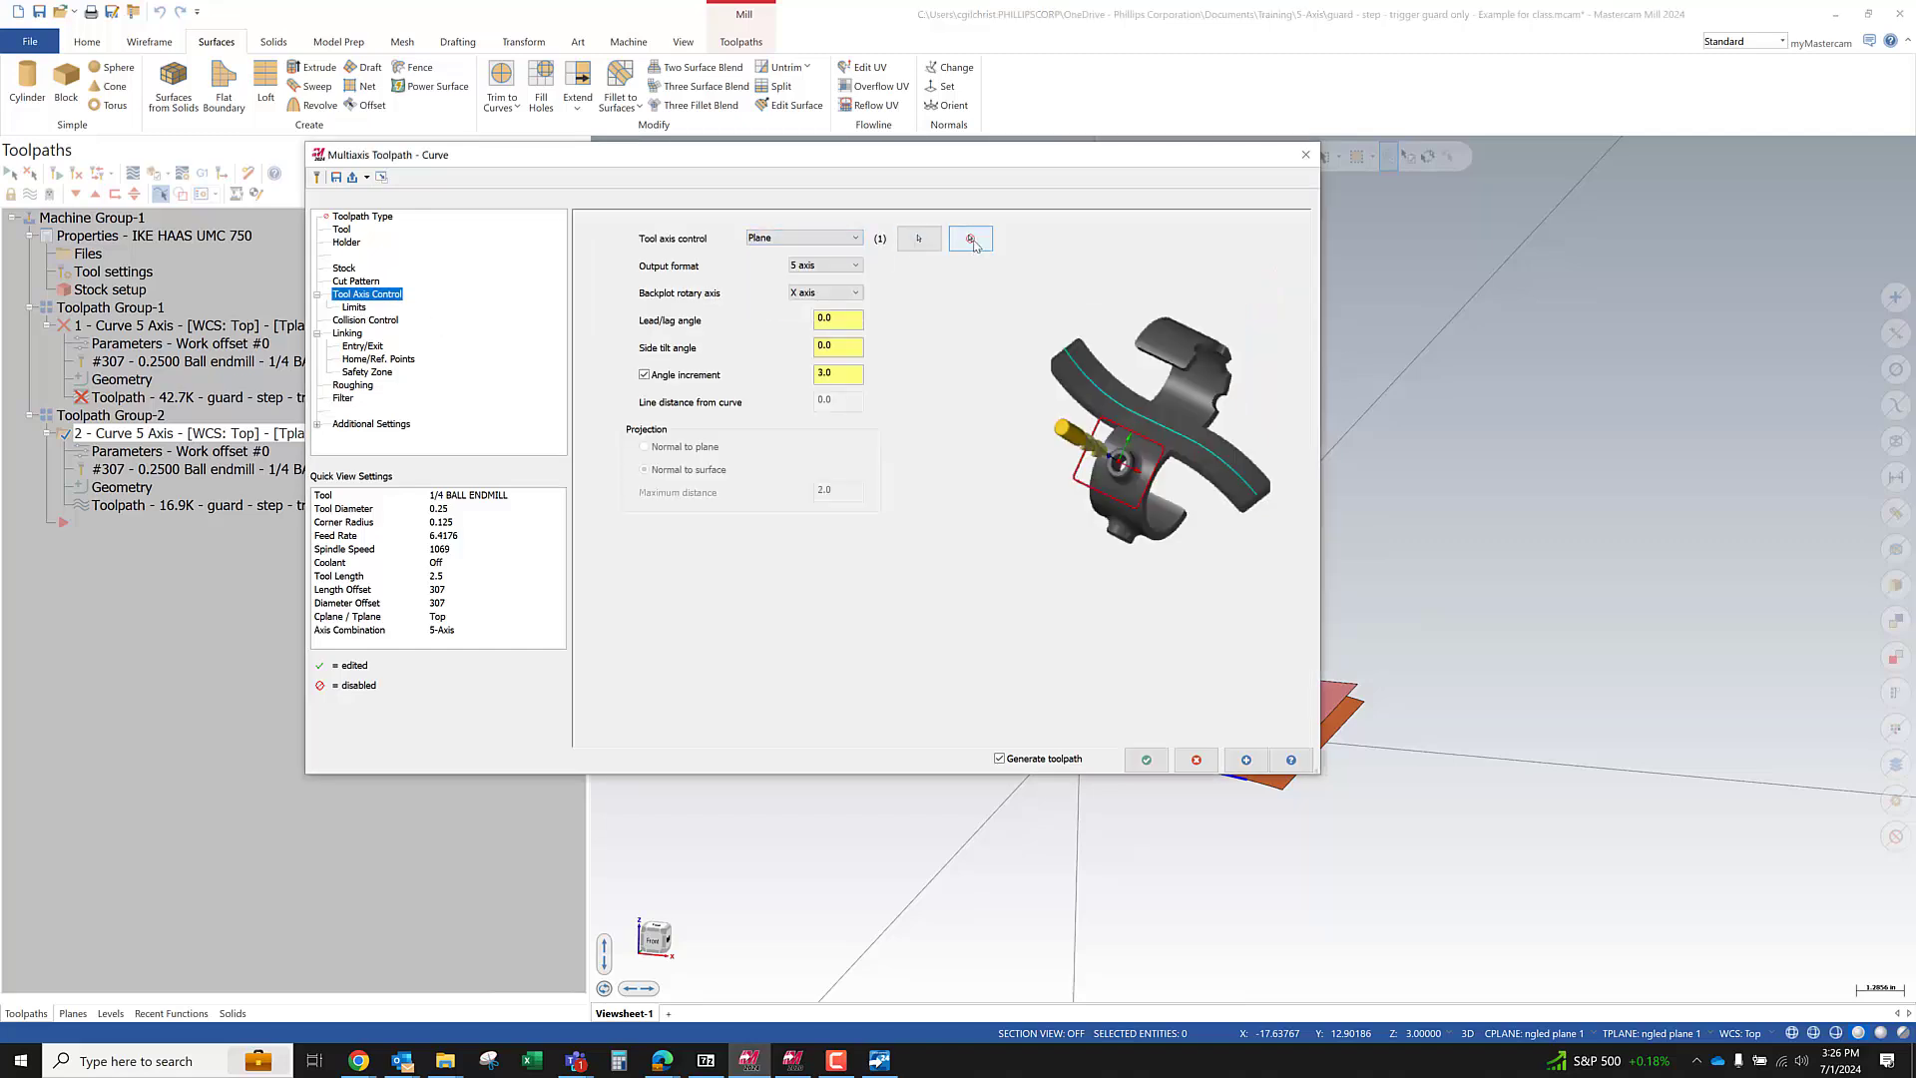
{"action": "left_click", "coordinate": [824, 242]}
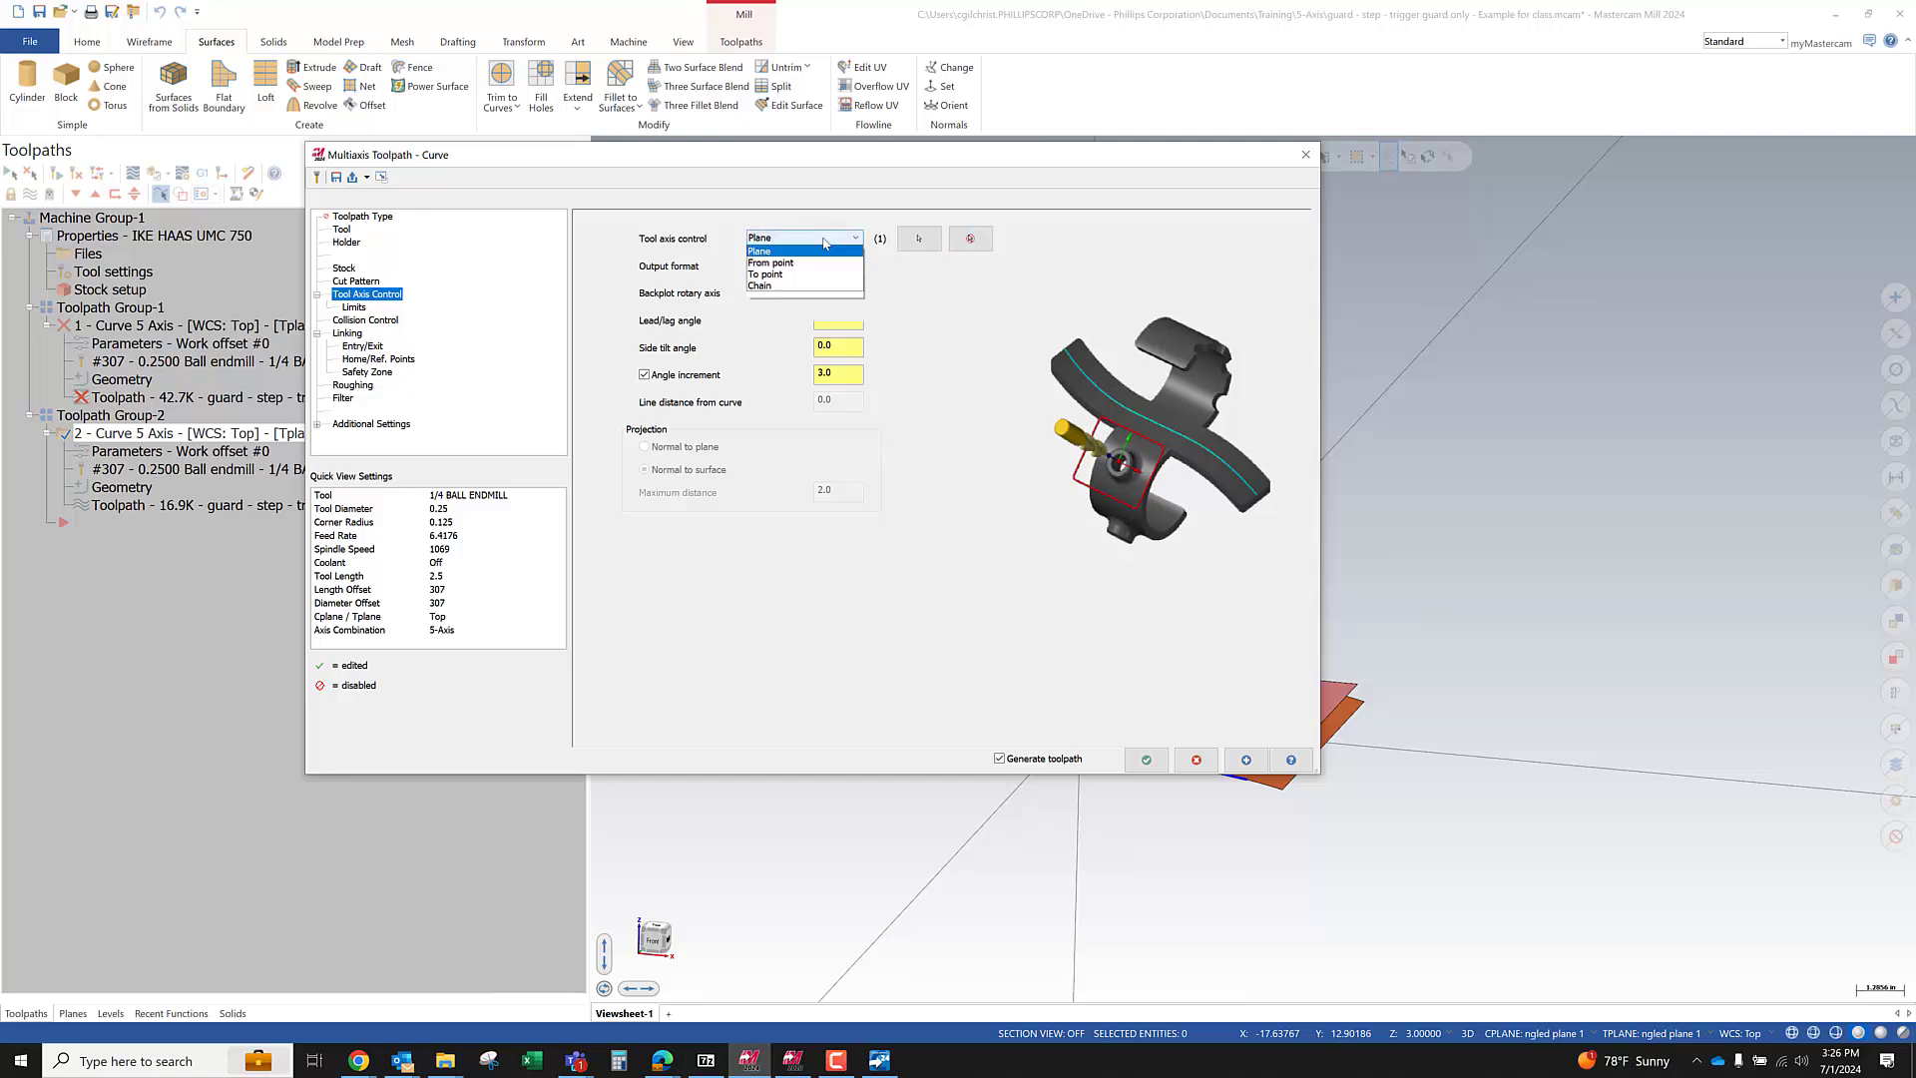
{"action": "left_click", "coordinate": [798, 262]}
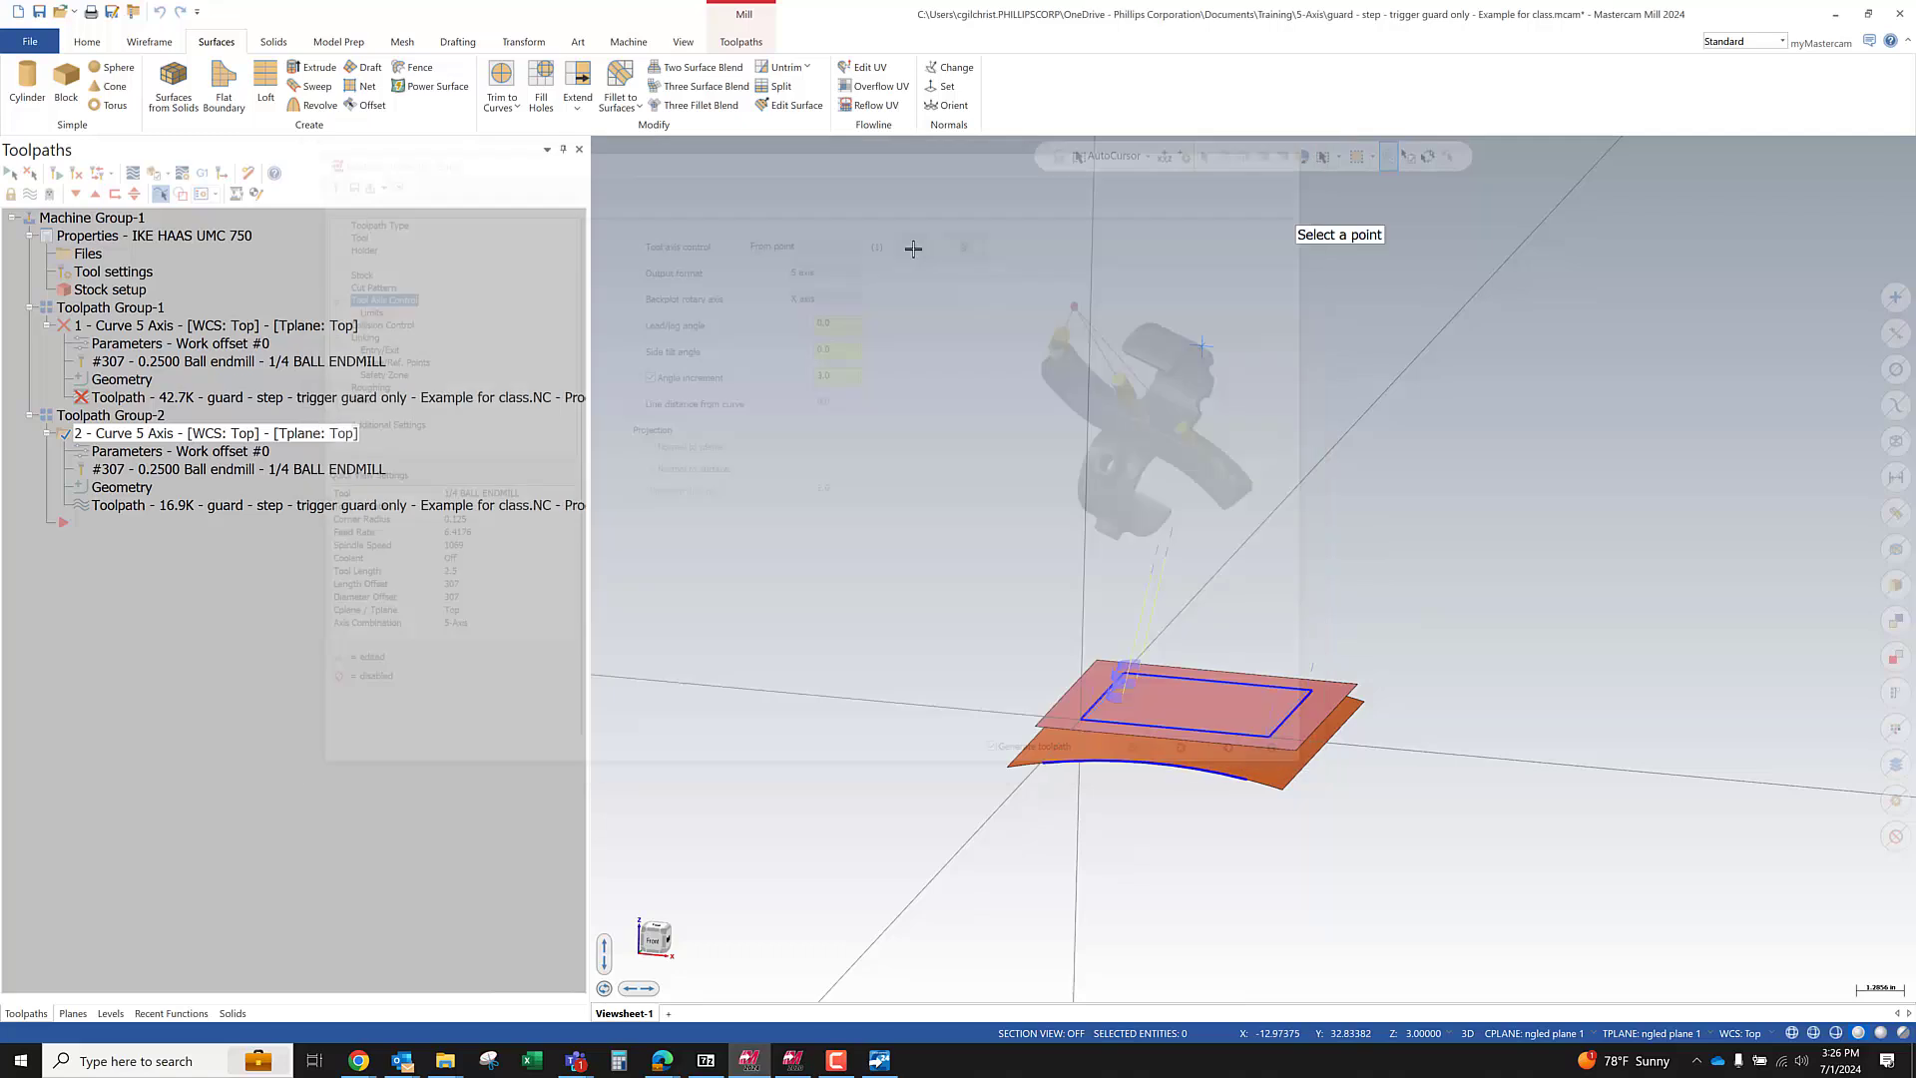
{"action": "left_click", "coordinate": [919, 237]}
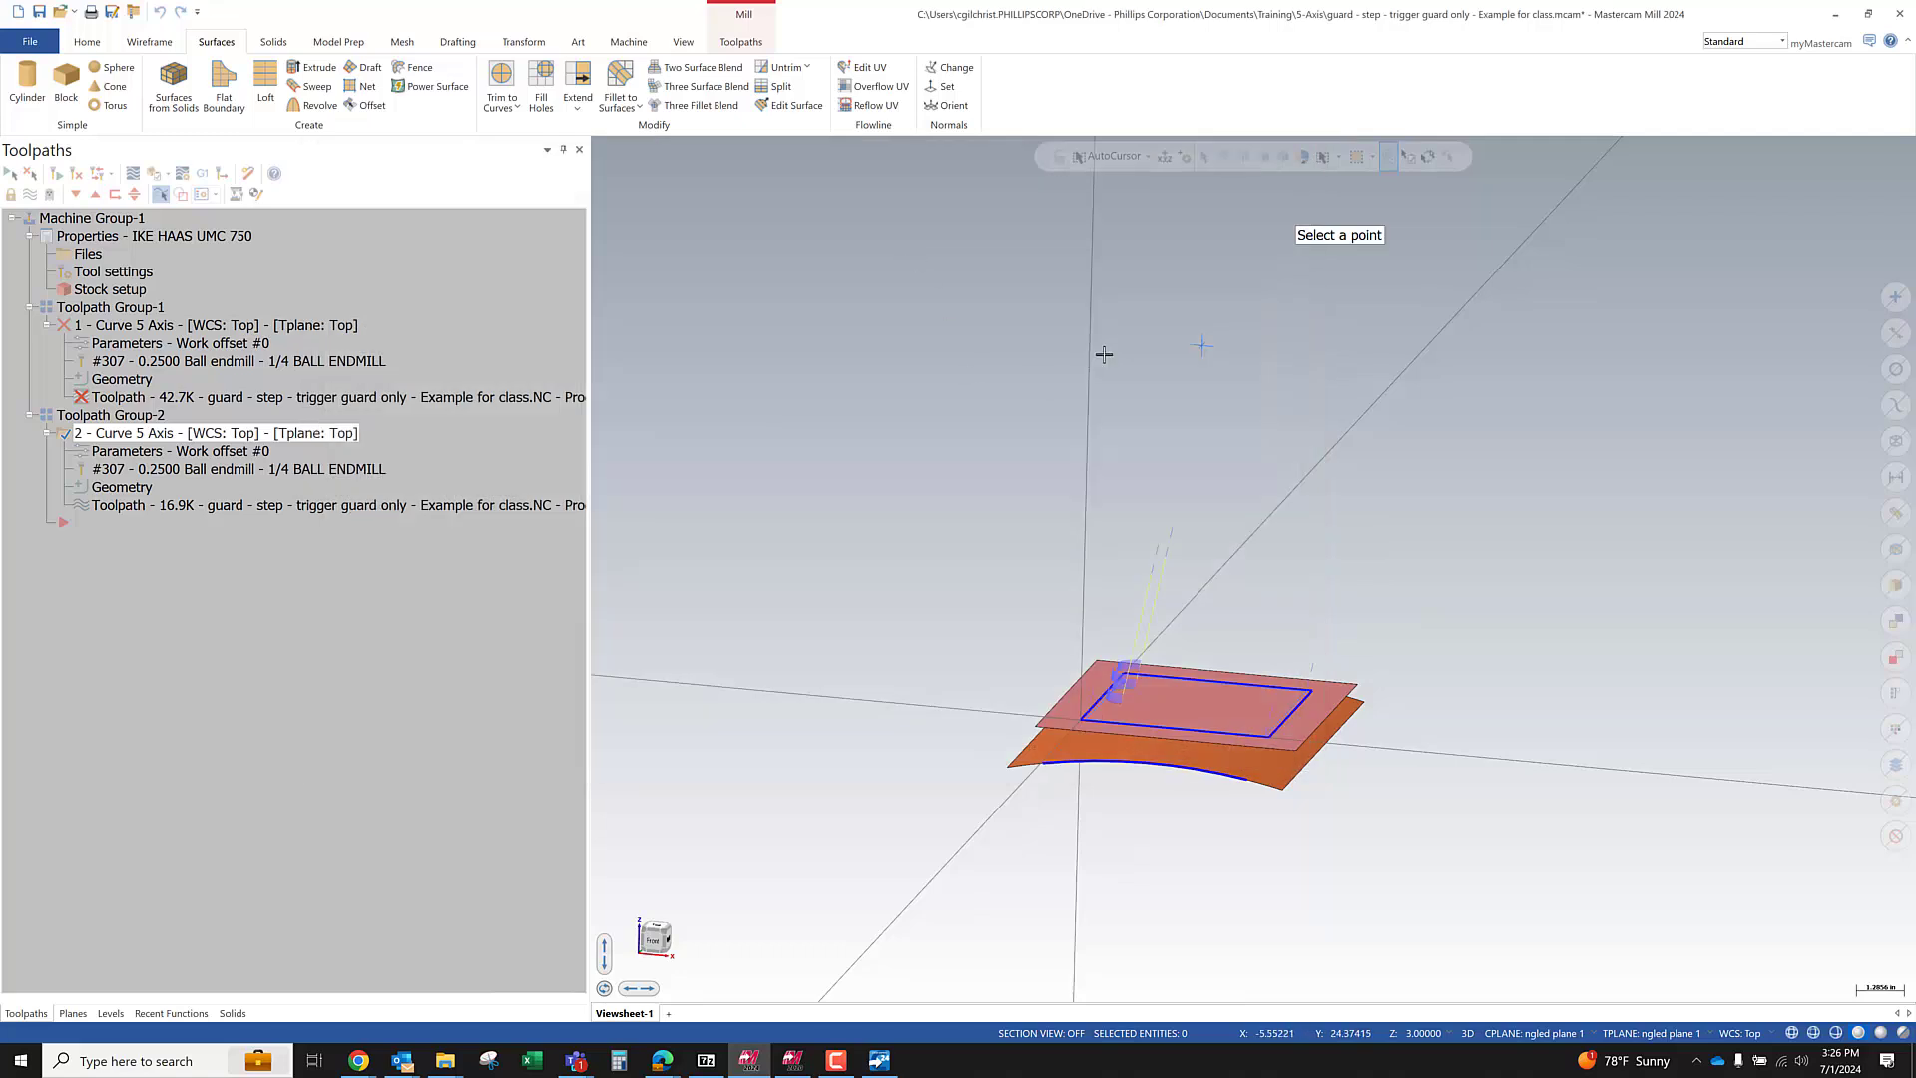
{"action": "left_click", "coordinate": [1197, 352]}
{"action": "left_click", "coordinate": [1146, 760]}
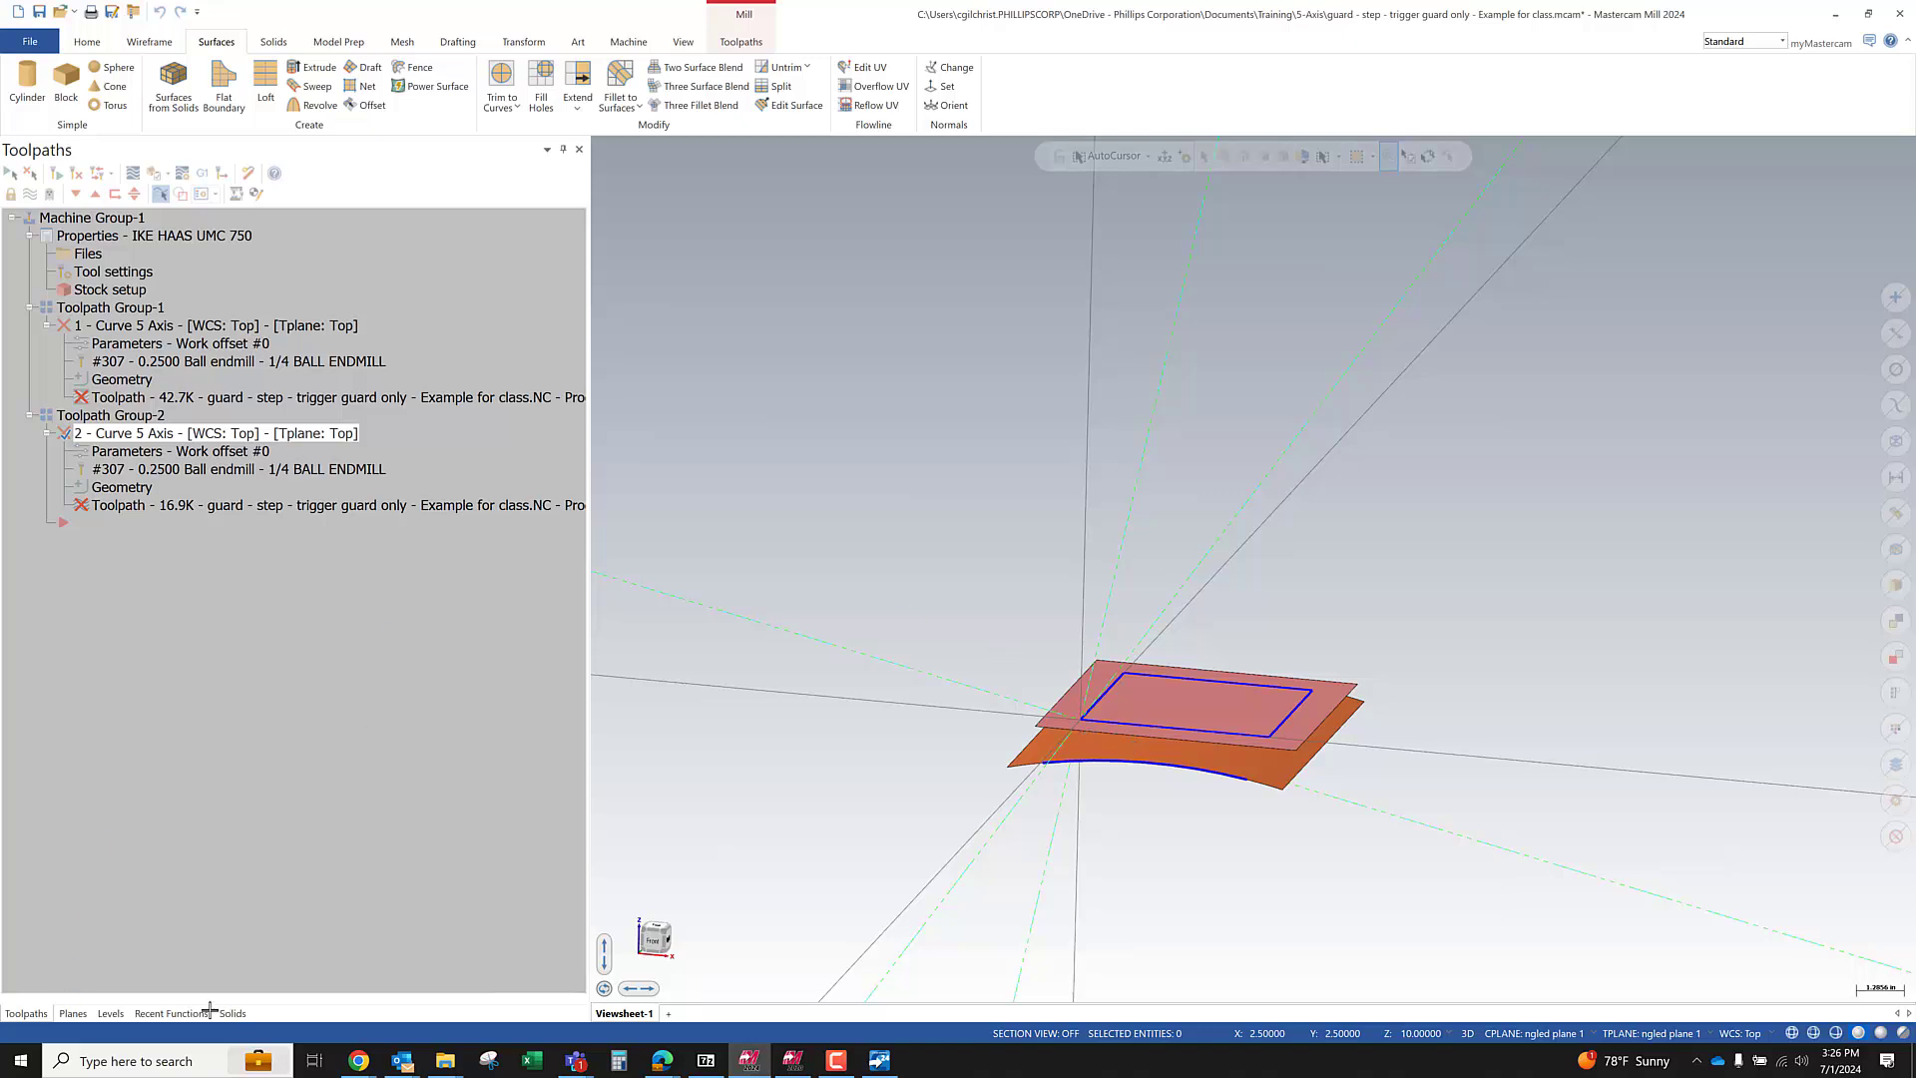
Set the construction plane and tool plane to Top
{"action": "left_click", "coordinate": [73, 1013]}
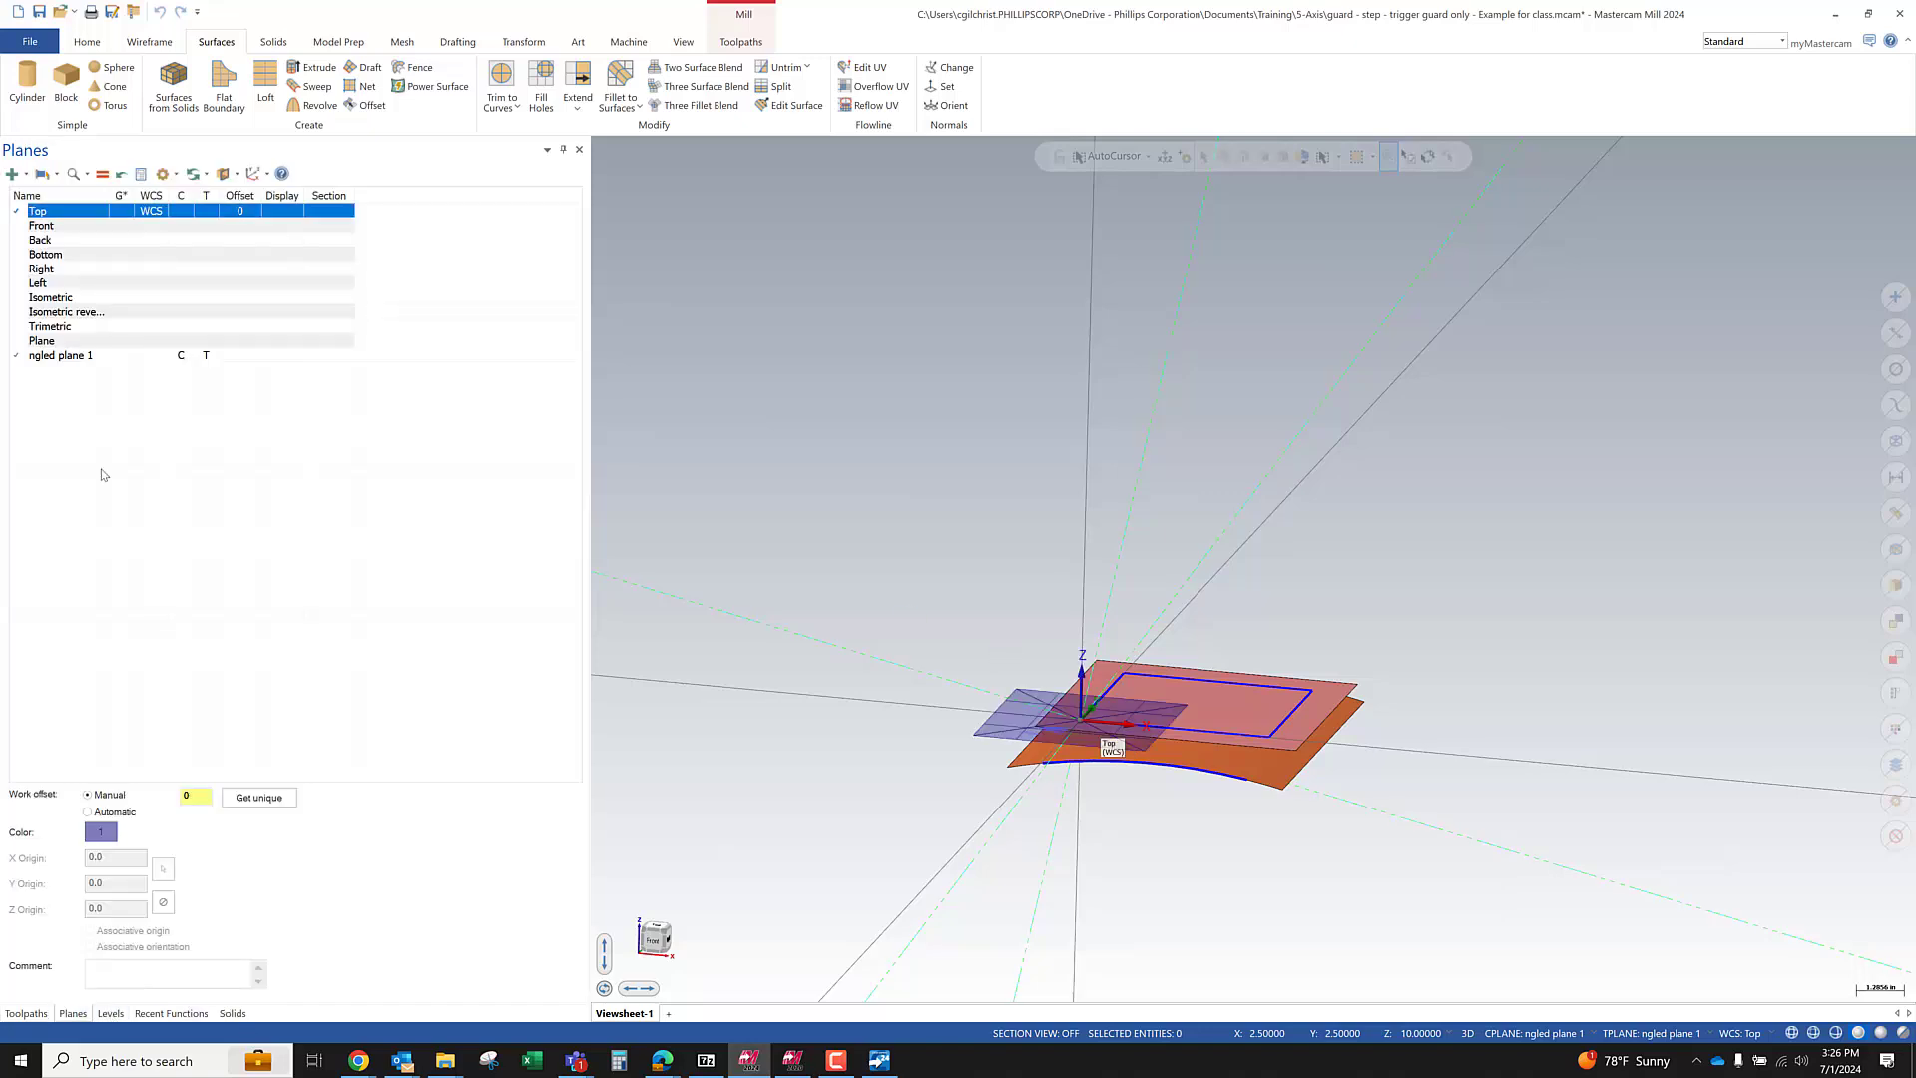
{"action": "left_click", "coordinate": [177, 213]}
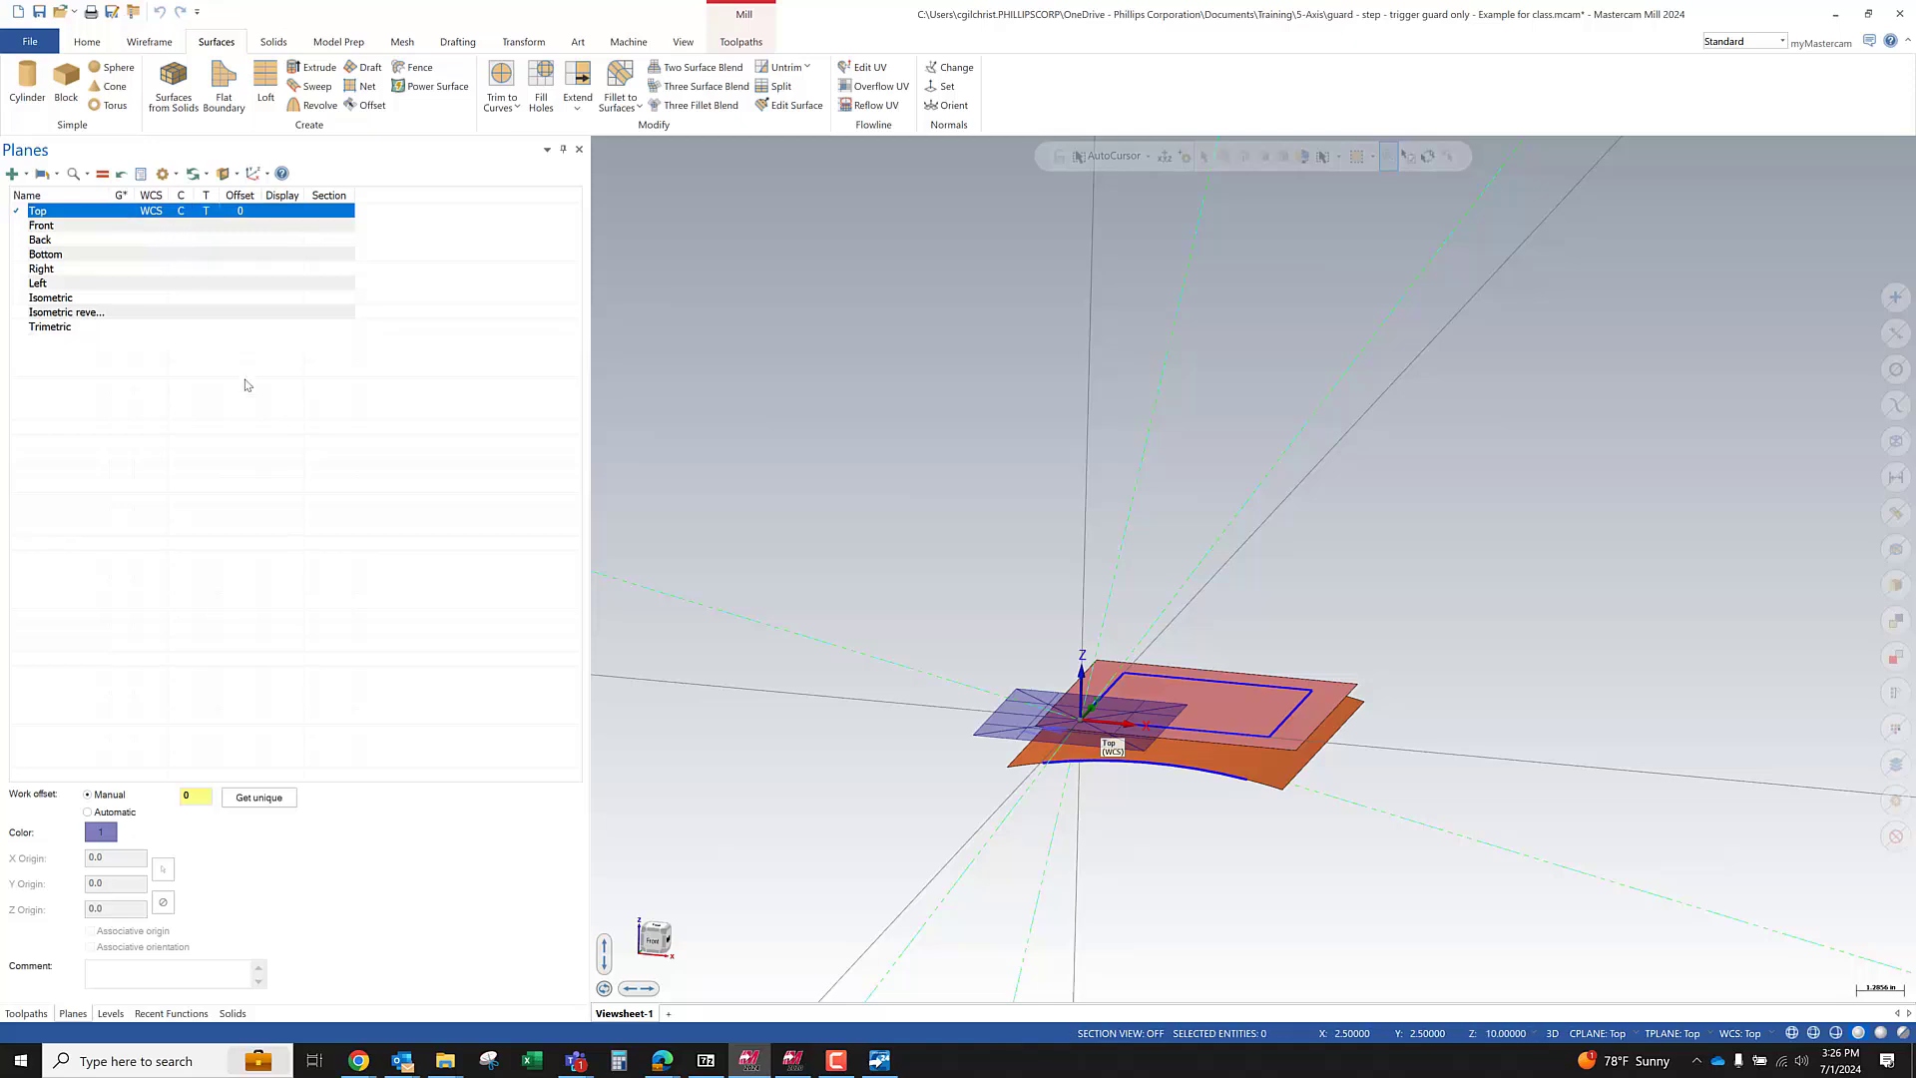
Backplot the second Curve 5 Axis operation to check the tool position, and close the backplot
{"action": "left_click", "coordinate": [26, 1013]}
{"action": "left_click", "coordinate": [159, 192]}
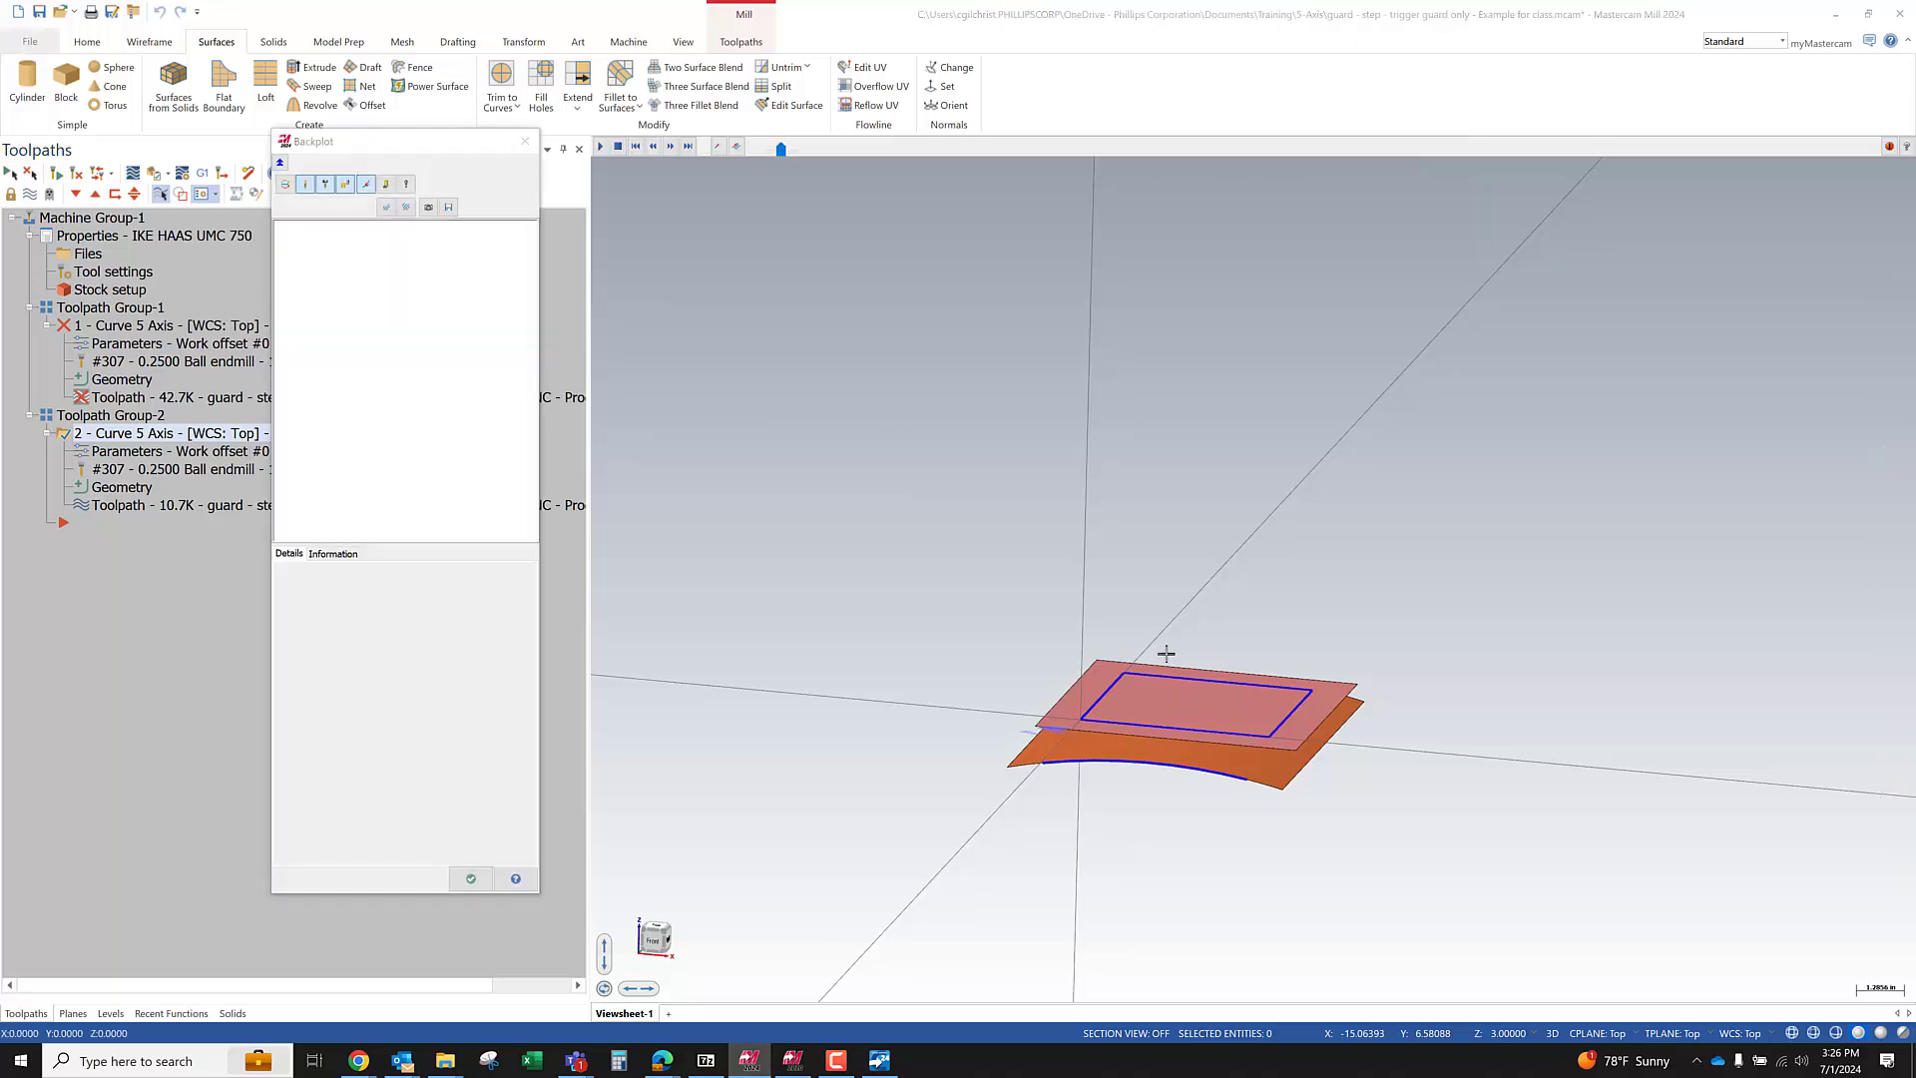
{"action": "scroll", "coordinate": [1147, 685], "scroll_direction": "up", "scroll_amount": 5}
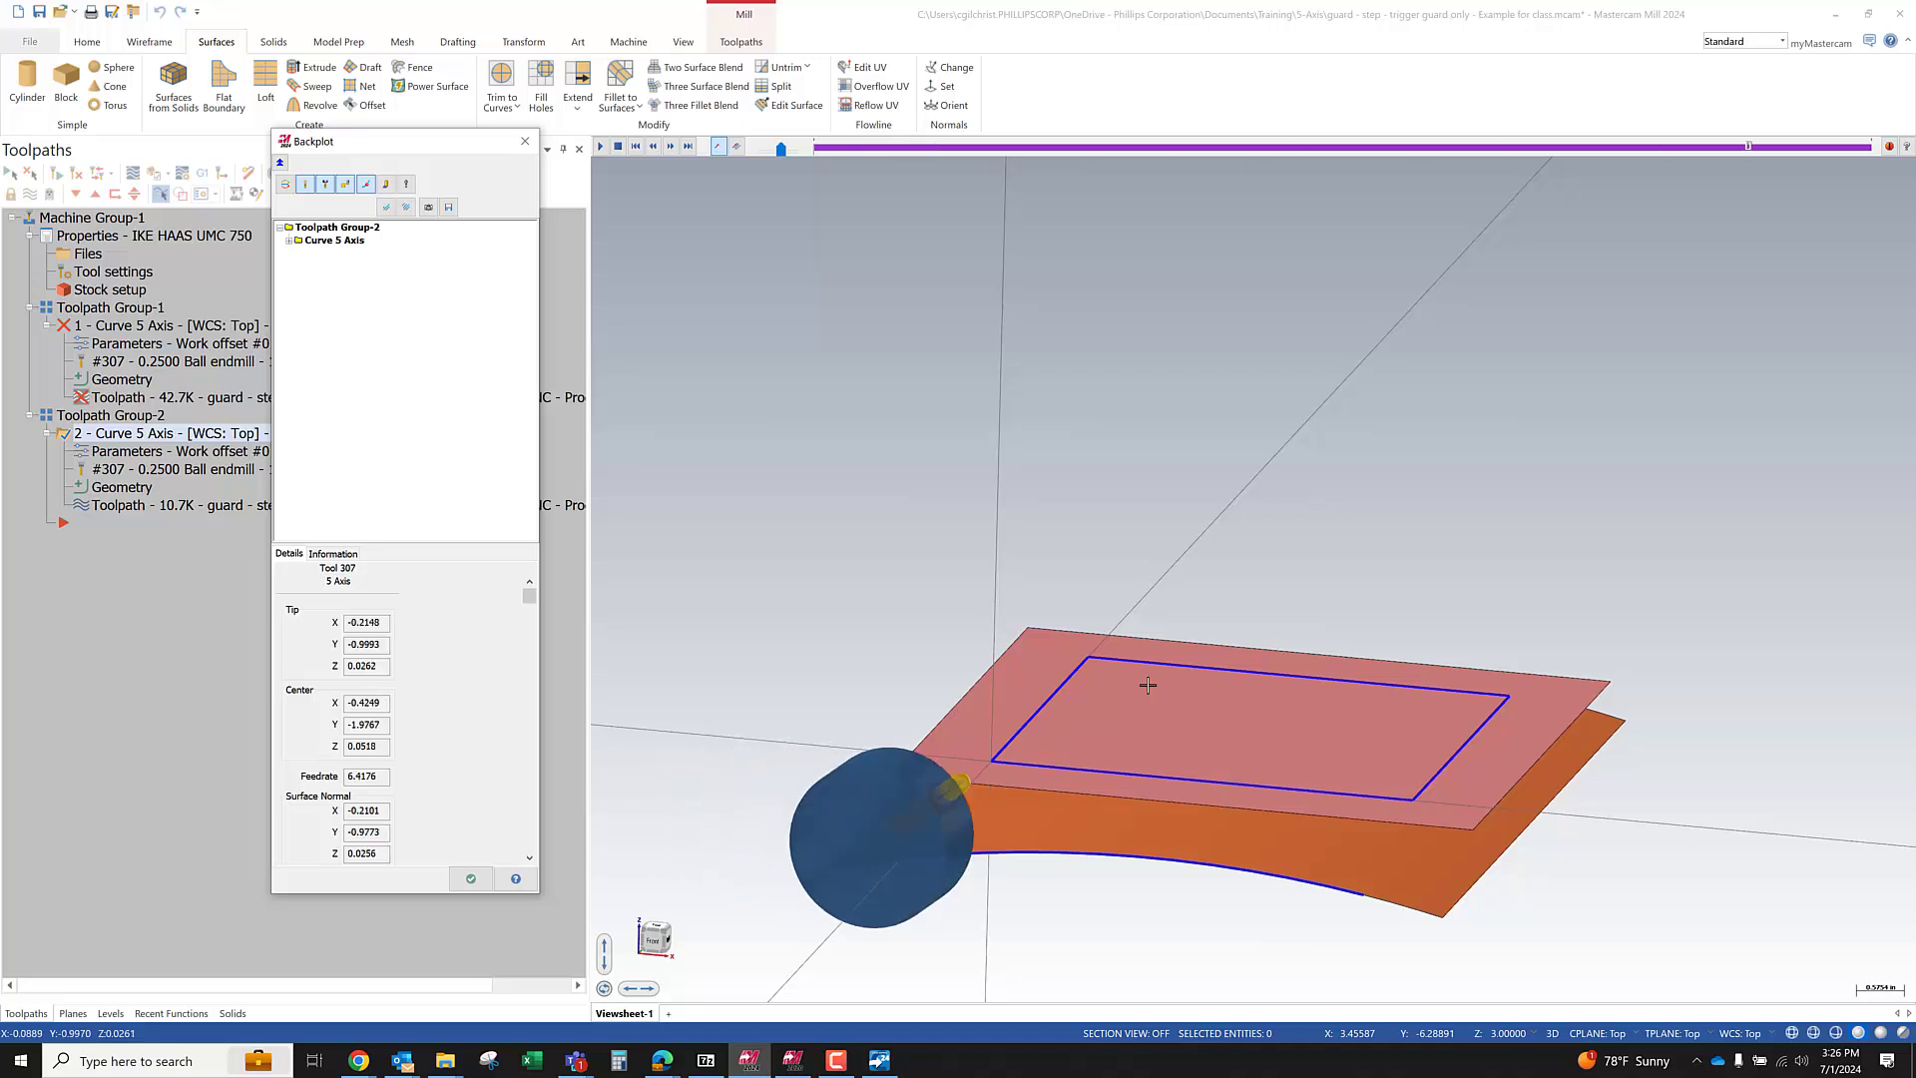
{"action": "left_click", "coordinate": [468, 878]}
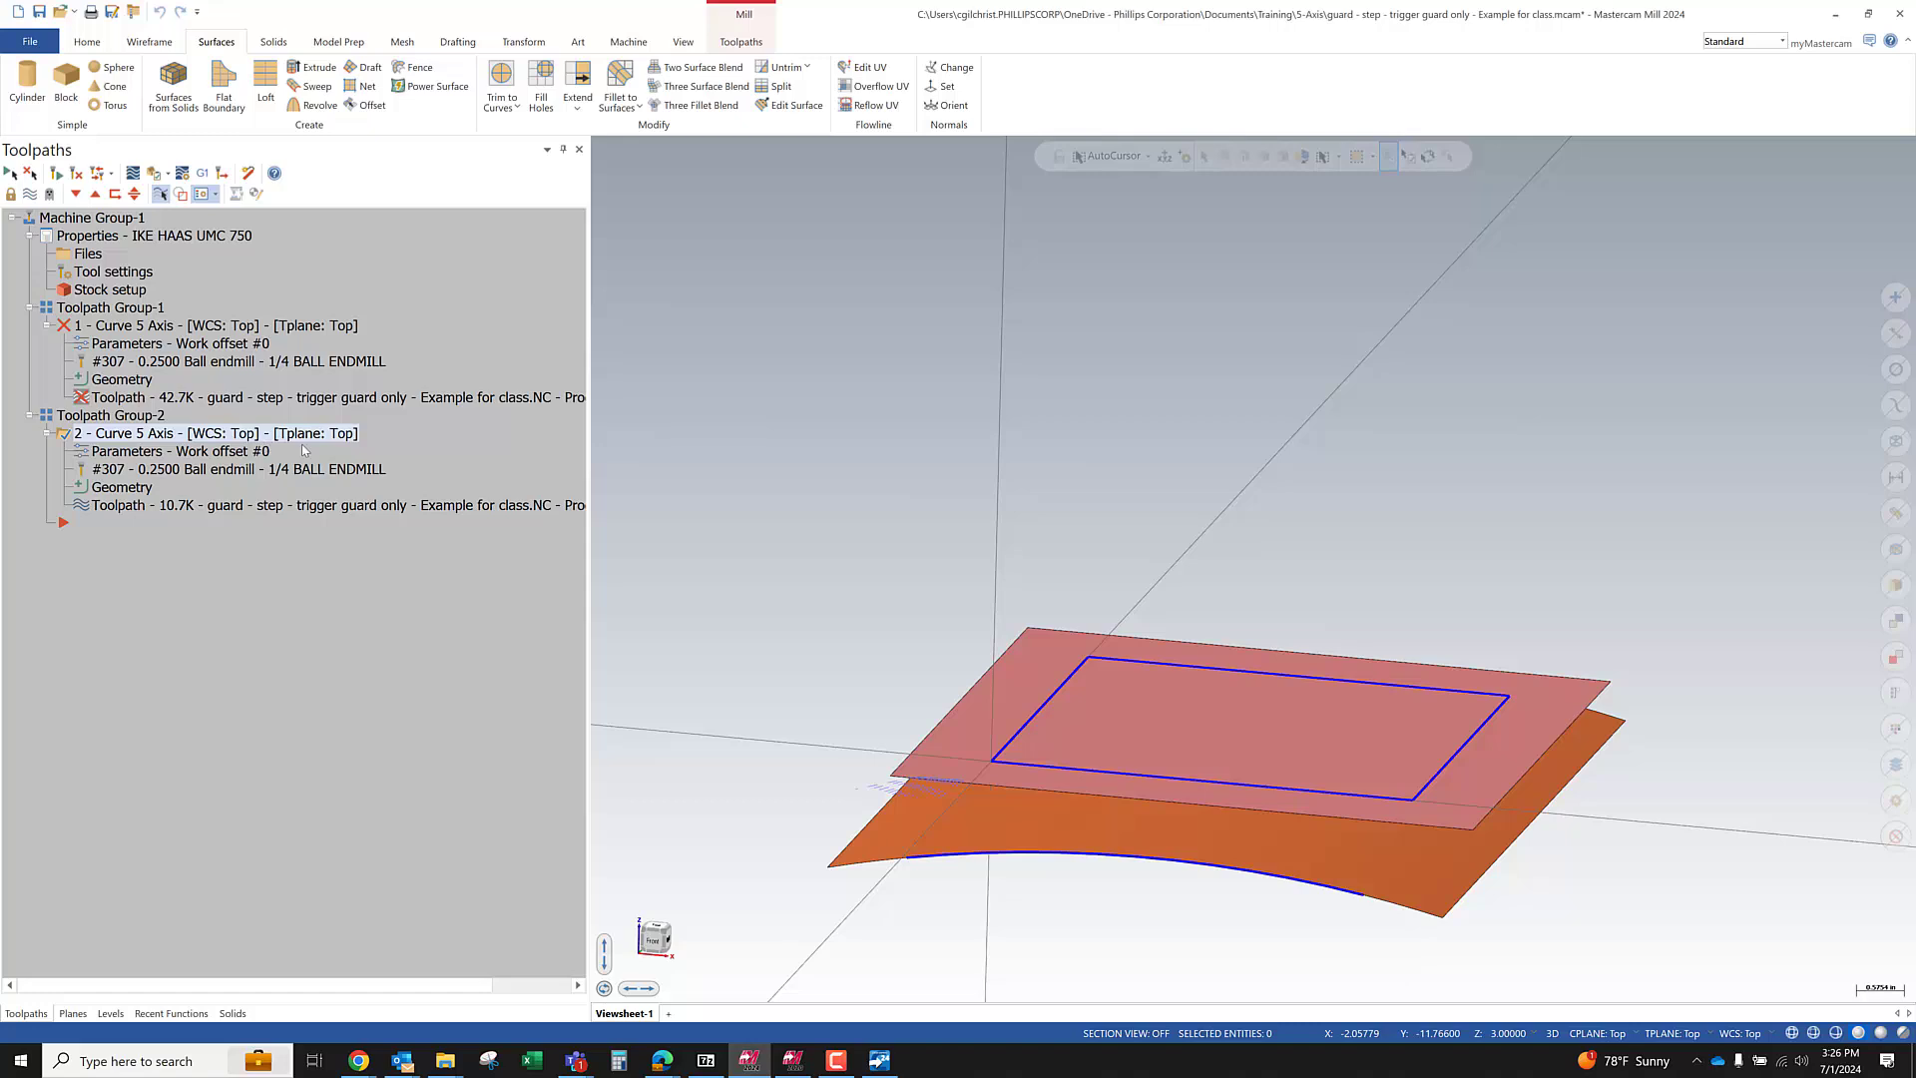
Delete the Curve 5 Axis operation from Toolpath Group-2
{"action": "left_click", "coordinate": [301, 451]}
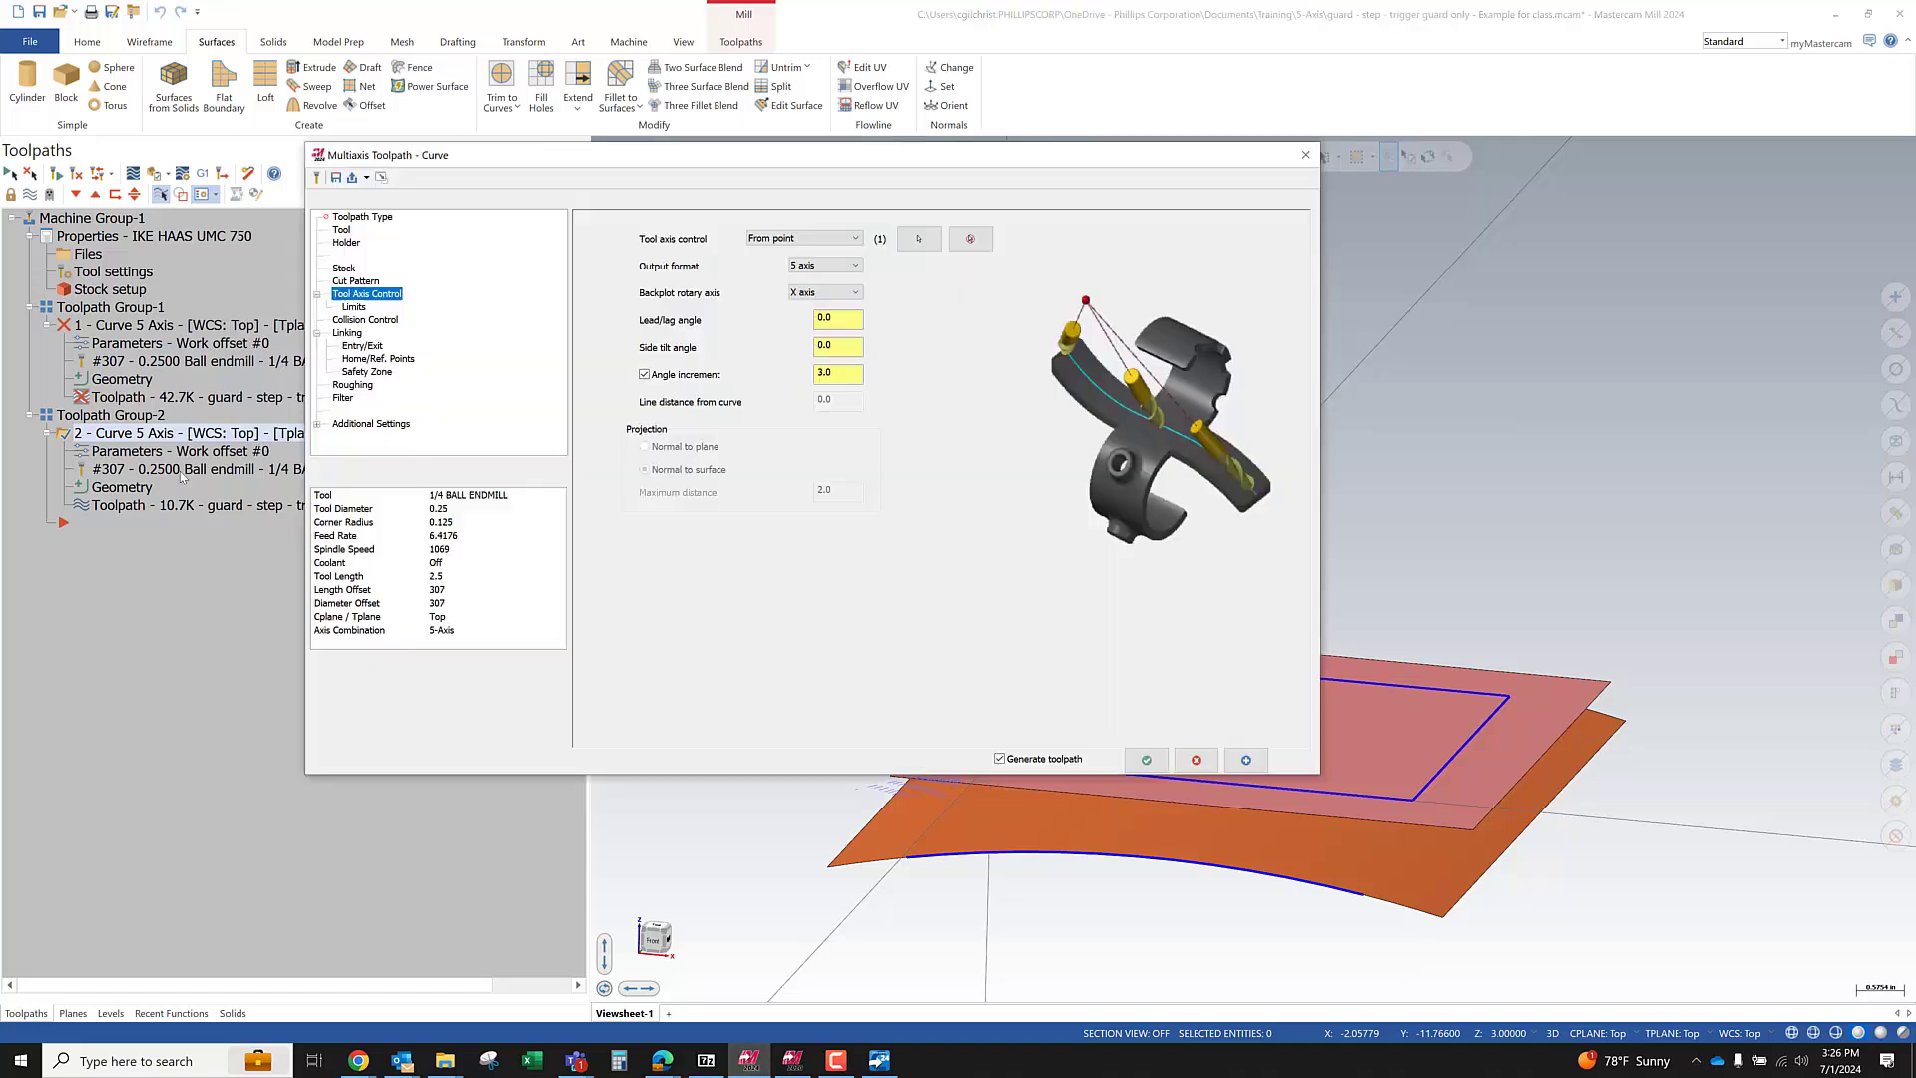
{"action": "left_click", "coordinate": [1196, 760]}
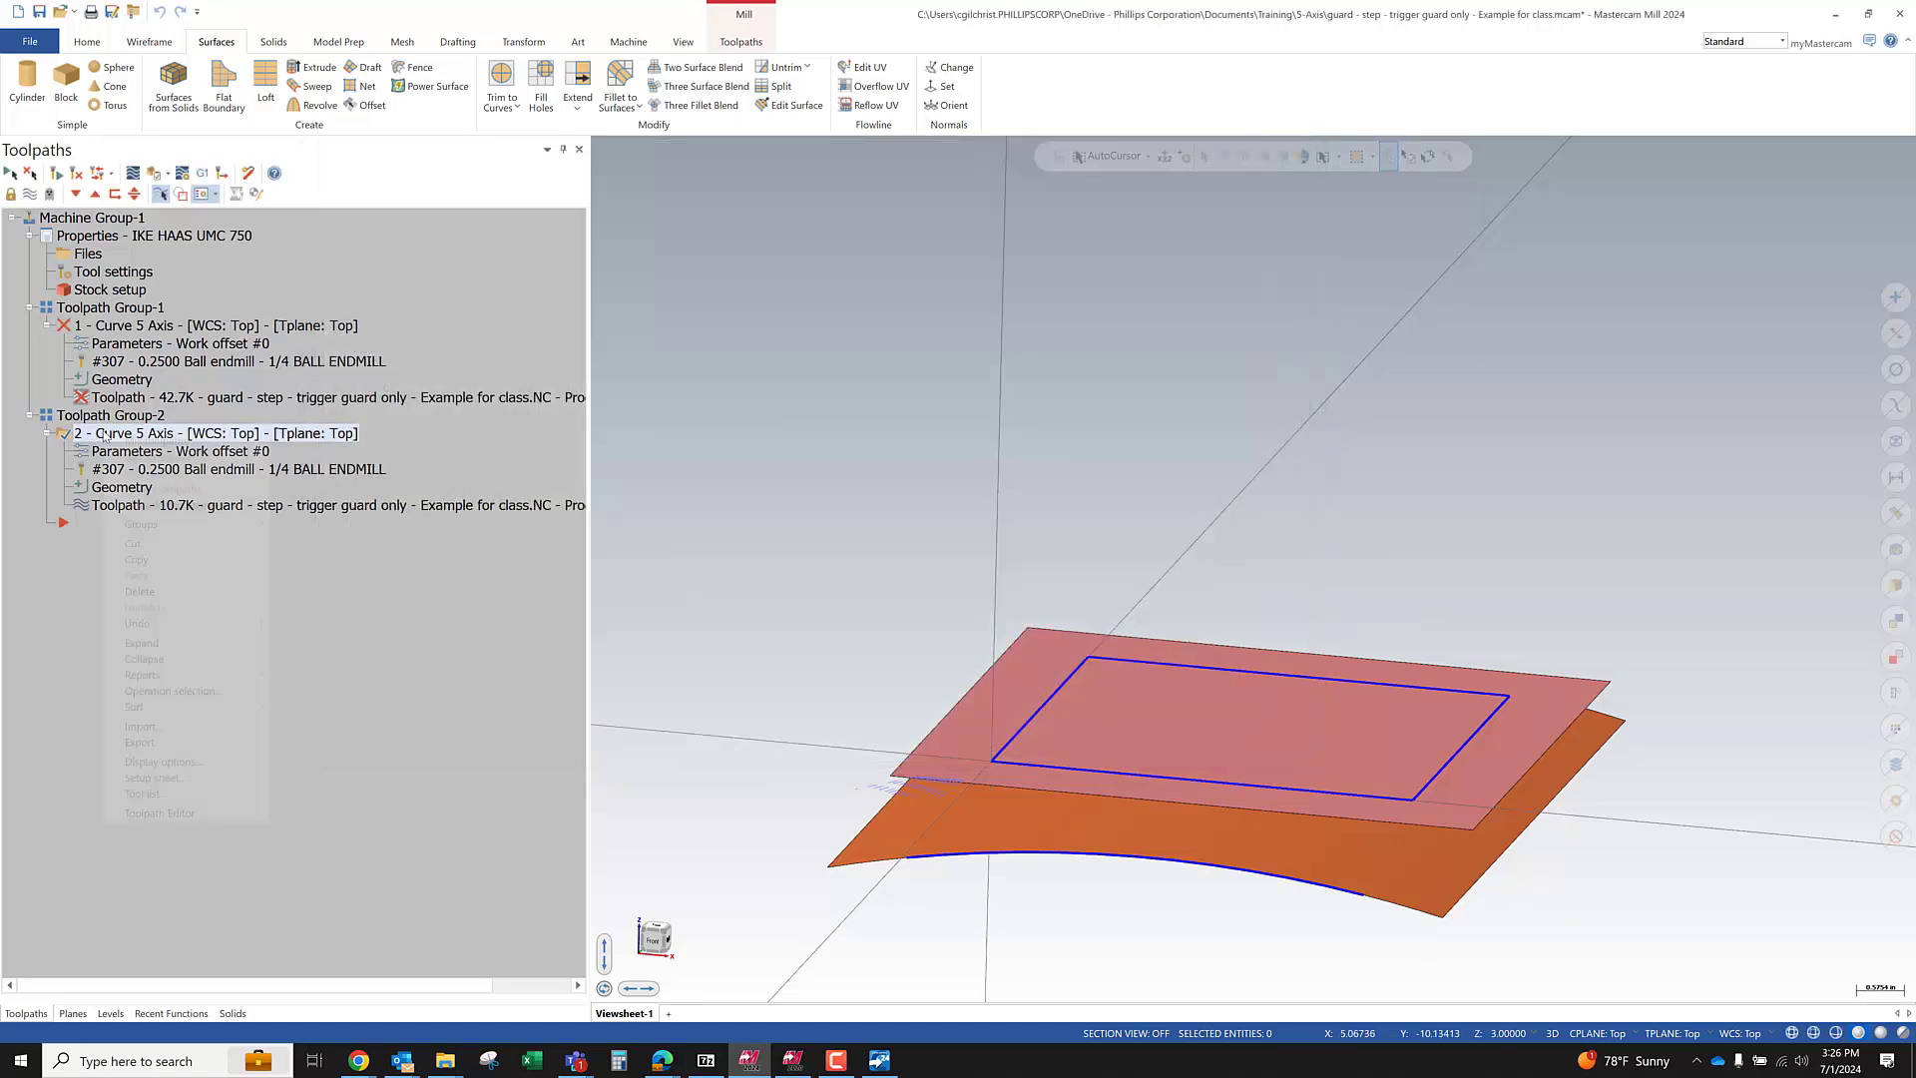
{"action": "right_click", "coordinate": [102, 430]}
{"action": "left_click", "coordinate": [202, 566]}
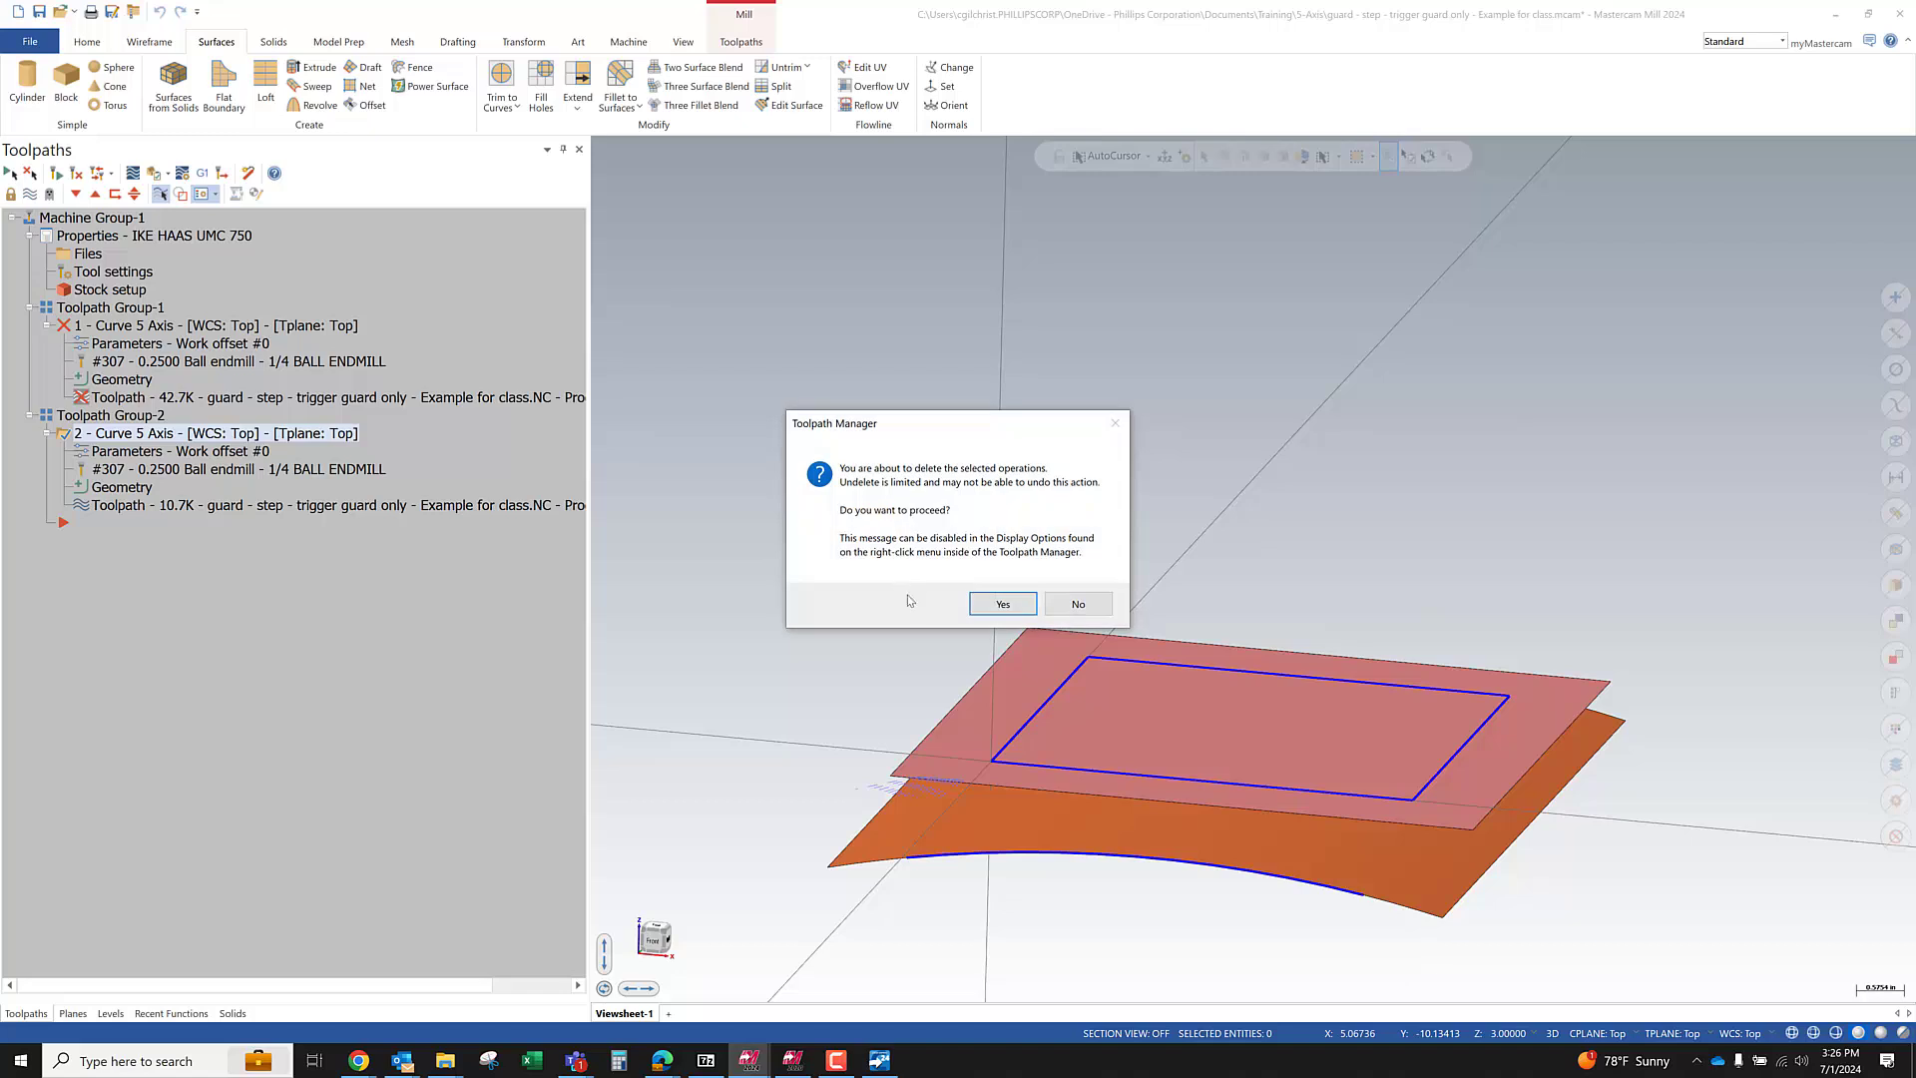
{"action": "left_click", "coordinate": [1002, 603]}
Create a multiaxis Curve toolpath in Toolpath Group-2 using tool 311, the 1/2 ball endmill
{"action": "right_click", "coordinate": [139, 443]}
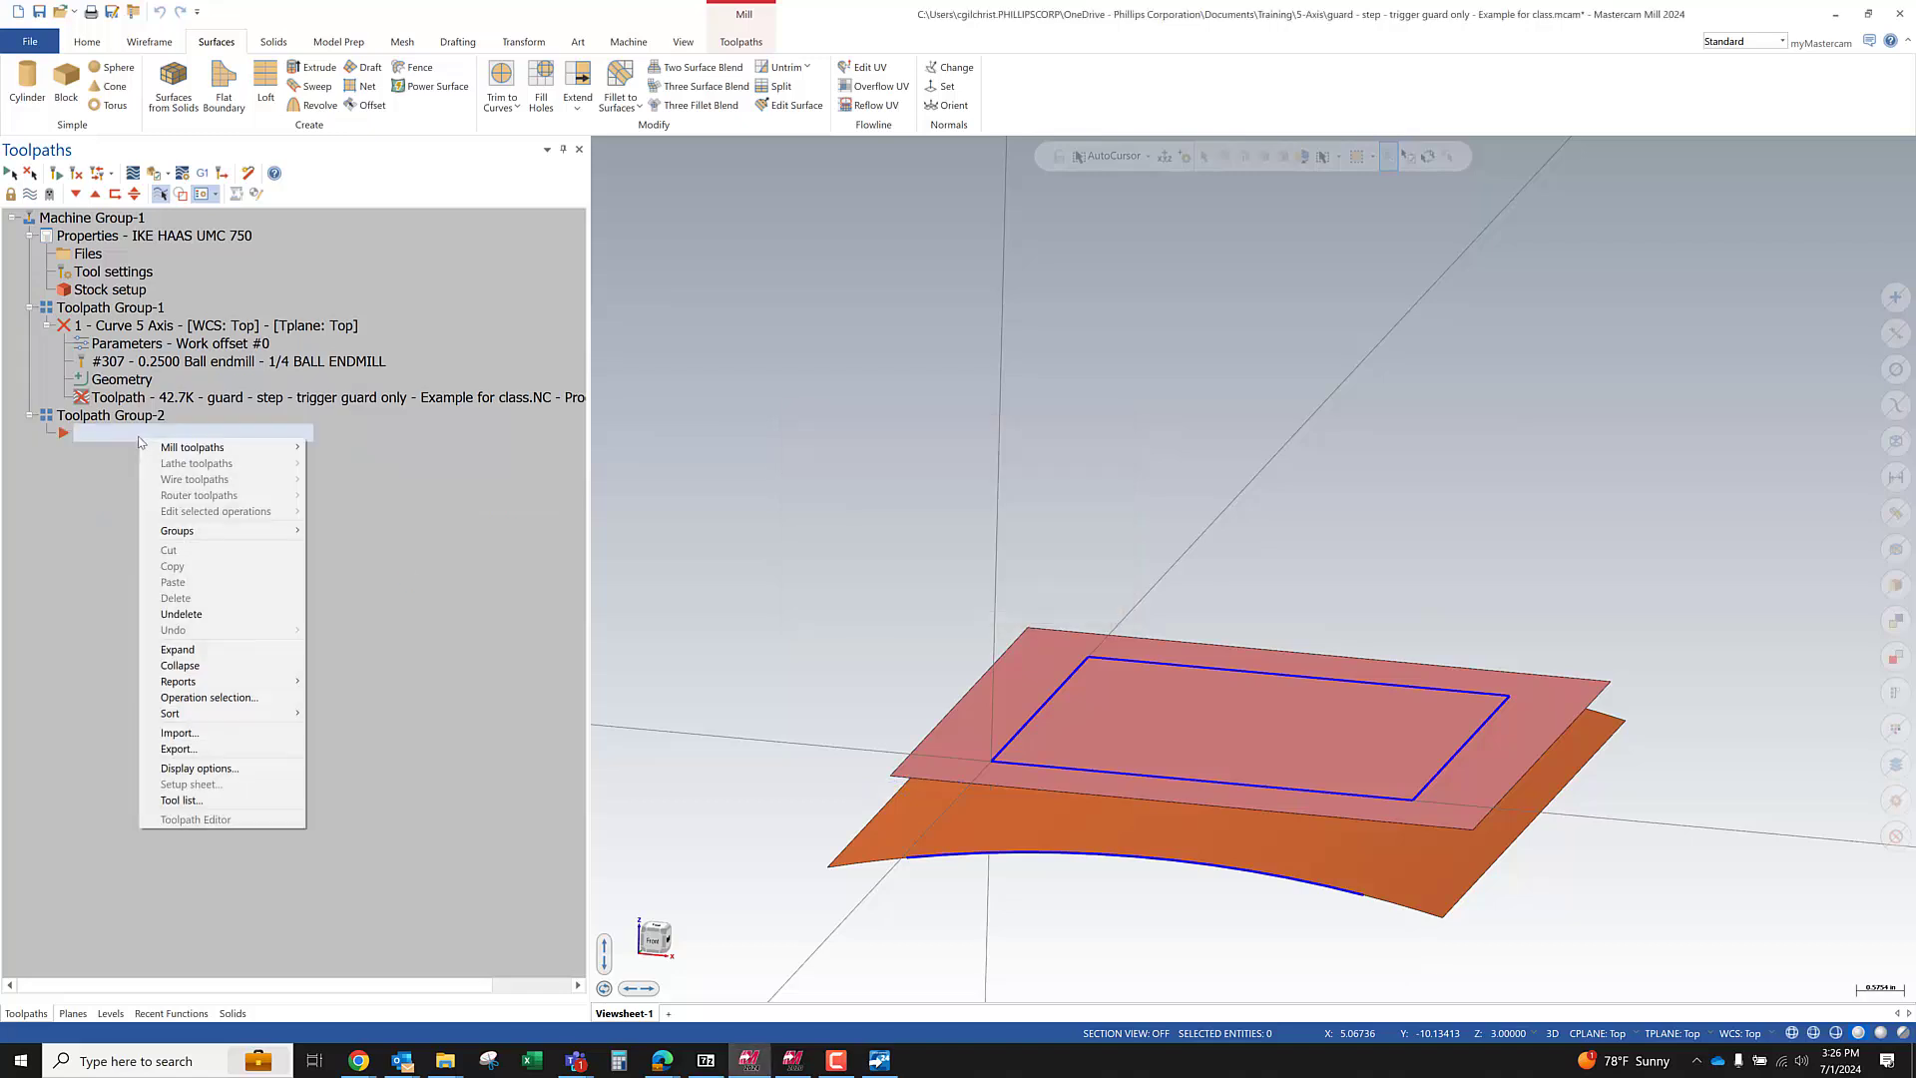
{"action": "mouse_move", "coordinate": [250, 447]}
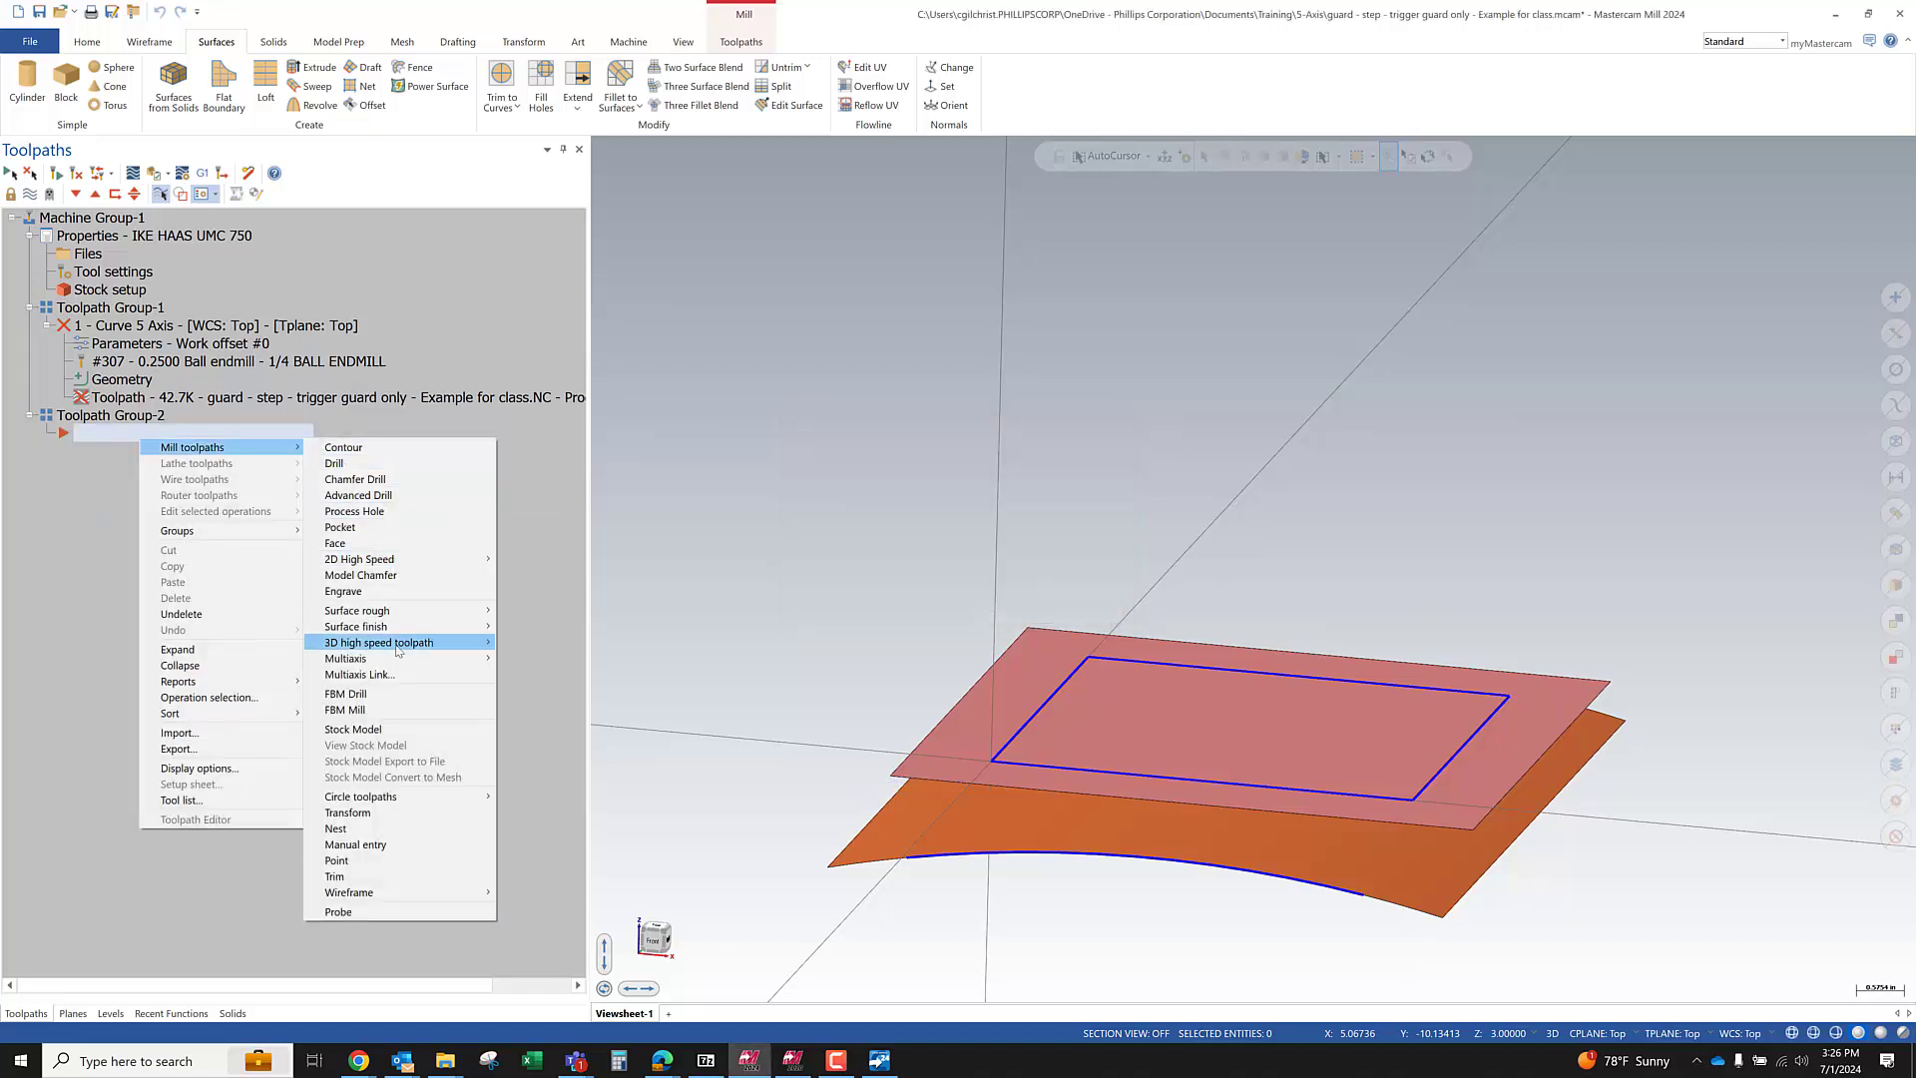
{"action": "mouse_move", "coordinate": [397, 660]}
{"action": "left_click", "coordinate": [557, 660]}
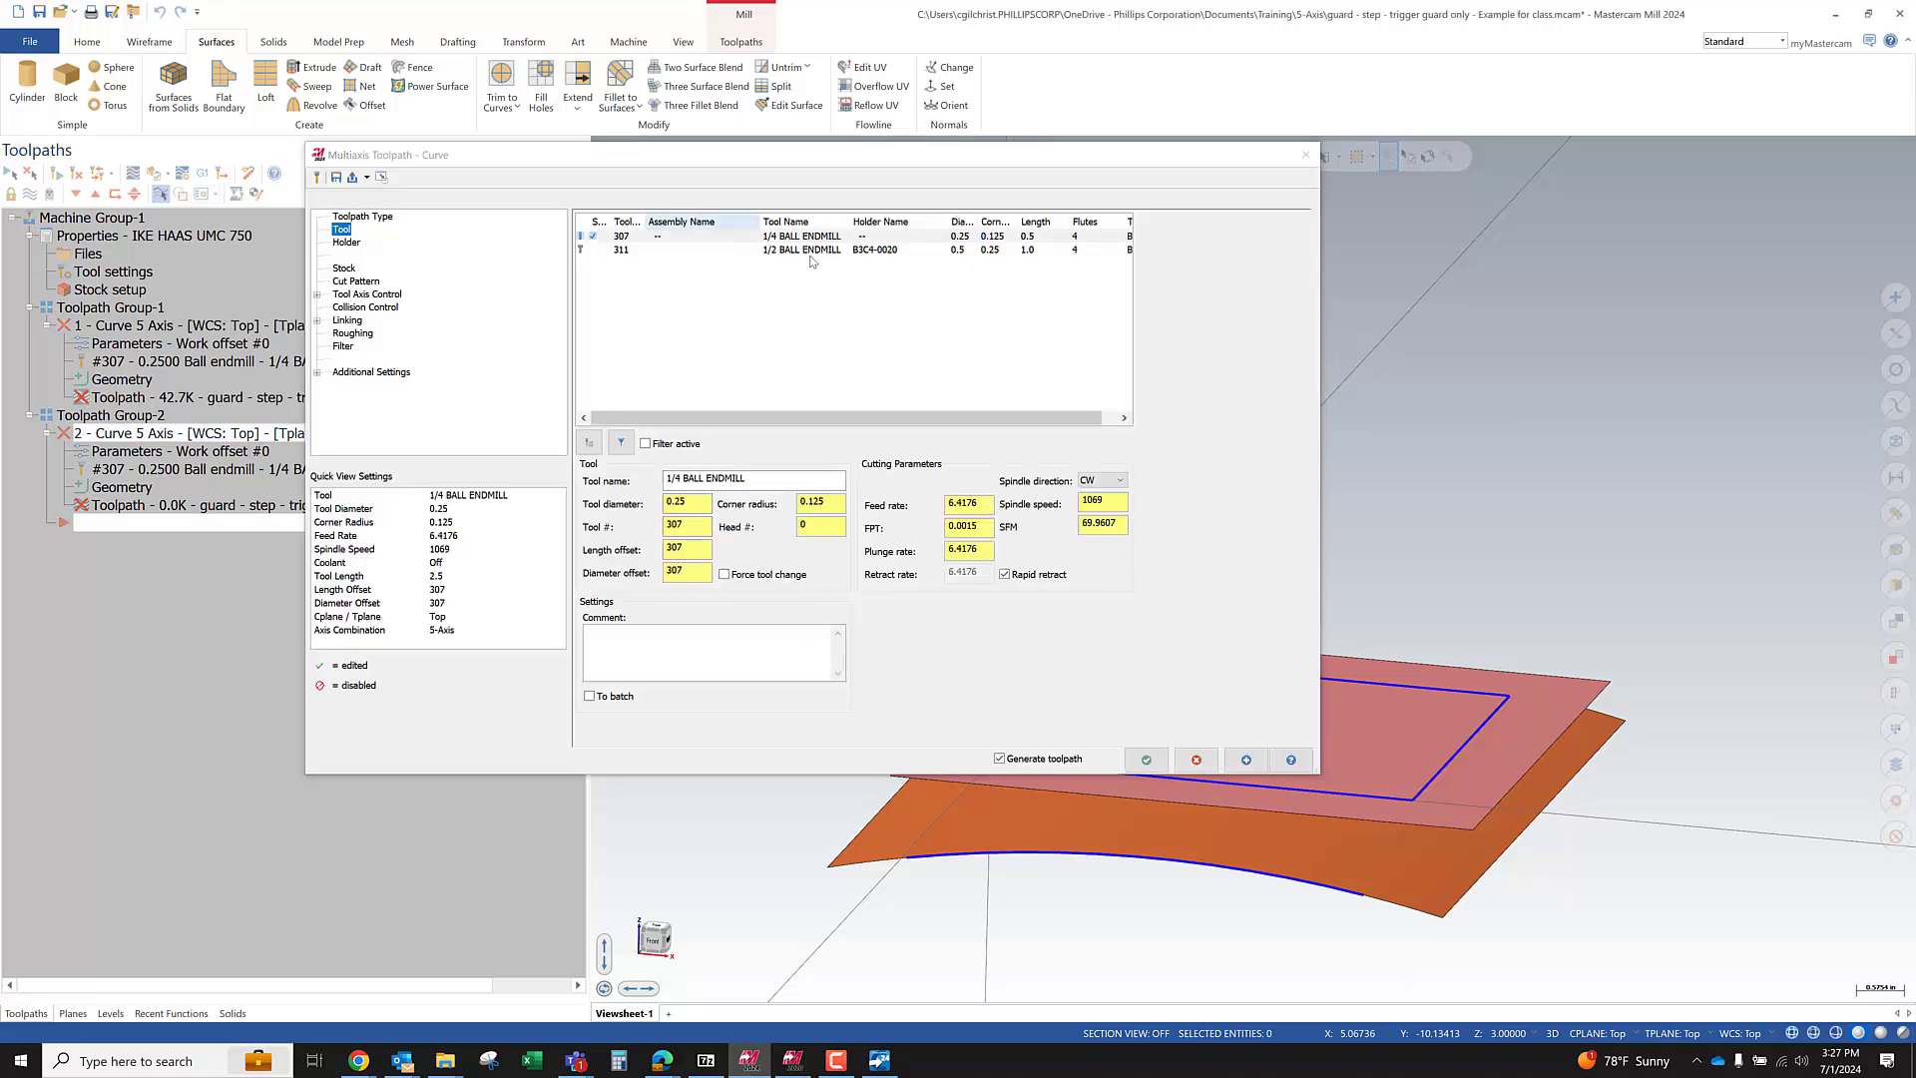
{"action": "left_click", "coordinate": [803, 249]}
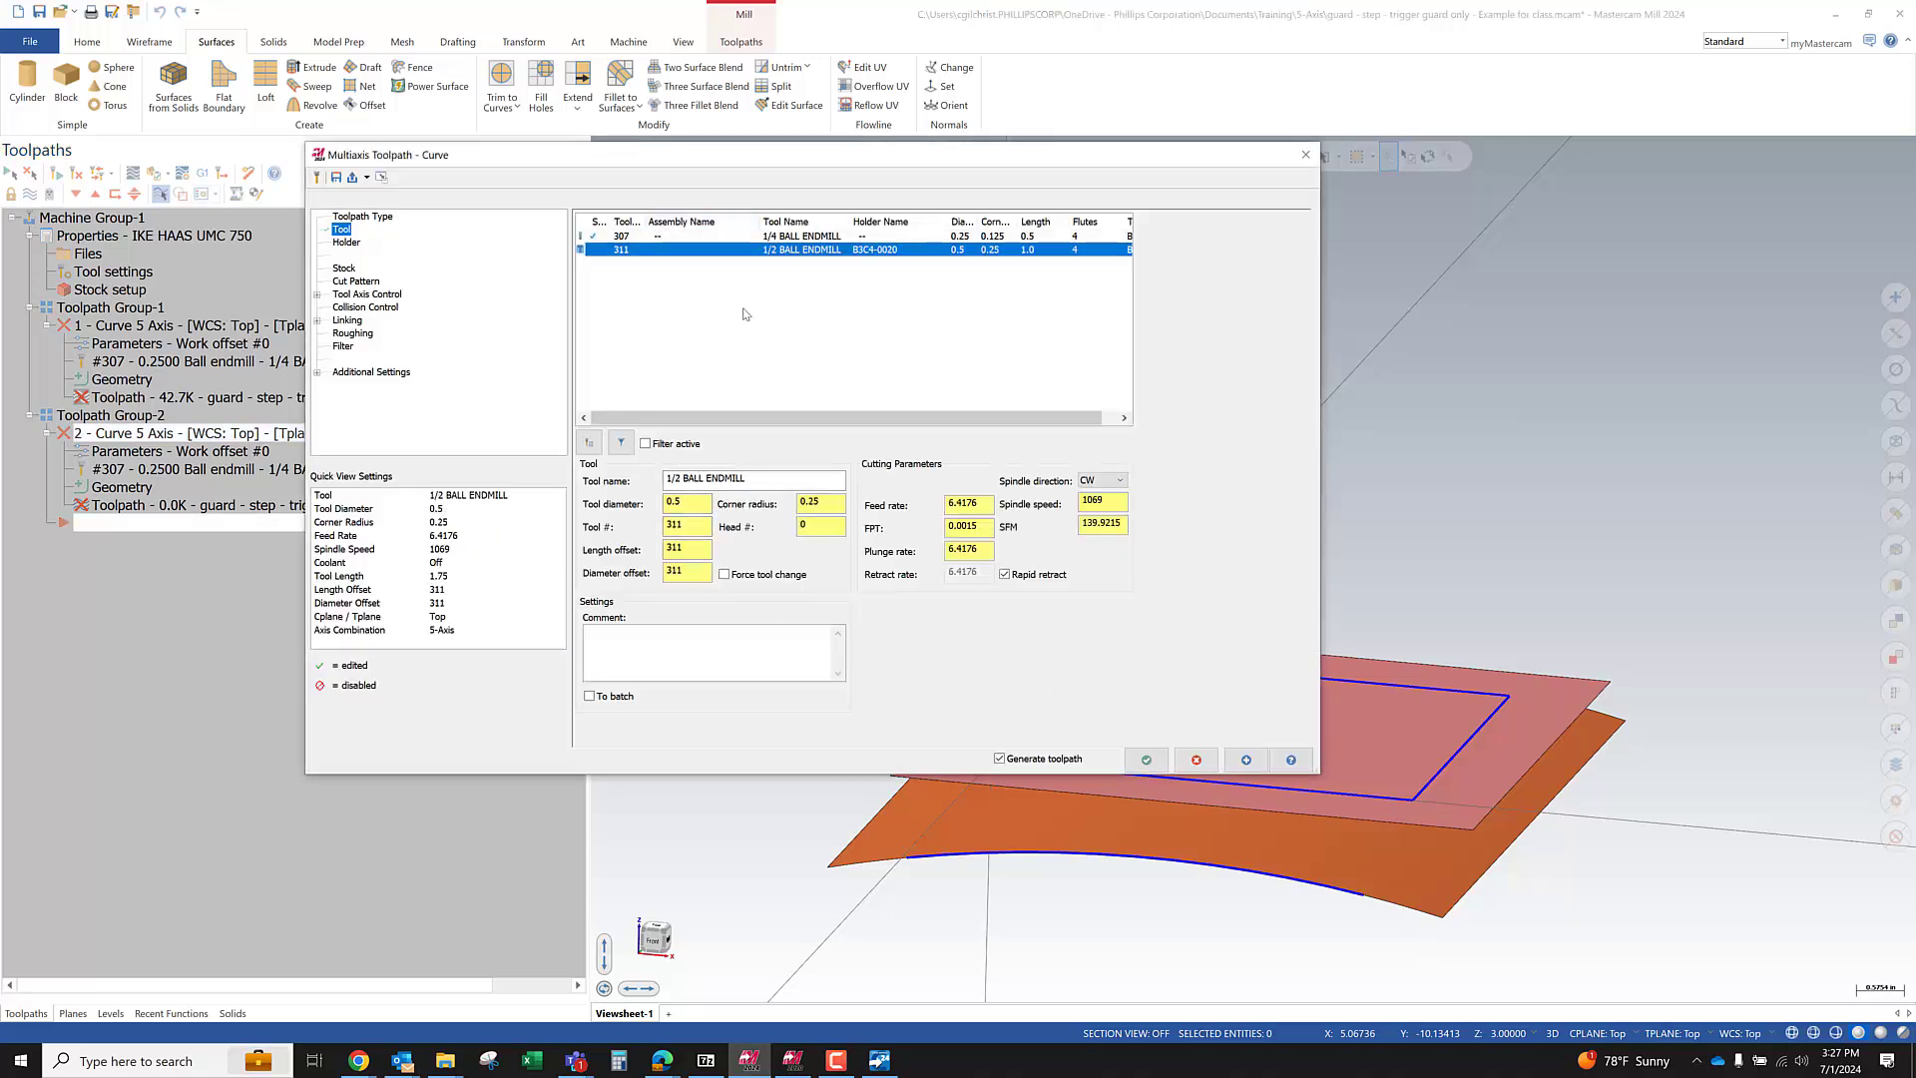
Chain the rectangle as the toolpath's 3D curve with the chain direction reversed
{"action": "left_click", "coordinate": [349, 282]}
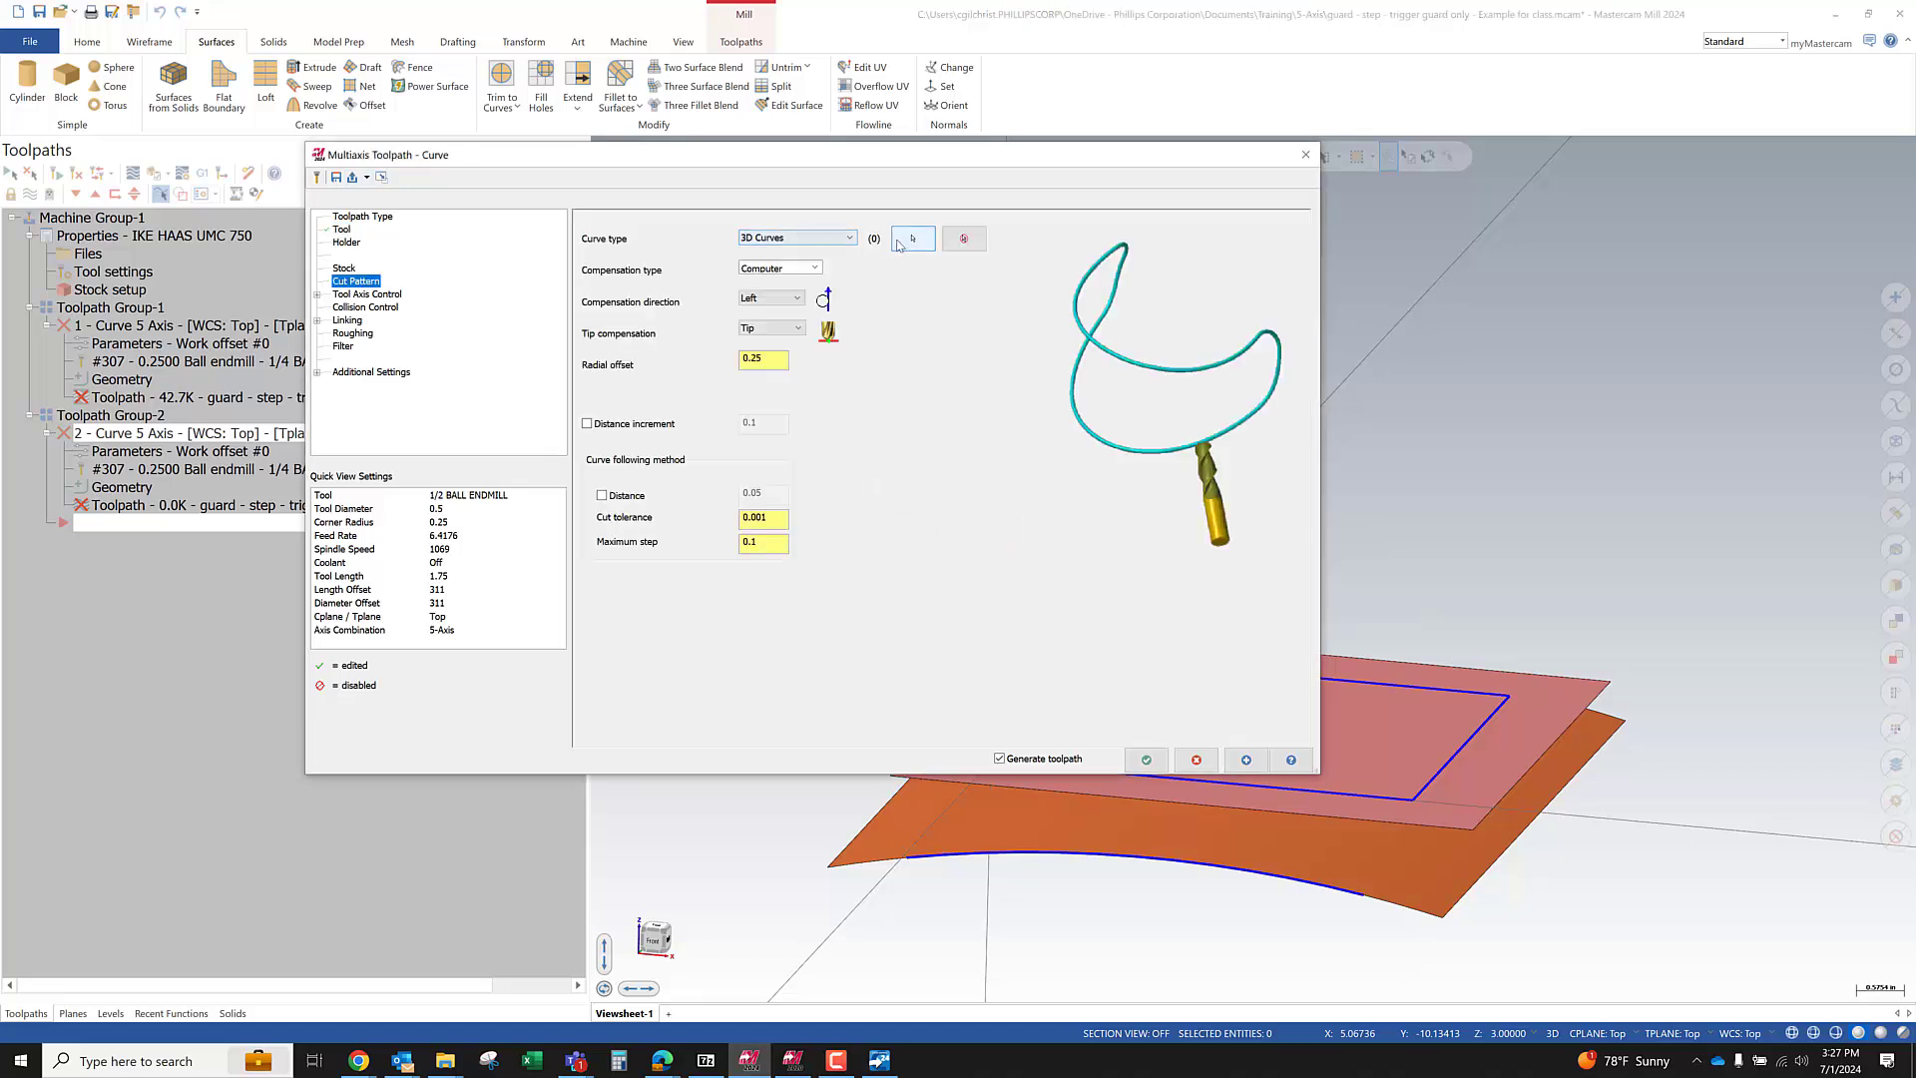
{"action": "left_click", "coordinate": [900, 243]}
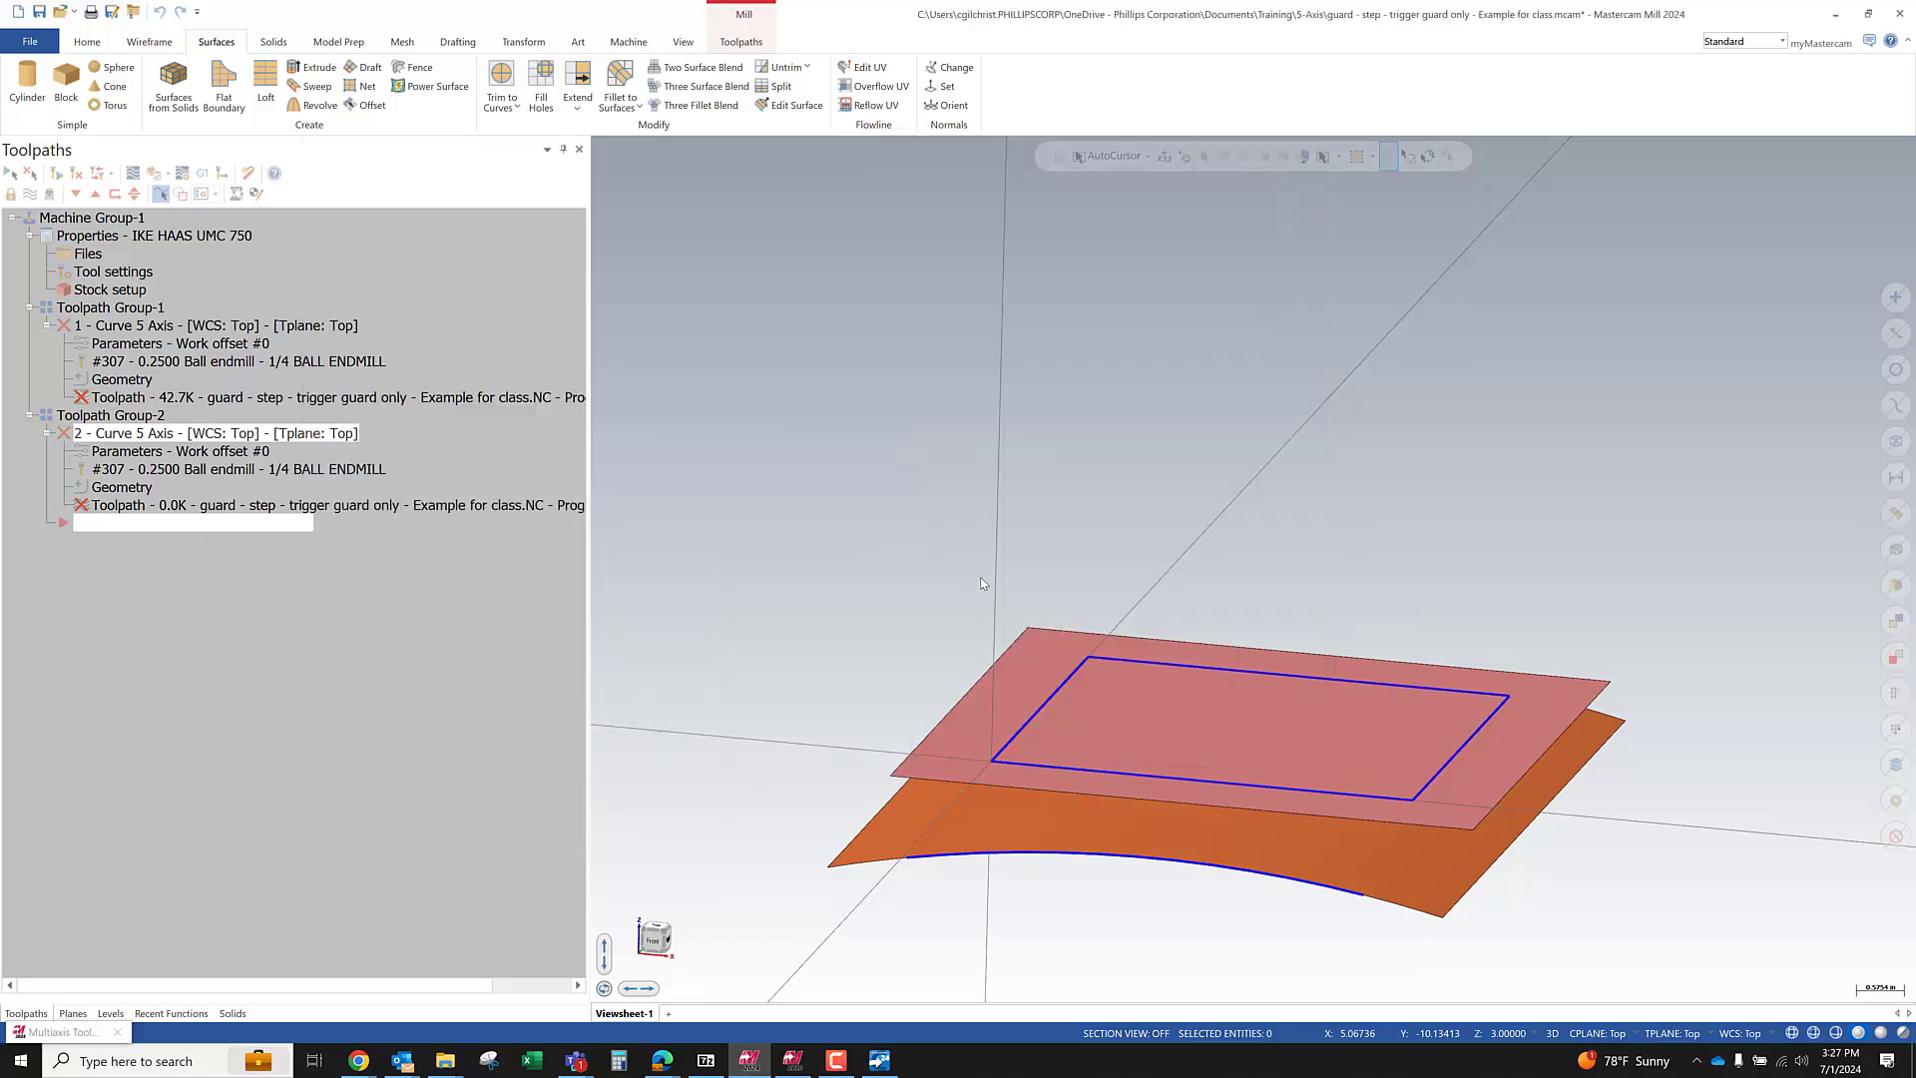
{"action": "left_click", "coordinate": [1045, 703]}
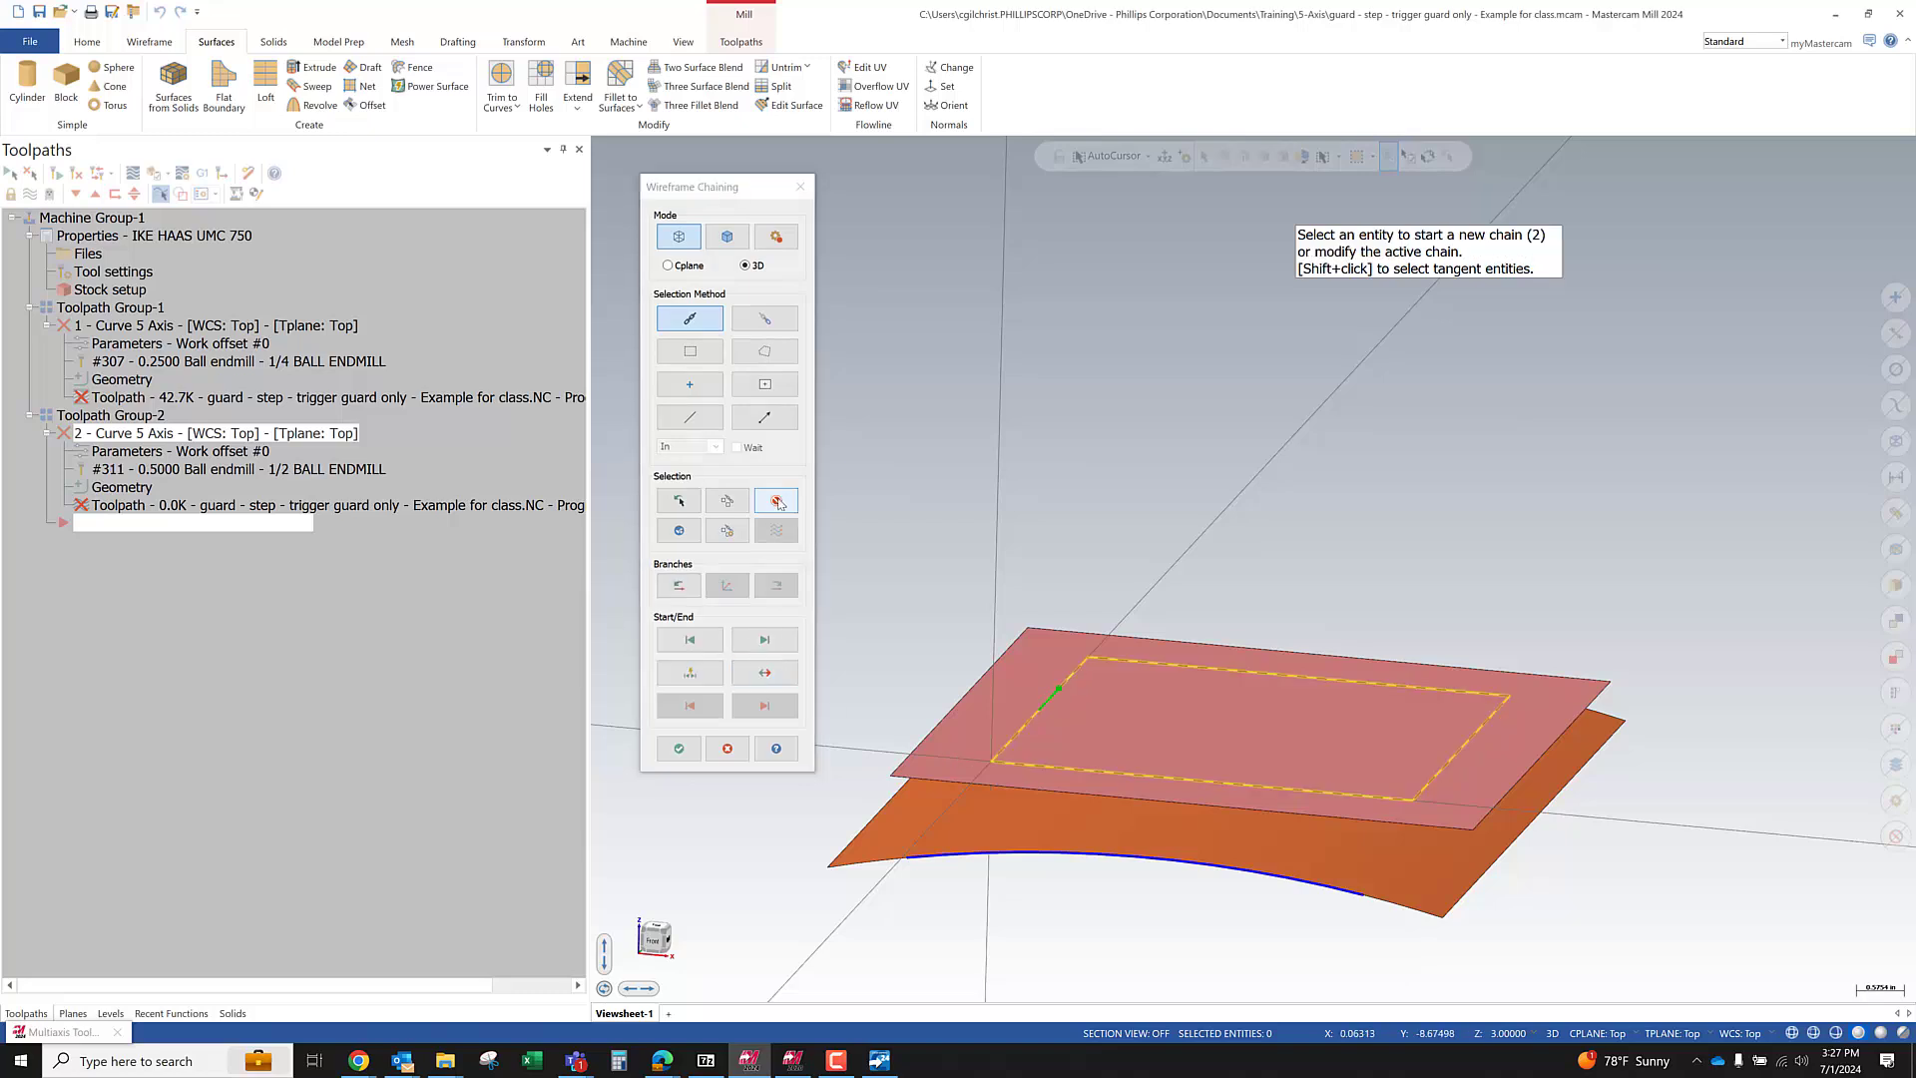
{"action": "left_click", "coordinate": [766, 713]}
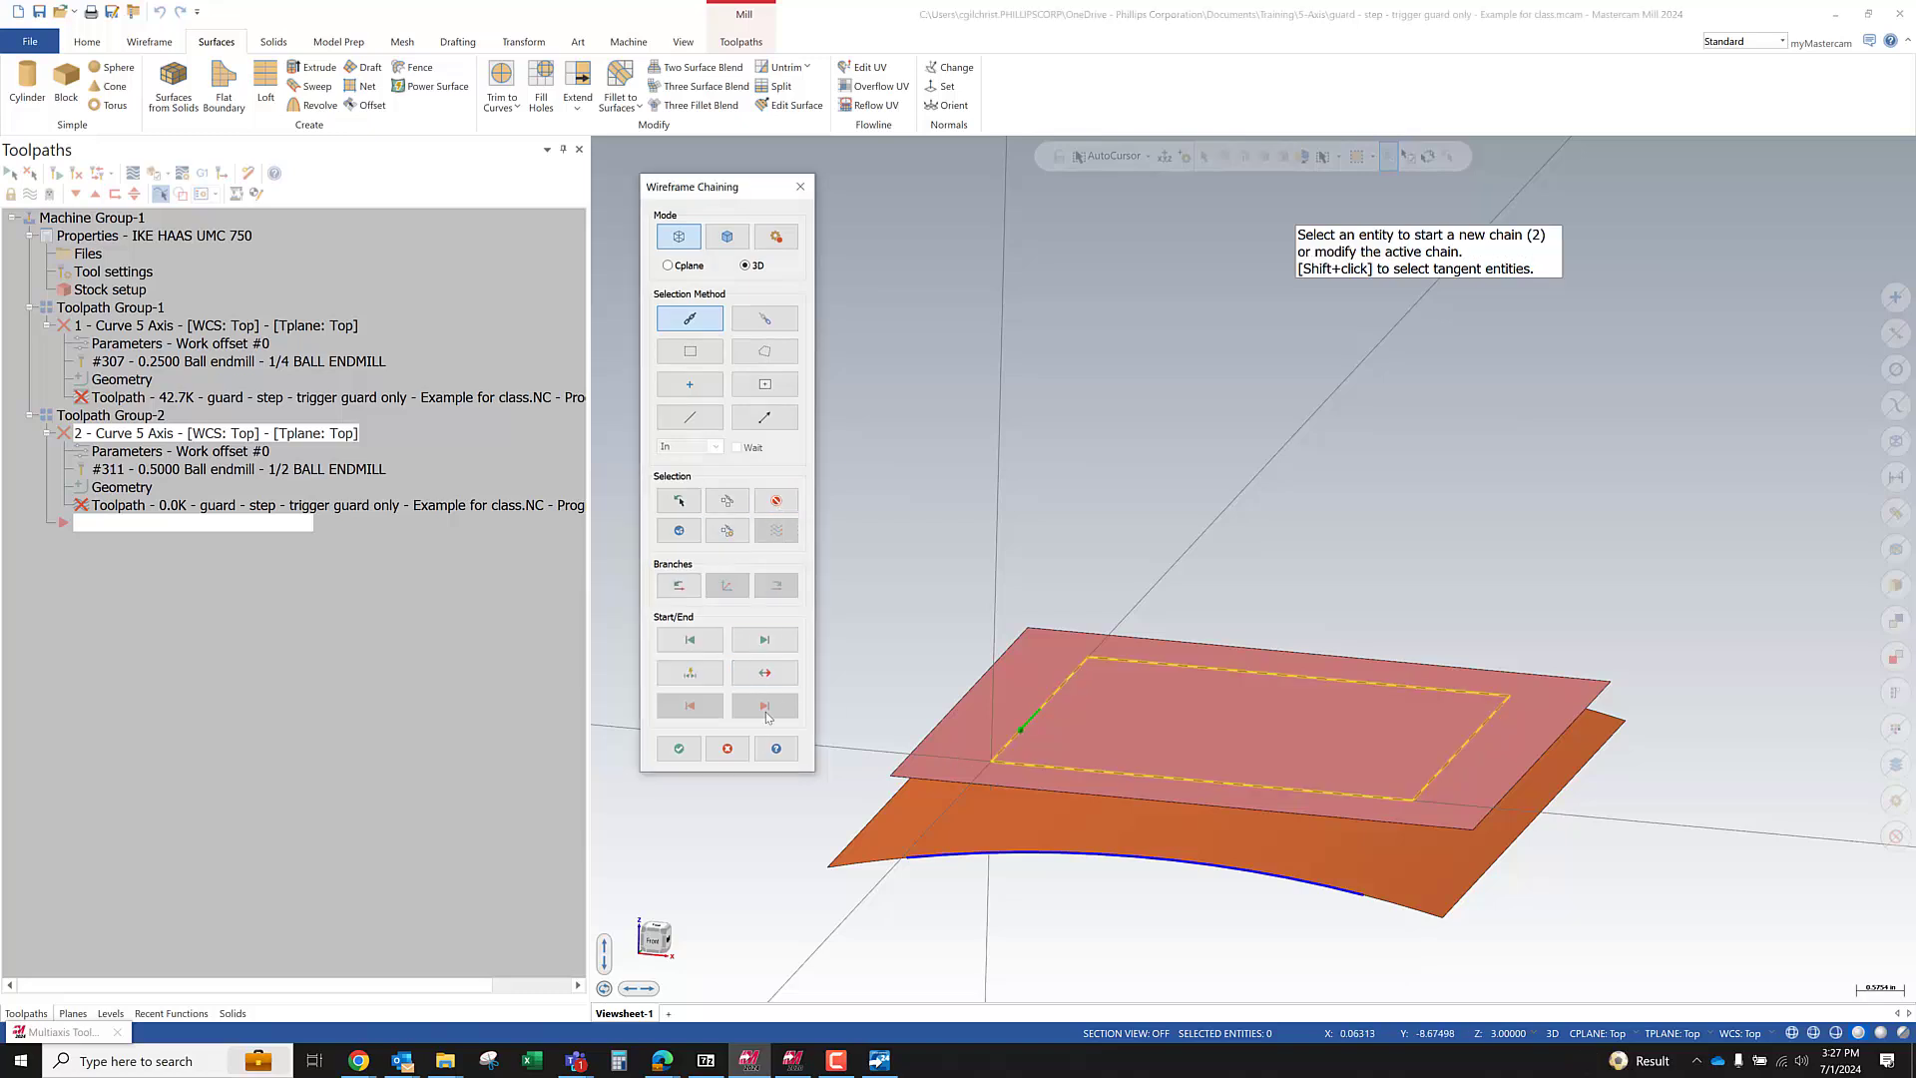
{"action": "left_click", "coordinate": [679, 748]}
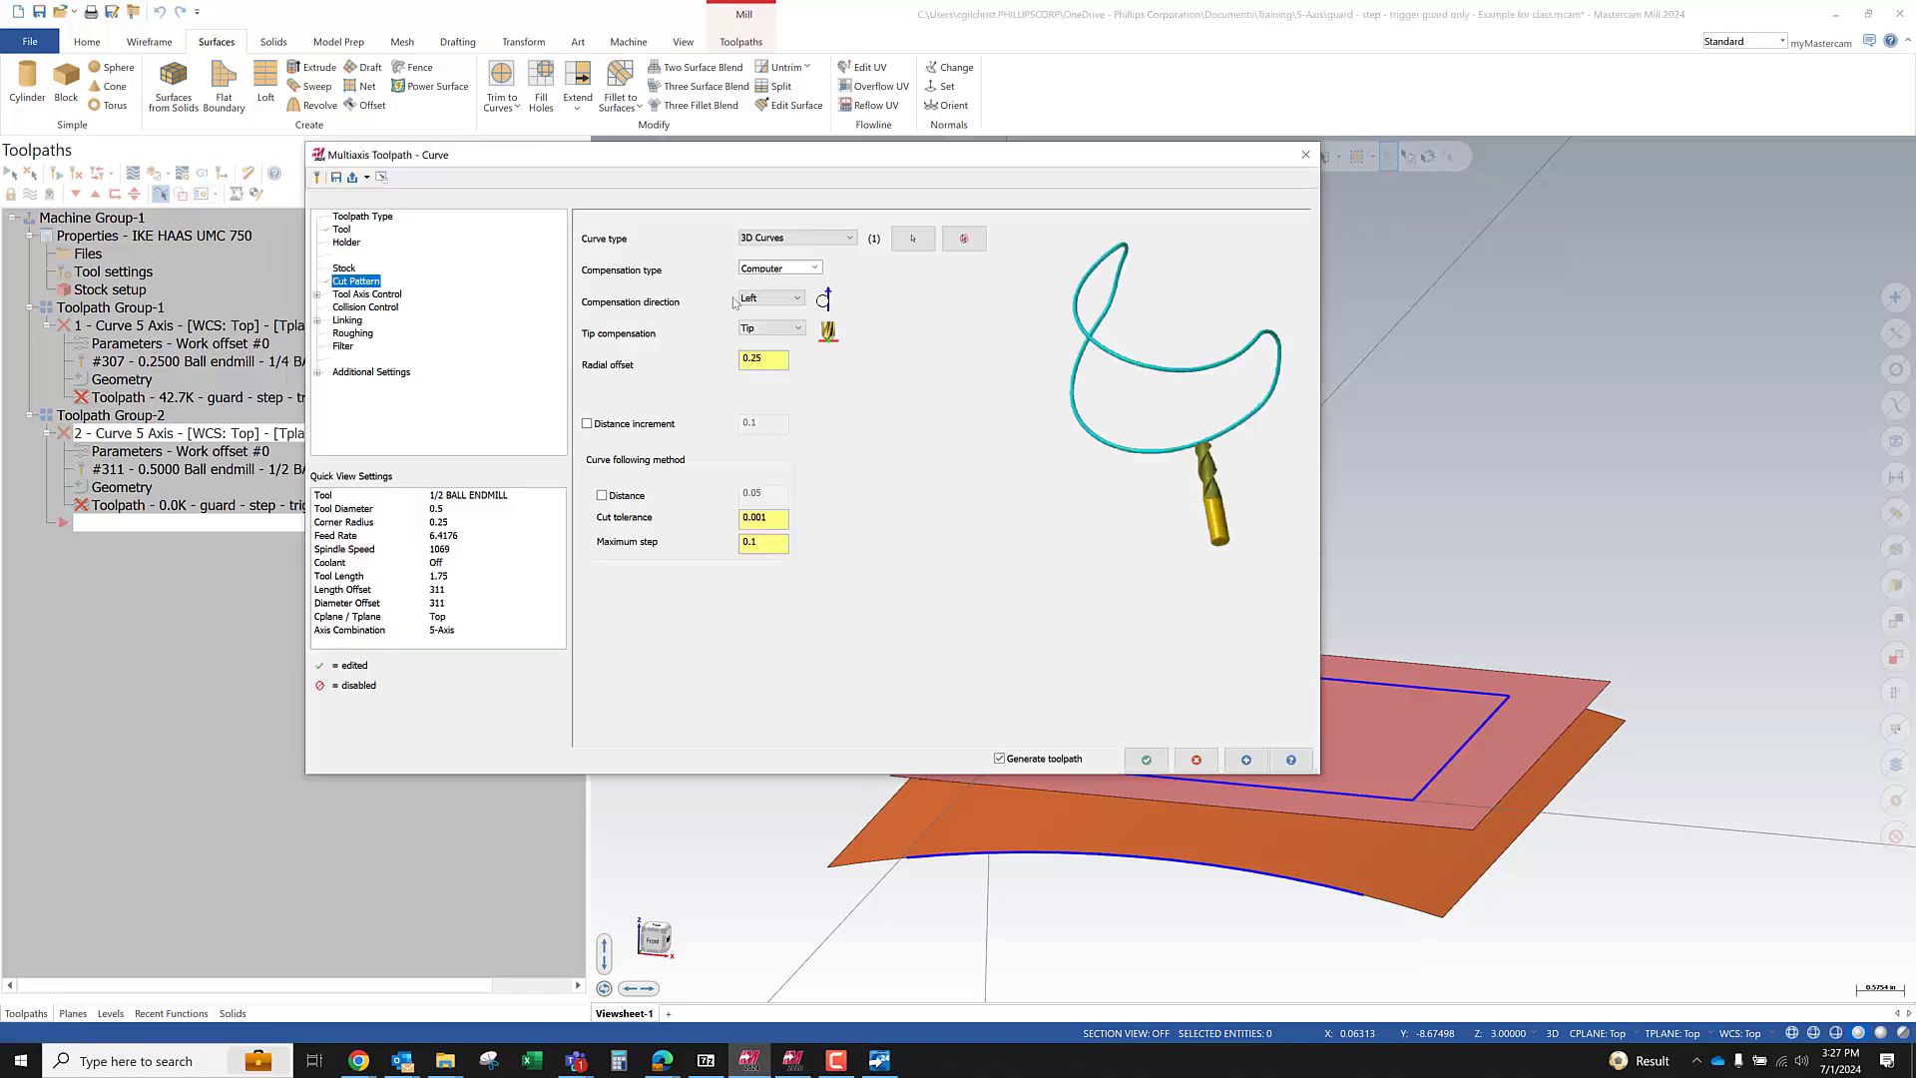
{"action": "left_click", "coordinate": [379, 295]}
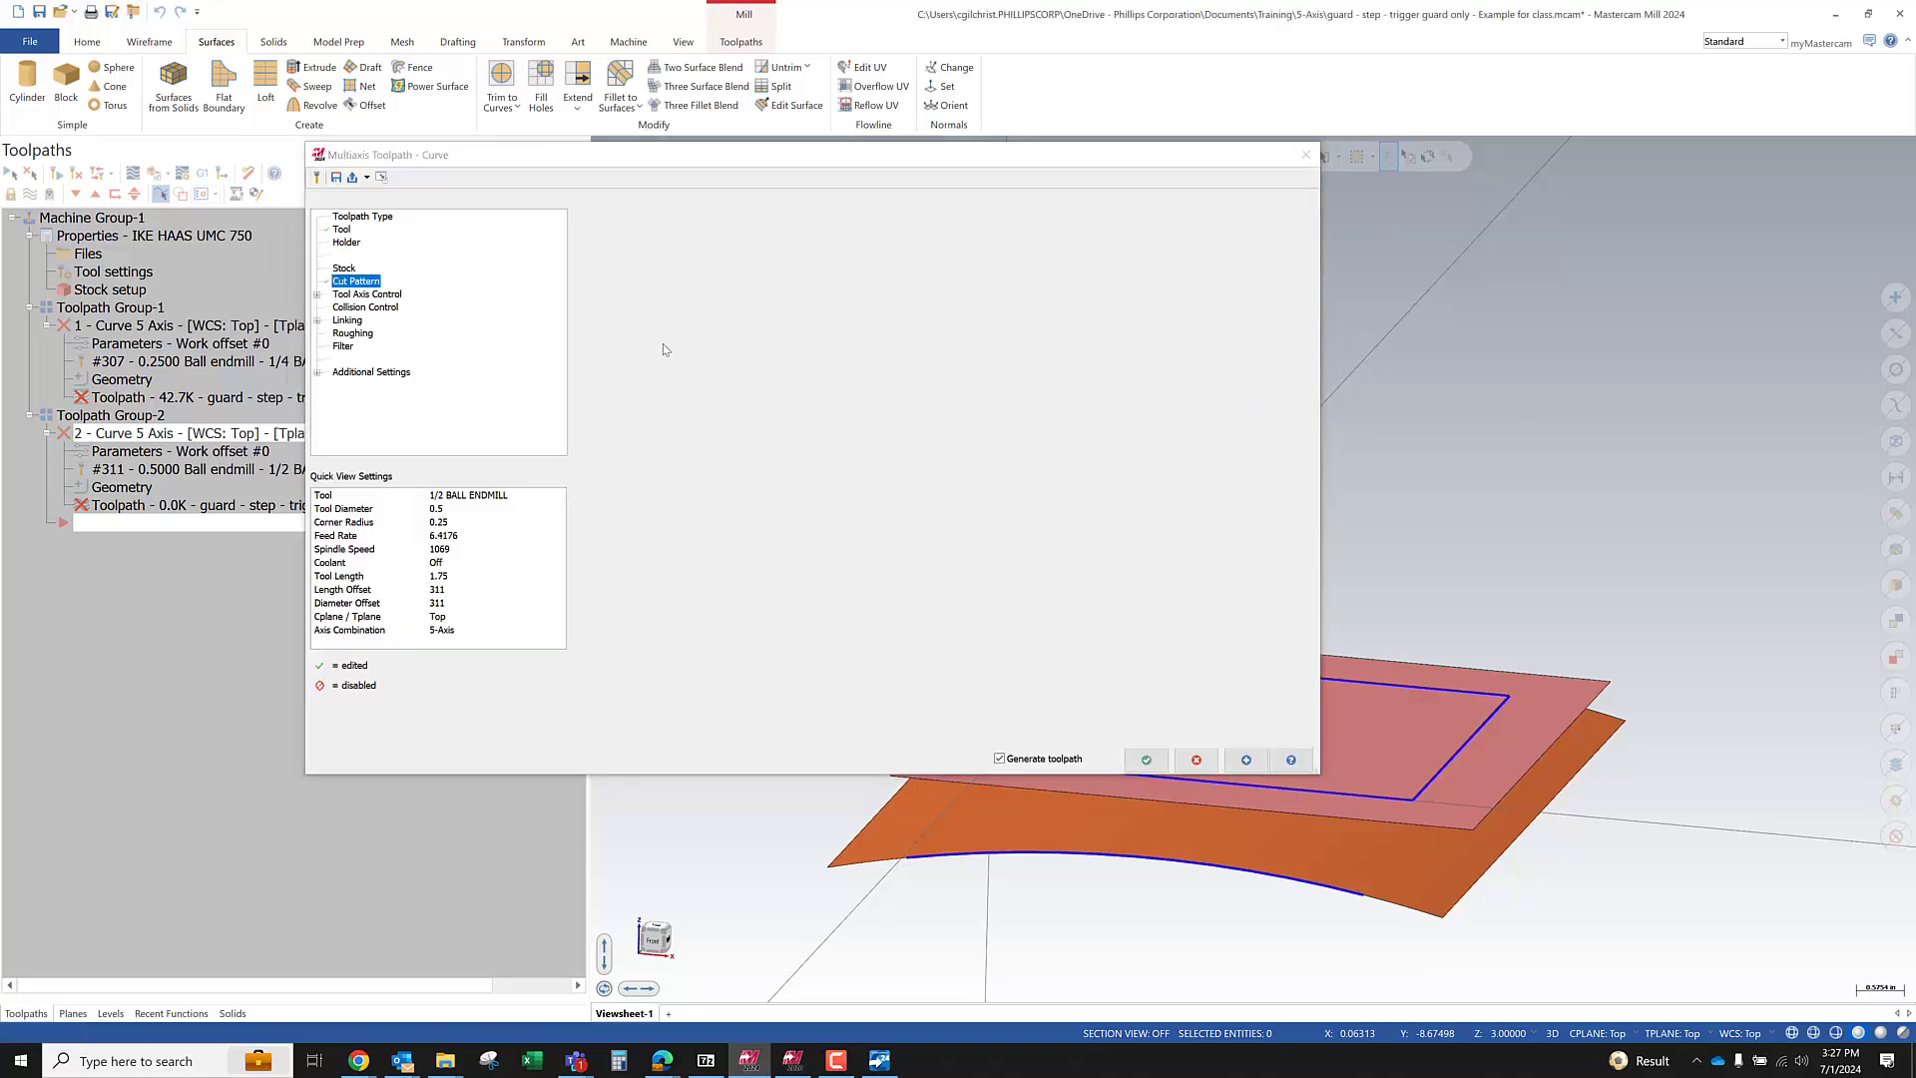
{"action": "left_click", "coordinate": [804, 237]}
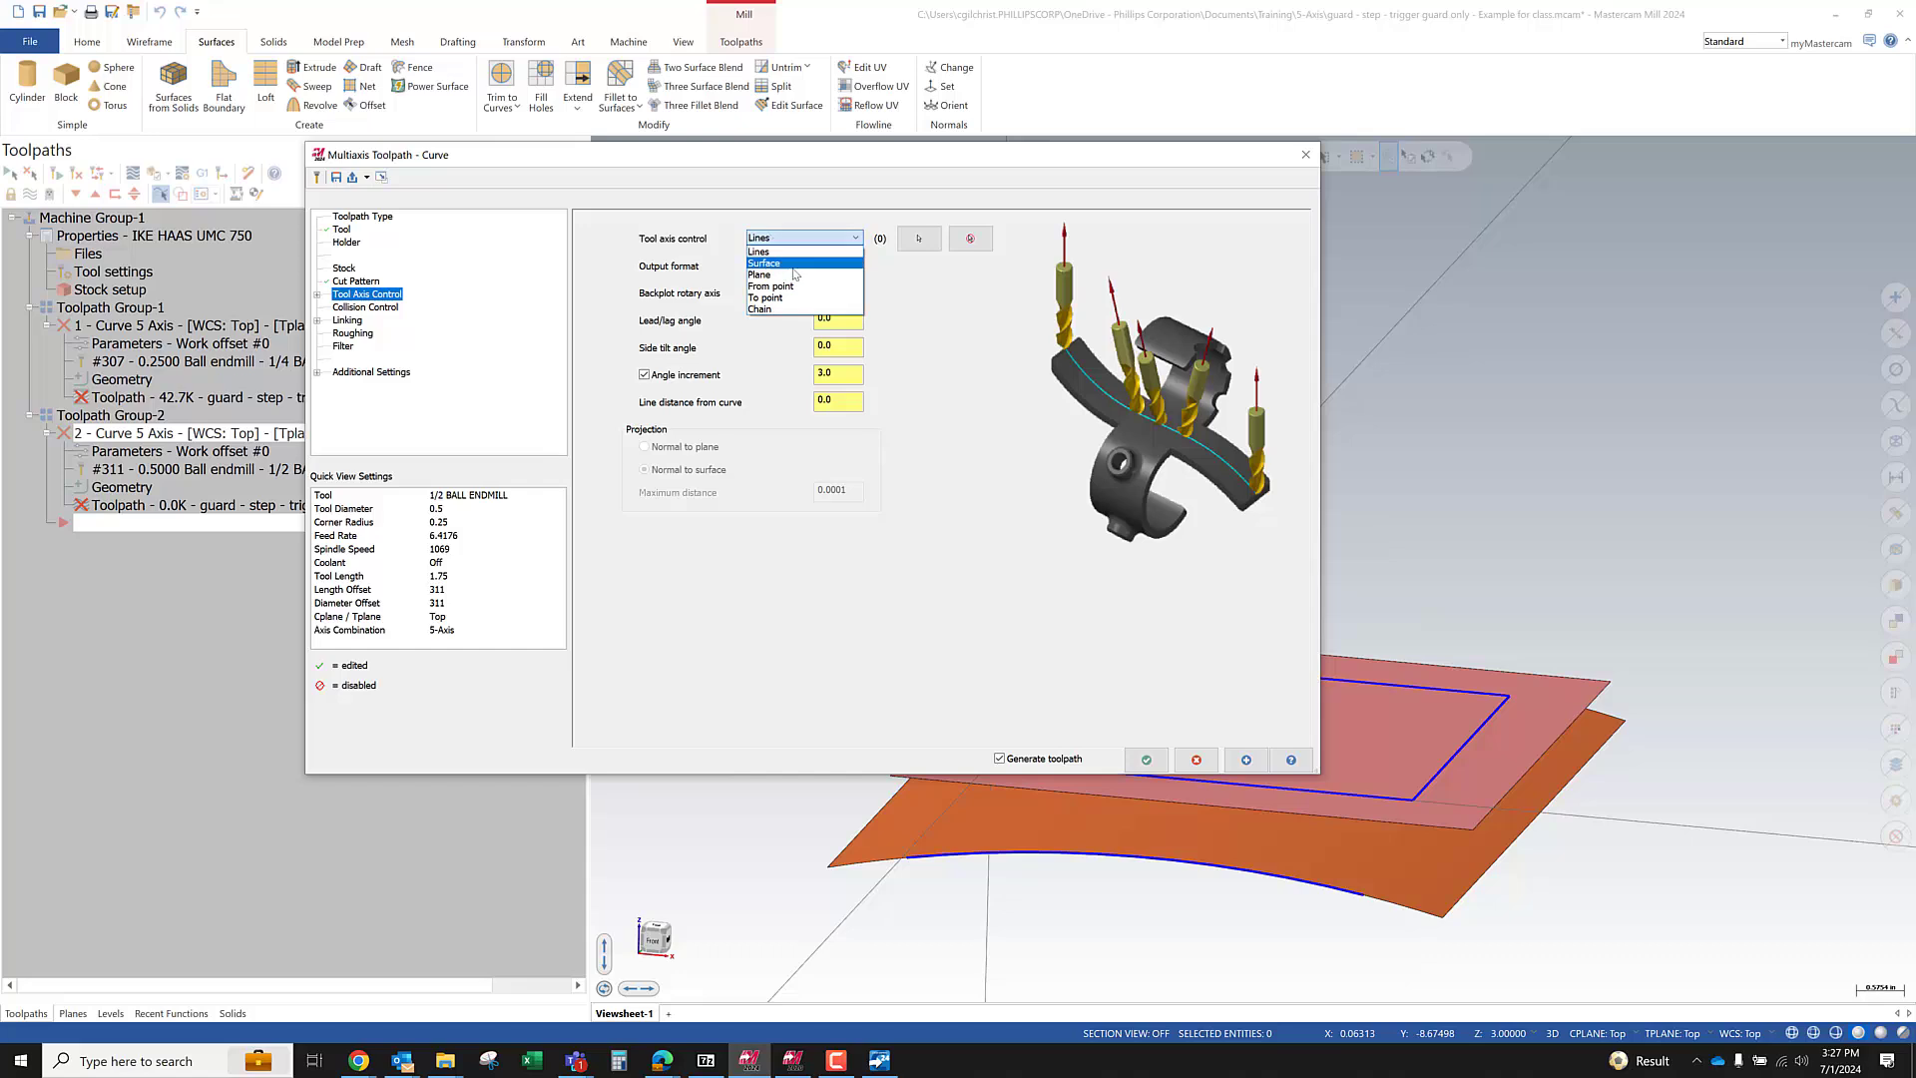
{"action": "left_click", "coordinate": [796, 287]}
{"action": "left_click", "coordinate": [919, 238]}
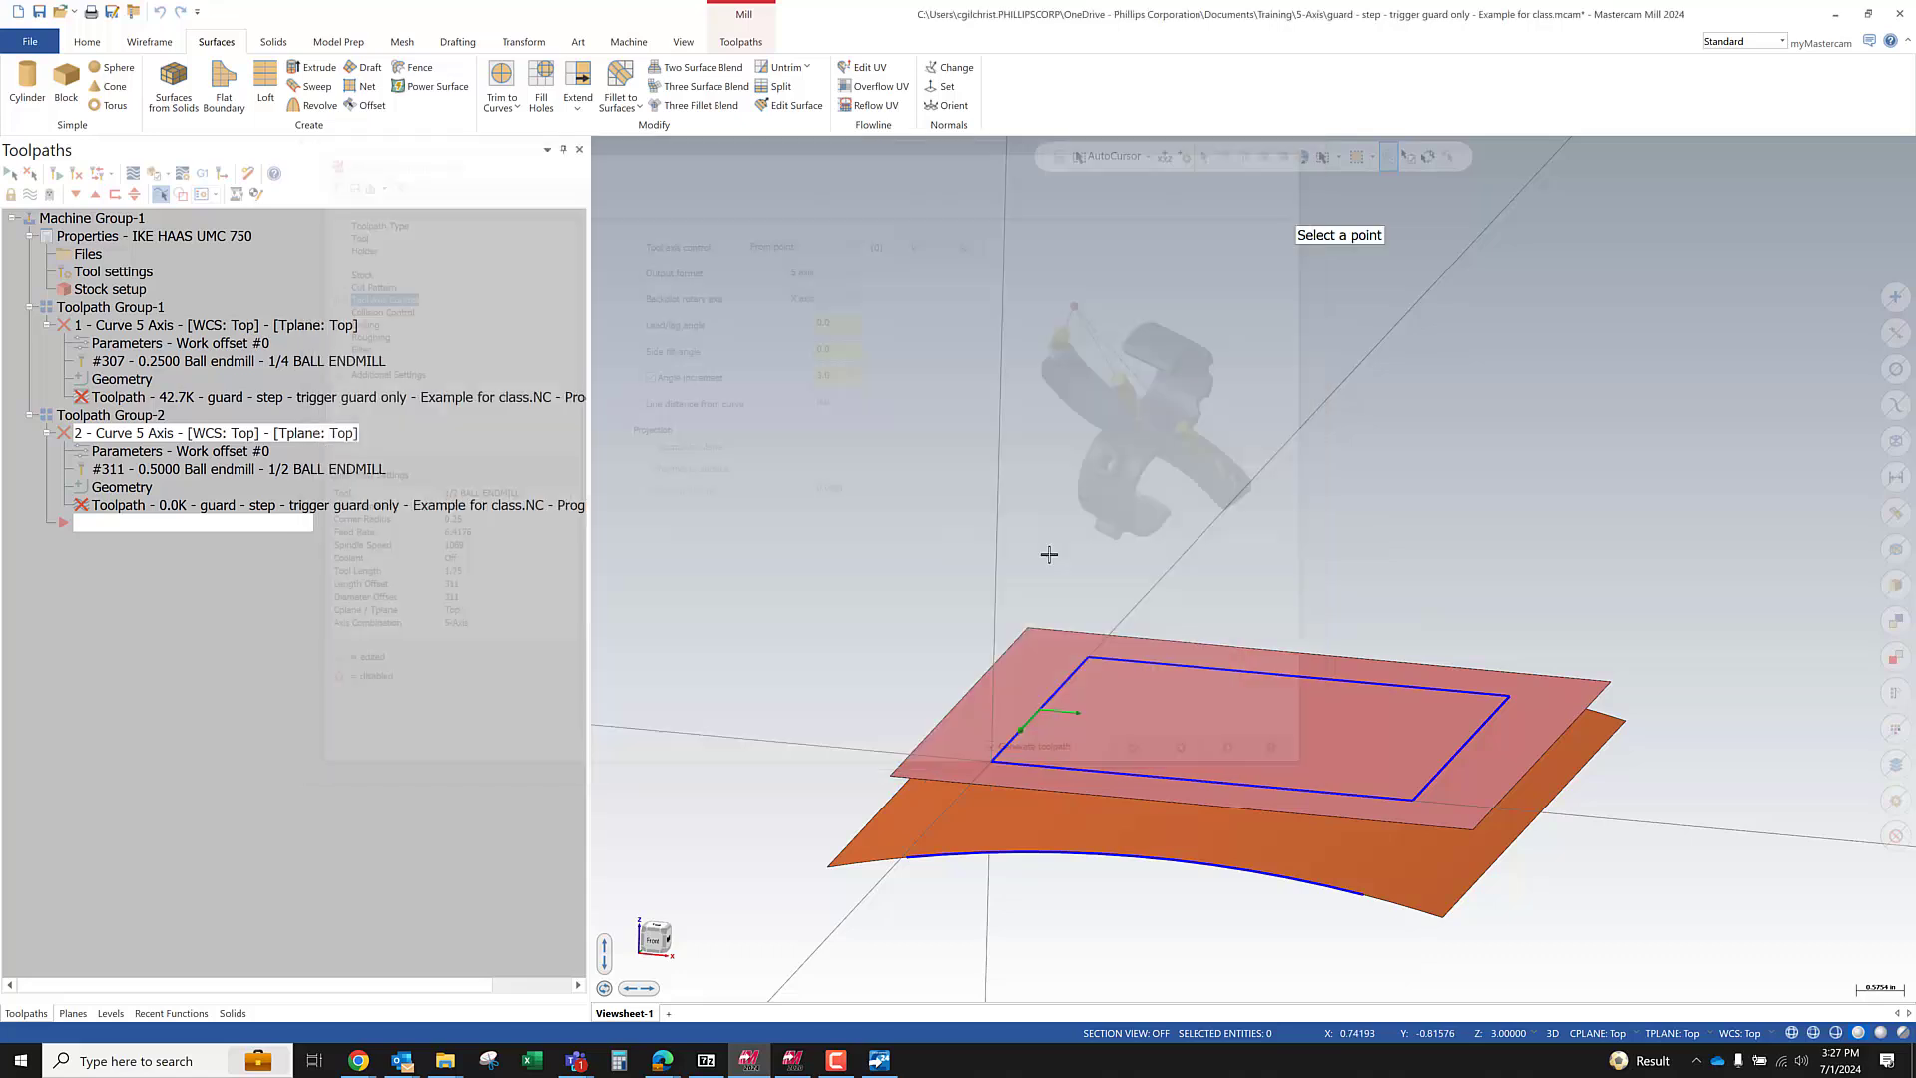
{"action": "scroll", "coordinate": [1048, 573], "scroll_direction": "down", "scroll_amount": 6}
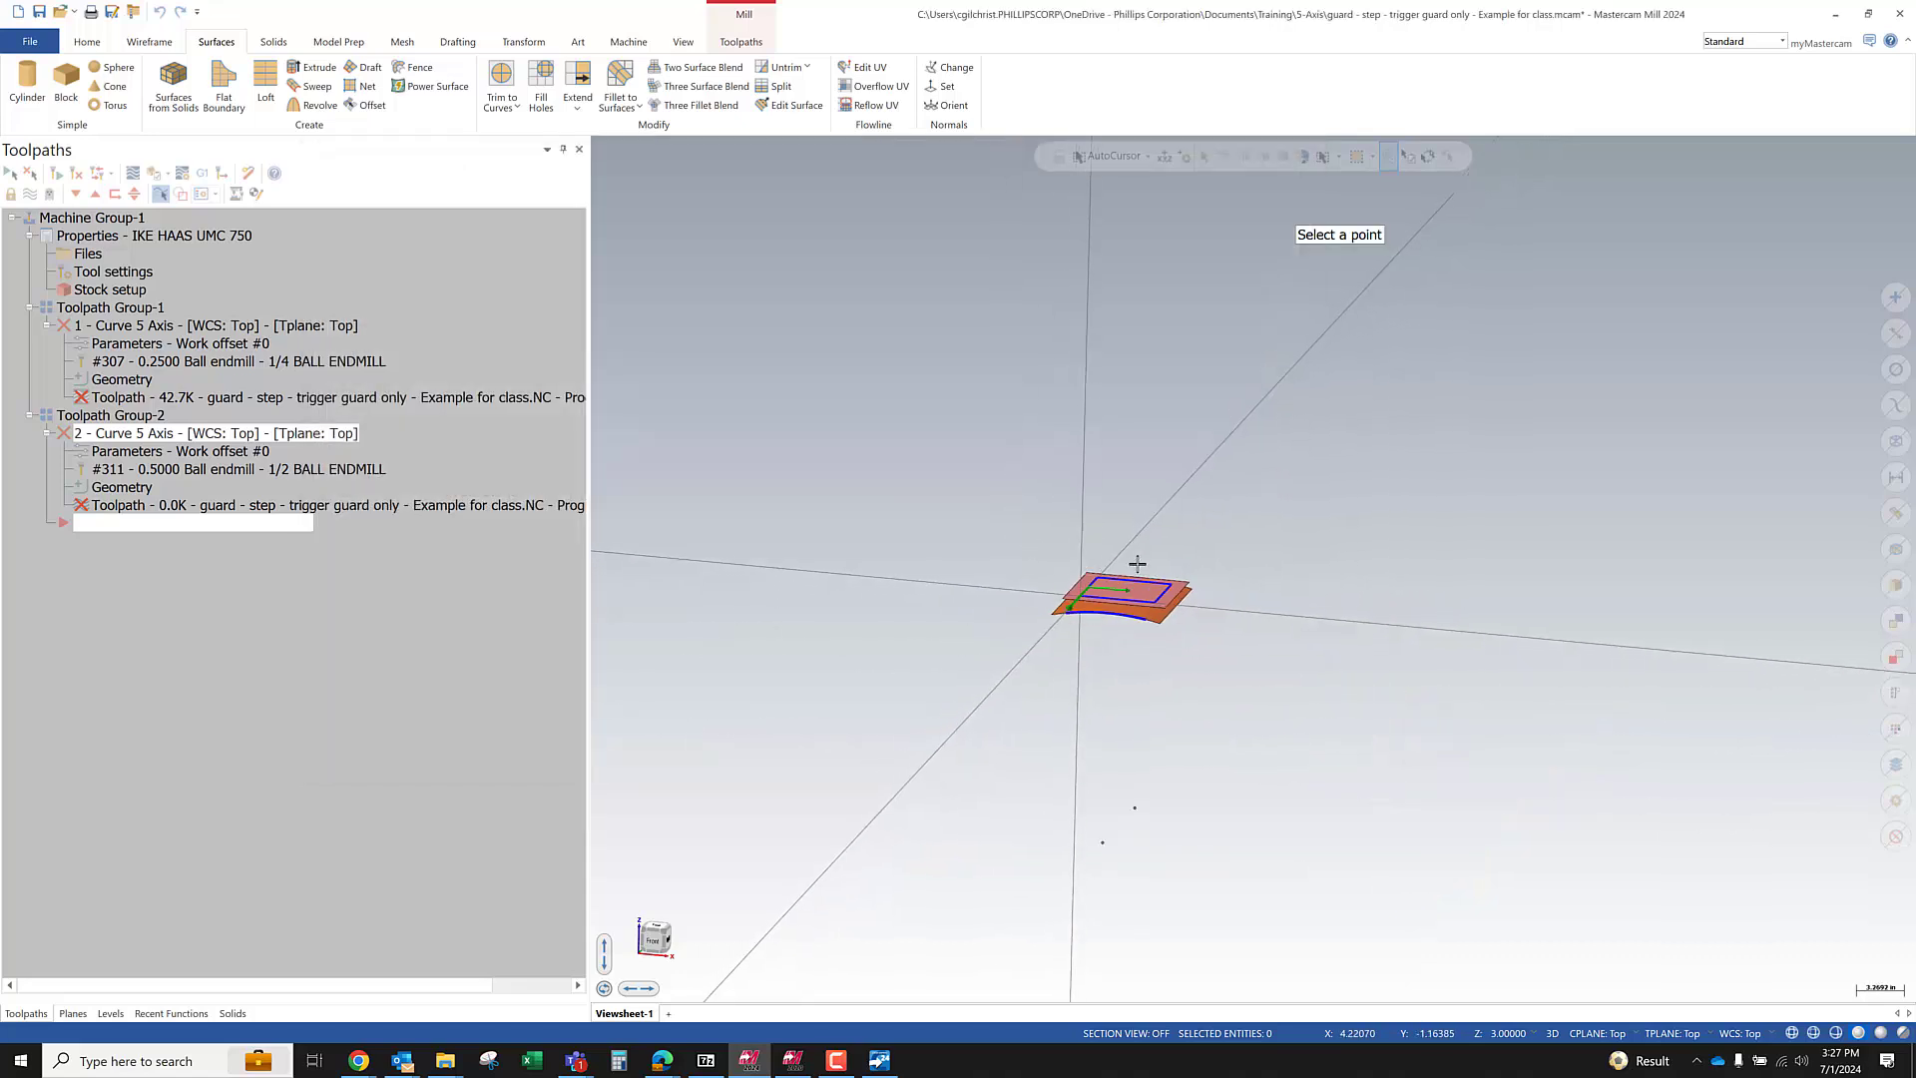
{"action": "scroll", "coordinate": [1138, 509], "scroll_direction": "up", "scroll_amount": 4}
{"action": "mouse_move", "coordinate": [1114, 393]}
{"action": "middle_mouse_down"}
{"action": "mouse_move", "coordinate": [1109, 502]}
{"action": "mouse_move", "coordinate": [1124, 376]}
{"action": "mouse_move", "coordinate": [1095, 397]}
{"action": "middle_mouse_up"}
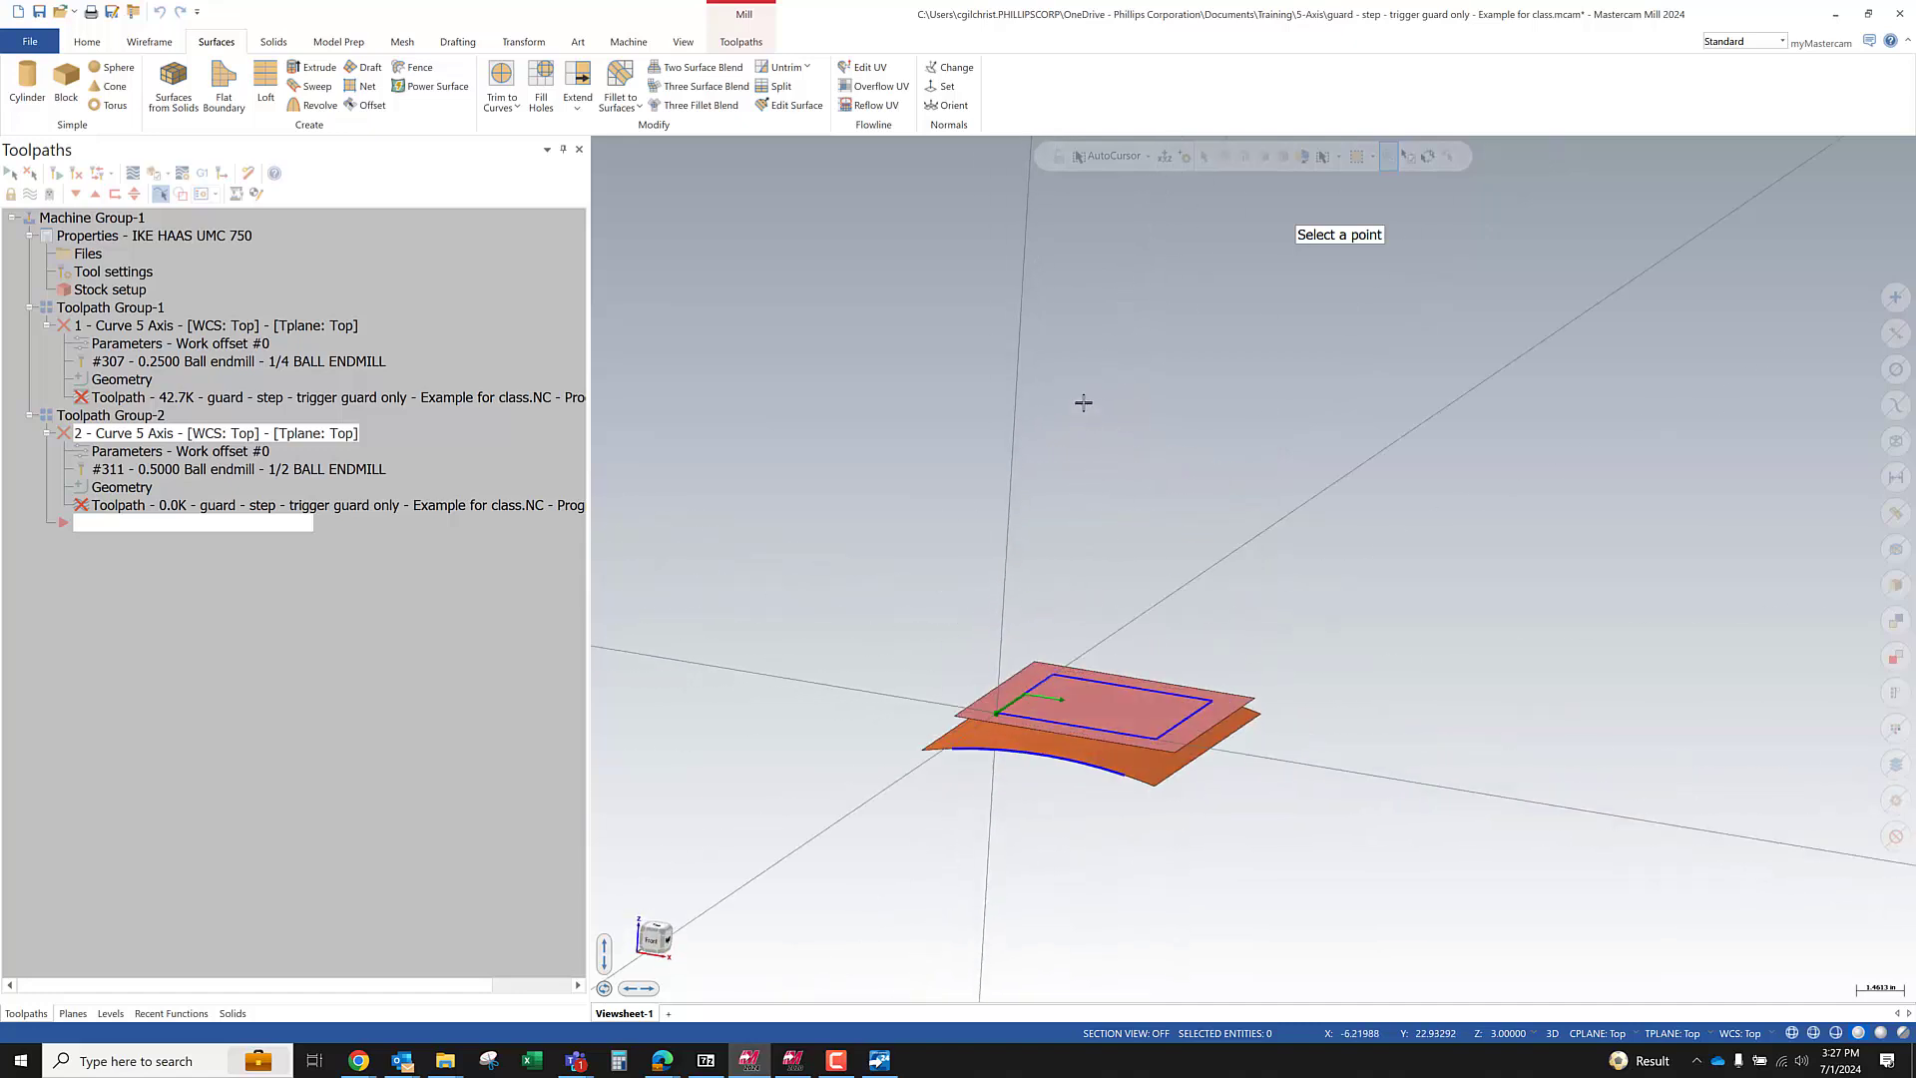
{"action": "key", "text": "Escape"}
{"action": "key", "text": "Escape"}
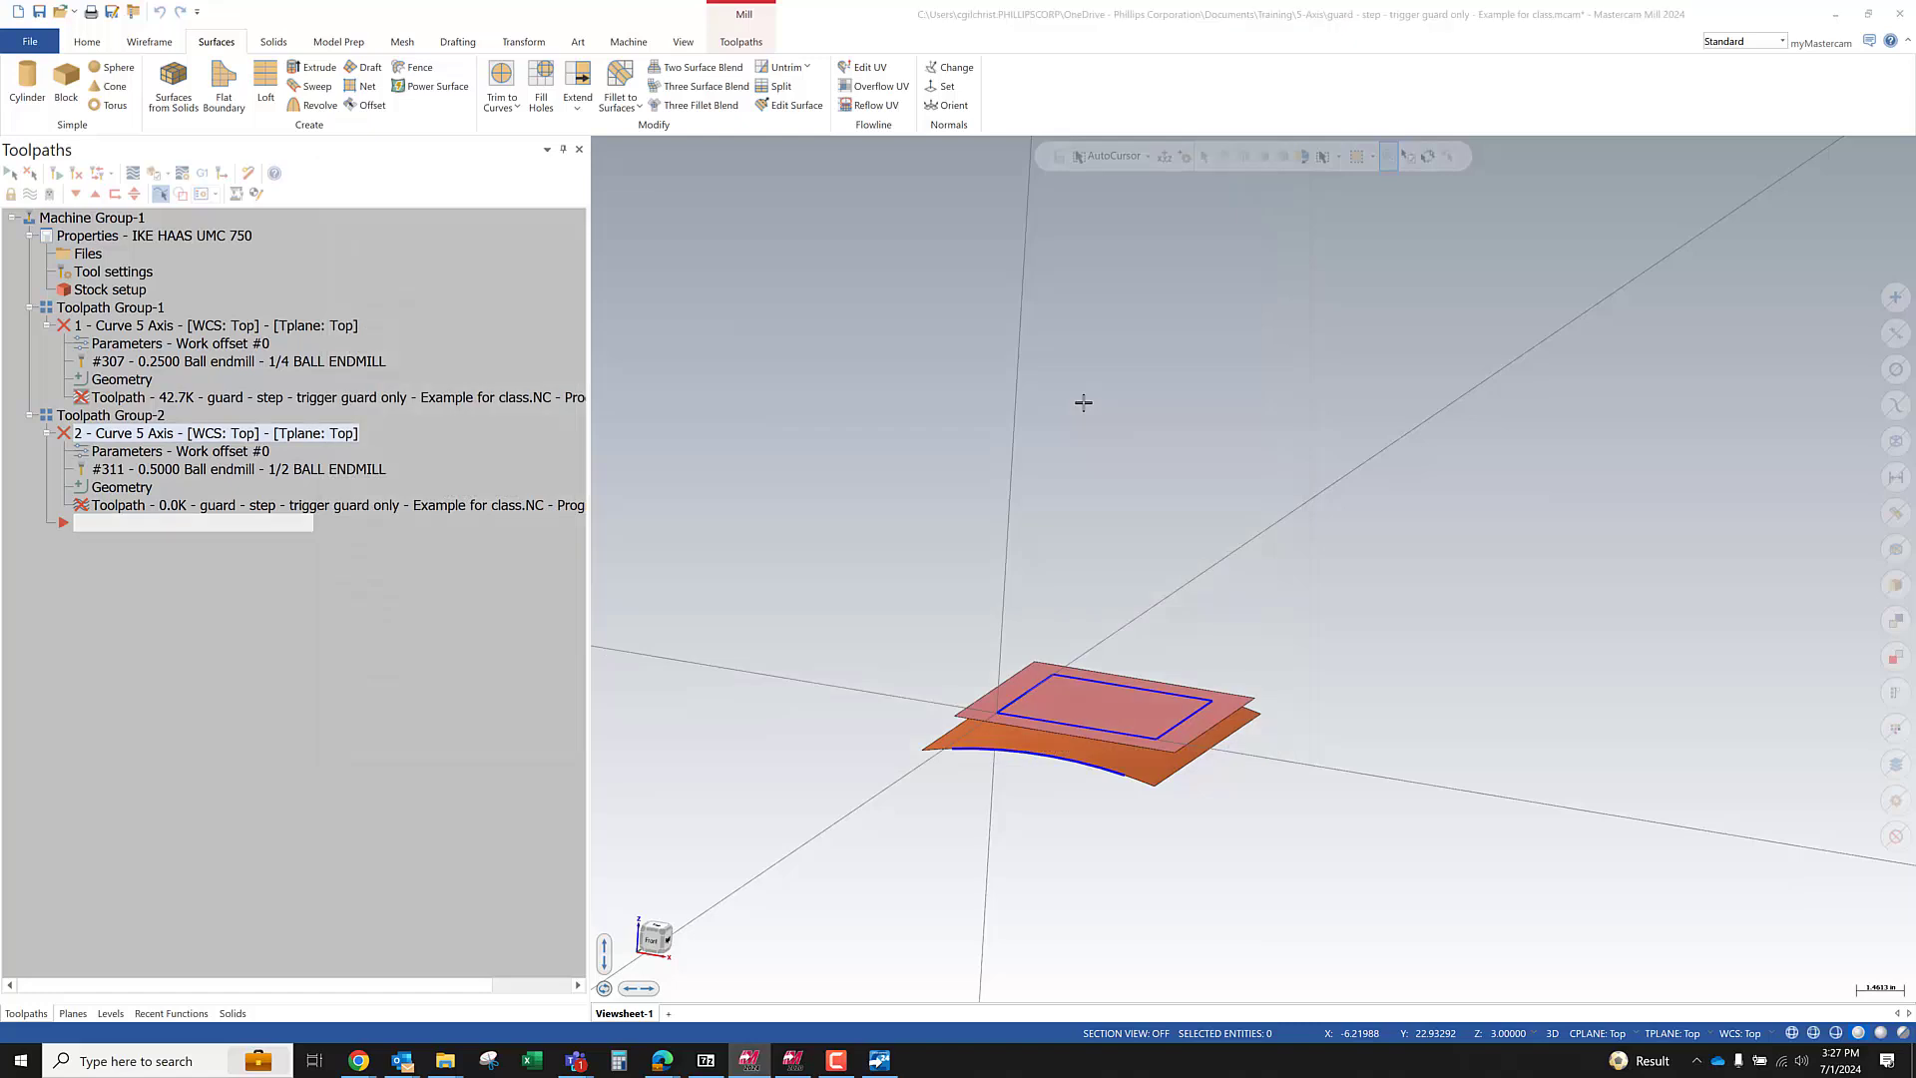
Switch to the Top view and set 2D construction mode with a Z depth of 10
{"action": "left_click", "coordinate": [950, 576]}
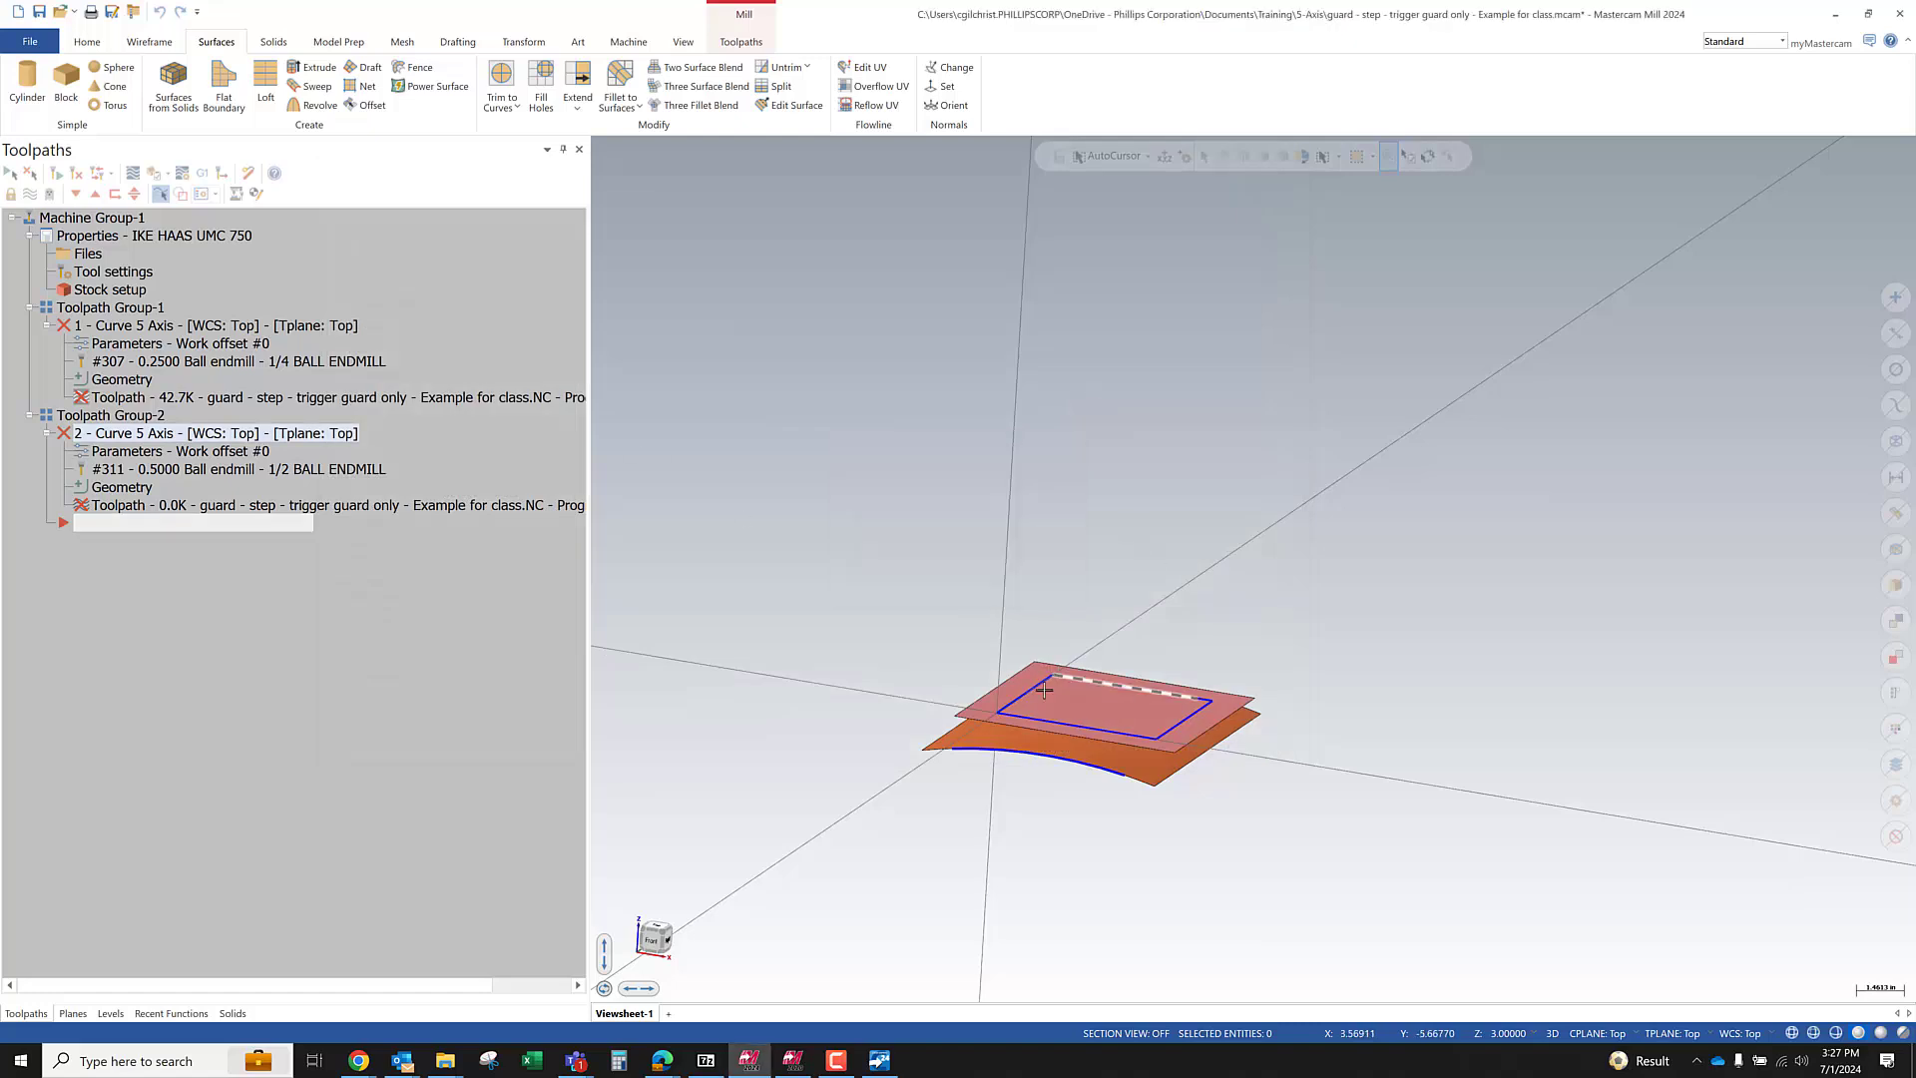
{"action": "right_click", "coordinate": [1123, 560]}
{"action": "left_click", "coordinate": [1157, 644]}
{"action": "right_click", "coordinate": [836, 572]}
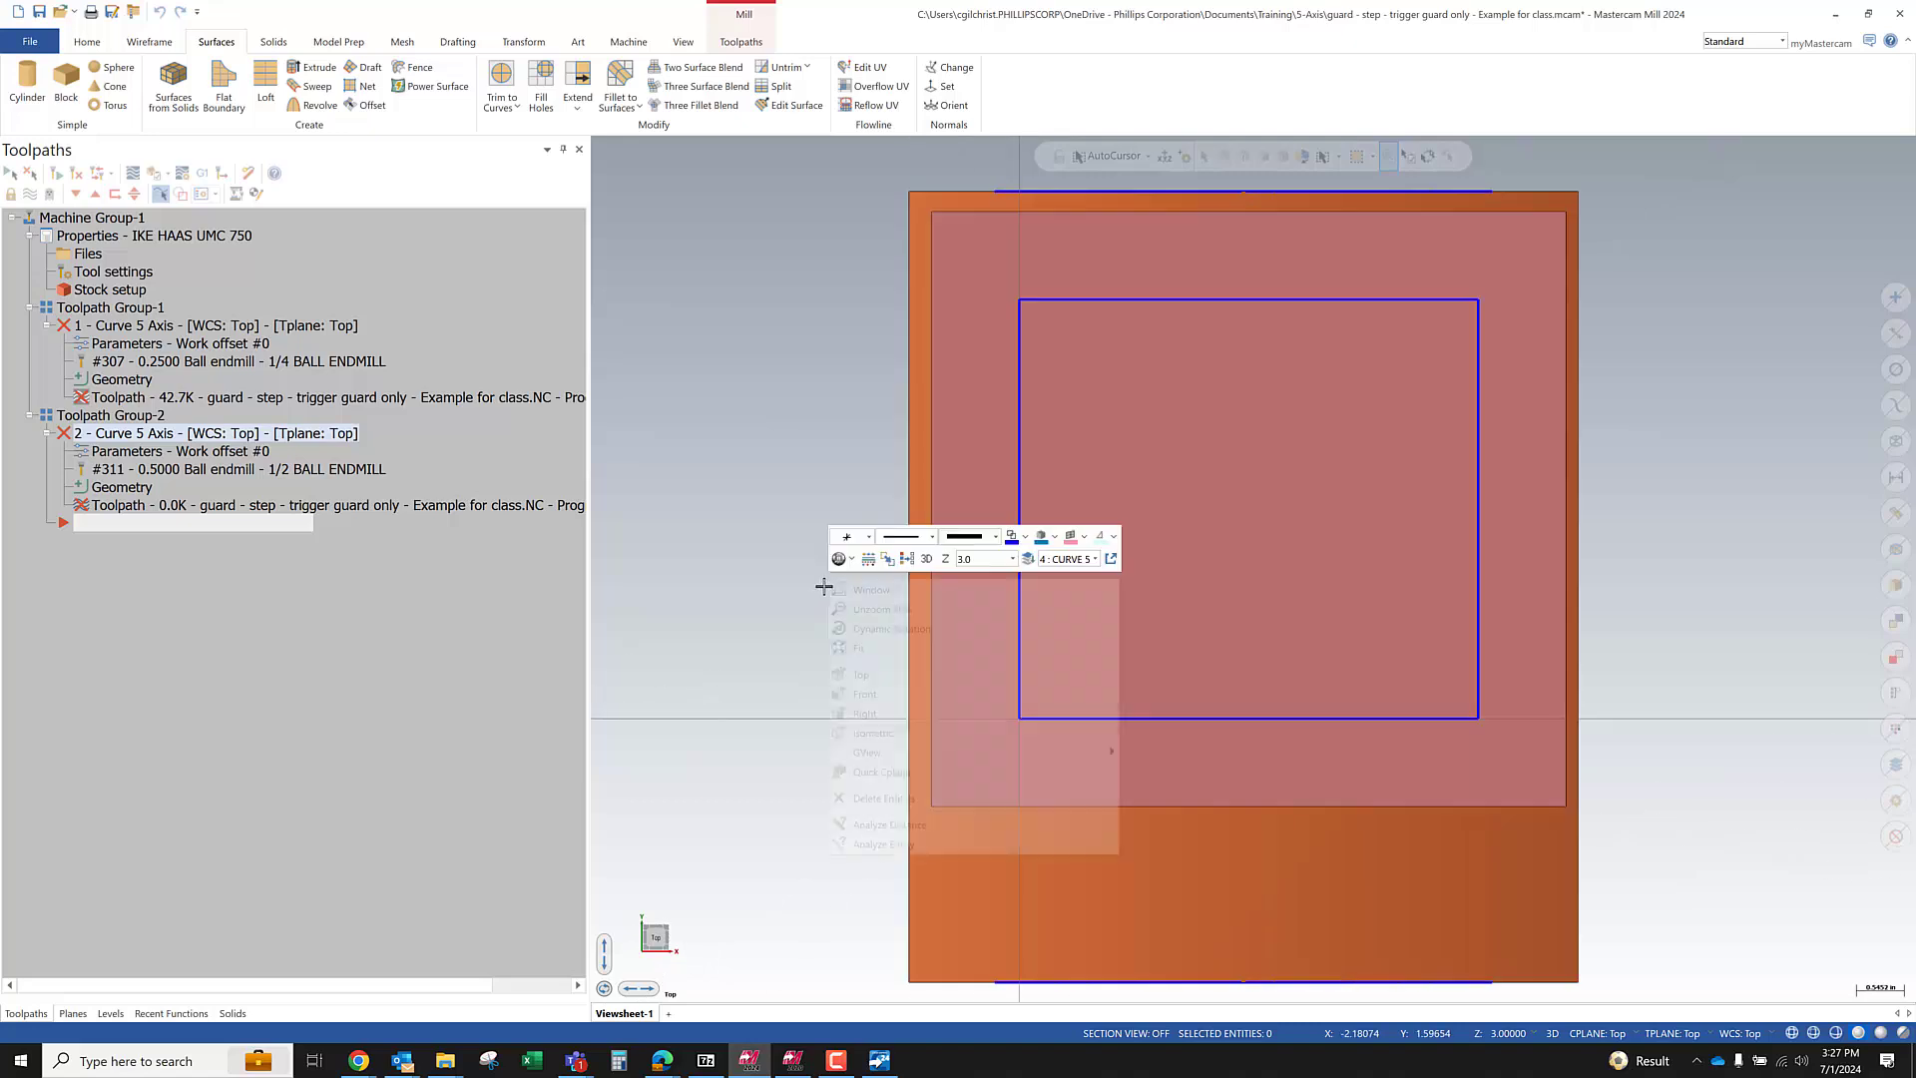
{"action": "left_click", "coordinate": [927, 560]}
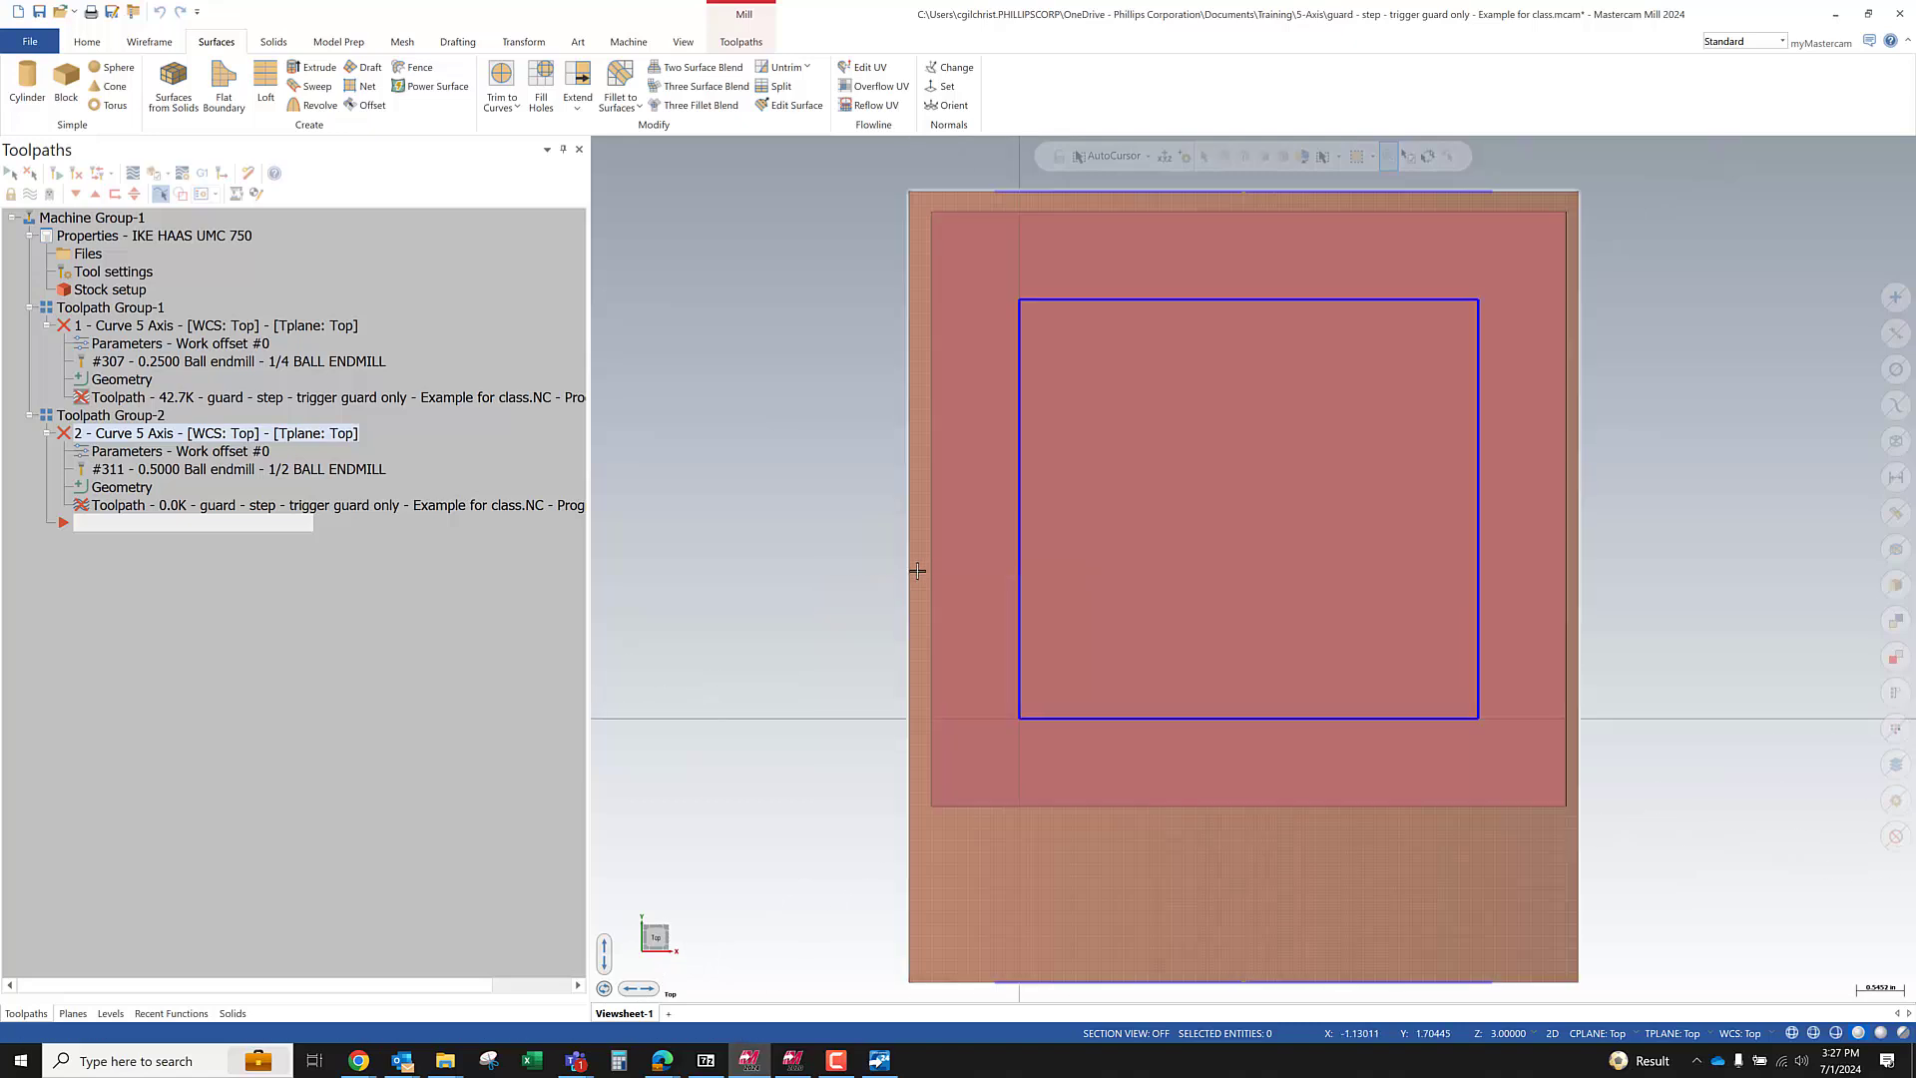
{"action": "right_click", "coordinate": [811, 546]}
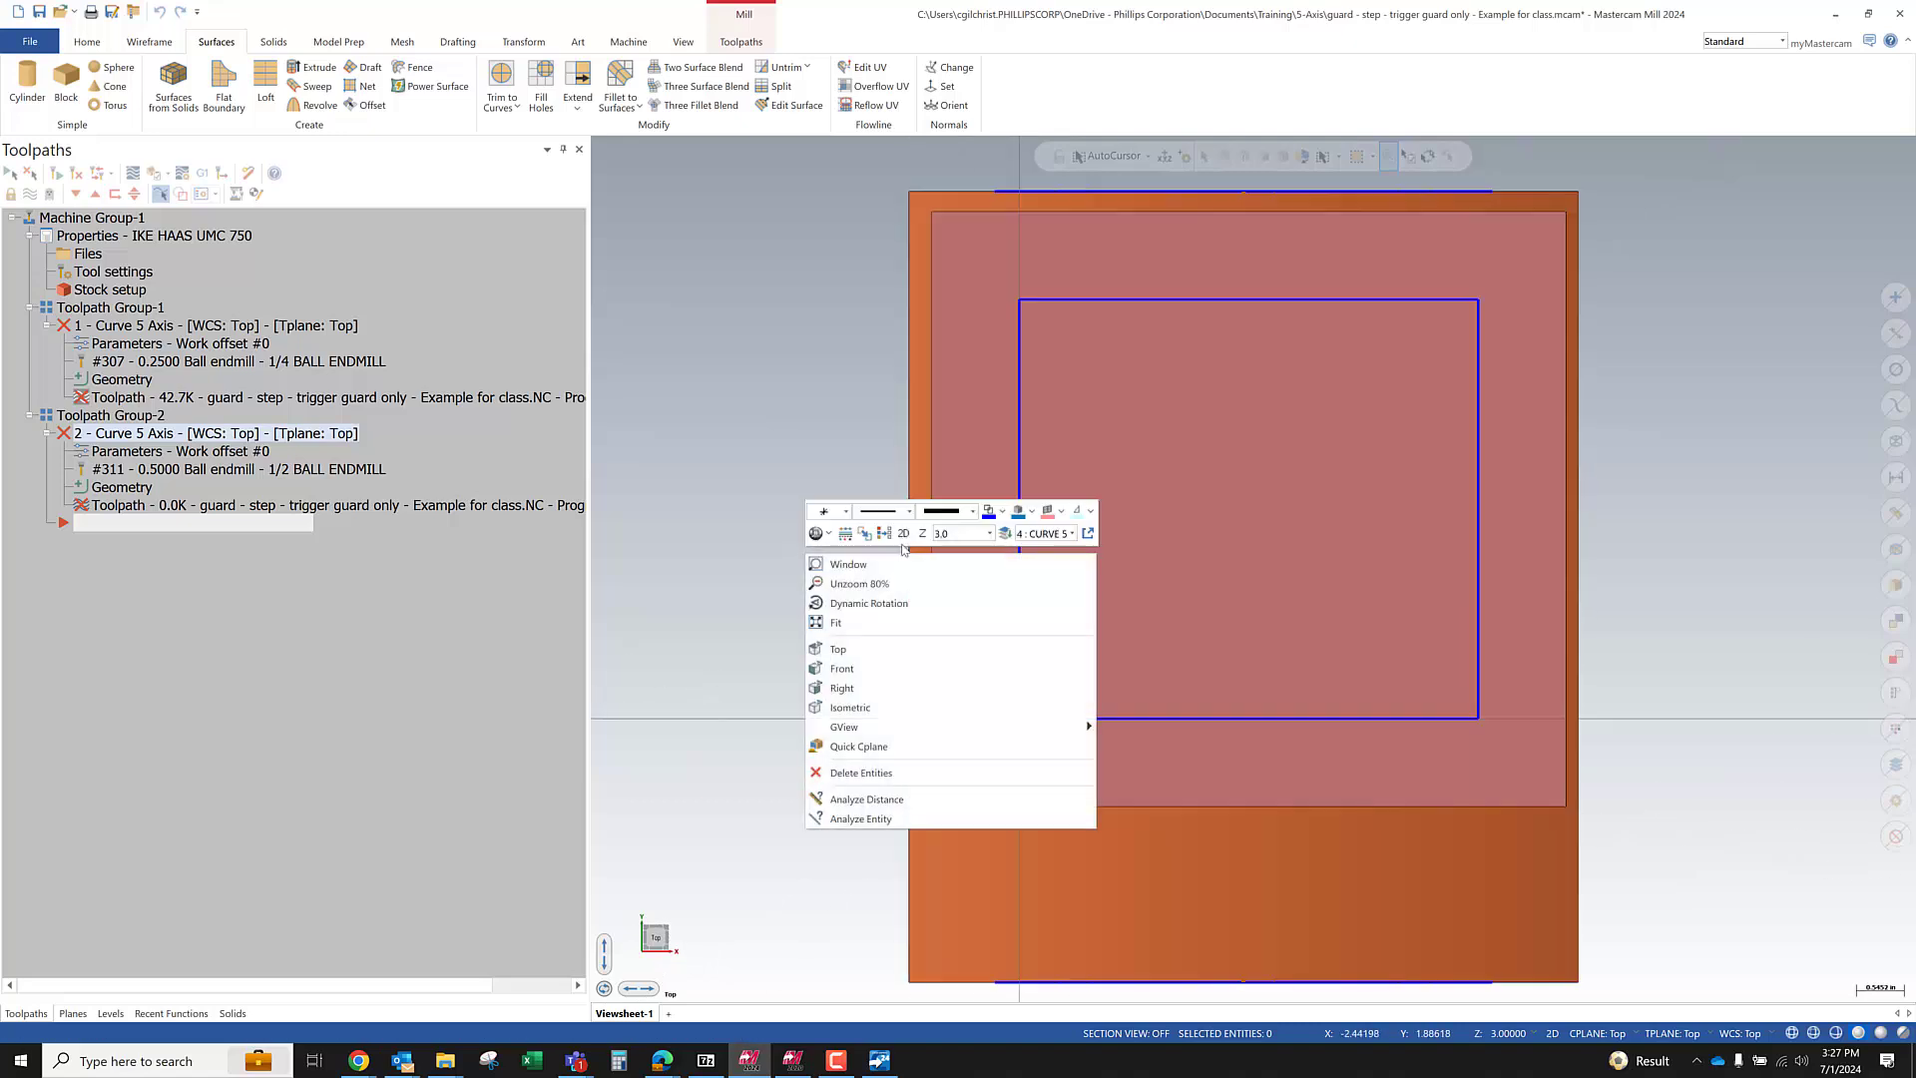
{"action": "left_click", "coordinate": [968, 534]}
{"action": "type", "text": "10"}
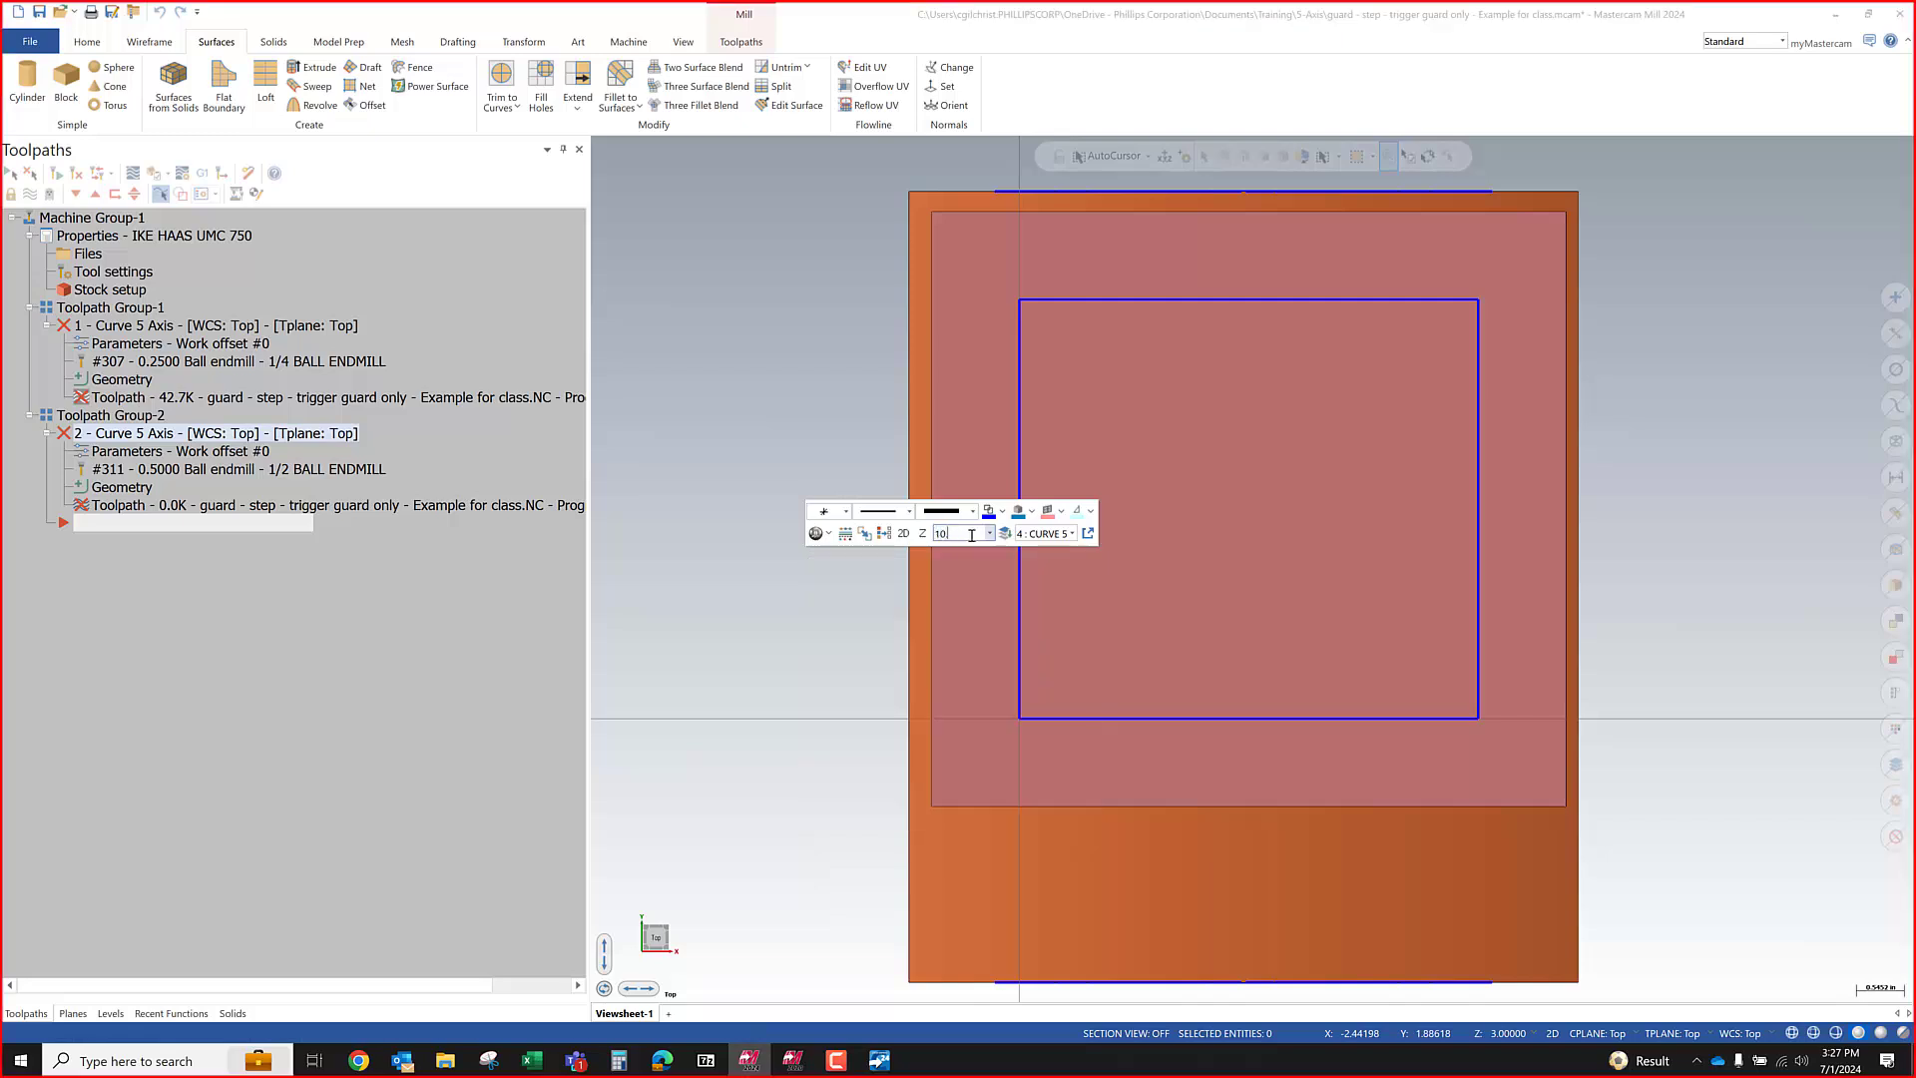
{"action": "key", "text": "Return"}
Create a point at Z 10 over the center of the rectangle, midway between its opposite corners
{"action": "scroll", "coordinate": [815, 639], "scroll_direction": "down", "scroll_amount": 3}
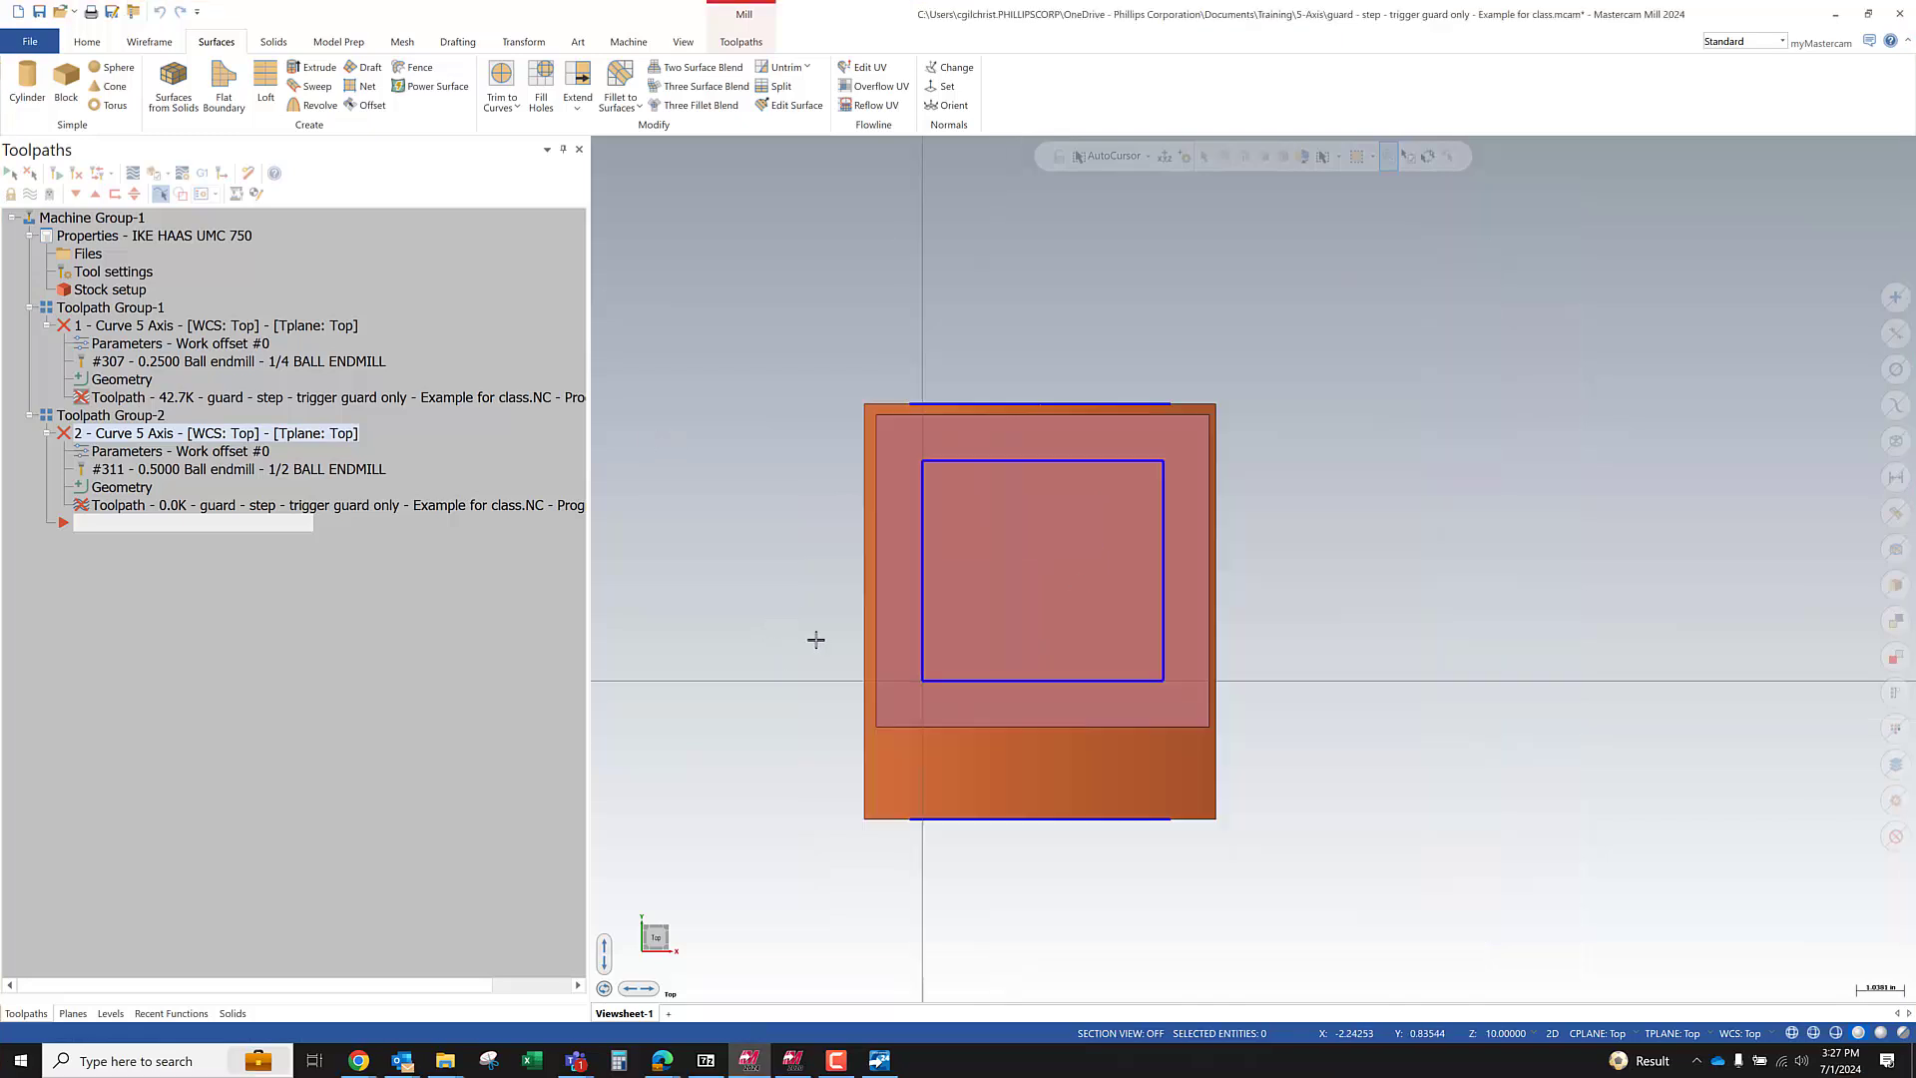
{"action": "scroll", "coordinate": [815, 640], "scroll_direction": "down", "scroll_amount": 2}
{"action": "left_click", "coordinate": [149, 41]}
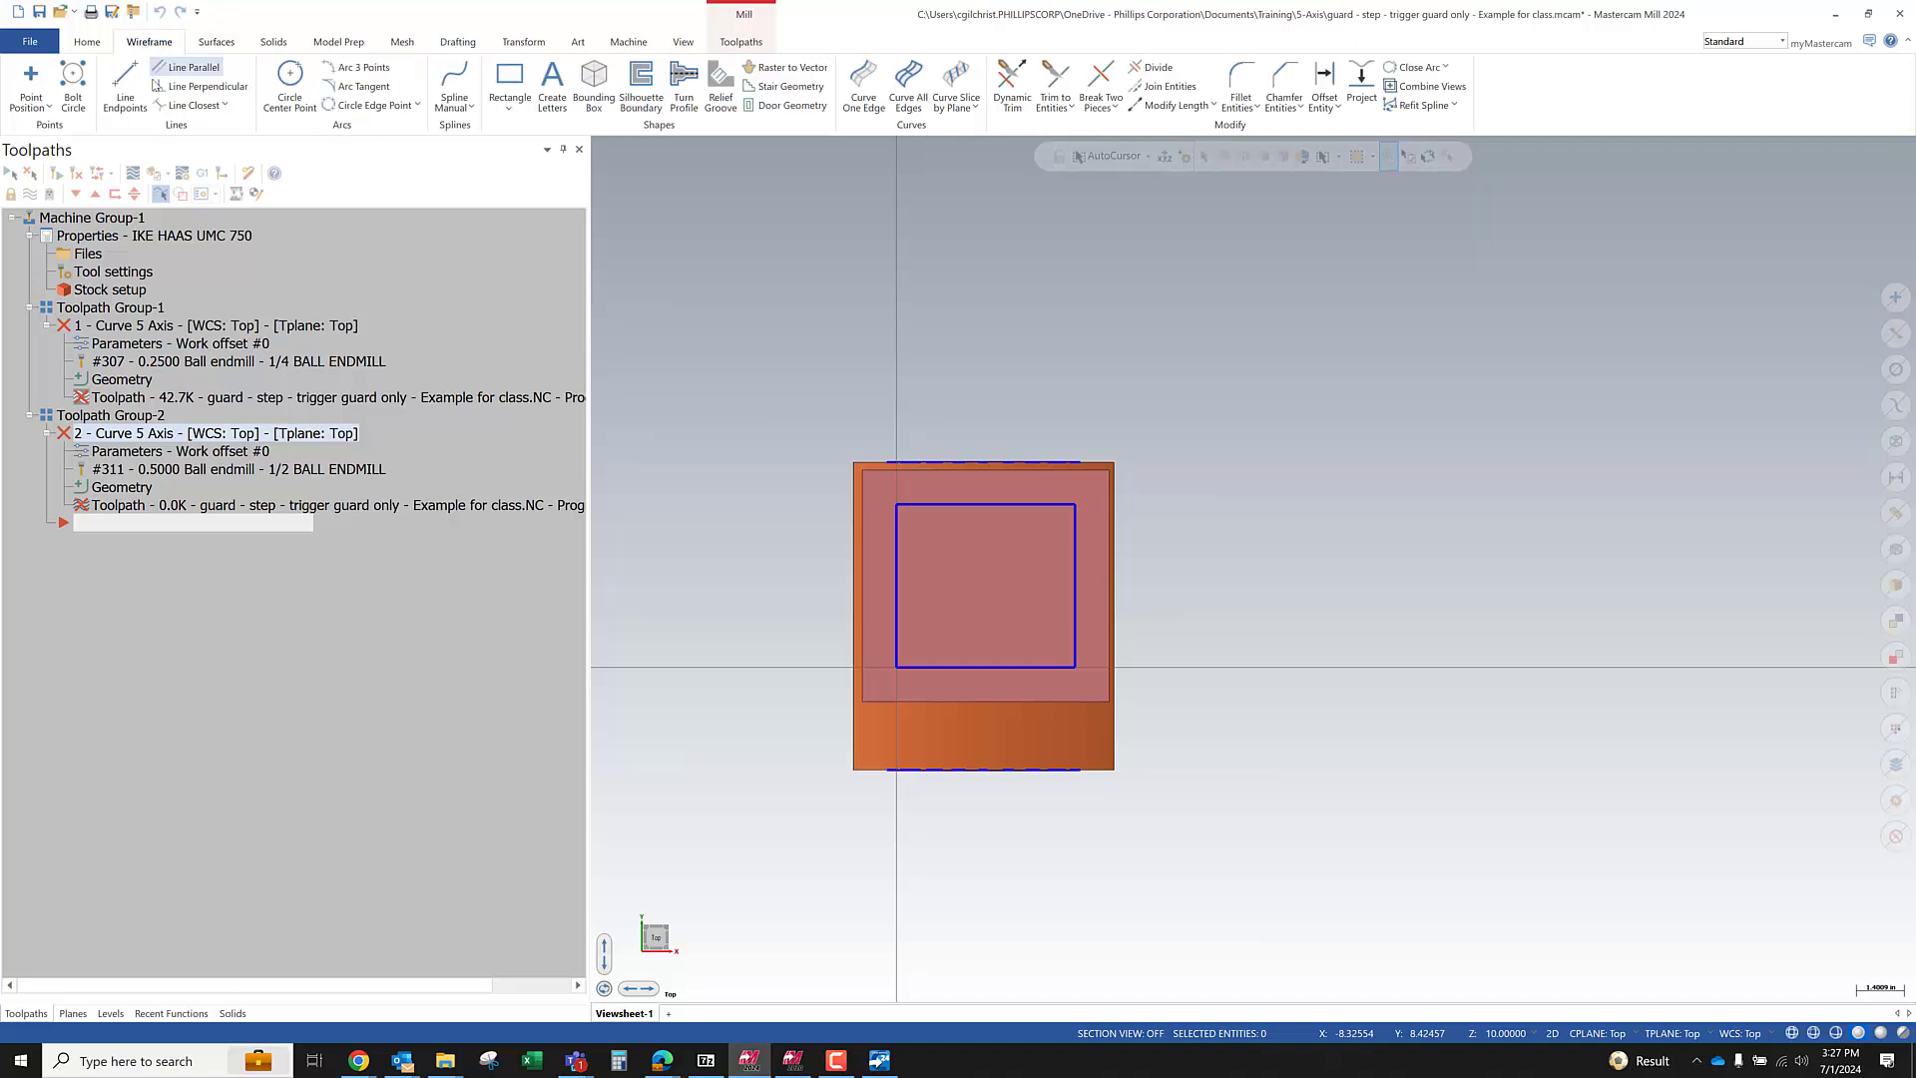
{"action": "left_click", "coordinate": [30, 80]}
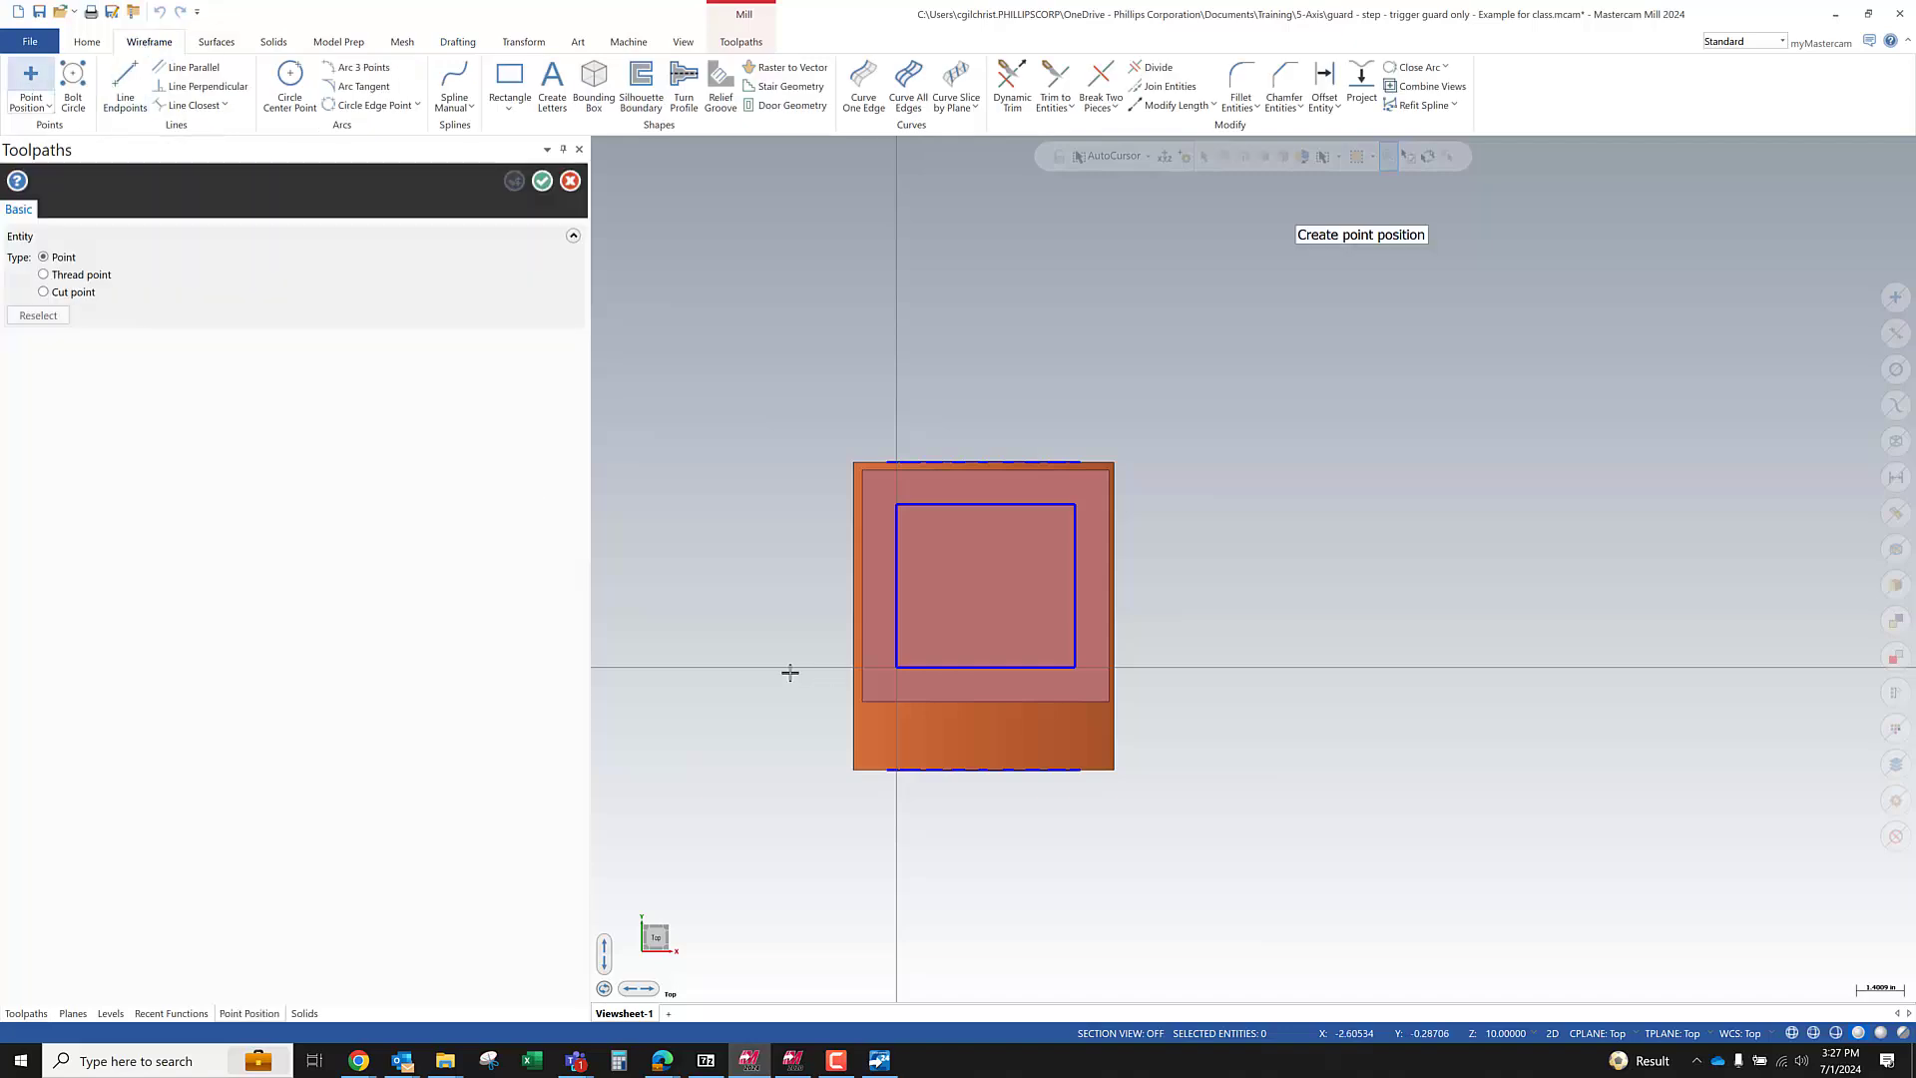
{"action": "left_click", "coordinate": [897, 673]}
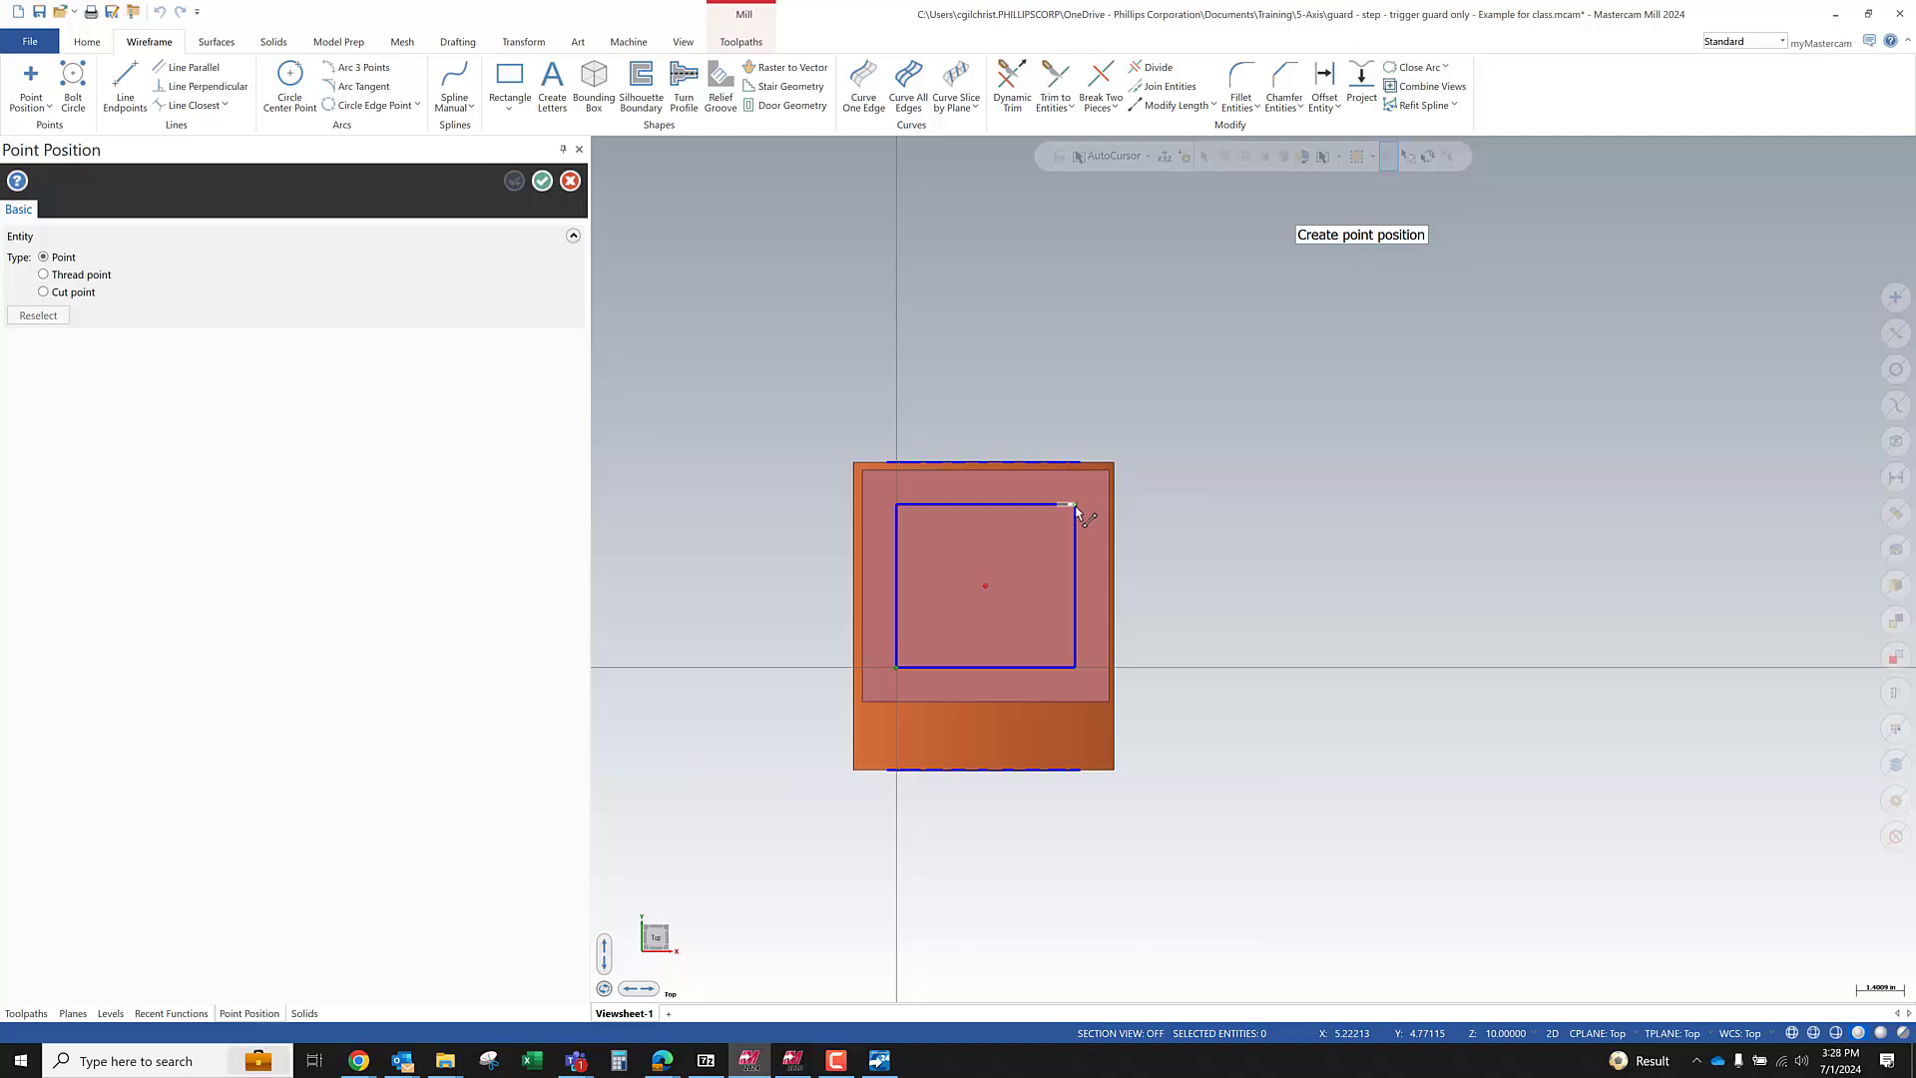
{"action": "left_click", "coordinate": [986, 585]}
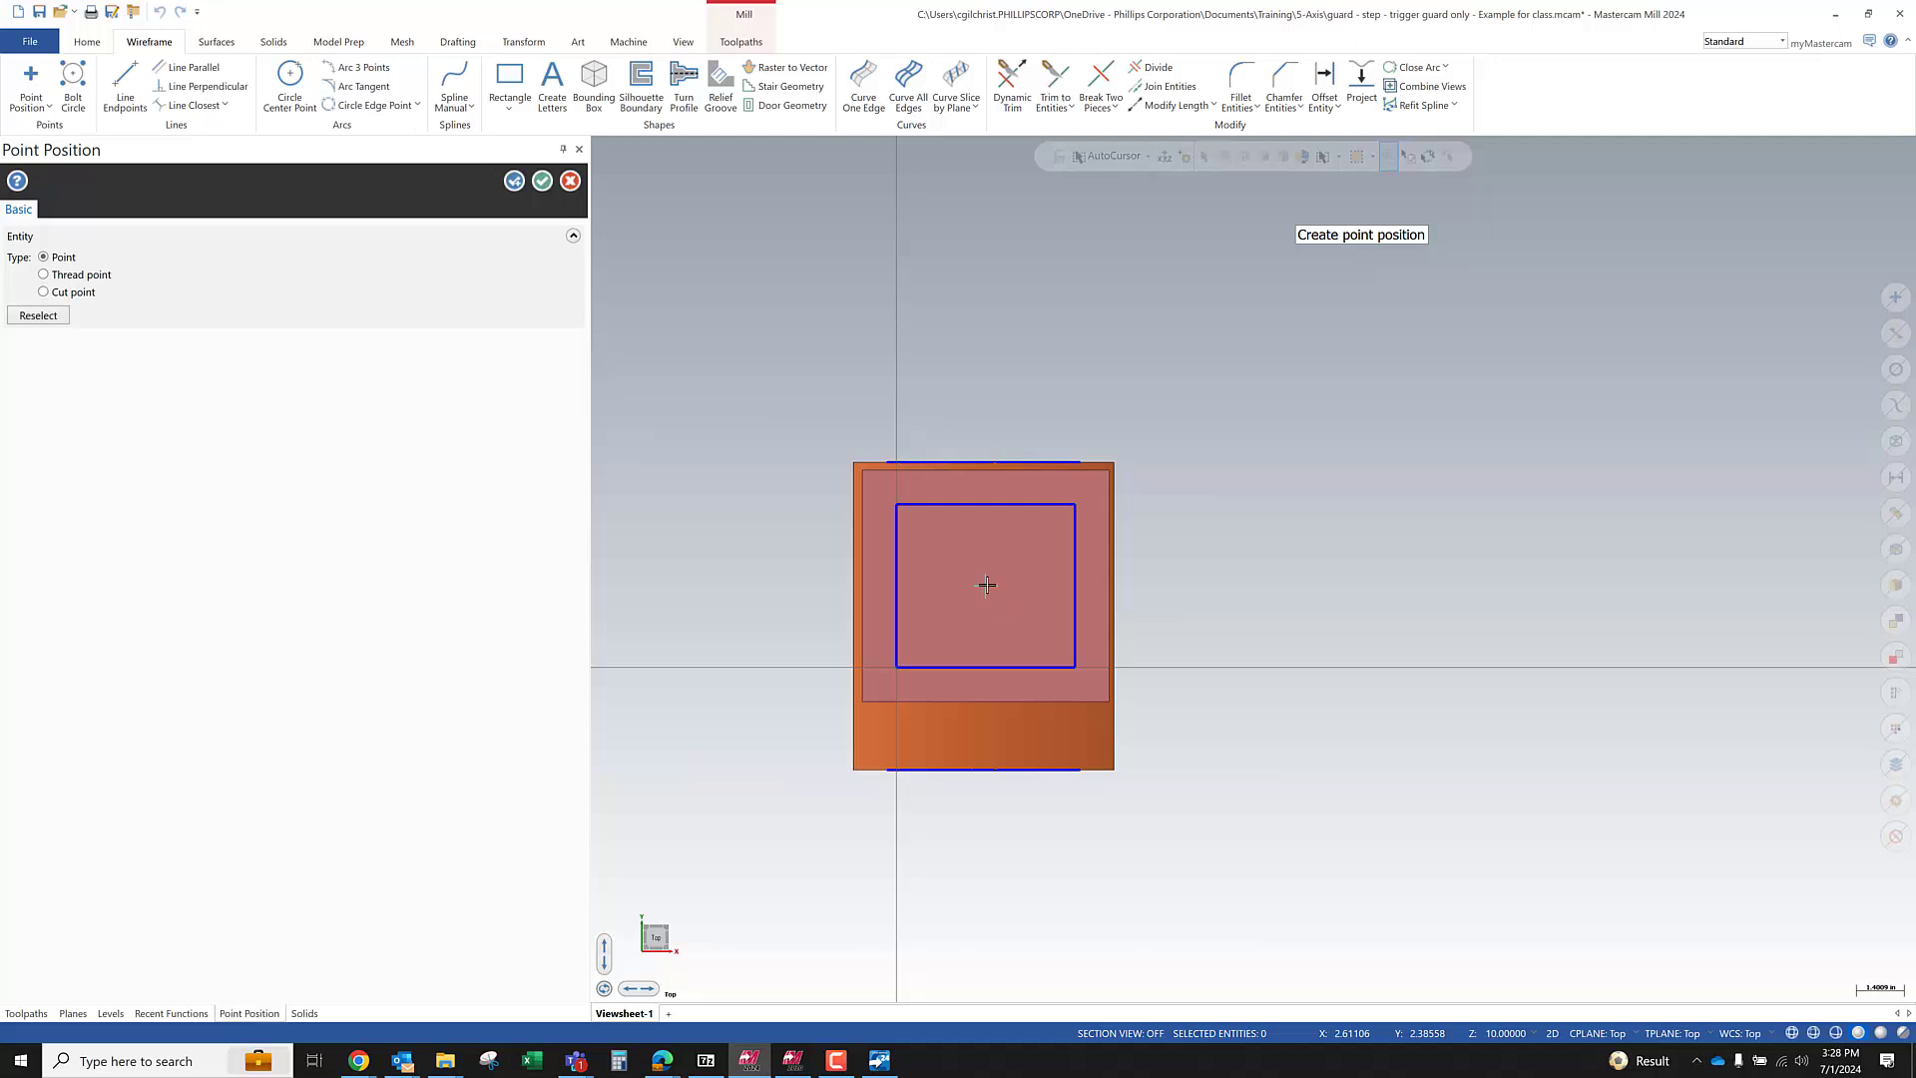
{"action": "middle_click_drag", "start_coordinate": [1163, 602], "coordinate": [1147, 458]}
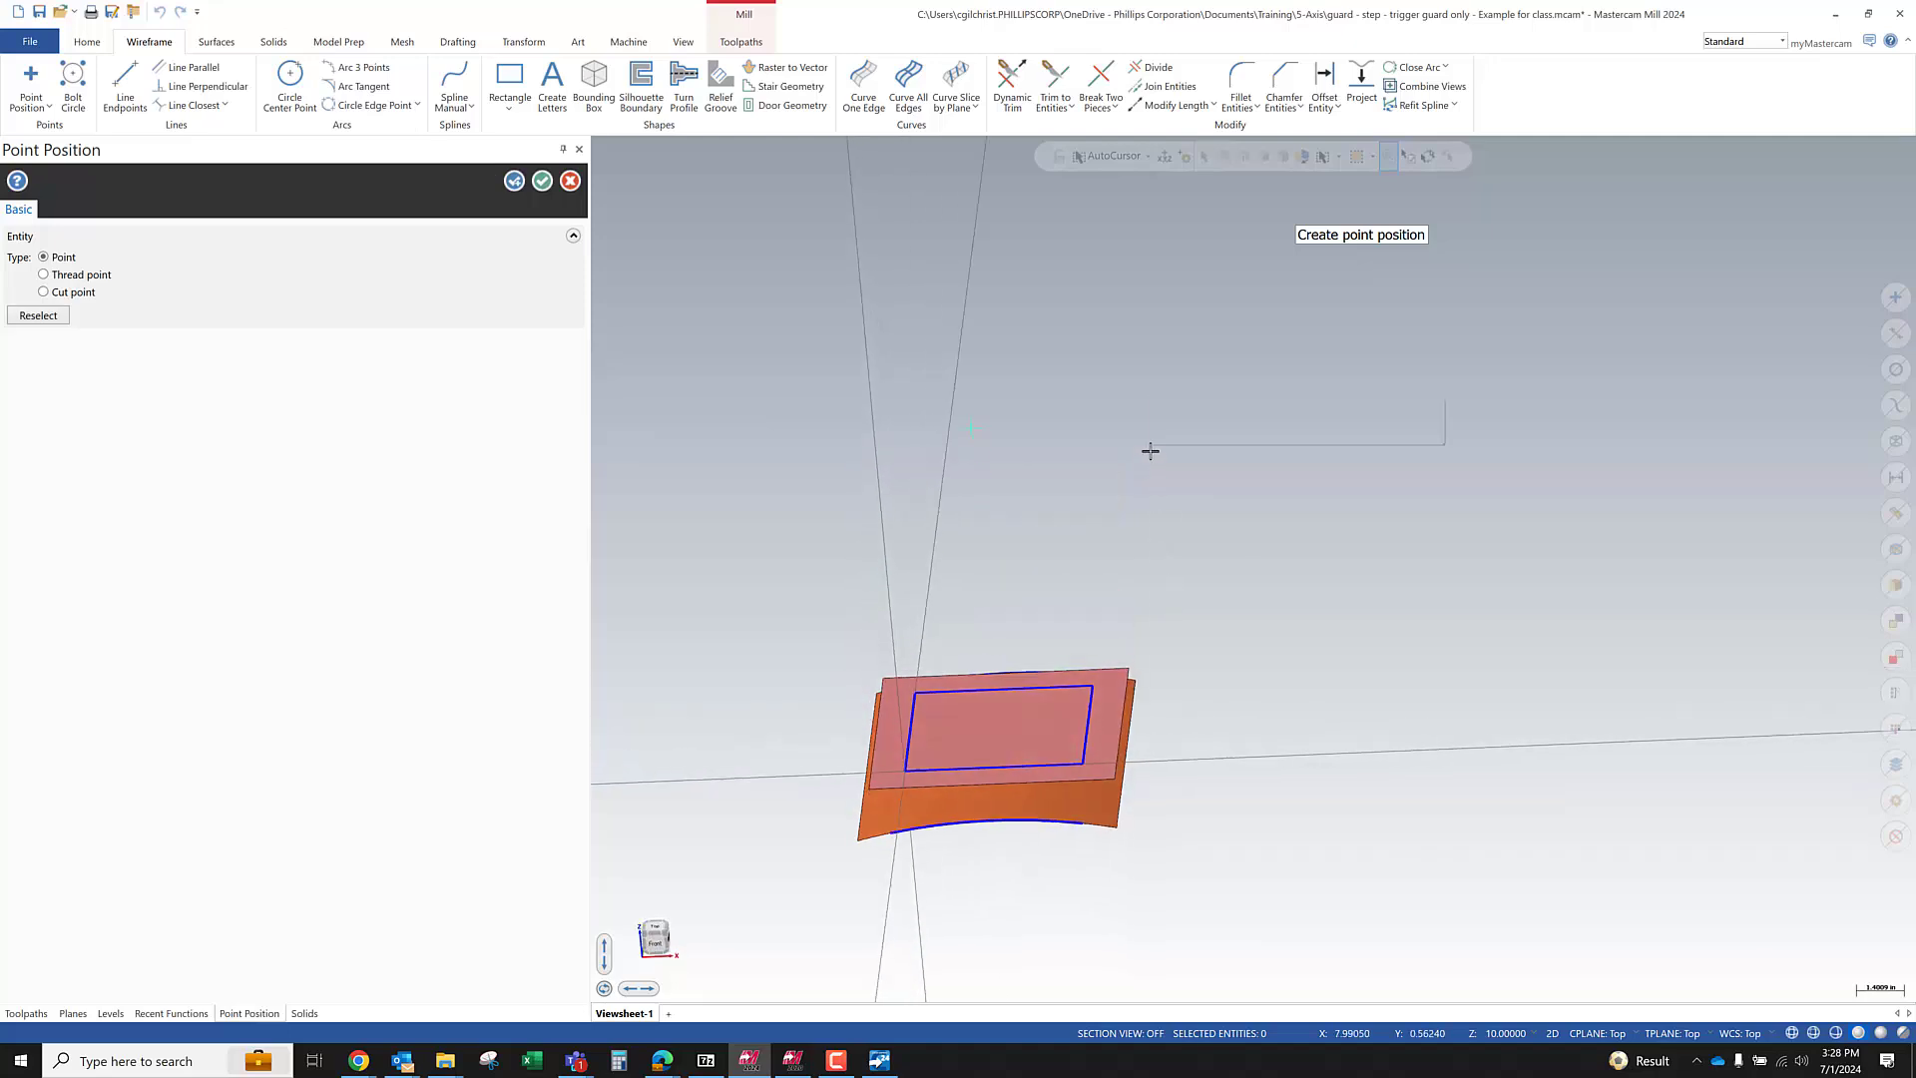
{"action": "right_click", "coordinate": [1149, 451]}
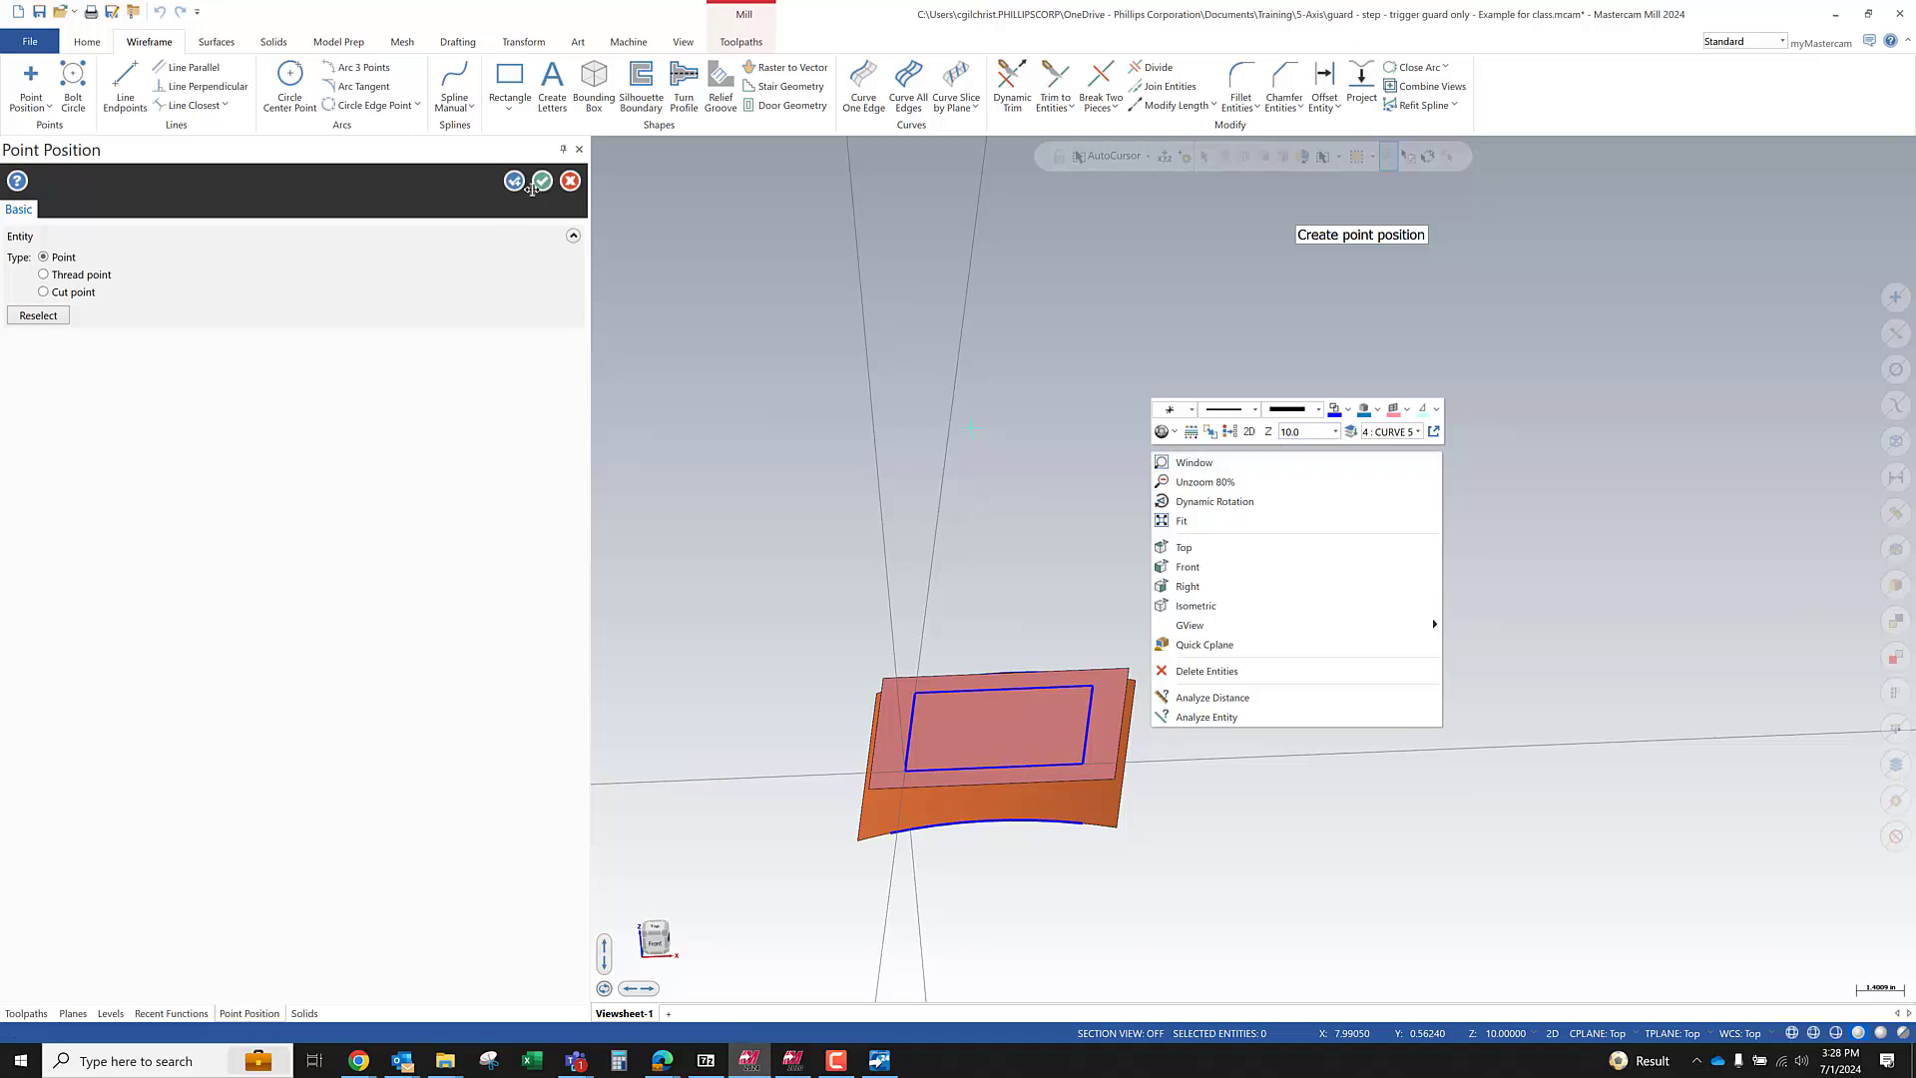
{"action": "left_click", "coordinate": [542, 181]}
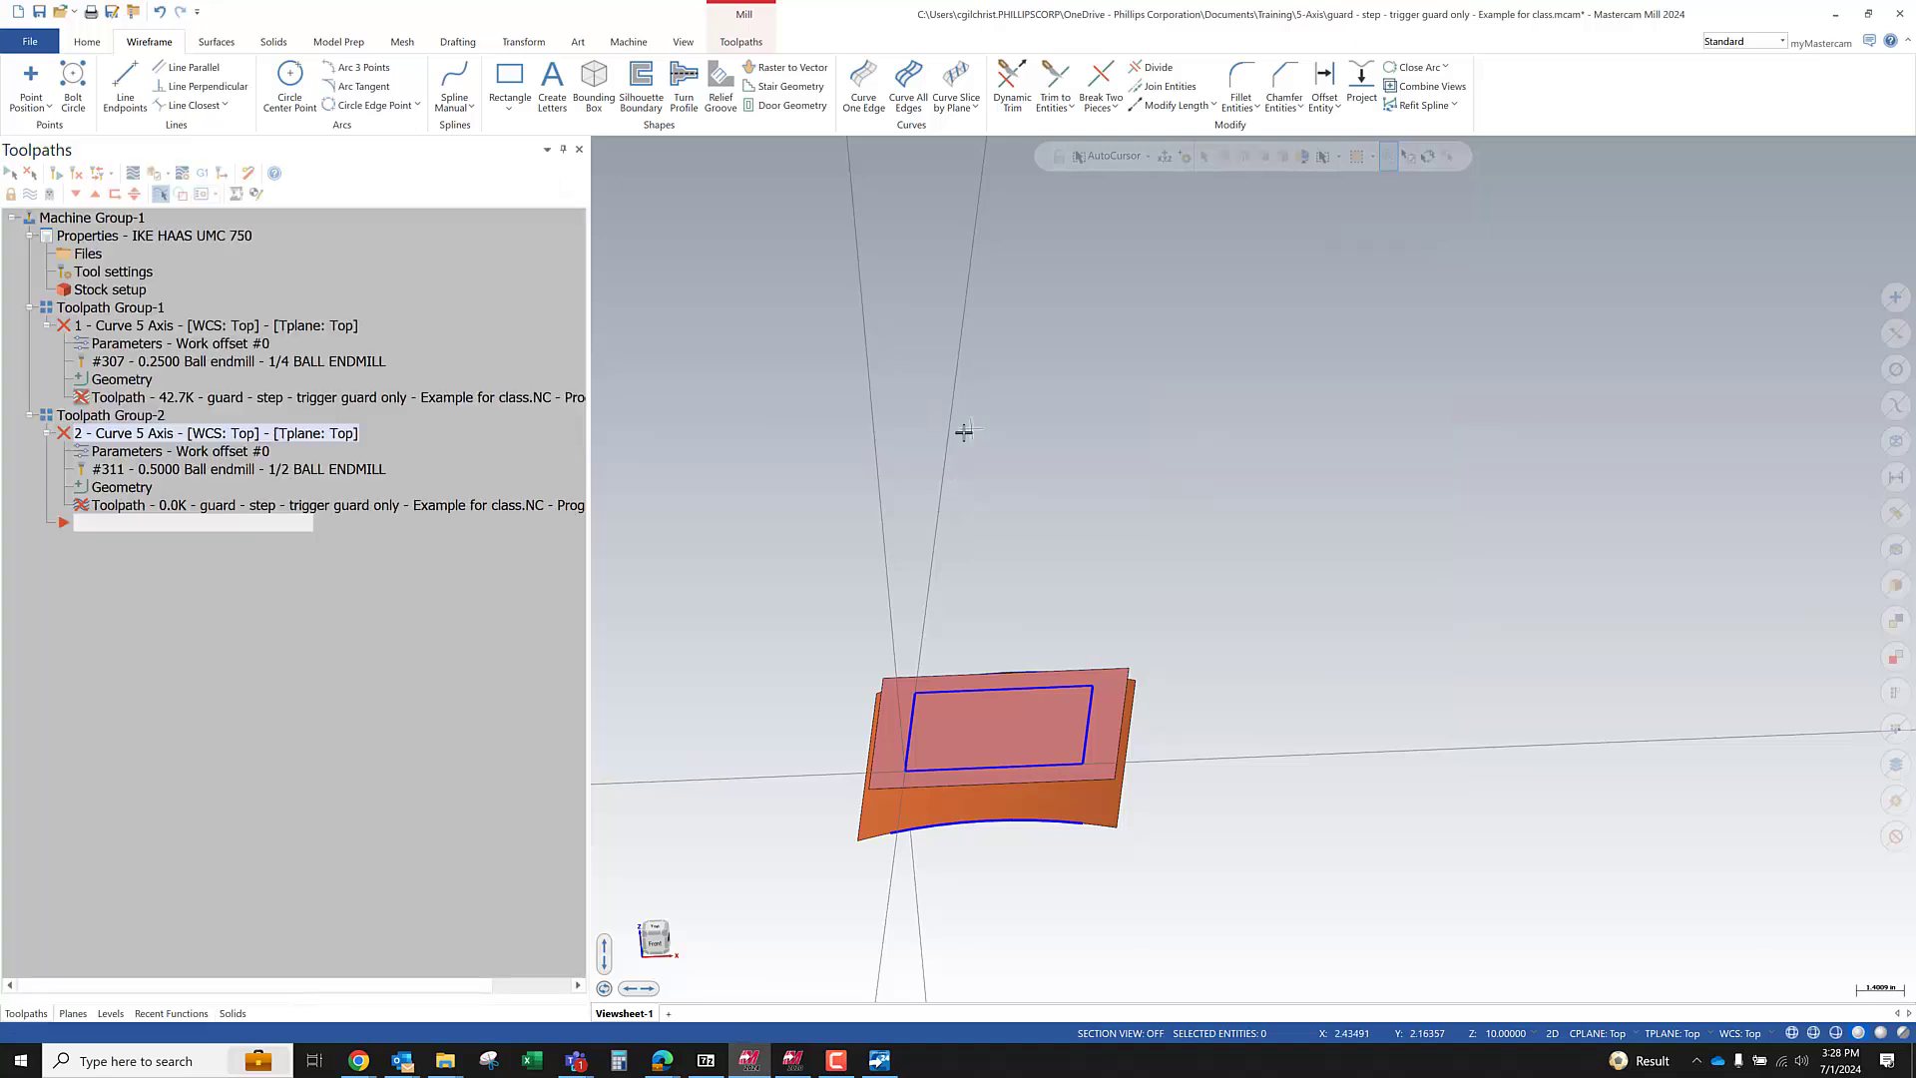
Translate the Z 10 point as four copies spaced -5.0 apart in Z, down through the rectangle's center
{"action": "left_click", "coordinate": [970, 428]}
{"action": "left_click", "coordinate": [746, 88]}
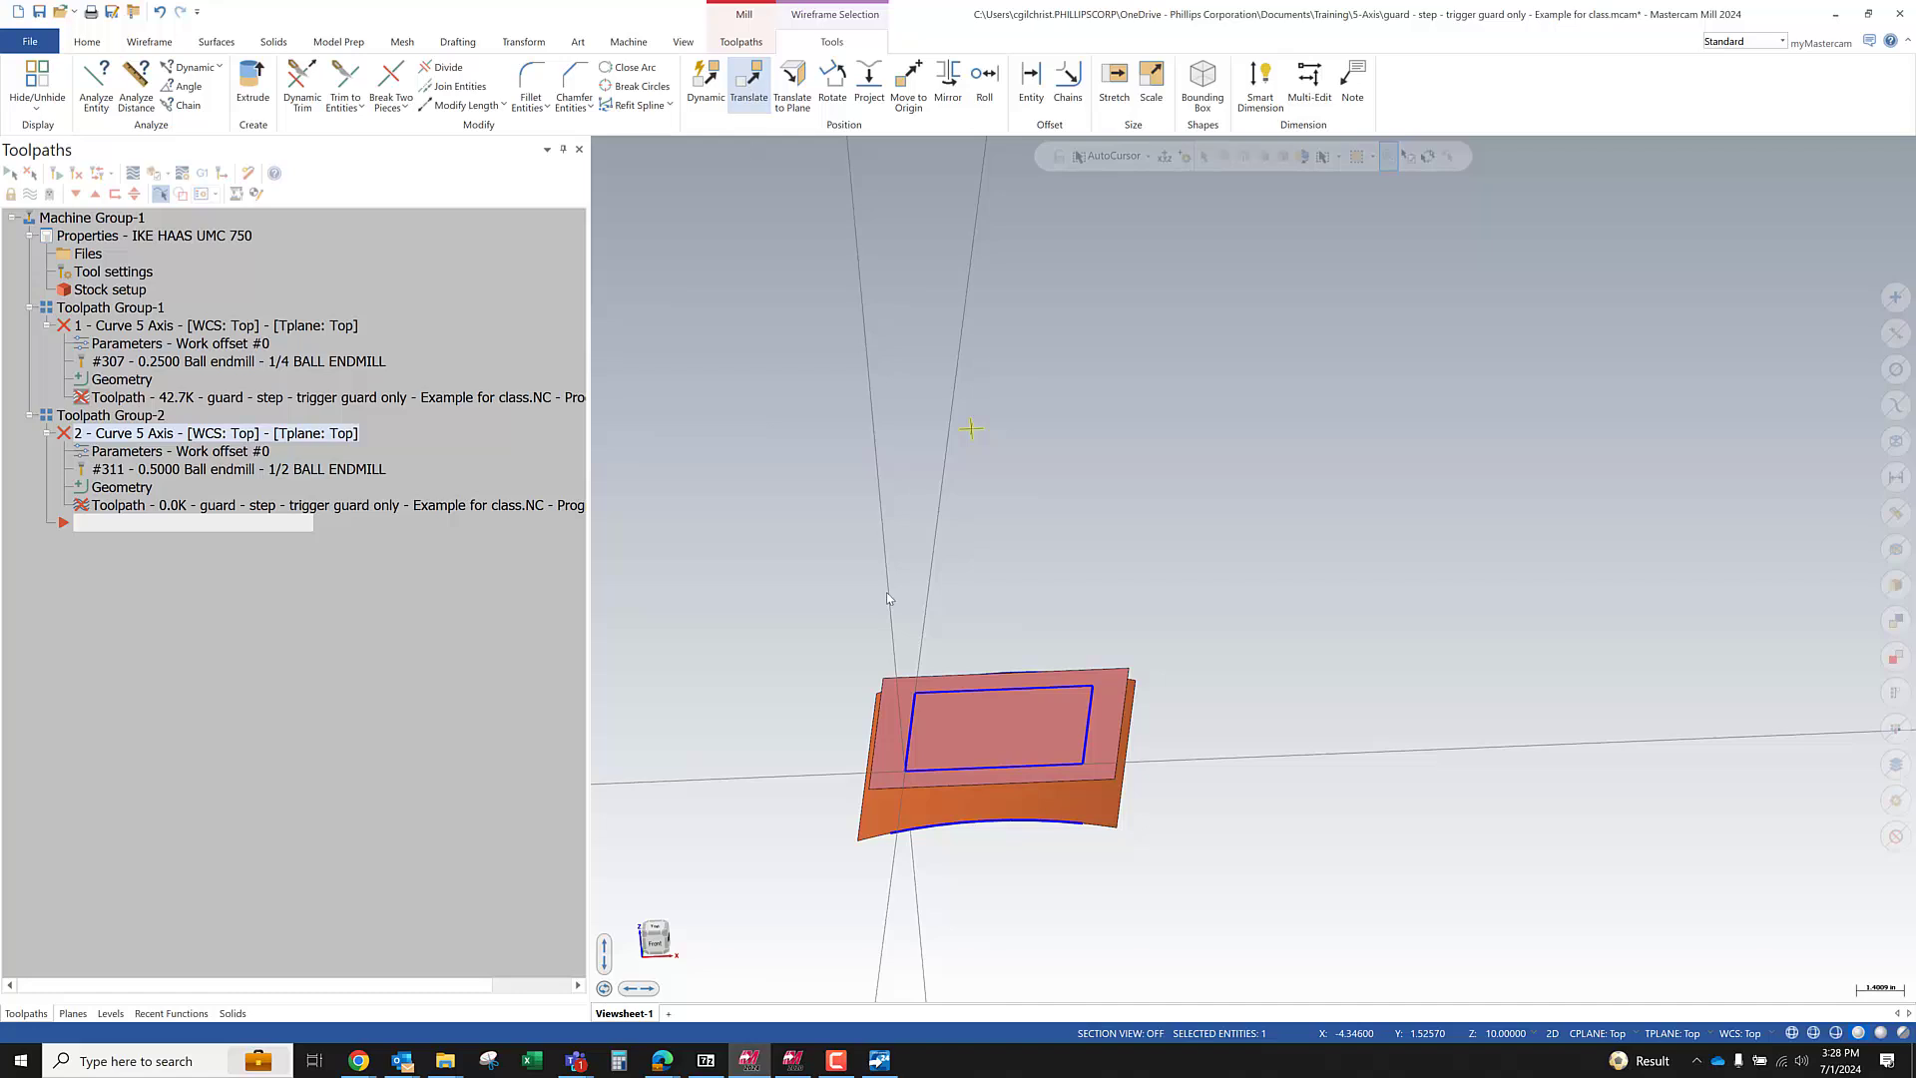
{"action": "left_click", "coordinate": [49, 509]}
{"action": "left_click", "coordinate": [52, 531]}
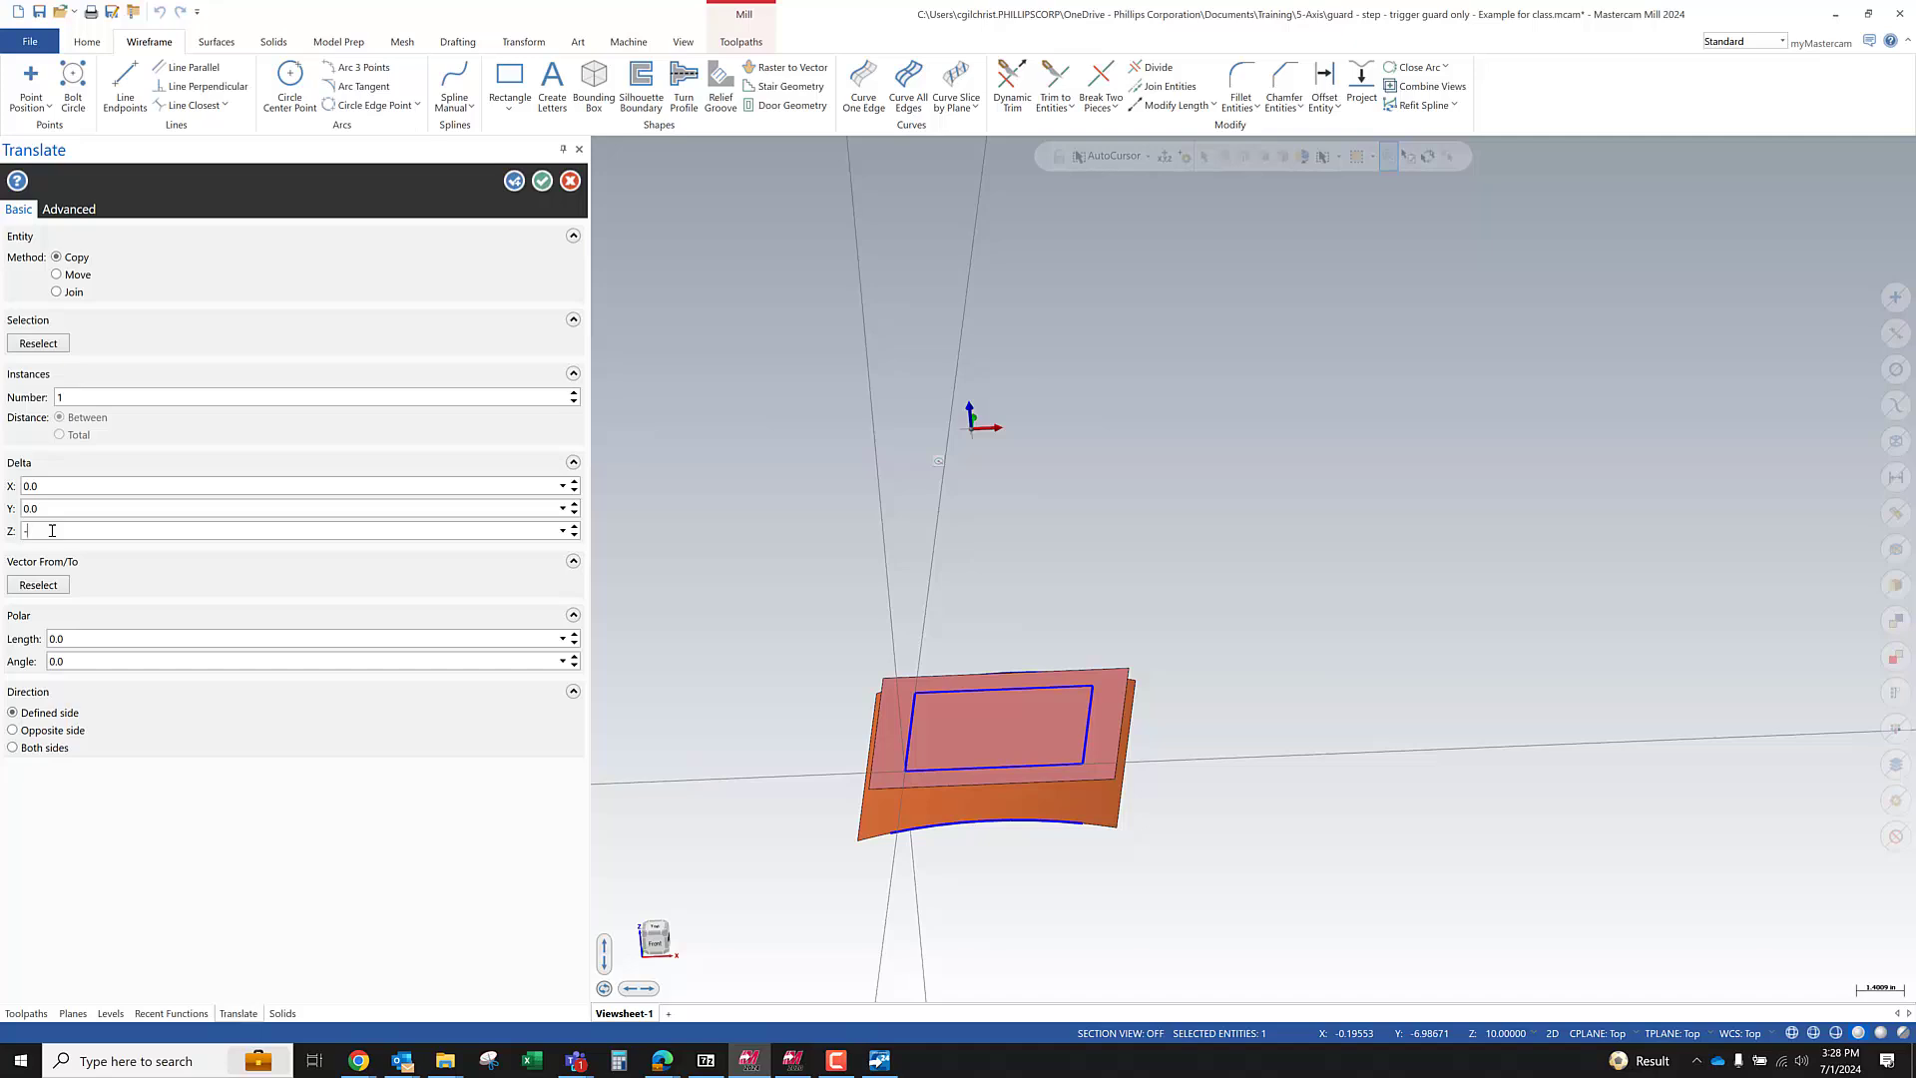
{"action": "key", "text": "Return"}
{"action": "left_click", "coordinate": [574, 393]}
{"action": "scroll", "coordinate": [911, 492], "scroll_direction": "down", "scroll_amount": 2}
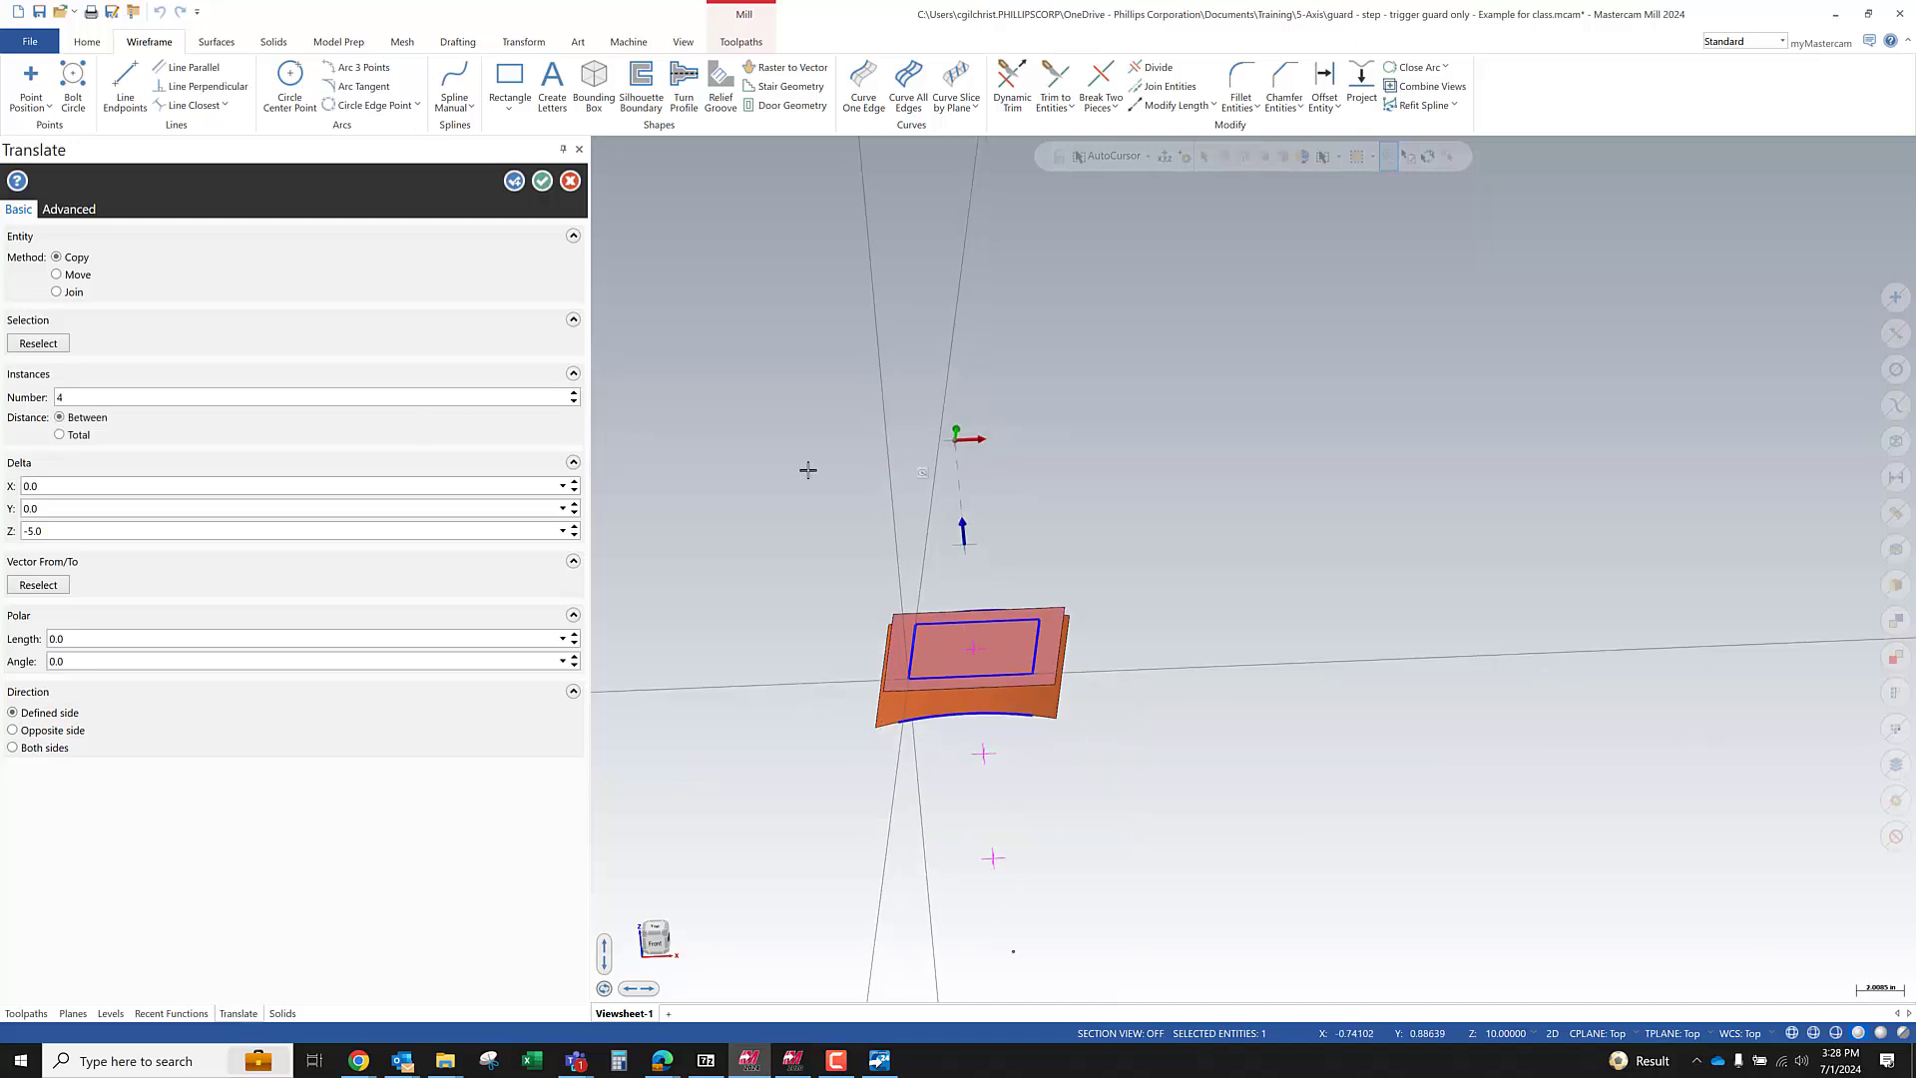
{"action": "left_click", "coordinate": [544, 181]}
{"action": "middle_click_drag", "start_coordinate": [973, 599], "coordinate": [955, 691]}
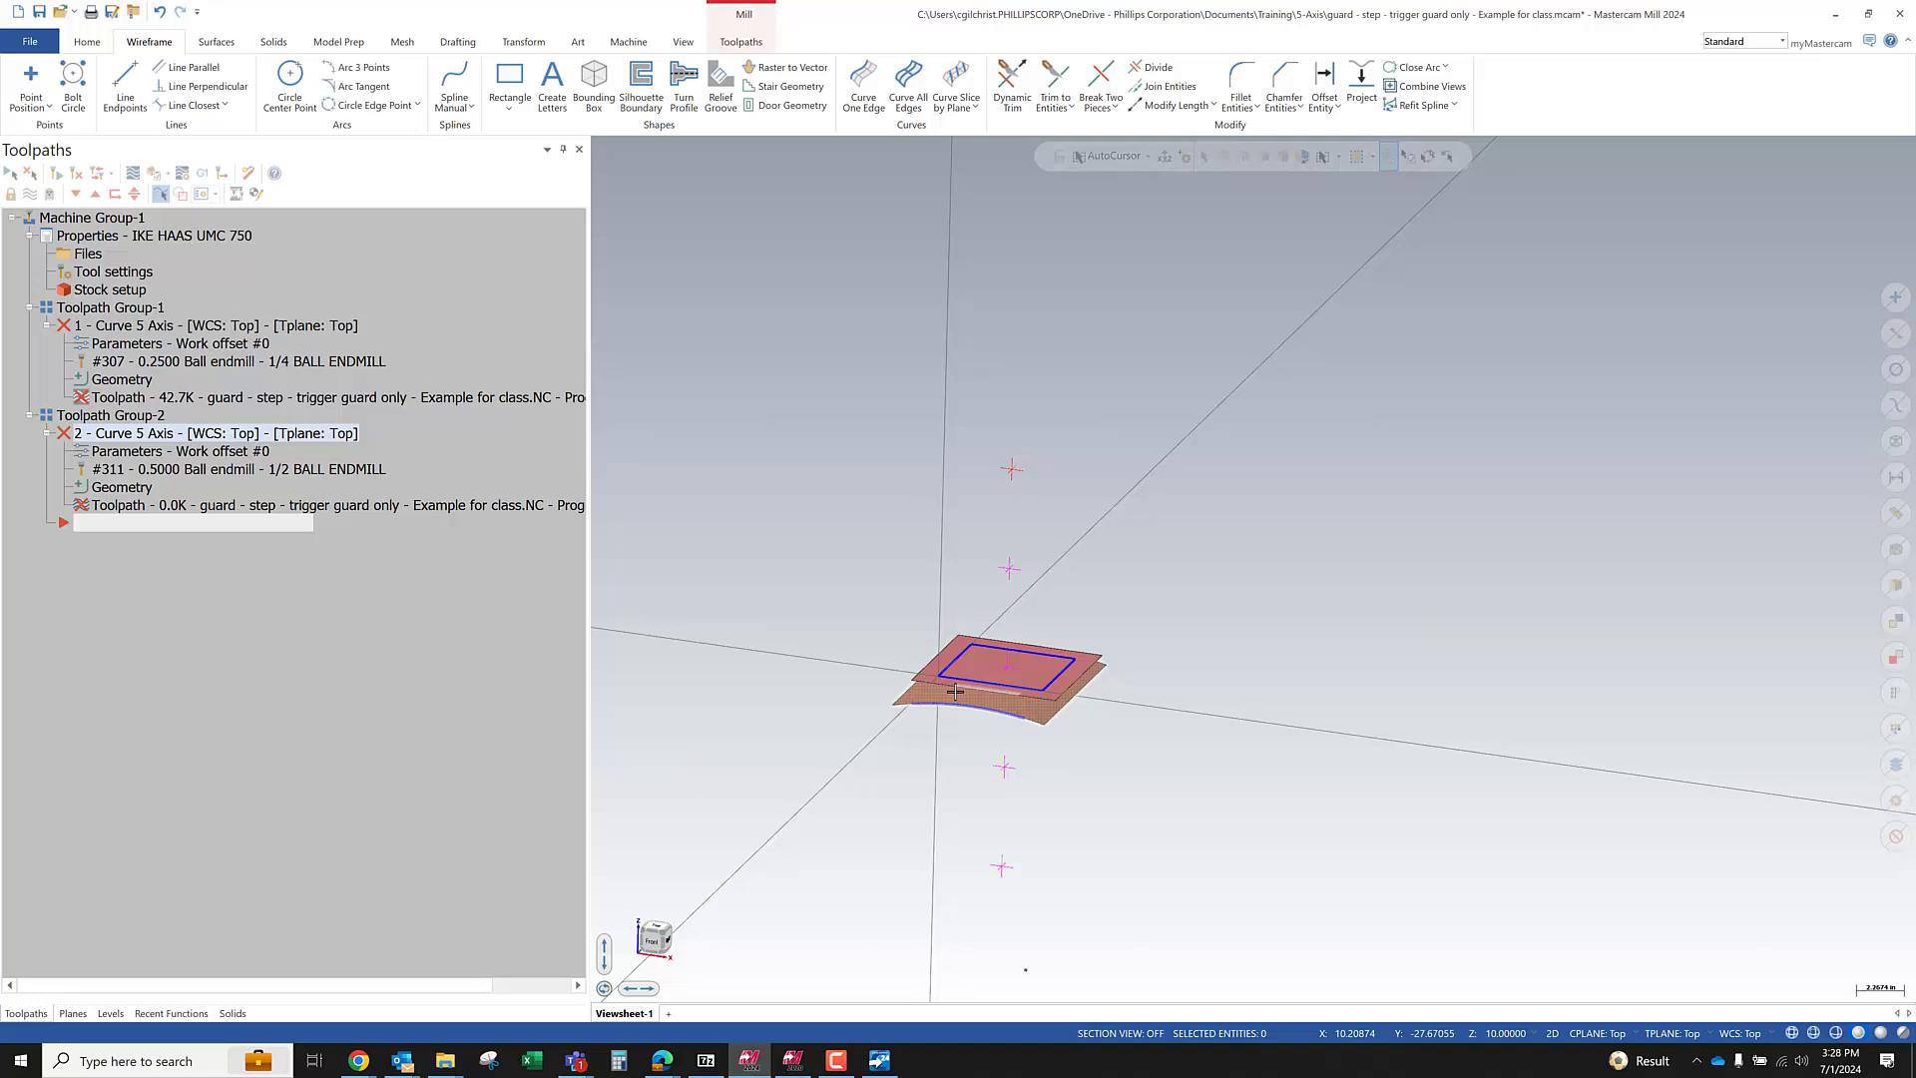
Set the 1/2 ball endmill toolpath's tool axis control to From point, using the highest point above the rectangle
{"action": "left_click", "coordinate": [139, 454]}
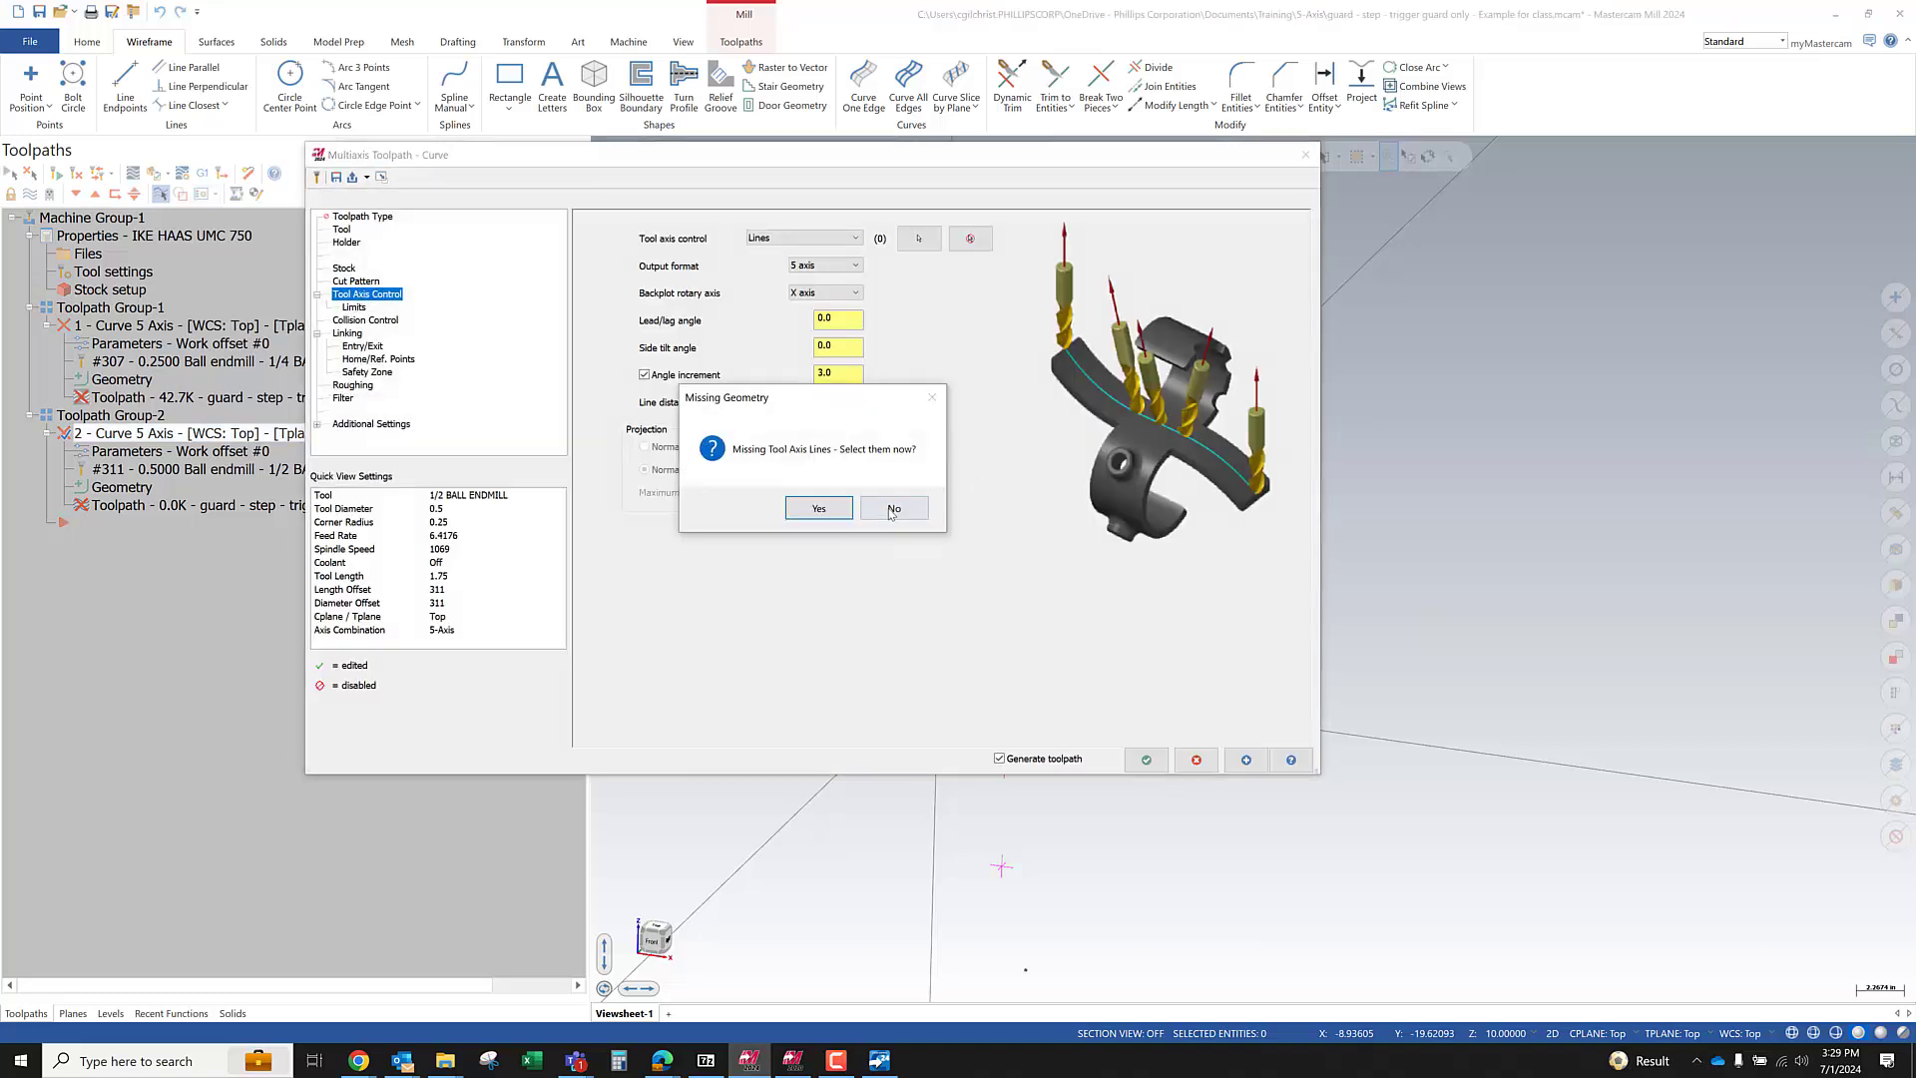
{"action": "left_click", "coordinate": [893, 509]}
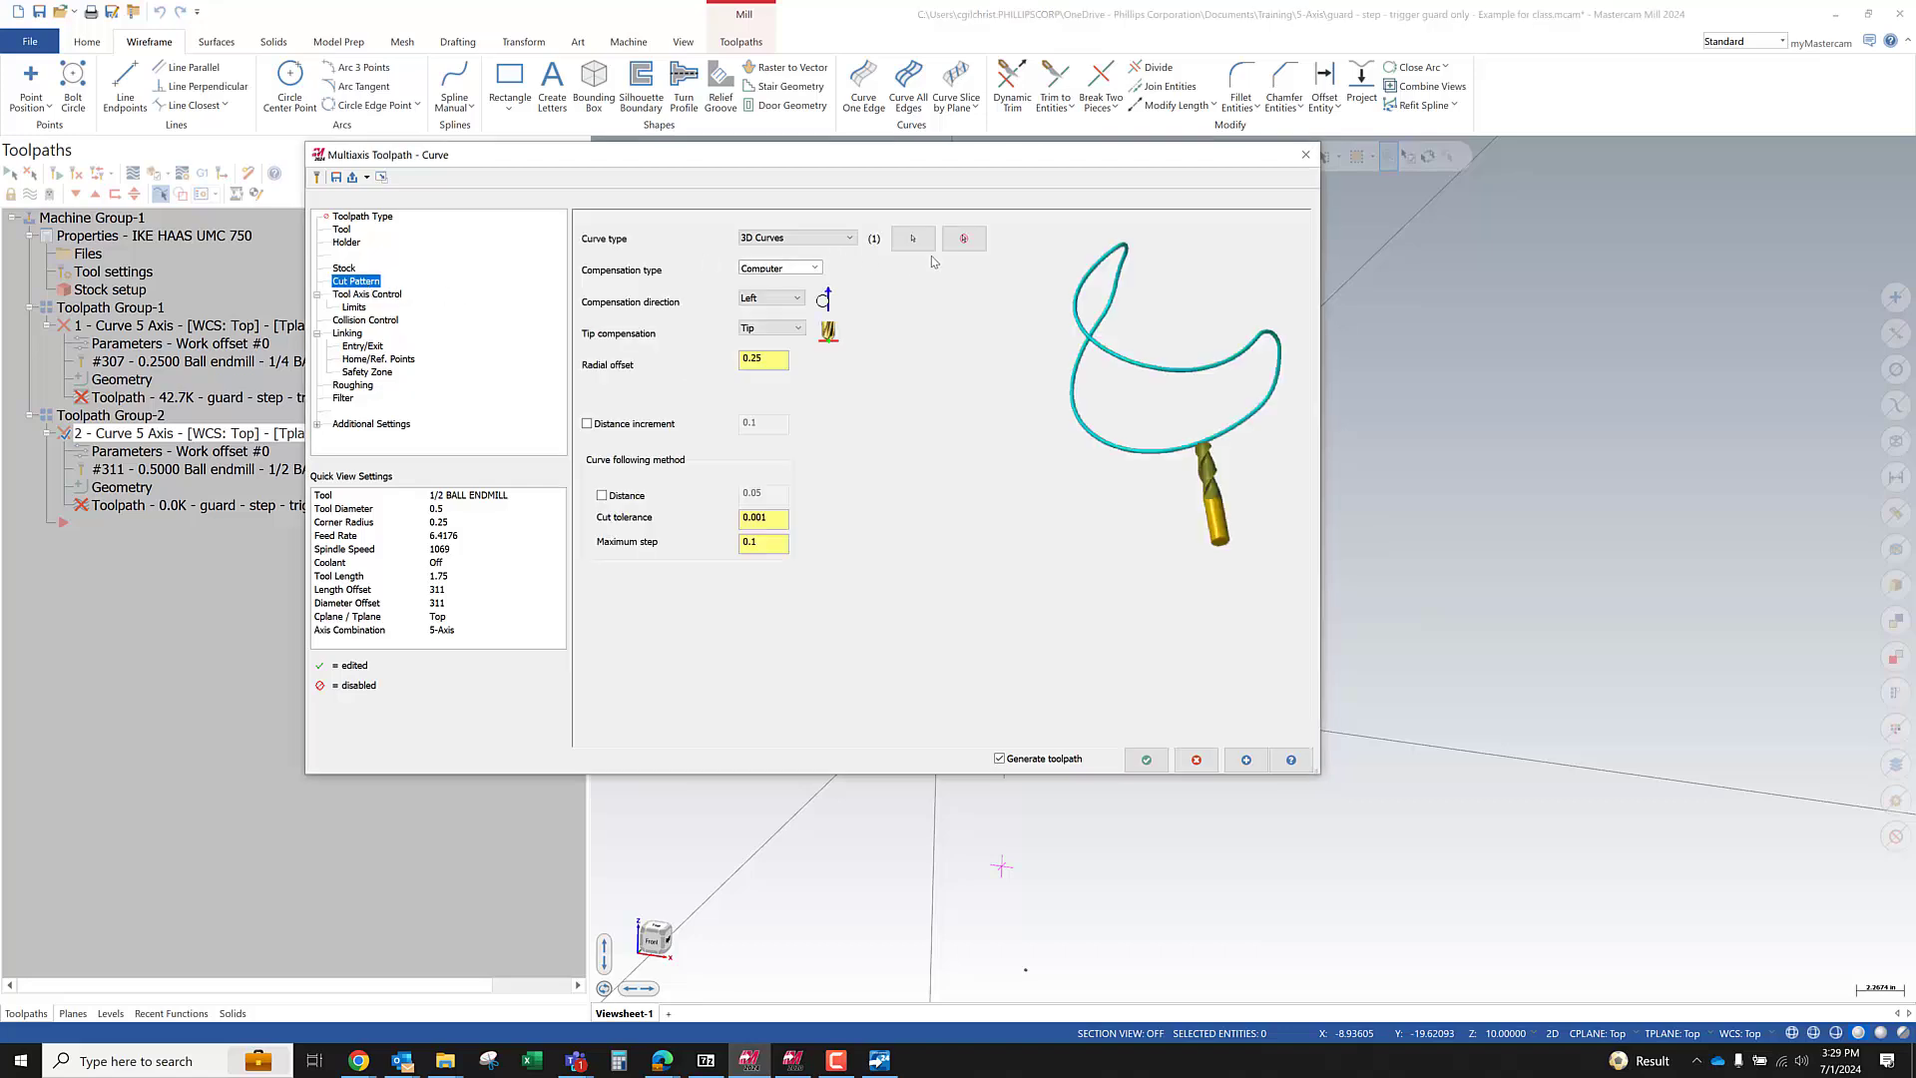
{"action": "left_click", "coordinate": [913, 239]}
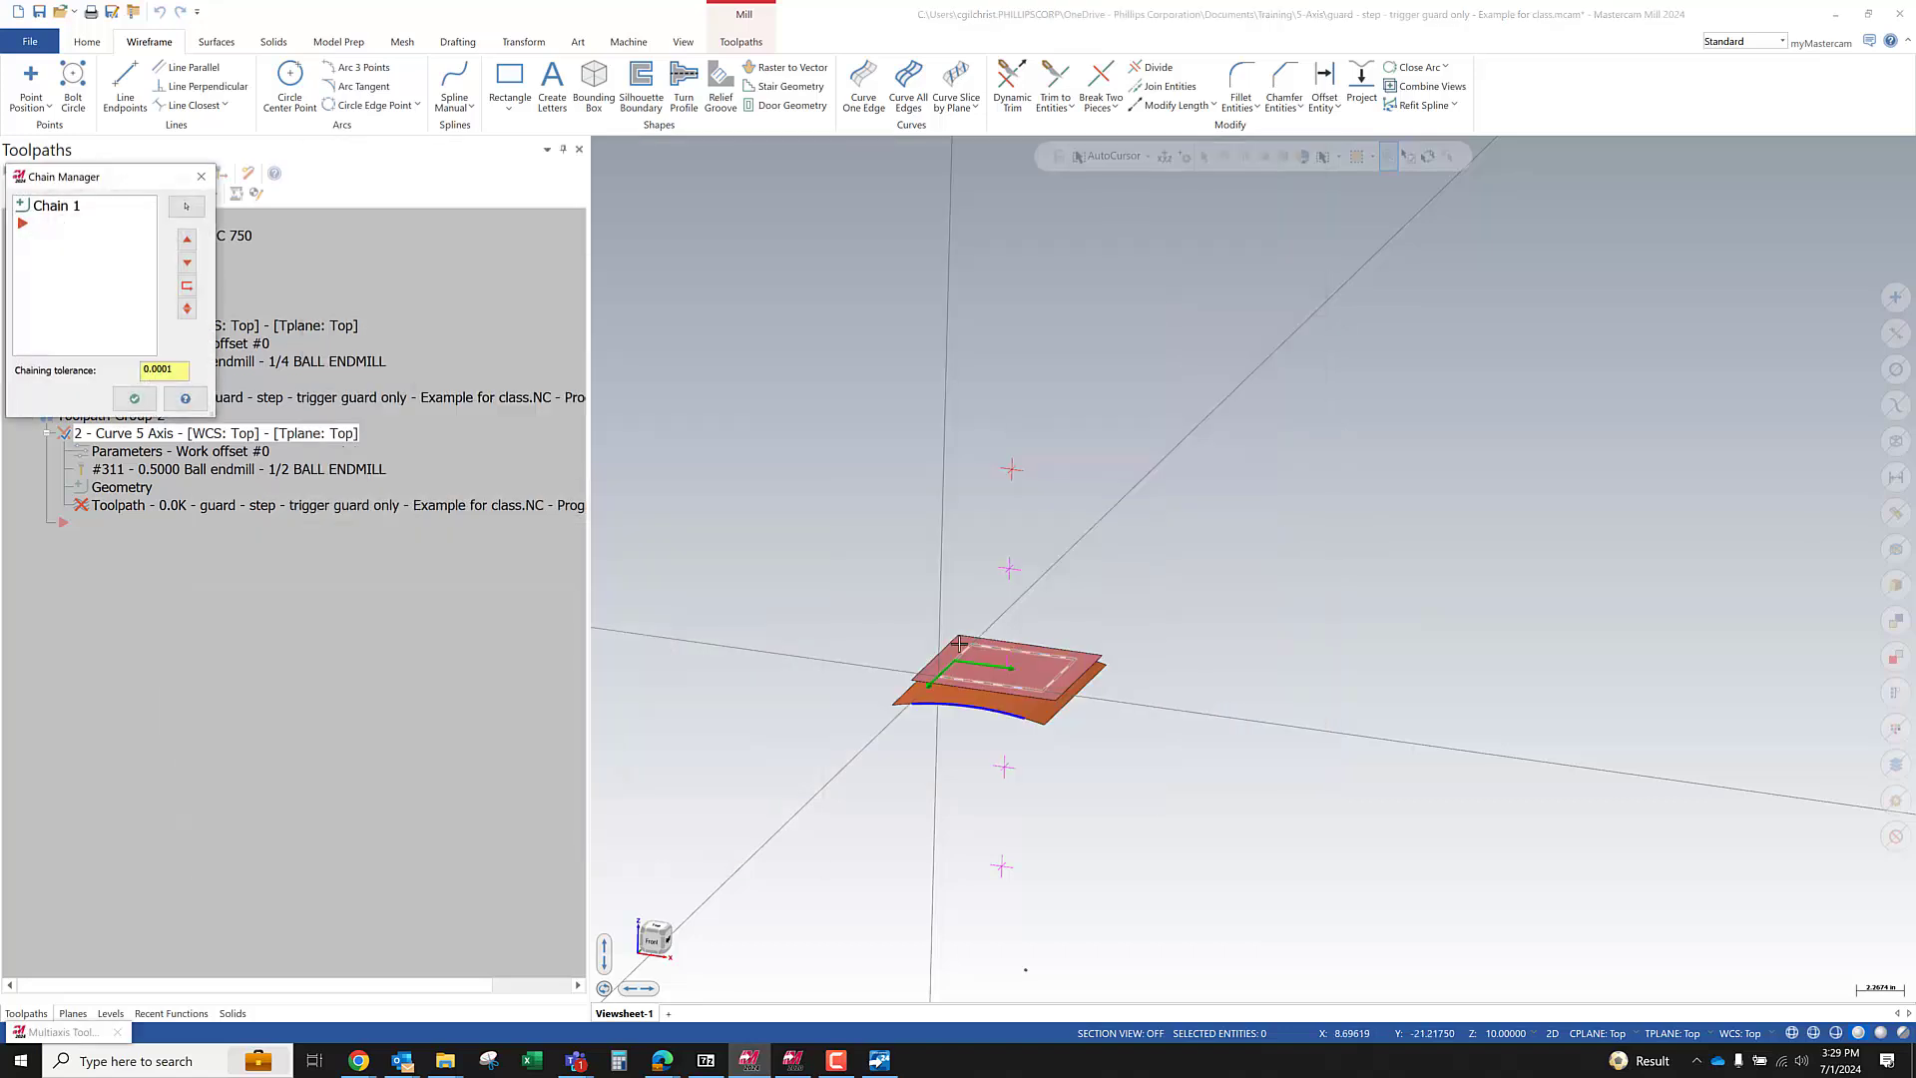
{"action": "left_click", "coordinate": [134, 398]}
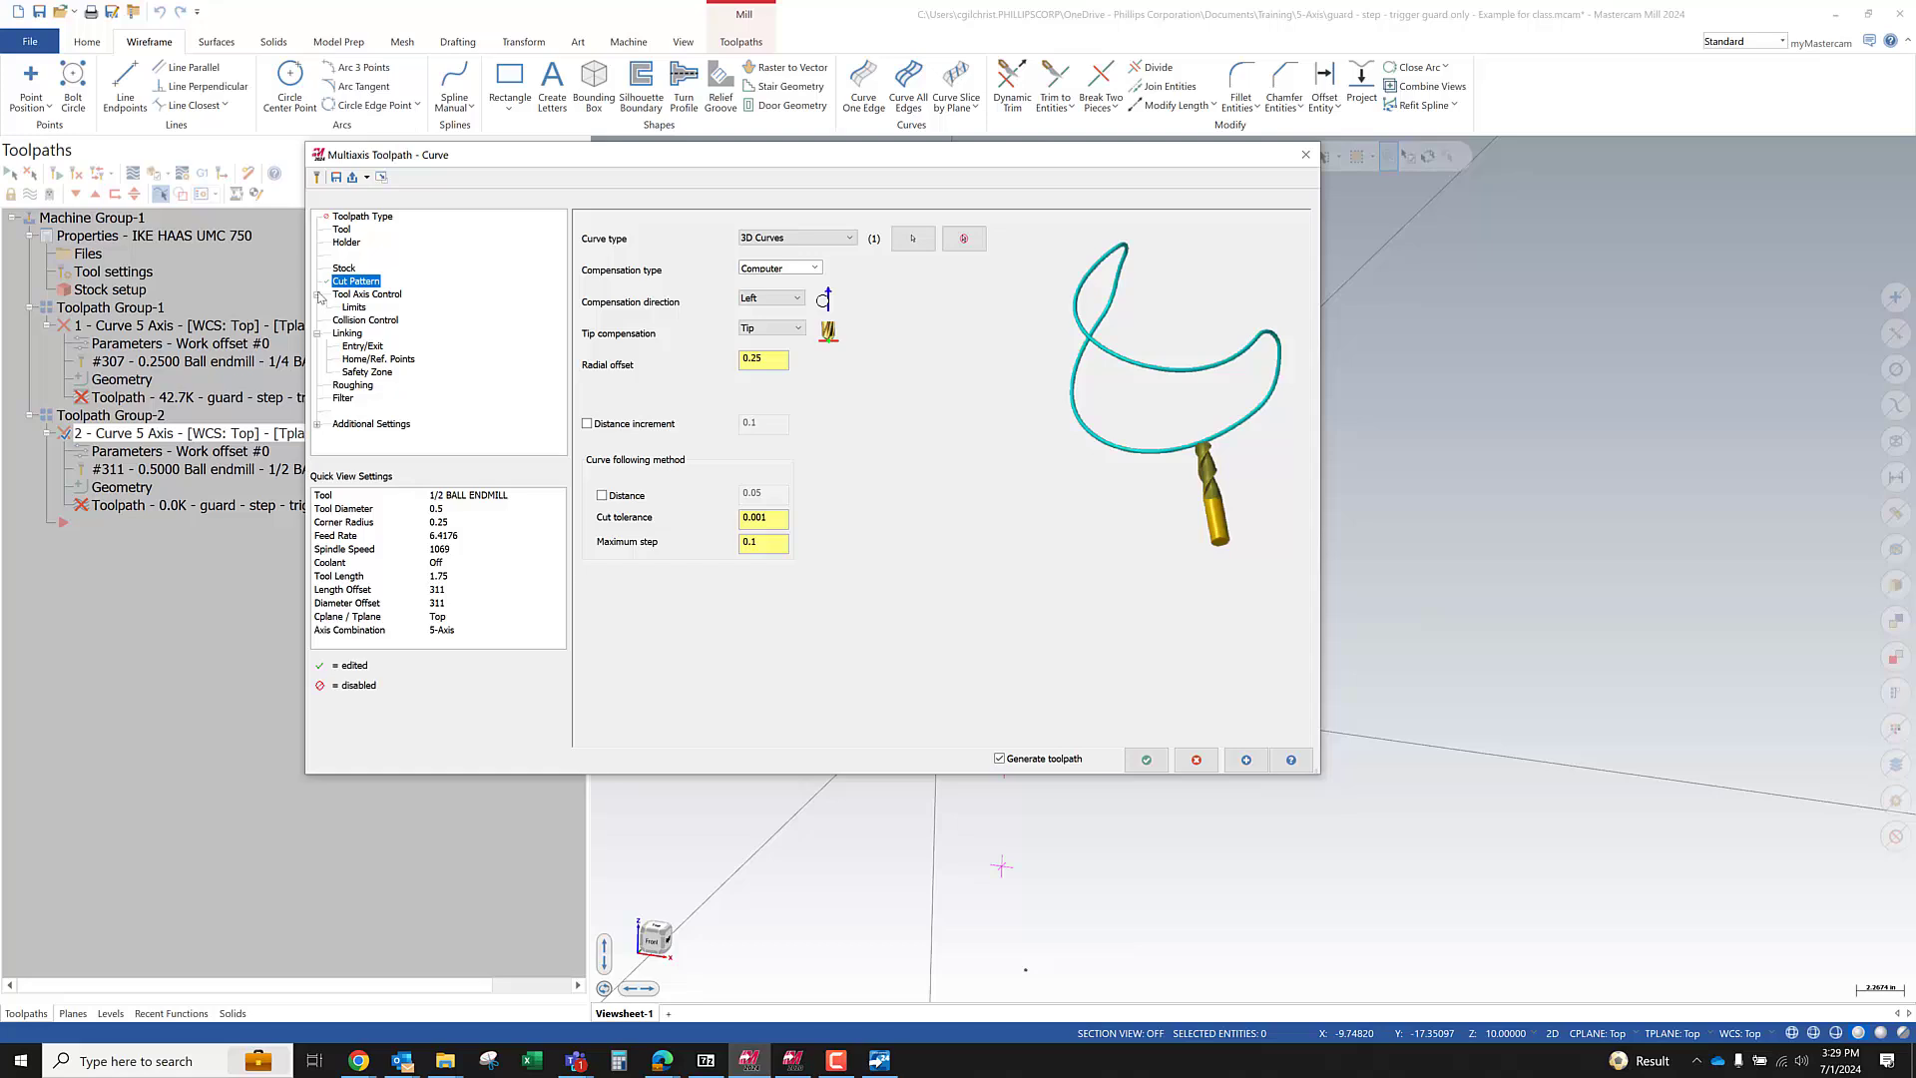
{"action": "left_click", "coordinate": [349, 294]}
{"action": "left_click", "coordinate": [856, 238]}
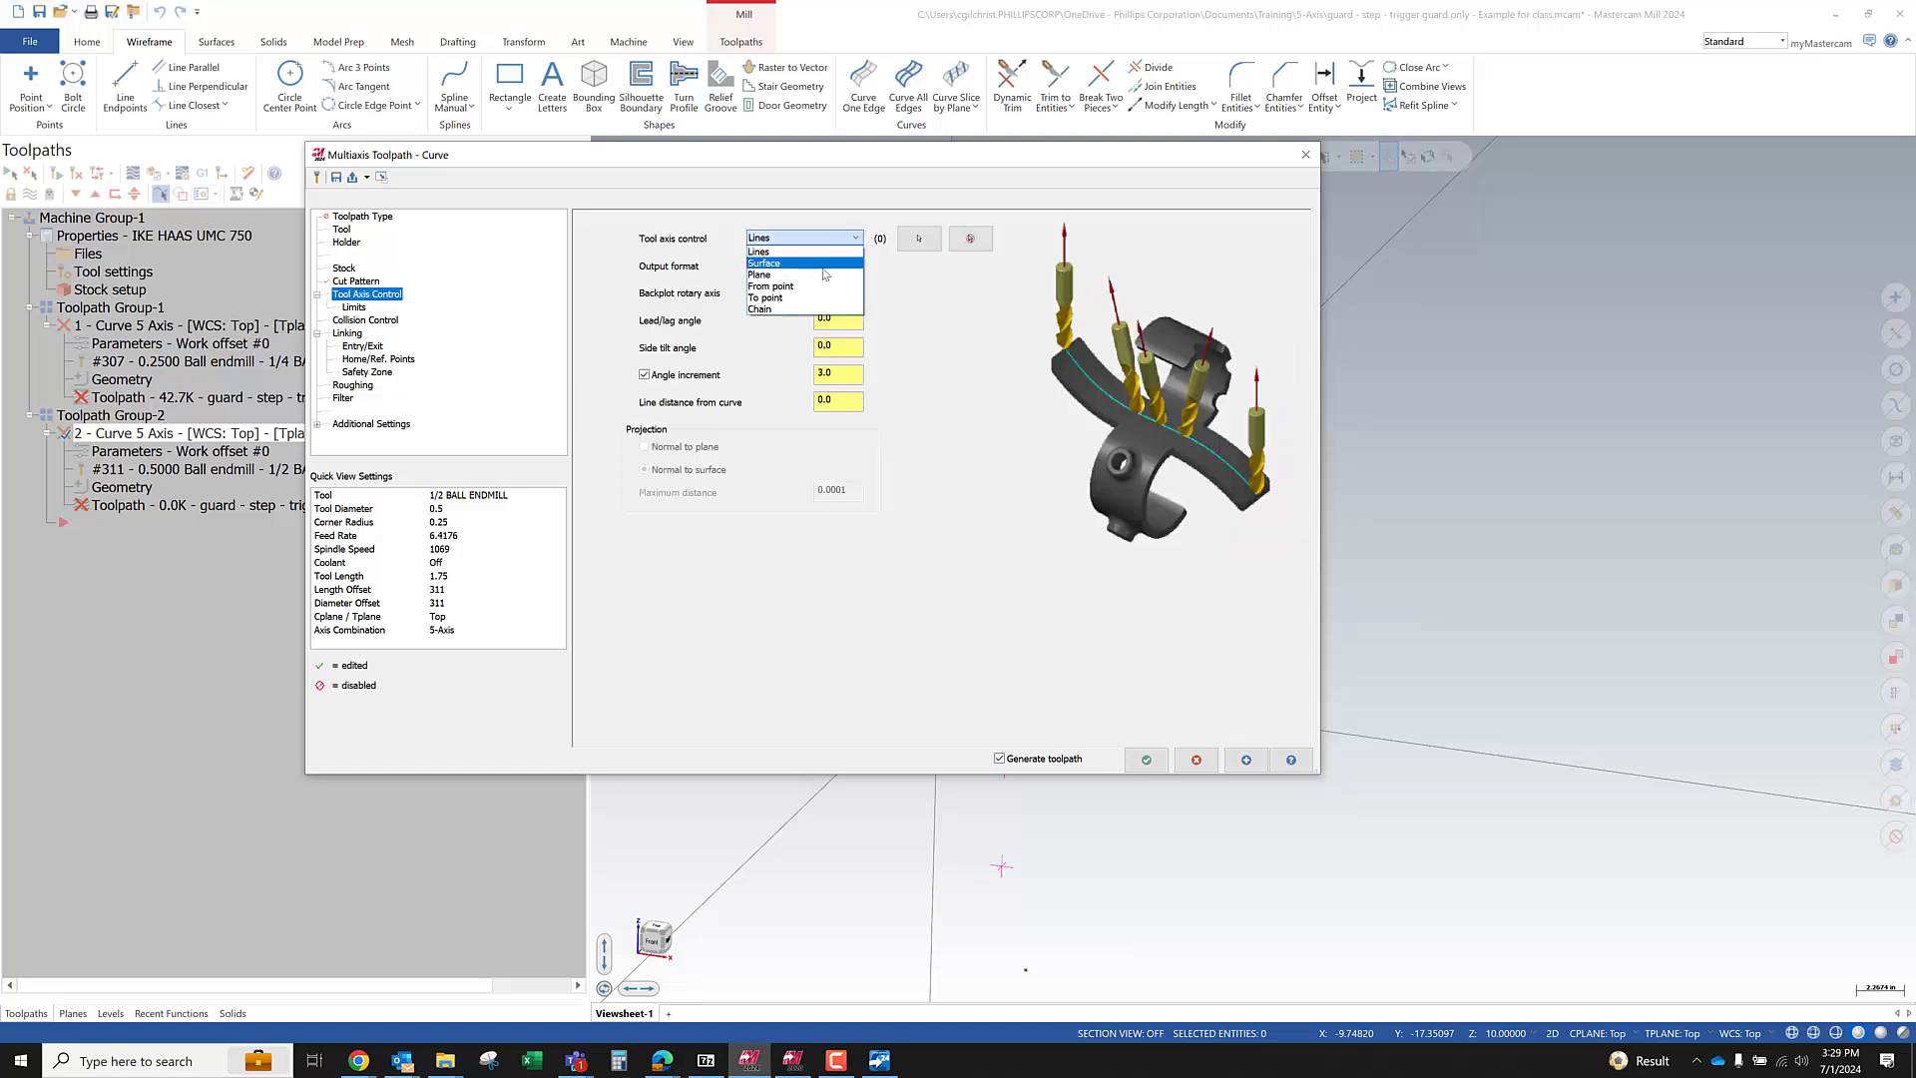
{"action": "left_click", "coordinate": [771, 286]}
{"action": "left_click", "coordinate": [918, 239]}
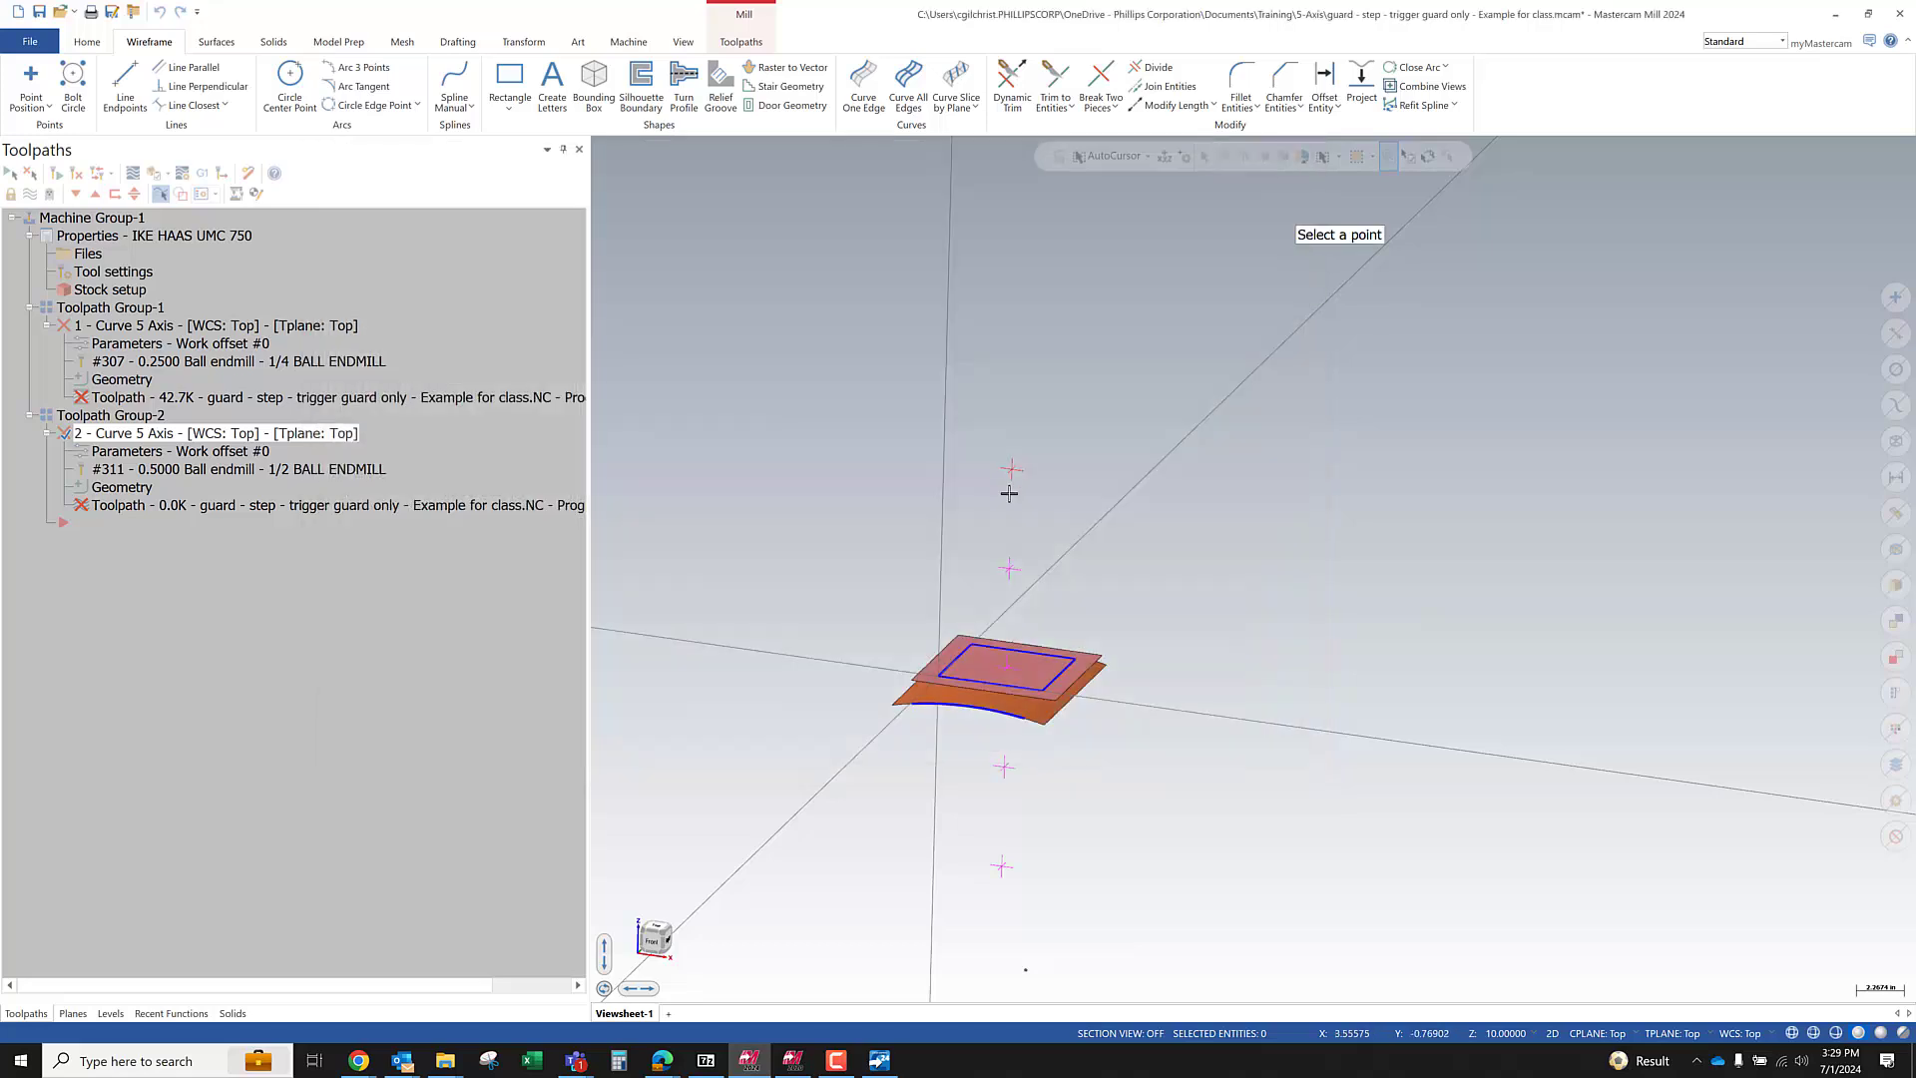
{"action": "left_click", "coordinate": [1011, 469]}
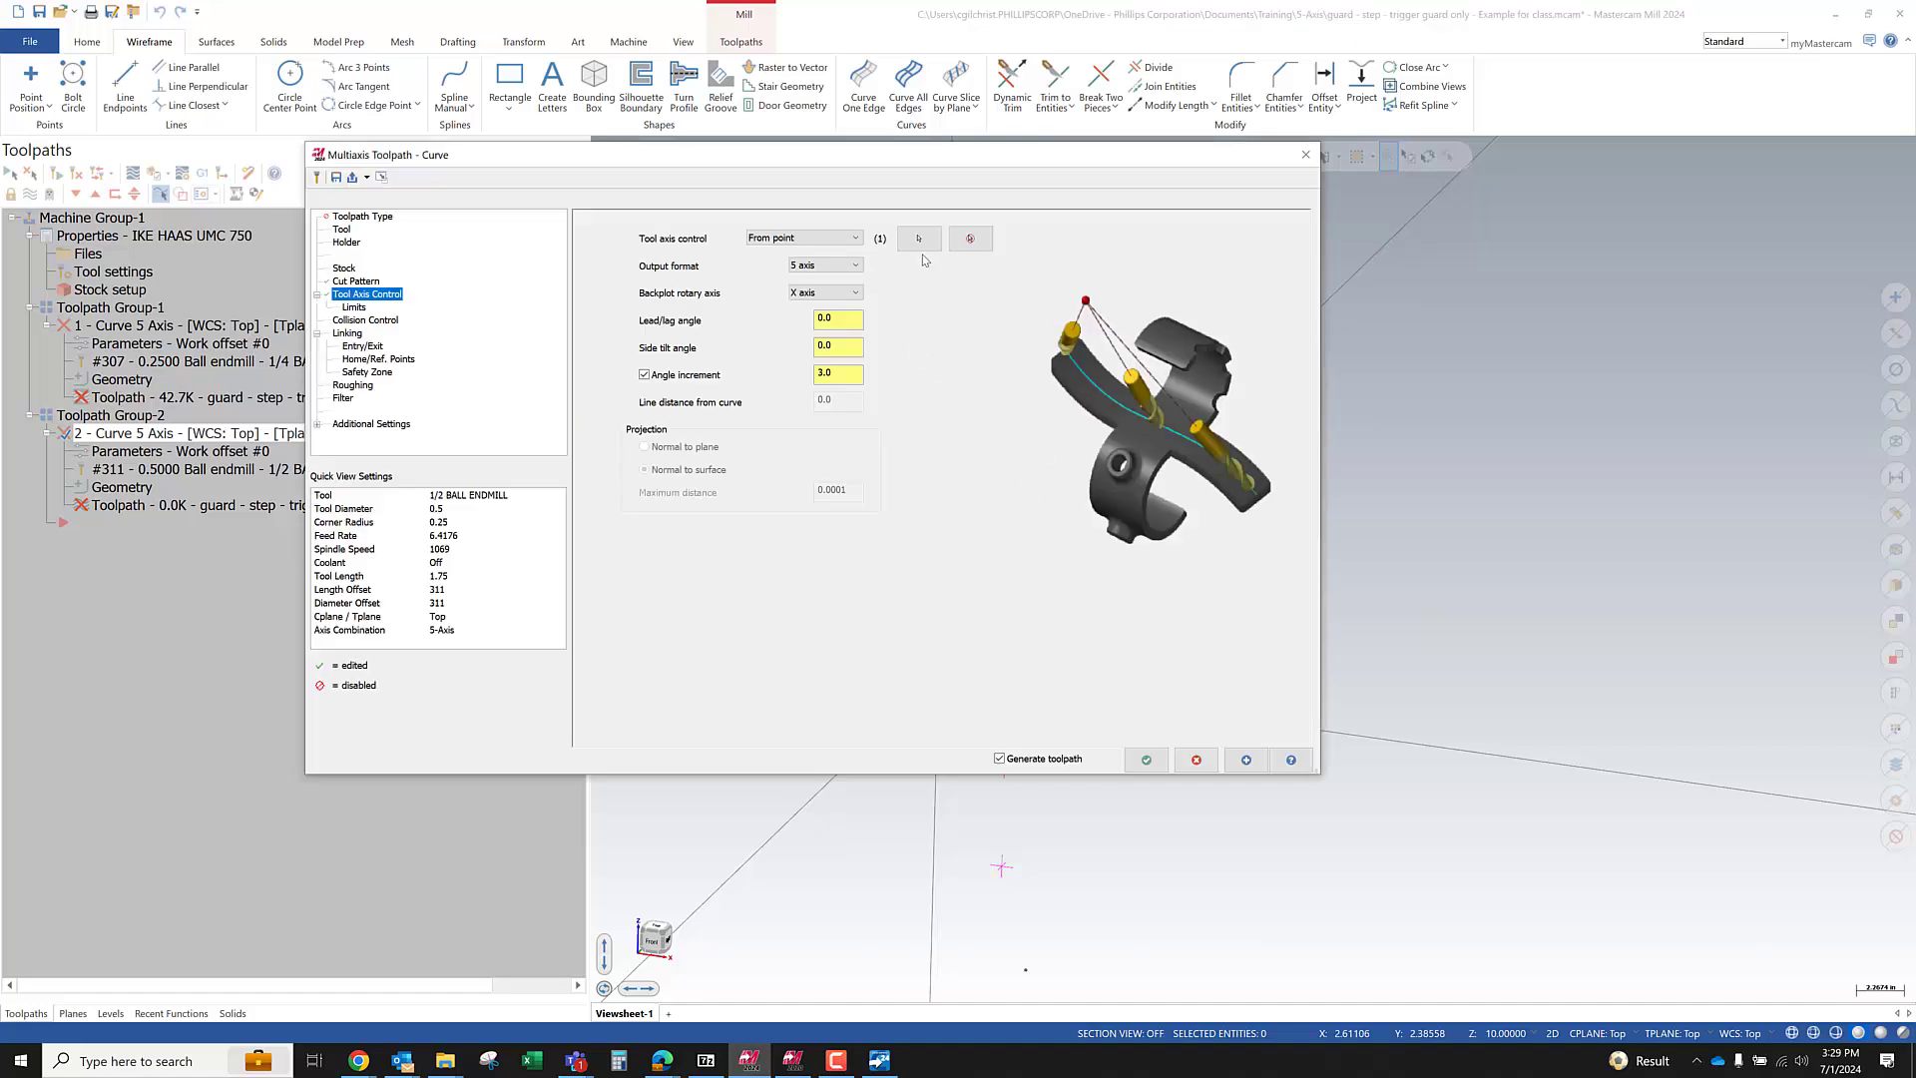
Set the tip control to compensate to the flat upper surface and regenerate the toolpath
{"action": "left_click", "coordinate": [360, 321]}
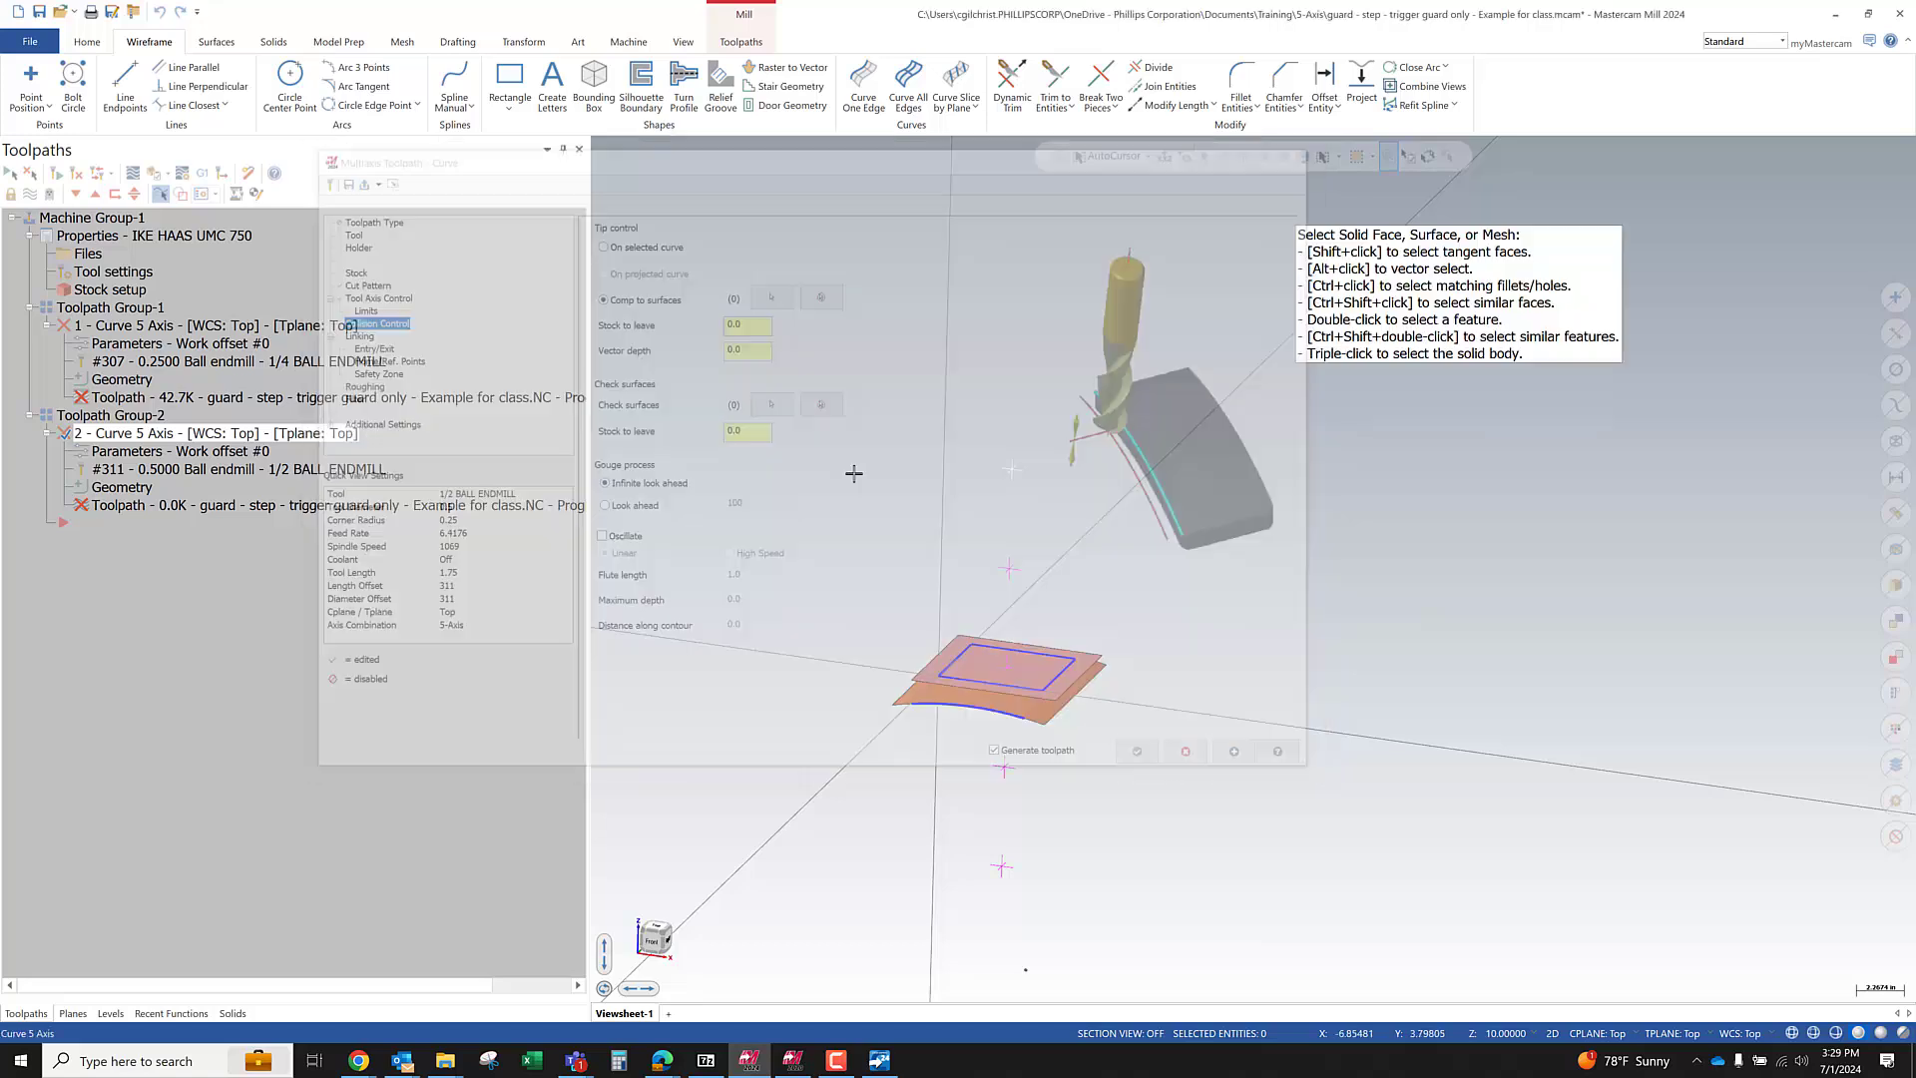
{"action": "left_click", "coordinate": [770, 292]}
{"action": "left_click", "coordinate": [989, 661]}
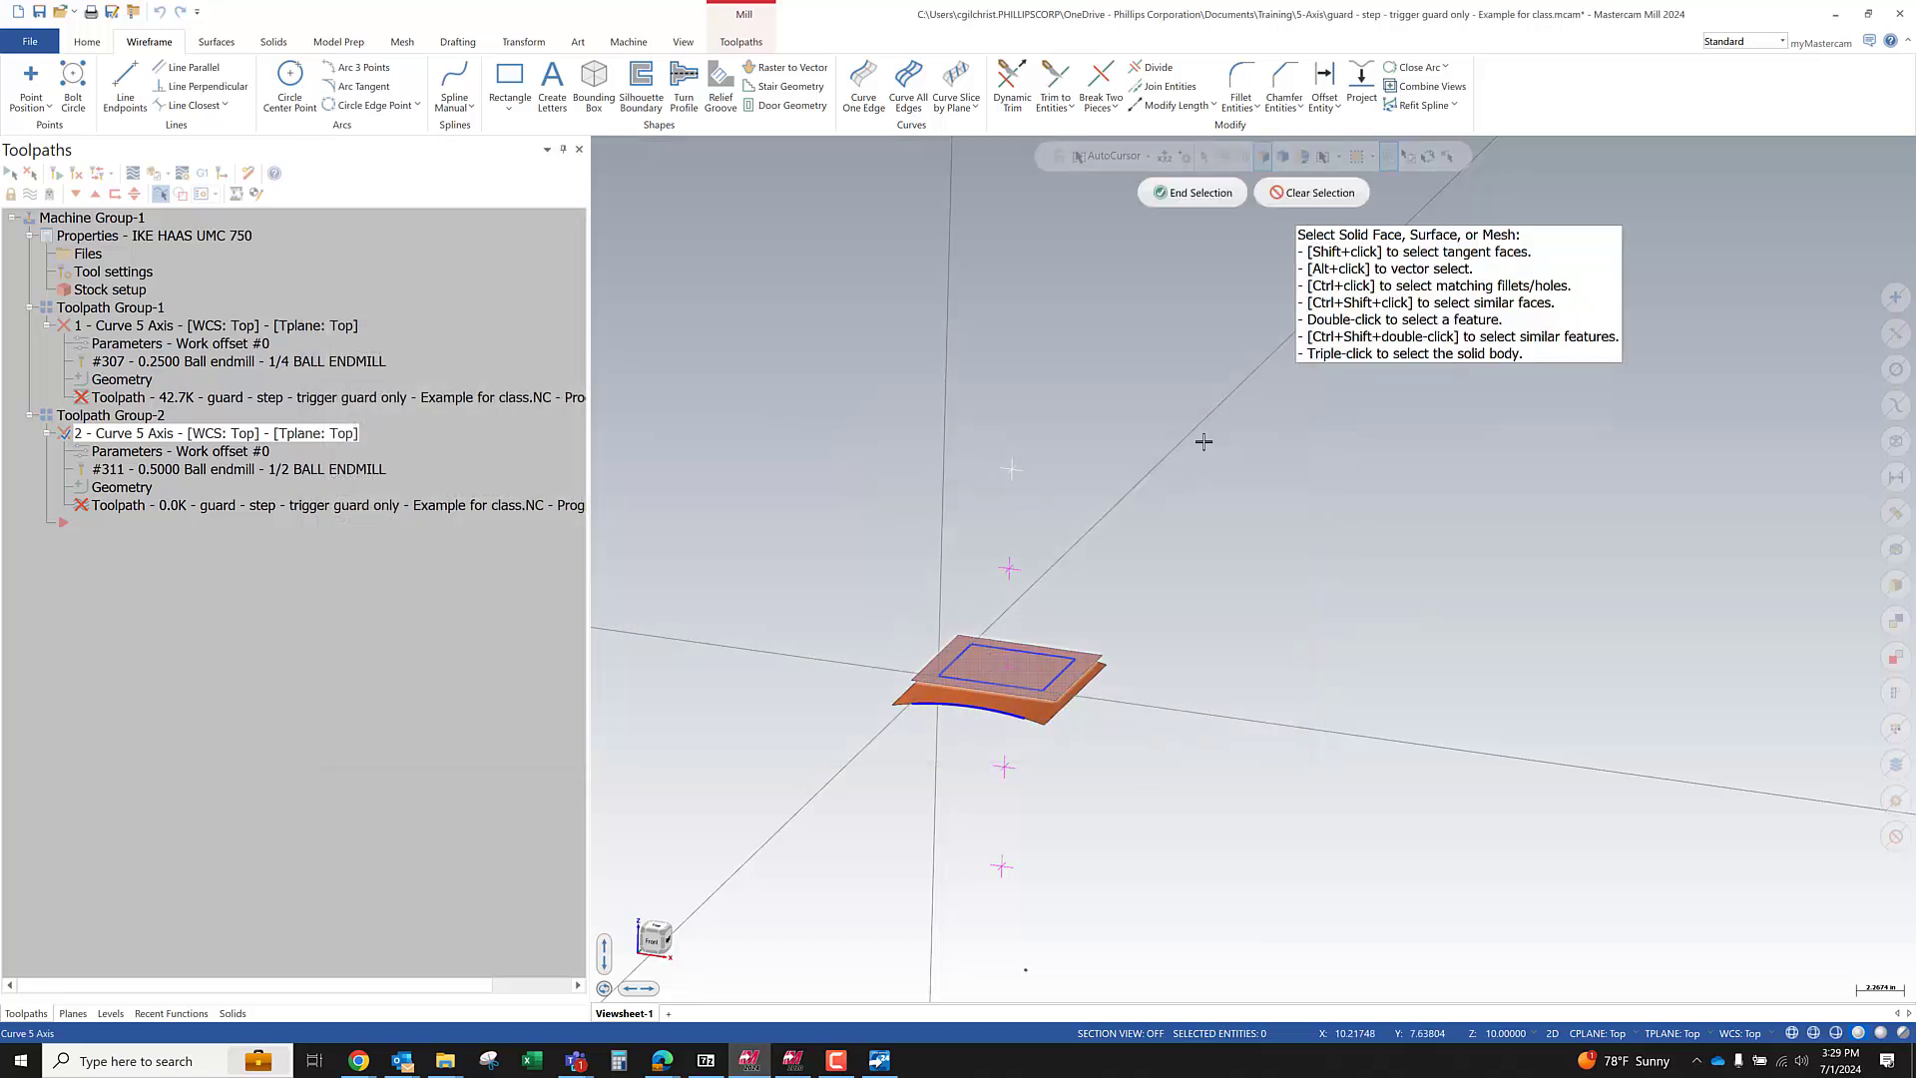
{"action": "left_click", "coordinate": [1194, 192]}
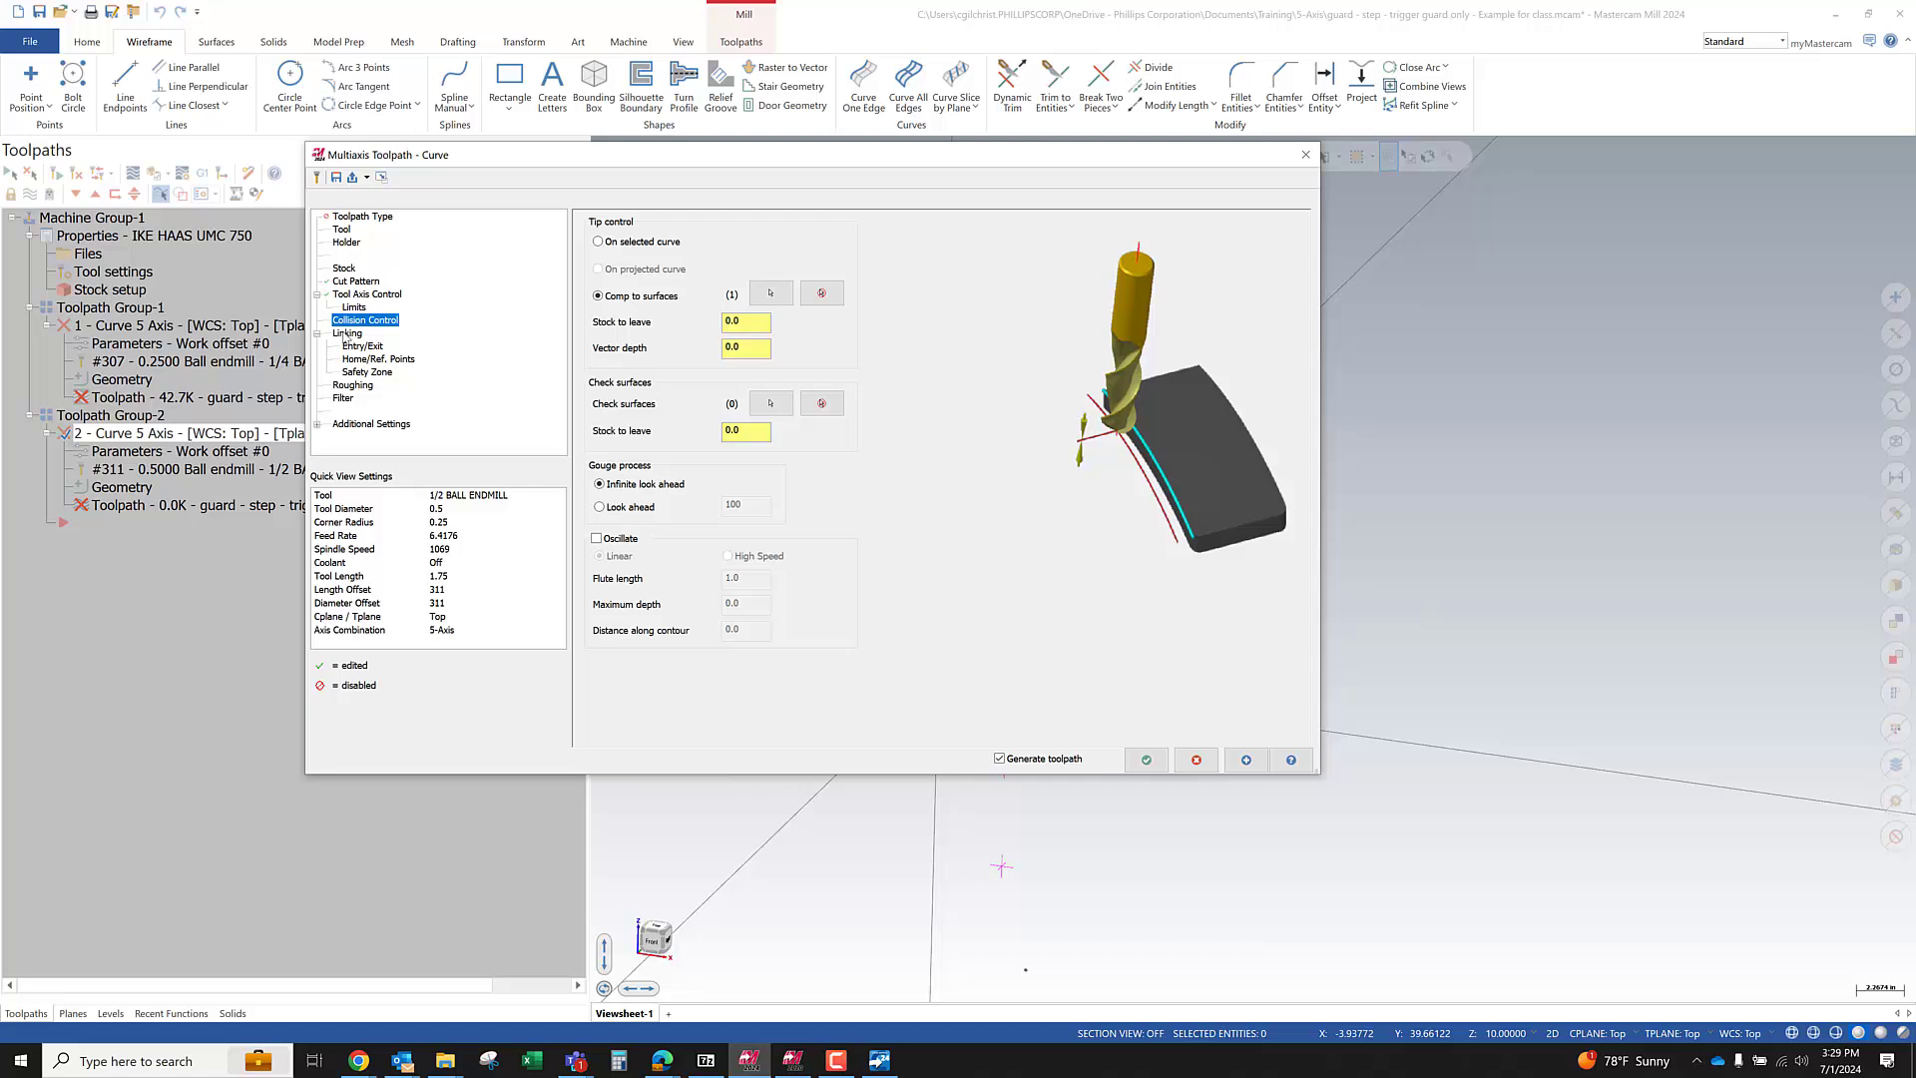
{"action": "left_click", "coordinate": [1145, 759]}
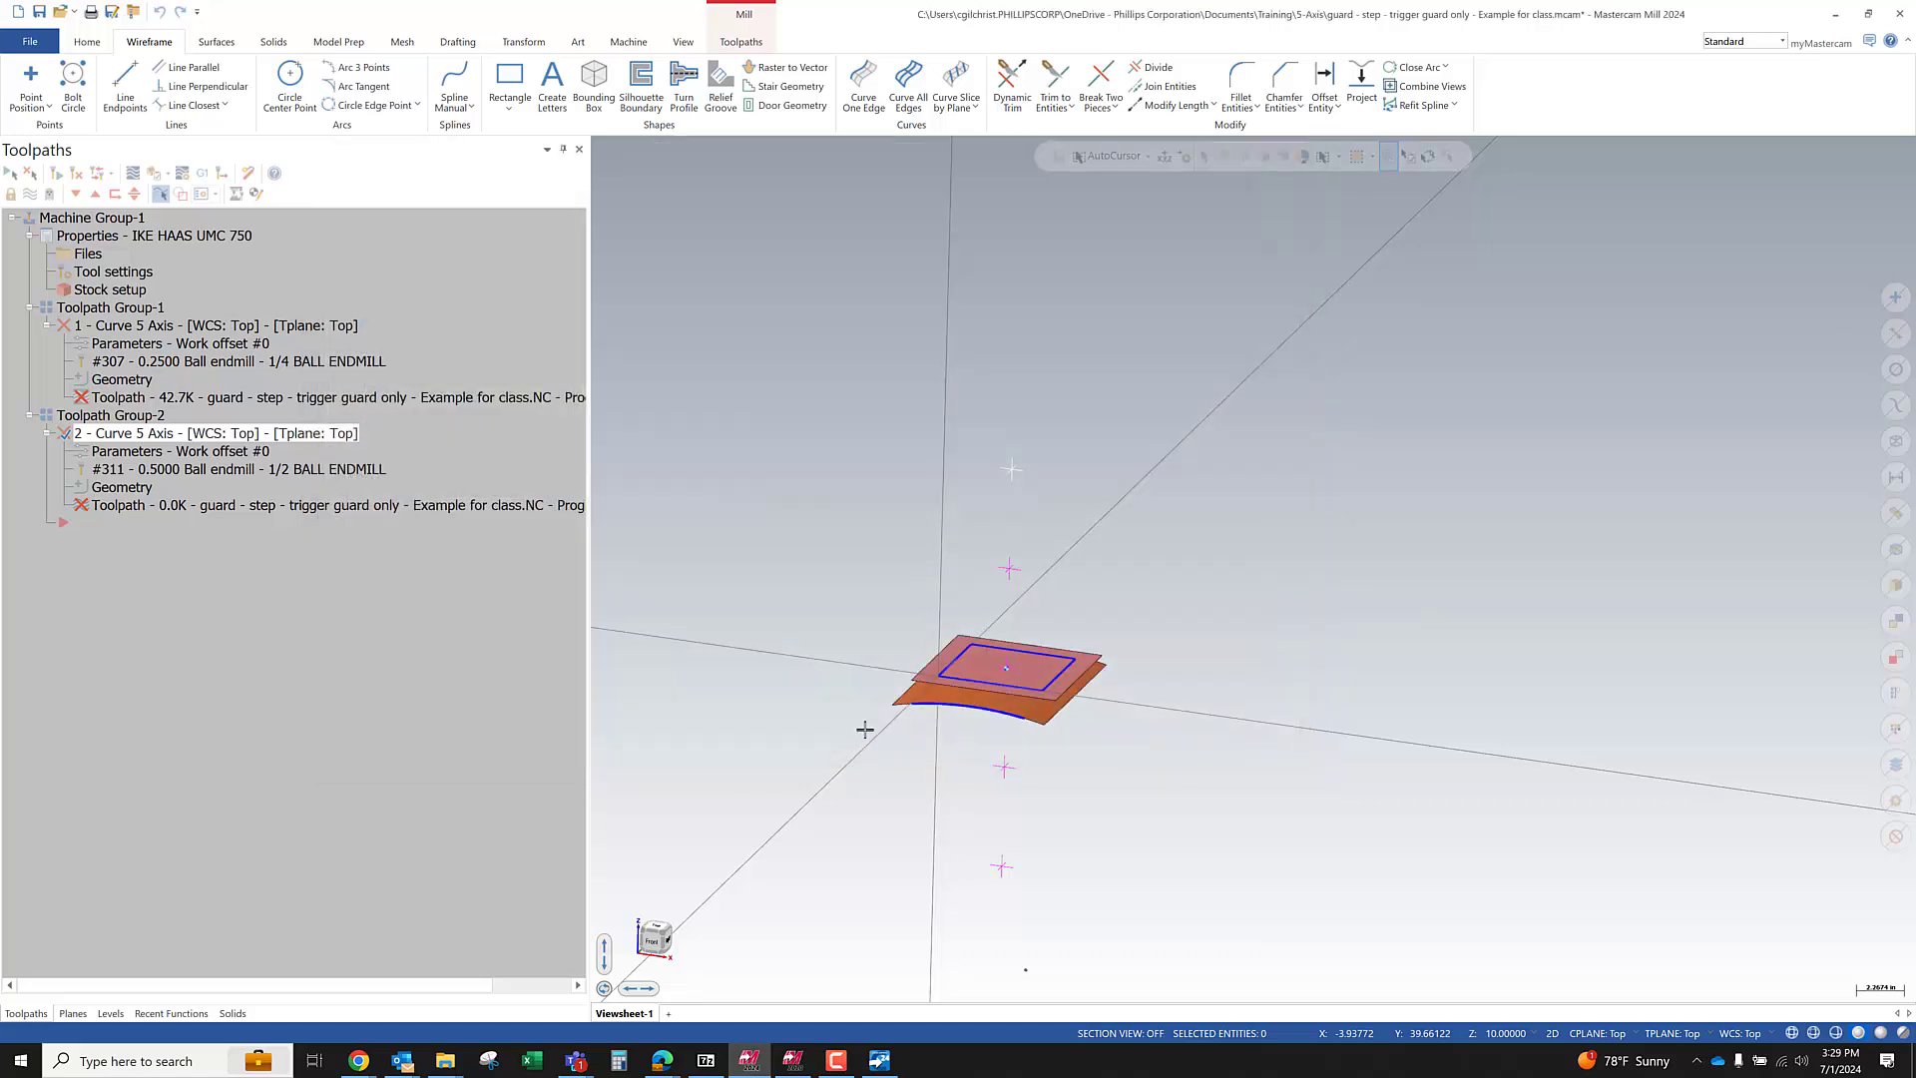
Backplot the Curve toolpath and step the tool through its entry and along the first side of the rectangle
{"action": "scroll", "coordinate": [994, 658], "scroll_direction": "up", "scroll_amount": 5}
{"action": "middle_click_drag", "start_coordinate": [994, 658], "coordinate": [1015, 599]}
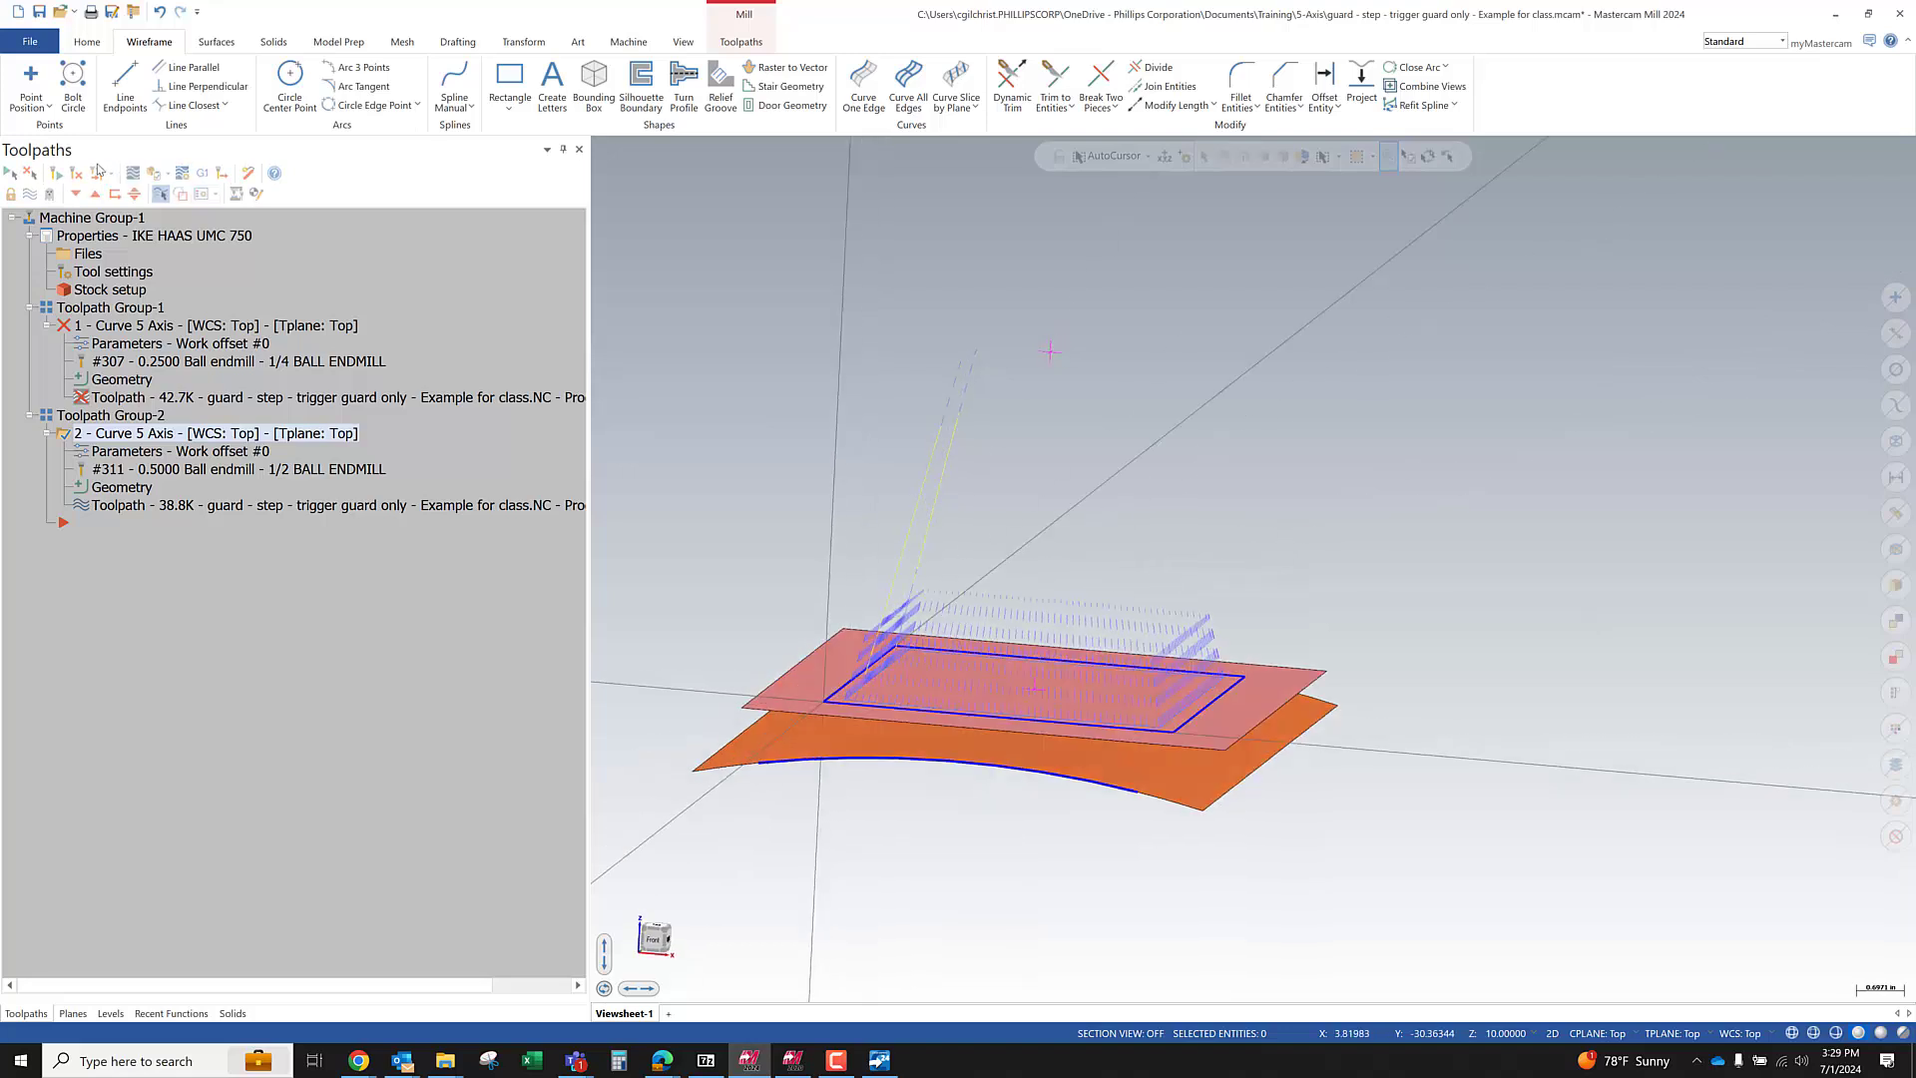
{"action": "left_click", "coordinate": [132, 175]}
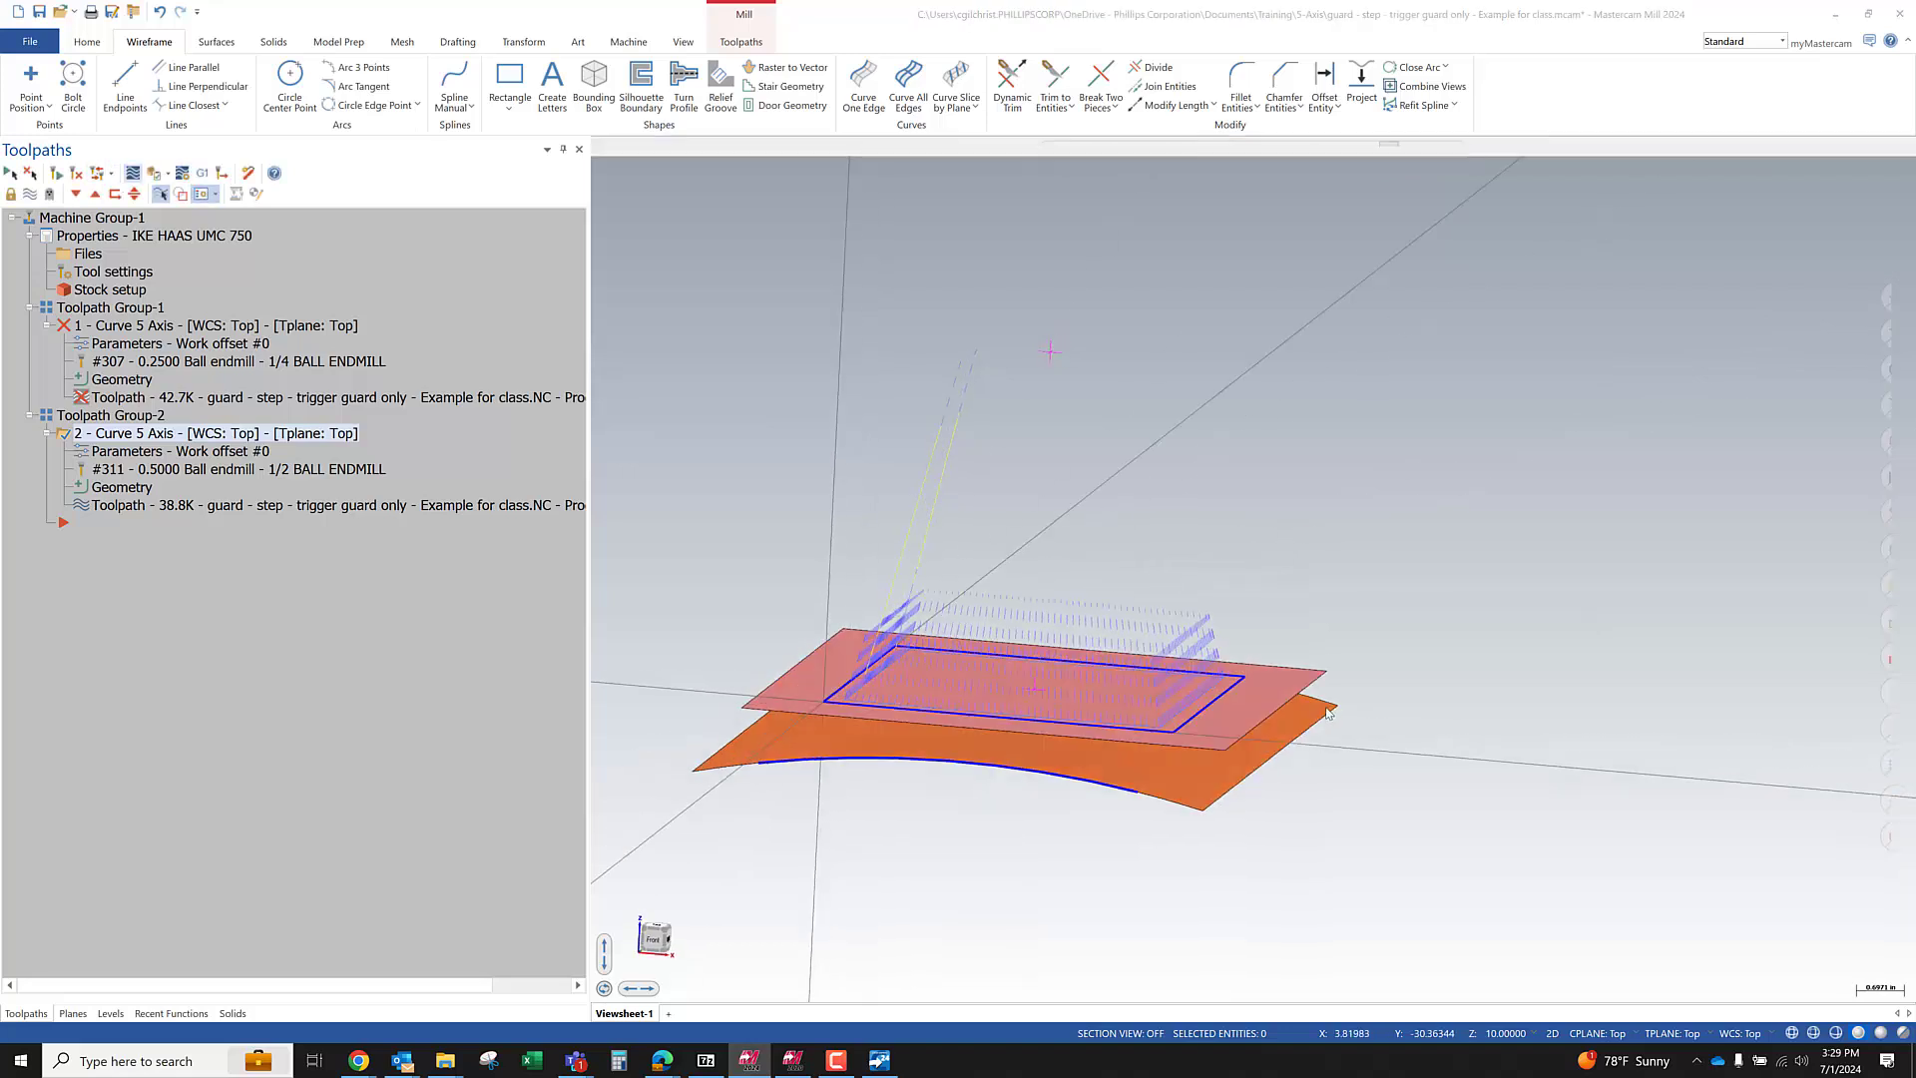
{"action": "key", "text": "s"}
{"action": "key", "text": "s"}
{"action": "key", "text": "s"}
{"action": "key", "text": "s"}
{"action": "key", "text": "s"}
{"action": "key", "text": "s"}
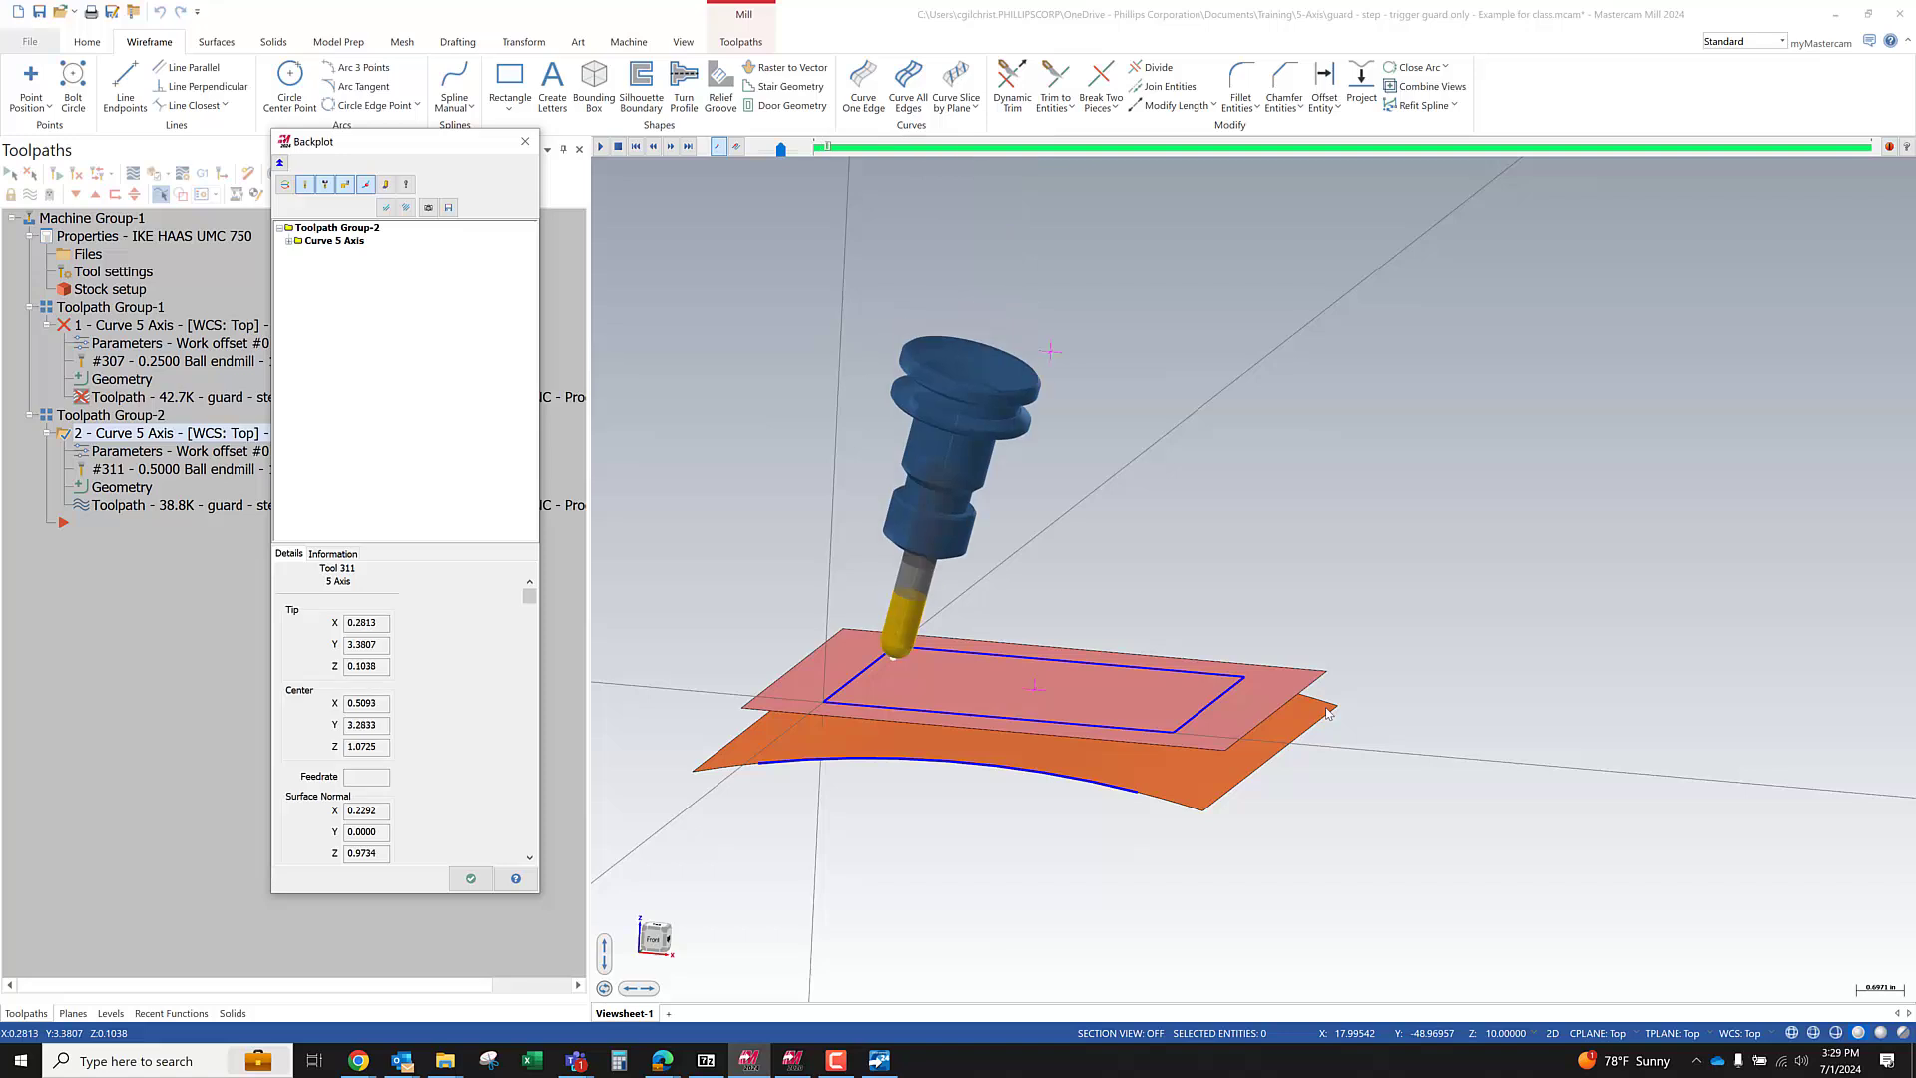
{"action": "middle_click_drag", "start_coordinate": [1328, 713], "coordinate": [1397, 769]}
{"action": "key", "text": "s"}
{"action": "key", "text": "s"}
{"action": "key", "text": "s"}
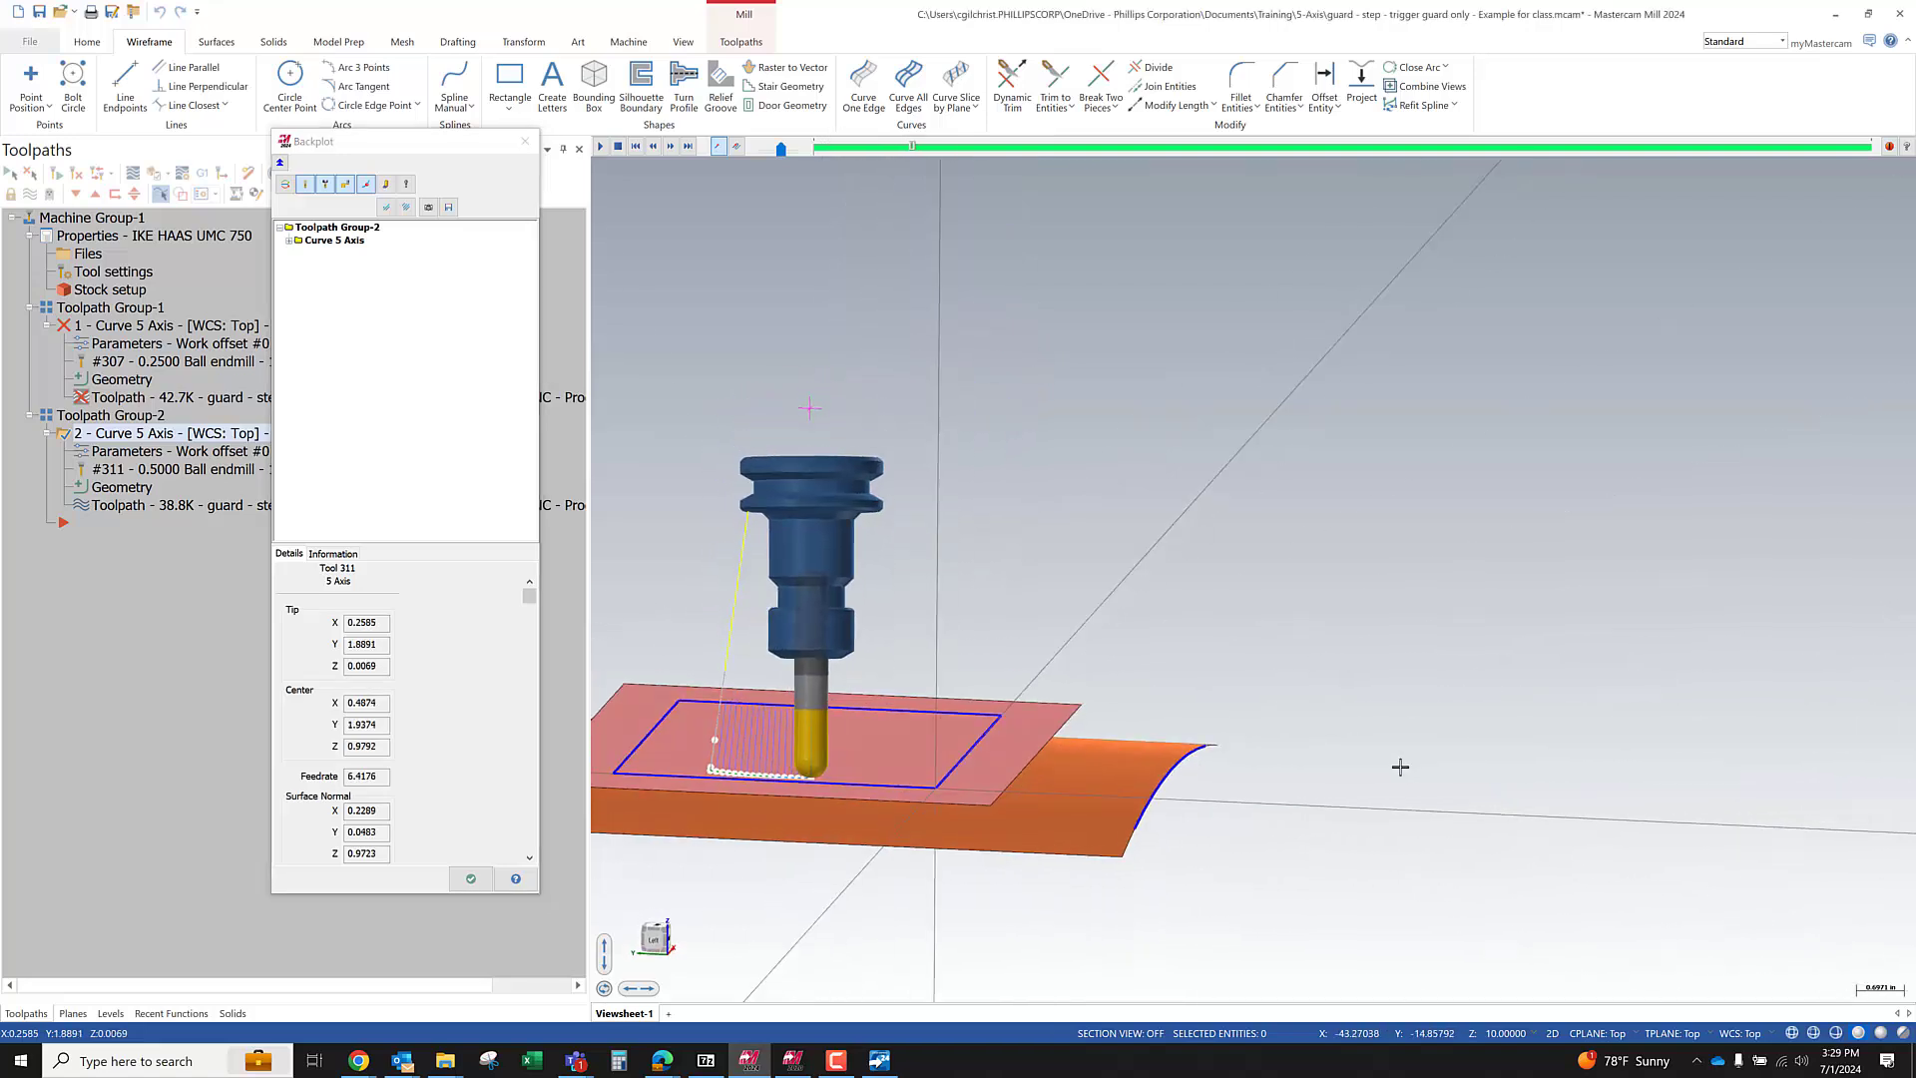
{"action": "scroll", "coordinate": [1035, 859], "scroll_direction": "up", "scroll_amount": 3}
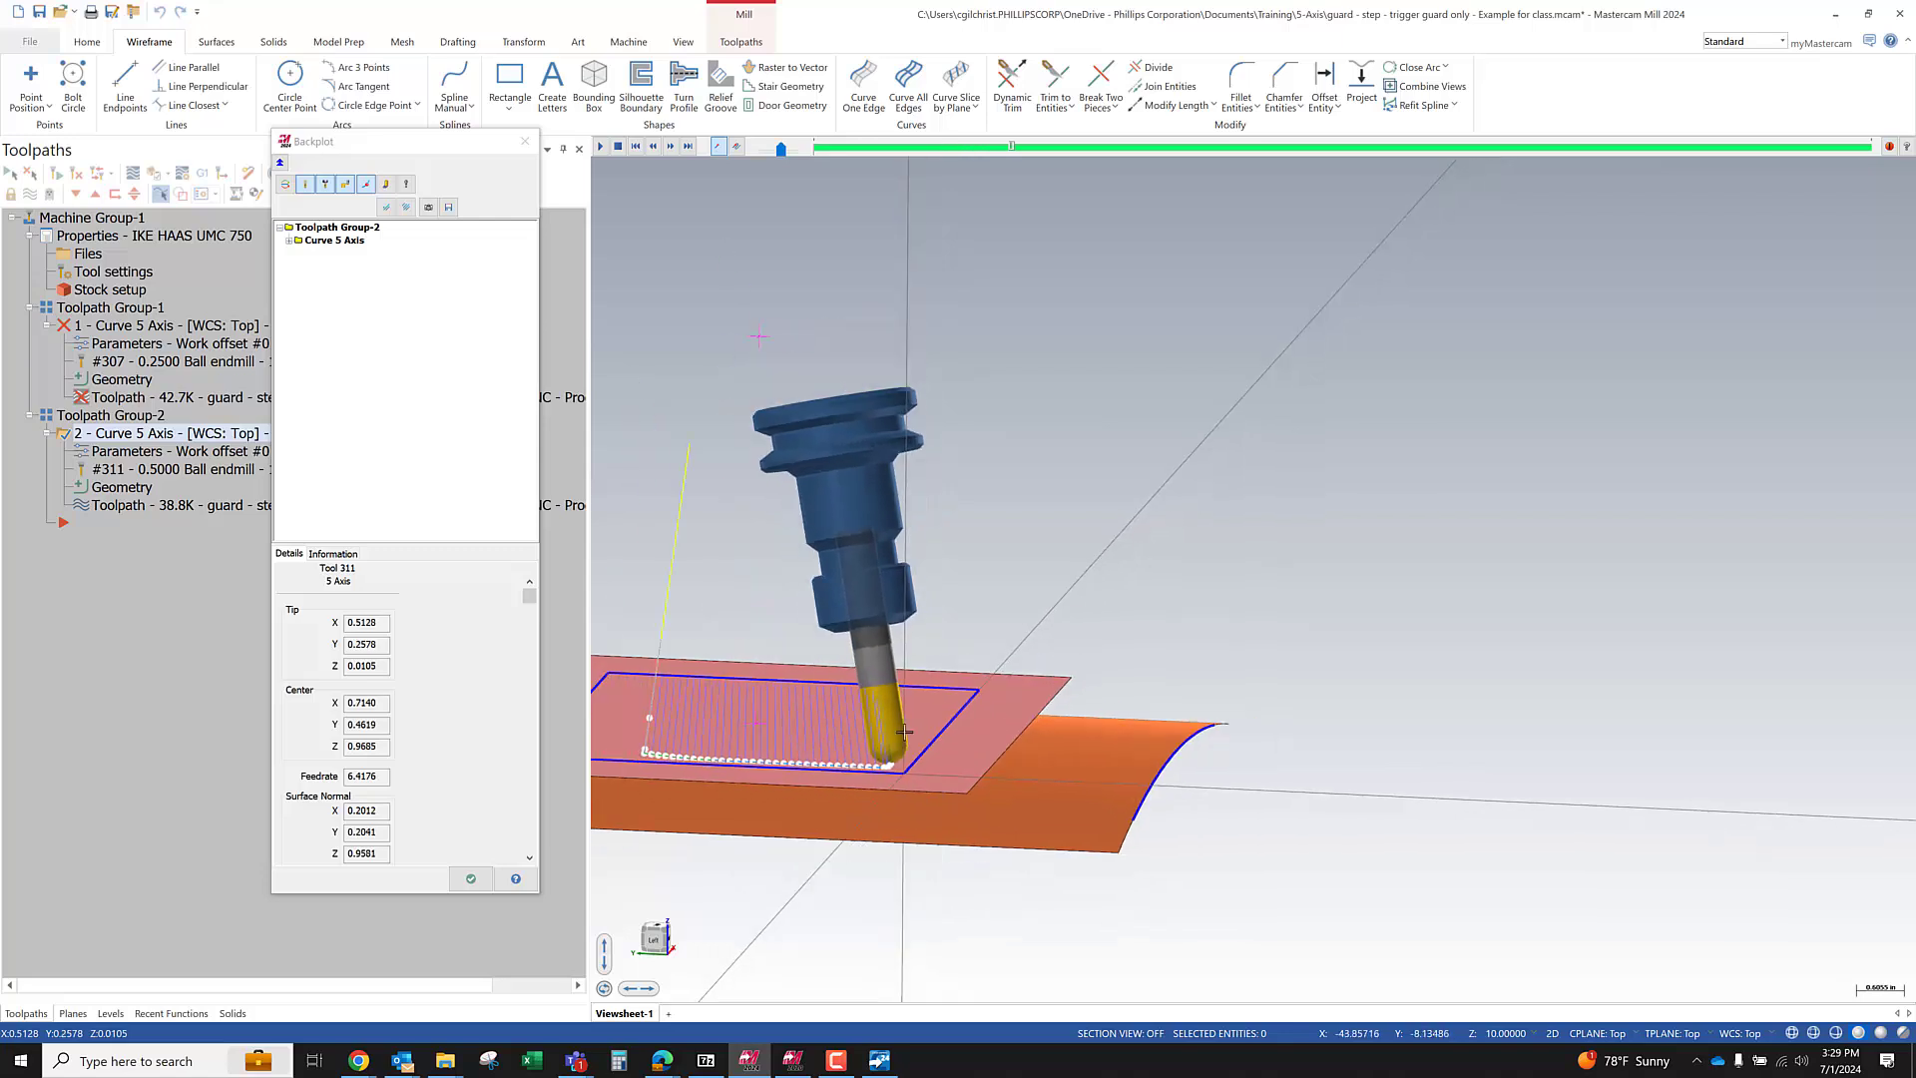
Examine the tool's tilt from above and run the backplot around the whole rectangle, comparing the axis vectors with the From point
{"action": "middle_click_drag", "start_coordinate": [841, 422], "coordinate": [956, 885]}
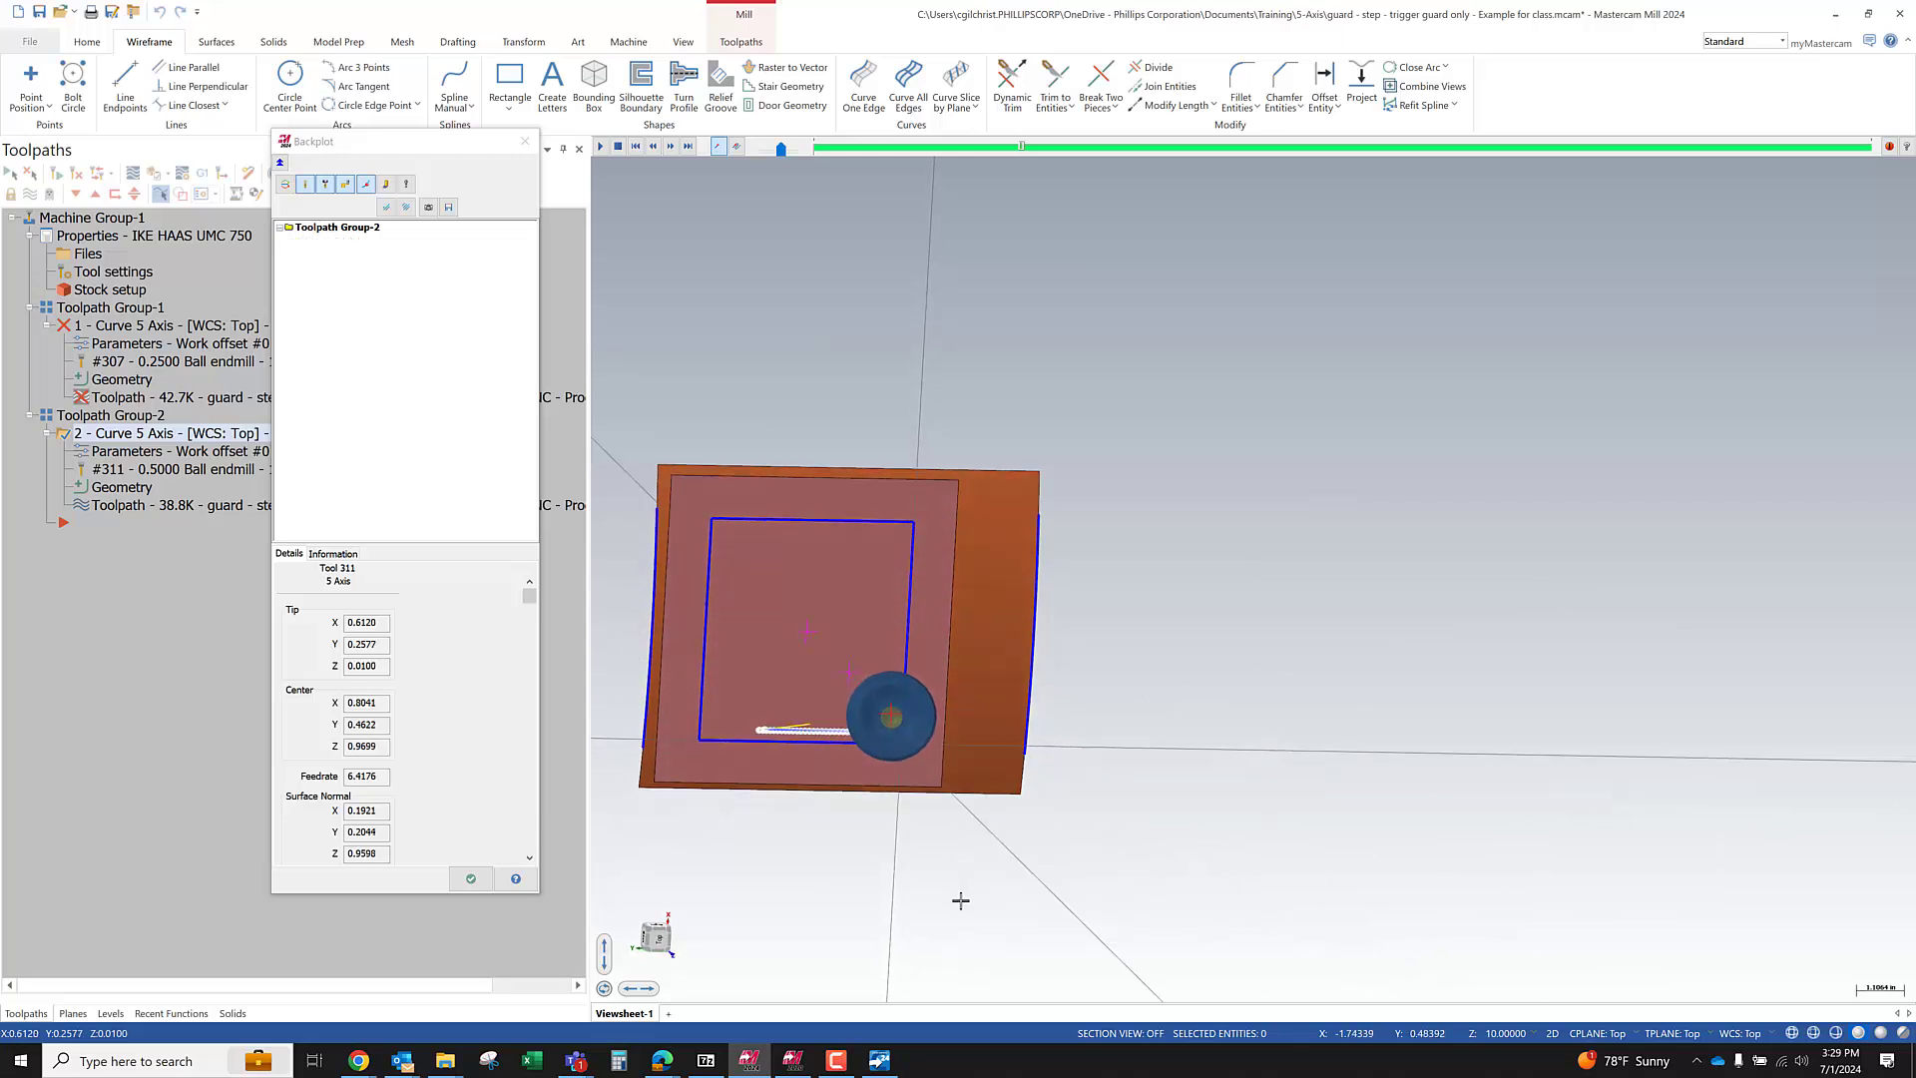
{"action": "middle_click_drag", "start_coordinate": [922, 856], "coordinate": [859, 792]}
{"action": "scroll", "coordinate": [958, 678], "scroll_direction": "down", "scroll_amount": 3}
{"action": "middle_click_drag", "start_coordinate": [947, 677], "coordinate": [884, 506]}
{"action": "scroll", "coordinate": [876, 479], "scroll_direction": "up", "scroll_amount": 7}
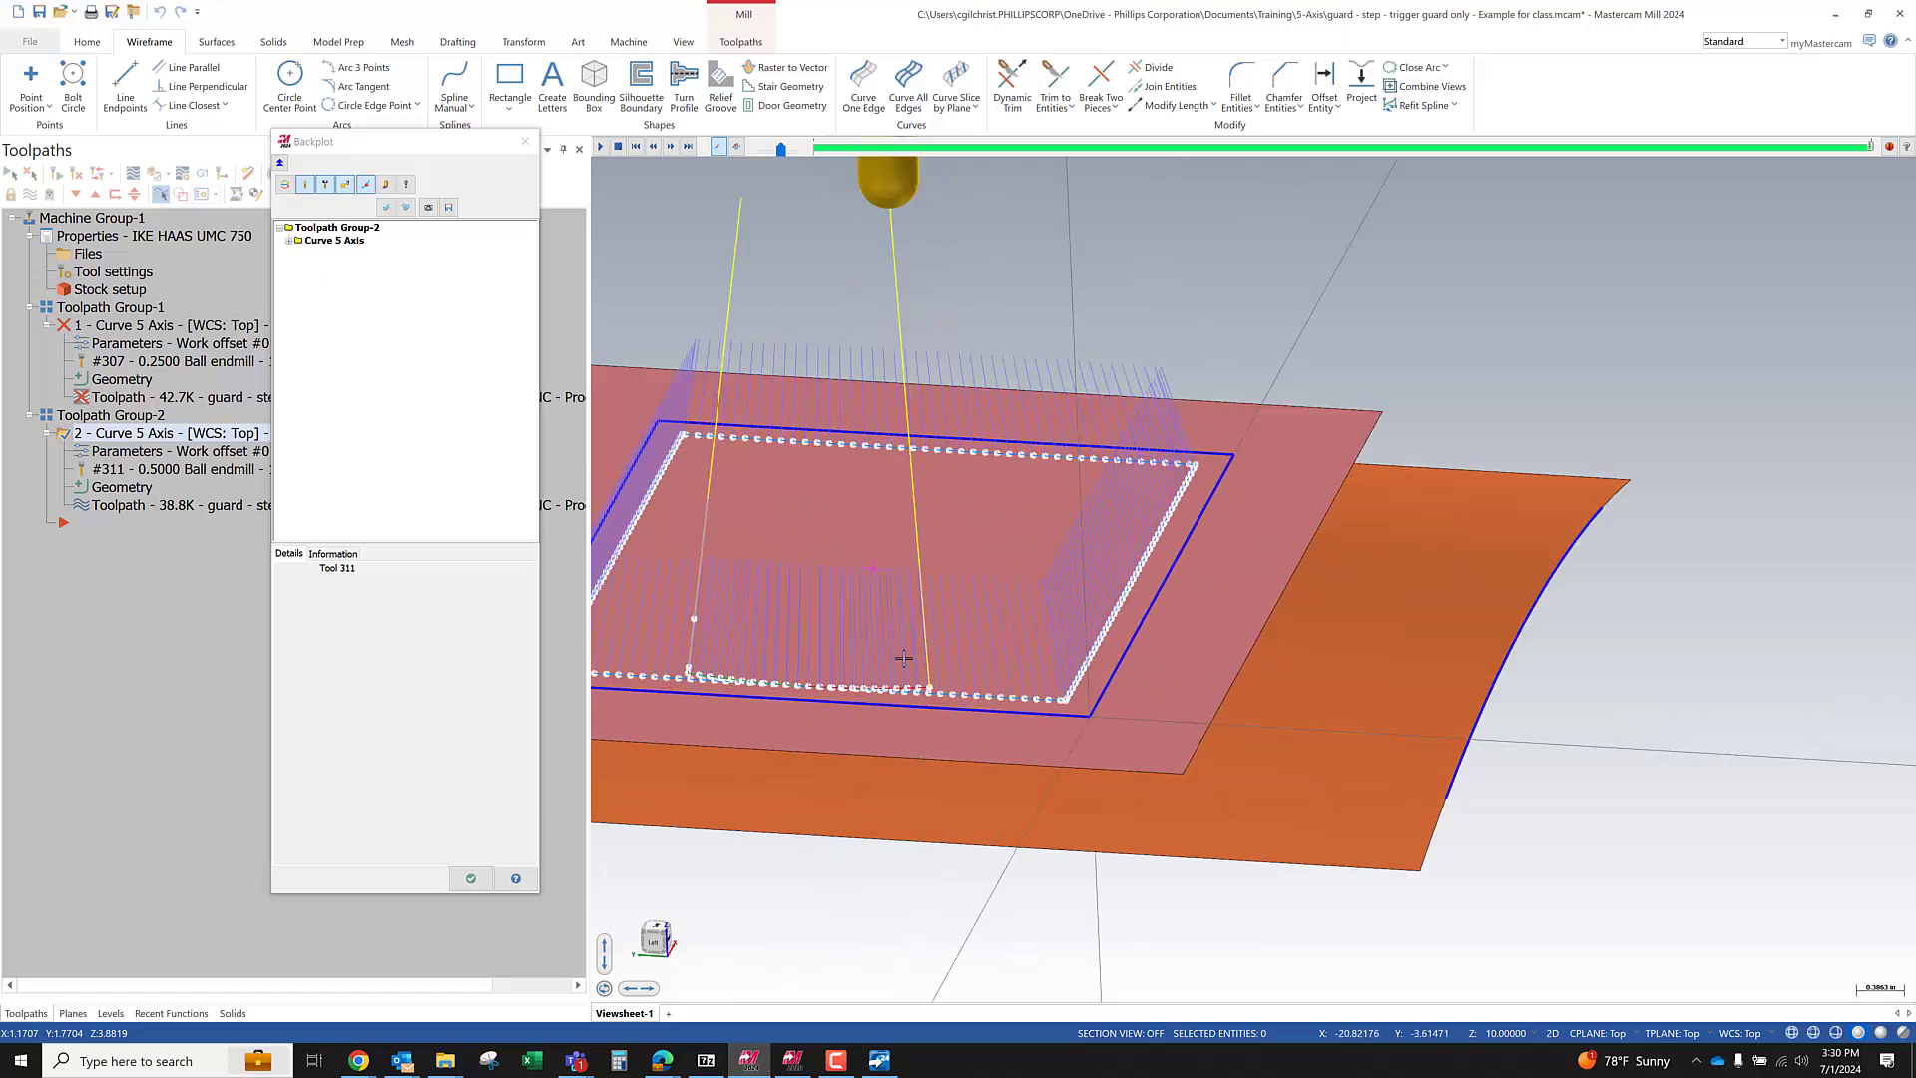
{"action": "scroll", "coordinate": [913, 693], "scroll_direction": "down", "scroll_amount": 3}
{"action": "middle_click_drag", "start_coordinate": [913, 693], "coordinate": [964, 448]}
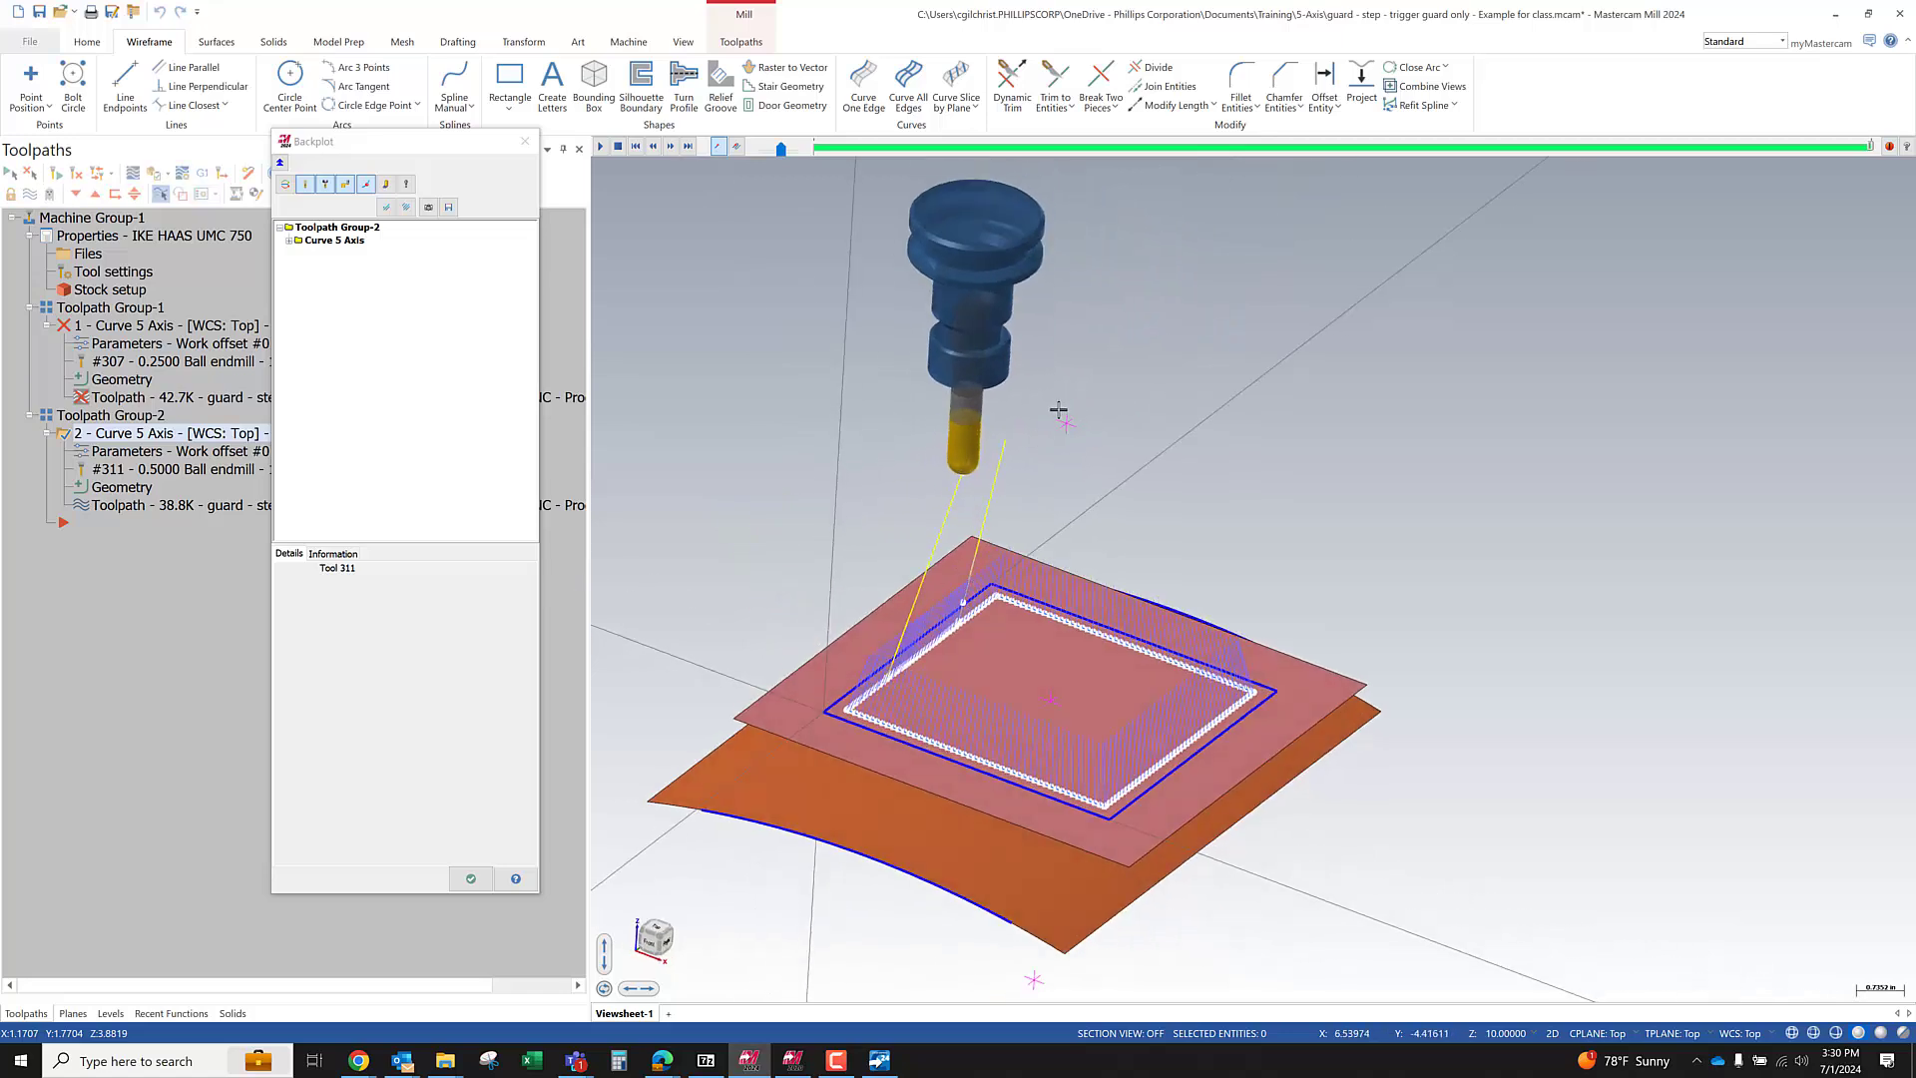
{"action": "left_click", "coordinate": [470, 878]}
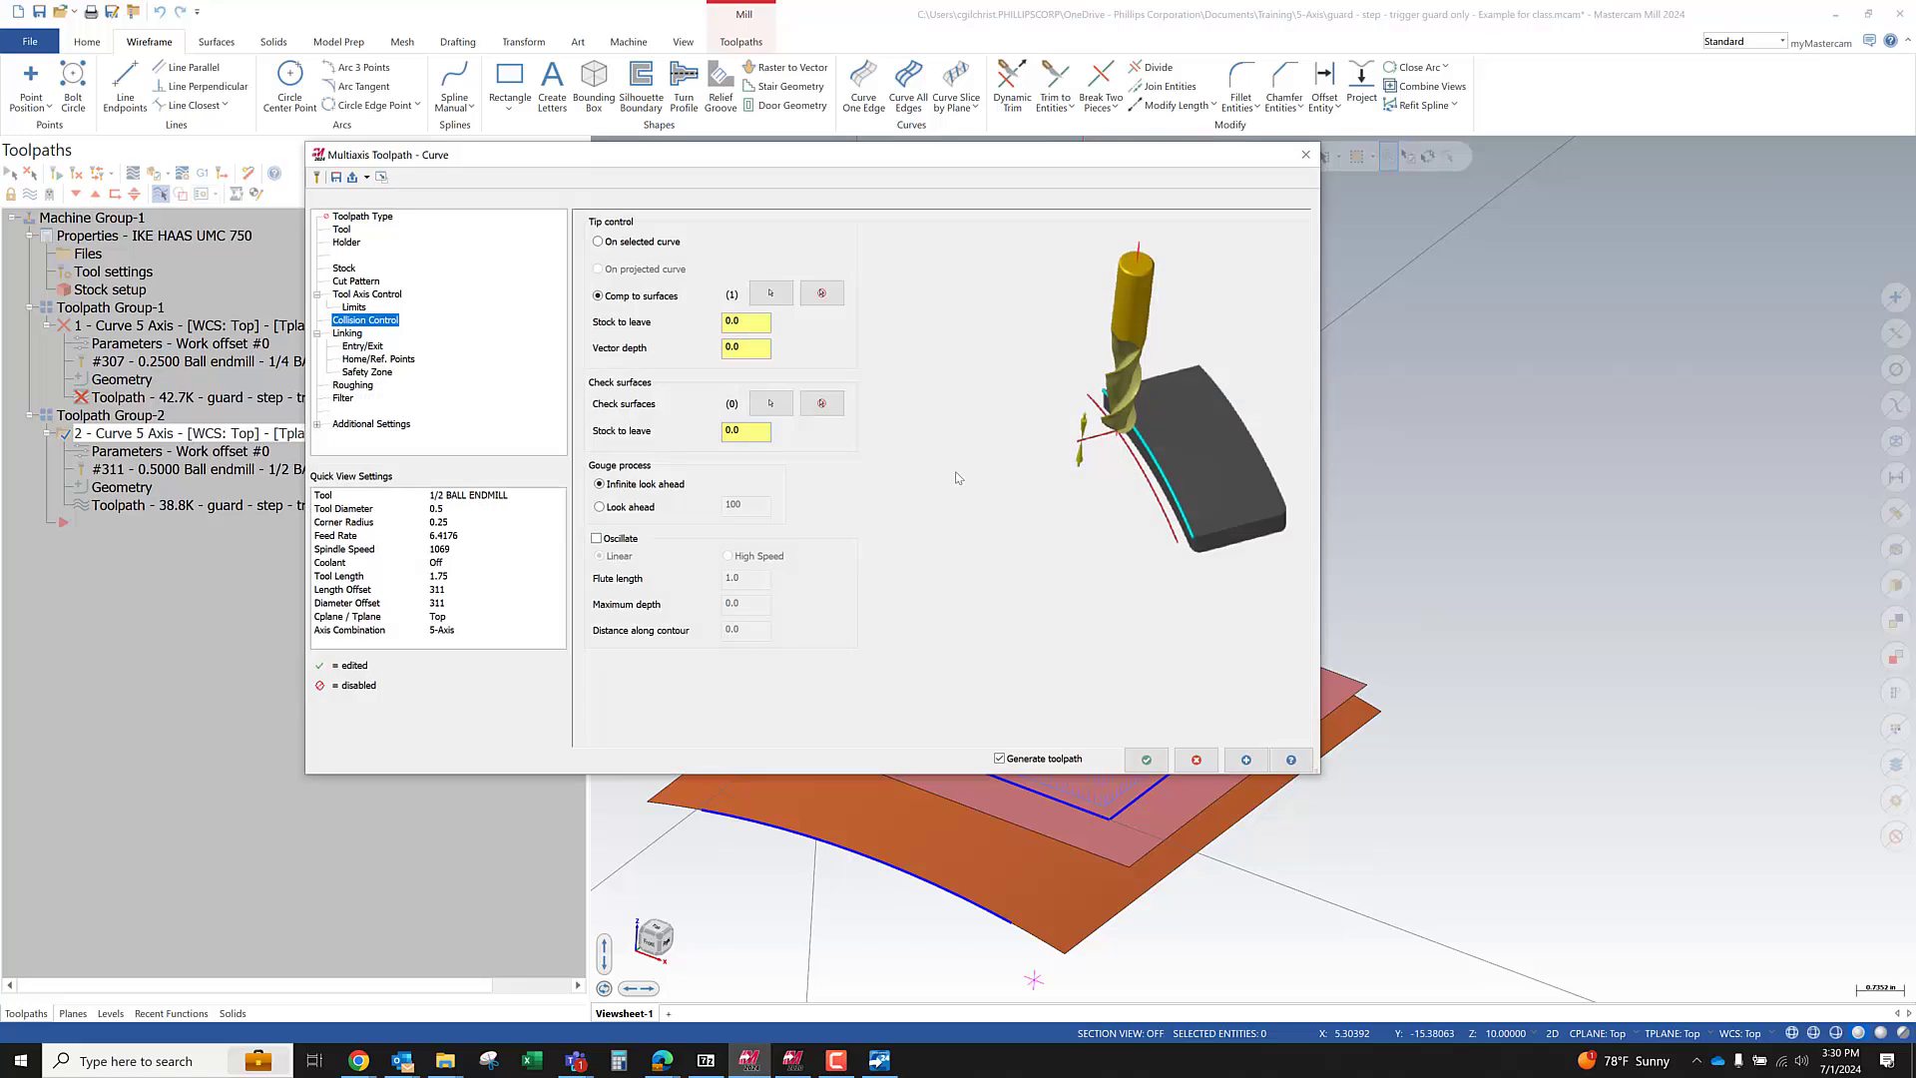
Set the entry curve's length and thickness to 0.5 and copy the entry values to the exit curve
{"action": "left_click", "coordinate": [388, 348]}
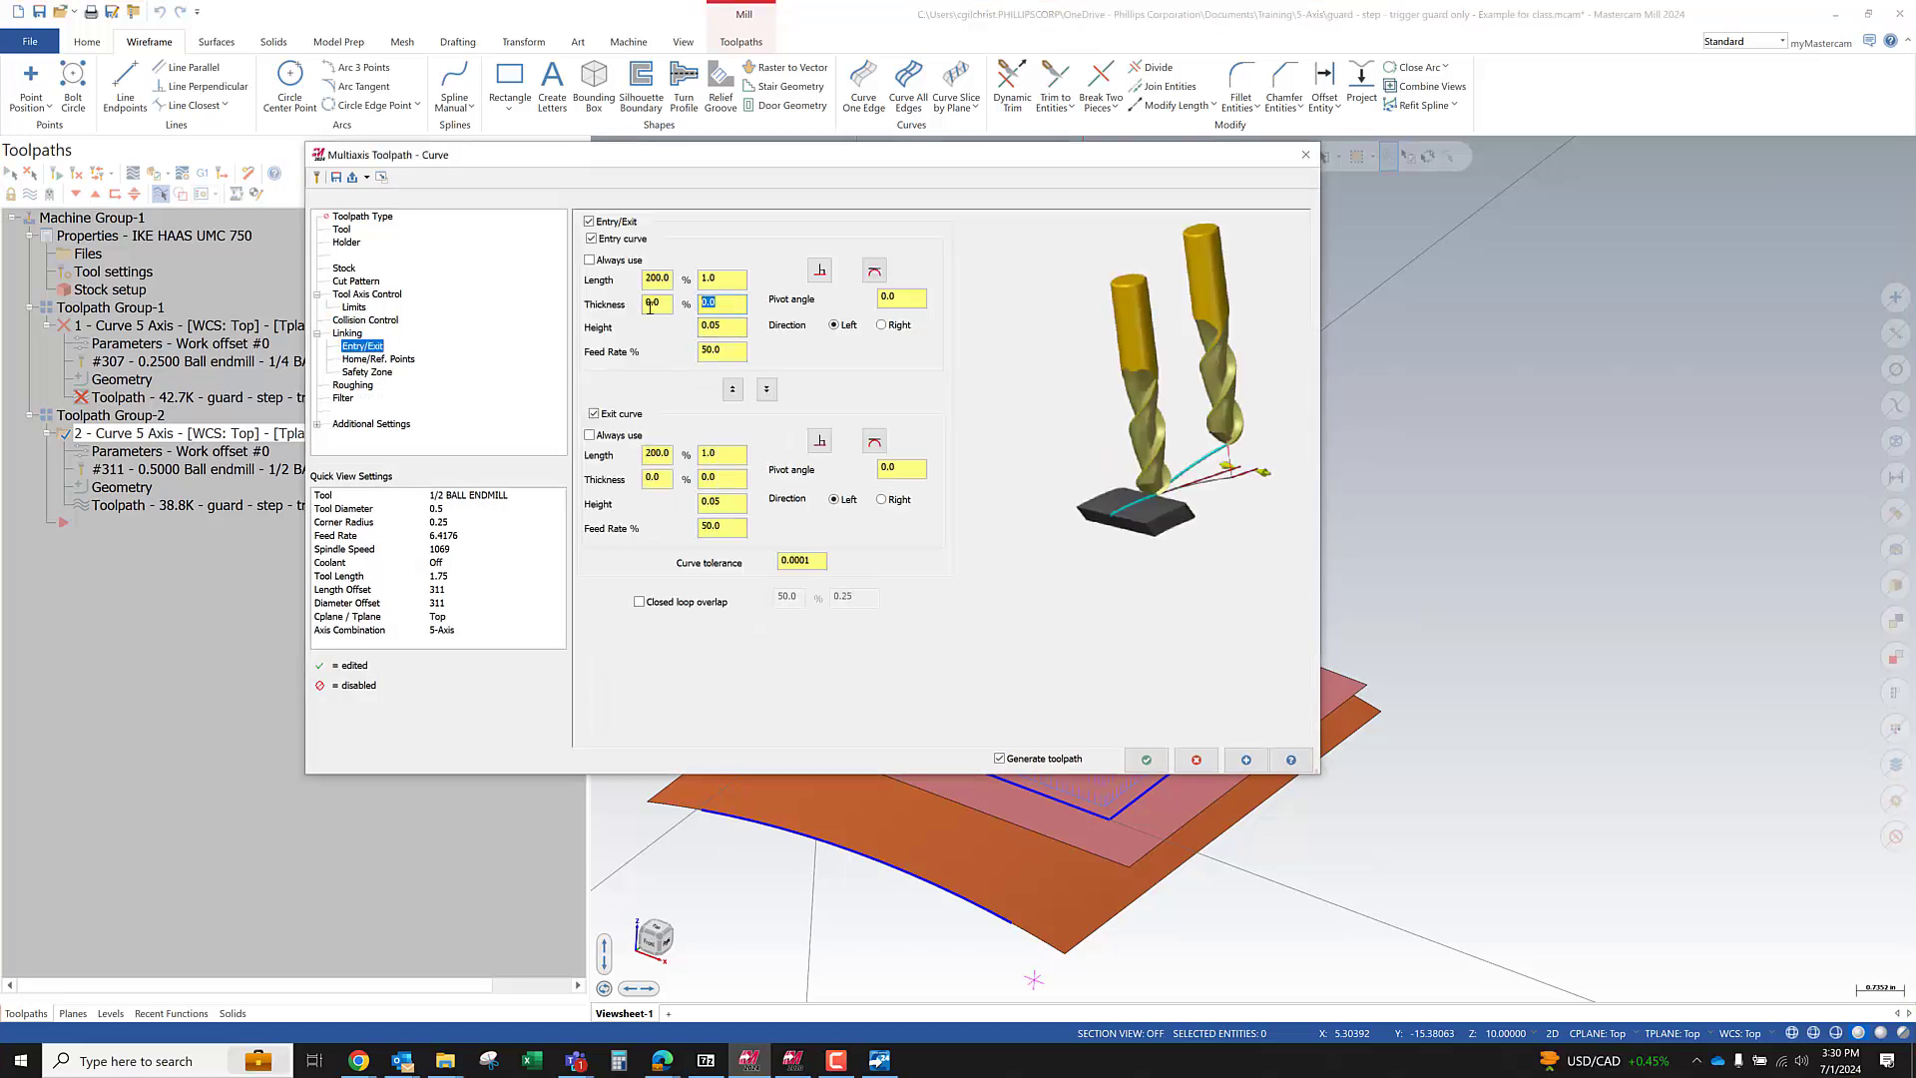
{"action": "type", "text": "."}
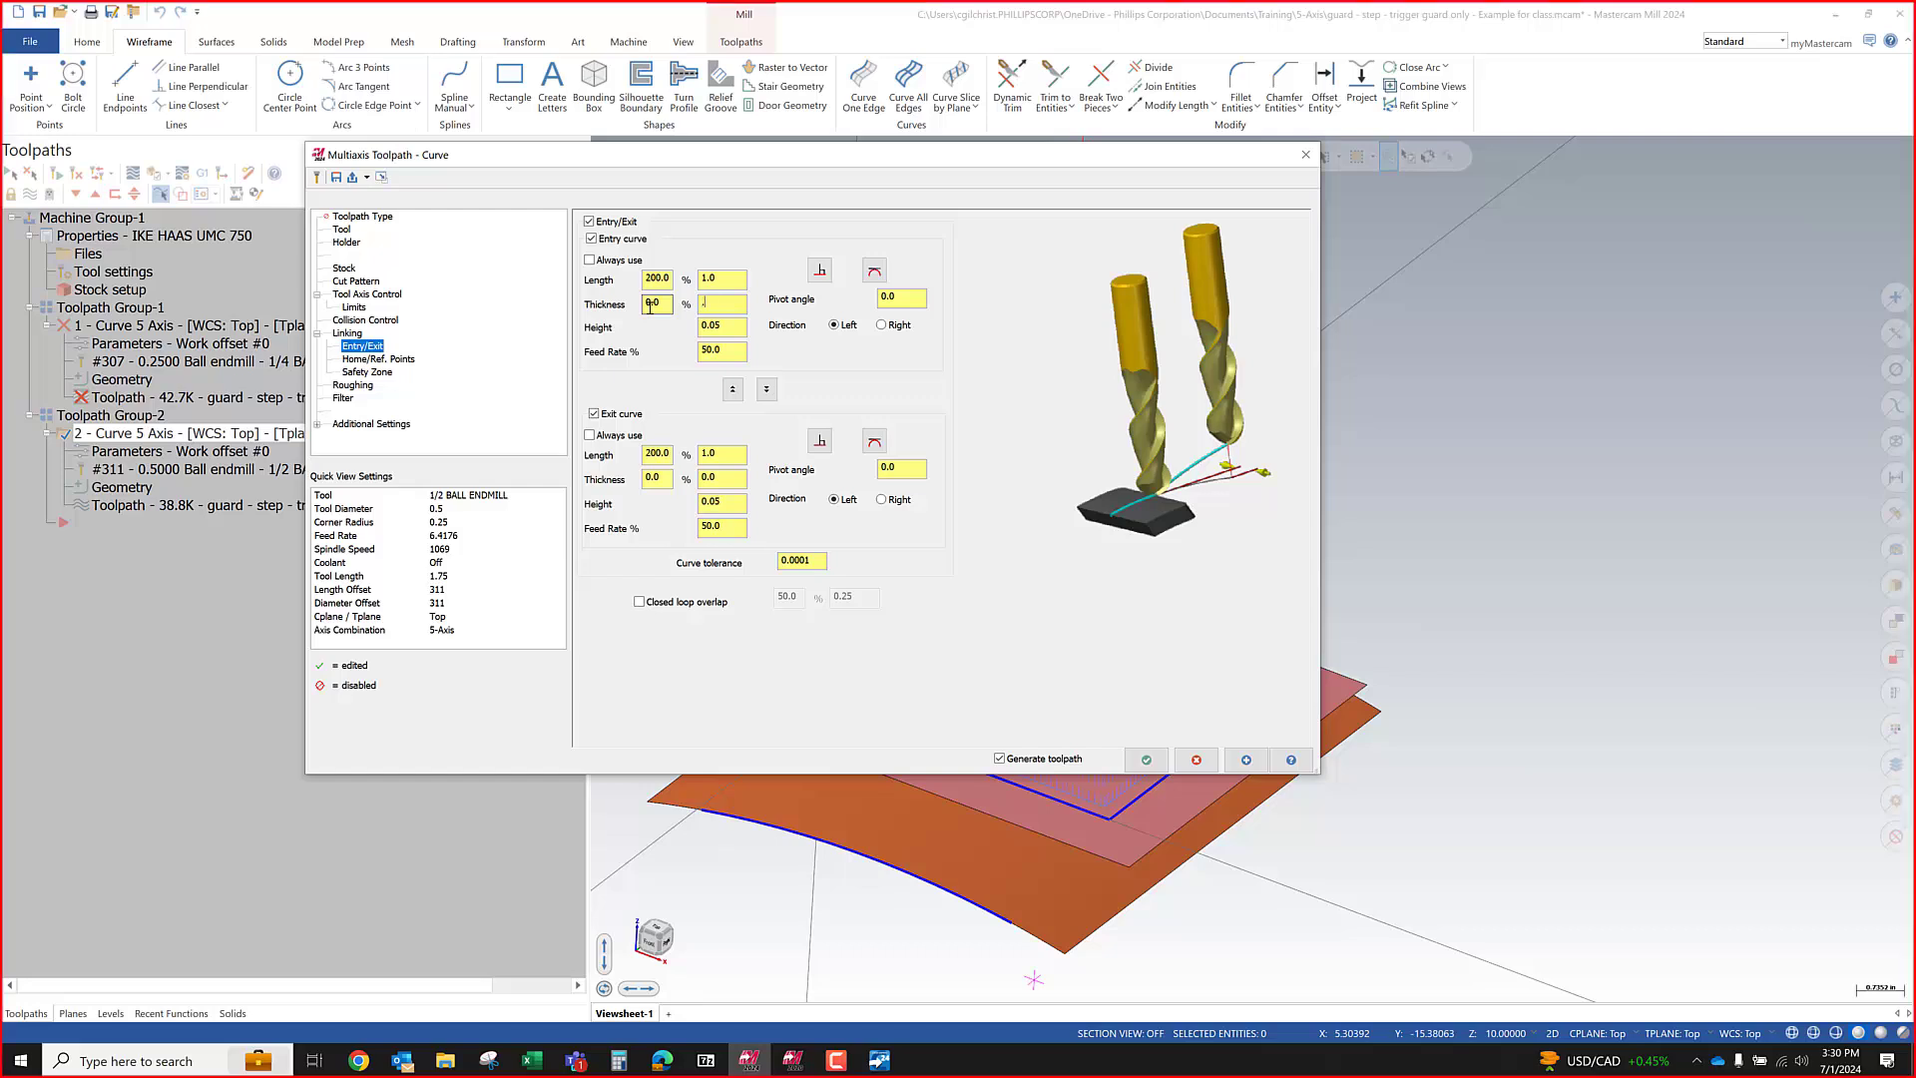
{"action": "left_click_drag", "start_coordinate": [730, 279], "coordinate": [488, 253]}
{"action": "type", "text": "."}
{"action": "left_click", "coordinate": [767, 388]}
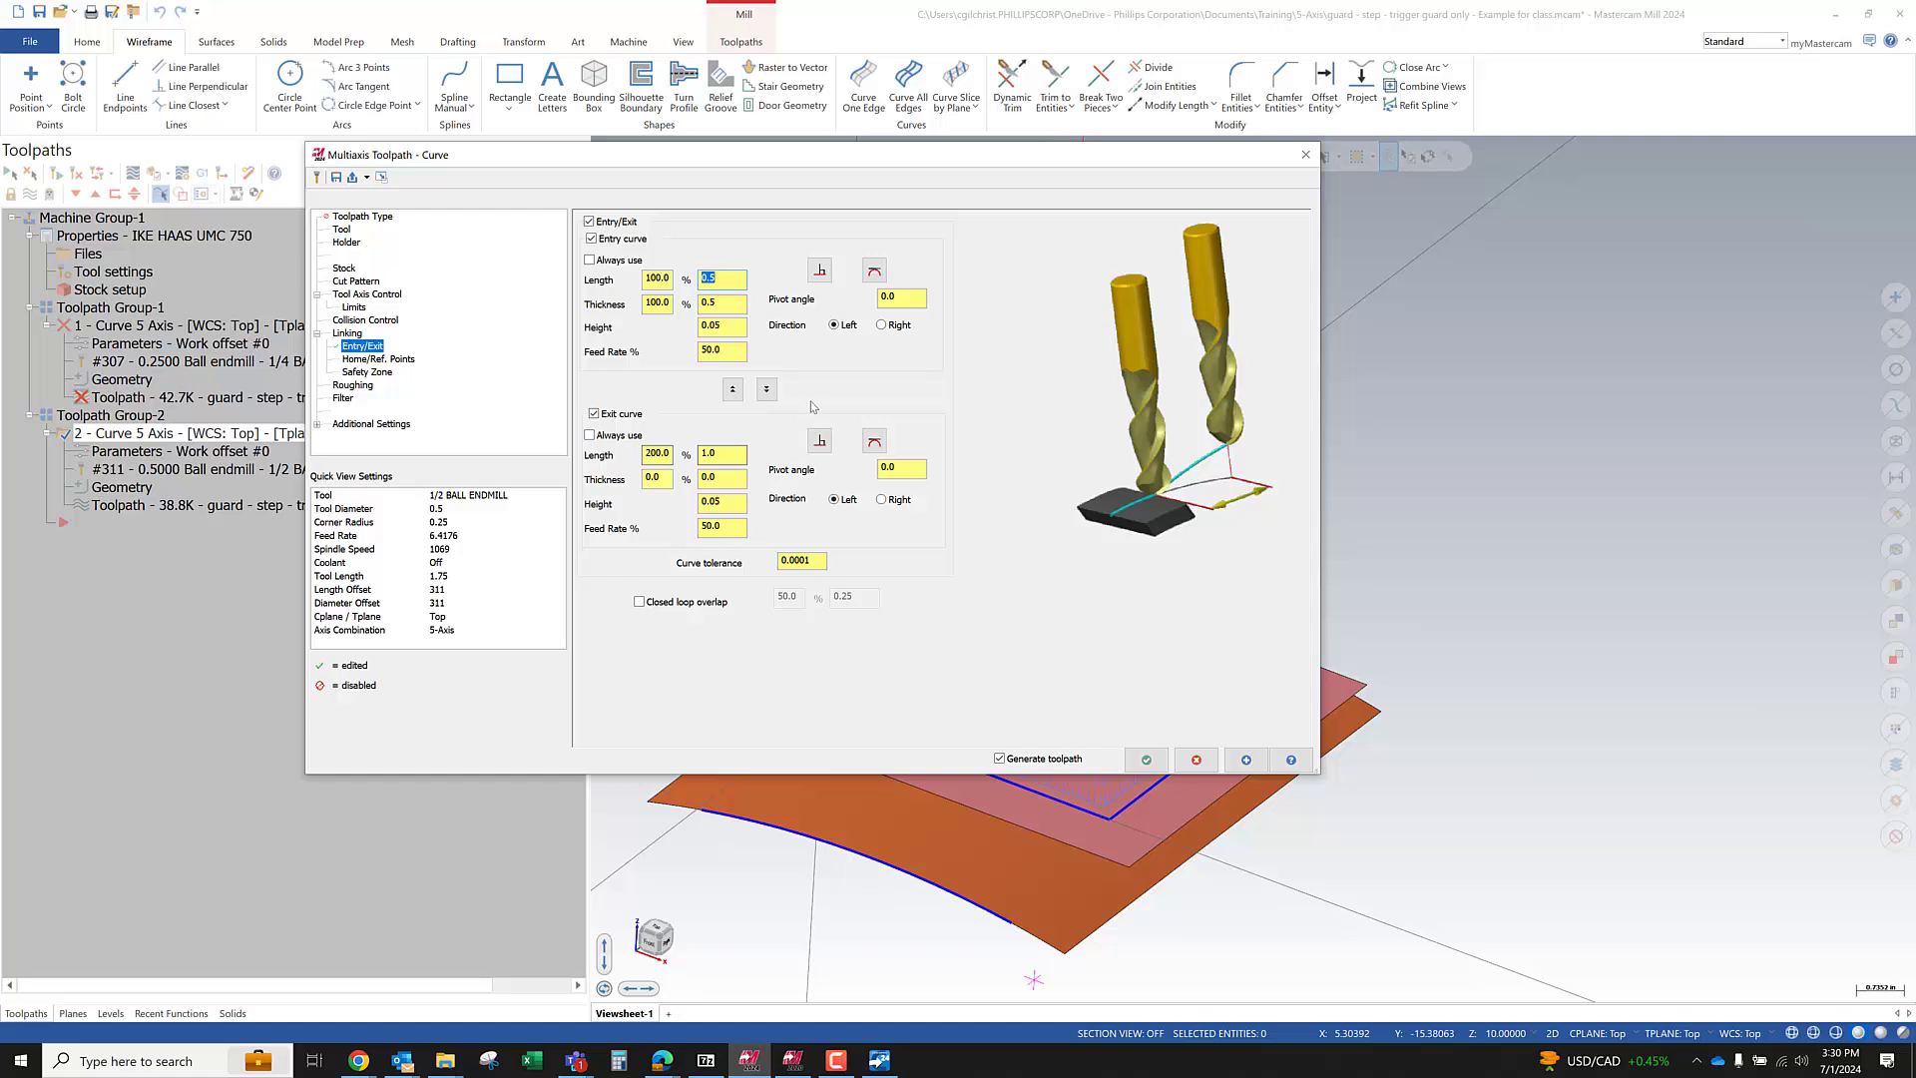
Enable closed loop overlap and regenerate the toolpath to inspect its entry and exit moves
{"action": "left_click", "coordinate": [699, 603]}
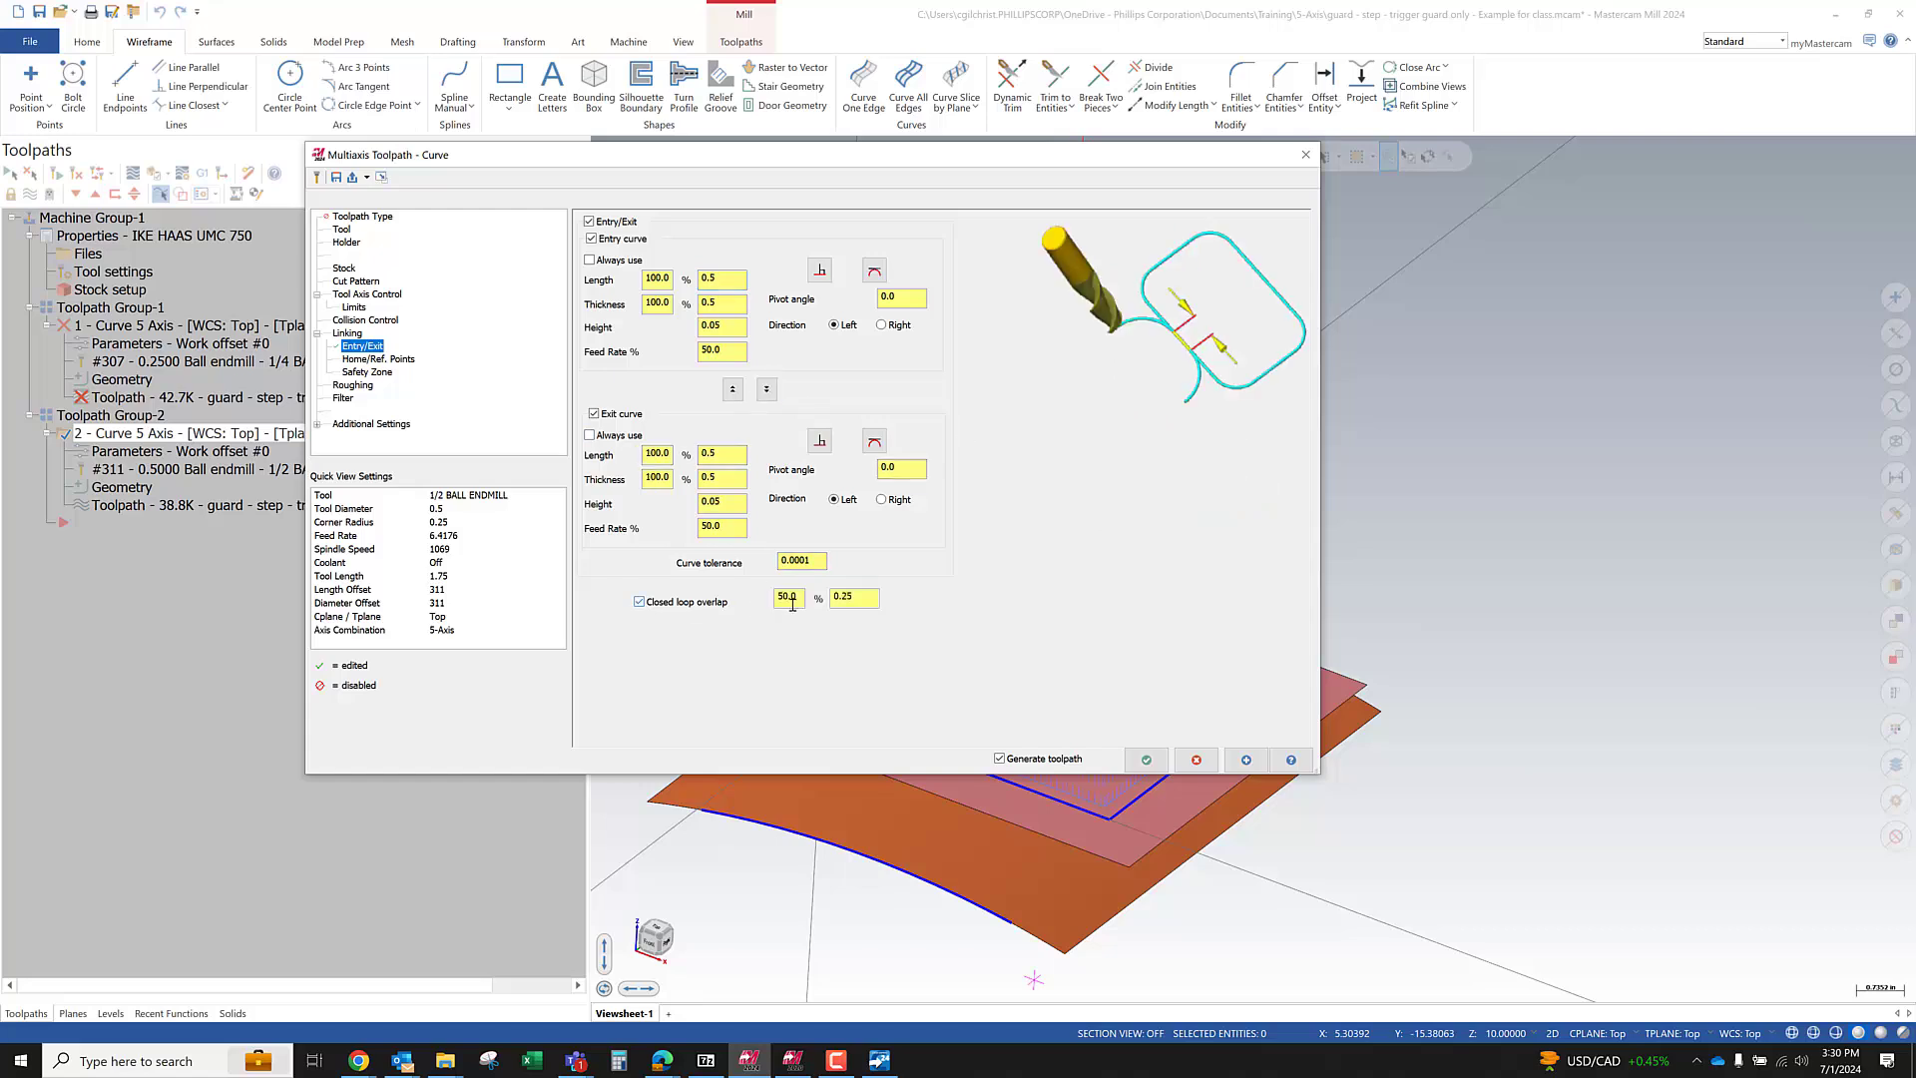
{"action": "left_click", "coordinate": [1146, 760]}
{"action": "scroll", "coordinate": [974, 663], "scroll_direction": "up", "scroll_amount": 3}
{"action": "middle_click_drag", "start_coordinate": [913, 618], "coordinate": [852, 577]}
{"action": "scroll", "coordinate": [1518, 569], "scroll_direction": "down", "scroll_amount": 3}
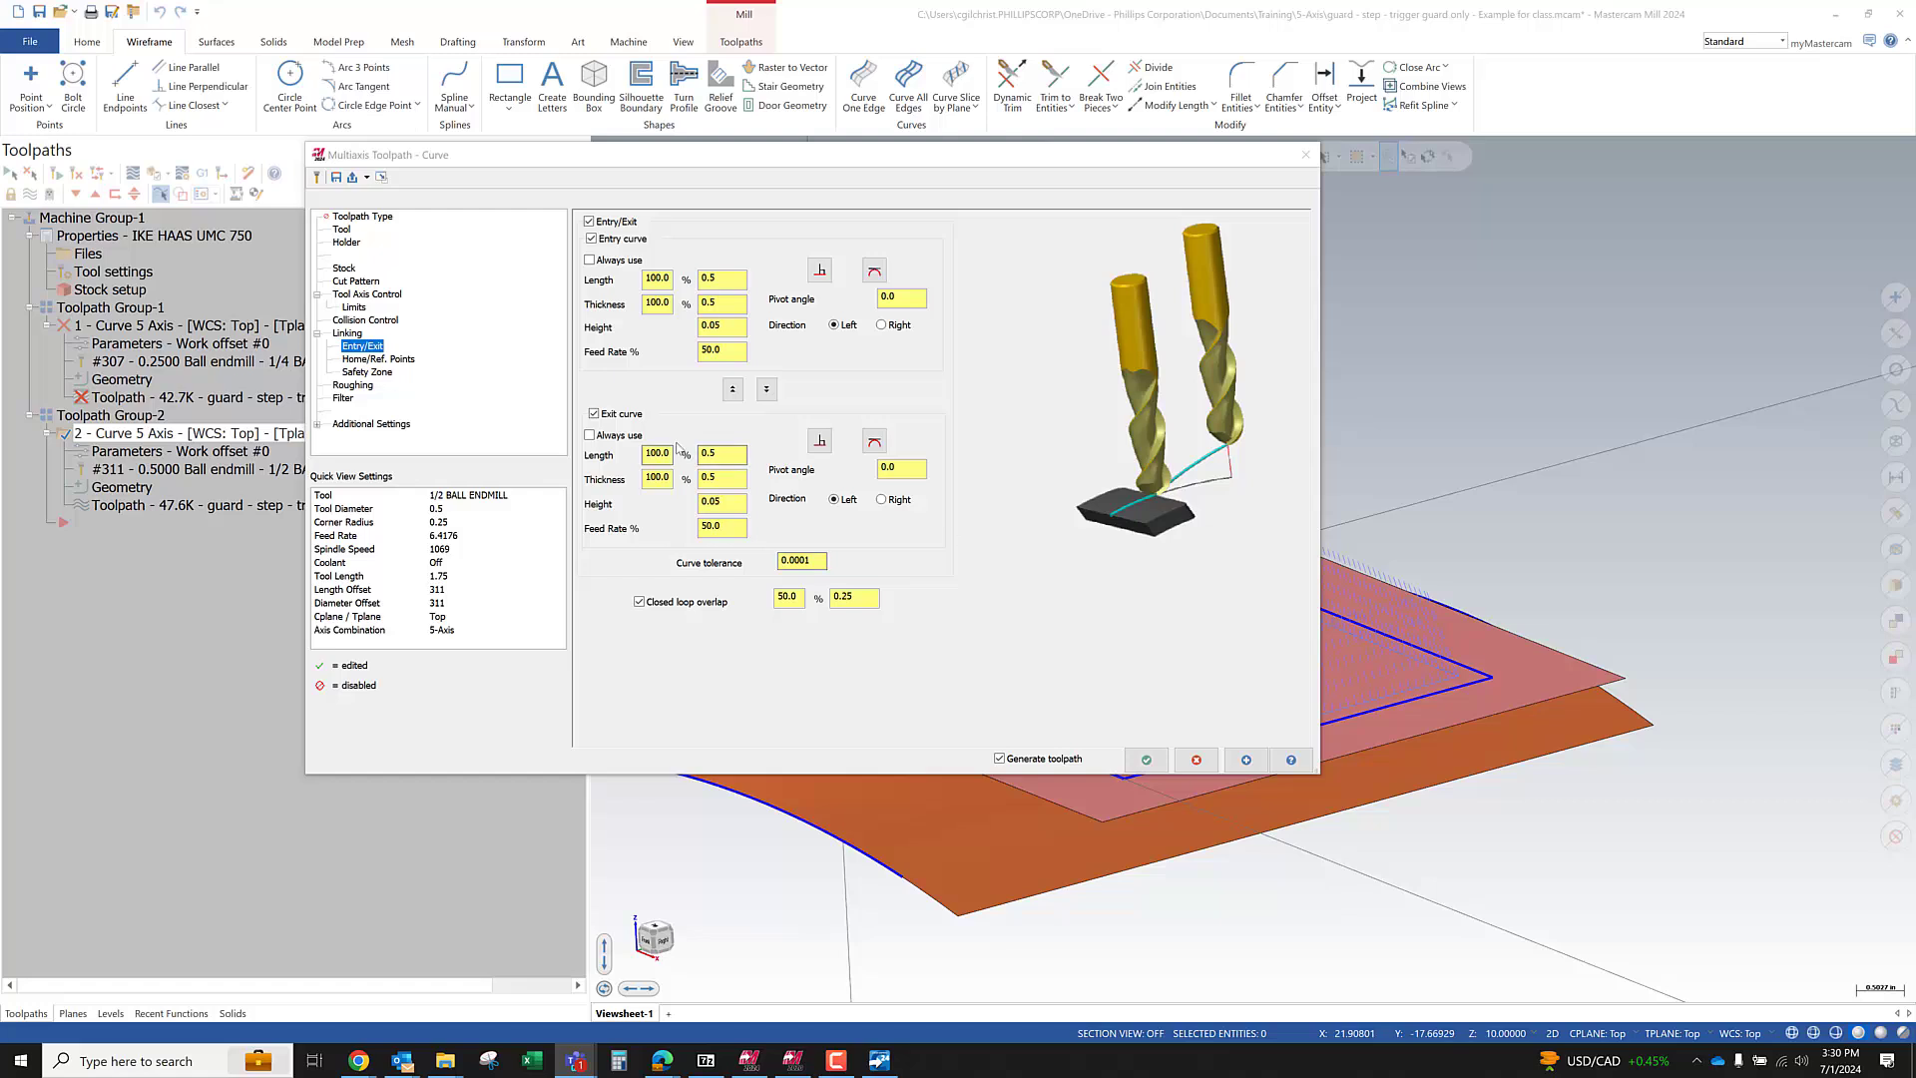
Enable depth cuts and multi passes in the Curve toolpath's roughing settings
{"action": "left_click", "coordinate": [352, 386]}
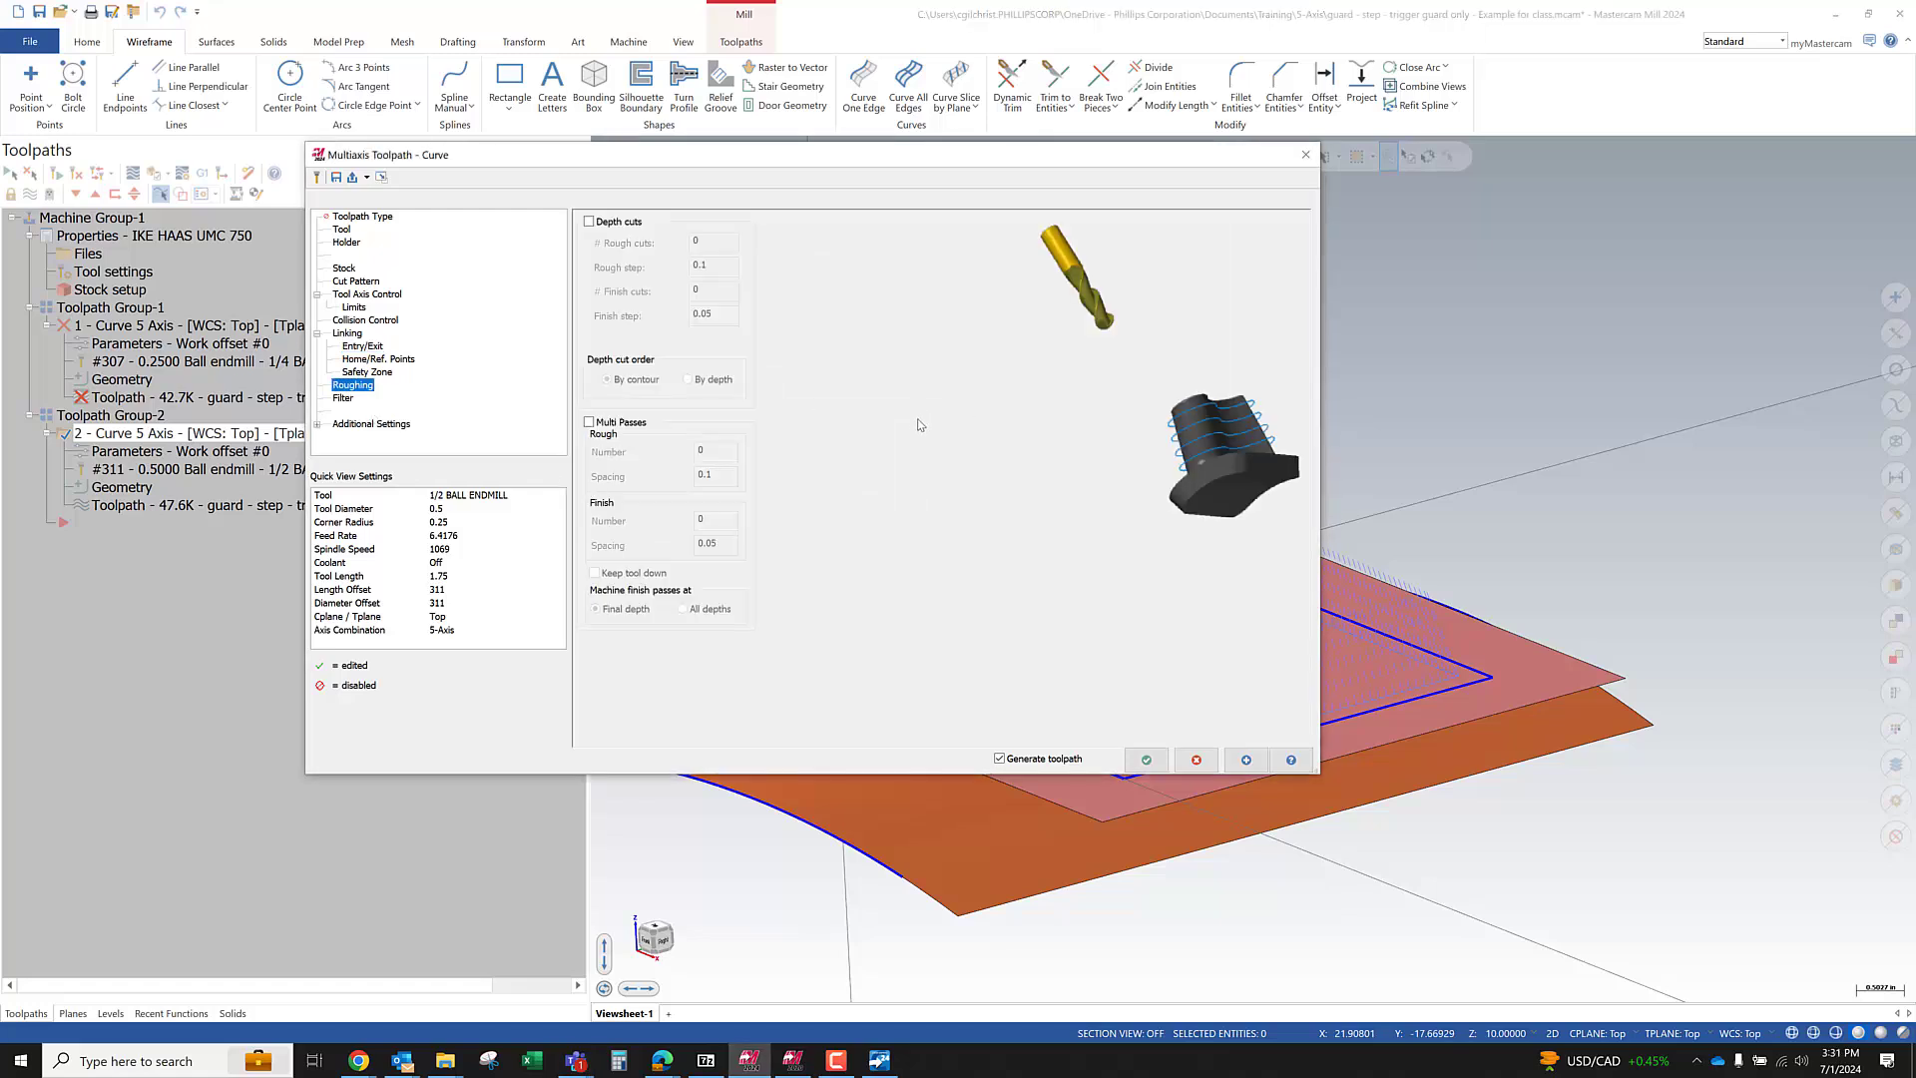
{"action": "left_click", "coordinate": [589, 222]}
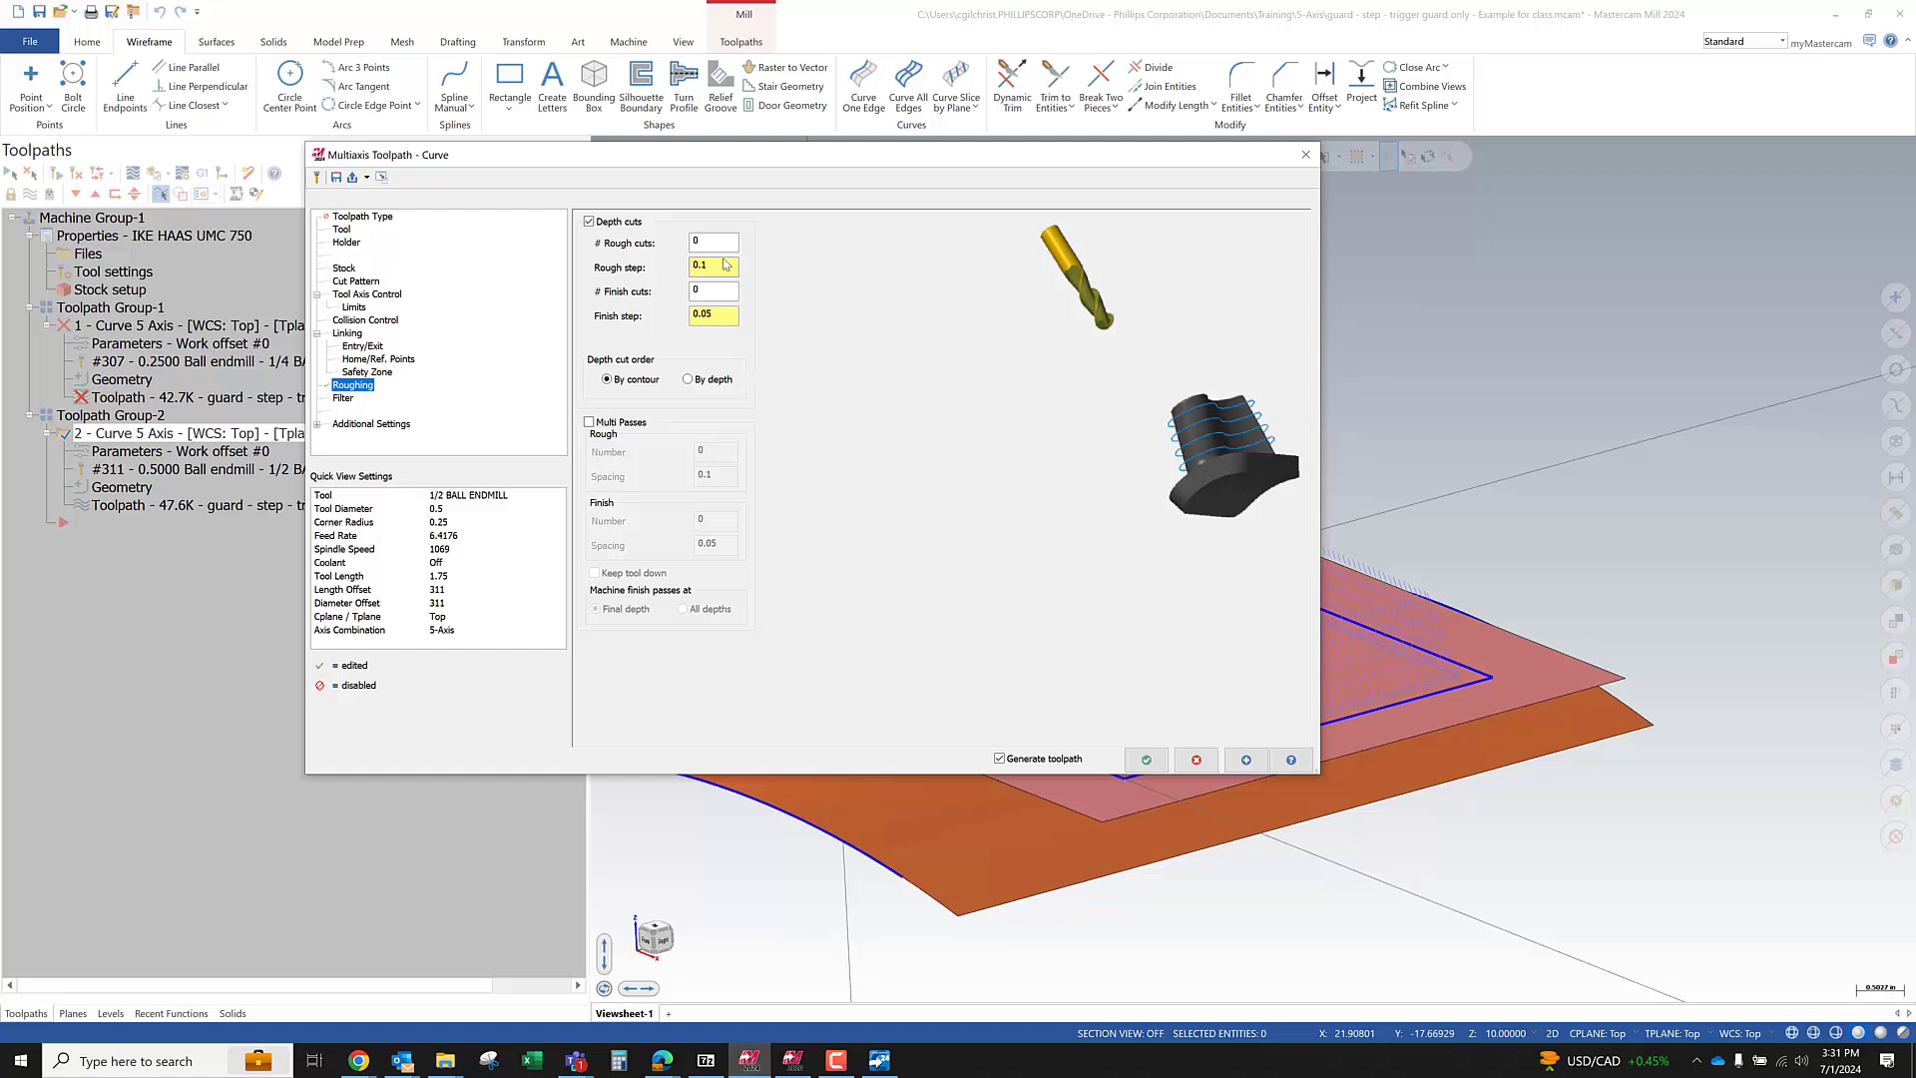
{"action": "left_click", "coordinate": [589, 422]}
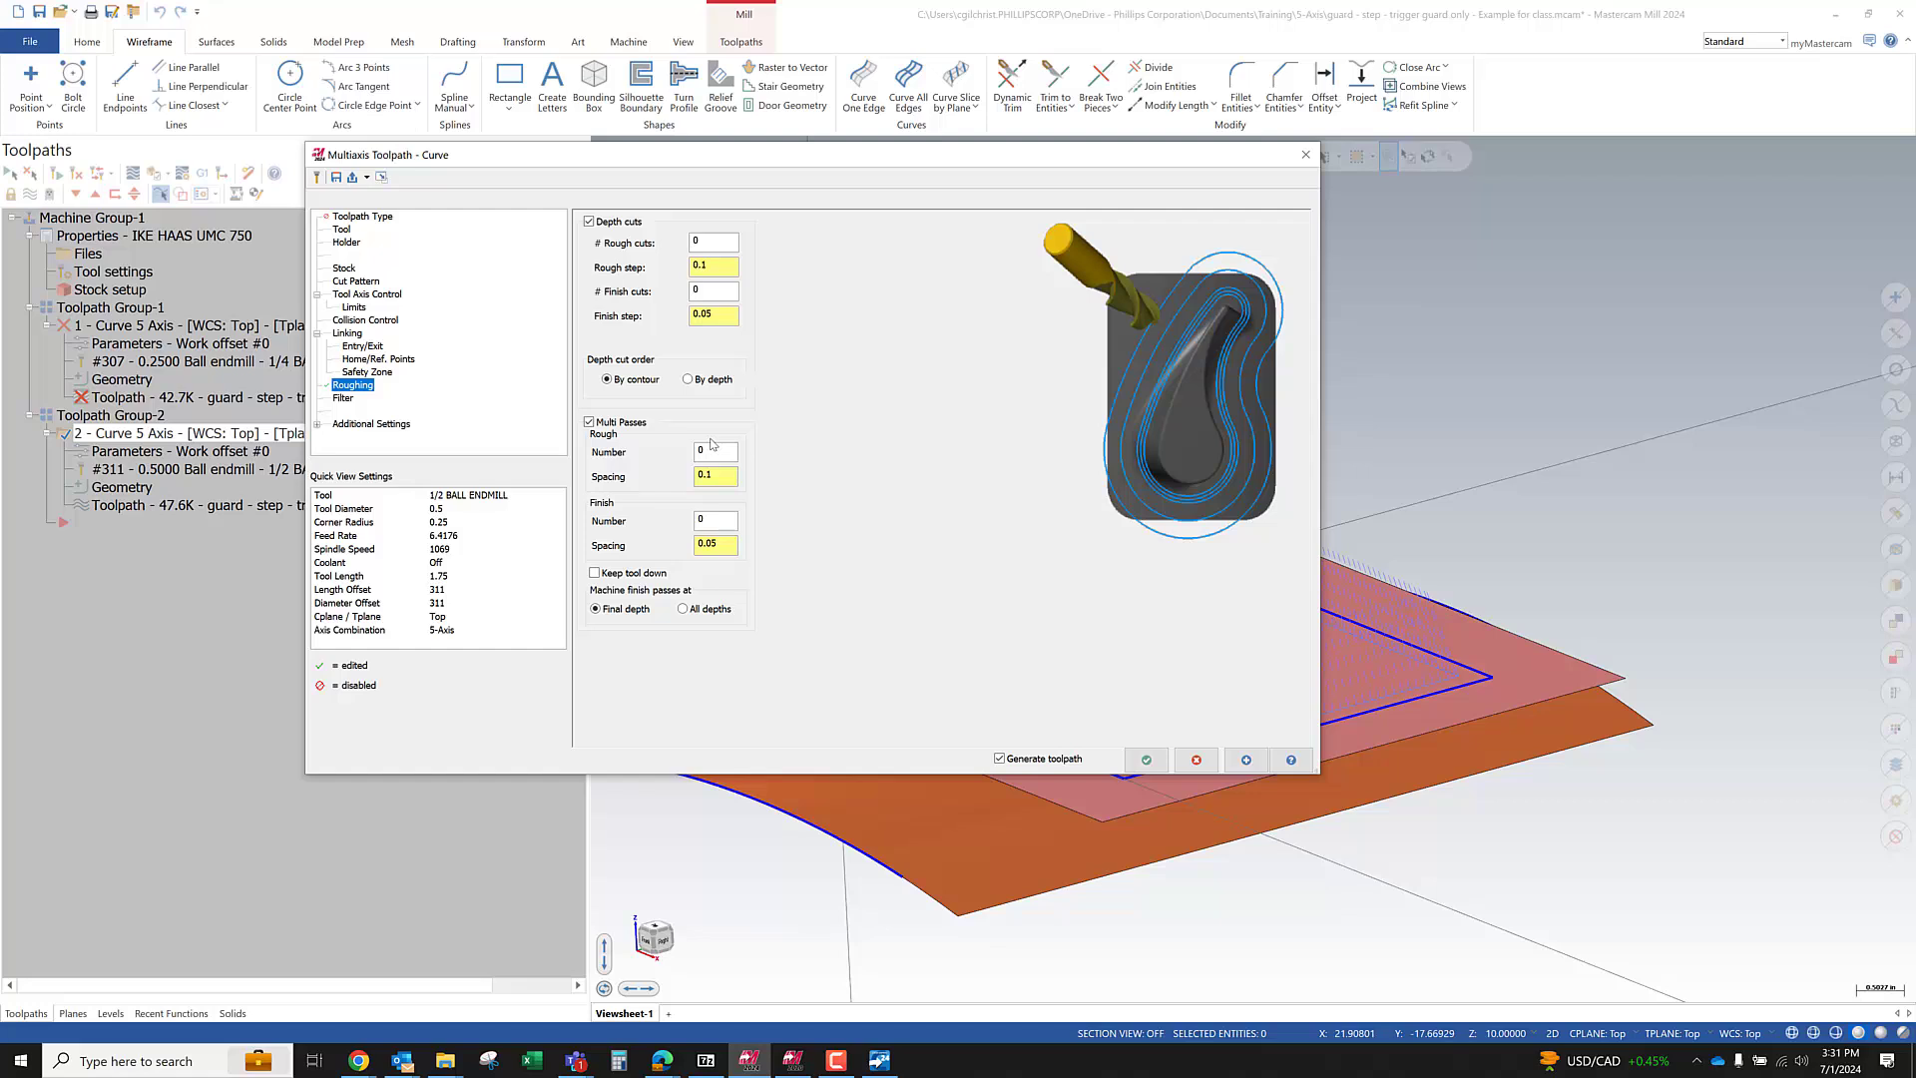
{"action": "left_click", "coordinate": [590, 223]}
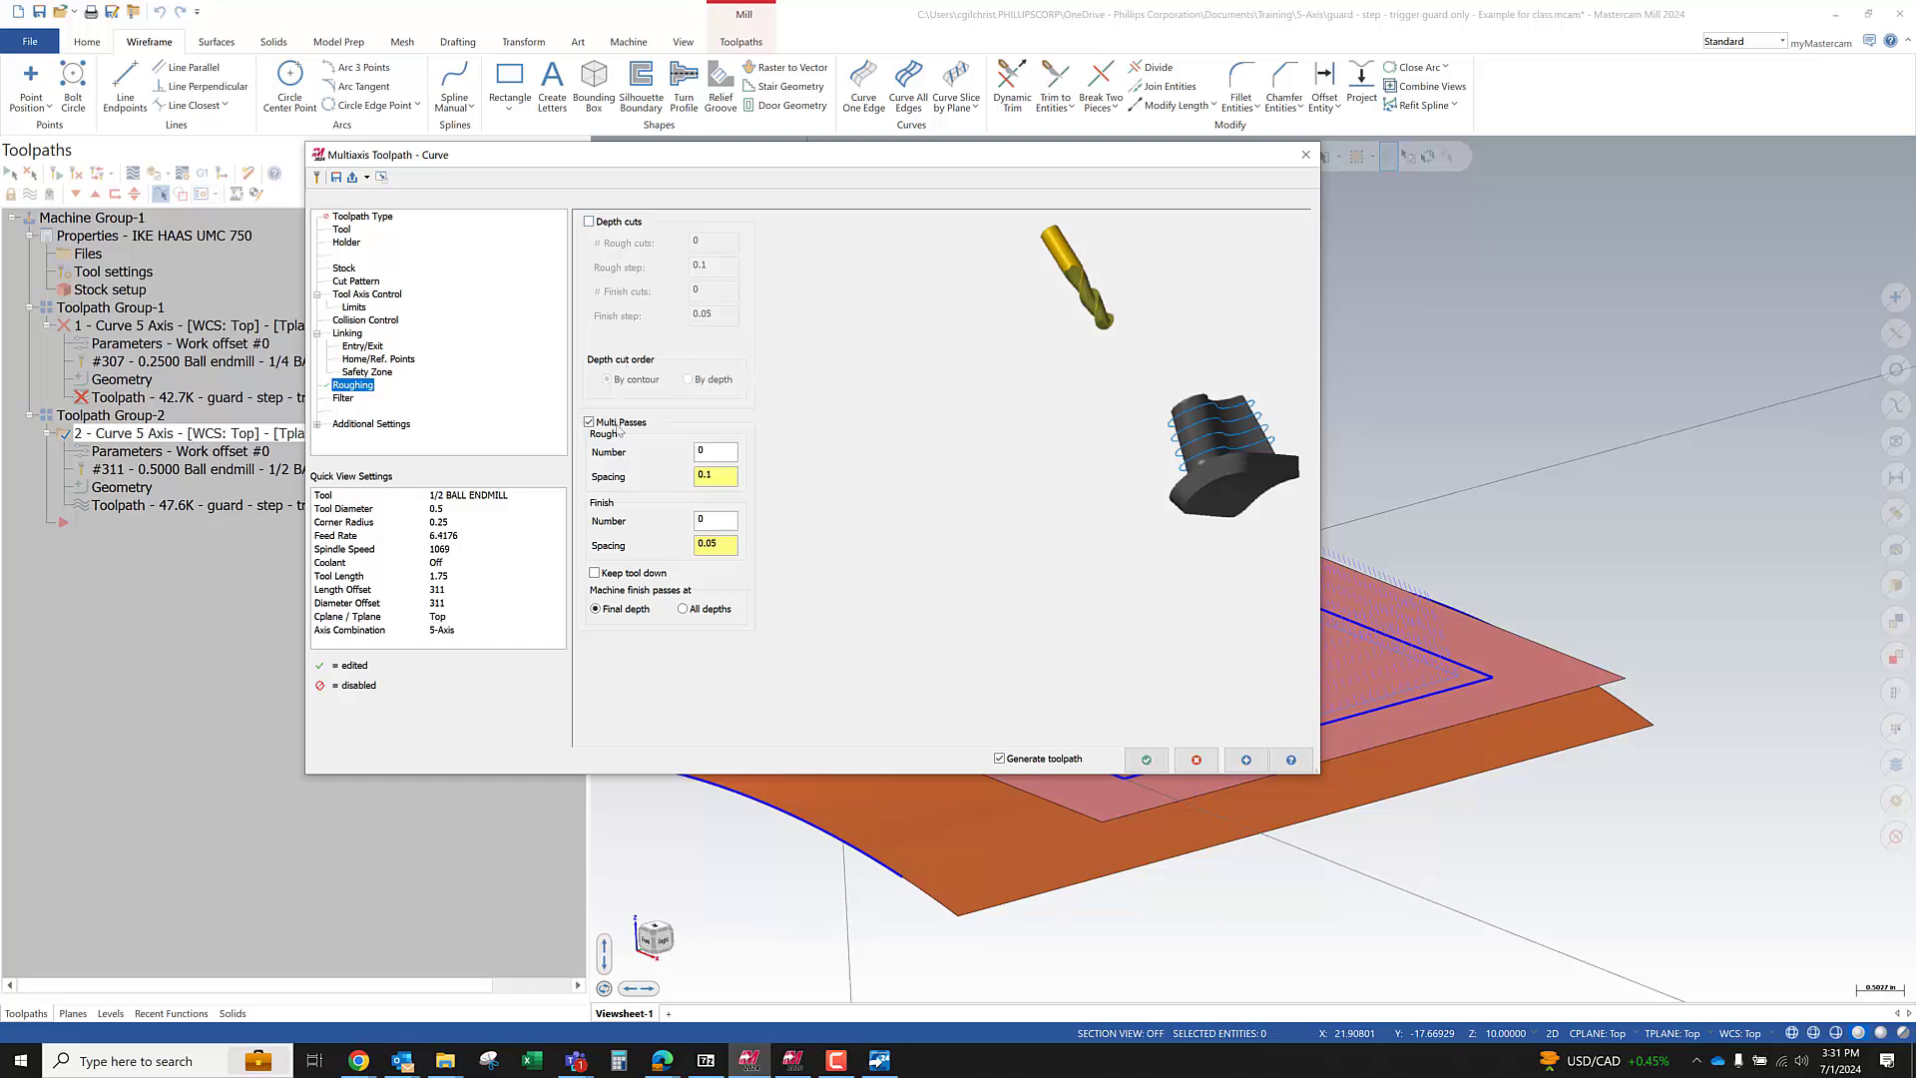
{"action": "left_click", "coordinate": [590, 222]}
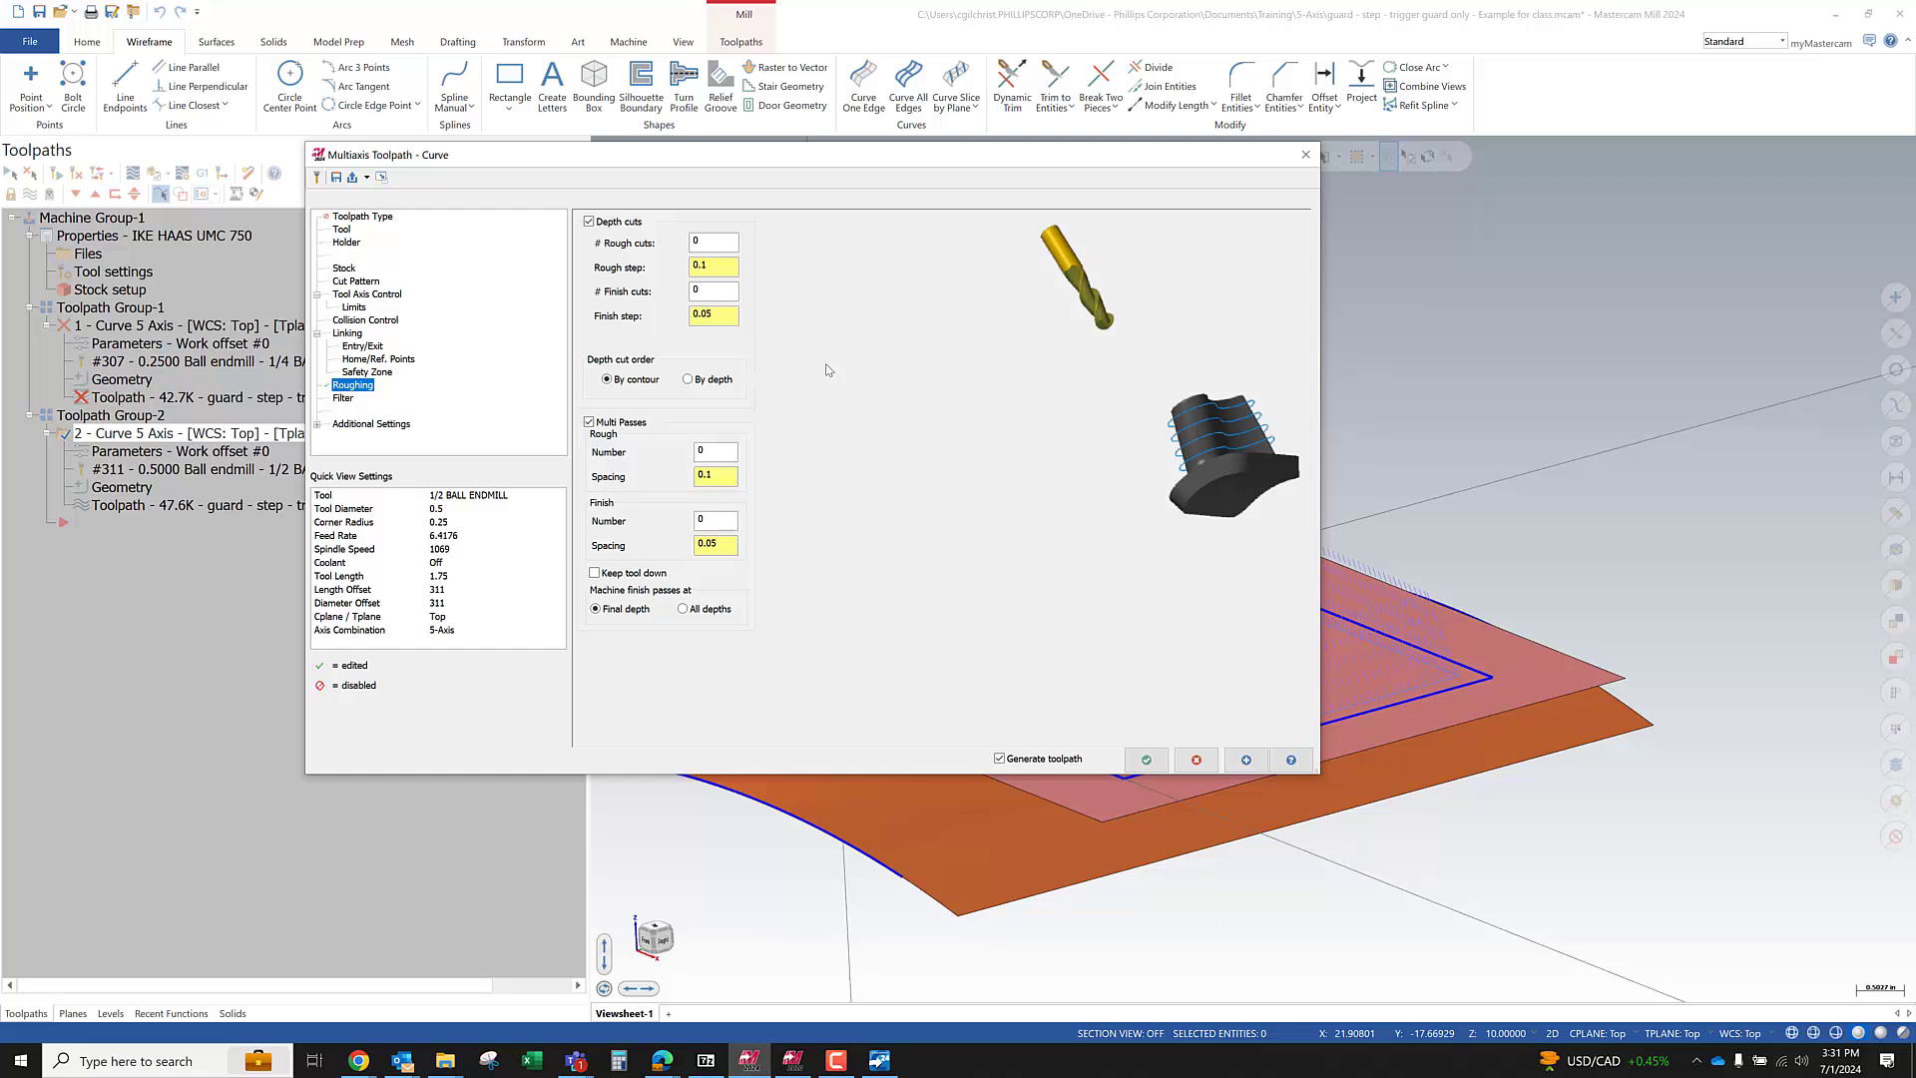
{"action": "left_click", "coordinate": [619, 423]}
{"action": "left_click", "coordinate": [609, 425]}
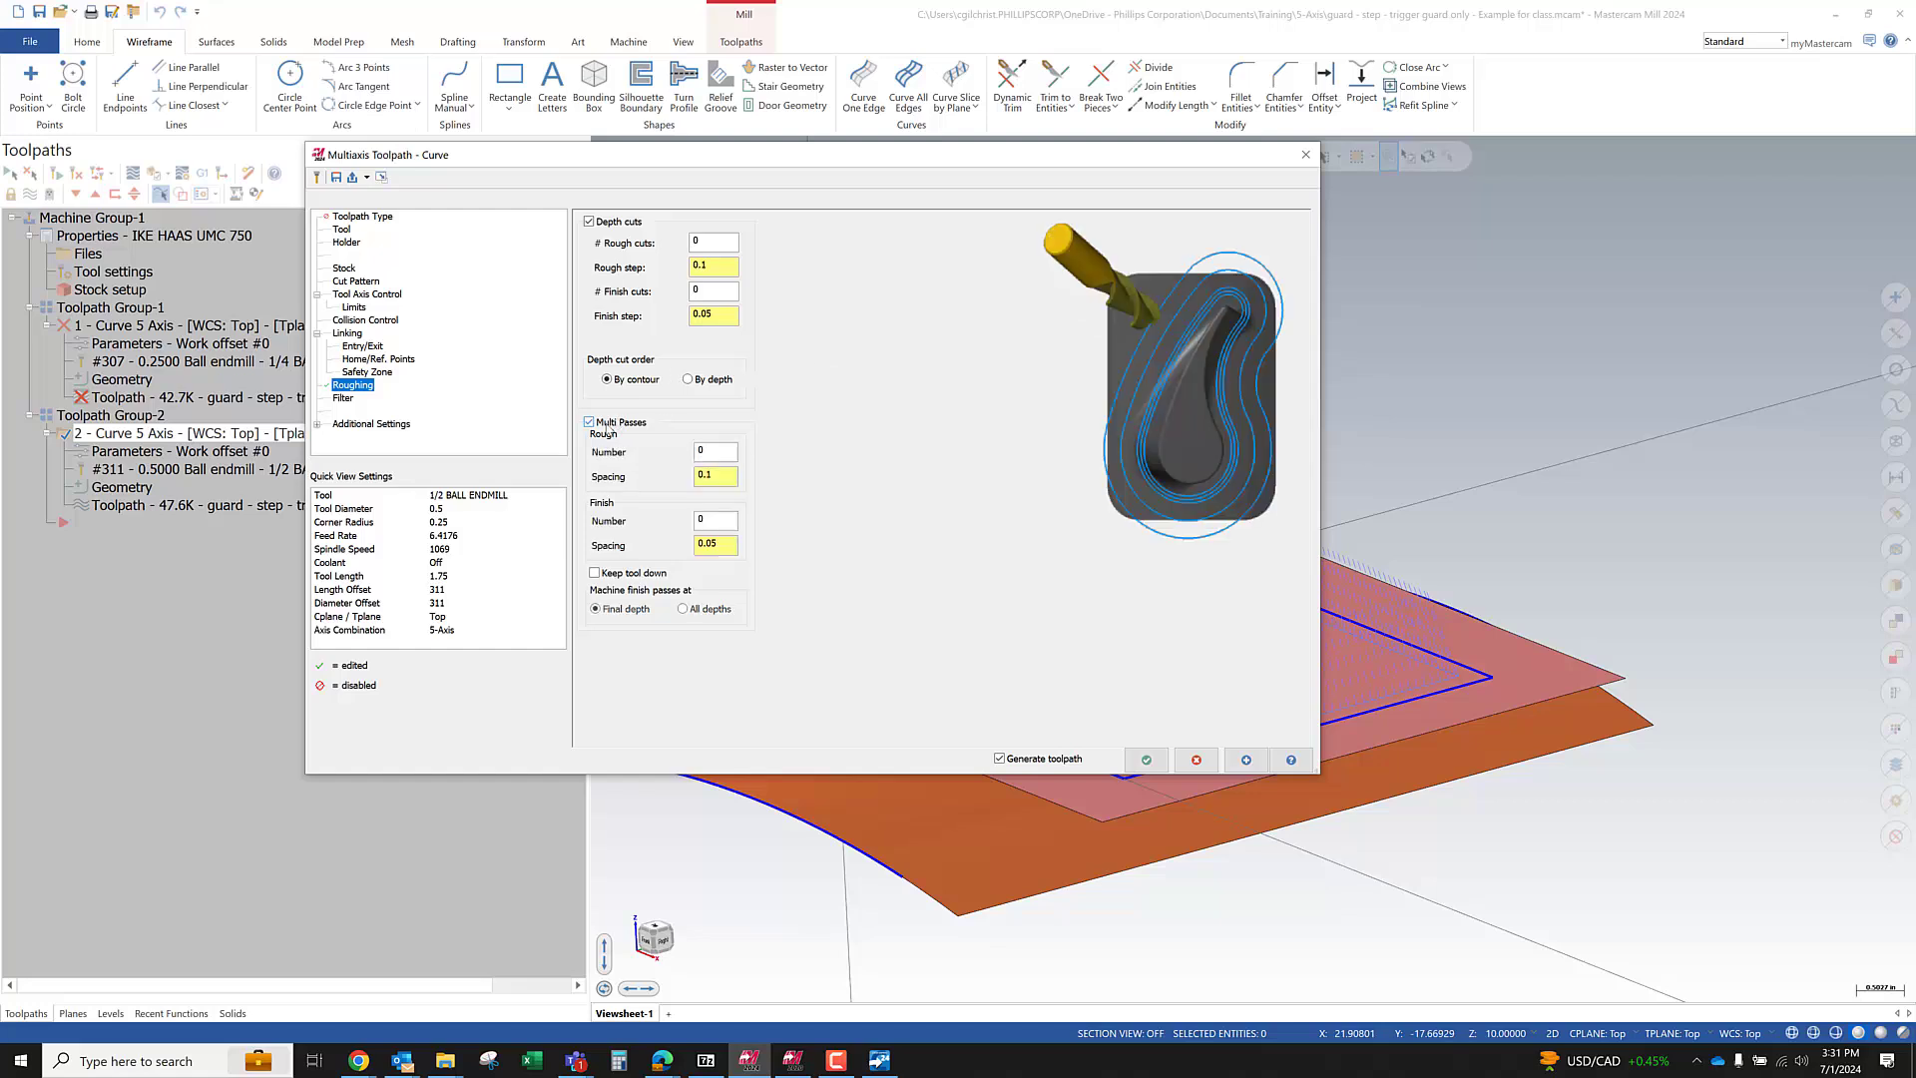
Compare the By depth and By contour depth cut orders, then turn off depth cuts
{"action": "left_click", "coordinate": [689, 380]}
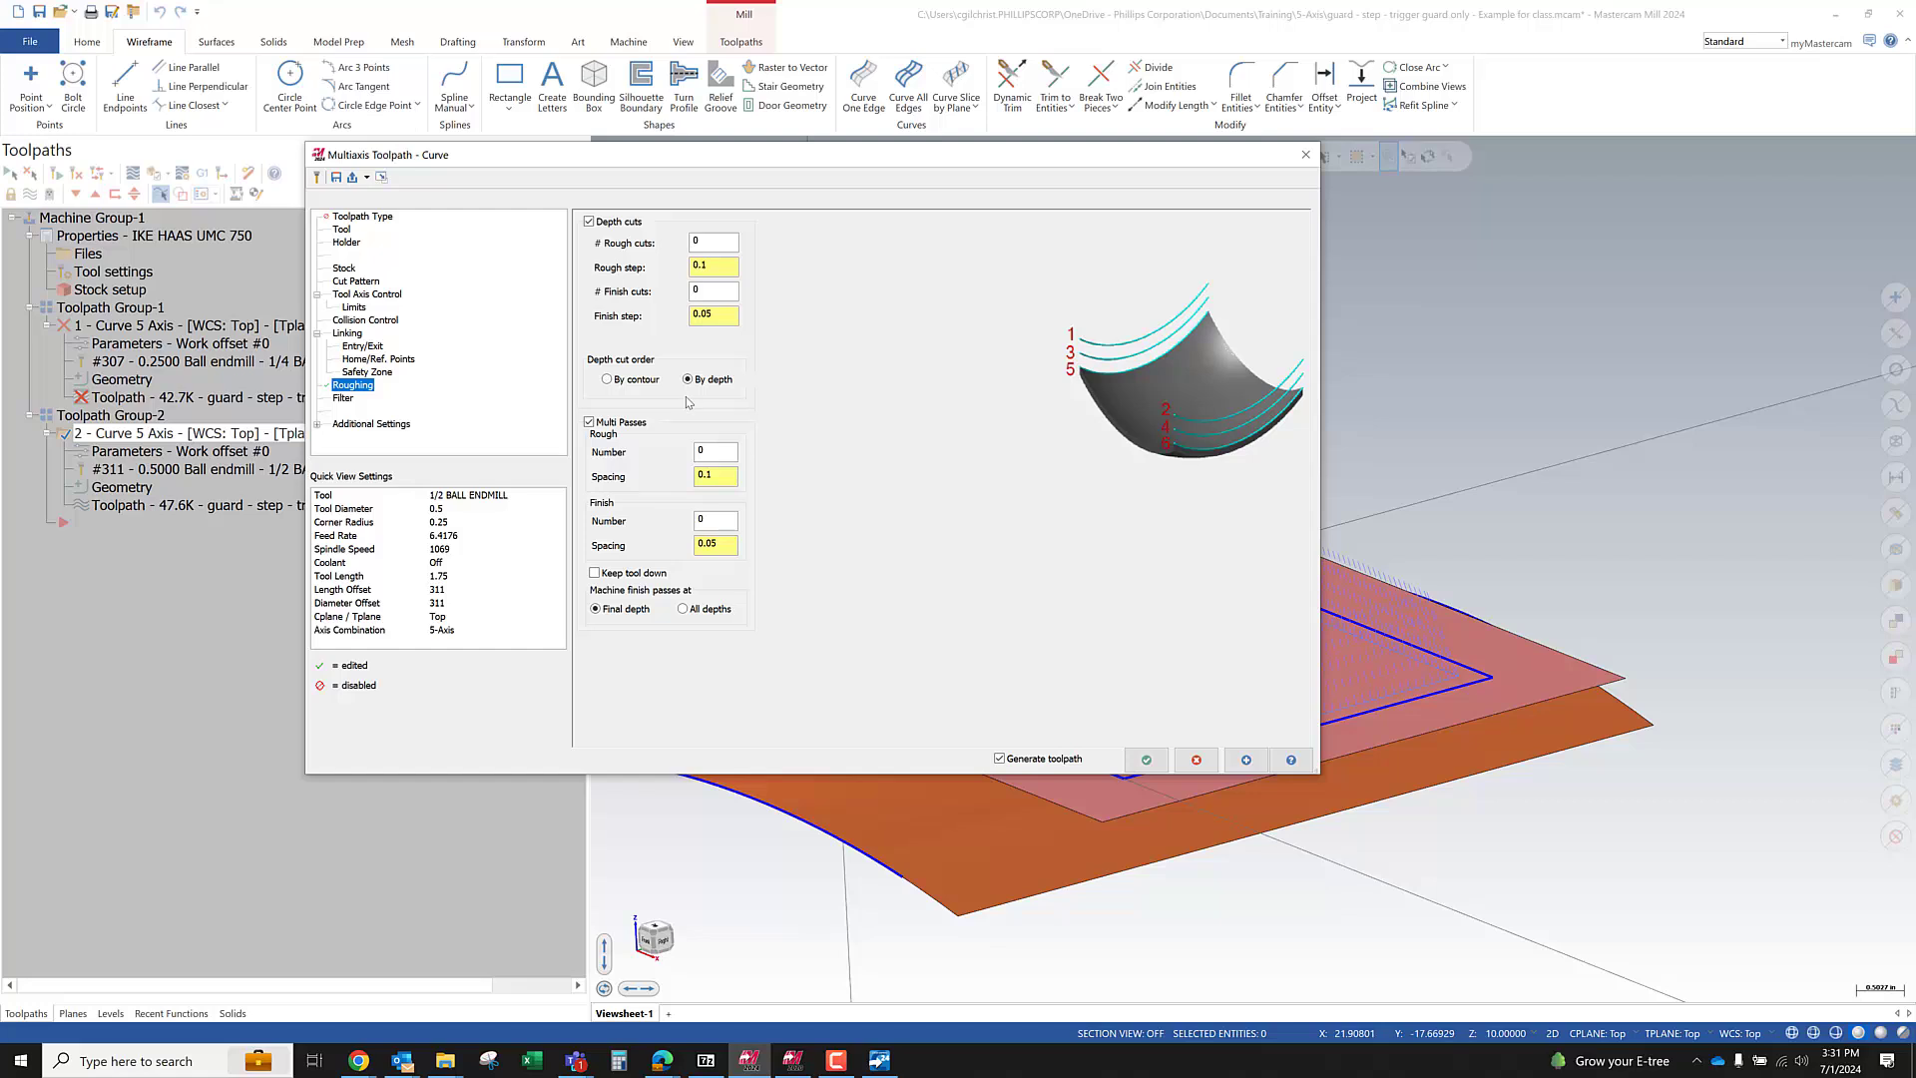
{"action": "left_click", "coordinate": [608, 379]}
{"action": "left_click", "coordinate": [717, 382]}
{"action": "left_click", "coordinate": [589, 221]}
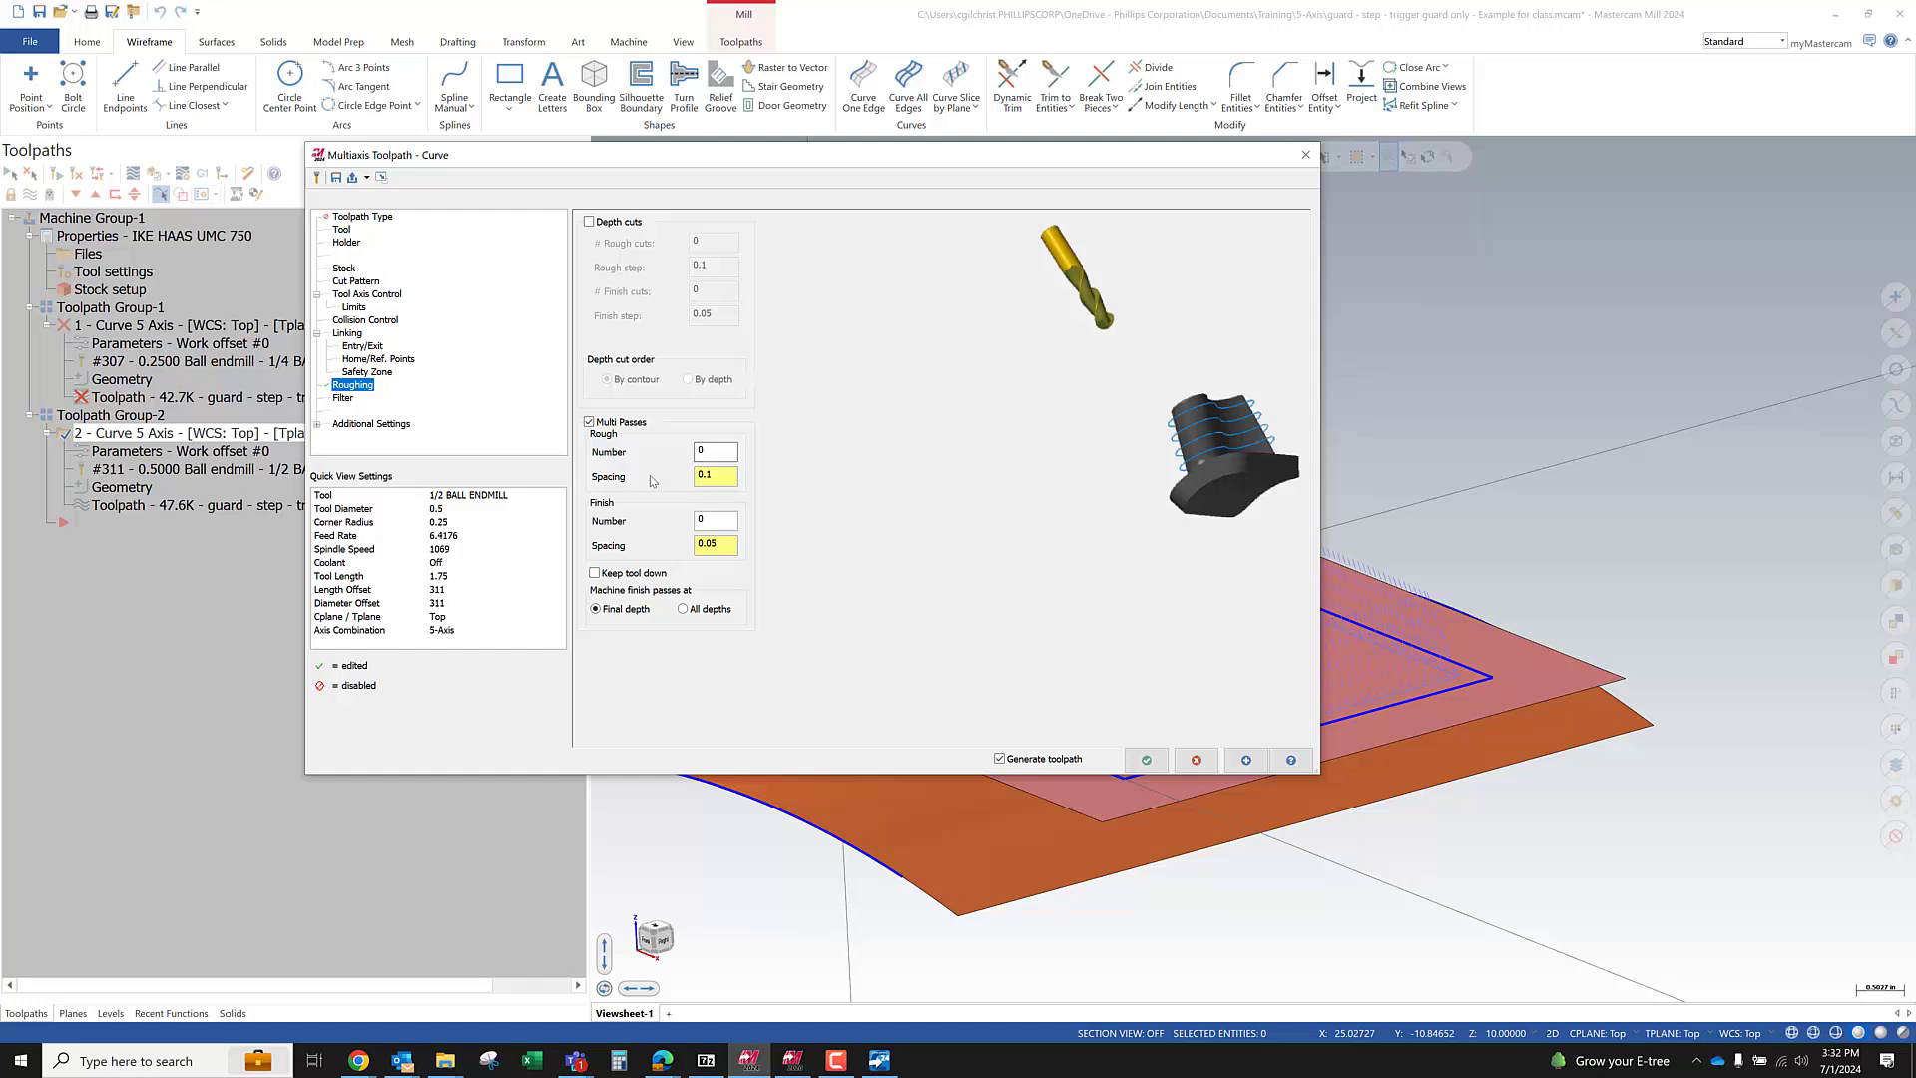
Set the rough multi passes to 2 with a spacing of 0.08
{"action": "left_click", "coordinate": [715, 451]}
{"action": "type", "text": "2"}
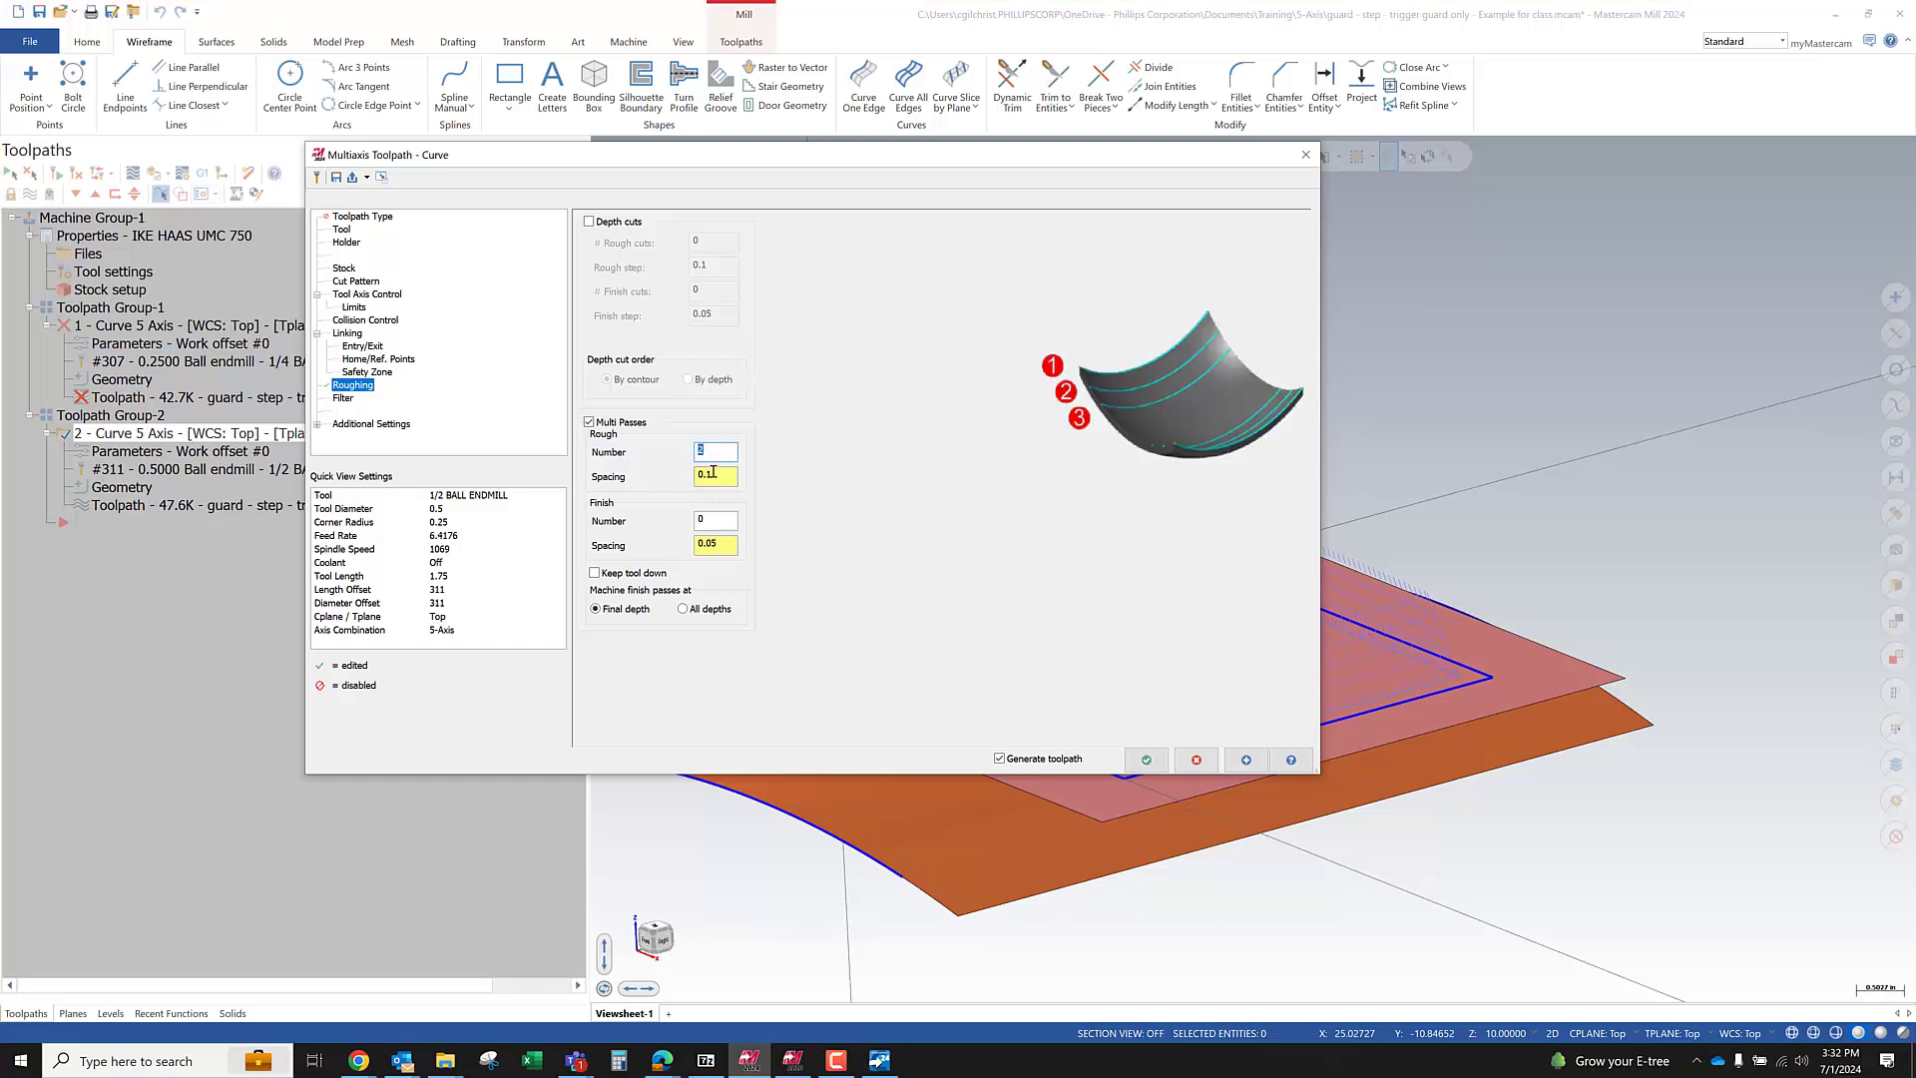
{"action": "key", "text": "Tab"}
{"action": "type", "text": "."}
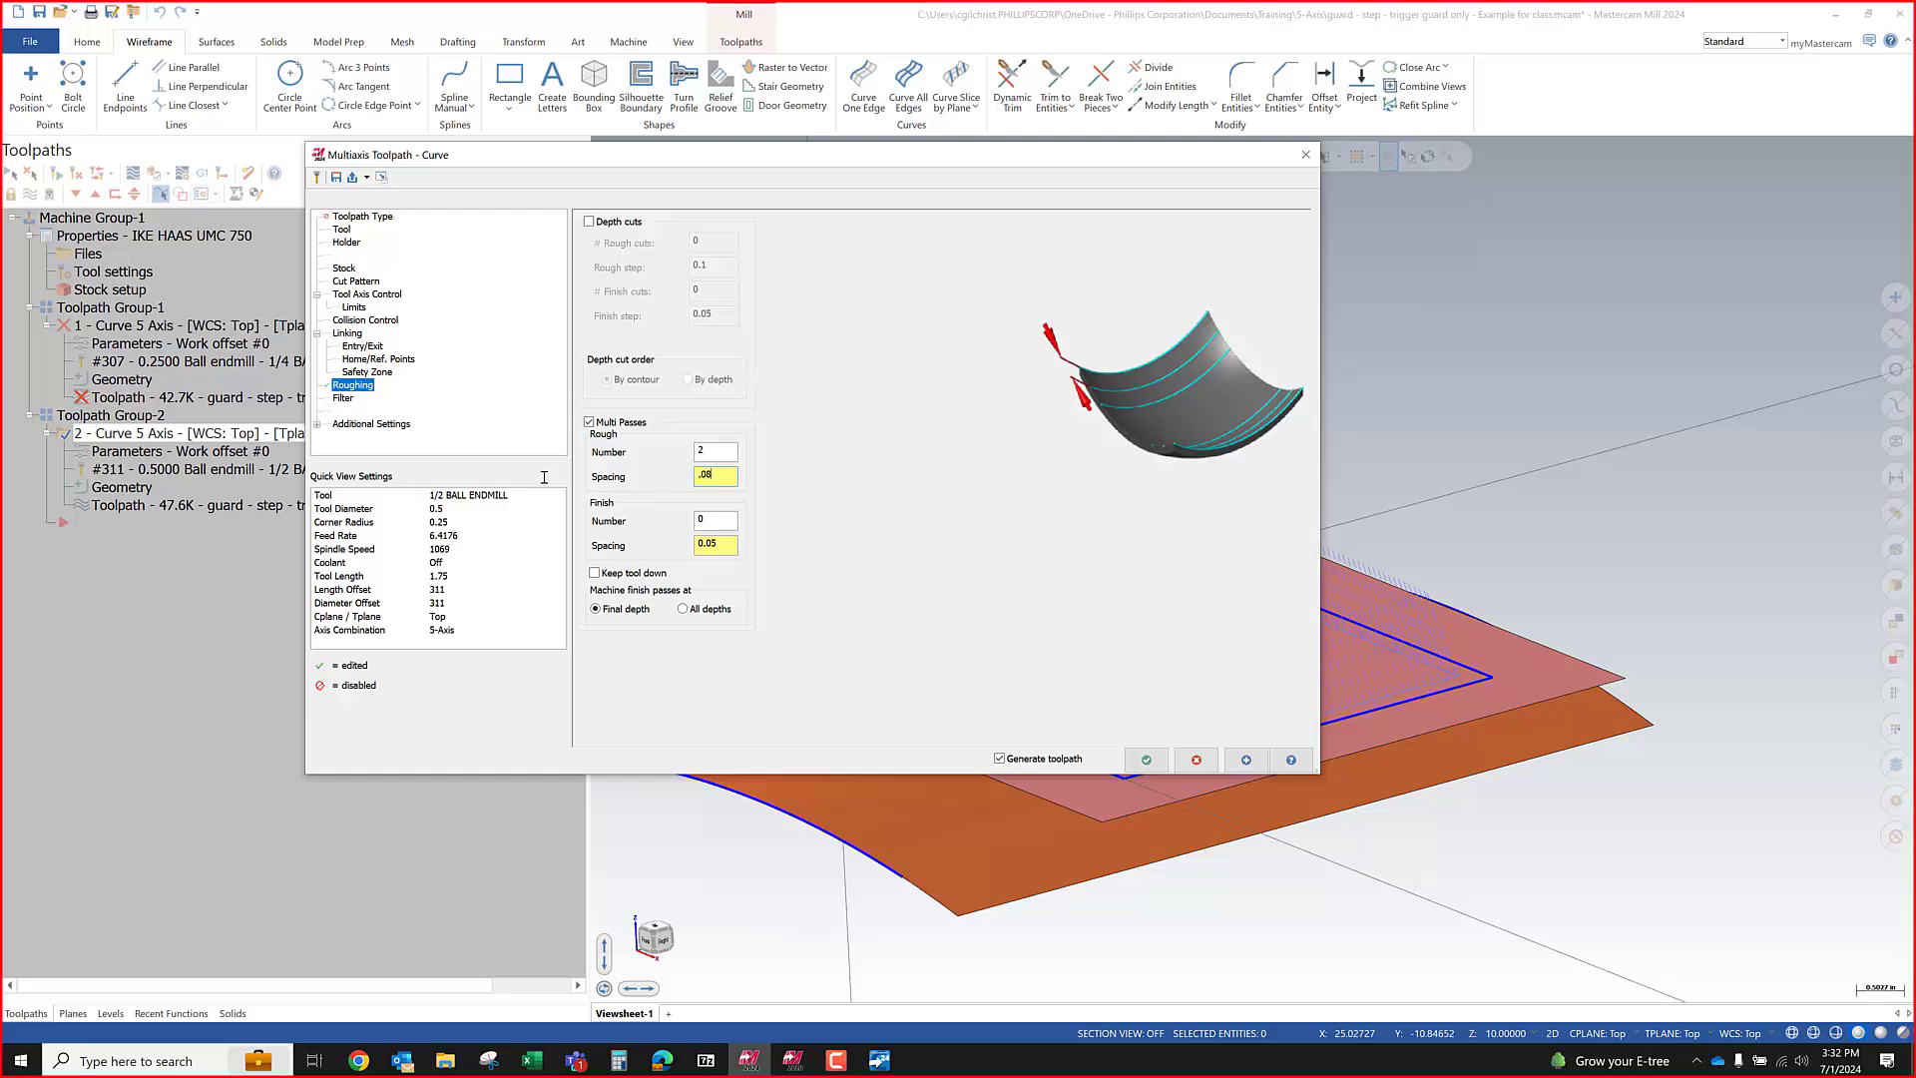
{"action": "type", "text": "08"}
{"action": "key", "text": "Tab"}
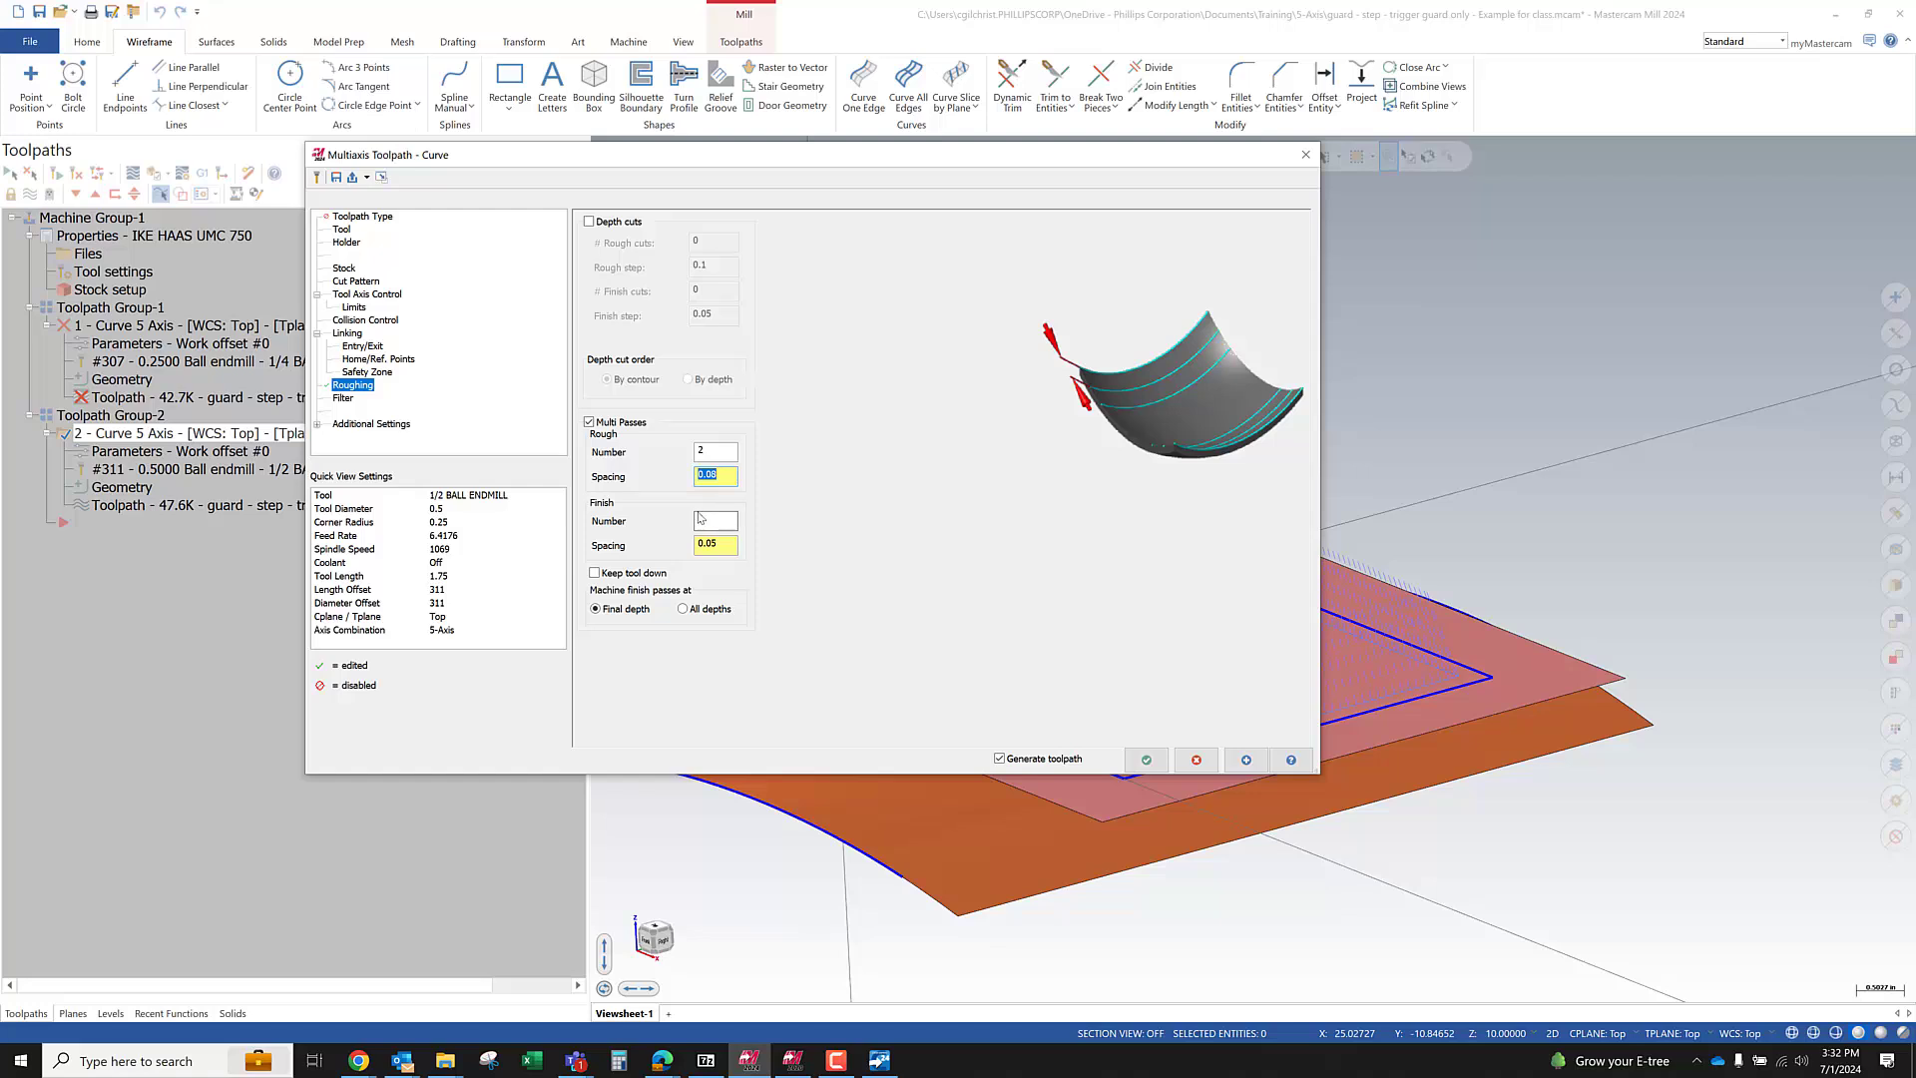
Set the finish multi passes to 1 with a spacing of 0.02 and regenerate the toolpath
{"action": "type", "text": "1"}
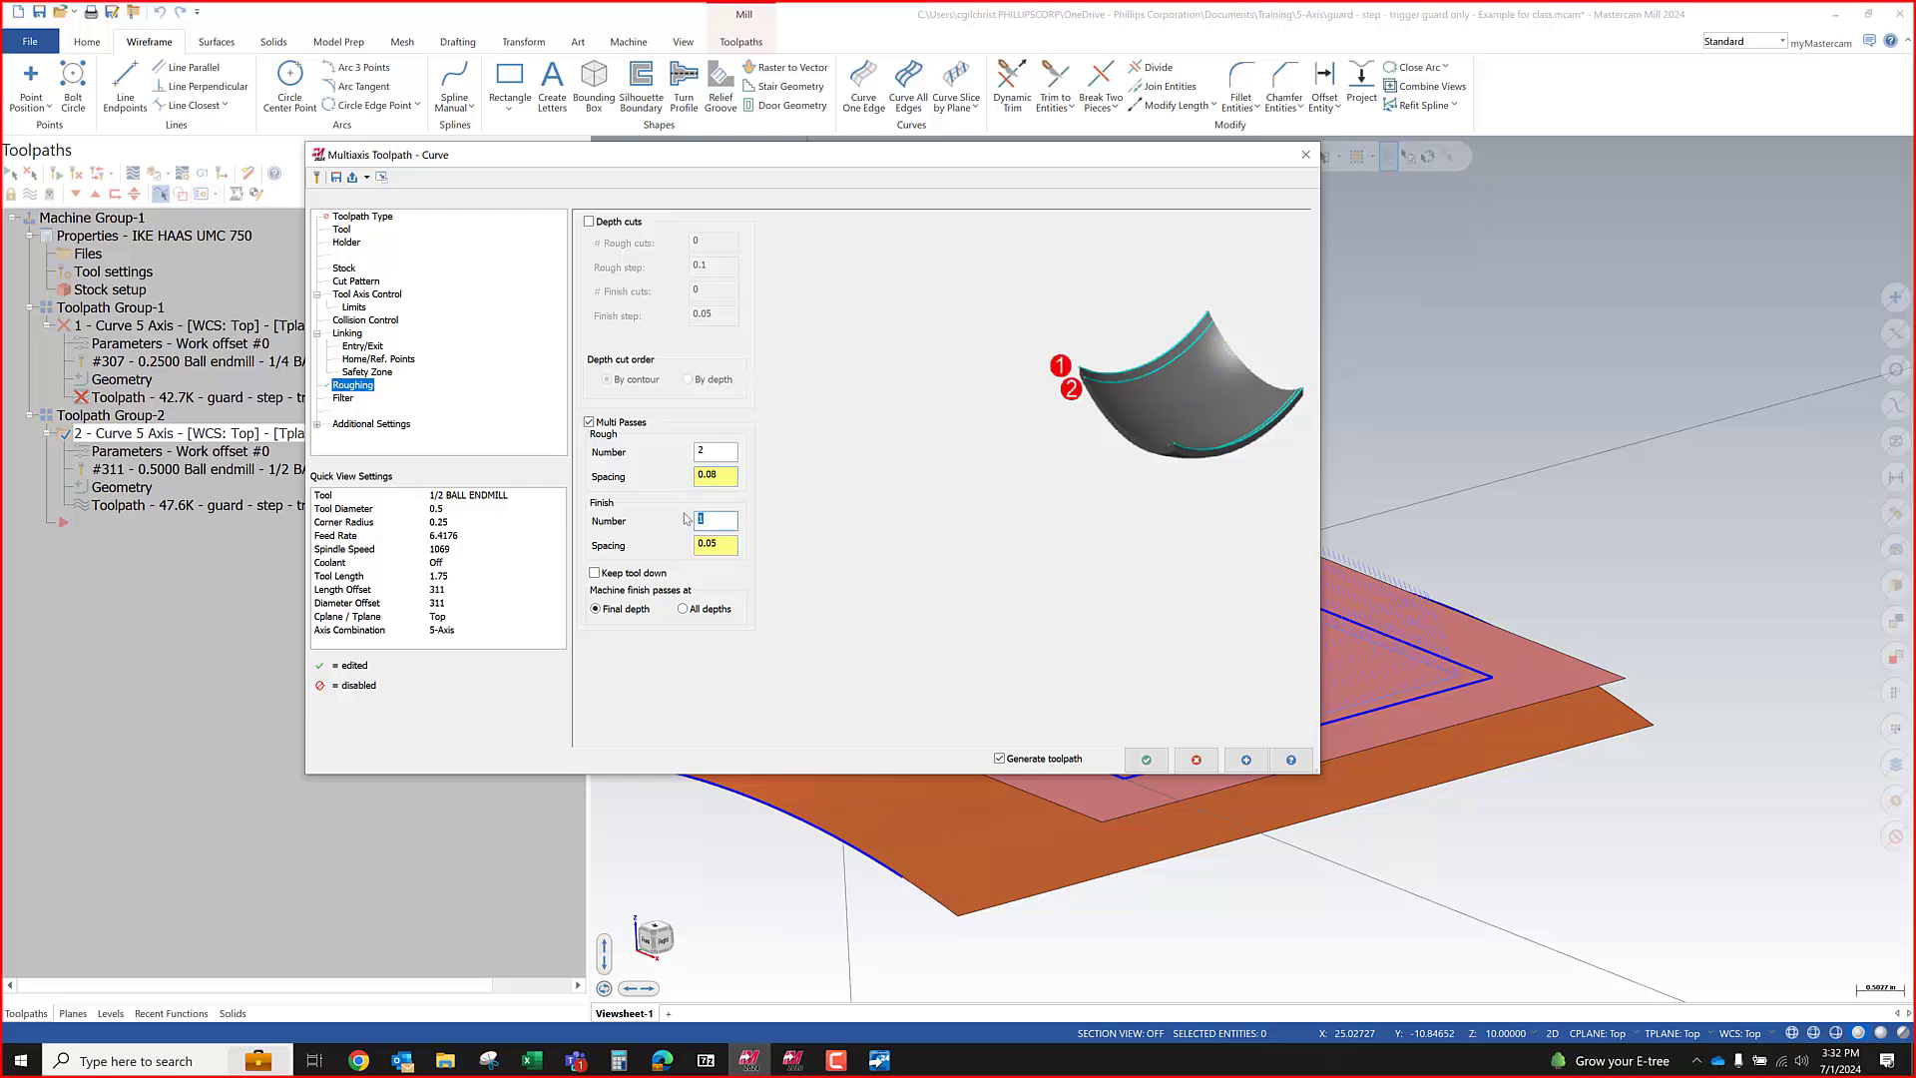
{"action": "left_click_drag", "start_coordinate": [710, 545], "coordinate": [725, 540]}
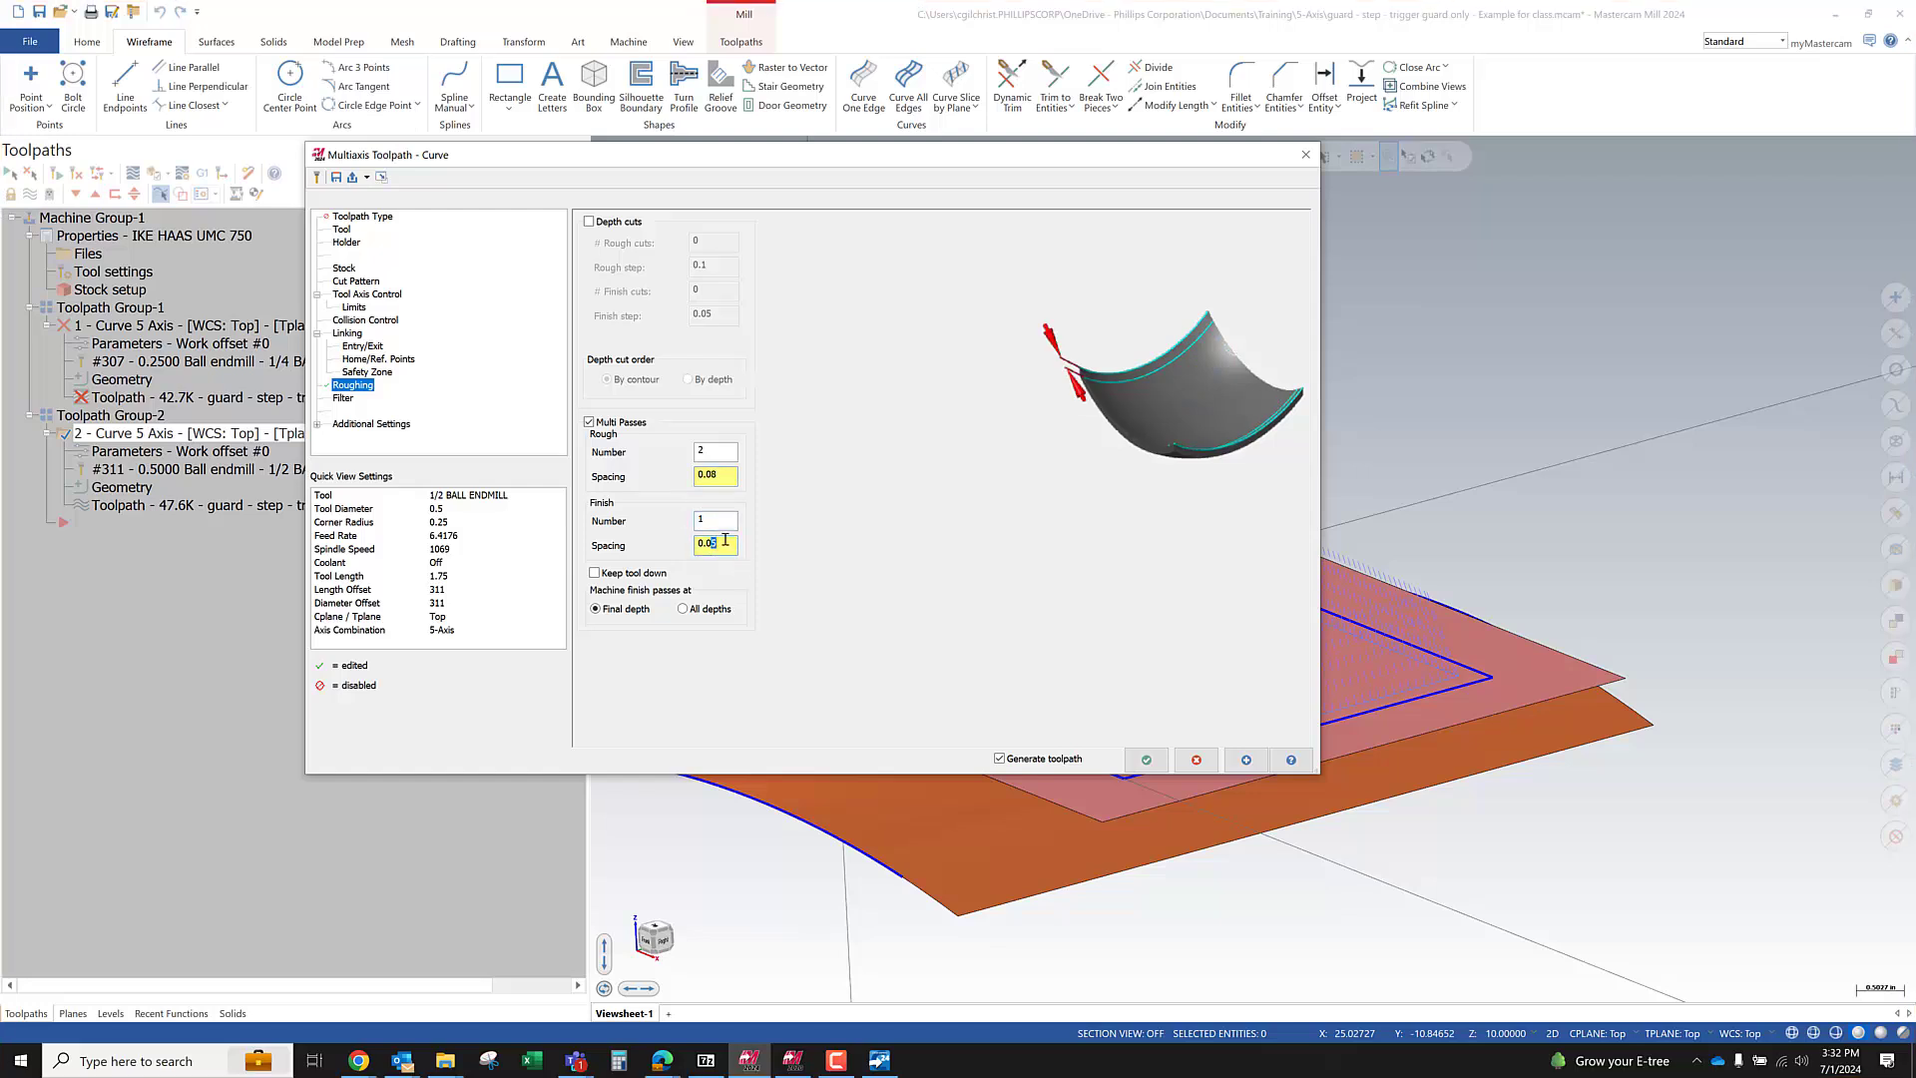
{"action": "type", "text": "2"}
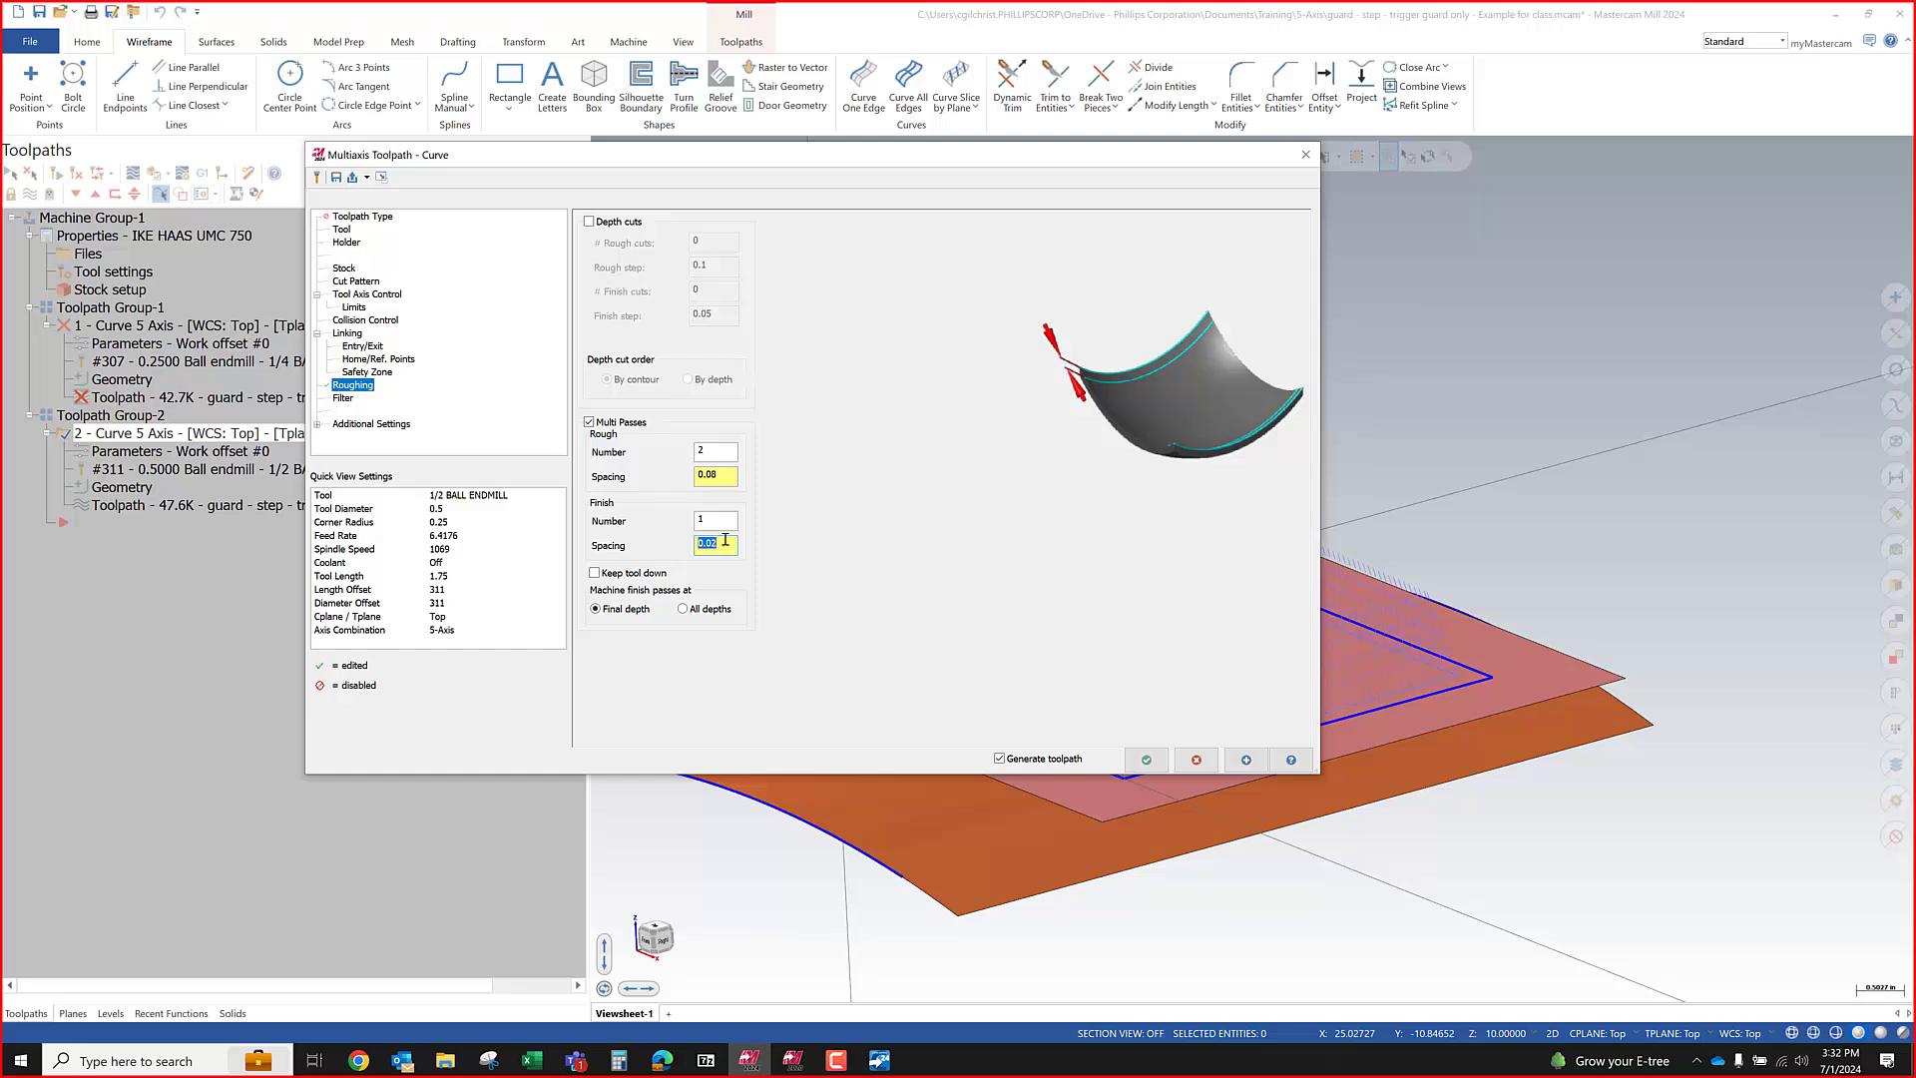
{"action": "left_click", "coordinate": [613, 576]}
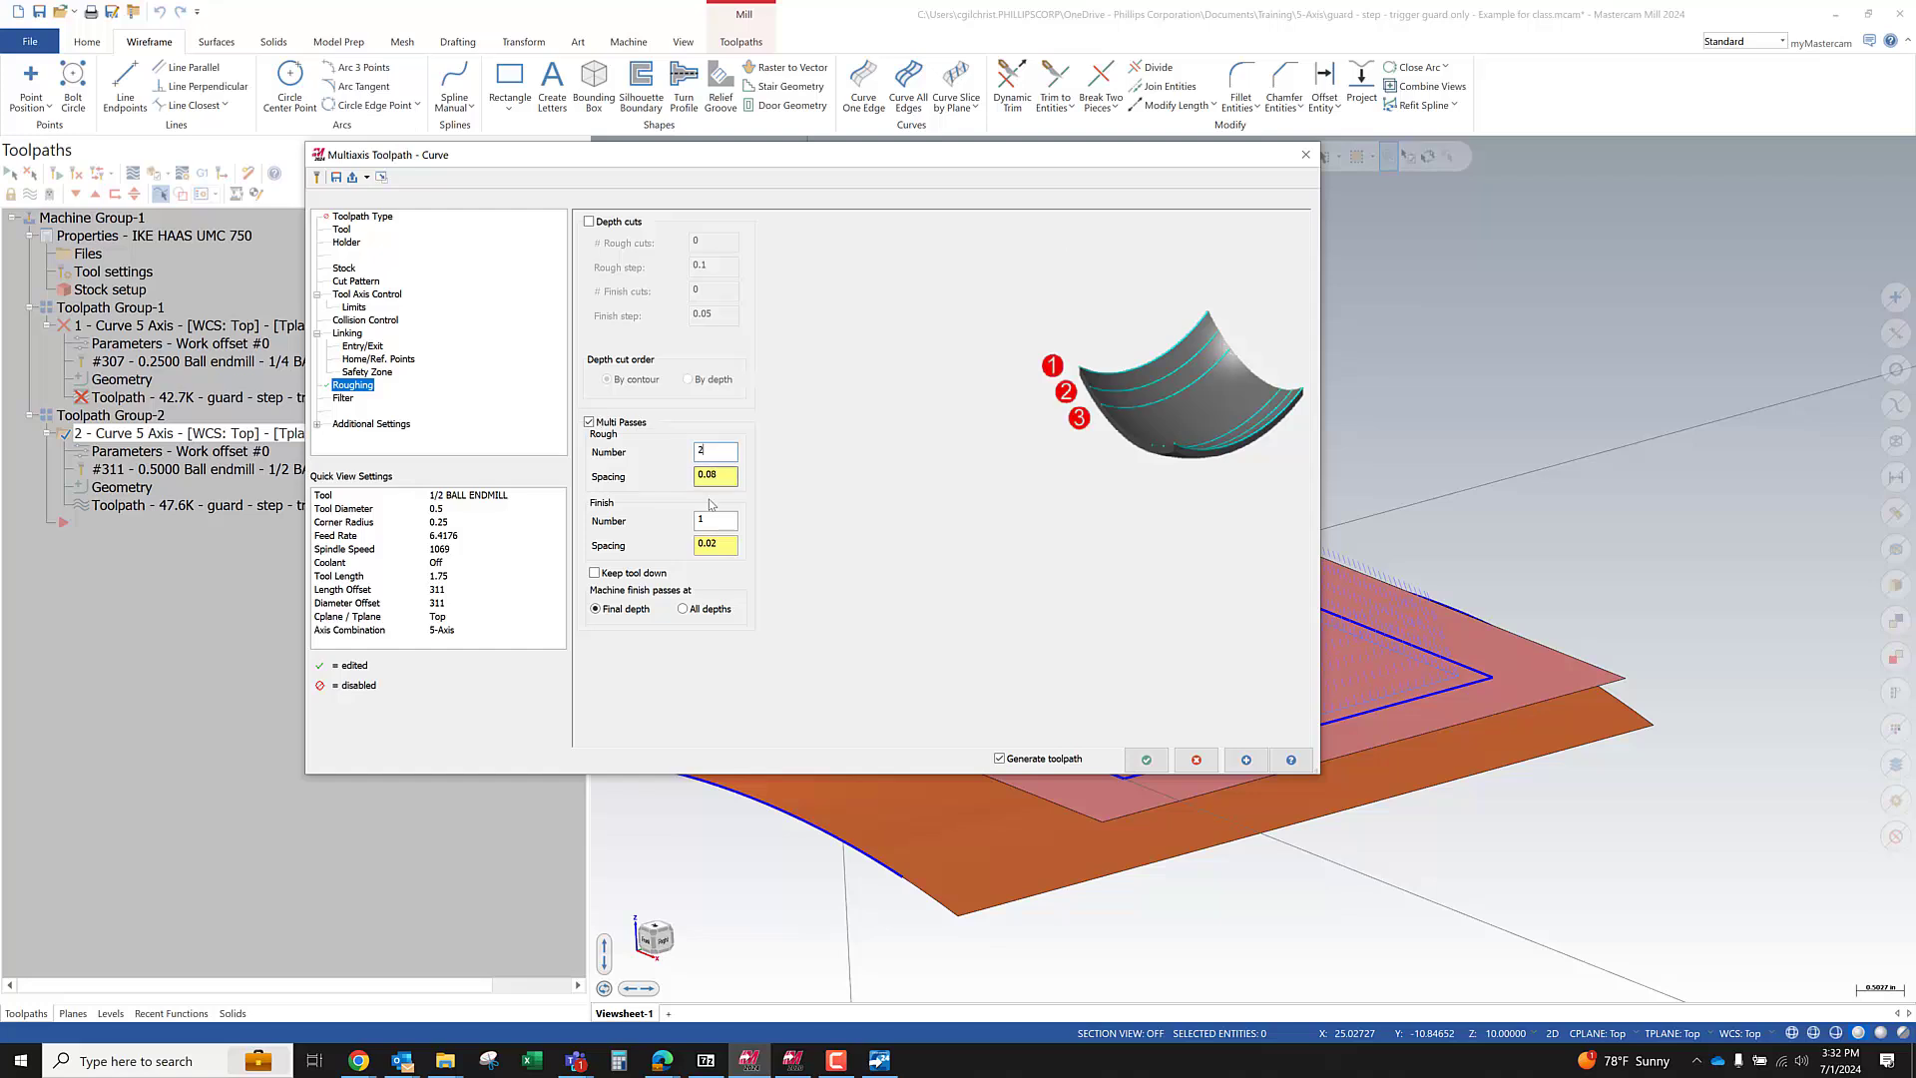
{"action": "left_click", "coordinate": [1138, 761]}
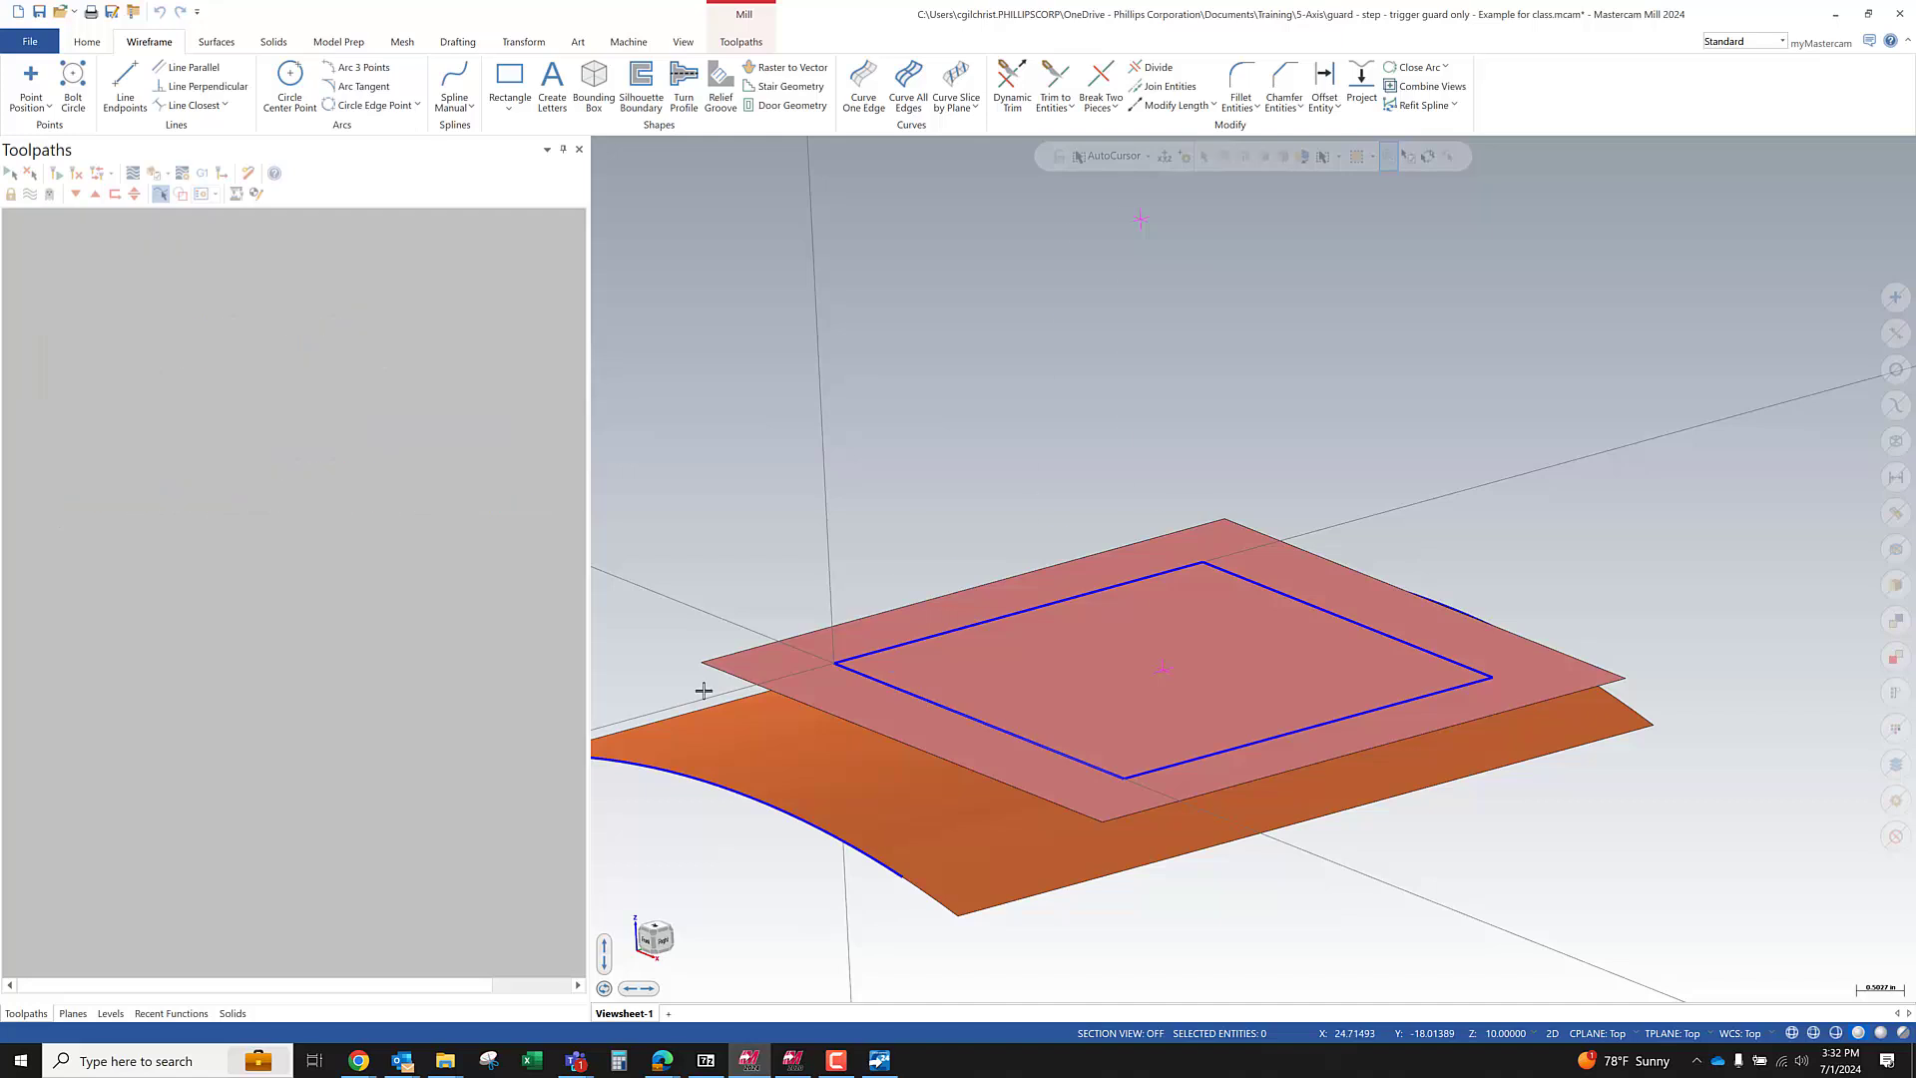
Backplot the multi-pass Curve toolpath and zoom in on the stepover move between two passes
{"action": "middle_click_drag", "start_coordinate": [1253, 568], "coordinate": [1172, 617]}
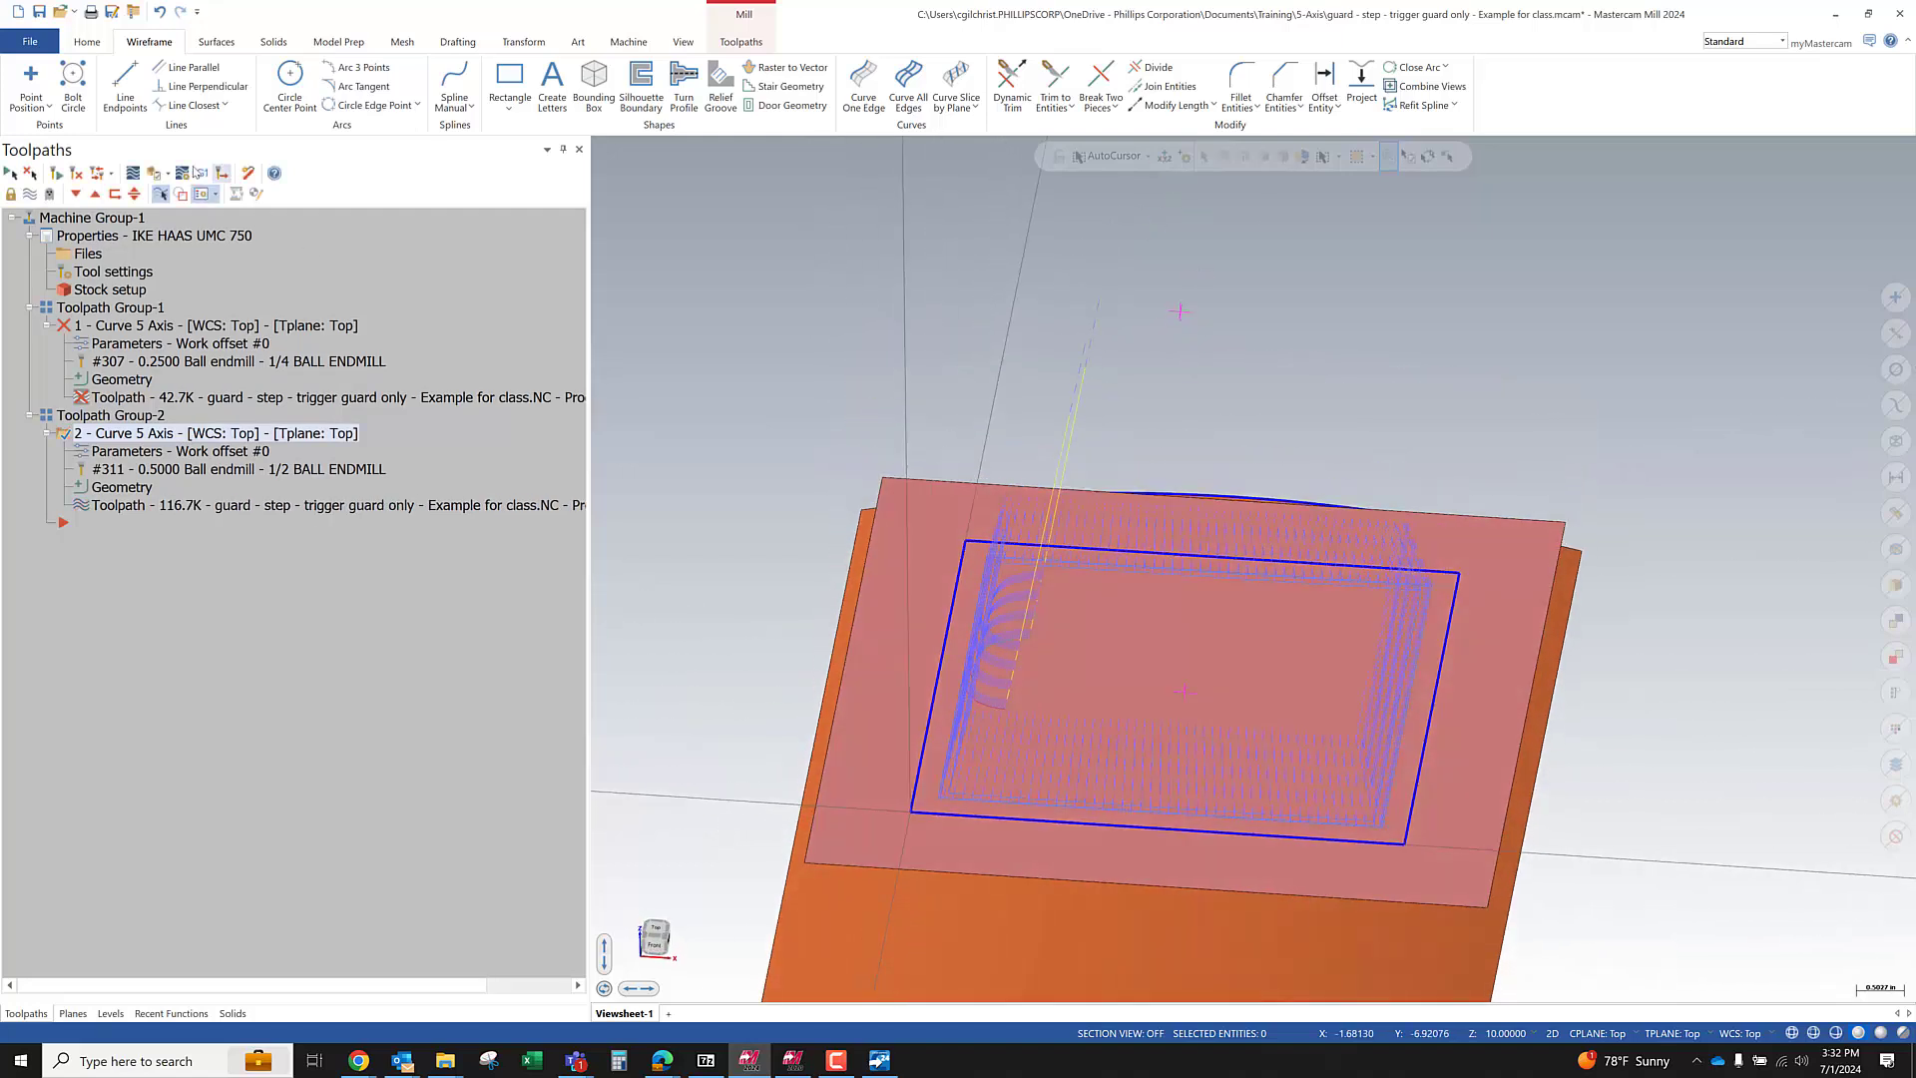
{"action": "left_click", "coordinate": [133, 173]}
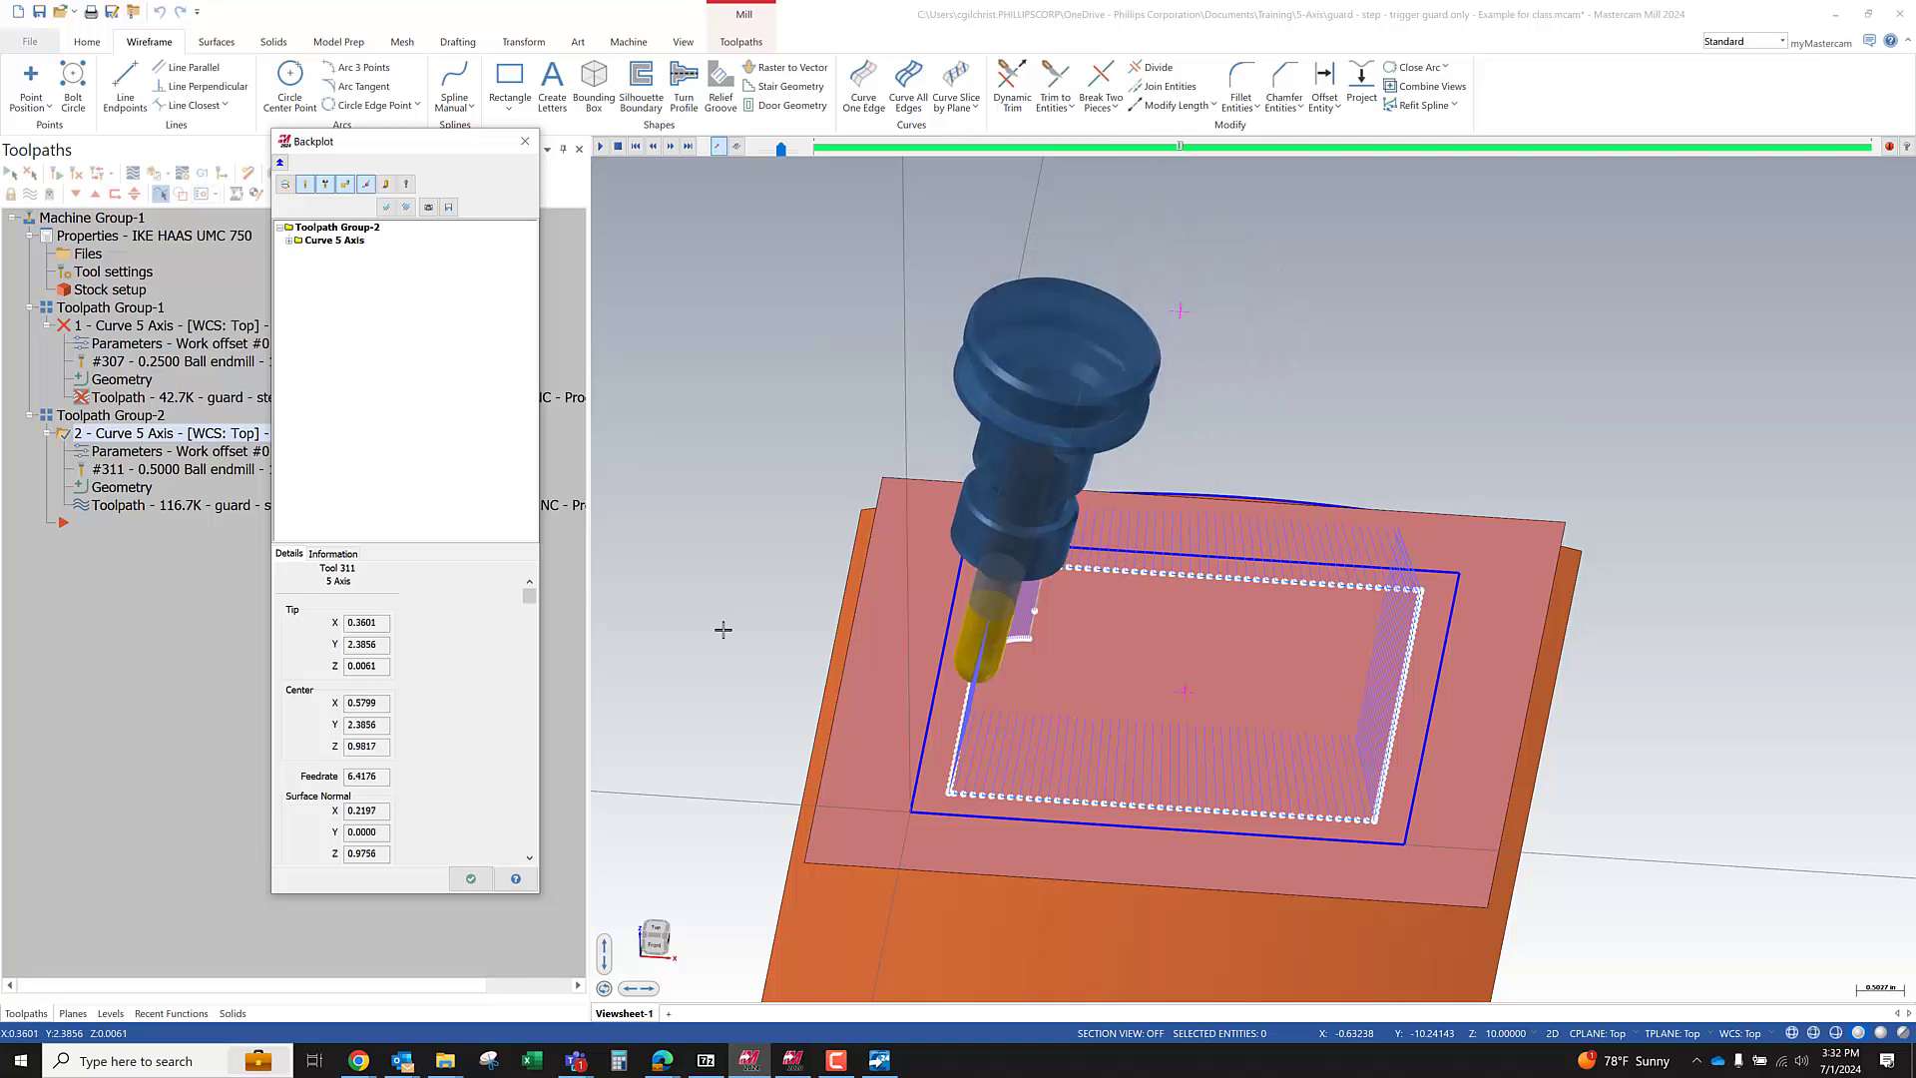
{"action": "middle_click_drag", "start_coordinate": [765, 597], "coordinate": [1531, 623]}
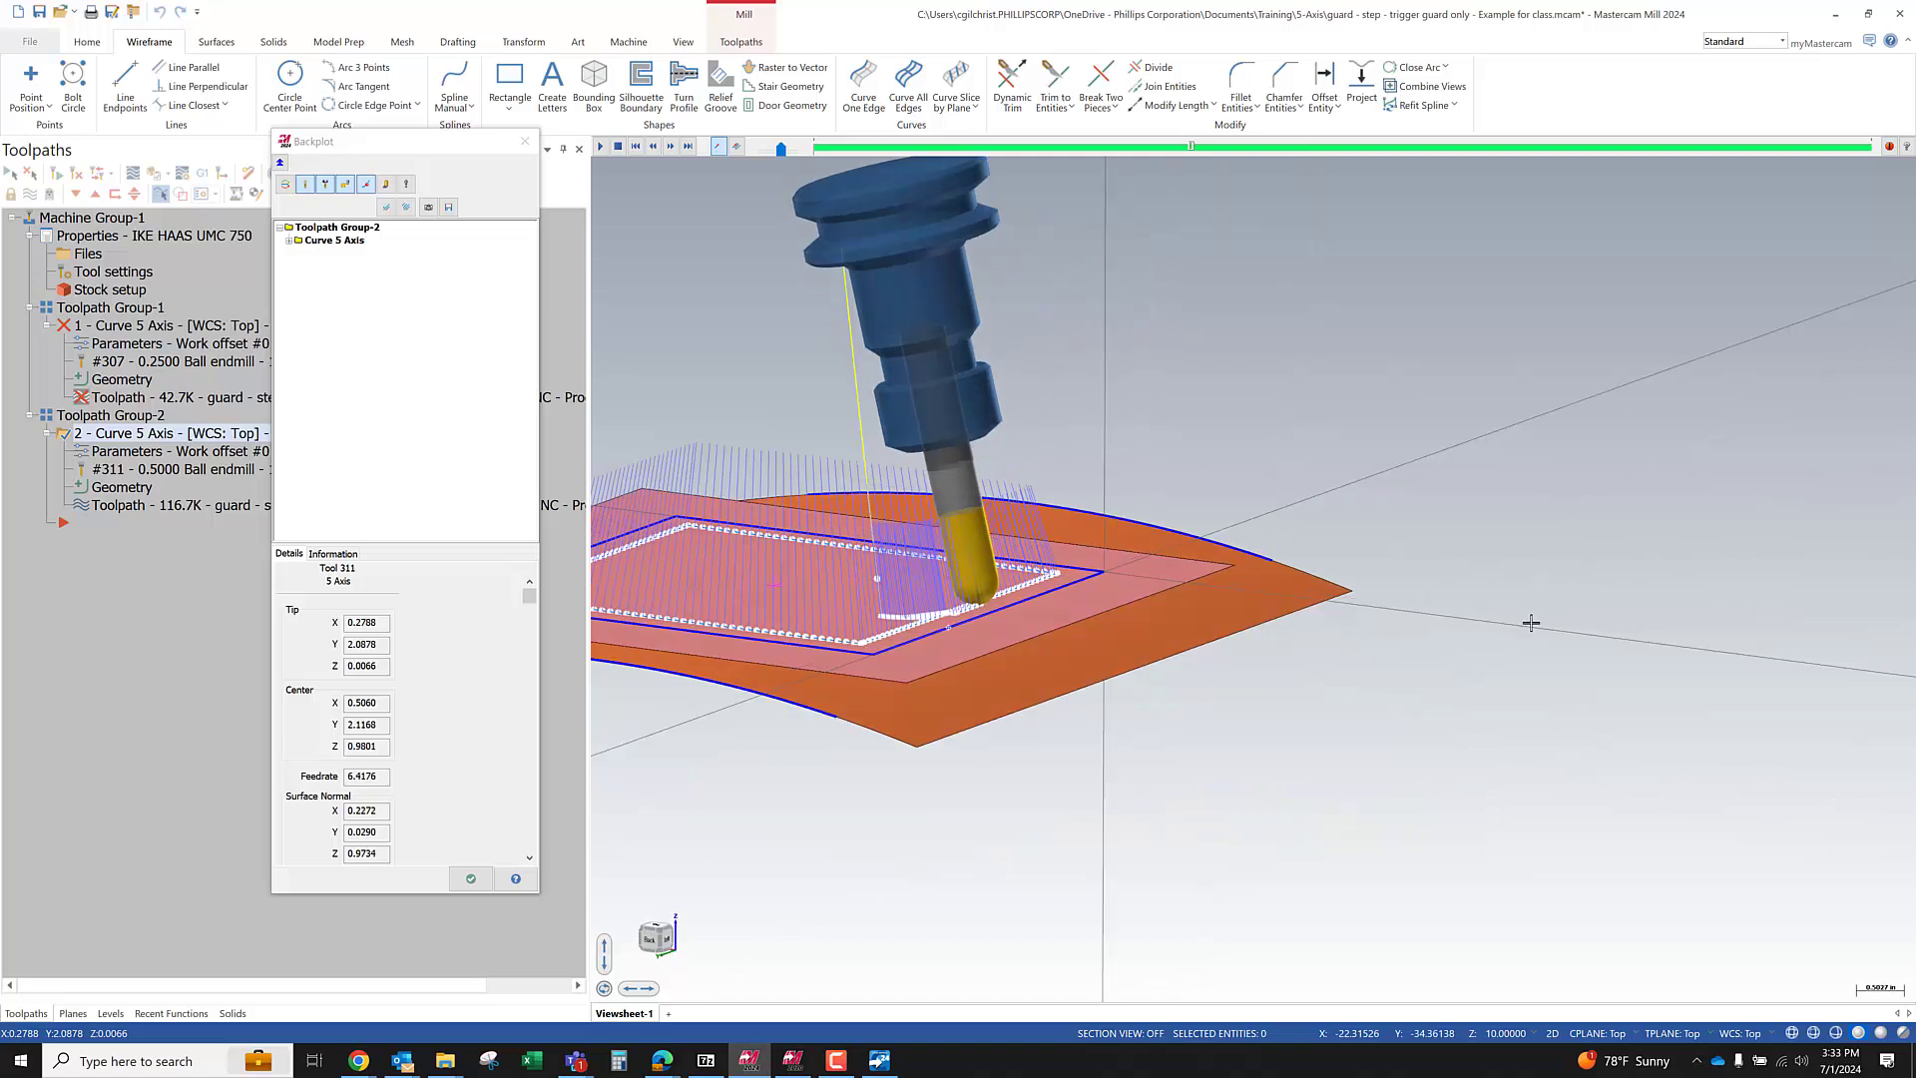
{"action": "scroll", "coordinate": [890, 587], "scroll_direction": "up", "scroll_amount": 3}
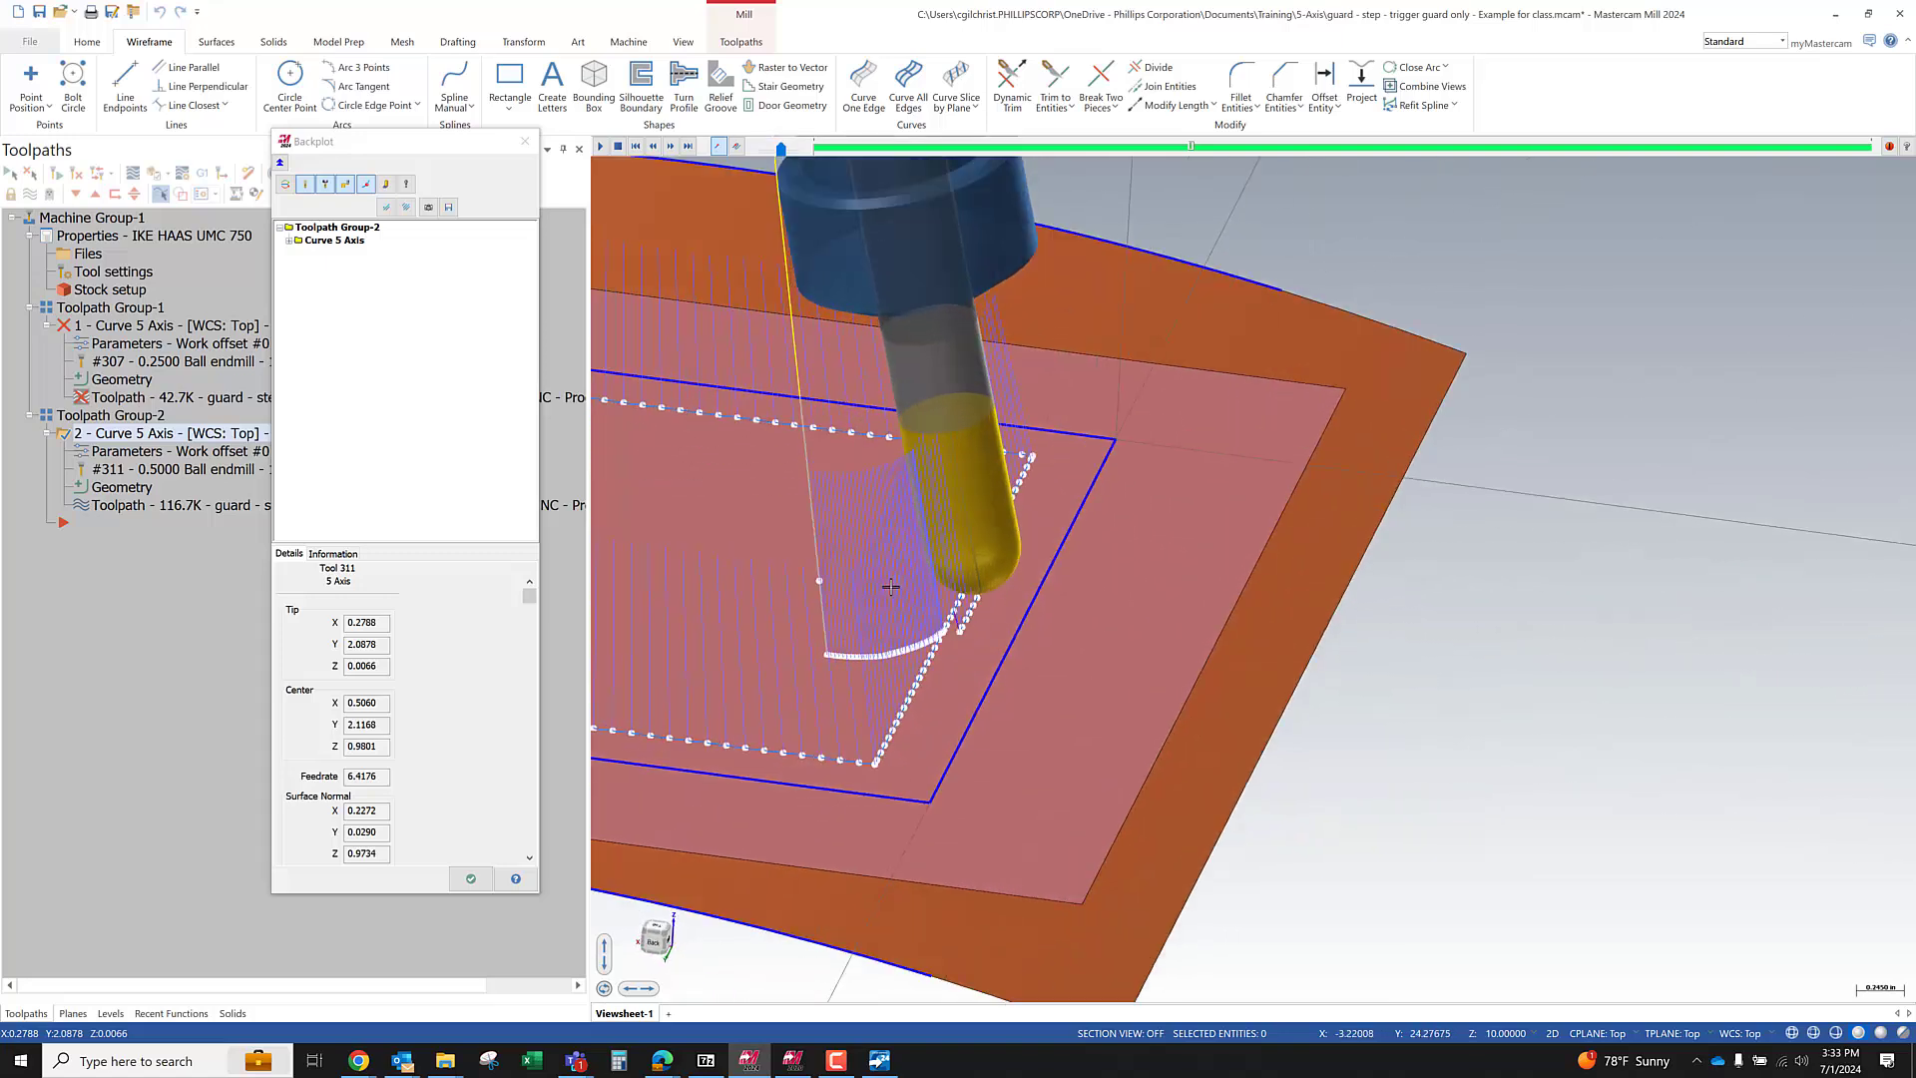
{"action": "scroll", "coordinate": [890, 587], "scroll_direction": "up", "scroll_amount": 6}
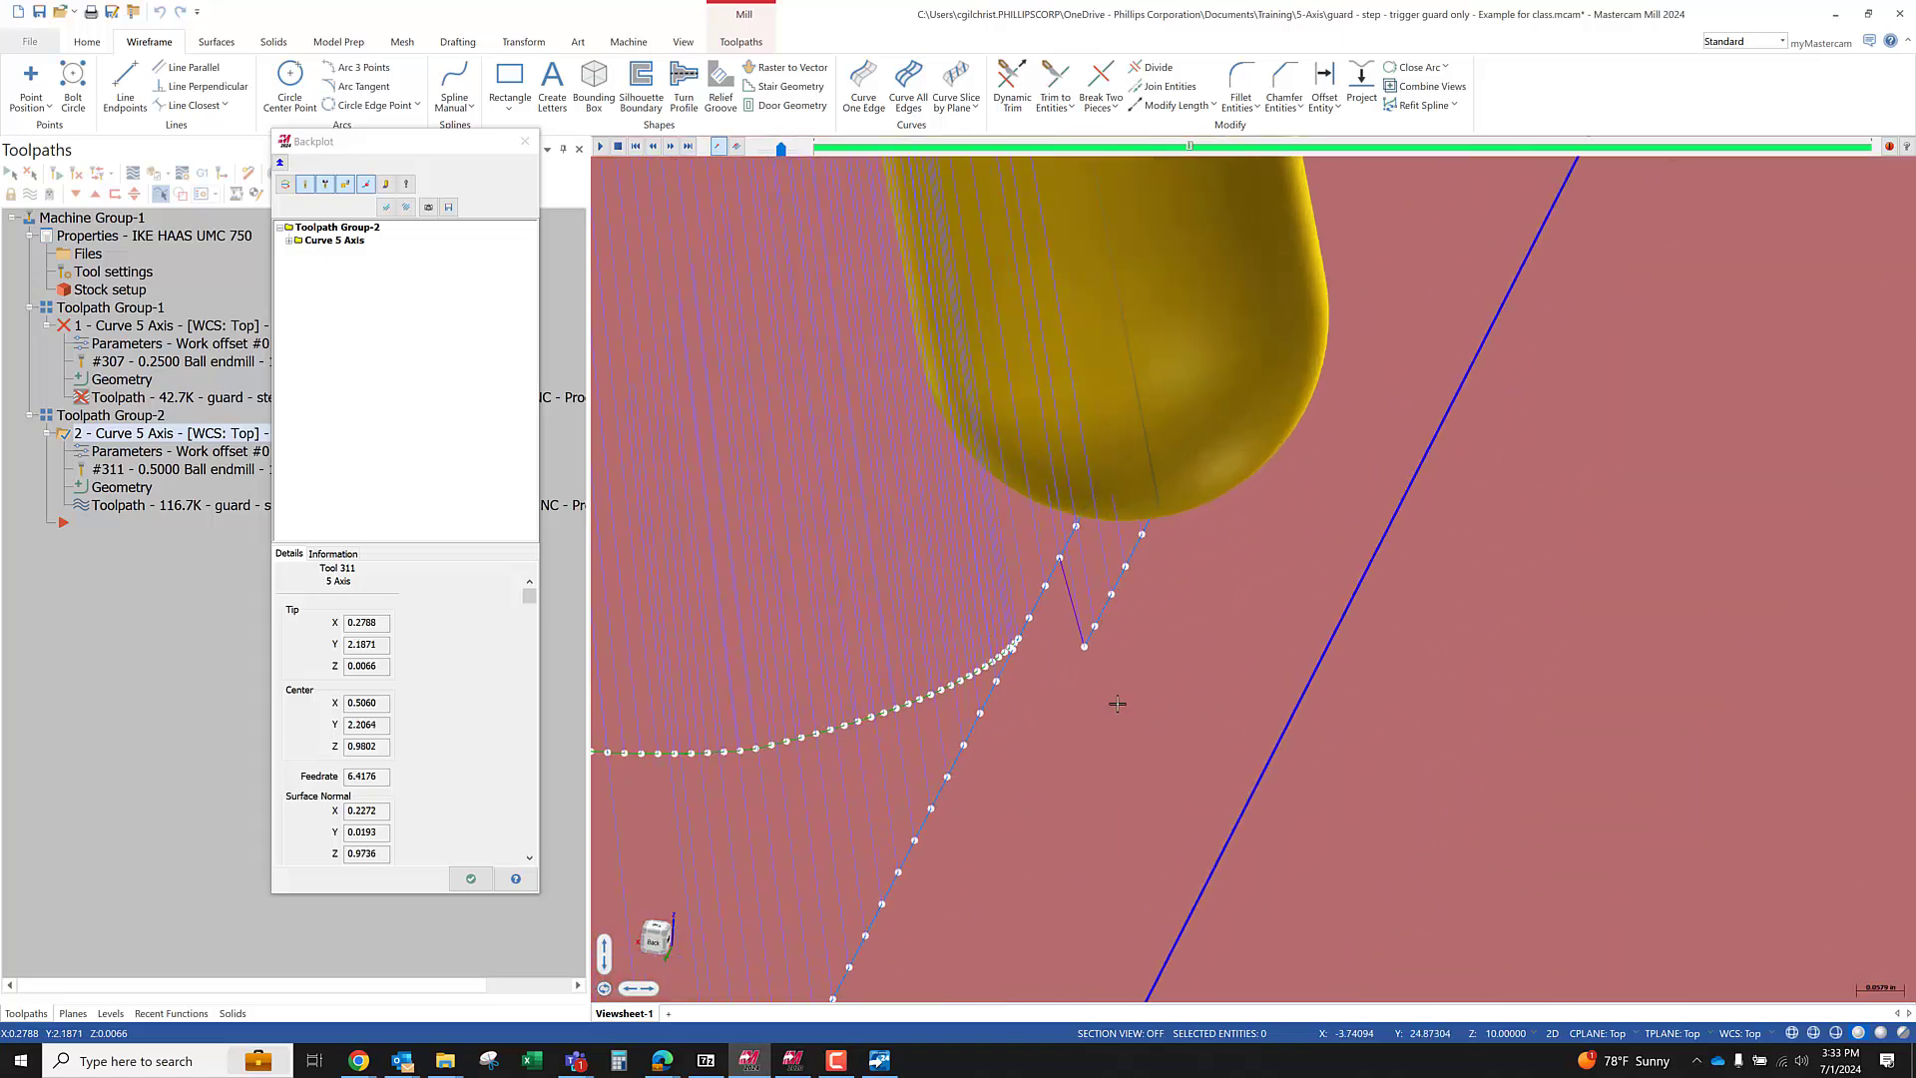
Step the backplot backward through the pass transition and view the tool from the entry side of the rectangle
{"action": "key", "text": "b"}
{"action": "key", "text": "b"}
{"action": "key", "text": "b"}
{"action": "key", "text": "b"}
{"action": "key", "text": "b"}
{"action": "key", "text": "b"}
{"action": "key", "text": "b"}
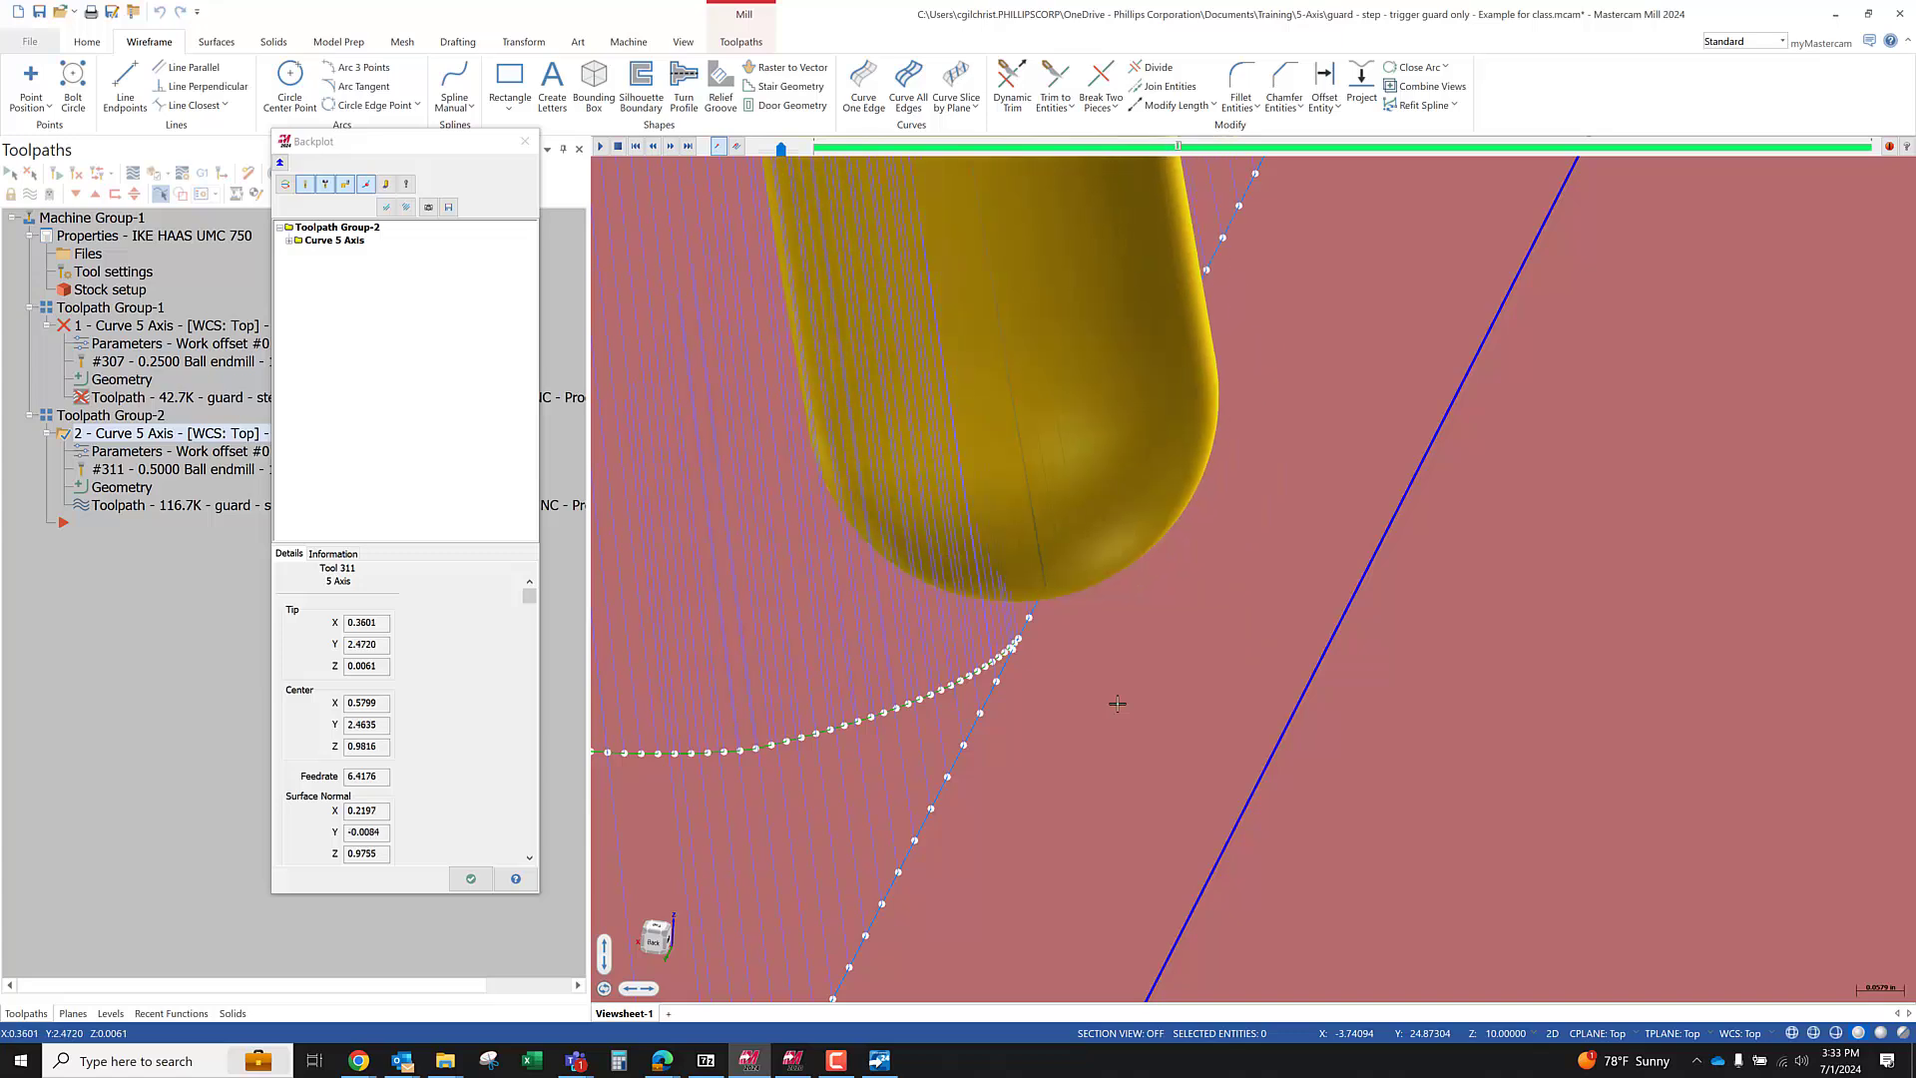
{"action": "key", "text": "b"}
{"action": "key", "text": "b"}
{"action": "key", "text": "b"}
{"action": "key", "text": "b"}
{"action": "key", "text": "b"}
{"action": "key", "text": "b"}
{"action": "key", "text": "b"}
{"action": "key", "text": "b"}
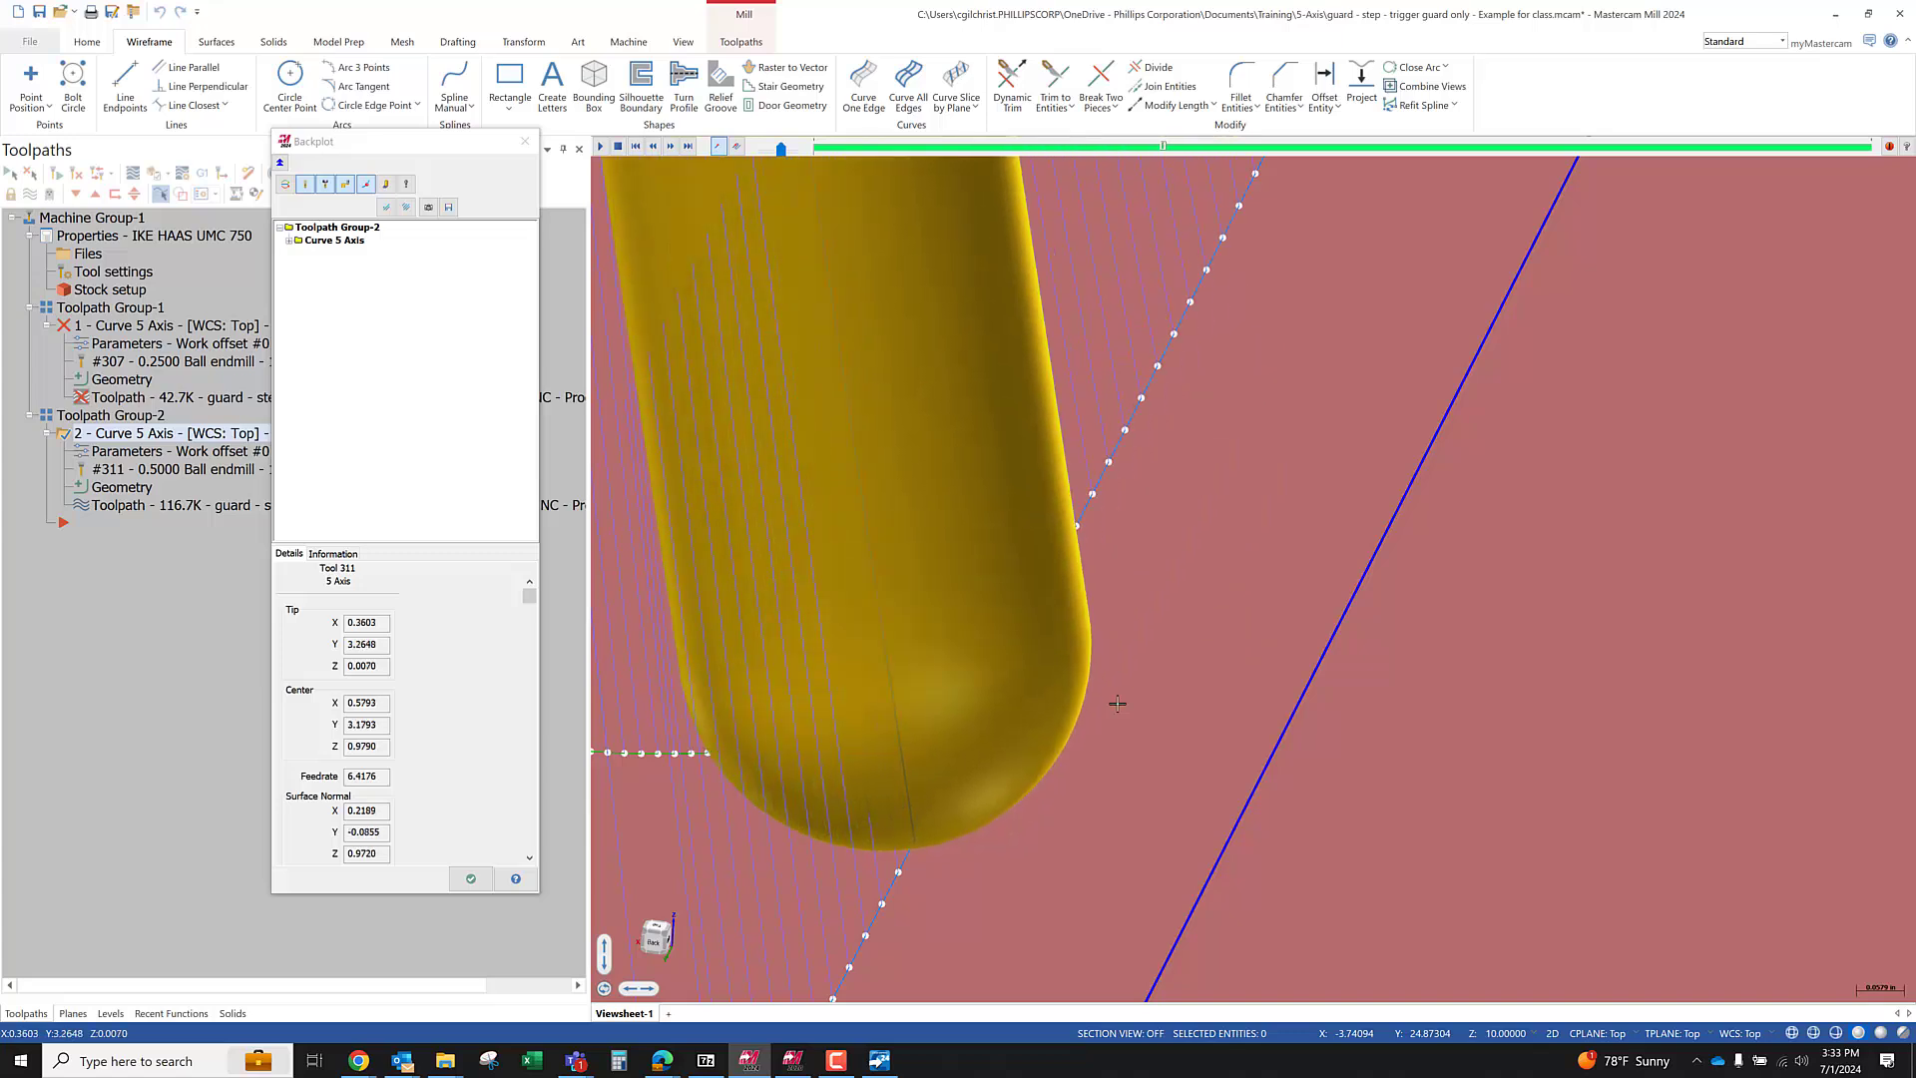
{"action": "key", "text": "b"}
{"action": "key", "text": "b"}
{"action": "scroll", "coordinate": [1118, 704], "scroll_direction": "down", "scroll_amount": 4}
{"action": "middle_click_drag", "start_coordinate": [1118, 703], "coordinate": [665, 735]}
{"action": "scroll", "coordinate": [1275, 671], "scroll_direction": "up", "scroll_amount": 1}
{"action": "mouse_move", "coordinate": [1274, 671]}
{"action": "middle_mouse_down"}
{"action": "mouse_move", "coordinate": [1305, 698]}
{"action": "mouse_move", "coordinate": [1287, 695]}
{"action": "middle_mouse_up"}
{"action": "scroll", "coordinate": [1028, 662], "scroll_direction": "down", "scroll_amount": 1}
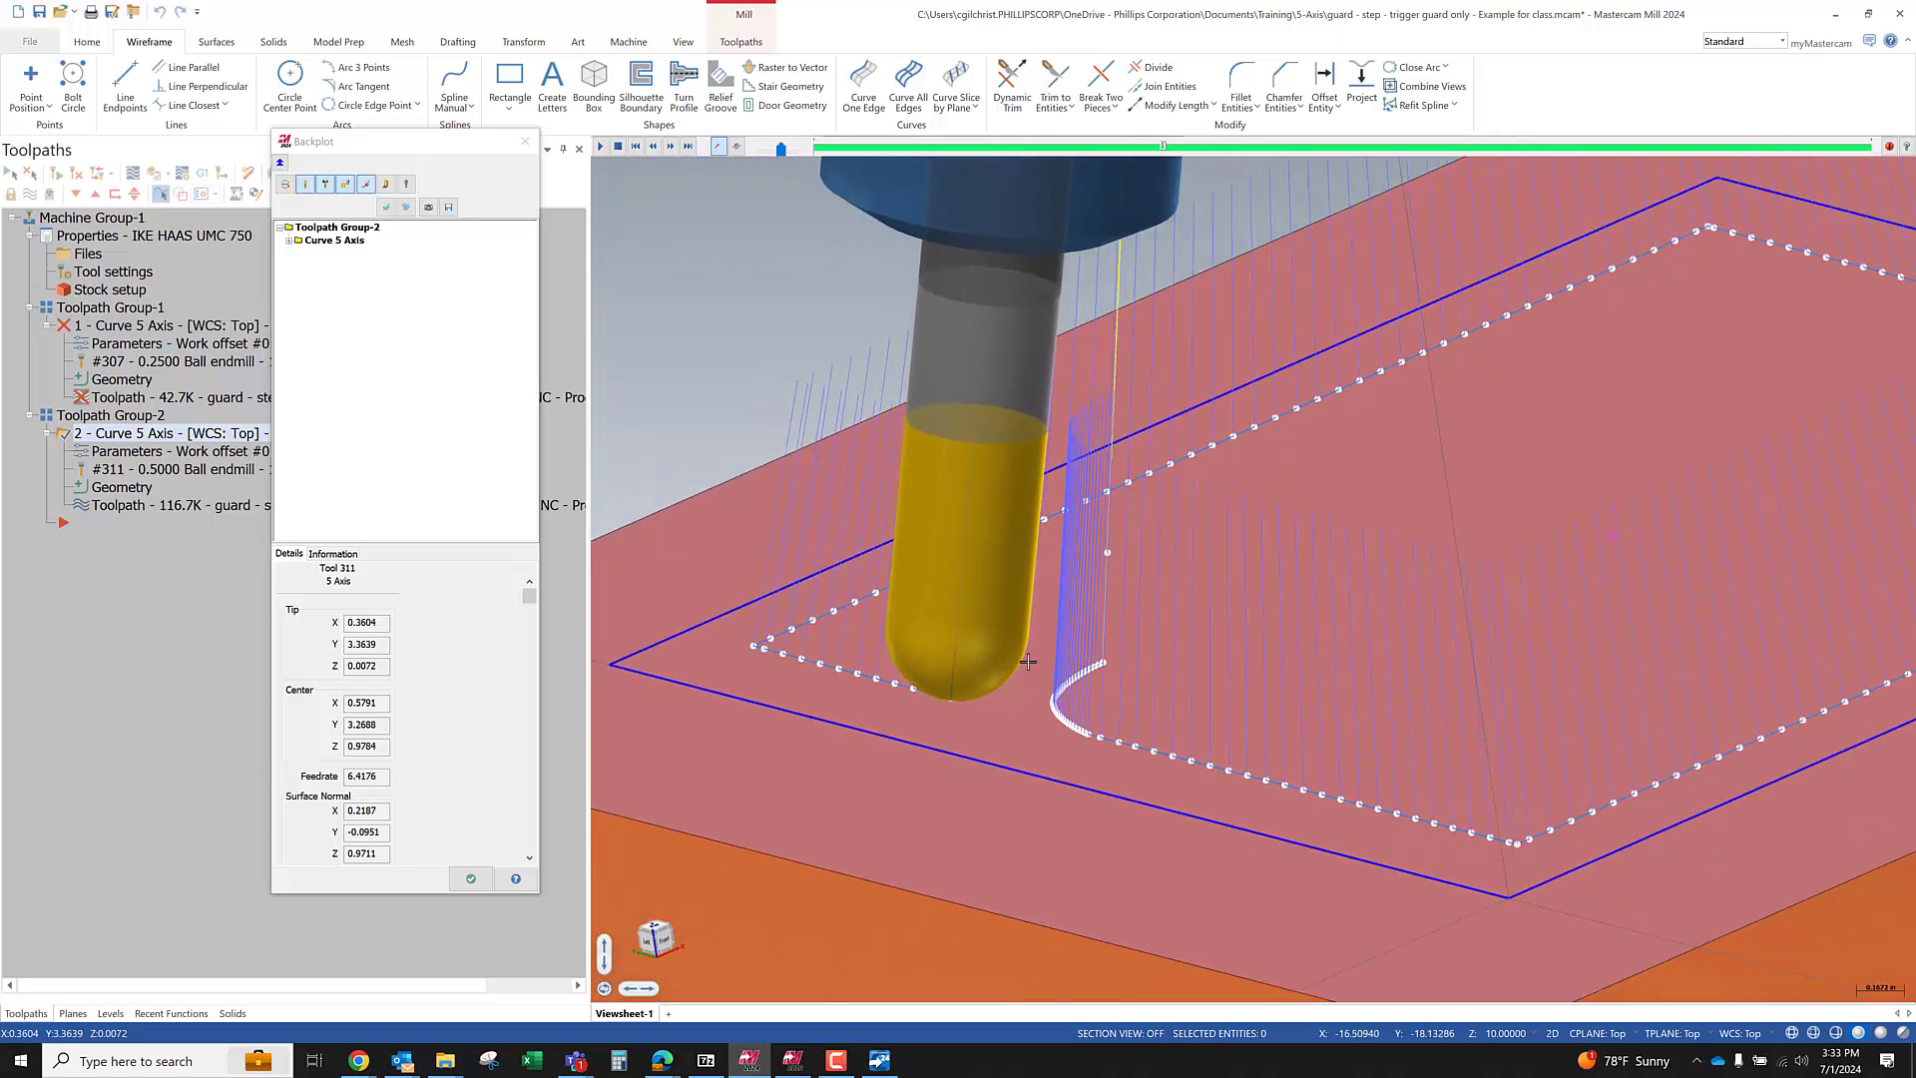
Restrict the backplot drawing to start just after the entry arc and run it to examine the overlap and stepover between passes
{"action": "left_click", "coordinate": [1106, 741]}
{"action": "left_click", "coordinate": [1134, 756]}
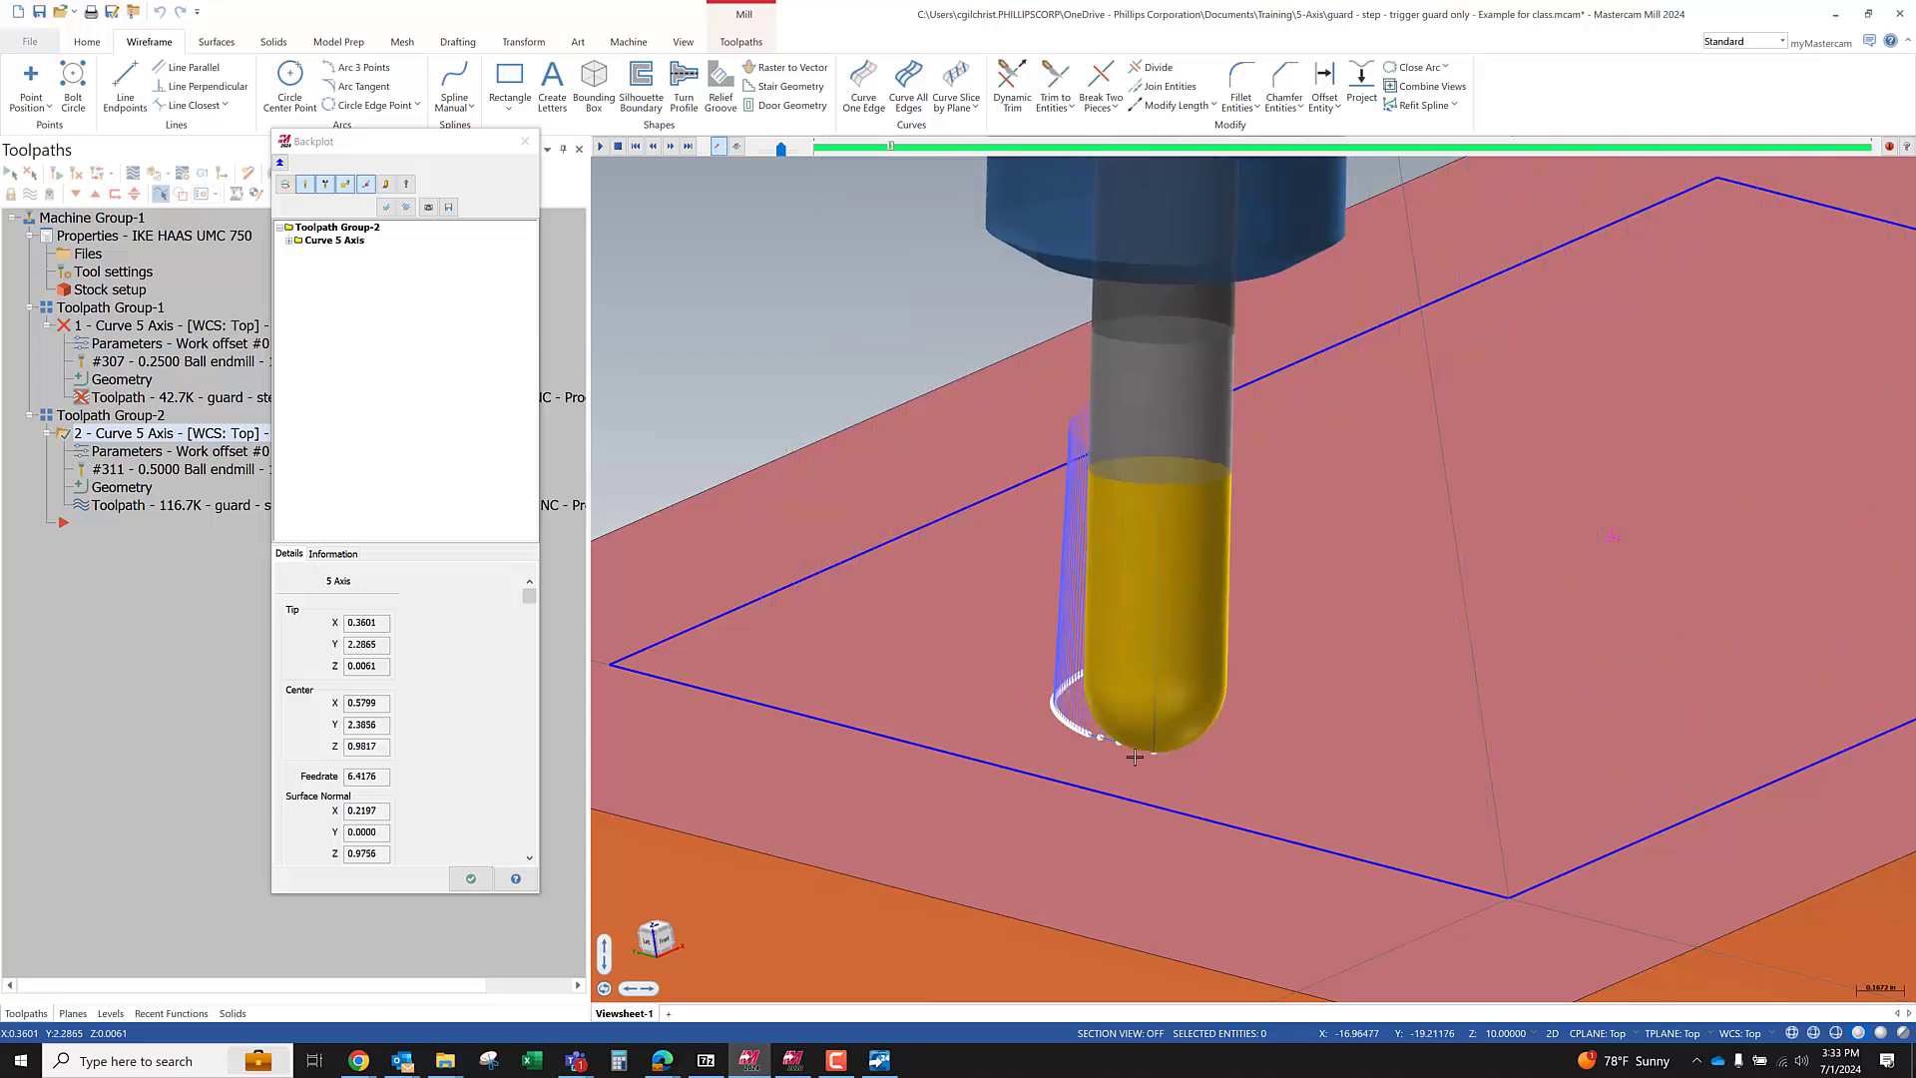
{"action": "key", "text": "s"}
{"action": "key", "text": "s"}
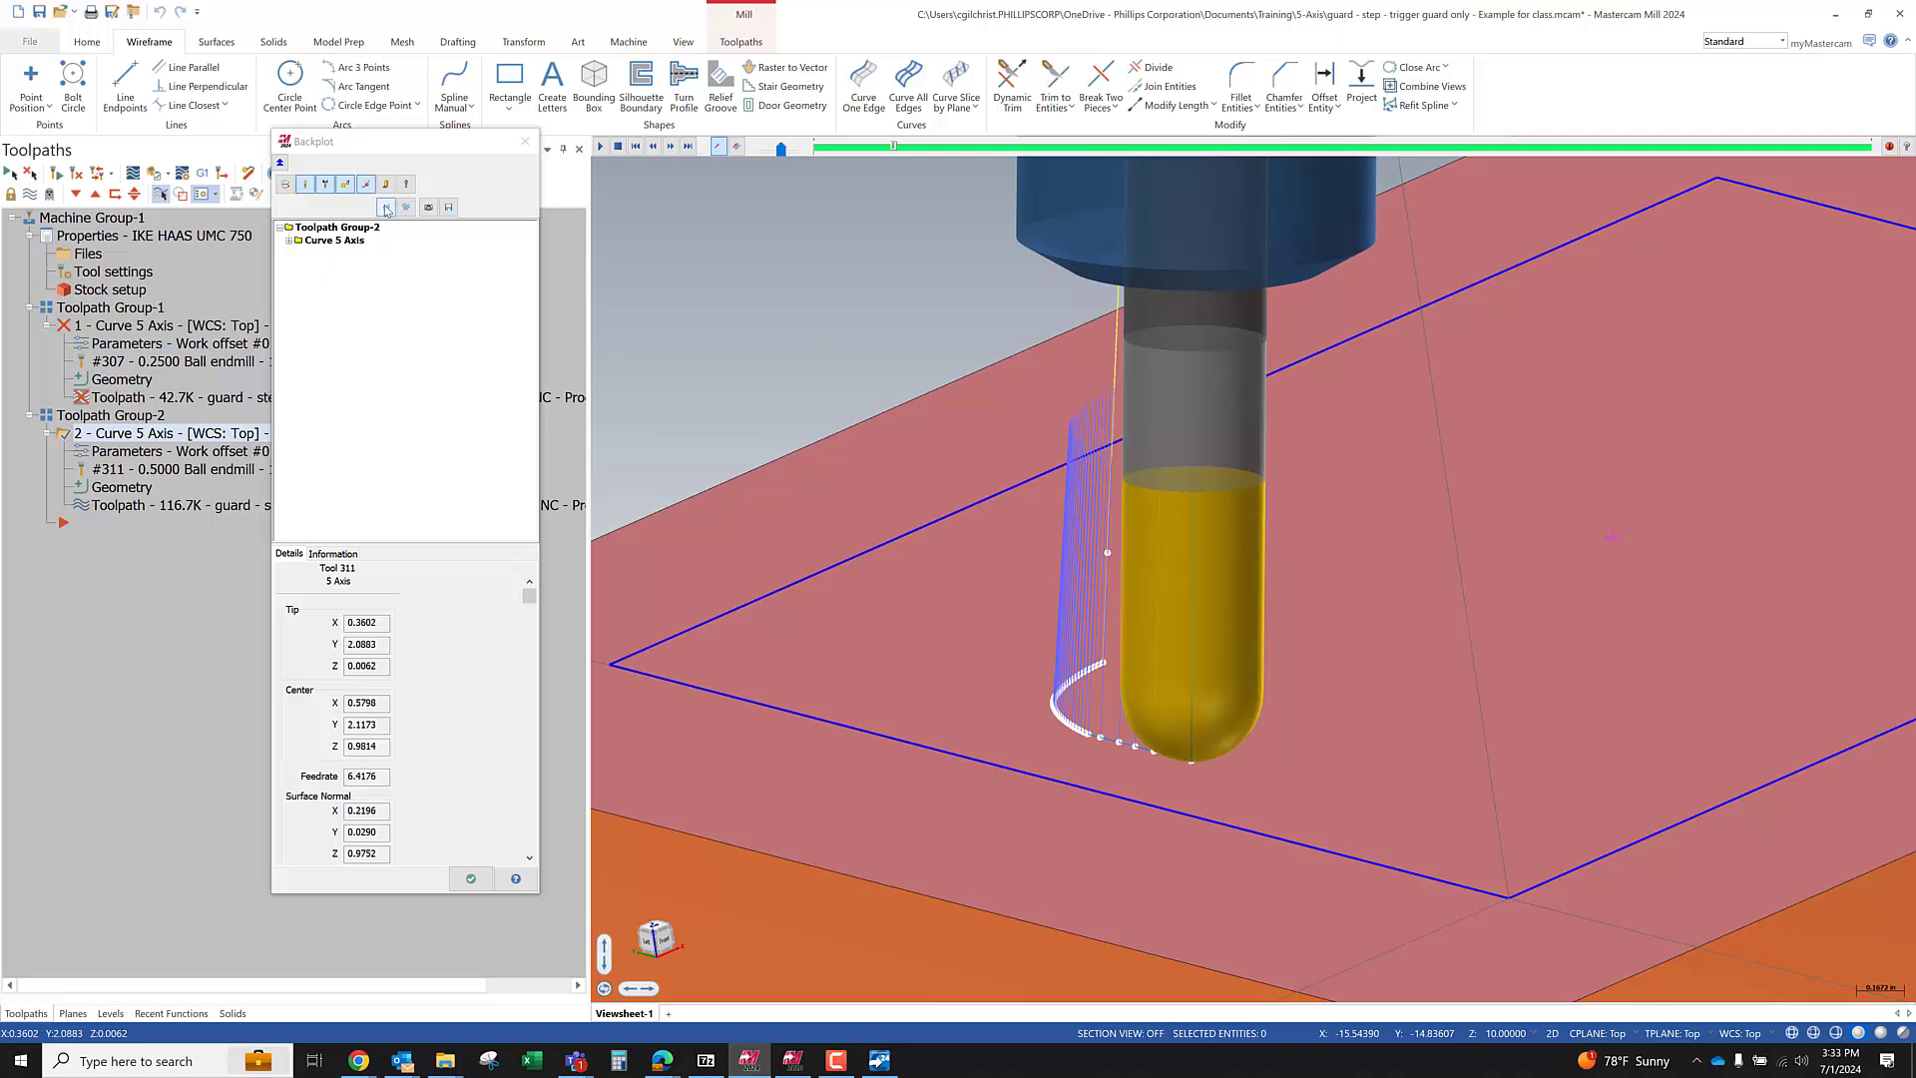
{"action": "left_click", "coordinate": [386, 207]}
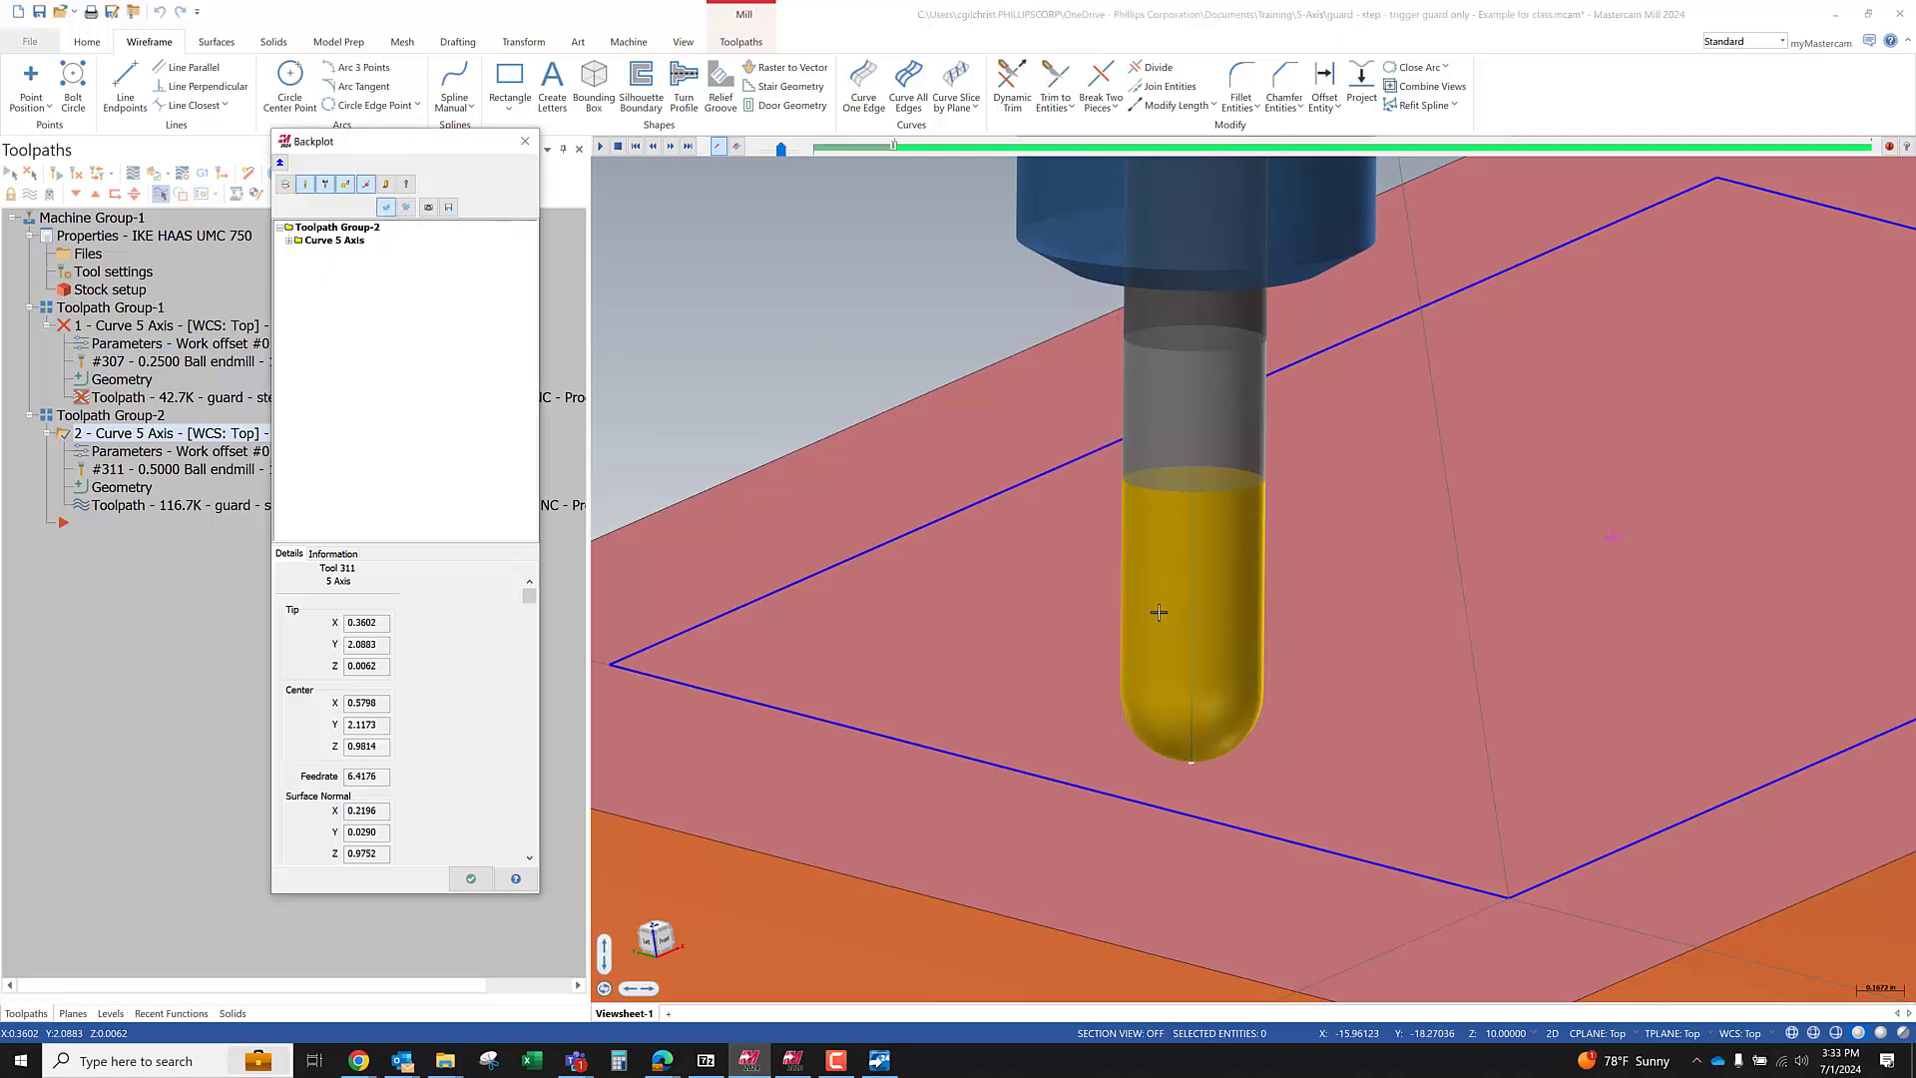
{"action": "left_click", "coordinate": [1036, 694]}
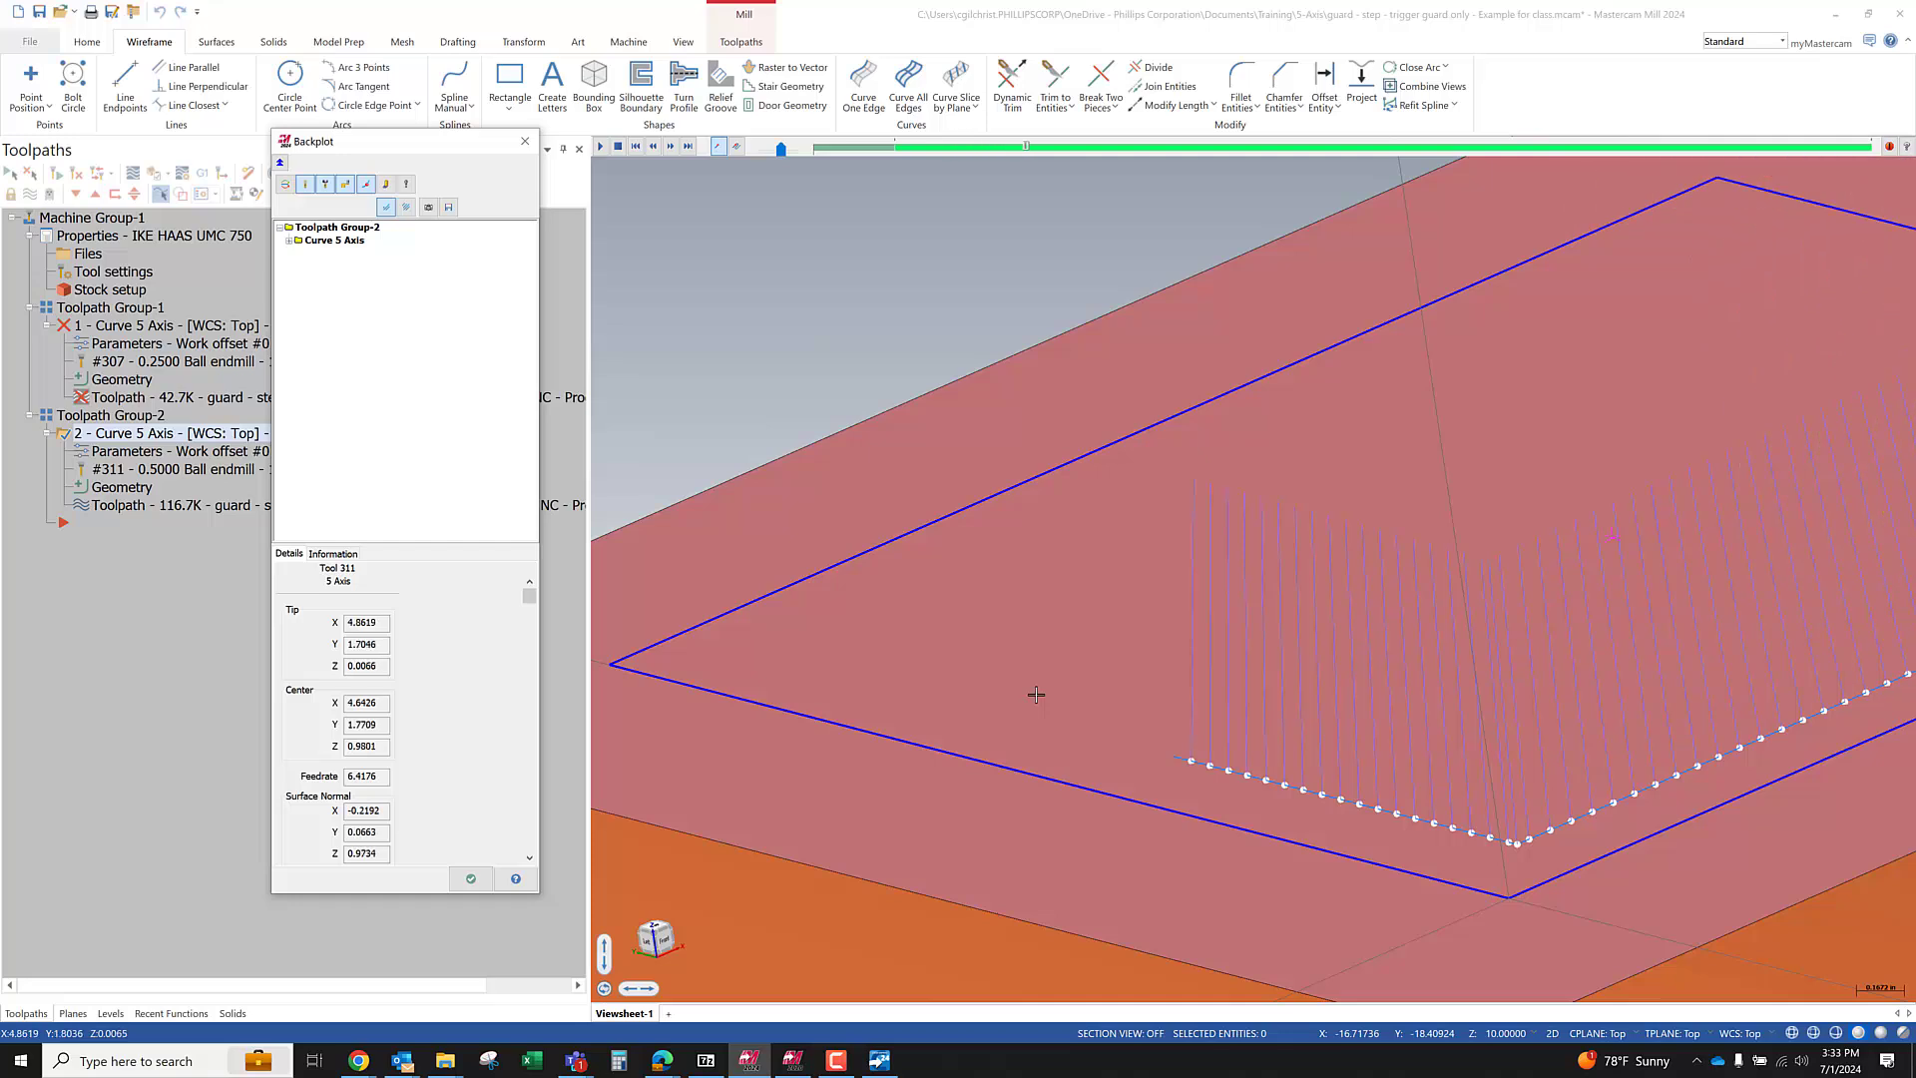
{"action": "scroll", "coordinate": [1137, 649], "scroll_direction": "up", "scroll_amount": 1}
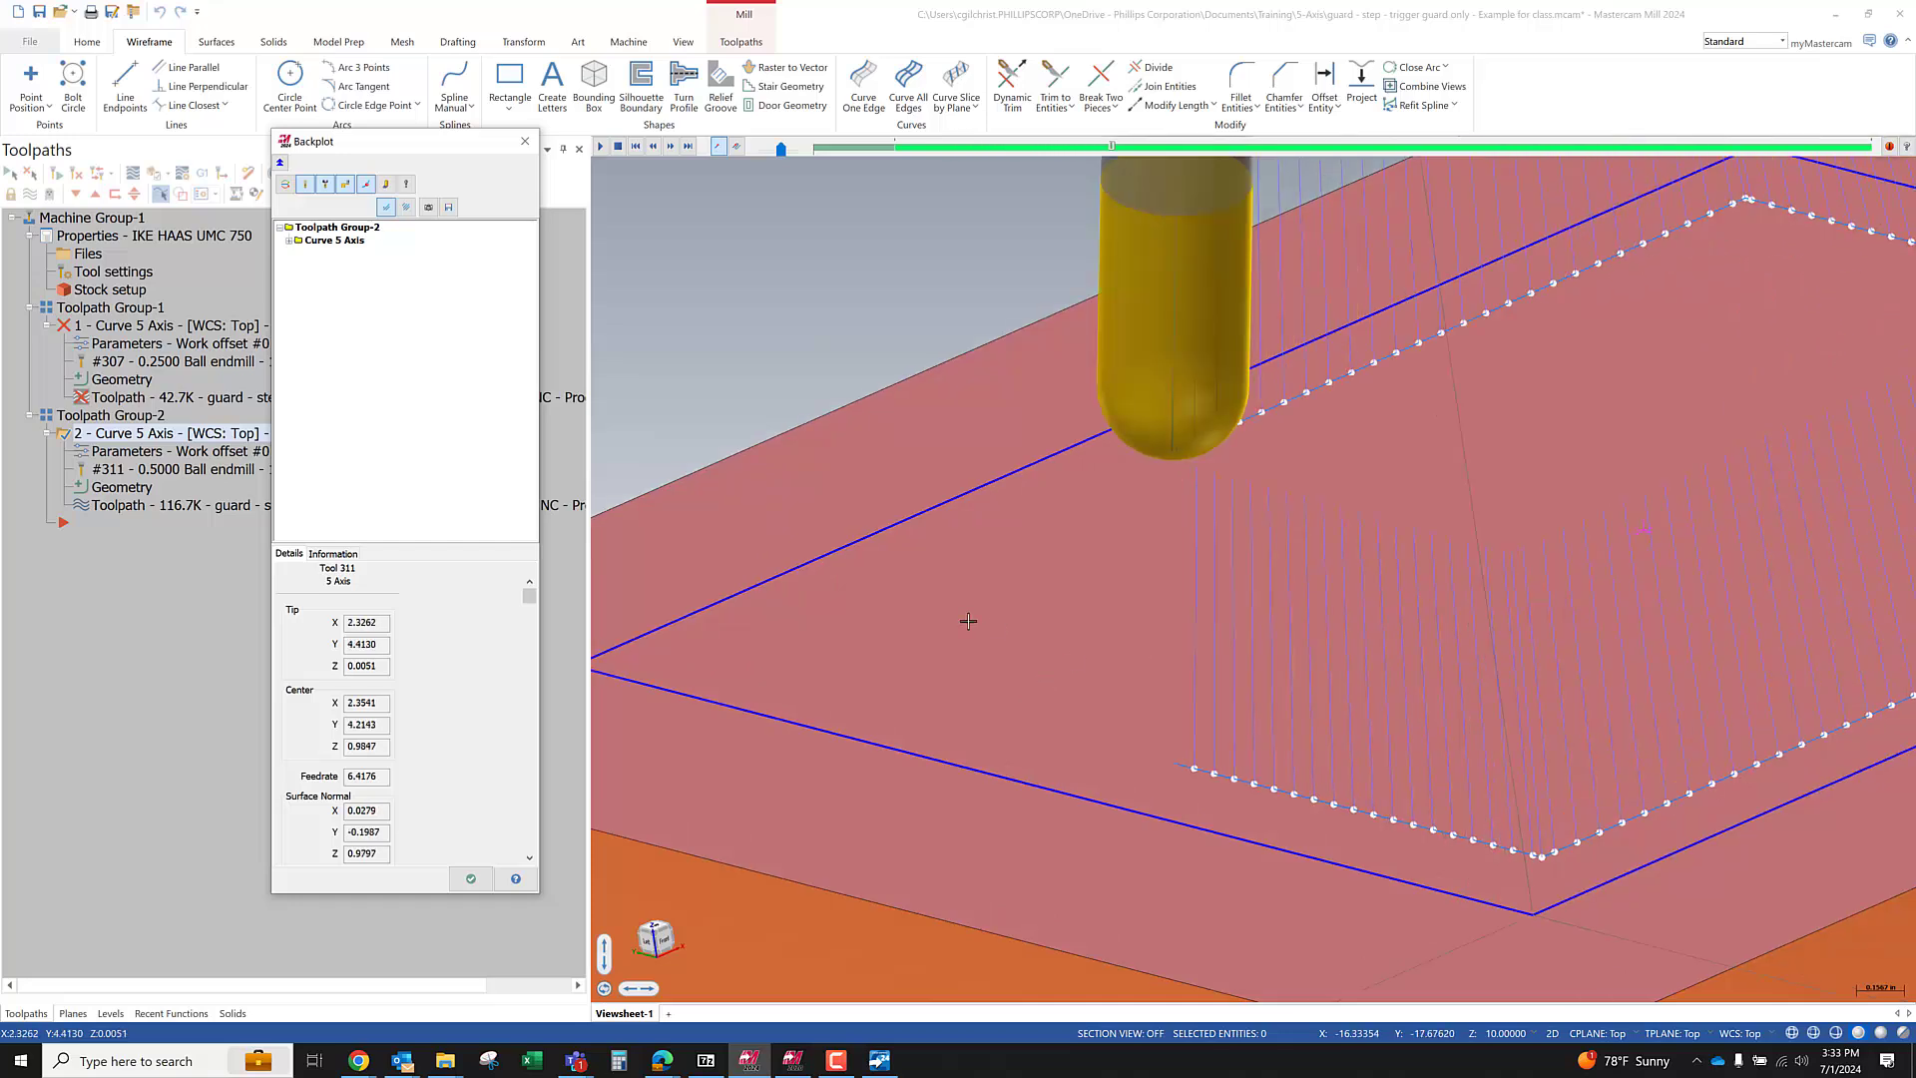
{"action": "scroll", "coordinate": [1078, 628], "scroll_direction": "up", "scroll_amount": 5}
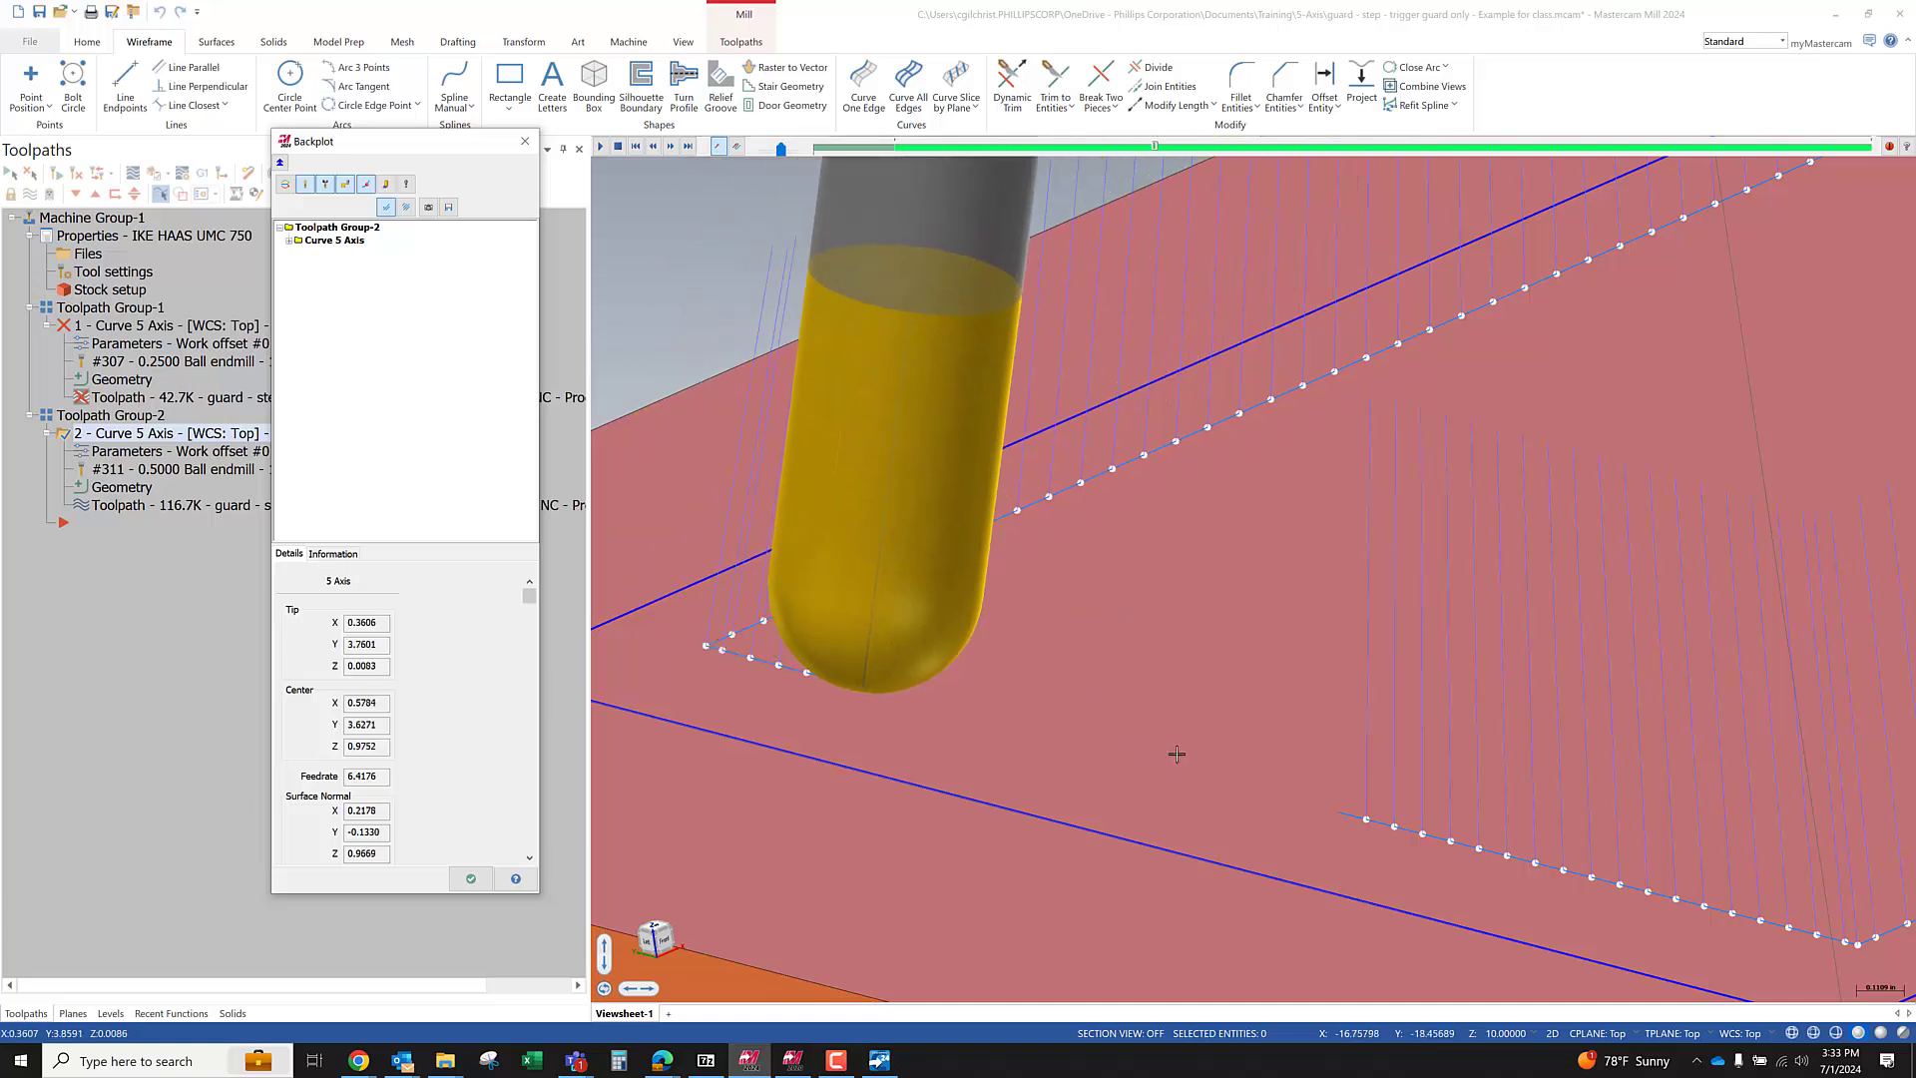
{"action": "scroll", "coordinate": [1372, 829], "scroll_direction": "up", "scroll_amount": 4}
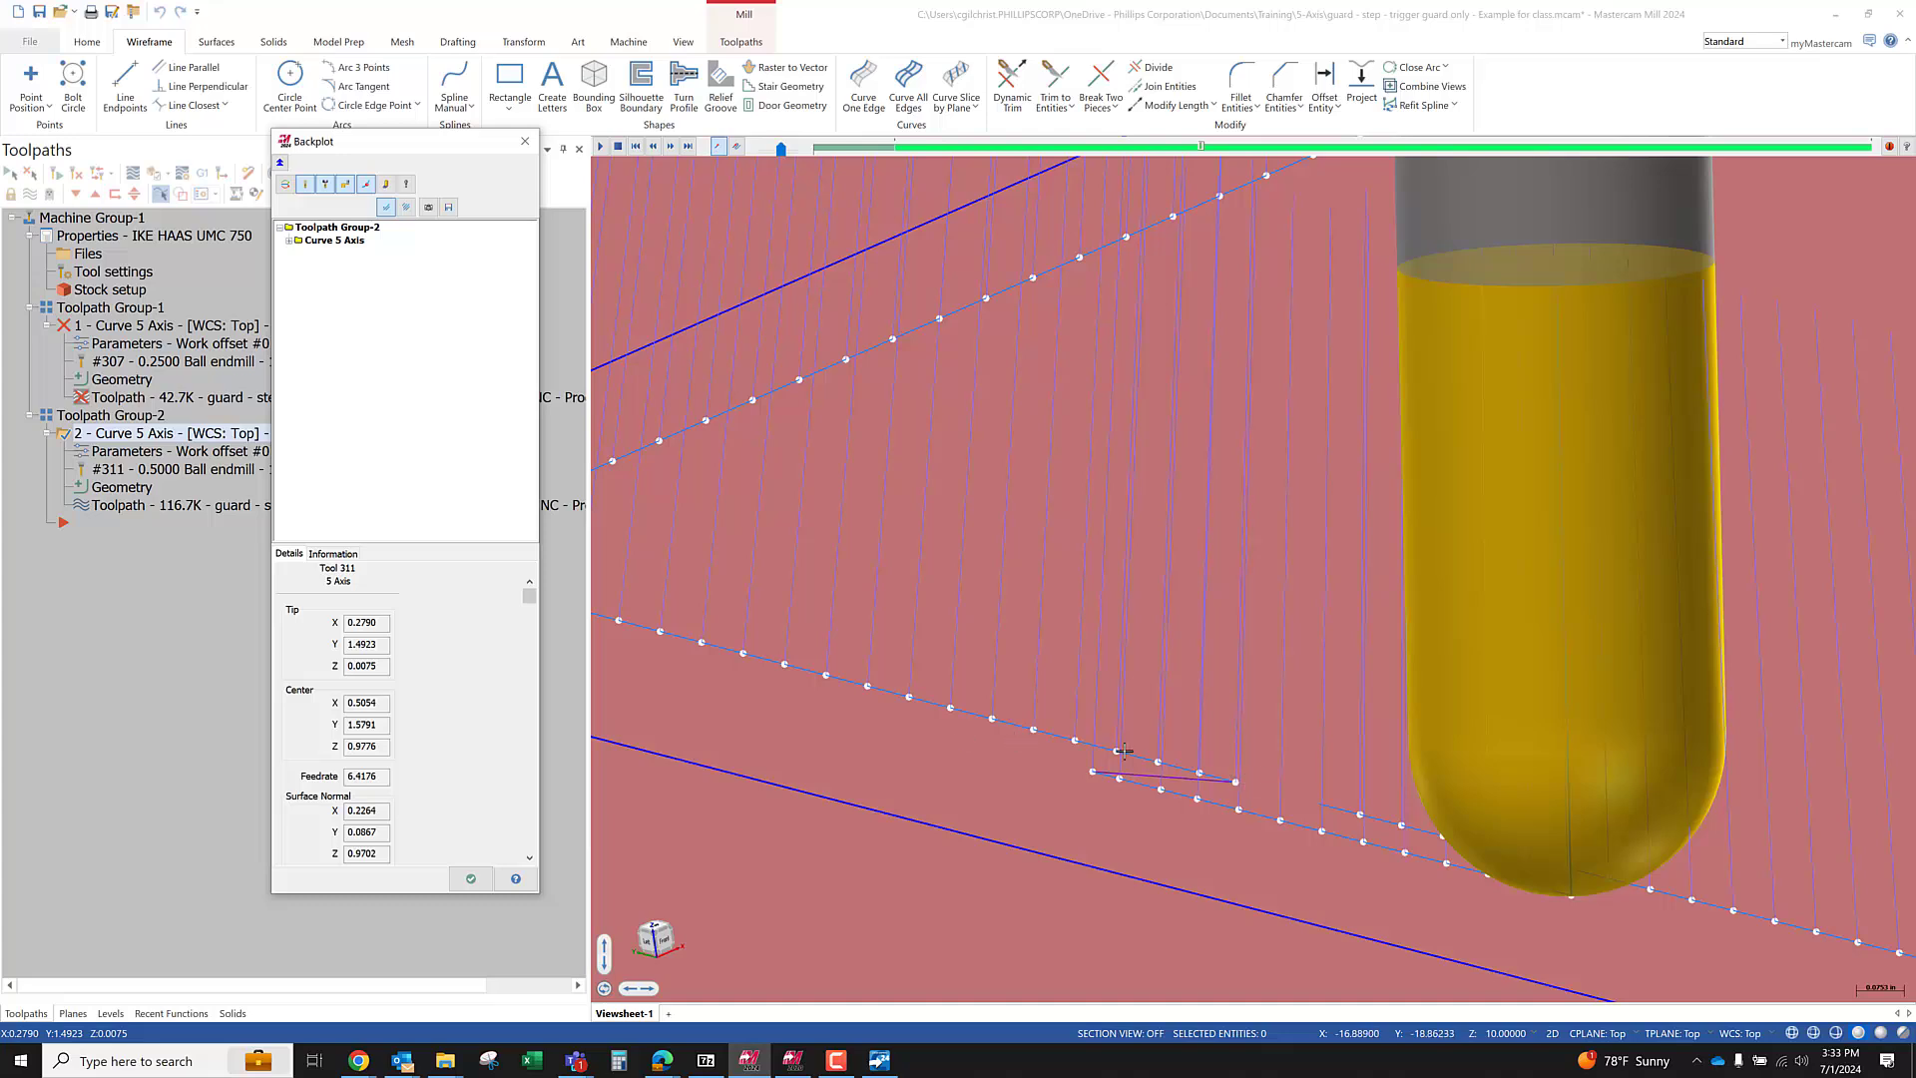
{"action": "scroll", "coordinate": [1117, 753], "scroll_direction": "up", "scroll_amount": 1}
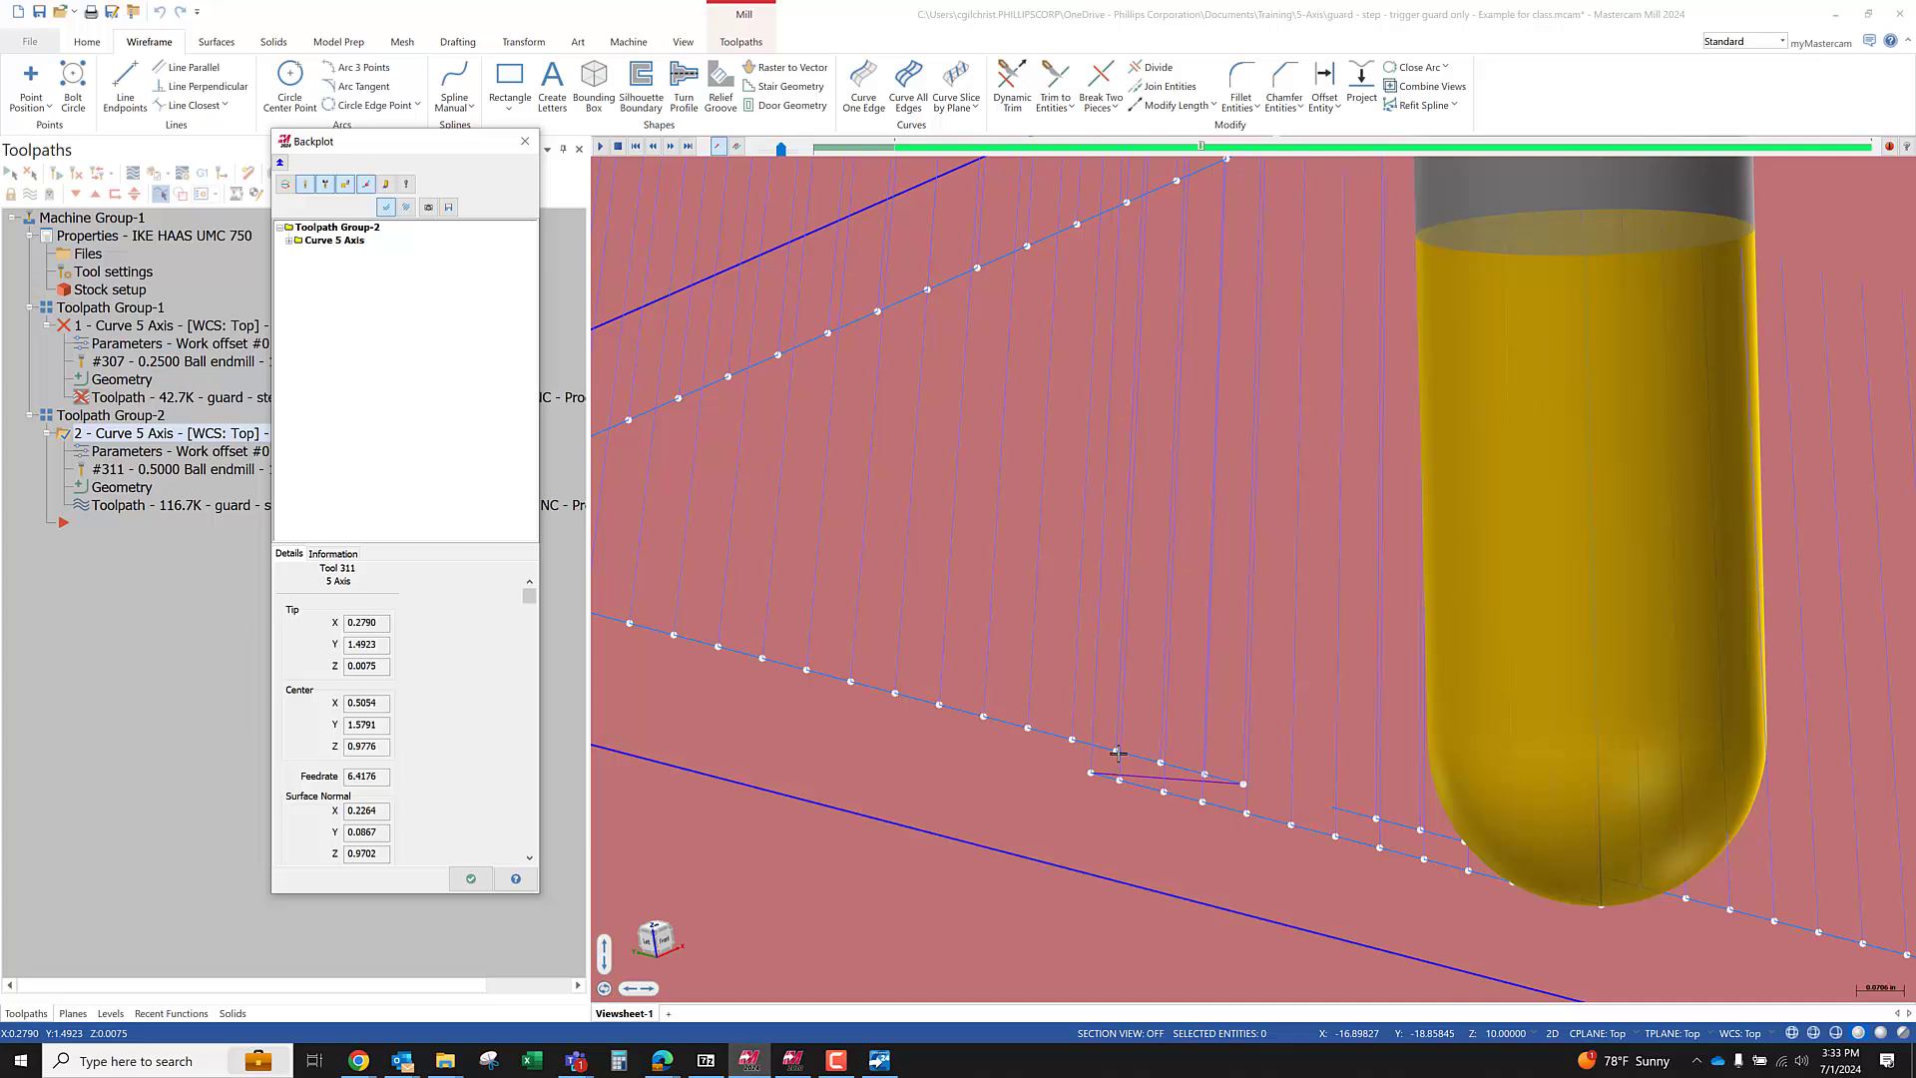
{"action": "scroll", "coordinate": [1117, 753], "scroll_direction": "down", "scroll_amount": 4}
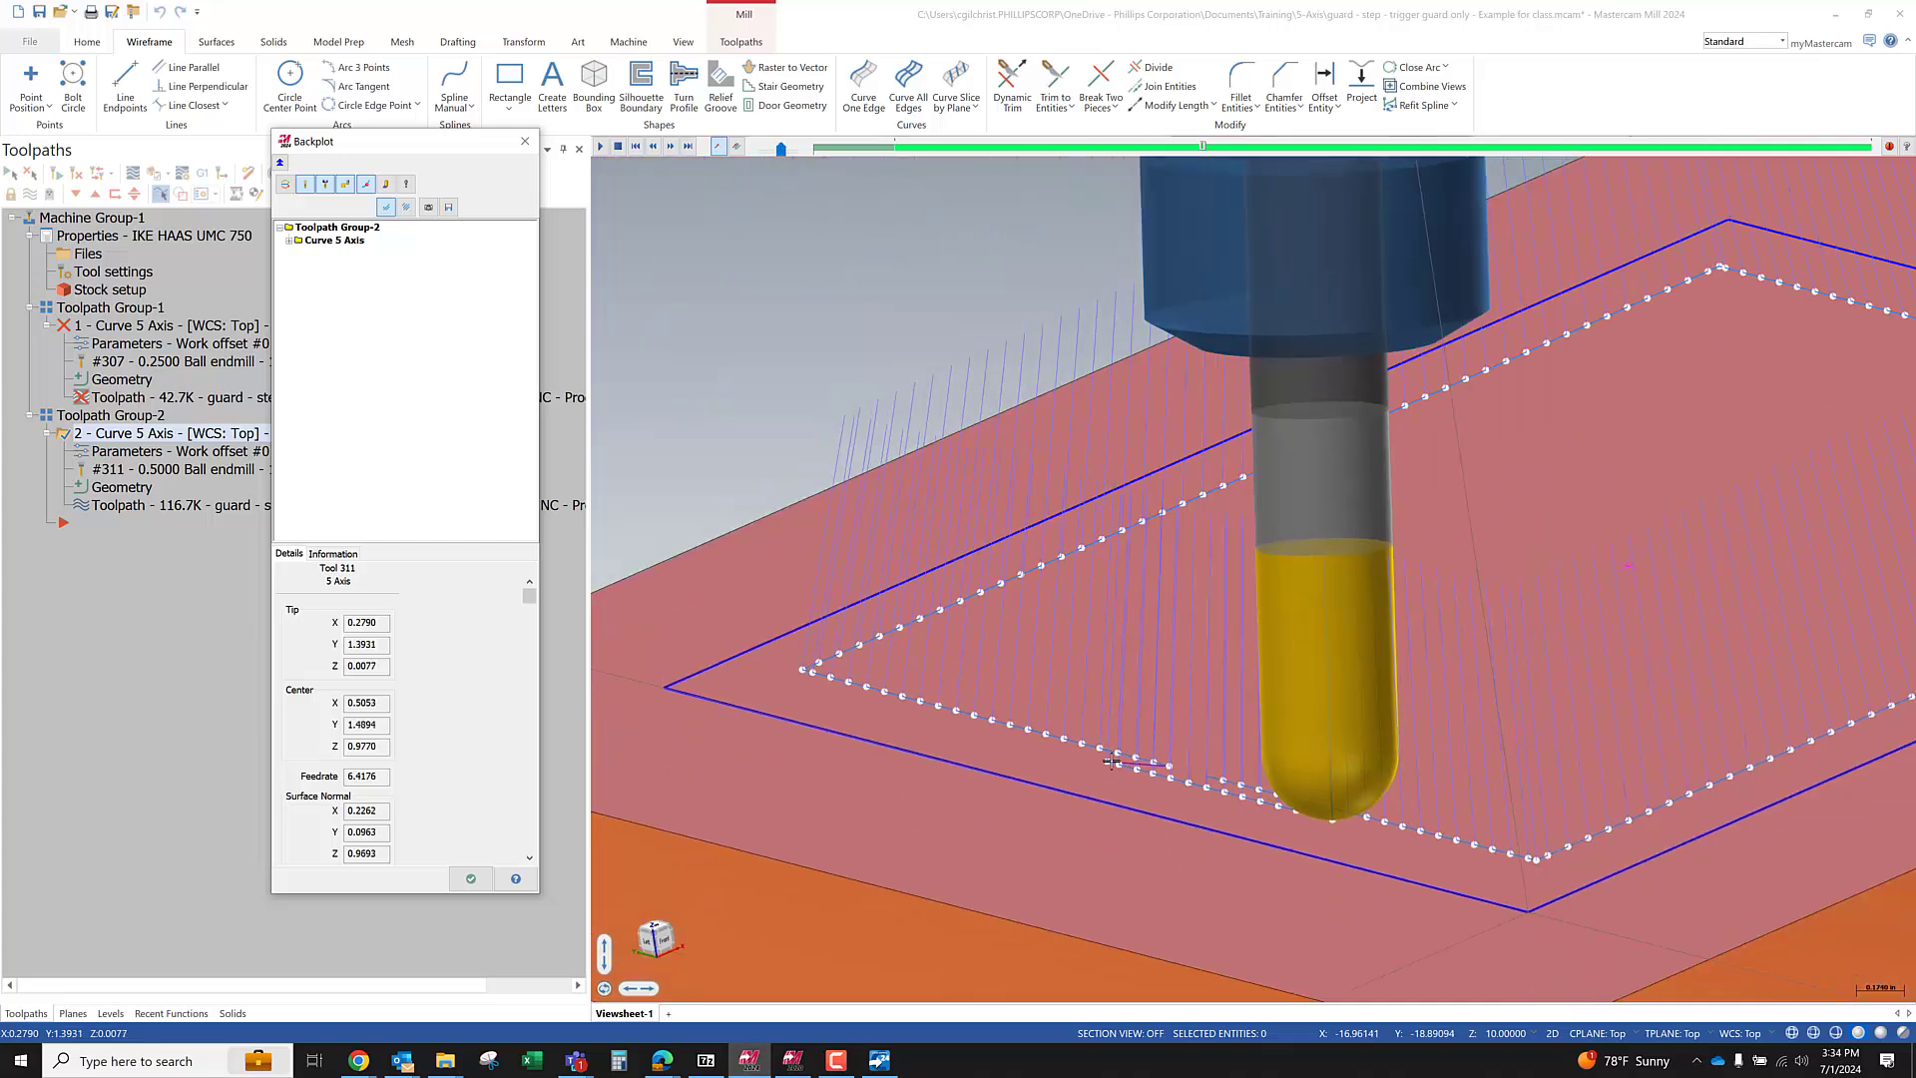
Close the backplot, turn off closed loop overlap in the Curve toolpath's entry/exit settings and regenerate it
{"action": "left_click", "coordinate": [470, 878]}
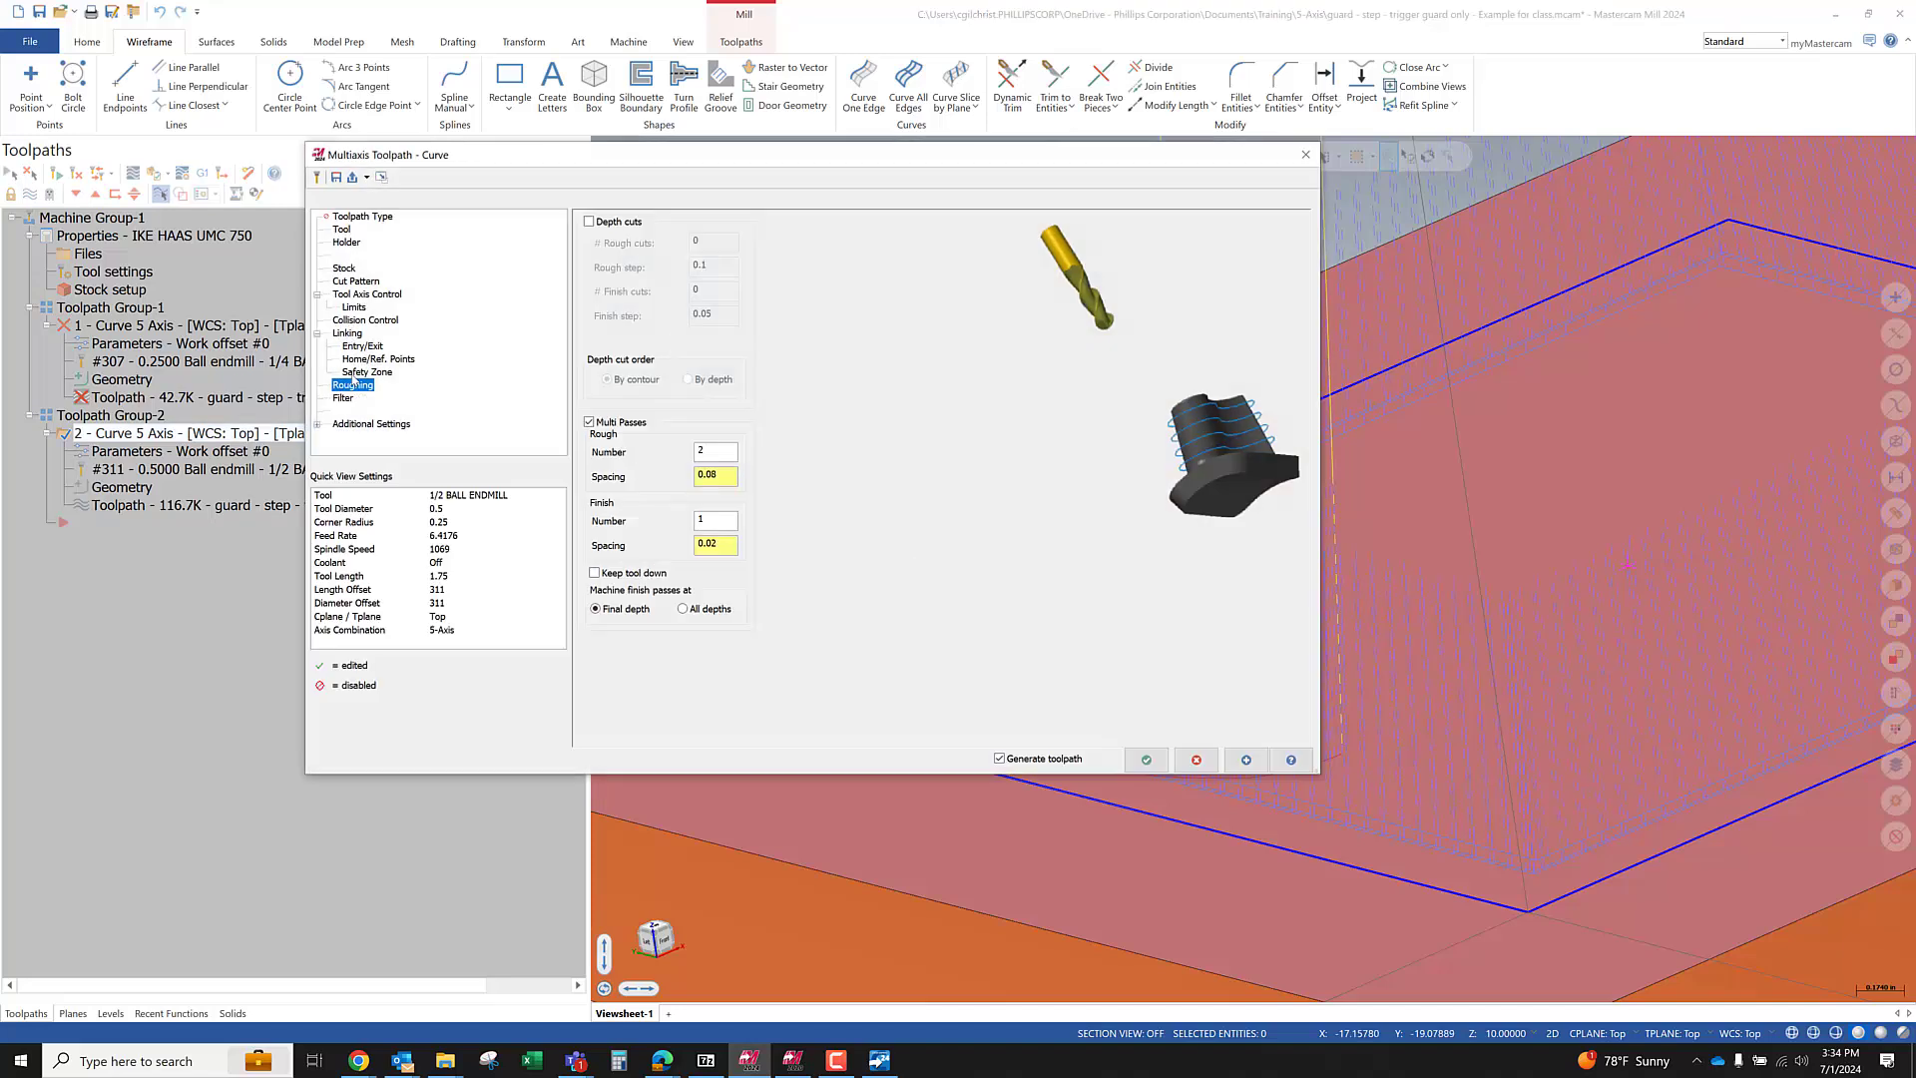
{"action": "left_click", "coordinate": [349, 333]}
{"action": "left_click", "coordinate": [361, 346]}
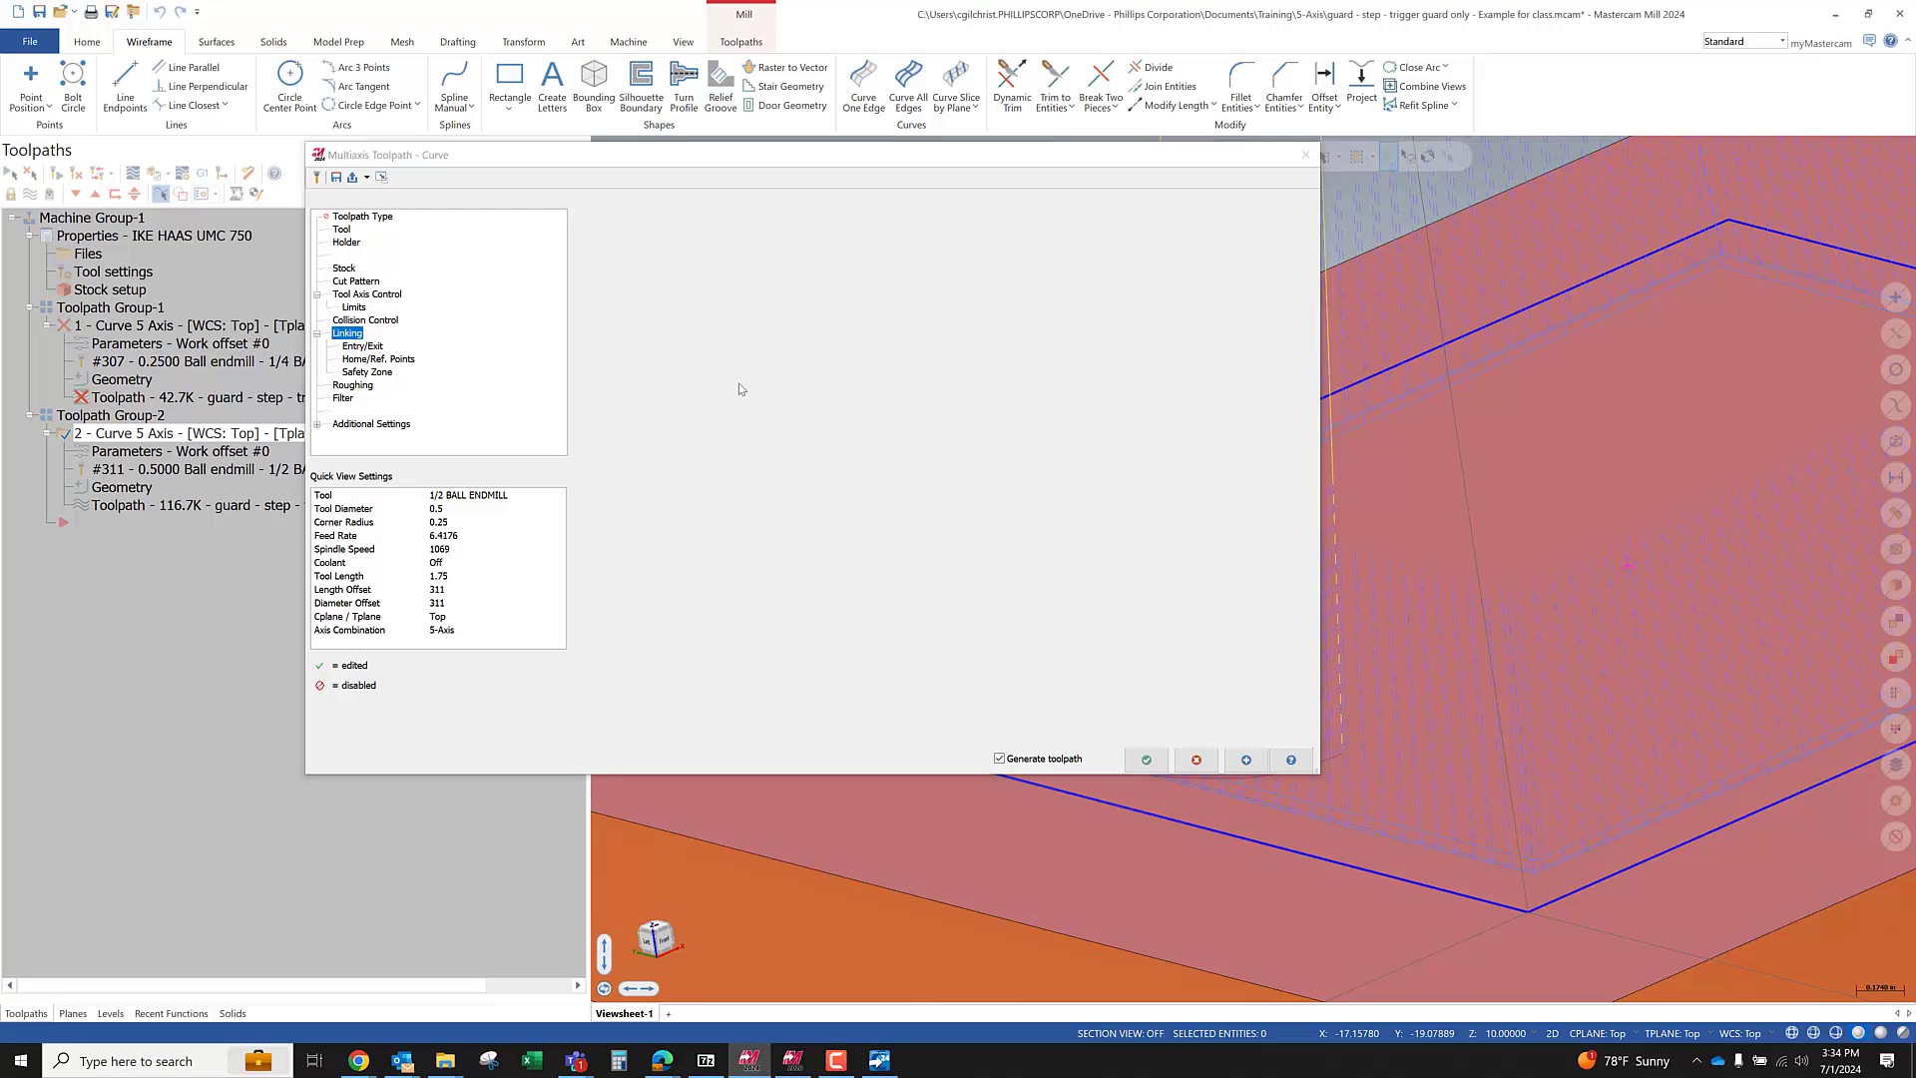
{"action": "left_click", "coordinate": [639, 601]}
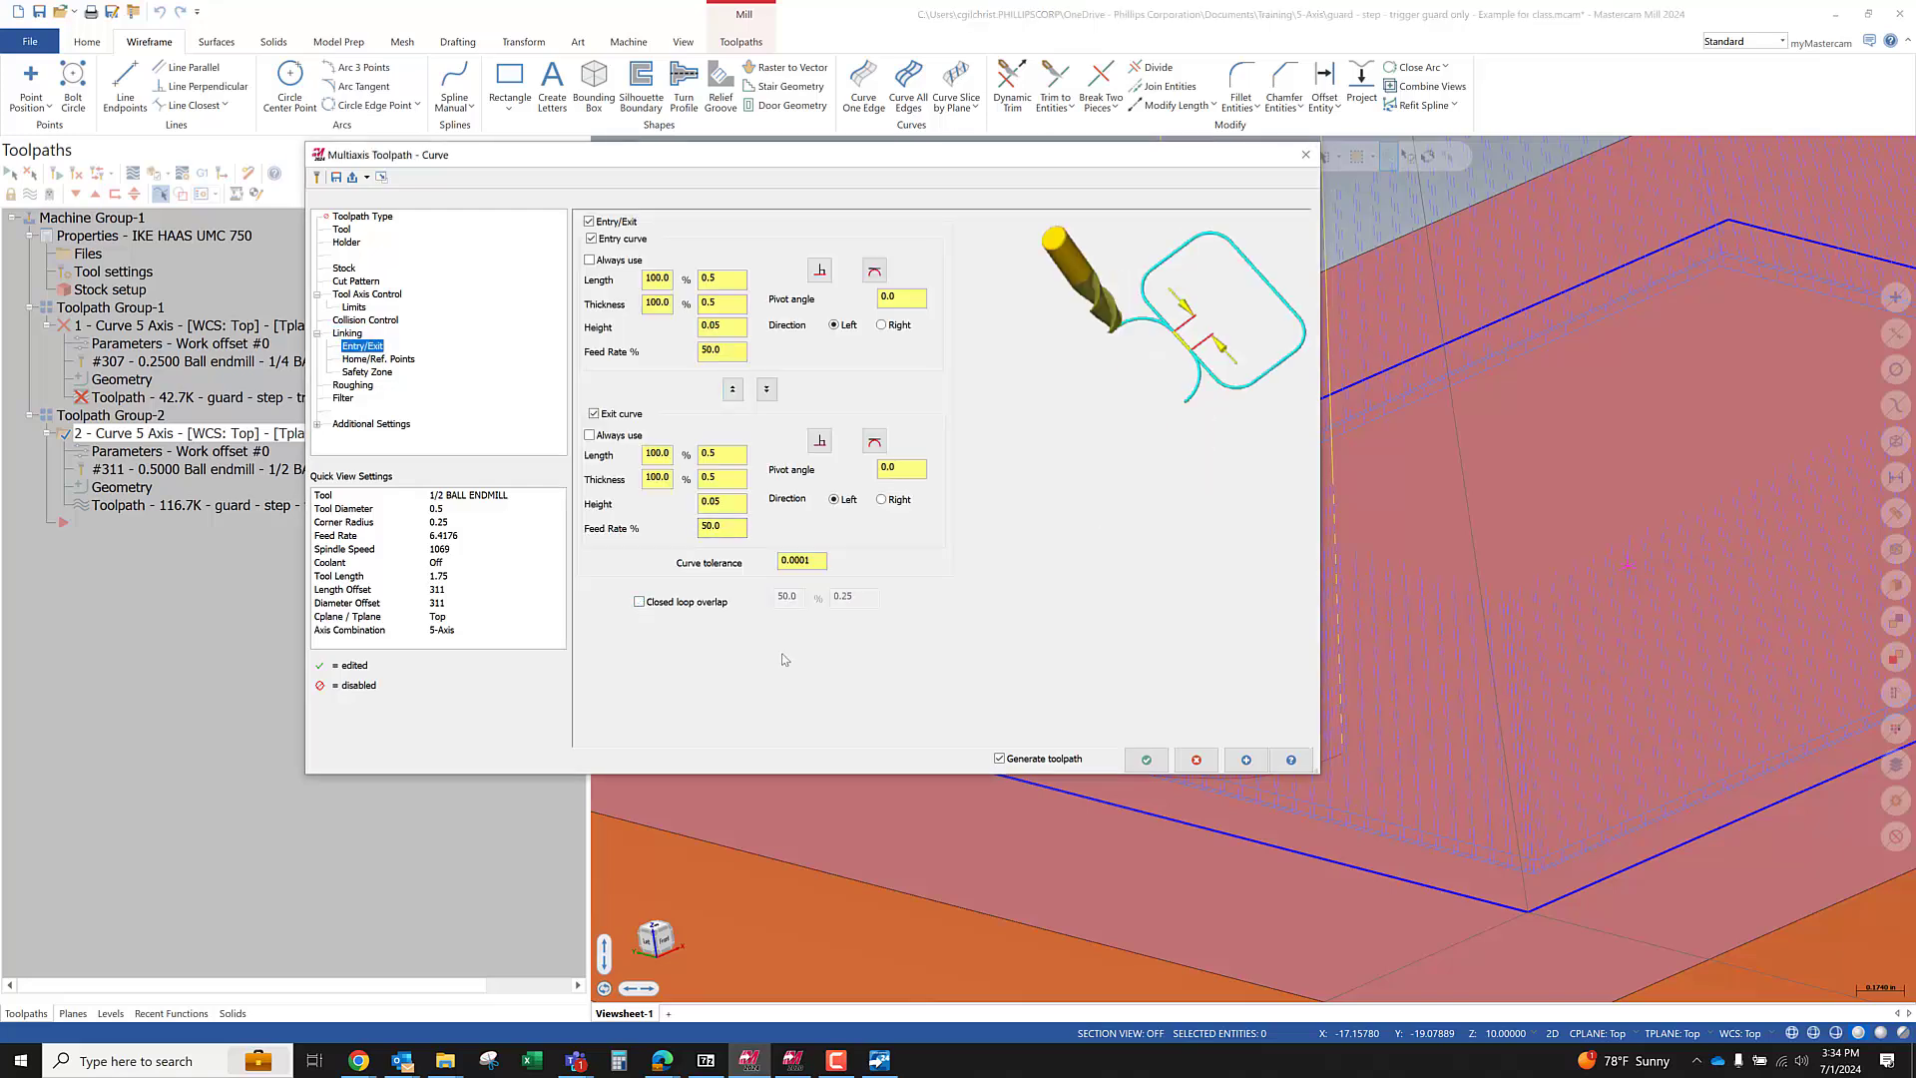
{"action": "left_click", "coordinate": [1146, 760]}
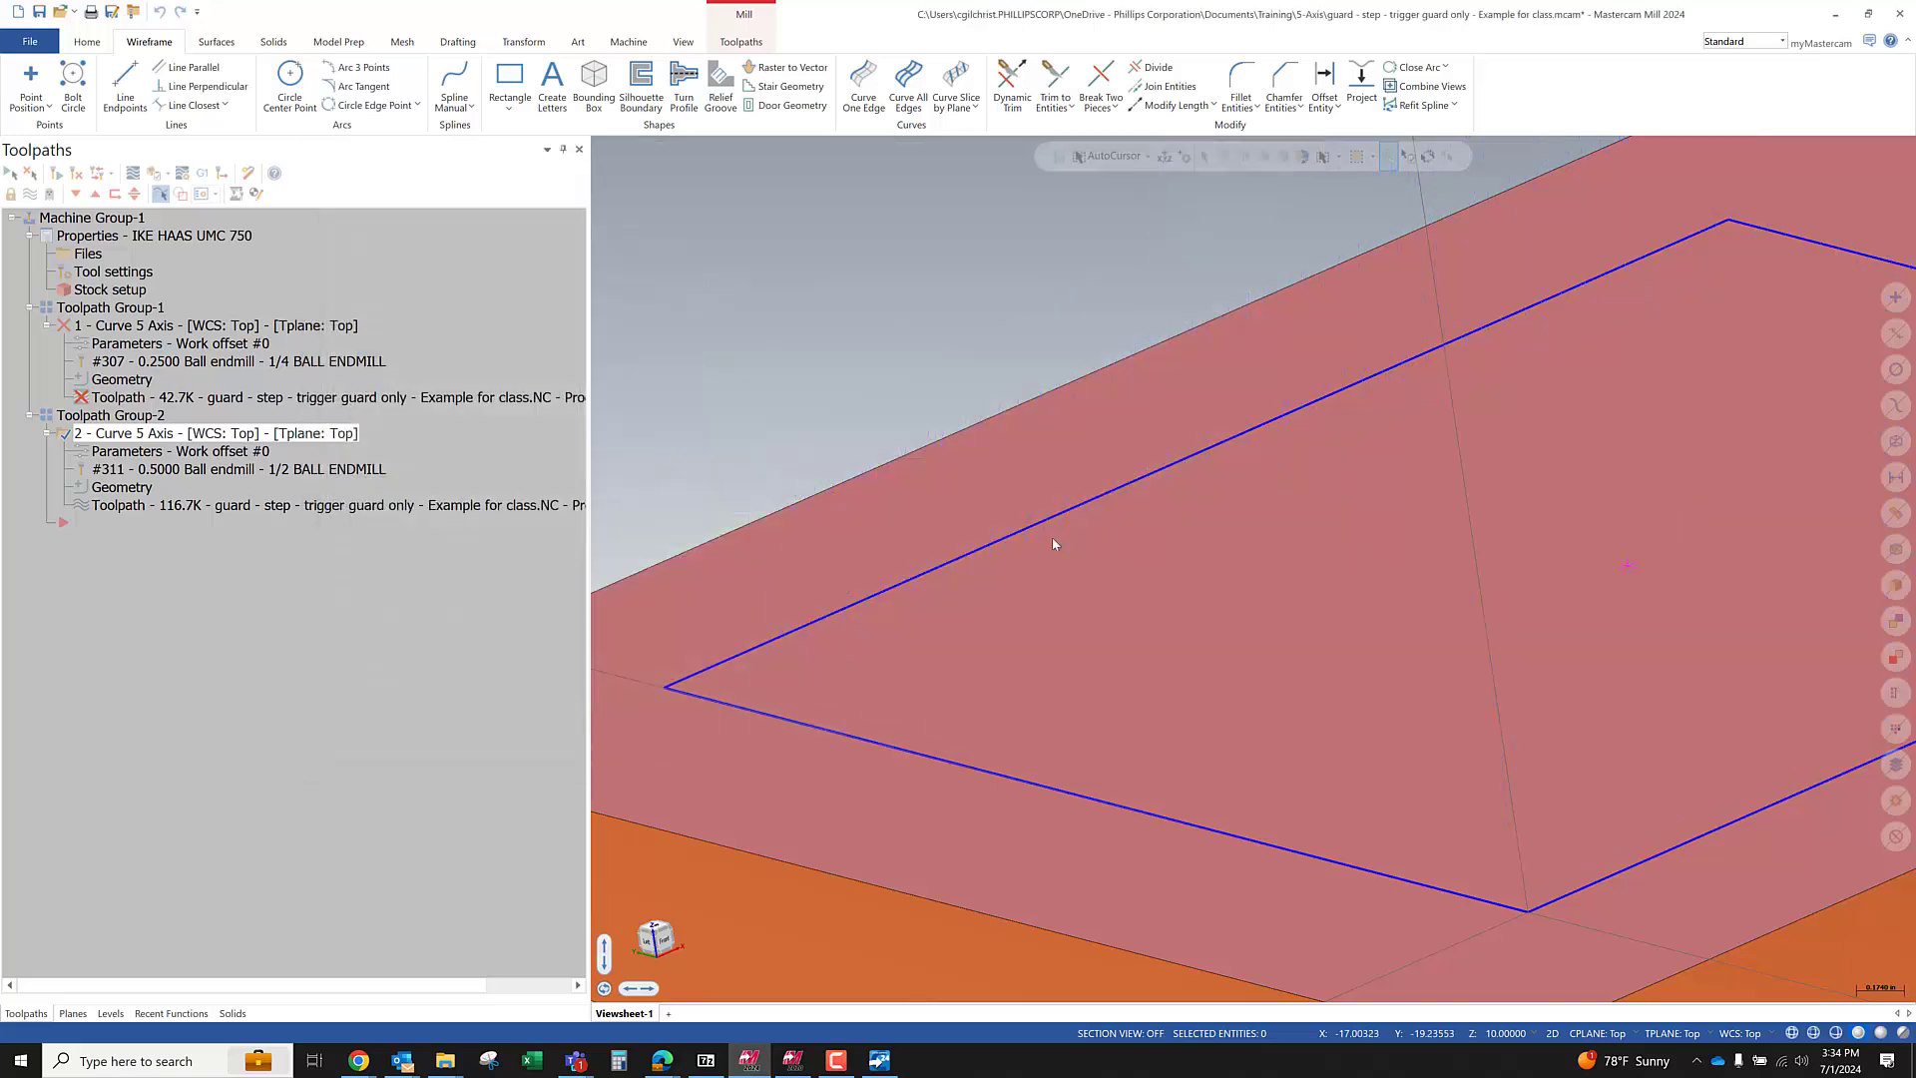
Backplot the toolpath without overlap and examine up close where one pass steps over to the next
{"action": "scroll", "coordinate": [1039, 543], "scroll_direction": "down", "scroll_amount": 2}
{"action": "scroll", "coordinate": [1228, 744], "scroll_direction": "up", "scroll_amount": 7}
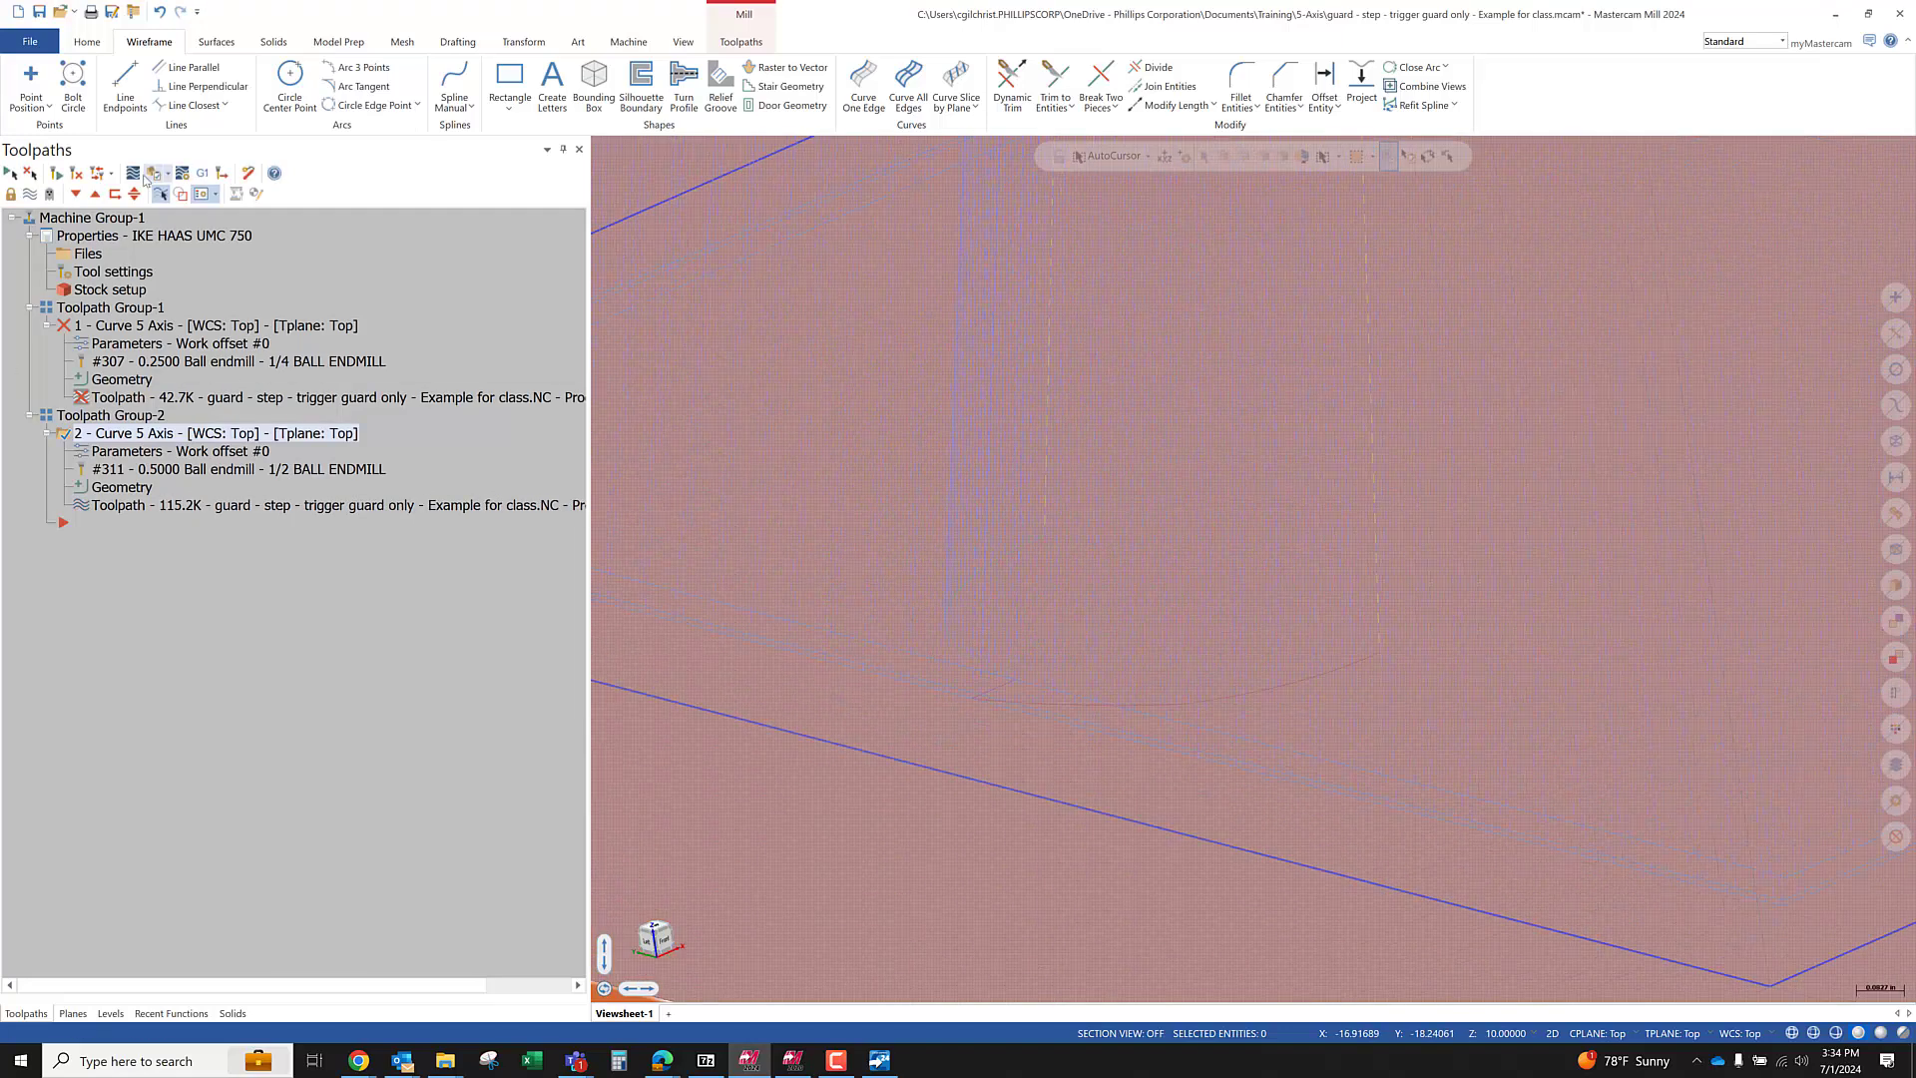
{"action": "key", "text": "alt+t"}
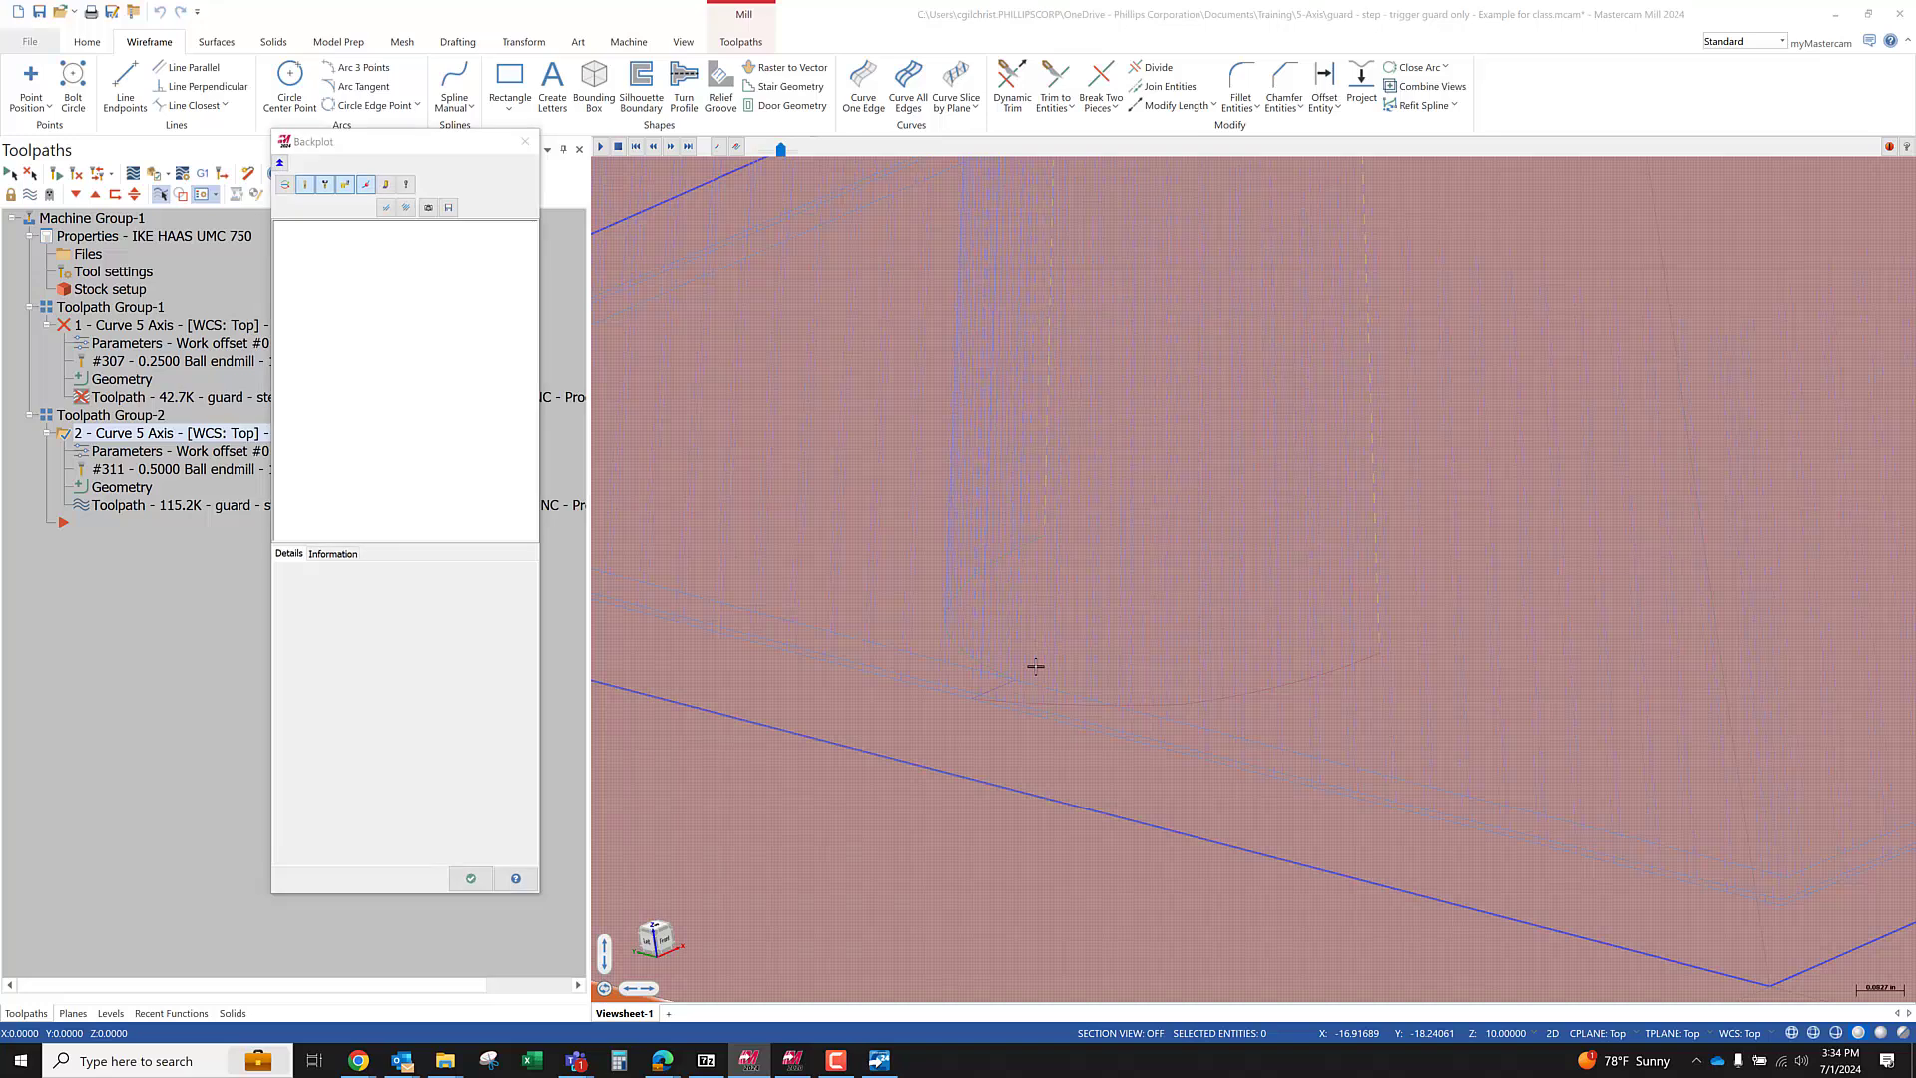
{"action": "key", "text": "r"}
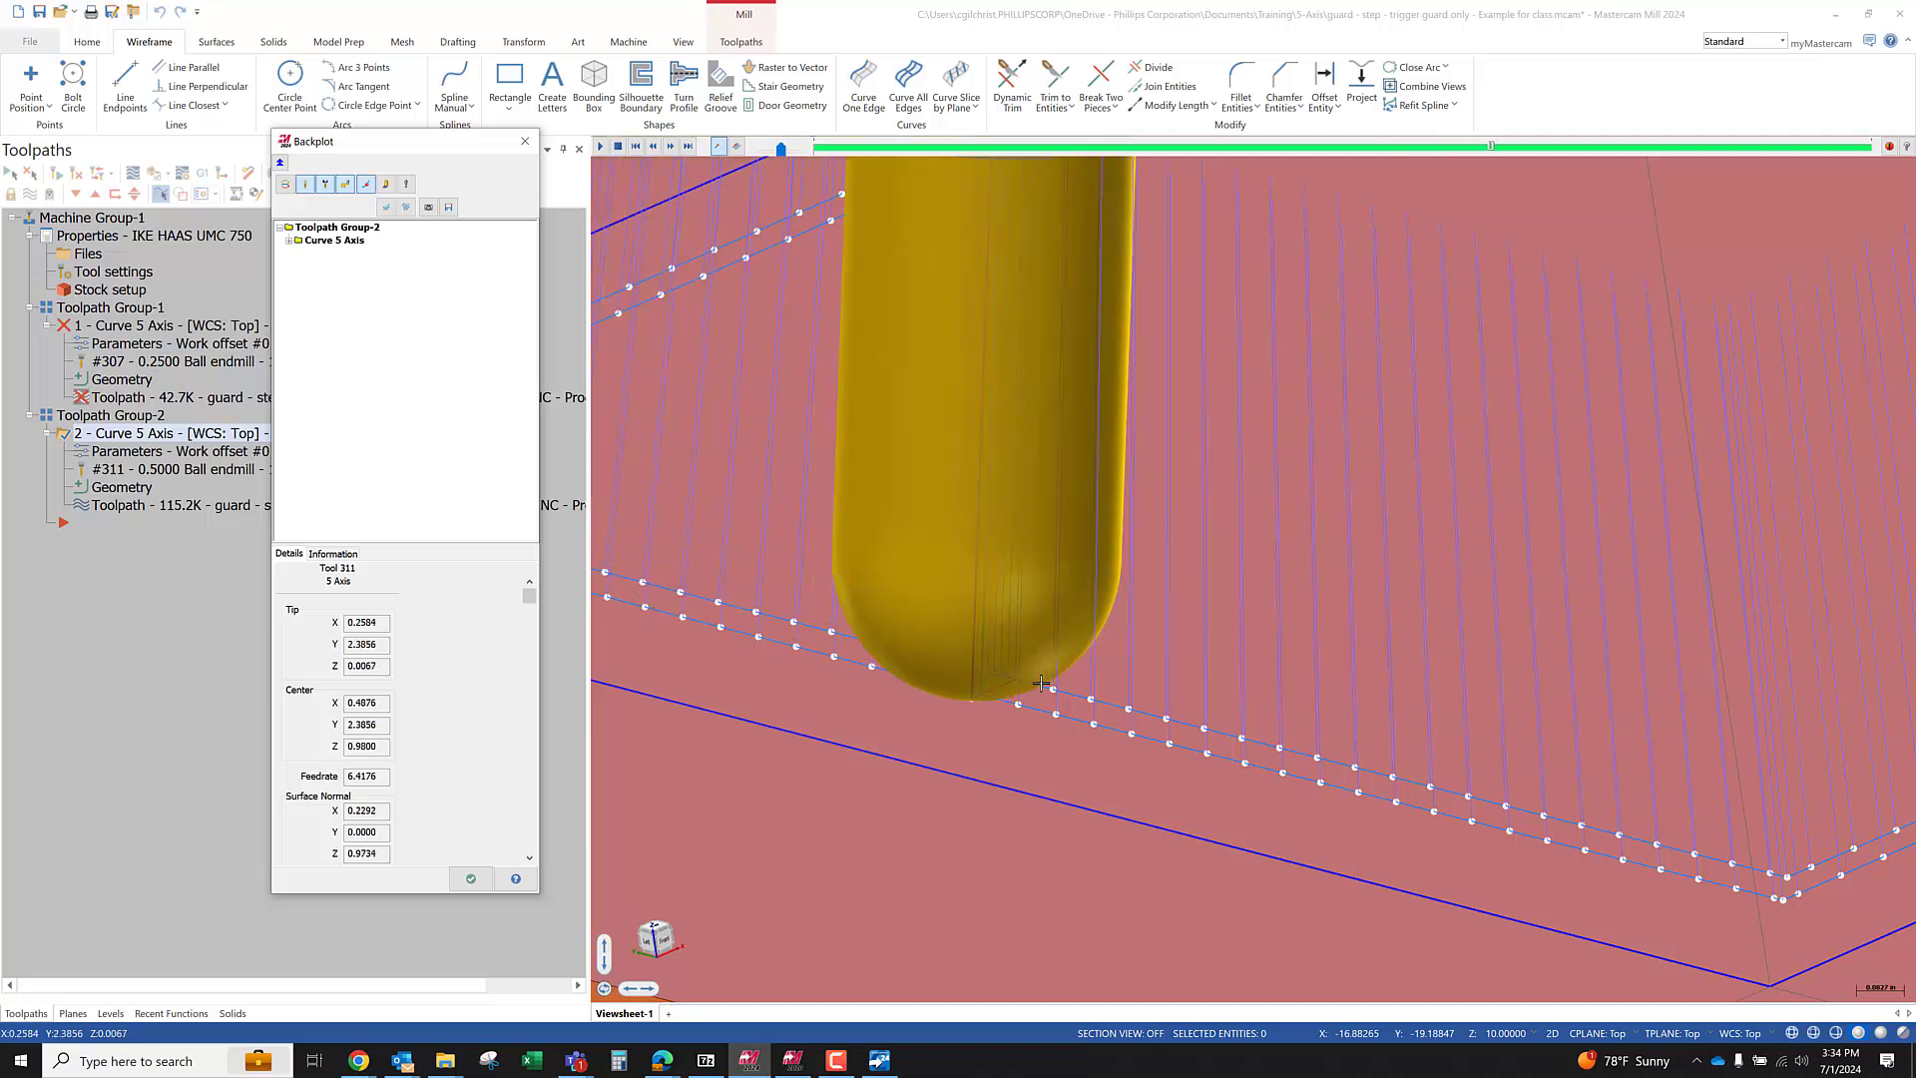
{"action": "scroll", "coordinate": [984, 708], "scroll_direction": "up", "scroll_amount": 3}
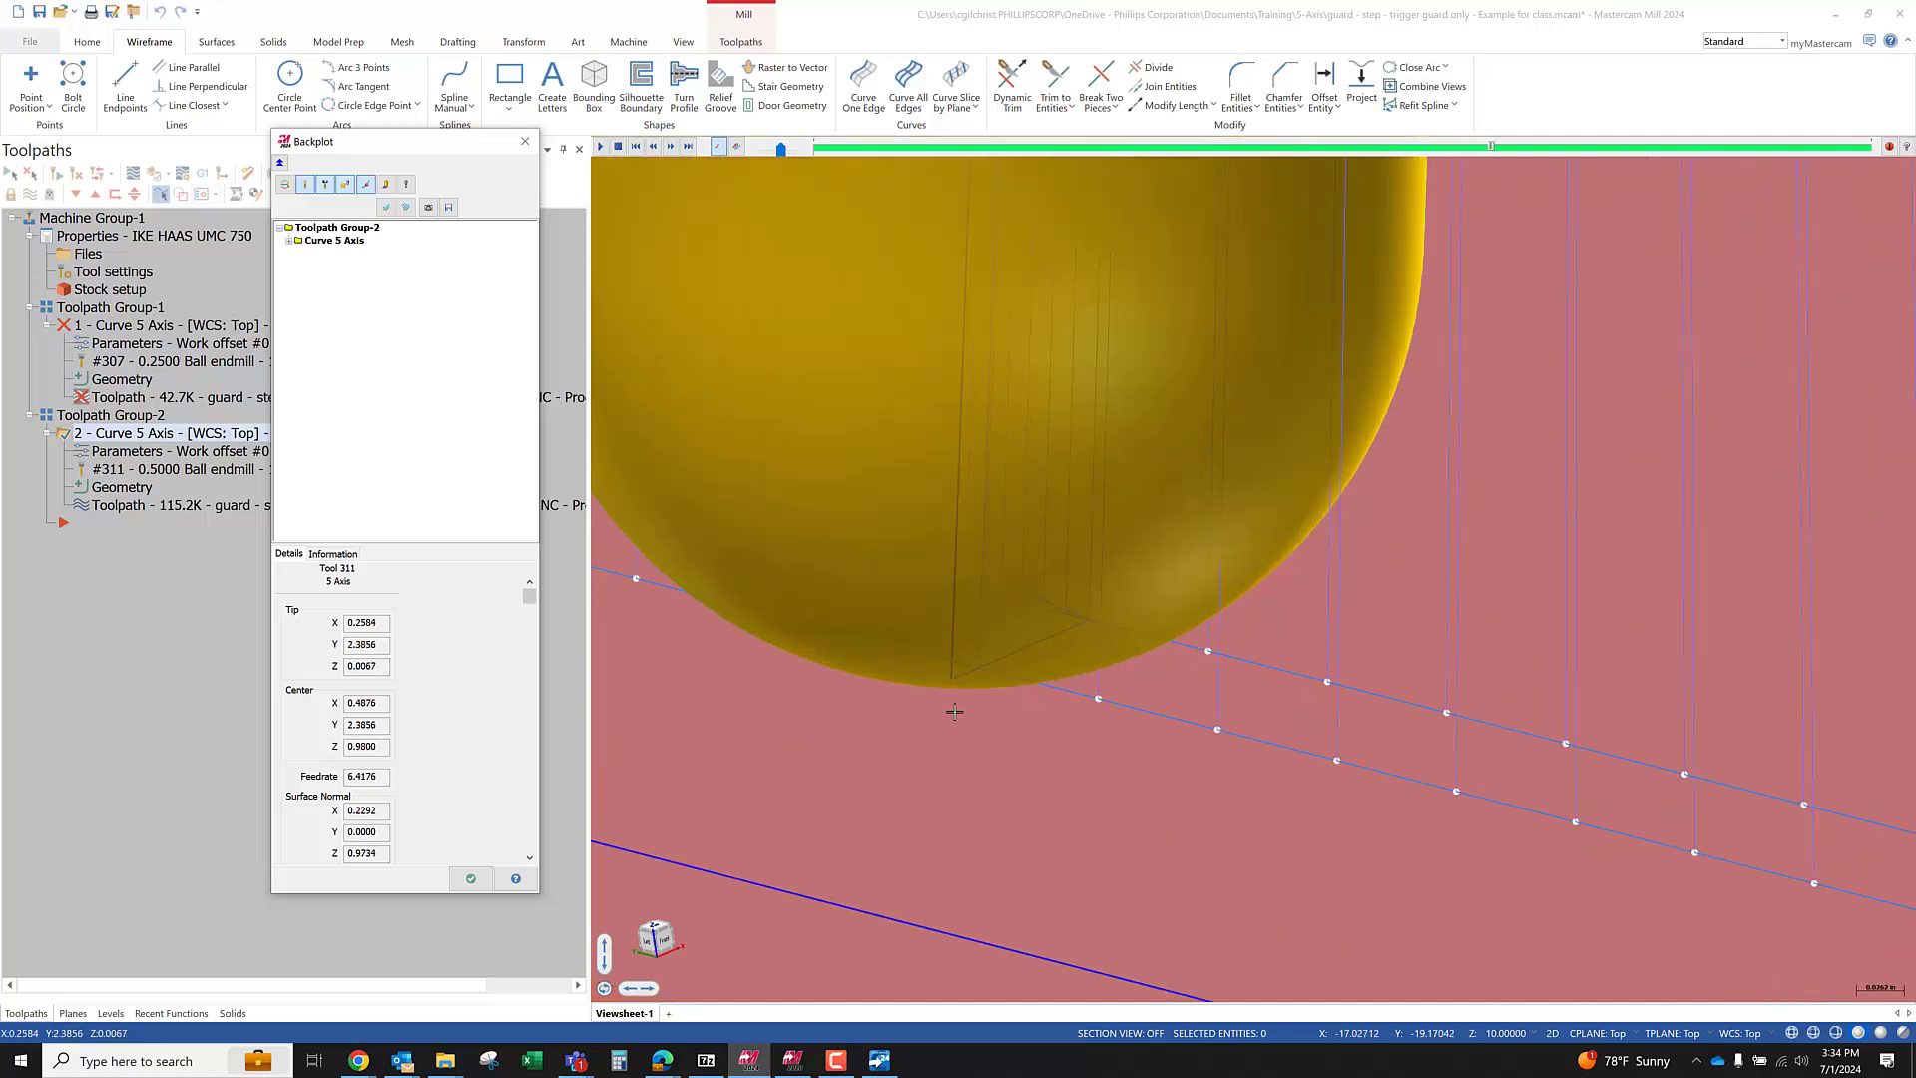
Run the backplot through the remaining passes to the final exit, examine the tool positions near the pass transition, and close the backplot
{"action": "scroll", "coordinate": [975, 708], "scroll_direction": "up", "scroll_amount": 2}
{"action": "scroll", "coordinate": [975, 708], "scroll_direction": "down", "scroll_amount": 8}
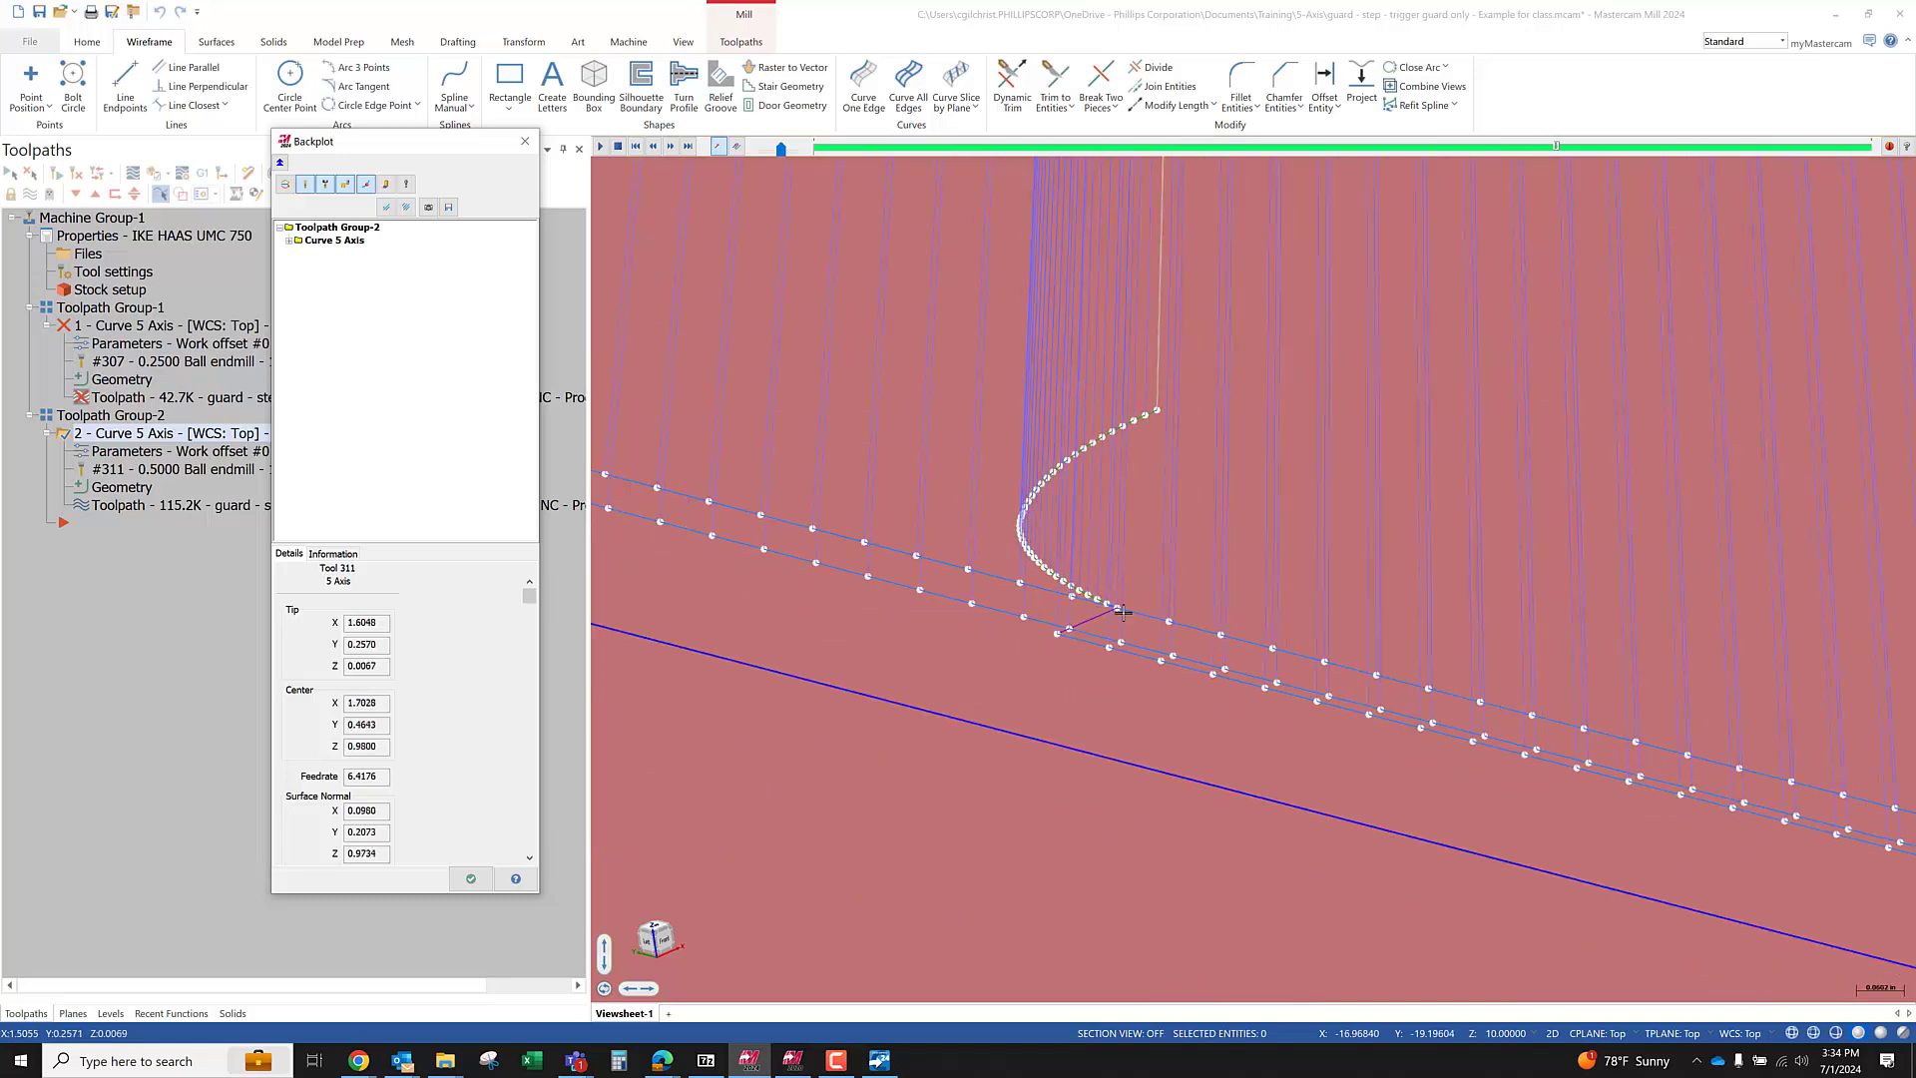
{"action": "scroll", "coordinate": [1122, 626], "scroll_direction": "up", "scroll_amount": 3}
{"action": "scroll", "coordinate": [1119, 626], "scroll_direction": "up", "scroll_amount": 1}
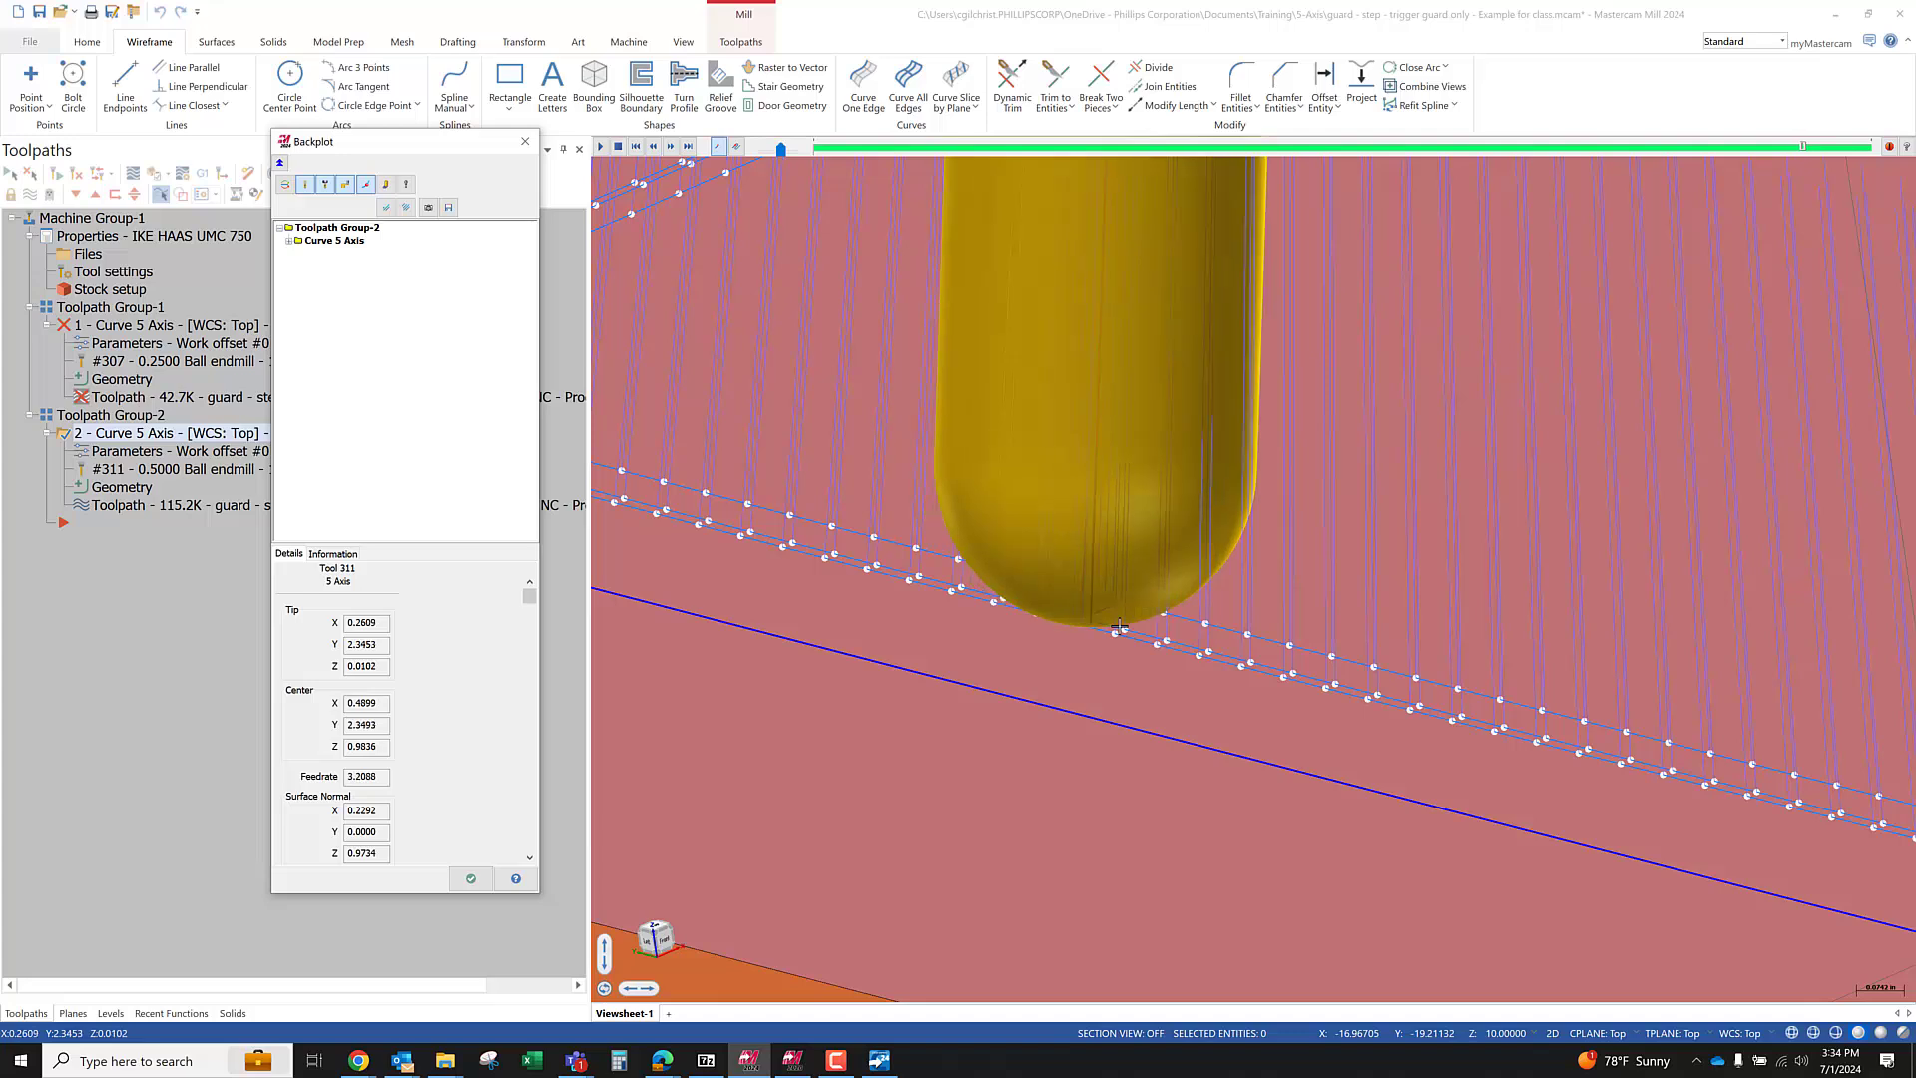
{"action": "scroll", "coordinate": [1117, 625], "scroll_direction": "down", "scroll_amount": 3}
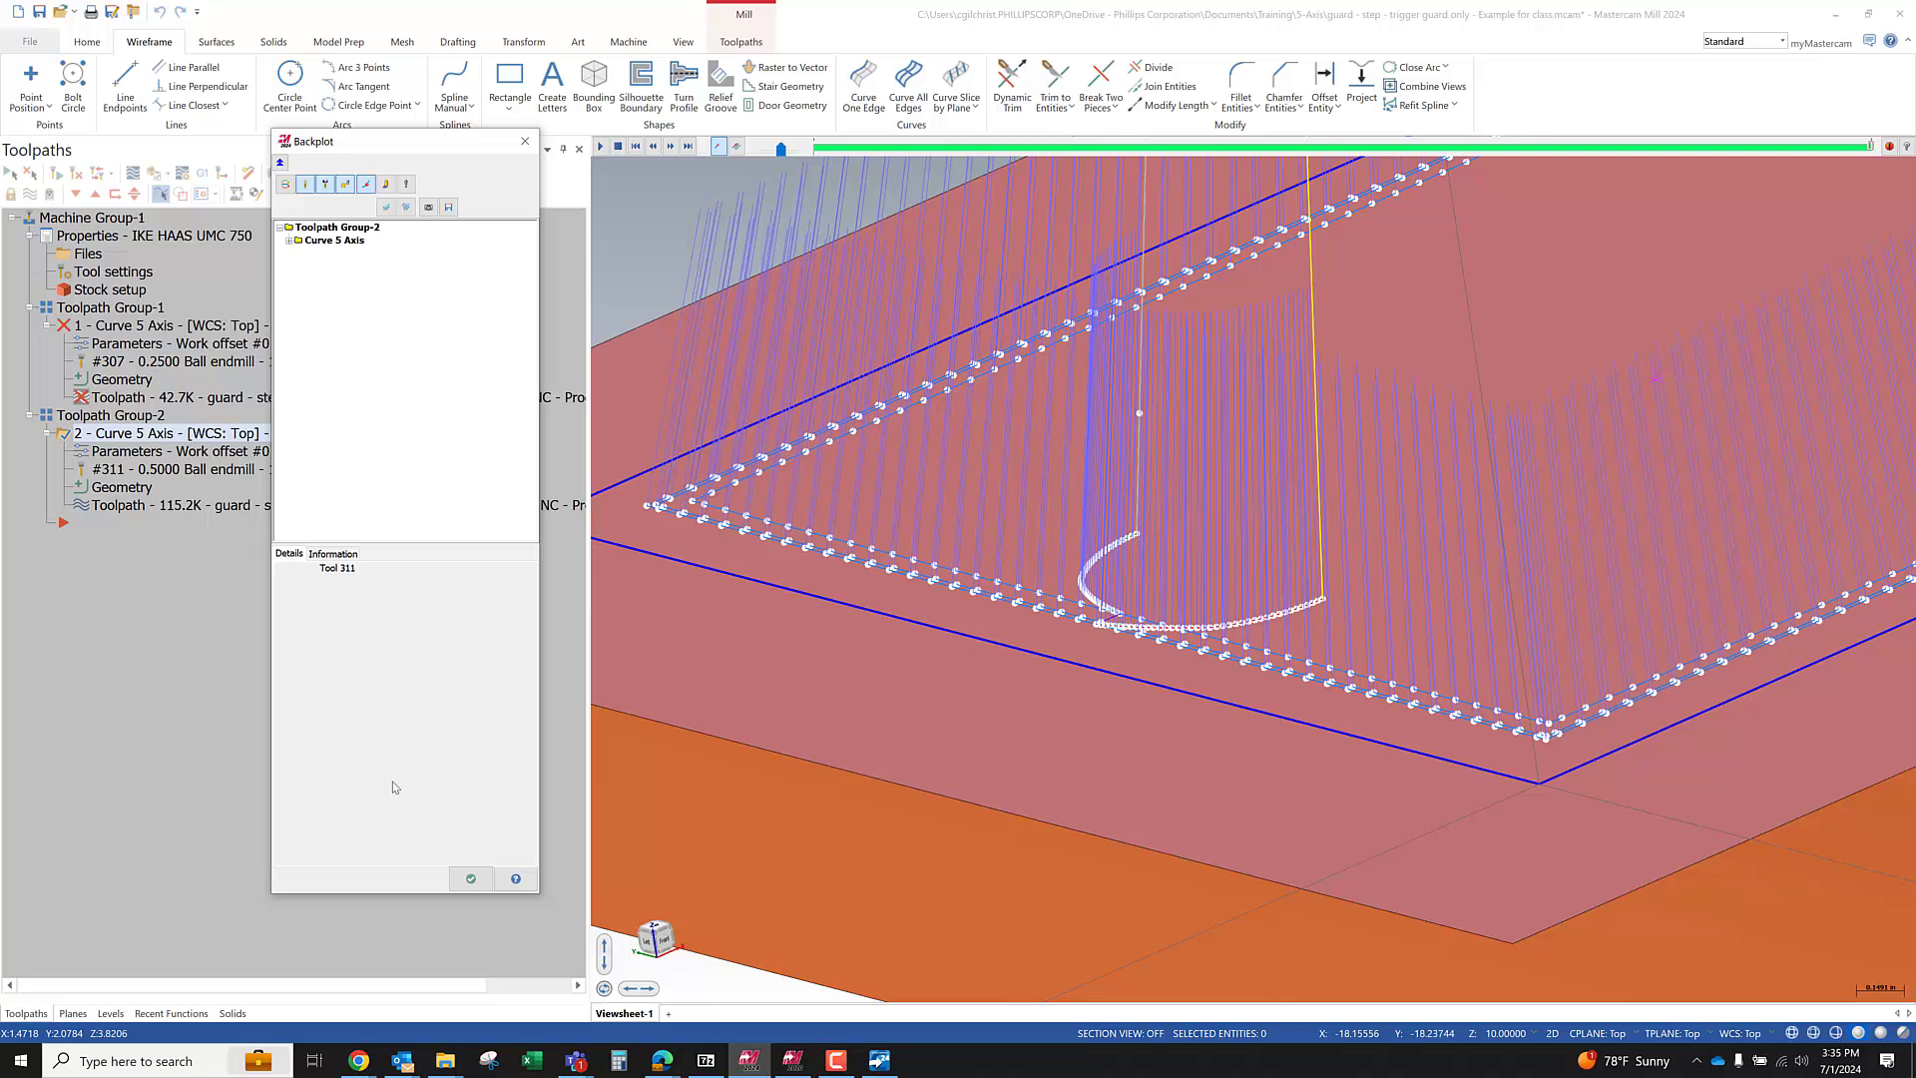
{"action": "left_click", "coordinate": [471, 877]}
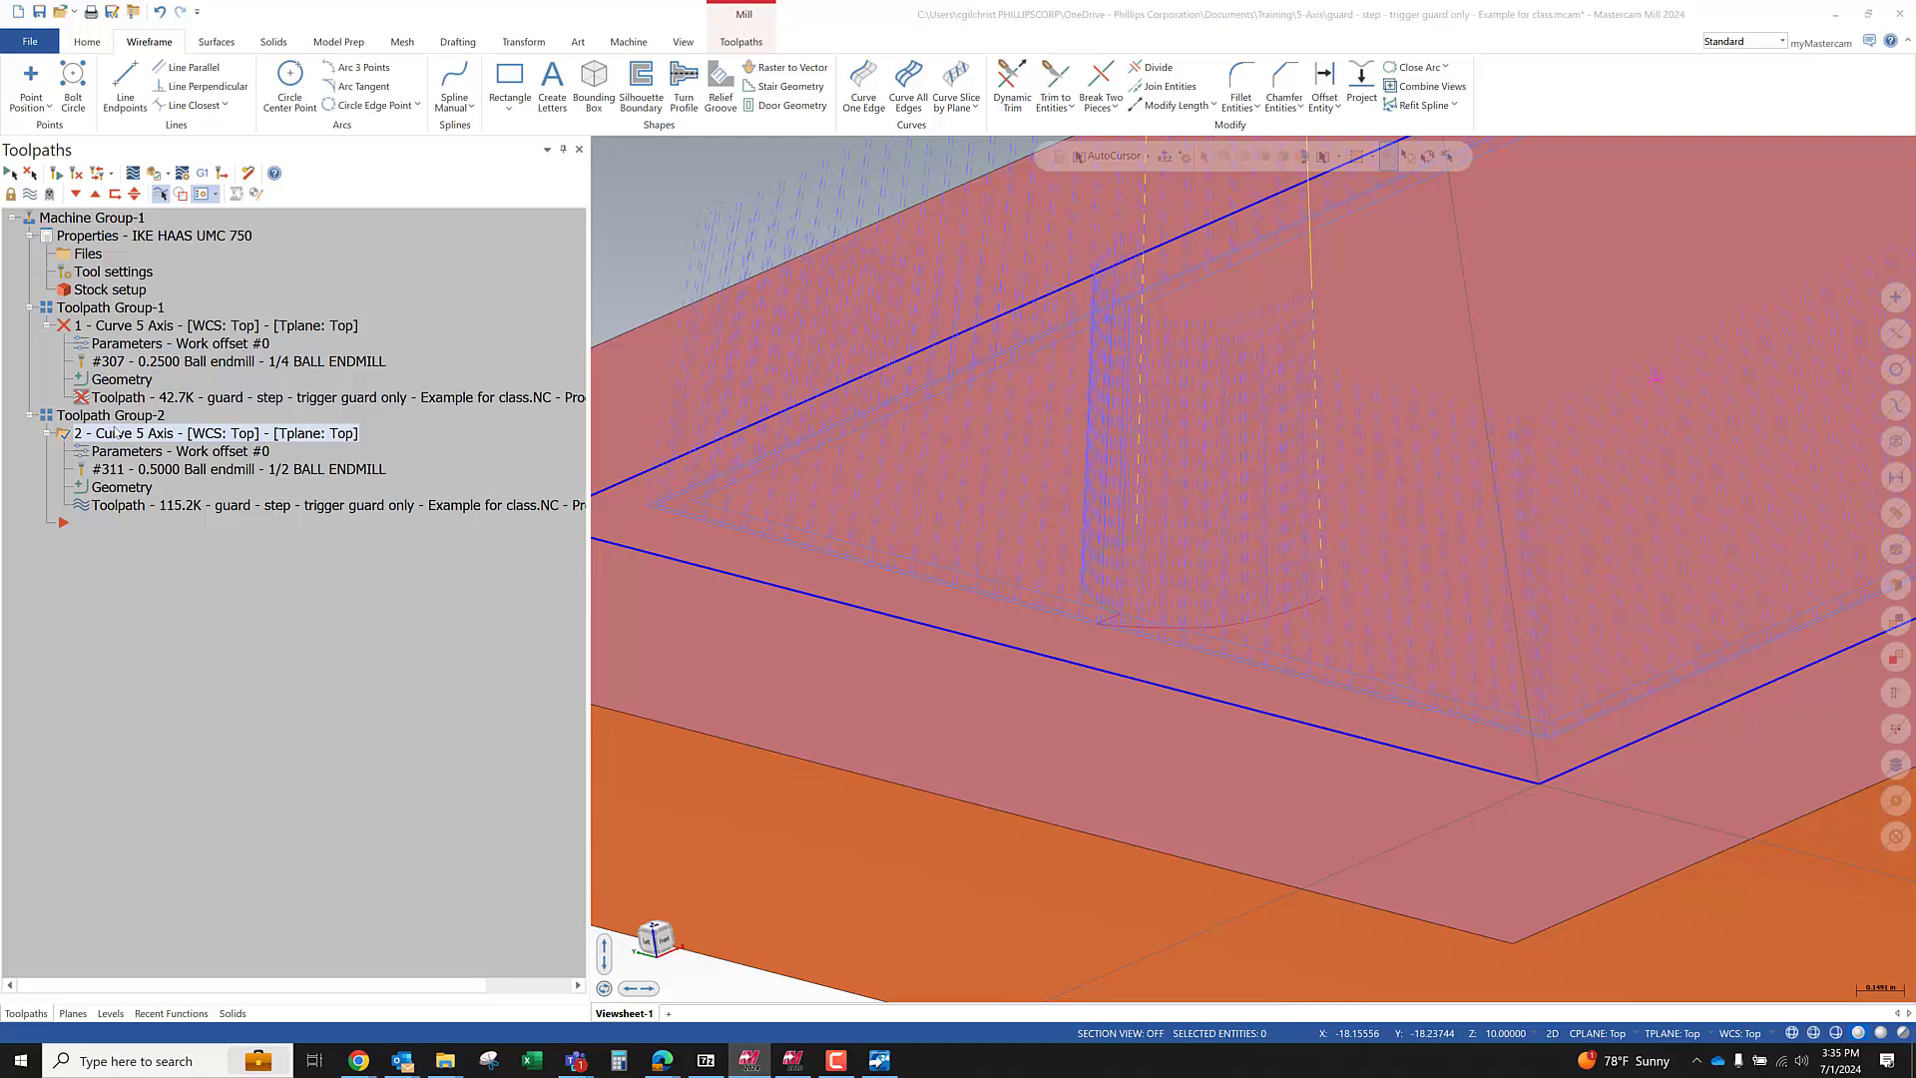
Enable Always use for the exit curve in the Curve toolpath's entry/exit settings and check the roughing multi-pass settings
{"action": "left_click", "coordinate": [133, 450]}
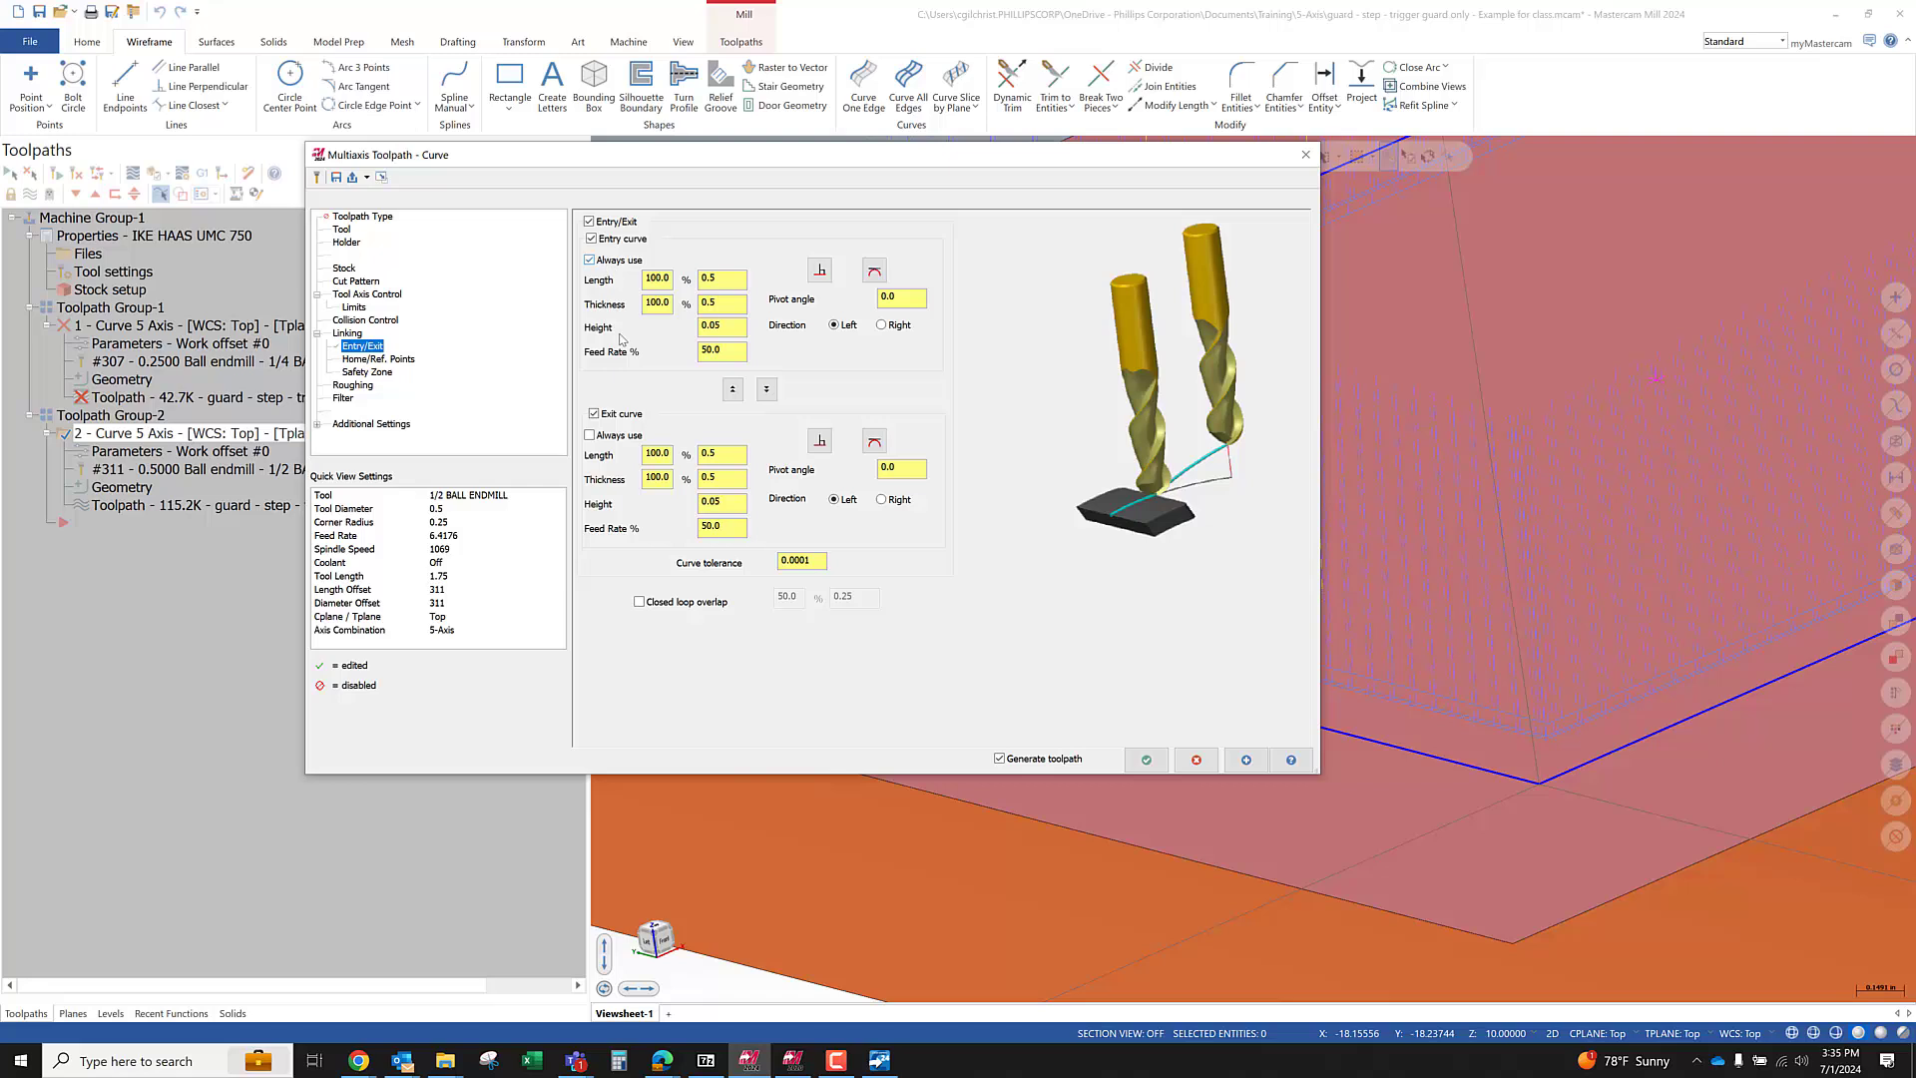
{"action": "left_click", "coordinate": [590, 435]}
{"action": "left_click", "coordinate": [355, 387]}
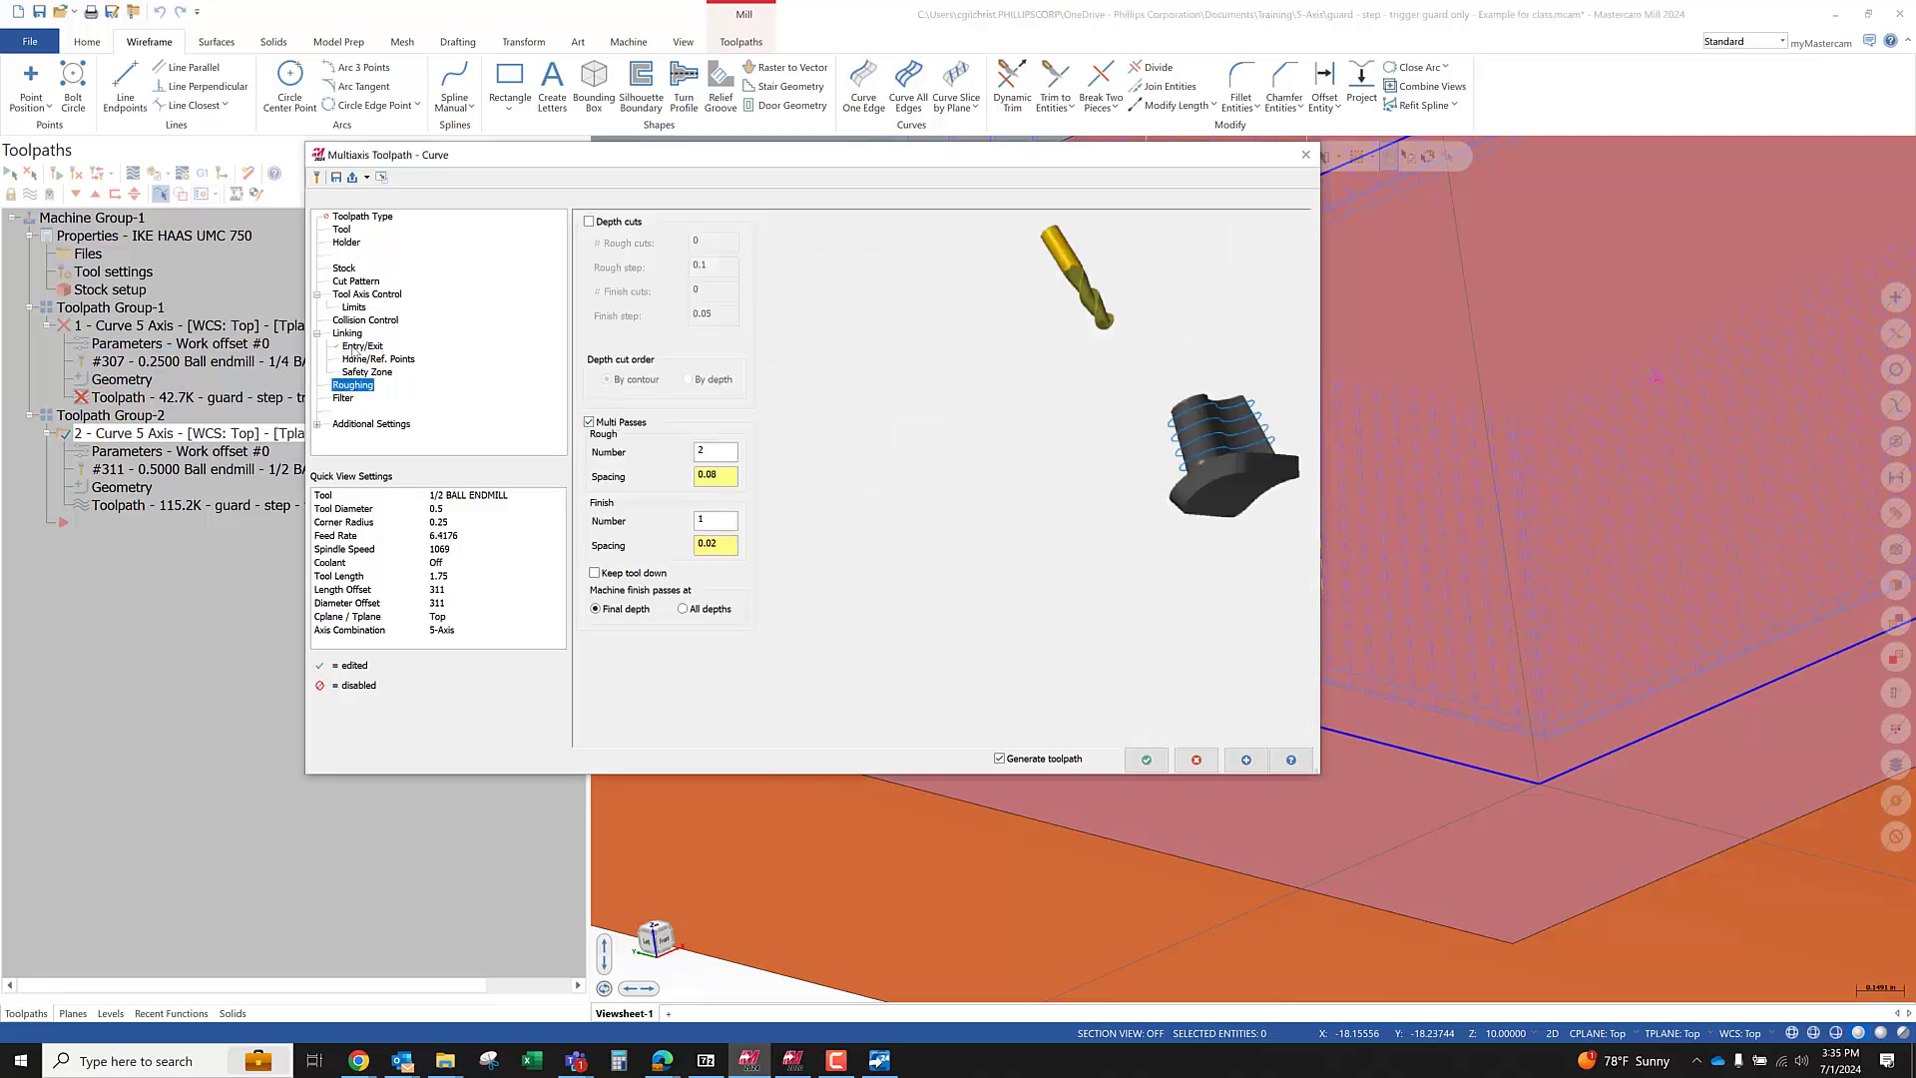
{"action": "left_click", "coordinate": [359, 346]}
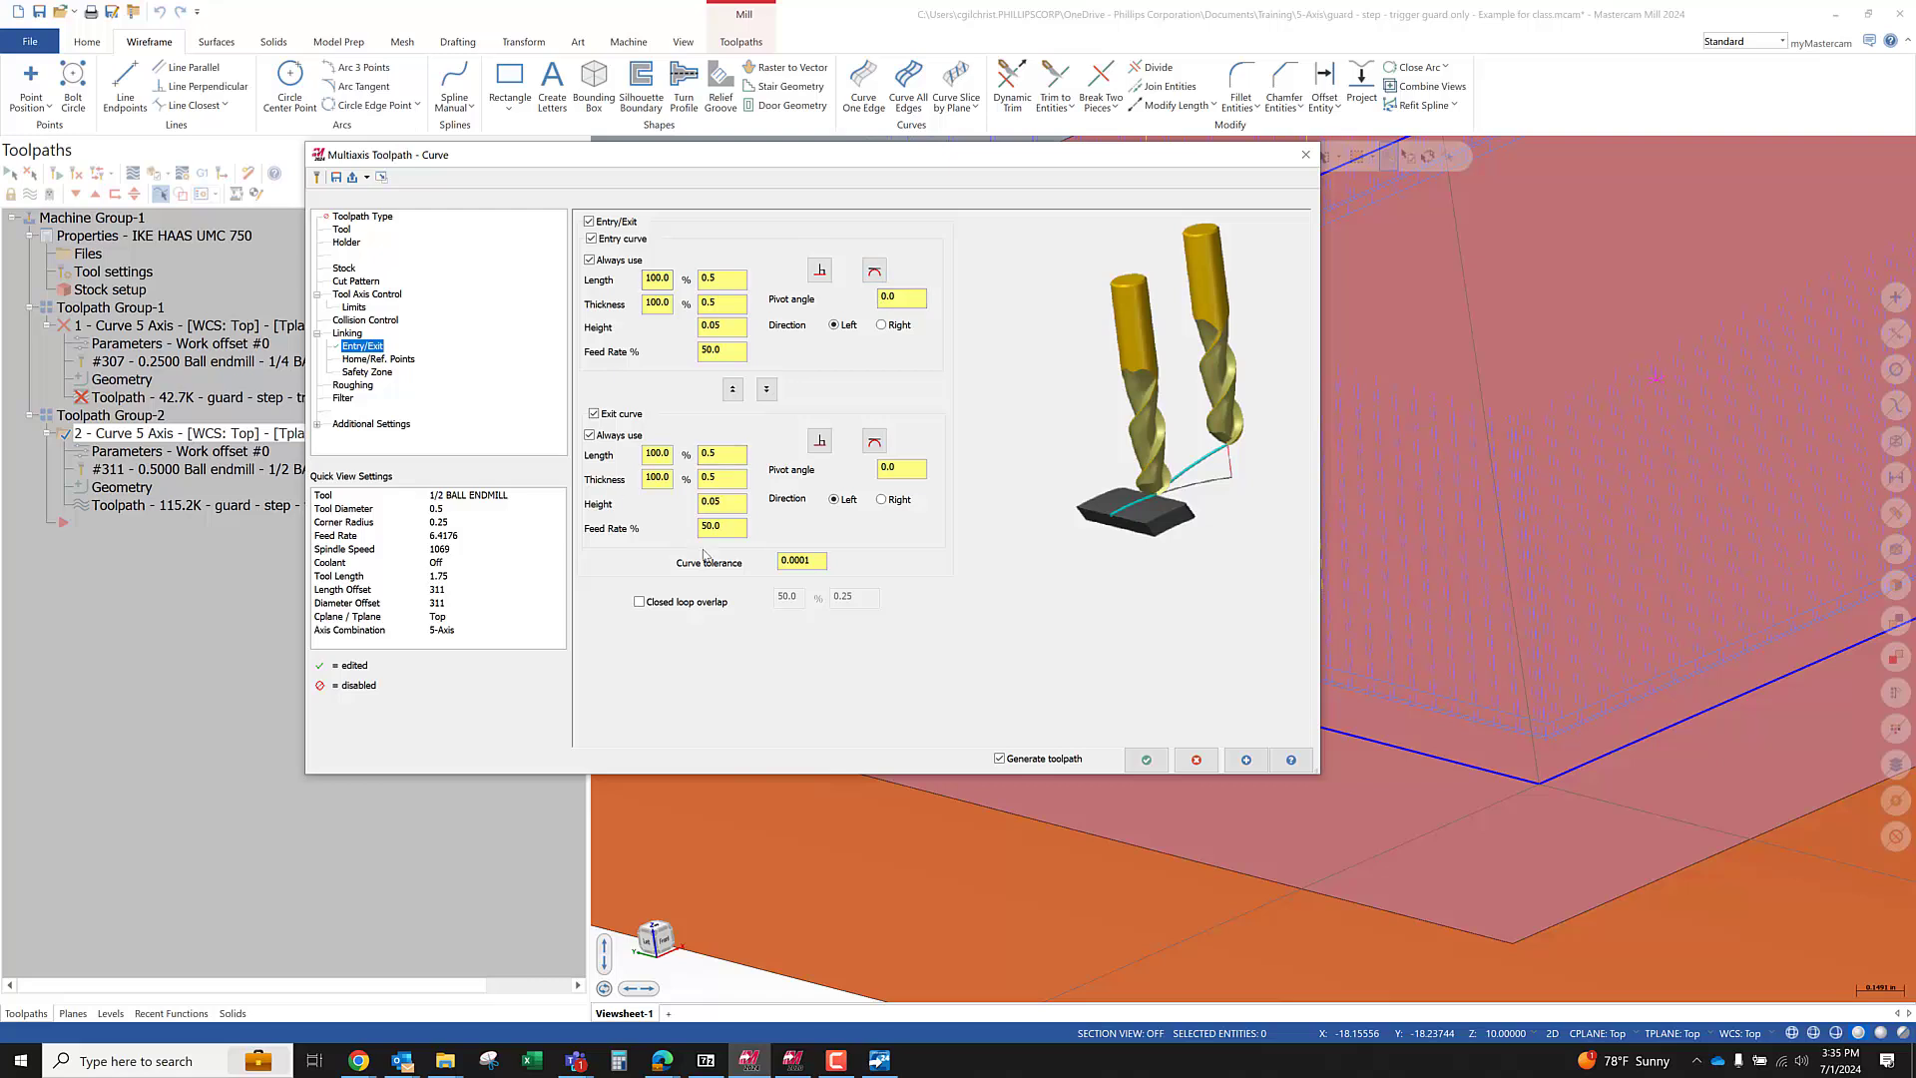
Set the entry curve length and thickness to 0.2, copy the entry values to the exit curve, and regenerate the toolpath
{"action": "double_click", "coordinate": [703, 282]}
{"action": "type", "text": ".2"}
{"action": "key", "text": "Tab"}
{"action": "type", "text": ".2"}
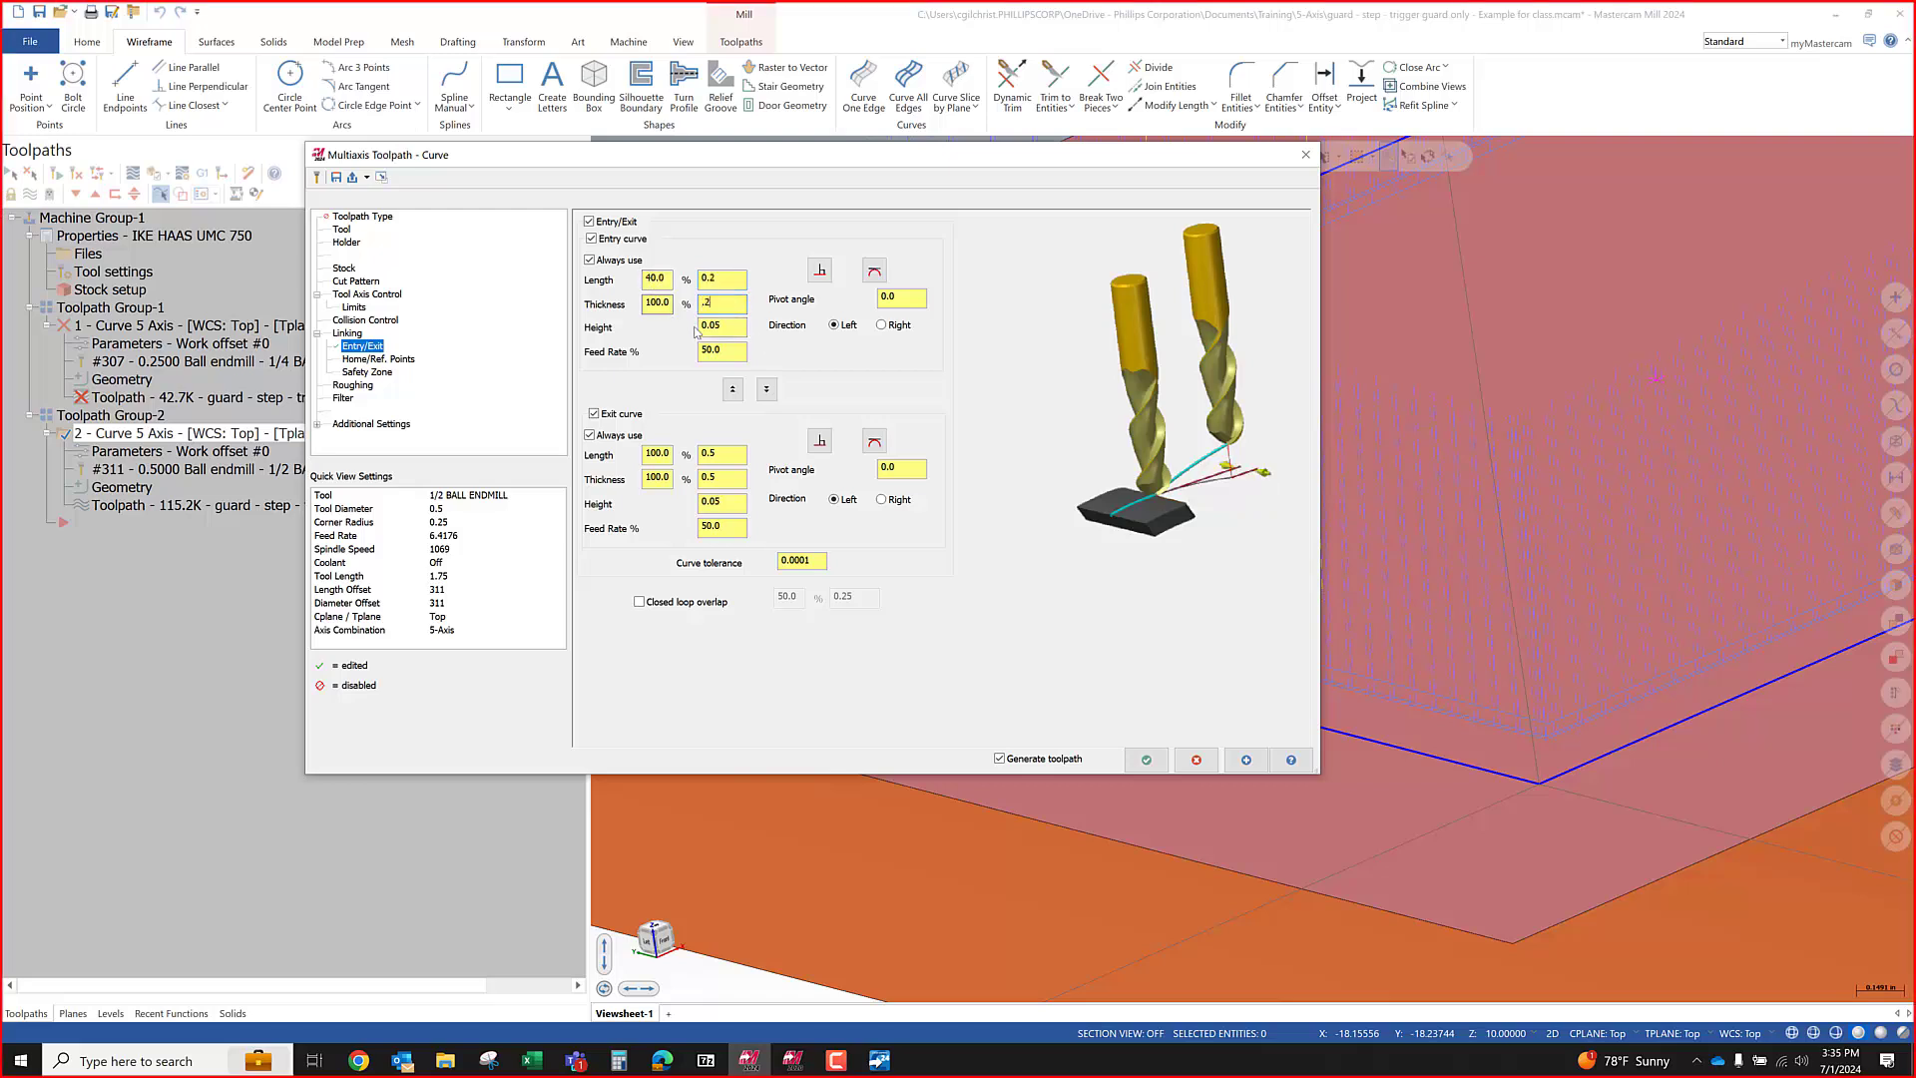
{"action": "key", "text": "Tab"}
{"action": "left_click", "coordinate": [762, 391]}
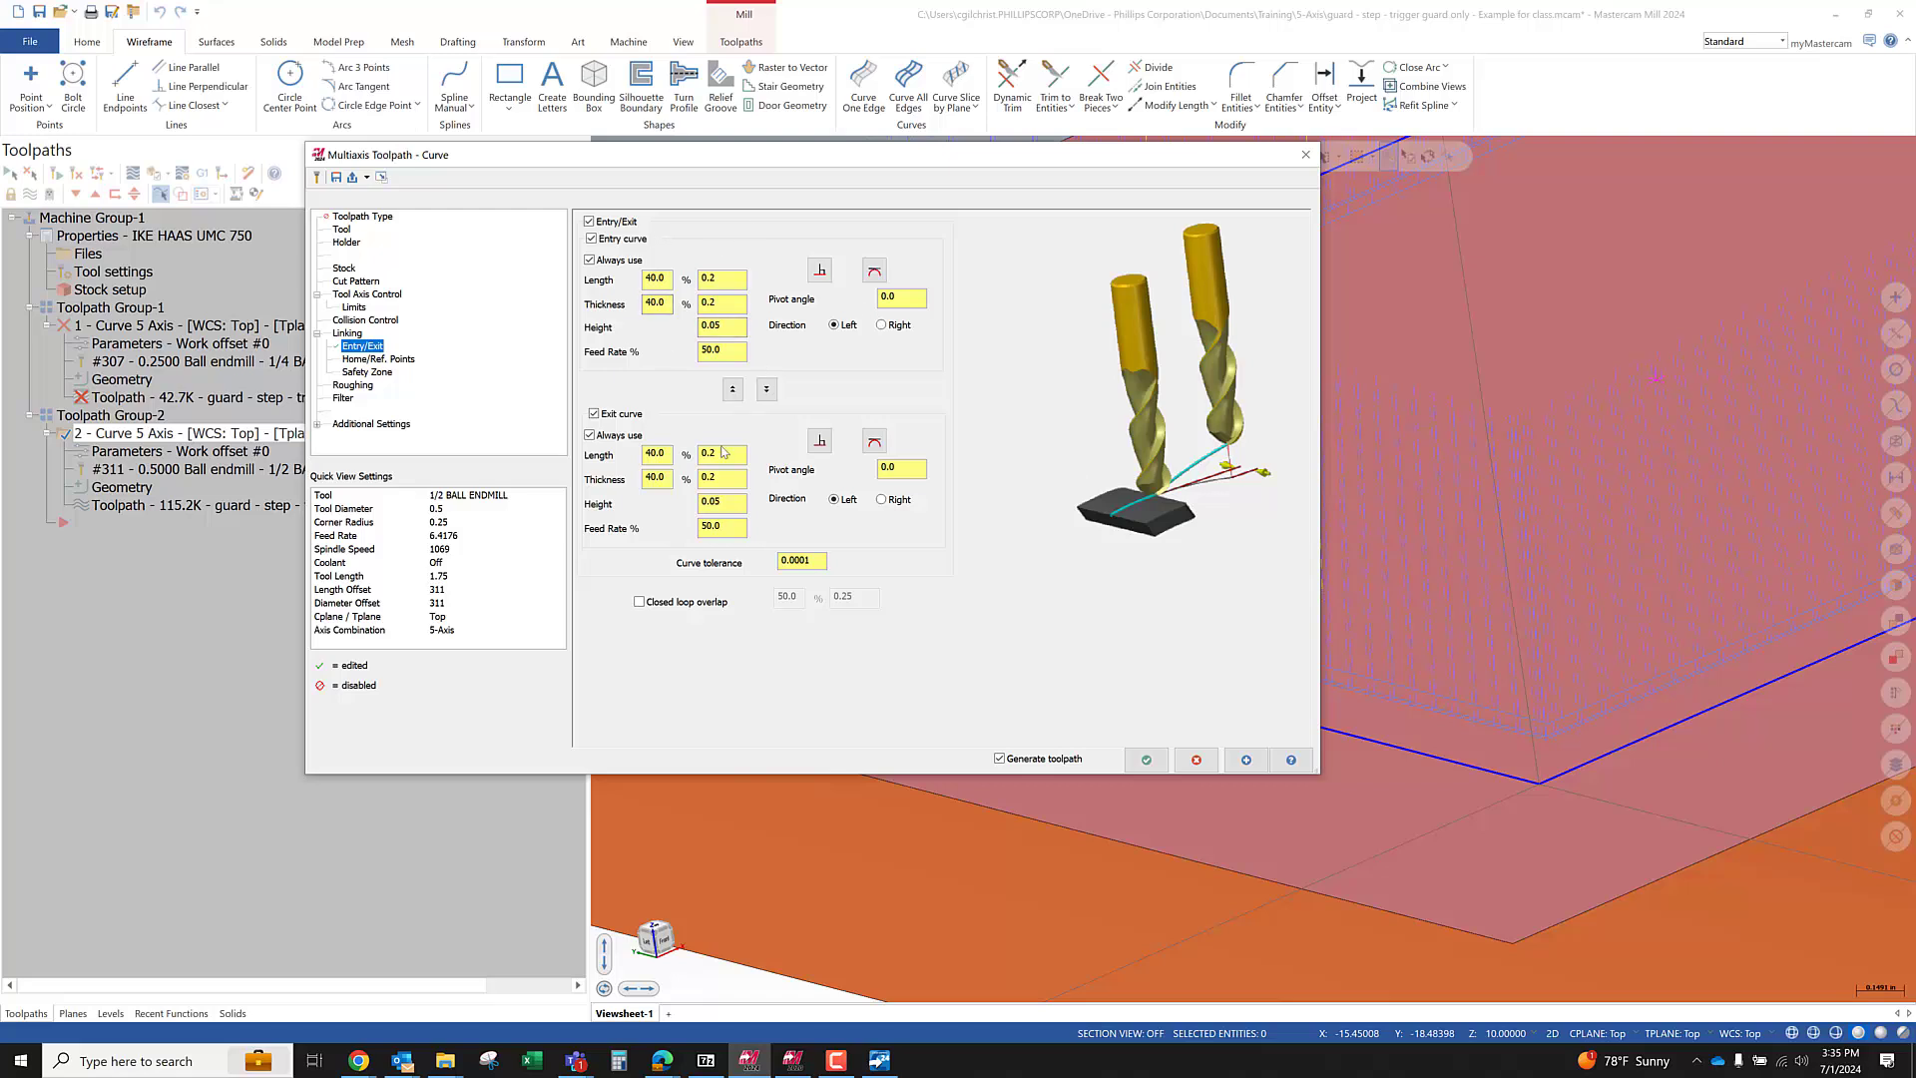
{"action": "left_click", "coordinate": [1146, 759]}
Backplot the regenerated toolpath, examine the smaller entry and exit arcs between passes from several angles, and close the backplot
{"action": "scroll", "coordinate": [838, 535], "scroll_direction": "down", "scroll_amount": 5}
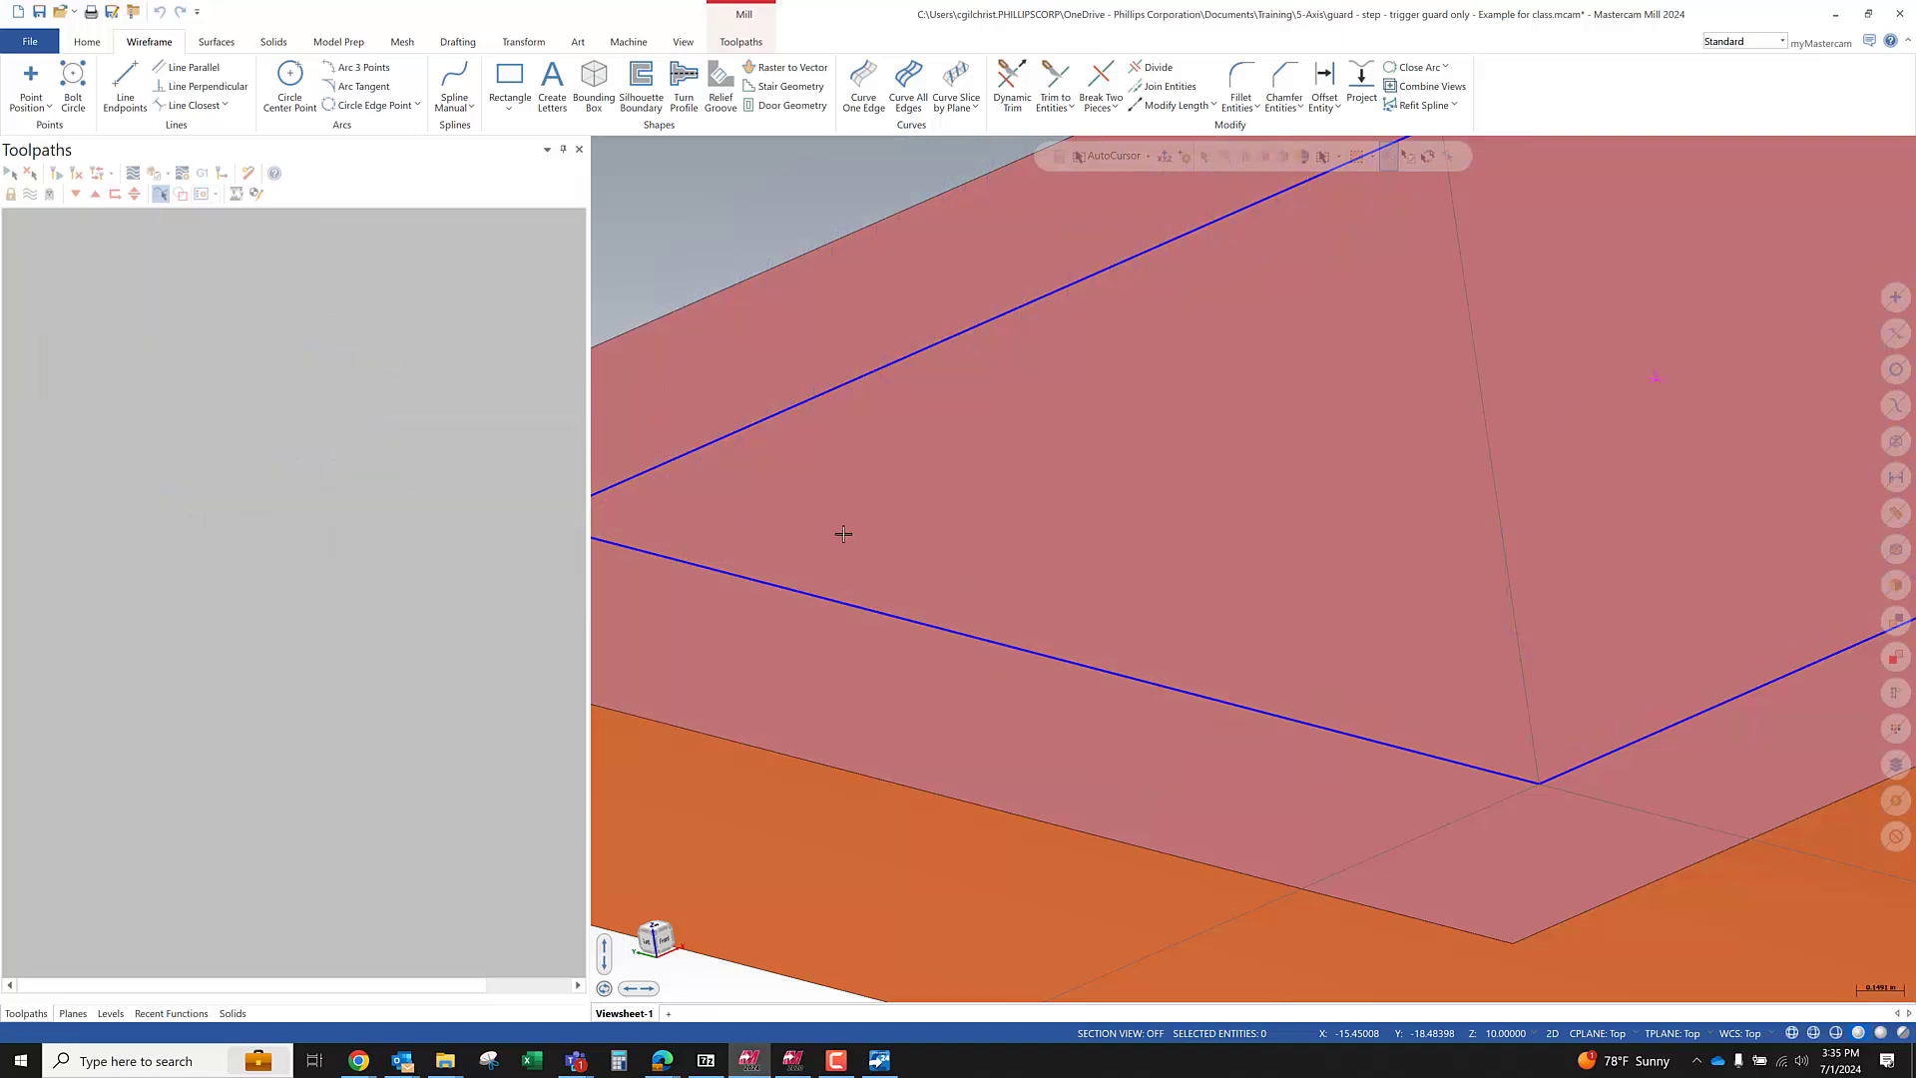
{"action": "left_click", "coordinate": [150, 176]}
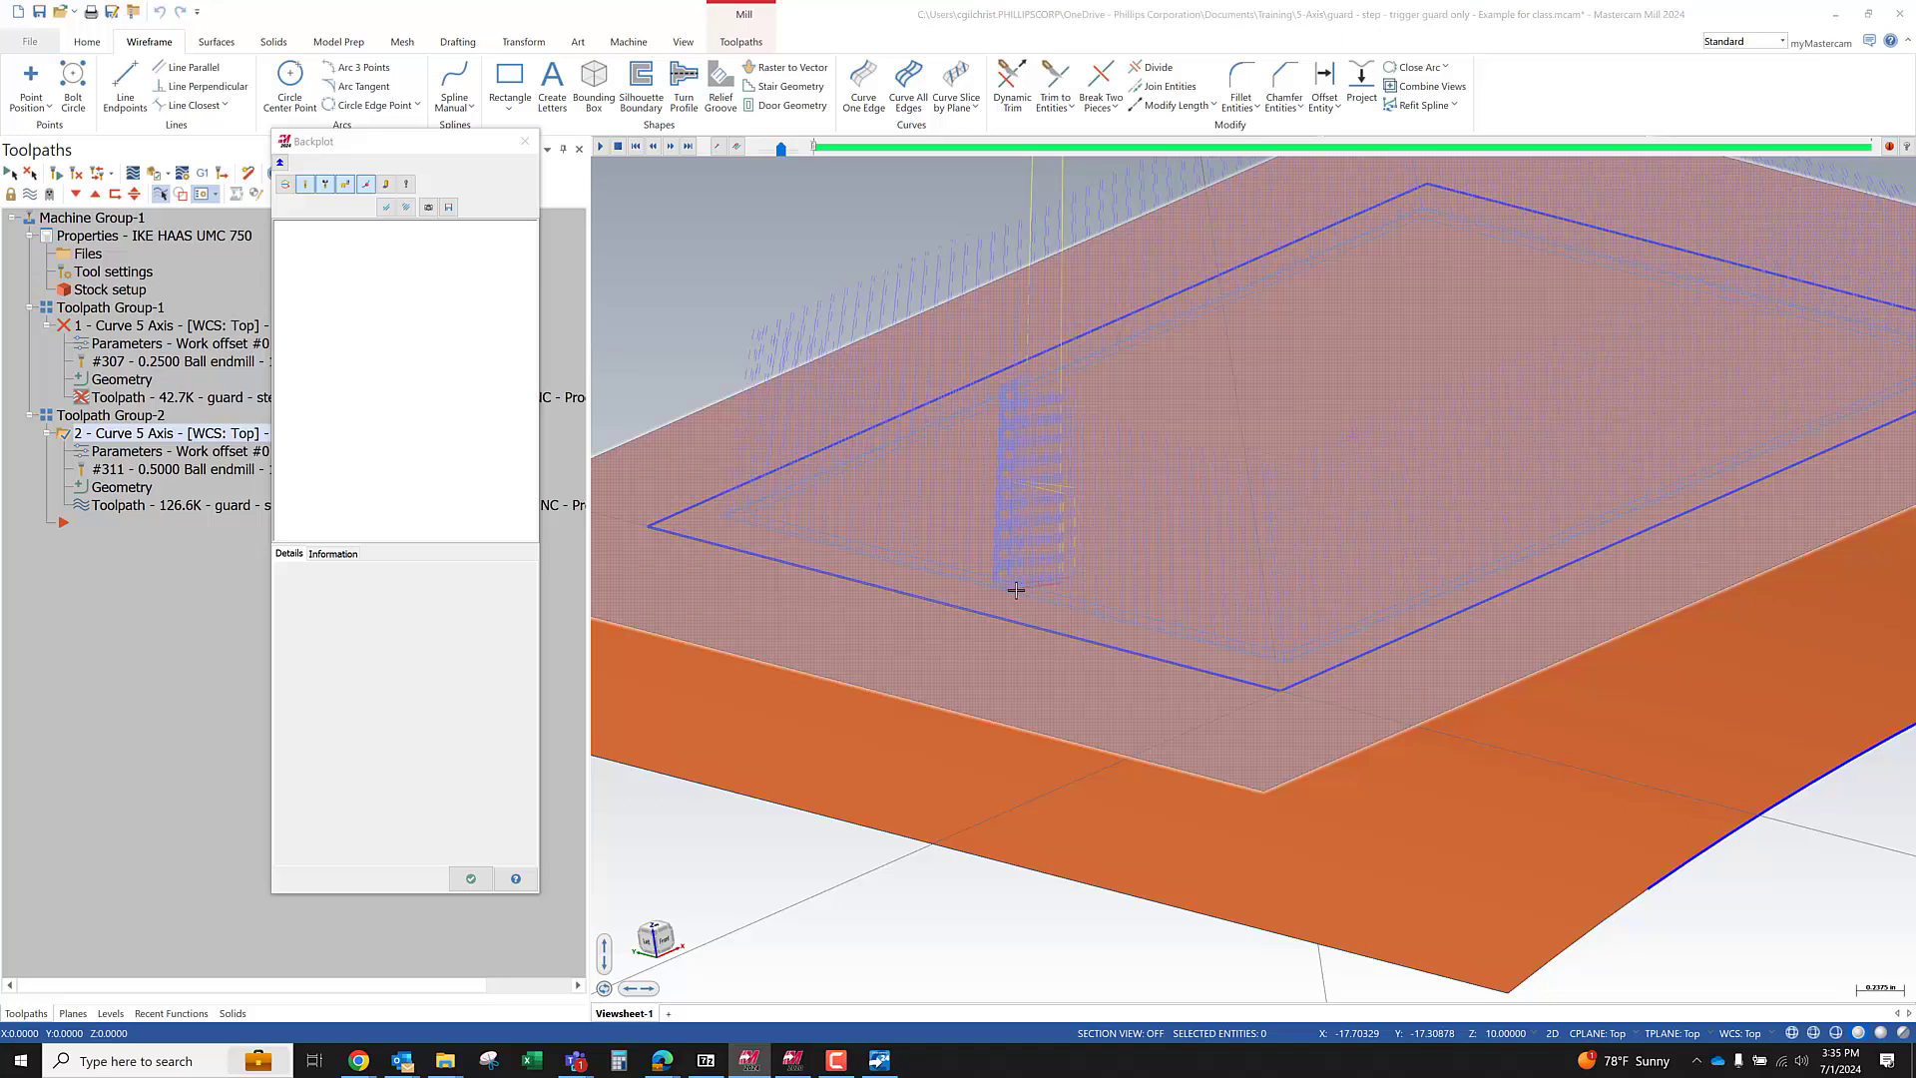
{"action": "key", "text": "r"}
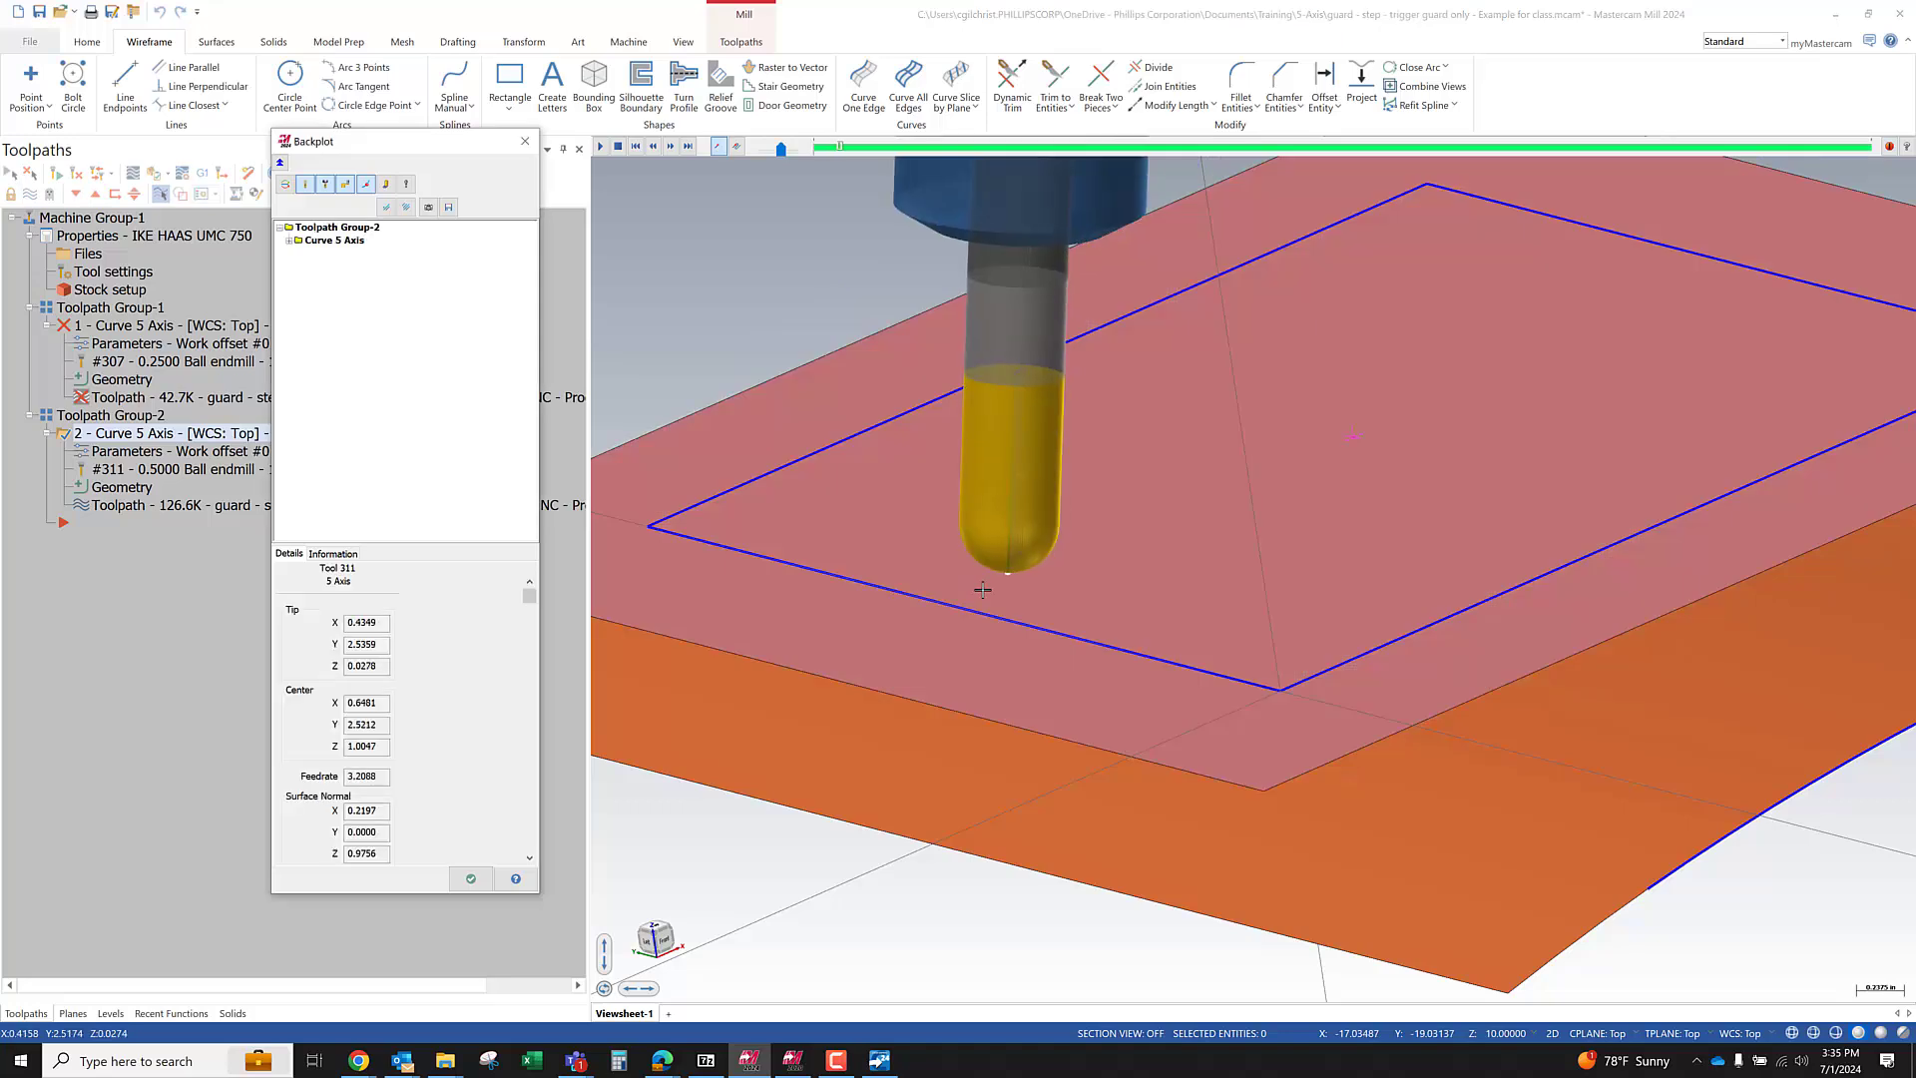
{"action": "left_click_drag", "start_coordinate": [895, 147], "coordinate": [1173, 129]}
{"action": "middle_click_drag", "start_coordinate": [1167, 408], "coordinate": [840, 457]}
{"action": "scroll", "coordinate": [675, 429], "scroll_direction": "up", "scroll_amount": 5}
{"action": "middle_click_drag", "start_coordinate": [687, 468], "coordinate": [946, 433]}
{"action": "middle_click_drag", "start_coordinate": [1060, 484], "coordinate": [1043, 459]}
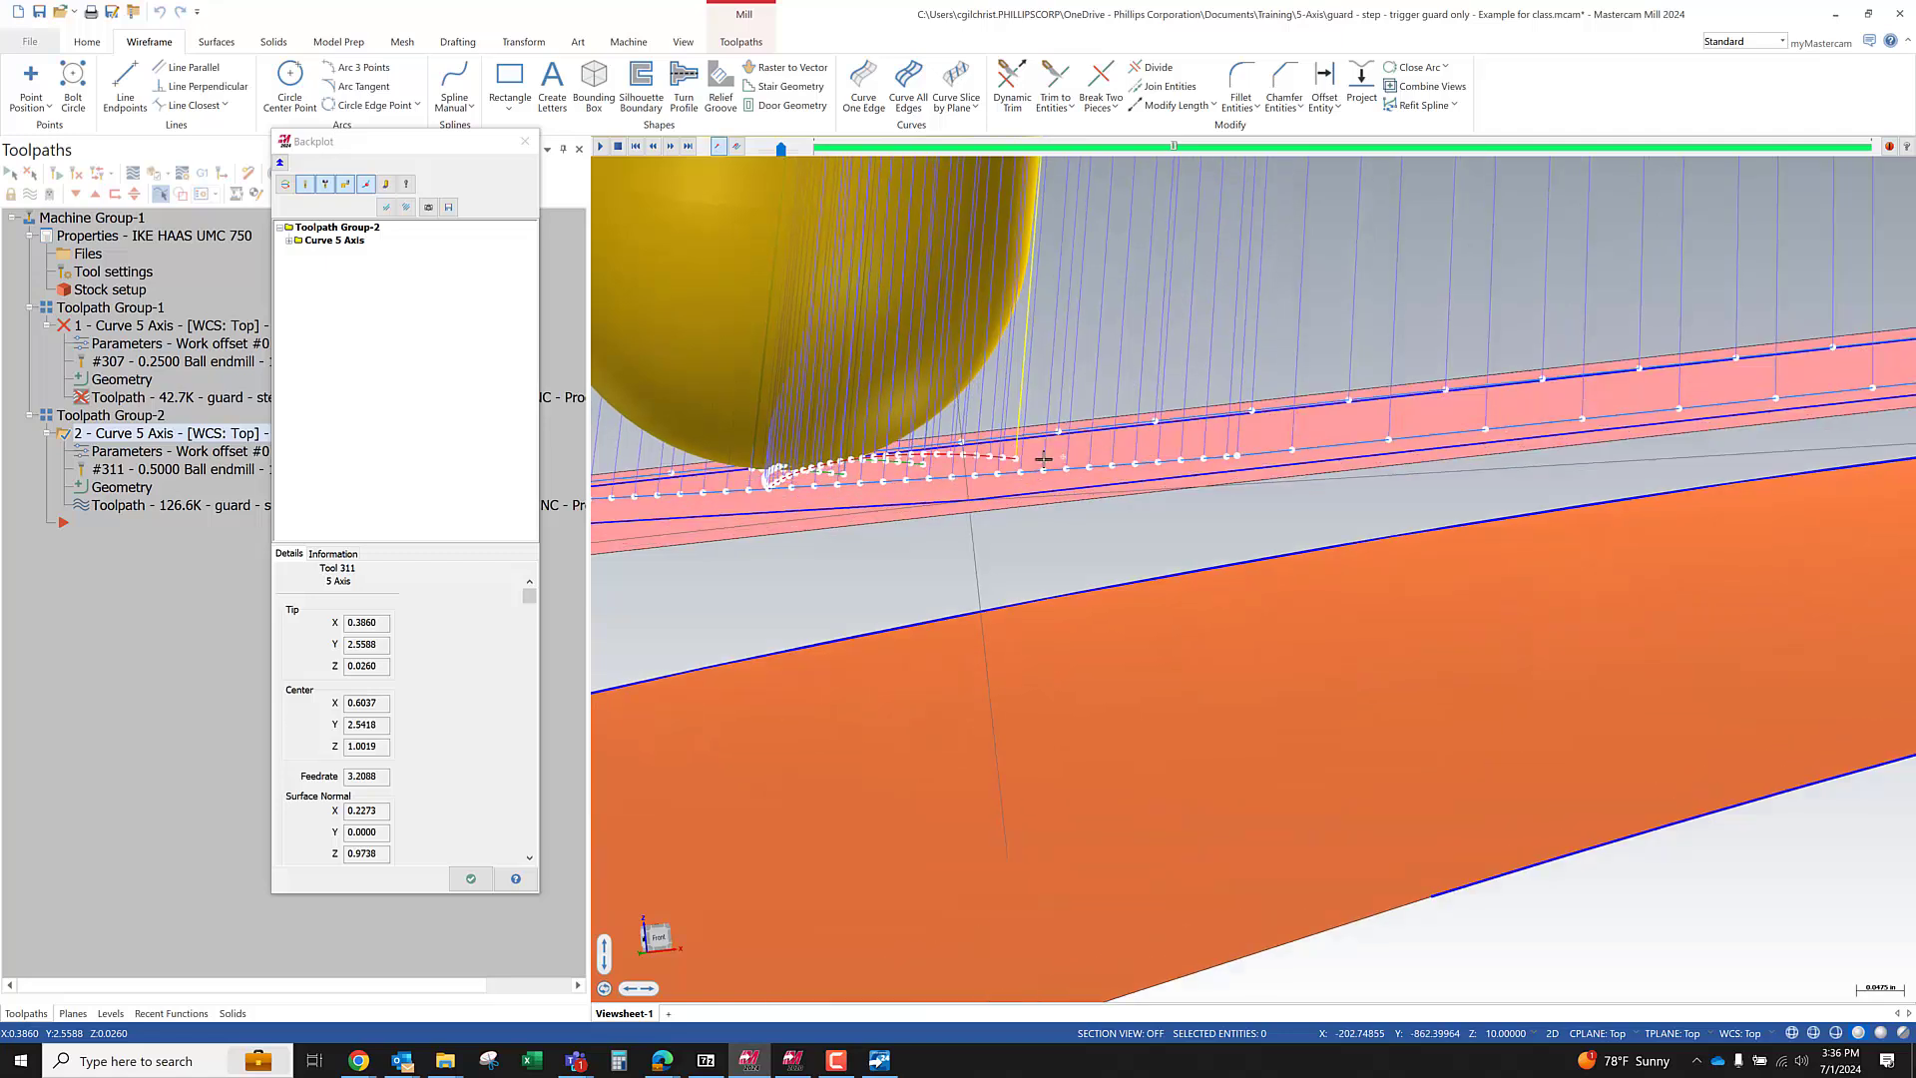
{"action": "middle_click_drag", "start_coordinate": [788, 486], "coordinate": [877, 524]}
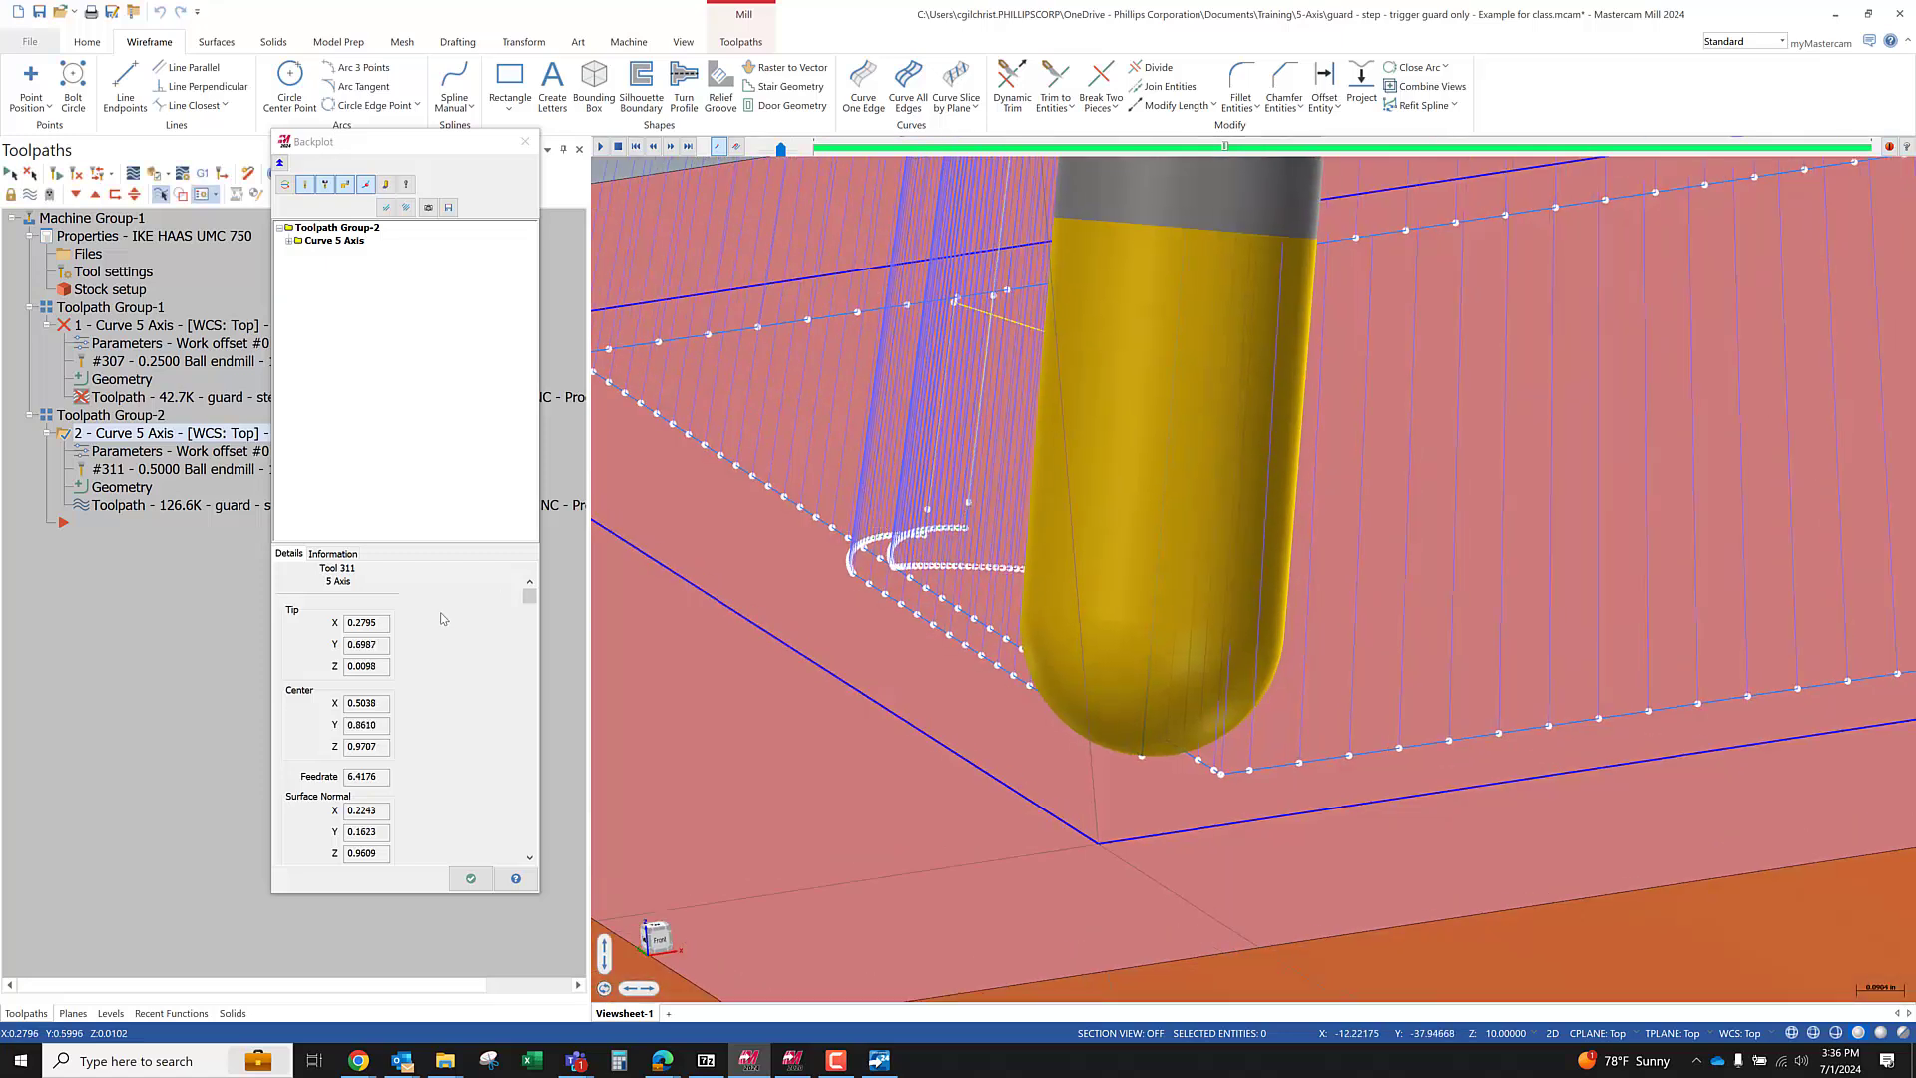
{"action": "left_click", "coordinate": [471, 878]}
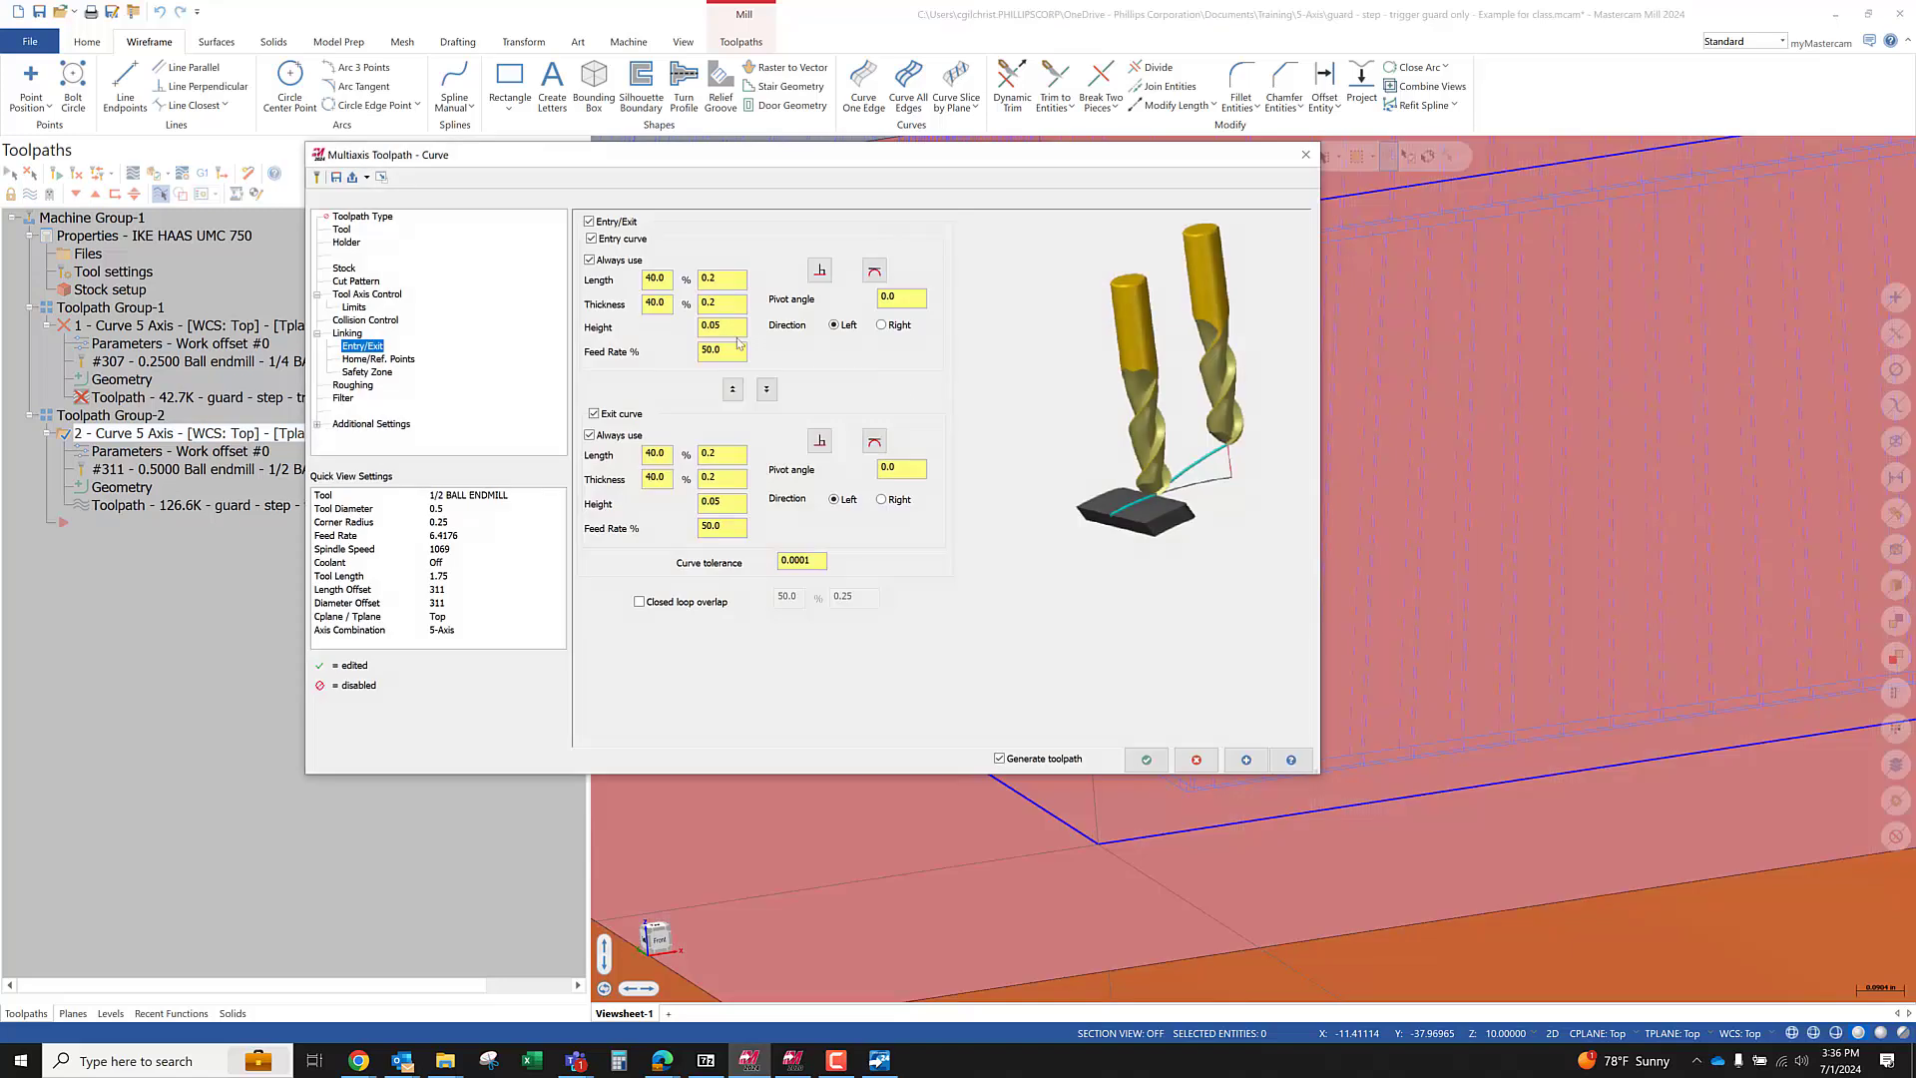
Set the height of both the entry curve and the exit curve to 0 and regenerate the toolpath
{"action": "left_click", "coordinate": [730, 329]}
{"action": "type", "text": "0"}
{"action": "left_click_drag", "start_coordinate": [727, 503], "coordinate": [687, 508]}
{"action": "type", "text": "0"}
{"action": "key", "text": "shift+Tab"}
{"action": "left_click", "coordinate": [1145, 760]}
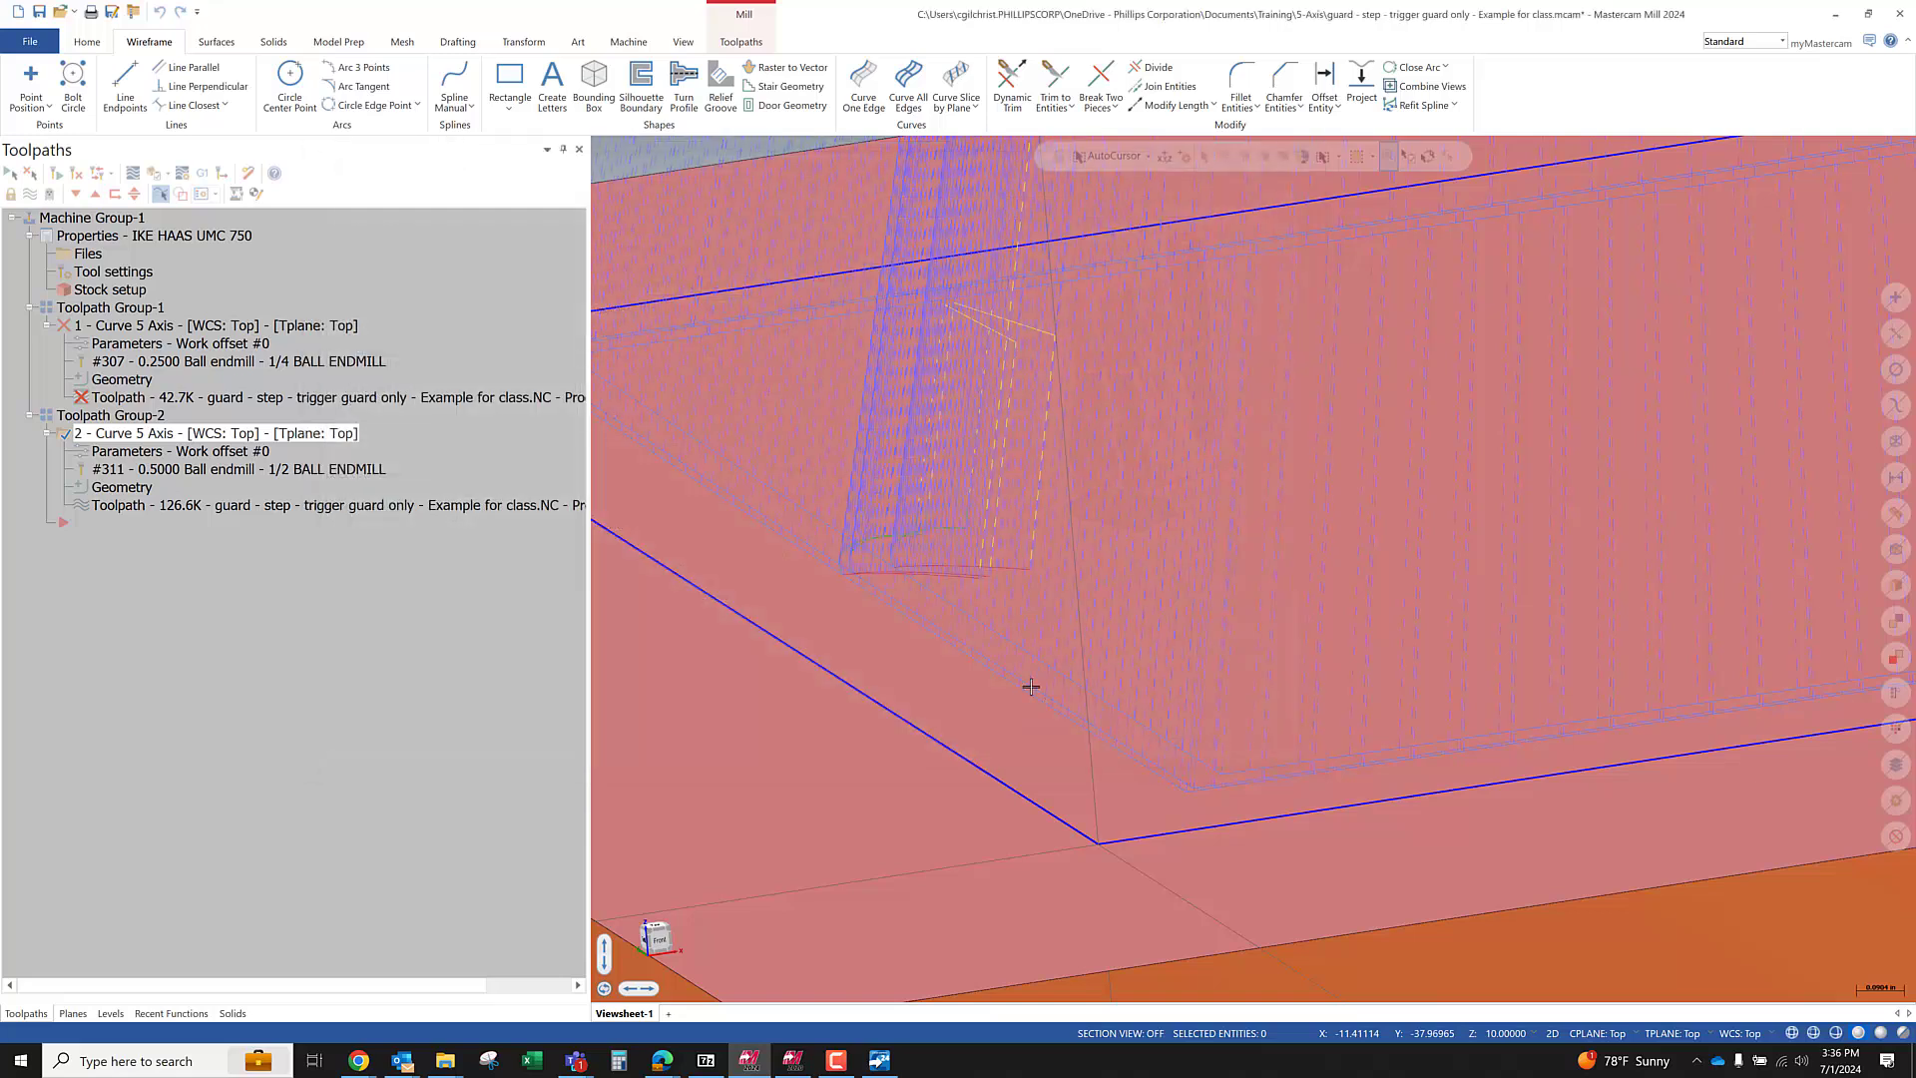
Backplot the toolpath with zero-height arcs and advance it to the entry of the second pass
{"action": "mouse_move", "coordinate": [909, 525]}
{"action": "middle_mouse_down"}
{"action": "mouse_move", "coordinate": [927, 692]}
{"action": "mouse_move", "coordinate": [958, 577]}
{"action": "mouse_move", "coordinate": [874, 487]}
{"action": "mouse_move", "coordinate": [688, 539]}
{"action": "mouse_move", "coordinate": [623, 608]}
{"action": "mouse_move", "coordinate": [684, 521]}
{"action": "mouse_move", "coordinate": [769, 505]}
{"action": "mouse_move", "coordinate": [914, 520]}
{"action": "middle_mouse_up"}
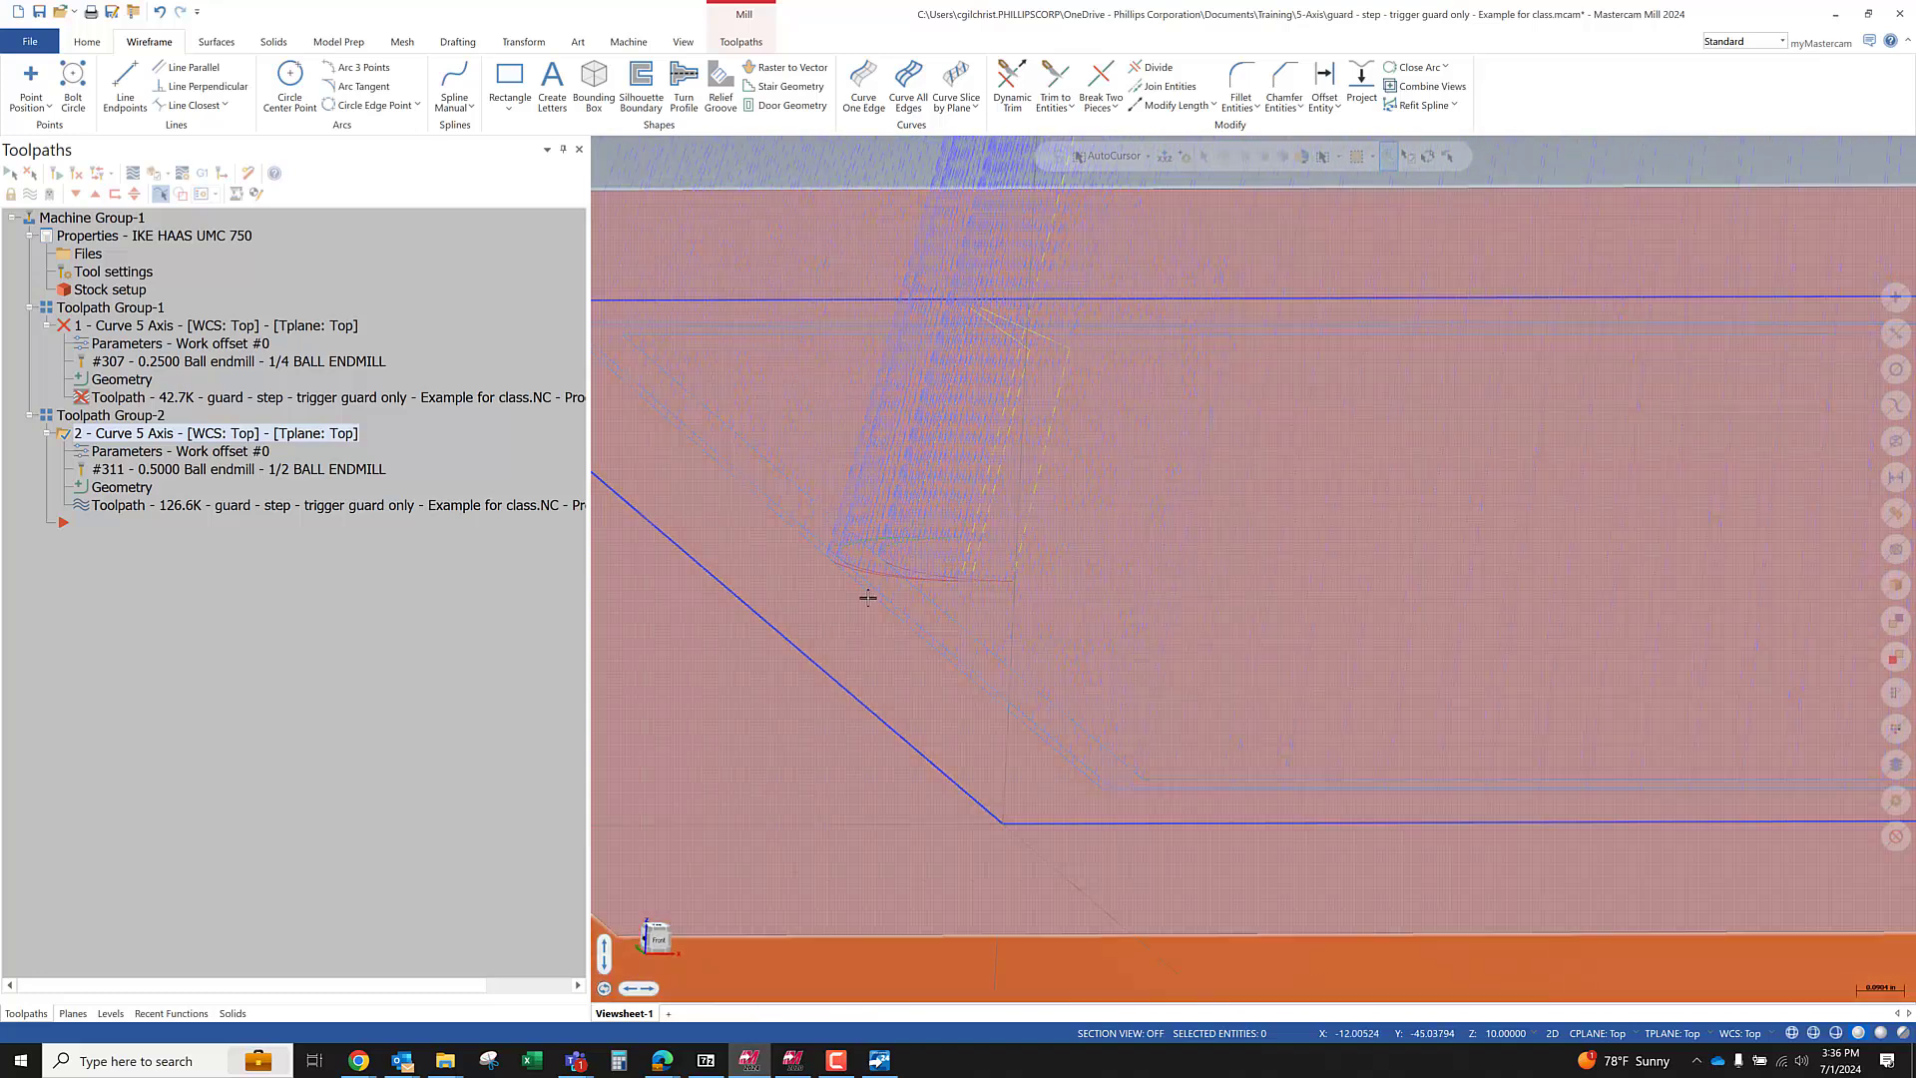
{"action": "scroll", "coordinate": [1005, 533], "scroll_direction": "down", "scroll_amount": 3}
{"action": "scroll", "coordinate": [973, 542], "scroll_direction": "up", "scroll_amount": 5}
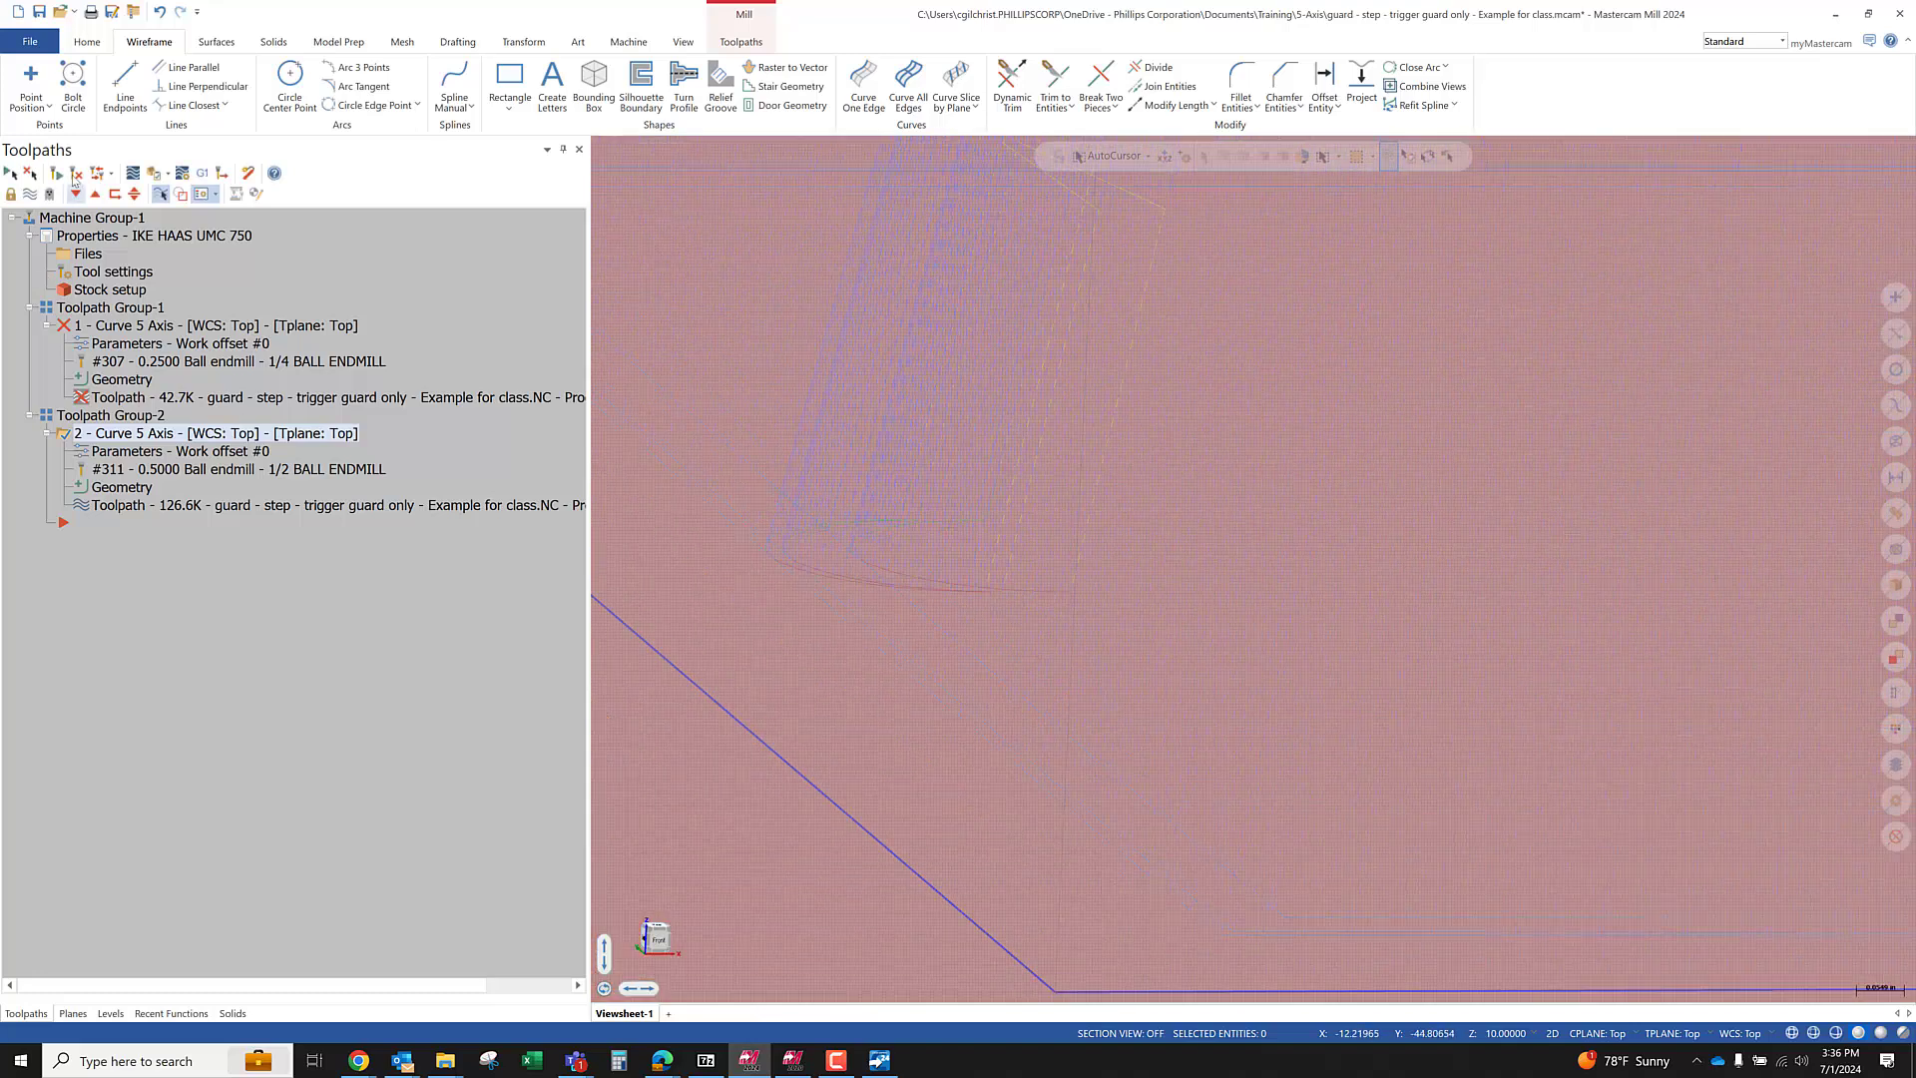
{"action": "left_click", "coordinate": [132, 174]}
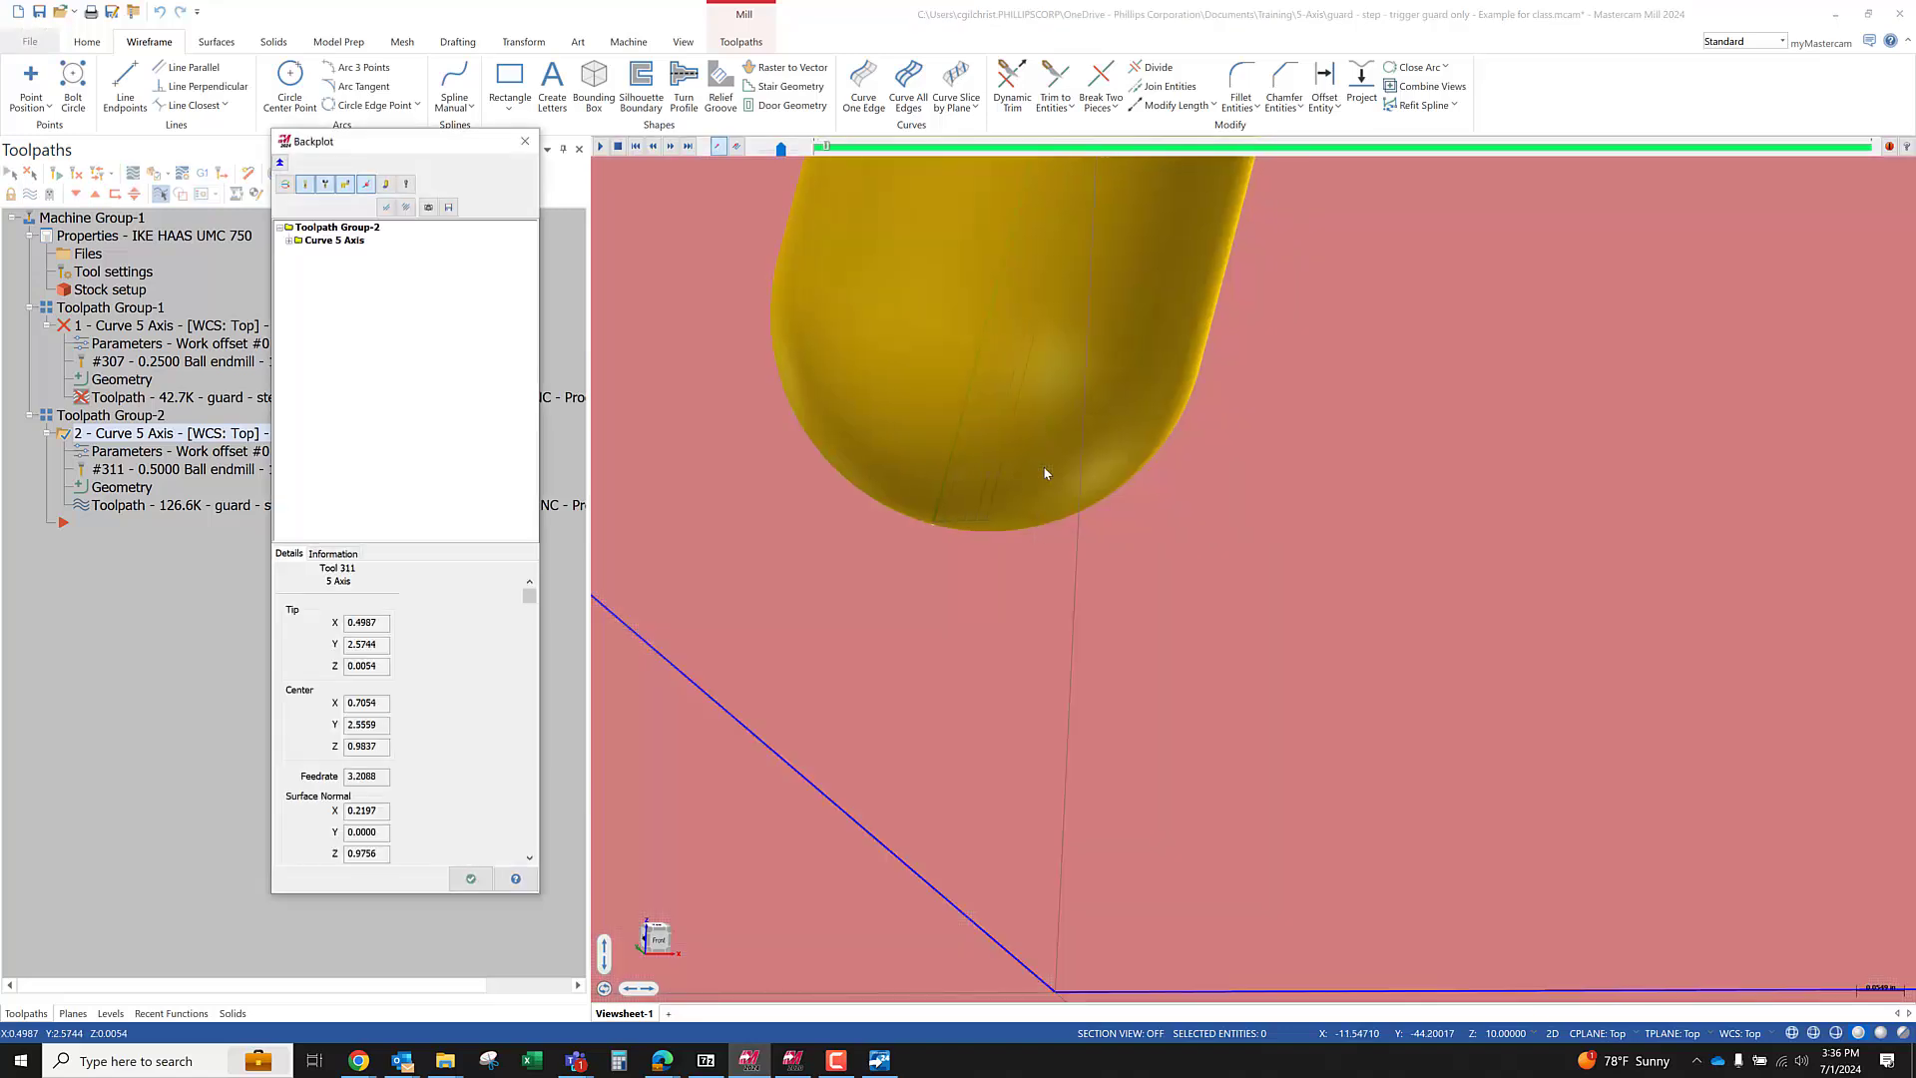
{"action": "scroll", "coordinate": [999, 466], "scroll_direction": "down", "scroll_amount": 2}
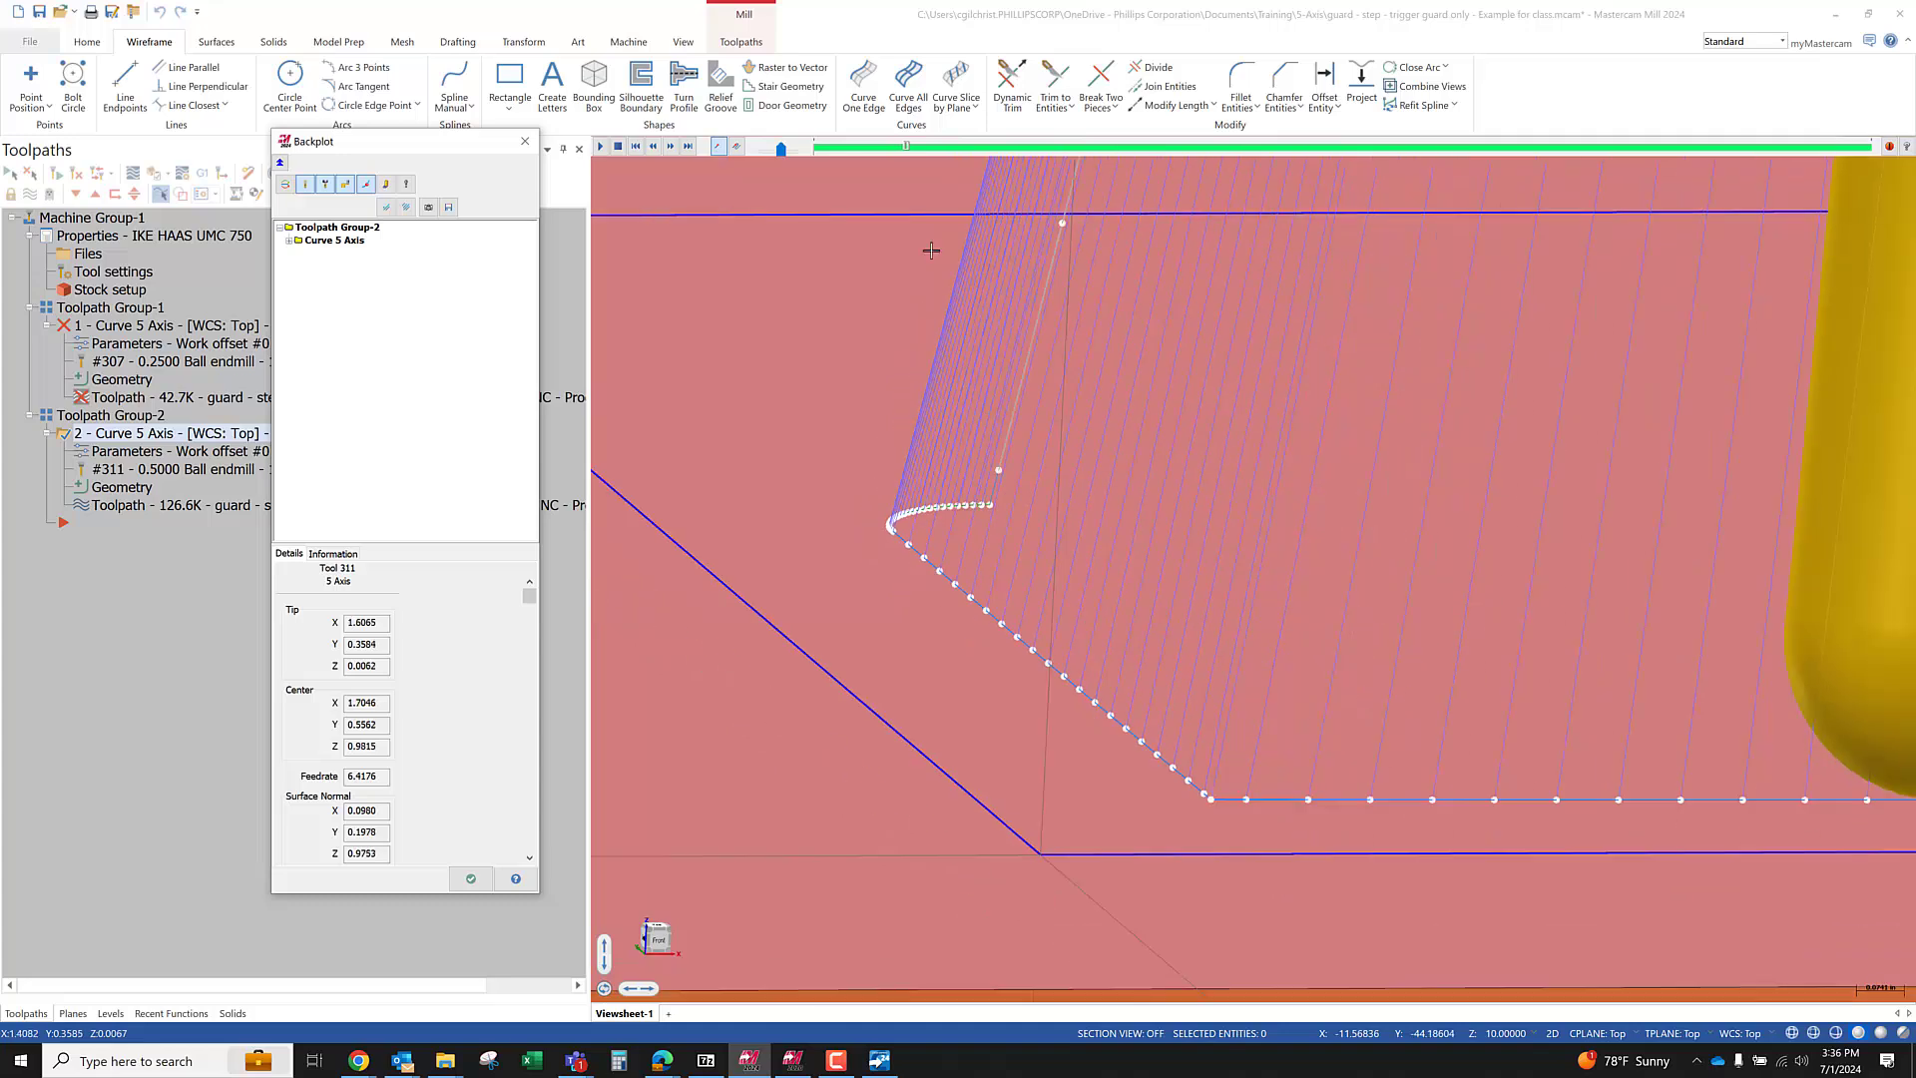
{"action": "left_click_drag", "start_coordinate": [908, 152], "coordinate": [1168, 161]}
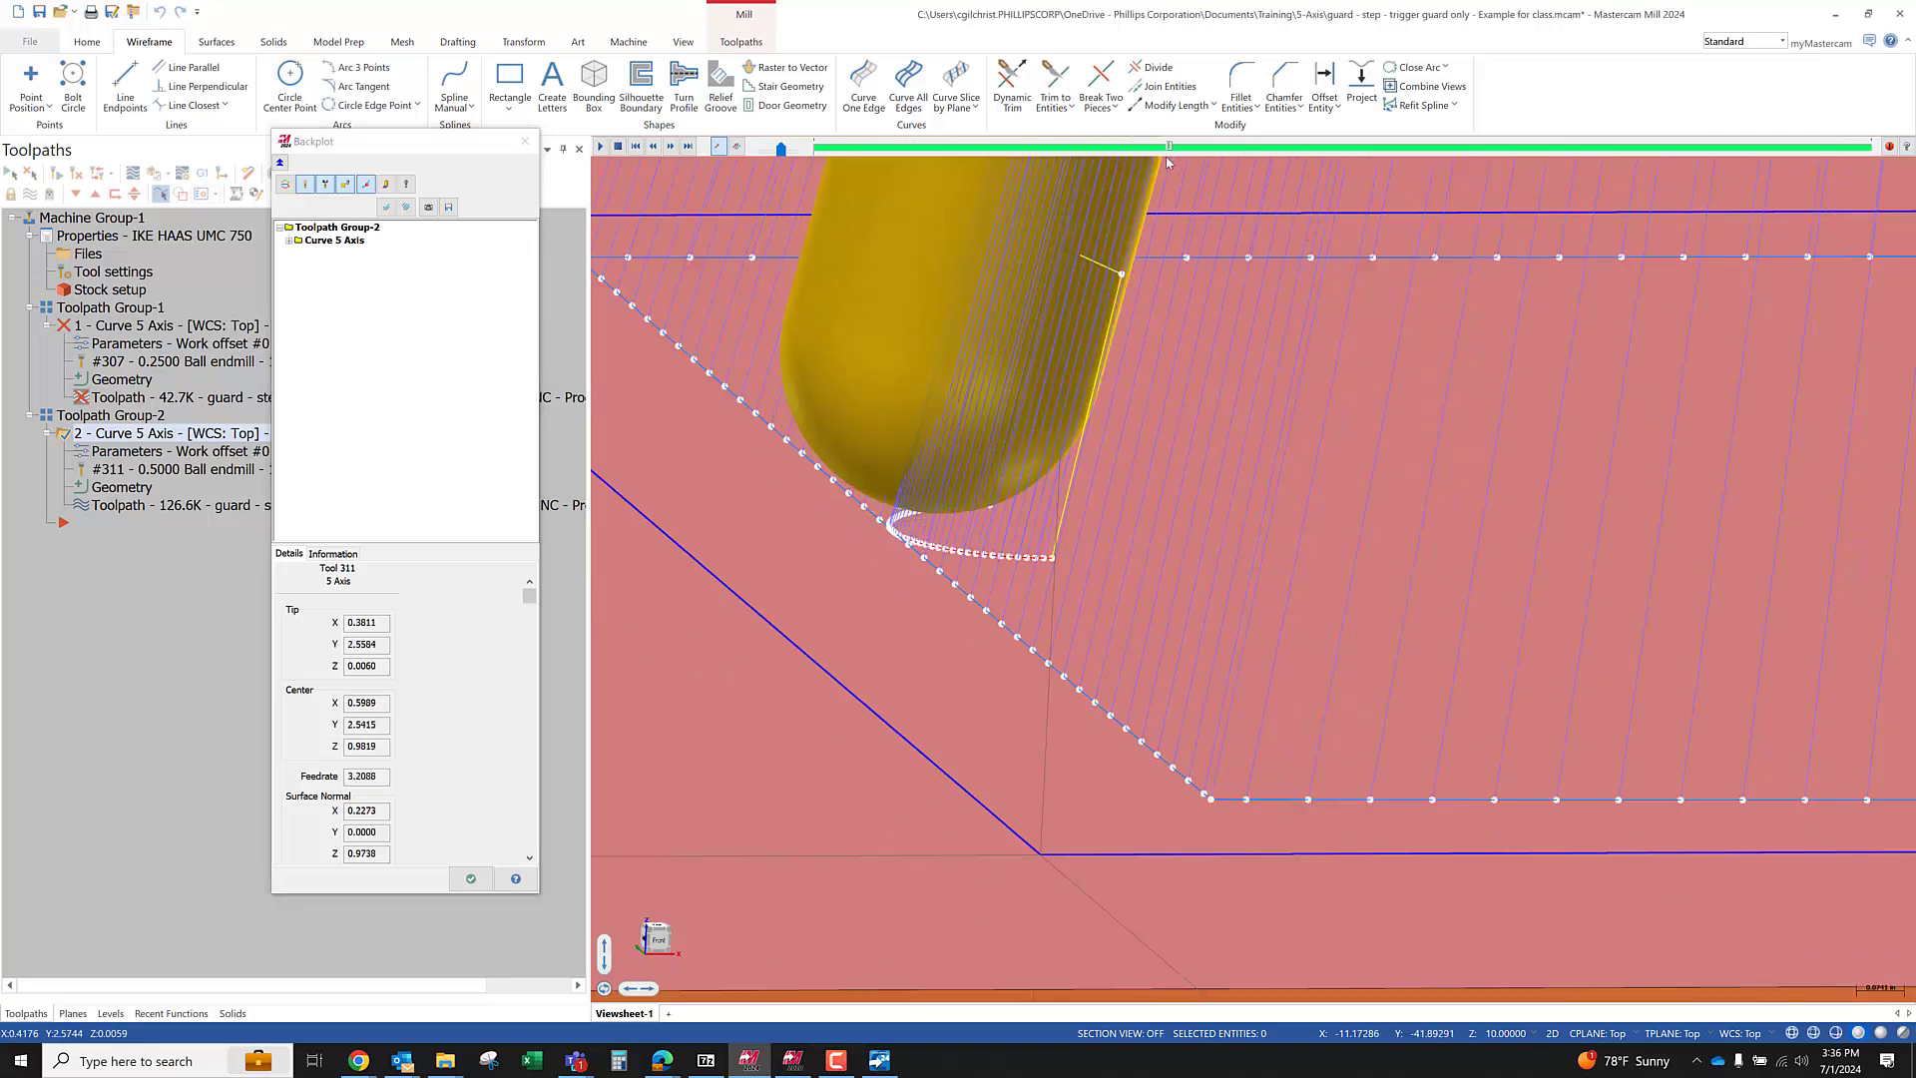
Step the backplot back from the second pass's entry to the start of the first pass's exit arc
{"action": "key", "text": "s"}
{"action": "key", "text": "s"}
{"action": "key", "text": "s"}
{"action": "key", "text": "s"}
{"action": "key", "text": "b"}
{"action": "key", "text": "b"}
{"action": "key", "text": "b"}
{"action": "key", "text": "b"}
{"action": "key", "text": "b"}
{"action": "key", "text": "b"}
{"action": "key", "text": "b"}
{"action": "key", "text": "b"}
{"action": "key", "text": "b"}
{"action": "key", "text": "b"}
{"action": "key", "text": "b"}
{"action": "key", "text": "b"}
{"action": "key", "text": "b"}
{"action": "key", "text": "b"}
{"action": "key", "text": "b"}
{"action": "key", "text": "b"}
{"action": "key", "text": "b"}
{"action": "key", "text": "b"}
{"action": "key", "text": "b"}
{"action": "key", "text": "b"}
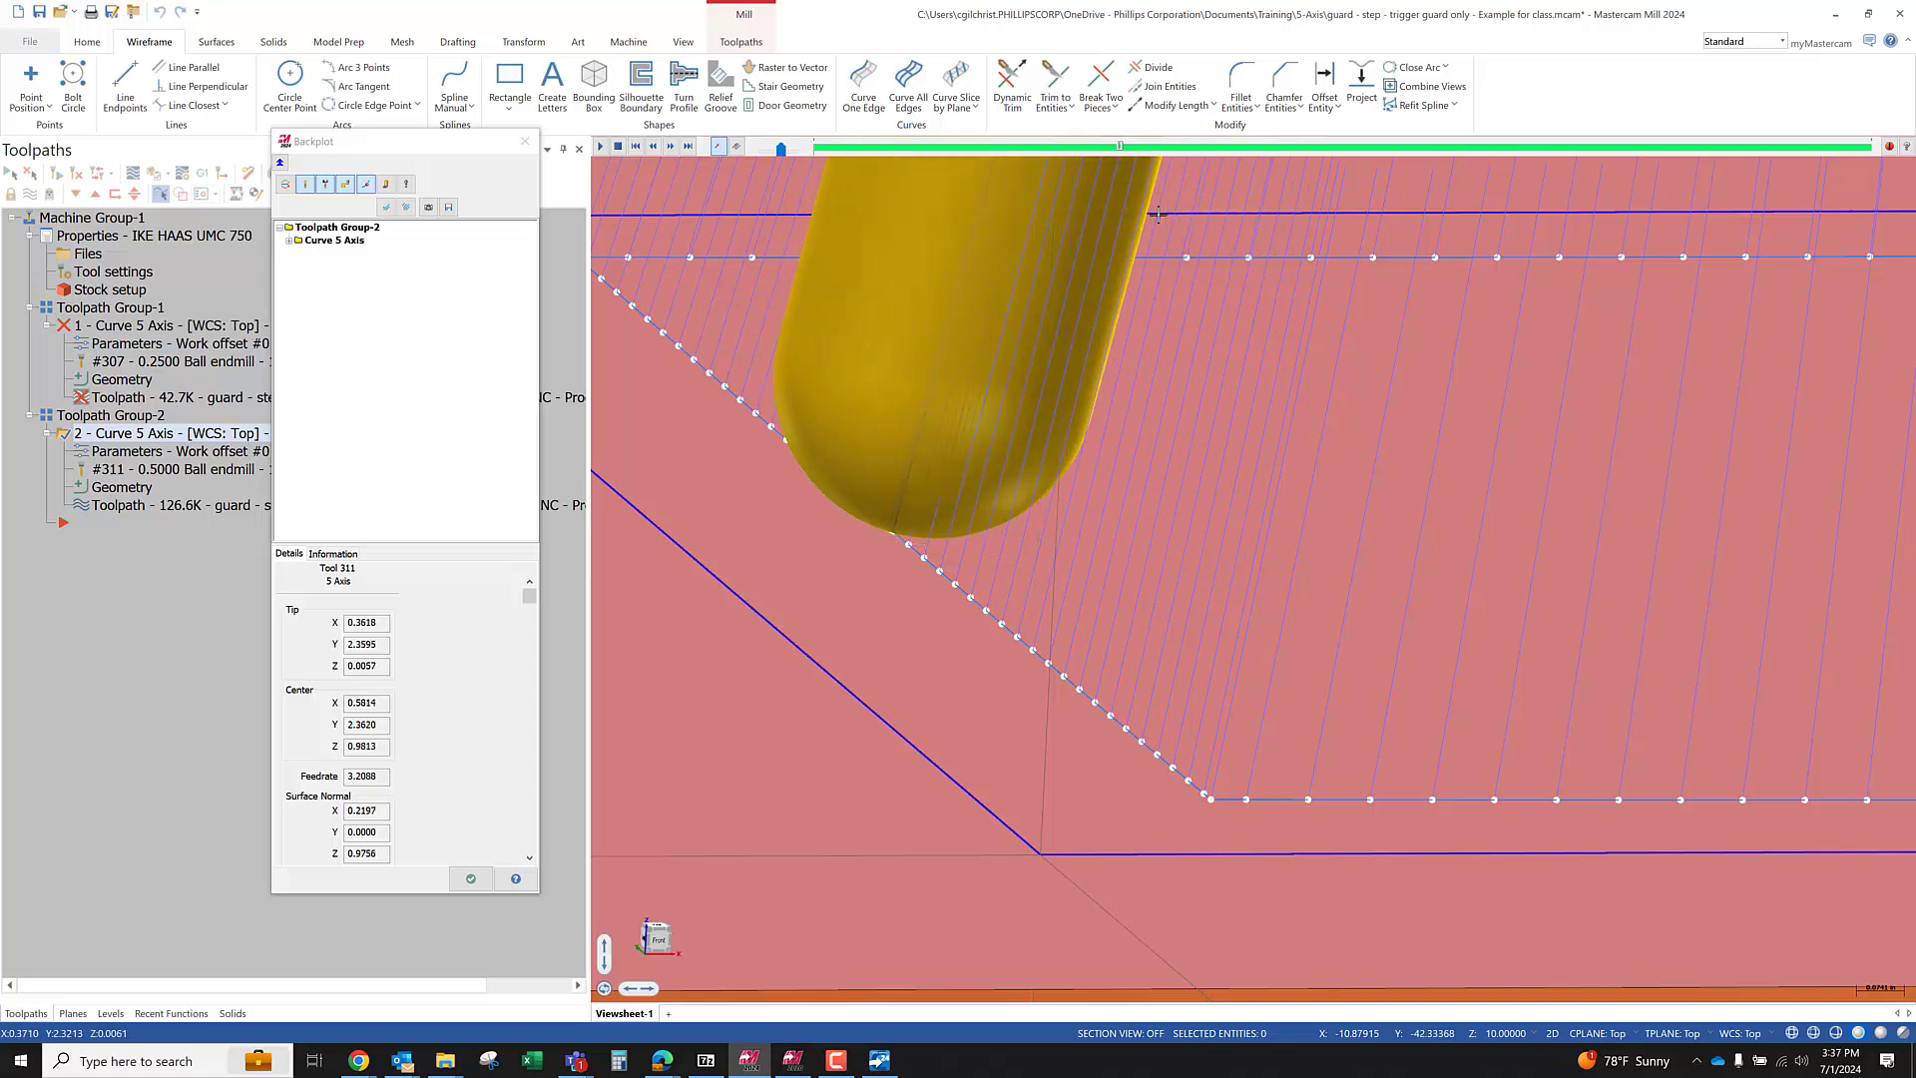
Step the tool back and forth over the first pass's exit arc, and follow it through the retract
{"action": "key", "text": "s"}
{"action": "key", "text": "s"}
{"action": "key", "text": "s"}
{"action": "key", "text": "s"}
{"action": "key", "text": "s"}
{"action": "key", "text": "s"}
{"action": "key", "text": "s"}
{"action": "key", "text": "s"}
{"action": "key", "text": "b"}
{"action": "key", "text": "b"}
{"action": "key", "text": "b"}
{"action": "key", "text": "b"}
{"action": "key", "text": "b"}
{"action": "key", "text": "b"}
{"action": "key", "text": "s"}
{"action": "key", "text": "s"}
{"action": "key", "text": "s"}
{"action": "key", "text": "s"}
{"action": "key", "text": "s"}
{"action": "key", "text": "s"}
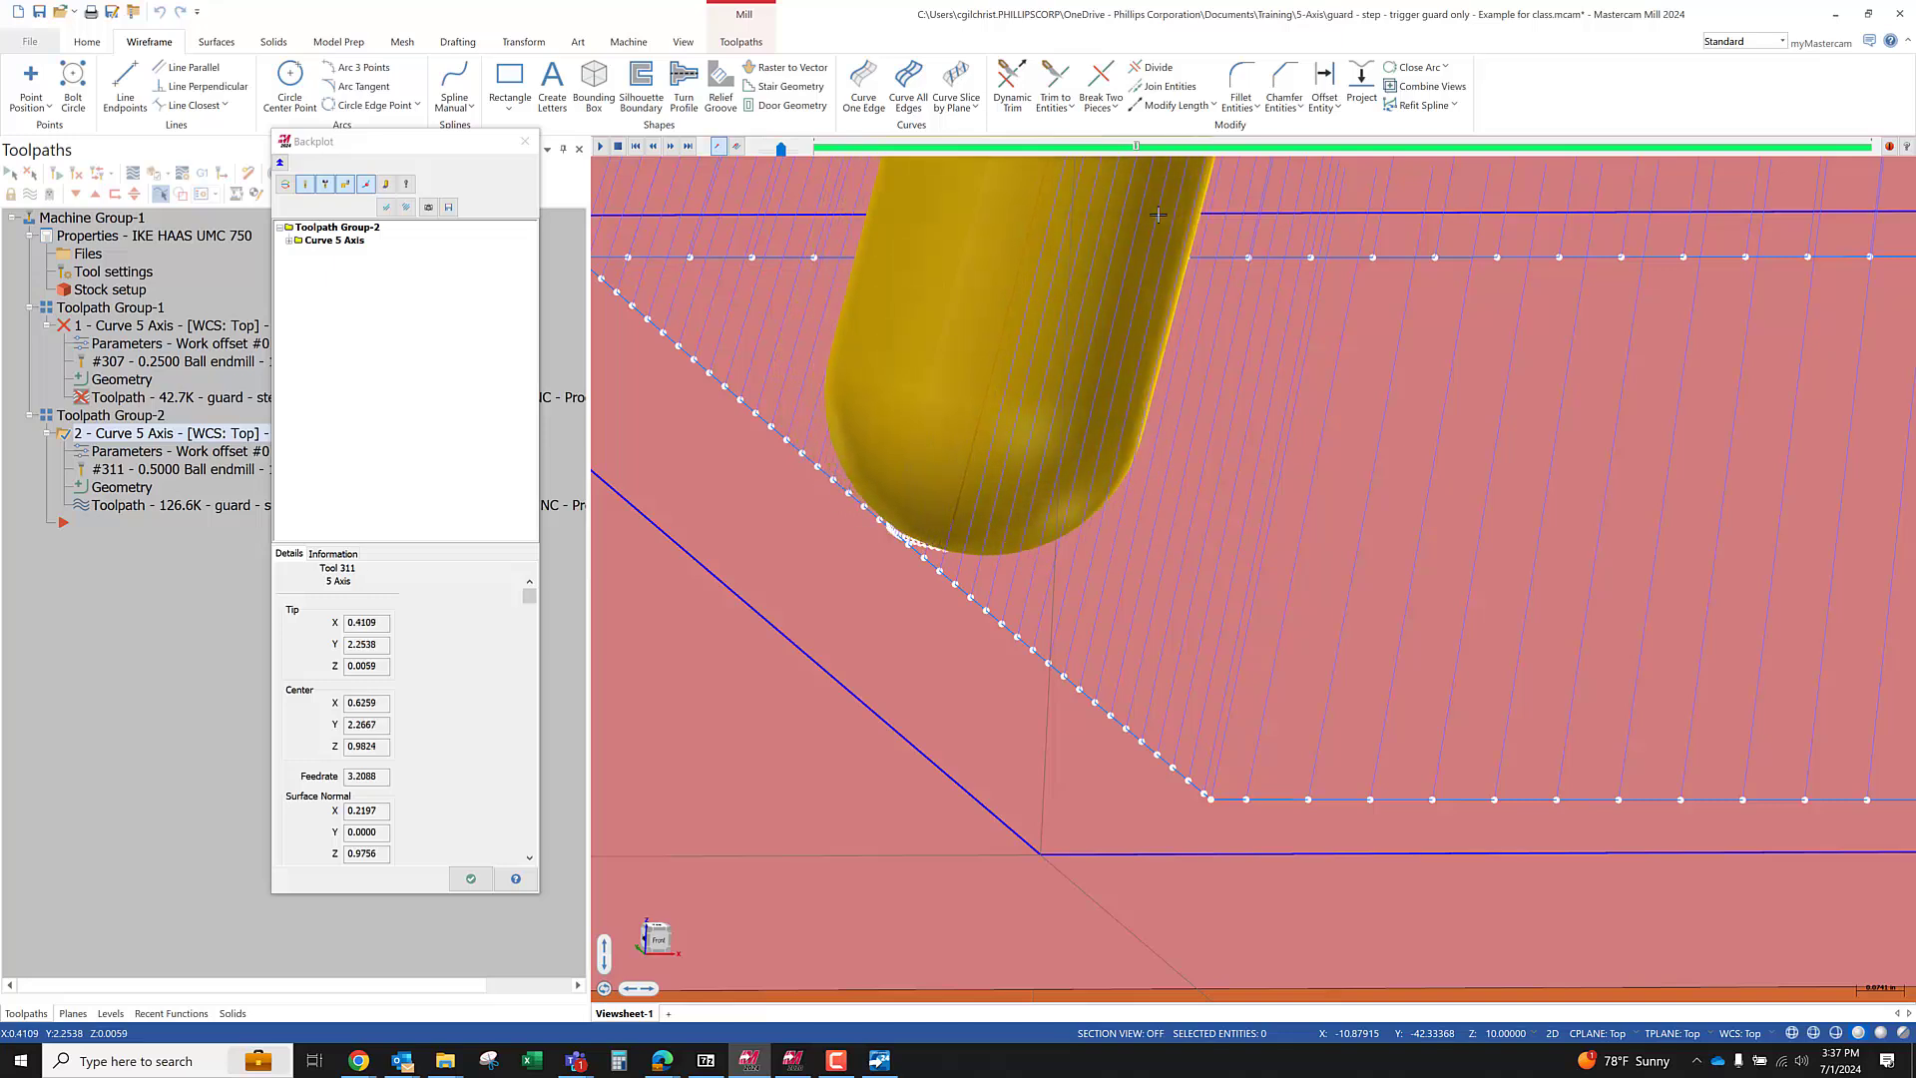
{"action": "key", "text": "s"}
{"action": "key", "text": "s"}
{"action": "key", "text": "s"}
{"action": "key", "text": "s"}
{"action": "key", "text": "s"}
{"action": "key", "text": "s"}
{"action": "key", "text": "s"}
{"action": "key", "text": "s"}
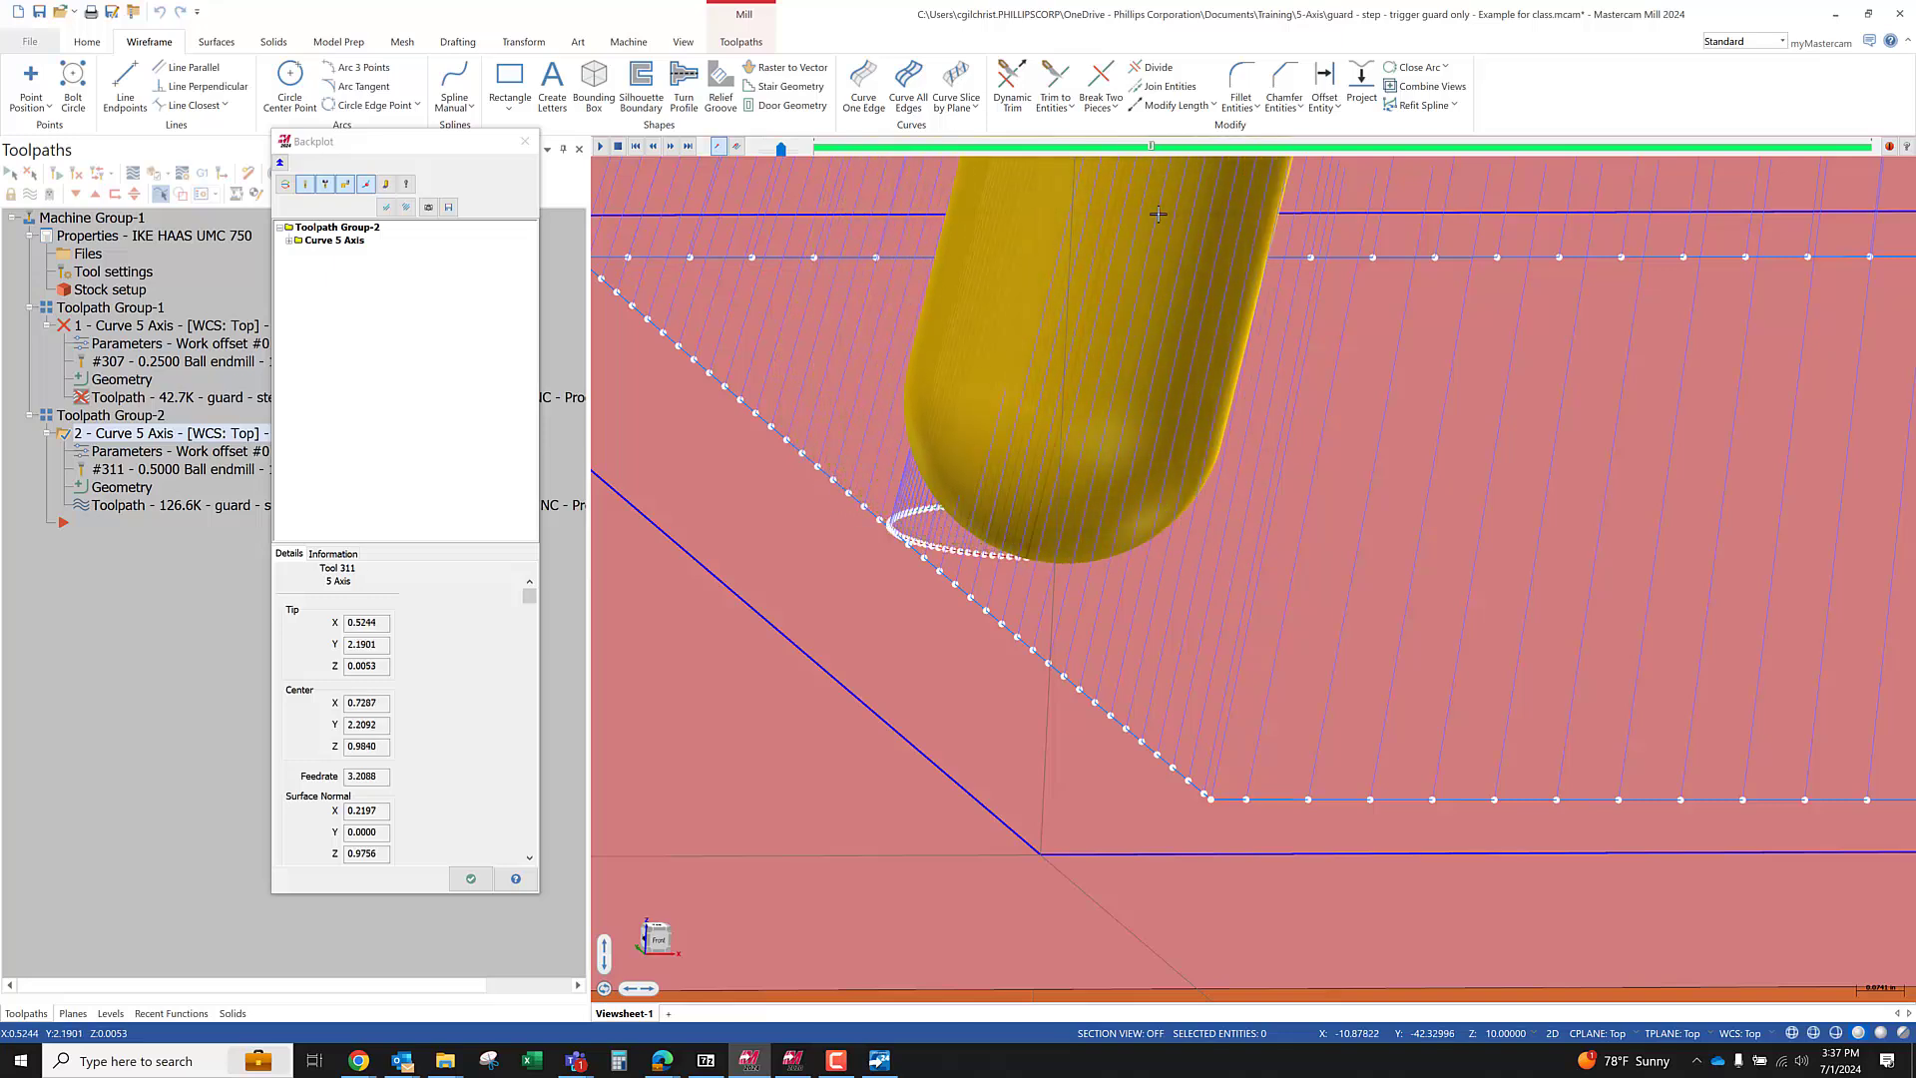
{"action": "key", "text": "s"}
{"action": "key", "text": "s"}
{"action": "scroll", "coordinate": [1158, 213], "scroll_direction": "down", "scroll_amount": 5}
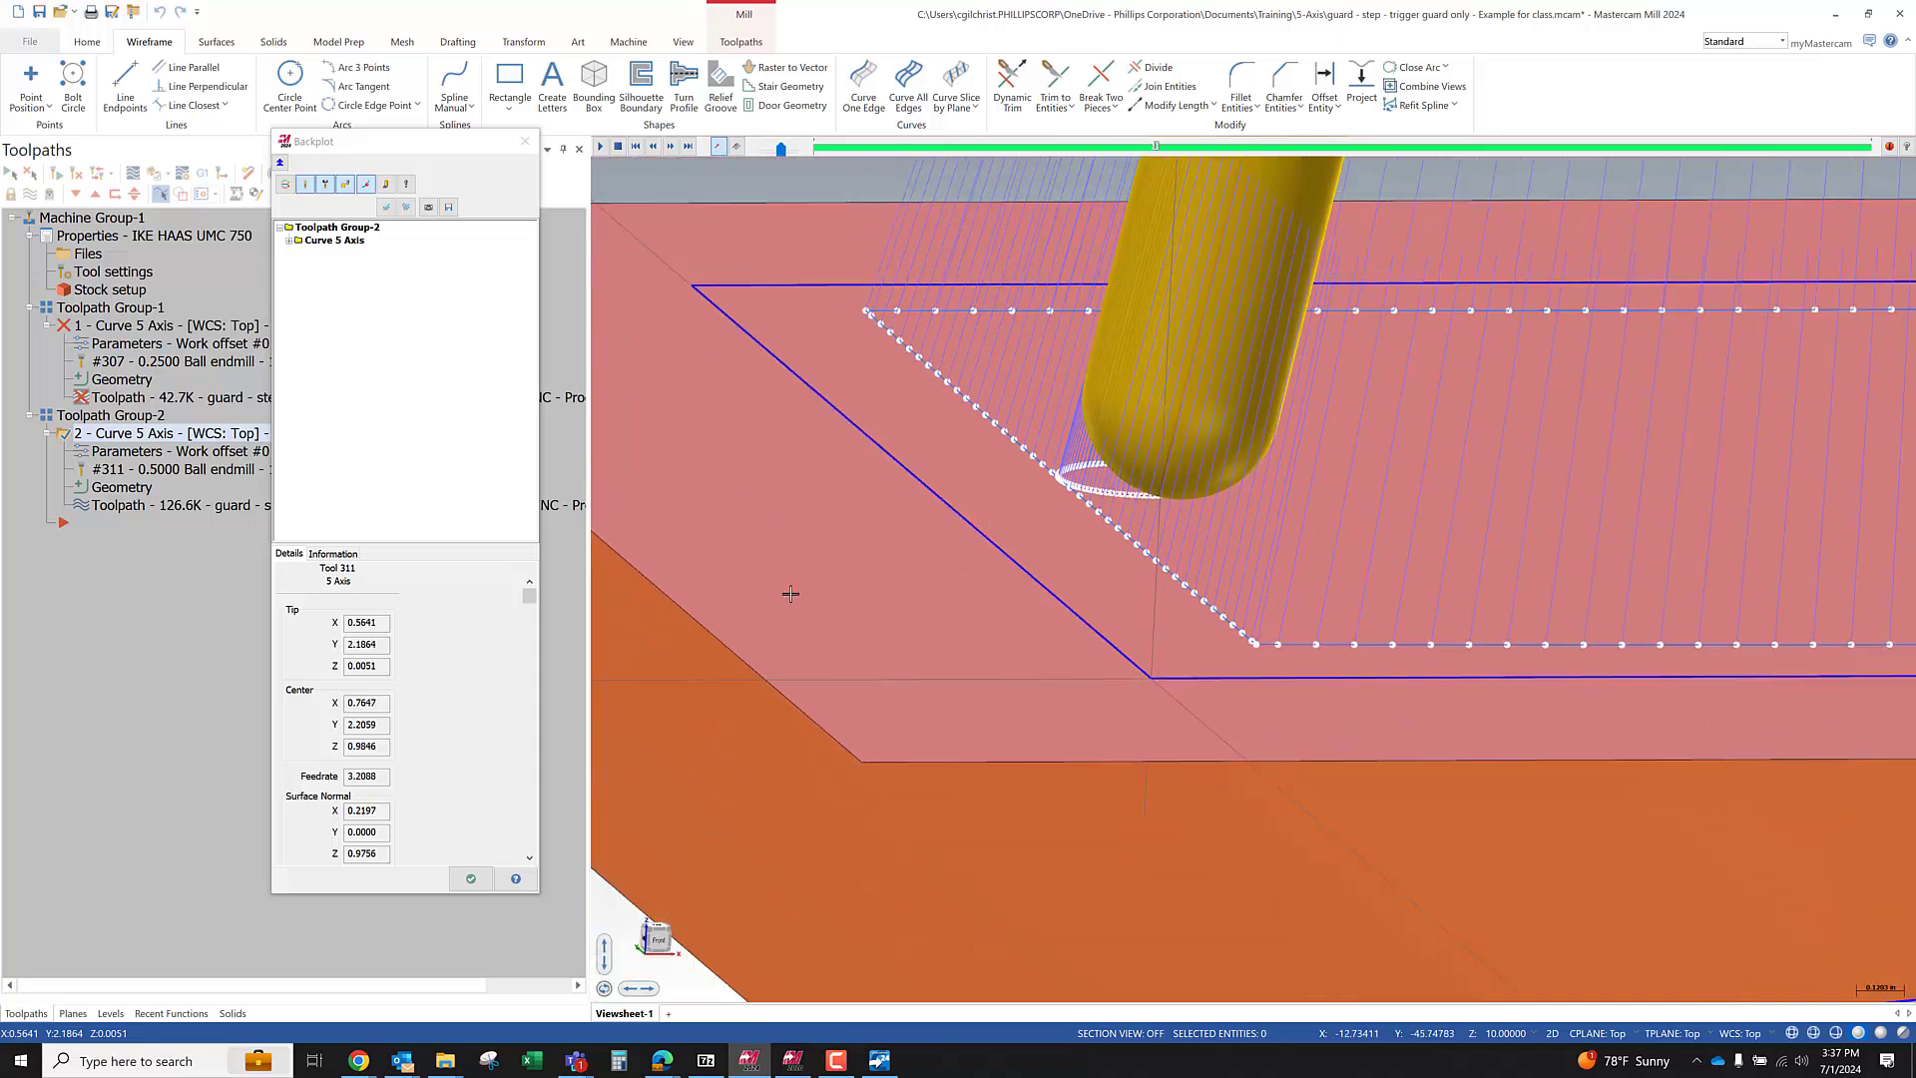
{"action": "scroll", "coordinate": [1039, 488], "scroll_direction": "up", "scroll_amount": 3}
{"action": "key", "text": "s"}
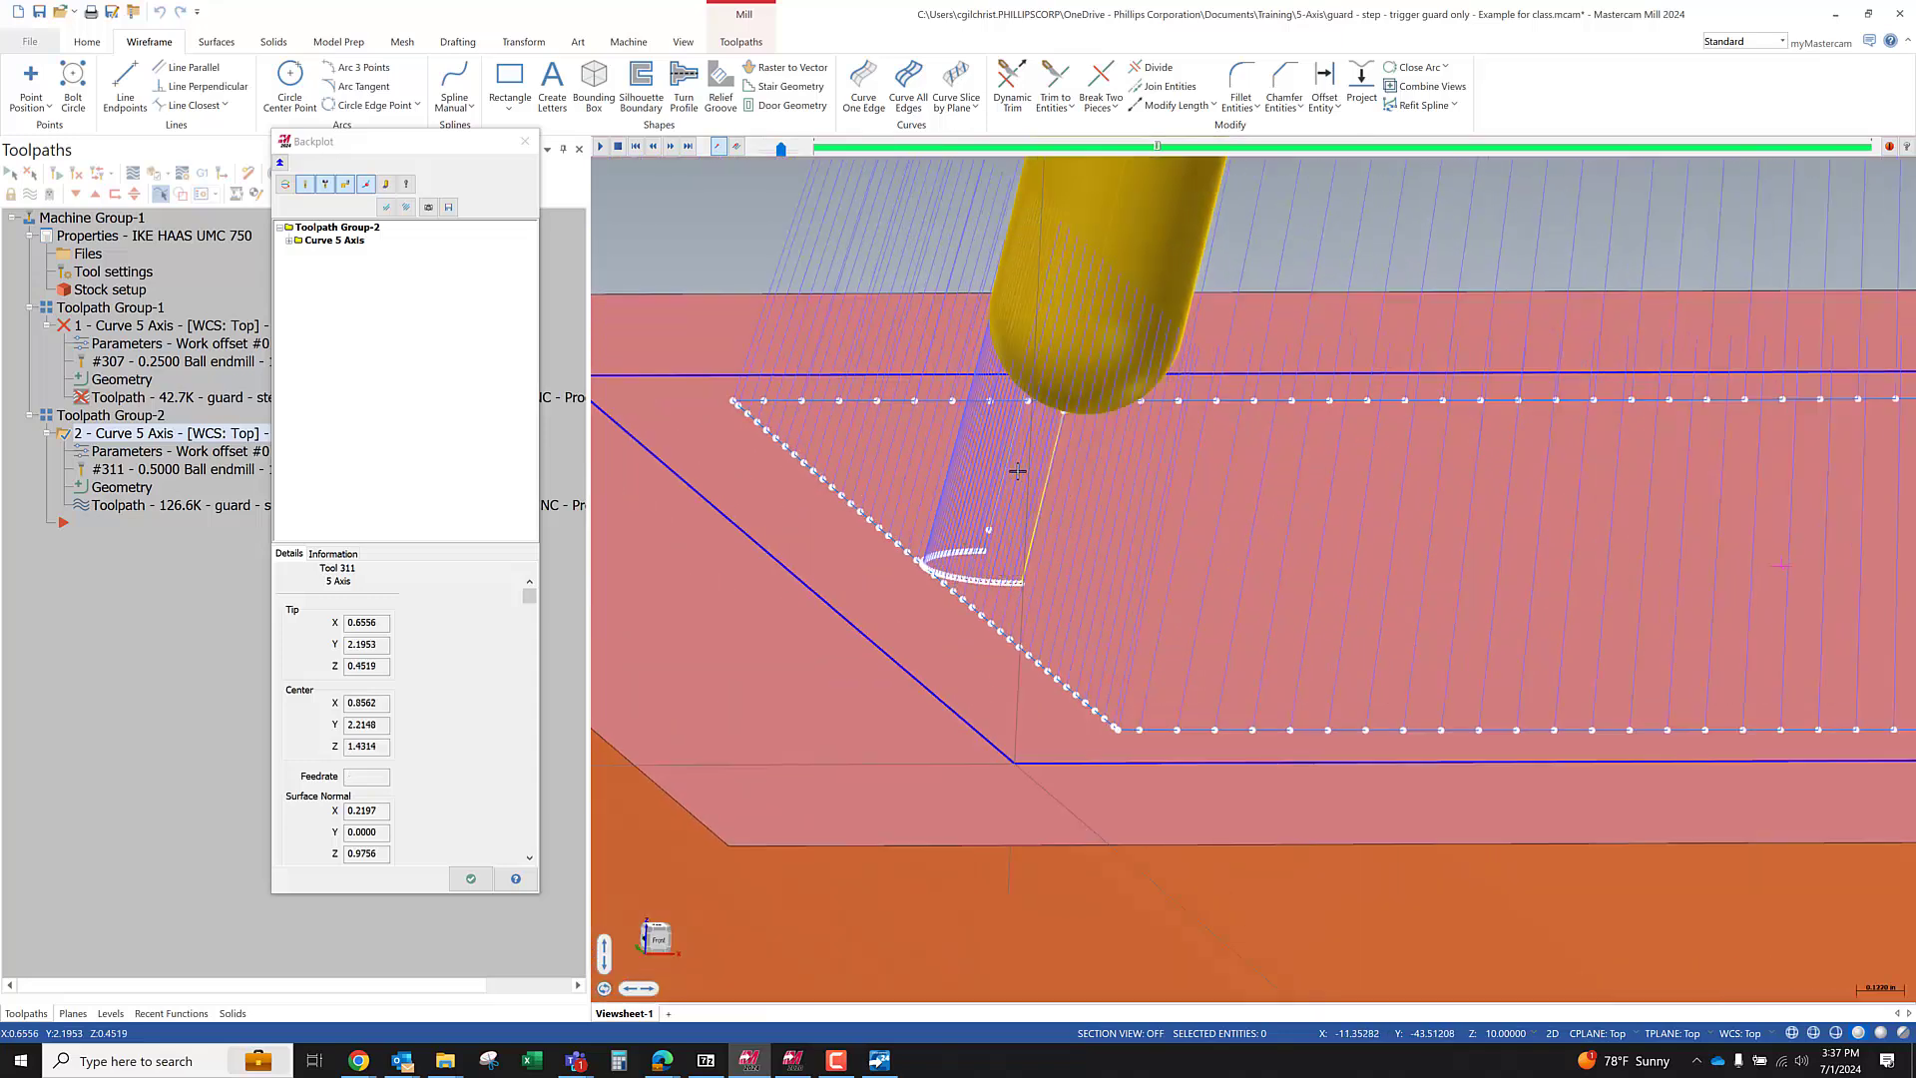
{"action": "key", "text": "s"}
{"action": "key", "text": "s"}
View the move to the second pass from the side and step the tool through its entry arc onto the cut
{"action": "middle_click_drag", "start_coordinate": [1016, 471], "coordinate": [883, 492]}
{"action": "scroll", "coordinate": [887, 491], "scroll_direction": "up", "scroll_amount": 5}
{"action": "key", "text": "s"}
{"action": "scroll", "coordinate": [898, 498], "scroll_direction": "down", "scroll_amount": 5}
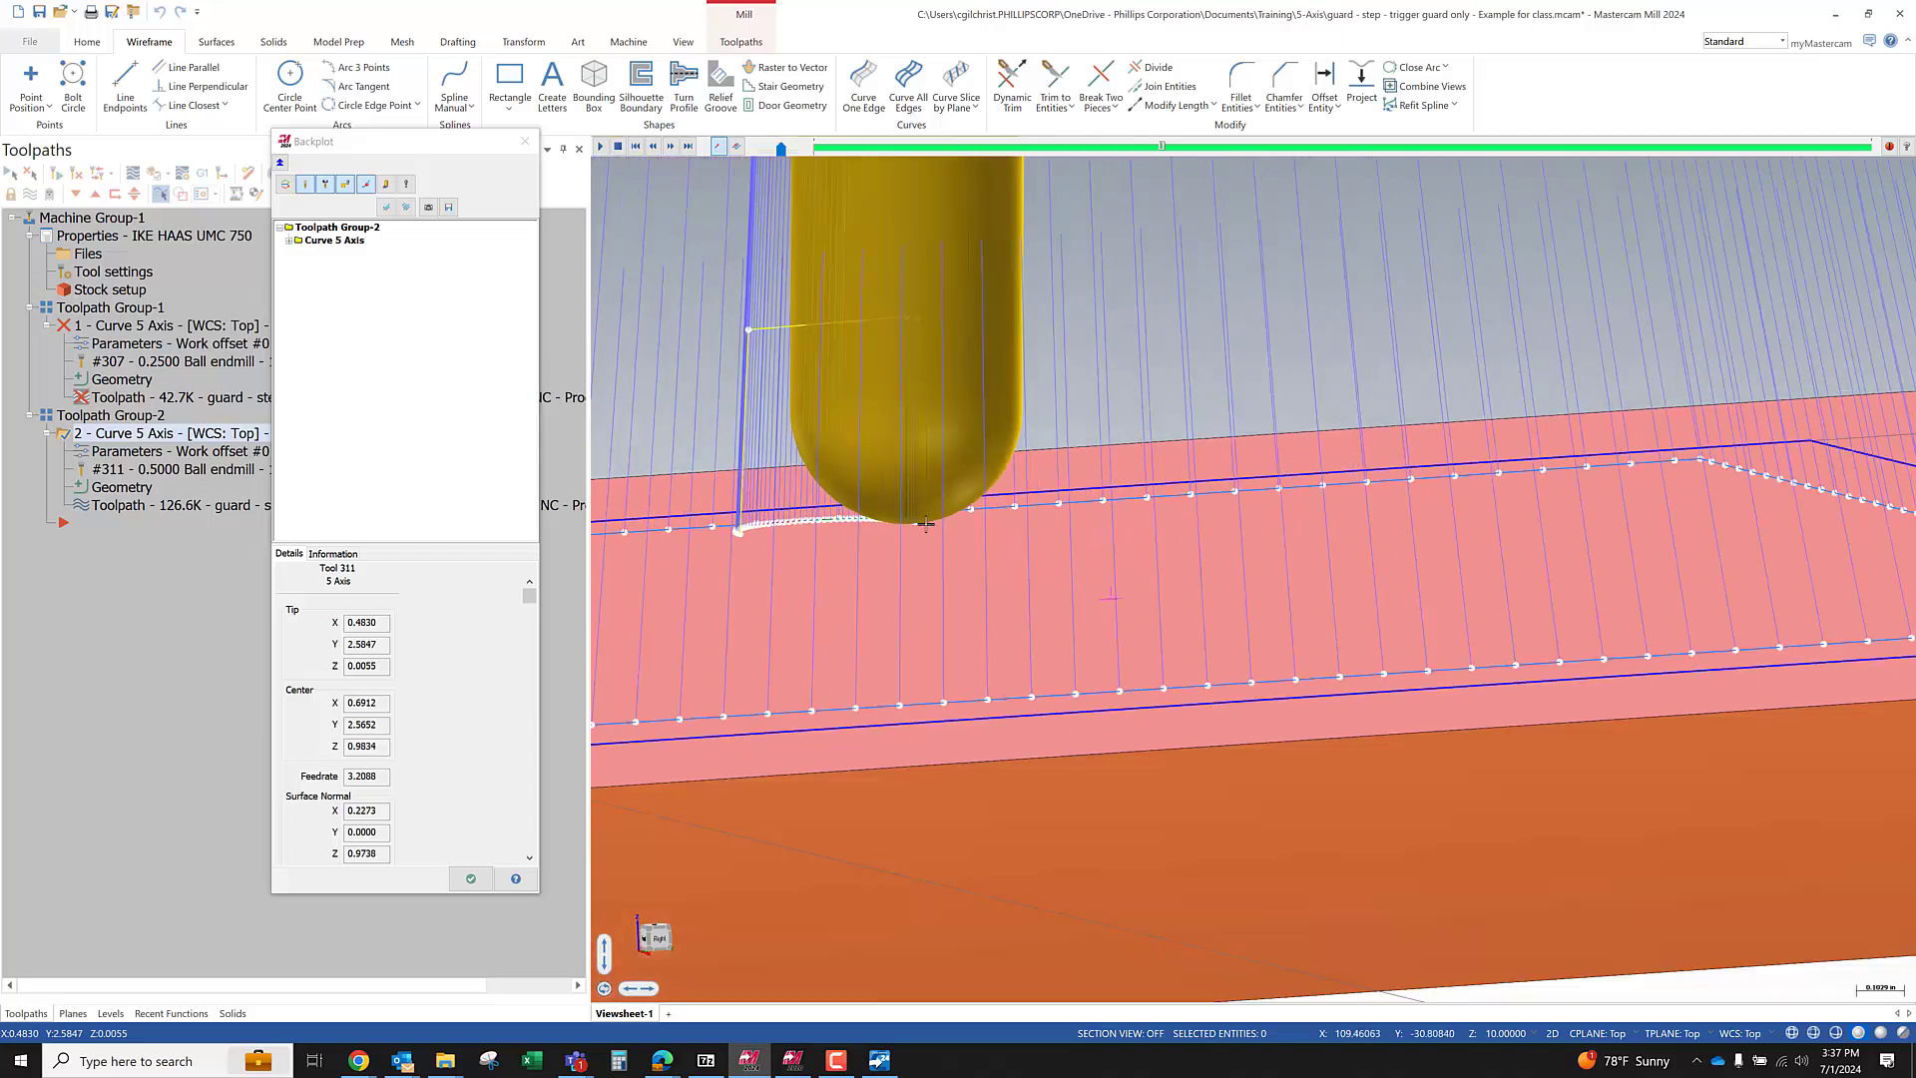
{"action": "middle_click_drag", "start_coordinate": [818, 497], "coordinate": [1094, 499]}
{"action": "key", "text": "s"}
{"action": "key", "text": "s"}
{"action": "key", "text": "s"}
{"action": "key", "text": "s"}
{"action": "key", "text": "s"}
{"action": "key", "text": "s"}
{"action": "key", "text": "s"}
{"action": "key", "text": "s"}
{"action": "key", "text": "s"}
{"action": "key", "text": "s"}
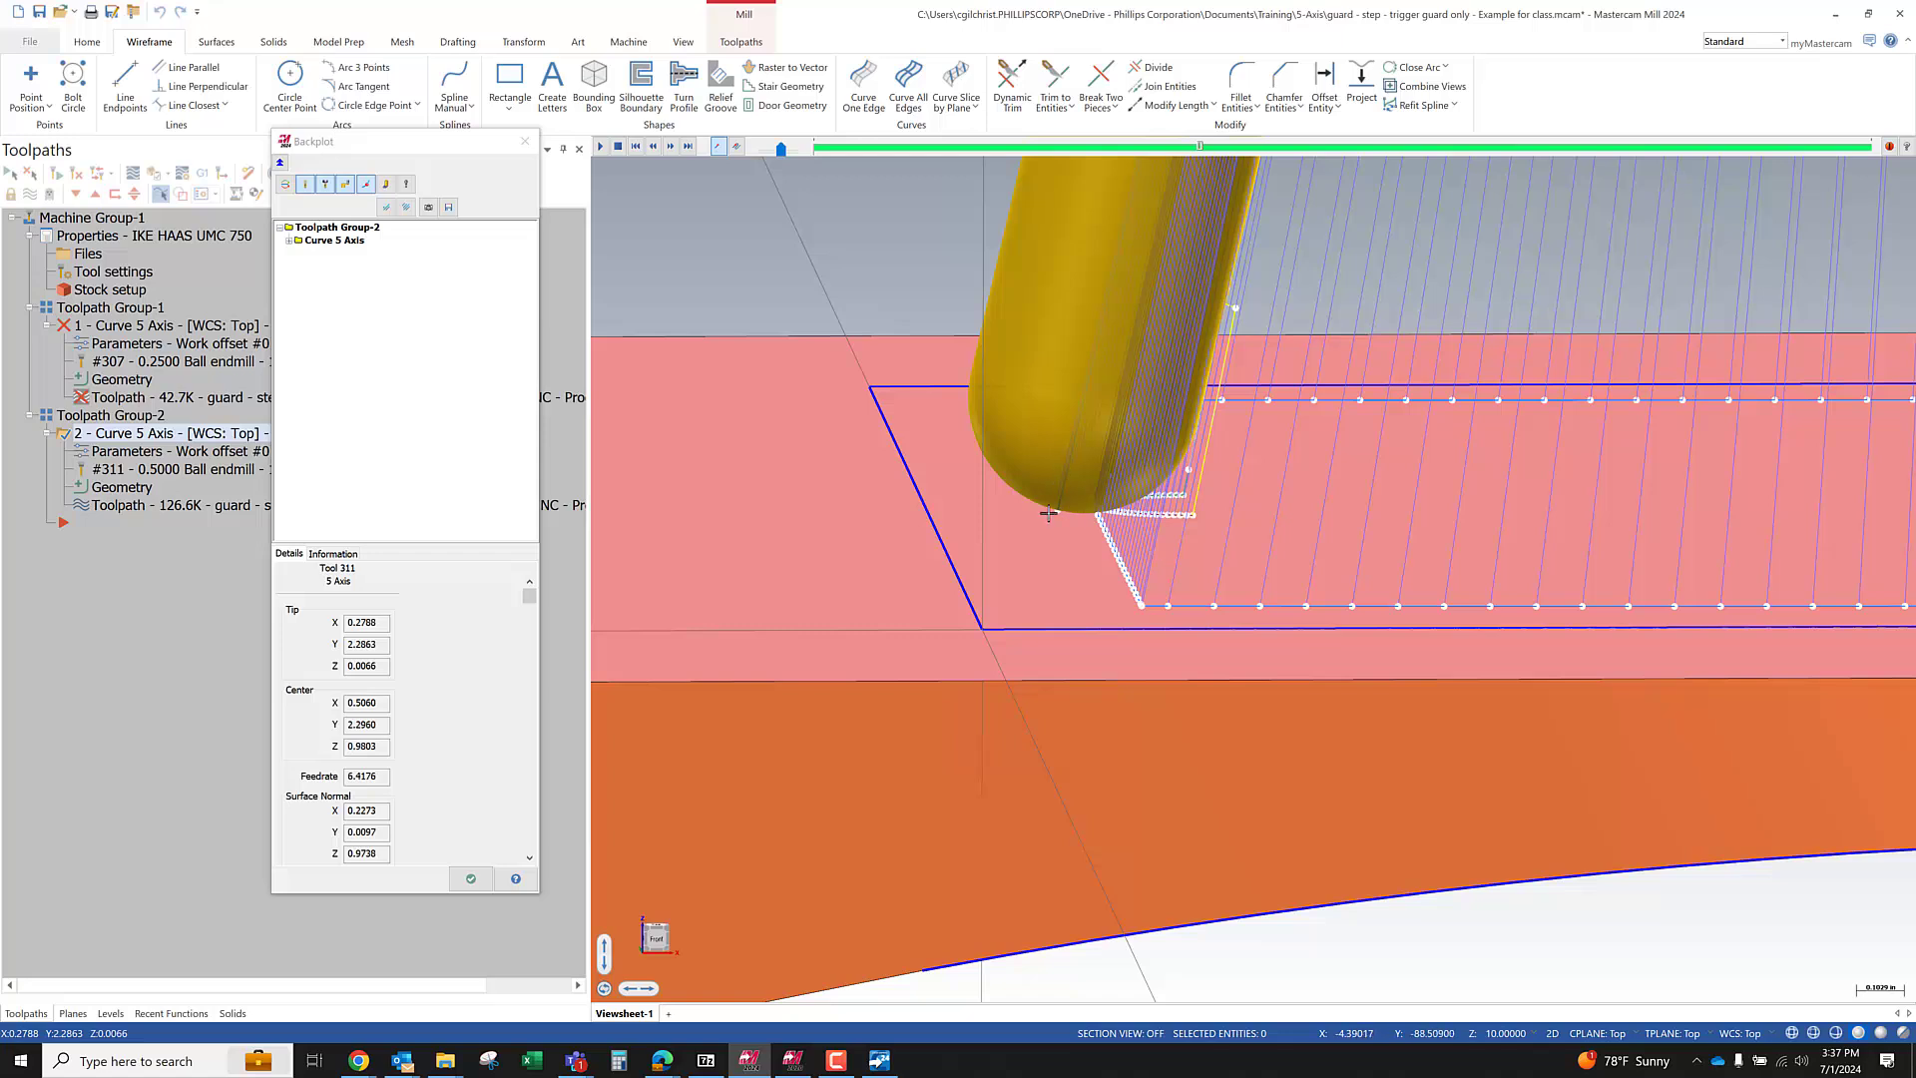
Step the backplot along the second pass around the rectangle's corner to compare its spacing with the first pass
{"action": "key", "text": "s"}
{"action": "key", "text": "s"}
{"action": "key", "text": "s"}
{"action": "key", "text": "s"}
{"action": "key", "text": "s"}
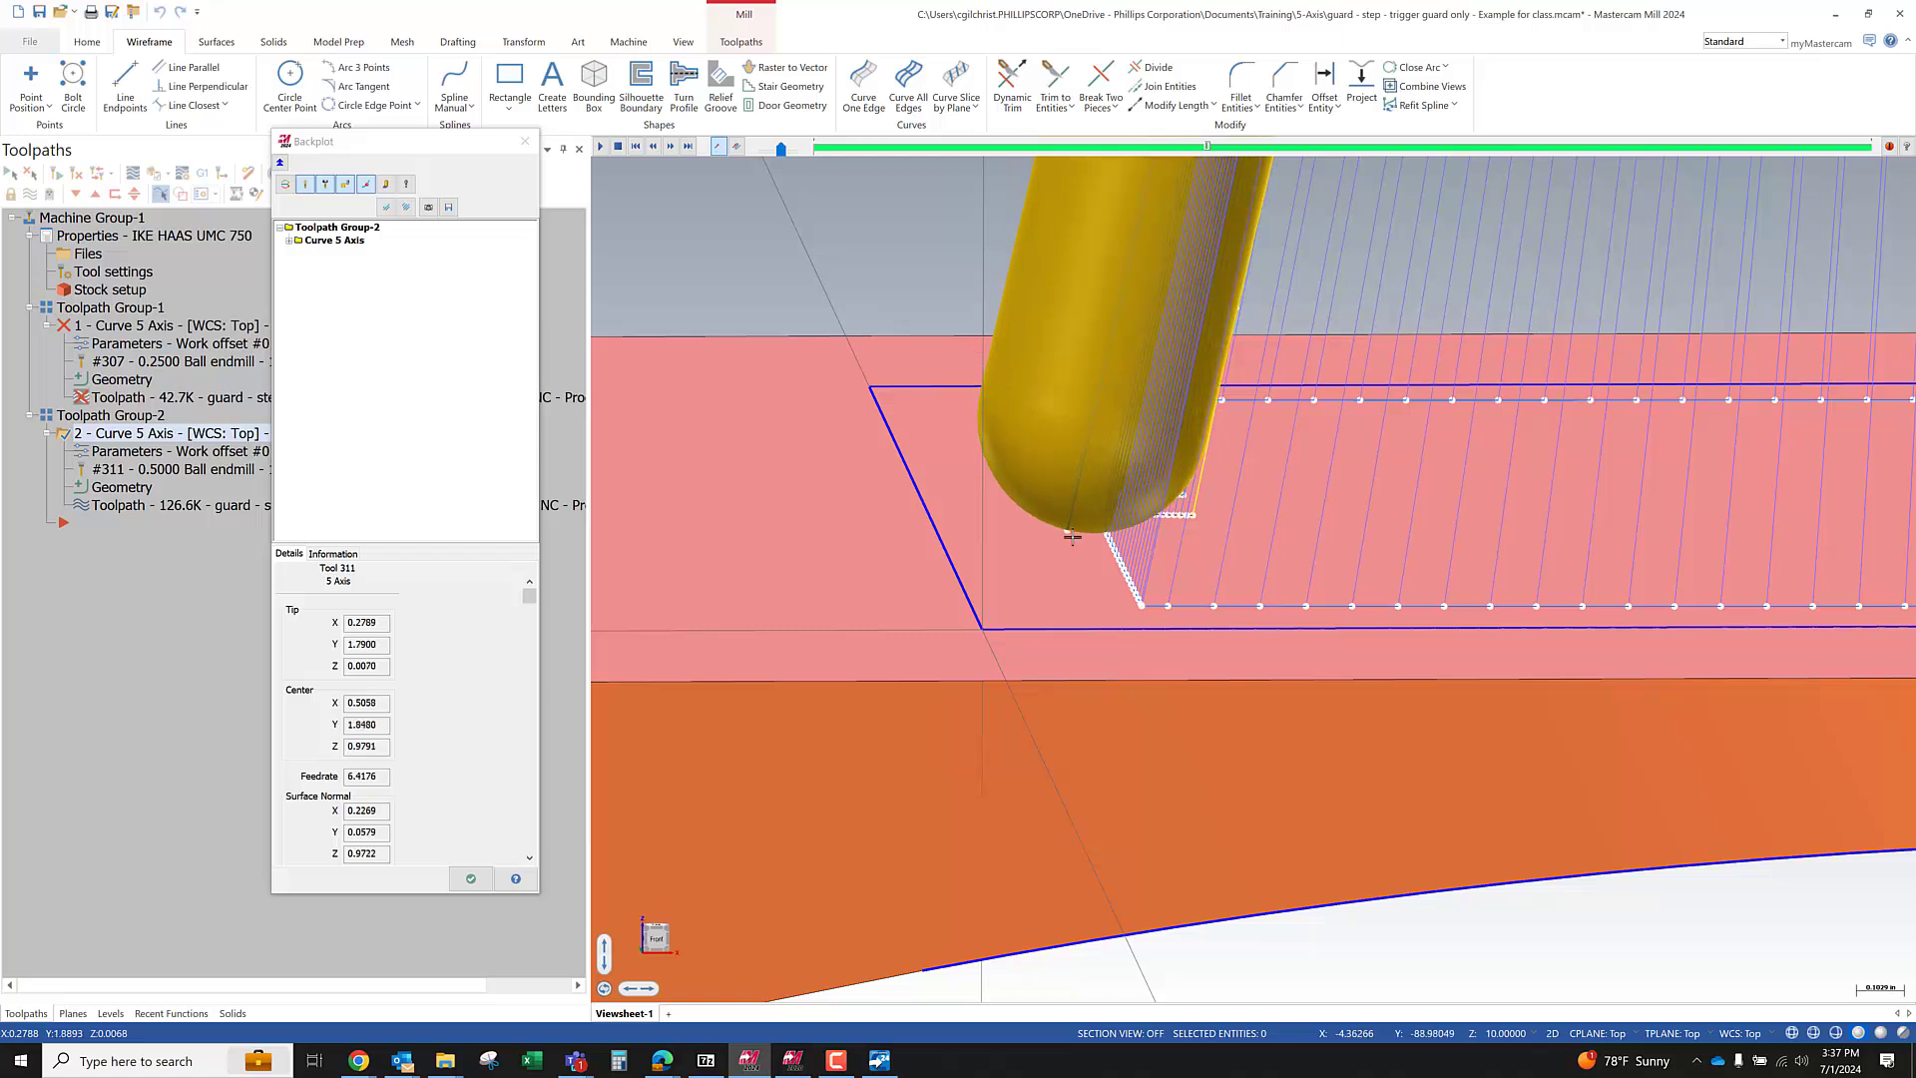
{"action": "key", "text": "s"}
{"action": "key", "text": "s"}
{"action": "key", "text": "s"}
{"action": "key", "text": "s"}
{"action": "key", "text": "s"}
{"action": "key", "text": "s"}
{"action": "key", "text": "s"}
{"action": "key", "text": "s"}
{"action": "key", "text": "s"}
{"action": "key", "text": "s"}
{"action": "key", "text": "s"}
{"action": "key", "text": "s"}
{"action": "key", "text": "s"}
{"action": "key", "text": "s"}
{"action": "key", "text": "s"}
{"action": "key", "text": "s"}
{"action": "key", "text": "s"}
{"action": "key", "text": "s"}
{"action": "key", "text": "s"}
{"action": "key", "text": "s"}
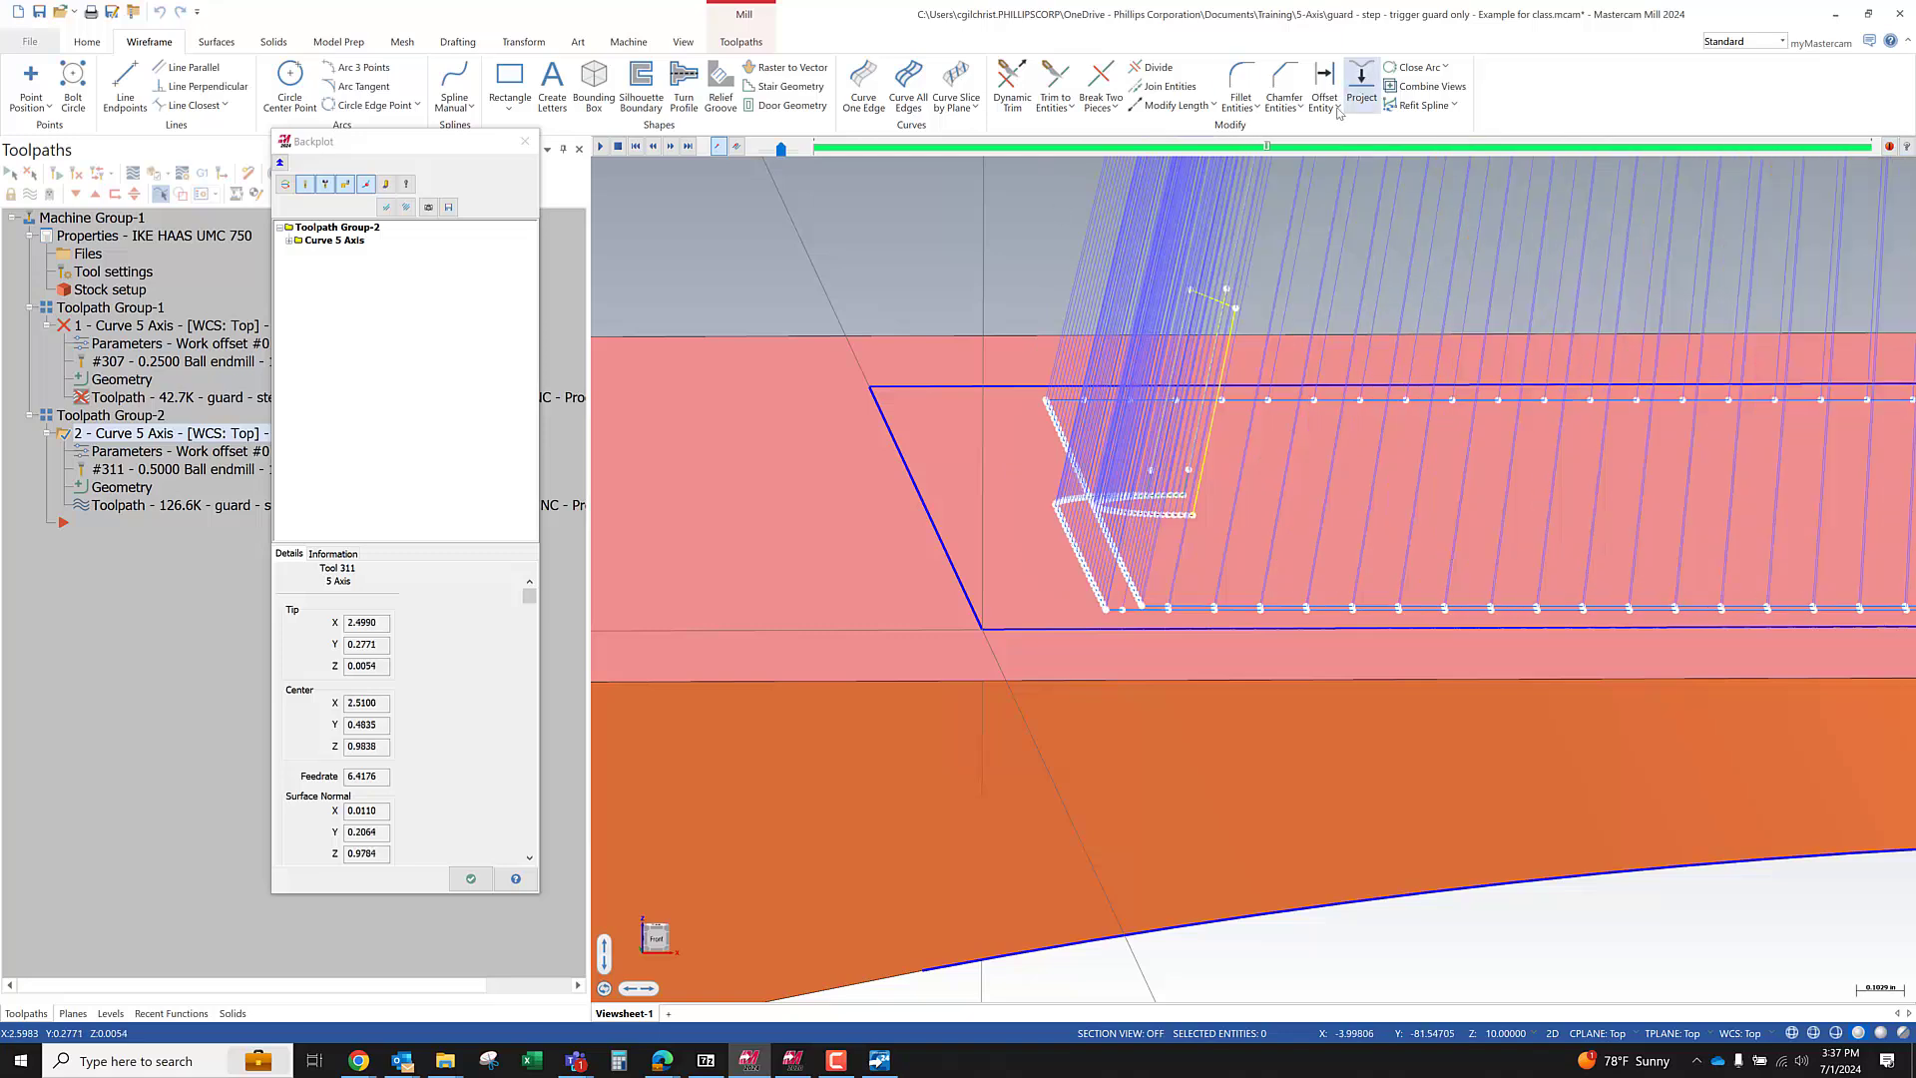
Advance the backplot to the end of the second pass, step the tool onto the exit arc, and close the backplot
{"action": "left_click_drag", "start_coordinate": [1267, 147], "coordinate": [1468, 146]}
{"action": "key", "text": "s"}
{"action": "key", "text": "s"}
{"action": "key", "text": "s"}
{"action": "key", "text": "s"}
{"action": "key", "text": "s"}
{"action": "key", "text": "s"}
{"action": "key", "text": "s"}
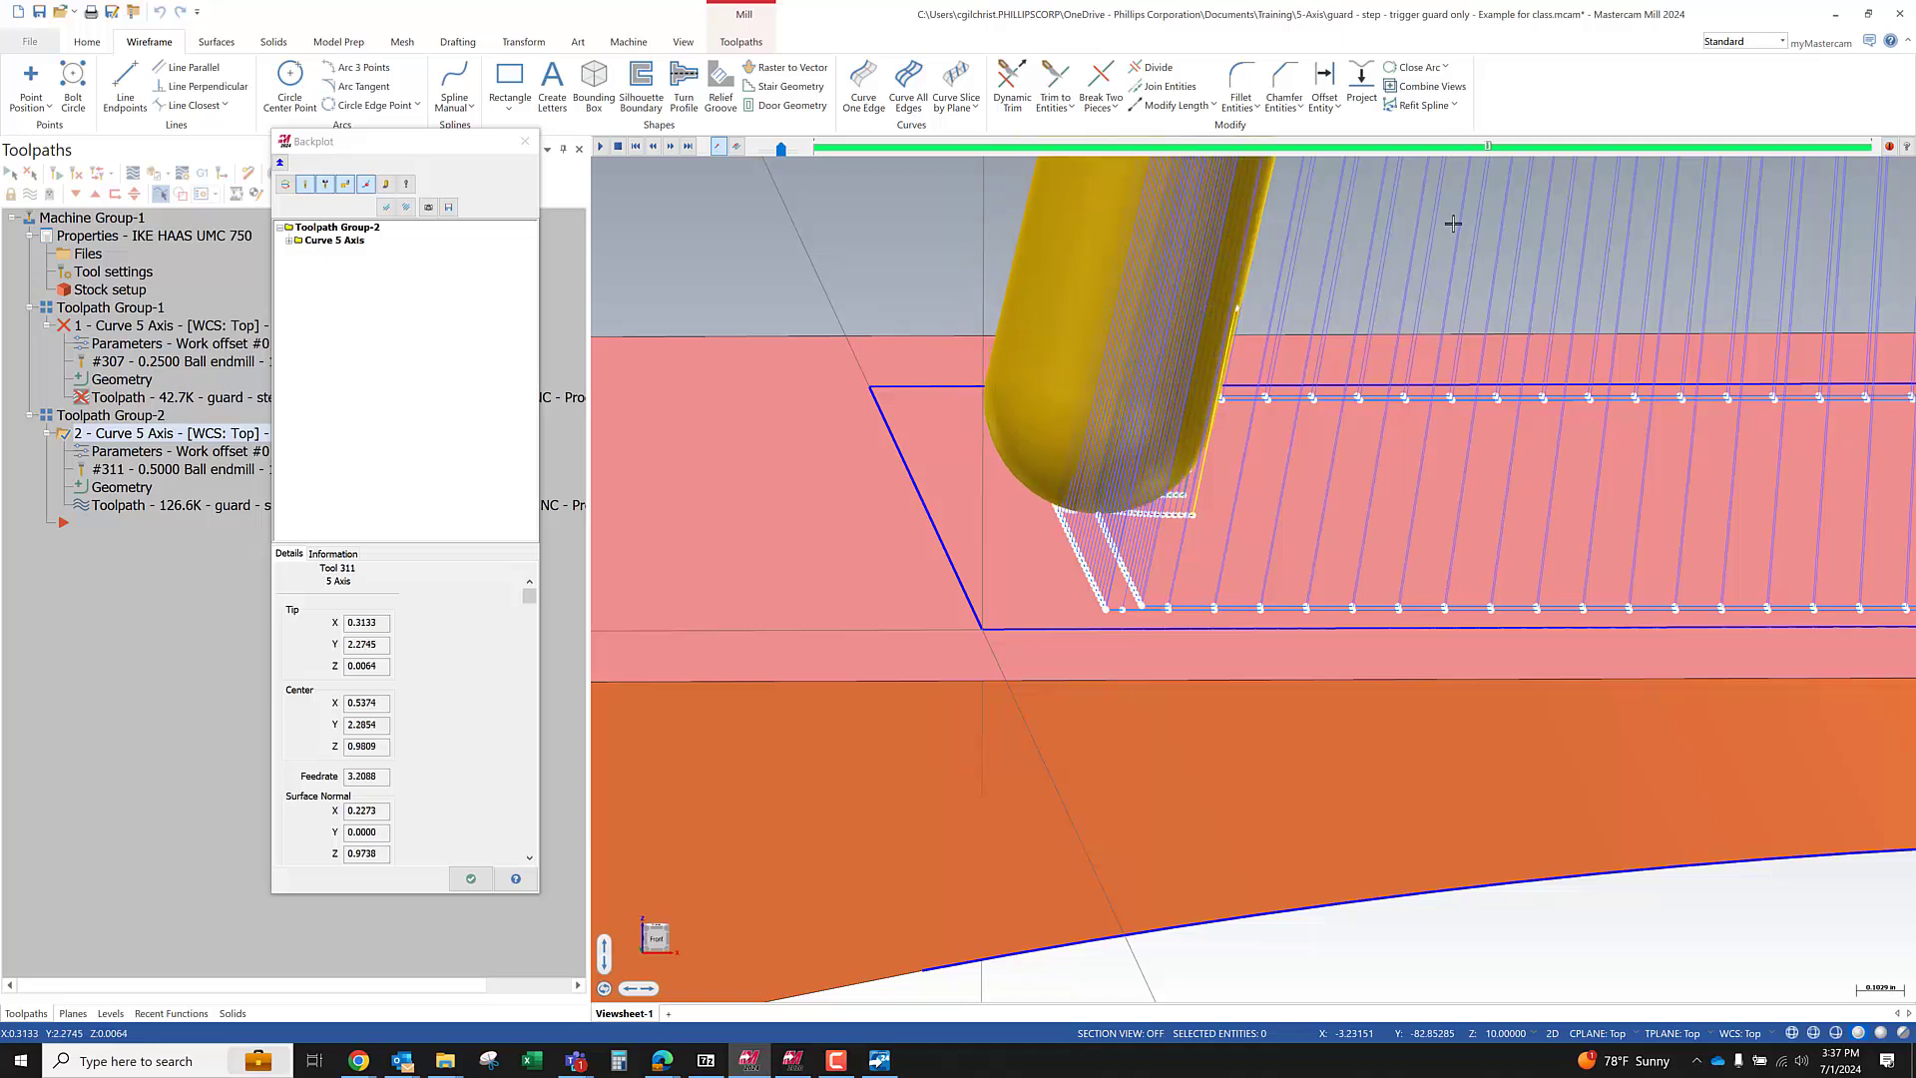
{"action": "left_click", "coordinate": [470, 878]}
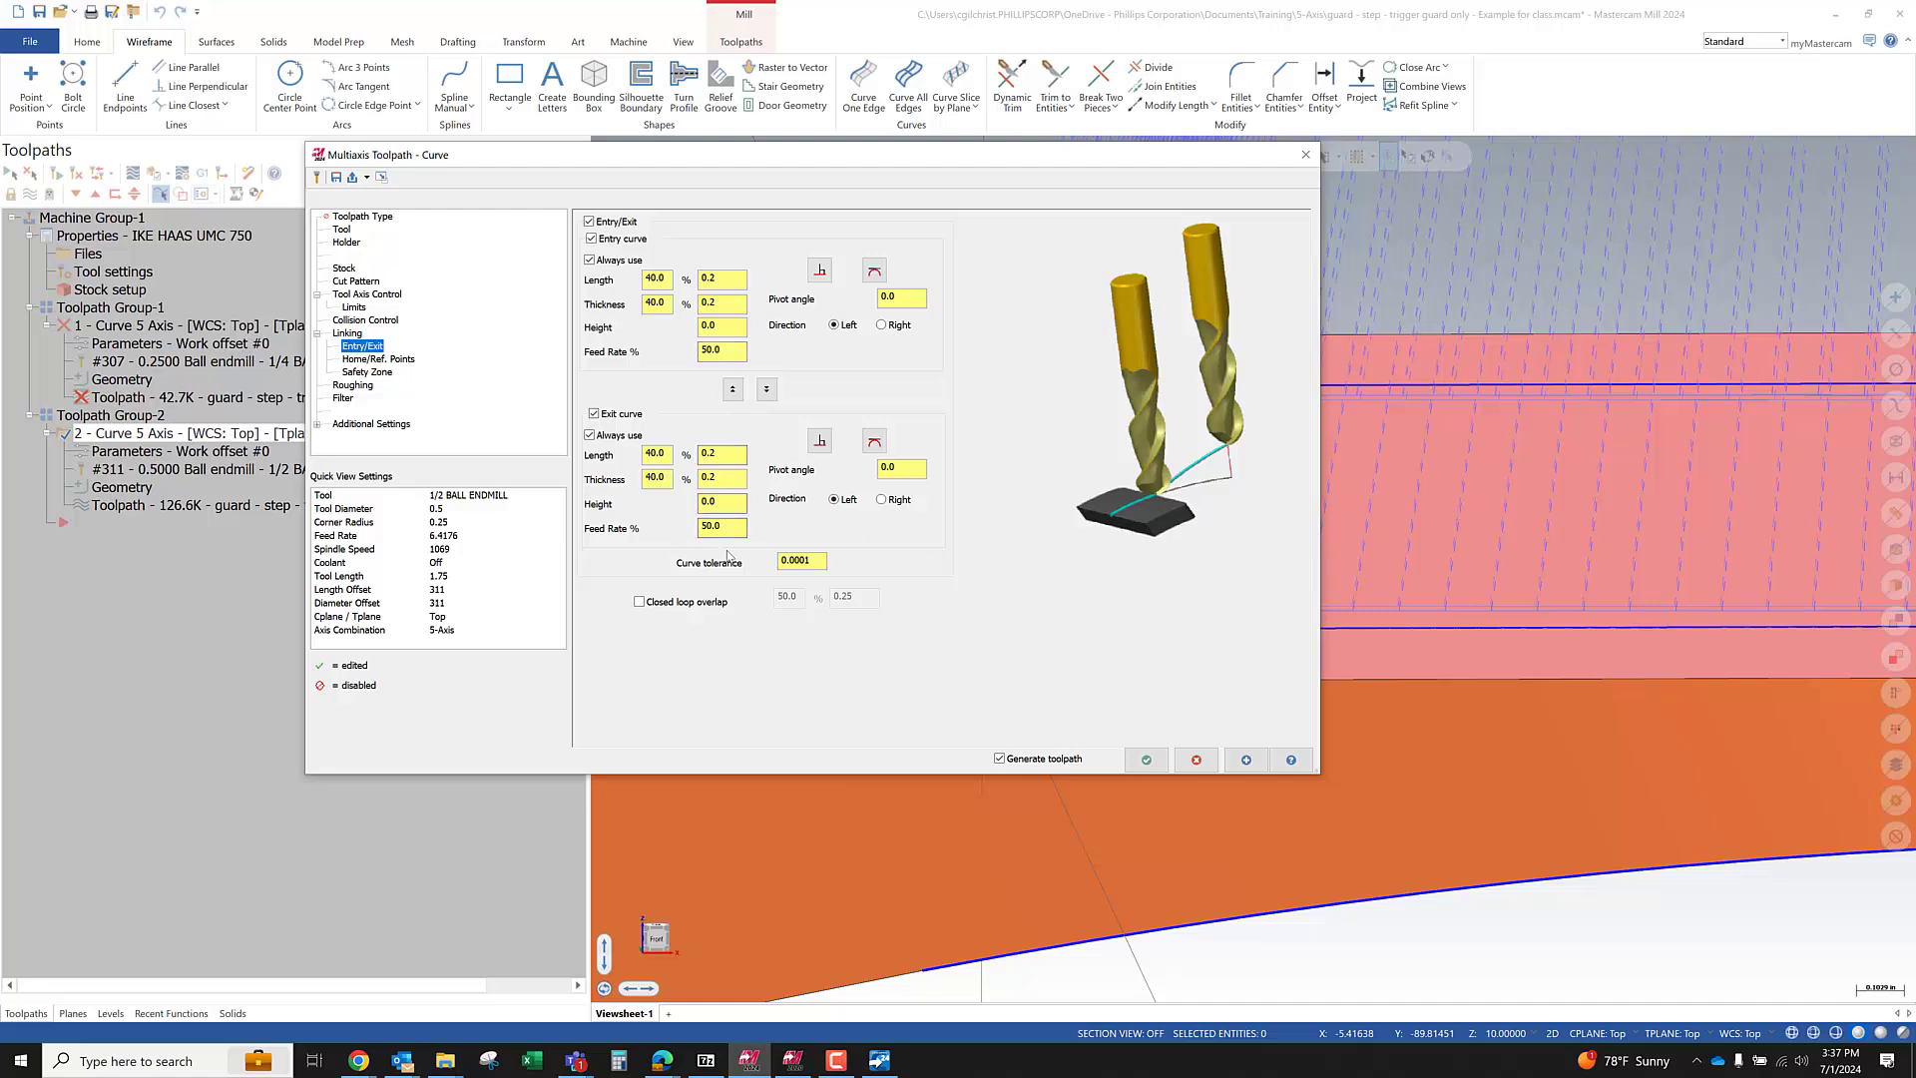
Set the exit curve's feed rate to 300% and the incremental retract height to 0.1, and regenerate the rectangle toolpath
{"action": "type", "text": "30"}
{"action": "left_click", "coordinate": [348, 334]}
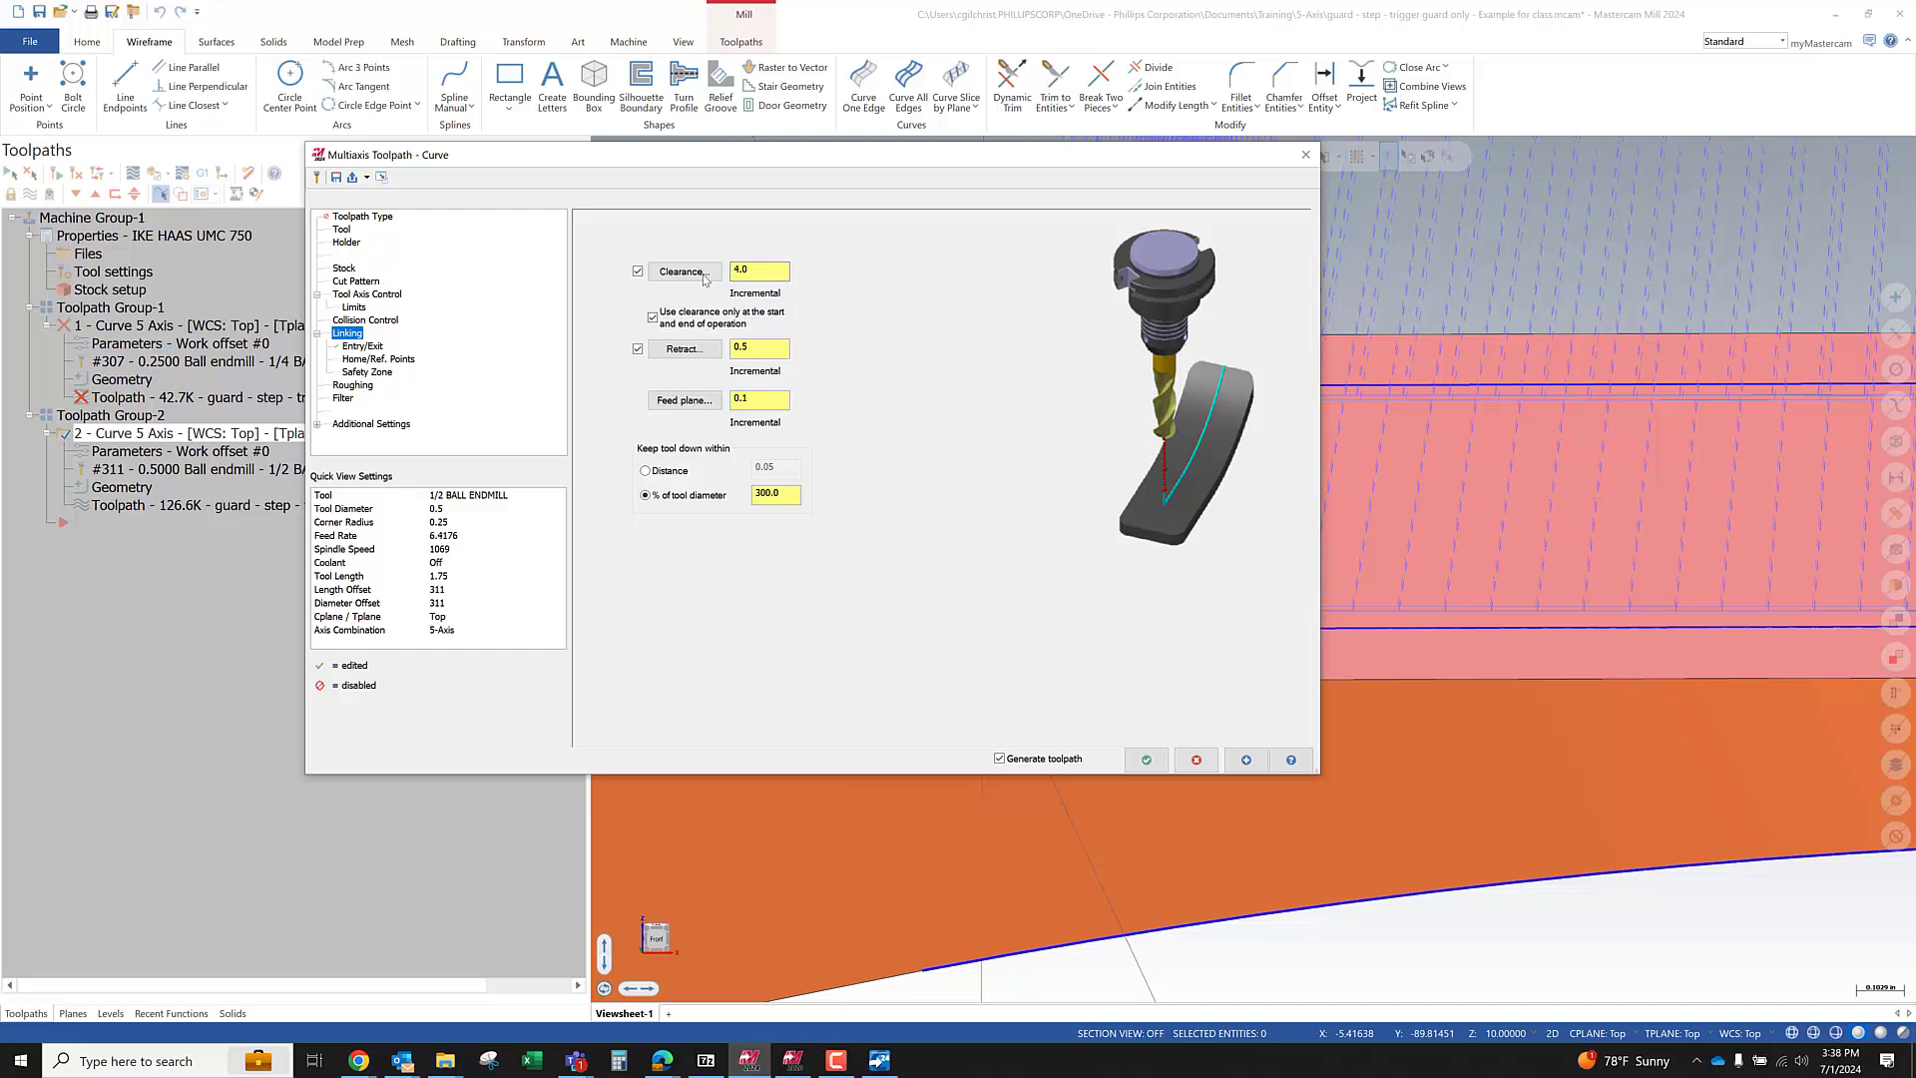
{"action": "left_click", "coordinate": [749, 350]}
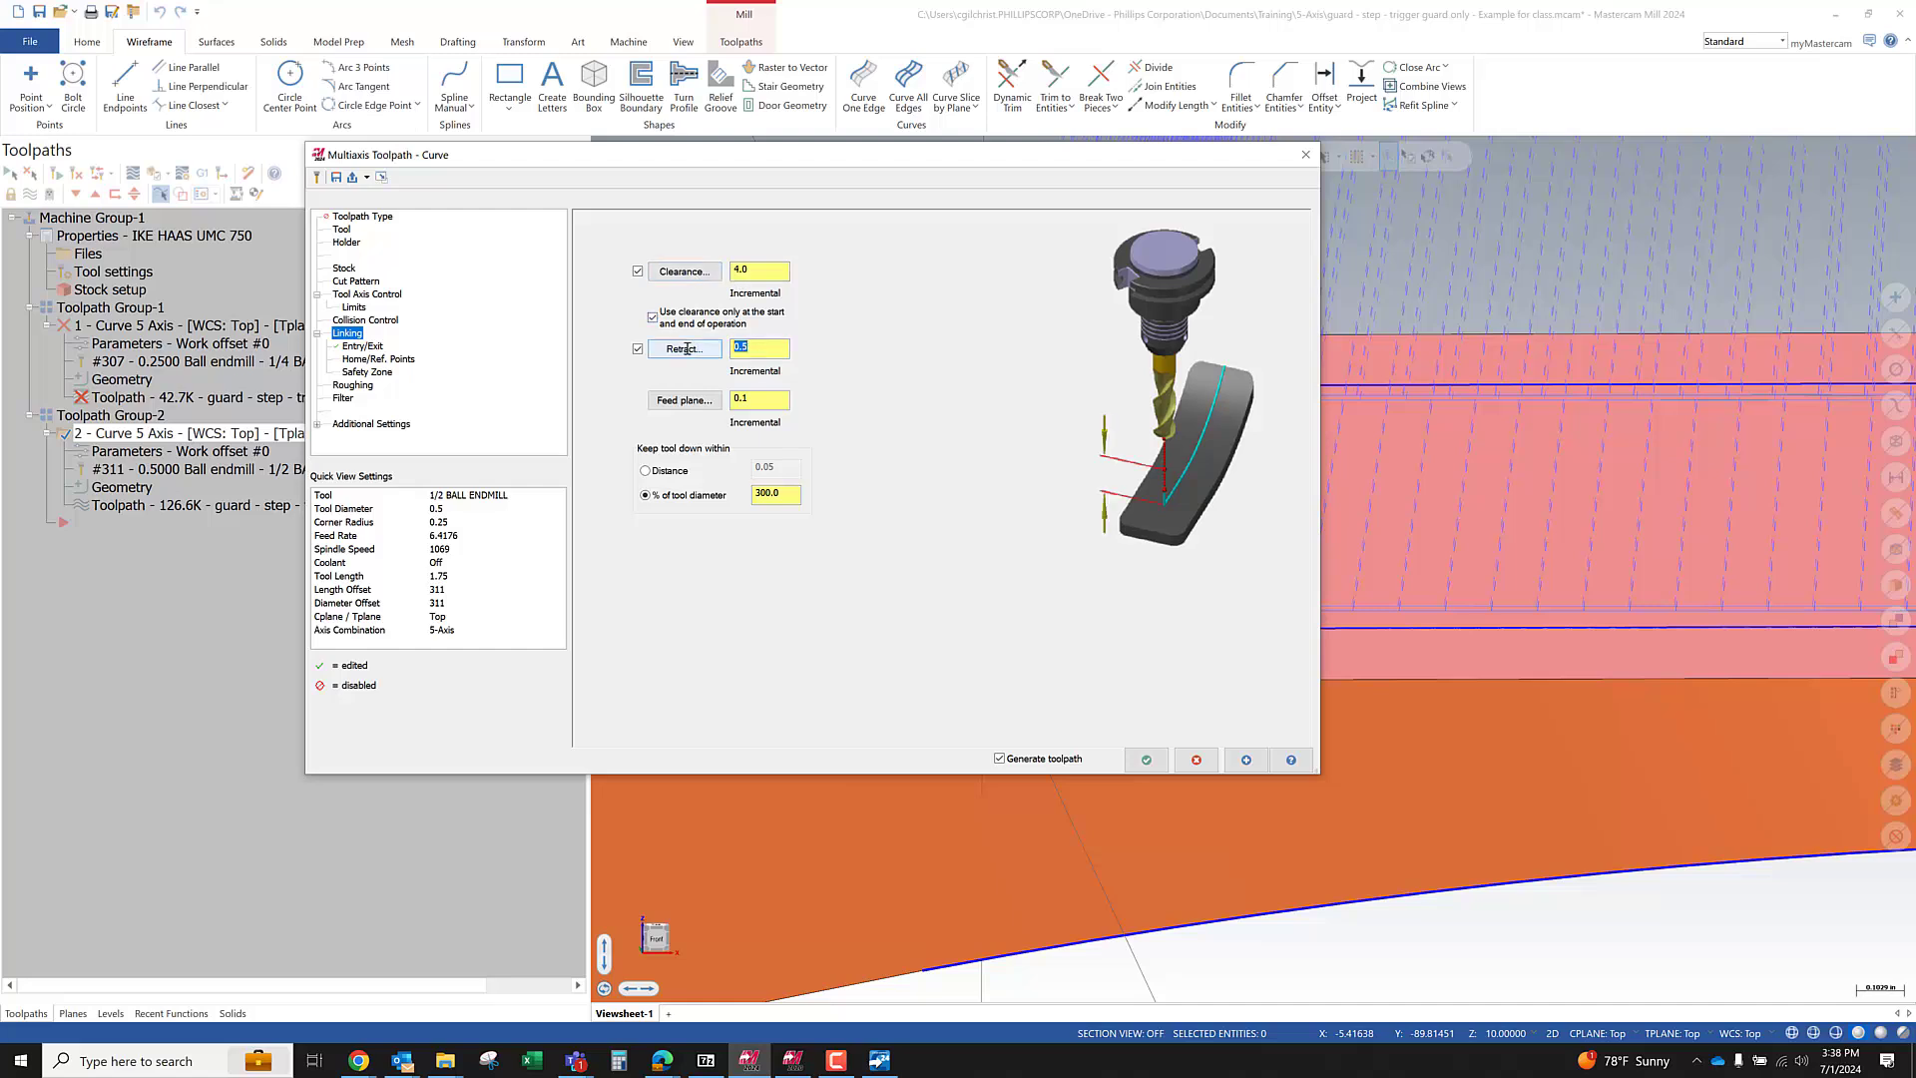
{"action": "left_click", "coordinate": [765, 403]}
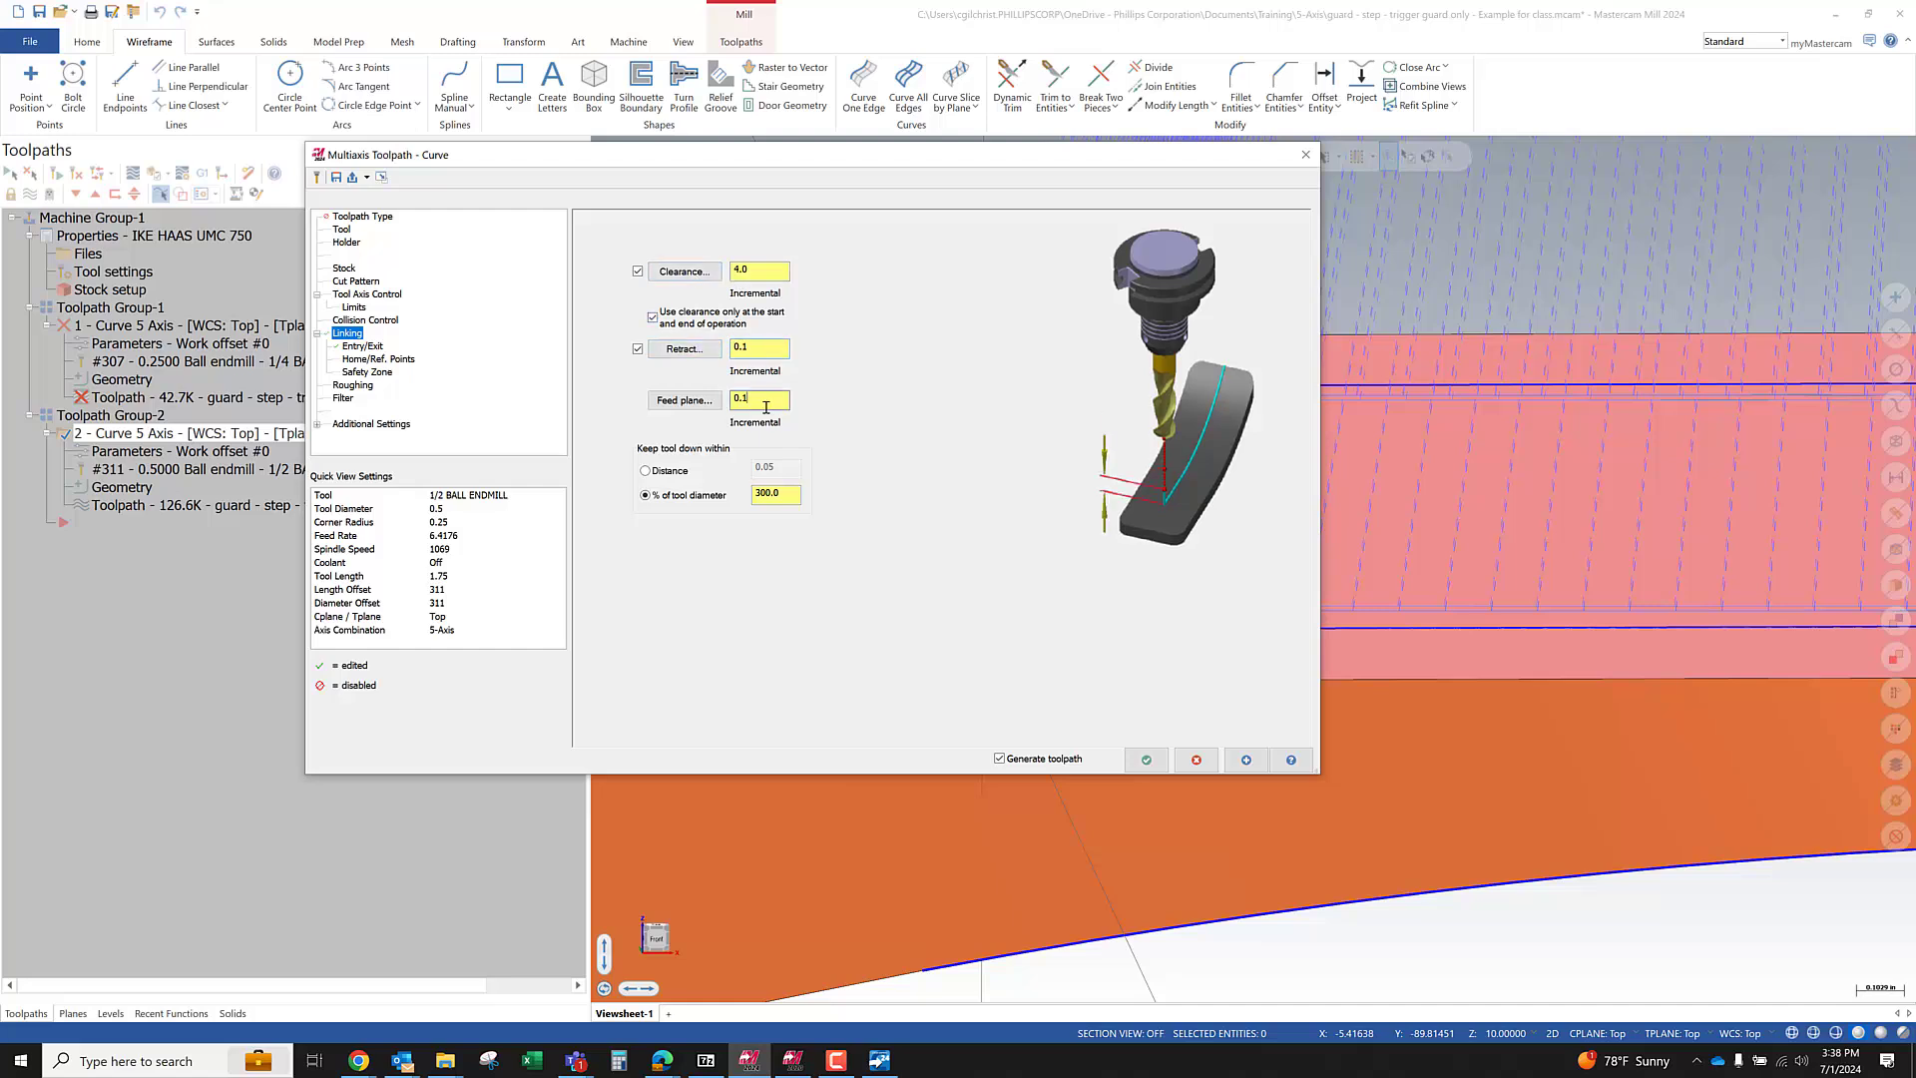
{"action": "left_click", "coordinate": [1145, 761]}
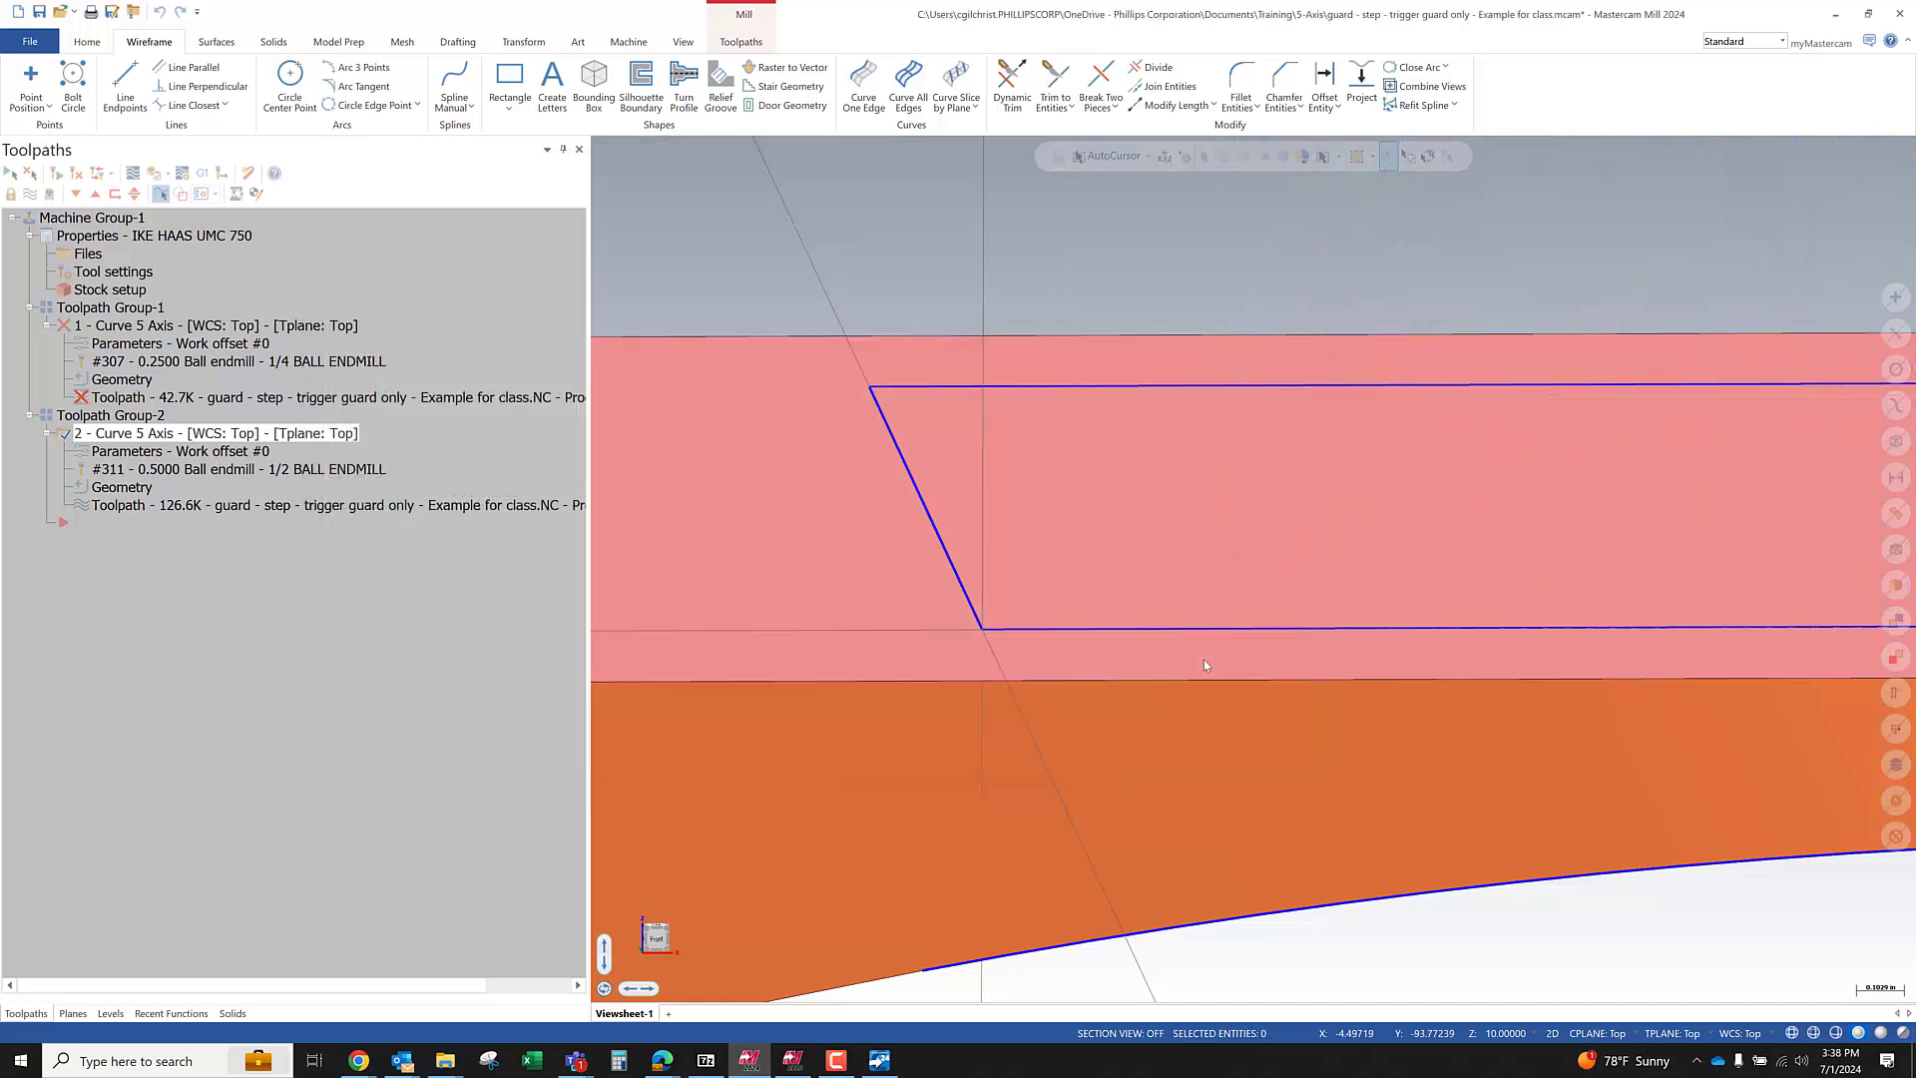
Backplot the regenerated rectangle toolpath and advance the tool along the first pass
{"action": "middle_click_drag", "start_coordinate": [1005, 535], "coordinate": [1020, 441]}
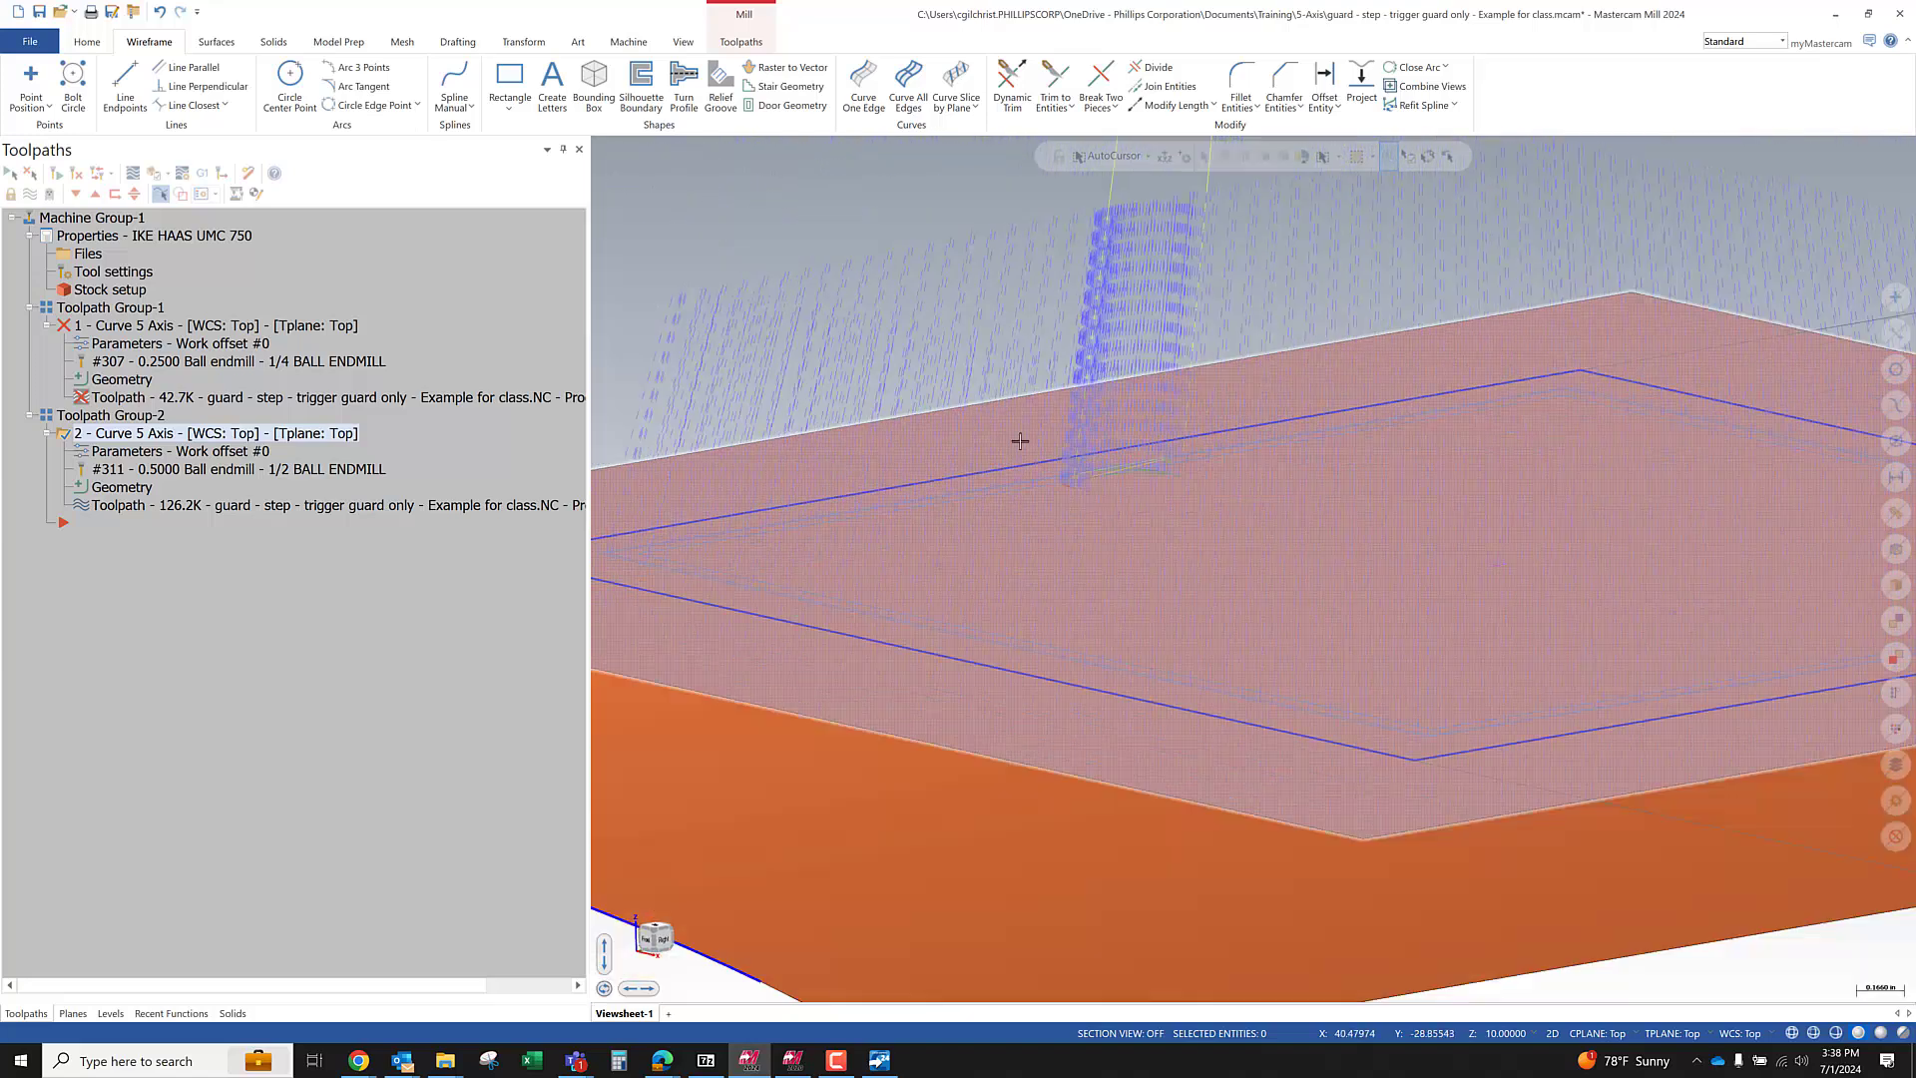
{"action": "scroll", "coordinate": [1020, 441], "scroll_direction": "up", "scroll_amount": 4}
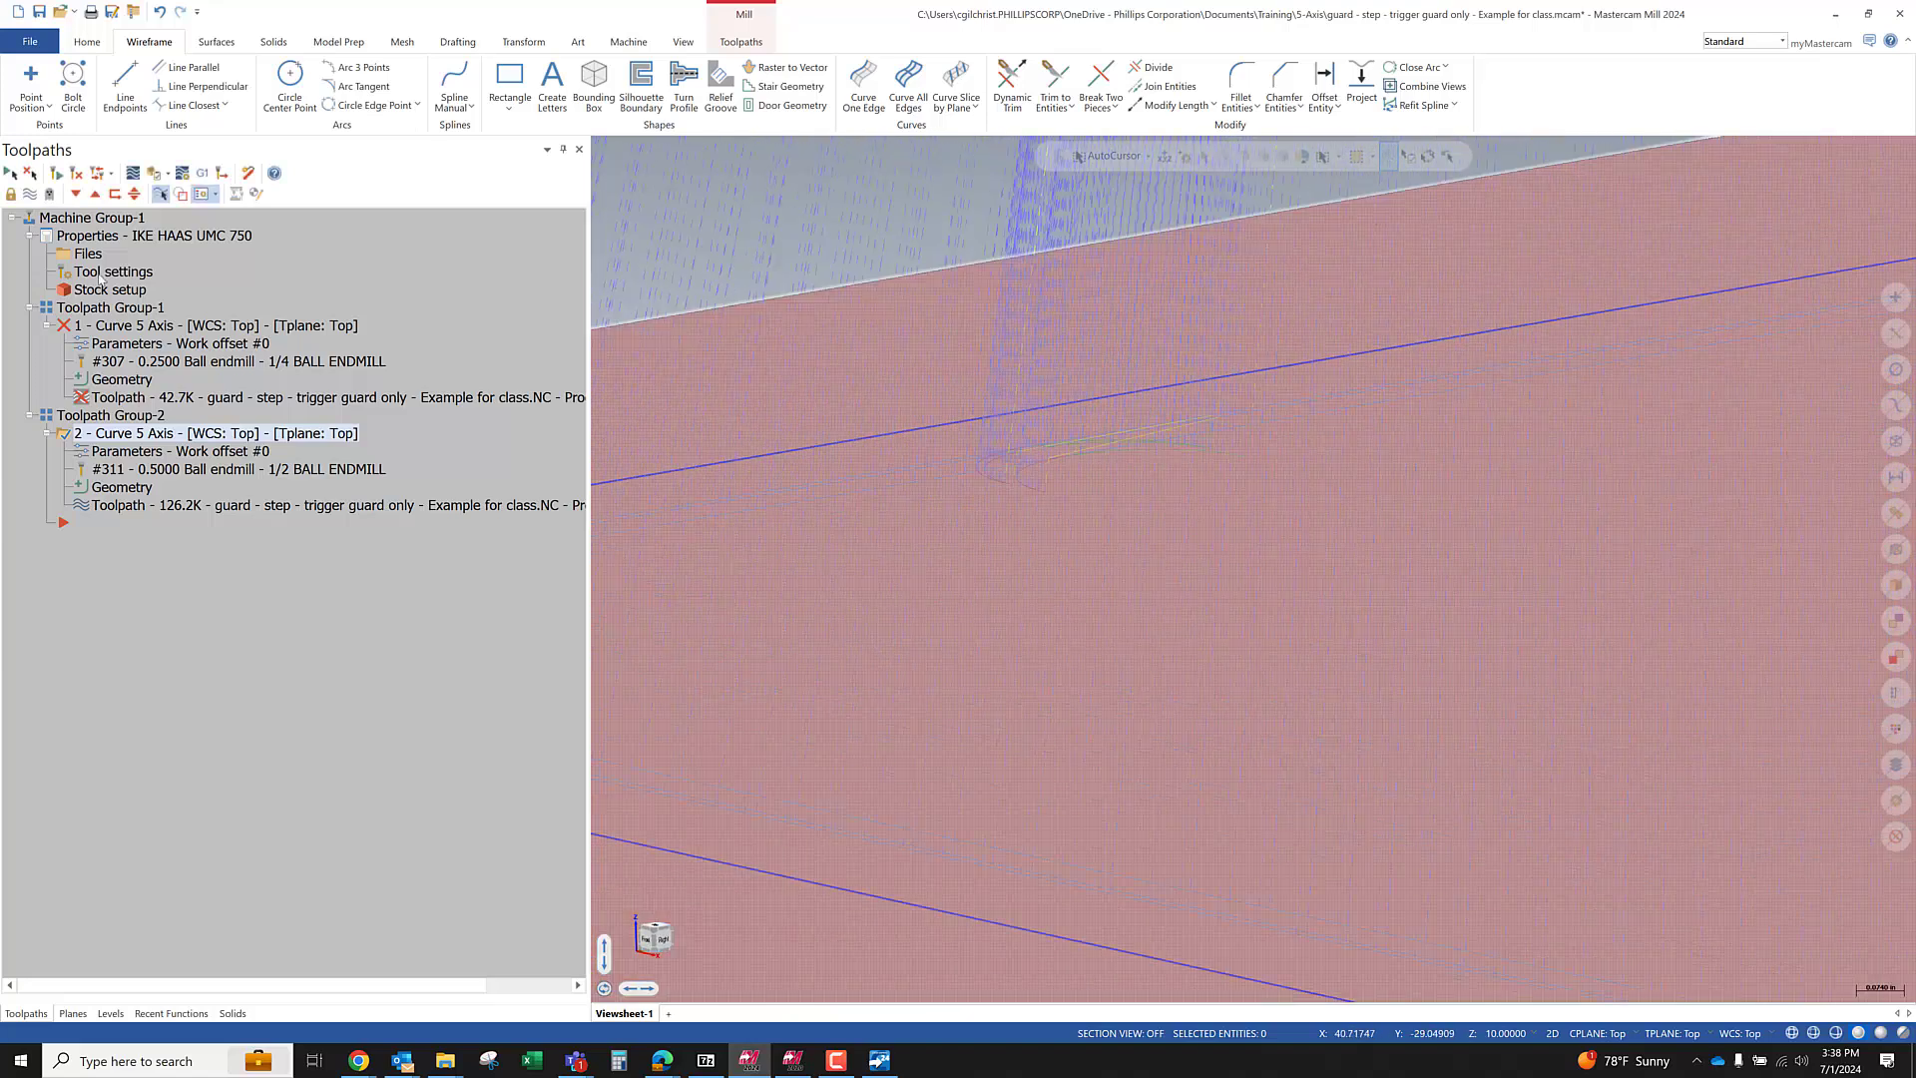
{"action": "middle_click_drag", "start_coordinate": [898, 351], "coordinate": [1074, 662]}
{"action": "scroll", "coordinate": [878, 661], "scroll_direction": "up", "scroll_amount": 2}
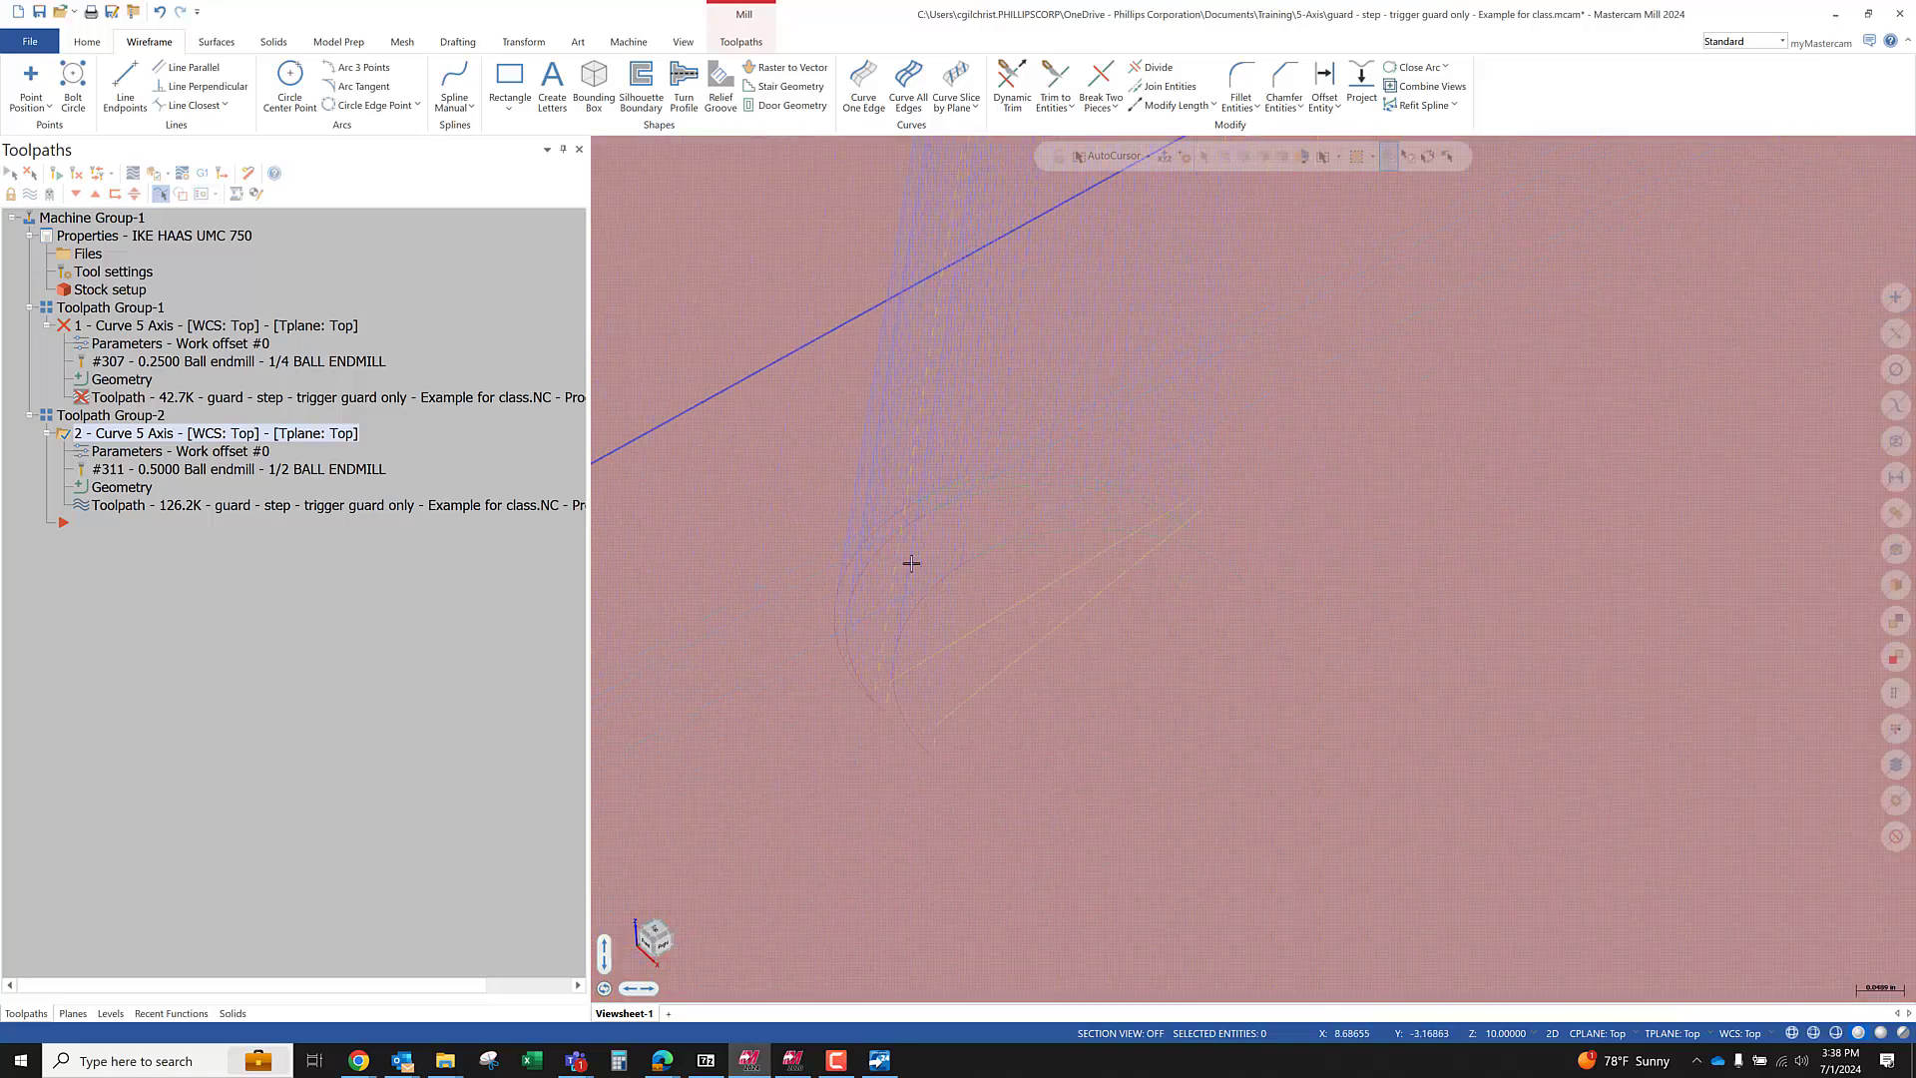
{"action": "scroll", "coordinate": [931, 417], "scroll_direction": "down", "scroll_amount": 3}
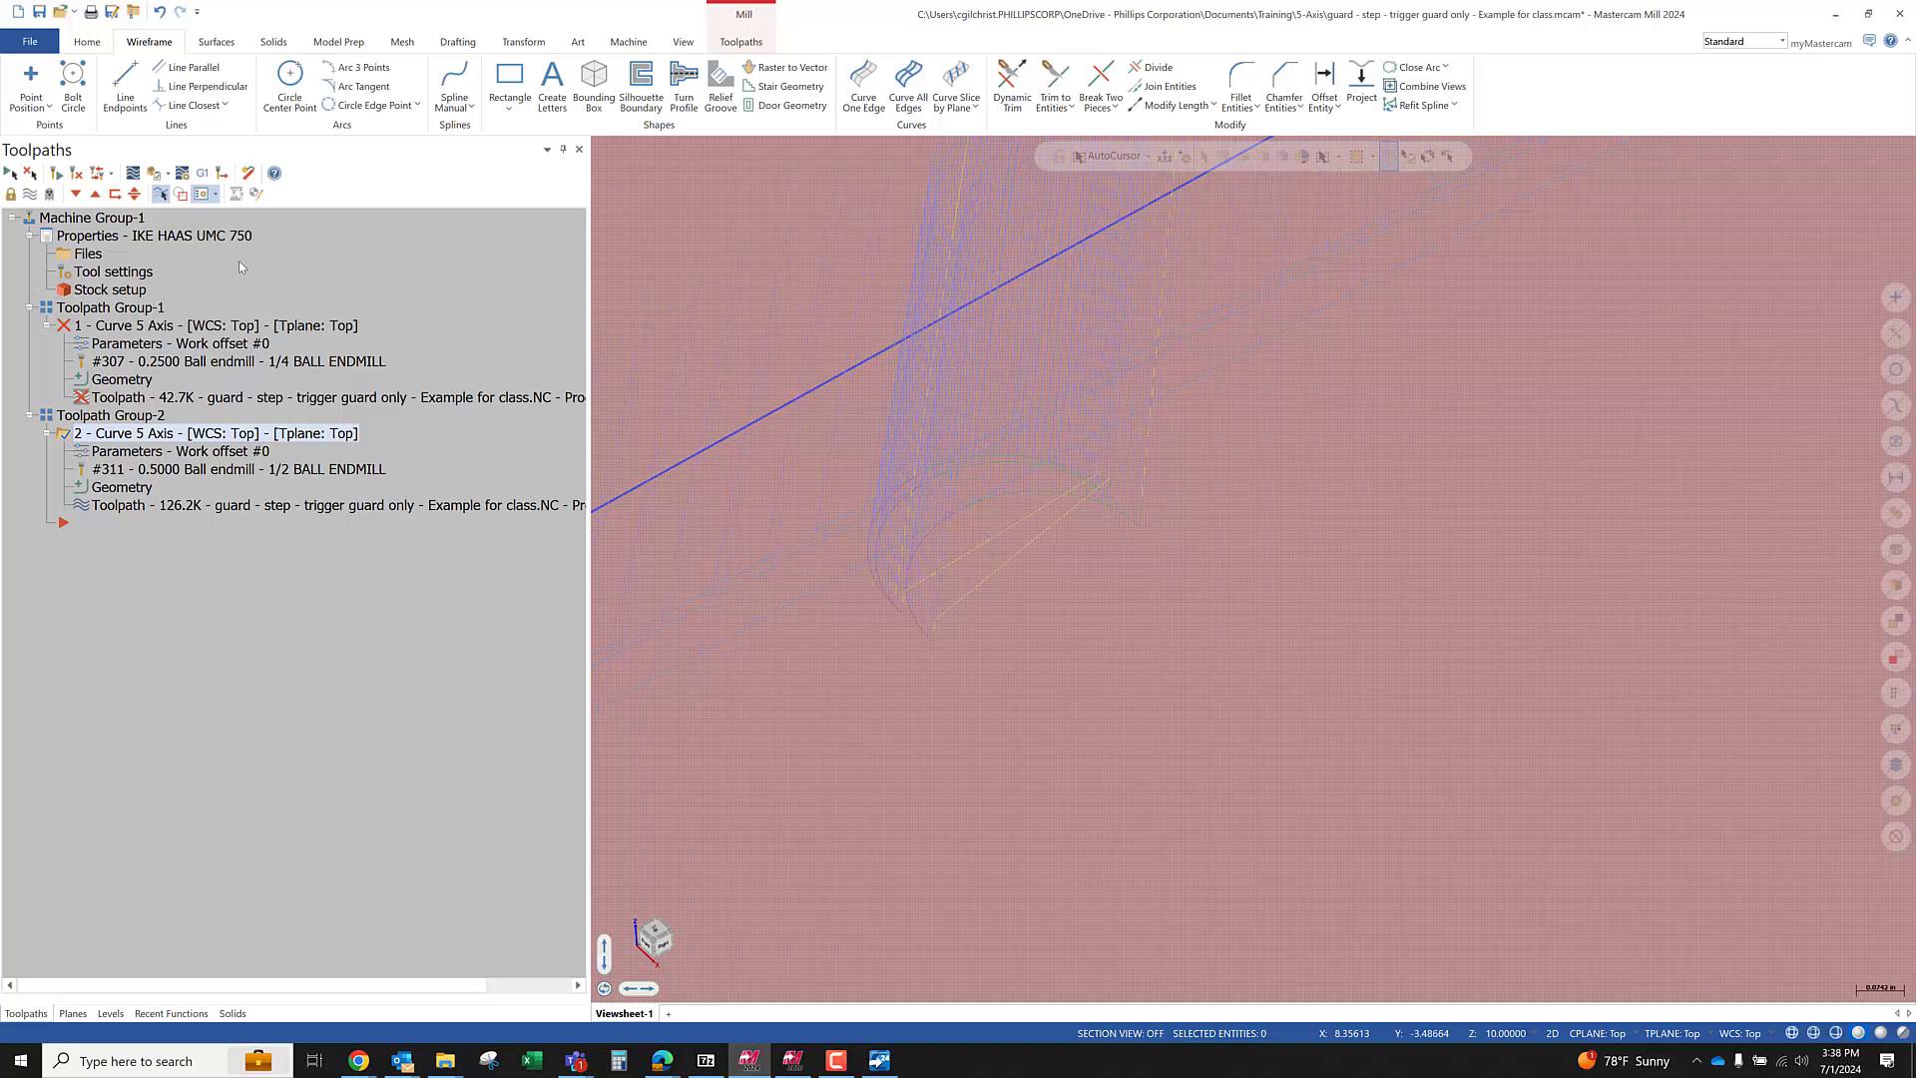
{"action": "left_click", "coordinate": [135, 174]}
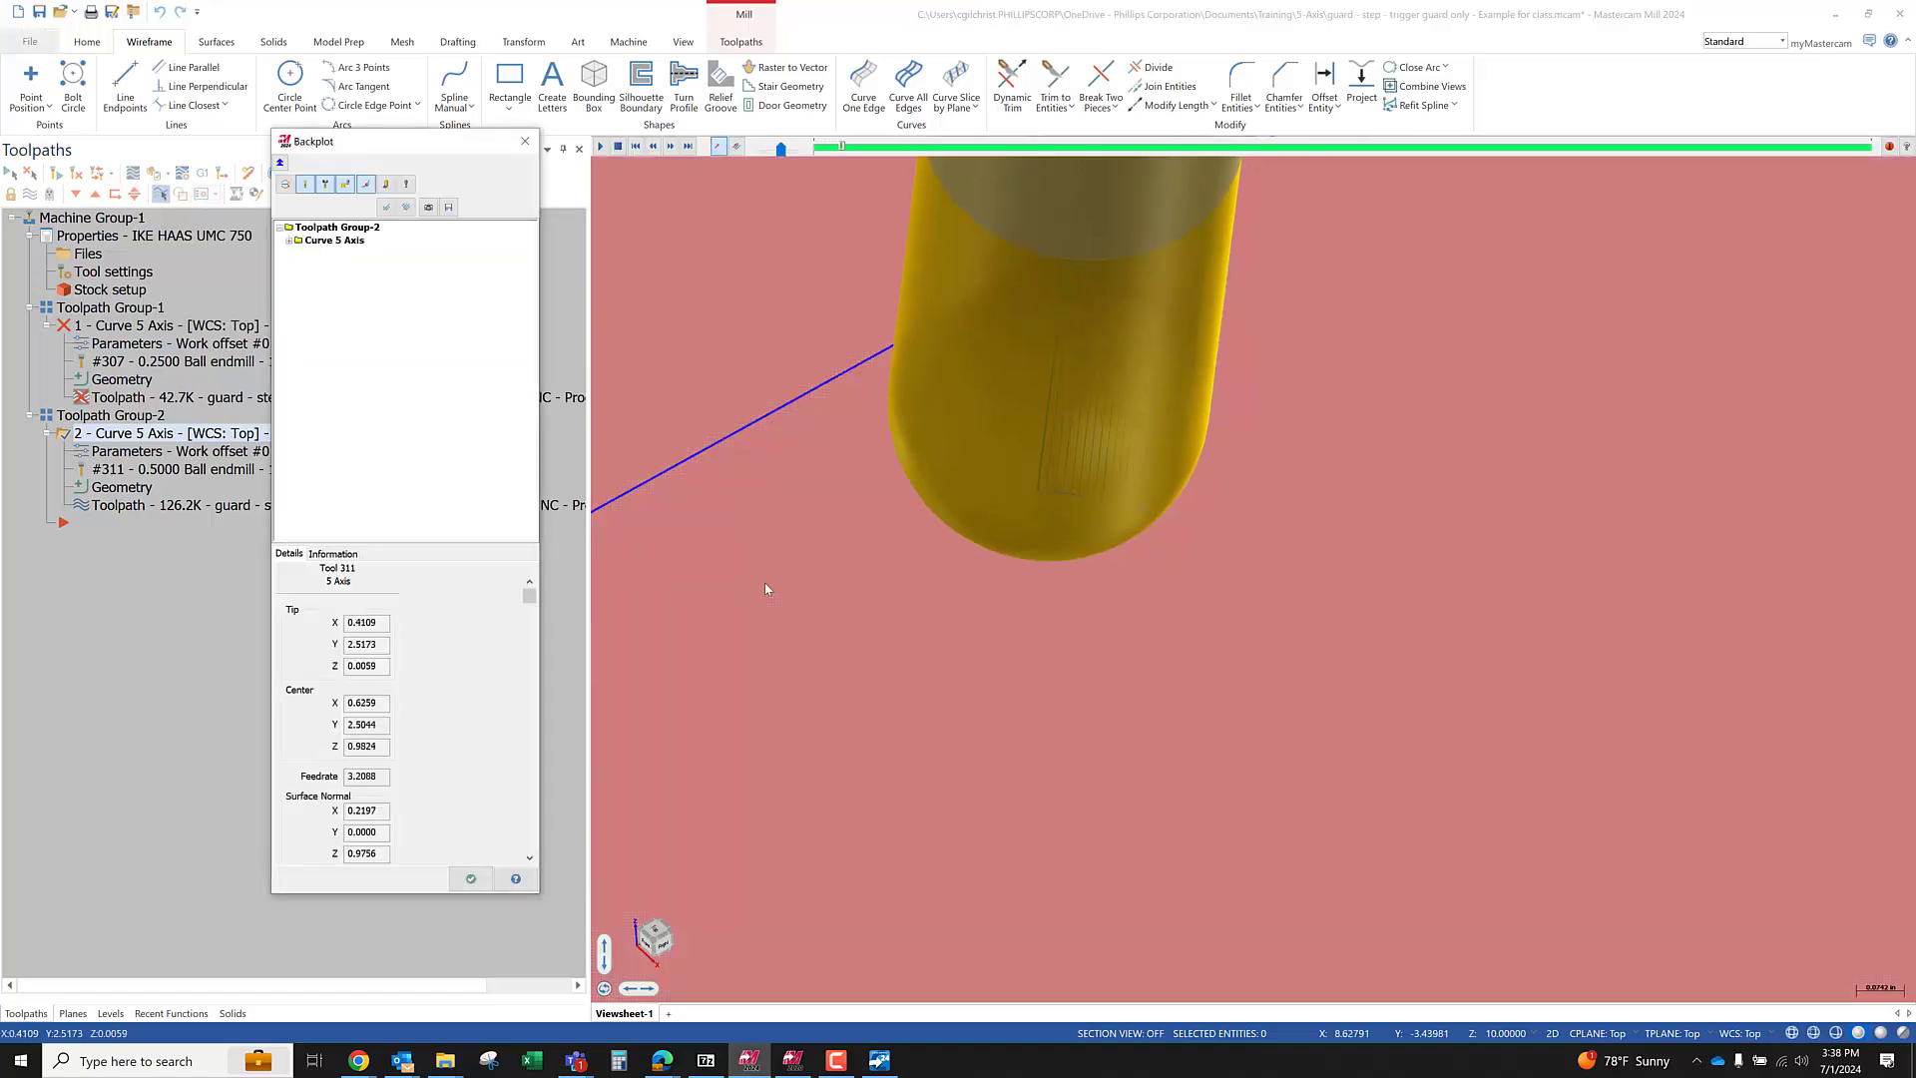
{"action": "left_click_drag", "start_coordinate": [847, 149], "coordinate": [1124, 155]}
{"action": "mouse_move", "coordinate": [1265, 157]}
{"action": "left_mouse_down"}
{"action": "mouse_move", "coordinate": [1335, 150]}
{"action": "mouse_move", "coordinate": [898, 150]}
{"action": "mouse_move", "coordinate": [1178, 148]}
{"action": "mouse_move", "coordinate": [1098, 109]}
{"action": "left_mouse_up"}
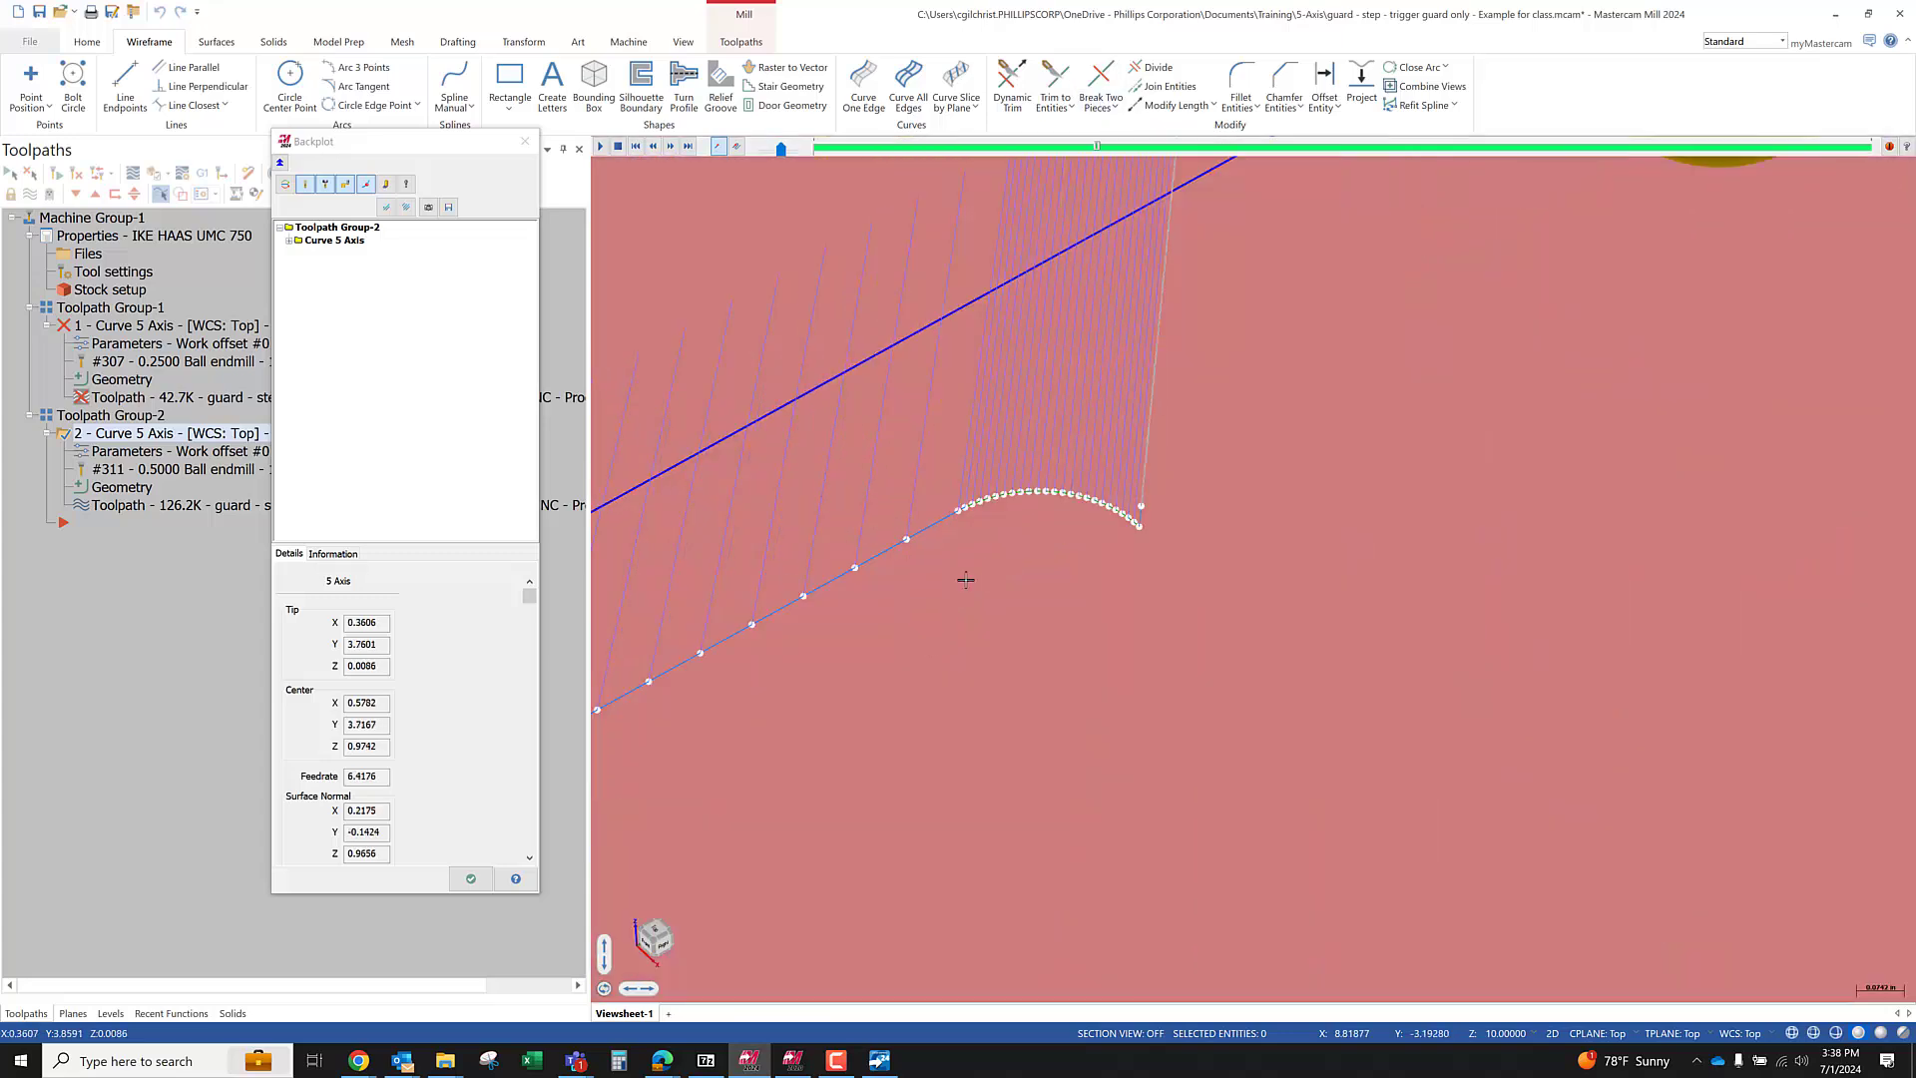
Step the tool along the last stretch of the first pass towards its exit arc
{"action": "key", "text": "s"}
{"action": "key", "text": "s"}
{"action": "key", "text": "s"}
{"action": "key", "text": "s"}
{"action": "key", "text": "s"}
{"action": "key", "text": "s"}
{"action": "key", "text": "s"}
{"action": "key", "text": "s"}
{"action": "key", "text": "s"}
{"action": "key", "text": "s"}
{"action": "key", "text": "s"}
{"action": "key", "text": "s"}
{"action": "scroll", "coordinate": [984, 539], "scroll_direction": "down", "scroll_amount": 1}
{"action": "middle_click_drag", "start_coordinate": [984, 526], "coordinate": [981, 461]}
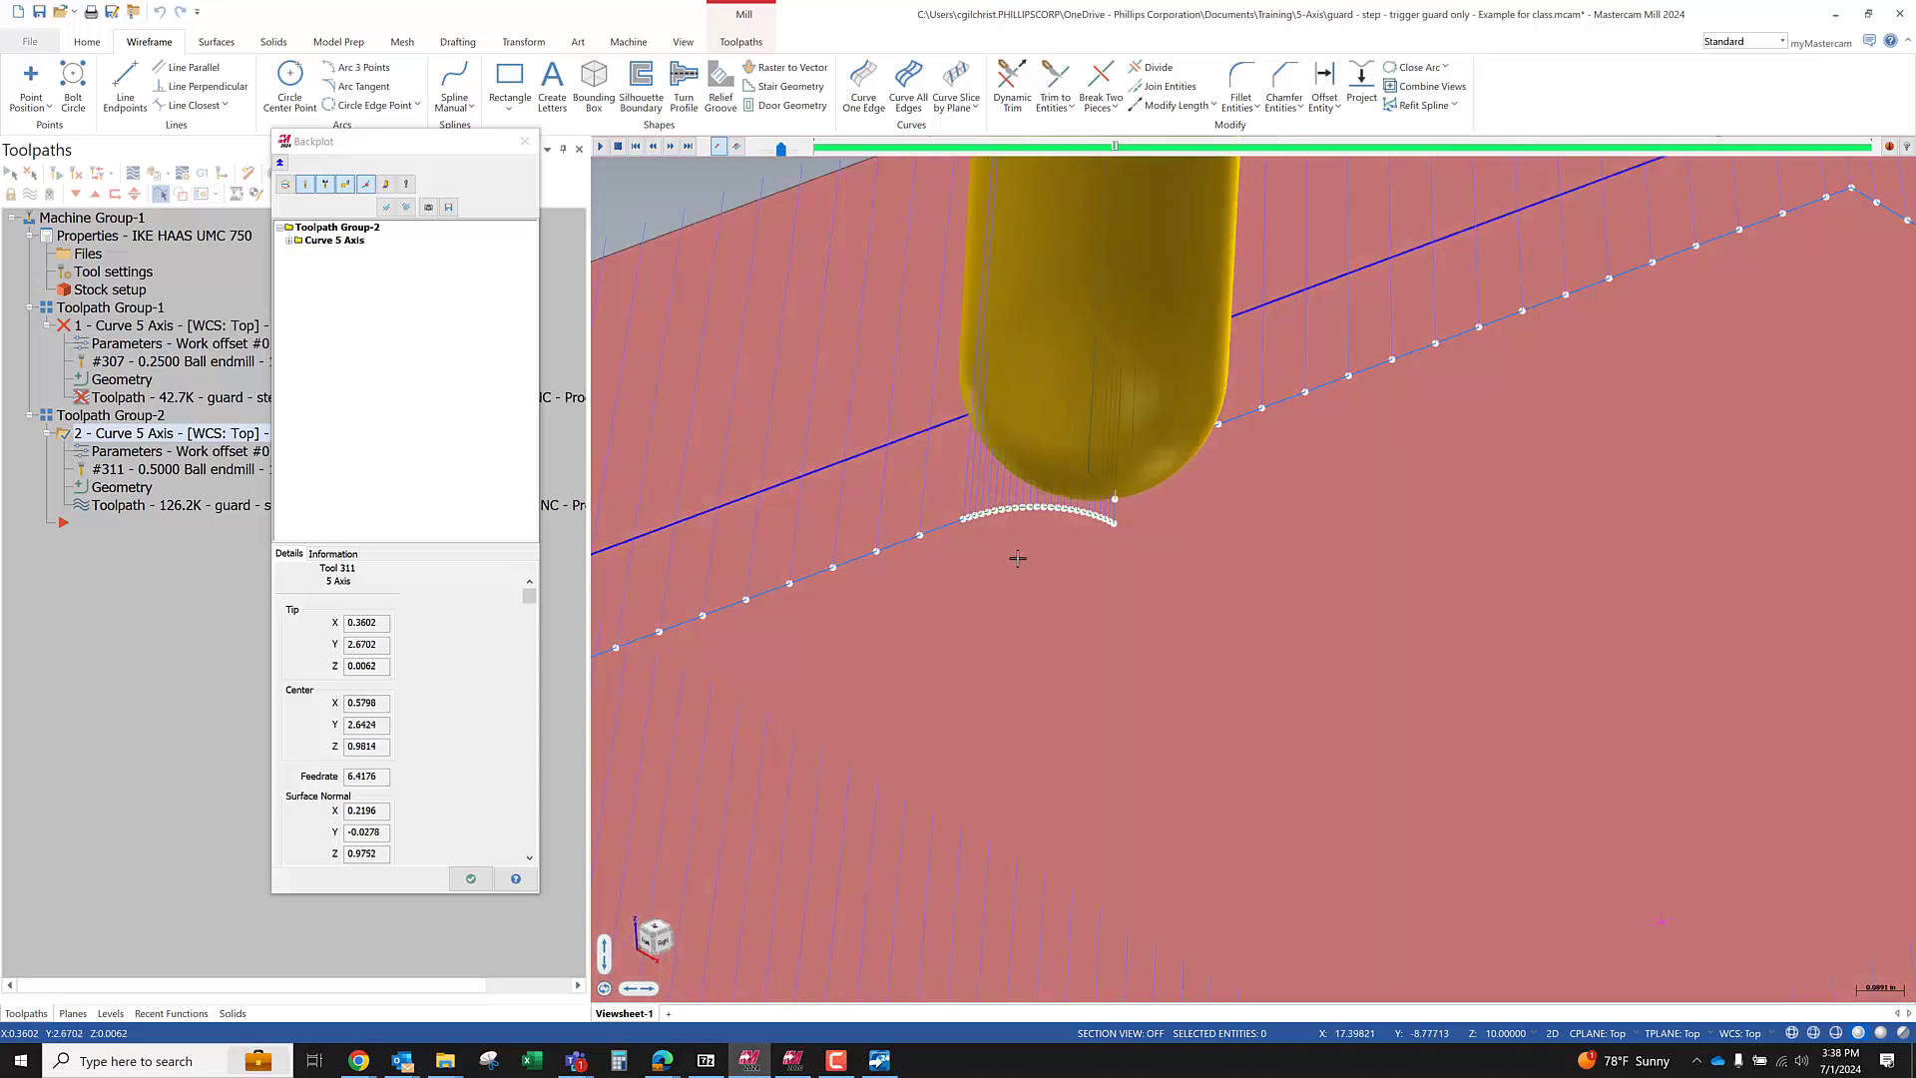
Step the tool through the first pass's exit arc and the short link into the second pass's entry arc
{"action": "key", "text": "s"}
{"action": "key", "text": "s"}
{"action": "key", "text": "s"}
{"action": "key", "text": "s"}
{"action": "key", "text": "s"}
{"action": "key", "text": "s"}
{"action": "key", "text": "s"}
{"action": "key", "text": "s"}
{"action": "key", "text": "s"}
{"action": "key", "text": "s"}
{"action": "key", "text": "s"}
{"action": "key", "text": "s"}
{"action": "key", "text": "s"}
{"action": "key", "text": "s"}
{"action": "key", "text": "s"}
{"action": "key", "text": "s"}
{"action": "key", "text": "s"}
{"action": "key", "text": "s"}
{"action": "key", "text": "s"}
{"action": "key", "text": "s"}
{"action": "key", "text": "s"}
{"action": "key", "text": "s"}
{"action": "key", "text": "s"}
{"action": "key", "text": "s"}
{"action": "key", "text": "s"}
{"action": "key", "text": "s"}
{"action": "key", "text": "s"}
{"action": "key", "text": "s"}
{"action": "key", "text": "s"}
{"action": "key", "text": "s"}
{"action": "key", "text": "s"}
{"action": "key", "text": "s"}
{"action": "key", "text": "s"}
{"action": "key", "text": "s"}
{"action": "key", "text": "s"}
{"action": "key", "text": "s"}
{"action": "key", "text": "s"}
{"action": "key", "text": "s"}
{"action": "key", "text": "s"}
{"action": "key", "text": "s"}
{"action": "key", "text": "s"}
{"action": "key", "text": "s"}
{"action": "key", "text": "s"}
{"action": "key", "text": "s"}
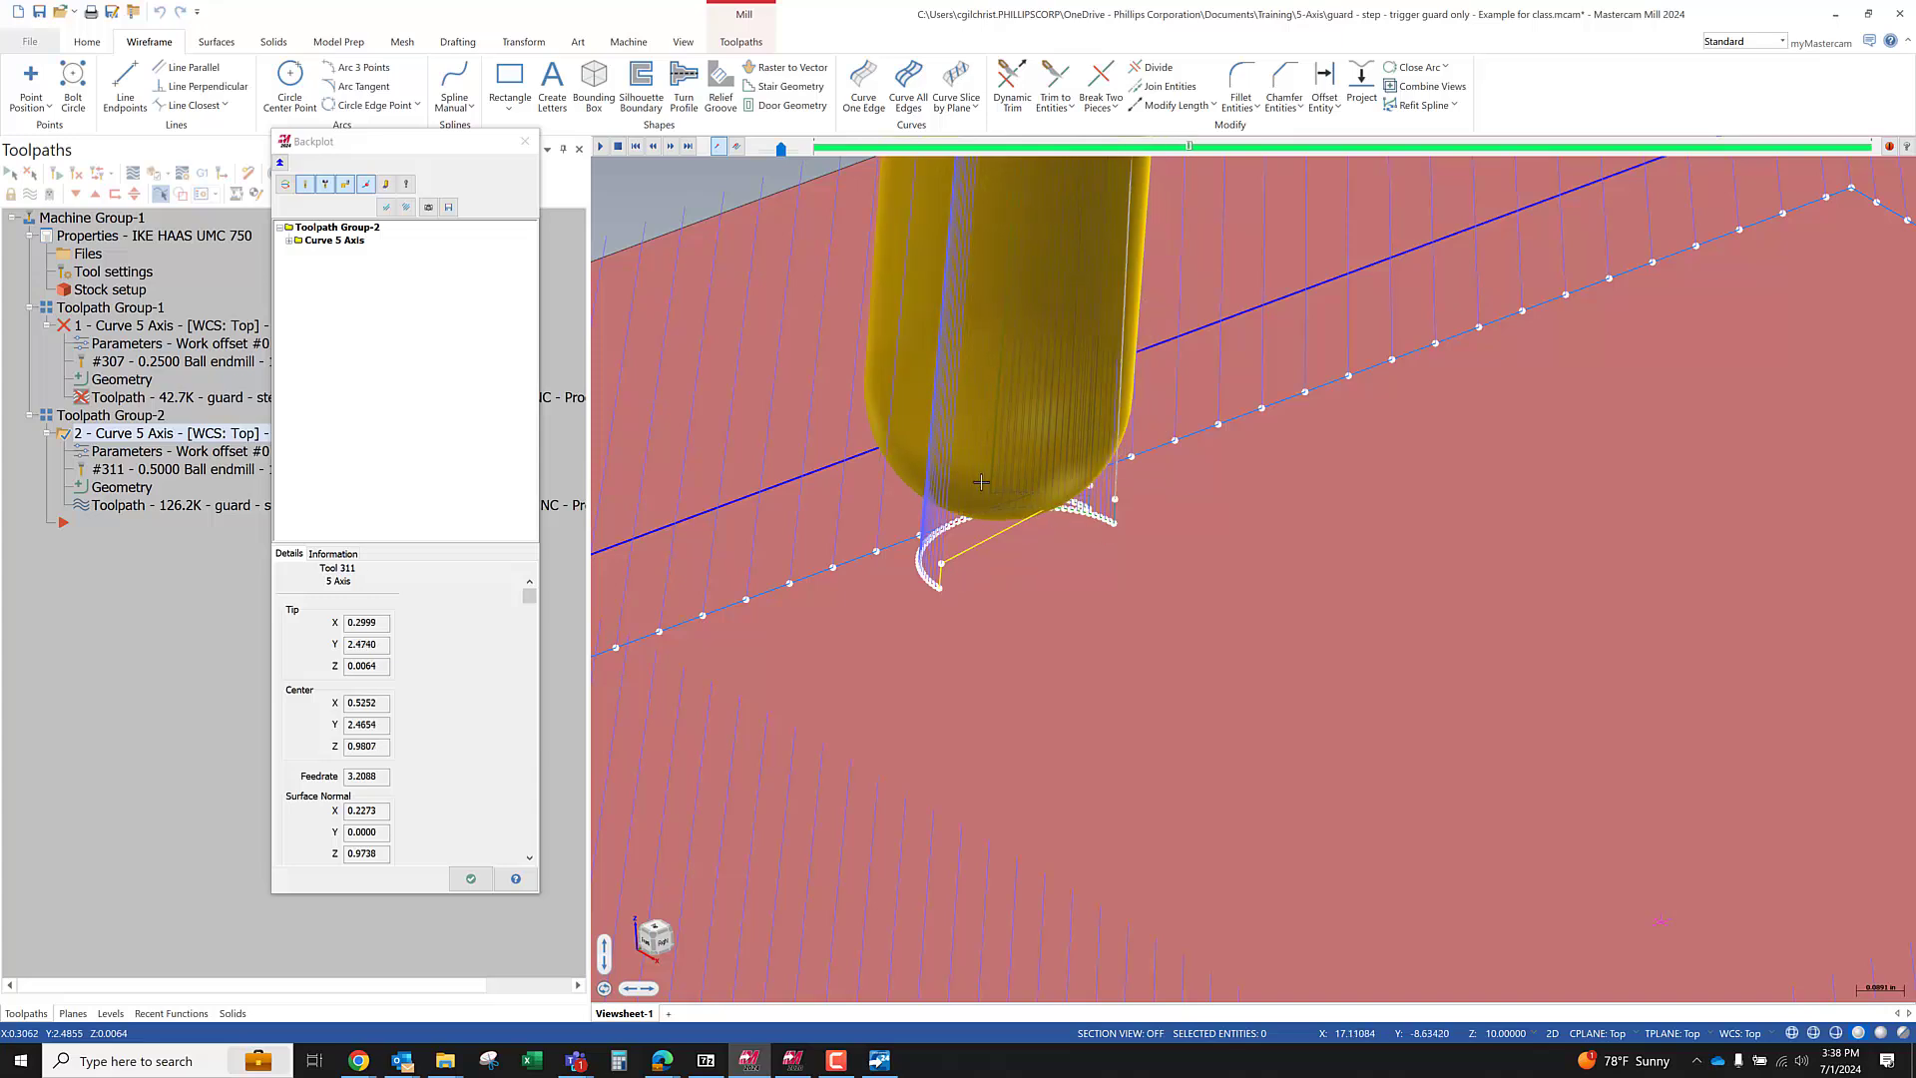
Step the tool off the entry arc and onward along the second pass
{"action": "key", "text": "s"}
{"action": "key", "text": "s"}
{"action": "key", "text": "s"}
{"action": "key", "text": "s"}
{"action": "key", "text": "s"}
{"action": "key", "text": "s"}
{"action": "key", "text": "s"}
{"action": "key", "text": "s"}
{"action": "key", "text": "s"}
{"action": "key", "text": "s"}
{"action": "key", "text": "s"}
{"action": "key", "text": "s"}
{"action": "key", "text": "s"}
{"action": "key", "text": "s"}
{"action": "key", "text": "s"}
{"action": "key", "text": "s"}
{"action": "key", "text": "s"}
{"action": "key", "text": "s"}
{"action": "key", "text": "s"}
{"action": "key", "text": "s"}
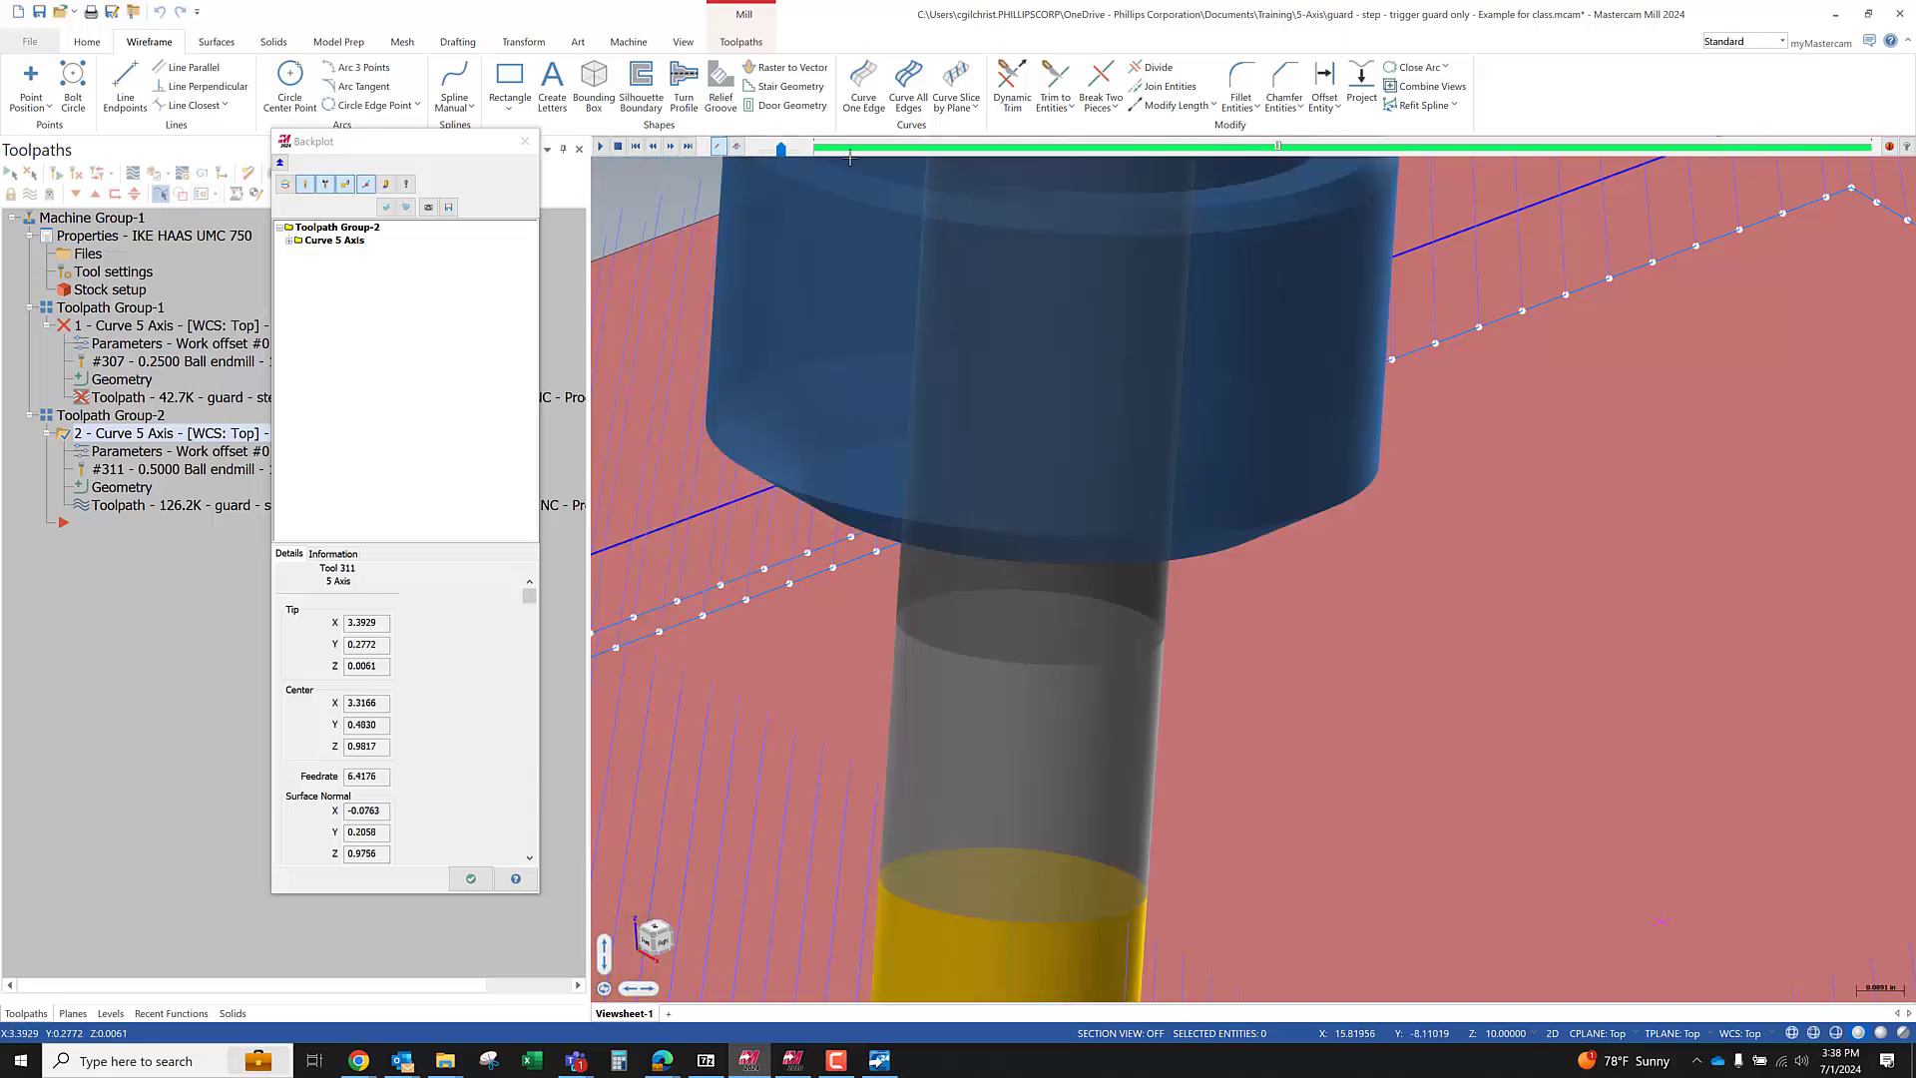
Run the backplot to the end of the toolpath, examine the links from the side, and close the backplot
{"action": "left_click_drag", "start_coordinate": [1281, 147], "coordinate": [1871, 128]}
{"action": "scroll", "coordinate": [1219, 371], "scroll_direction": "down", "scroll_amount": 3}
{"action": "scroll", "coordinate": [912, 515], "scroll_direction": "down", "scroll_amount": 1}
{"action": "middle_click_drag", "start_coordinate": [912, 515], "coordinate": [999, 514]}
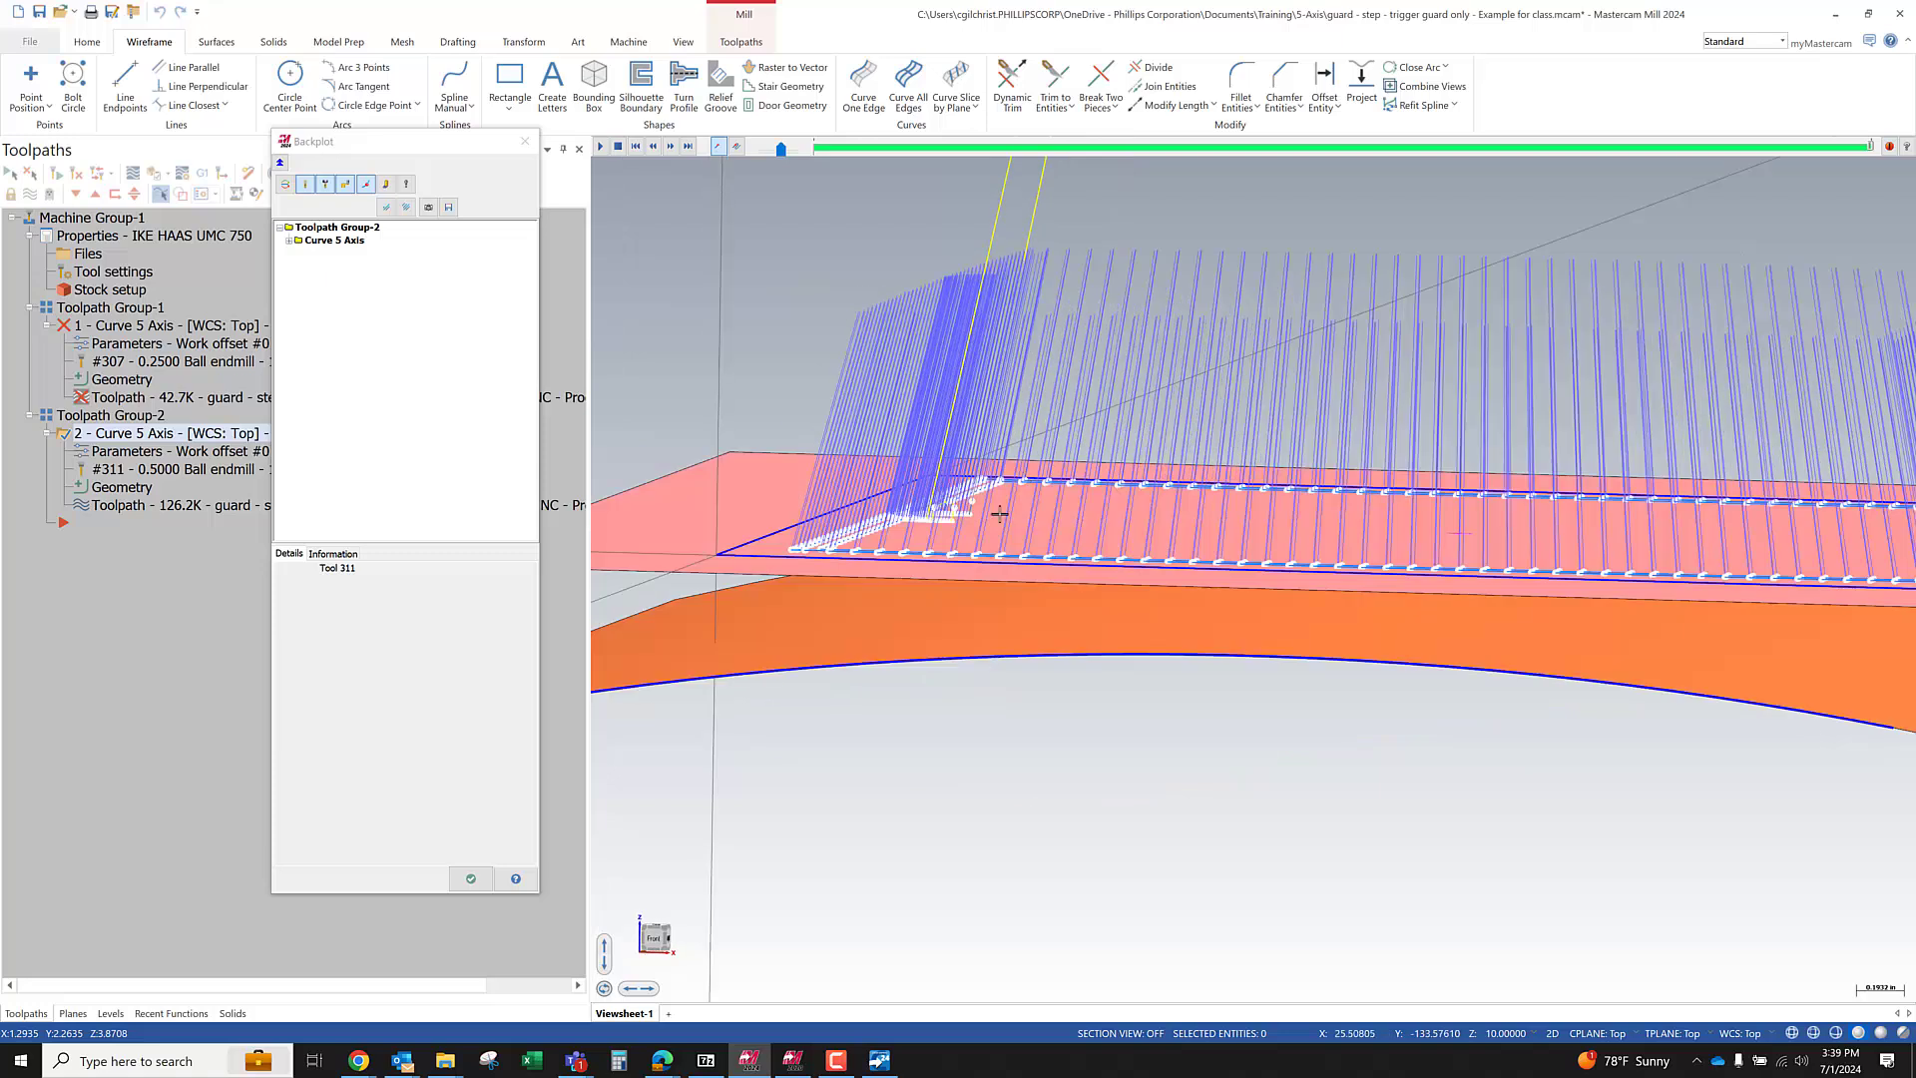
{"action": "left_click", "coordinate": [477, 878]}
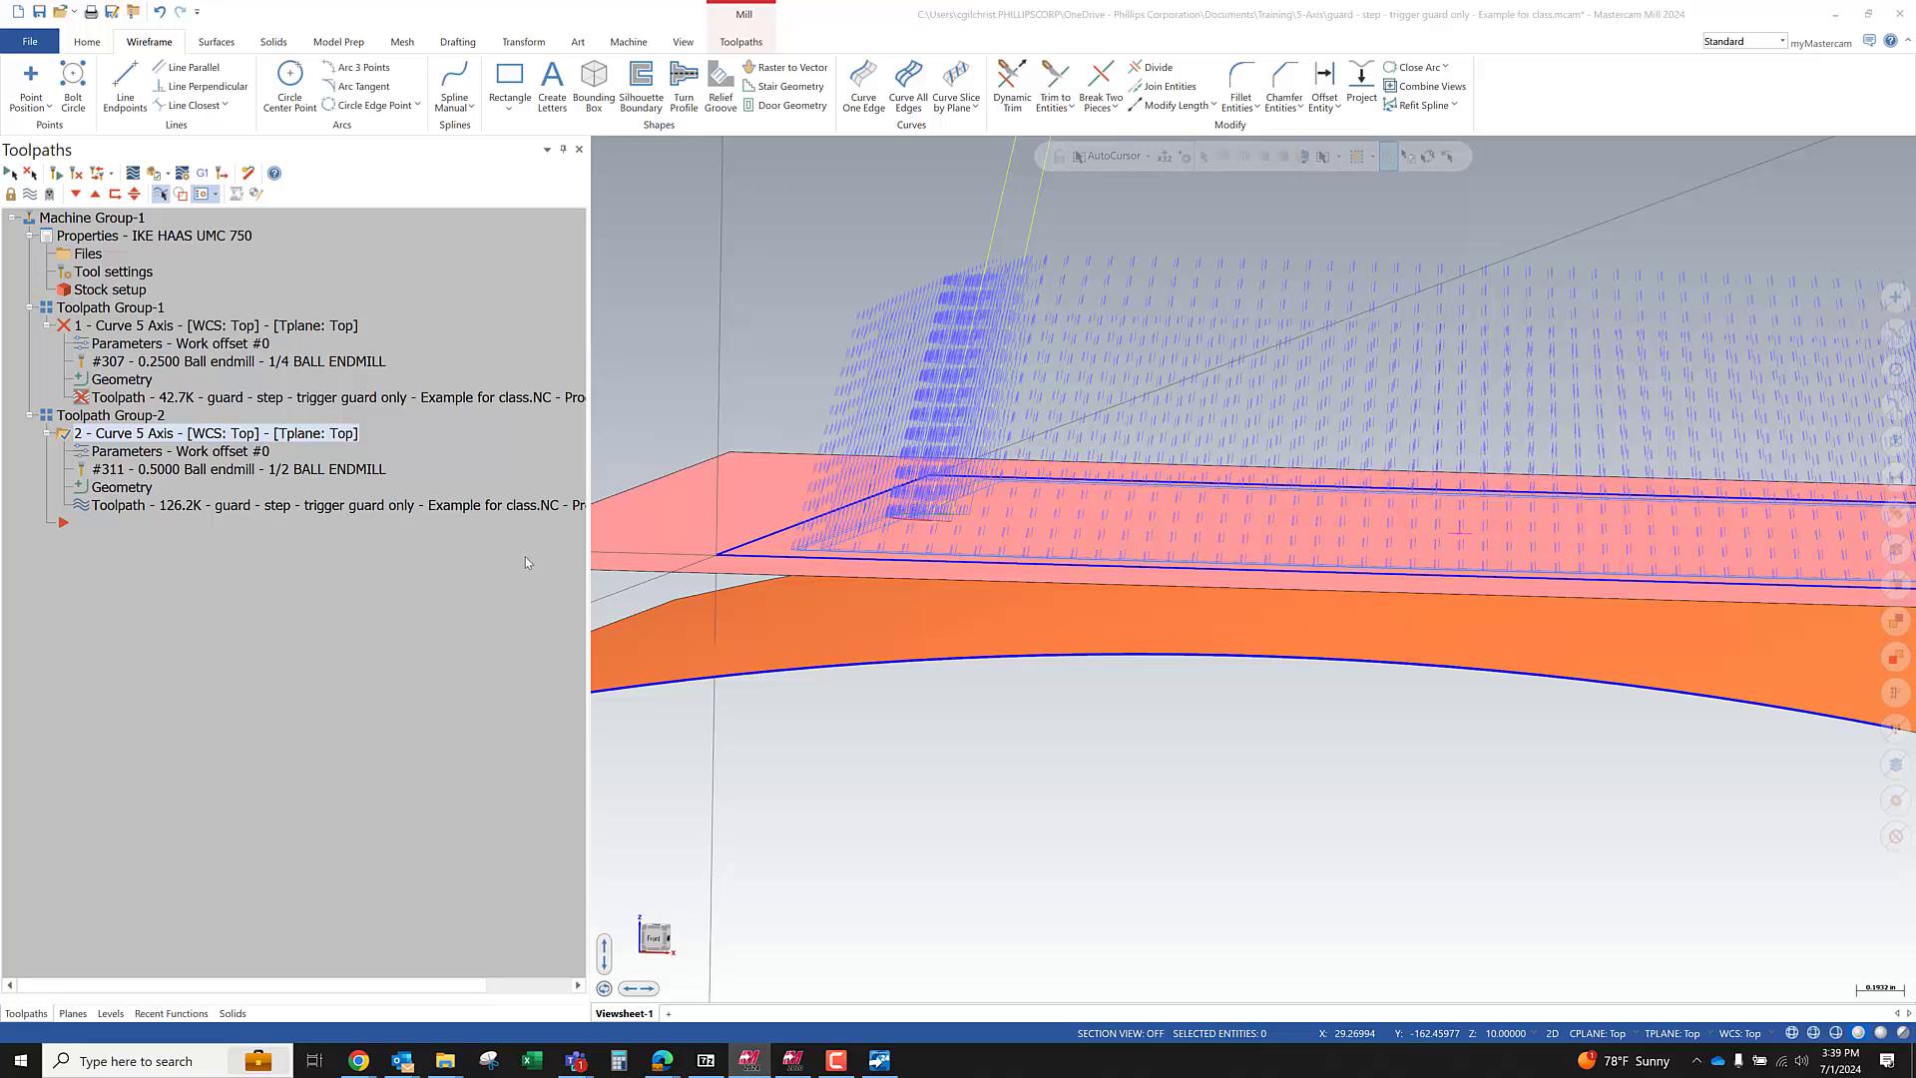
Turn off Always use for both the entry and exit curves, and regenerate the rectangle toolpath
{"action": "left_click", "coordinate": [106, 451]}
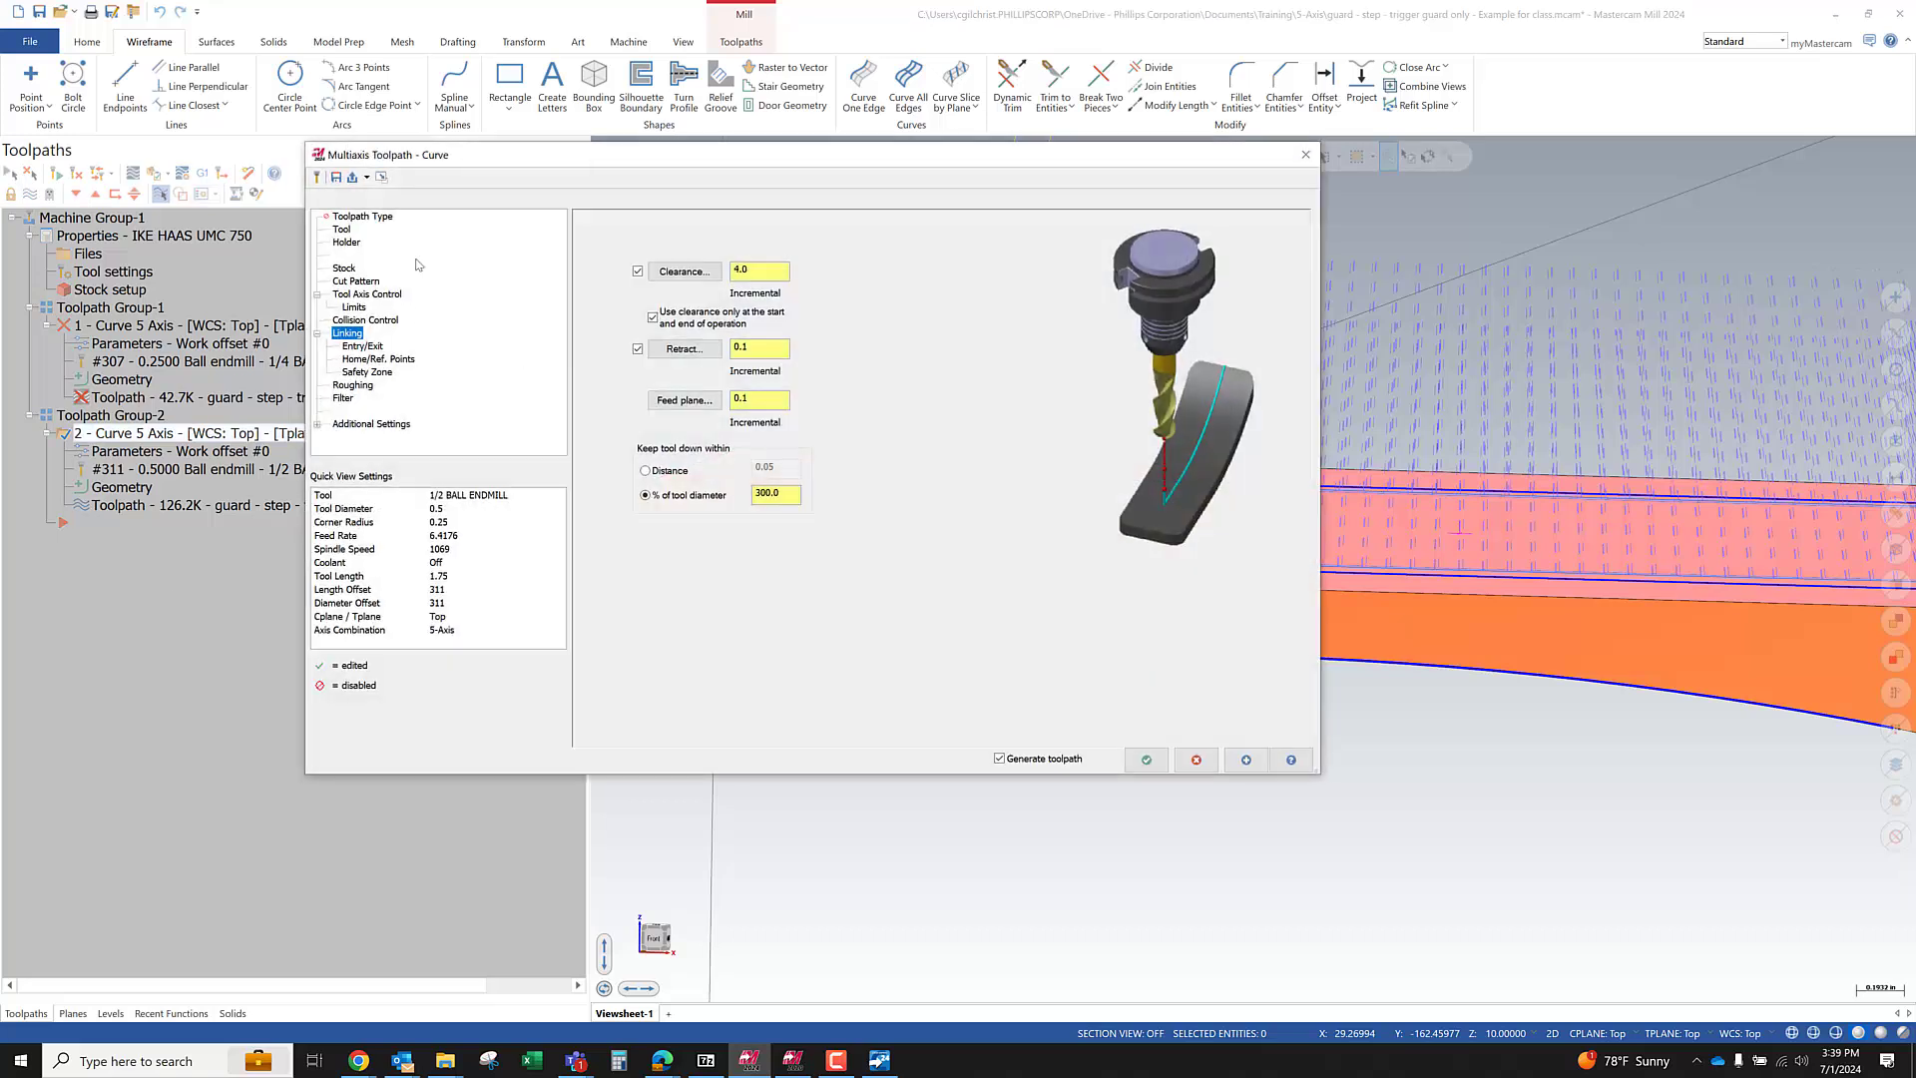
{"action": "left_click", "coordinate": [361, 347]}
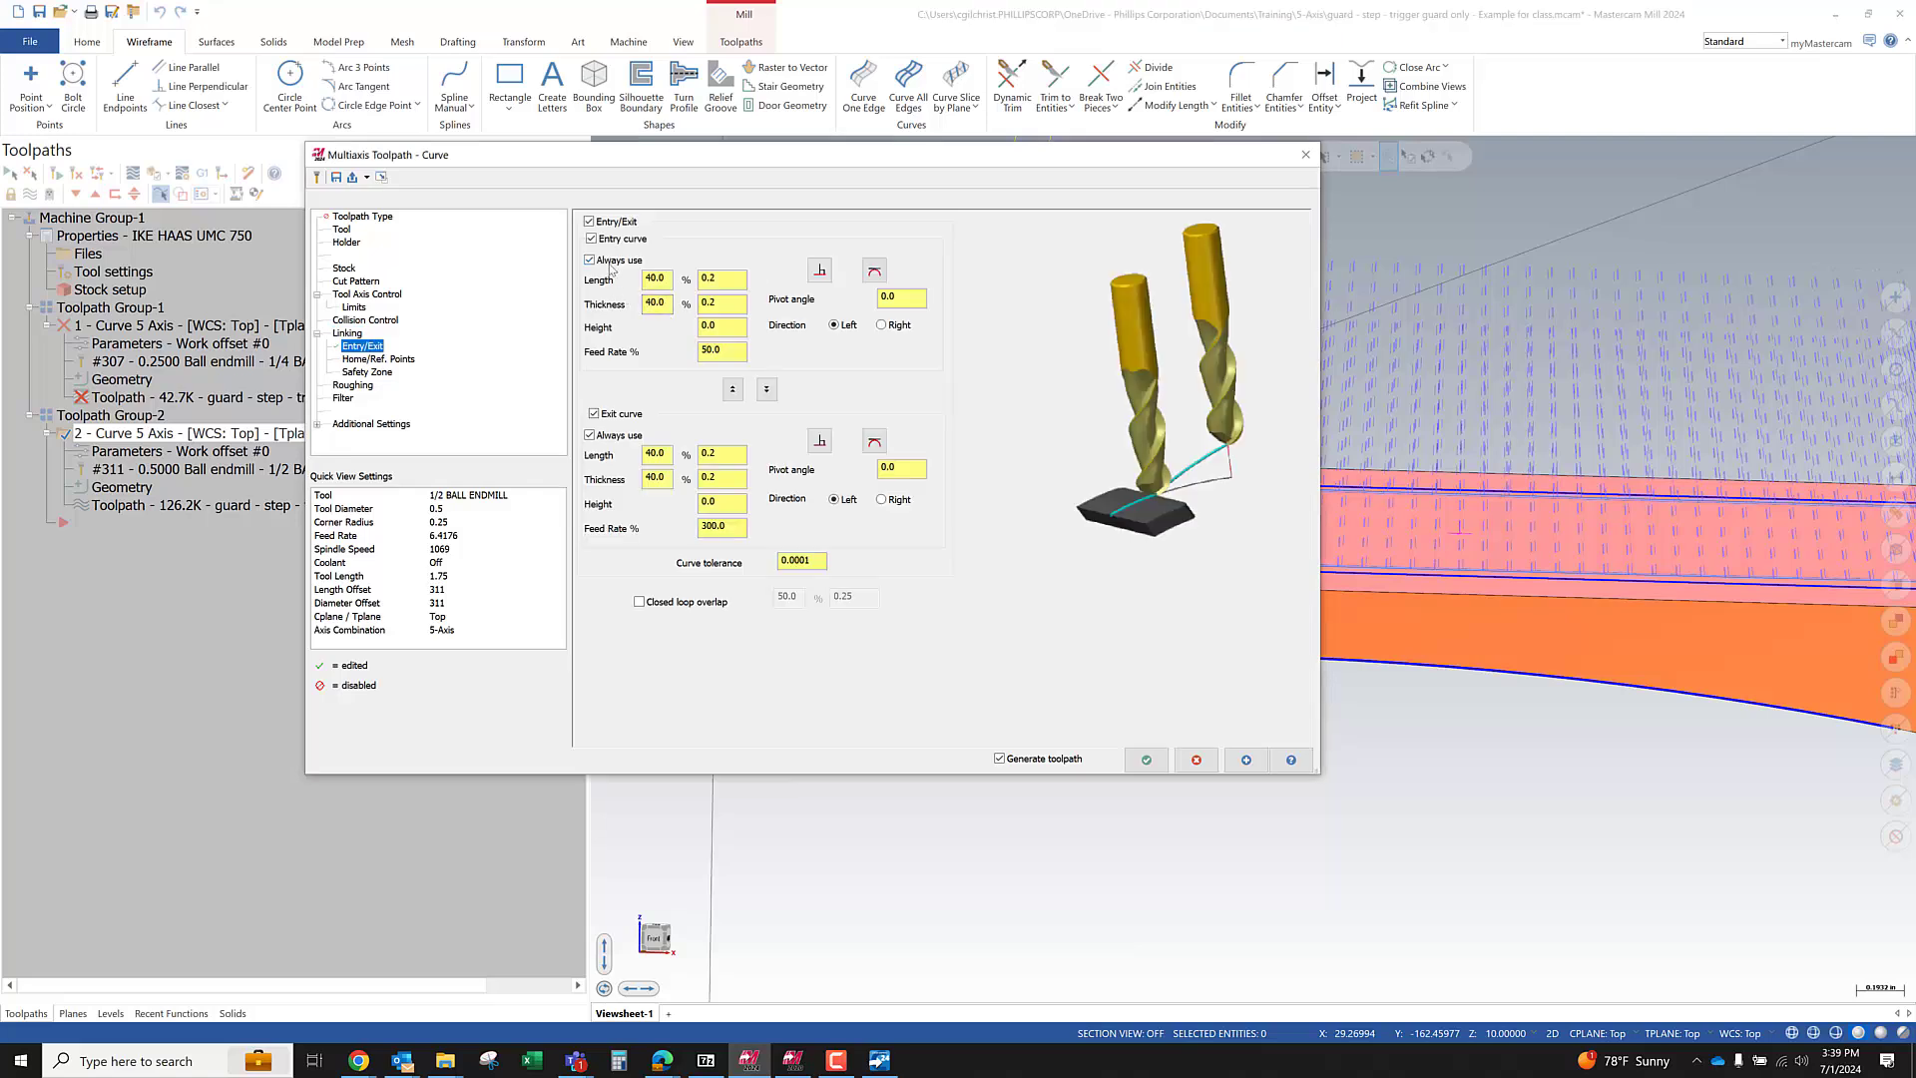
{"action": "left_click", "coordinate": [1145, 760]}
{"action": "scroll", "coordinate": [878, 490], "scroll_direction": "up", "scroll_amount": 3}
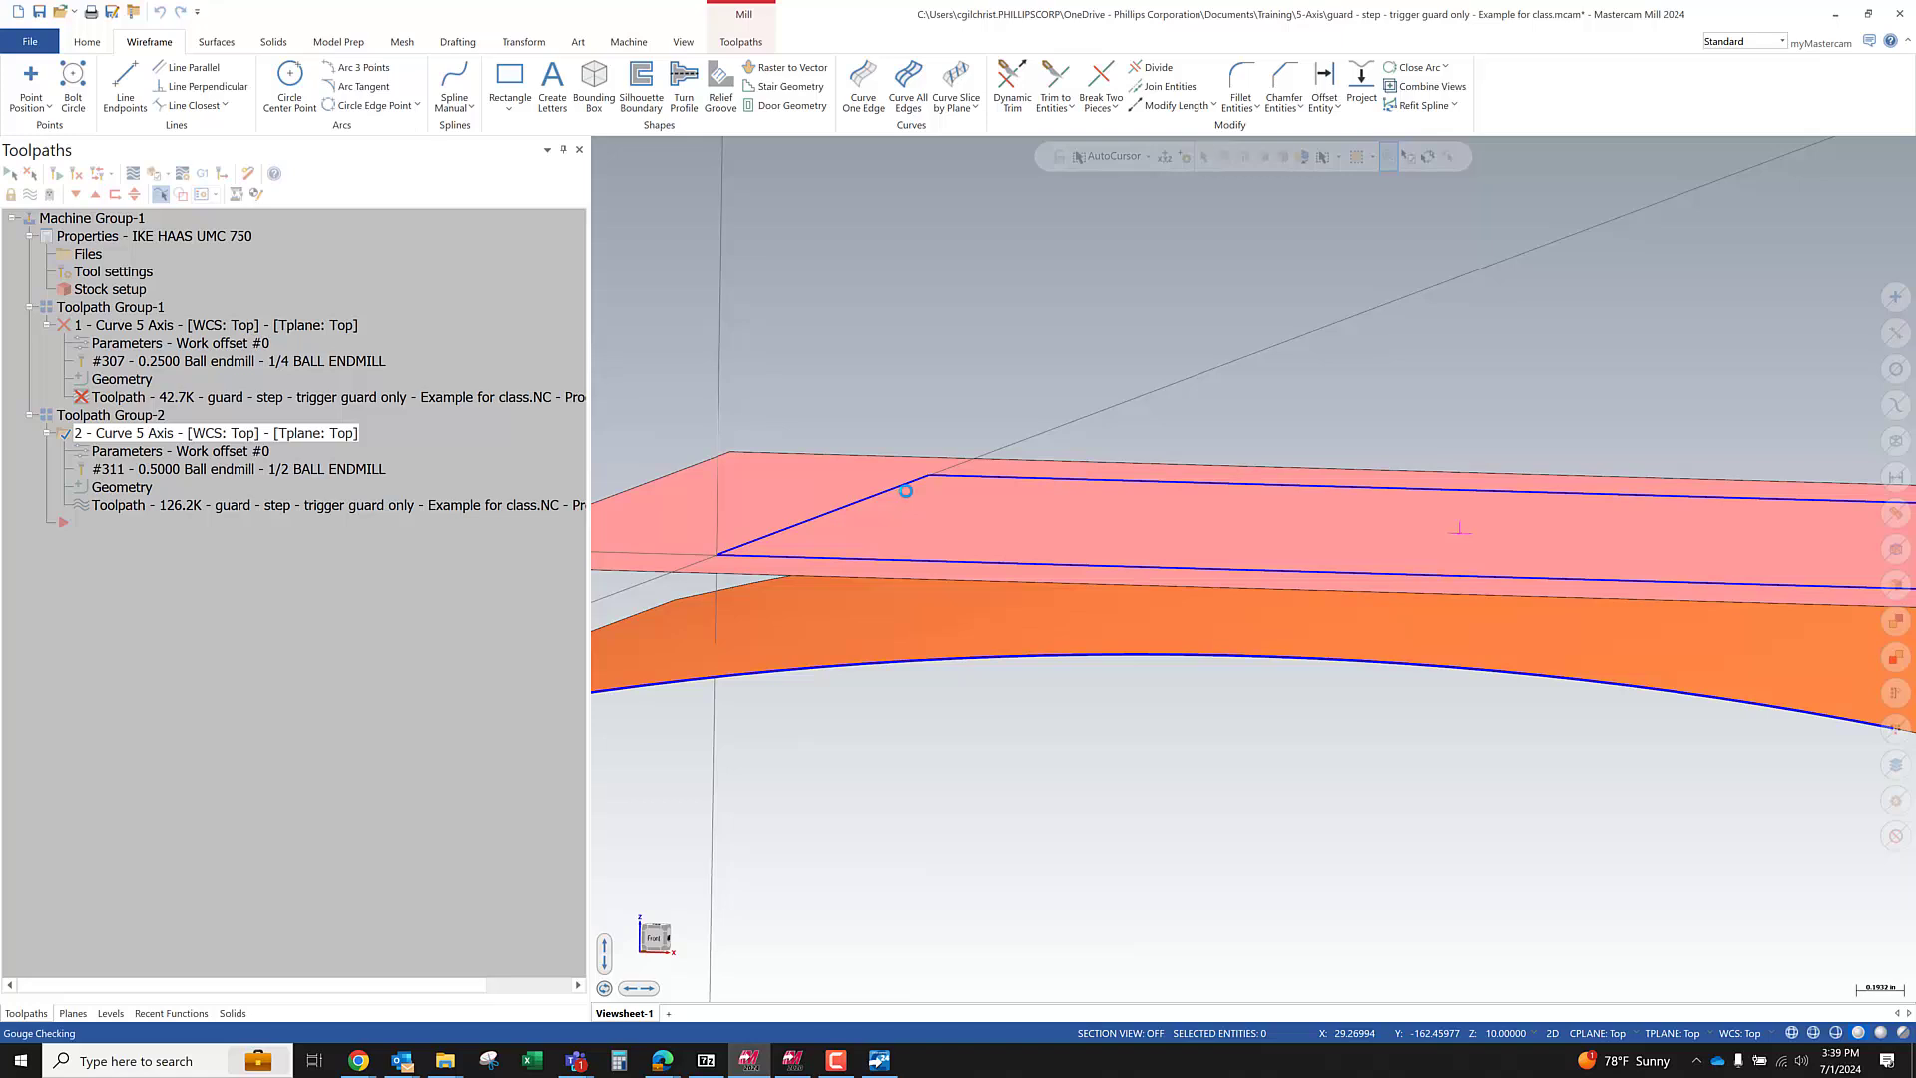
{"action": "scroll", "coordinate": [911, 535], "scroll_direction": "up", "scroll_amount": 6}
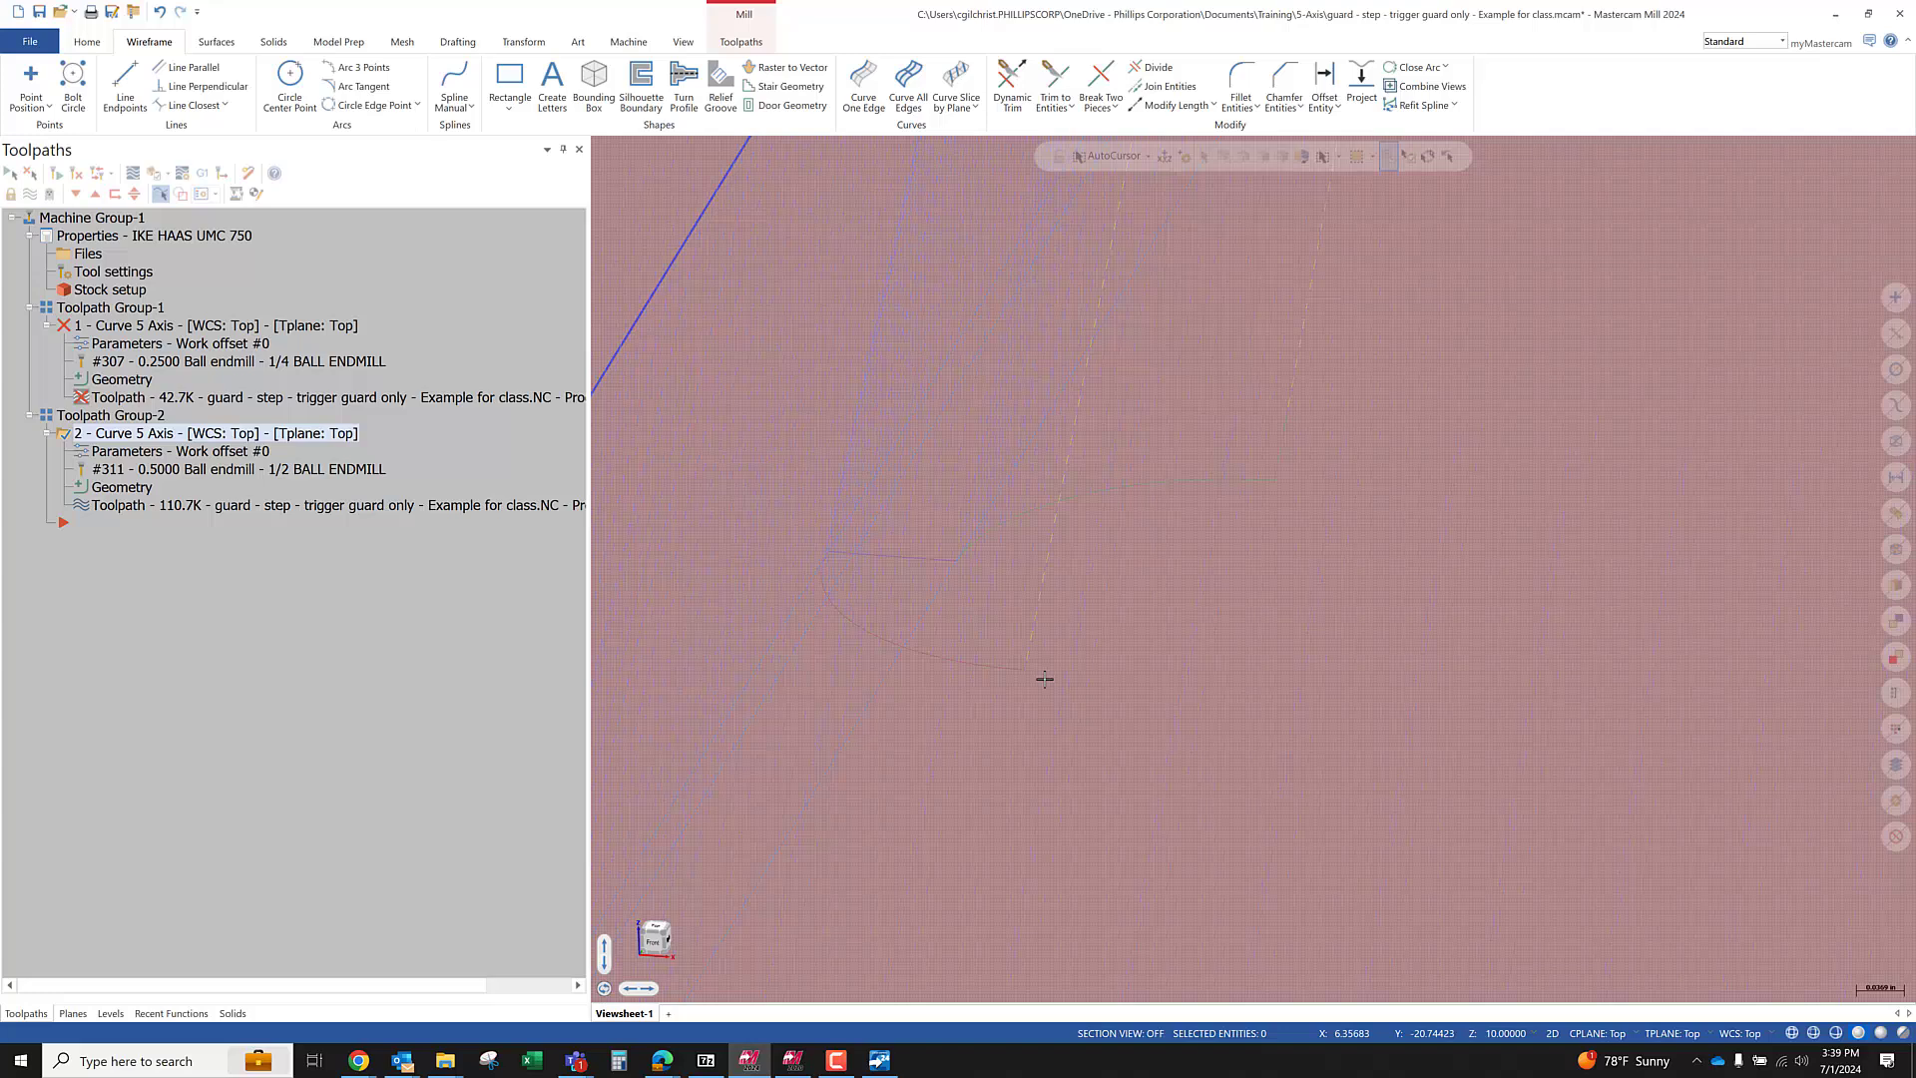
{"action": "scroll", "coordinate": [1042, 674], "scroll_direction": "down", "scroll_amount": 12}
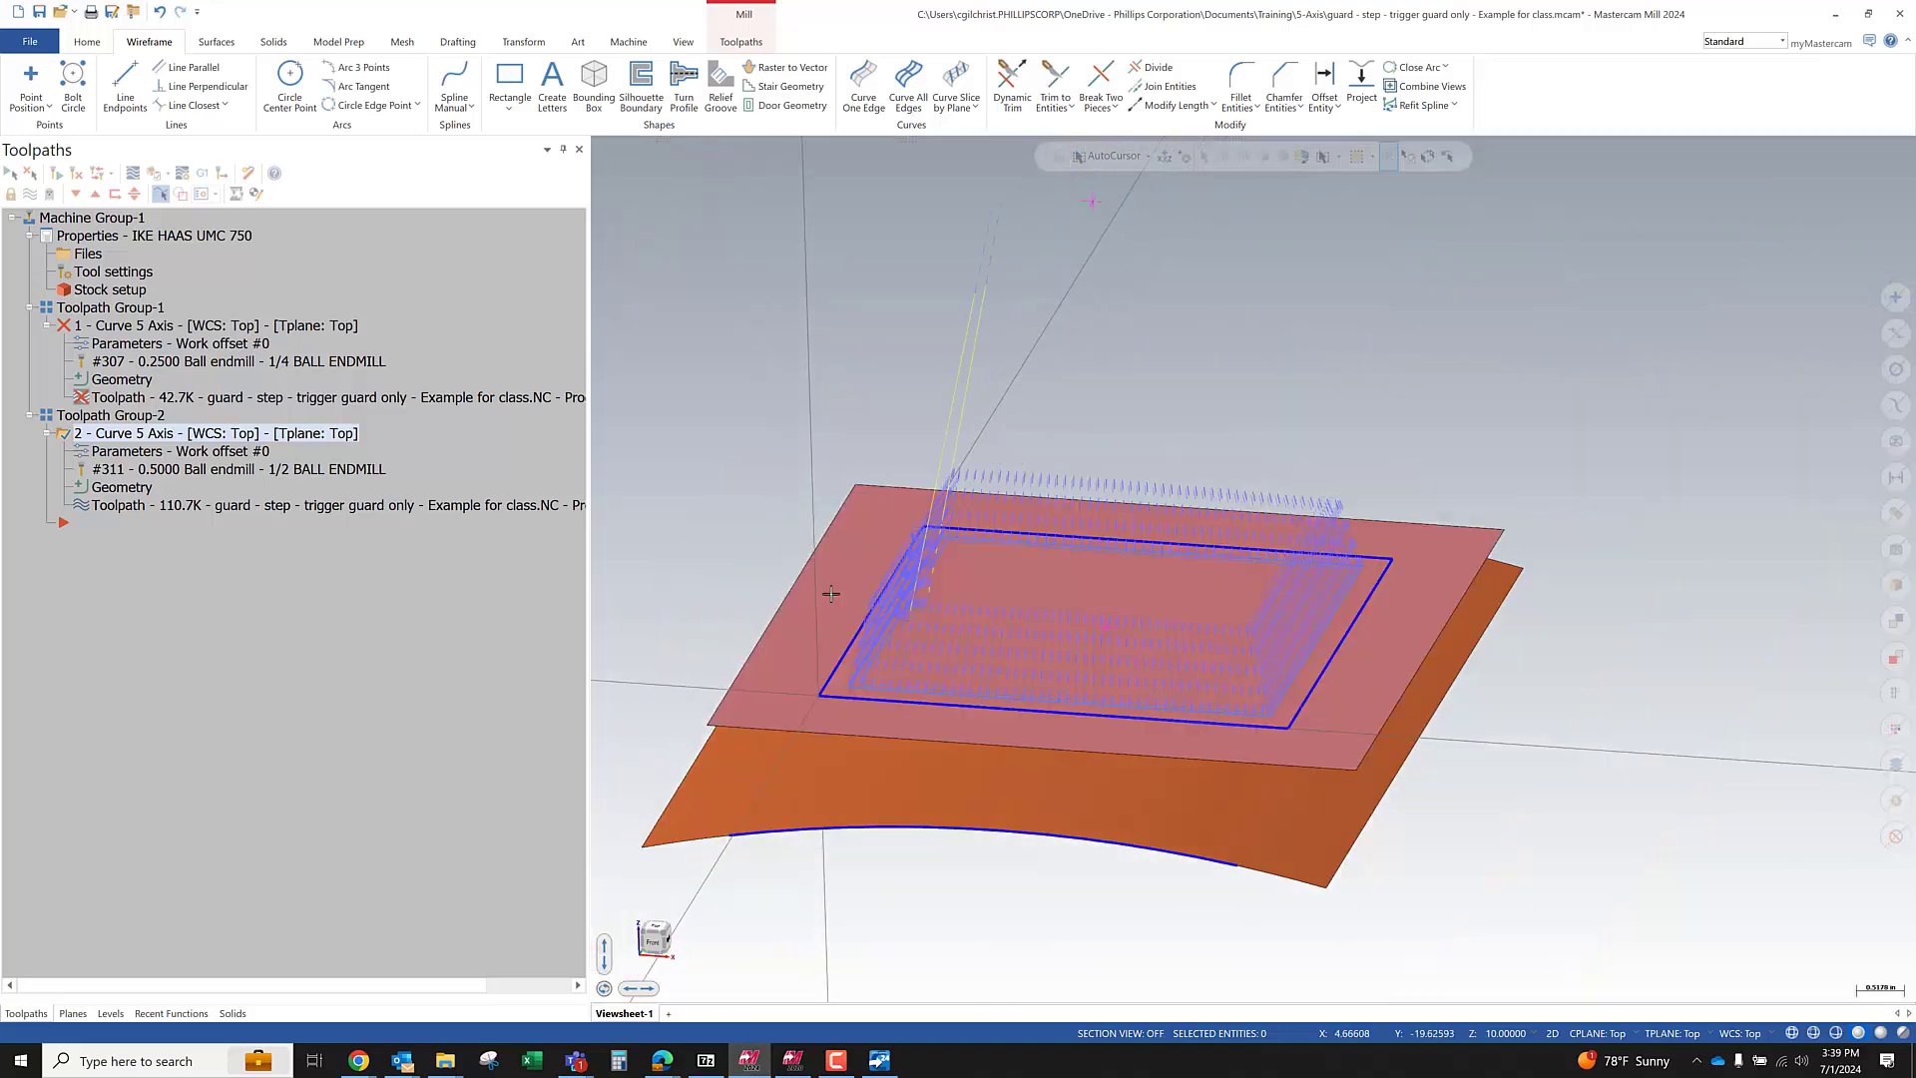
{"action": "left_click", "coordinate": [46, 11]}
{"action": "scroll", "coordinate": [922, 454], "scroll_direction": "down", "scroll_amount": 3}
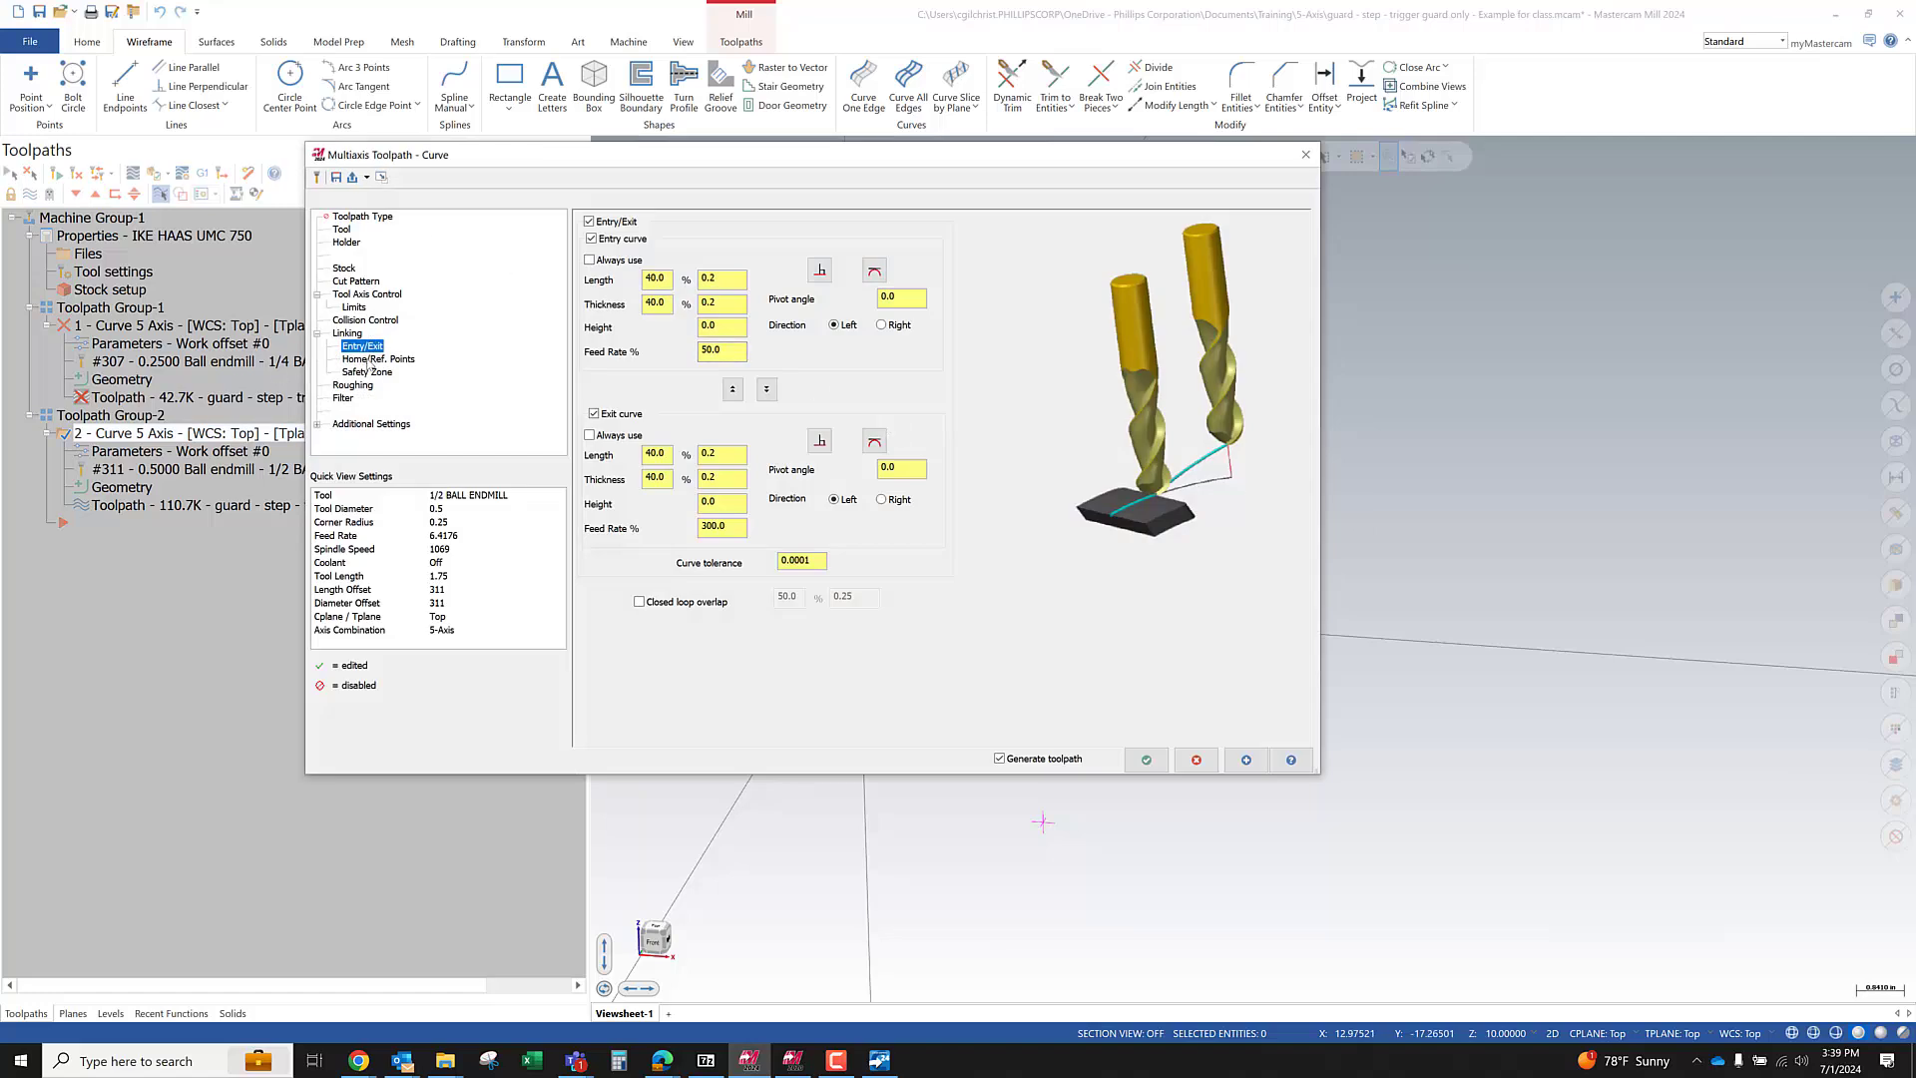
Change the rectangle toolpath's tool axis control to To point
{"action": "left_click", "coordinate": [366, 293]}
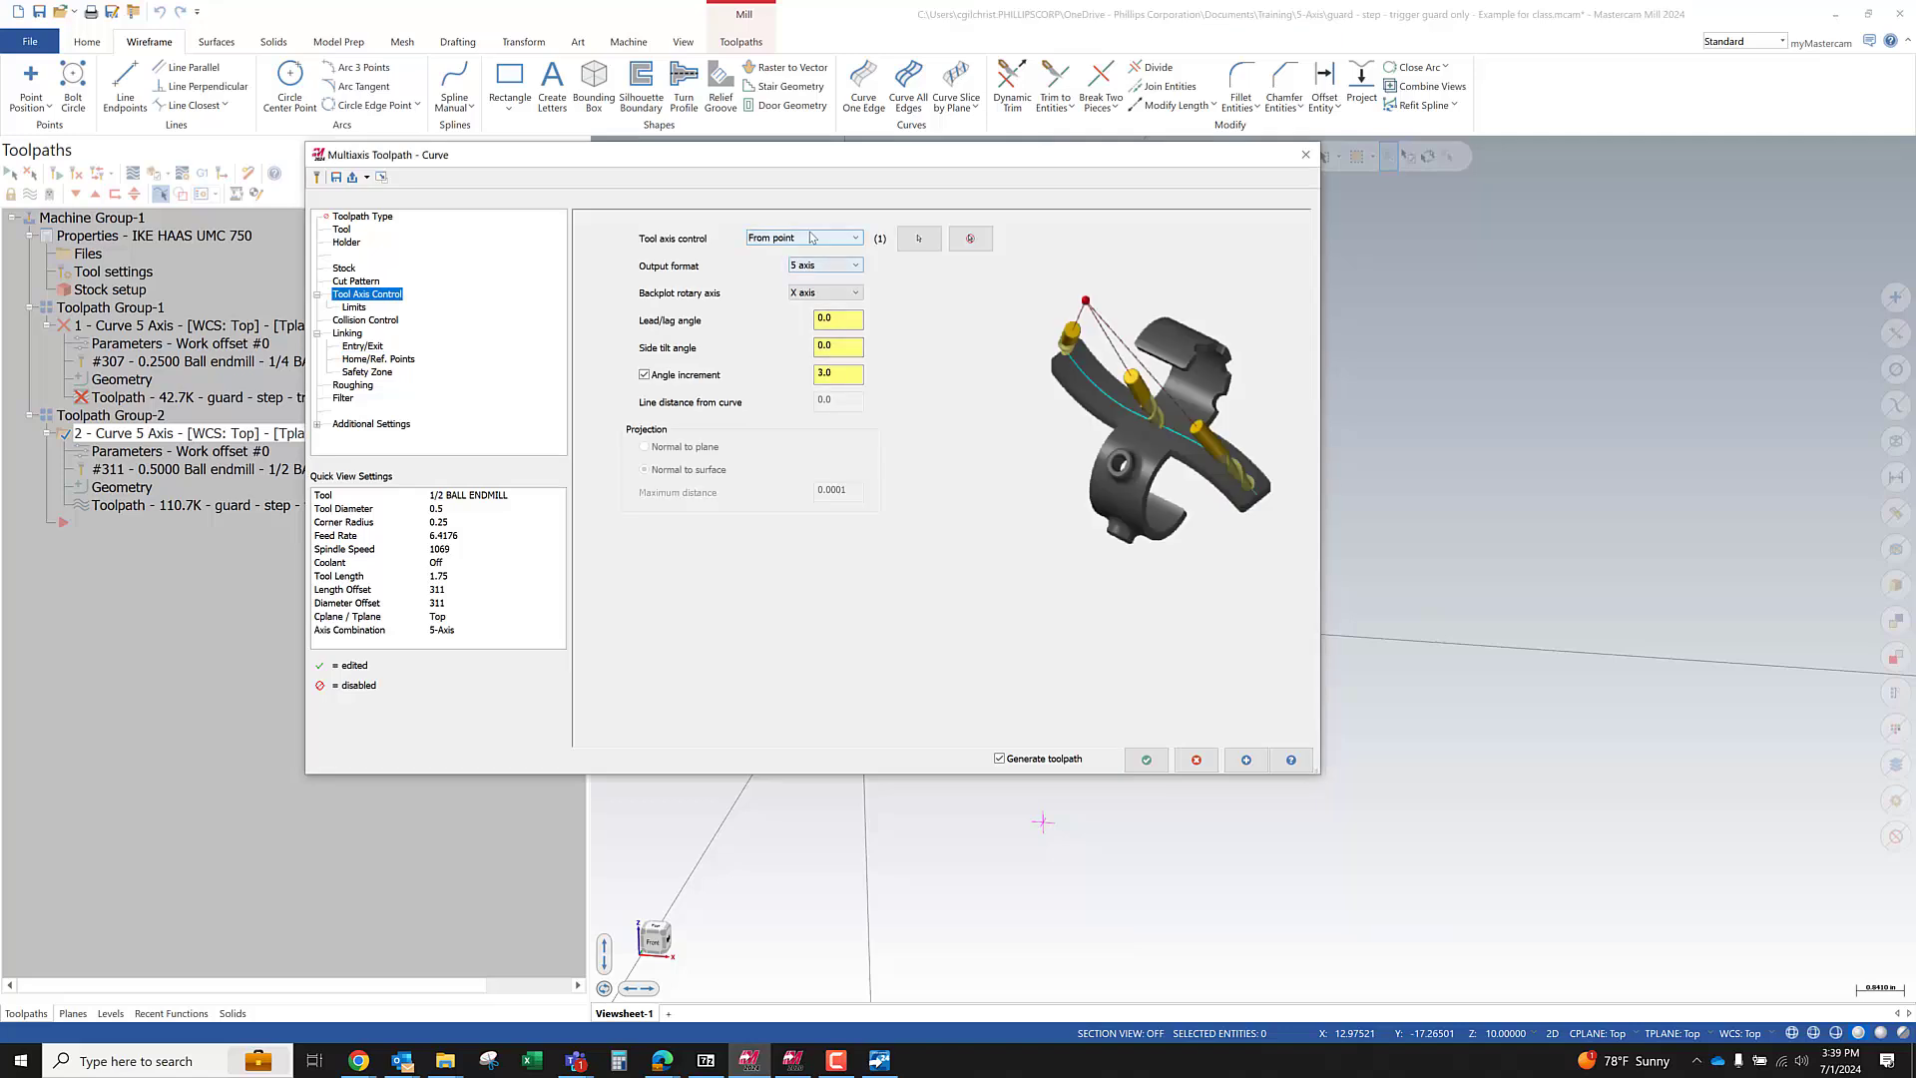
{"action": "left_click", "coordinate": [803, 238]}
{"action": "left_click", "coordinate": [798, 300]}
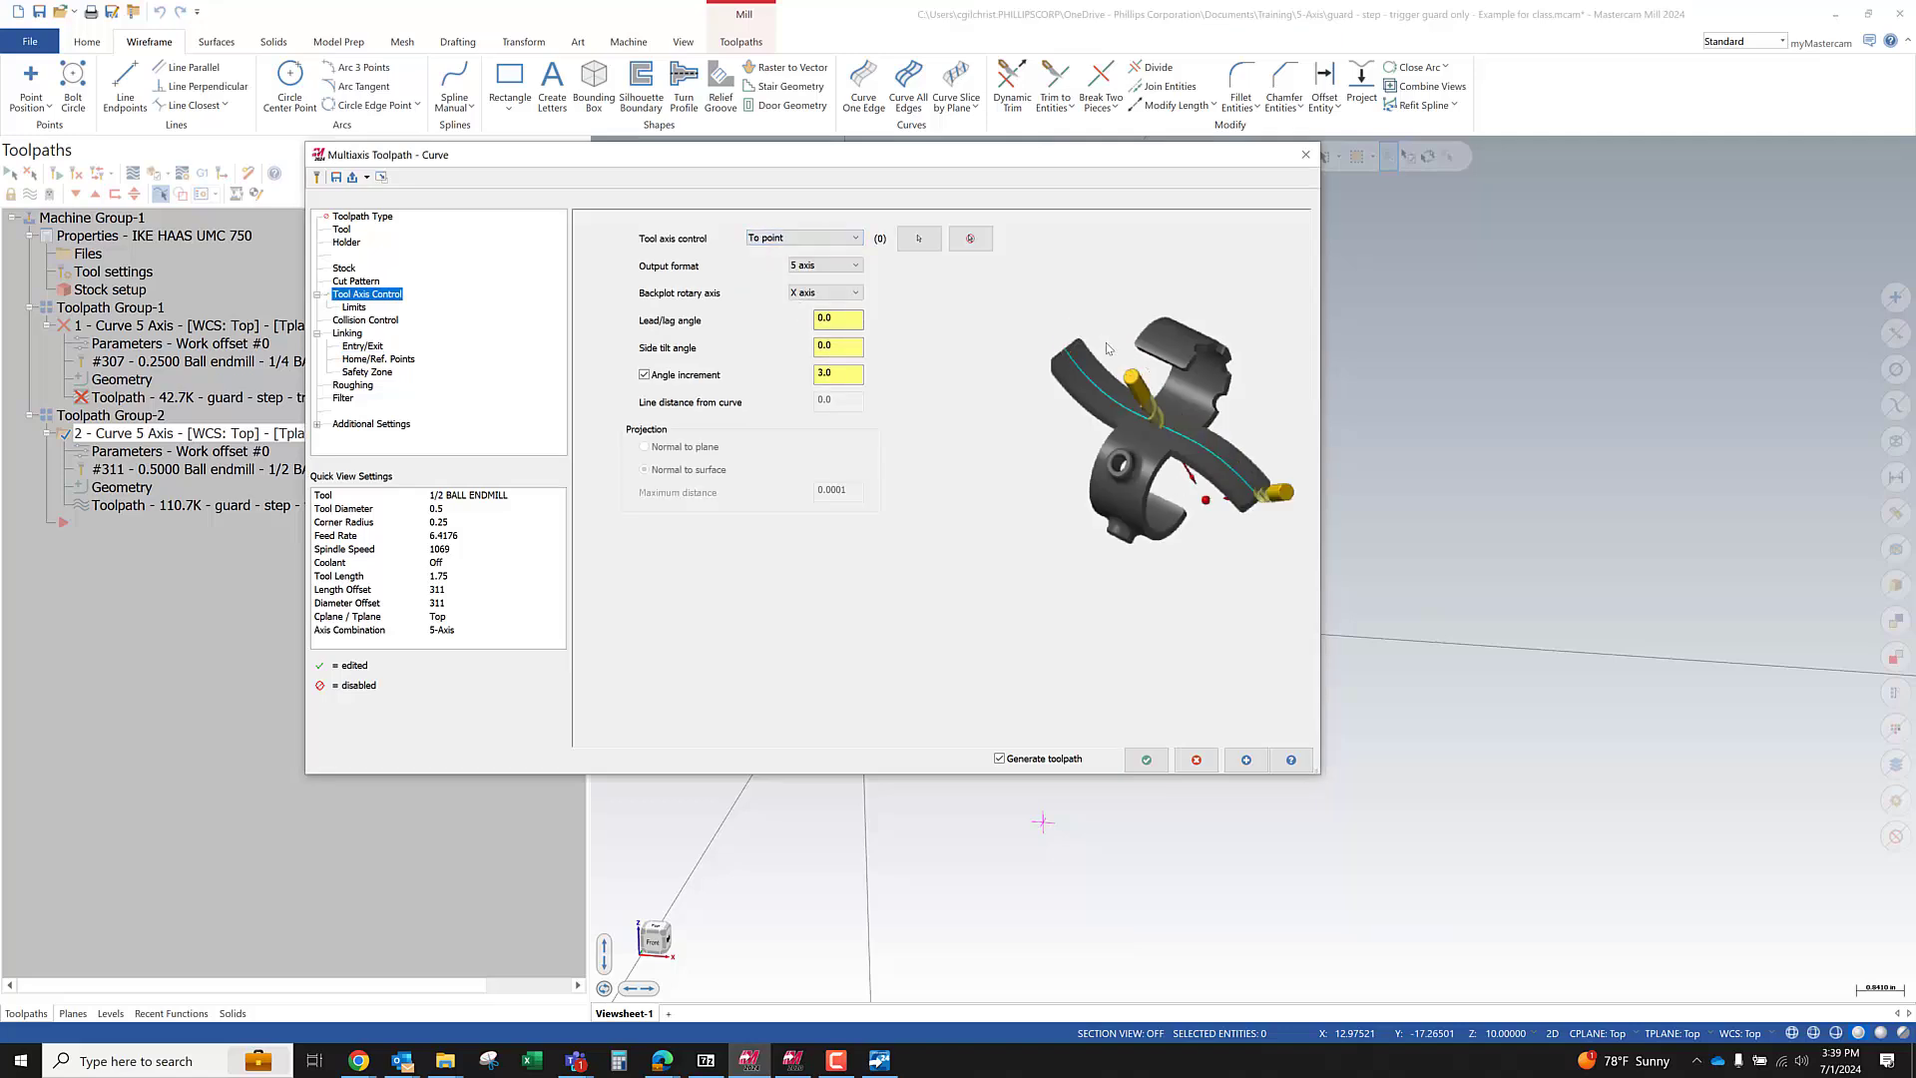
Pick the nearer of the two points below the surfaces as the tool axis To point and regenerate the Curve toolpath
{"action": "left_click", "coordinate": [918, 237]}
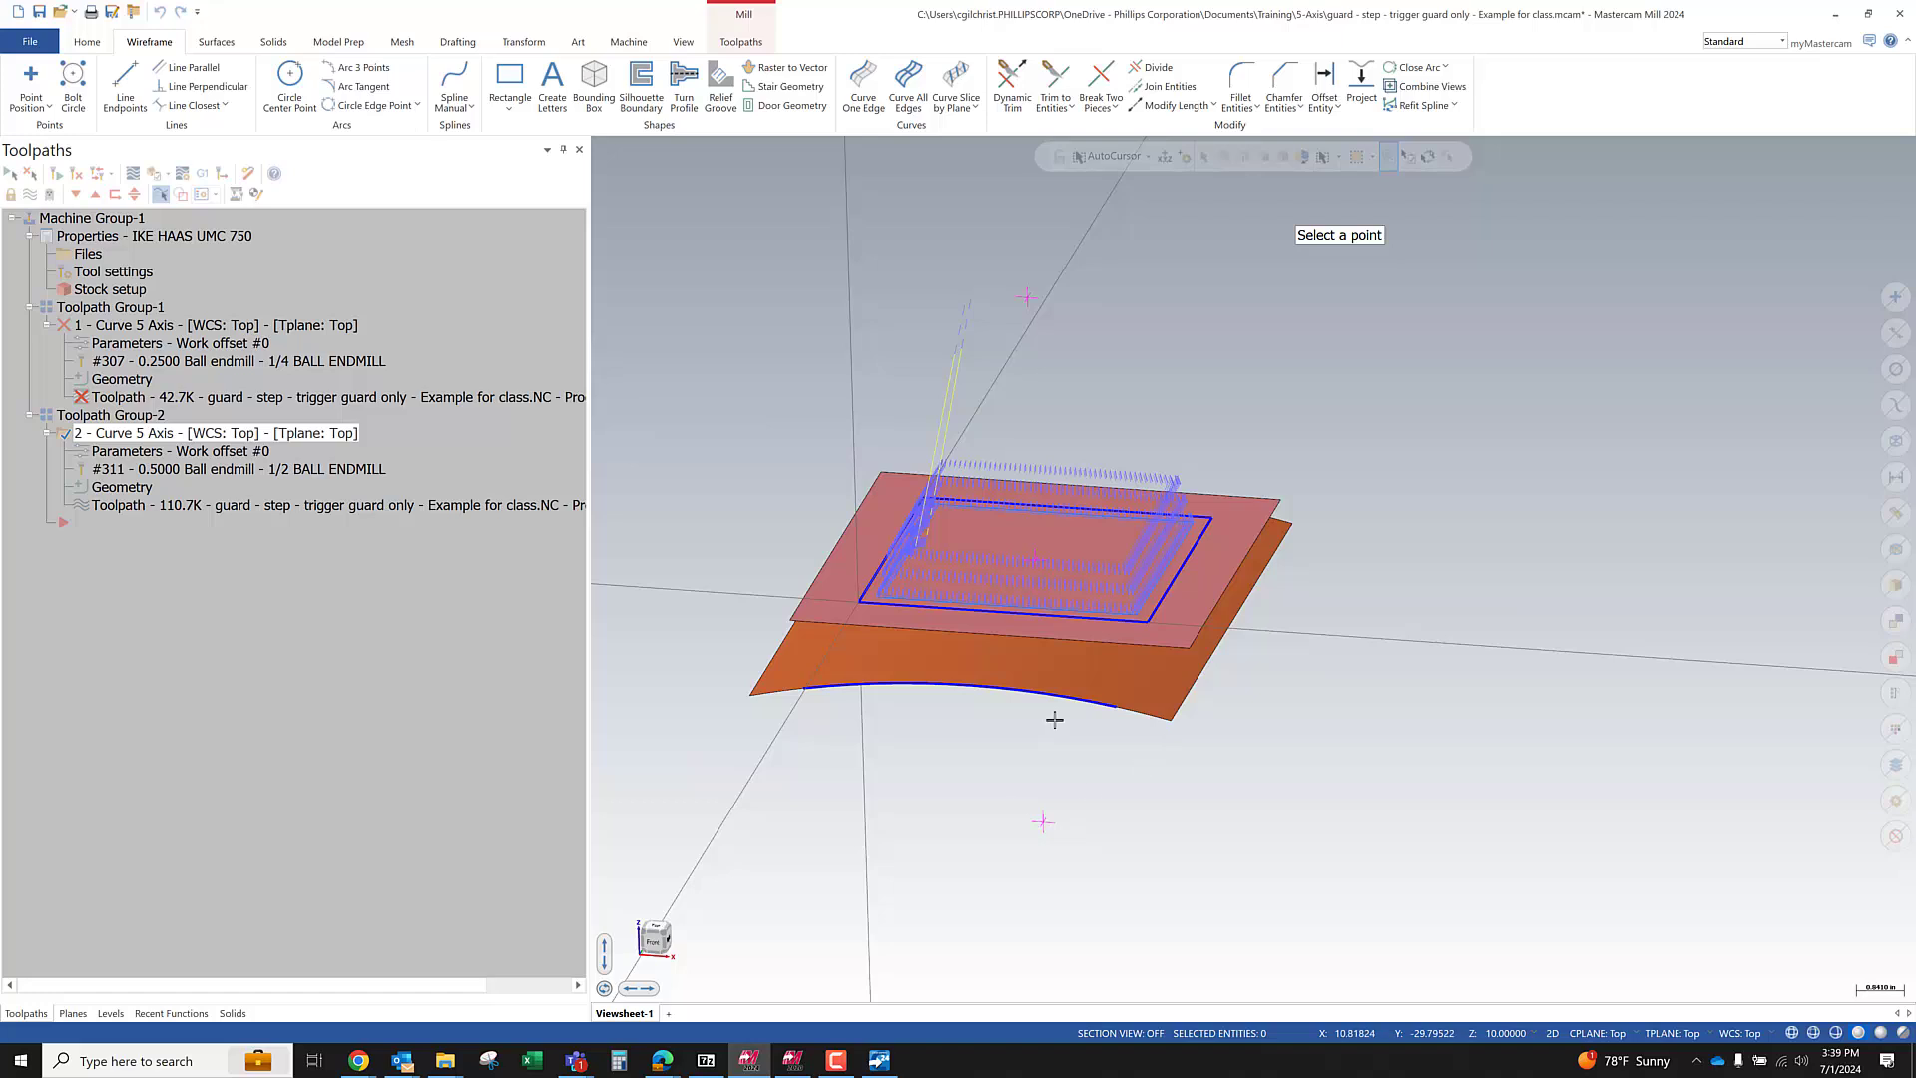
{"action": "scroll", "coordinate": [1037, 739], "scroll_direction": "down", "scroll_amount": 2}
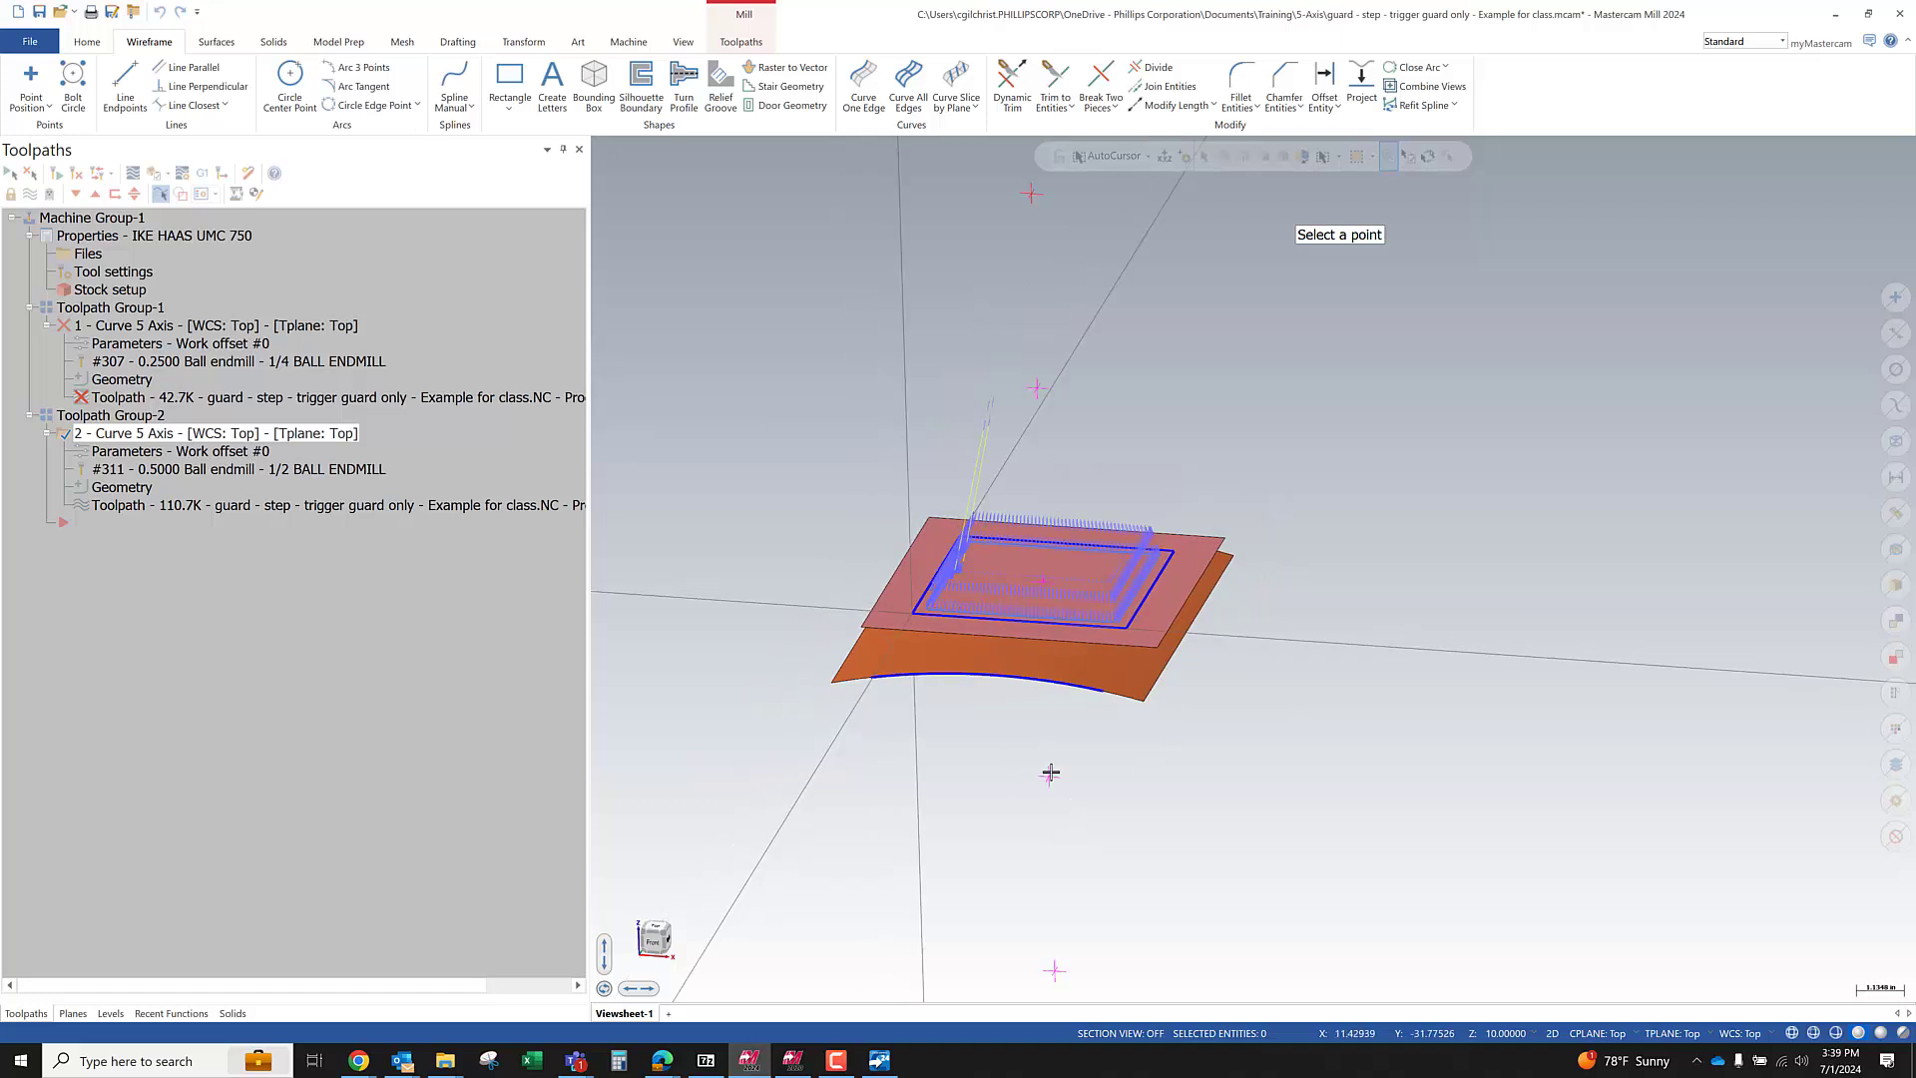
{"action": "left_click", "coordinate": [1048, 776]}
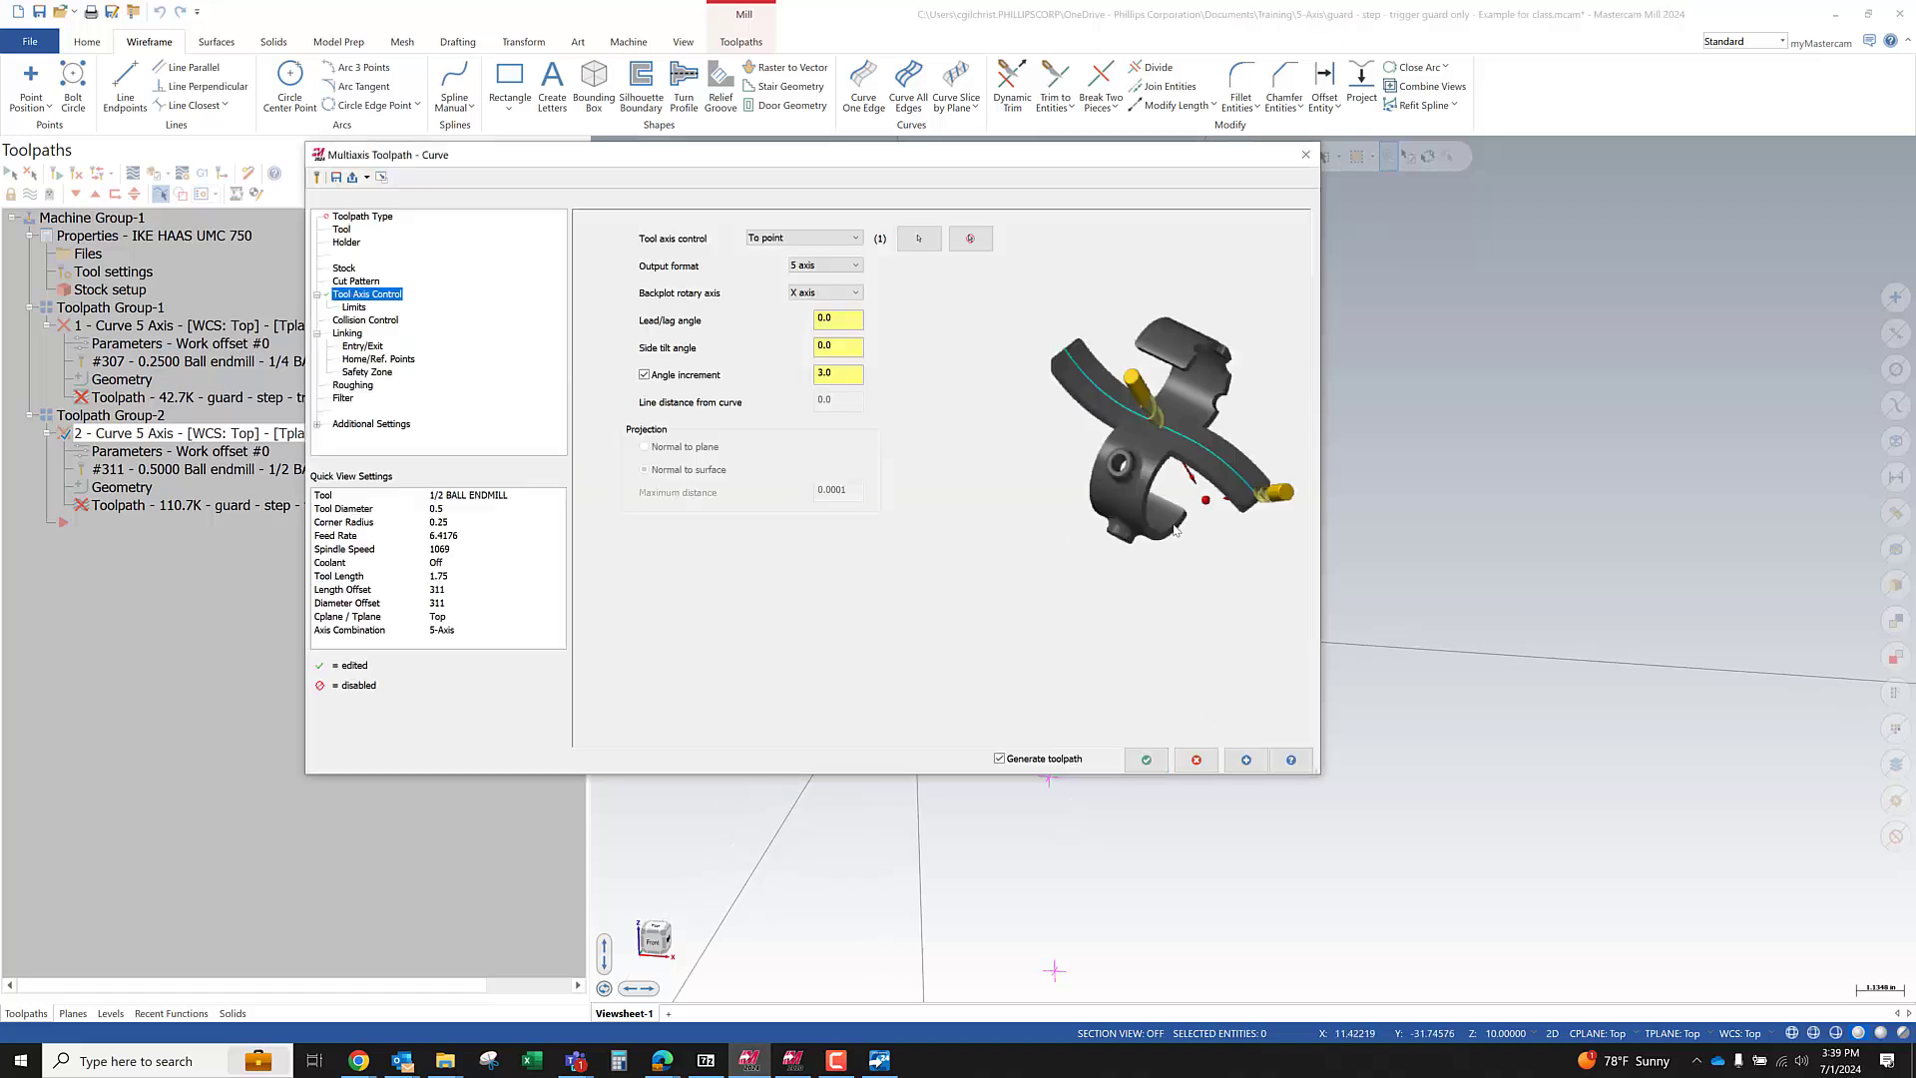
{"action": "left_click", "coordinate": [1145, 760]}
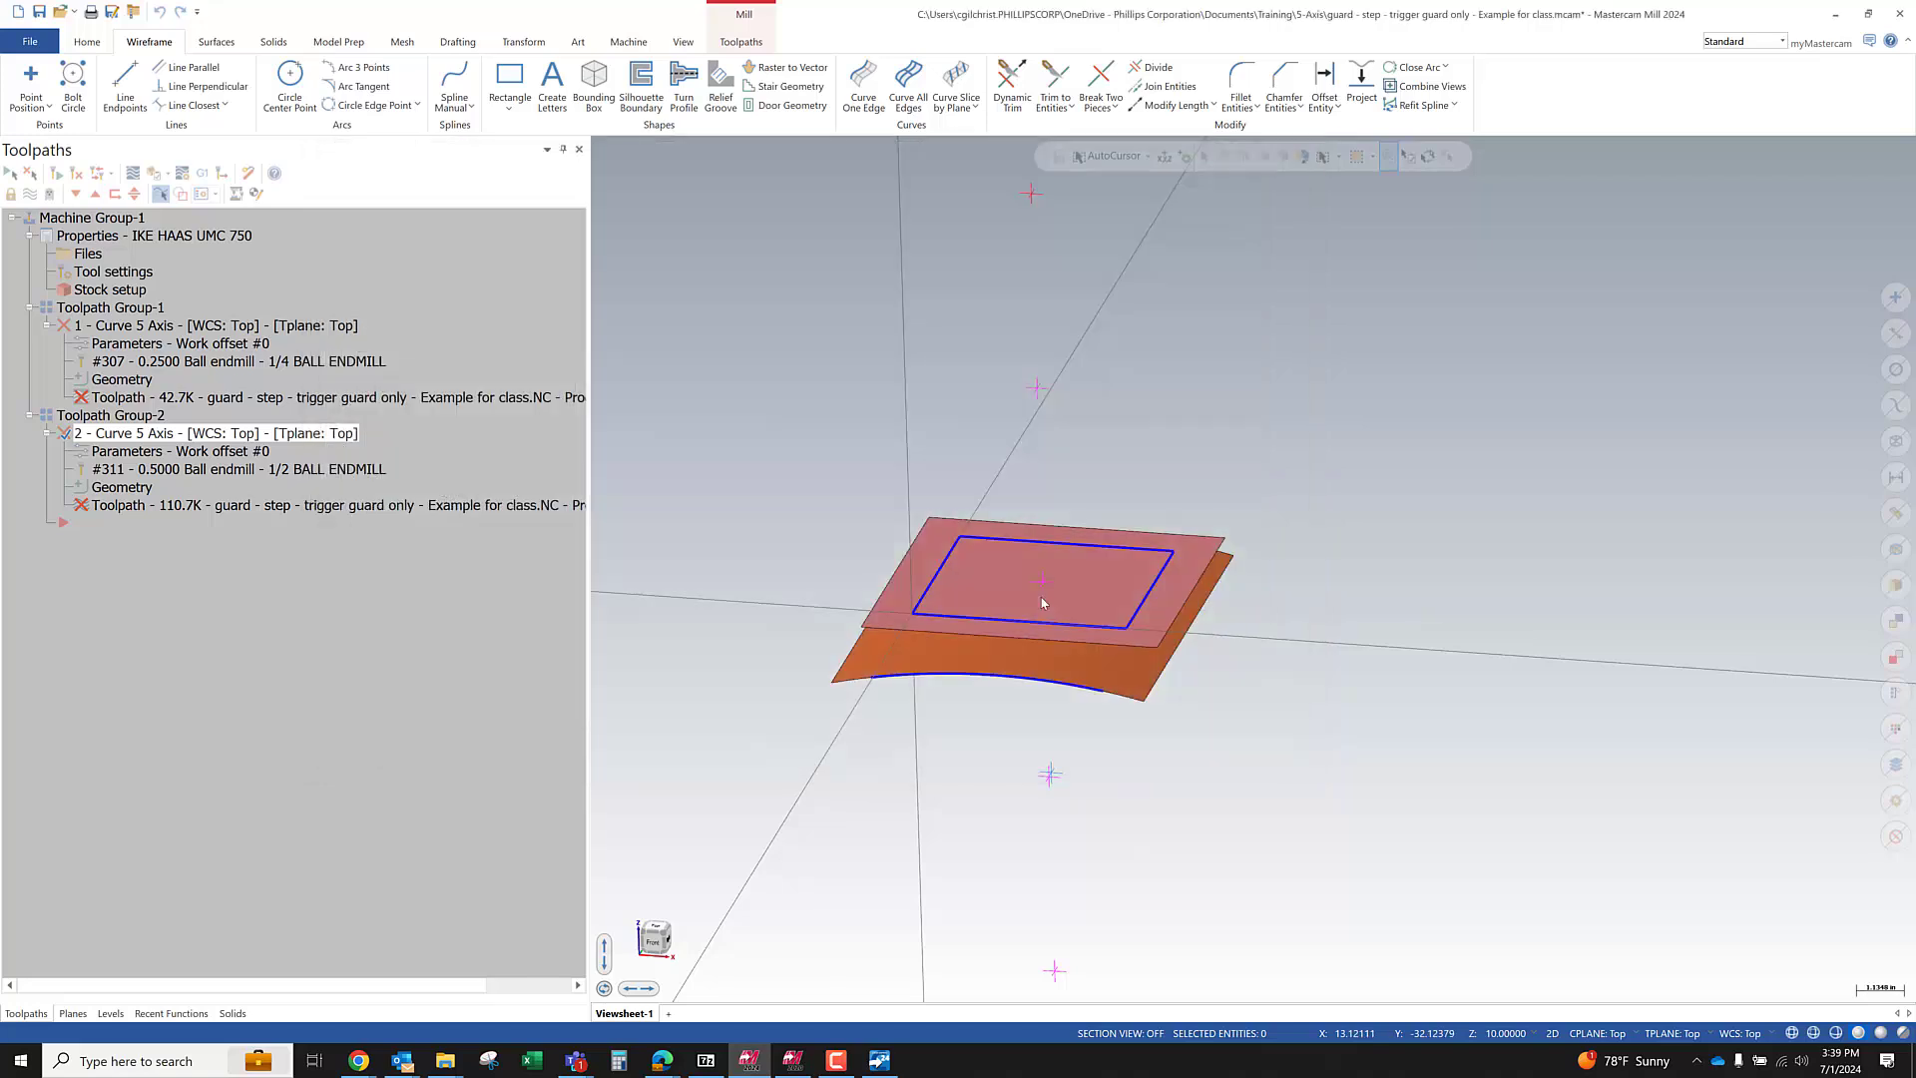
Backplot the half-inch ball endmill Curve toolpath and step through the first tool positions to check the tool tilt
{"action": "middle_click_drag", "start_coordinate": [916, 570], "coordinate": [1007, 576]}
{"action": "scroll", "coordinate": [1125, 540], "scroll_direction": "up", "scroll_amount": 3}
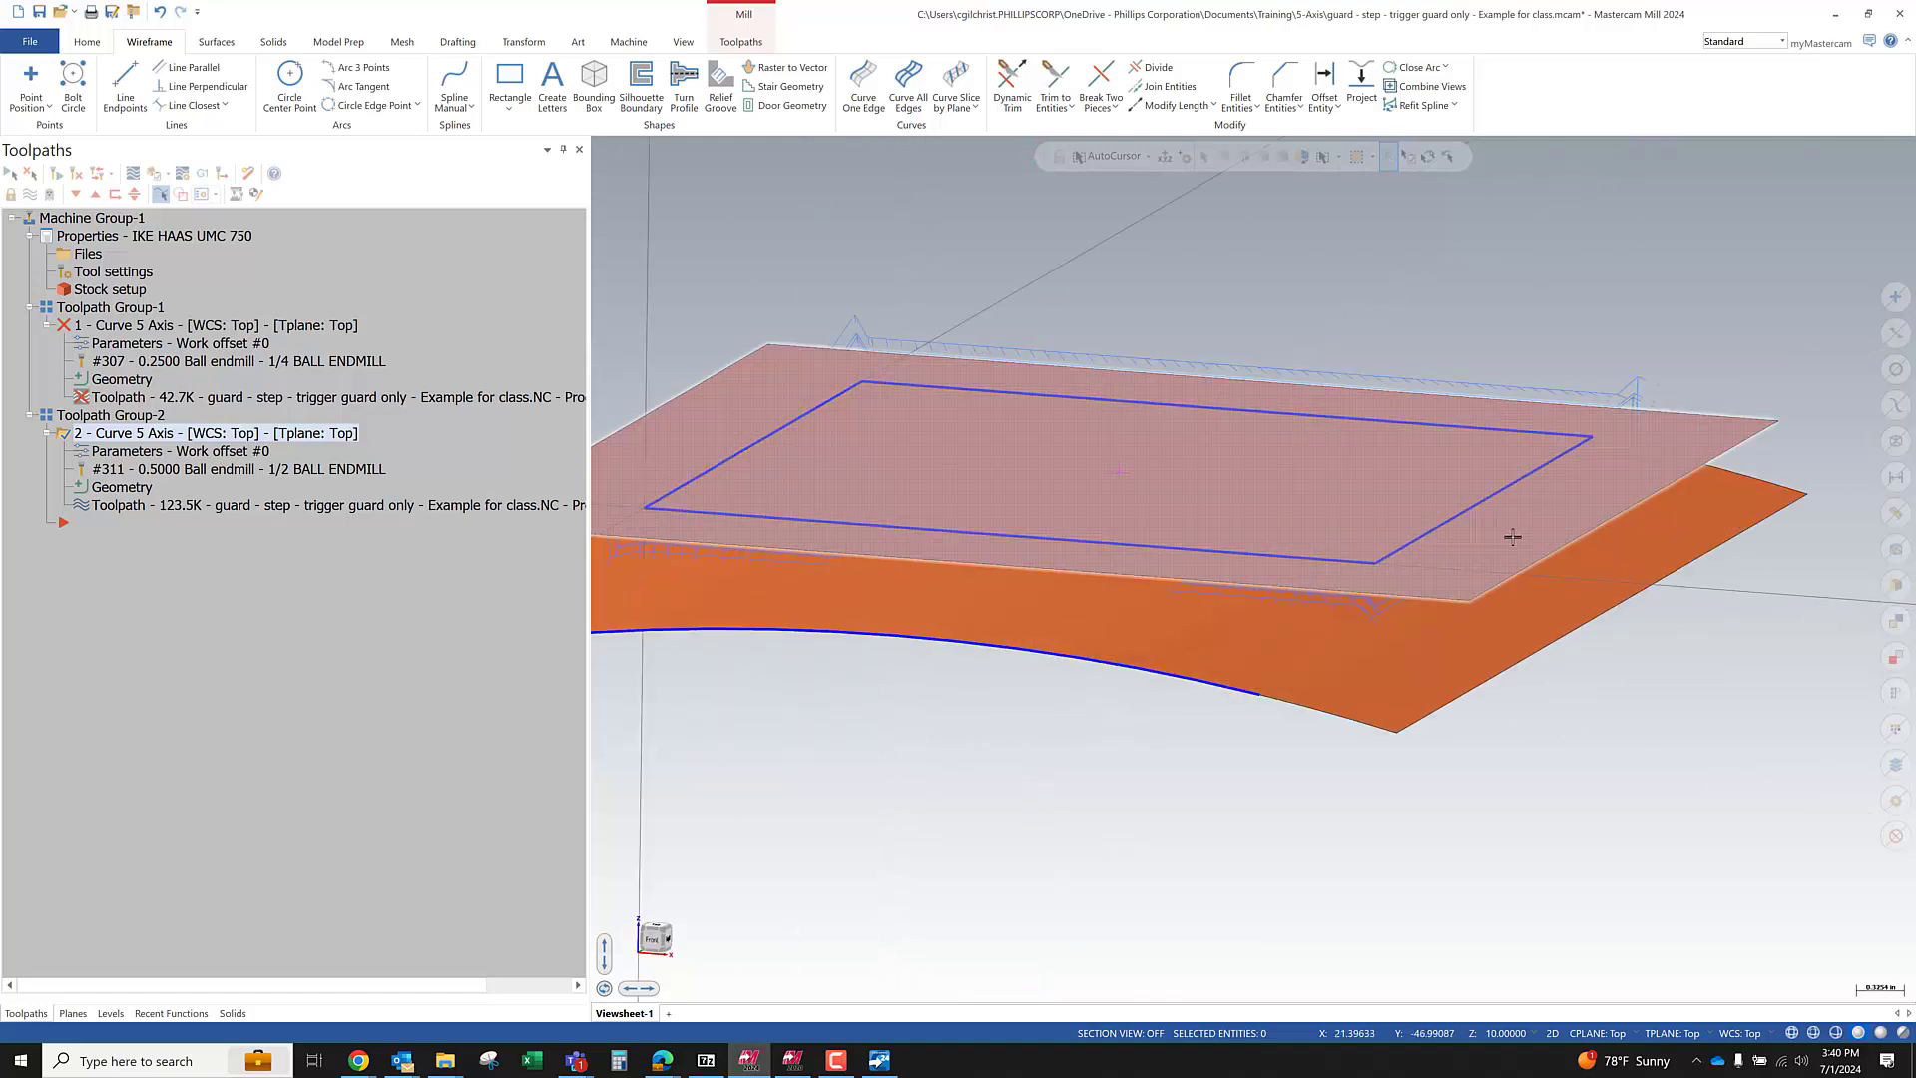
{"action": "scroll", "coordinate": [1513, 537], "scroll_direction": "down", "scroll_amount": 1}
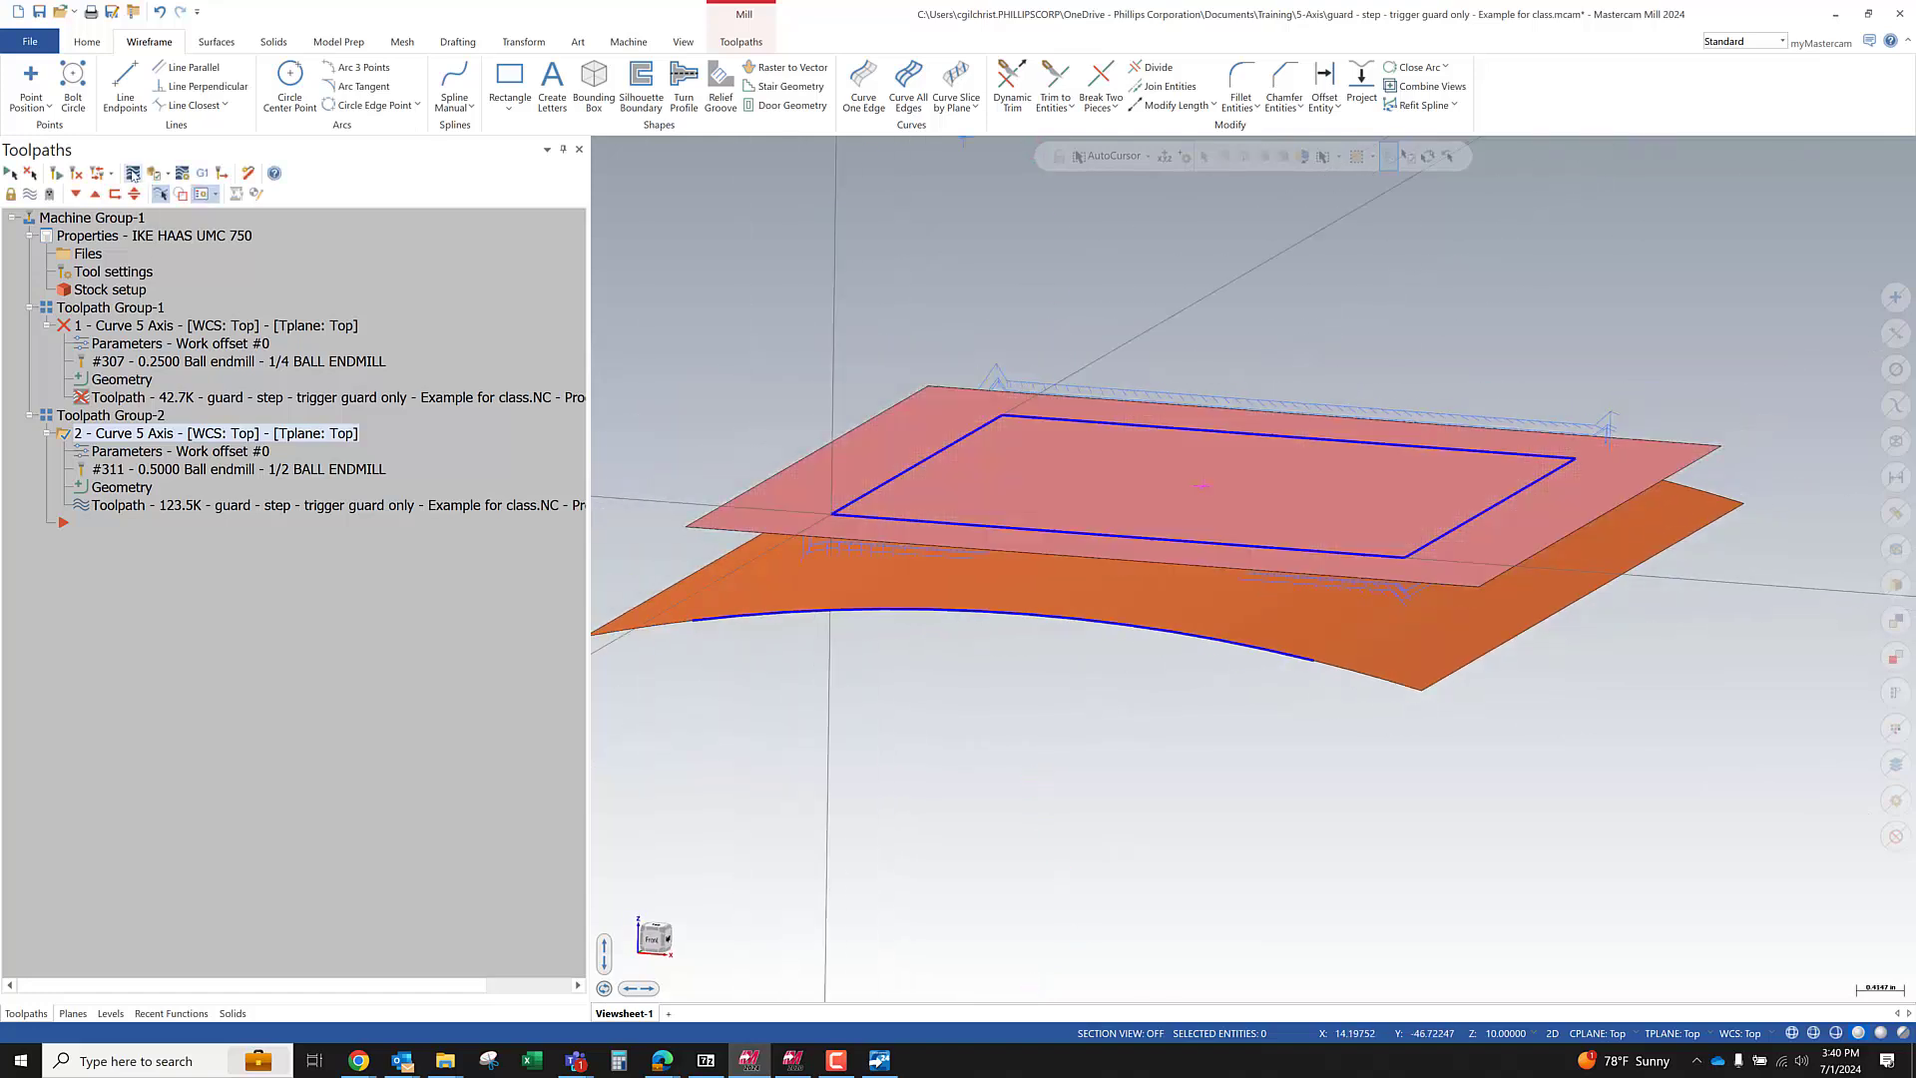
{"action": "left_click", "coordinate": [131, 172]}
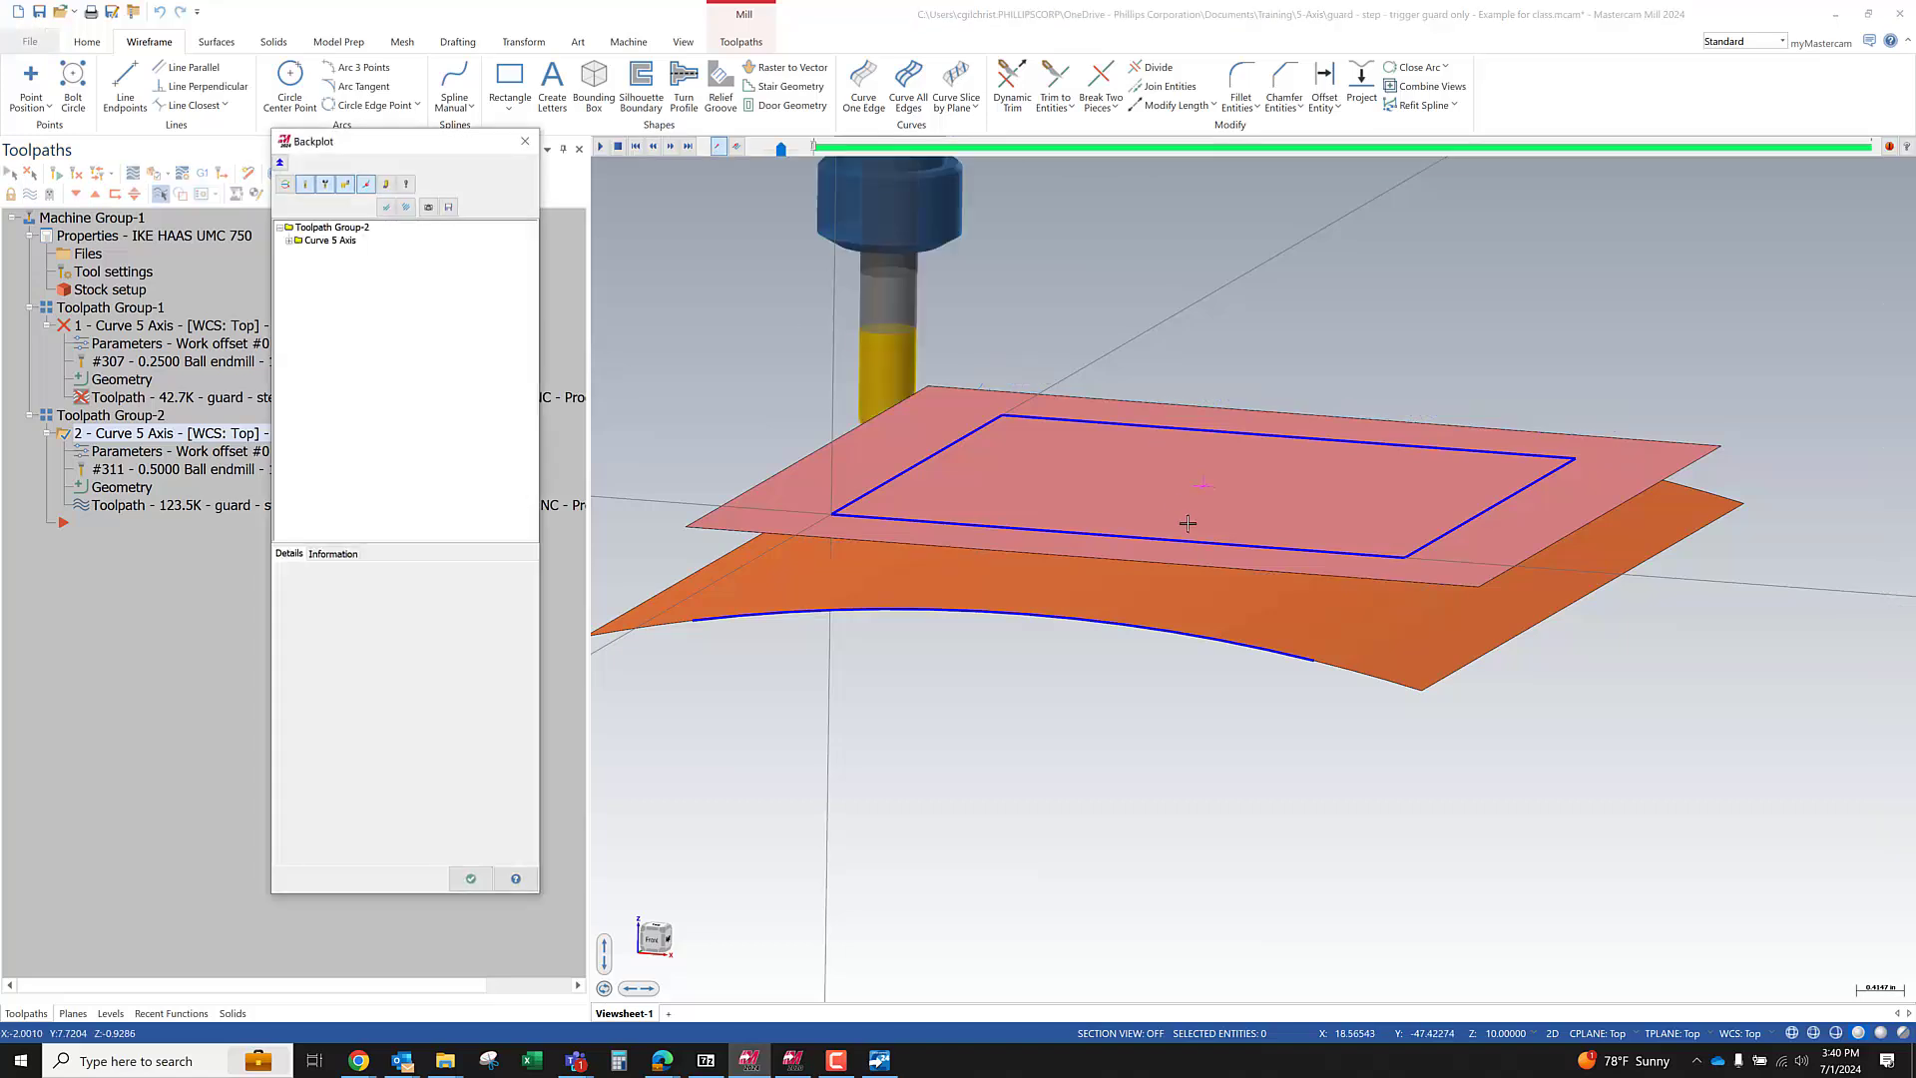
{"action": "key", "text": "s"}
{"action": "key", "text": "s"}
{"action": "key", "text": "s"}
{"action": "middle_click_drag", "start_coordinate": [1022, 470], "coordinate": [946, 490]}
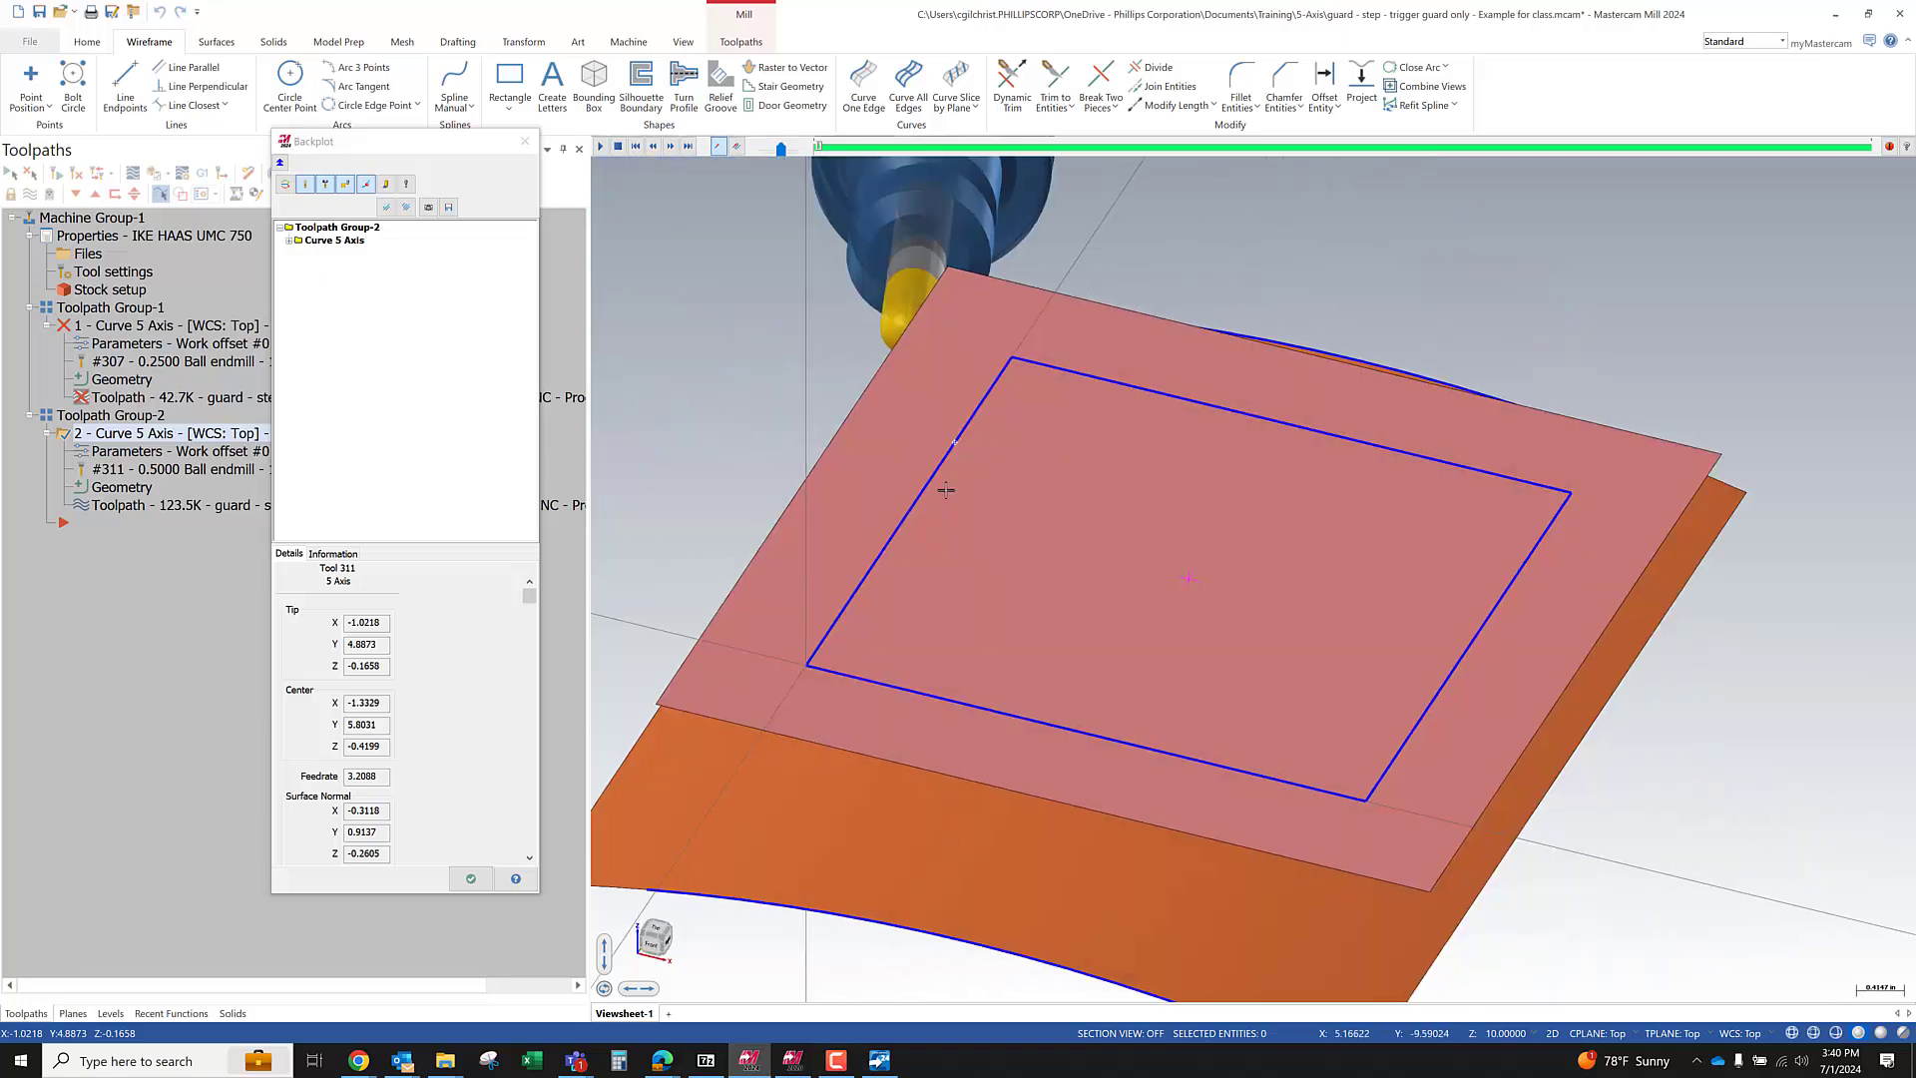
{"action": "left_click", "coordinate": [471, 878]}
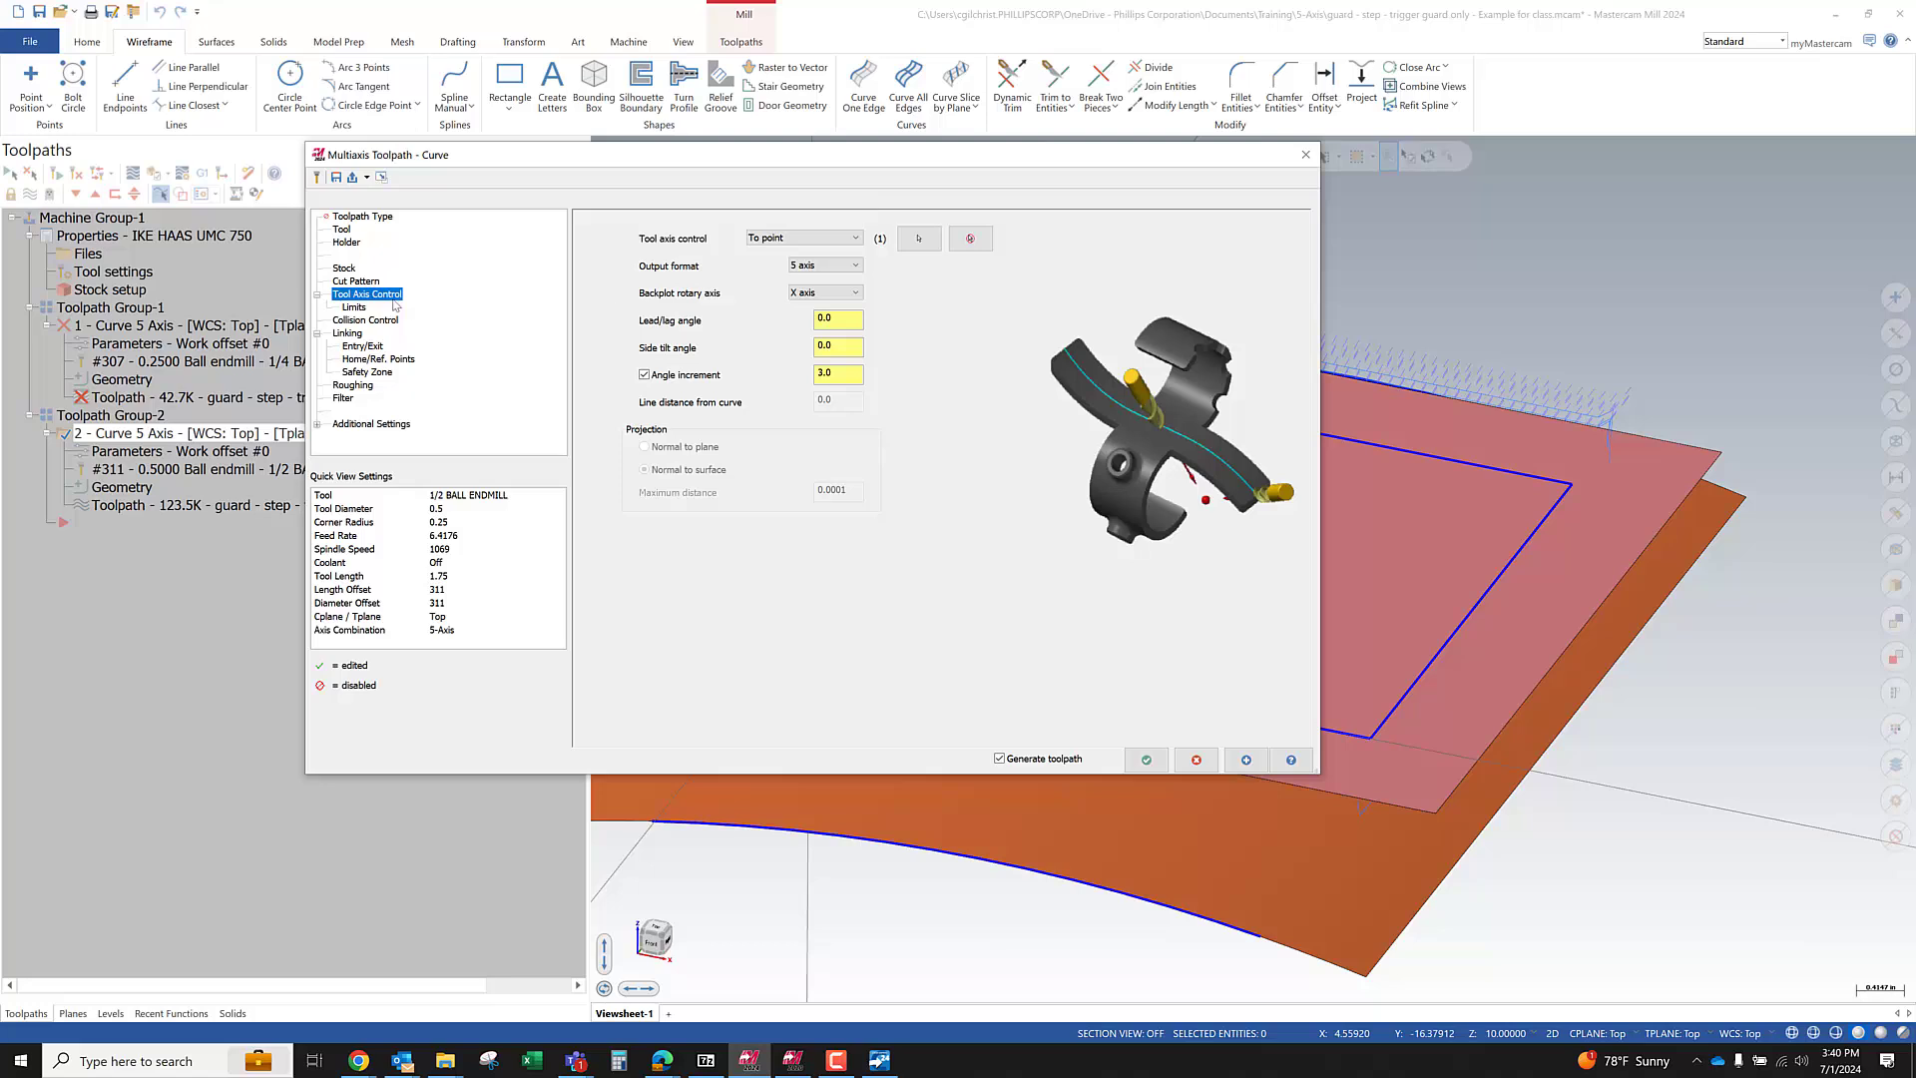
Clear the cut pattern's 3D curve, re-chain the rectangle on the flat surface starting from its short edge, and set the radial offset to 1.0
{"action": "left_click", "coordinate": [356, 282]}
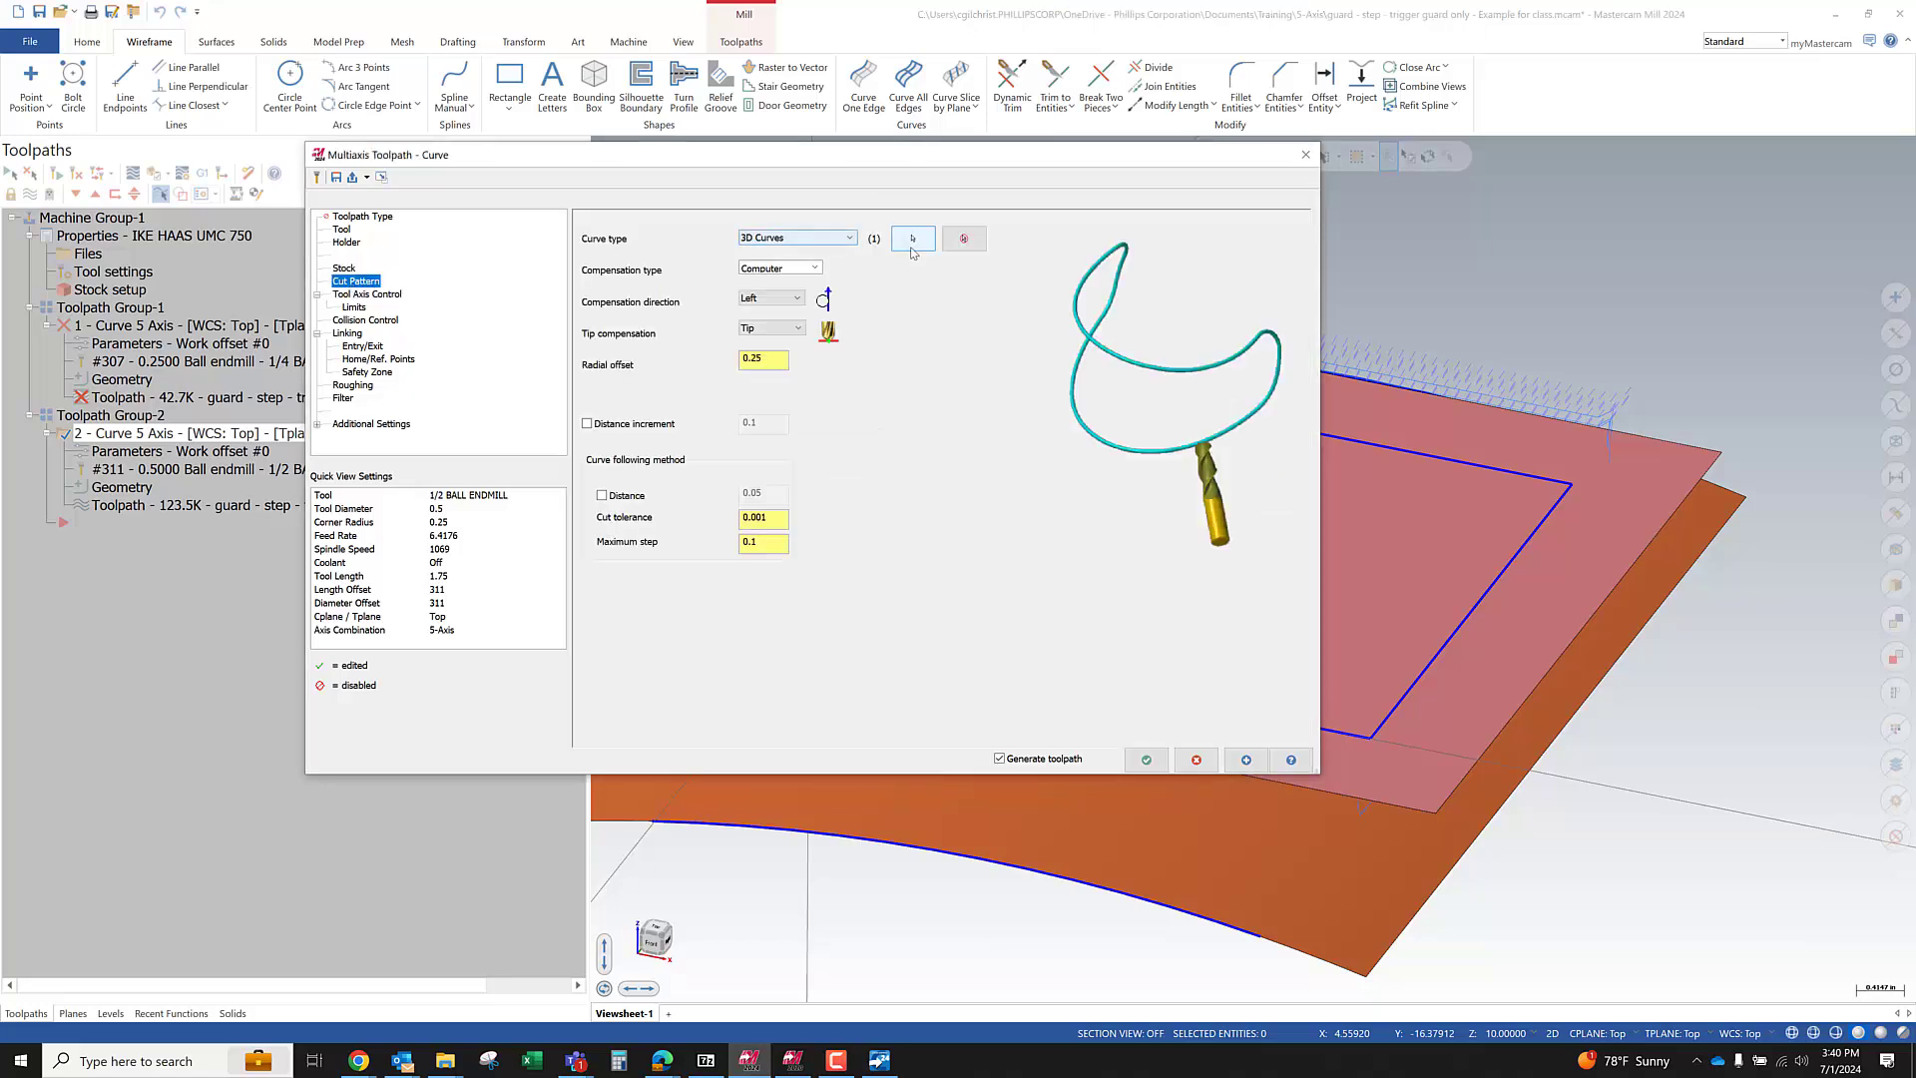
{"action": "left_click", "coordinate": [964, 237]}
{"action": "left_click", "coordinate": [912, 238]}
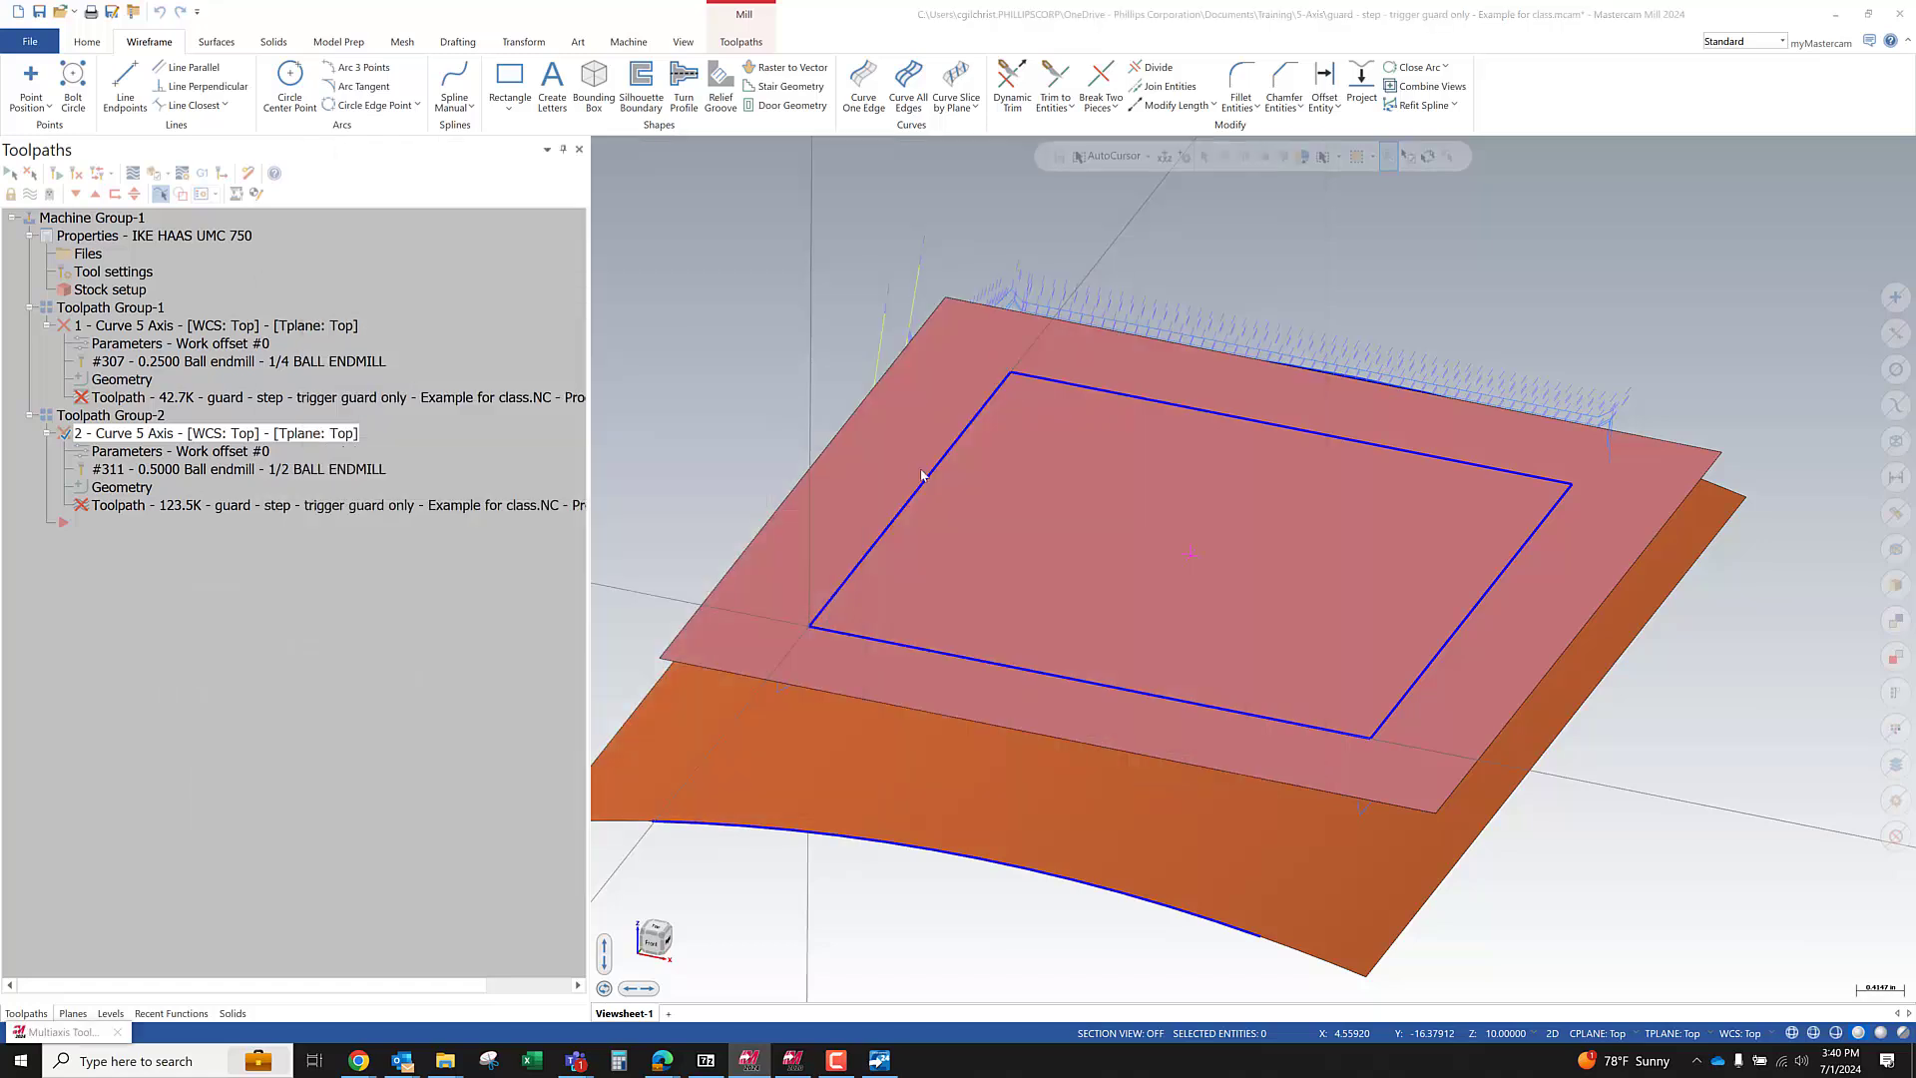
{"action": "left_click", "coordinate": [908, 500]}
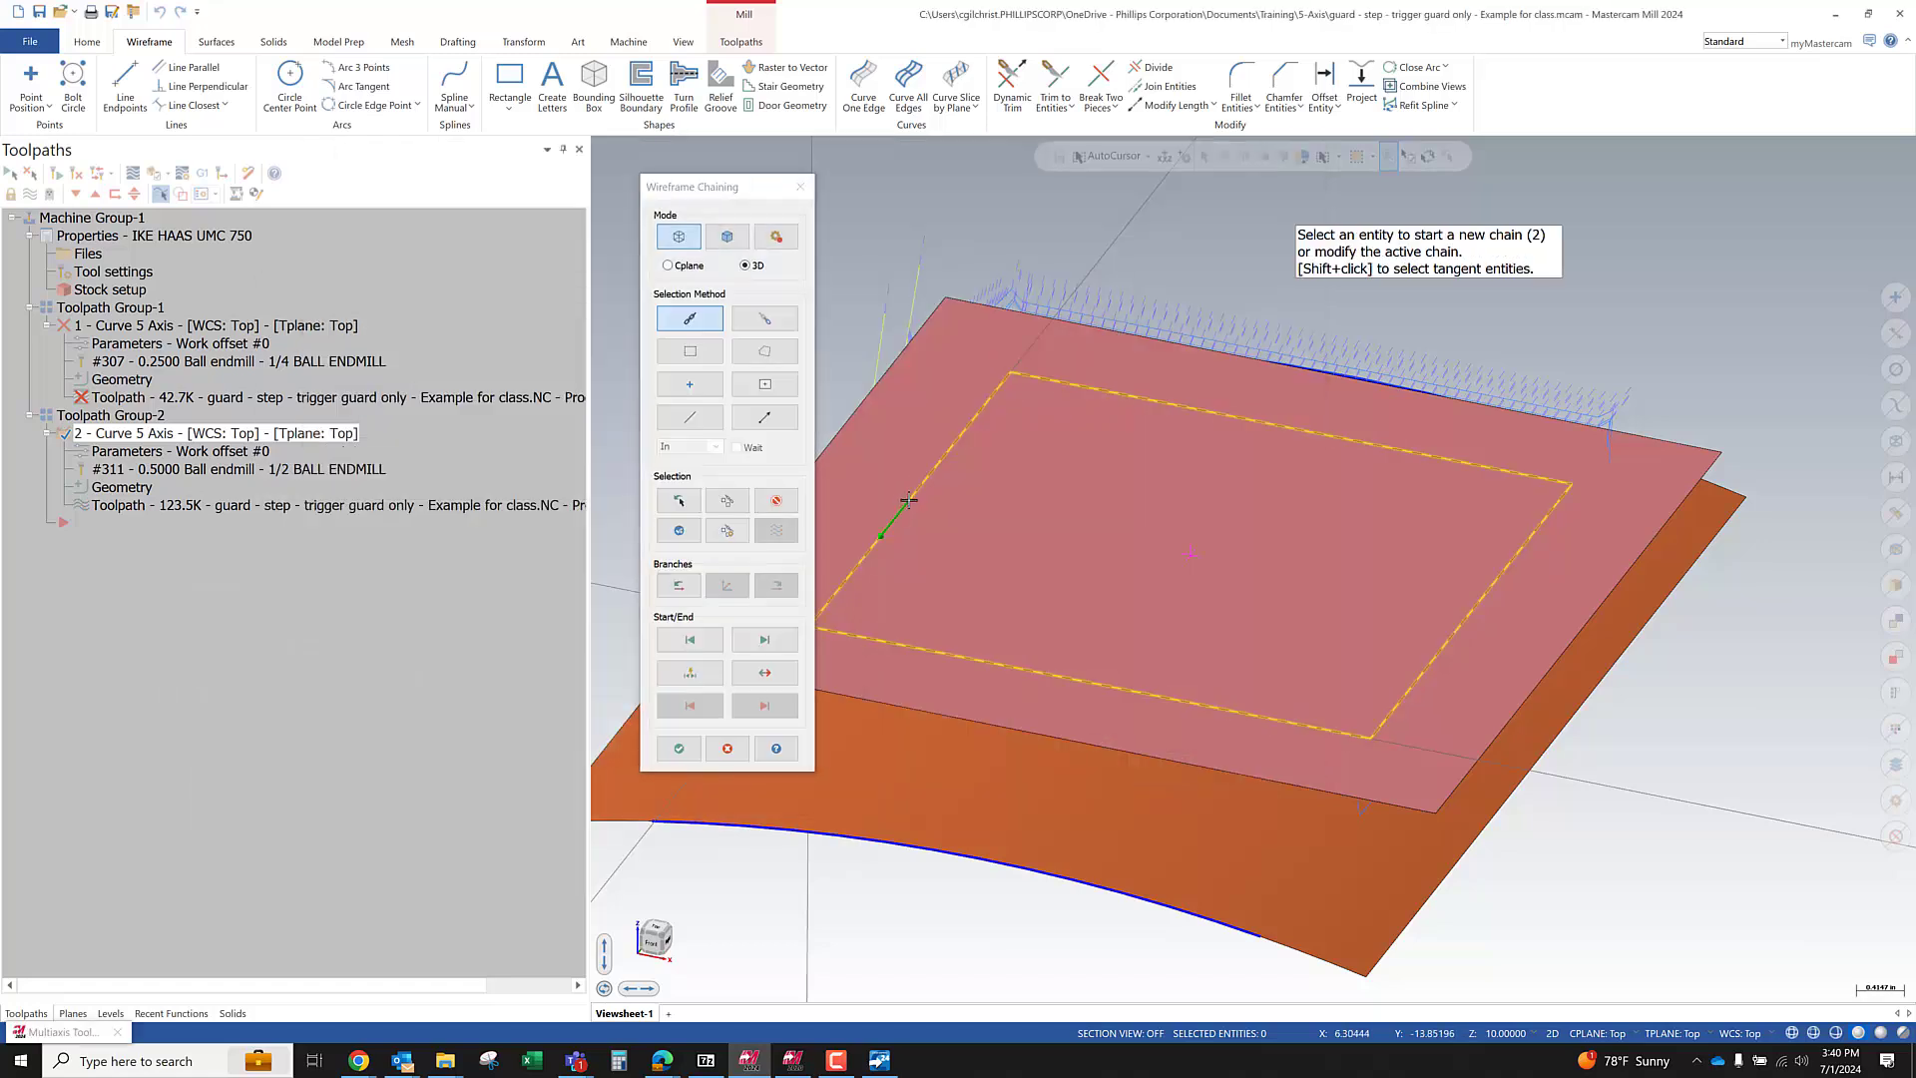
{"action": "left_click", "coordinate": [679, 748]}
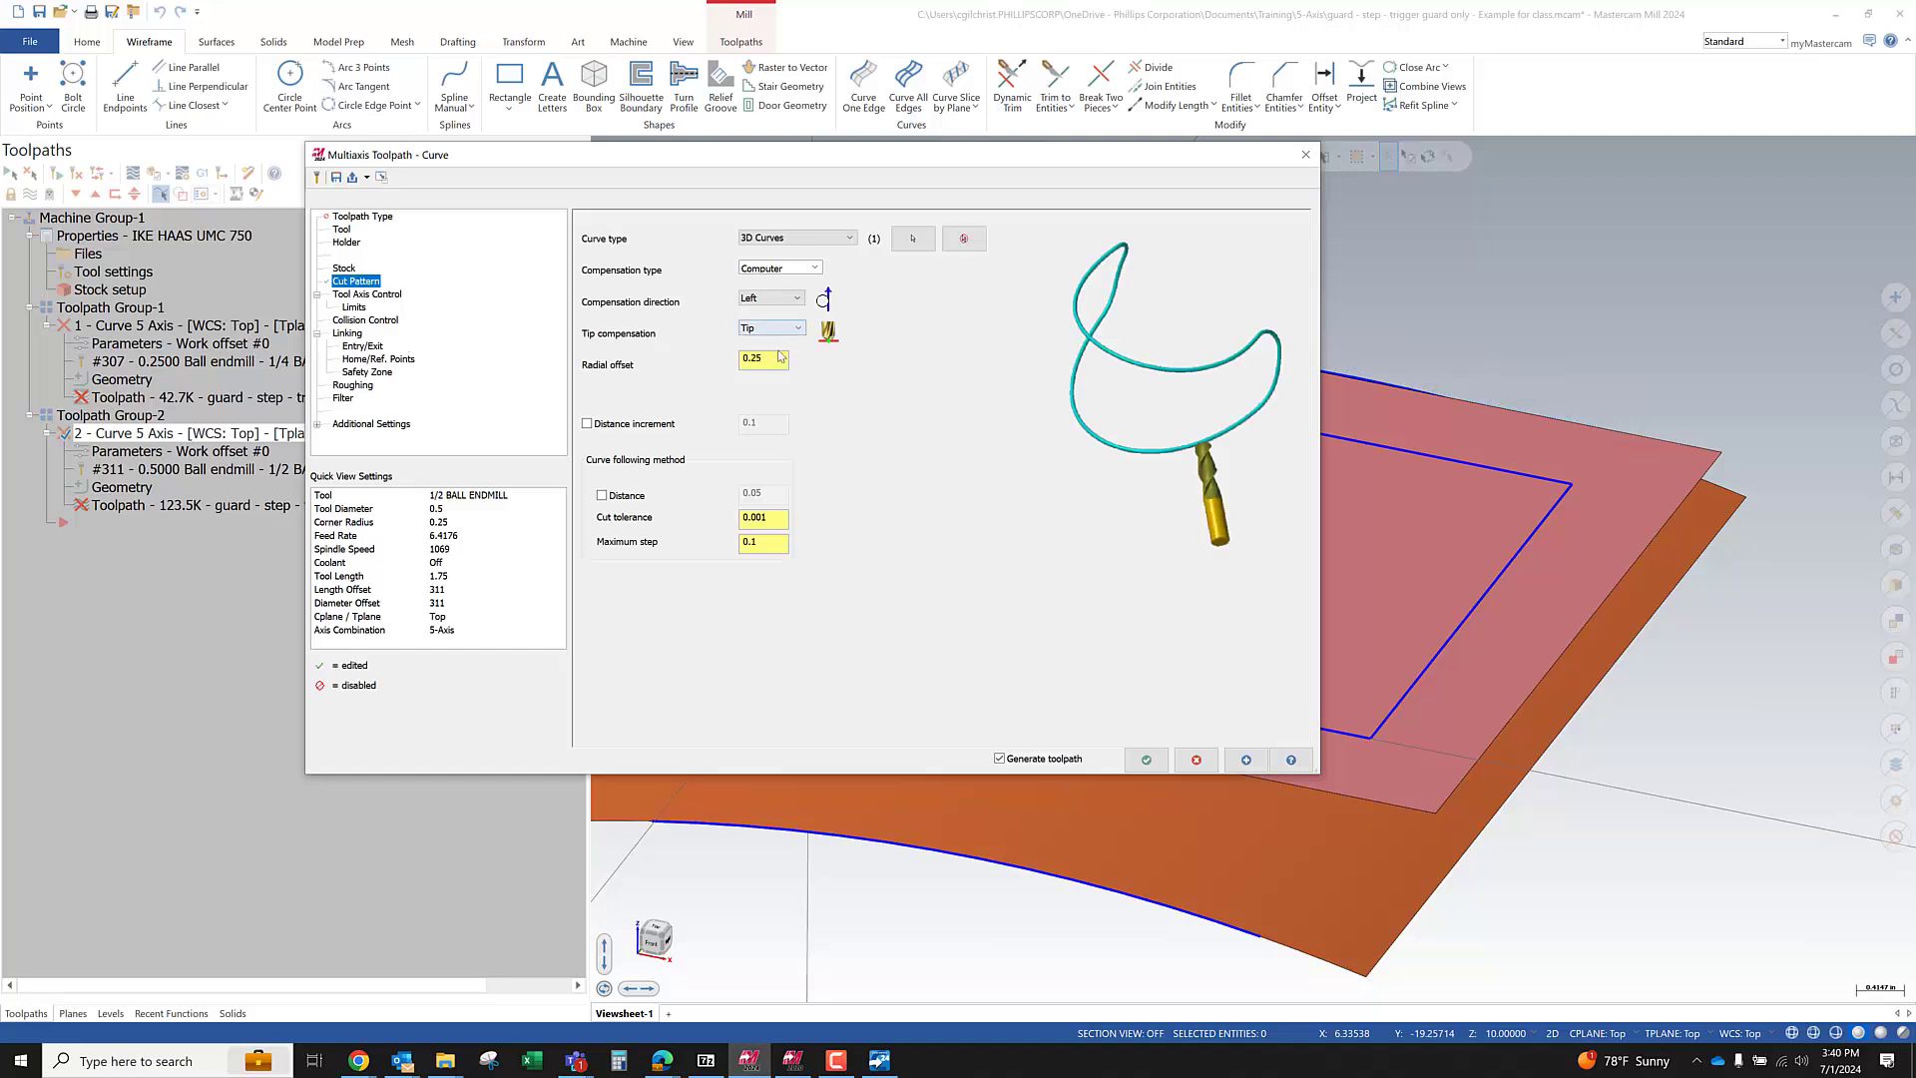
{"action": "left_click", "coordinate": [782, 359]}
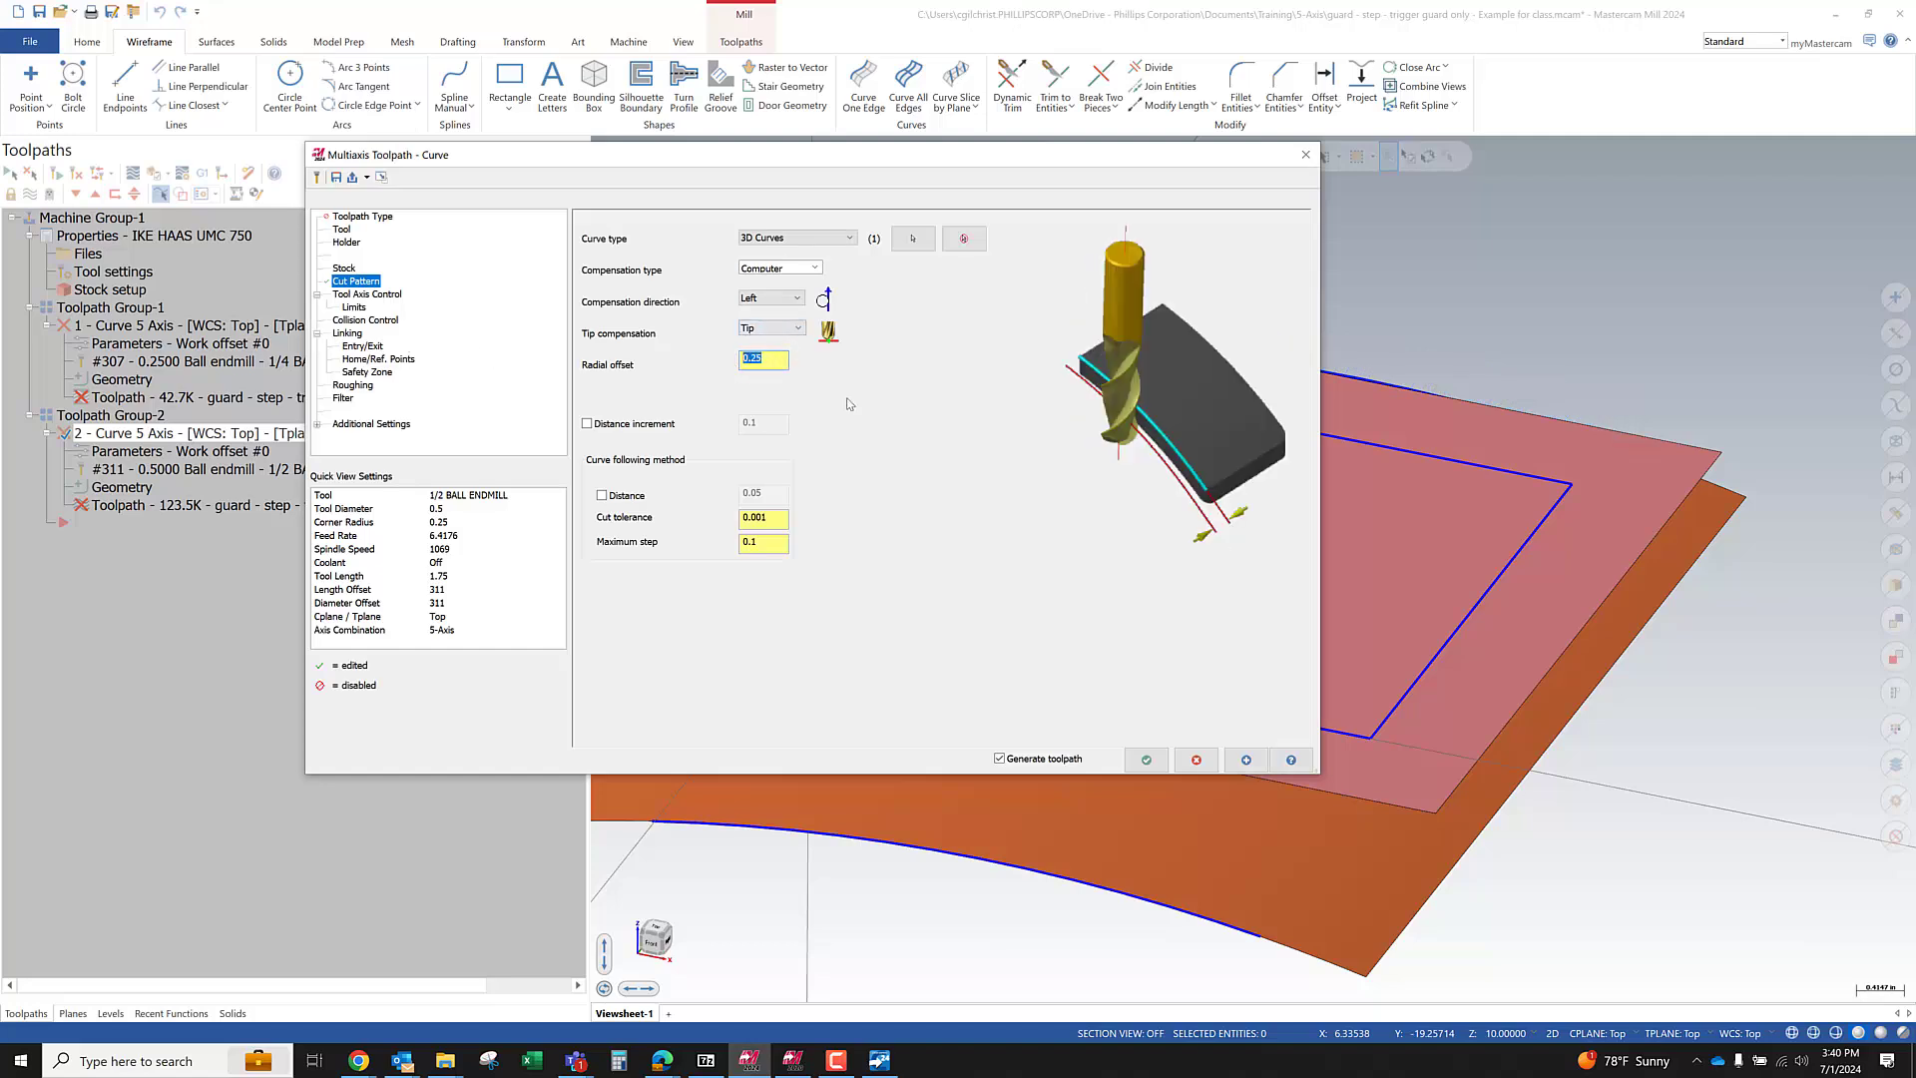
{"action": "type", "text": "1"}
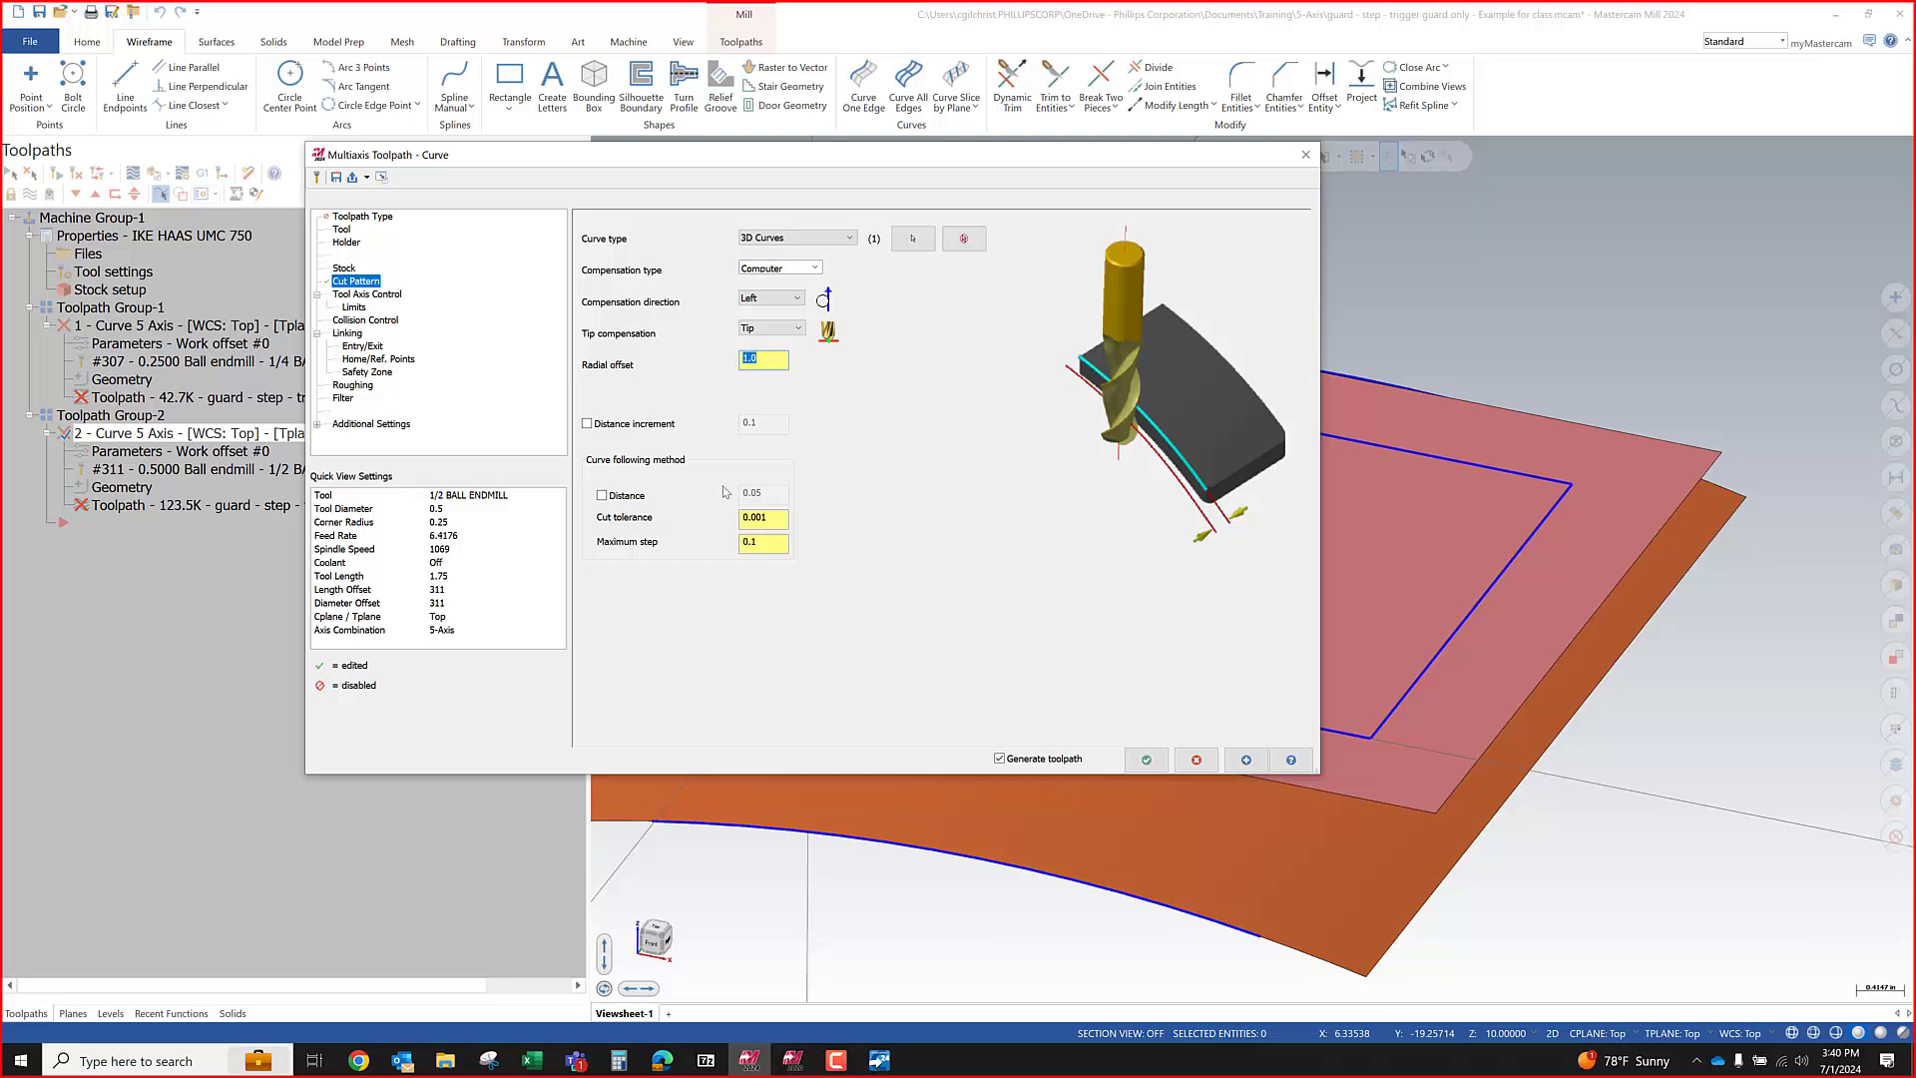
Try Plane, Lines and Surface as the tool axis control, returning to Plane
{"action": "left_click", "coordinate": [395, 295]}
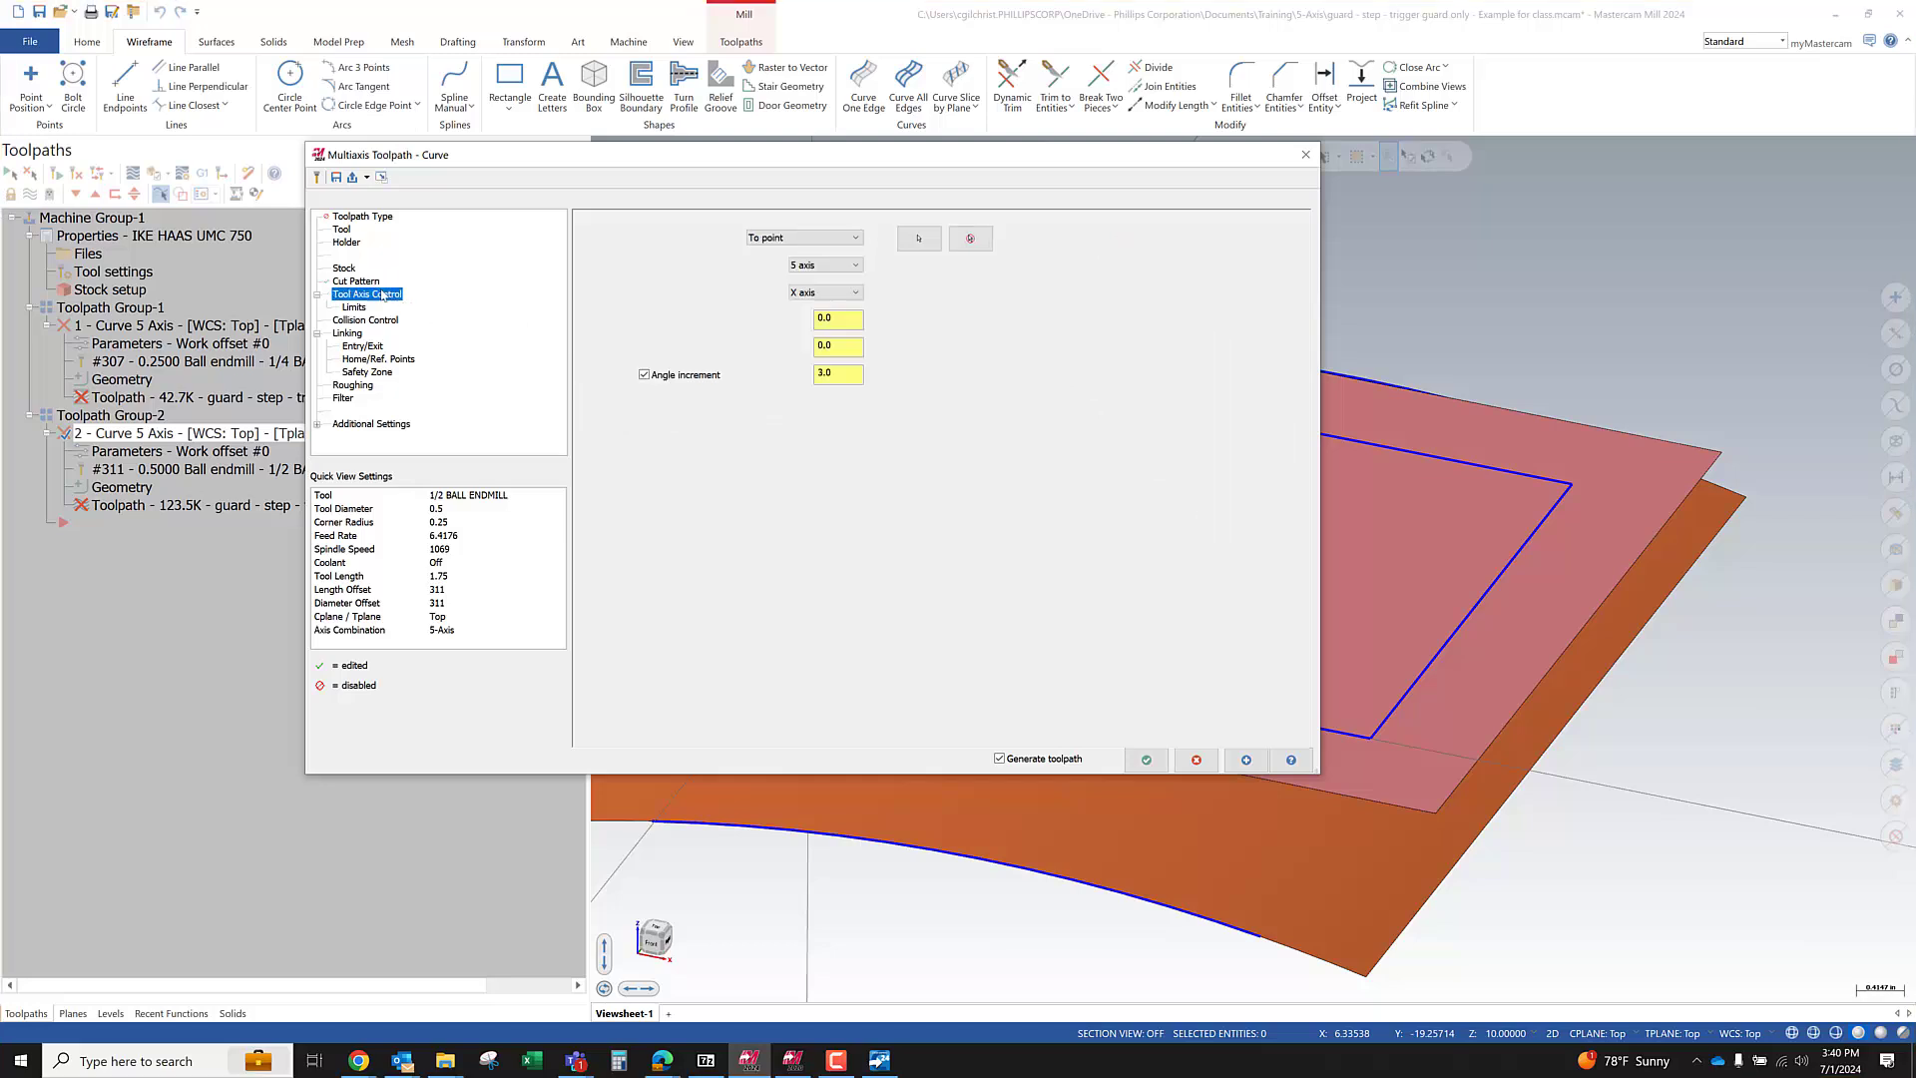
{"action": "left_click", "coordinate": [818, 240]}
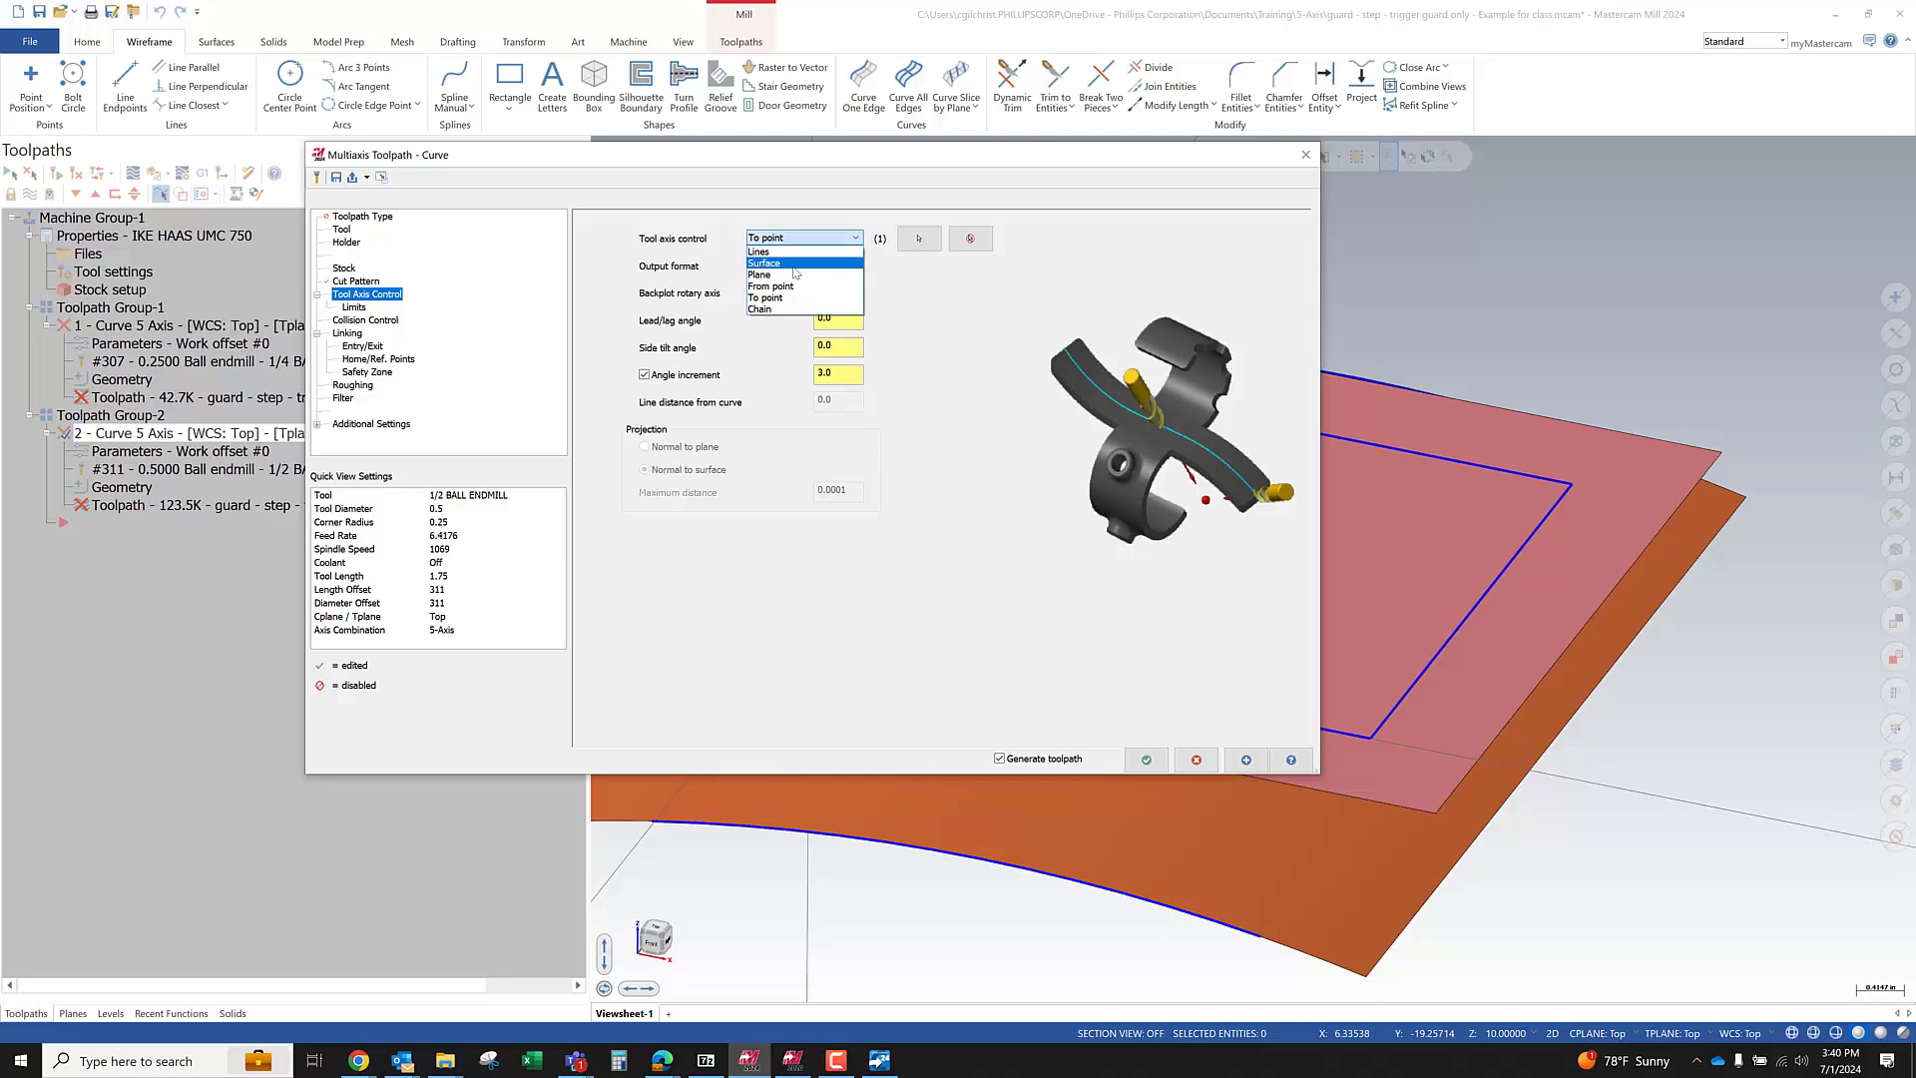
{"action": "left_click", "coordinate": [788, 276]}
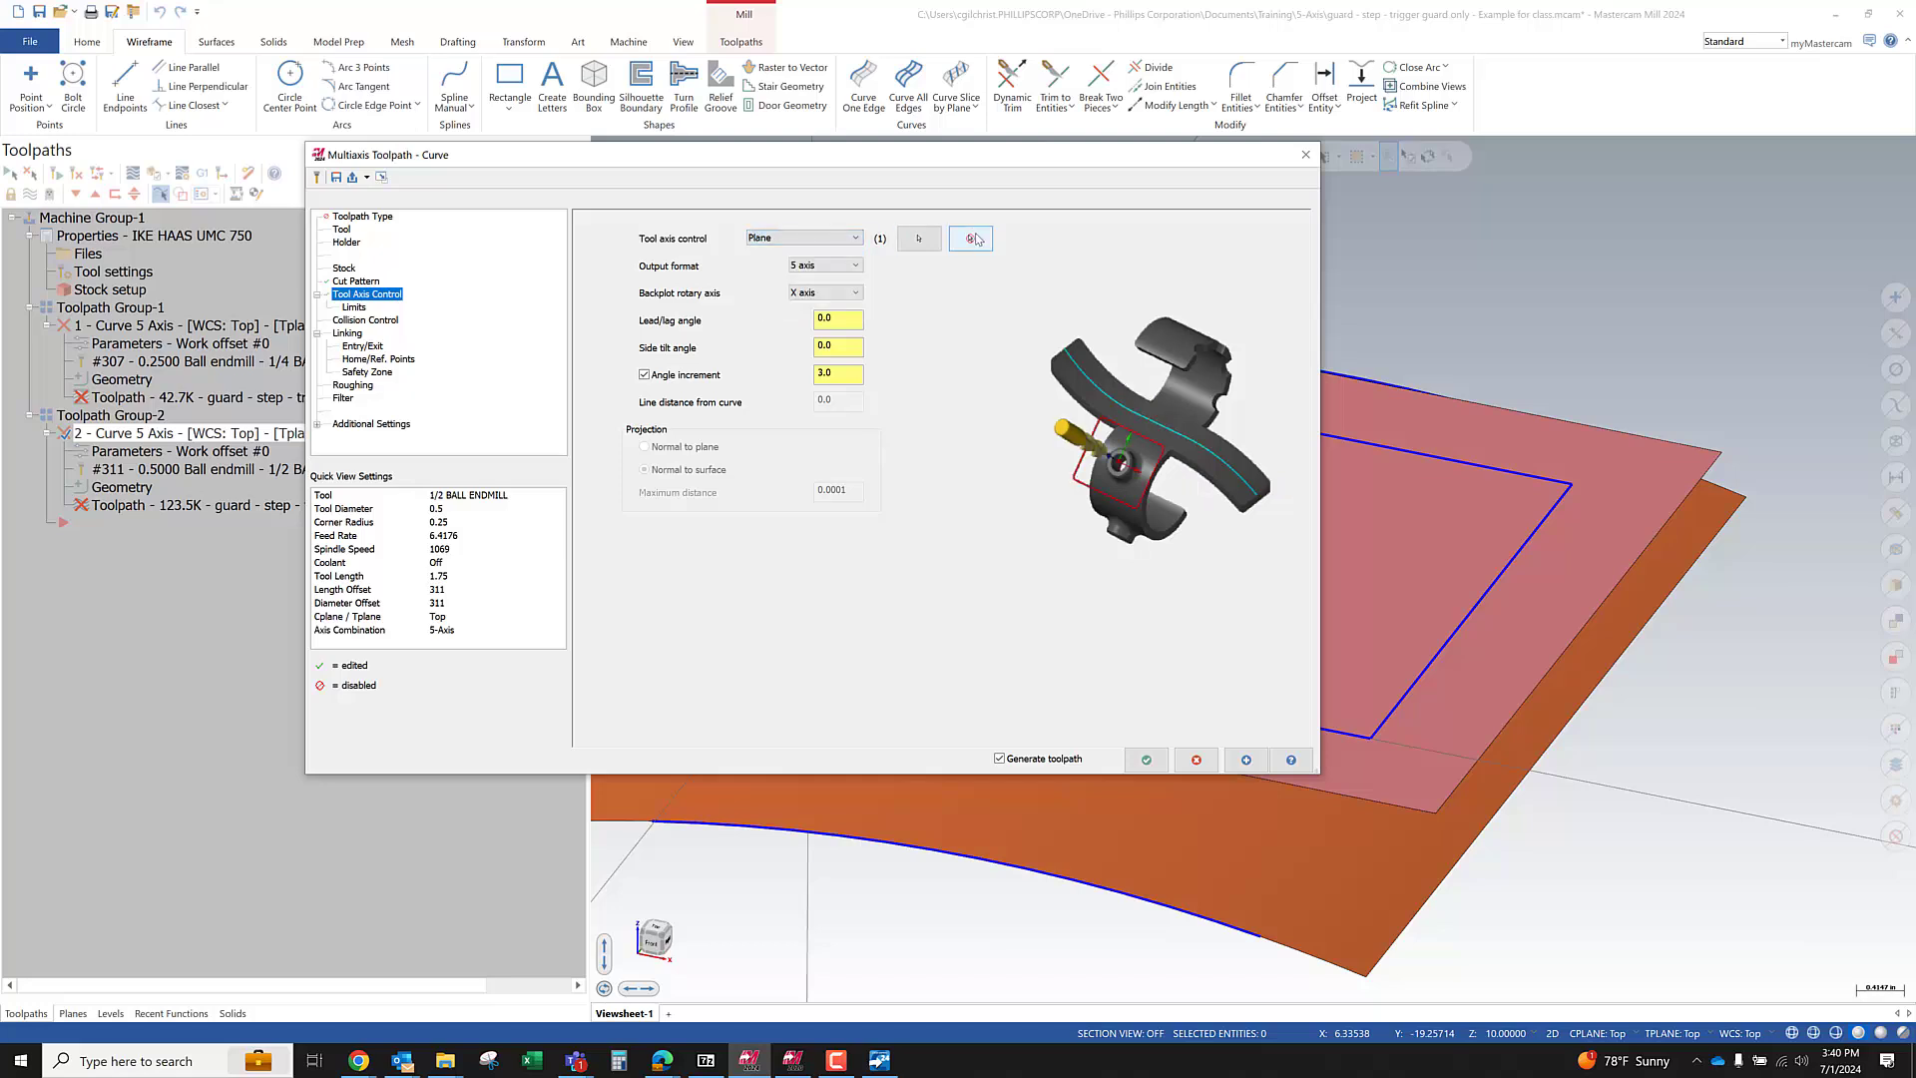
{"action": "left_click", "coordinate": [824, 237]}
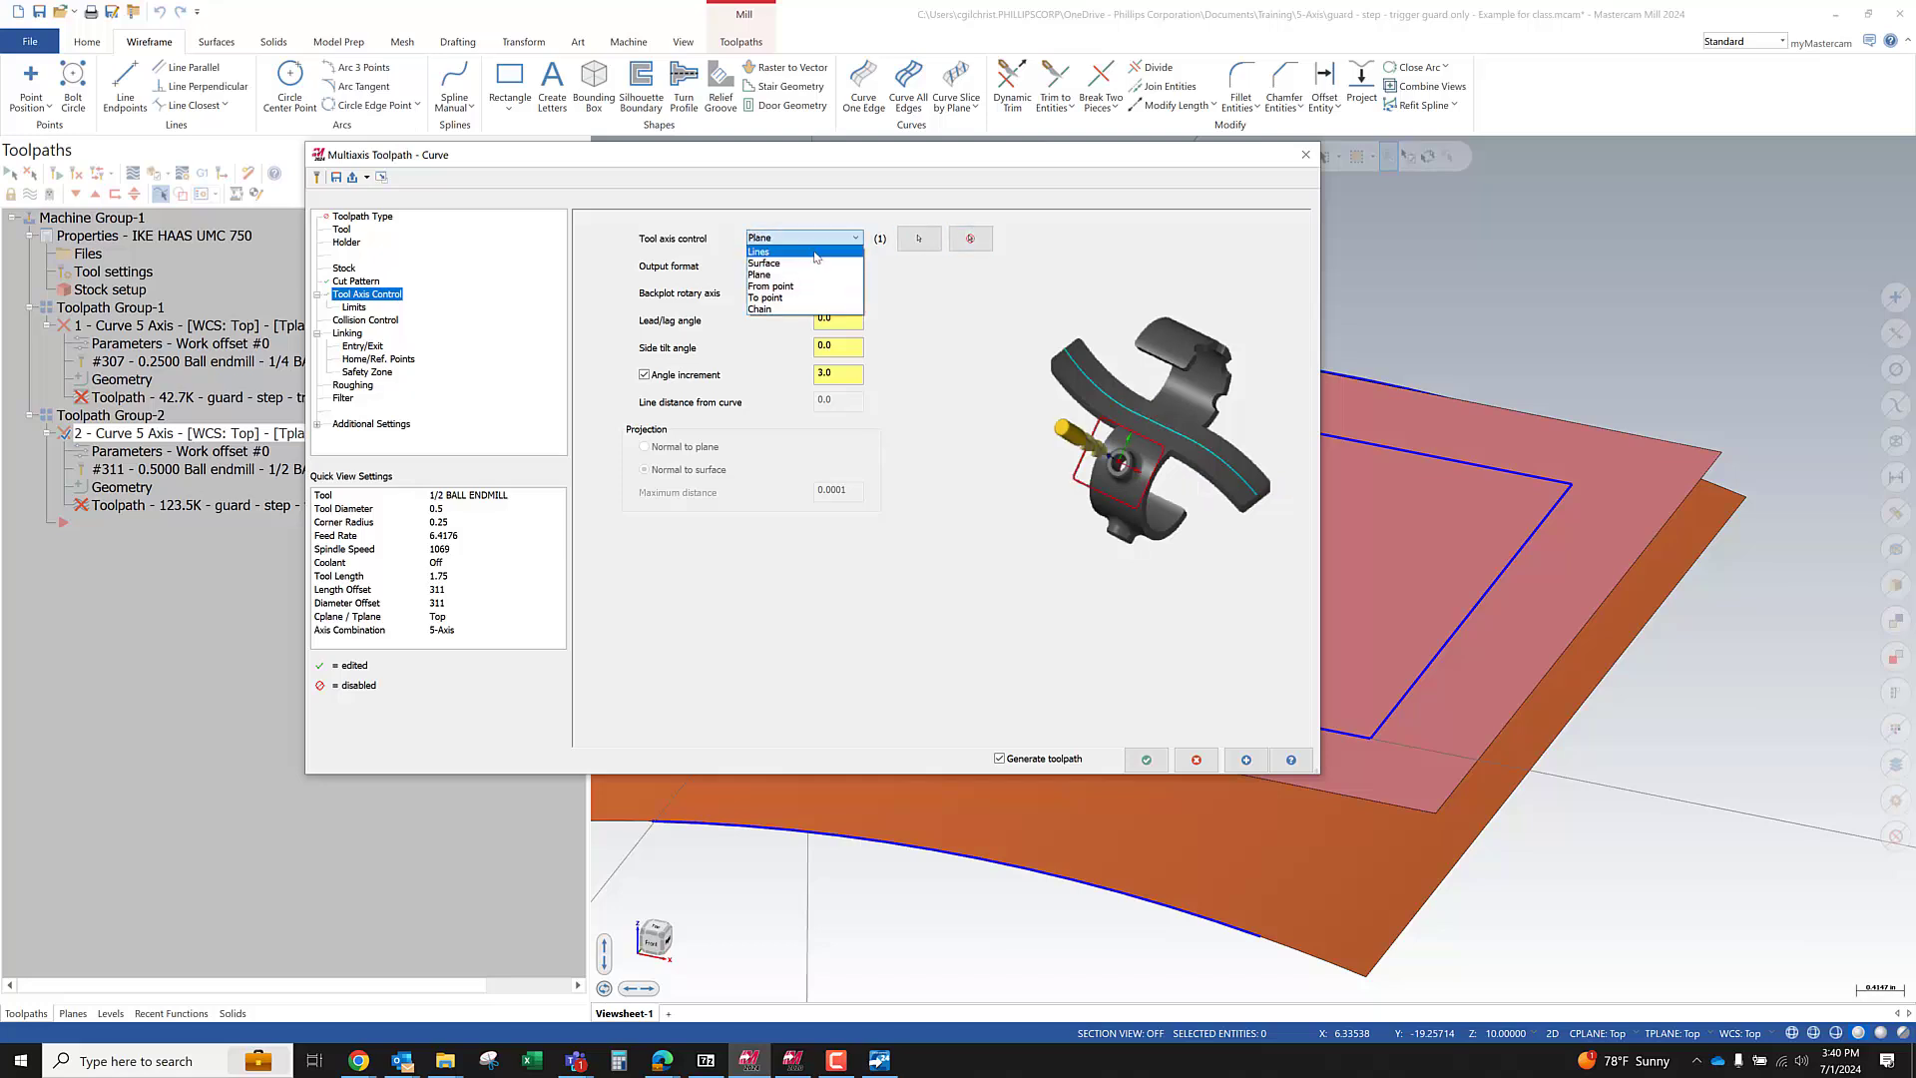
{"action": "left_click", "coordinate": [814, 251]}
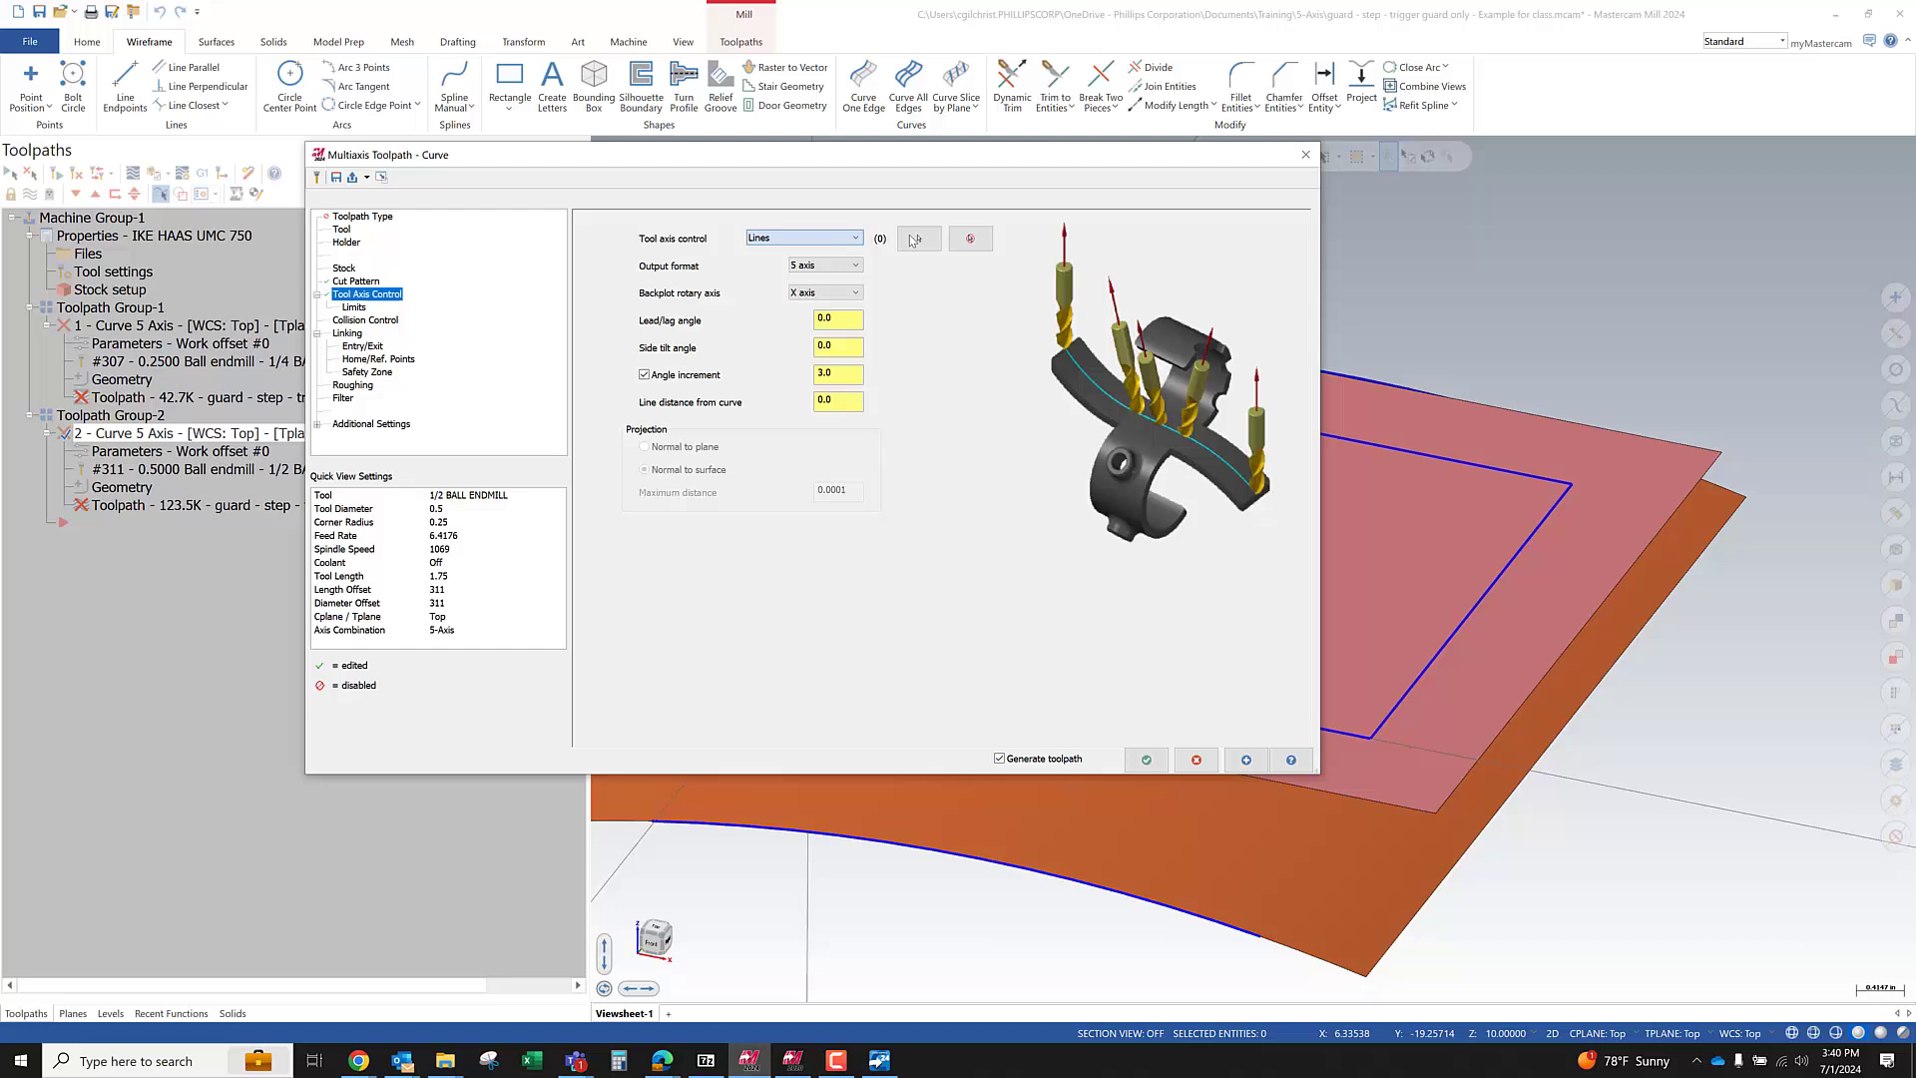
{"action": "left_click", "coordinate": [798, 238]}
{"action": "left_click", "coordinate": [808, 263]}
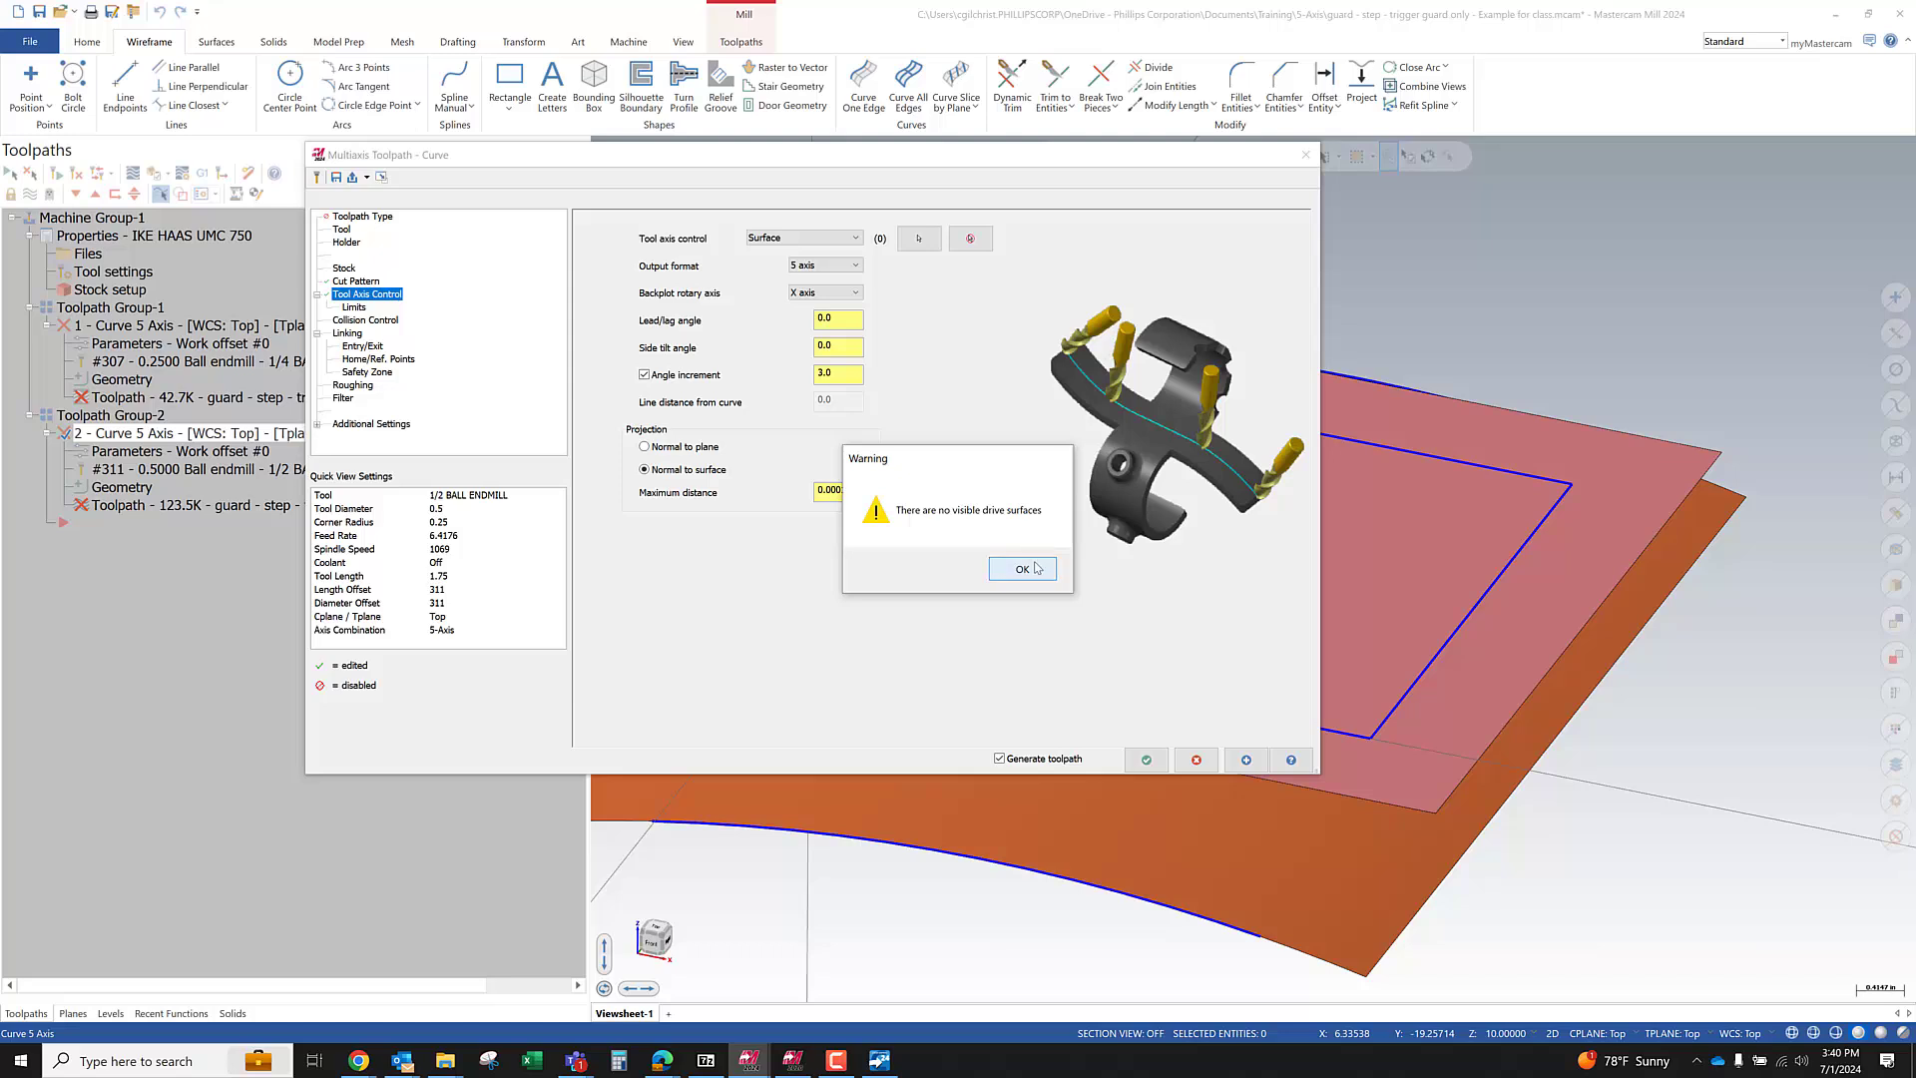
{"action": "left_click", "coordinate": [1037, 568]}
{"action": "left_click", "coordinate": [850, 239]}
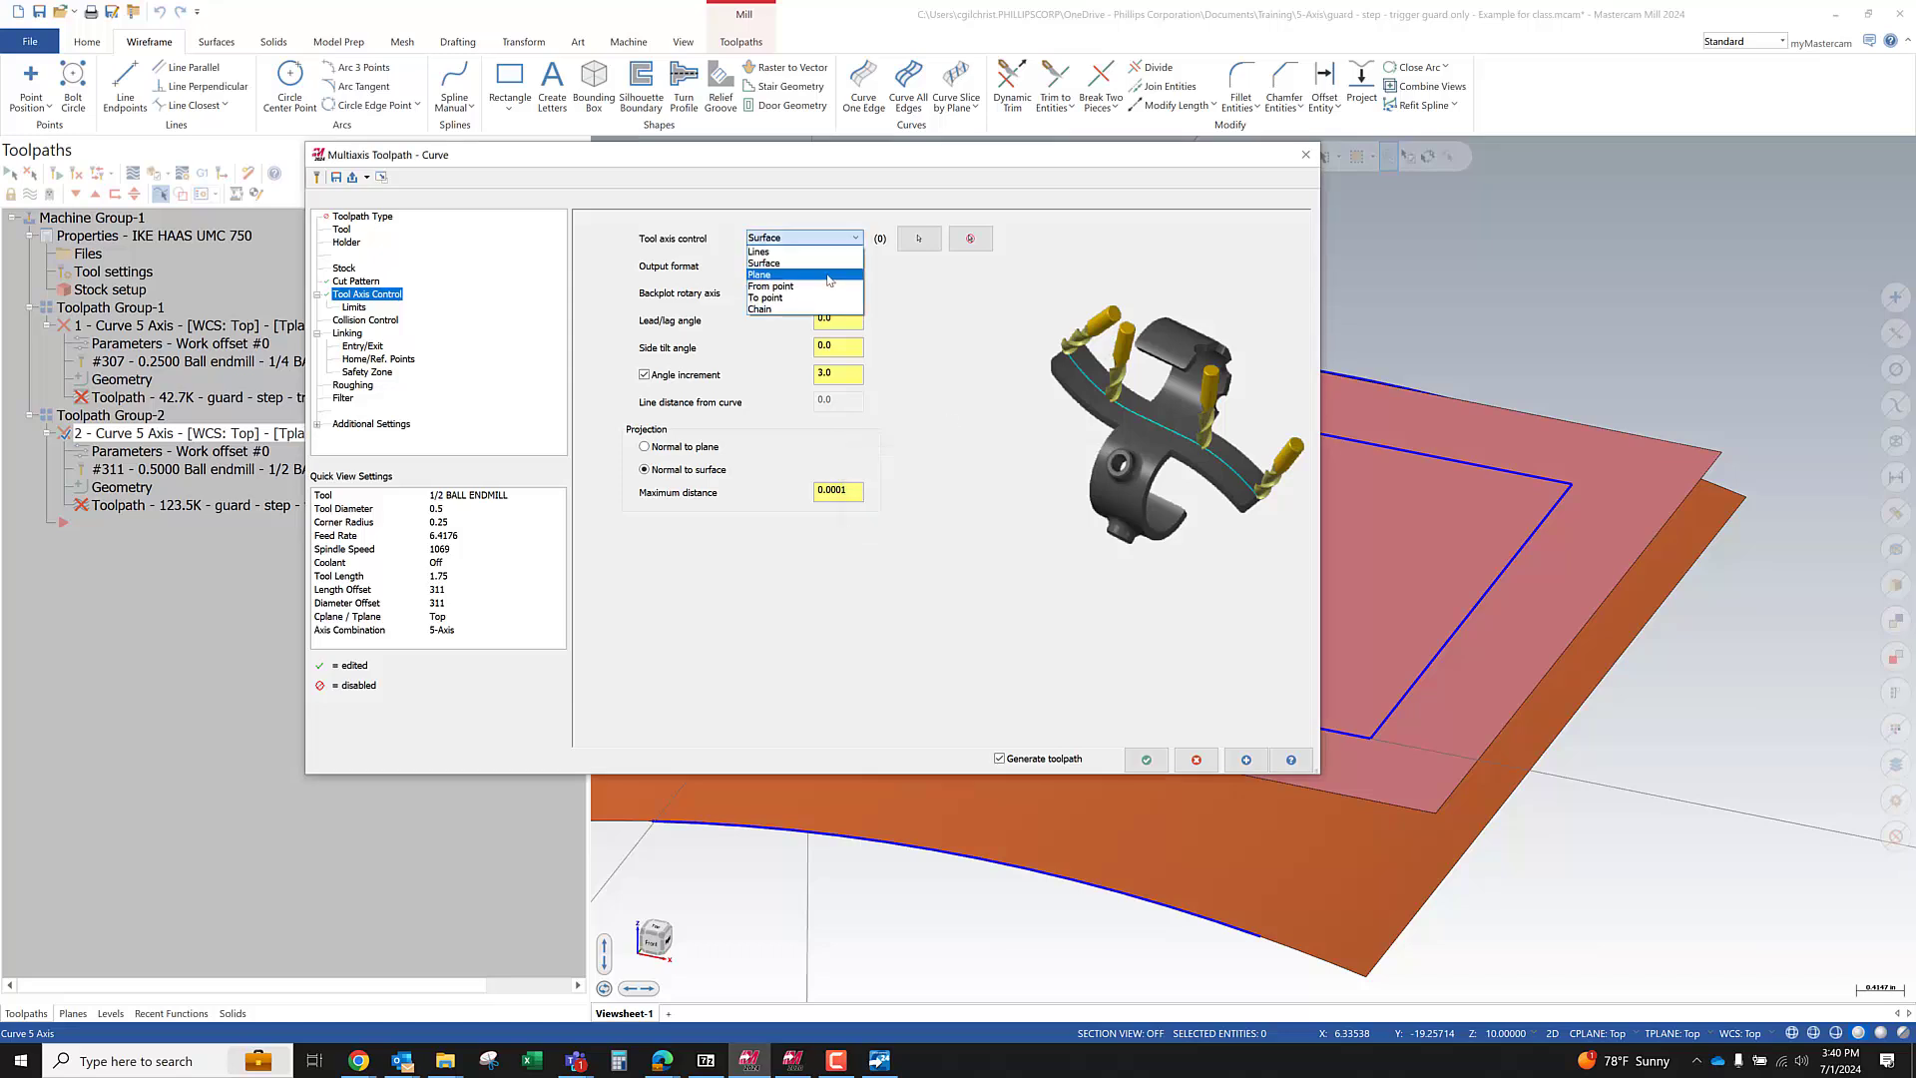
{"action": "left_click", "coordinate": [828, 276]}
Clear the geometry stored for the From point tool axis control and set the control back to To point
{"action": "left_click", "coordinate": [841, 240]}
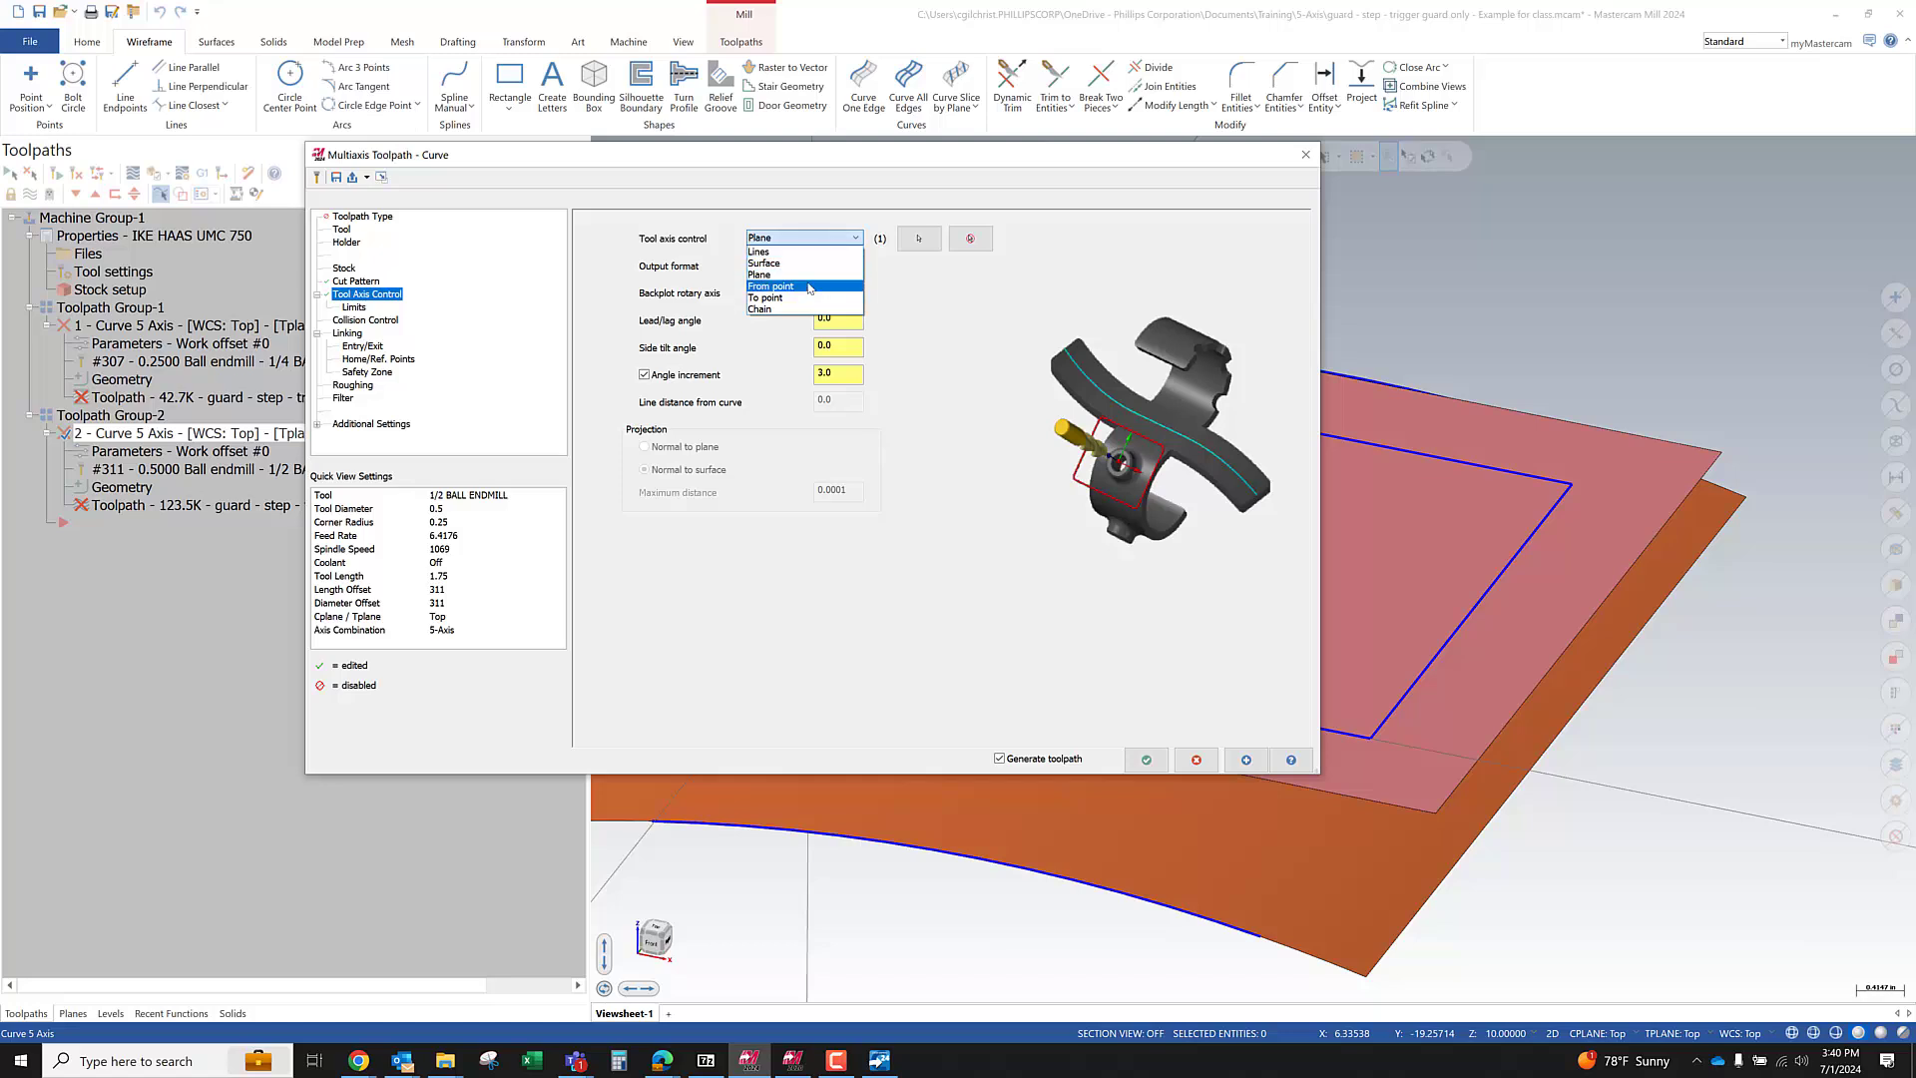
{"action": "left_click", "coordinate": [809, 287]}
{"action": "left_click", "coordinate": [970, 239]}
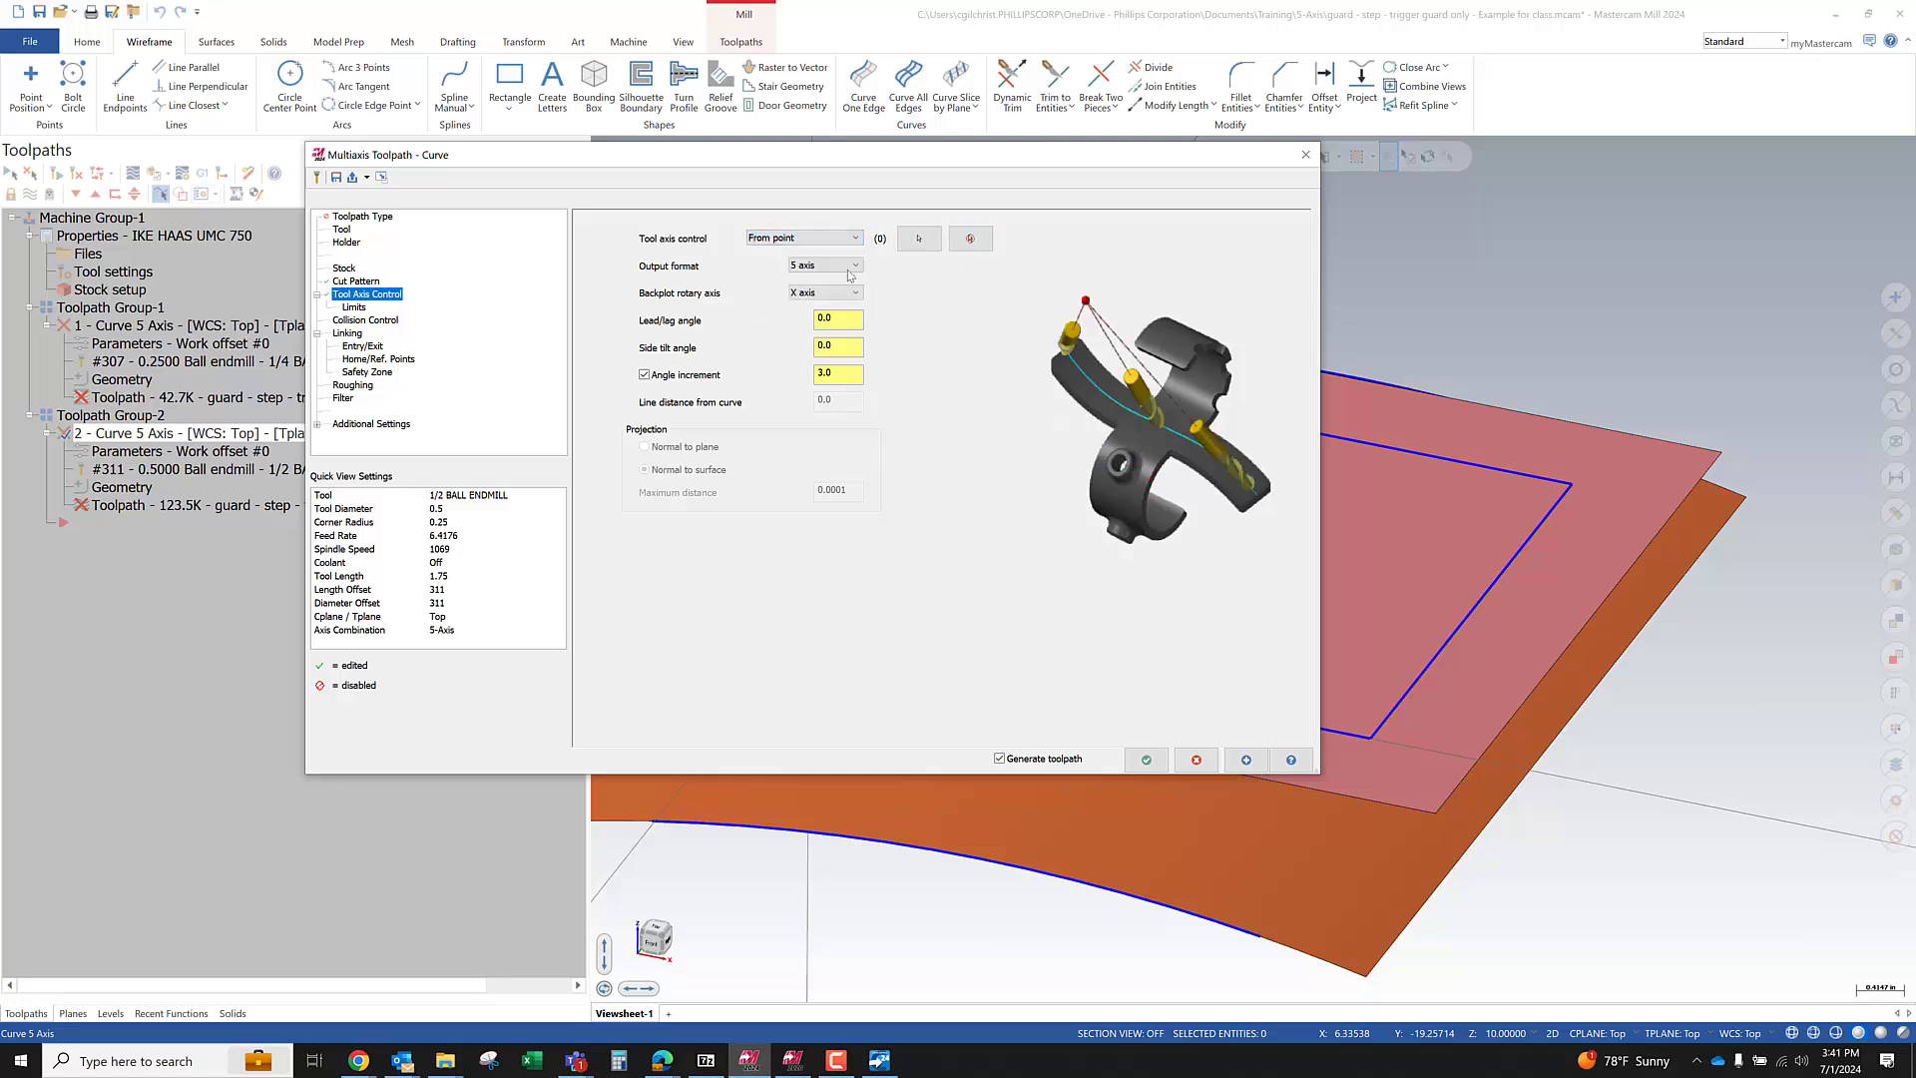
{"action": "left_click", "coordinate": [828, 238]}
{"action": "left_click", "coordinate": [799, 297]}
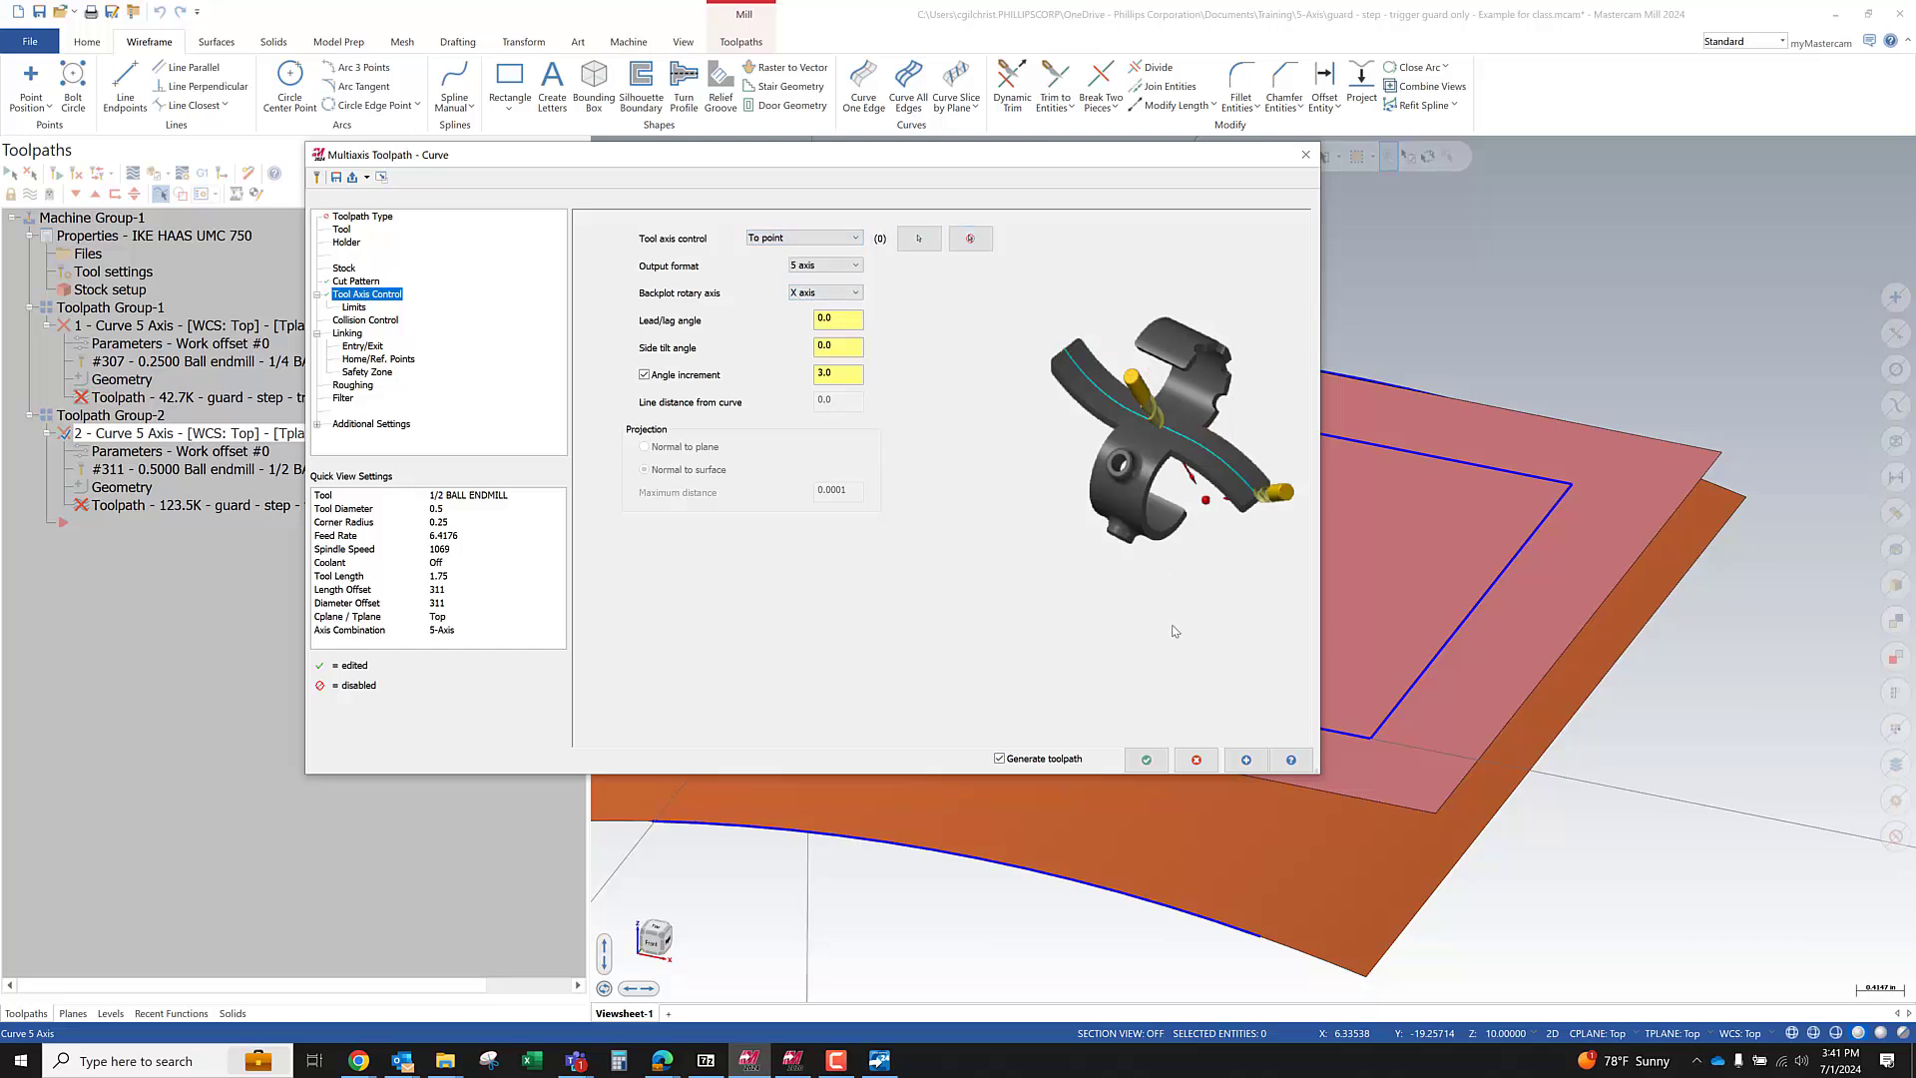
Supply the missing To point by picking the nearer point below the surfaces, and regenerate the Curve toolpath
{"action": "left_click", "coordinate": [1246, 759]}
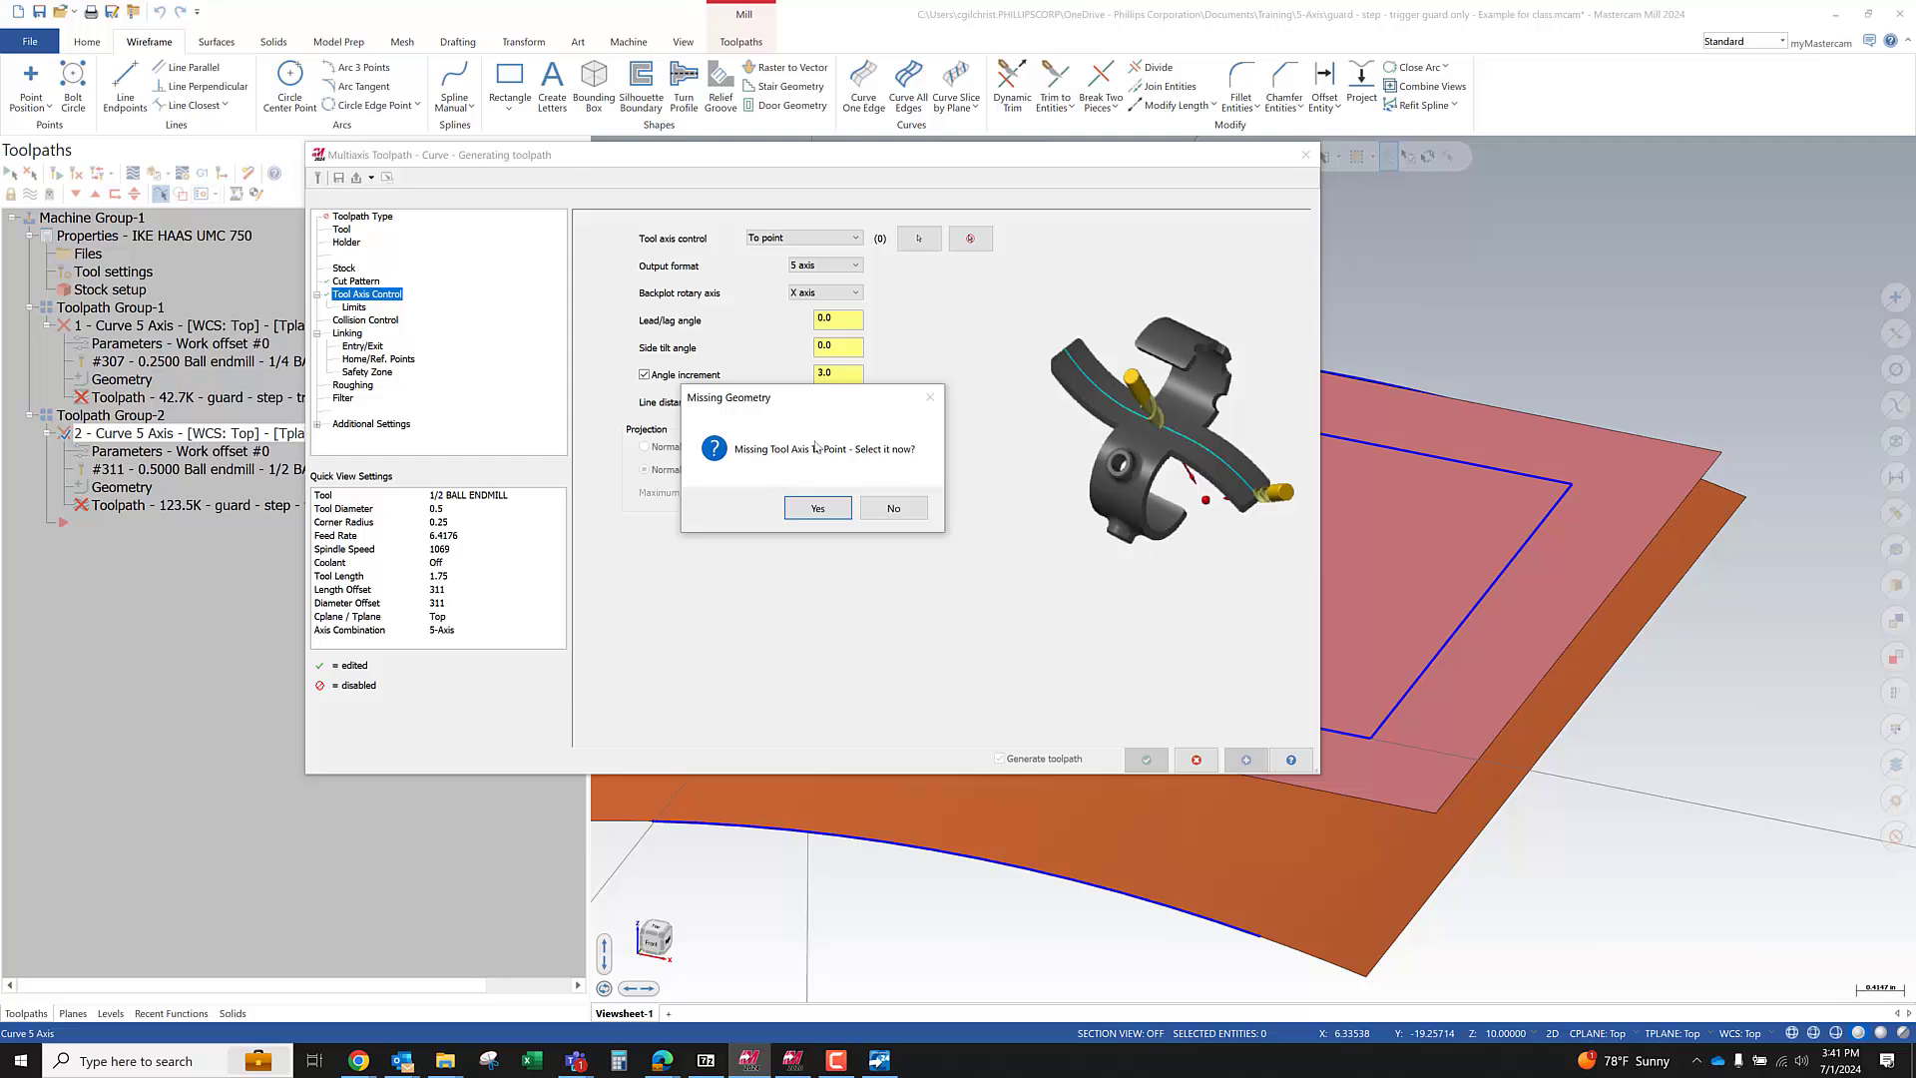
{"action": "left_click", "coordinate": [817, 508]}
{"action": "scroll", "coordinate": [1071, 665], "scroll_direction": "down", "scroll_amount": 5}
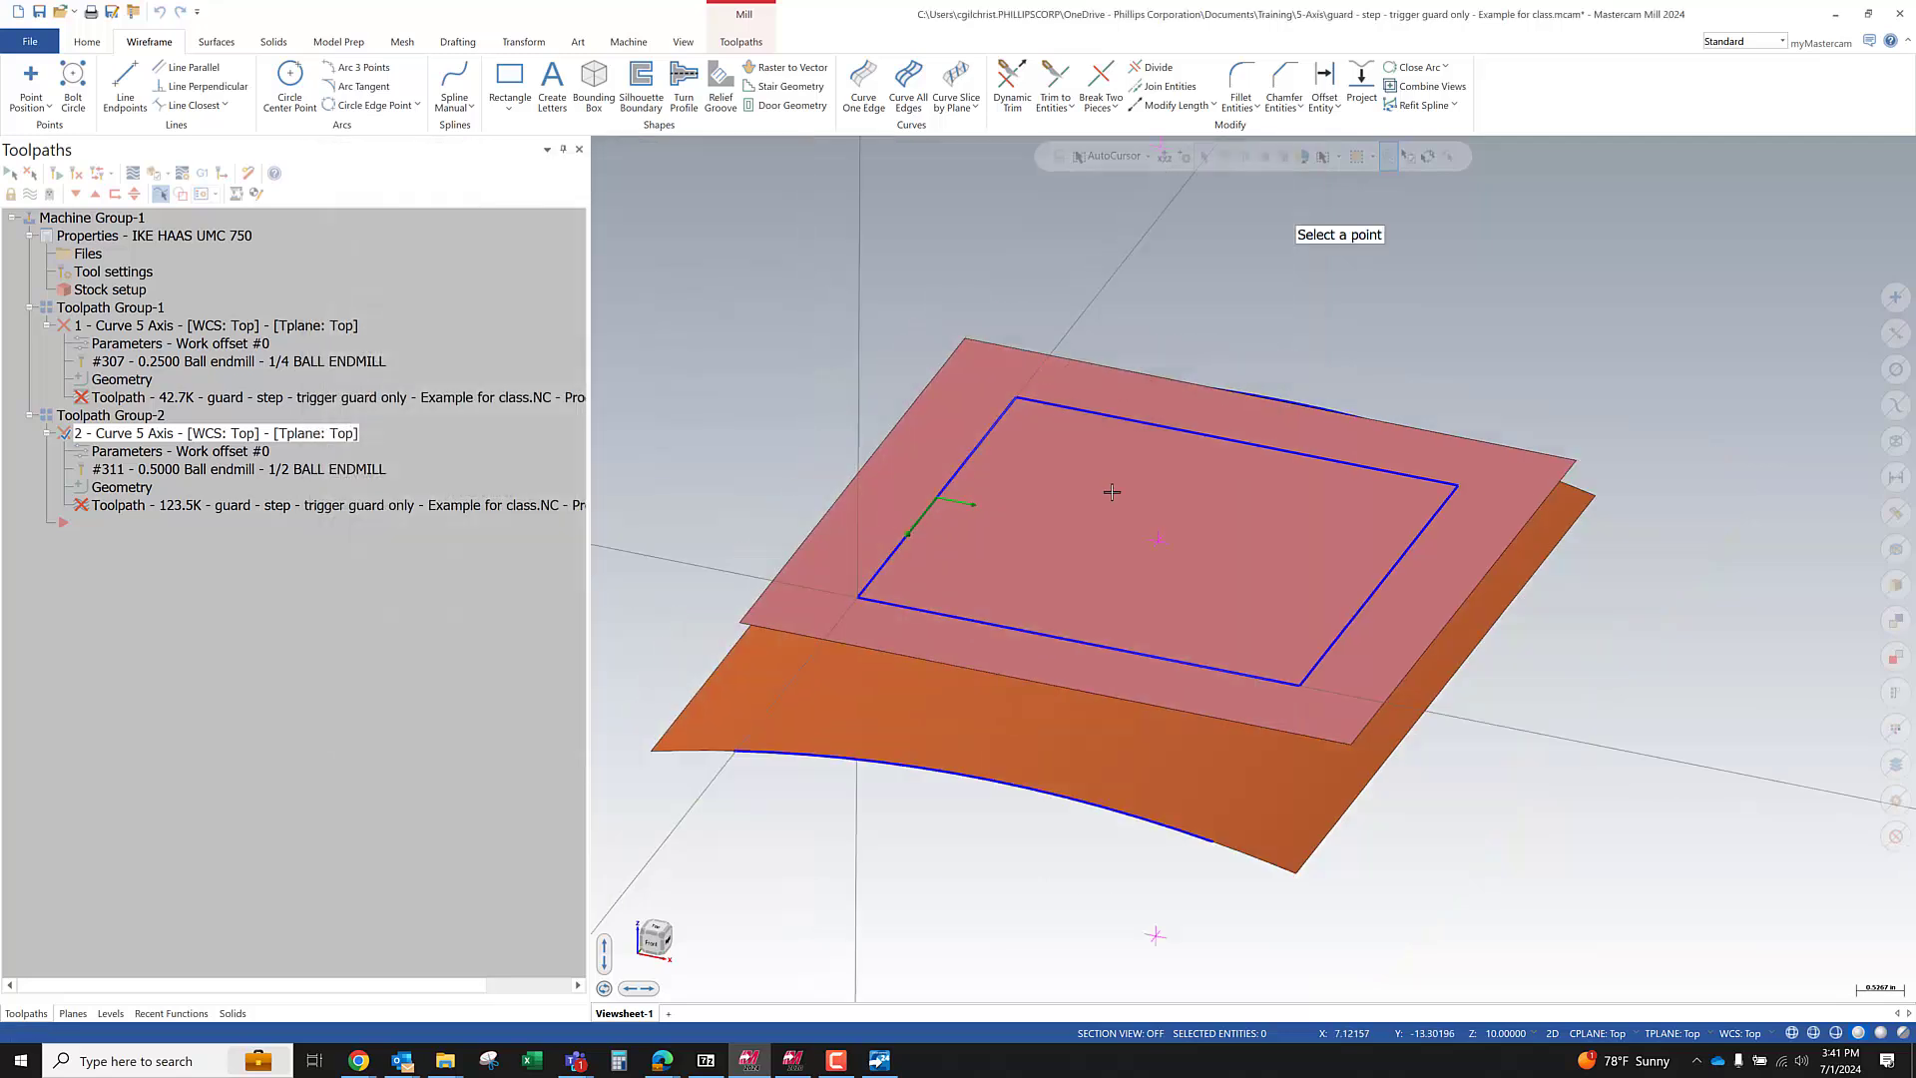
{"action": "middle_click_drag", "start_coordinate": [1071, 665], "coordinate": [1074, 445]}
{"action": "right_click", "coordinate": [1253, 612]}
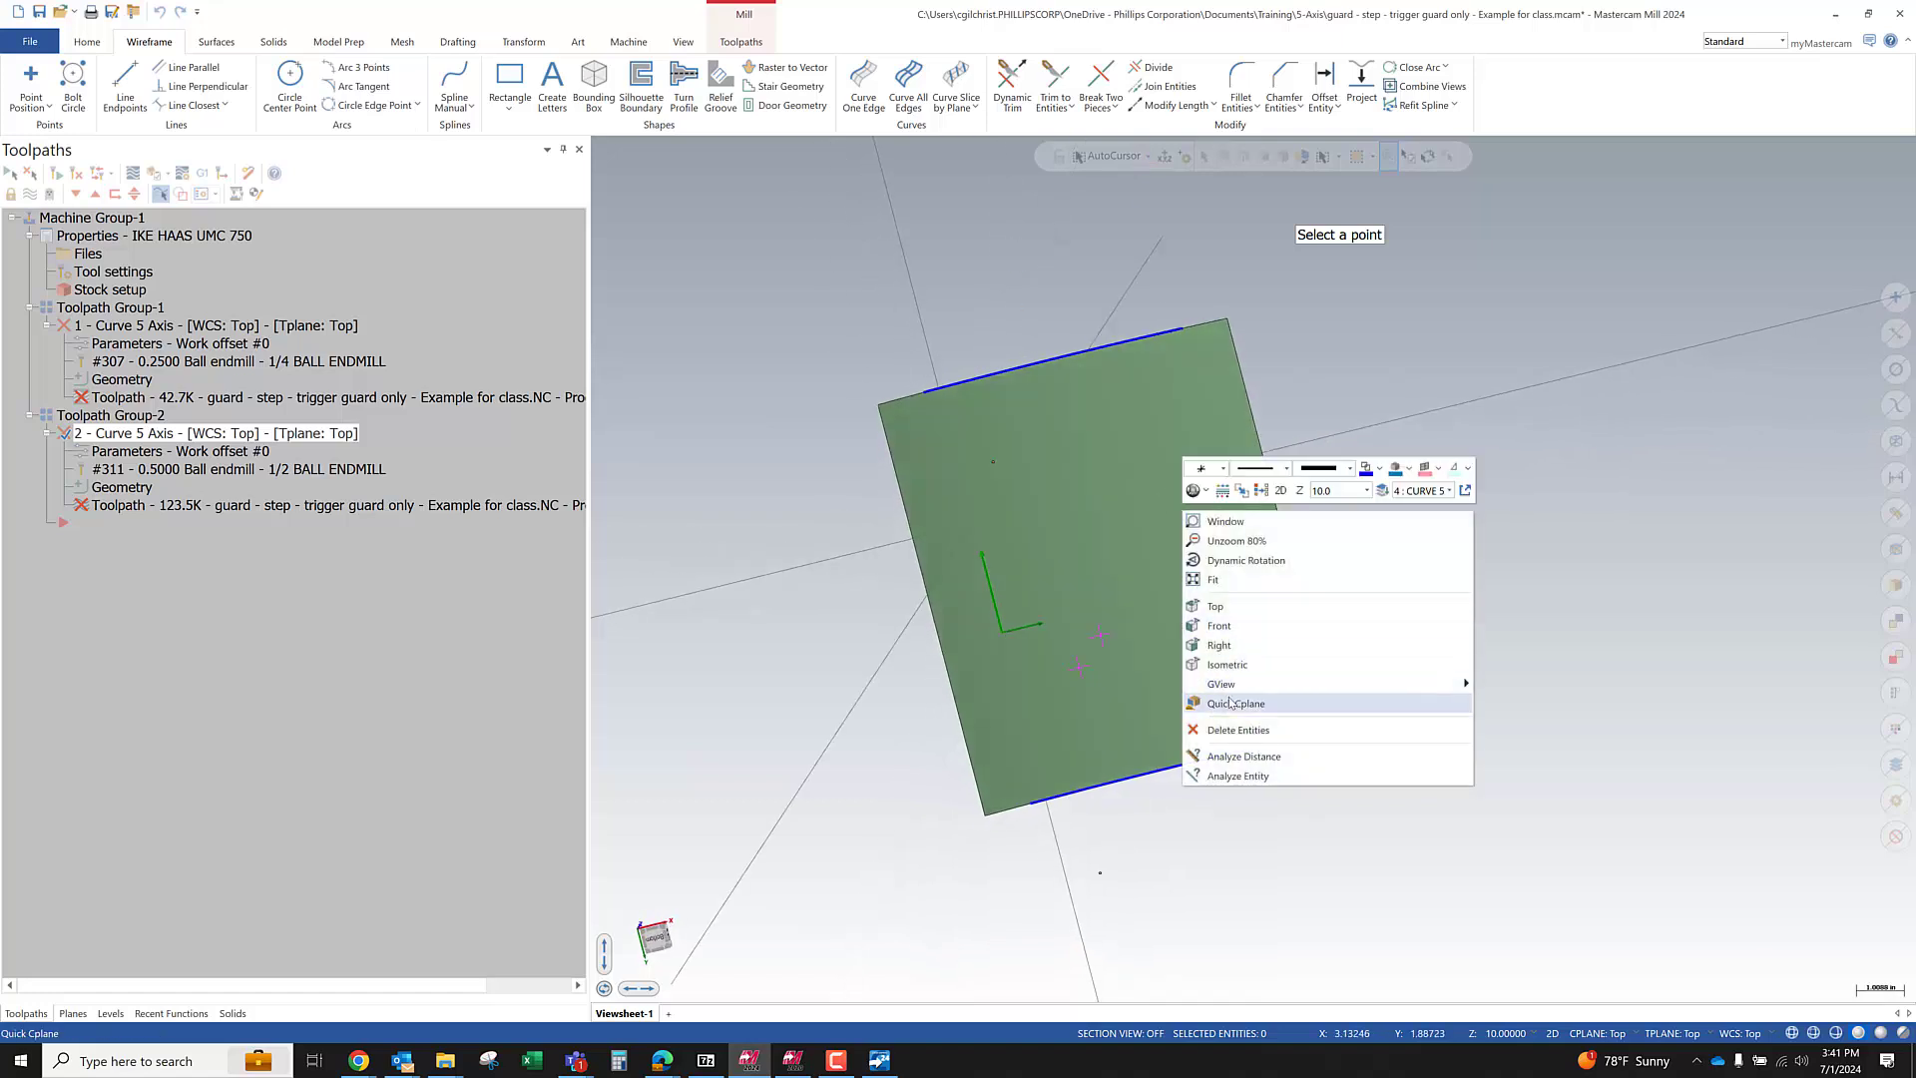
{"action": "left_click", "coordinate": [1222, 615]}
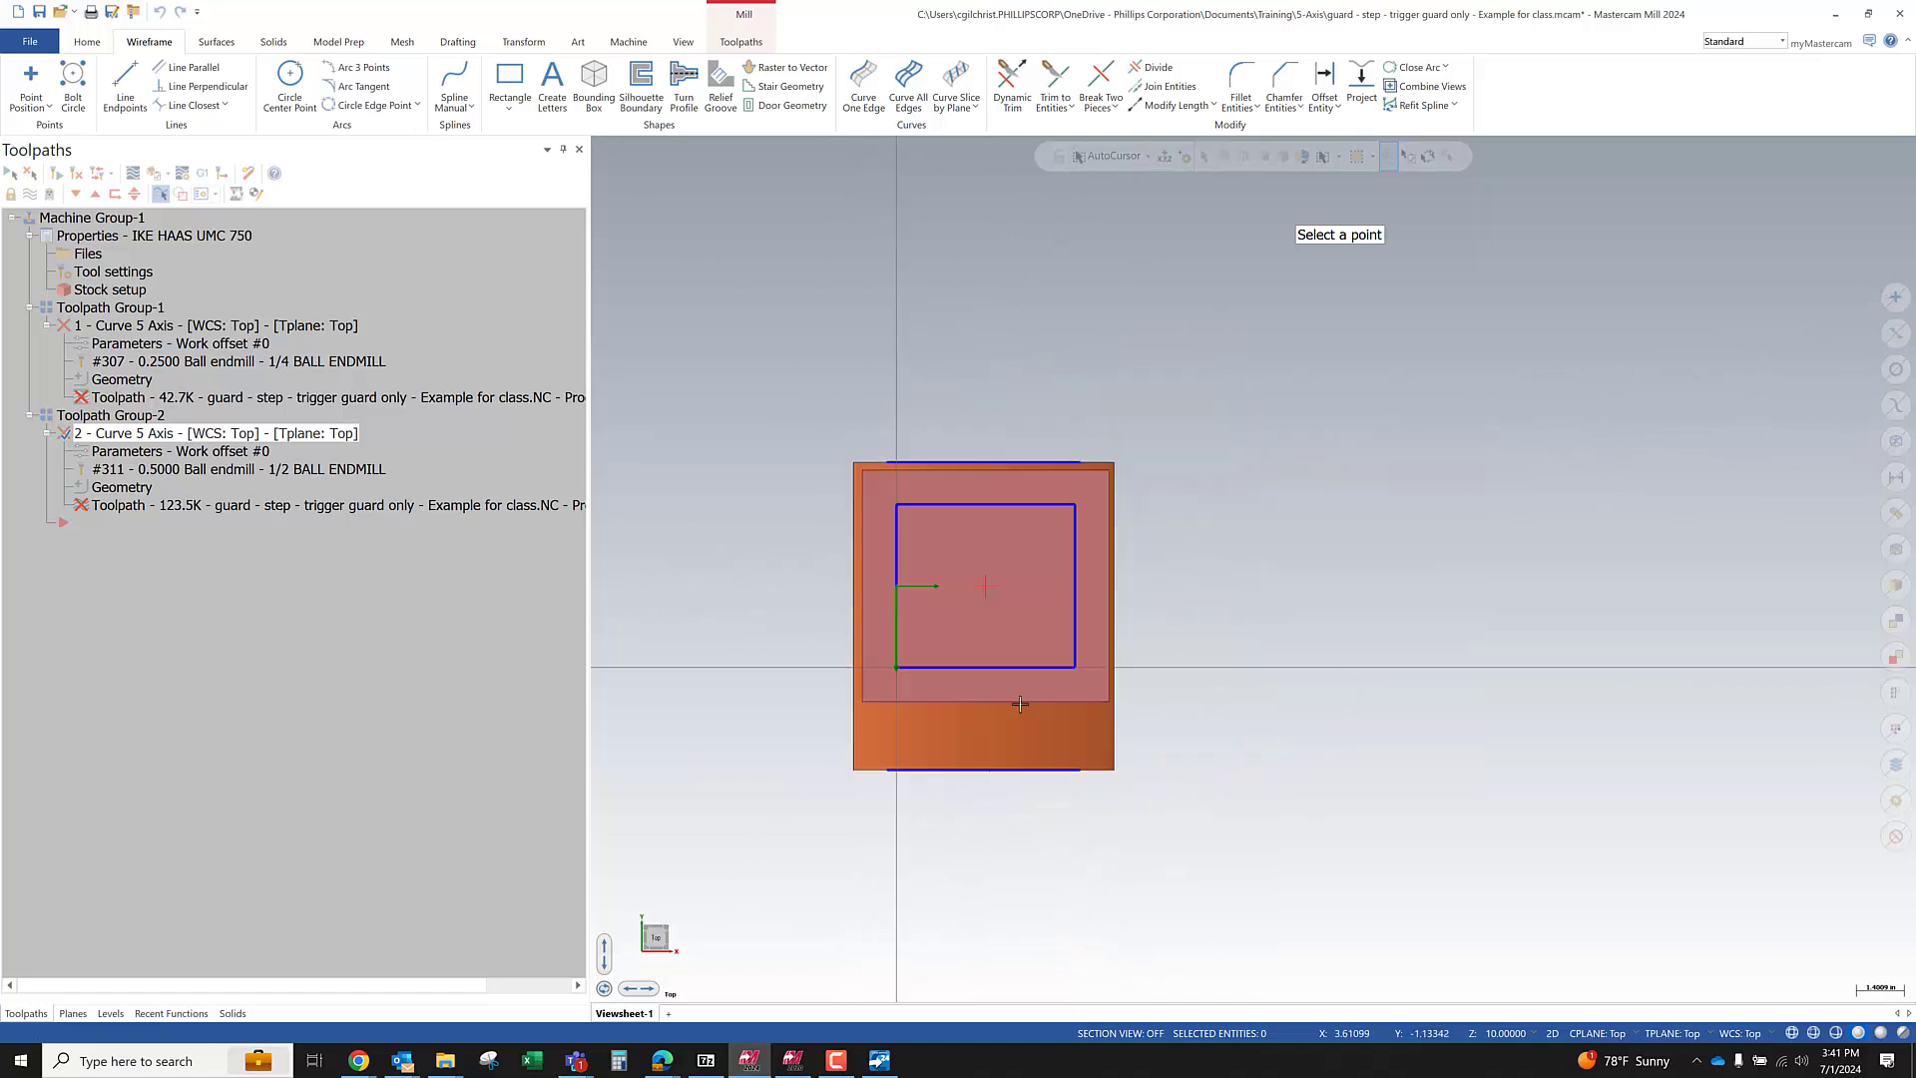
{"action": "middle_click_drag", "start_coordinate": [1008, 602], "coordinate": [946, 319]}
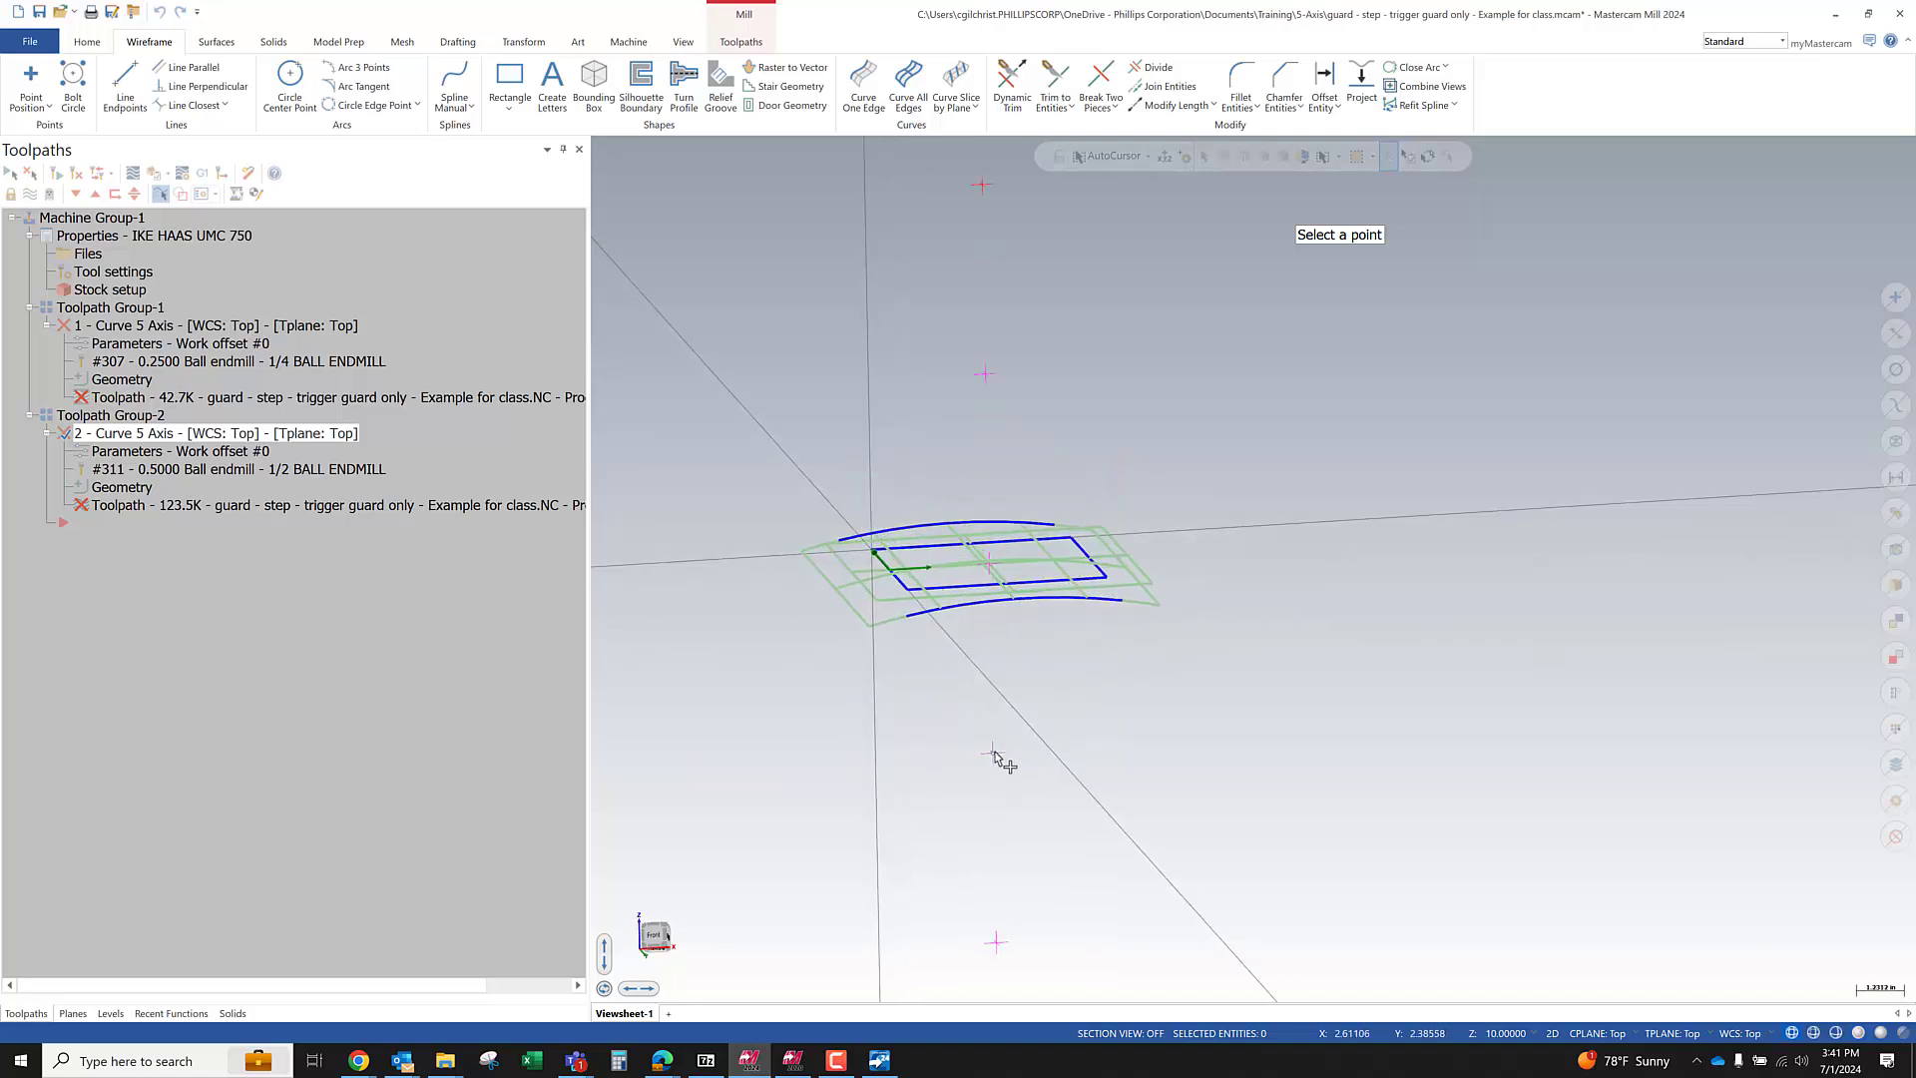
{"action": "left_click", "coordinate": [991, 749]}
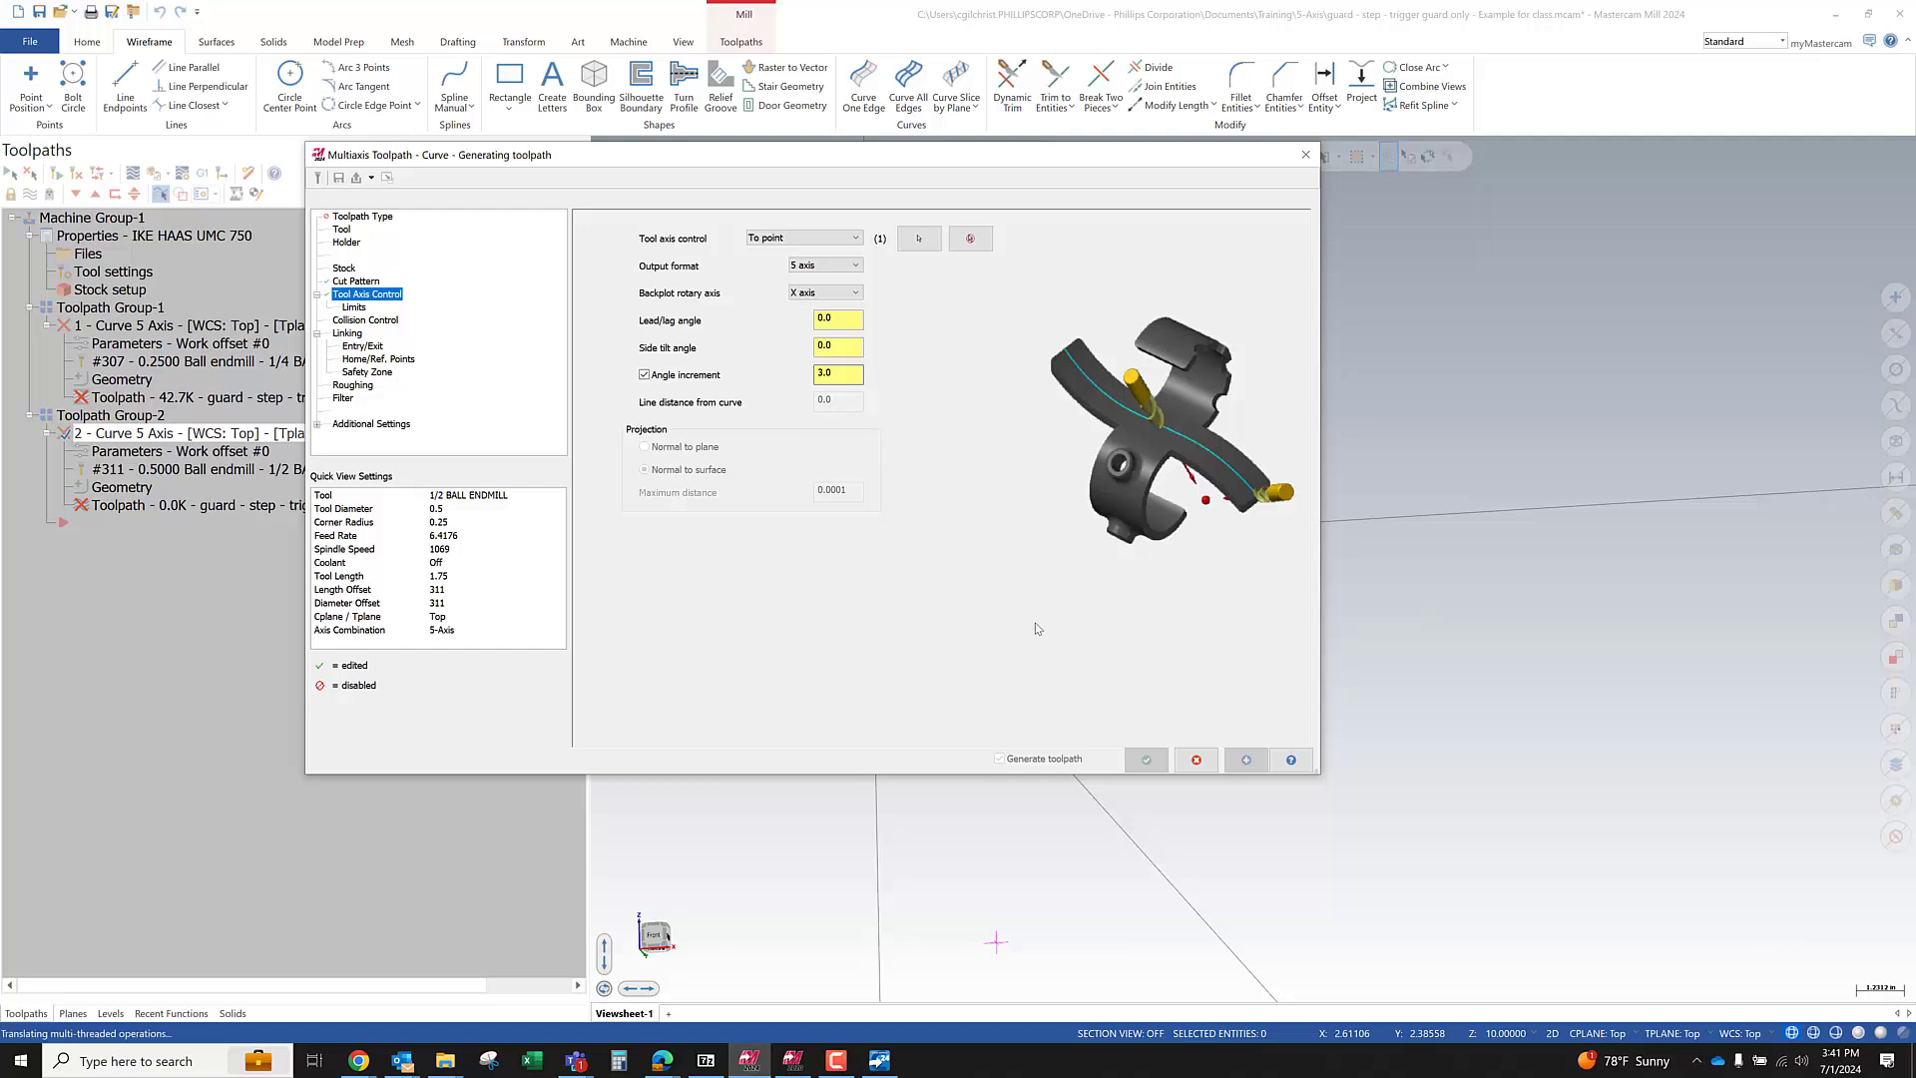
{"action": "left_click", "coordinate": [1146, 760]}
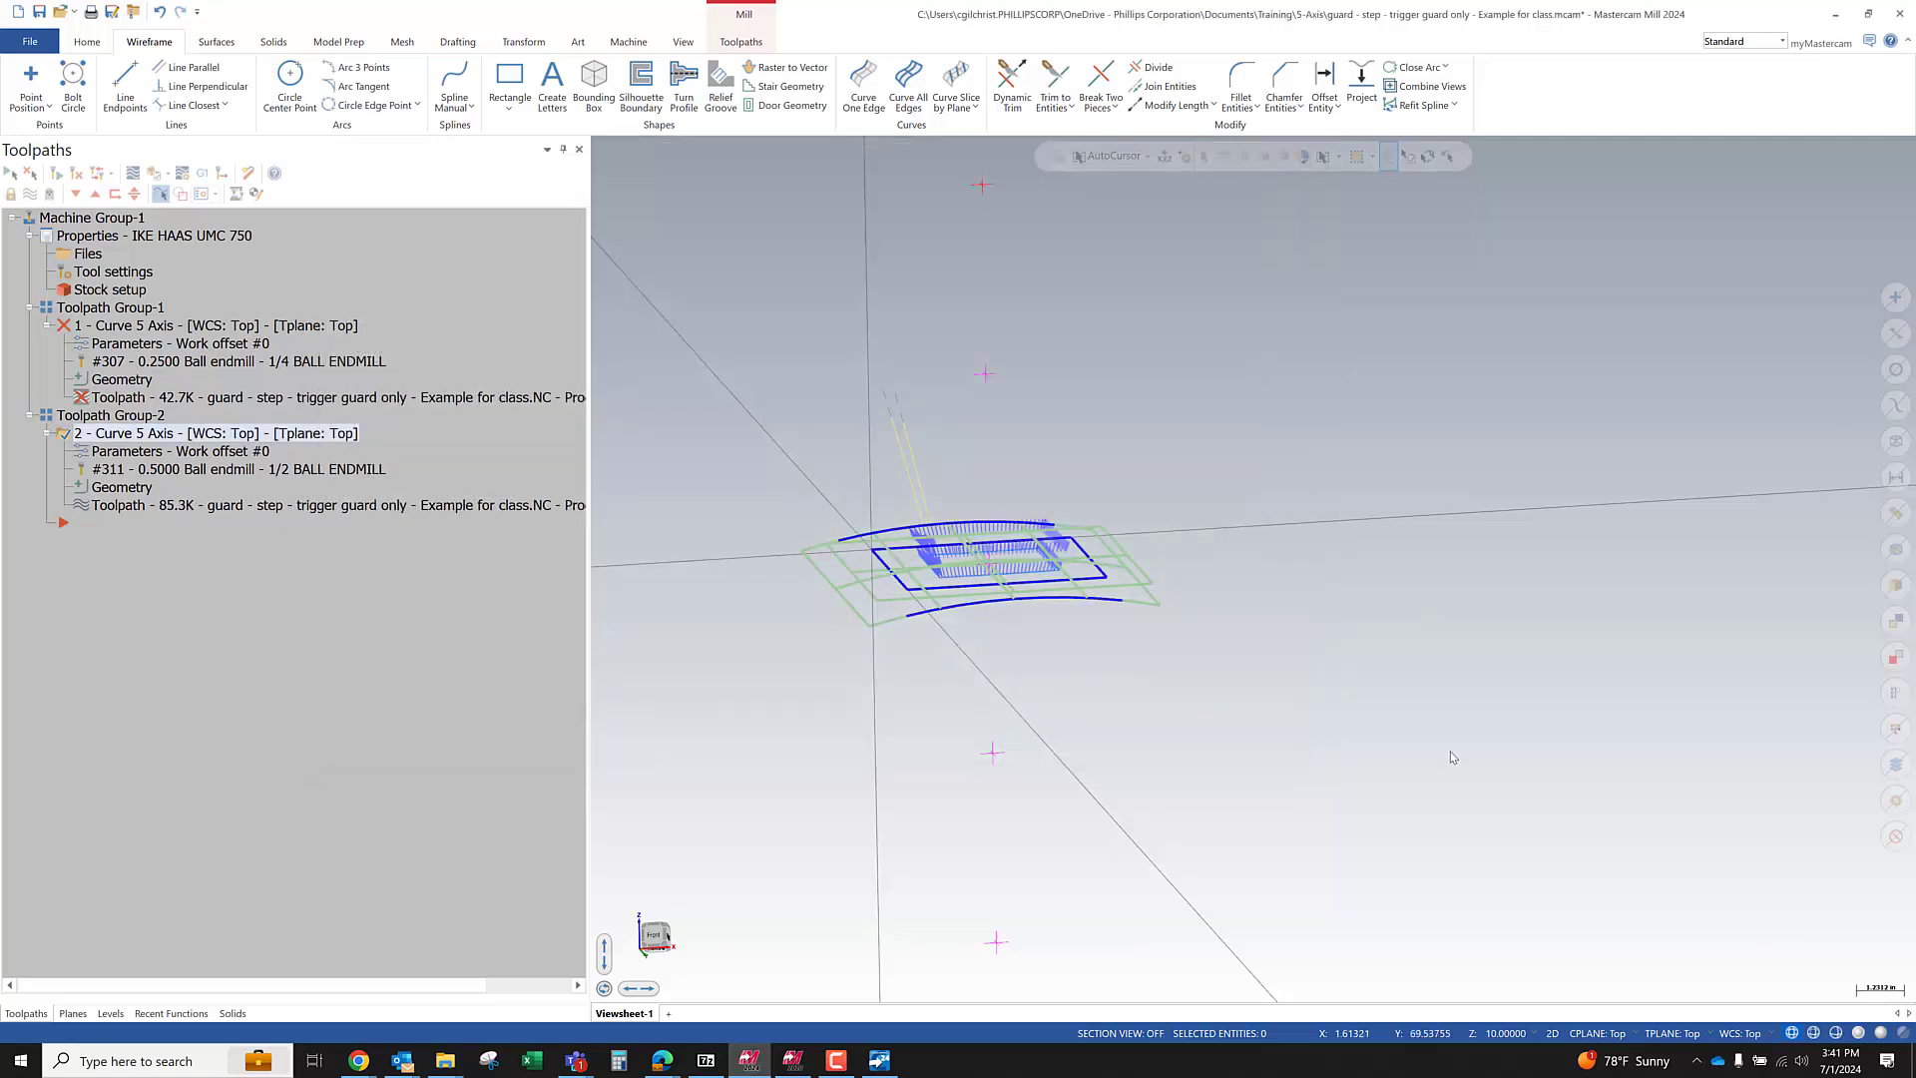
Turn on shading for the flat and curved surfaces beneath the toolpath
{"action": "key", "text": "alt+s"}
{"action": "middle_click_drag", "start_coordinate": [941, 580], "coordinate": [983, 466]}
{"action": "scroll", "coordinate": [983, 466], "scroll_direction": "up", "scroll_amount": 5}
{"action": "scroll", "coordinate": [1528, 363], "scroll_direction": "down", "scroll_amount": 3}
{"action": "scroll", "coordinate": [1198, 590], "scroll_direction": "up", "scroll_amount": 4}
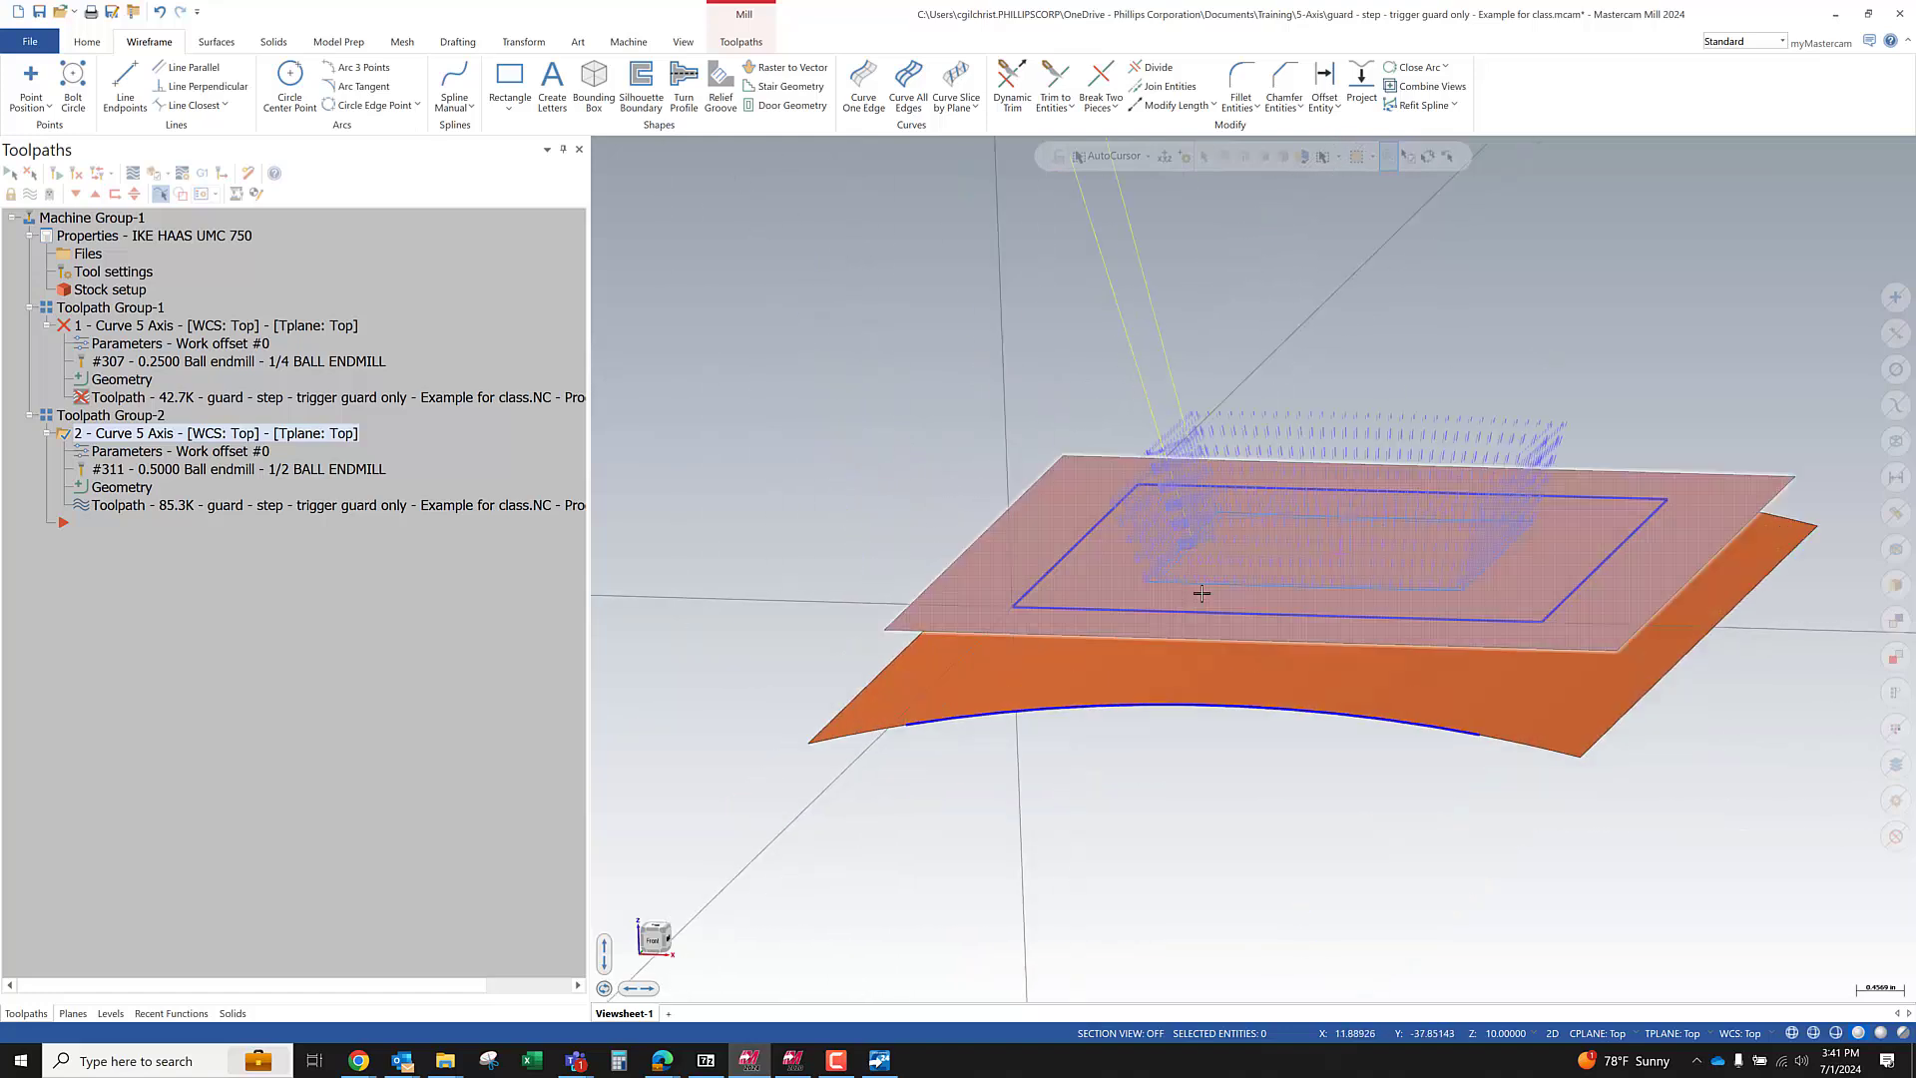
{"action": "scroll", "coordinate": [1198, 590], "scroll_direction": "down", "scroll_amount": 1}
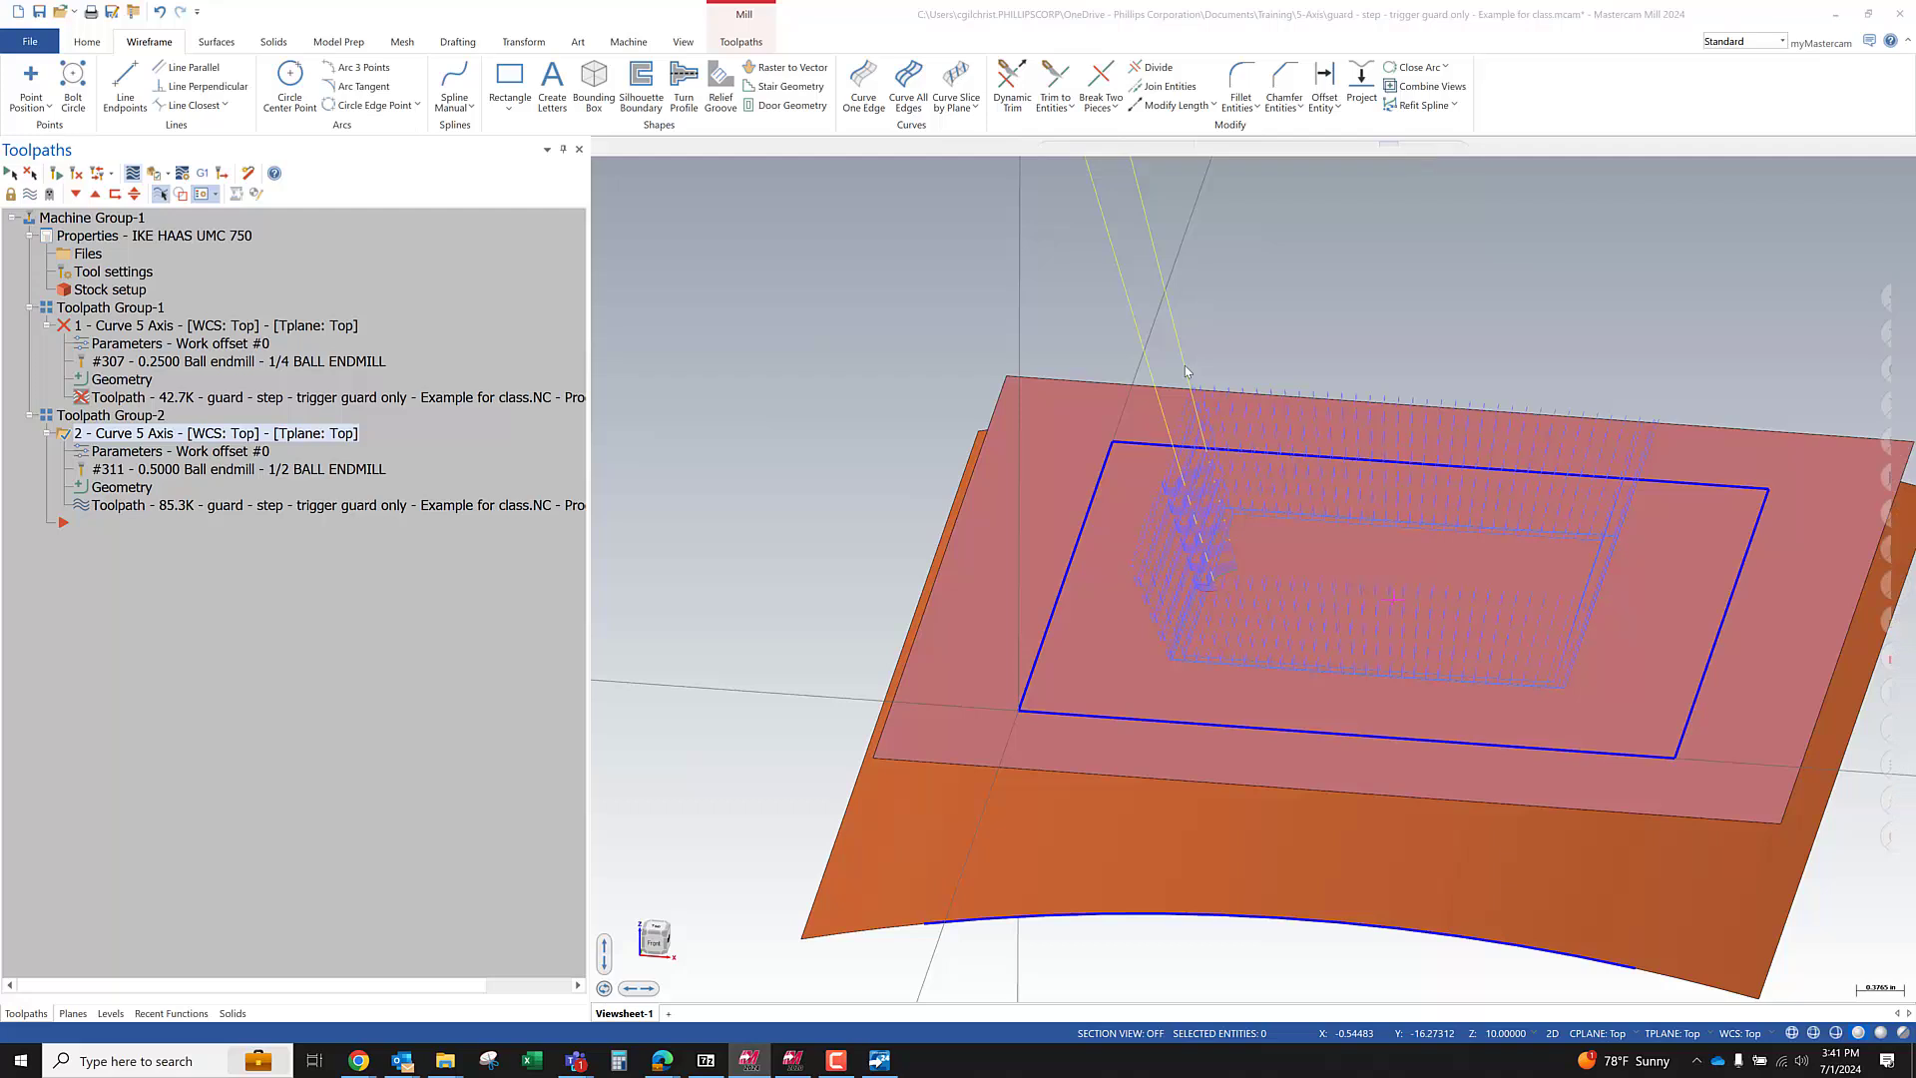
Backplot the Curve 5-axis operation in Toolpath Group-2 and examine the tool's tilt relative to the point below the surfaces
{"action": "key", "text": "r"}
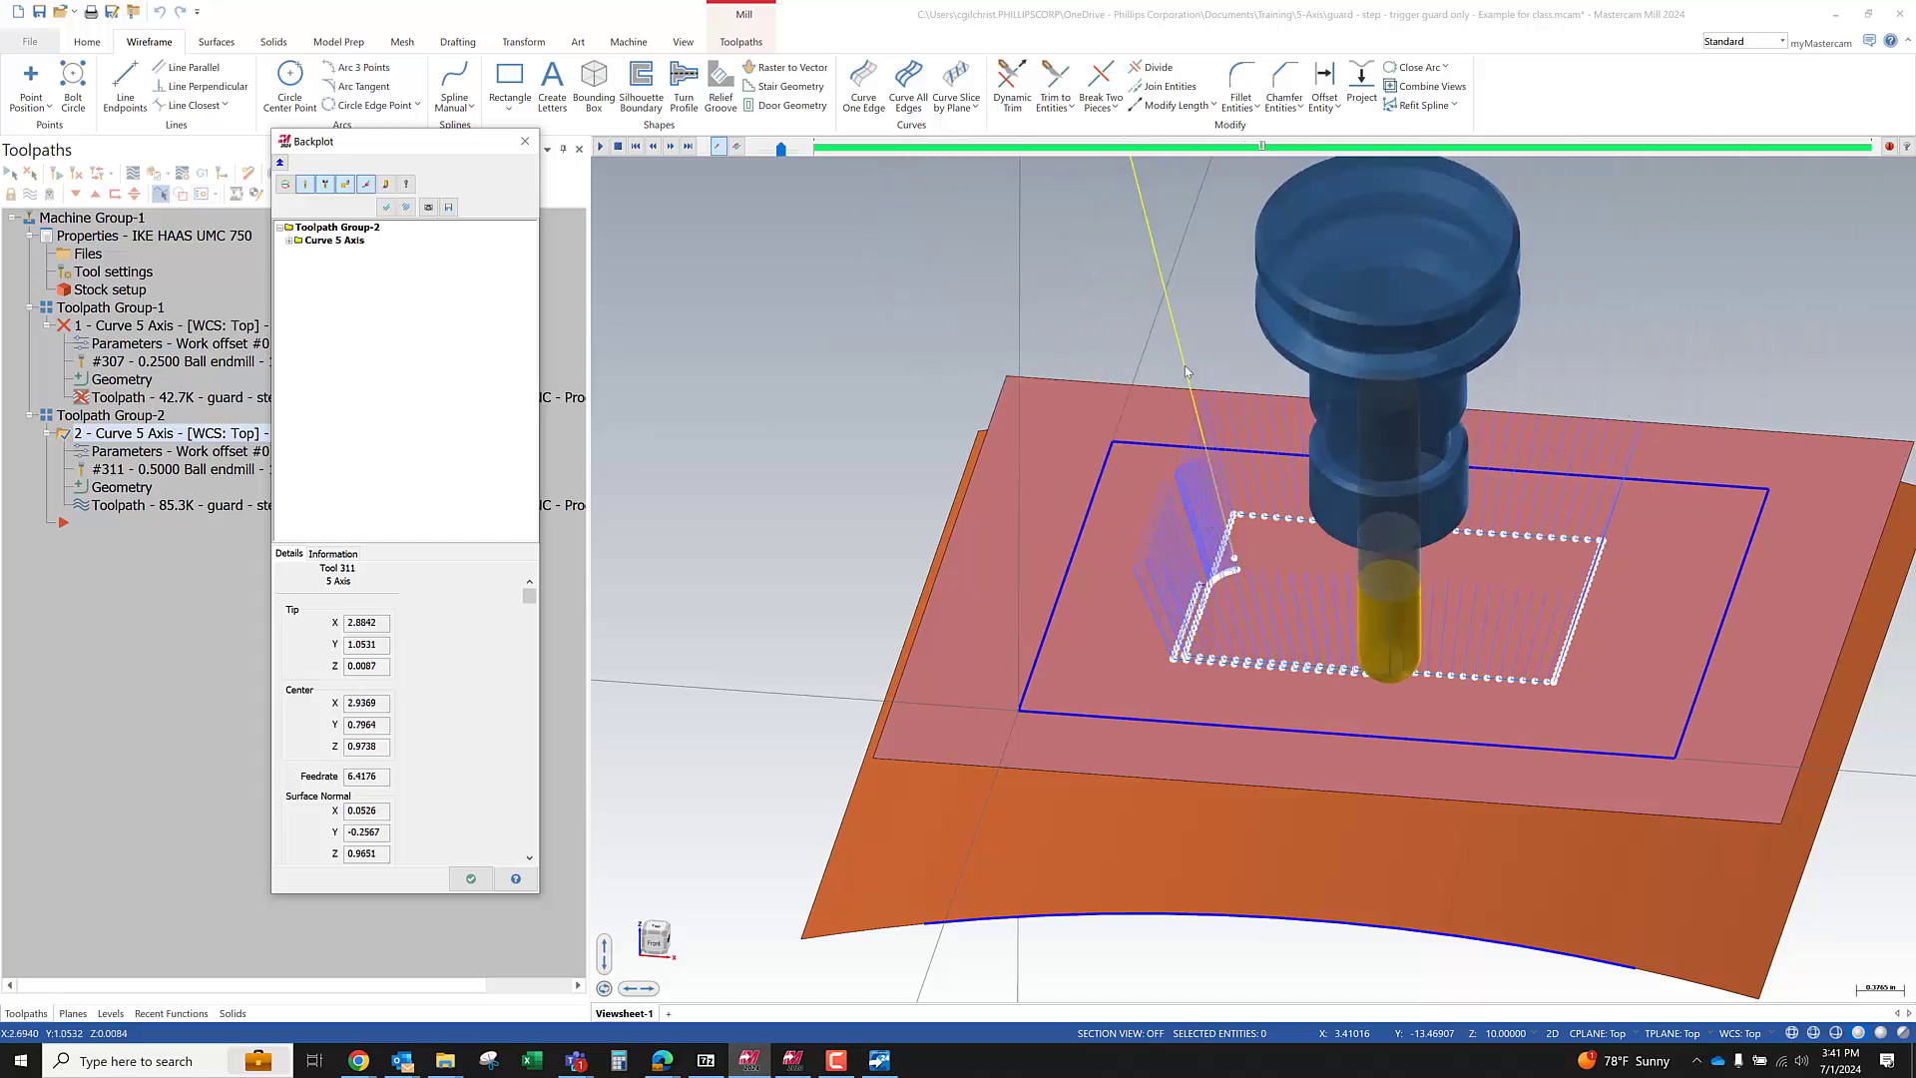
{"action": "scroll", "coordinate": [1531, 532], "scroll_direction": "down", "scroll_amount": 2}
{"action": "scroll", "coordinate": [1531, 532], "scroll_direction": "down", "scroll_amount": 1}
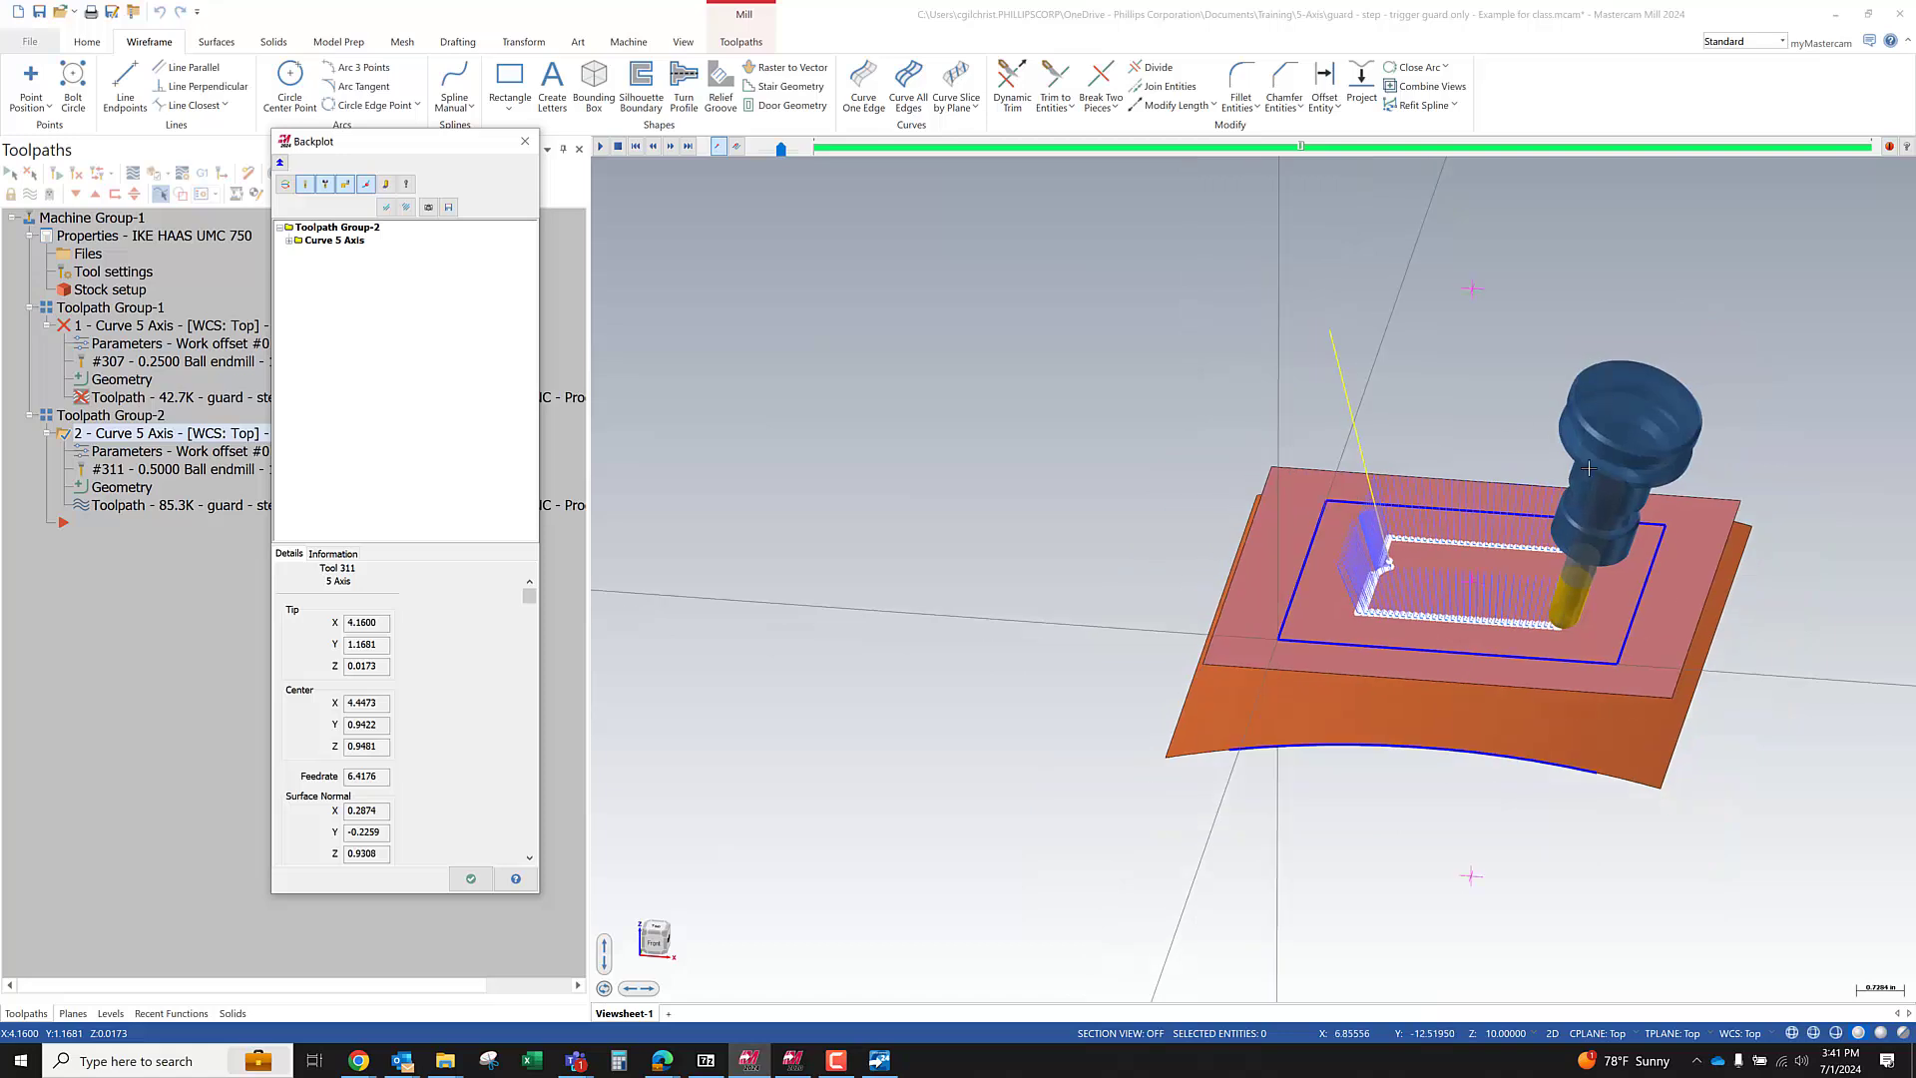
{"action": "scroll", "coordinate": [1392, 504], "scroll_direction": "down", "scroll_amount": 1}
{"action": "middle_click_drag", "start_coordinate": [1521, 839], "coordinate": [1435, 791]}
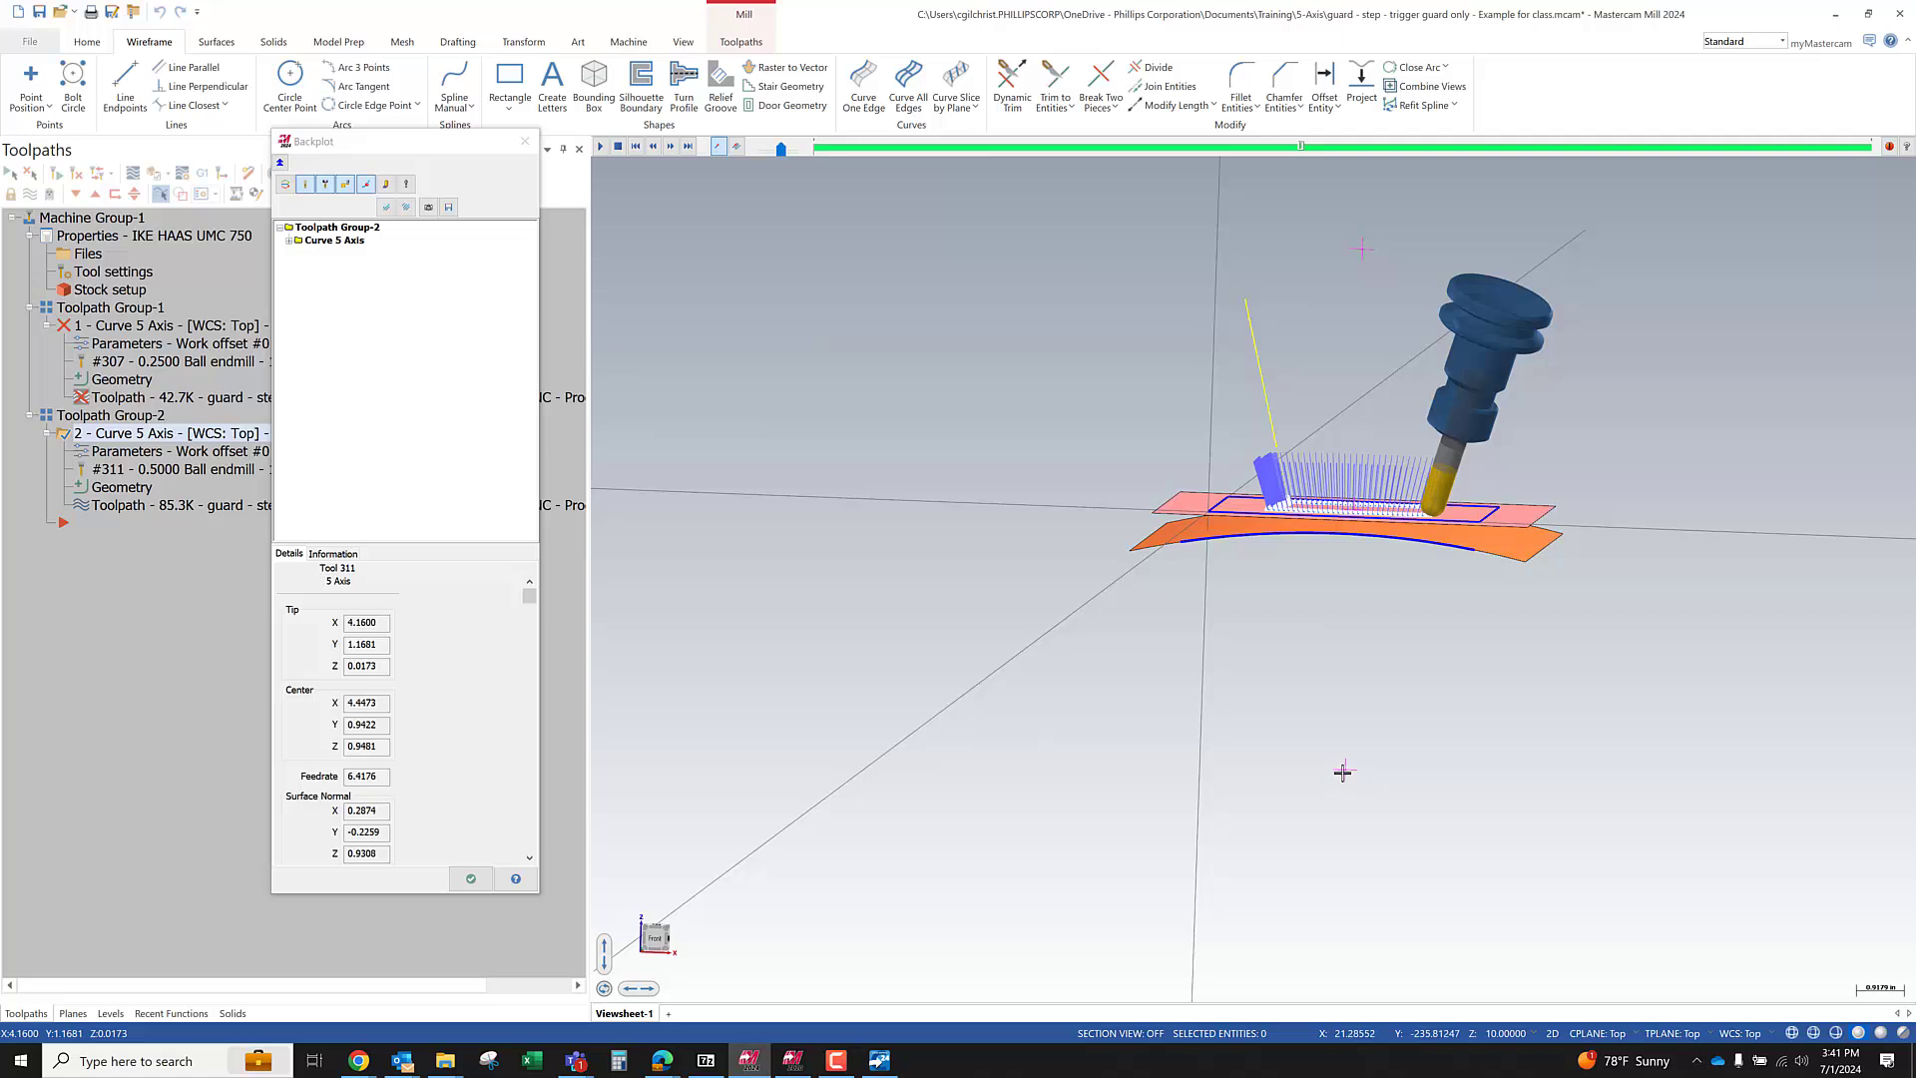
{"action": "scroll", "coordinate": [1268, 626], "scroll_direction": "down", "scroll_amount": 2}
{"action": "scroll", "coordinate": [1254, 820], "scroll_direction": "up", "scroll_amount": 3}
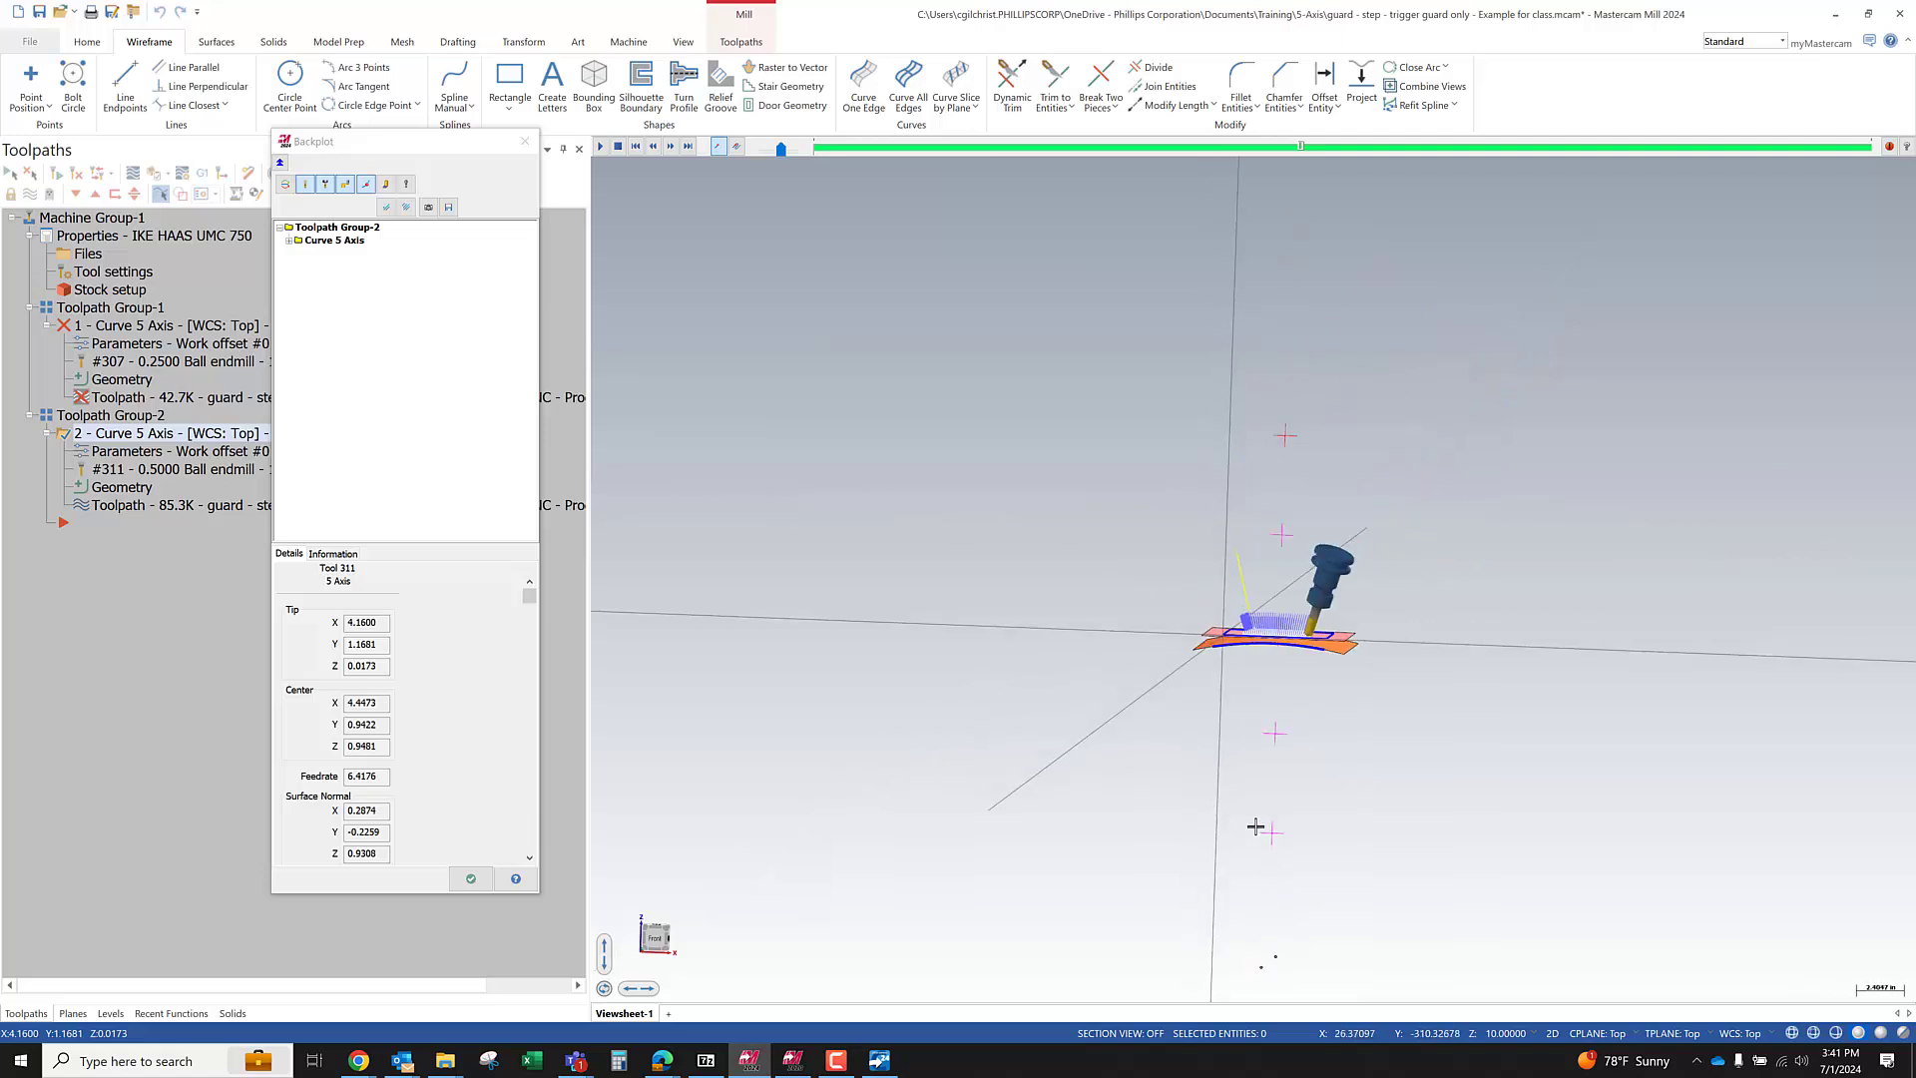
{"action": "scroll", "coordinate": [1252, 221], "scroll_direction": "up", "scroll_amount": 1}
{"action": "scroll", "coordinate": [1252, 221], "scroll_direction": "up", "scroll_amount": 1}
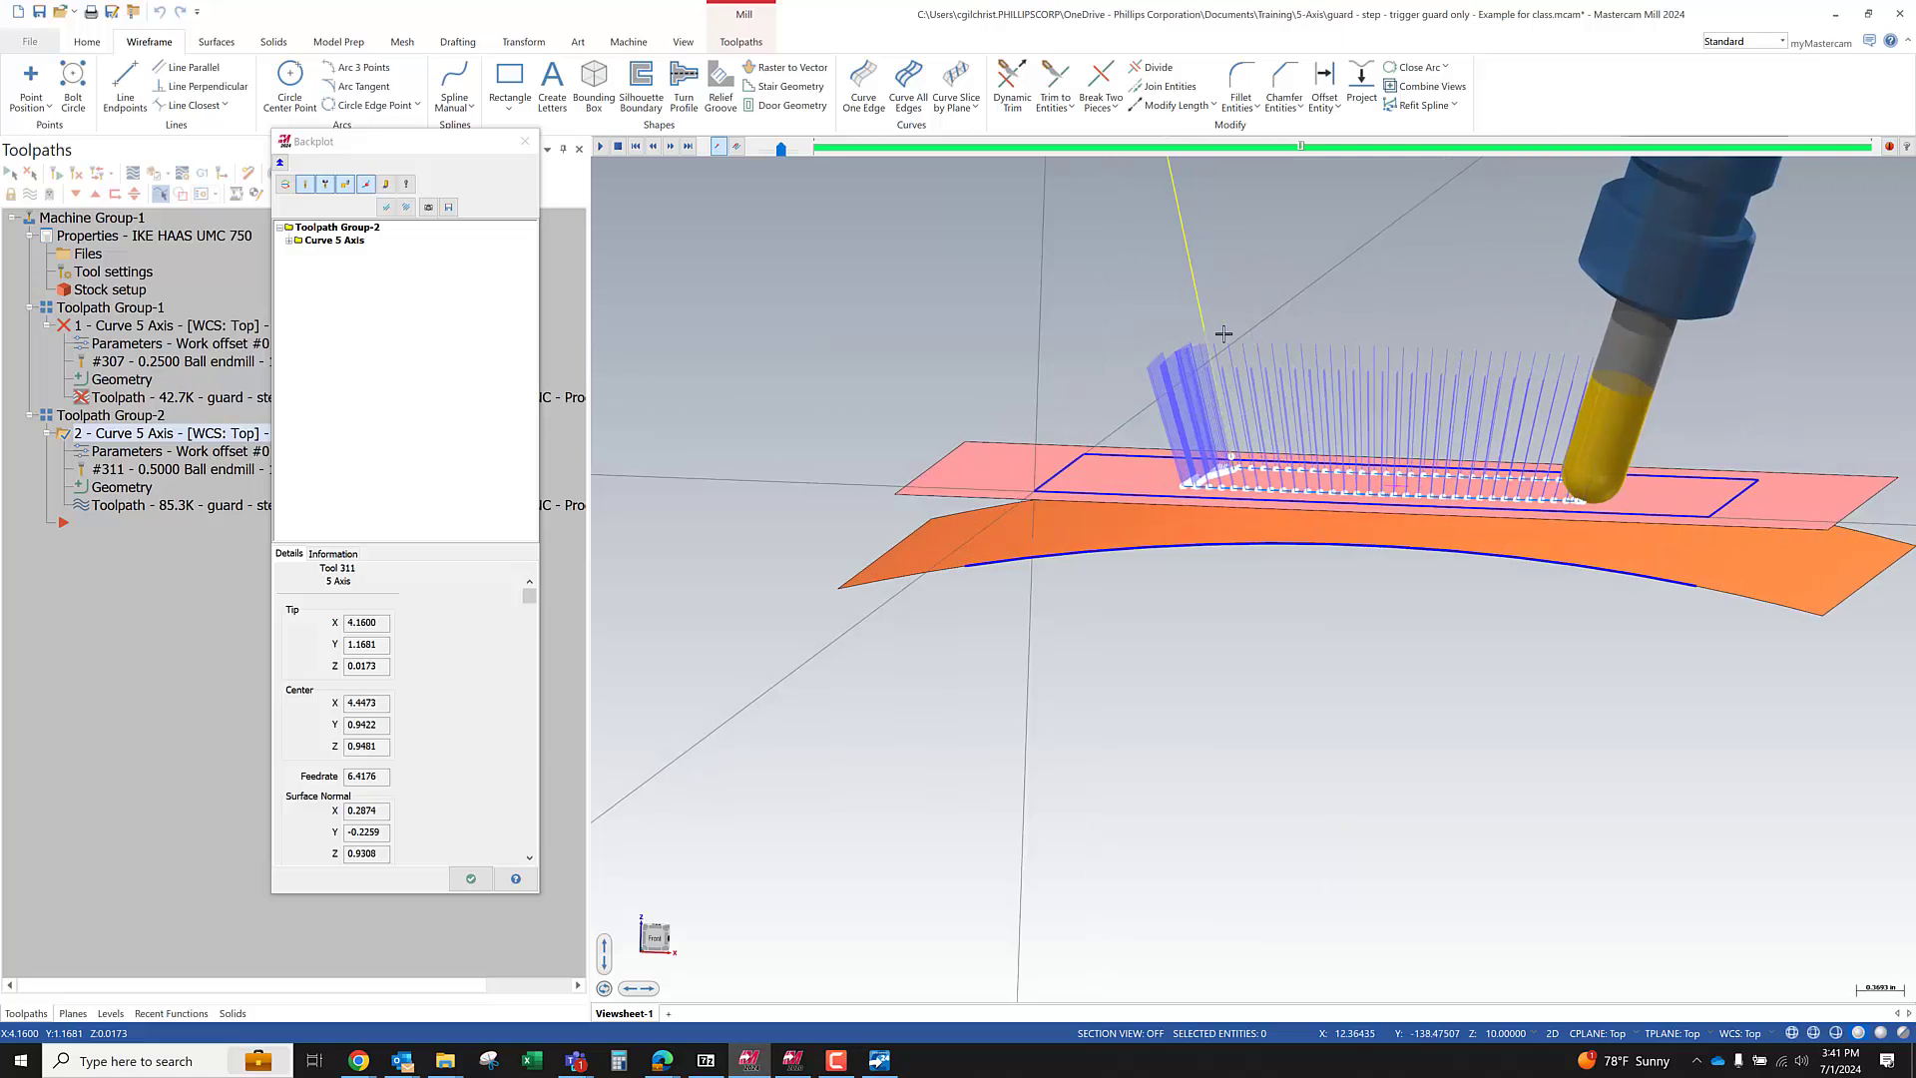
{"action": "middle_click_drag", "start_coordinate": [1213, 433], "coordinate": [1626, 387]}
{"action": "left_click", "coordinate": [469, 878]}
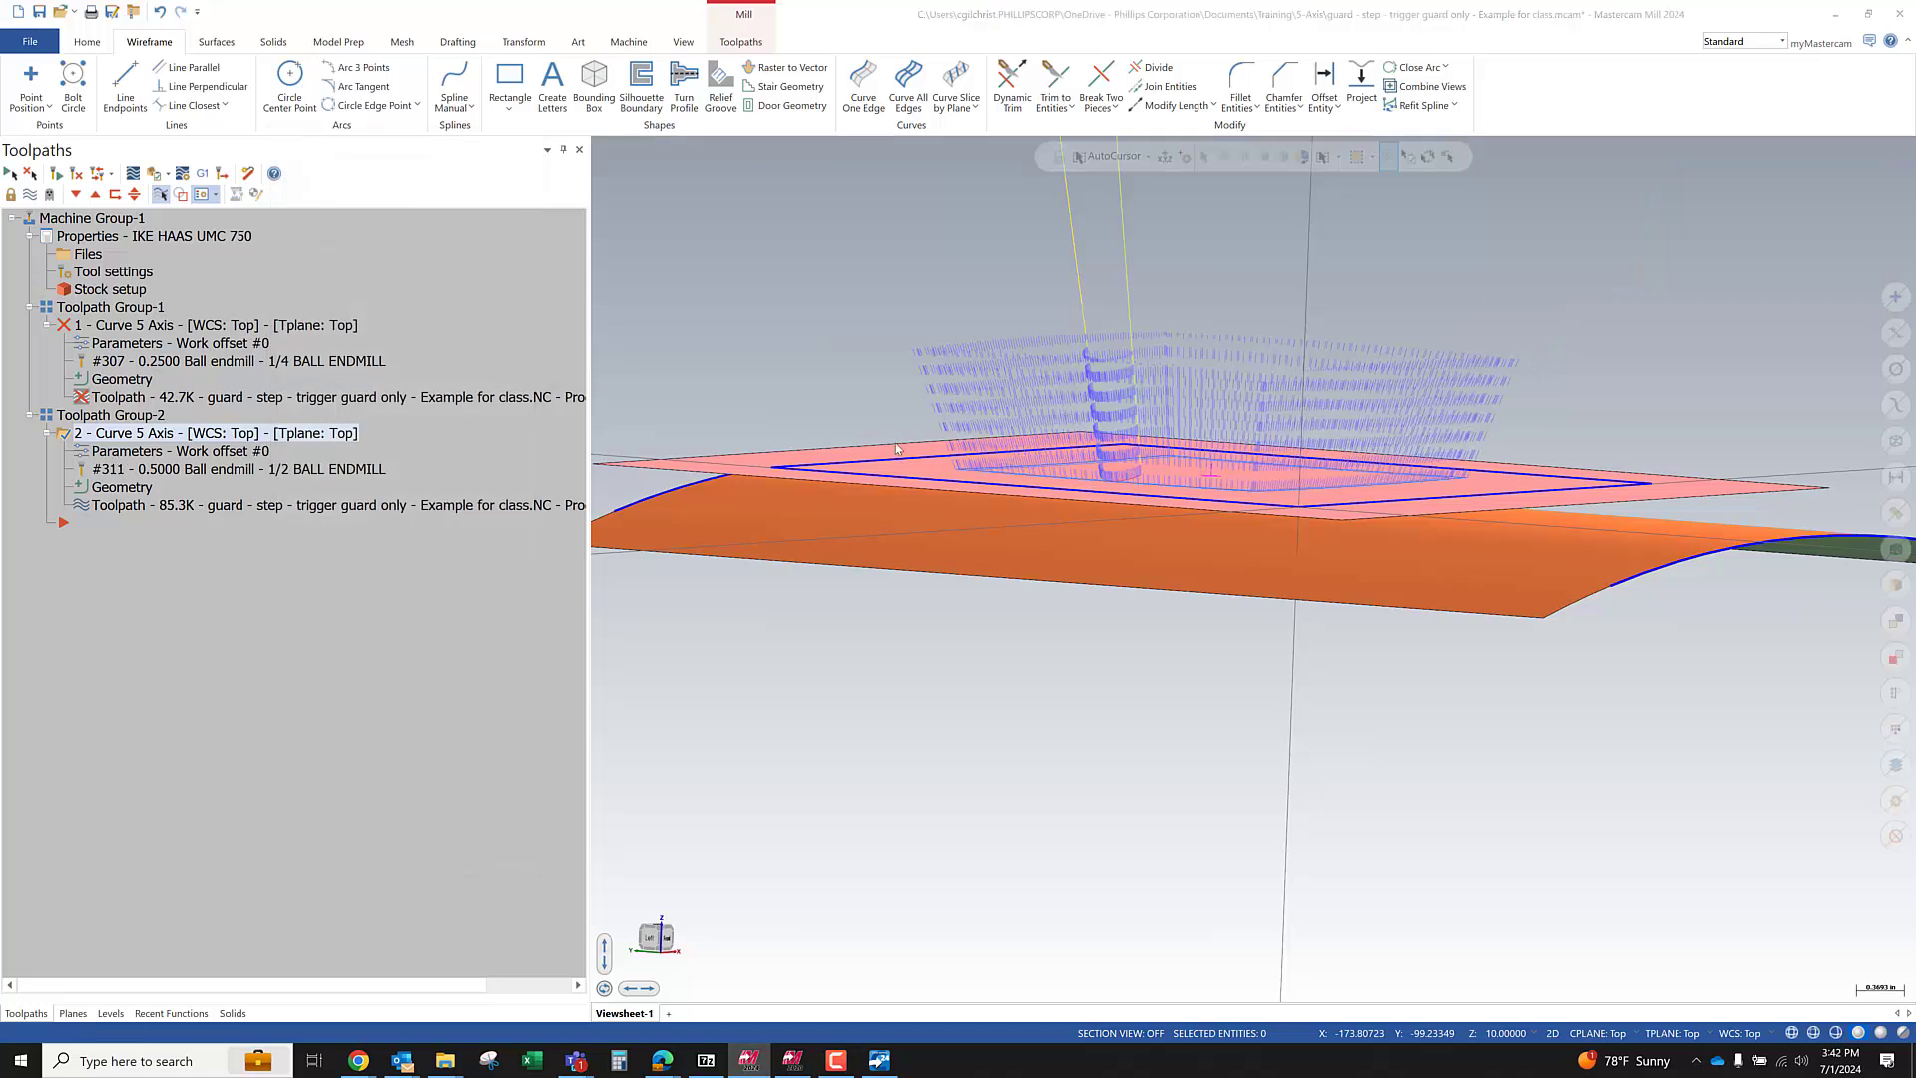
Replace the stored To point with the farther point below the surfaces and regenerate the Curve toolpath
{"action": "left_click", "coordinate": [120, 451]}
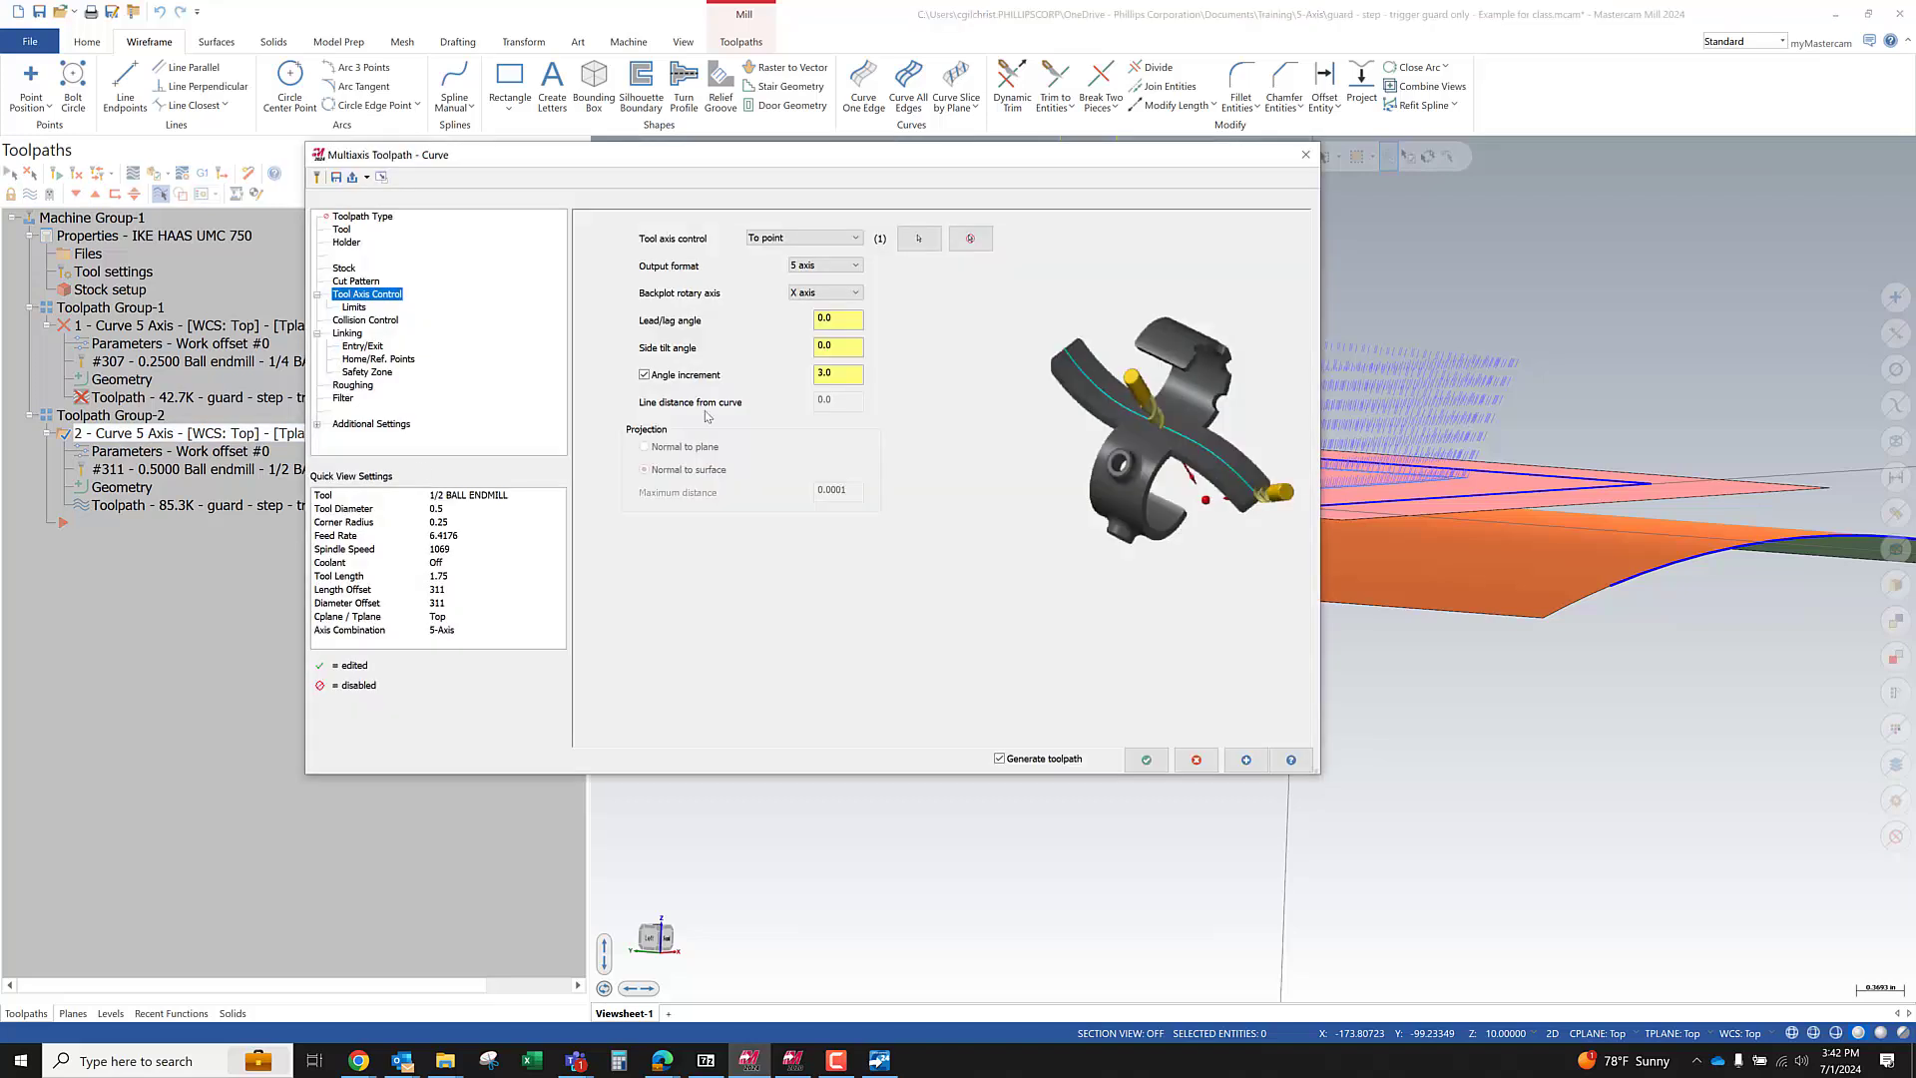
{"action": "left_click", "coordinate": [976, 238]}
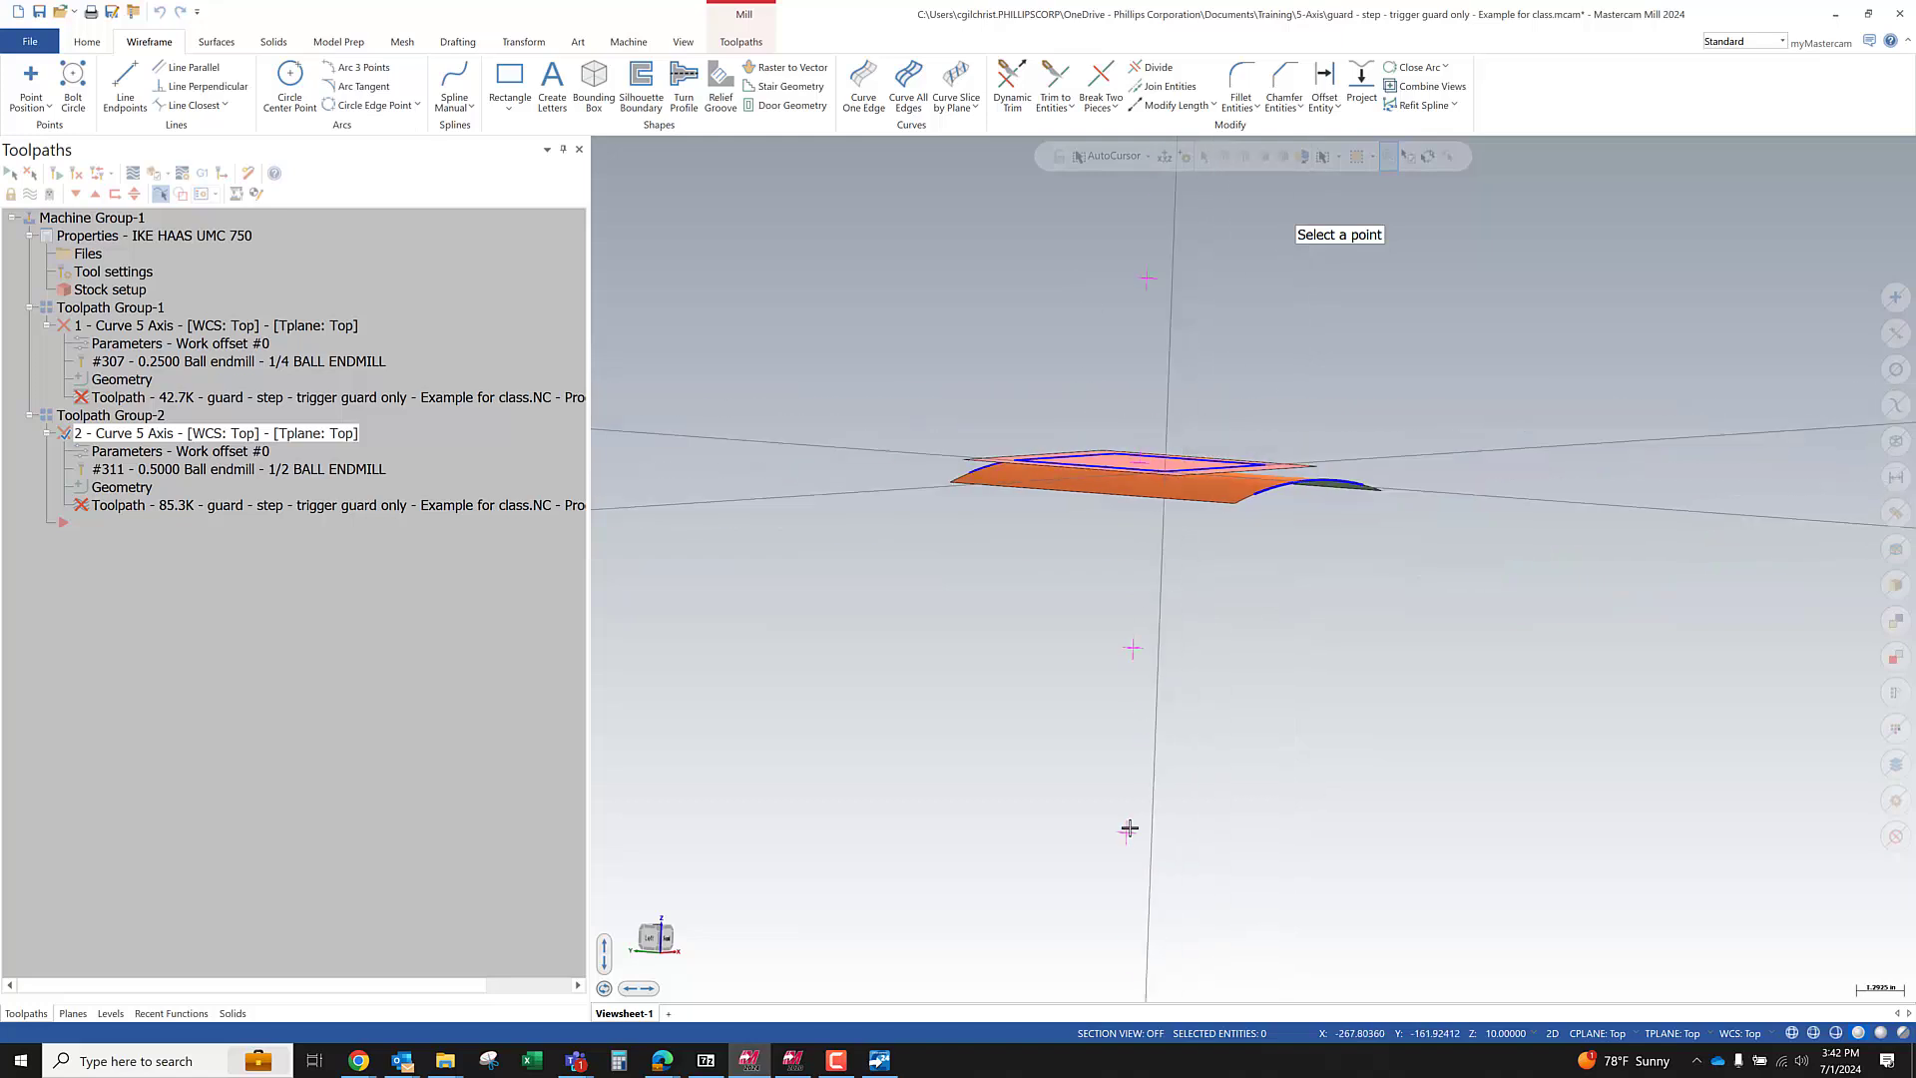
{"action": "left_click", "coordinate": [1128, 828]}
{"action": "left_click", "coordinate": [1145, 758]}
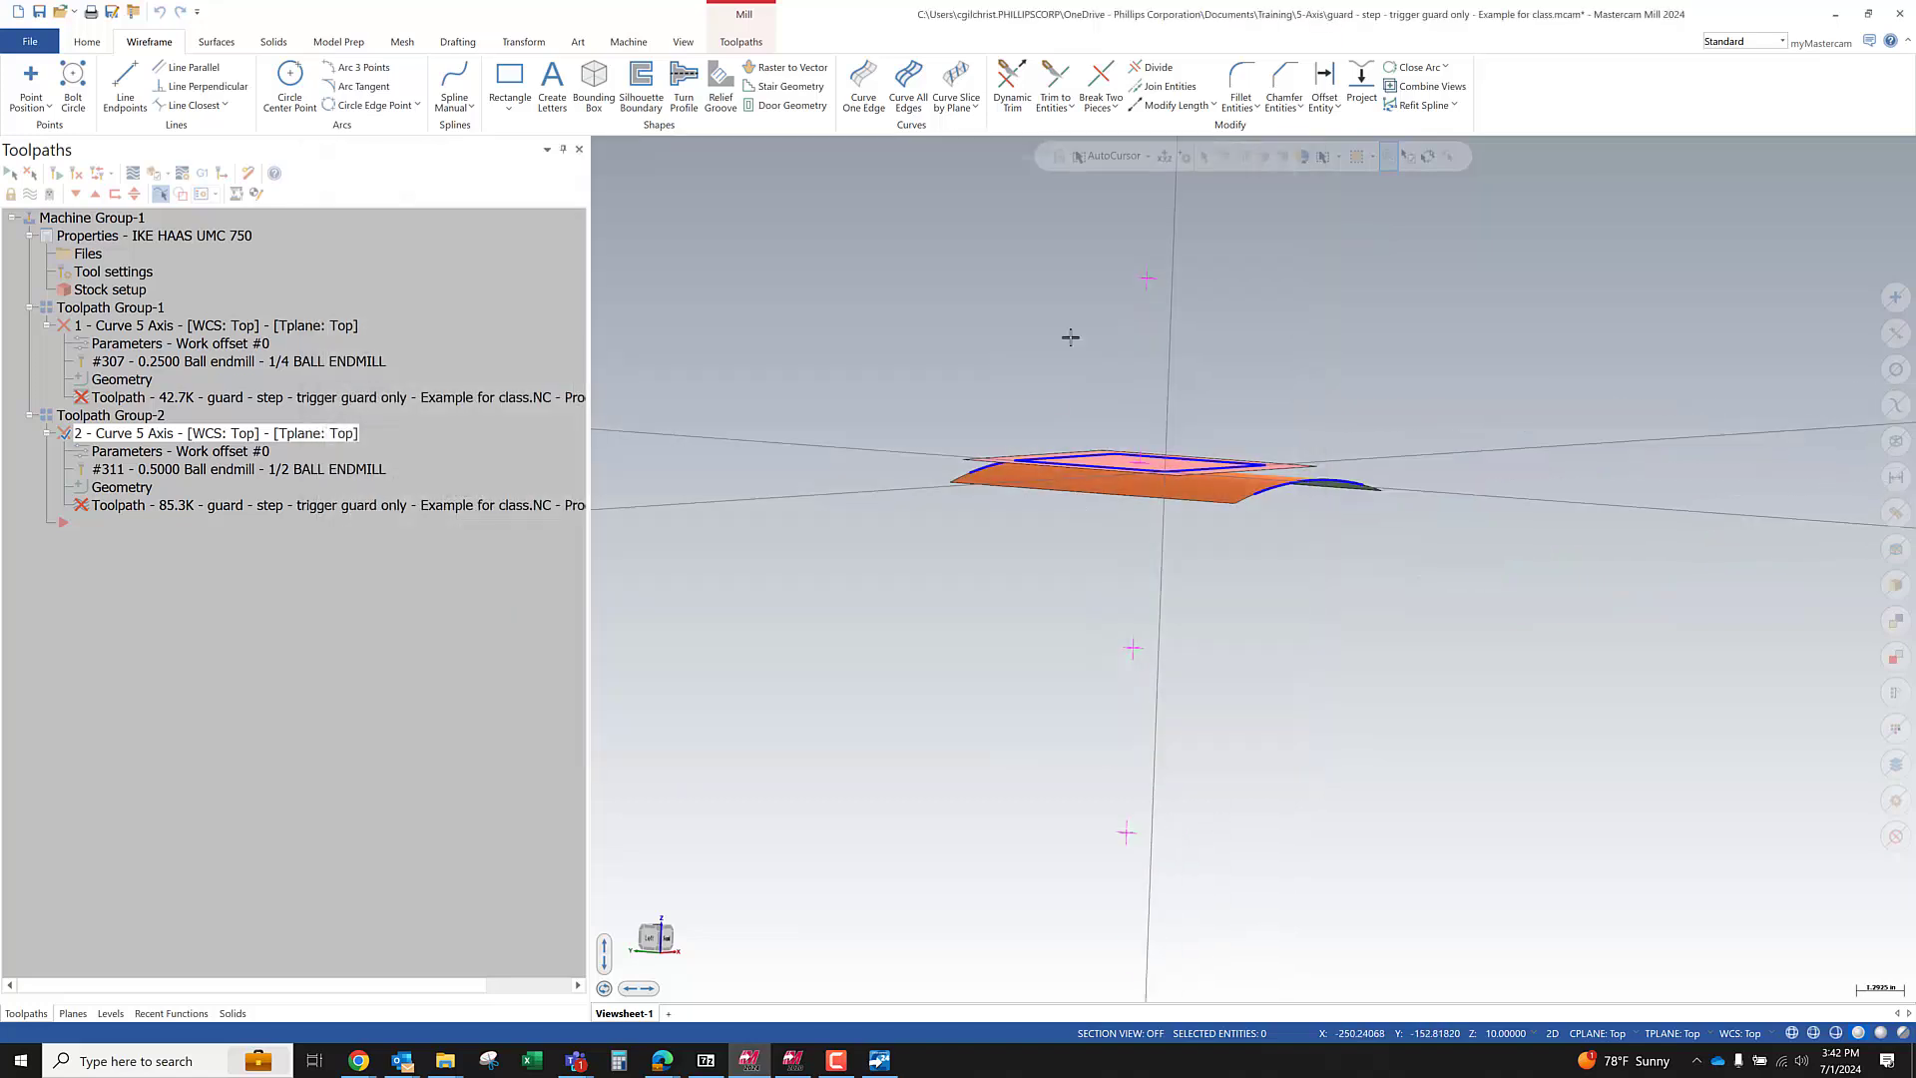
{"action": "scroll", "coordinate": [1075, 402], "scroll_direction": "up", "scroll_amount": 12}
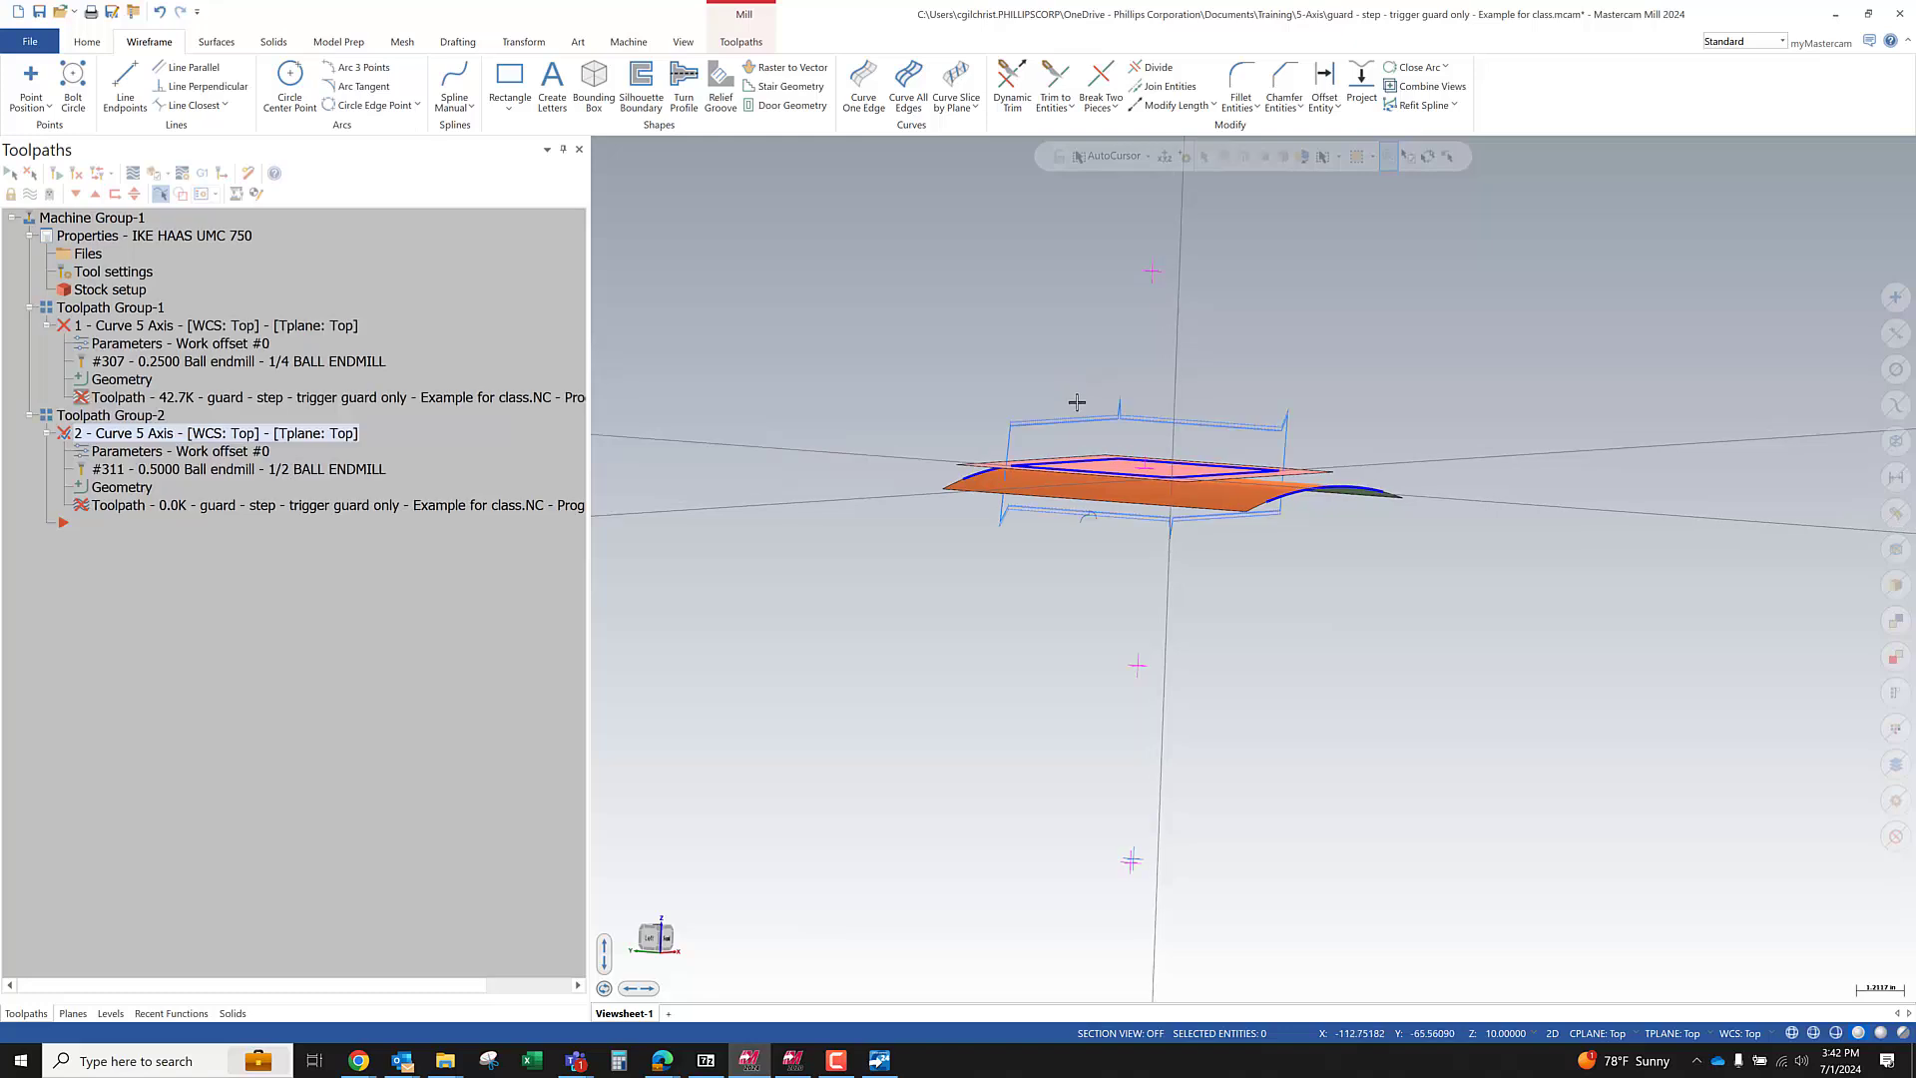
{"action": "scroll", "coordinate": [1009, 466], "scroll_direction": "down", "scroll_amount": 1}
{"action": "middle_click_drag", "start_coordinate": [1009, 466], "coordinate": [1030, 542]}
{"action": "scroll", "coordinate": [1168, 631], "scroll_direction": "down", "scroll_amount": 10}
{"action": "scroll", "coordinate": [1050, 514], "scroll_direction": "up", "scroll_amount": 5}
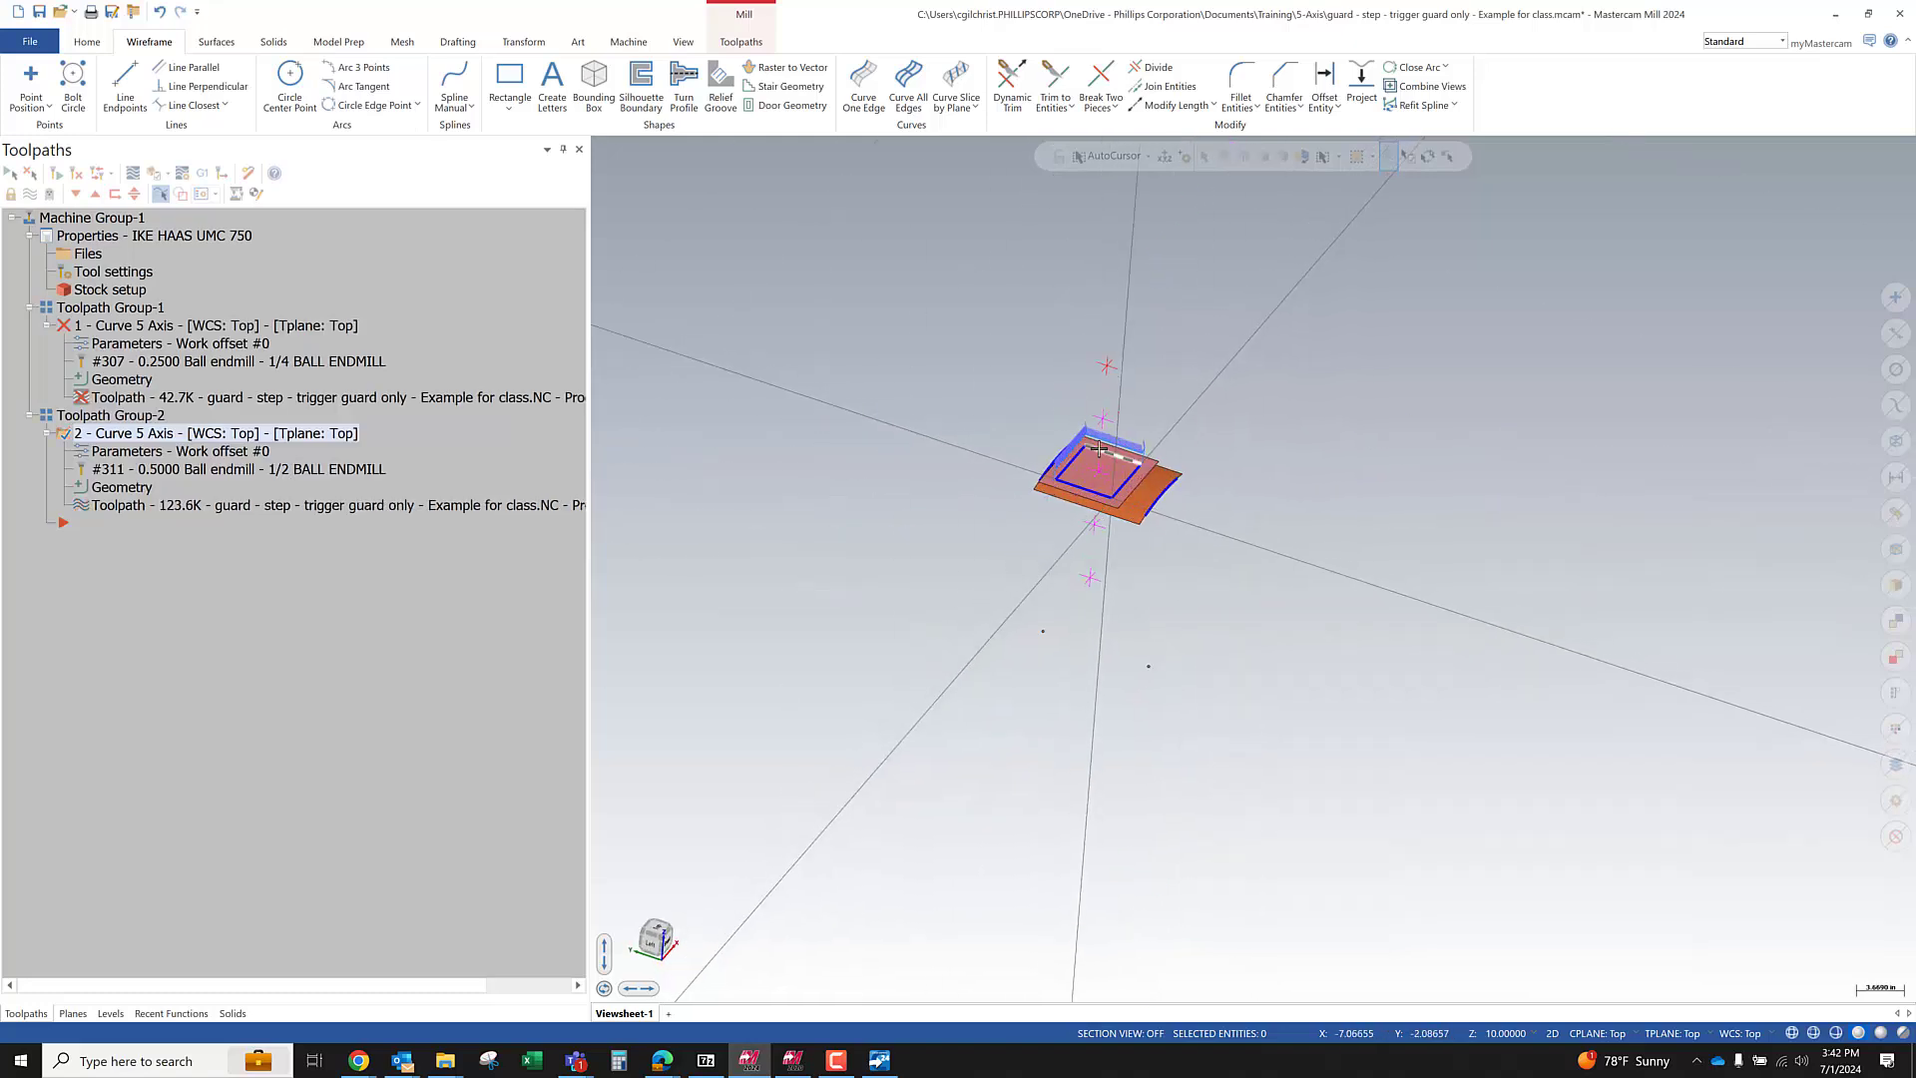
{"action": "scroll", "coordinate": [1098, 449], "scroll_direction": "up", "scroll_amount": 5}
{"action": "middle_click_drag", "start_coordinate": [1081, 556], "coordinate": [998, 539]}
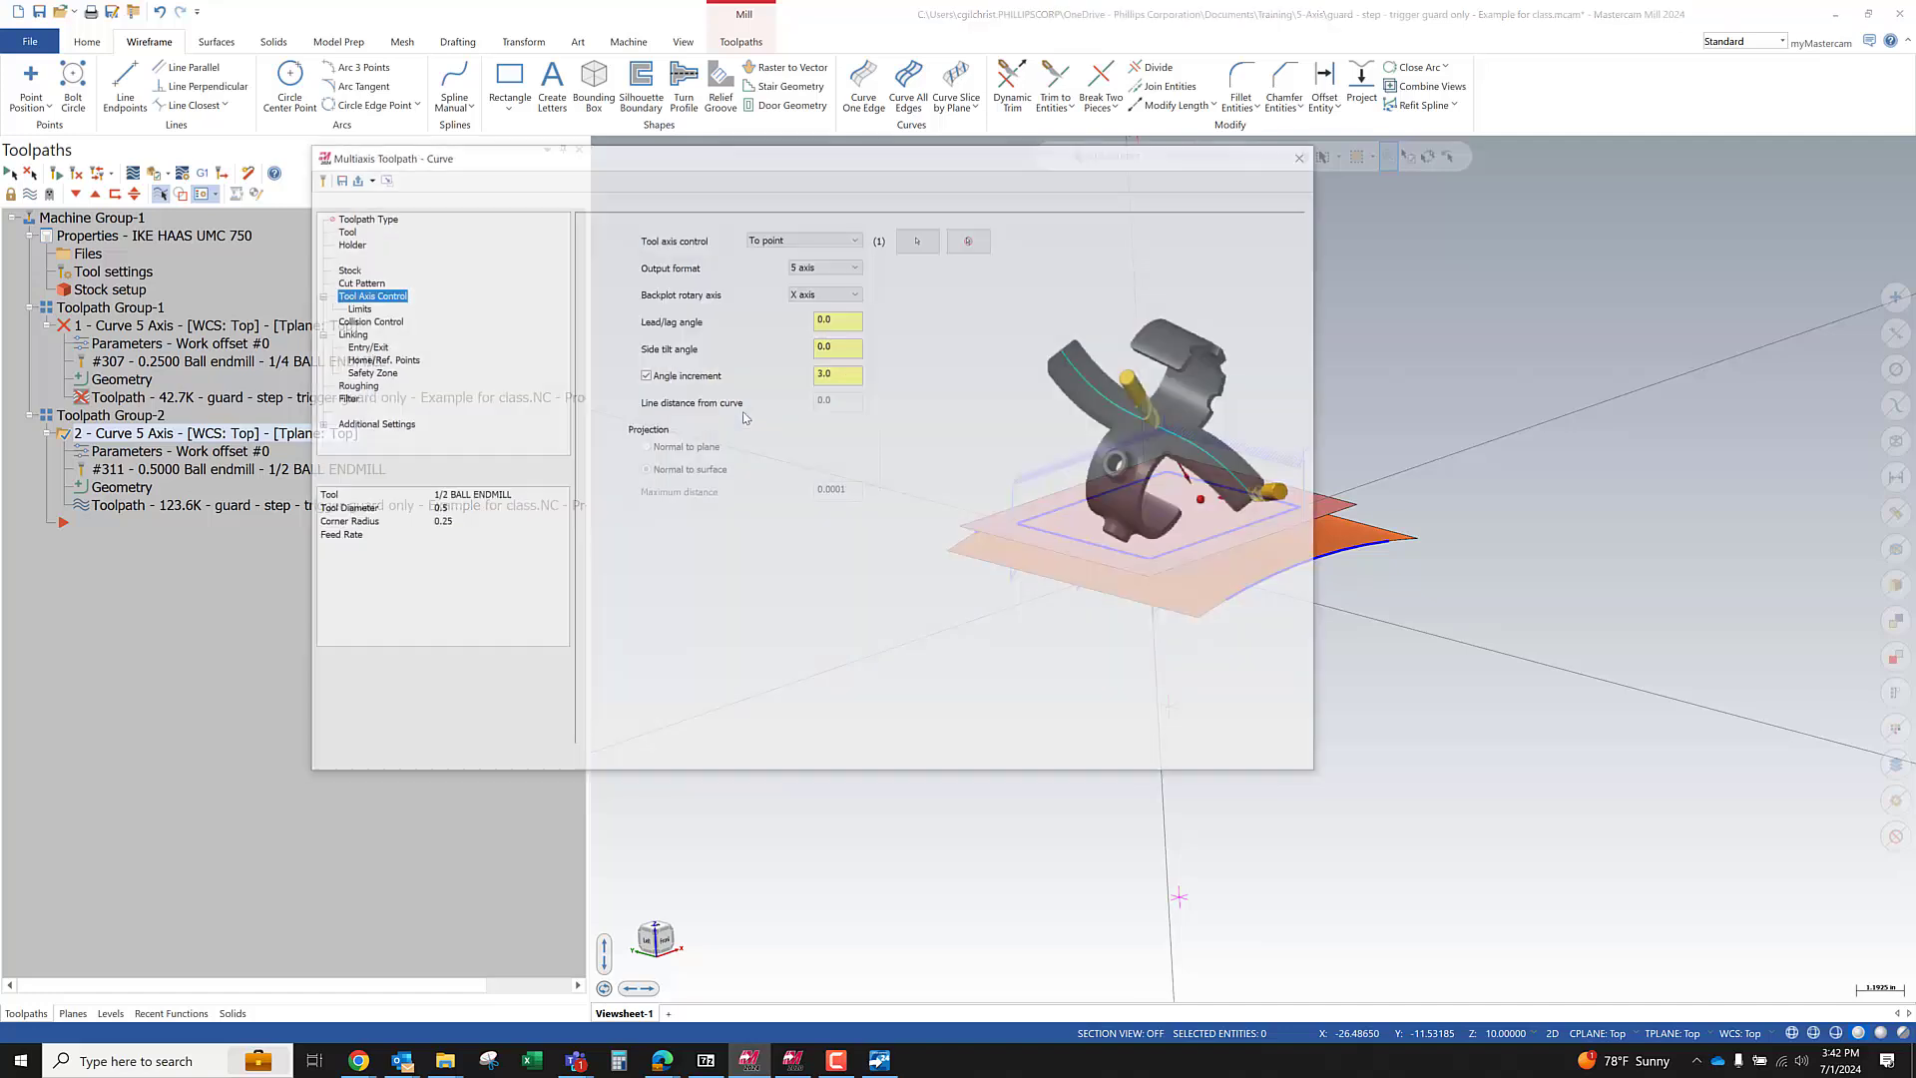
Clear the cut pattern's 3D curve, re-chain the rectangle from its short edge, and regenerate the Curve toolpath
{"action": "left_click", "coordinate": [359, 281]}
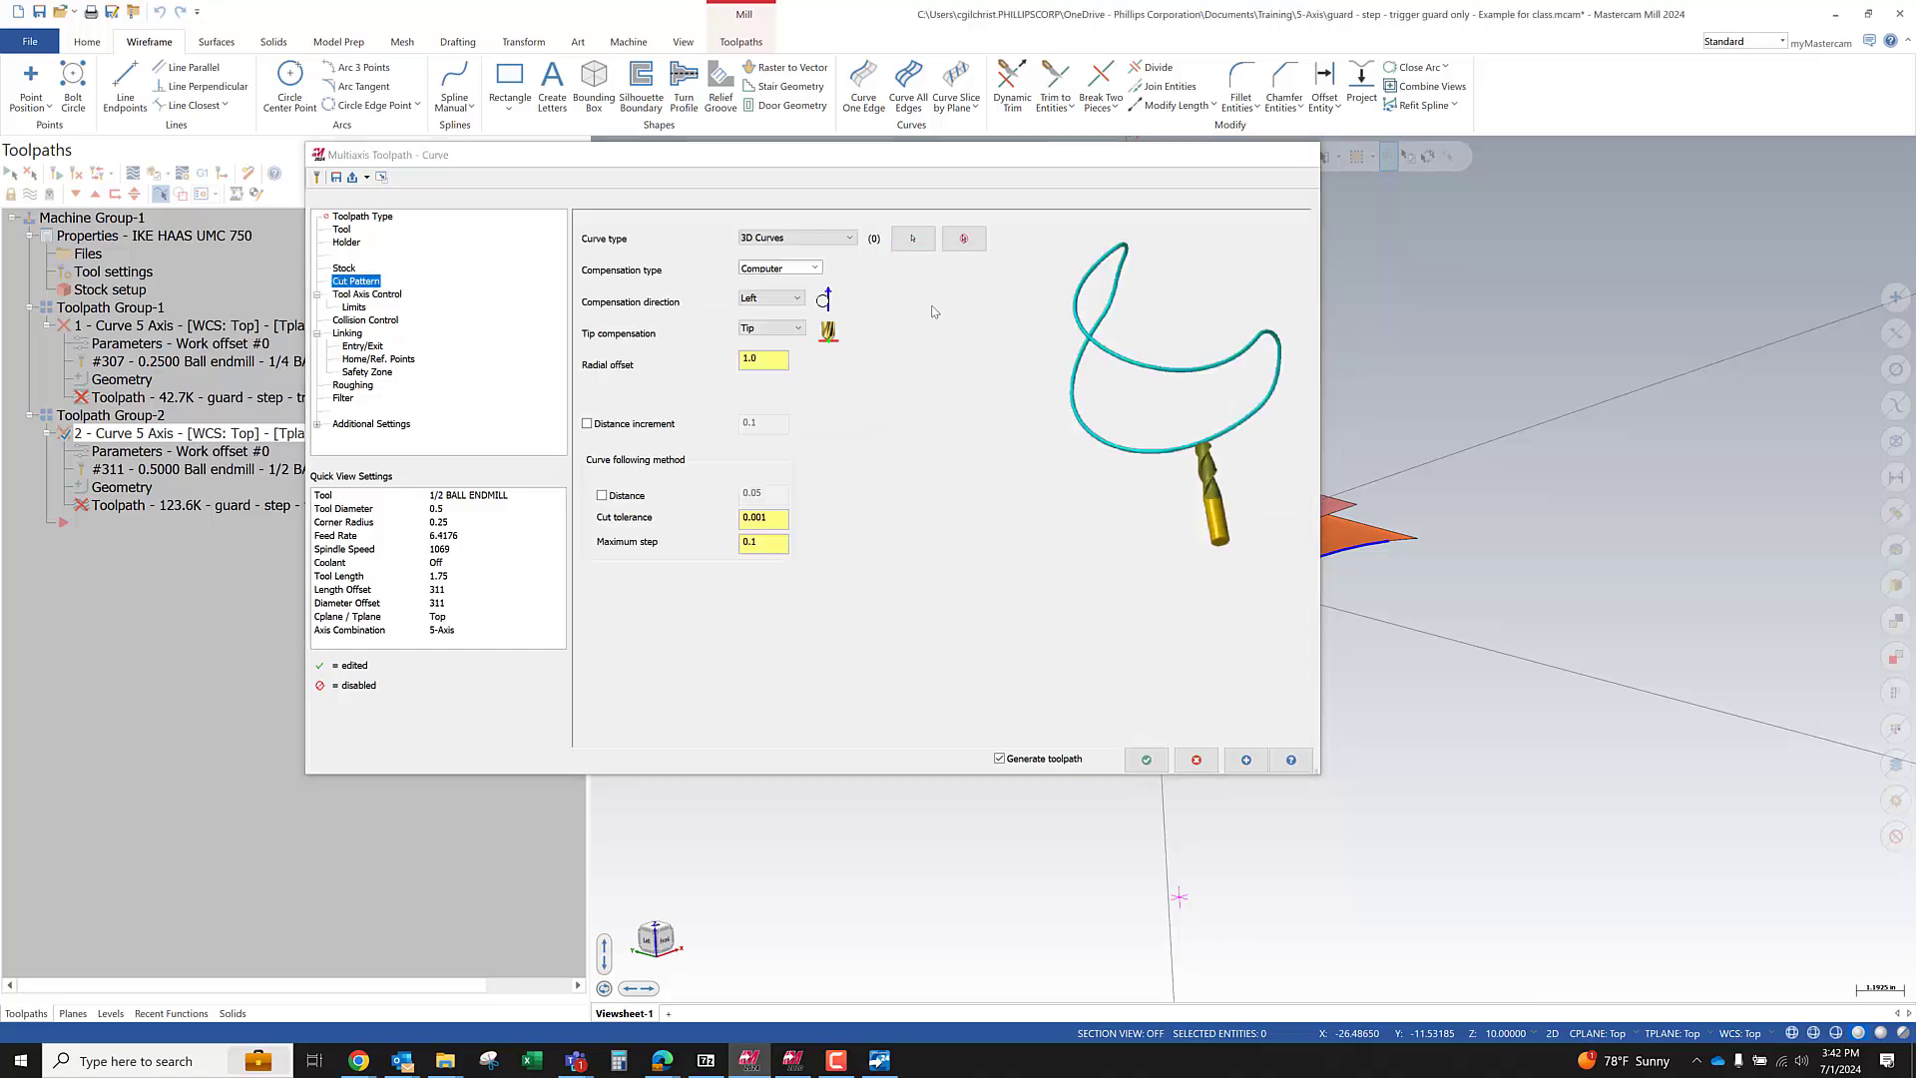
{"action": "left_click", "coordinate": [910, 240]}
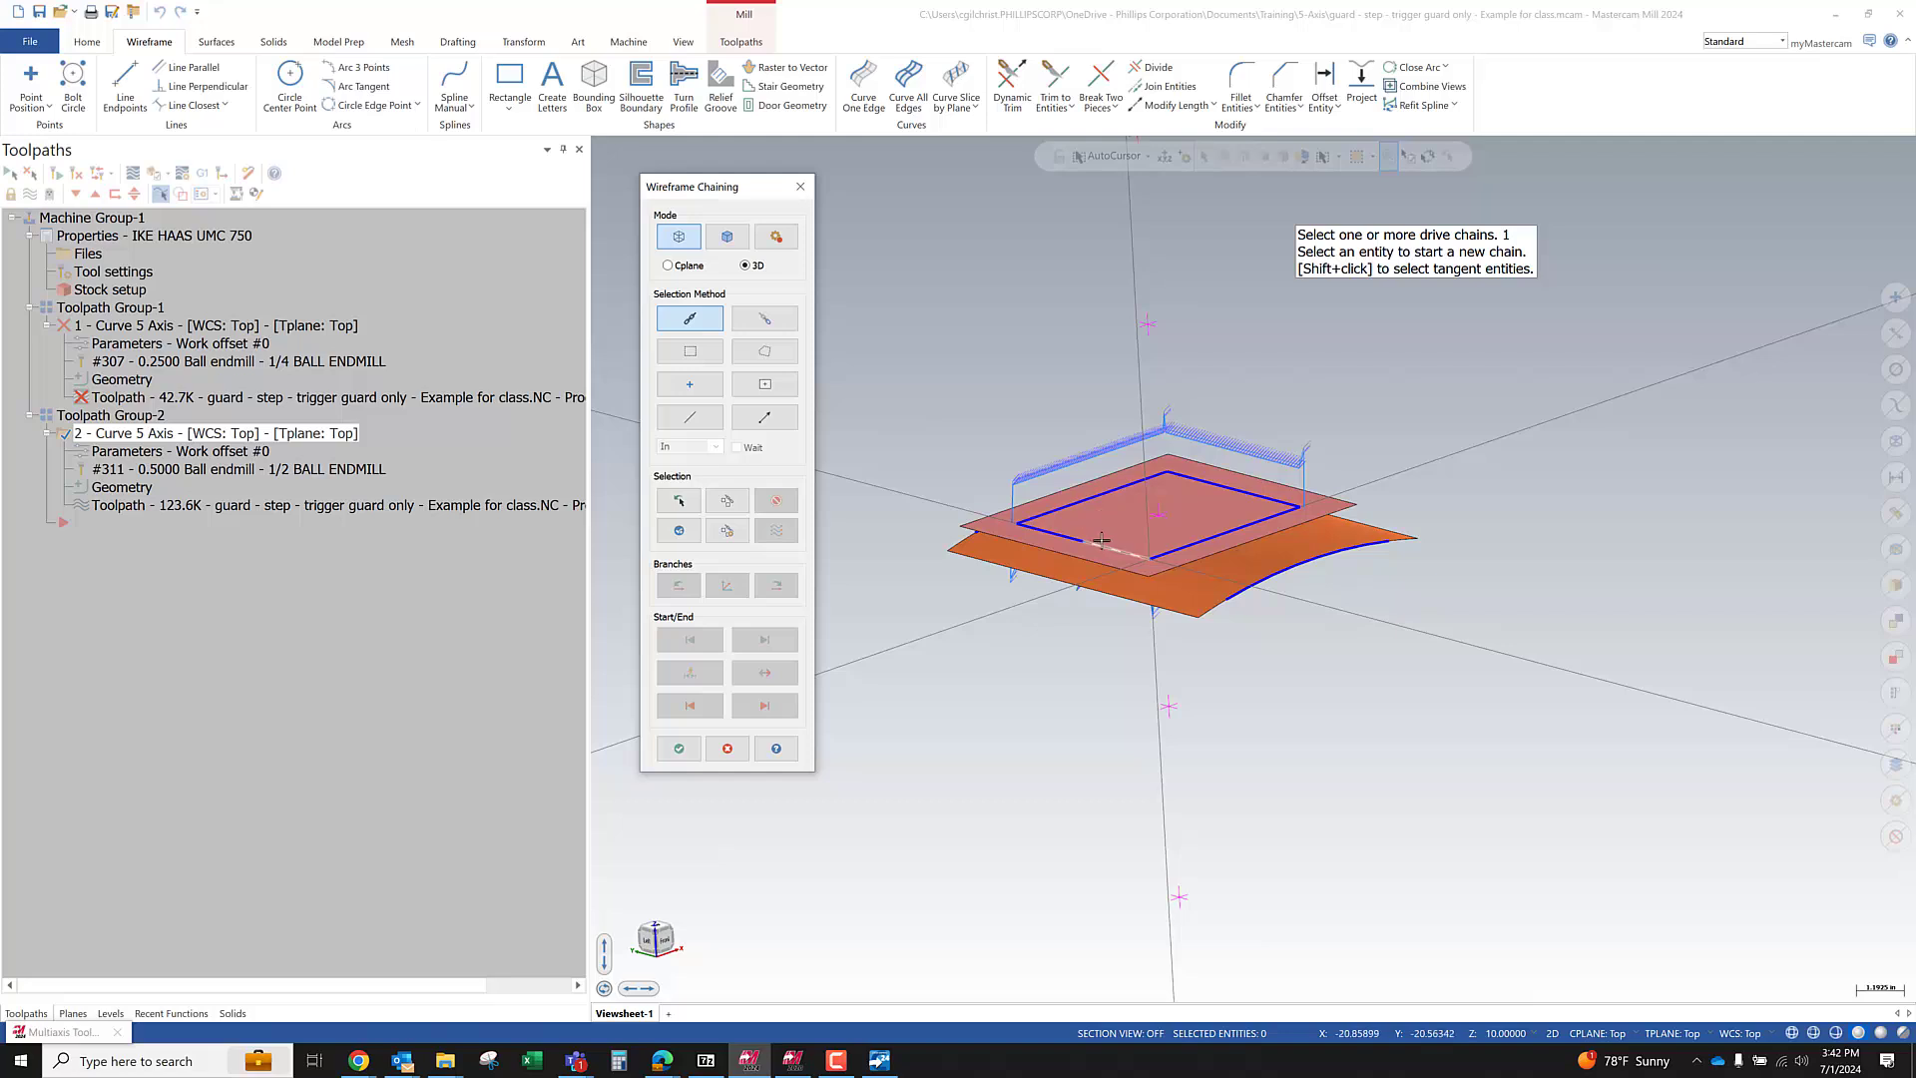
{"action": "left_click", "coordinate": [1103, 542]}
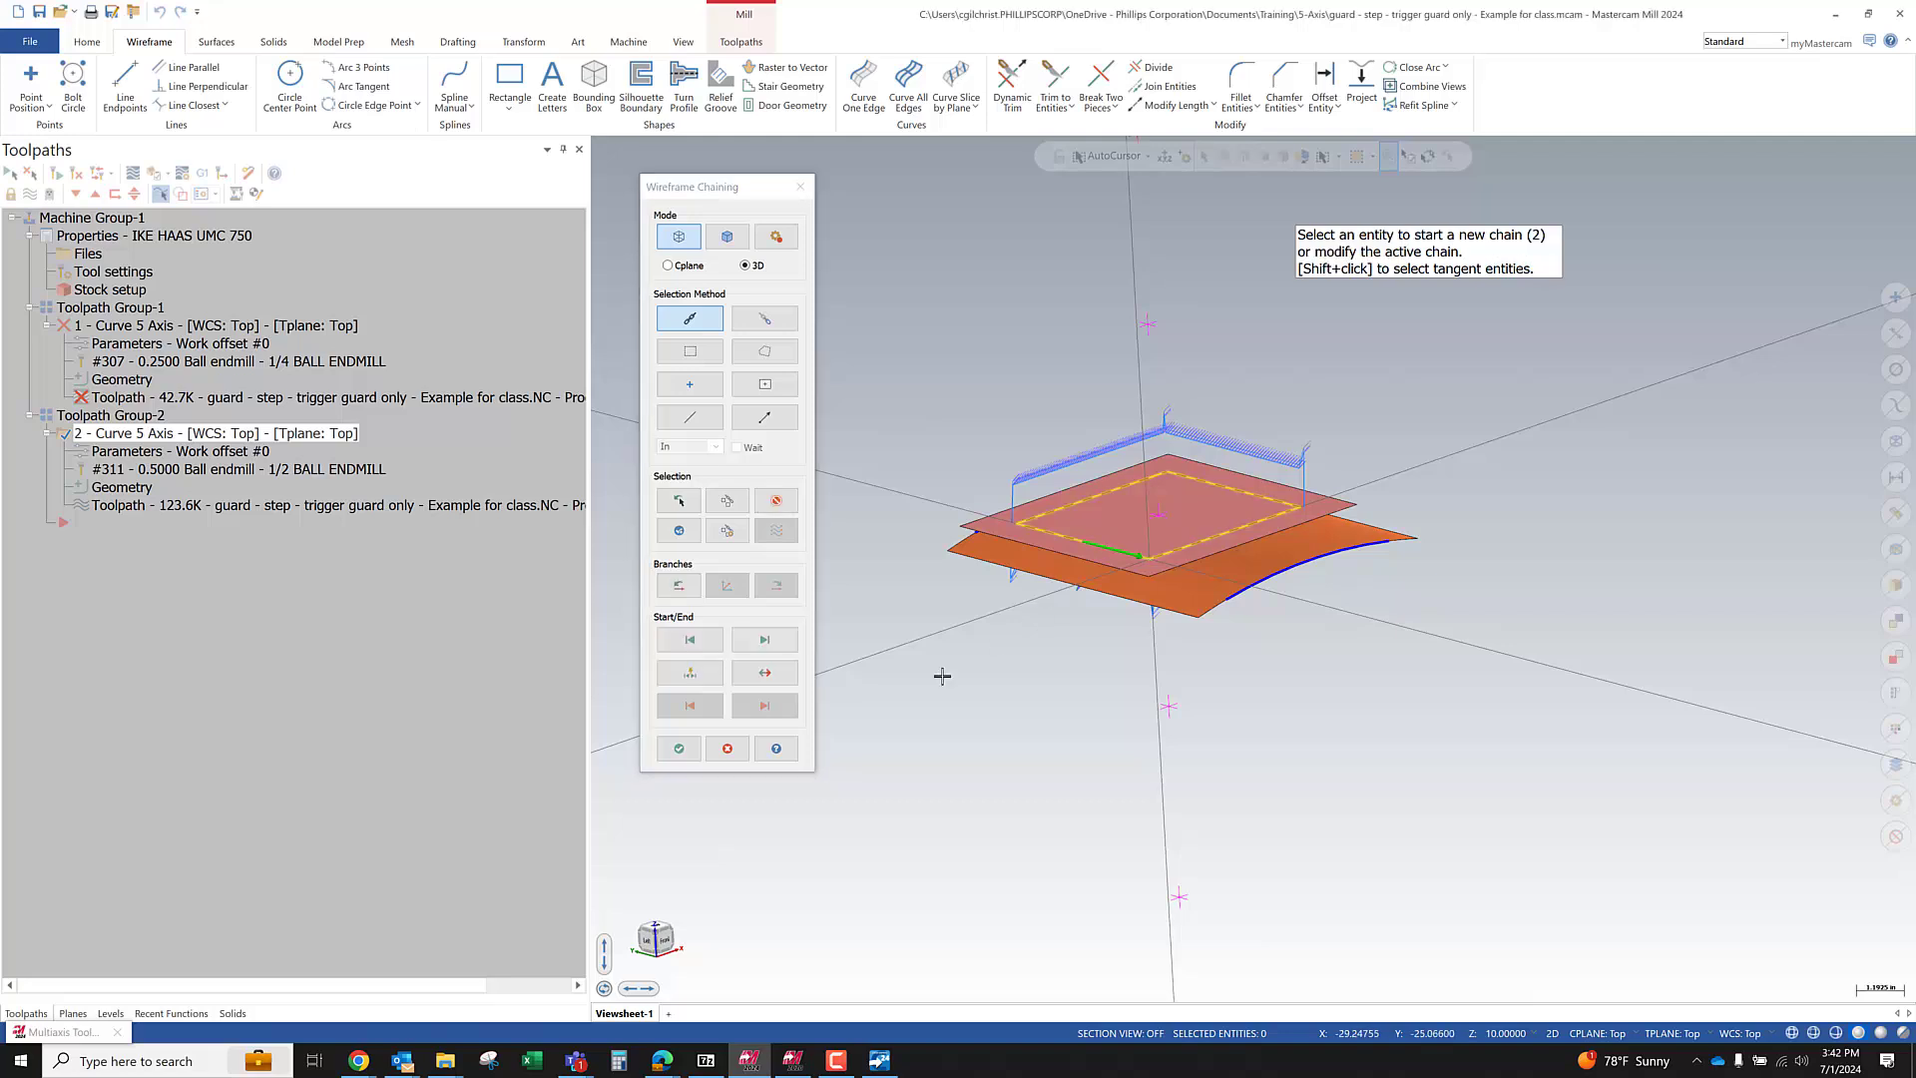
{"action": "left_click", "coordinate": [693, 752]}
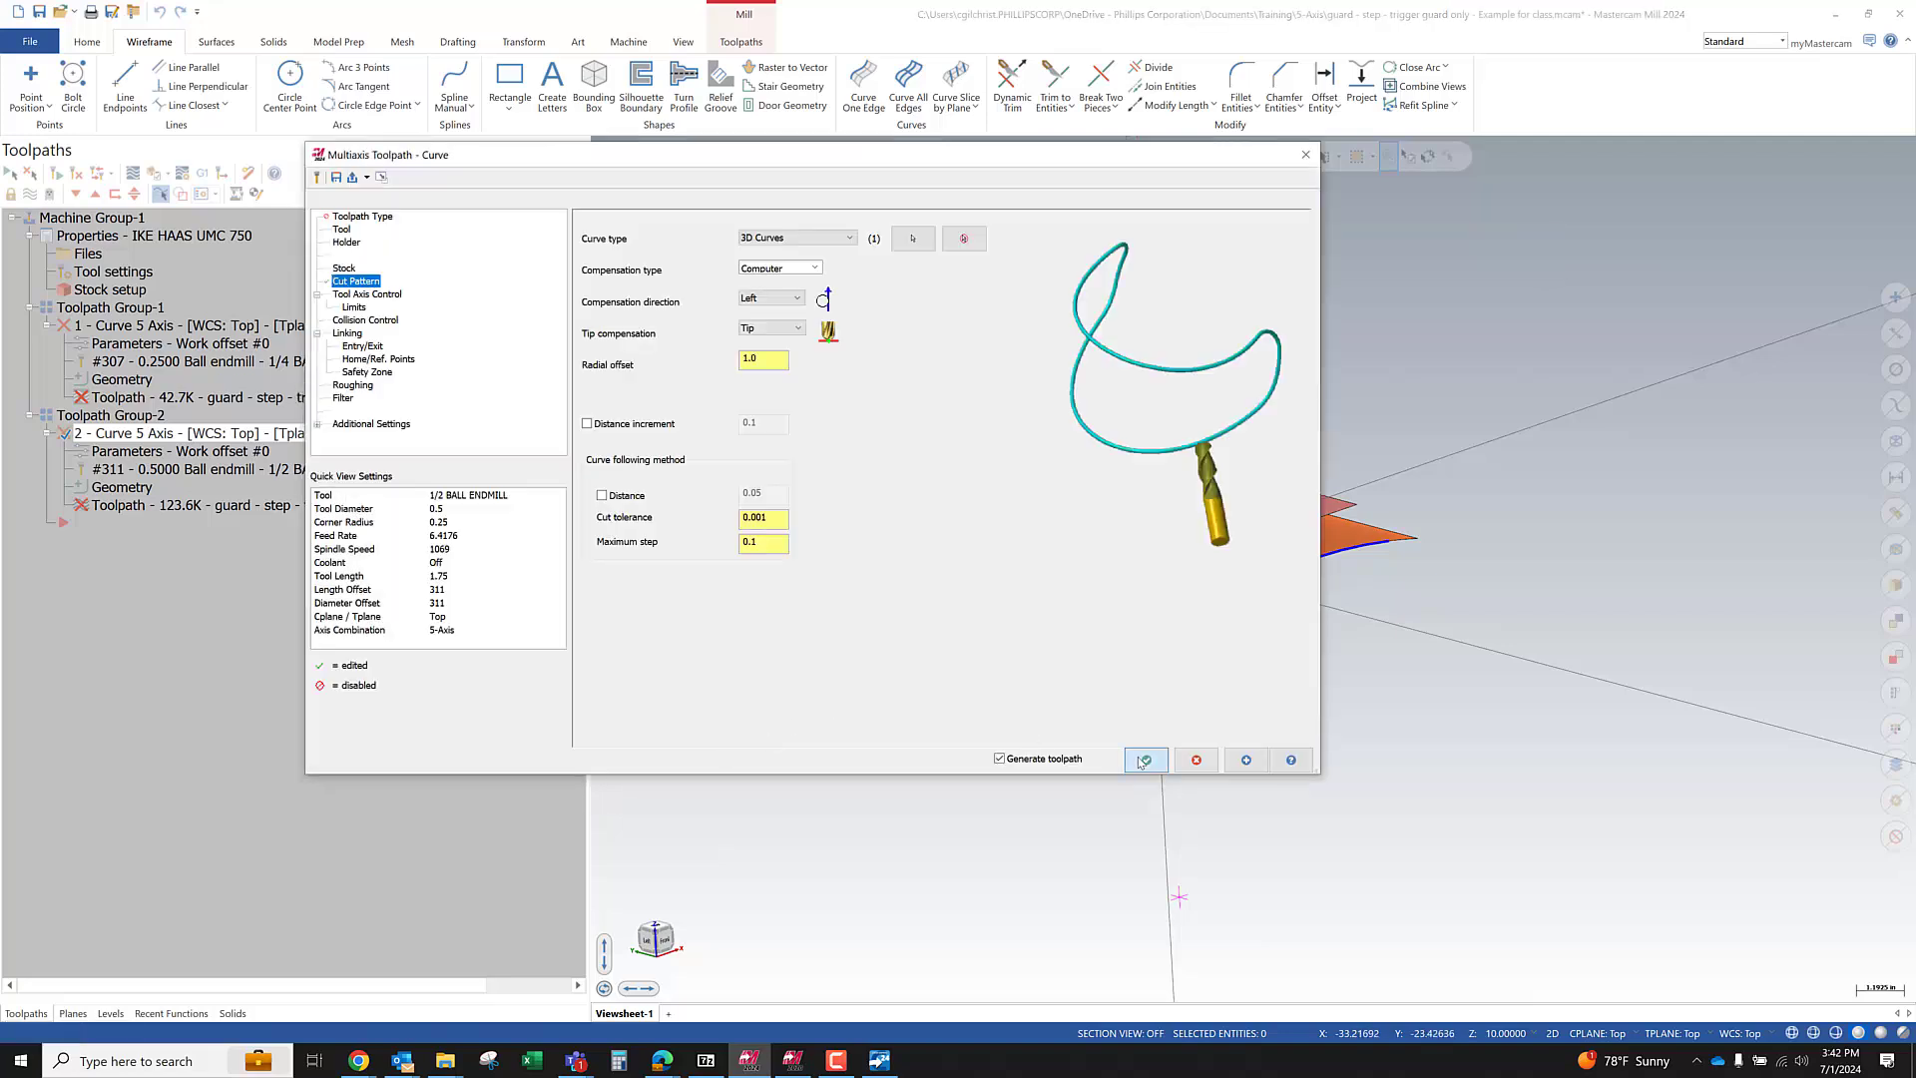
{"action": "left_click", "coordinate": [1145, 760]}
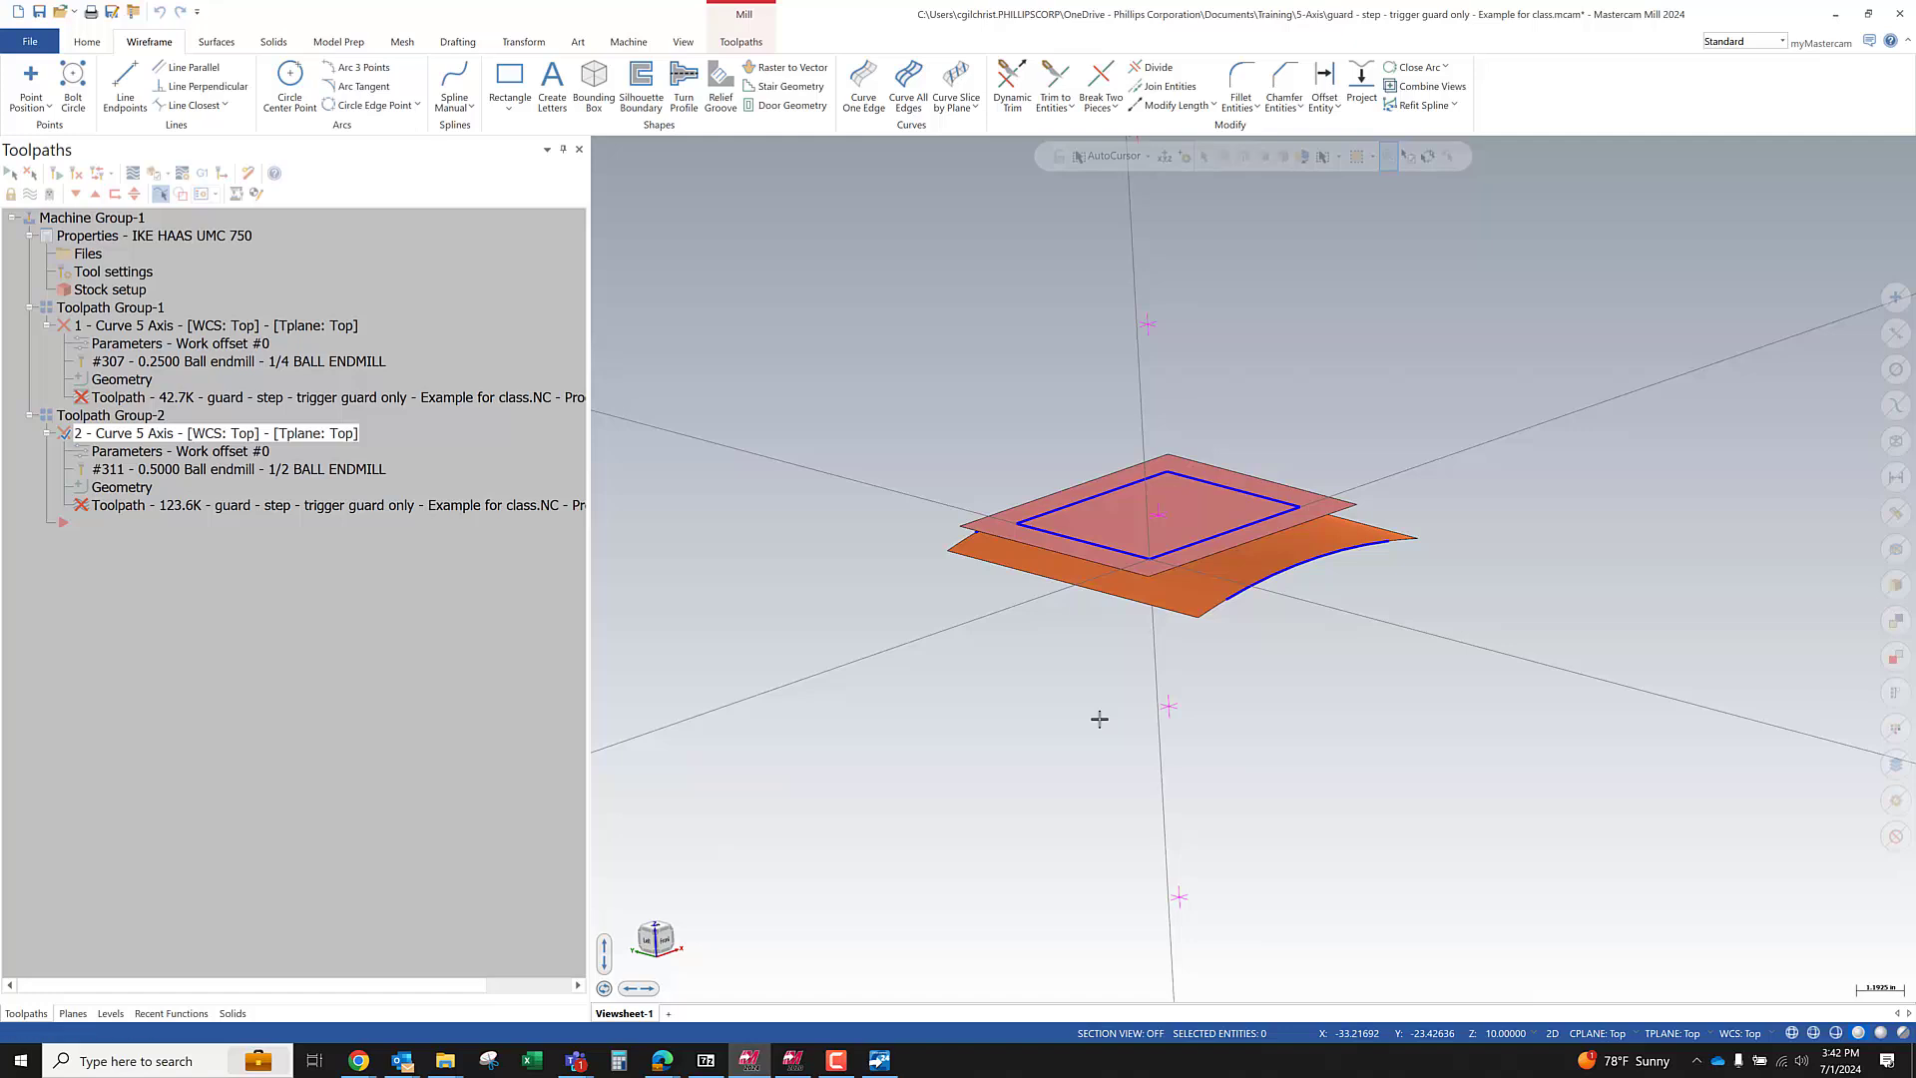
{"action": "mouse_move", "coordinate": [1046, 665]}
{"action": "middle_mouse_down"}
{"action": "mouse_move", "coordinate": [1099, 665]}
{"action": "mouse_move", "coordinate": [1031, 669]}
{"action": "mouse_move", "coordinate": [1065, 678]}
{"action": "mouse_move", "coordinate": [1049, 663]}
{"action": "middle_mouse_up"}
{"action": "scroll", "coordinate": [1049, 663], "scroll_direction": "down", "scroll_amount": 3}
{"action": "scroll", "coordinate": [1164, 398], "scroll_direction": "up", "scroll_amount": 3}
{"action": "scroll", "coordinate": [1166, 488], "scroll_direction": "down", "scroll_amount": 1}
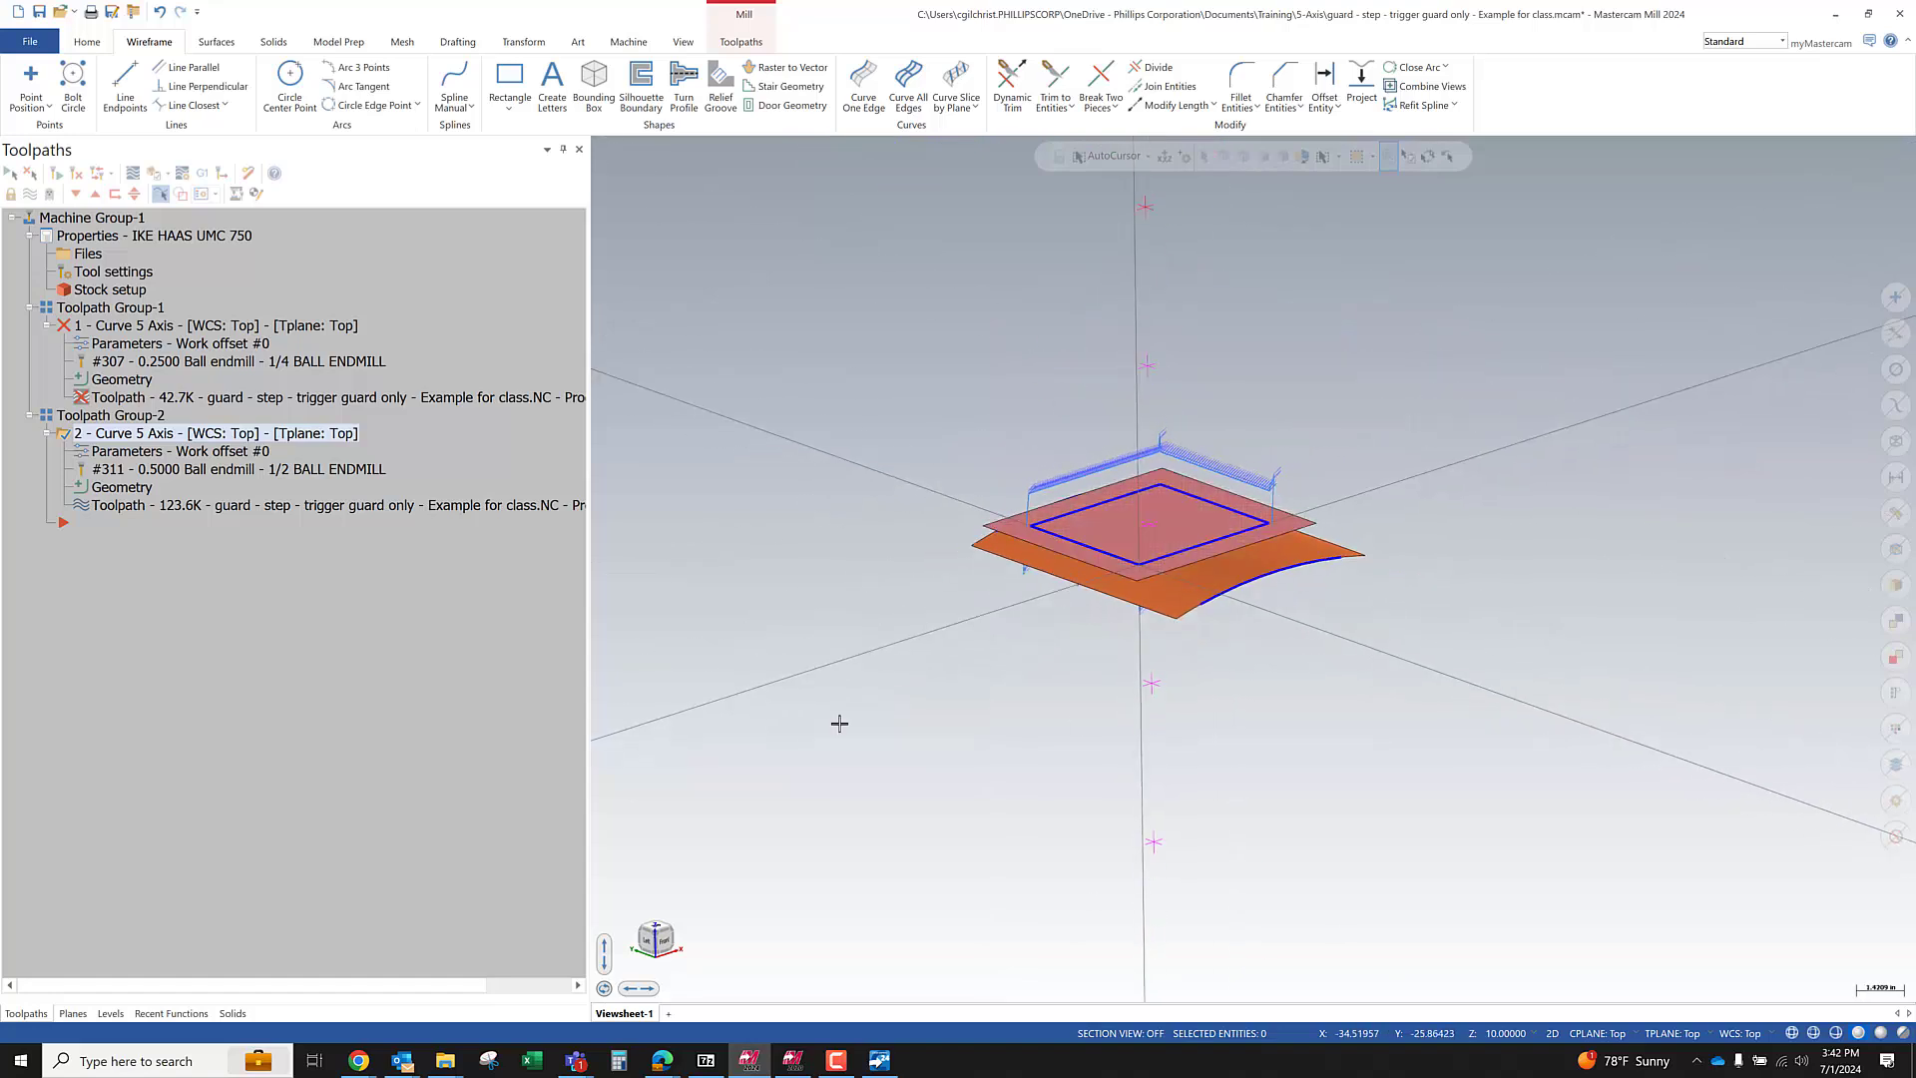
Delete the Curve 5-axis operation from Toolpath Group-2
{"action": "left_click", "coordinate": [107, 326]}
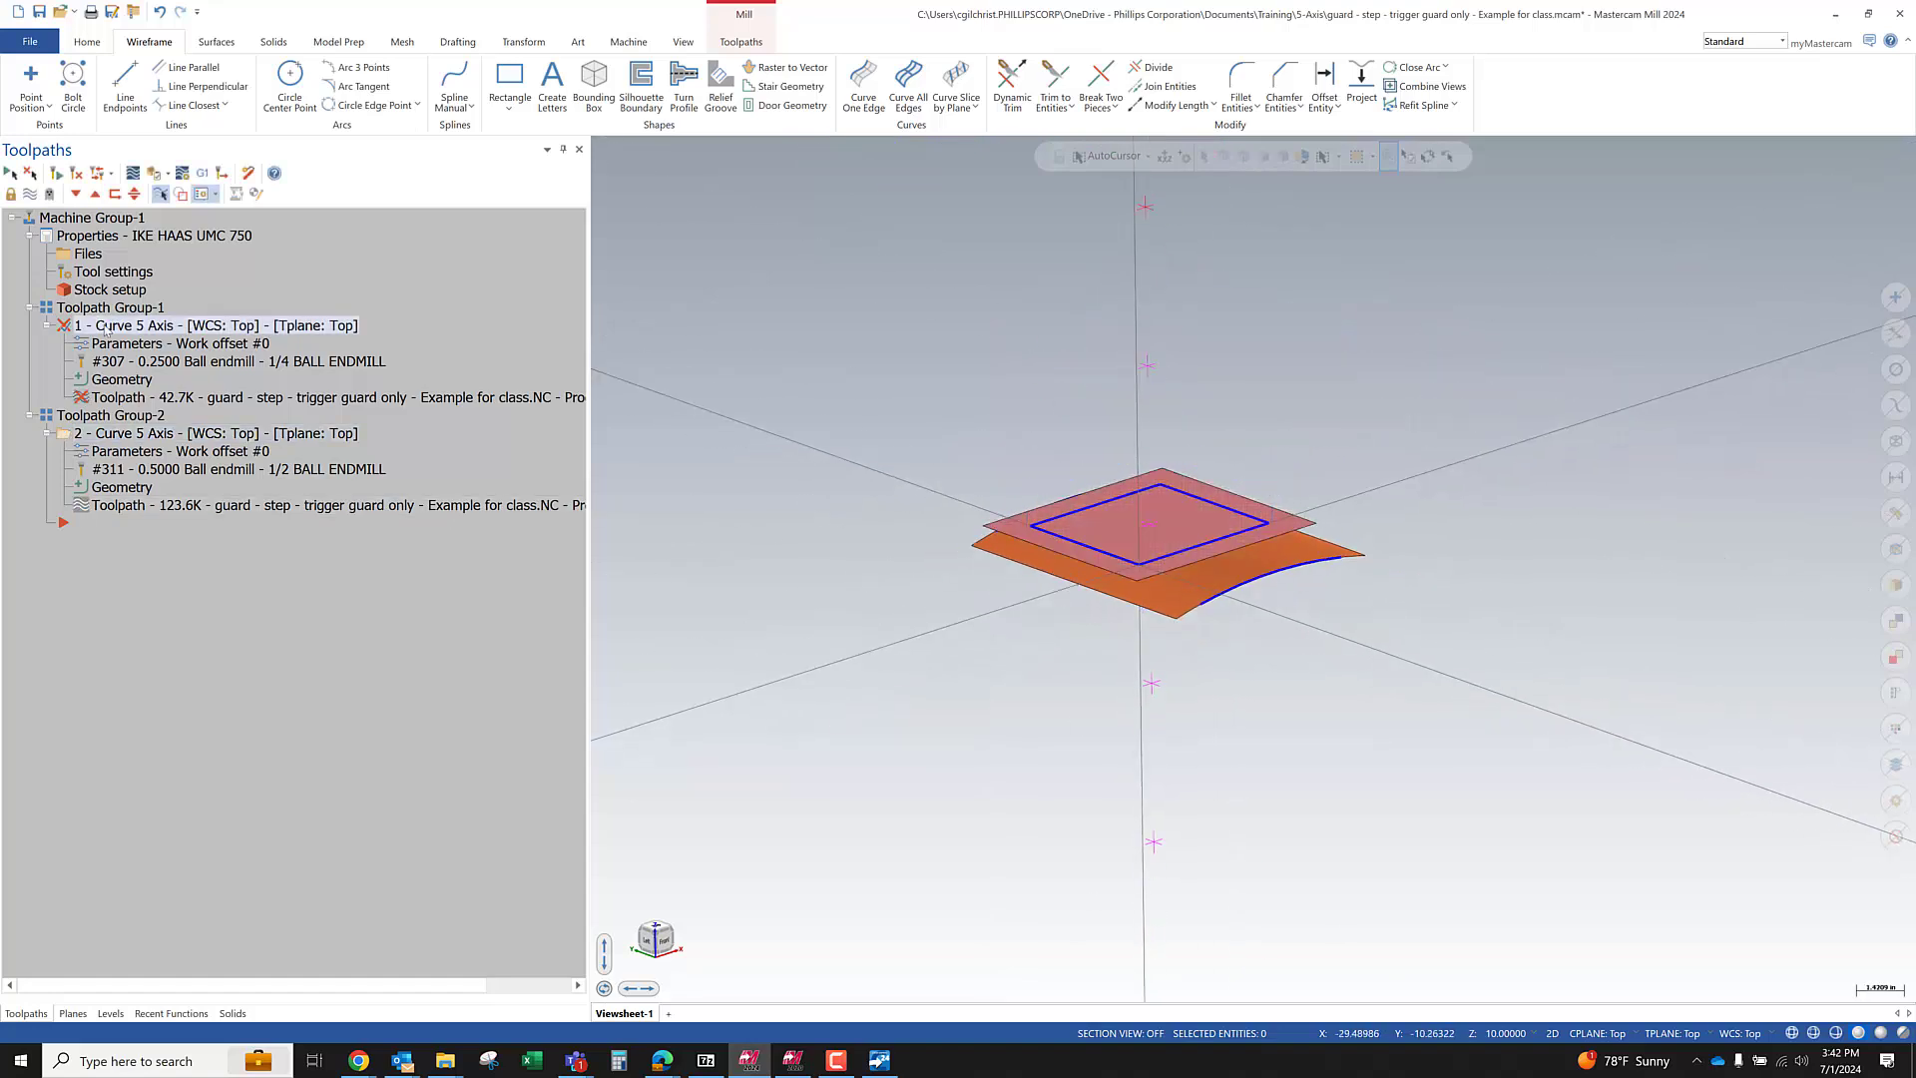
{"action": "left_click", "coordinate": [117, 435]}
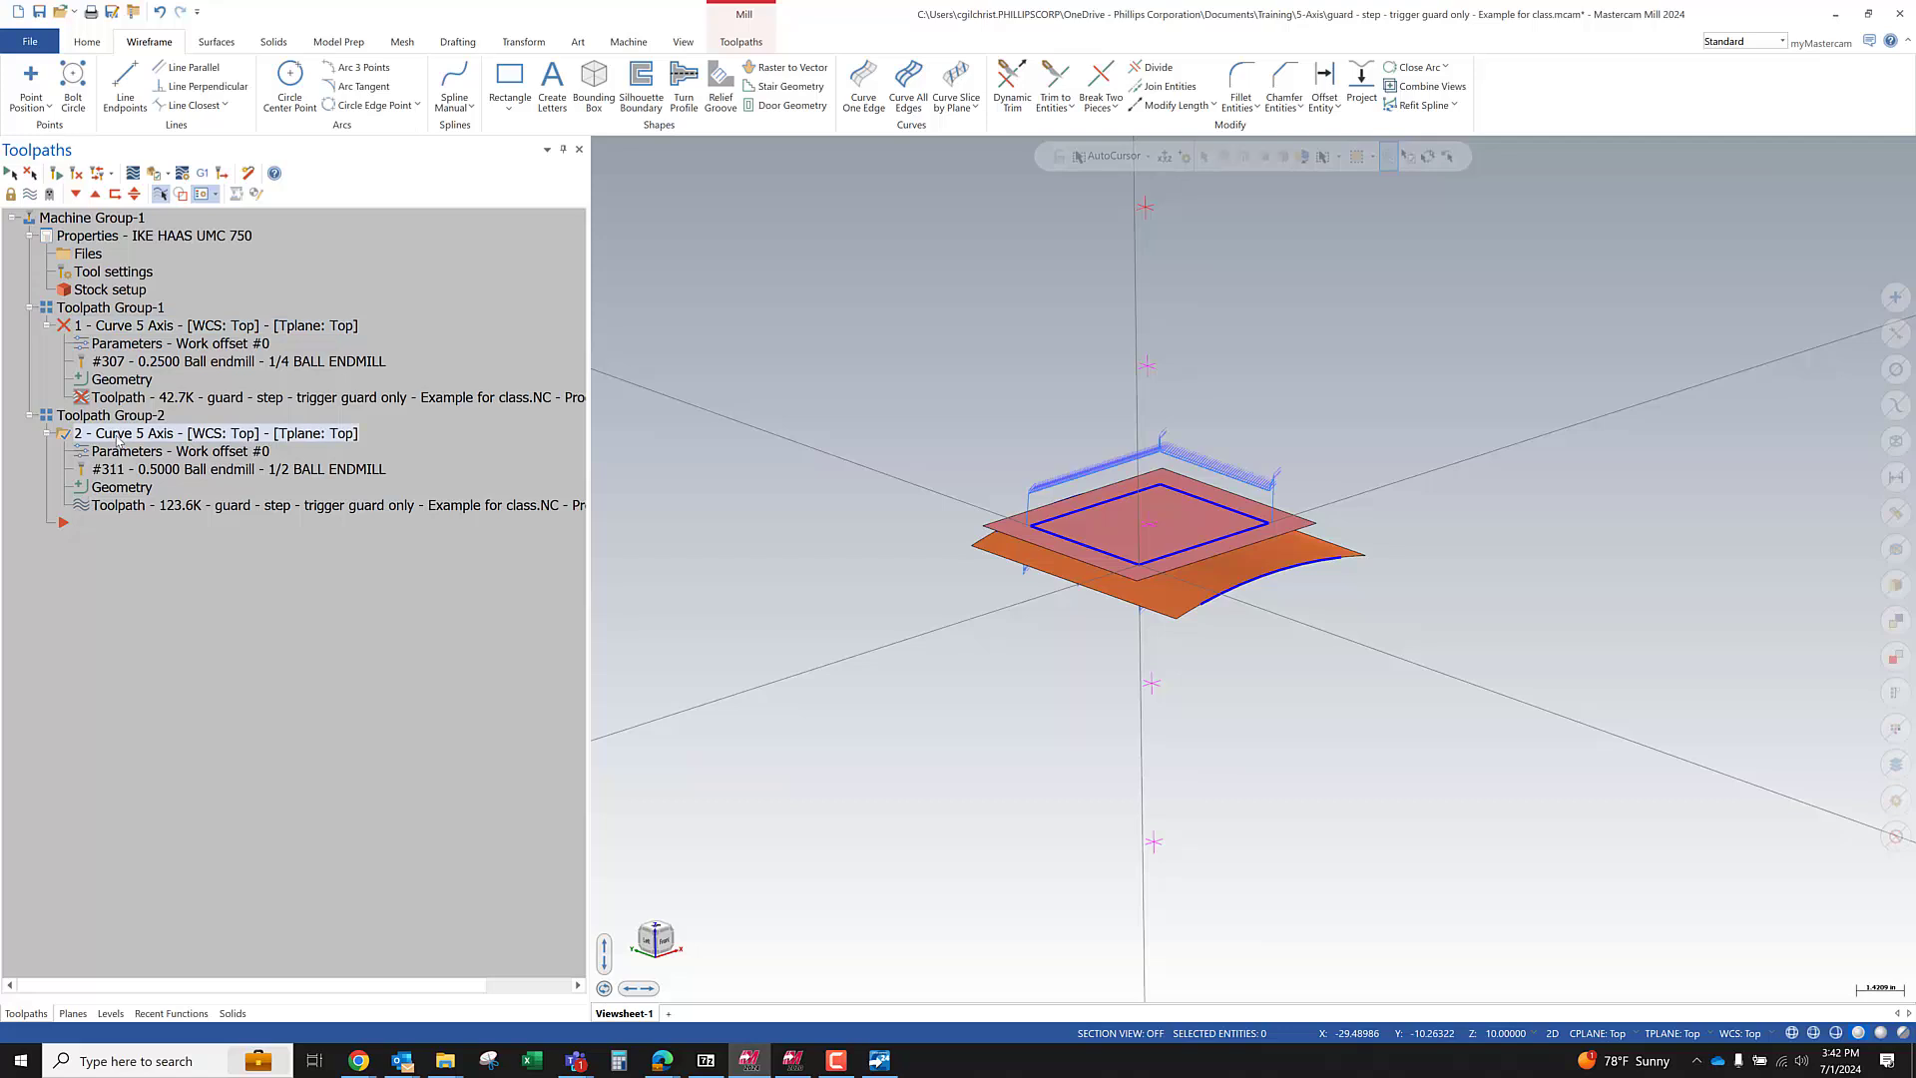
{"action": "key", "text": "Delete"}
{"action": "left_click", "coordinate": [1003, 606]}
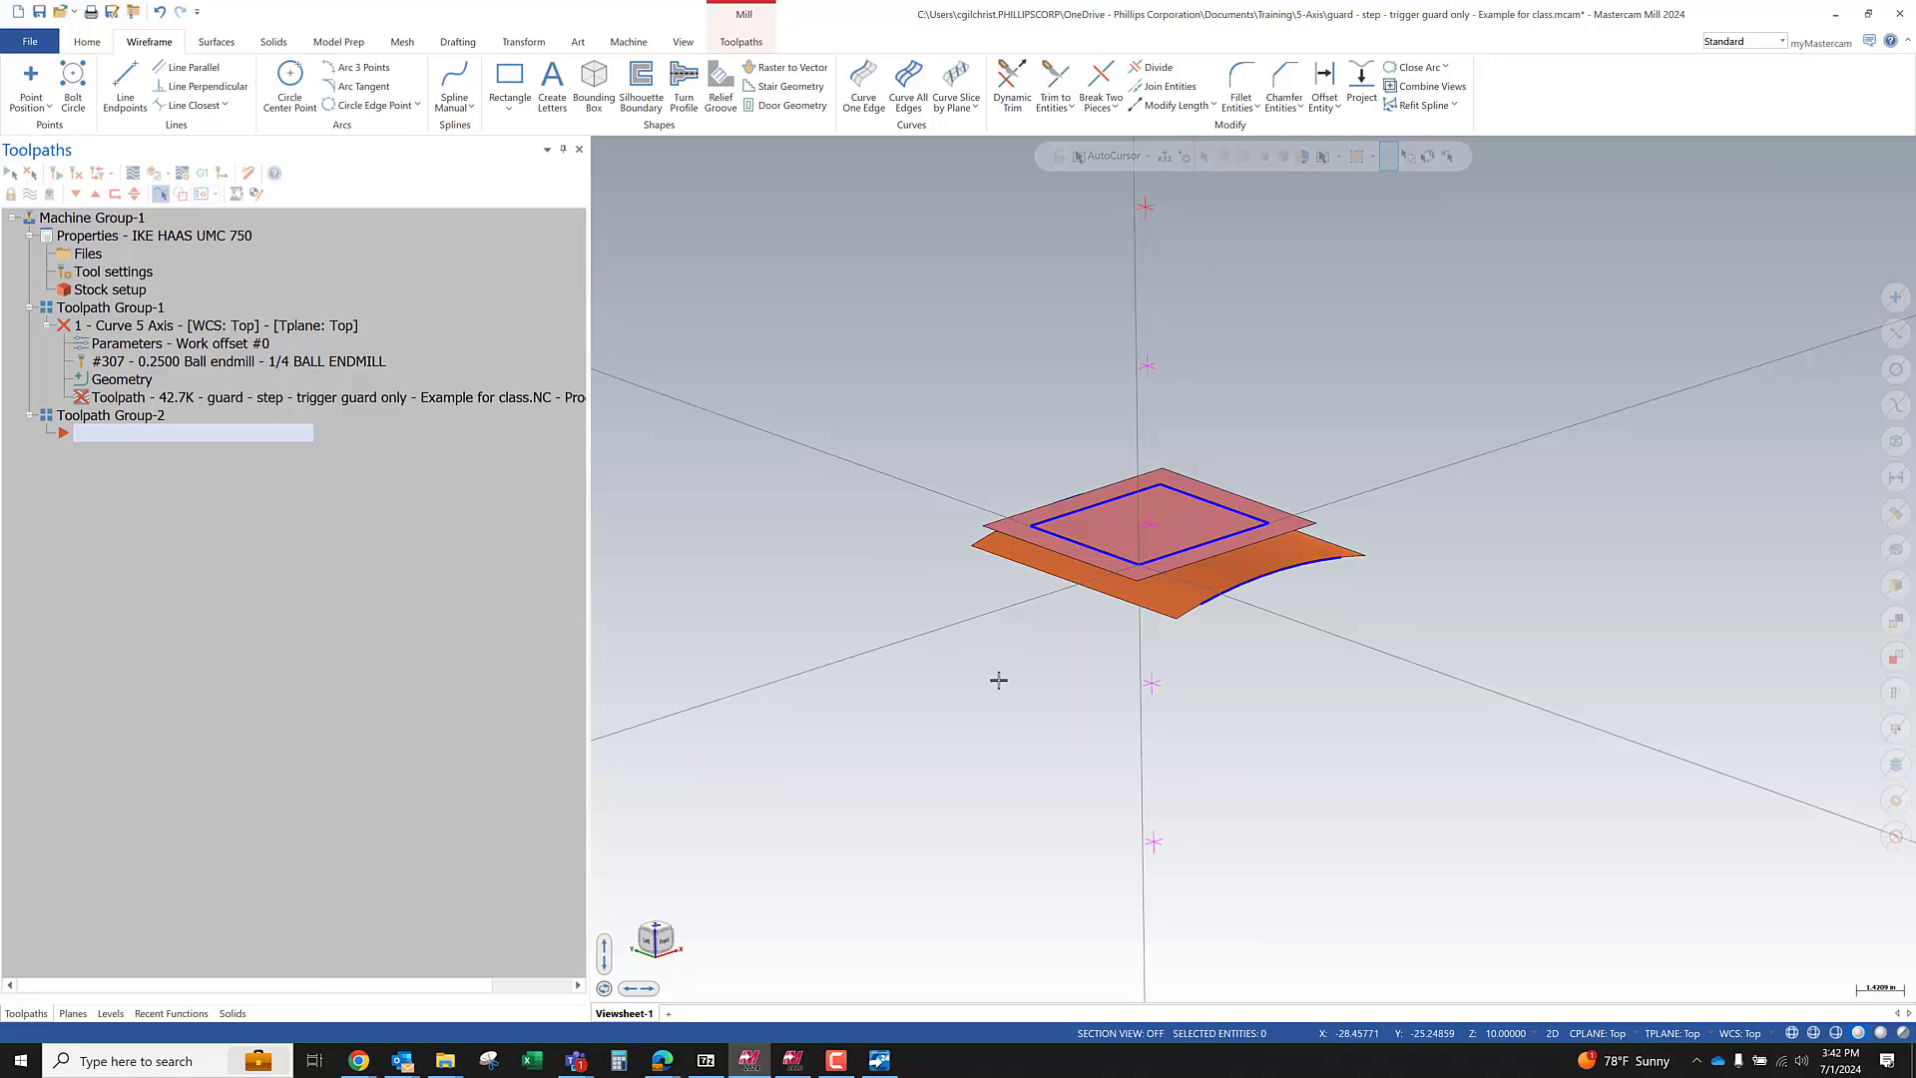
{"action": "scroll", "coordinate": [1001, 423], "scroll_direction": "down", "scroll_amount": 2}
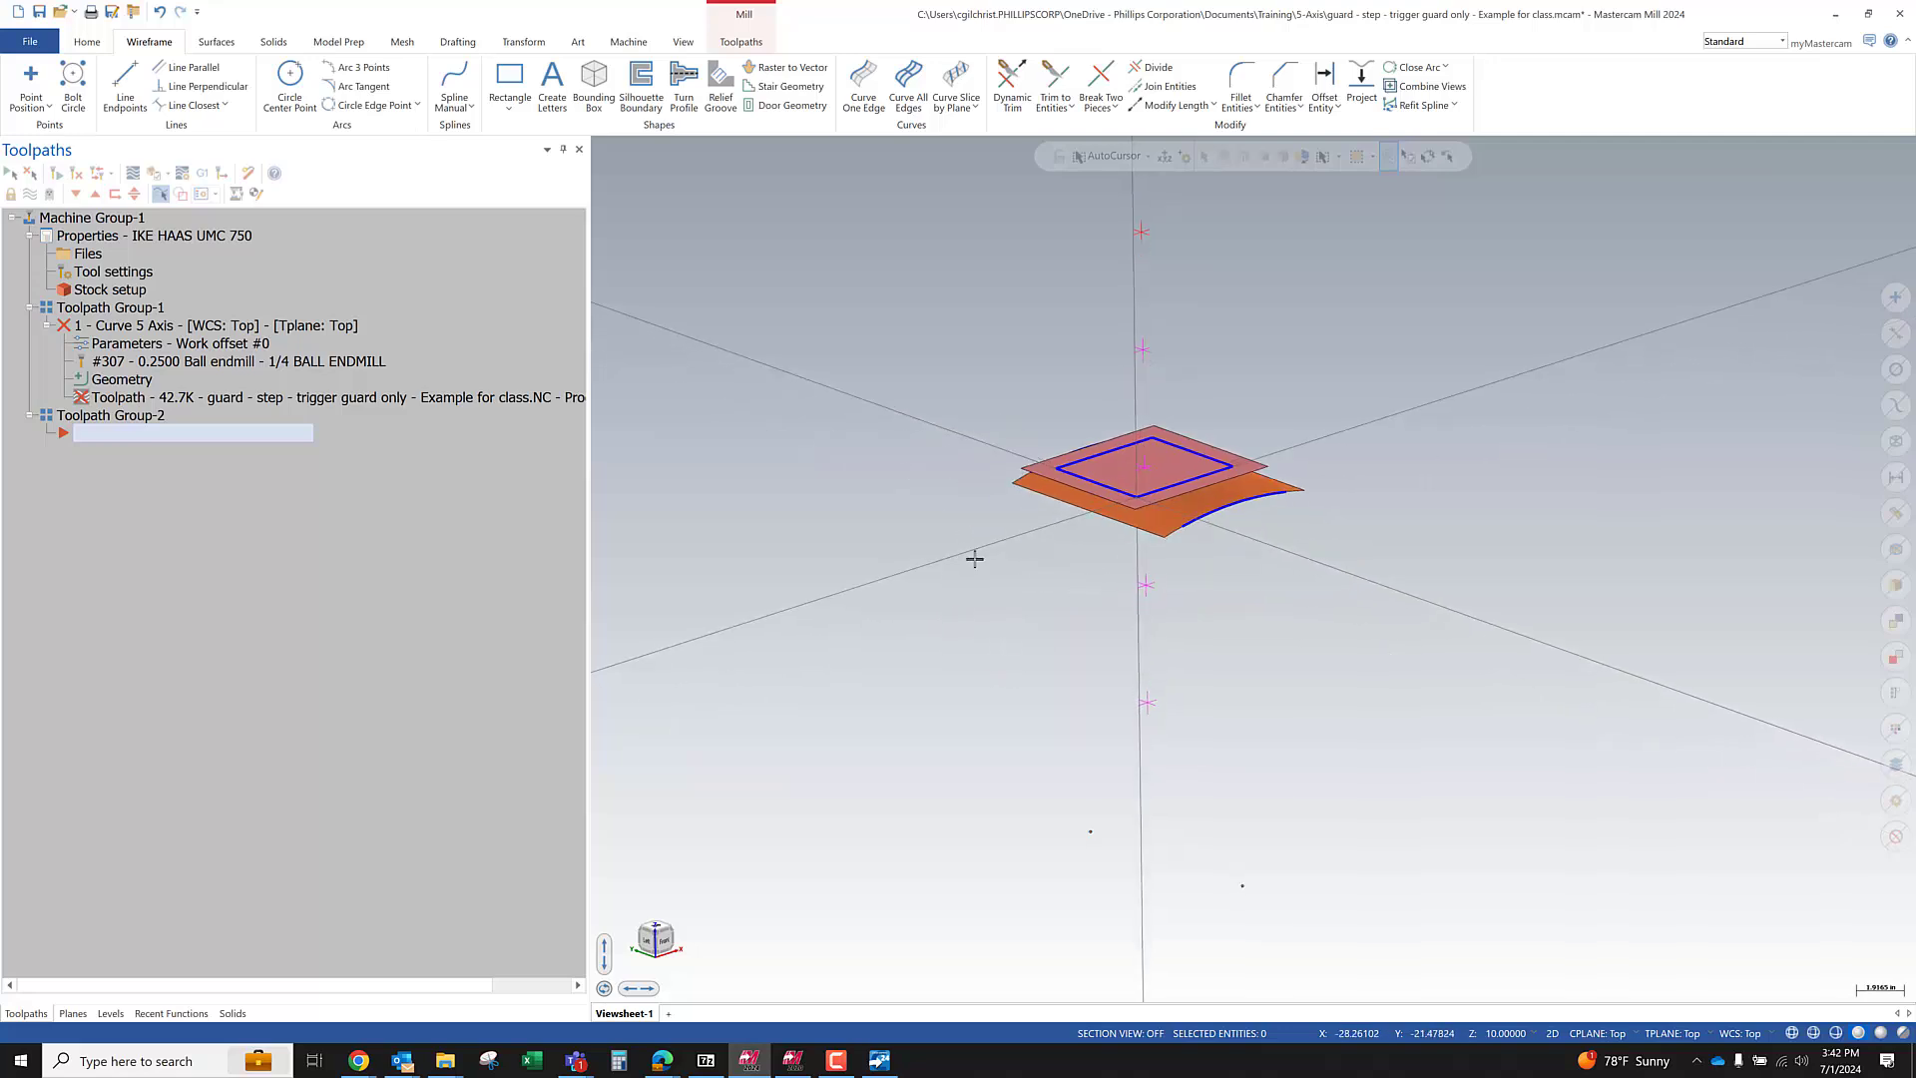
{"action": "scroll", "coordinate": [1006, 507], "scroll_direction": "up", "scroll_amount": 1}
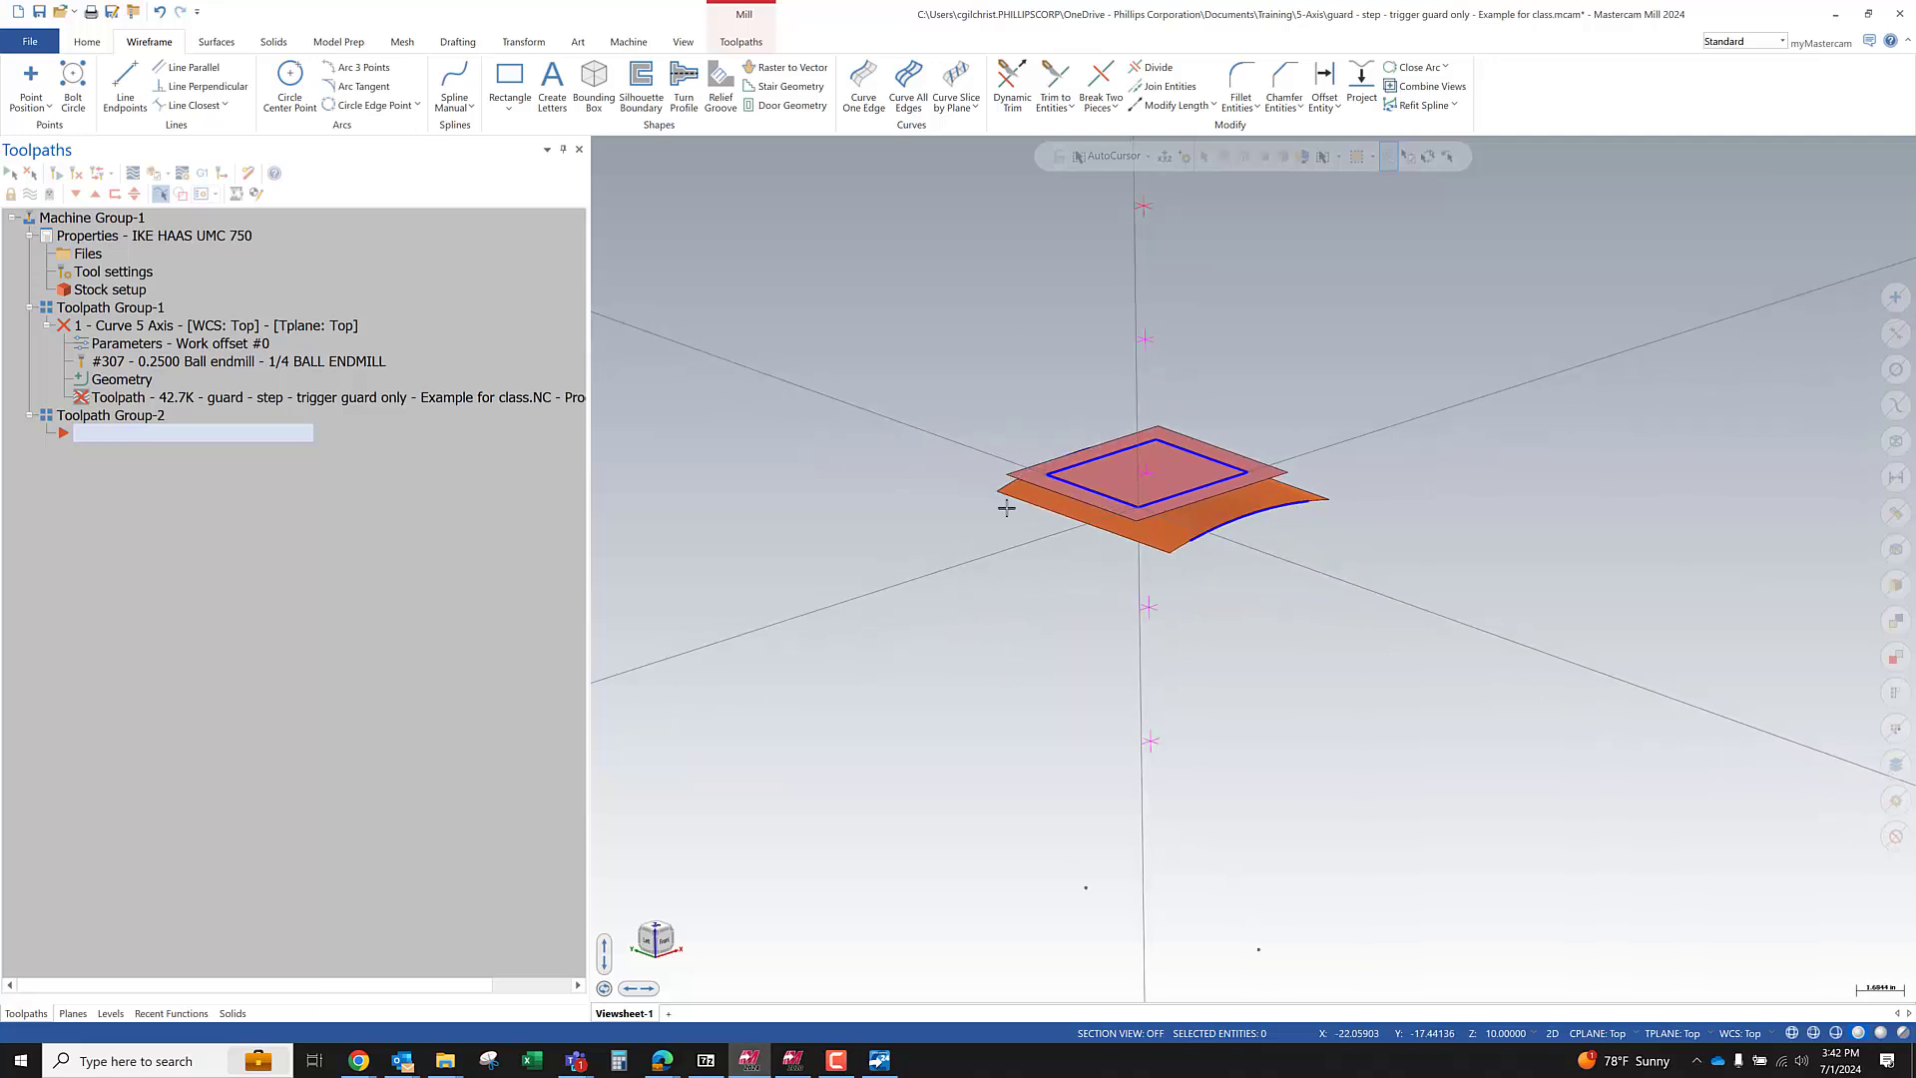
Create a new multiaxis Curve toolpath in Toolpath Group-2 using tool 311, the 1/2 ball endmill
{"action": "right_click", "coordinate": [267, 439]}
{"action": "mouse_move", "coordinate": [340, 450]}
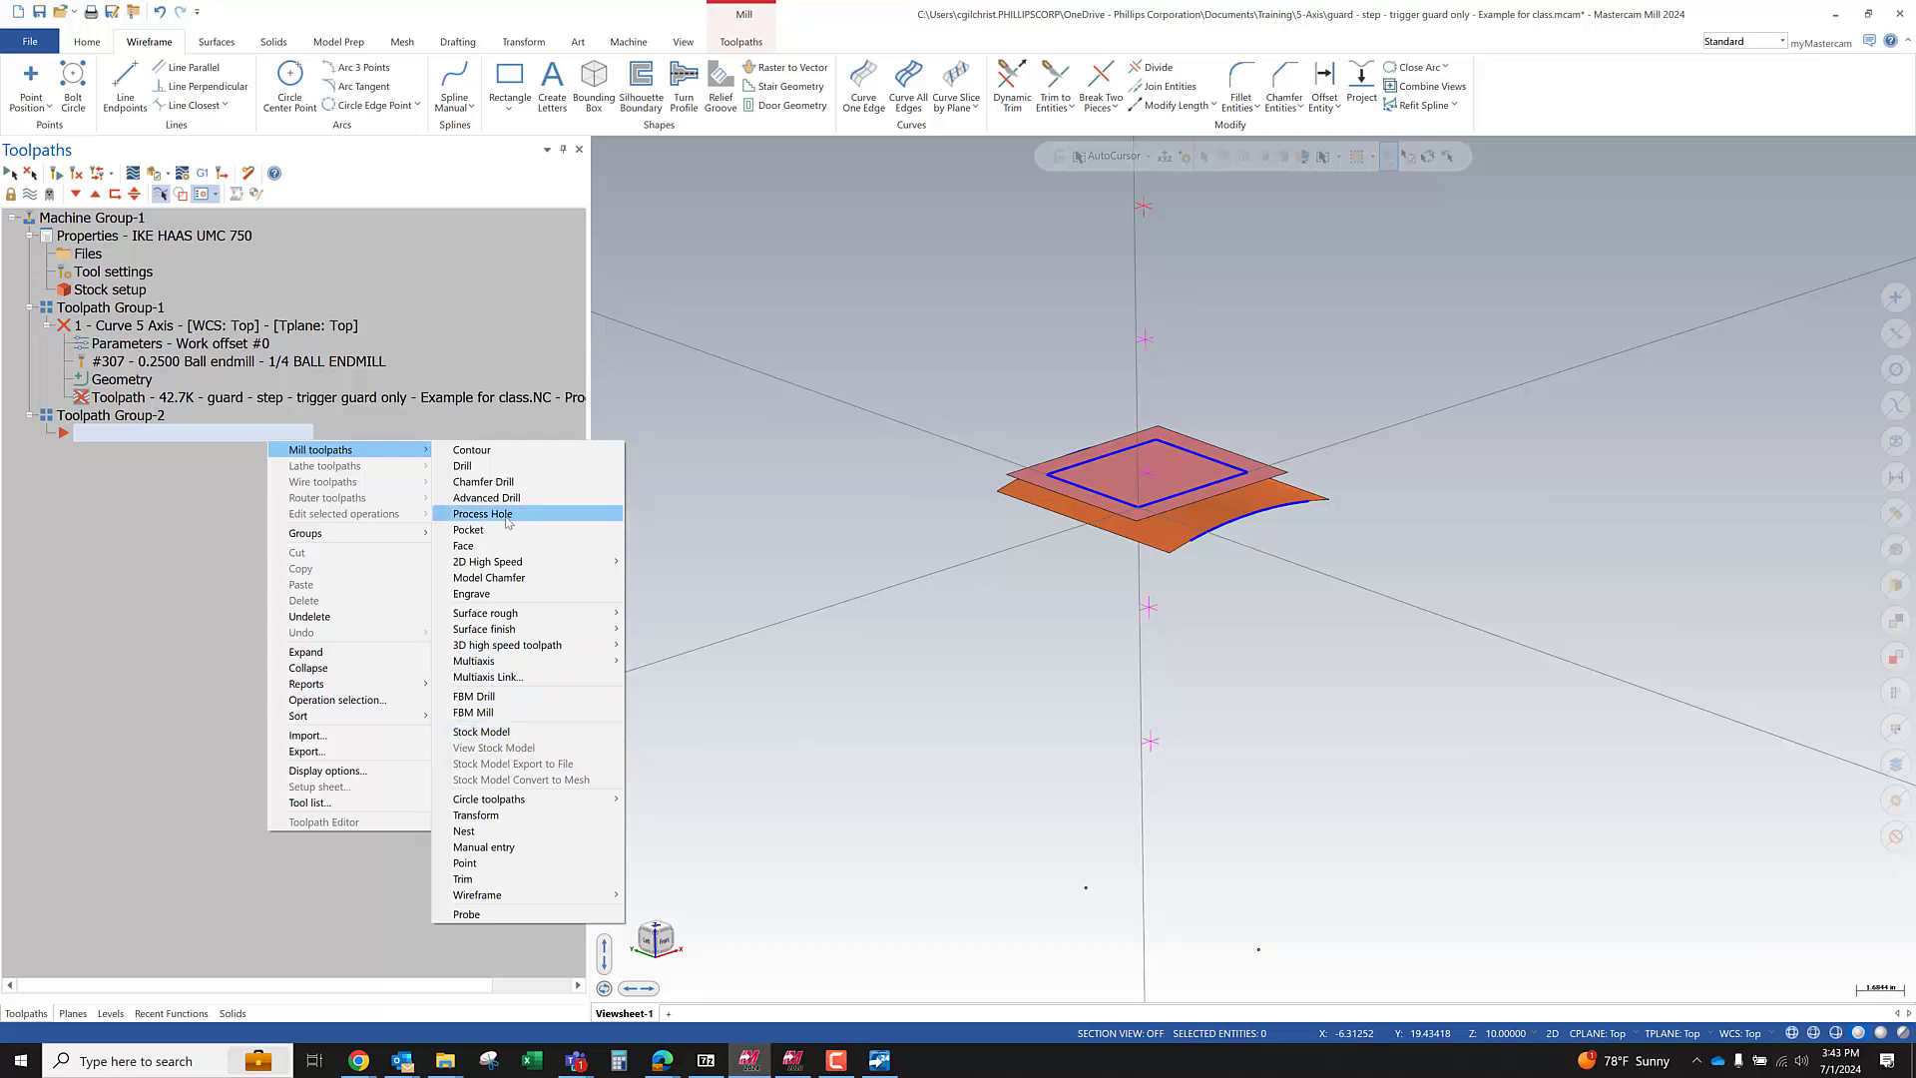
{"action": "mouse_move", "coordinate": [508, 664]}
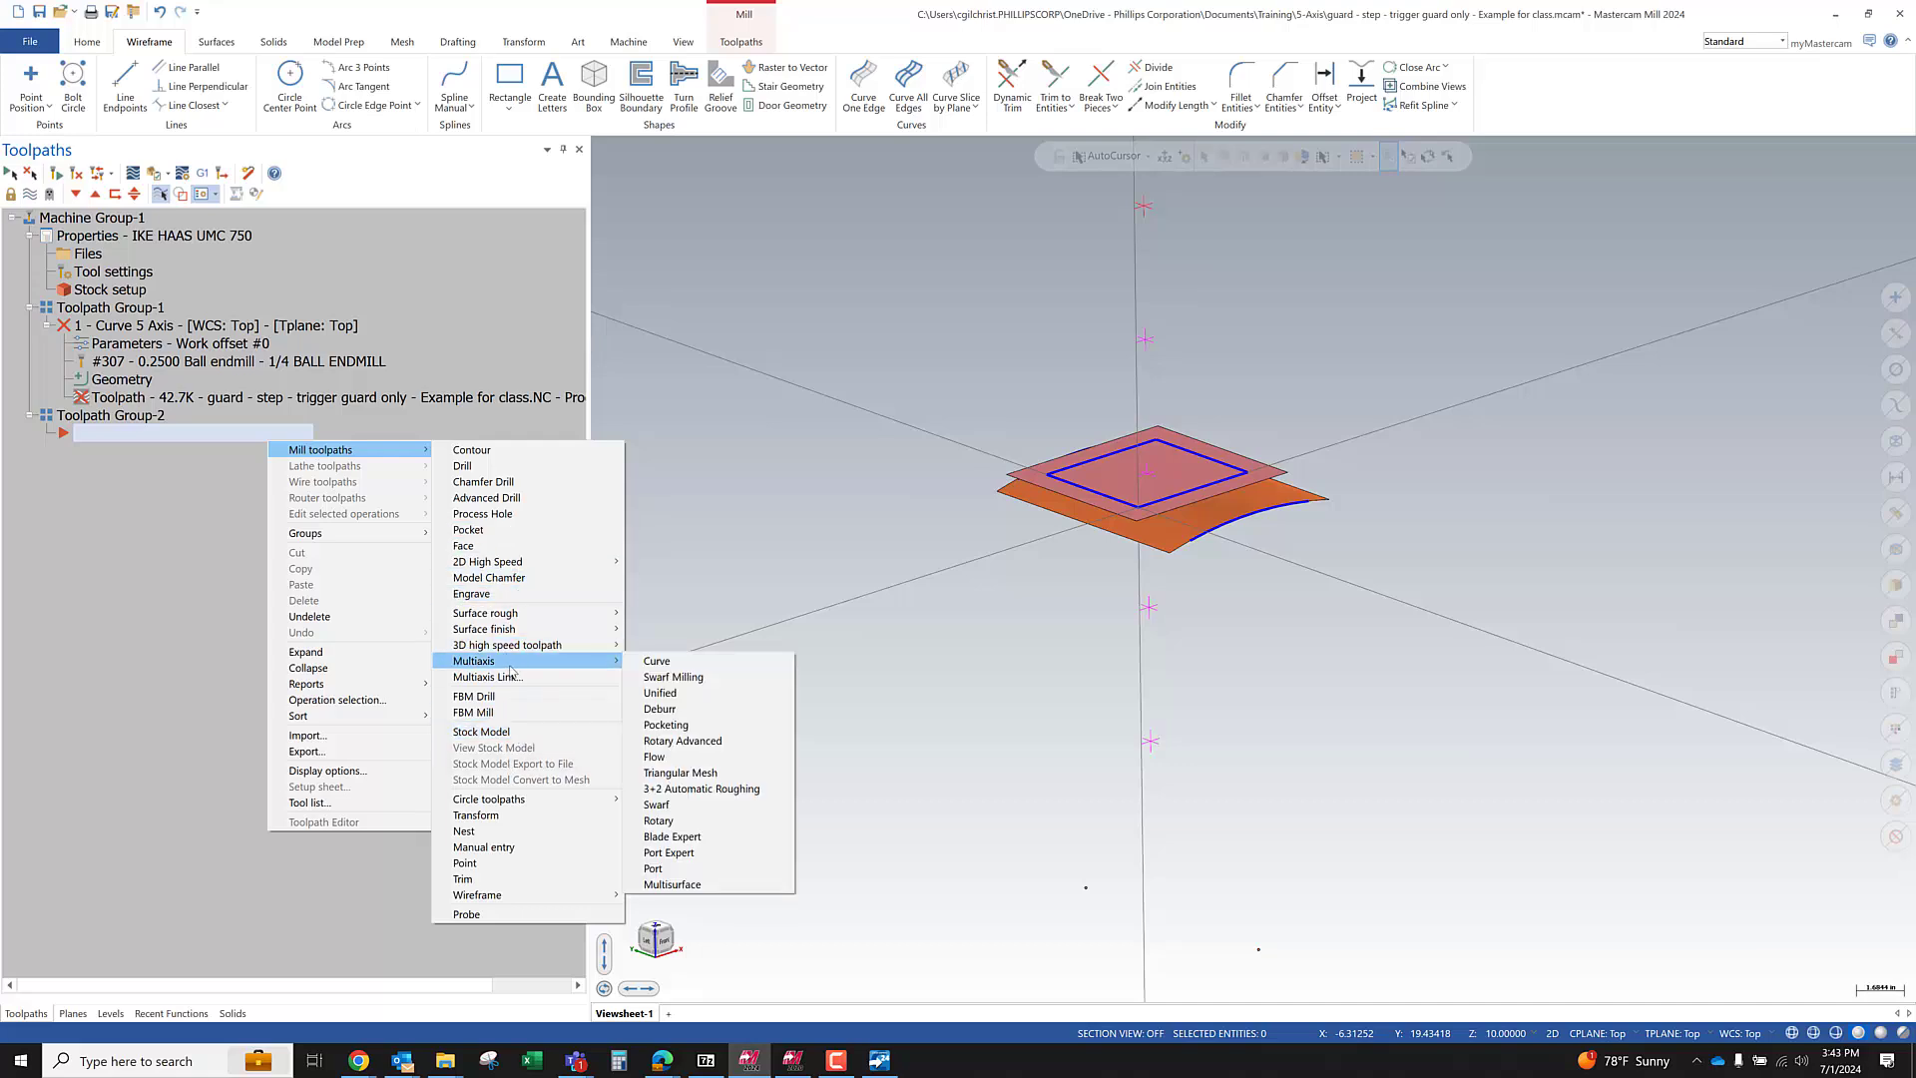
{"action": "left_click", "coordinate": [719, 662]}
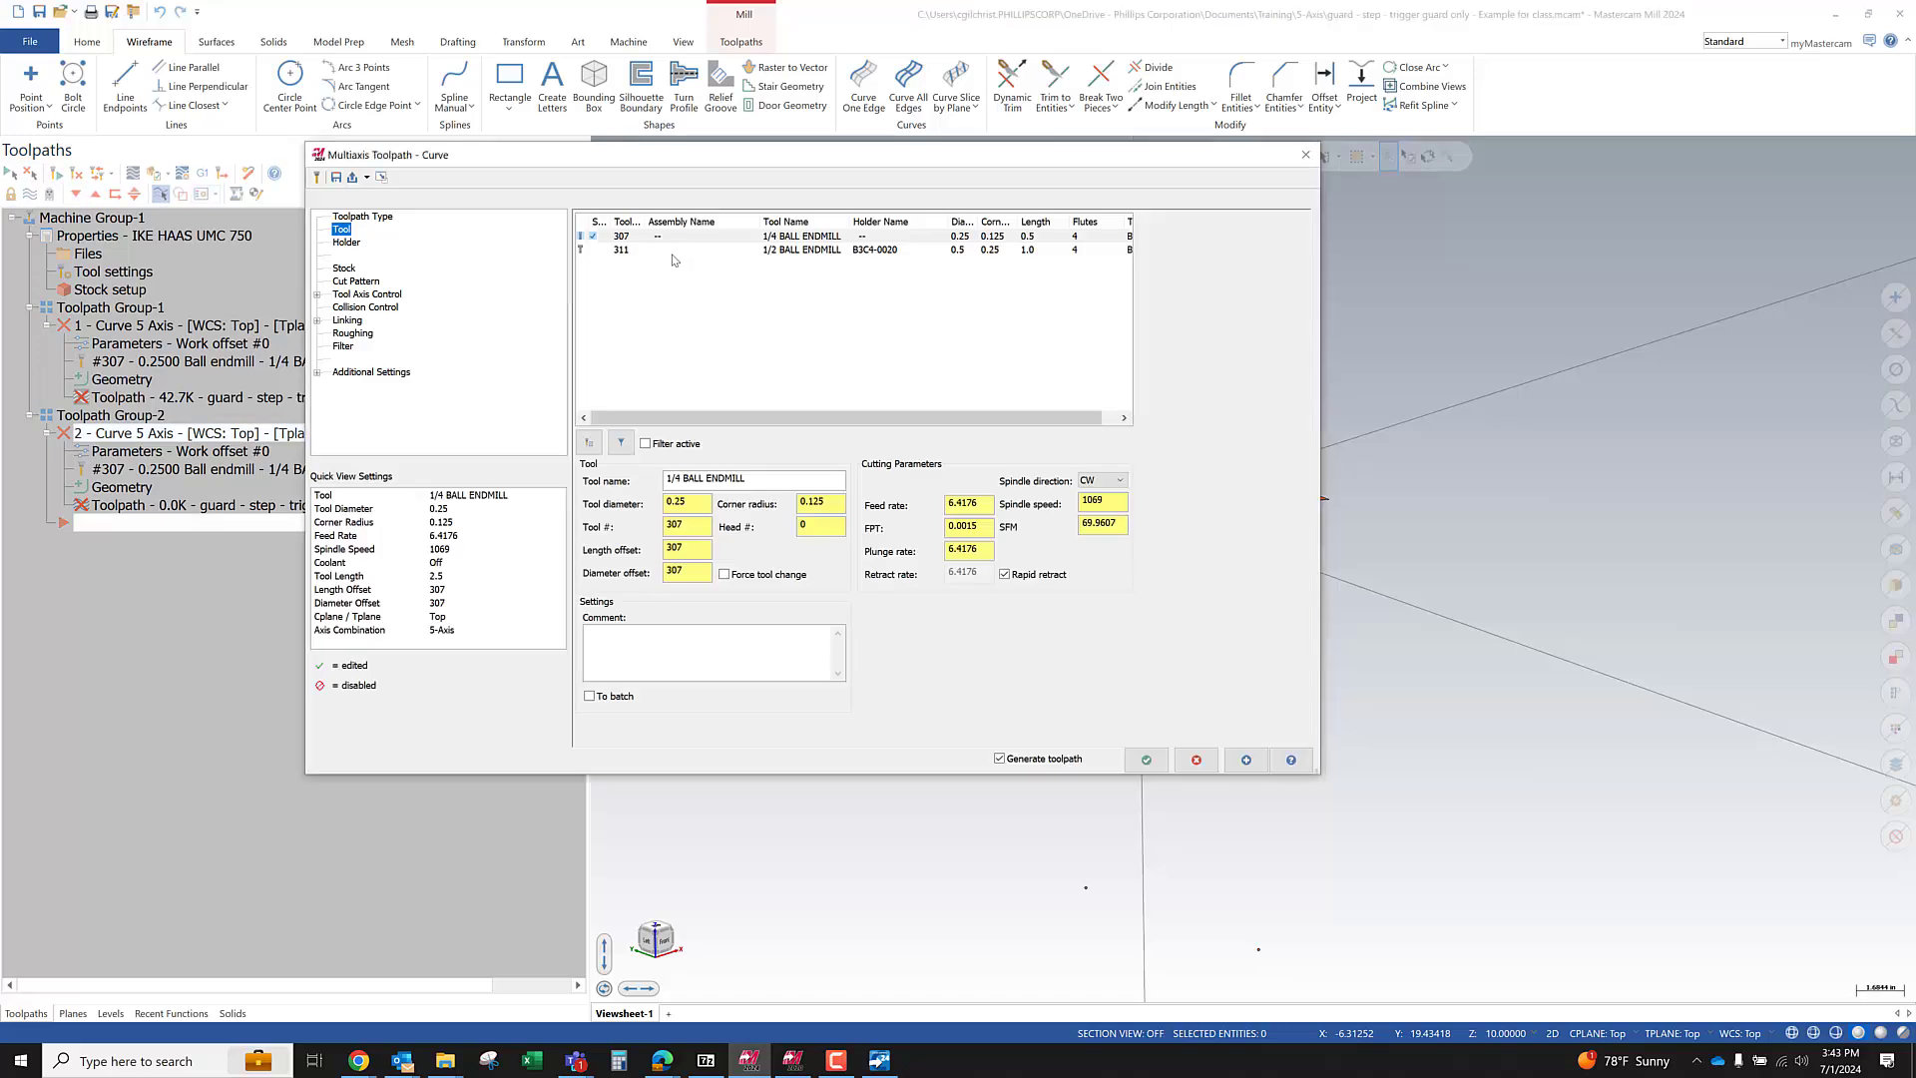
{"action": "left_click", "coordinate": [638, 249]}
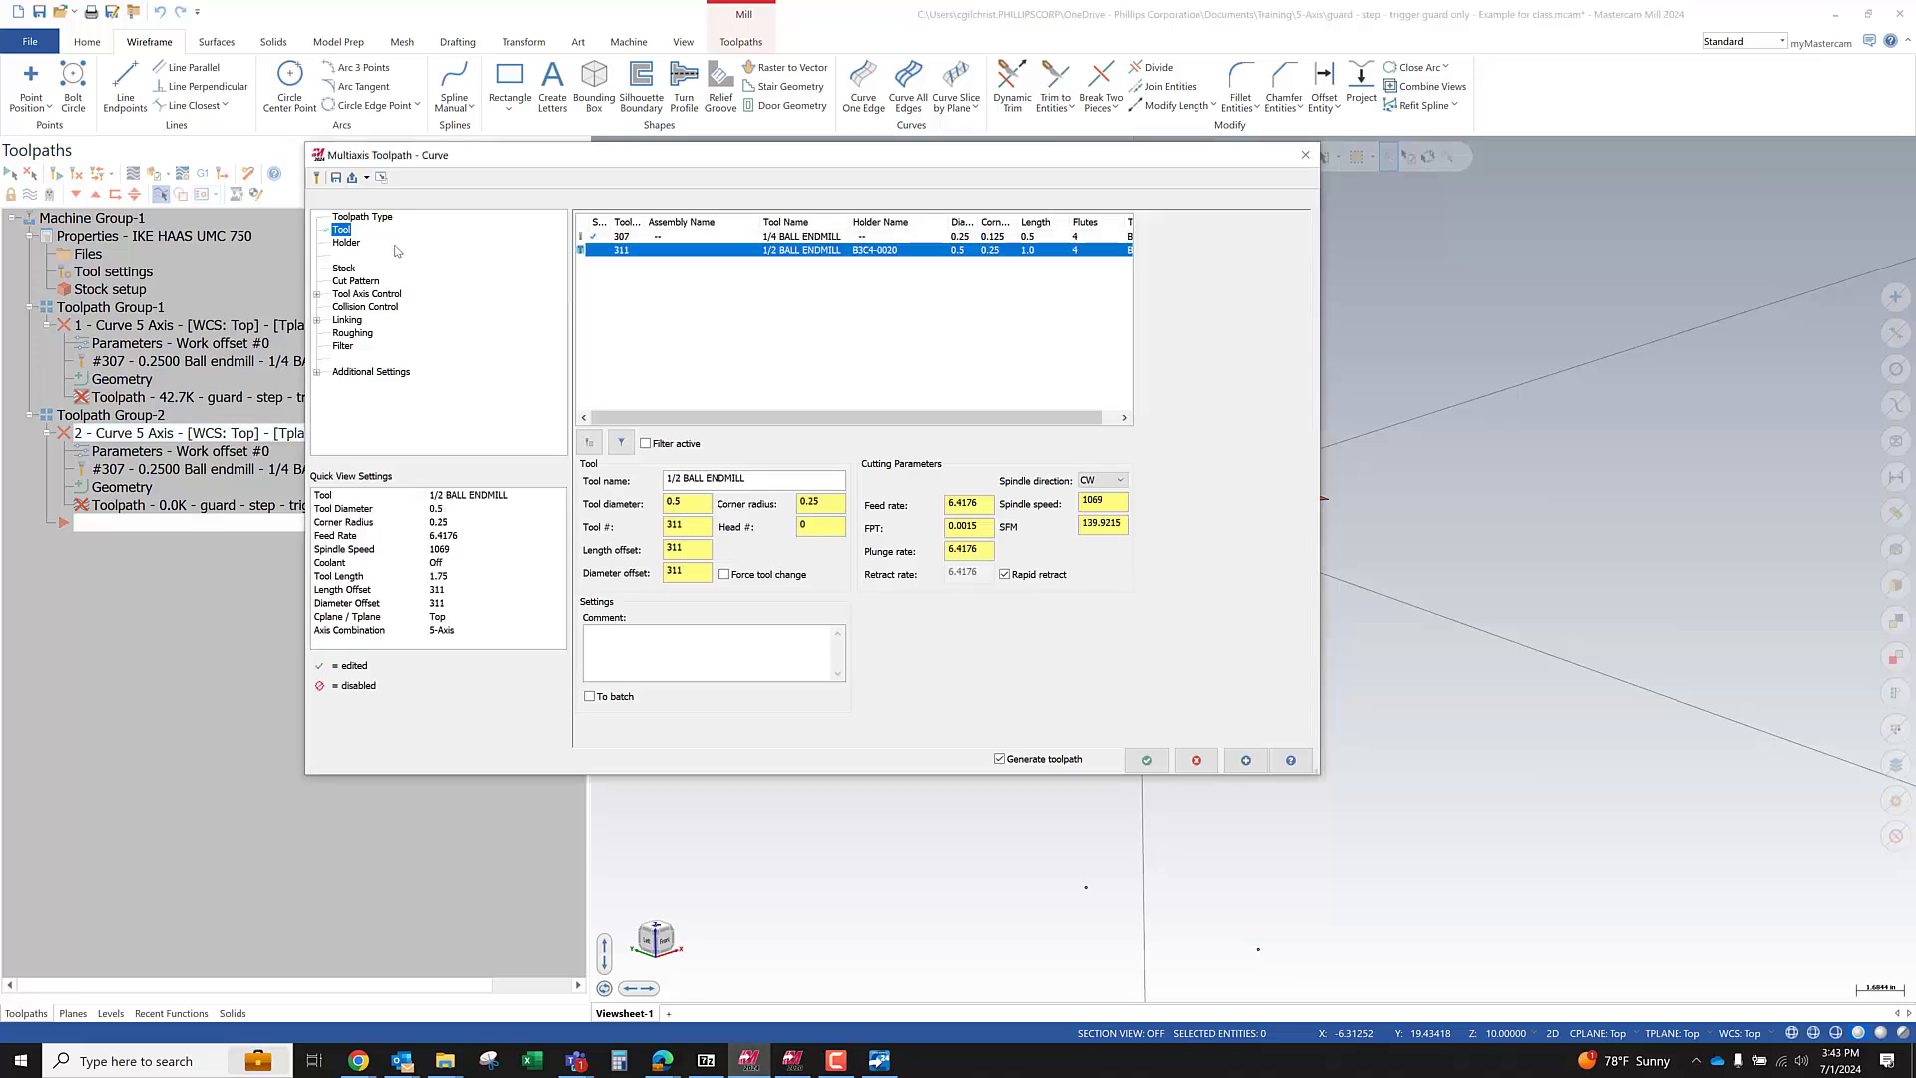
Chain the rectangle on the flat surface from its short edge as the cut pattern's 3D curve
{"action": "left_click", "coordinate": [355, 281]}
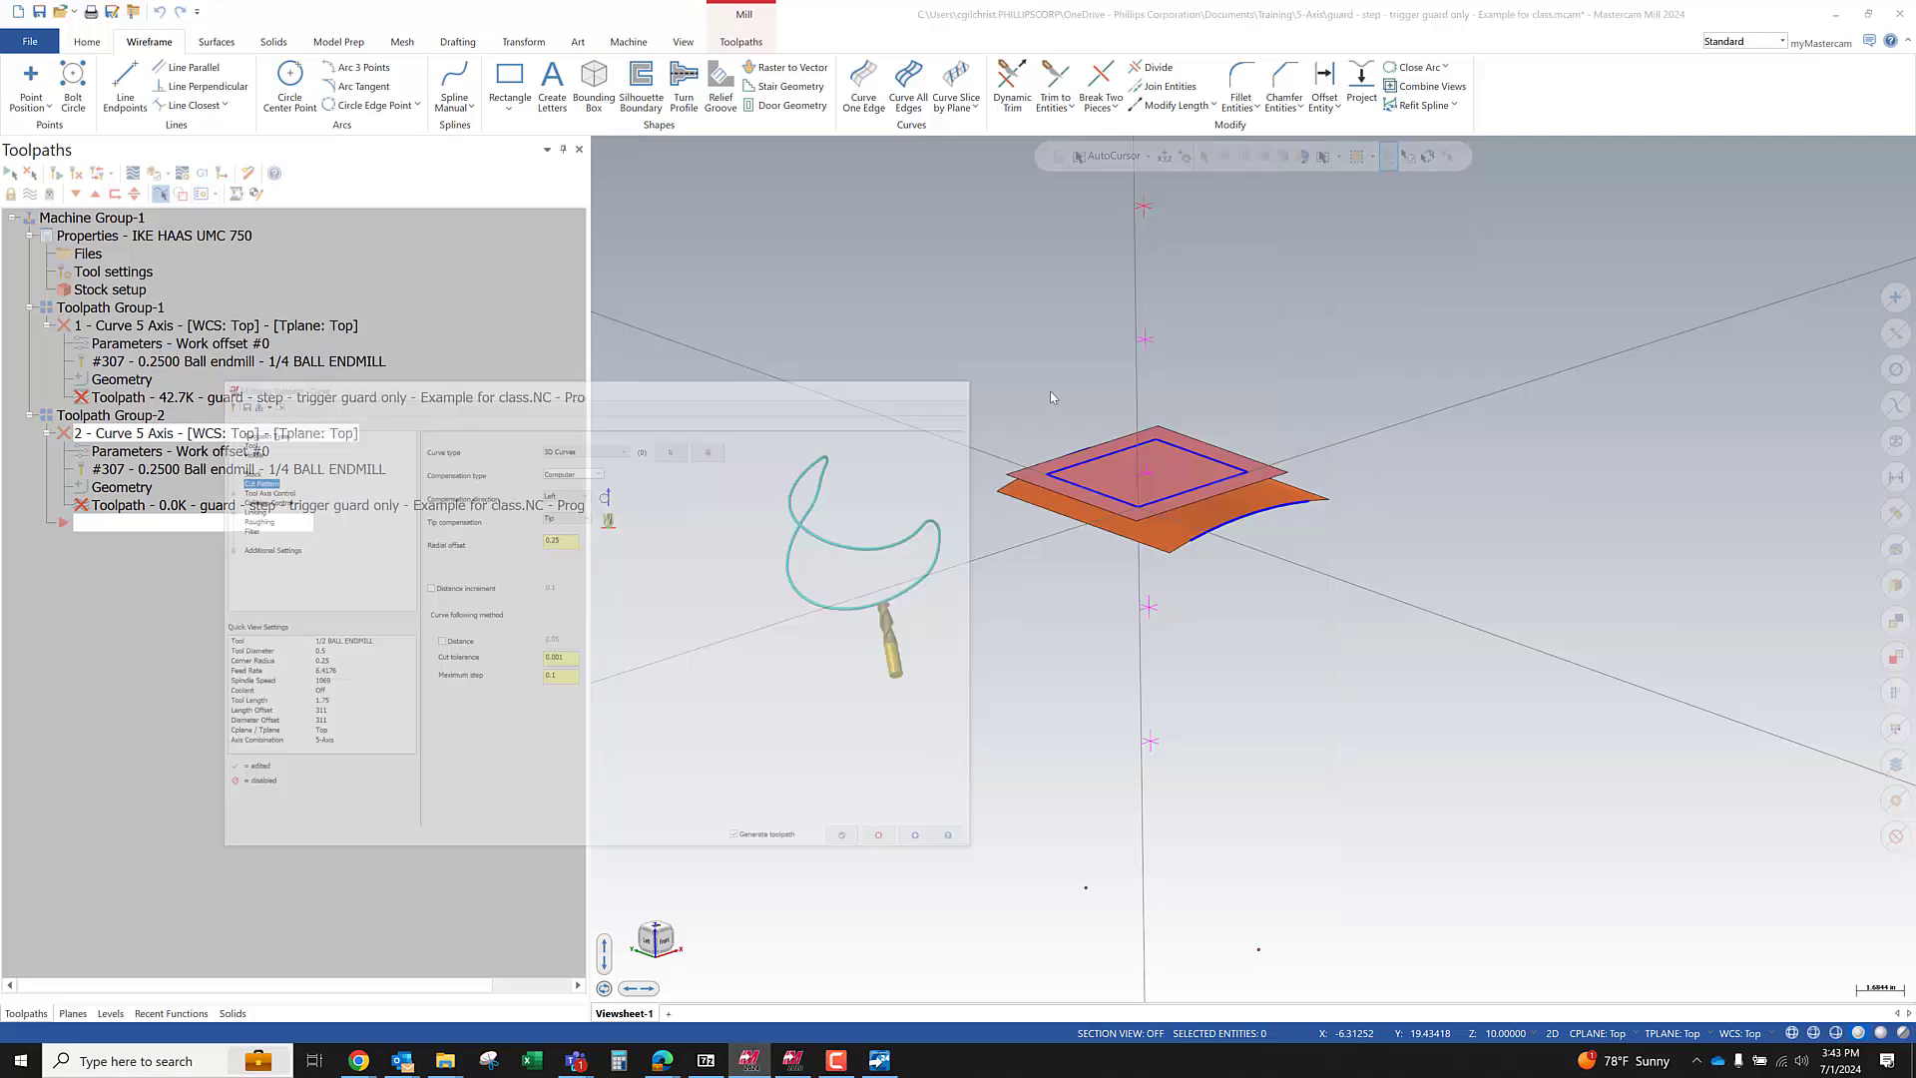
{"action": "left_click", "coordinate": [1099, 493]}
{"action": "left_click", "coordinate": [679, 748]}
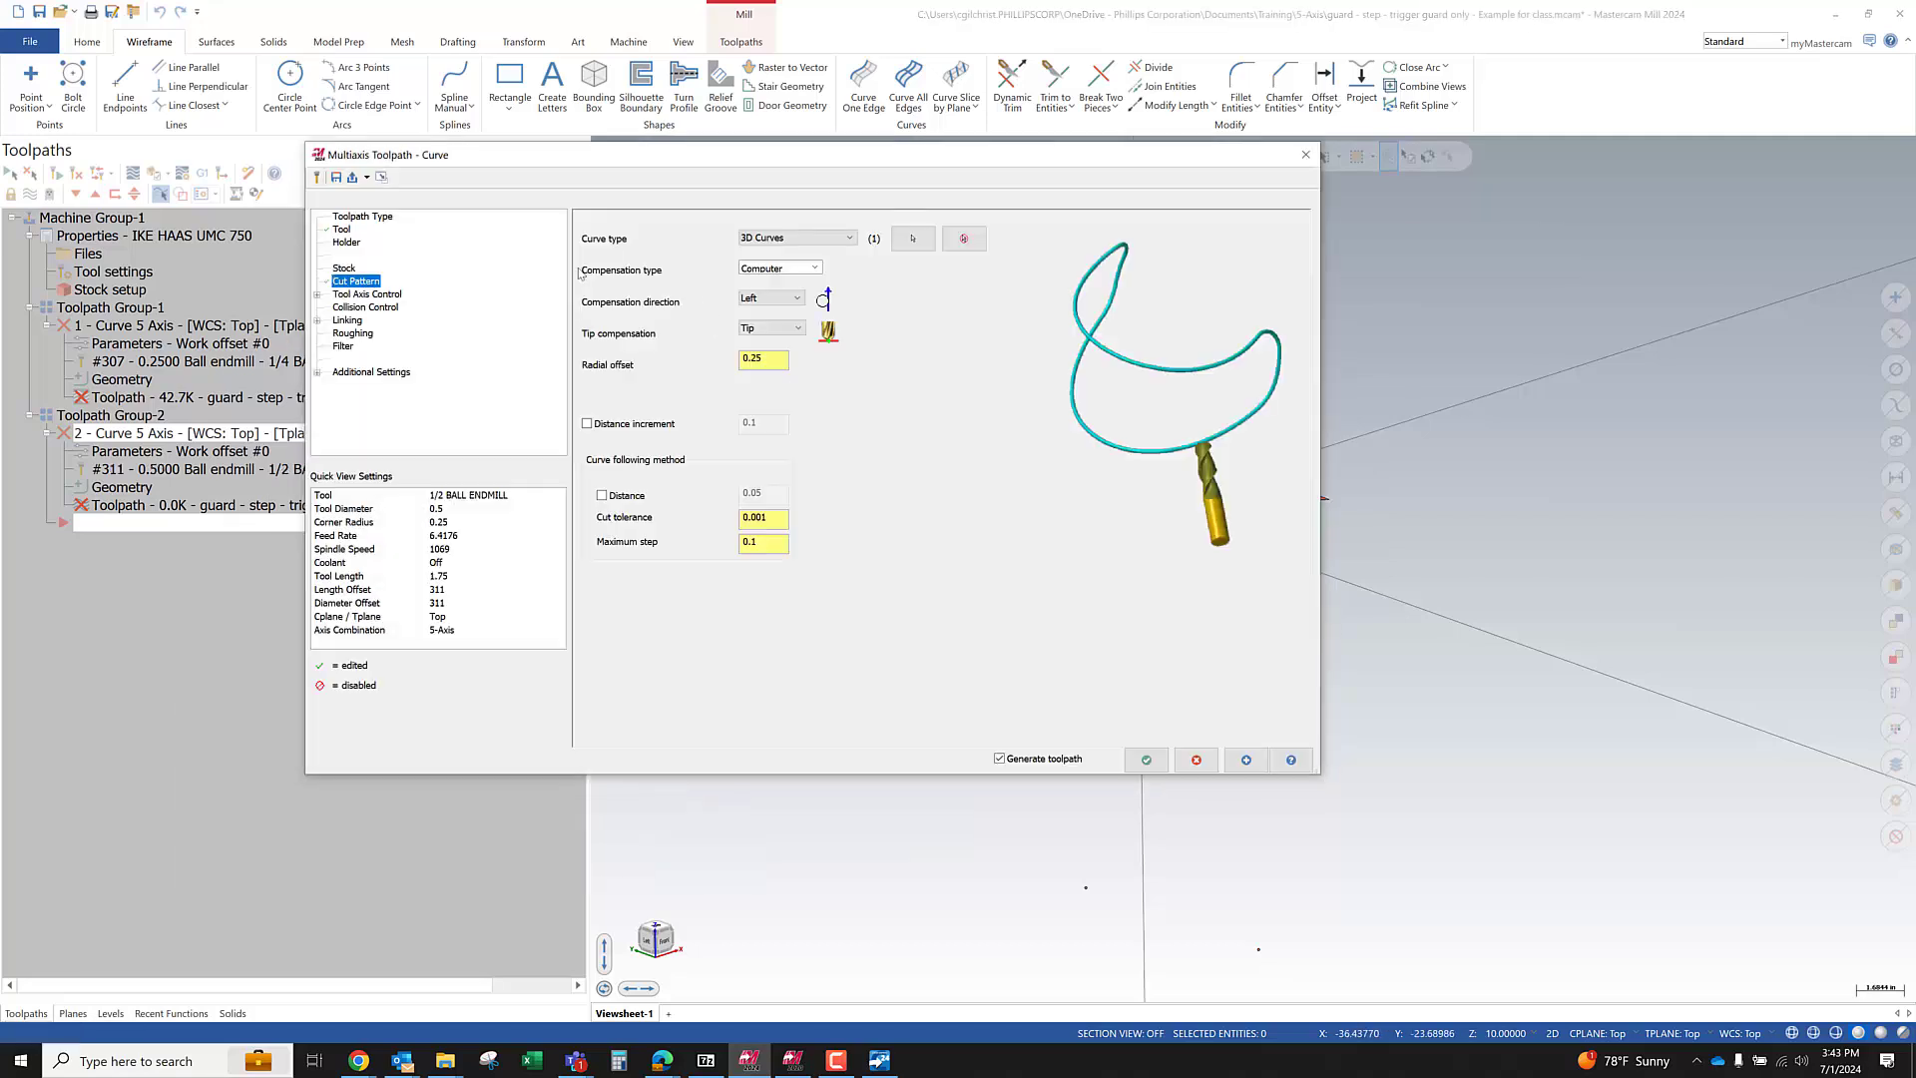
Set the tool axis control to To point and pick the farther point below the surfaces
{"action": "left_click", "coordinate": [366, 294]}
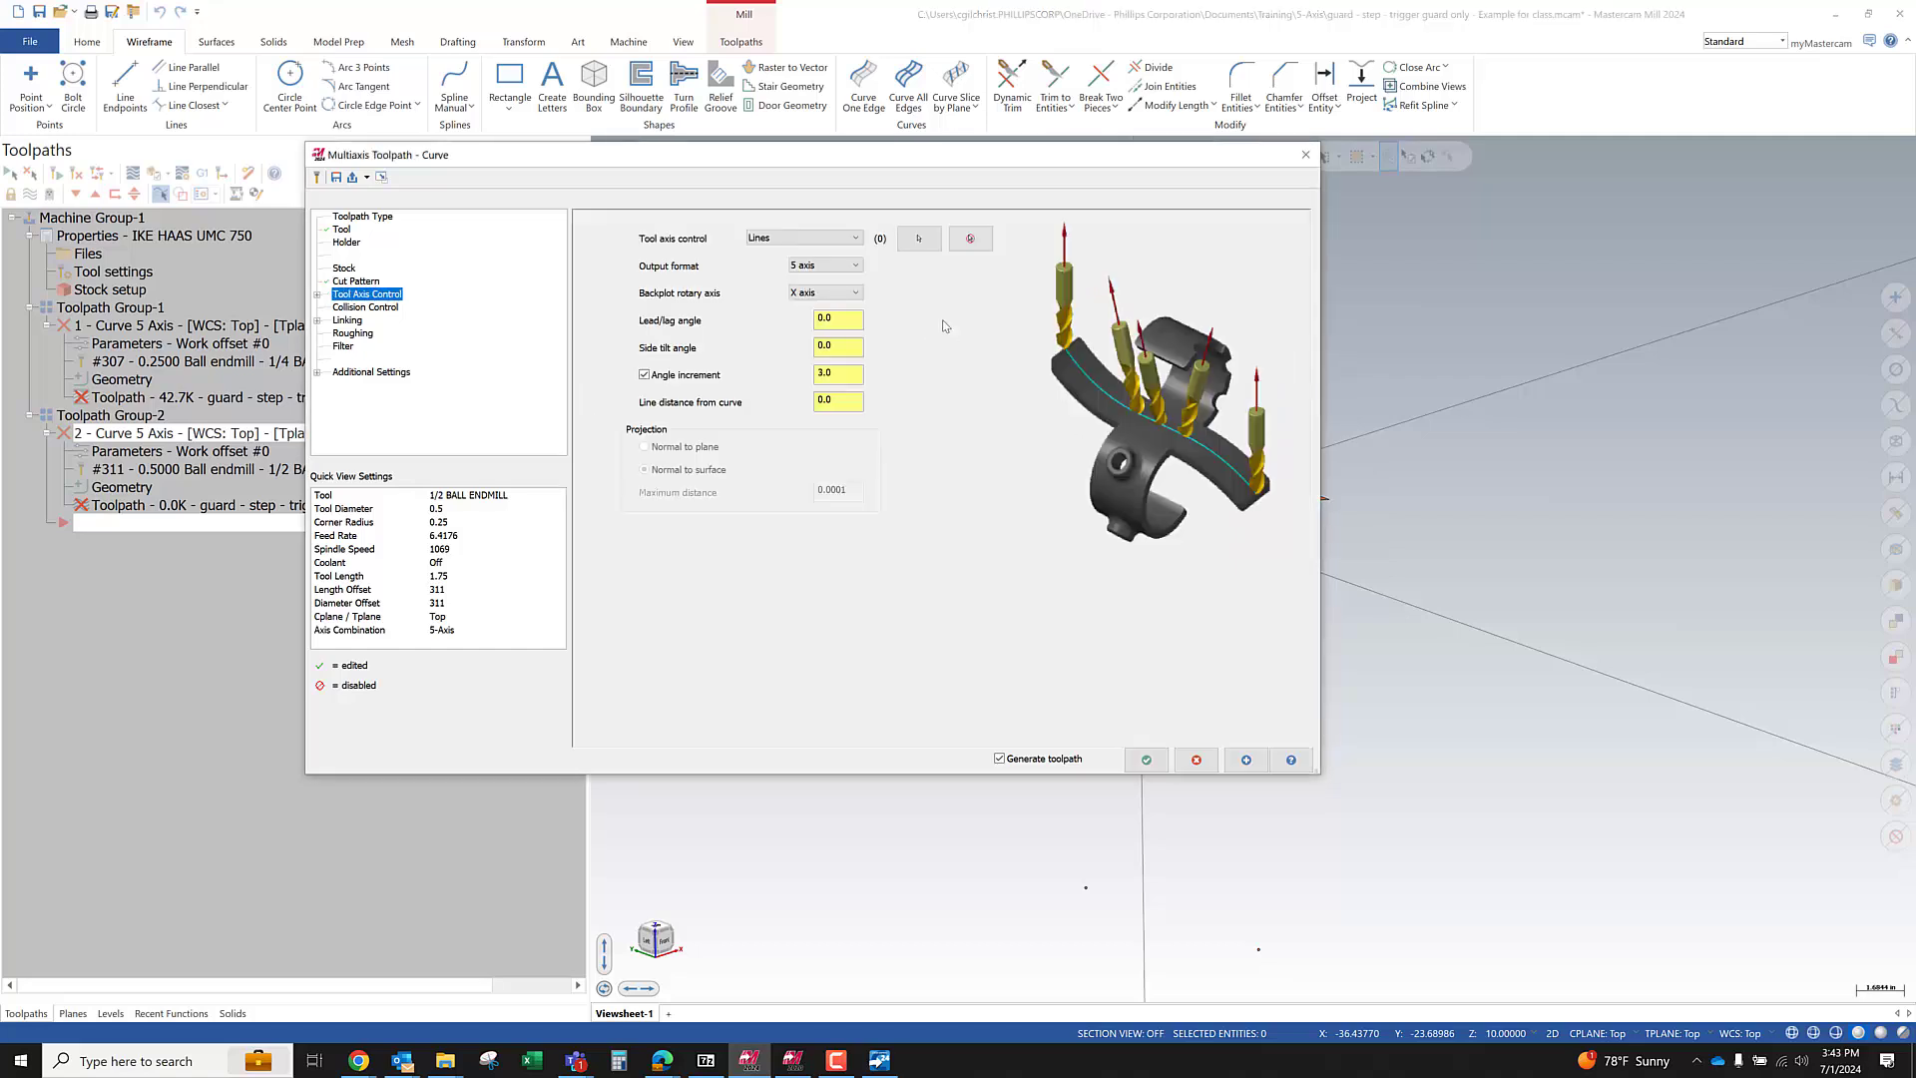
{"action": "left_click", "coordinate": [803, 237]}
{"action": "left_click", "coordinate": [799, 286]}
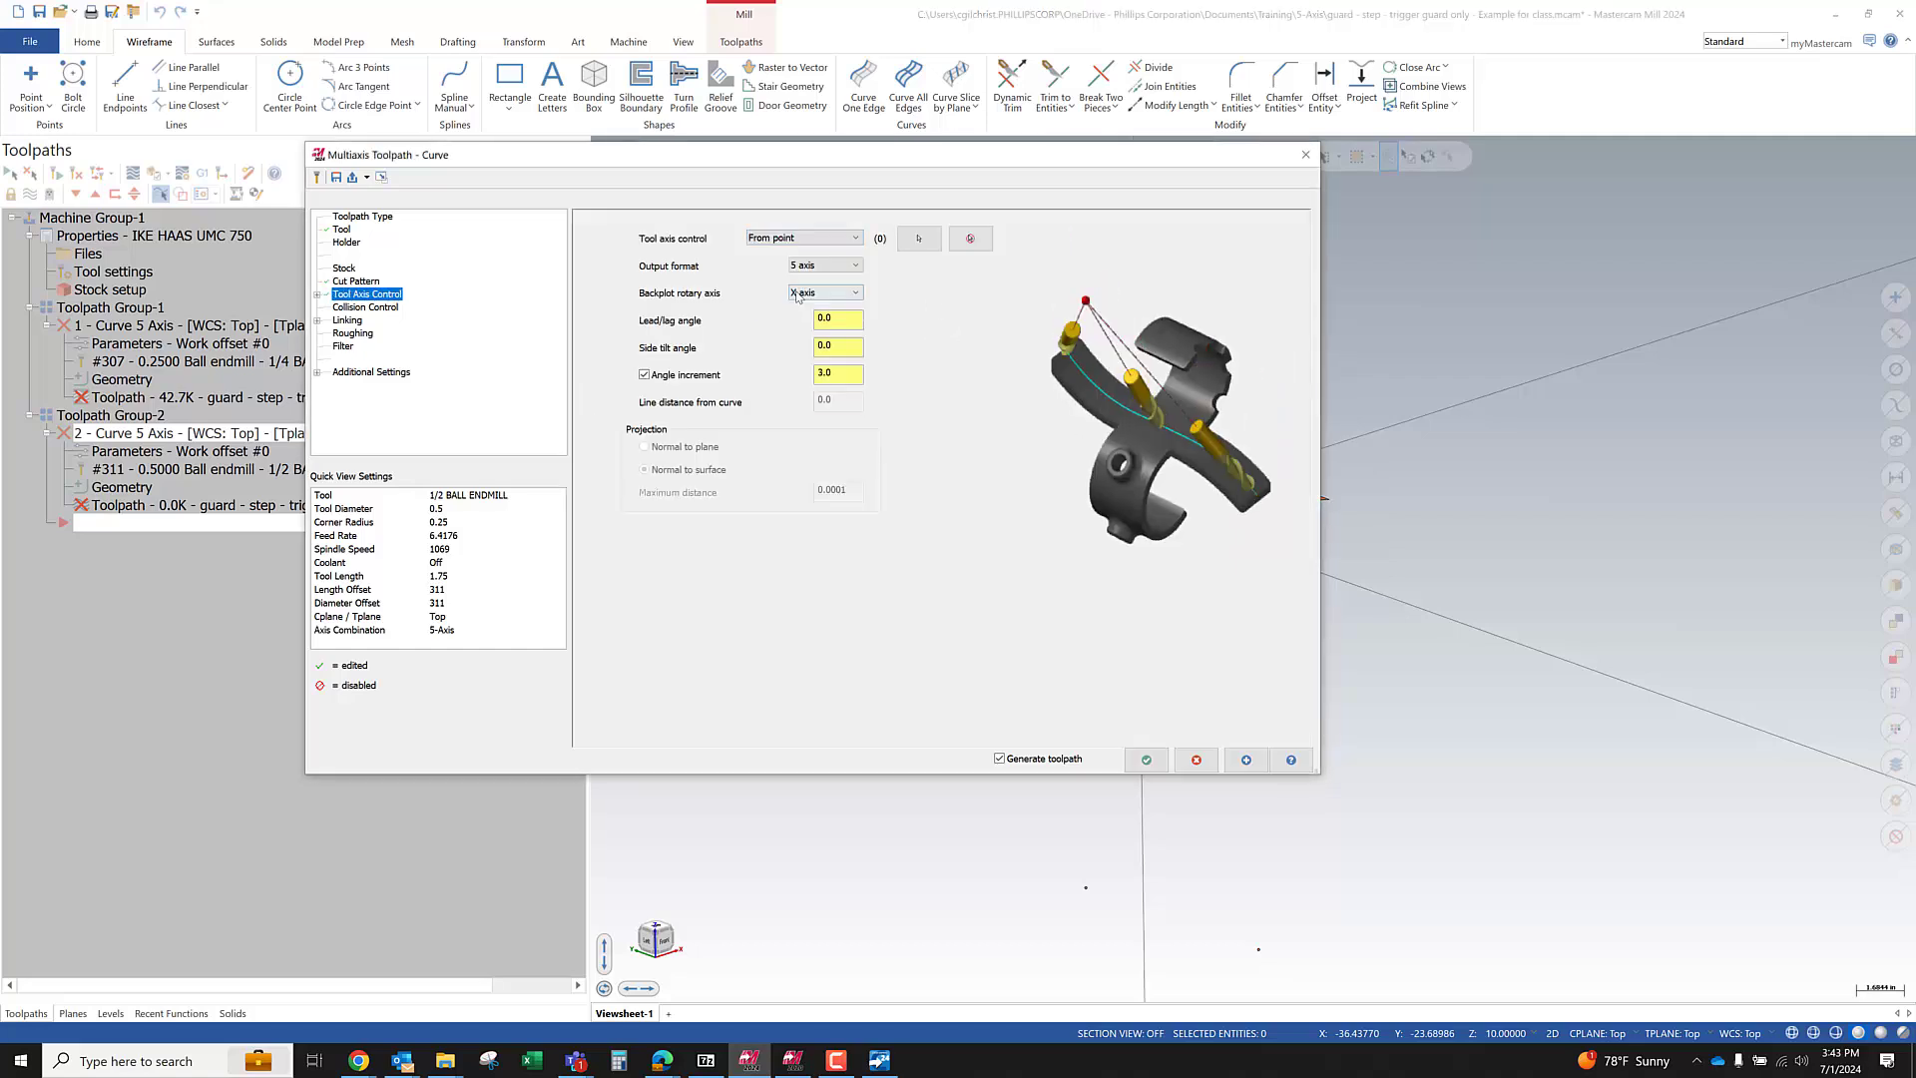
{"action": "left_click", "coordinate": [781, 246]}
{"action": "left_click", "coordinate": [775, 231]}
{"action": "left_click", "coordinate": [776, 237]}
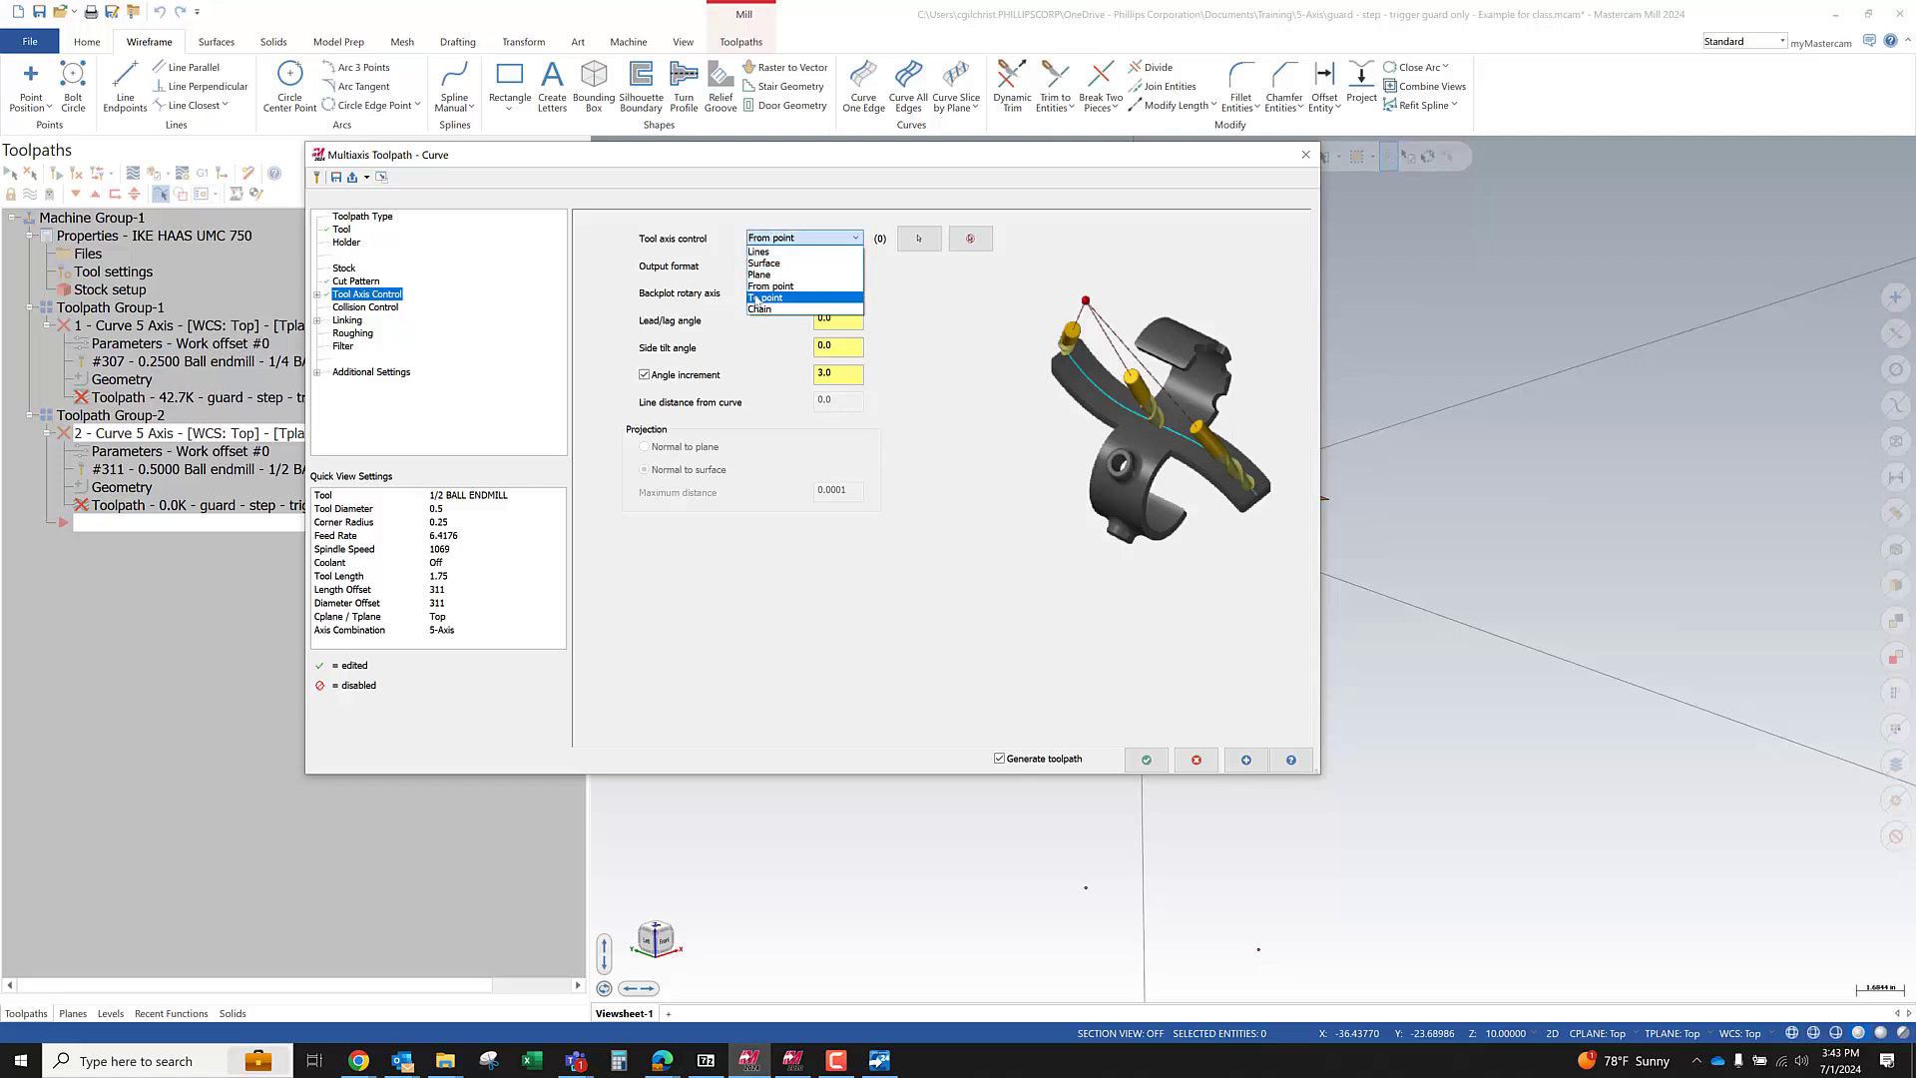
{"action": "left_click", "coordinate": [759, 297]}
{"action": "left_click", "coordinate": [918, 239]}
{"action": "left_click", "coordinate": [1148, 739]}
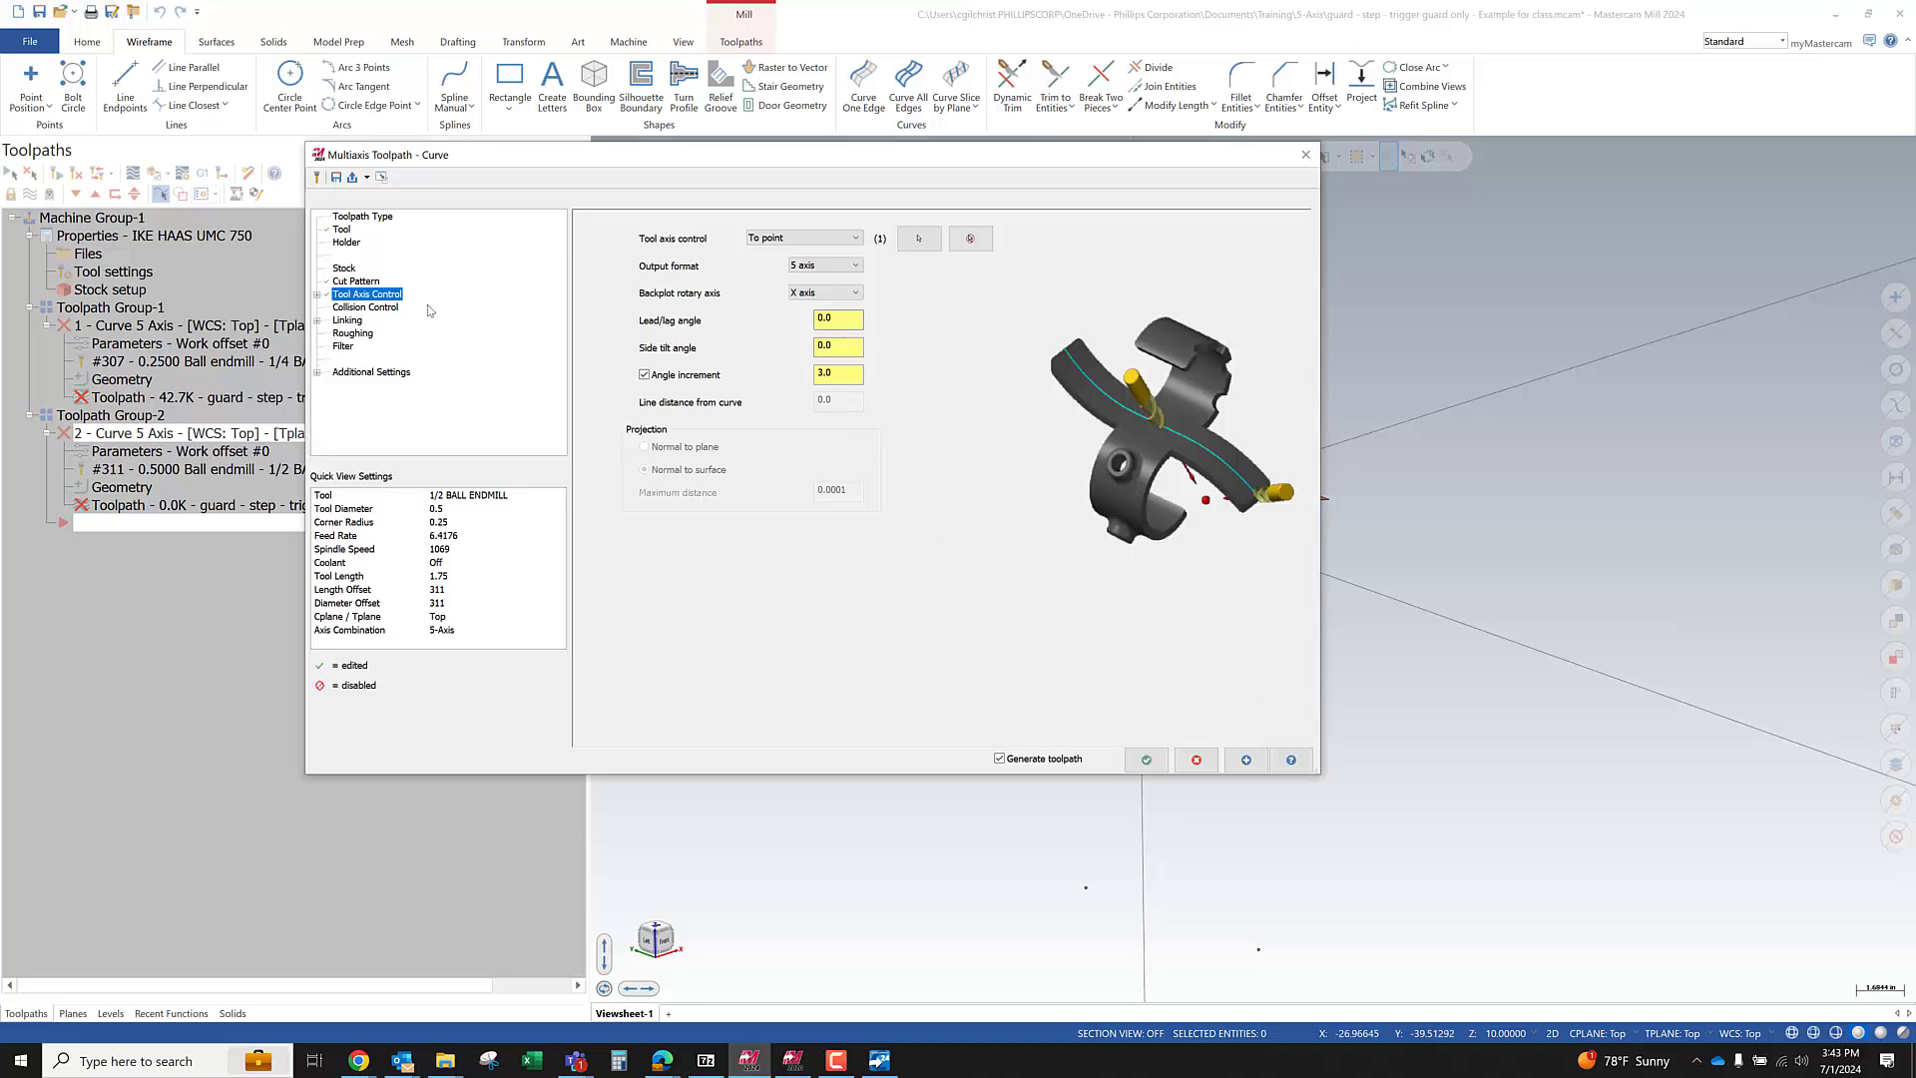
Set the Curve toolpath's tip control to compensate to the flat upper surface
{"action": "left_click", "coordinate": [388, 307]}
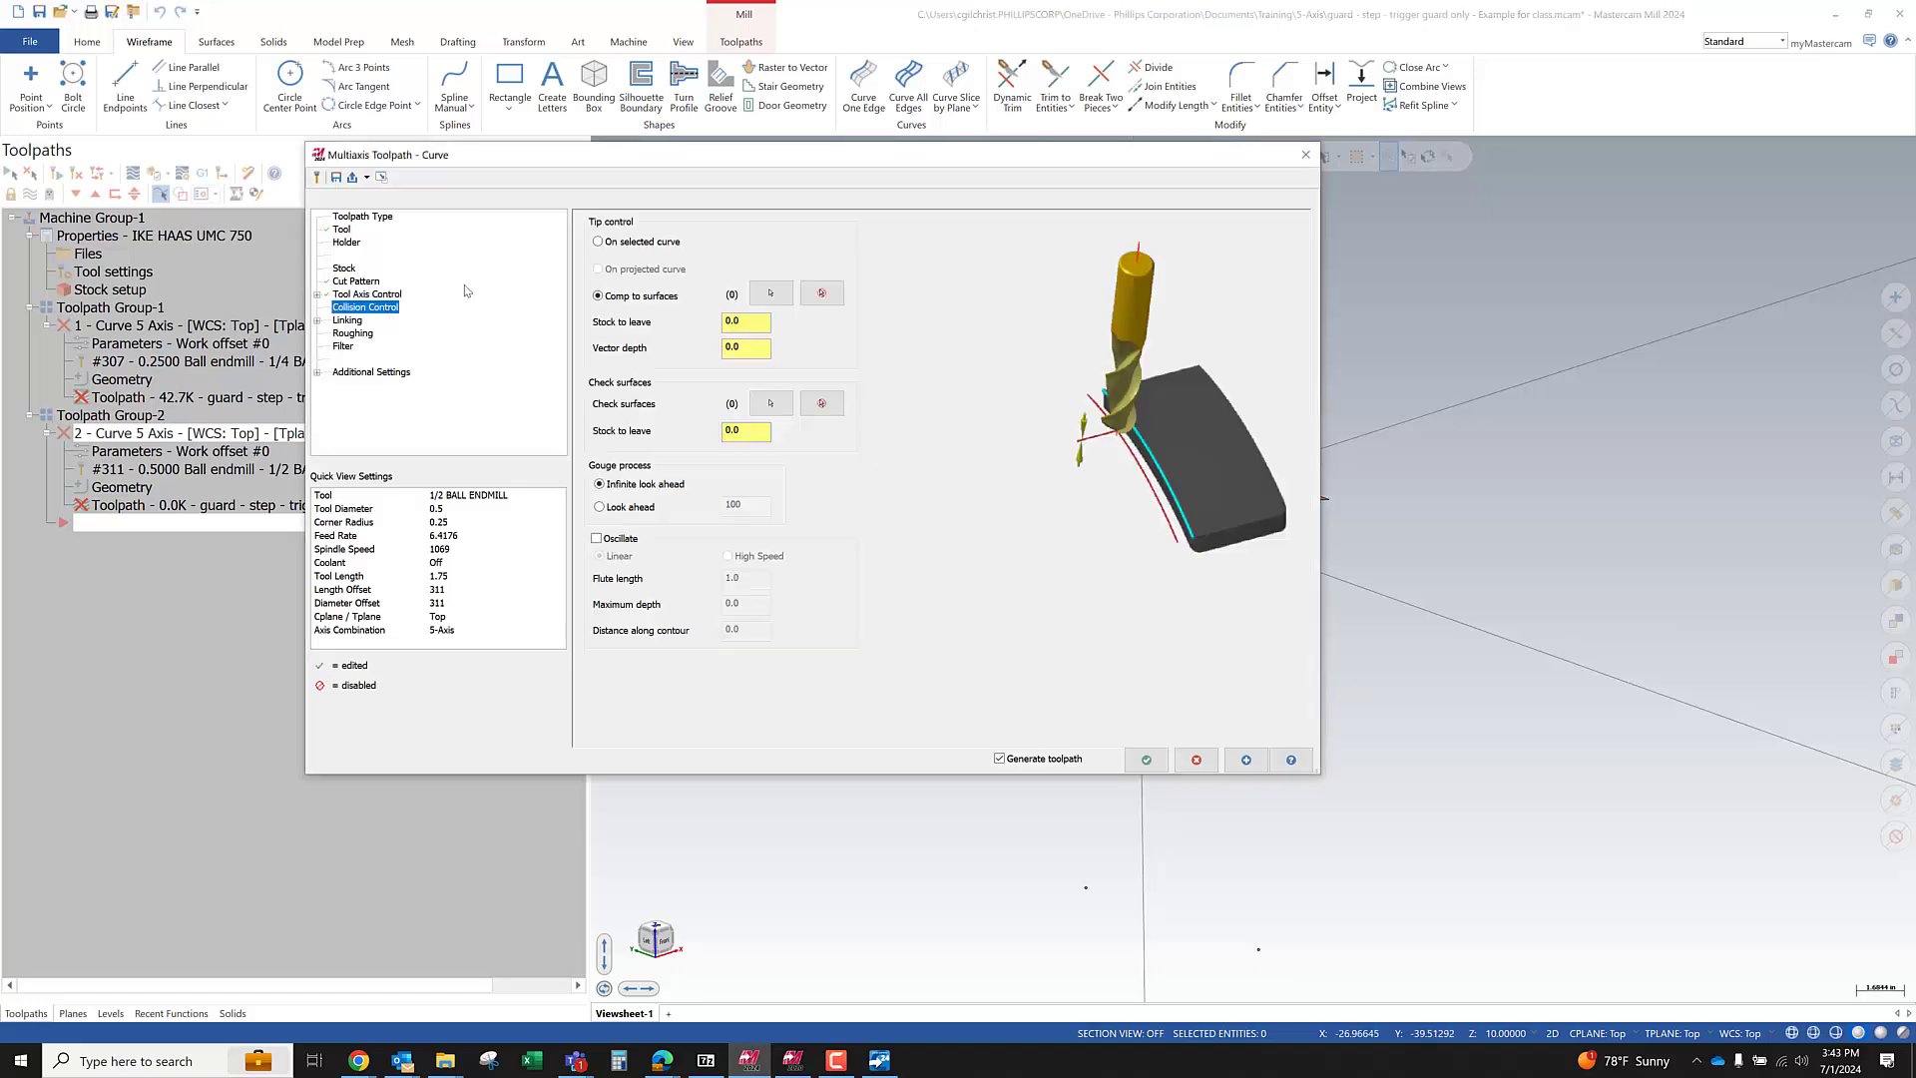
{"action": "left_click", "coordinate": [771, 294]}
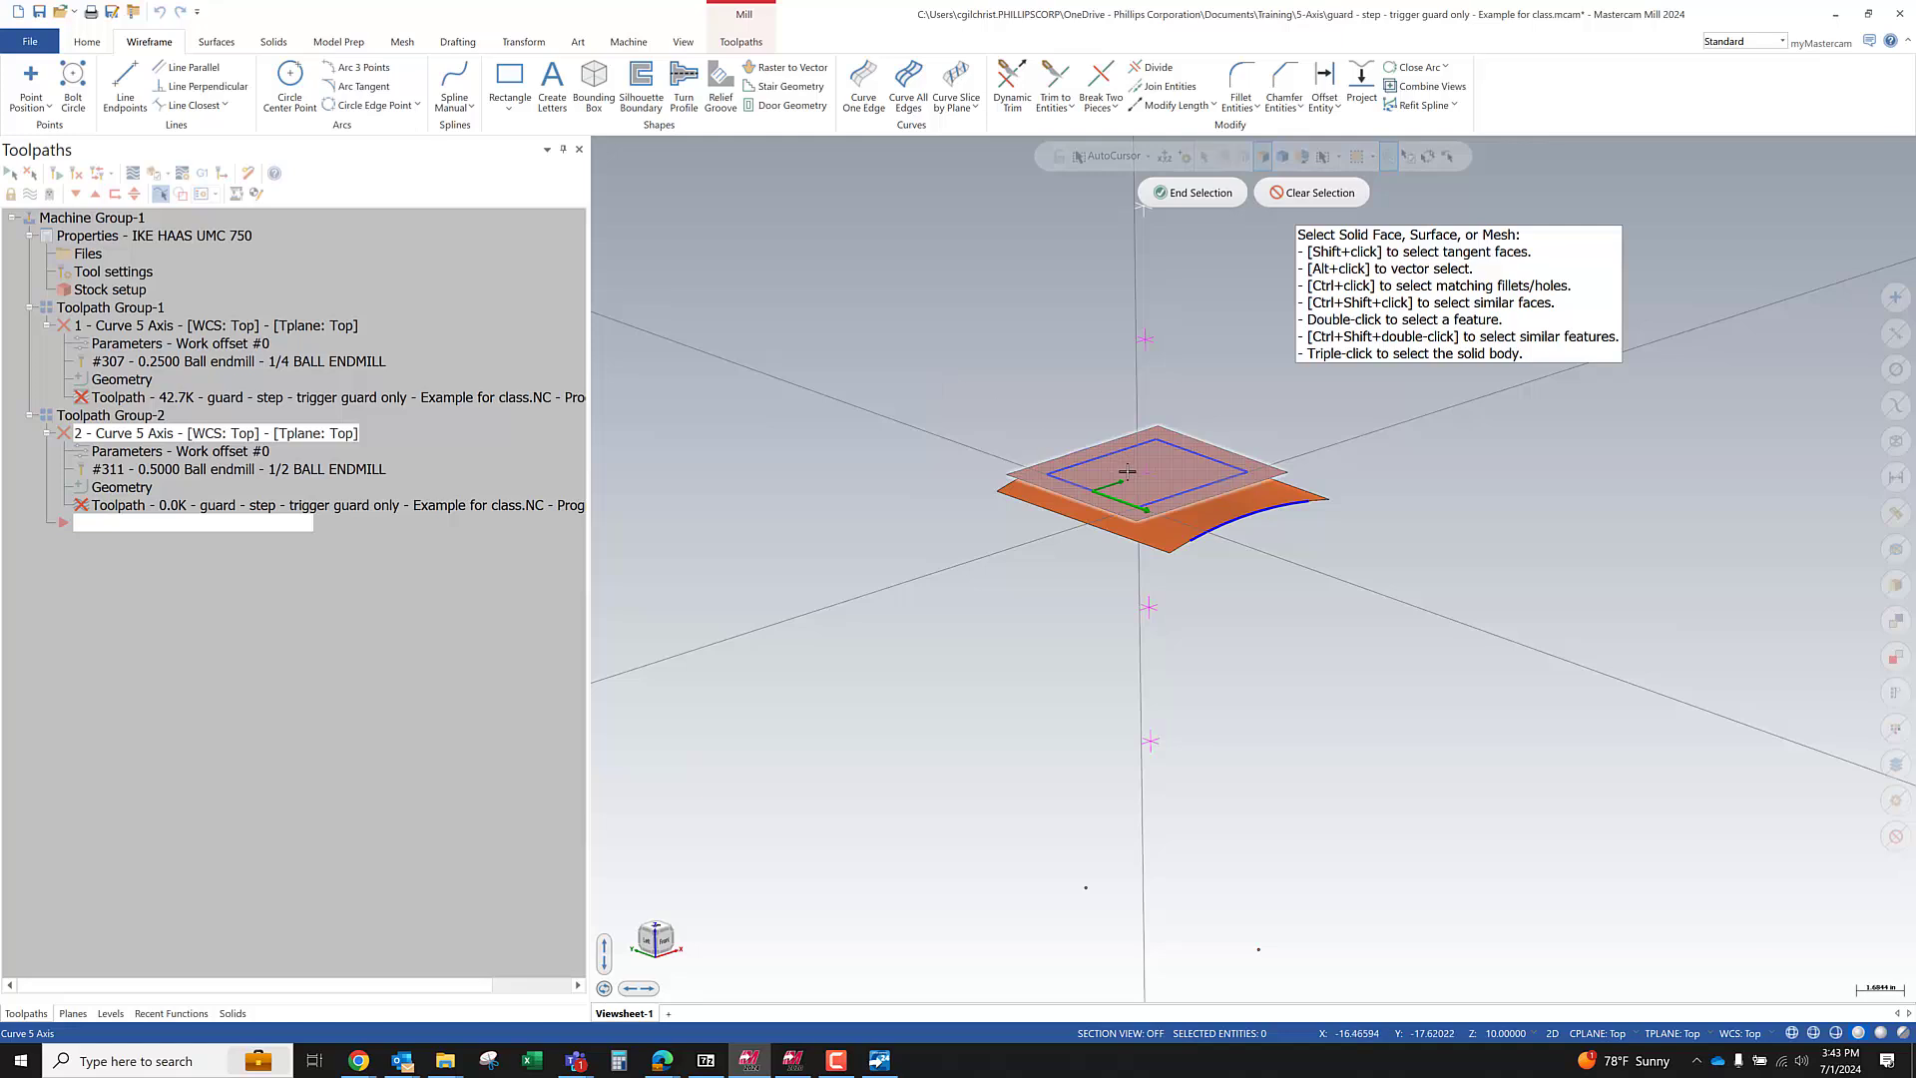
{"action": "left_click", "coordinate": [1189, 194]}
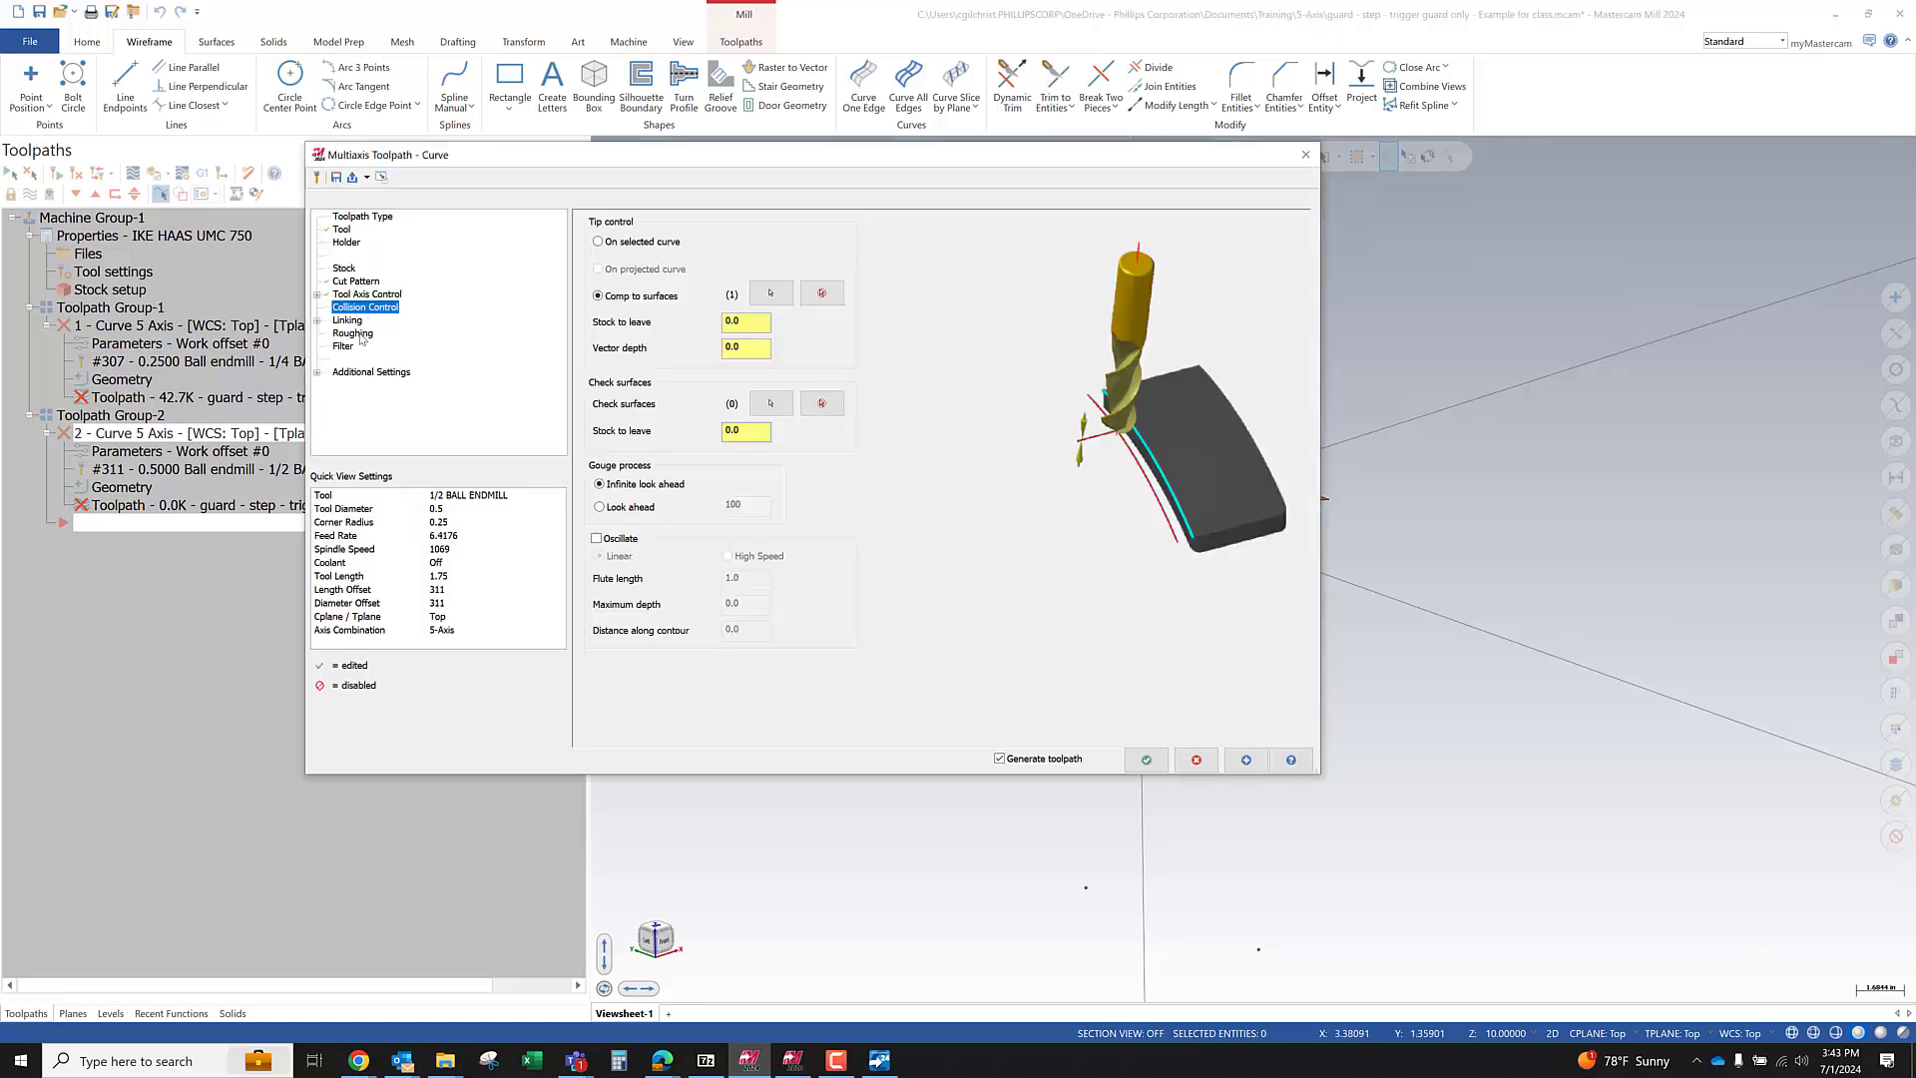
Enable multi passes with 2 rough passes at 0.08 spacing and 1 finish pass at 0.02 spacing, and generate the toolpath
{"action": "left_click", "coordinate": [354, 333]}
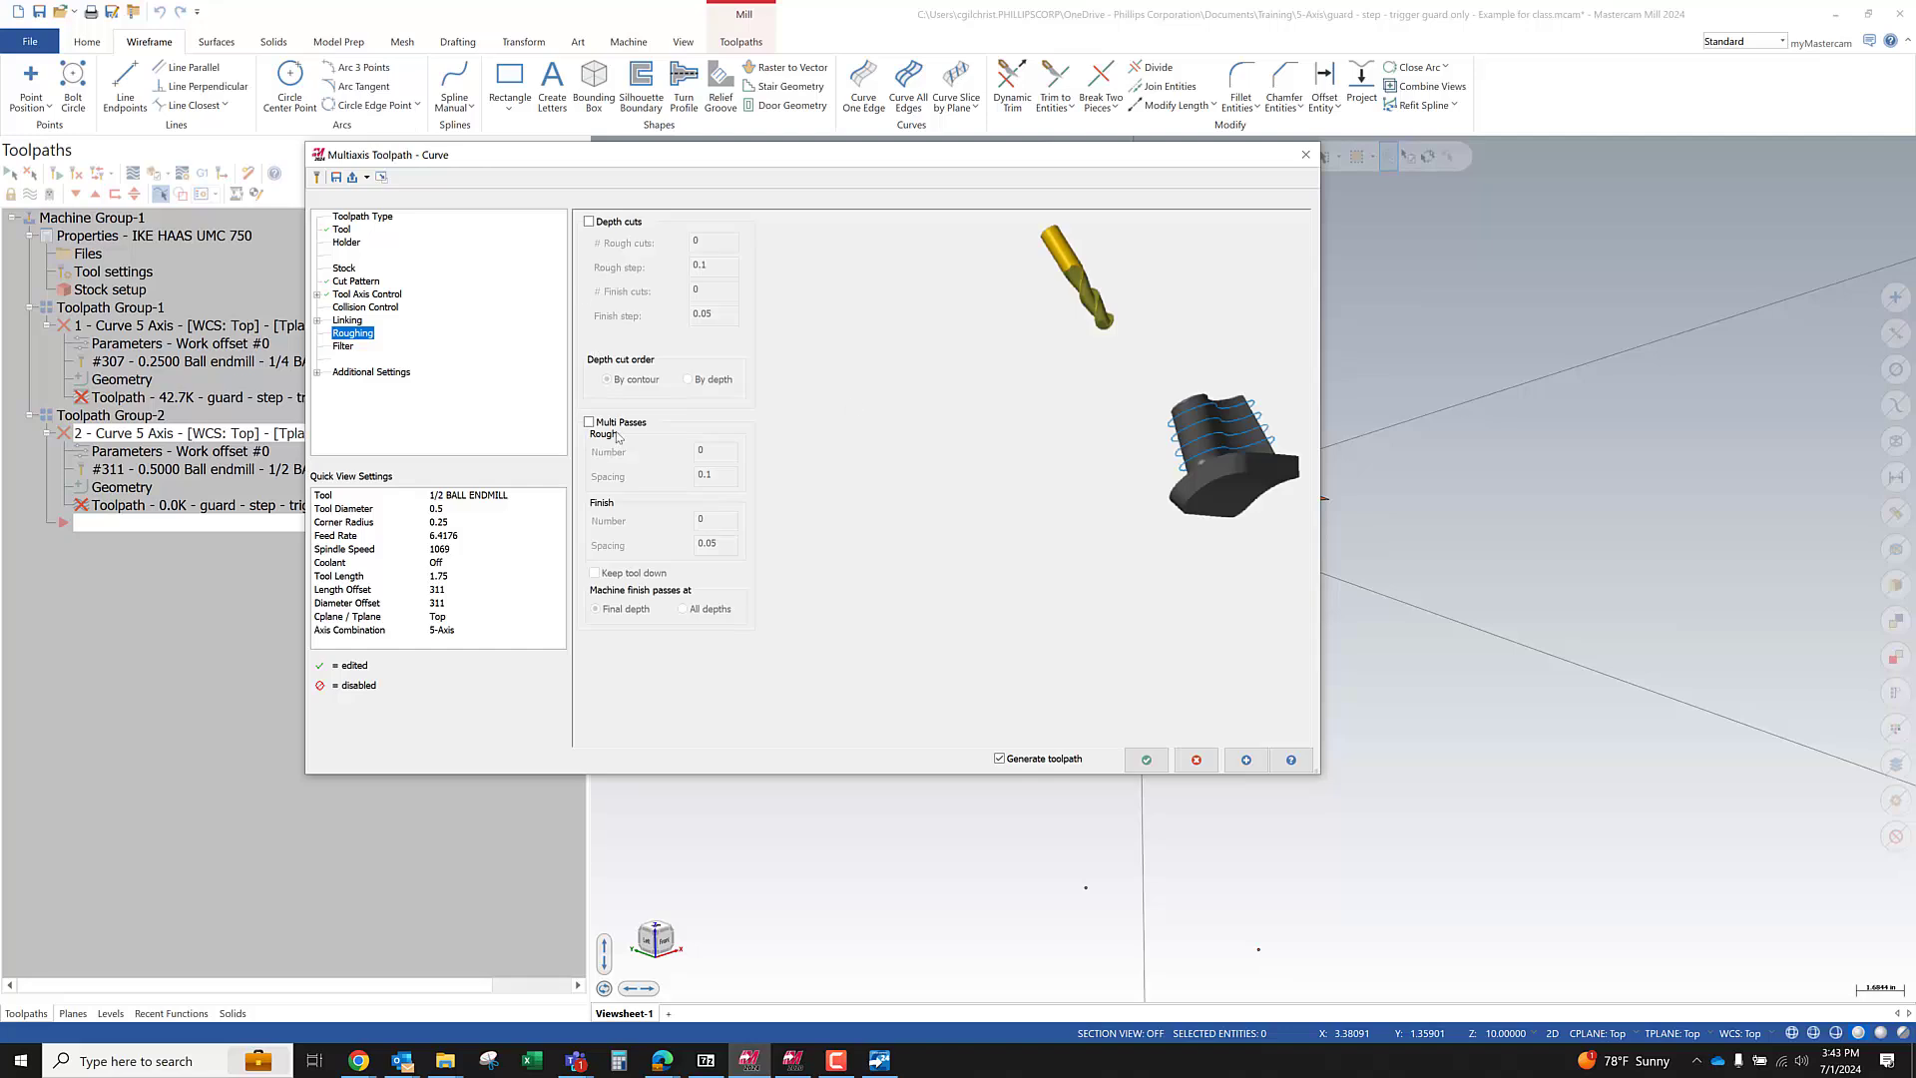
{"action": "left_click", "coordinate": [618, 423]}
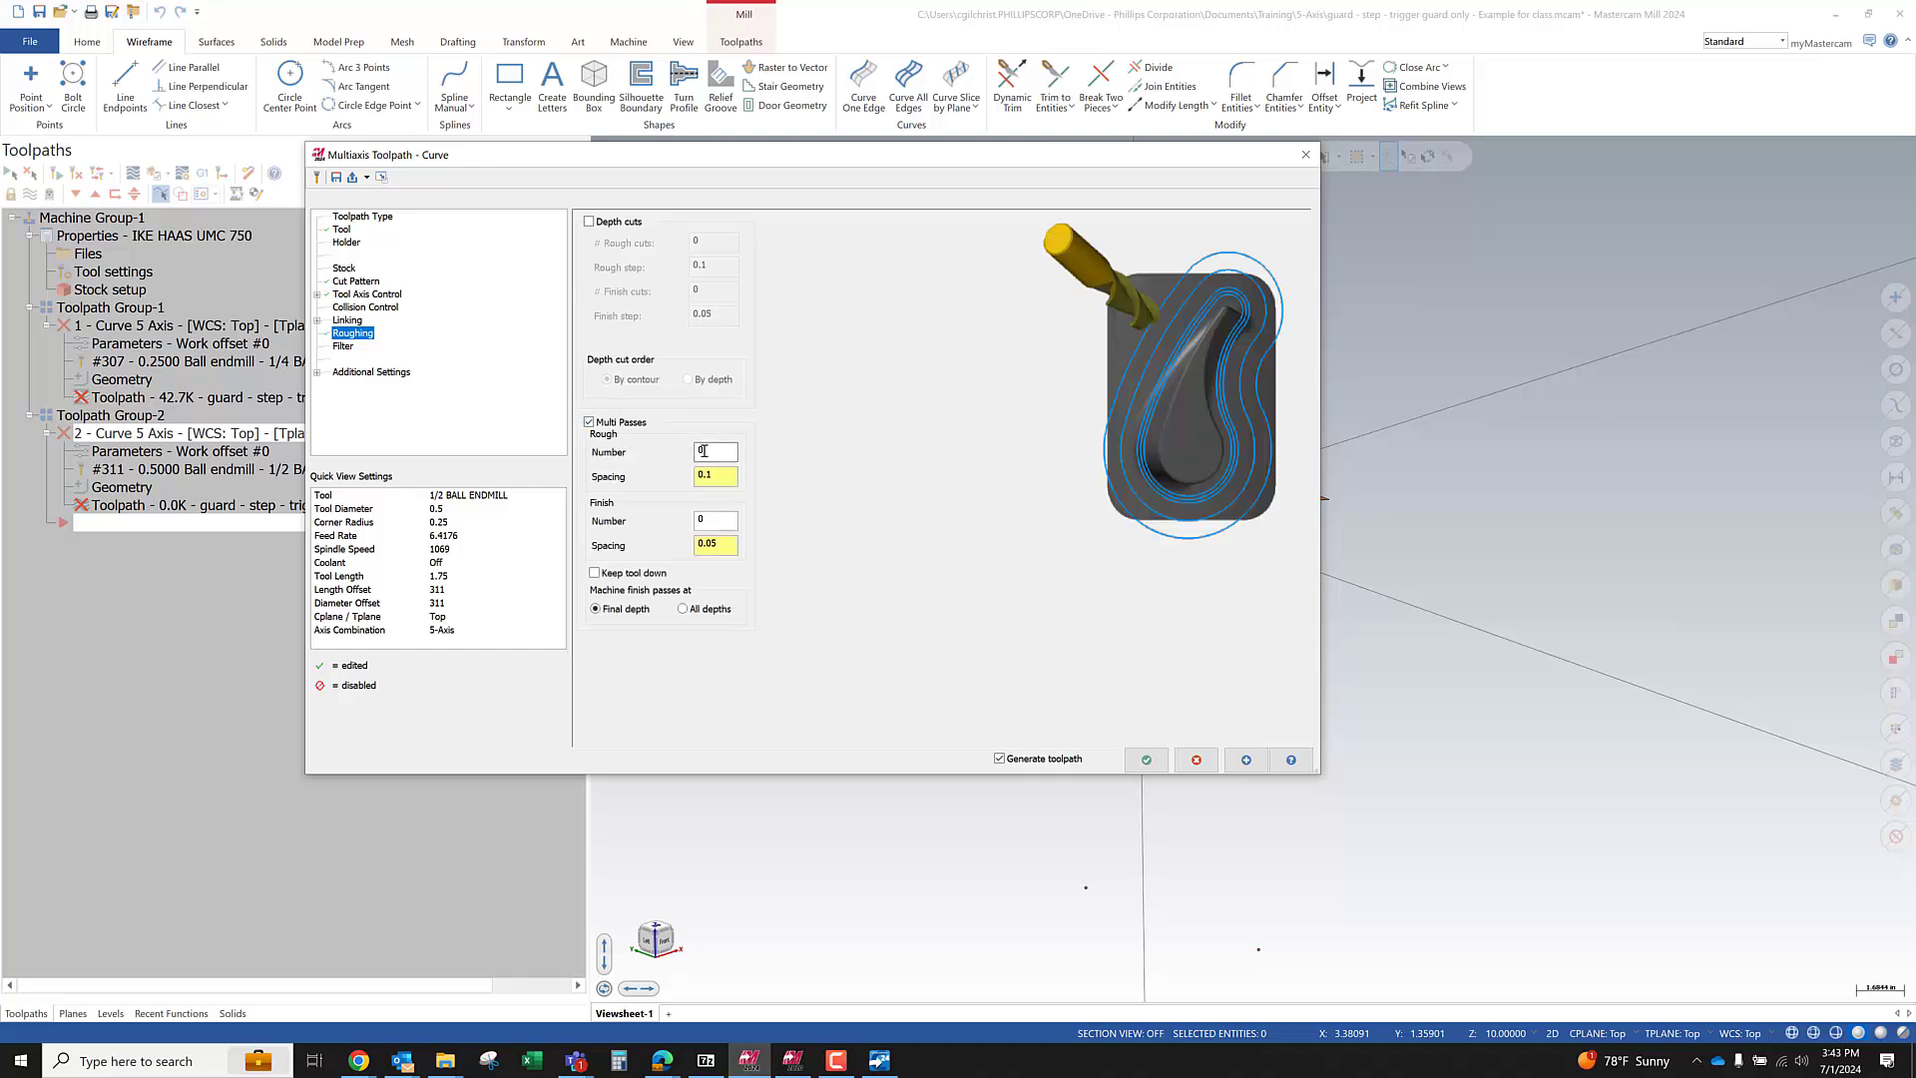
{"action": "left_click", "coordinate": [702, 451]}
{"action": "left_click", "coordinate": [717, 482]}
{"action": "type", "text": ".08"}
{"action": "key", "text": "Return"}
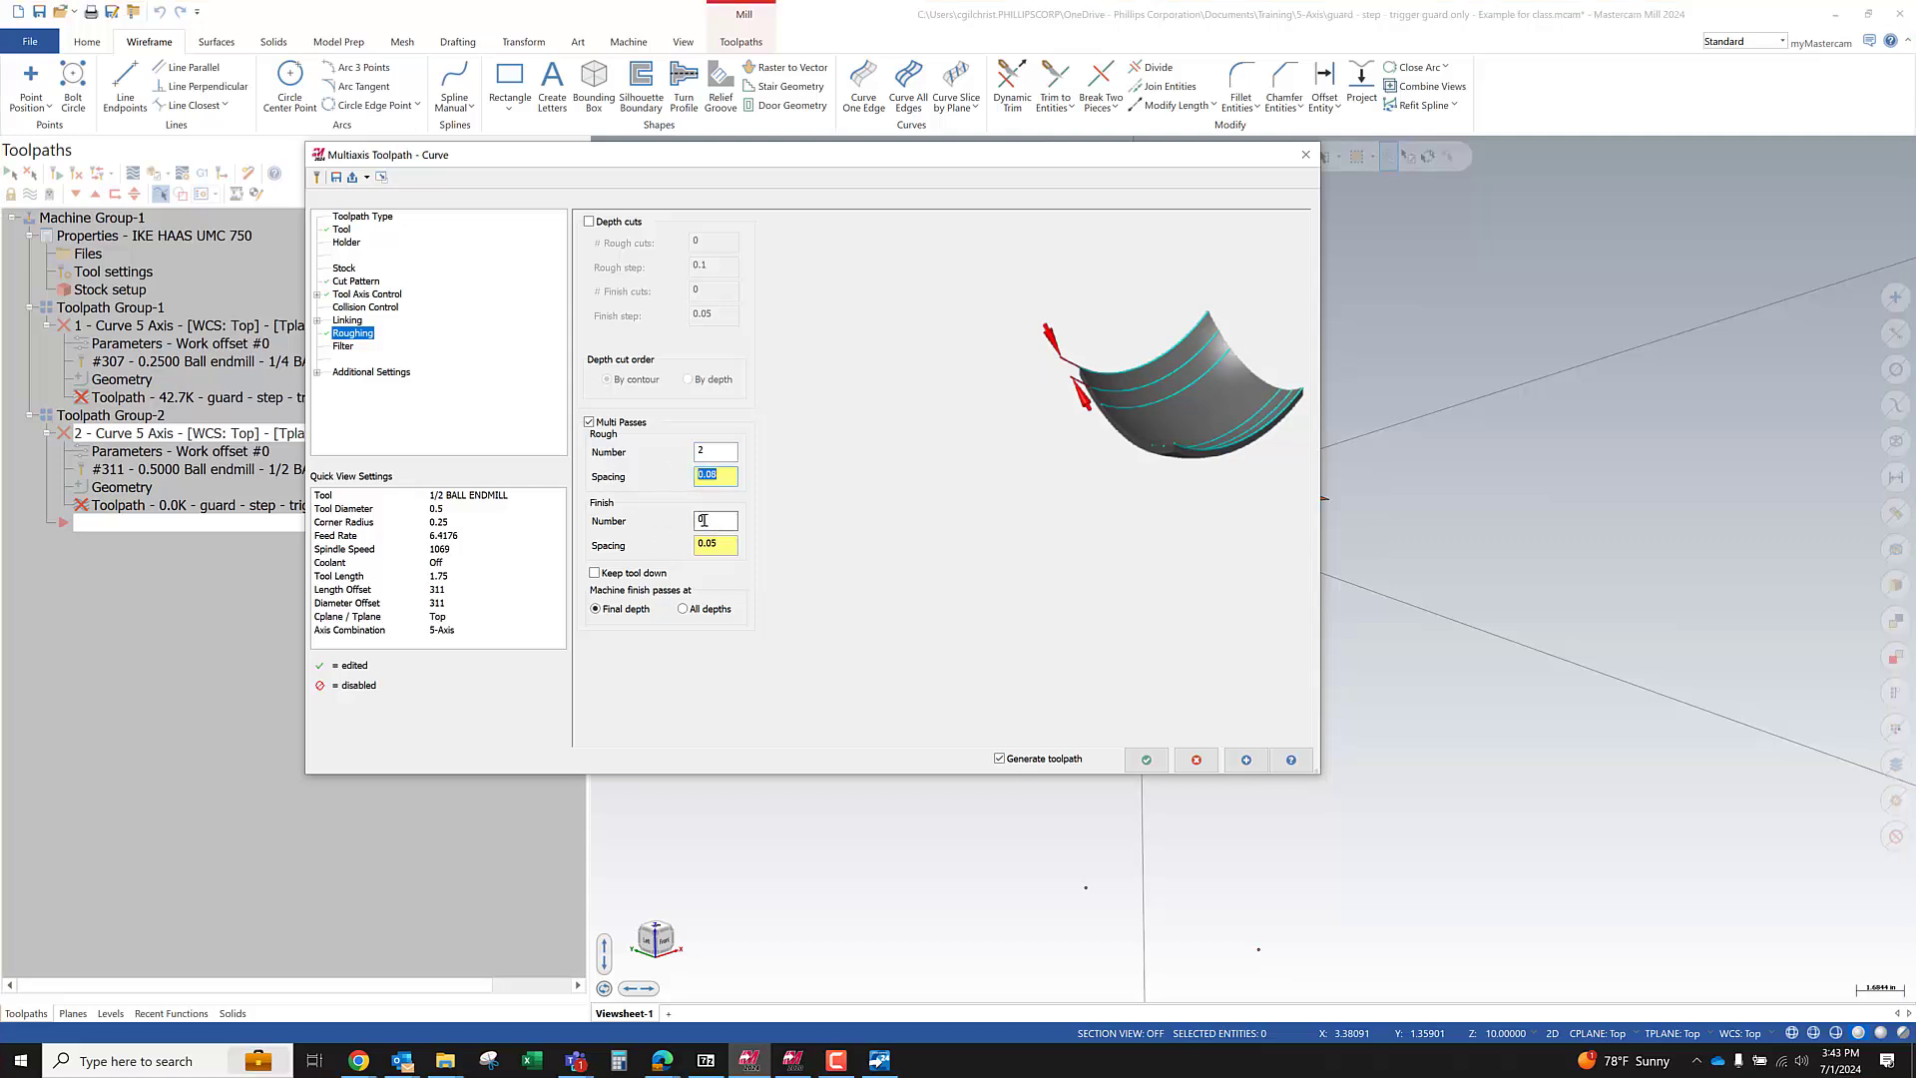
{"action": "left_click", "coordinate": [703, 520]}
{"action": "left_click", "coordinate": [715, 541]}
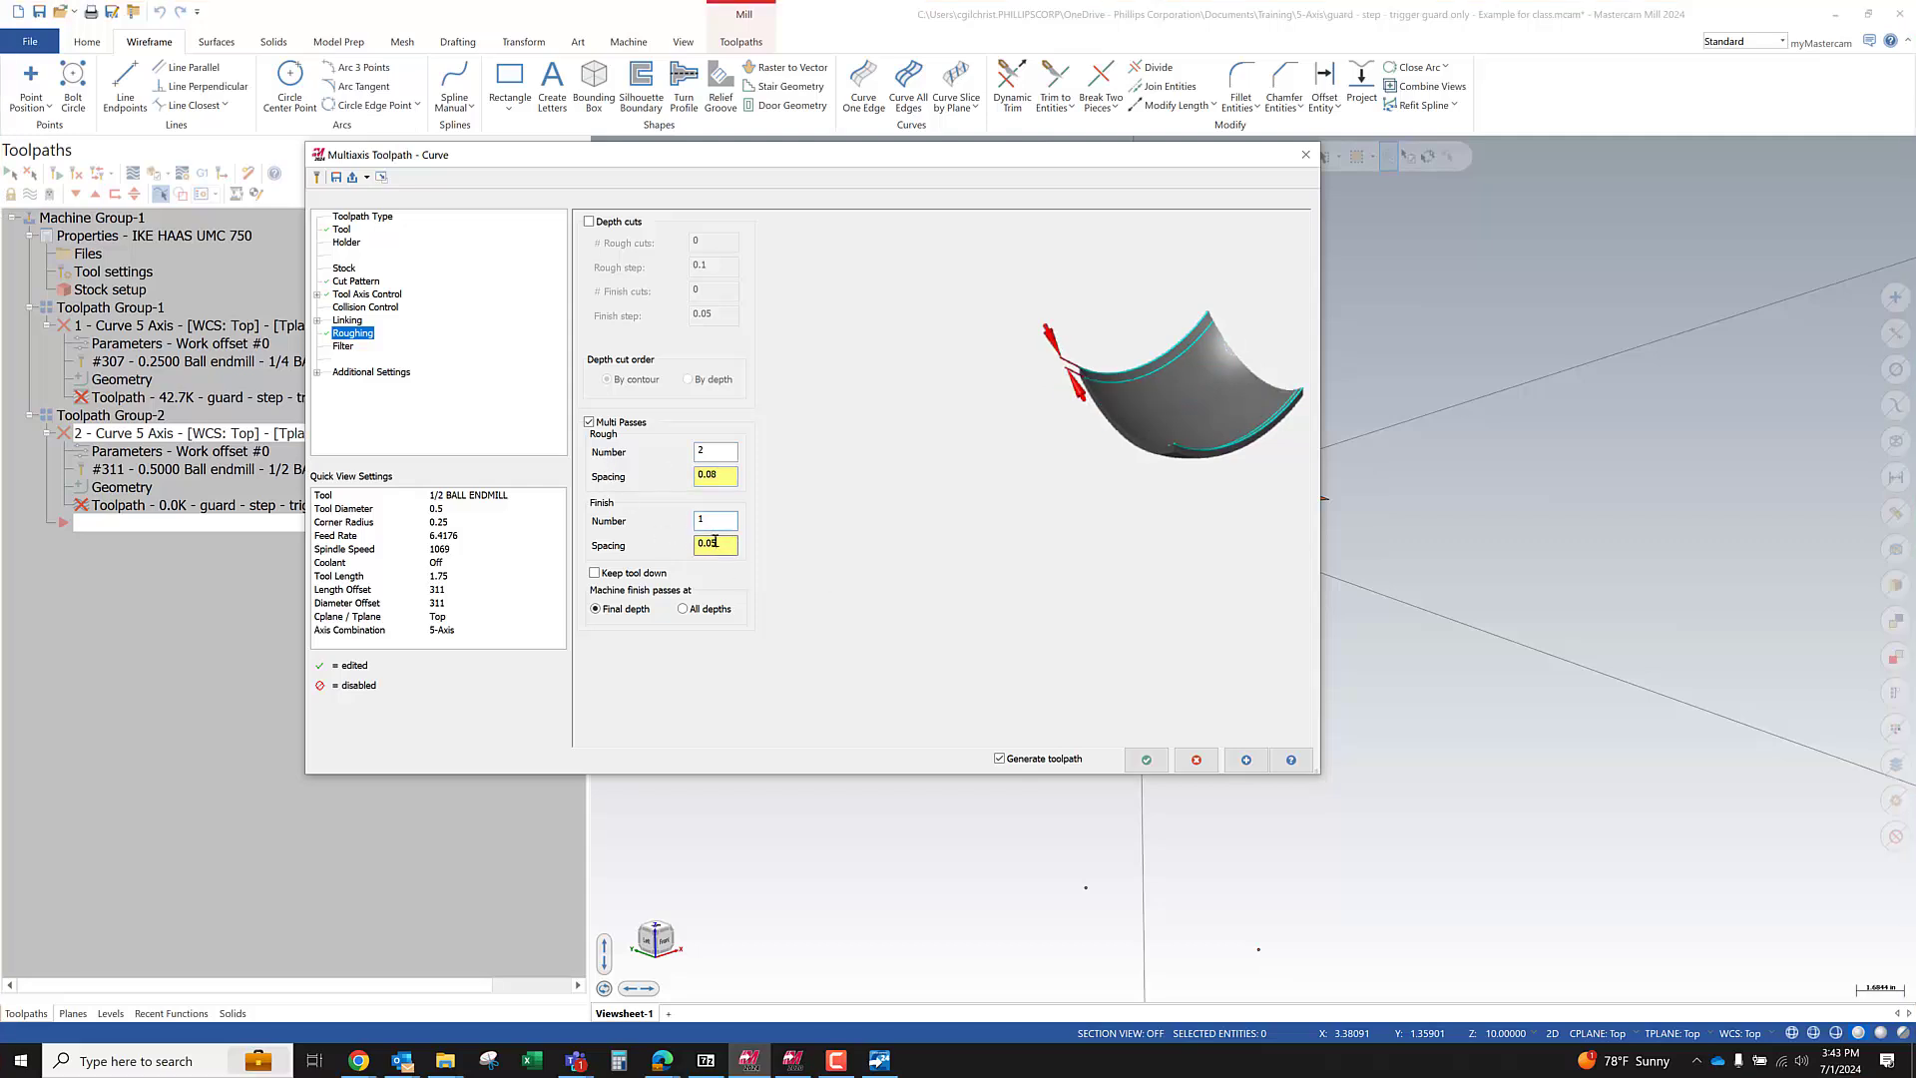
{"action": "type", "text": "2"}
{"action": "left_click", "coordinate": [1146, 760]}
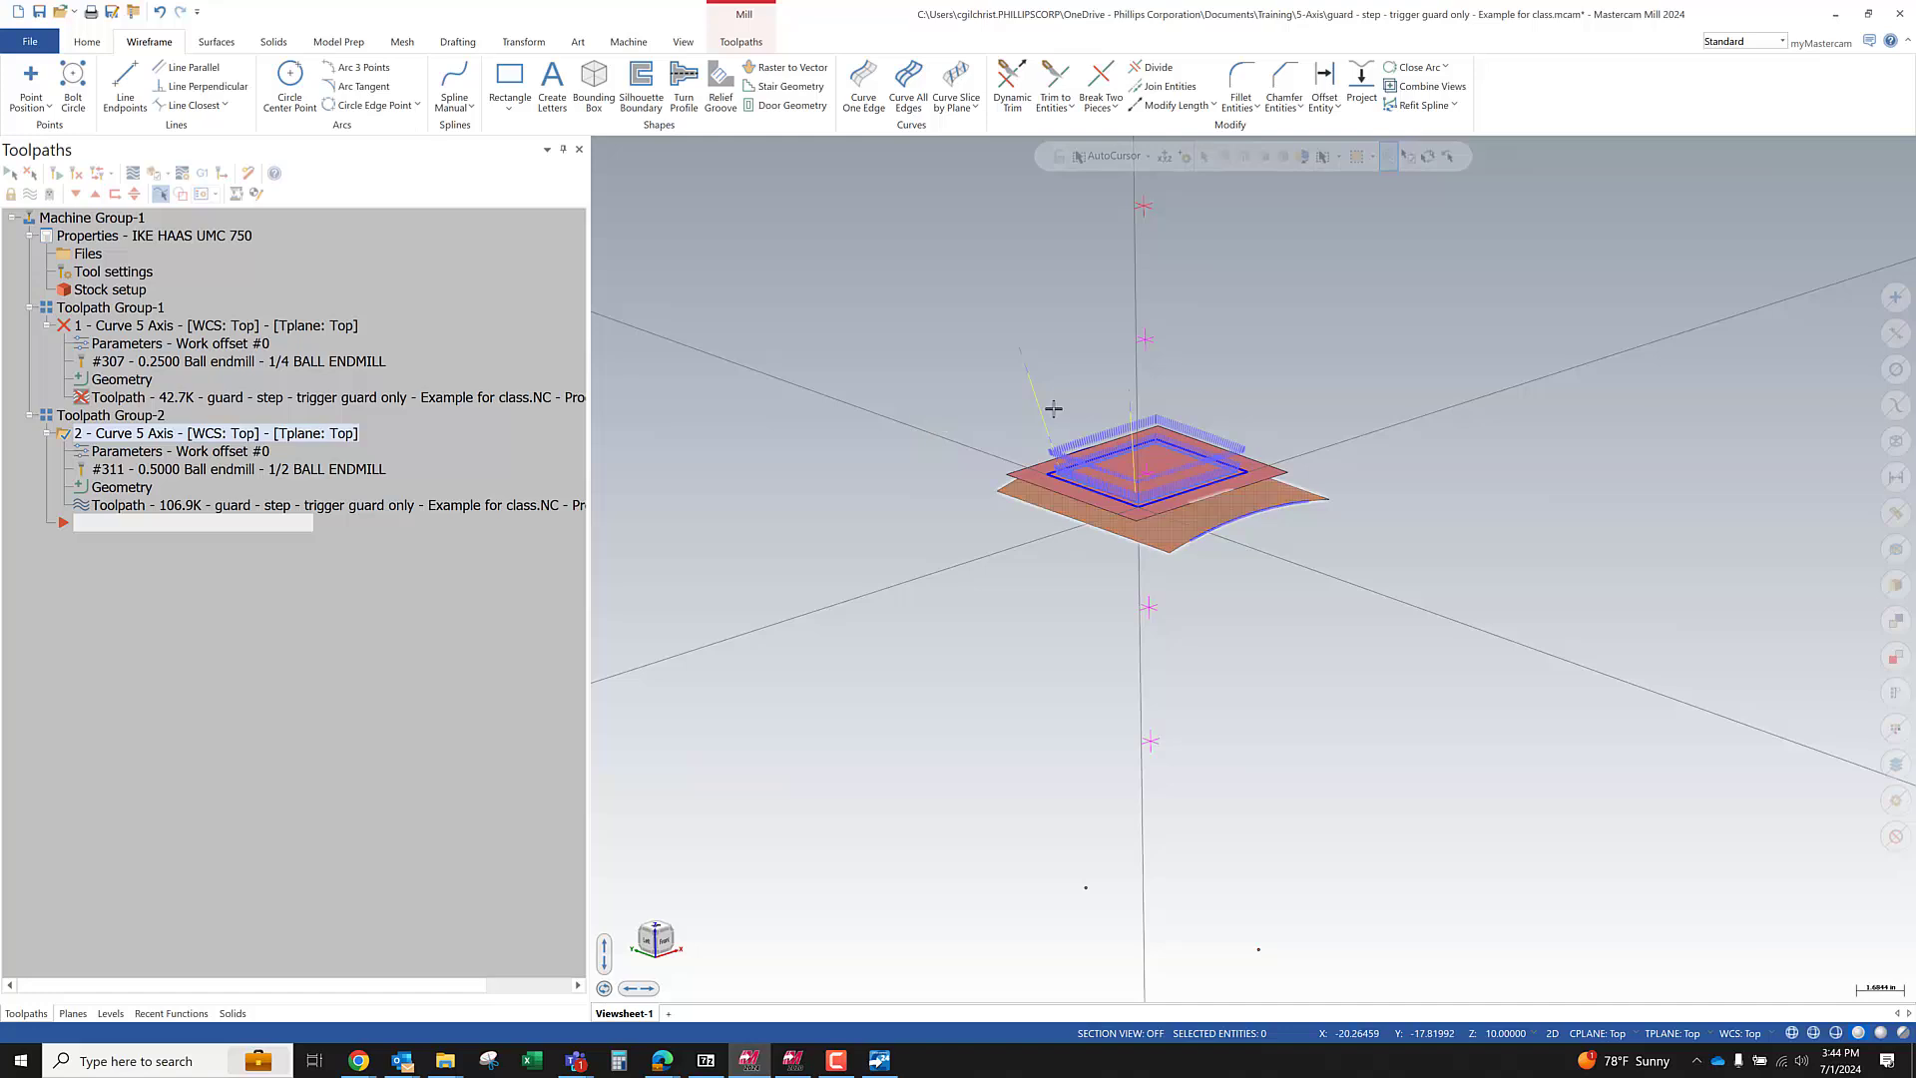
Set the entry curve to always use 100% length and 0.5 thickness, apply the same to the exit curve, and regenerate
{"action": "scroll", "coordinate": [1031, 491], "scroll_direction": "up", "scroll_amount": 3}
{"action": "middle_click_drag", "start_coordinate": [1030, 491], "coordinate": [1121, 522]}
{"action": "scroll", "coordinate": [1248, 522], "scroll_direction": "up", "scroll_amount": 3}
{"action": "mouse_move", "coordinate": [1249, 522]}
{"action": "middle_mouse_down"}
{"action": "mouse_move", "coordinate": [1291, 625]}
{"action": "mouse_move", "coordinate": [1253, 530]}
{"action": "middle_mouse_up"}
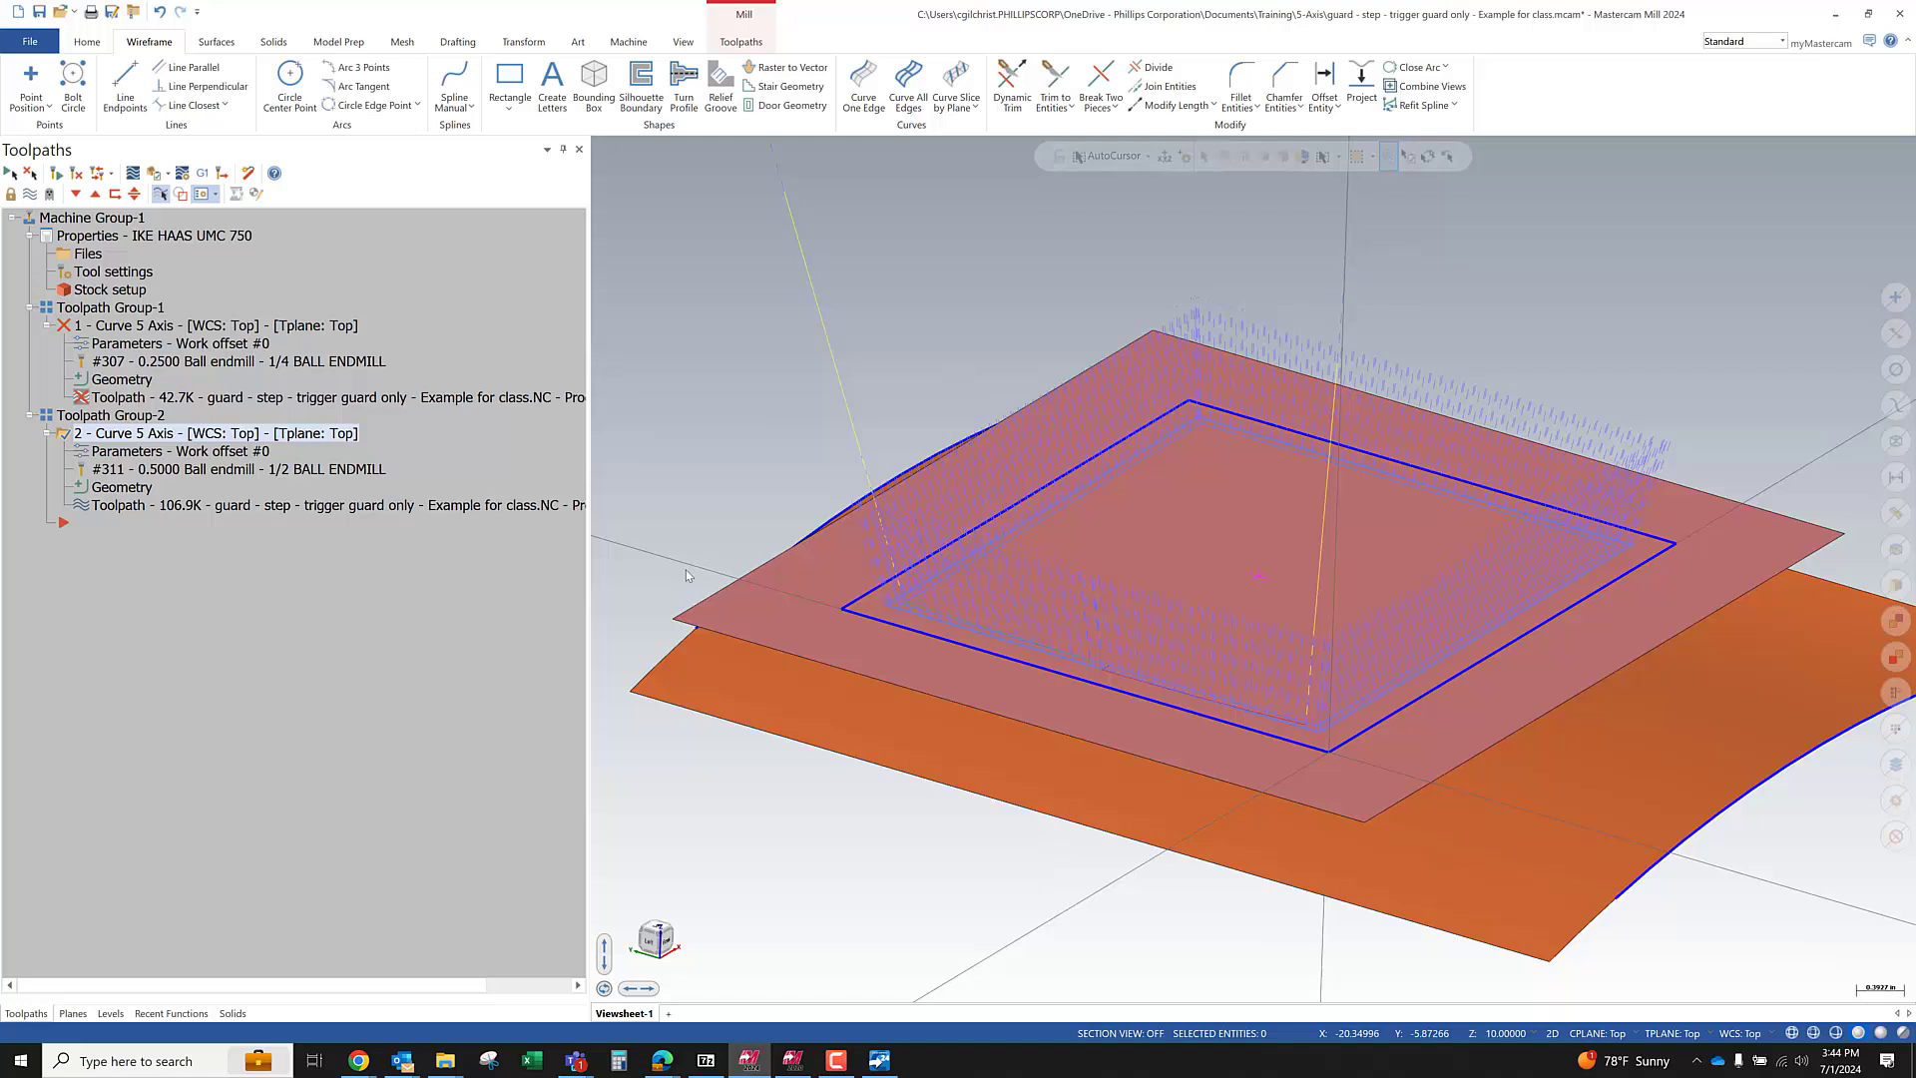
{"action": "left_click", "coordinate": [180, 451]}
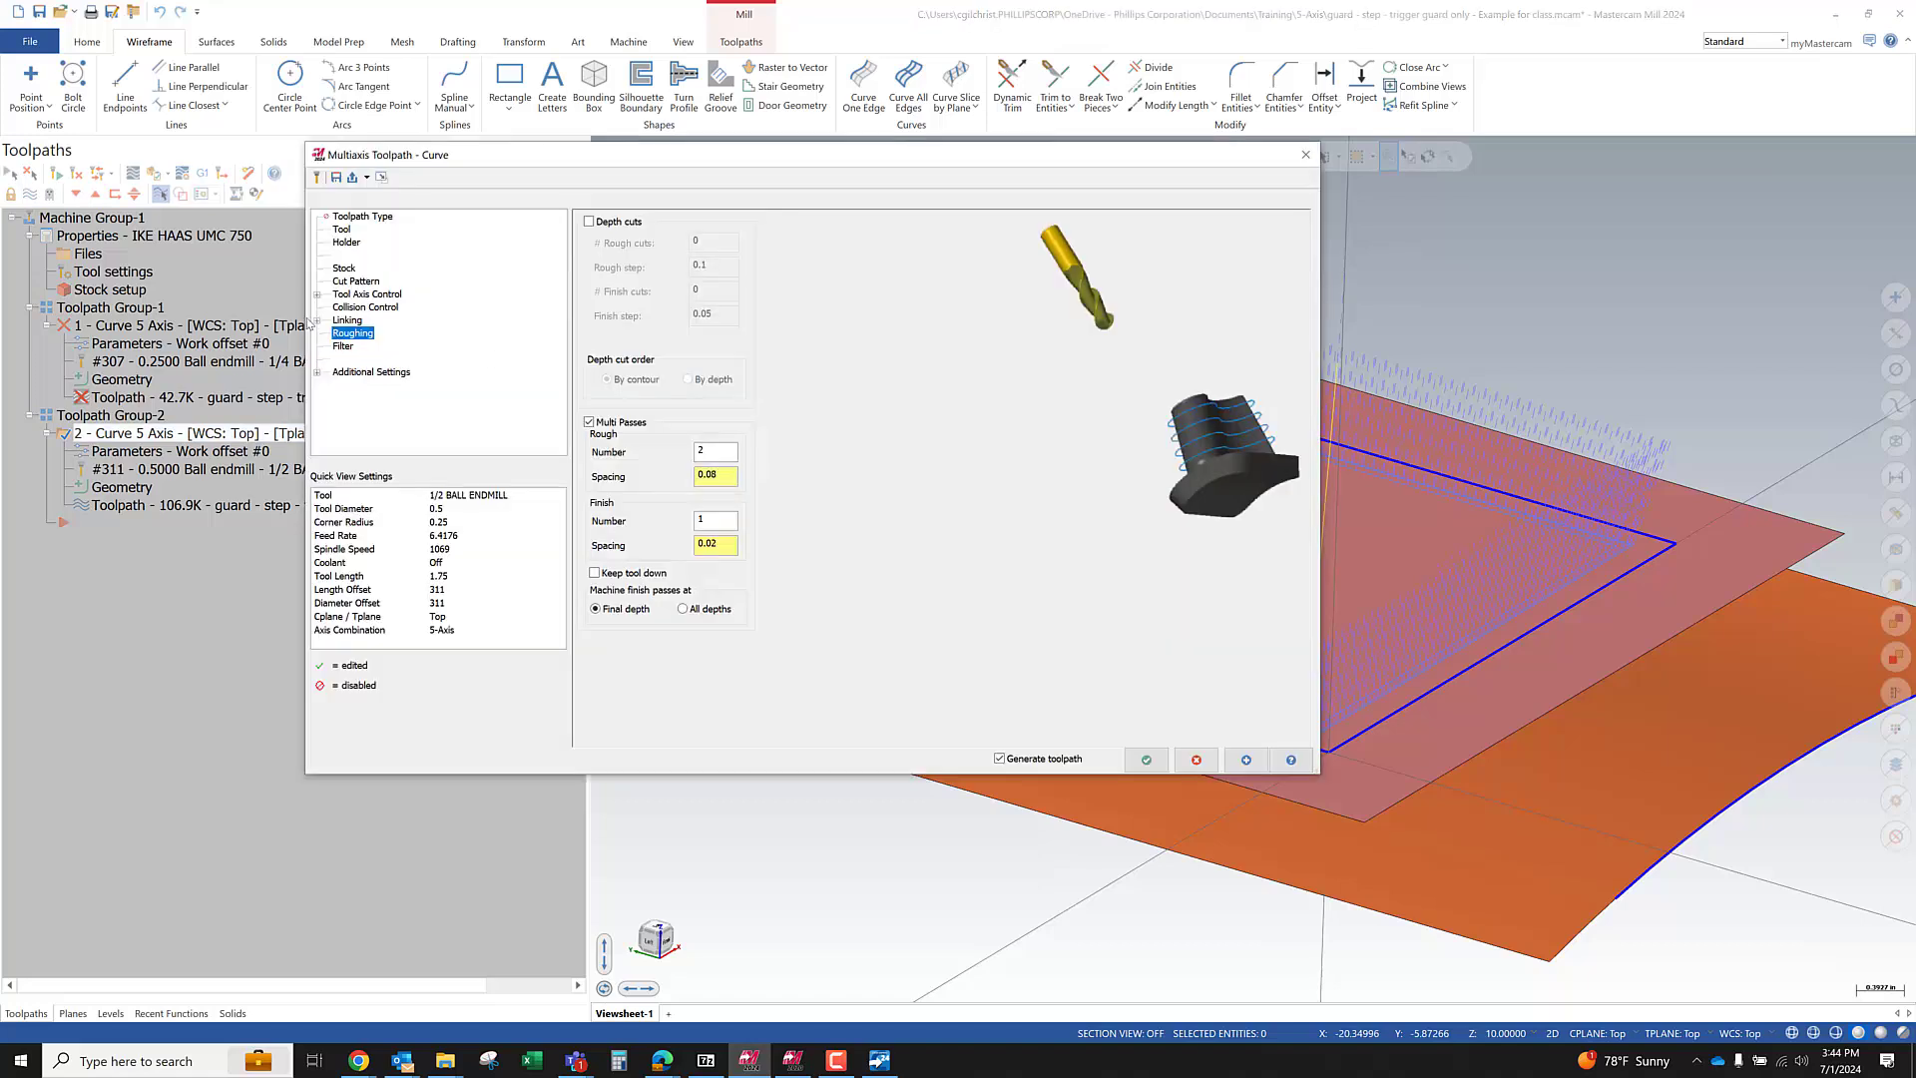
{"action": "left_click", "coordinate": [317, 321]}
{"action": "left_click", "coordinate": [362, 333]}
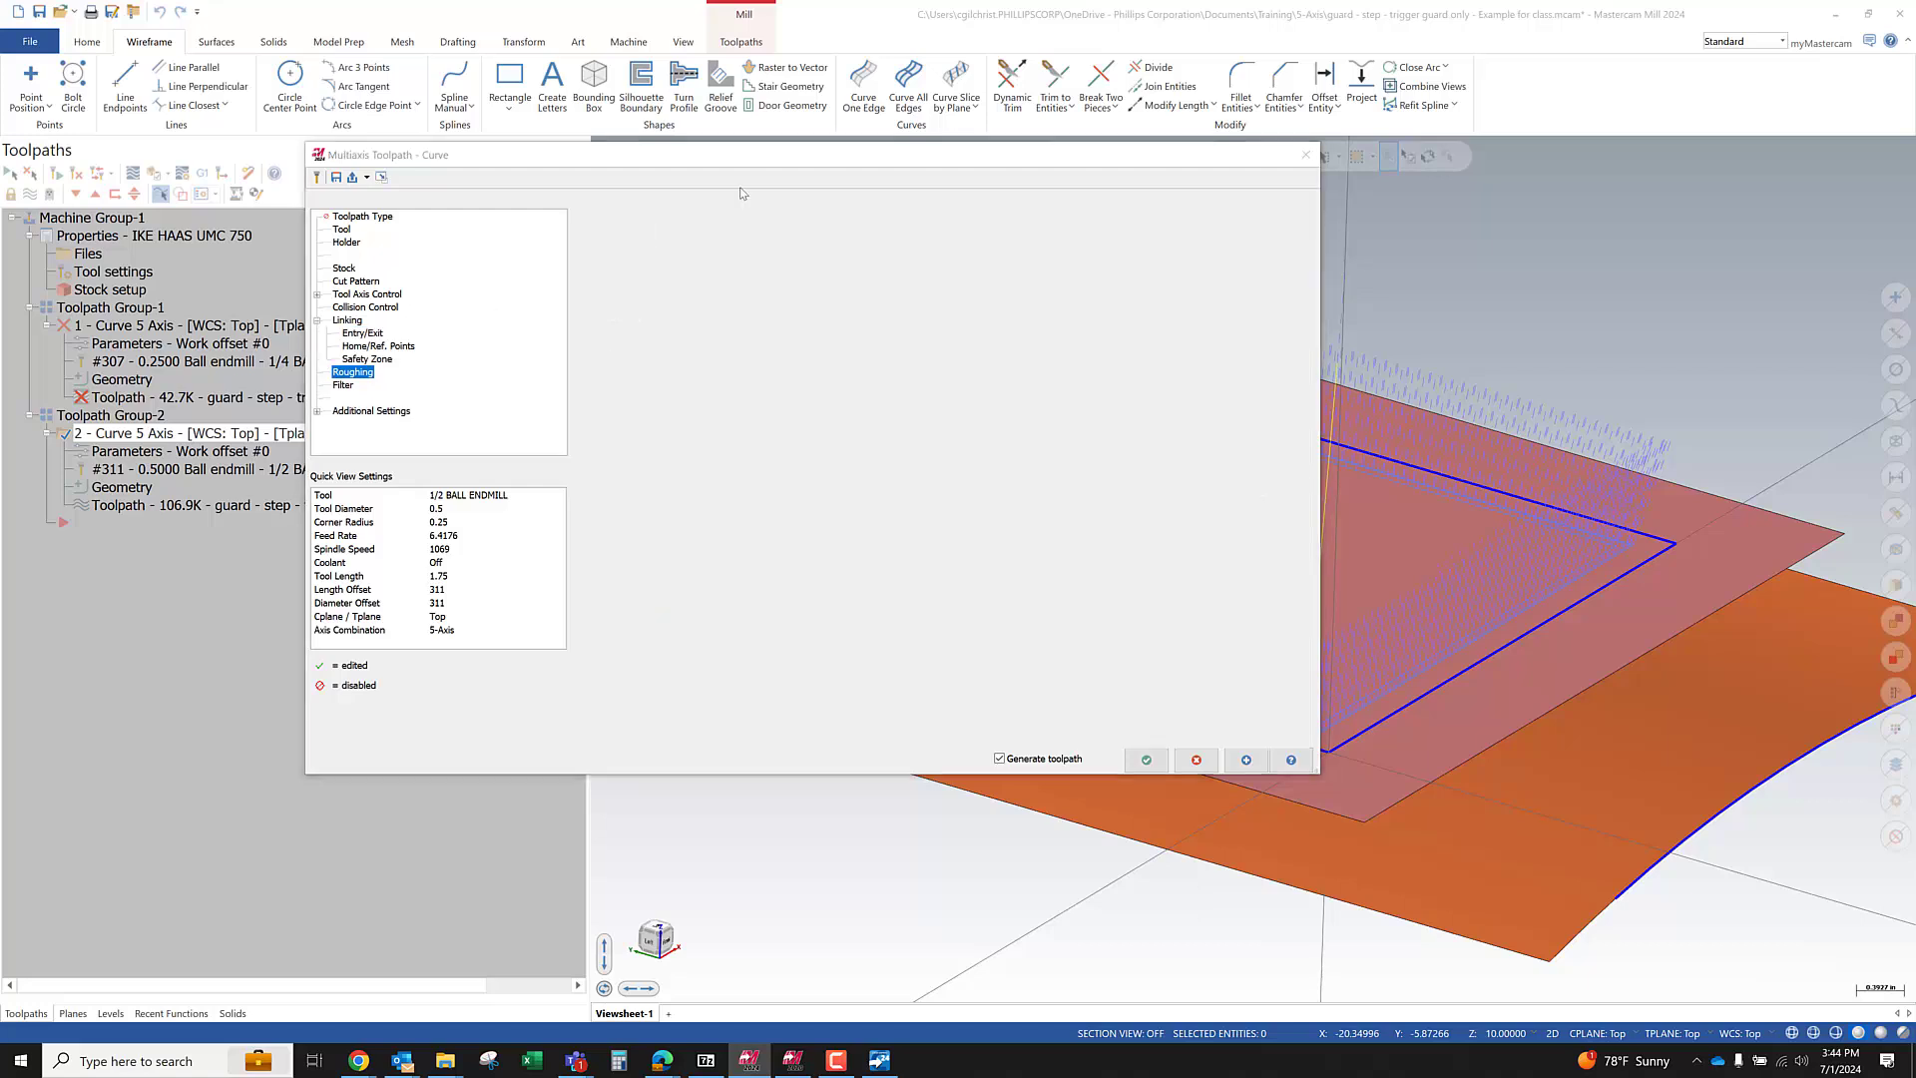
{"action": "left_click", "coordinate": [659, 277]}
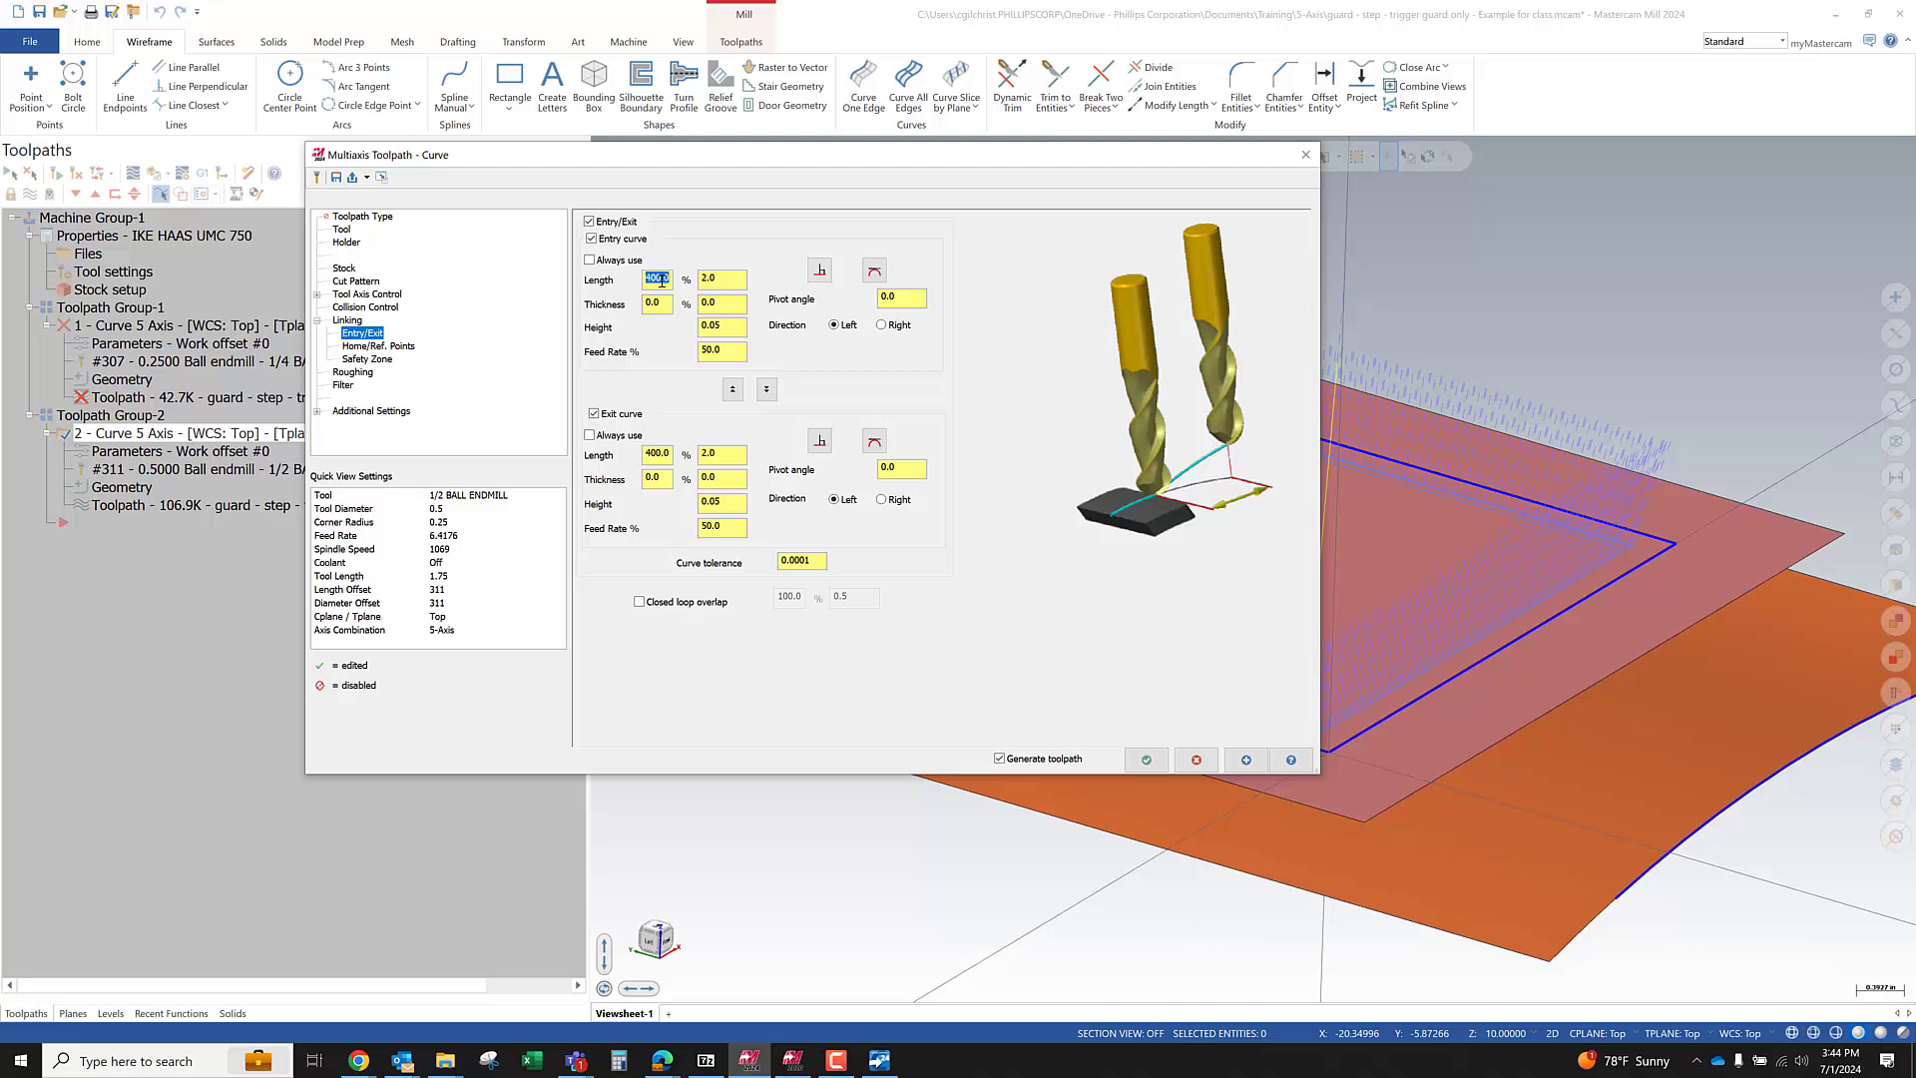
{"action": "type", "text": "100"}
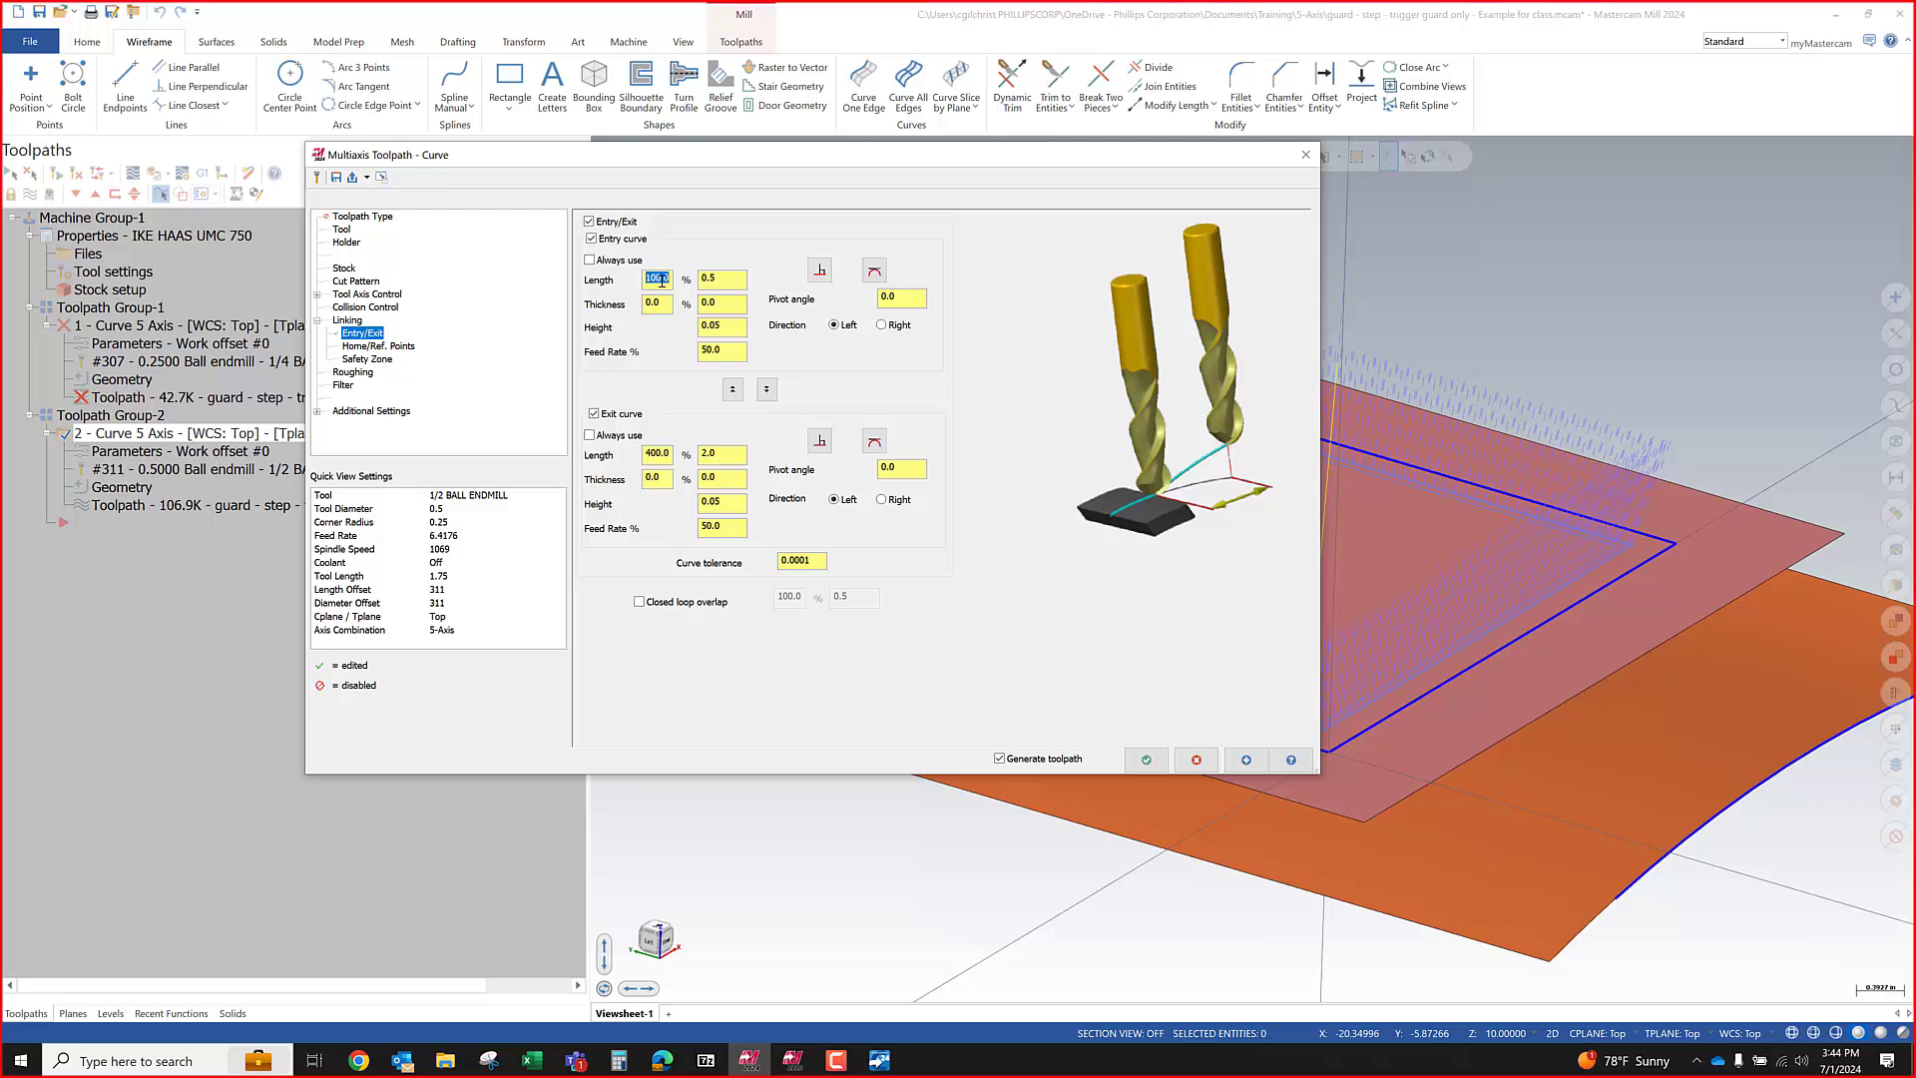
{"action": "double_click", "coordinate": [714, 304]}
{"action": "type", "text": "."}
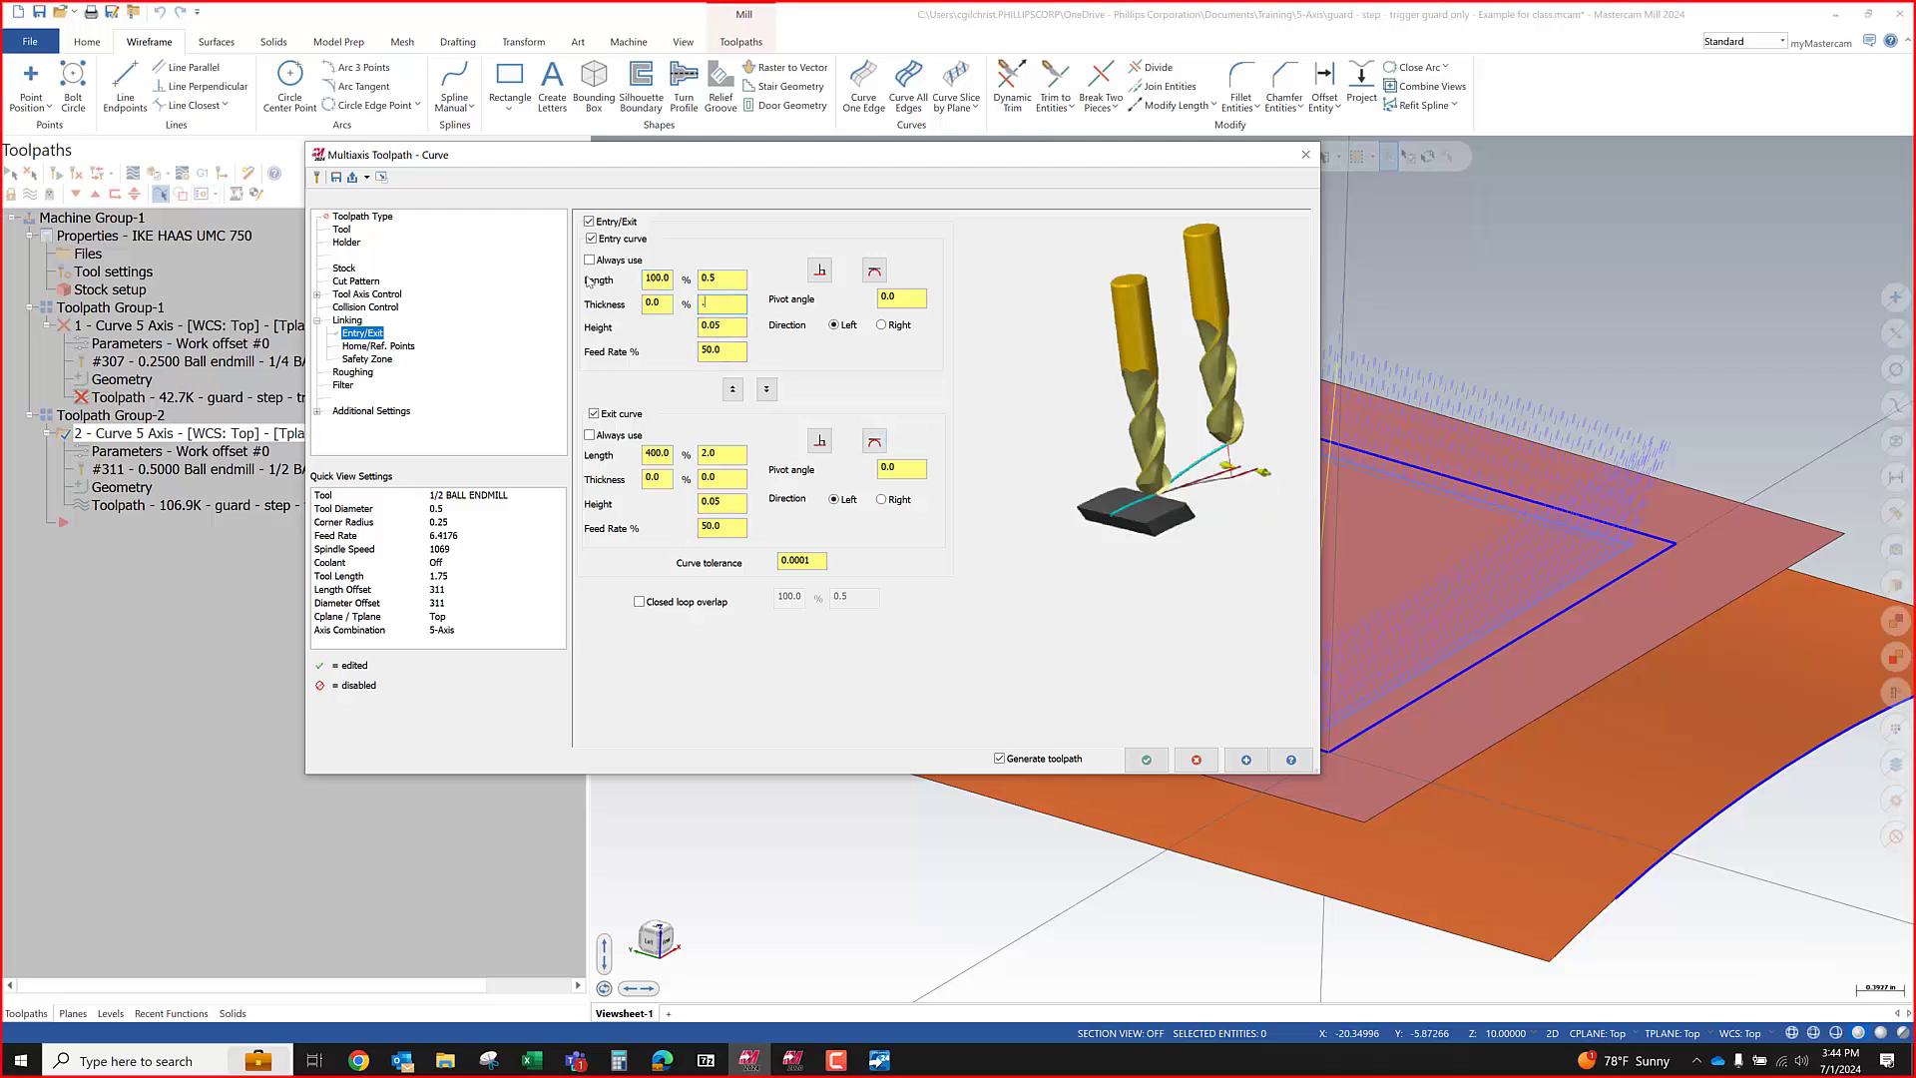
{"action": "left_click", "coordinate": [594, 262]}
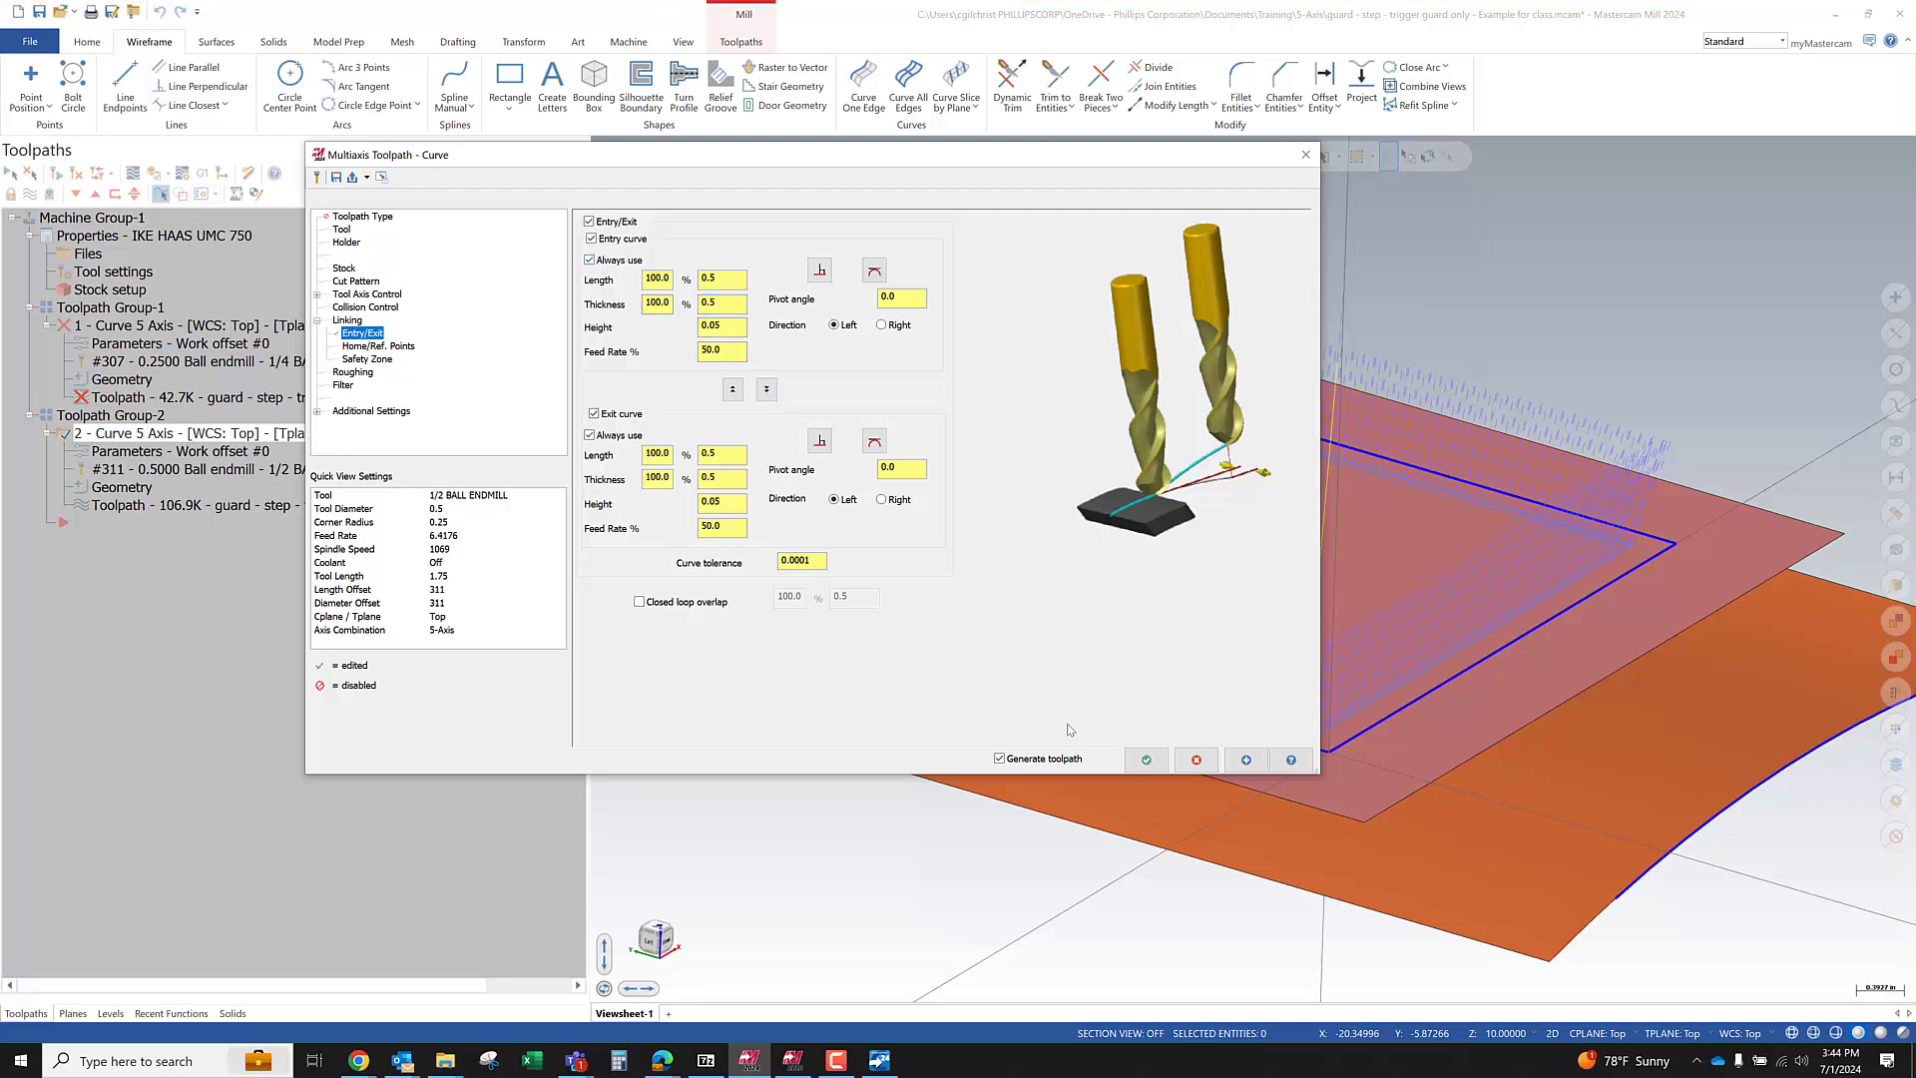
{"action": "left_click", "coordinate": [1145, 761]}
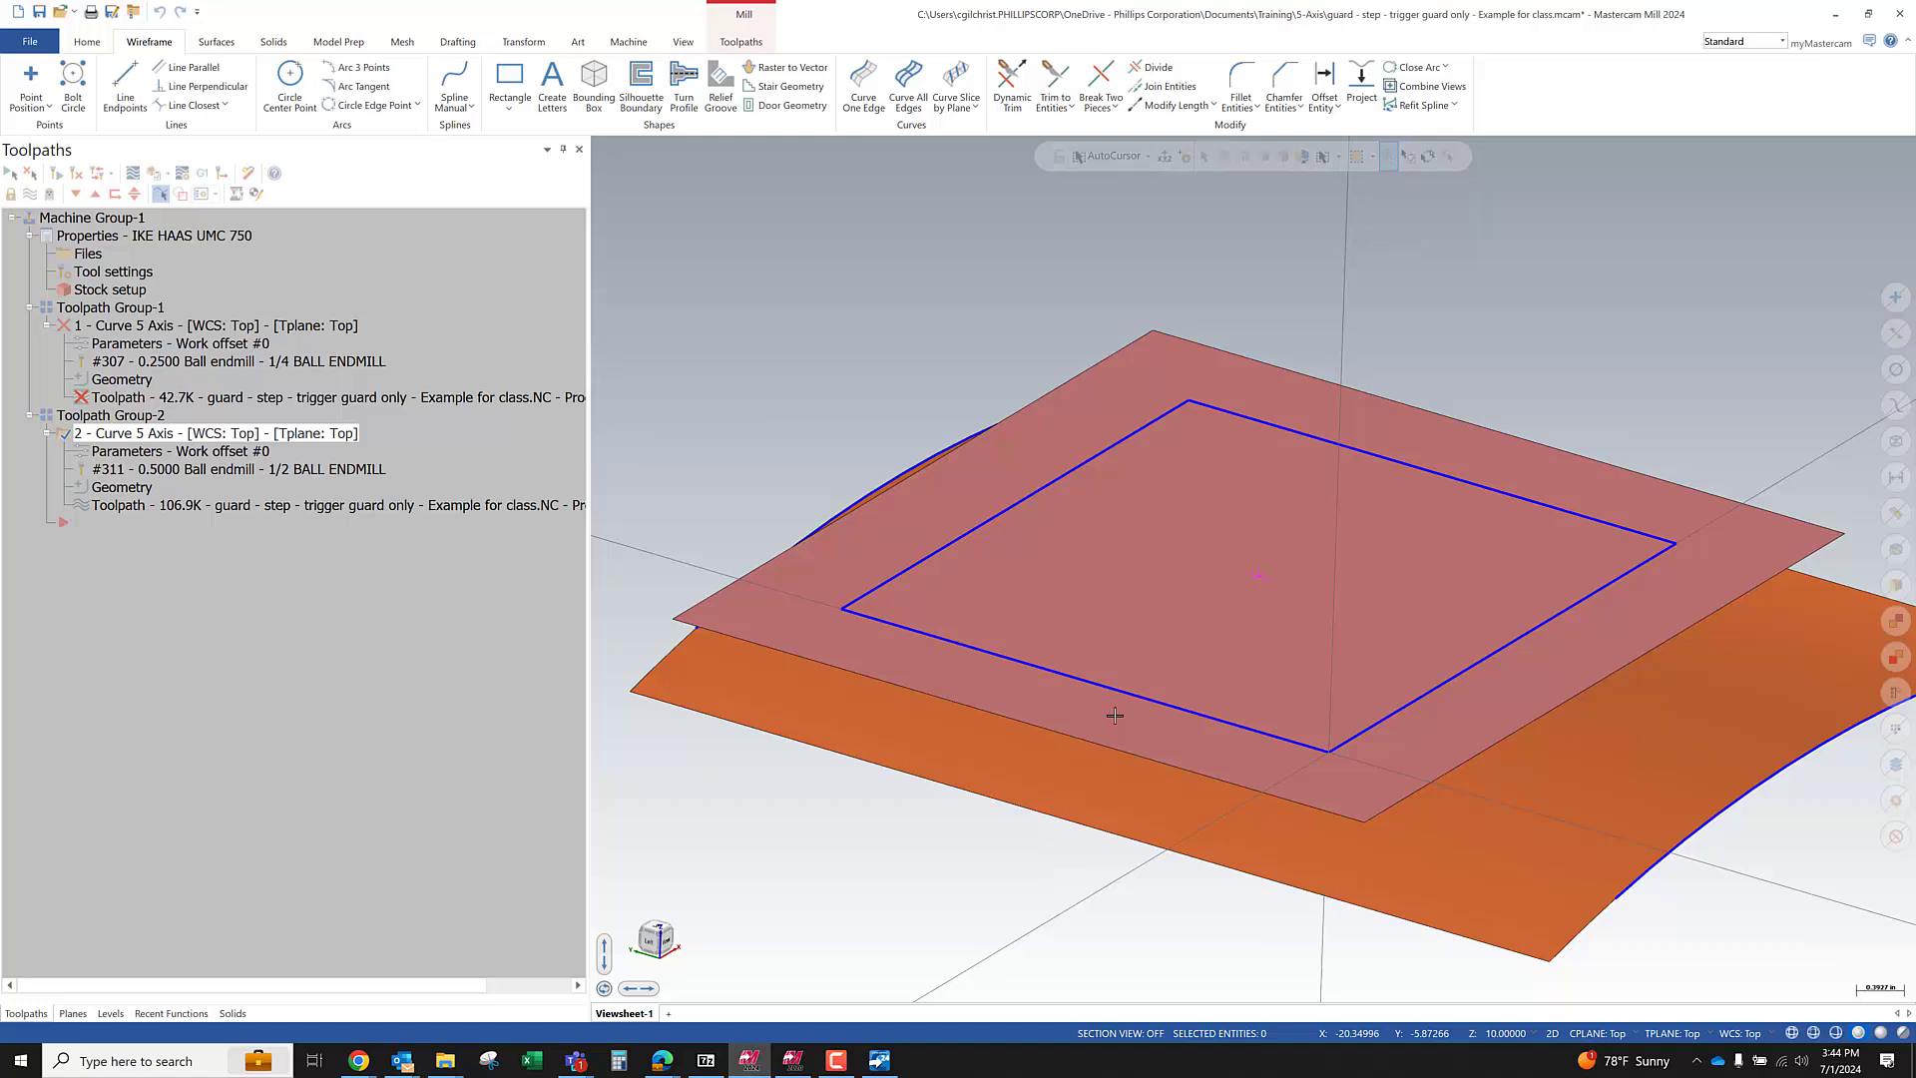
Examine the regenerated rectangle toolpath, its entry and exit arcs and its tool vectors from several angles
{"action": "middle_click_drag", "start_coordinate": [1115, 715], "coordinate": [1079, 526]}
{"action": "scroll", "coordinate": [1247, 447], "scroll_direction": "down", "scroll_amount": 2}
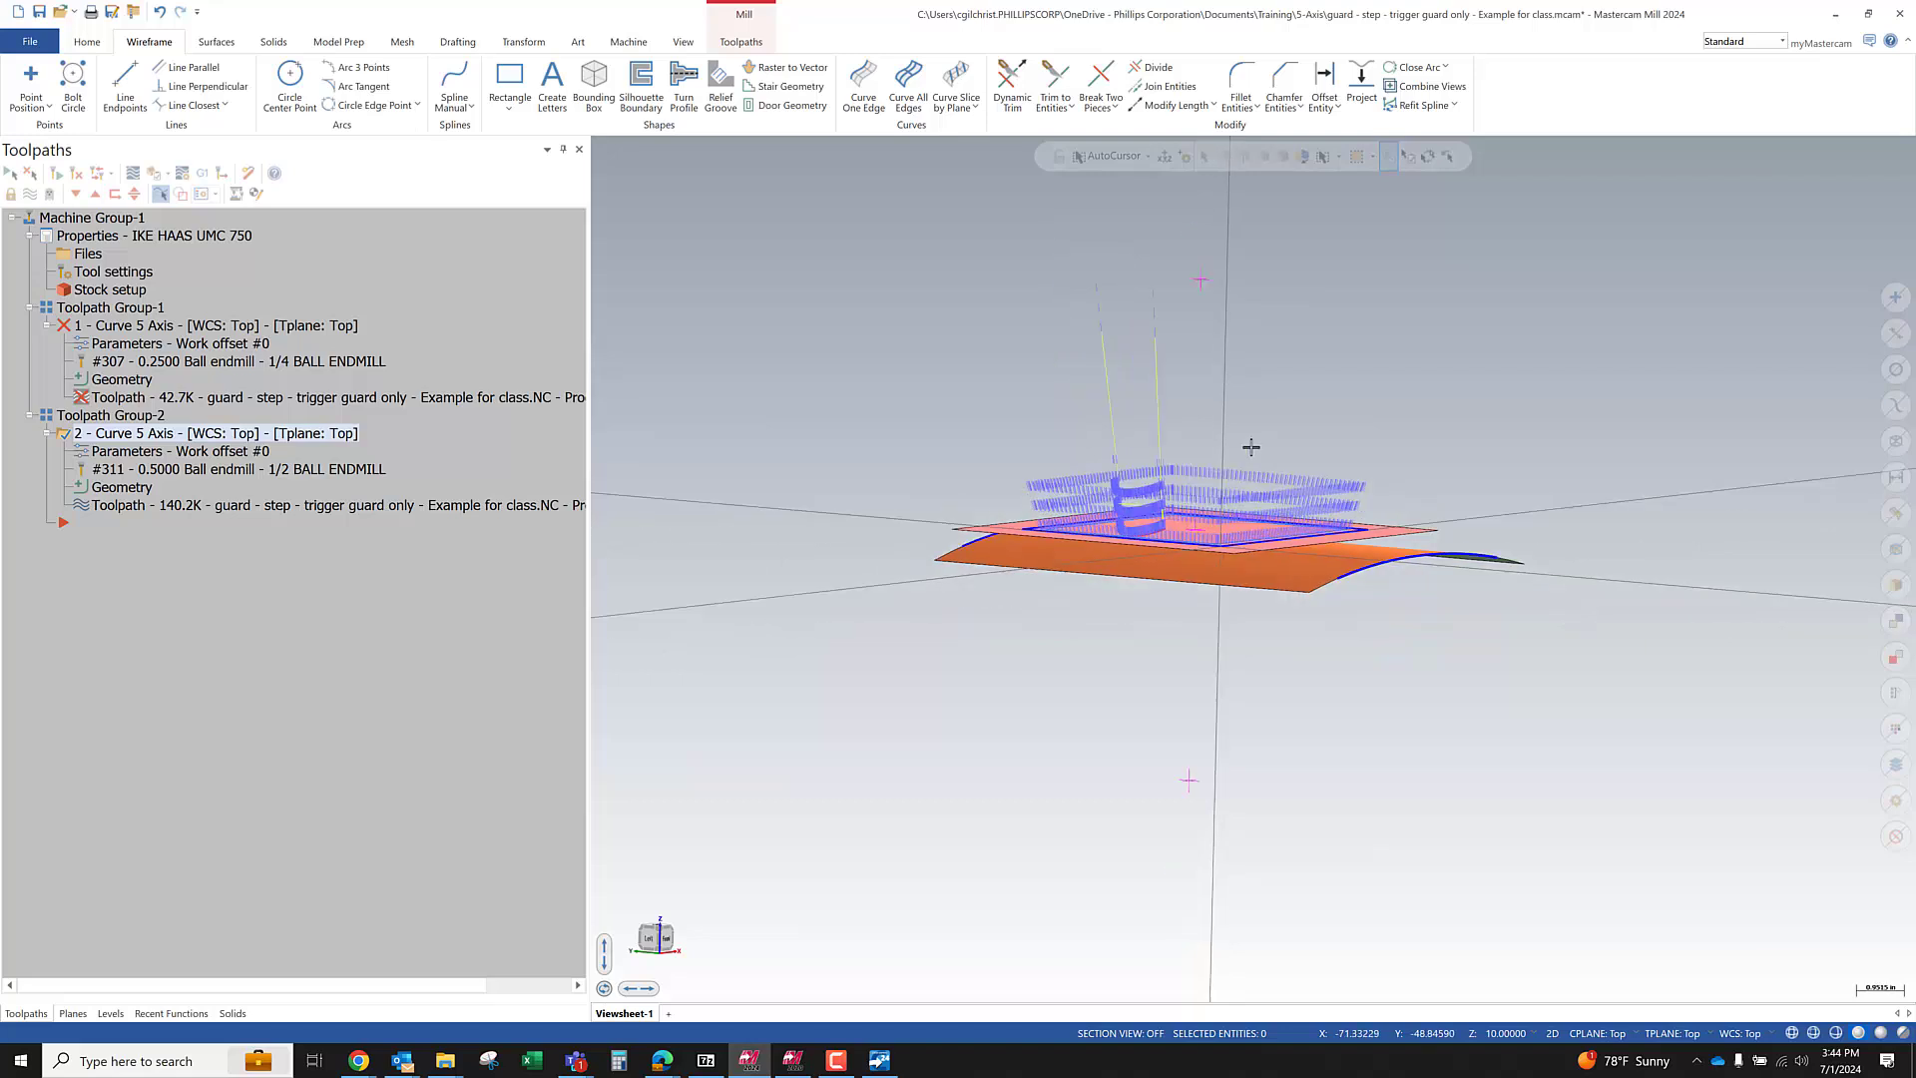
{"action": "middle_click_drag", "start_coordinate": [1038, 645], "coordinate": [988, 464]}
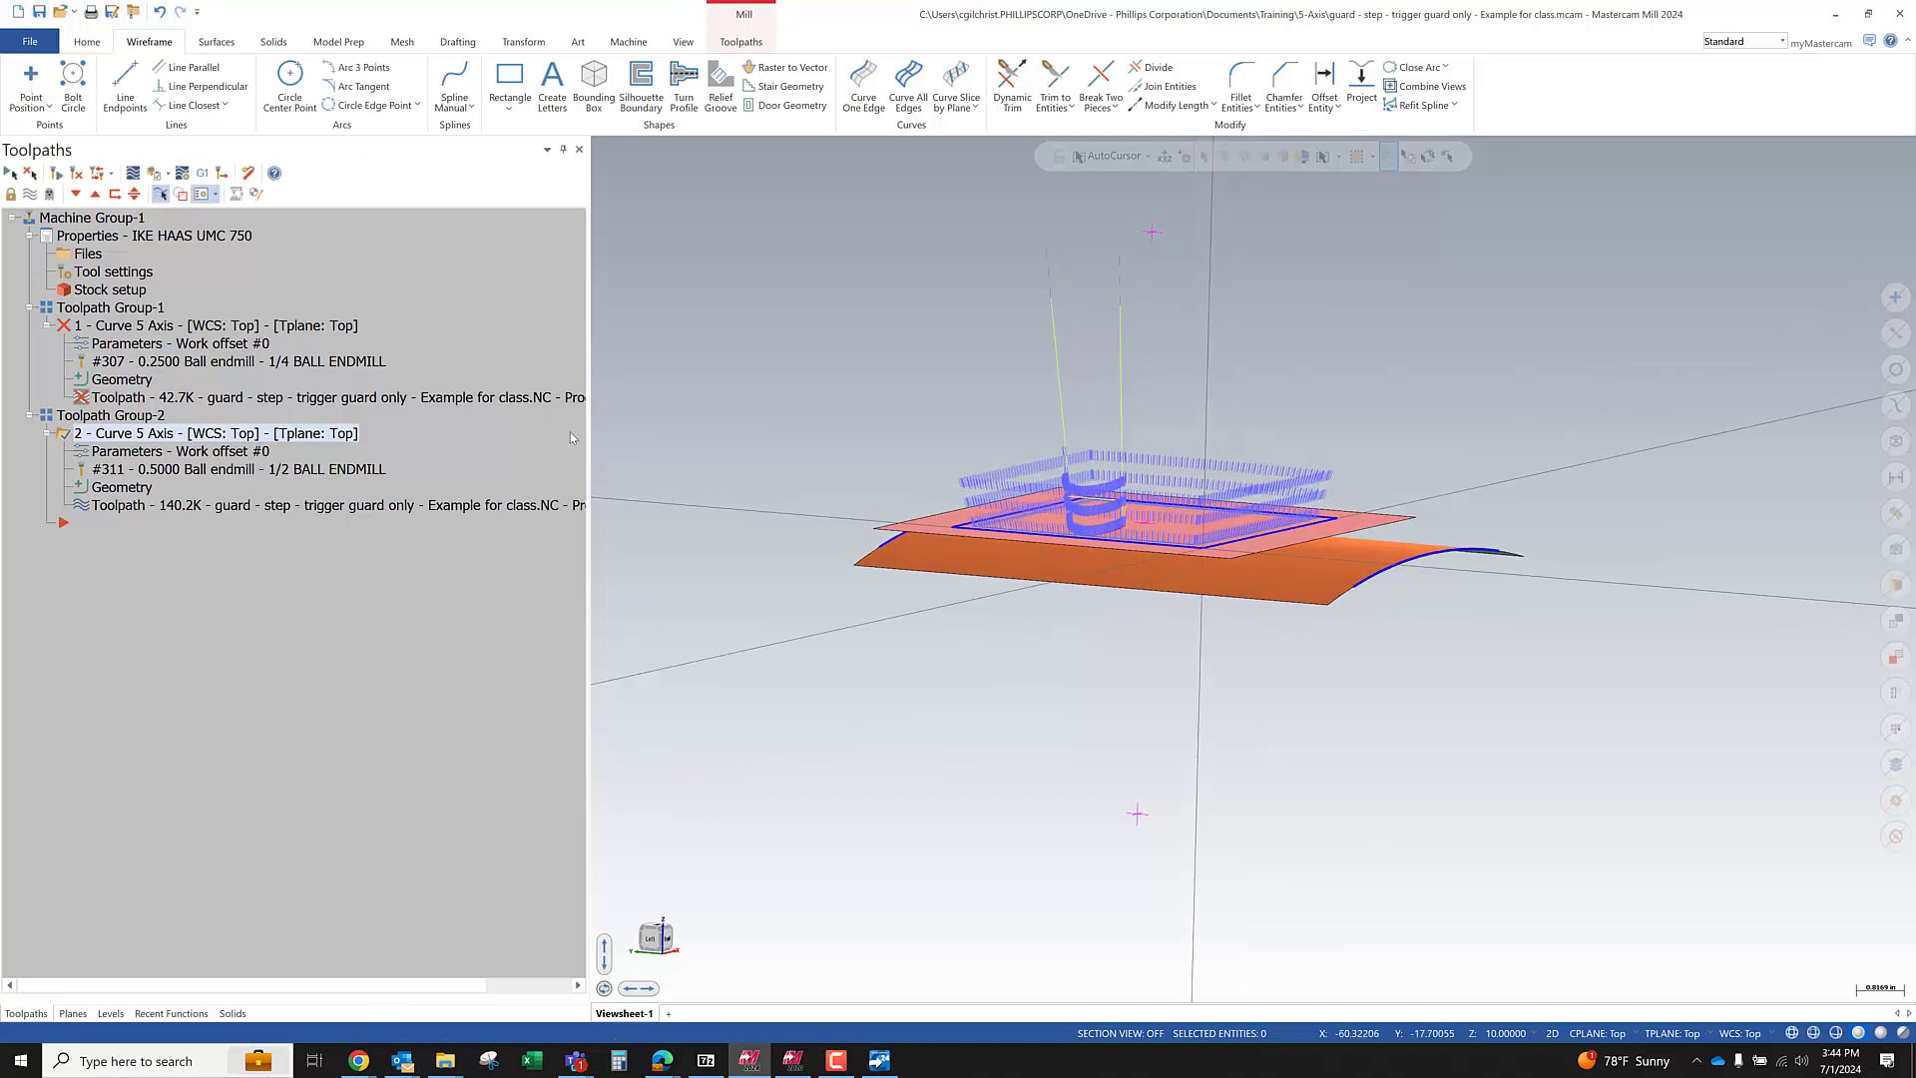
{"action": "middle_click_drag", "start_coordinate": [1124, 473], "coordinate": [1126, 515]}
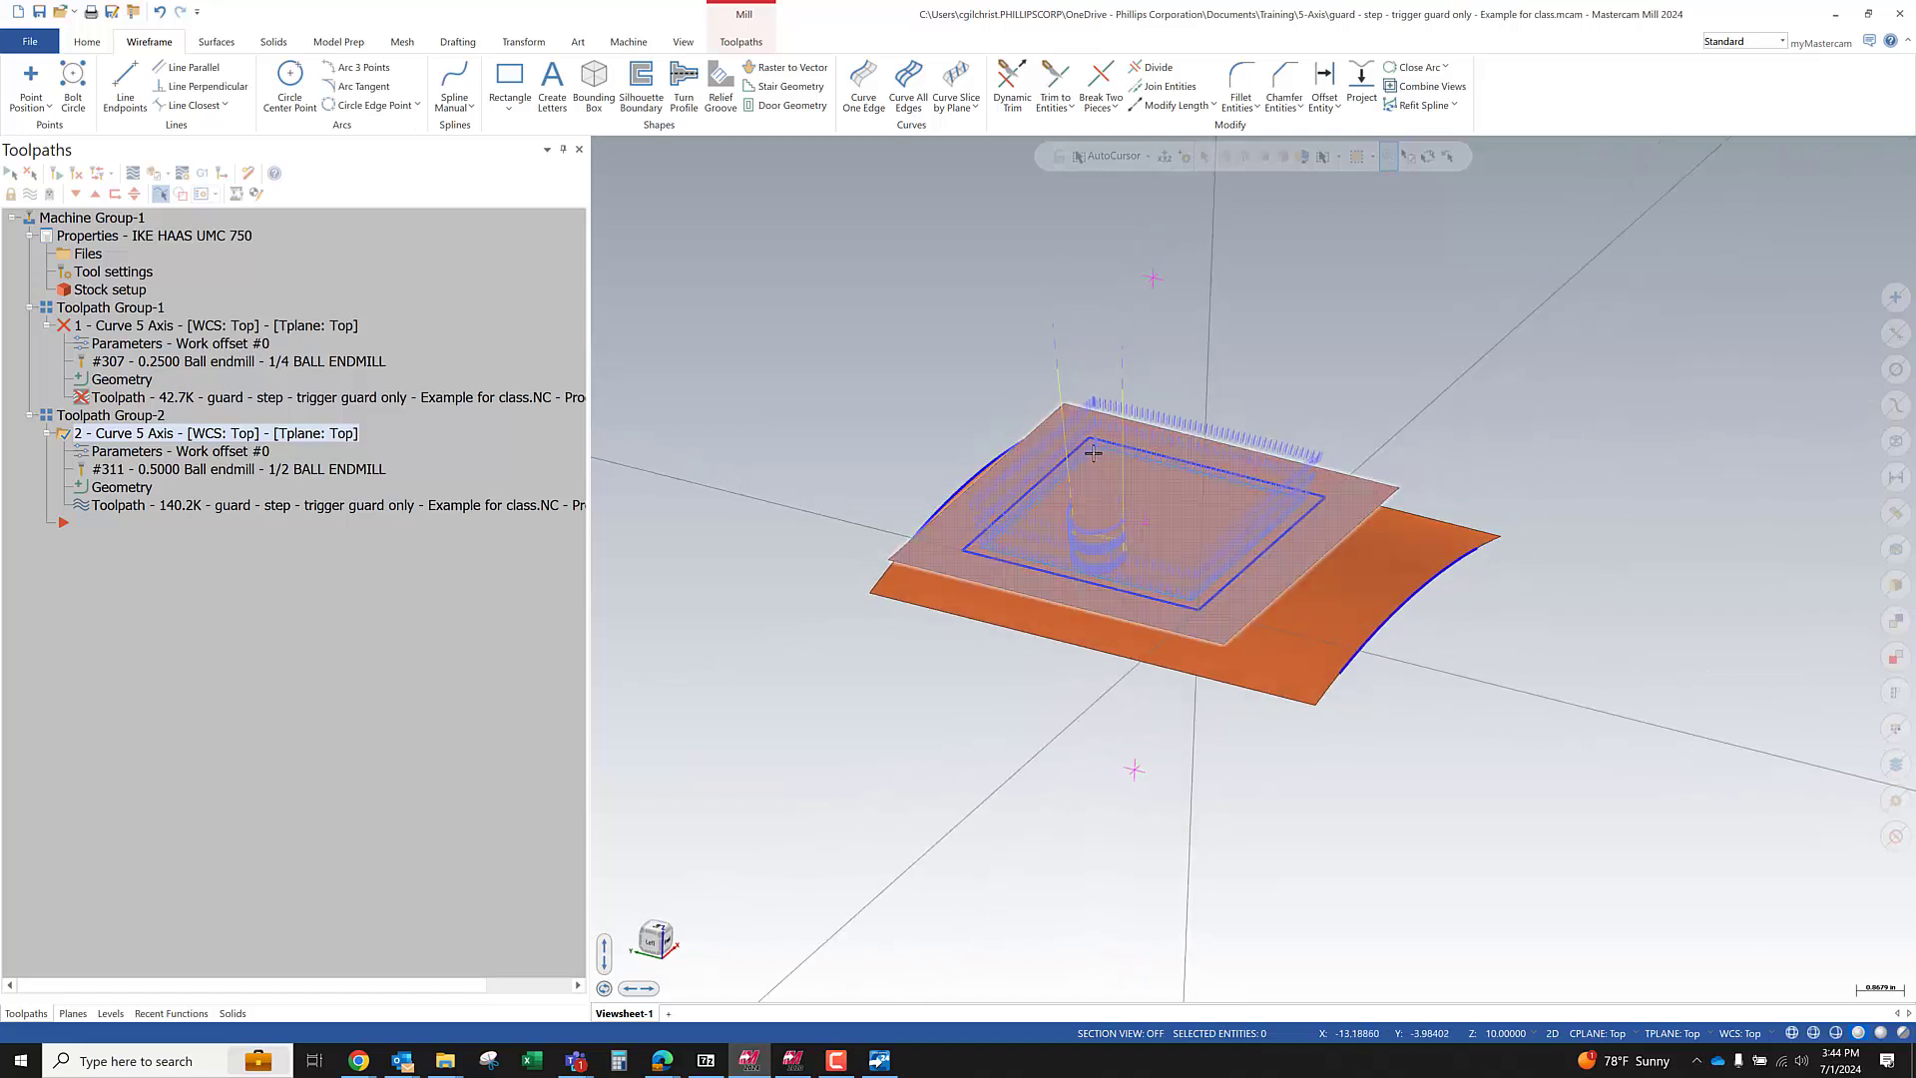
{"action": "scroll", "coordinate": [1108, 479], "scroll_direction": "up", "scroll_amount": 3}
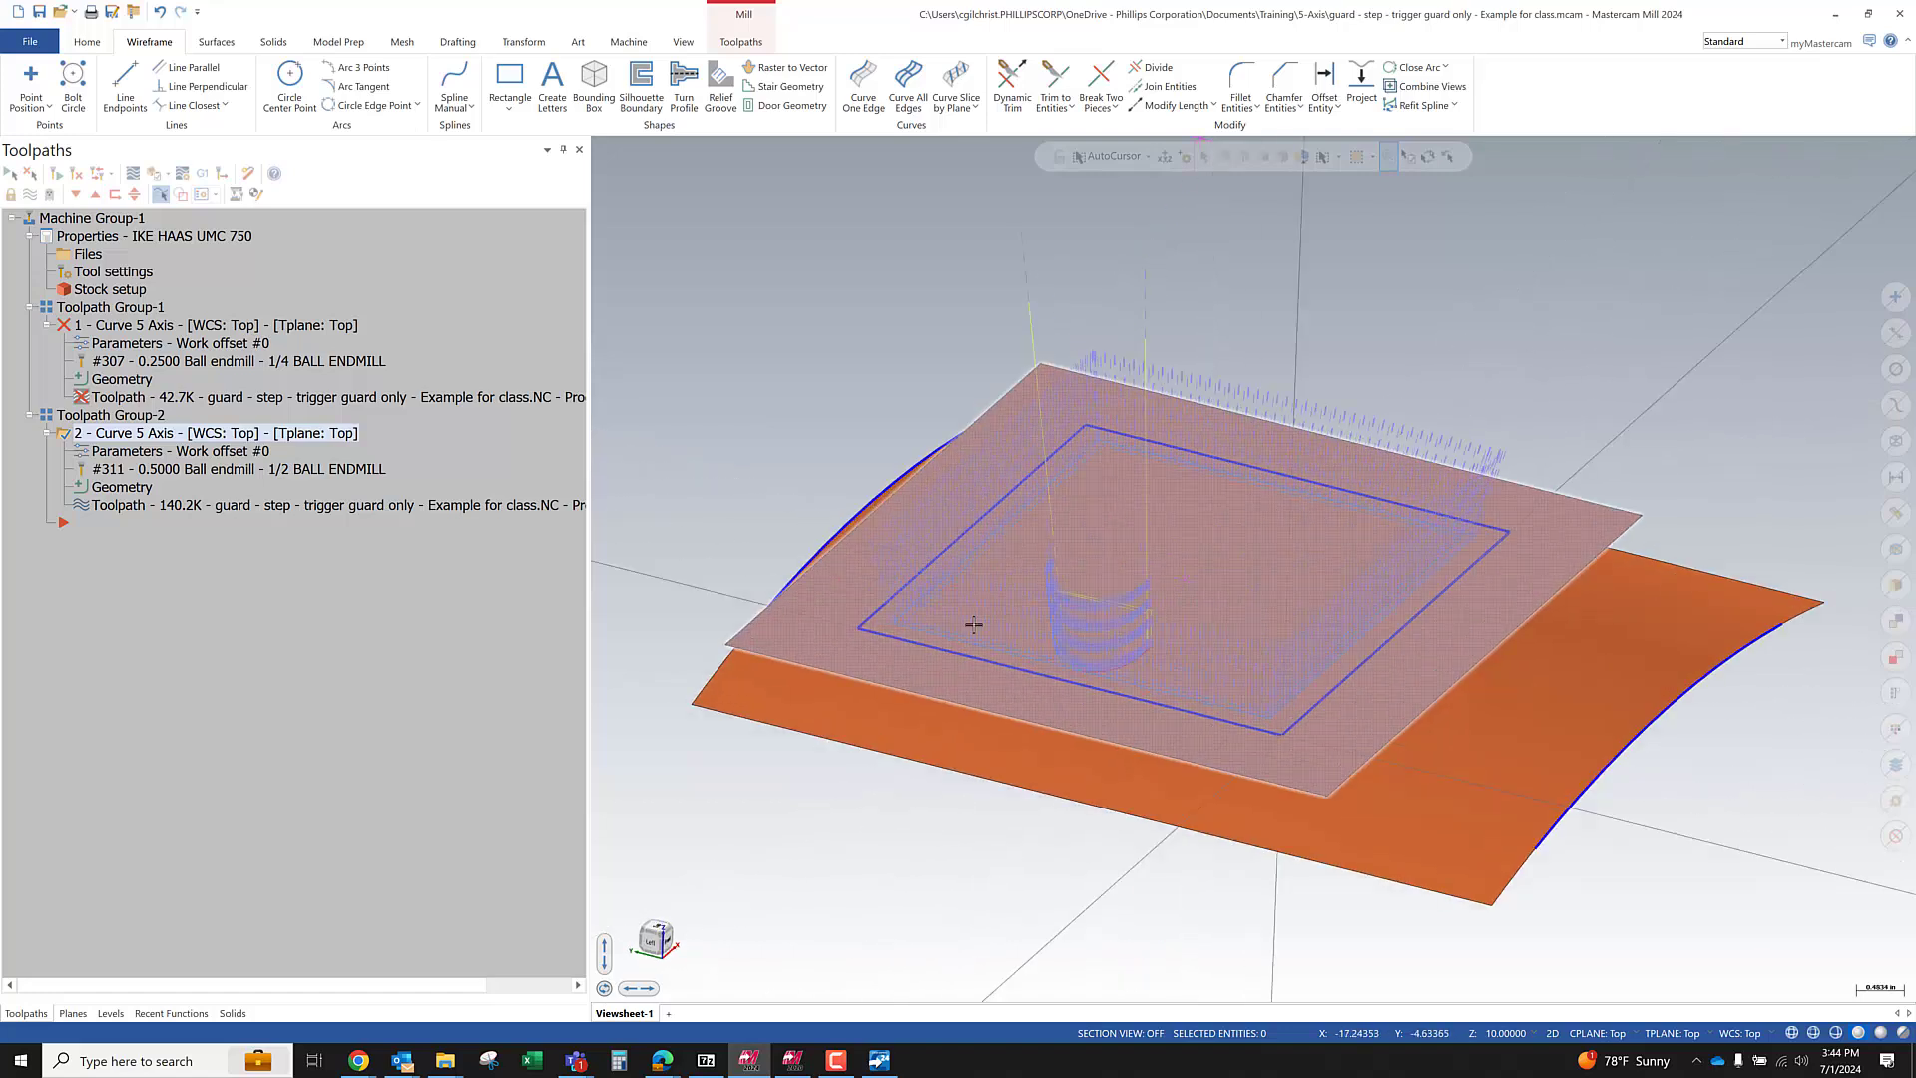
{"action": "middle_click_drag", "start_coordinate": [1157, 581], "coordinate": [1157, 542]}
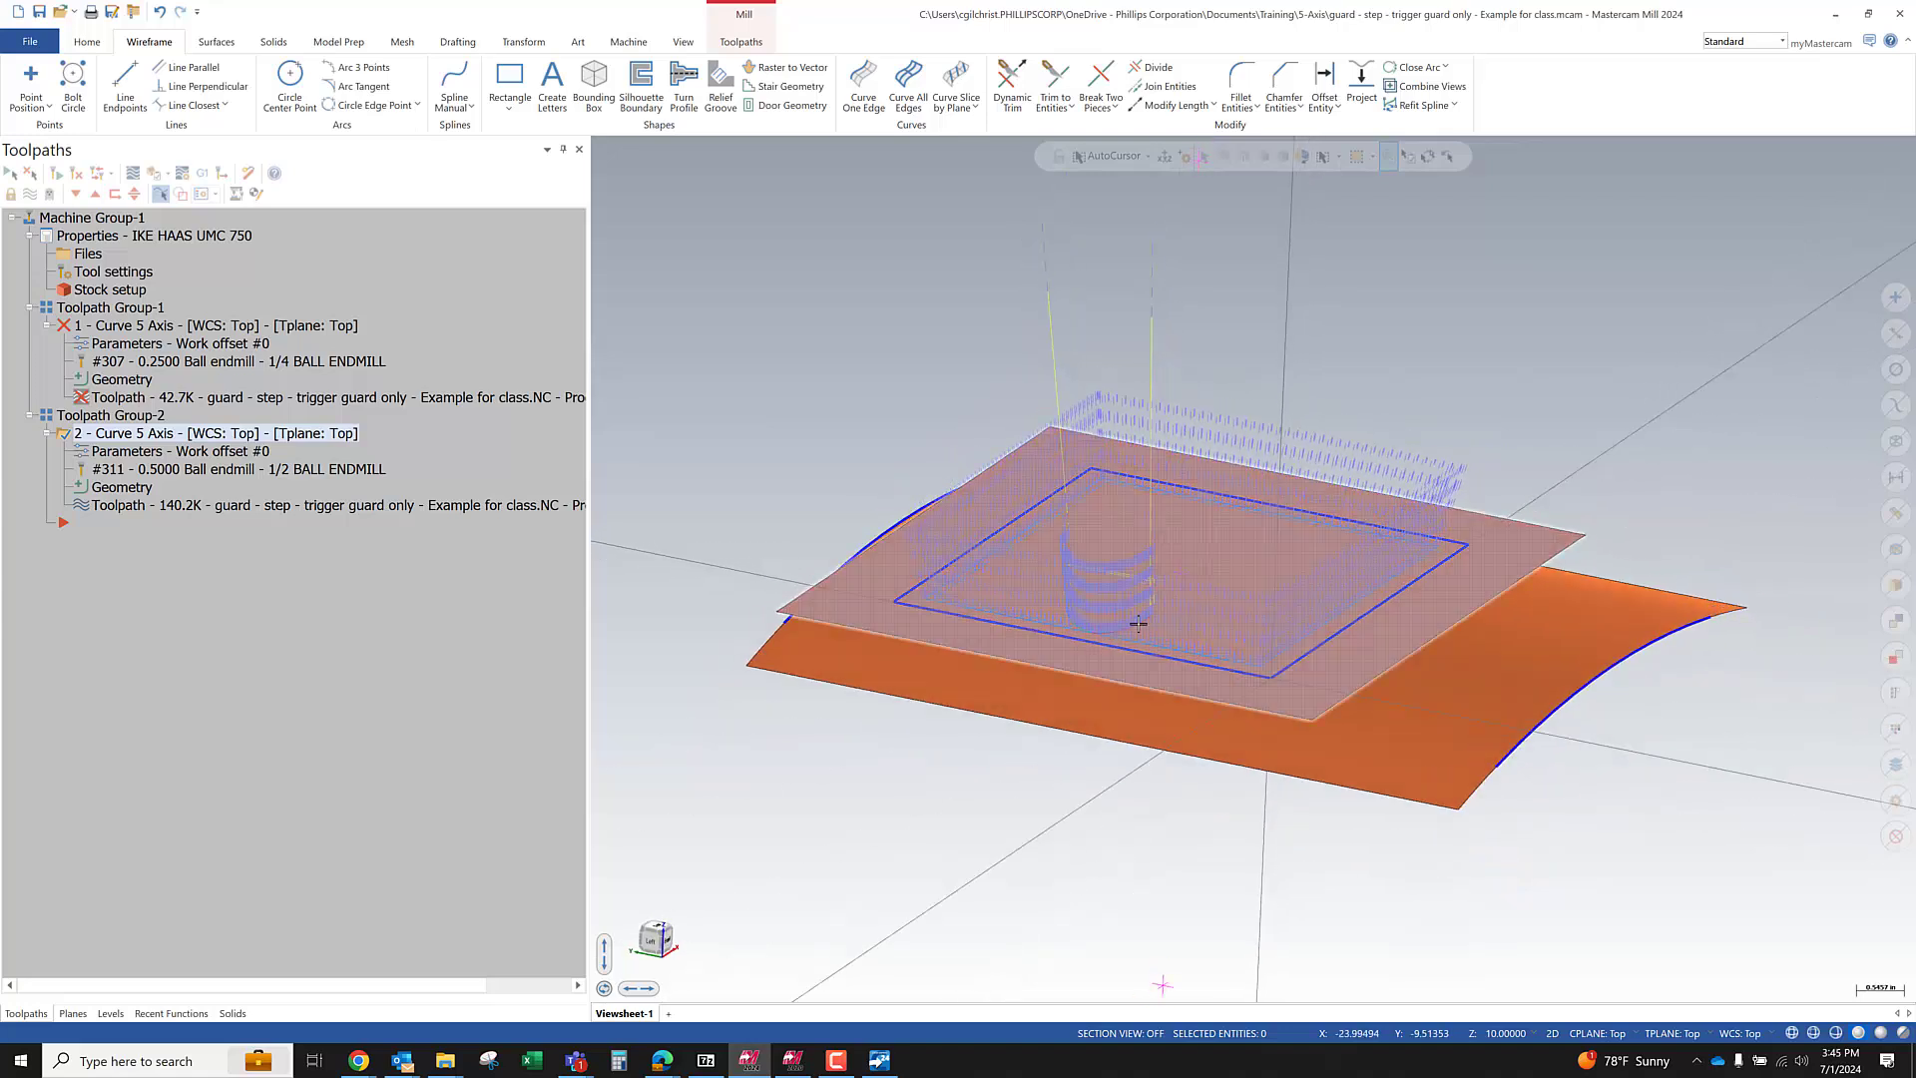
Close the current part and open the recent file PHILLIPS ADV-MFG DEMO PART_02-MAY-24.mcam from the My Mastercam 2024 folder
{"action": "left_click", "coordinate": [18, 14]}
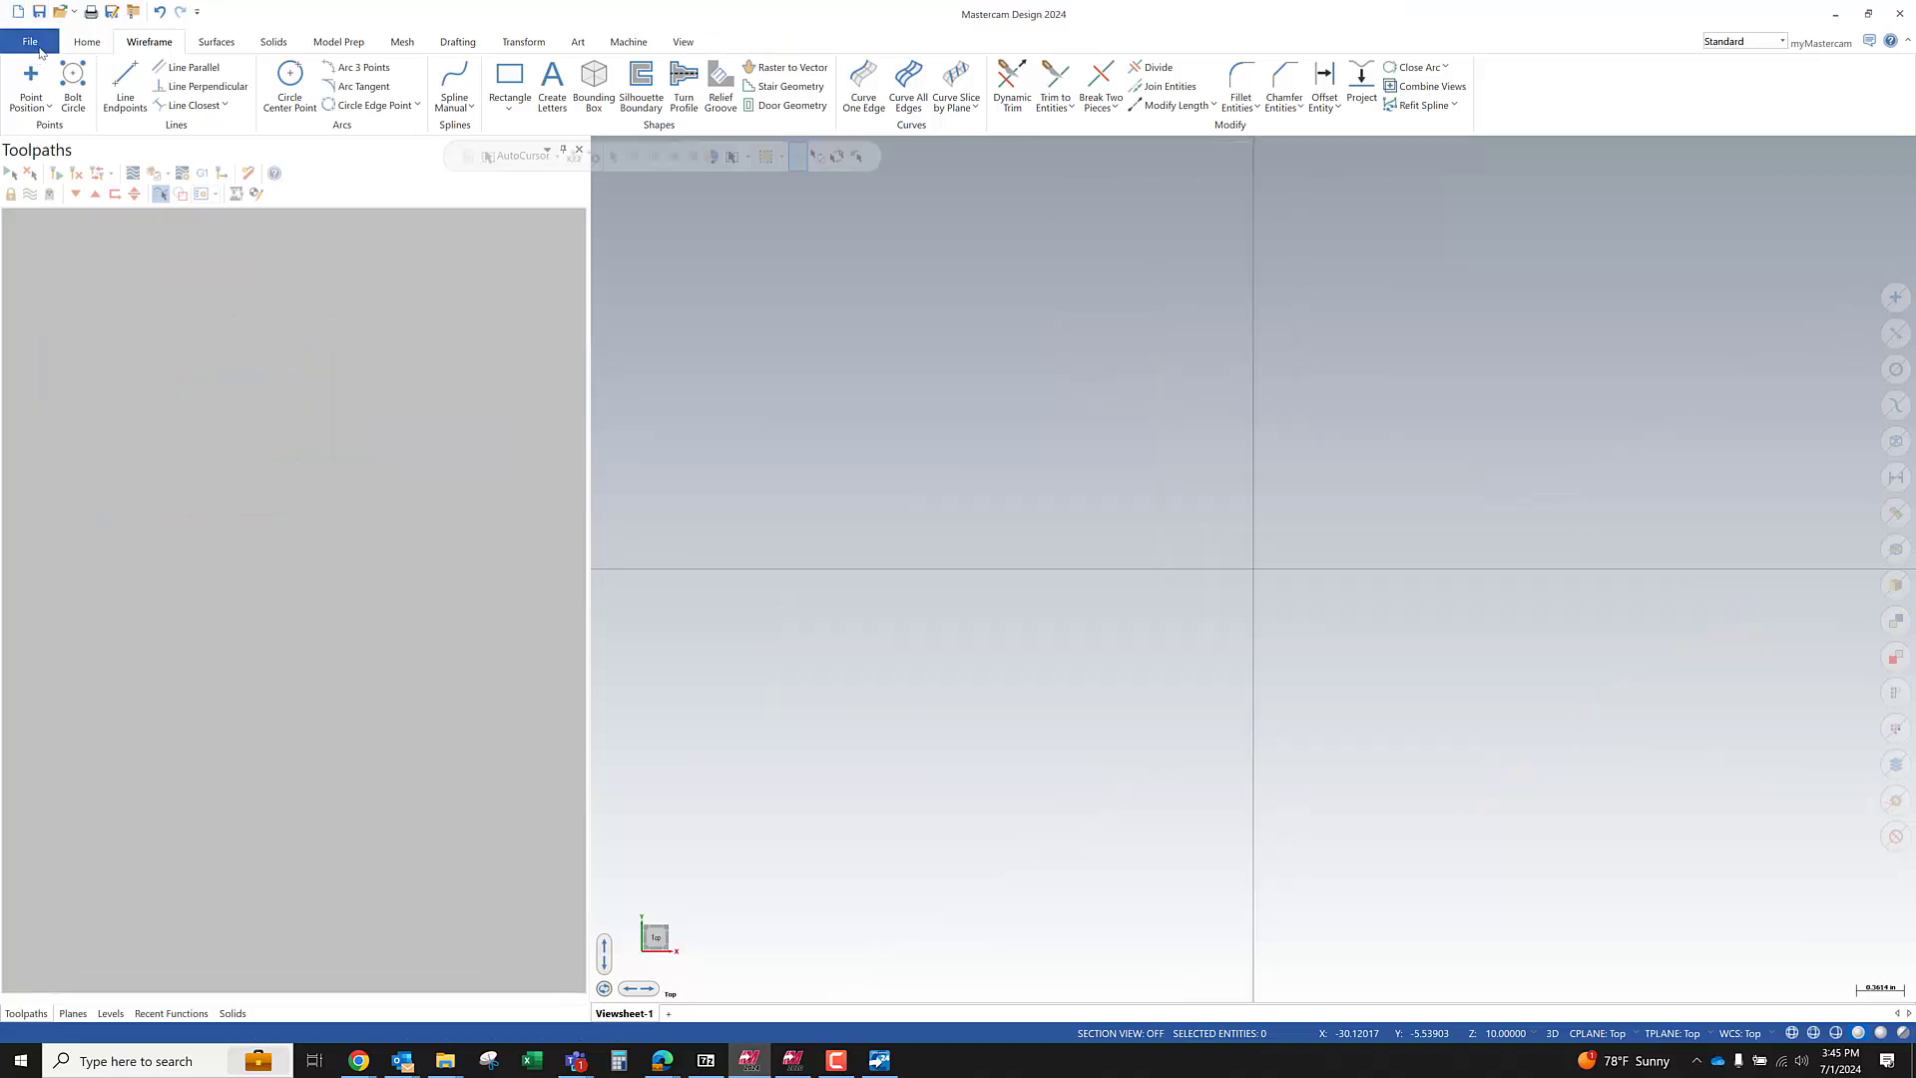
{"action": "left_click", "coordinate": [40, 49]}
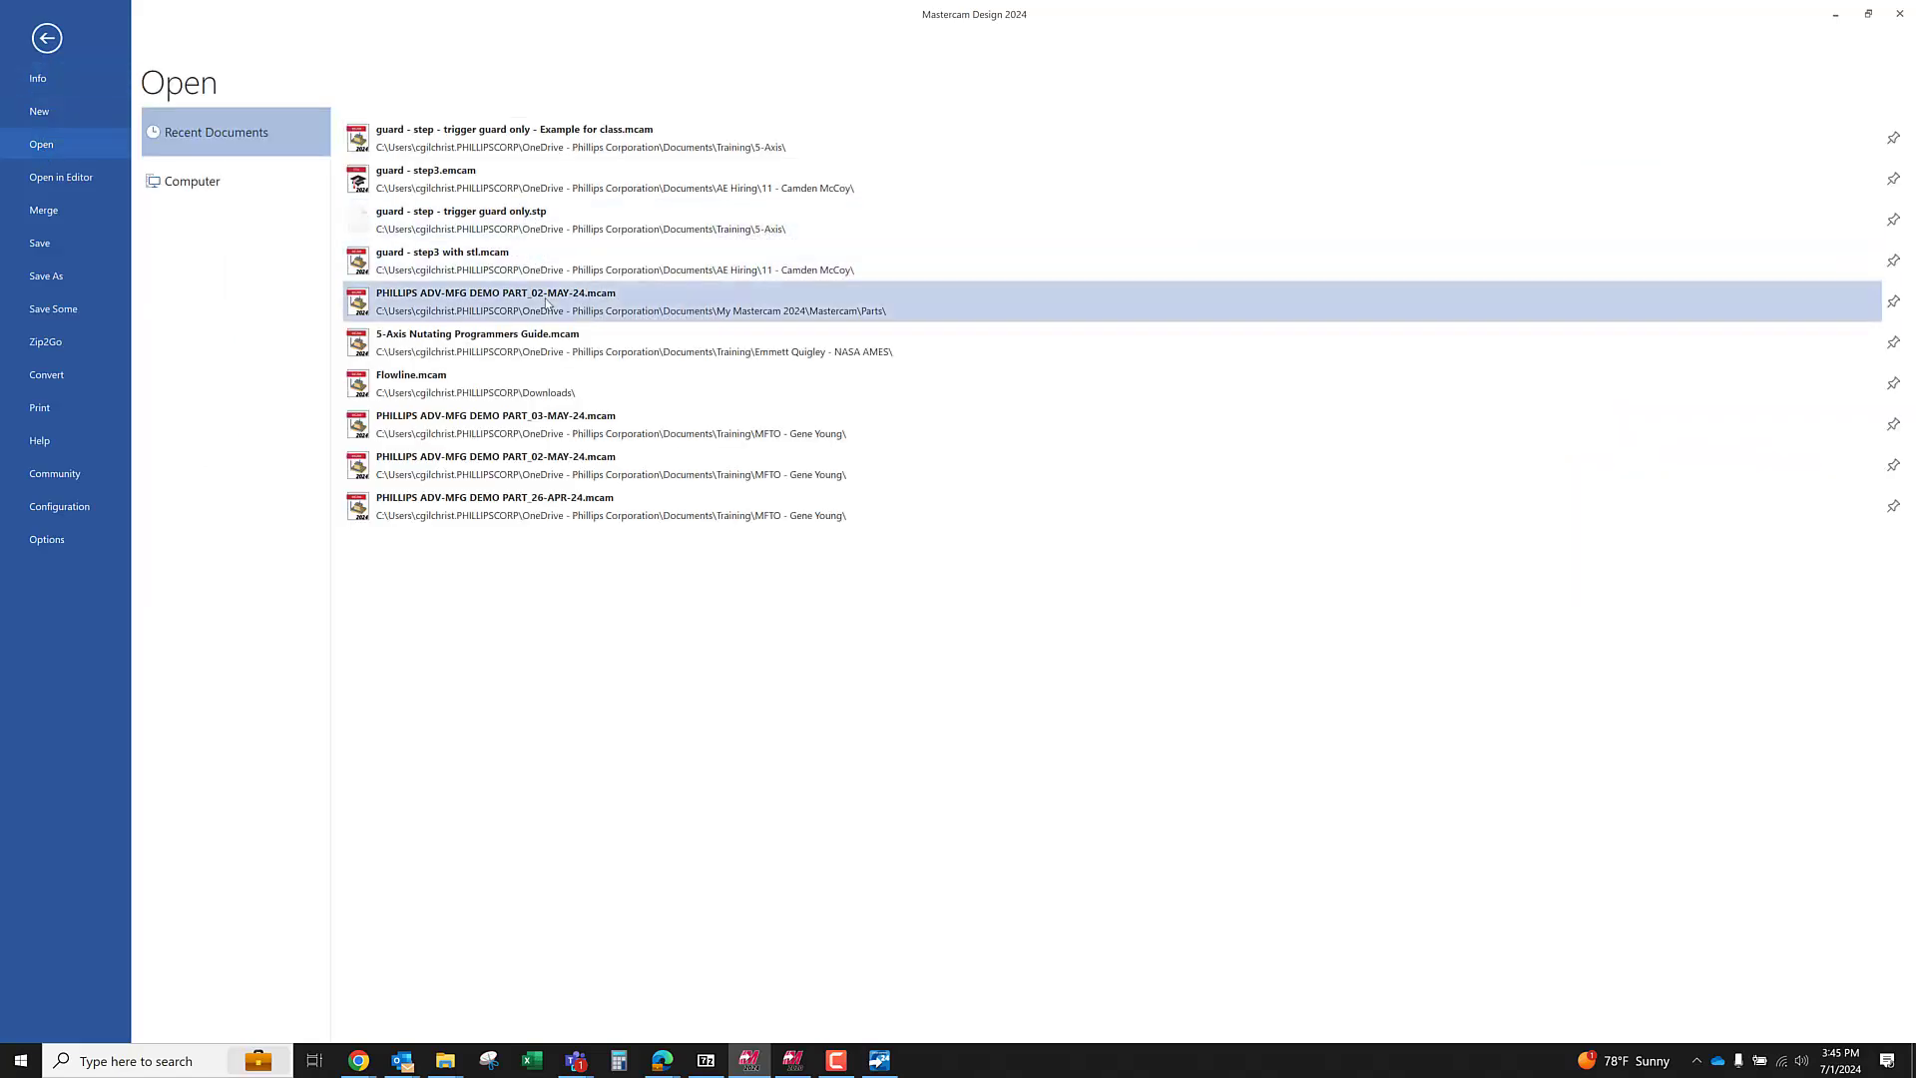
{"action": "left_click", "coordinate": [547, 303]}
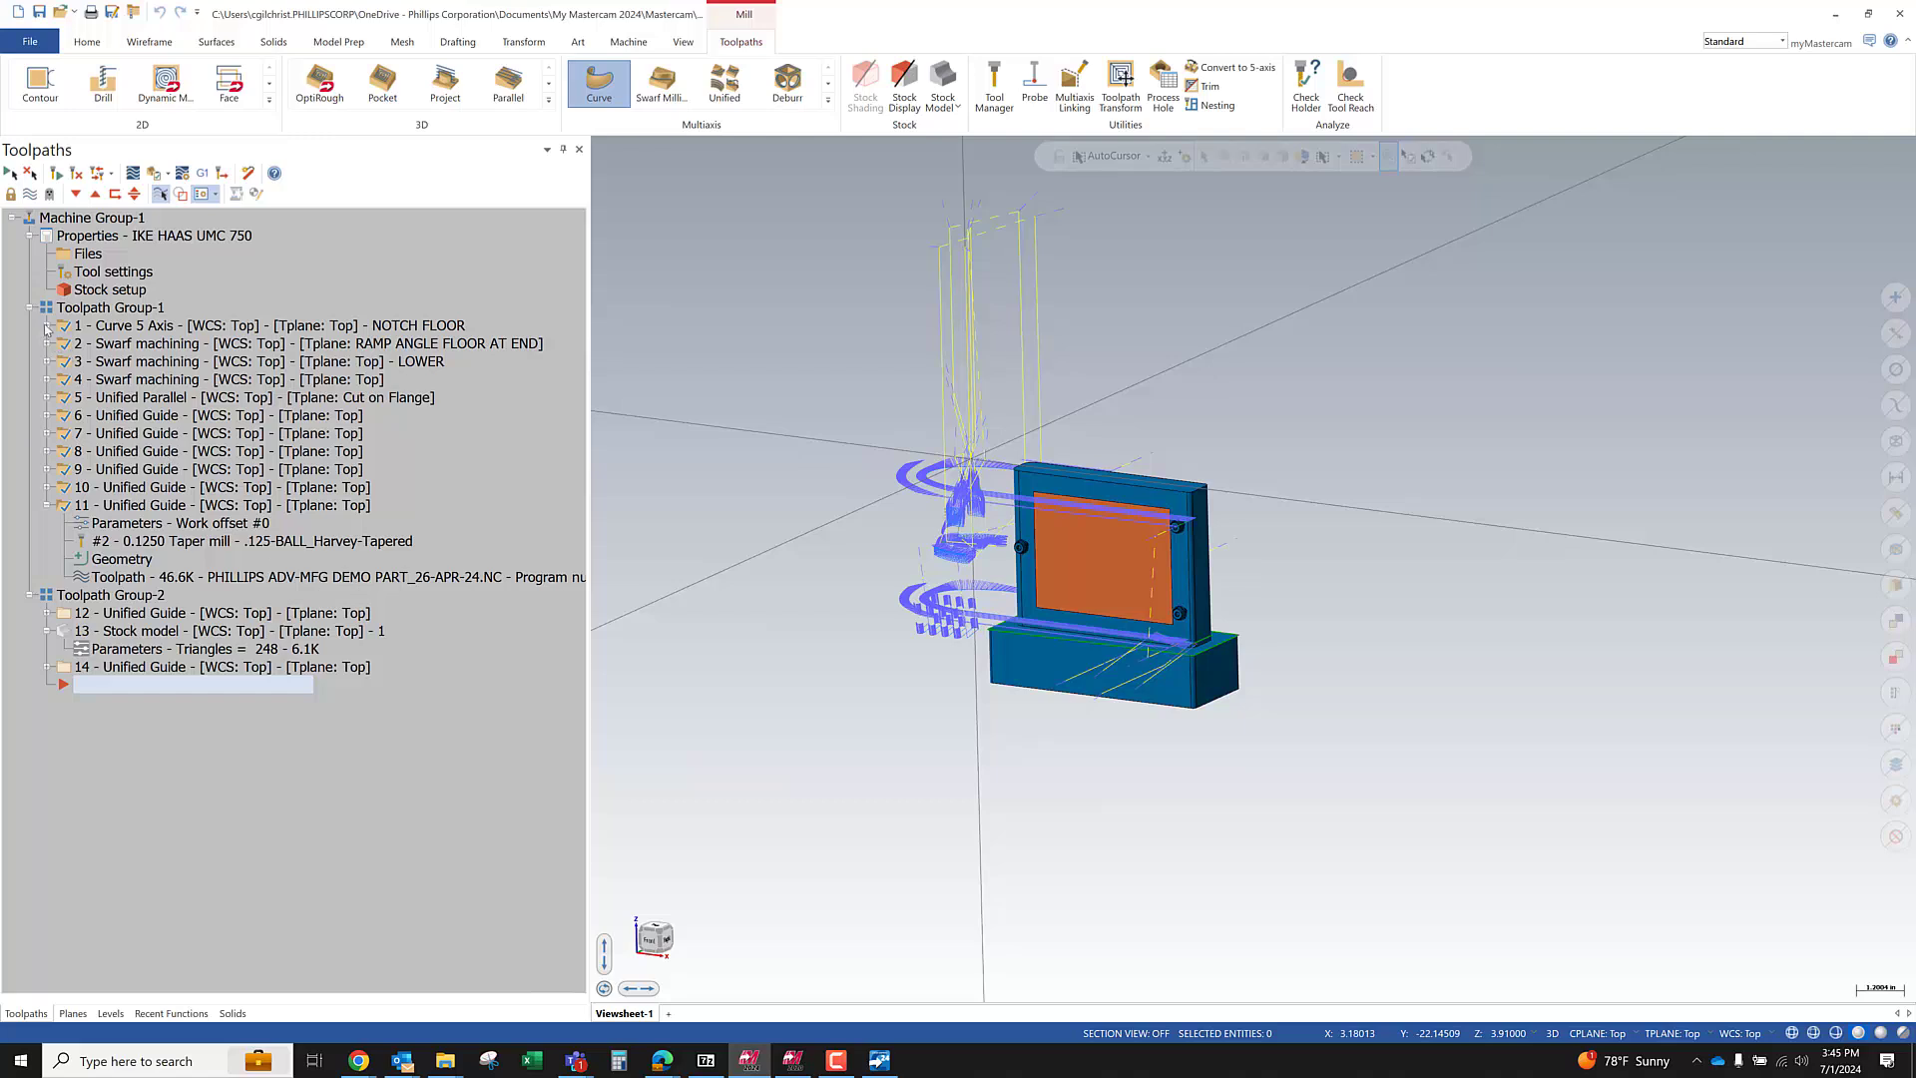
Review the tool axis control settings of Unified Guide operation 6 and close them without changes
{"action": "left_click", "coordinate": [102, 419]}
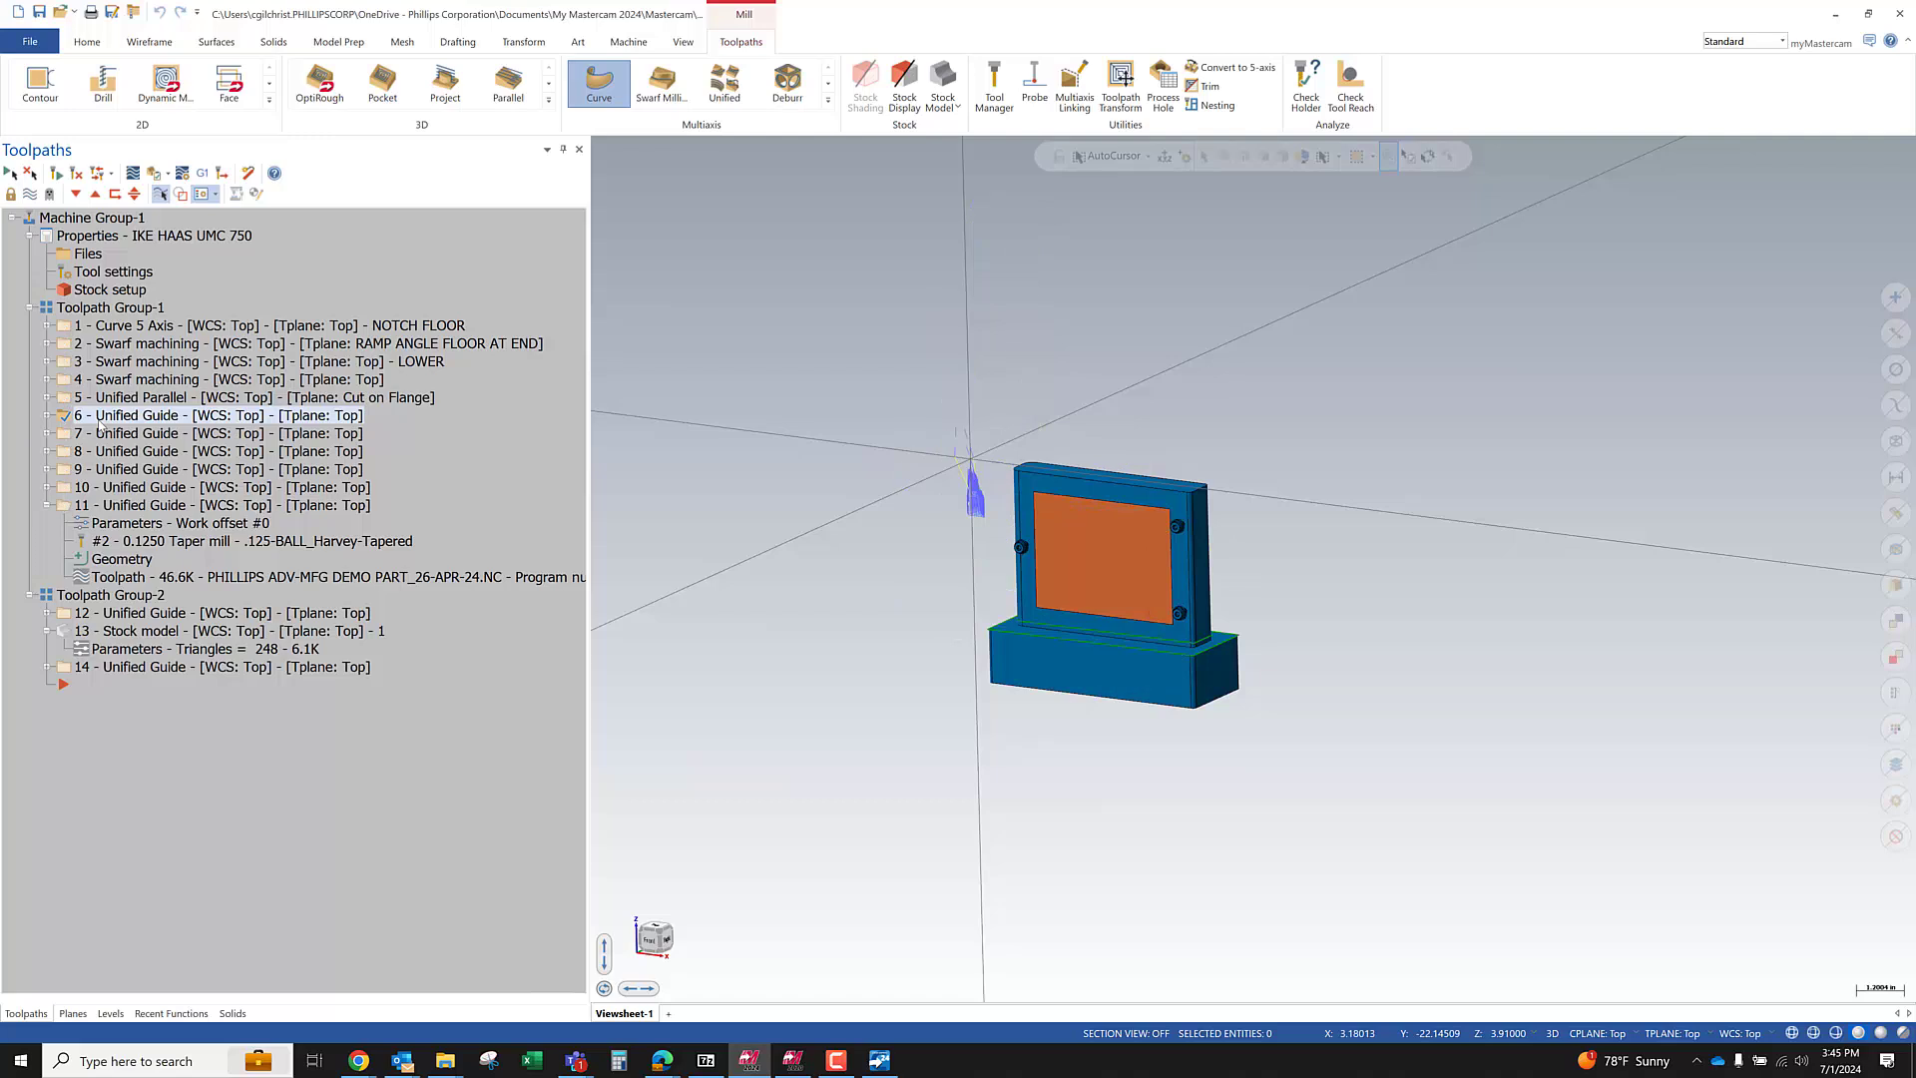
{"action": "left_click", "coordinate": [107, 435]}
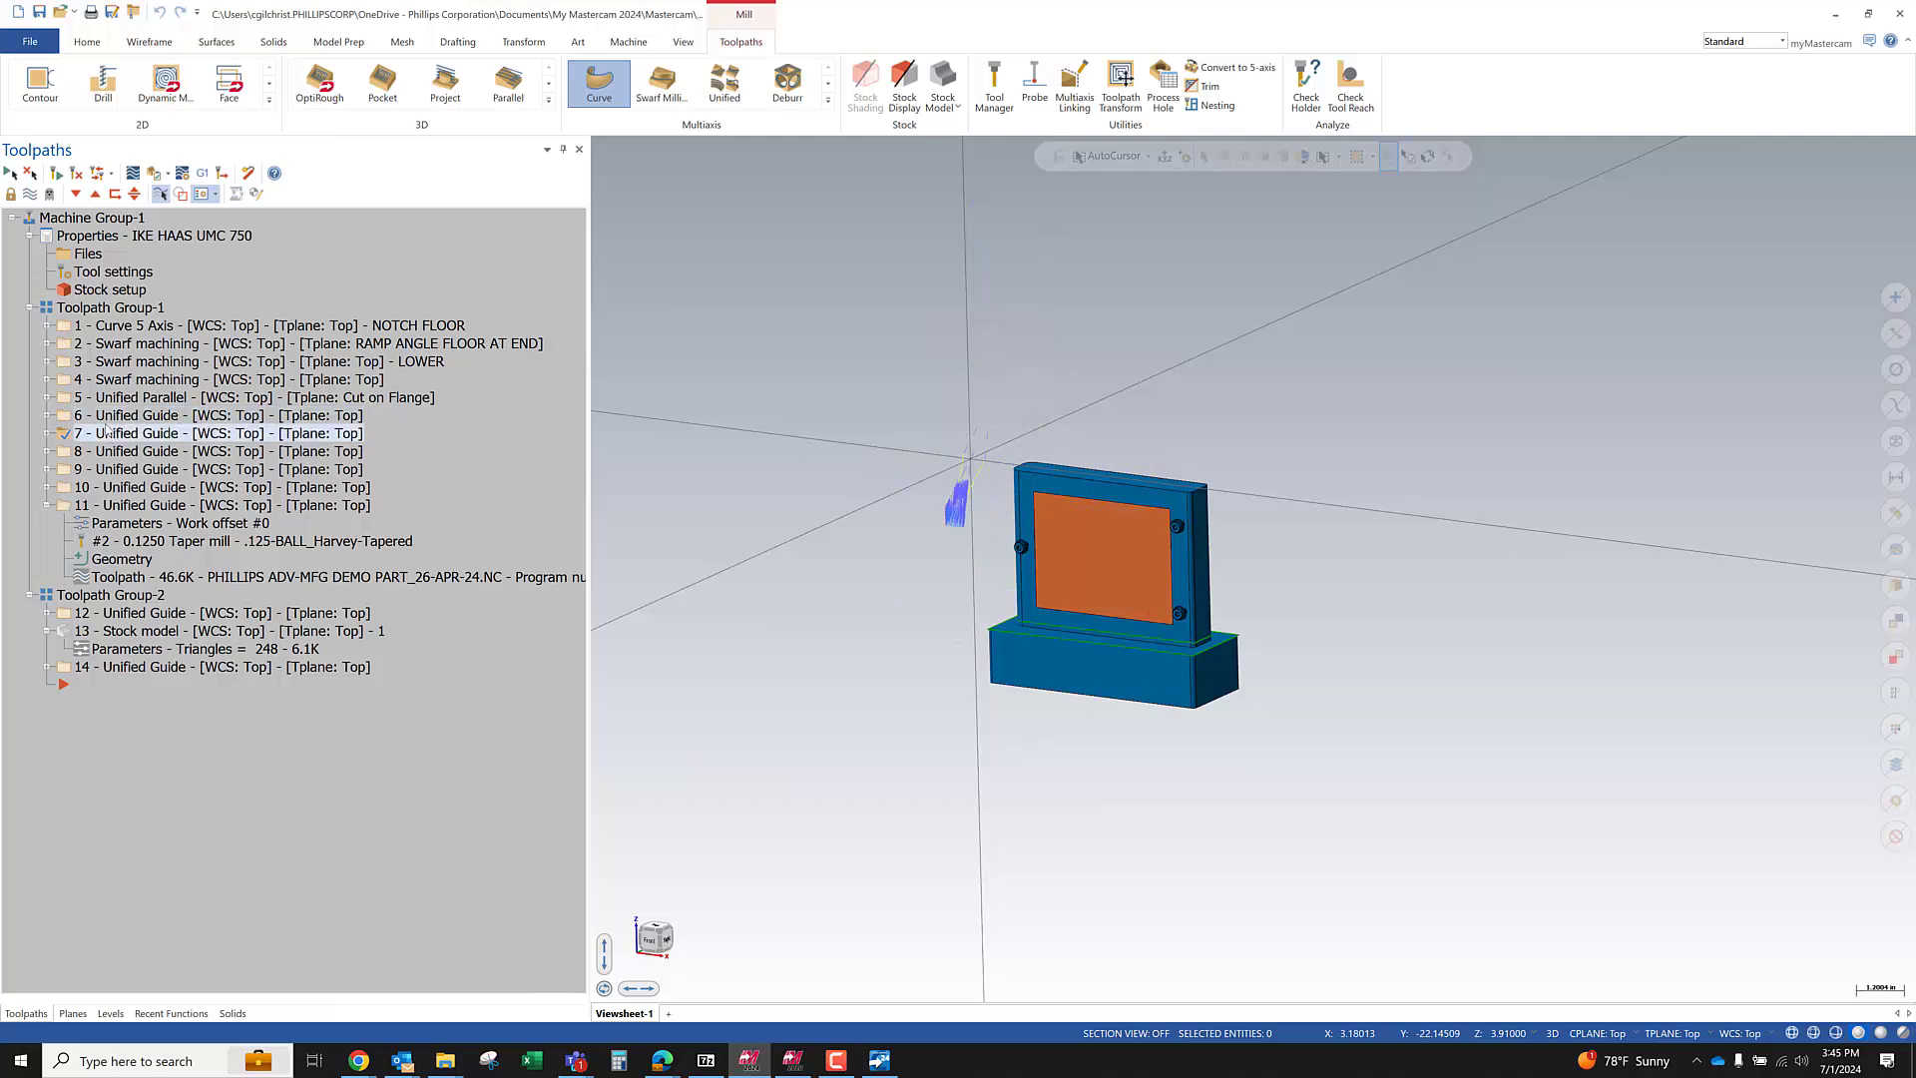
{"action": "key", "text": "Up"}
{"action": "left_click", "coordinate": [47, 415]}
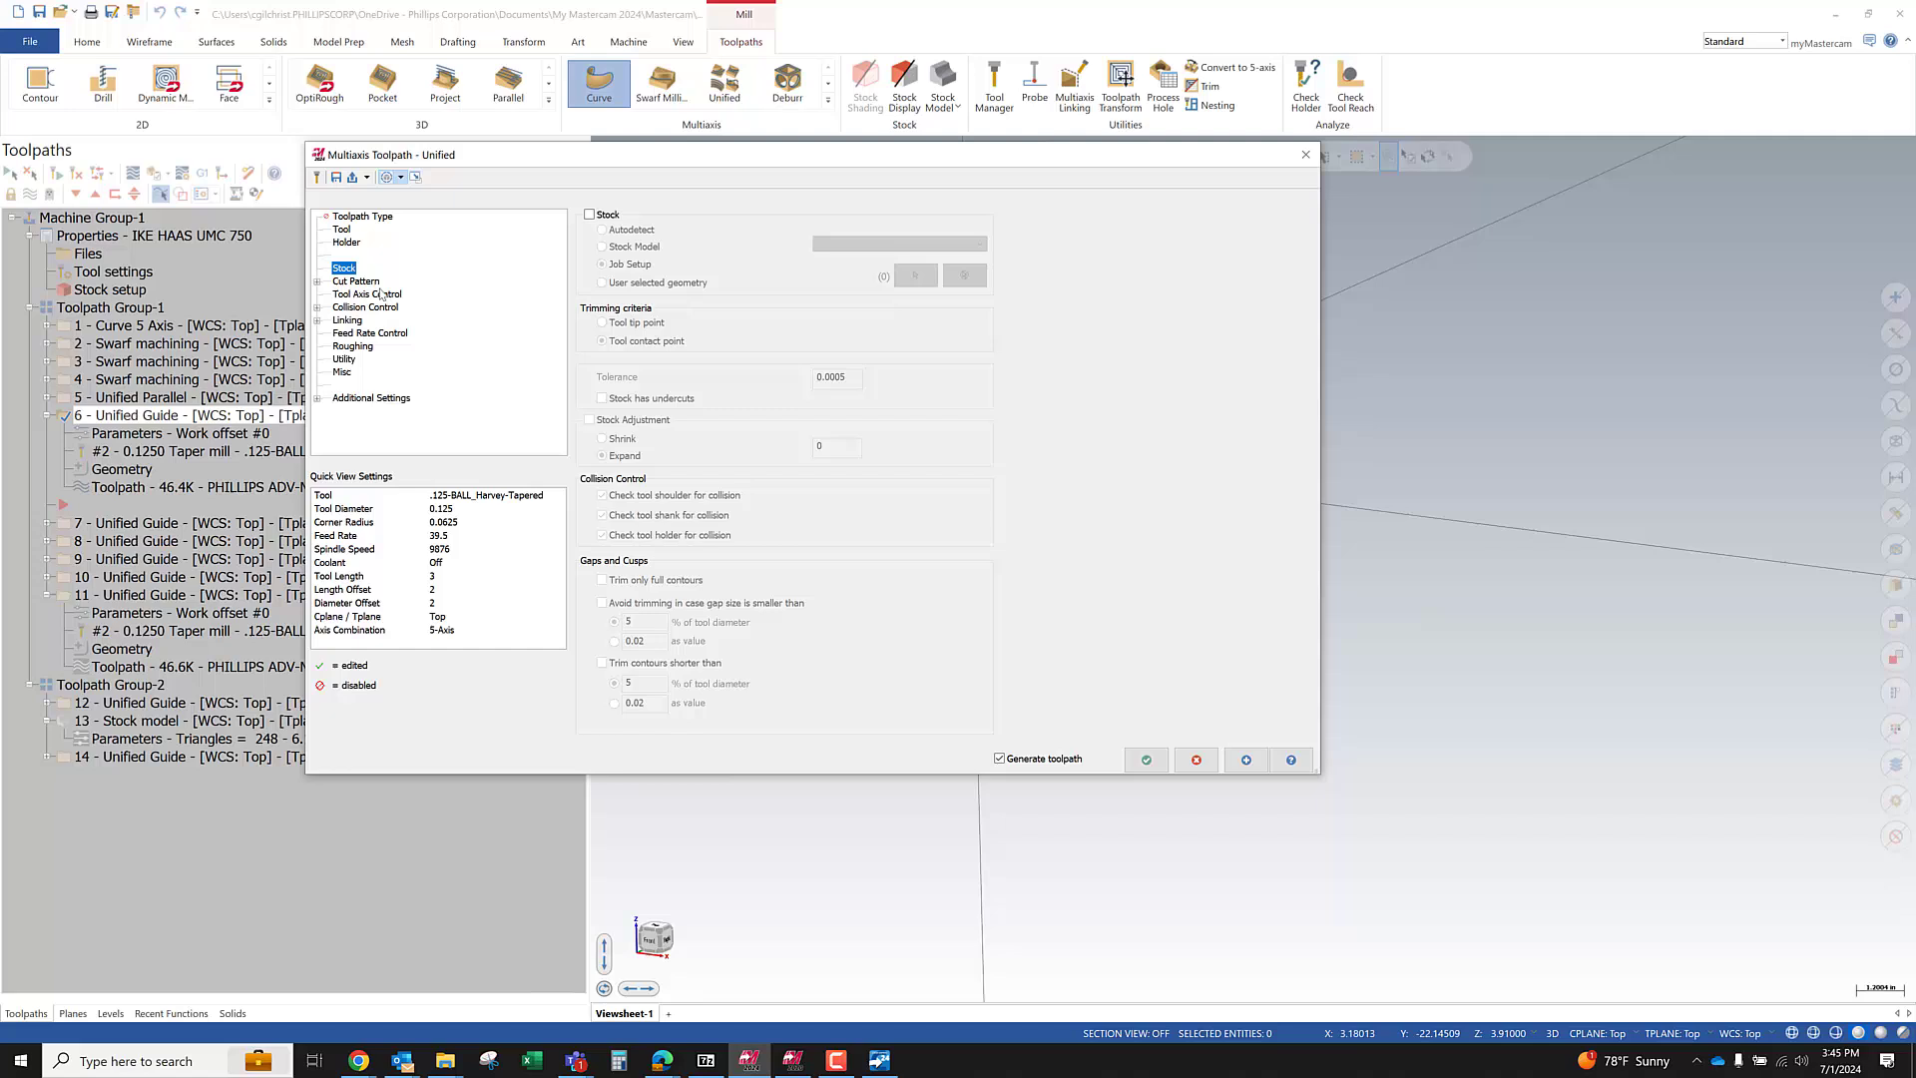
{"action": "left_click", "coordinate": [381, 293]}
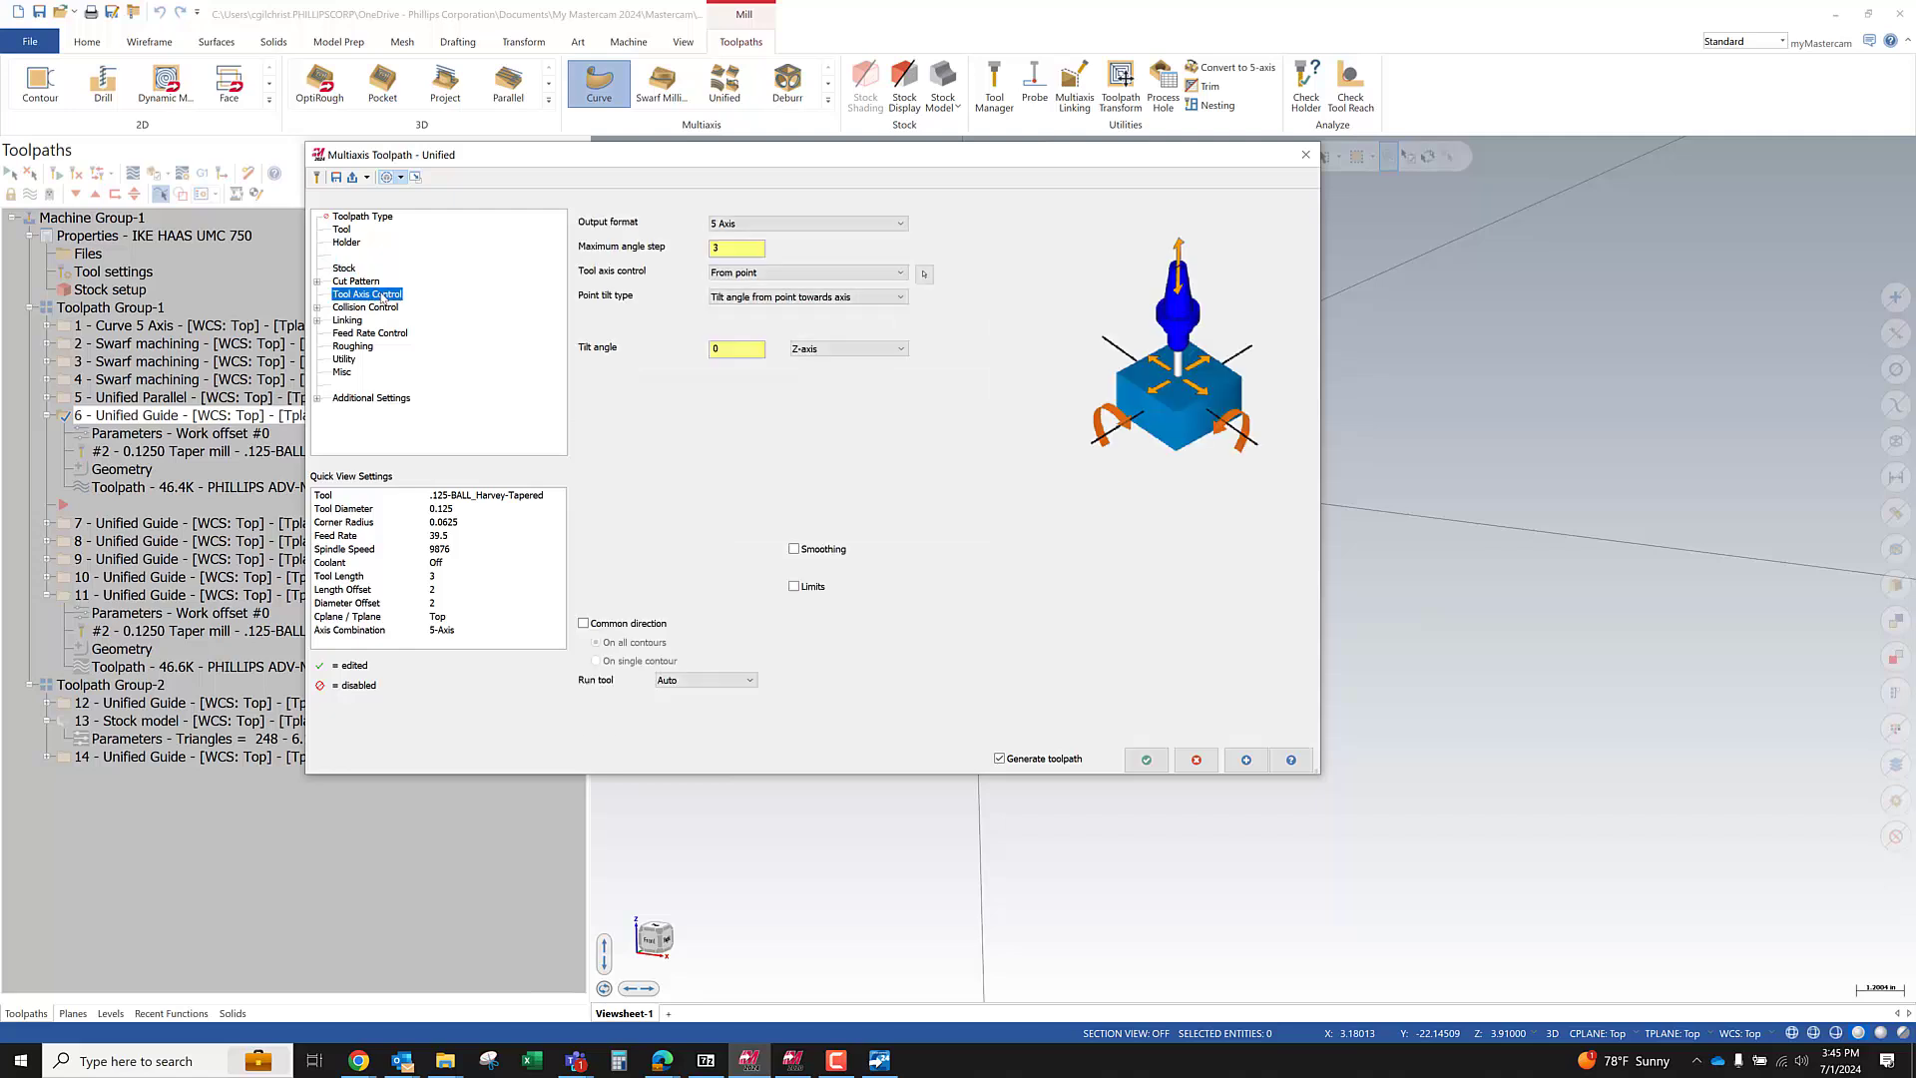
{"action": "left_click", "coordinate": [1195, 760]}
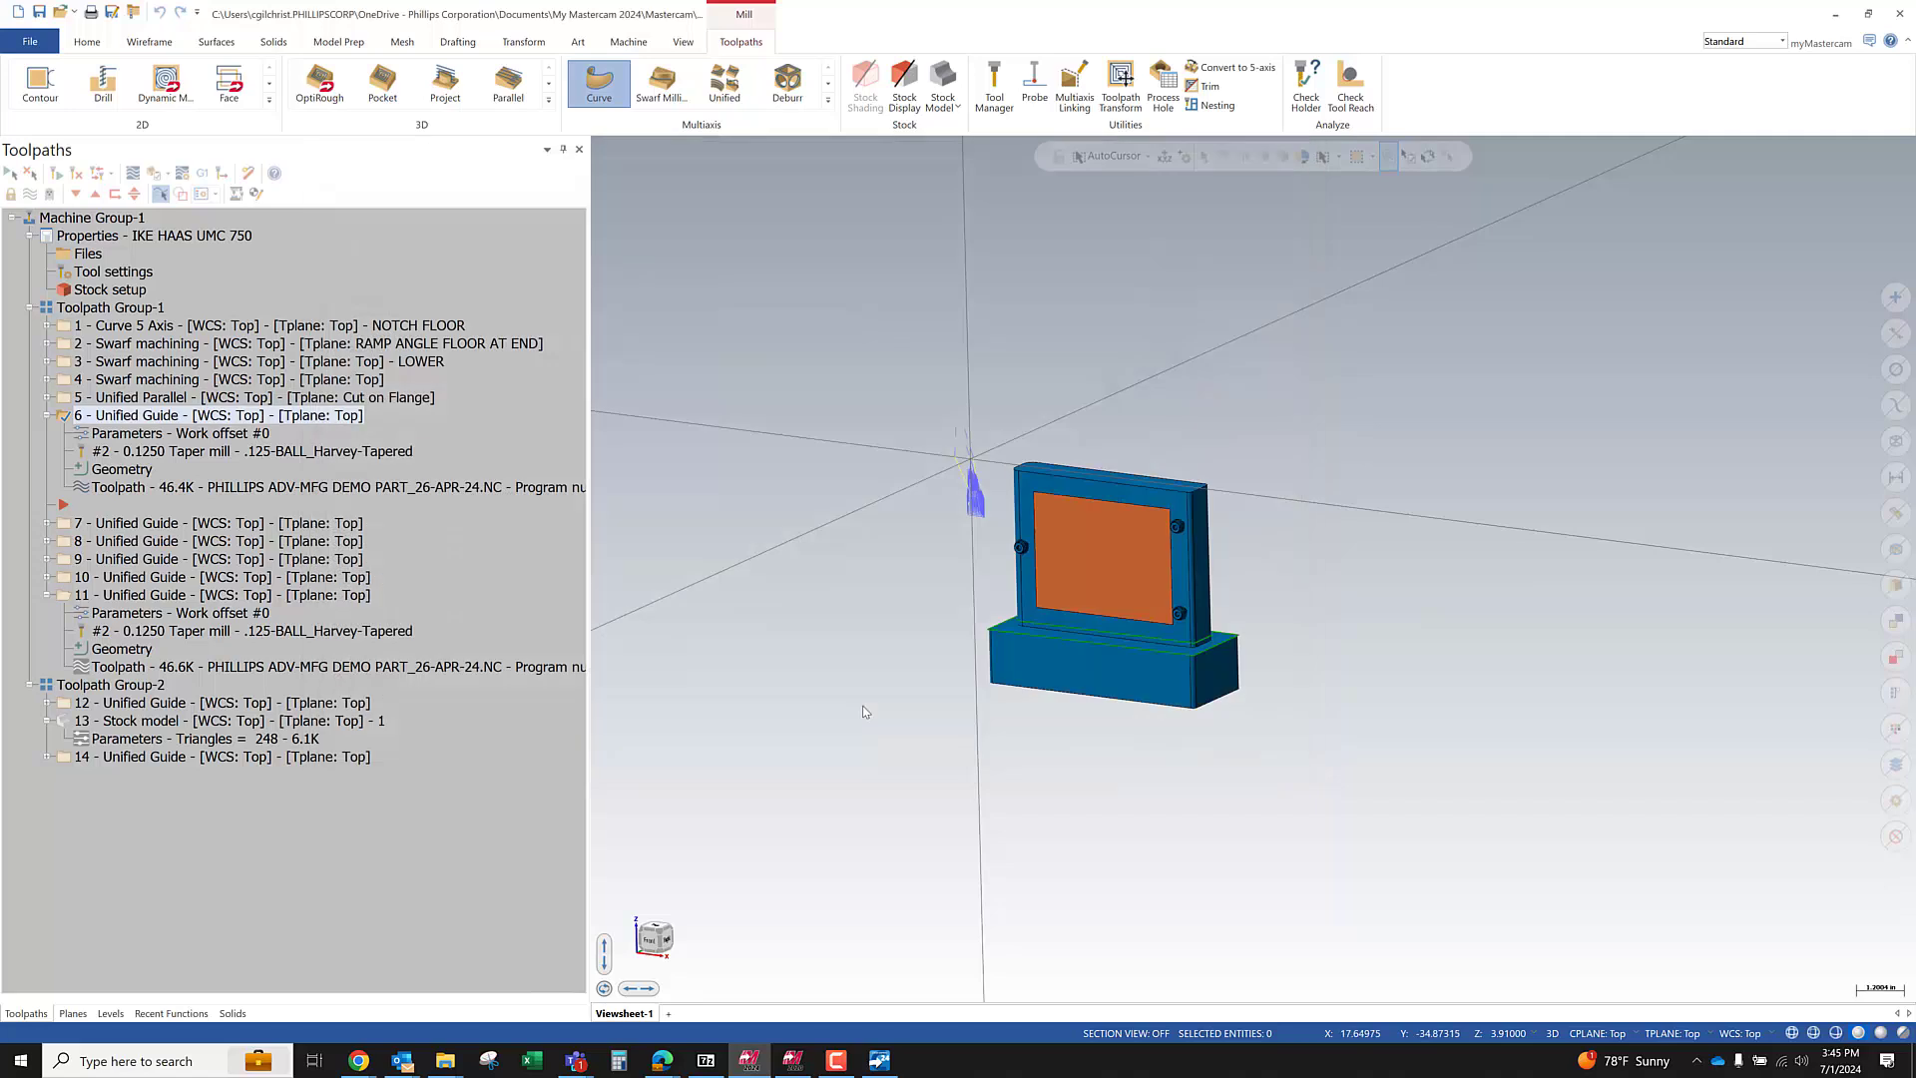
Close the demo part without saving and reopen guard - step - trigger guard only - Example for class.mcam
{"action": "left_click", "coordinate": [18, 12]}
{"action": "left_click", "coordinate": [1007, 564]}
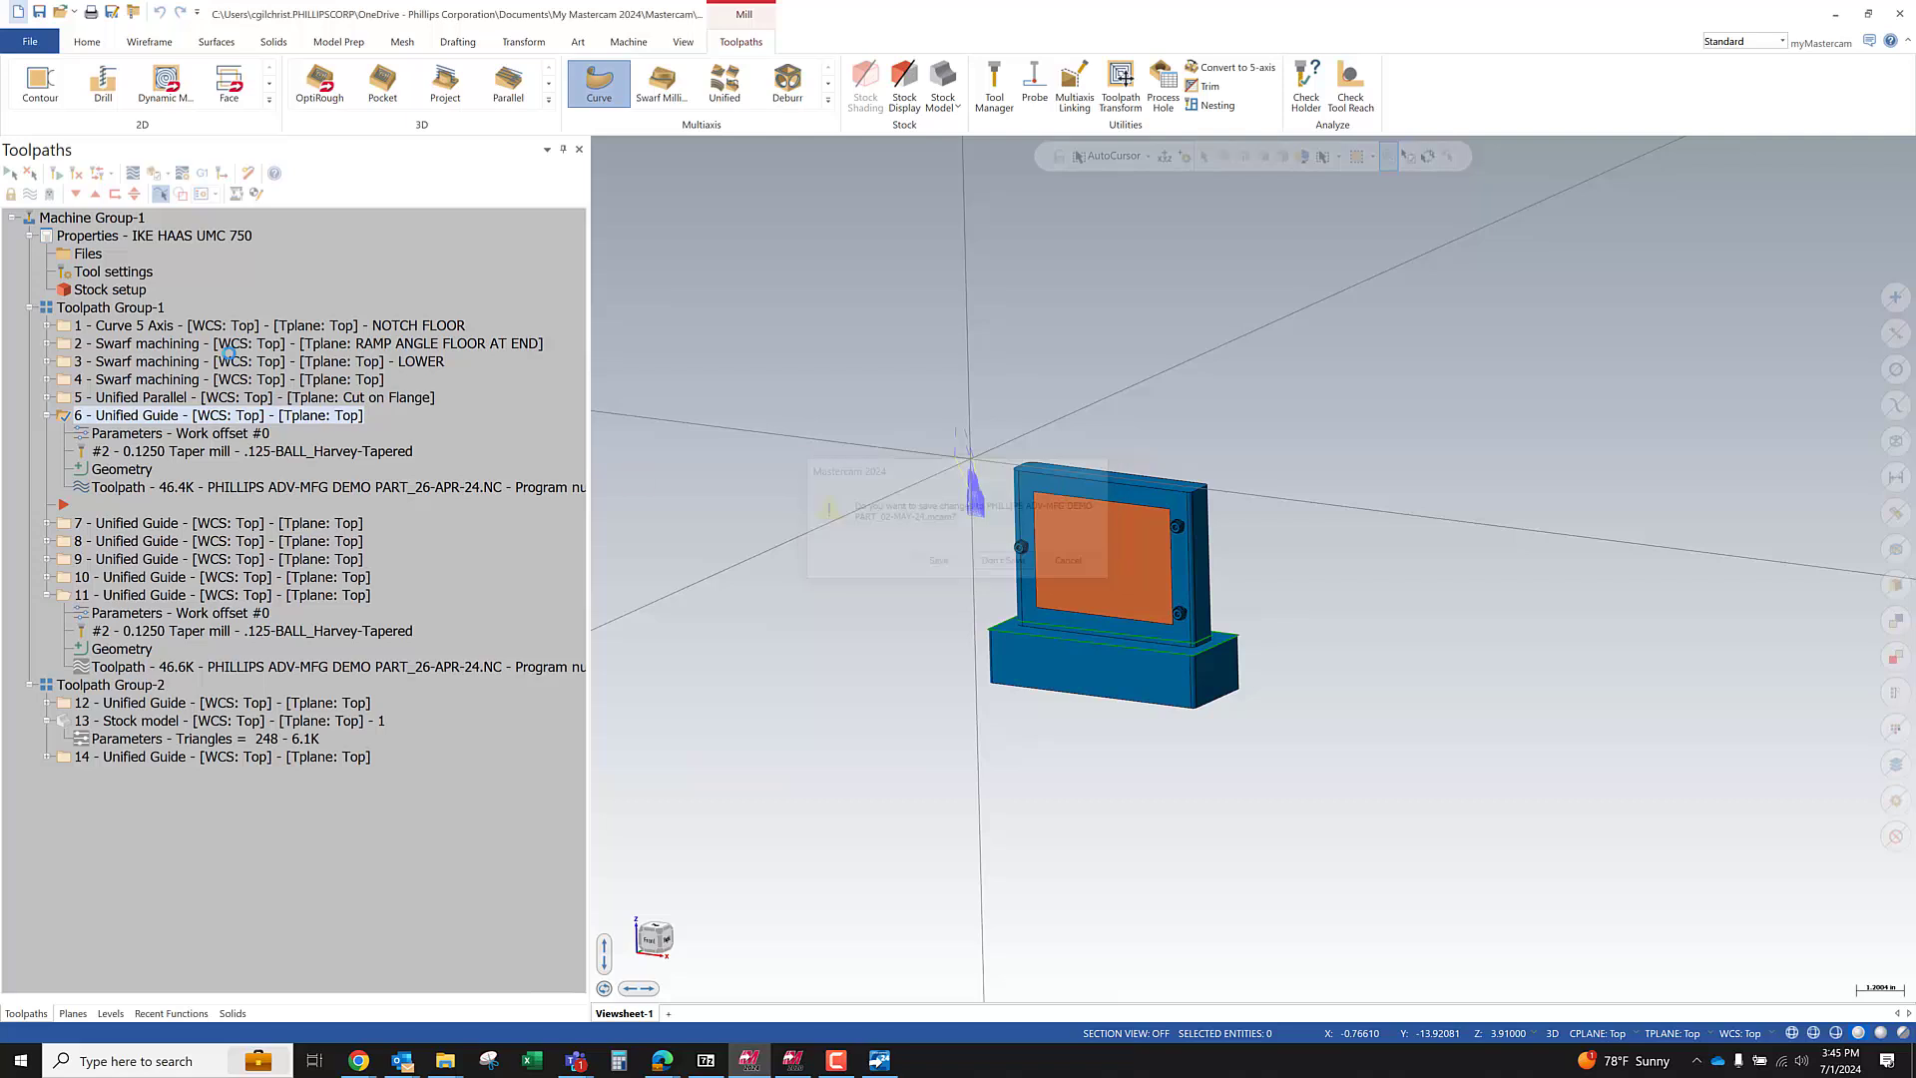
{"action": "left_click", "coordinate": [22, 43]}
{"action": "left_click", "coordinate": [71, 149]}
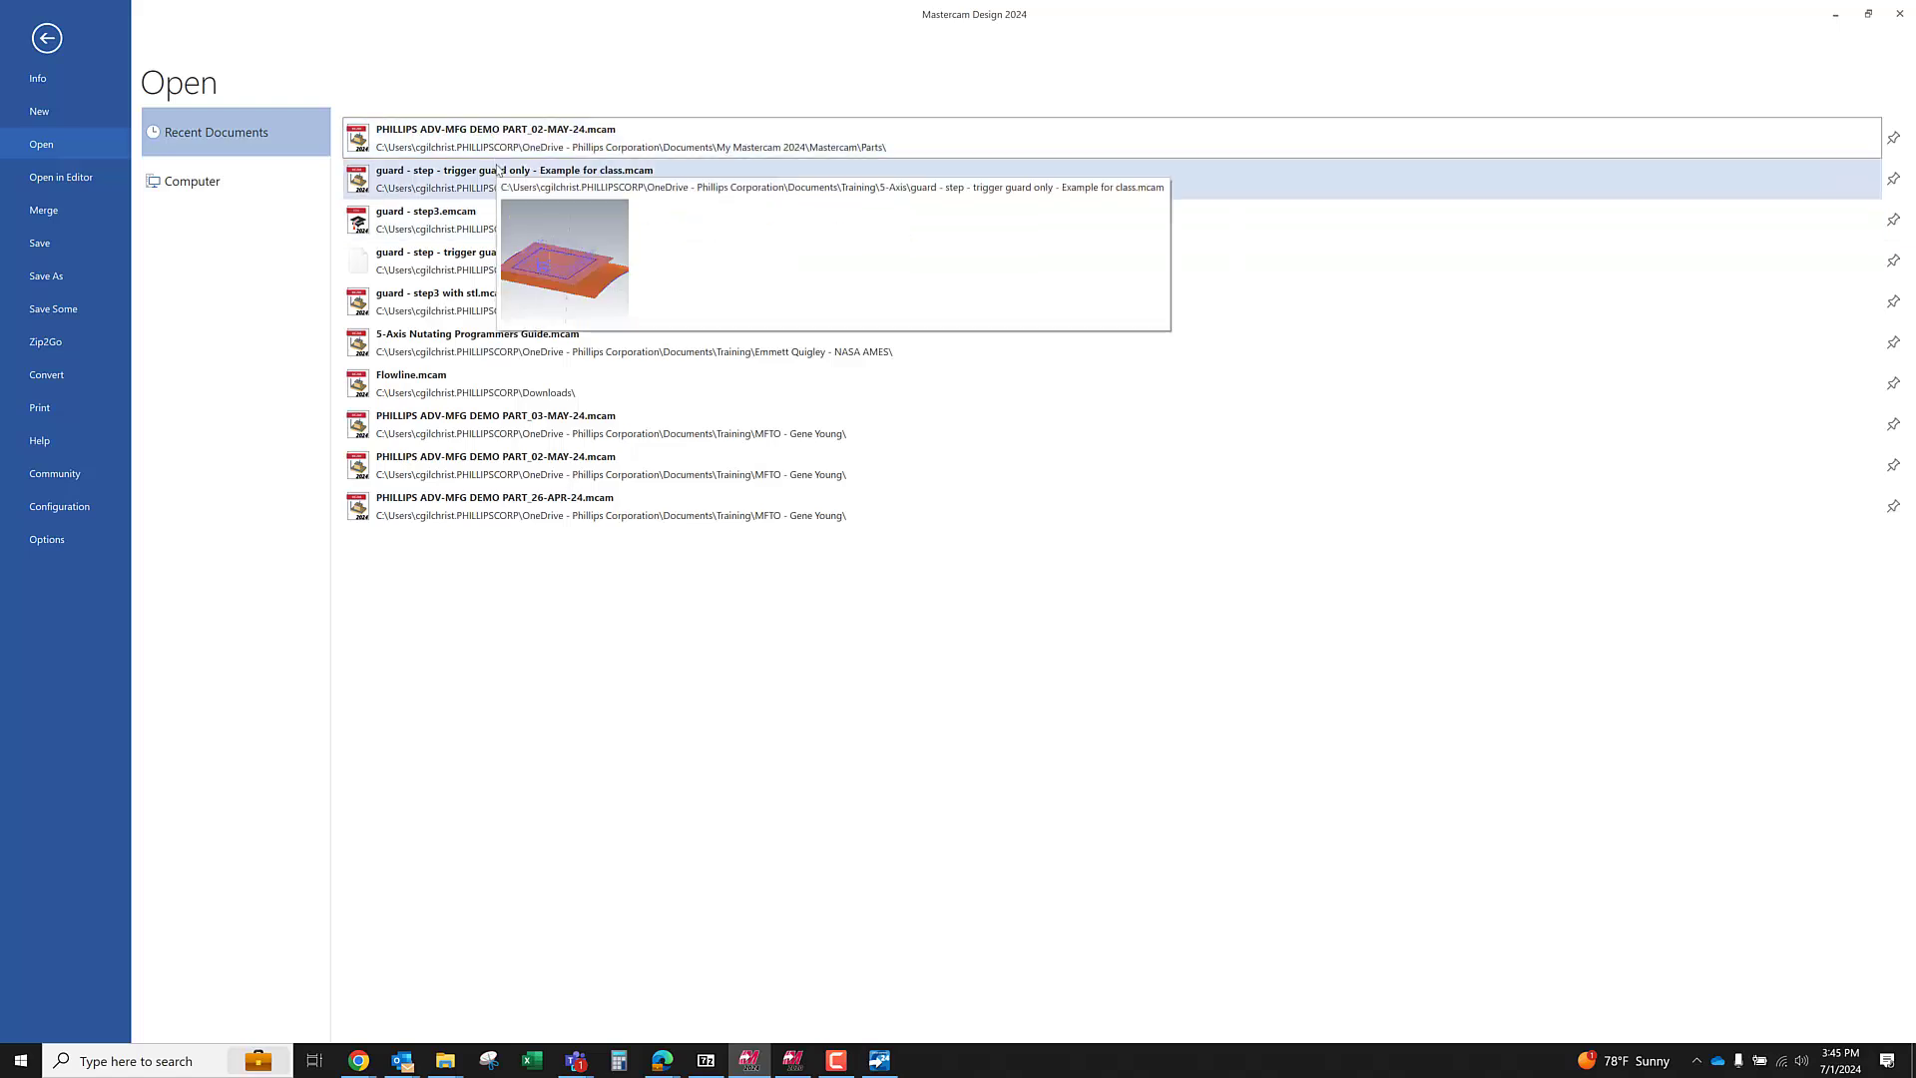
{"action": "left_click", "coordinate": [498, 170]}
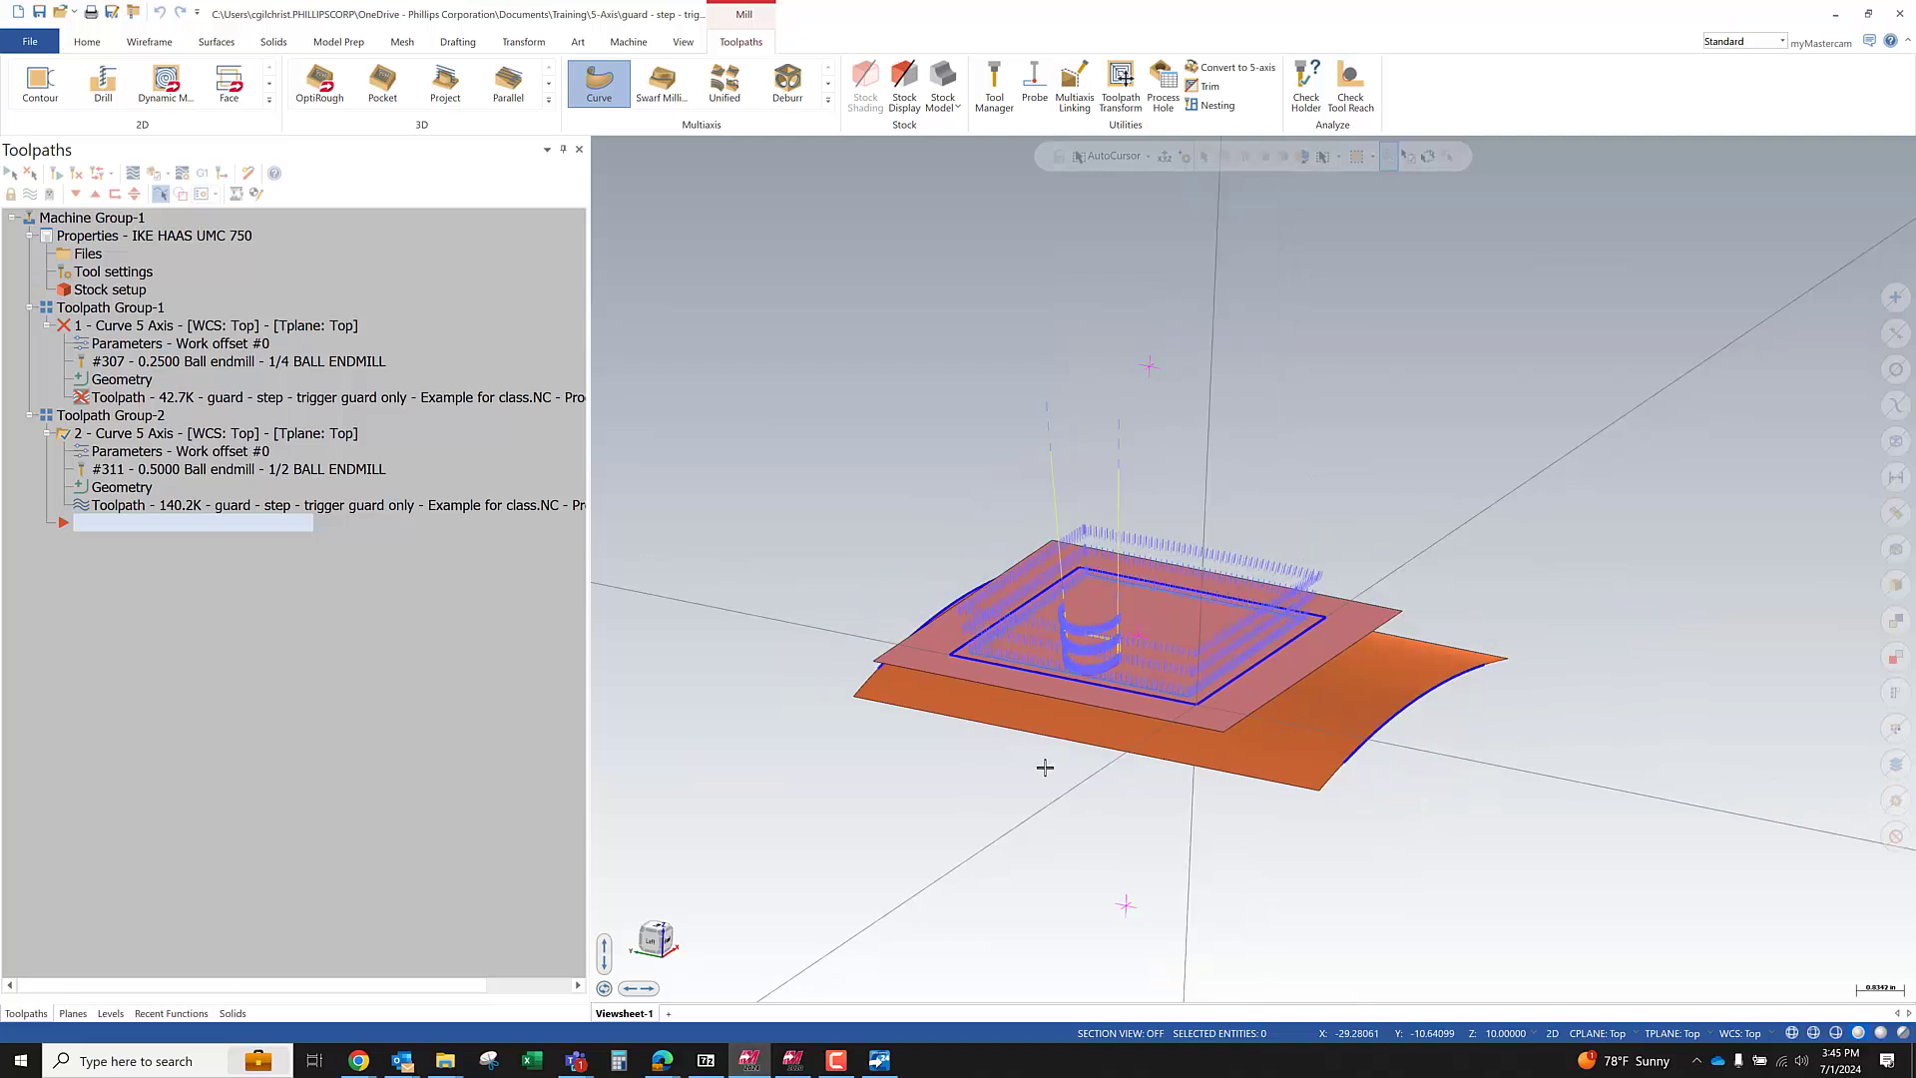
Set the construction Z depth to 5
{"action": "scroll", "coordinate": [724, 511], "scroll_direction": "down", "scroll_amount": 1}
{"action": "middle_click_drag", "start_coordinate": [724, 512], "coordinate": [842, 500]}
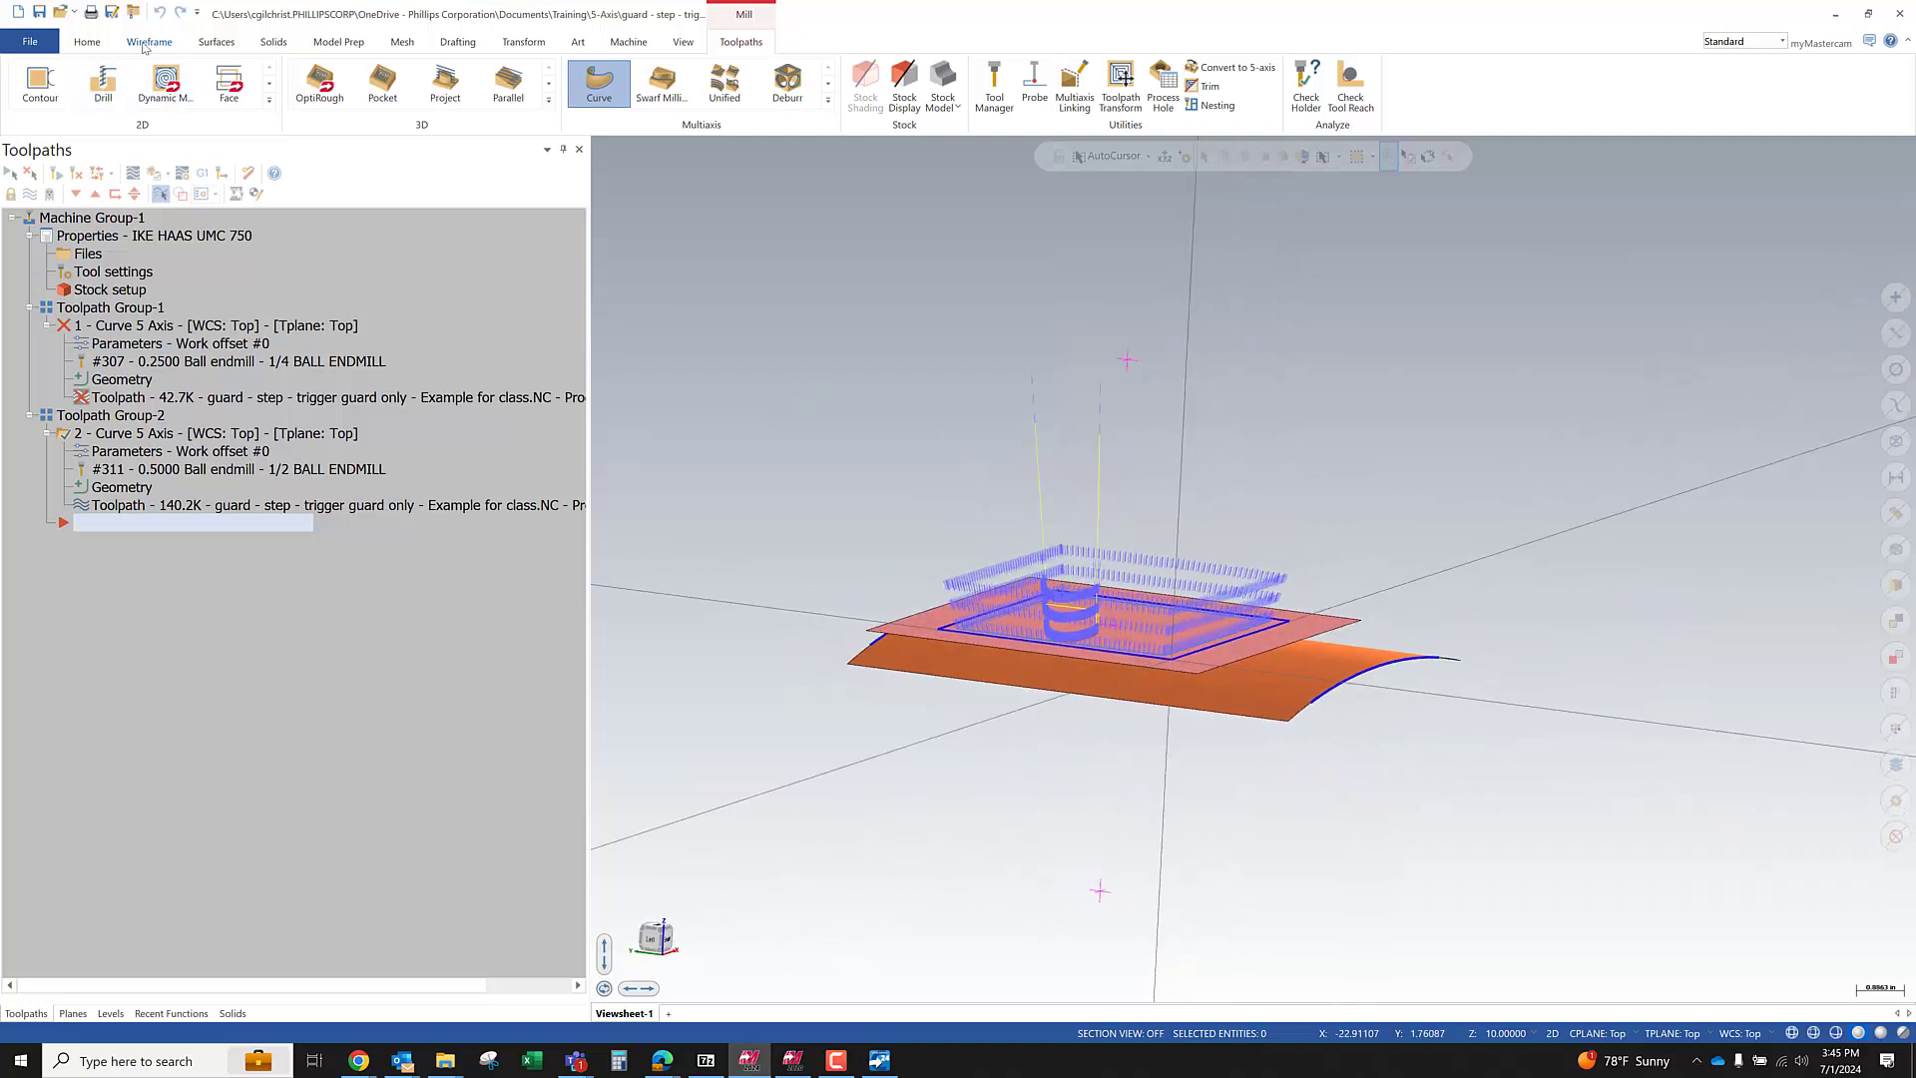
{"action": "right_click", "coordinate": [839, 334]}
{"action": "left_click", "coordinate": [1001, 327]}
{"action": "type", "text": "5"}
{"action": "key", "text": "Return"}
Draw a center-point circle with a 3.0 diameter at Z 5, centered on the point above the surfaces
{"action": "left_click", "coordinate": [145, 43]}
{"action": "left_click", "coordinate": [289, 82]}
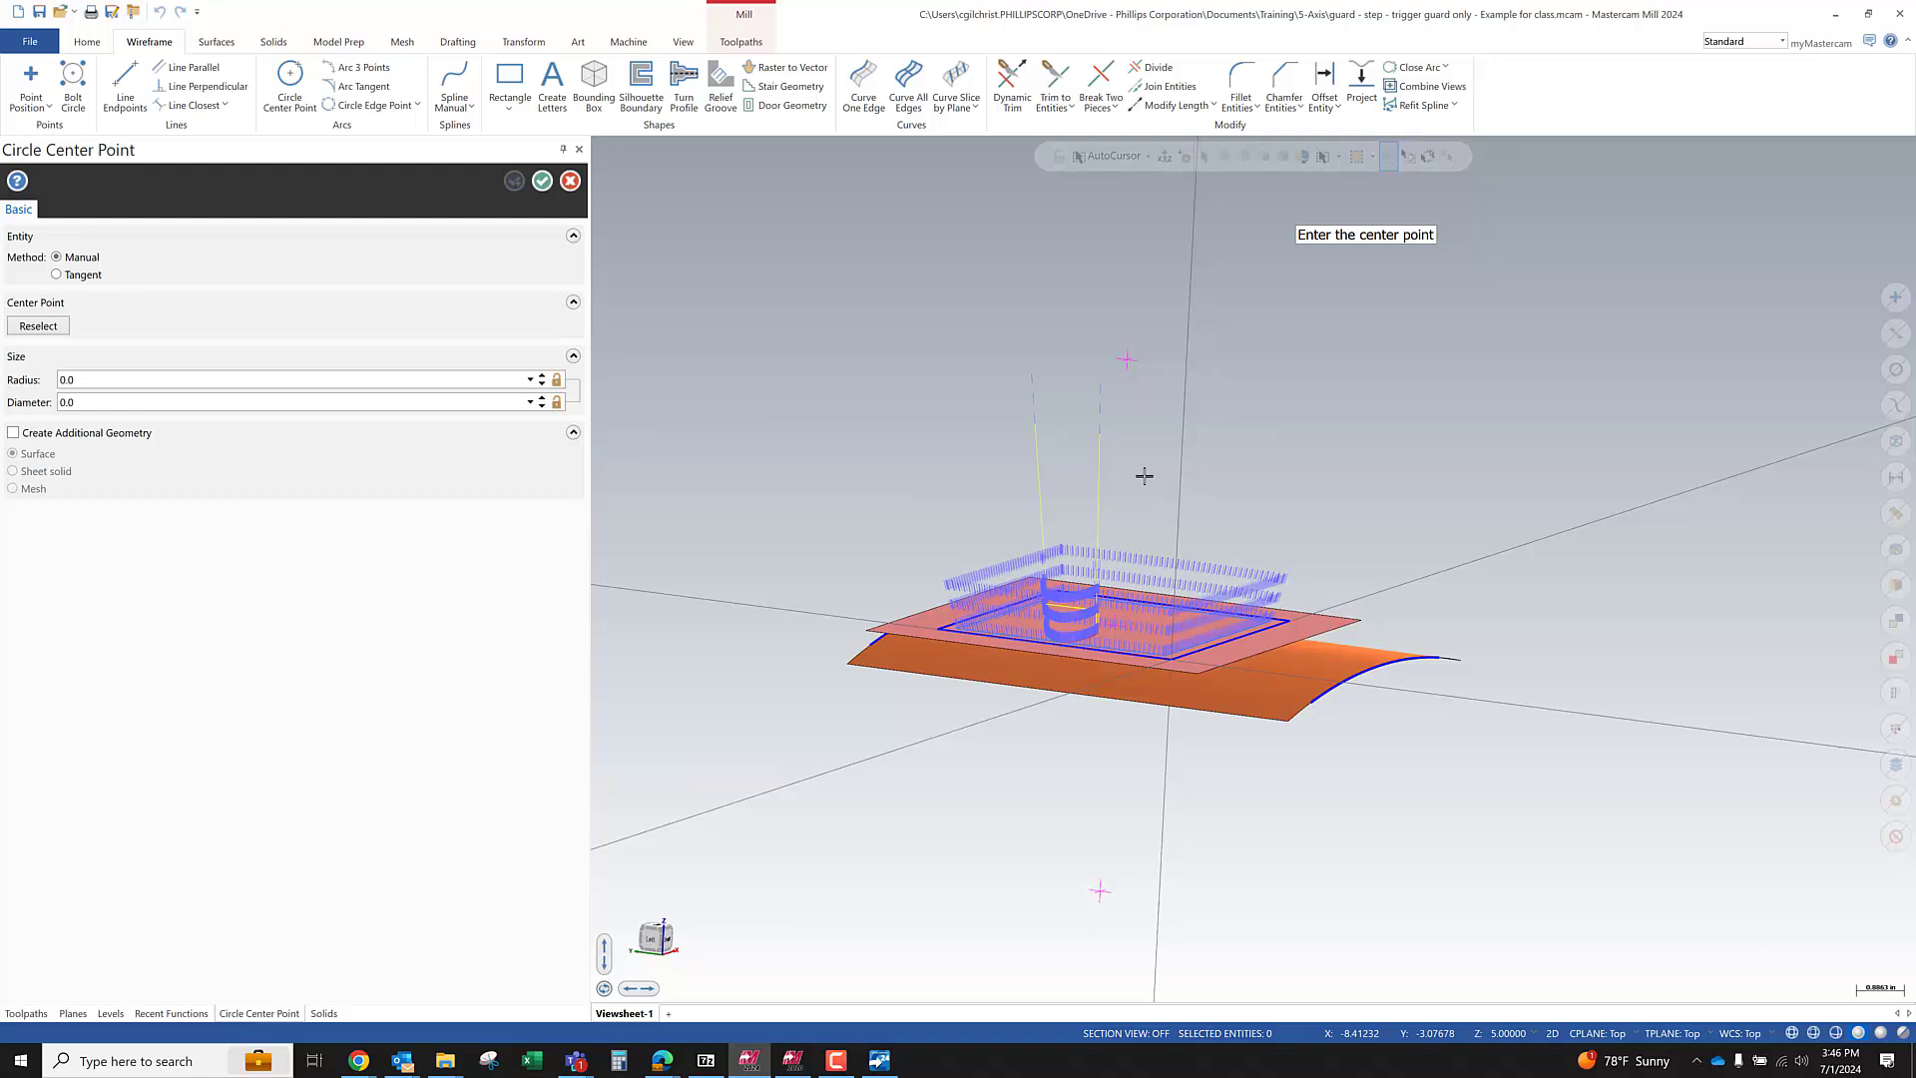
{"action": "left_click", "coordinate": [1127, 361]}
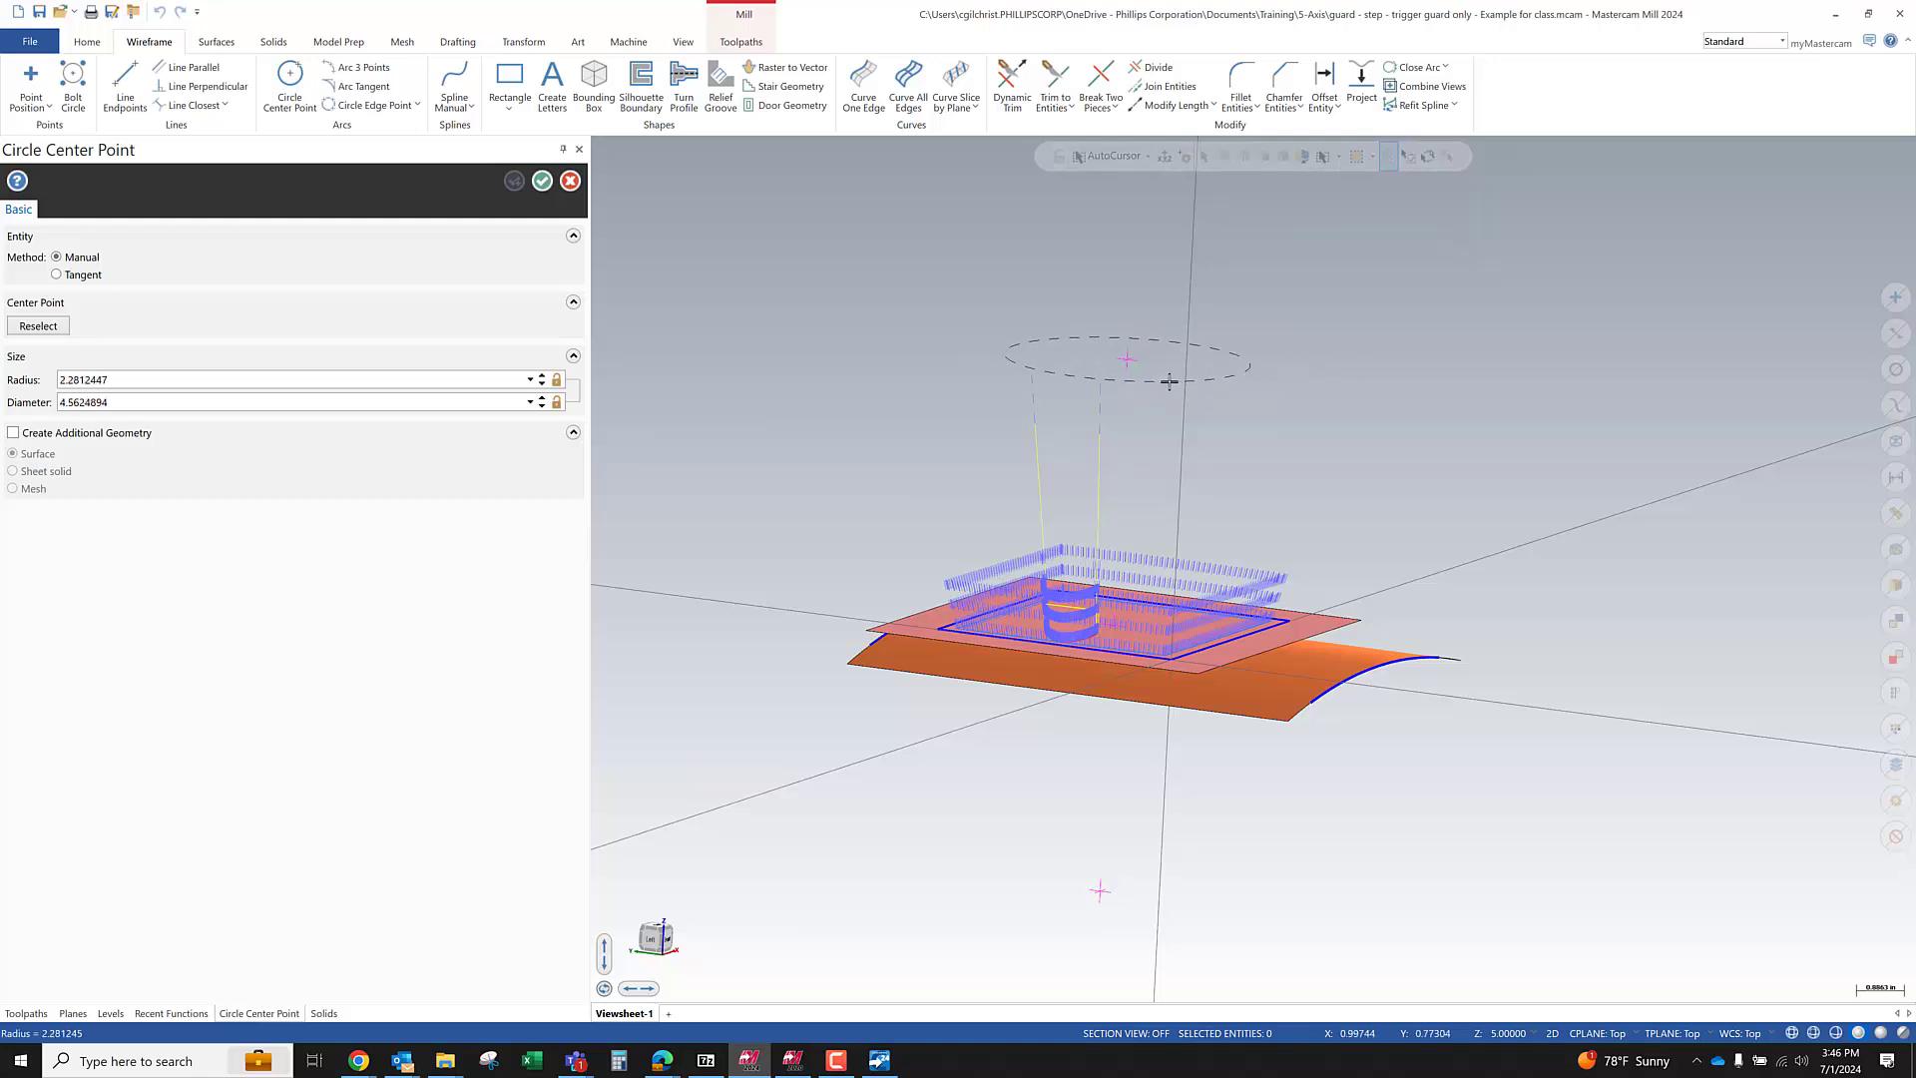
{"action": "left_click", "coordinate": [1169, 381]}
{"action": "right_click", "coordinate": [1256, 440]}
{"action": "left_click", "coordinate": [1315, 535]}
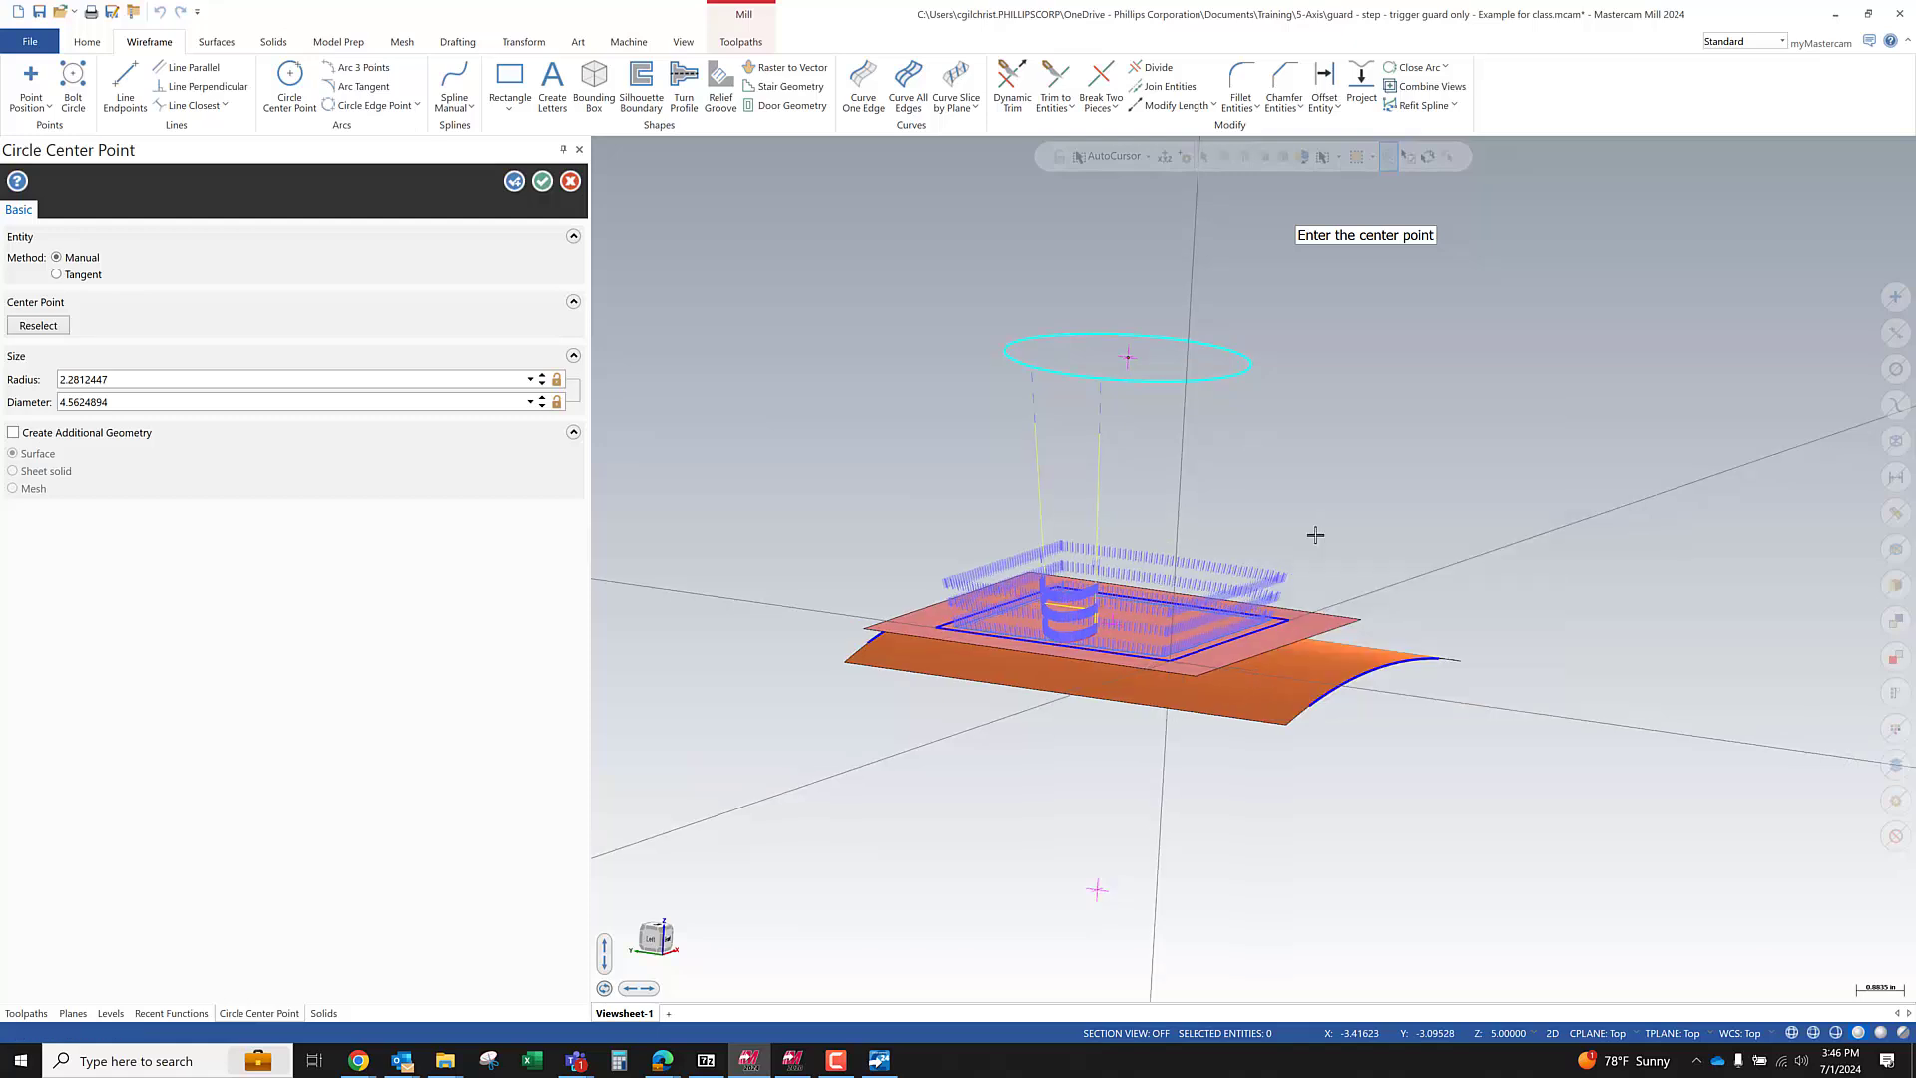
{"action": "double_click", "coordinate": [141, 402]}
{"action": "type", "text": "3.0"}
{"action": "key", "text": "Return"}
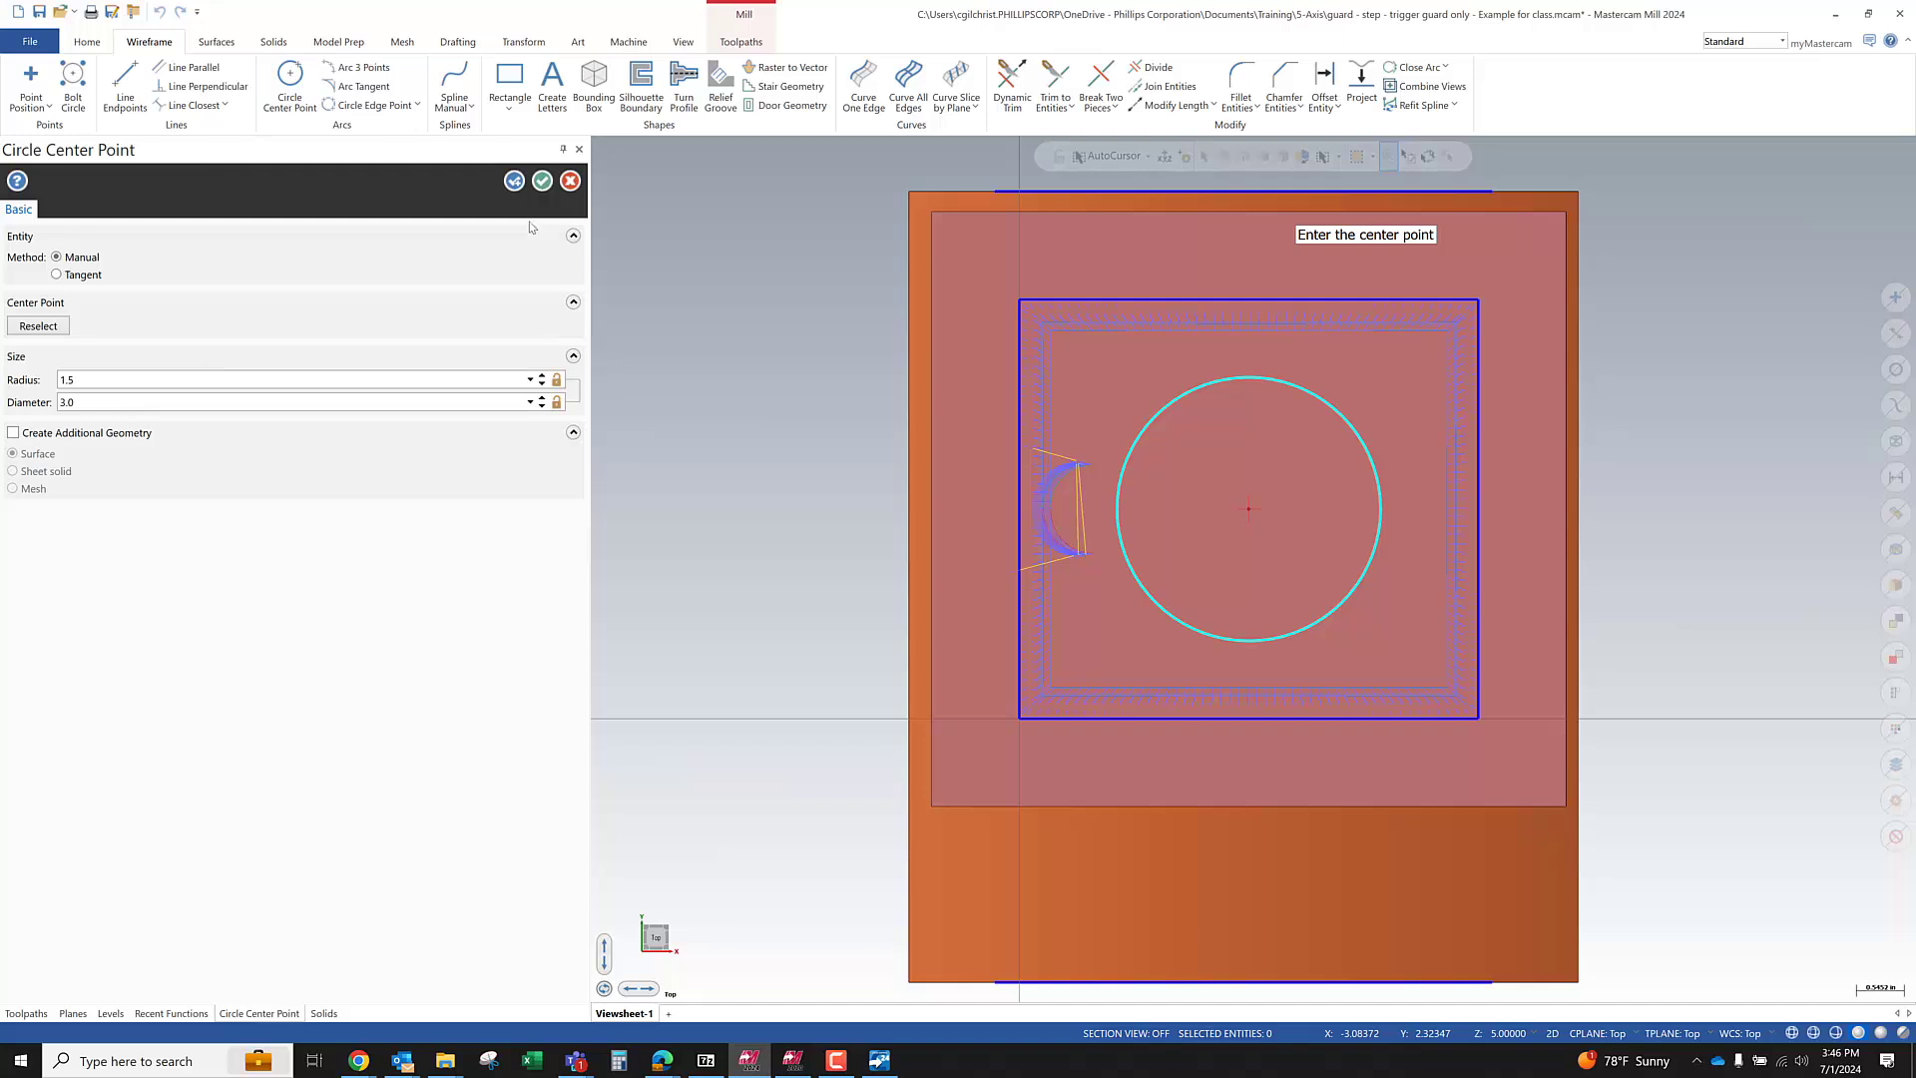
{"action": "left_click", "coordinate": [542, 180]}
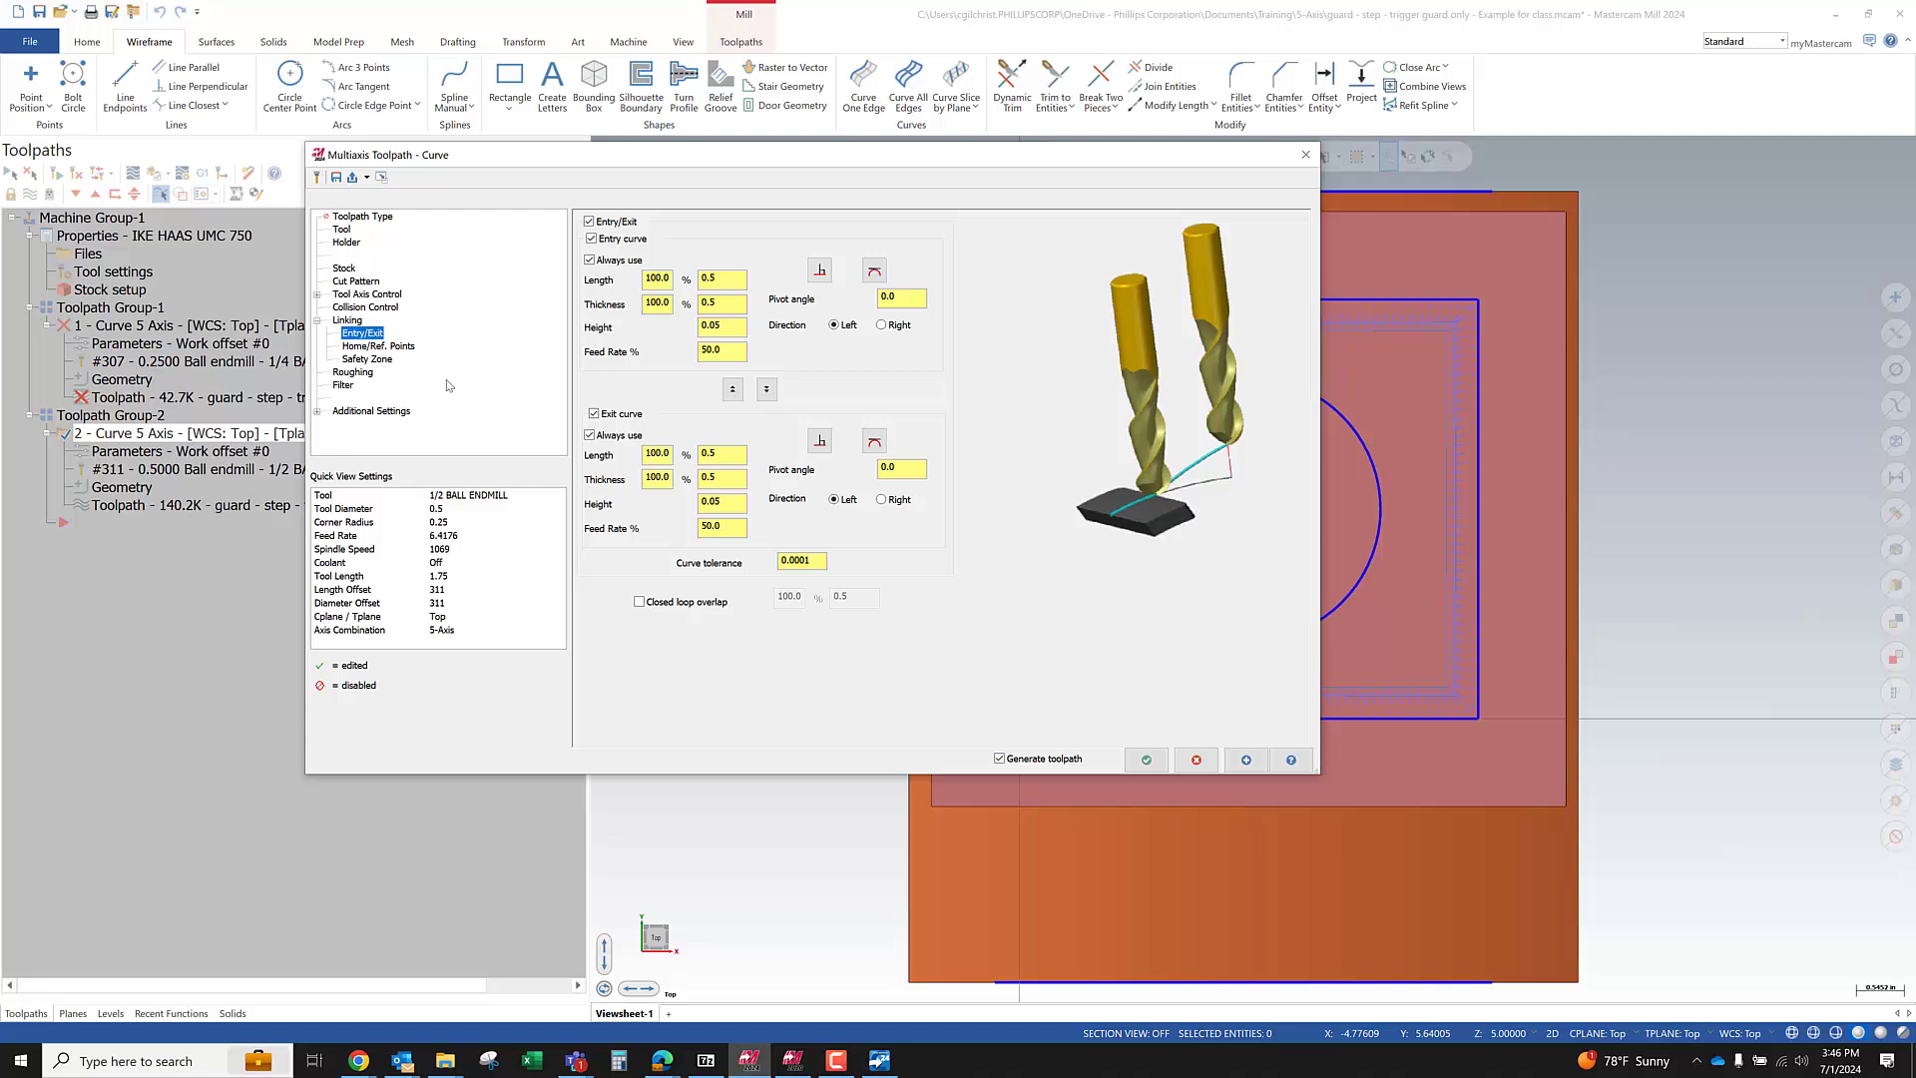
{"action": "left_click", "coordinate": [351, 295]}
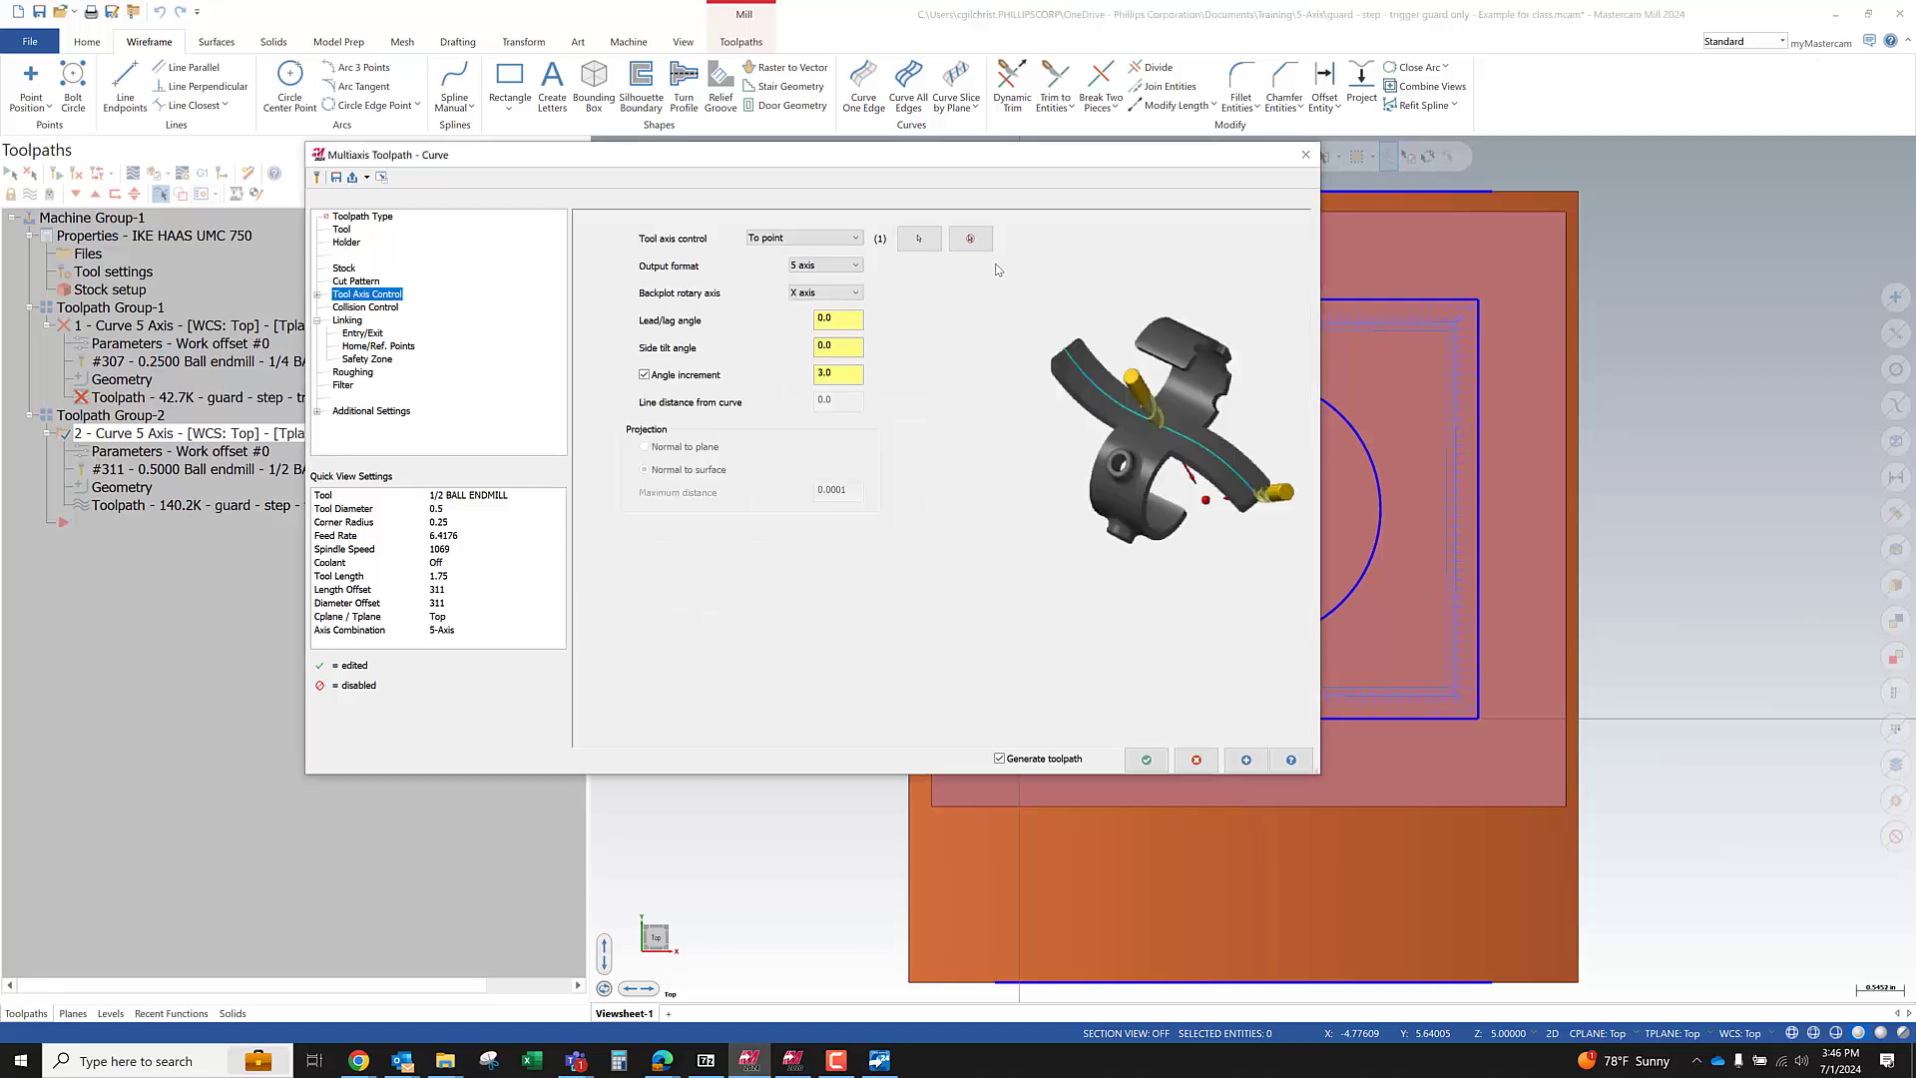
{"action": "left_click", "coordinate": [801, 240]}
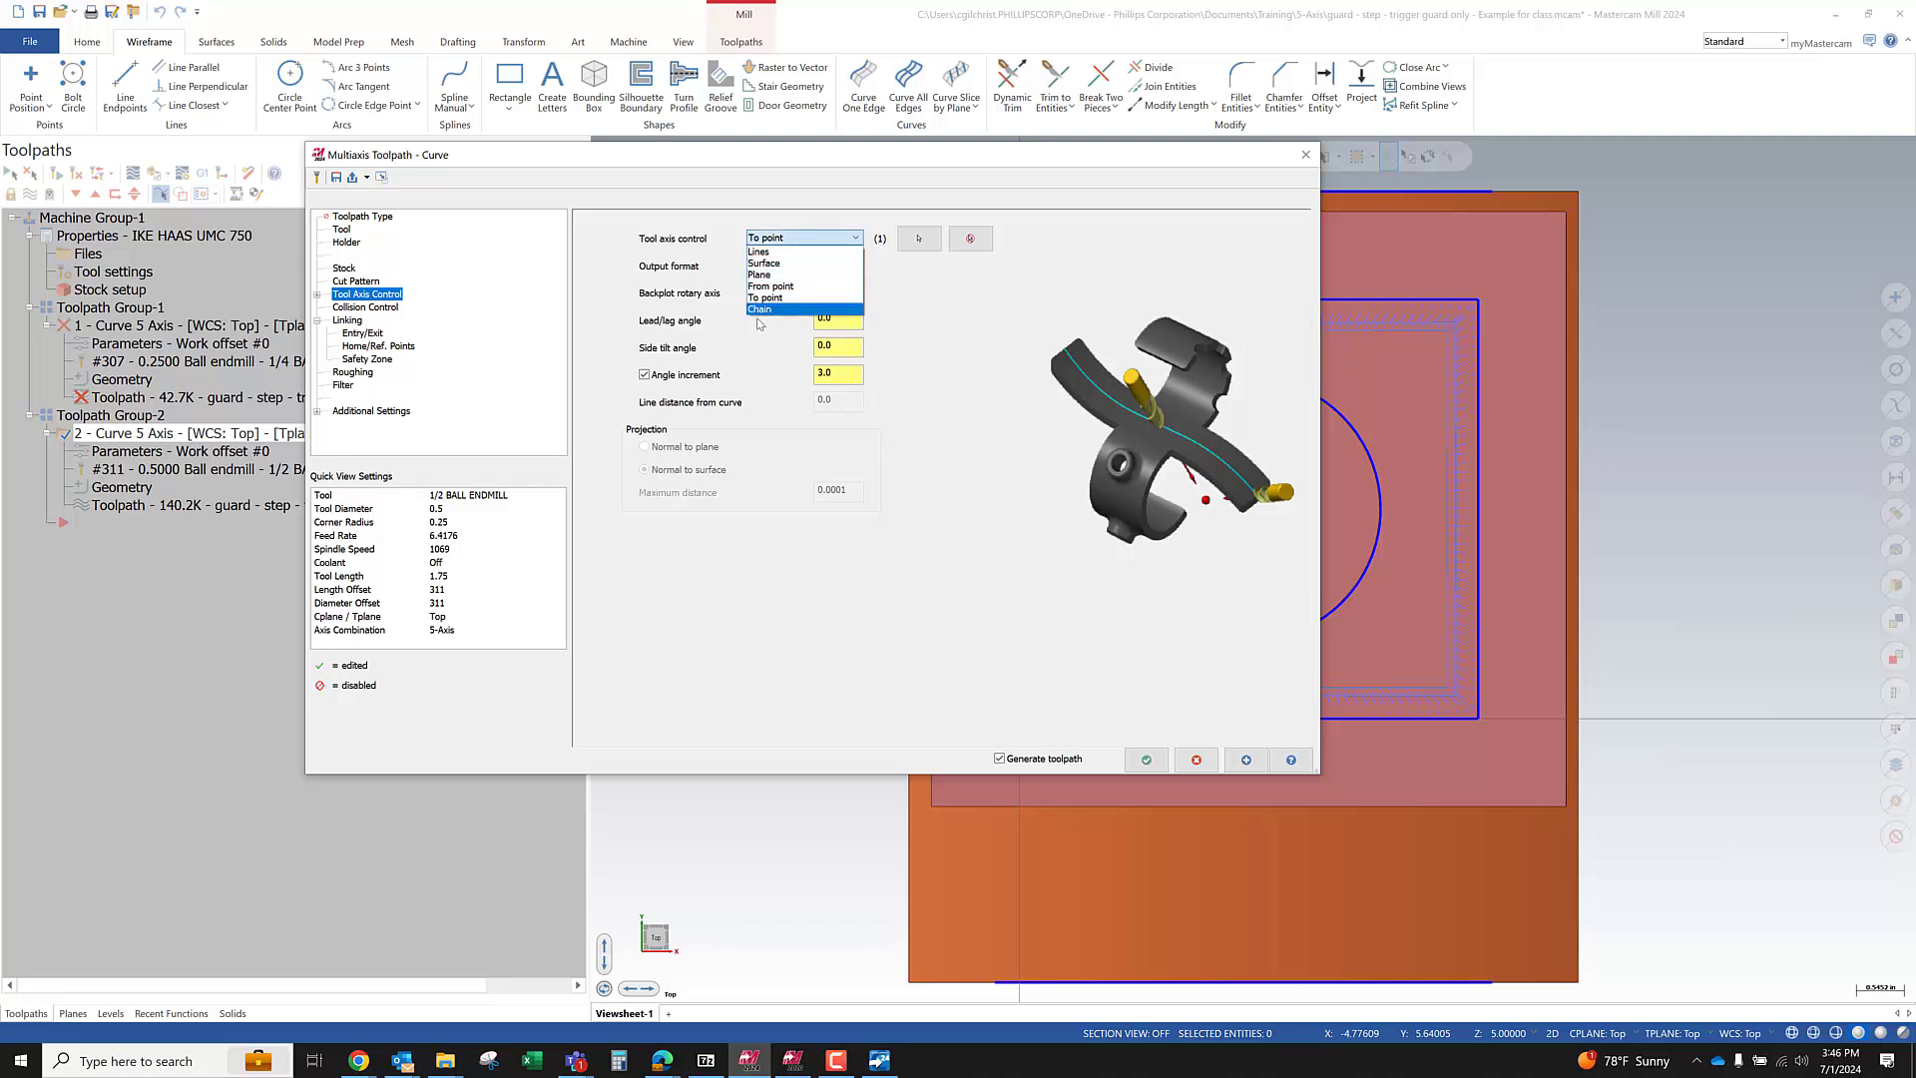
{"action": "left_click", "coordinate": [764, 310]}
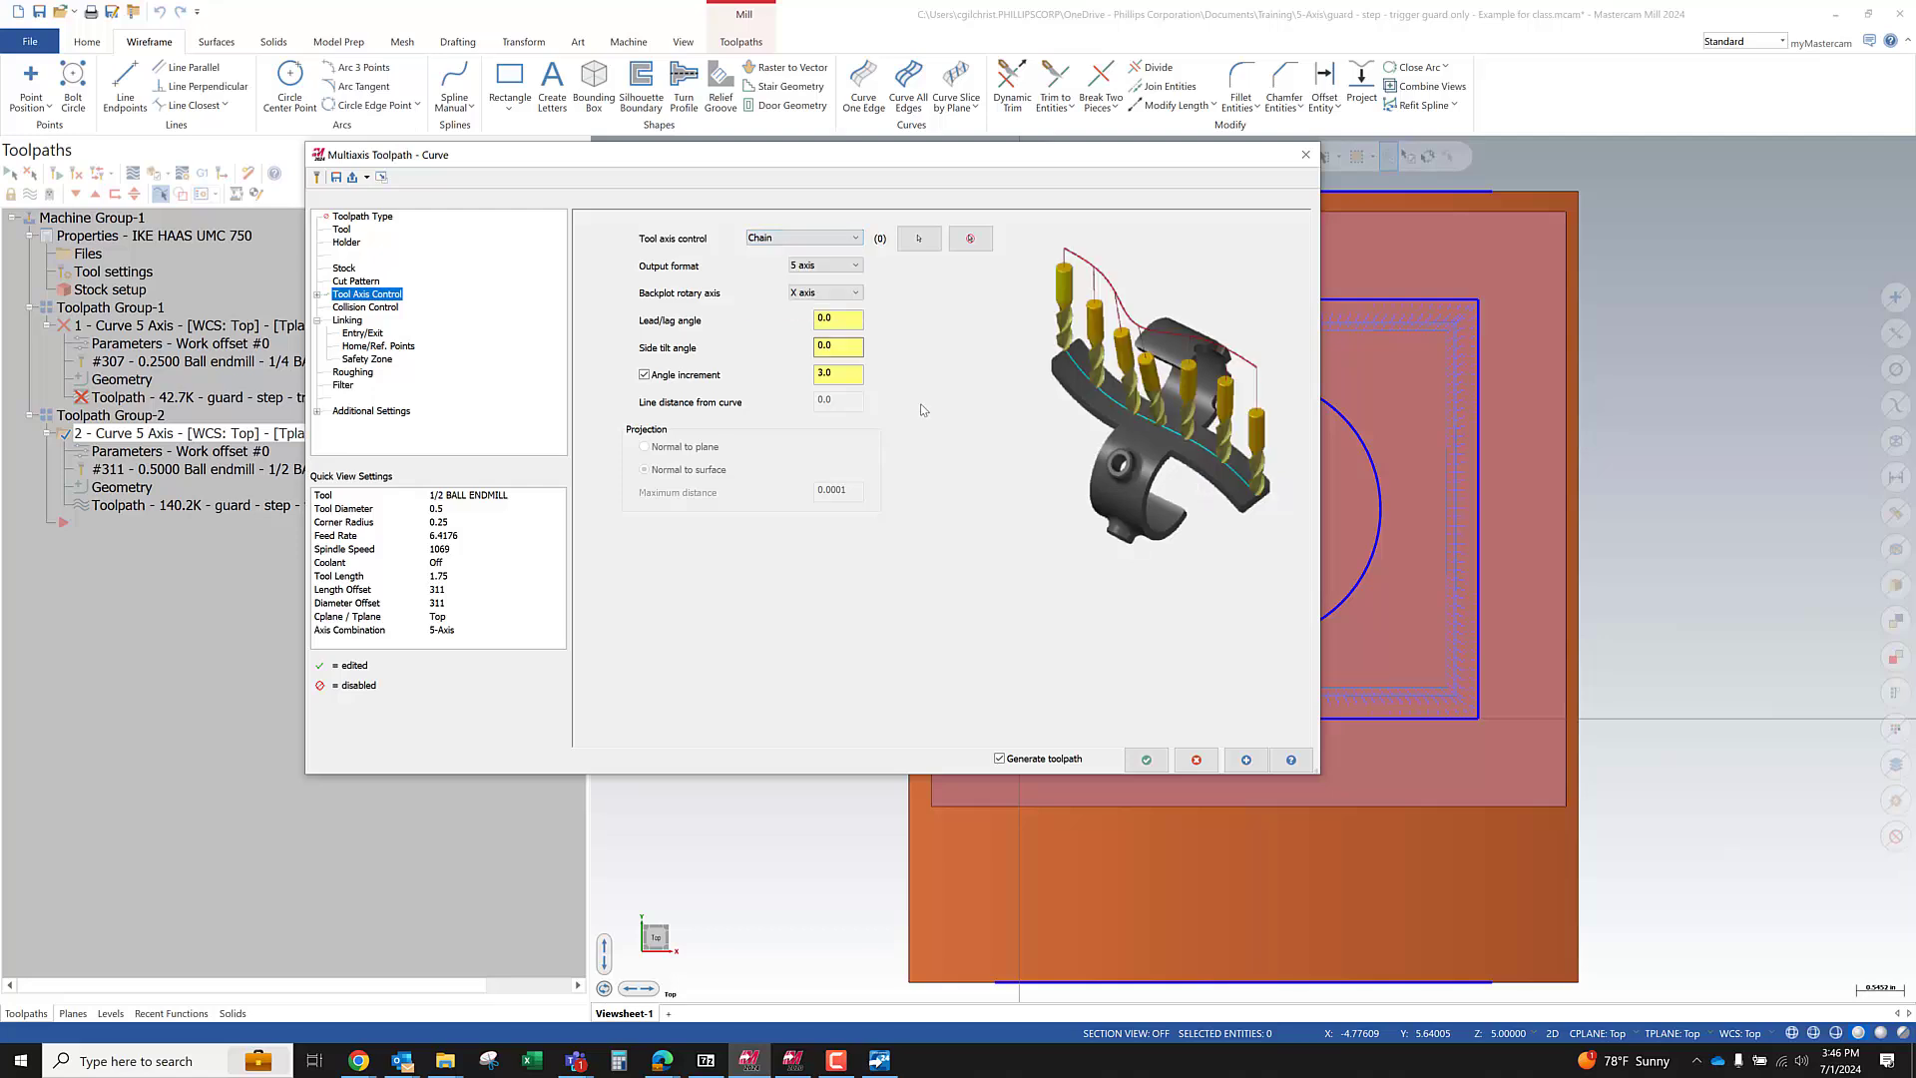
{"action": "left_click", "coordinate": [771, 236]}
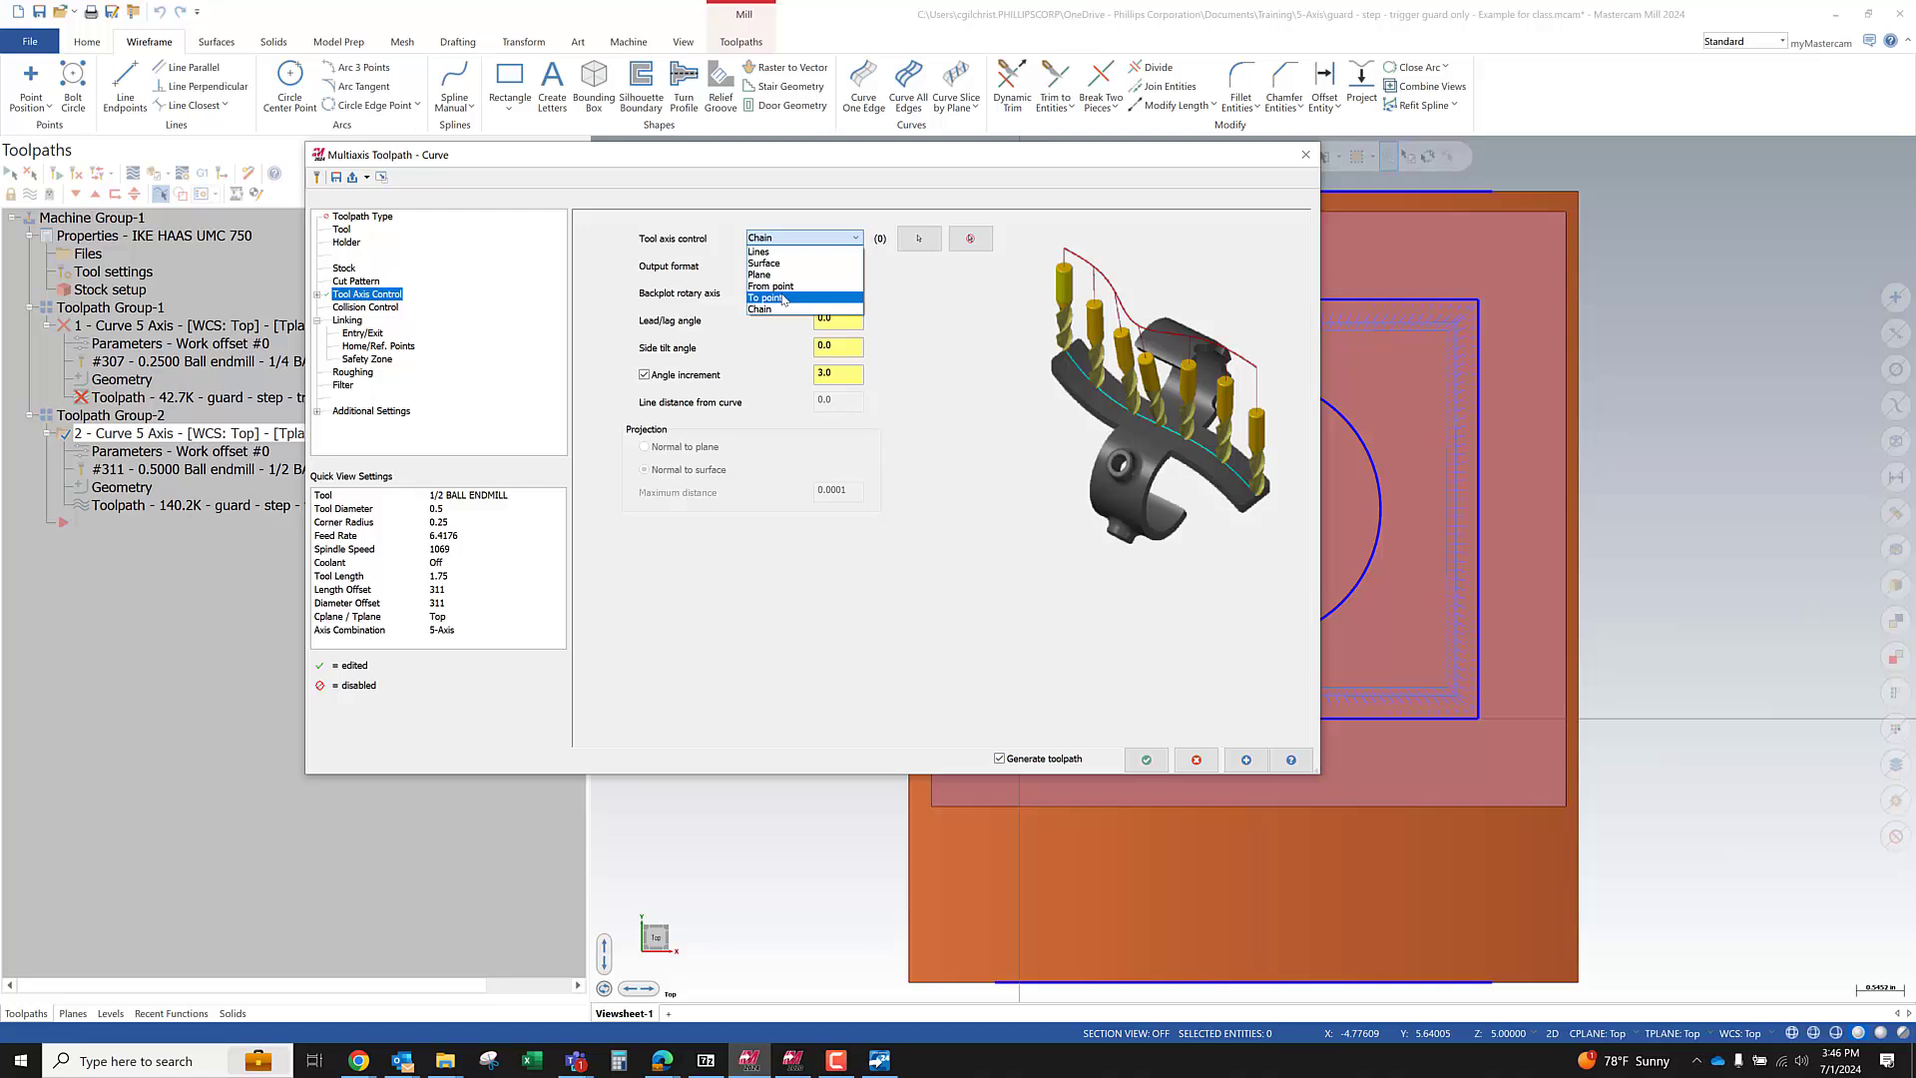
{"action": "left_click", "coordinate": [783, 298]}
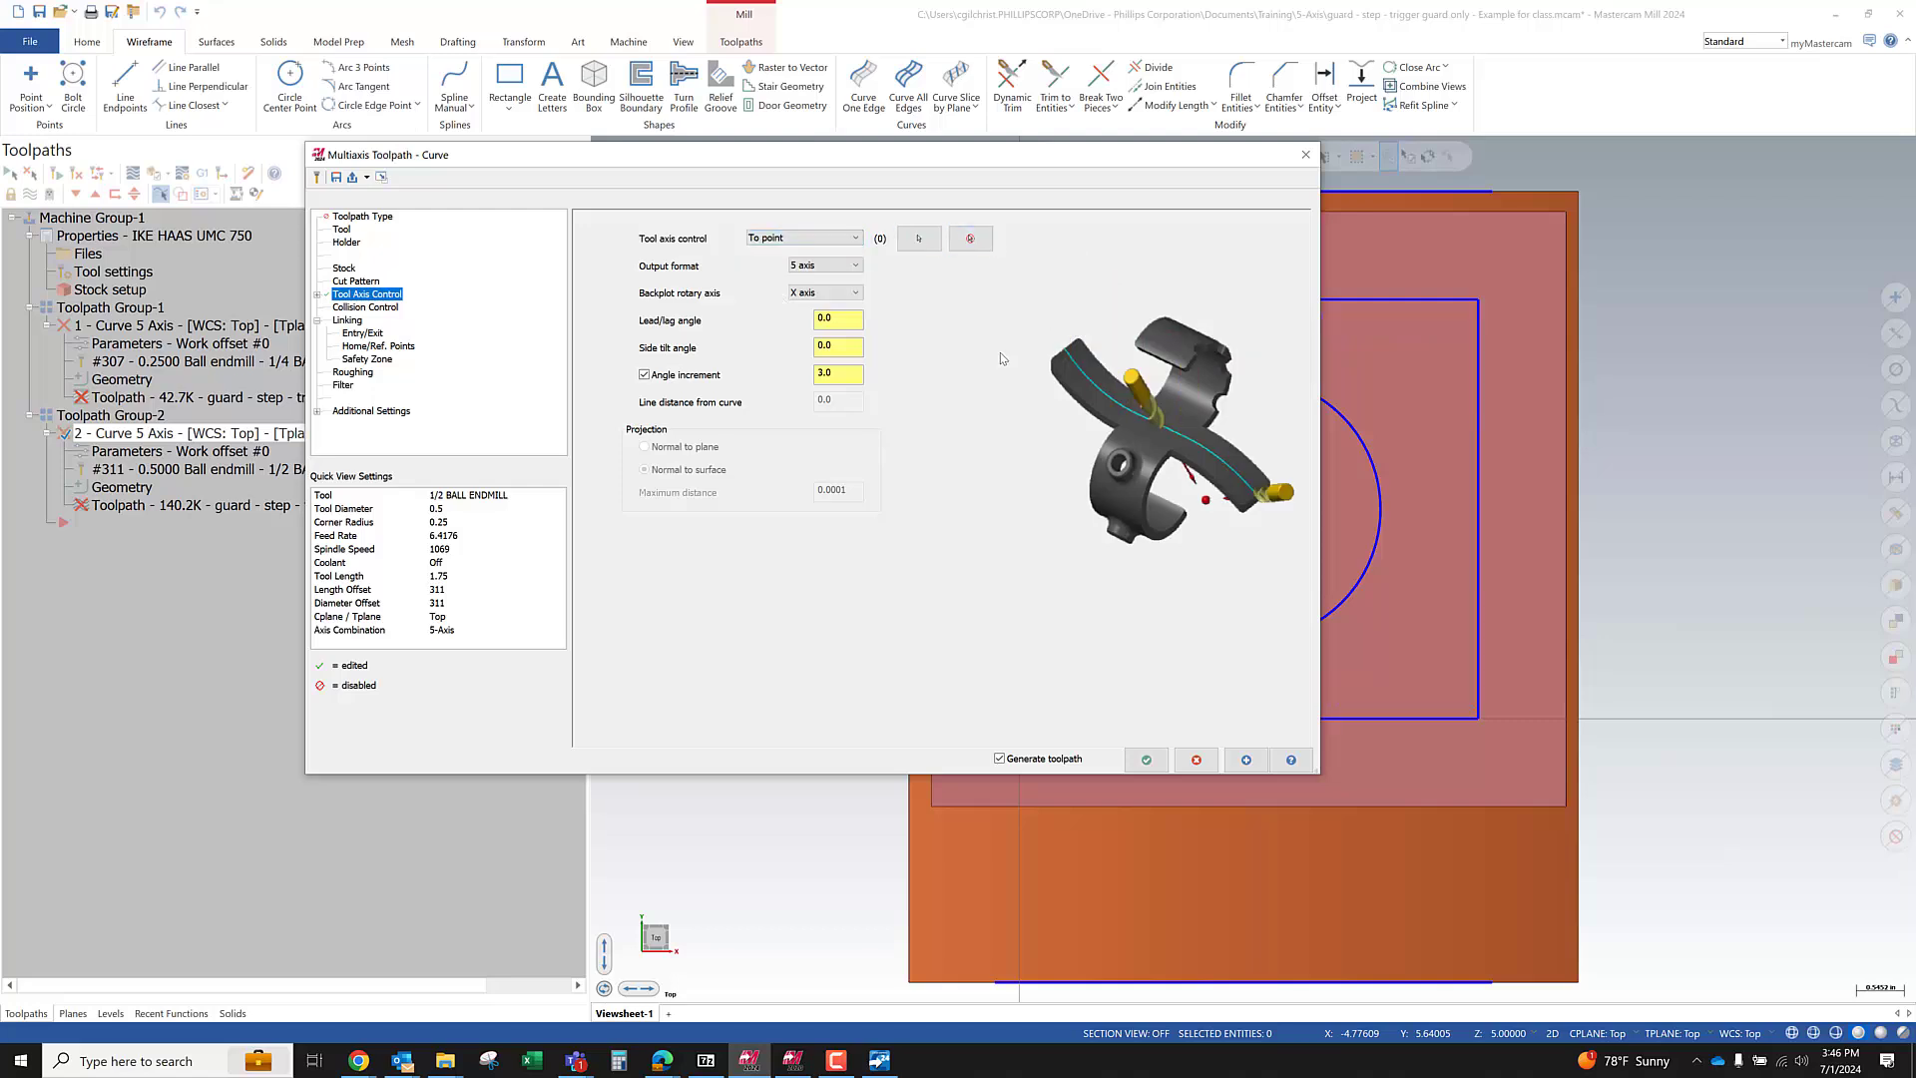
{"action": "left_click", "coordinate": [794, 237]}
{"action": "left_click", "coordinate": [788, 312]}
{"action": "left_click", "coordinate": [919, 238]}
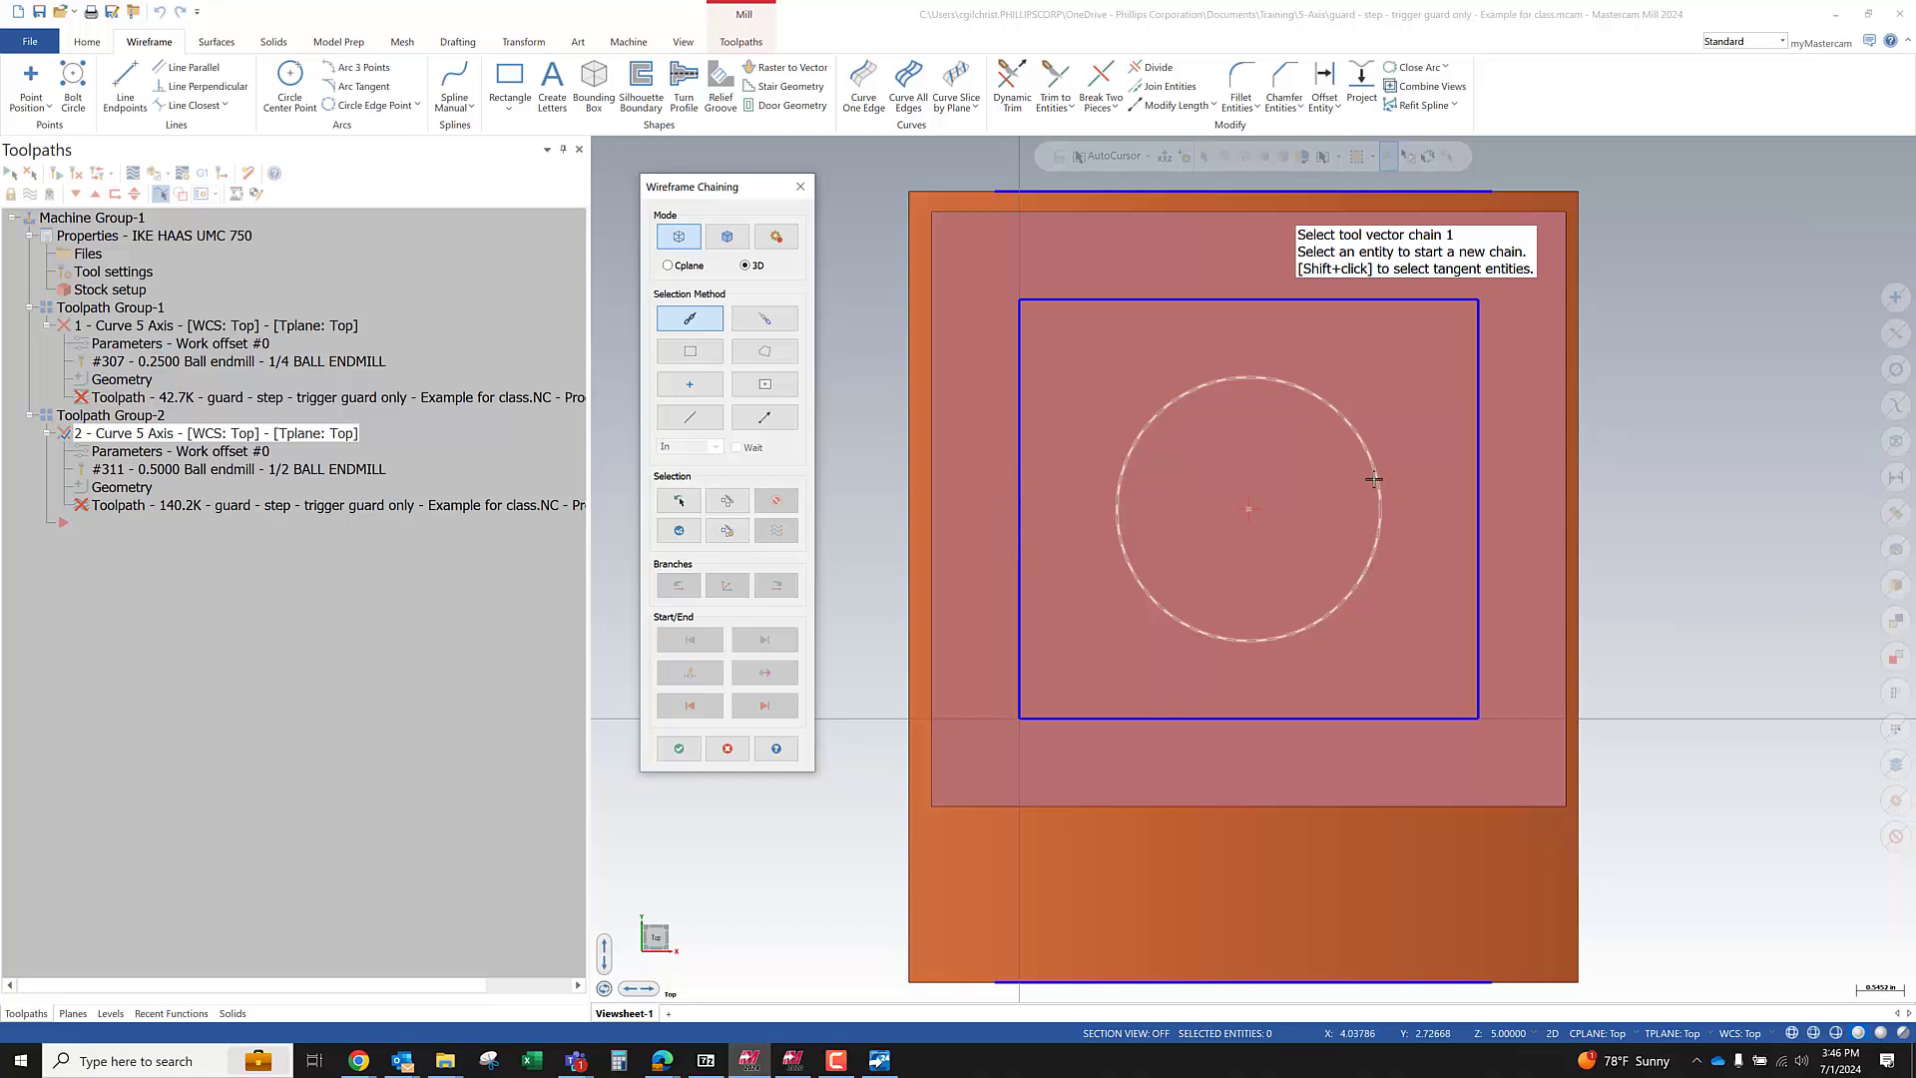
{"action": "scroll", "coordinate": [1195, 577], "scroll_direction": "down", "scroll_amount": 1}
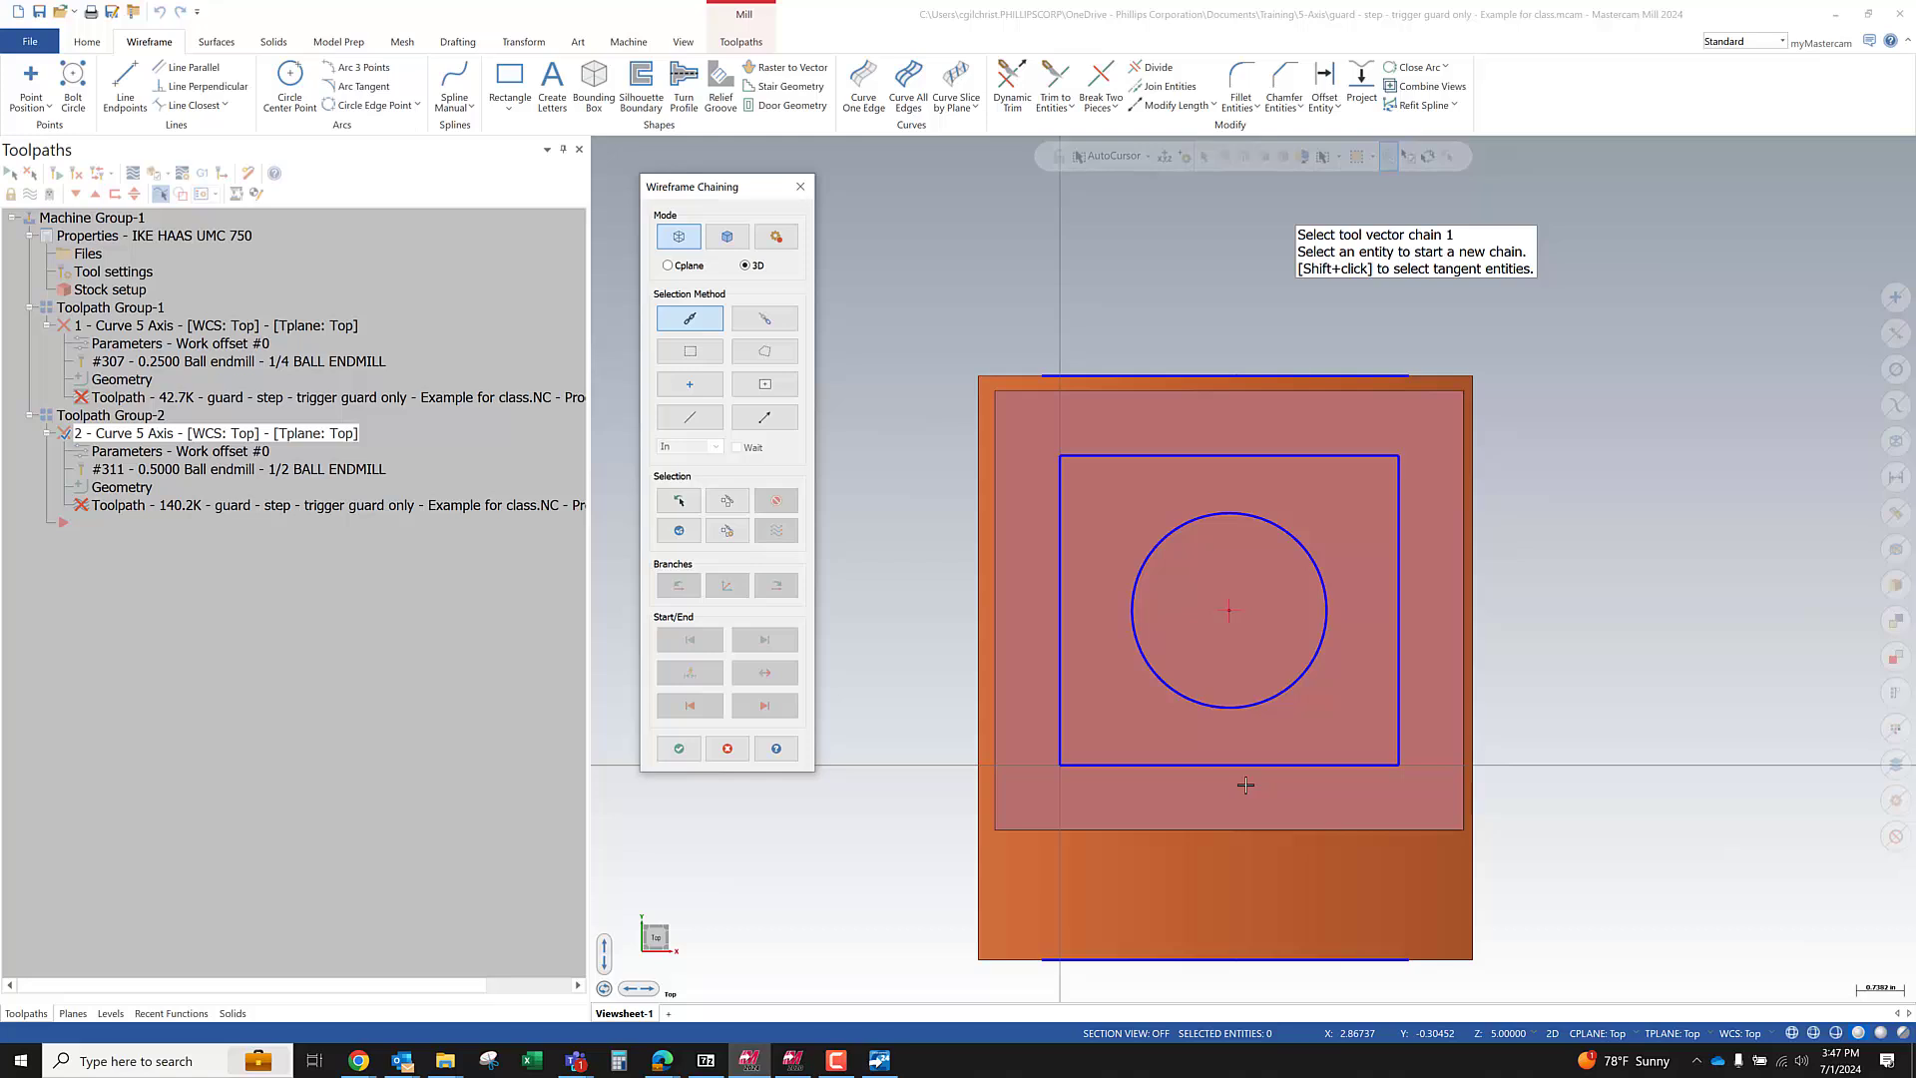
{"action": "key", "text": "Escape"}
{"action": "key", "text": "Return"}
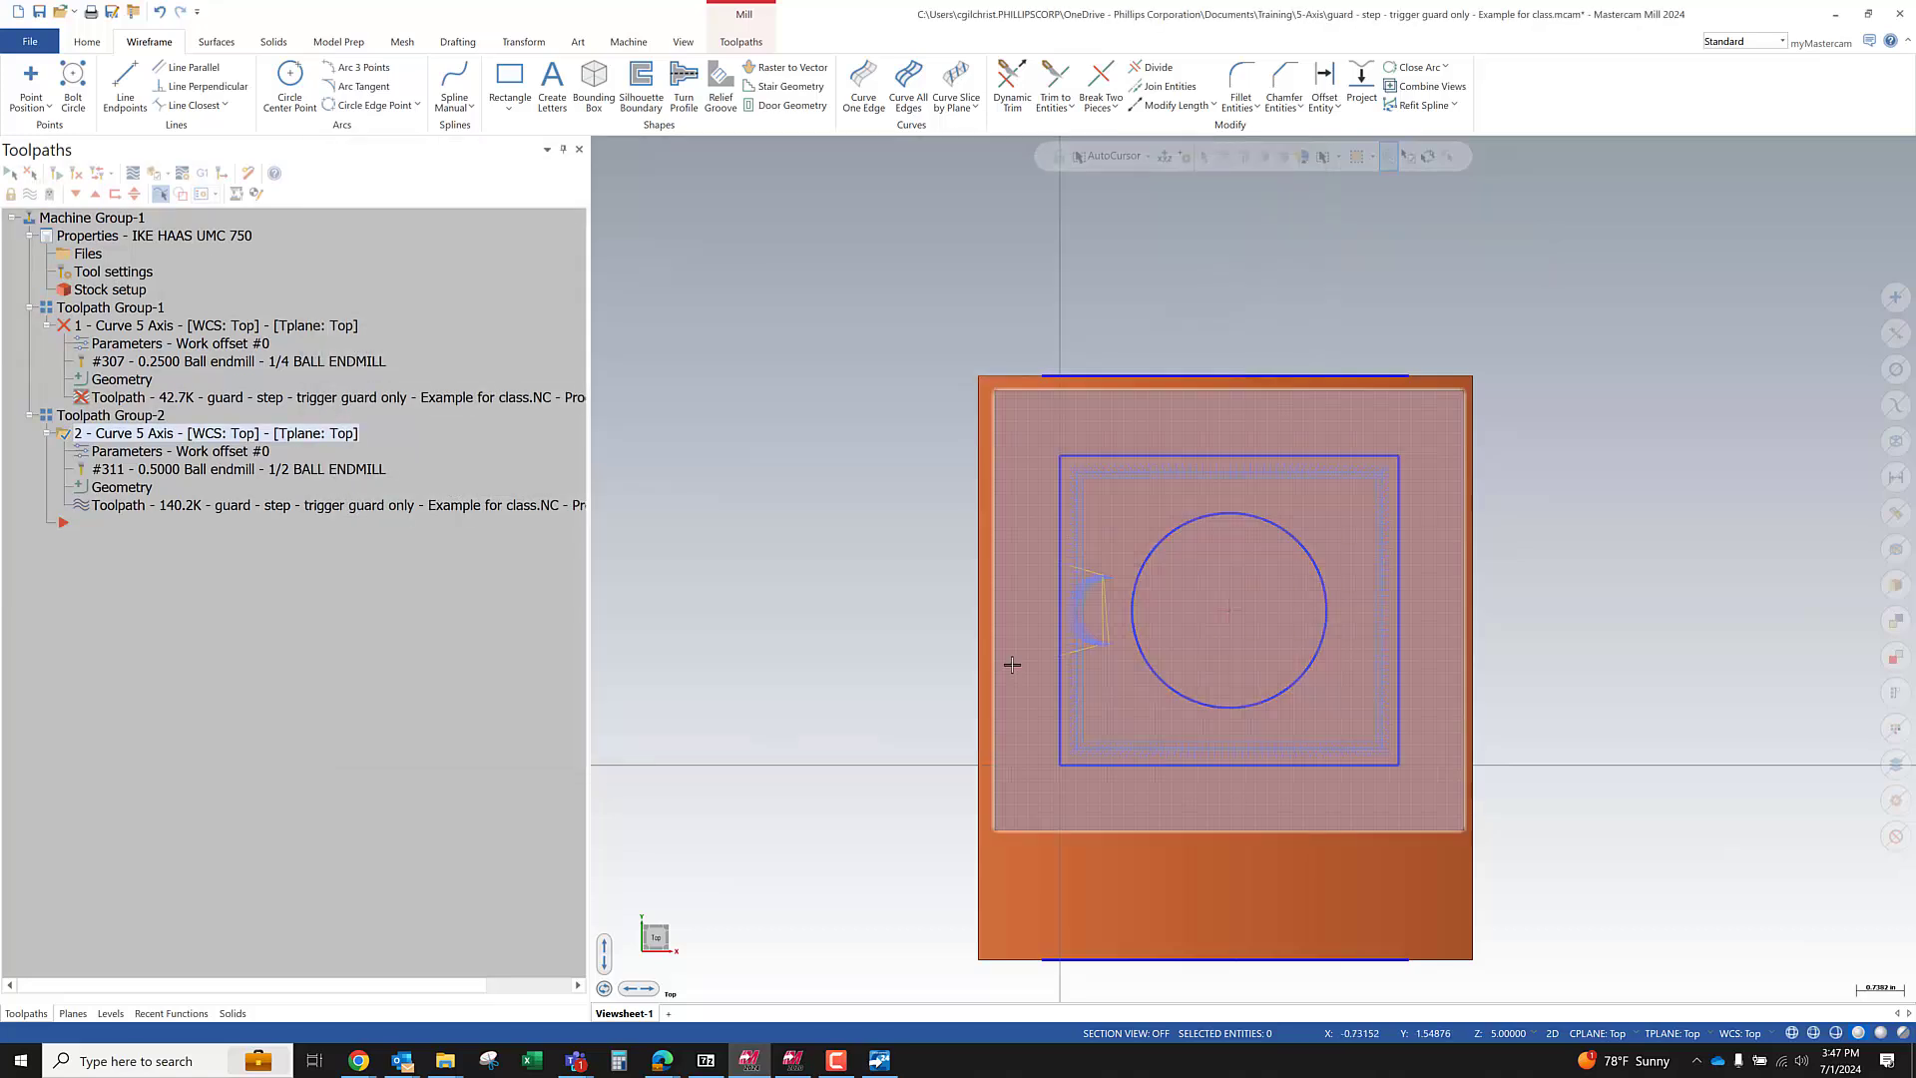
Edit the arc properties of the circle above the surfaces, setting its start angle to 180 and its end angle to 540
{"action": "left_click", "coordinate": [1181, 700]}
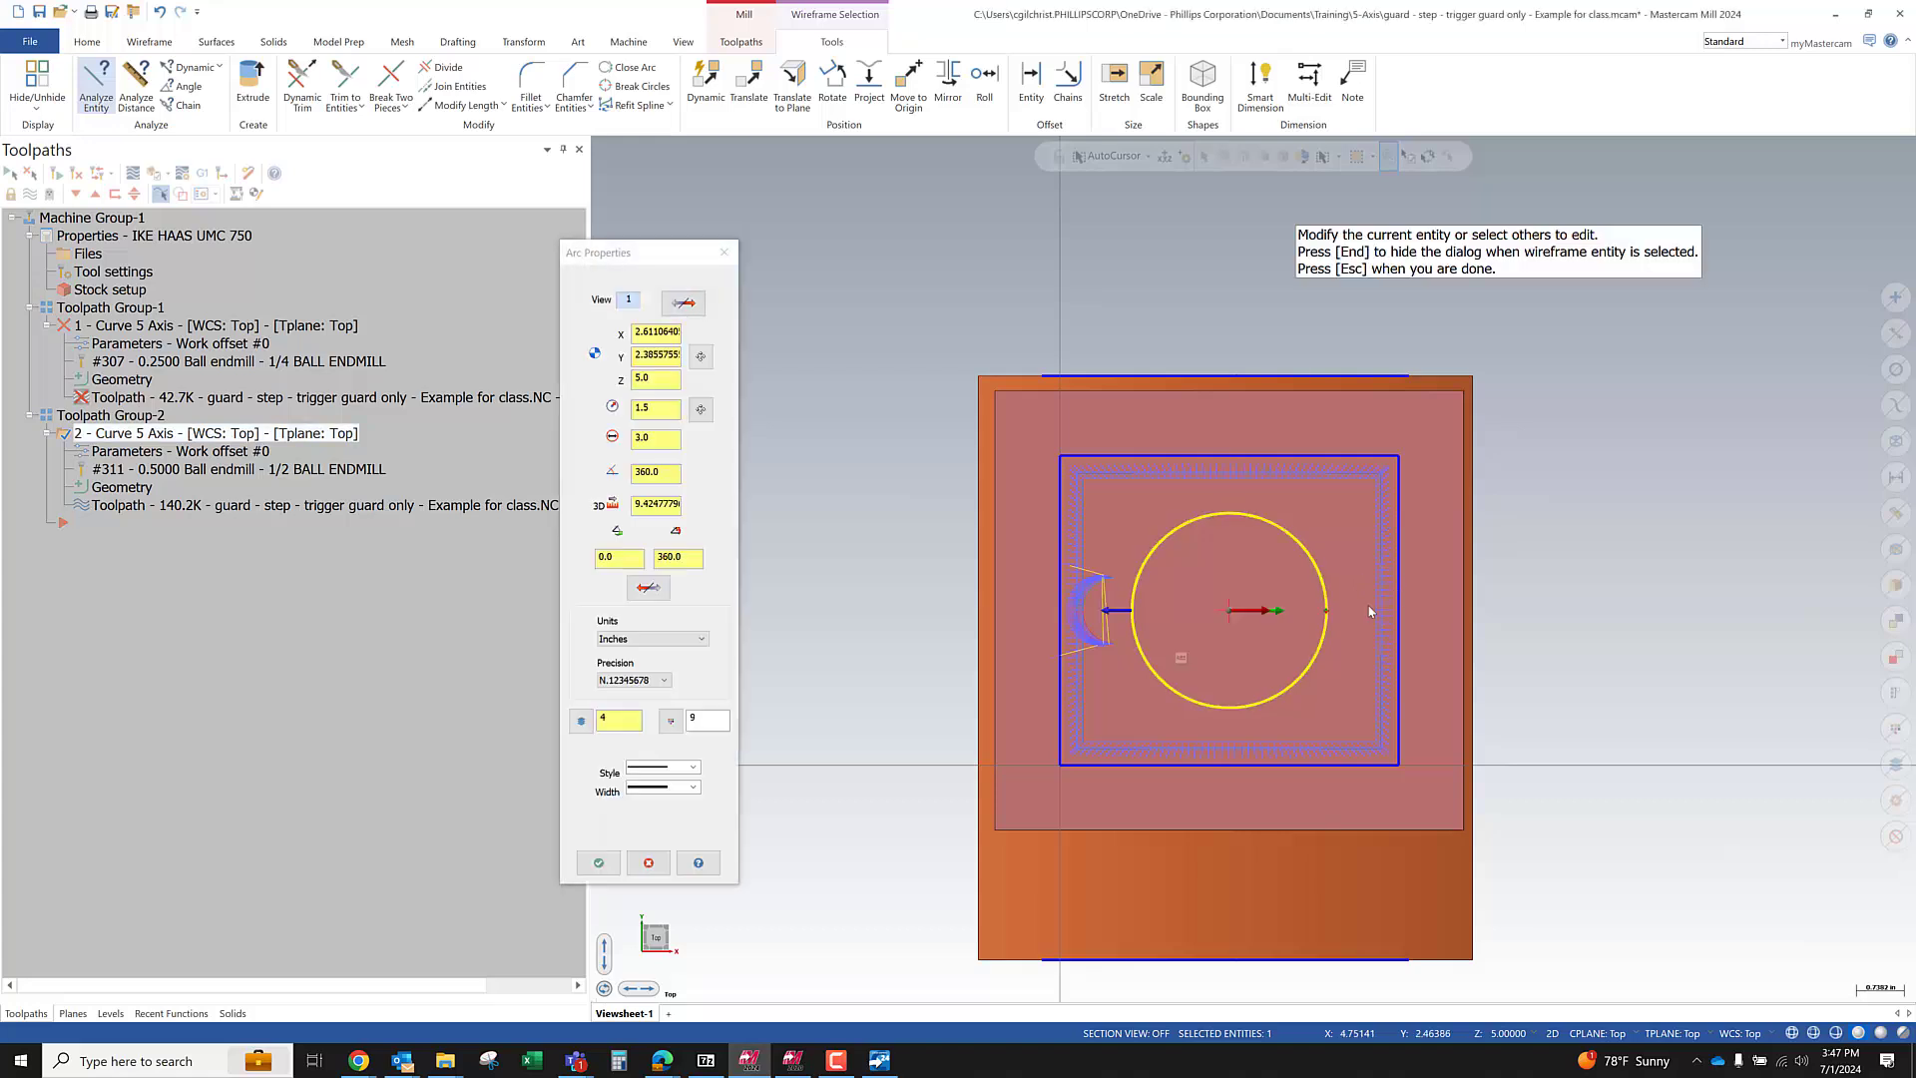
{"action": "middle_click_drag", "start_coordinate": [1269, 689], "coordinate": [1247, 551]}
{"action": "scroll", "coordinate": [1317, 681], "scroll_direction": "up", "scroll_amount": 3}
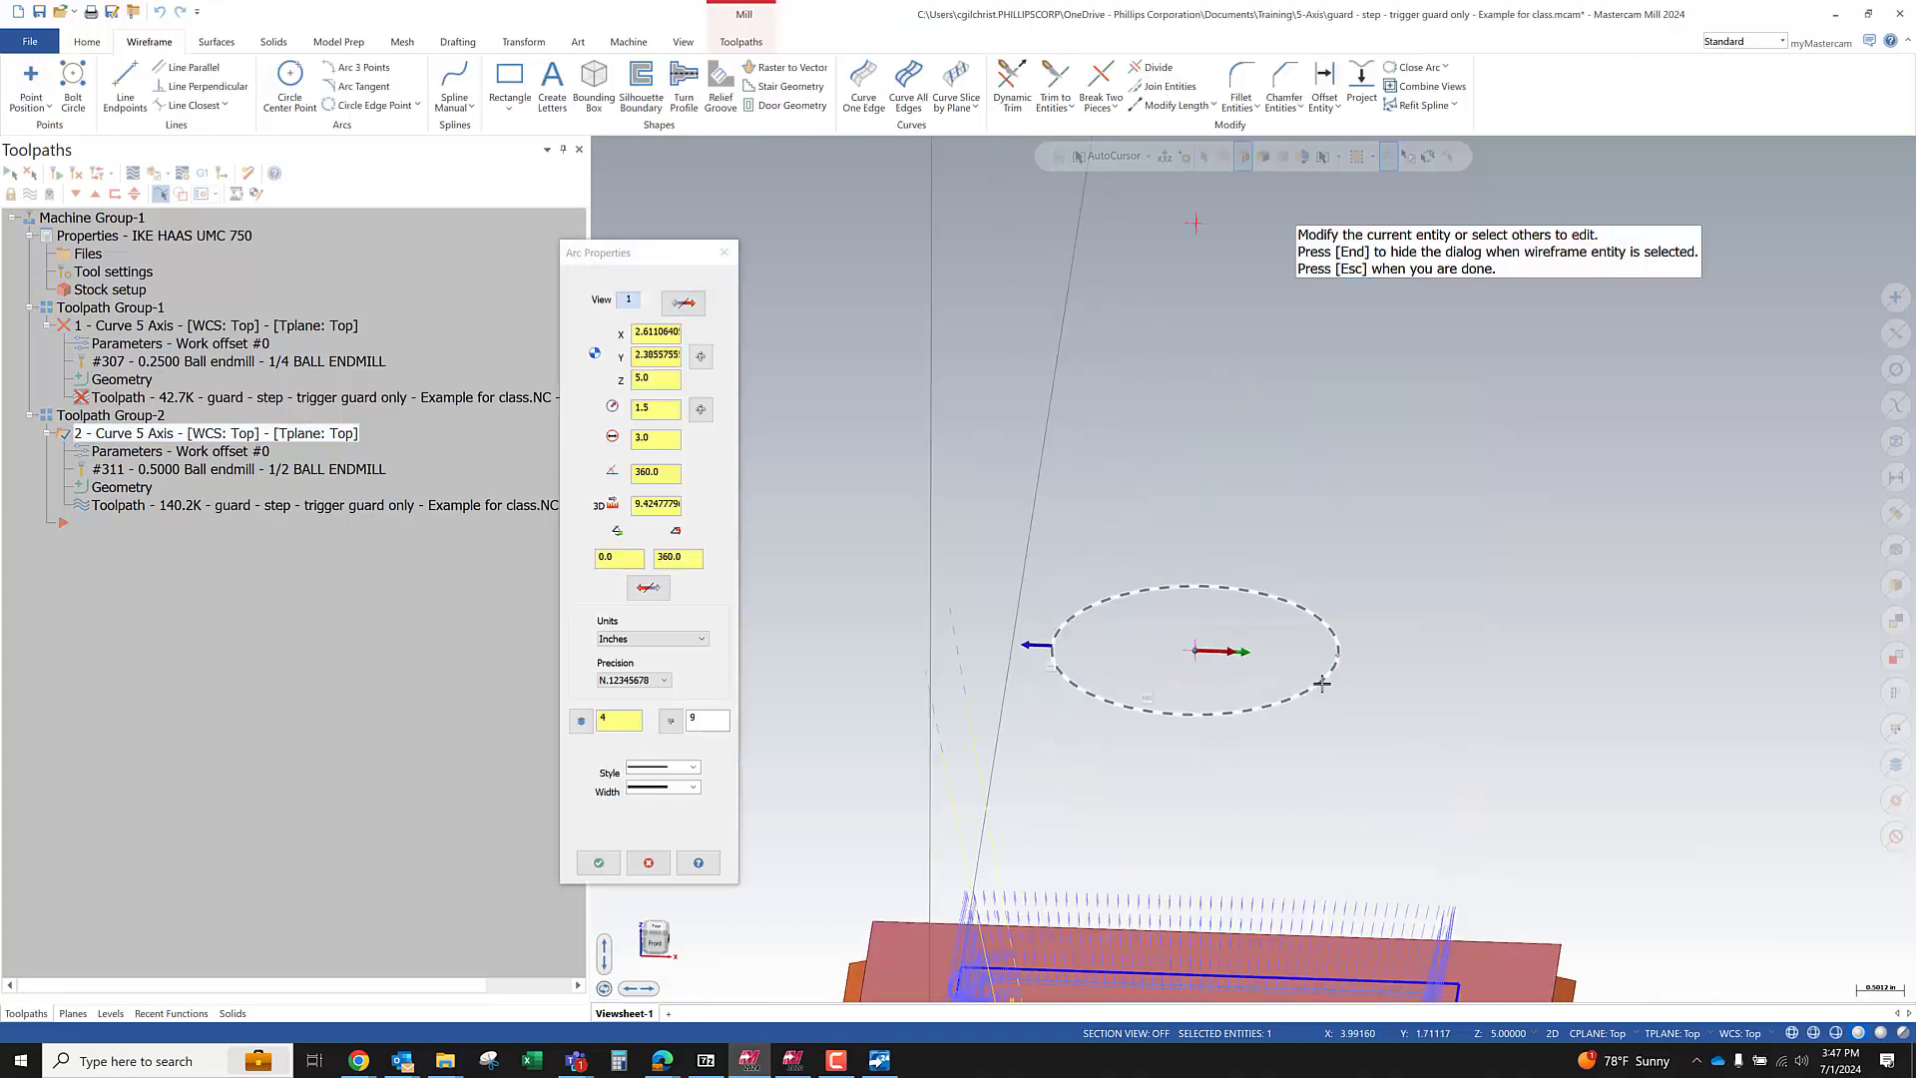
{"action": "scroll", "coordinate": [1347, 649], "scroll_direction": "down", "scroll_amount": 3}
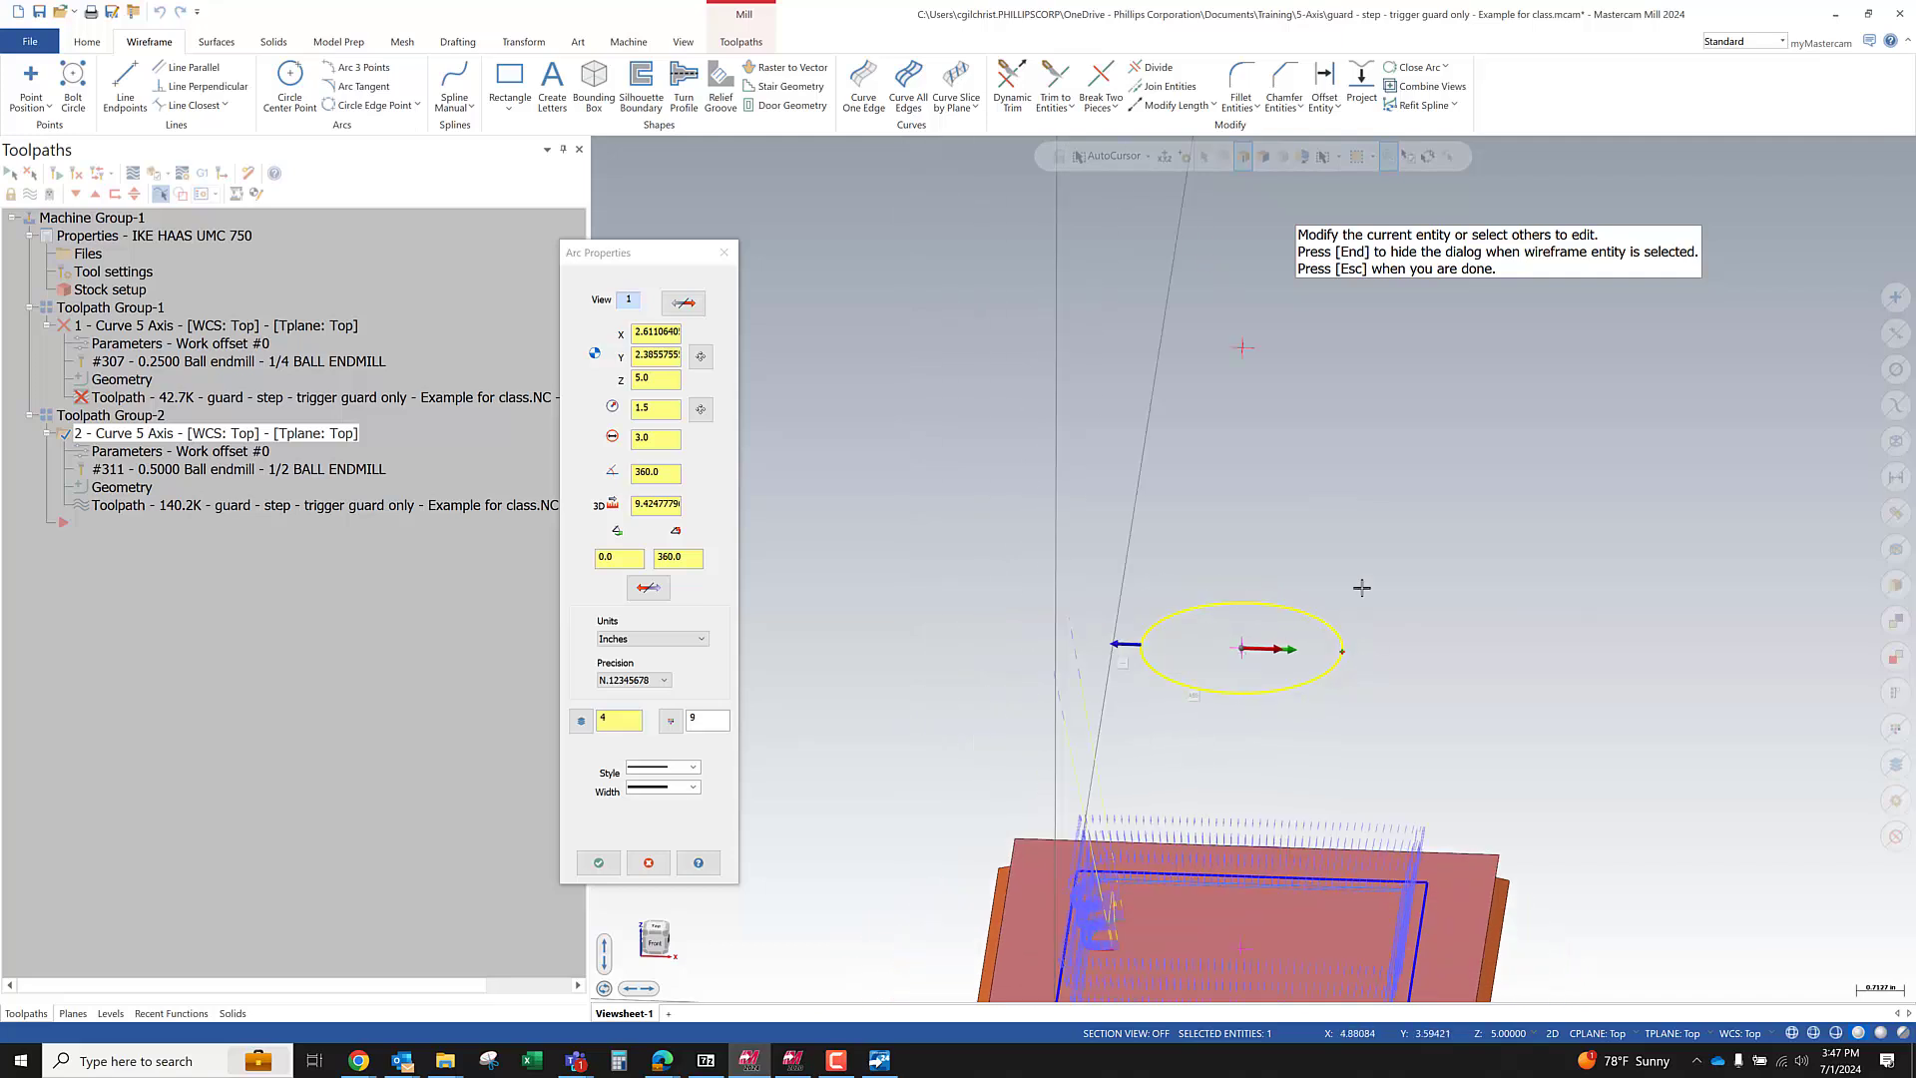
{"action": "scroll", "coordinate": [1299, 540], "scroll_direction": "down", "scroll_amount": 3}
{"action": "middle_click_drag", "start_coordinate": [1133, 818], "coordinate": [1133, 908]}
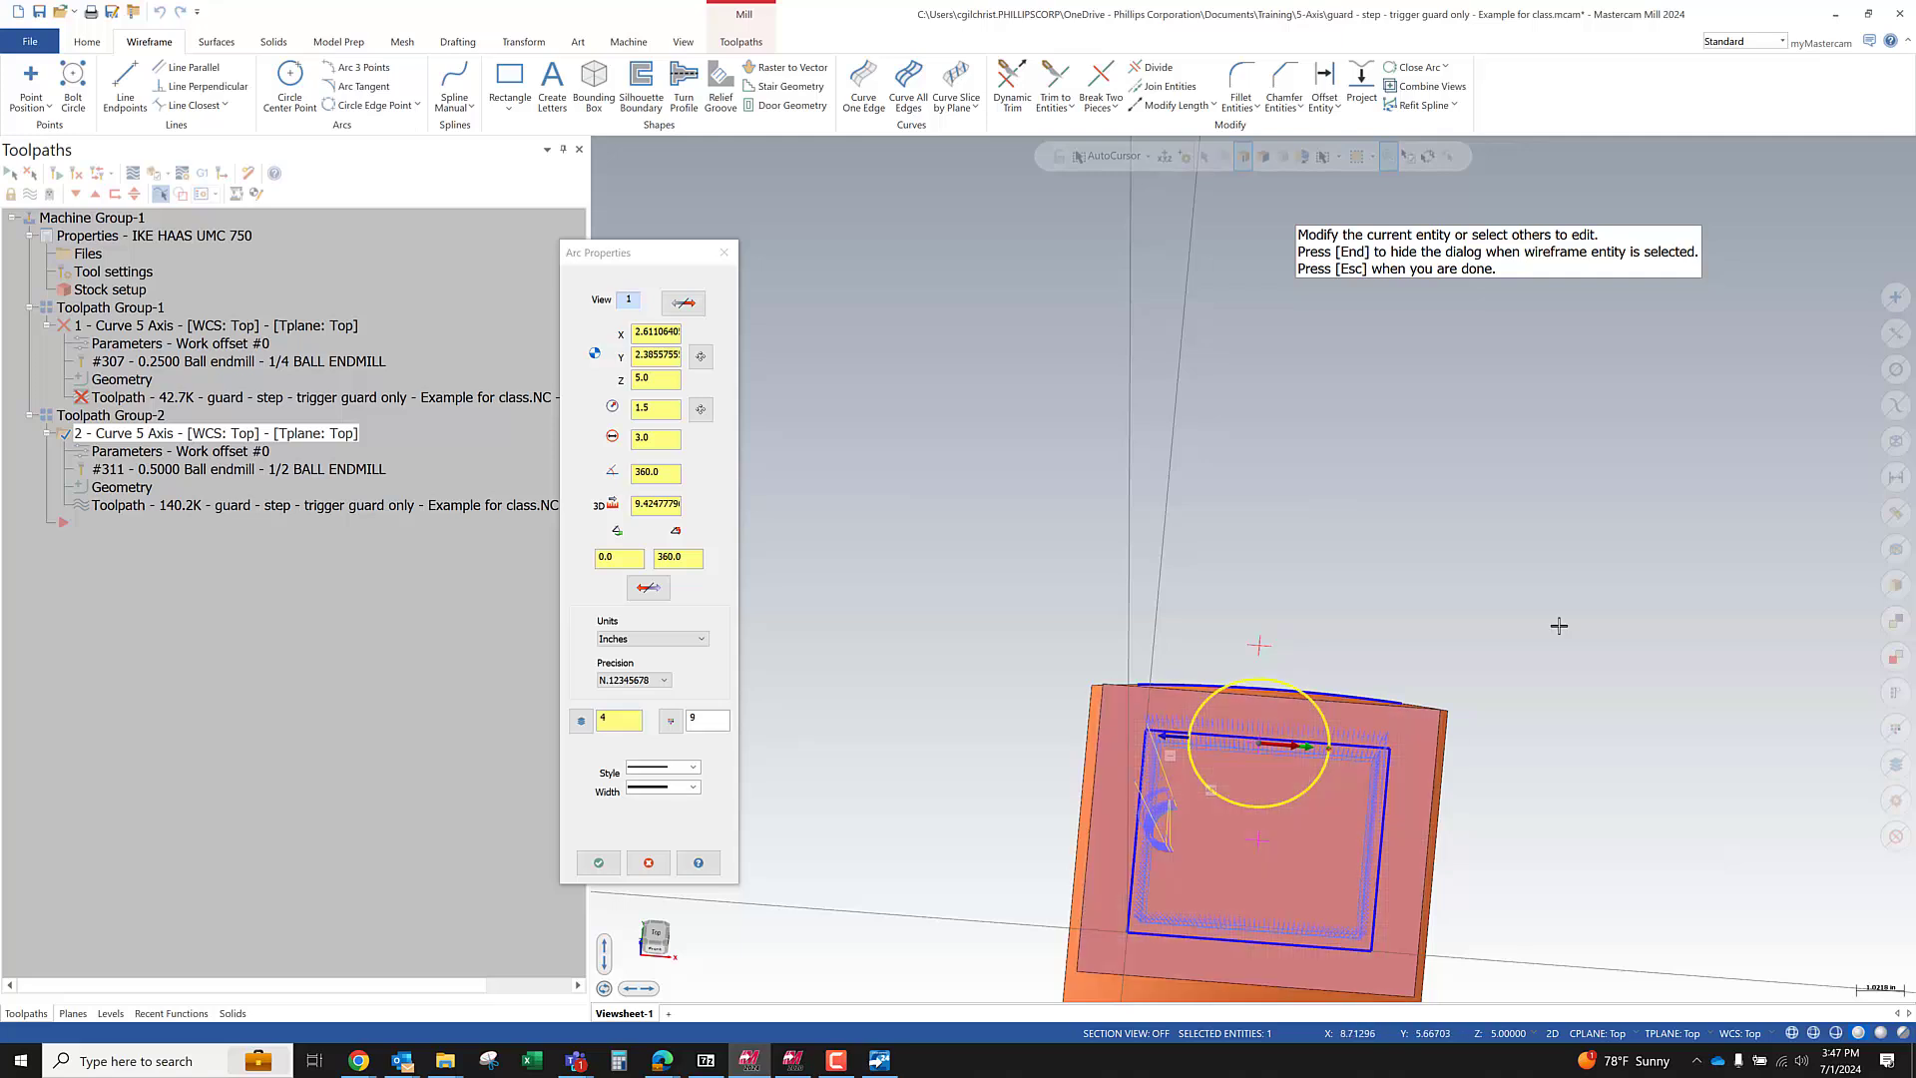
{"action": "left_click", "coordinate": [562, 565]}
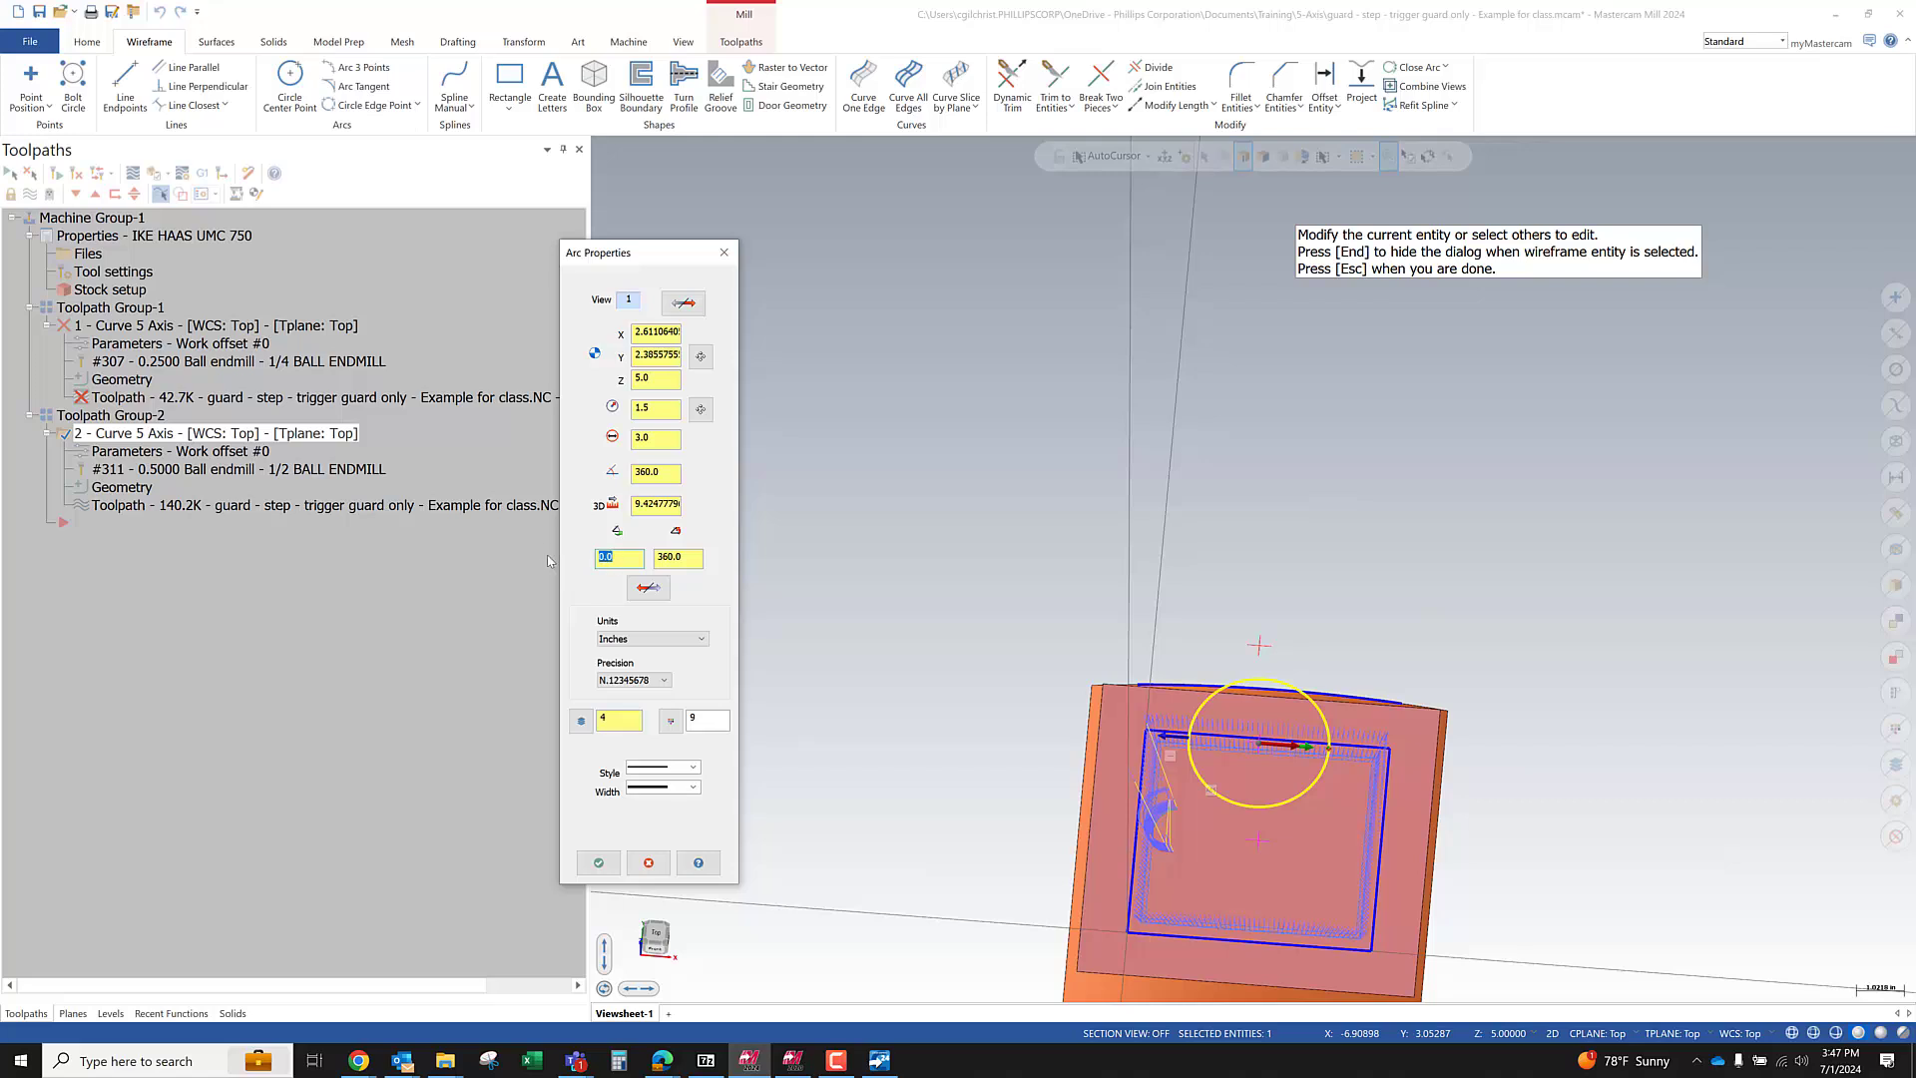
{"action": "type", "text": "180"}
{"action": "key", "text": "Tab"}
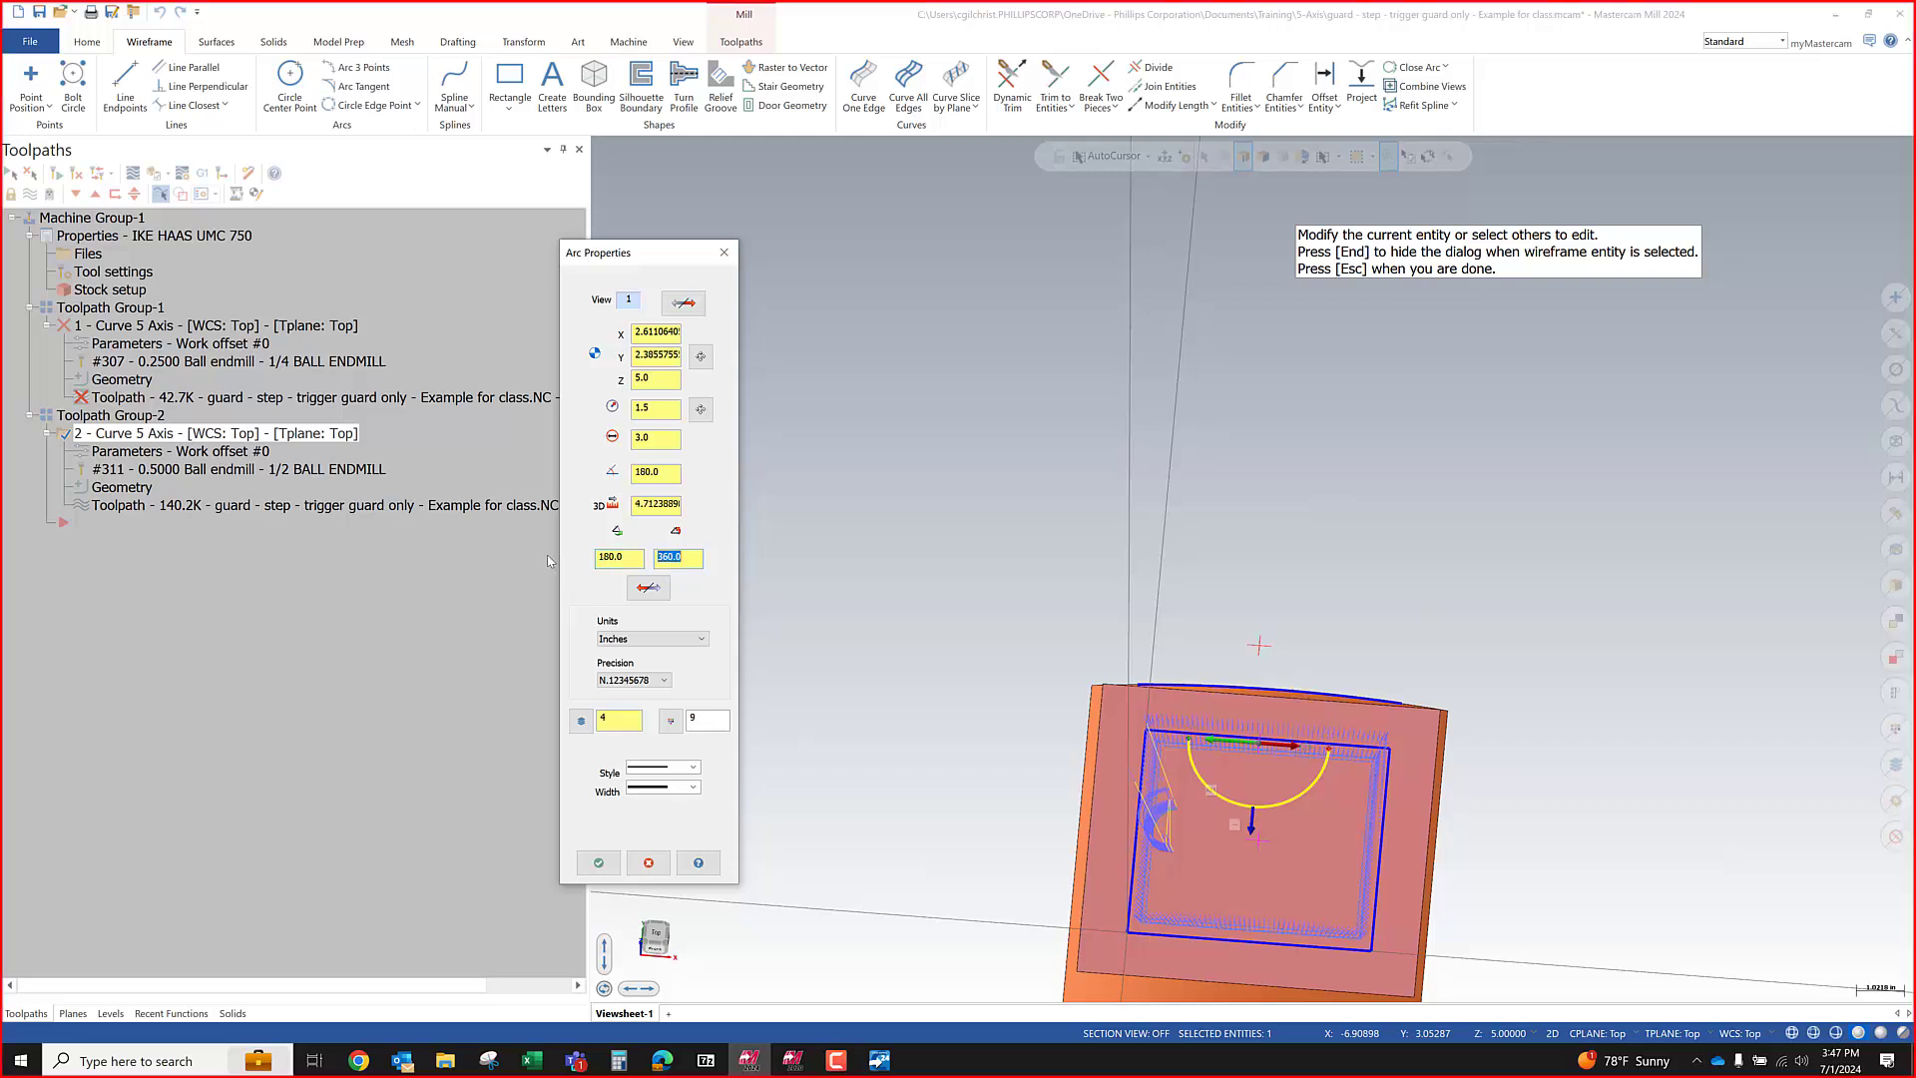
{"action": "type", "text": "45"}
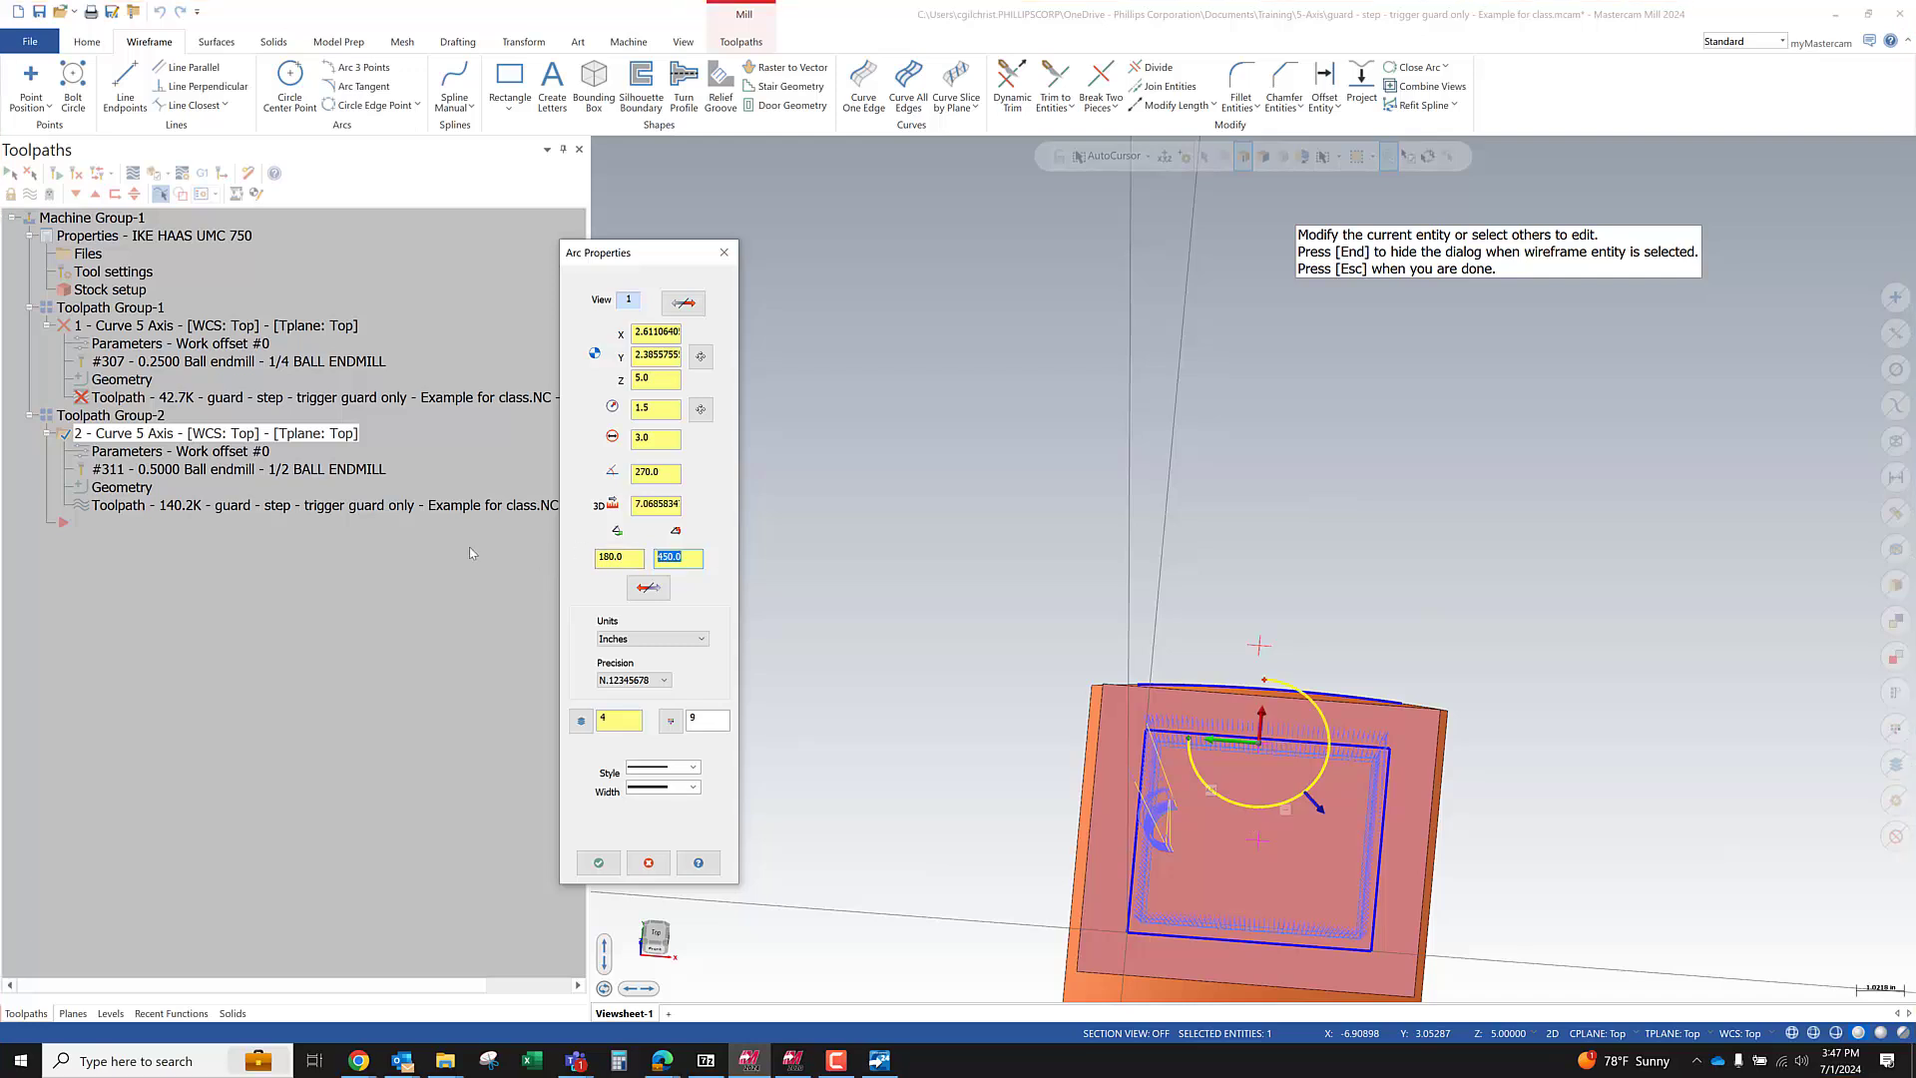
{"action": "type", "text": "360+180"}
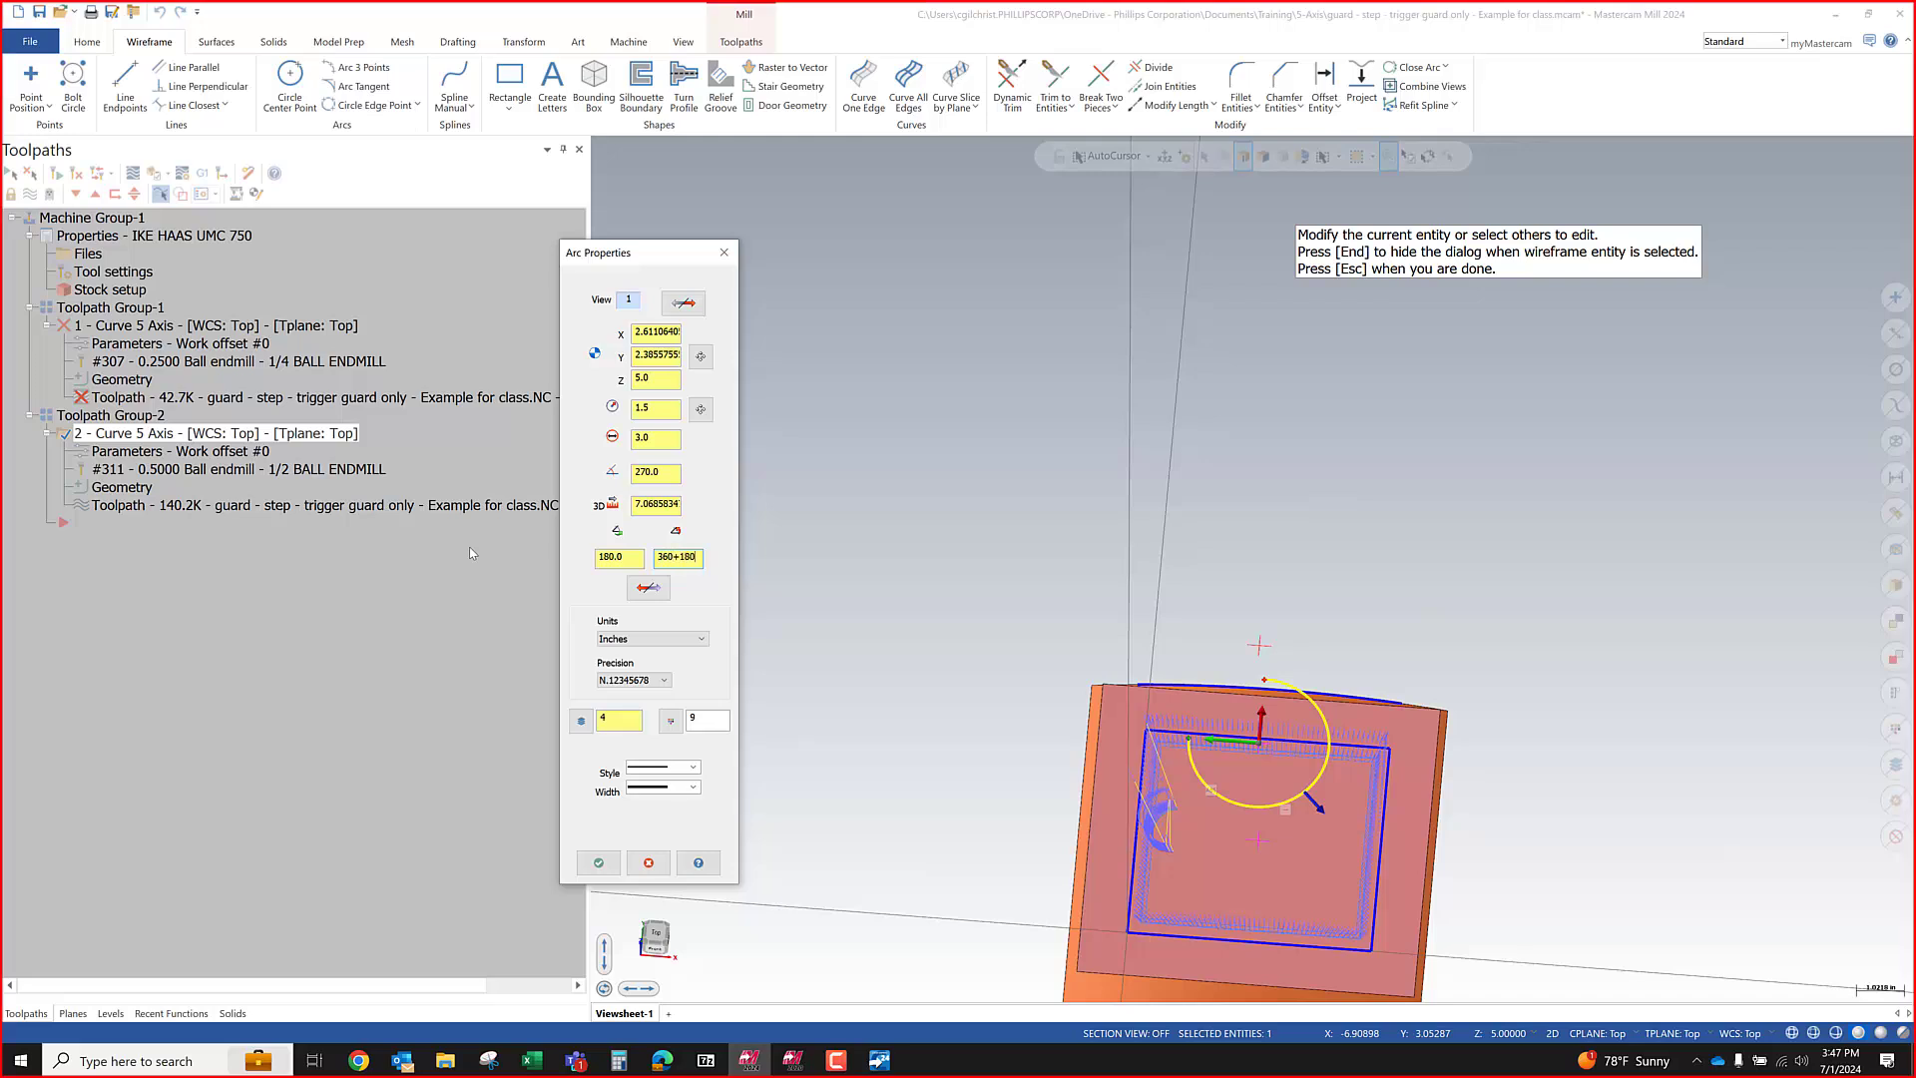
{"action": "key", "text": "Return"}
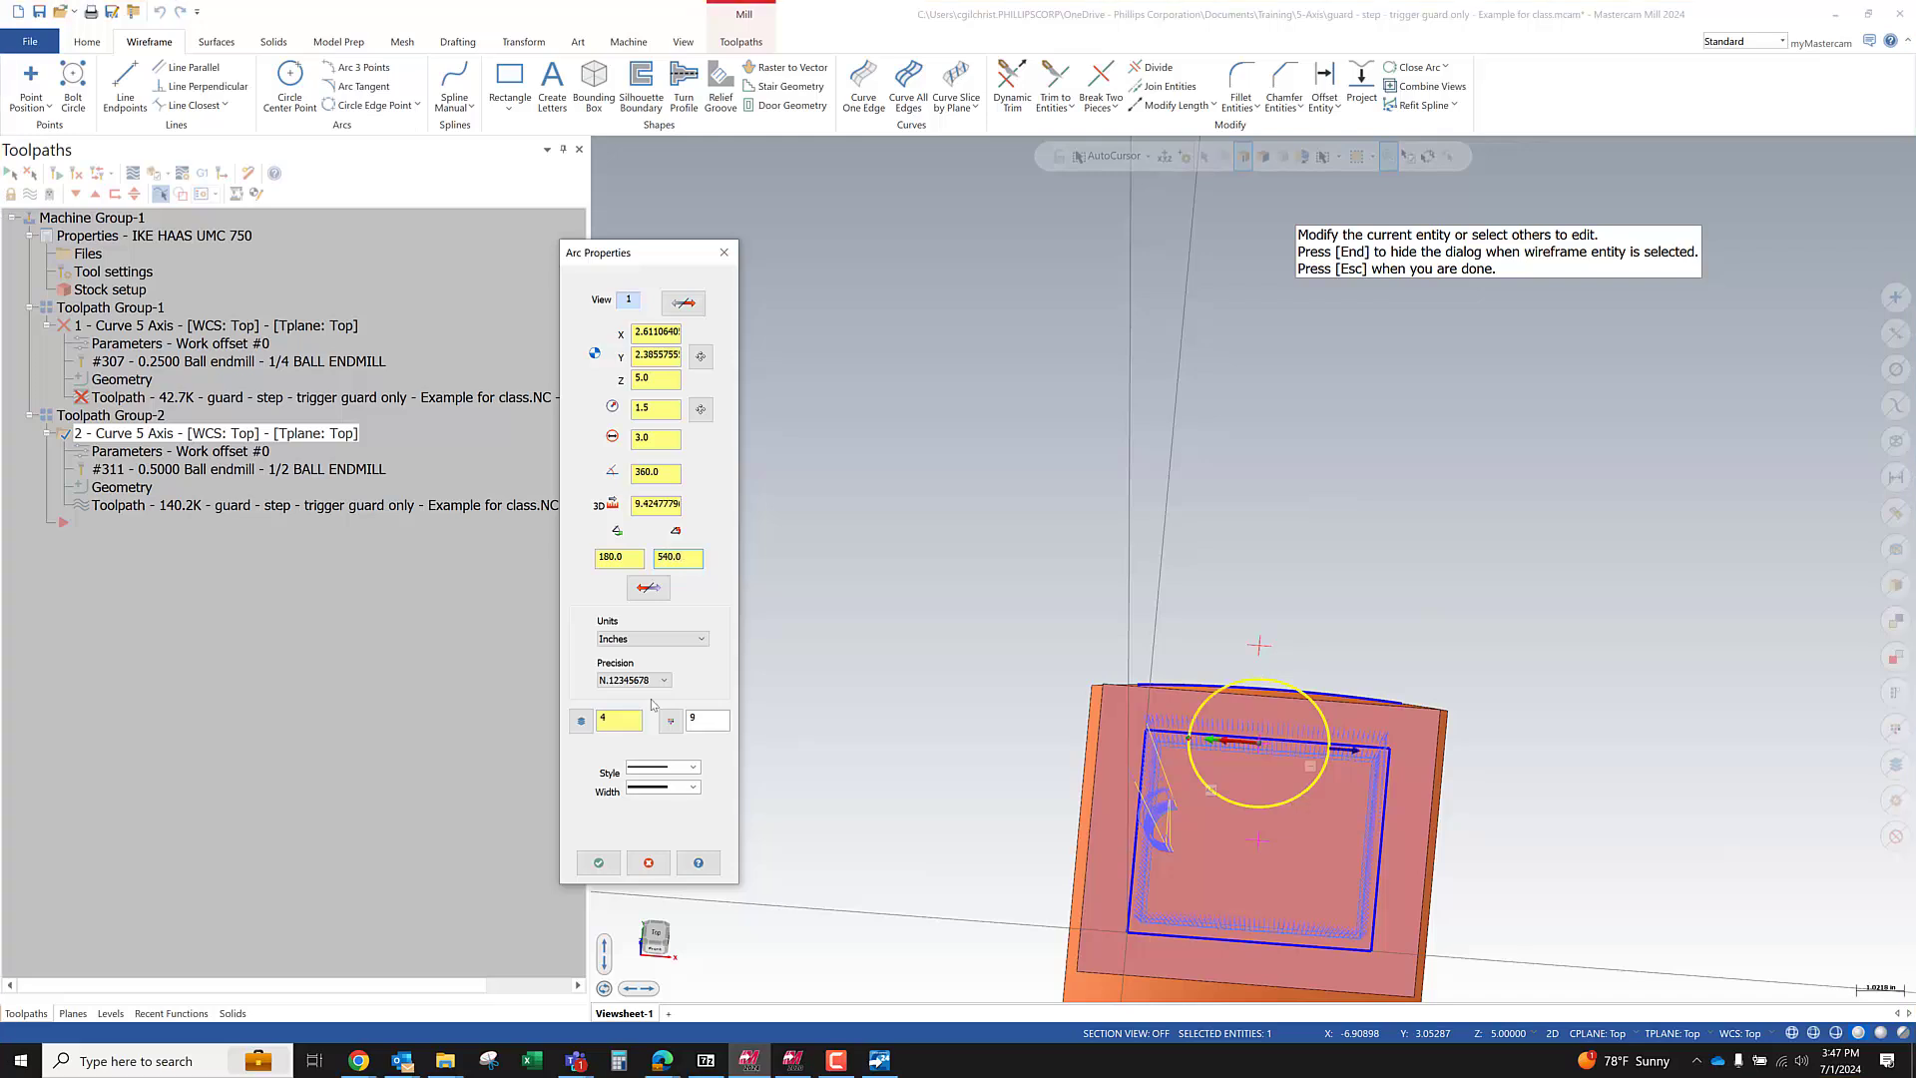
{"action": "left_click", "coordinate": [599, 862]}
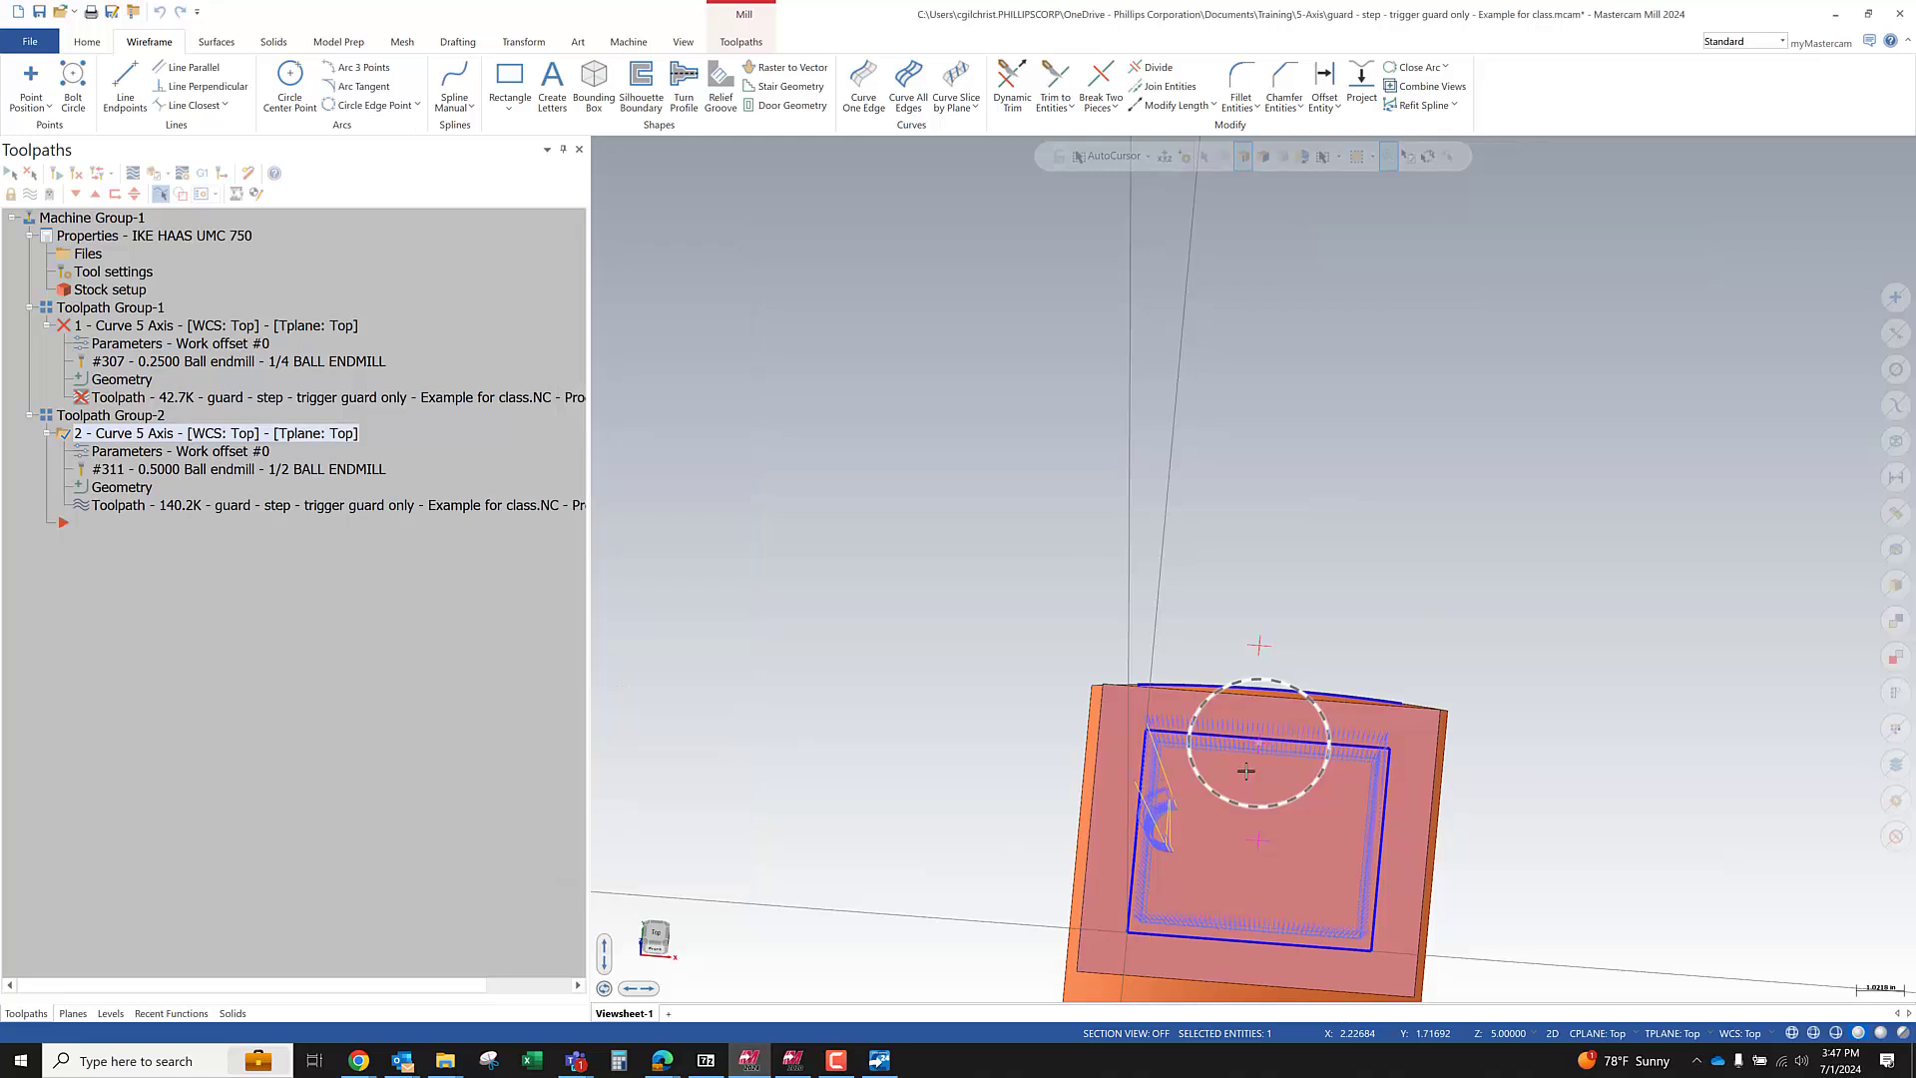
Analyze the circle above the surfaces again to check its start point, and close its properties without changes
{"action": "middle_click_drag", "start_coordinate": [1025, 799], "coordinate": [1027, 740]}
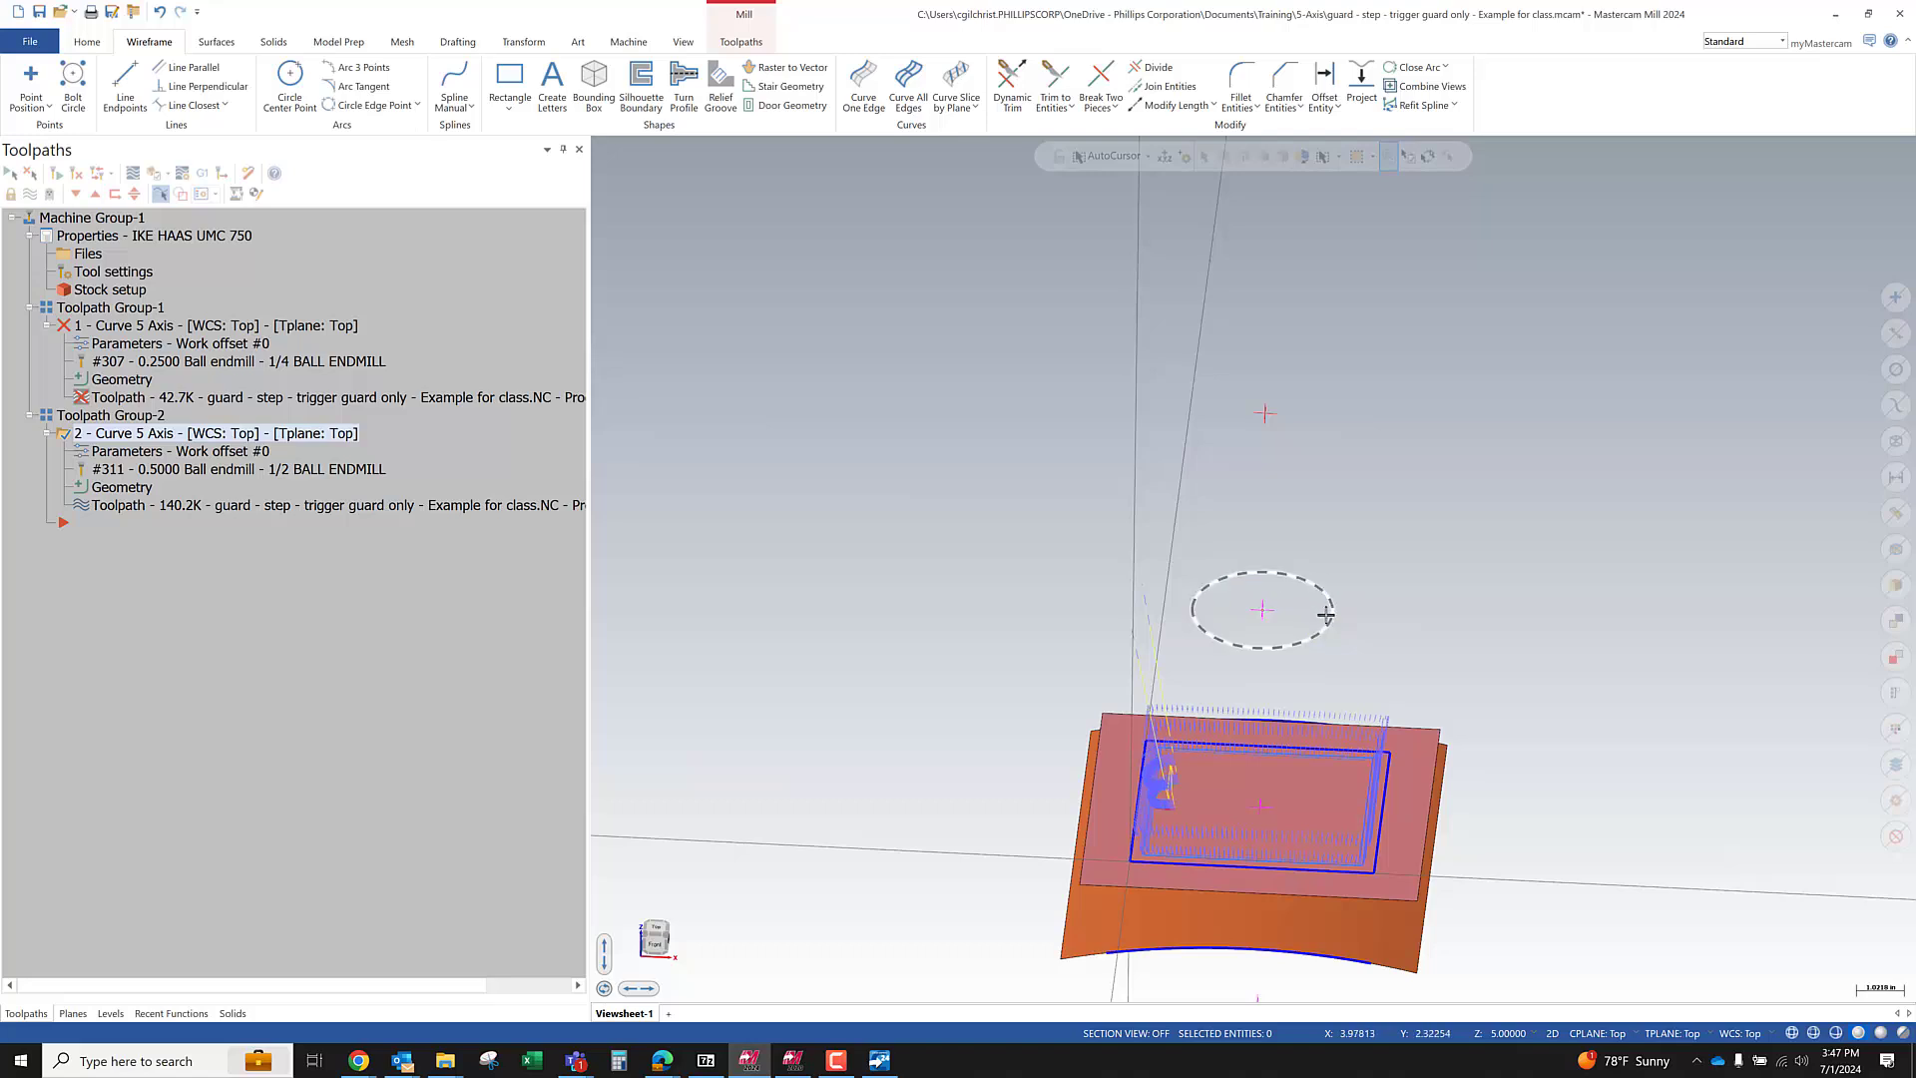
{"action": "left_click", "coordinate": [1187, 613]}
{"action": "left_click", "coordinate": [96, 85]}
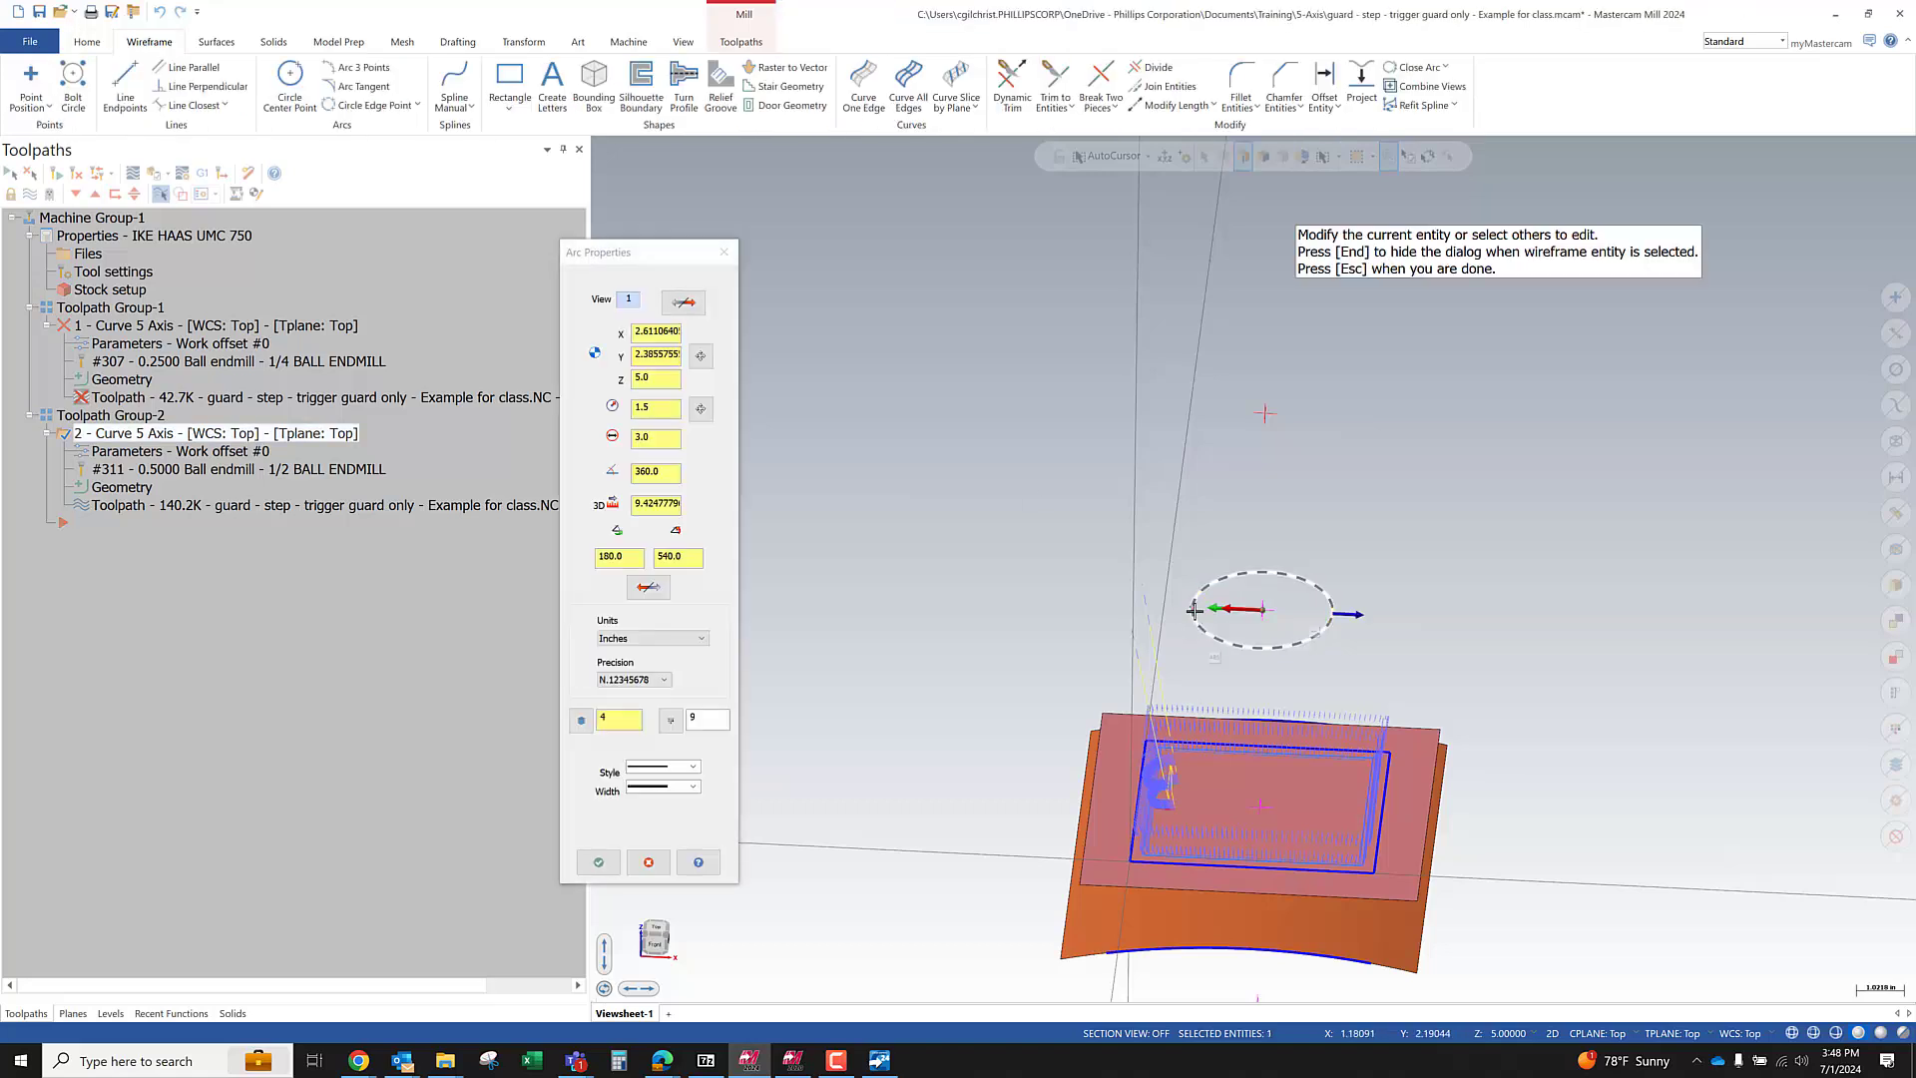
{"action": "key", "text": "Escape"}
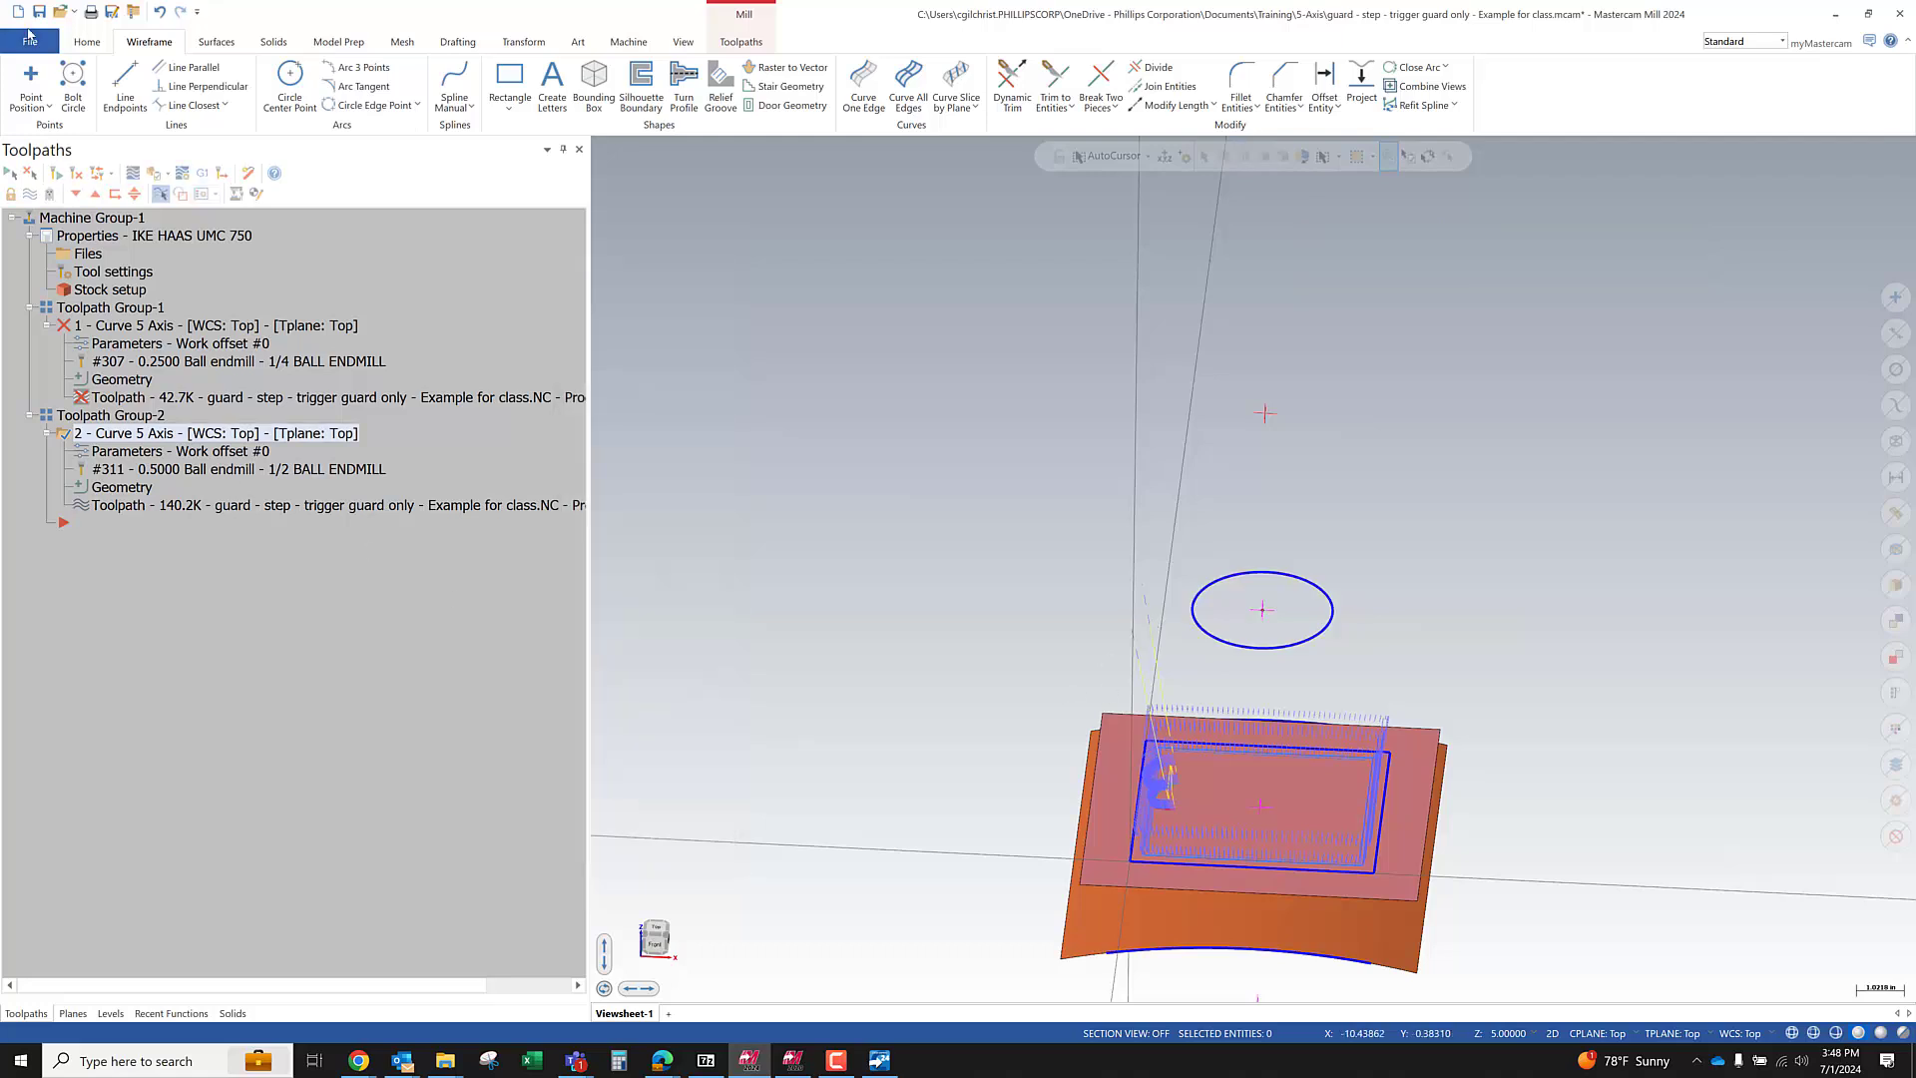
Save the part, repair the file without combining parallel arcs, and save it over guard - step - trigger guard only - Example for class.mcam
{"action": "left_click", "coordinate": [39, 12]}
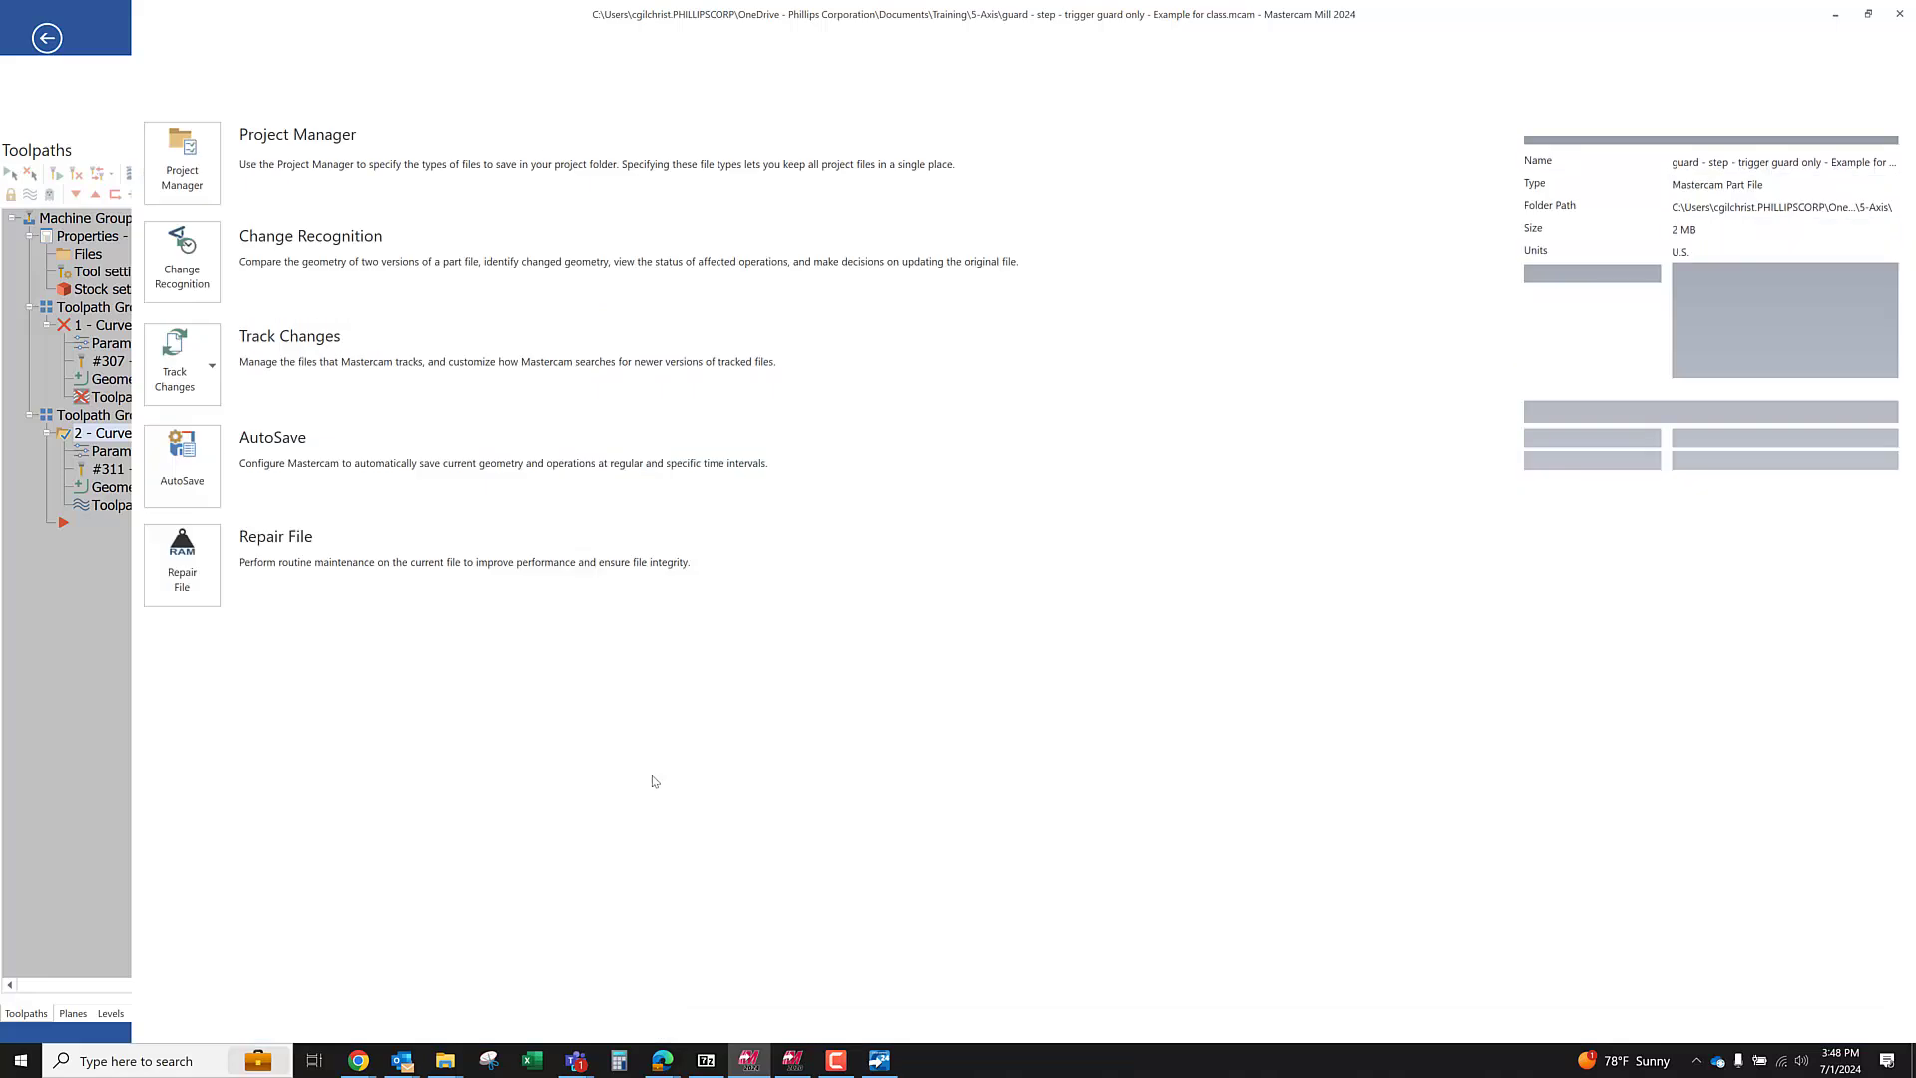
{"action": "left_click", "coordinate": [184, 567]}
{"action": "left_click", "coordinate": [983, 576]}
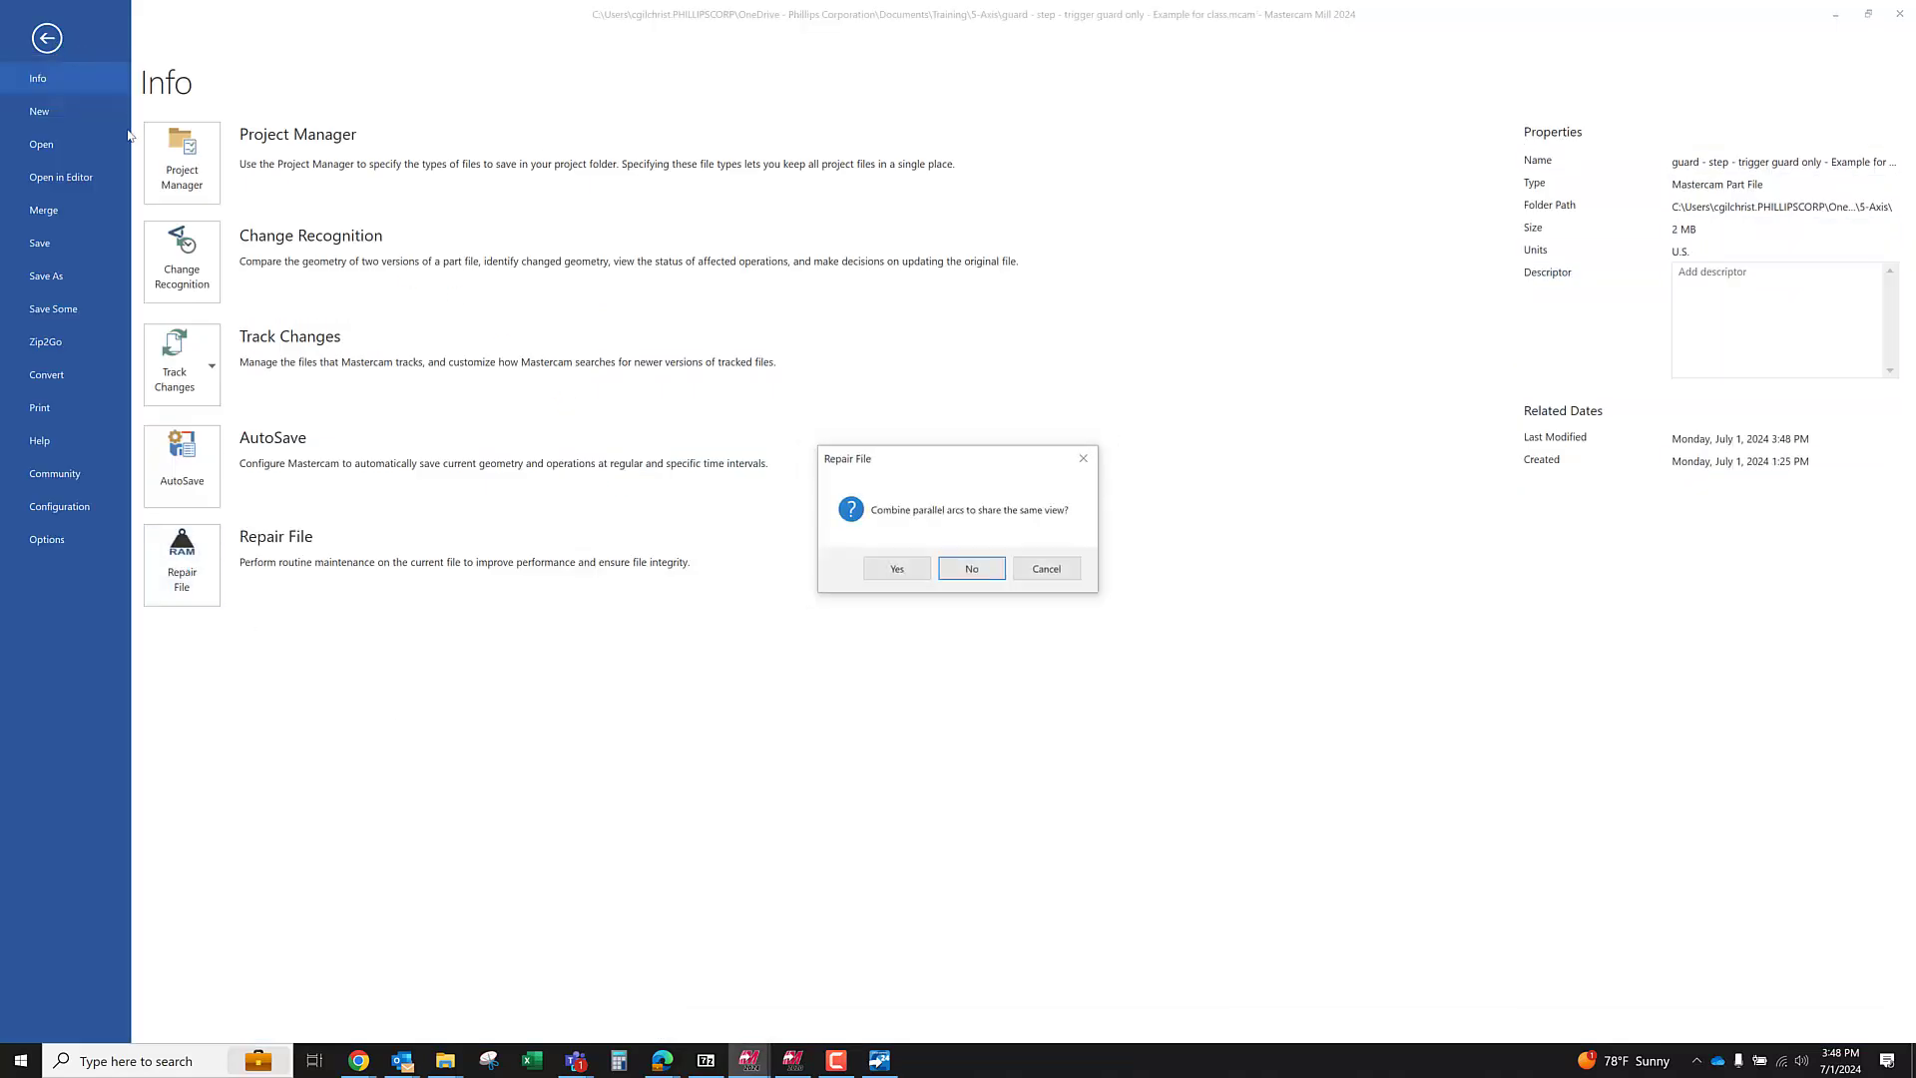
{"action": "left_click", "coordinate": [969, 576]}
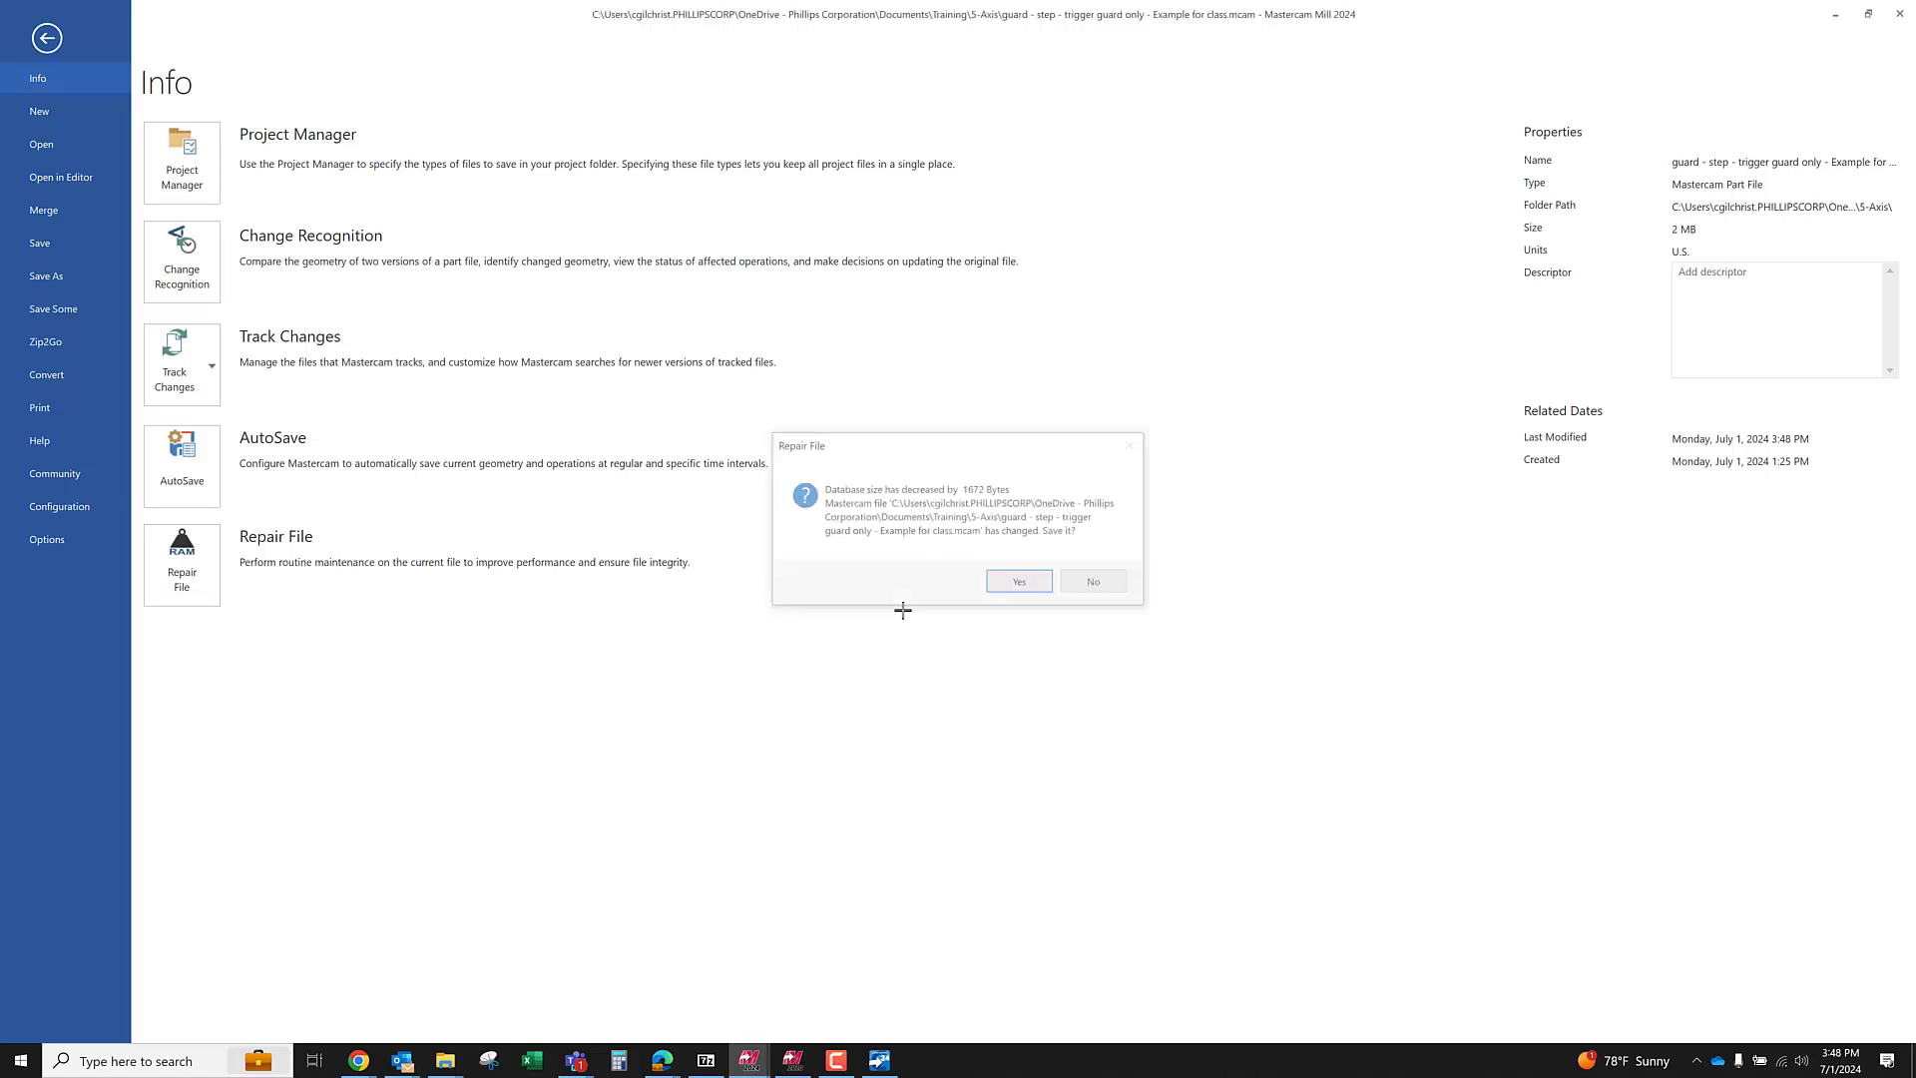
{"action": "left_click", "coordinate": [1017, 585]}
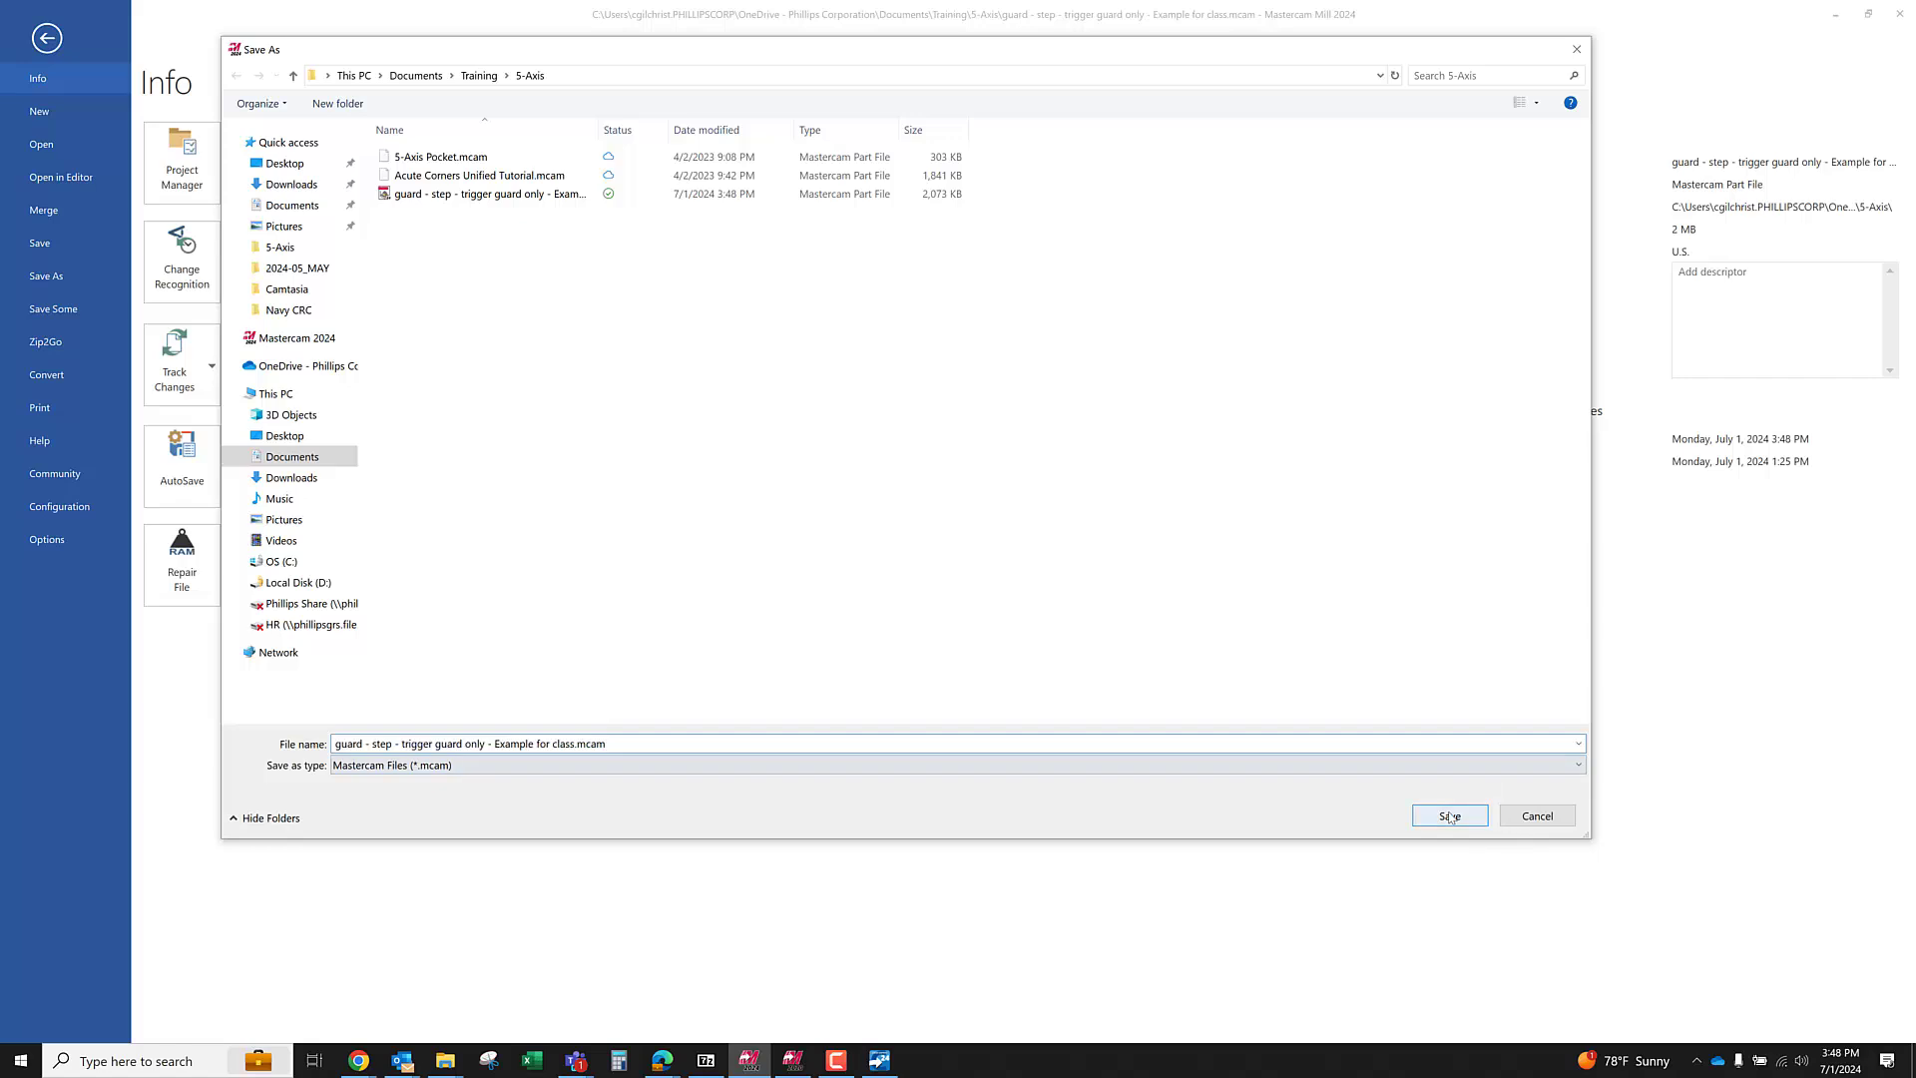
{"action": "left_click", "coordinate": [1450, 818]}
{"action": "left_click", "coordinate": [1041, 536]}
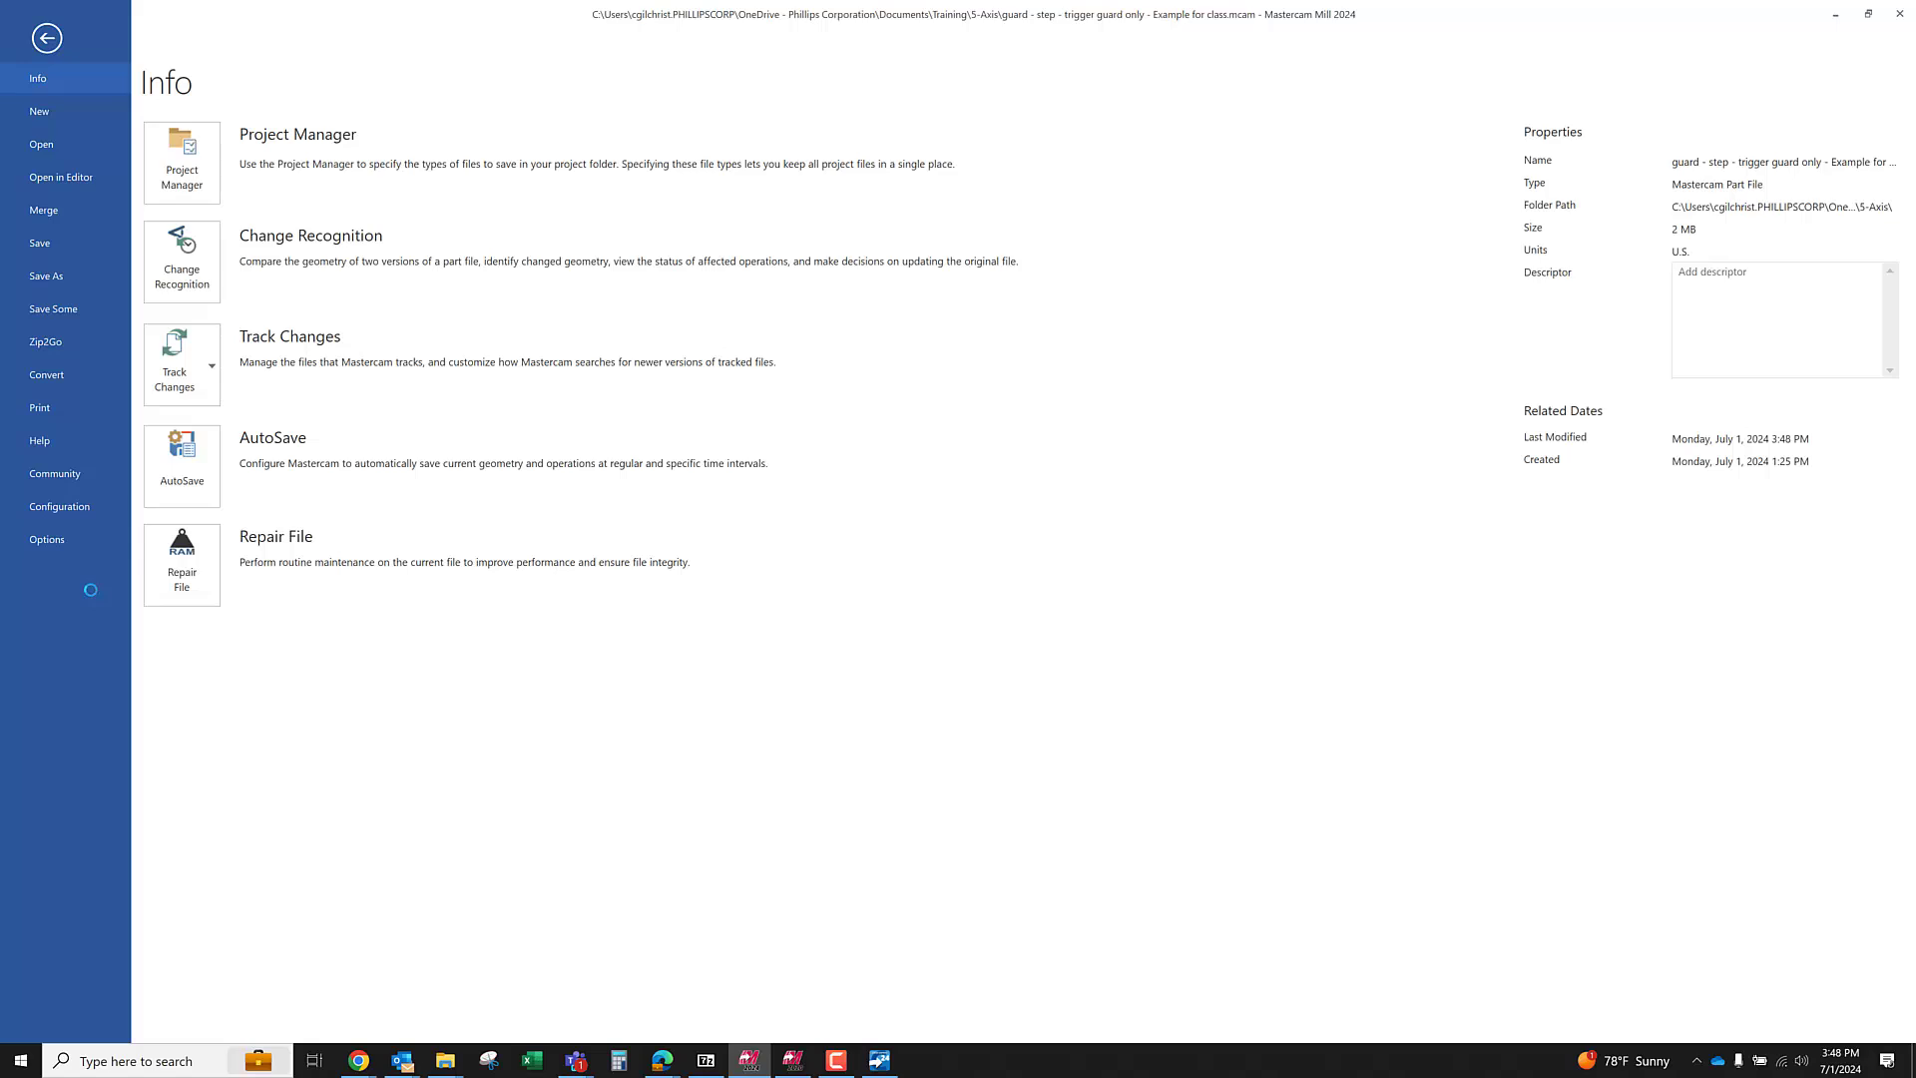
{"action": "left_click", "coordinate": [47, 38]}
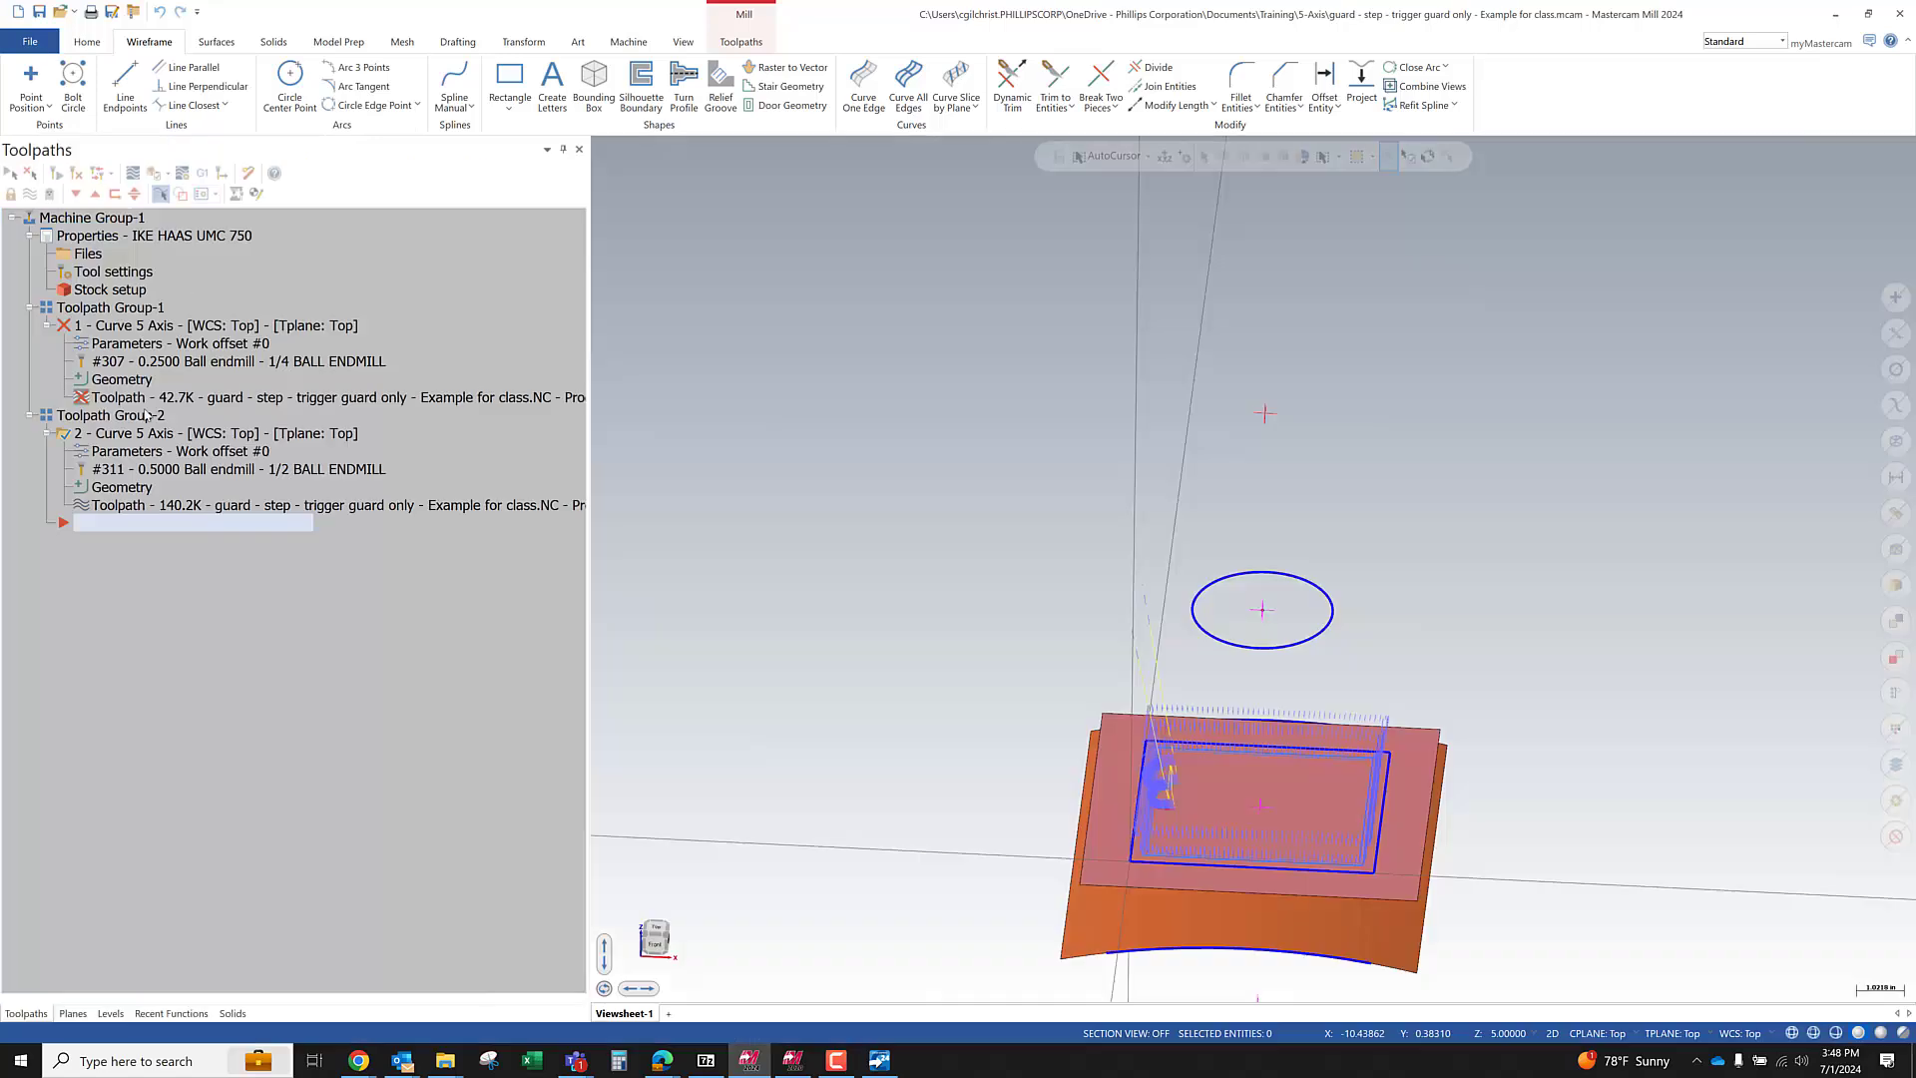
Change the second Curve 5 Axis toolpath's tool axis control to Chain, using the circle above the surfaces, and regenerate it
{"action": "left_click", "coordinate": [124, 461]}
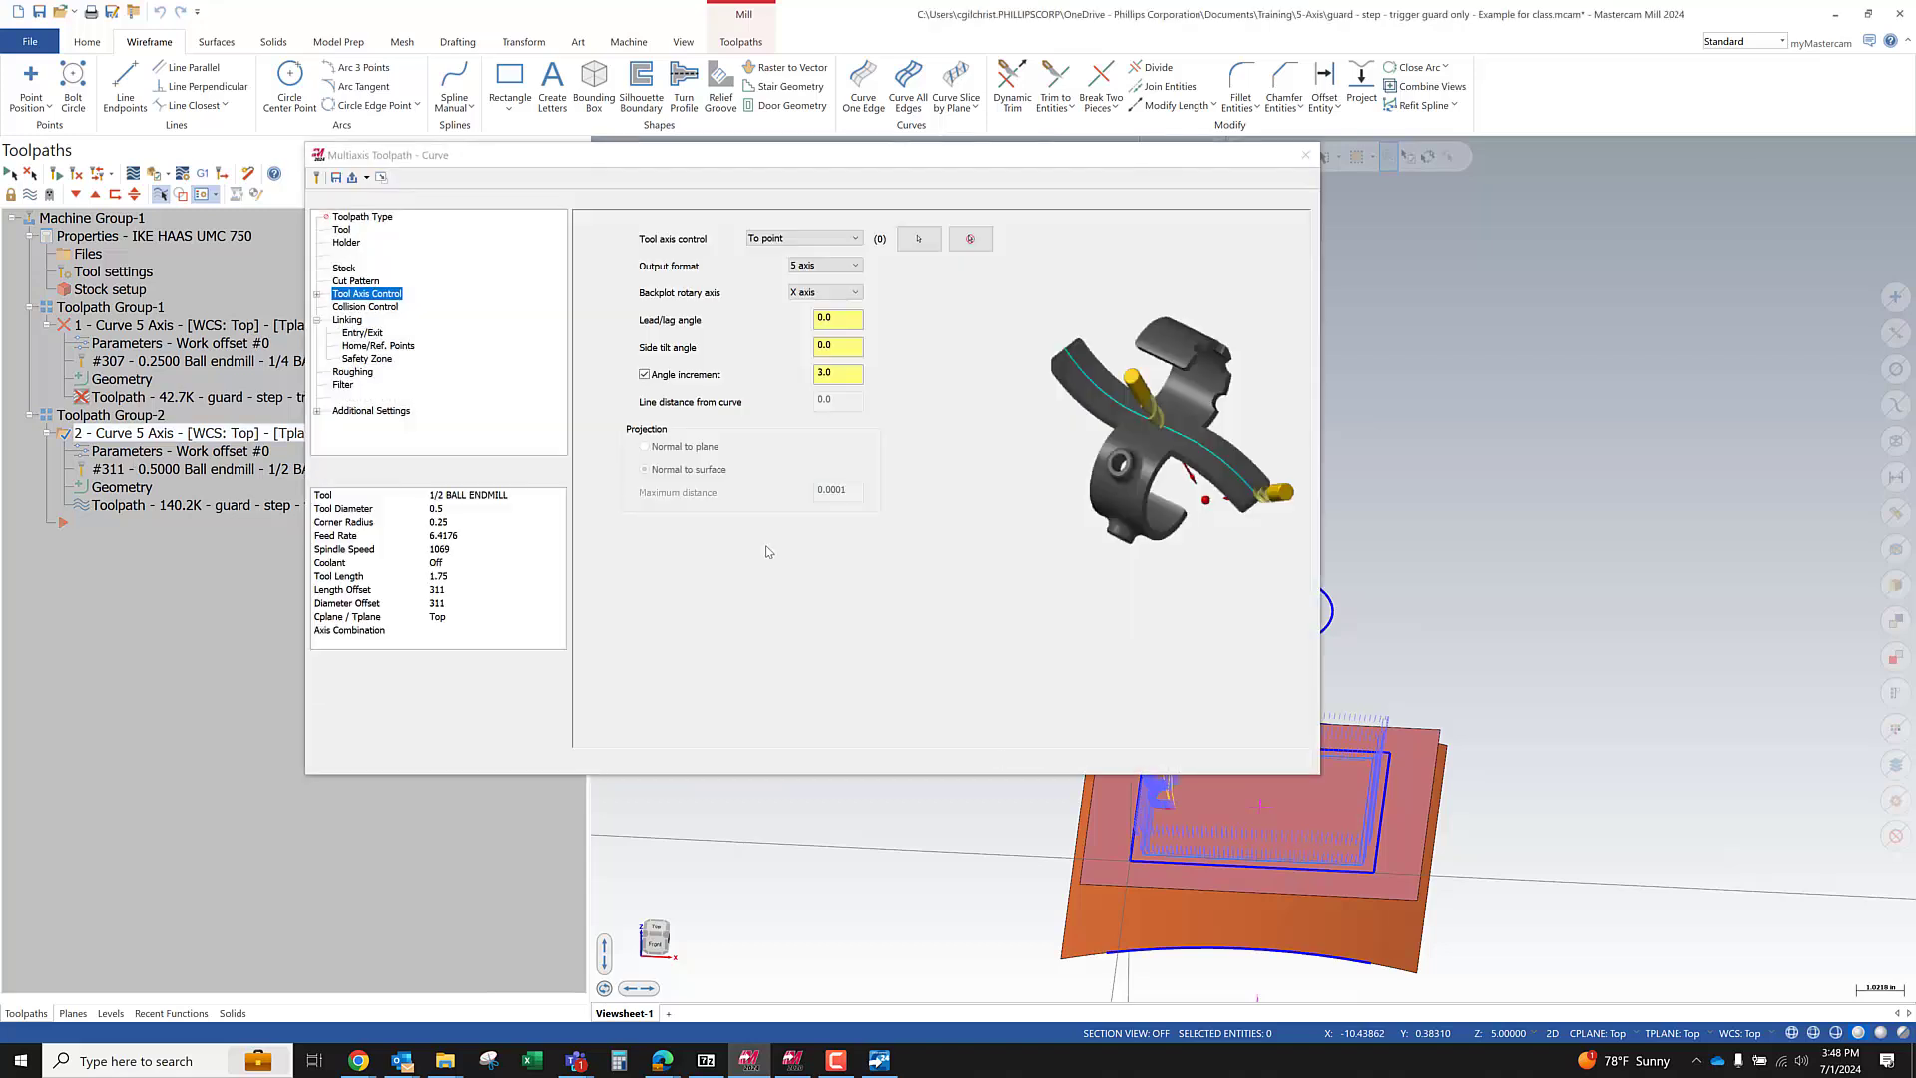
{"action": "left_click", "coordinate": [838, 238]}
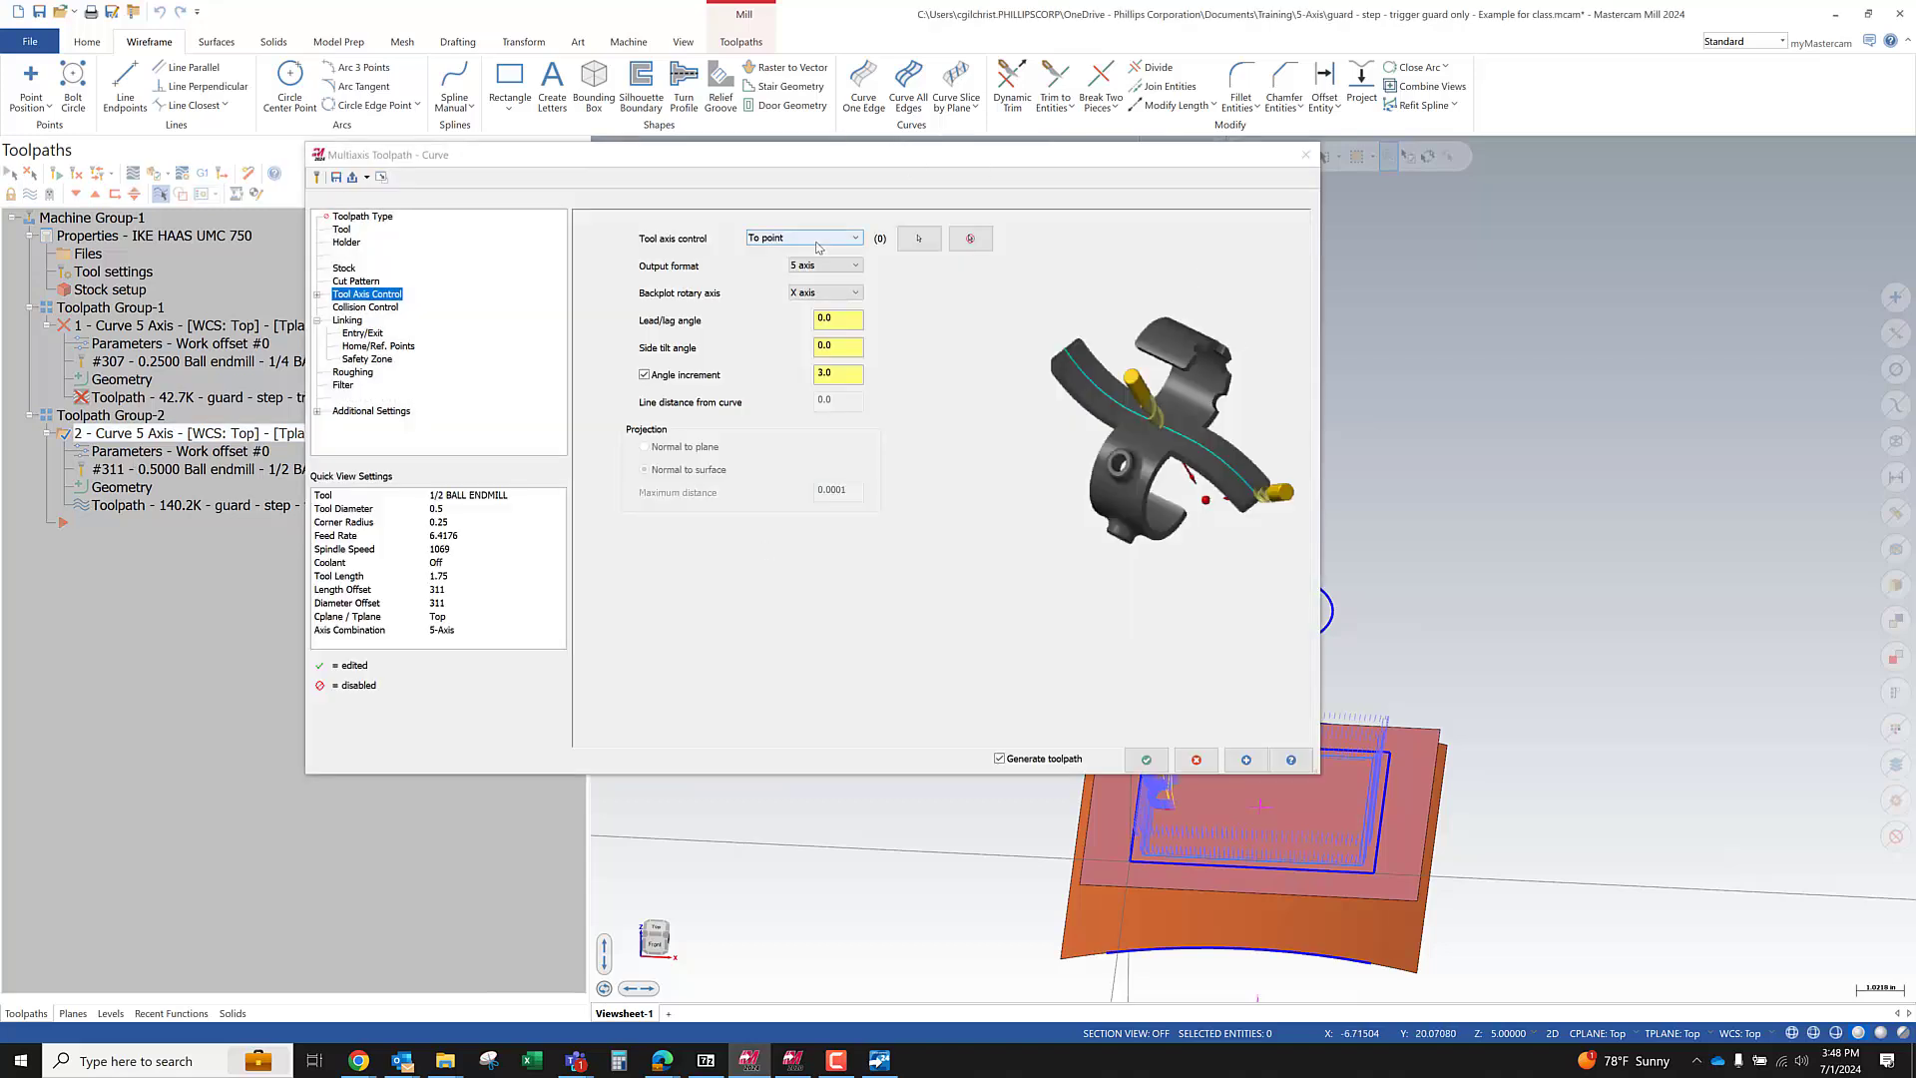
{"action": "left_click", "coordinate": [764, 309]}
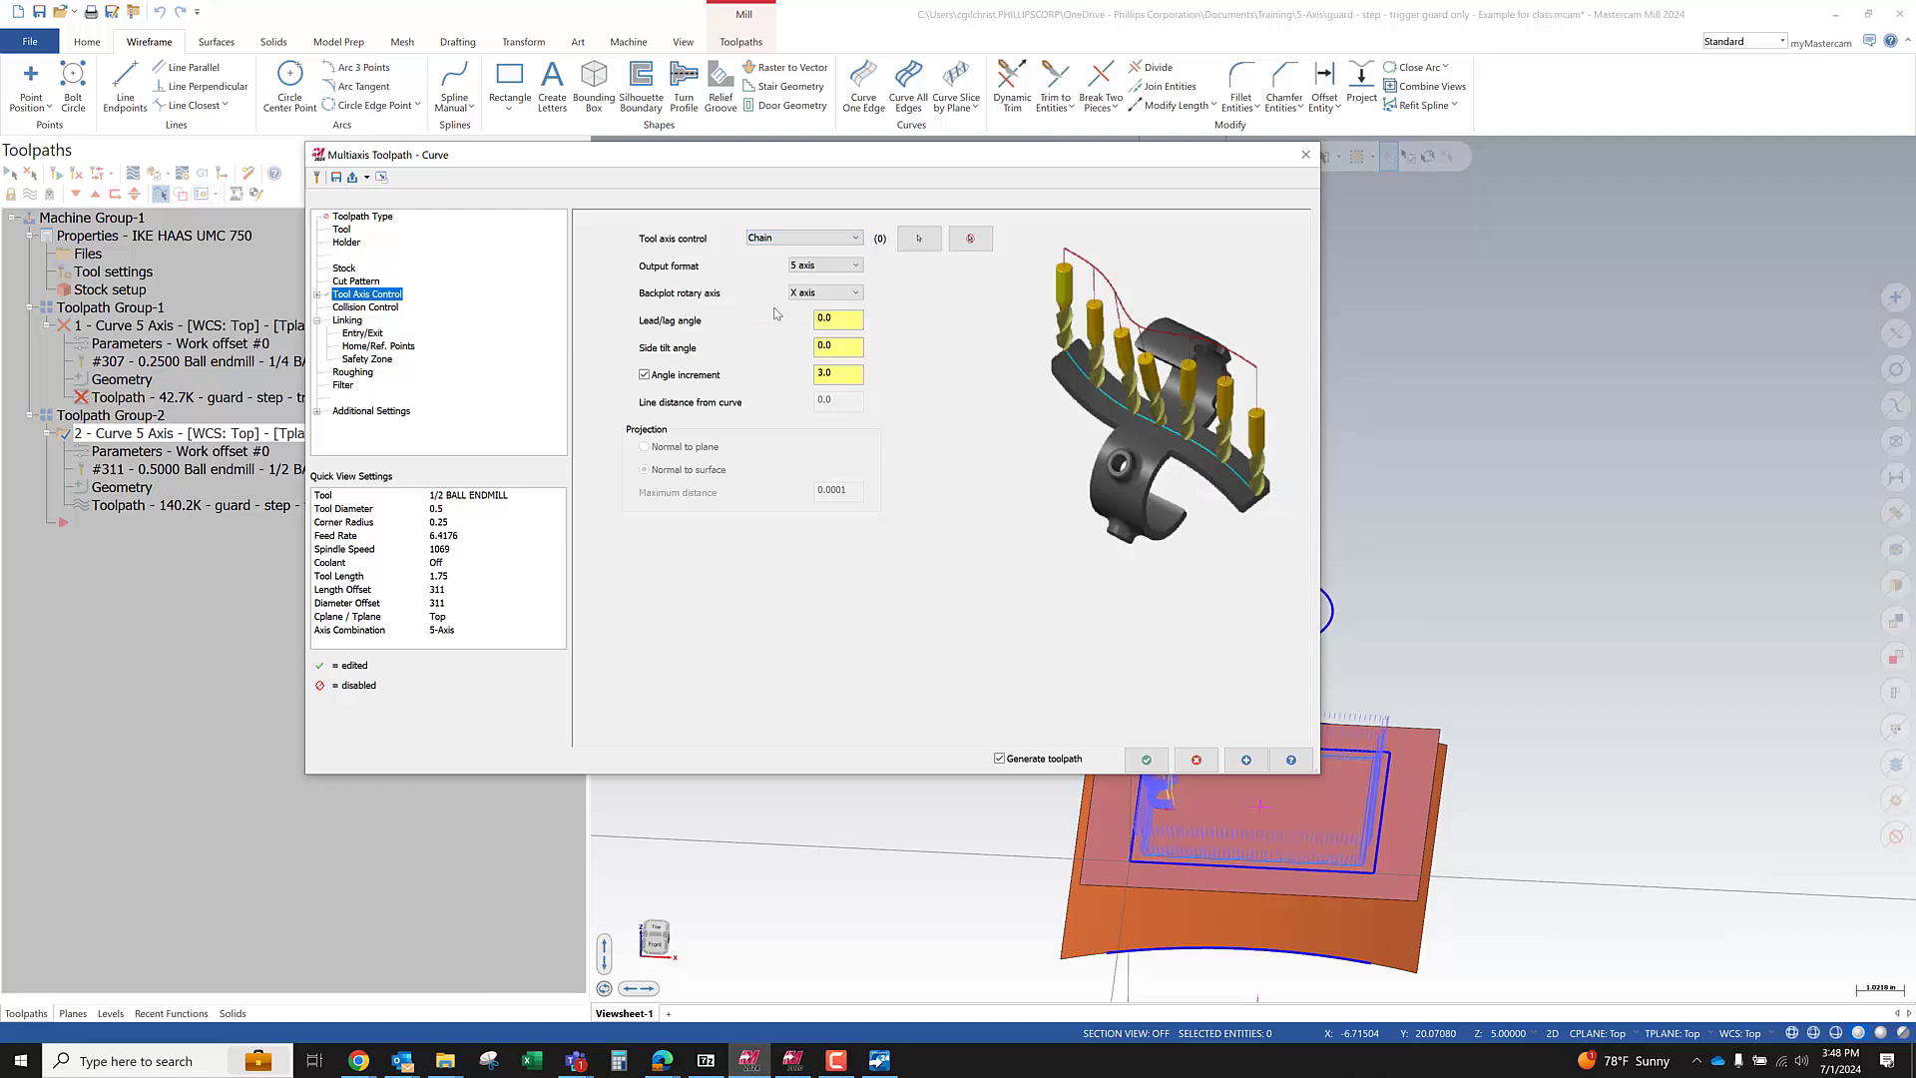
{"action": "left_click", "coordinate": [918, 238]}
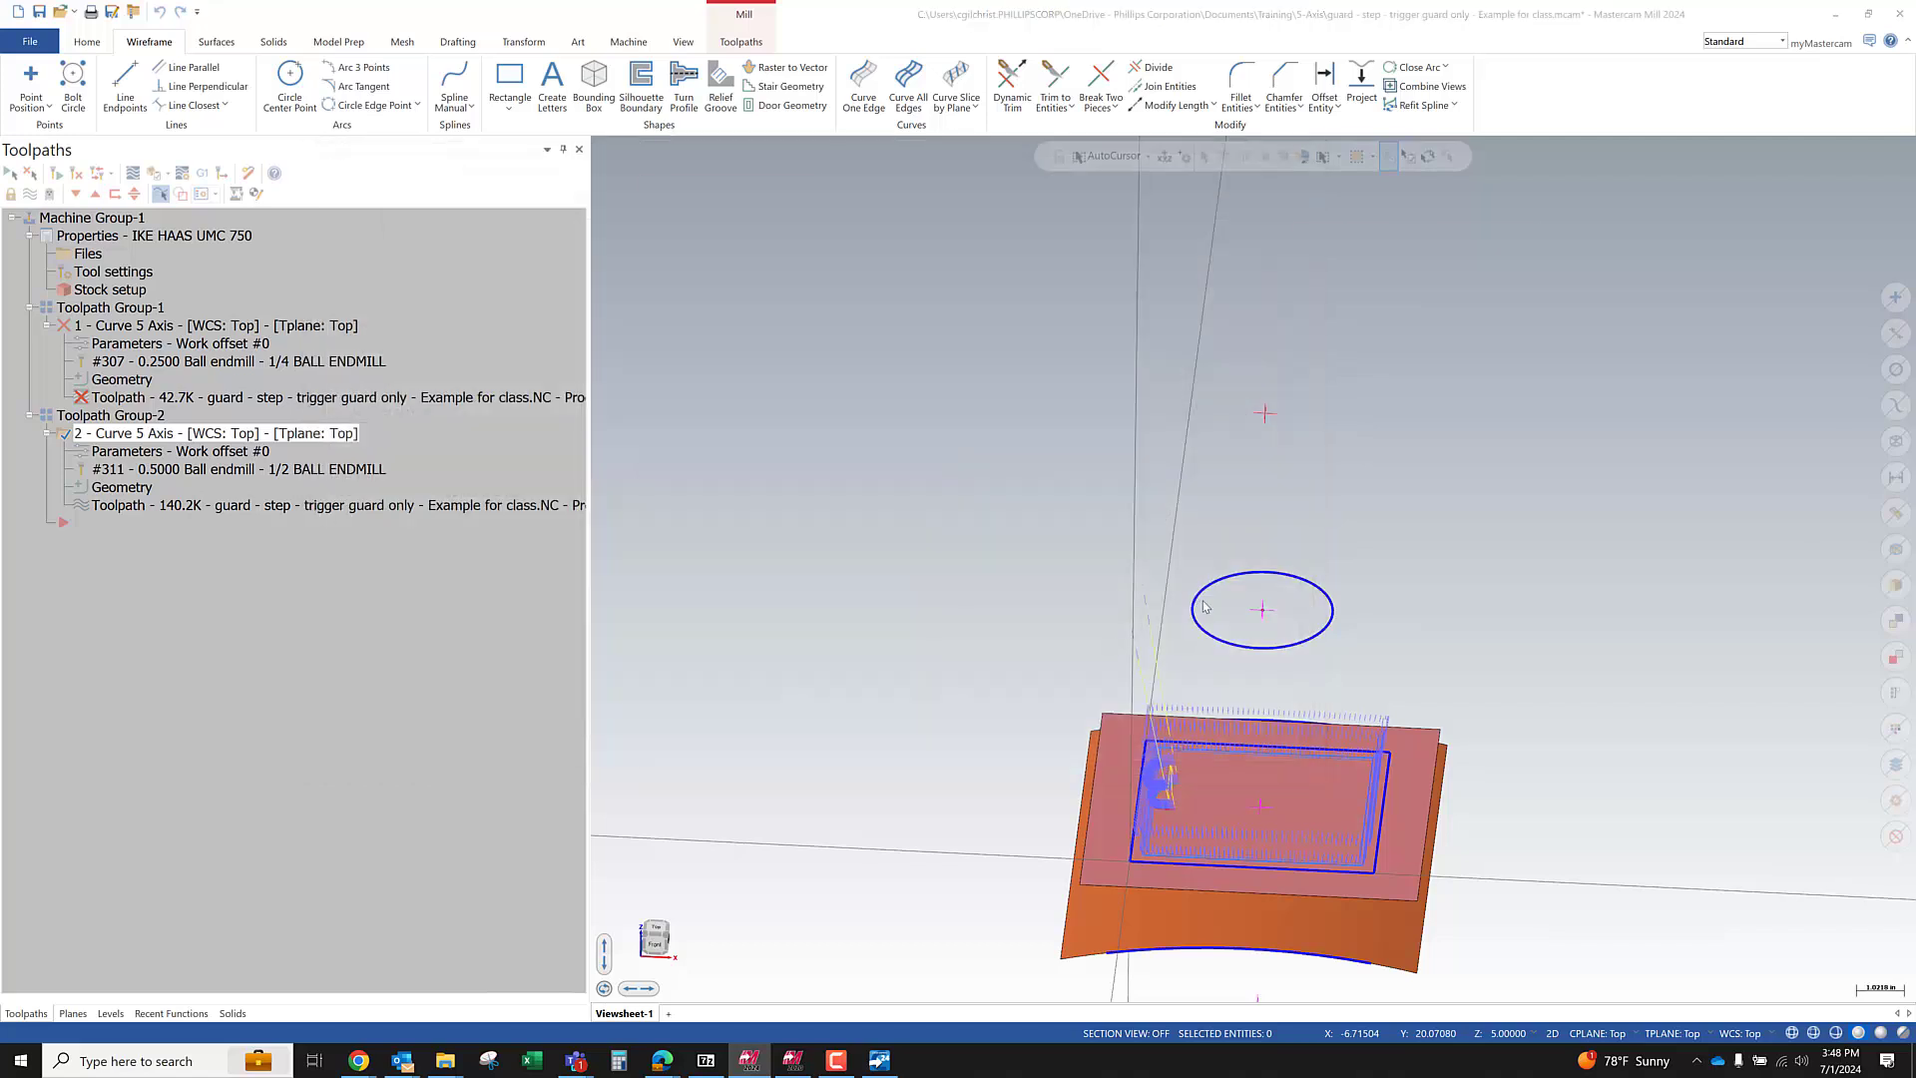
{"action": "left_click", "coordinate": [1252, 644]}
{"action": "middle_click_drag", "start_coordinate": [1253, 635], "coordinate": [1043, 755]}
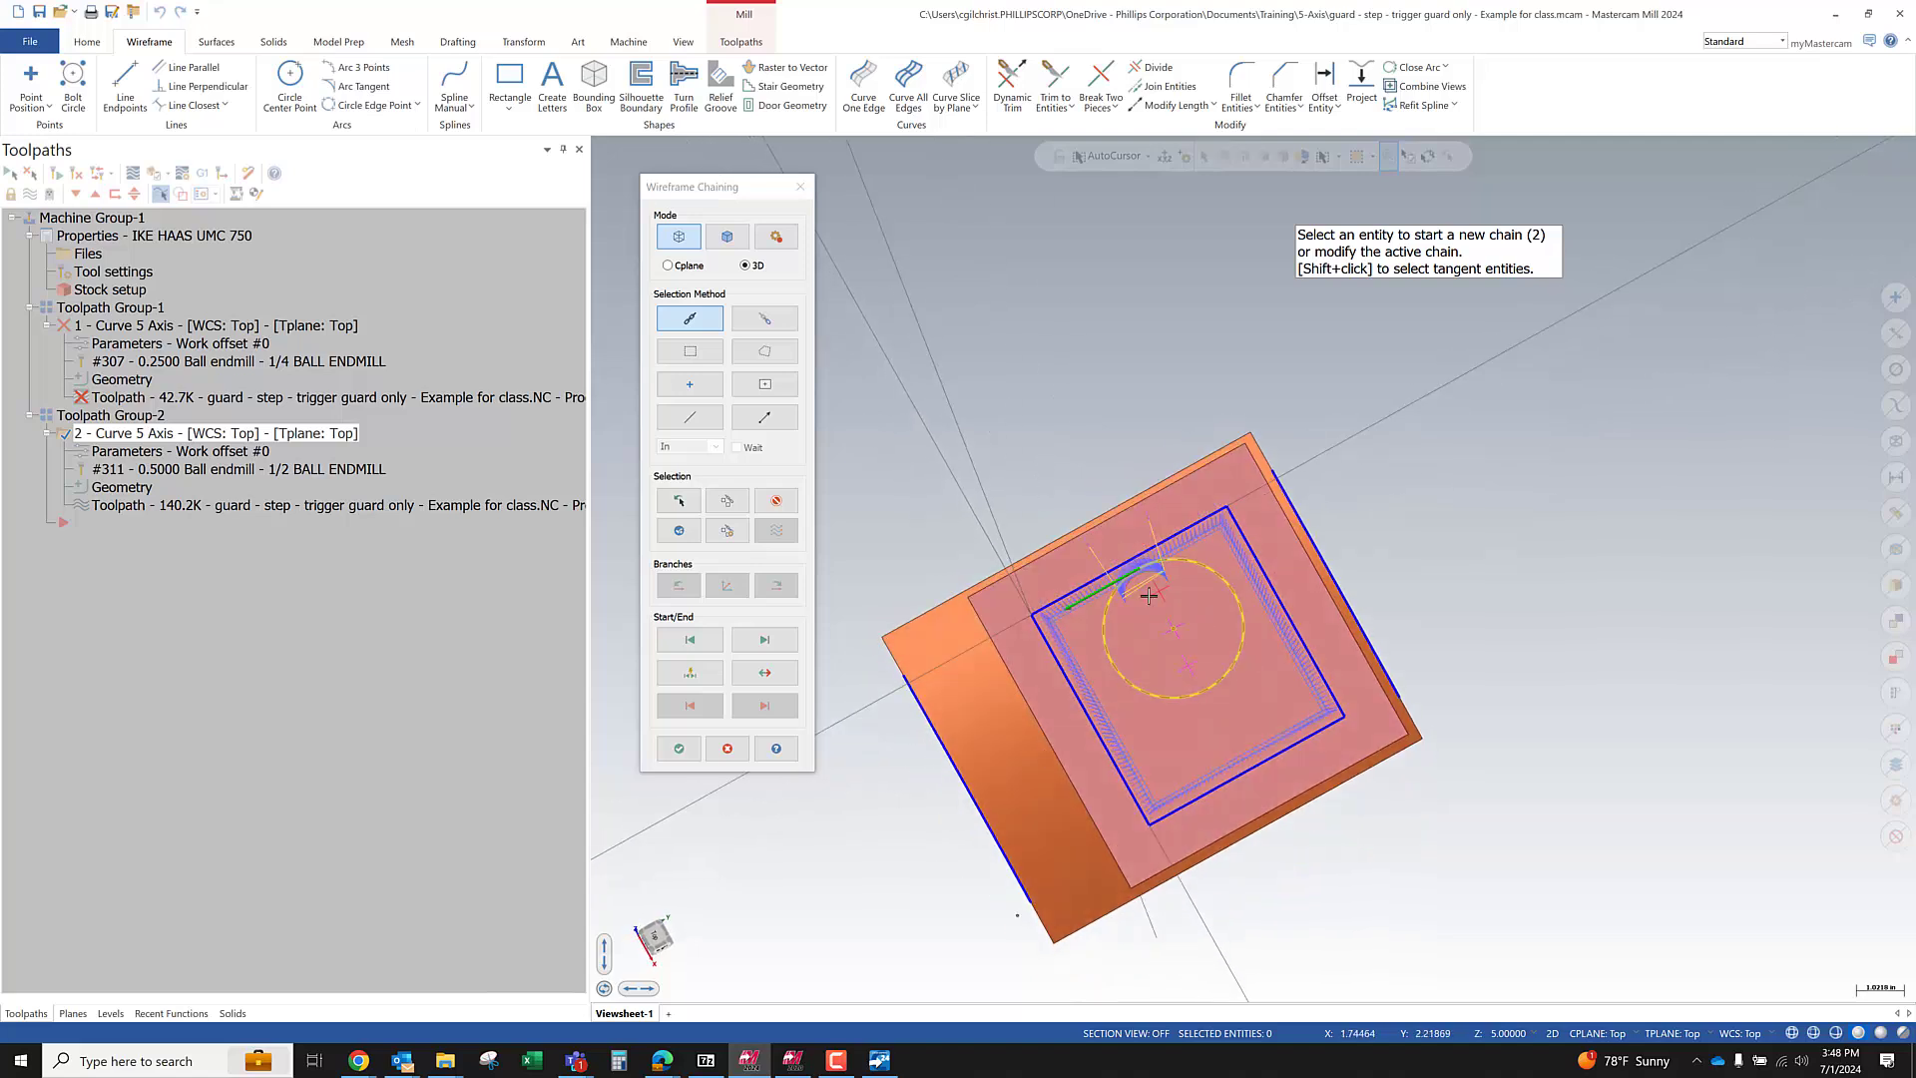
{"action": "left_click", "coordinate": [679, 747]}
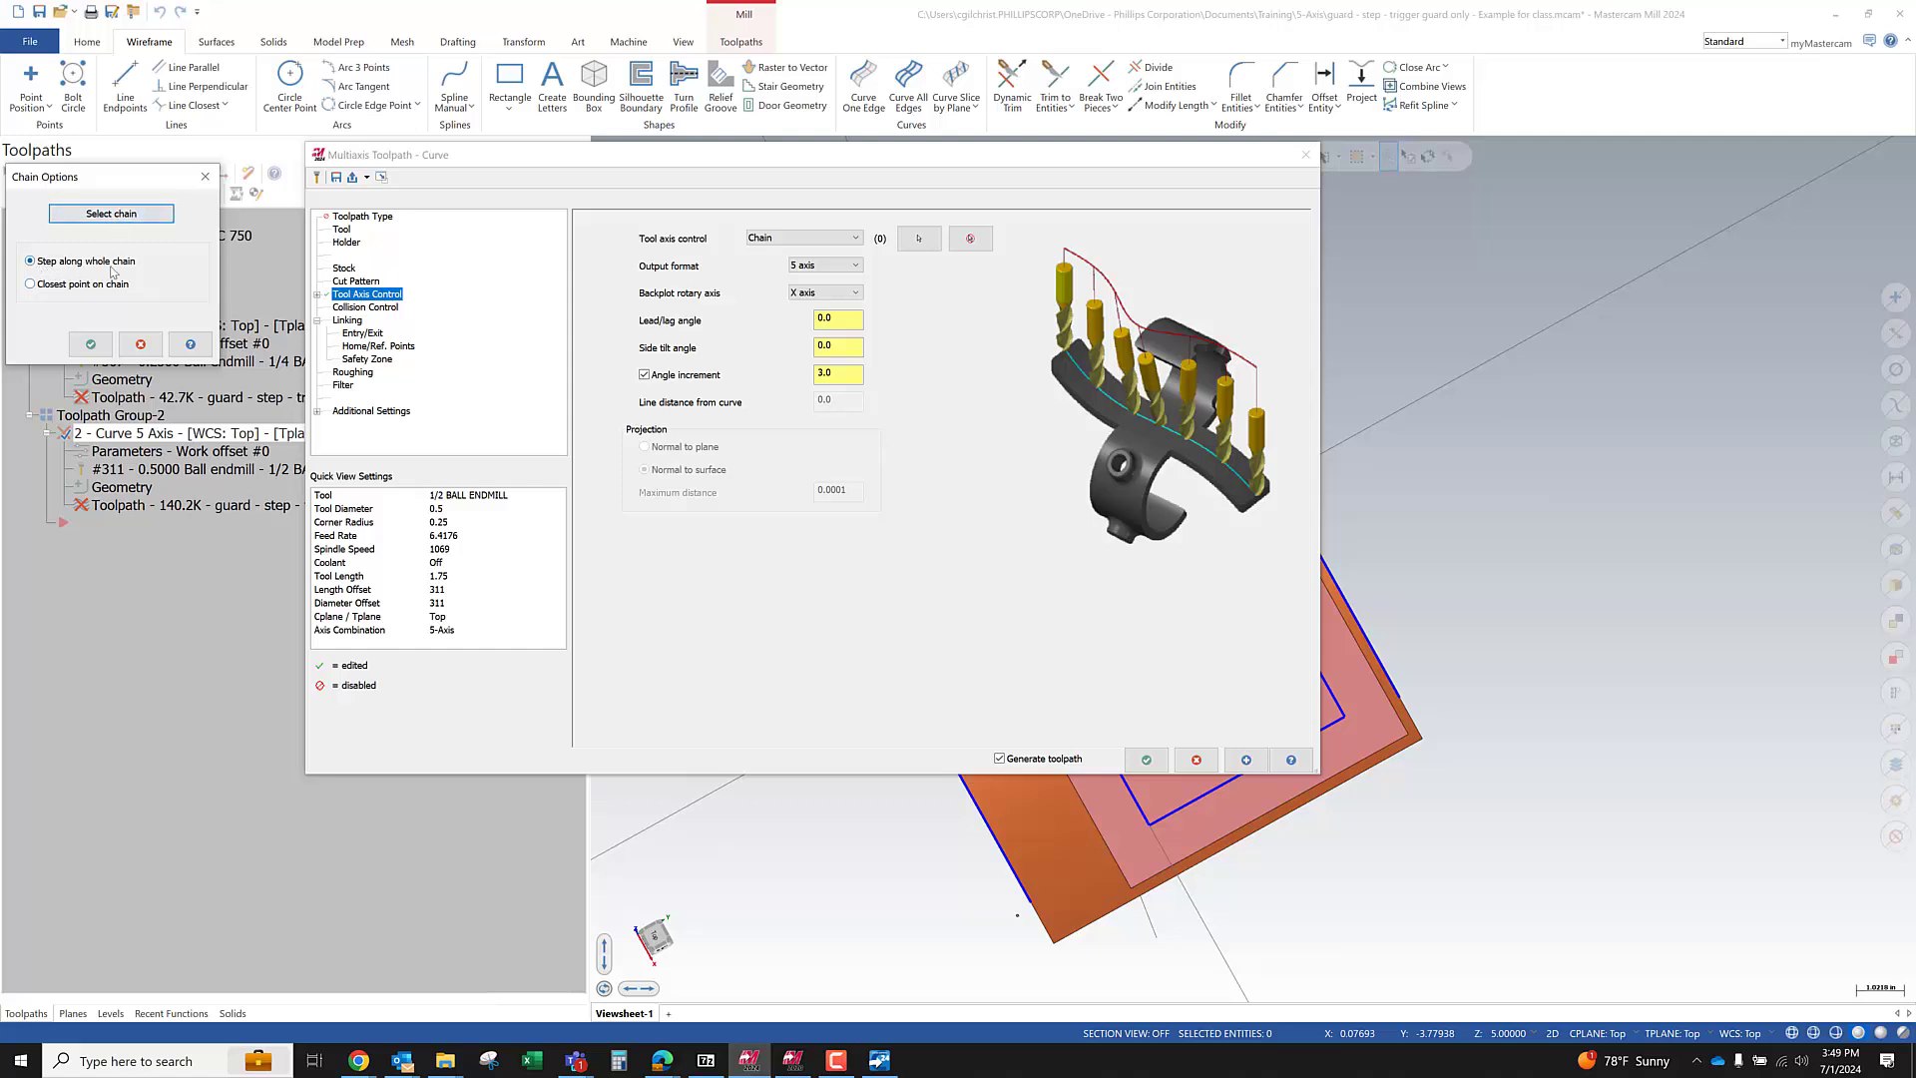
{"action": "left_click", "coordinate": [90, 345]}
{"action": "left_click", "coordinate": [1146, 759]}
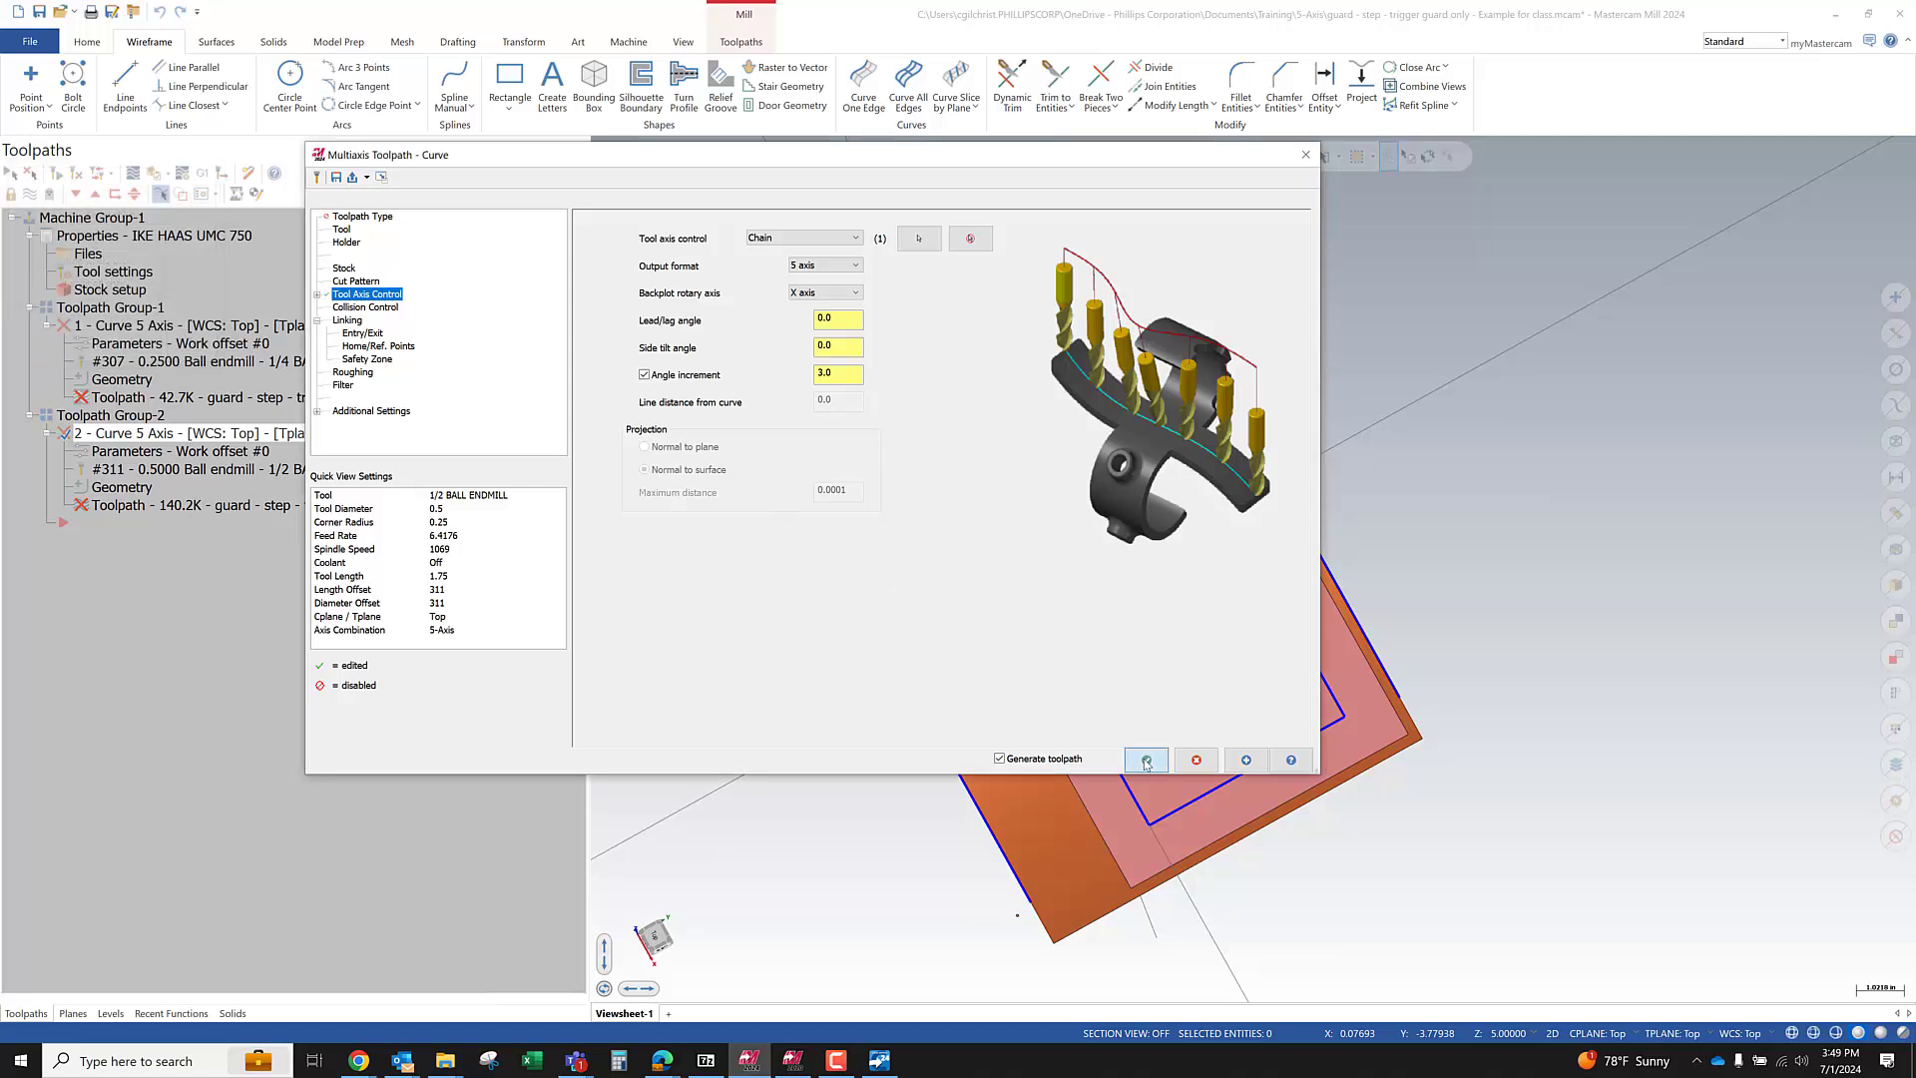
Backplot the chain-controlled toolpath and examine how the tool tilts relative to the circle, viewing from the side and above
{"action": "middle_click_drag", "start_coordinate": [979, 471], "coordinate": [1042, 491]}
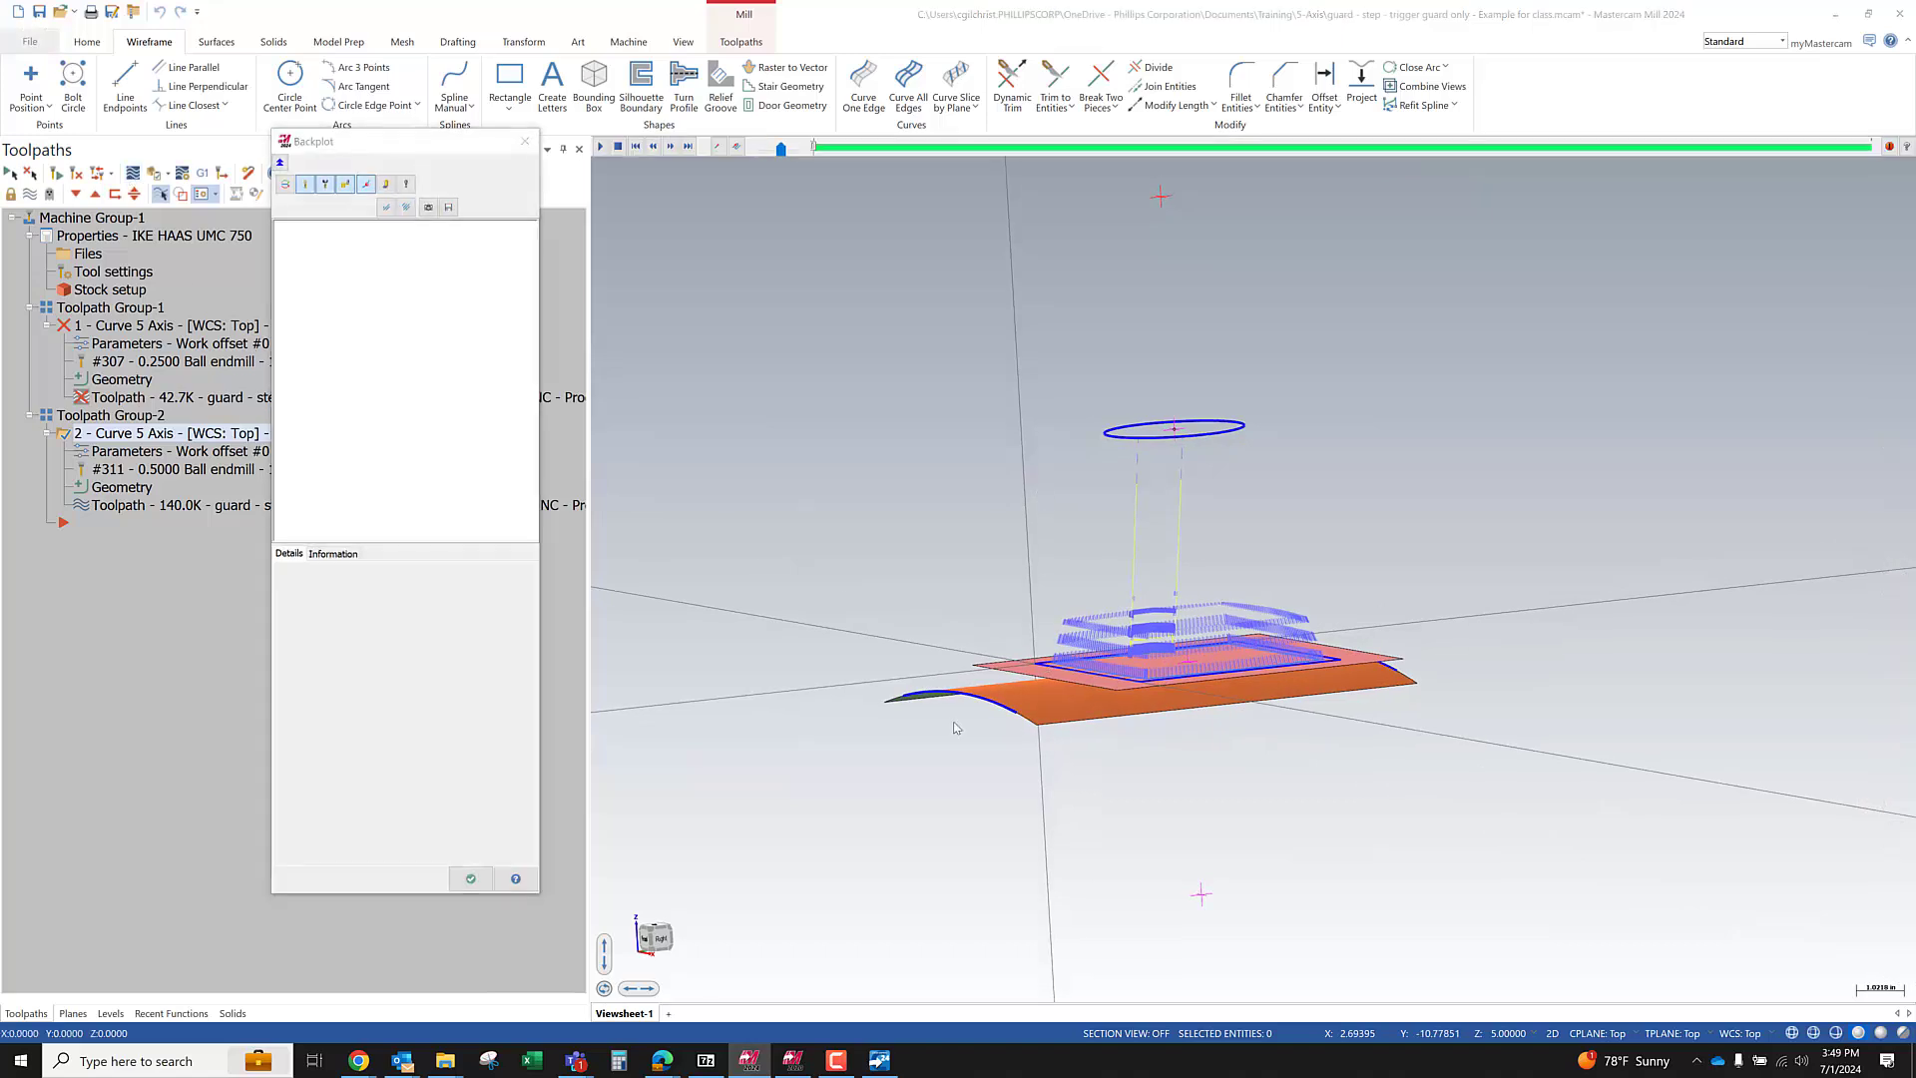
{"action": "middle_click_drag", "start_coordinate": [955, 728], "coordinate": [1347, 874]}
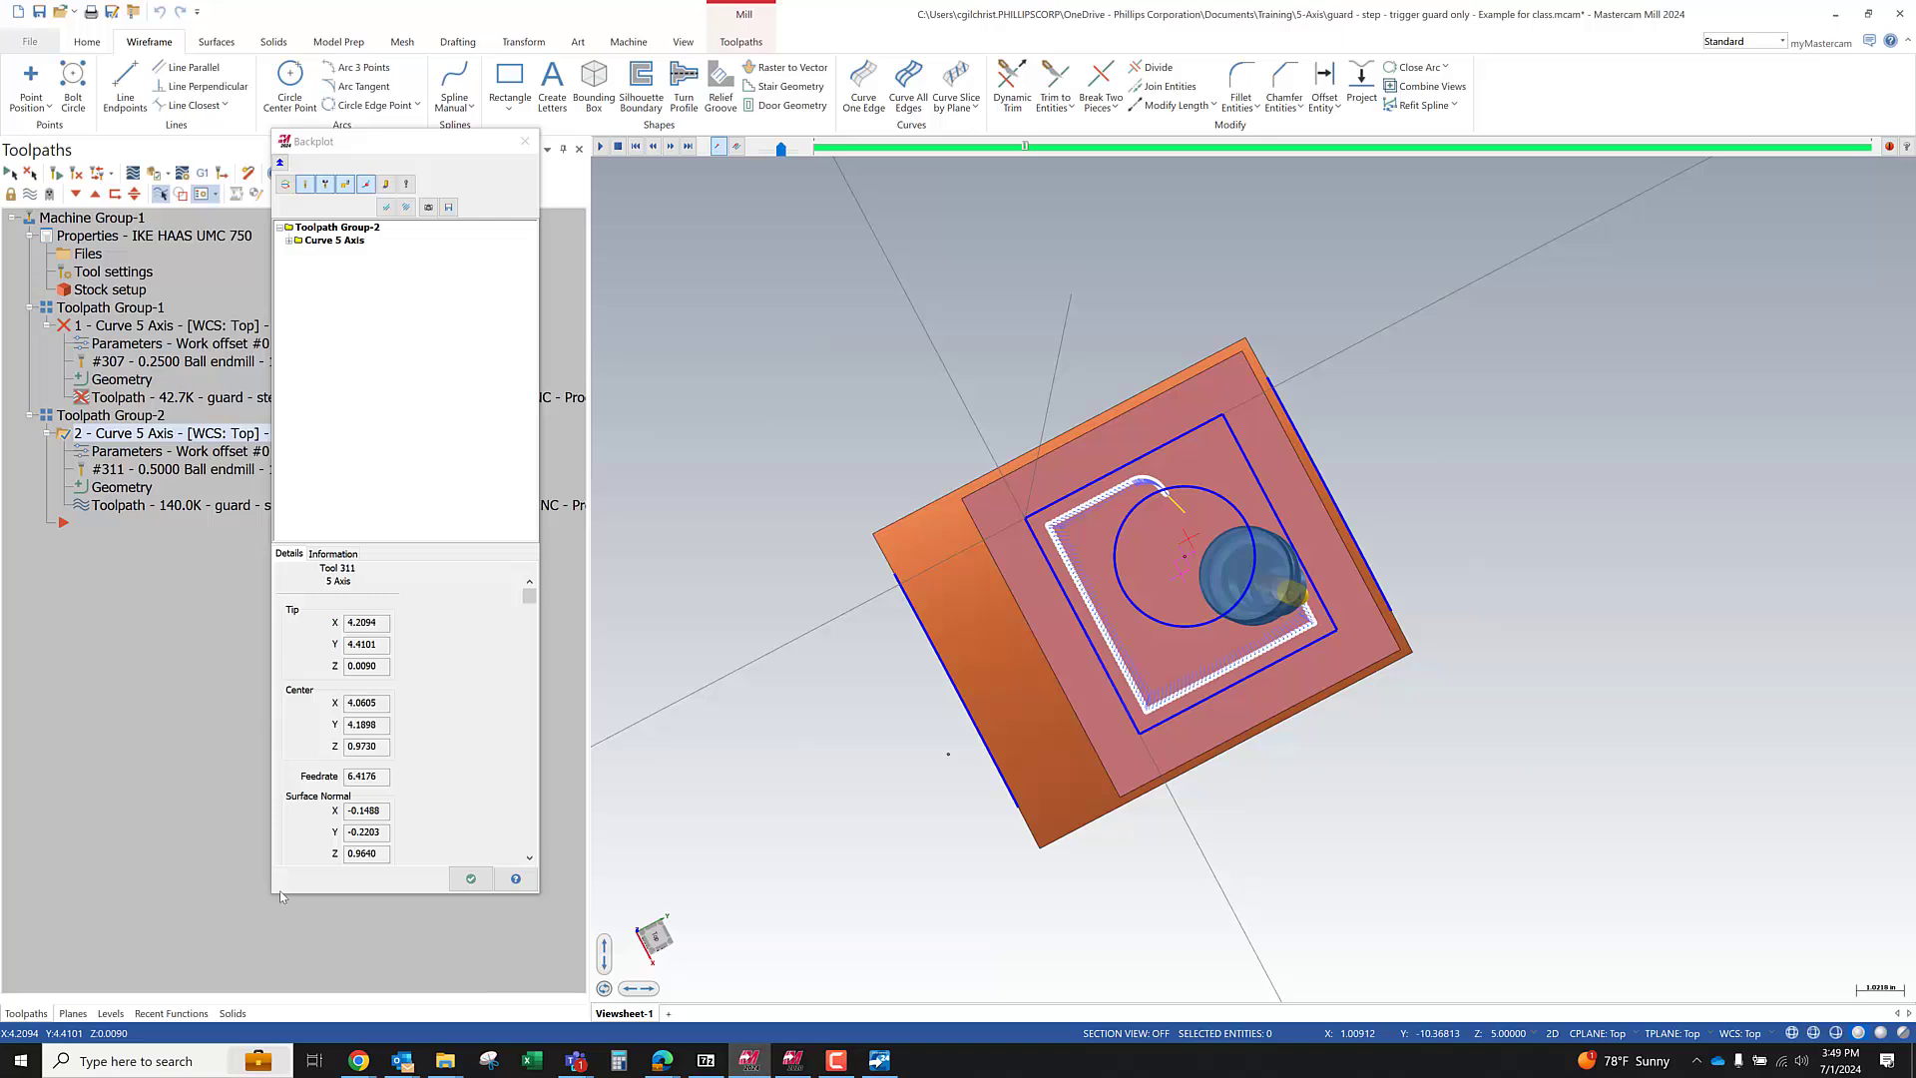
{"action": "left_click", "coordinate": [470, 878]}
Set the tool axis chain option to Step along whole chain and regenerate the Curve 5 Axis toolpath
{"action": "left_click", "coordinate": [116, 453]}
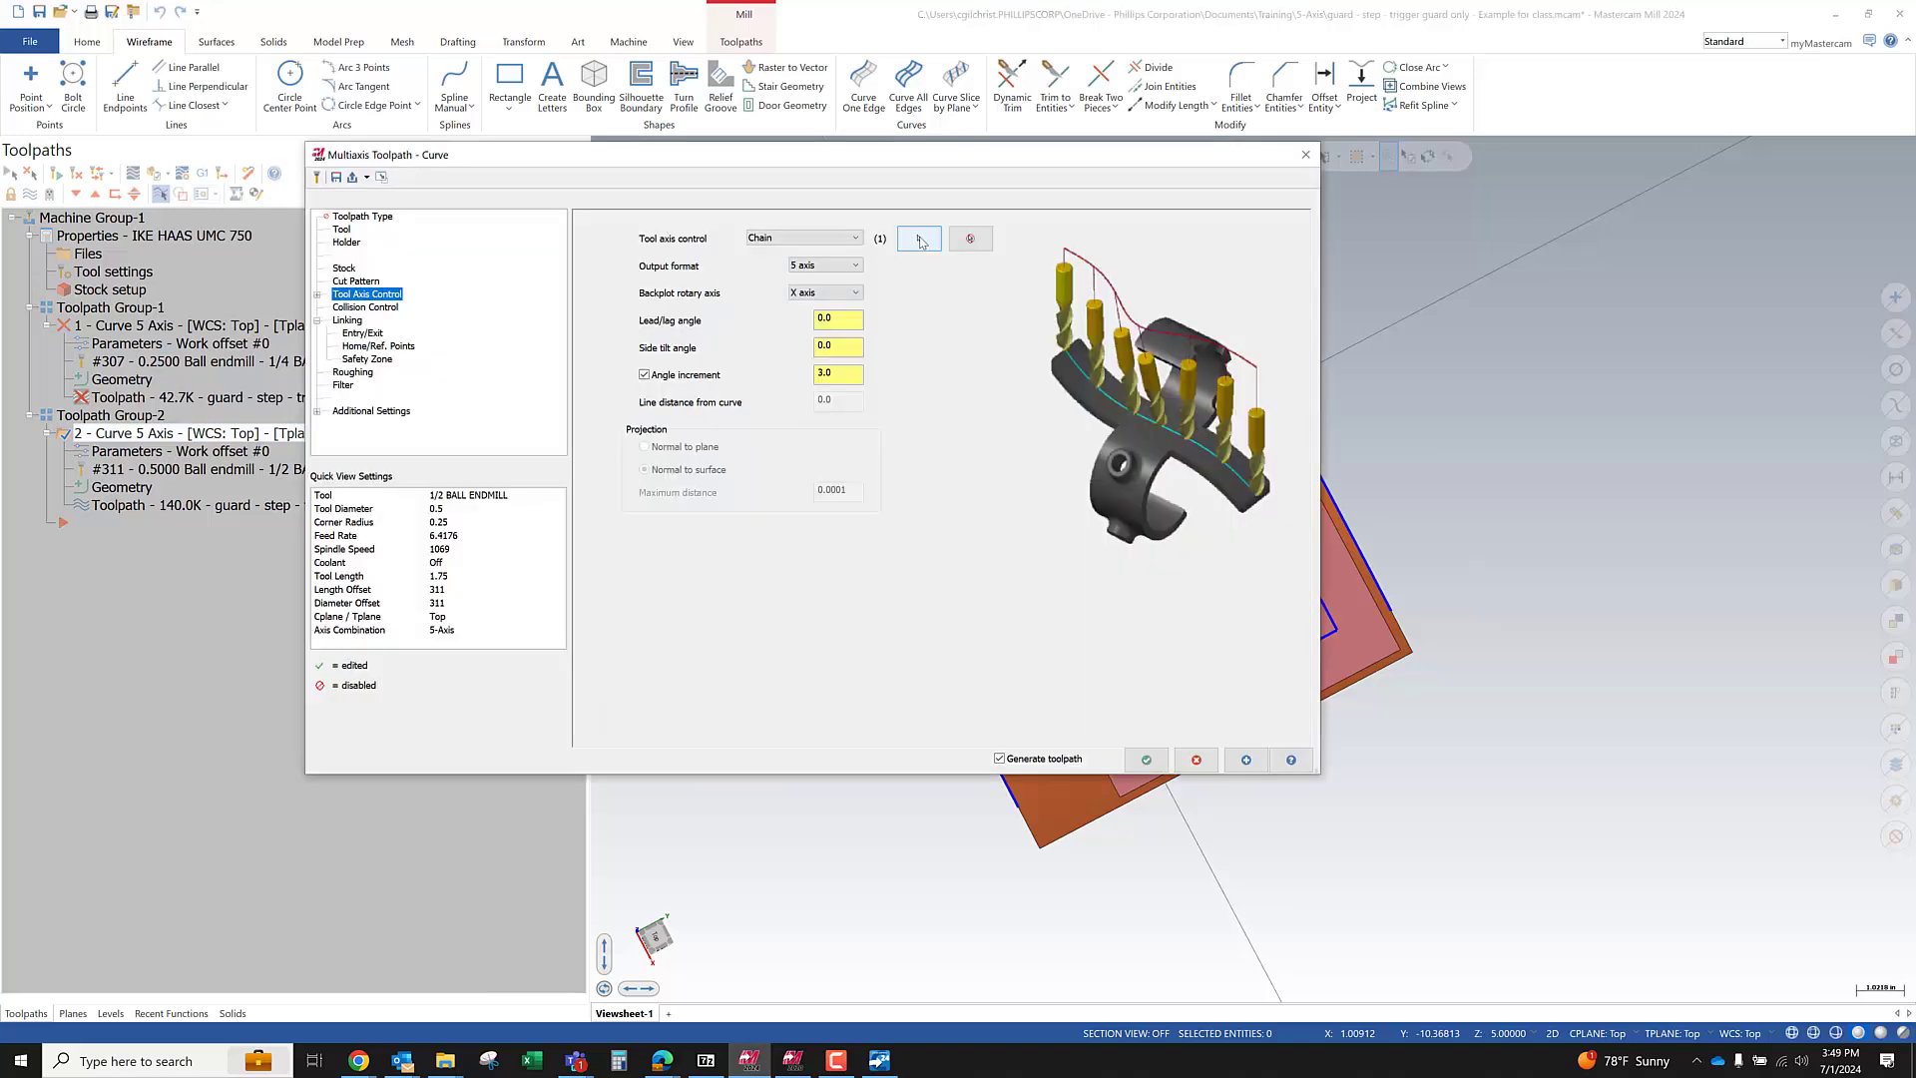
{"action": "left_click", "coordinate": [919, 240]}
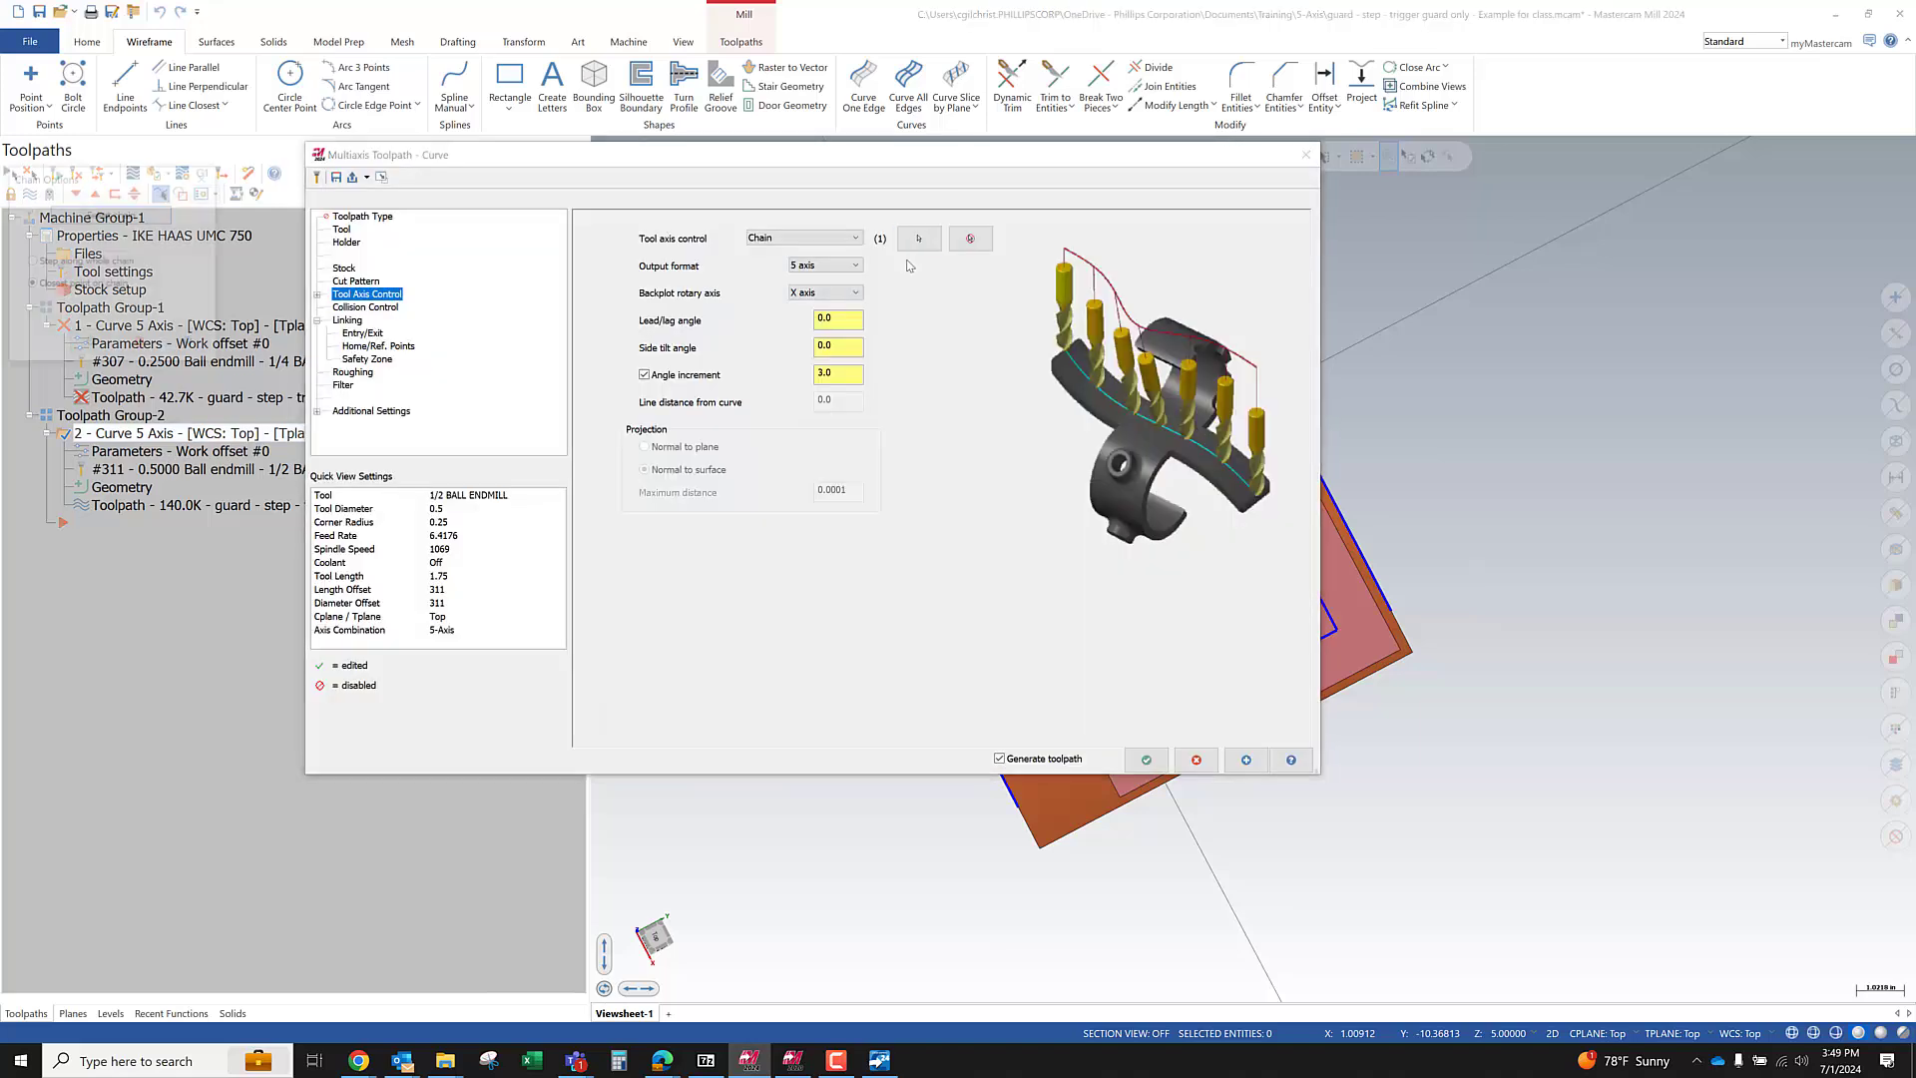
{"action": "left_click", "coordinate": [58, 262]}
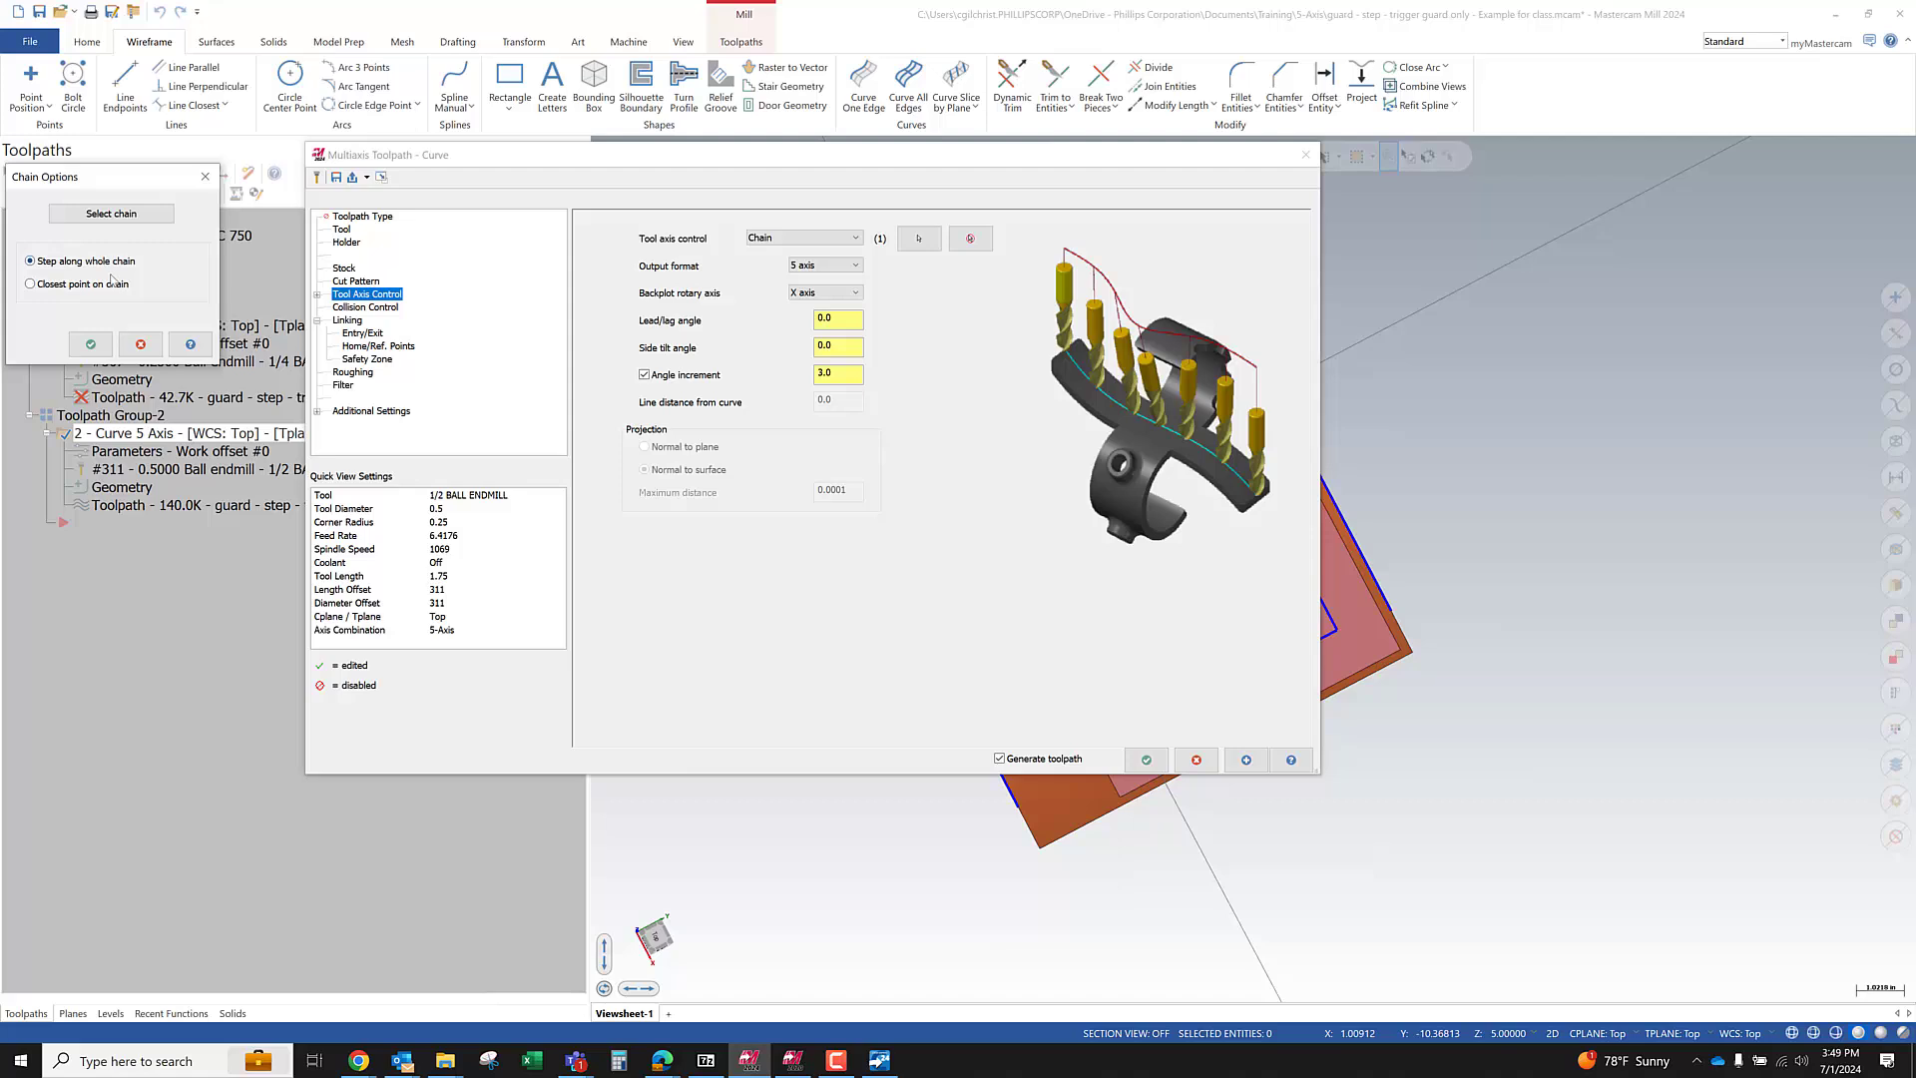
{"action": "left_click", "coordinate": [89, 344]}
{"action": "left_click", "coordinate": [1158, 762]}
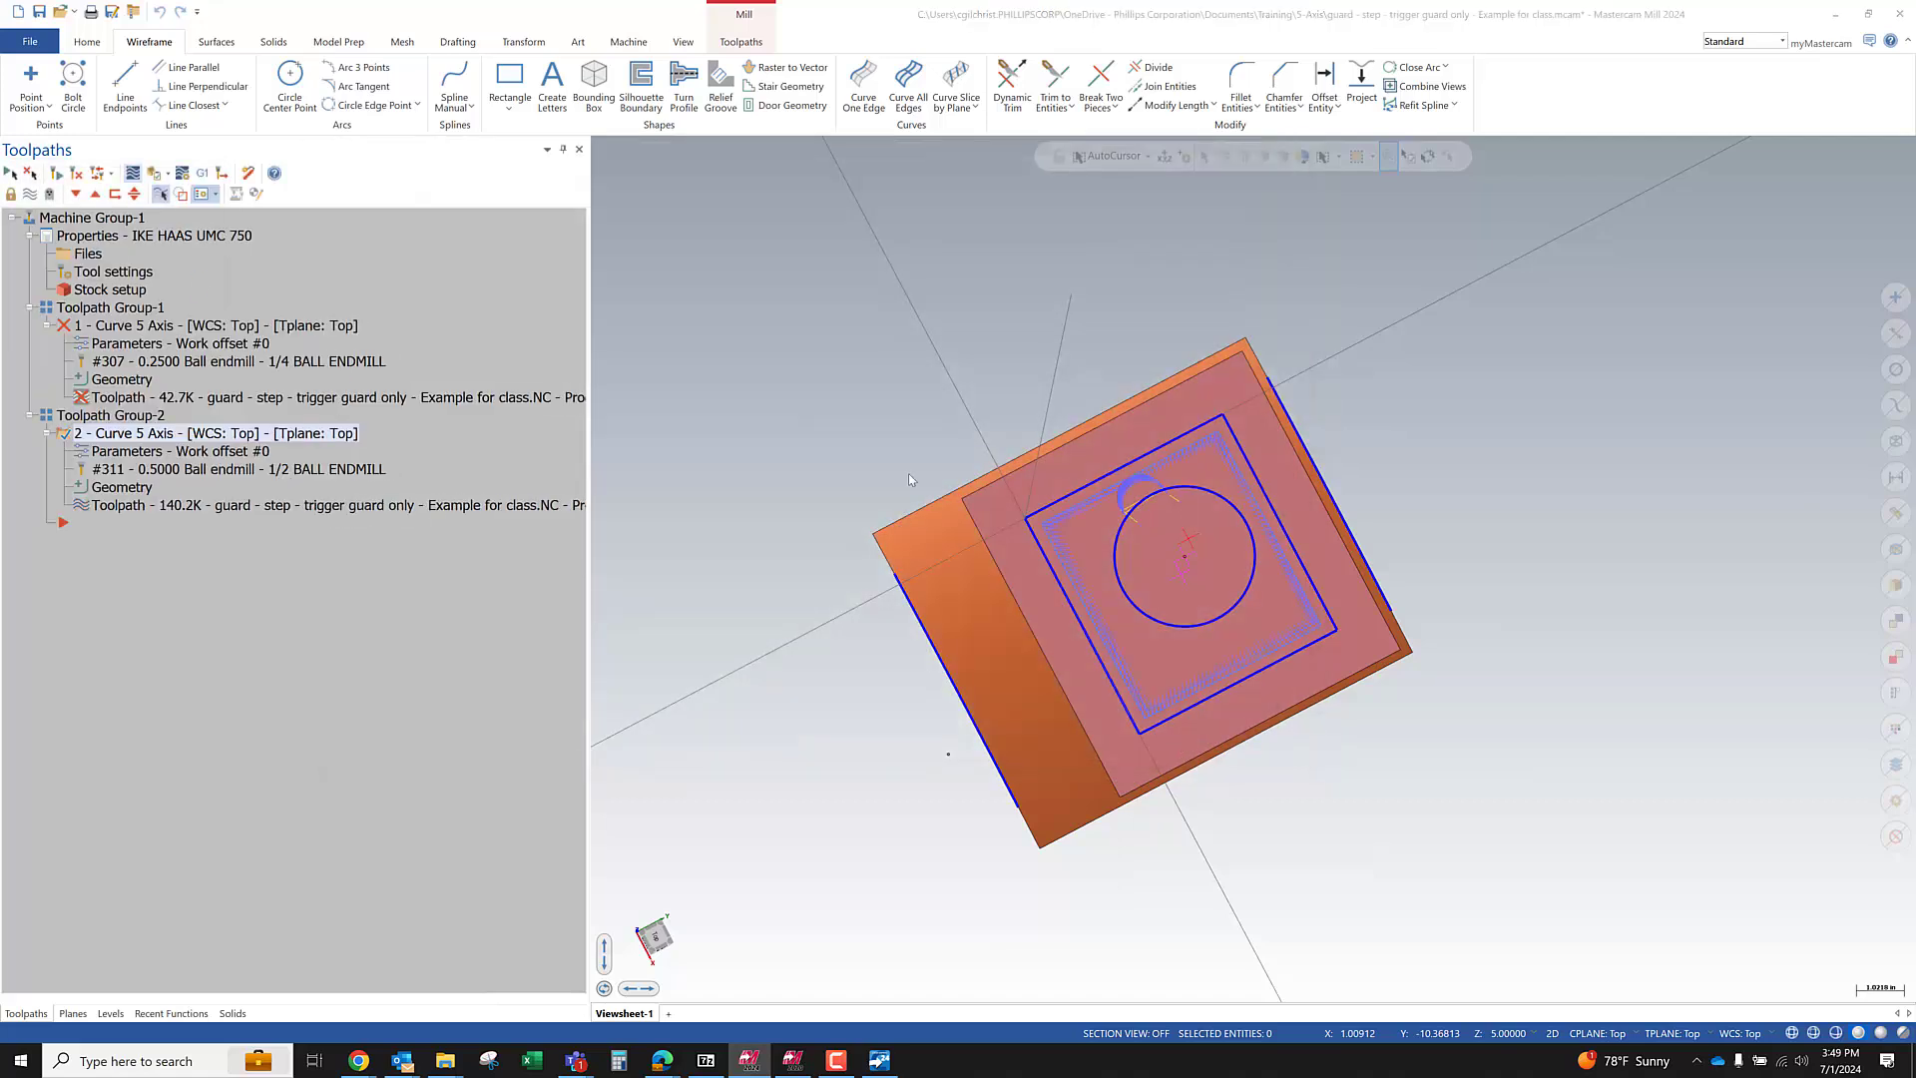
Backplot the regenerated toolpath in isometric view with the tool holder hidden
{"action": "key", "text": "alt+t"}
{"action": "key", "text": "r"}
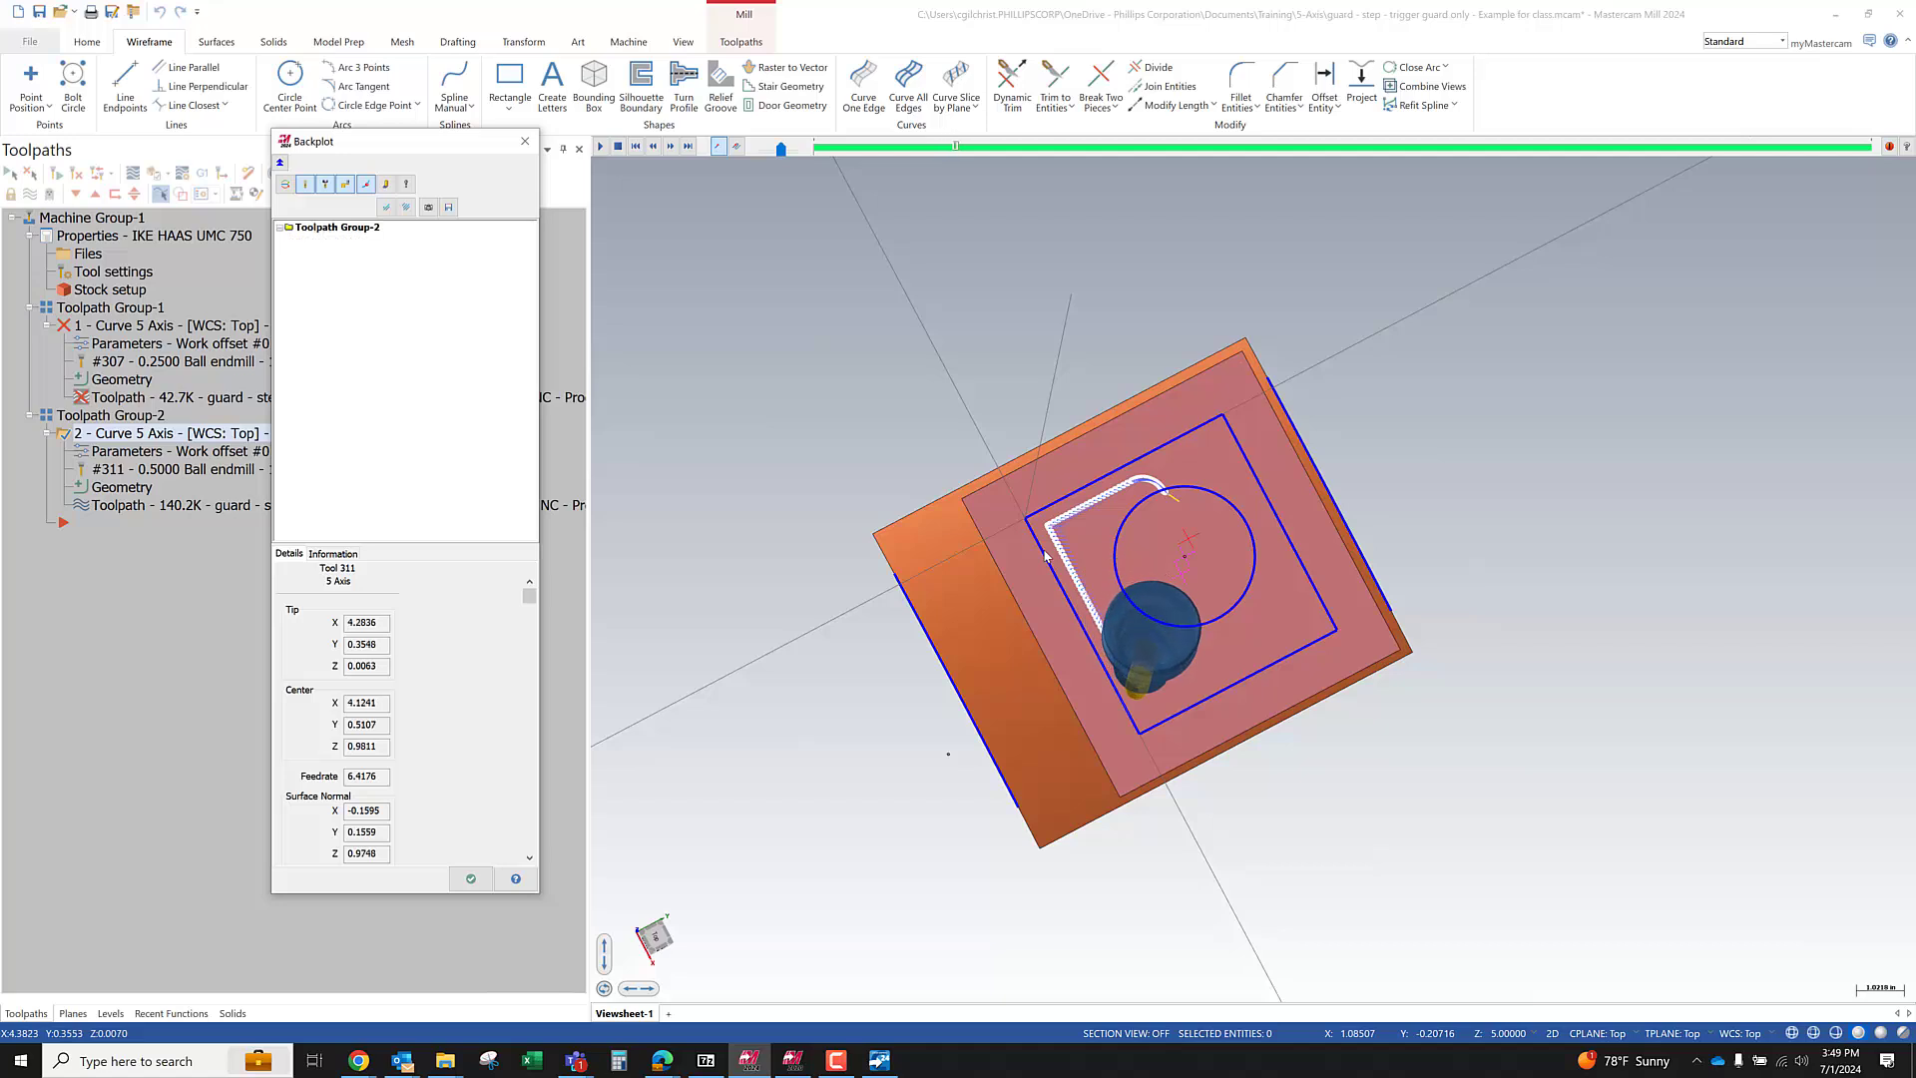
{"action": "right_click", "coordinate": [1264, 476]}
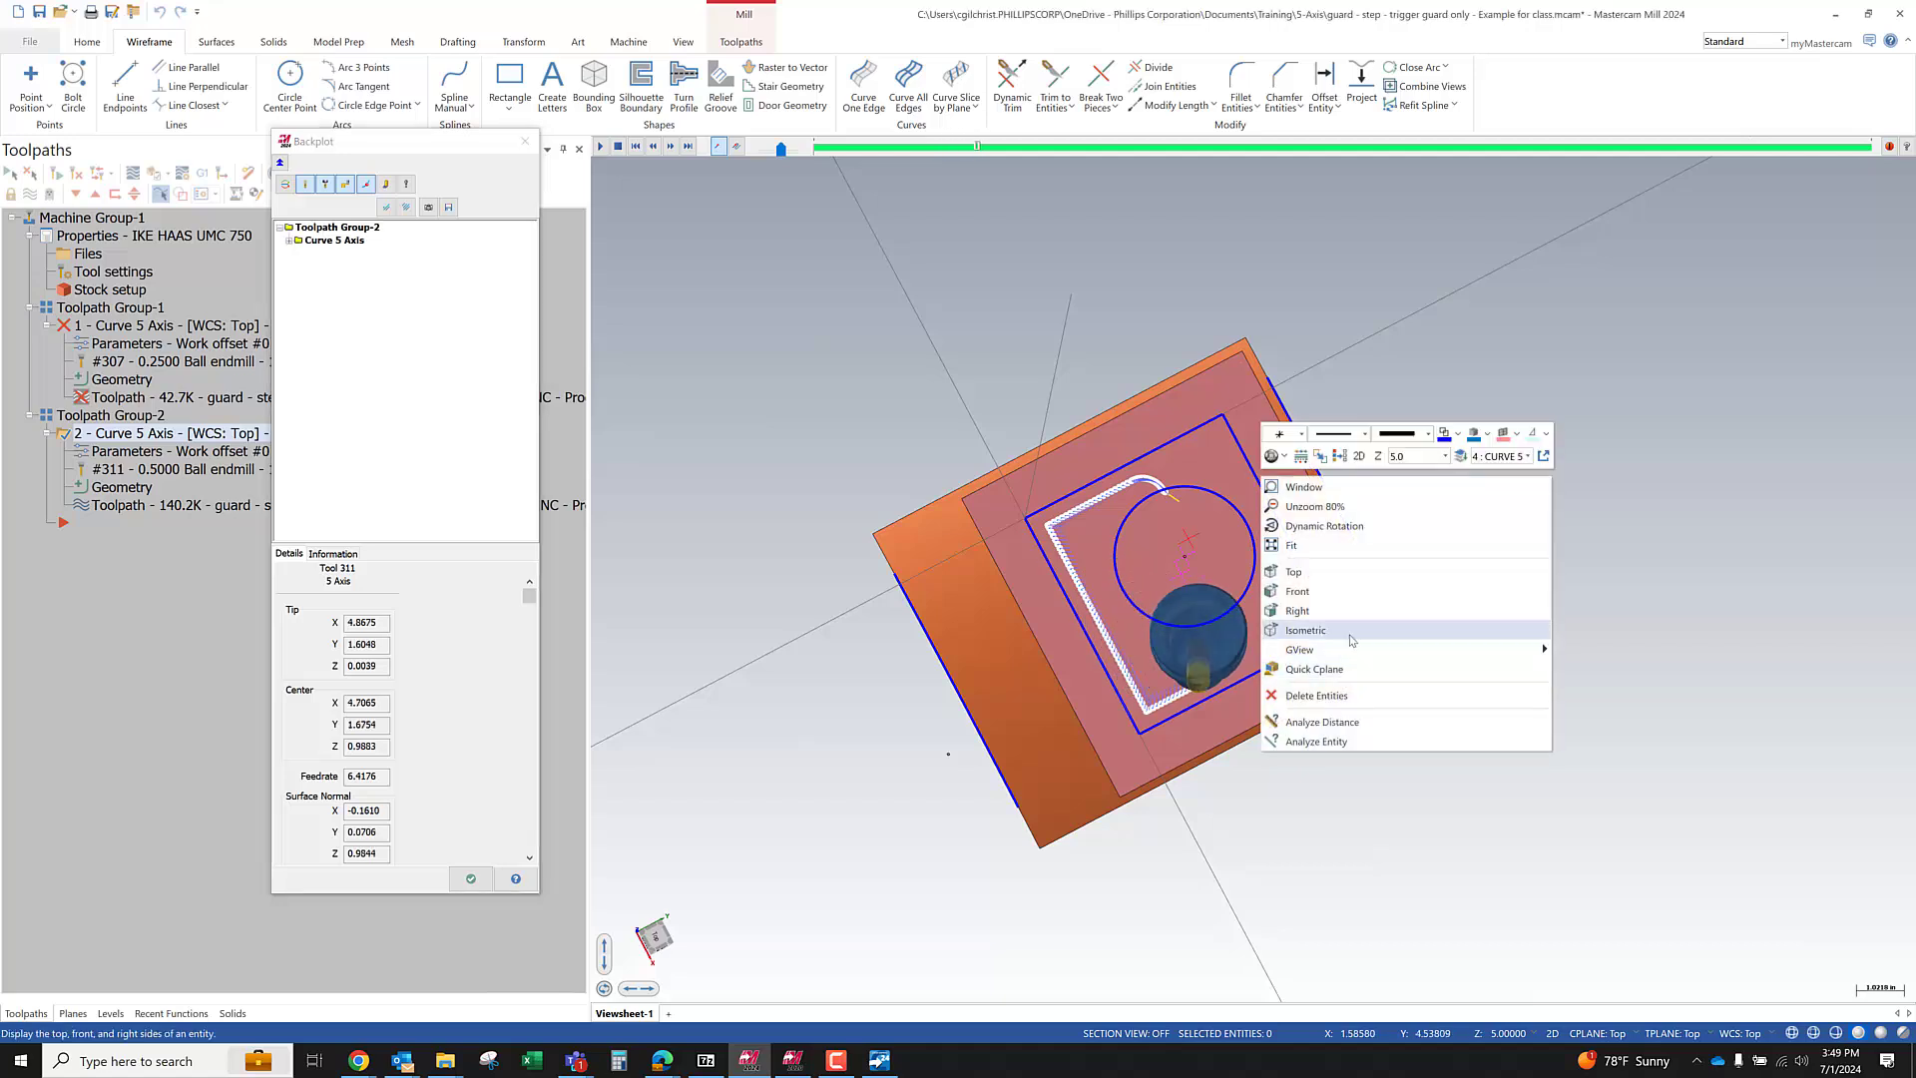
{"action": "left_click", "coordinate": [1349, 631]}
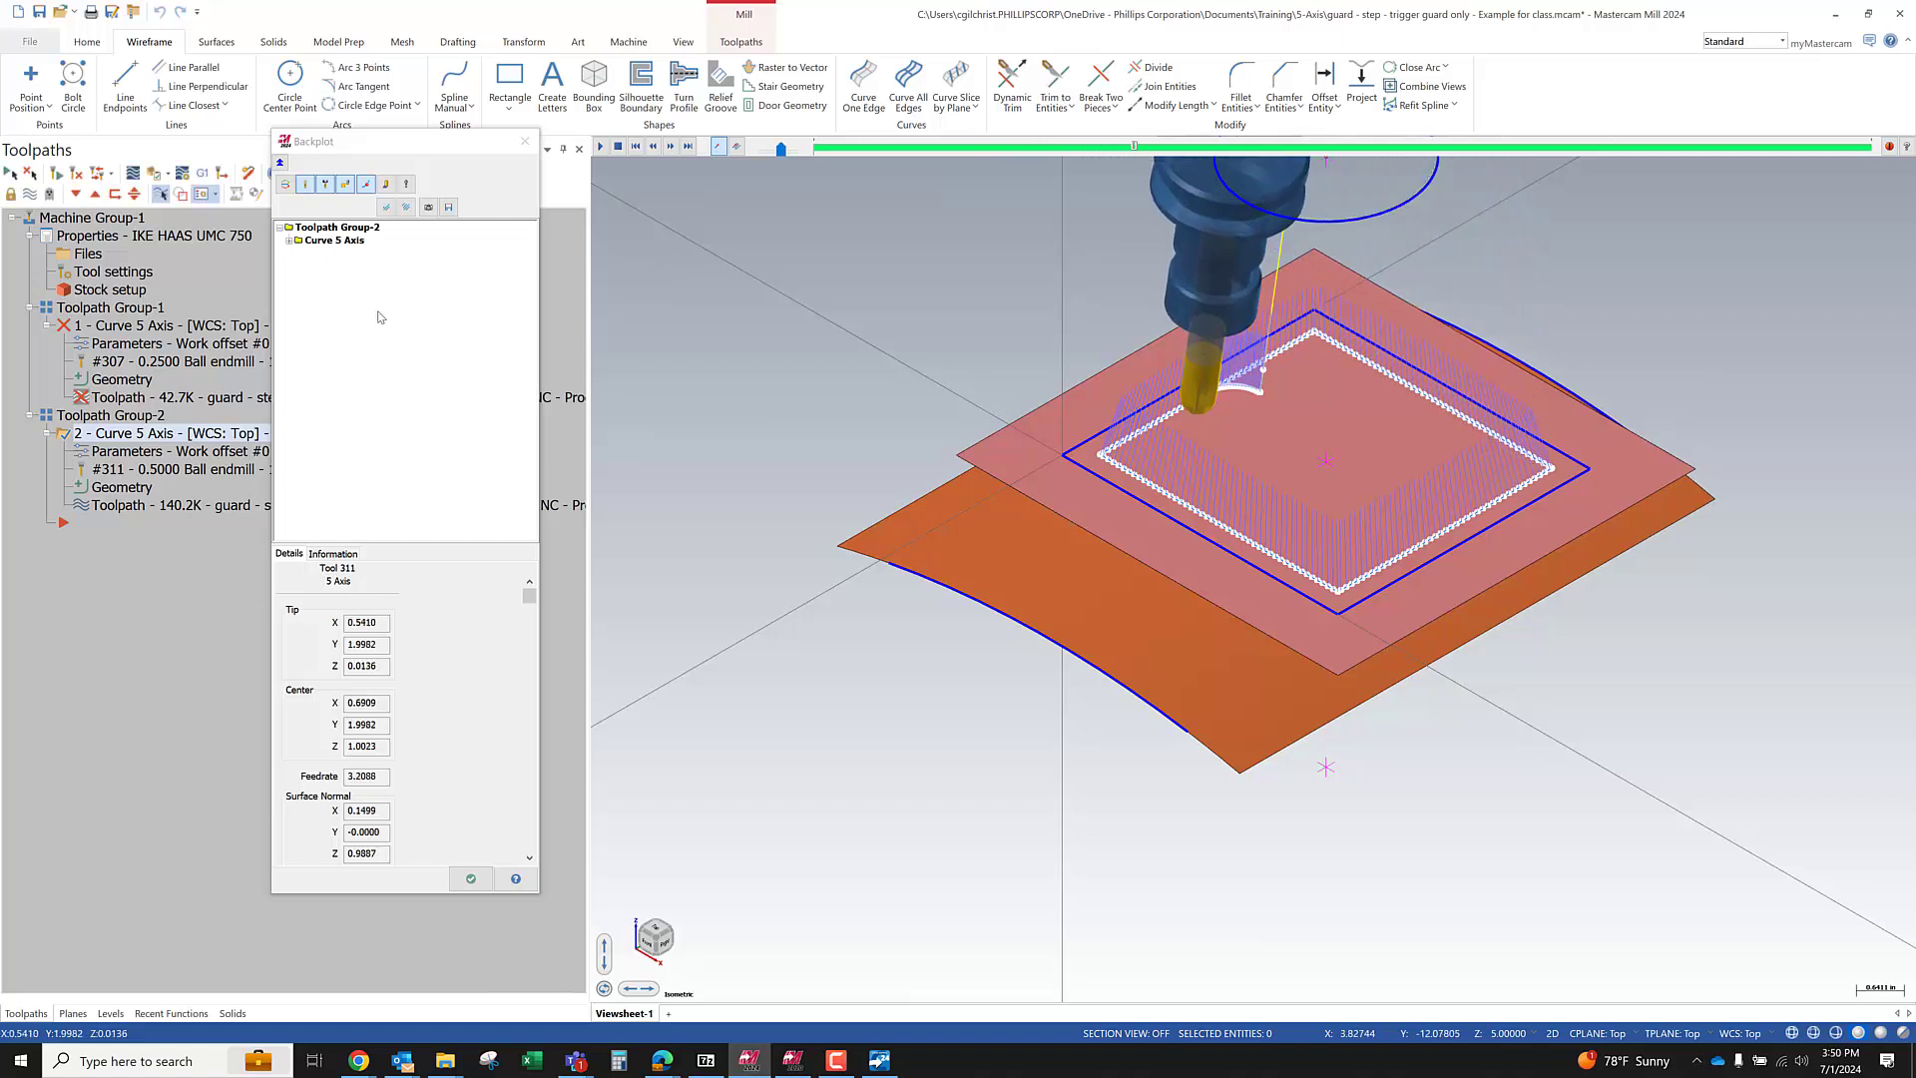
{"action": "left_click", "coordinate": [322, 185]}
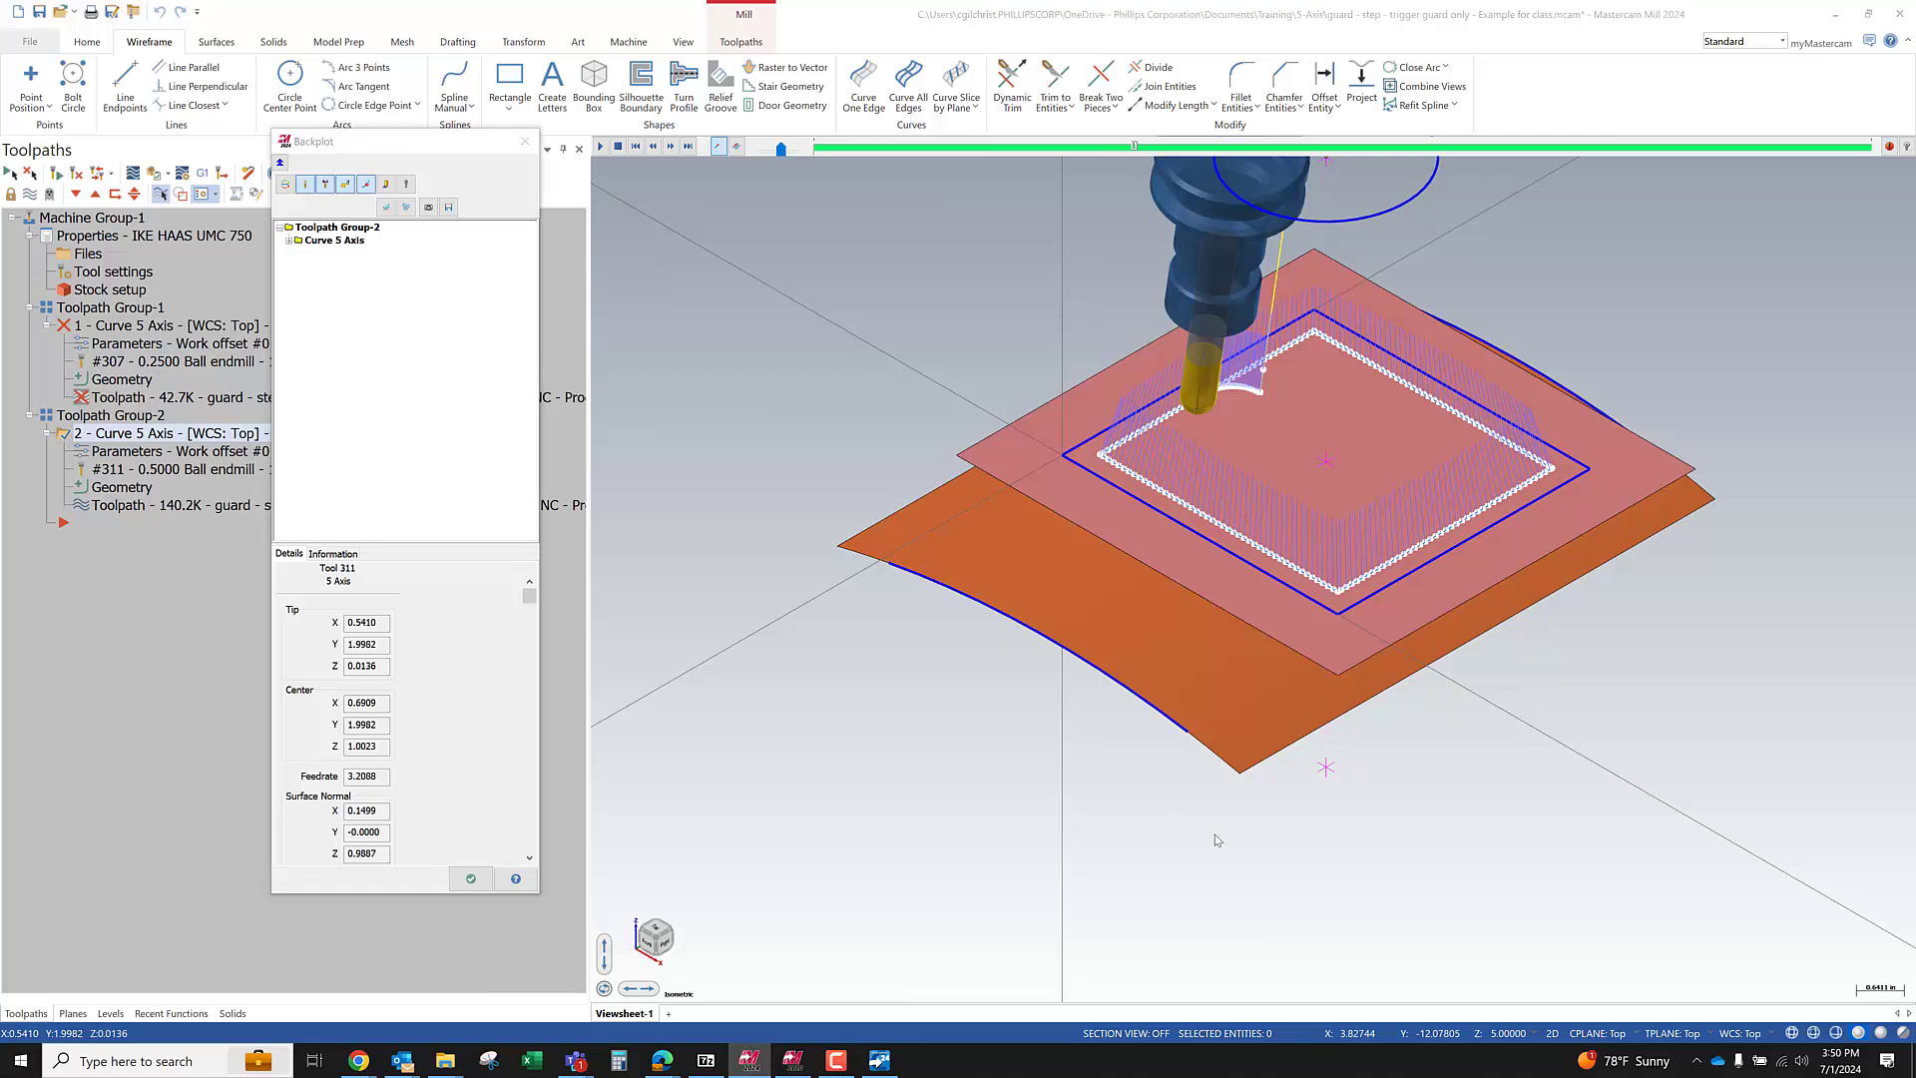
{"action": "scroll", "coordinate": [1214, 834], "scroll_direction": "down", "scroll_amount": 2}
Step through the backplot, examine how the tool axis follows the circle from several angles, and close the backplot
{"action": "right_click", "coordinate": [1443, 401]}
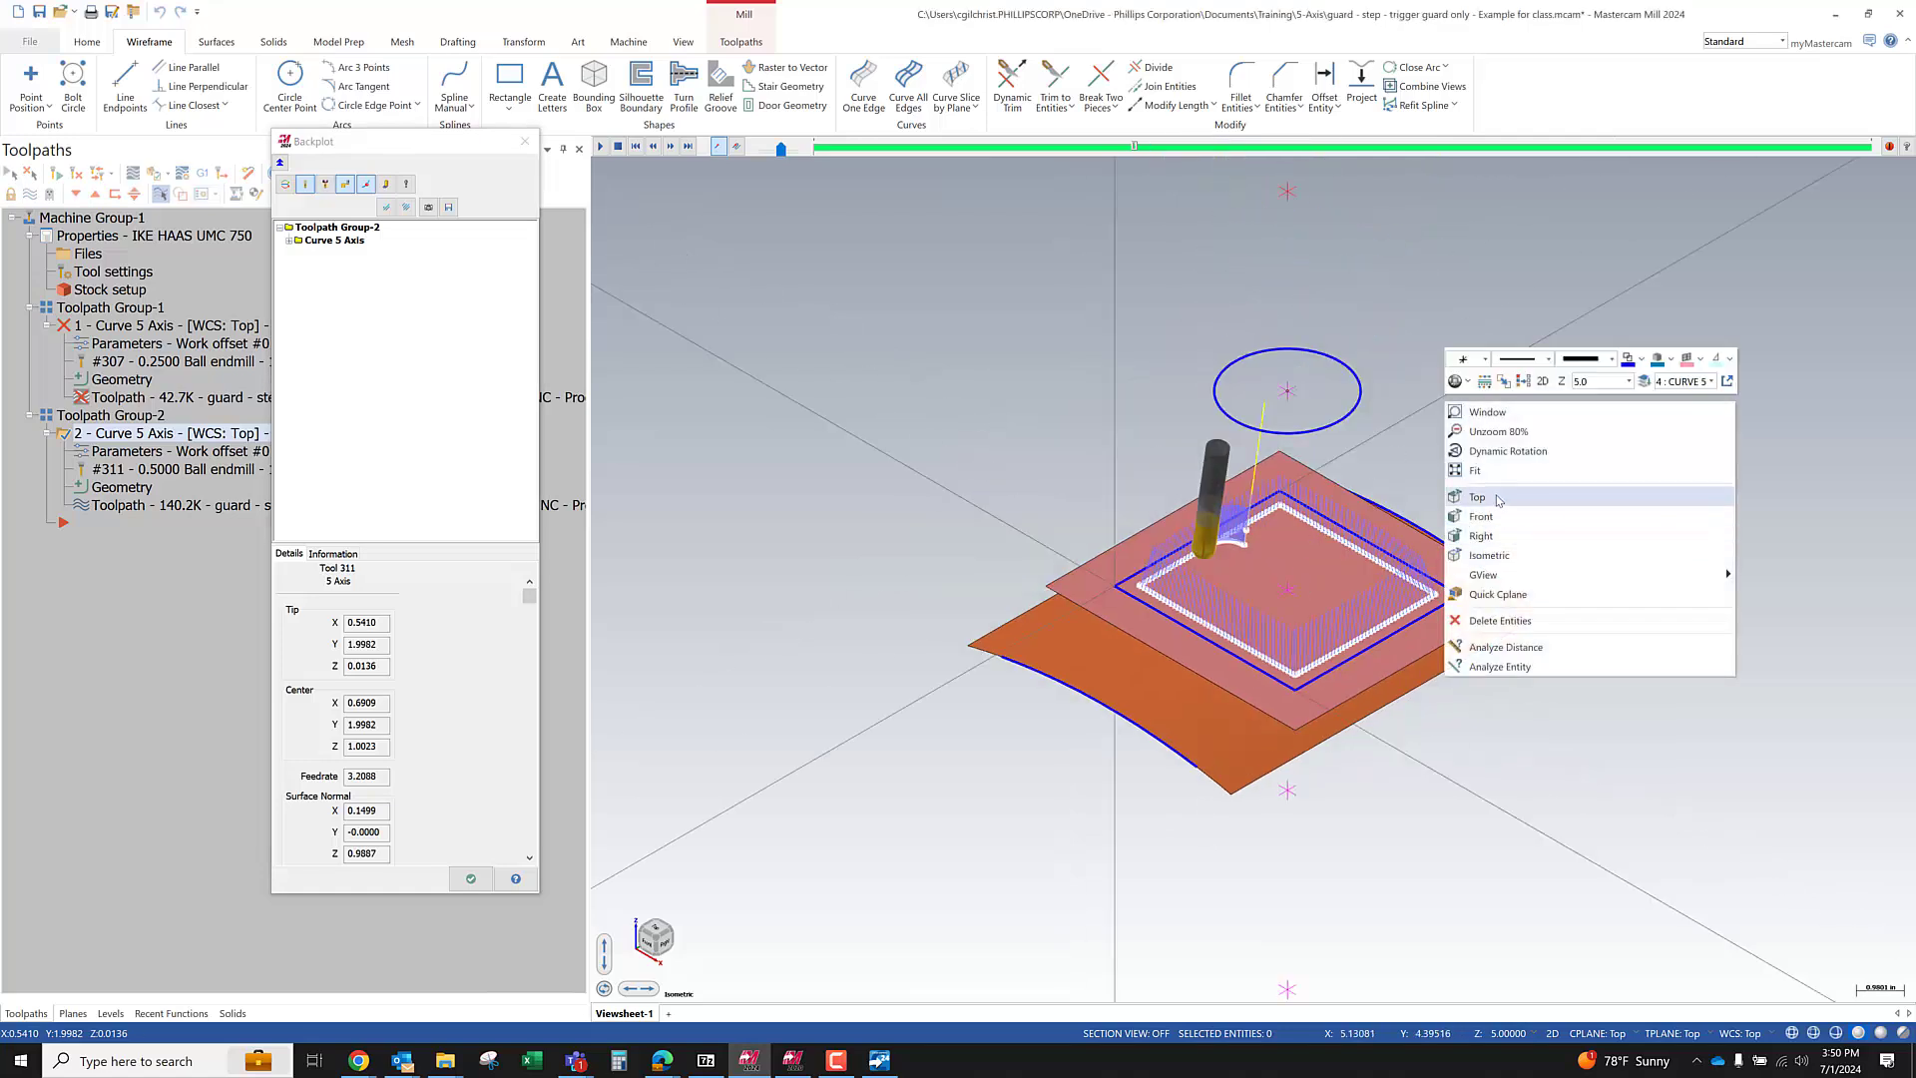
{"action": "mouse_move", "coordinate": [1265, 387]}
{"action": "middle_mouse_down"}
{"action": "mouse_move", "coordinate": [1247, 469]}
{"action": "mouse_move", "coordinate": [1278, 532]}
{"action": "middle_mouse_up"}
{"action": "key", "text": "s"}
{"action": "key", "text": "s"}
{"action": "key", "text": "s"}
{"action": "key", "text": "s"}
{"action": "key", "text": "s"}
{"action": "key", "text": "s"}
{"action": "key", "text": "s"}
{"action": "key", "text": "s"}
{"action": "key", "text": "s"}
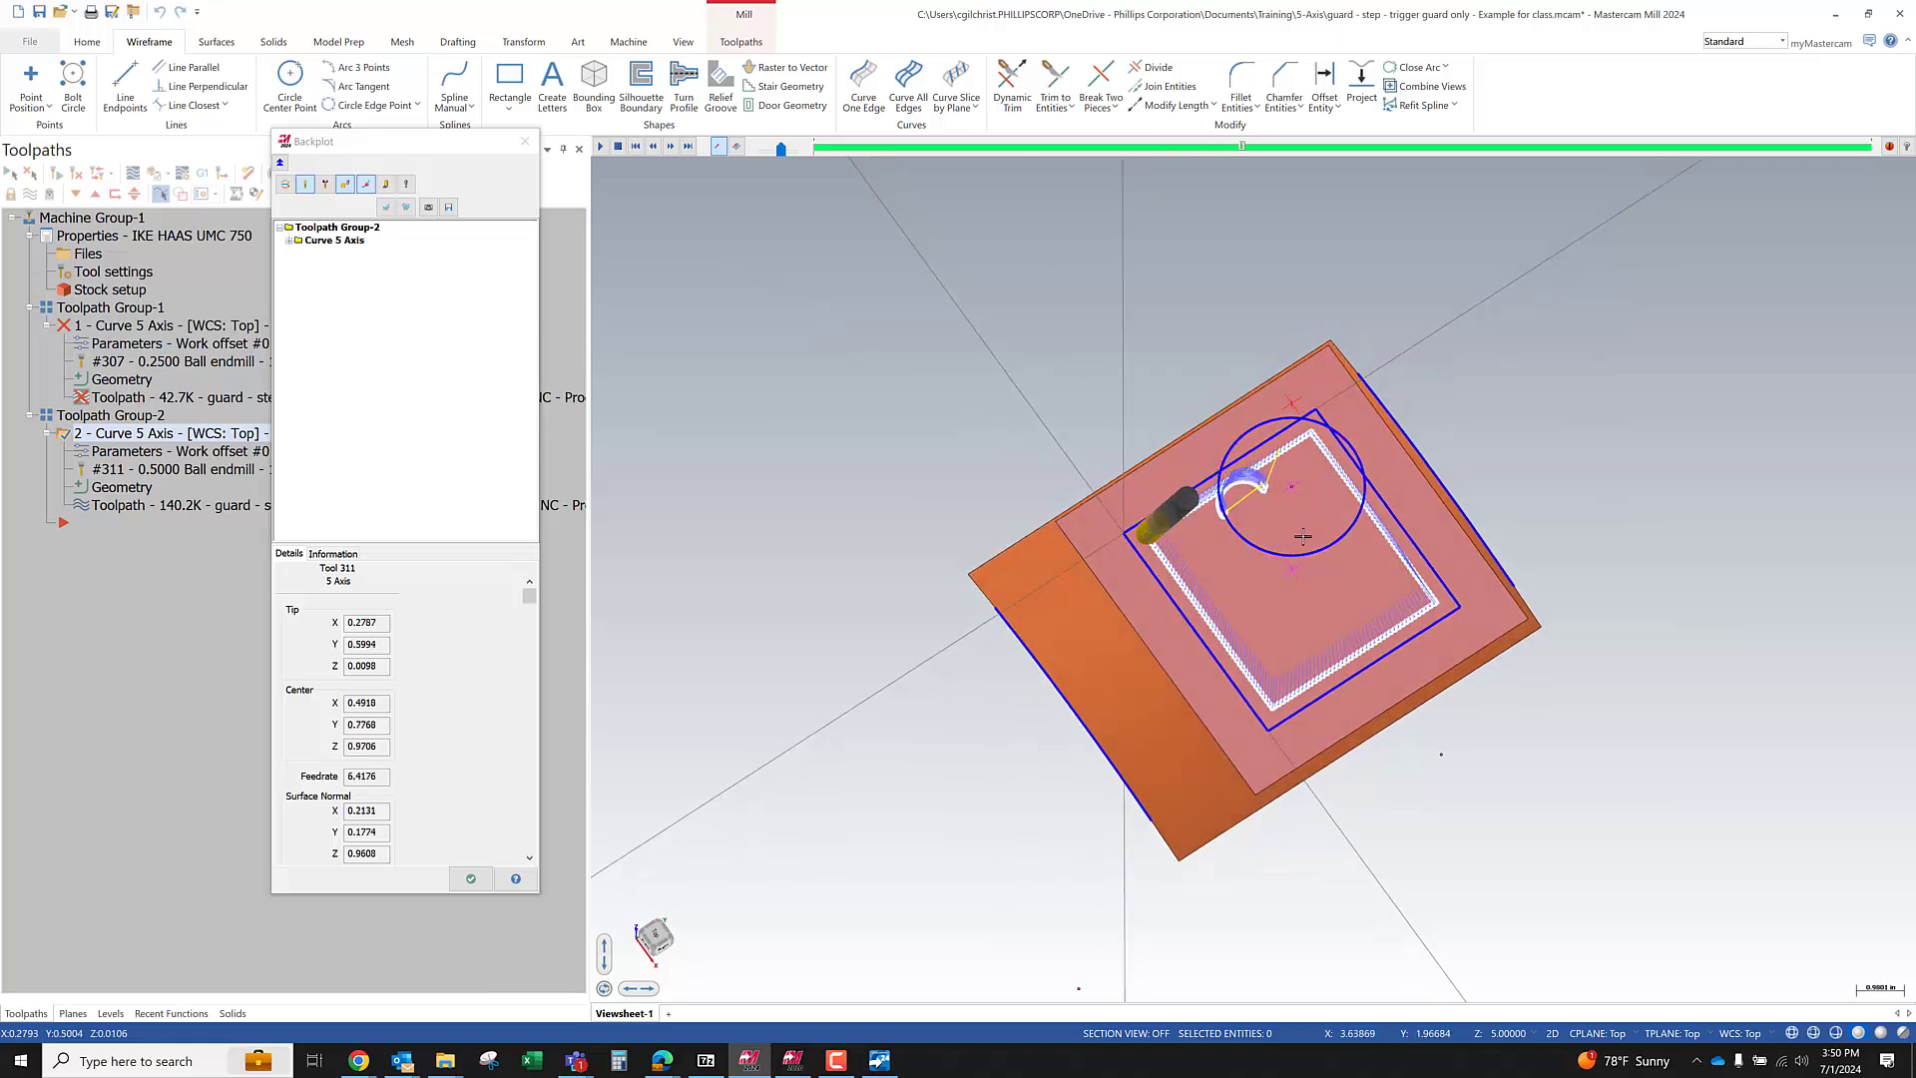
{"action": "middle_click_drag", "start_coordinate": [1302, 535], "coordinate": [1287, 390]}
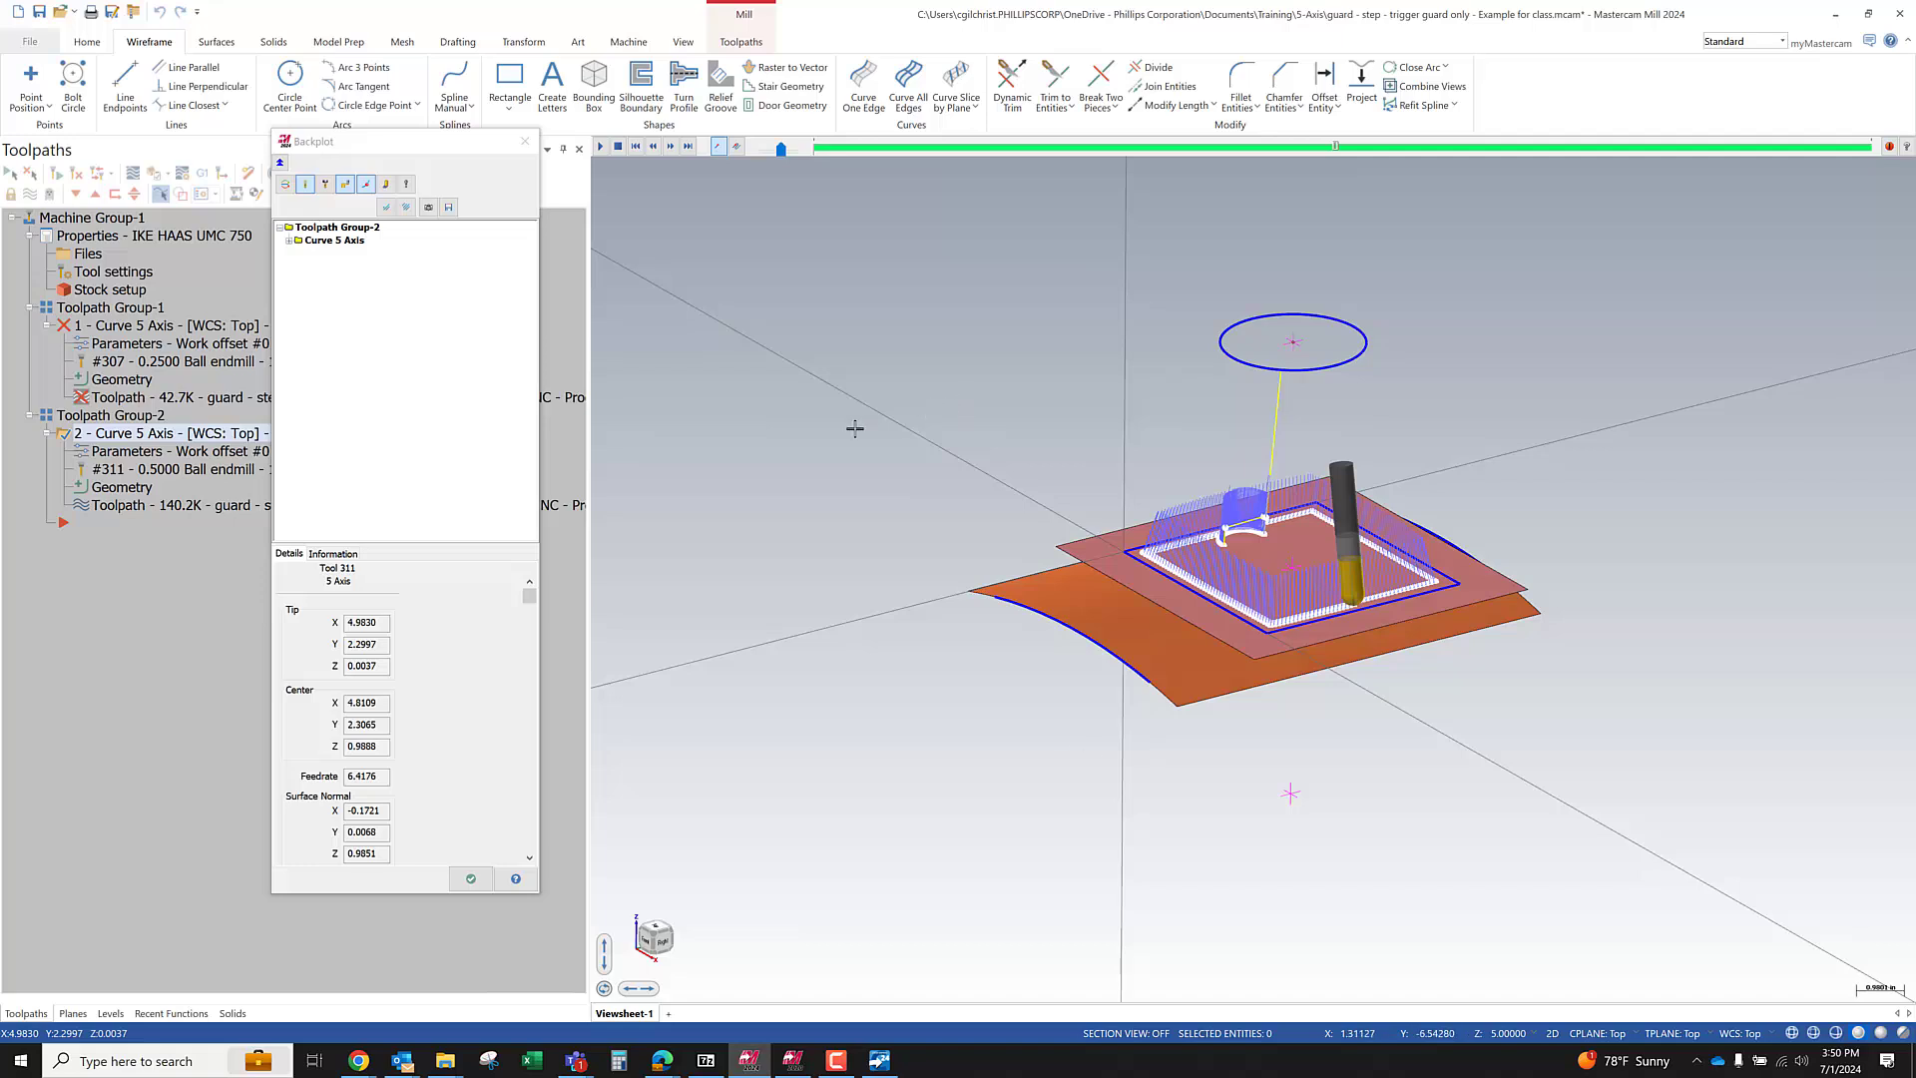
{"action": "left_click", "coordinate": [471, 879]}
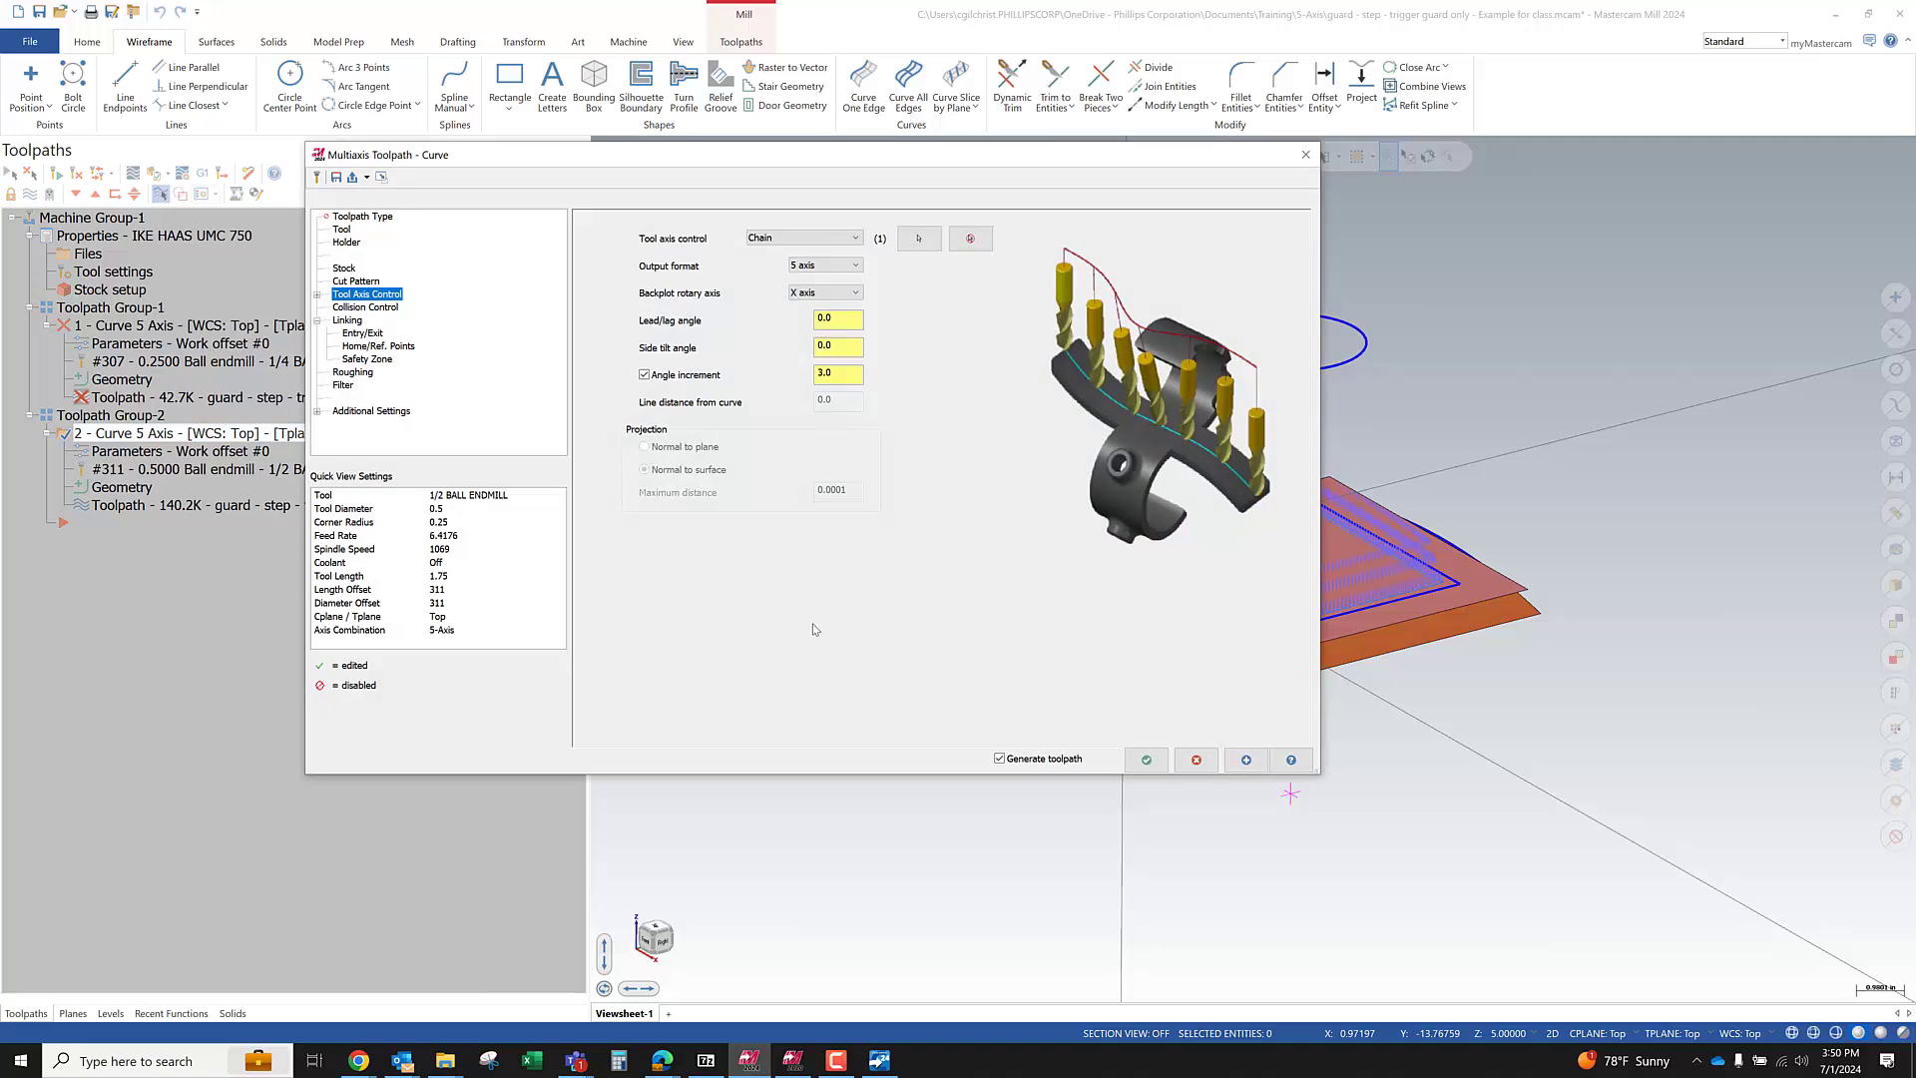
Switch the toolpath's tool axis control to Lines, start the line selection, and show the "vector lines for Curve 5X" level
{"action": "left_click", "coordinate": [816, 240]}
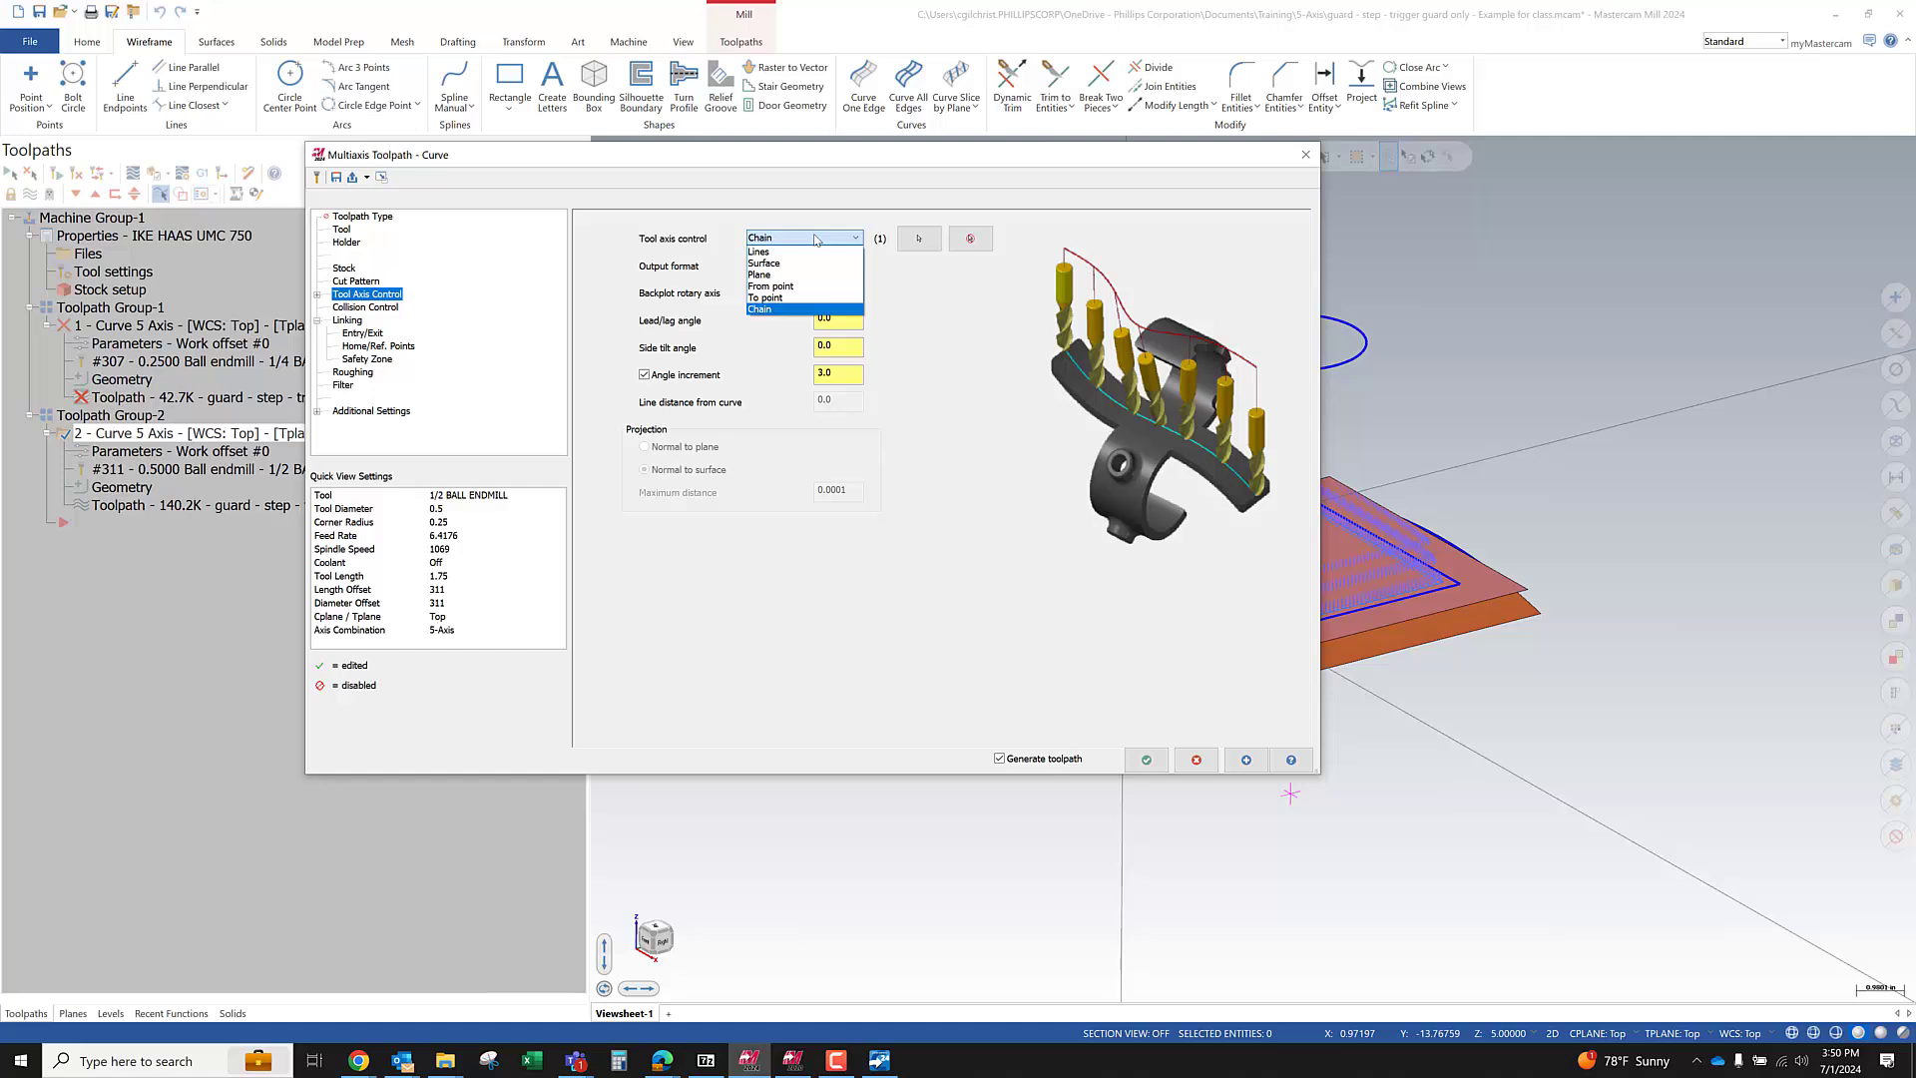
{"action": "left_click", "coordinate": [808, 251]}
{"action": "left_click", "coordinate": [919, 238]}
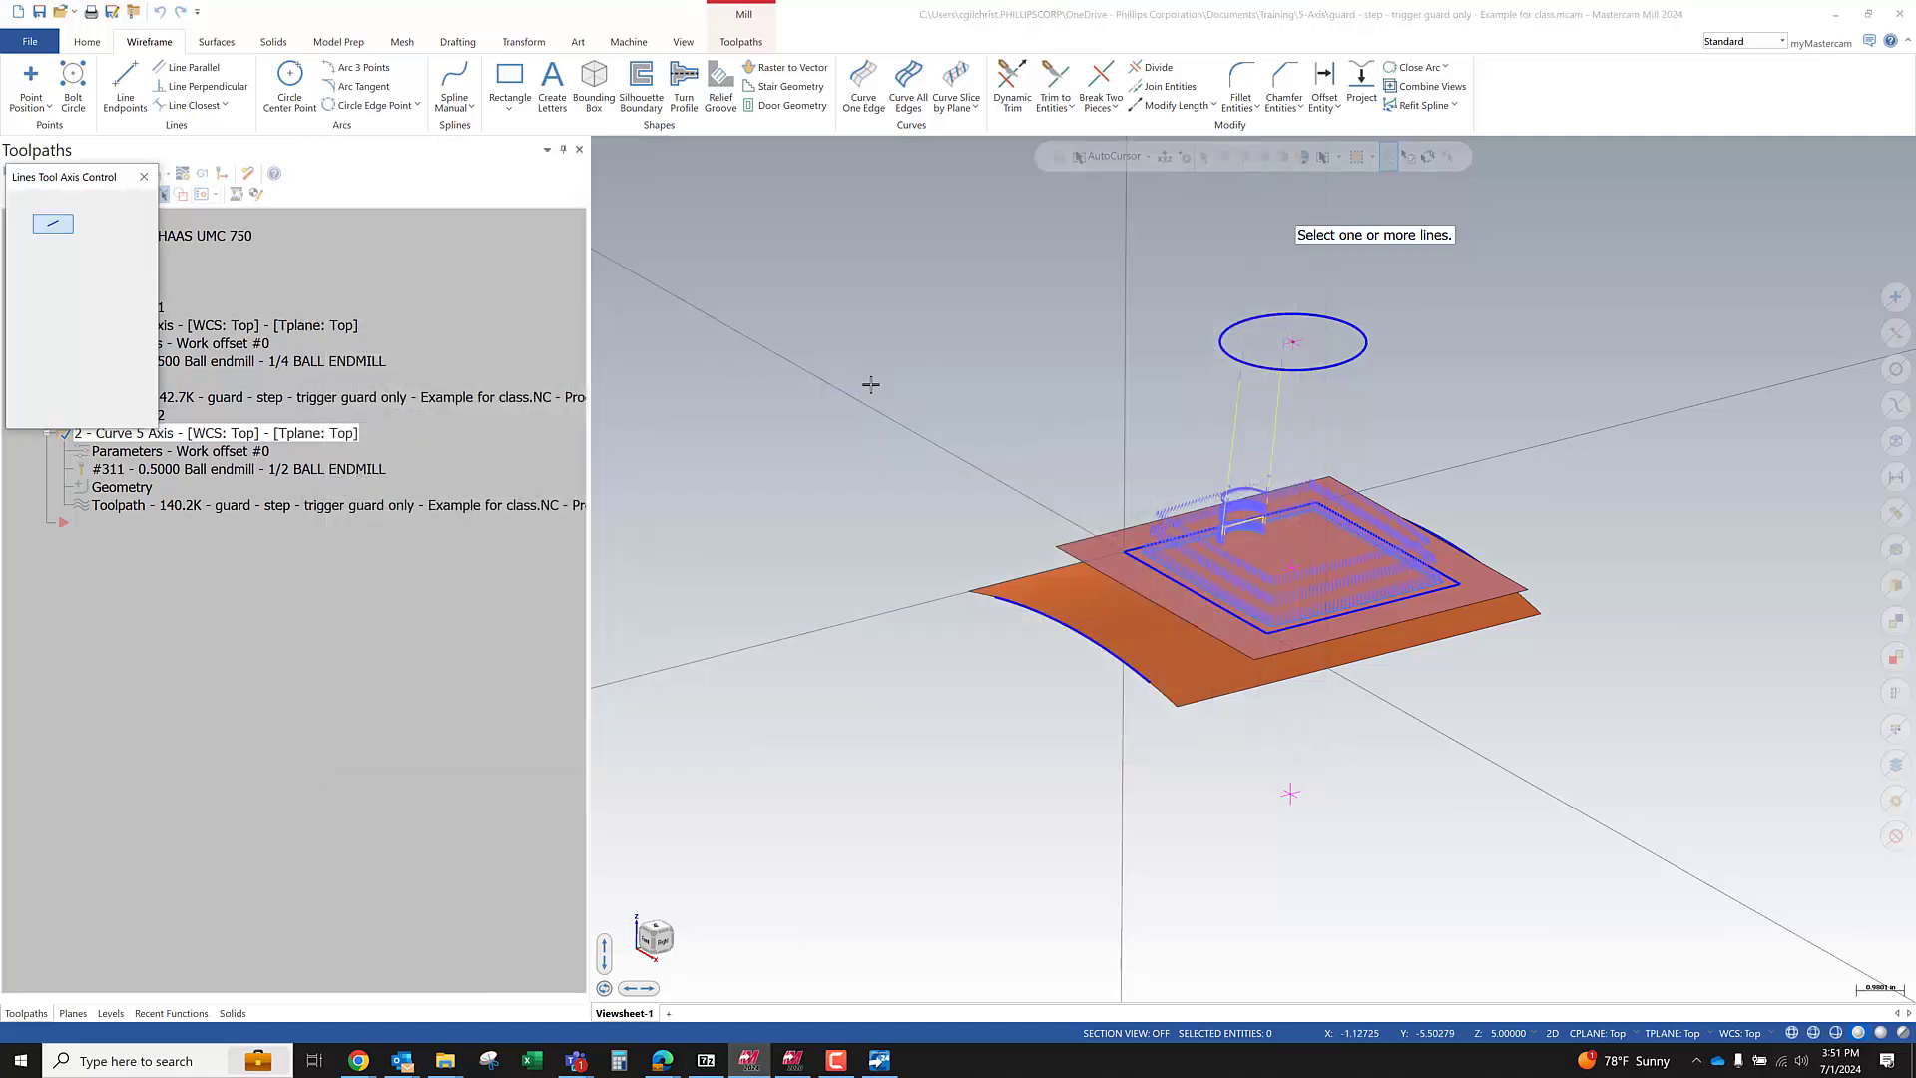
{"action": "left_click", "coordinate": [109, 1013]}
{"action": "left_click_drag", "start_coordinate": [84, 188], "coordinate": [152, 430]}
{"action": "left_click", "coordinate": [84, 283]}
{"action": "scroll", "coordinate": [969, 552], "scroll_direction": "up", "scroll_amount": 2}
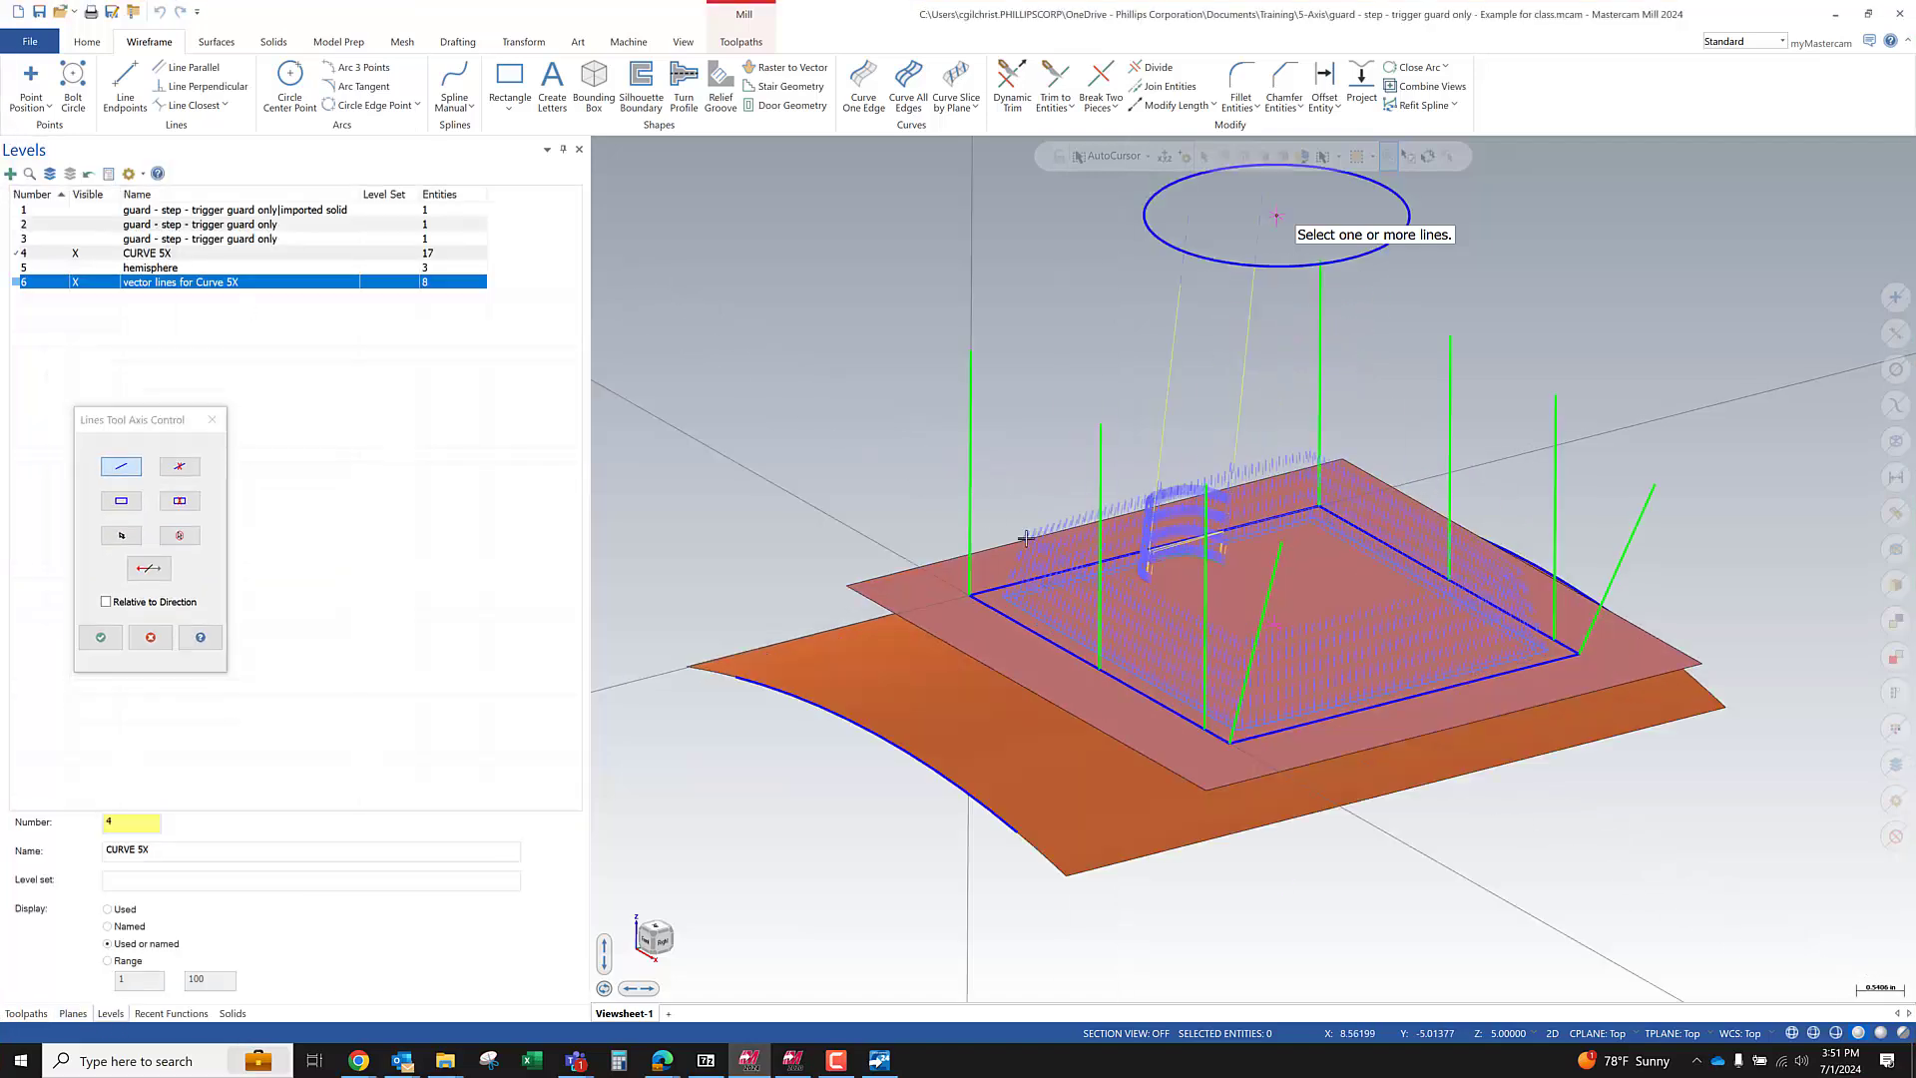
Select the eight vector lines around the rectangle as the tool axis lines and accept the selection
{"action": "left_click", "coordinate": [969, 552]}
{"action": "left_click", "coordinate": [1100, 618]}
{"action": "left_click", "coordinate": [1205, 649]}
{"action": "left_click", "coordinate": [1237, 699]}
{"action": "left_click", "coordinate": [1589, 630]}
{"action": "left_click", "coordinate": [1553, 598]}
{"action": "left_click", "coordinate": [1450, 499]}
{"action": "left_click", "coordinate": [1320, 439]}
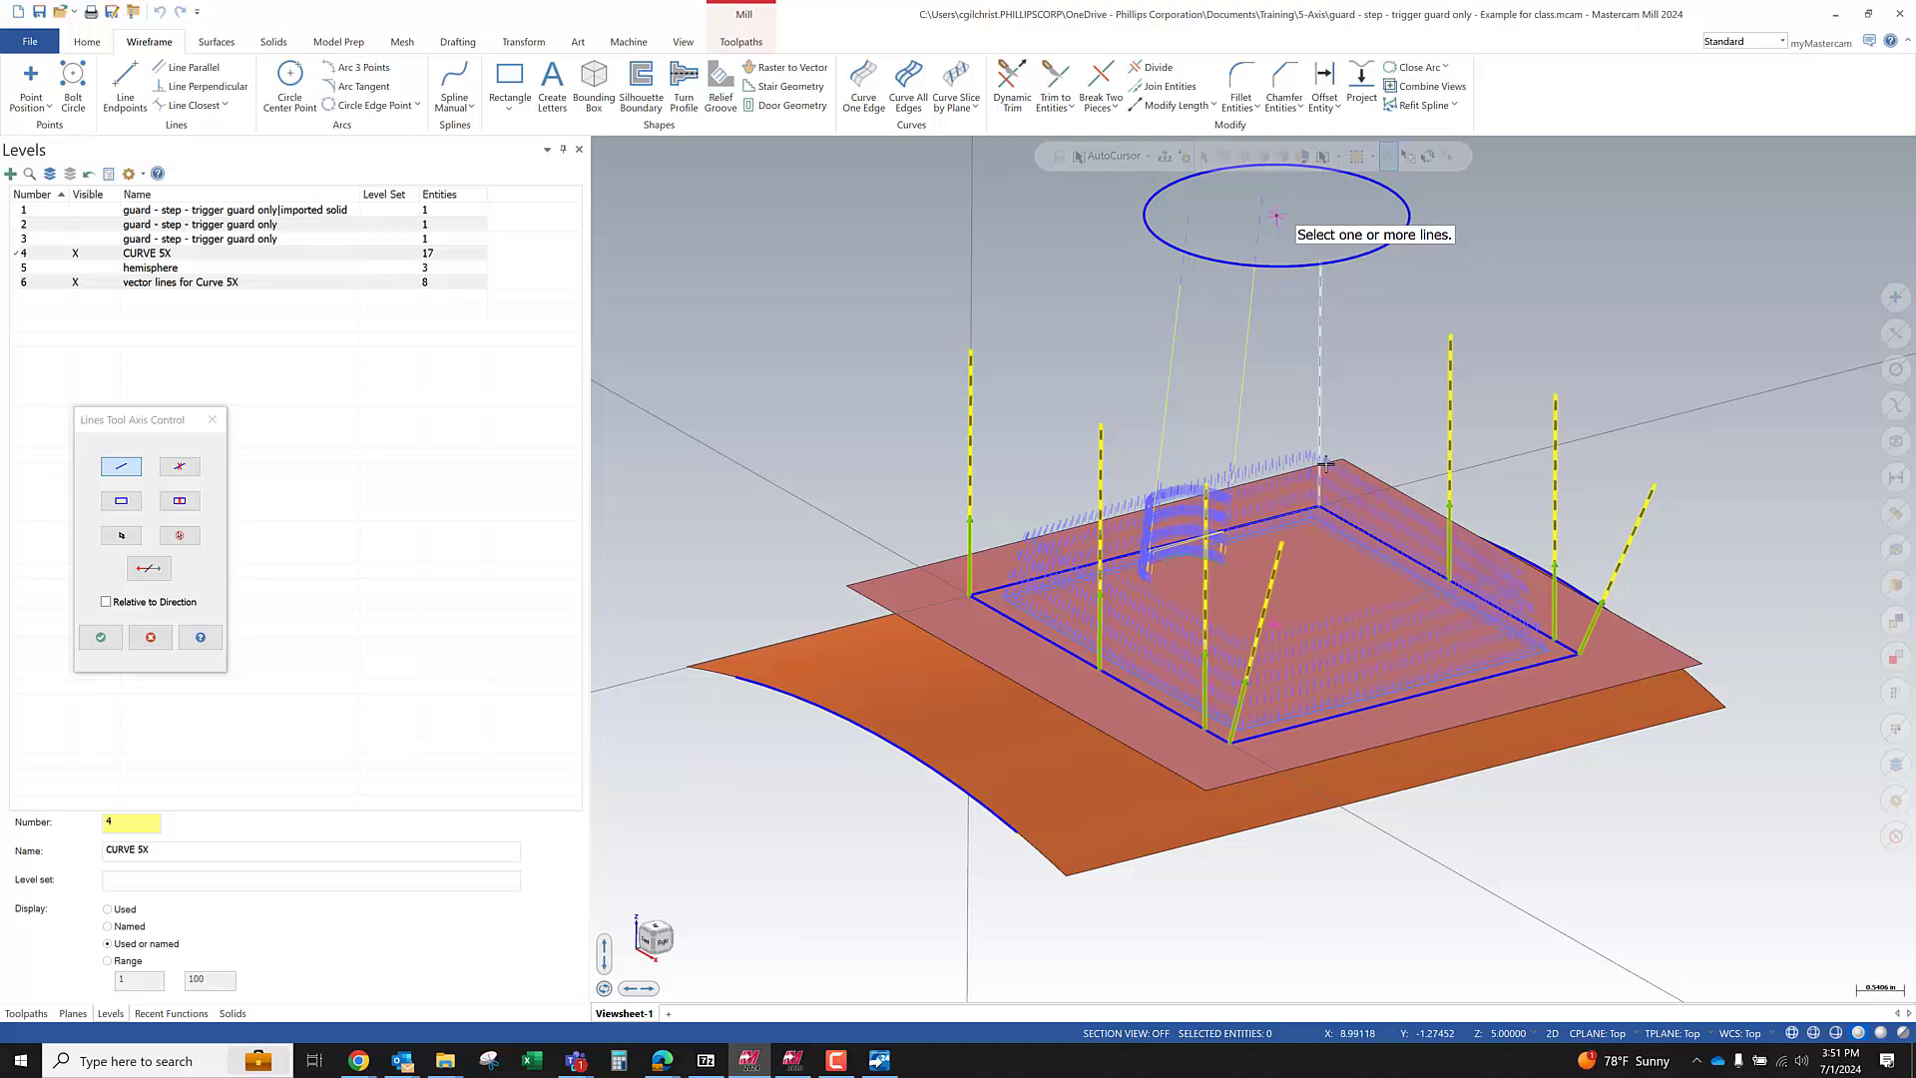
{"action": "left_click", "coordinate": [101, 637]}
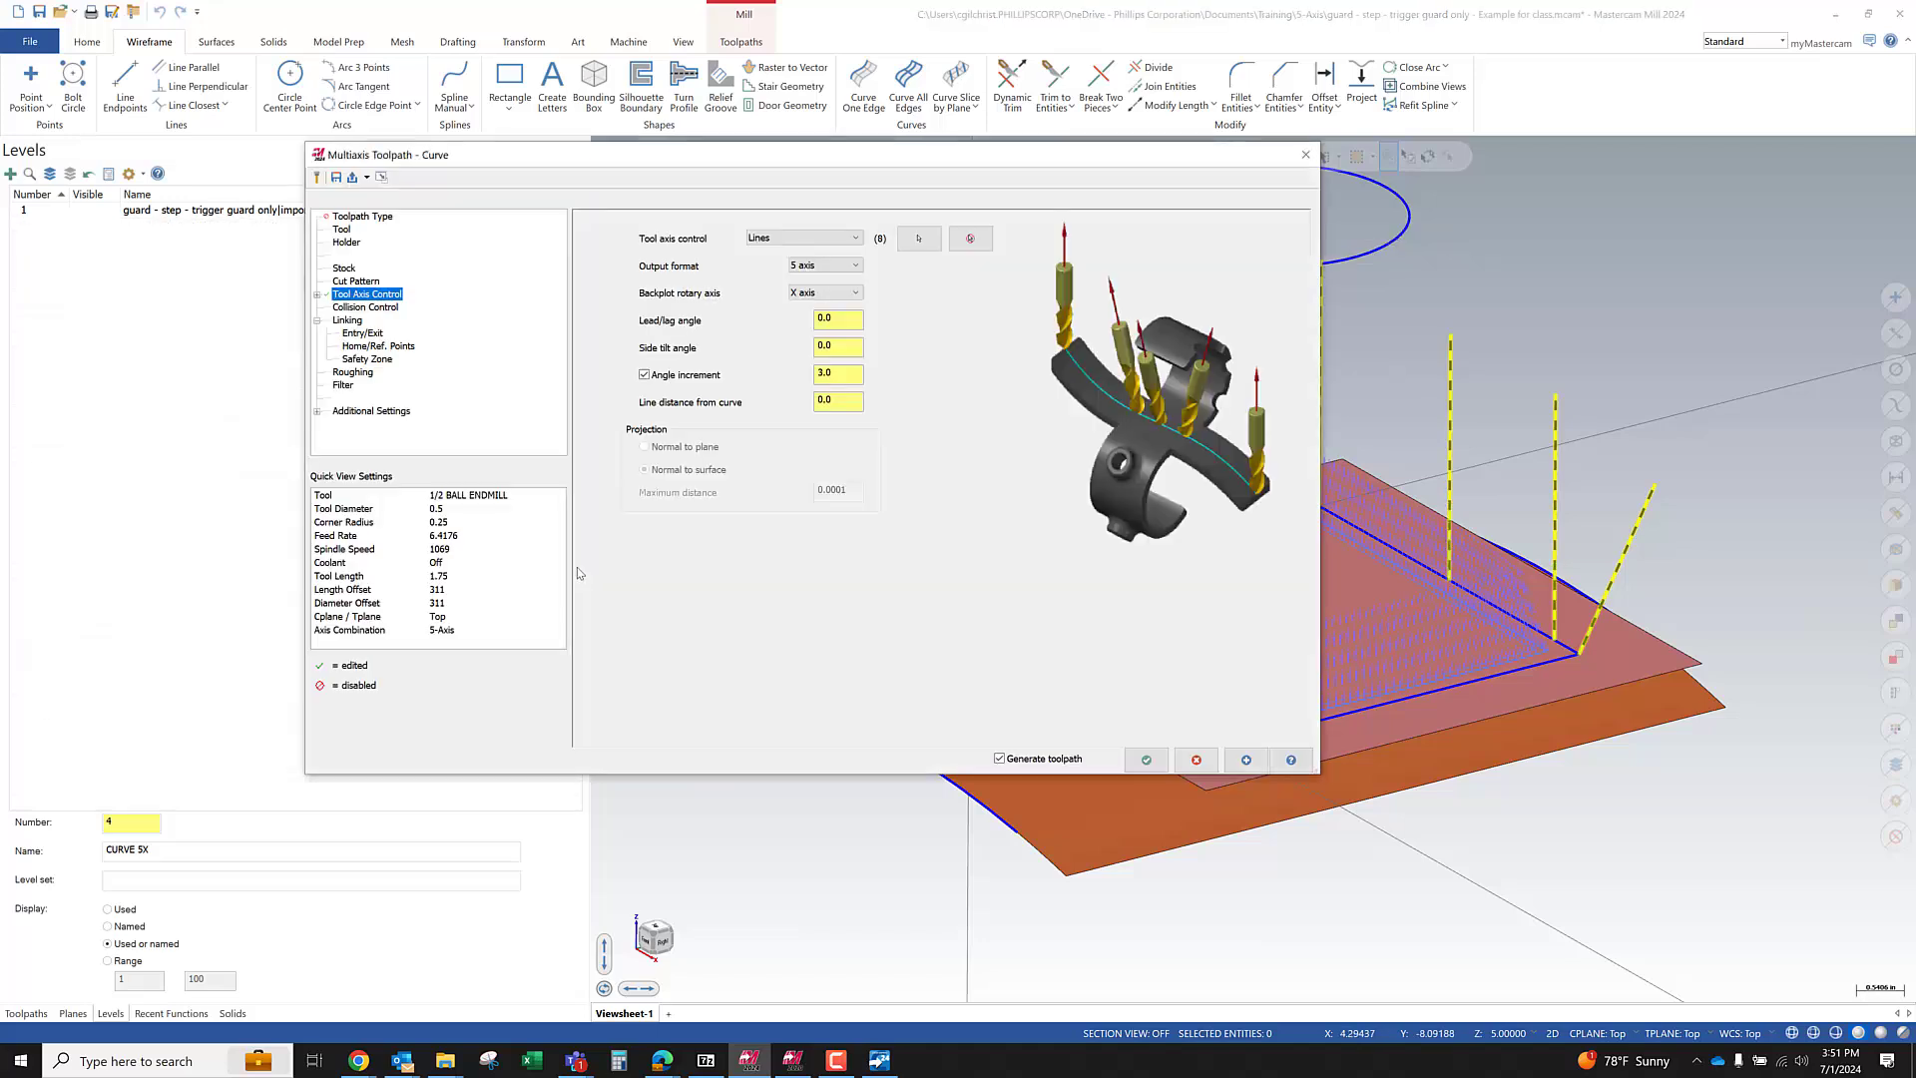
Regenerate the toolpath with a line distance from curve of 0.0 and inspect its tool vectors beside the selected lines
{"action": "left_click", "coordinate": [816, 399]}
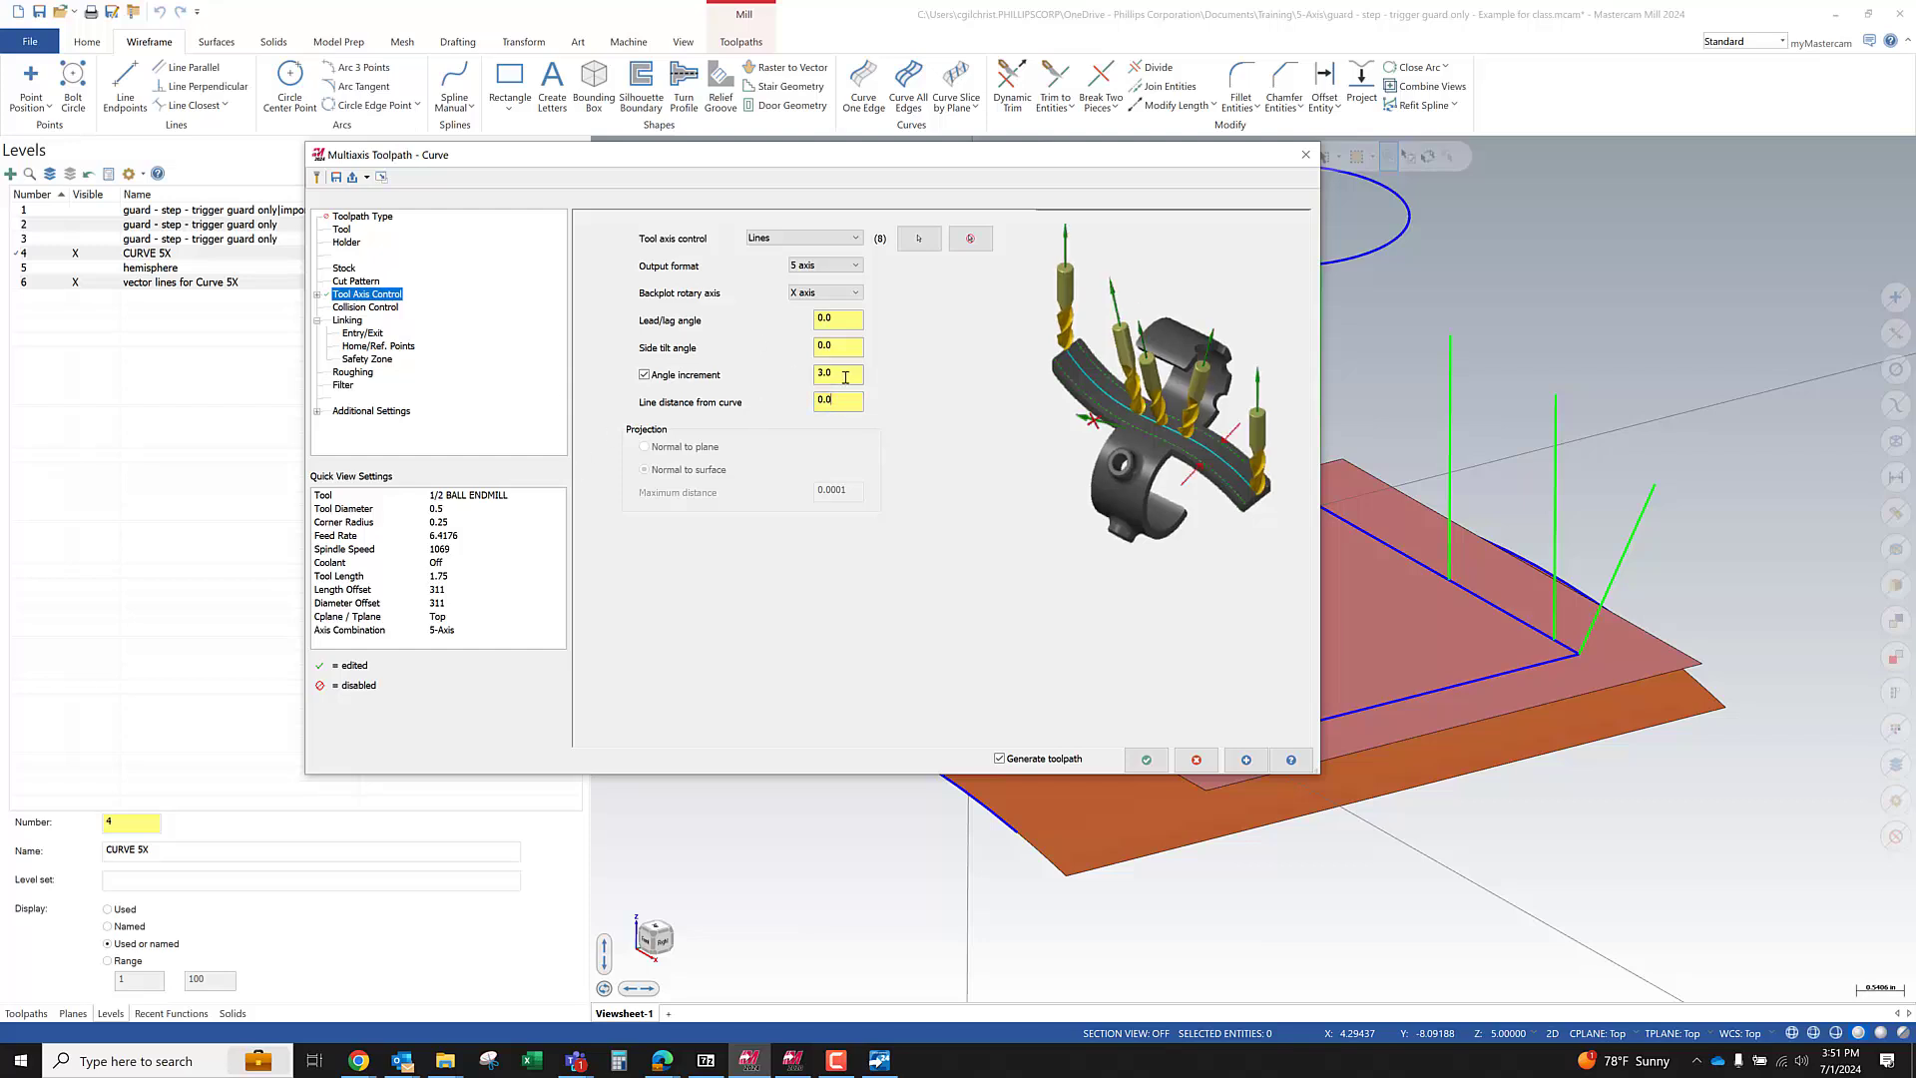
{"action": "left_click", "coordinate": [1133, 760]}
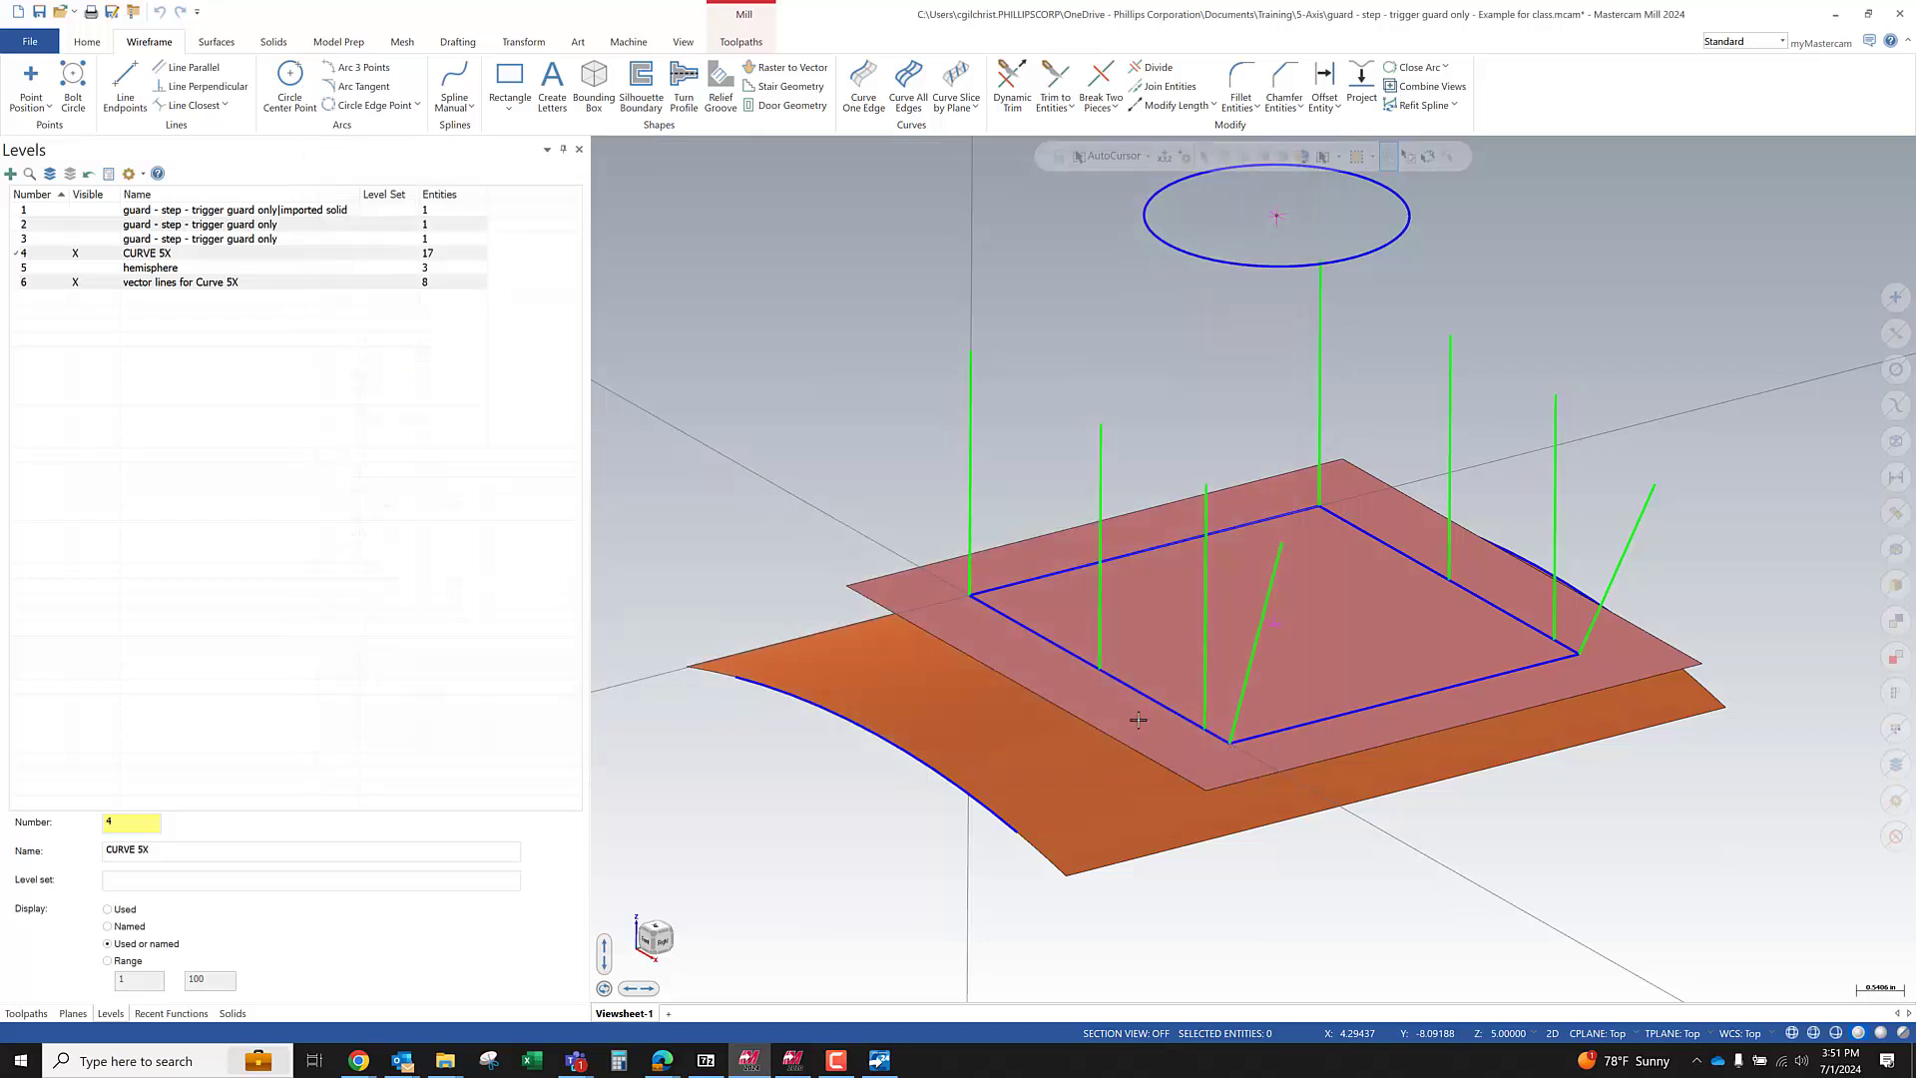
{"action": "middle_click_drag", "start_coordinate": [1177, 665], "coordinate": [1381, 633]}
{"action": "middle_click_drag", "start_coordinate": [1404, 558], "coordinate": [1292, 609]}
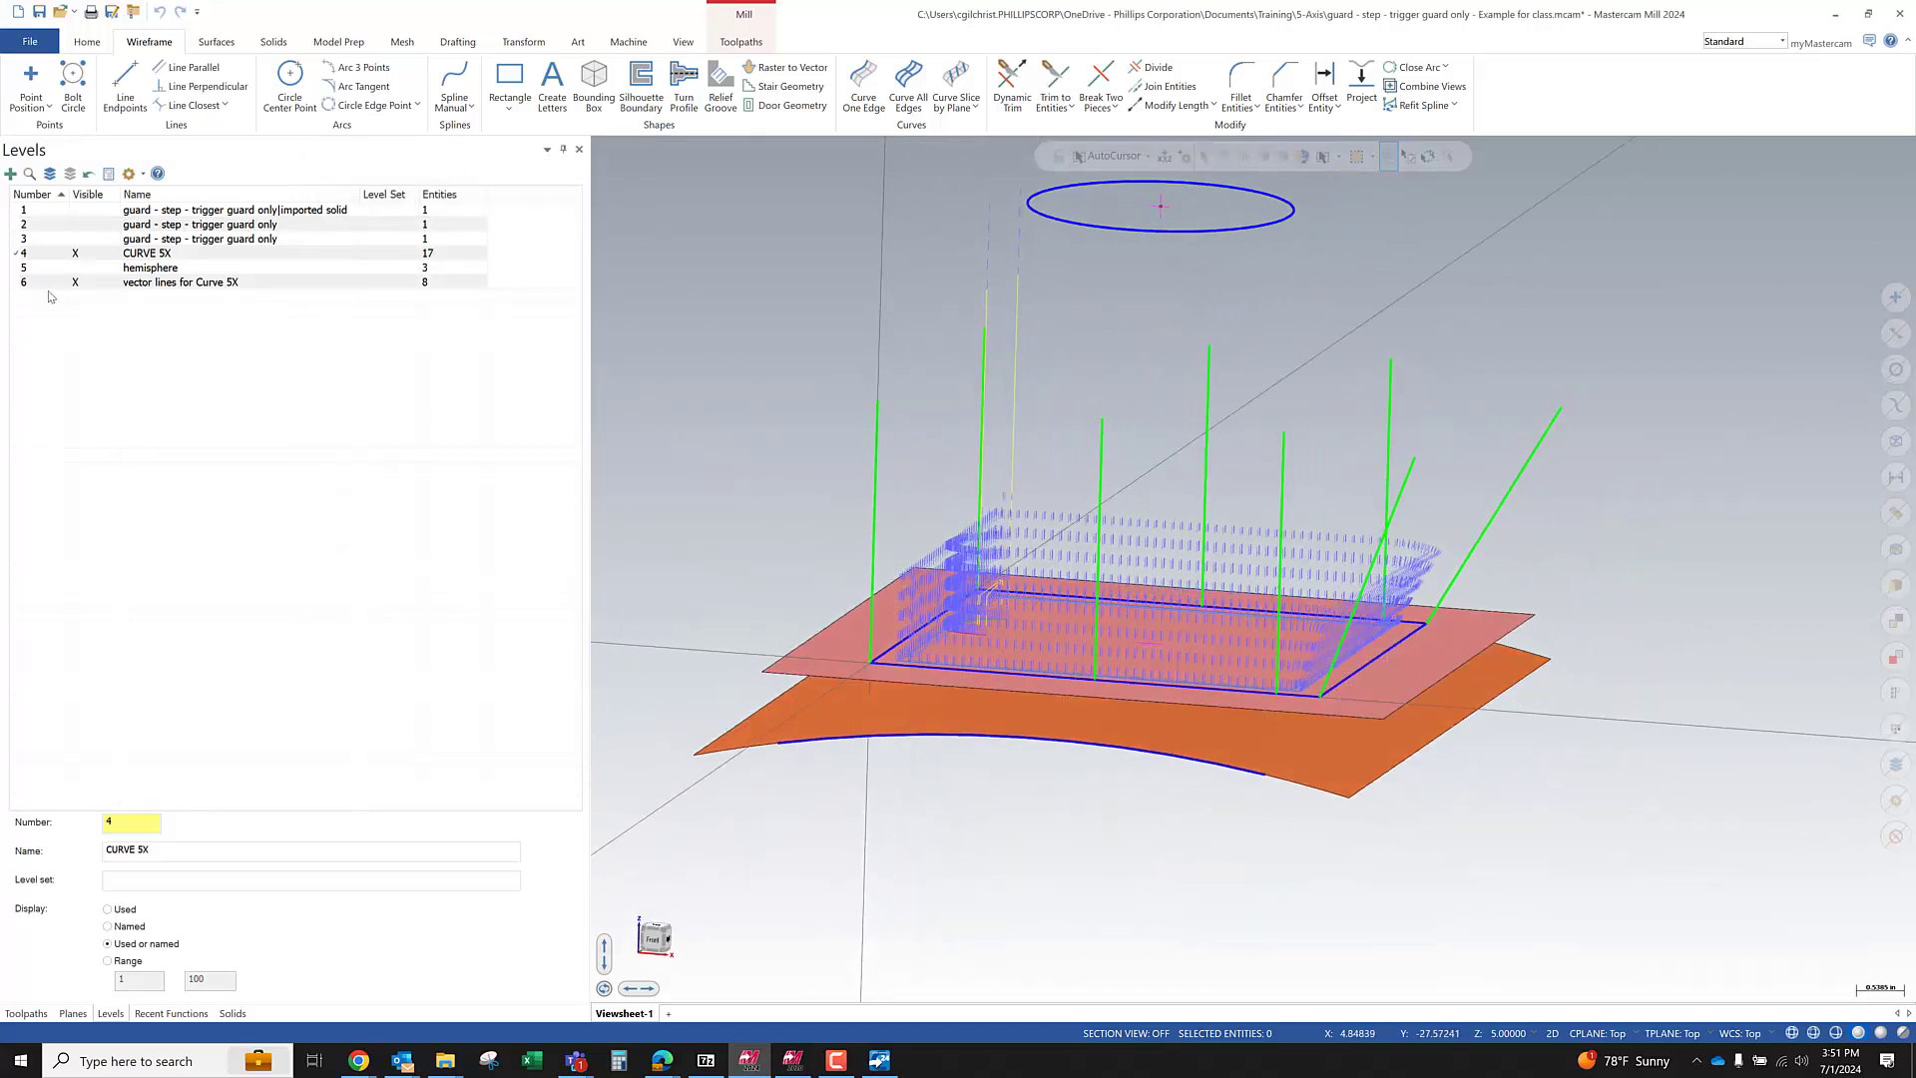
Turn off Multi Passes in the second Curve 5 Axis toolpath's roughing settings and regenerate it
{"action": "left_click", "coordinate": [27, 1013]}
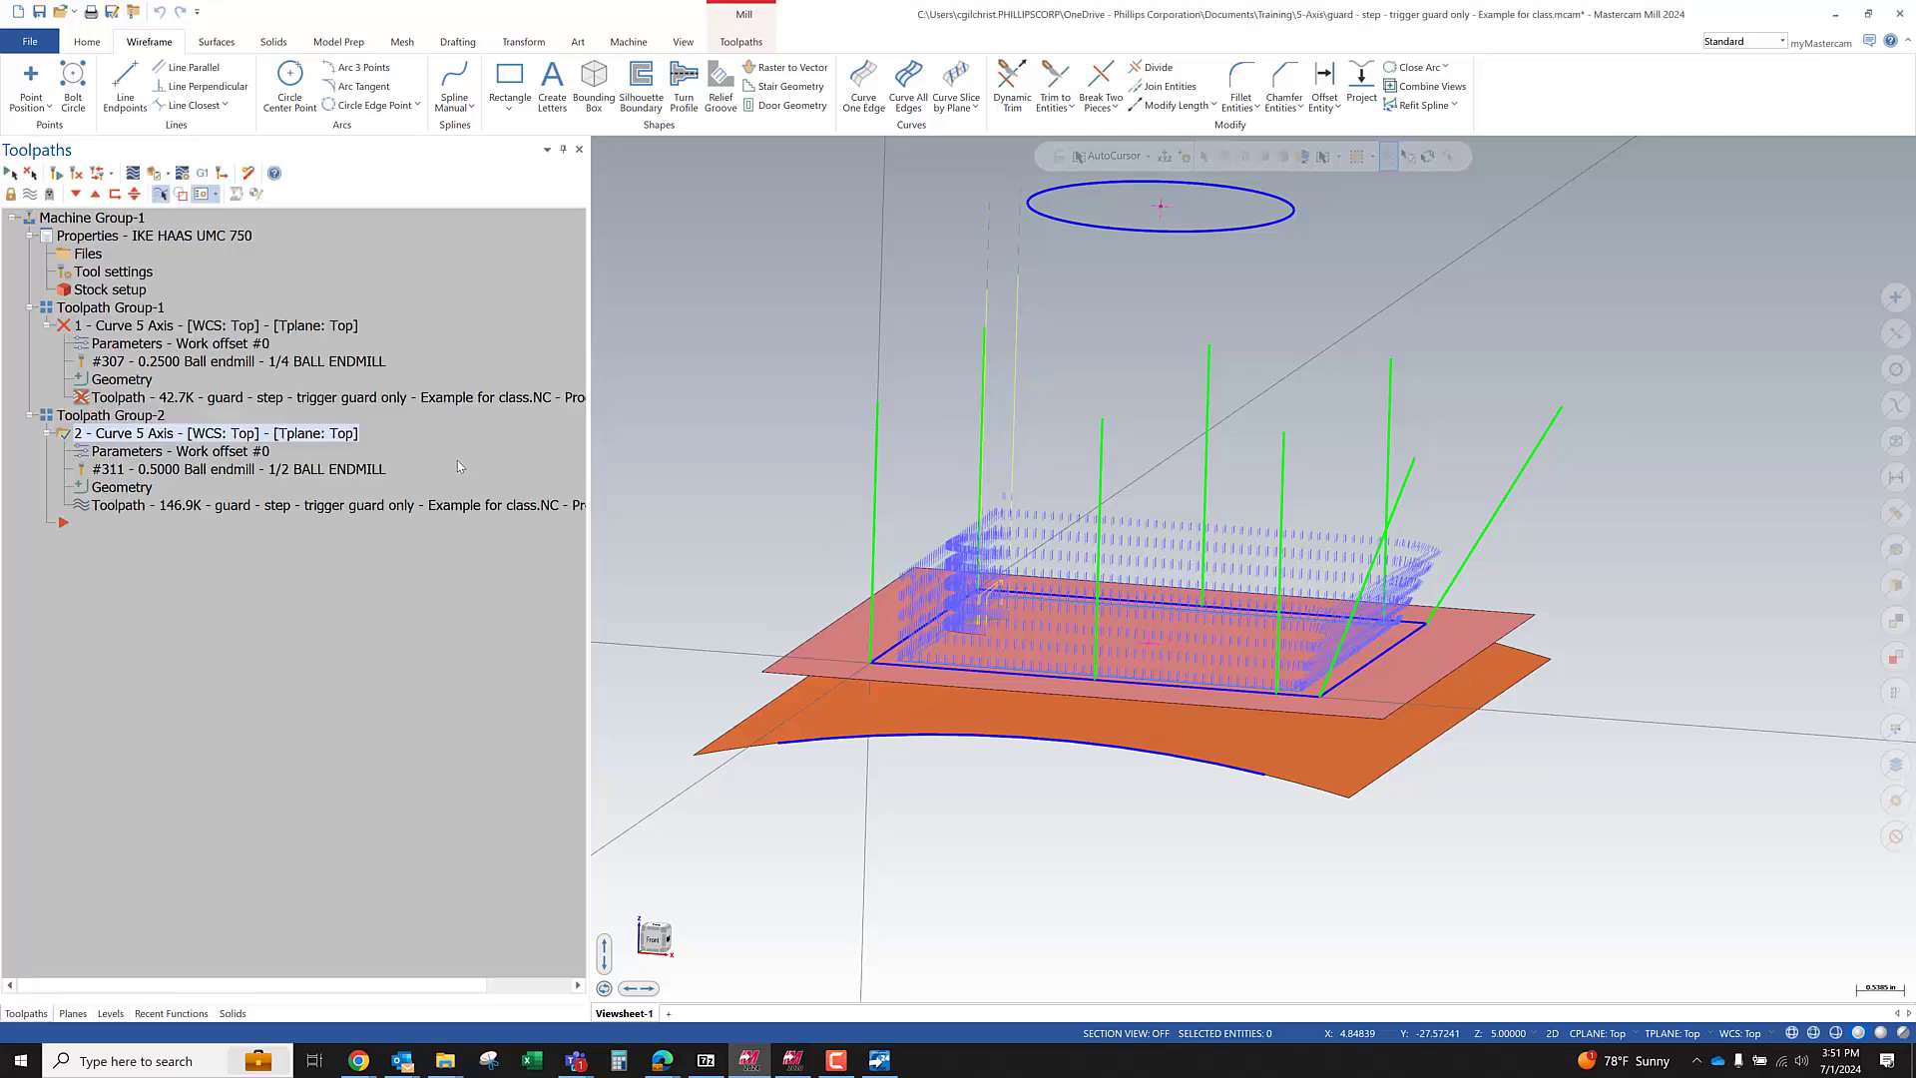
{"action": "double_click", "coordinate": [307, 431]}
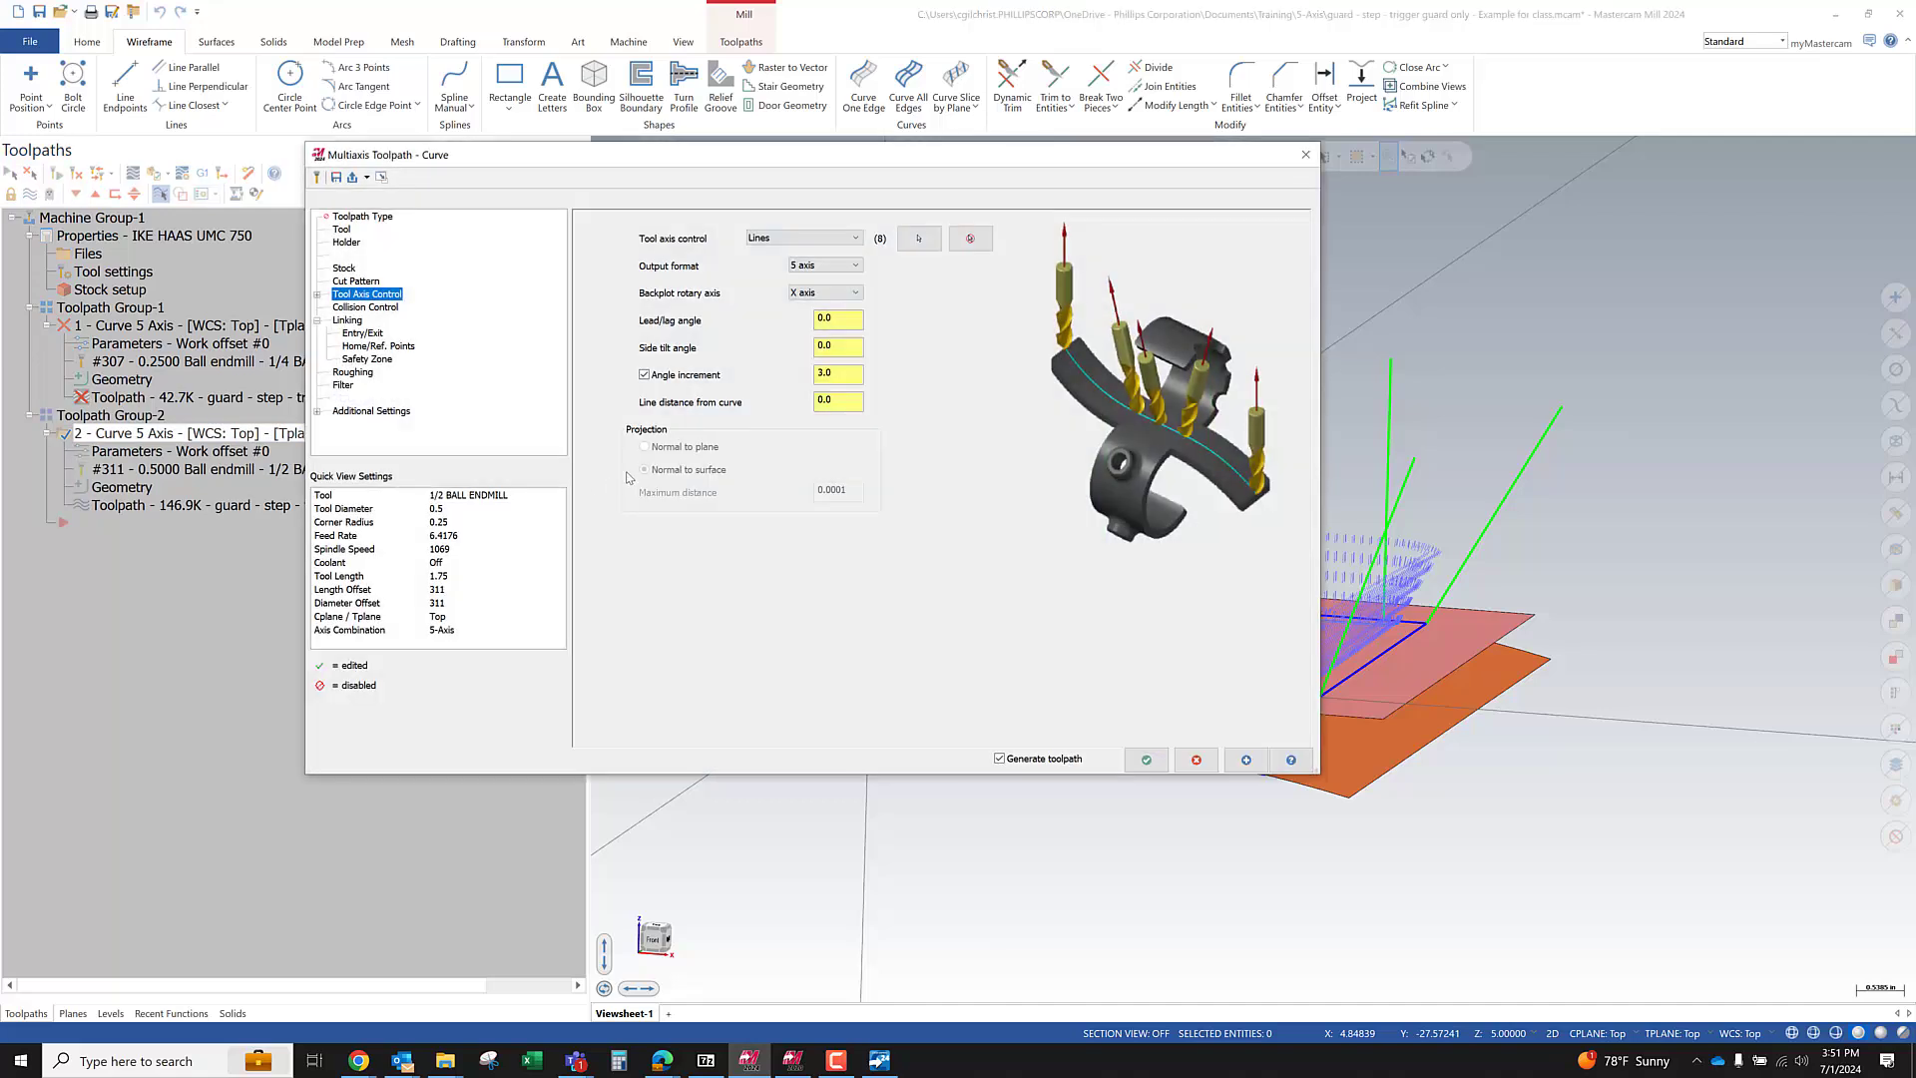
{"action": "left_click", "coordinate": [354, 372]}
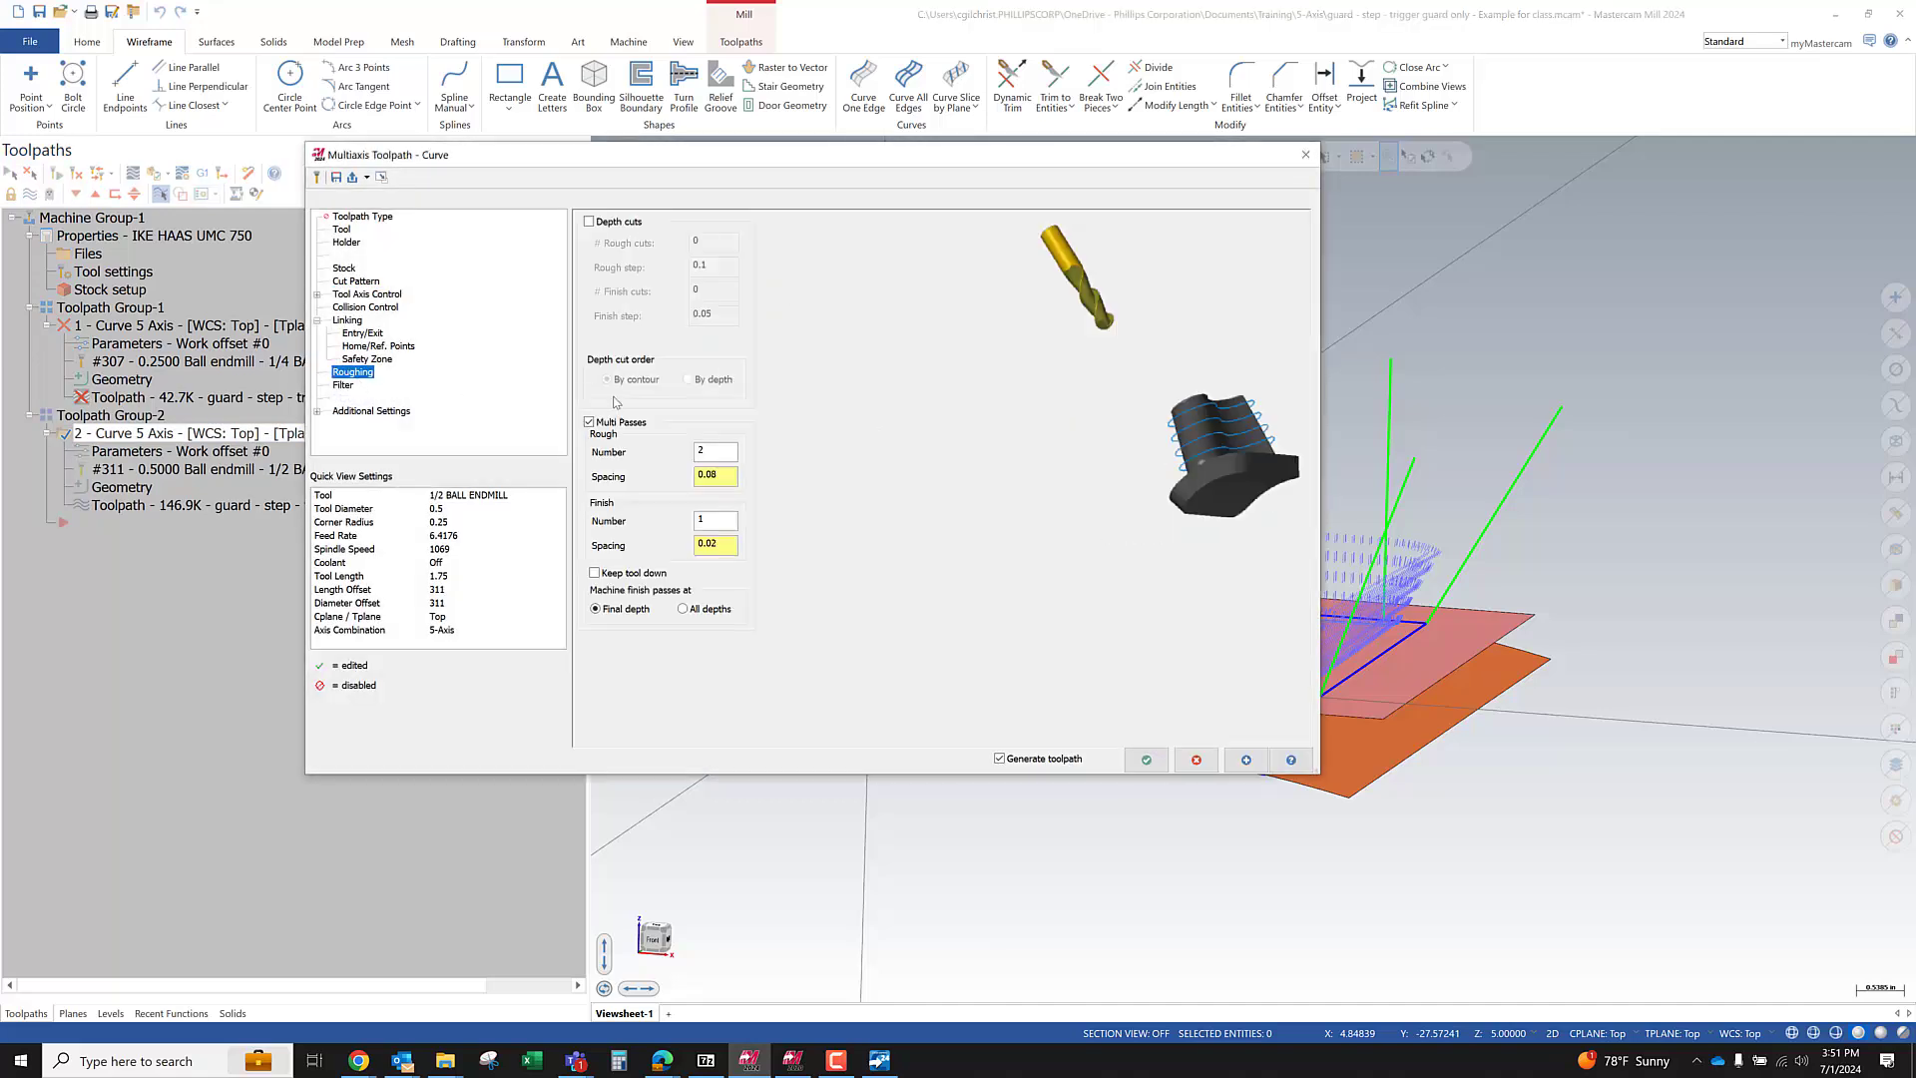
{"action": "left_click", "coordinate": [599, 422]}
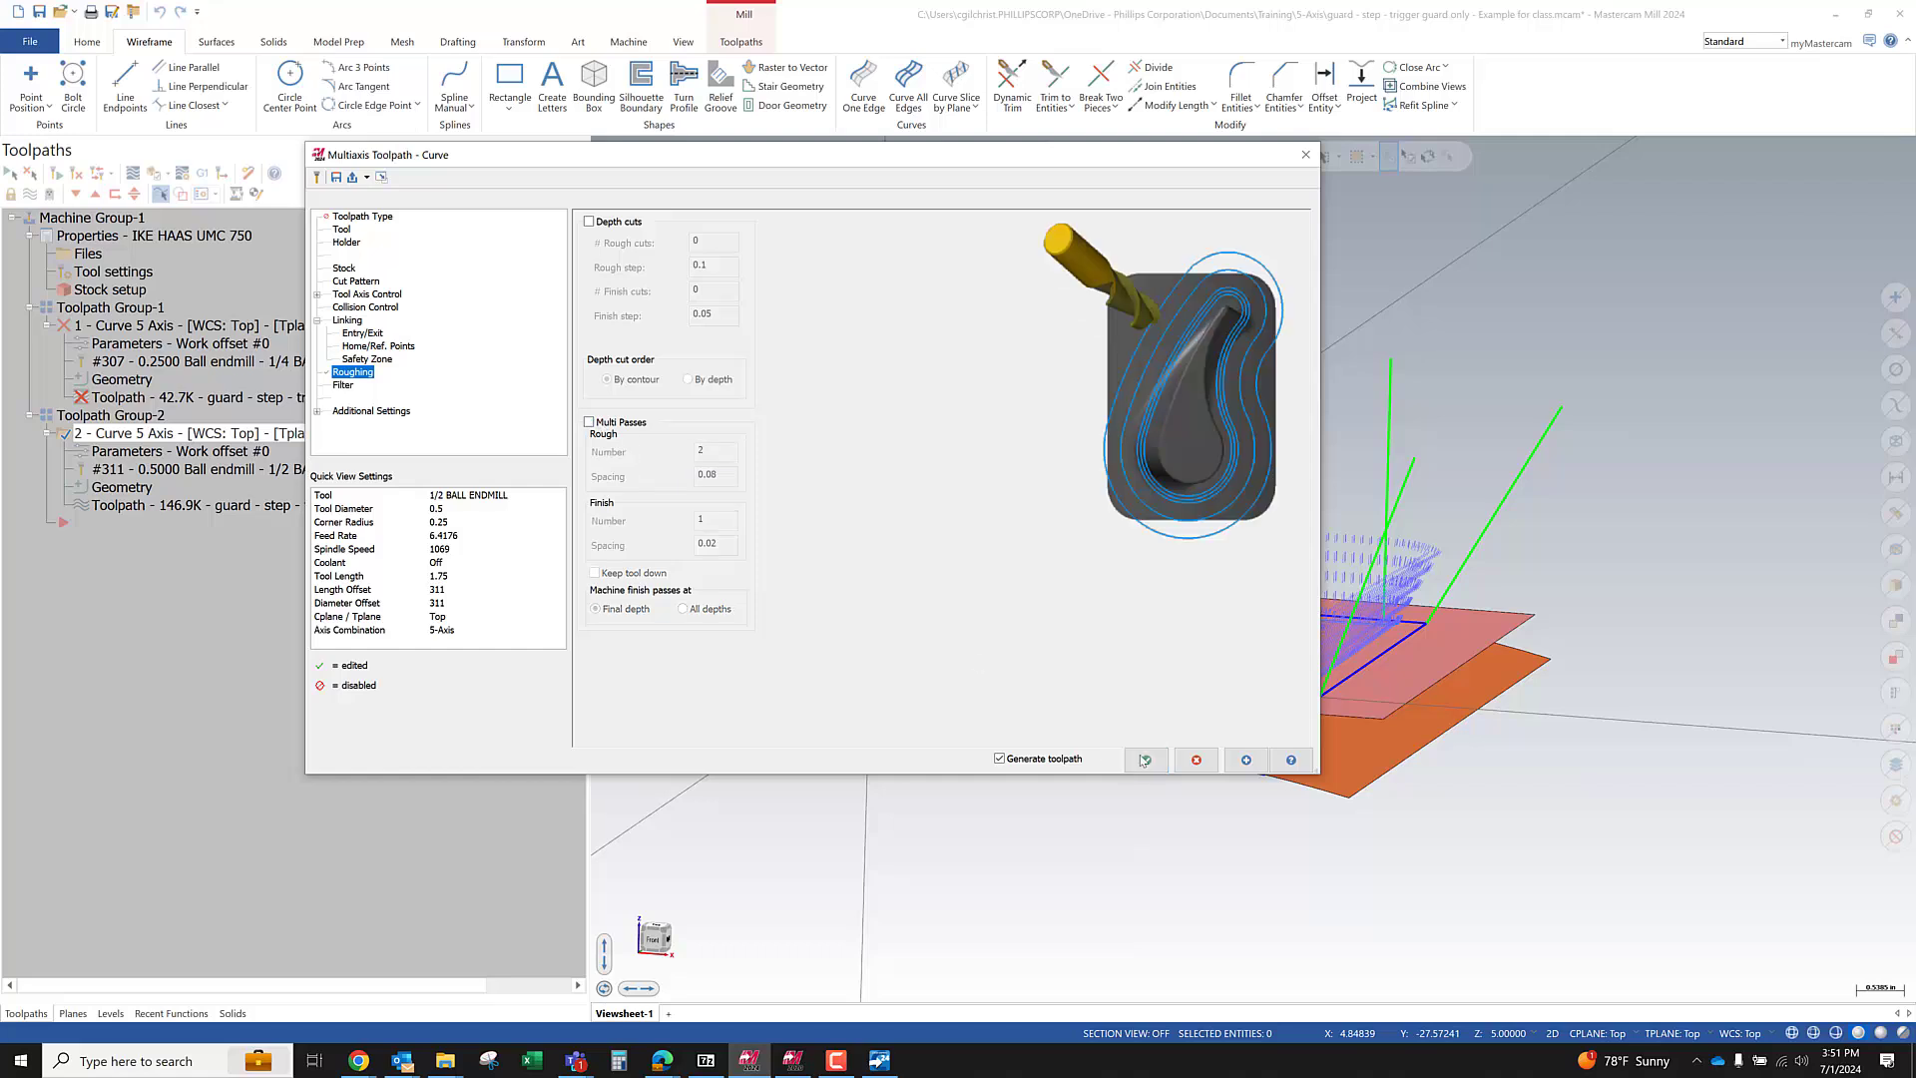
{"action": "left_click", "coordinate": [1145, 759]}
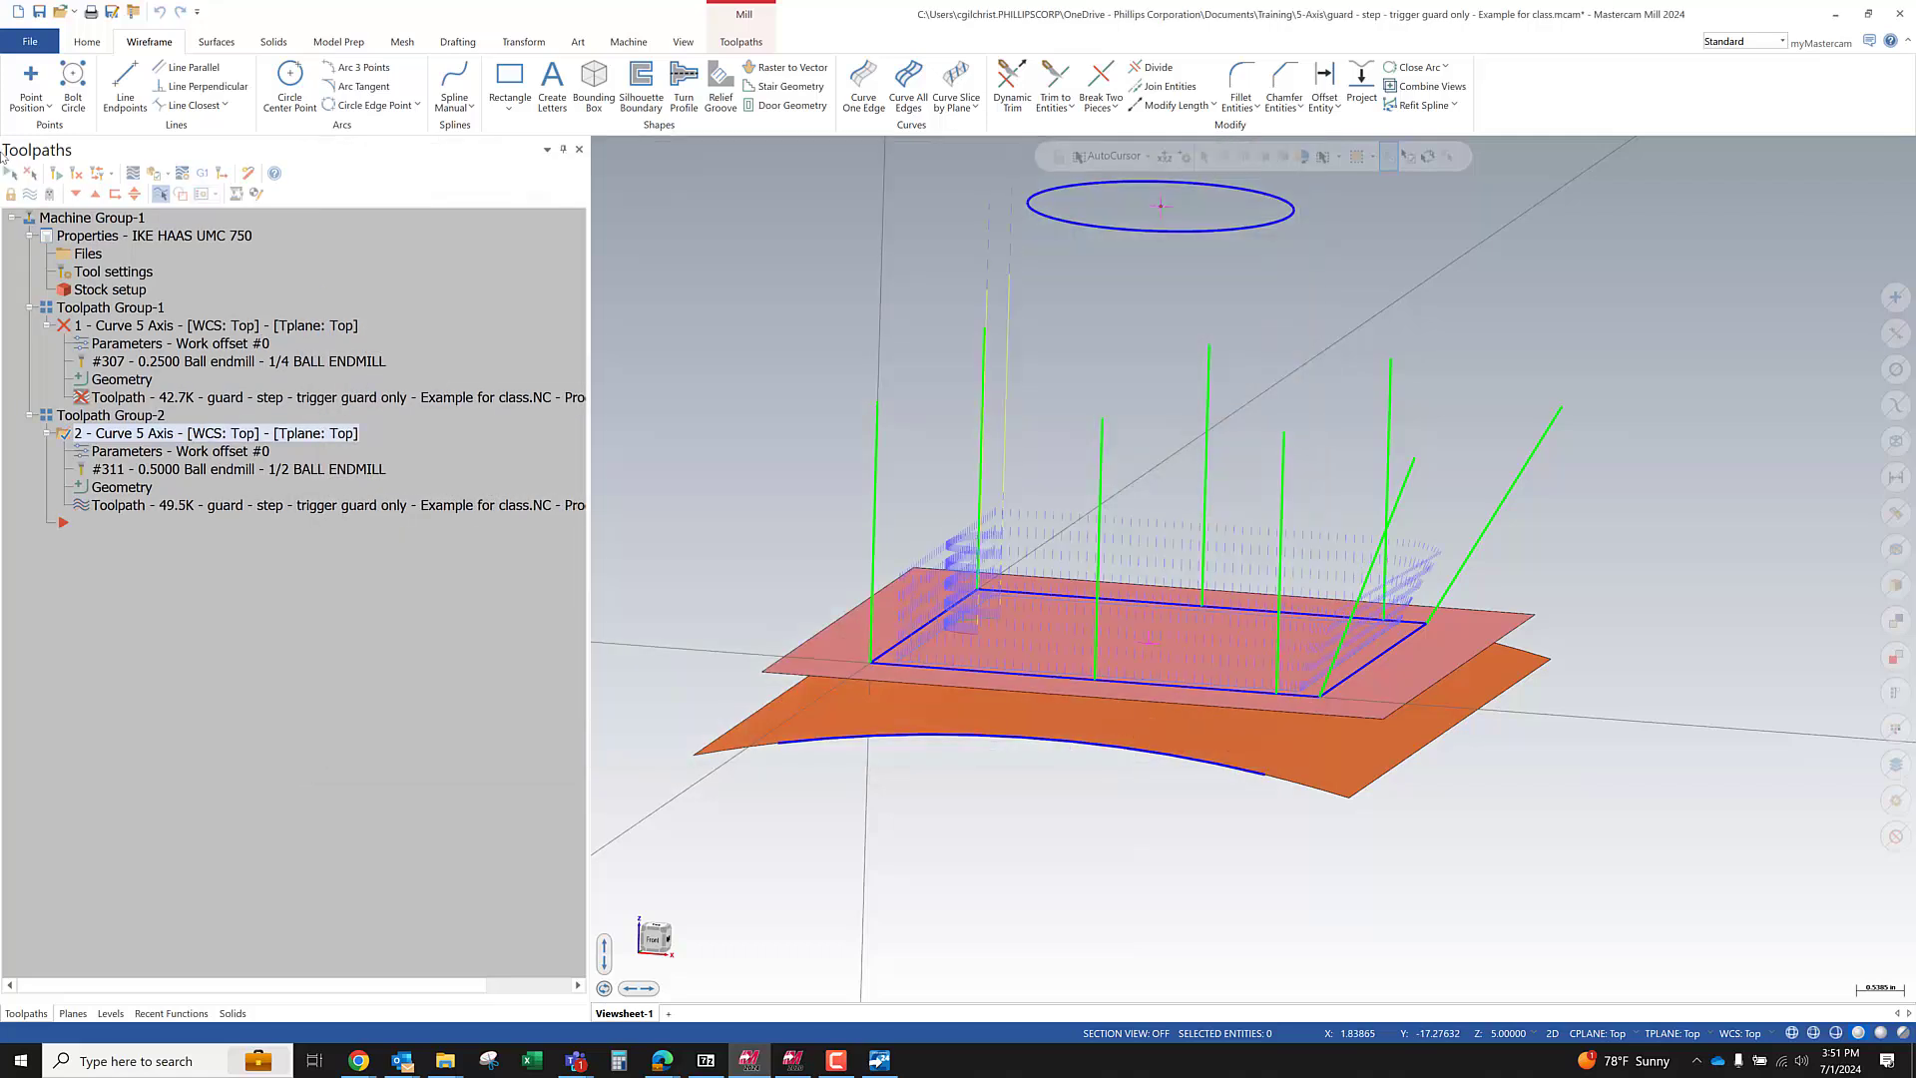
Backplot the second Curve 5 Axis toolpath, advancing the tool along the rectangle's near long edge to the vector line before the corner
{"action": "key", "text": "alt+t"}
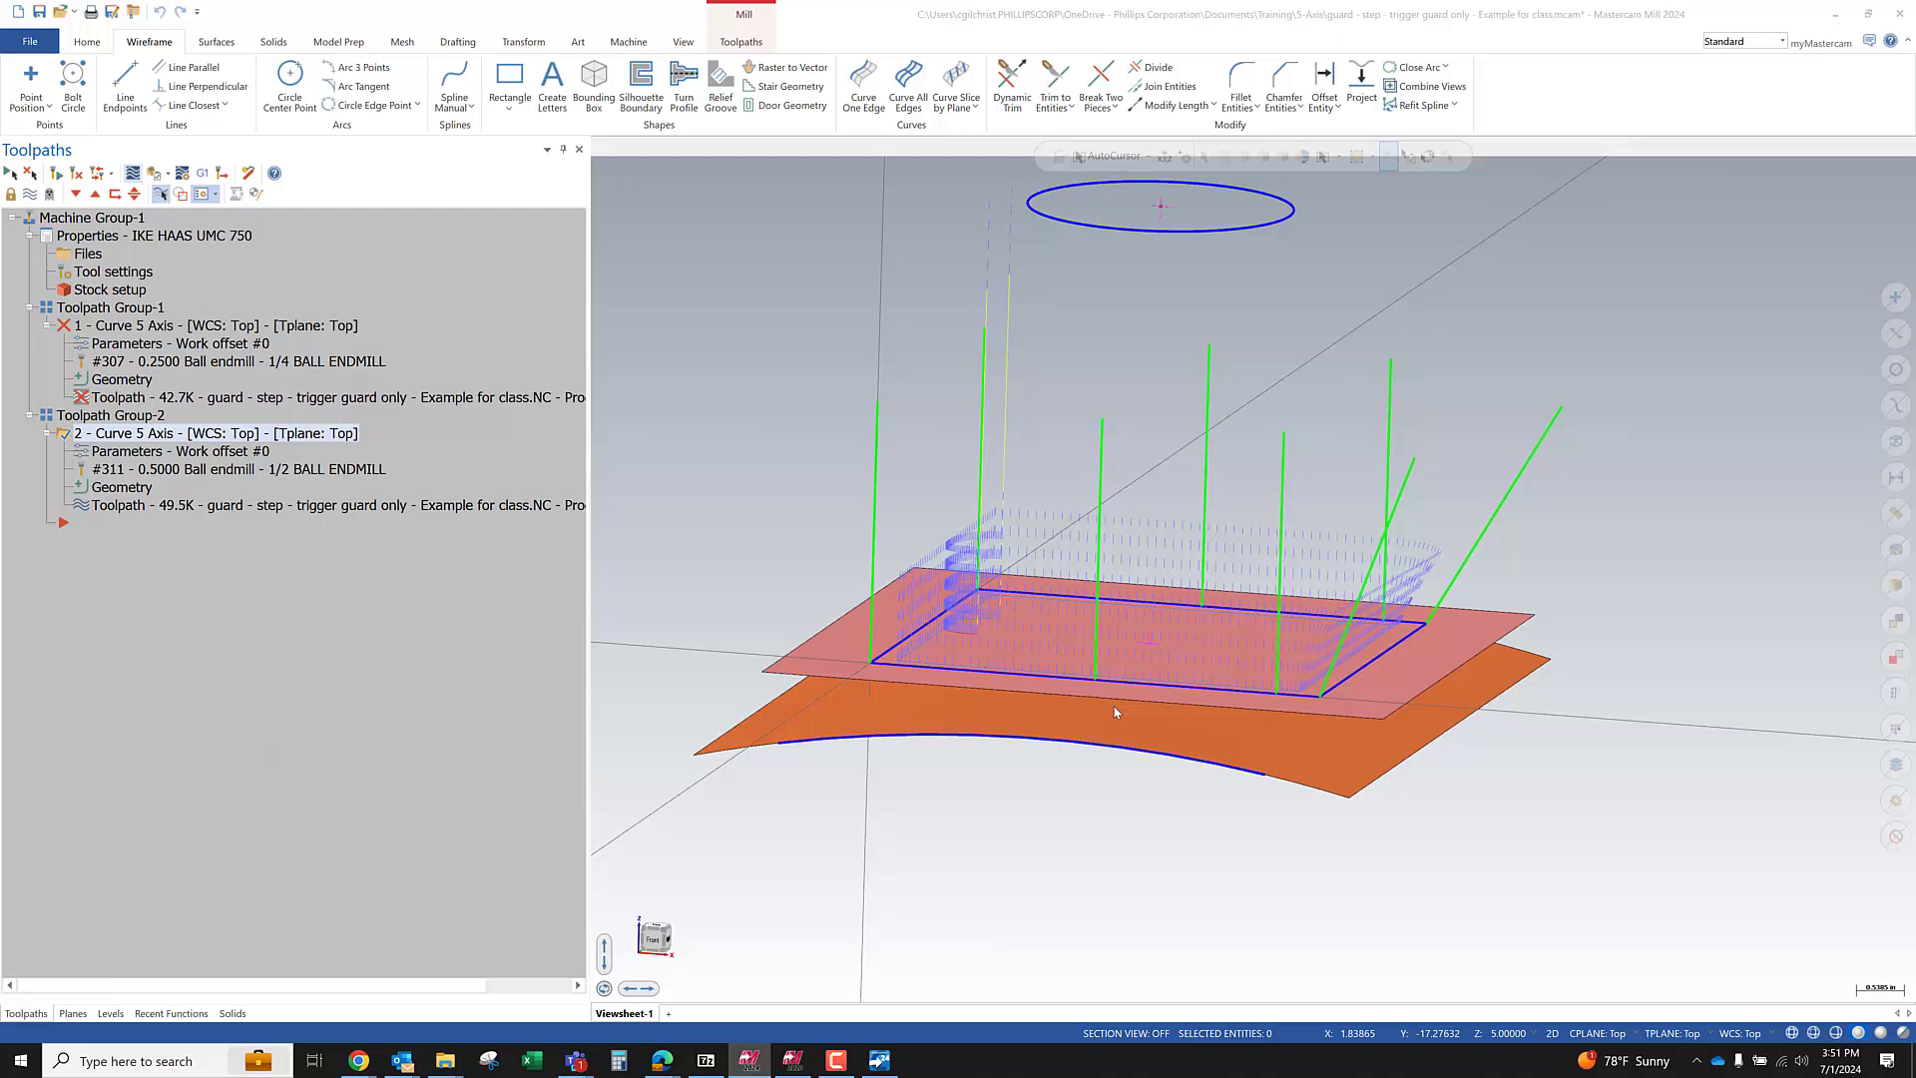
{"action": "key", "text": "s"}
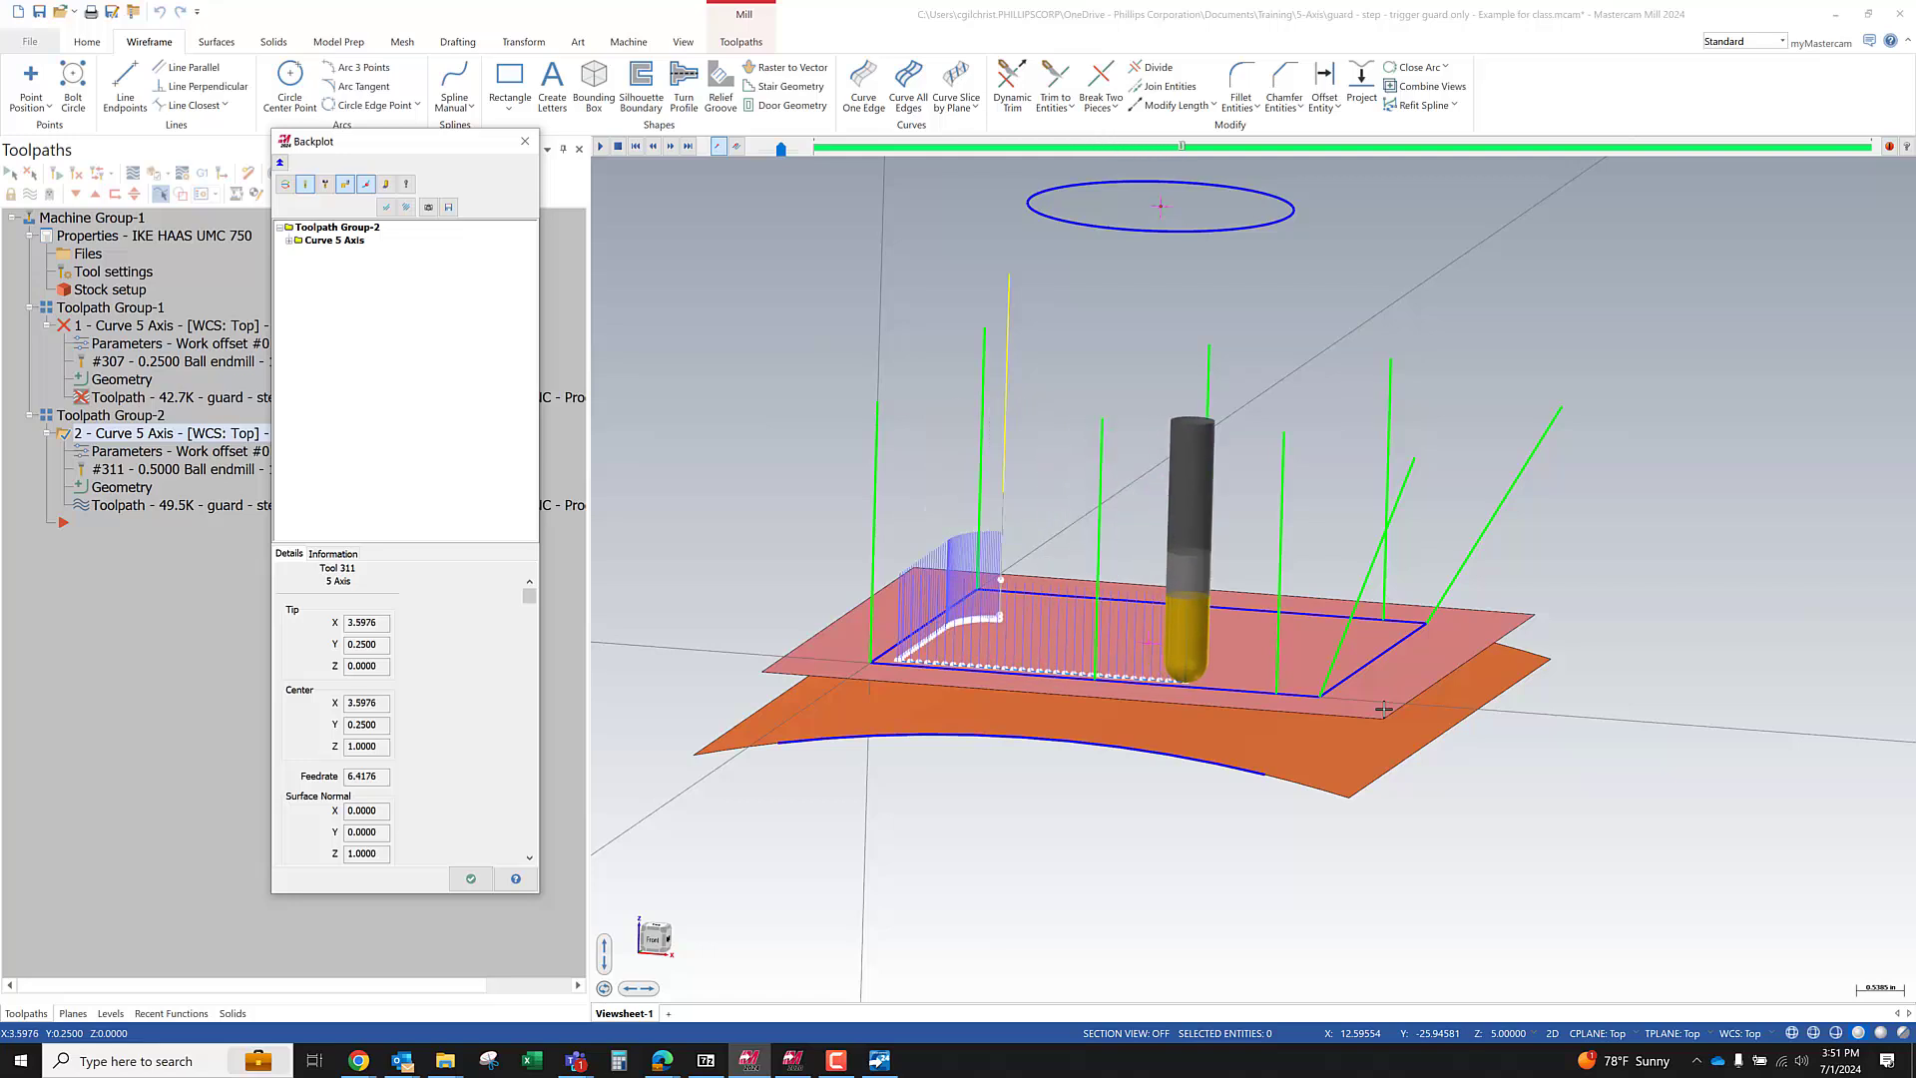
{"action": "scroll", "coordinate": [1308, 695], "scroll_direction": "up", "scroll_amount": 2}
{"action": "mouse_move", "coordinate": [1271, 666]}
{"action": "middle_mouse_down"}
{"action": "mouse_move", "coordinate": [1296, 646]}
{"action": "mouse_move", "coordinate": [1281, 689]}
{"action": "middle_mouse_up"}
{"action": "scroll", "coordinate": [1281, 692], "scroll_direction": "up", "scroll_amount": 3}
{"action": "scroll", "coordinate": [1281, 692], "scroll_direction": "up", "scroll_amount": 2}
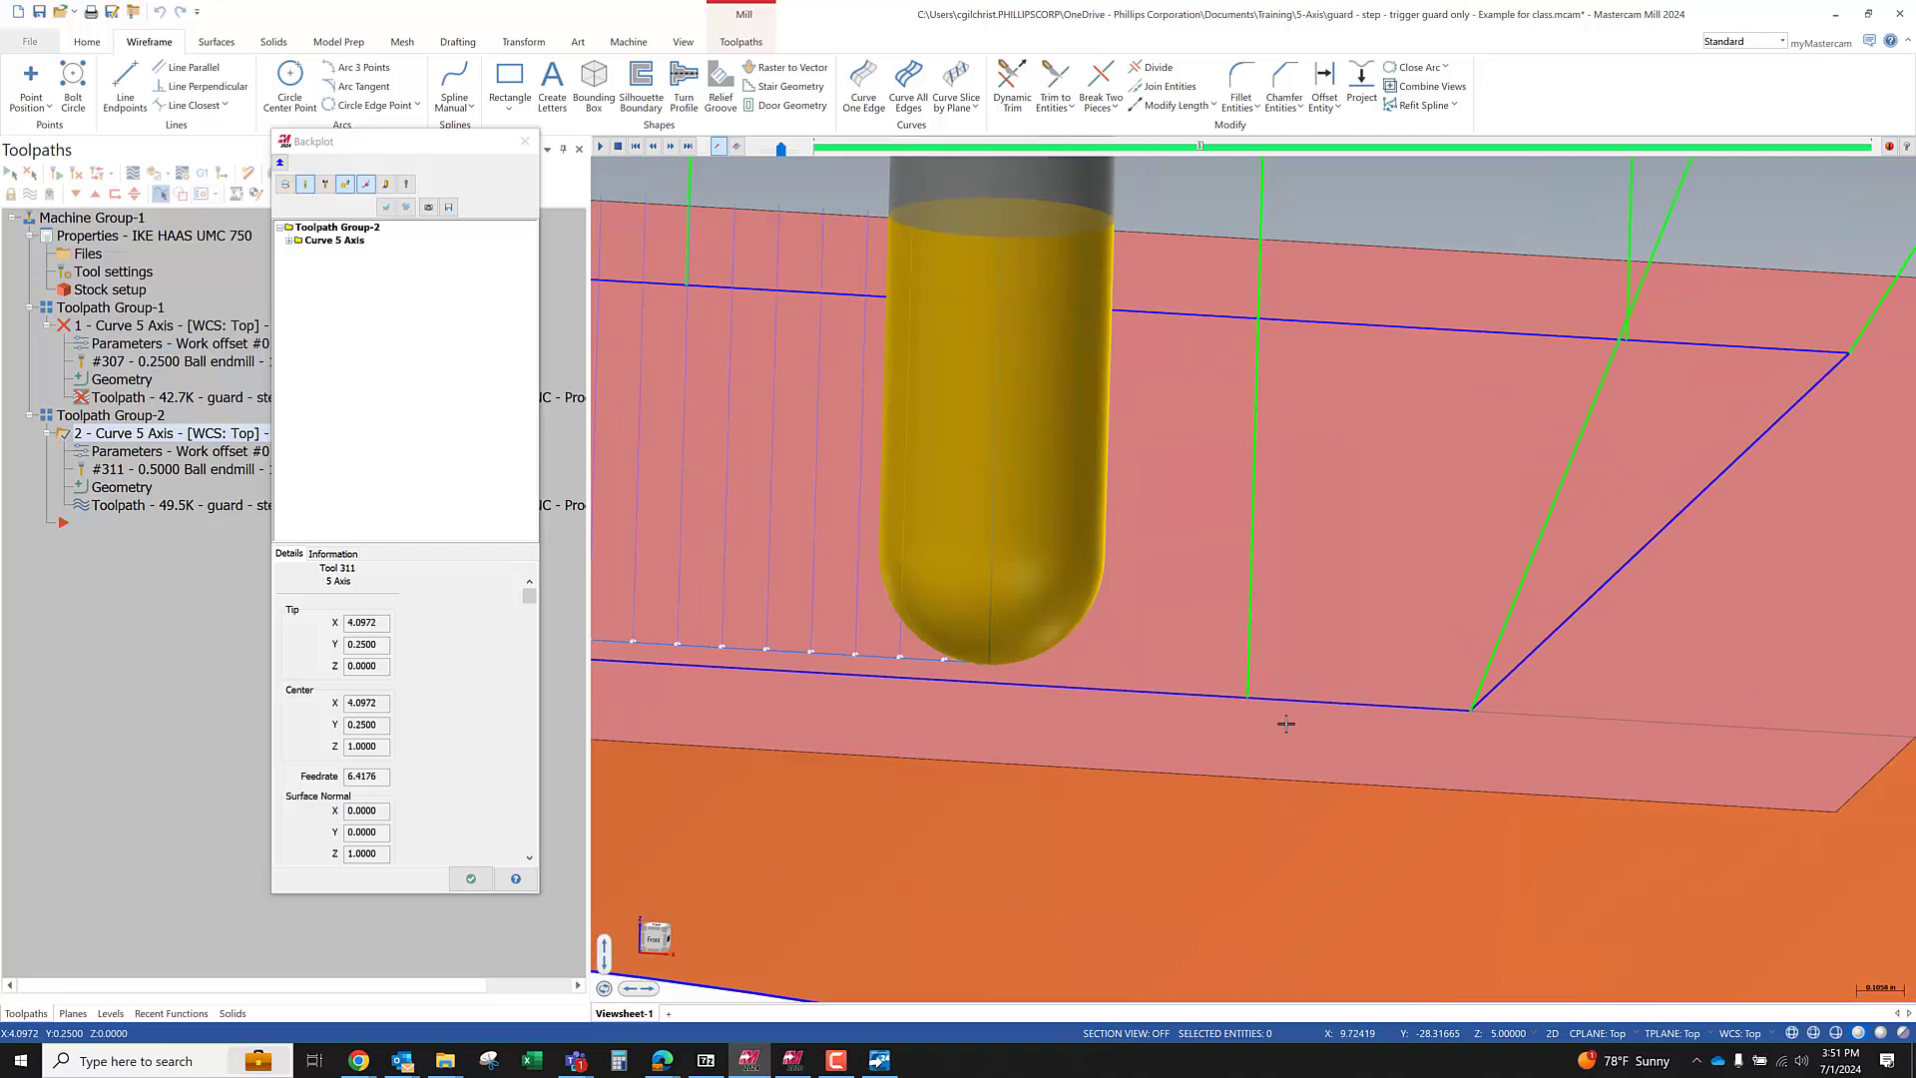
{"action": "middle_click_drag", "start_coordinate": [1228, 736], "coordinate": [1134, 708]}
{"action": "scroll", "coordinate": [1133, 708], "scroll_direction": "down", "scroll_amount": 3}
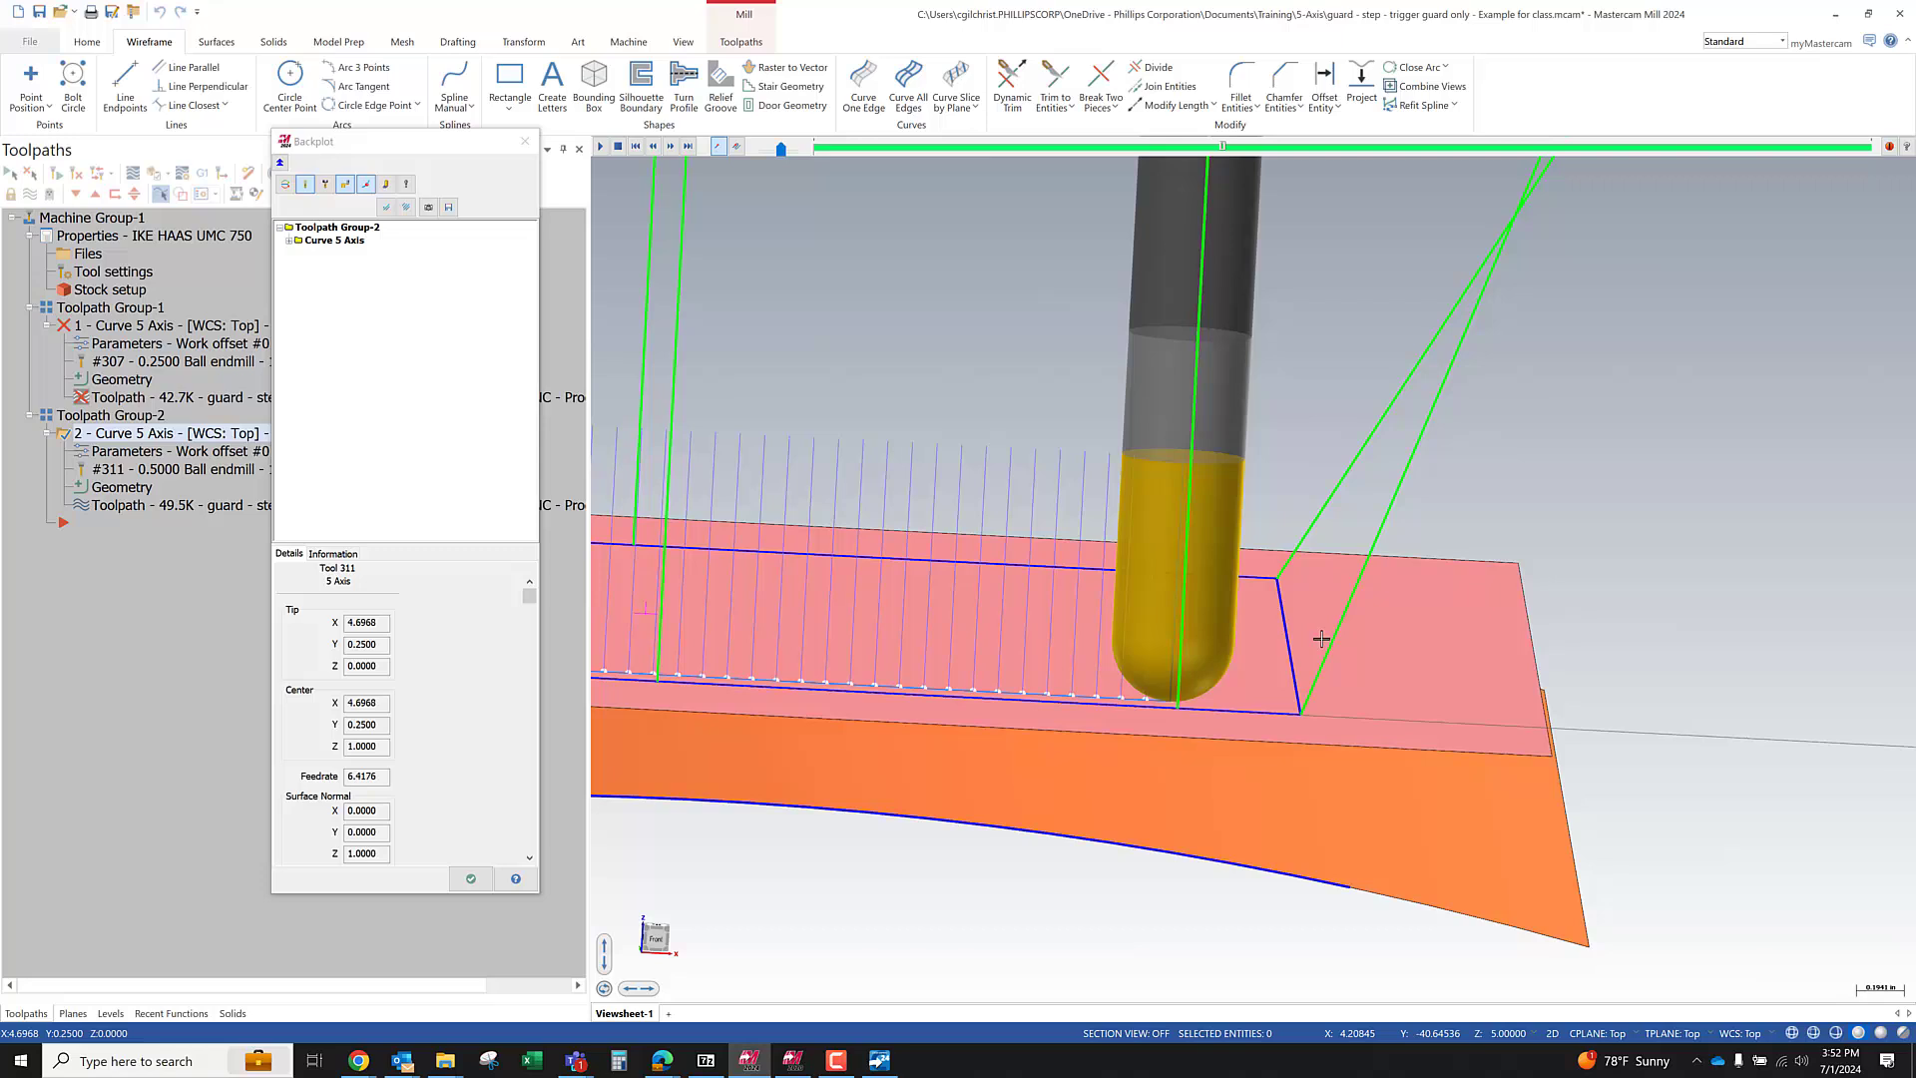
{"action": "middle_click_drag", "start_coordinate": [1321, 639], "coordinate": [1262, 839]}
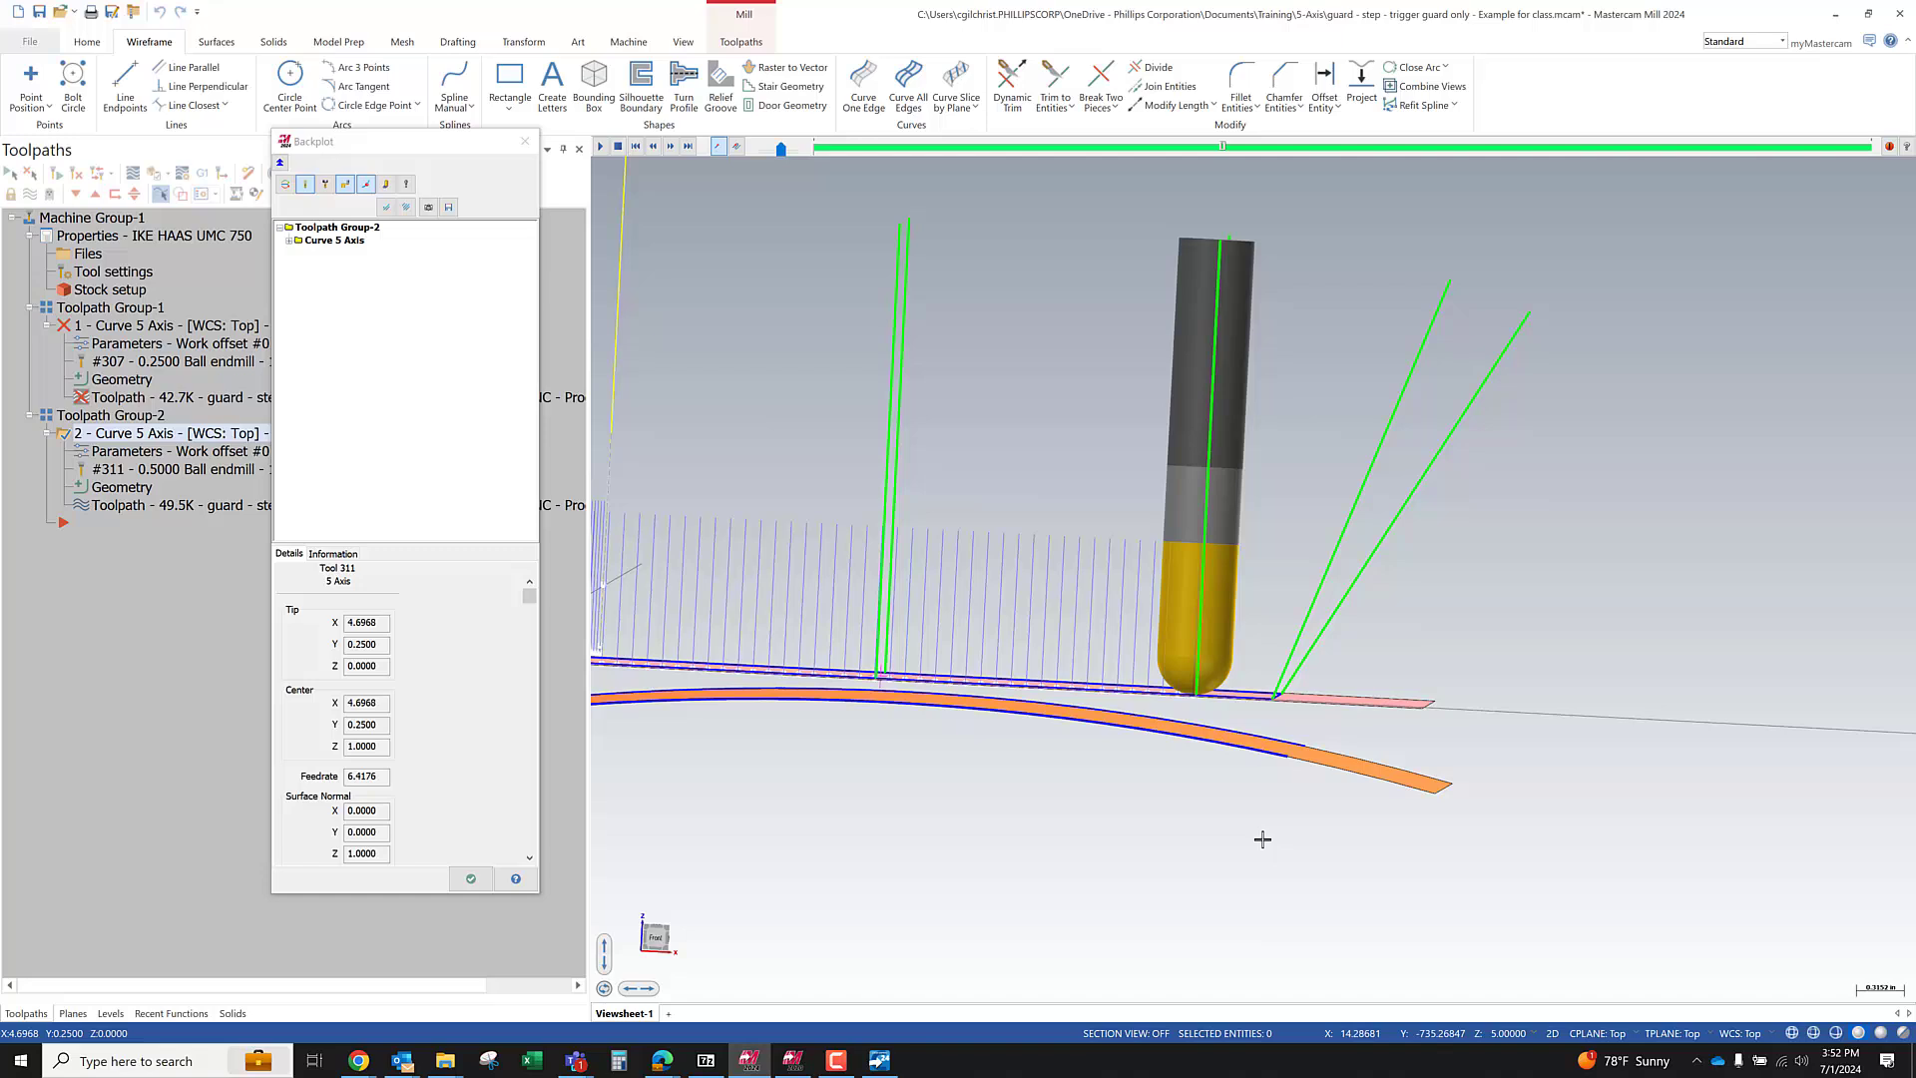
{"action": "scroll", "coordinate": [1287, 594], "scroll_direction": "up", "scroll_amount": 2}
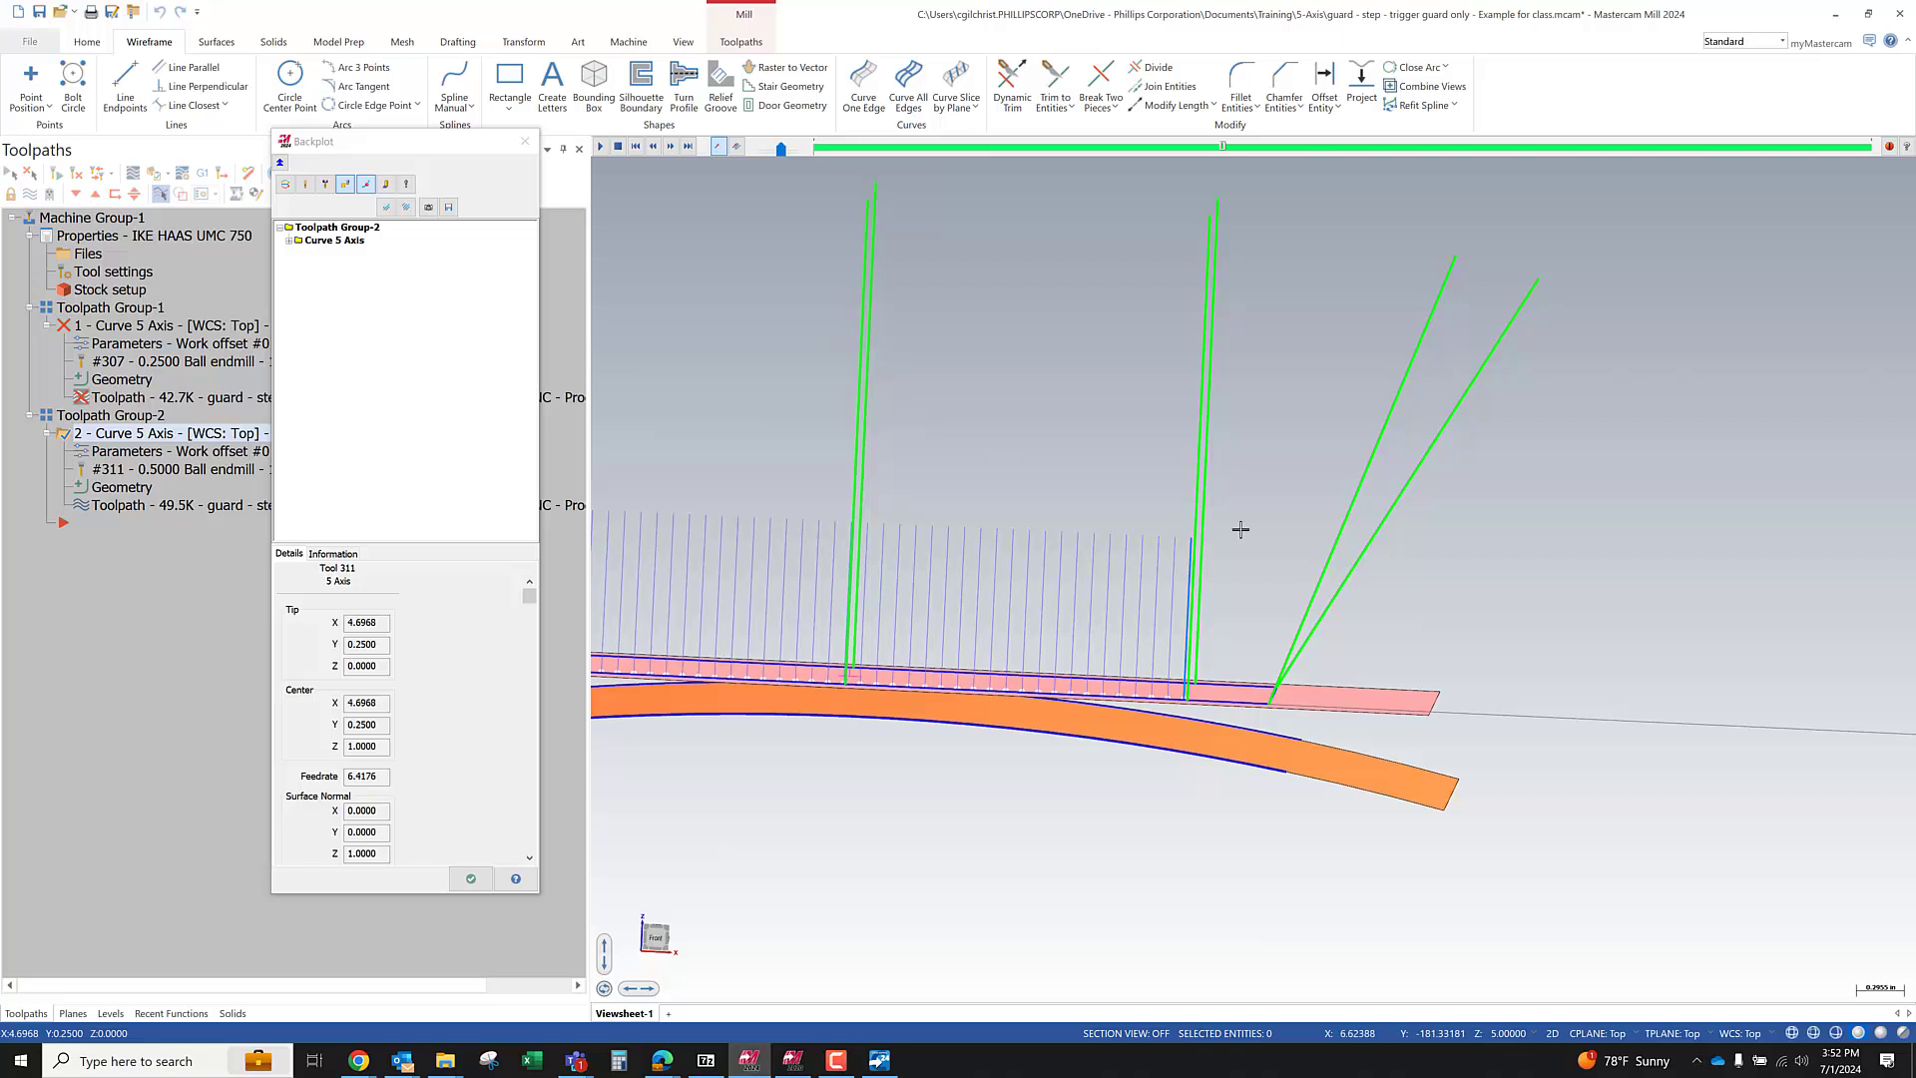
Advance the backplot into the corner and examine in the Front view how the tool vectors tilt between the vector lines
{"action": "right_click", "coordinate": [1276, 546]}
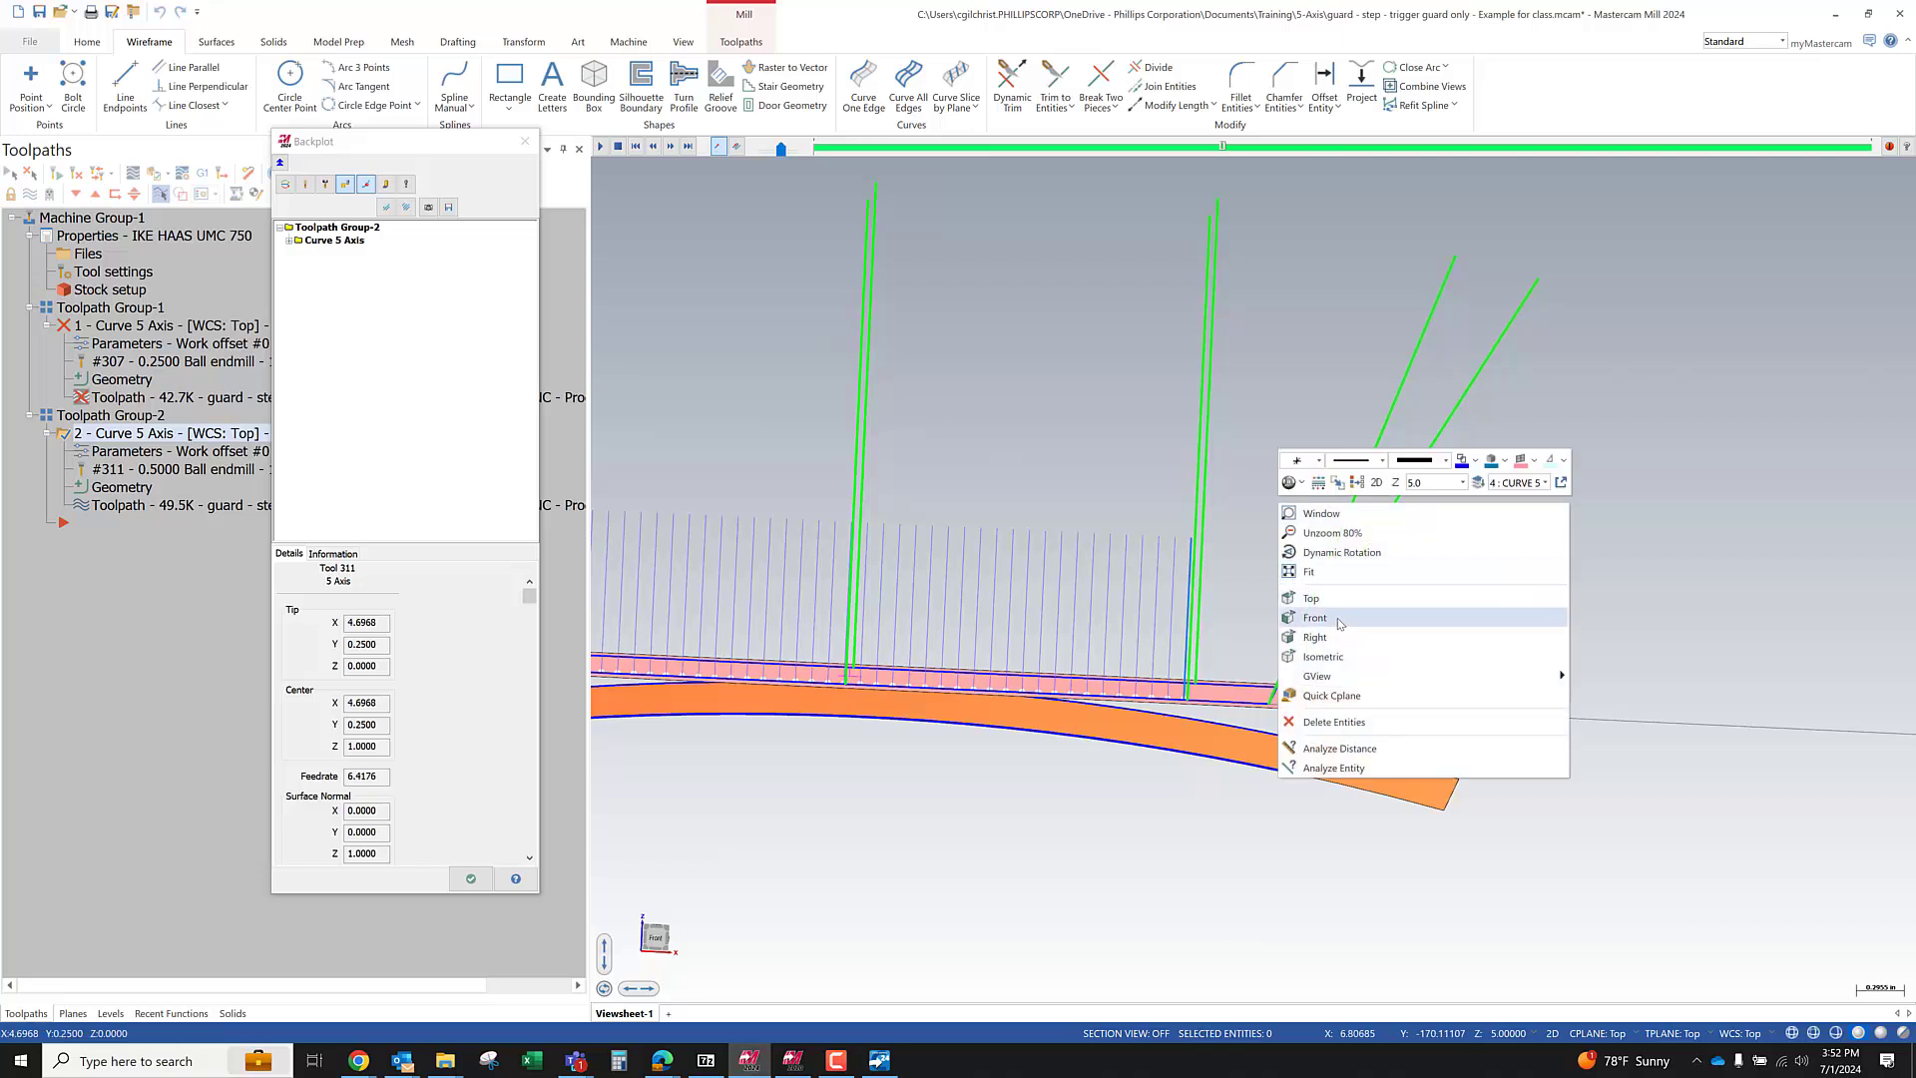
{"action": "left_click", "coordinate": [1337, 619]}
{"action": "scroll", "coordinate": [1342, 549], "scroll_direction": "up", "scroll_amount": 10}
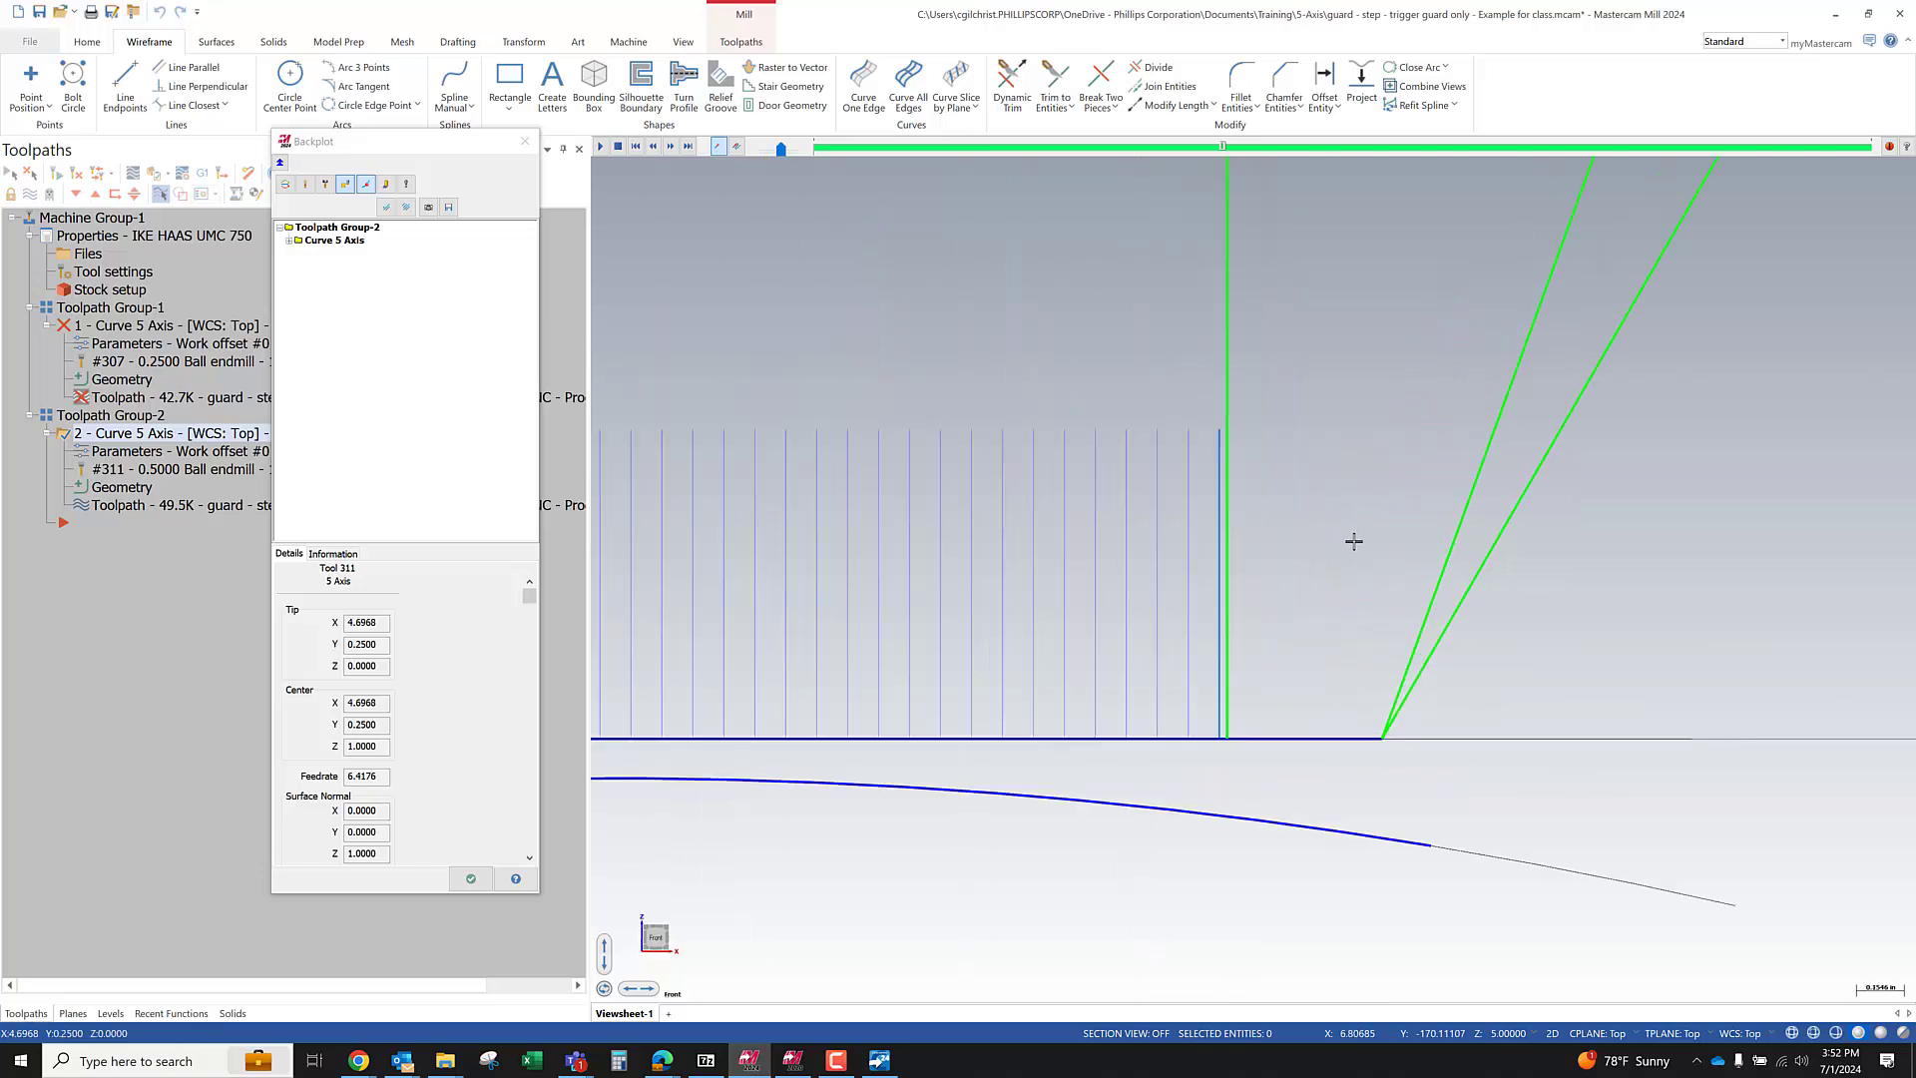
{"action": "scroll", "coordinate": [1237, 686], "scroll_direction": "up", "scroll_amount": 1}
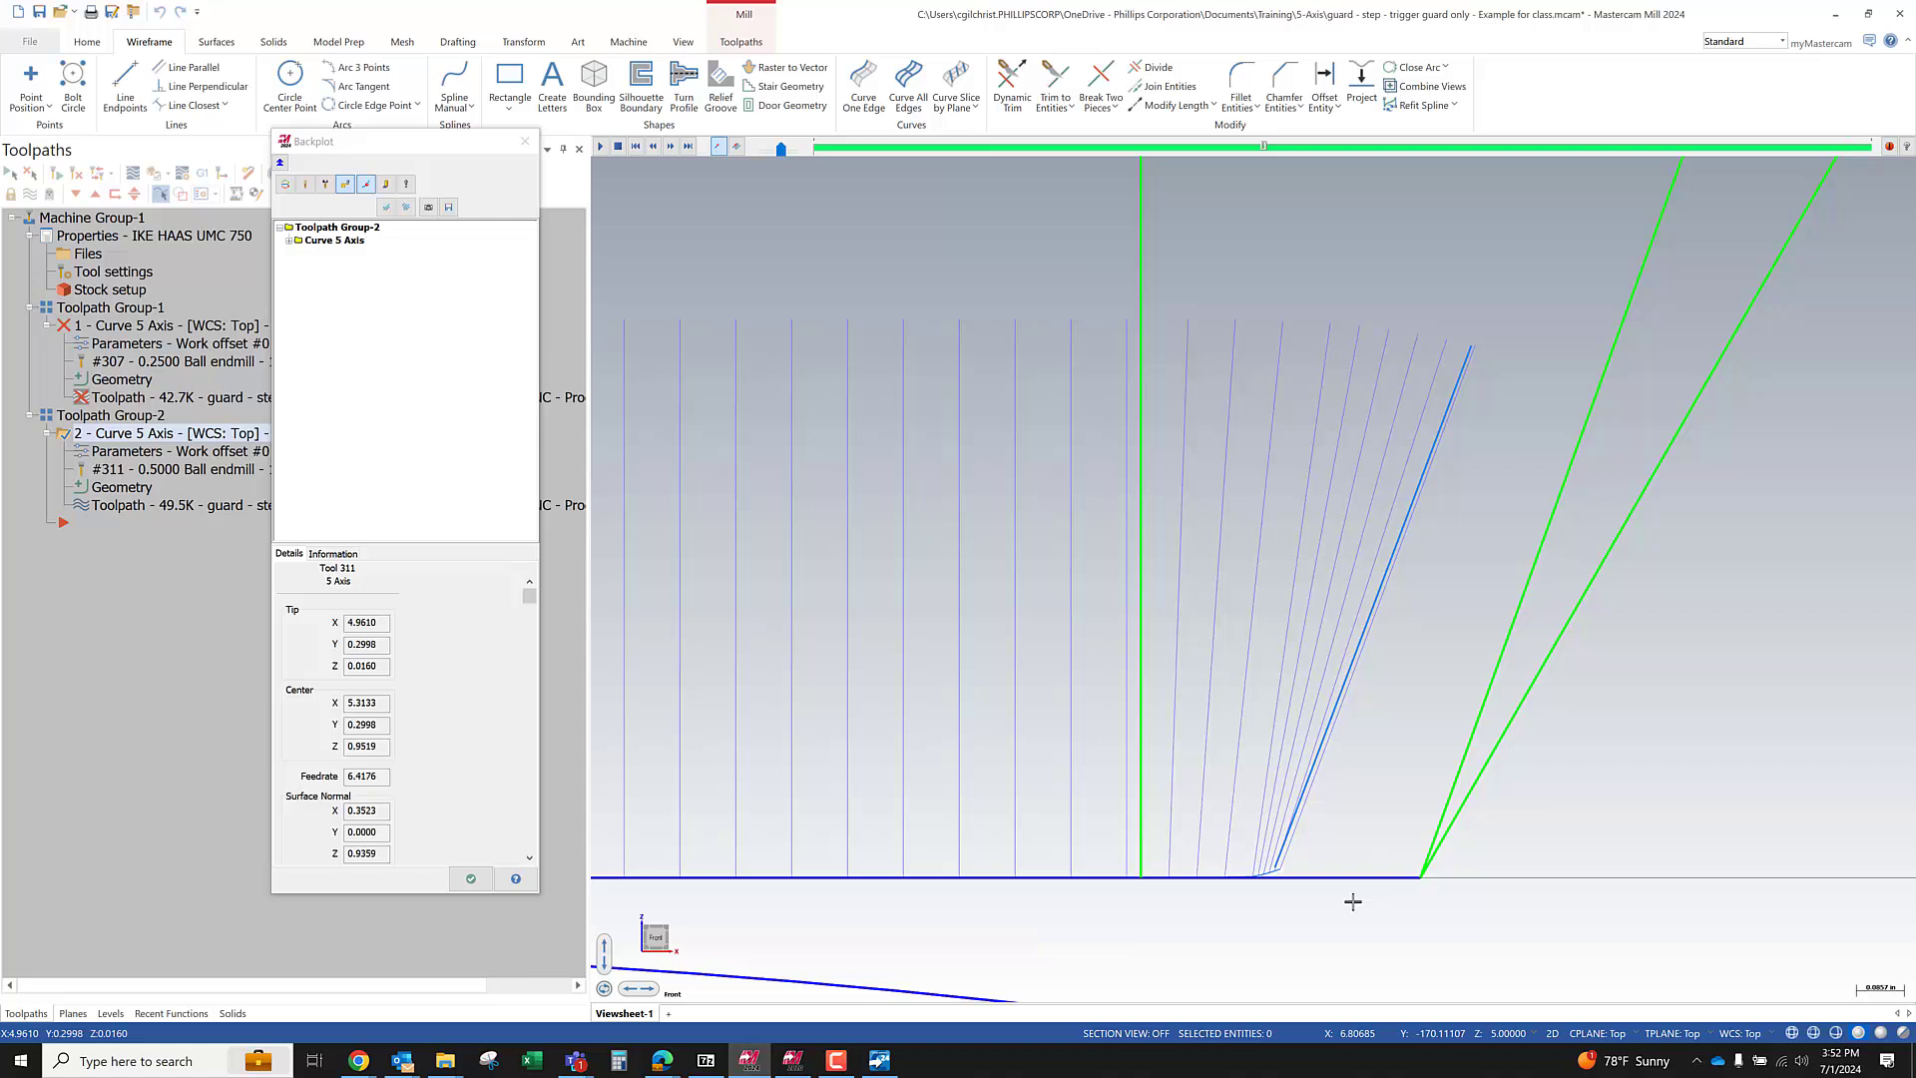
{"action": "scroll", "coordinate": [1276, 638], "scroll_direction": "up", "scroll_amount": 5}
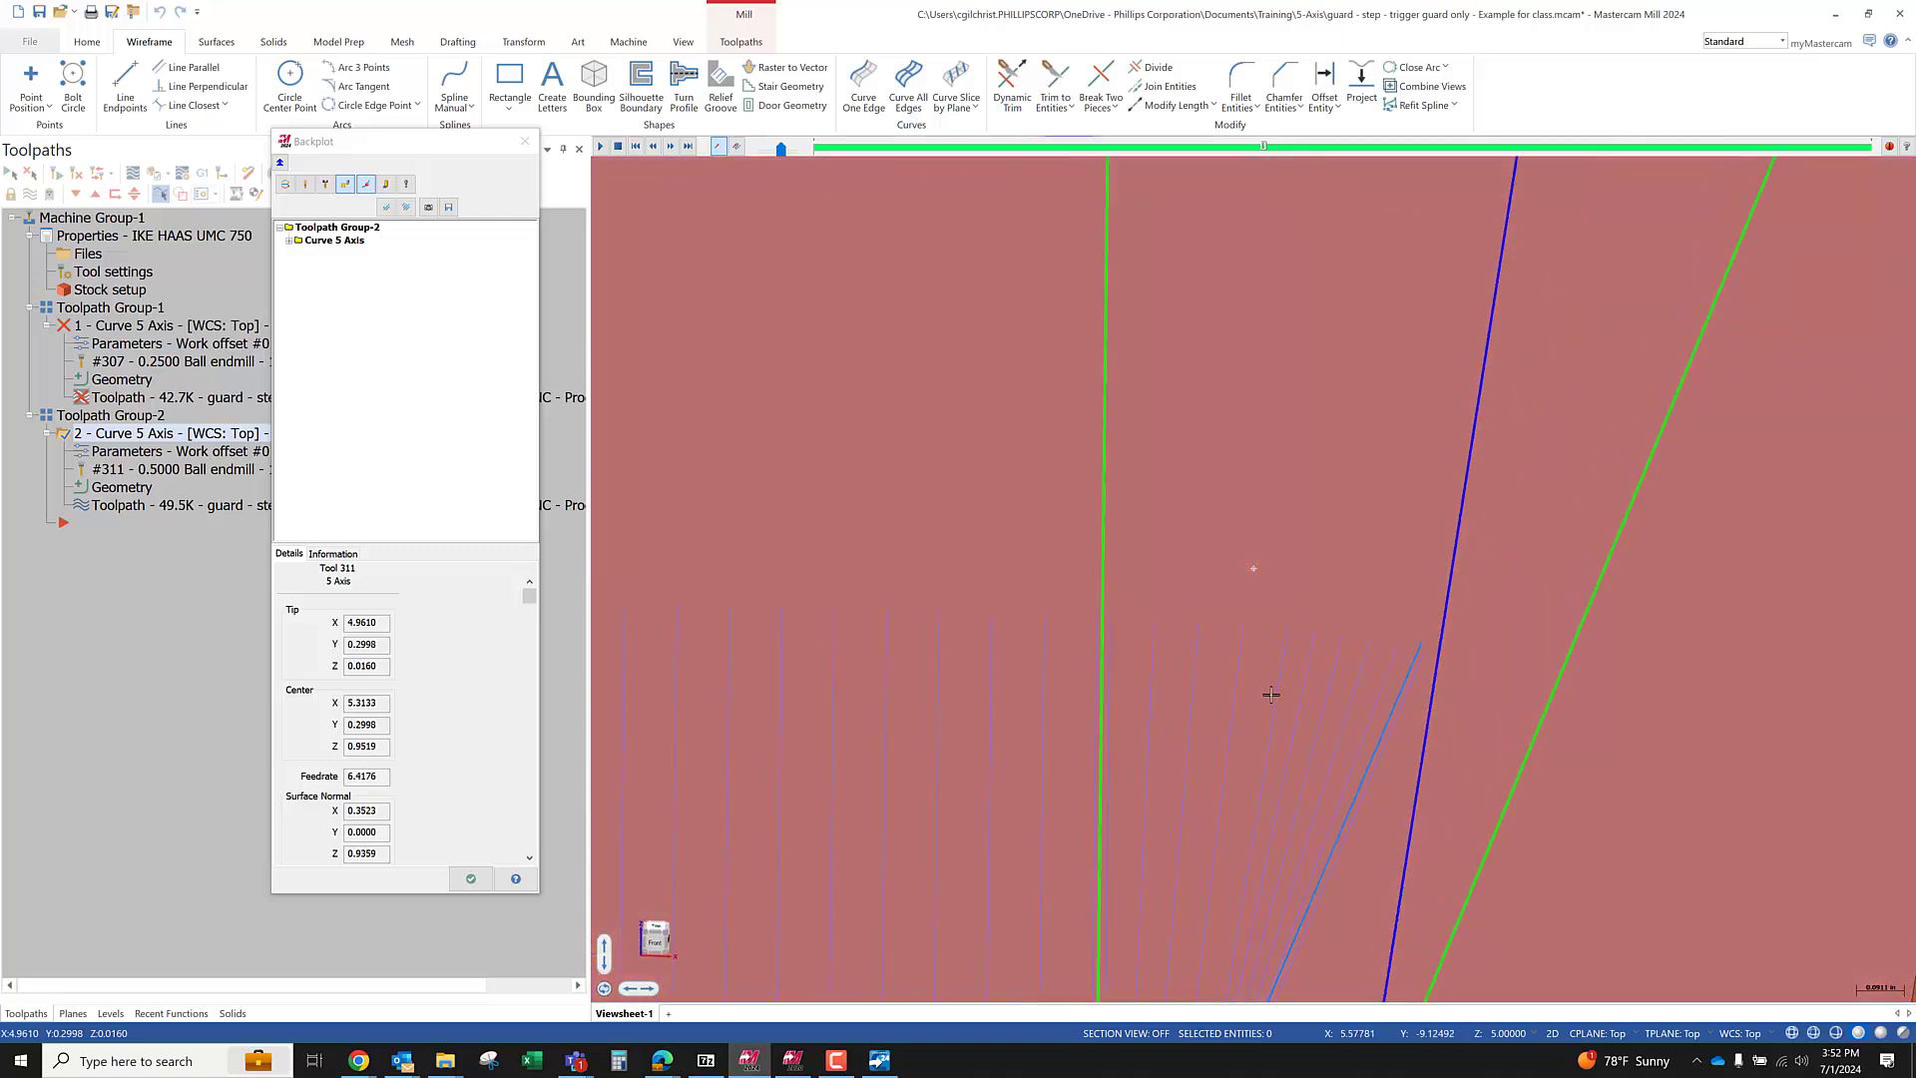
Examine the tilting tool vectors at the rectangle's corner from above and from low angled views
{"action": "key", "text": "alt+1"}
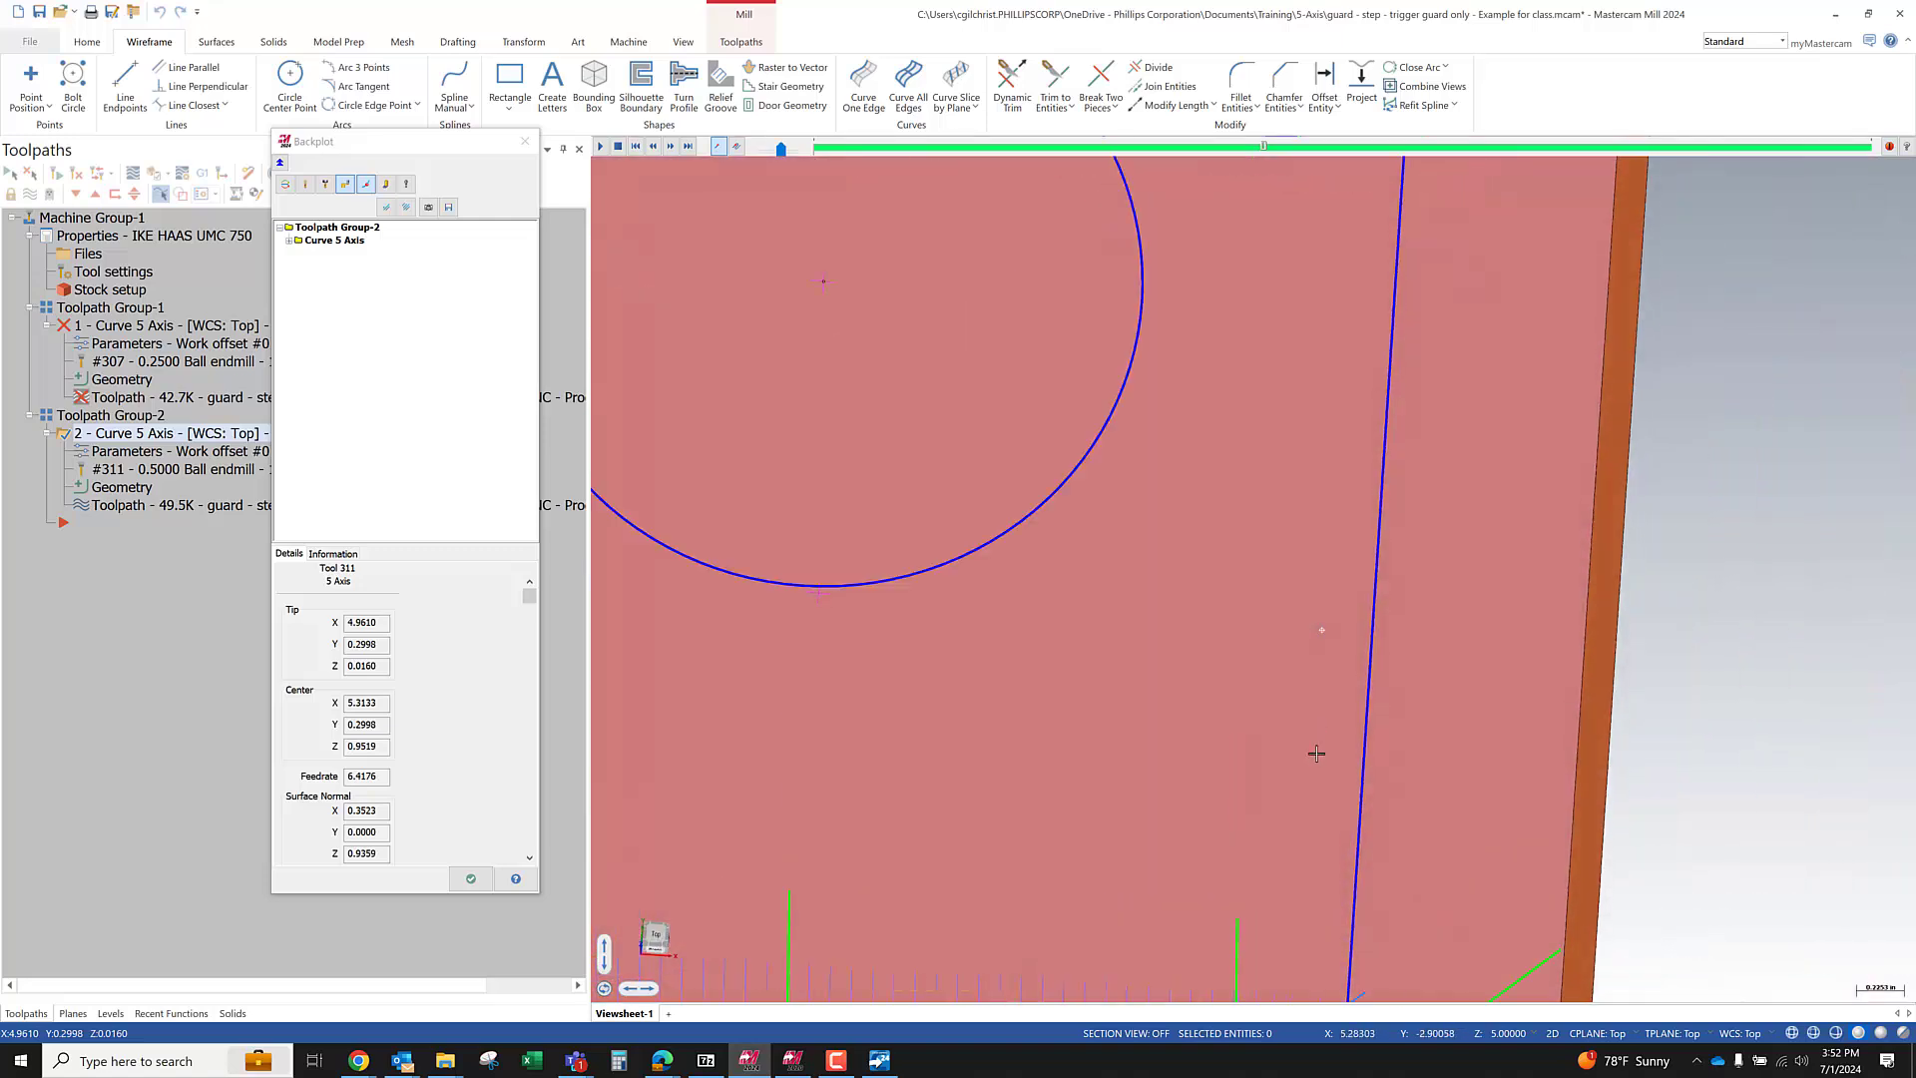
{"action": "middle_click_drag", "start_coordinate": [1316, 754], "coordinate": [1311, 595]}
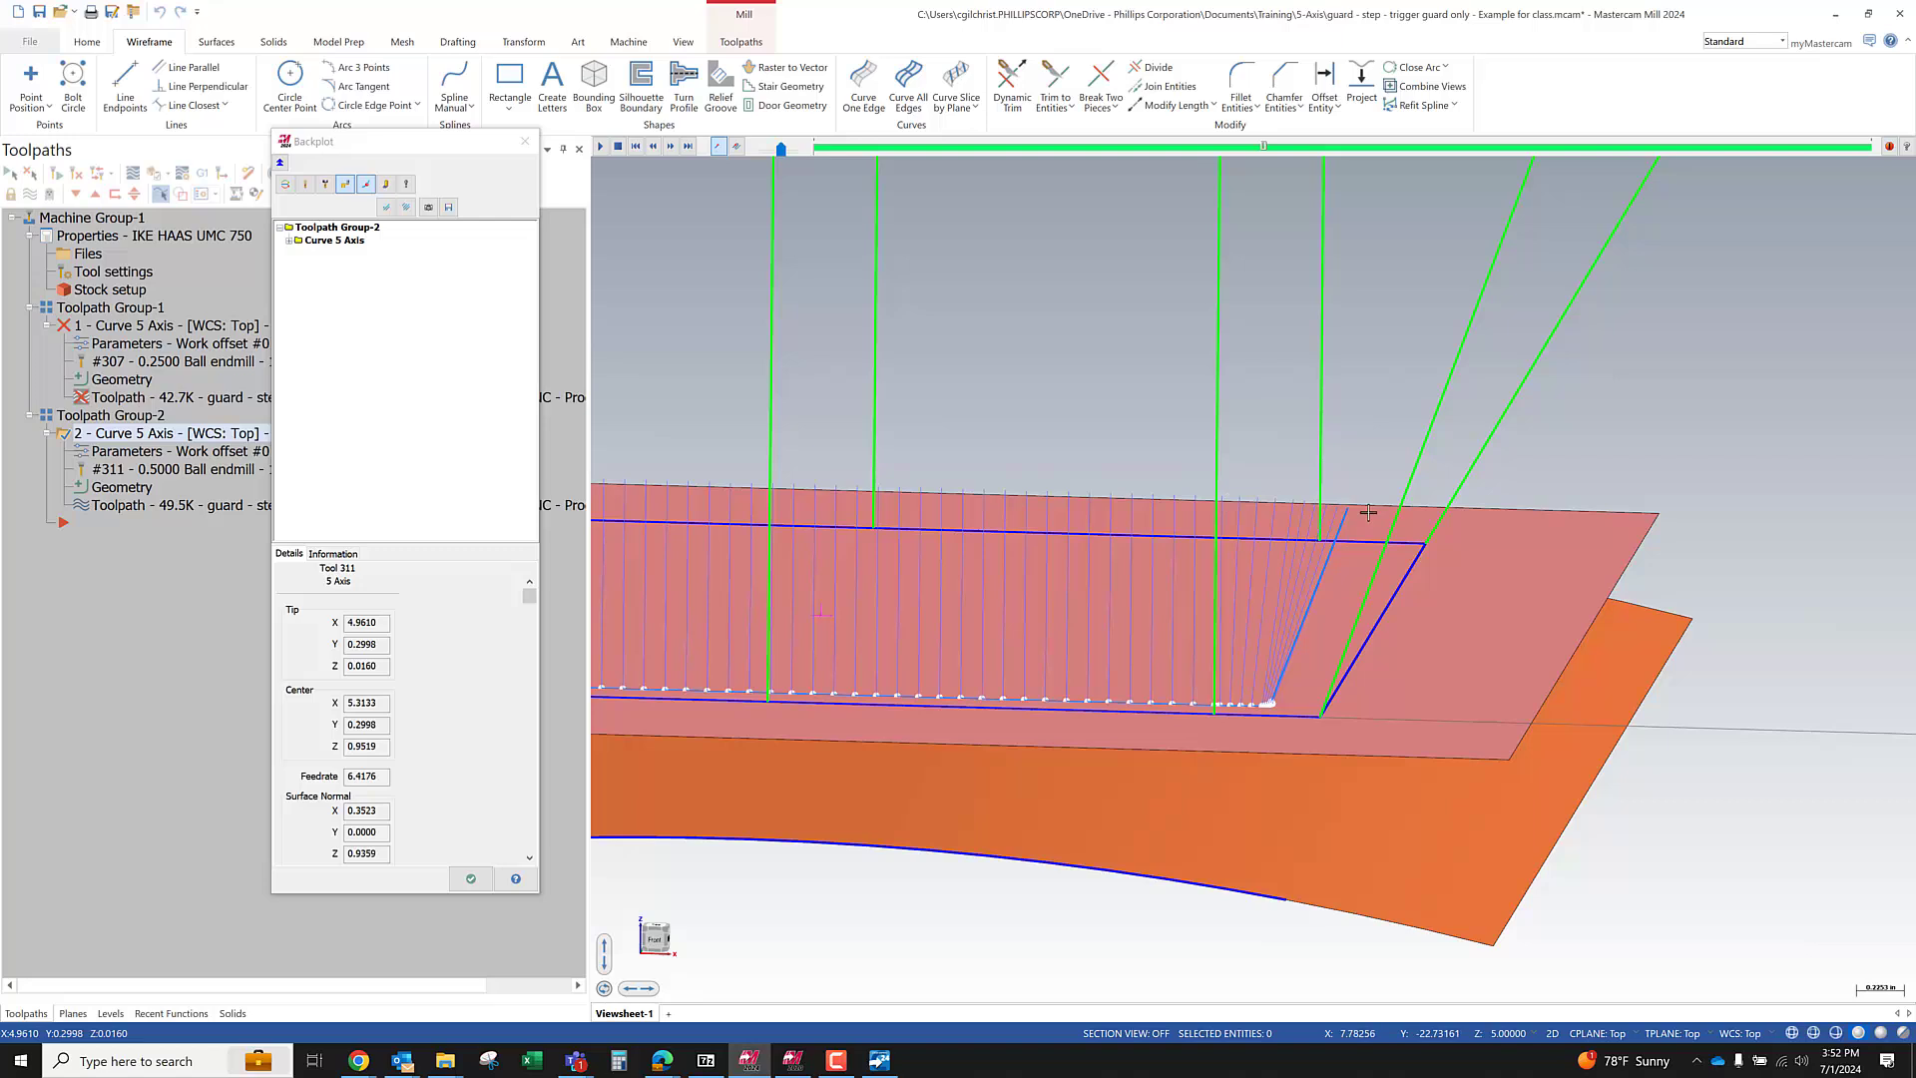
{"action": "scroll", "coordinate": [1332, 675], "scroll_direction": "down", "scroll_amount": 2}
{"action": "middle_click_drag", "start_coordinate": [1334, 679], "coordinate": [1341, 641]}
{"action": "scroll", "coordinate": [1285, 595], "scroll_direction": "up", "scroll_amount": 4}
{"action": "scroll", "coordinate": [1293, 490], "scroll_direction": "down", "scroll_amount": 2}
{"action": "middle_click_drag", "start_coordinate": [1243, 519], "coordinate": [1241, 611]}
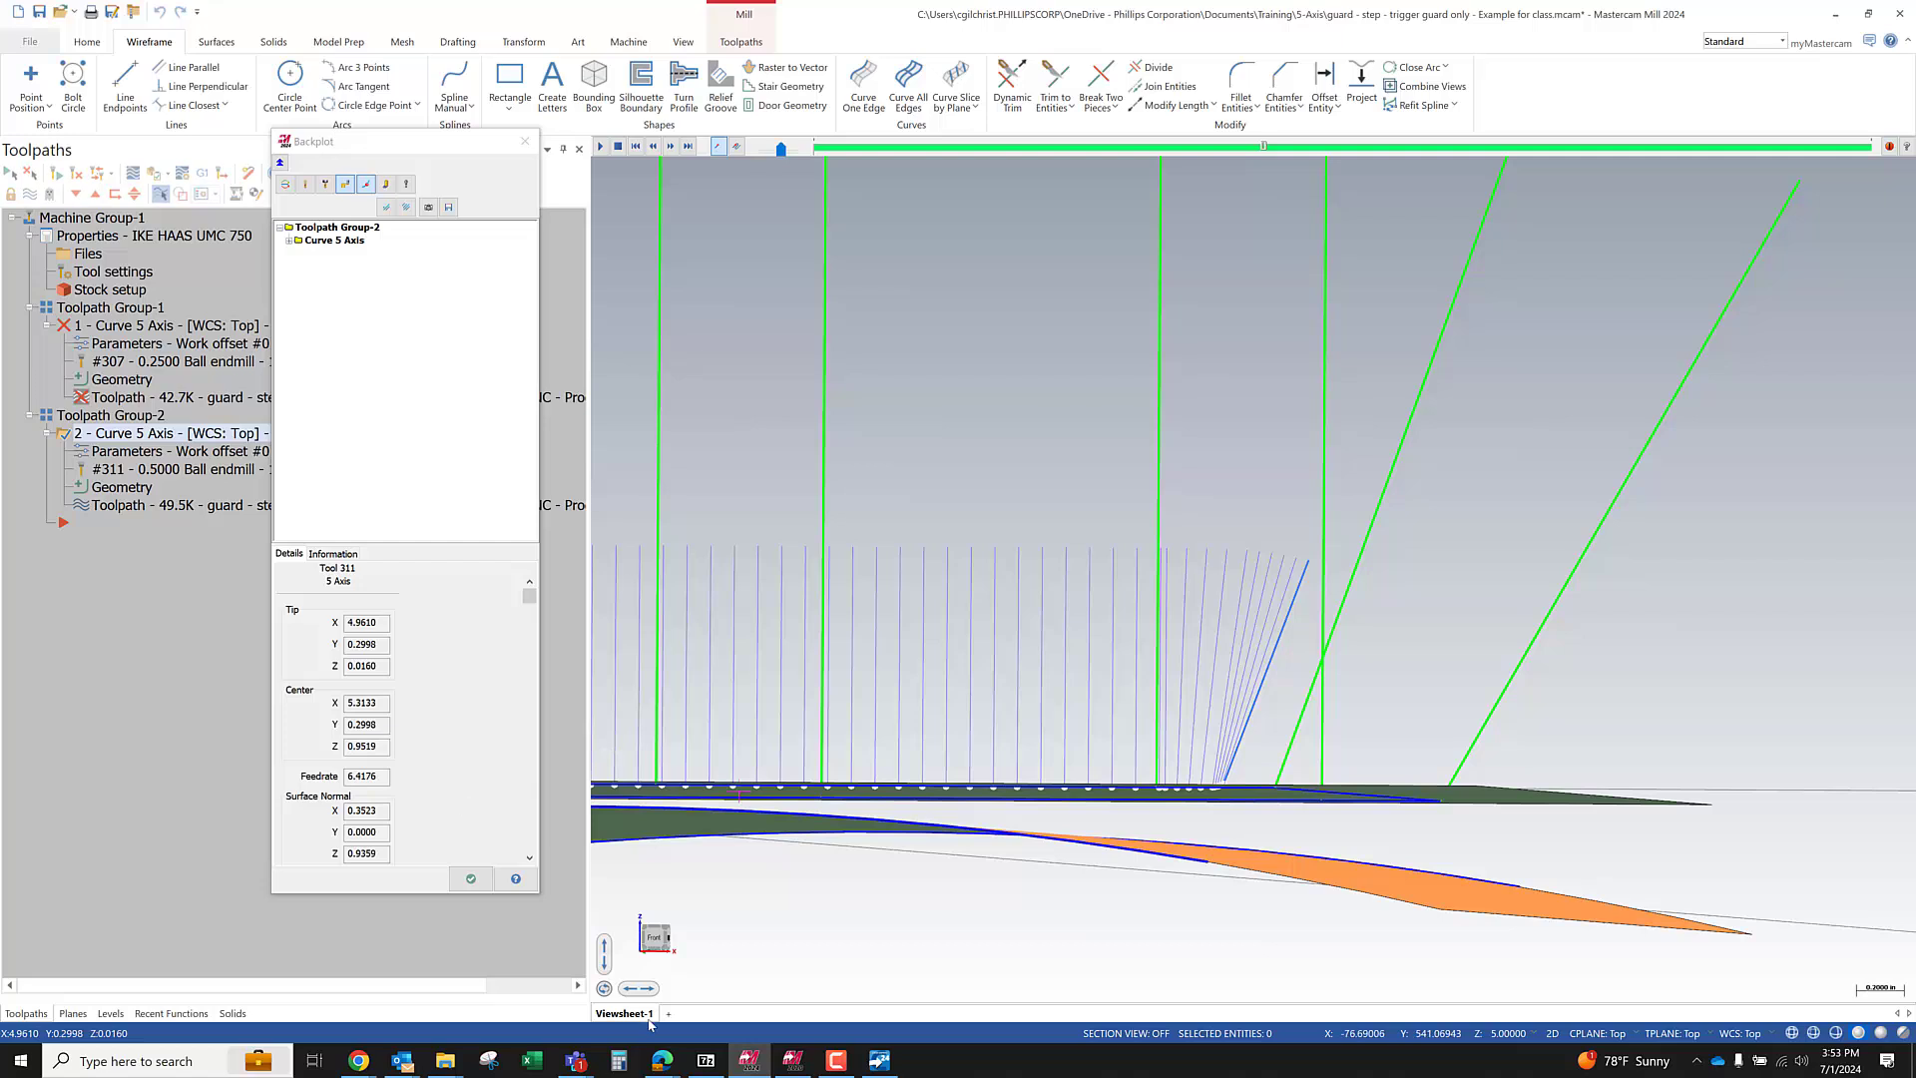
Close the old NC listing in Code Expert and the backplot, and post the second Curve 5 Axis toolpath as an NC file
{"action": "left_click", "coordinate": [880, 1060]}
{"action": "scroll", "coordinate": [392, 536], "scroll_direction": "up", "scroll_amount": 20}
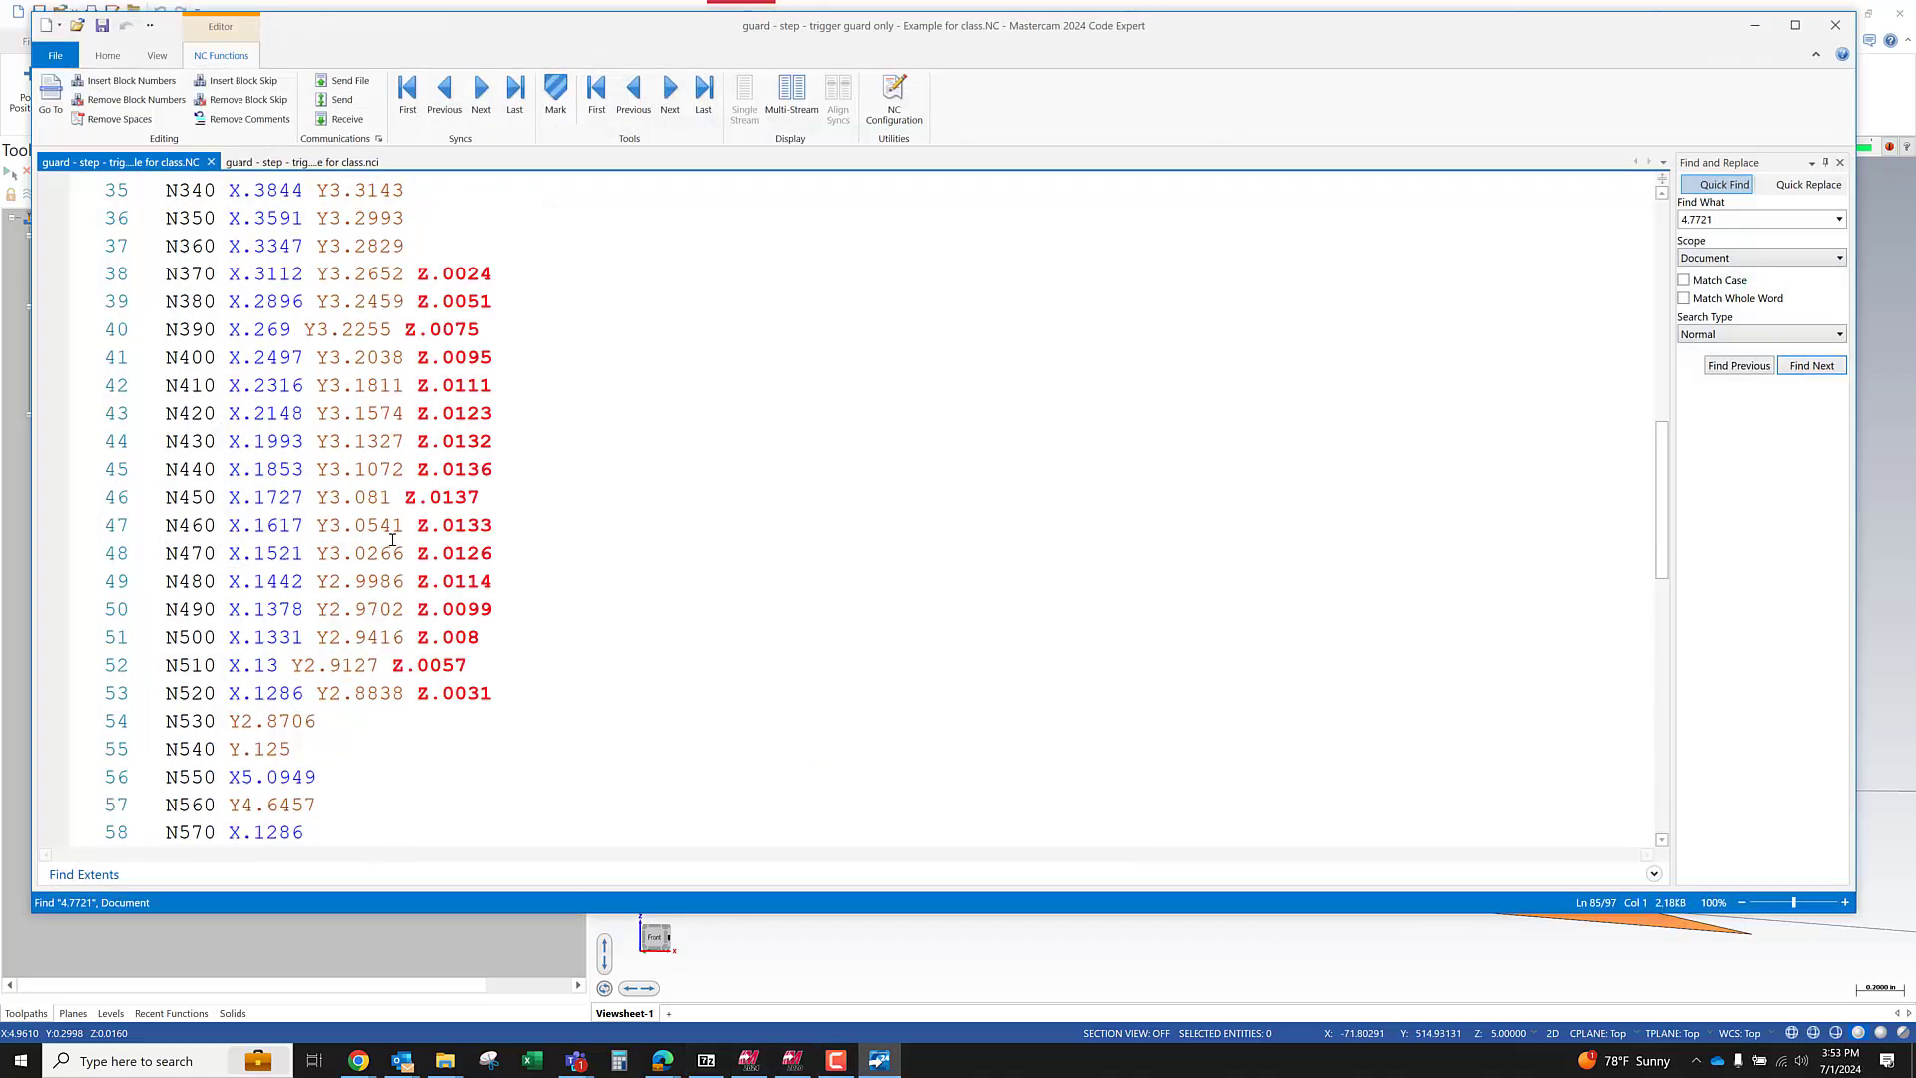
{"action": "left_click", "coordinate": [1835, 25]}
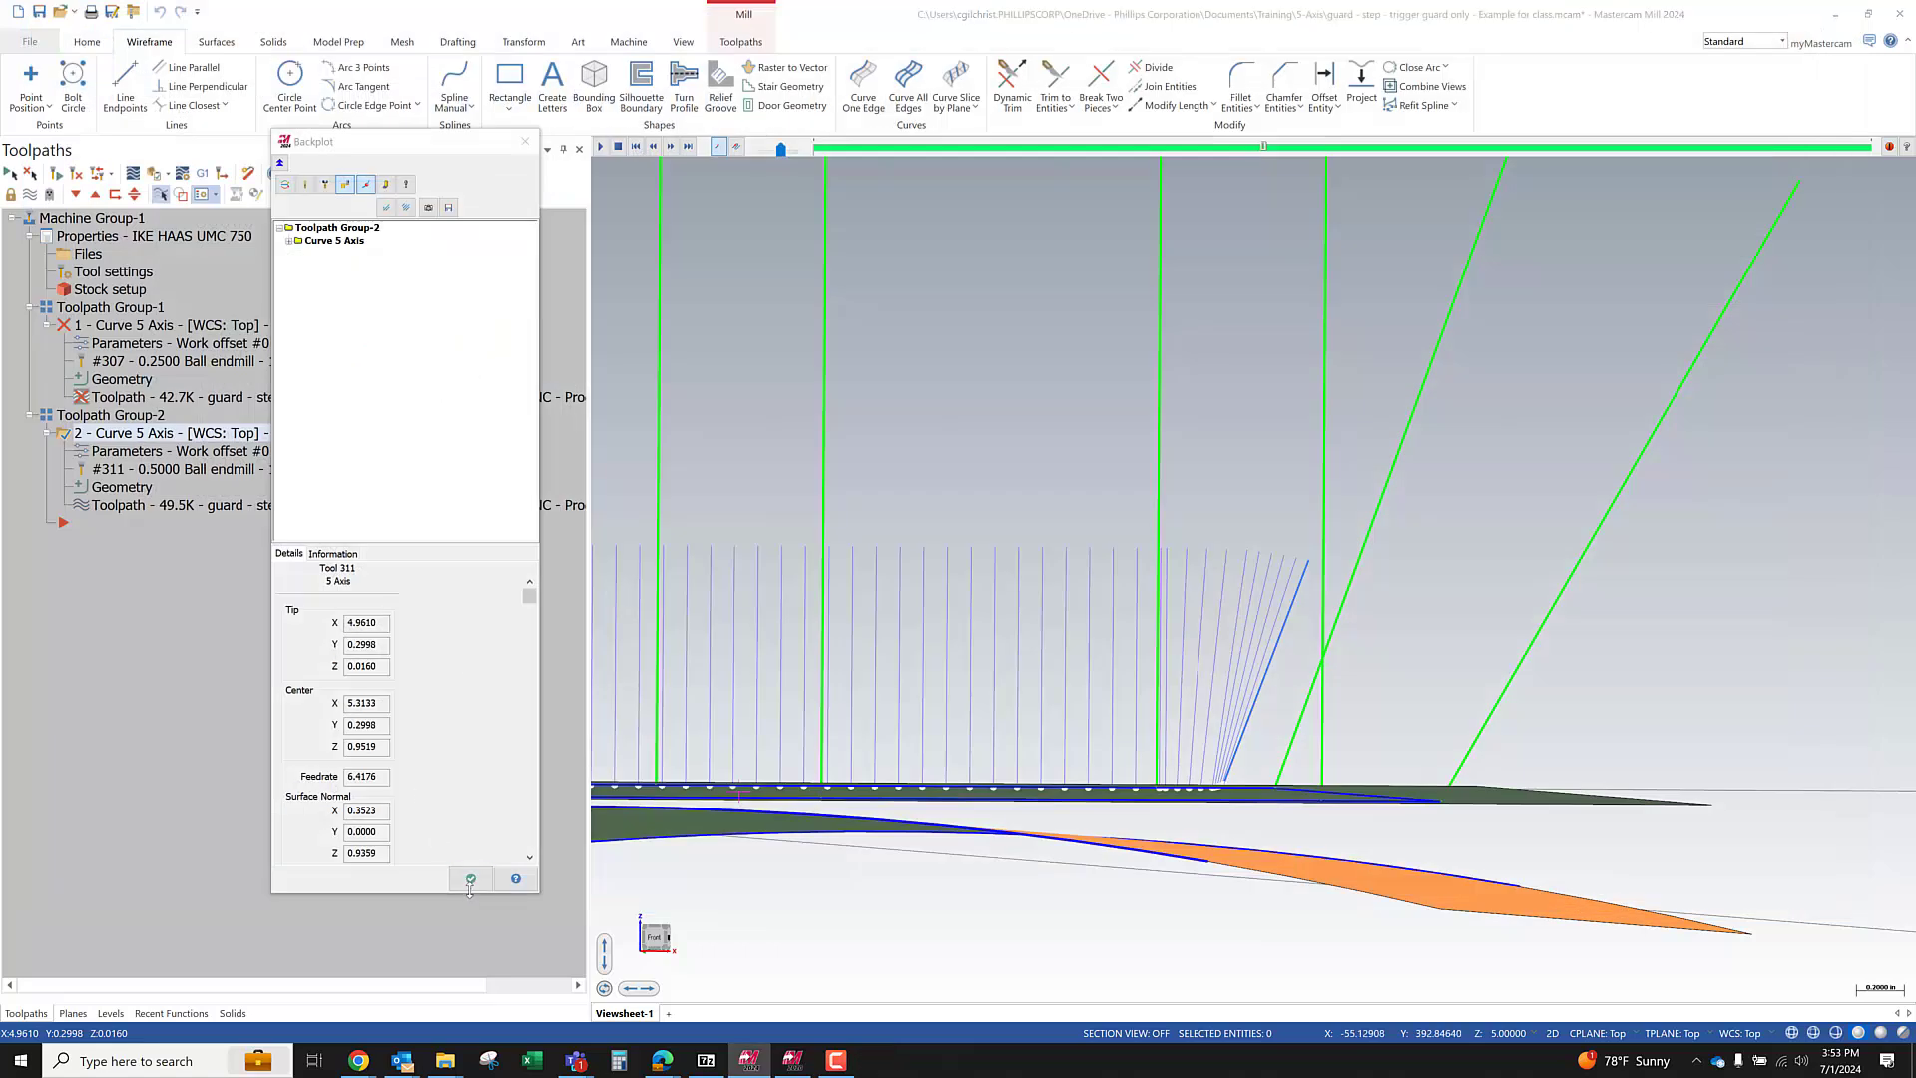
{"action": "left_click", "coordinate": [471, 878]}
{"action": "left_click", "coordinate": [202, 173]}
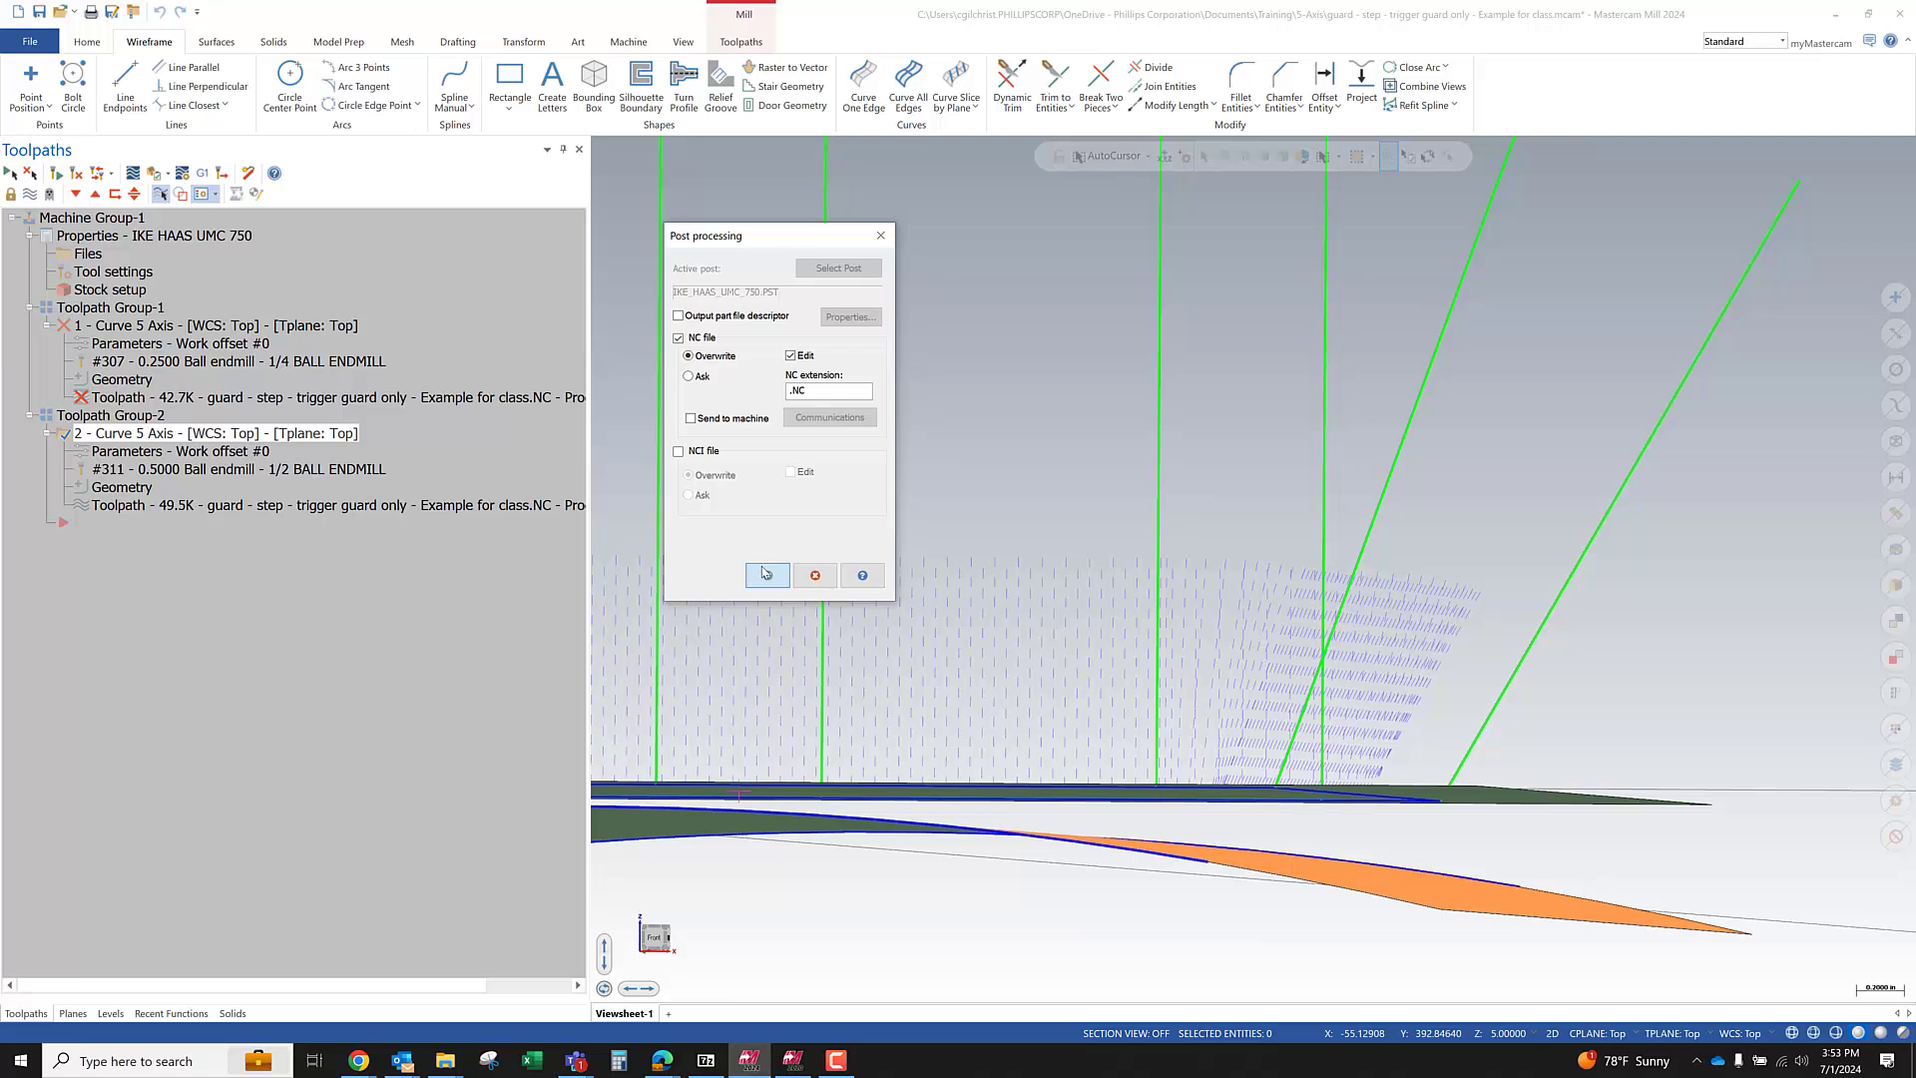
{"action": "left_click", "coordinate": [767, 575]}
{"action": "left_click", "coordinate": [1008, 582]}
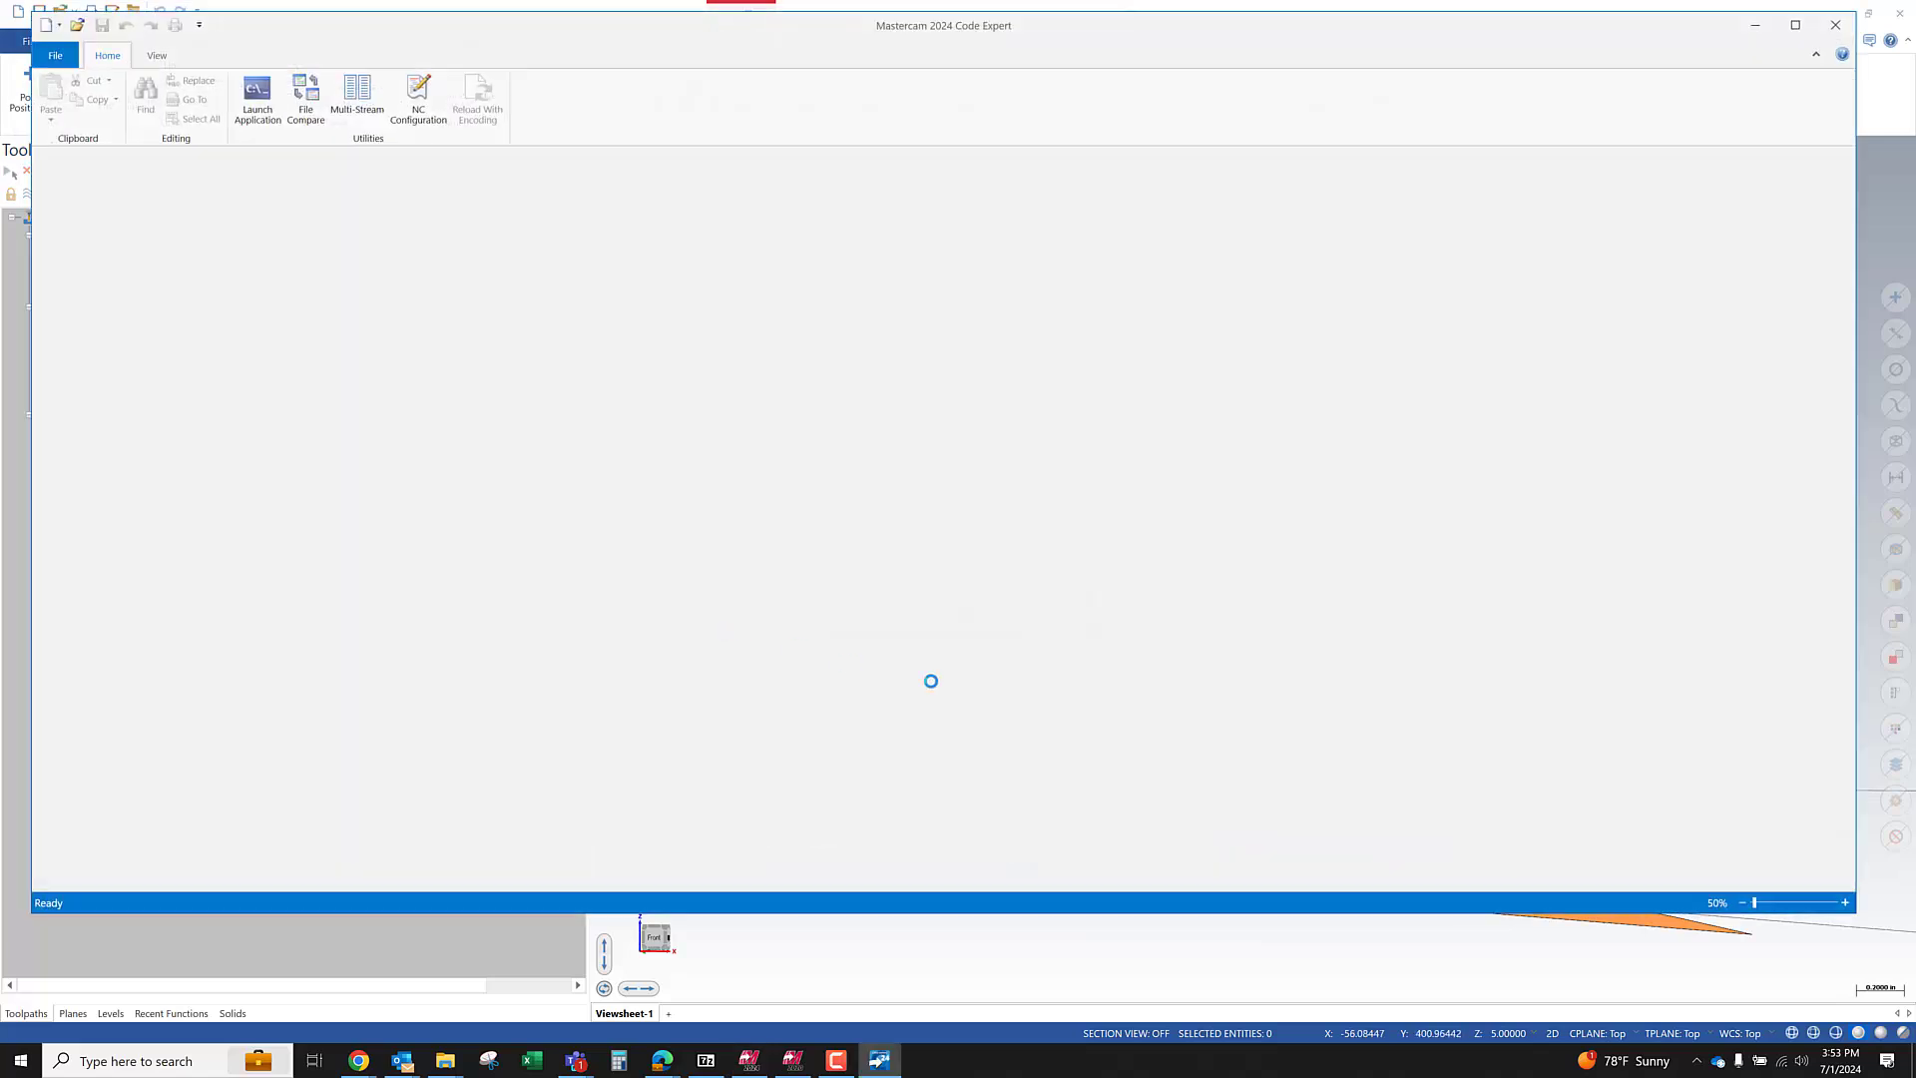
Examine the B-axis moves on lines N1330 to N1410 of the newly posted code, where the tool starts tilting toward the corner
{"action": "scroll", "coordinate": [656, 666], "scroll_direction": "down", "scroll_amount": 8}
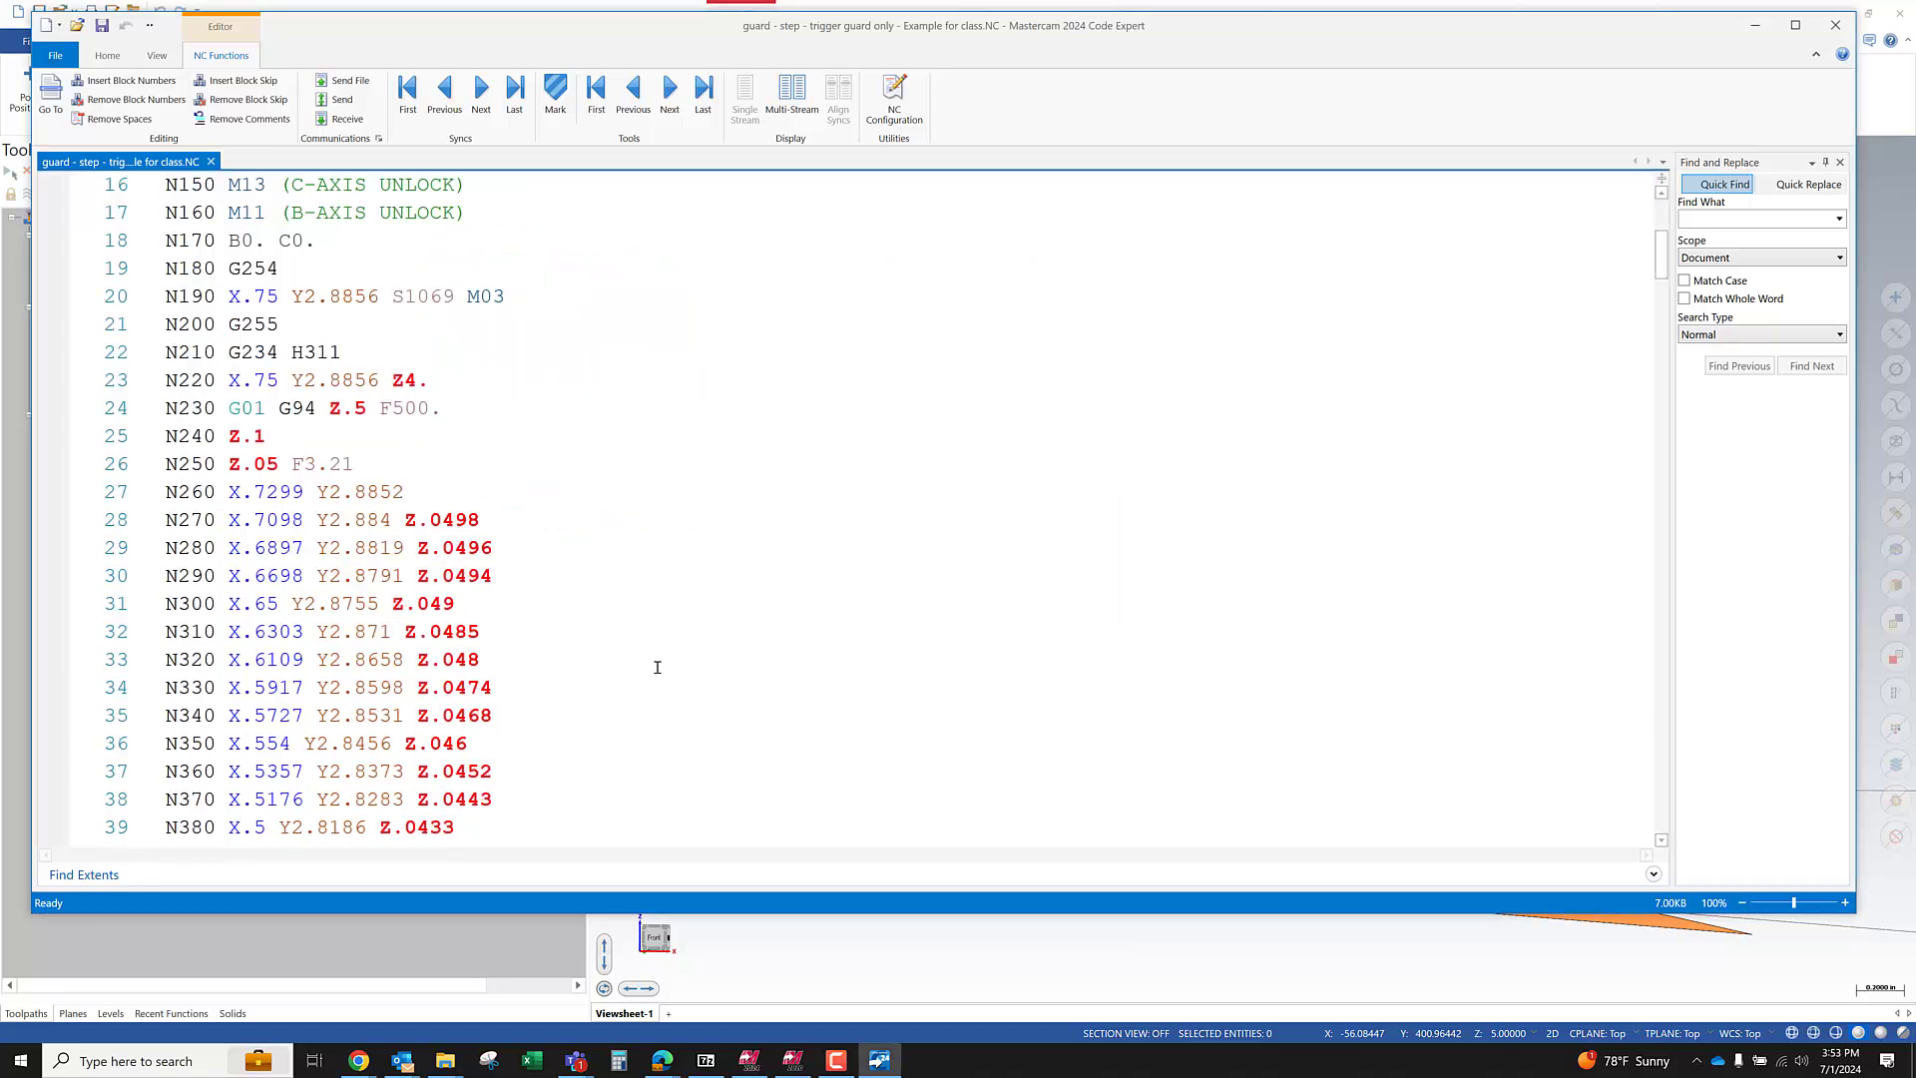
{"action": "scroll", "coordinate": [643, 631], "scroll_direction": "down", "scroll_amount": 20}
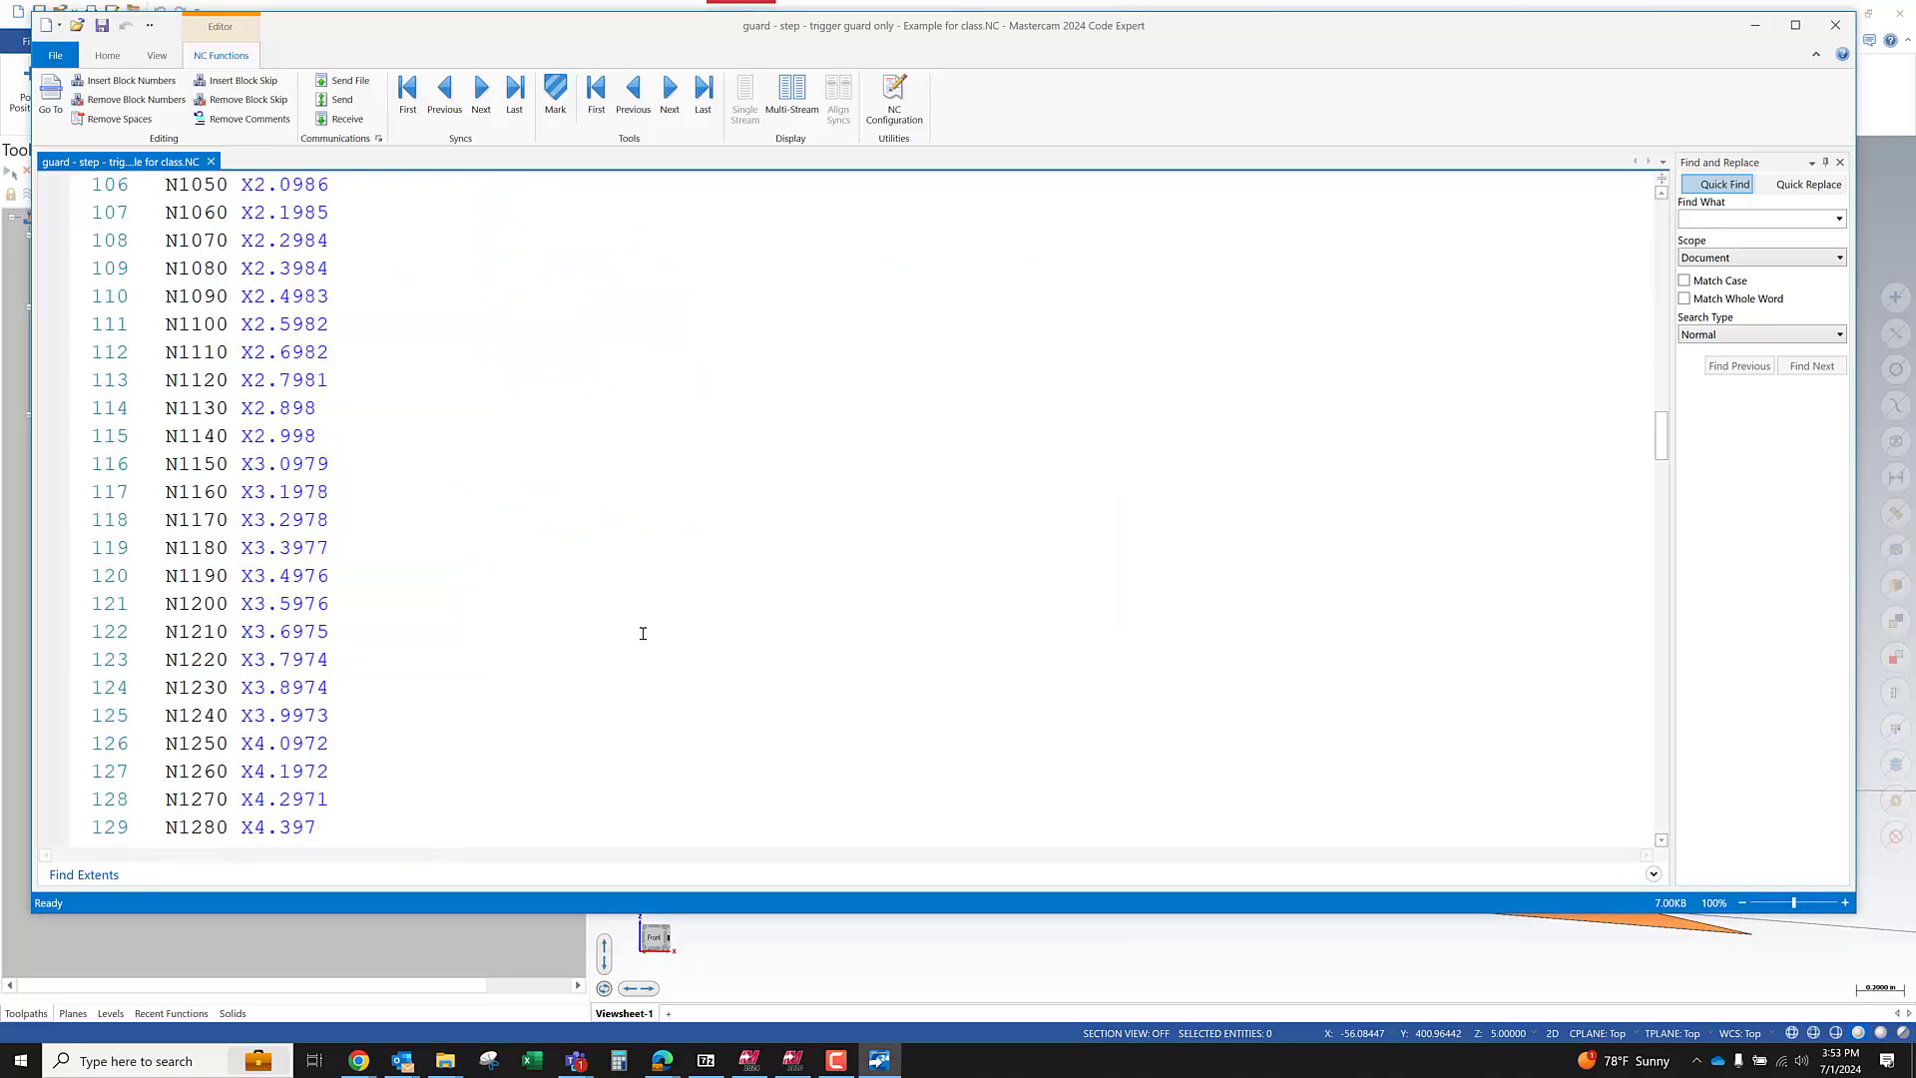
{"action": "scroll", "coordinate": [642, 631], "scroll_direction": "up", "scroll_amount": 5}
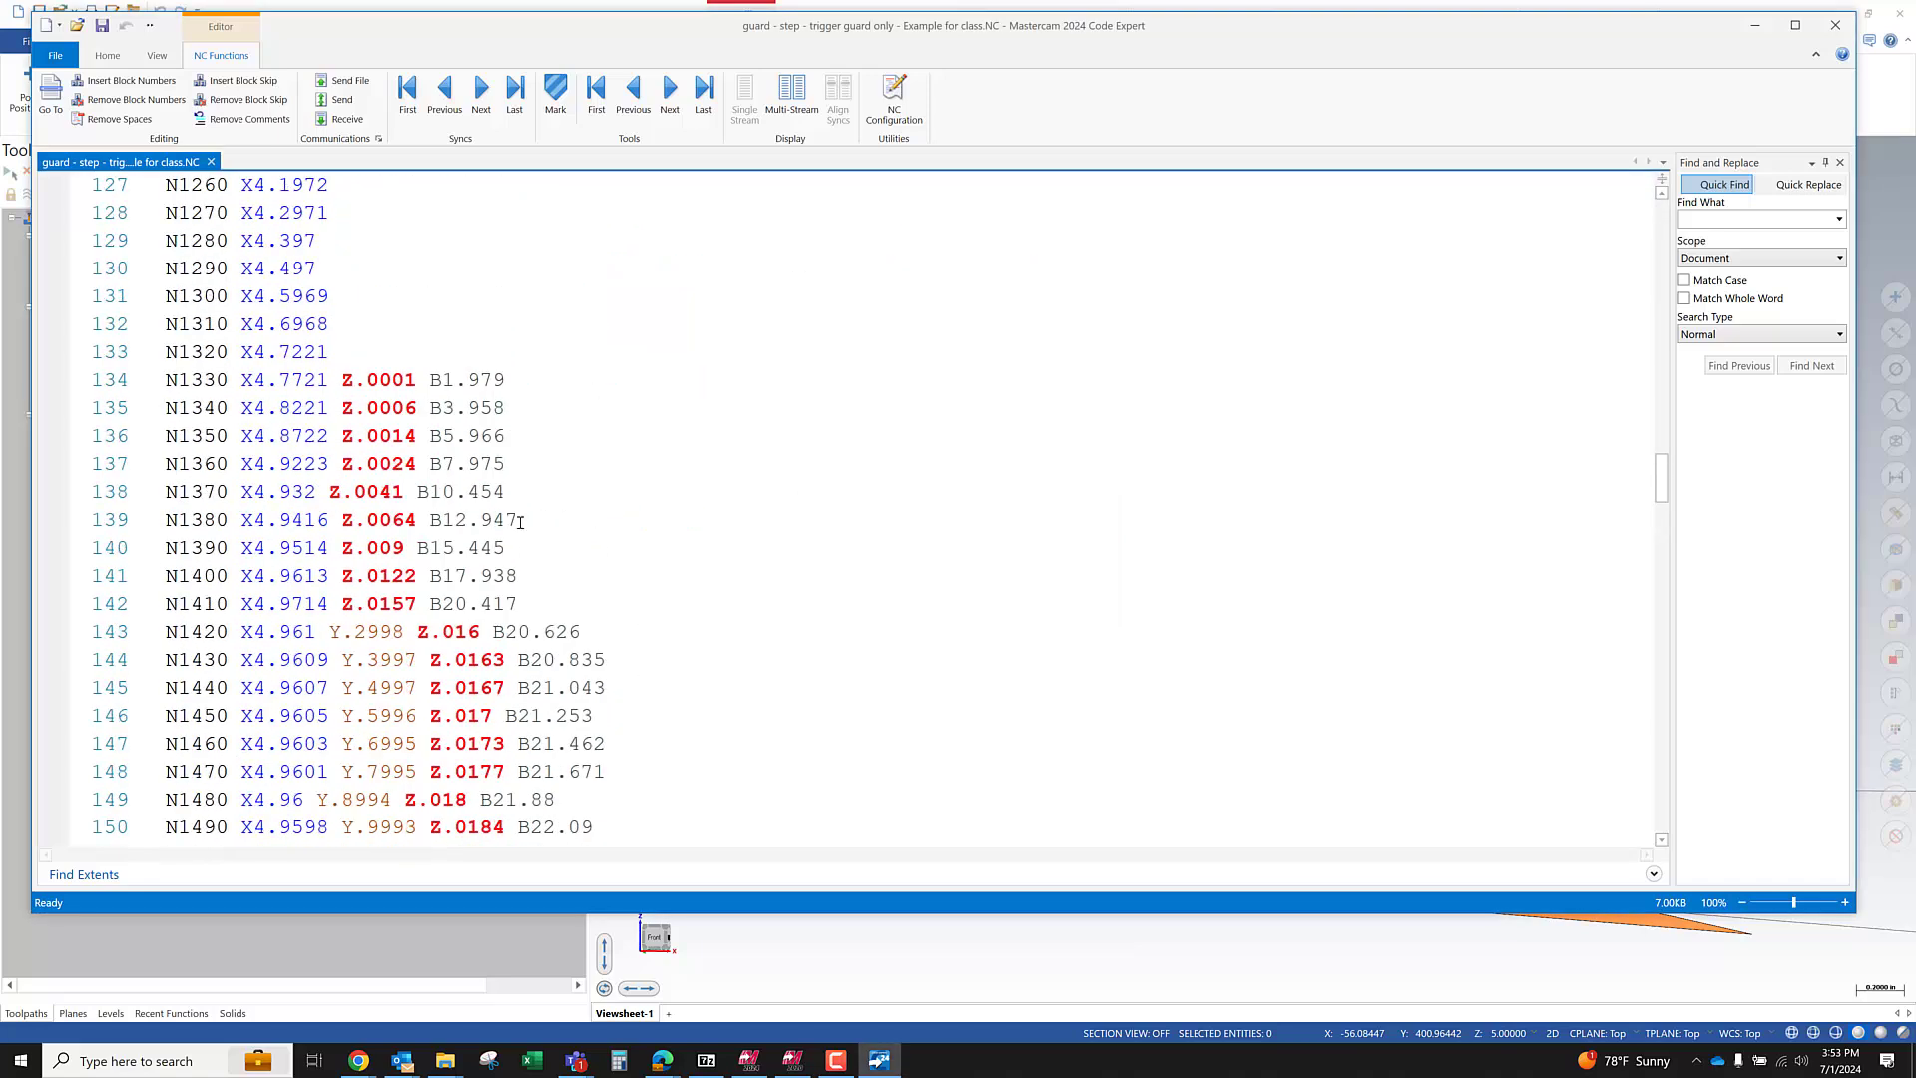
{"action": "left_click_drag", "start_coordinate": [406, 373], "coordinate": [589, 598]}
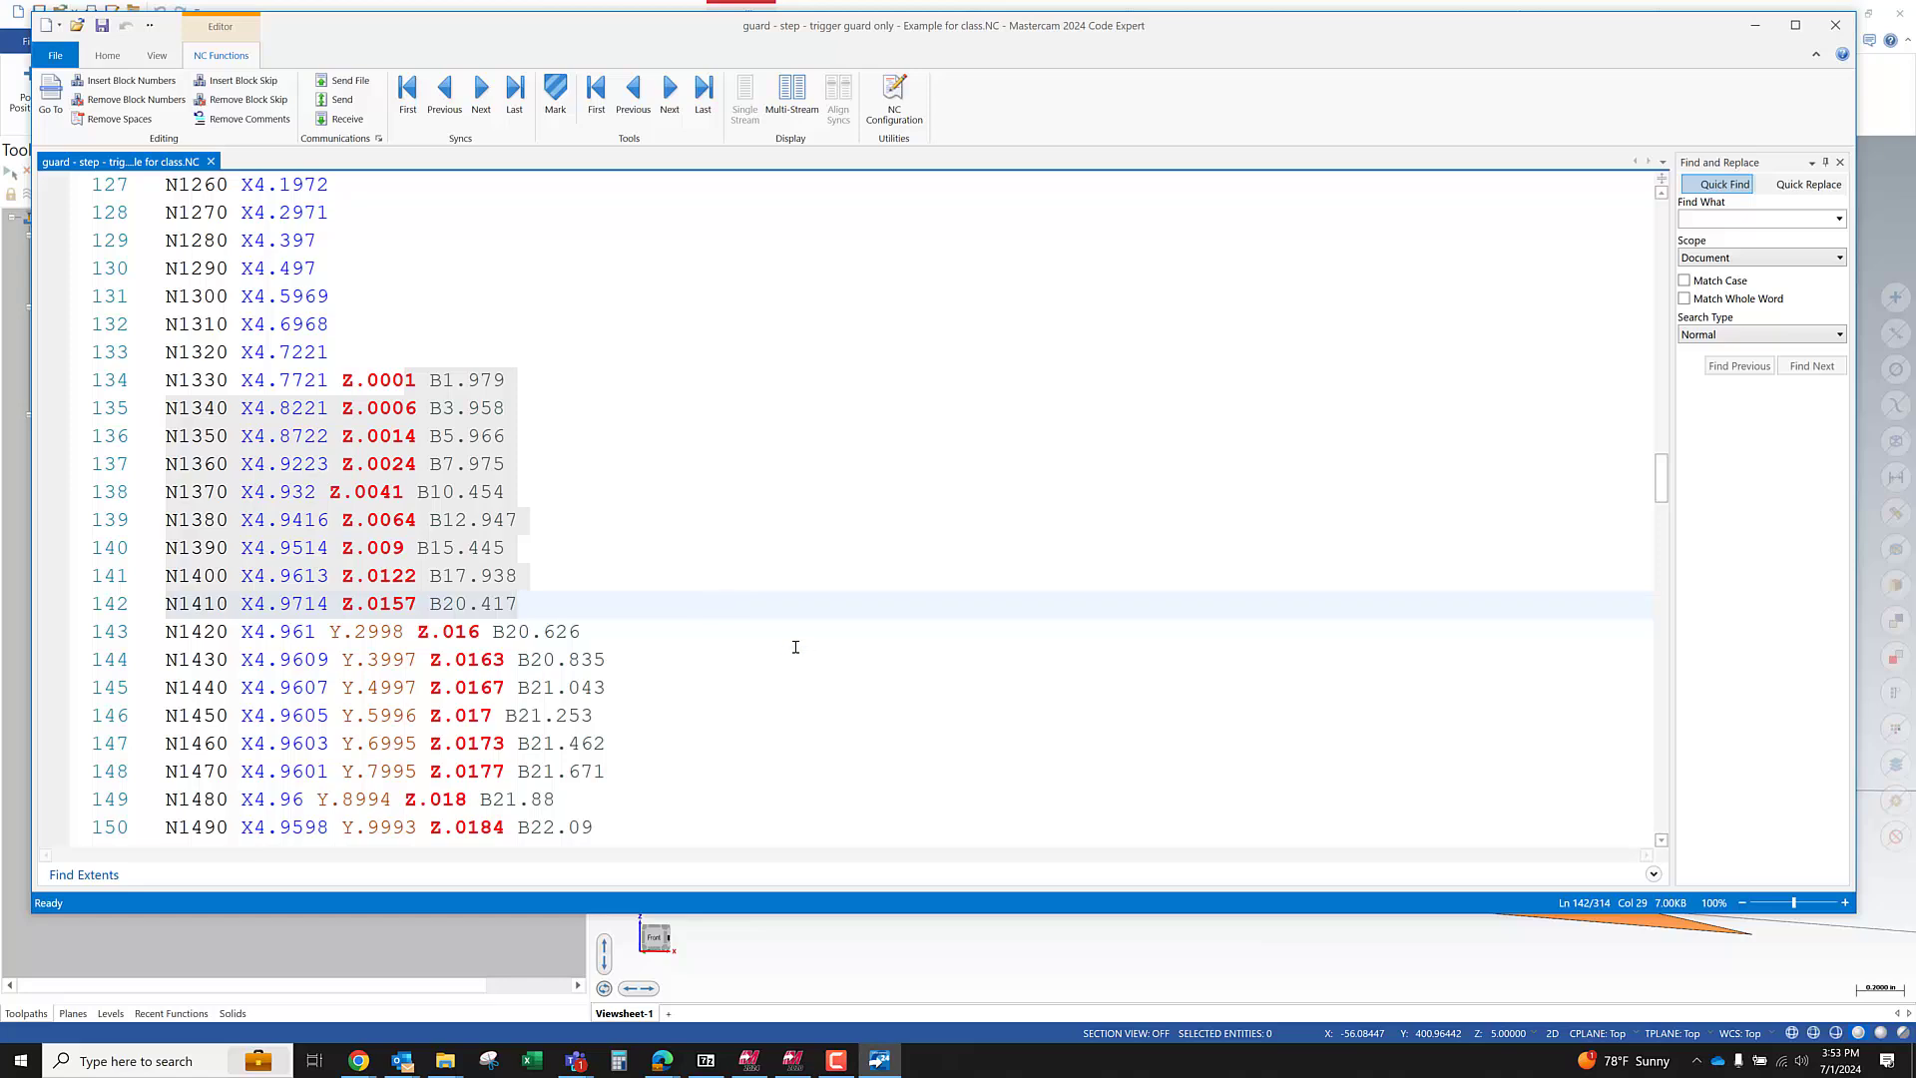
{"action": "left_click", "coordinate": [454, 393]}
{"action": "left_click", "coordinate": [455, 408]}
{"action": "left_click", "coordinate": [466, 437]}
{"action": "left_click", "coordinate": [503, 466]}
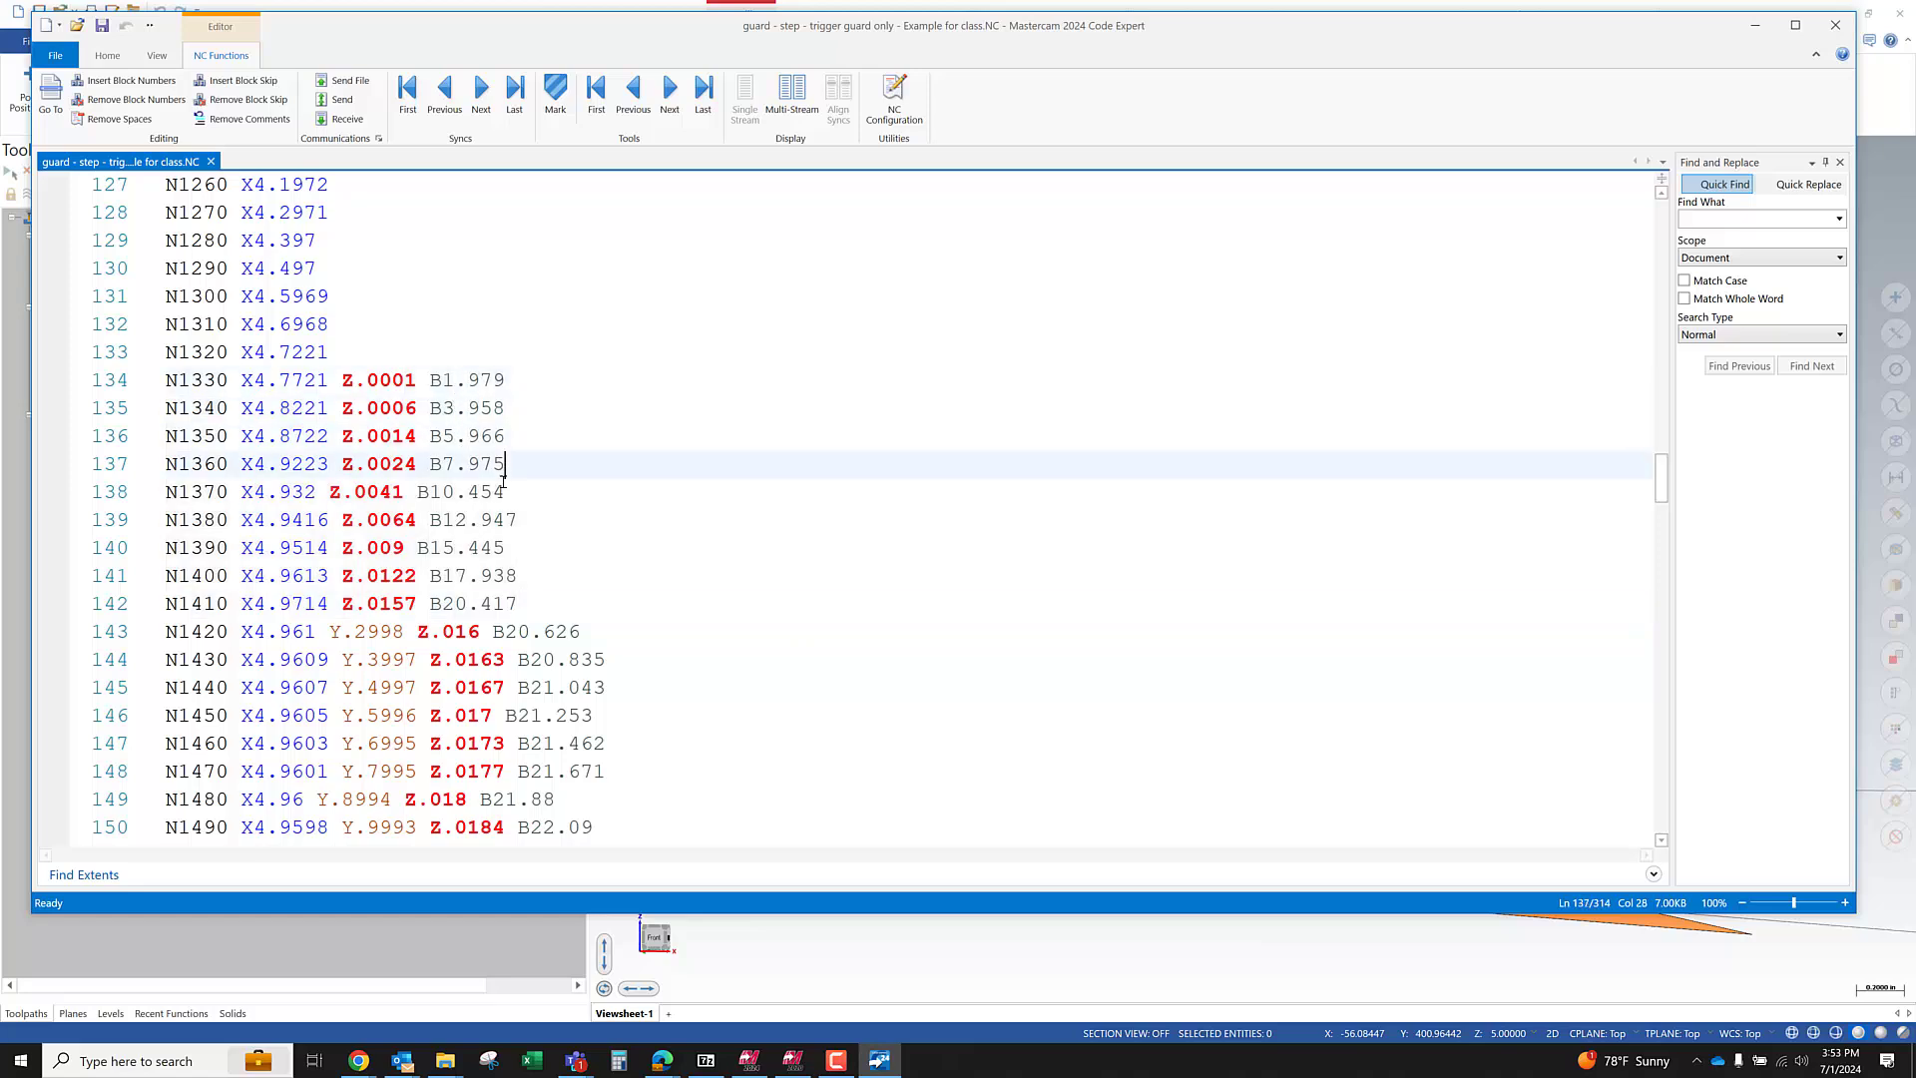
{"action": "left_click", "coordinate": [565, 538]}
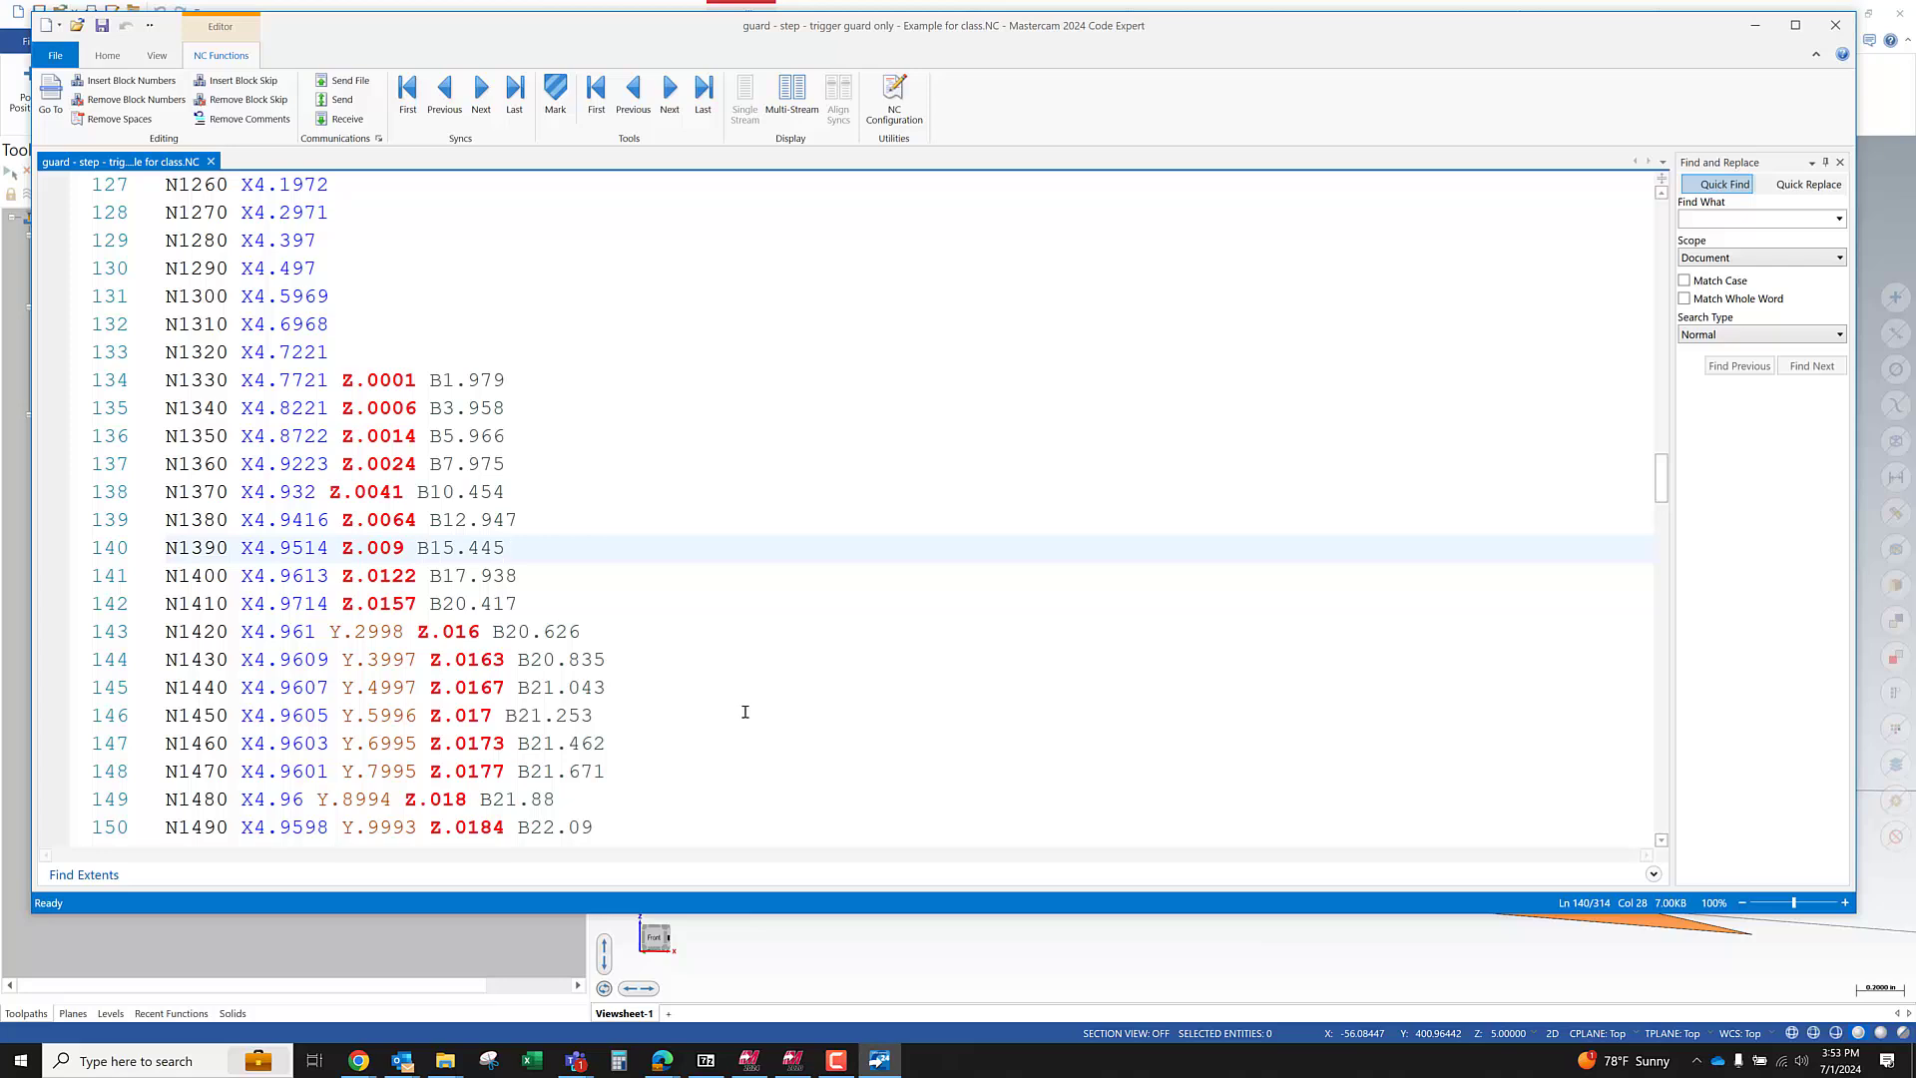
Switch back to Mastercam and select the near edge's last two vector lines to compare them with the tool vectors between them
{"action": "left_click", "coordinate": [822, 938]}
{"action": "middle_click_drag", "start_coordinate": [1337, 654], "coordinate": [1343, 664]}
{"action": "left_click", "coordinate": [1235, 777]}
{"action": "left_click", "coordinate": [1374, 798]}
{"action": "middle_click_drag", "start_coordinate": [1374, 798], "coordinate": [1305, 670]}
{"action": "scroll", "coordinate": [1231, 752], "scroll_direction": "up", "scroll_amount": 3}
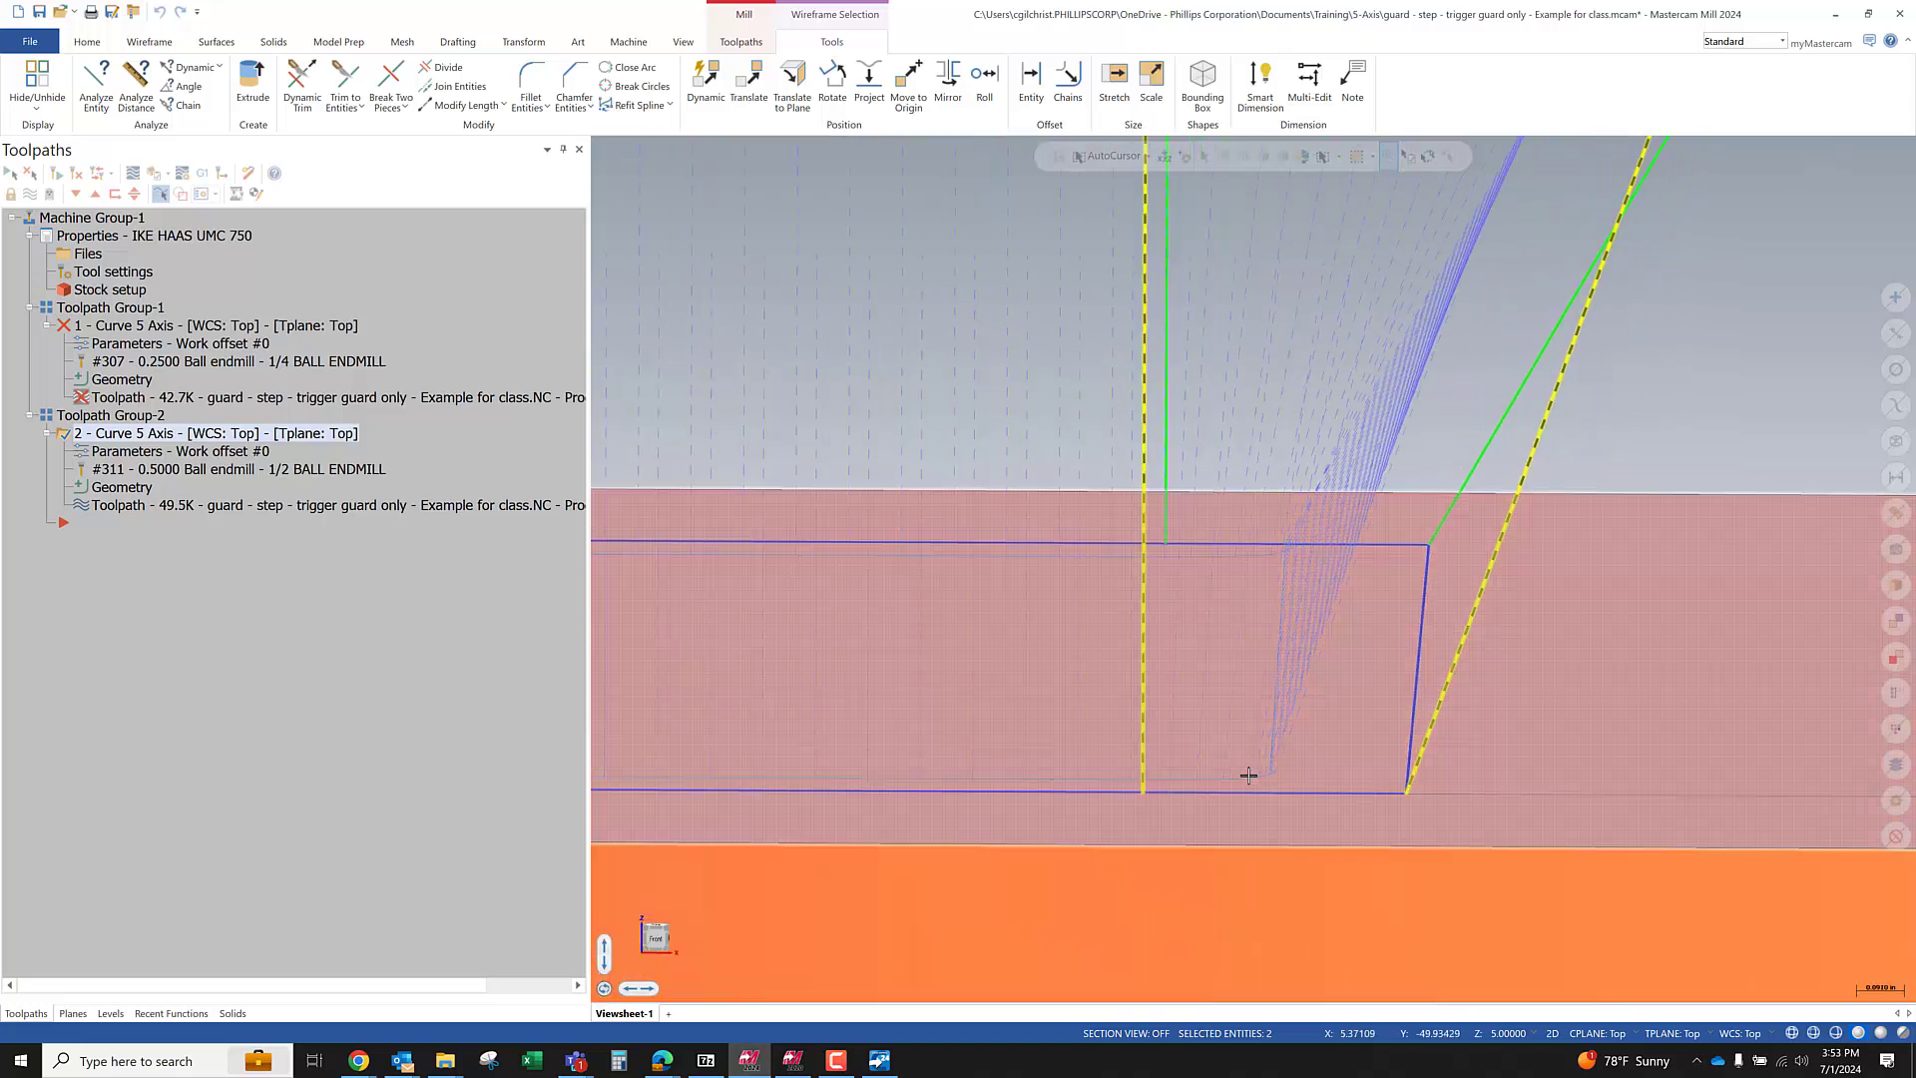
{"action": "middle_click_drag", "start_coordinate": [1216, 538], "coordinate": [1195, 534]}
{"action": "scroll", "coordinate": [1197, 711], "scroll_direction": "down", "scroll_amount": 5}
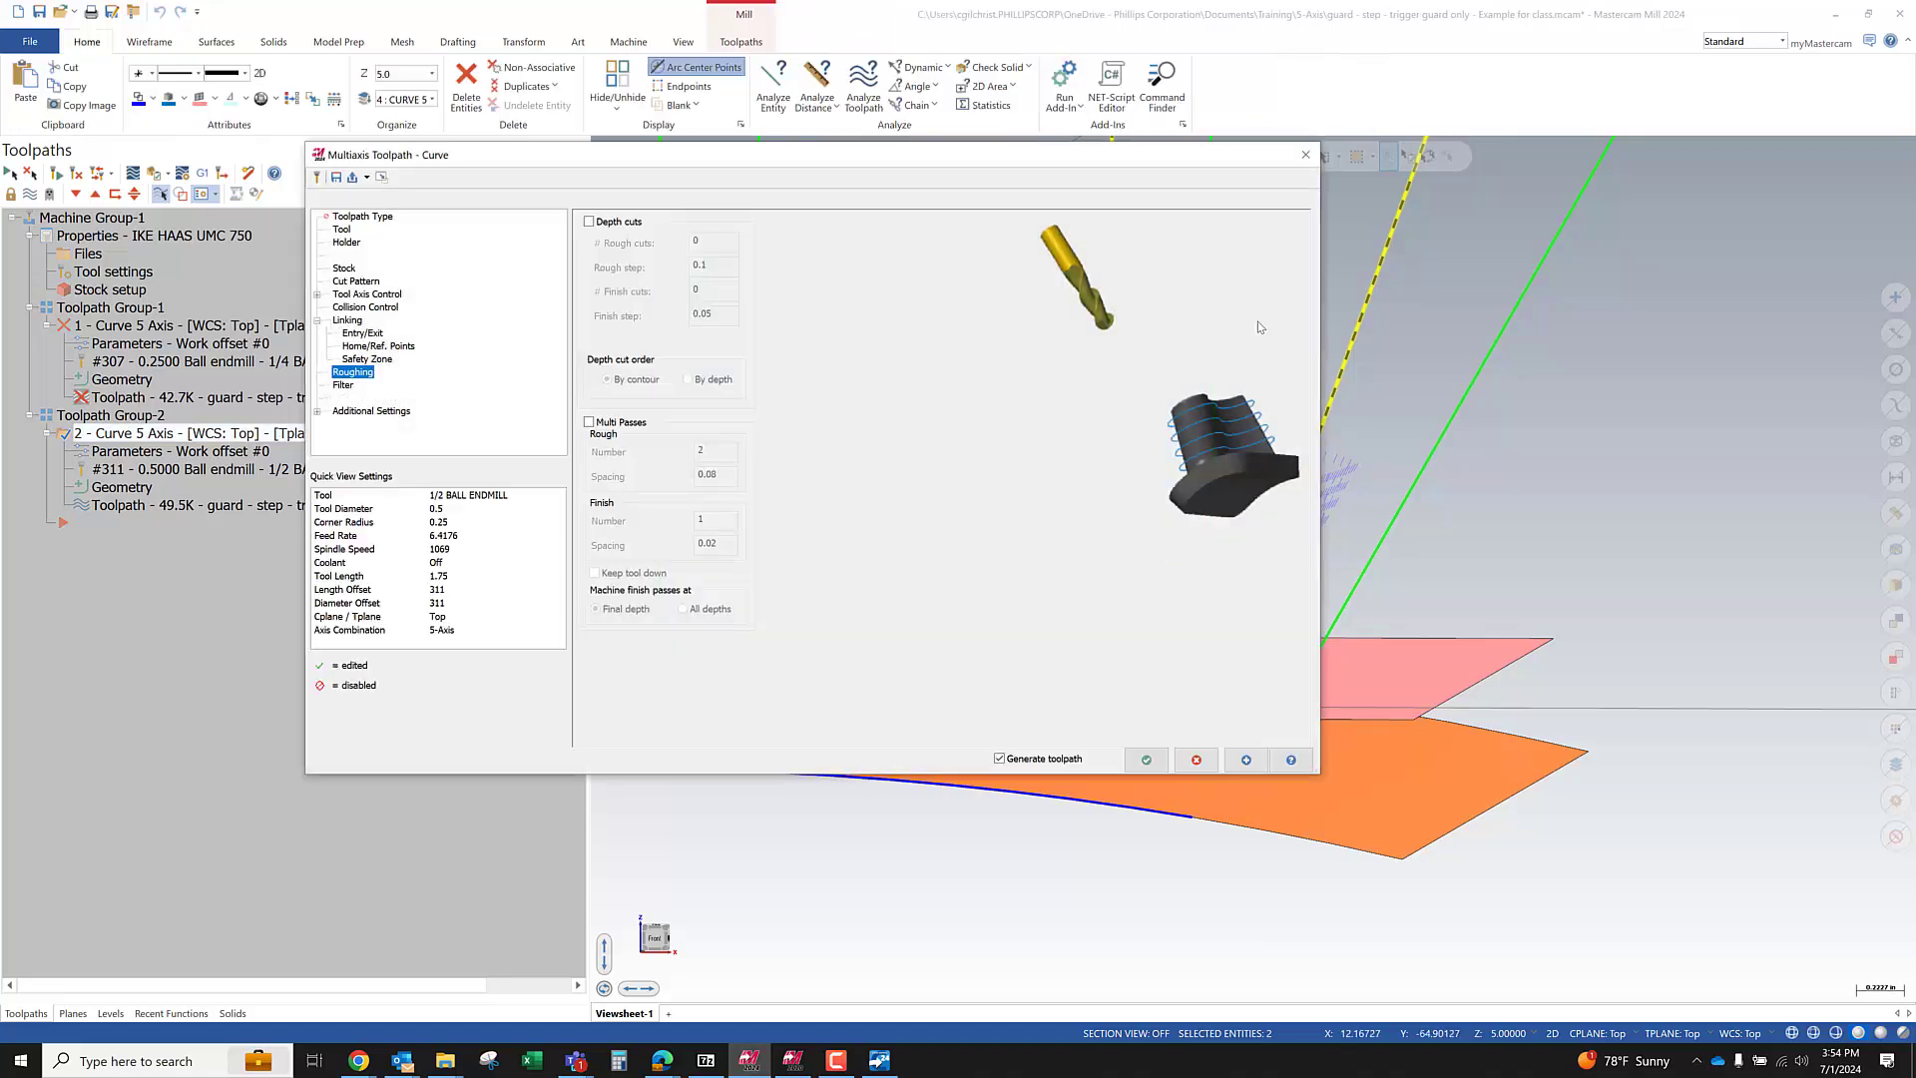
Change the angle increment in the second Curve 5 Axis toolpath's tool axis control and regenerate the toolpath
{"action": "left_click_drag", "start_coordinate": [799, 172], "coordinate": [833, 323]}
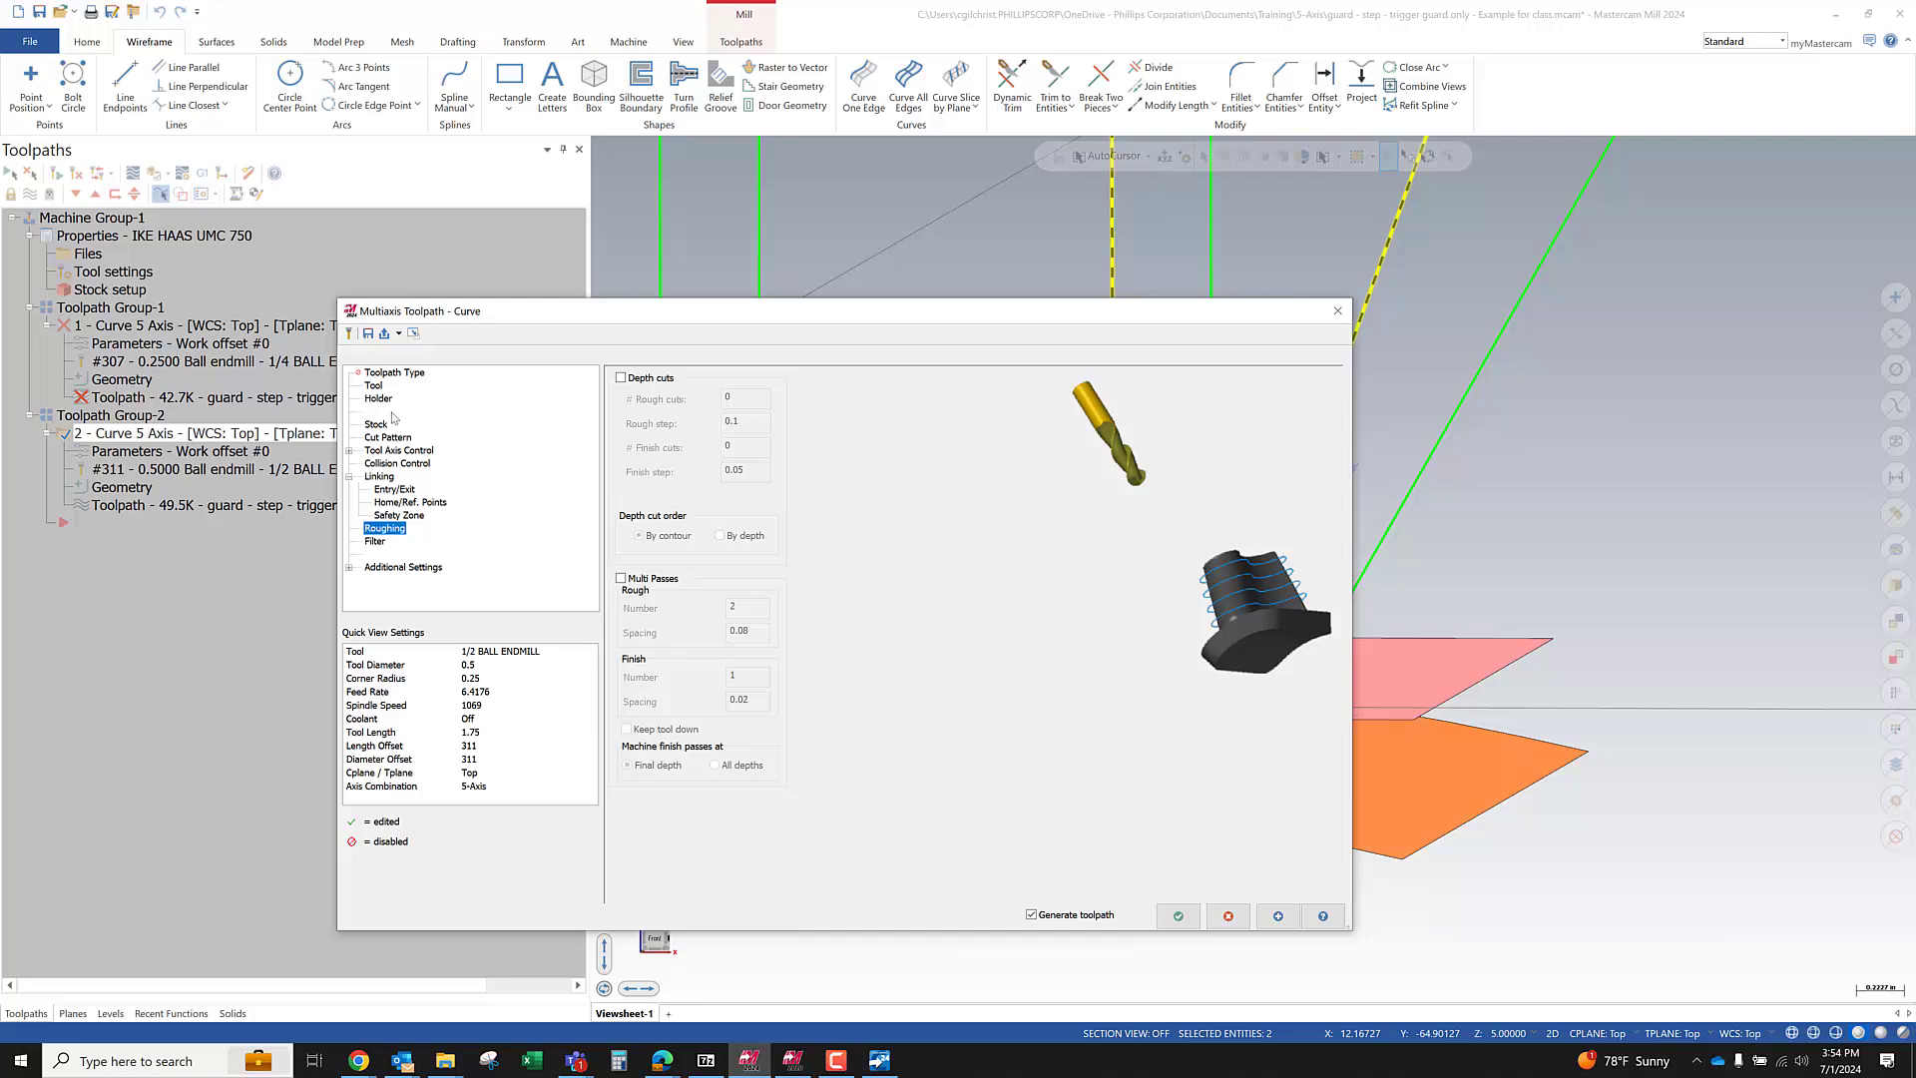
{"action": "left_click", "coordinate": [385, 451]}
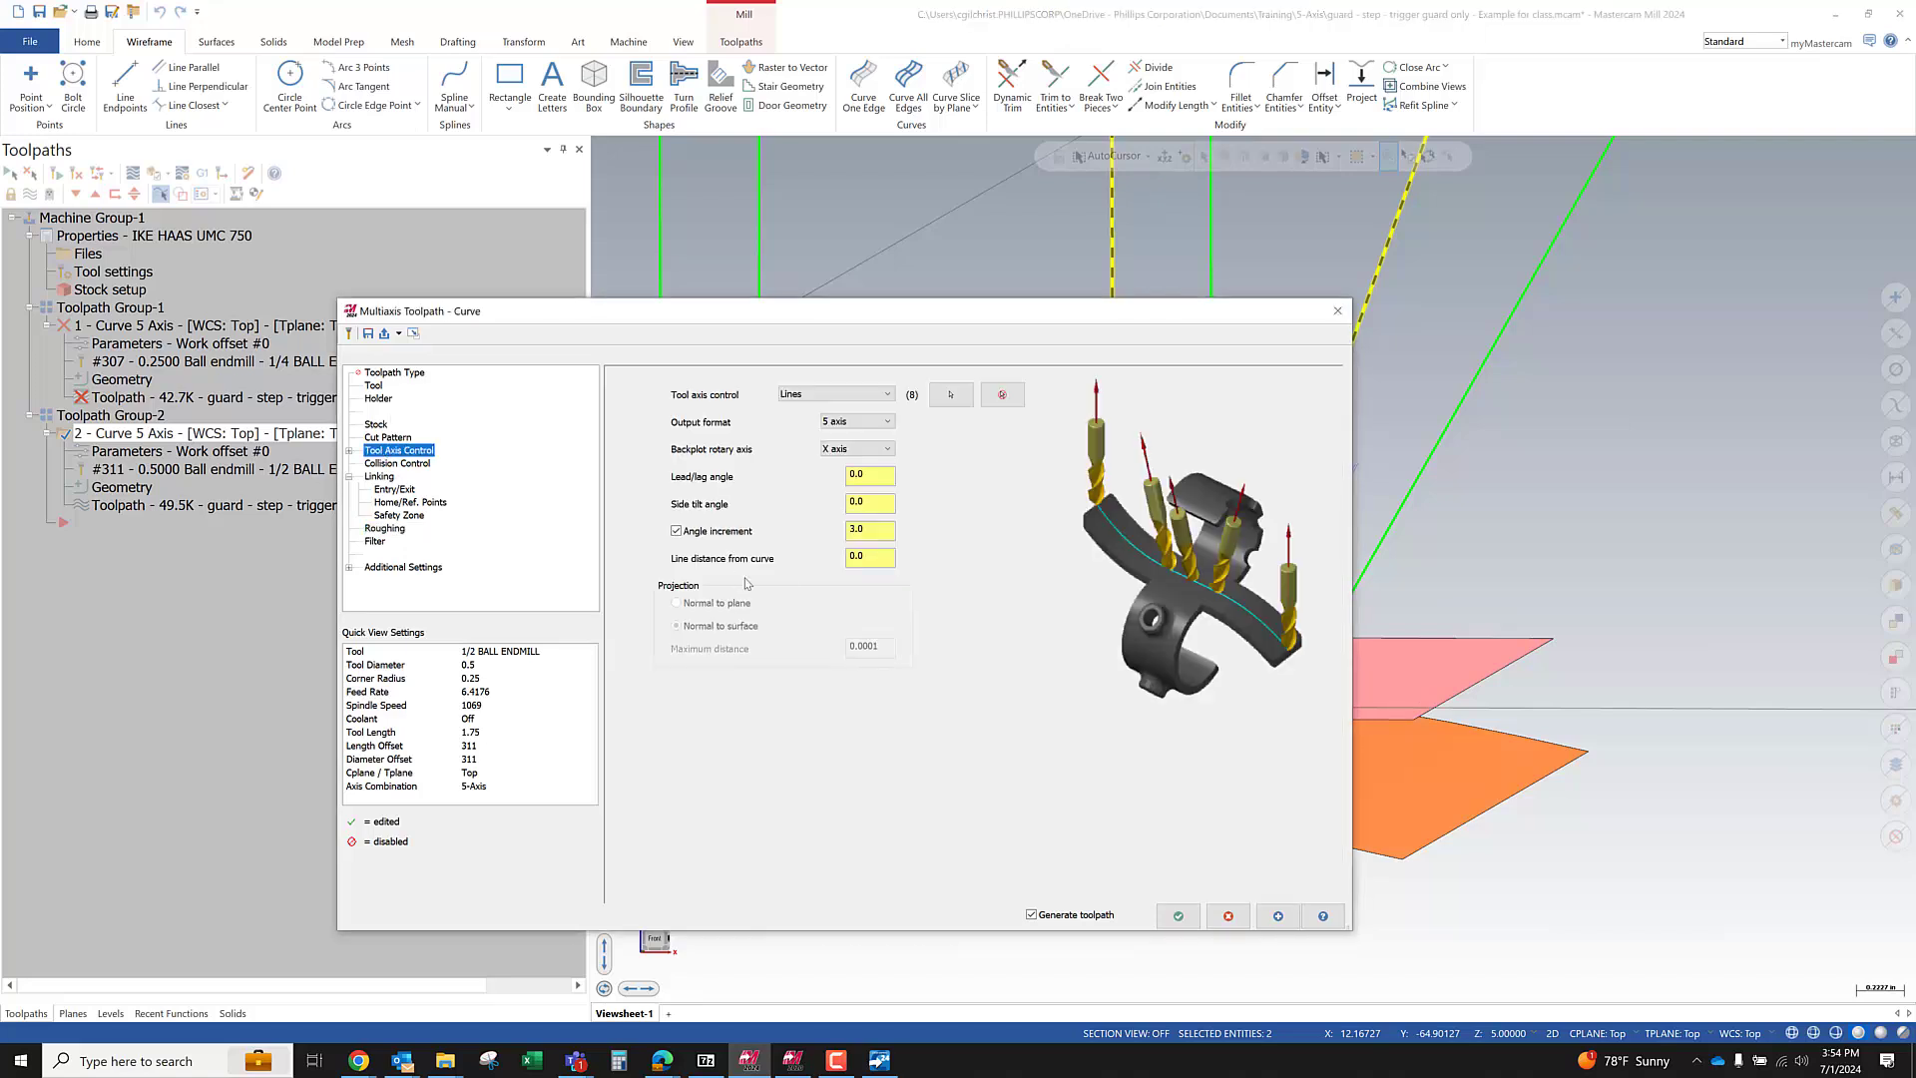
{"action": "left_click", "coordinate": [849, 537]}
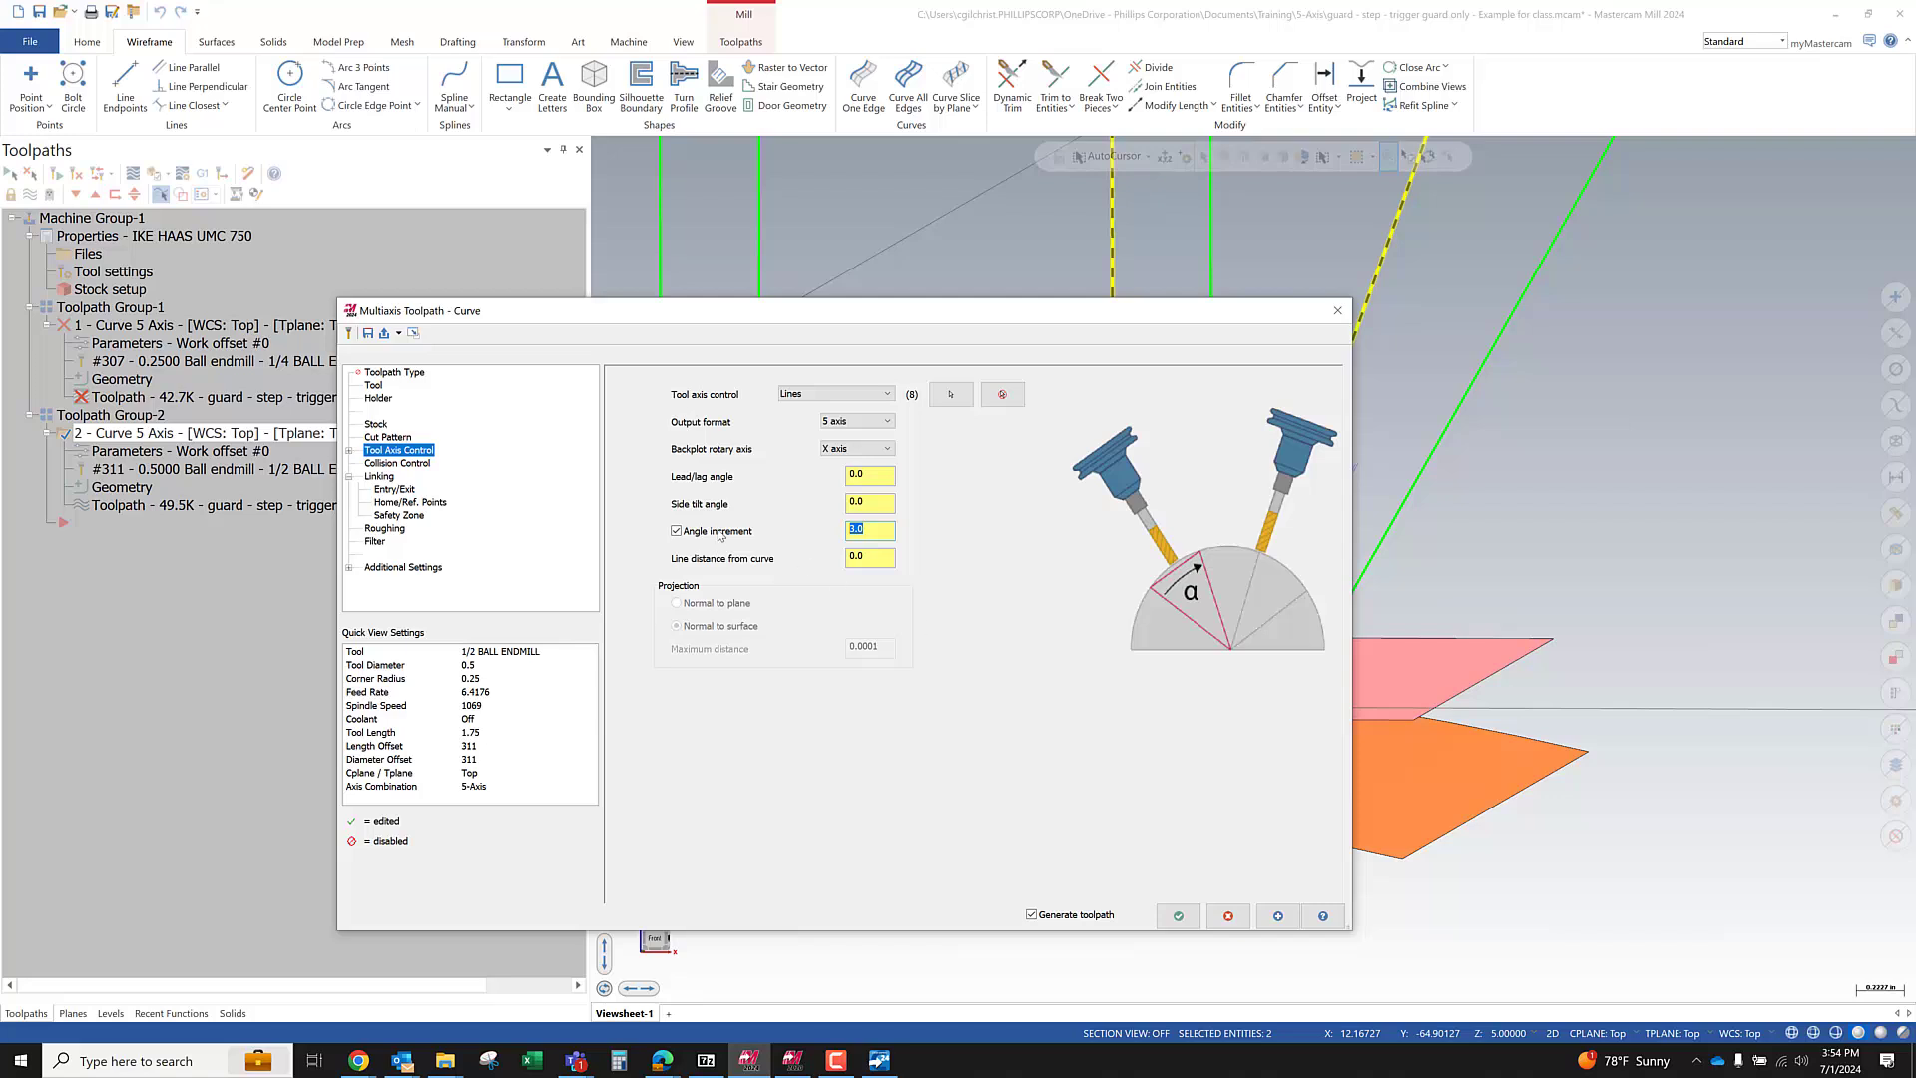
{"action": "left_click", "coordinate": [1177, 915]}
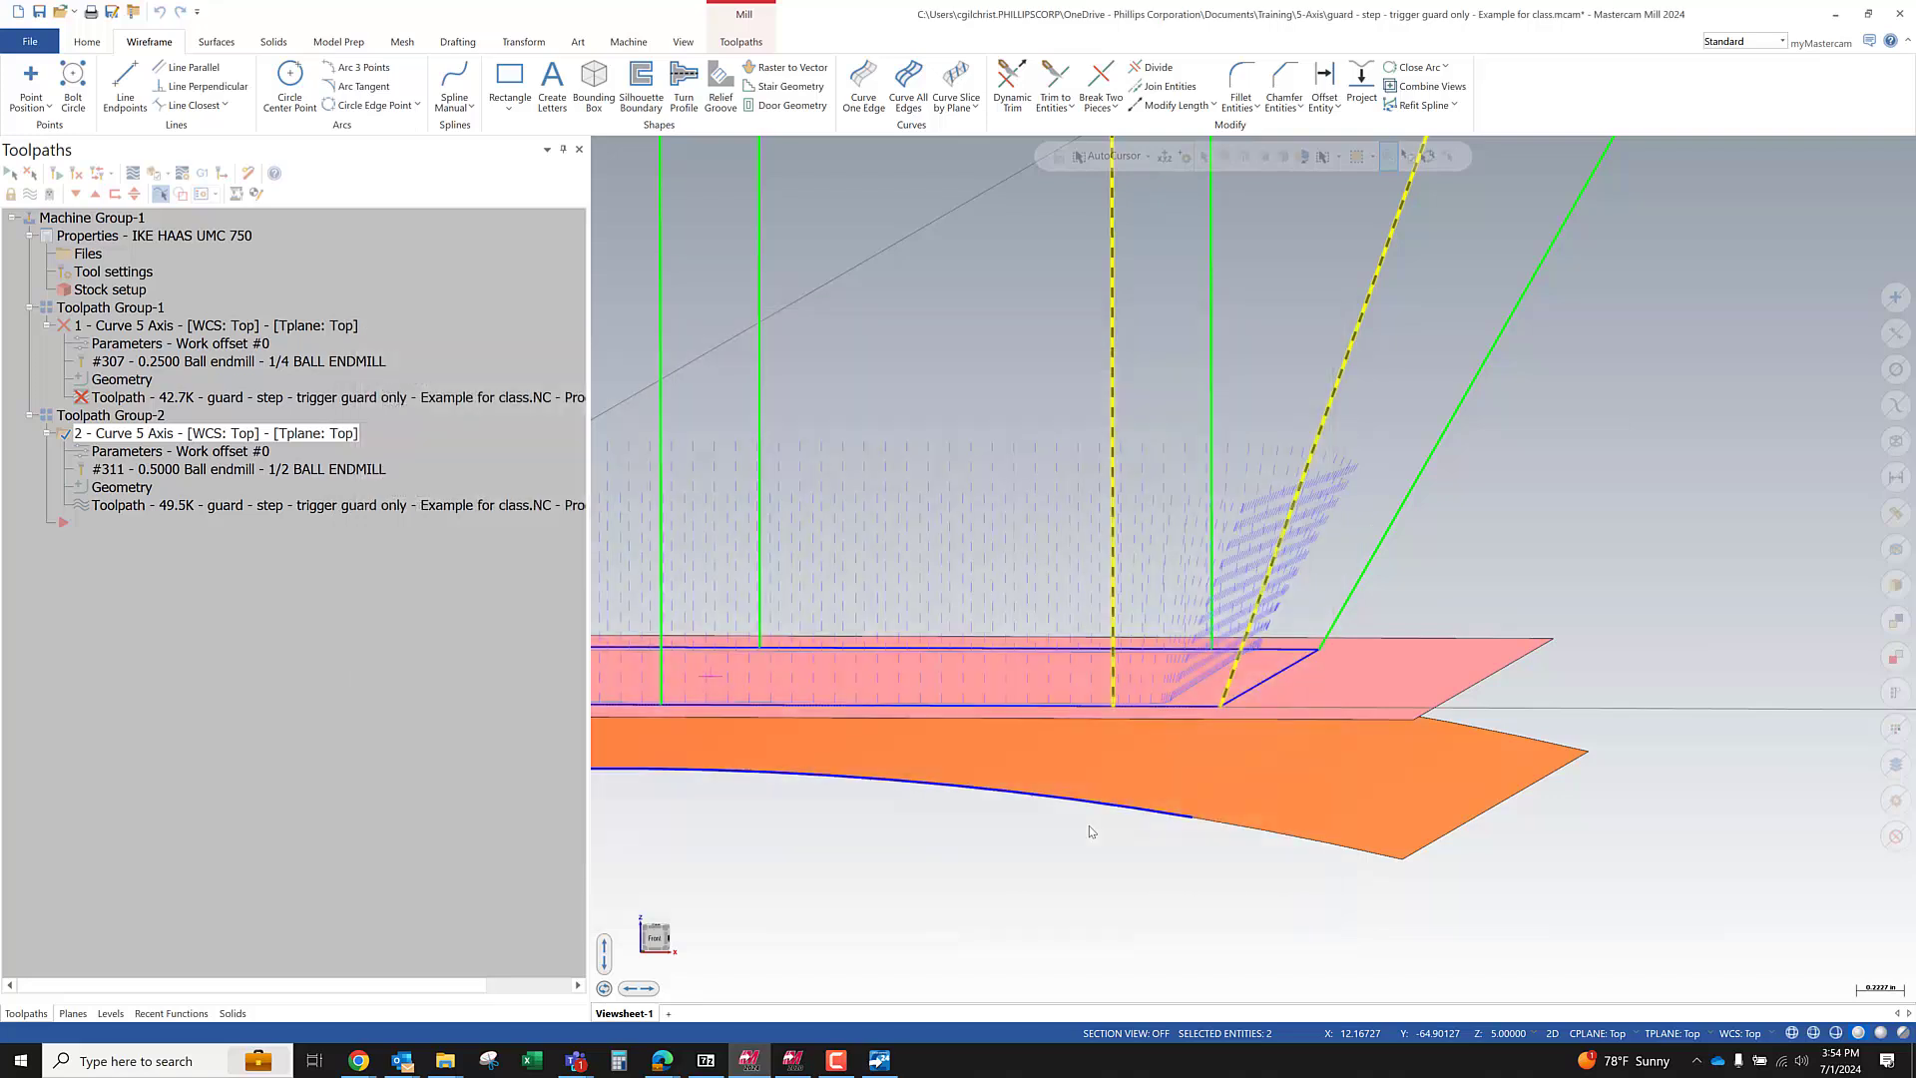
Backplot the regenerated toolpath up to the rectangle's corner and examine the spacing of its tilted tool vectors
{"action": "middle_click_drag", "start_coordinate": [1153, 687], "coordinate": [1155, 698]}
{"action": "left_click", "coordinate": [133, 172]}
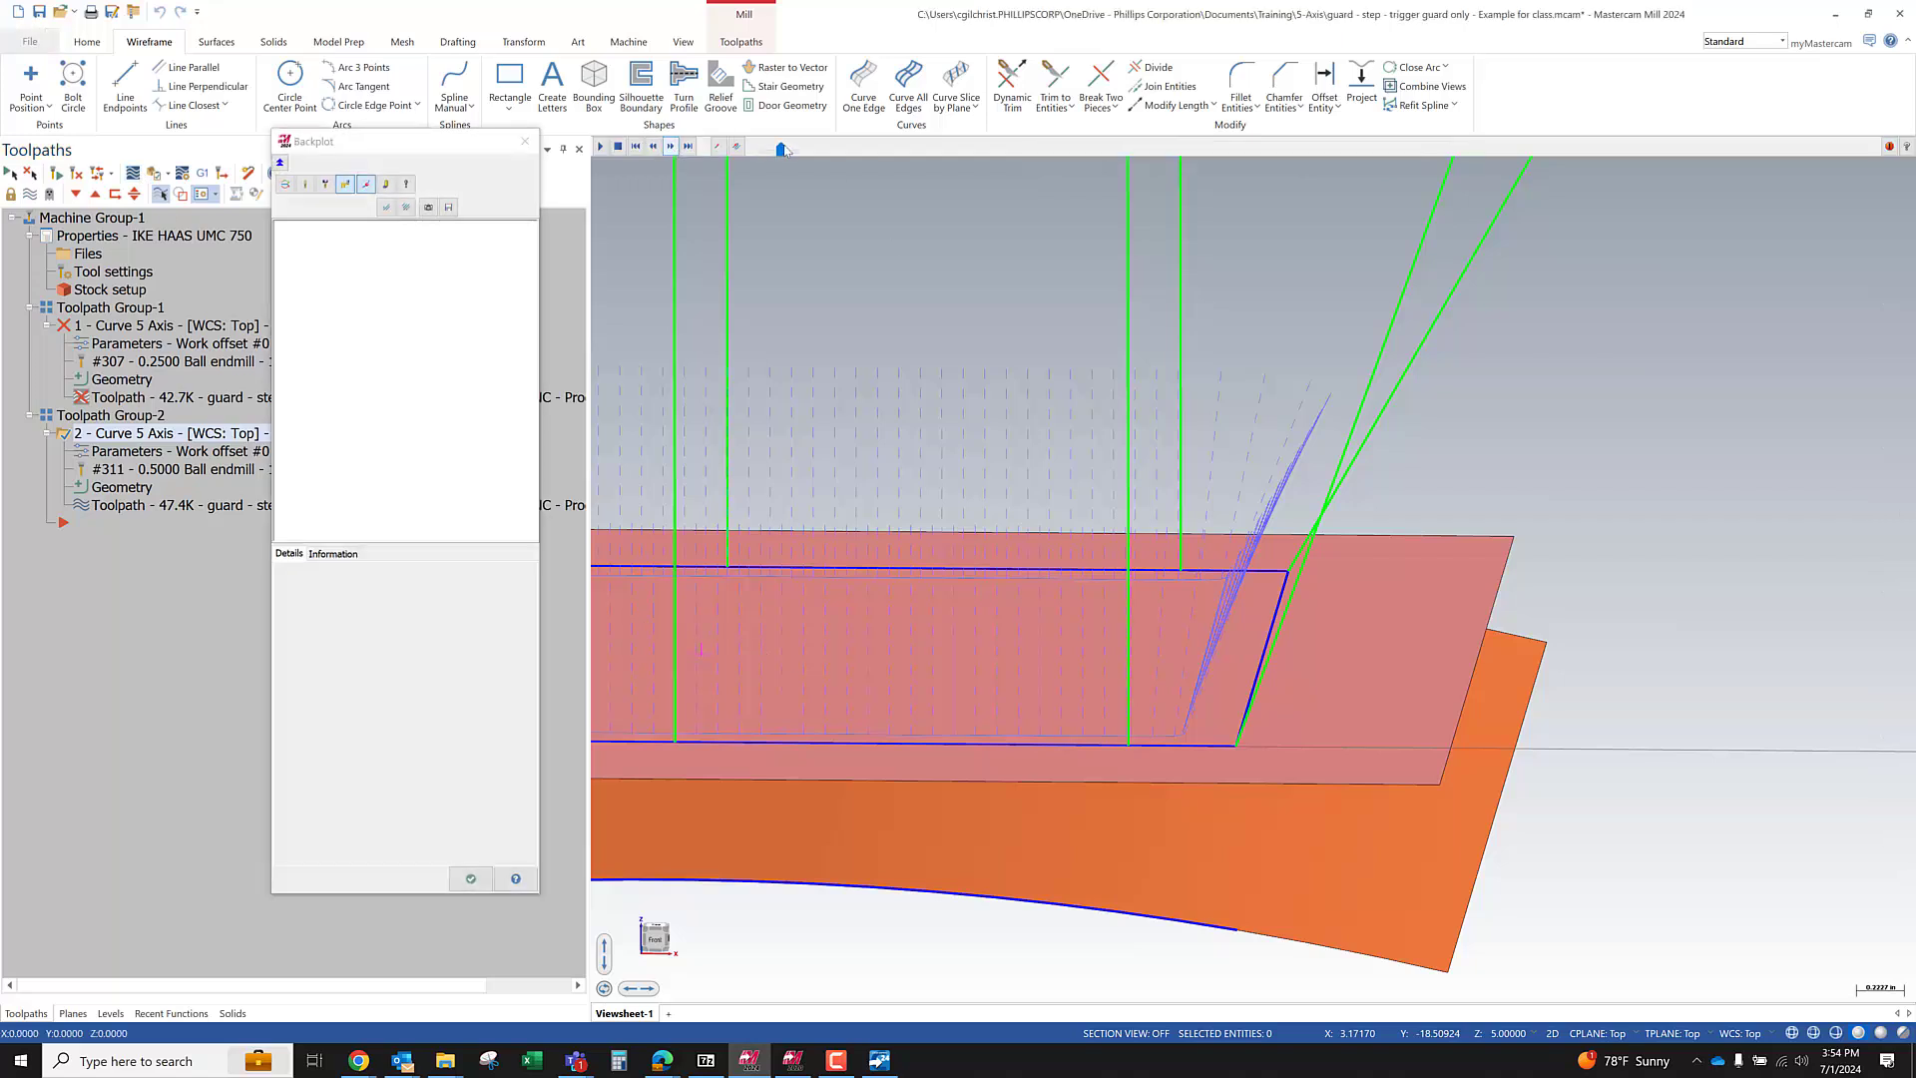
{"action": "left_click_drag", "start_coordinate": [864, 147], "coordinate": [1236, 150]}
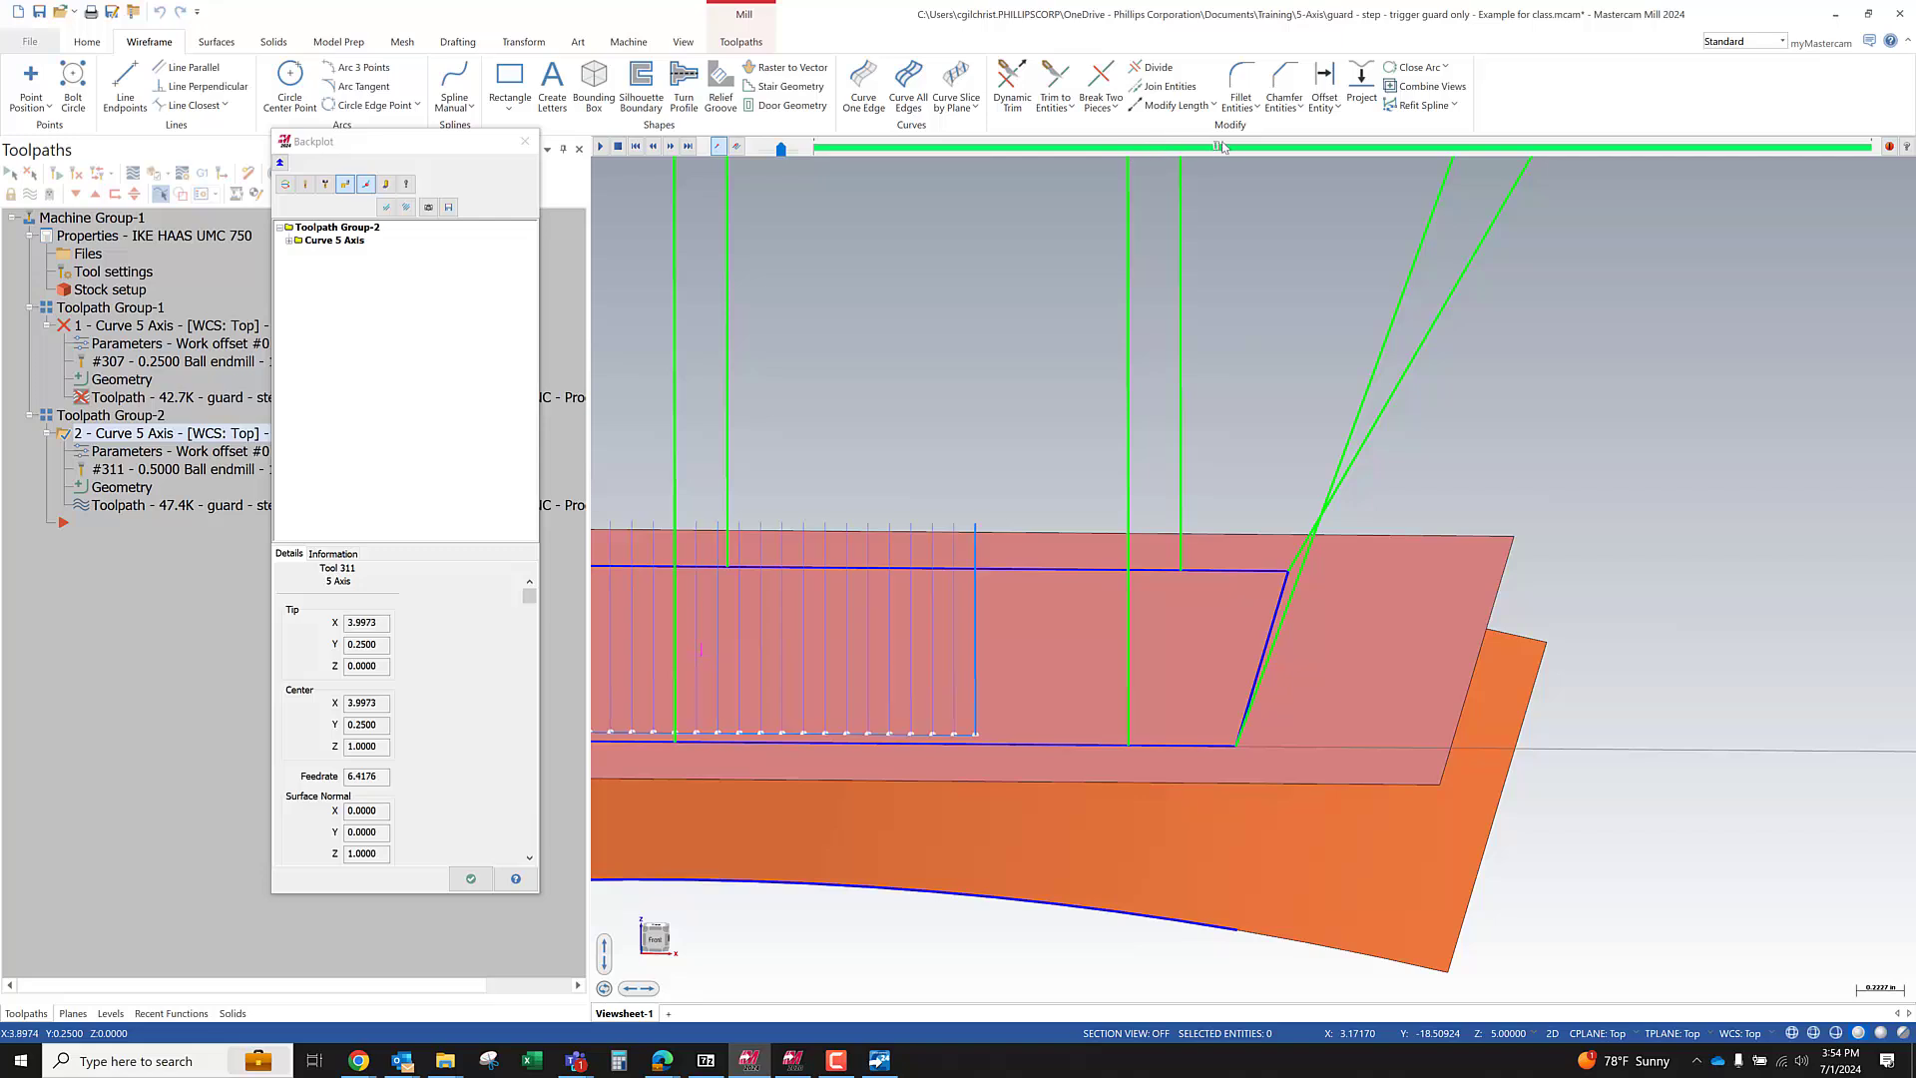
{"action": "scroll", "coordinate": [1137, 520], "scroll_direction": "up", "scroll_amount": 2}
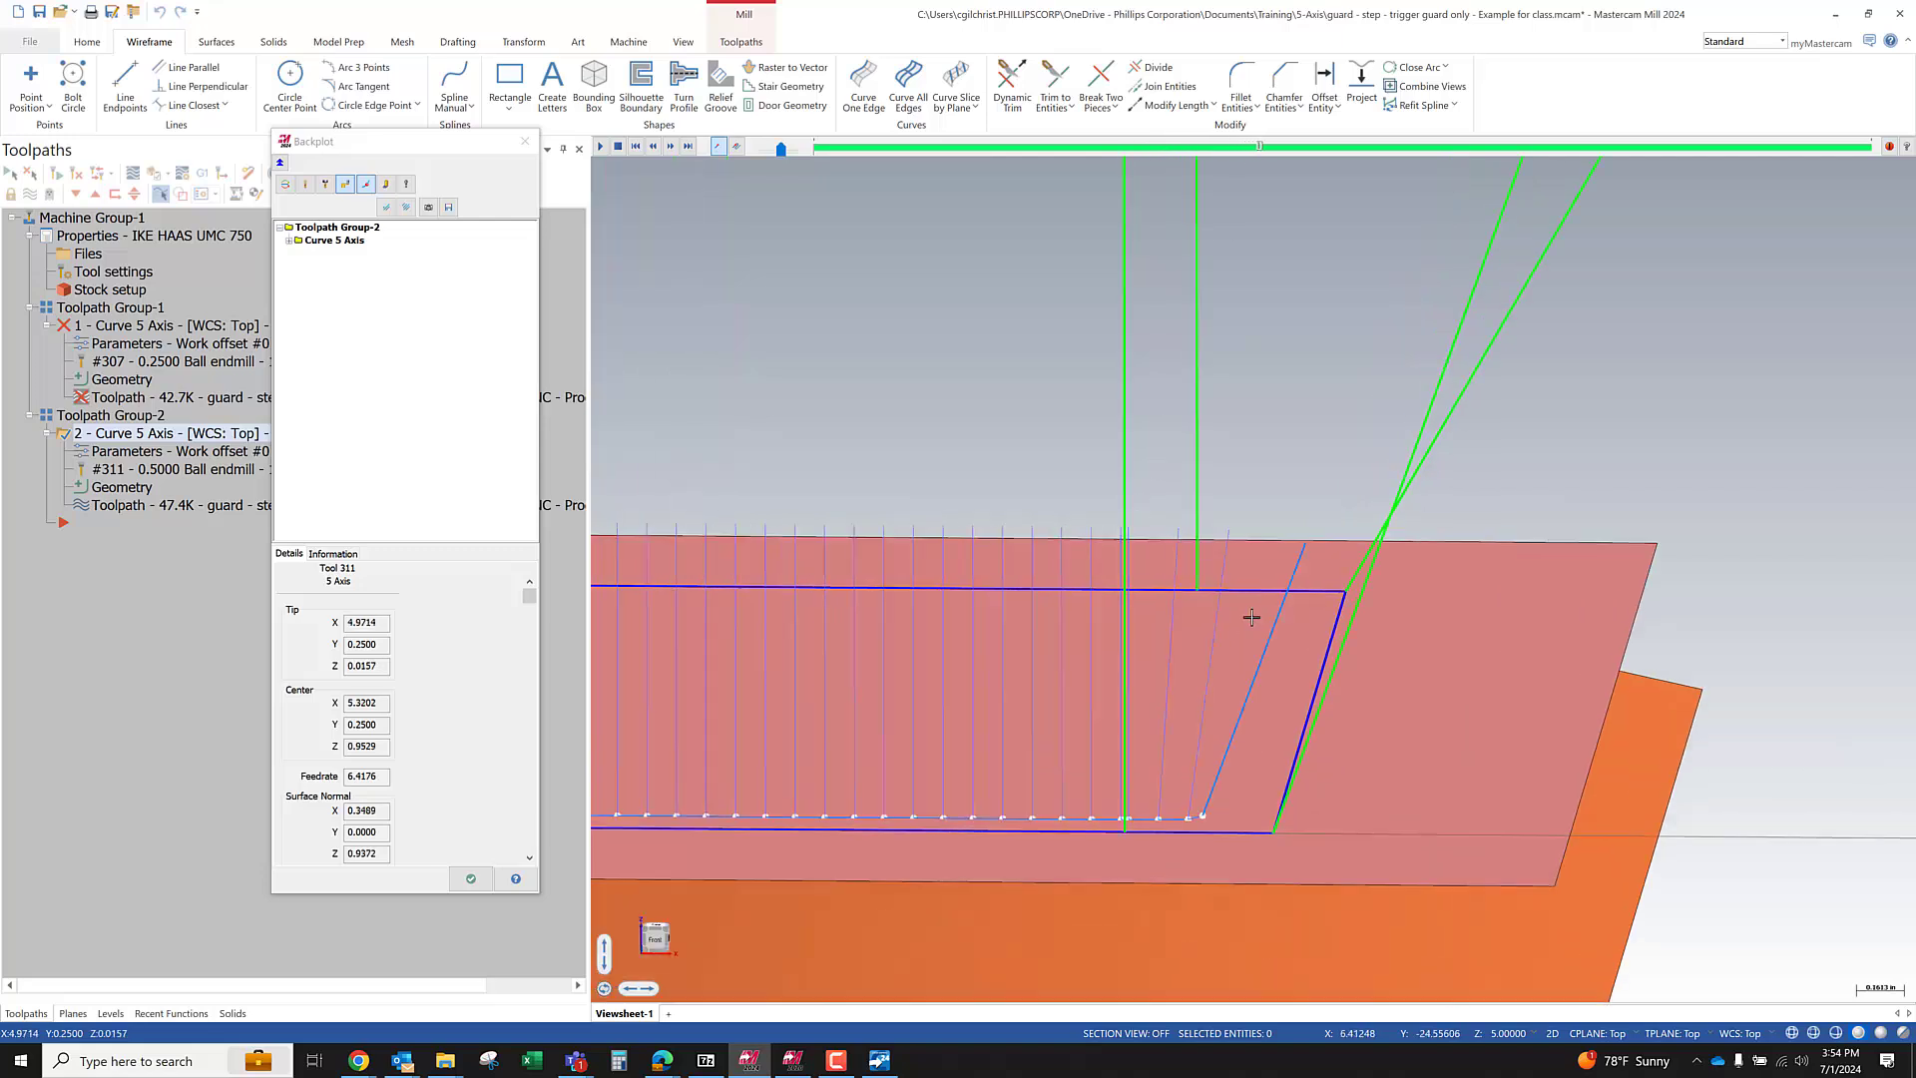
{"action": "key", "text": "alt+1"}
{"action": "key", "text": "alt+2"}
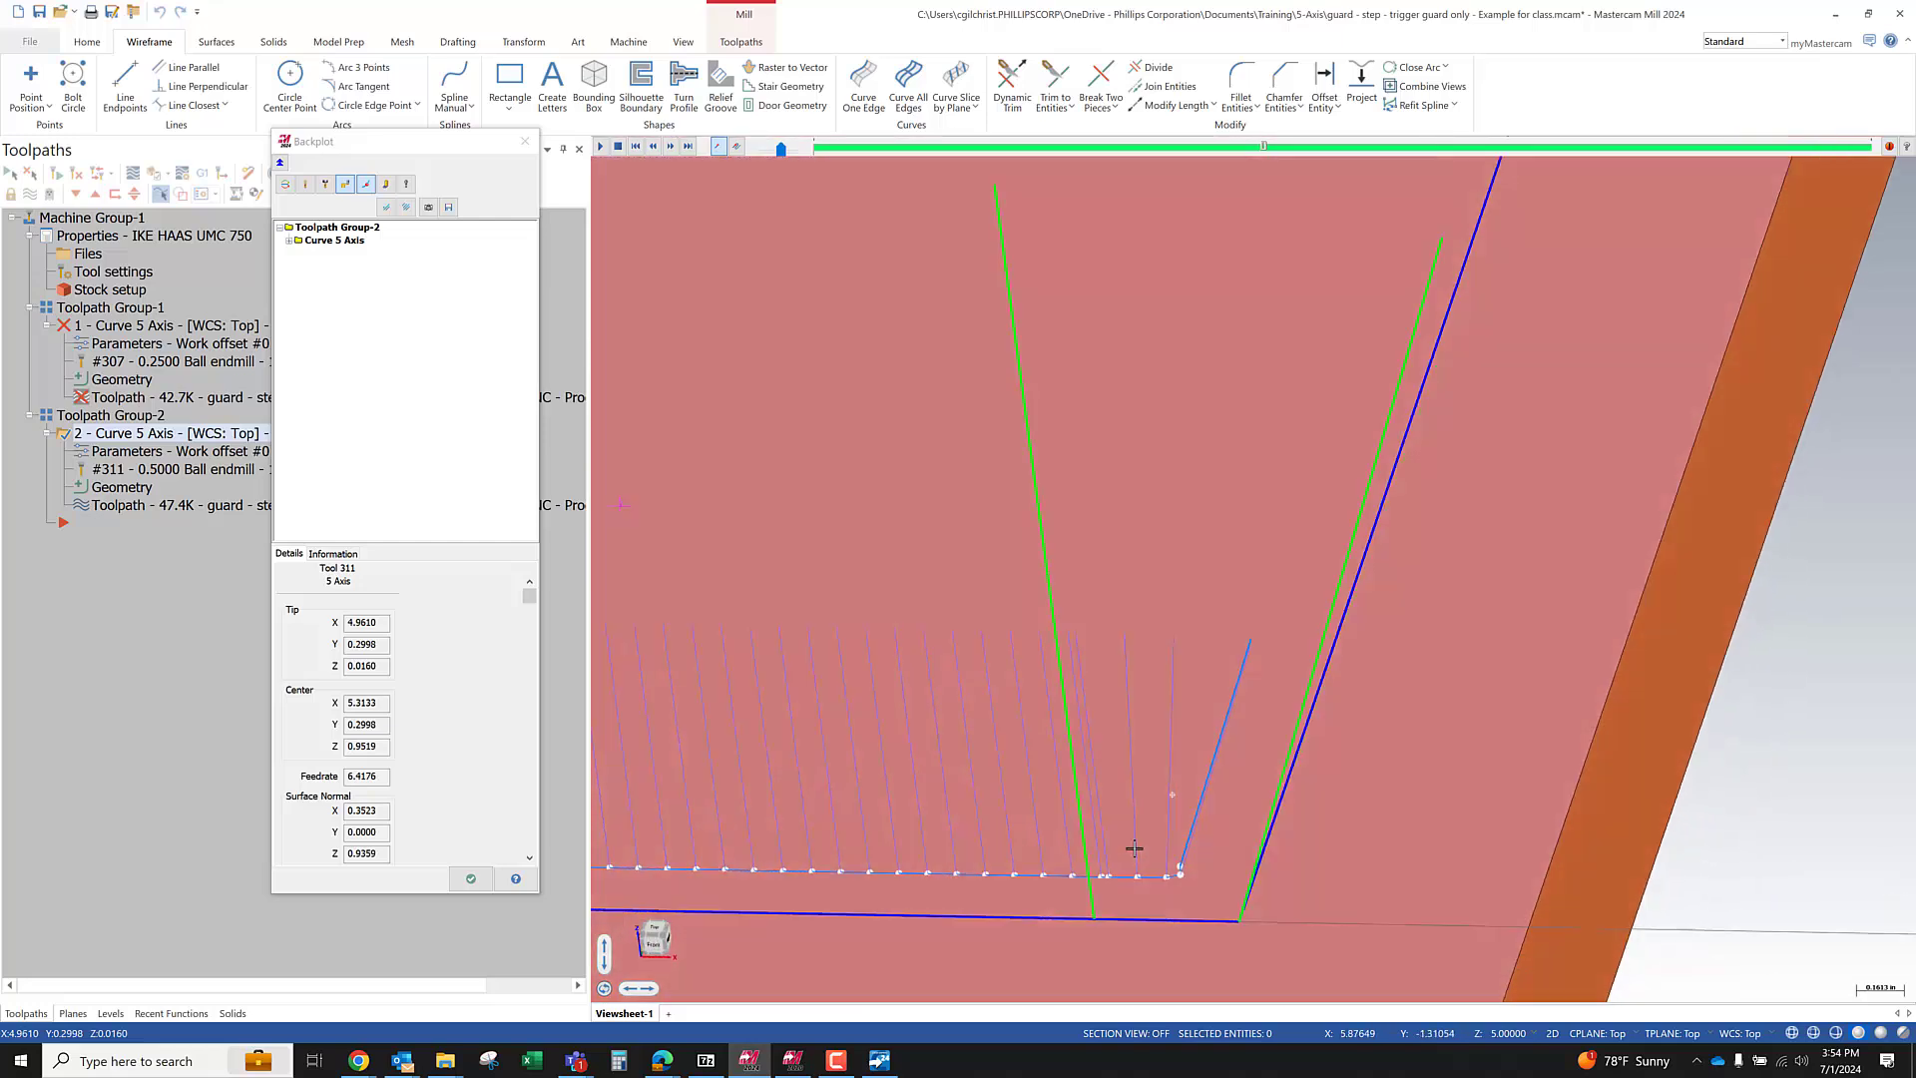
Close the backplot, post the regenerated Curve 5 Axis toolpath, overwriting the NC file, and reload the code in Code Expert
{"action": "left_click", "coordinate": [470, 875]}
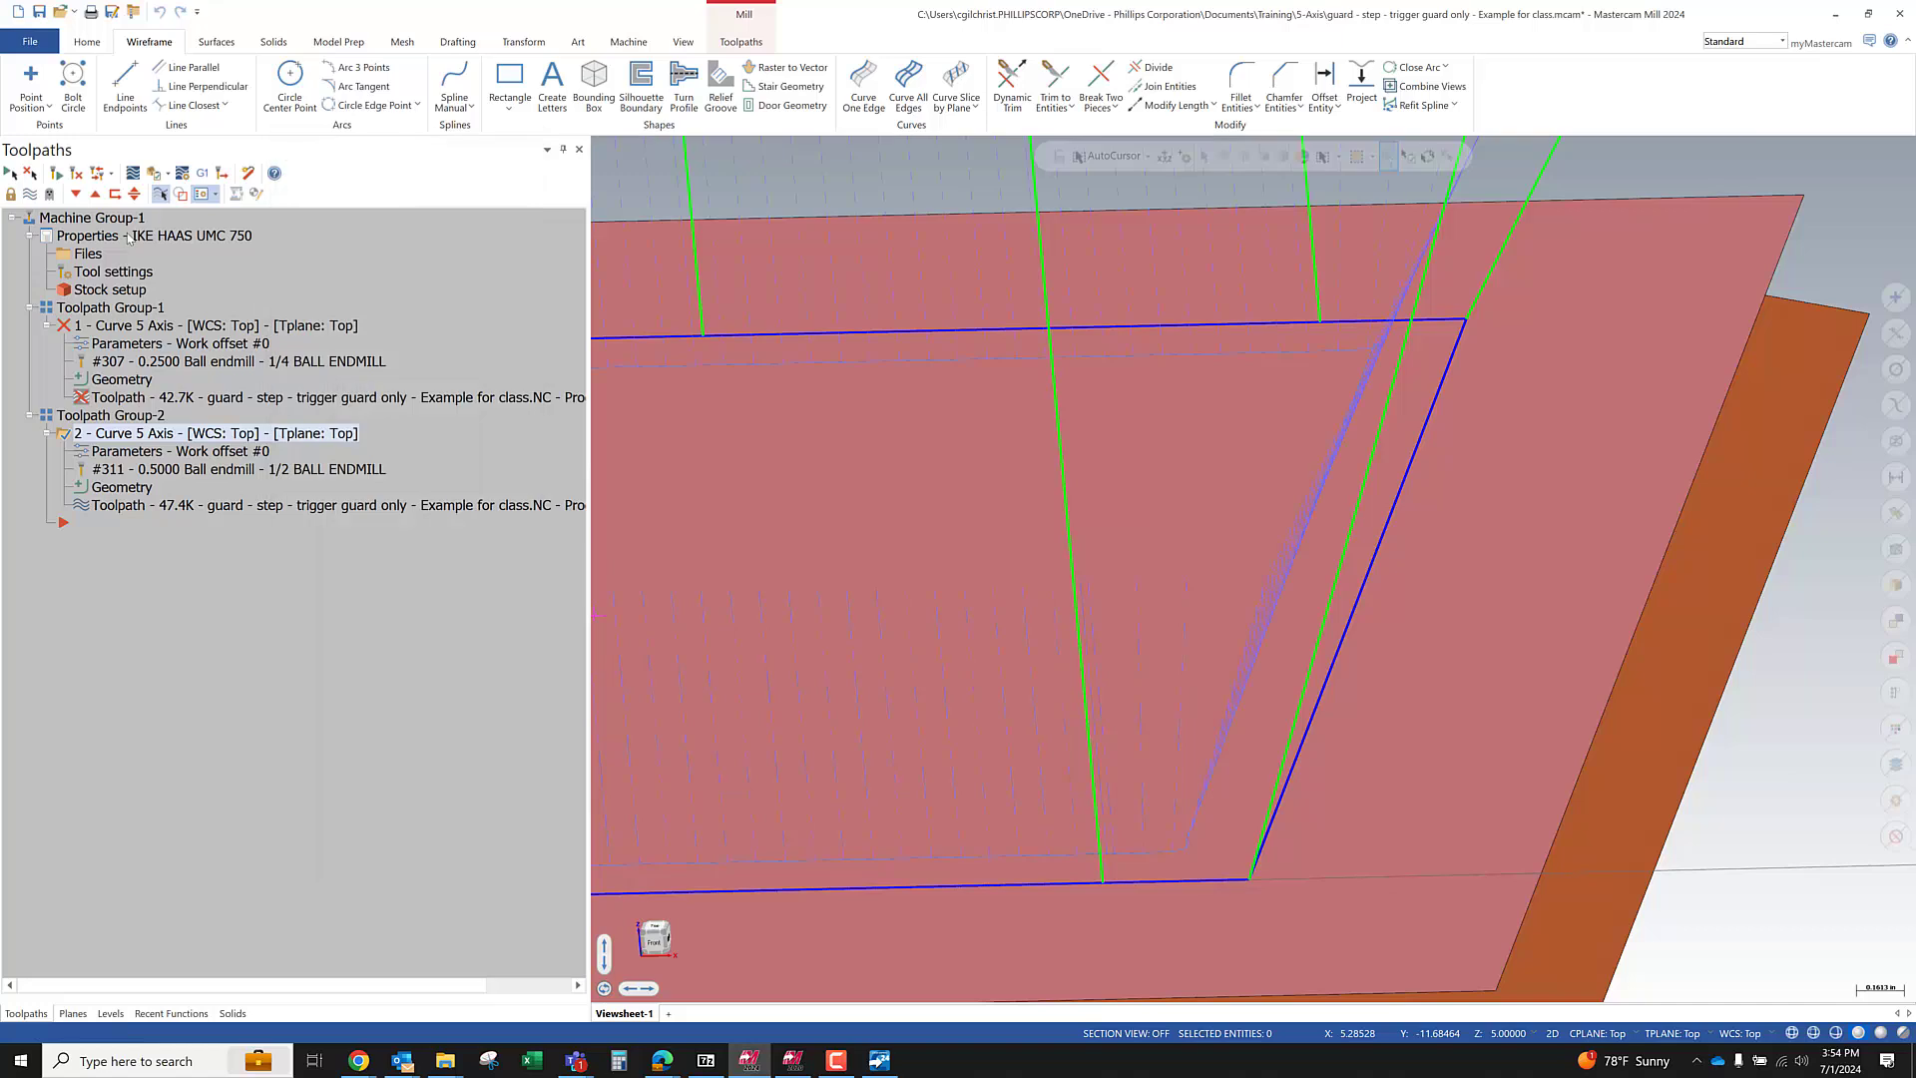
{"action": "left_click", "coordinate": [203, 172]}
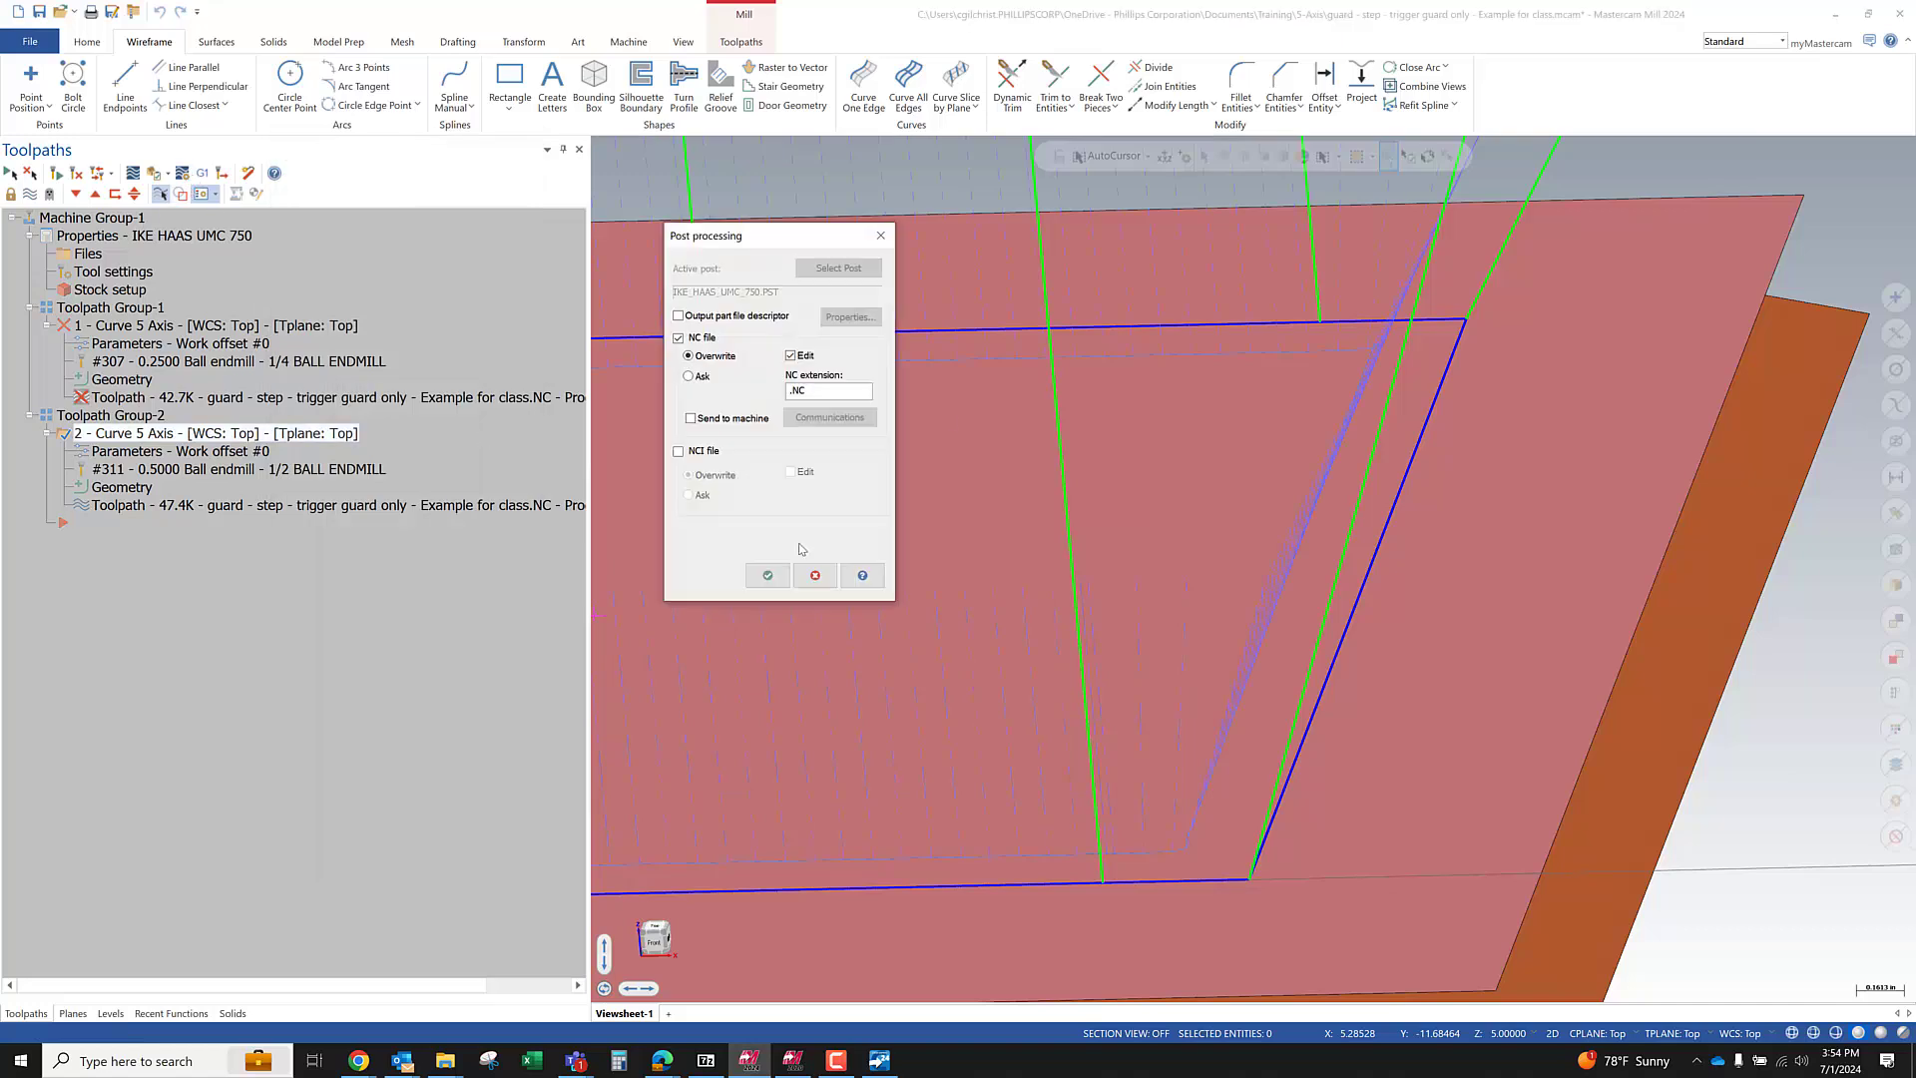
{"action": "left_click", "coordinate": [767, 574]}
{"action": "left_click", "coordinate": [1027, 580]}
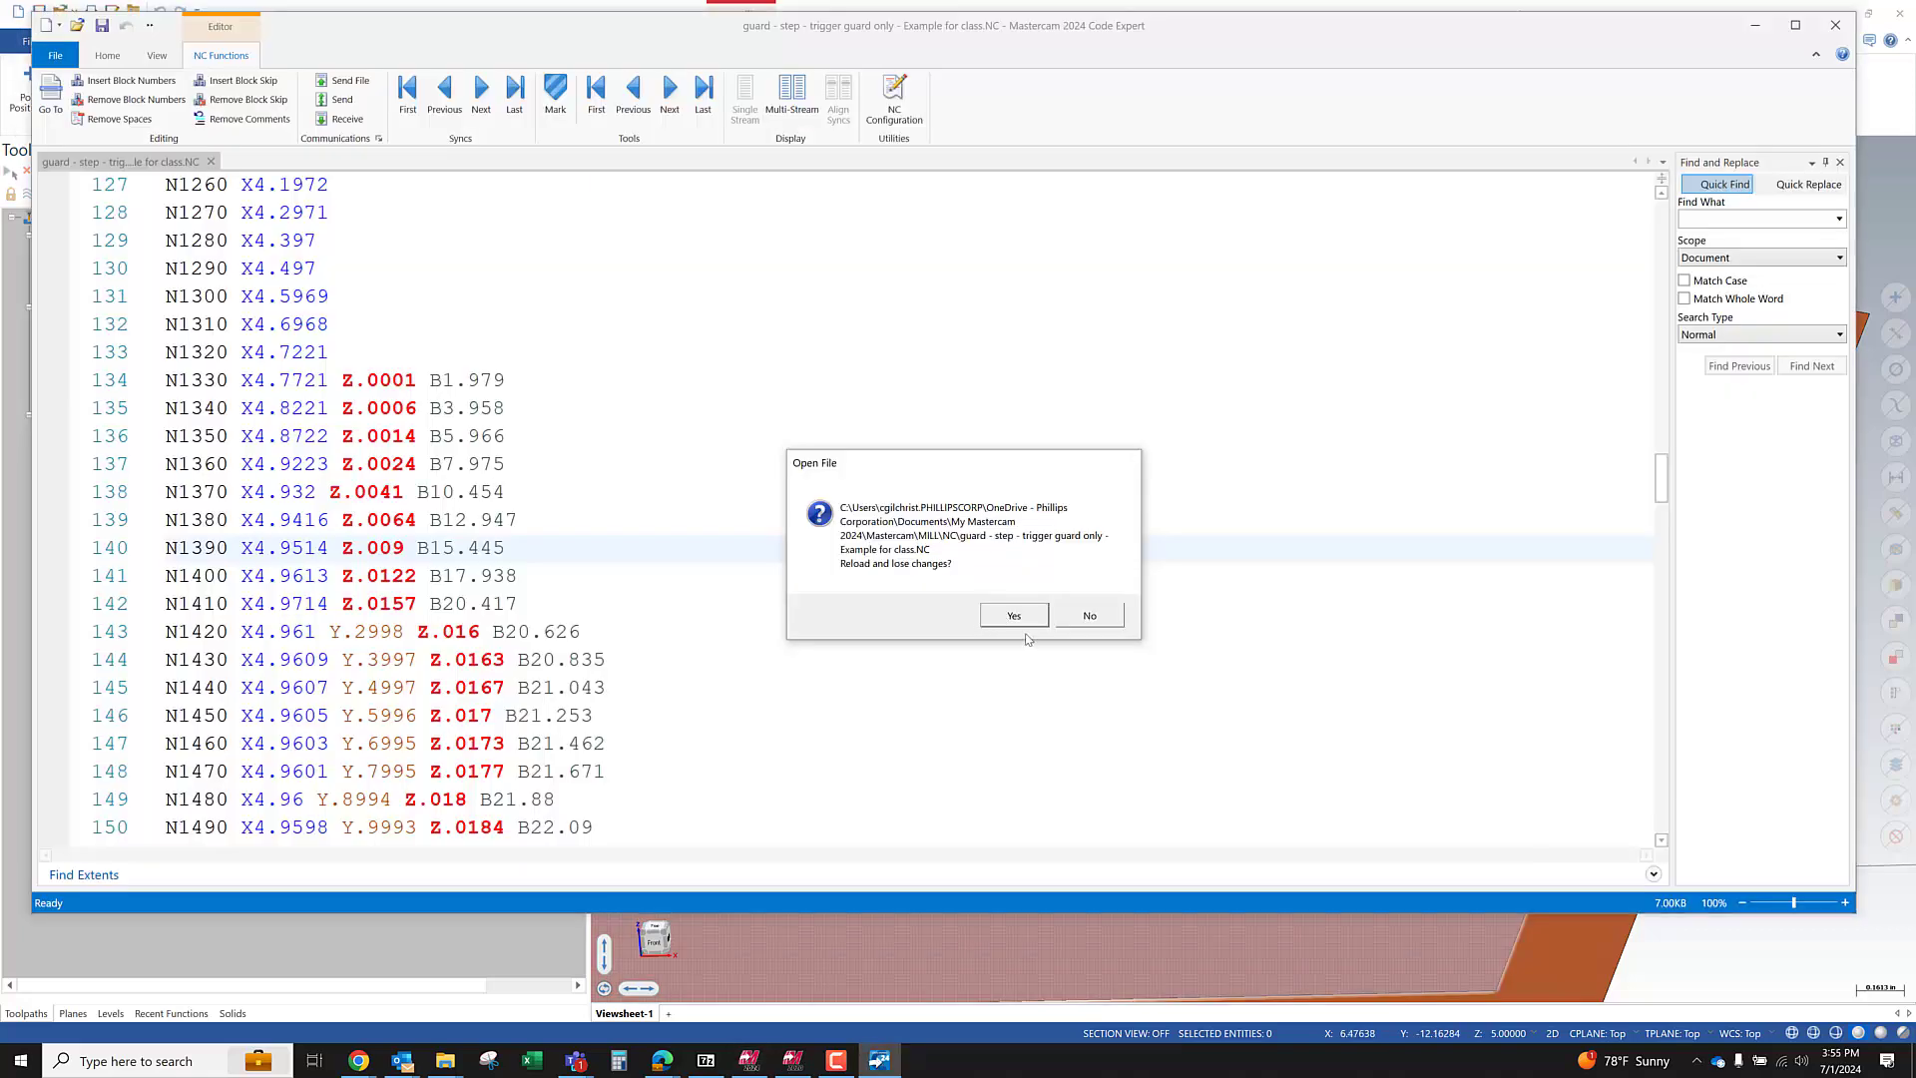
{"action": "left_click", "coordinate": [1008, 615]}
Highlight and examine the B-axis moves on lines N1330 to N1350, where the tool tilts into the corner
{"action": "scroll", "coordinate": [758, 666], "scroll_direction": "down", "scroll_amount": 16}
{"action": "scroll", "coordinate": [642, 606], "scroll_direction": "down", "scroll_amount": 20}
{"action": "scroll", "coordinate": [558, 587], "scroll_direction": "up", "scroll_amount": 4}
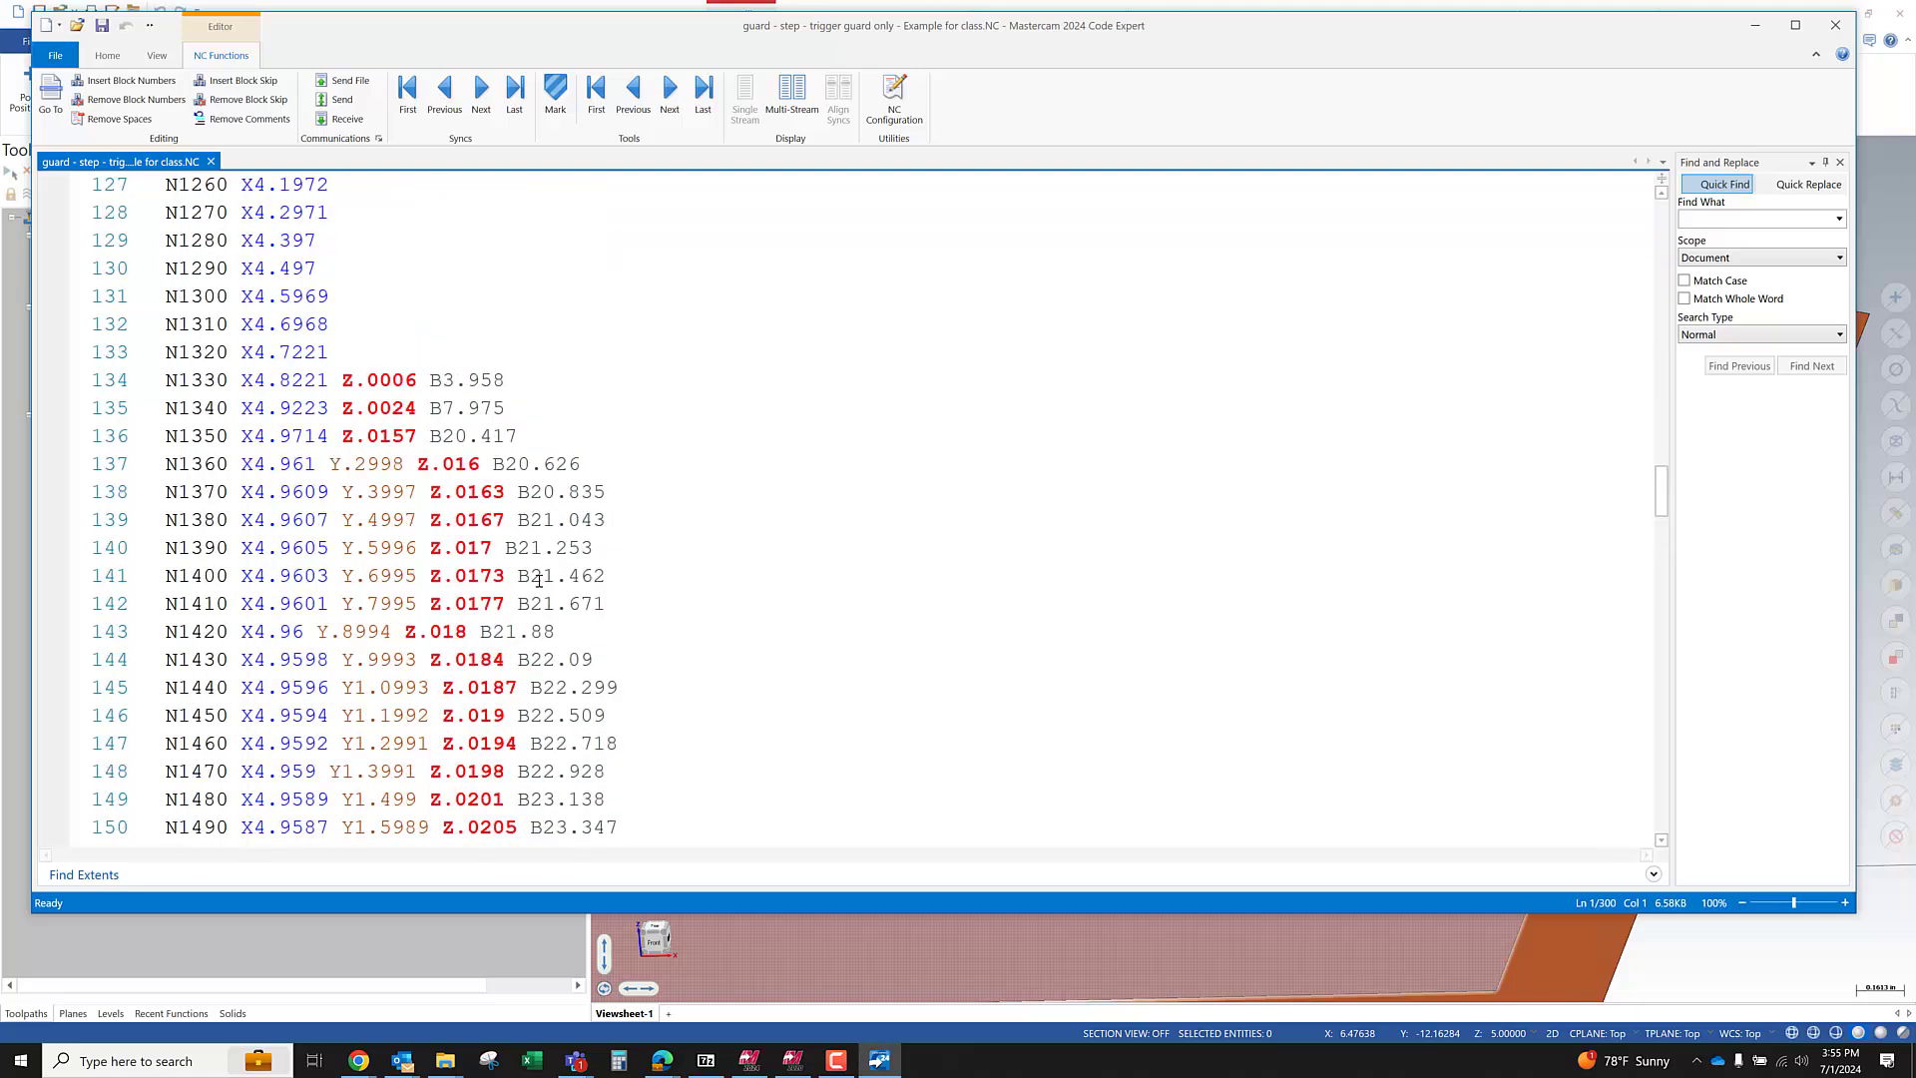
{"action": "left_click_drag", "start_coordinate": [353, 376], "coordinate": [603, 440]}
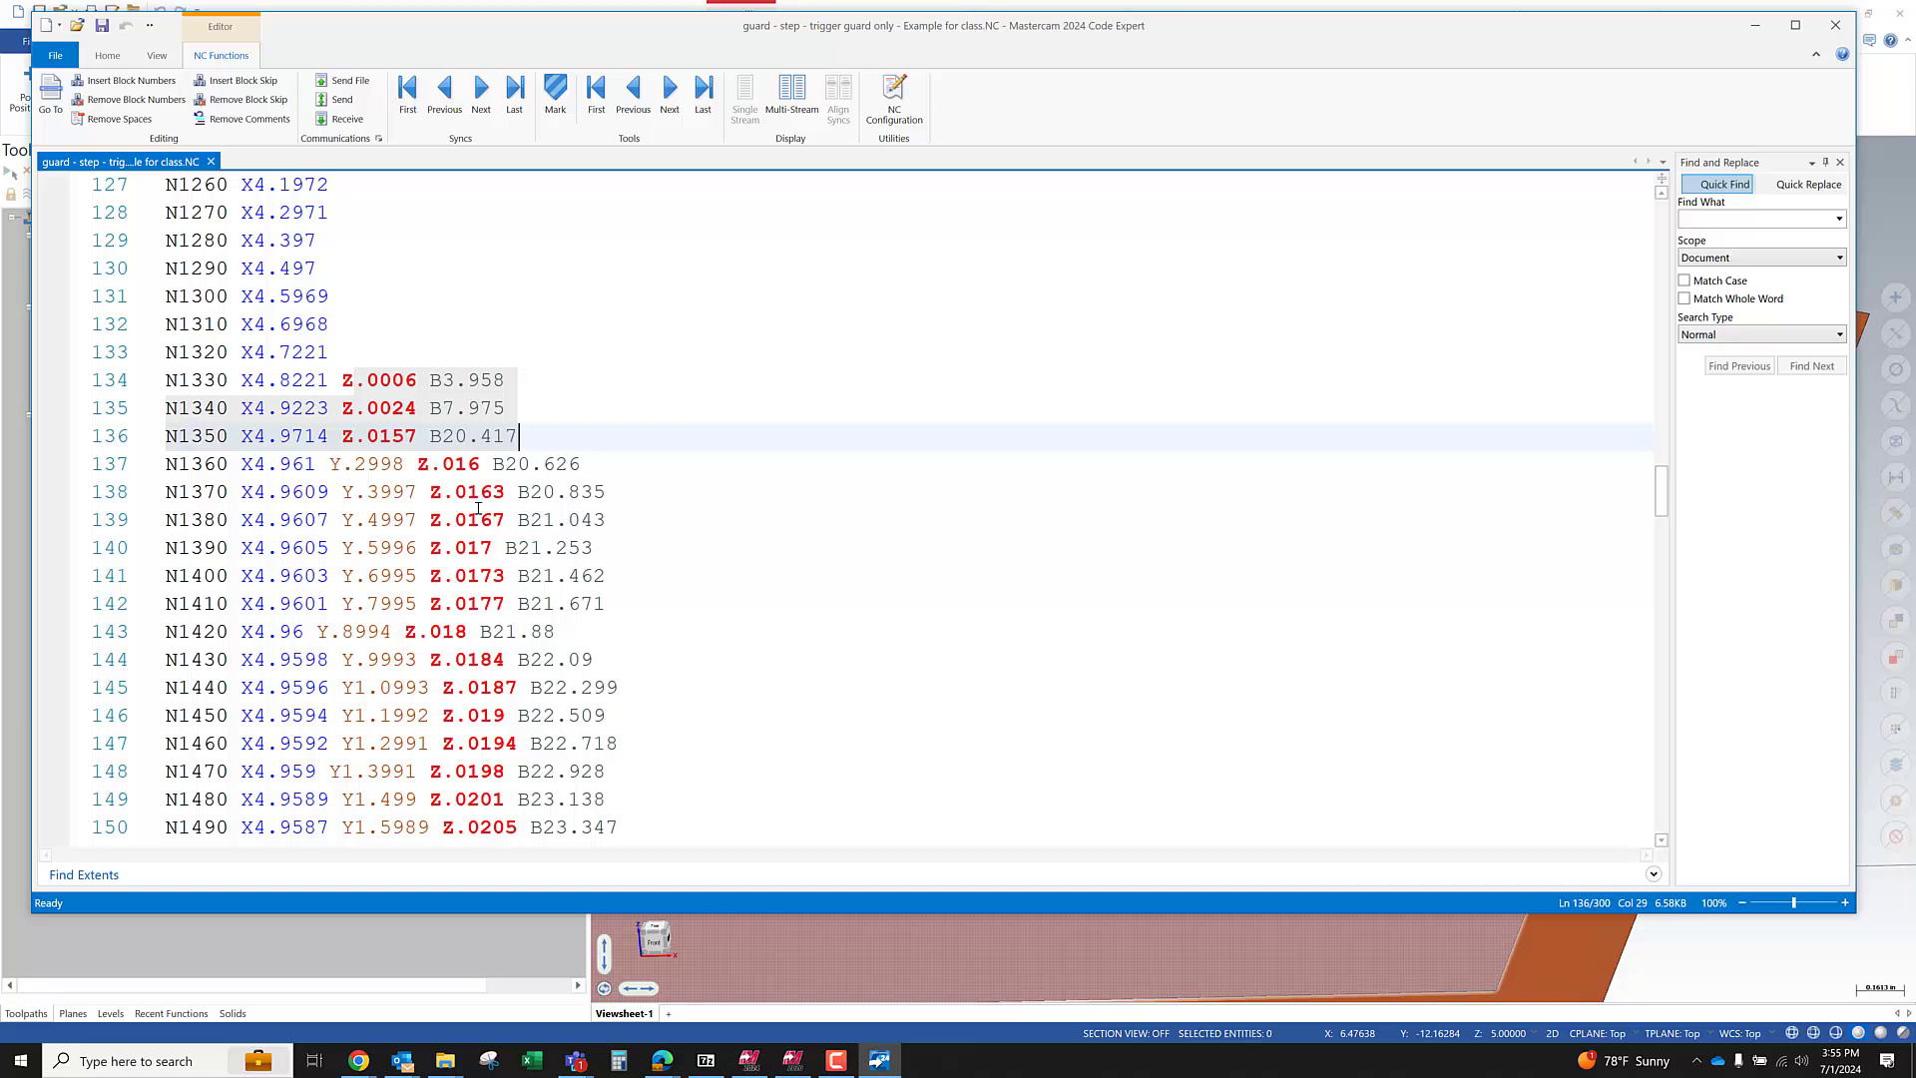
Switch back to Mastercam, enable a 1.0 angle increment in the second Curve 5 Axis toolpath's tool axis control, and regenerate it
{"action": "left_click", "coordinate": [761, 970]}
{"action": "scroll", "coordinate": [1111, 776], "scroll_direction": "down", "scroll_amount": 2}
{"action": "middle_click_drag", "start_coordinate": [1111, 776], "coordinate": [1180, 769]}
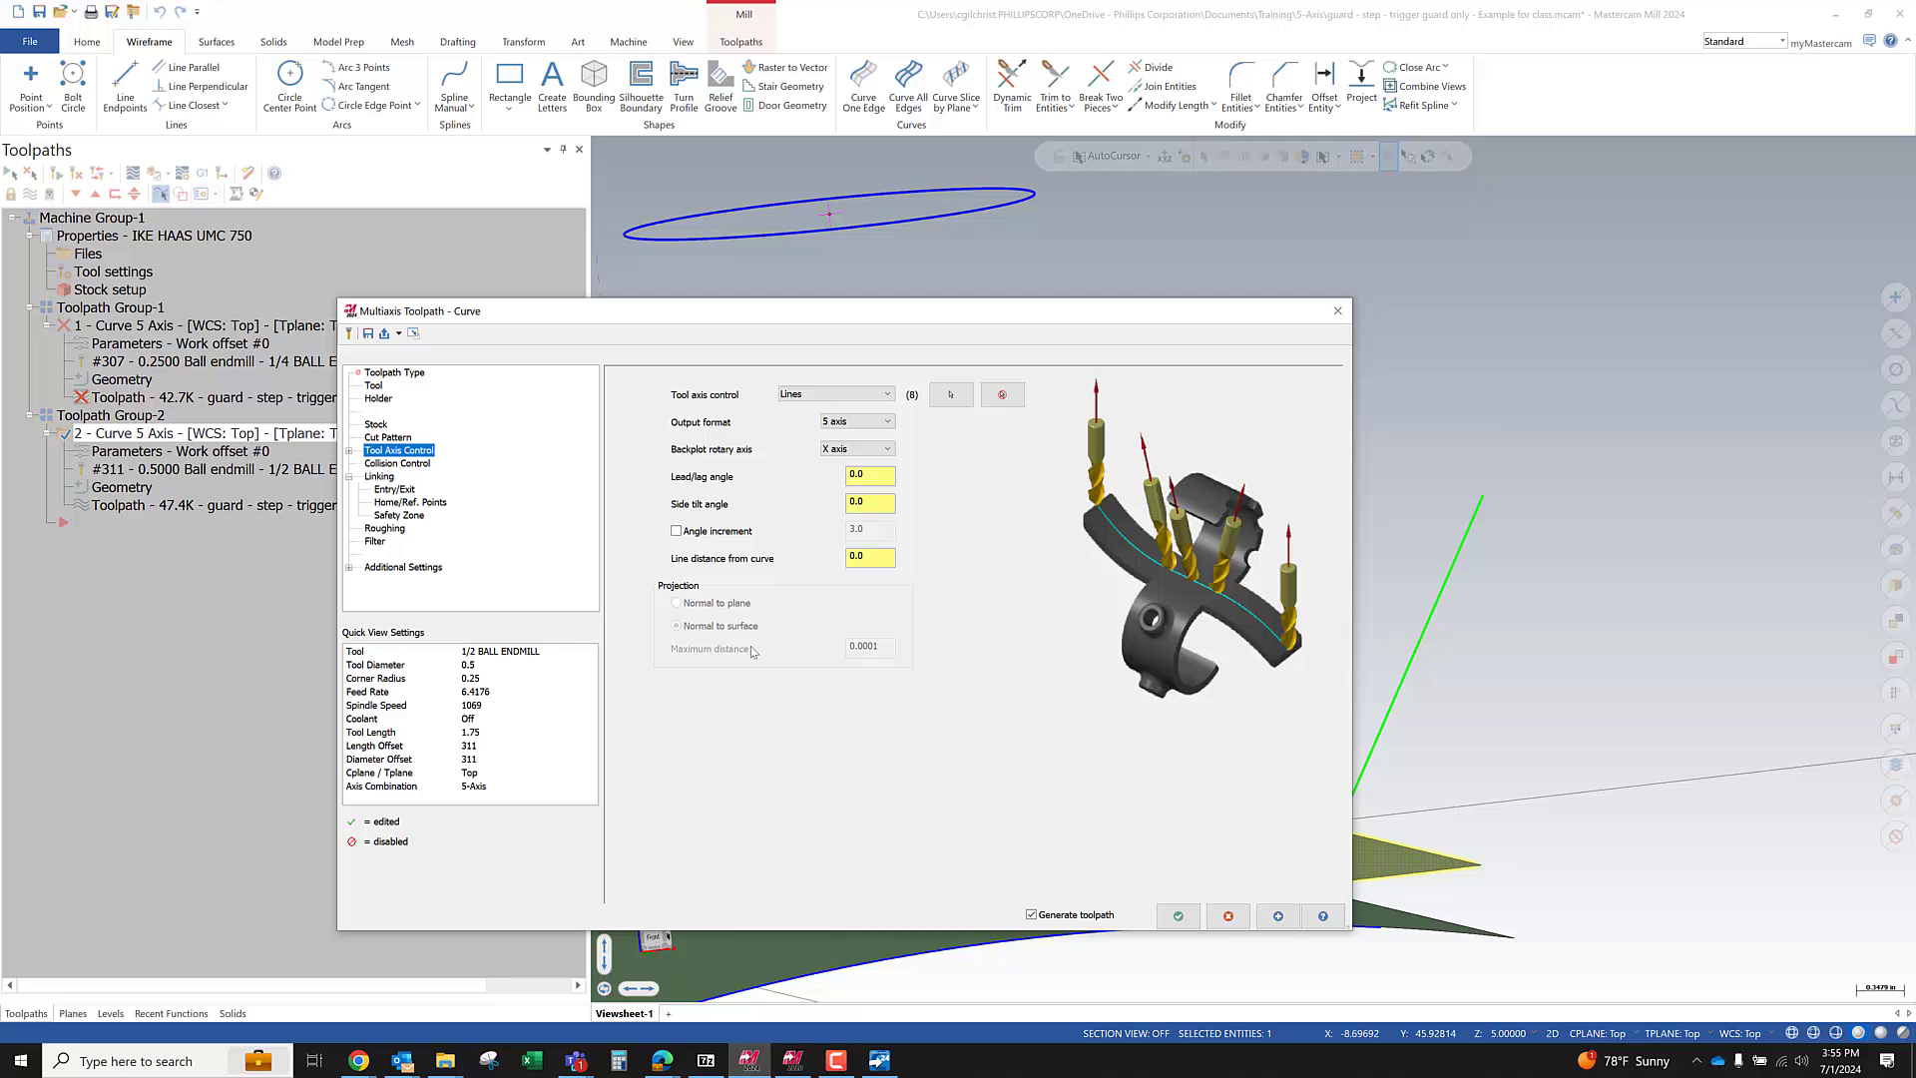
{"action": "left_click_drag", "start_coordinate": [725, 328], "coordinate": [823, 209]}
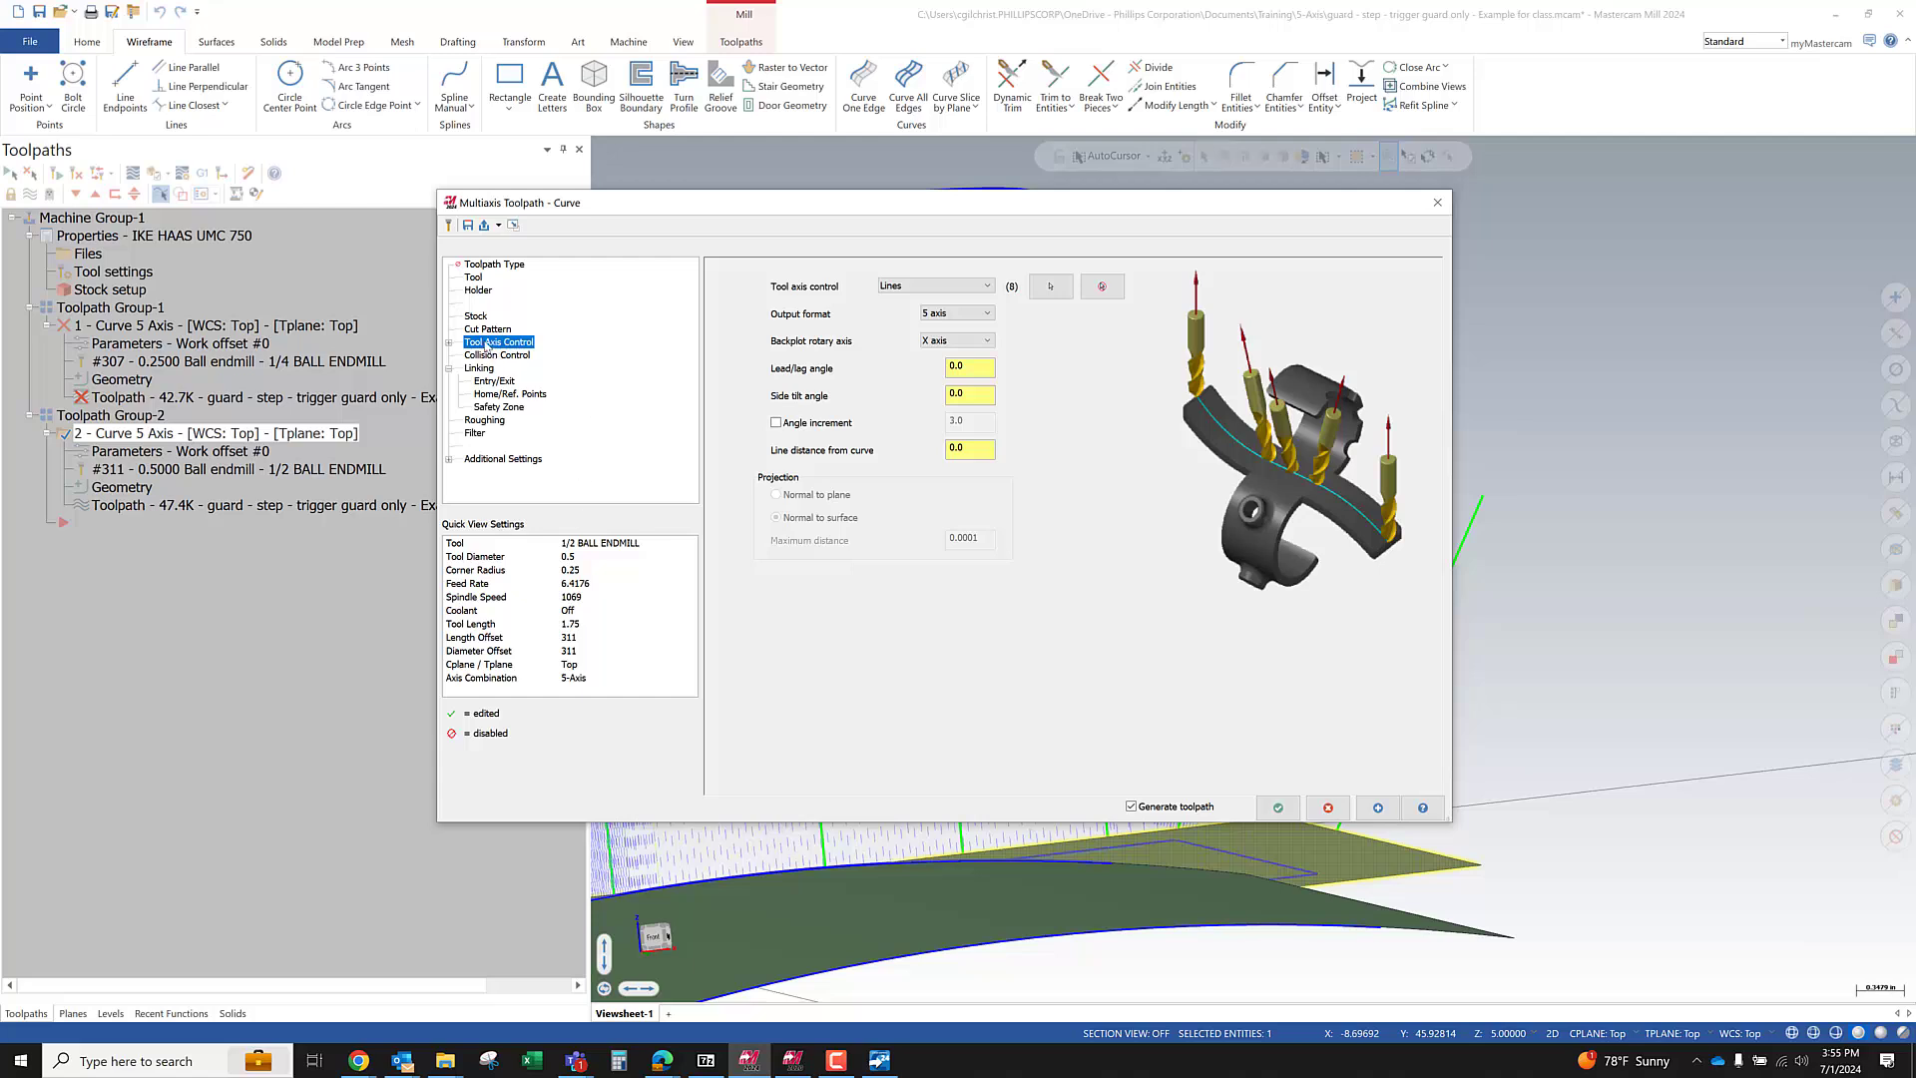
{"action": "left_click", "coordinate": [809, 429]}
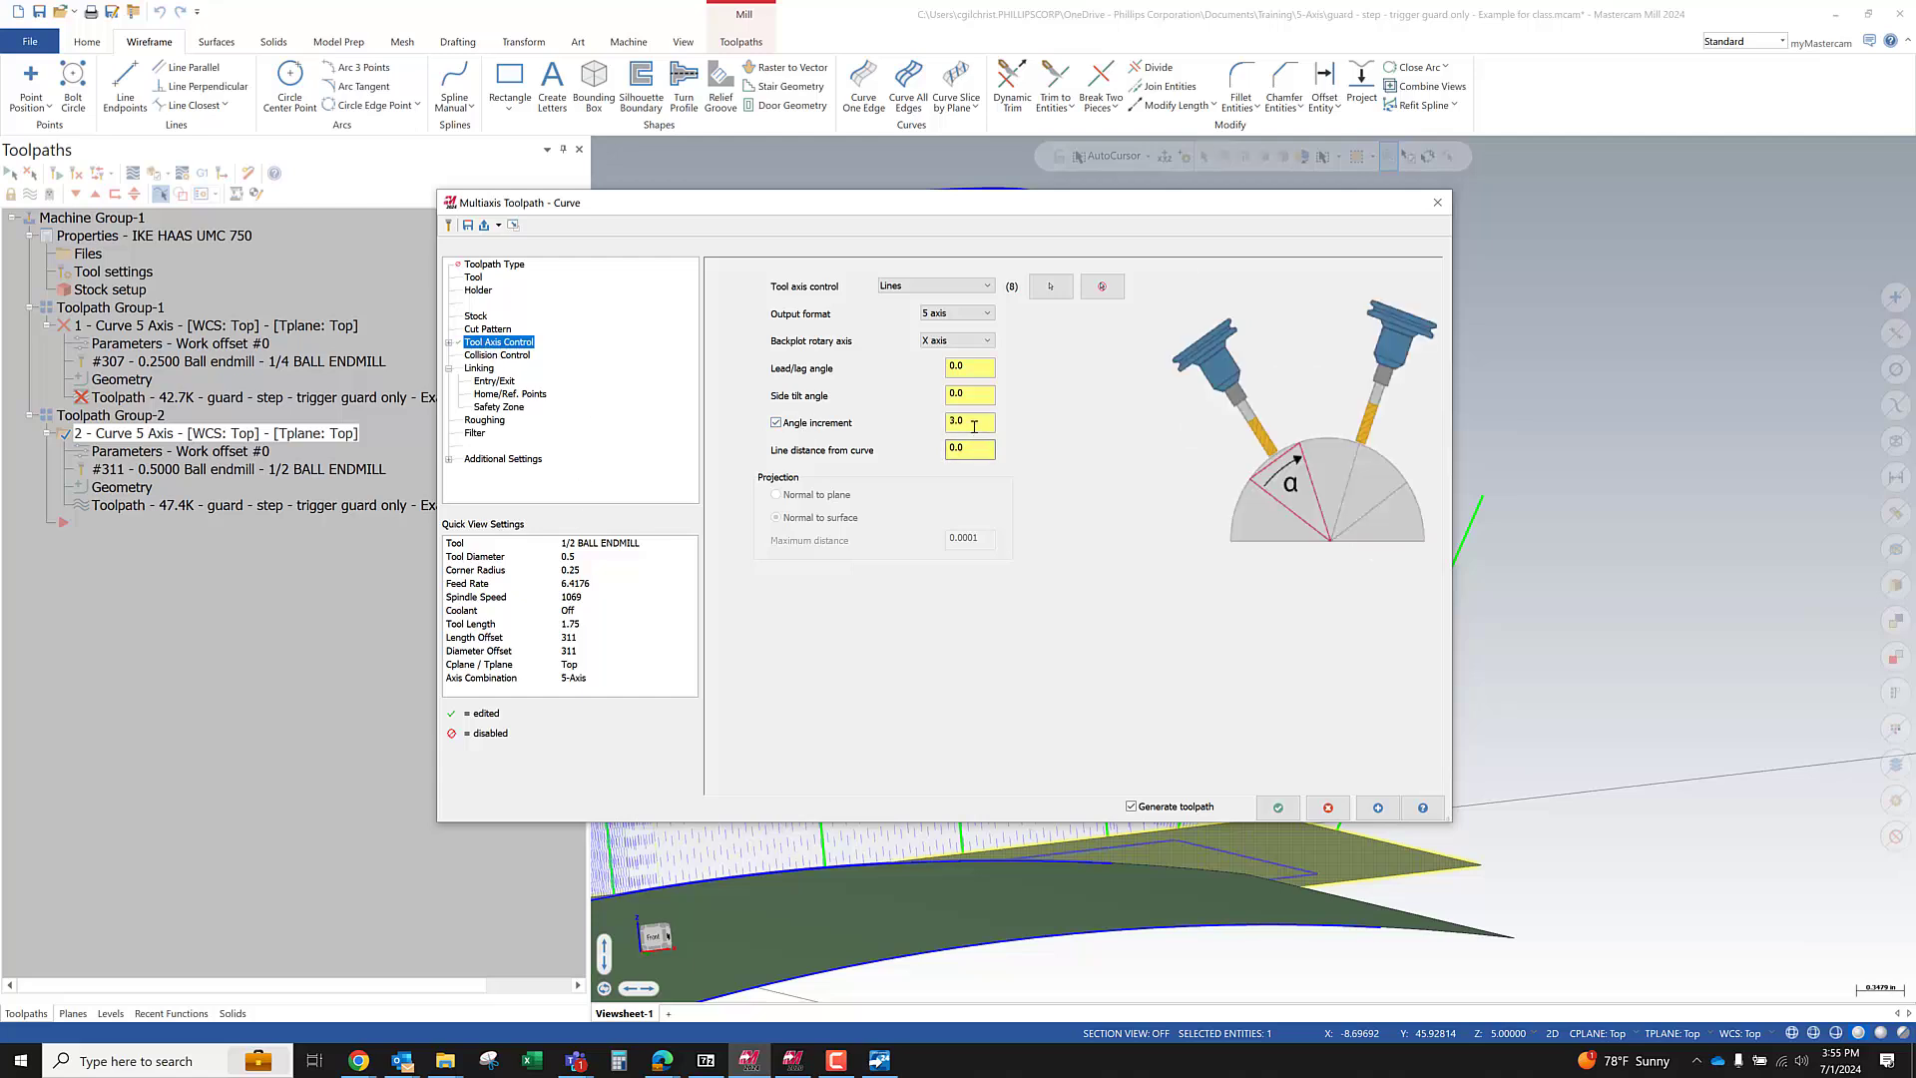
{"action": "type", "text": "1"}
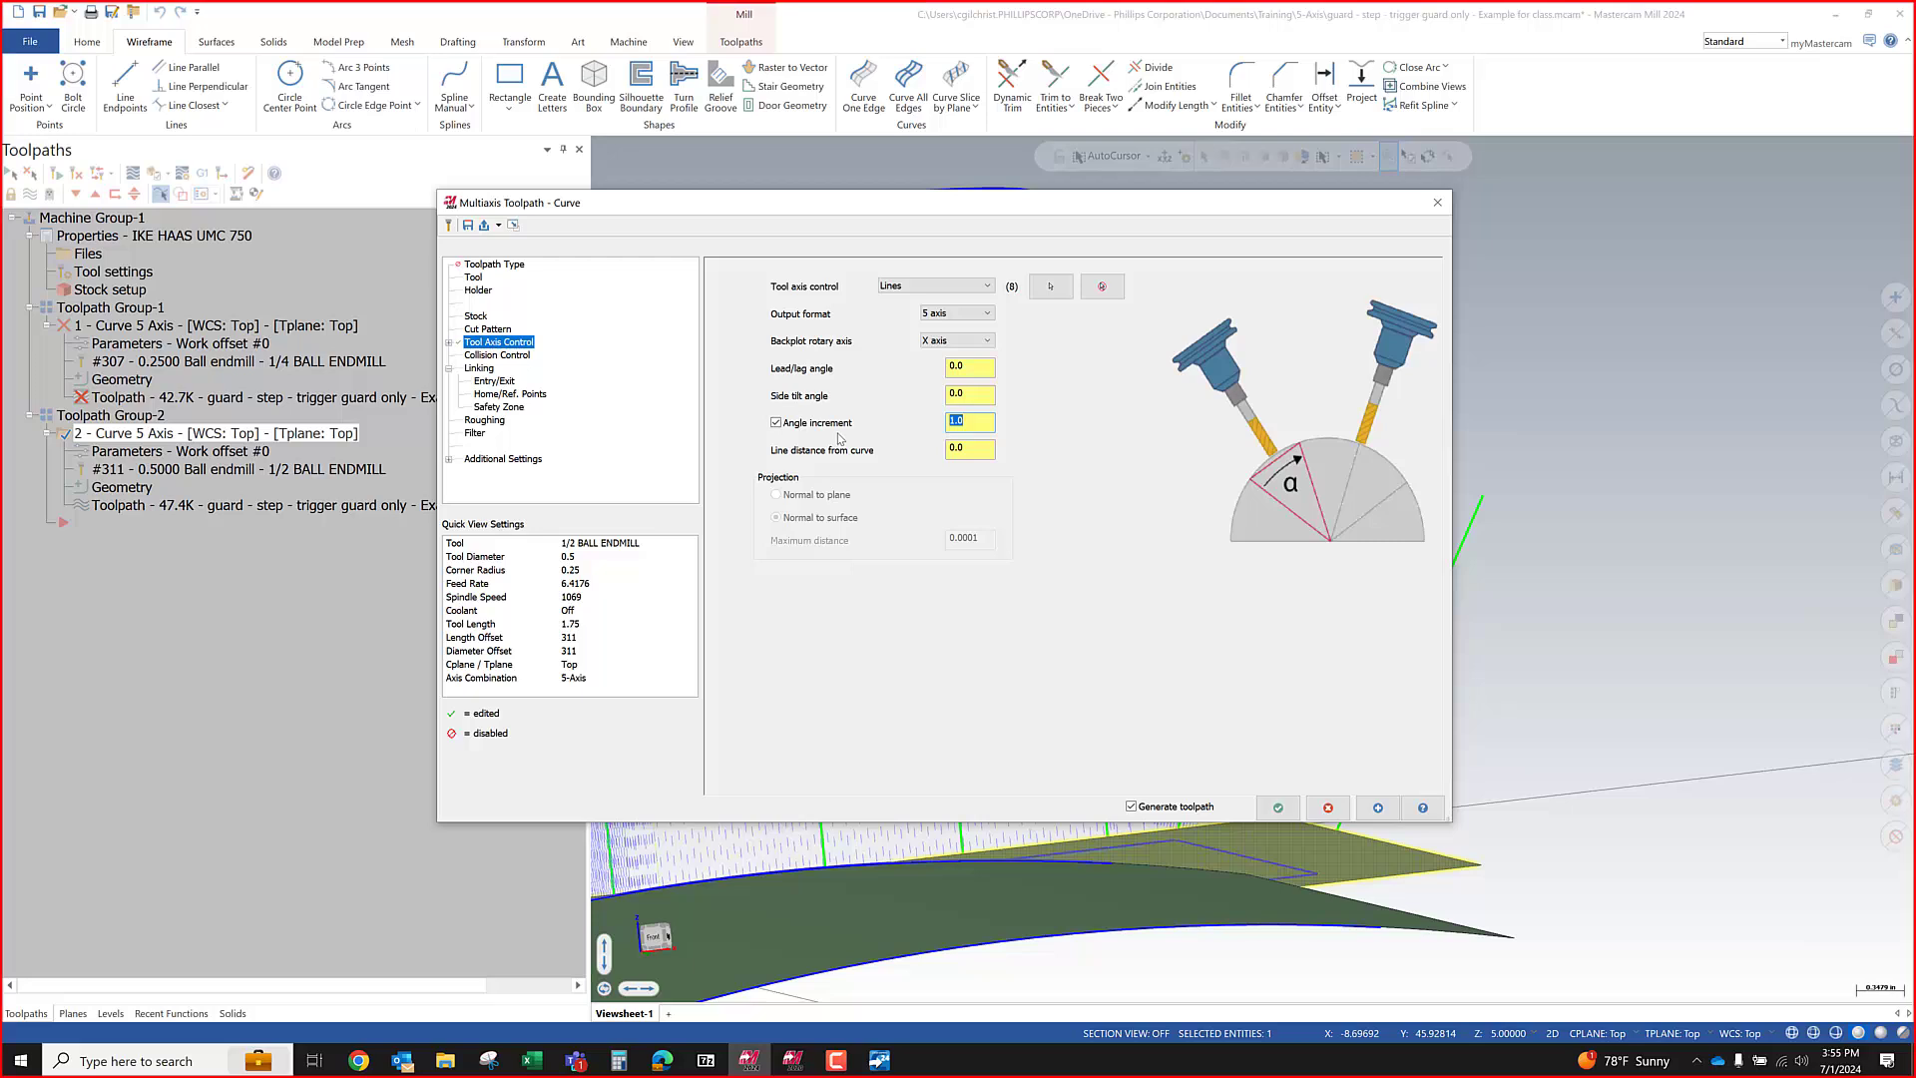
{"action": "type", "text": "0.5"}
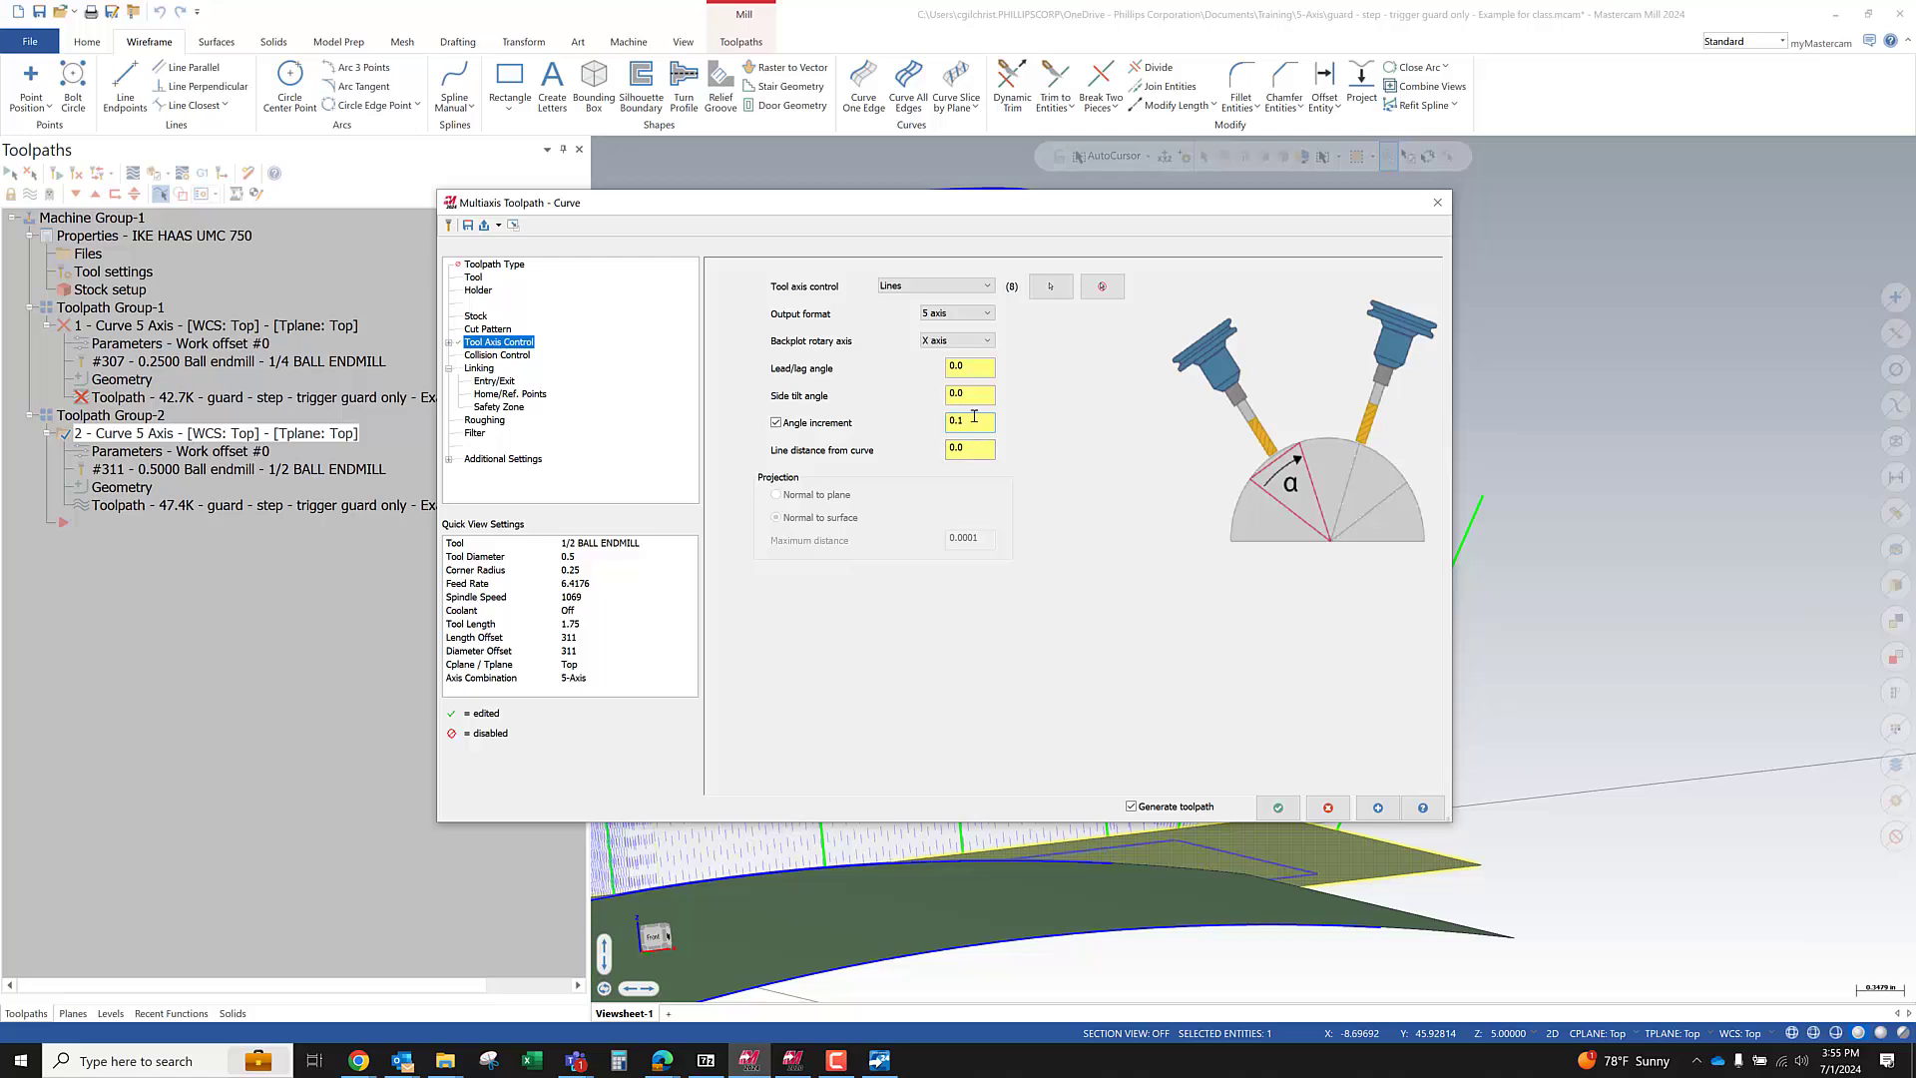
{"action": "type", "text": "1"}
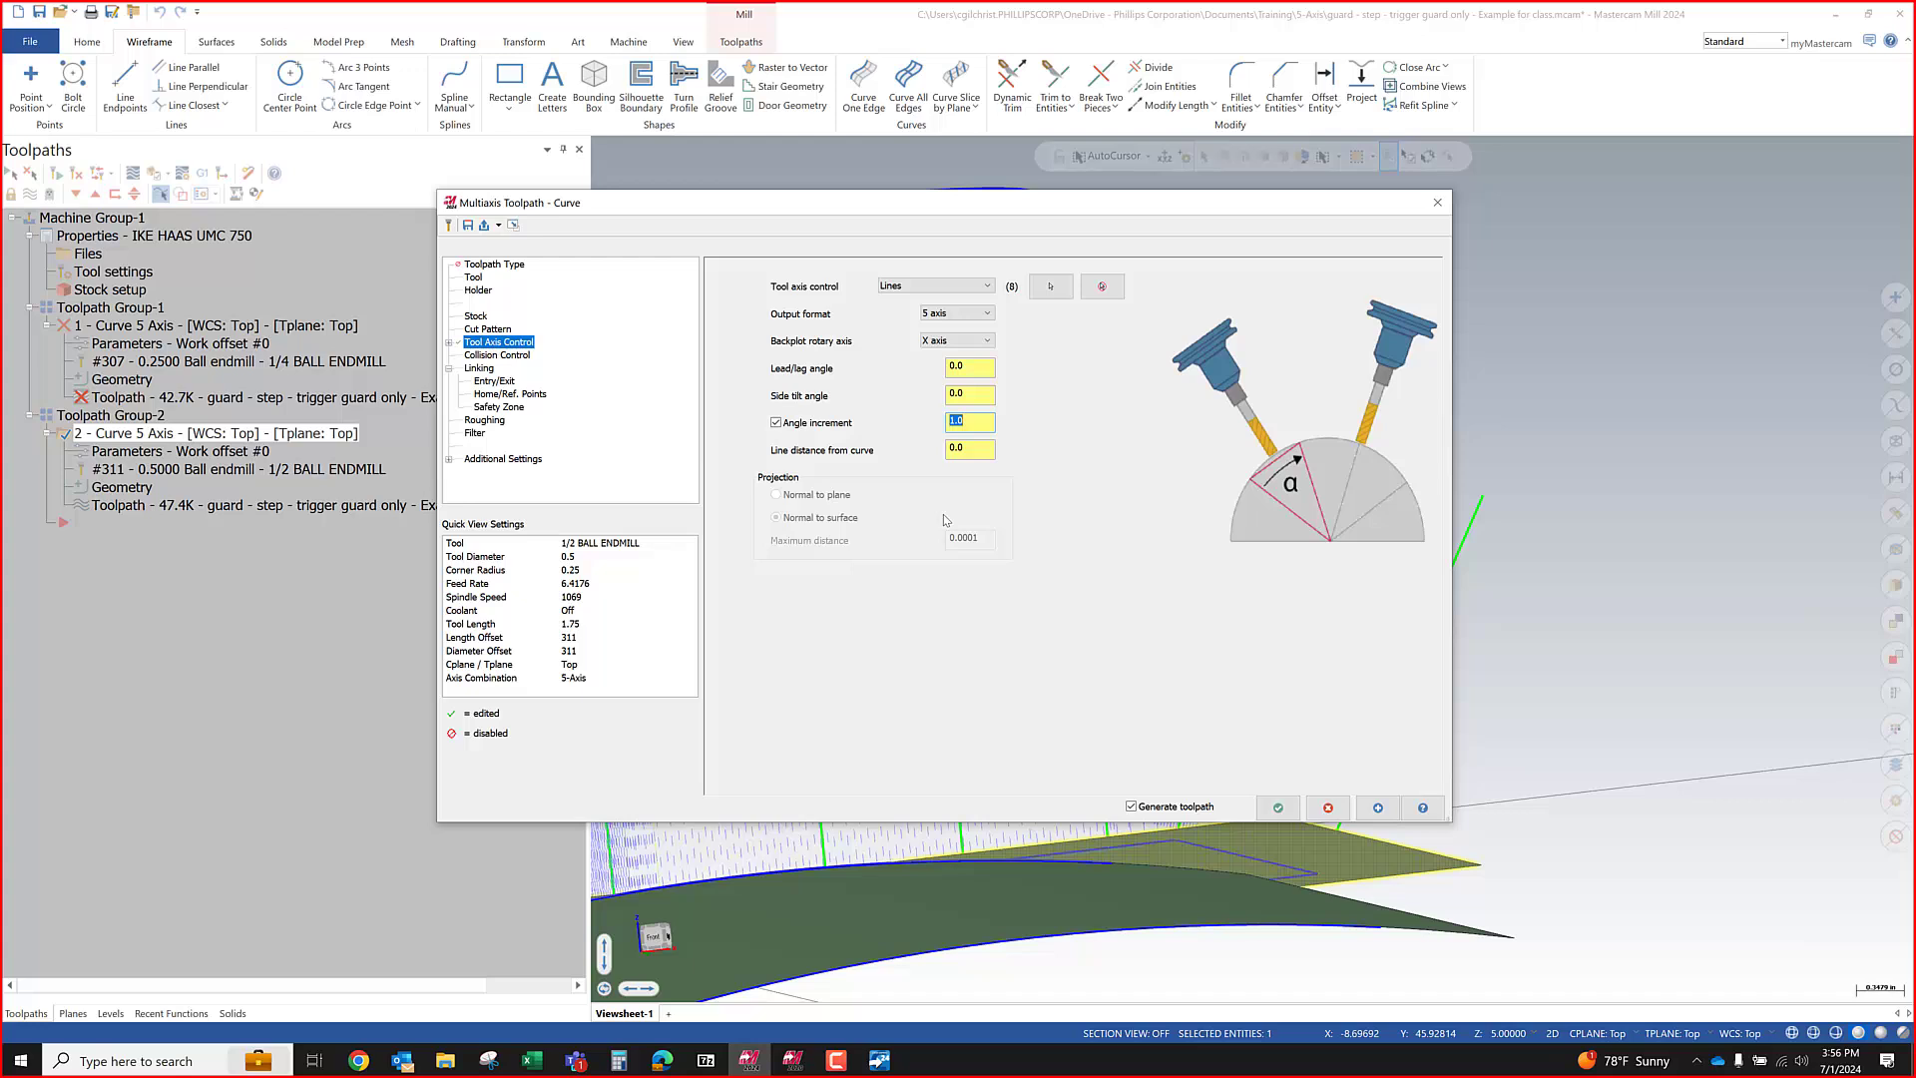
{"action": "left_click", "coordinate": [1280, 809]}
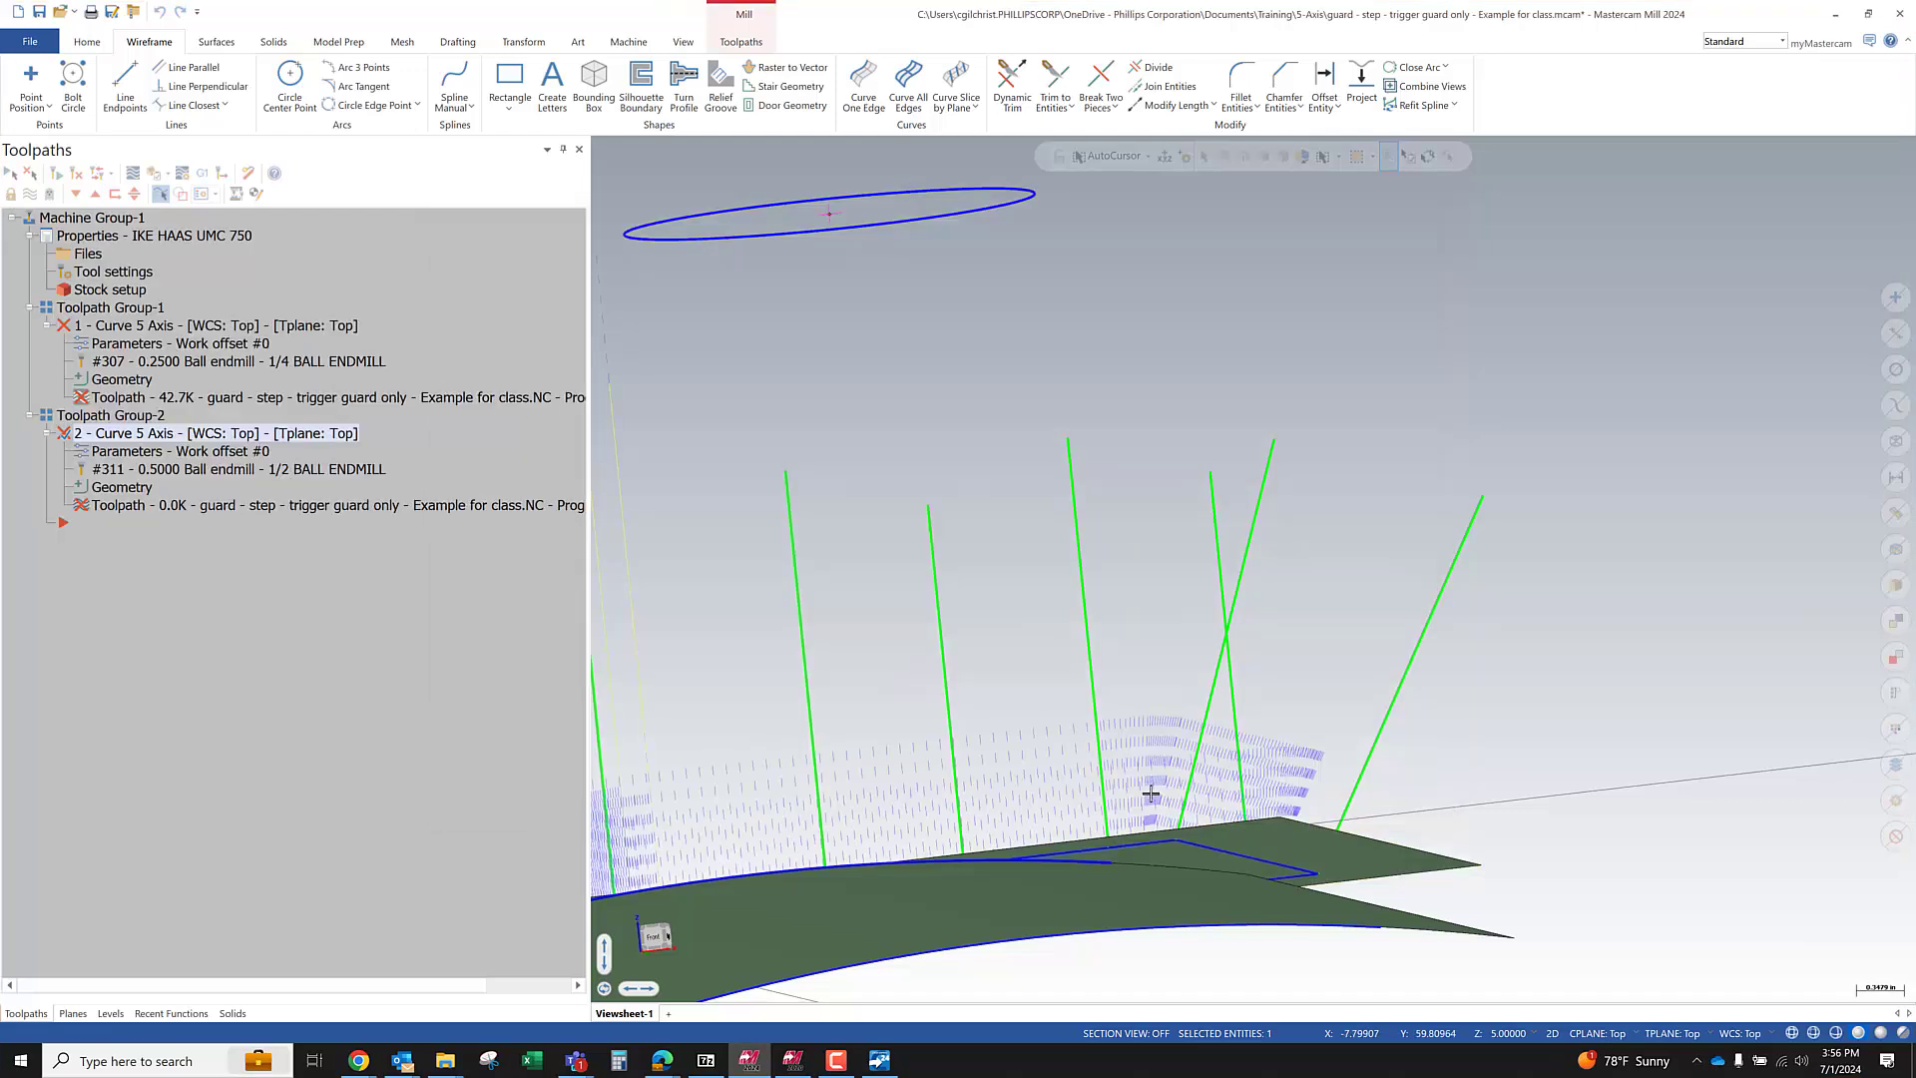
Examine the spacing of the regenerated tool vectors between the last two green vector lines and around the rectangle's corner
{"action": "scroll", "coordinate": [1152, 790], "scroll_direction": "up", "scroll_amount": 3}
{"action": "middle_click_drag", "start_coordinate": [1087, 740], "coordinate": [1095, 671]}
{"action": "scroll", "coordinate": [1073, 727], "scroll_direction": "up", "scroll_amount": 5}
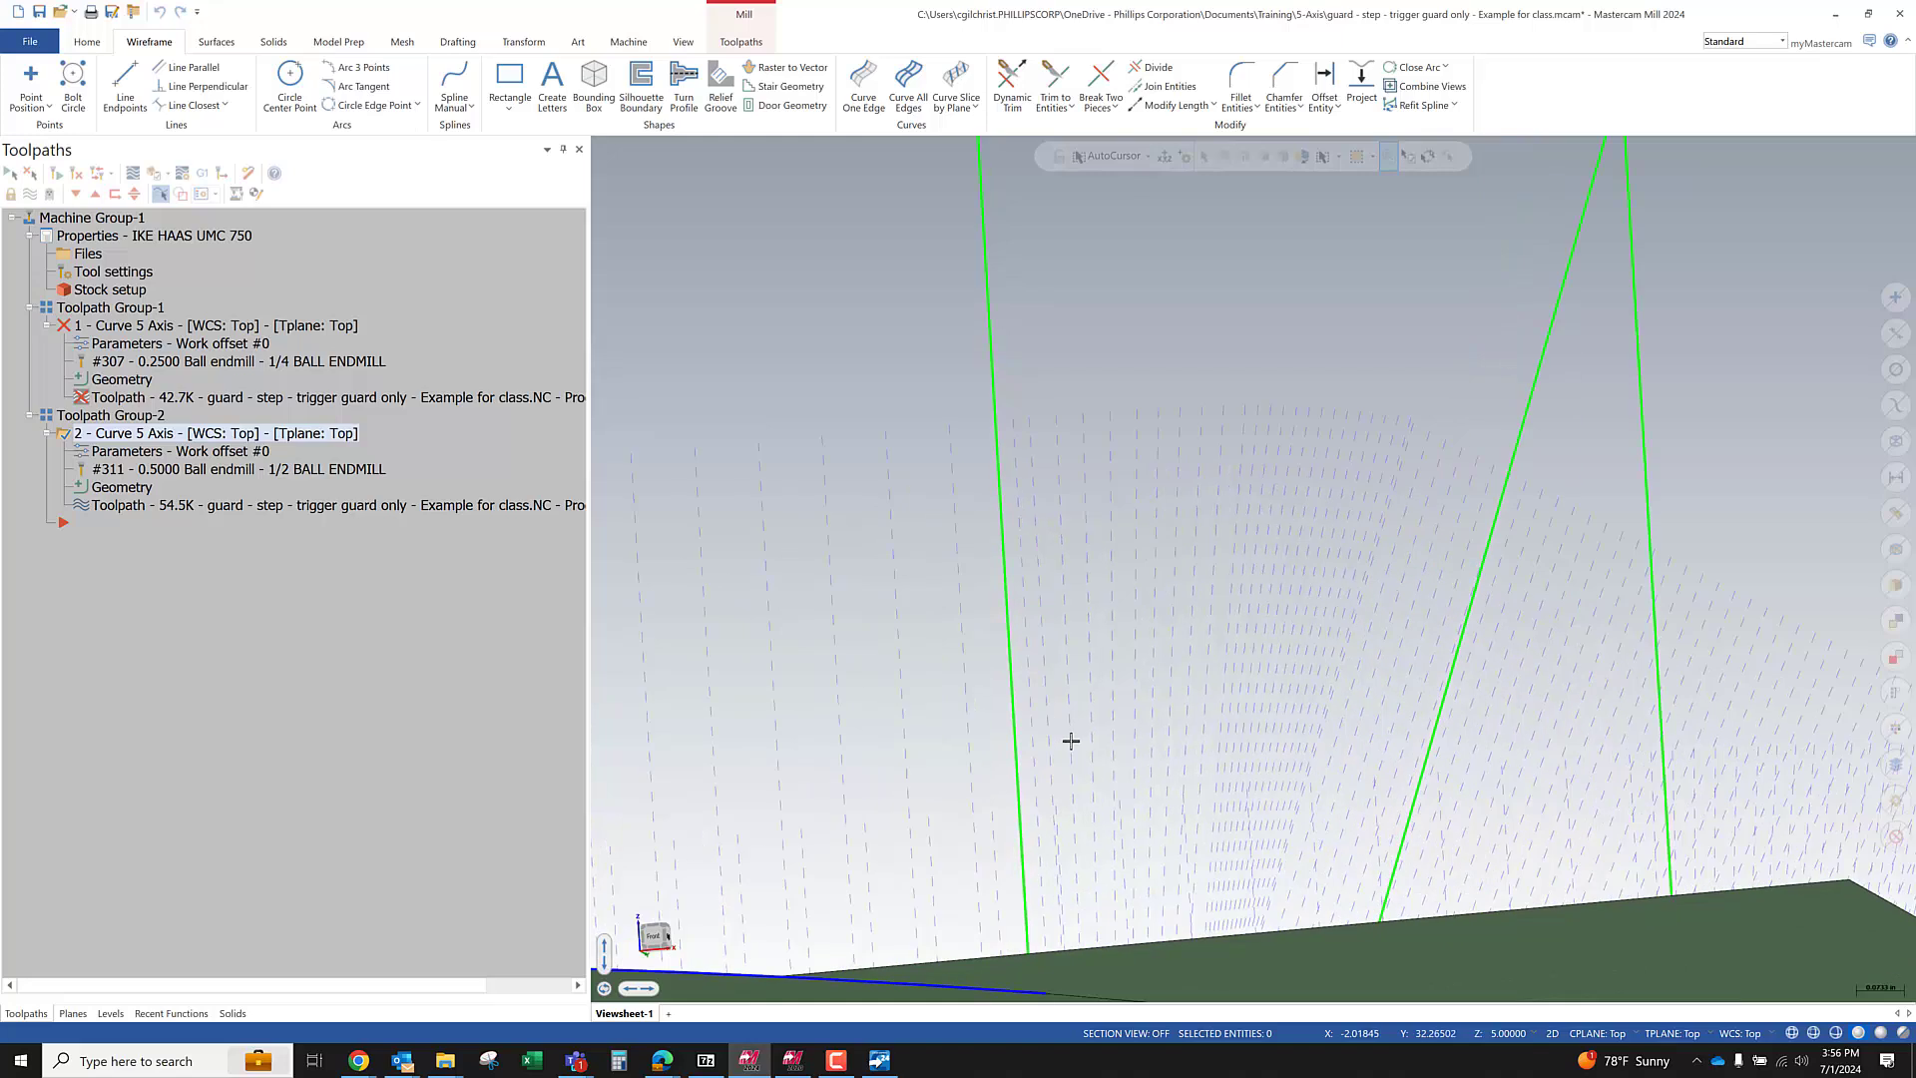
{"action": "scroll", "coordinate": [1086, 290], "scroll_direction": "down", "scroll_amount": 2}
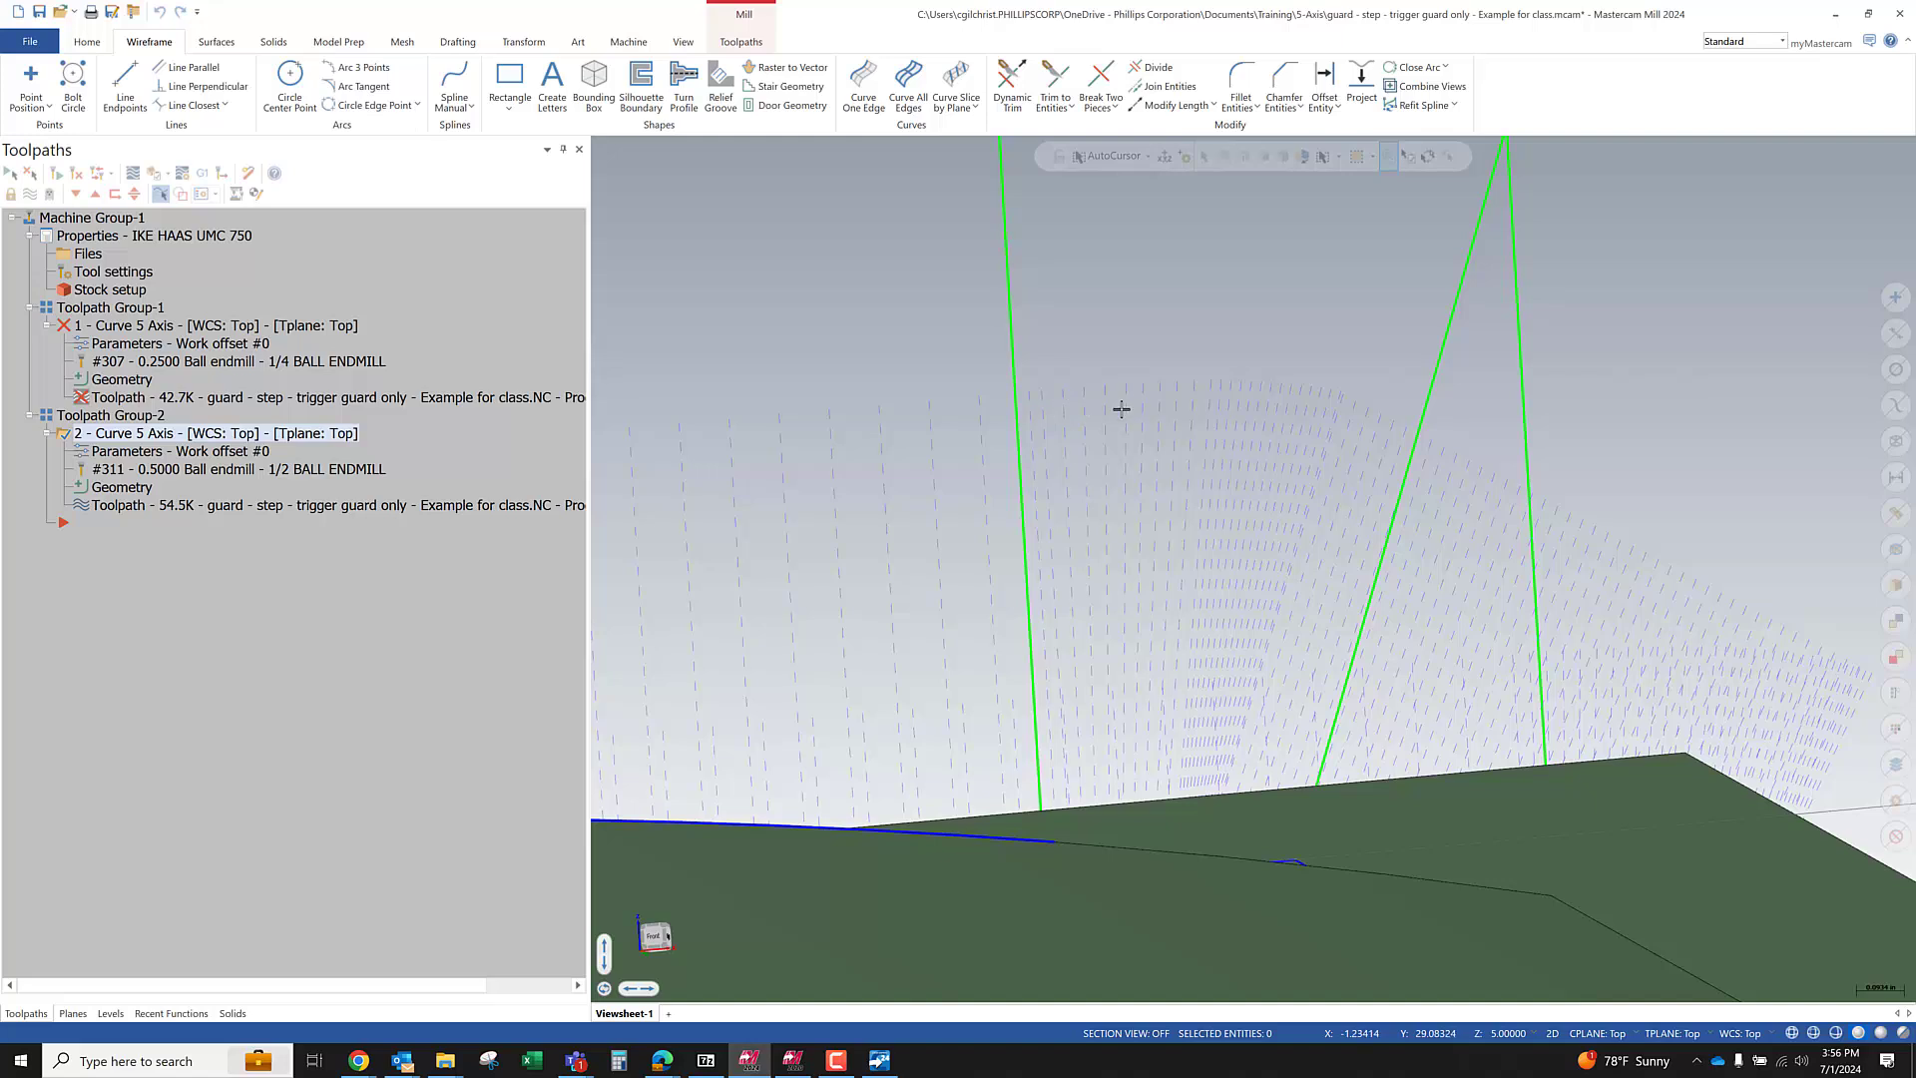
{"action": "scroll", "coordinate": [1347, 488], "scroll_direction": "up", "scroll_amount": 3}
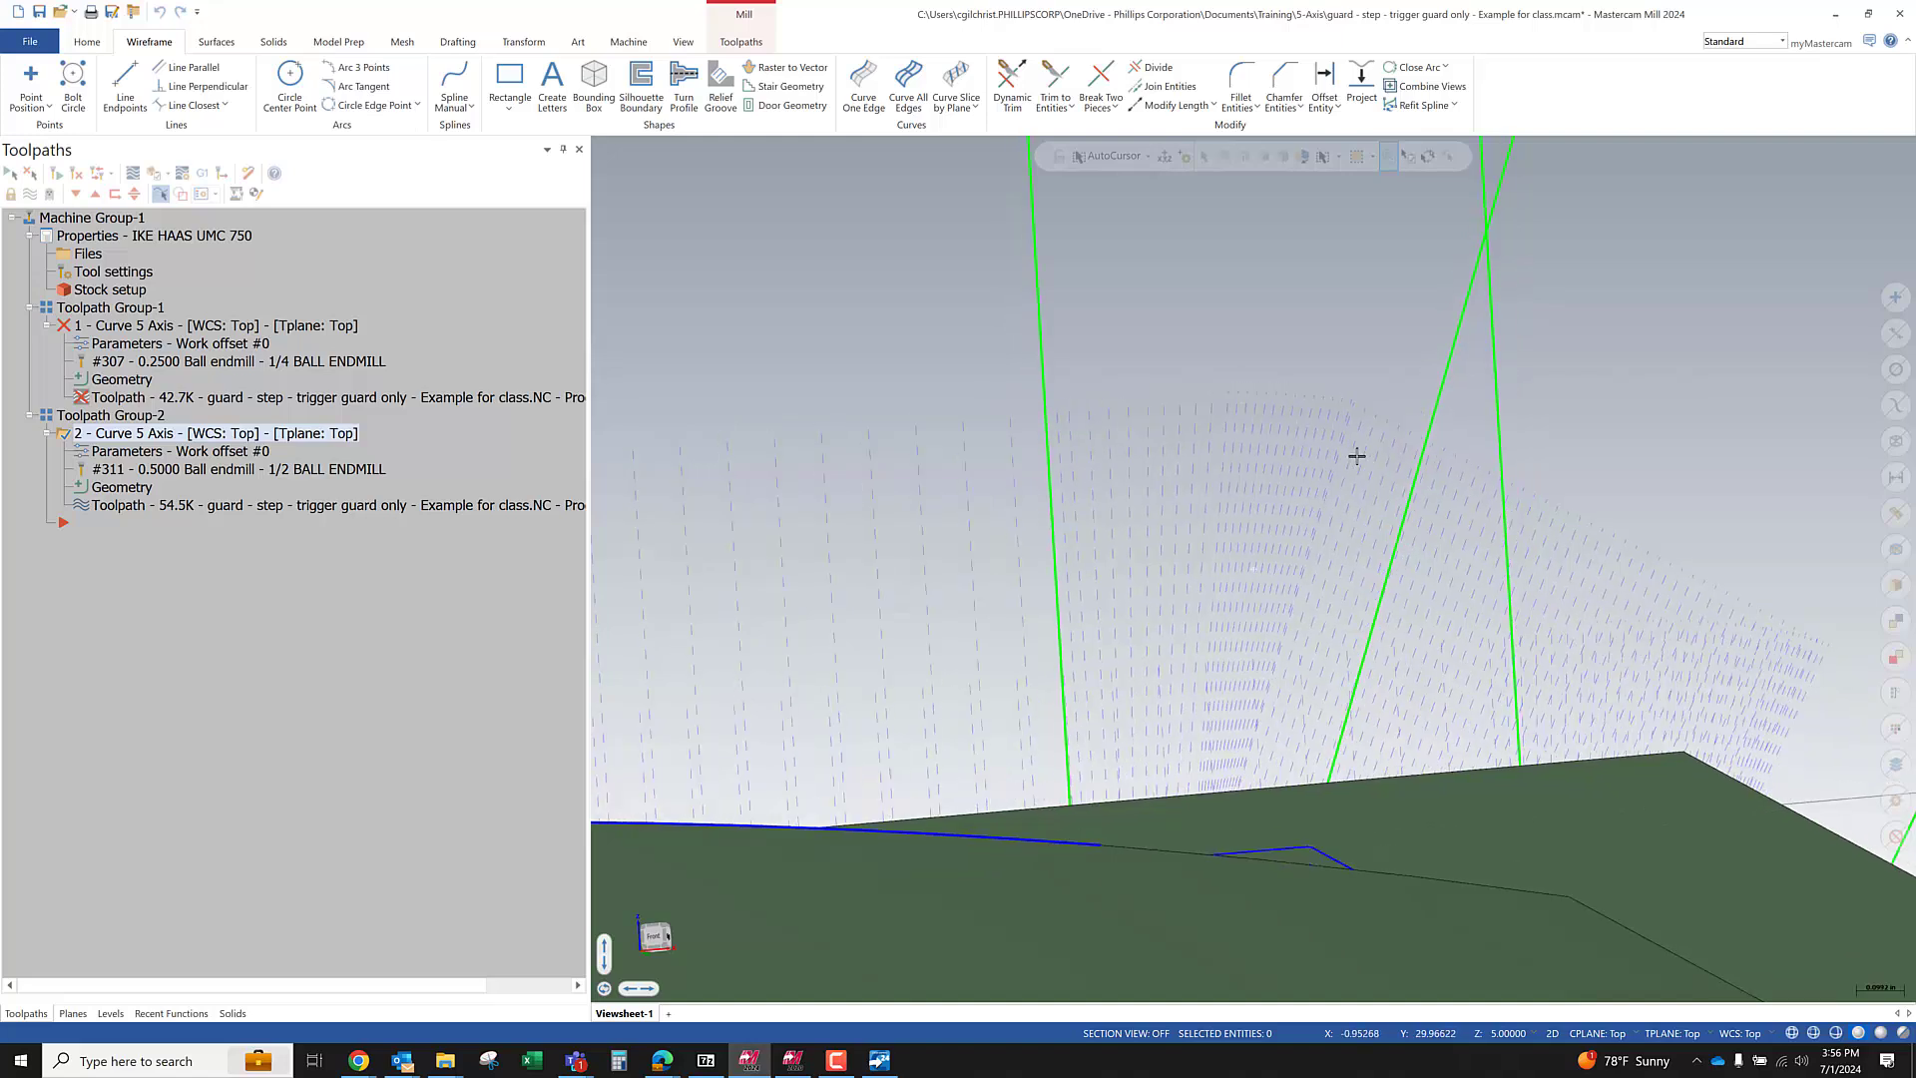
{"action": "scroll", "coordinate": [1327, 449], "scroll_direction": "down", "scroll_amount": 4}
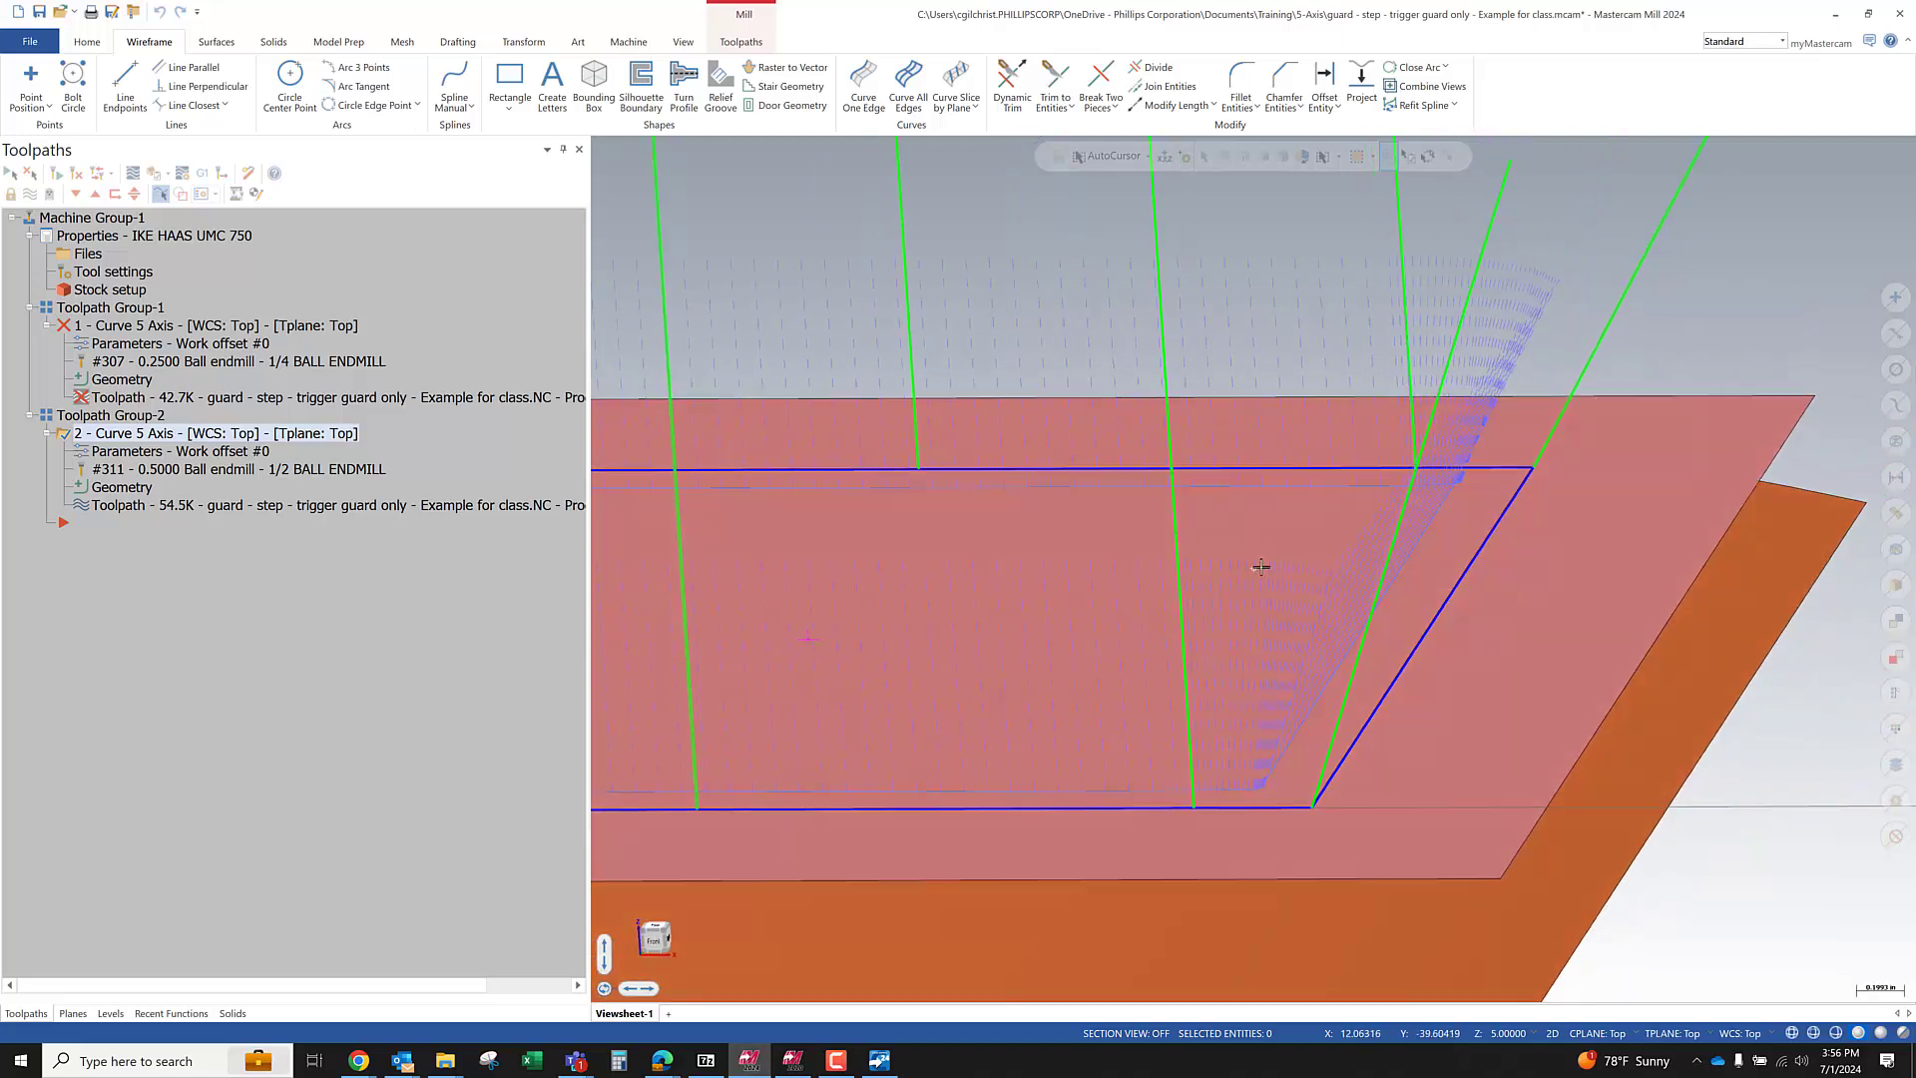
{"action": "scroll", "coordinate": [1243, 793], "scroll_direction": "up", "scroll_amount": 5}
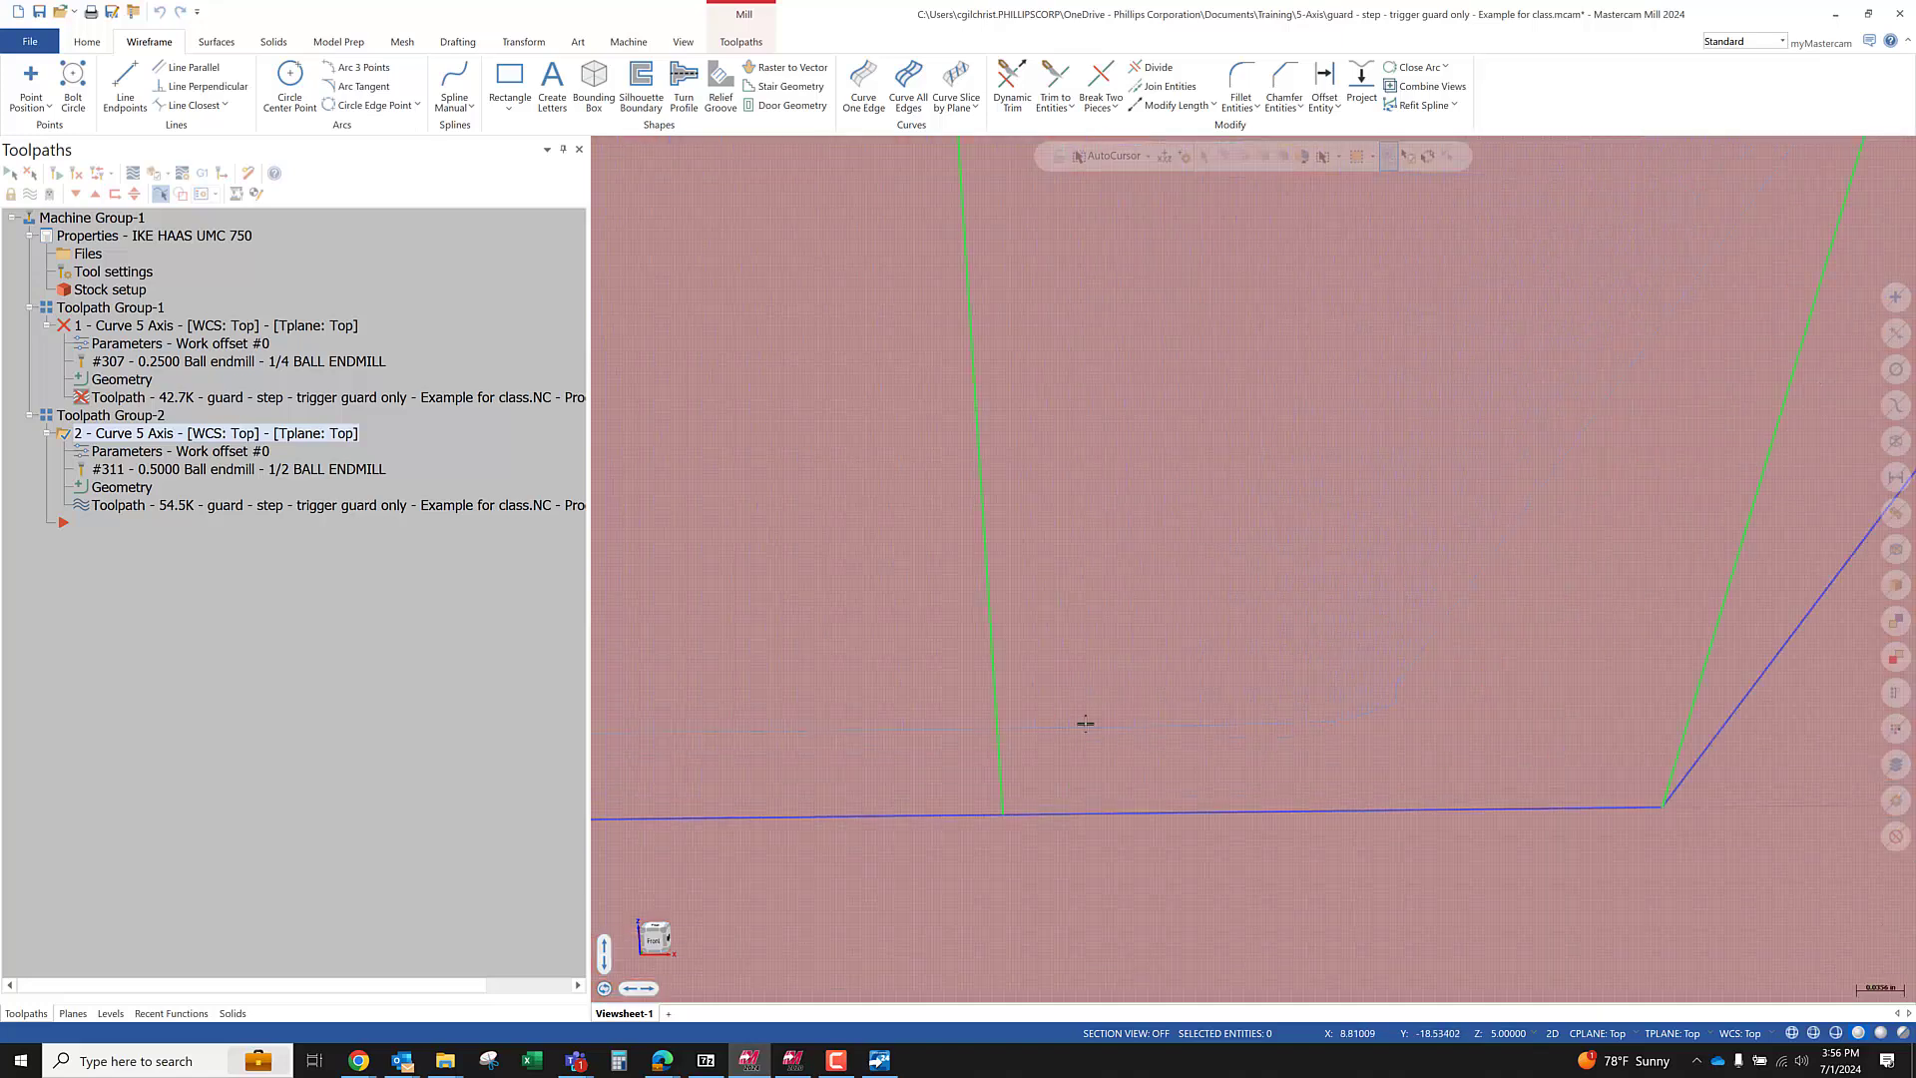
{"action": "scroll", "coordinate": [1248, 724], "scroll_direction": "down", "scroll_amount": 2}
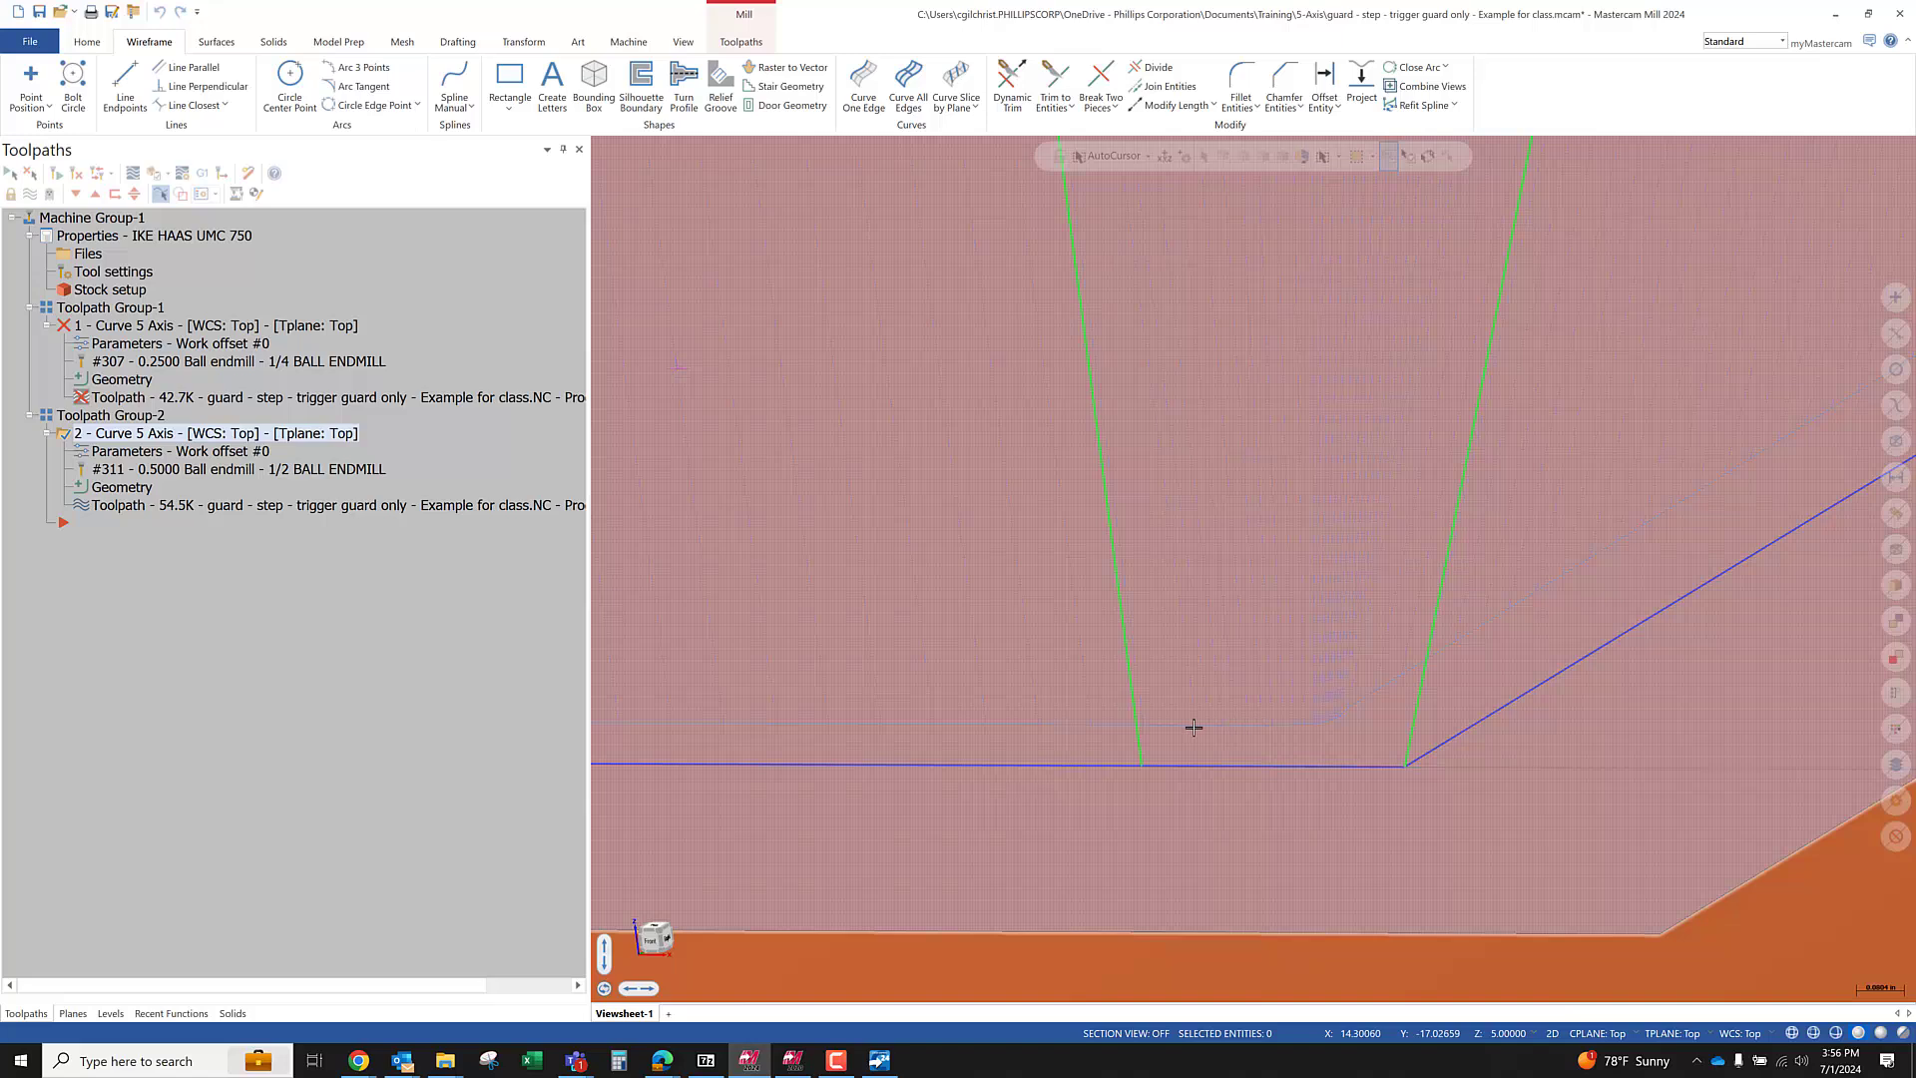
{"action": "scroll", "coordinate": [1219, 736], "scroll_direction": "up", "scroll_amount": 2}
{"action": "scroll", "coordinate": [1219, 735], "scroll_direction": "up", "scroll_amount": 2}
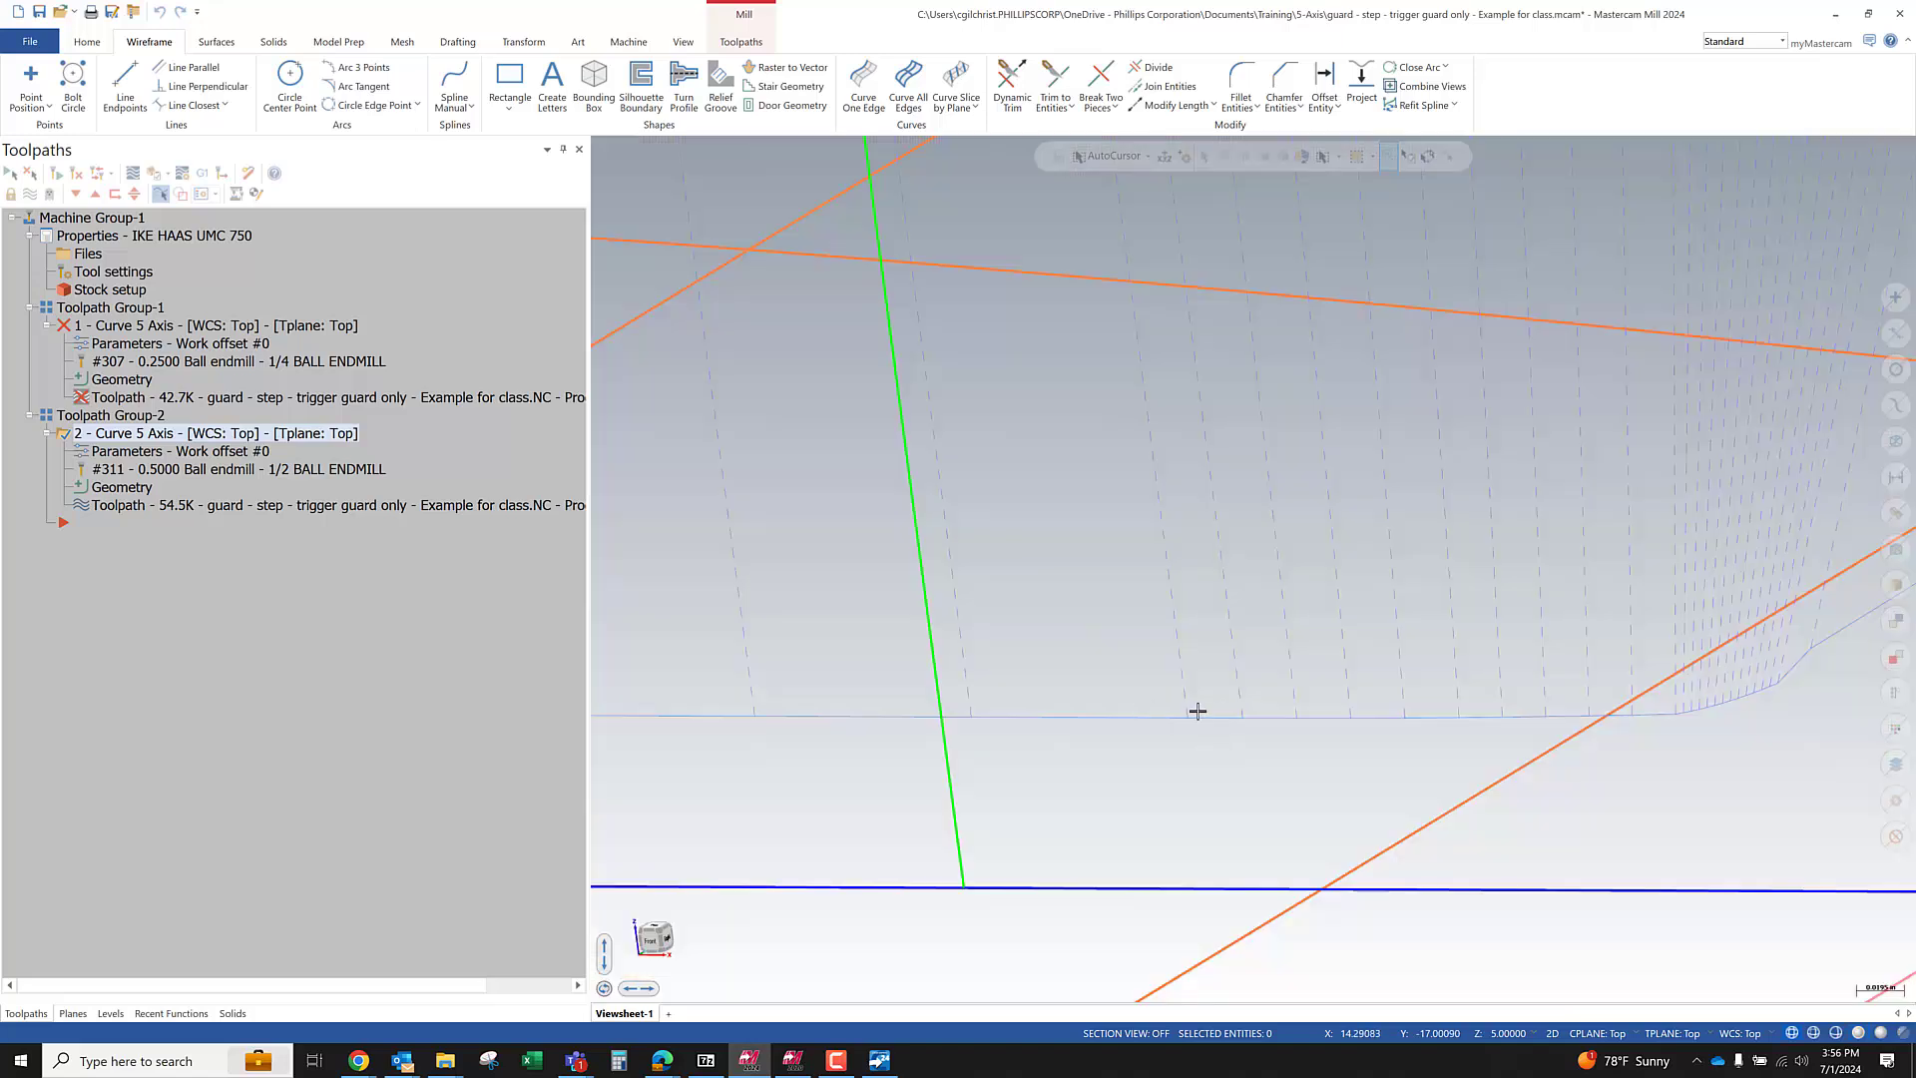
{"action": "scroll", "coordinate": [1218, 718], "scroll_direction": "down", "scroll_amount": 3}
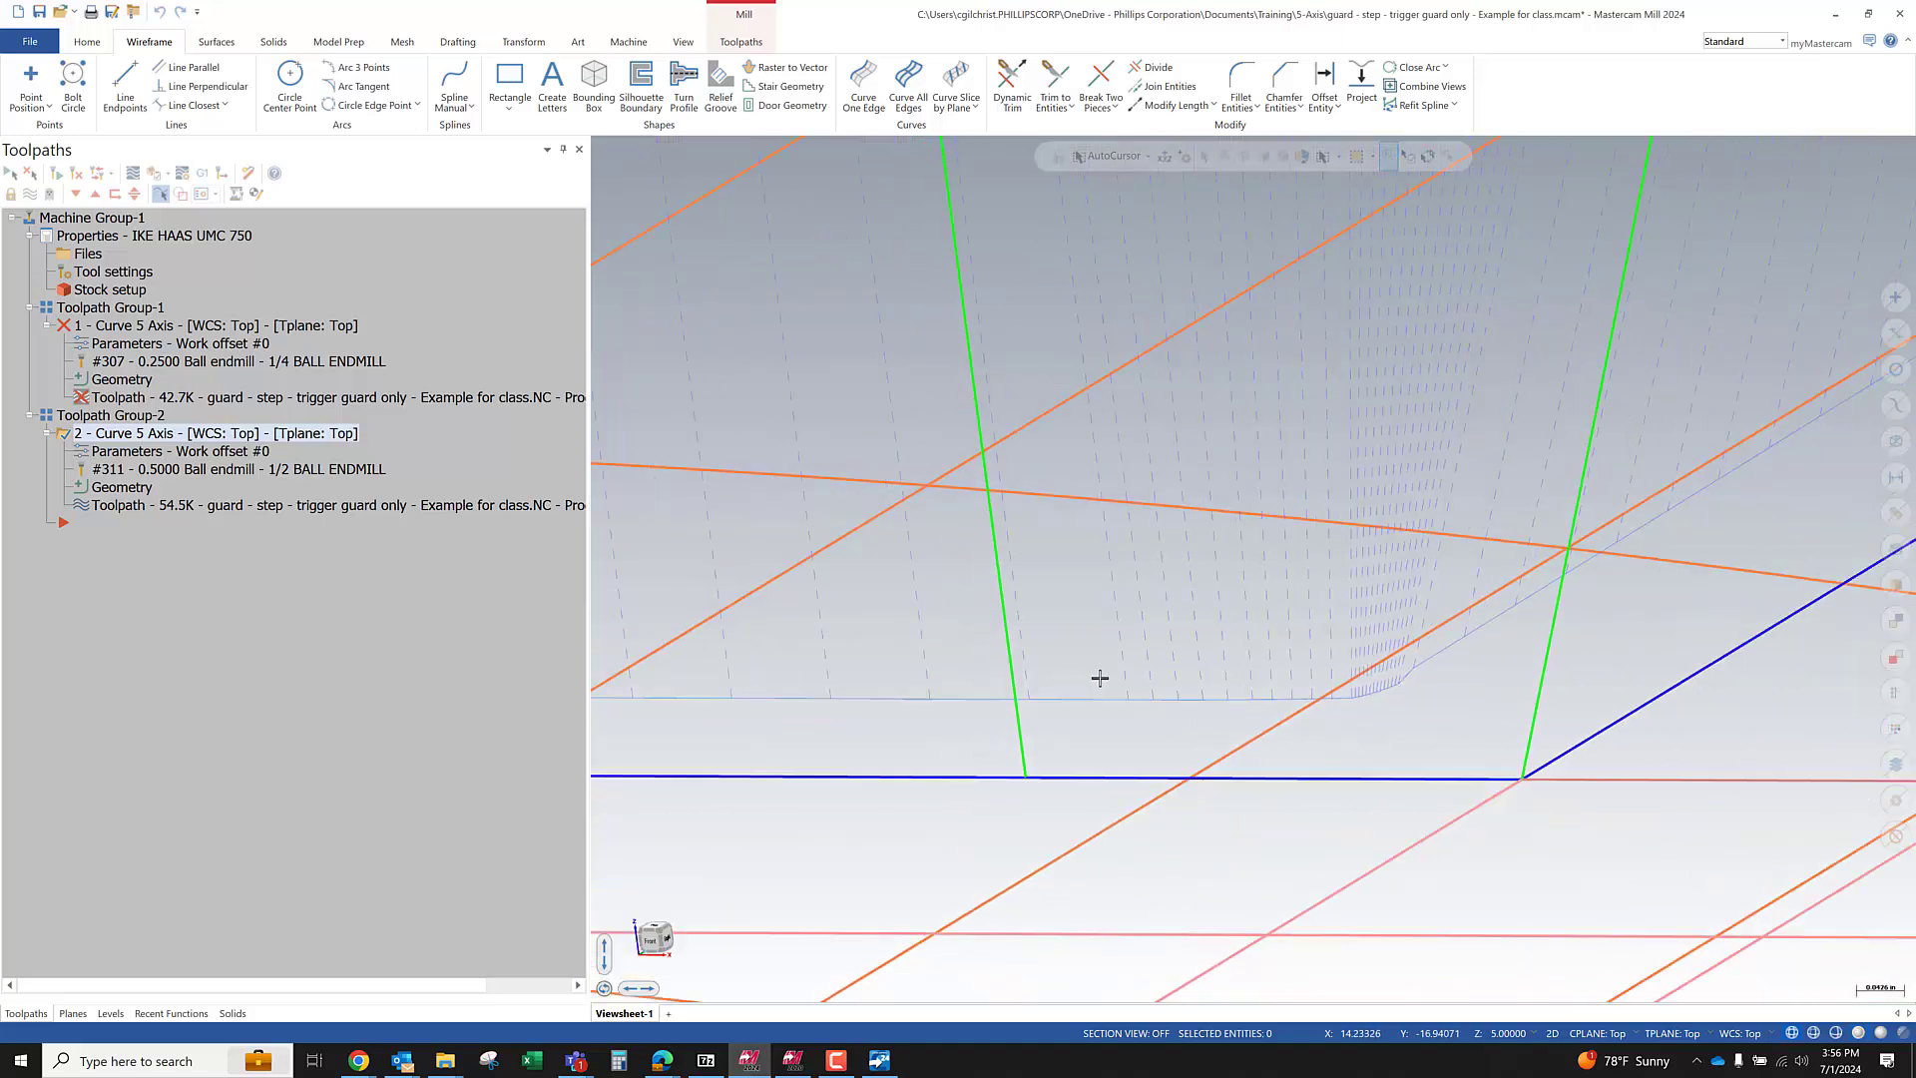
{"action": "scroll", "coordinate": [1297, 681], "scroll_direction": "down", "scroll_amount": 2}
{"action": "scroll", "coordinate": [1253, 793], "scroll_direction": "up", "scroll_amount": 1}
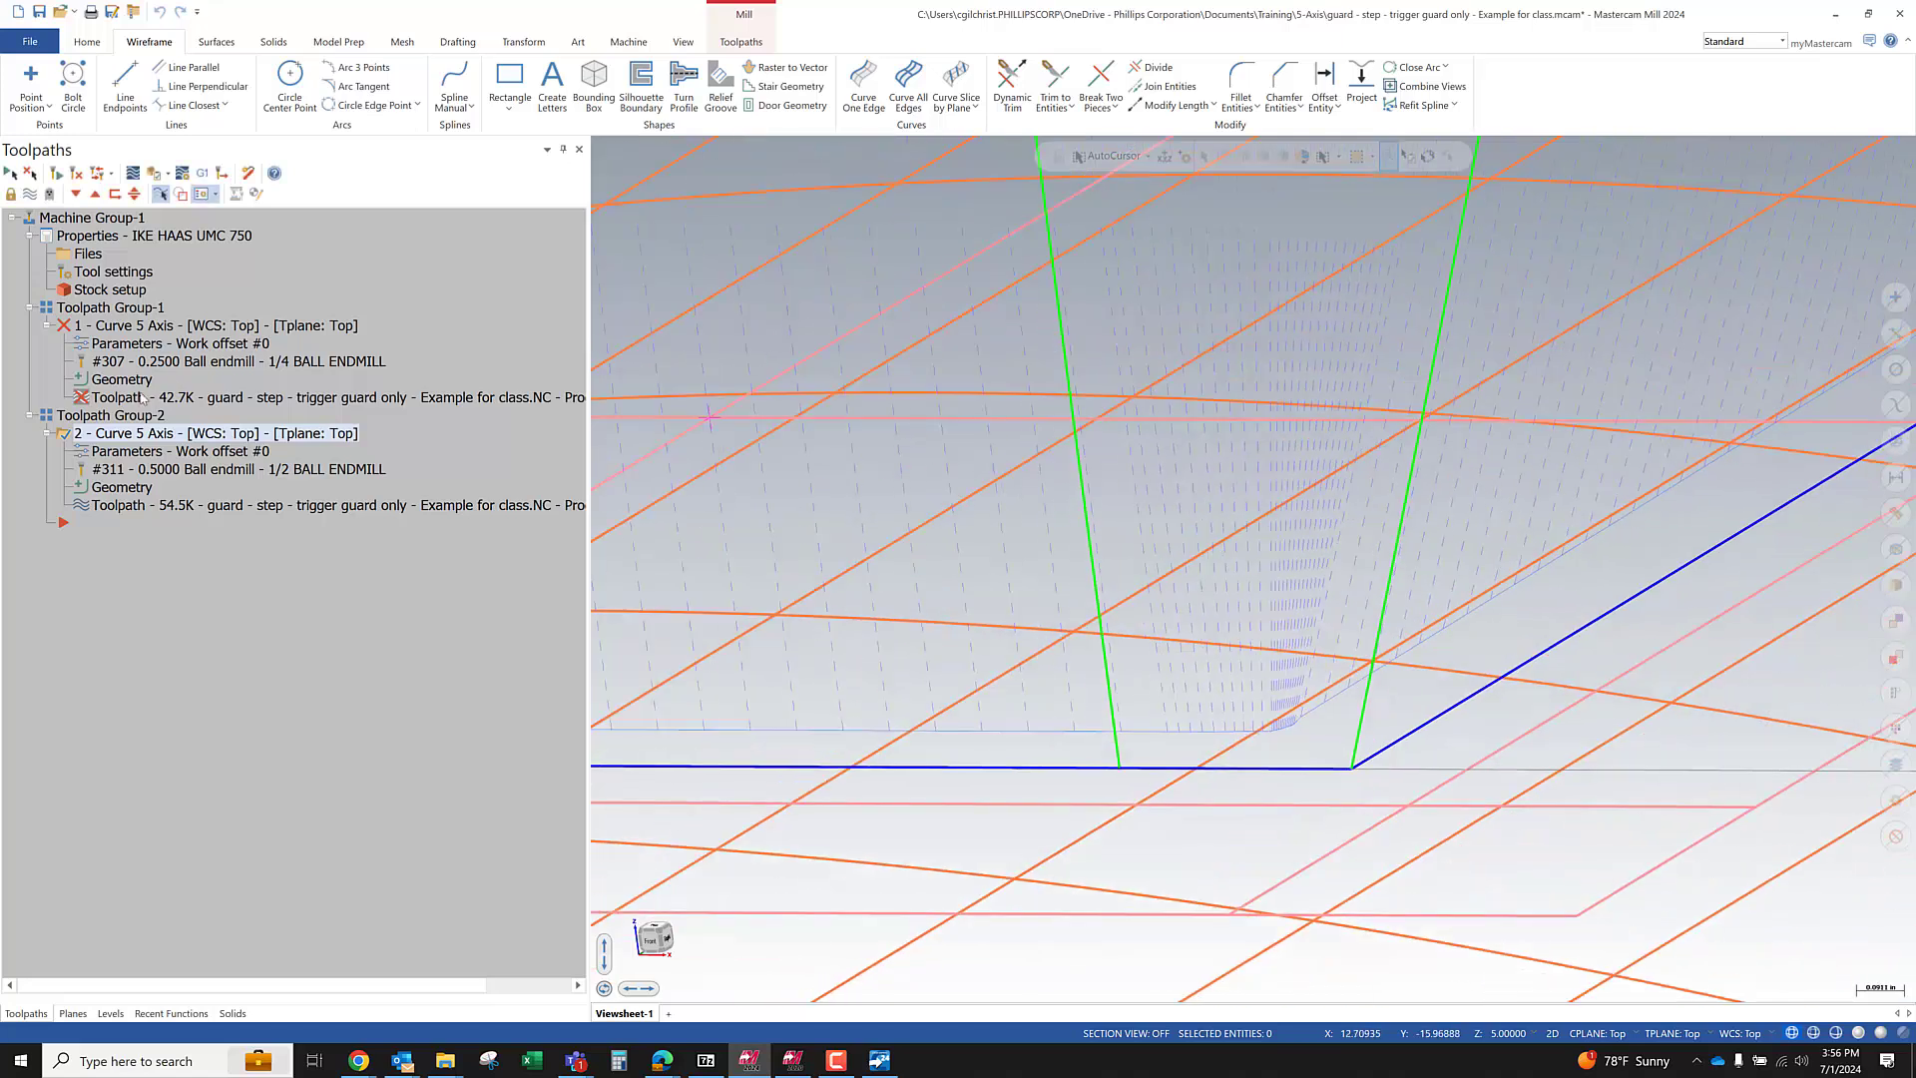
Dismiss the post processing dialog and delete the 1/4 ball endmill Curve 5 Axis toolpath from Toolpath Group-1
{"action": "left_click", "coordinate": [202, 172]}
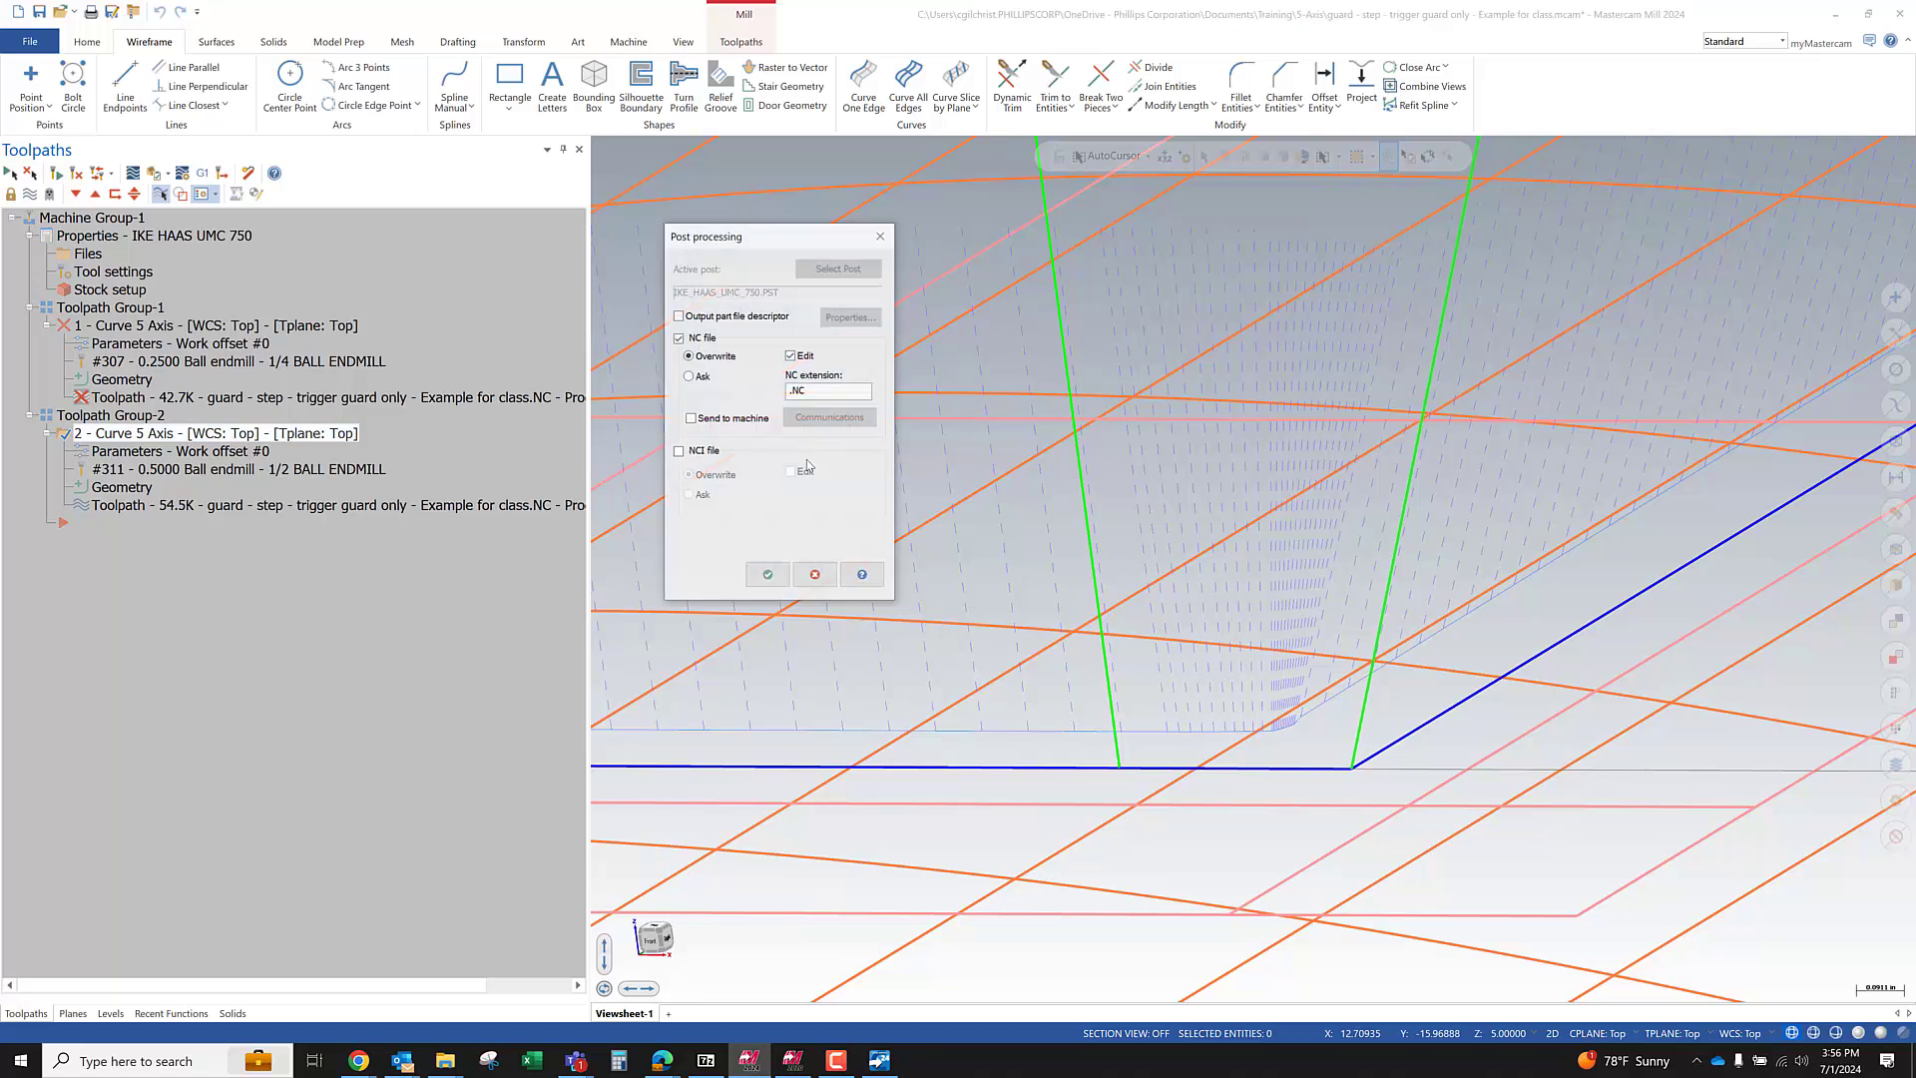
{"action": "left_click", "coordinate": [880, 236]}
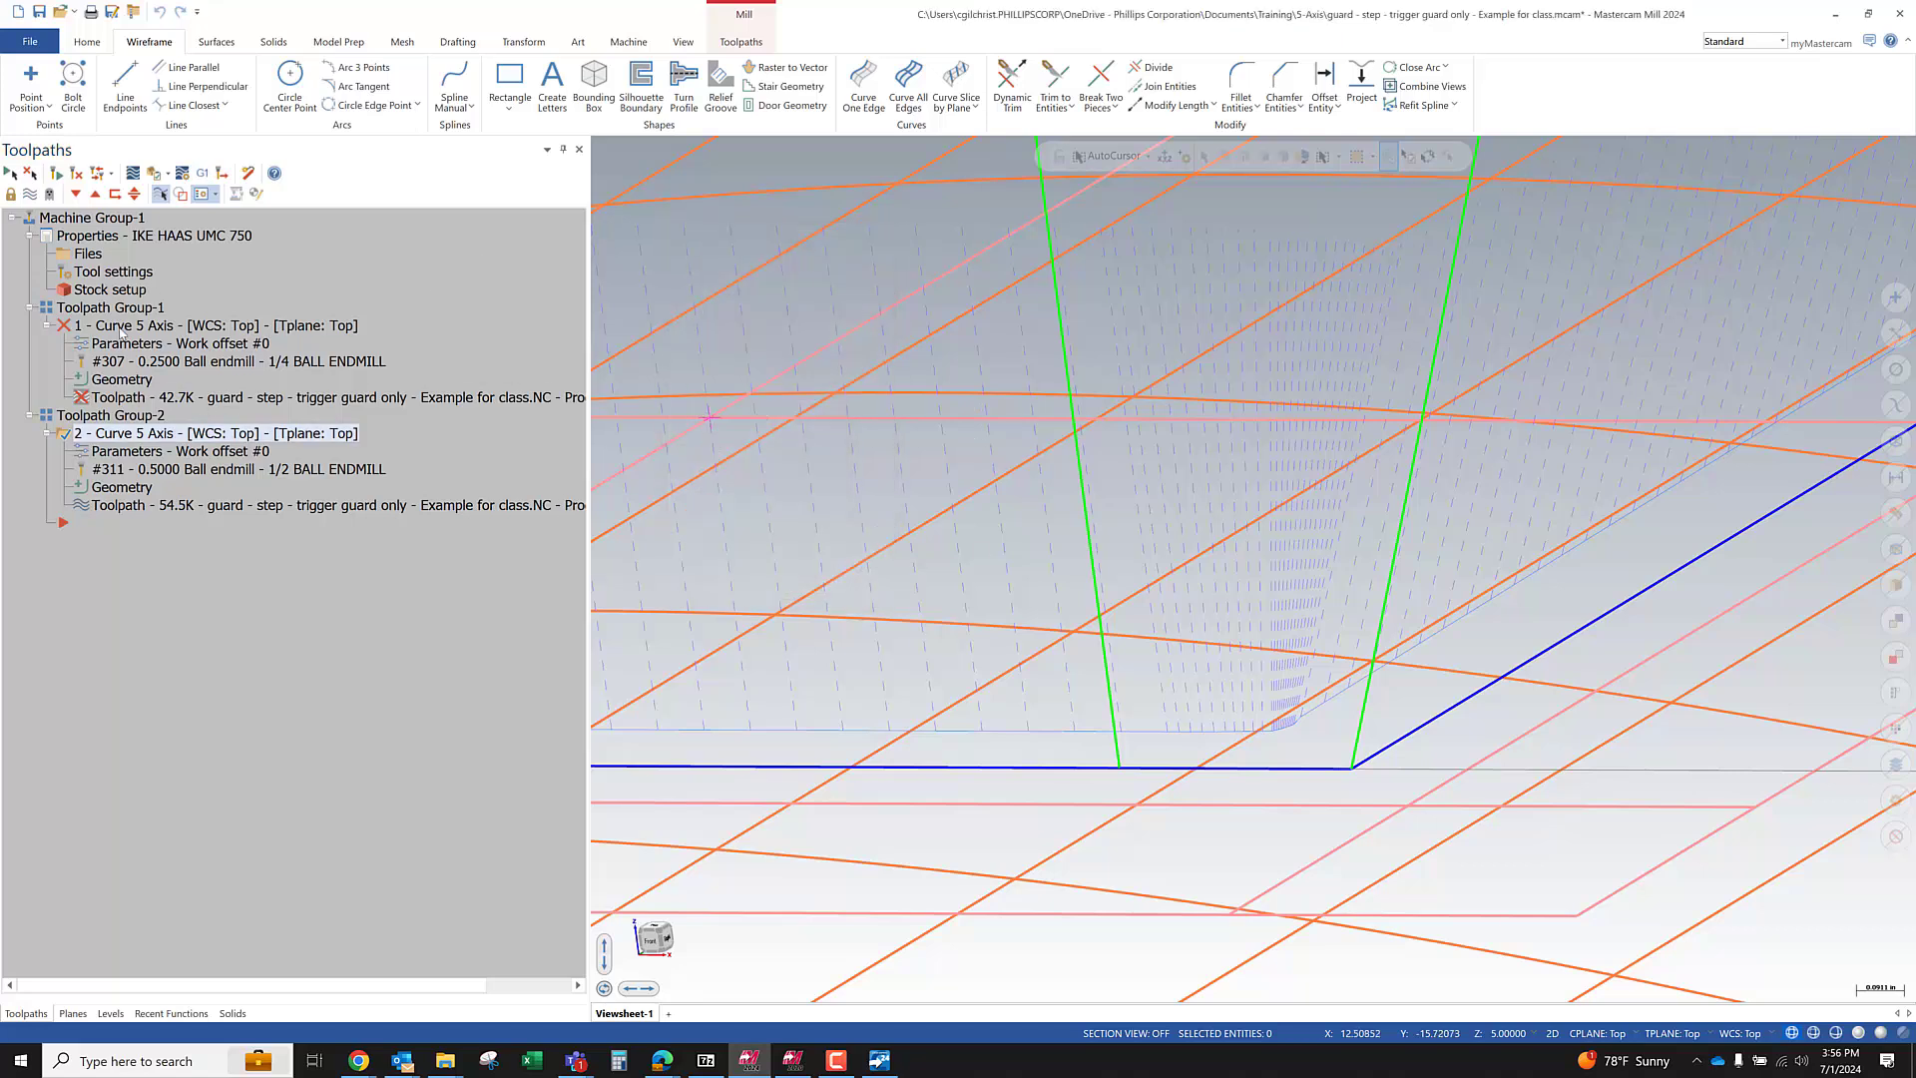
{"action": "left_click", "coordinate": [119, 328]}
{"action": "key", "text": "Delete"}
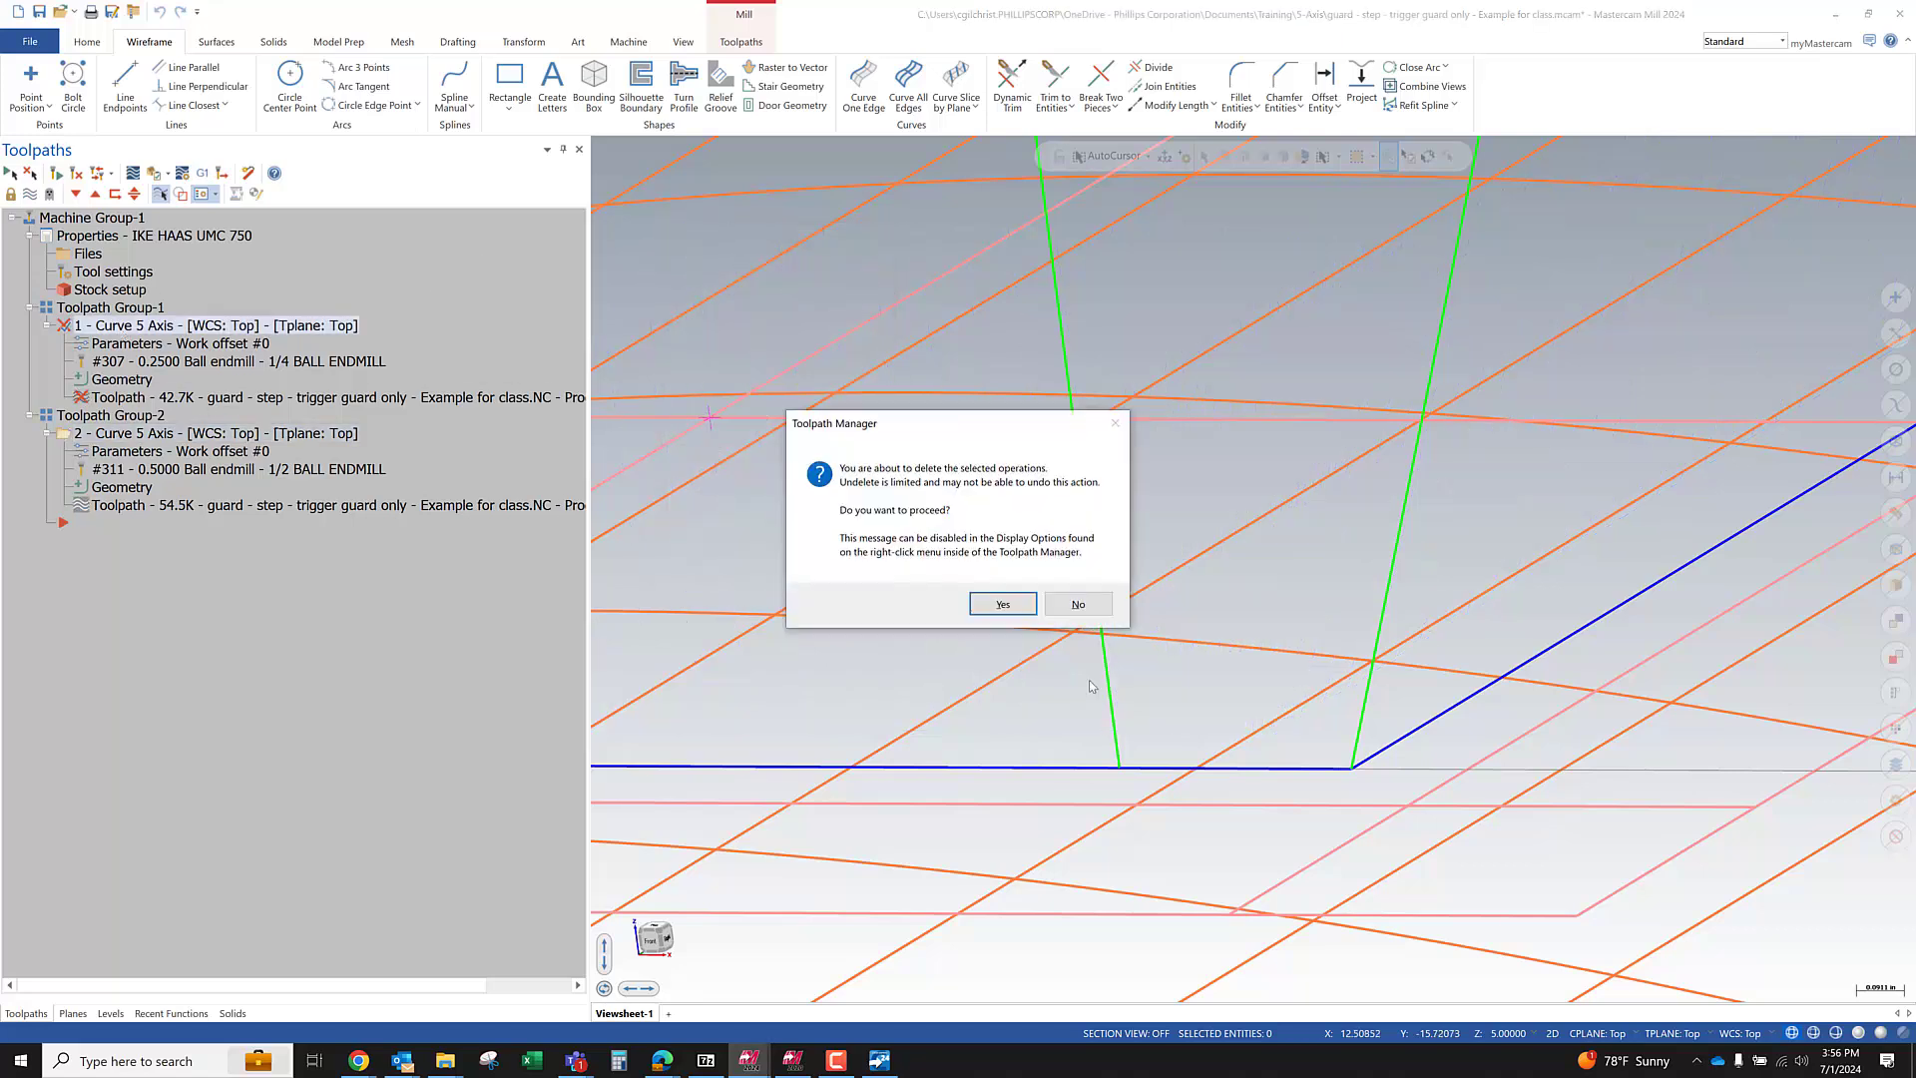
{"action": "left_click", "coordinate": [1003, 603]}
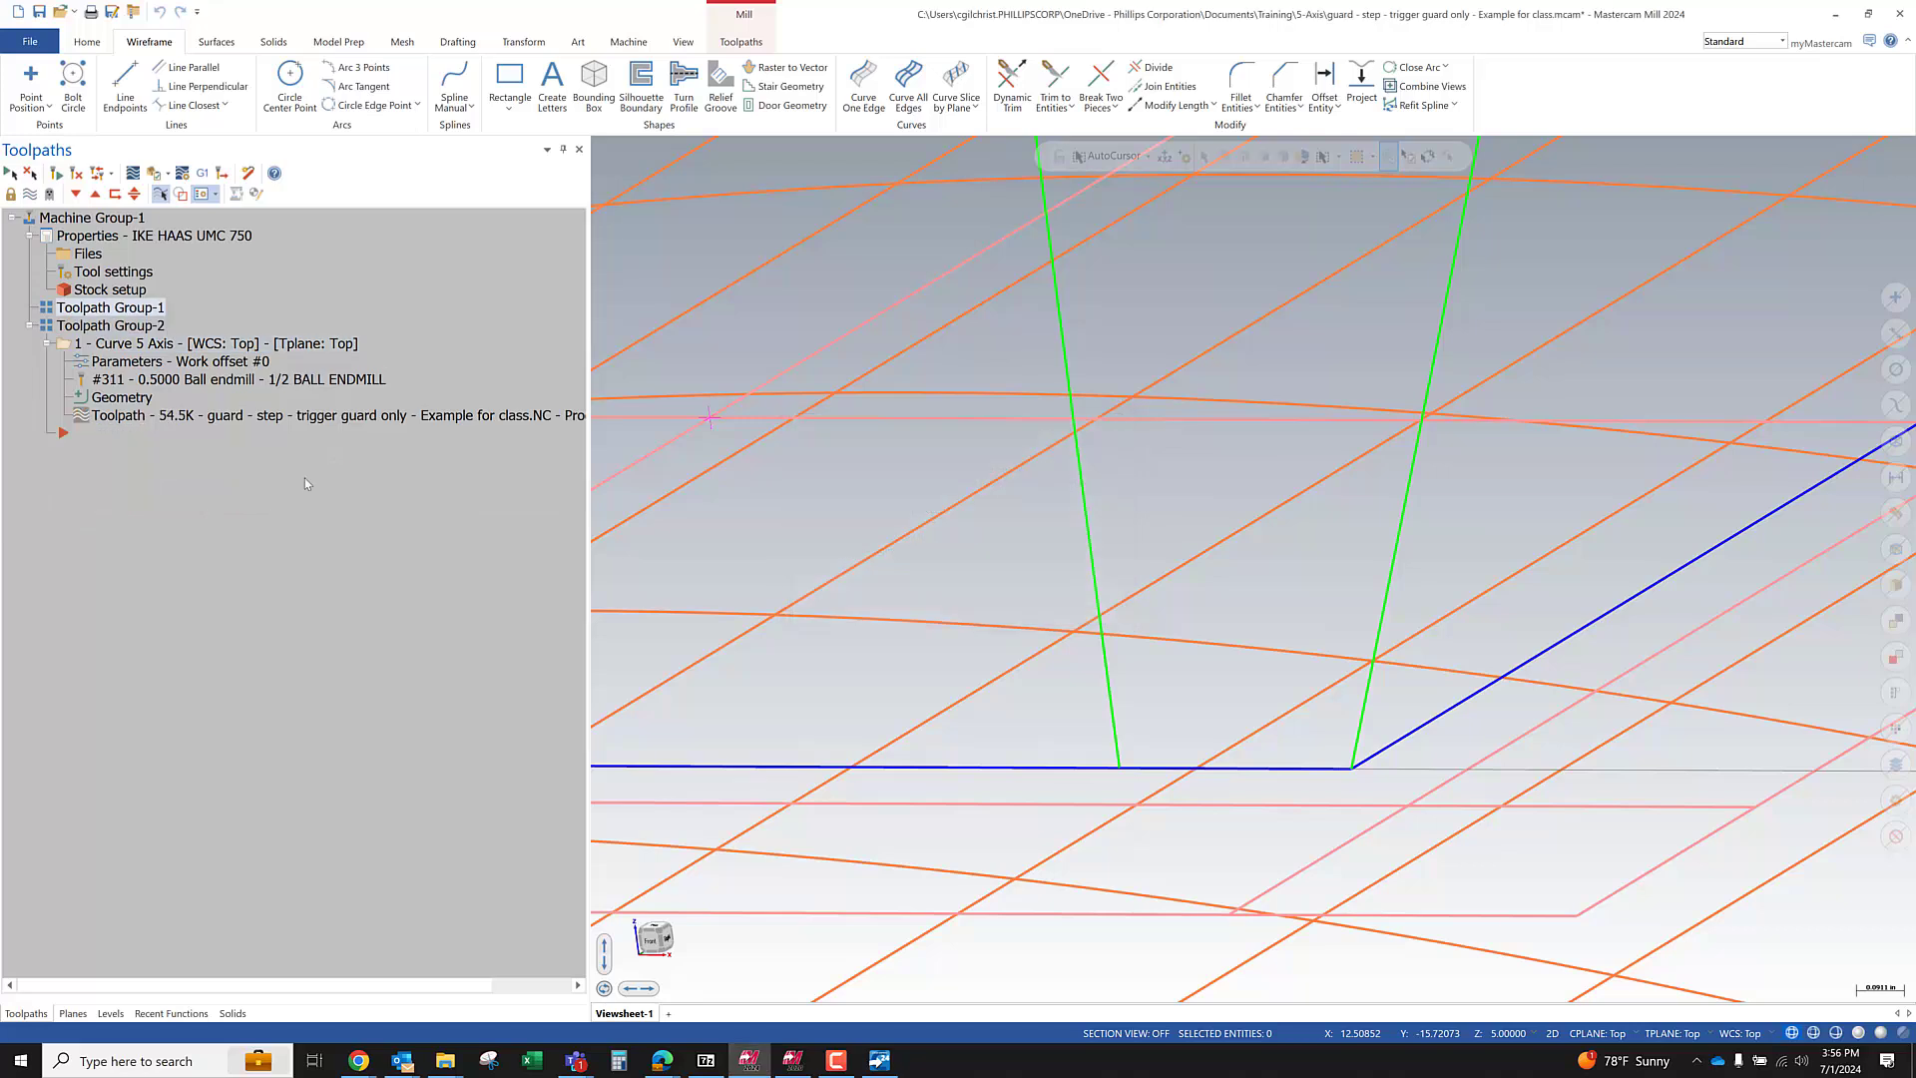
Post the remaining Curve 5 Axis toolpath, overwriting the NC file, and reload the code in Code Expert
{"action": "left_click", "coordinate": [40, 13]}
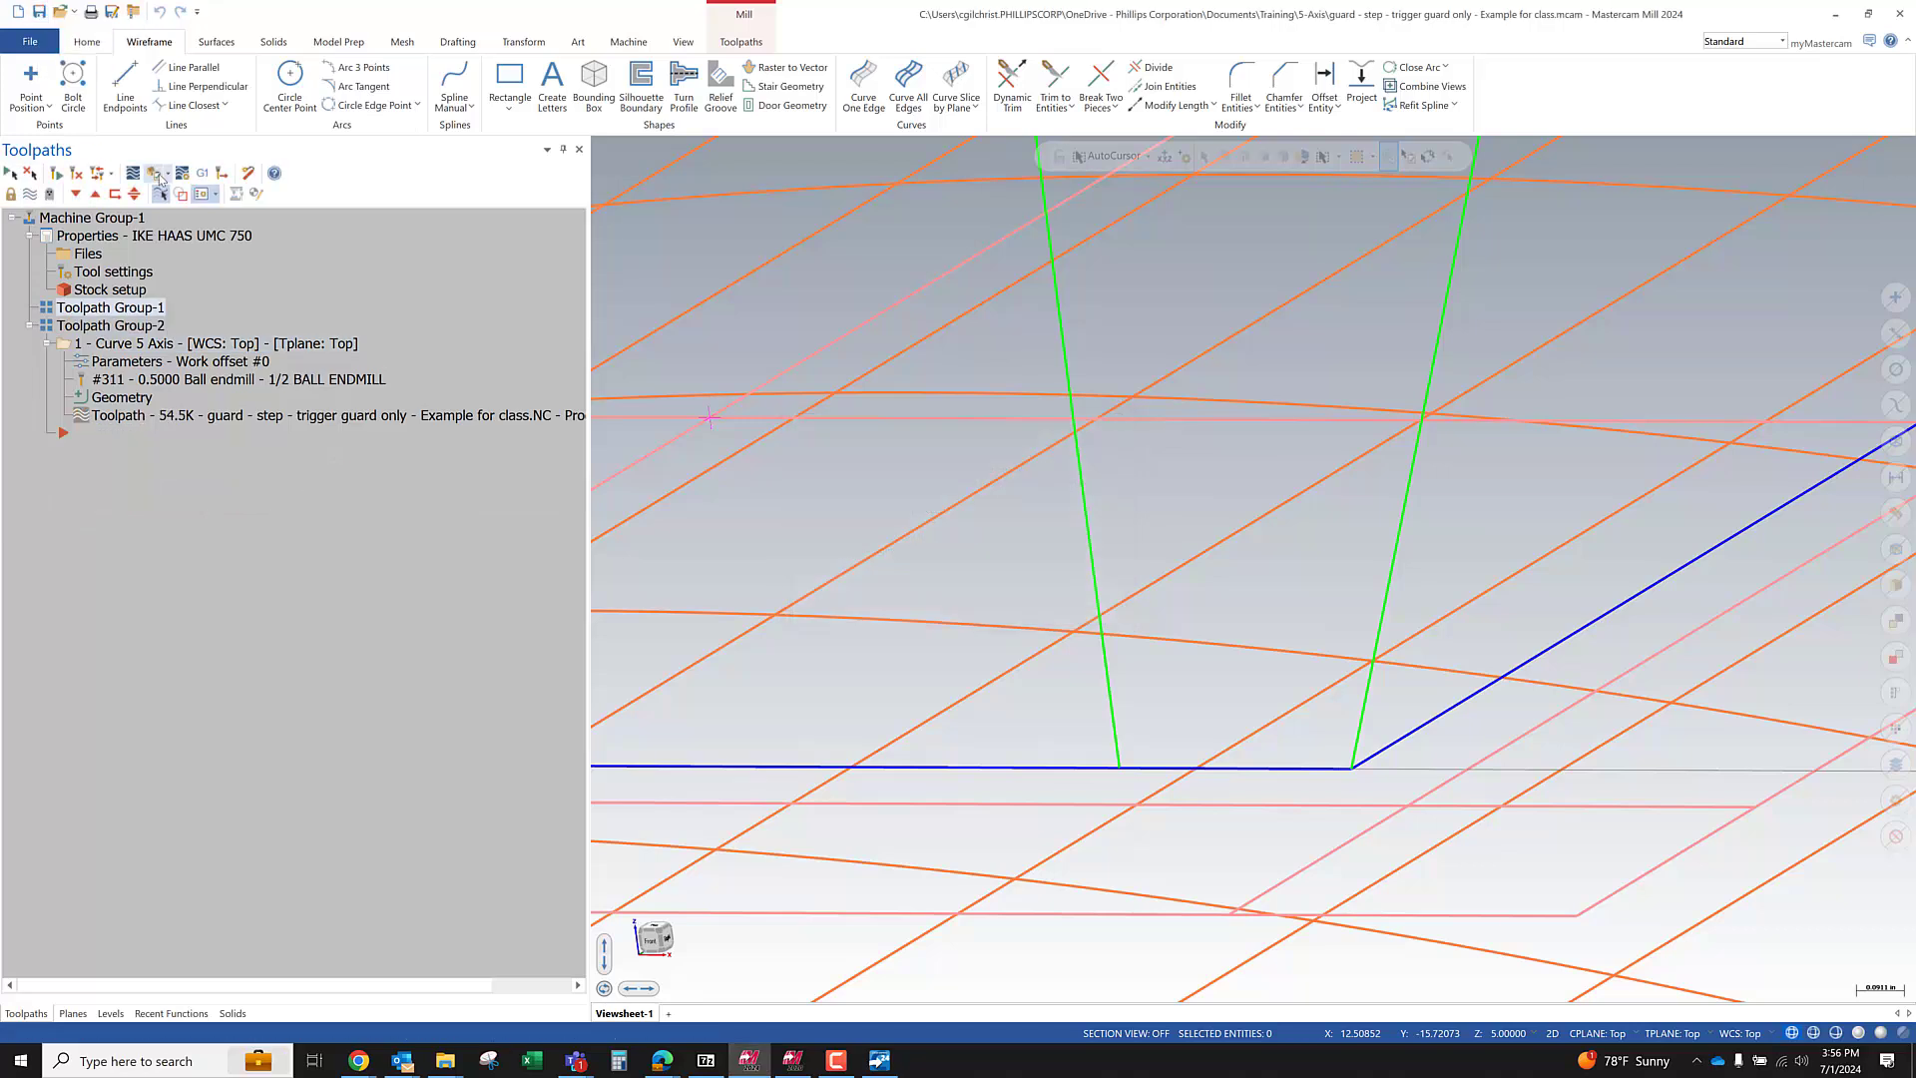
{"action": "left_click", "coordinate": [211, 178]}
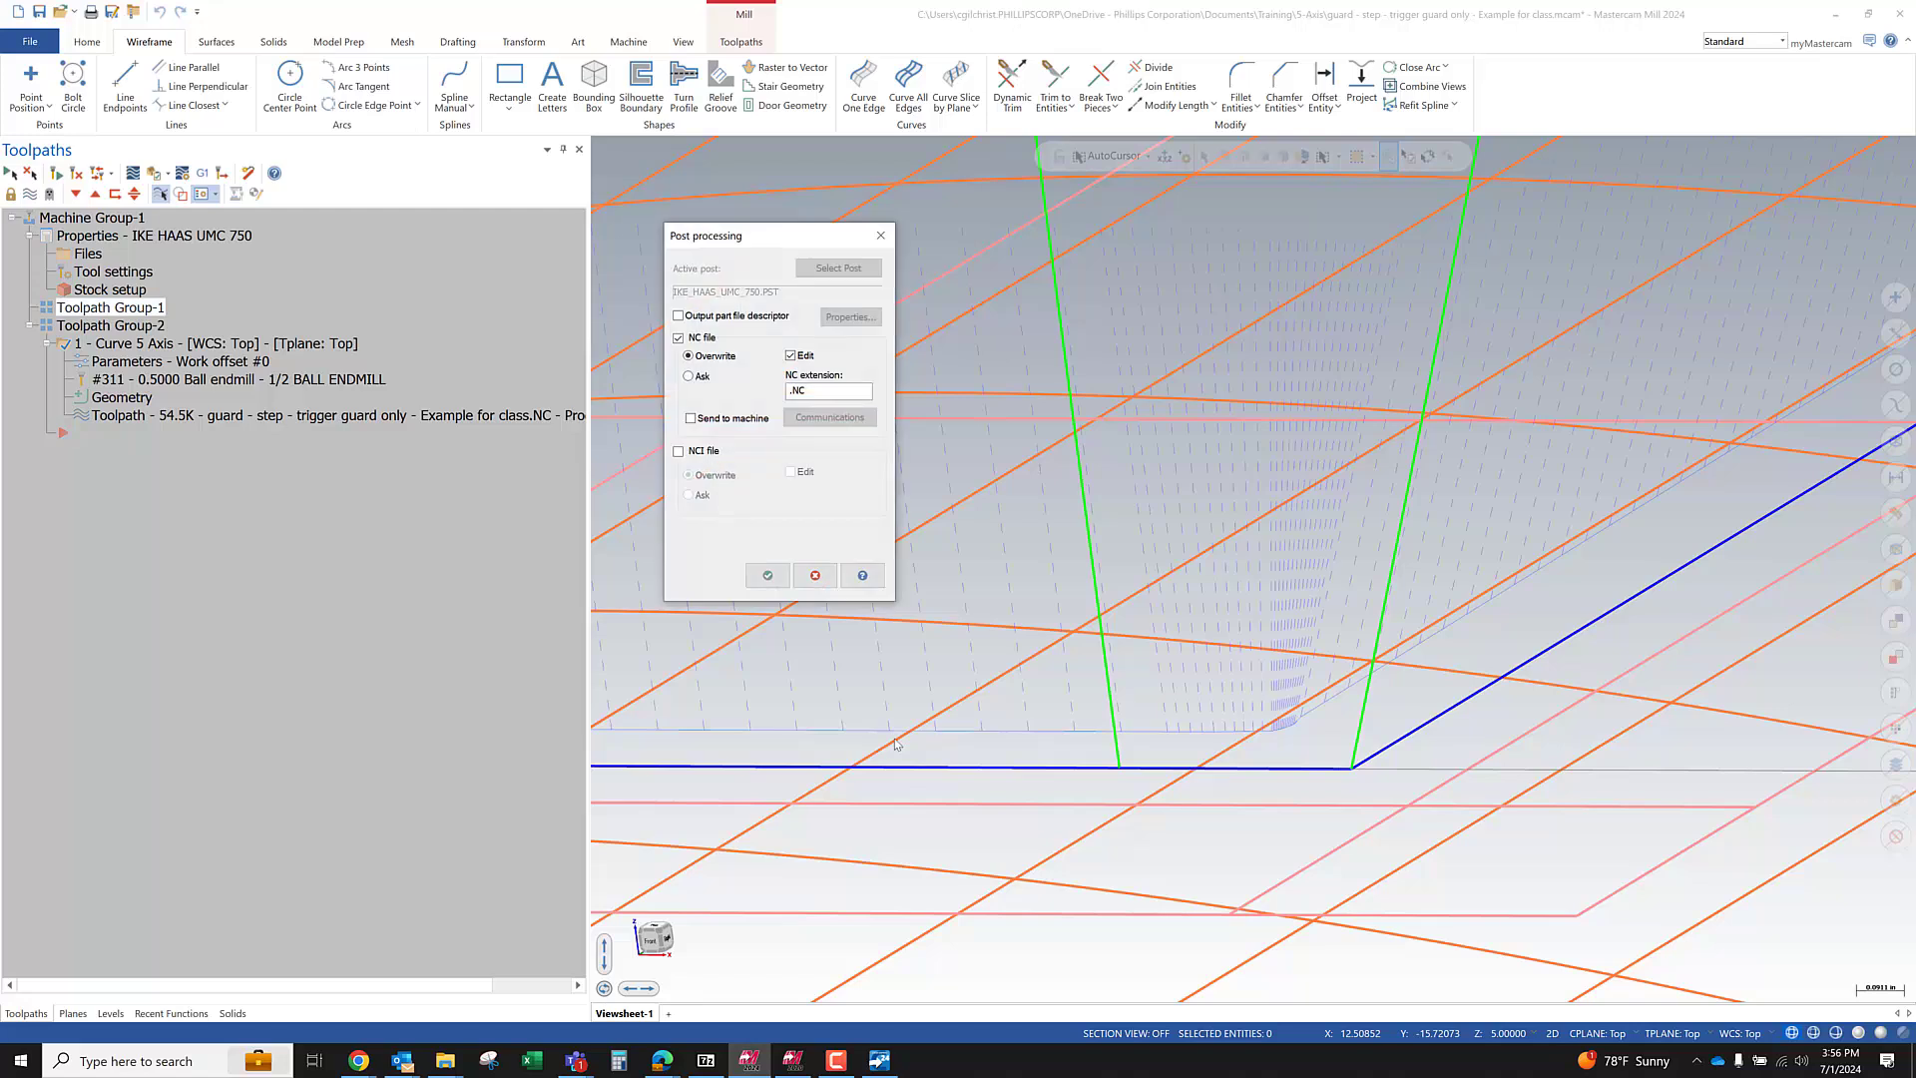
{"action": "left_click", "coordinate": [767, 575]}
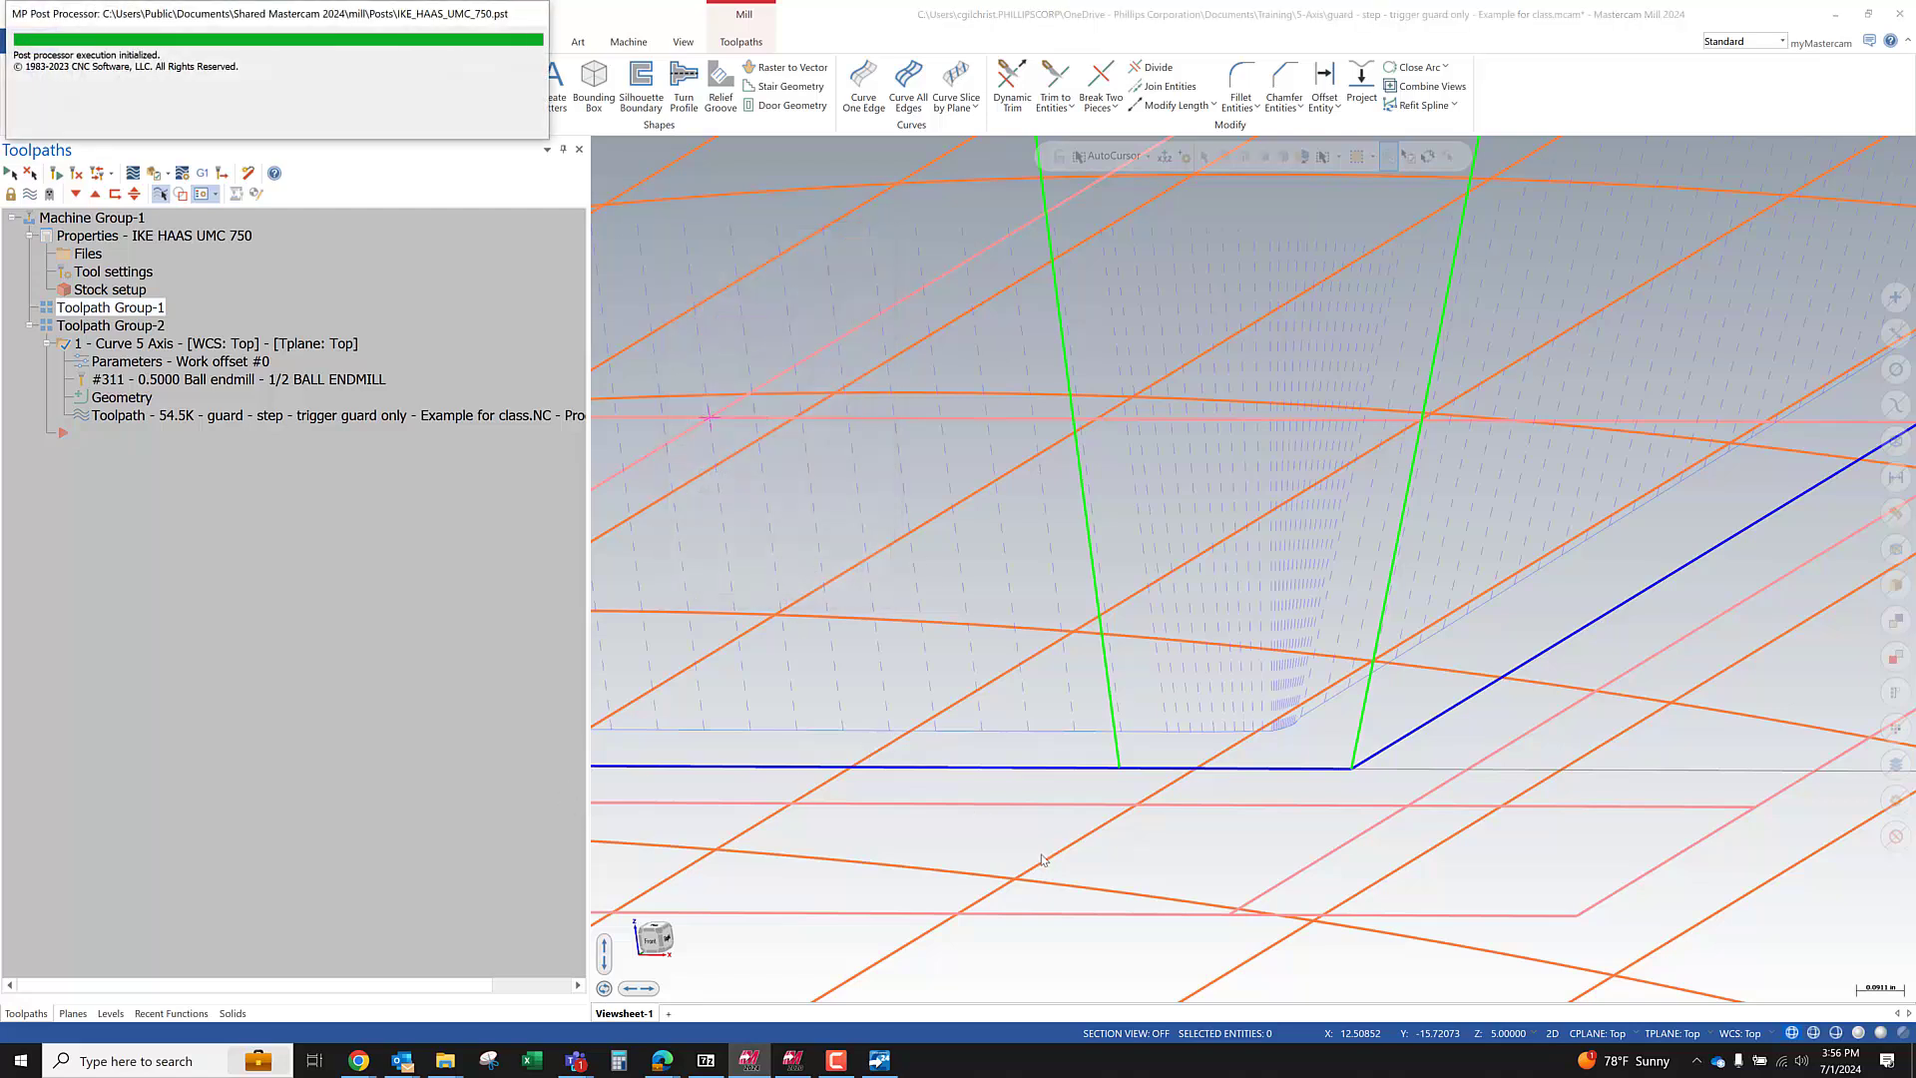
{"action": "left_click", "coordinate": [882, 1060]}
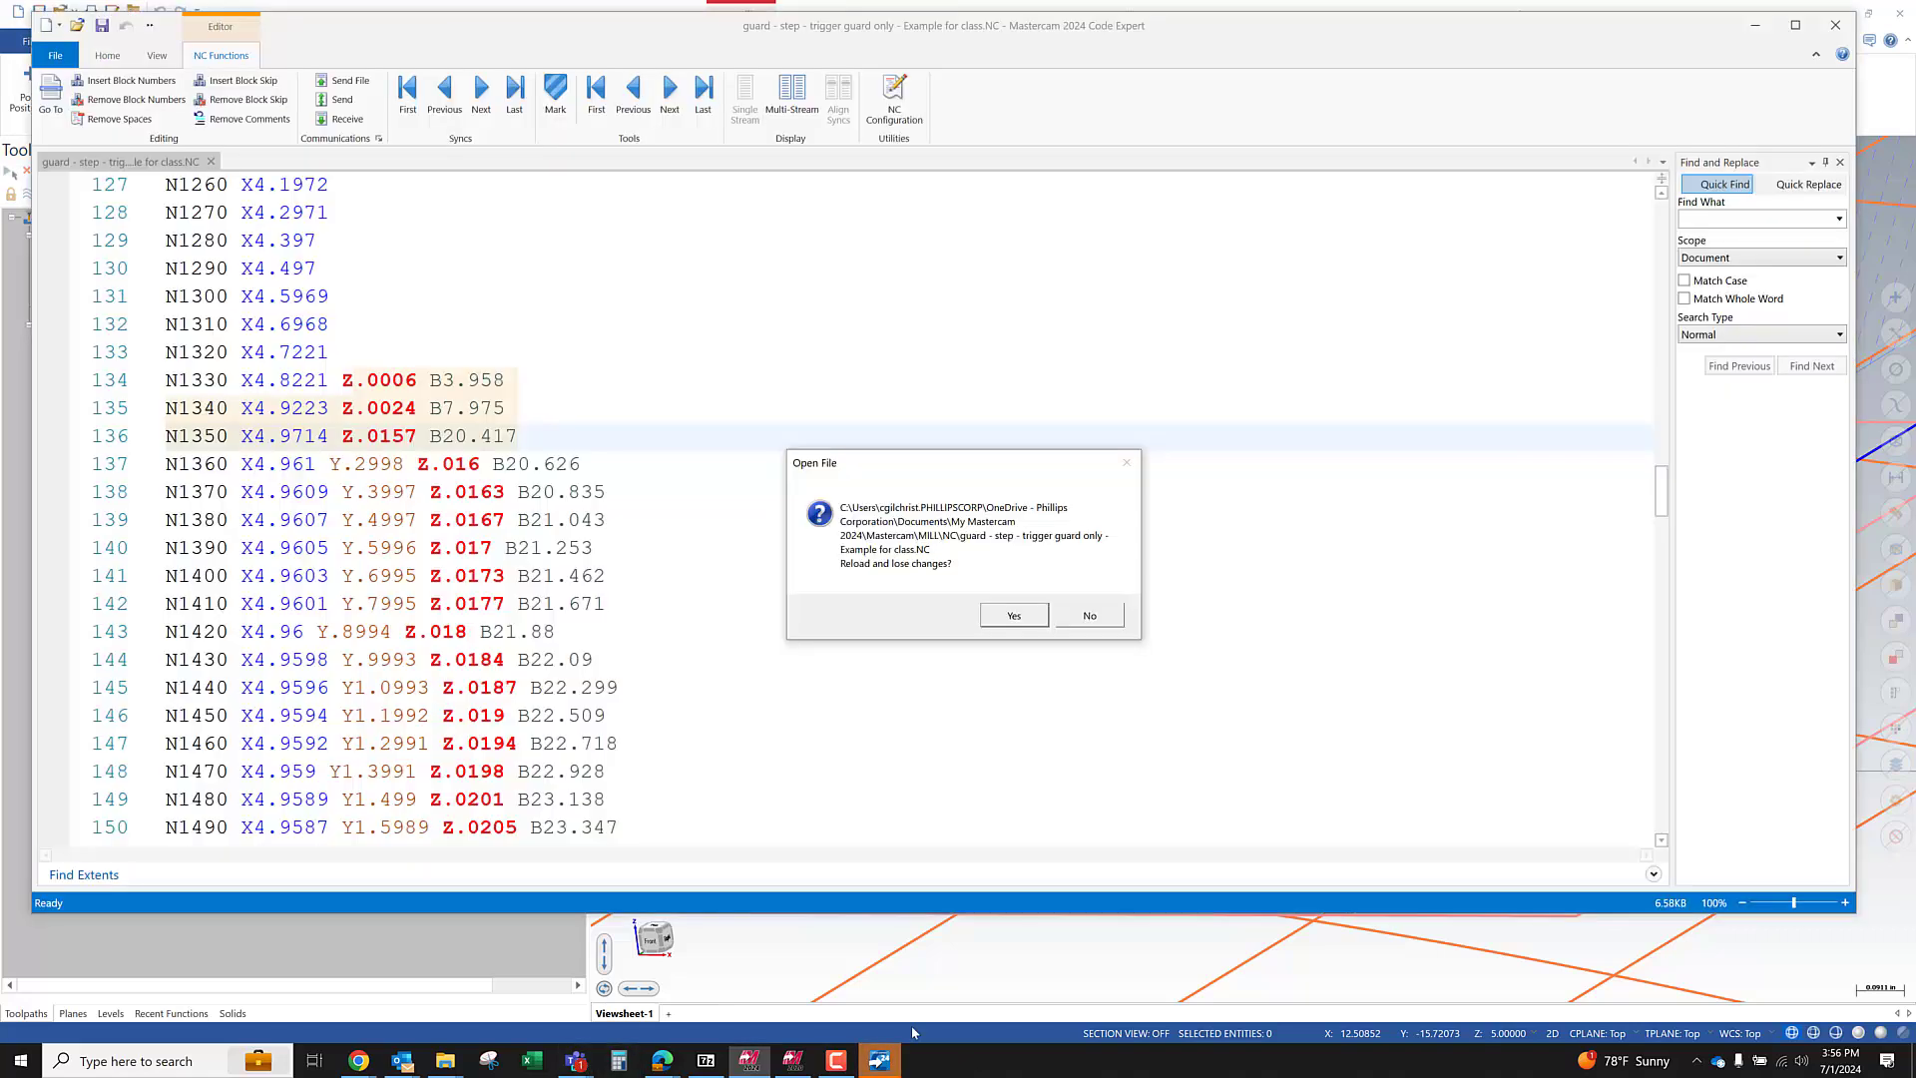
{"action": "left_click", "coordinate": [1014, 614]}
Highlight lines N1340 to N1480 and examine the B-axis increments as the tool tilts toward the corner
{"action": "scroll", "coordinate": [649, 649], "scroll_direction": "down", "scroll_amount": 20}
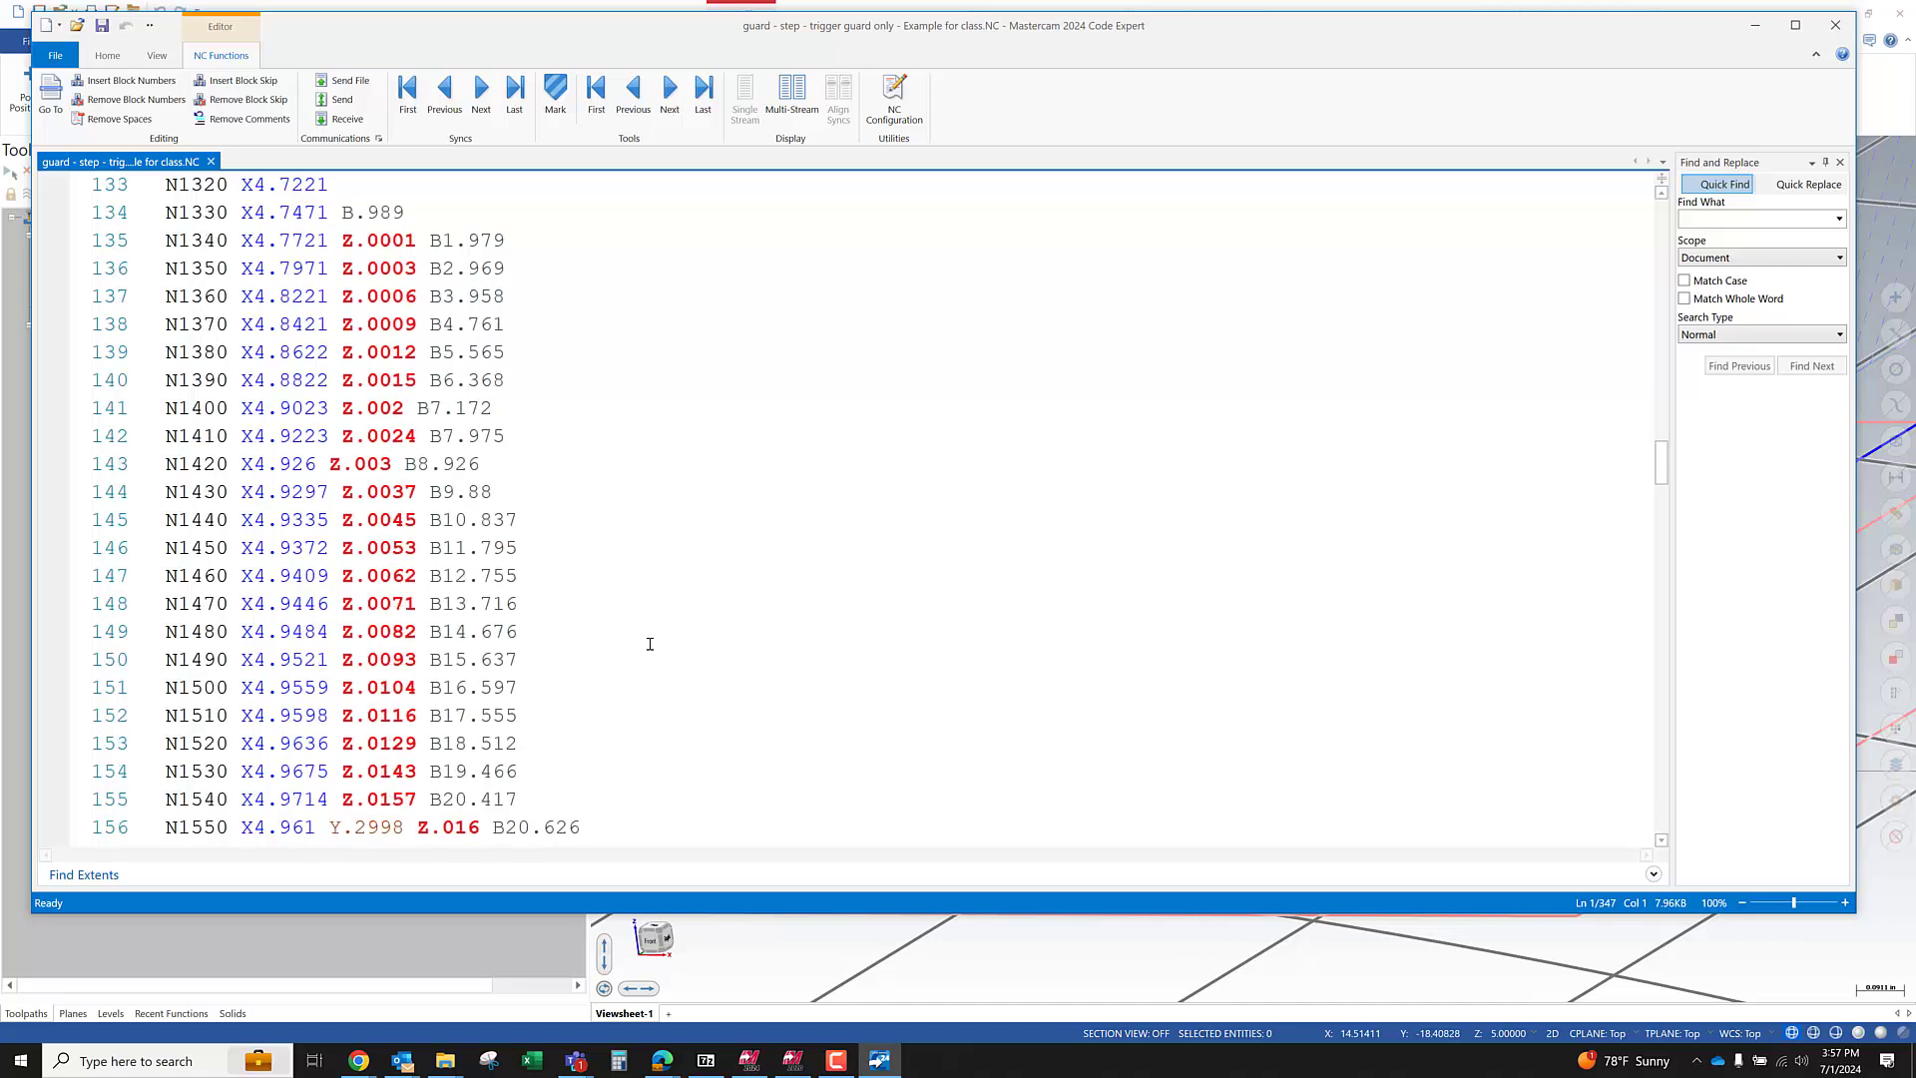
{"action": "left_click_drag", "start_coordinate": [425, 232], "coordinate": [613, 628]}
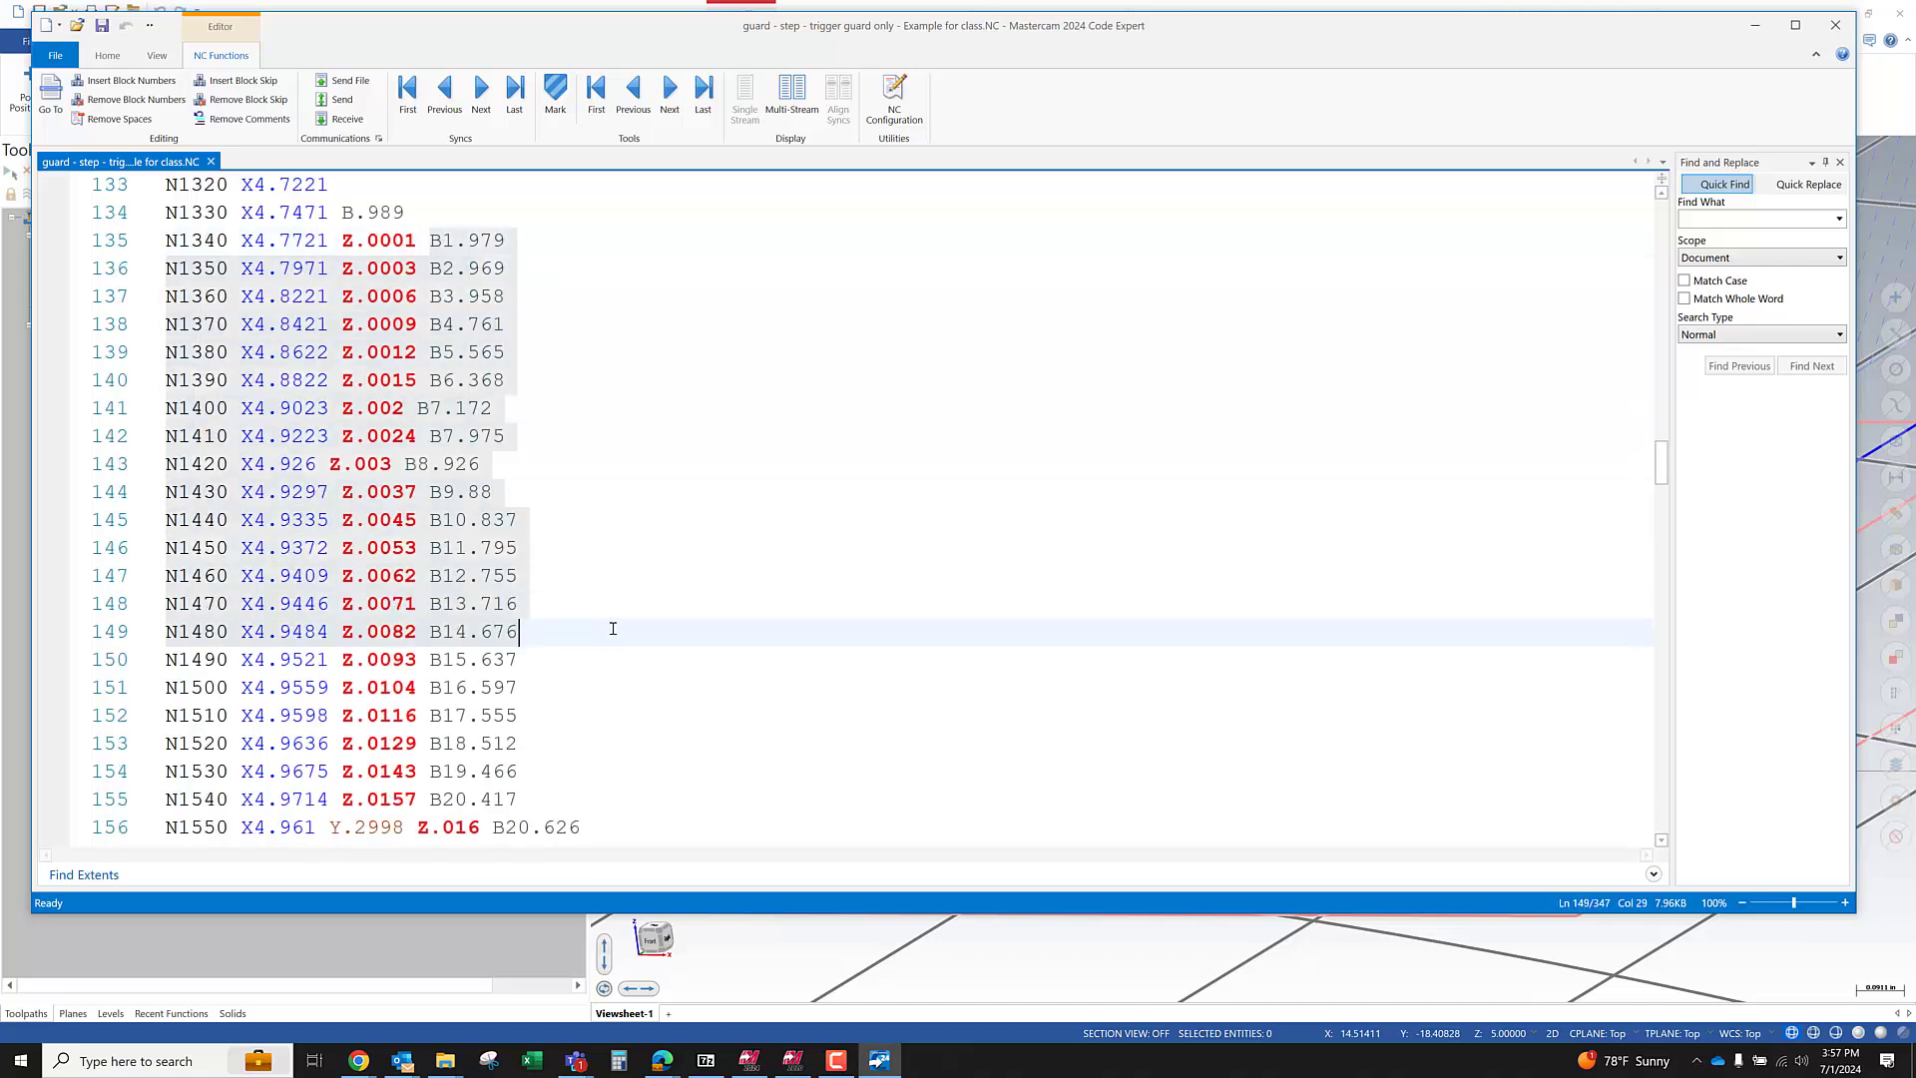
{"action": "scroll", "coordinate": [613, 627], "scroll_direction": "down", "scroll_amount": 4}
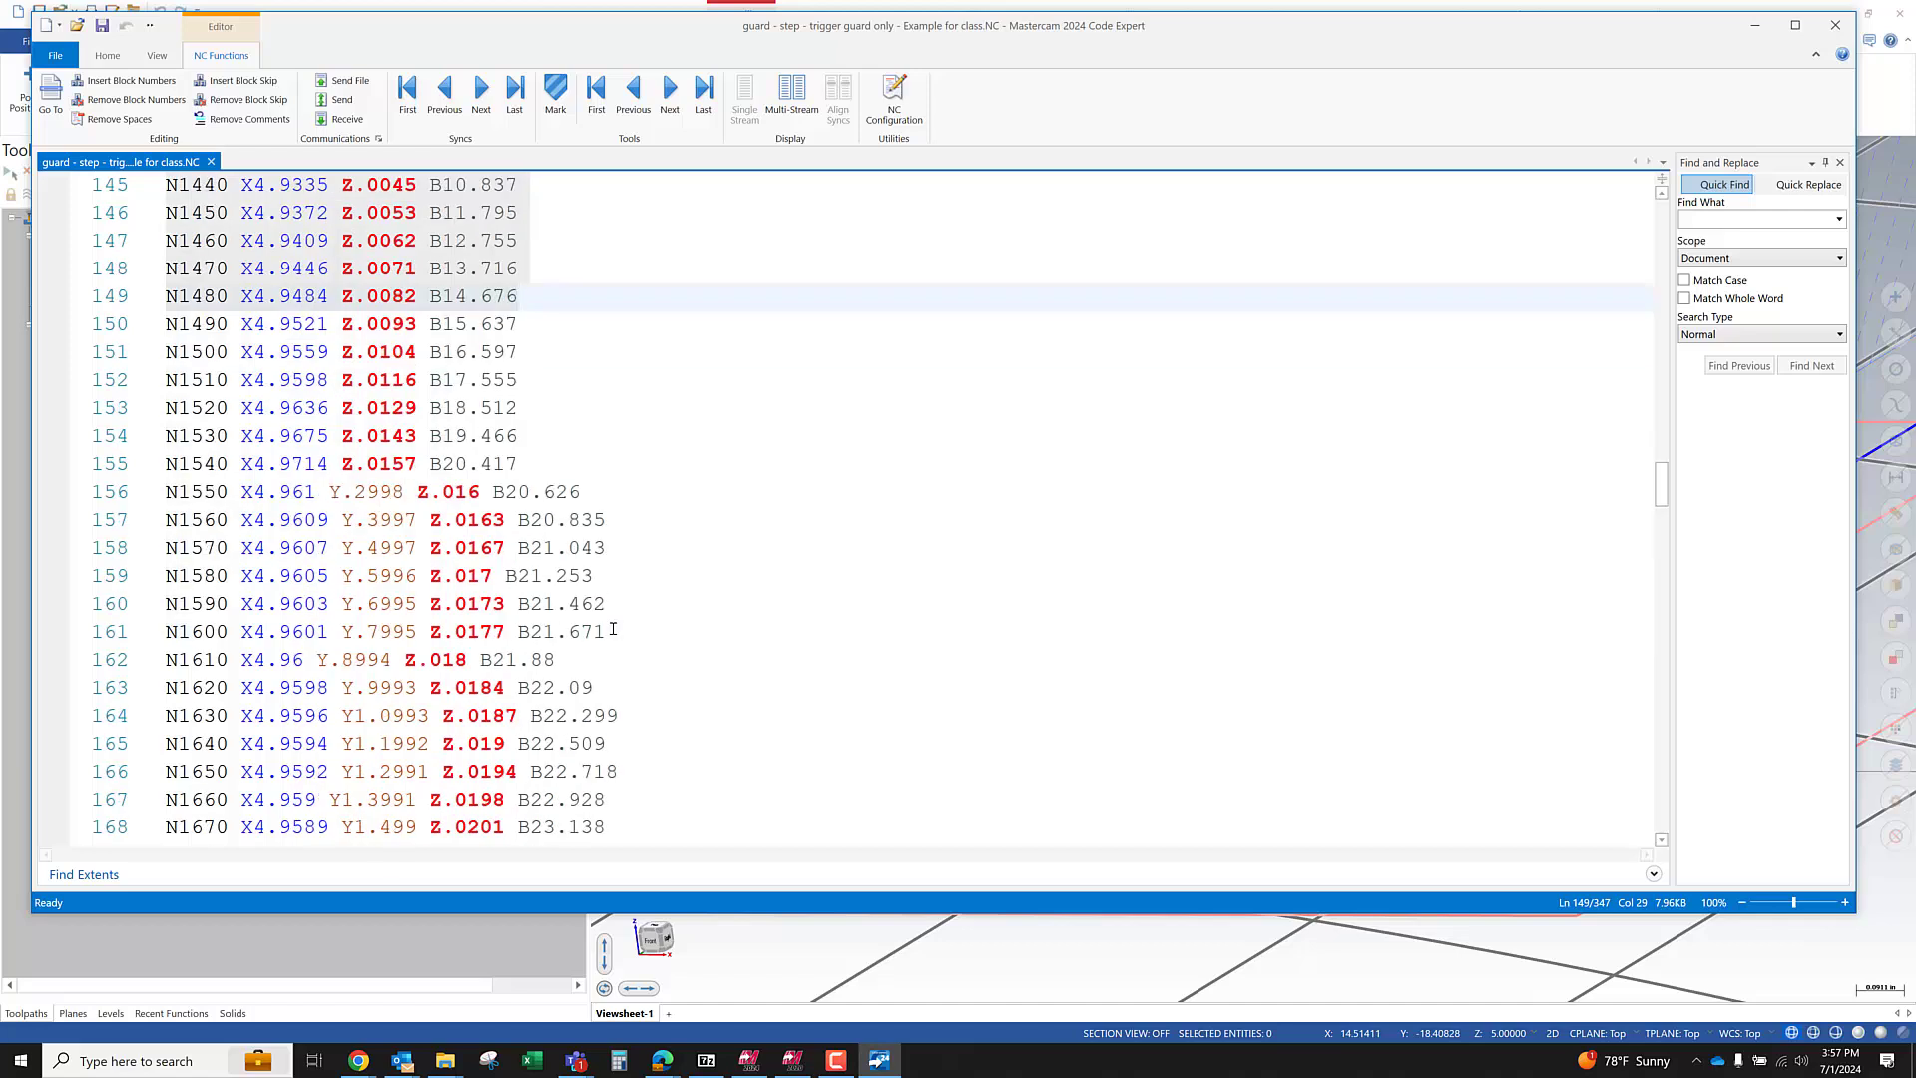
Examine the B-axis moves along the rectangle's side edge and around the following corner, highlighting lines N1750 to N1920
{"action": "scroll", "coordinate": [613, 628], "scroll_direction": "down", "scroll_amount": 15}
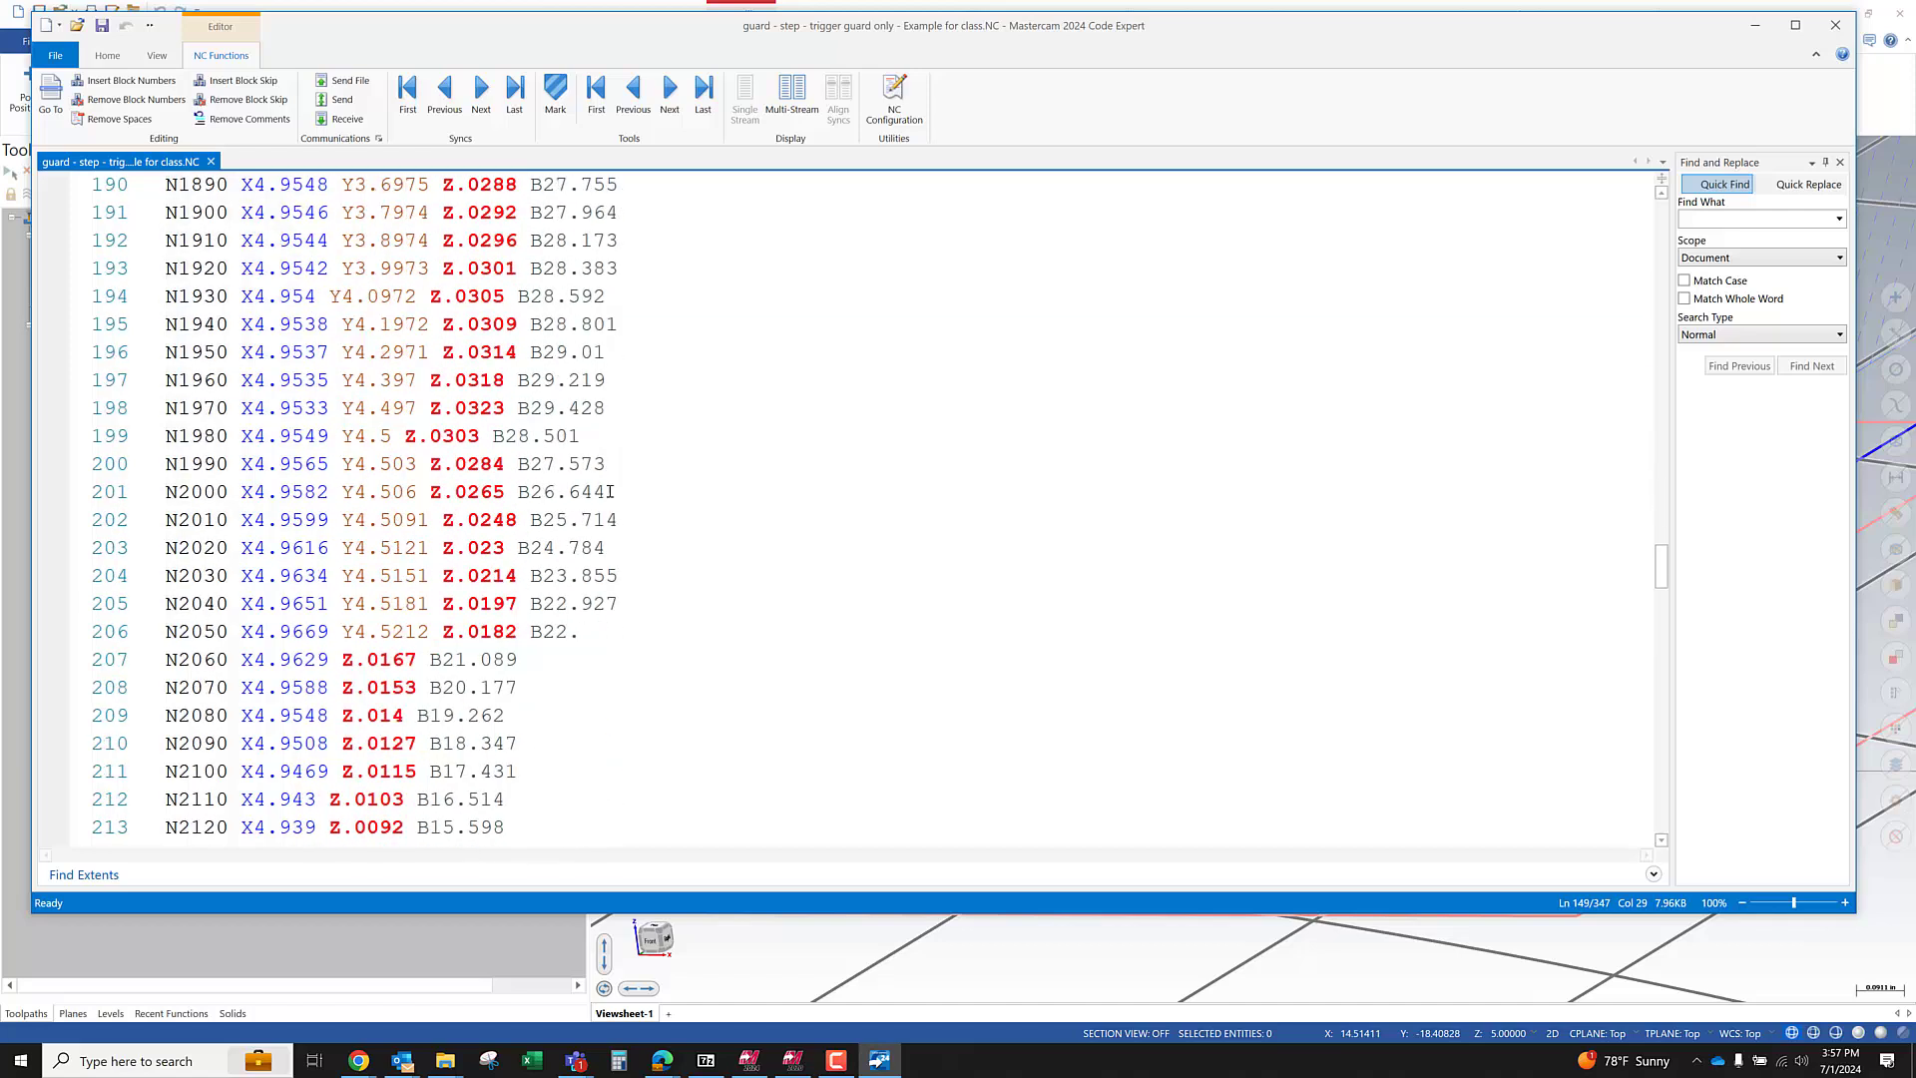
{"action": "scroll", "coordinate": [633, 684], "scroll_direction": "down", "scroll_amount": 10}
{"action": "scroll", "coordinate": [635, 687], "scroll_direction": "up", "scroll_amount": 12}
{"action": "scroll", "coordinate": [635, 687], "scroll_direction": "up", "scroll_amount": 5}
{"action": "left_click_drag", "start_coordinate": [339, 379], "coordinate": [633, 848]}
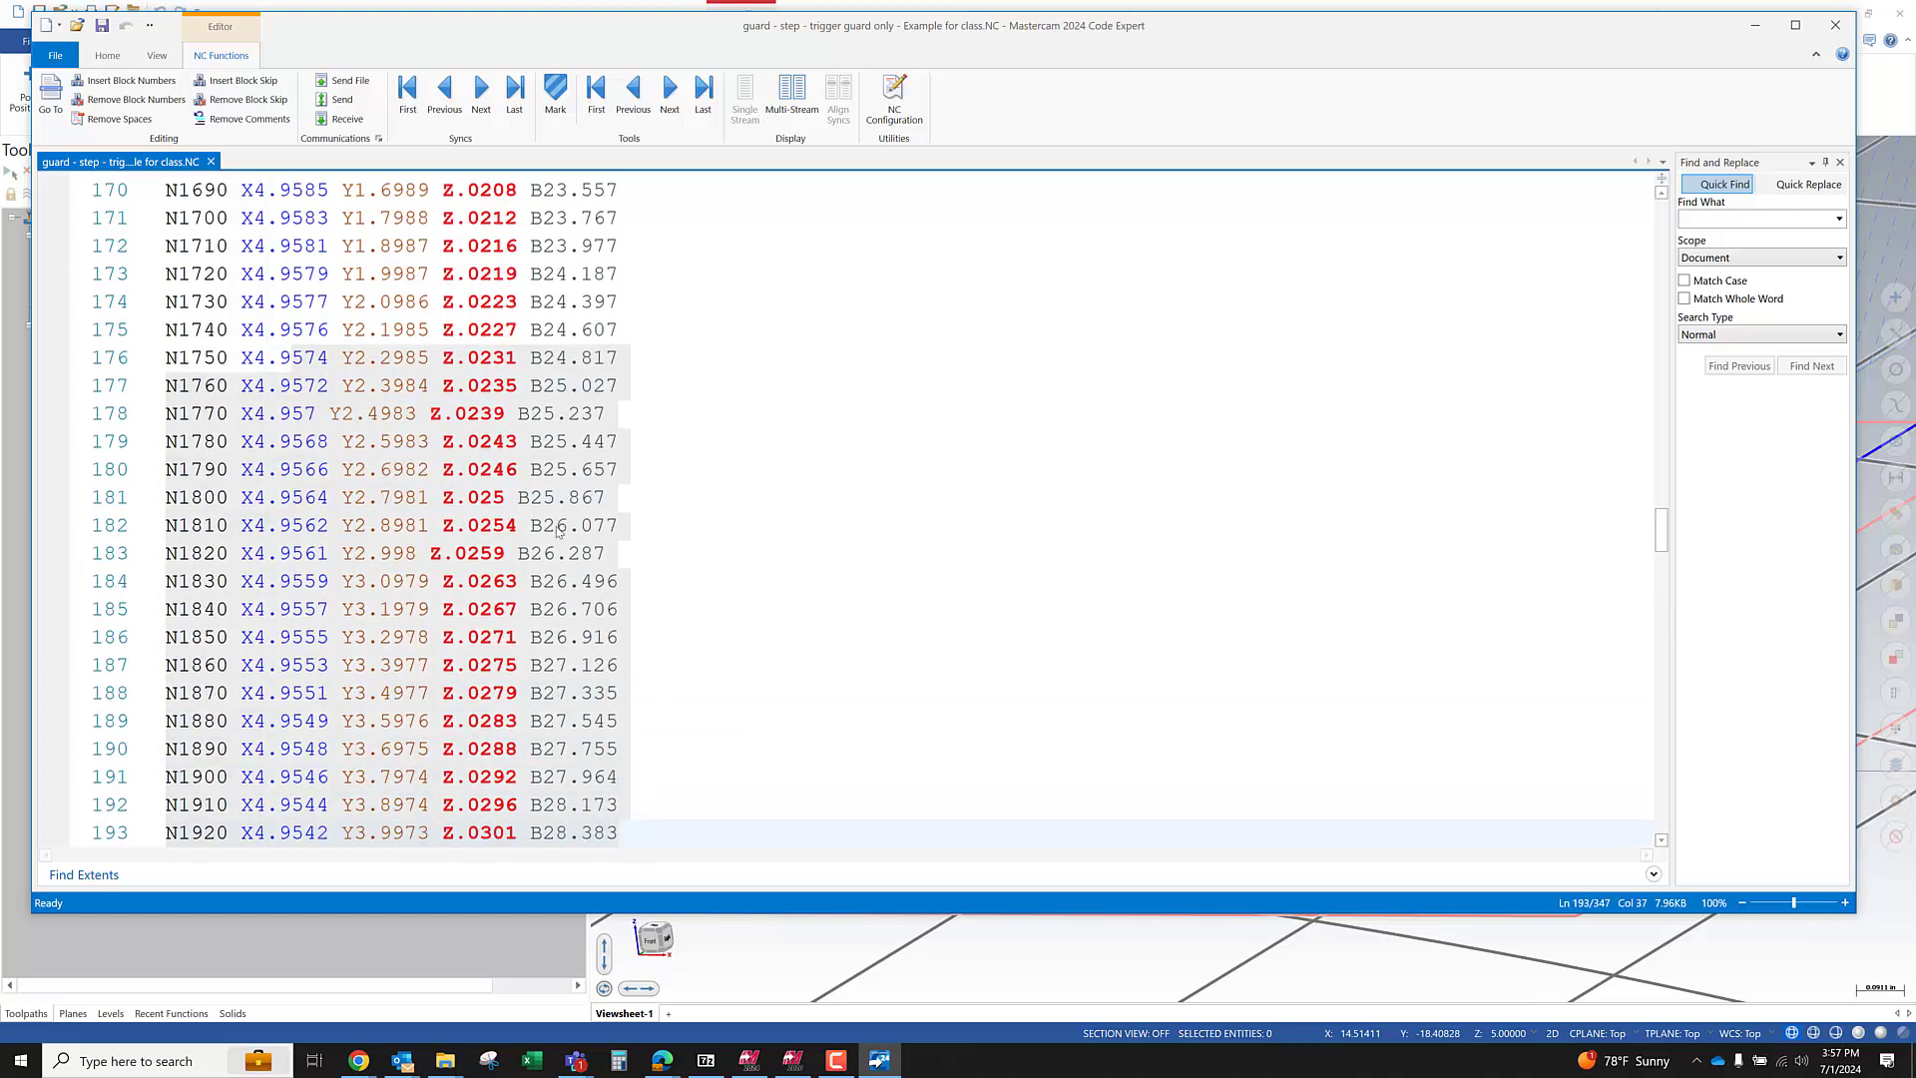
{"action": "scroll", "coordinate": [742, 693], "scroll_direction": "down", "scroll_amount": 3}
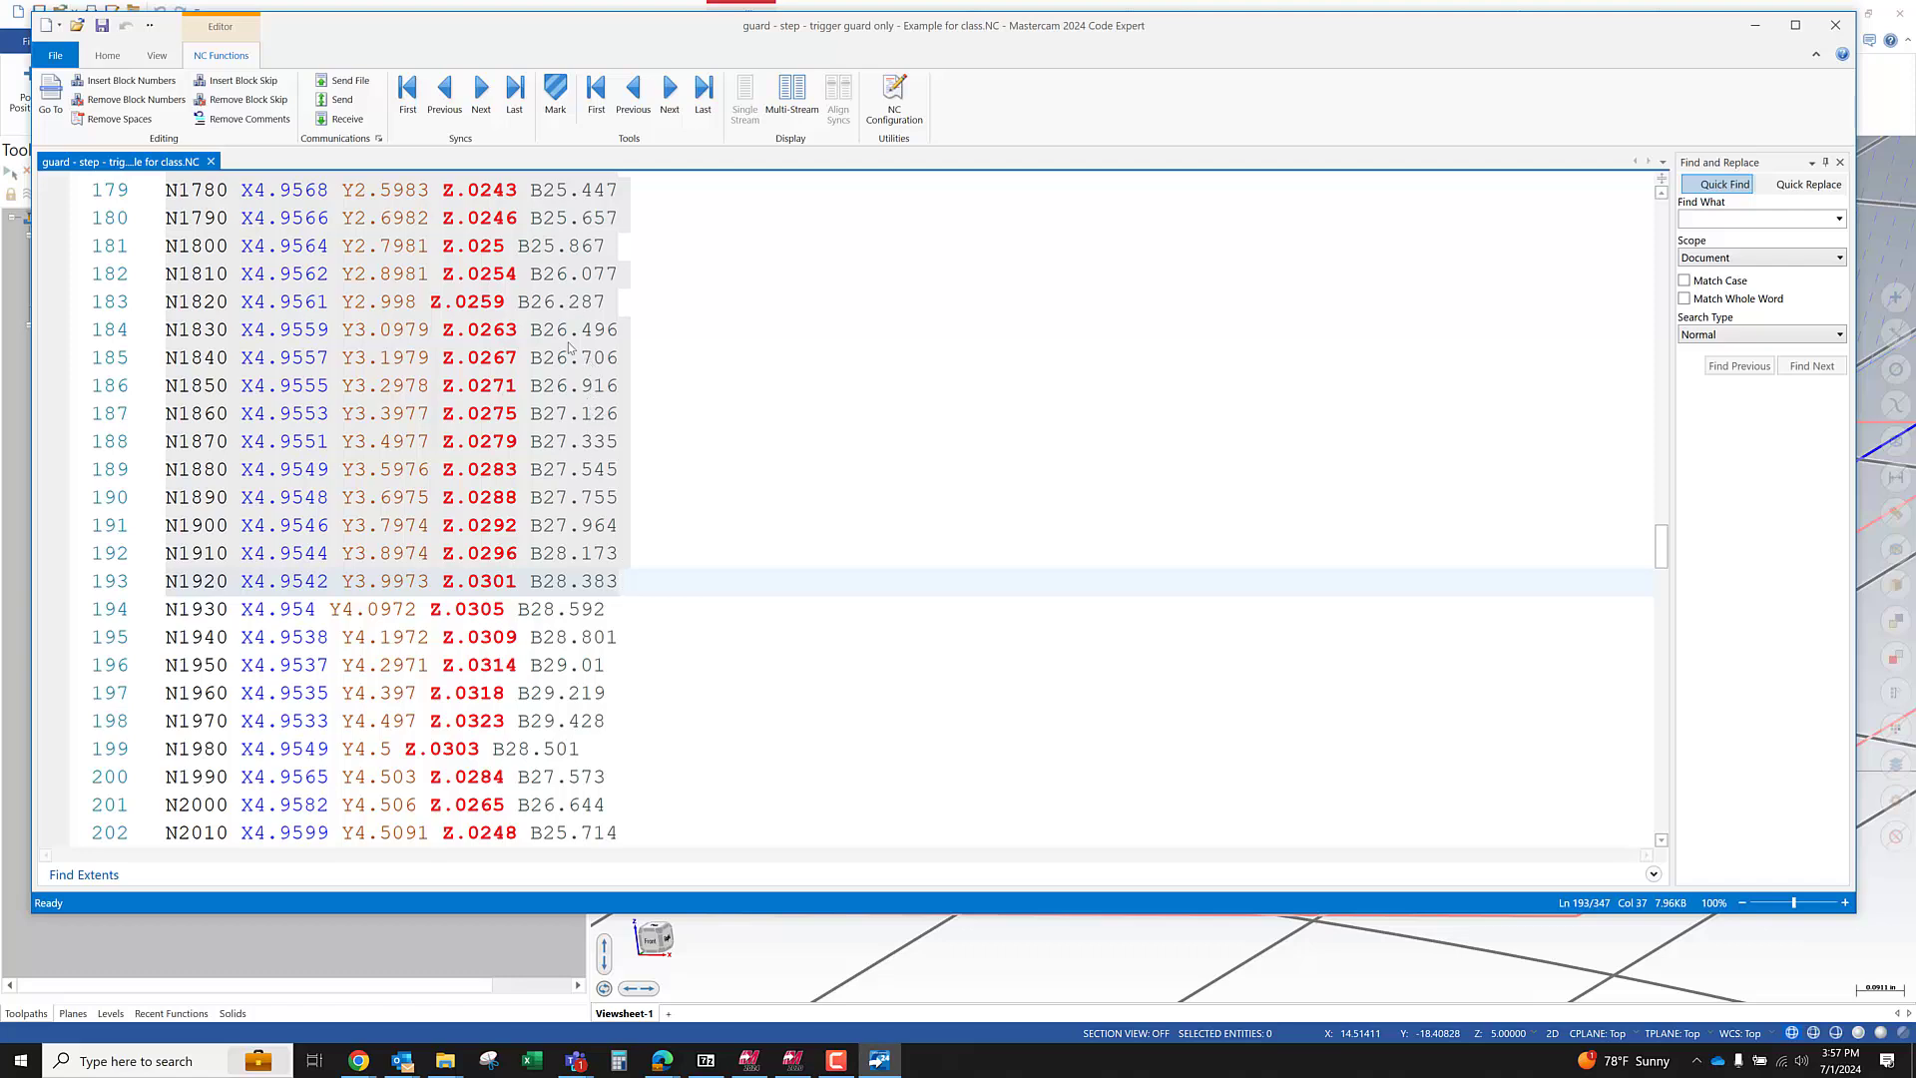
Switch to Mastercam and examine the tool vectors around the rectangle's corners and along its side edge
{"action": "left_click", "coordinate": [988, 947]}
{"action": "scroll", "coordinate": [1000, 659], "scroll_direction": "down", "scroll_amount": 4}
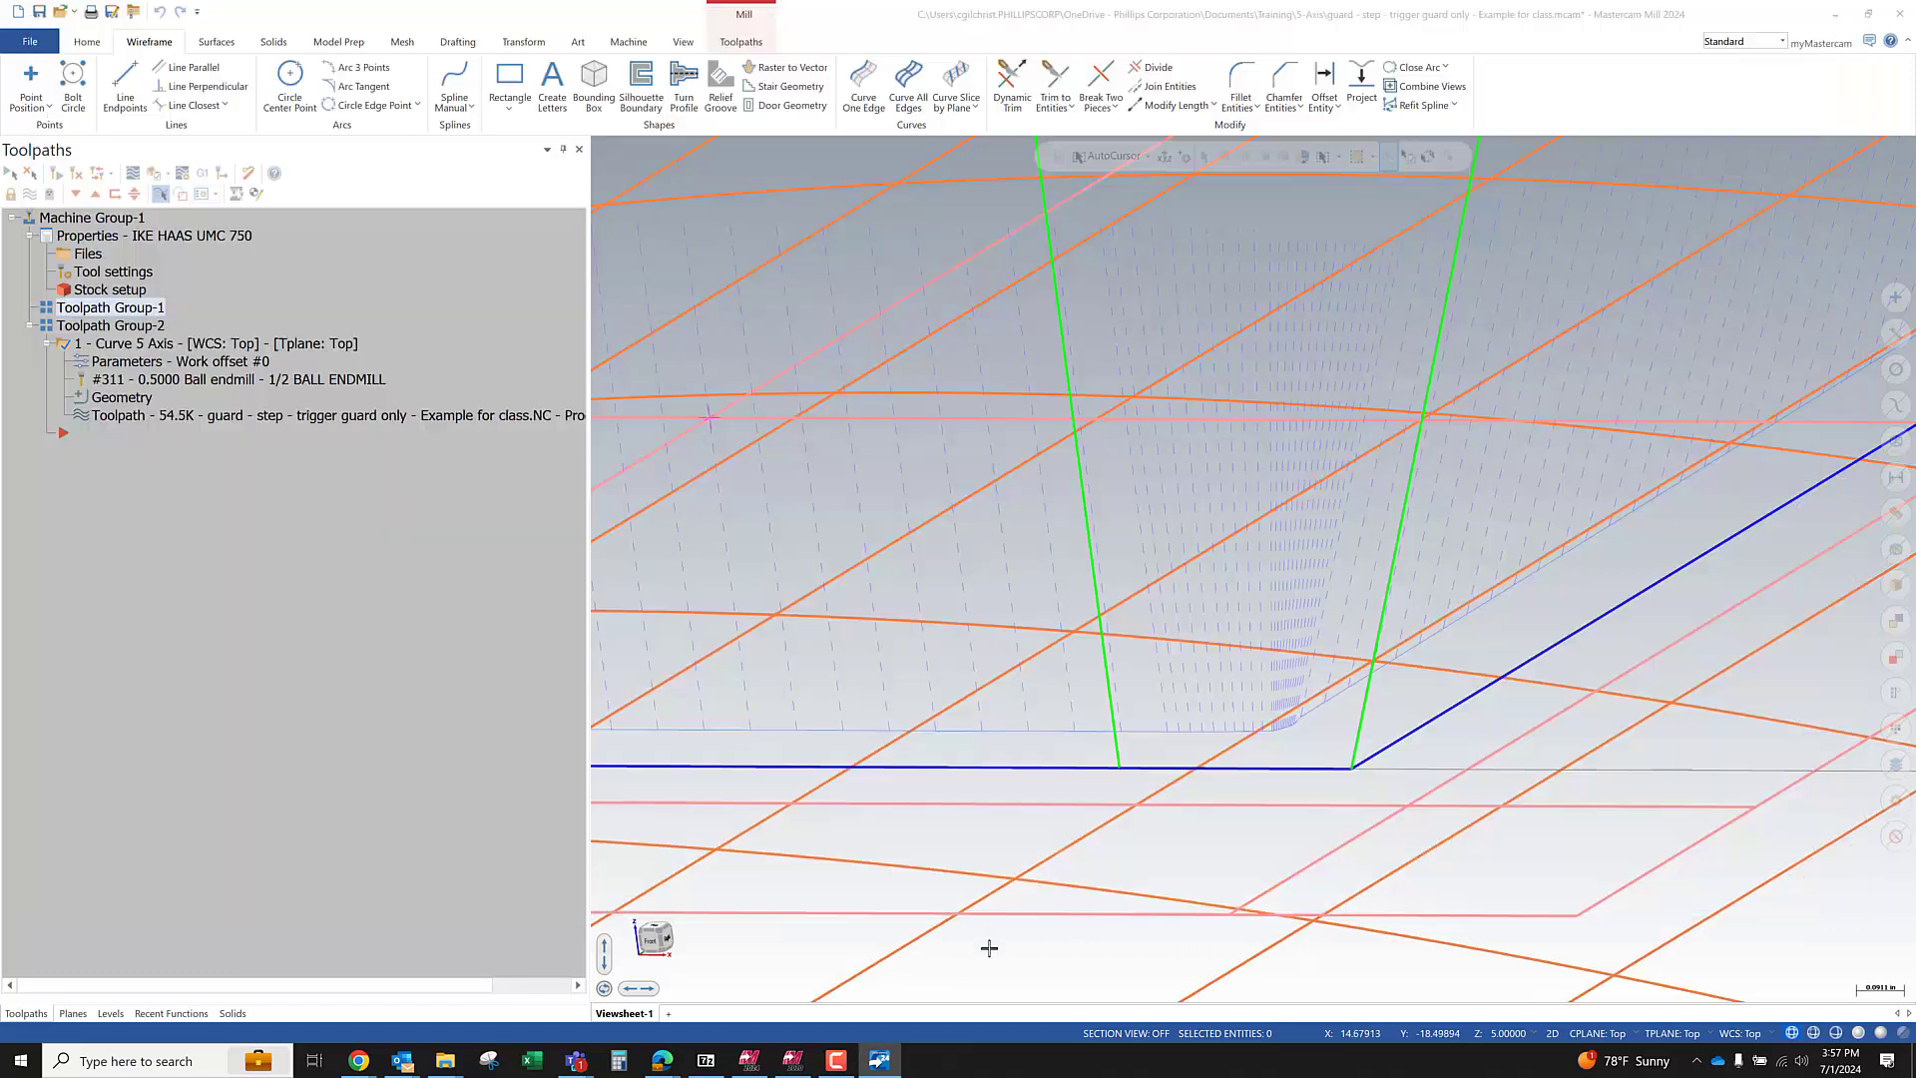
{"action": "middle_click_drag", "start_coordinate": [1206, 753], "coordinate": [1027, 770]}
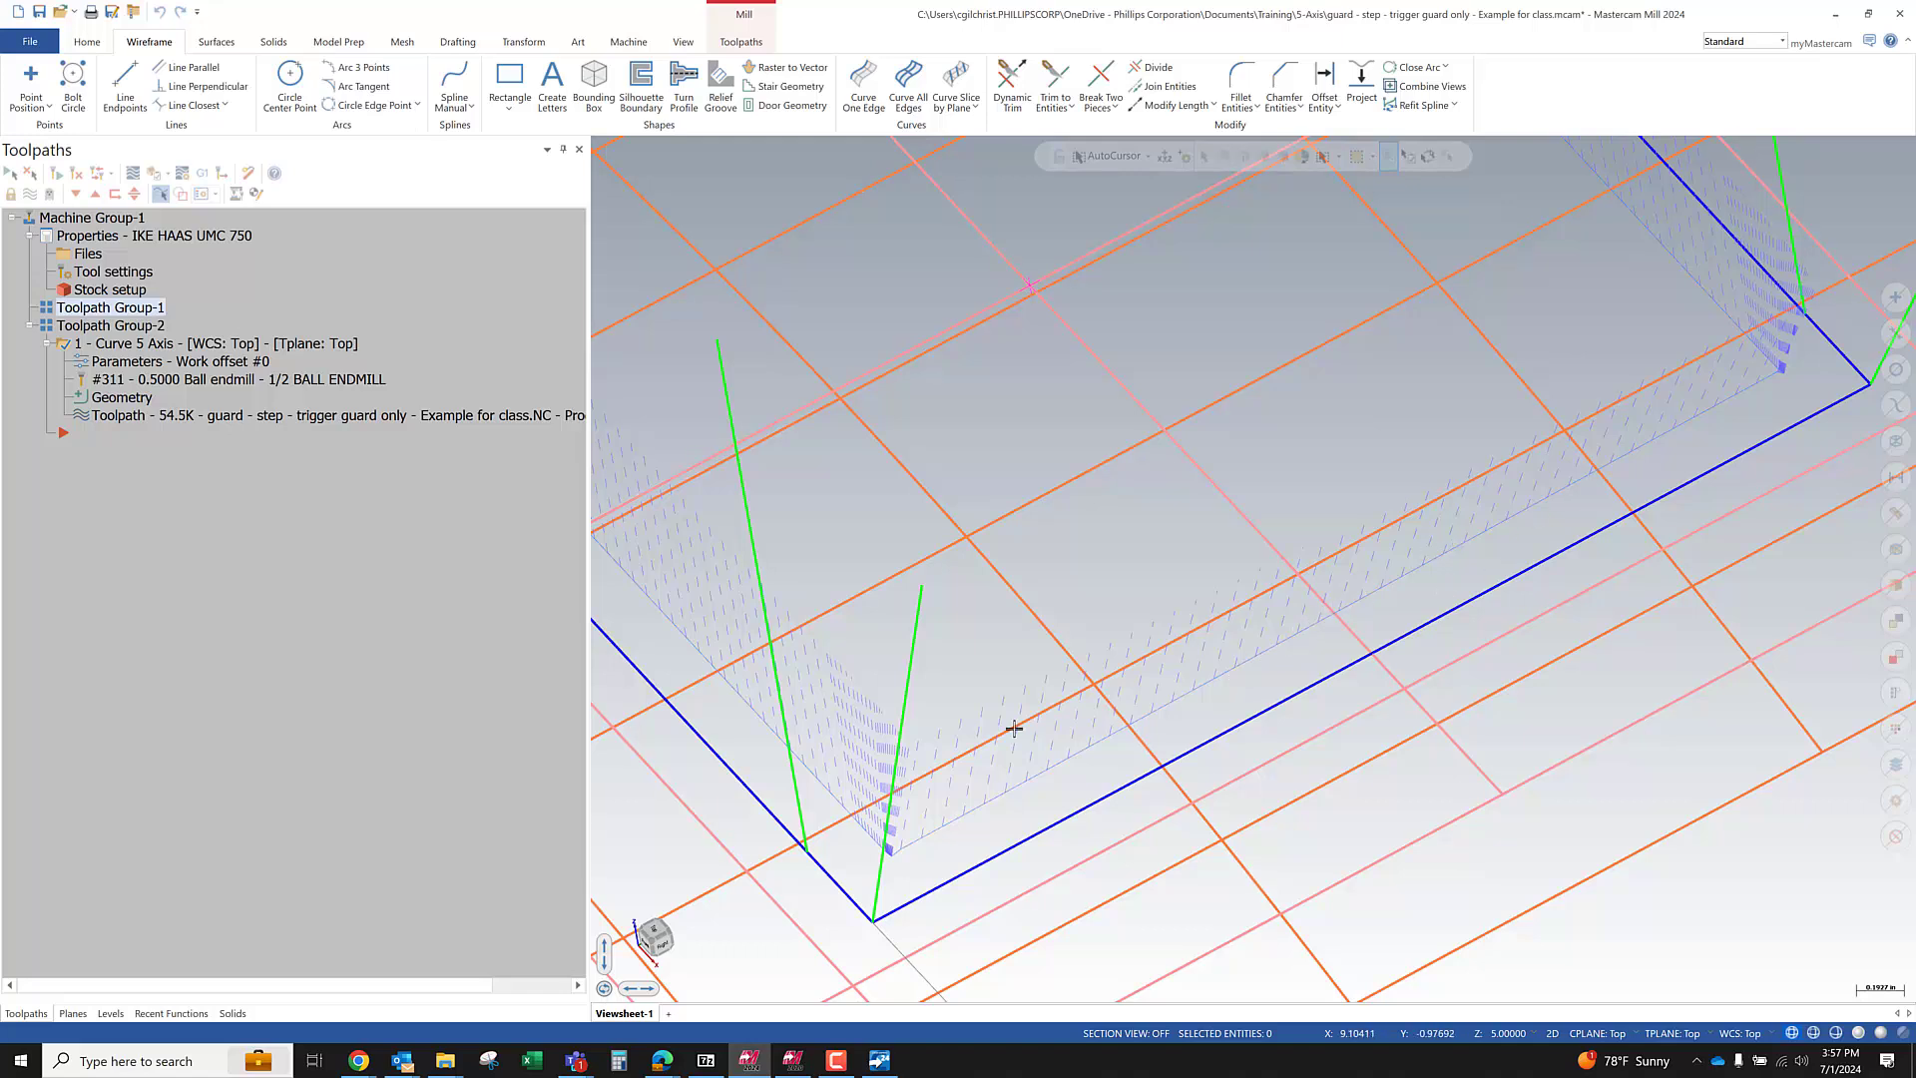
{"action": "middle_click_drag", "start_coordinate": [1195, 697], "coordinate": [987, 720]}
{"action": "scroll", "coordinate": [988, 721], "scroll_direction": "up", "scroll_amount": 6}
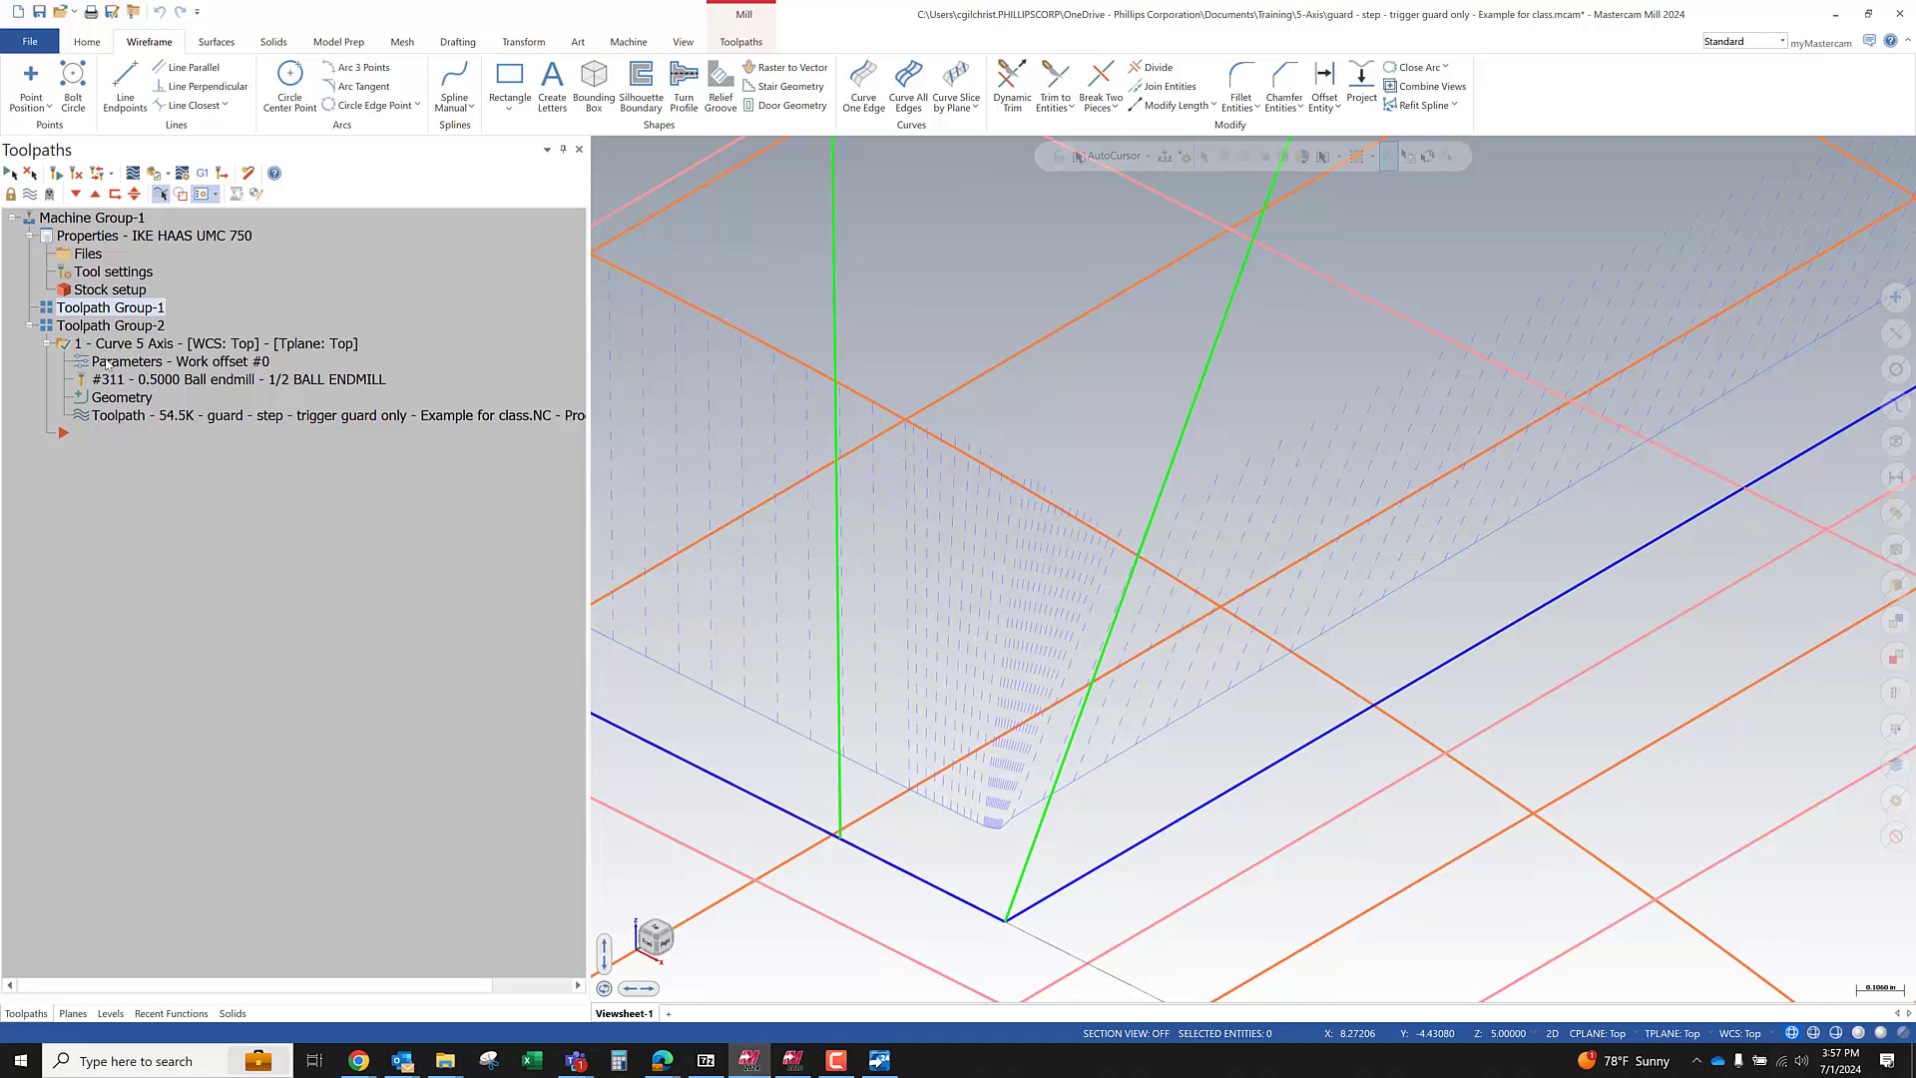
Open the Curve 5 Axis toolpath's Cut Pattern settings and compare the cut tolerance with the tool vectors in the model
{"action": "left_click", "coordinate": [389, 344]}
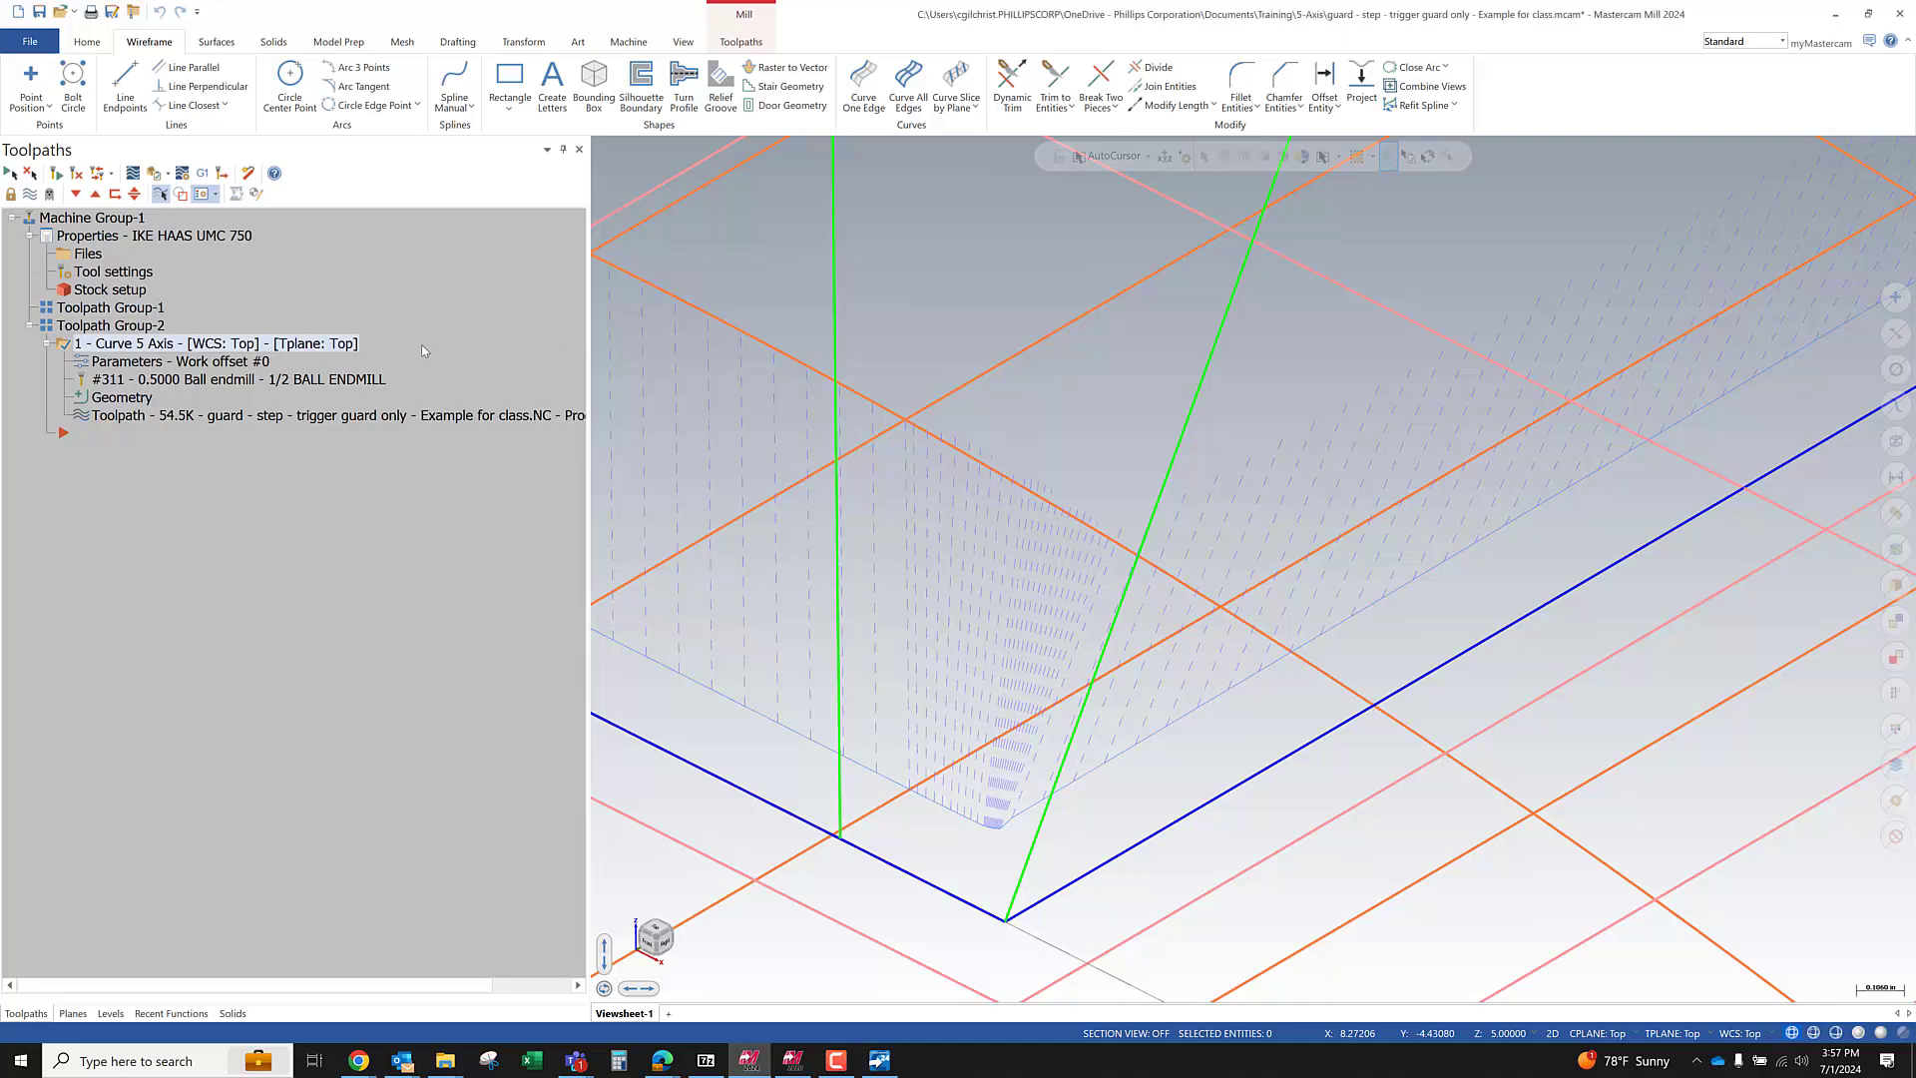
{"action": "left_click", "coordinate": [140, 374]}
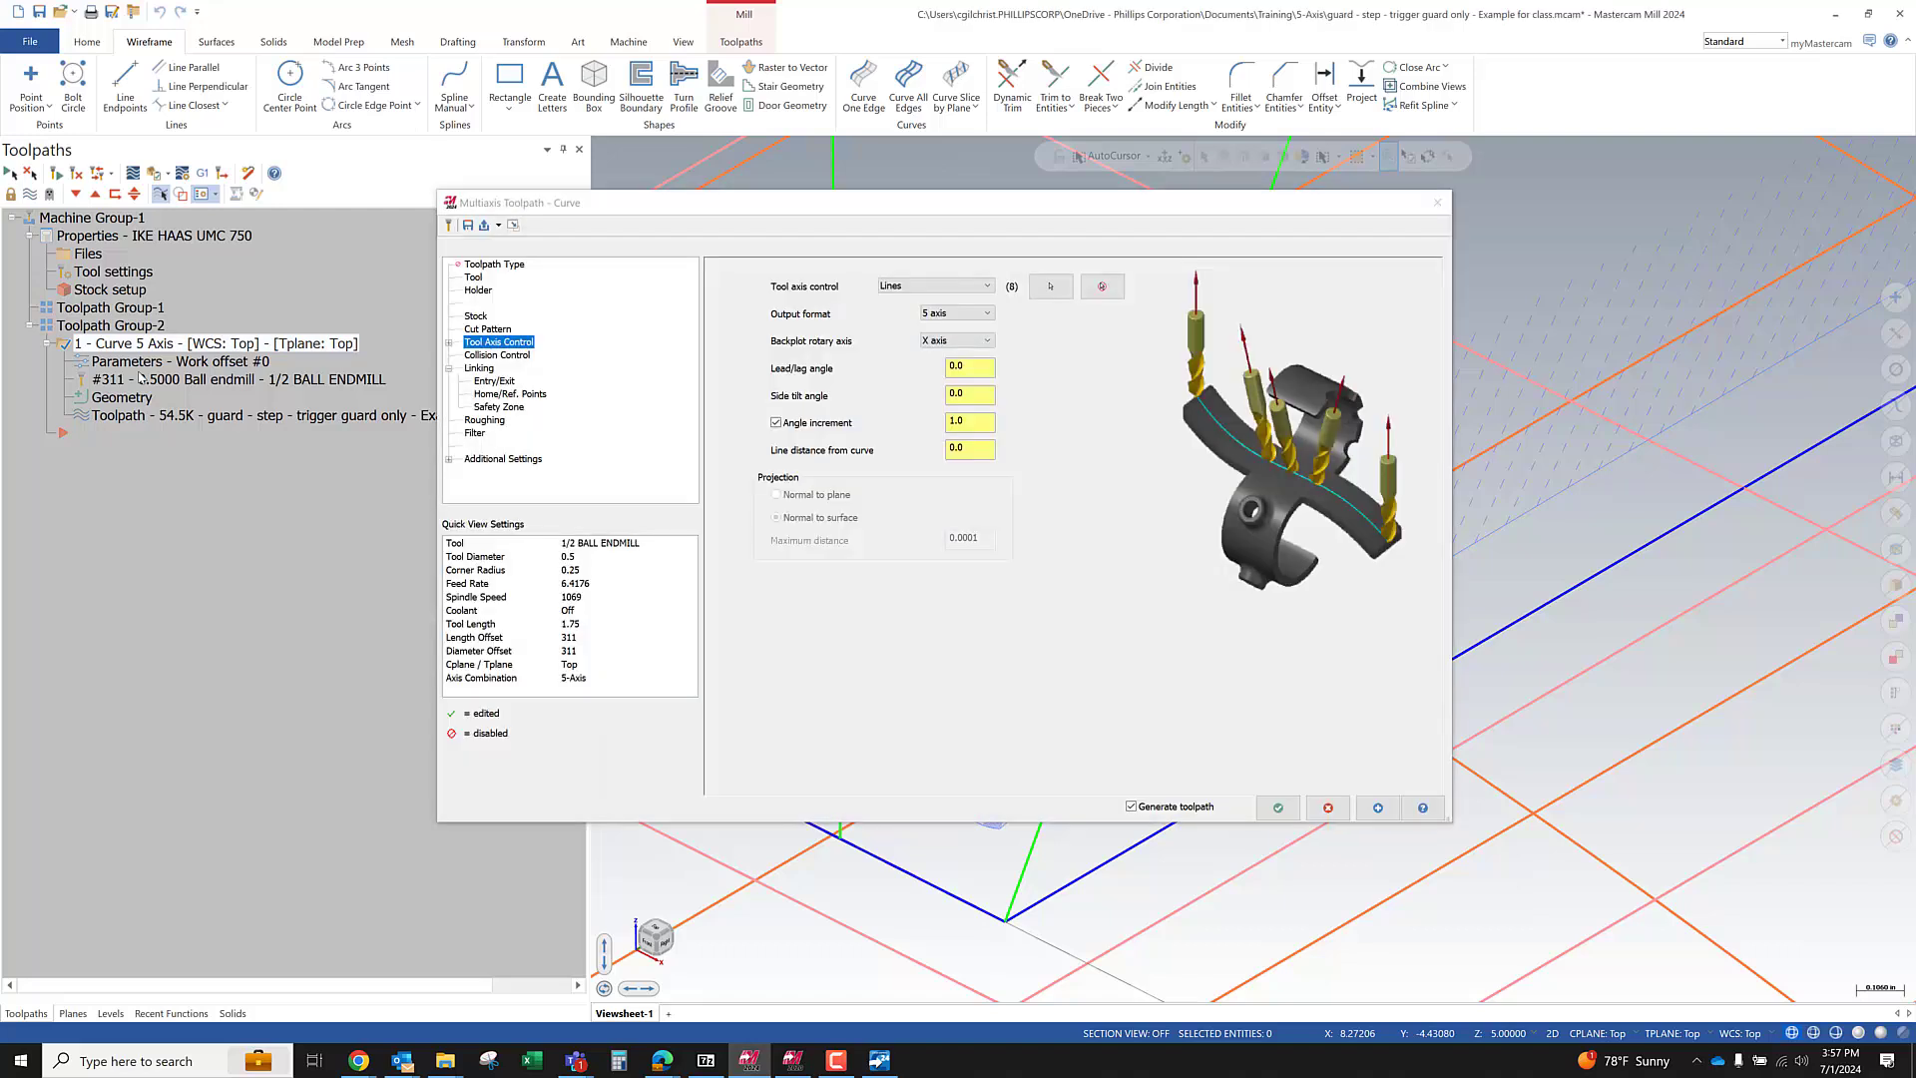
{"action": "left_click", "coordinate": [485, 329]}
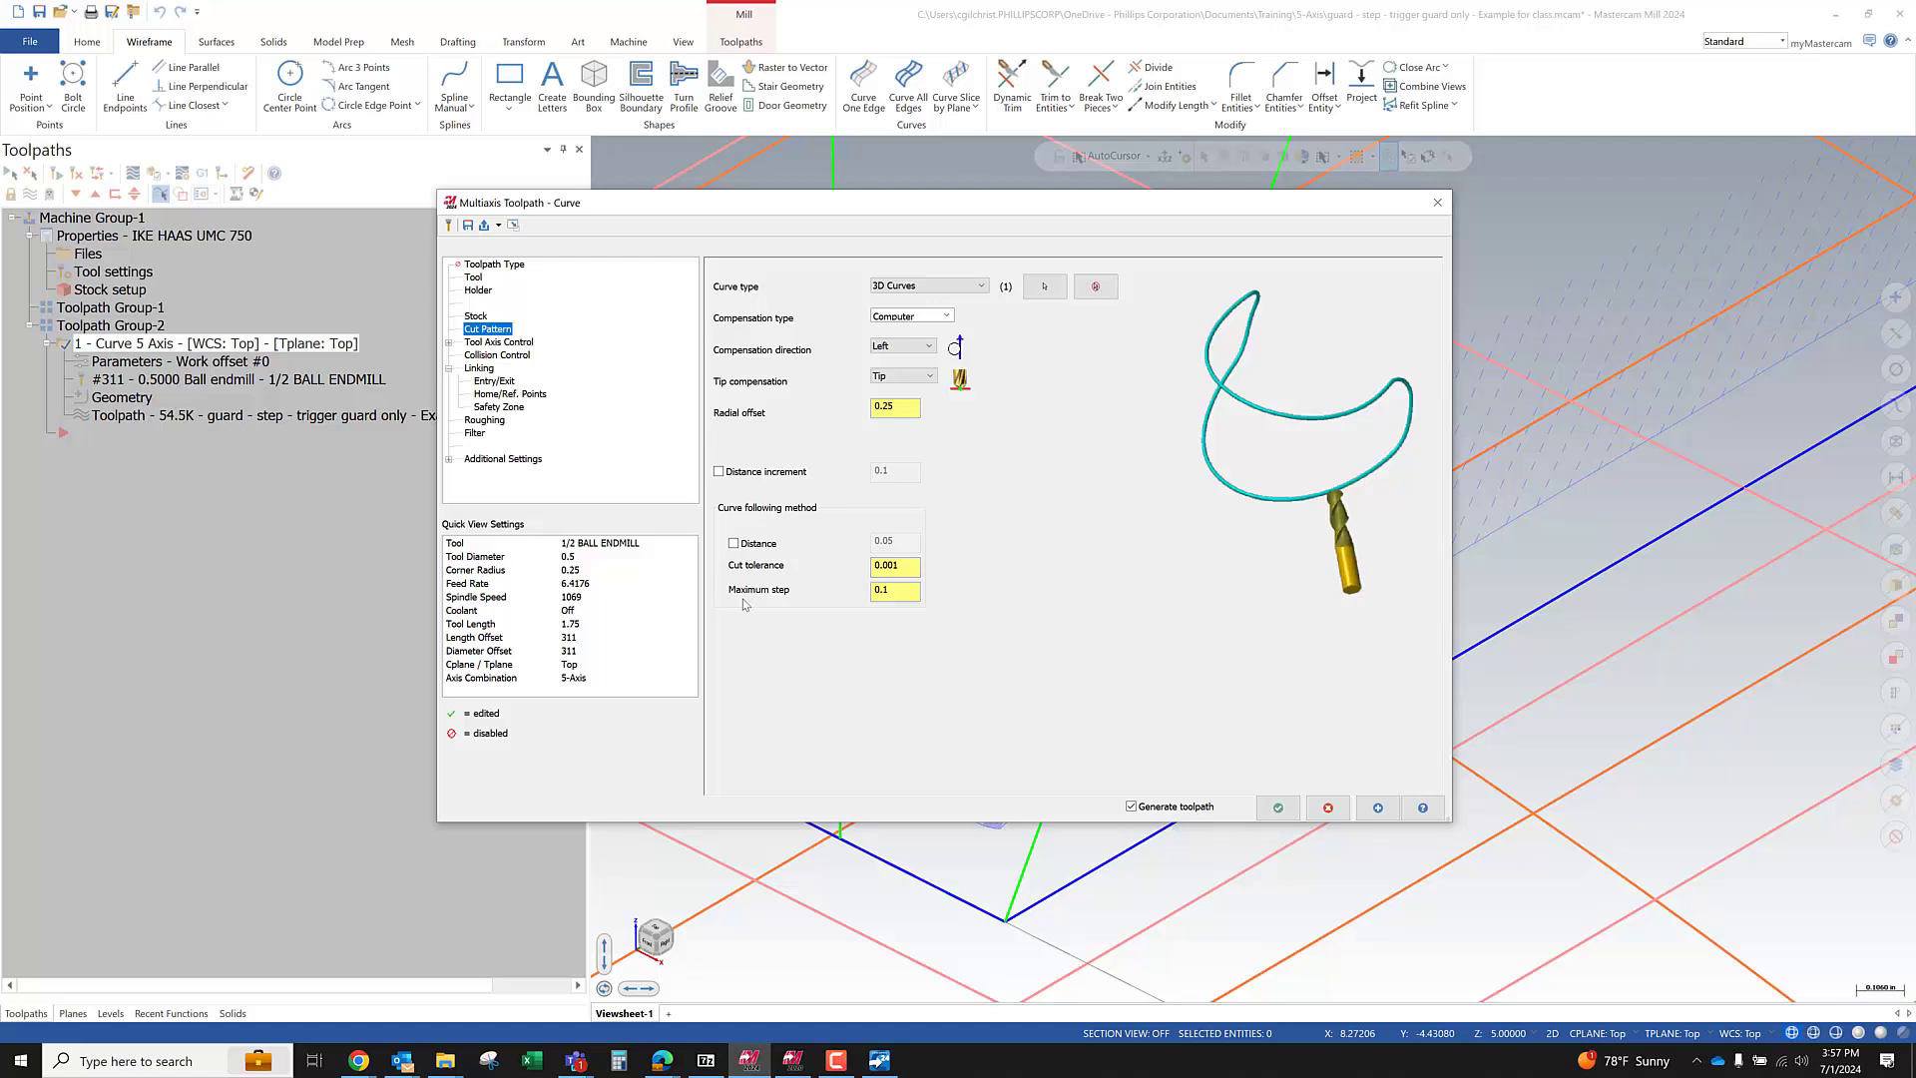
{"action": "left_click", "coordinate": [893, 568]}
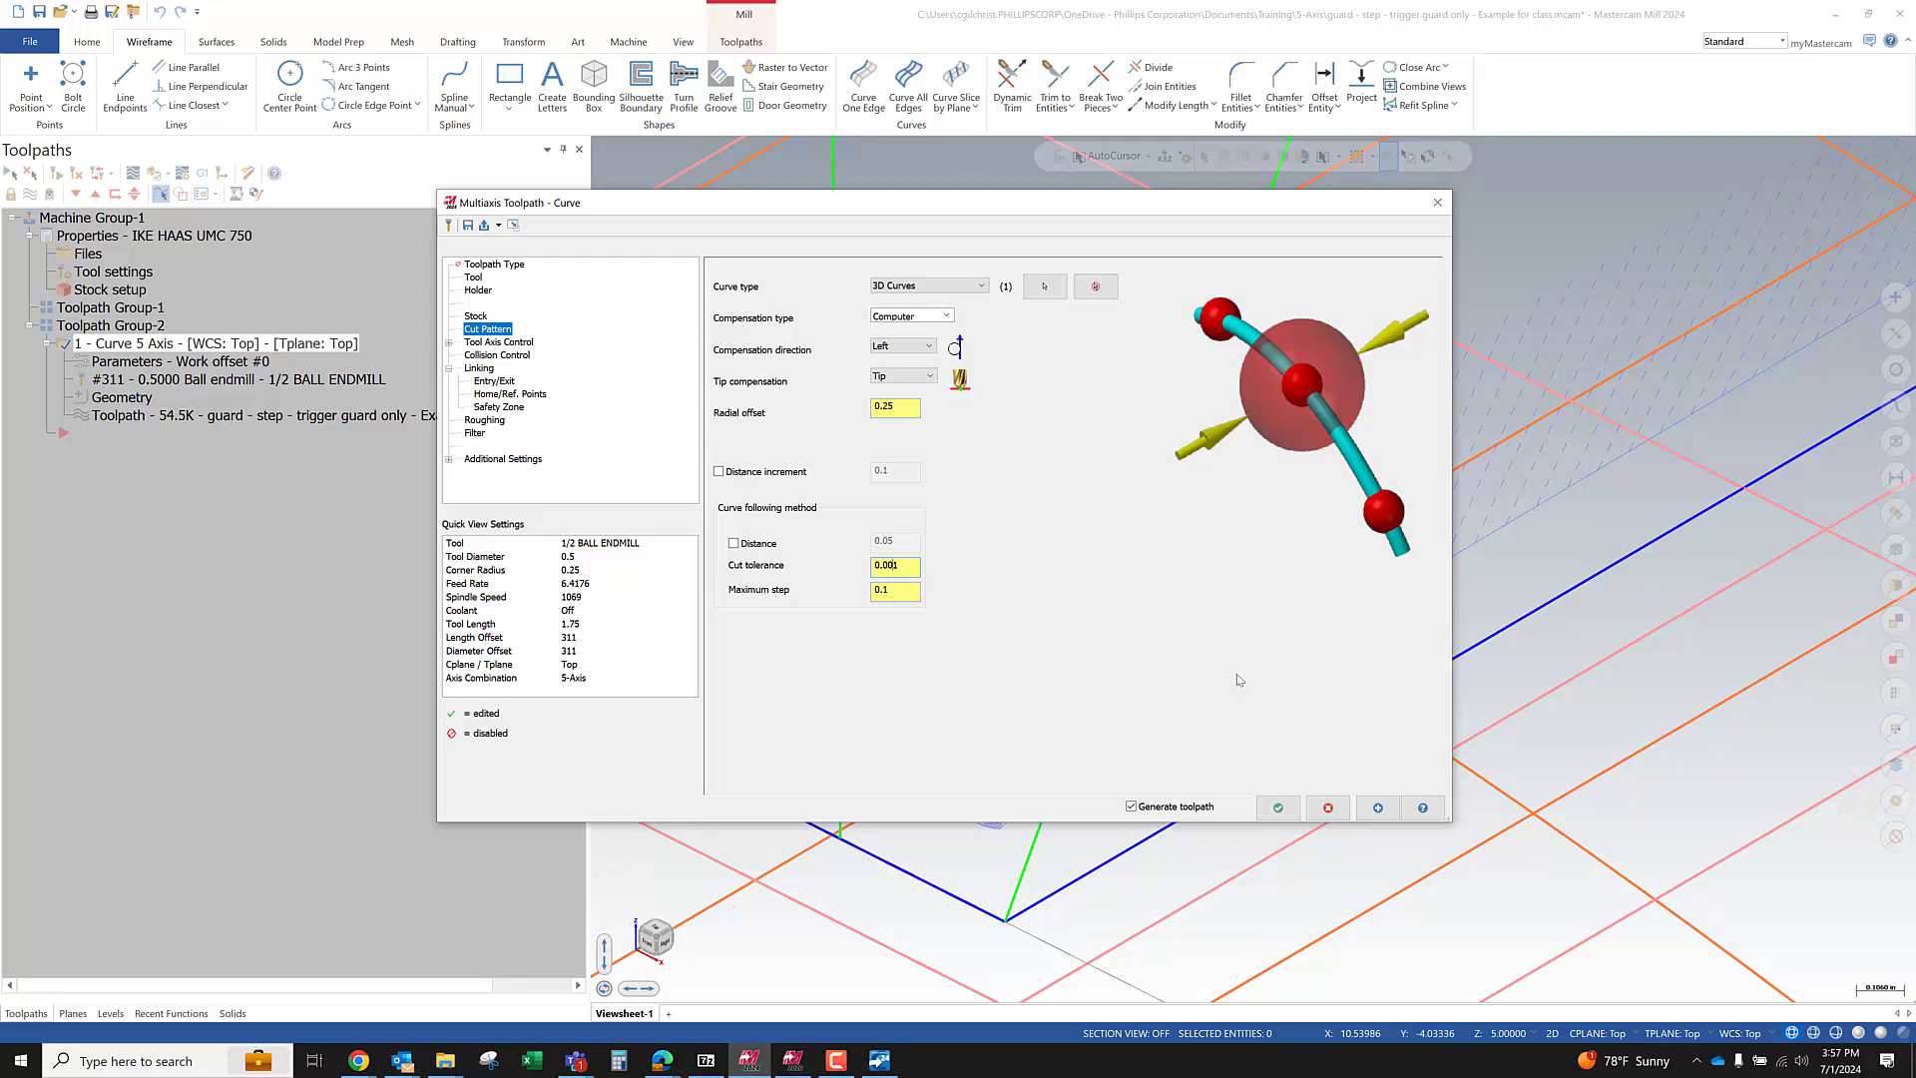
{"action": "left_click_drag", "start_coordinate": [1225, 207], "coordinate": [788, 129]}
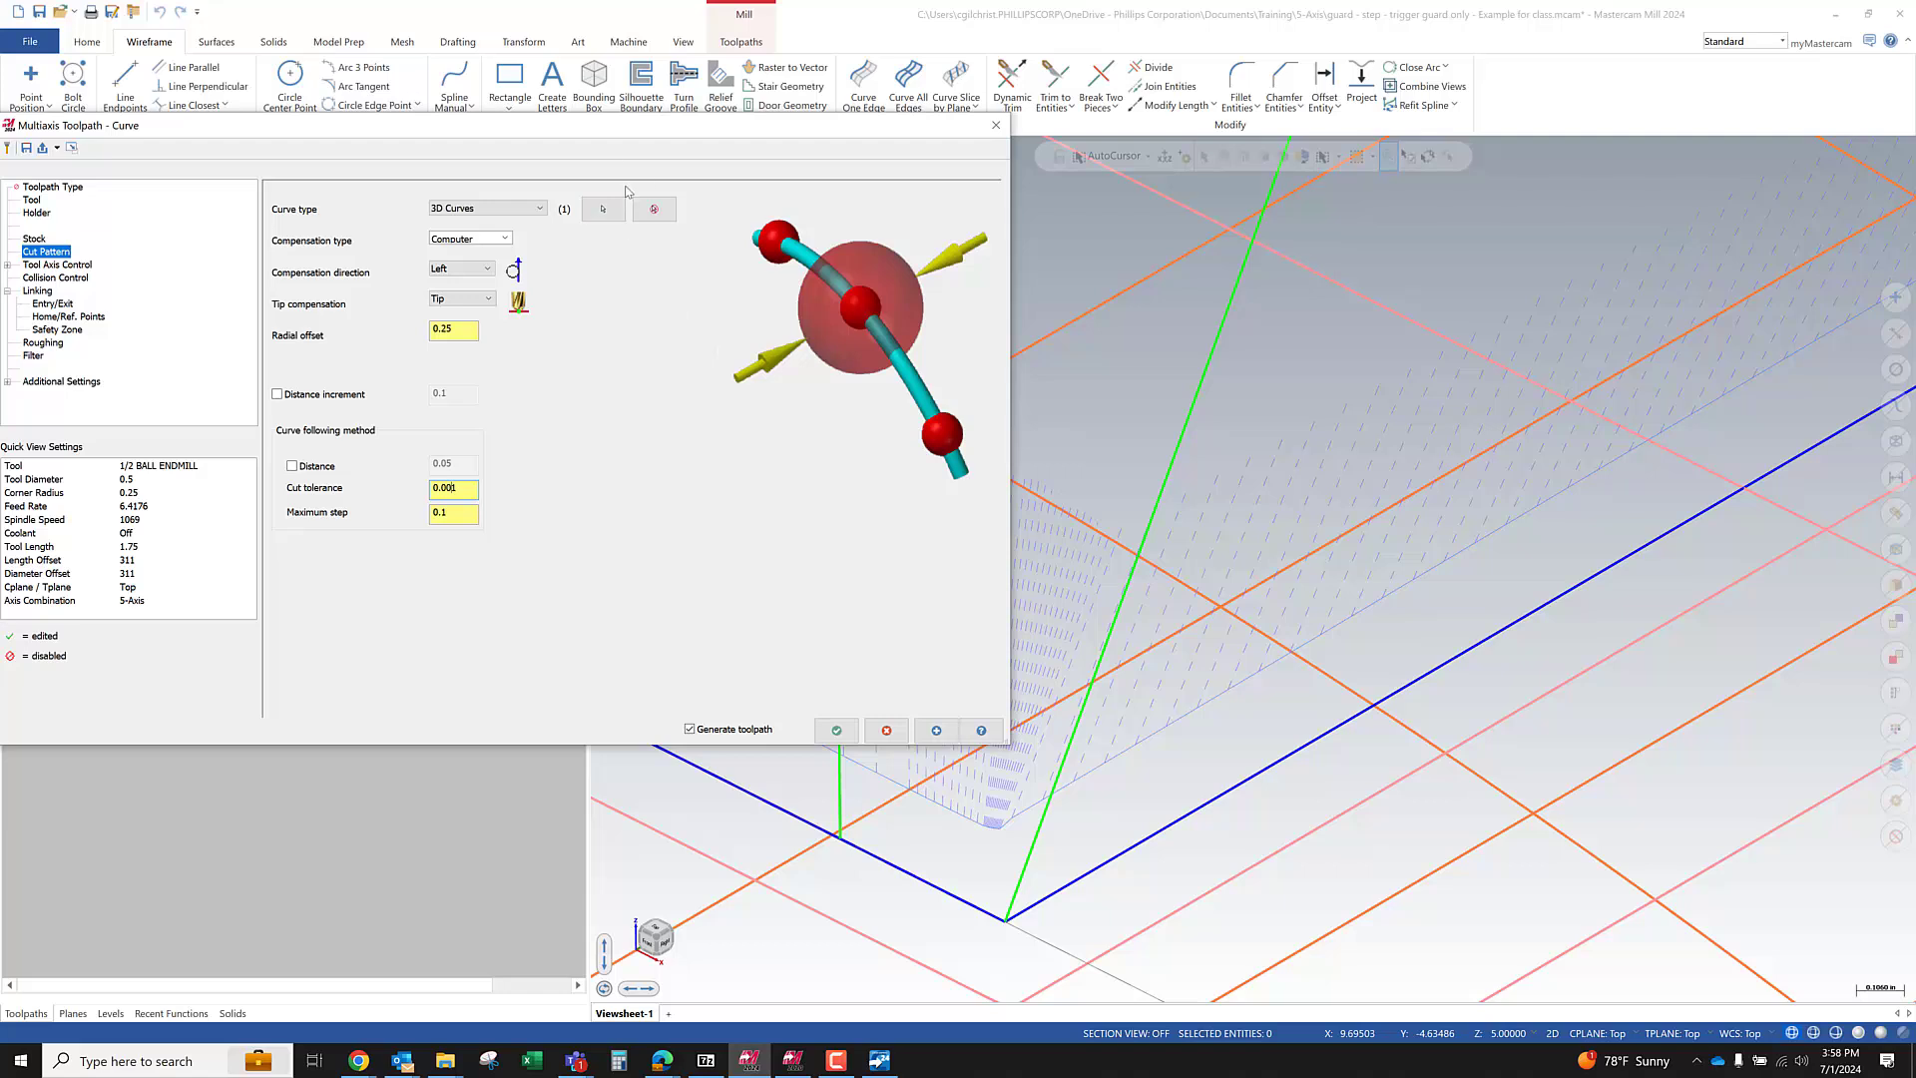
{"action": "left_click_drag", "start_coordinate": [697, 128], "coordinate": [1227, 221]}
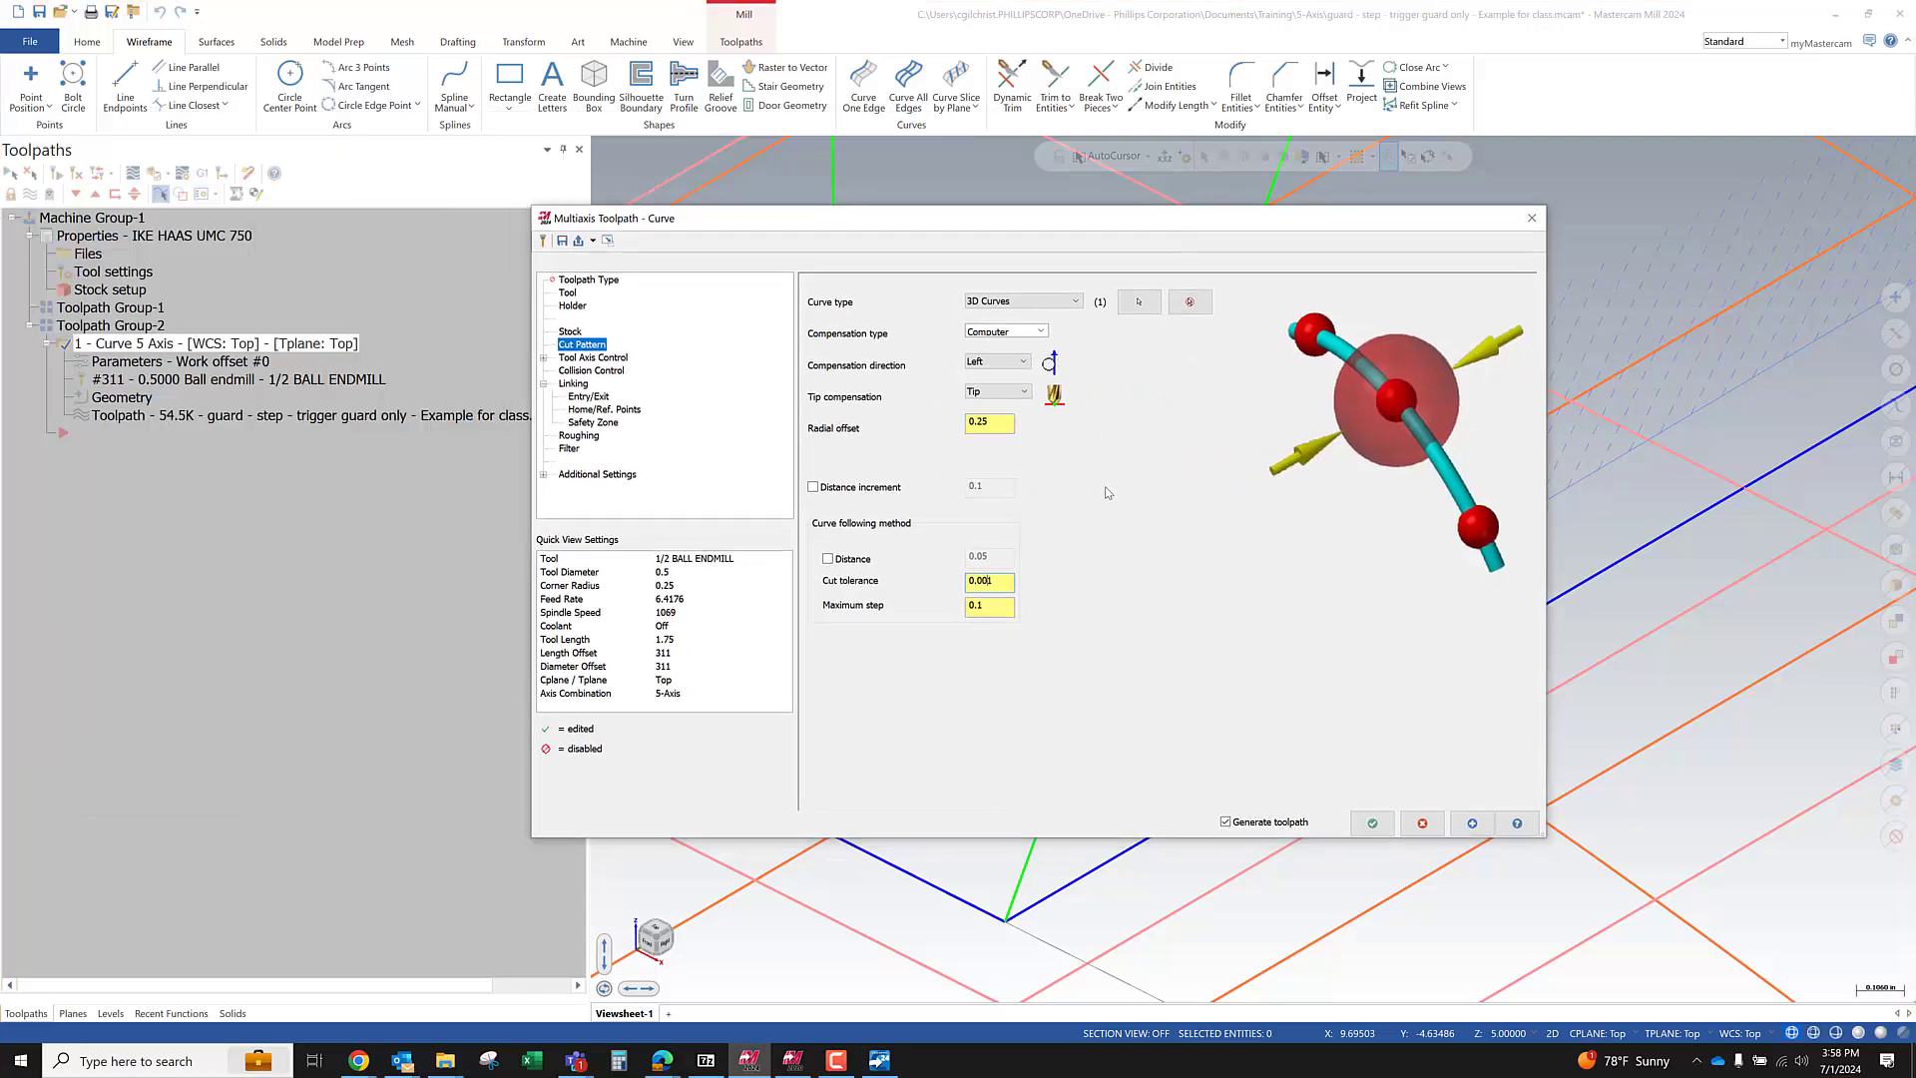
Try the Distance option of the curve following method in the Cut Pattern settings
{"action": "left_click", "coordinate": [995, 586]}
{"action": "double_click", "coordinate": [1000, 582]}
{"action": "left_click", "coordinate": [834, 560]}
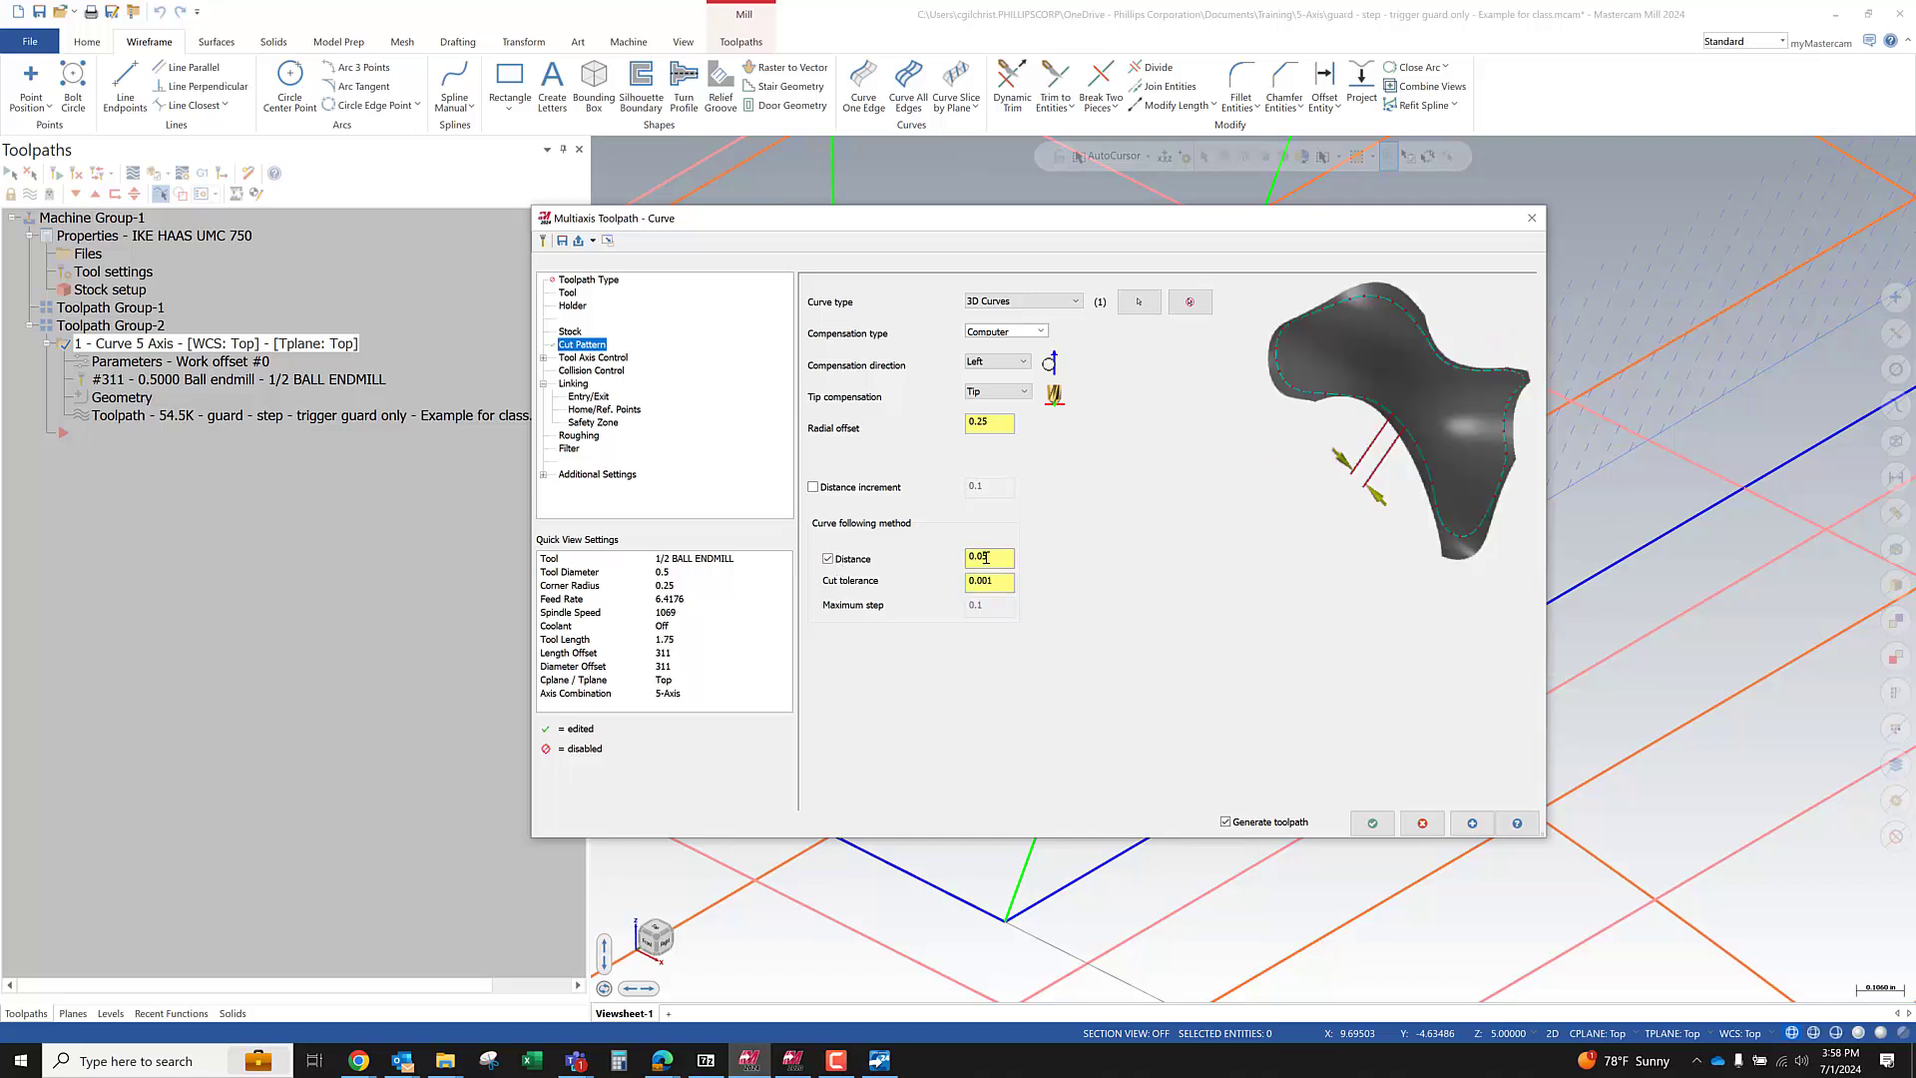
{"action": "left_click", "coordinate": [853, 562]}
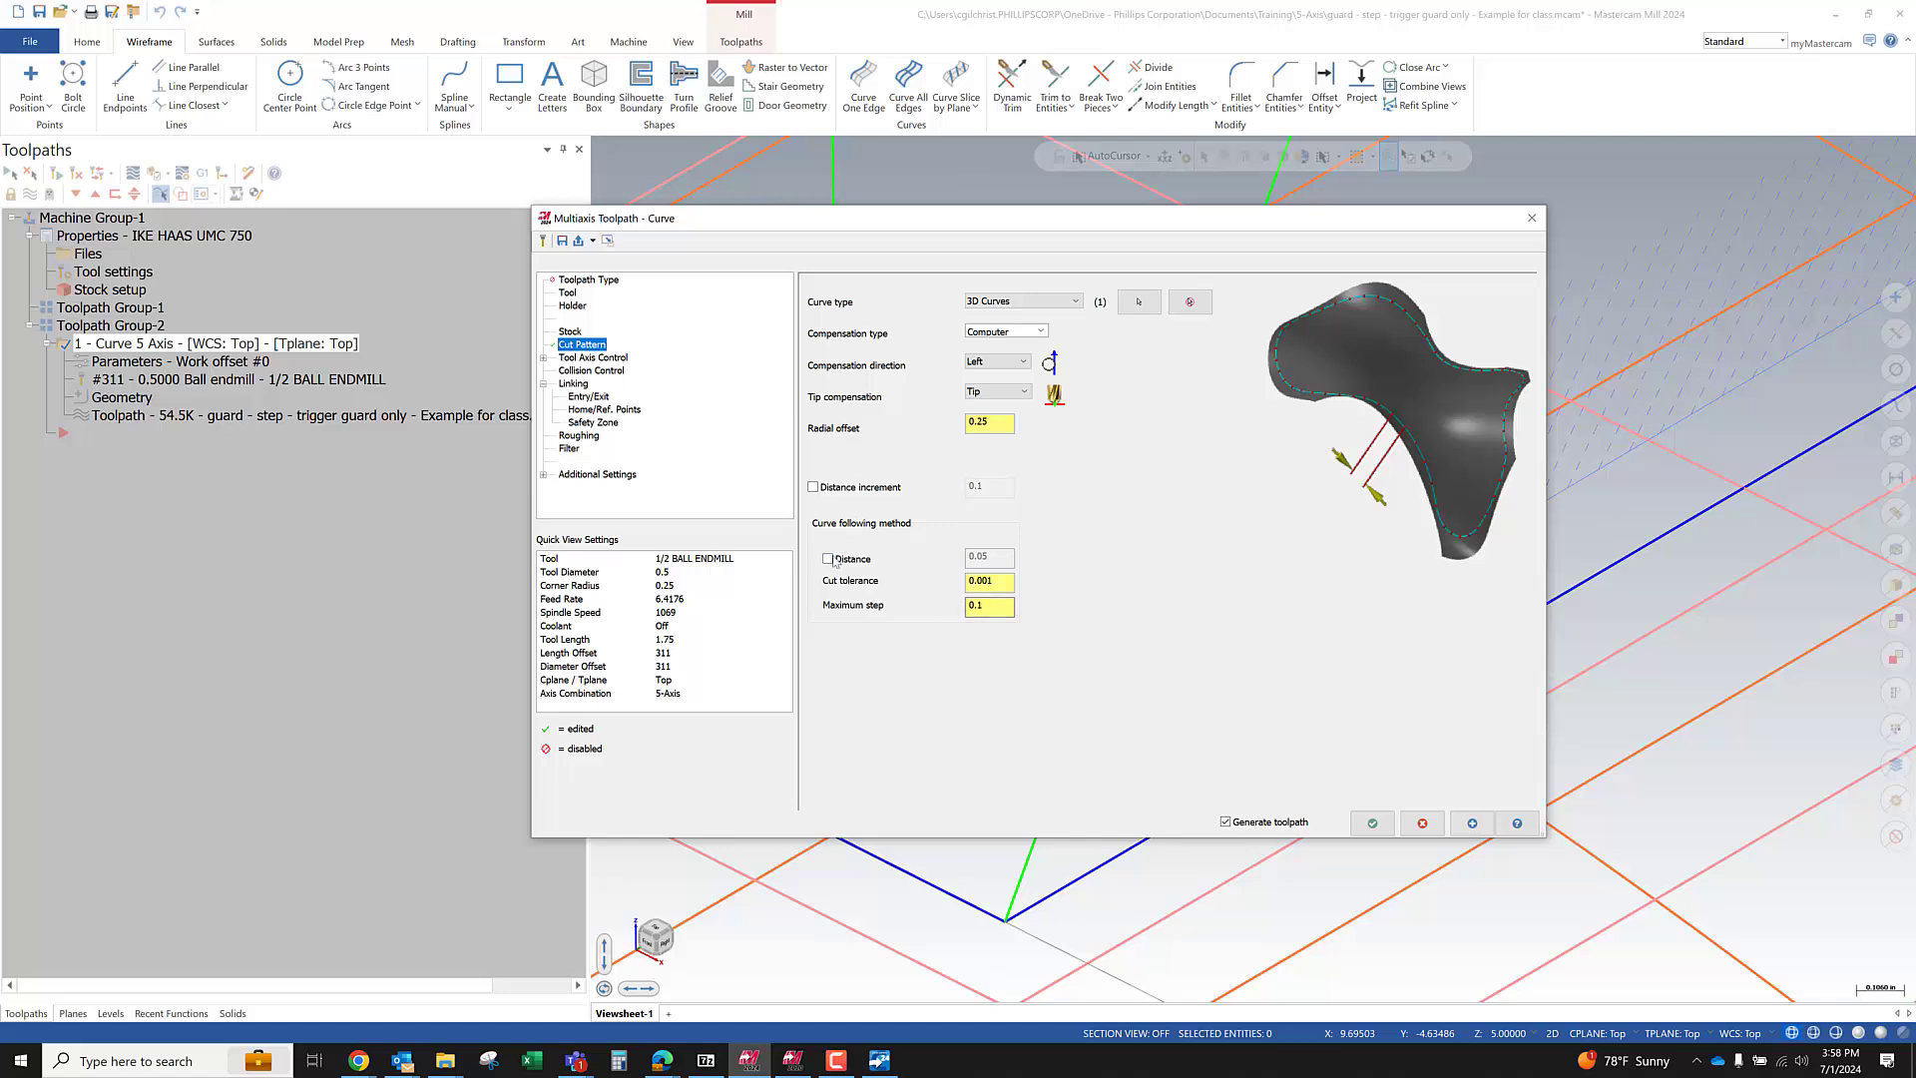
Set the curve following maximum step to 3.0 and regenerate the Curve 5 Axis toolpath
{"action": "double_click", "coordinate": [994, 610]}
{"action": "left_click_drag", "start_coordinate": [1122, 220], "coordinate": [411, 209]}
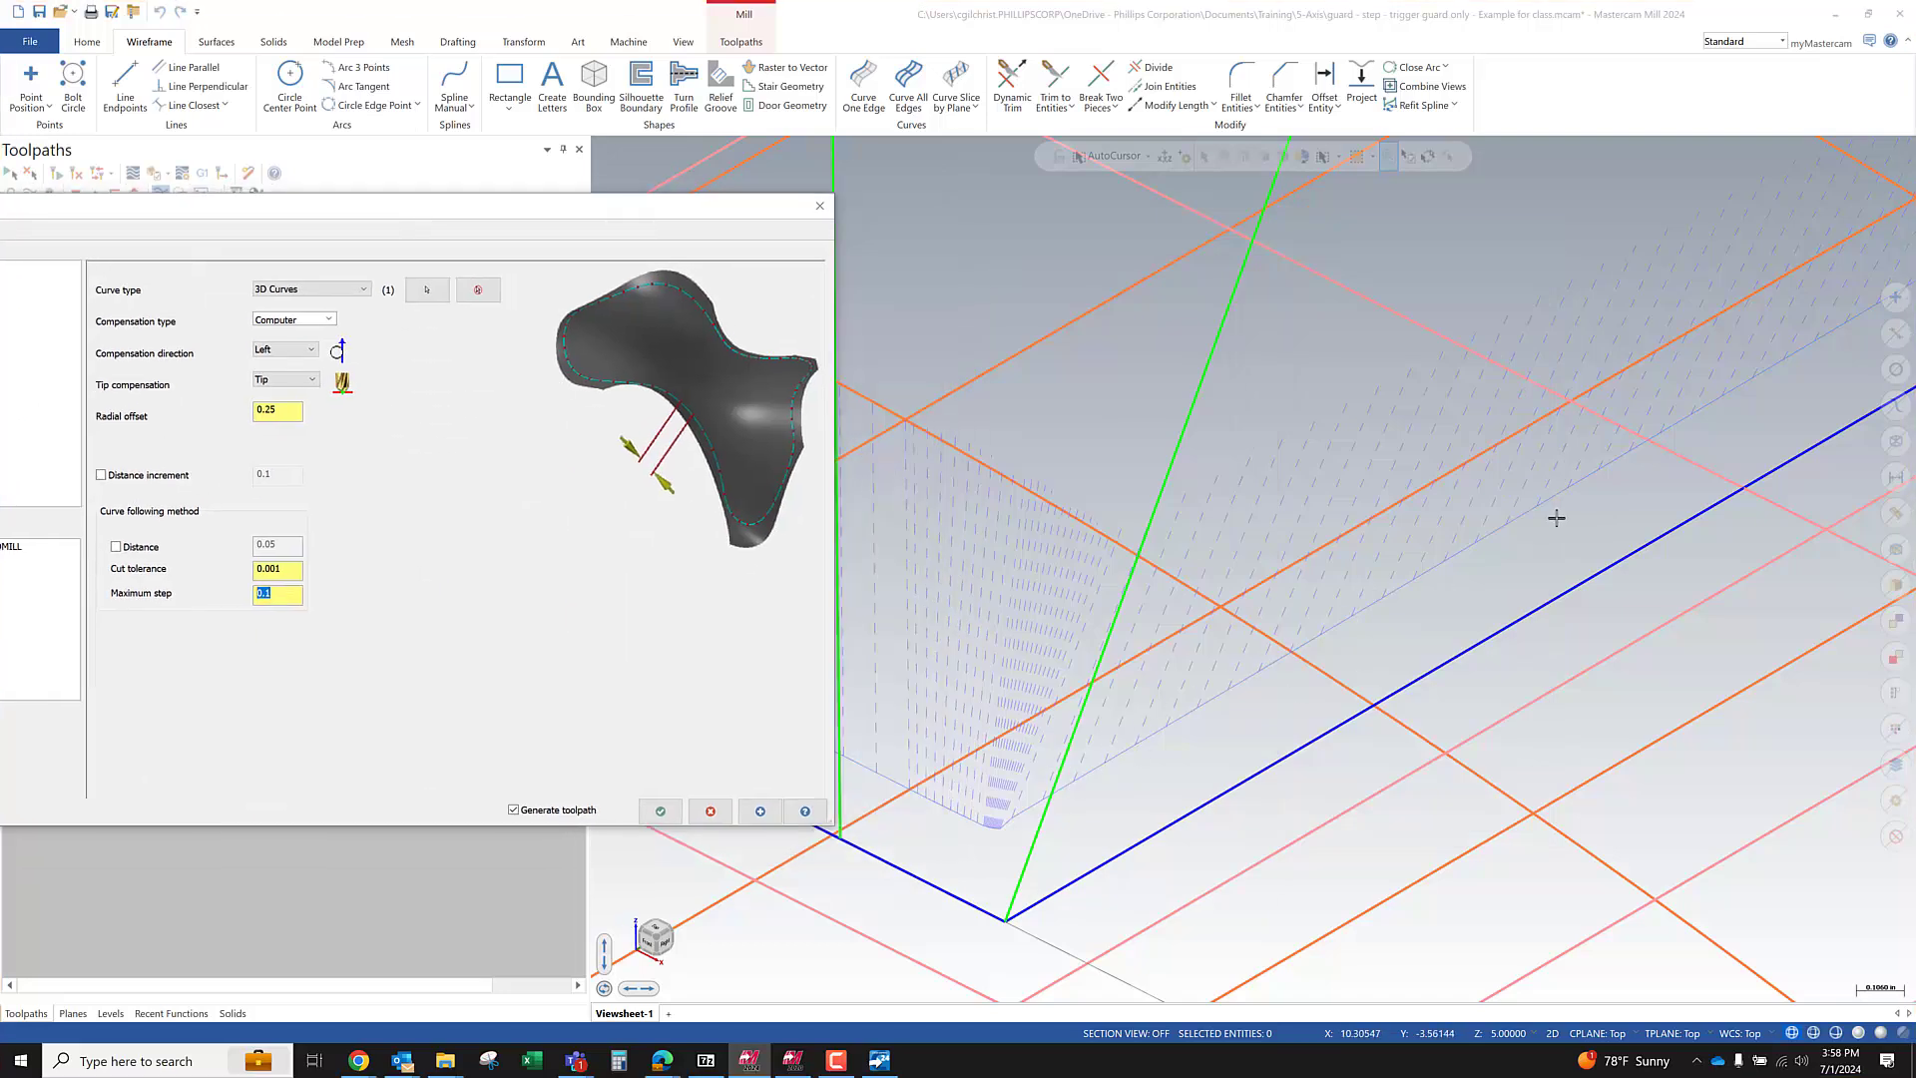
{"action": "left_click_drag", "start_coordinate": [672, 211], "coordinate": [1295, 261]}
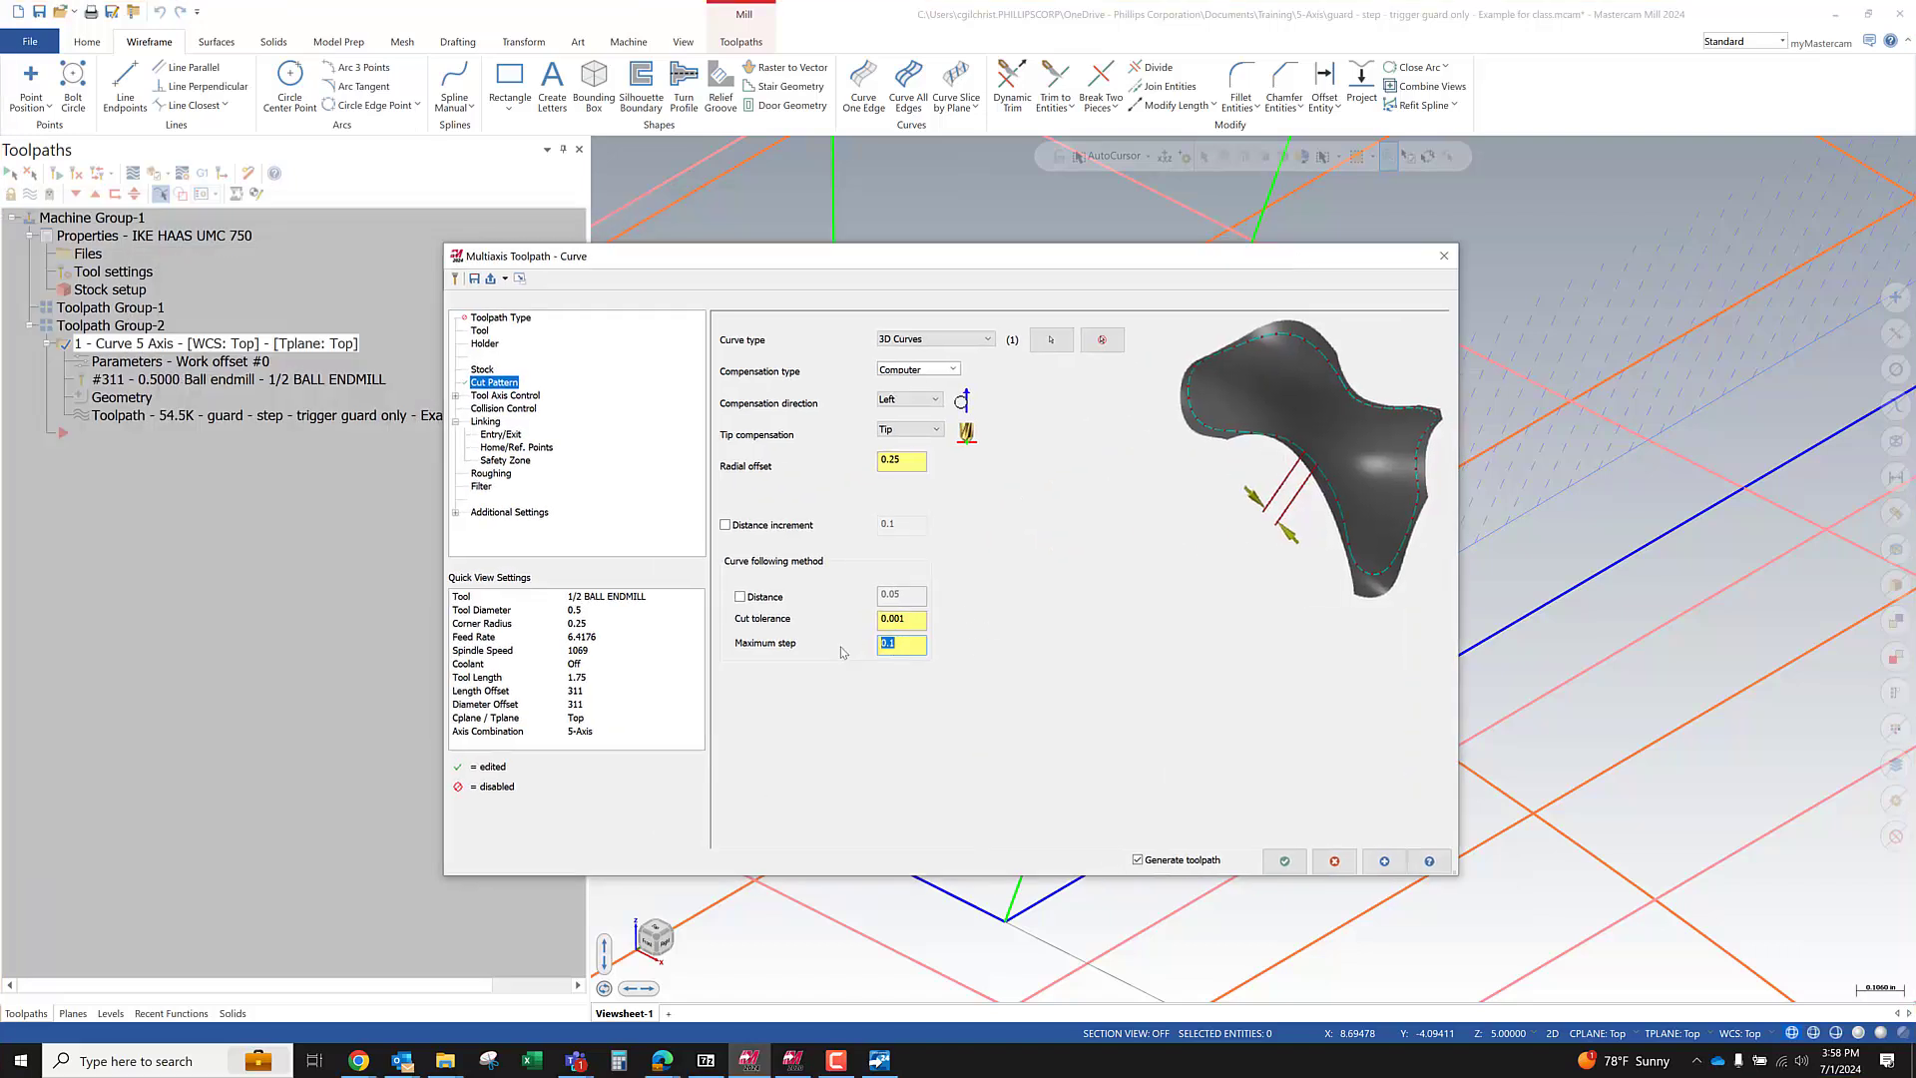
{"action": "type", "text": "3.0"}
{"action": "left_click", "coordinate": [1284, 860]}
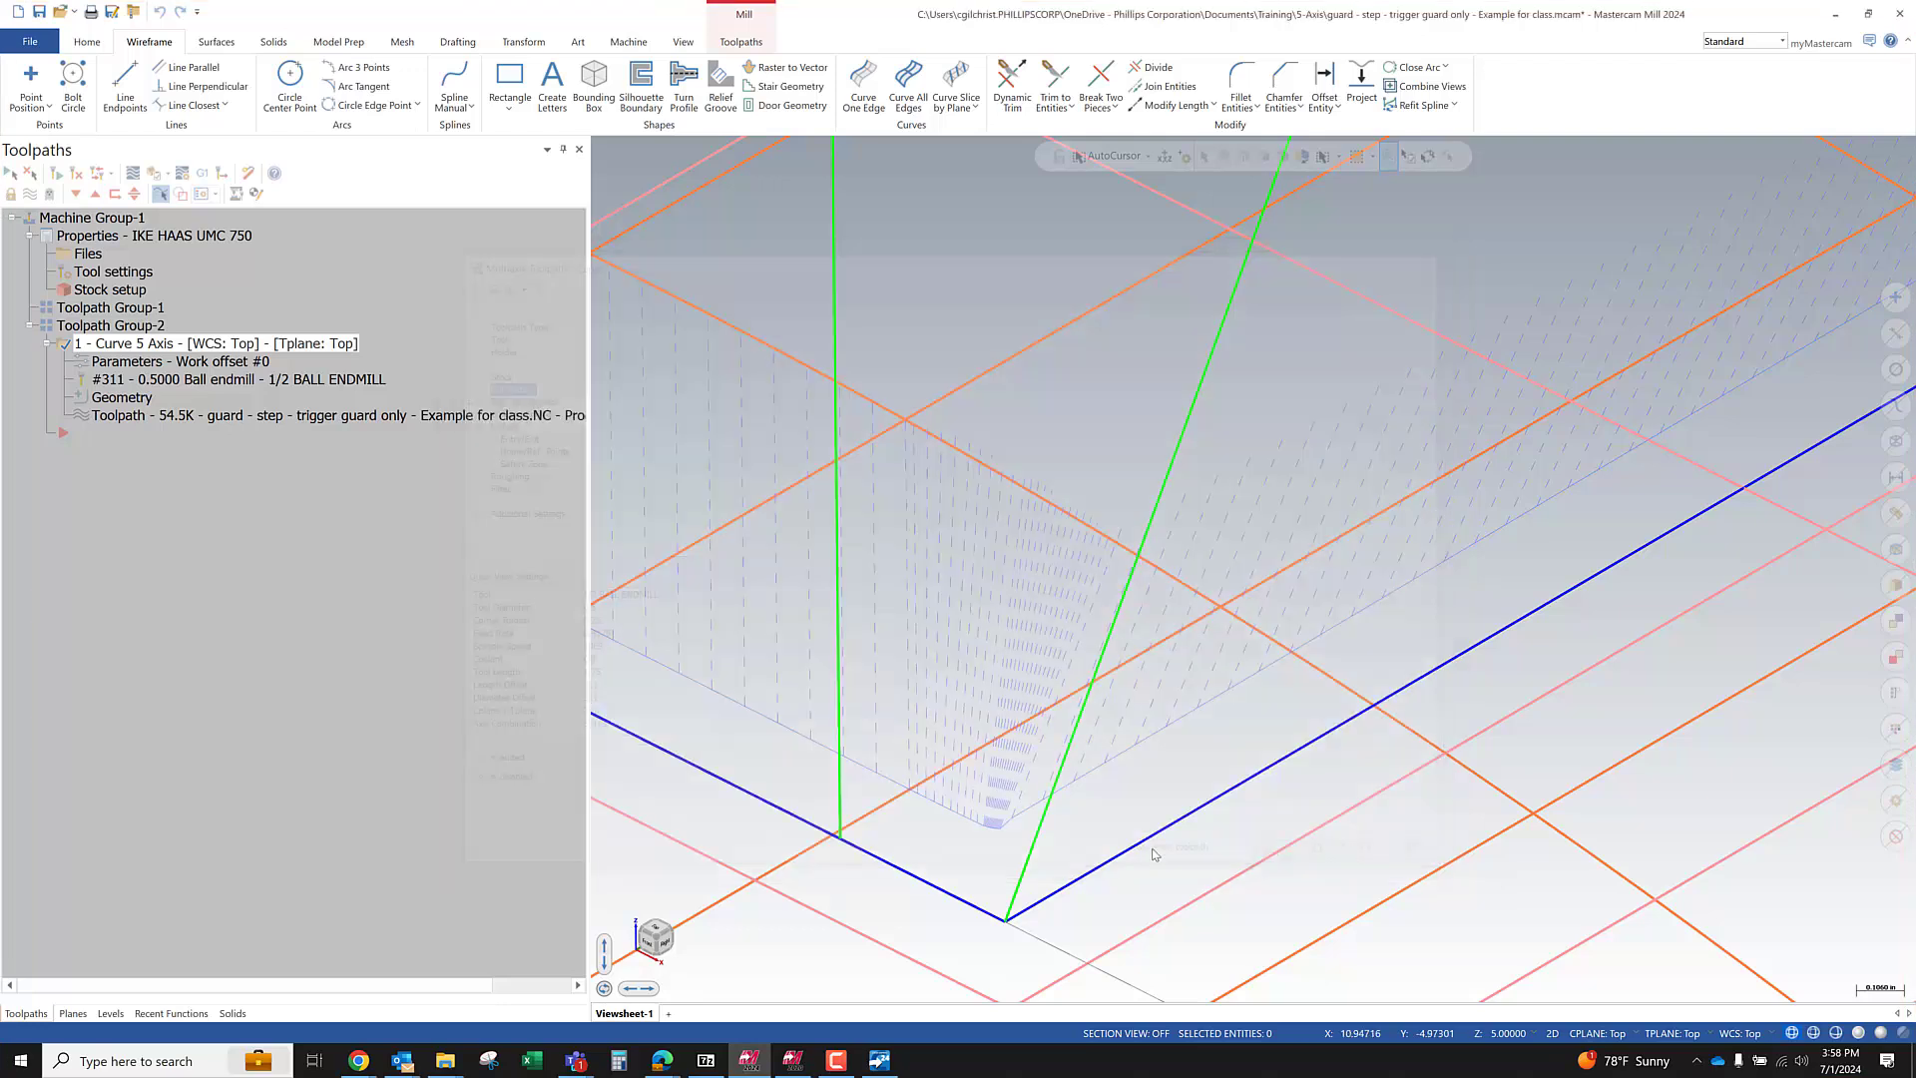
Start backplotting the regenerated Curve 5 Axis toolpath with the tool displayed
{"action": "scroll", "coordinate": [1155, 855], "scroll_direction": "down", "scroll_amount": 6}
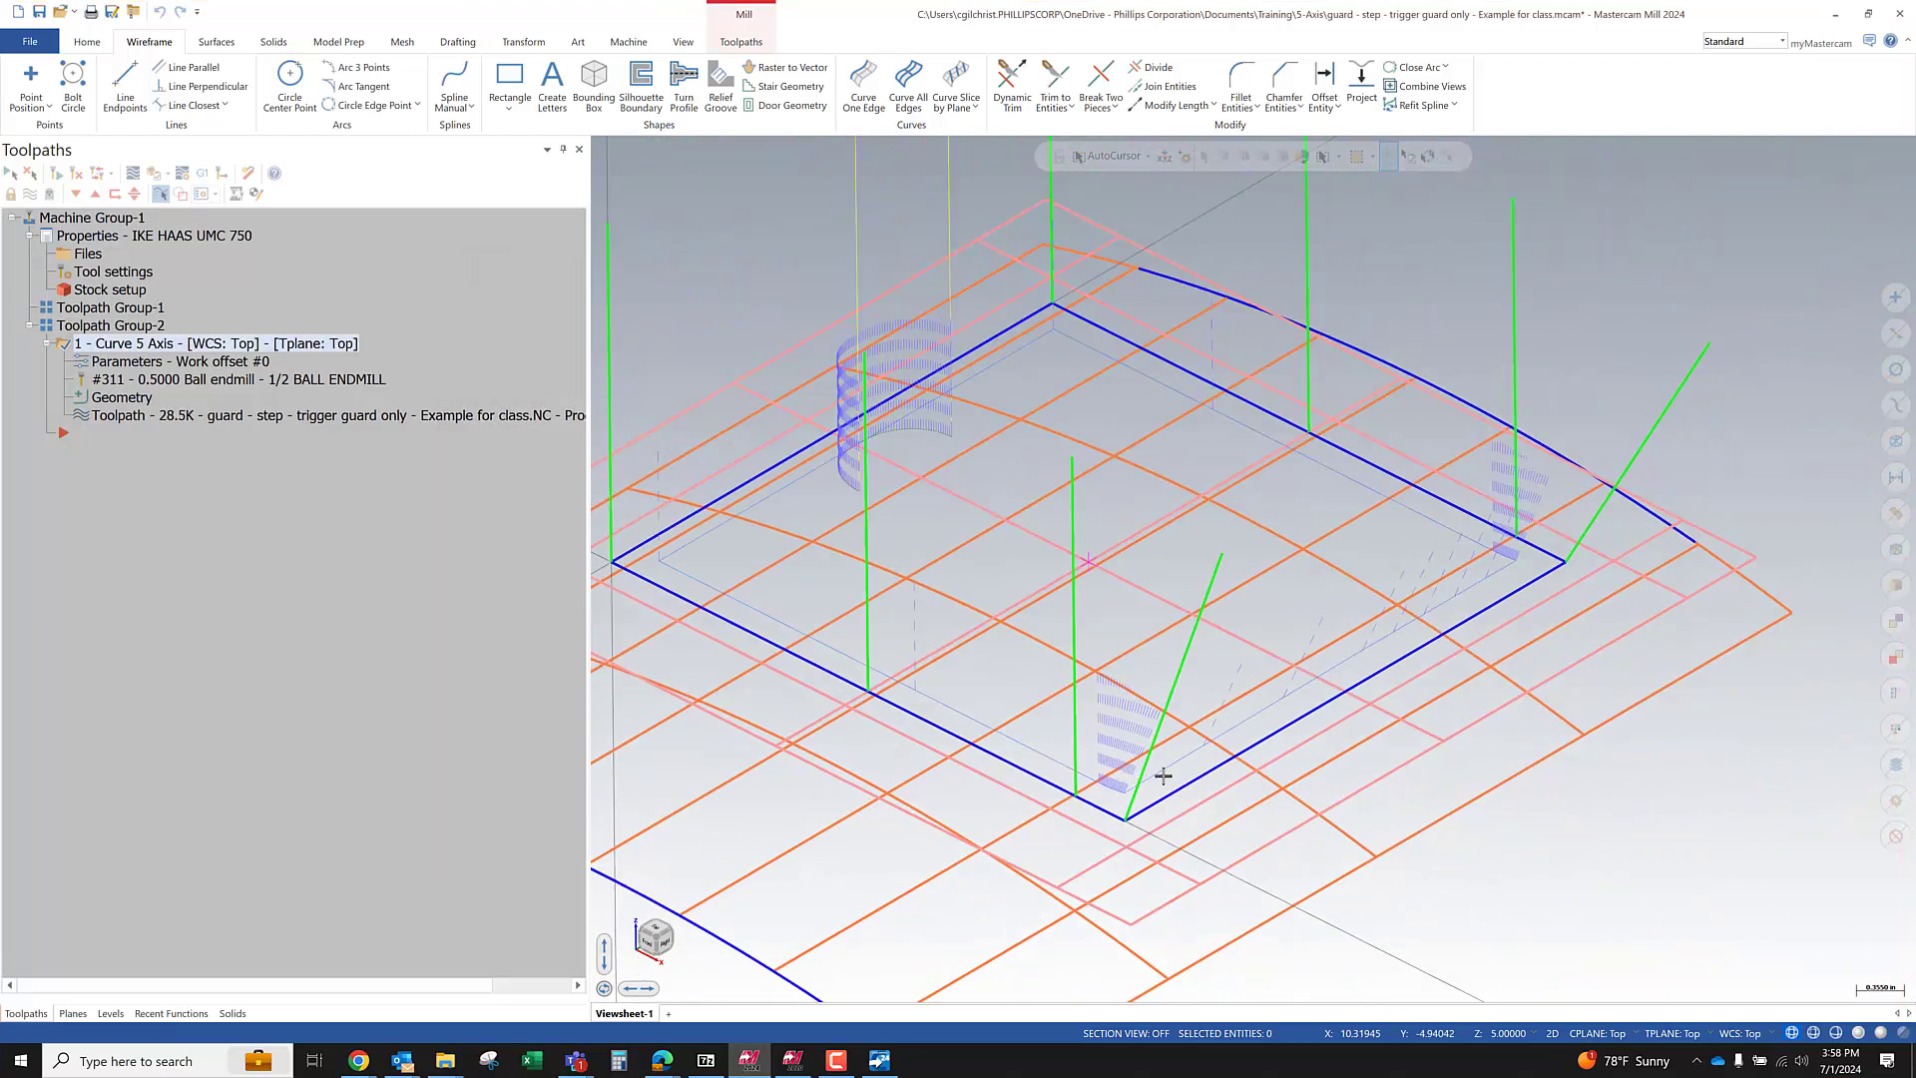
{"action": "mouse_move", "coordinate": [982, 757]}
{"action": "middle_mouse_down"}
{"action": "mouse_move", "coordinate": [976, 703]}
{"action": "mouse_move", "coordinate": [997, 694]}
{"action": "mouse_move", "coordinate": [976, 718]}
{"action": "middle_mouse_up"}
{"action": "left_click", "coordinate": [134, 177]}
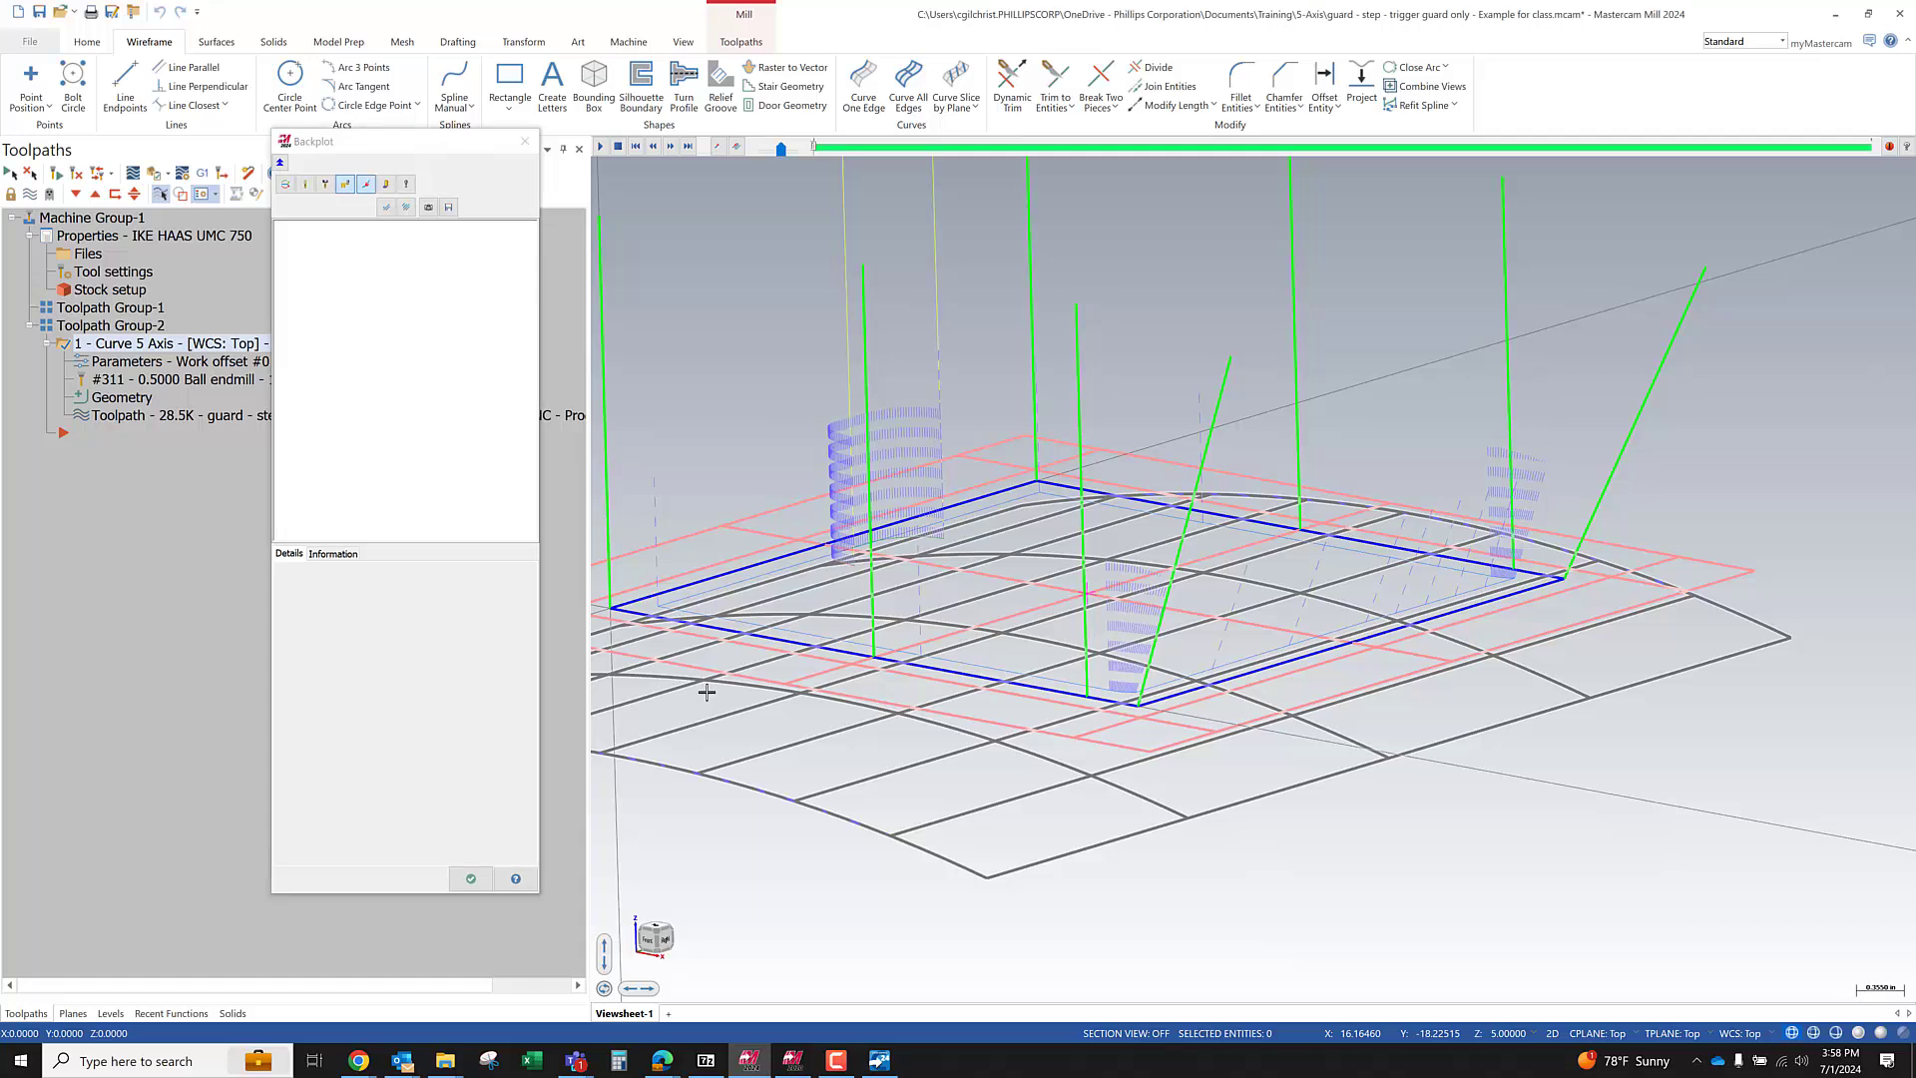
{"action": "scroll", "coordinate": [1047, 659], "scroll_direction": "down", "scroll_amount": 2}
{"action": "scroll", "coordinate": [878, 599], "scroll_direction": "up", "scroll_amount": 2}
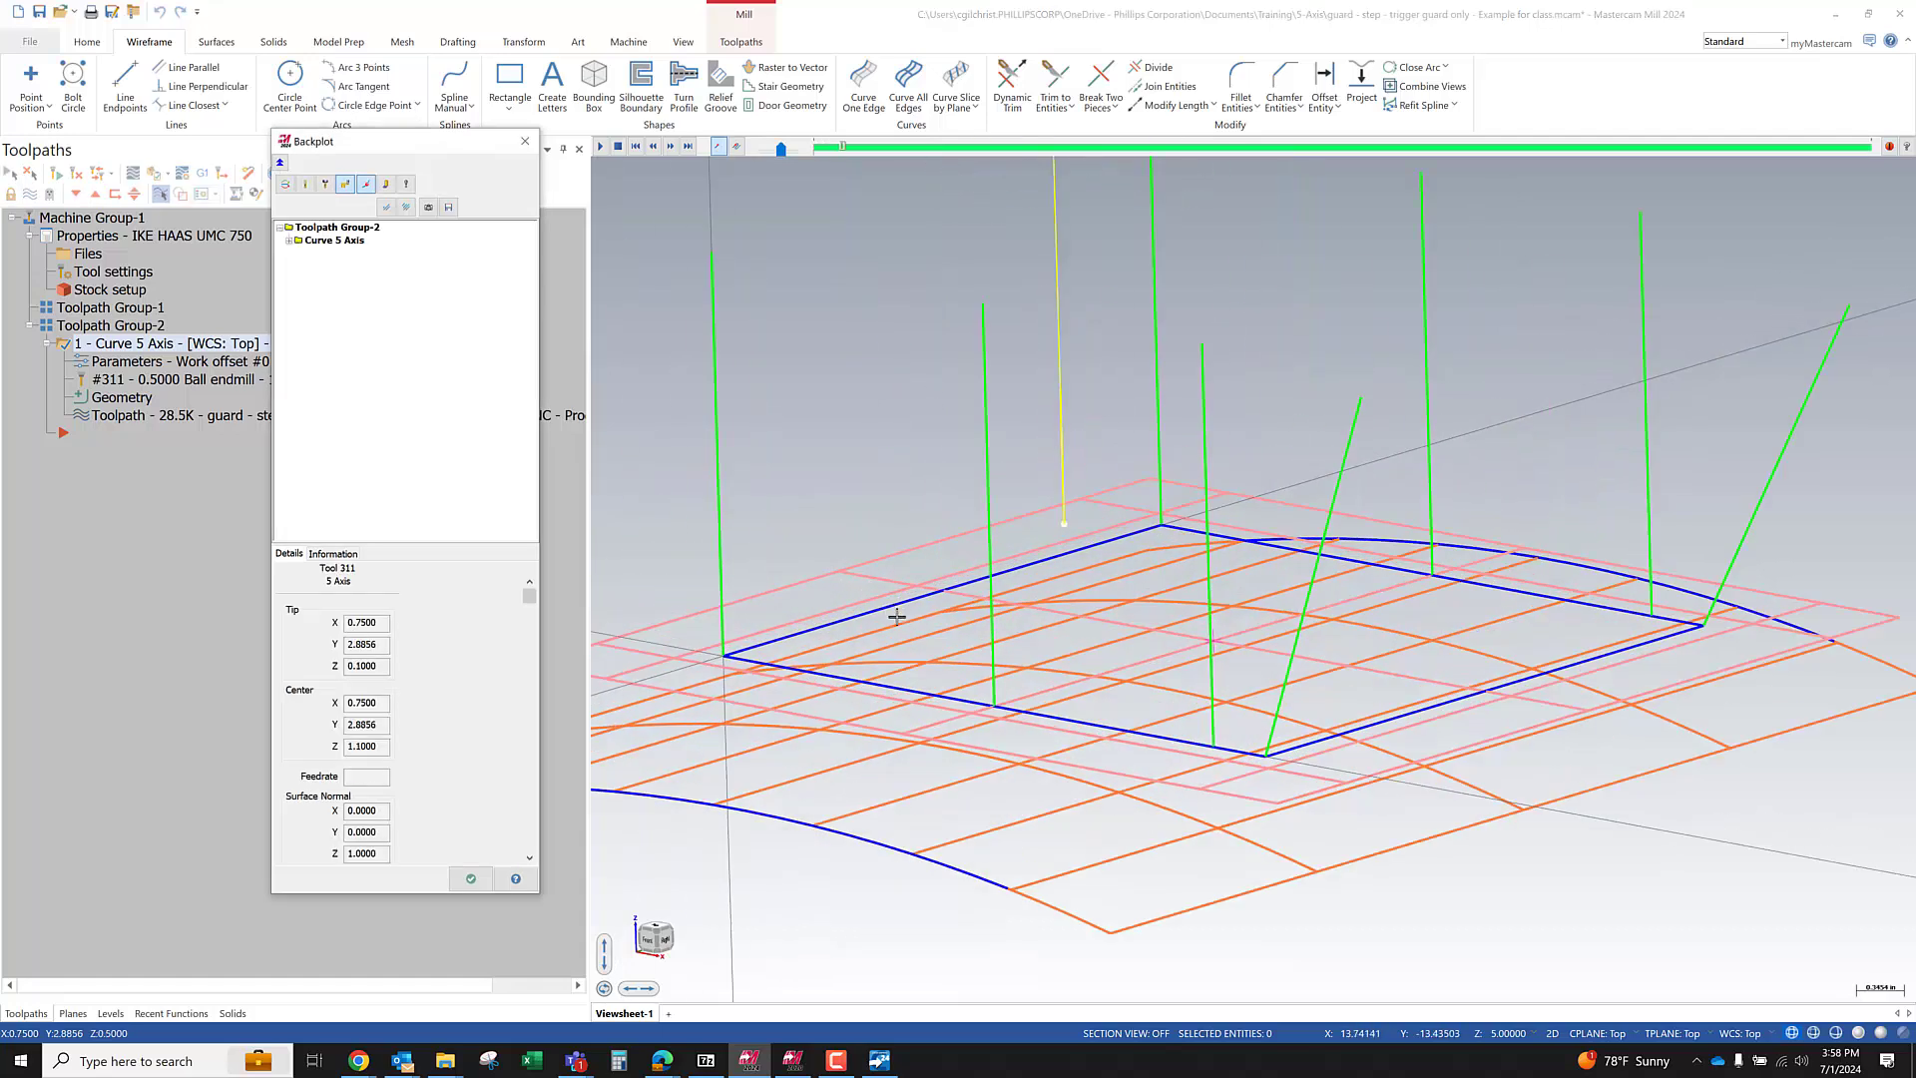
{"action": "key", "text": "s"}
{"action": "left_click", "coordinate": [305, 184]}
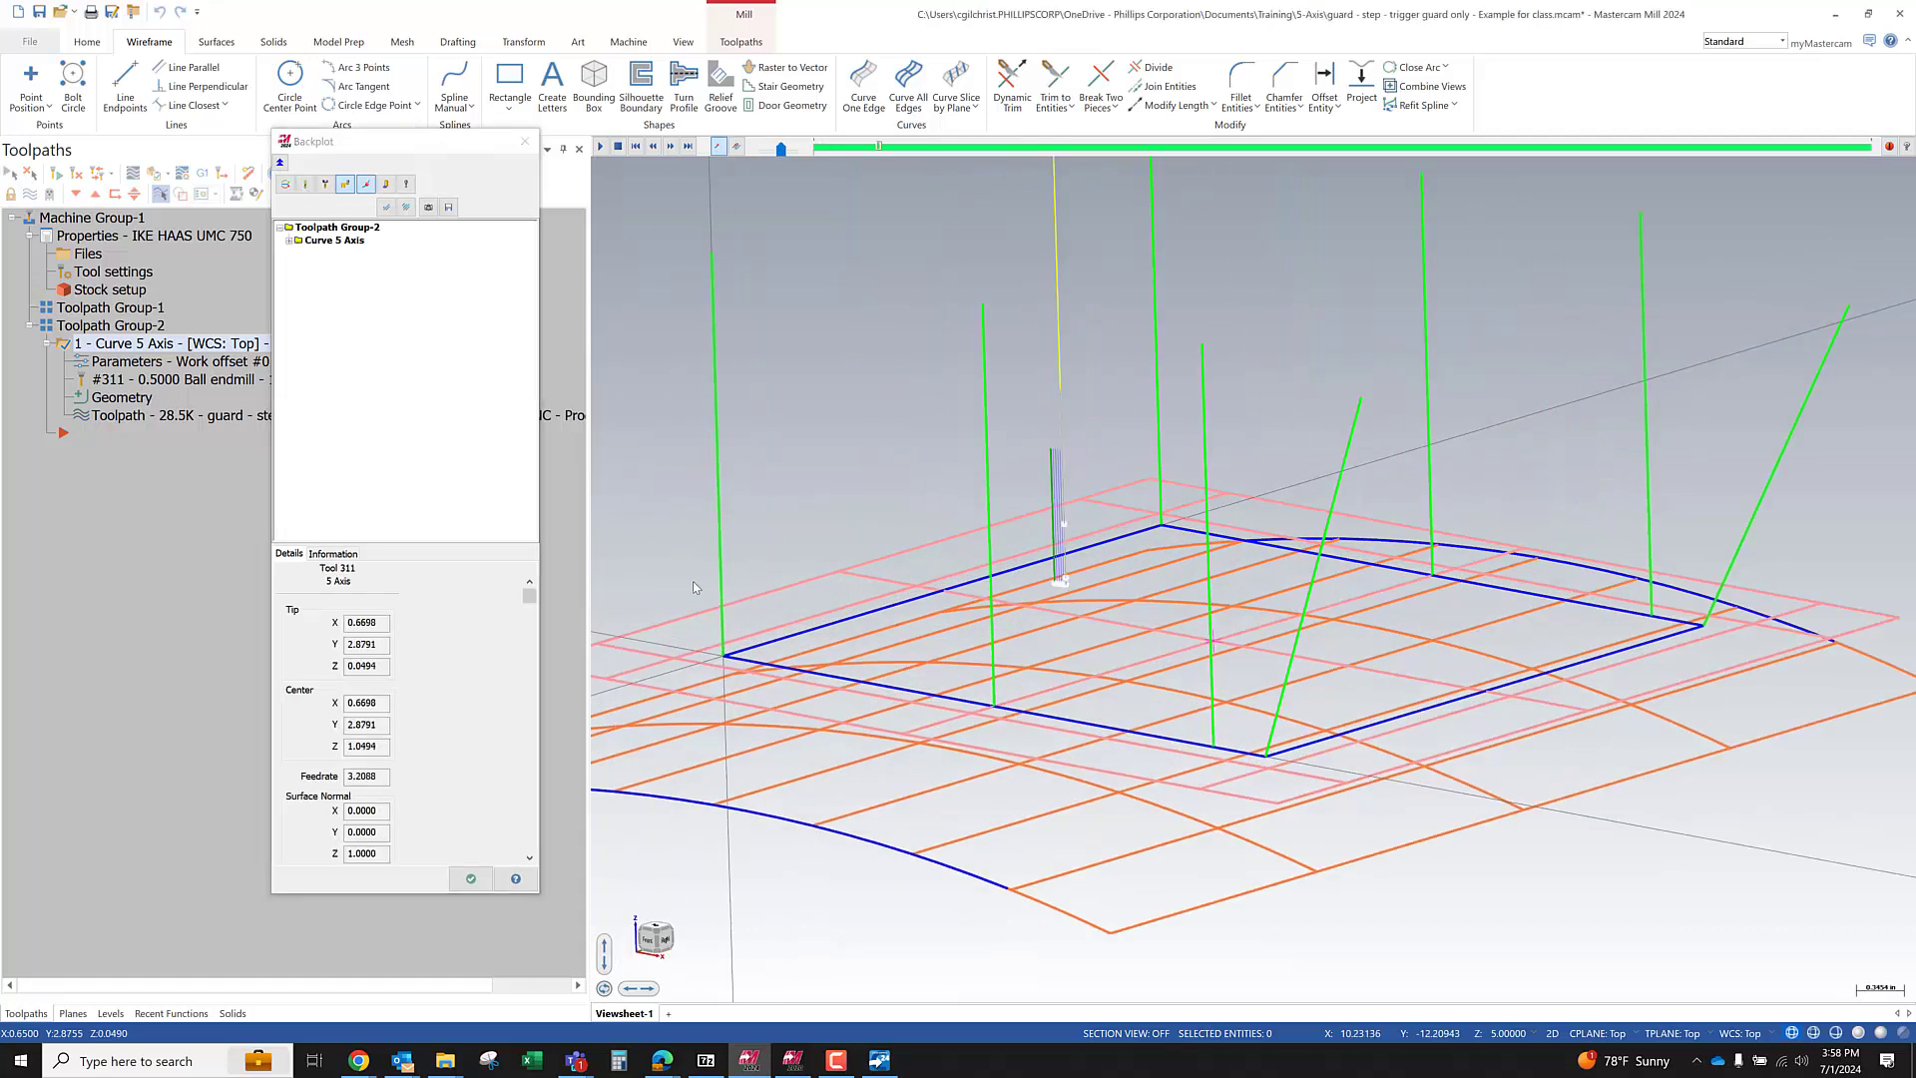
Step the backplot around the corner and along the side edge, examine the tool vector spacing, and close the backplot
{"action": "scroll", "coordinate": [988, 629], "scroll_direction": "up", "scroll_amount": 1}
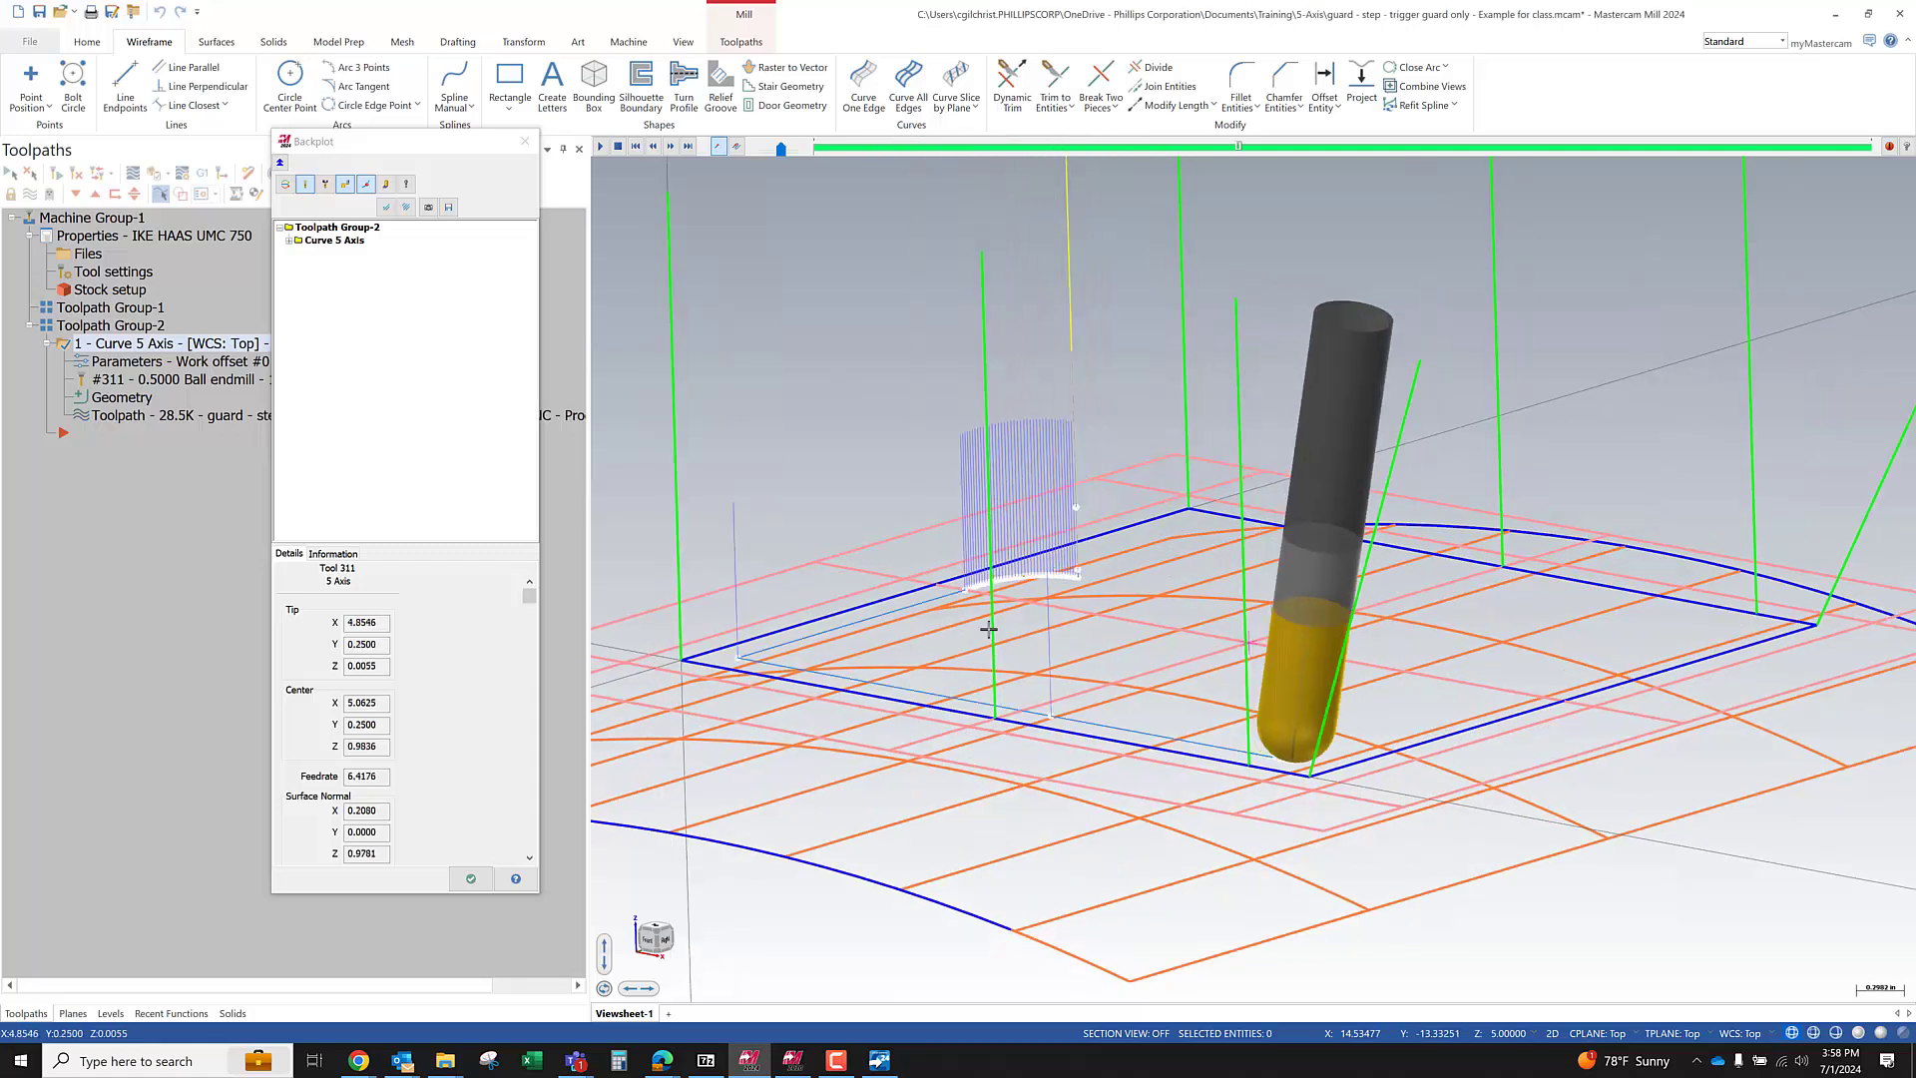
{"action": "middle_click_drag", "start_coordinate": [1428, 774], "coordinate": [1336, 753]}
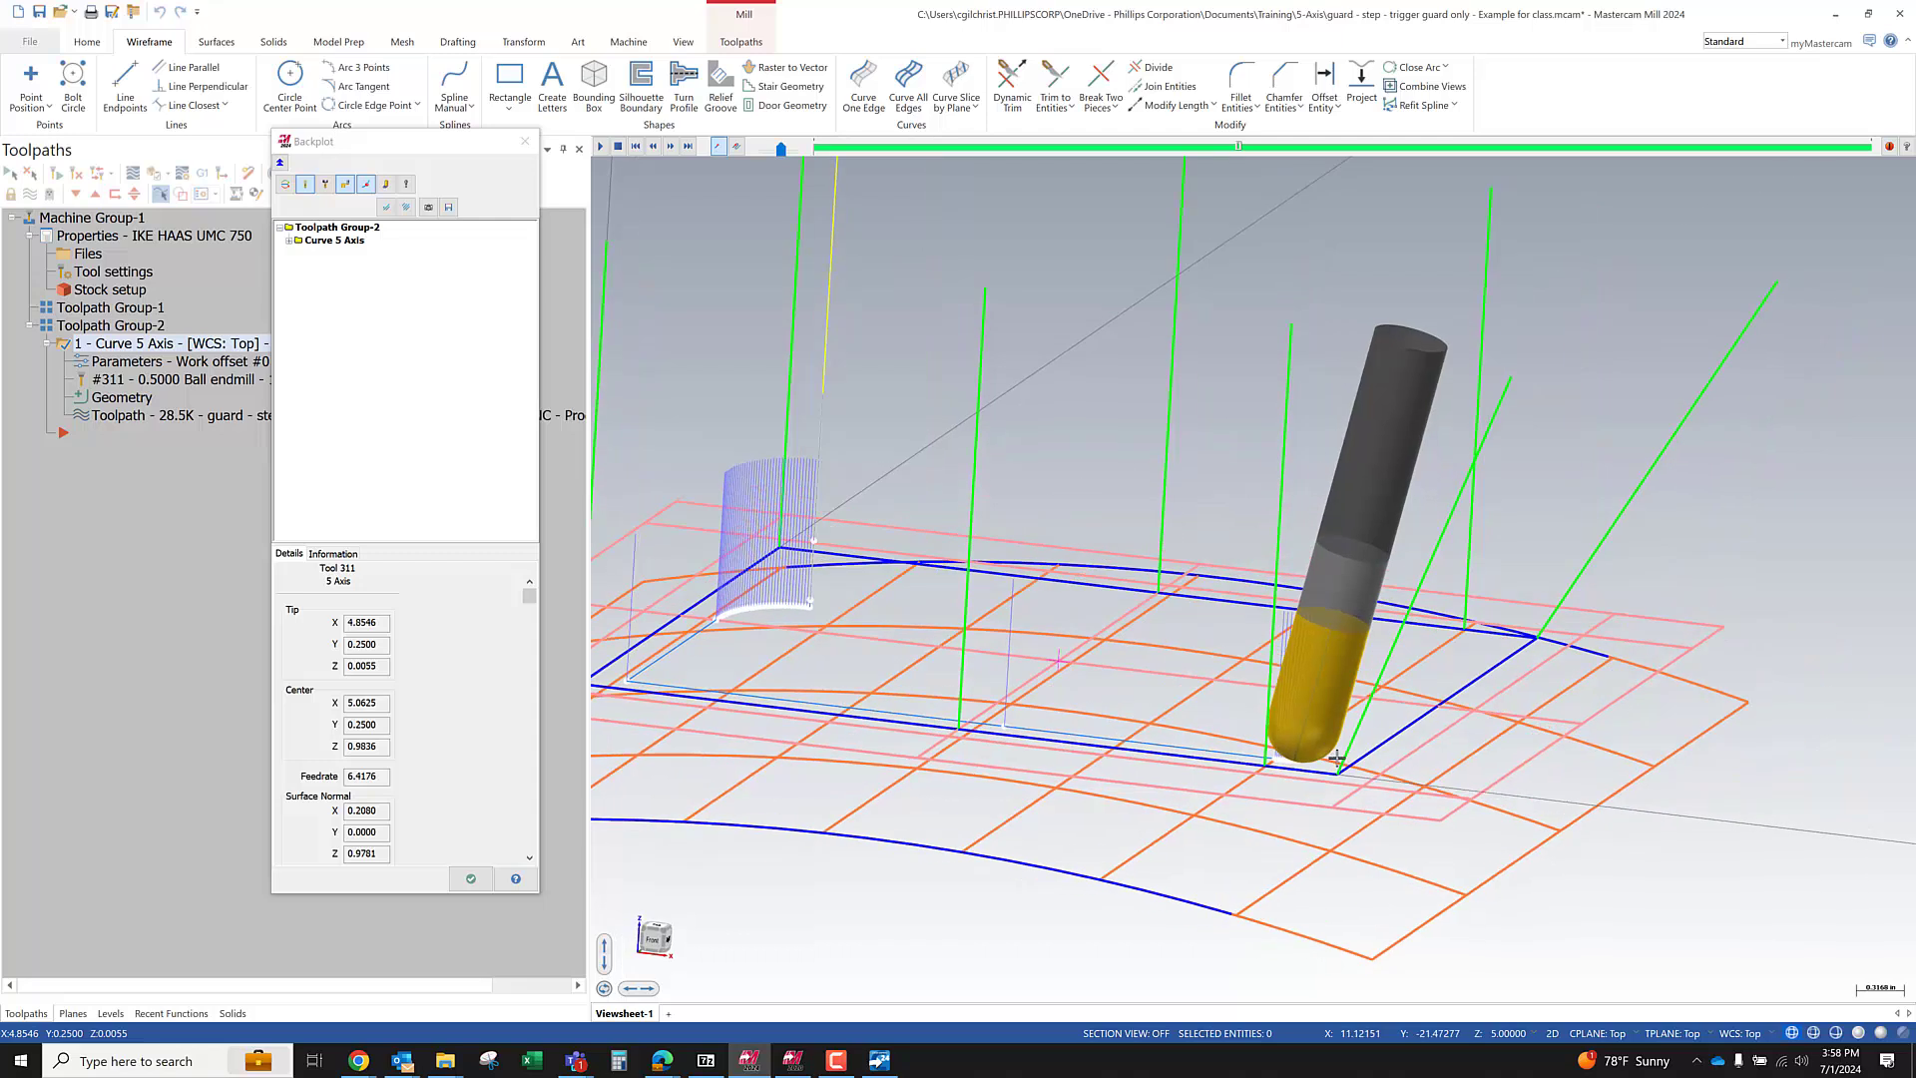
{"action": "scroll", "coordinate": [1316, 748], "scroll_direction": "up", "scroll_amount": 2}
{"action": "scroll", "coordinate": [1316, 747], "scroll_direction": "up", "scroll_amount": 2}
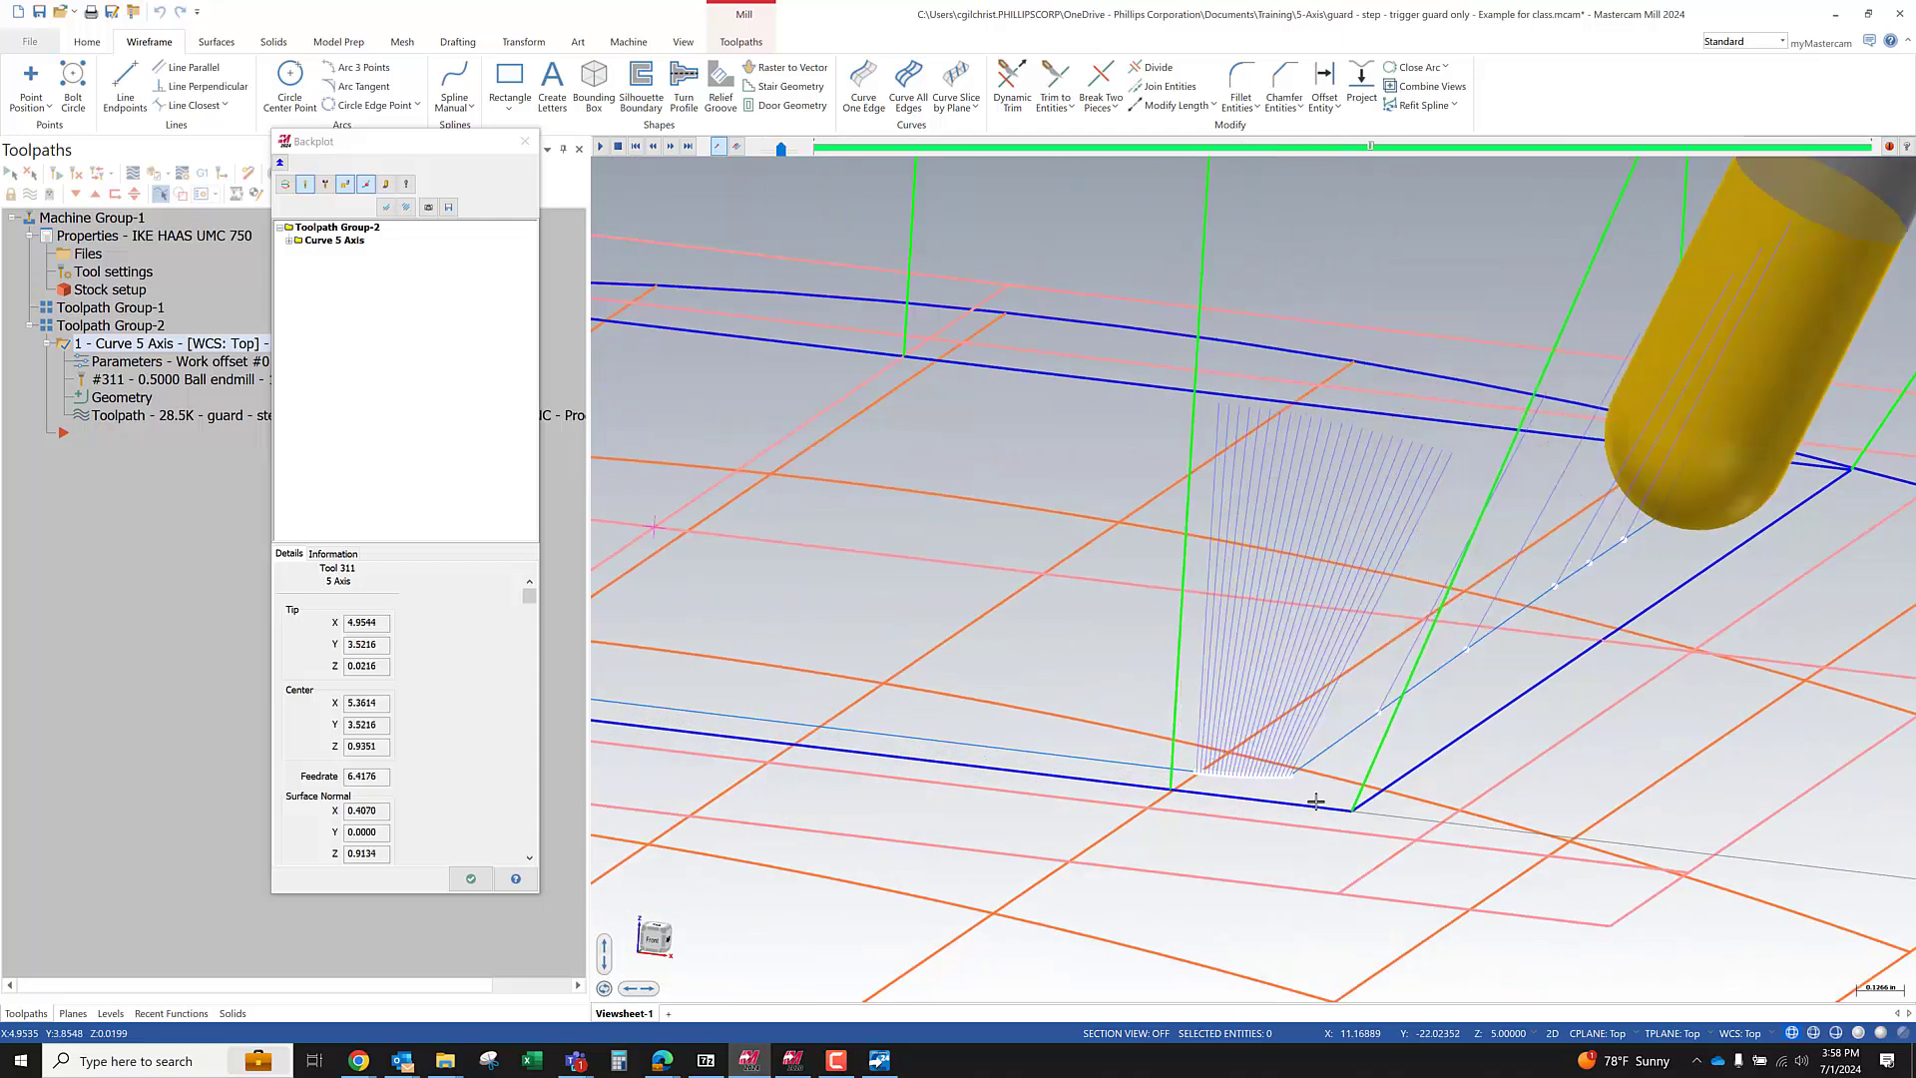
{"action": "scroll", "coordinate": [1280, 740], "scroll_direction": "down", "scroll_amount": 5}
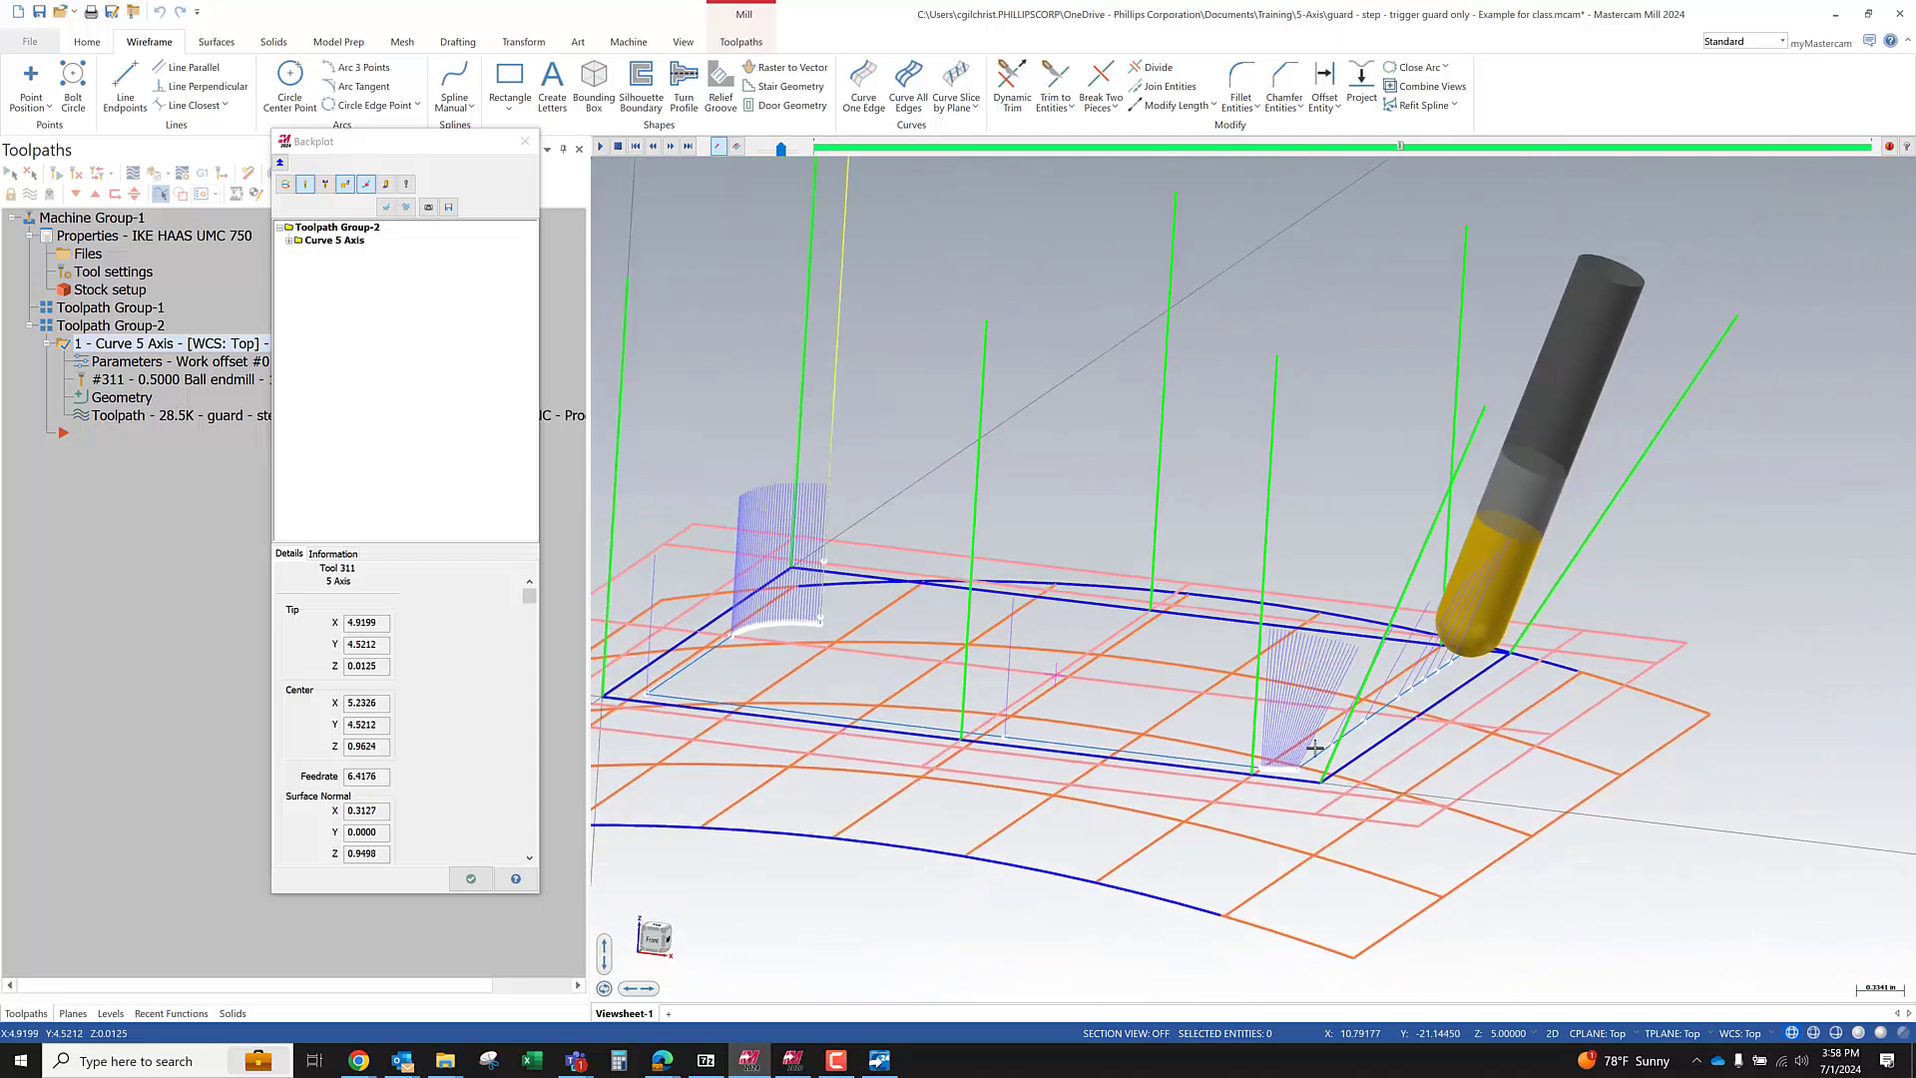
{"action": "middle_click_drag", "start_coordinate": [1285, 739], "coordinate": [1260, 765]}
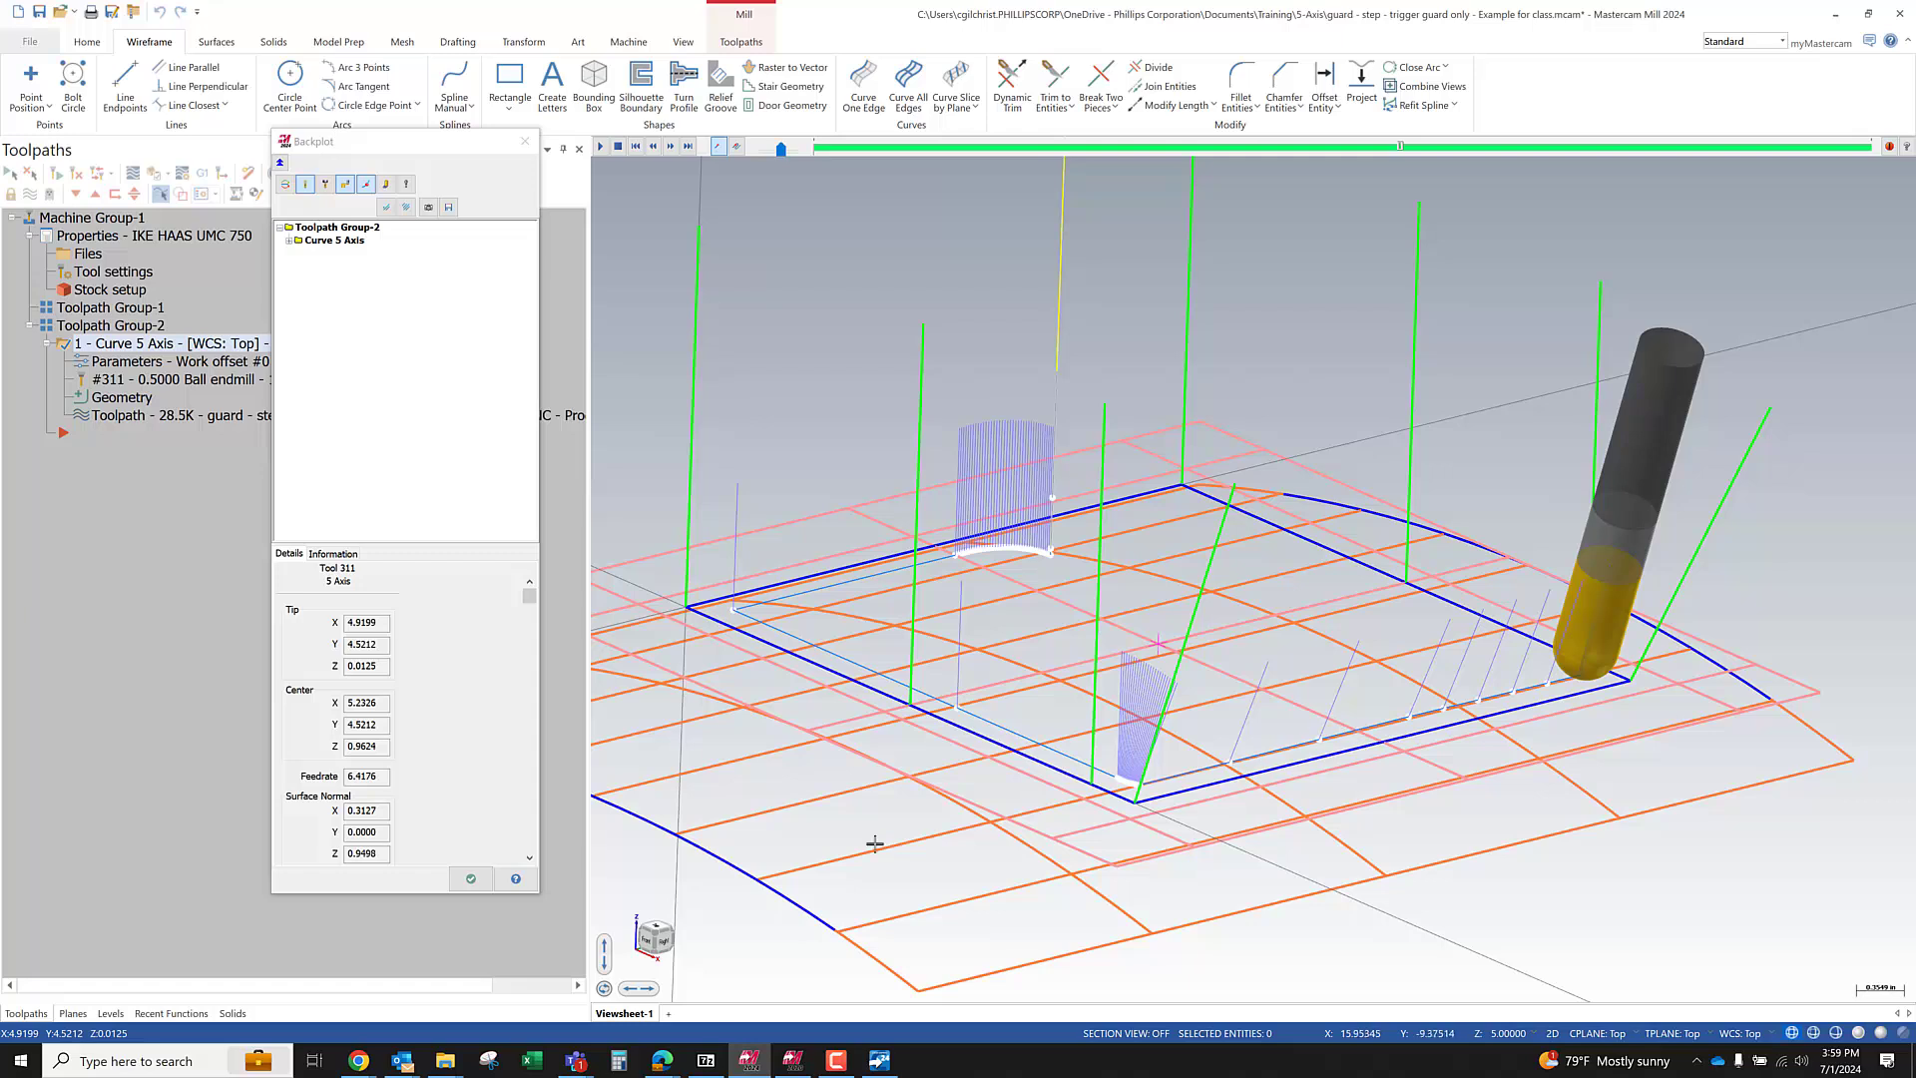
{"action": "left_click", "coordinate": [465, 877]}
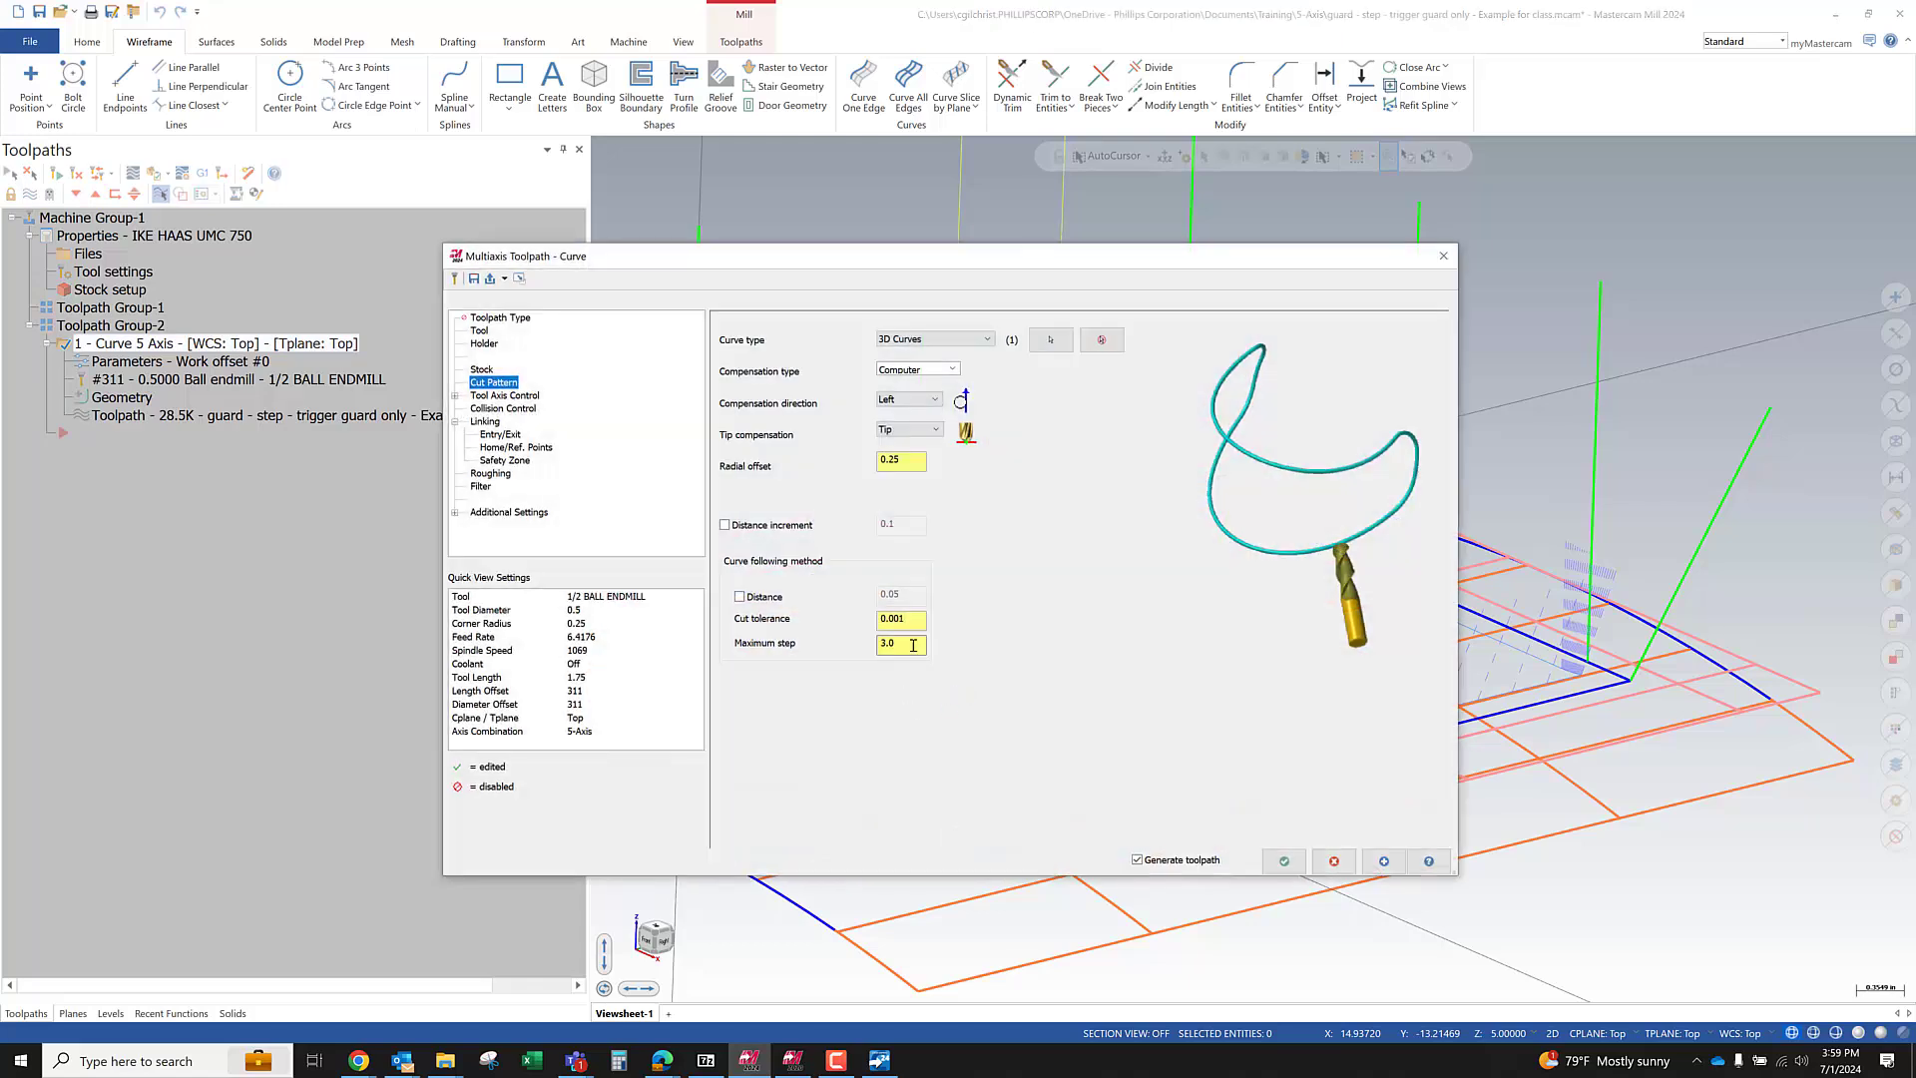
Set the toolpath's maximum step to 10 and its angle increment to 0.25, regenerate it, and inspect the corner vectors
{"action": "type", "text": "10"}
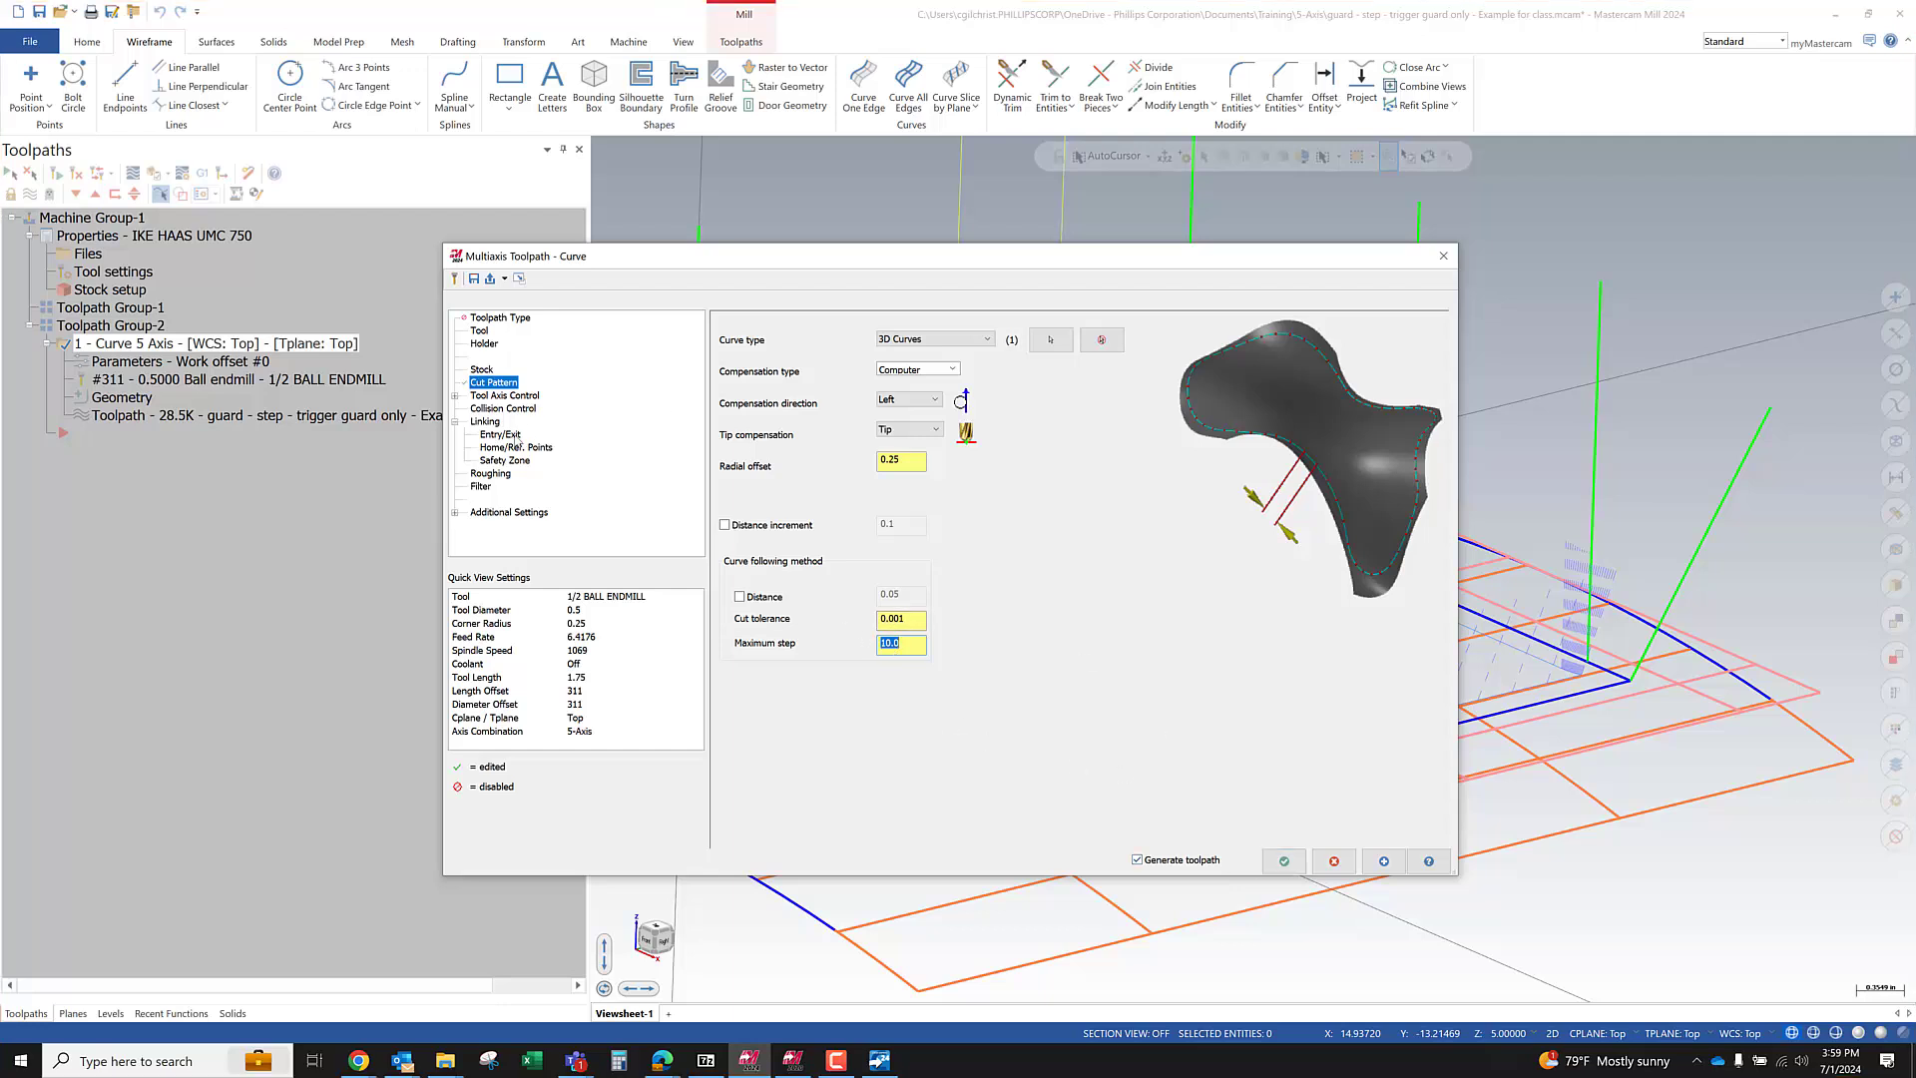
{"action": "left_click", "coordinate": [501, 395]}
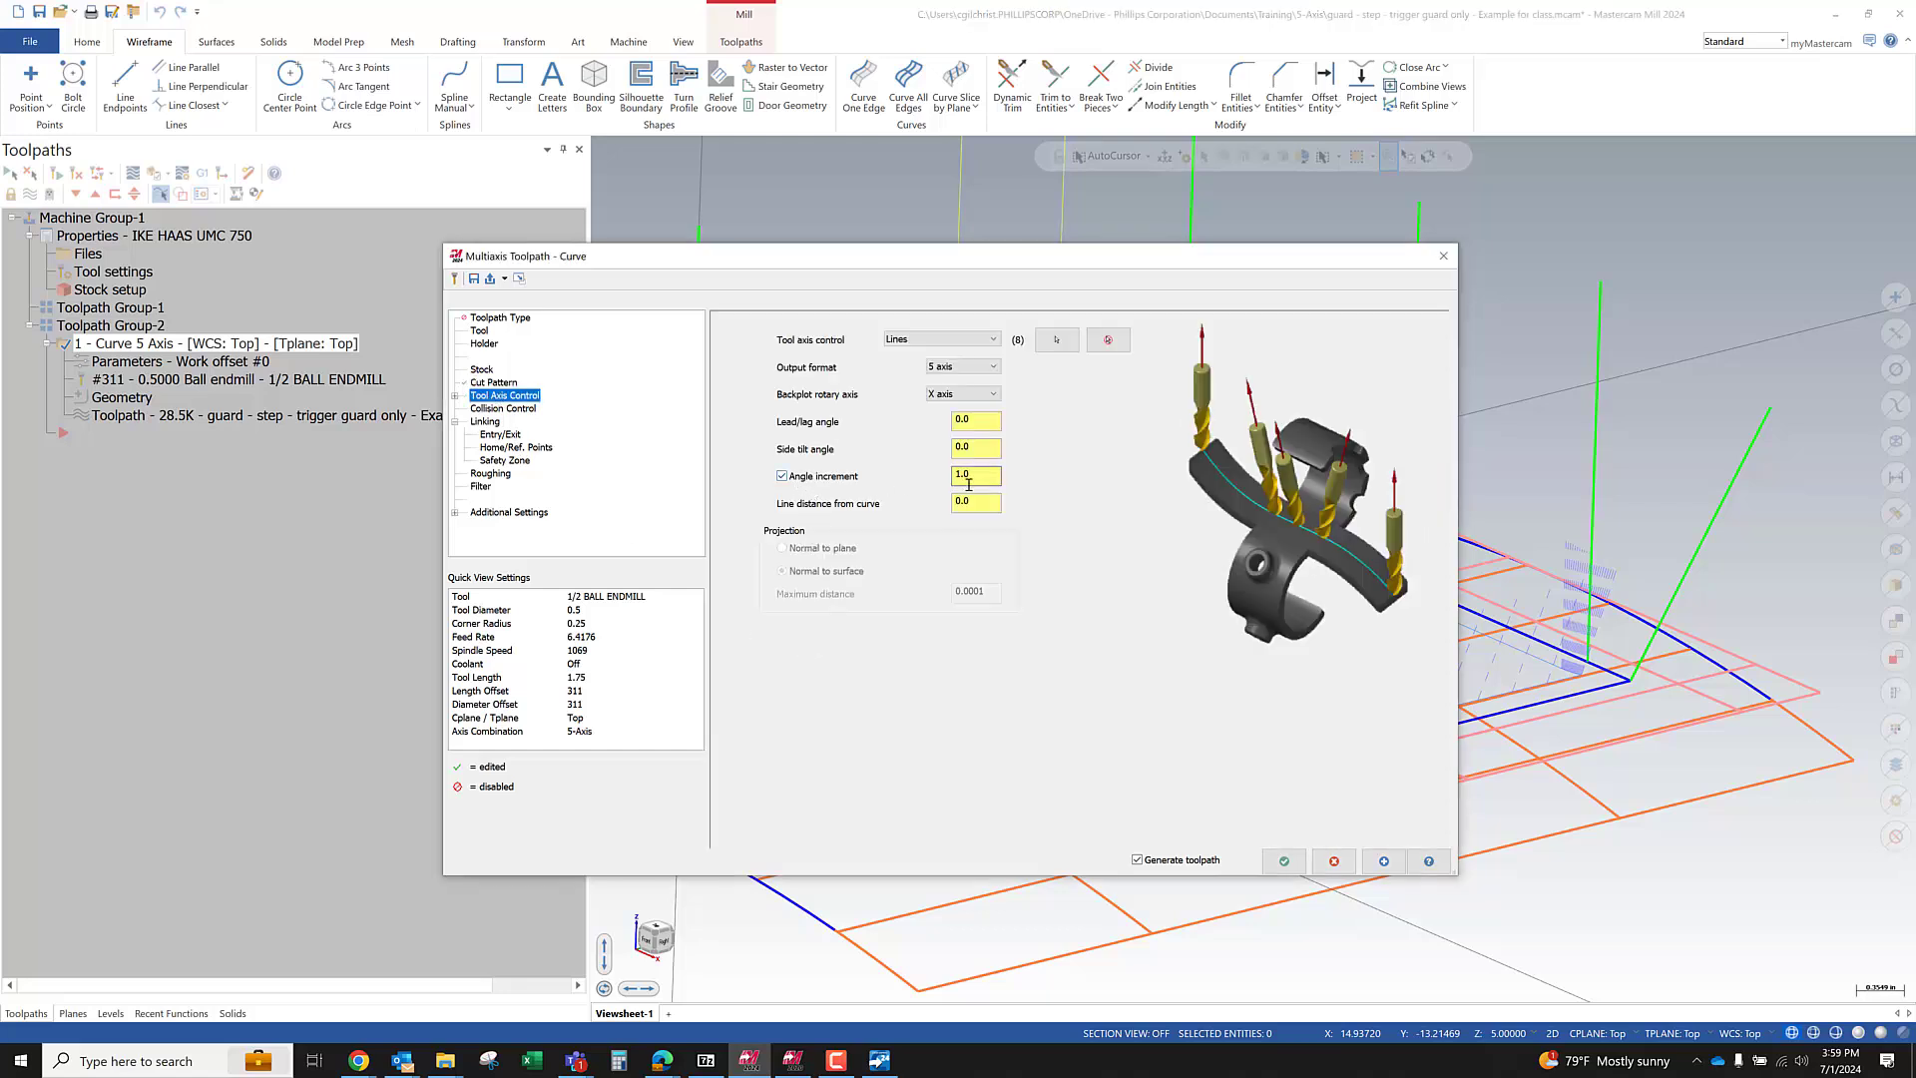
{"action": "left_click", "coordinate": [988, 474]}
{"action": "key", "text": "BackSpace"}
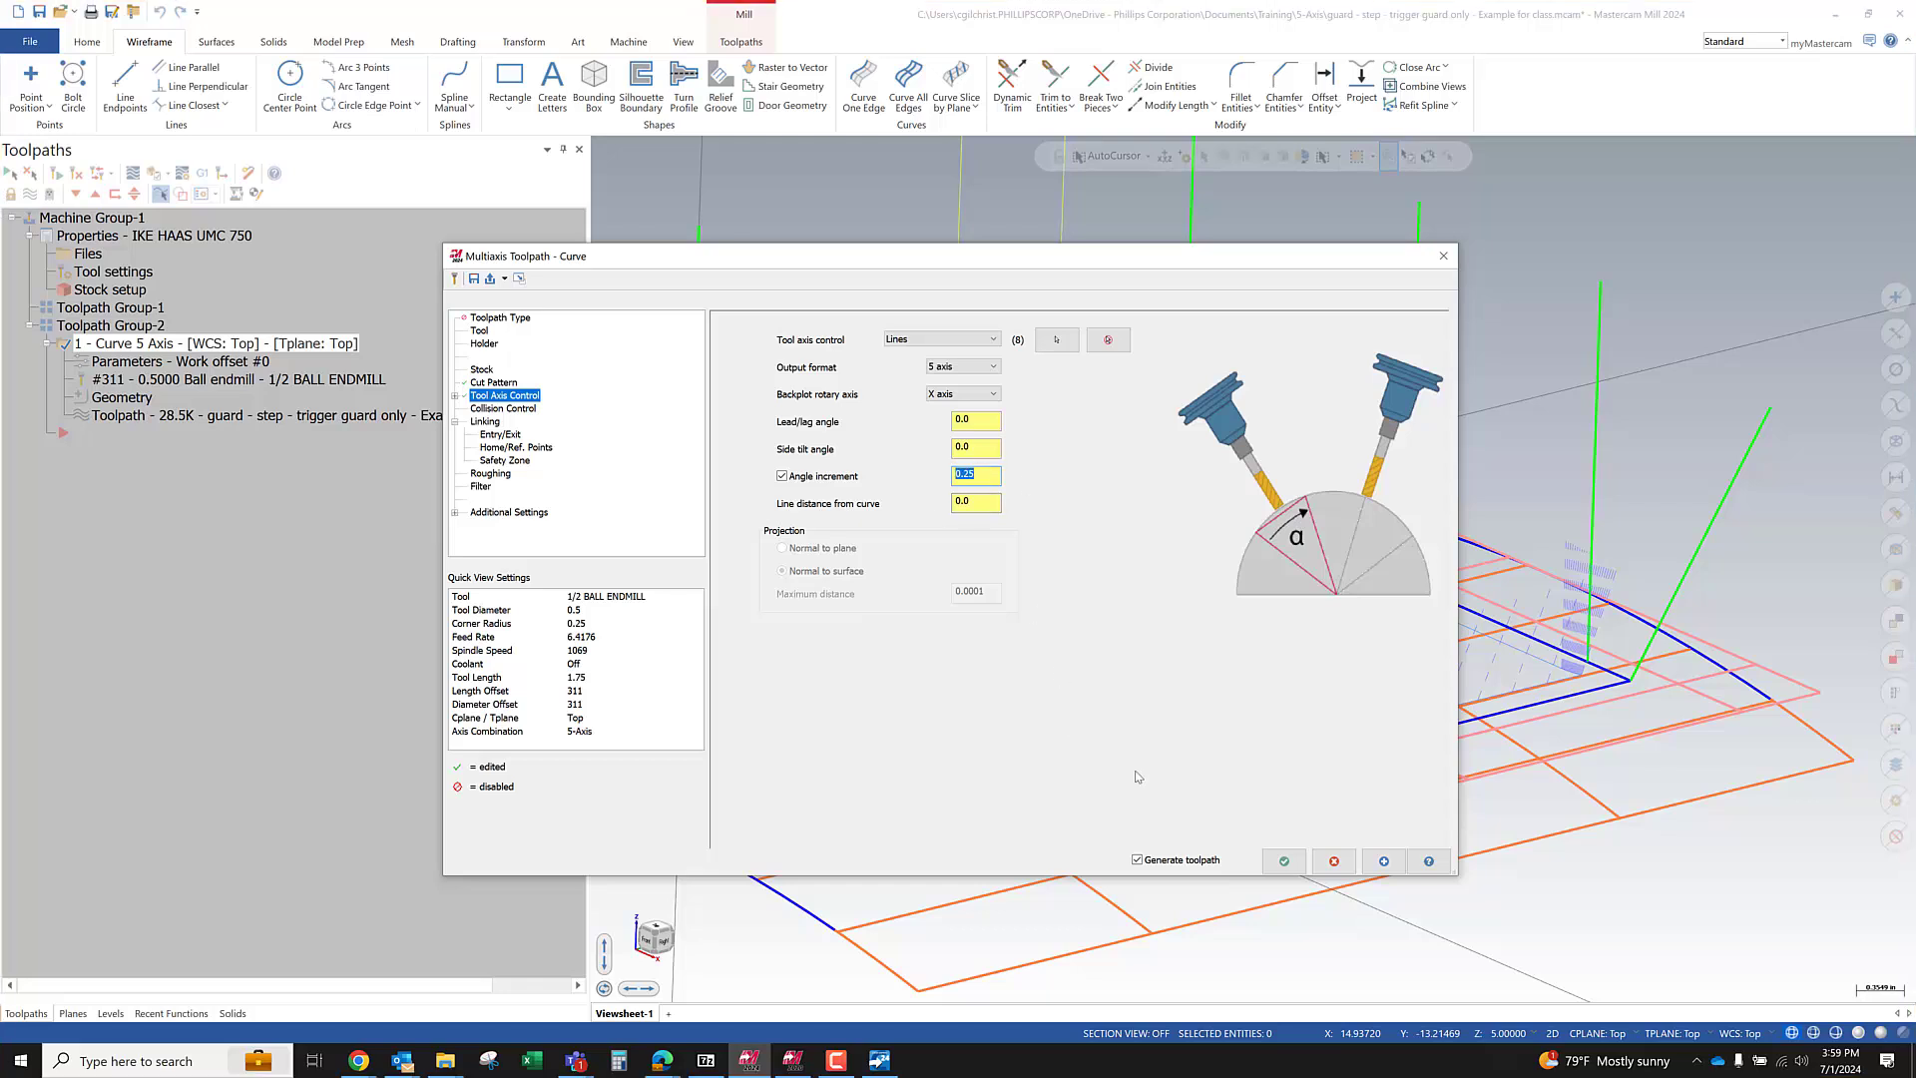
{"action": "left_click", "coordinate": [1284, 860]}
{"action": "middle_click_drag", "start_coordinate": [1098, 885], "coordinate": [1060, 806]}
{"action": "scroll", "coordinate": [1163, 808], "scroll_direction": "up", "scroll_amount": 8}
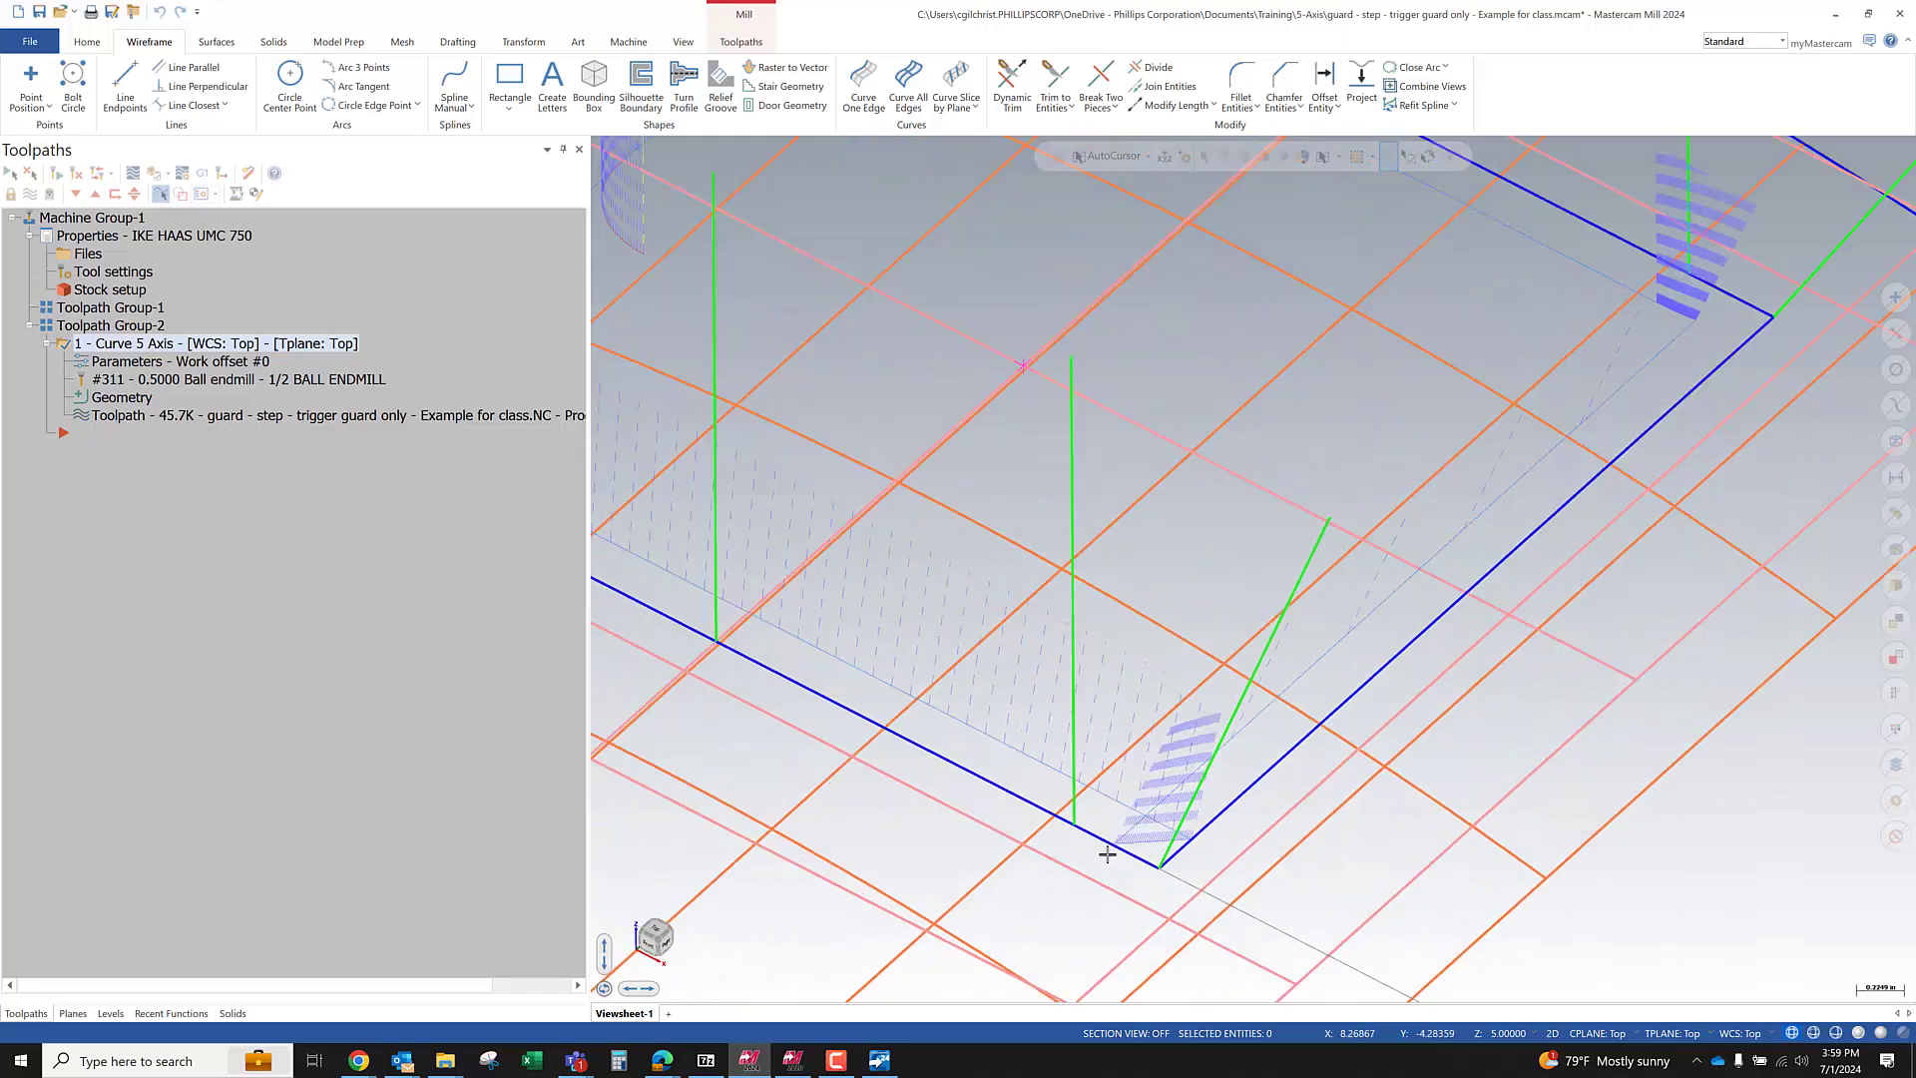
Set the Cut Pattern maximum step back to 3, regenerate the toolpath, and inspect the vectors around the rectangle
{"action": "left_click", "coordinate": [151, 361]}
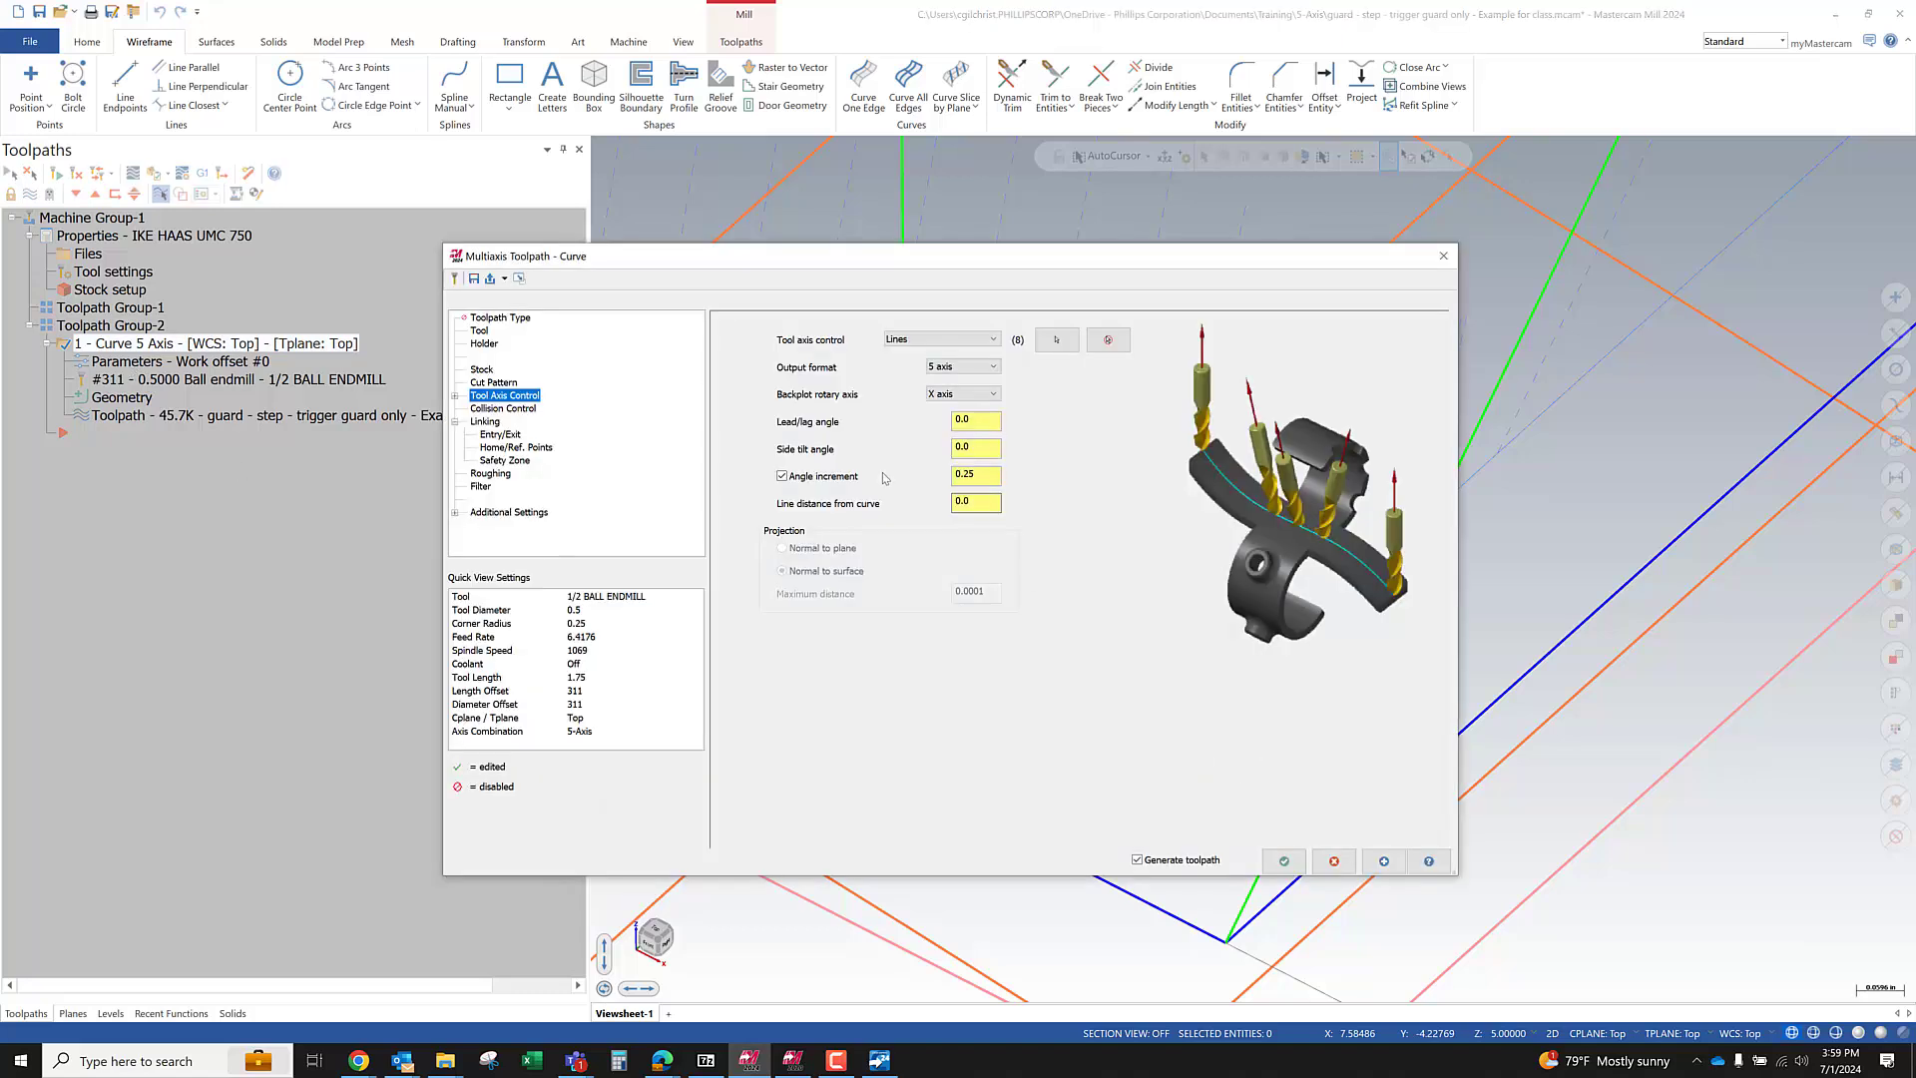
{"action": "left_click", "coordinate": [494, 382]}
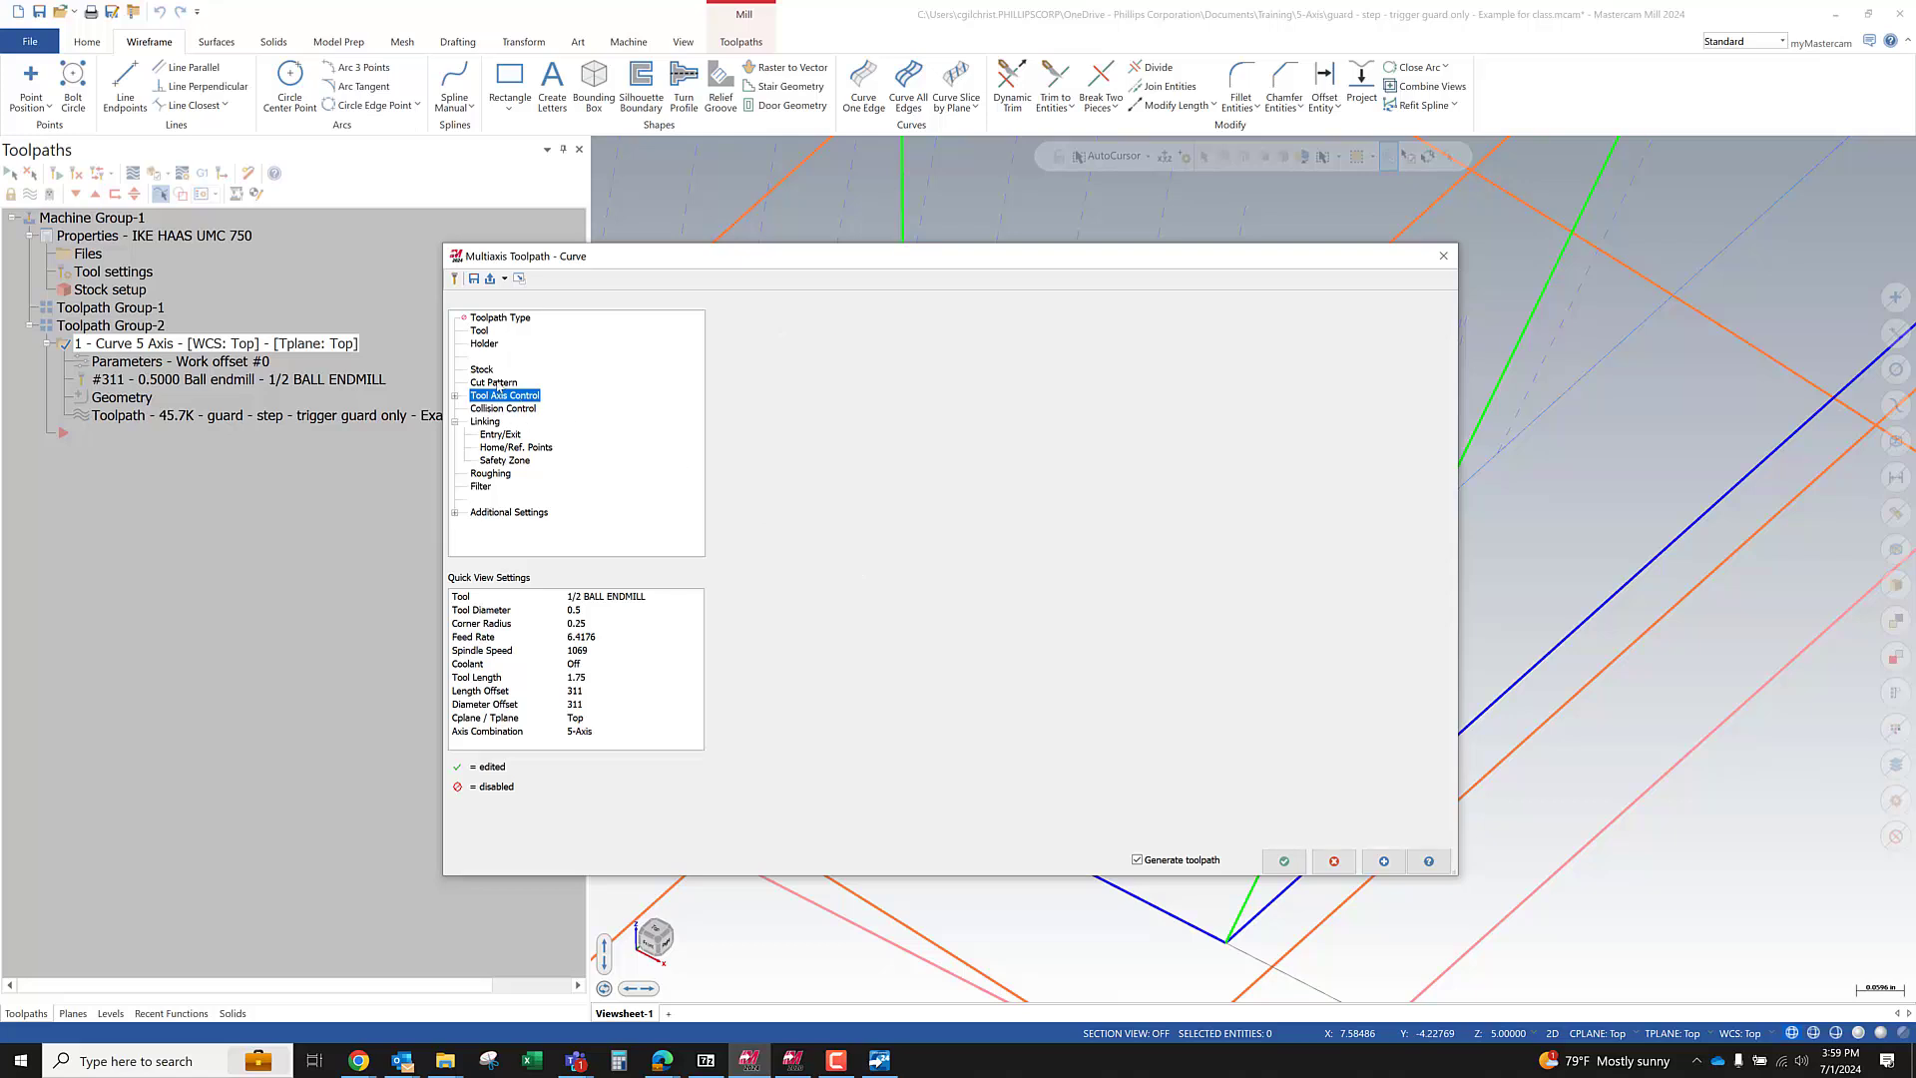
{"action": "left_click", "coordinate": [912, 647]}
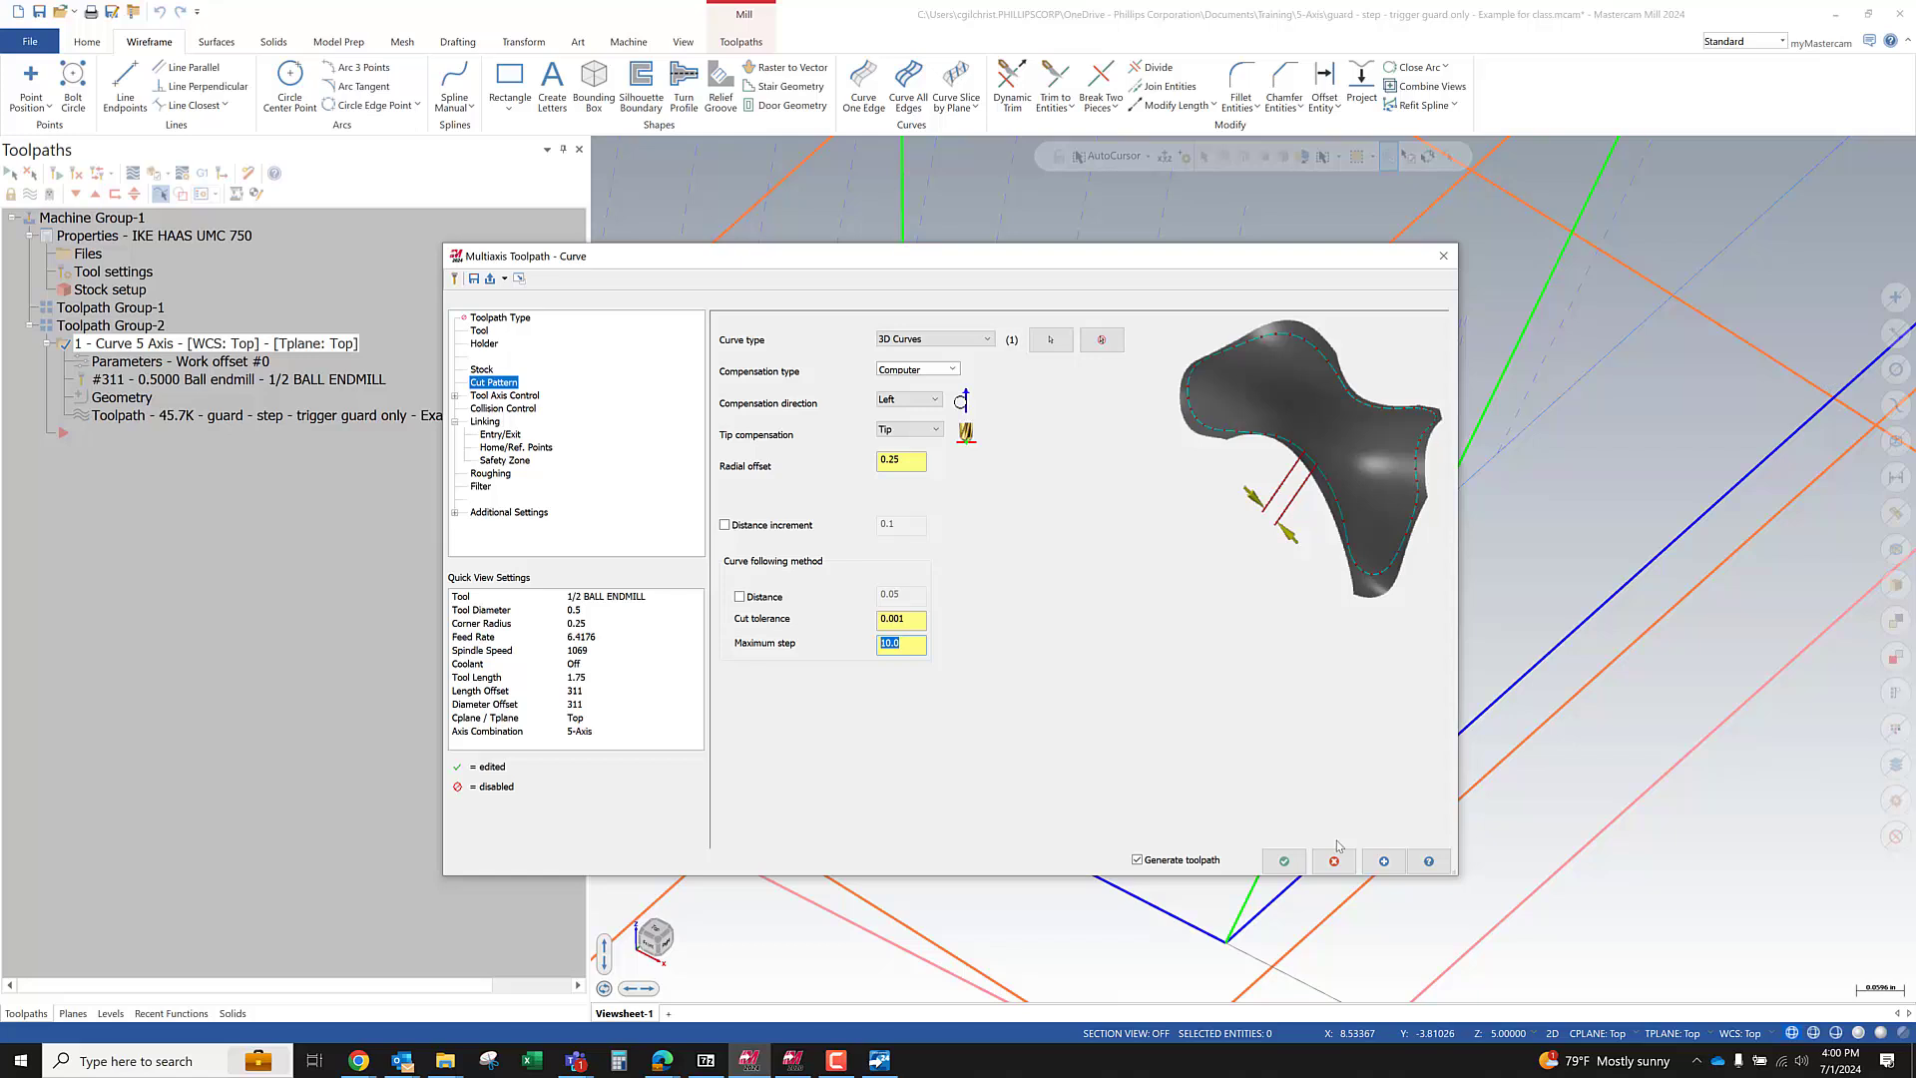
{"action": "type", "text": "3"}
{"action": "left_click", "coordinate": [1268, 866]}
{"action": "scroll", "coordinate": [1163, 880], "scroll_direction": "down", "scroll_amount": 5}
{"action": "scroll", "coordinate": [1155, 810], "scroll_direction": "down", "scroll_amount": 3}
{"action": "middle_click_drag", "start_coordinate": [1155, 810], "coordinate": [1018, 725]}
{"action": "scroll", "coordinate": [1018, 726], "scroll_direction": "up", "scroll_amount": 1}
{"action": "scroll", "coordinate": [955, 615], "scroll_direction": "up", "scroll_amount": 5}
{"action": "scroll", "coordinate": [963, 459], "scroll_direction": "down", "scroll_amount": 2}
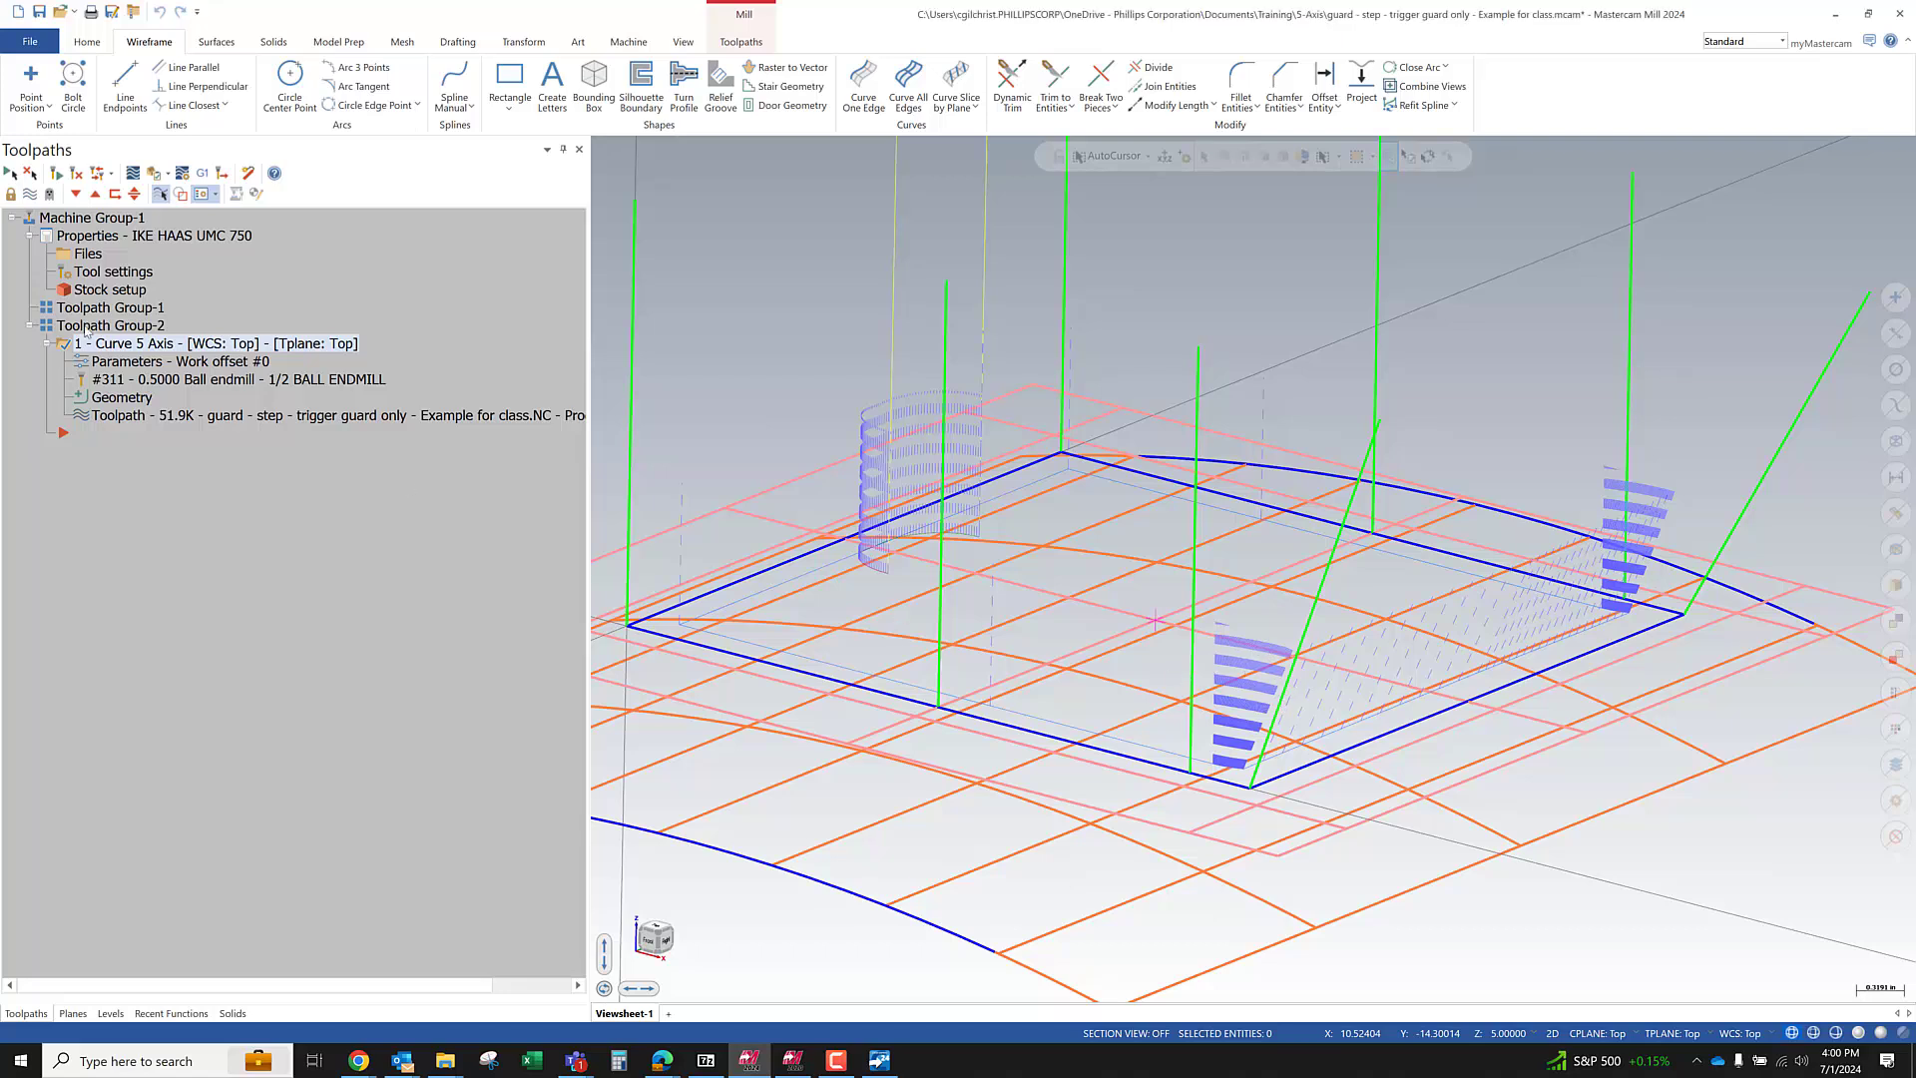
Enable the toolpath filter with a tolerance of 0.001 and a look ahead of 100, and regenerate the toolpath
{"action": "left_click", "coordinate": [109, 363]}
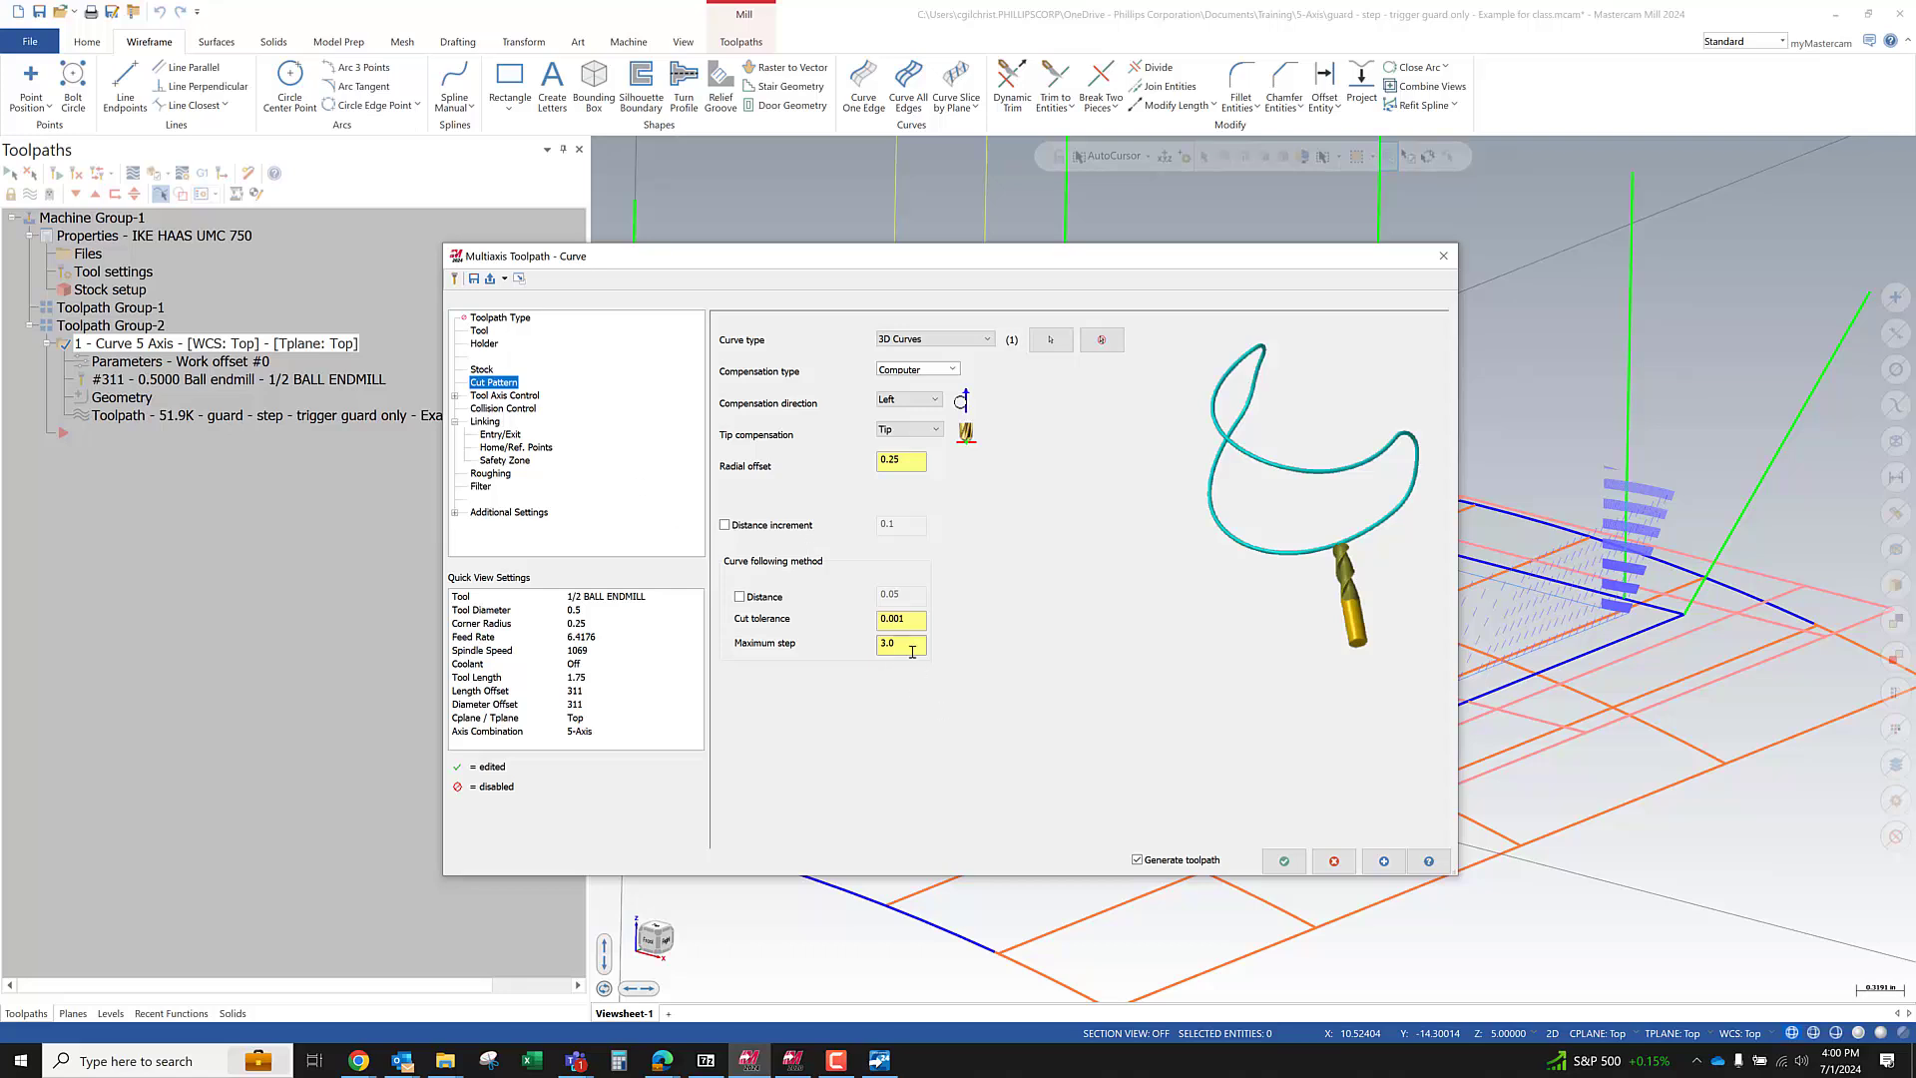
{"action": "left_click", "coordinate": [479, 488]}
{"action": "left_click", "coordinate": [738, 330]}
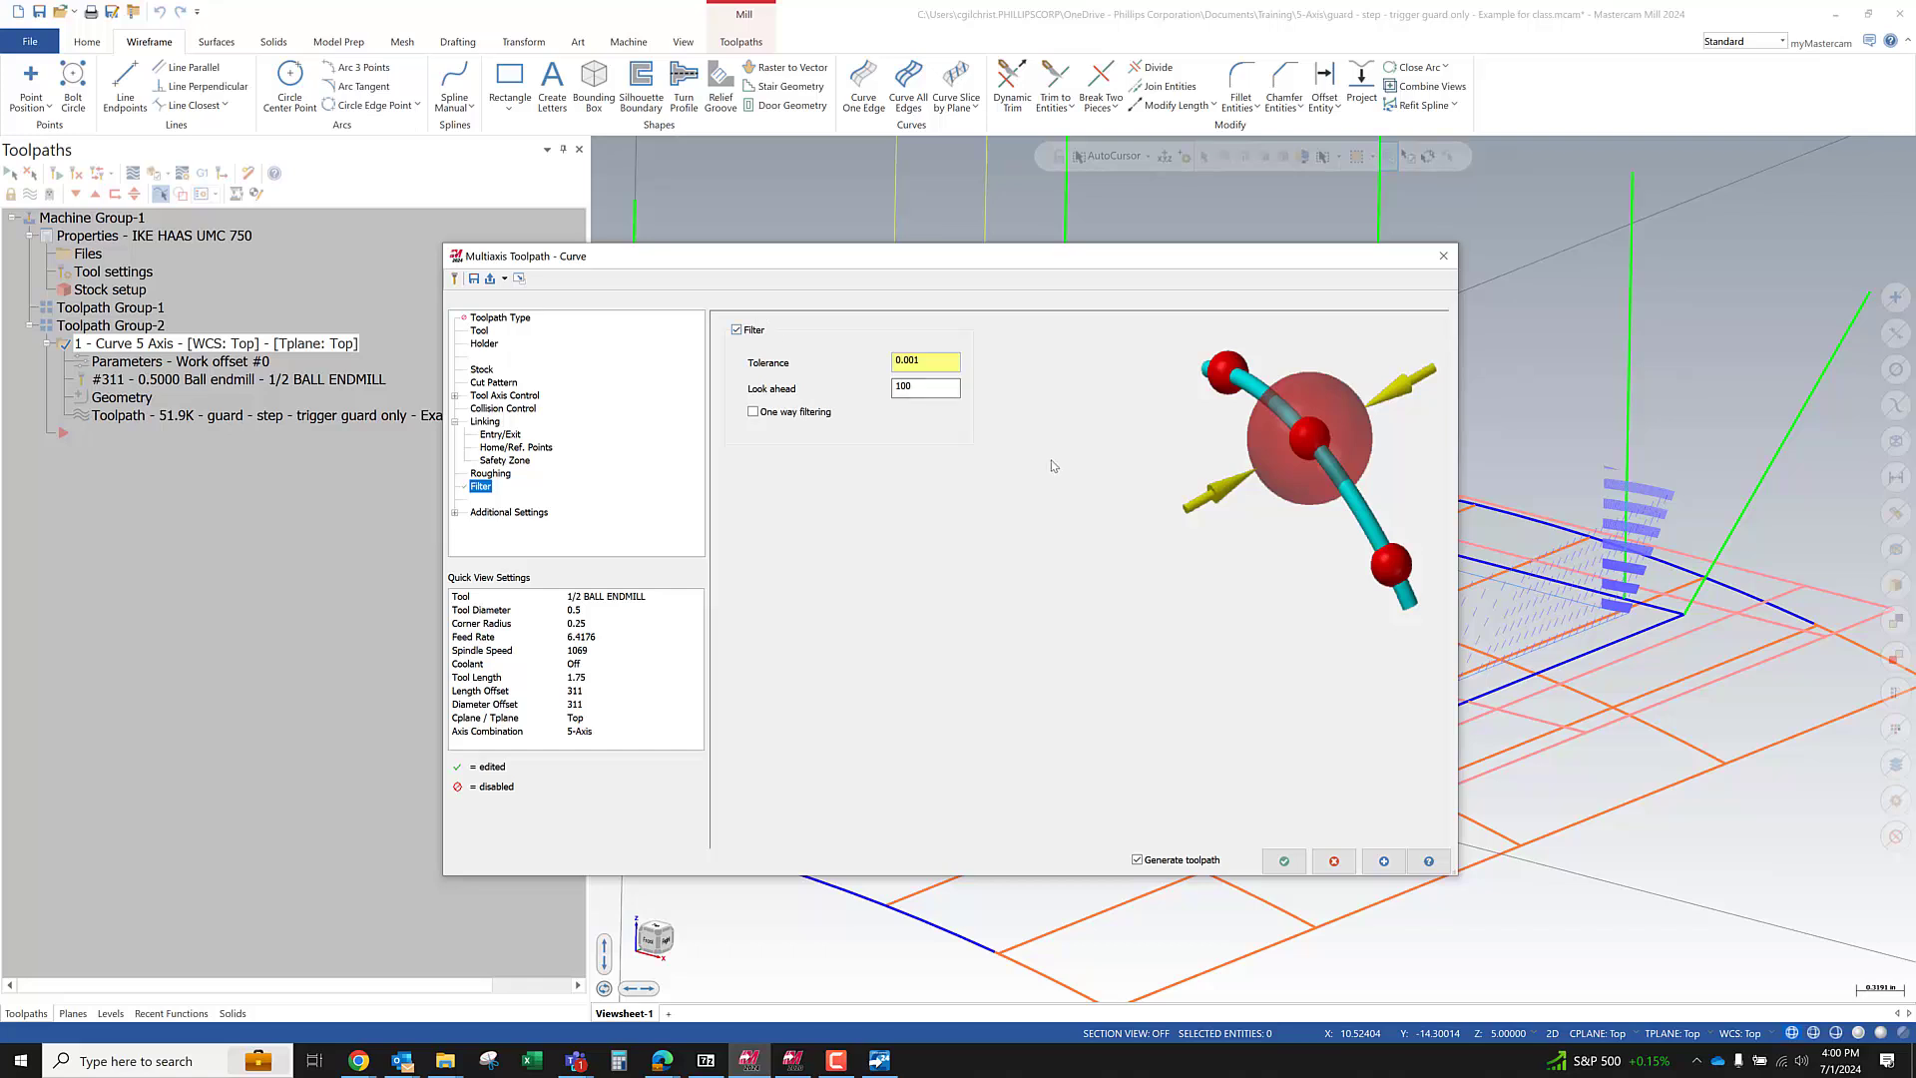
{"action": "left_click", "coordinate": [1292, 868]}
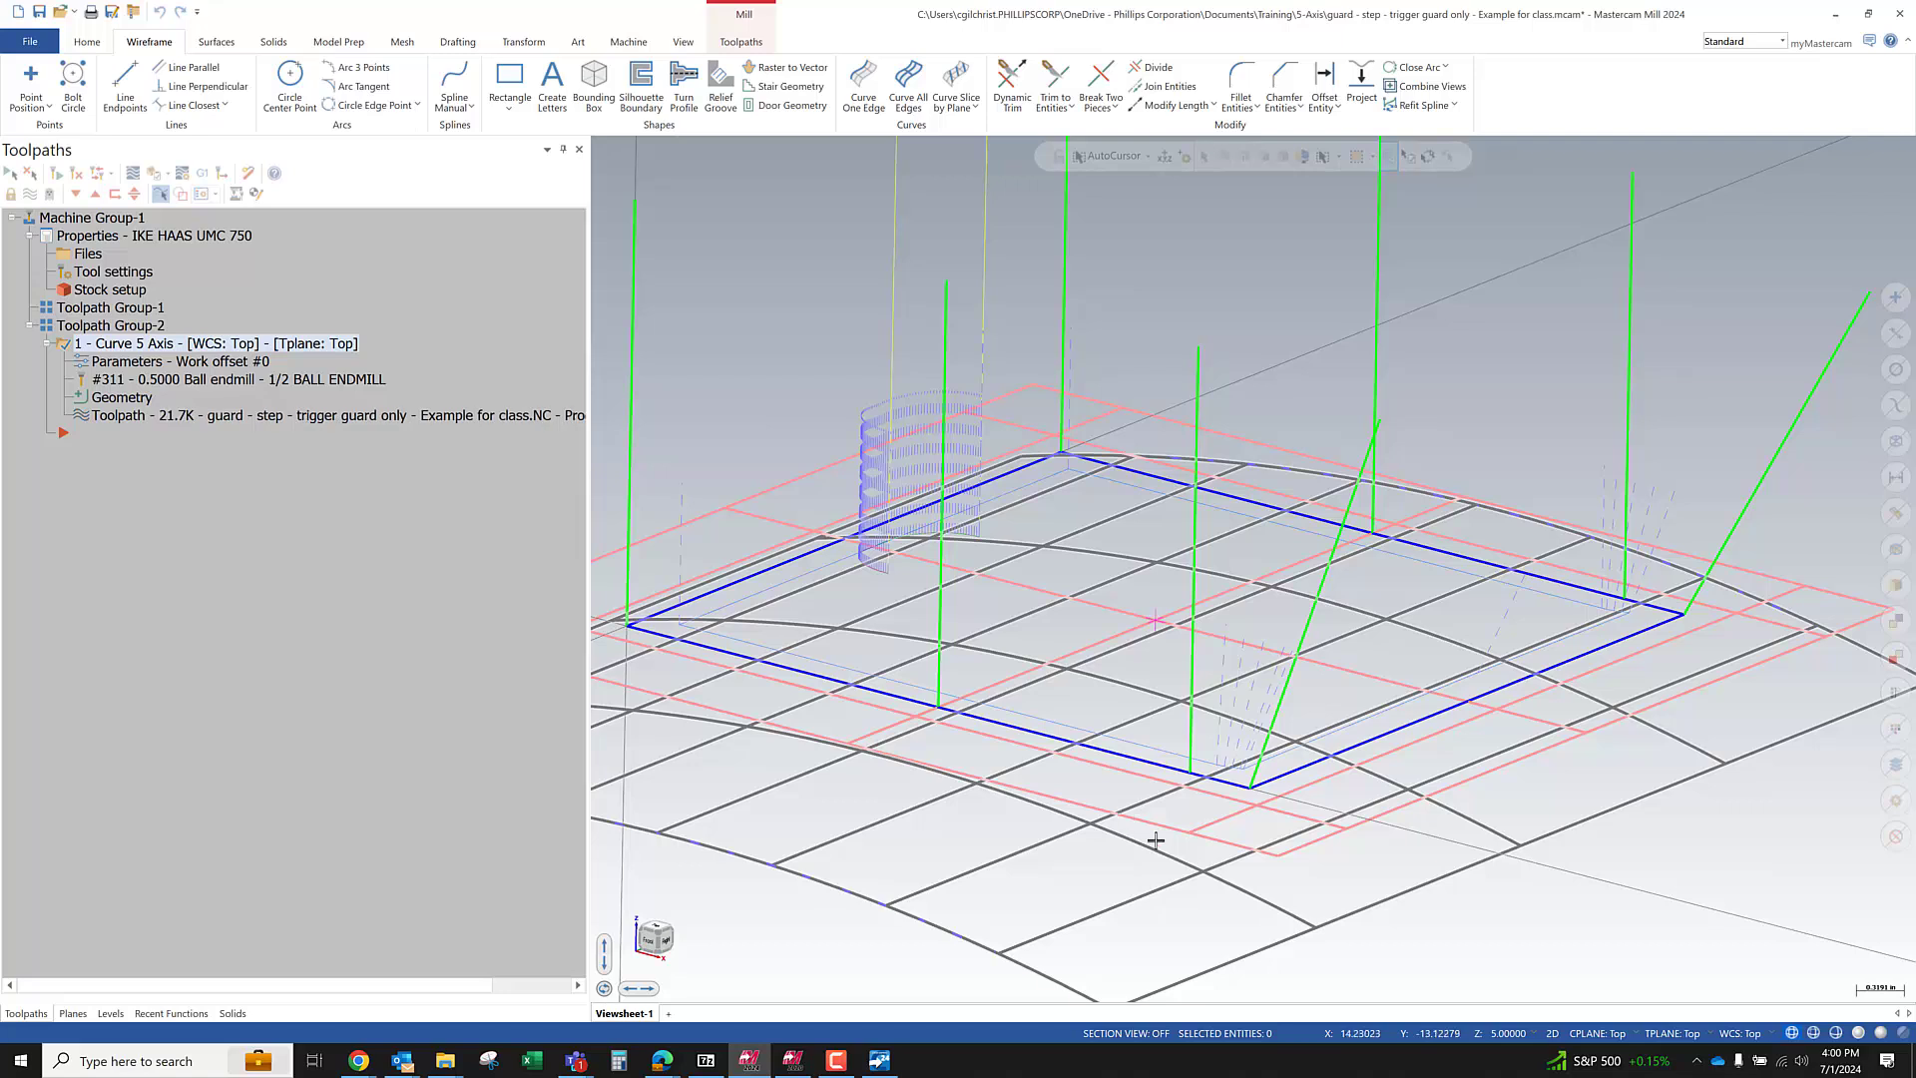
Inspect the filtered tool vectors at the rectangle's corners and turn off the toolpath's filter
{"action": "scroll", "coordinate": [1248, 675], "scroll_direction": "up", "scroll_amount": 3}
{"action": "middle_click_drag", "start_coordinate": [1253, 692], "coordinate": [1290, 658]}
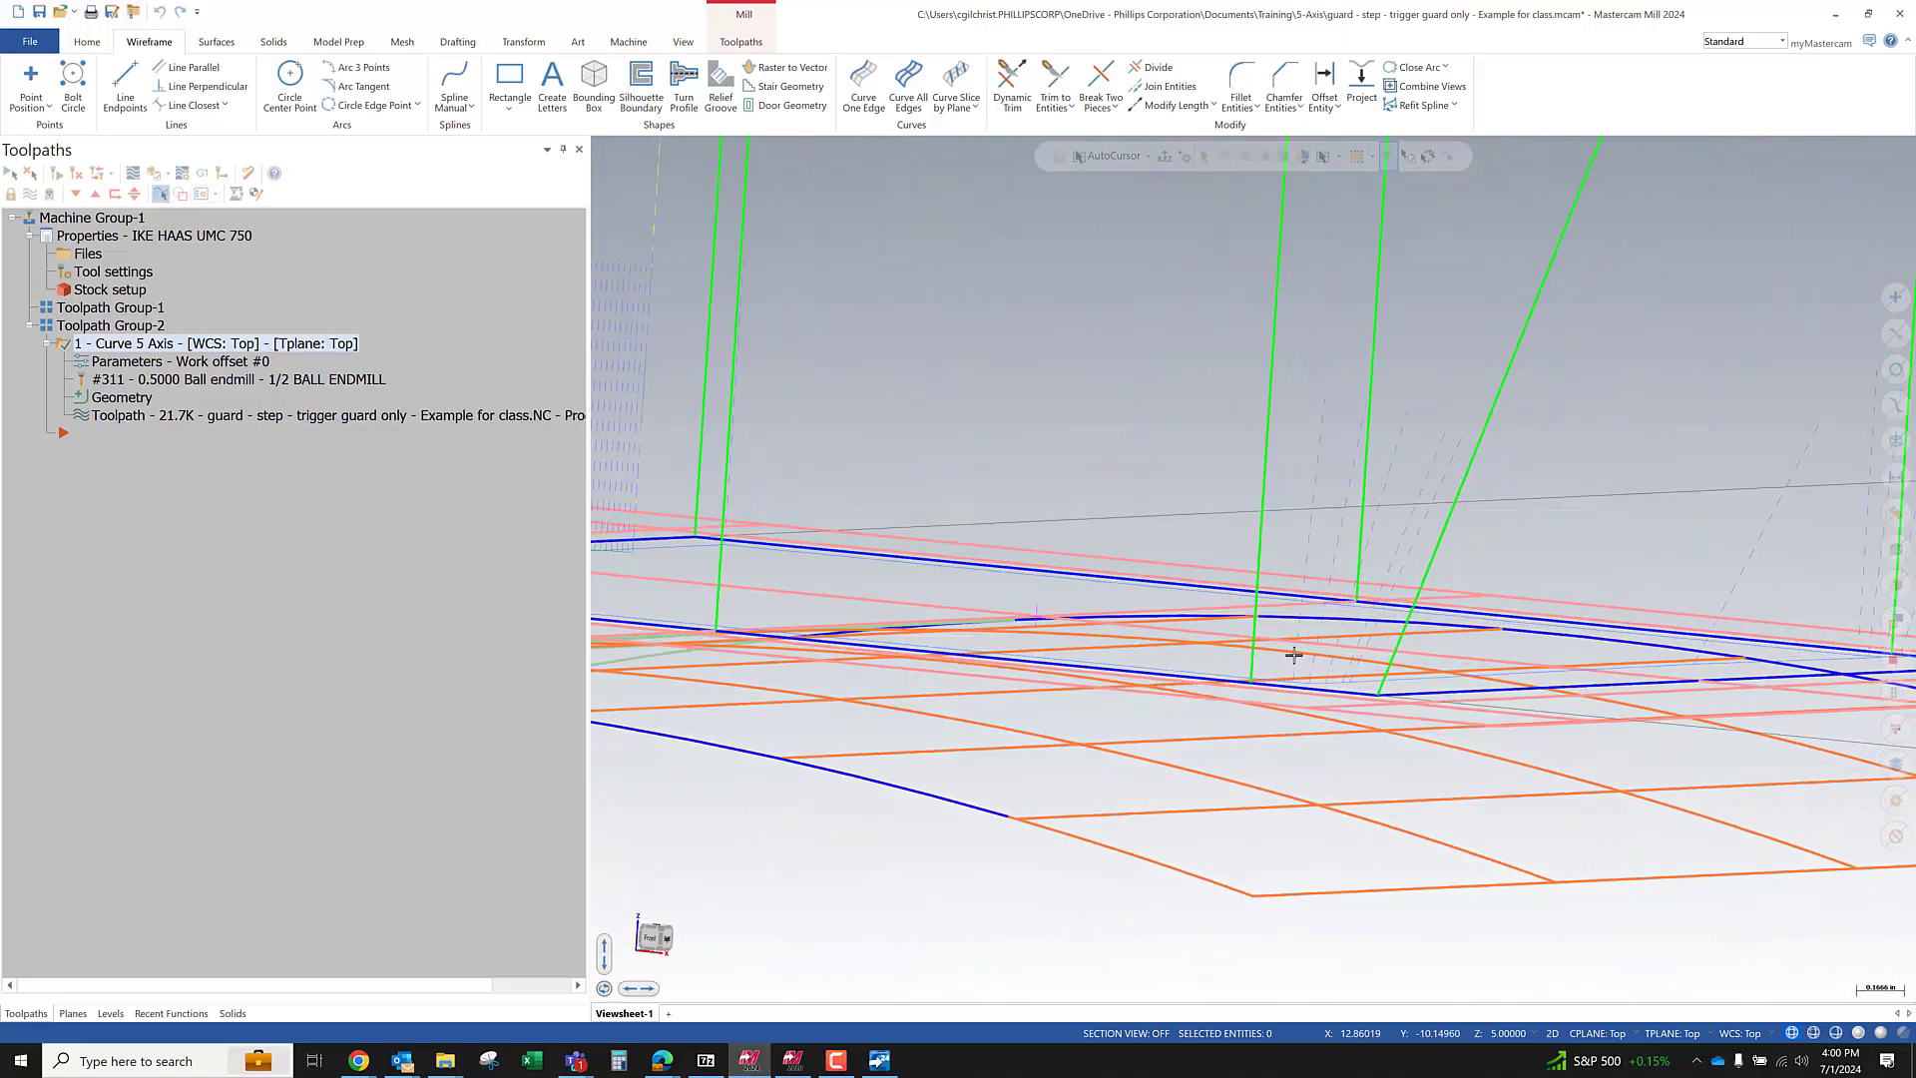
{"action": "scroll", "coordinate": [1345, 482], "scroll_direction": "down", "scroll_amount": 4}
{"action": "middle_click_drag", "start_coordinate": [1345, 481], "coordinate": [1363, 487]}
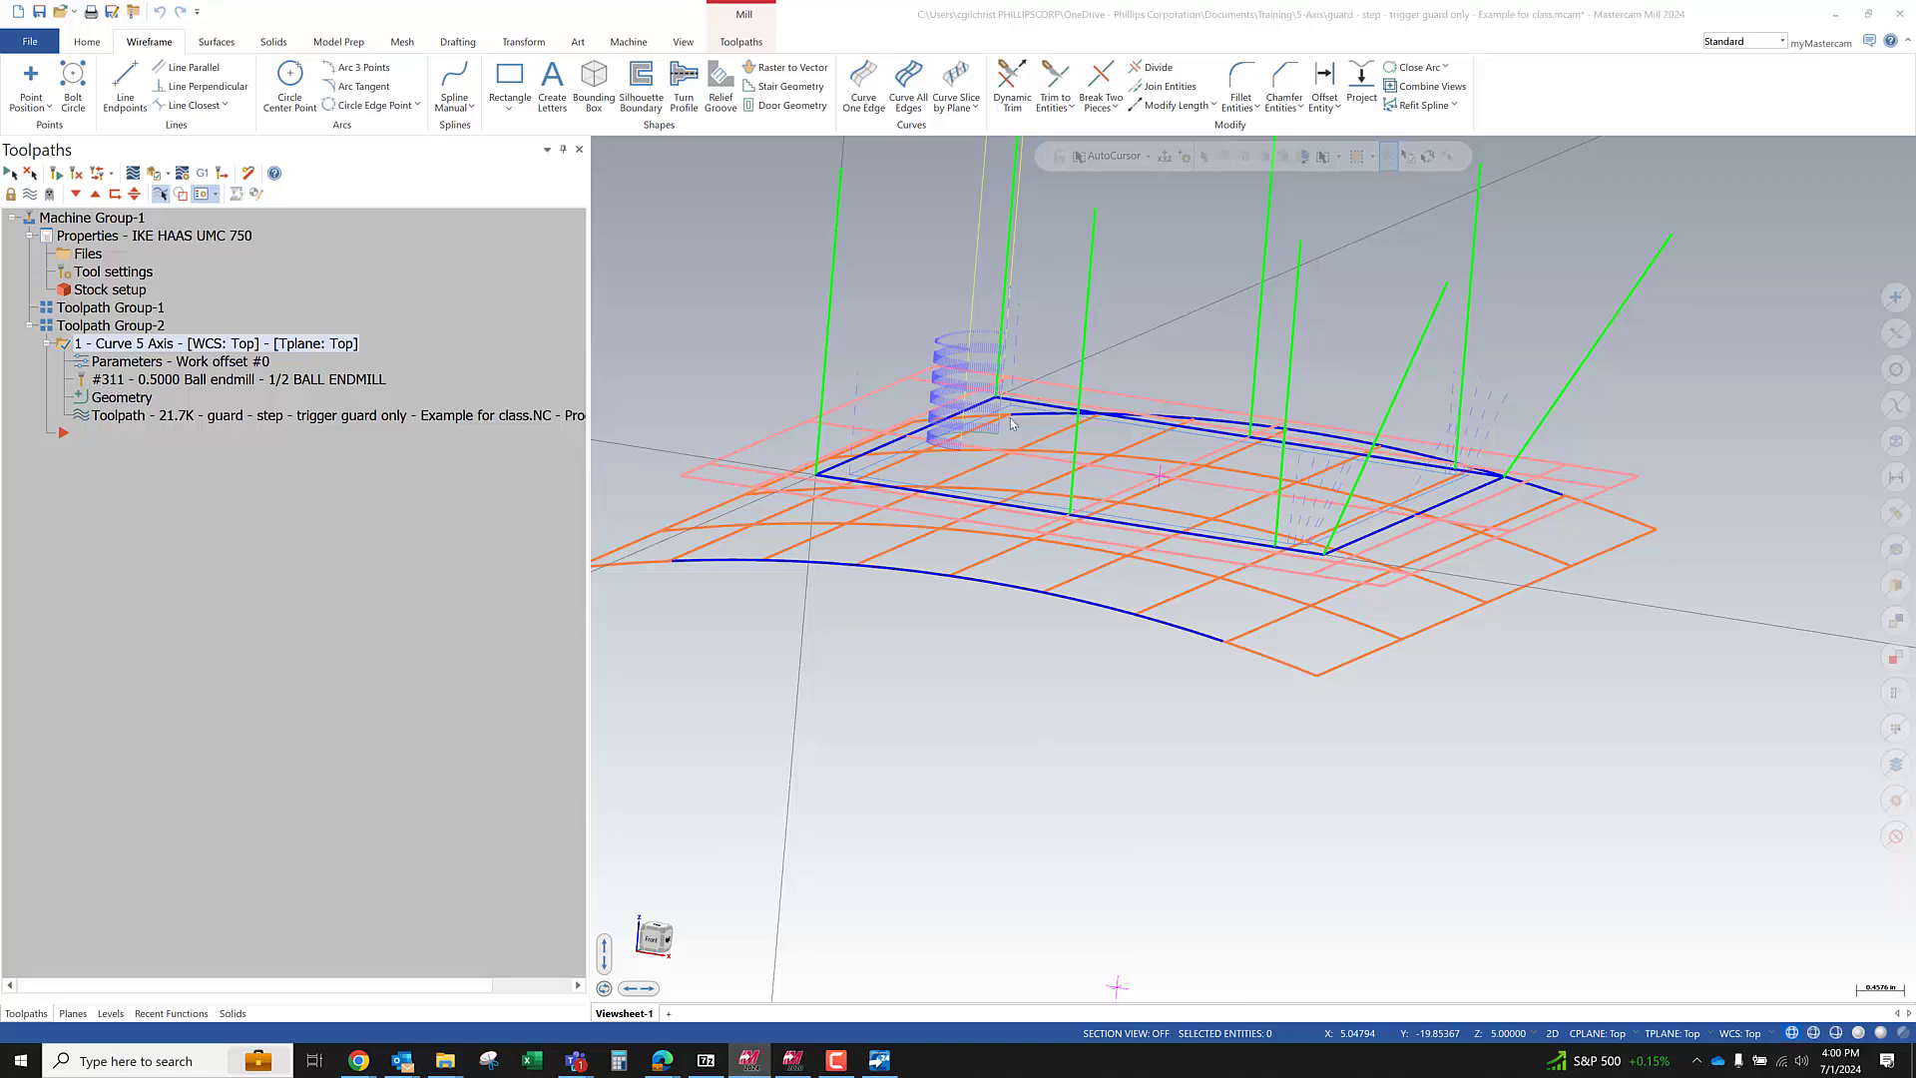
{"action": "key", "text": "Tab"}
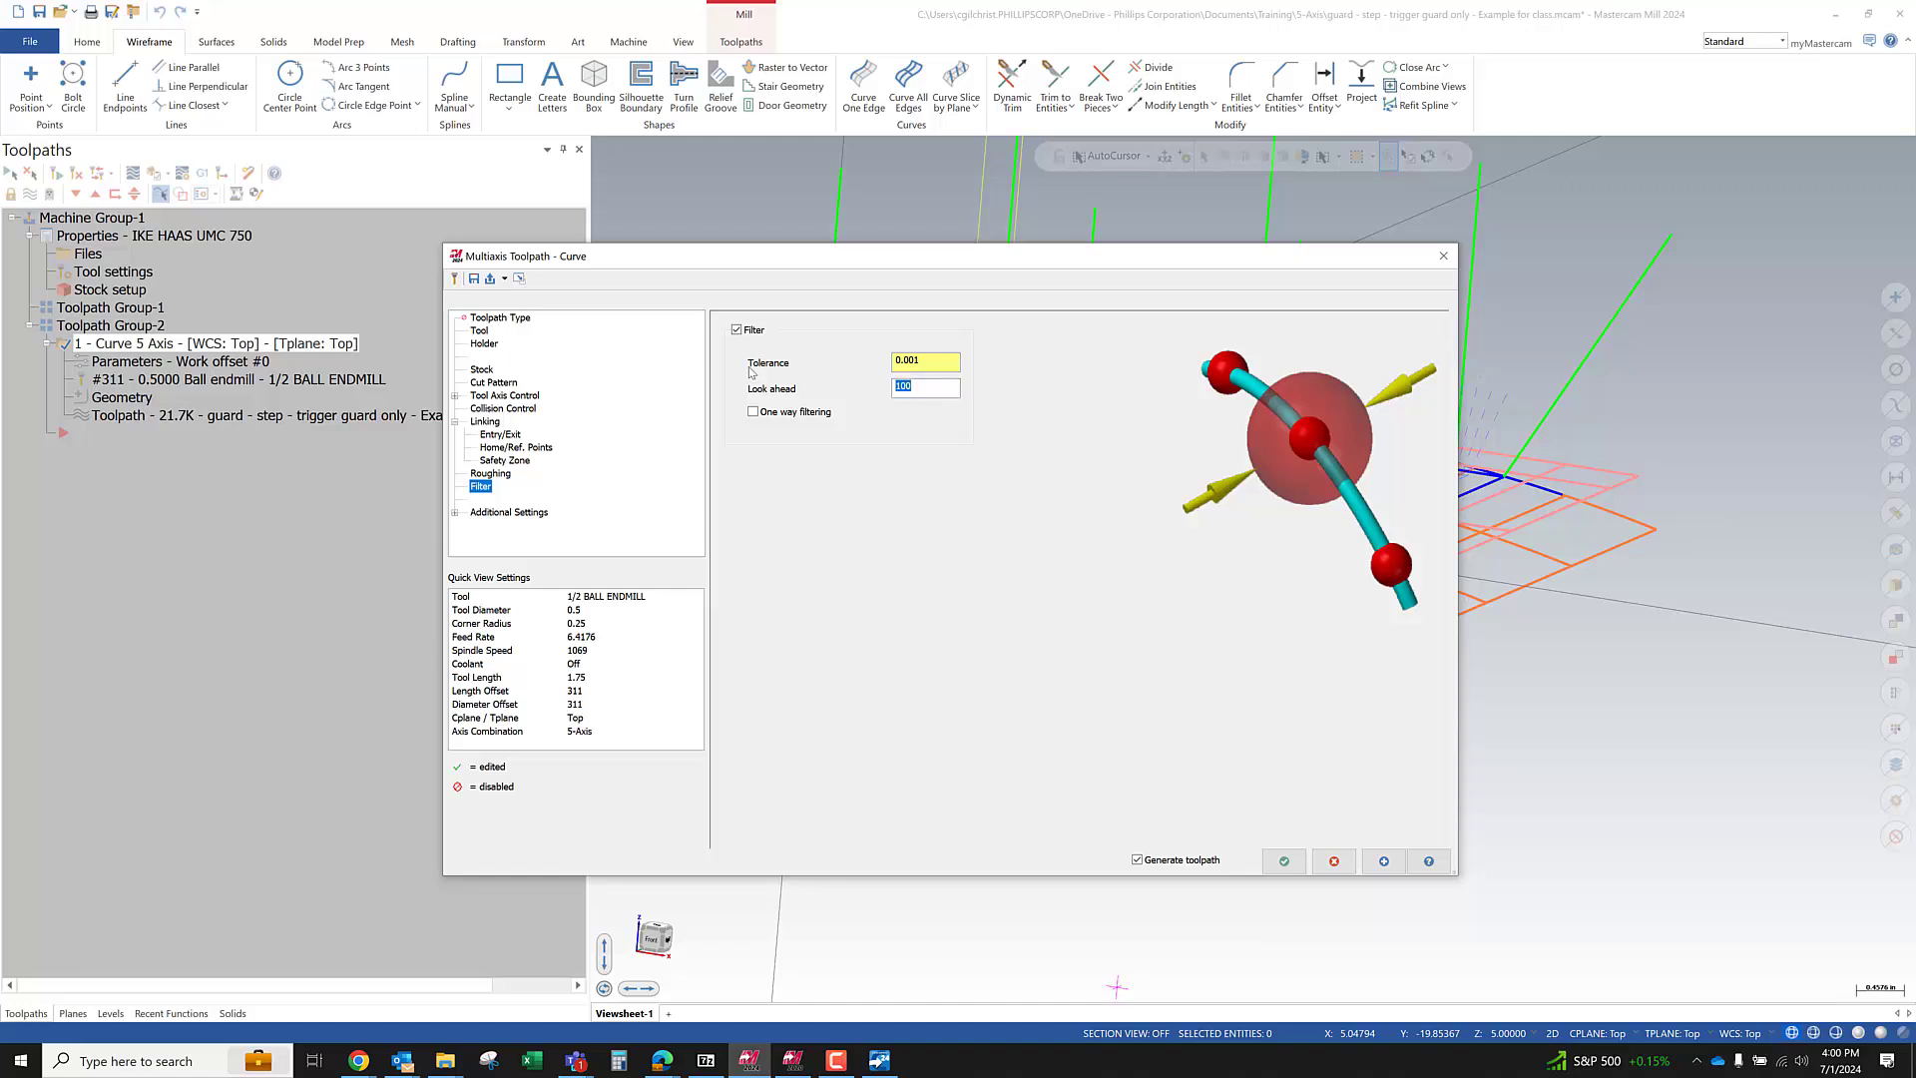
{"action": "left_click", "coordinate": [736, 330]}
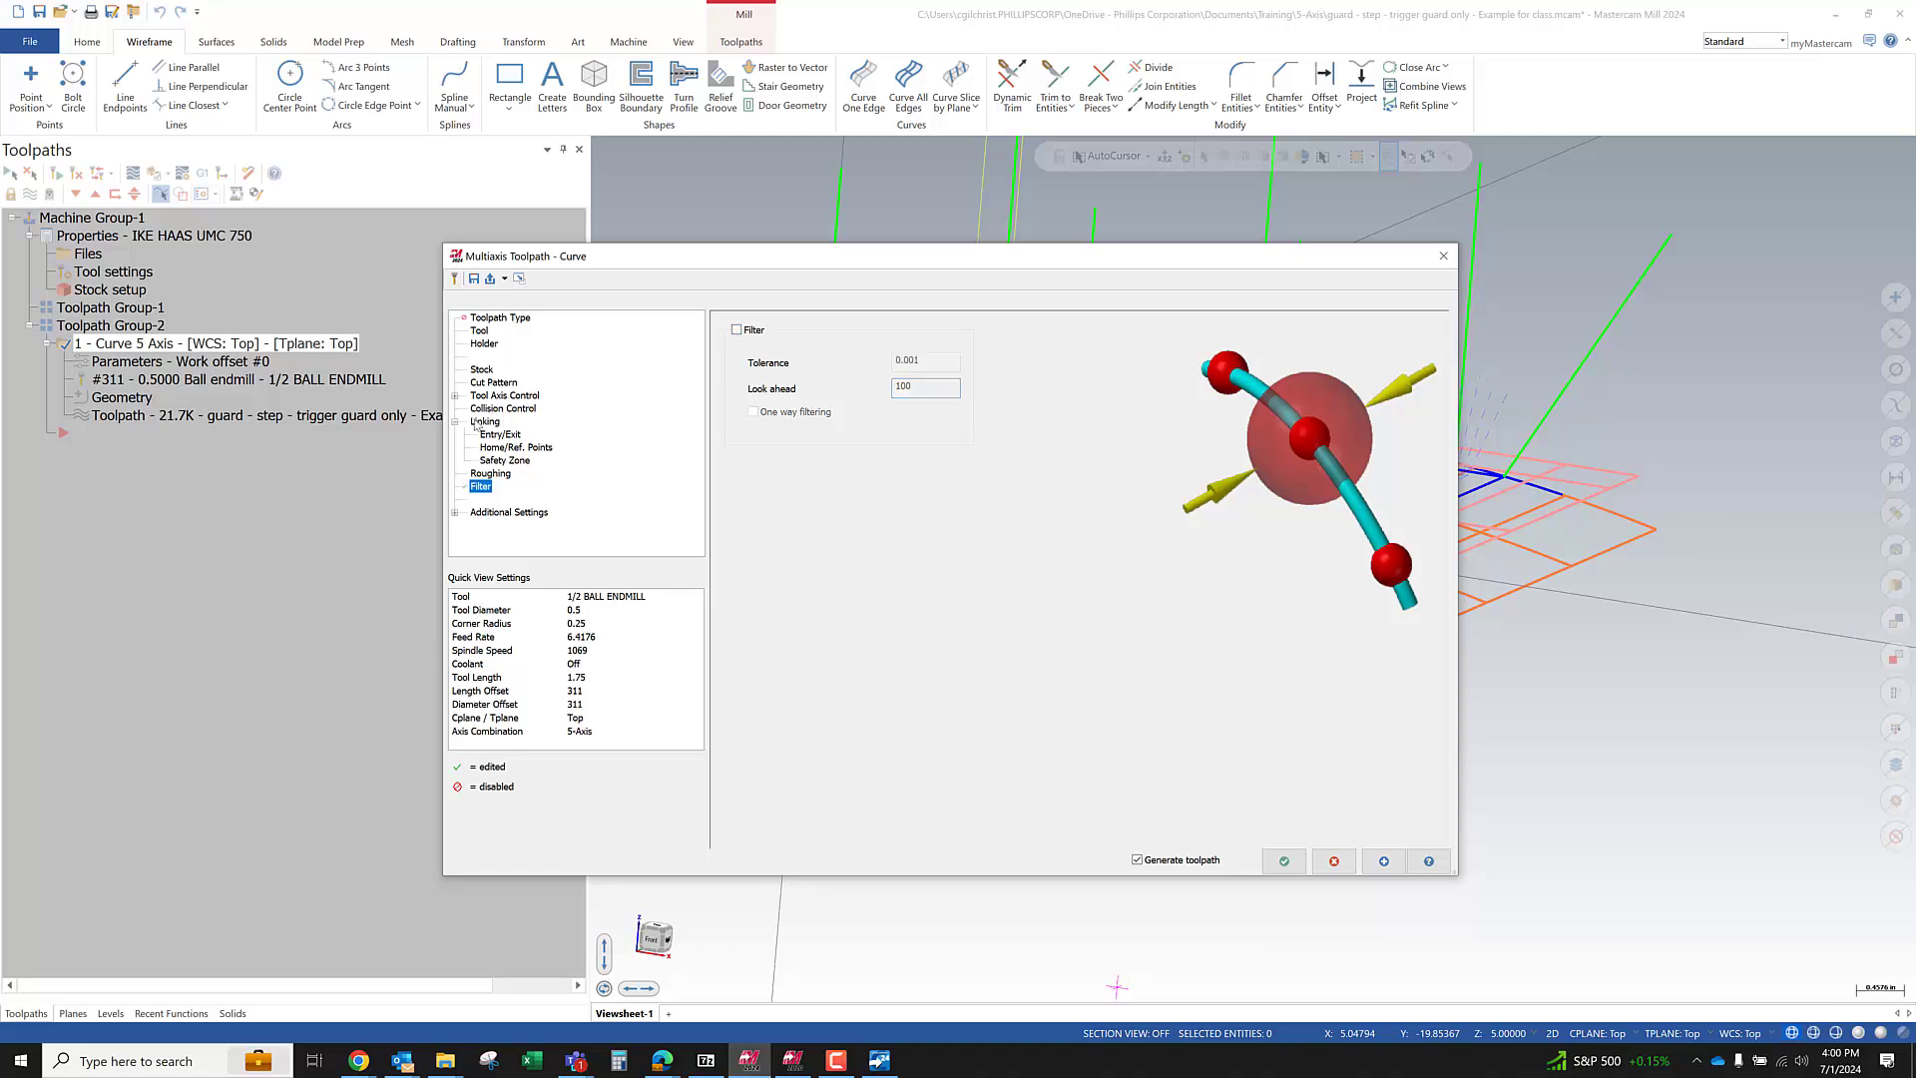
Set the Cut Pattern maximum step to 1.0 and regenerate the Curve 5-axis toolpath
{"action": "left_click", "coordinate": [499, 395]}
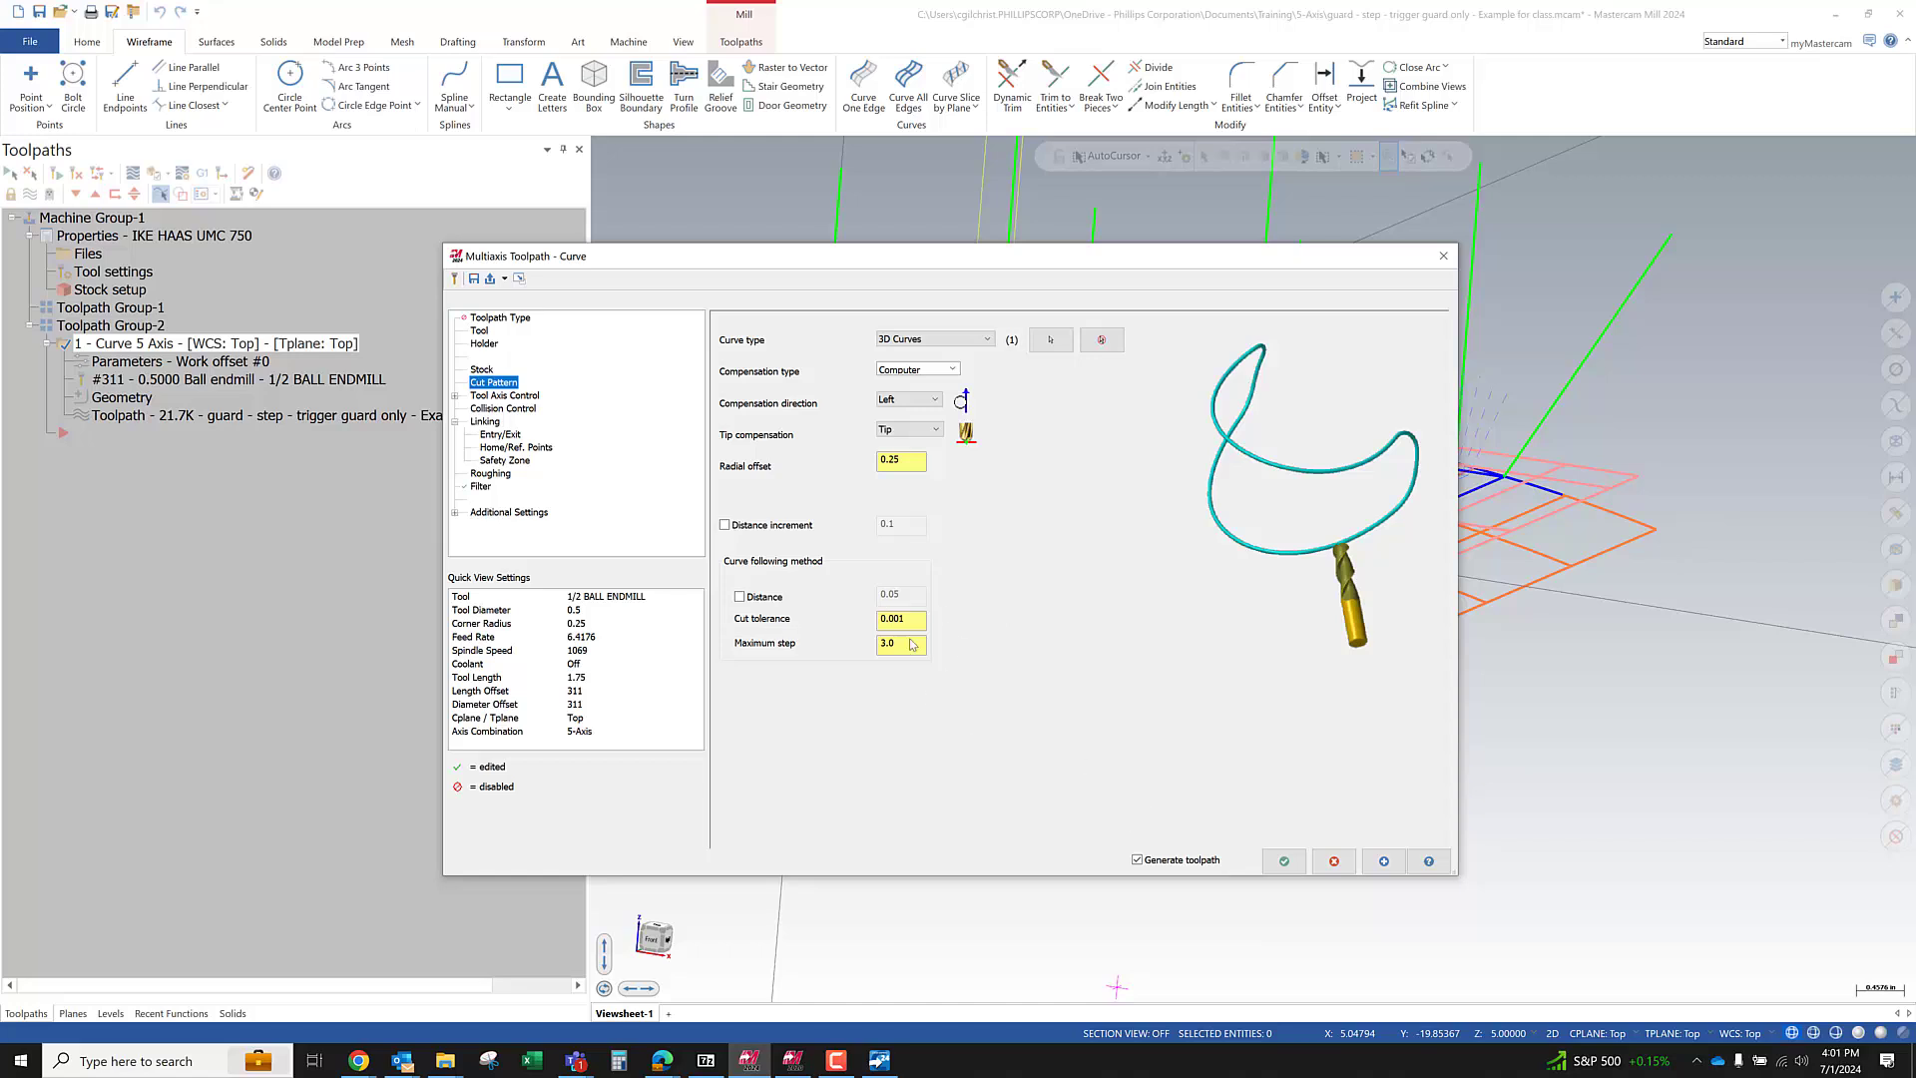
{"action": "left_click_drag", "start_coordinate": [910, 620], "coordinate": [814, 638]}
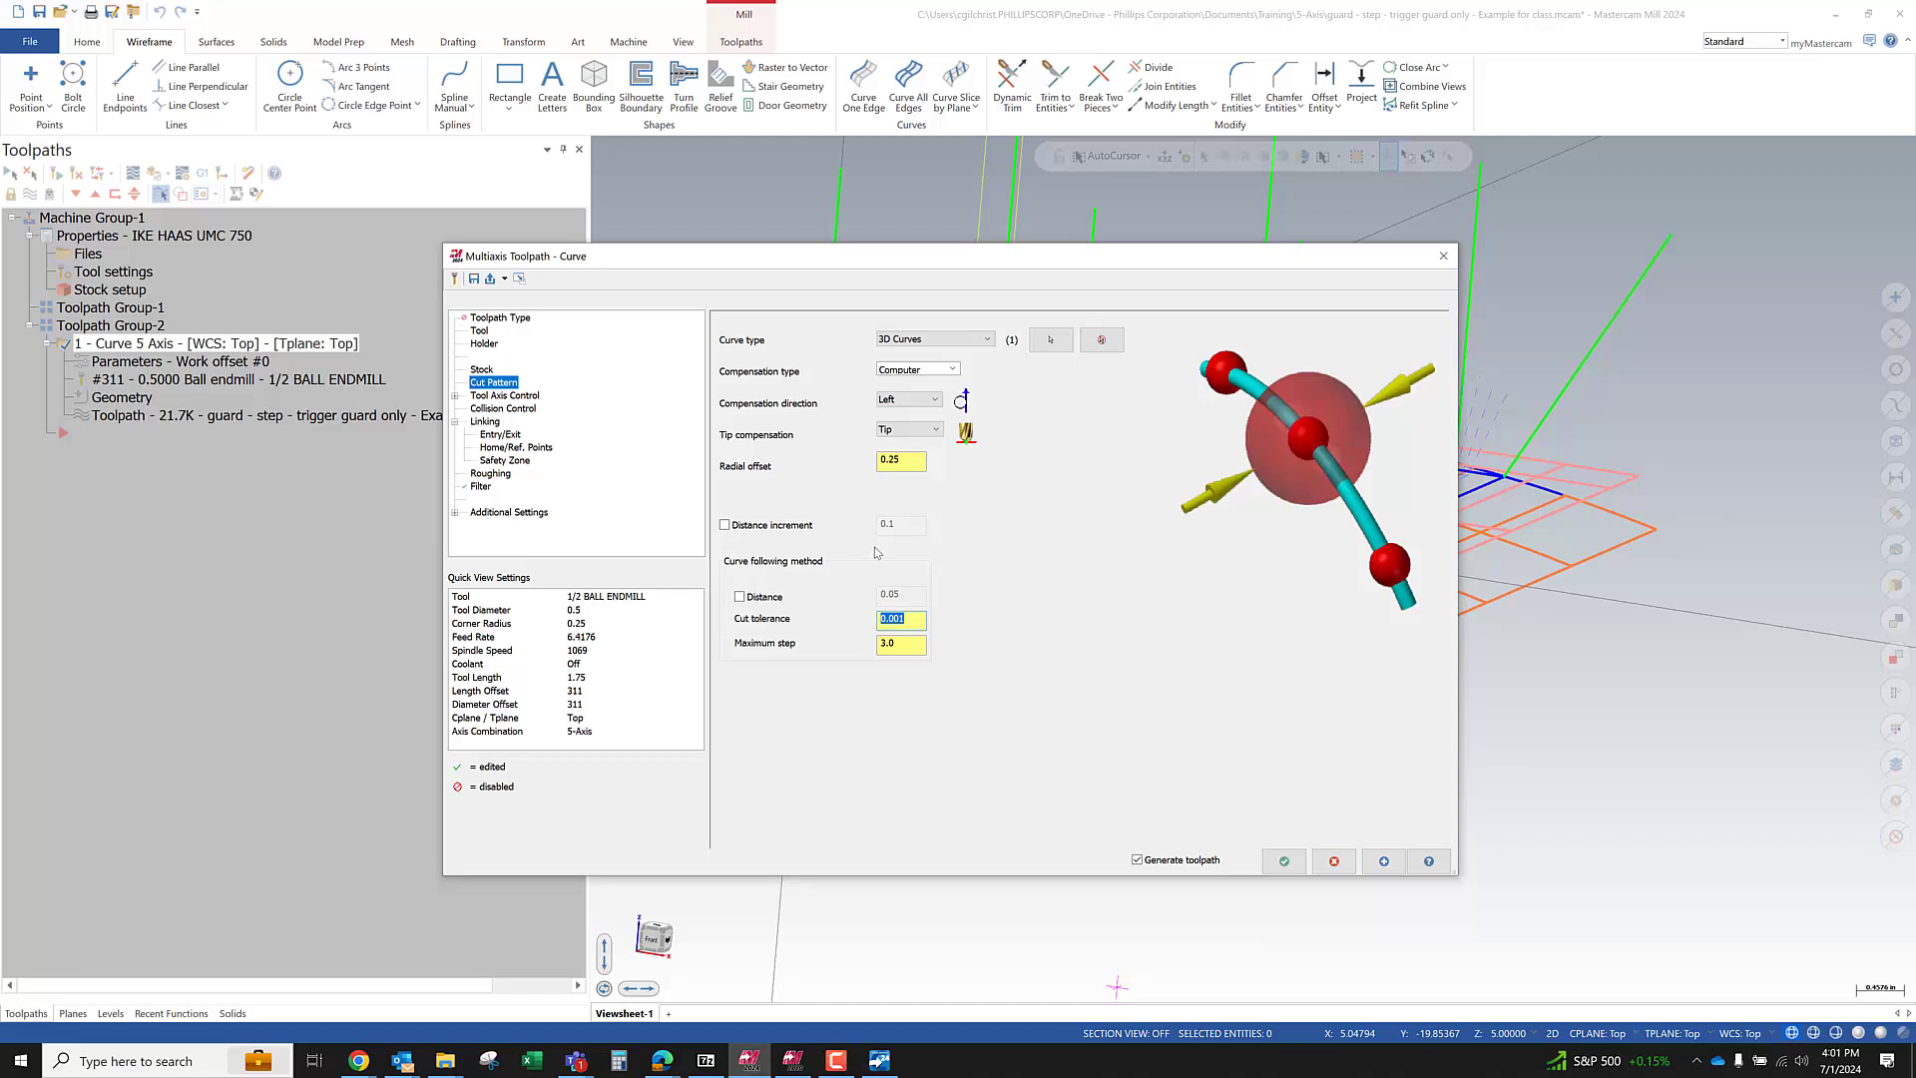
{"action": "left_click", "coordinate": [910, 644]}
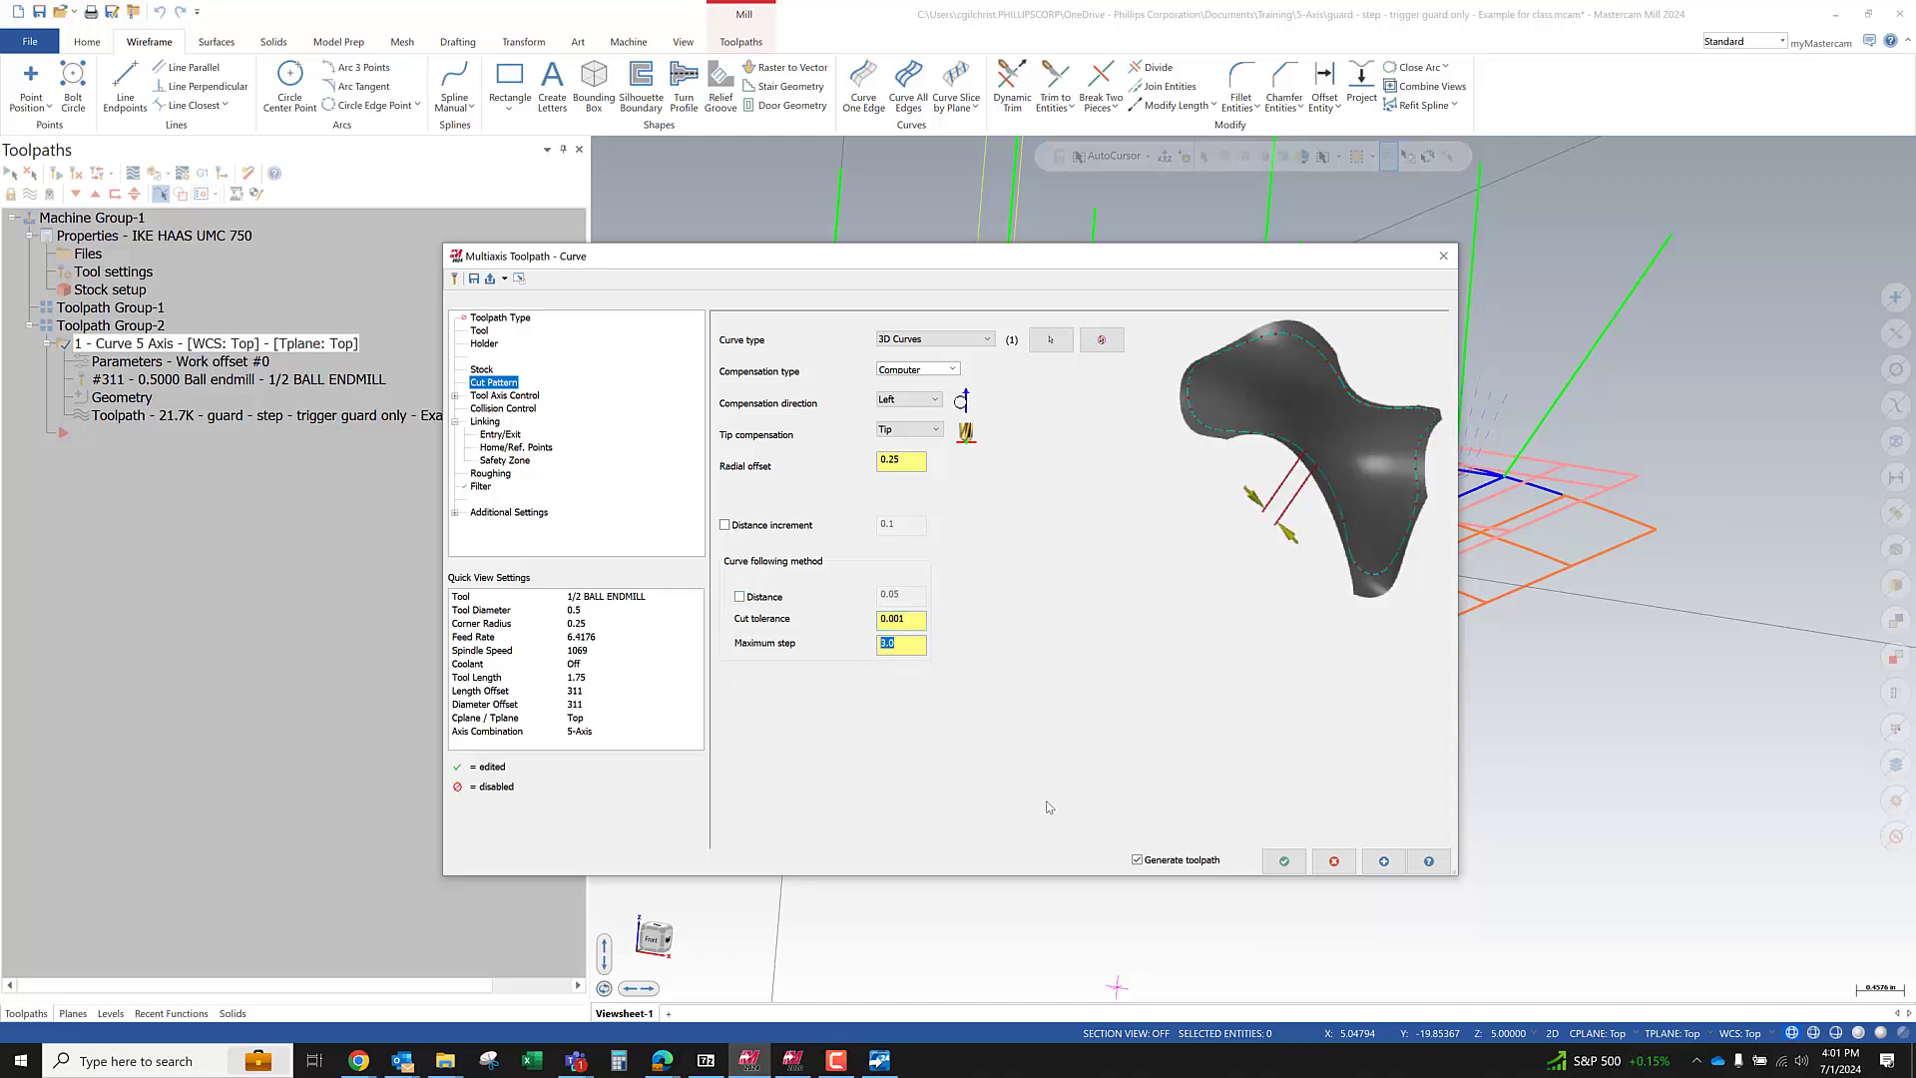
{"action": "type", "text": "1."}
{"action": "left_click", "coordinate": [1284, 860]}
{"action": "middle_click_drag", "start_coordinate": [926, 418], "coordinate": [869, 559]}
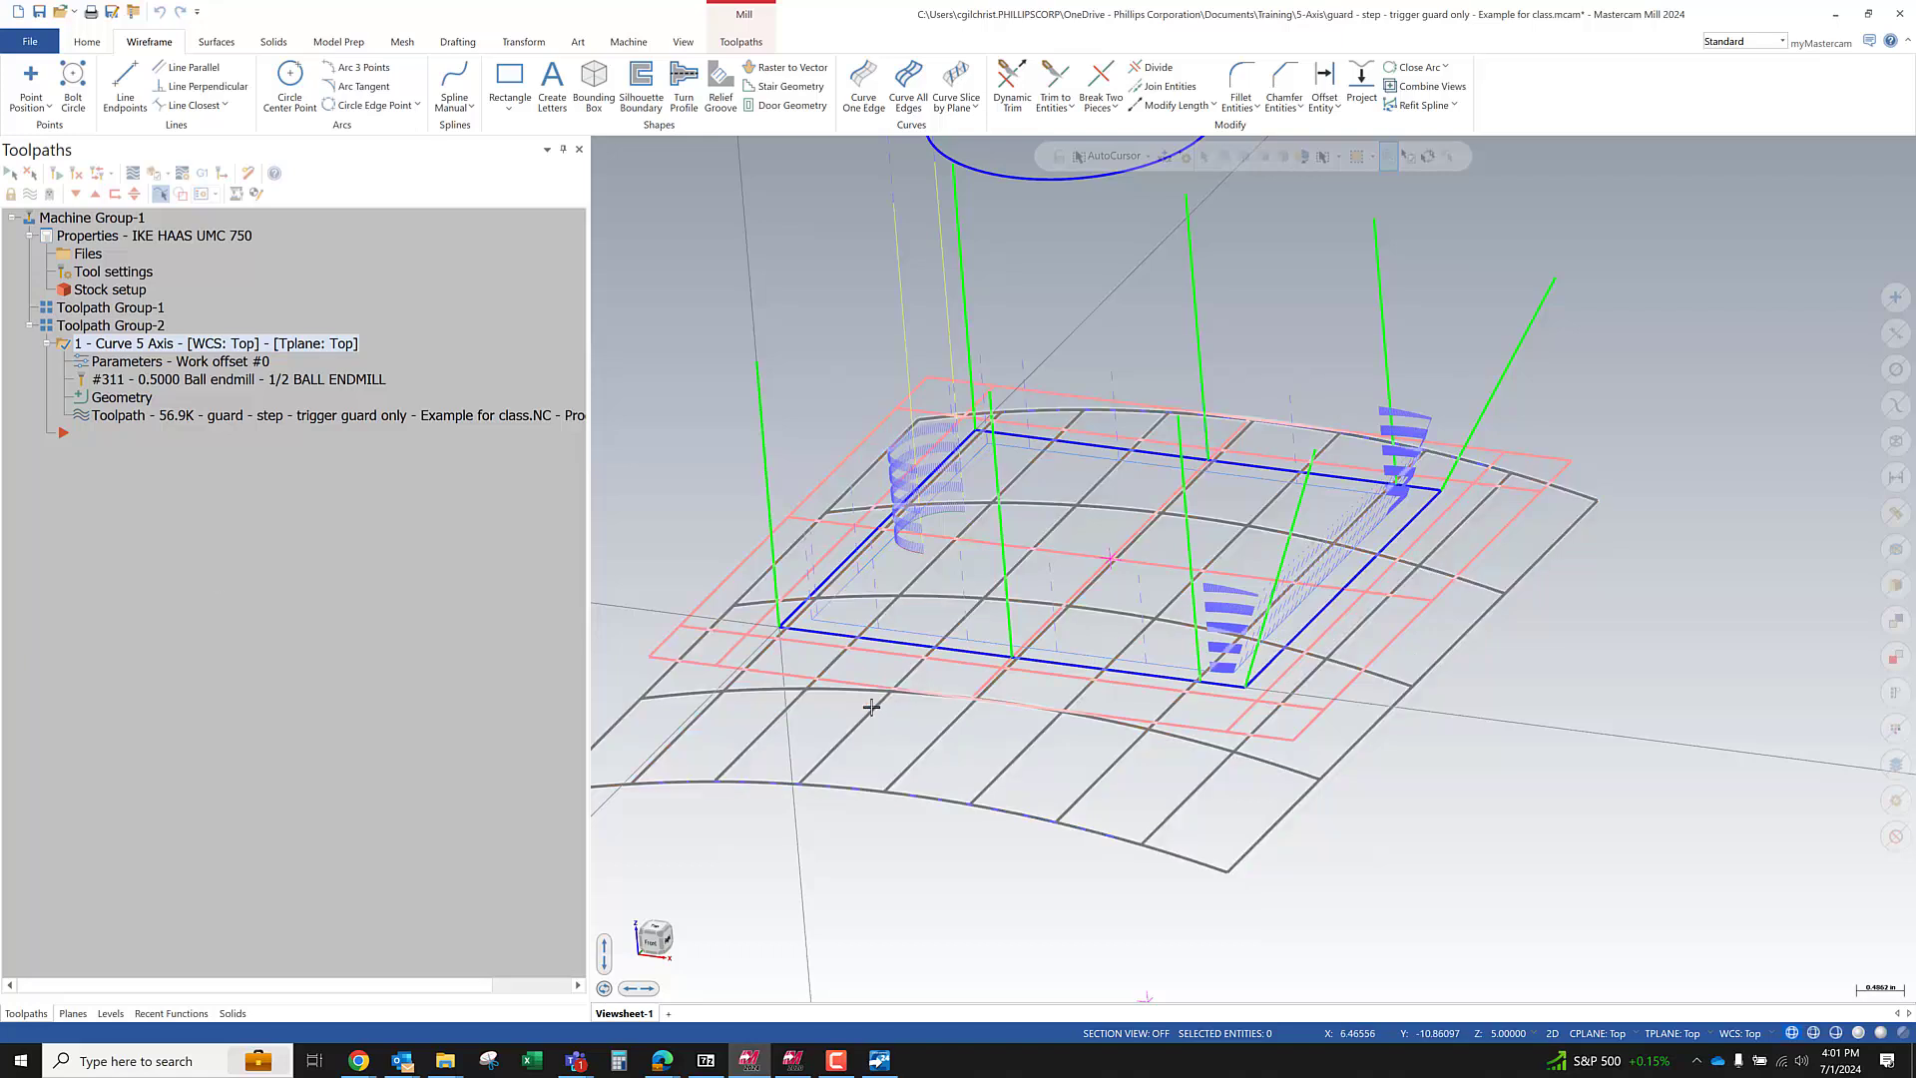
Post the toolpath to an NC file and examine its linear moves and B-axis rotation blocks in Code Expert
{"action": "left_click", "coordinate": [203, 173]}
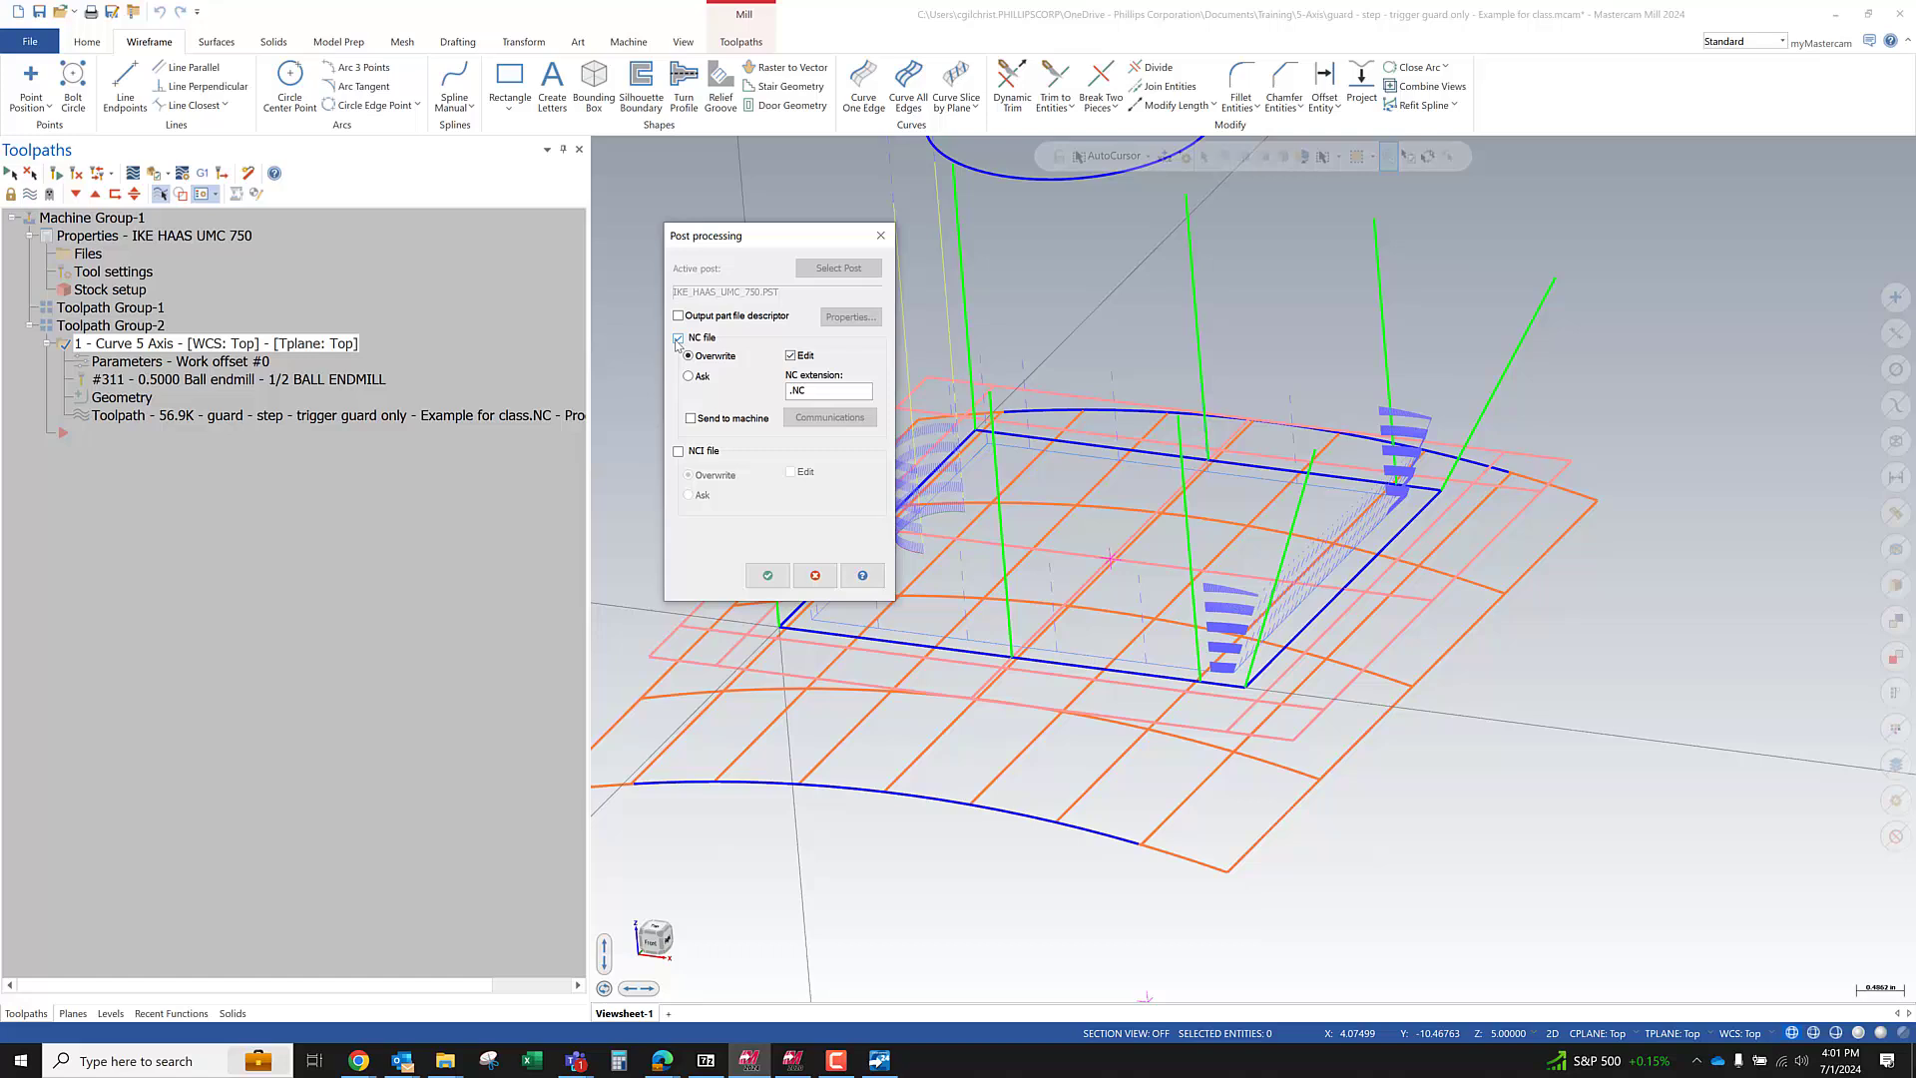
{"action": "left_click", "coordinate": [767, 575]}
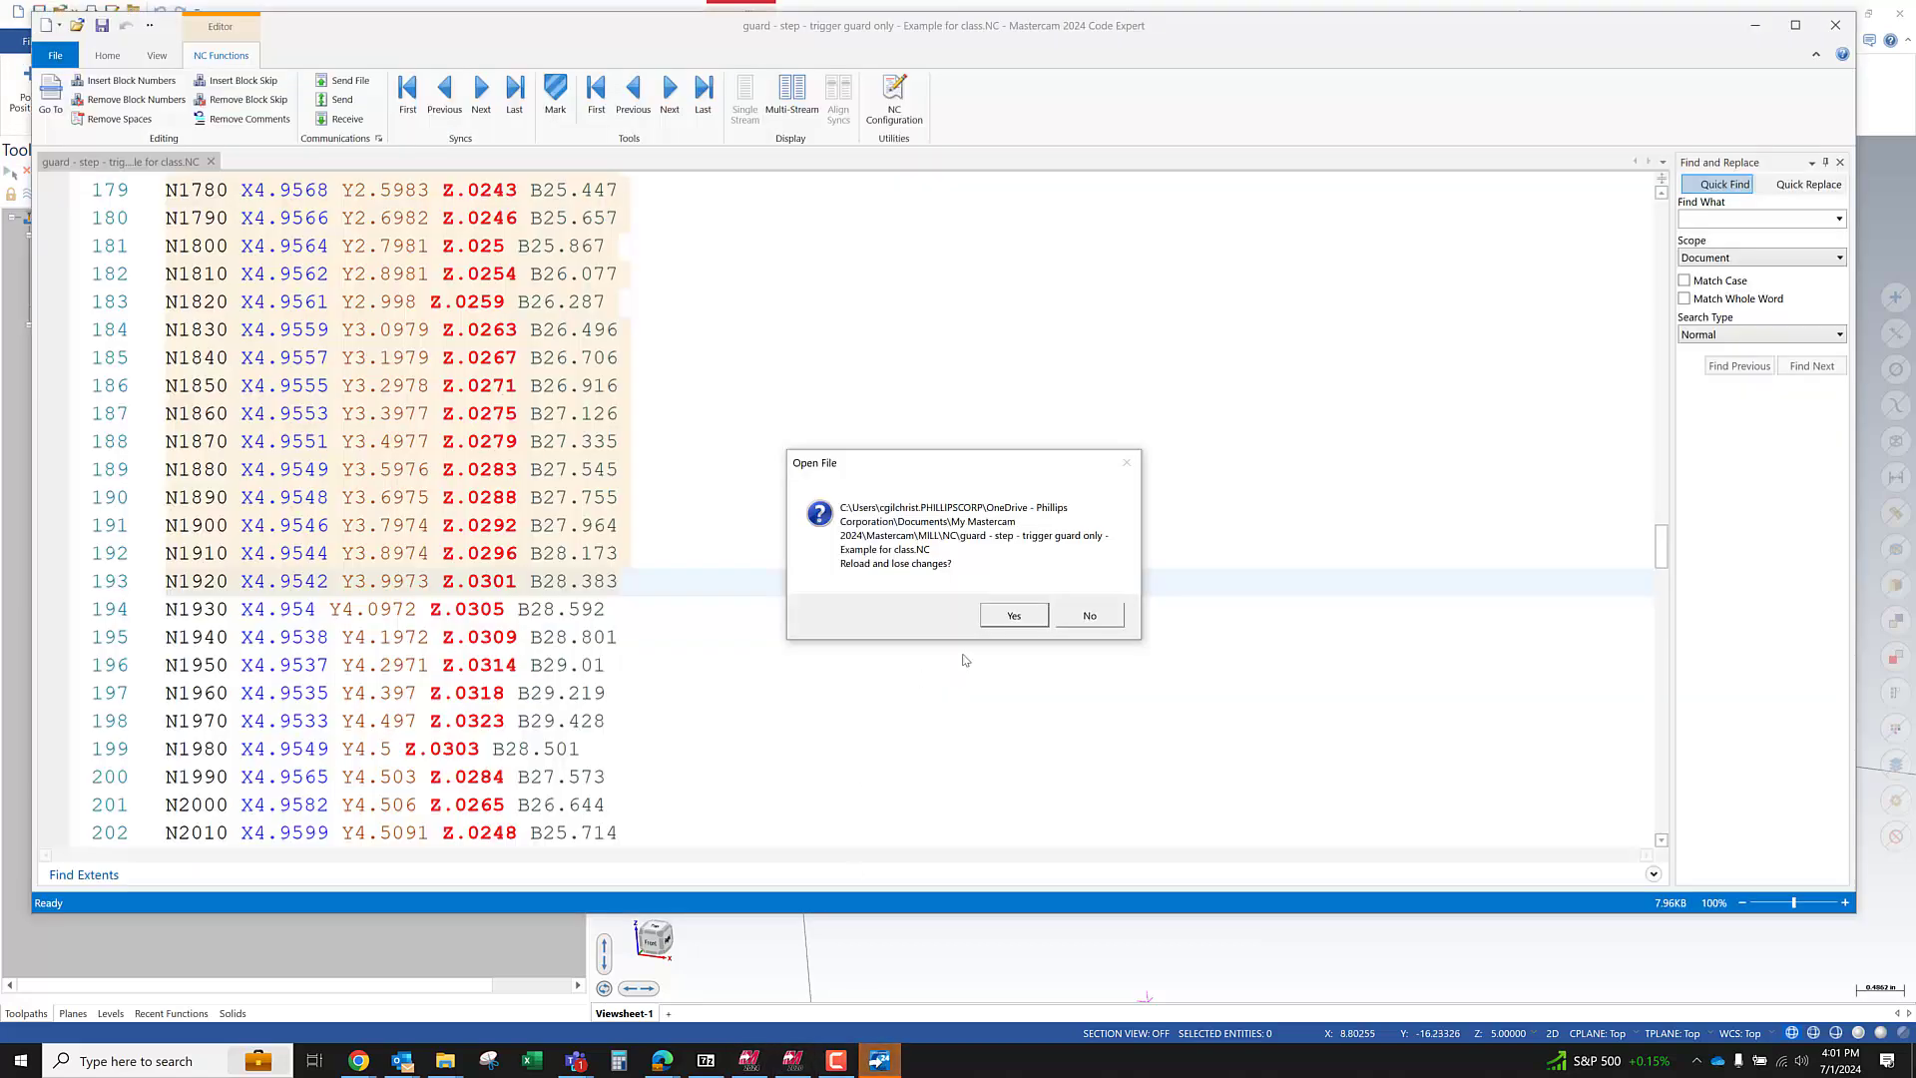
{"action": "left_click", "coordinate": [1014, 616]}
{"action": "scroll", "coordinate": [522, 718], "scroll_direction": "down", "scroll_amount": 18}
{"action": "scroll", "coordinate": [360, 610], "scroll_direction": "down", "scroll_amount": 1}
{"action": "left_click_drag", "start_coordinate": [349, 604], "coordinate": [234, 528]}
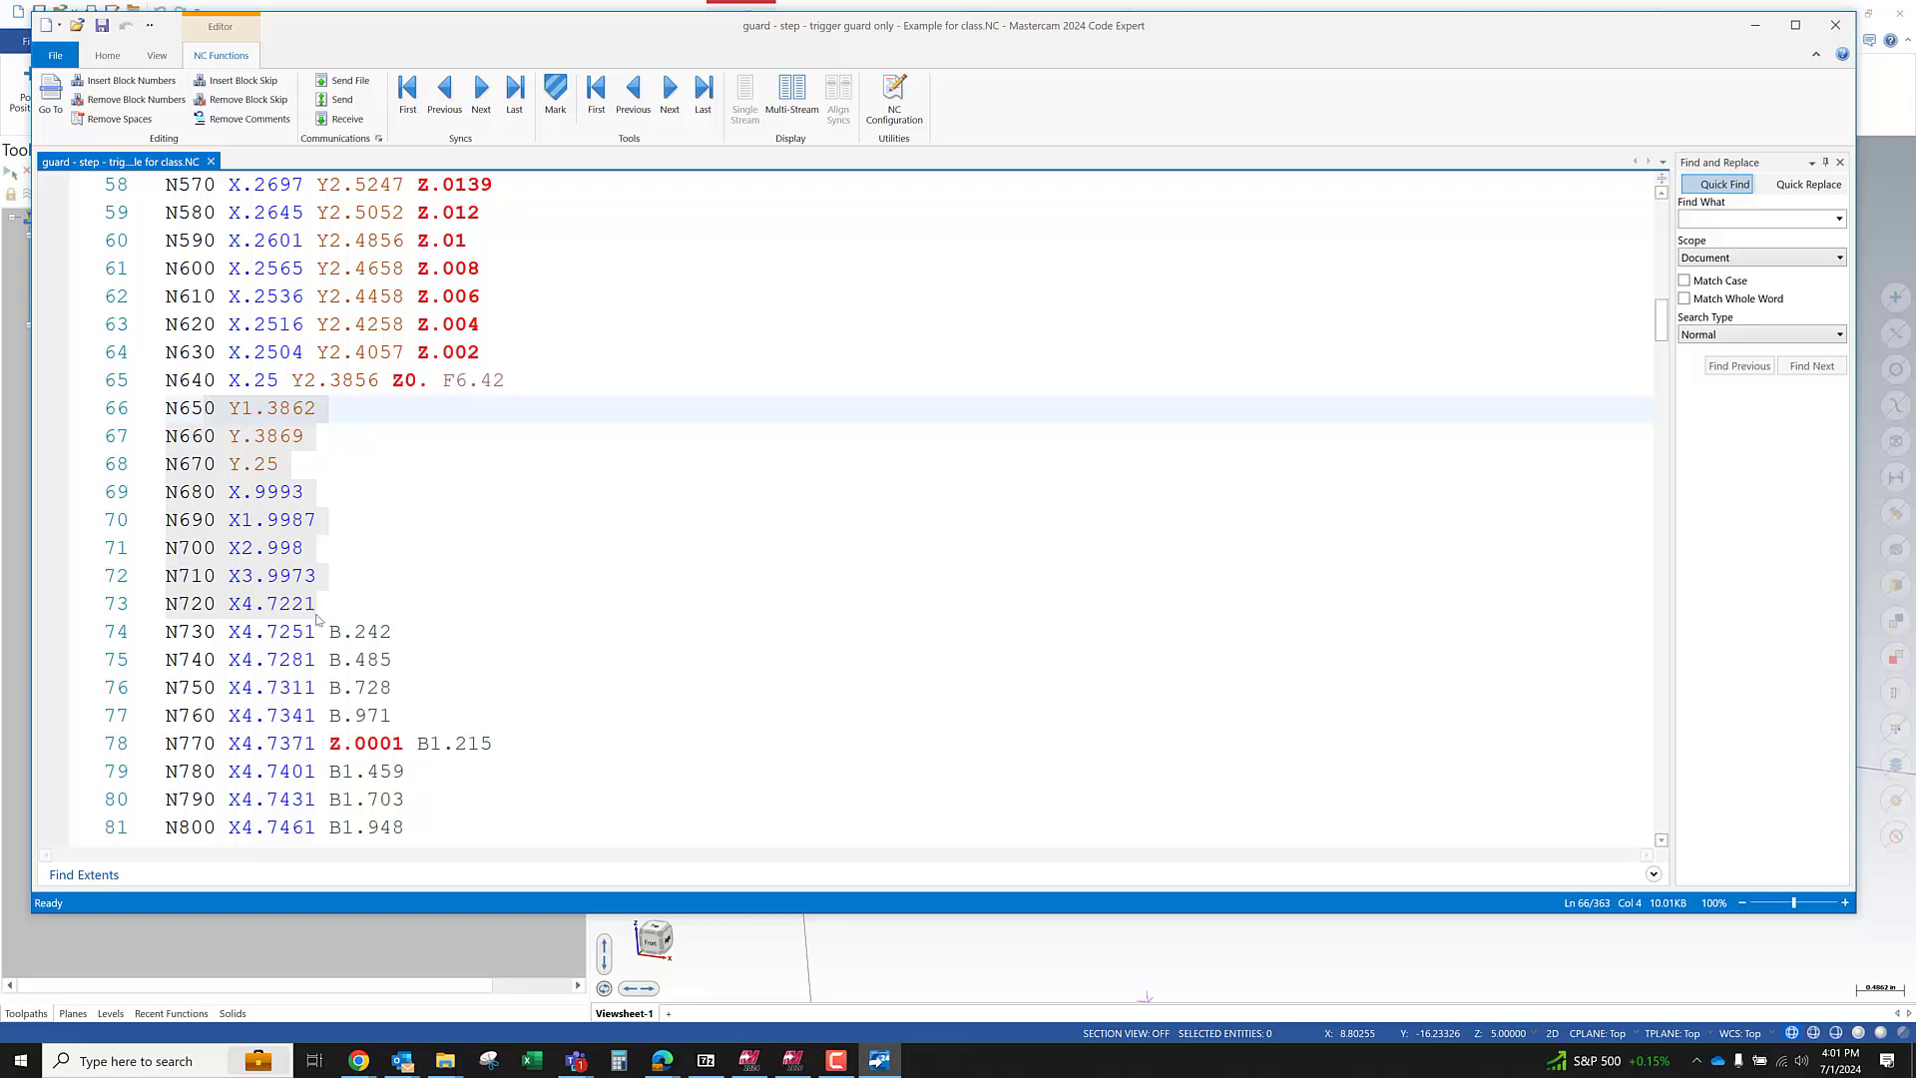
{"action": "scroll", "coordinate": [825, 603], "scroll_direction": "down", "scroll_amount": 4}
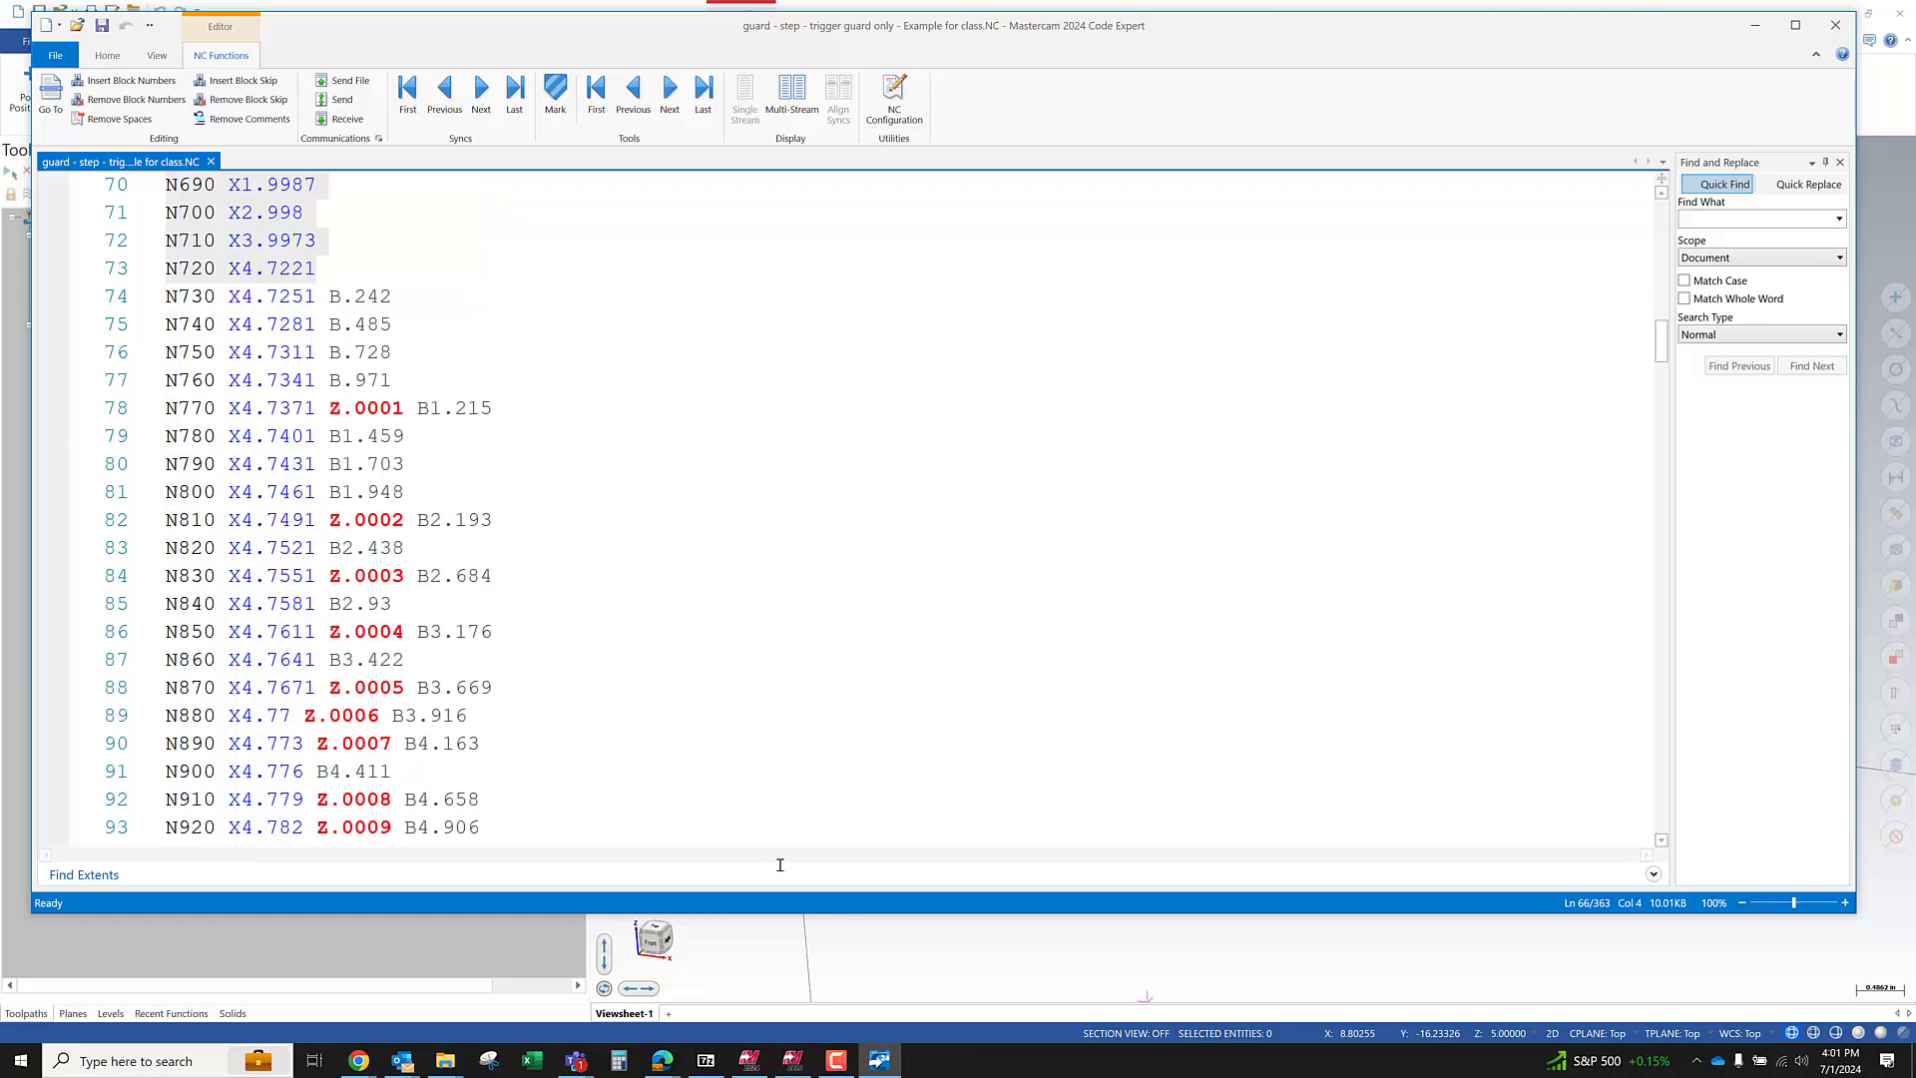
Return to Mastercam, set the Cut Pattern maximum step back to 3, and regenerate the toolpath
{"action": "left_click", "coordinate": [879, 1059]}
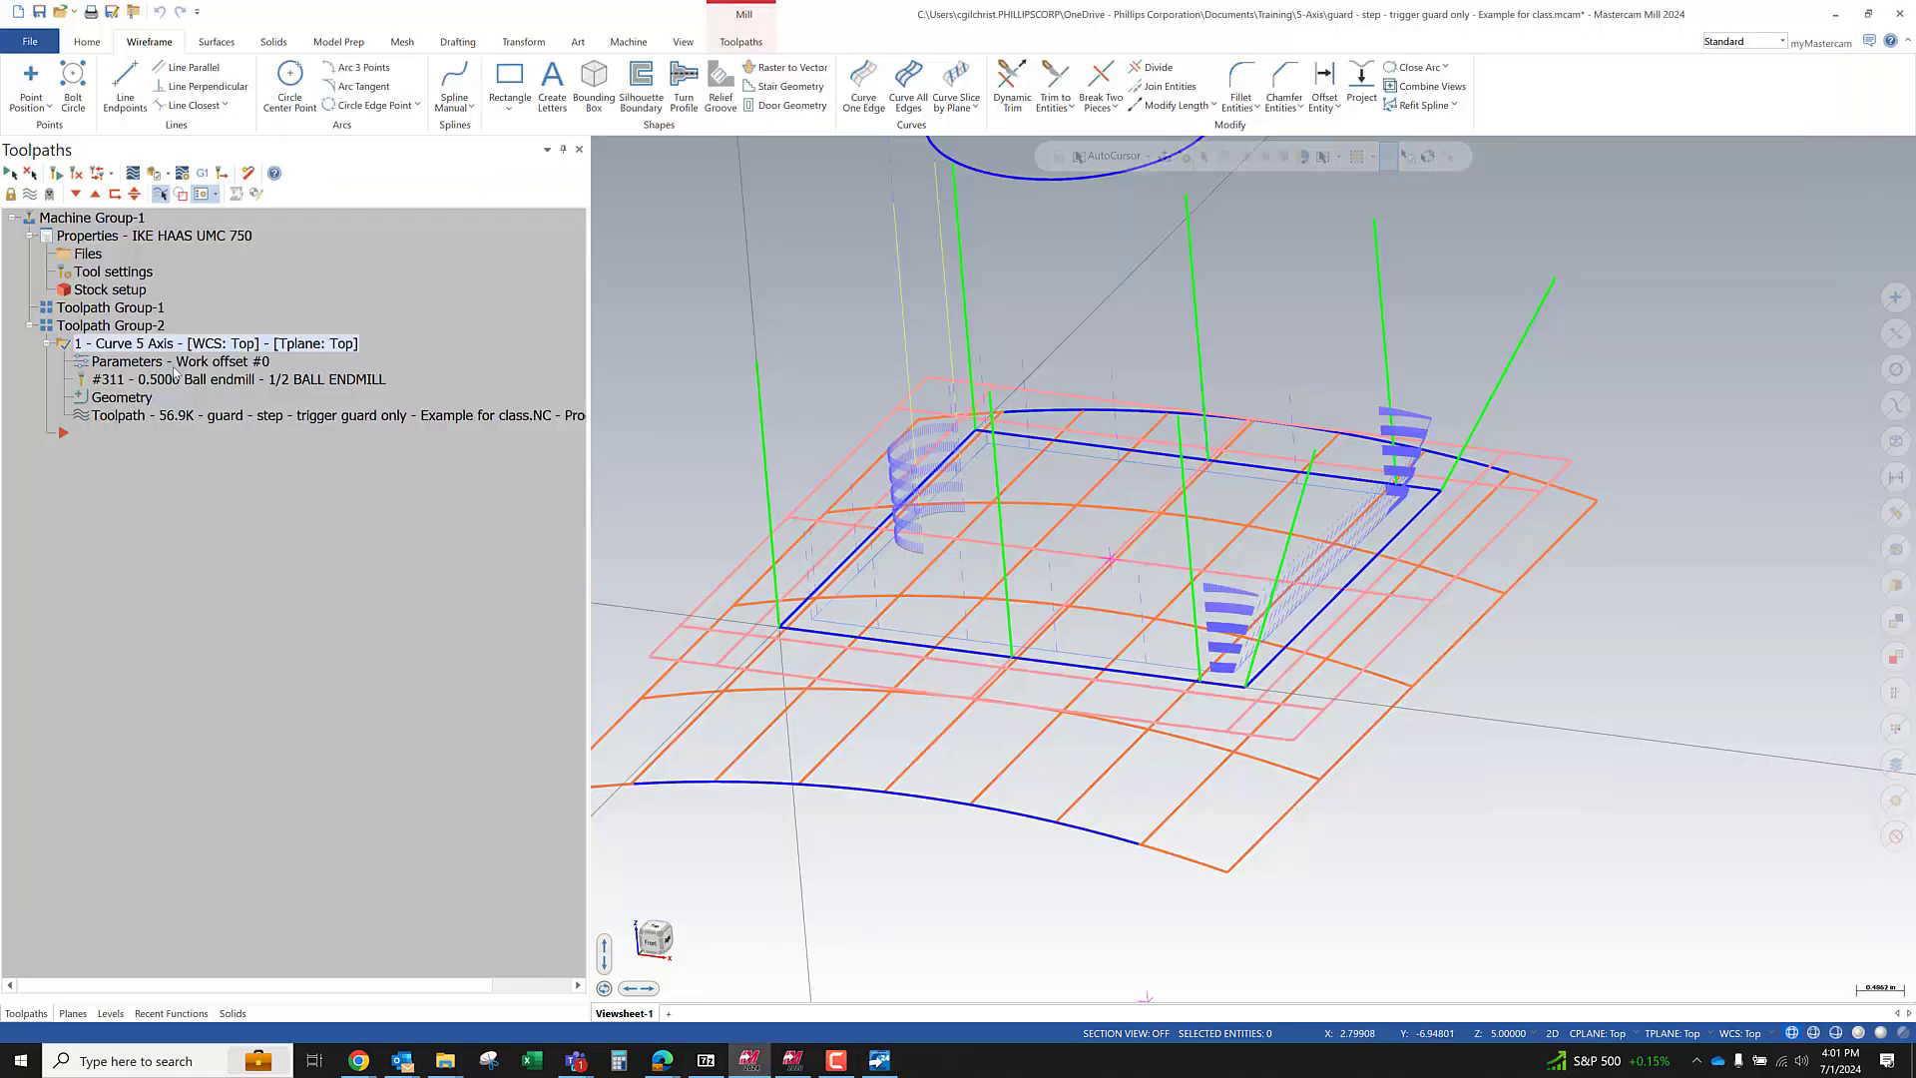
{"action": "left_click", "coordinate": [942, 578]}
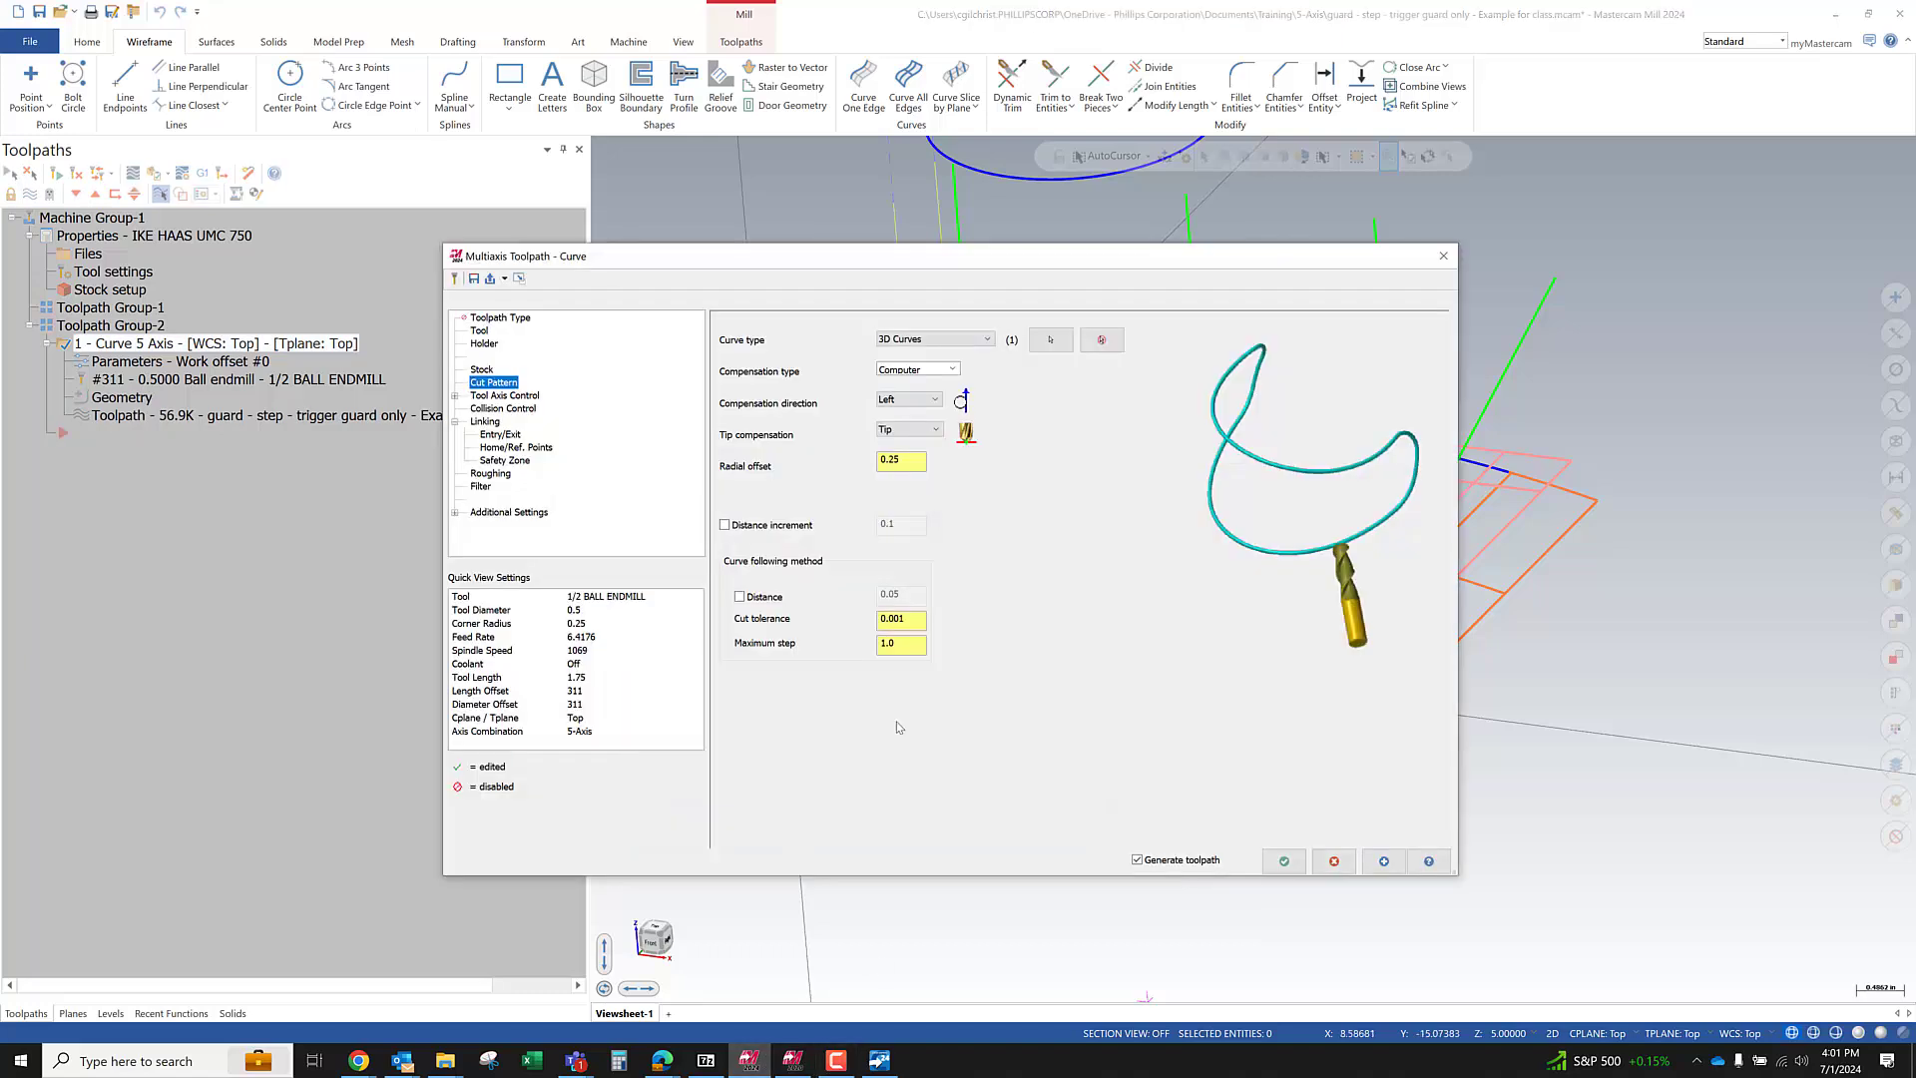
{"action": "left_click", "coordinate": [891, 643]}
{"action": "left_click_drag", "start_coordinate": [886, 650], "coordinate": [662, 663]}
{"action": "type", "text": "3"}
{"action": "key", "text": "Return"}
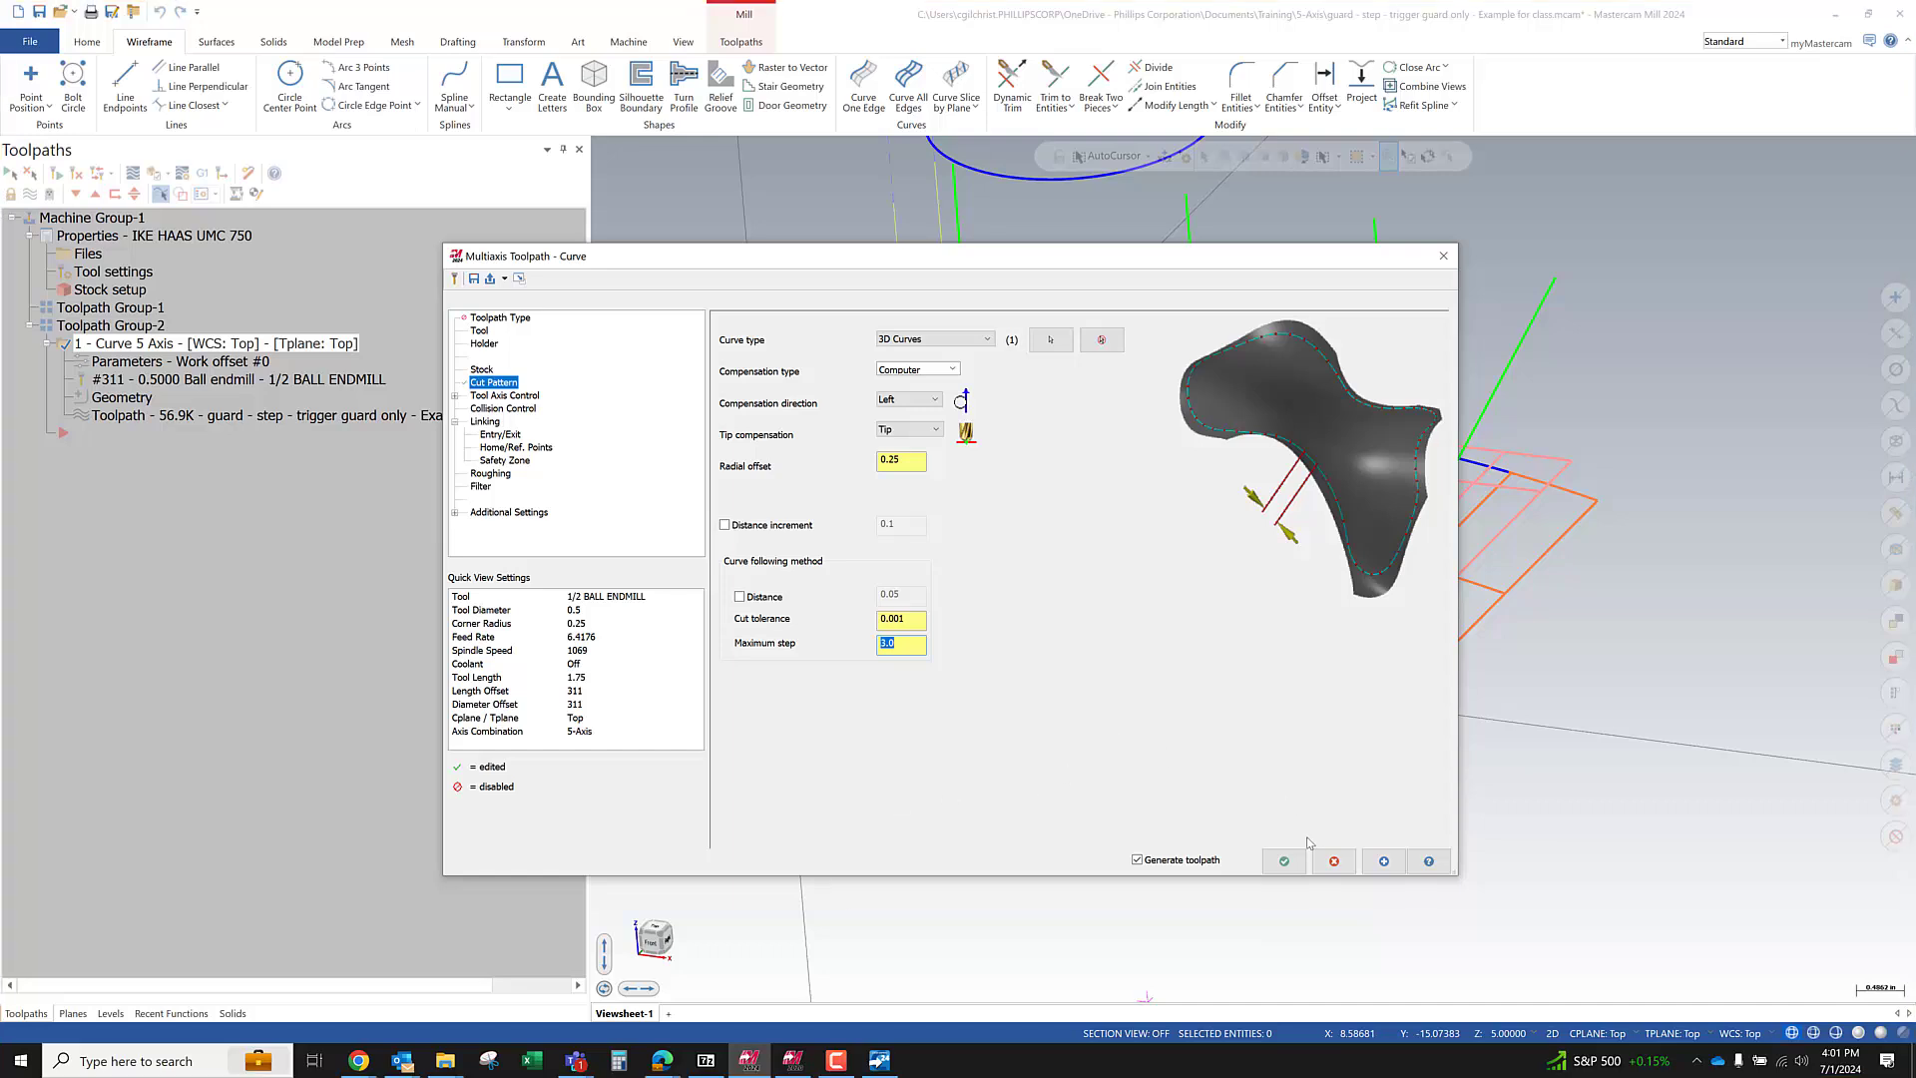
{"action": "left_click", "coordinate": [1286, 862]}
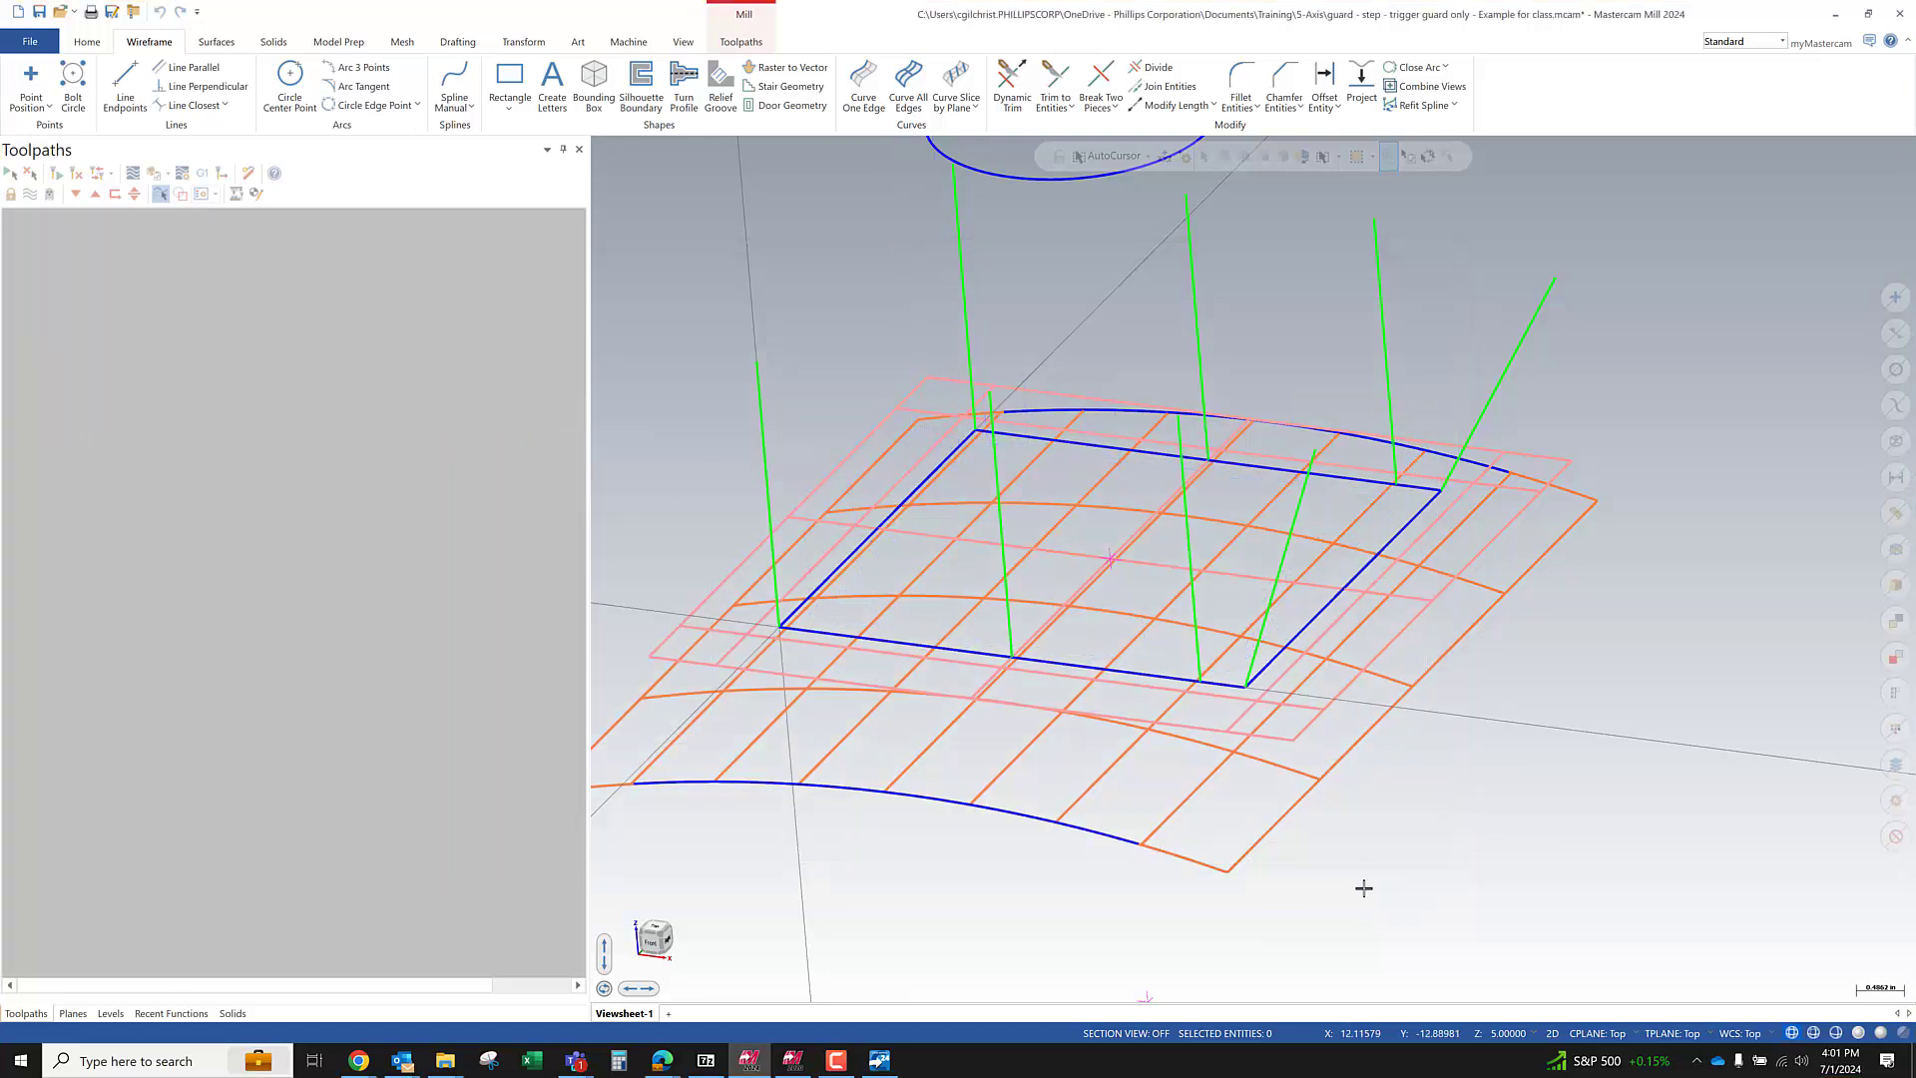
Refresh the toolpath display and show the surfaces shaded
{"action": "middle_click_drag", "start_coordinate": [1080, 706], "coordinate": [1087, 698]}
{"action": "key", "text": "alt+t"}
{"action": "key", "text": "alt+t"}
{"action": "scroll", "coordinate": [1094, 699], "scroll_direction": "up", "scroll_amount": 1}
{"action": "key", "text": "alt+s"}
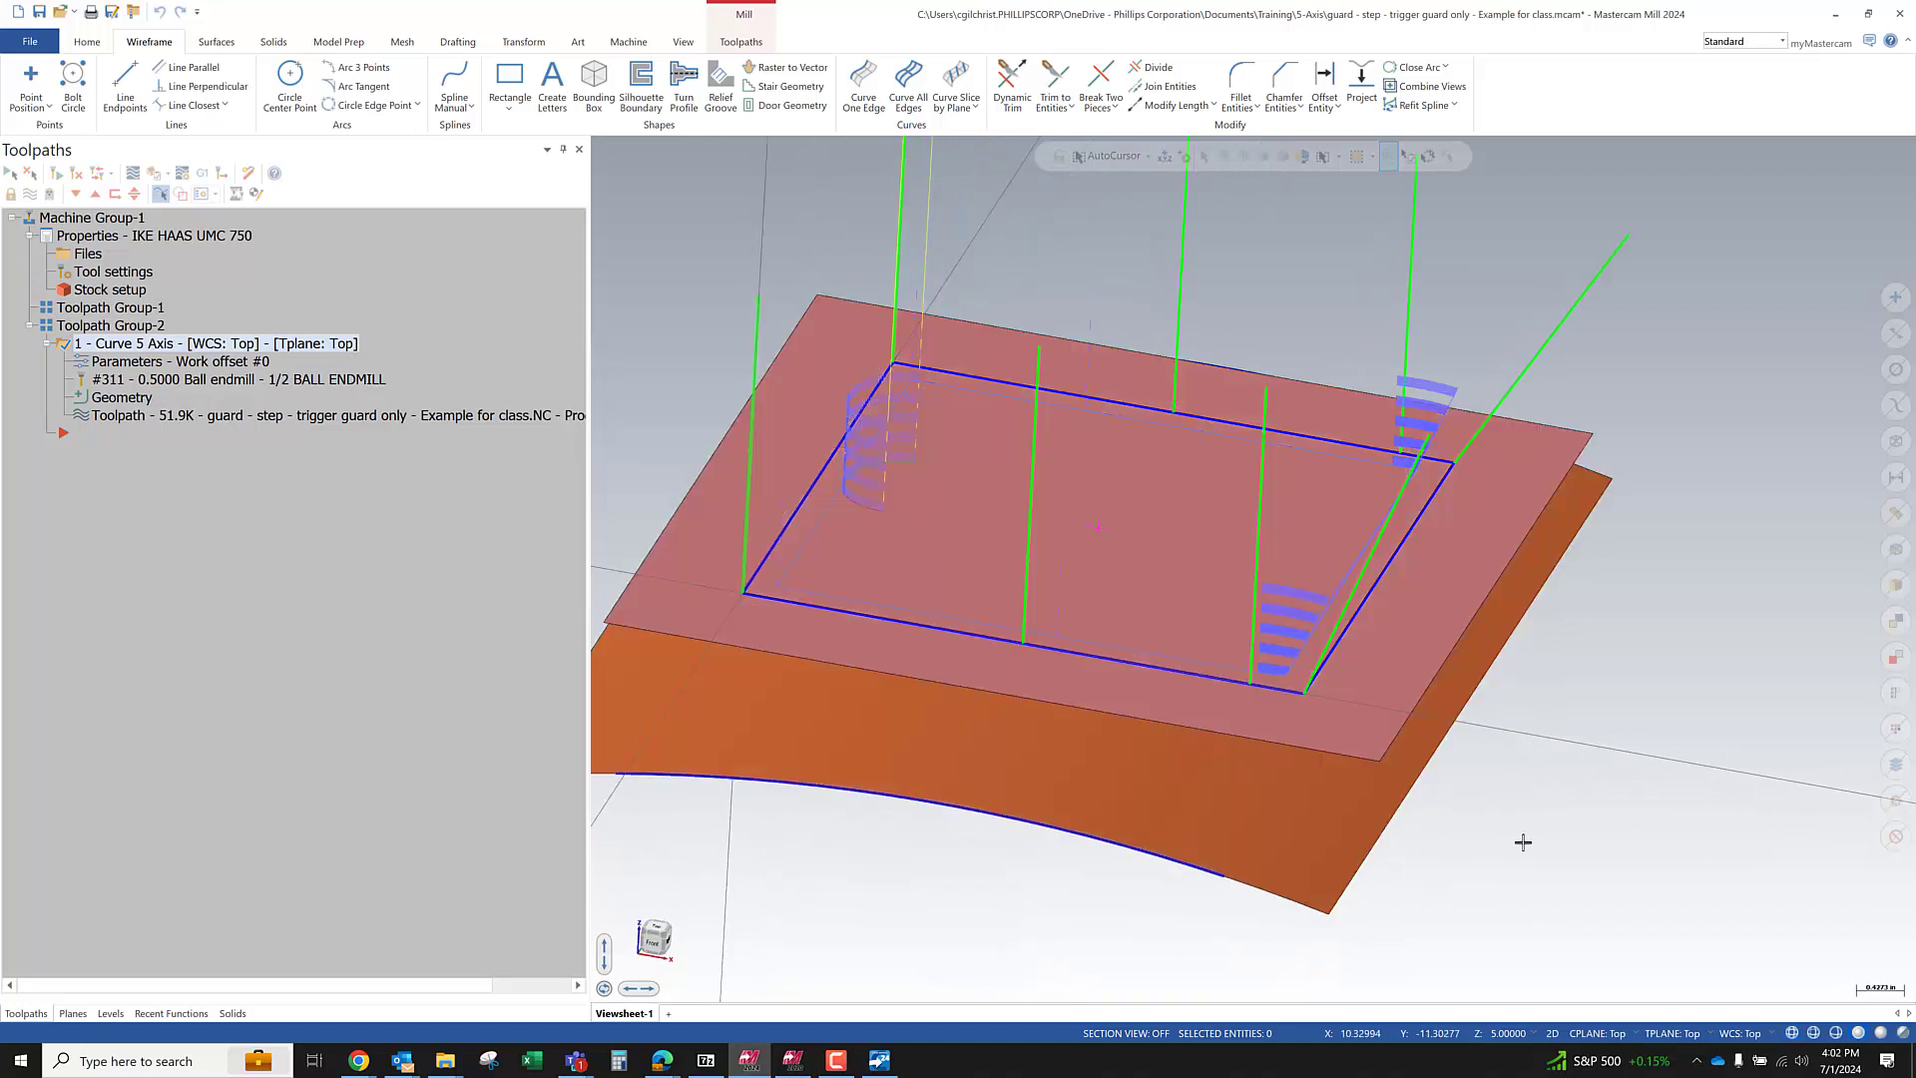
Backplot the Curve 5-axis toolpath and examine the tool tilt and vector spacing around the rectangle
{"action": "middle_click_drag", "start_coordinate": [1522, 842], "coordinate": [1470, 804]}
{"action": "scroll", "coordinate": [1471, 805], "scroll_direction": "down", "scroll_amount": 1}
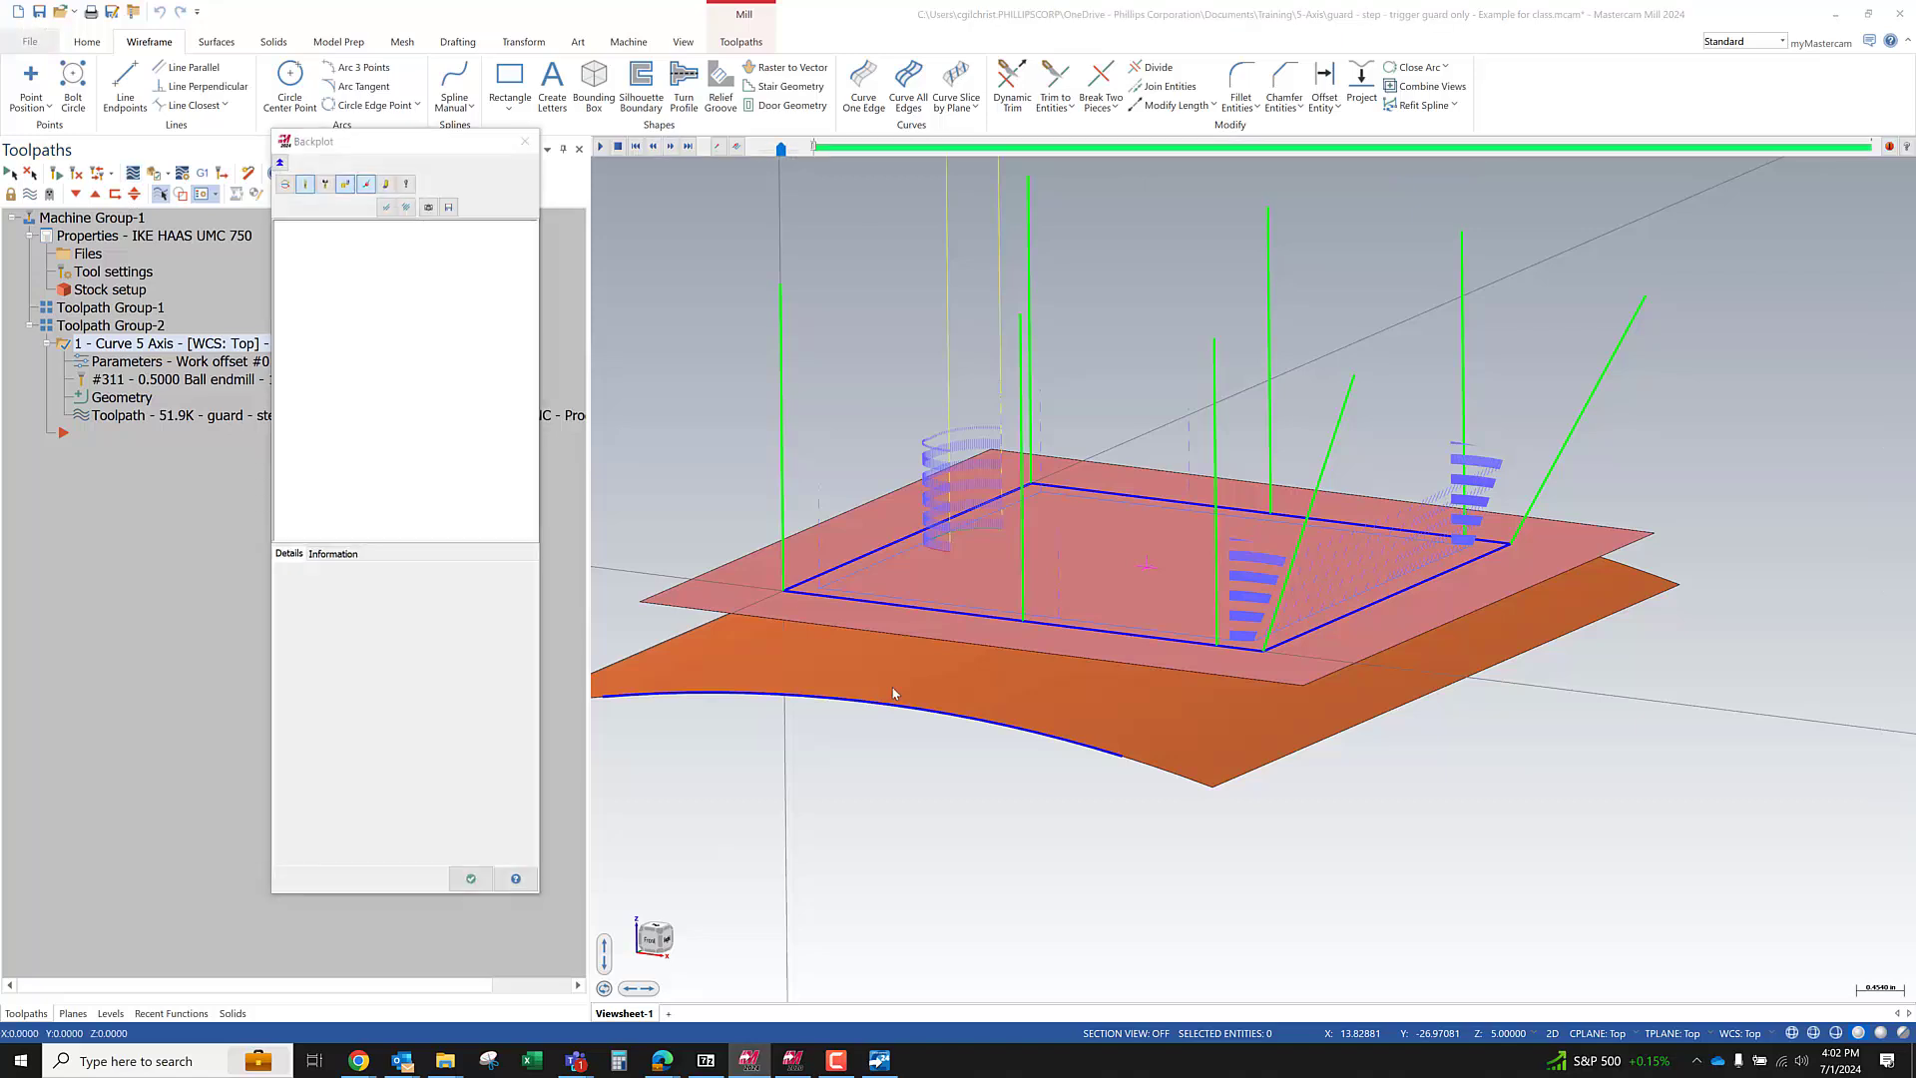
{"action": "key", "text": "r"}
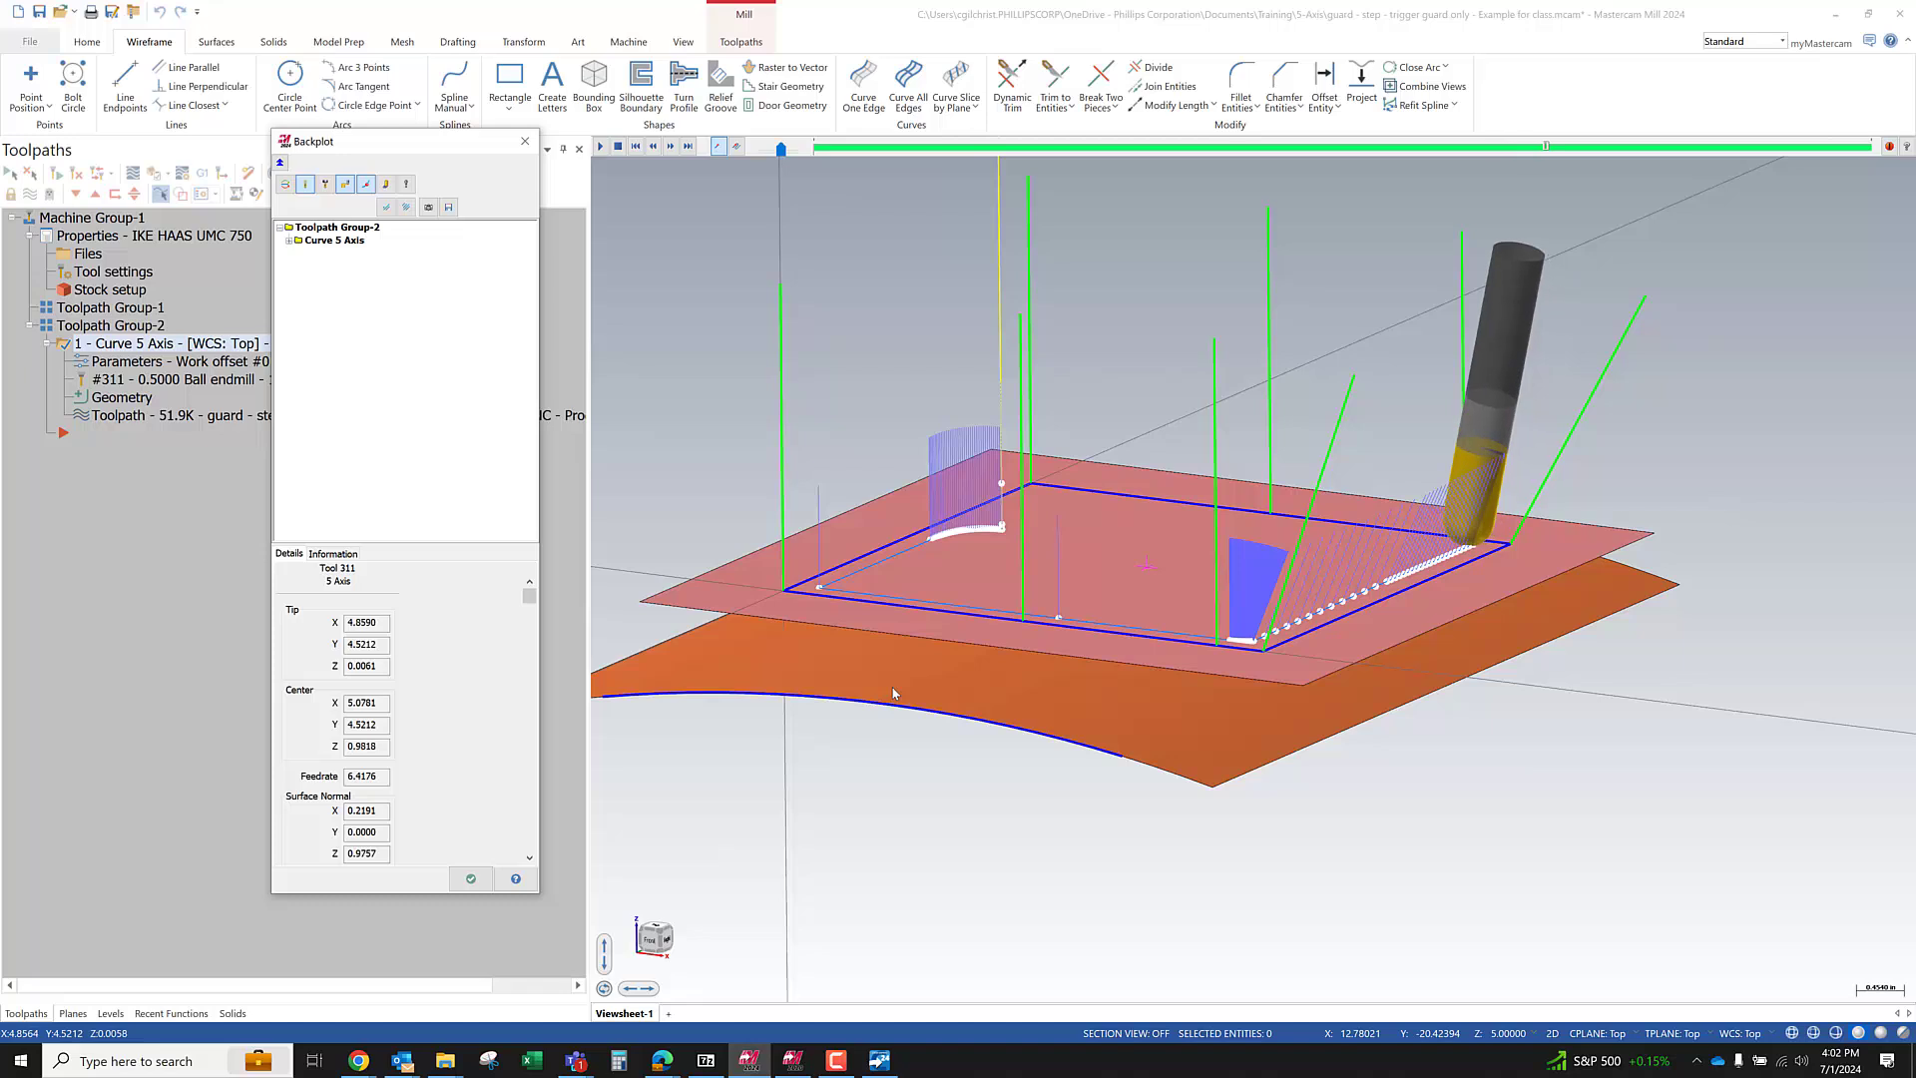
{"action": "middle_click_drag", "start_coordinate": [893, 693], "coordinate": [1243, 707]}
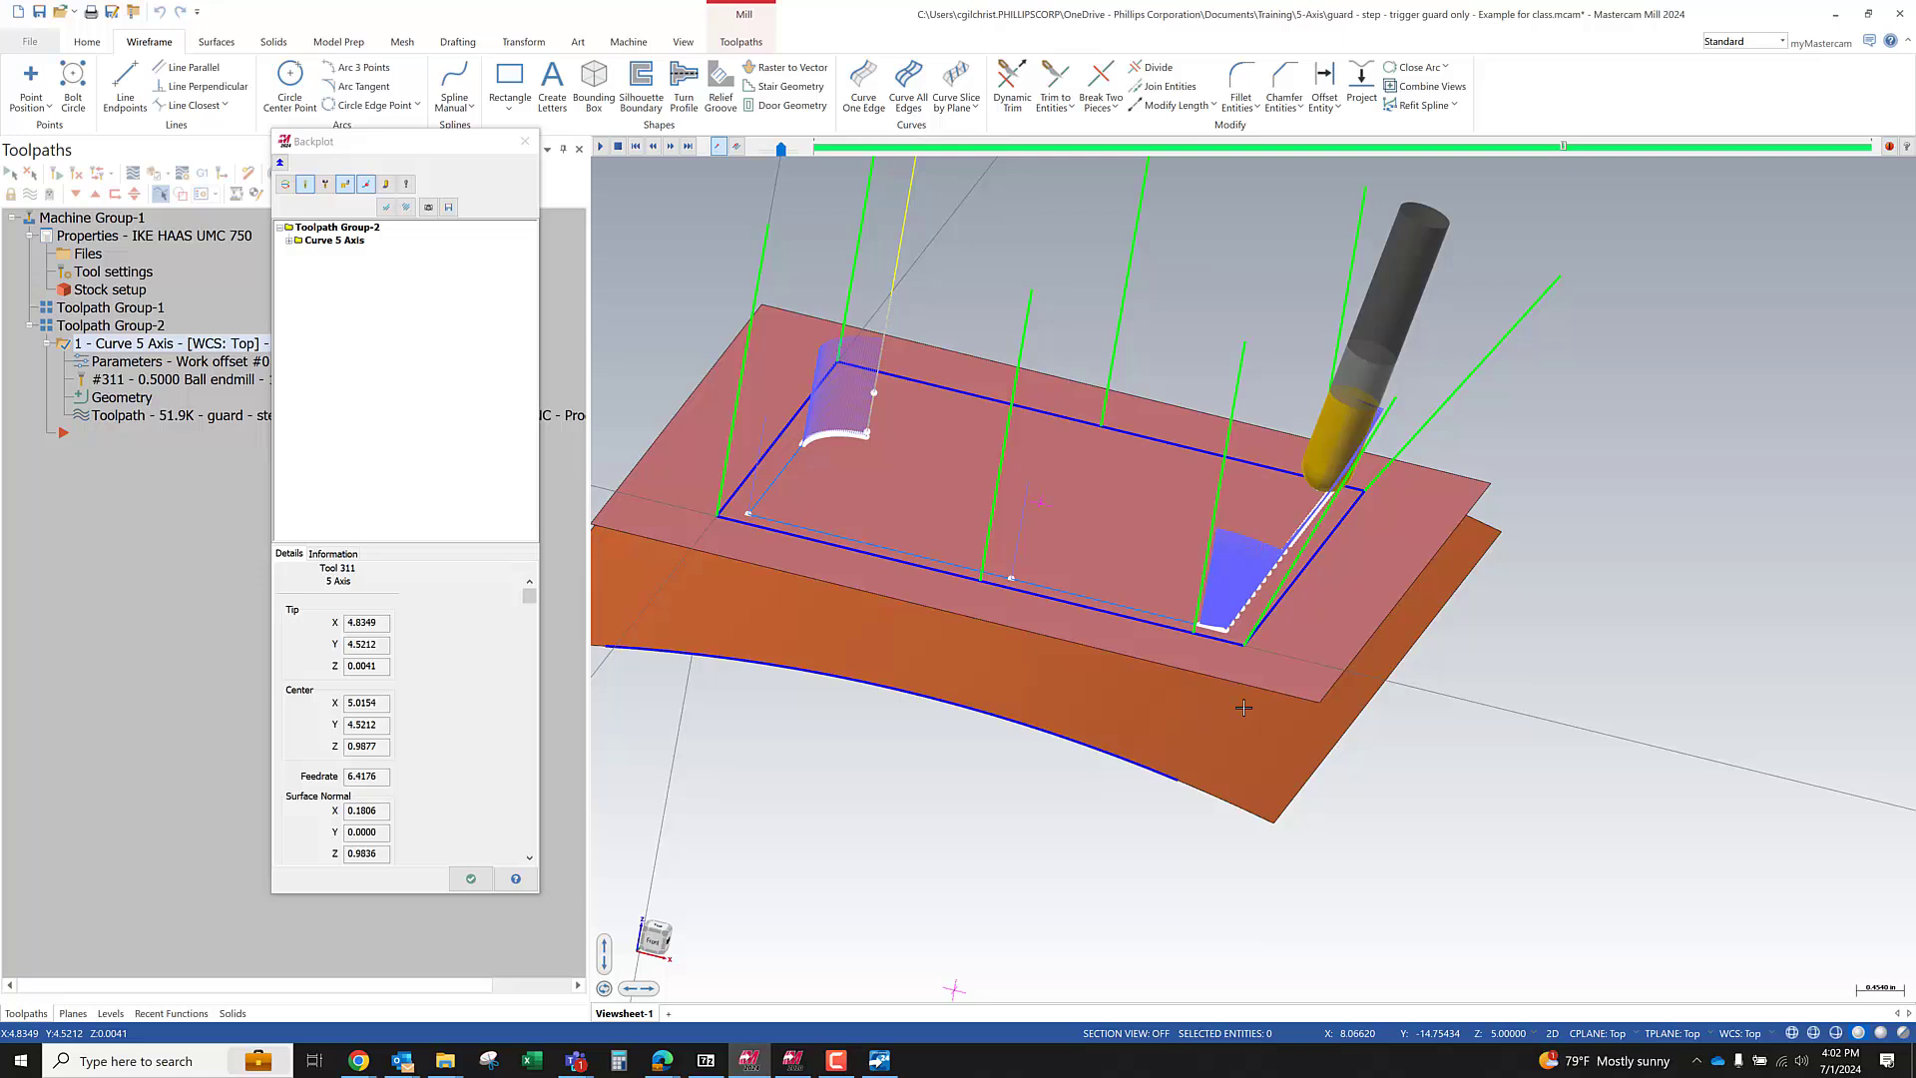
{"action": "middle_click_drag", "start_coordinate": [1243, 707], "coordinate": [1271, 375]}
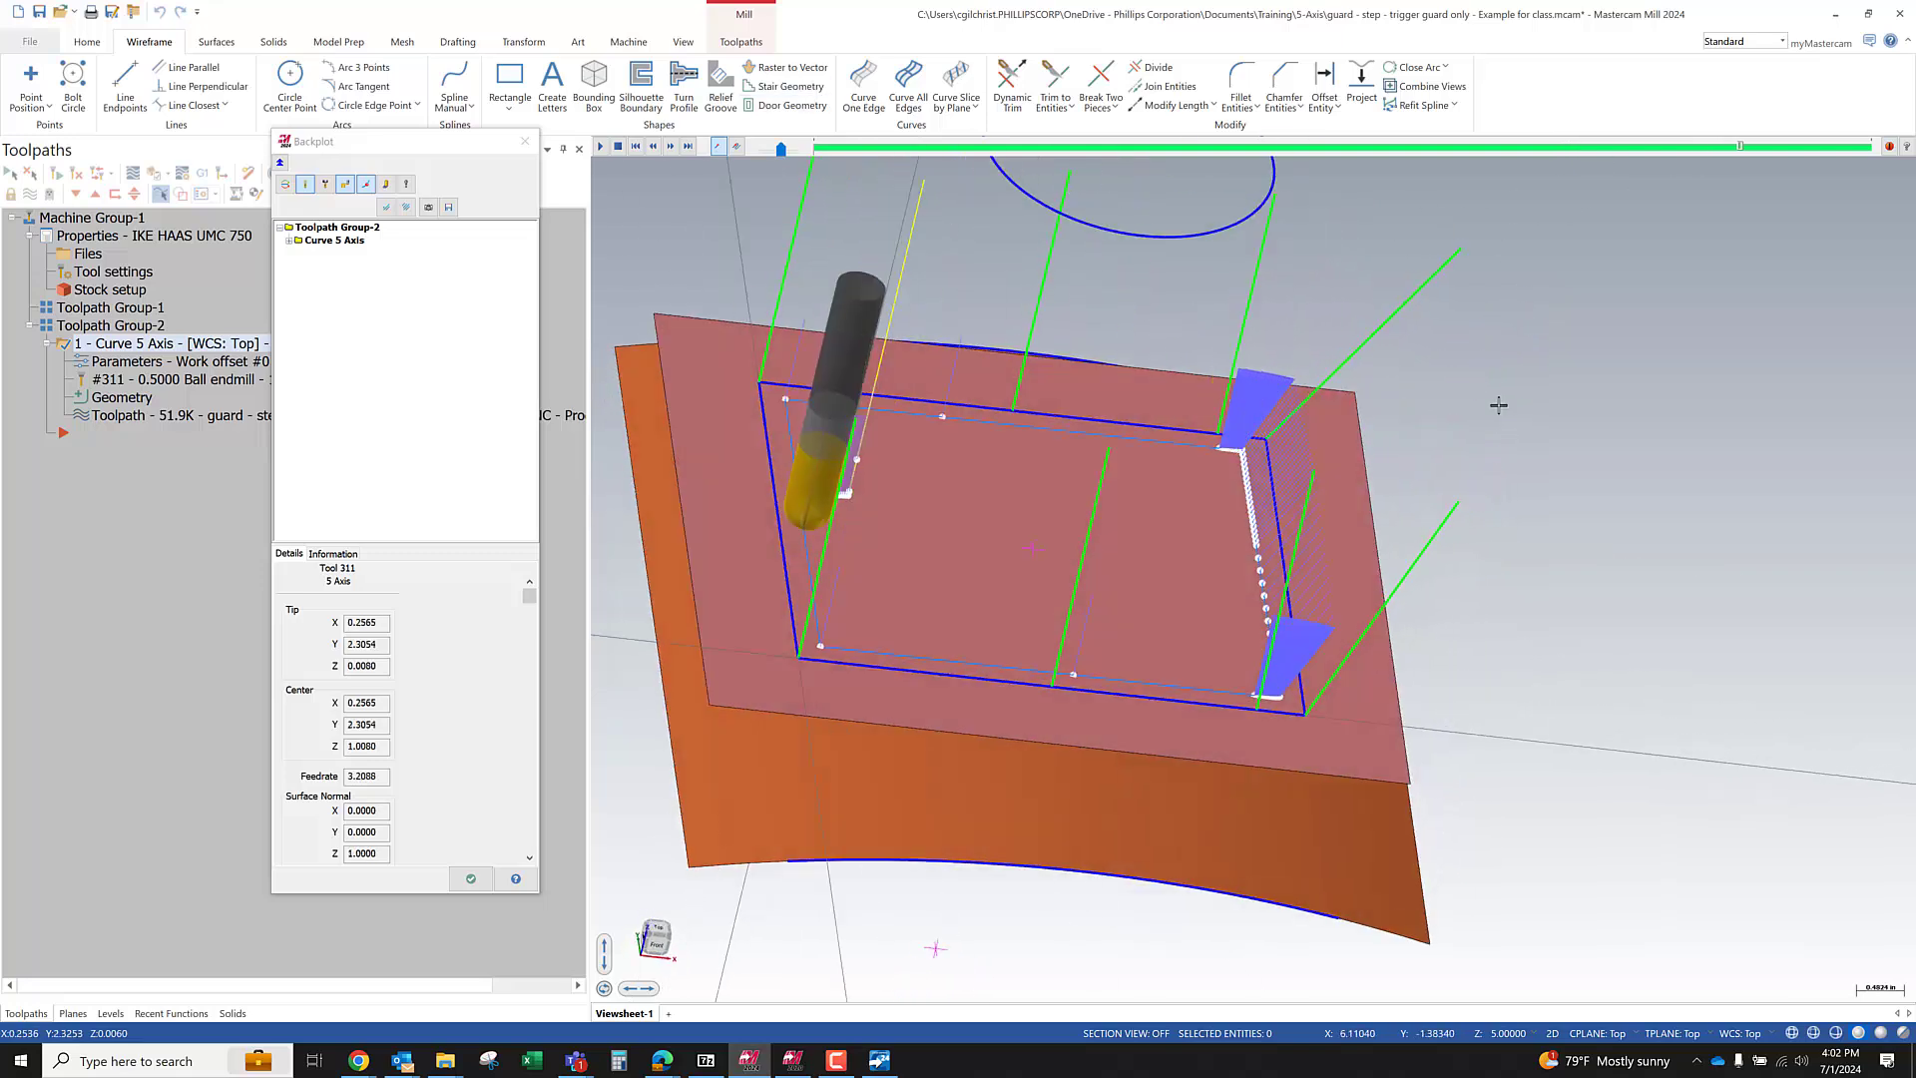
{"action": "middle_click_drag", "start_coordinate": [1476, 471], "coordinate": [1469, 674]}
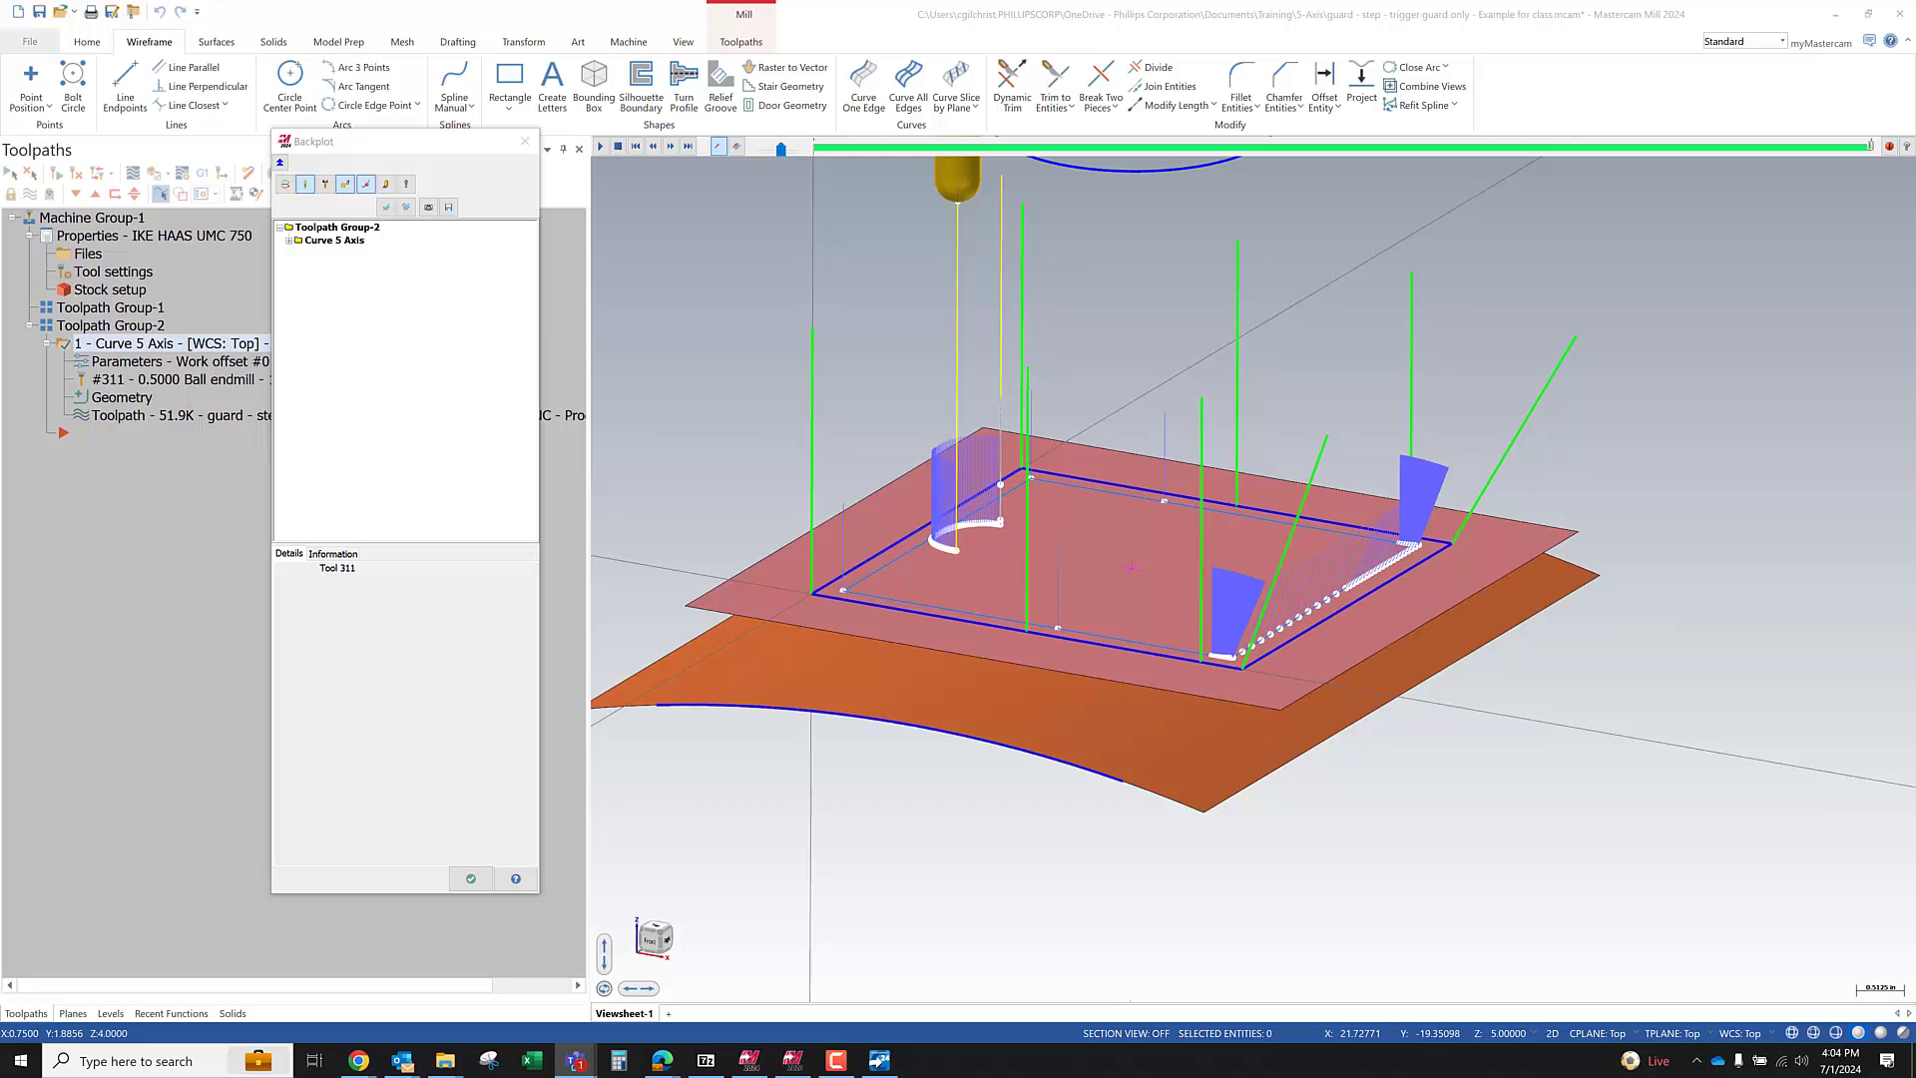
Bring up the shared backplot image in Teams, enlarge it, and examine the circled section the cutter skips in op 19
{"action": "left_click_drag", "start_coordinate": [0, 320], "coordinate": [758, 251]}
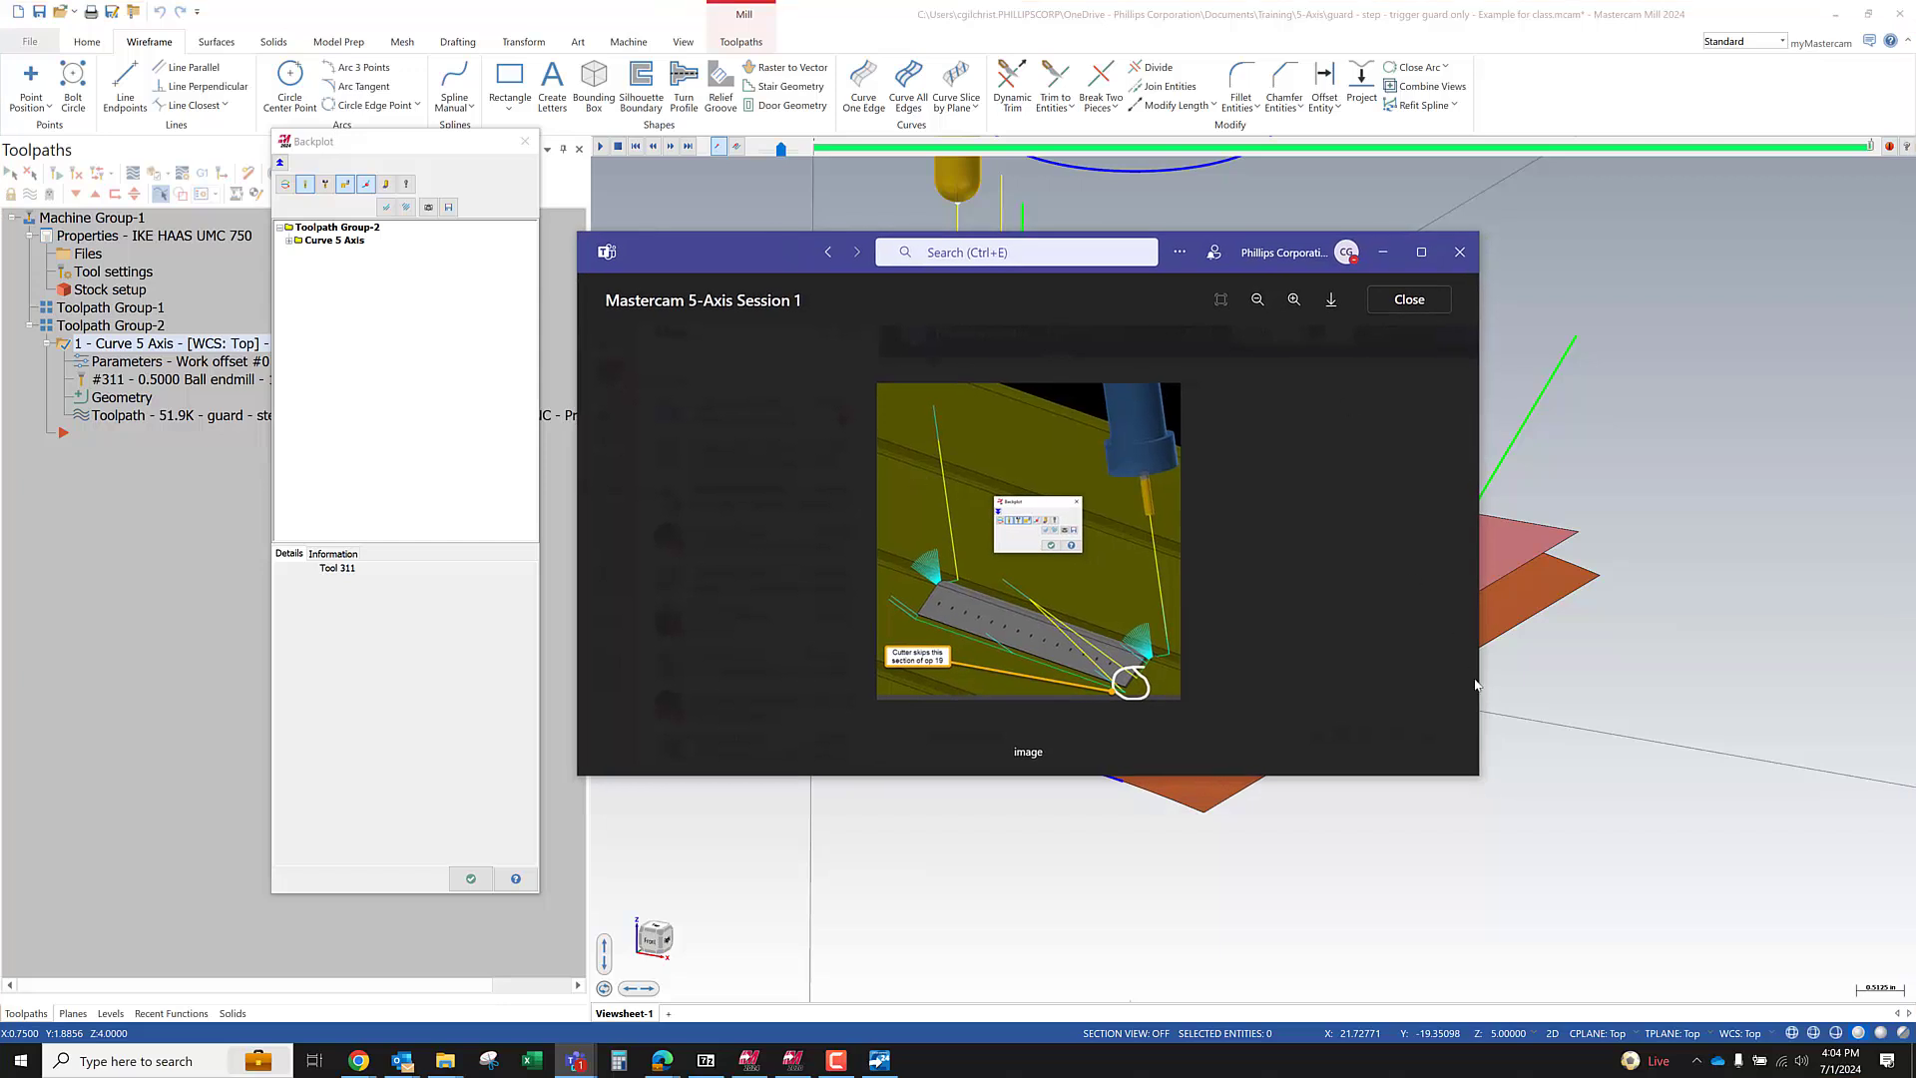
{"action": "left_click_drag", "start_coordinate": [1477, 775], "coordinate": [1834, 985]}
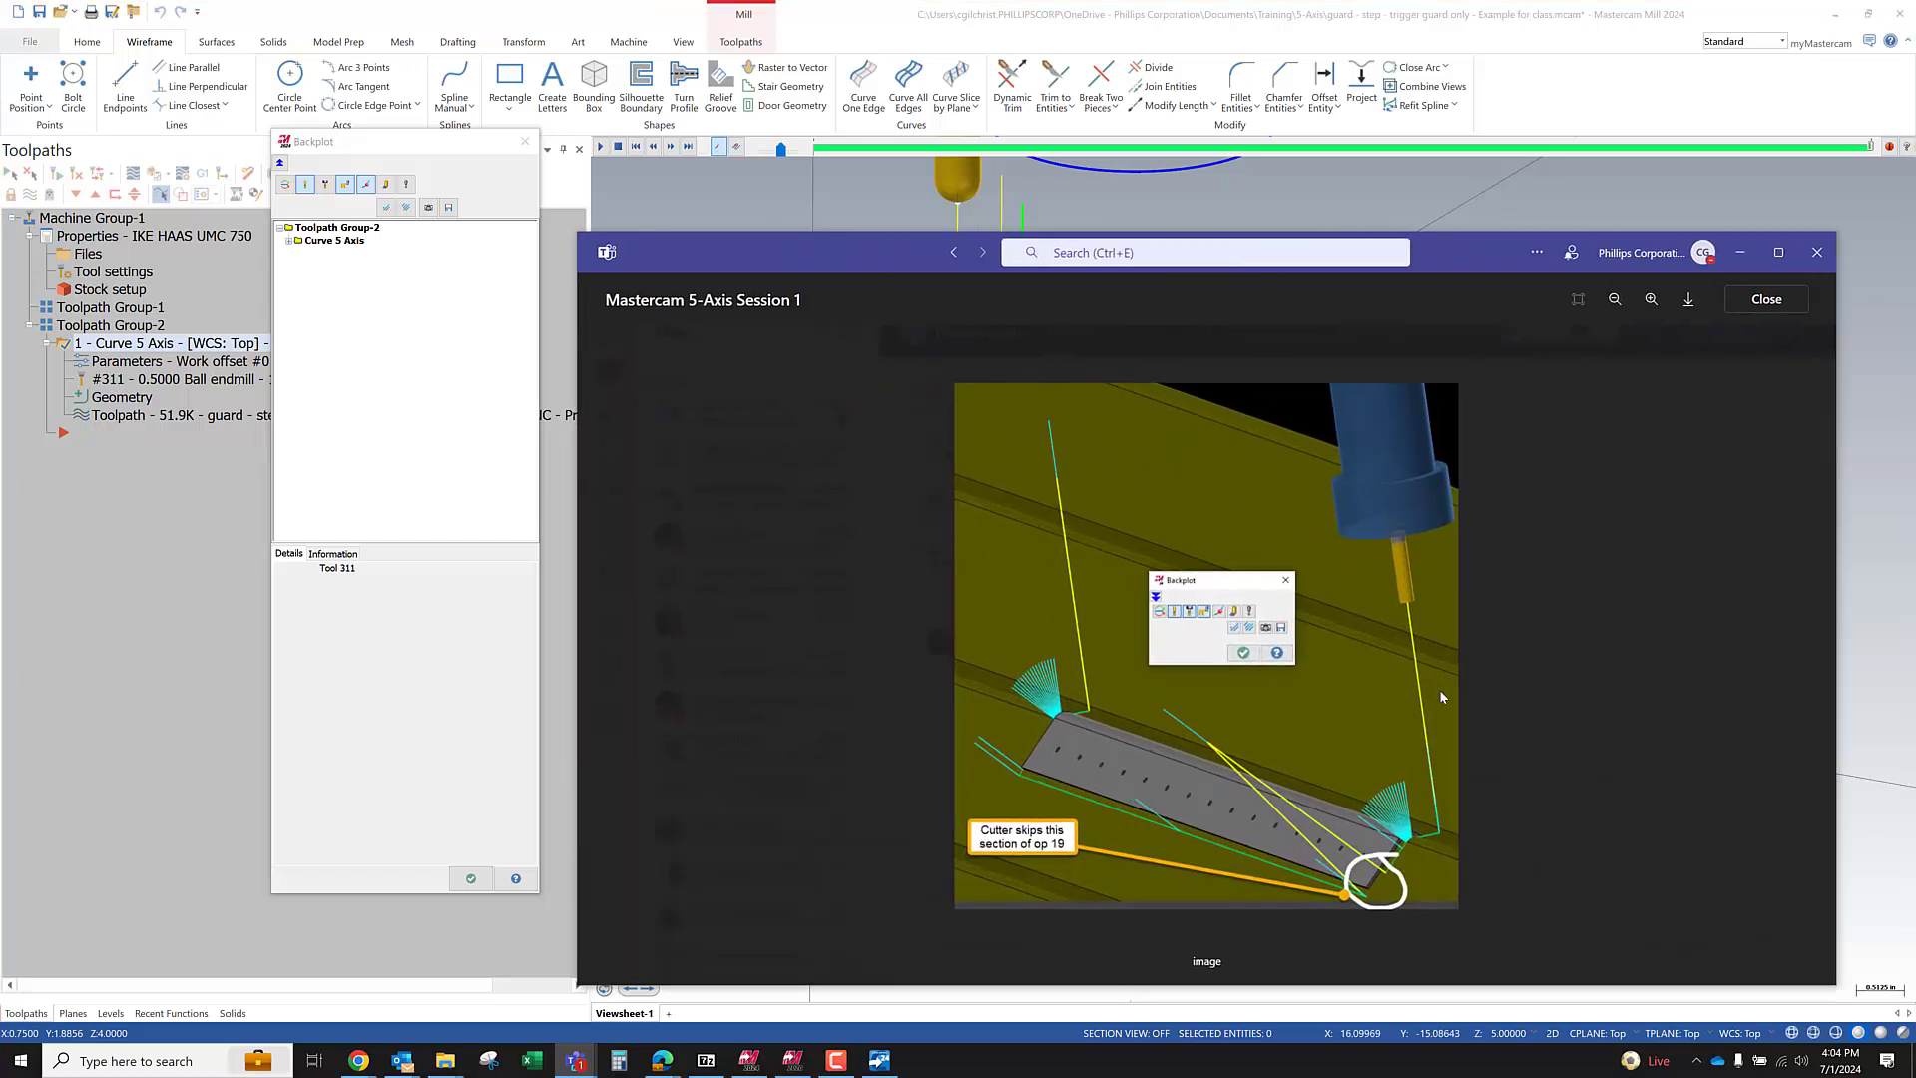
{"action": "left_click_drag", "start_coordinate": [872, 254], "coordinate": [595, 79]}
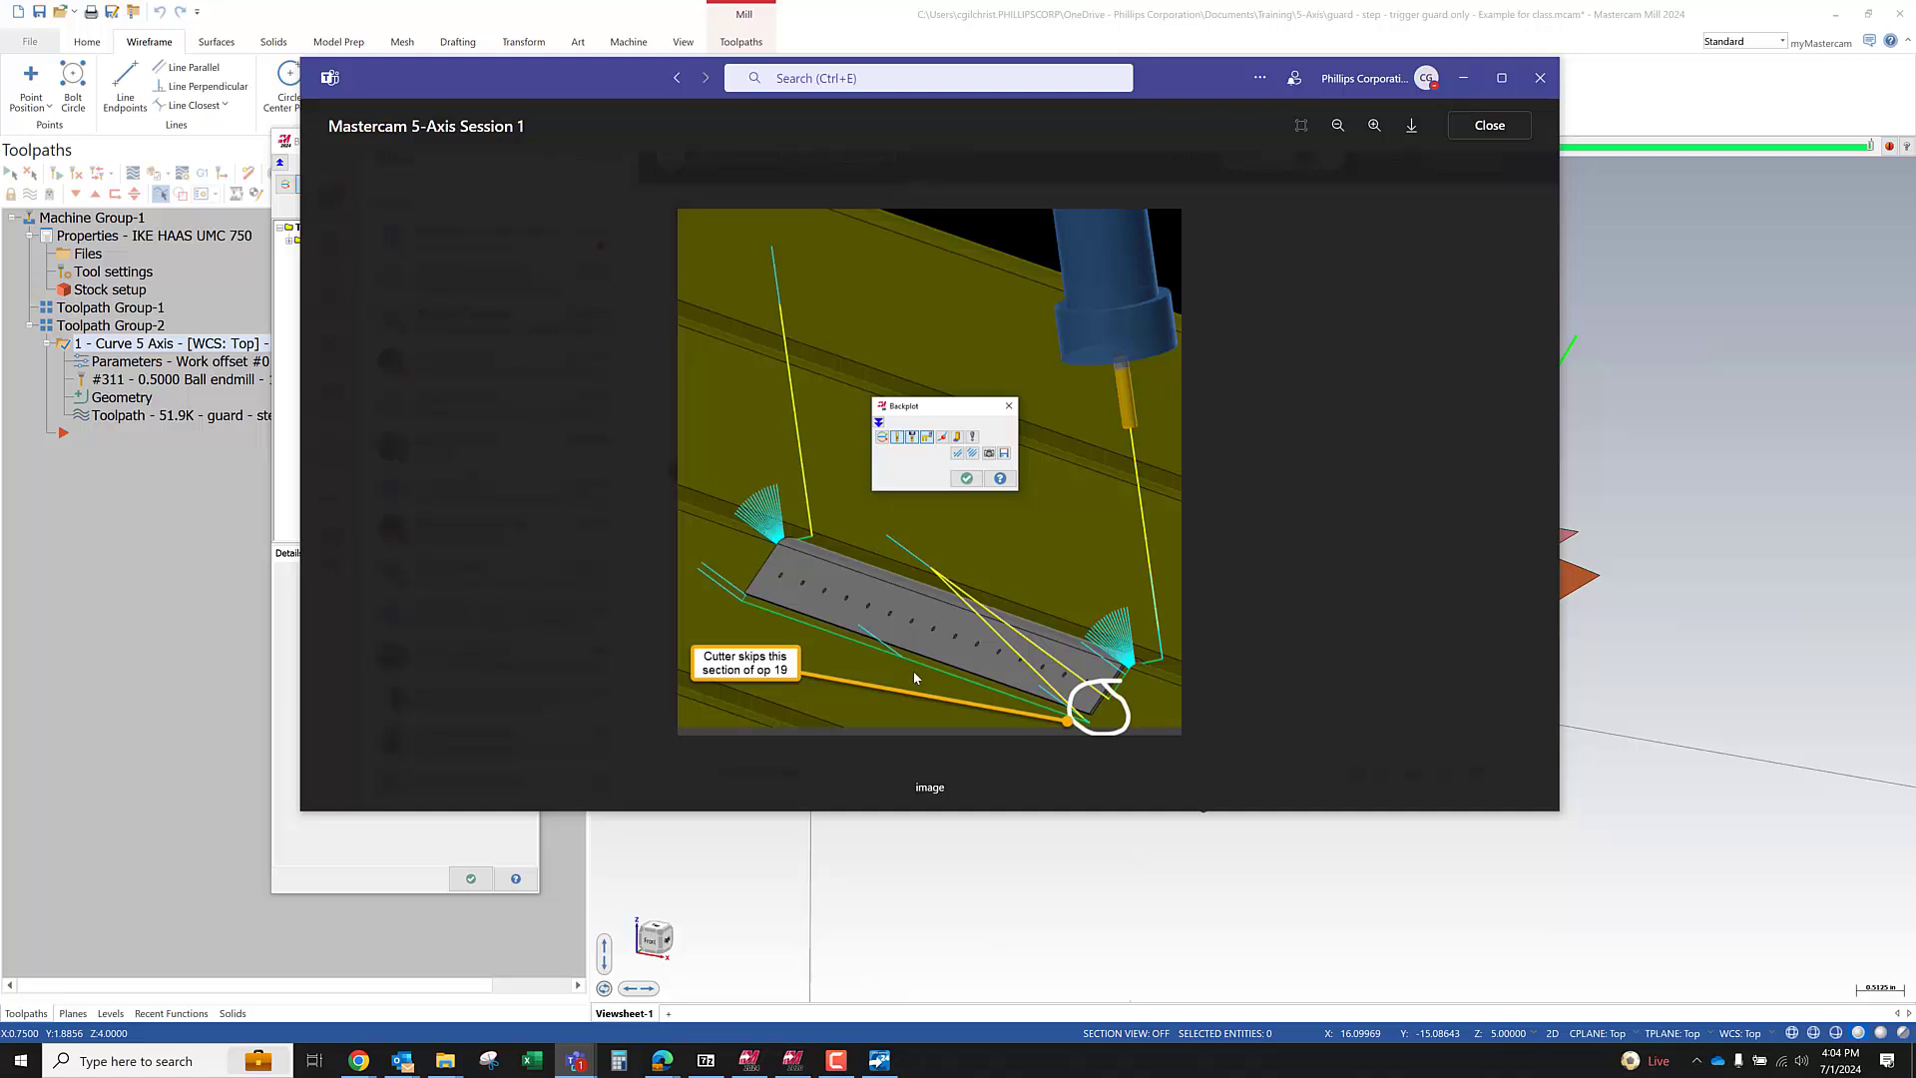
{"action": "scroll", "coordinate": [908, 667], "scroll_direction": "down", "scroll_amount": 3}
{"action": "scroll", "coordinate": [912, 670], "scroll_direction": "up", "scroll_amount": 5}
{"action": "scroll", "coordinate": [916, 667], "scroll_direction": "down", "scroll_amount": 2}
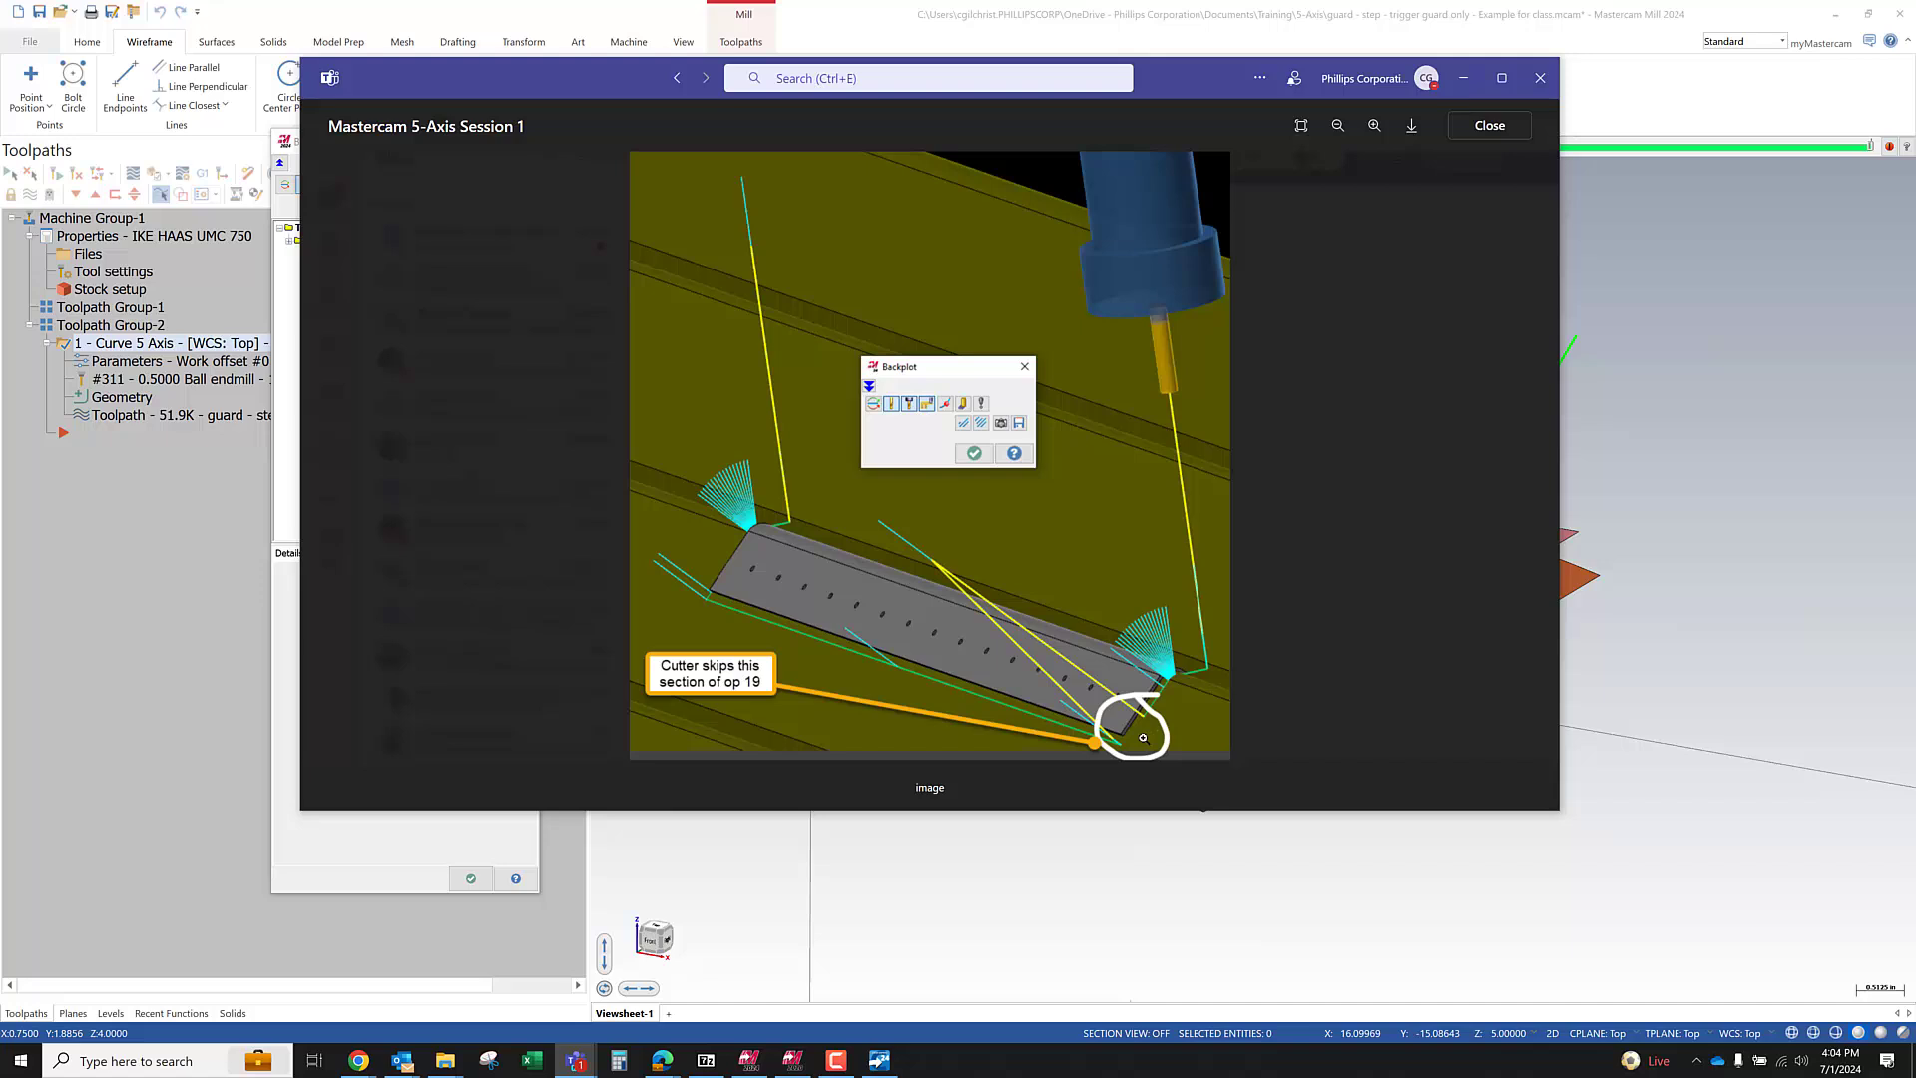
Return to Mastercam and close the backplot, leaving the ball endmill's definition unedited
{"action": "left_click", "coordinate": [1638, 692]}
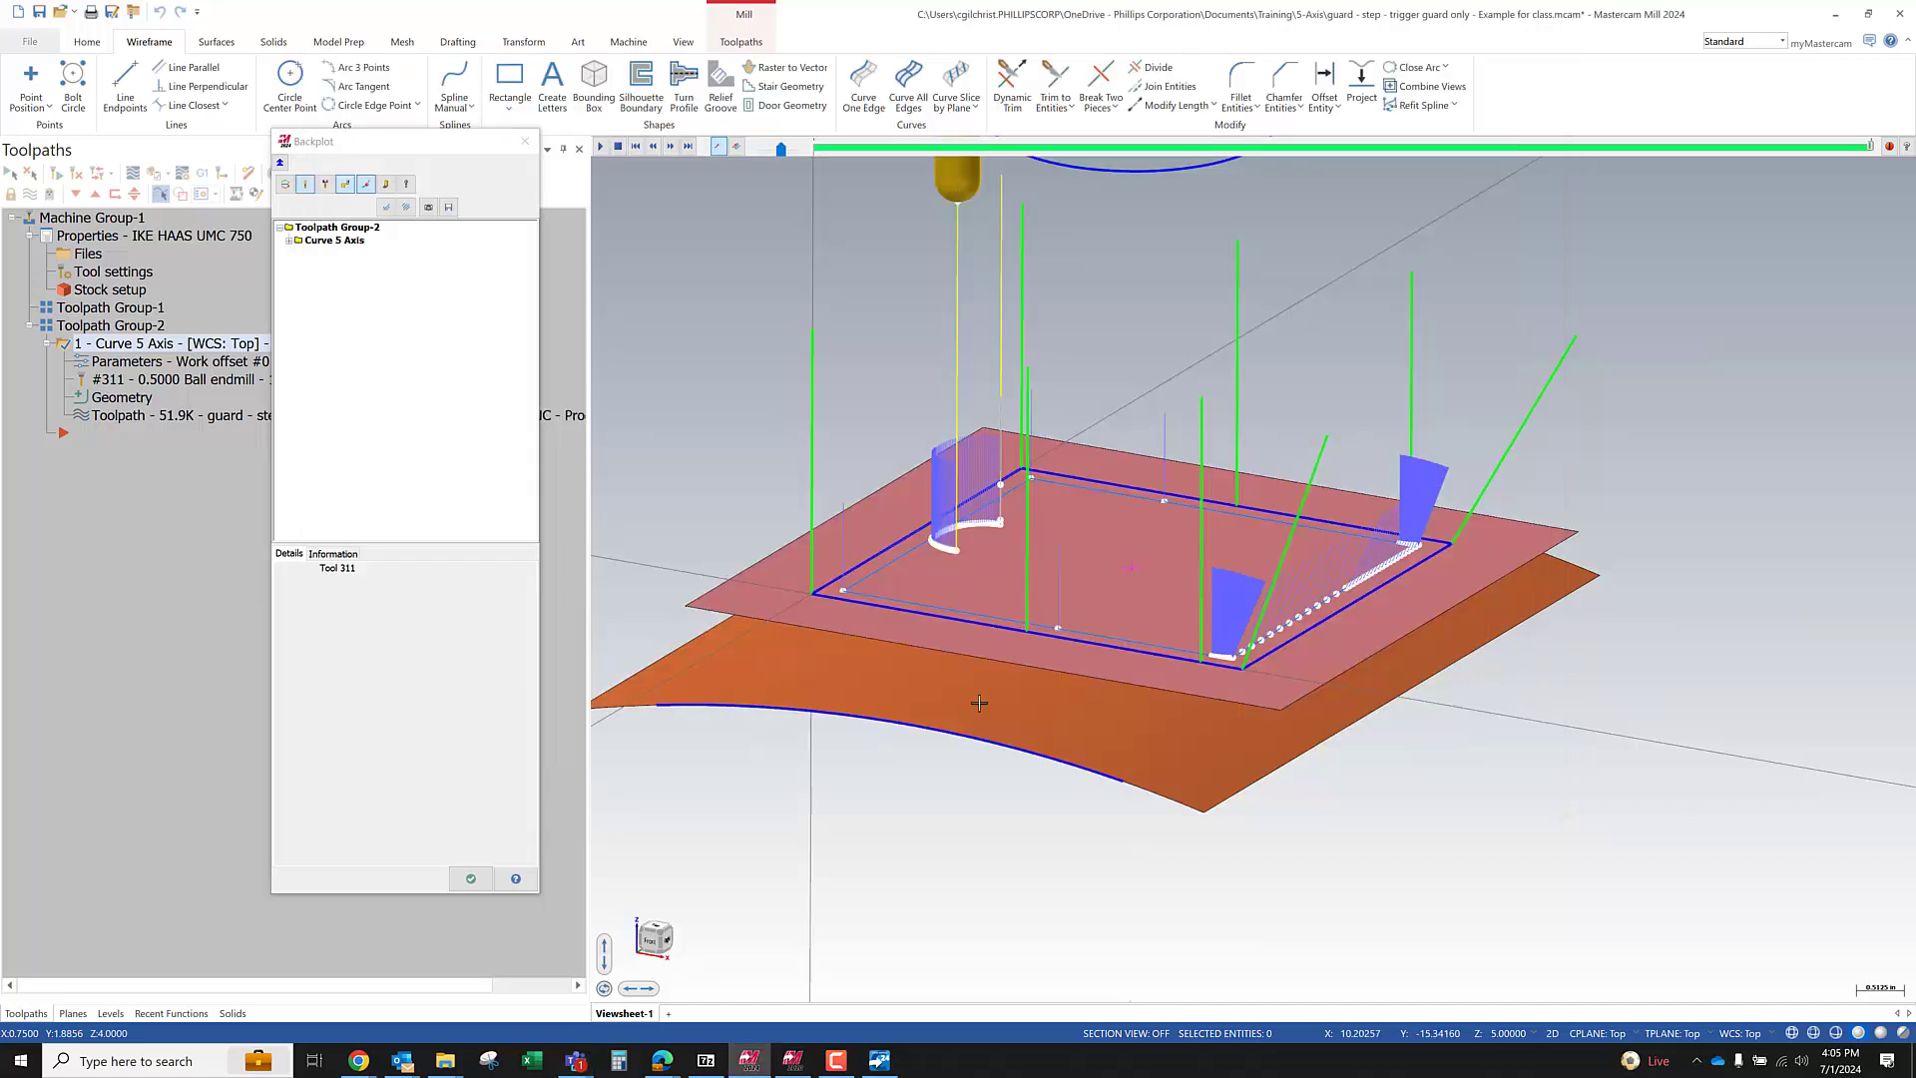
{"action": "left_click", "coordinate": [470, 878]}
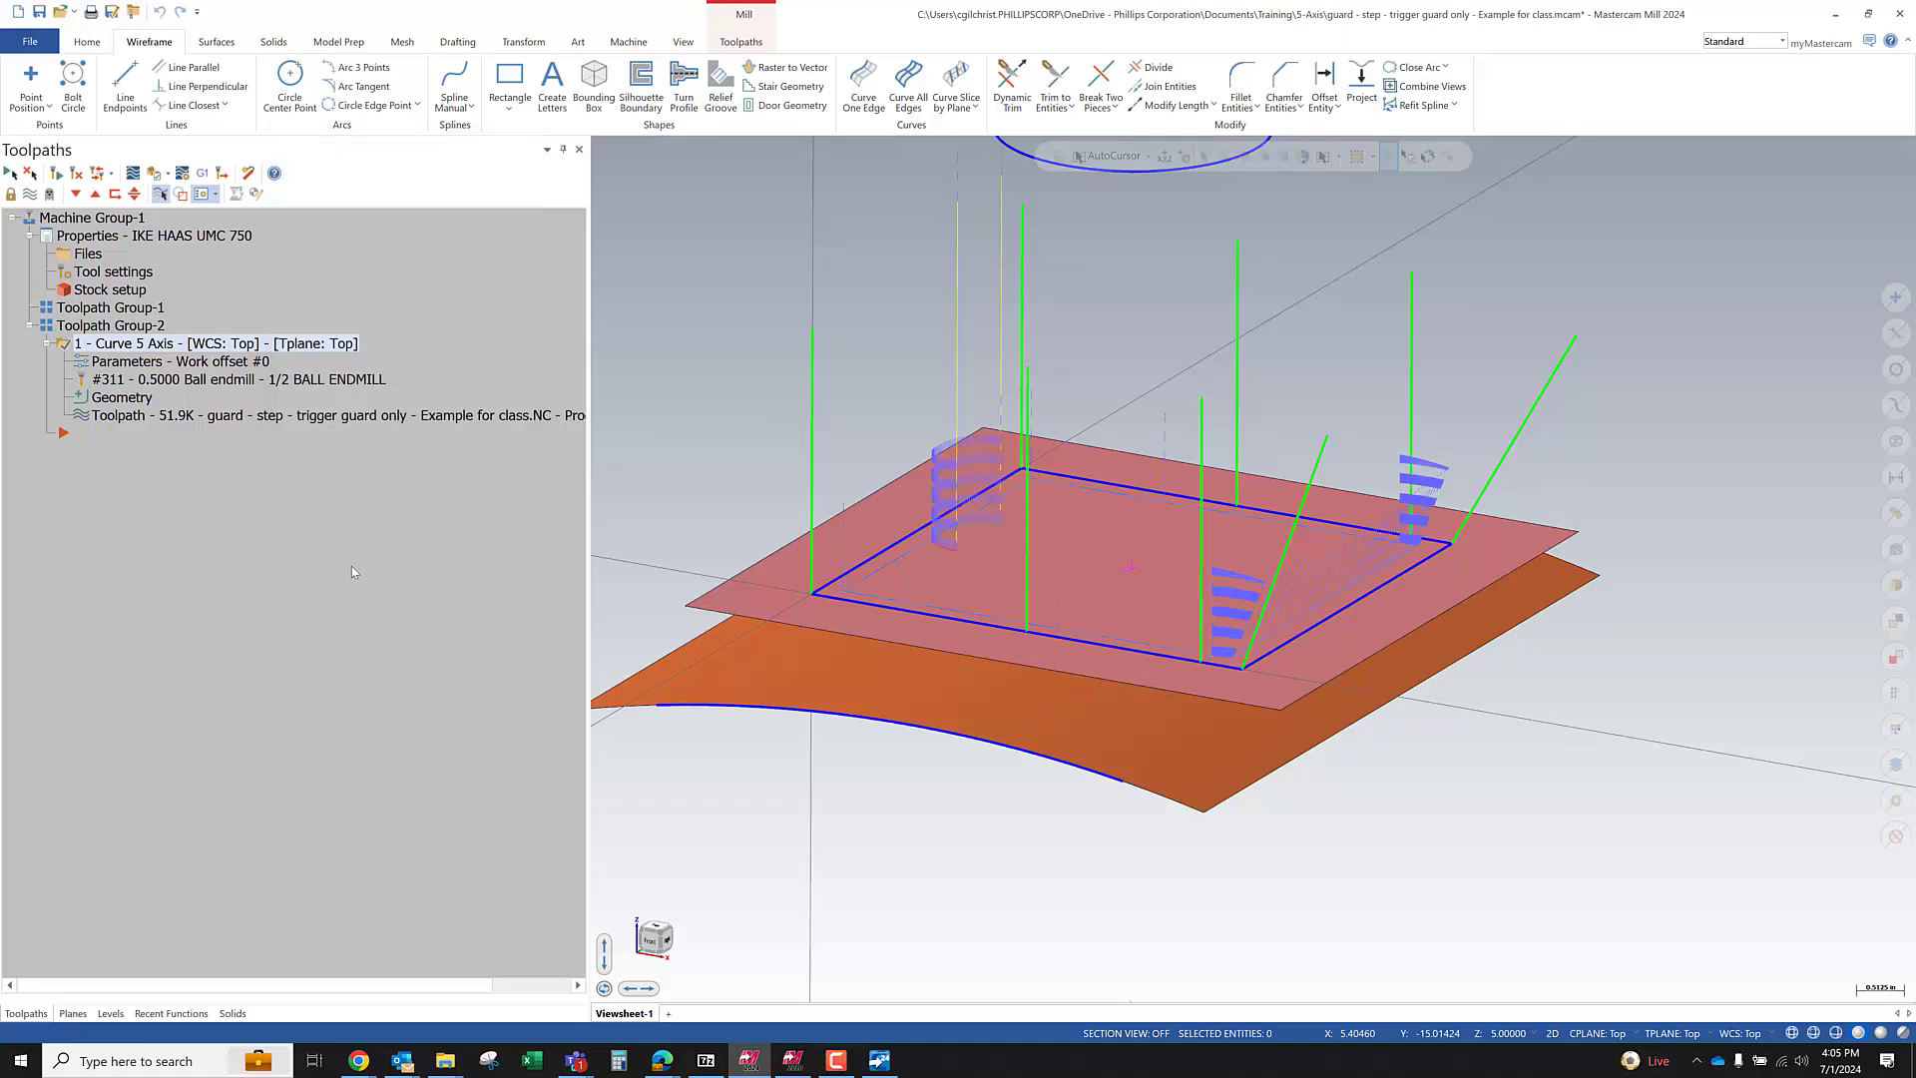
{"action": "double_click", "coordinate": [130, 378]}
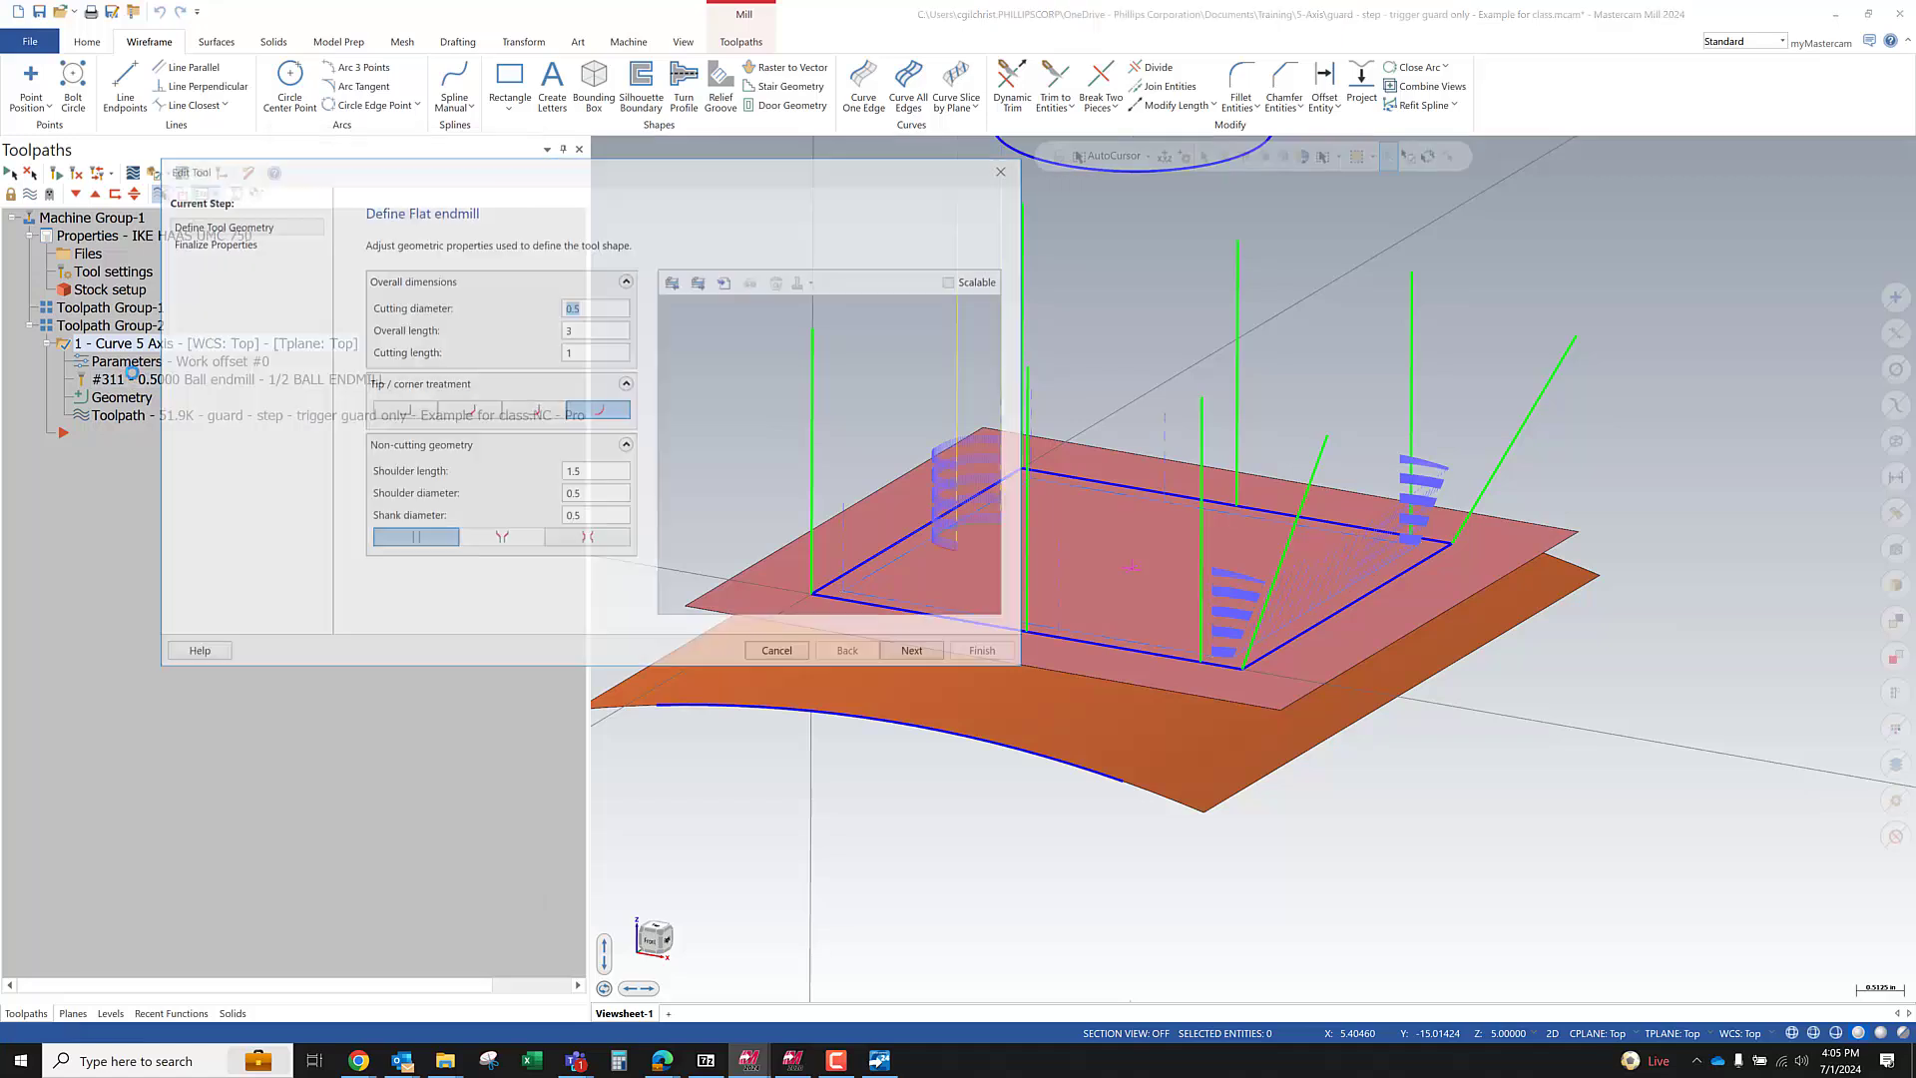
{"action": "left_click", "coordinate": [1003, 174]}
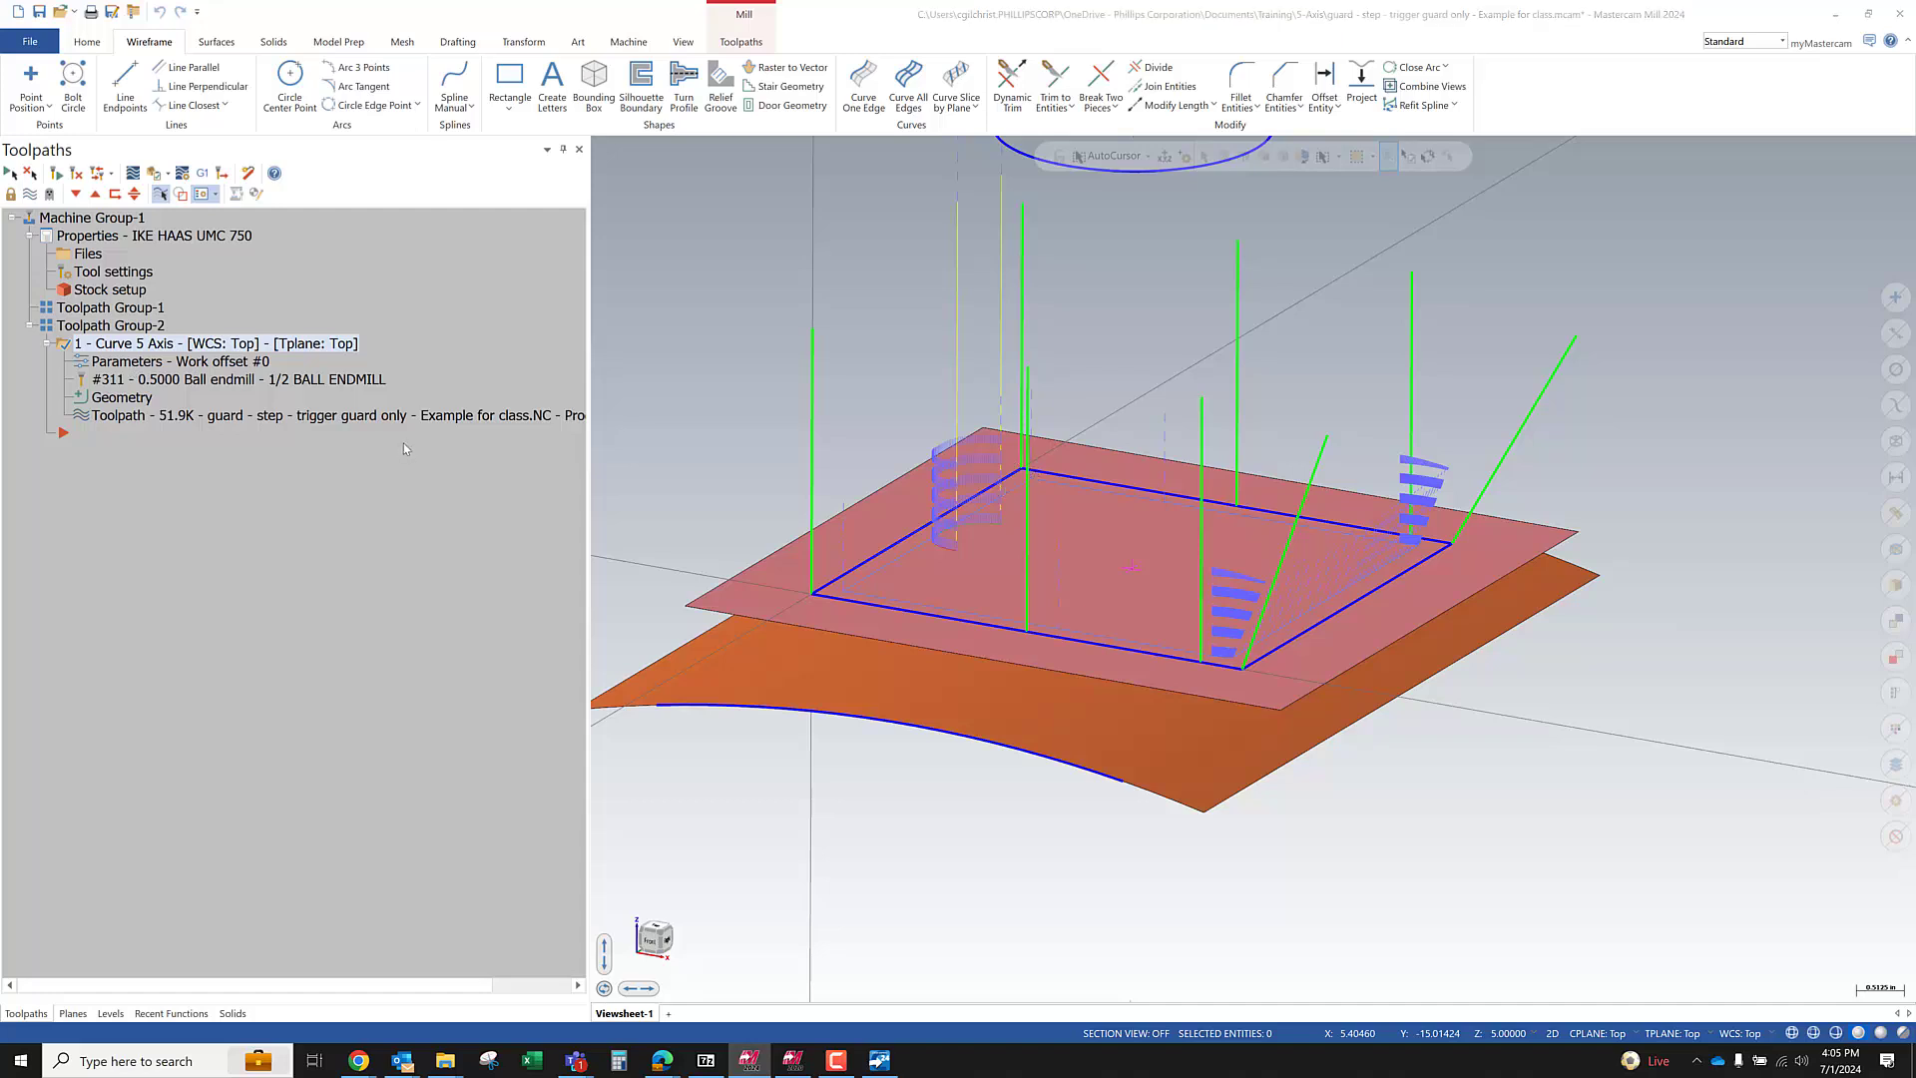
Switch the Curve toolpath's tool axis control to Surface, examine the normal-to-surface maximum projection distance against the model, and discard the edits
{"action": "left_click", "coordinate": [179, 361]}
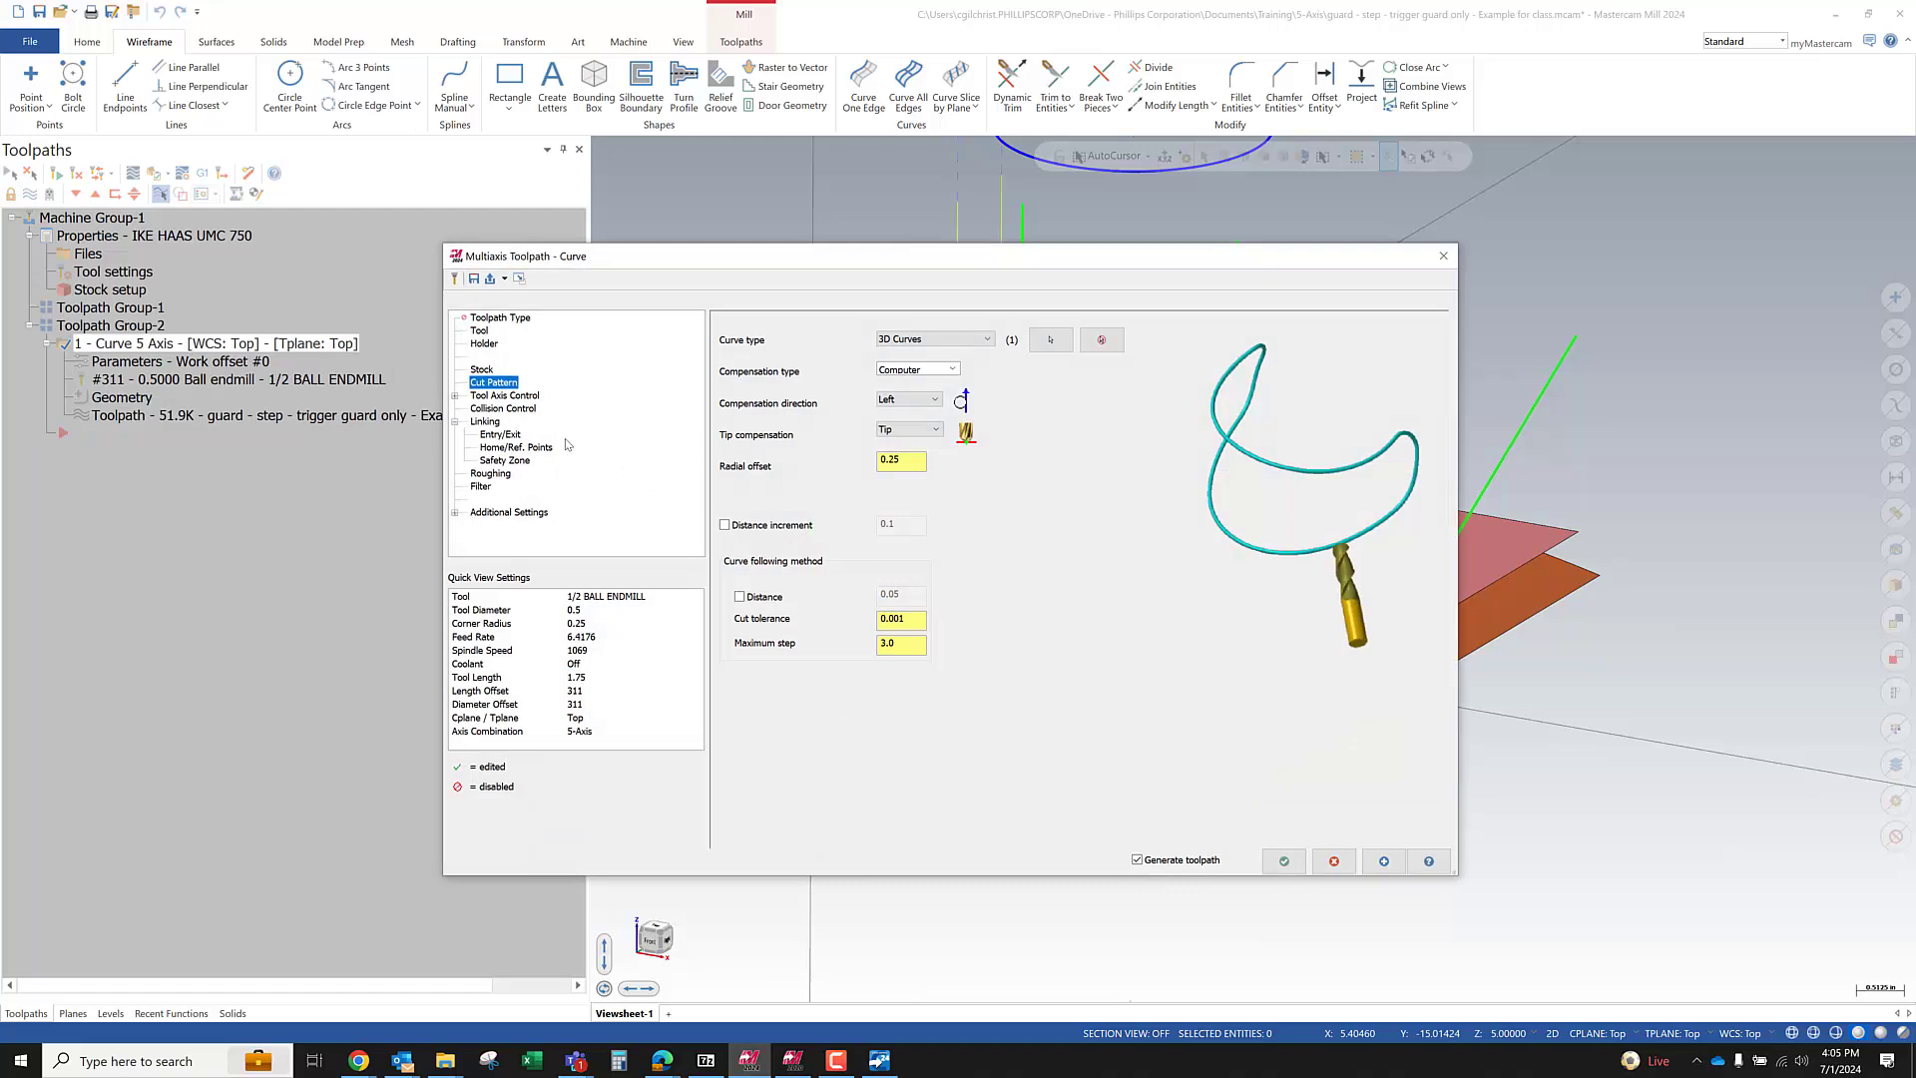
{"action": "left_click", "coordinate": [506, 396]}
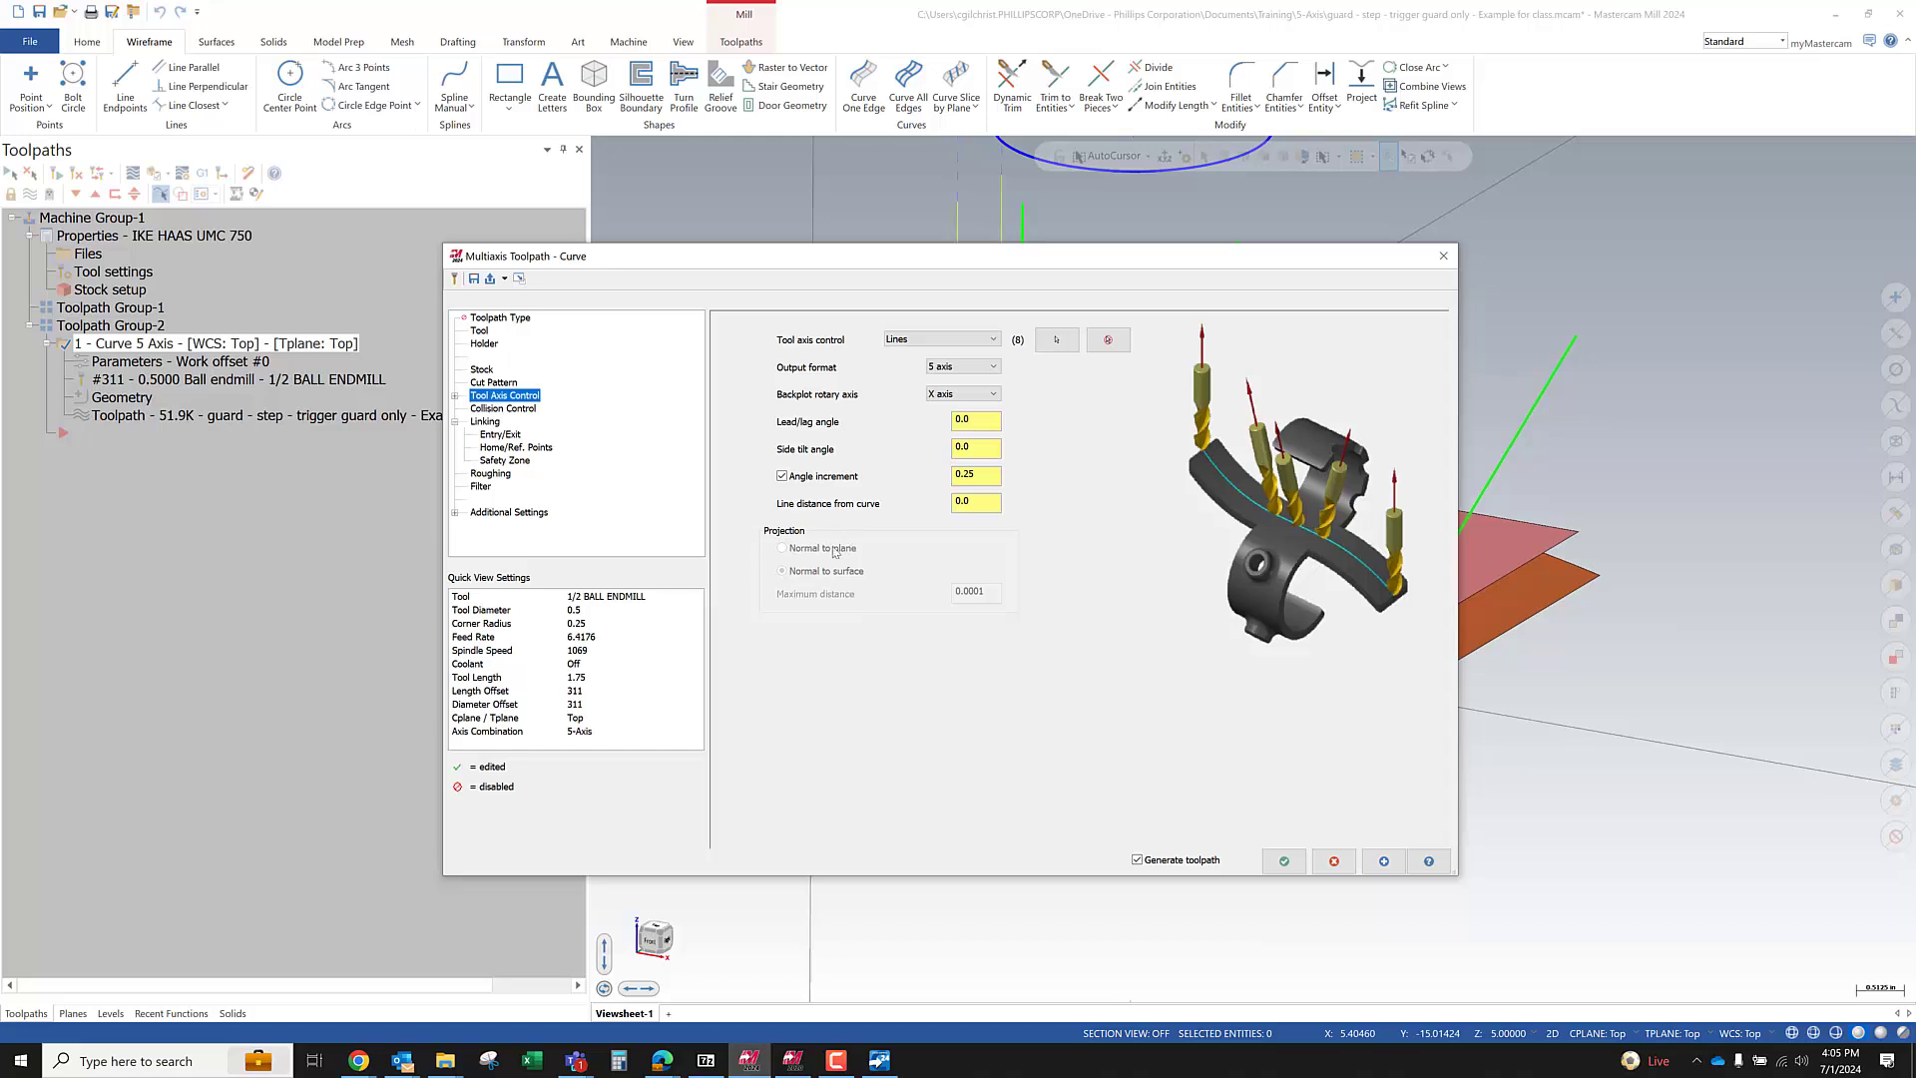
{"action": "left_click", "coordinate": [936, 339]}
{"action": "left_click", "coordinate": [927, 366]}
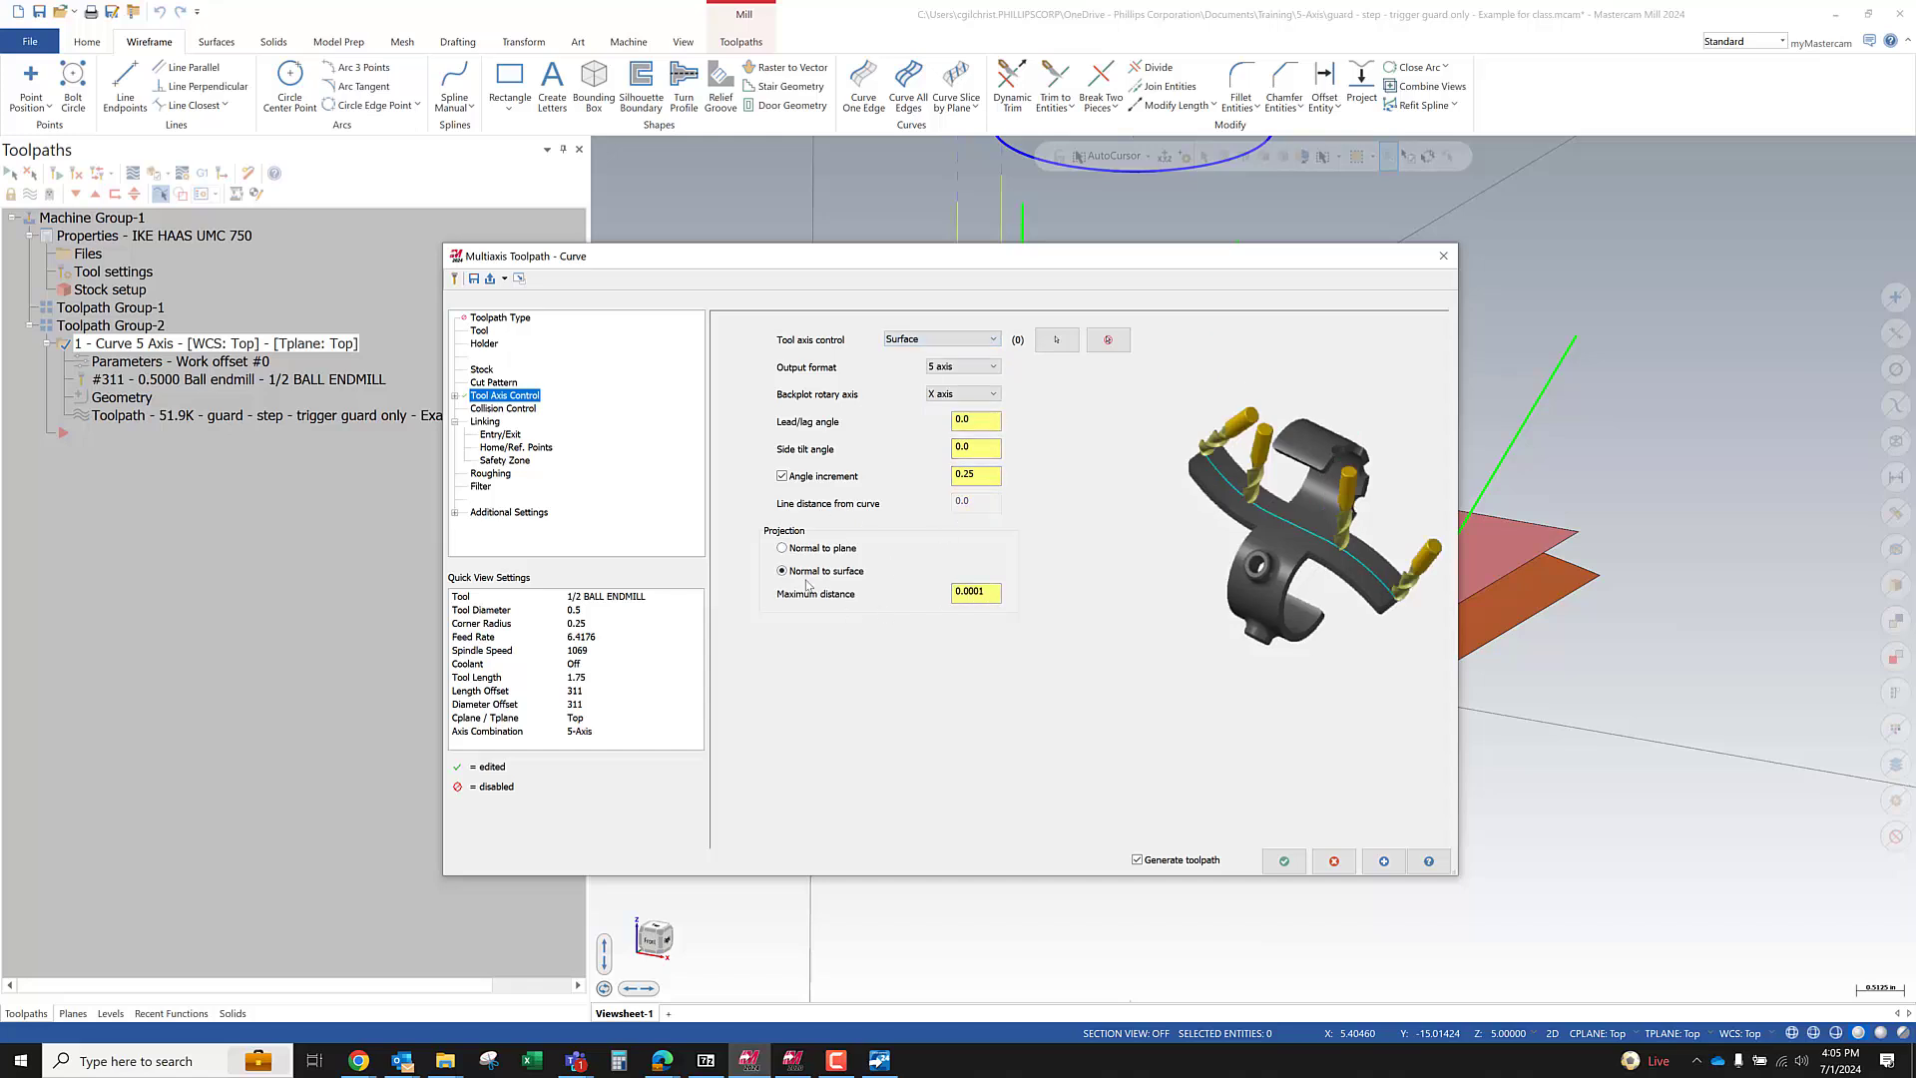
{"action": "left_click", "coordinate": [973, 591]}
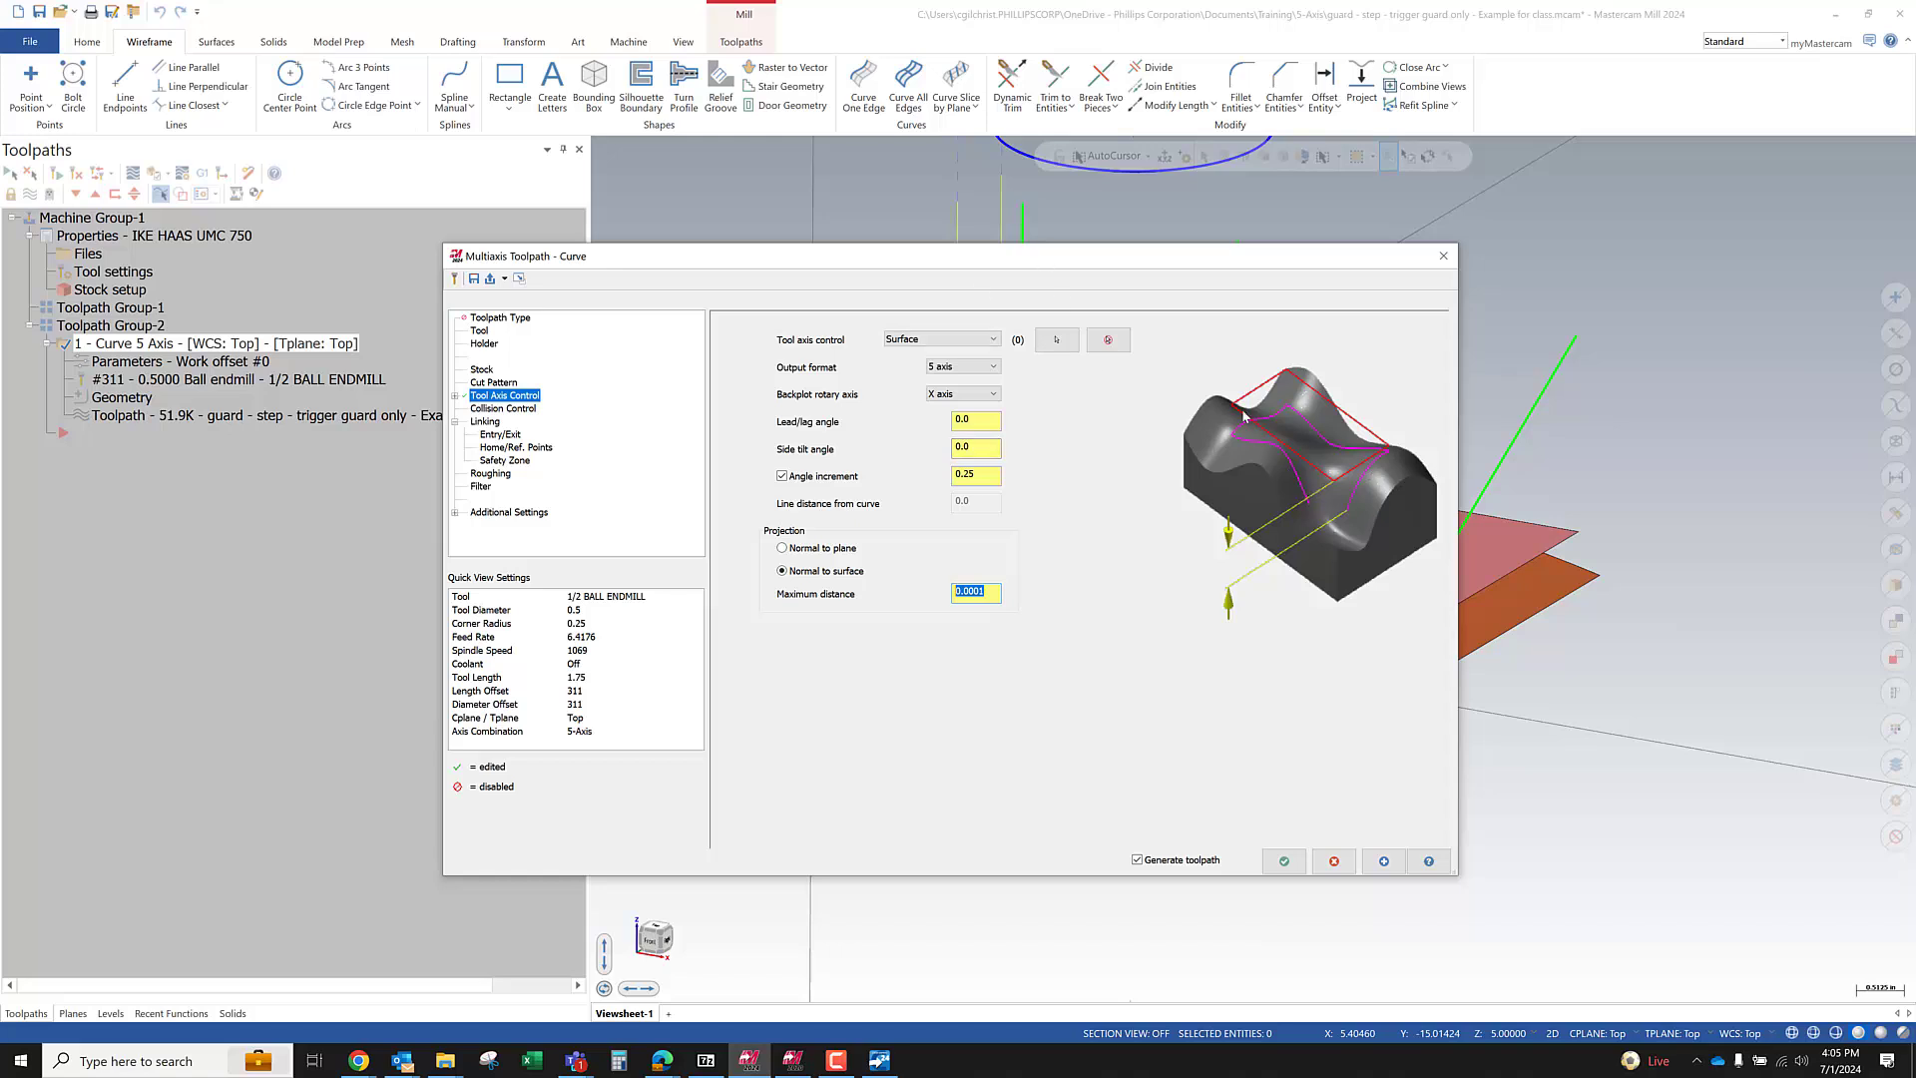
{"action": "left_click_drag", "start_coordinate": [1281, 257], "coordinate": [802, 299]}
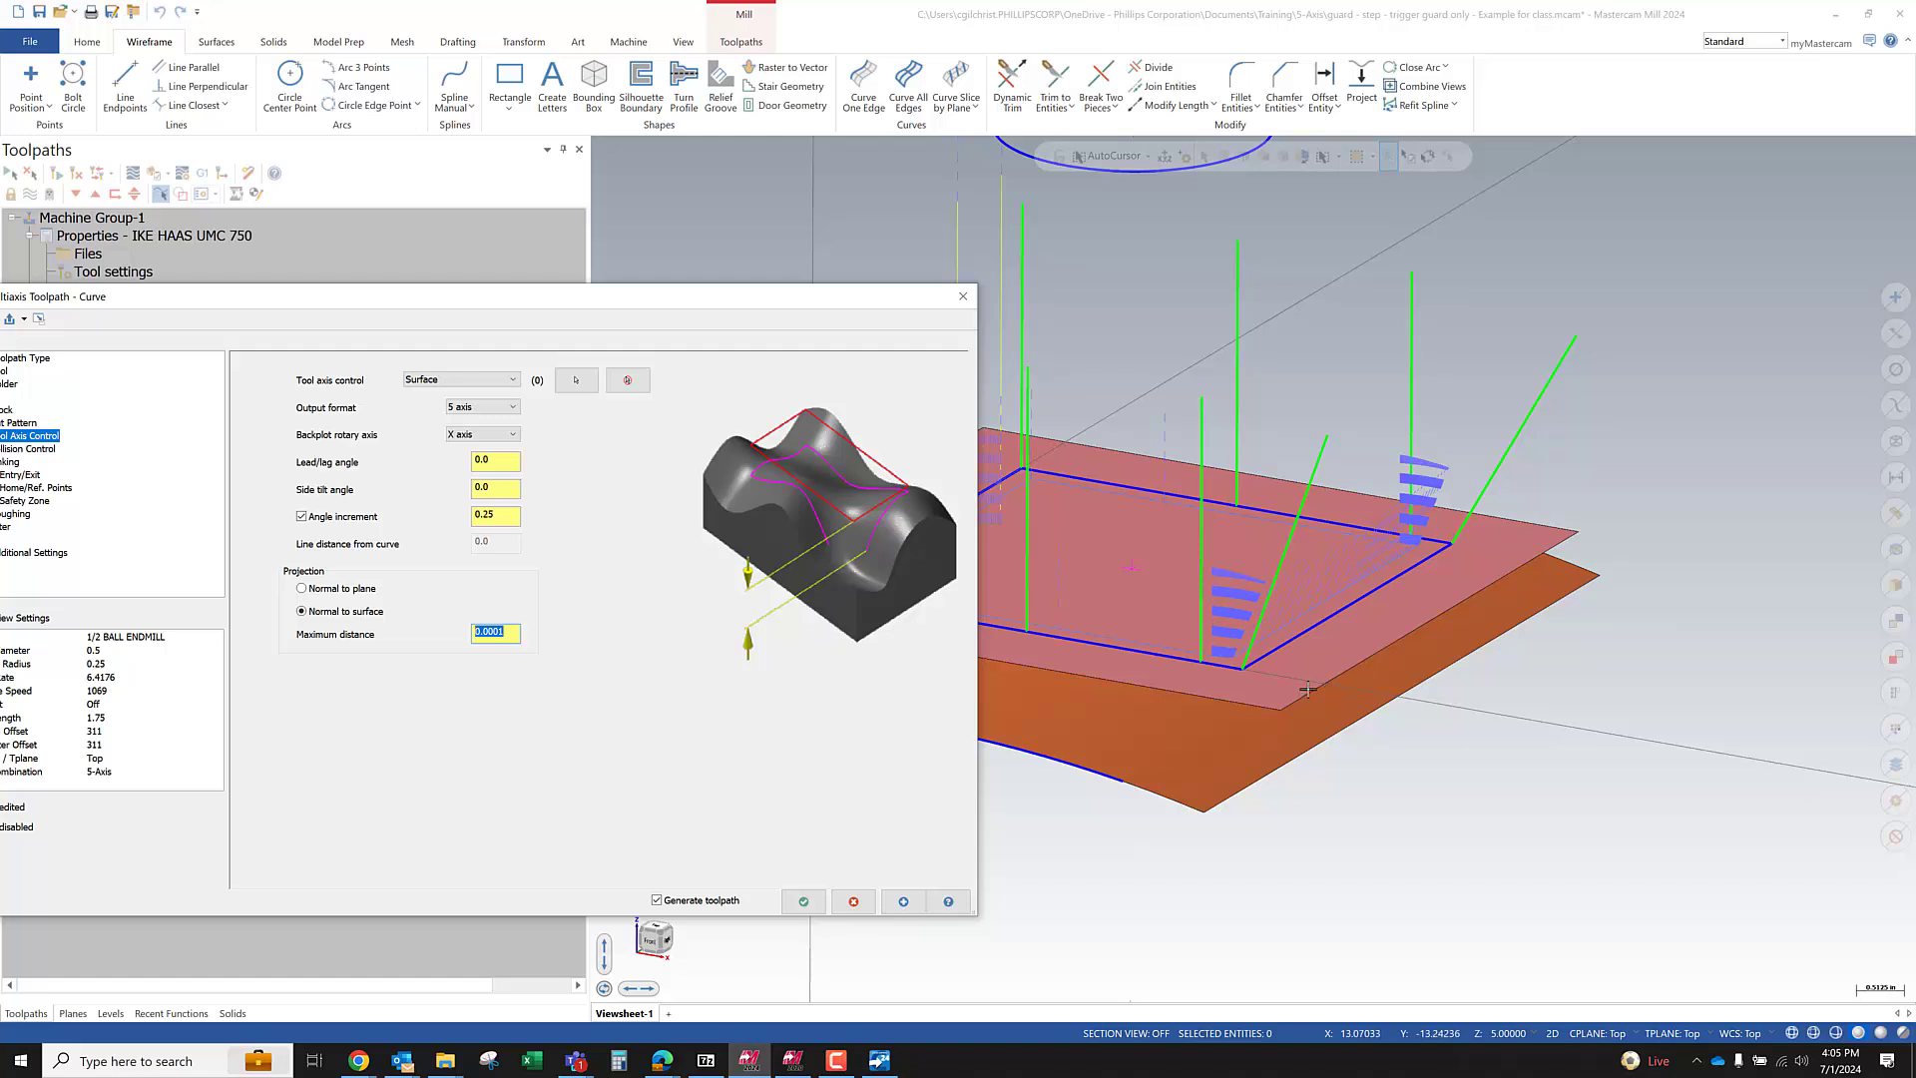
{"action": "left_click_drag", "start_coordinate": [827, 298], "coordinate": [1388, 174]}
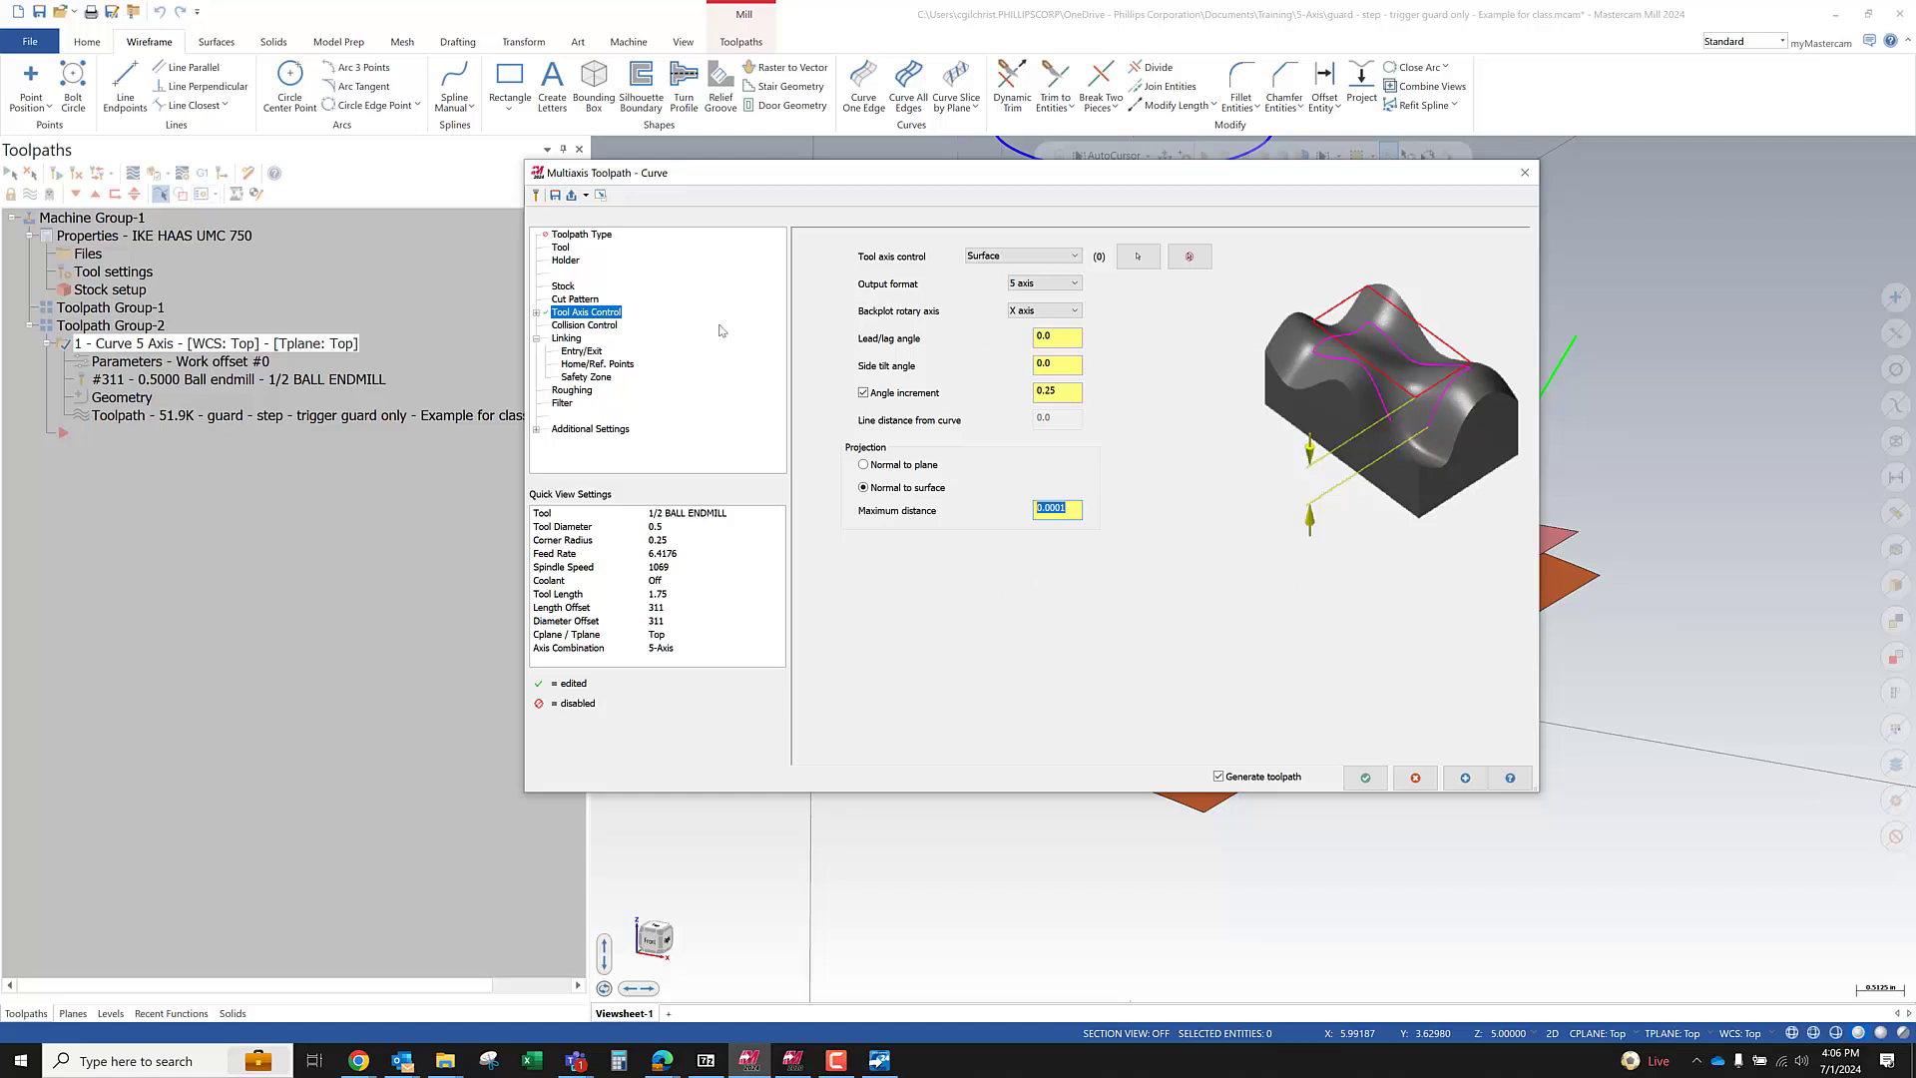
{"action": "left_click", "coordinate": [1414, 778]}
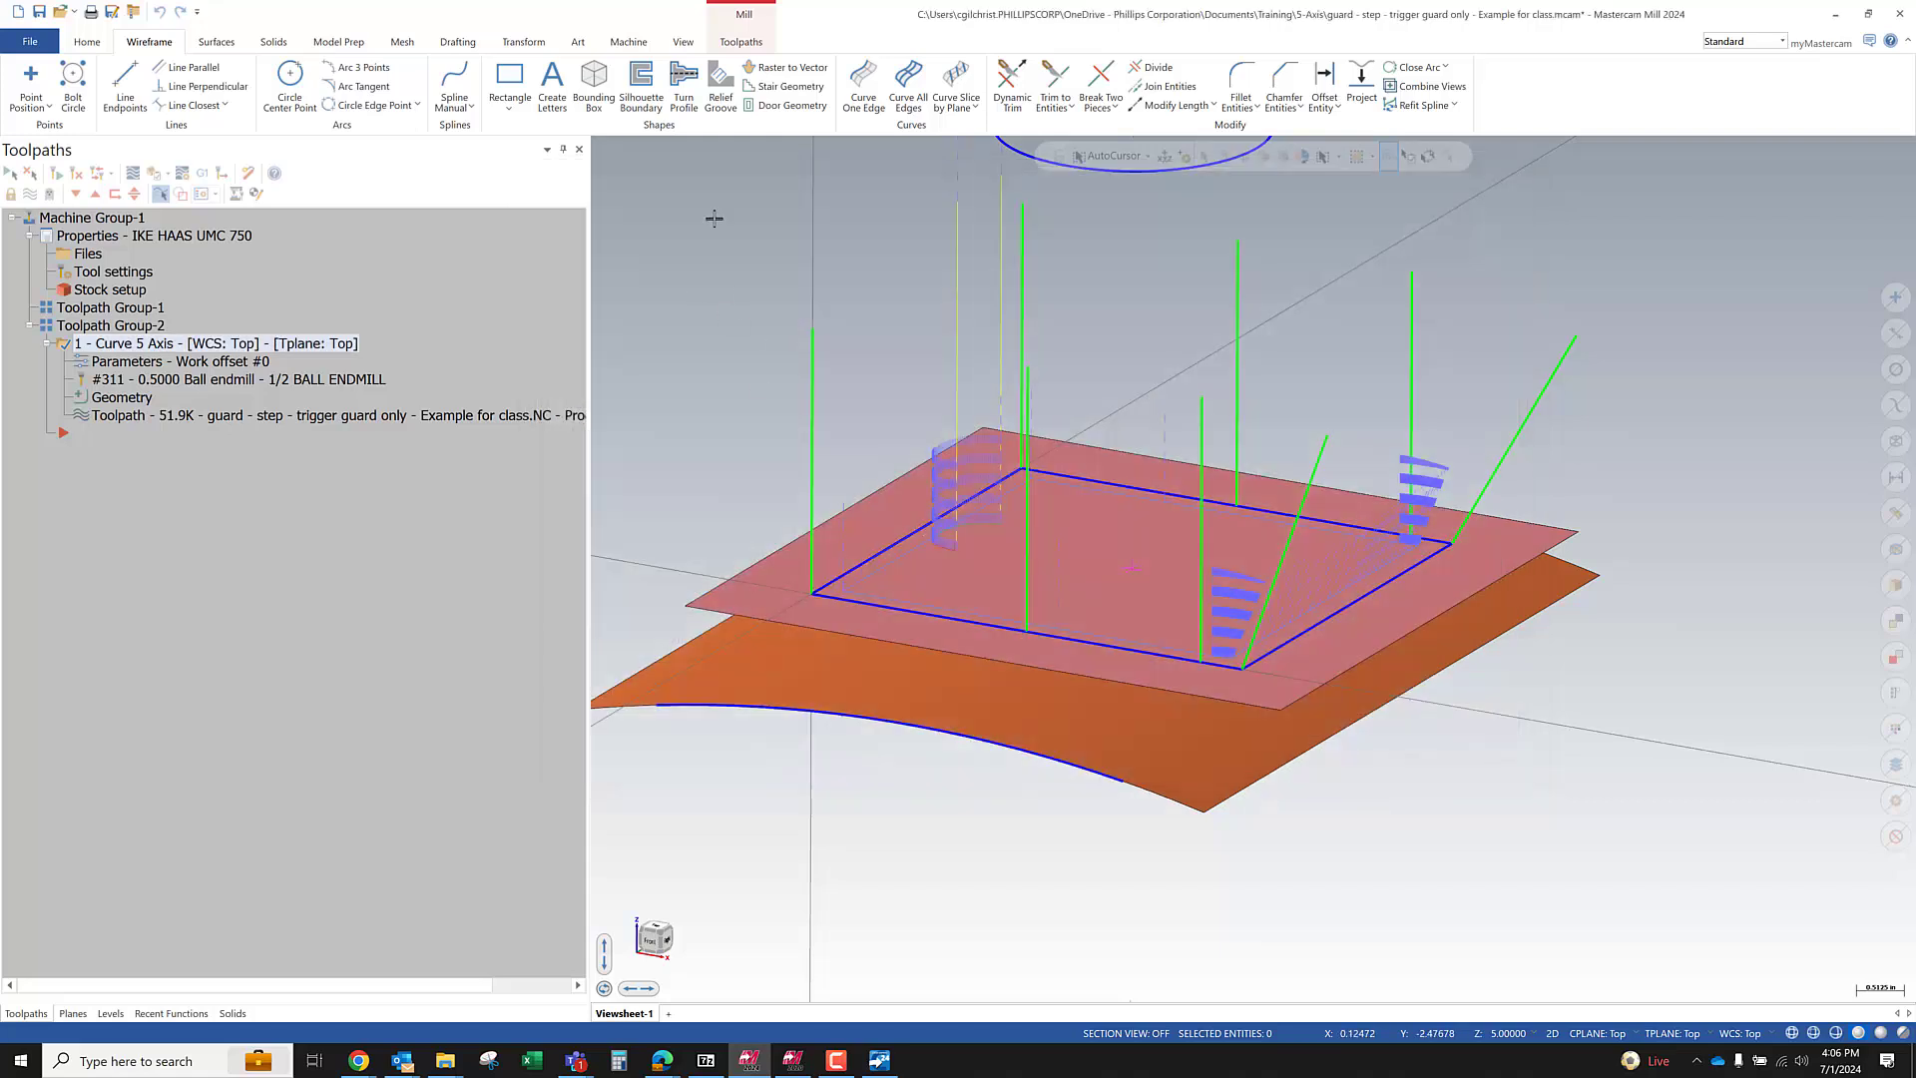
Review the full list of available multiaxis toolpath types without starting one
{"action": "left_click", "coordinate": [742, 42]}
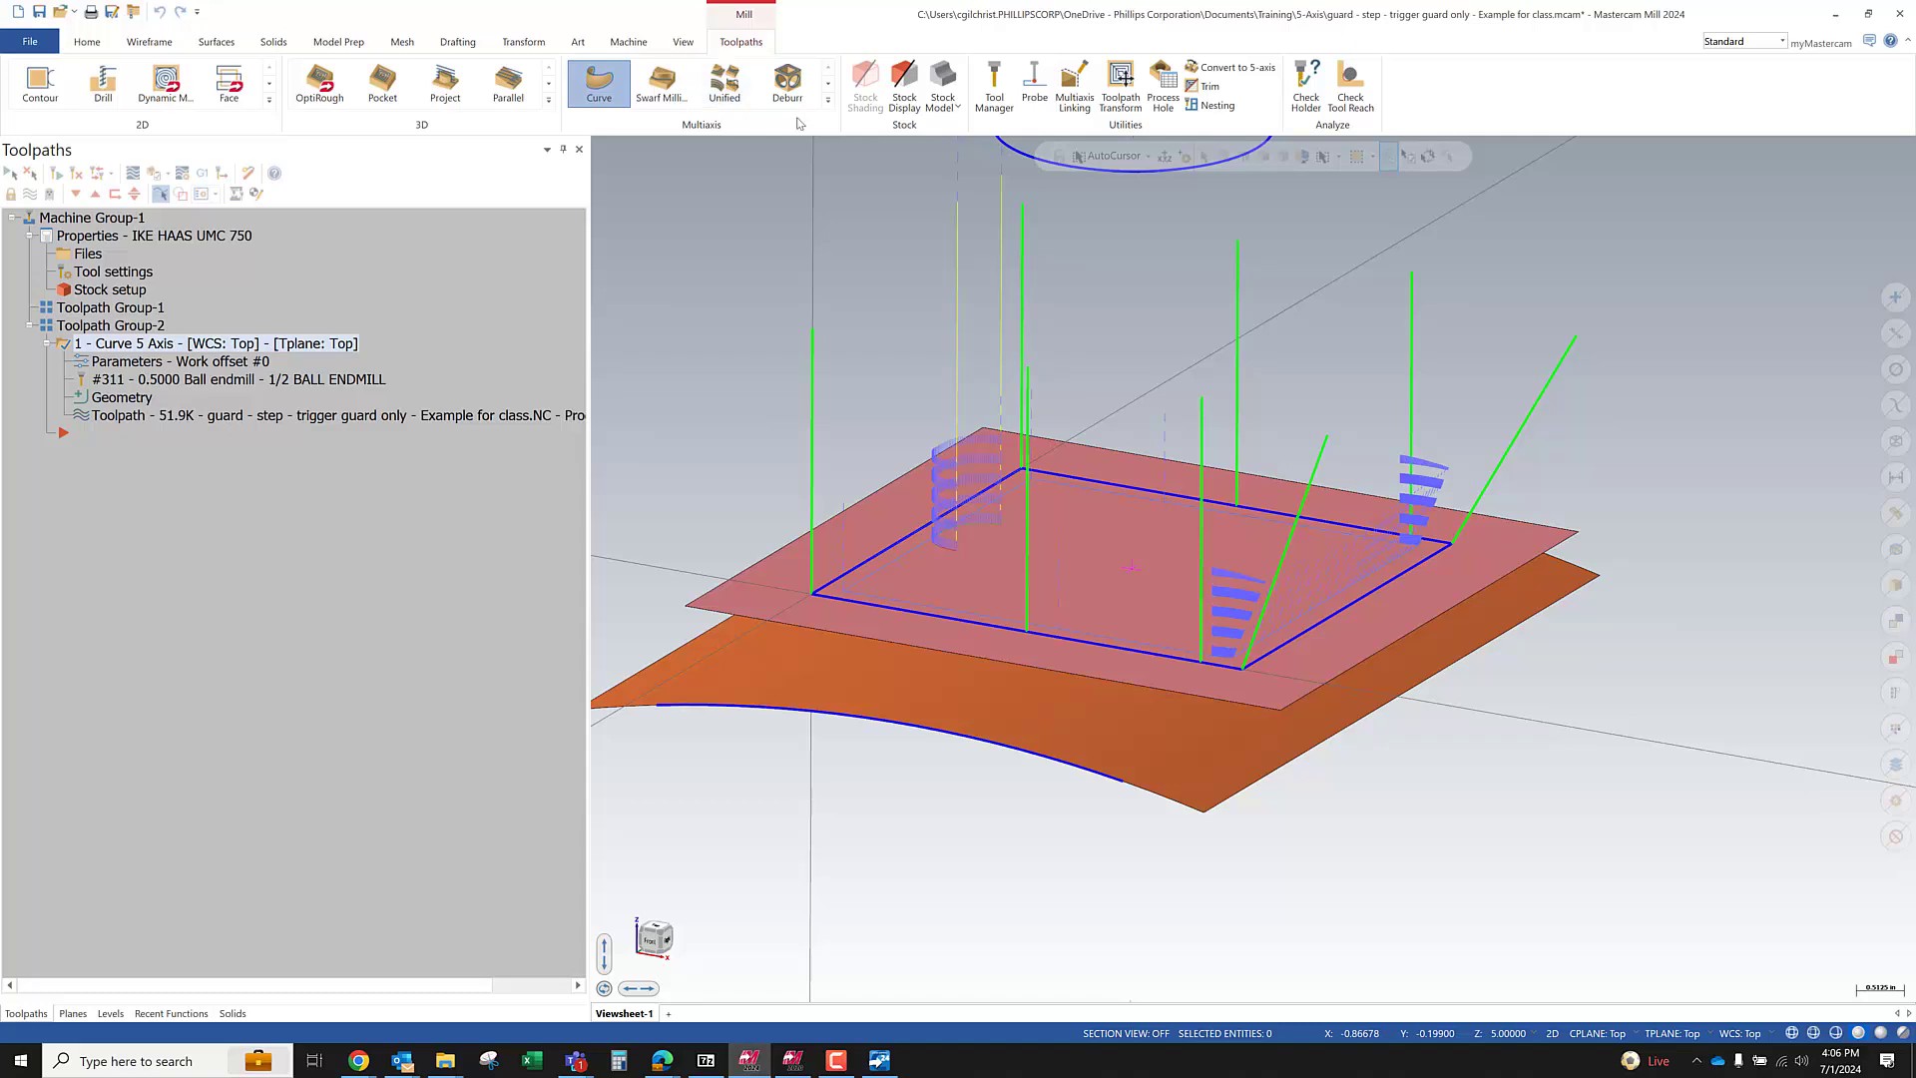
{"action": "left_click", "coordinate": [827, 99]}
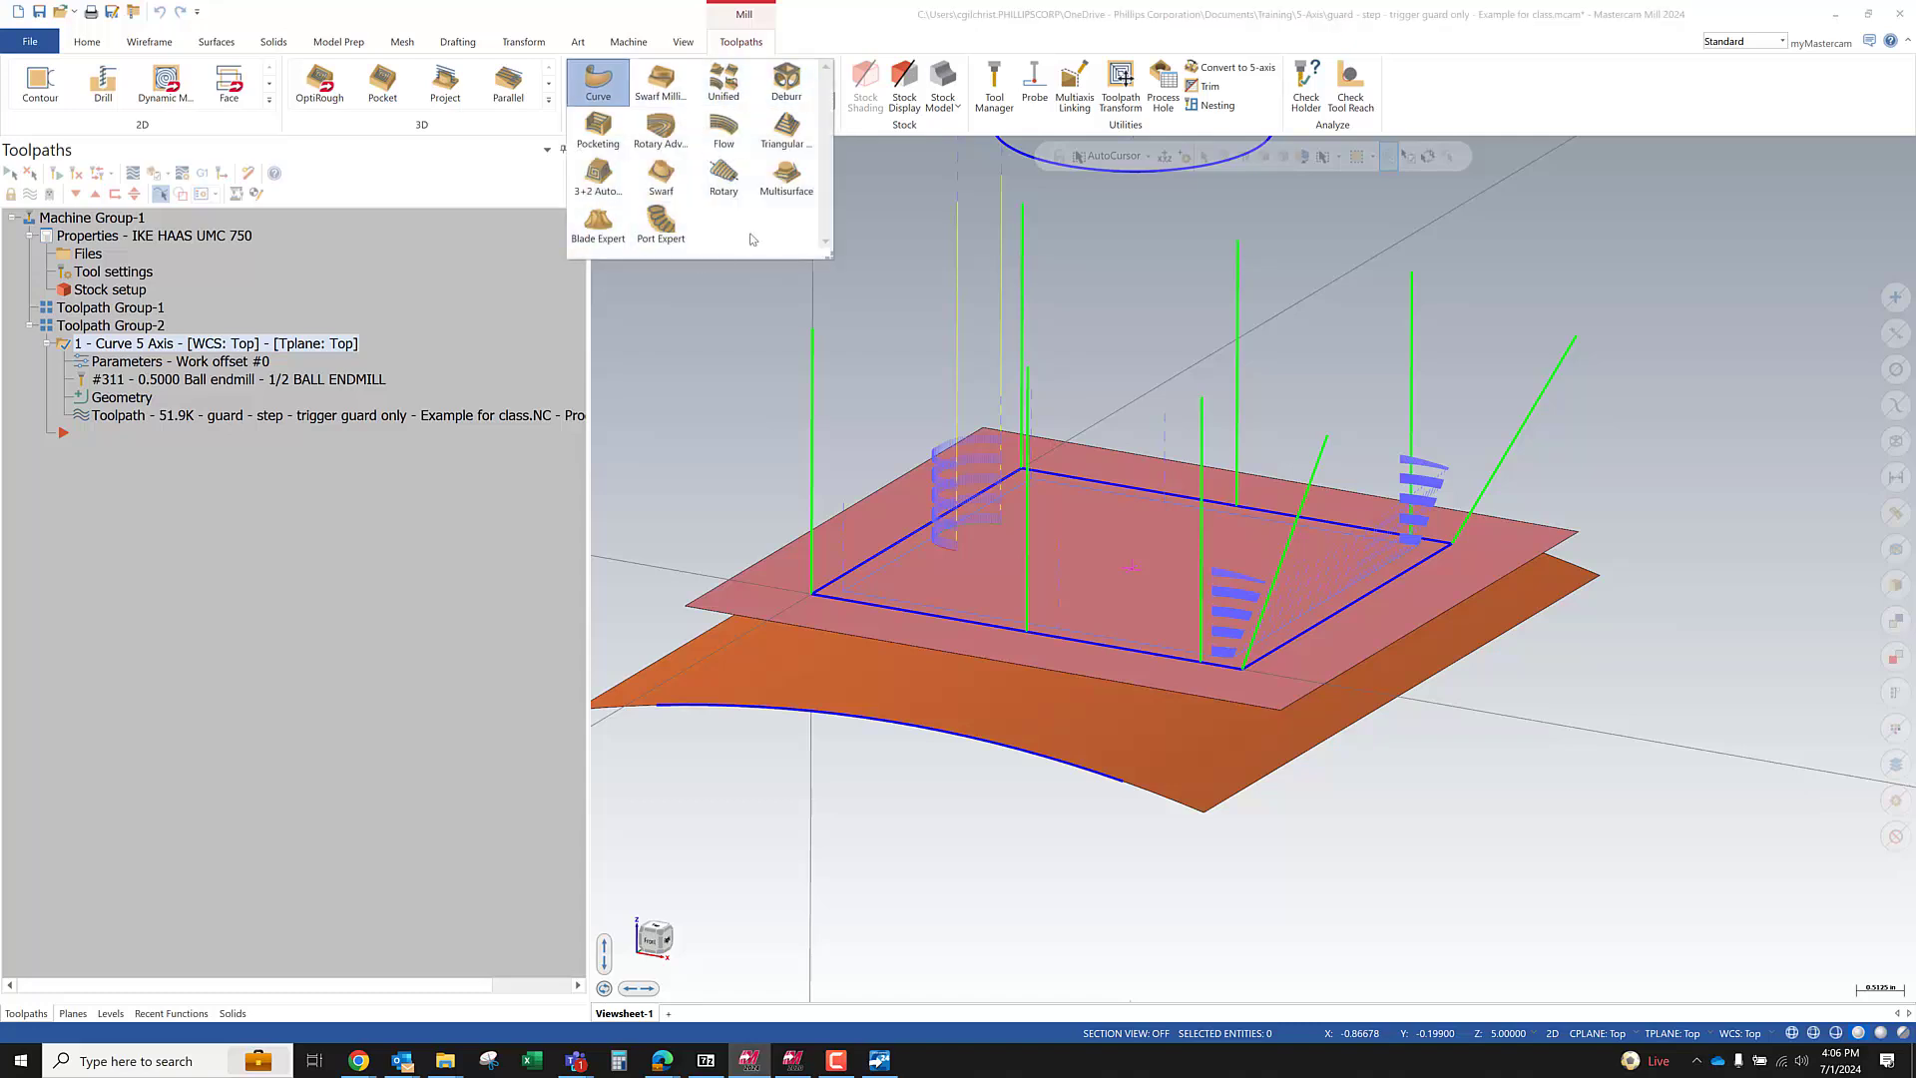
{"action": "left_click", "coordinate": [729, 45]}
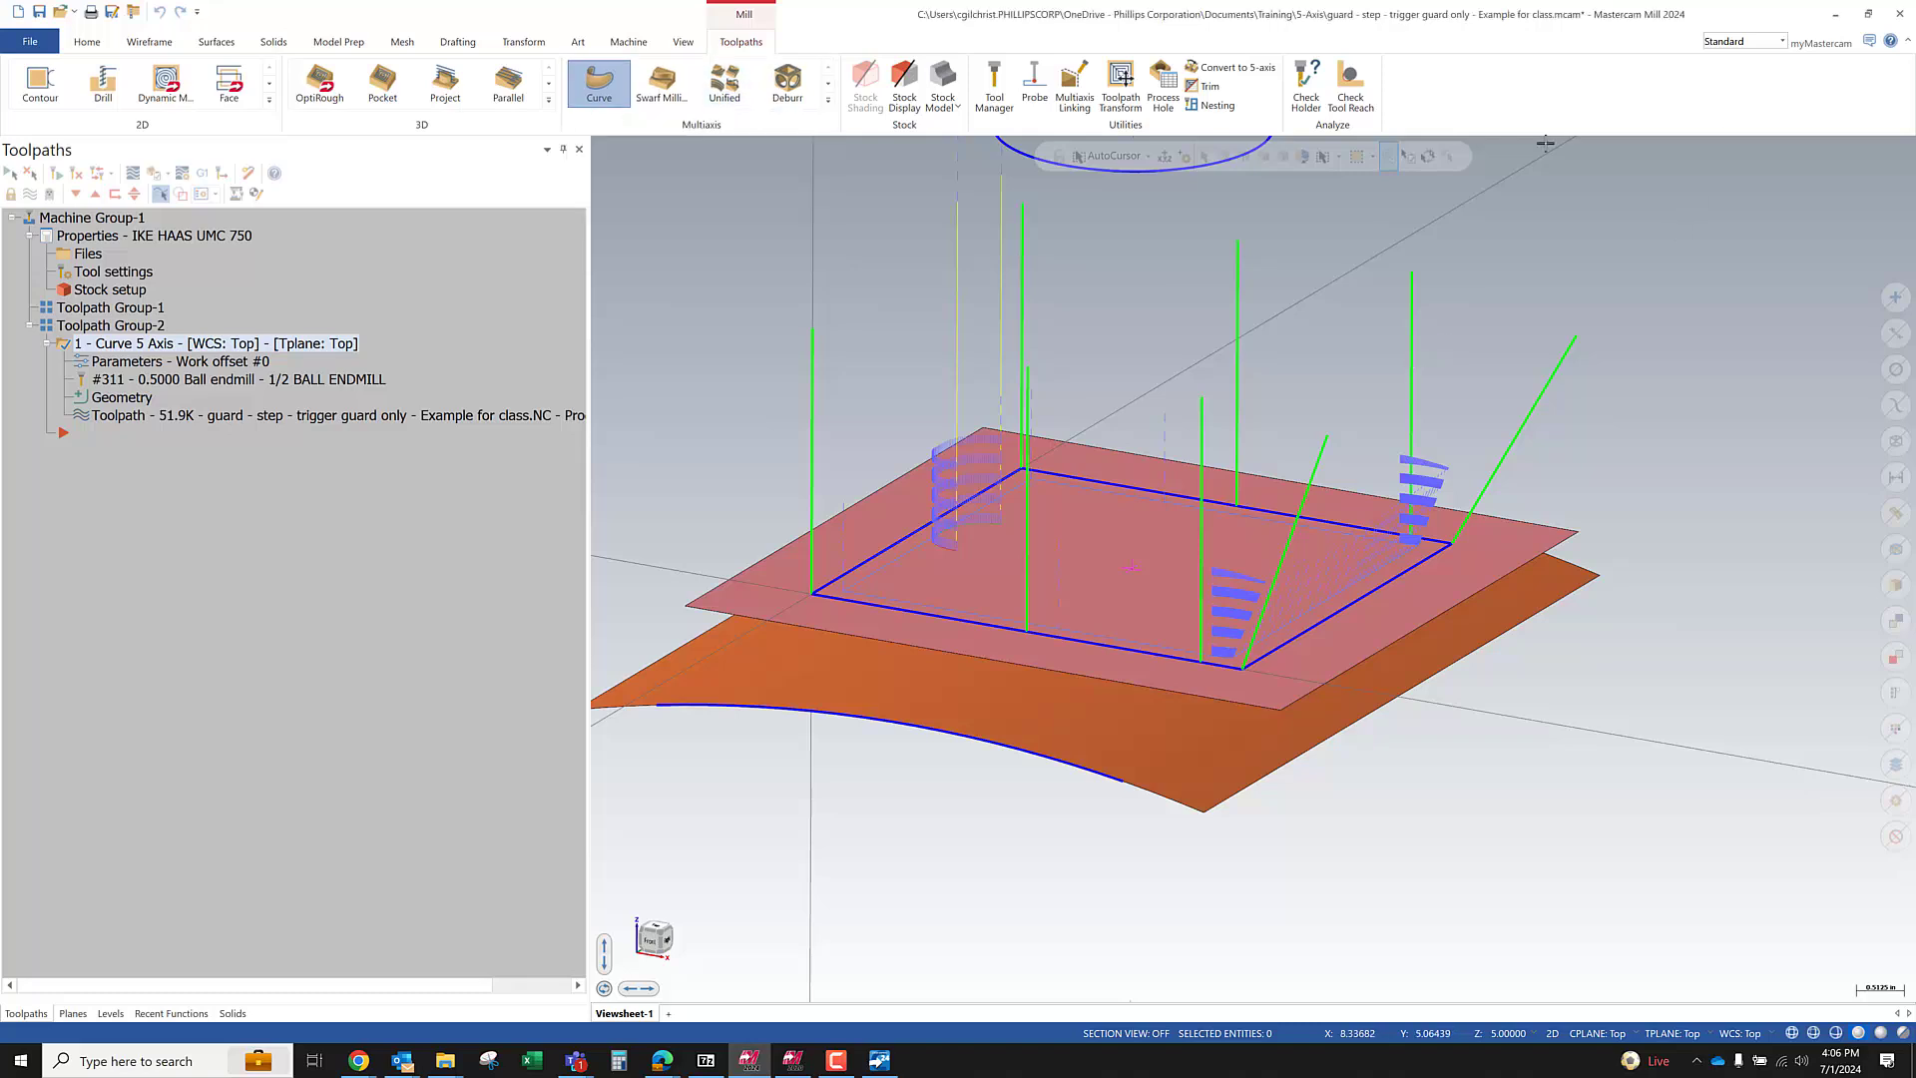
{"action": "left_click", "coordinate": [827, 102]}
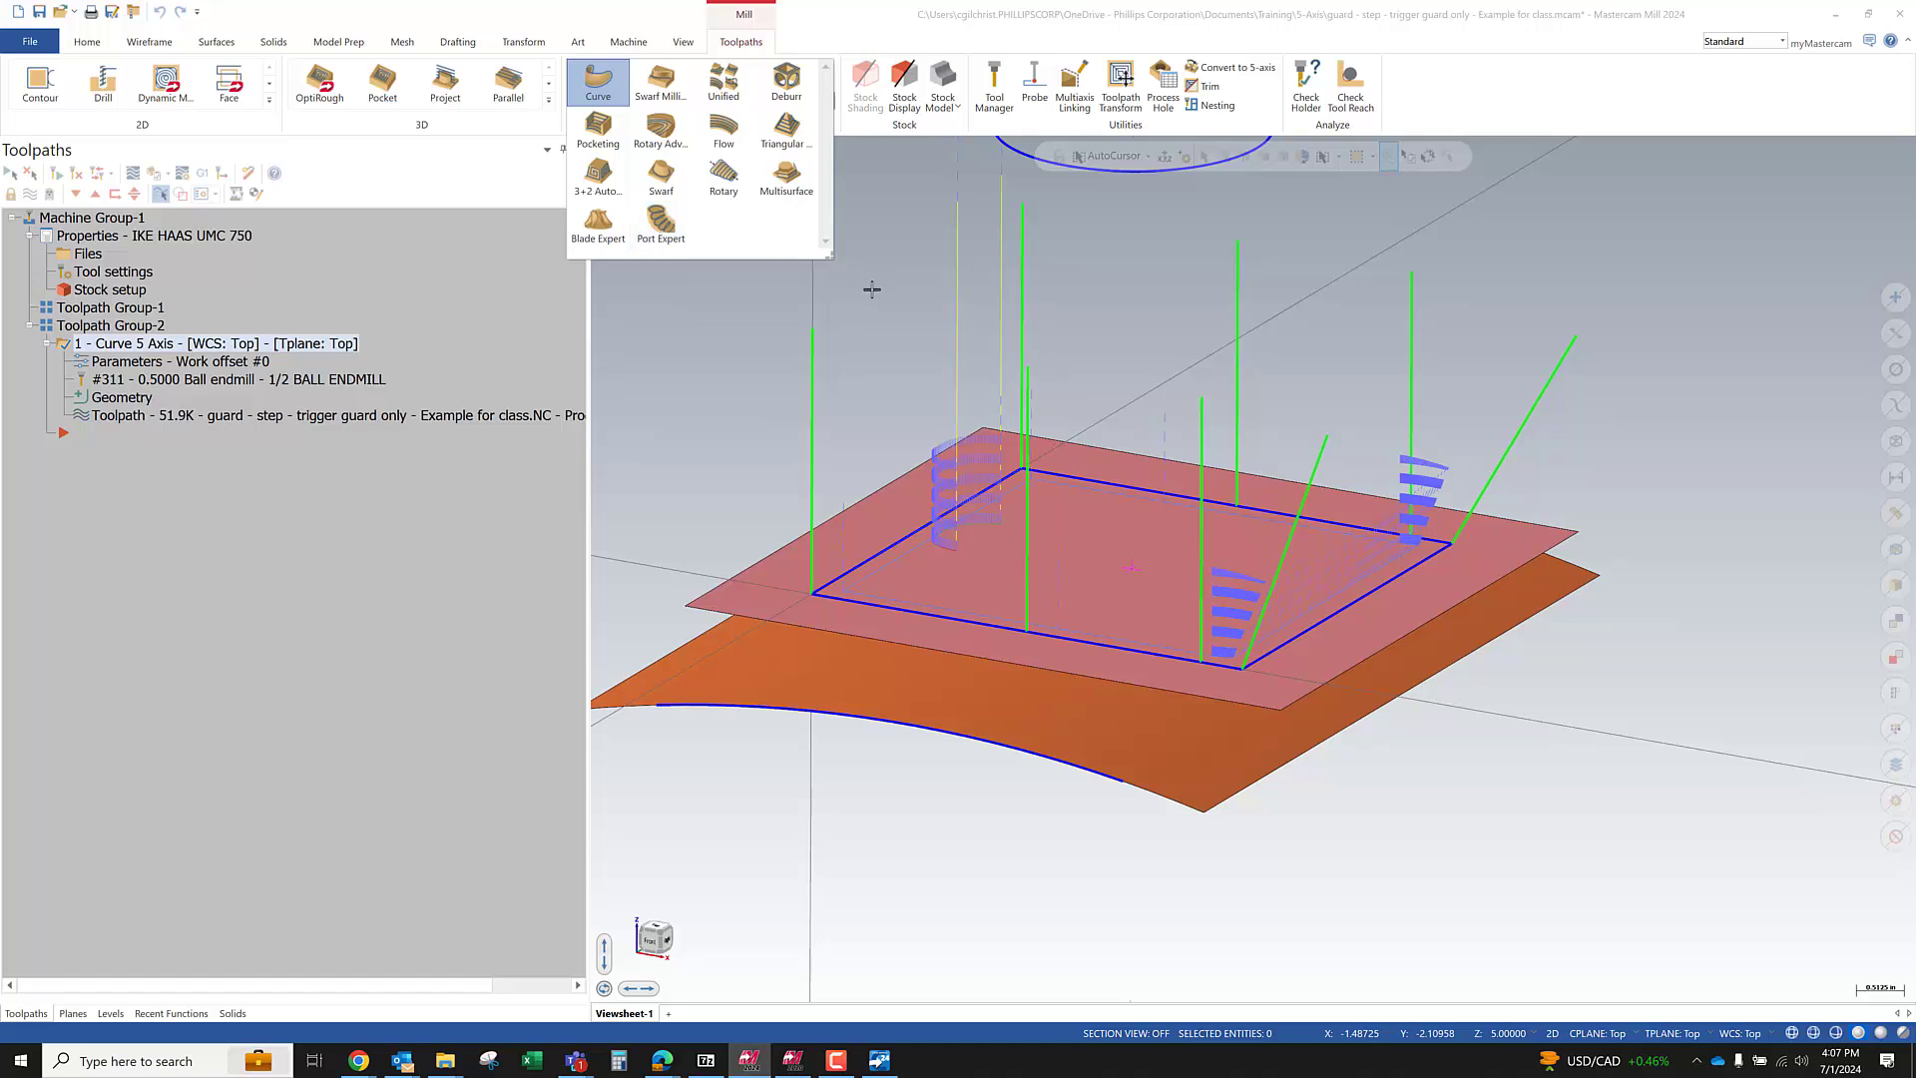
{"action": "left_click", "coordinate": [844, 314]}
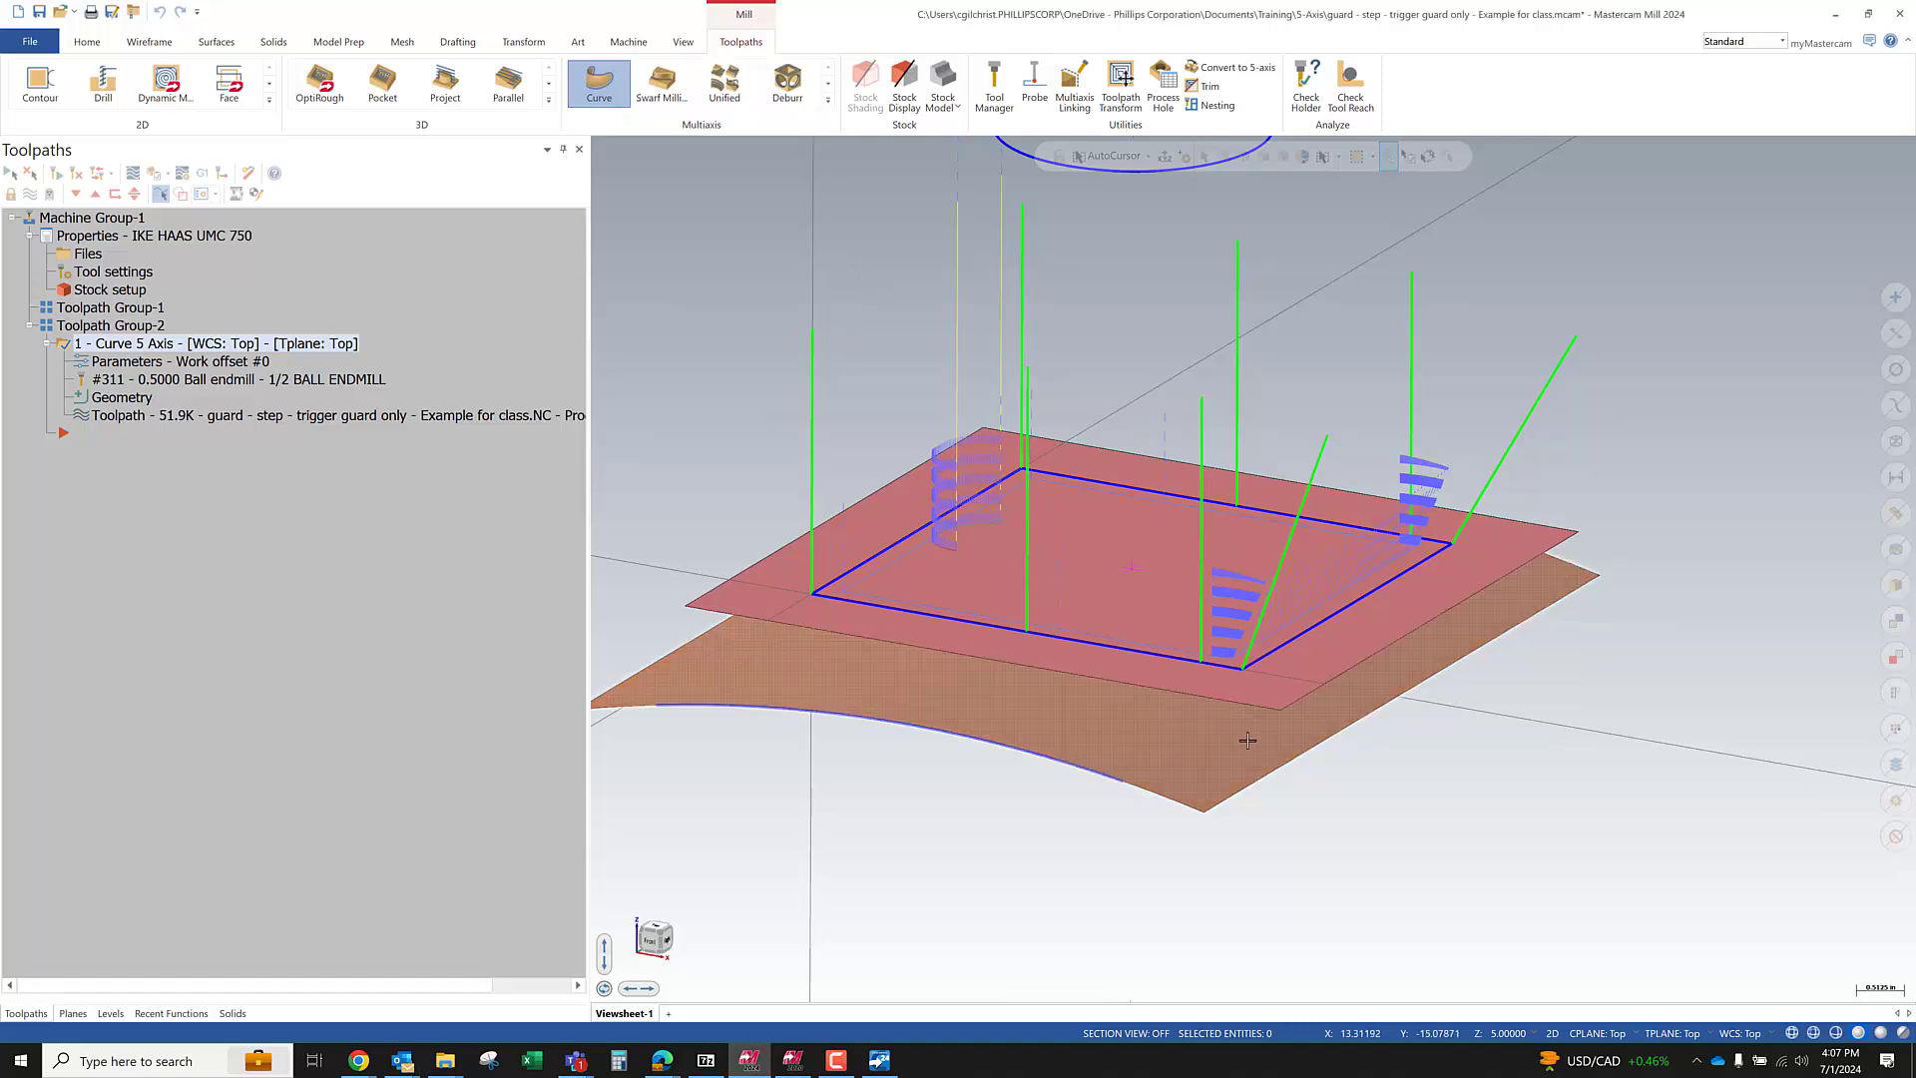
Highlight the flat upper surface and the curved lower surface, compare them around the rectangle, and clear the selection
{"action": "scroll", "coordinate": [1412, 740], "scroll_direction": "down", "scroll_amount": 2}
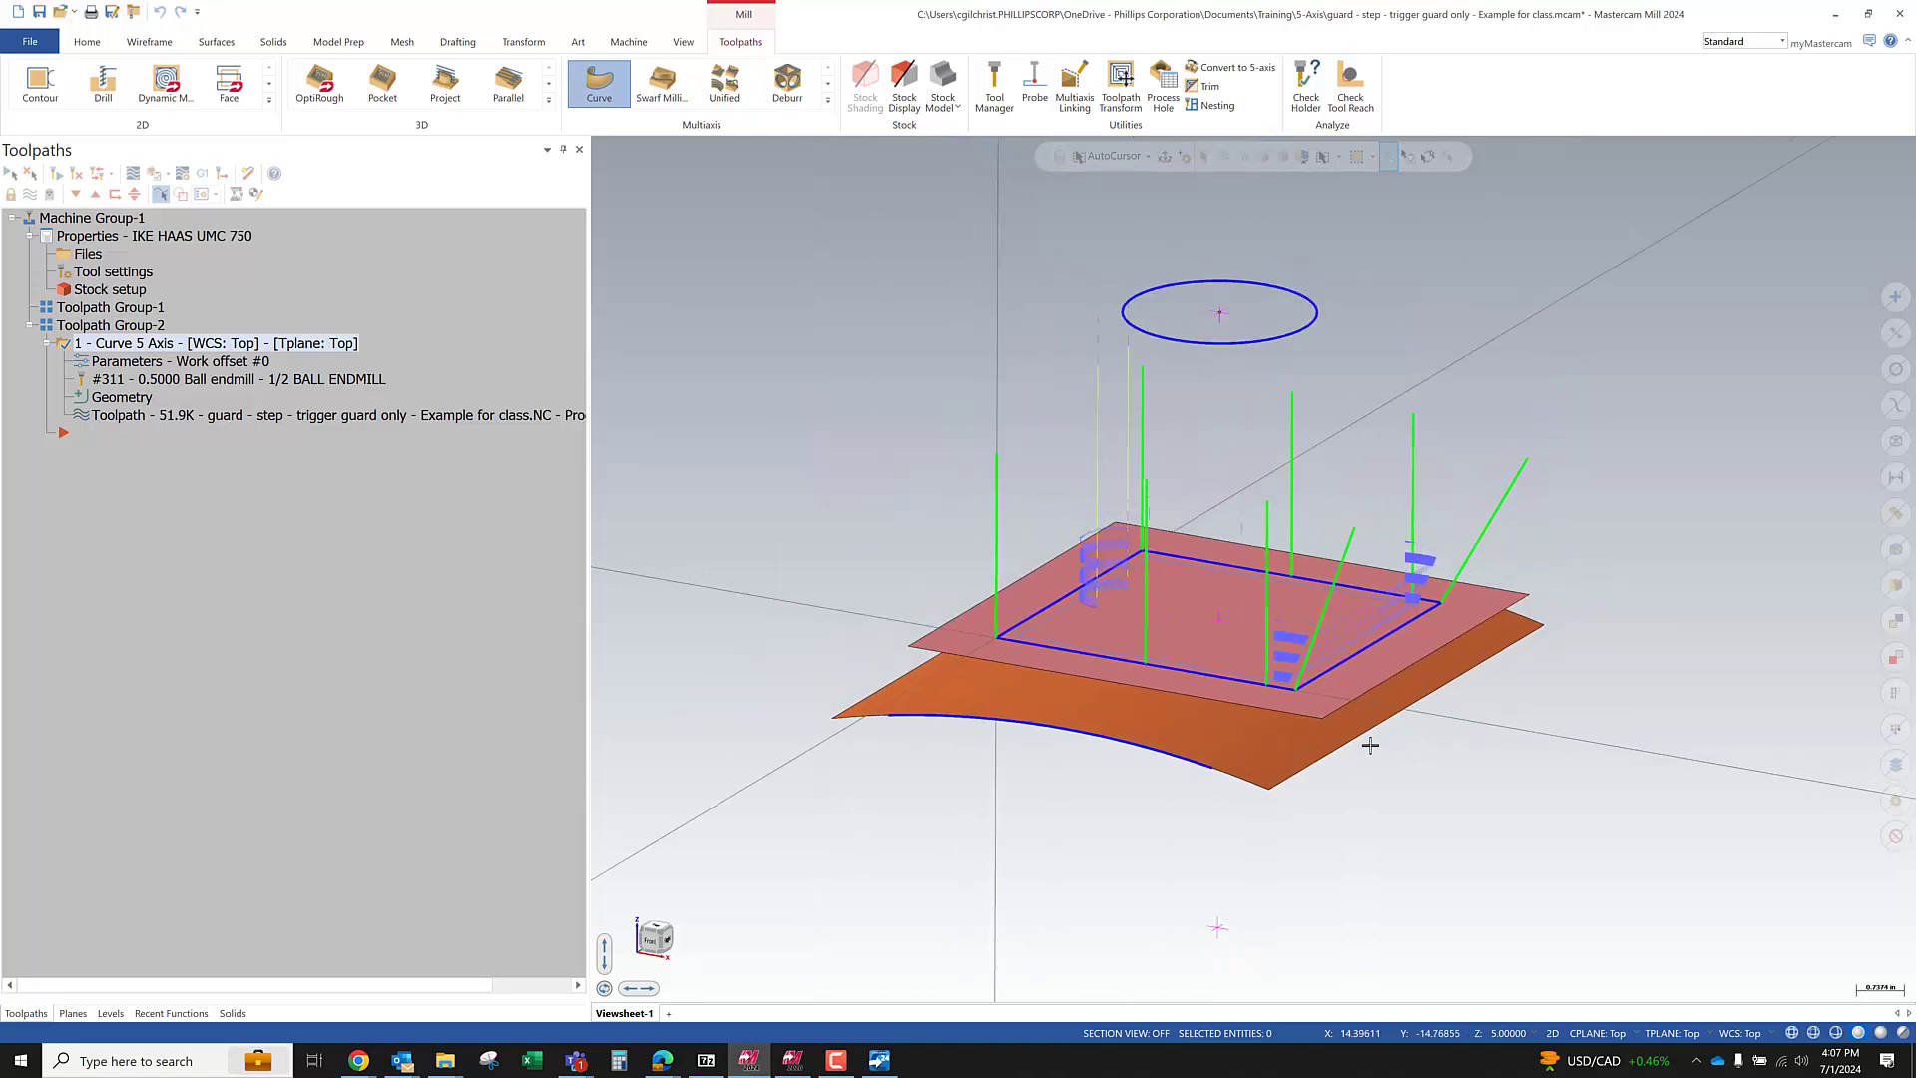
{"action": "scroll", "coordinate": [1320, 738], "scroll_direction": "down", "scroll_amount": 1}
{"action": "scroll", "coordinate": [931, 524], "scroll_direction": "down", "scroll_amount": 1}
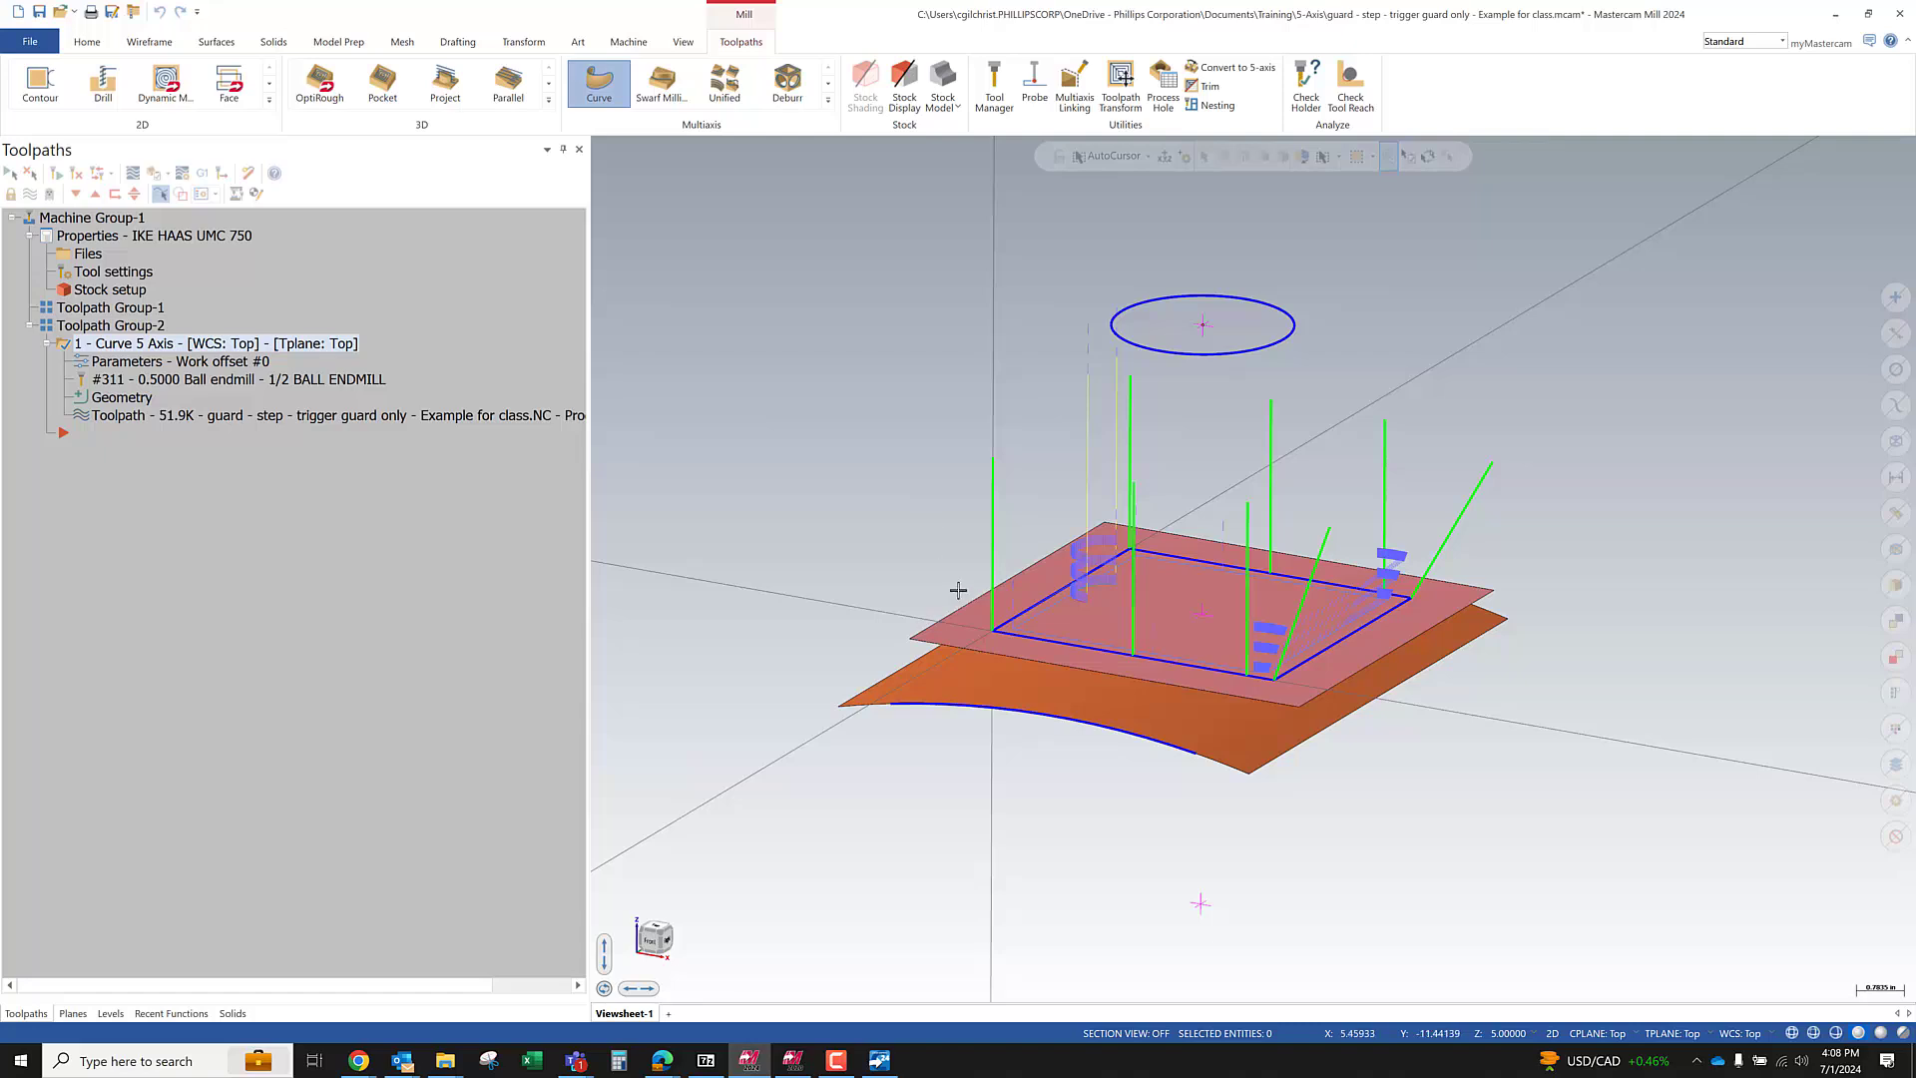
{"action": "scroll", "coordinate": [956, 603], "scroll_direction": "up", "scroll_amount": 4}
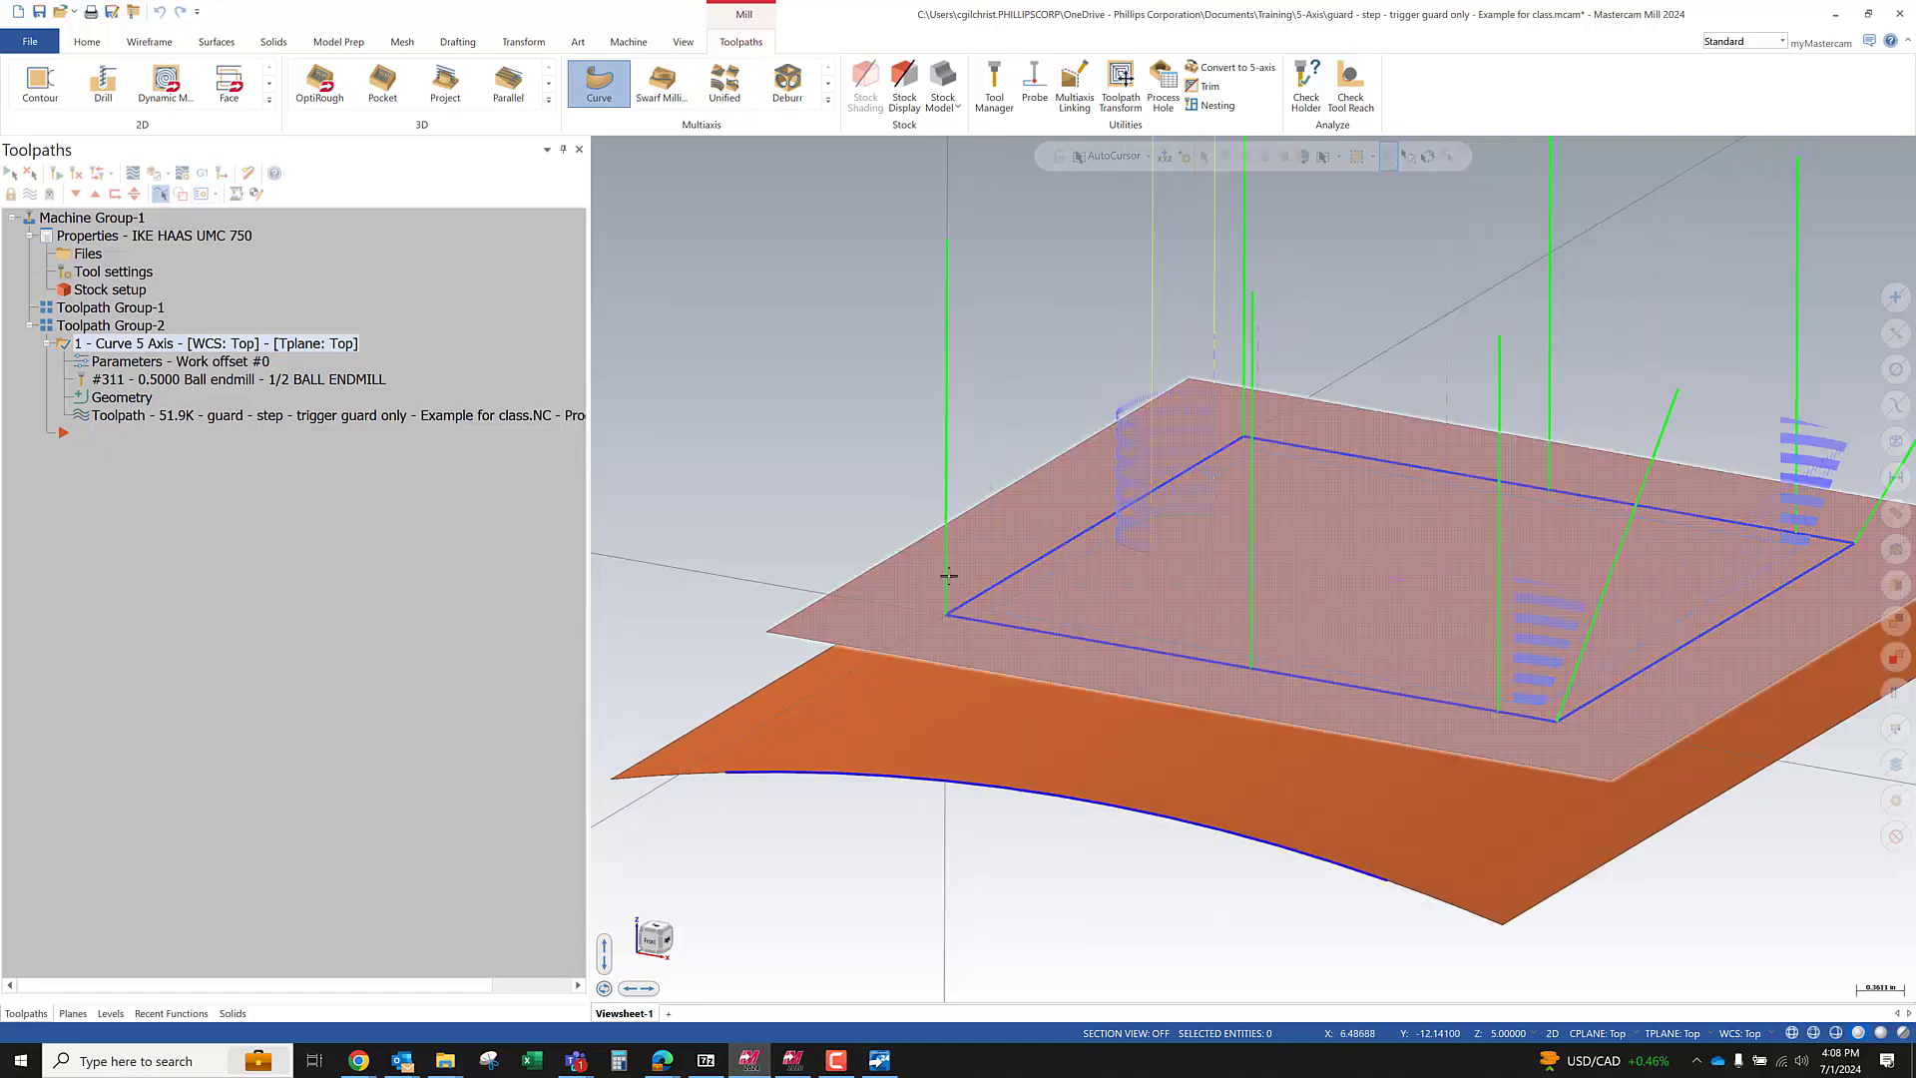
{"action": "left_click", "coordinate": [985, 641]}
{"action": "middle_click_drag", "start_coordinate": [962, 733], "coordinate": [885, 586]}
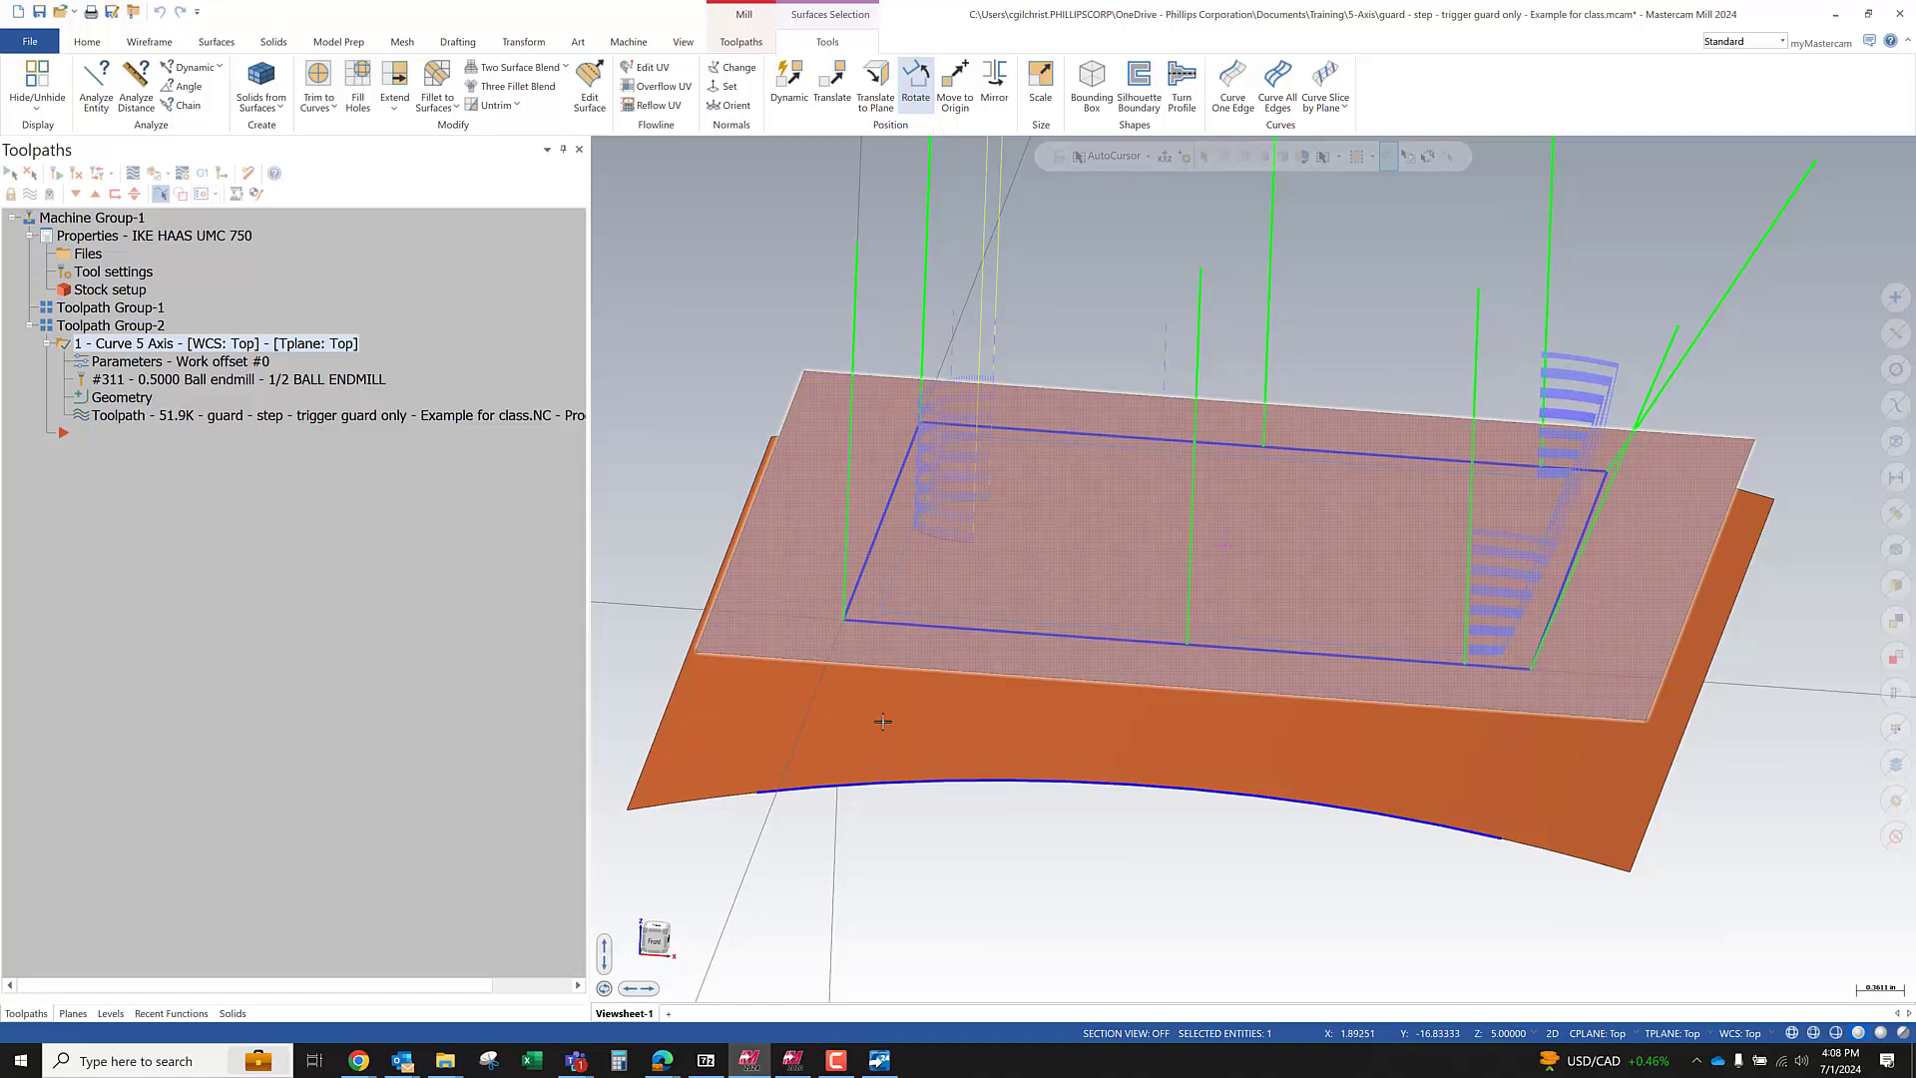
{"action": "mouse_move", "coordinate": [951, 754]}
{"action": "middle_mouse_down"}
{"action": "mouse_move", "coordinate": [945, 898]}
{"action": "mouse_move", "coordinate": [949, 788]}
{"action": "middle_mouse_up"}
{"action": "left_click", "coordinate": [957, 695]}
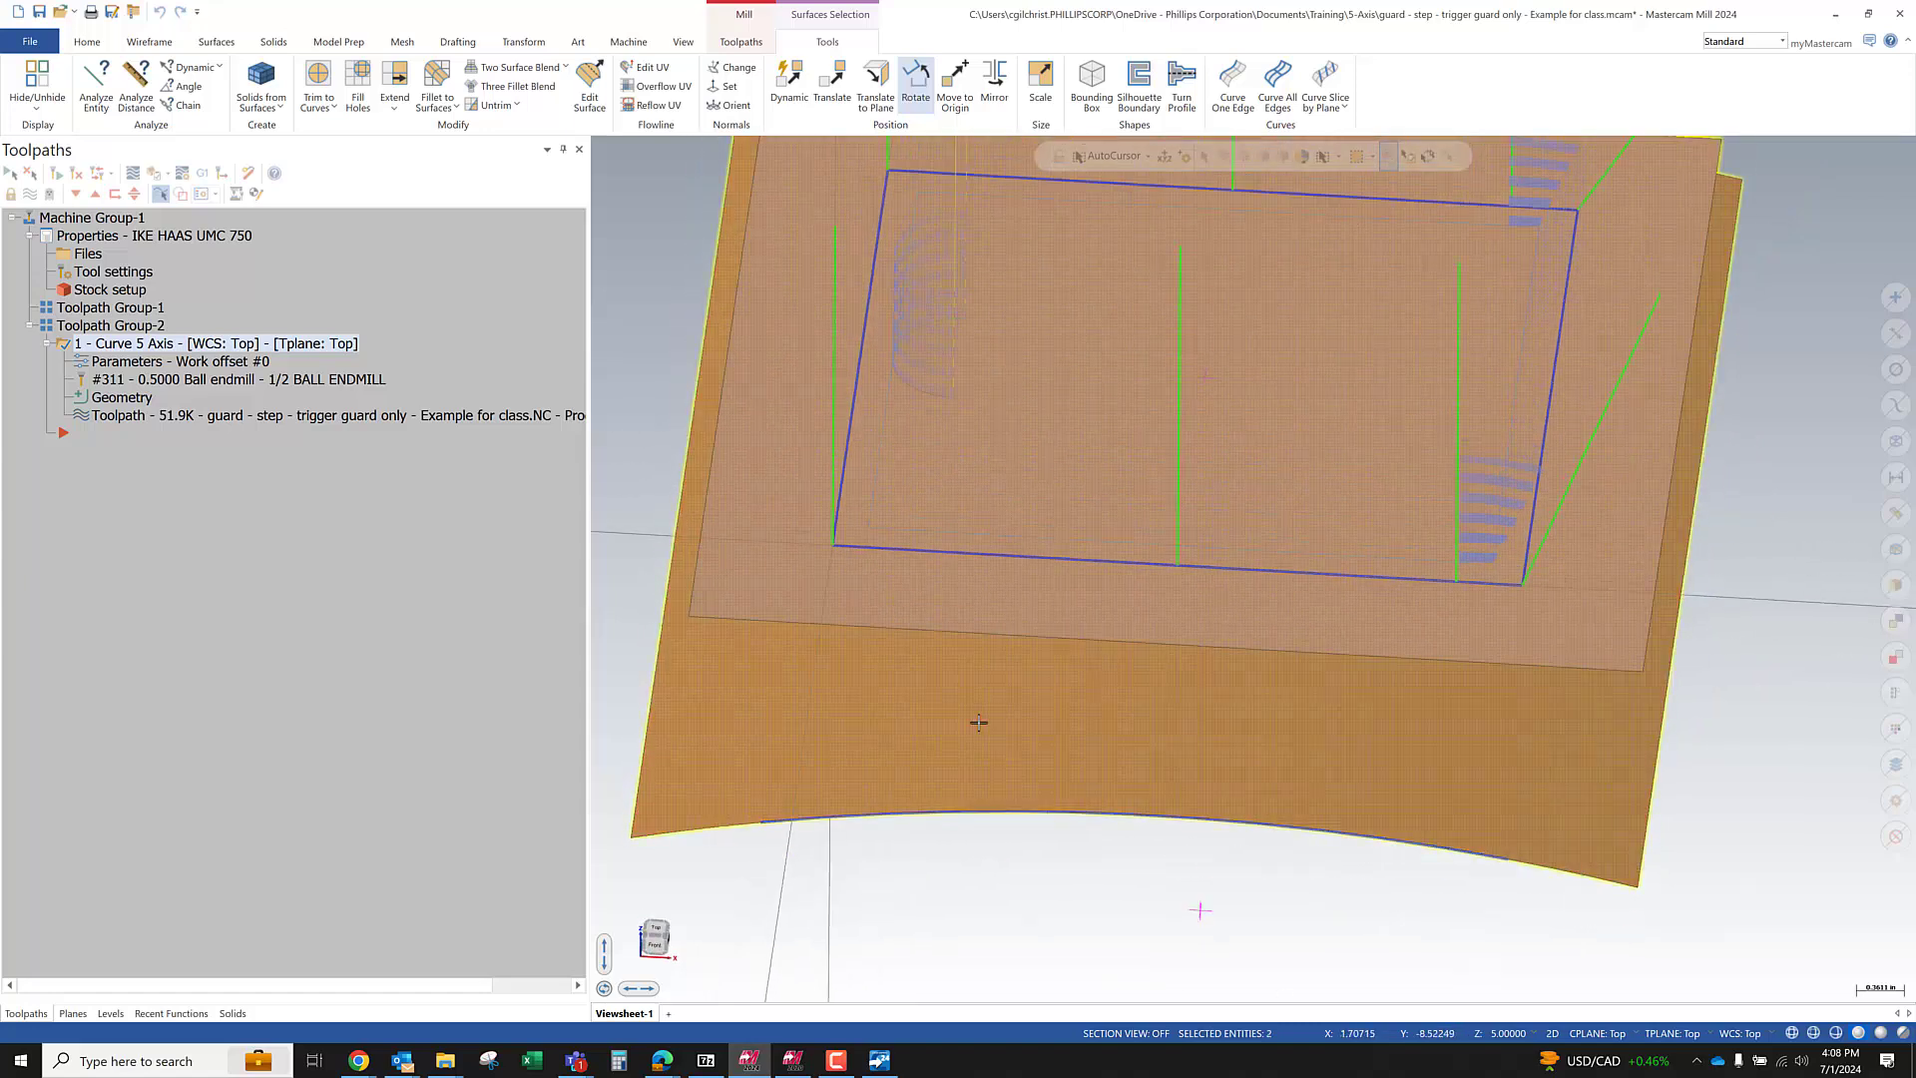
{"action": "scroll", "coordinate": [1072, 824], "scroll_direction": "down", "scroll_amount": 2}
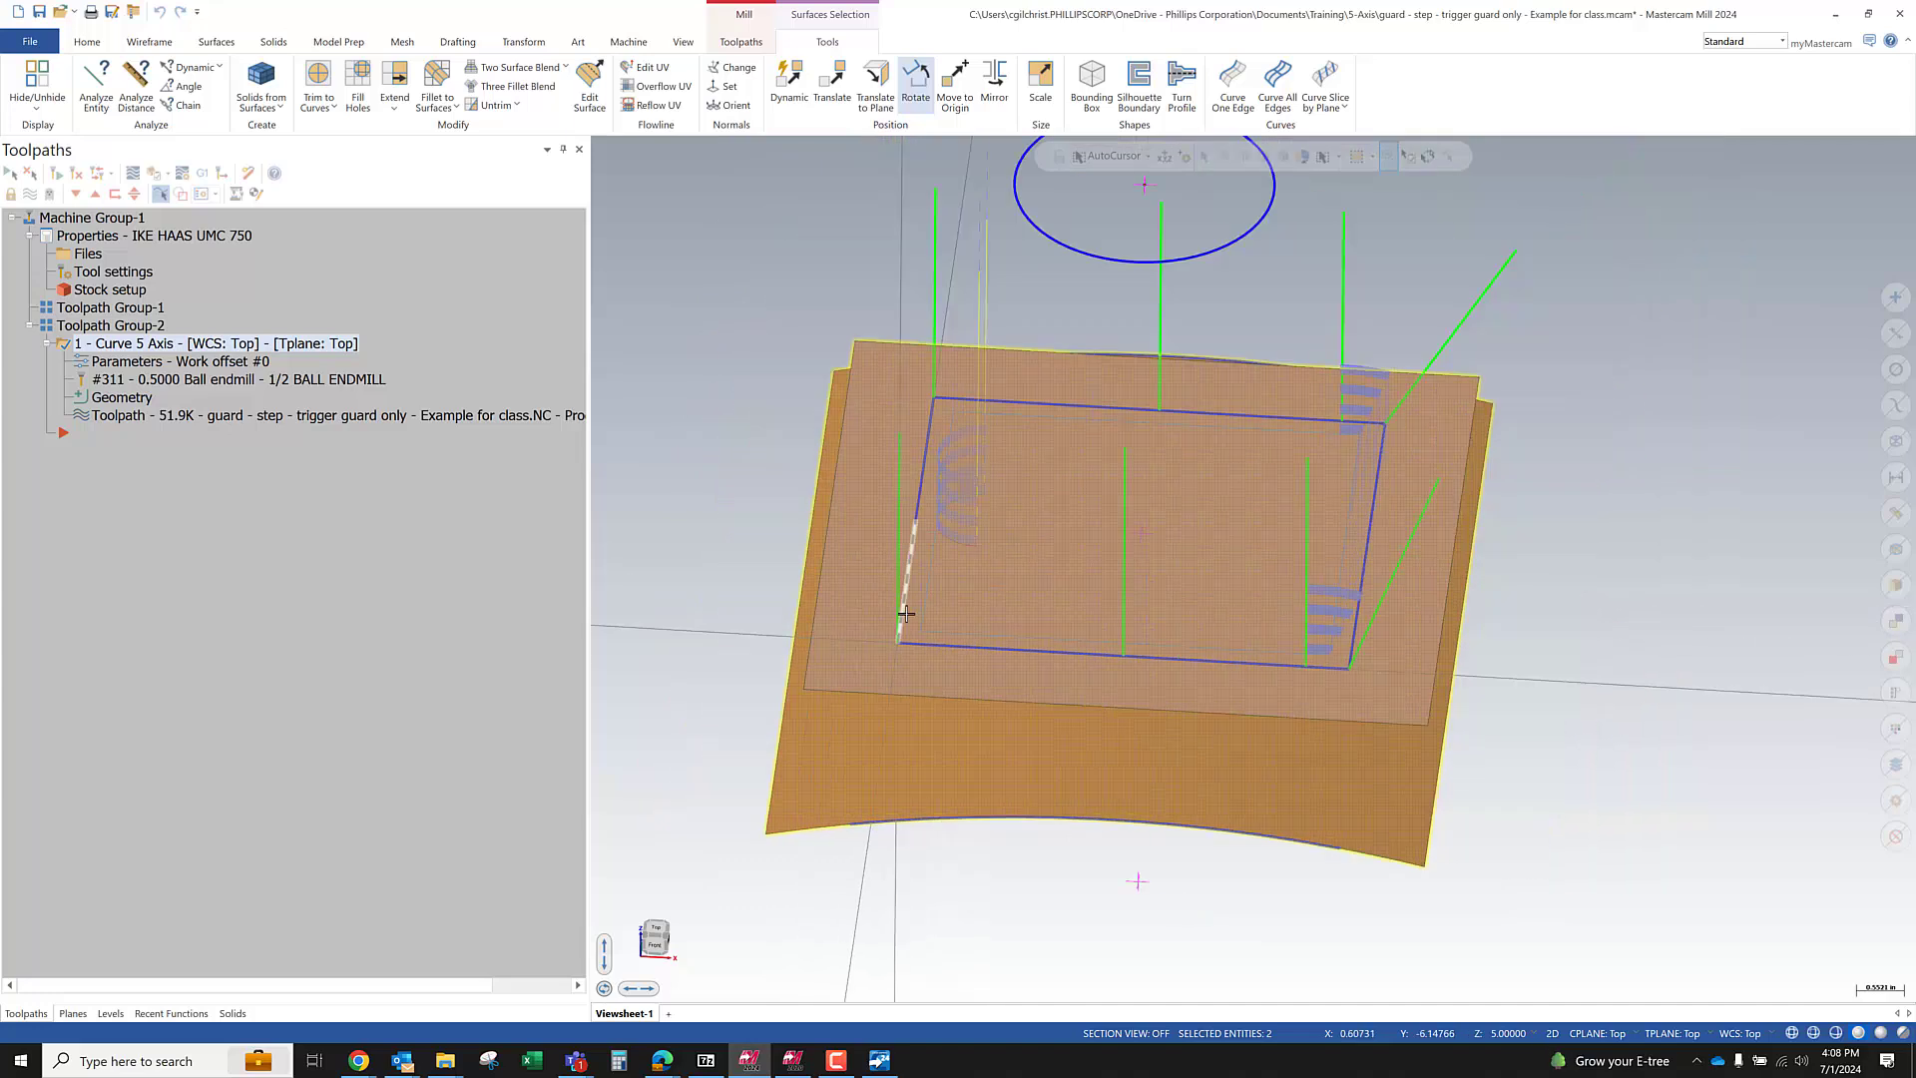
{"action": "middle_click_drag", "start_coordinate": [1518, 671], "coordinate": [1513, 618]}
{"action": "middle_click_drag", "start_coordinate": [968, 676], "coordinate": [971, 717]}
{"action": "key", "text": "Escape"}
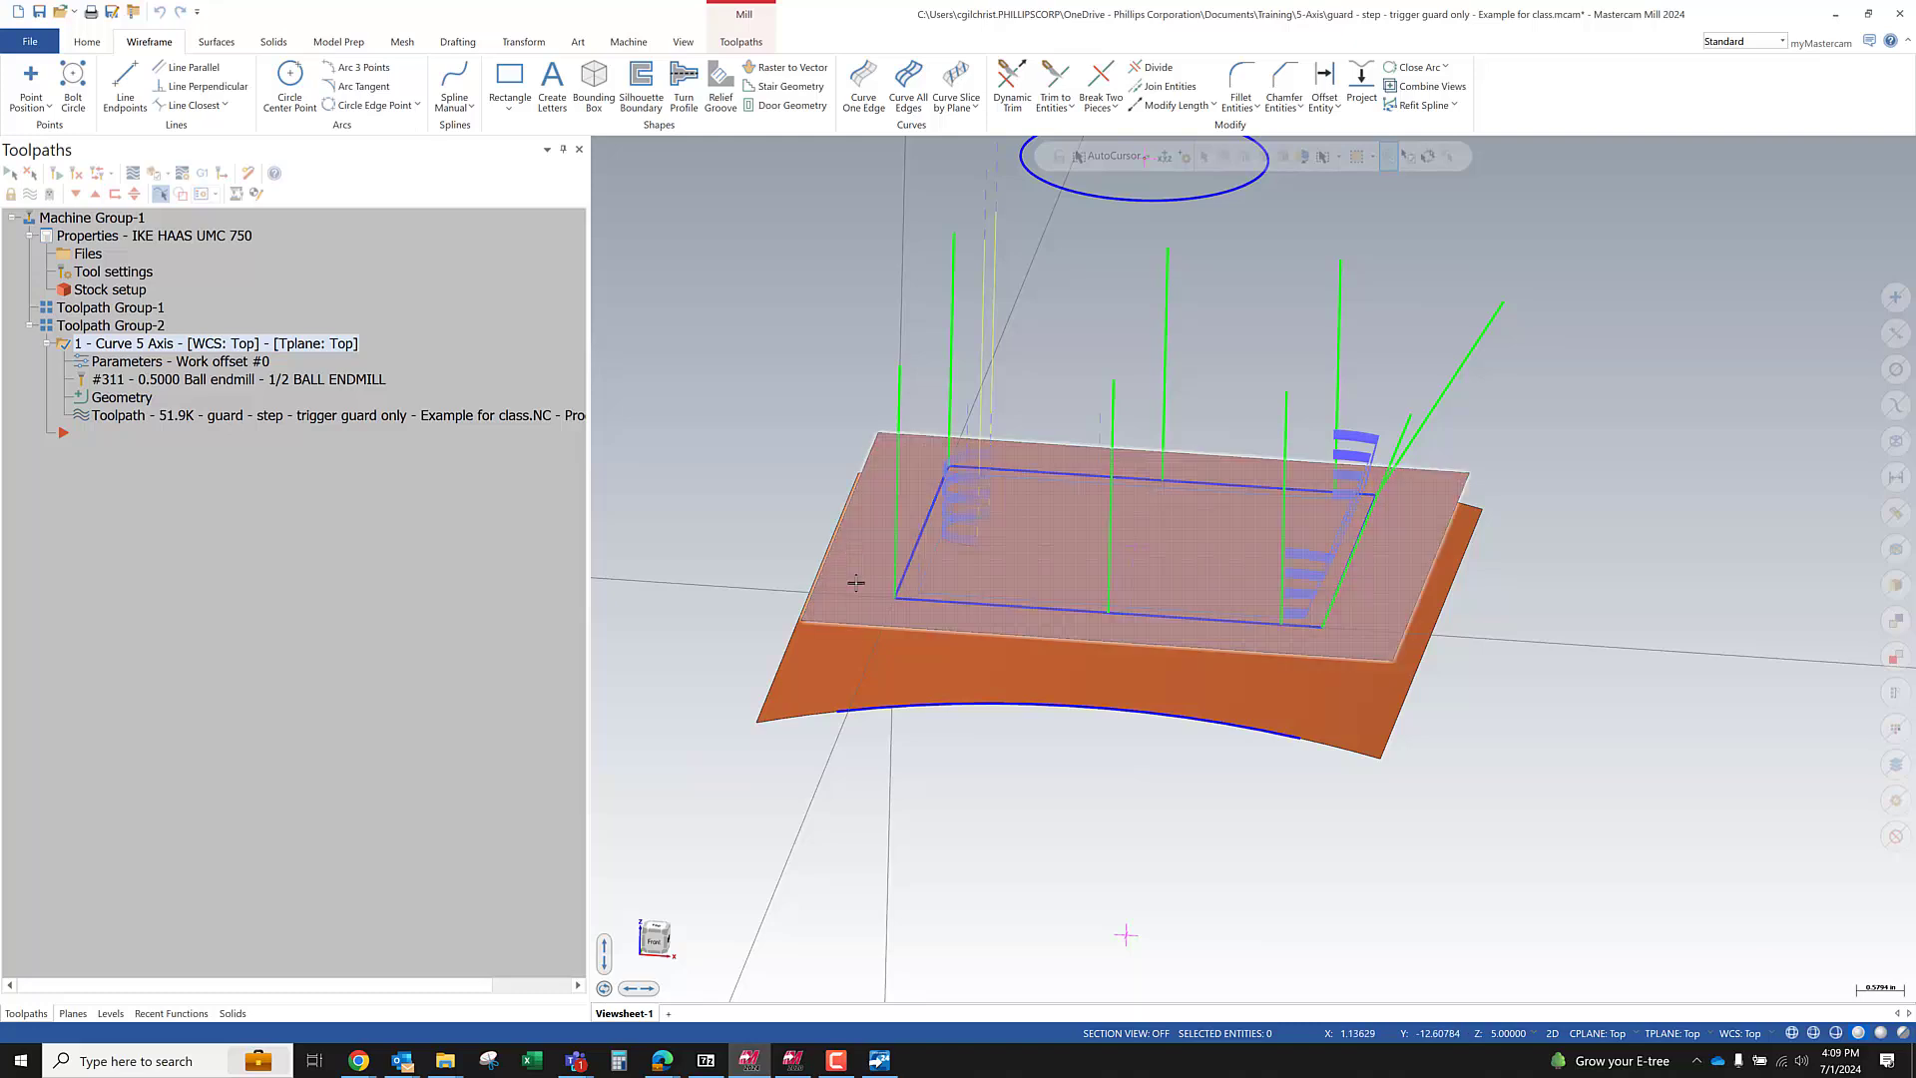
Examine the gap between the flat and curved surfaces from above, edge-on and in an overall view
{"action": "key", "text": "alt+1"}
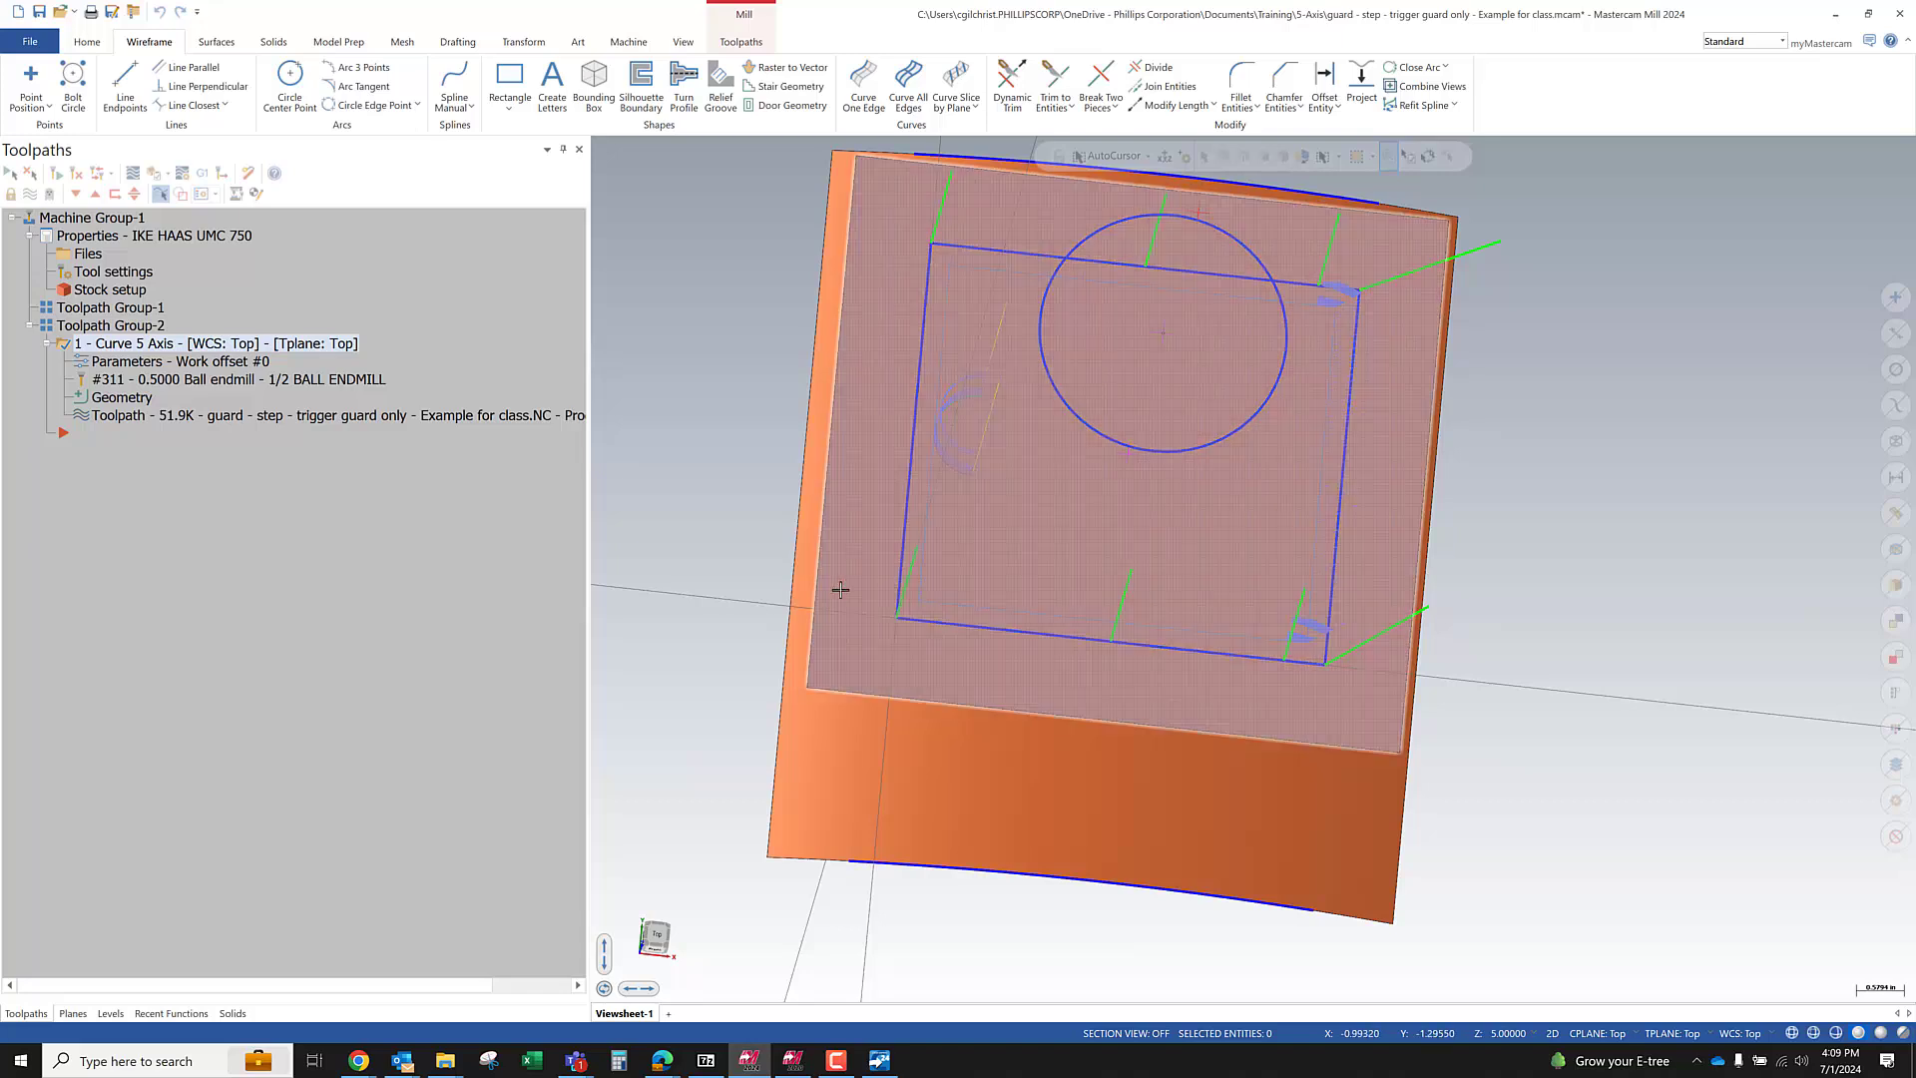
{"action": "middle_click_drag", "start_coordinate": [1053, 549], "coordinate": [1044, 436]}
{"action": "scroll", "coordinate": [850, 595], "scroll_direction": "up", "scroll_amount": 5}
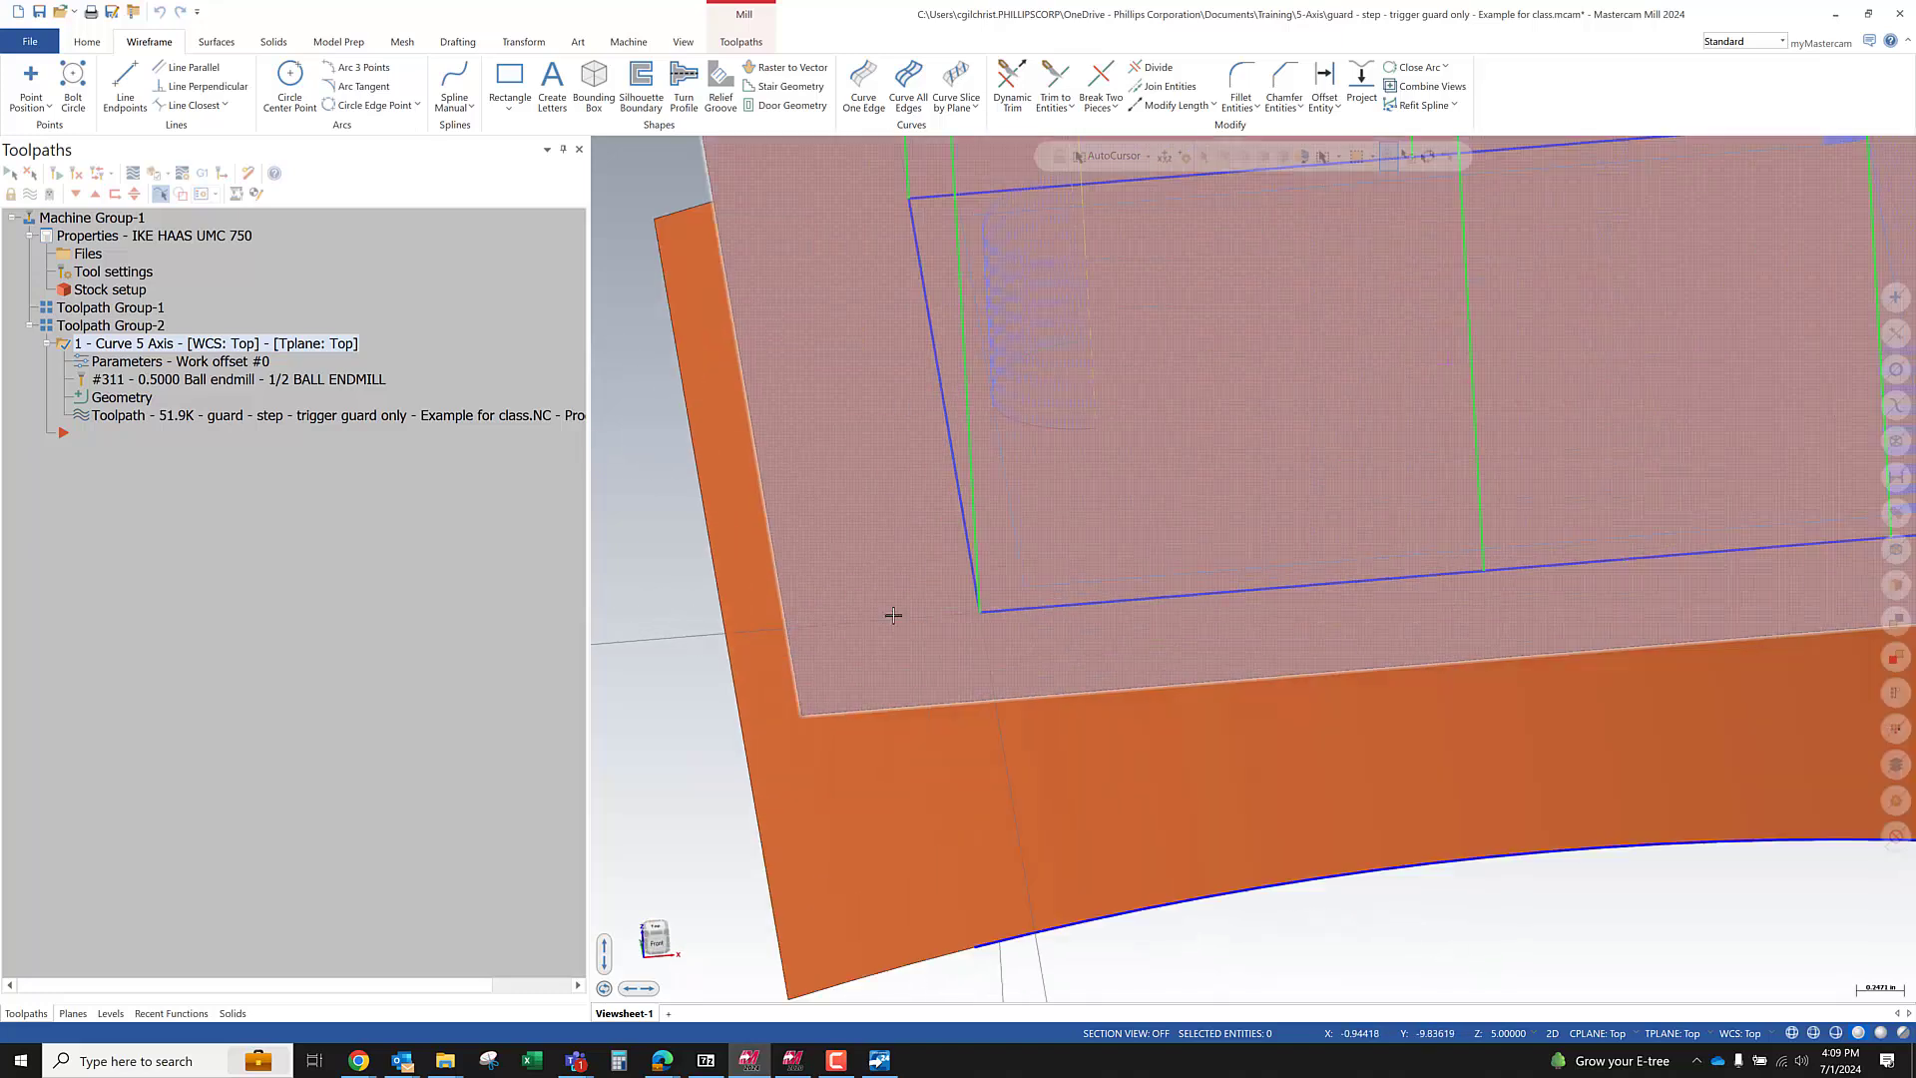
{"action": "middle_click_drag", "start_coordinate": [860, 625], "coordinate": [1001, 540]}
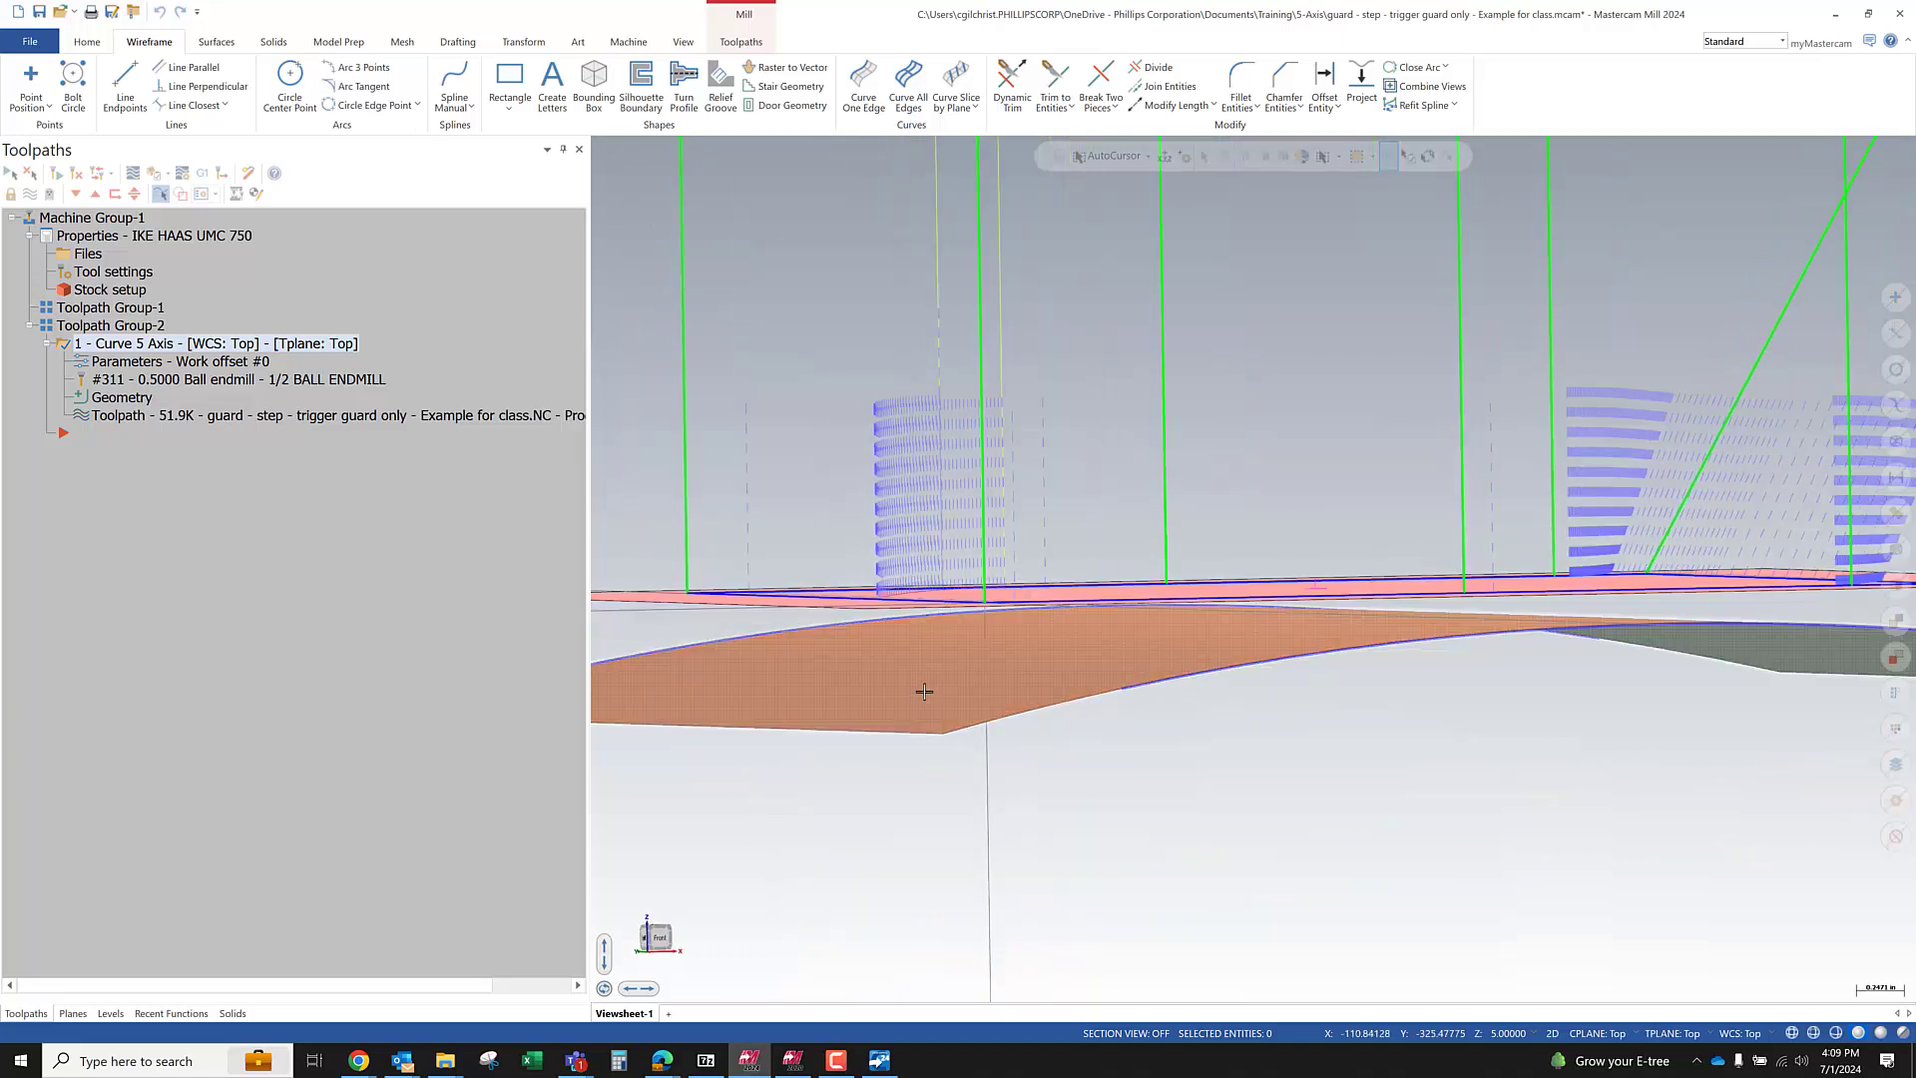
{"action": "middle_click_drag", "start_coordinate": [925, 690], "coordinate": [1077, 726]}
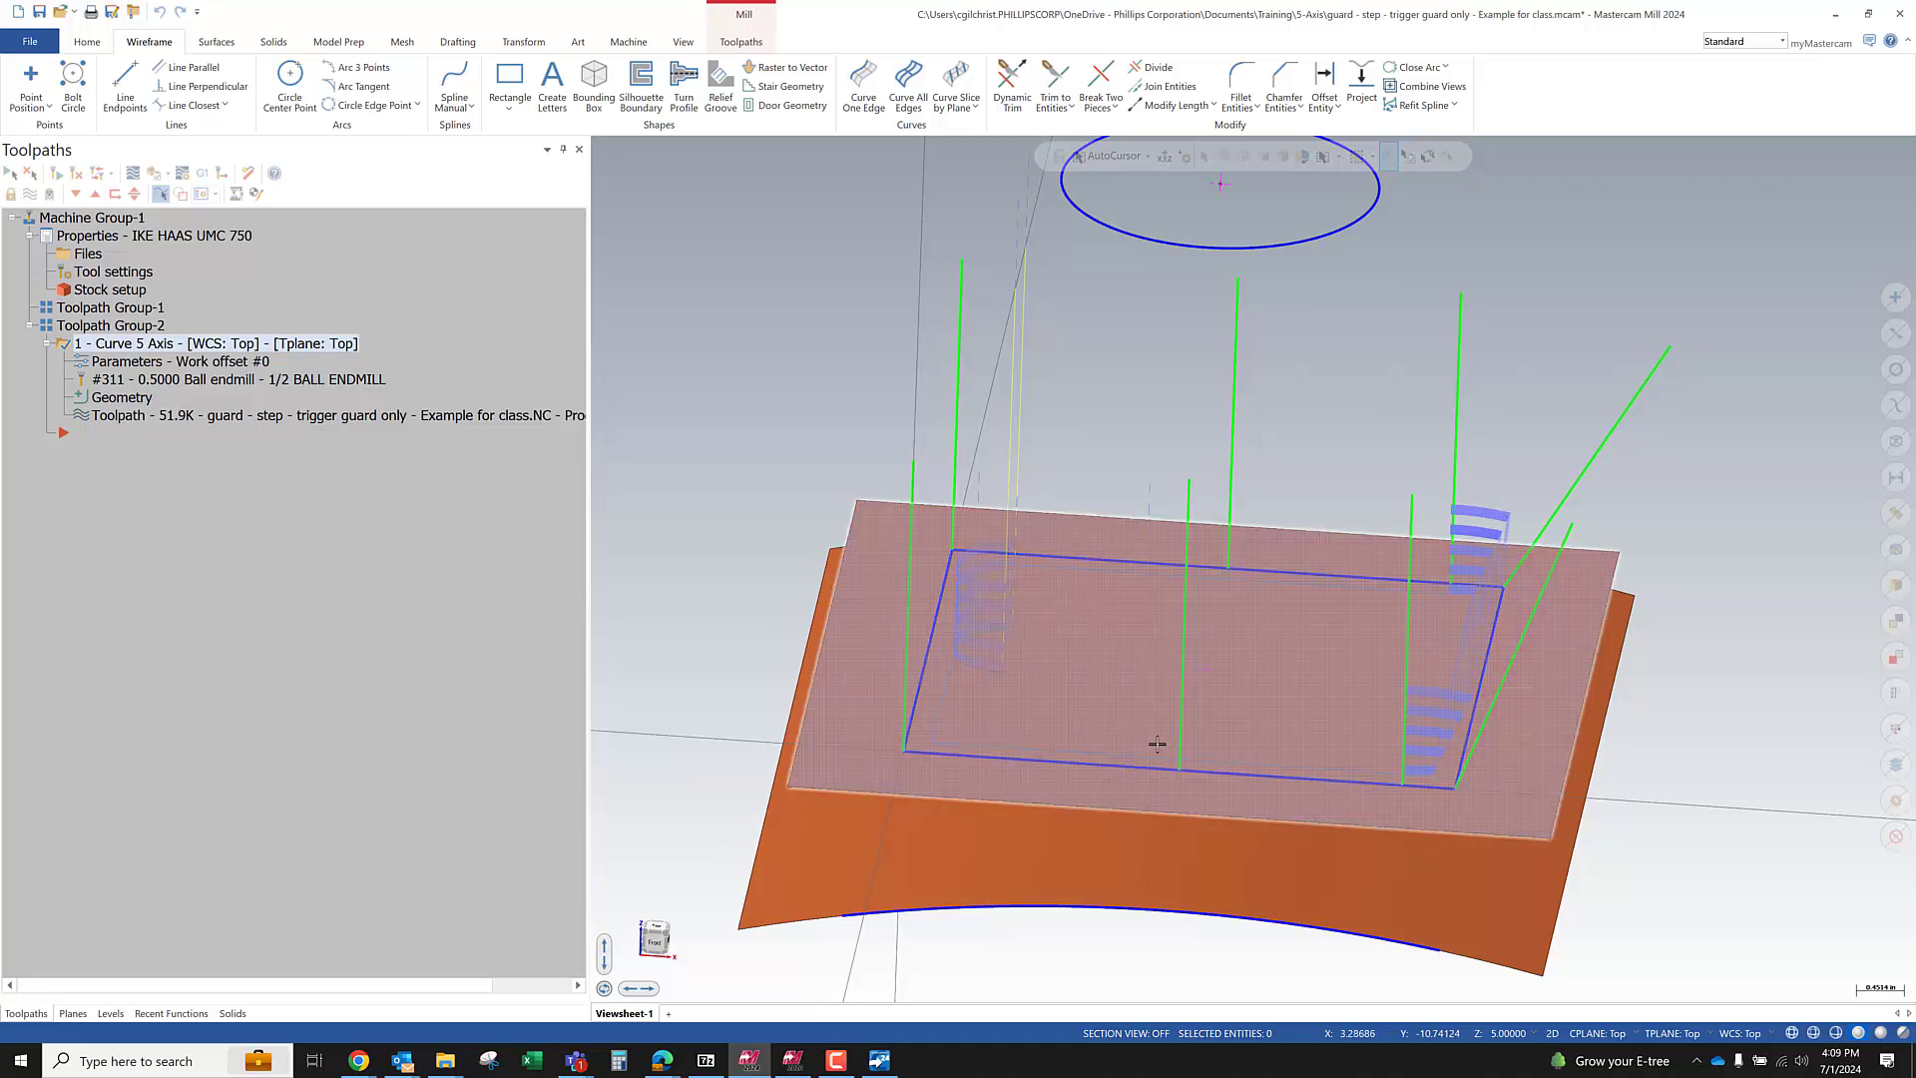
{"action": "scroll", "coordinate": [743, 577], "scroll_direction": "down", "scroll_amount": 5}
{"action": "scroll", "coordinate": [985, 643], "scroll_direction": "up", "scroll_amount": 1}
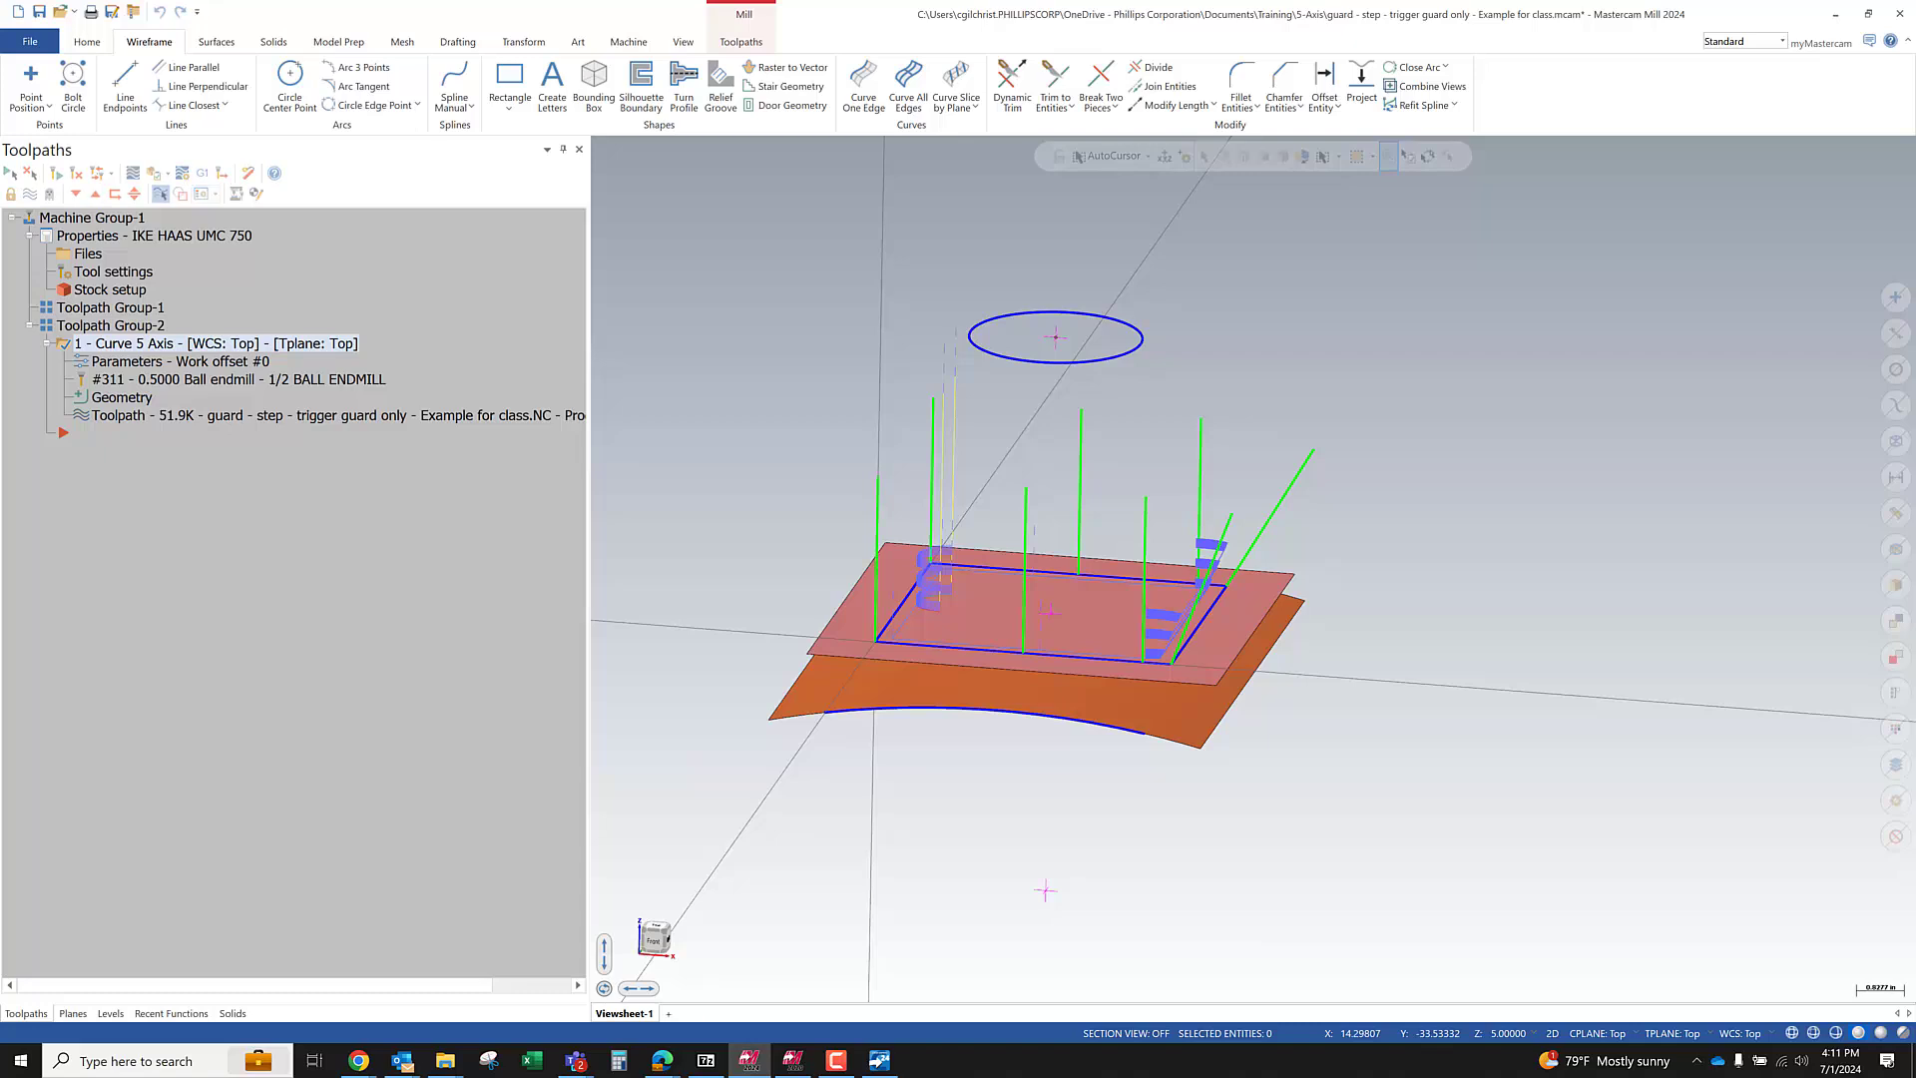
{"action": "key", "text": "F10"}
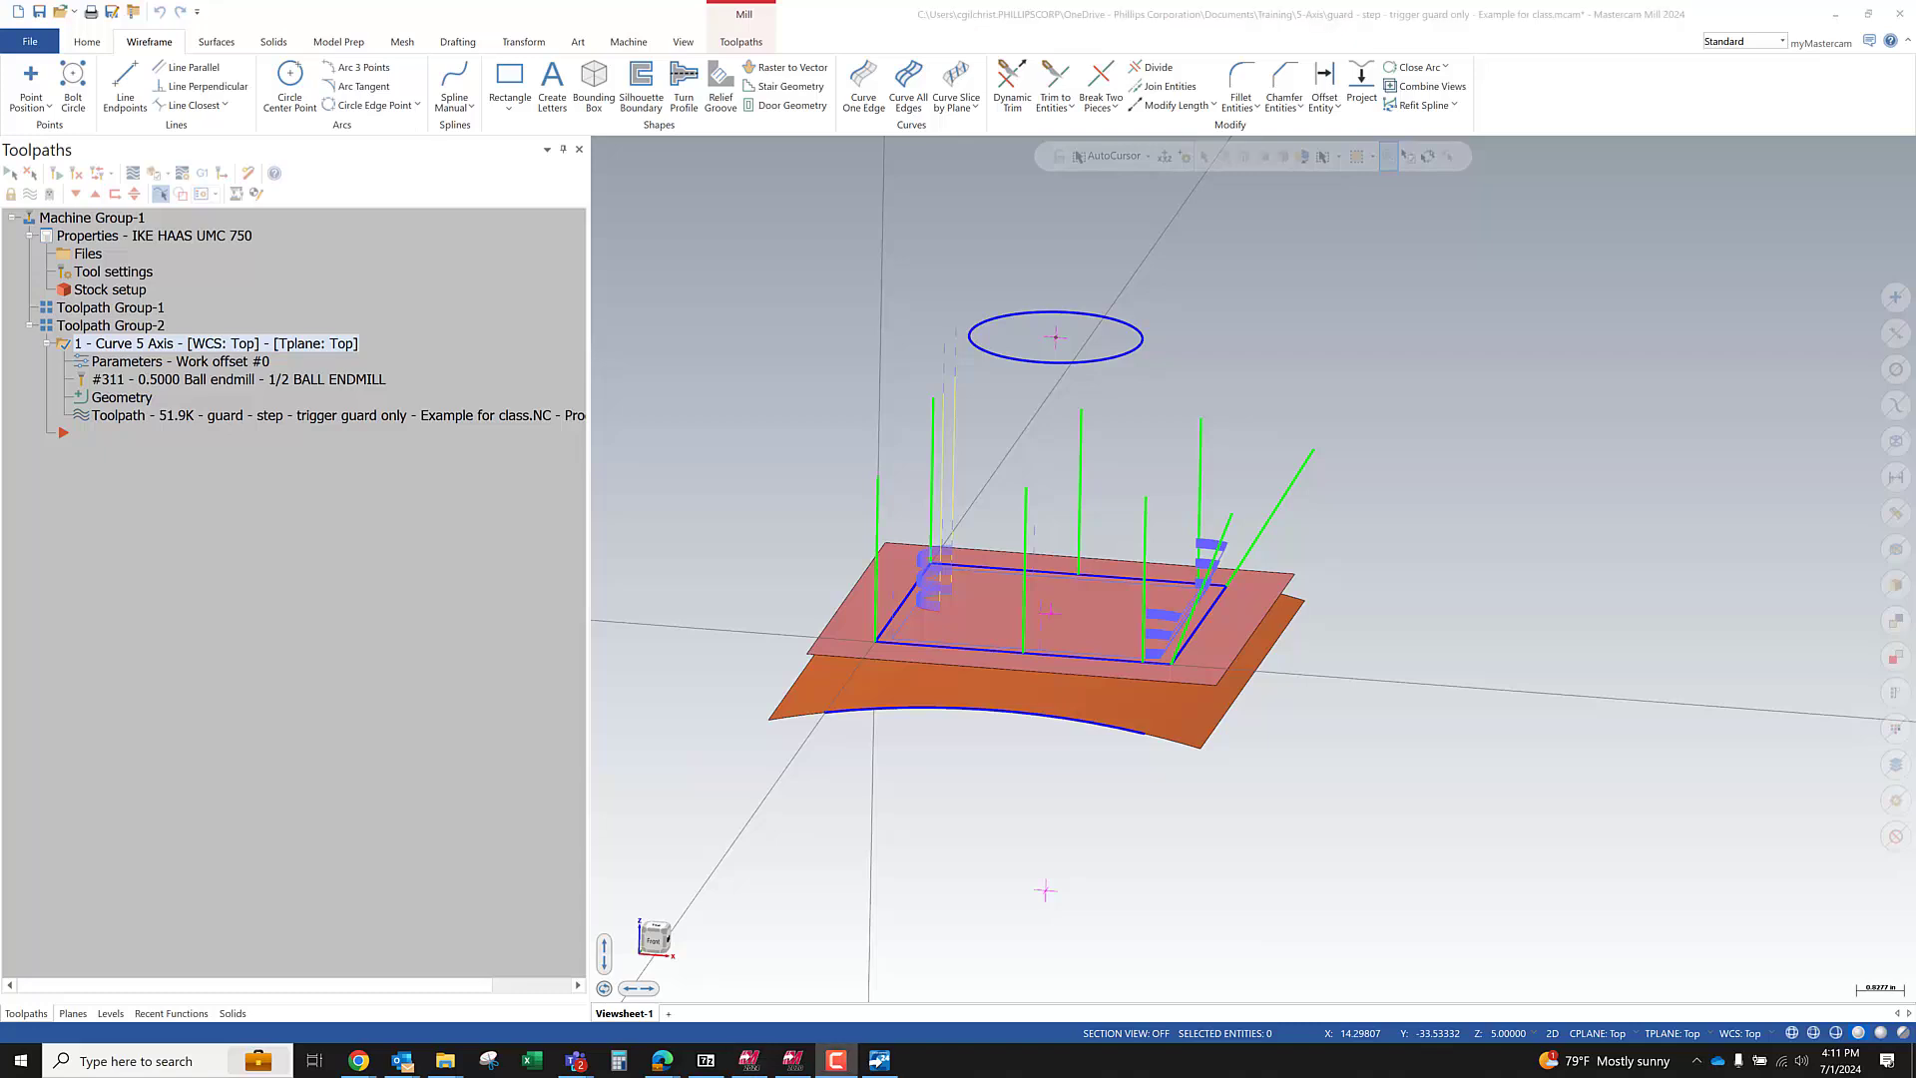